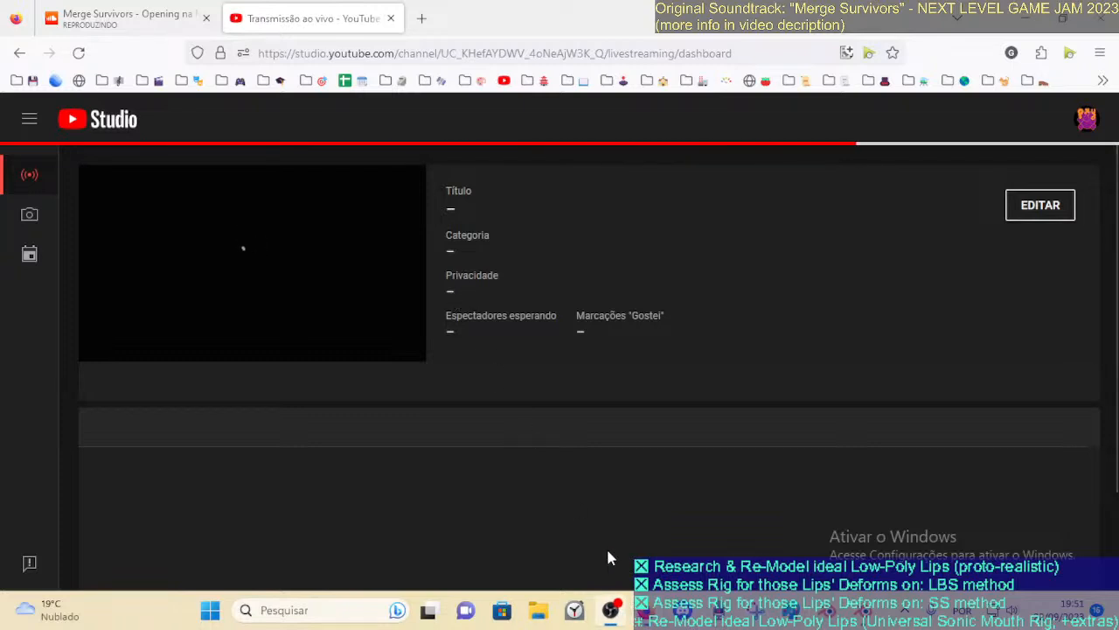
# Check the SoundCloud playlist page for the Merge Survivors soundtrack and return to the YouTube Studio live stream dashboard
pyautogui.moveTo(647, 609)
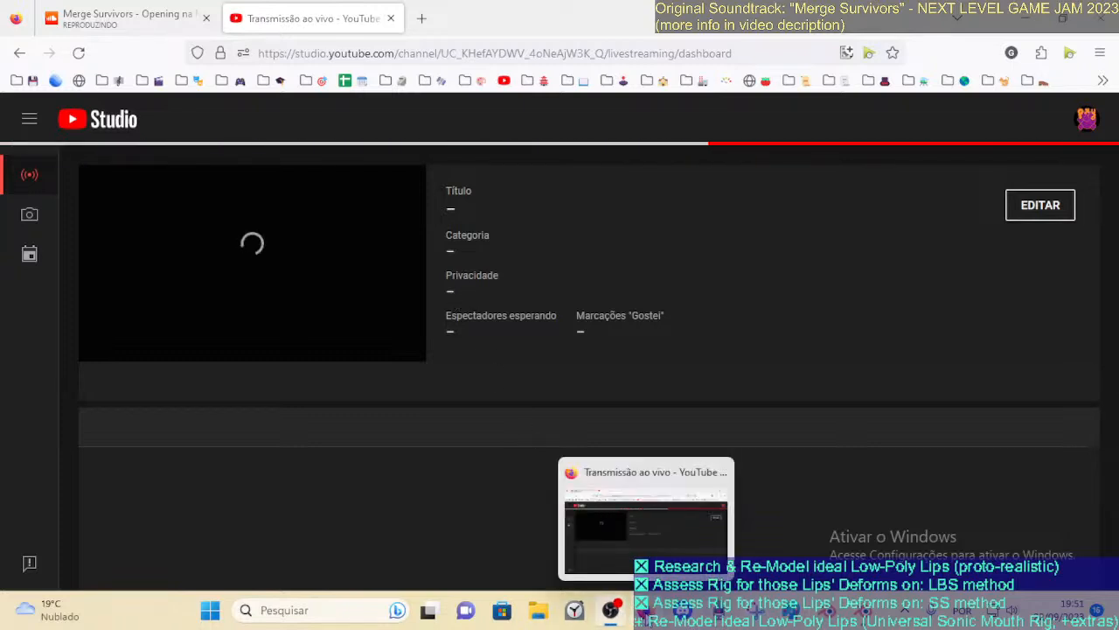
pyautogui.click(127, 18)
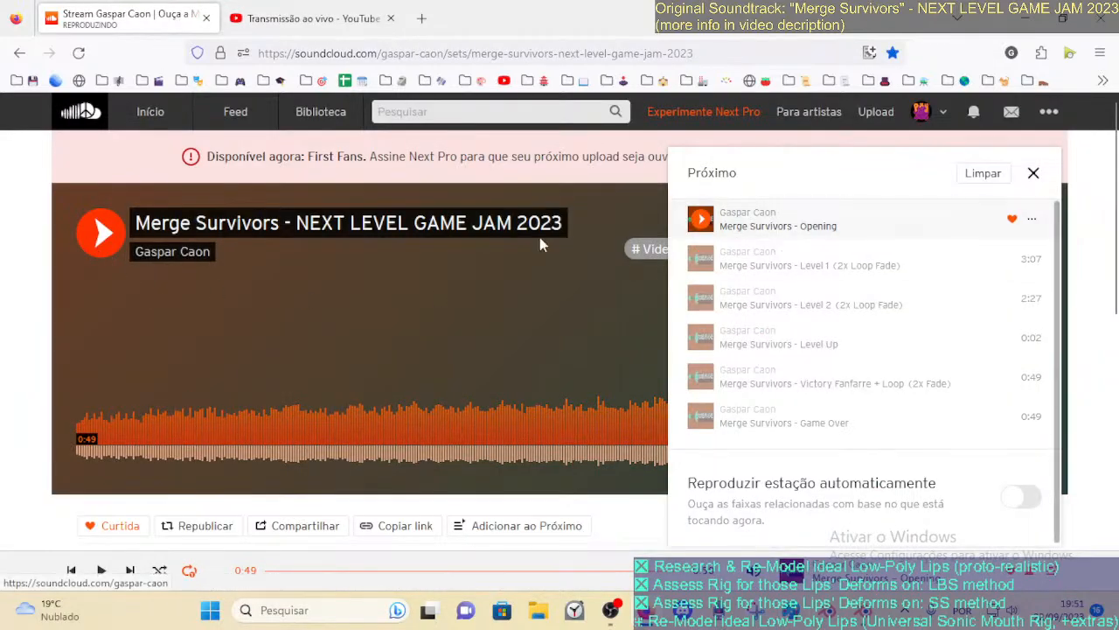
pyautogui.click(320, 12)
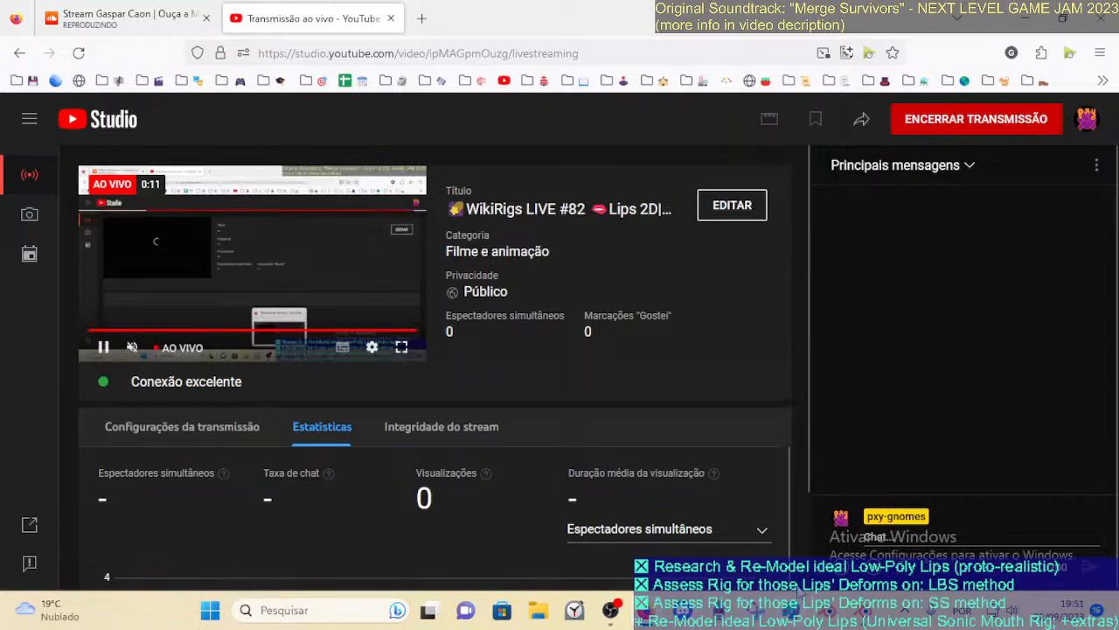
# Switch to Blender and restore its window to a smaller size so the stream chat stays visible beside it
pyautogui.hotkey('alt', 'Tab')
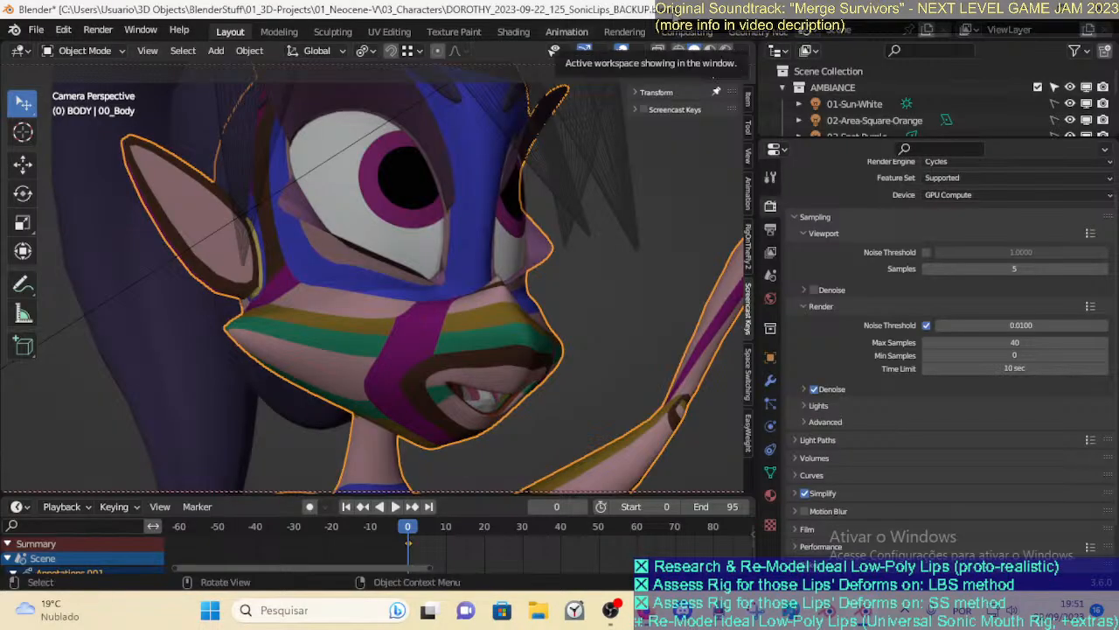
pyautogui.moveTo(684, 16); pyautogui.dragTo(565, 16)
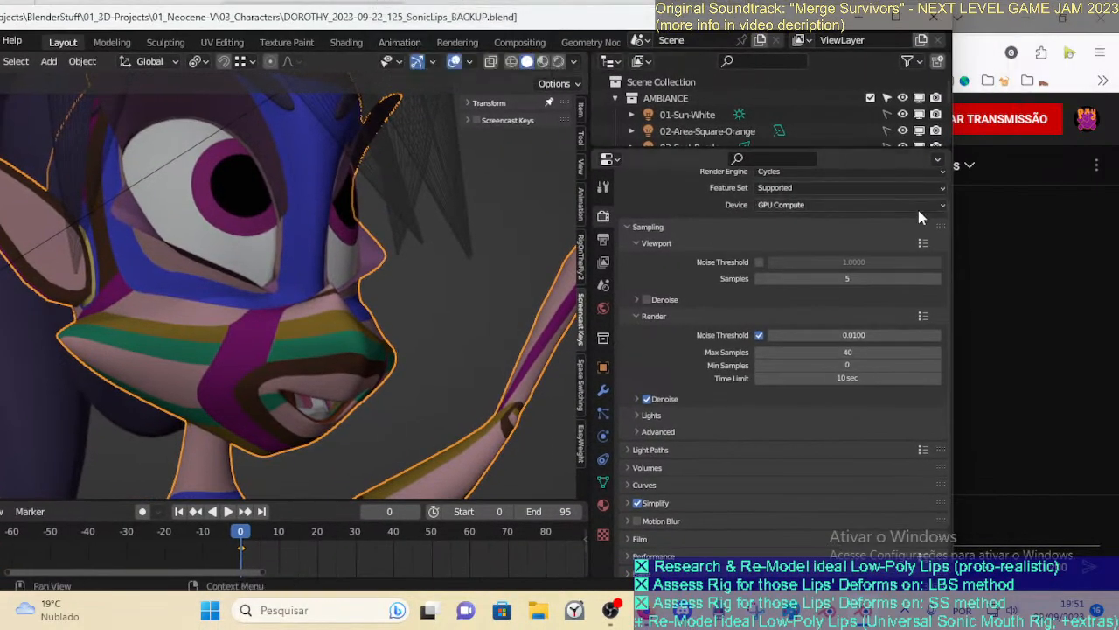
pyautogui.moveTo(954, 229); pyautogui.dragTo(811, 232)
pyautogui.moveTo(459, 27); pyautogui.dragTo(625, 23)
pyautogui.moveTo(978, 270); pyautogui.dragTo(877, 251)
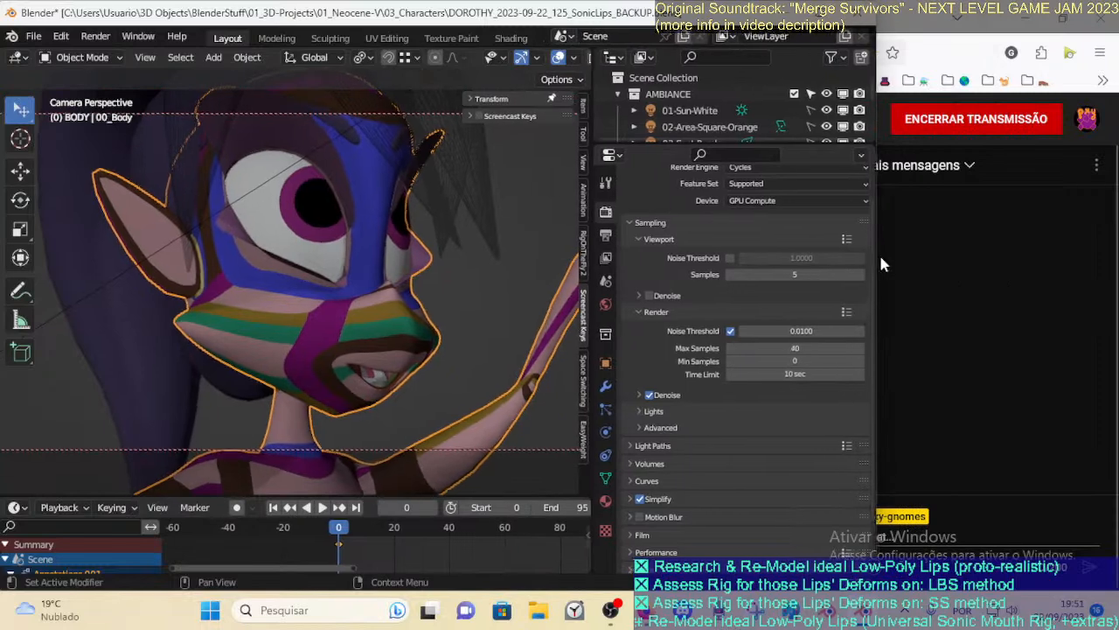
pyautogui.click(879, 252)
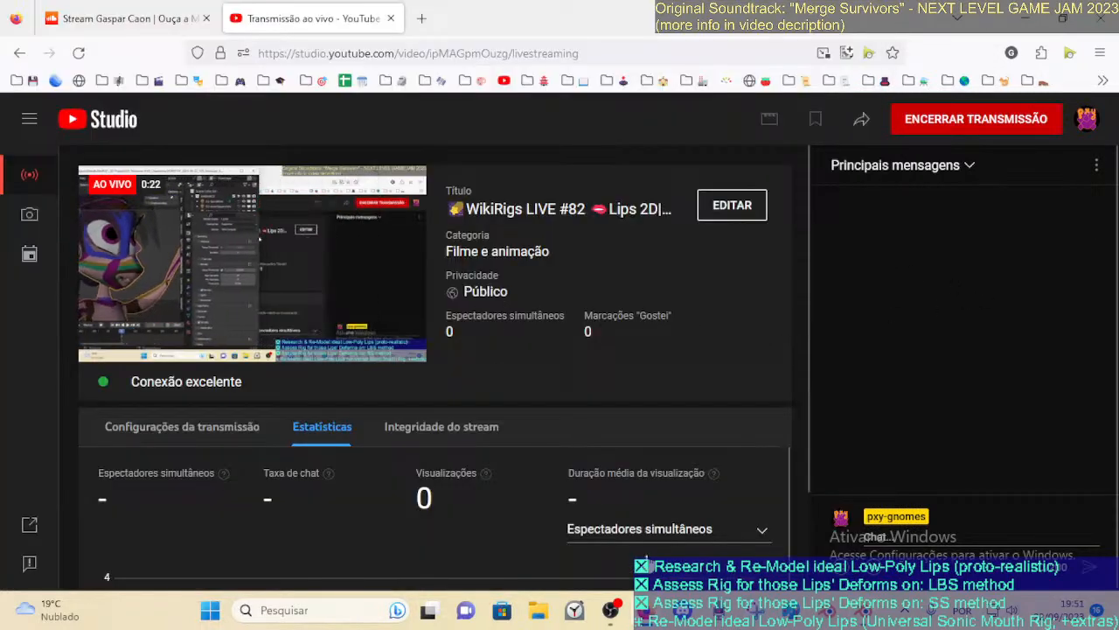
# Bring Blender back to the front, then widen its 3D viewport and its window slightly over the browser
pyautogui.moveTo(611, 610)
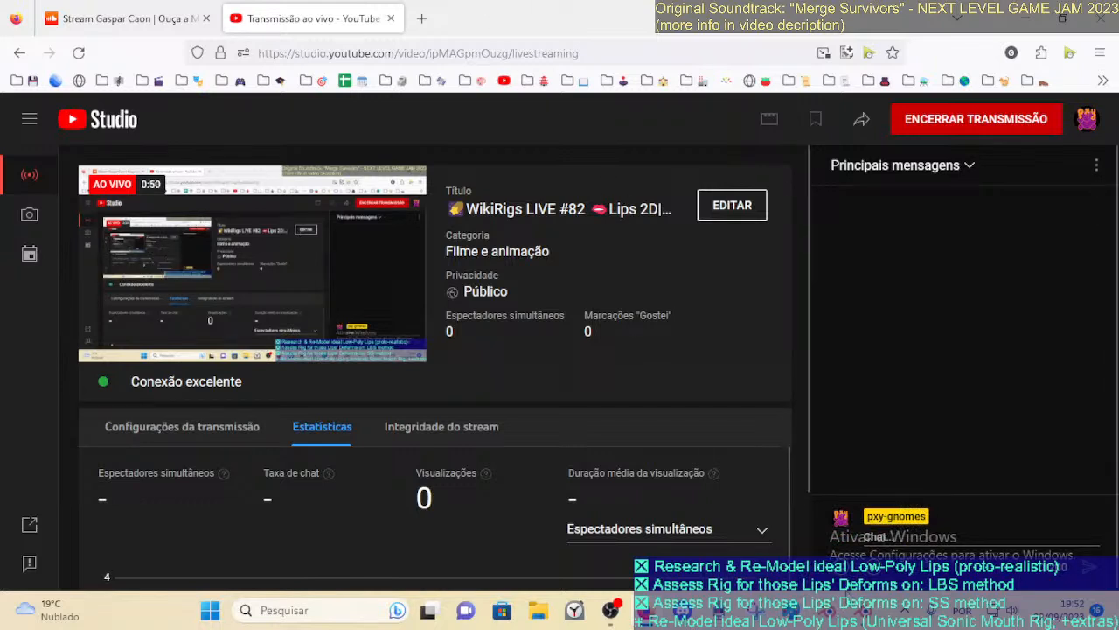
pyautogui.click(861, 605)
pyautogui.moveTo(427, 320); pyautogui.dragTo(538, 387, button='middle')
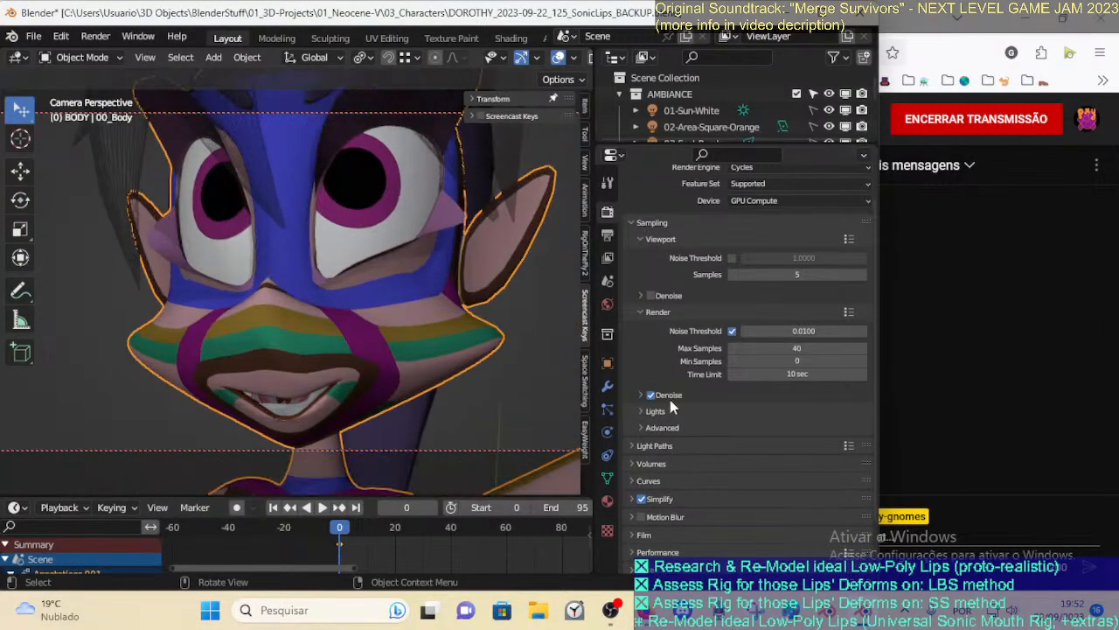
pyautogui.moveTo(593, 341); pyautogui.dragTo(636, 344)
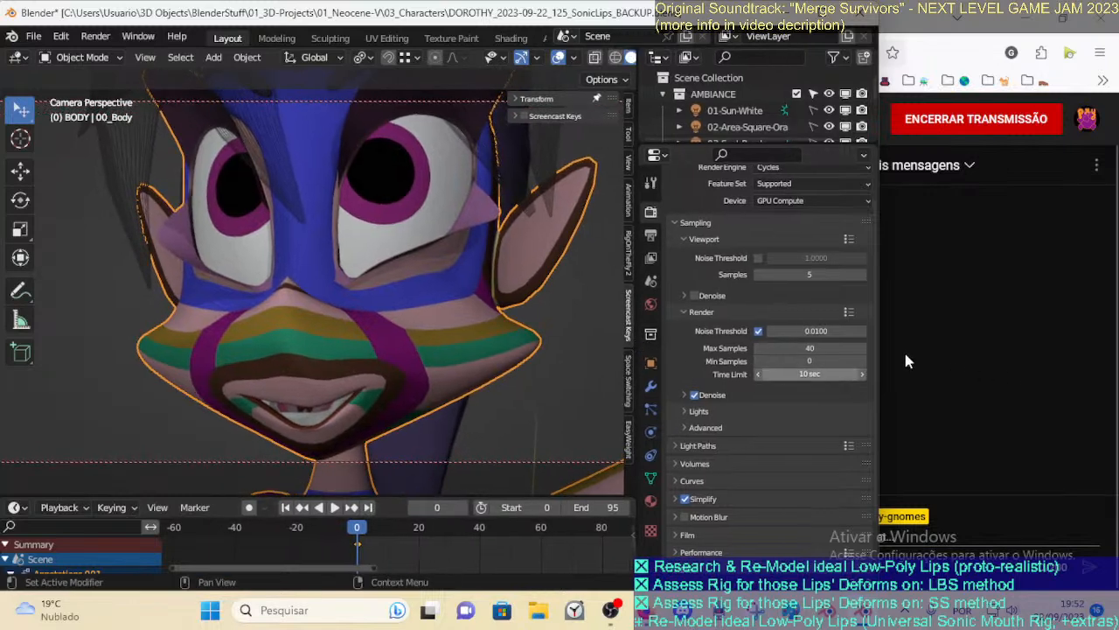
pyautogui.moveTo(881, 343); pyautogui.dragTo(903, 340)
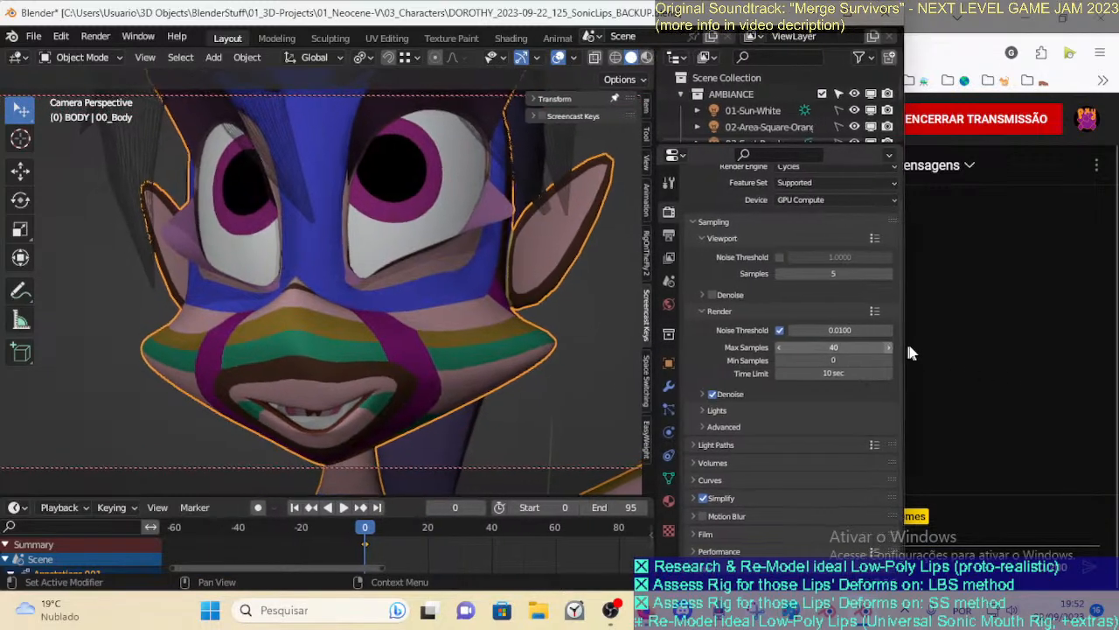
# Examine the character's lips and muzzle from several angles in the 3D viewport
pyautogui.moveTo(562, 324); pyautogui.dragTo(271, 391, button='middle')
pyautogui.moveTo(347, 376); pyautogui.dragTo(350, 408, button='middle')
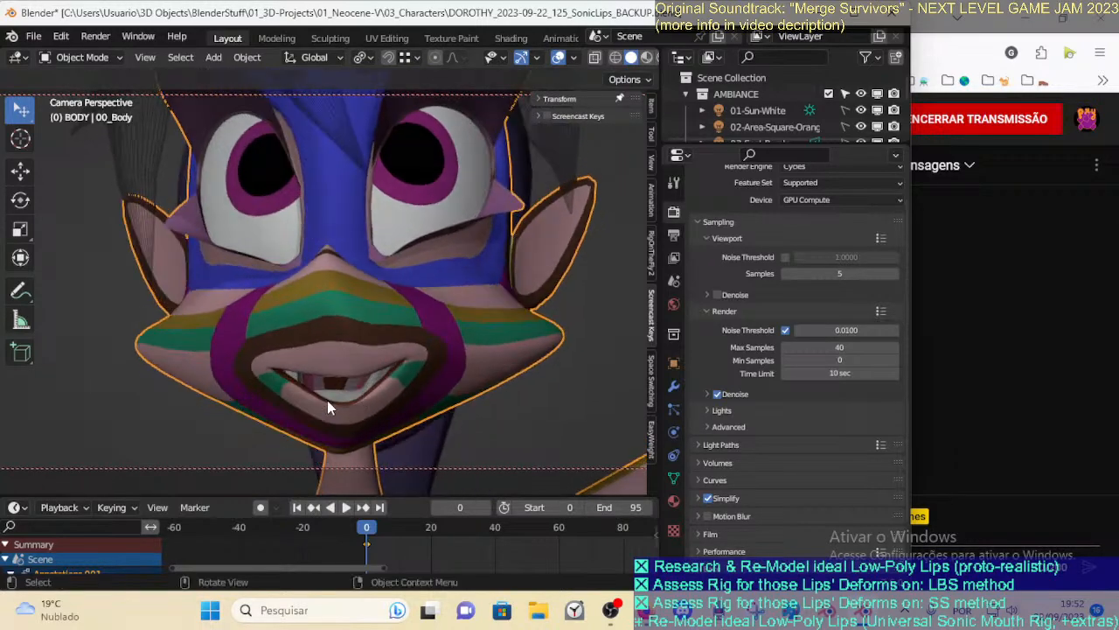
pyautogui.moveTo(376, 347); pyautogui.dragTo(334, 396, button='middle')
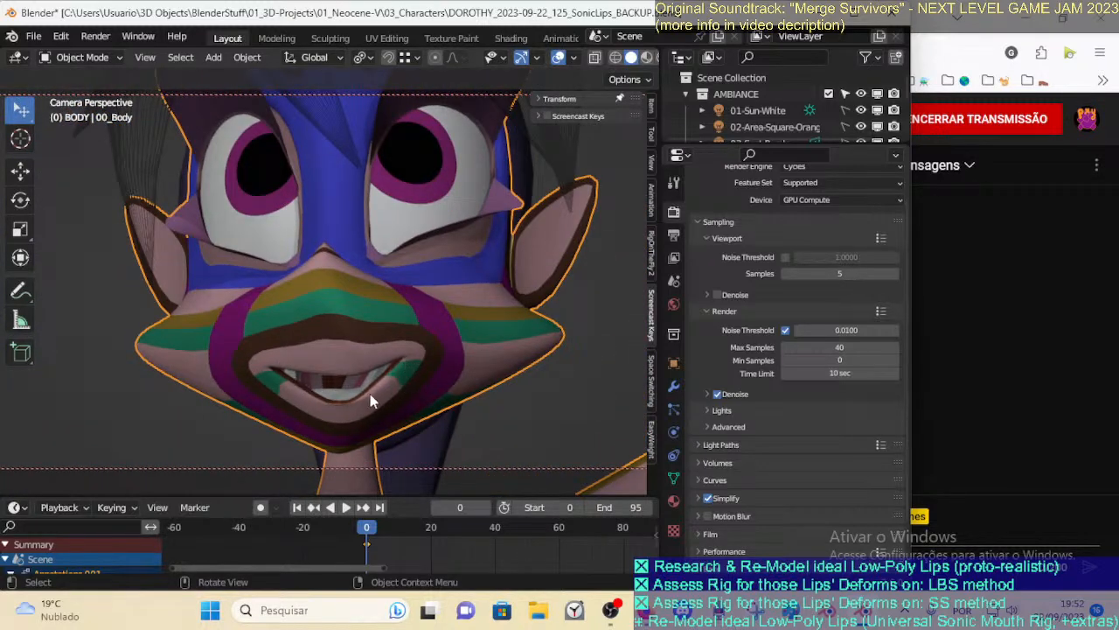
pyautogui.moveTo(323, 384); pyautogui.dragTo(375, 411, button='middle')
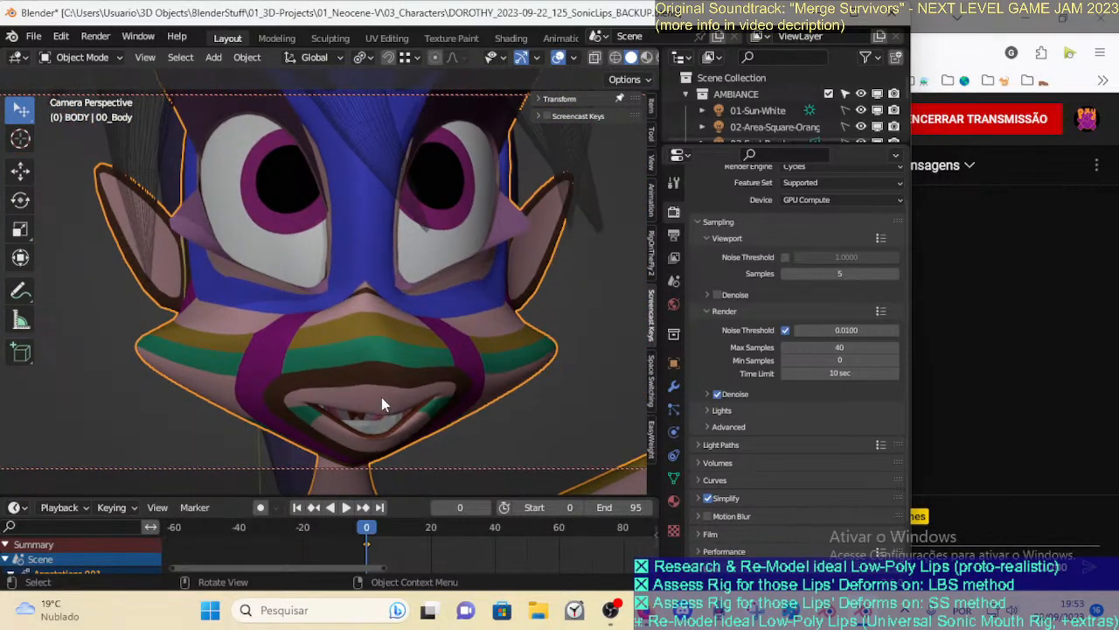
# Open the bookmarked "Universal Sonic Mouth - Blender Rigging Tutorial" page on blenderartists.org in a new browser tab
pyautogui.click(923, 45)
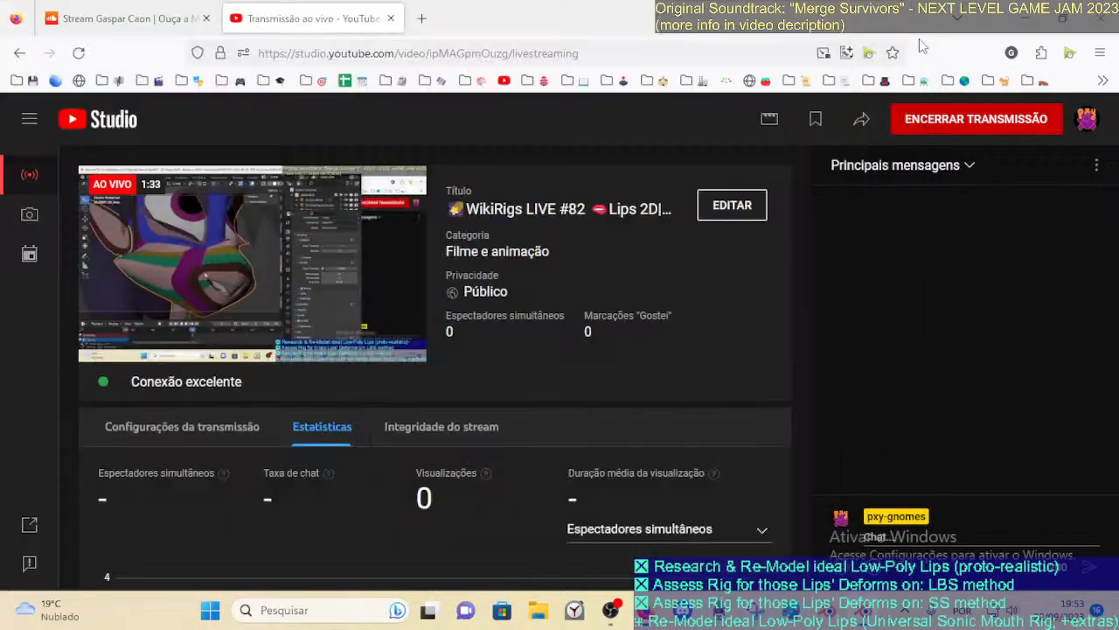
pyautogui.click(421, 19)
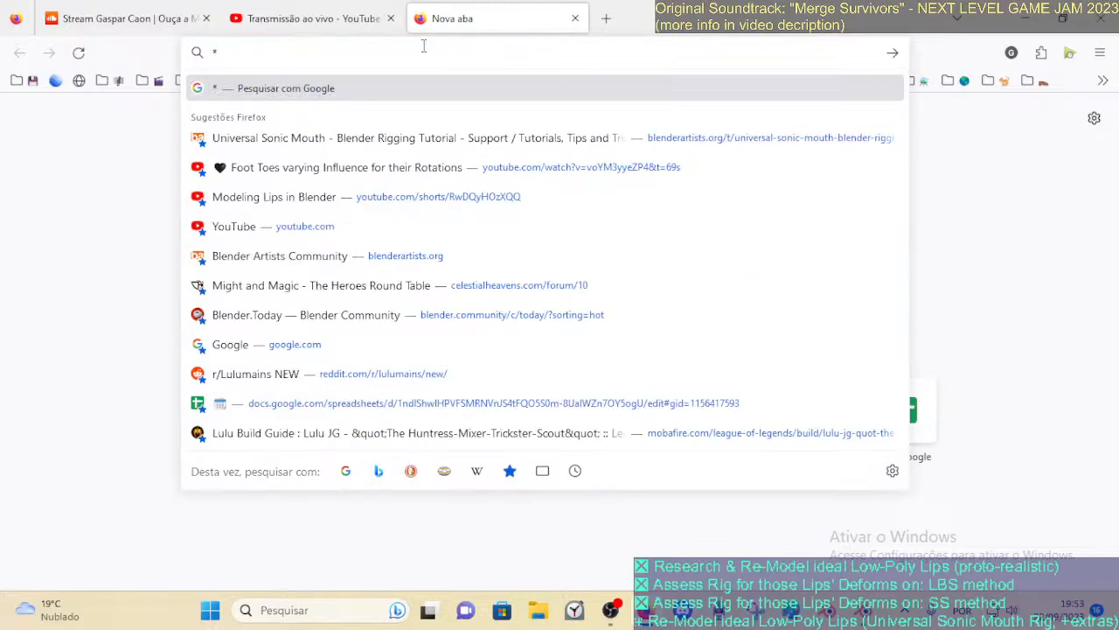
pyautogui.write('un')
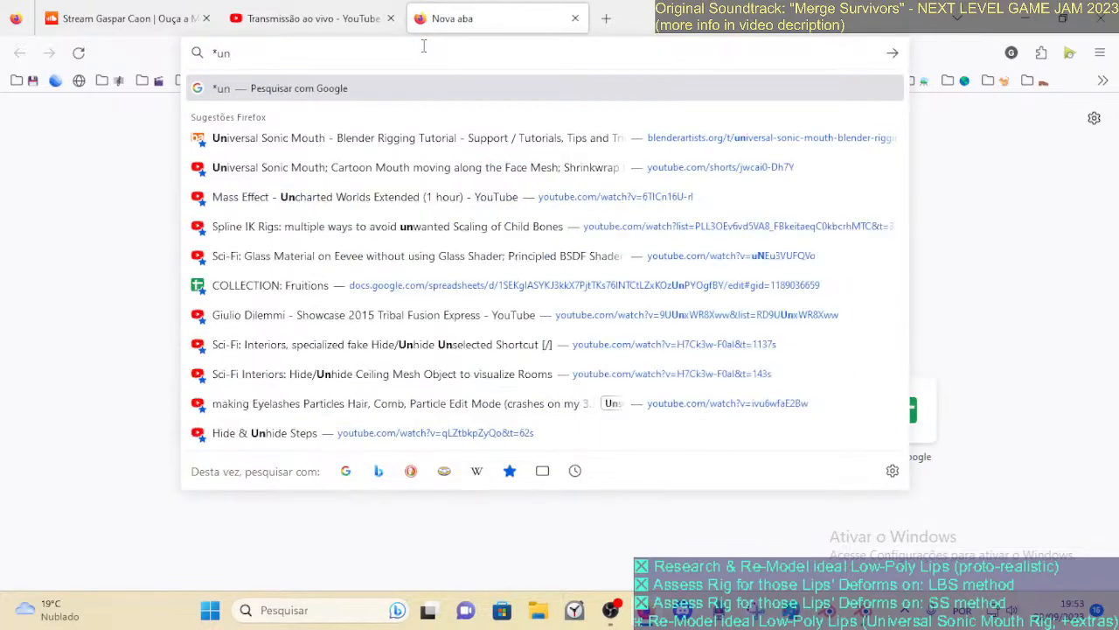
pyautogui.press('Down')
pyautogui.press('Return')
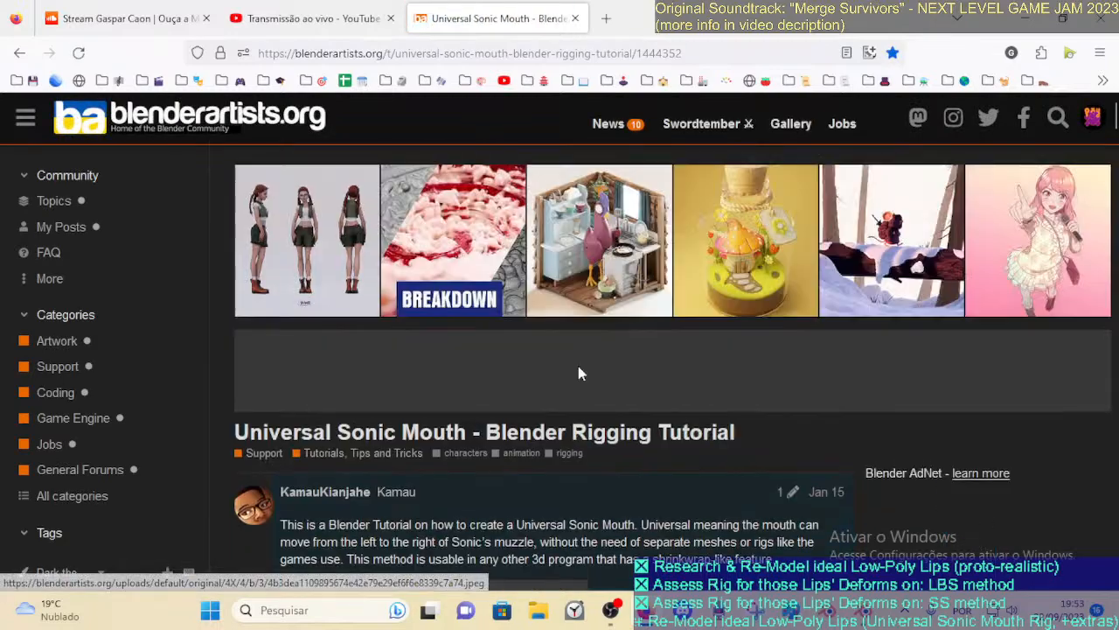
# Skim the tutorial's model, rig and texture sheets, and look at the expression test images
pyautogui.scroll(-10, 503, 341)
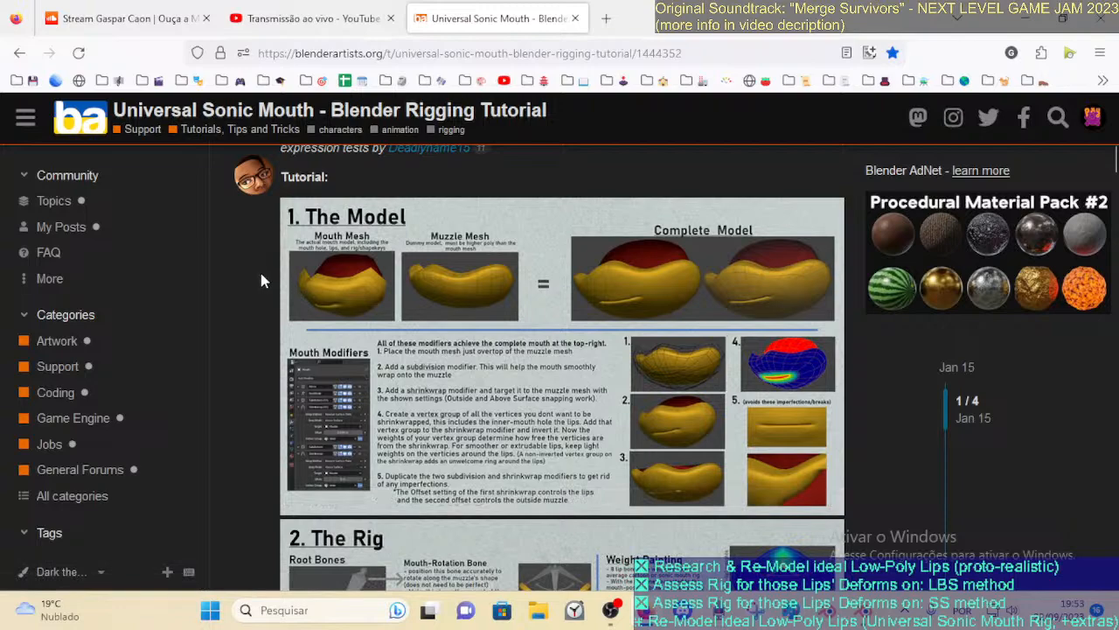
pyautogui.scroll(-2, 270, 293)
pyautogui.scroll(2, 262, 288)
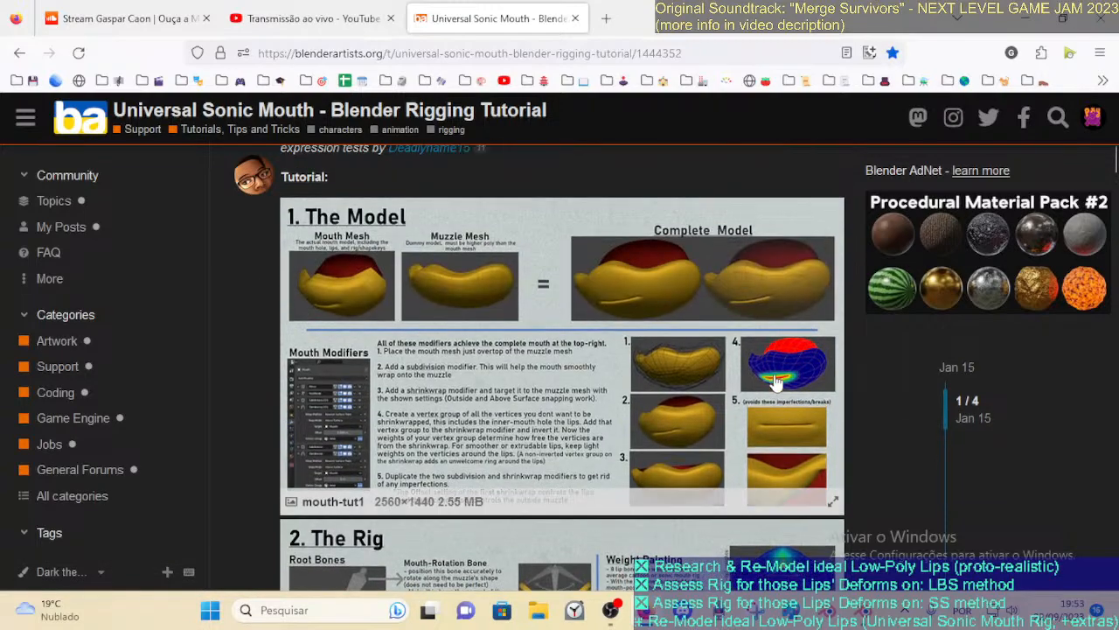
pyautogui.scroll(-3, 339, 324)
pyautogui.scroll(-2, 339, 350)
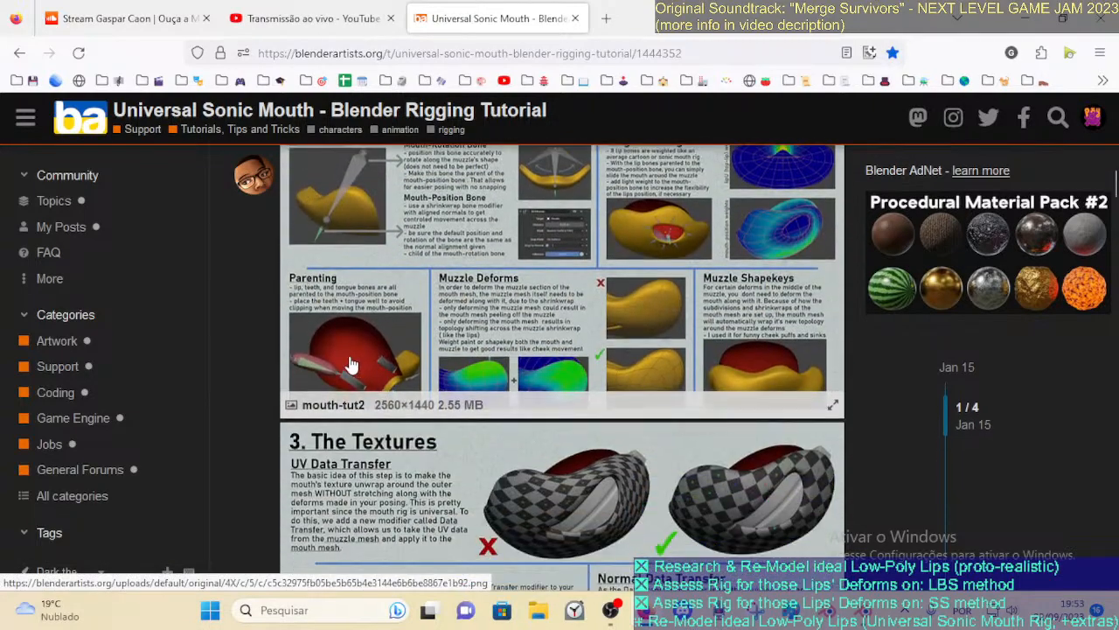
pyautogui.scroll(-1, 340, 359)
pyautogui.scroll(2, 508, 393)
pyautogui.scroll(-2, 750, 435)
pyautogui.scroll(5, 692, 403)
pyautogui.scroll(2, 691, 403)
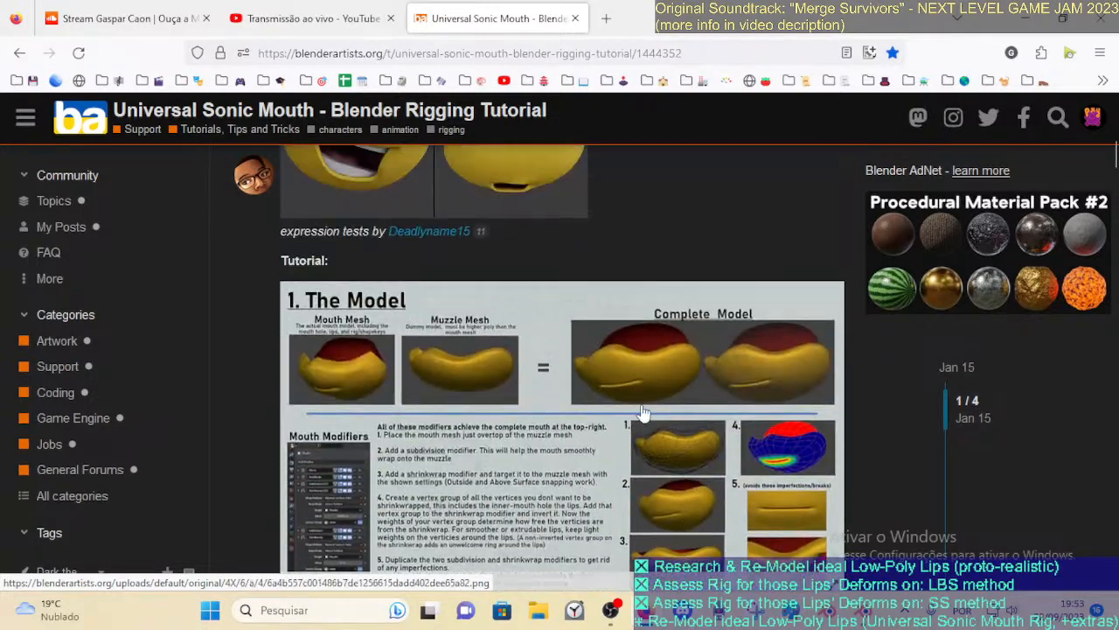
pyautogui.scroll(2, 691, 371)
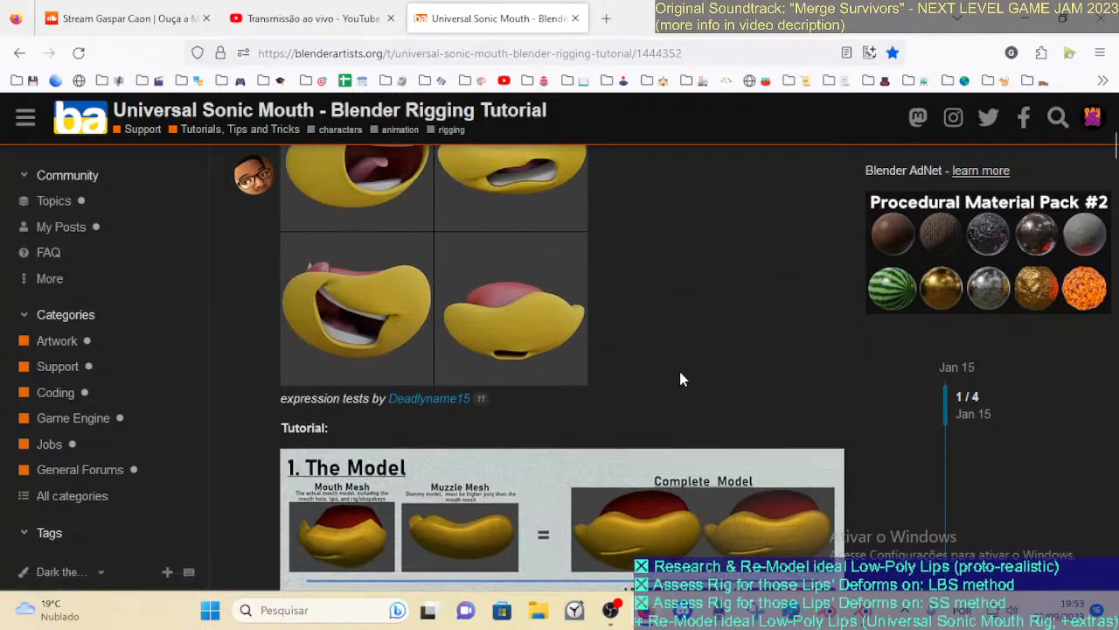
# Study the tutorial's rig section, covering the mouth-rotation and mouth-position bones and the lip weight painting
pyautogui.scroll(-7, 681, 380)
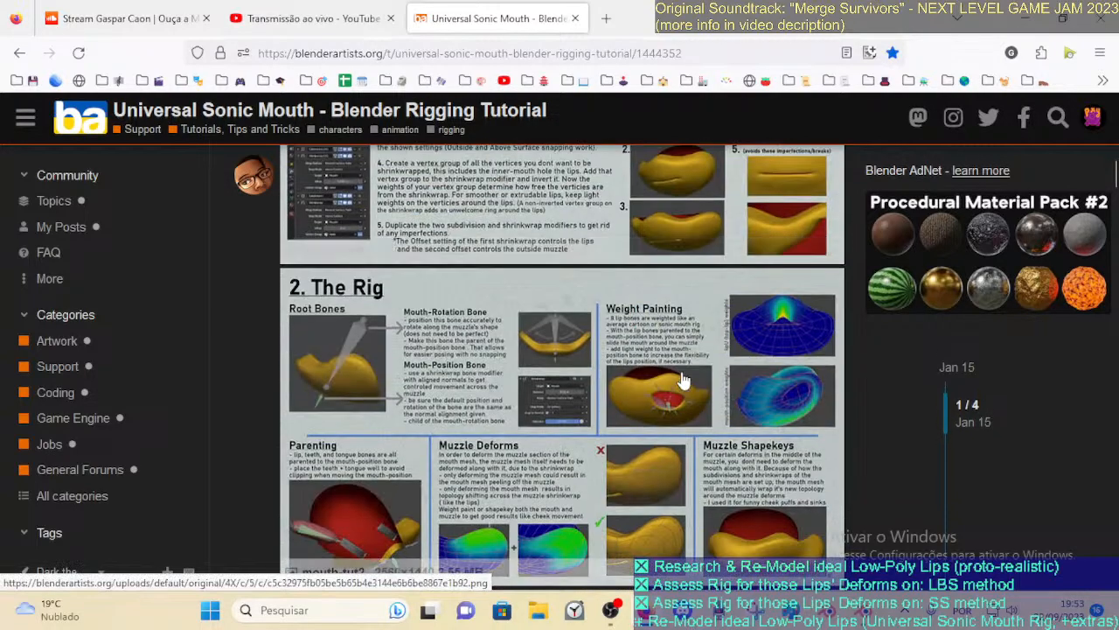
pyautogui.scroll(-3, 670, 354)
pyautogui.scroll(2, 359, 288)
pyautogui.scroll(1, 358, 288)
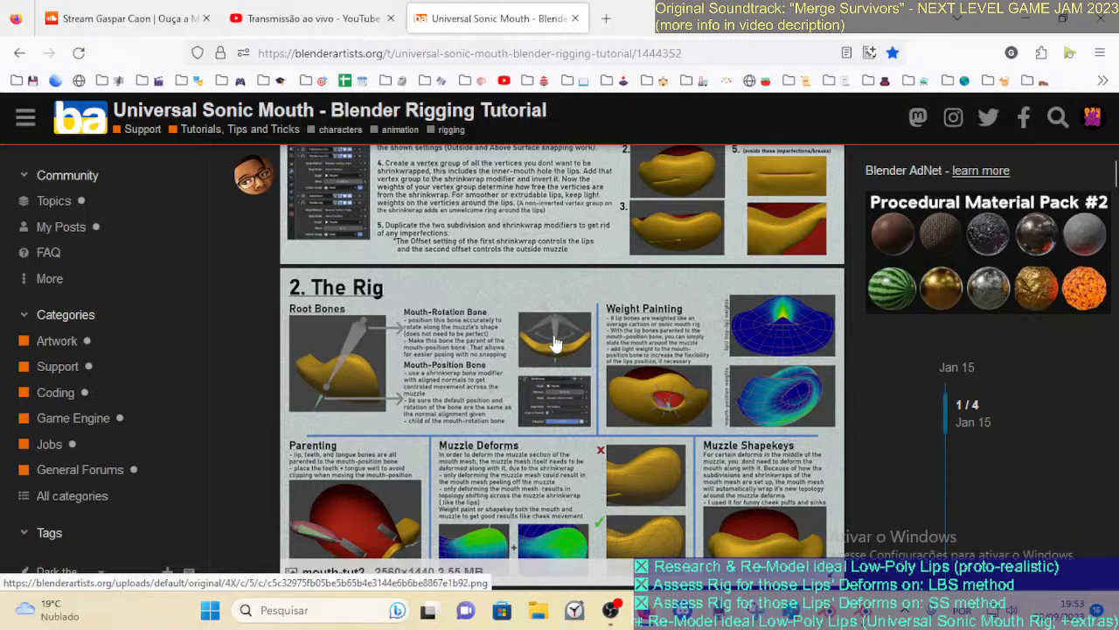
pyautogui.scroll(-2, 553, 343)
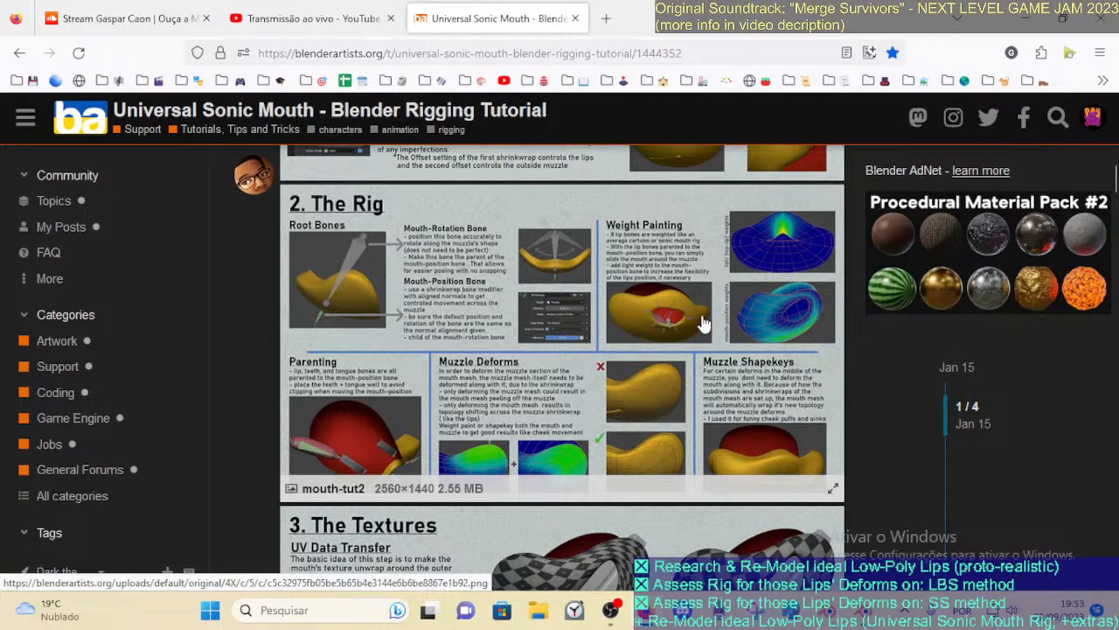
pyautogui.scroll(-1, 658, 354)
pyautogui.scroll(1, 656, 370)
pyautogui.scroll(2, 654, 376)
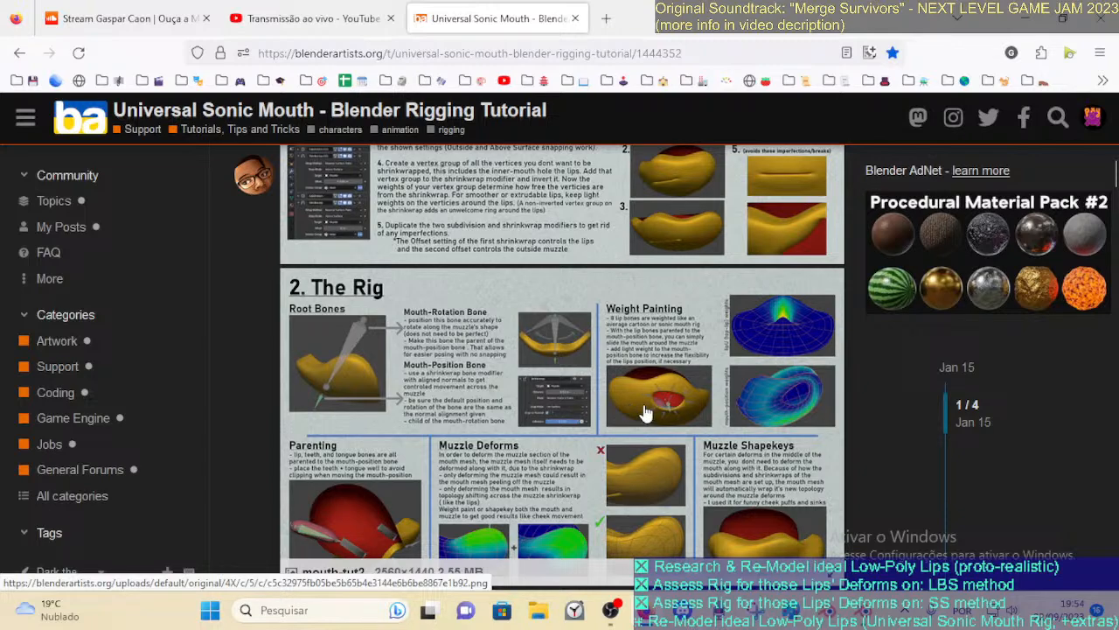
pyautogui.scroll(-2, 637, 415)
pyautogui.scroll(2, 637, 414)
pyautogui.scroll(-2, 637, 414)
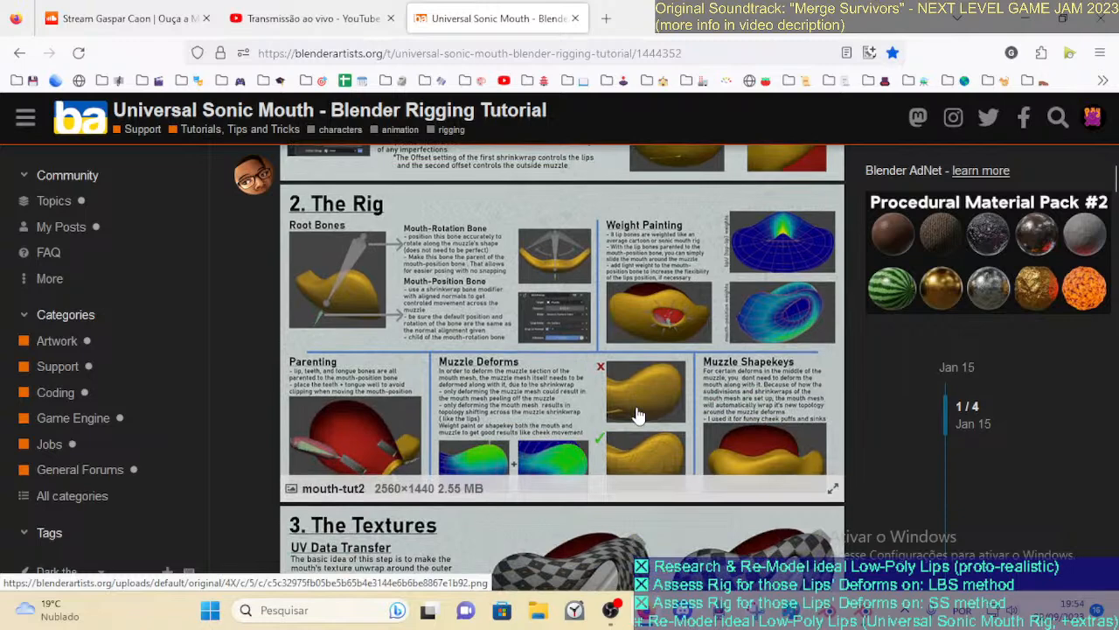
pyautogui.scroll(2, 638, 339)
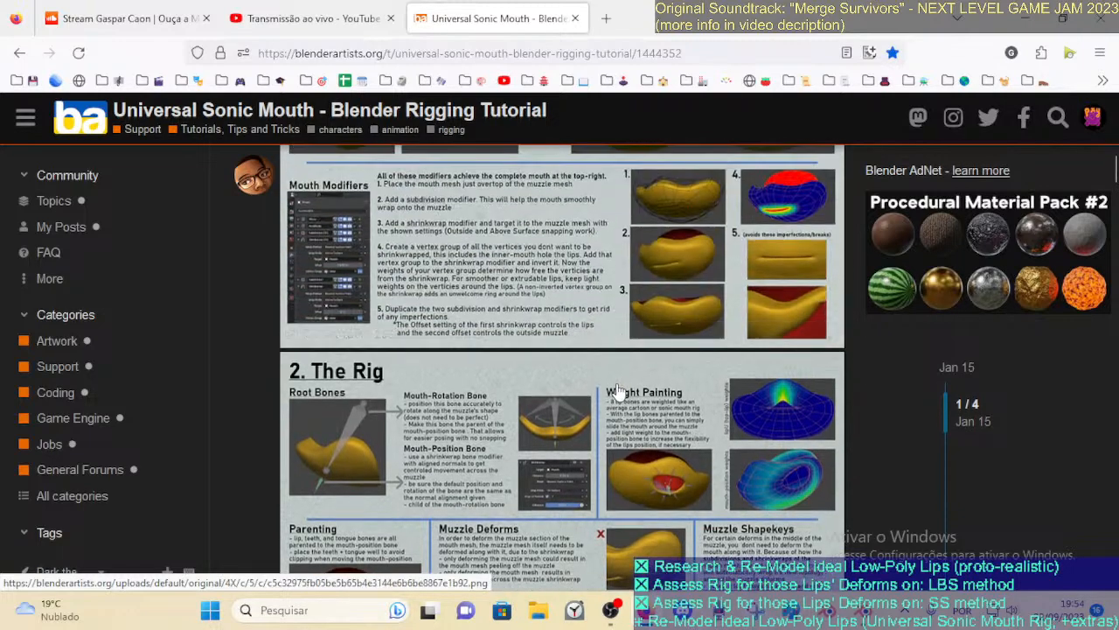
pyautogui.scroll(-2, 657, 482)
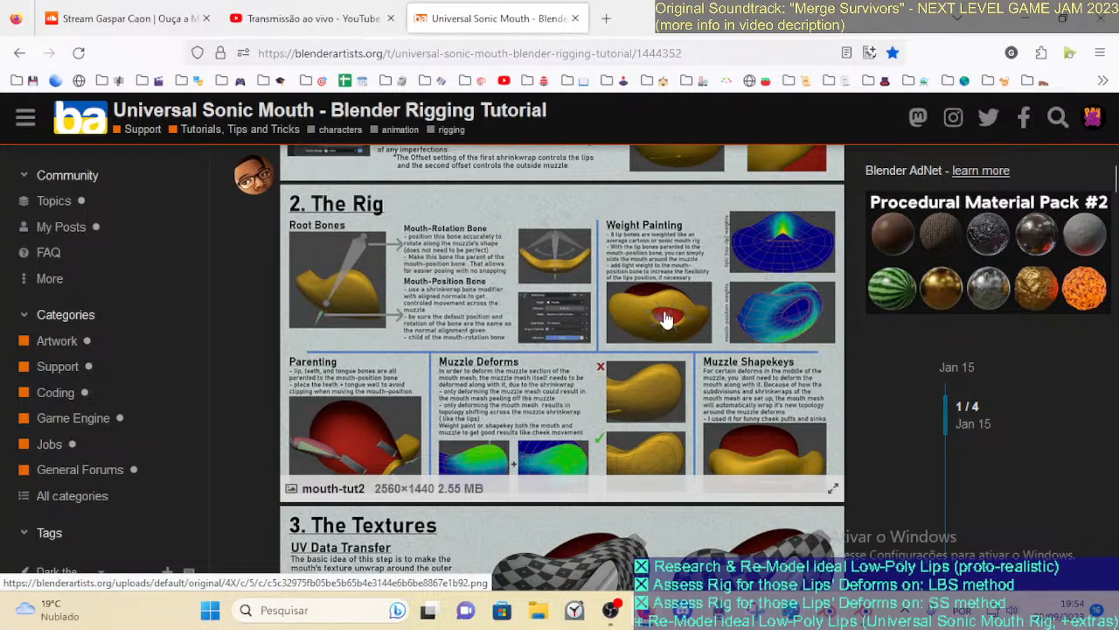
# Review the tutorial's muzzle deforms and shapekeys alongside its mouth modifiers and UV data transfer texture instructions
pyautogui.scroll(-3, 686, 369)
pyautogui.scroll(2, 587, 323)
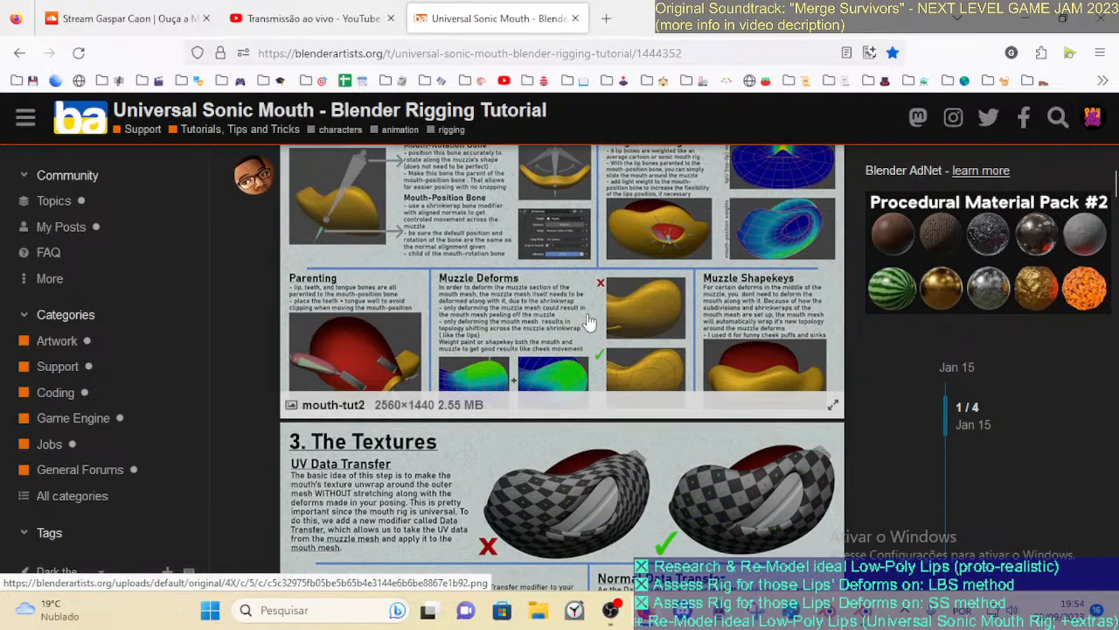
pyautogui.scroll(4, 621, 341)
pyautogui.scroll(1, 652, 362)
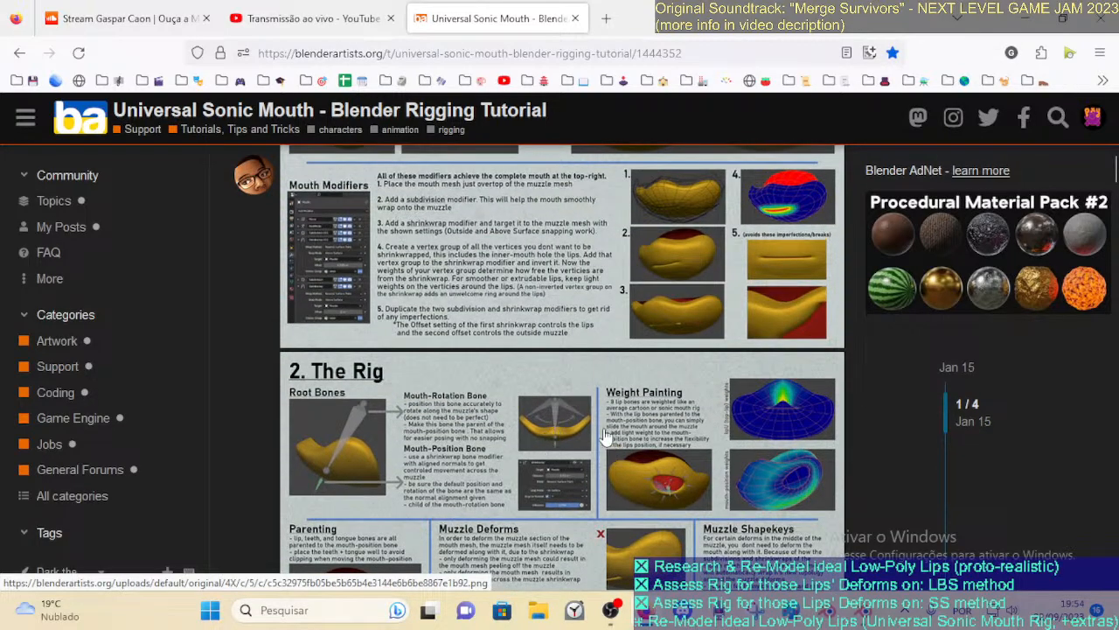
pyautogui.scroll(-2, 612, 437)
pyautogui.scroll(-3, 546, 394)
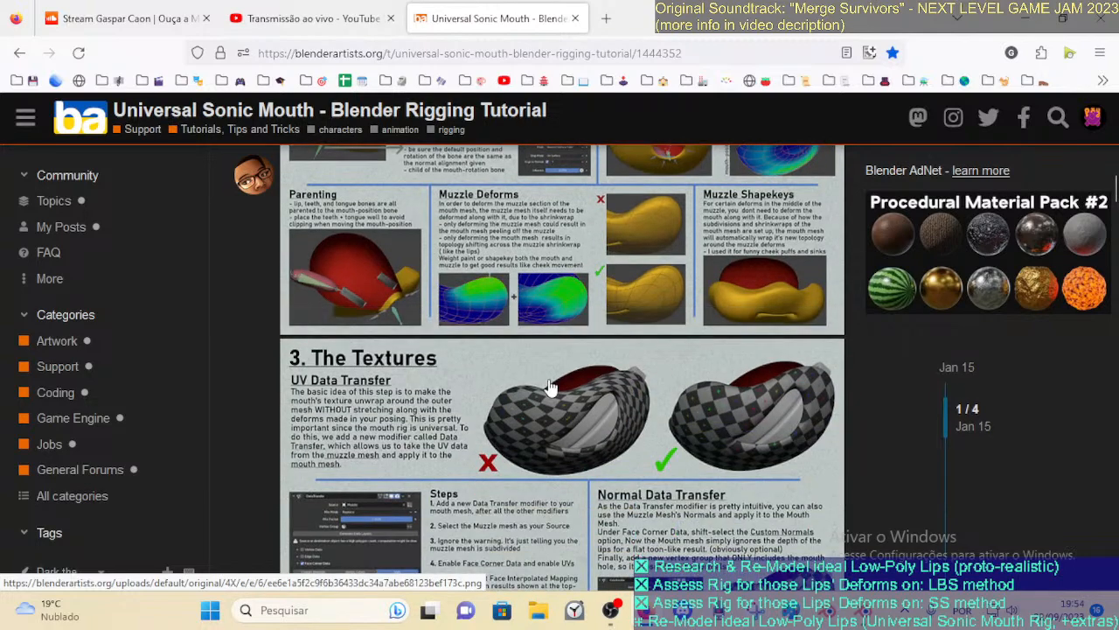
pyautogui.scroll(3, 551, 387)
pyautogui.scroll(2, 511, 363)
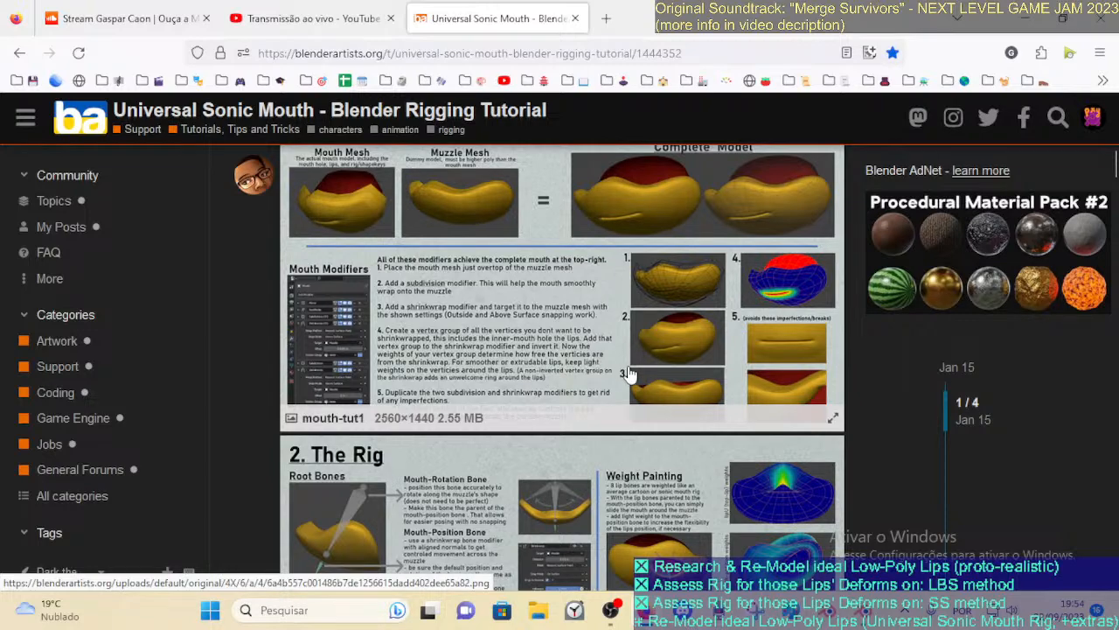
pyautogui.scroll(-4, 647, 368)
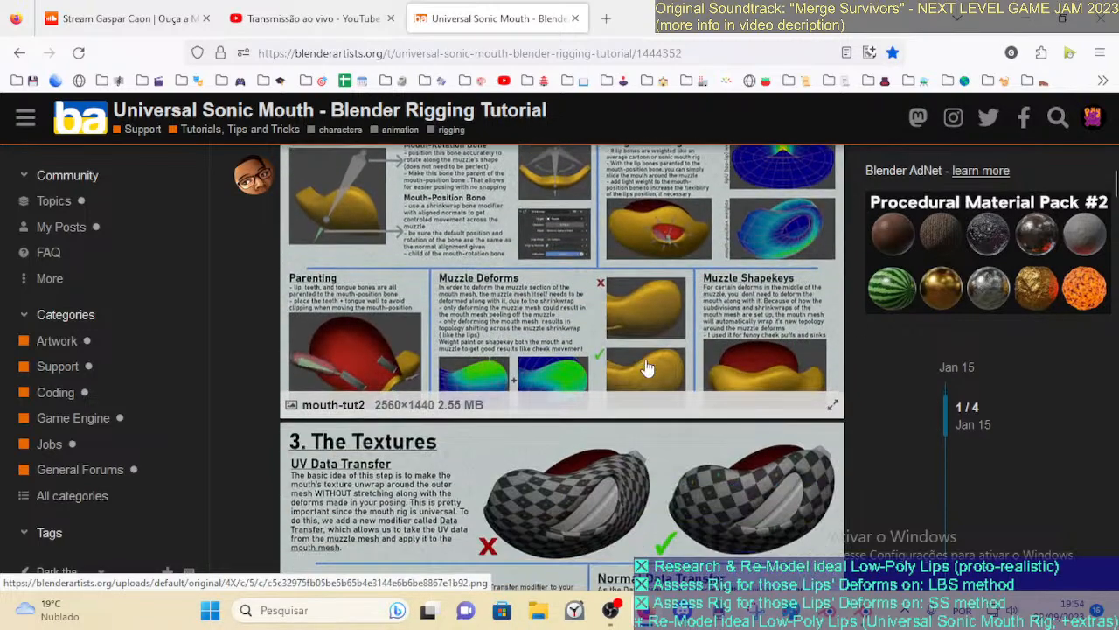
# Review the tutorial's muzzle deform images, the UV and Normal Data Transfer instructions, and the Sonic '06 reference pages below them
pyautogui.scroll(-1, 647, 368)
pyautogui.scroll(2, 648, 369)
pyautogui.scroll(-2, 647, 368)
pyautogui.scroll(2, 647, 369)
pyautogui.scroll(-5, 559, 341)
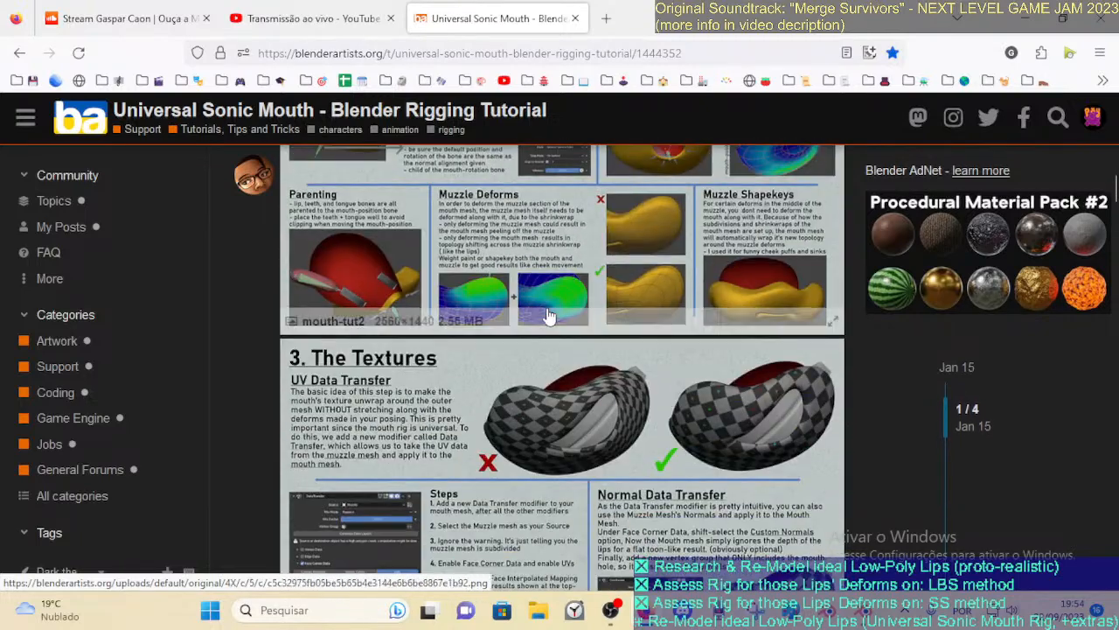
pyautogui.scroll(2, 604, 365)
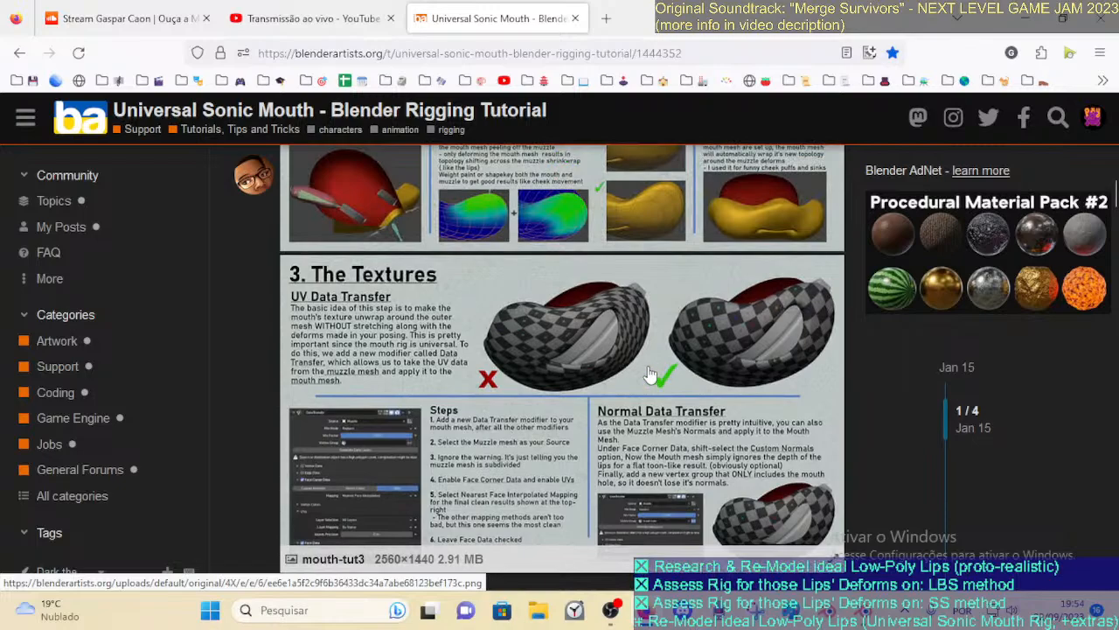
pyautogui.scroll(-1, 621, 366)
pyautogui.scroll(2, 630, 376)
pyautogui.scroll(-4, 639, 388)
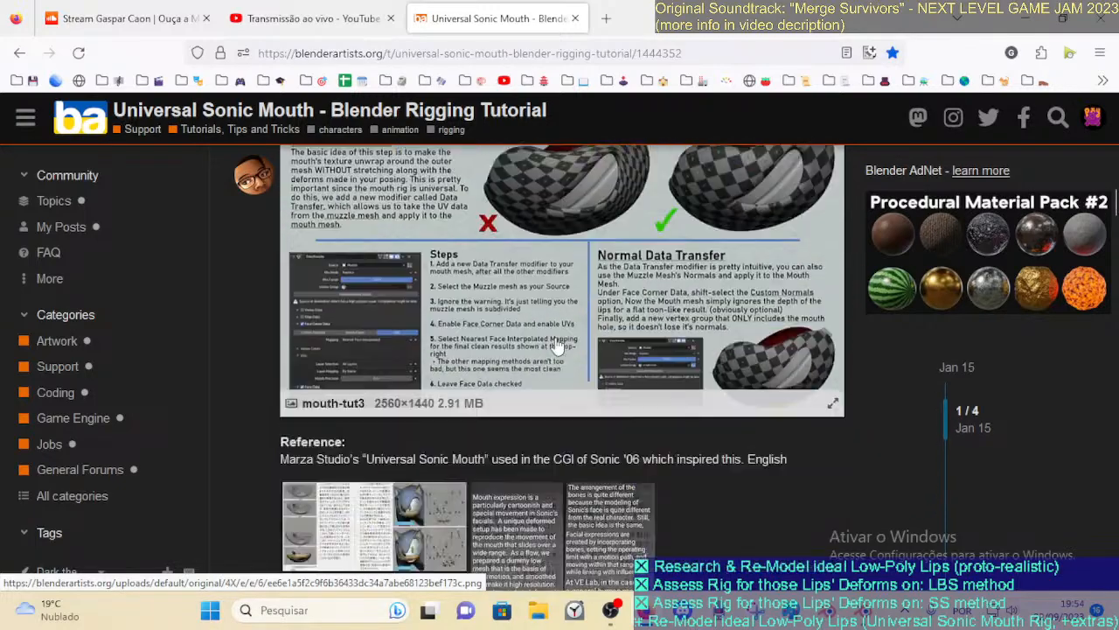
pyautogui.scroll(-5, 637, 387)
pyautogui.scroll(7, 630, 372)
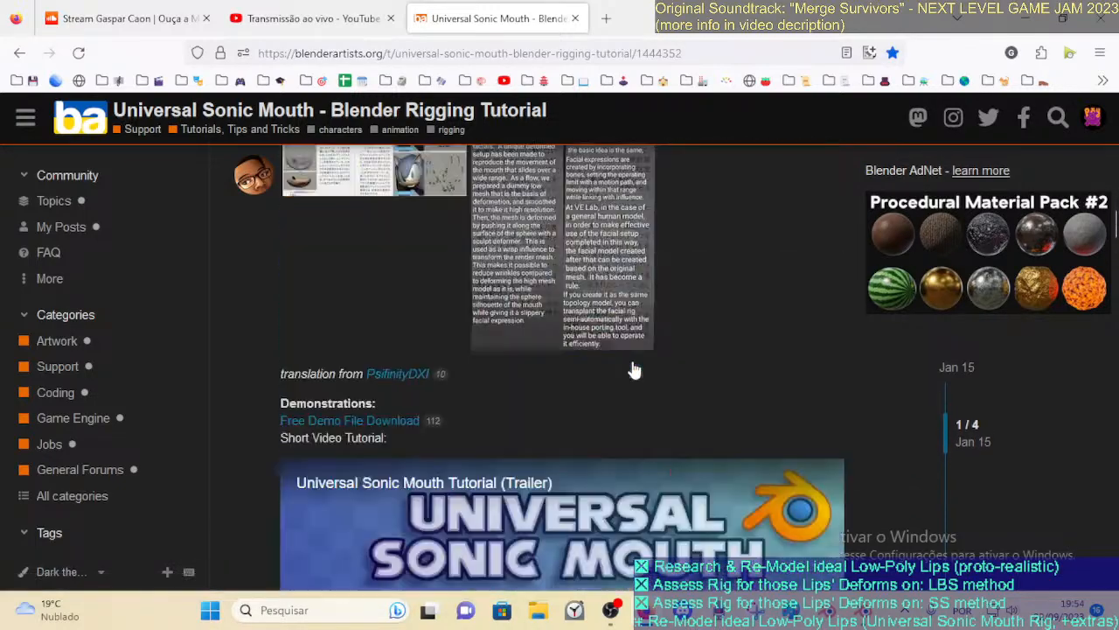
# Compare the rig section's bone, weight painting and muzzle deform images with the translated reference text and demonstrations
pyautogui.scroll(4, 628, 370)
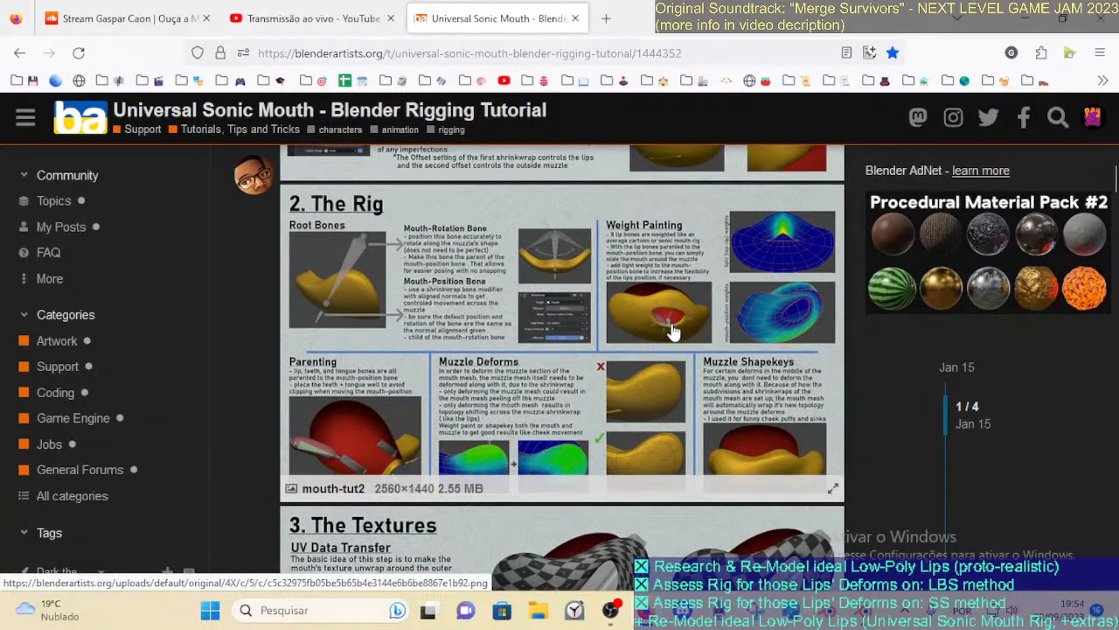
pyautogui.scroll(3, 682, 326)
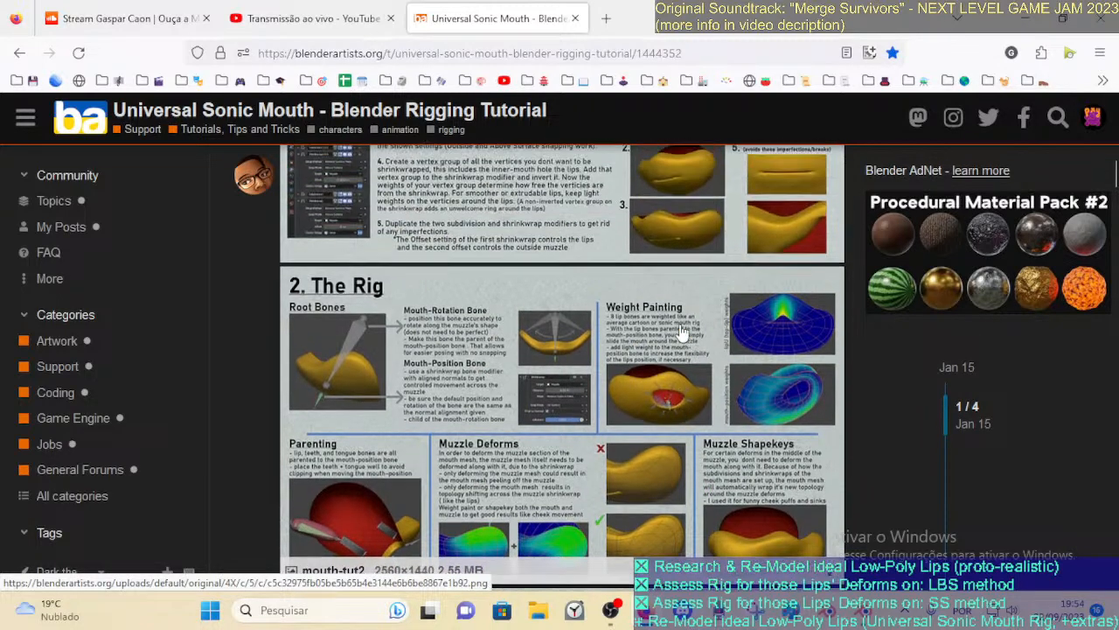
pyautogui.scroll(-8, 677, 334)
pyautogui.scroll(-5, 670, 332)
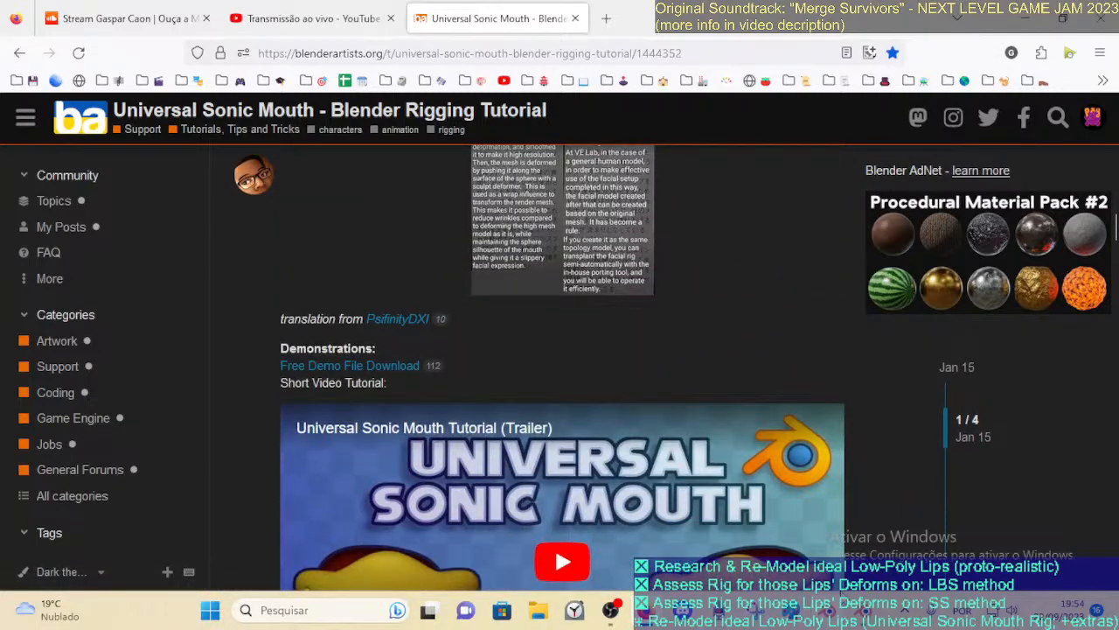
pyautogui.scroll(5, 539, 426)
pyautogui.scroll(8, 539, 426)
pyautogui.scroll(-3, 534, 310)
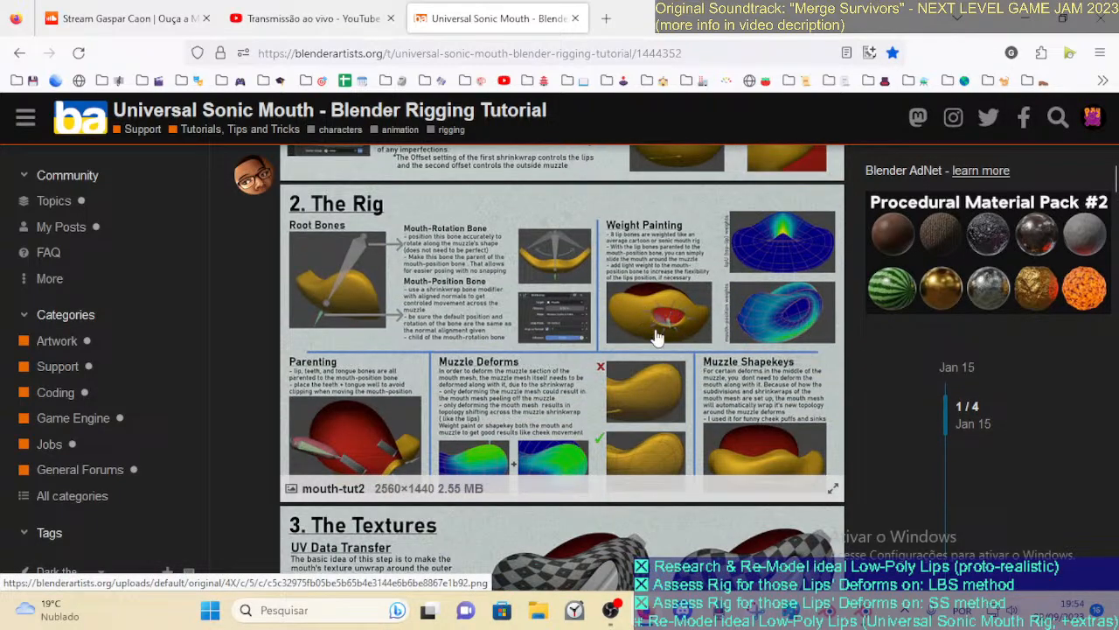
pyautogui.scroll(-6, 620, 396)
pyautogui.scroll(4, 438, 367)
pyautogui.scroll(10, 437, 369)
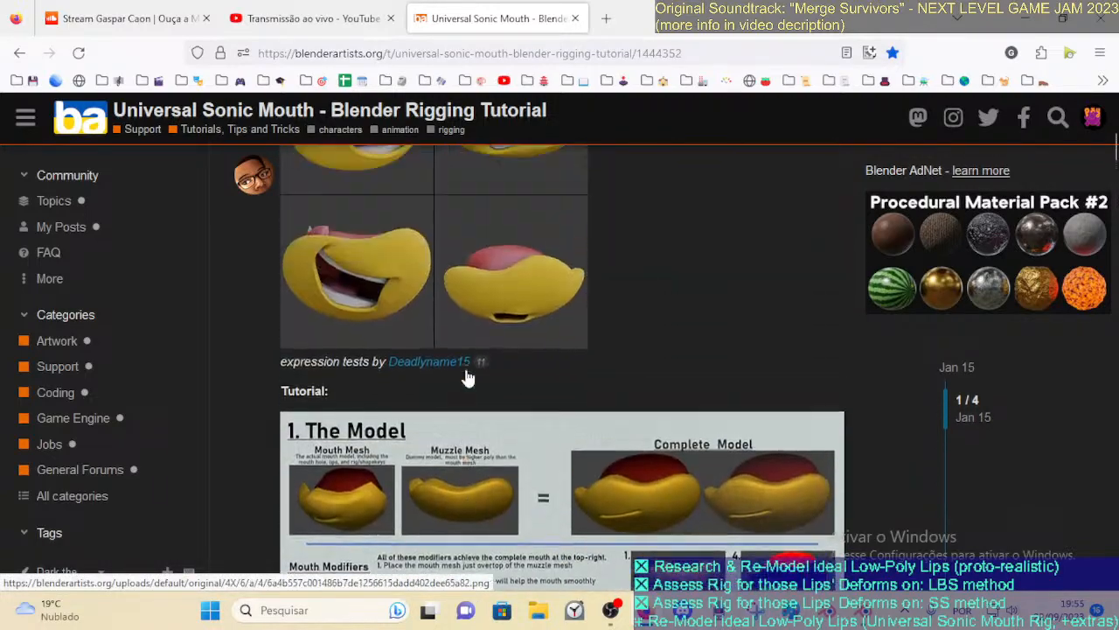
# Revisit the model section's mouth and muzzle meshes, the expression test images and the introduction to the shrinkwrap method
pyautogui.scroll(-5, 468, 378)
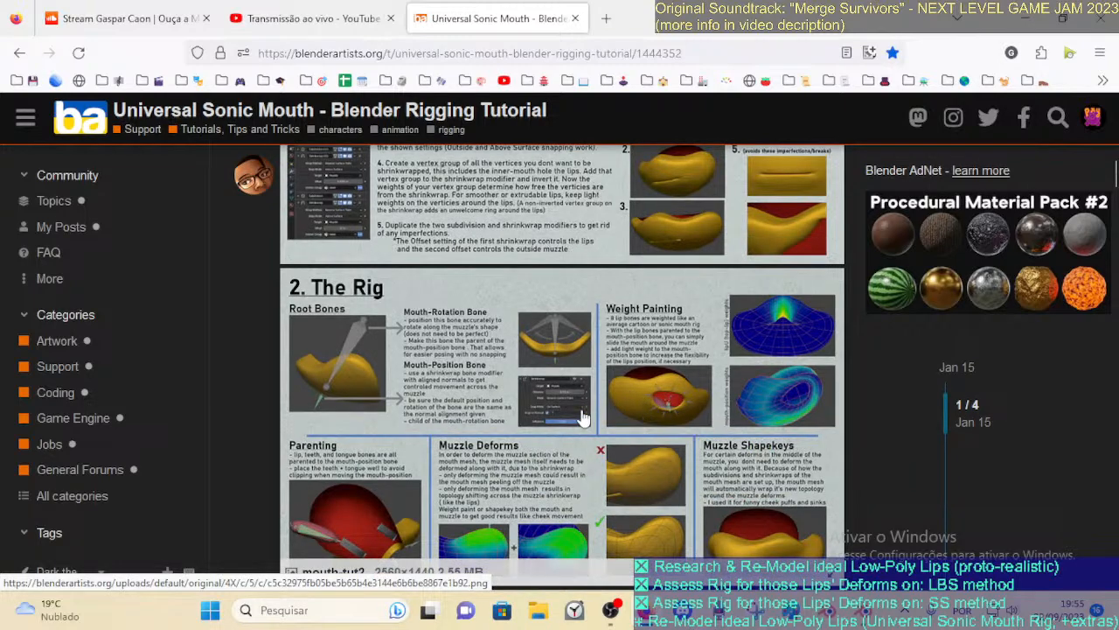
pyautogui.scroll(9, 583, 418)
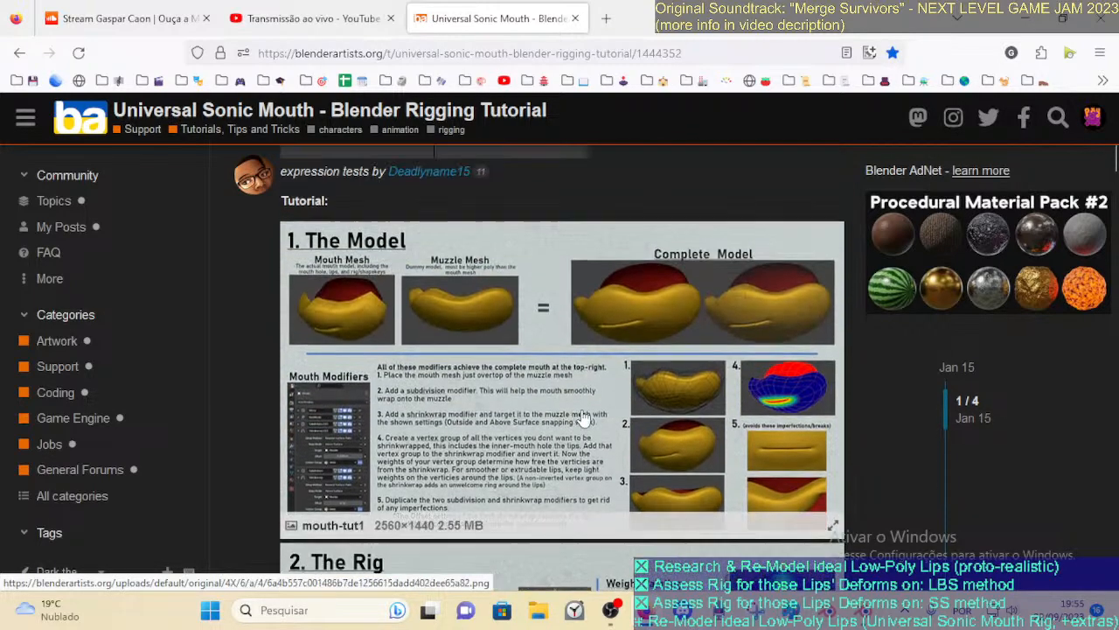
pyautogui.scroll(-2, 446, 361)
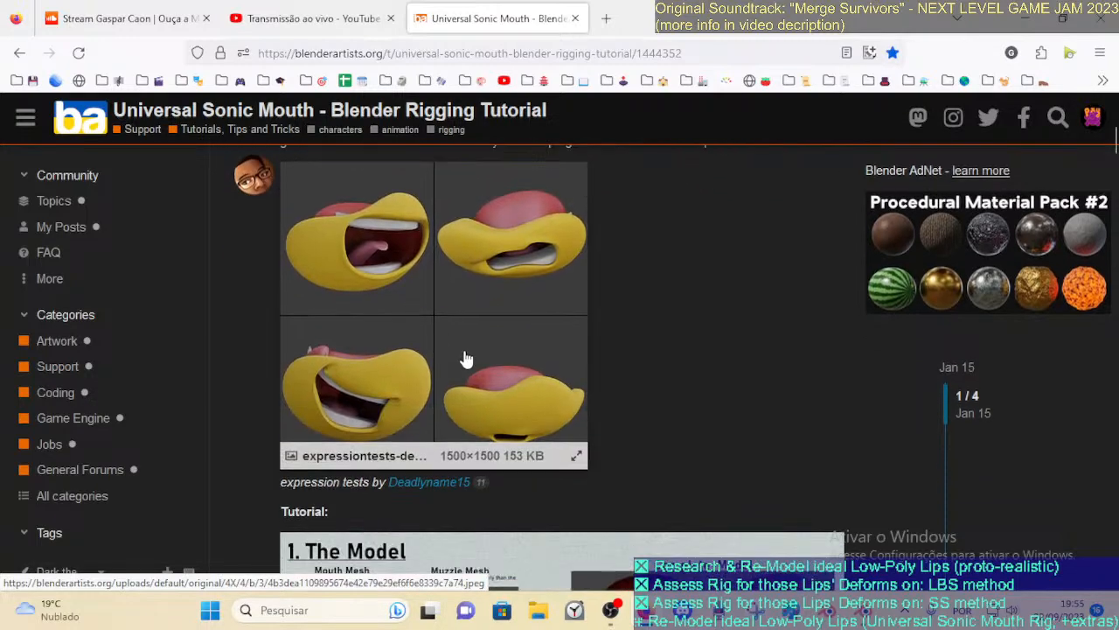
pyautogui.scroll(-3, 462, 355)
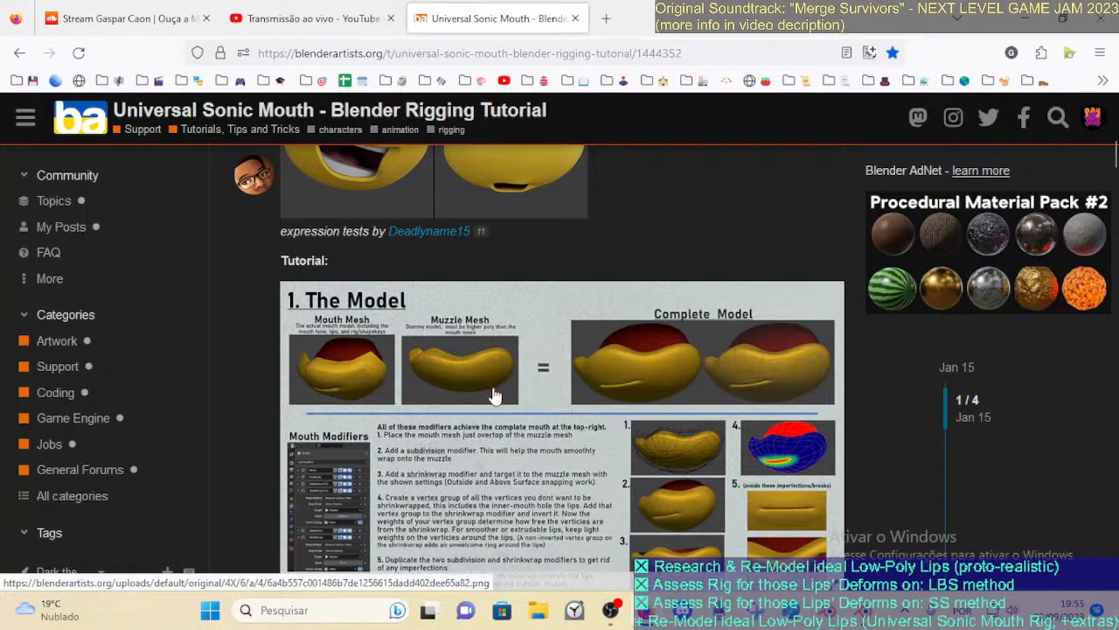
pyautogui.scroll(4, 477, 373)
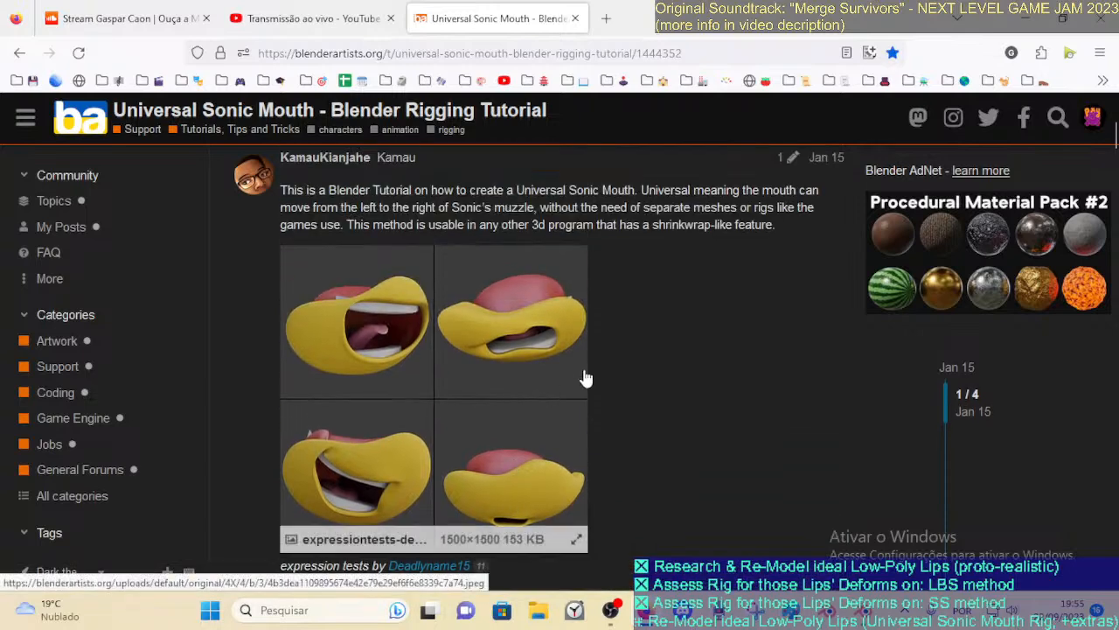
pyautogui.scroll(2, 652, 354)
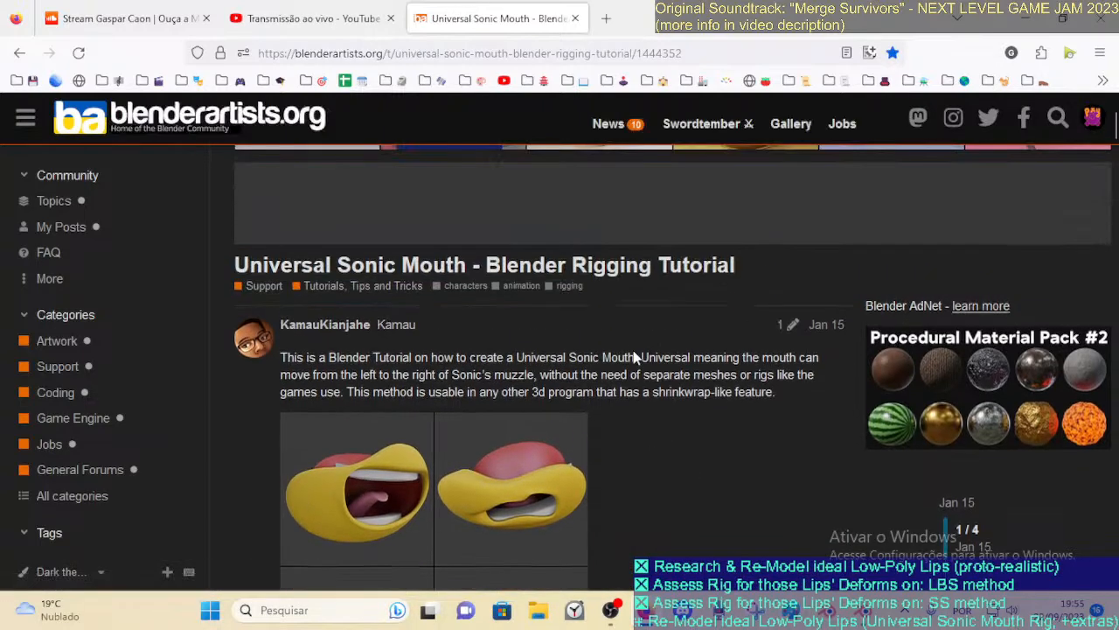
pyautogui.scroll(-2, 623, 381)
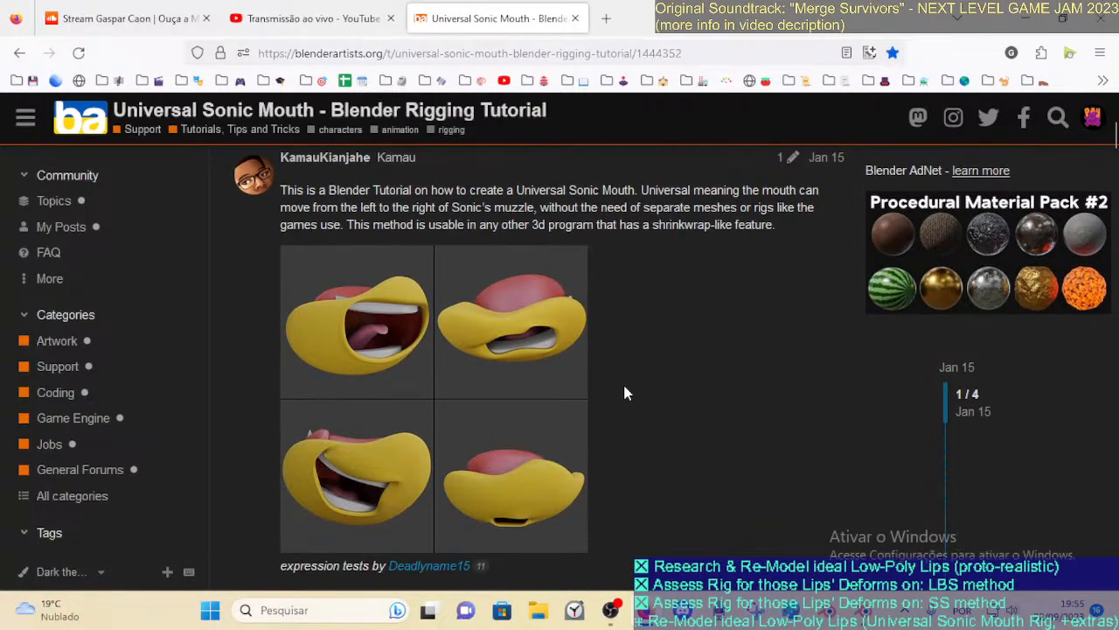
pyautogui.scroll(1, 623, 381)
pyautogui.scroll(-3, 660, 387)
pyautogui.scroll(3, 660, 387)
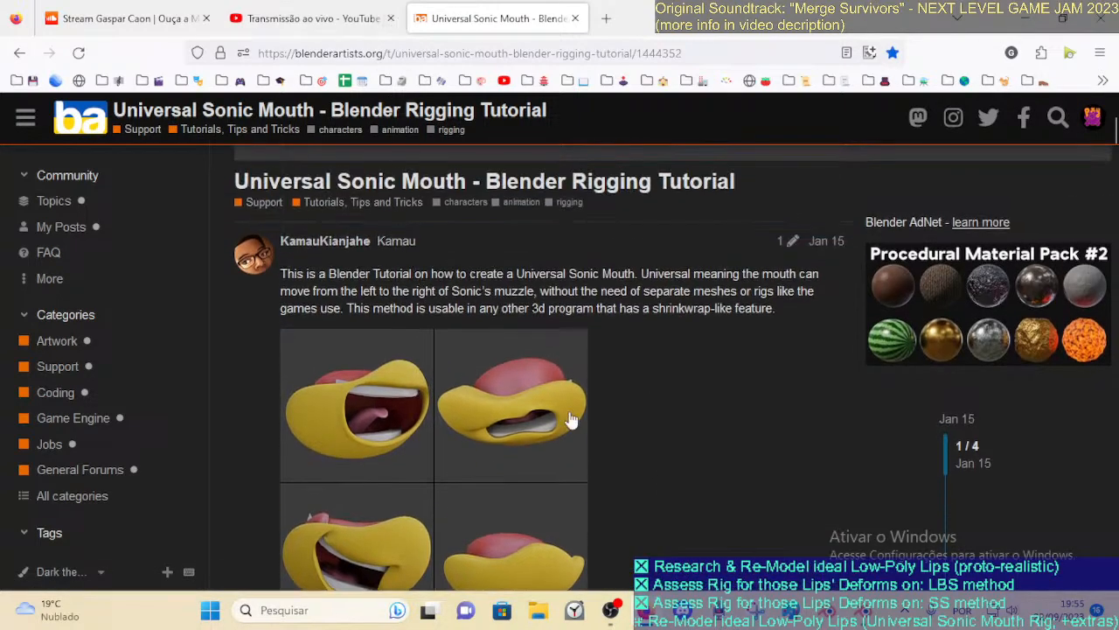
# Switch to Blender and examine the shape of the character's muzzle and slightly open lips from the front and both sides
pyautogui.hotkey('alt', 'Tab')
pyautogui.moveTo(429, 400); pyautogui.dragTo(405, 380, button='middle')
pyautogui.moveTo(319, 402); pyautogui.dragTo(337, 366, button='middle')
pyautogui.moveTo(413, 297); pyautogui.dragTo(375, 320, button='middle')
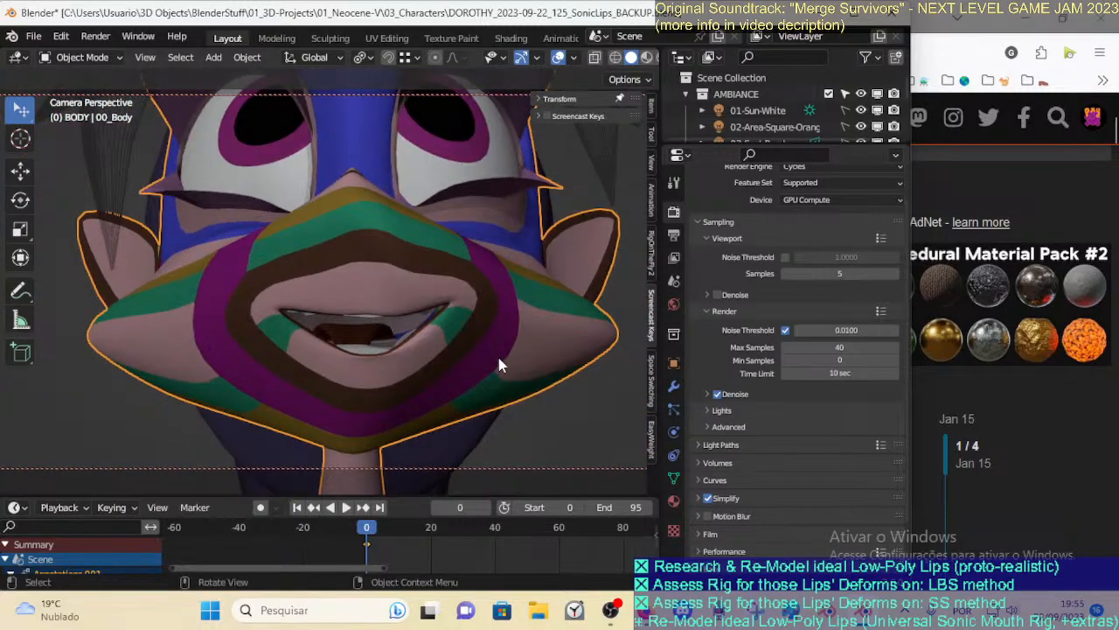
pyautogui.moveTo(440, 359); pyautogui.dragTo(347, 379, button='middle')
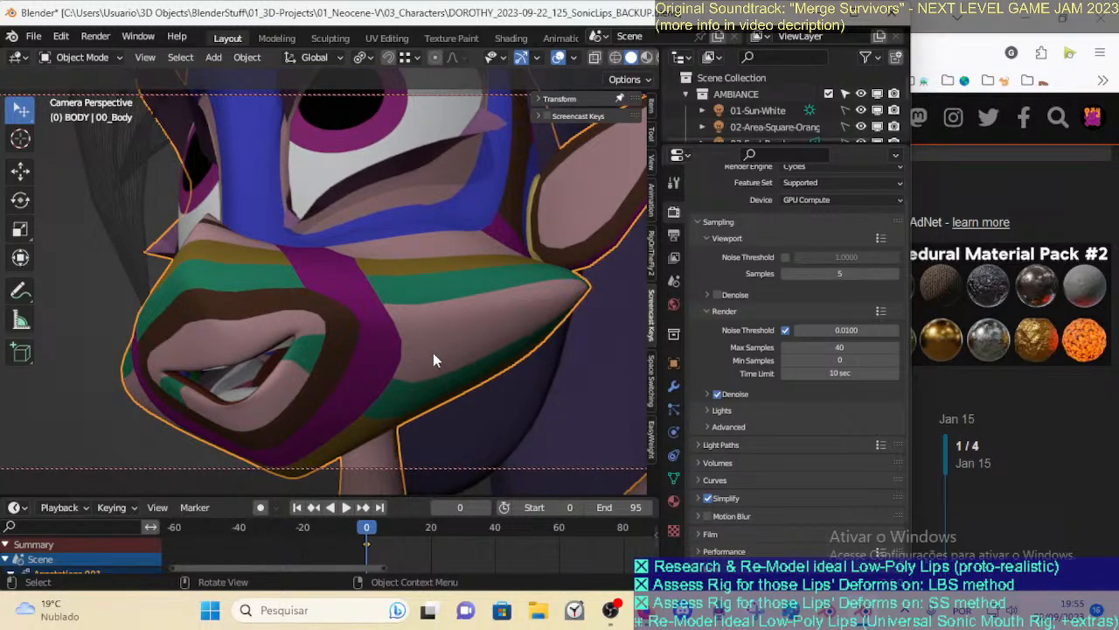
pyautogui.moveTo(385, 336); pyautogui.dragTo(240, 382, button='middle')
pyautogui.moveTo(337, 361)
pyautogui.mouseDown(button='middle')
pyautogui.moveTo(442, 355)
pyautogui.moveTo(365, 344)
pyautogui.moveTo(237, 374)
pyautogui.moveTo(208, 363)
pyautogui.moveTo(169, 376)
pyautogui.moveTo(159, 332)
pyautogui.moveTo(169, 350)
pyautogui.moveTo(327, 360)
pyautogui.mouseUp(button='middle')
pyautogui.moveTo(501, 400); pyautogui.dragTo(486, 388, button='middle')
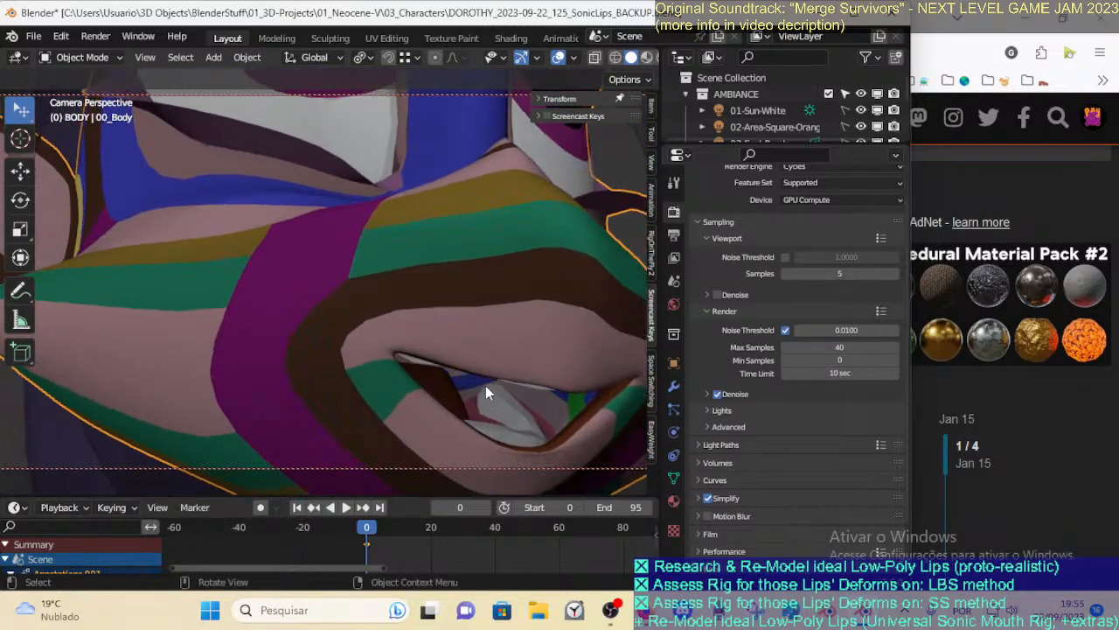
pyautogui.moveTo(614, 376); pyautogui.dragTo(429, 361, button='middle')
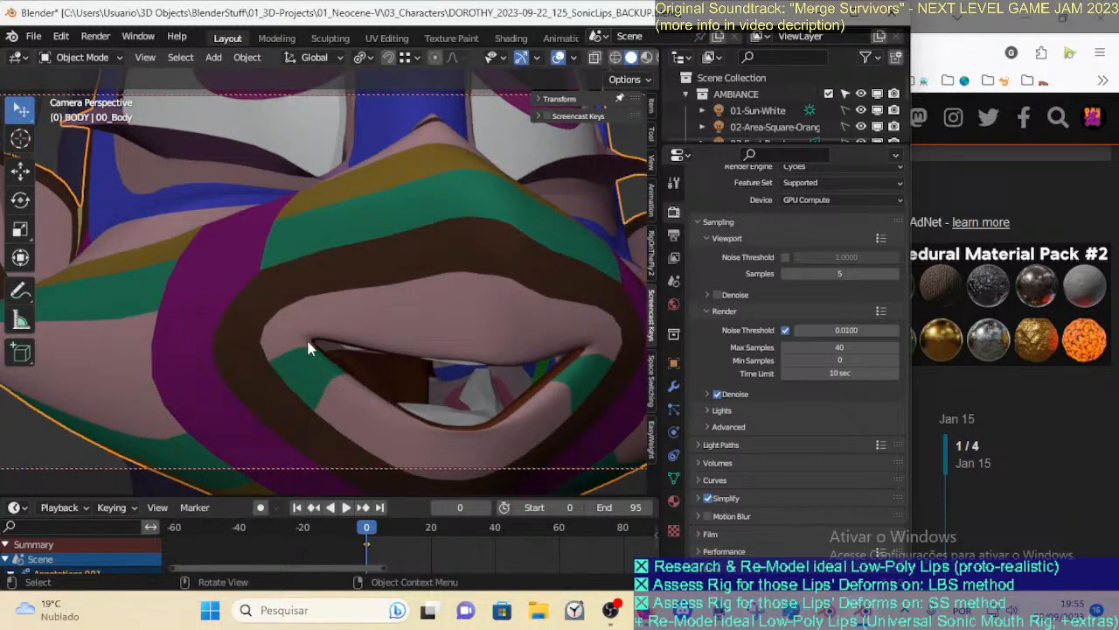
pyautogui.moveTo(560, 350); pyautogui.dragTo(303, 429, button='middle')
pyautogui.moveTo(214, 452); pyautogui.dragTo(251, 350, button='middle')
# Enter Edit Mode on the body mesh, select the face loops at the lip corner and inspect the inner-mouth geometry
pyautogui.press('Tab')
pyautogui.moveTo(411, 313); pyautogui.dragTo(254, 299, button='middle')
pyautogui.scroll(3, 414, 338)
pyautogui.scroll(1, 385, 320)
pyautogui.scroll(2, 373, 353)
pyautogui.keyDown('alt'); pyautogui.click(423, 238); pyautogui.keyUp('alt')
pyautogui.keyDown('alt'); pyautogui.keyDown('shift'); pyautogui.click(425, 247); pyautogui.keyUp('shift'); pyautogui.keyUp('alt')
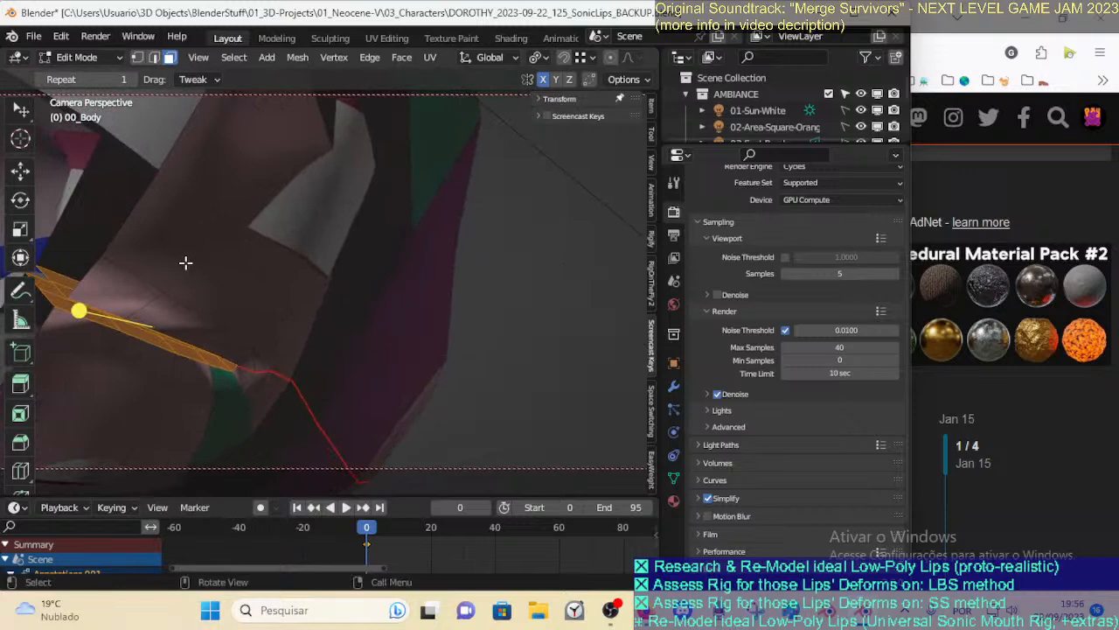
pyautogui.moveTo(186, 262); pyautogui.dragTo(400, 368, button='middle')
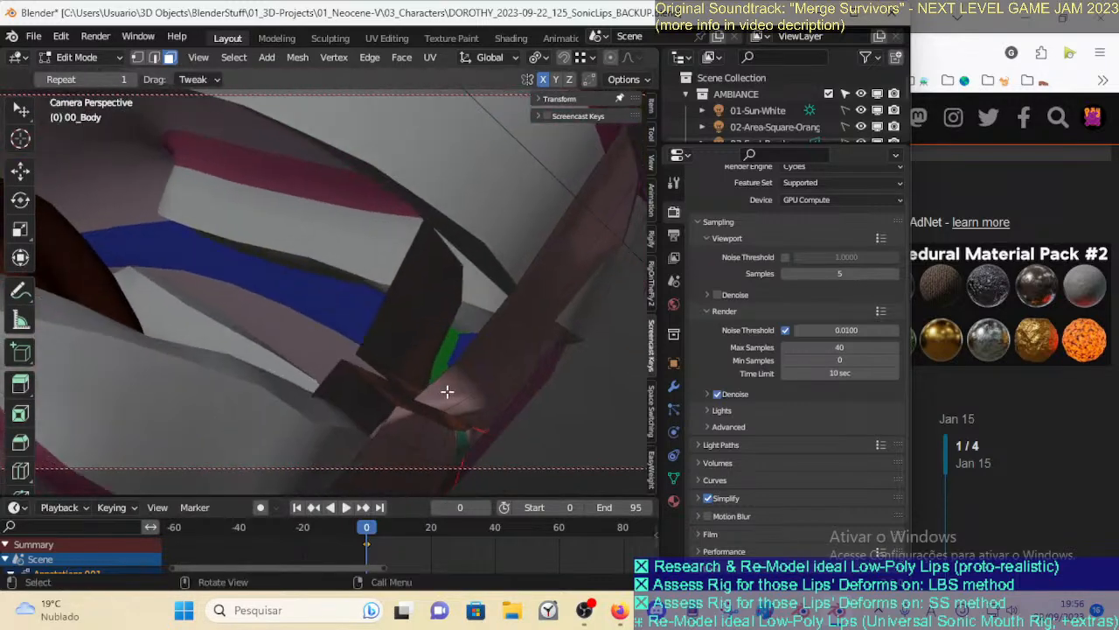
pyautogui.moveTo(461, 392); pyautogui.dragTo(364, 329, button='middle')
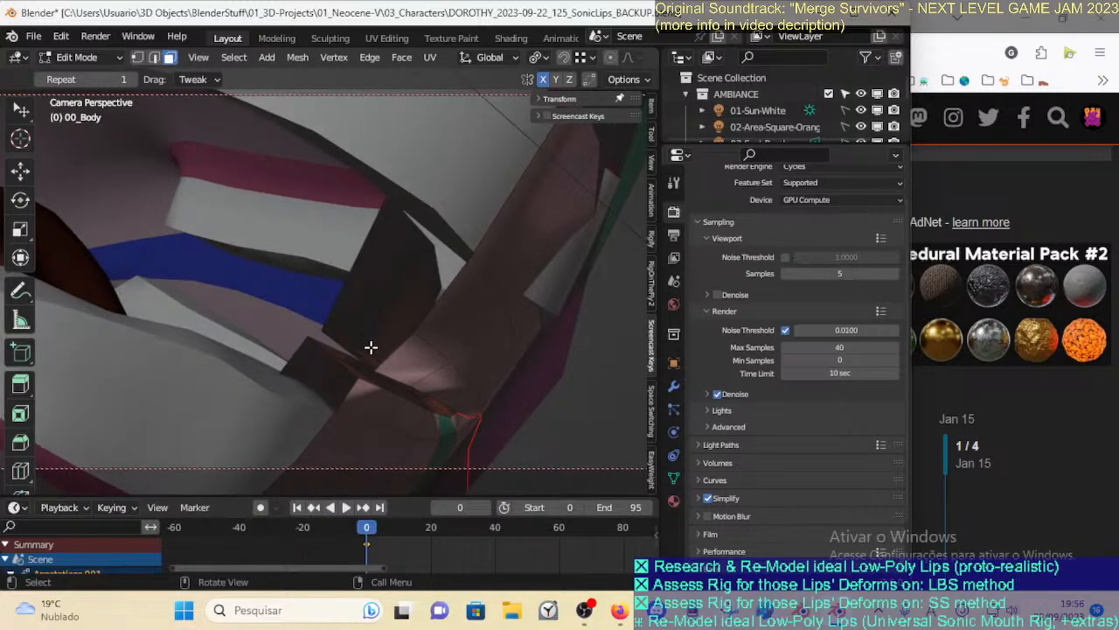
# Return to Object Mode and examine the smoothed lips and mouth corner up close from several angles
pyautogui.scroll(-3, 371, 347)
pyautogui.press('Tab')
pyautogui.moveTo(356, 346); pyautogui.dragTo(275, 289, button='middle')
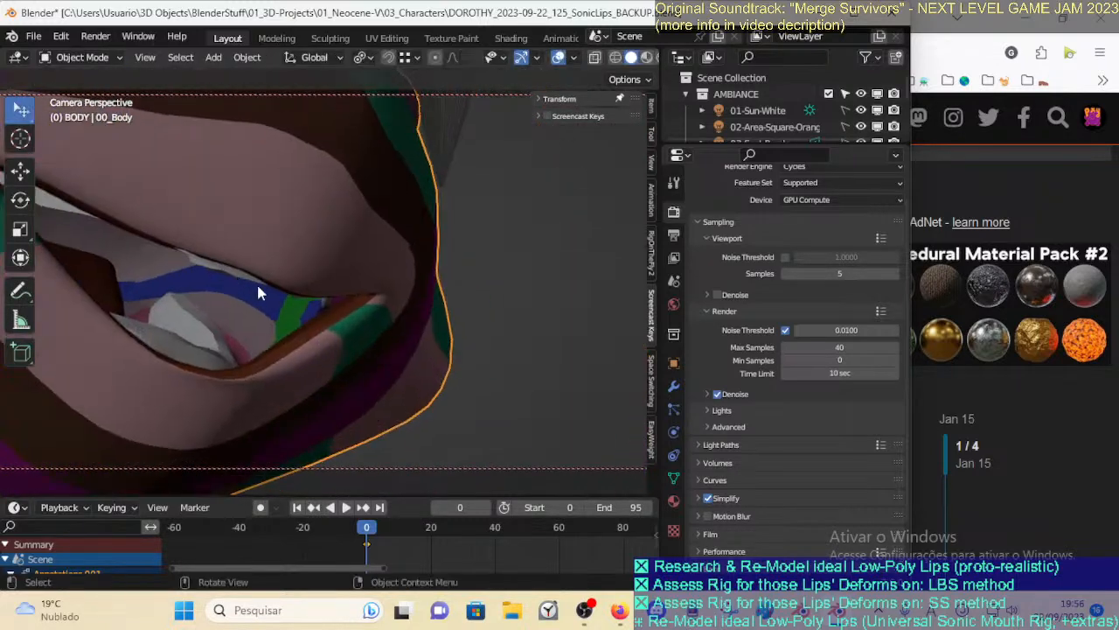
pyautogui.moveTo(360, 307); pyautogui.dragTo(340, 373, button='middle')
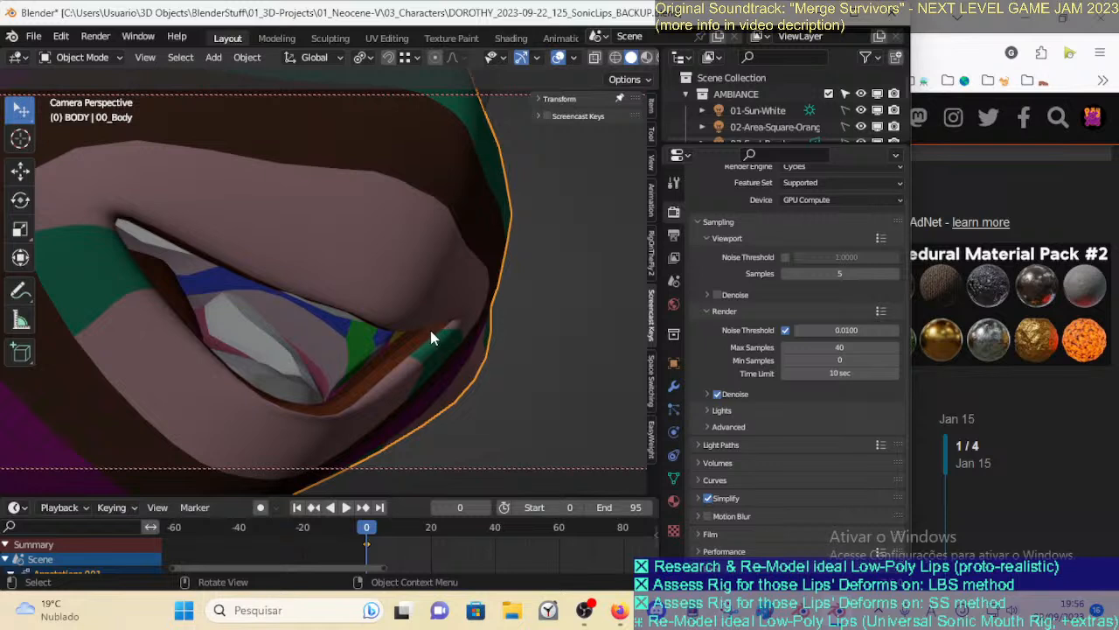
pyautogui.moveTo(399, 329); pyautogui.dragTo(367, 342, button='middle')
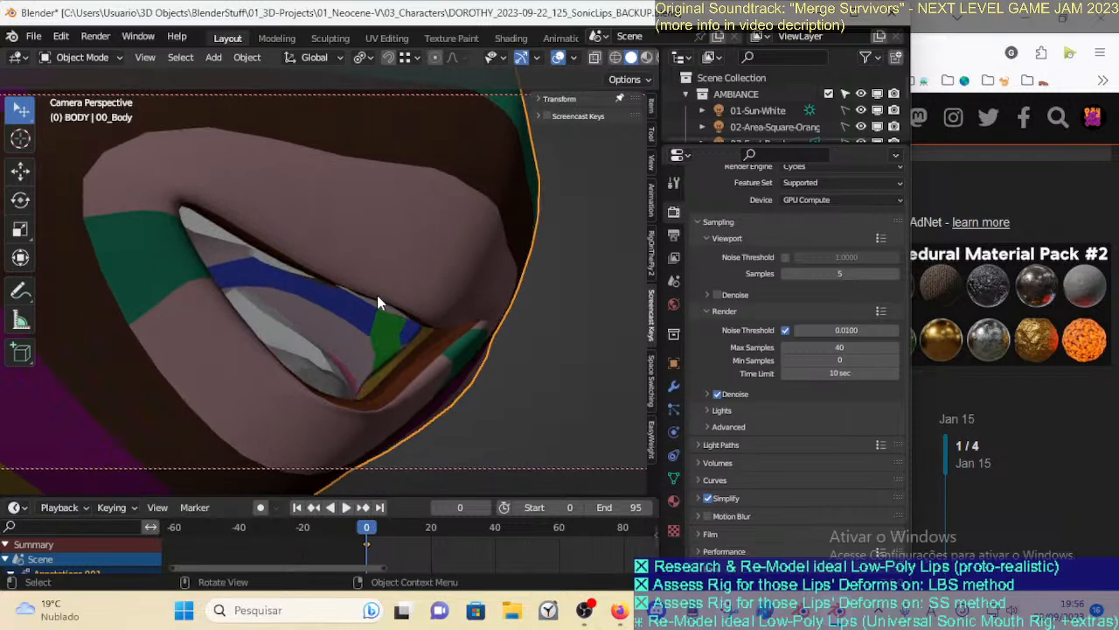
pyautogui.moveTo(447, 347); pyautogui.dragTo(301, 352, button='middle')
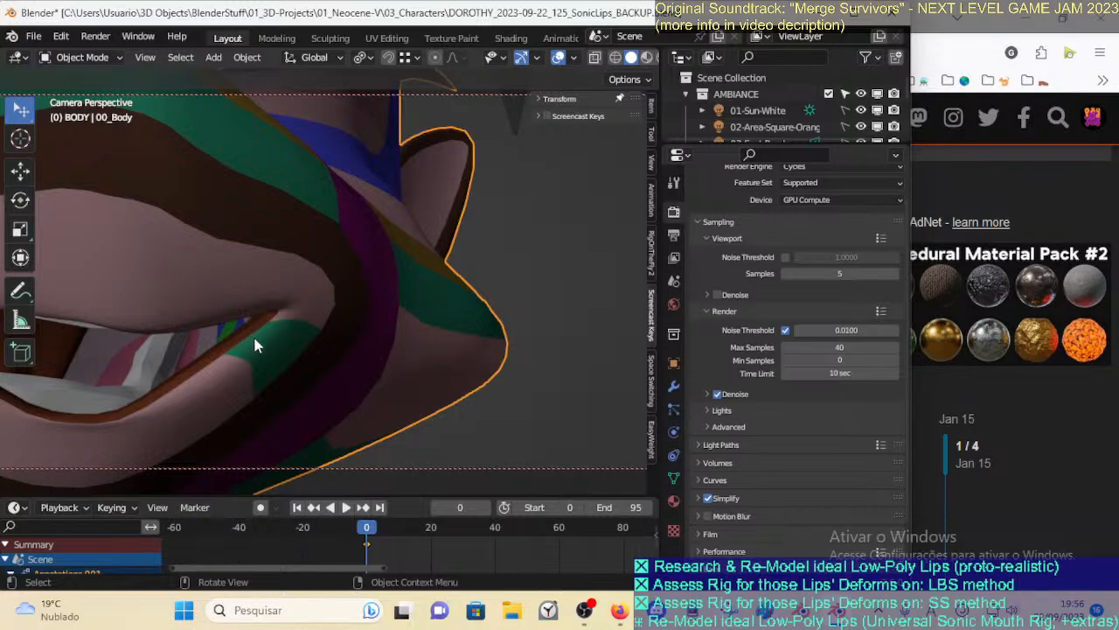
# Show the body mesh's low-poly muzzle topology in Edit Mode with Material Preview shading
pyautogui.press('Tab')
pyautogui.moveTo(235, 344); pyautogui.dragTo(232, 389, button='middle')
pyautogui.scroll(-4, 250, 405)
pyautogui.hotkey('ctrl', 'Tab')
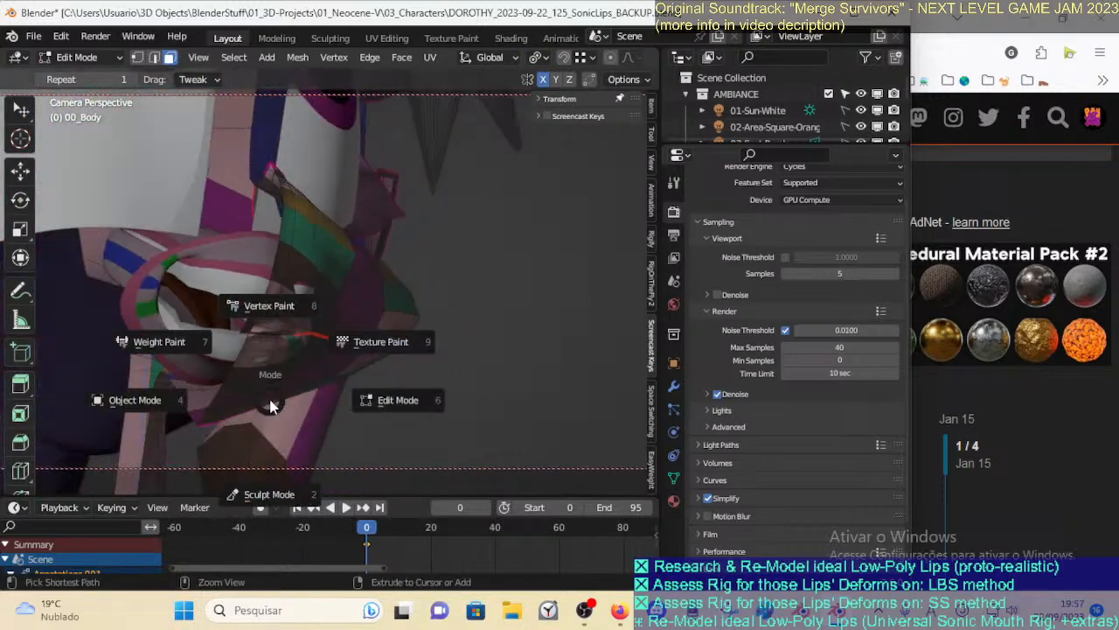
pyautogui.press('Escape')
pyautogui.scroll(-5, 560, 57)
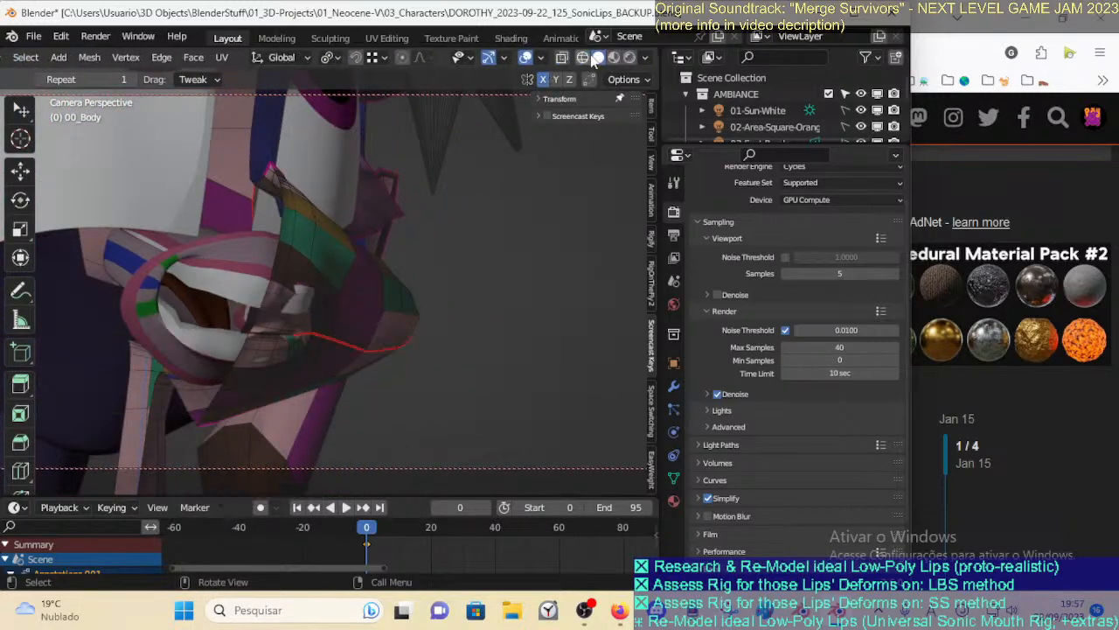
pyautogui.click(614, 58)
pyautogui.moveTo(334, 259); pyautogui.dragTo(300, 290, button='middle')
pyautogui.scroll(1, 282, 334)
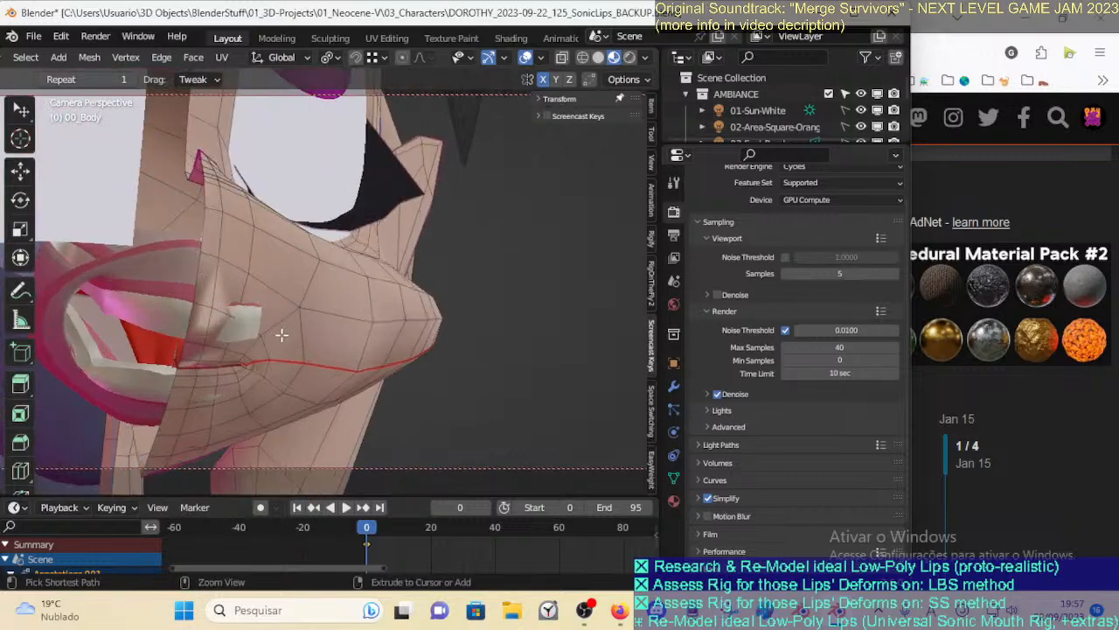
# Put the body back in Object Mode and view the character's whole face and mouth with materials
pyautogui.hotkey('ctrl', 'Tab')
pyautogui.press('4')
pyautogui.scroll(-4, 282, 335)
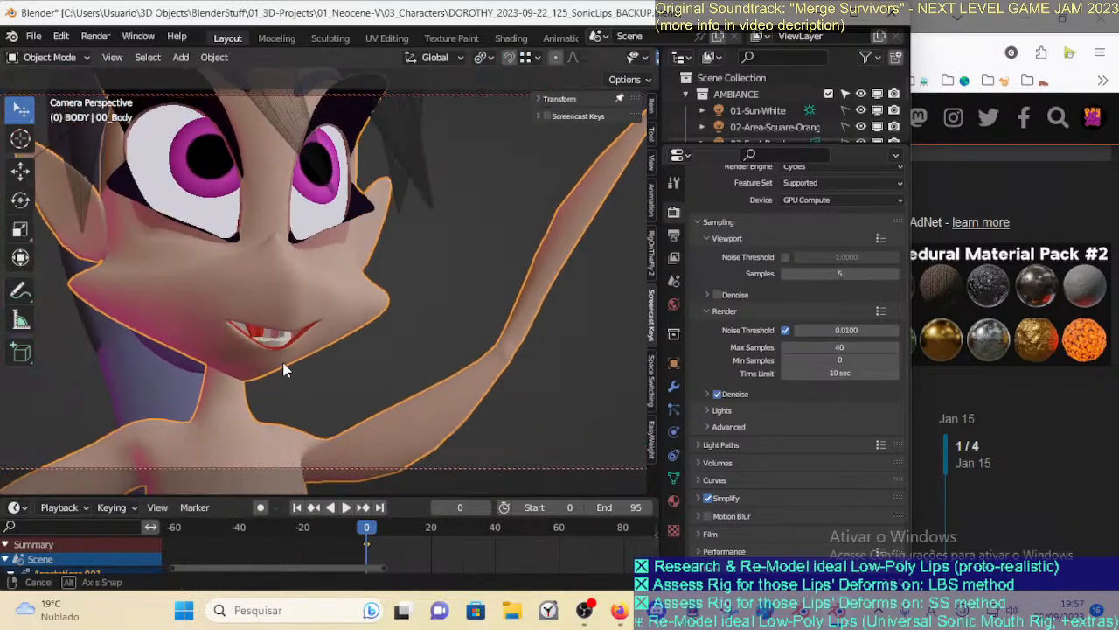
pyautogui.press('n')
pyautogui.press('n')
pyautogui.moveTo(334, 294); pyautogui.dragTo(349, 311, button='middle')
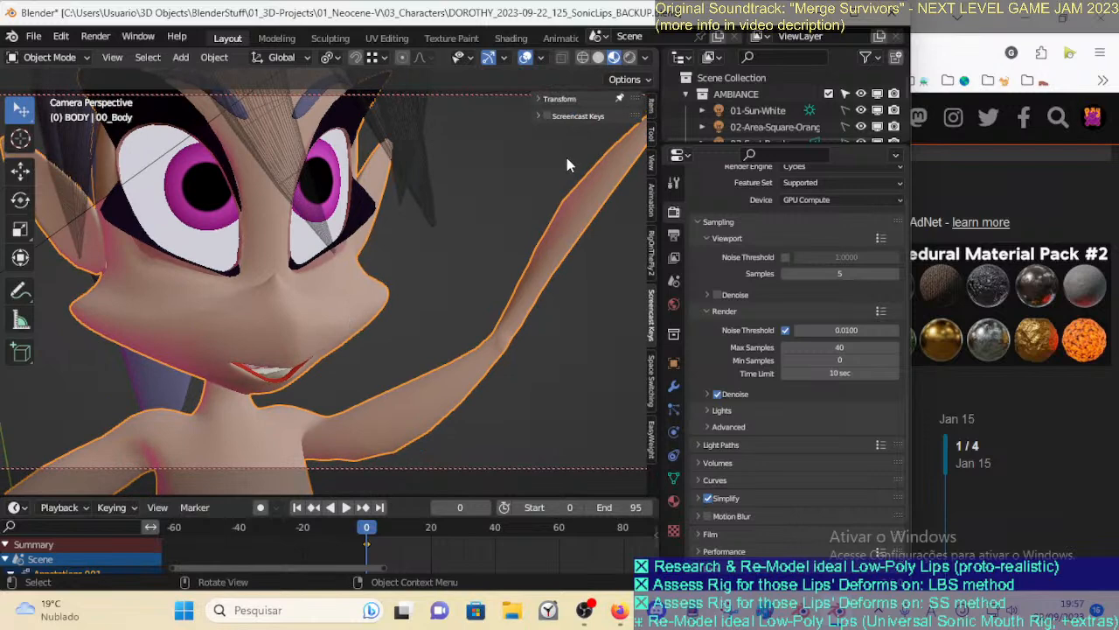
# Expand the ARMATURE collection, unhide and select the ARM-Dorothy armature, and put it in Pose Mode
pyautogui.moveTo(798, 147); pyautogui.dragTo(798, 245)
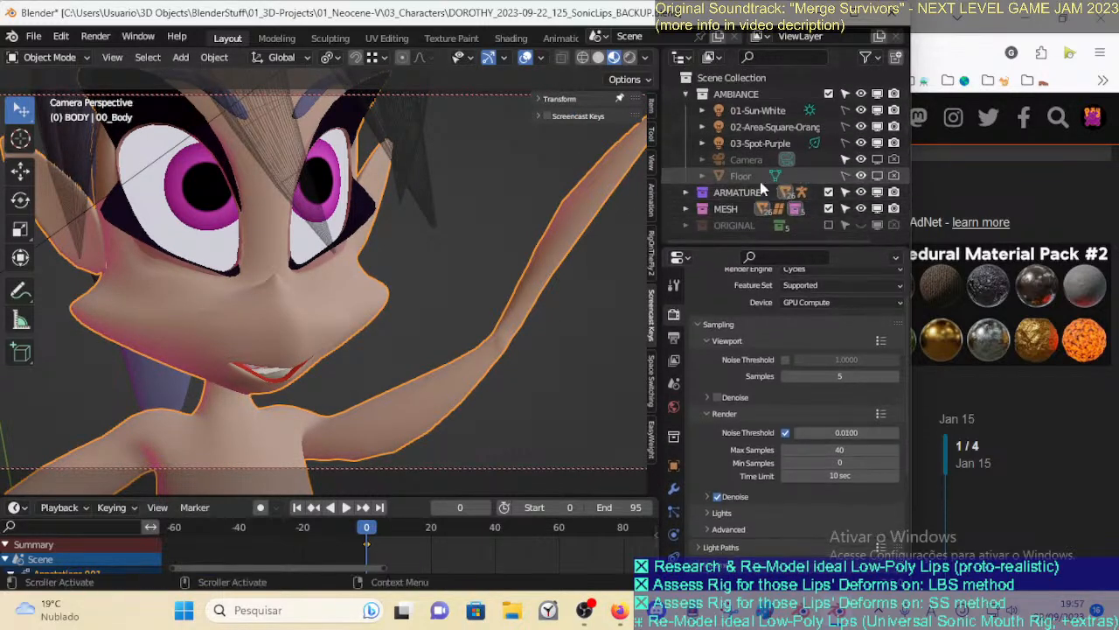
pyautogui.click(734, 194)
pyautogui.click(687, 192)
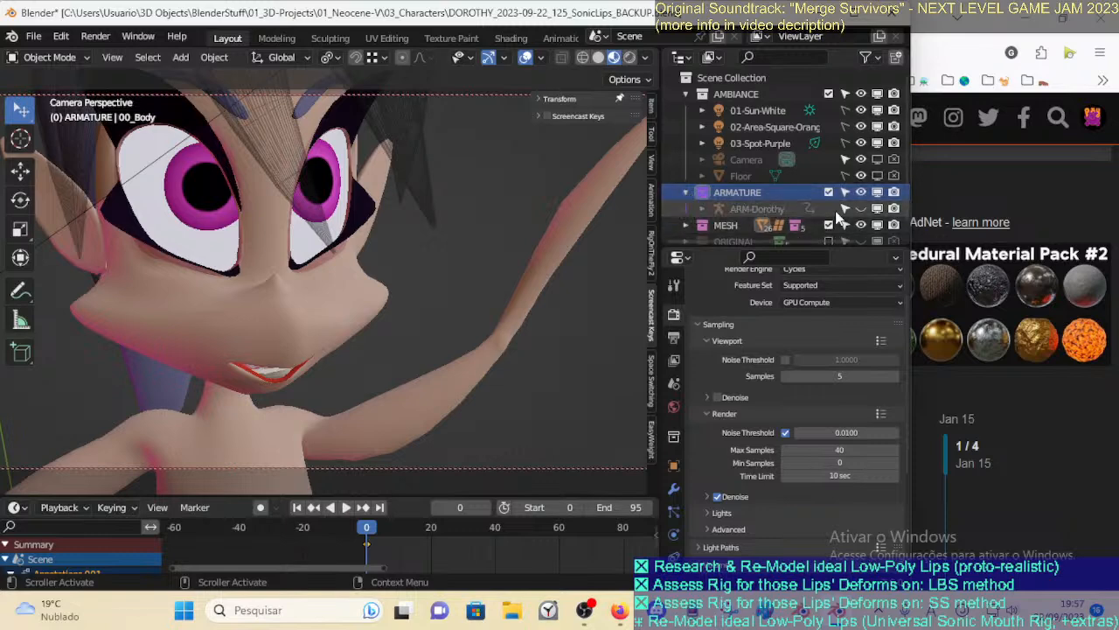
pyautogui.click(336, 384)
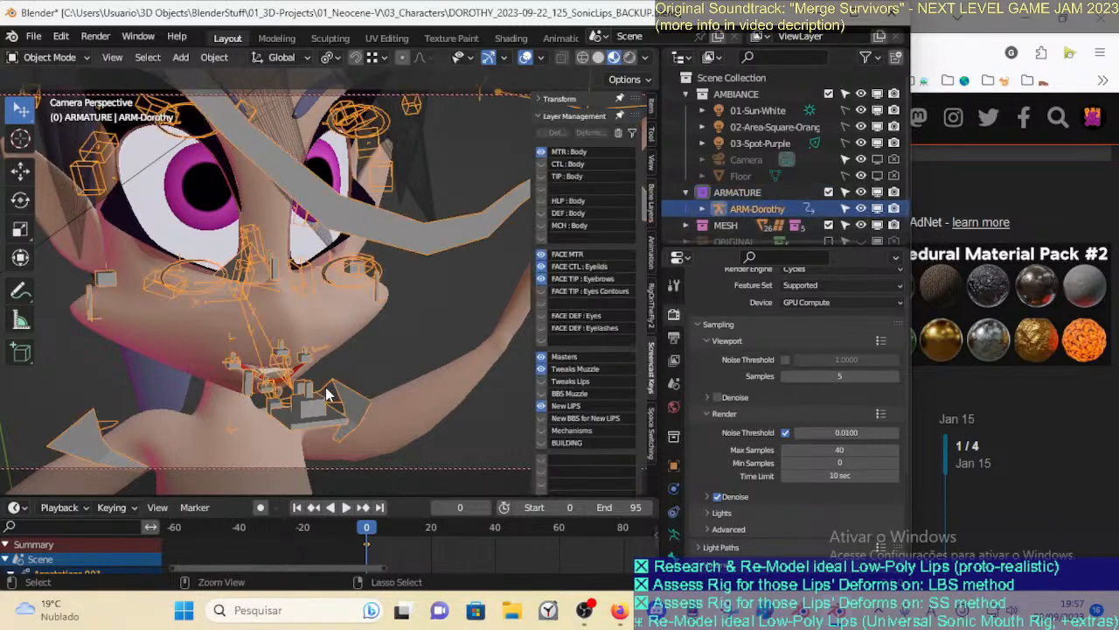
pyautogui.hotkey('ctrl', 'Tab')
# Clear the location and rotation of all visible bones to reset the face pose
pyautogui.scroll(2, 342, 371)
pyautogui.keyDown('shift'); pyautogui.moveTo(362, 359); pyautogui.dragTo(320, 322, button='middle'); pyautogui.keyUp('shift')
pyautogui.scroll(4, 365, 324)
pyautogui.press('a')
pyautogui.hotkey('alt', 'g')
pyautogui.hotkey('alt', 'r')
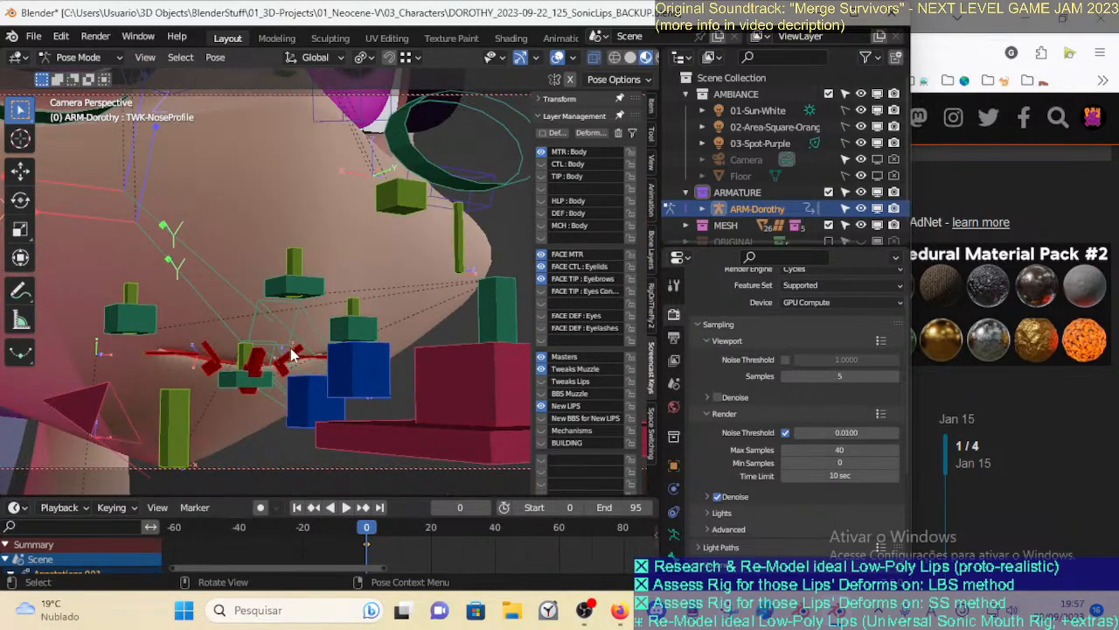
# Try moving the DEF-Lip.UP.L bone and the CTL-Arcade-DN control to test the mouth deformation
pyautogui.click(290, 351)
pyautogui.press('g')
pyautogui.rightClick(291, 355)
pyautogui.click(273, 357)
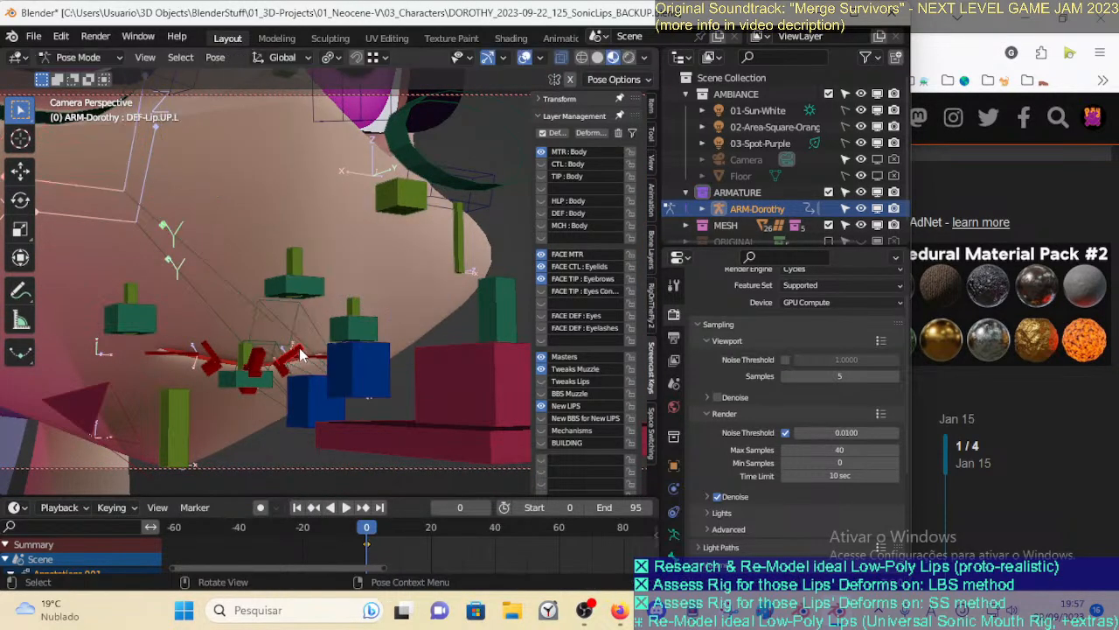
pyautogui.press('g')
pyautogui.rightClick(361, 258)
pyautogui.moveTo(361, 259); pyautogui.dragTo(450, 278, button='middle')
pyautogui.click(359, 392)
pyautogui.press('g')
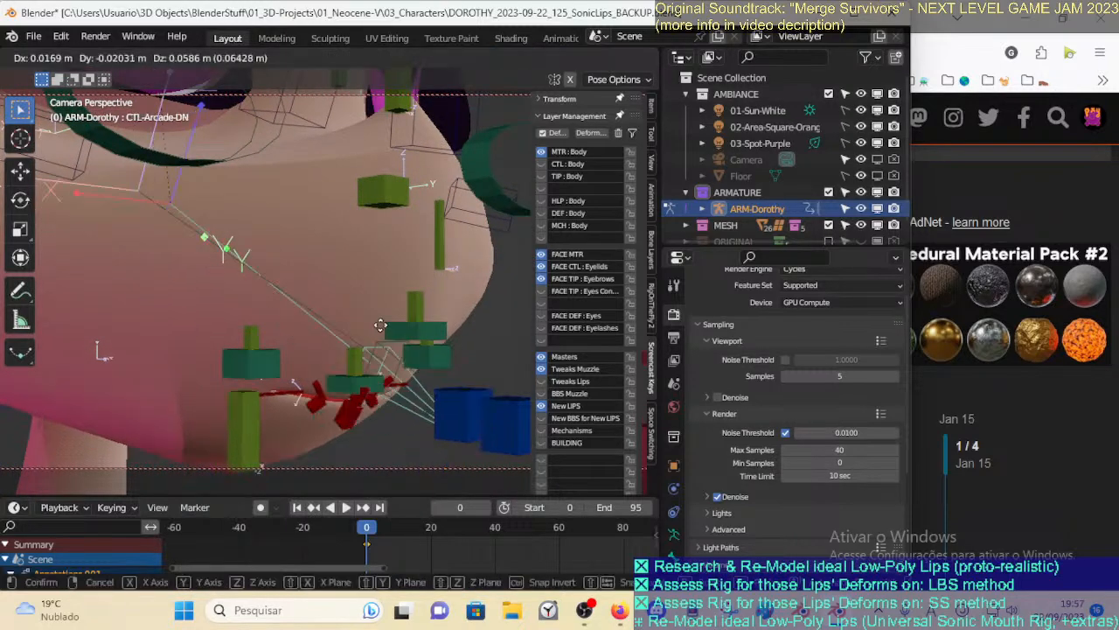
pyautogui.rightClick(353, 388)
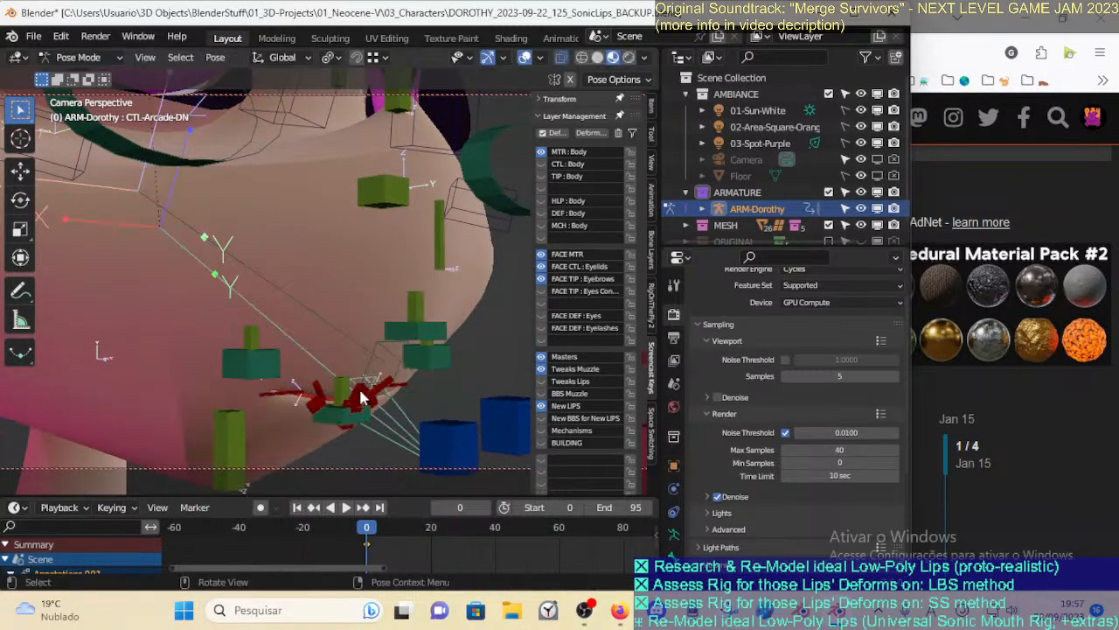
pyautogui.moveTo(362, 393); pyautogui.dragTo(367, 396, button='middle')
pyautogui.press('g')
pyautogui.rightClick(440, 381)
# Raise the middle upper lip bone, DEF-Lip-UP, to part the lips
pyautogui.click(405, 413)
pyautogui.press('g')
pyautogui.click(463, 348)
pyautogui.moveTo(463, 348); pyautogui.dragTo(267, 297, button='middle')
pyautogui.press('g')
pyautogui.click(300, 295)
pyautogui.press('g')
pyautogui.click(218, 270)
pyautogui.moveTo(218, 270); pyautogui.dragTo(299, 335, button='middle')
pyautogui.press('g')
pyautogui.click(353, 330)
pyautogui.click(400, 335)
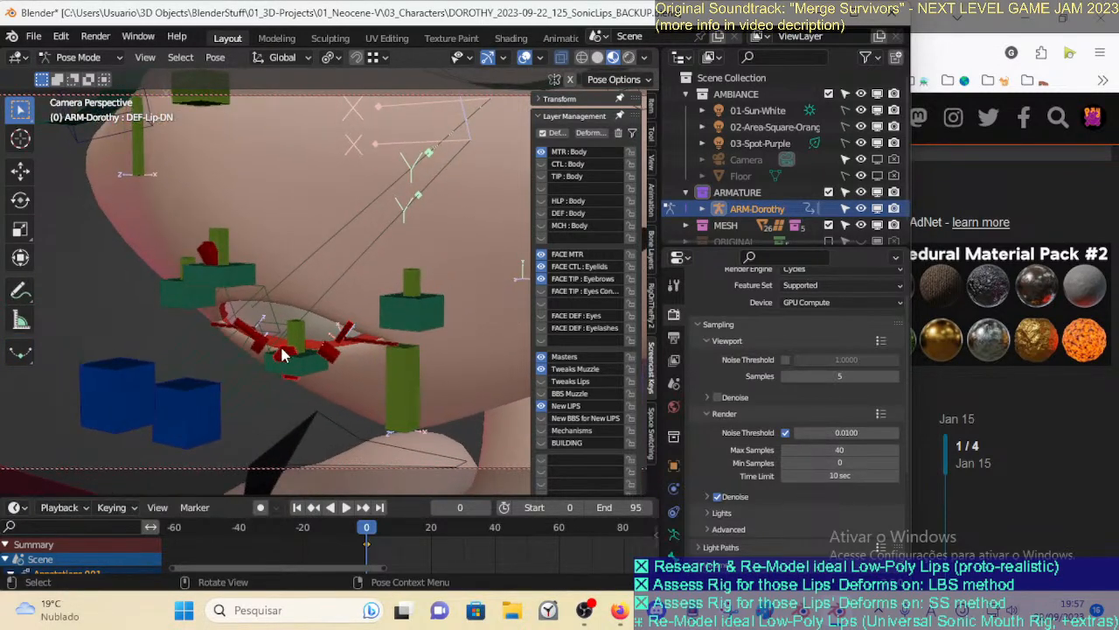
# Move the middle lower lip bone, DEF-Lip-DN, down and forward to open the lower lip
pyautogui.click(282, 354)
pyautogui.press('g')
pyautogui.click(238, 352)
pyautogui.moveTo(77, 364); pyautogui.dragTo(259, 374, button='middle')
pyautogui.press('g')
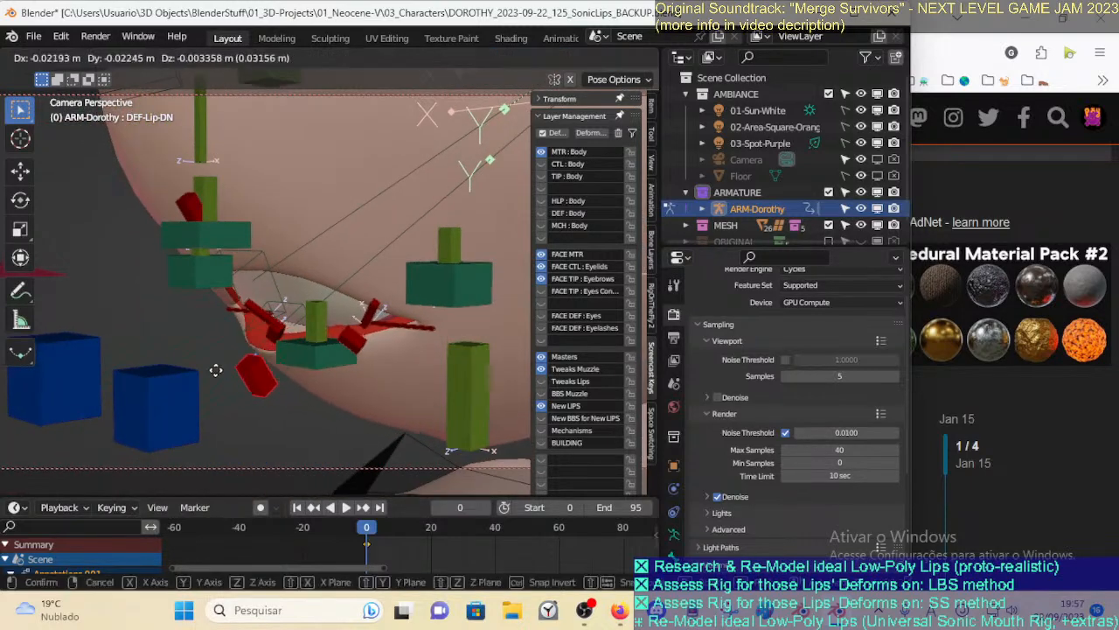
pyautogui.click(230, 367)
# Try moving the CTL-Arcade-UP control together with the upper mouth arcade
pyautogui.click(252, 312)
pyautogui.press('g')
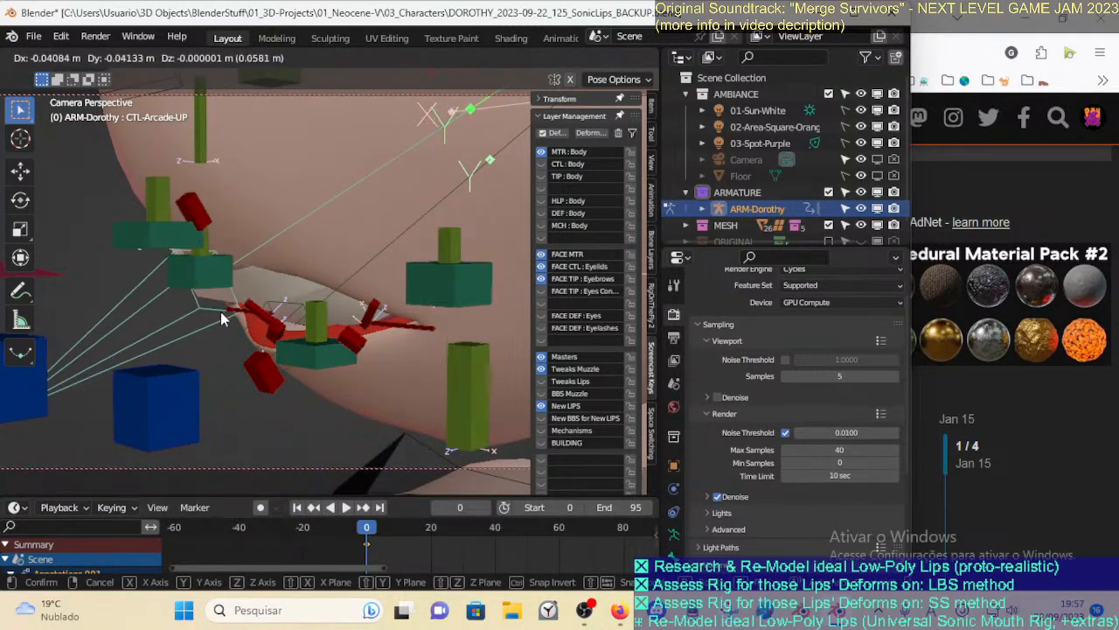
pyautogui.rightClick(220, 312)
pyautogui.click(260, 315)
pyautogui.press('g')
pyautogui.rightClick(264, 310)
# Move the character's left lower lip bone down and outward and shift DEF-Lip.UP.L towards the mouth's middle
pyautogui.click(267, 339)
pyautogui.click(373, 341)
pyautogui.press('g')
pyautogui.click(404, 365)
pyautogui.click(370, 304)
pyautogui.press('g')
pyautogui.click(341, 302)
pyautogui.press('g')
pyautogui.click(324, 317)
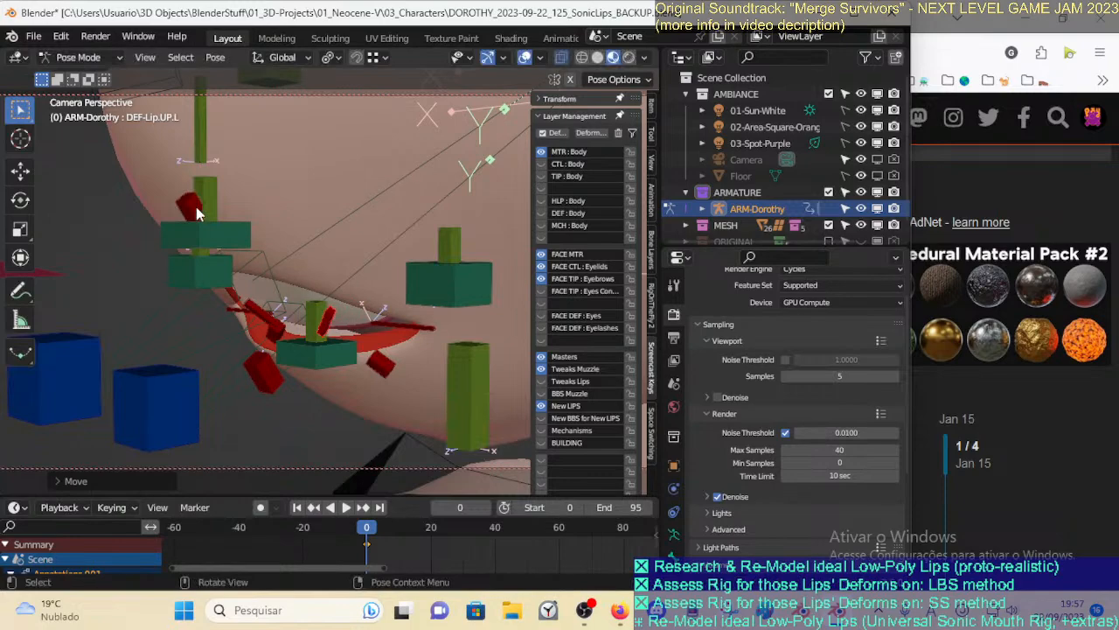
# Push the DEF-Lip-UP bone forward to curl the upper lip outward
pyautogui.click(198, 213)
pyautogui.press('g')
pyautogui.click(219, 290)
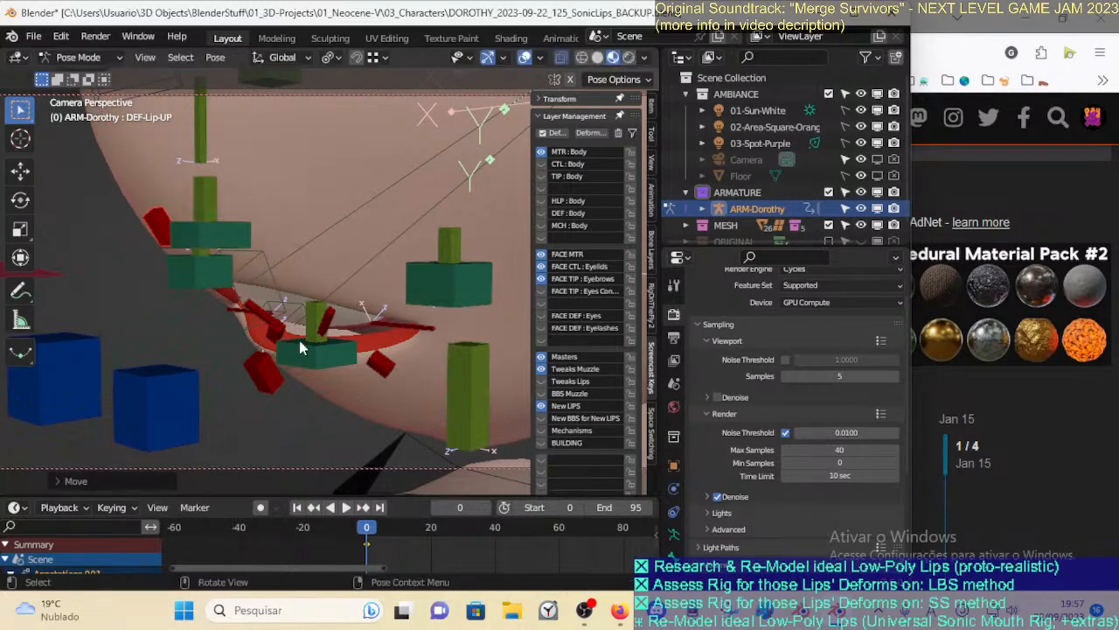
# Switch to the browser to check the live stream page in YouTube Studio, and return to Blender
pyautogui.click(1041, 475)
pyautogui.click(354, 18)
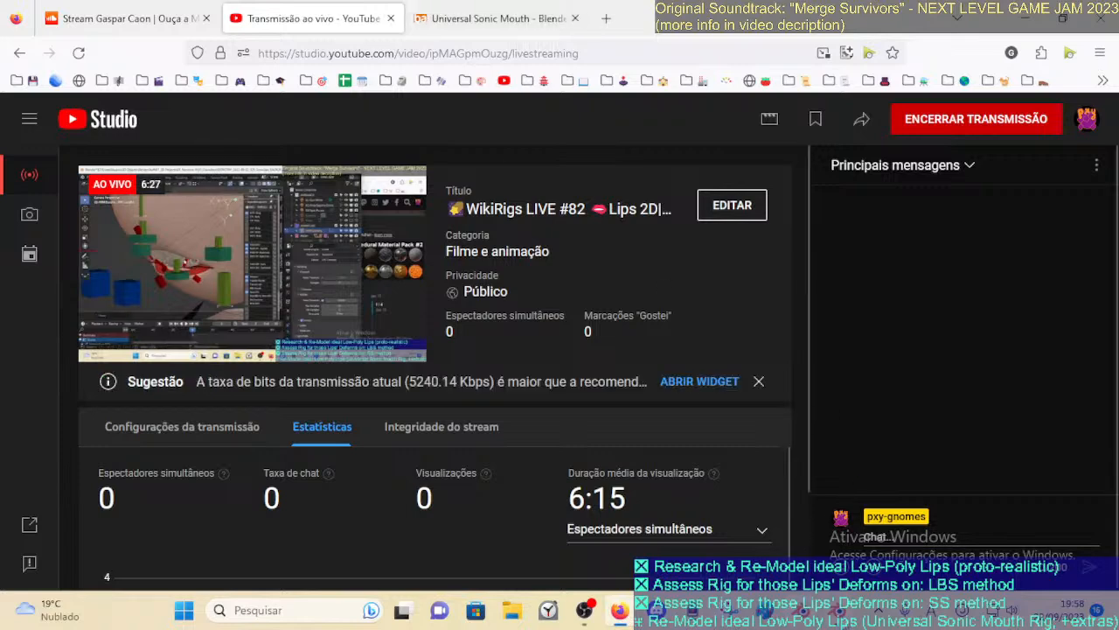
pyautogui.hotkey('alt', 'Tab')
# Show the BBS Lips Profiles bone layer to examine its curved bones around the mouth, and hide it again
pyautogui.moveTo(309, 289); pyautogui.dragTo(251, 305, button='middle')
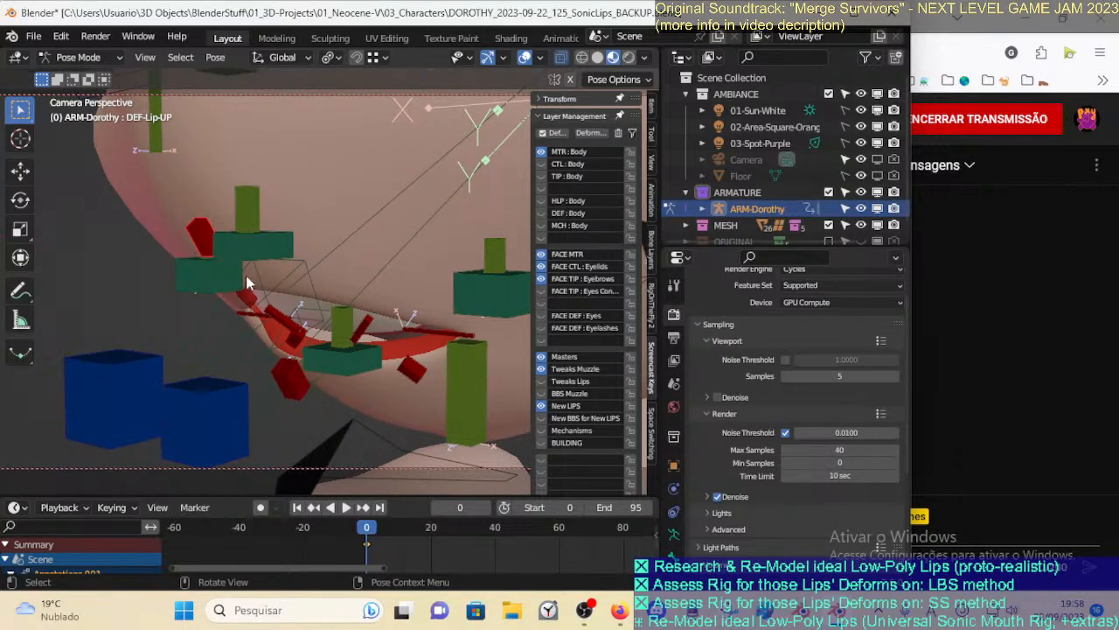
pyautogui.scroll(2, 271, 305)
pyautogui.moveTo(306, 323); pyautogui.dragTo(358, 406, button='middle')
pyautogui.scroll(-3, 551, 422)
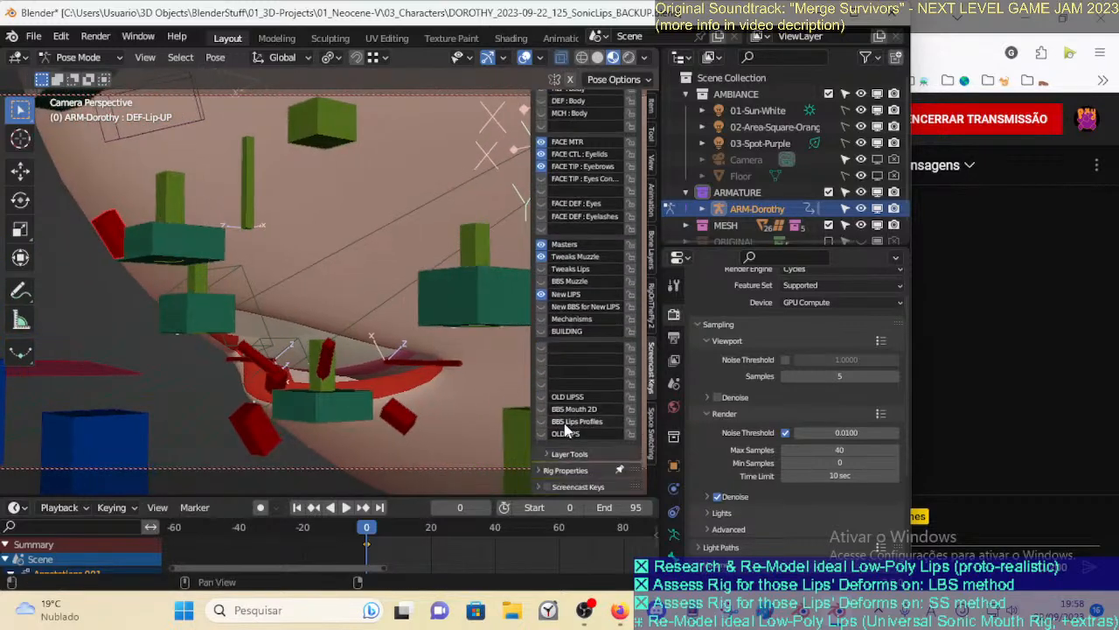
pyautogui.click(542, 421)
pyautogui.moveTo(419, 371); pyautogui.dragTo(390, 361, button='middle')
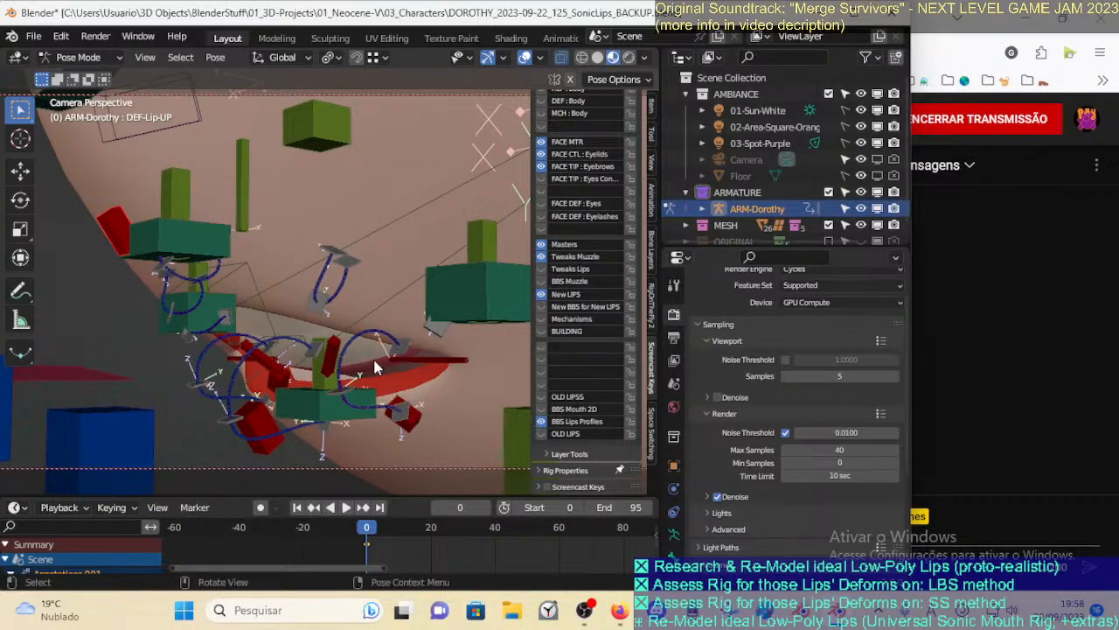
pyautogui.click(543, 422)
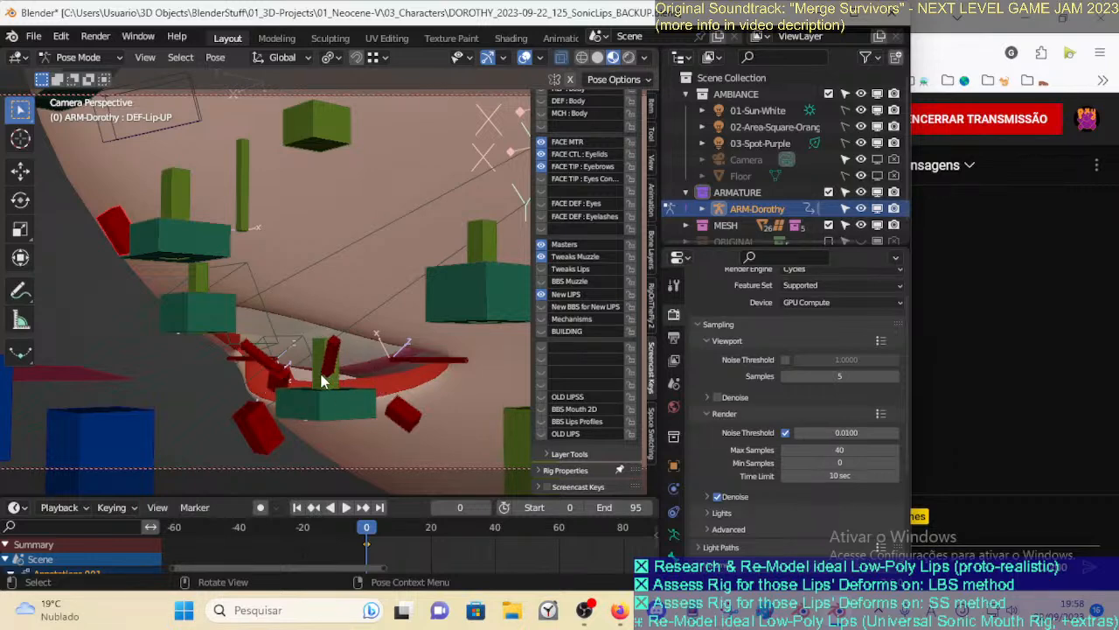
# Put the body mesh in Edit Mode and examine its topology around the lips and mouth corner
pyautogui.moveTo(320, 377); pyautogui.dragTo(260, 345, button='middle')
pyautogui.scroll(1, 291, 381)
pyautogui.press('Tab')
pyautogui.press('Tab')
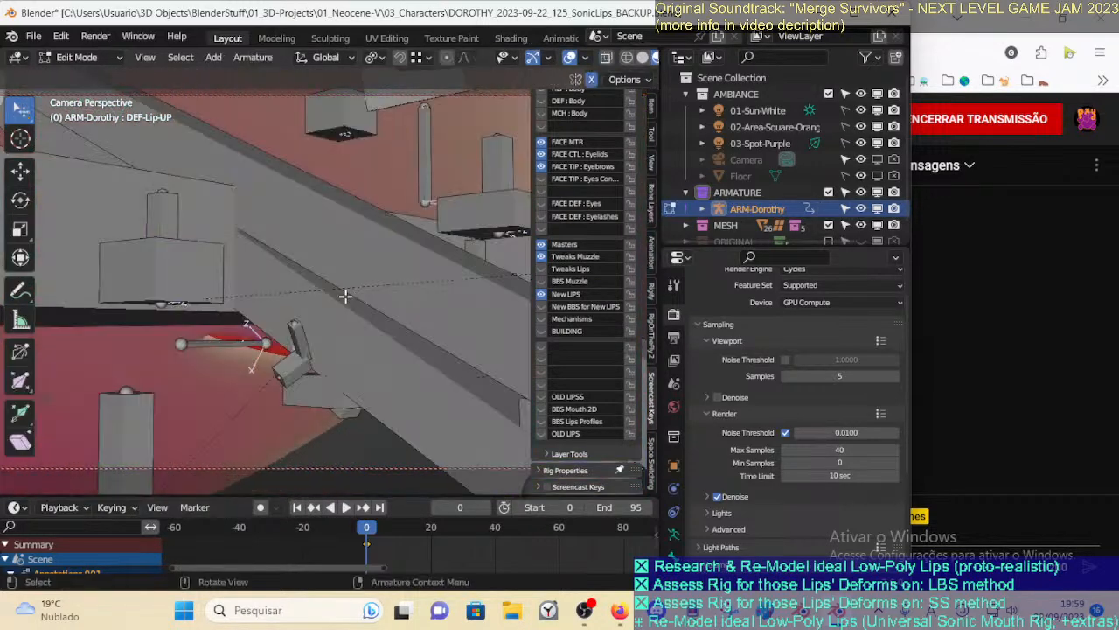
pyautogui.hotkey('ctrl', 'Tab')
pyautogui.click(341, 280)
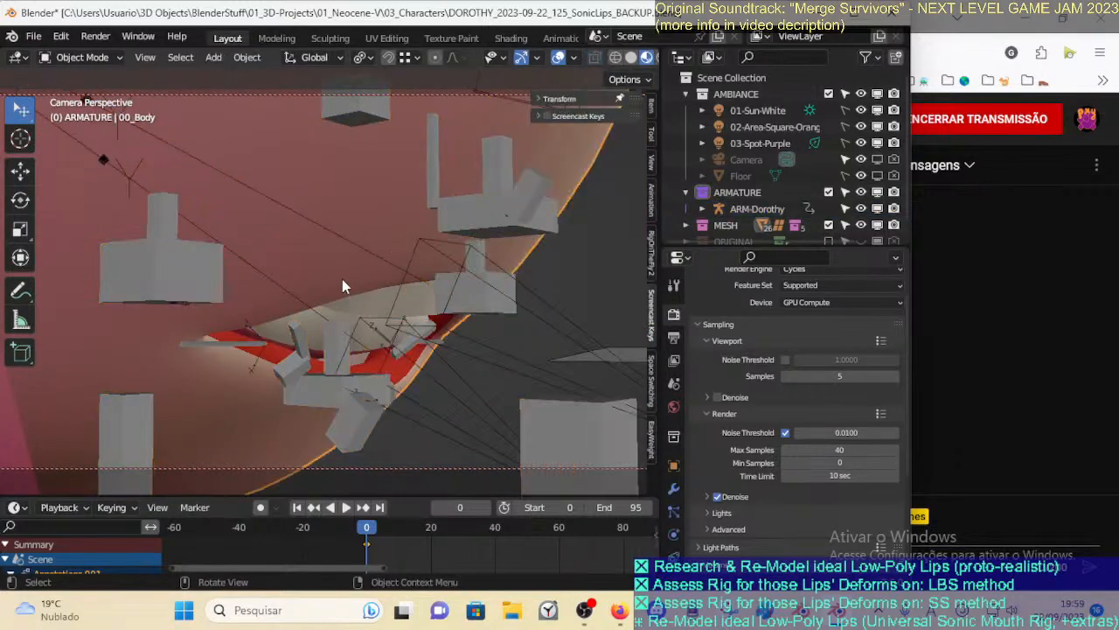
pyautogui.press('Tab')
pyautogui.moveTo(347, 304); pyautogui.dragTo(327, 350, button='middle')
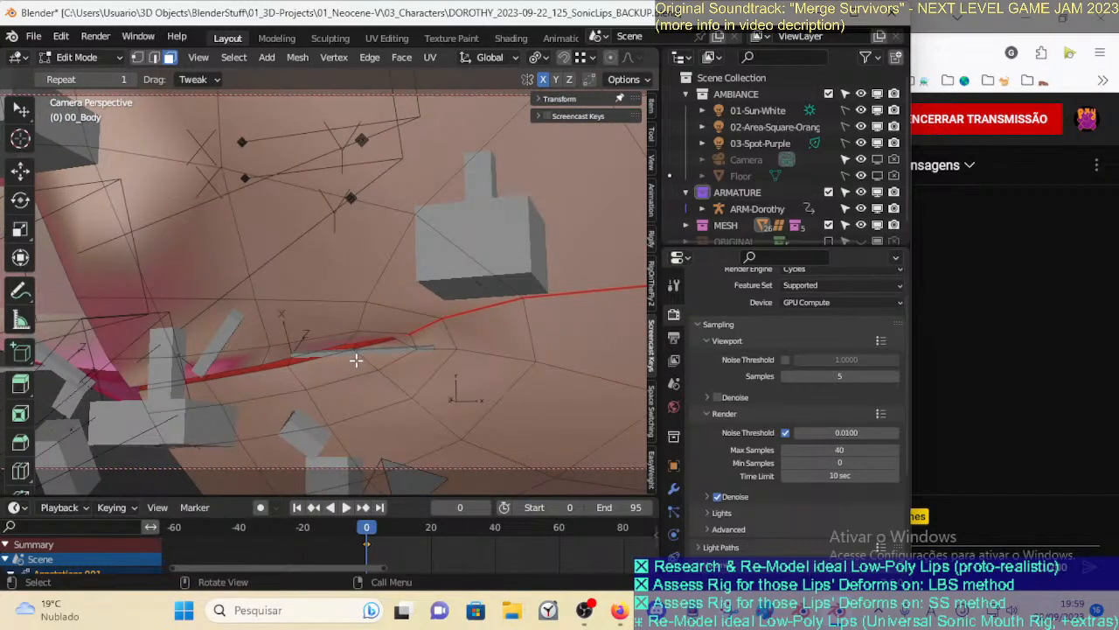
pyautogui.moveTo(354, 360); pyautogui.dragTo(243, 379, button='middle')
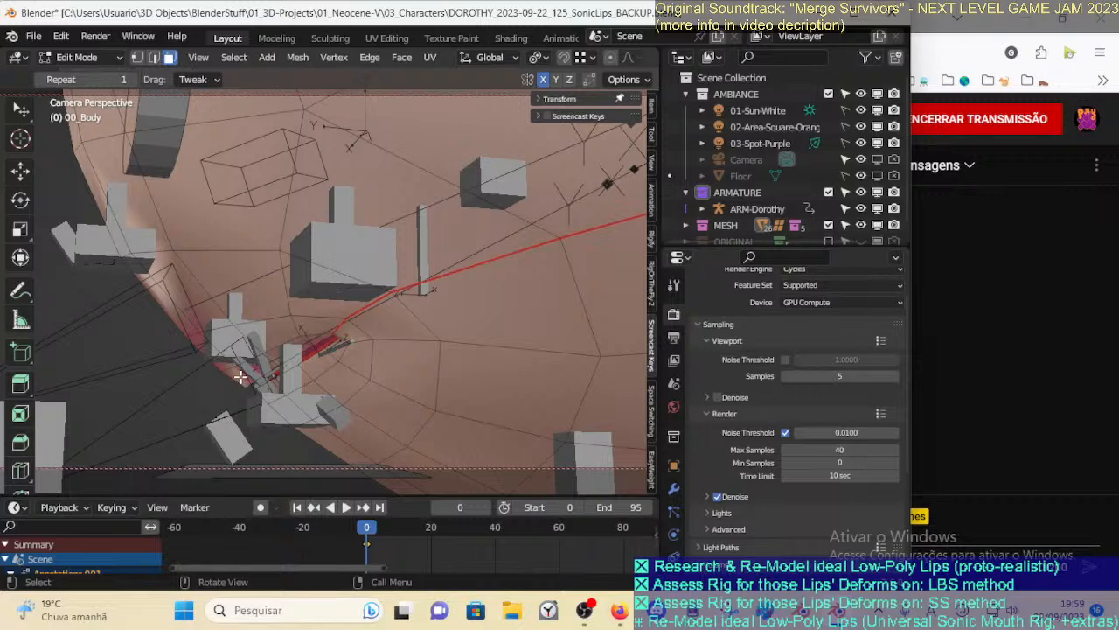
pyautogui.moveTo(309, 336); pyautogui.dragTo(324, 315, button='middle')
# Return to Pose Mode on ARM-Dorothy and clear the location of all visible bones
pyautogui.hotkey('ctrl', 'Tab')
pyautogui.click(319, 317)
pyautogui.click(264, 314)
pyautogui.scroll(-1, 266, 315)
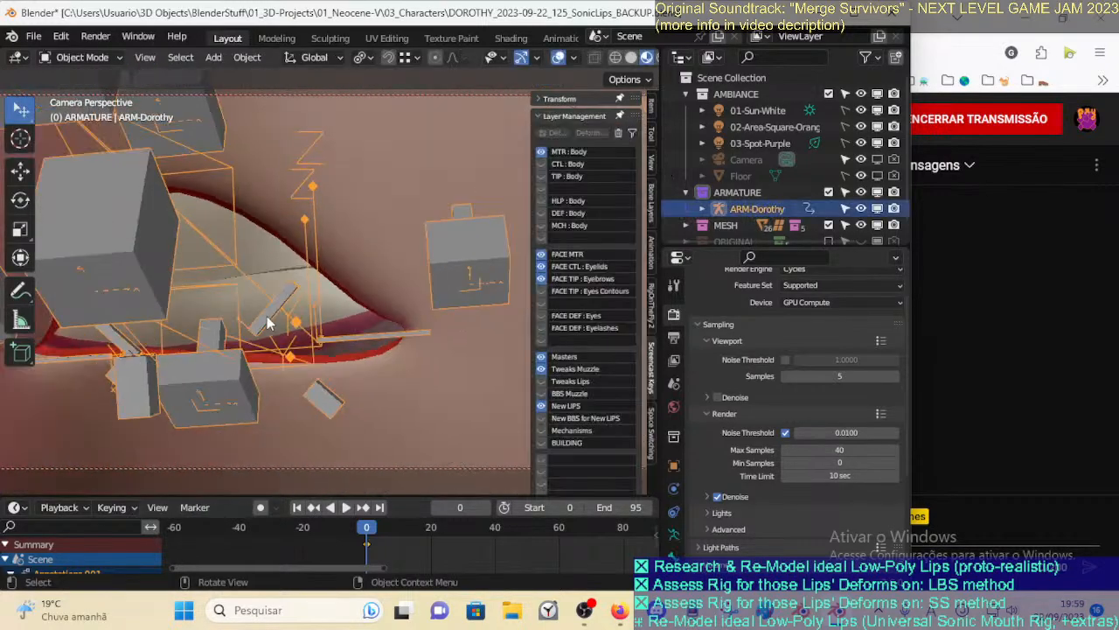
pyautogui.hotkey('ctrl', 'Tab')
pyautogui.press('a')
pyautogui.hotkey('alt', 'g')
# Try moving individual lip bones, including DEF-Lip-UP, to test how the upper lip follows
pyautogui.click(300, 319)
pyautogui.press('g')
pyautogui.rightClick(253, 278)
pyautogui.click(201, 312)
pyautogui.press('g')
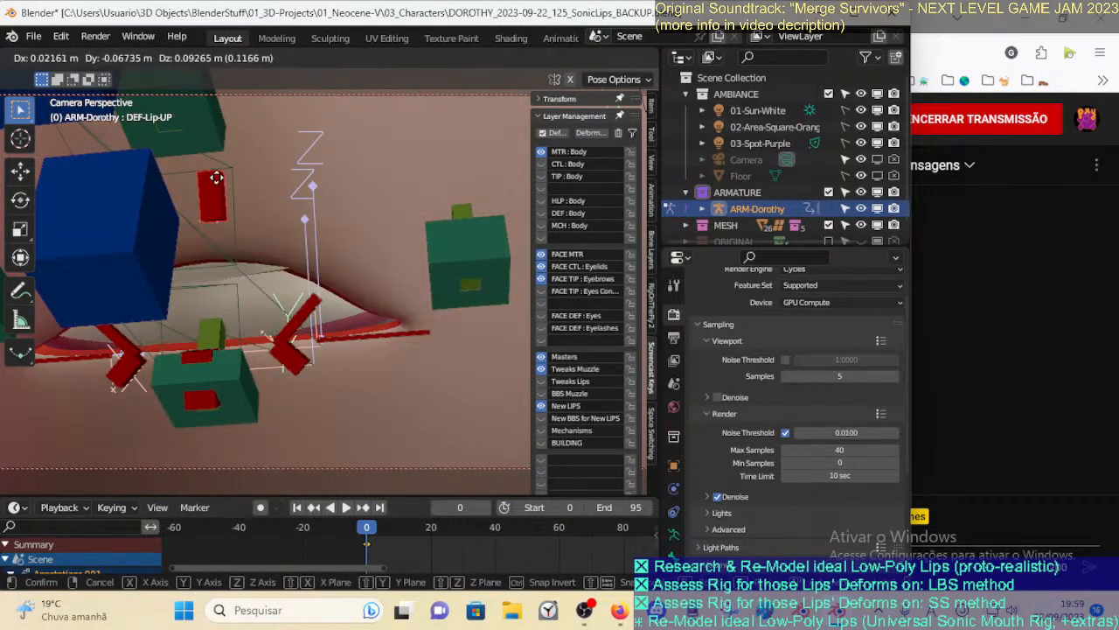
pyautogui.rightClick(217, 178)
# Open the mouth by raising DEF-Lip-UP and moving the lower lip bones DEF-Lip-DN-L and DEF-Lip-DN downward
pyautogui.press('g')
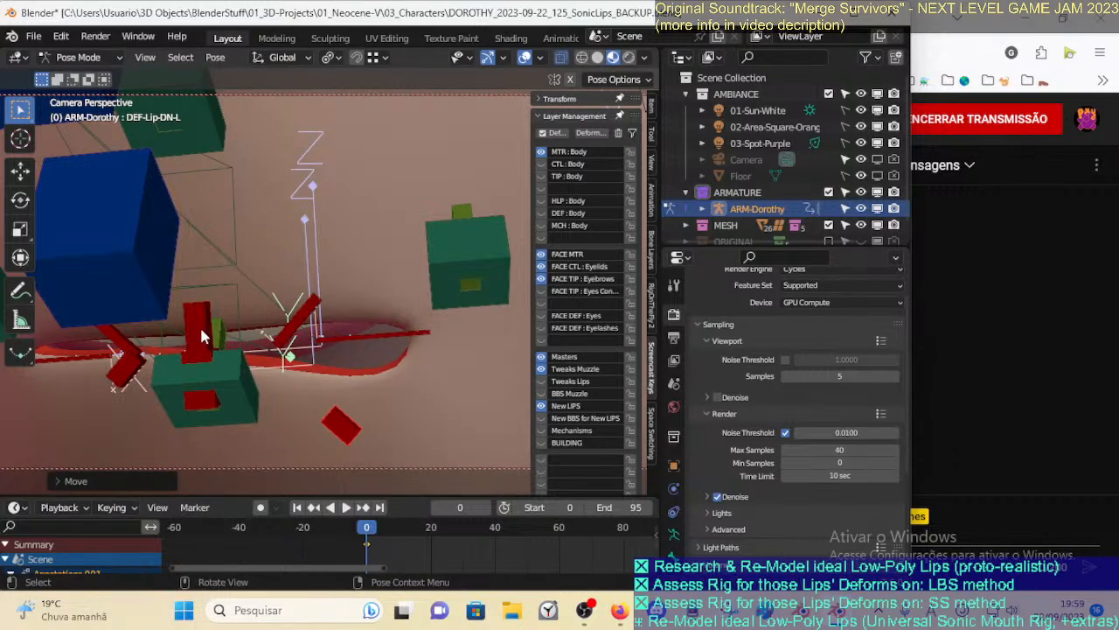
pyautogui.click(198, 236)
pyautogui.click(207, 393)
pyautogui.press('g')
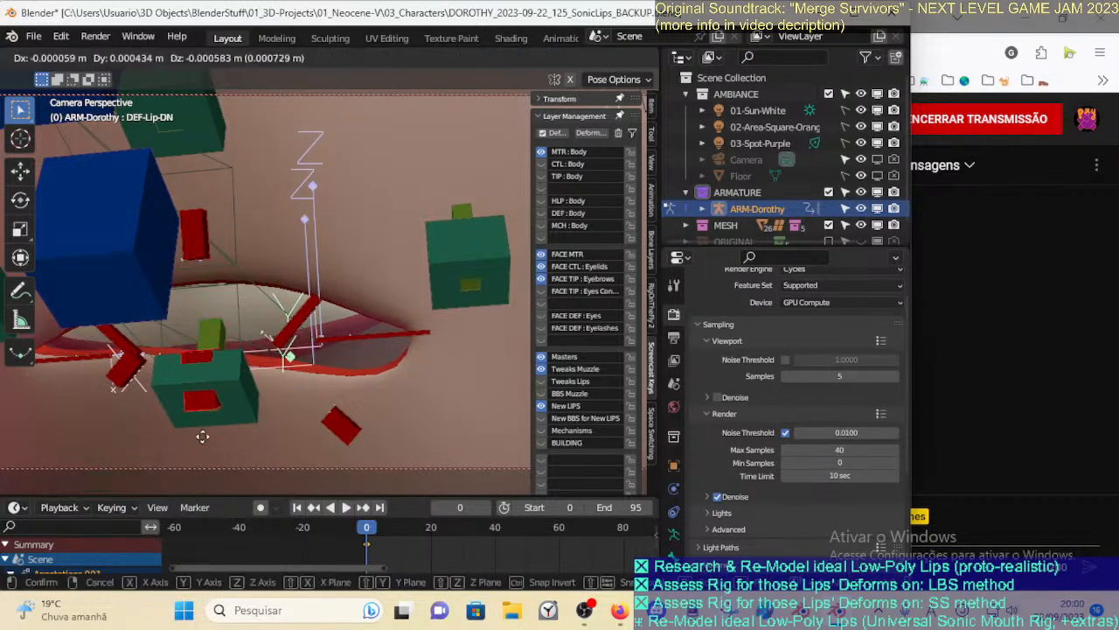
pyautogui.rightClick(203, 469)
pyautogui.scroll(-1, 246, 402)
pyautogui.press('g')
pyautogui.click(241, 445)
# Pull the mouth-corner bone DEF-Lip.L up and outward and rotate it upward into a smile
pyautogui.click(413, 320)
pyautogui.press('g')
pyautogui.click(448, 299)
pyautogui.press('r')
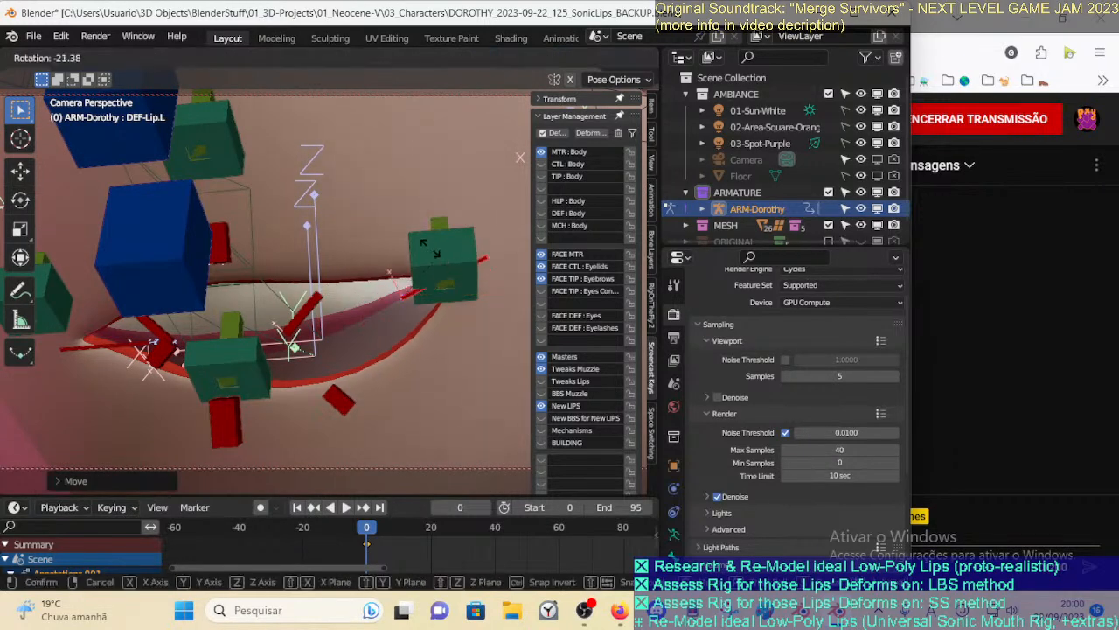
pyautogui.click(419, 214)
# Select the DEF-Lip-UP bone and examine the posed upper lip and mouth corner up close from several angles
pyautogui.moveTo(420, 214); pyautogui.dragTo(334, 350, button='middle')
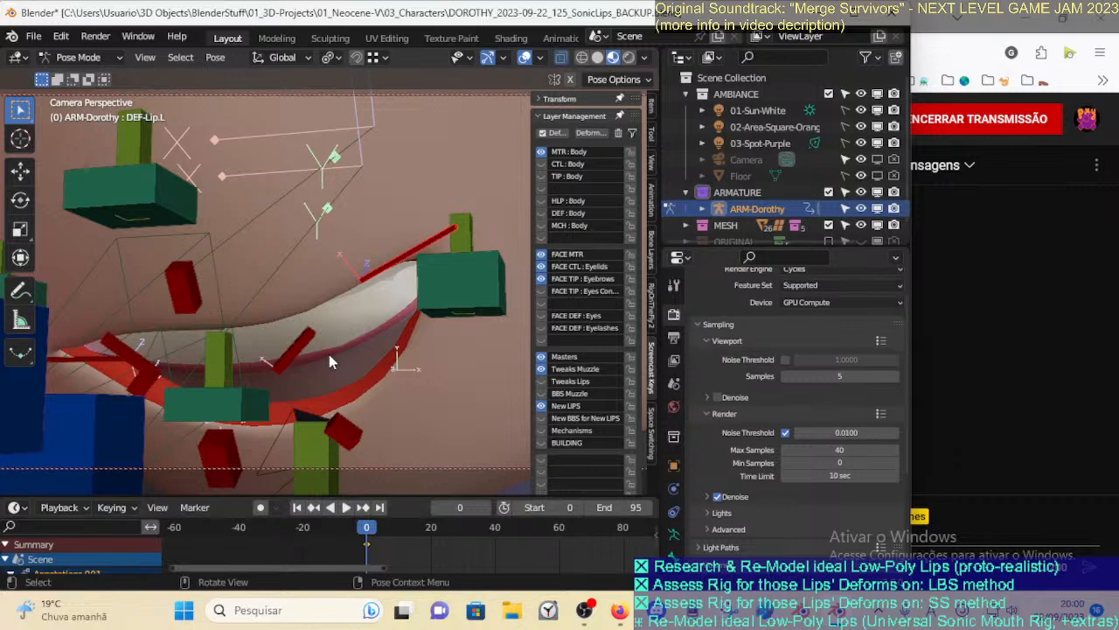
pyautogui.moveTo(310, 346); pyautogui.dragTo(182, 313, button='middle')
pyautogui.click(181, 313)
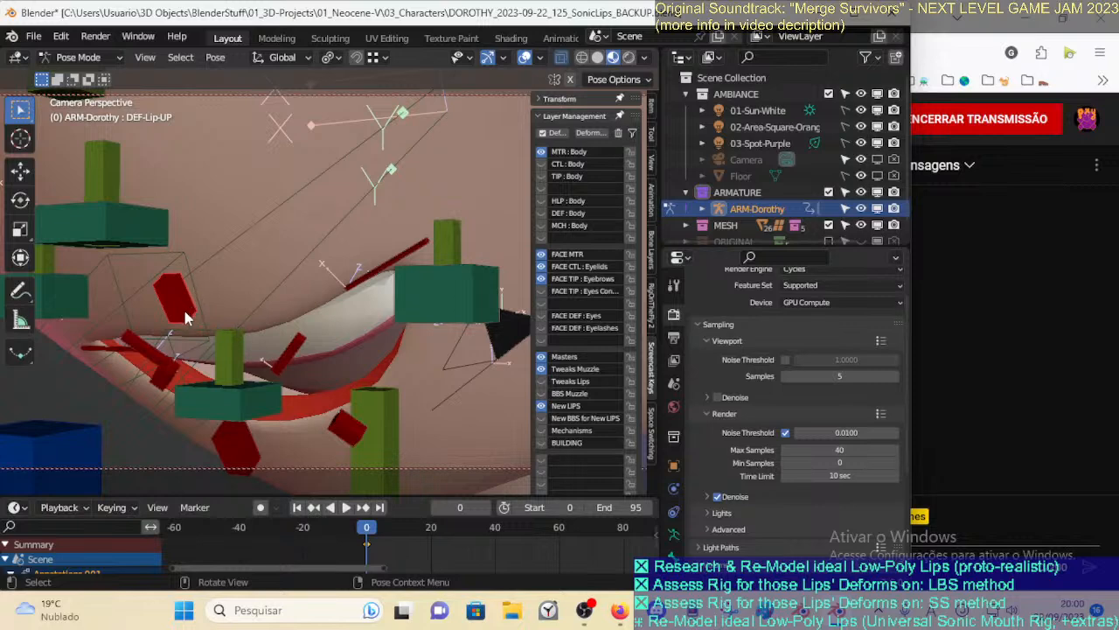
pyautogui.click(207, 303)
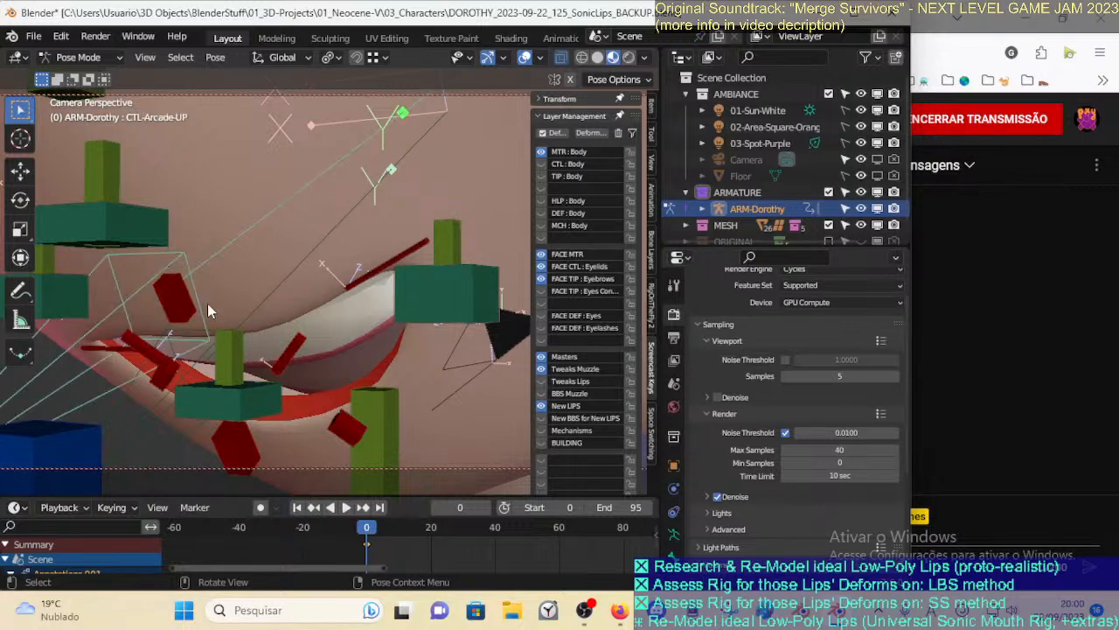
pyautogui.click(198, 306)
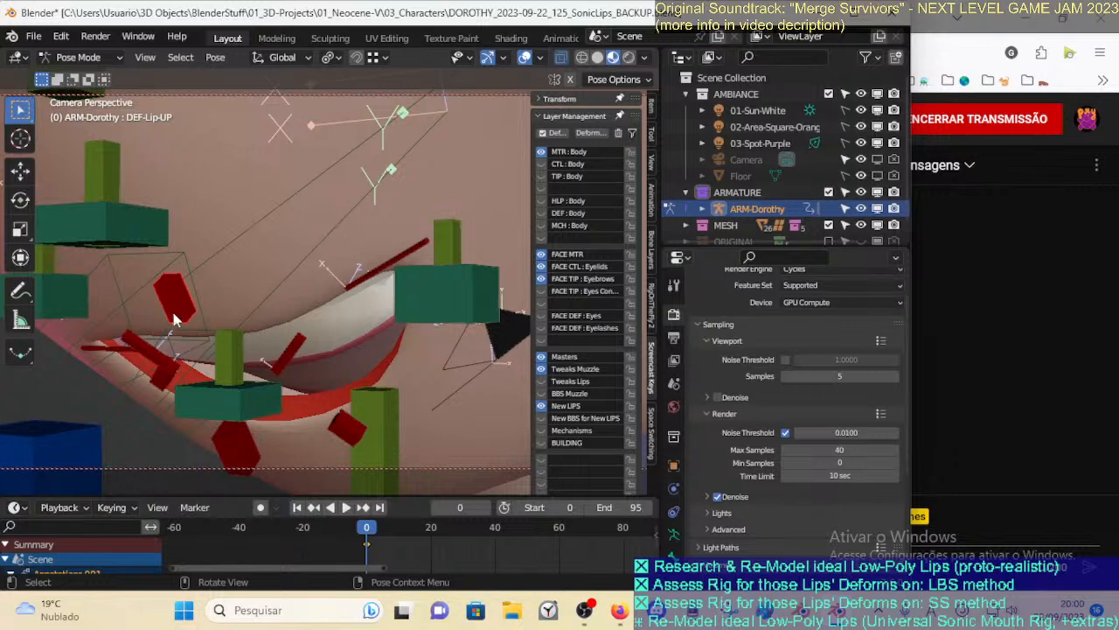
pyautogui.moveTo(175, 302); pyautogui.dragTo(106, 327, button='middle')
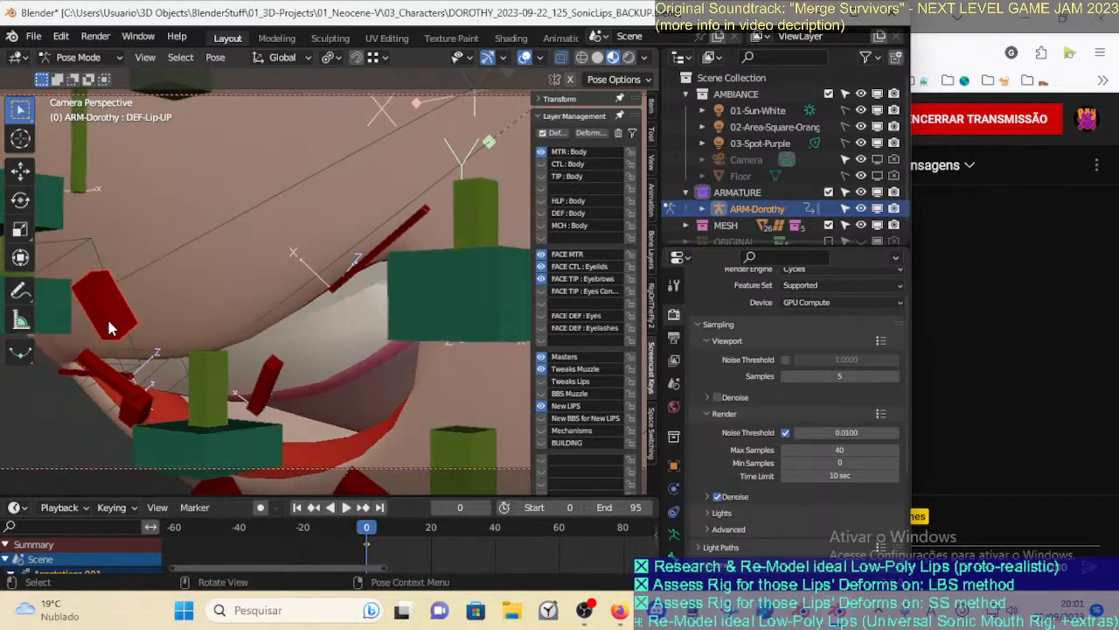
pyautogui.moveTo(96, 332); pyautogui.dragTo(111, 296, button='middle')
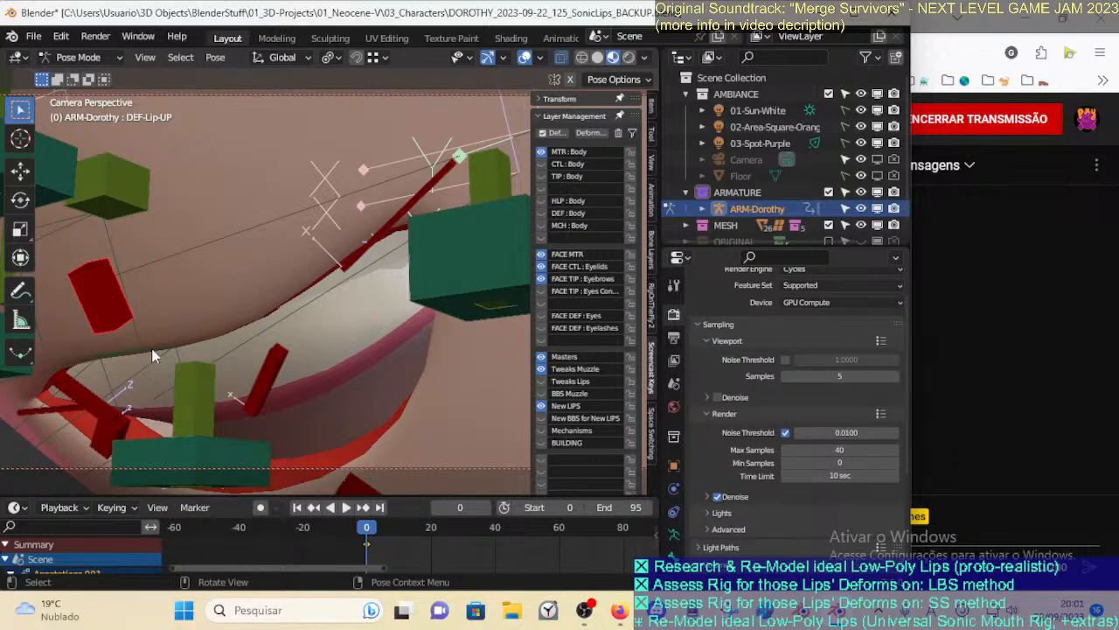
pyautogui.moveTo(83, 320); pyautogui.dragTo(91, 336, button='middle')
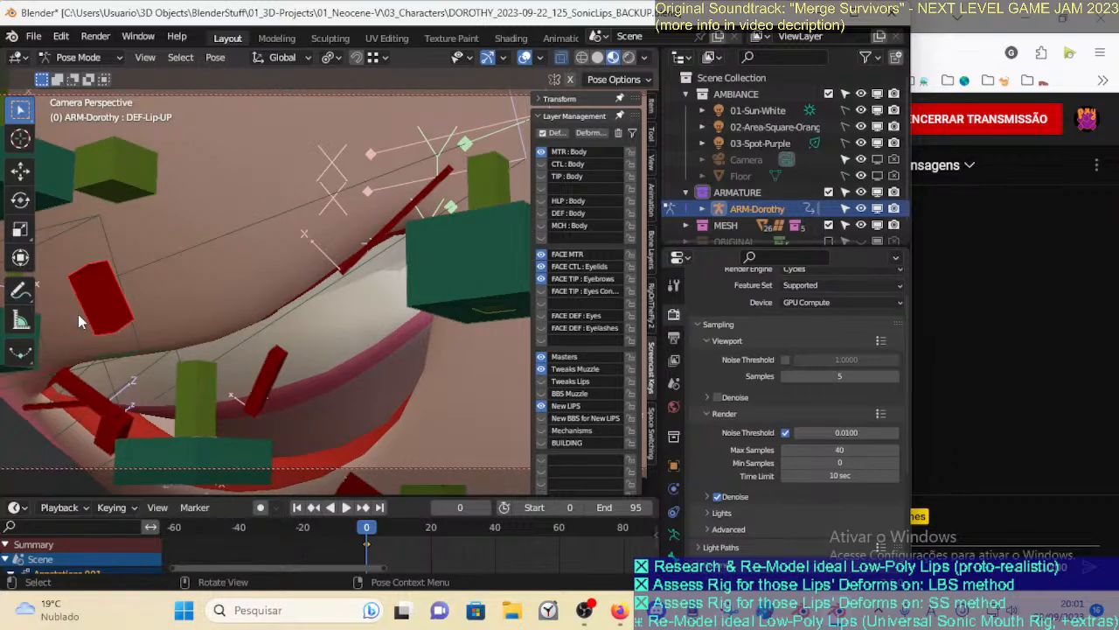
pyautogui.moveTo(131, 346); pyautogui.dragTo(138, 381, button='middle')
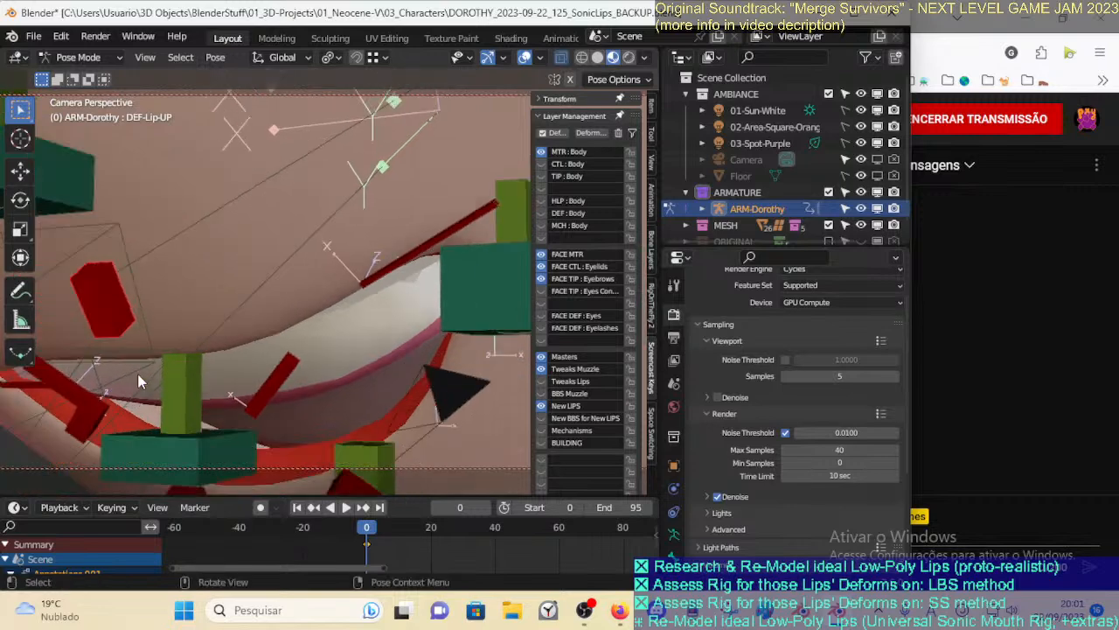
pyautogui.moveTo(175, 361); pyautogui.dragTo(311, 331, button='middle')
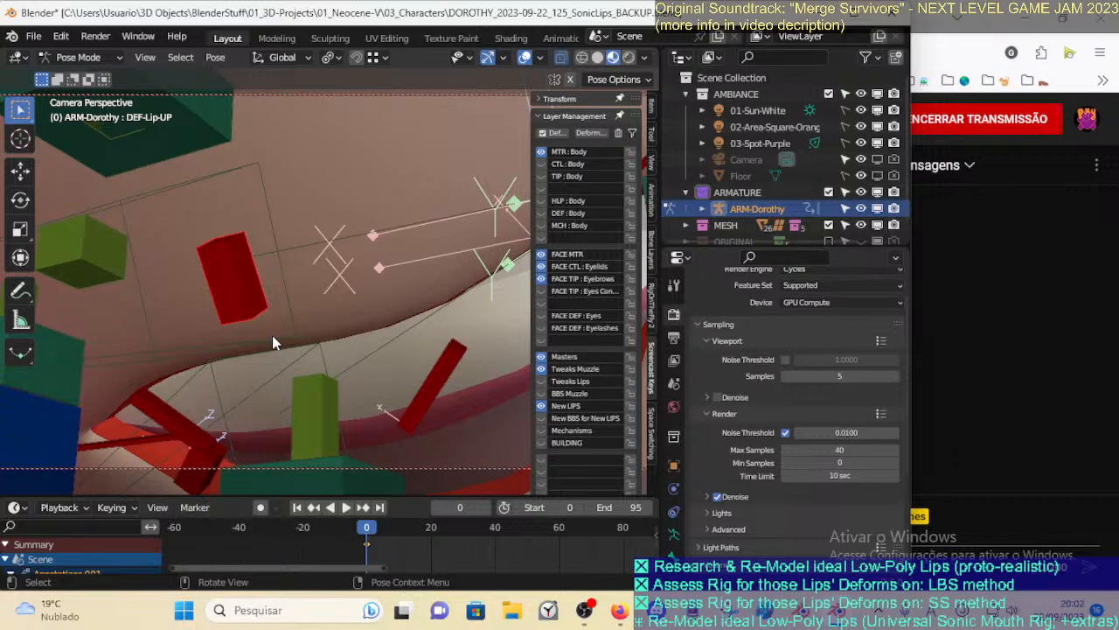
# Put the 00_Body mesh into Weight Paint mode together with its armature and display the weights of the DEF-Lip-UP bone
pyautogui.moveTo(272, 337); pyautogui.dragTo(257, 337, button='middle')
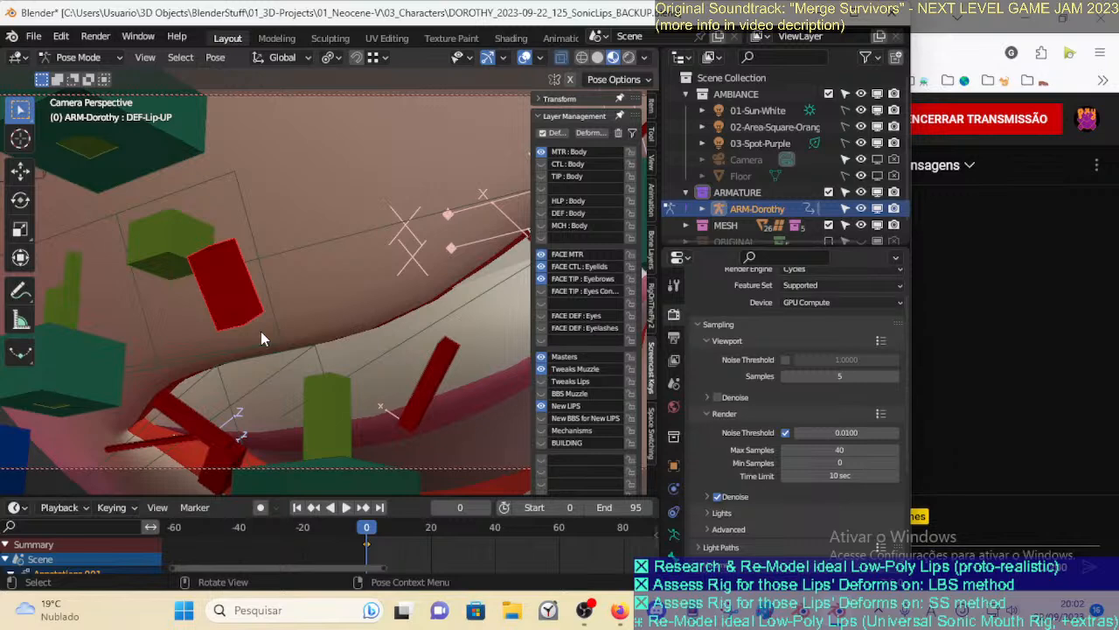
pyautogui.moveTo(246, 344); pyautogui.dragTo(267, 355, button='middle')
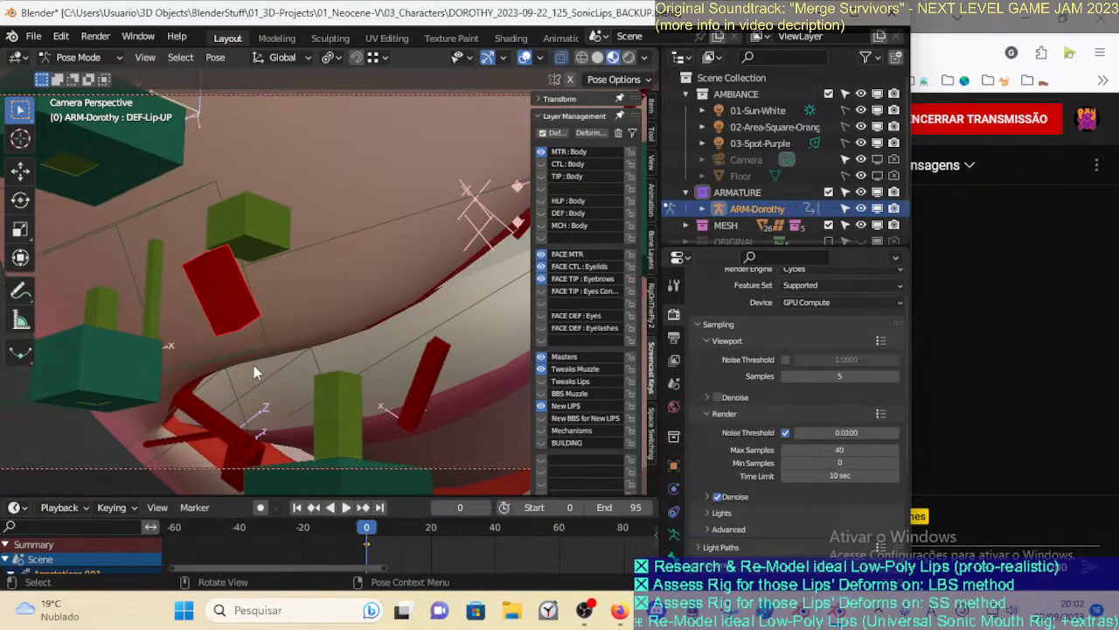
pyautogui.moveTo(197, 383)
pyautogui.mouseDown(button='middle')
pyautogui.moveTo(185, 393)
pyautogui.moveTo(210, 392)
pyautogui.mouseUp(button='middle')
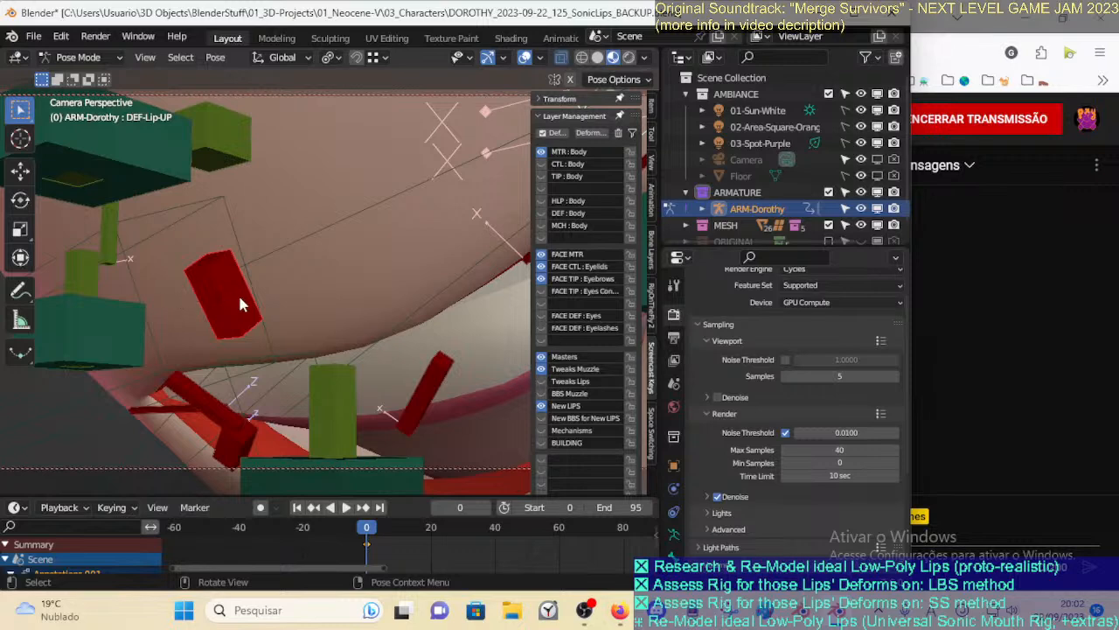
pyautogui.hotkey('ctrl', 'Tab')
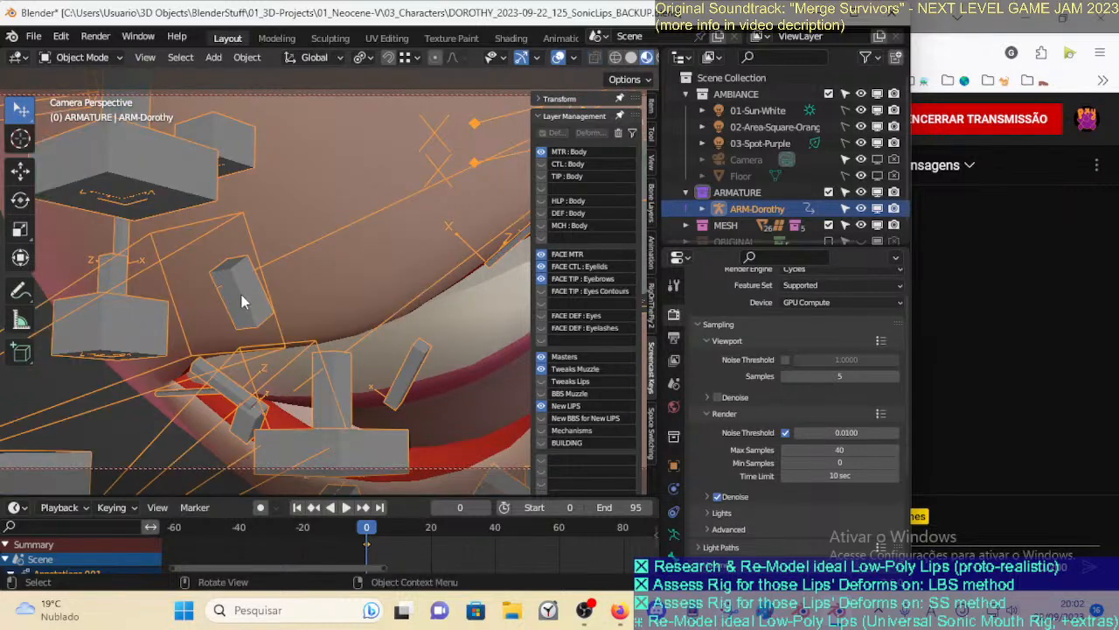
pyautogui.keyDown('shift'); pyautogui.click(323, 284); pyautogui.keyUp('shift')
pyautogui.hotkey('ctrl', 'Tab')
pyautogui.click(217, 225)
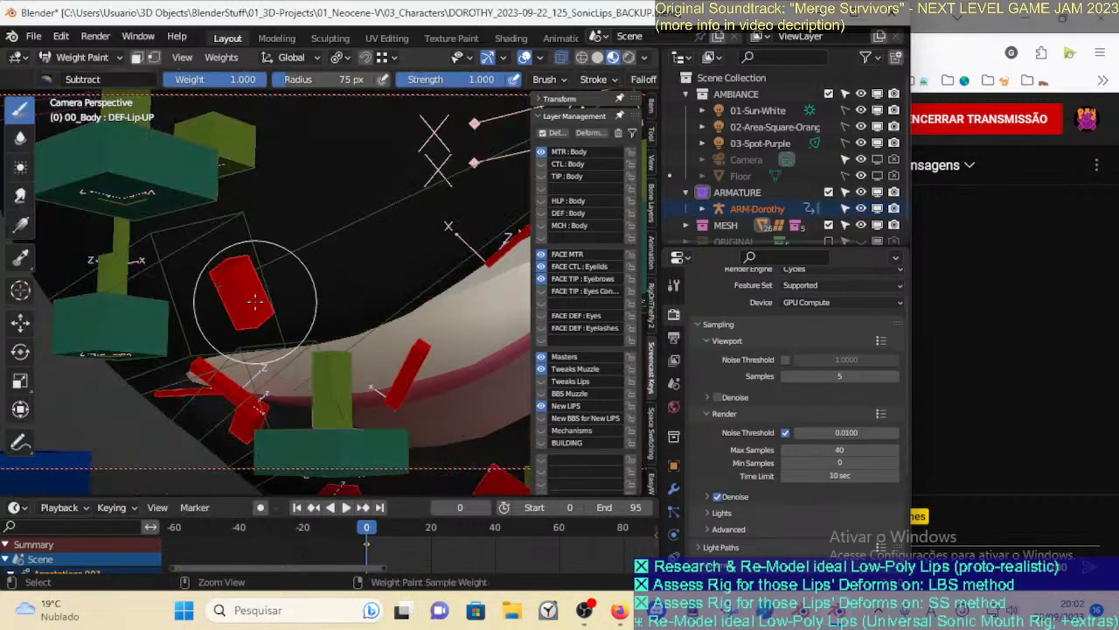
pyautogui.keyDown('ctrl'); pyautogui.click(254, 300); pyautogui.keyUp('ctrl')
# Examine how the DEF-Lip-UP weight gradient spreads over the upper lip and muzzle, from the front and the side
pyautogui.scroll(-3, 281, 261)
pyautogui.moveTo(286, 270)
pyautogui.mouseDown(button='middle')
pyautogui.moveTo(298, 315)
pyautogui.moveTo(350, 360)
pyautogui.moveTo(301, 322)
pyautogui.mouseUp(button='middle')
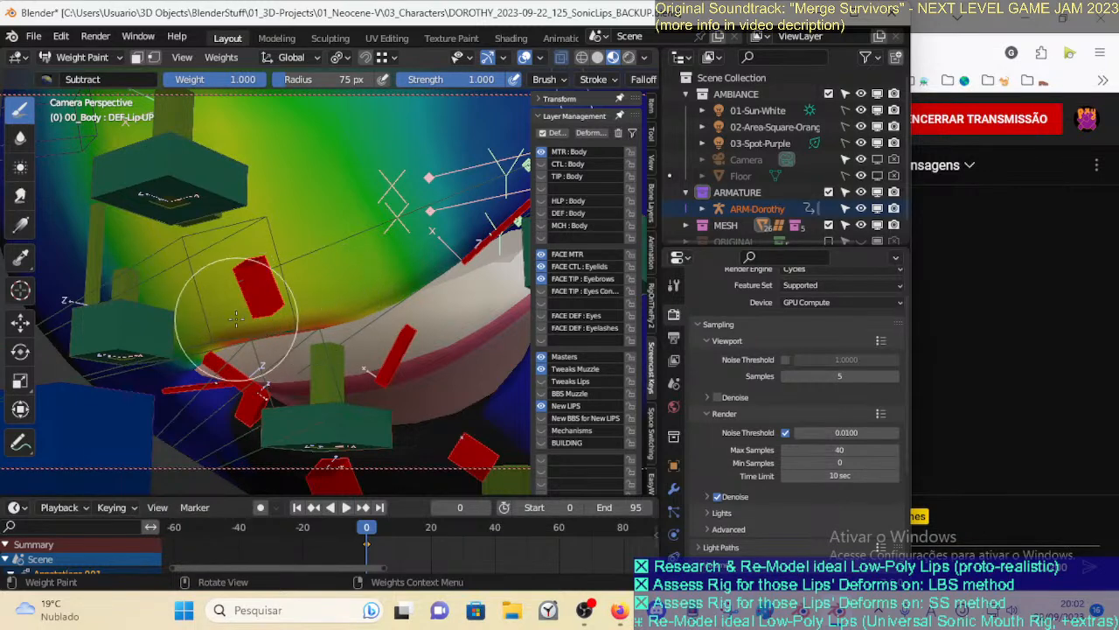
pyautogui.moveTo(256, 312)
pyautogui.mouseDown(button='middle')
pyautogui.moveTo(294, 312)
pyautogui.moveTo(299, 298)
pyautogui.moveTo(251, 333)
pyautogui.moveTo(254, 296)
pyautogui.moveTo(278, 298)
pyautogui.mouseUp(button='middle')
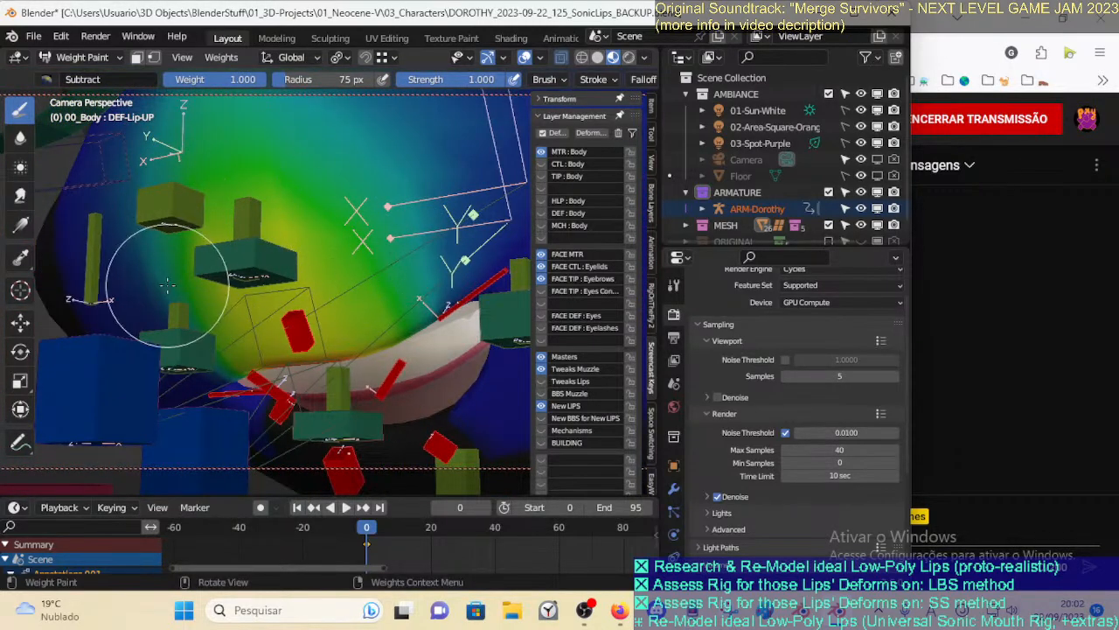
pyautogui.moveTo(303, 338); pyautogui.dragTo(325, 219, button='middle')
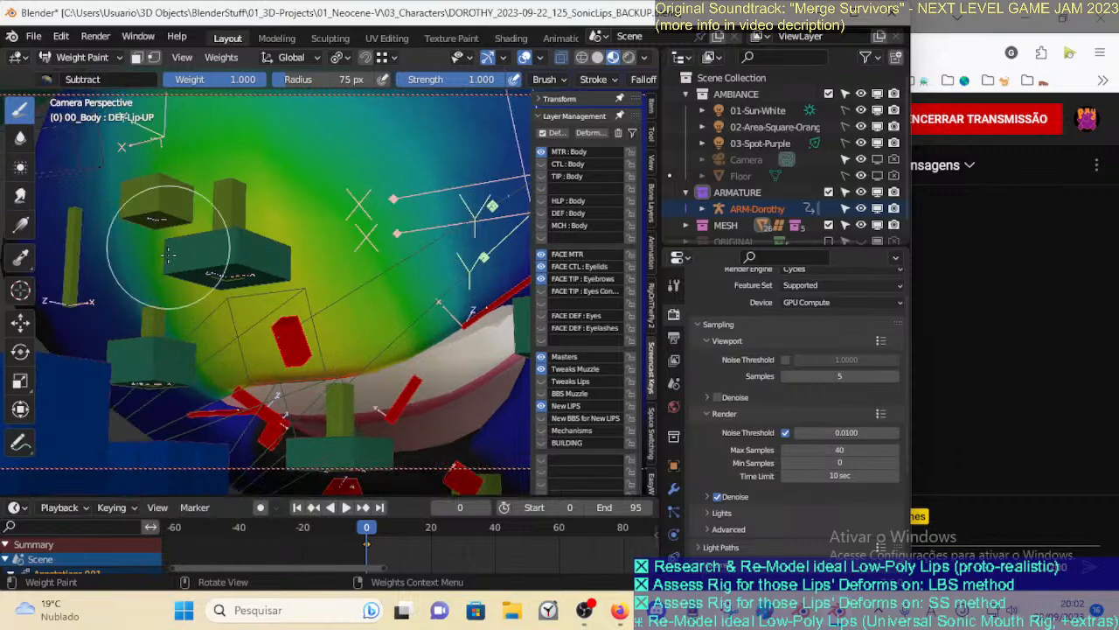
pyautogui.moveTo(311, 319)
pyautogui.mouseDown(button='middle')
pyautogui.moveTo(200, 325)
pyautogui.moveTo(251, 227)
pyautogui.mouseUp(button='middle')
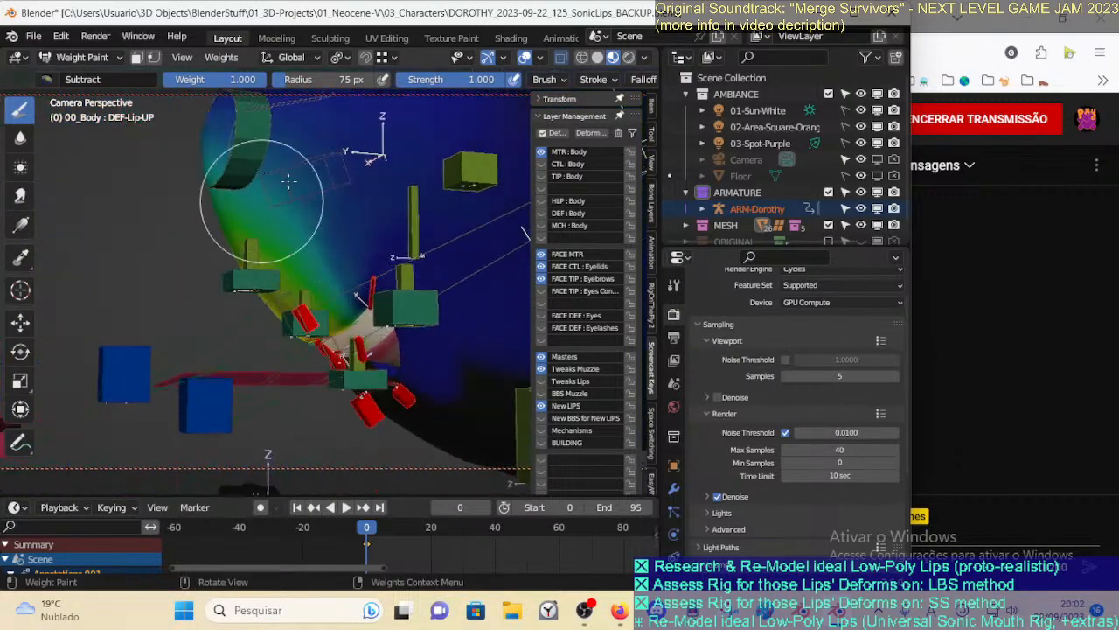
pyautogui.moveTo(287, 344)
pyautogui.mouseDown(button='middle')
pyautogui.moveTo(262, 289)
pyautogui.moveTo(298, 245)
pyautogui.moveTo(350, 262)
pyautogui.moveTo(157, 374)
pyautogui.moveTo(306, 262)
pyautogui.moveTo(420, 320)
pyautogui.moveTo(350, 271)
pyautogui.moveTo(295, 289)
pyautogui.moveTo(332, 250)
pyautogui.mouseUp(button='middle')
pyautogui.scroll(-2, 300, 257)
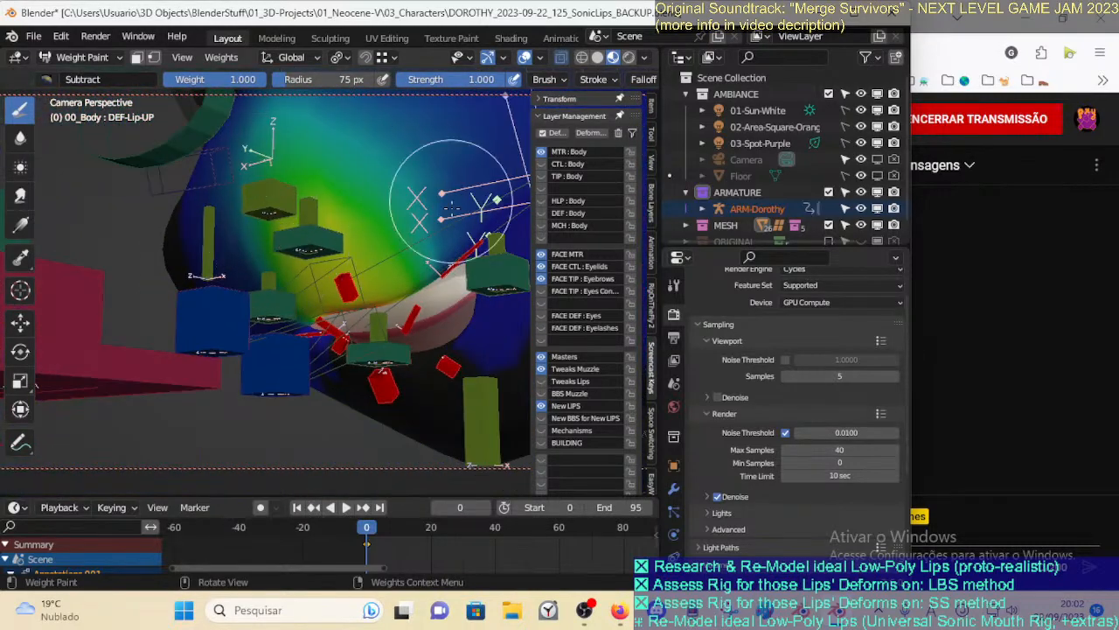
pyautogui.scroll(6, 263, 269)
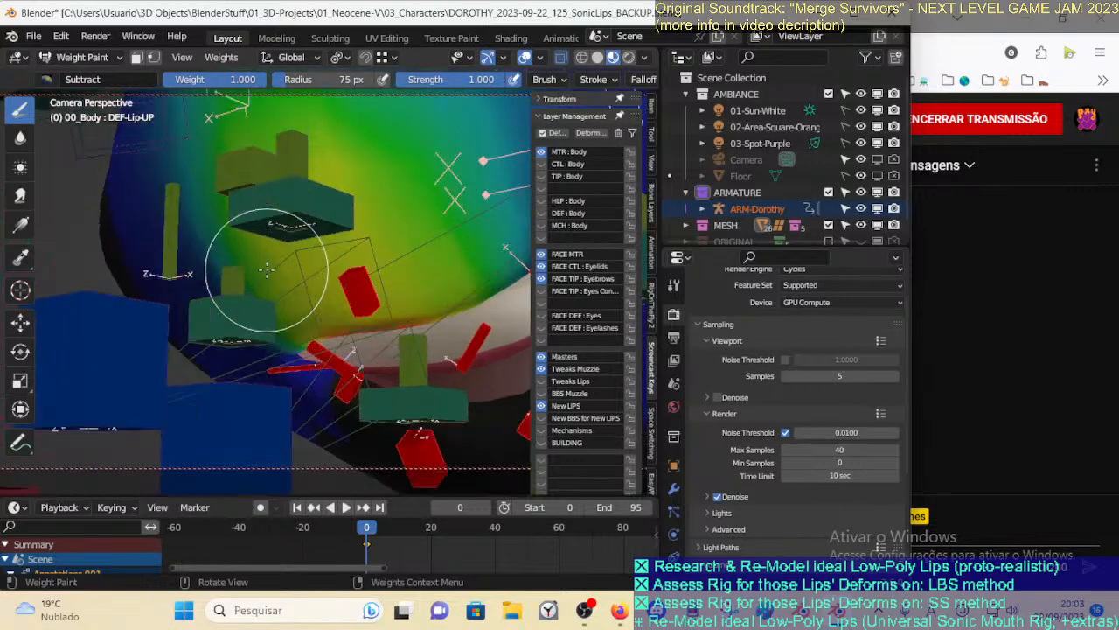
pyautogui.scroll(-1, 385, 292)
pyautogui.moveTo(371, 314); pyautogui.dragTo(360, 319, button='middle')
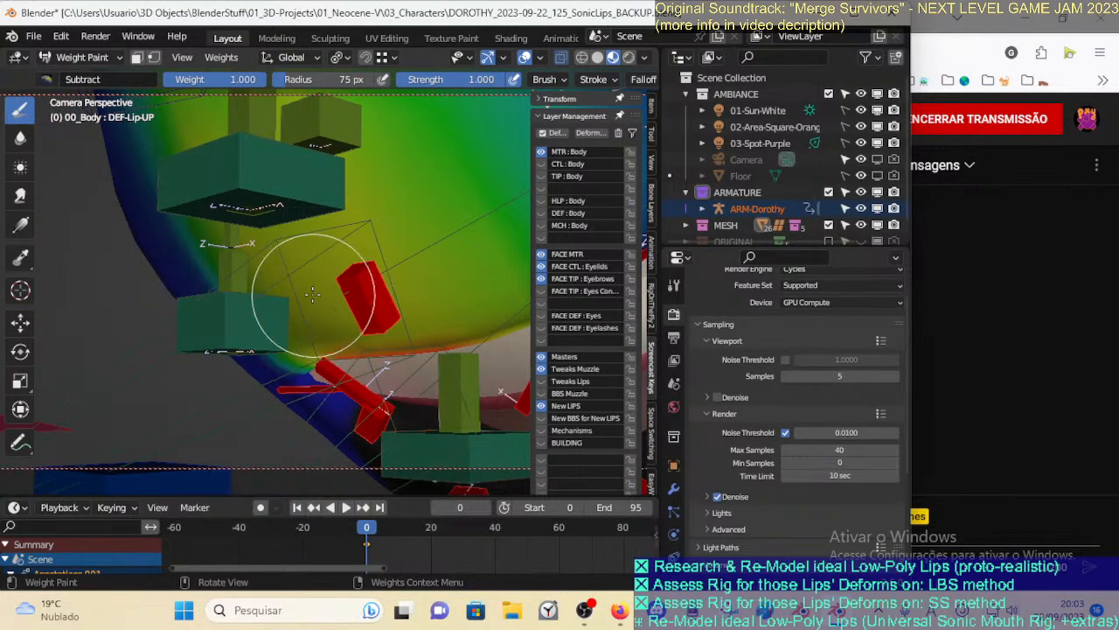
pyautogui.moveTo(439, 203); pyautogui.dragTo(324, 221, button='middle')
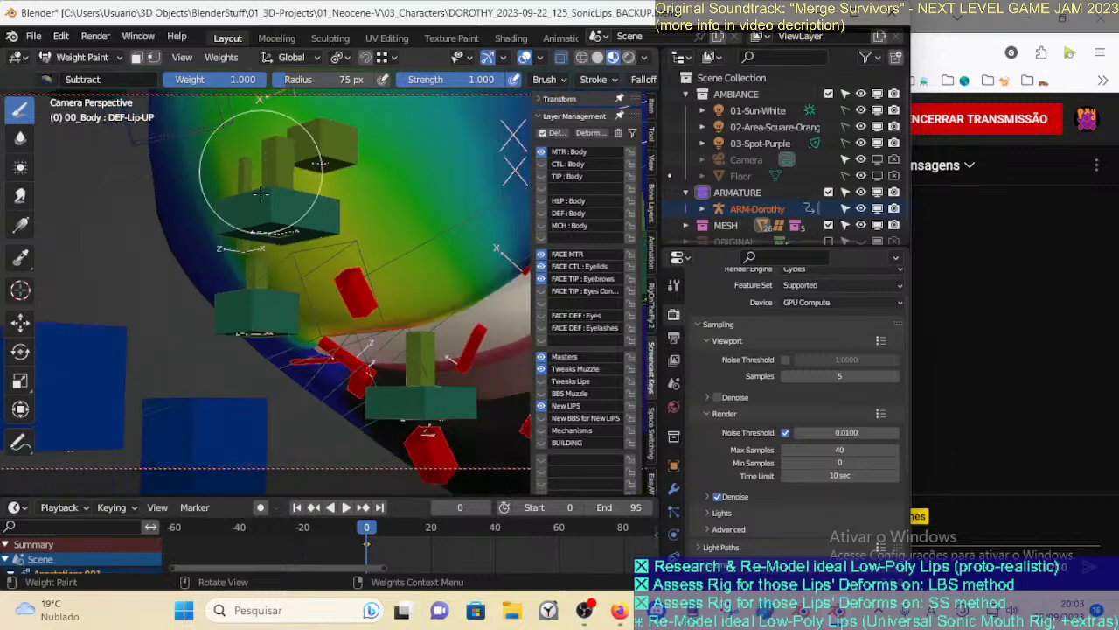
pyautogui.moveTo(311, 278)
pyautogui.mouseDown(button='middle')
pyautogui.moveTo(263, 324)
pyautogui.moveTo(328, 333)
pyautogui.mouseUp(button='middle')
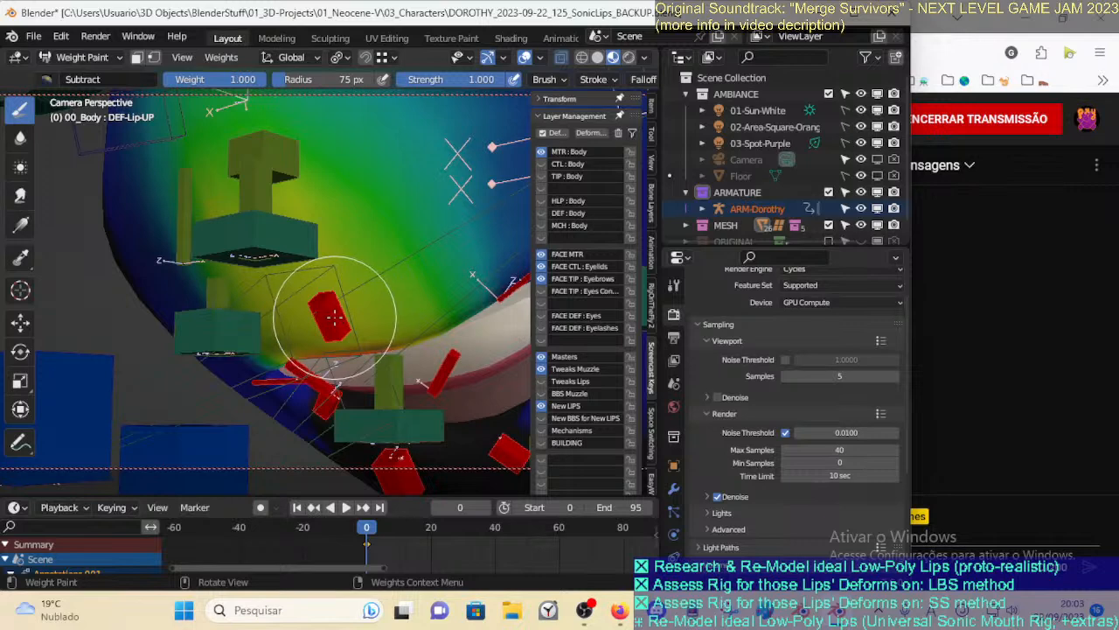
# Try moving the DEF-Lip-UP bone, cancel the move, and inspect the heaviest weights along the upper lip edge from close up
pyautogui.moveTo(335, 313)
pyautogui.mouseDown(button='middle')
pyautogui.moveTo(316, 321)
pyautogui.moveTo(351, 304)
pyautogui.mouseUp(button='middle')
pyautogui.press('g')
pyautogui.rightClick(369, 309)
pyautogui.moveTo(291, 164); pyautogui.dragTo(291, 278, button='middle')
pyautogui.moveTo(344, 324)
pyautogui.mouseDown(button='middle')
pyautogui.moveTo(321, 270)
pyautogui.moveTo(334, 297)
pyautogui.mouseUp(button='middle')
pyautogui.scroll(2, 320, 270)
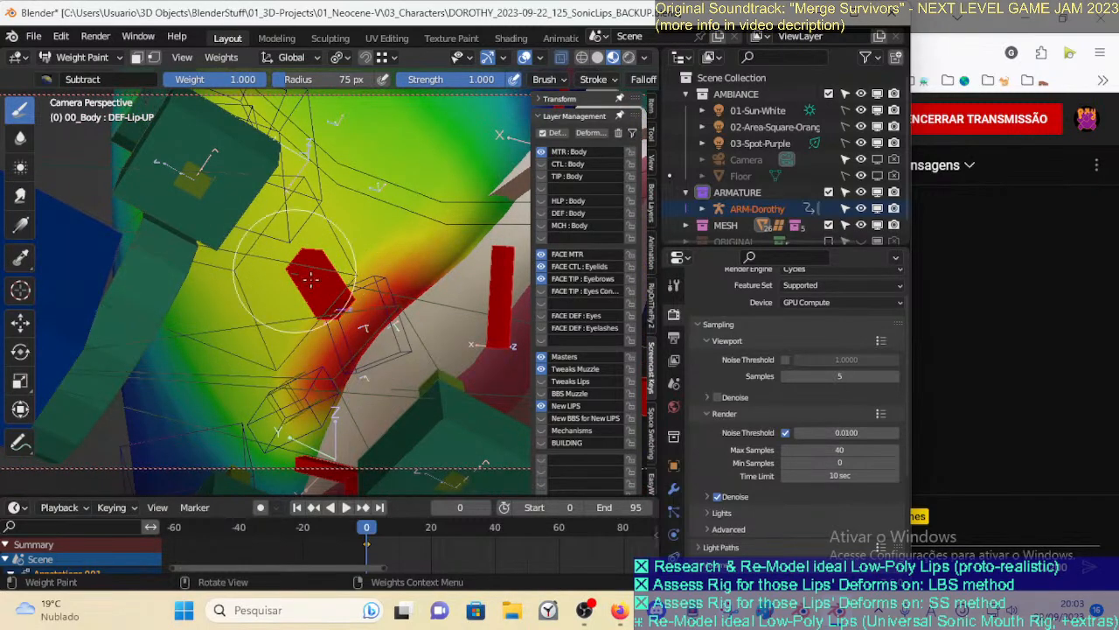
# Show the body mesh's wireframe over the weights and examine the lip topology around DEF-Lip-UP and the mouth corner
pyautogui.moveTo(324, 295)
pyautogui.mouseDown(button='middle')
pyautogui.moveTo(442, 370)
pyautogui.moveTo(248, 343)
pyautogui.moveTo(315, 334)
pyautogui.moveTo(358, 356)
pyautogui.moveTo(296, 320)
pyautogui.moveTo(399, 387)
pyautogui.moveTo(370, 358)
pyautogui.moveTo(397, 369)
pyautogui.moveTo(306, 367)
pyautogui.moveTo(266, 380)
pyautogui.moveTo(327, 339)
pyautogui.mouseUp(button='middle')
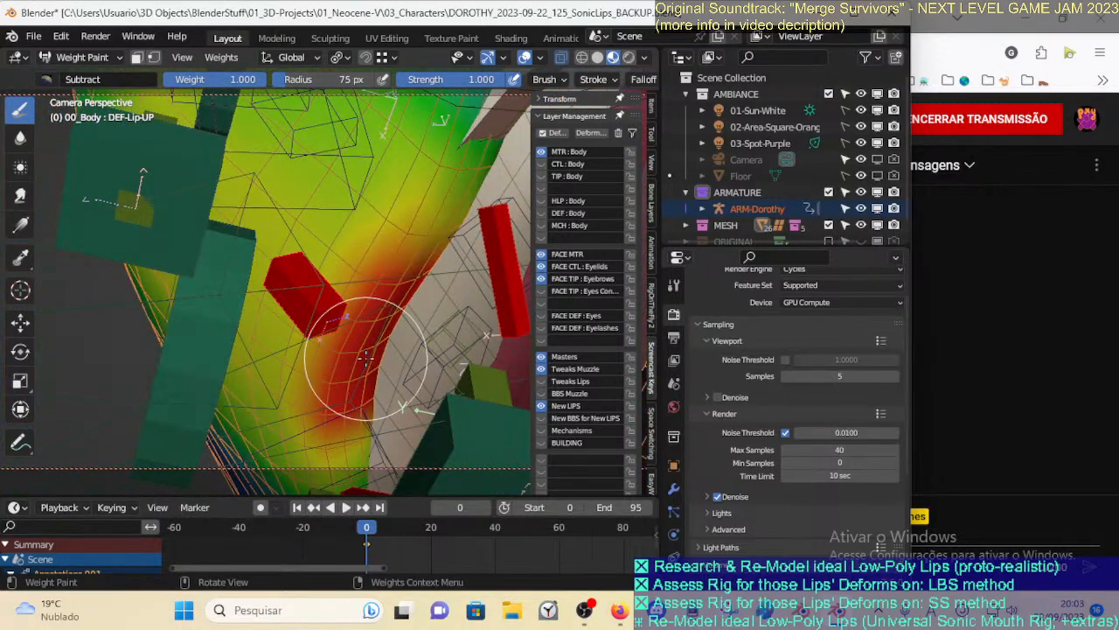
pyautogui.moveTo(318, 300)
pyautogui.mouseDown(button='middle')
pyautogui.moveTo(467, 347)
pyautogui.moveTo(393, 362)
pyautogui.moveTo(226, 356)
pyautogui.moveTo(282, 400)
pyautogui.moveTo(446, 358)
pyautogui.moveTo(400, 325)
pyautogui.moveTo(430, 353)
pyautogui.moveTo(350, 339)
pyautogui.moveTo(288, 353)
pyautogui.moveTo(477, 310)
pyautogui.moveTo(463, 282)
pyautogui.moveTo(228, 313)
pyautogui.moveTo(370, 295)
pyautogui.moveTo(348, 297)
pyautogui.moveTo(306, 339)
pyautogui.mouseUp(button='middle')
pyautogui.moveTo(229, 344)
pyautogui.mouseDown(button='middle')
pyautogui.moveTo(312, 349)
pyautogui.moveTo(250, 362)
pyautogui.moveTo(192, 264)
pyautogui.moveTo(214, 276)
pyautogui.moveTo(218, 259)
pyautogui.mouseUp(button='middle')
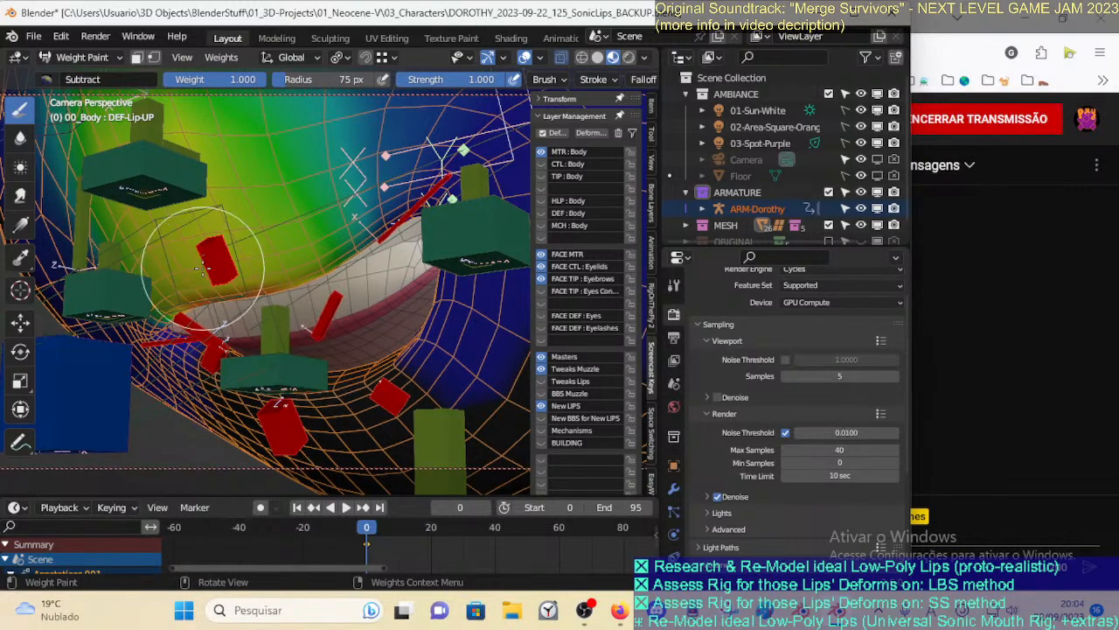
pyautogui.moveTo(217, 274); pyautogui.dragTo(240, 288, button='middle')
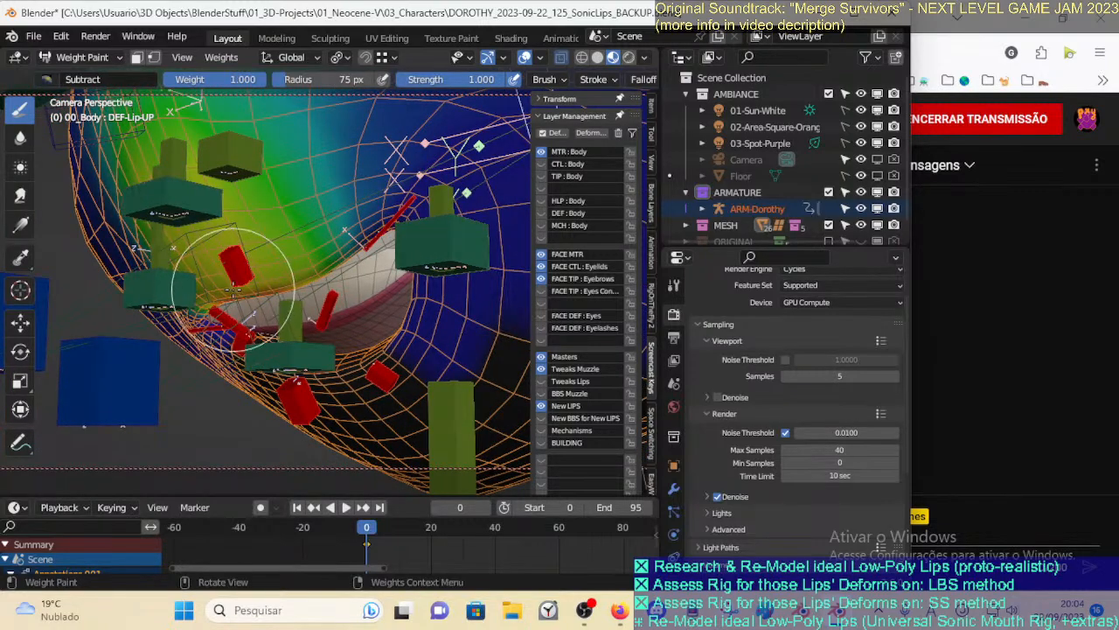
pyautogui.moveTo(189, 220); pyautogui.dragTo(215, 150, button='middle')
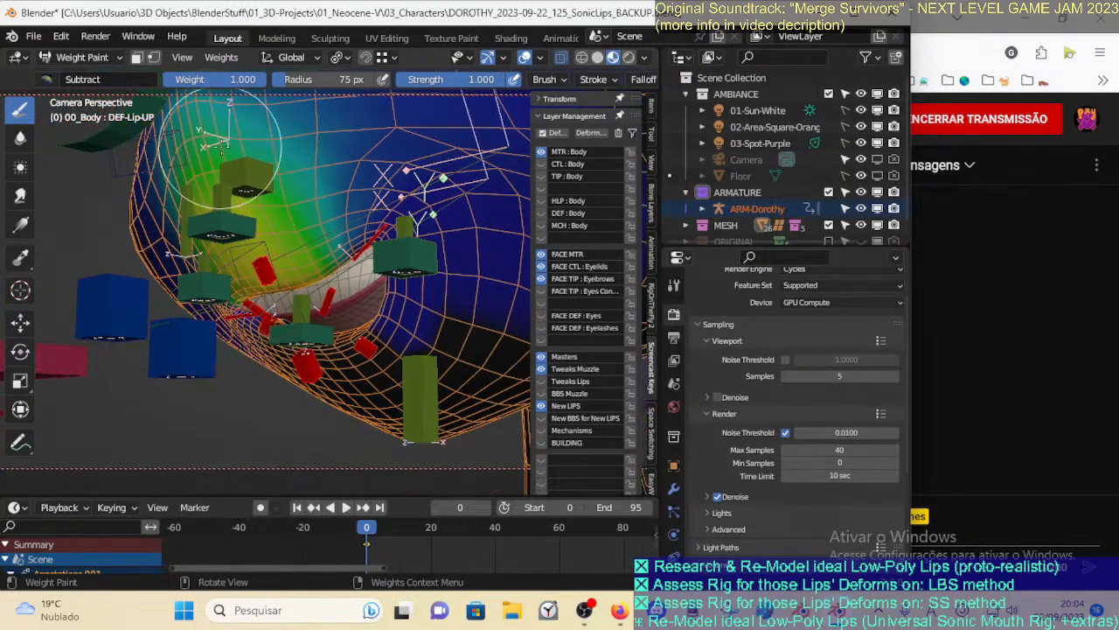
pyautogui.hotkey('ctrl', 'z')
pyautogui.hotkey('ctrl', 'shift', 'z')
pyautogui.moveTo(231, 236)
pyautogui.mouseDown(button='middle')
pyautogui.moveTo(216, 268)
pyautogui.moveTo(244, 292)
pyautogui.mouseUp(button='middle')
pyautogui.moveTo(236, 254)
pyautogui.mouseDown(button='middle')
pyautogui.moveTo(210, 261)
pyautogui.moveTo(249, 272)
pyautogui.moveTo(366, 259)
pyautogui.mouseUp(button='middle')
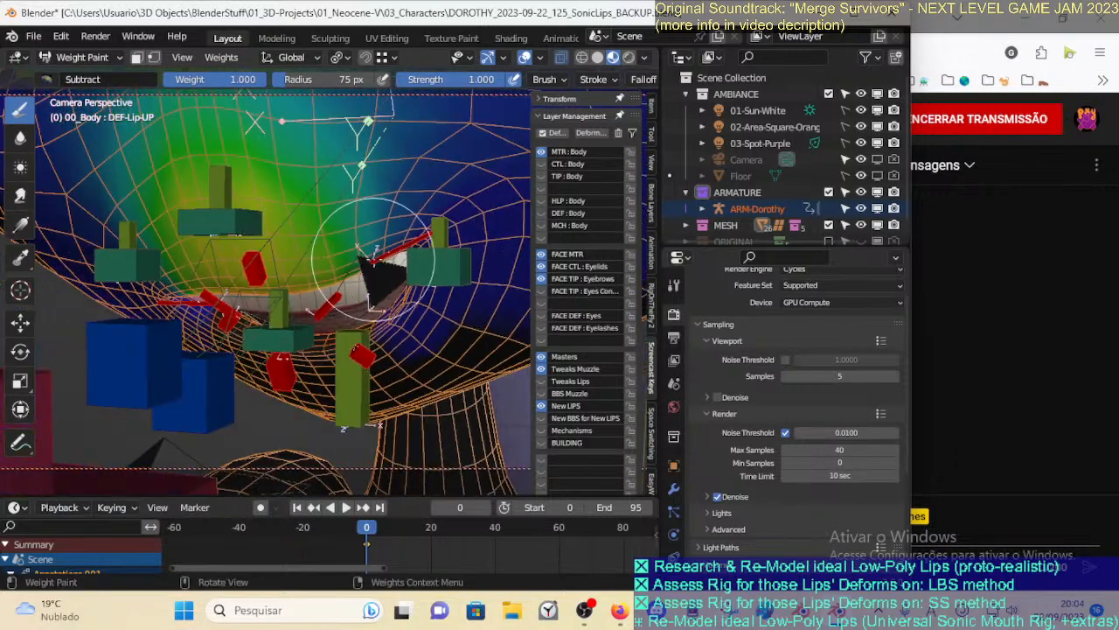
# Test-move the mouth-corner bone DEF-Lip.L and the neighbouring upper lip bone to check how their weights deform the mesh
pyautogui.keyDown('ctrl'); pyautogui.click(369, 280); pyautogui.keyUp('ctrl')
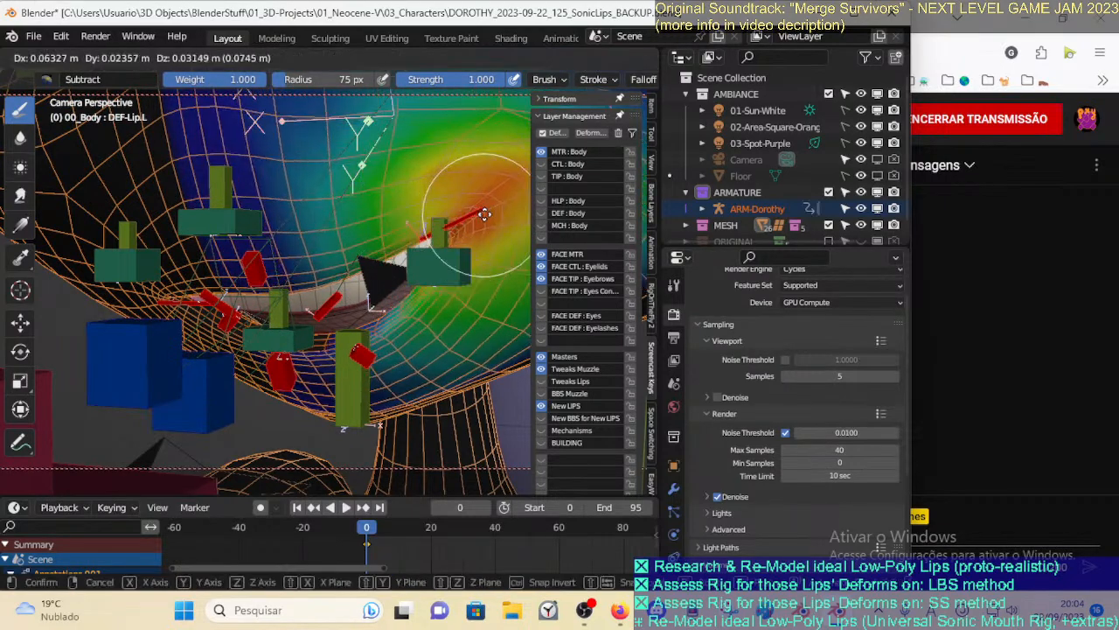
pyautogui.keyDown('ctrl'); pyautogui.click(348, 303); pyautogui.keyUp('ctrl')
pyautogui.press('g')
pyautogui.rightClick(342, 288)
pyautogui.keyDown('ctrl'); pyautogui.click(331, 304); pyautogui.keyUp('ctrl')
pyautogui.press('g')
pyautogui.click(339, 223)
pyautogui.moveTo(339, 223)
pyautogui.mouseDown(button='middle')
pyautogui.moveTo(213, 344)
pyautogui.moveTo(338, 295)
pyautogui.moveTo(263, 298)
pyautogui.moveTo(287, 350)
pyautogui.moveTo(273, 325)
pyautogui.mouseUp(button='middle')
pyautogui.press('g')
pyautogui.click(338, 294)
# Select the DEF-Lip-UP bone again and view its weights on the upper lip up close
pyautogui.keyDown('ctrl'); pyautogui.click(254, 260); pyautogui.keyUp('ctrl')
pyautogui.keyDown('ctrl'); pyautogui.click(254, 259); pyautogui.keyUp('ctrl')
pyautogui.scroll(2, 254, 261)
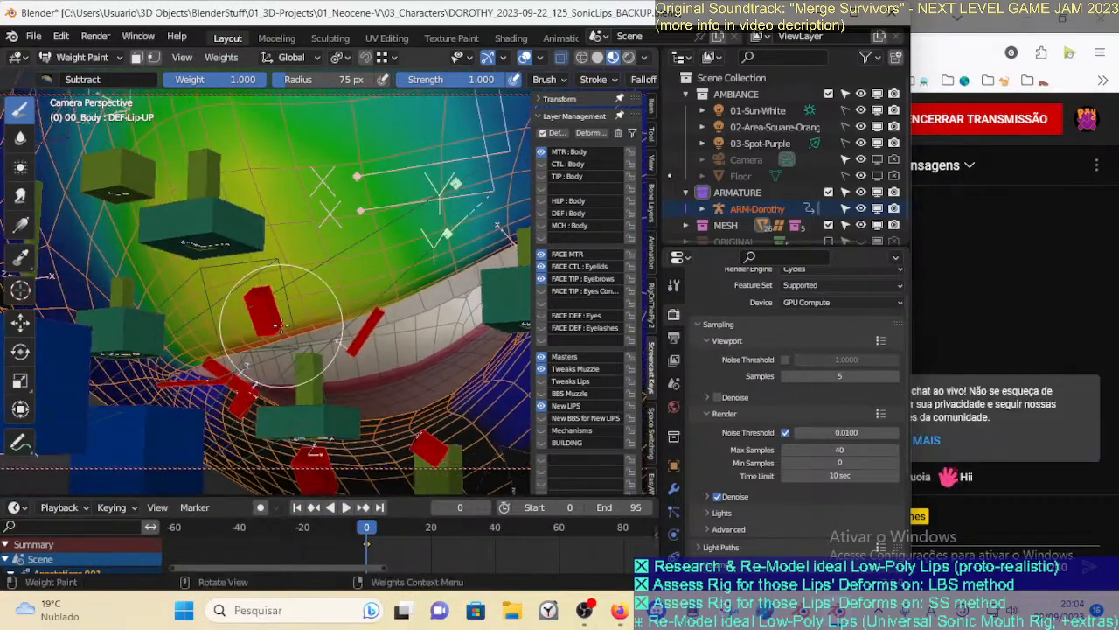
# Switch to the browser to check the YouTube Studio live chat and return to Blender
pyautogui.click(951, 512)
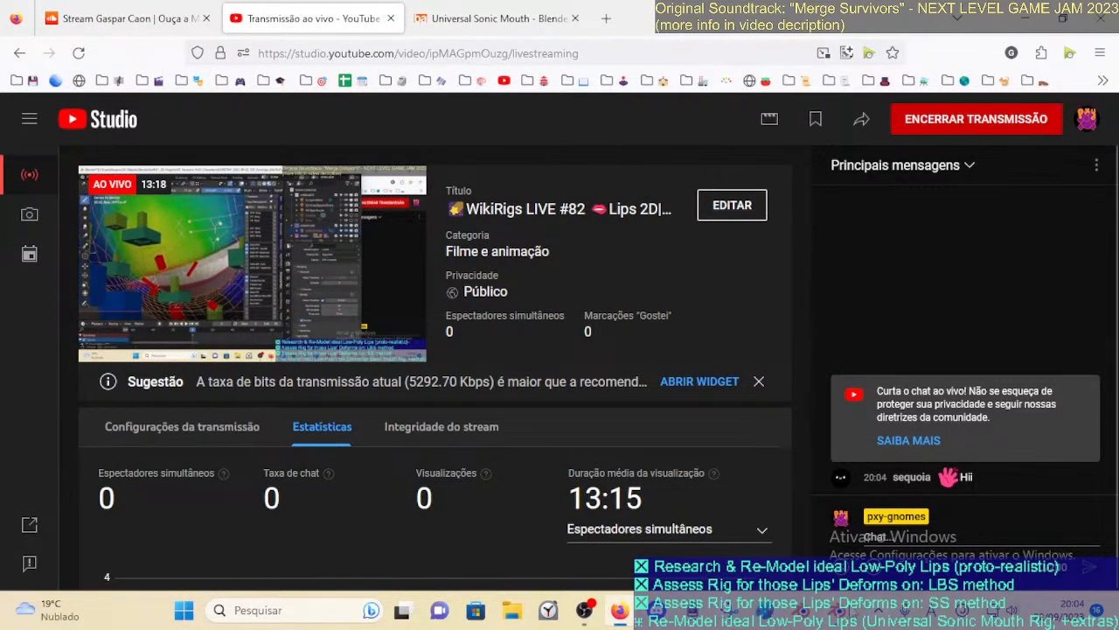
pyautogui.click(859, 610)
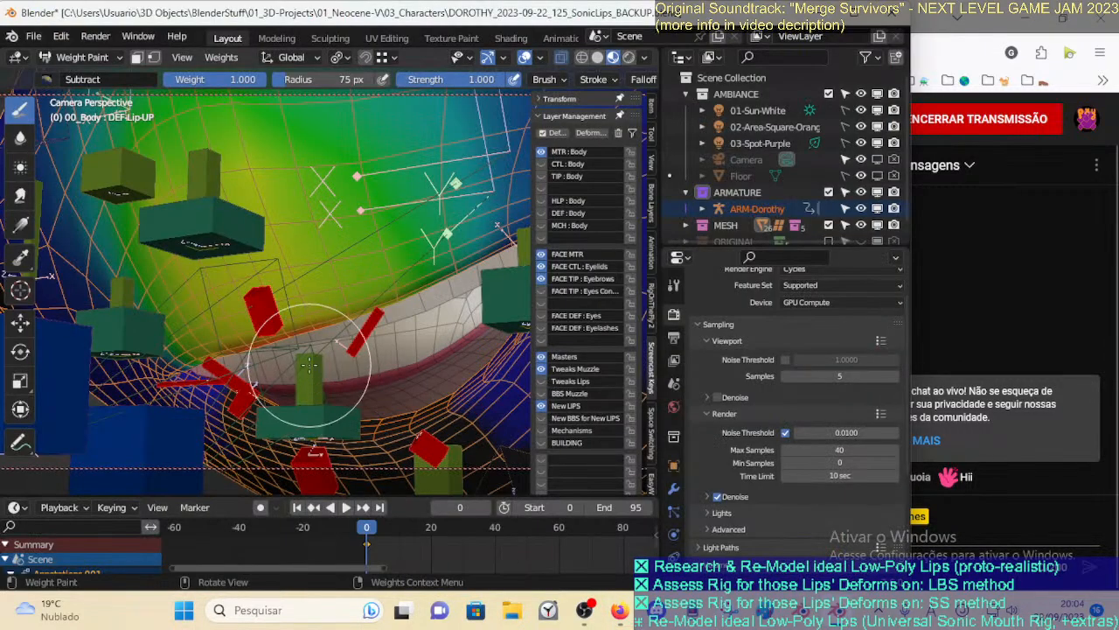
# Move the DEF-Lip-UP bone several times to test how the weighted upper lip mesh follows it
pyautogui.moveTo(308, 366); pyautogui.dragTo(324, 345, button='middle')
pyautogui.press('g')
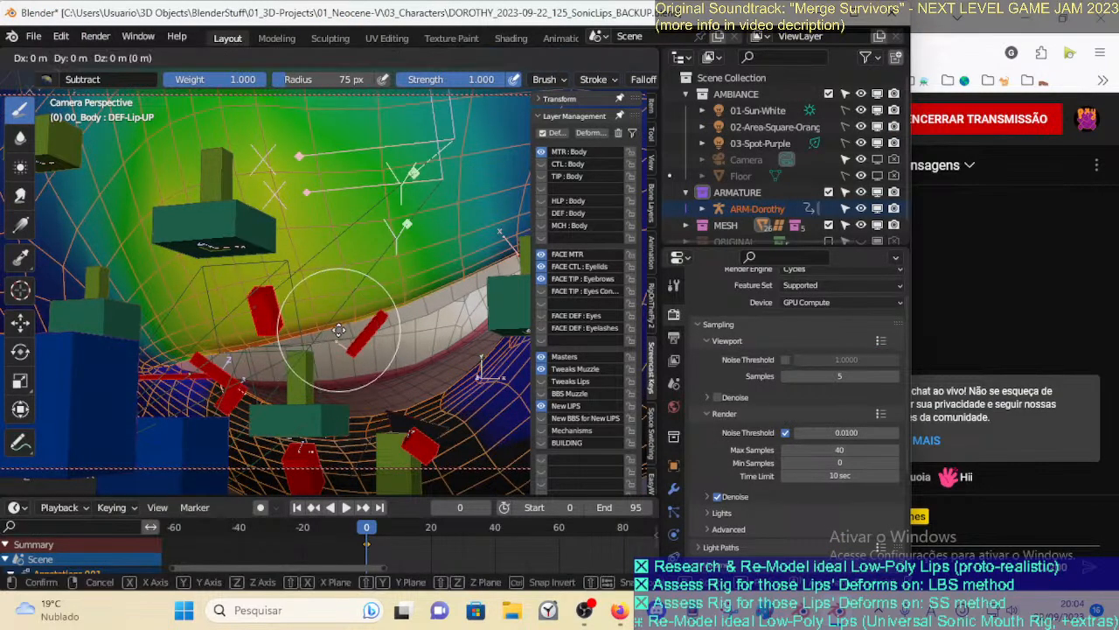
pyautogui.click(342, 311)
pyautogui.moveTo(342, 311)
pyautogui.mouseDown(button='middle')
pyautogui.moveTo(280, 335)
pyautogui.moveTo(362, 270)
pyautogui.moveTo(251, 250)
pyautogui.moveTo(255, 273)
pyautogui.moveTo(237, 324)
pyautogui.moveTo(297, 286)
pyautogui.moveTo(292, 308)
pyautogui.moveTo(316, 303)
pyautogui.mouseUp(button='middle')
pyautogui.press('g')
pyautogui.click(265, 320)
pyautogui.press('g')
pyautogui.click(323, 337)
# Examine the DEF-Lip-UP weights and edge loops along the upper lip rim closely from below and from the side
pyautogui.scroll(1, 322, 337)
pyautogui.moveTo(276, 337)
pyautogui.mouseDown(button='middle')
pyautogui.moveTo(210, 325)
pyautogui.moveTo(251, 358)
pyautogui.moveTo(194, 376)
pyautogui.mouseUp(button='middle')
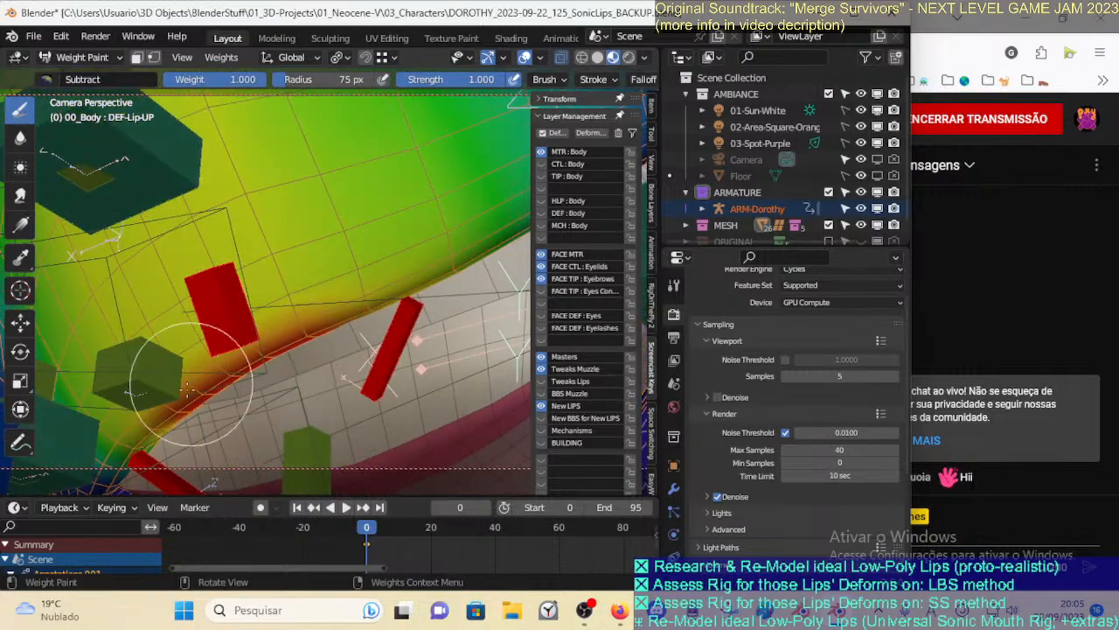
pyautogui.moveTo(240, 346)
pyautogui.mouseDown(button='middle')
pyautogui.moveTo(206, 348)
pyautogui.moveTo(263, 352)
pyautogui.moveTo(175, 362)
pyautogui.moveTo(218, 398)
pyautogui.mouseUp(button='middle')
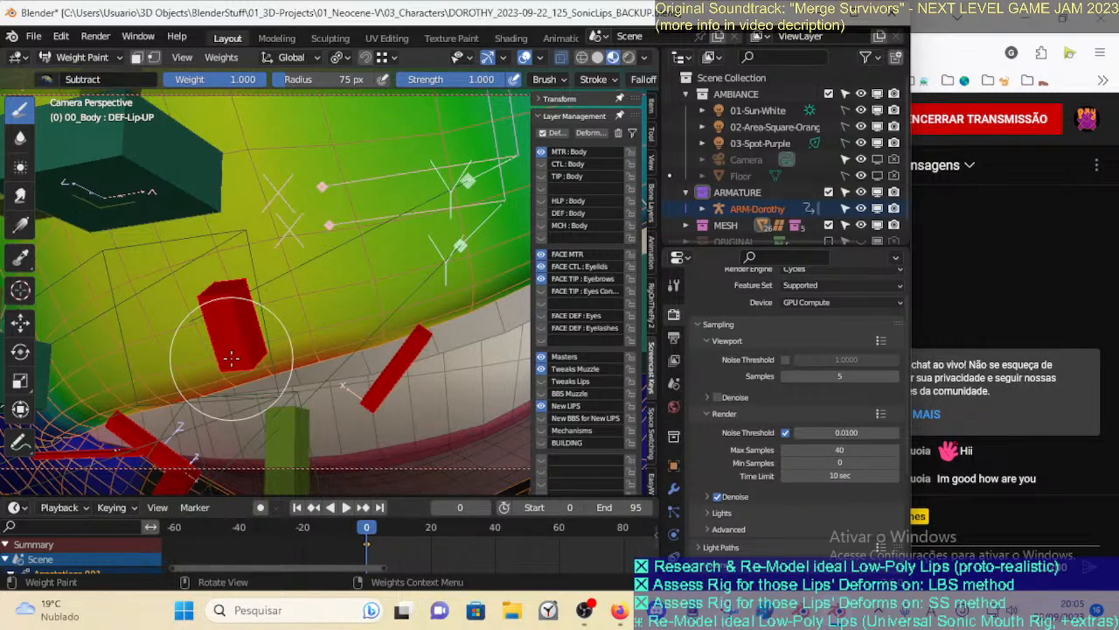
pyautogui.scroll(-2, 231, 356)
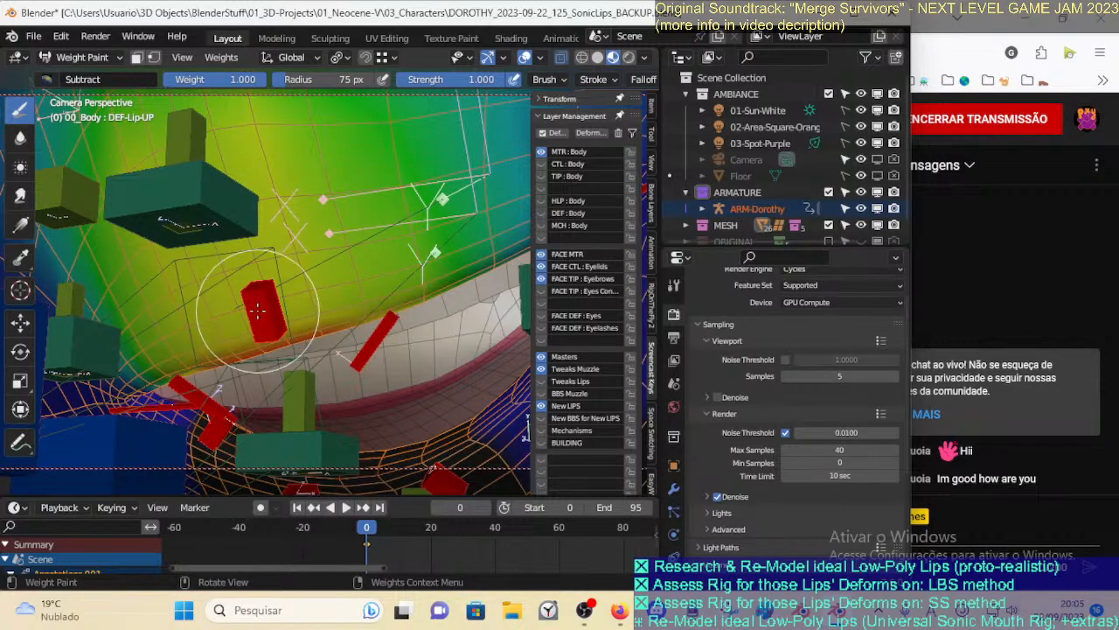
pyautogui.moveTo(270, 335); pyautogui.dragTo(311, 374, button='middle')
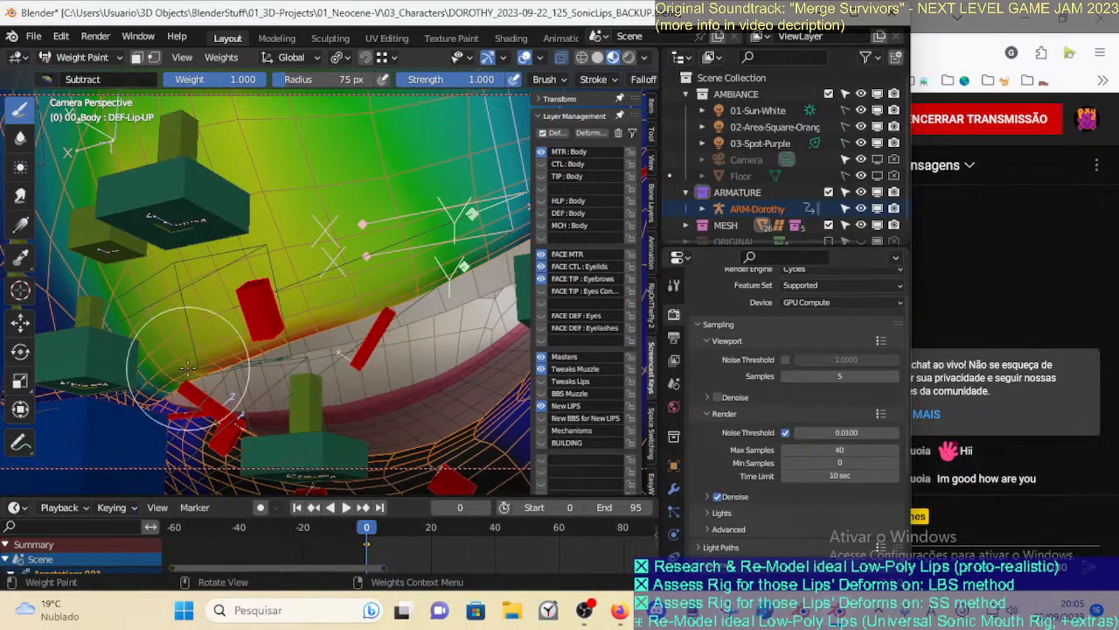
pyautogui.moveTo(223, 361); pyautogui.dragTo(239, 373, button='middle')
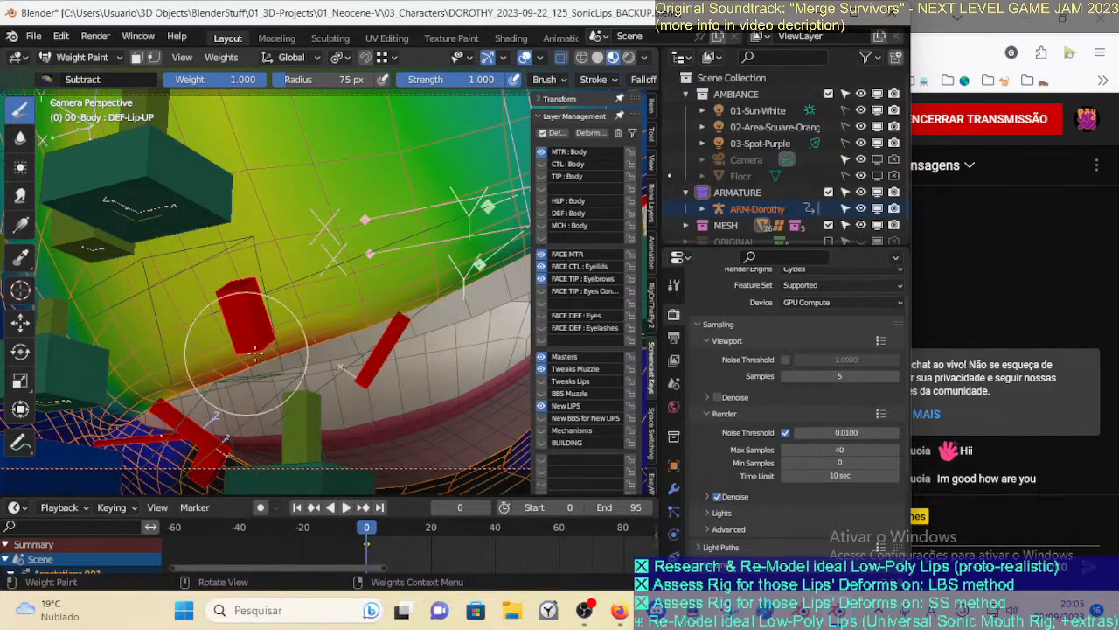
pyautogui.moveTo(299, 360)
pyautogui.mouseDown(button='middle')
pyautogui.moveTo(338, 363)
pyautogui.moveTo(230, 374)
pyautogui.moveTo(281, 369)
pyautogui.moveTo(341, 329)
pyautogui.mouseUp(button='middle')
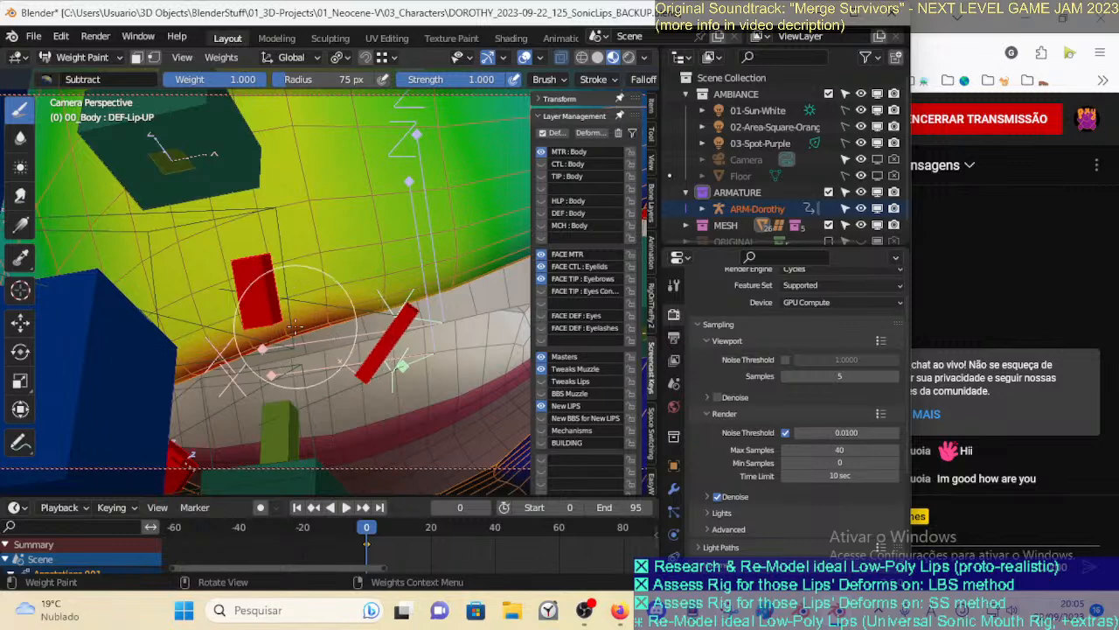
pyautogui.moveTo(273, 308); pyautogui.dragTo(262, 325, button='middle')
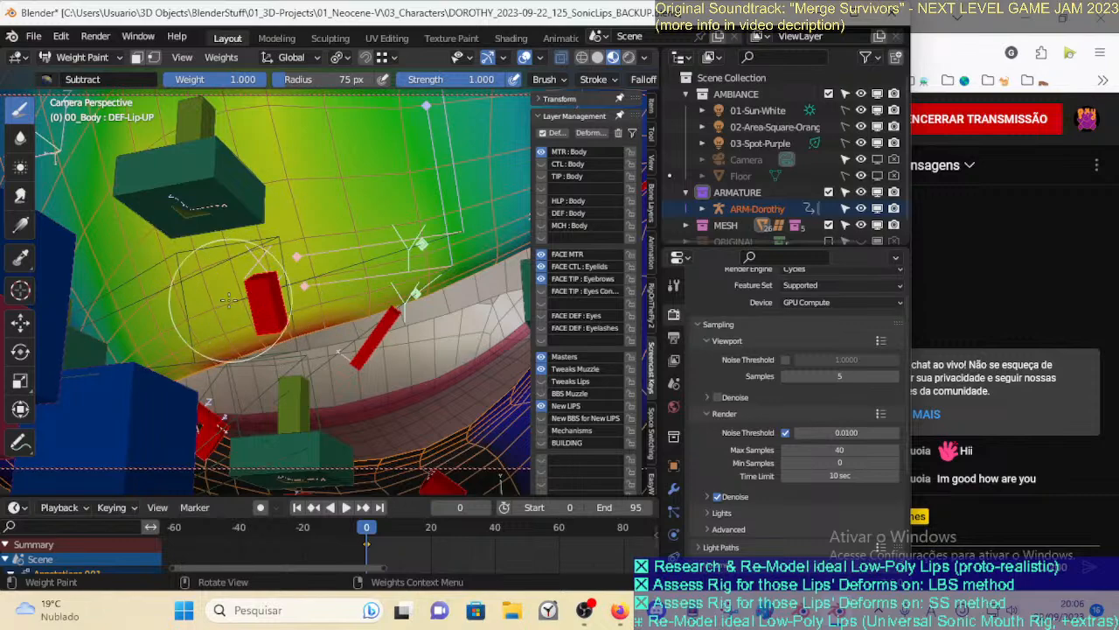
pyautogui.moveTo(319, 291); pyautogui.dragTo(353, 312, button='middle')
pyautogui.scroll(2, 353, 313)
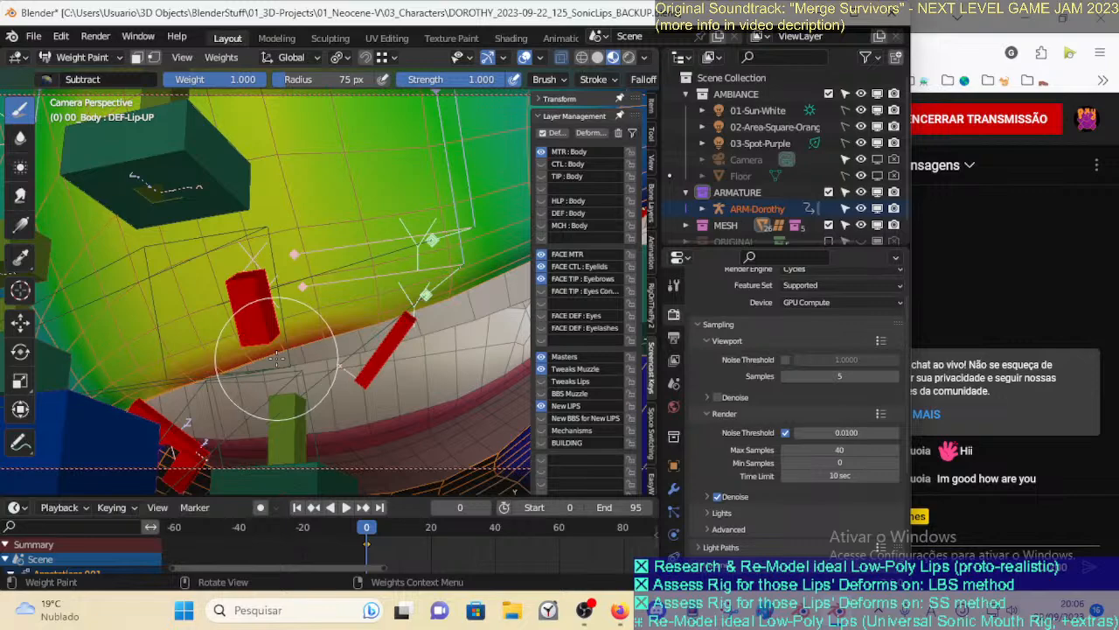
# Raise the DEF-Lip-UP bone to test the upper lip deformation with the whole muzzle in view
pyautogui.scroll(-4, 274, 347)
pyautogui.moveTo(278, 348); pyautogui.dragTo(265, 352, button='middle')
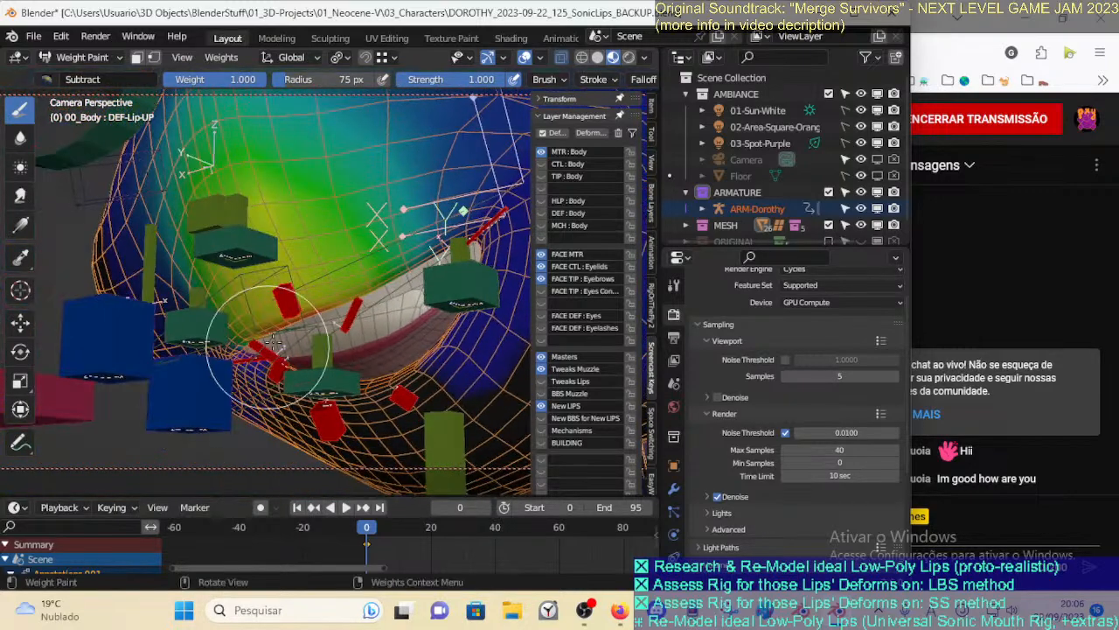
pyautogui.press('g')
pyautogui.click(290, 255)
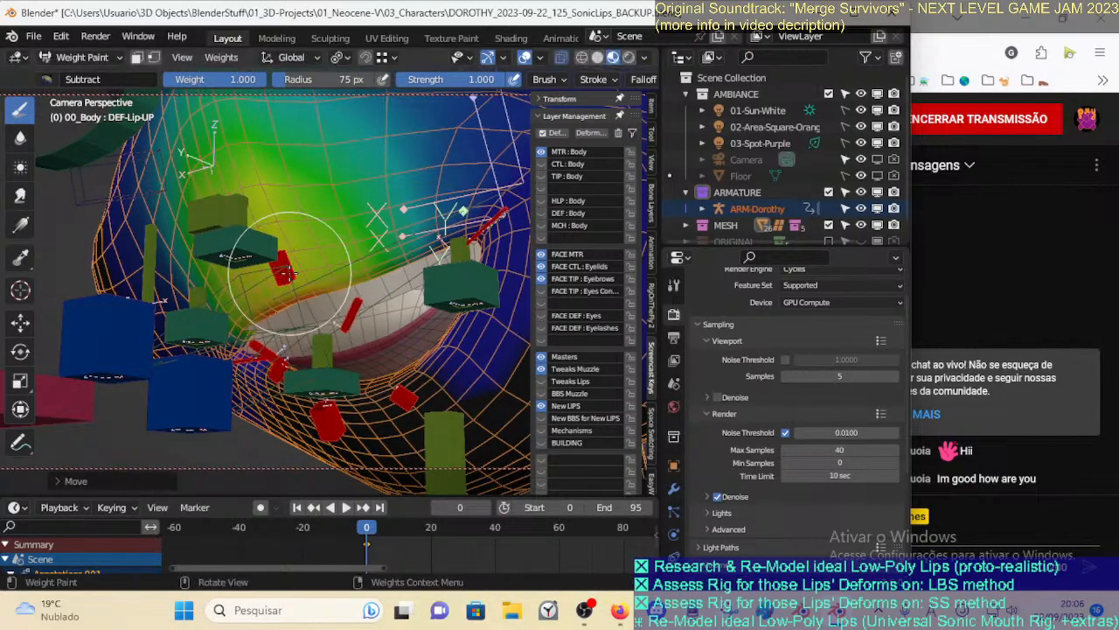
# Shift the DEF-Lip-UP bone several times from closer viewpoints to test how the upper lip rim deforms
pyautogui.moveTo(289, 287); pyautogui.dragTo(310, 306, button='middle')
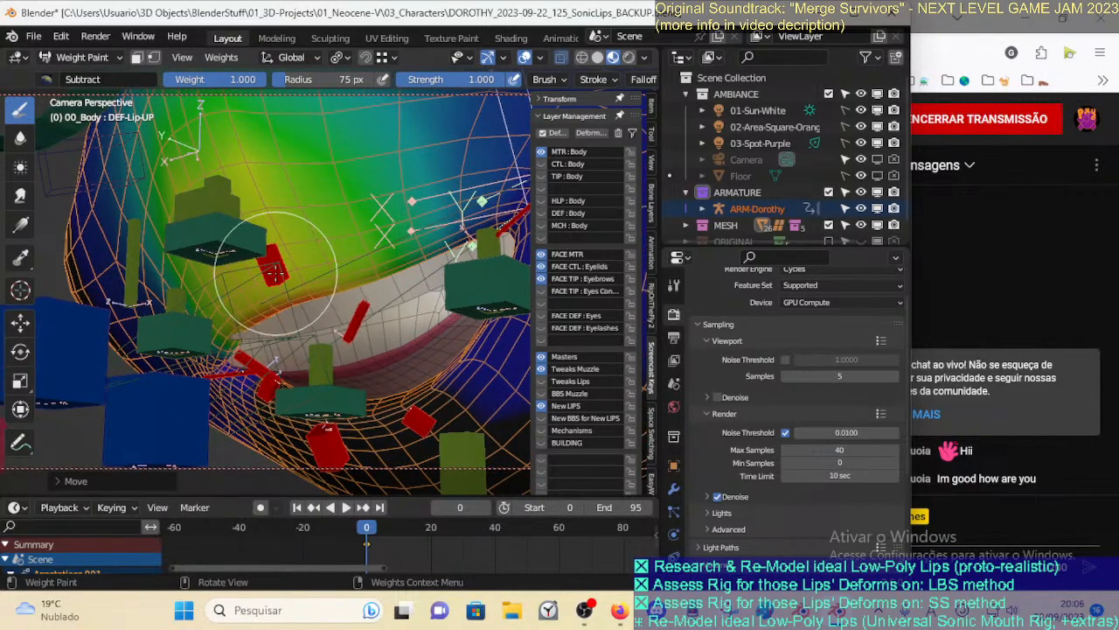
pyautogui.press('g')
pyautogui.rightClick(286, 289)
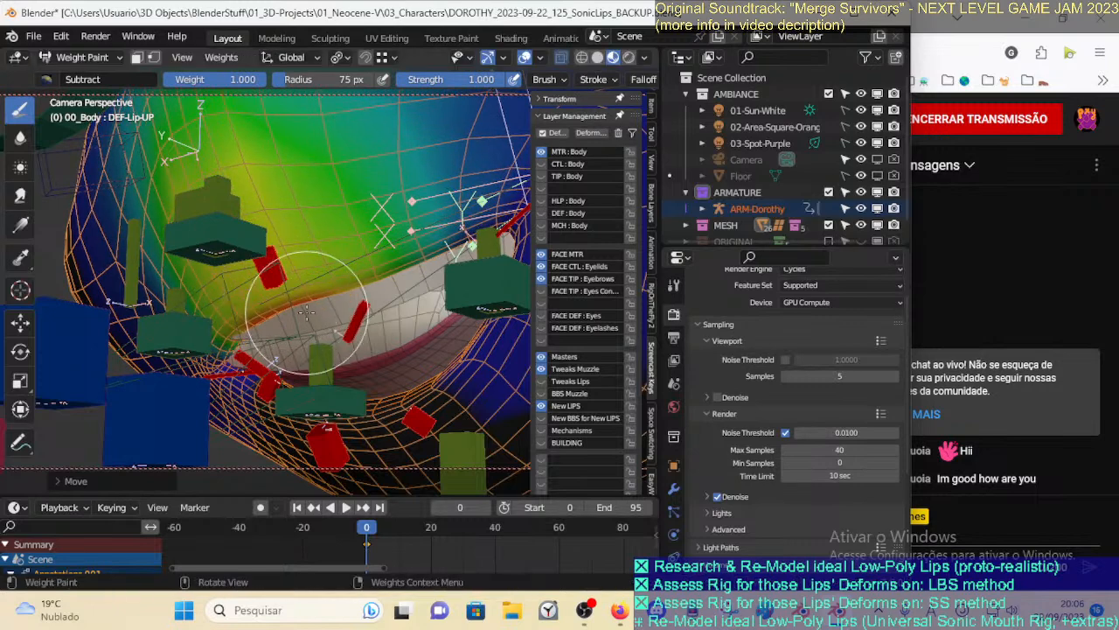
pyautogui.scroll(3, 306, 313)
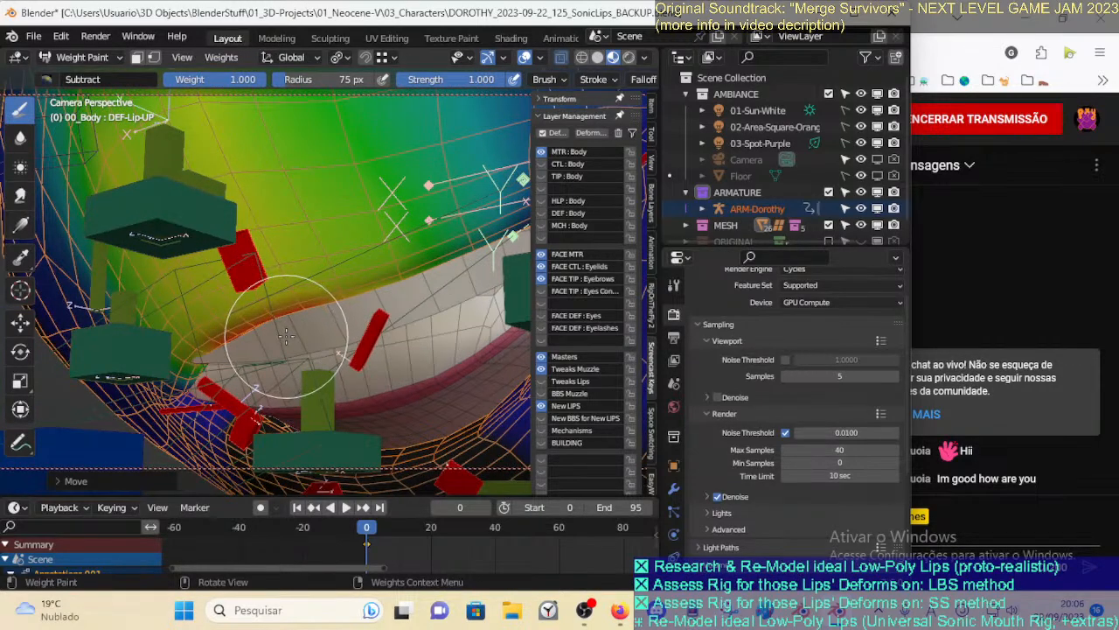
pyautogui.press('g')
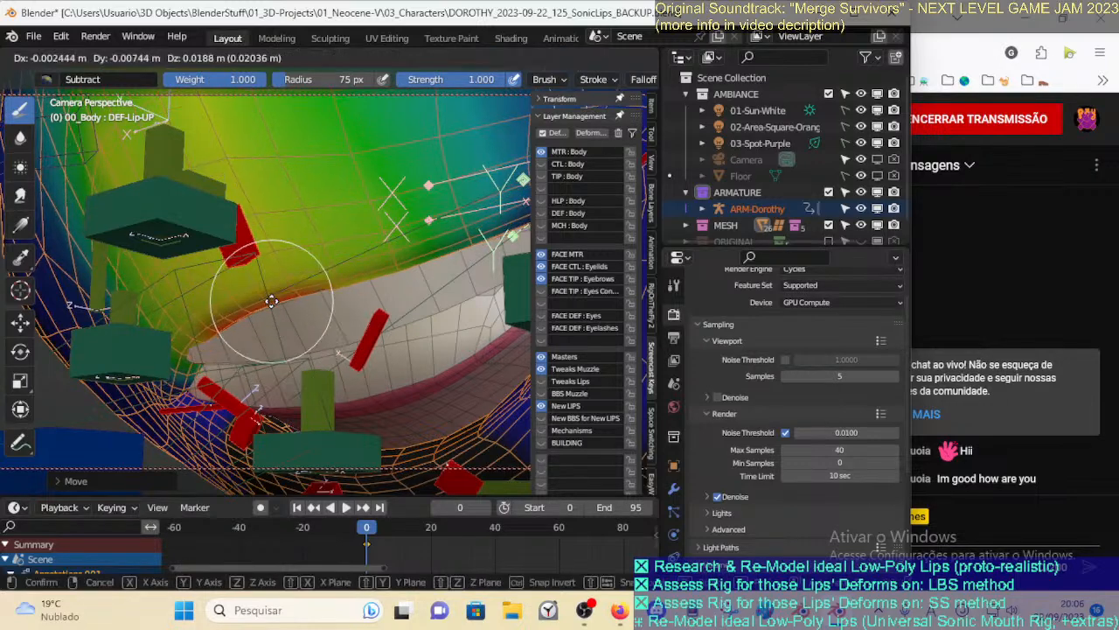
pyautogui.click(292, 338)
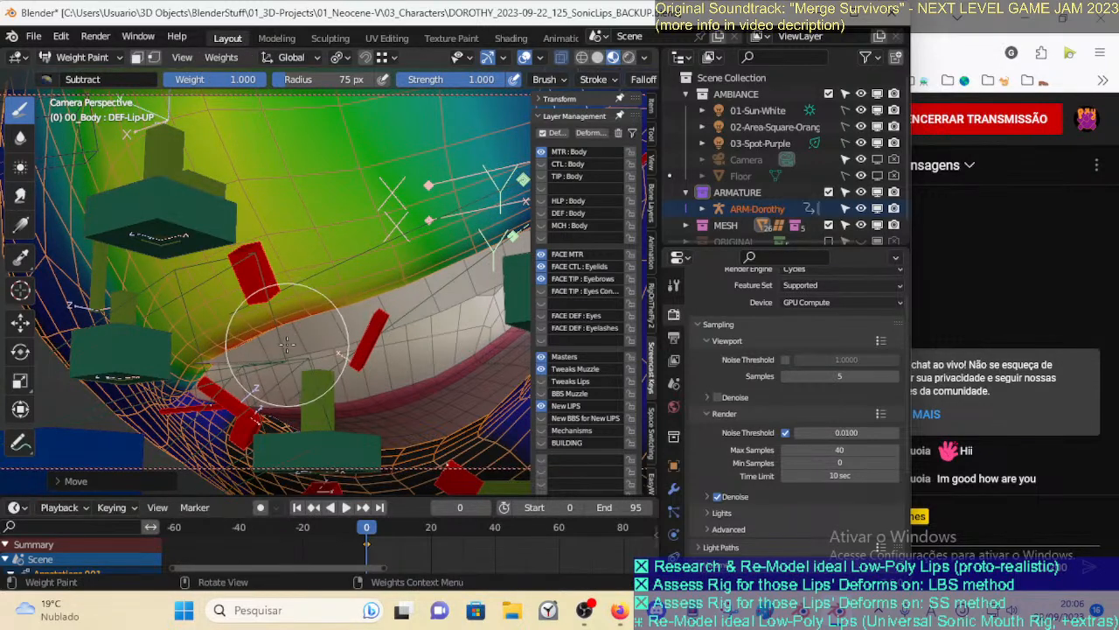
pyautogui.moveTo(287, 327)
pyautogui.mouseDown(button='middle')
pyautogui.moveTo(287, 341)
pyautogui.moveTo(300, 318)
pyautogui.moveTo(280, 273)
pyautogui.moveTo(324, 312)
pyautogui.moveTo(294, 278)
pyautogui.mouseUp(button='middle')
pyautogui.scroll(3, 292, 300)
pyautogui.press('g')
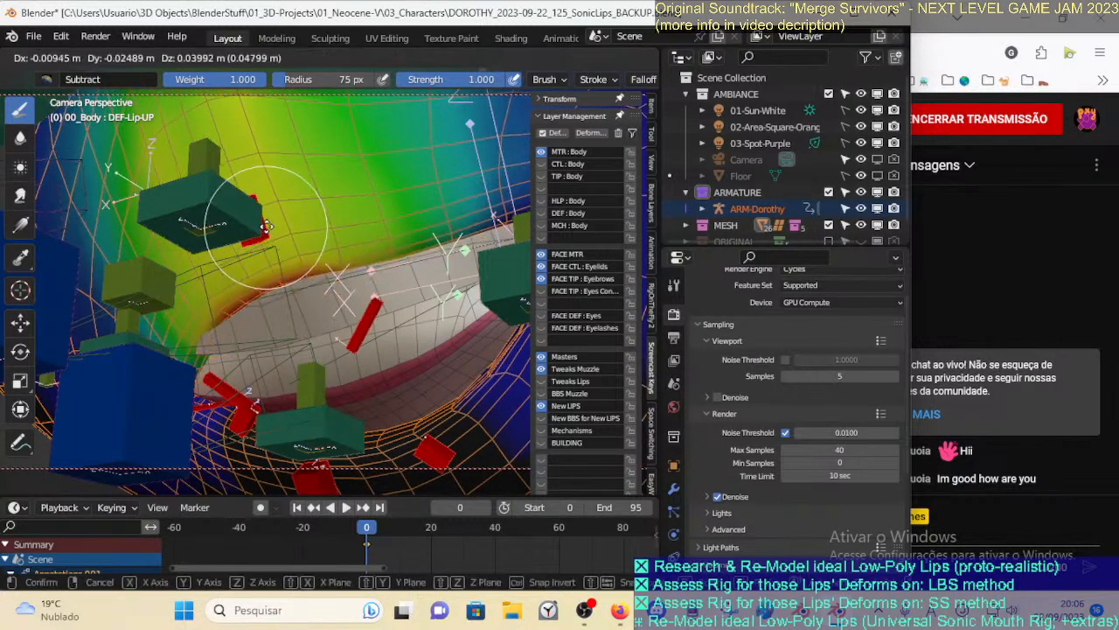
pyautogui.click(281, 254)
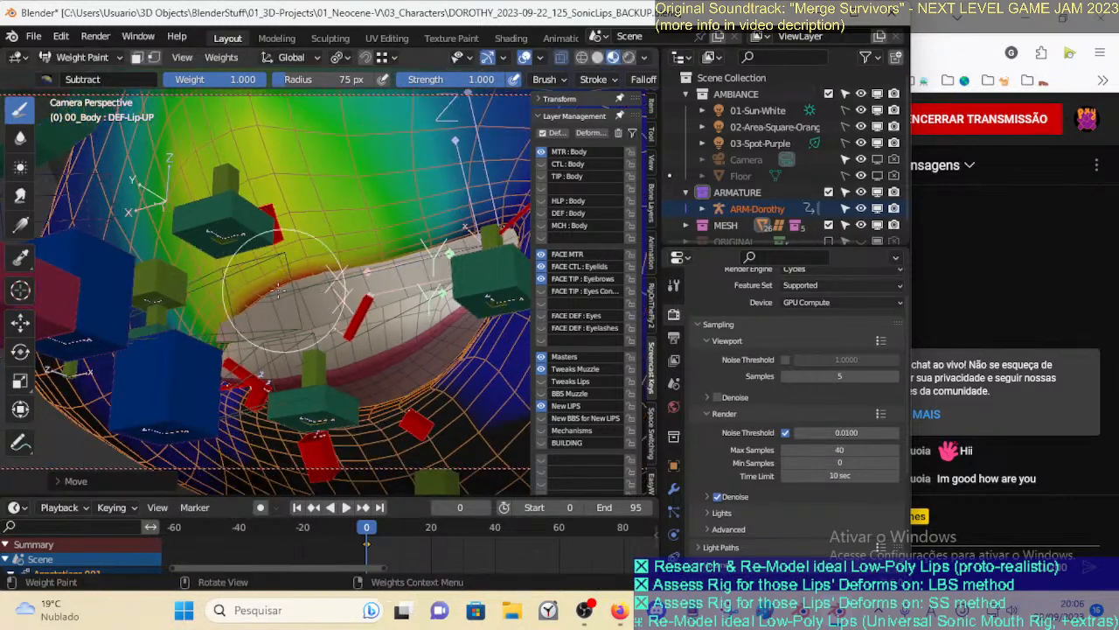
# Raise and lower the DEF-Lip-UP bone and inspect the weighted upper lip from the front, side and below
pyautogui.moveTo(268, 286)
pyautogui.mouseDown(button='middle')
pyautogui.moveTo(285, 268)
pyautogui.moveTo(273, 311)
pyautogui.moveTo(347, 294)
pyautogui.moveTo(194, 326)
pyautogui.mouseUp(button='middle')
pyautogui.press('g')
pyautogui.click(291, 261)
pyautogui.press('g')
pyautogui.click(276, 308)
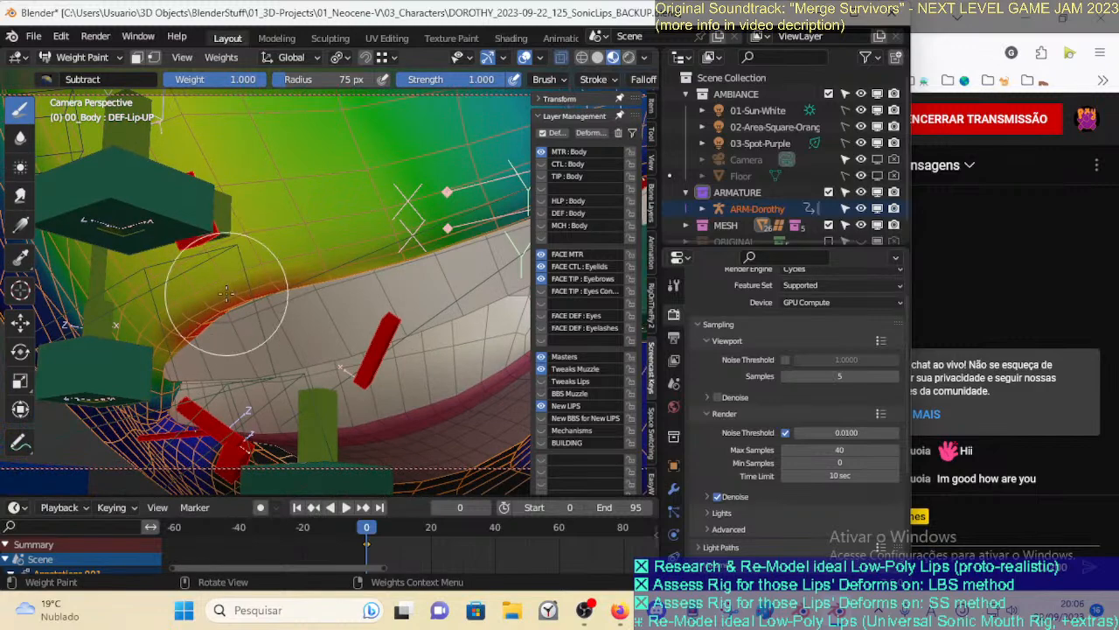
pyautogui.moveTo(243, 299)
pyautogui.mouseDown(button='middle')
pyautogui.moveTo(223, 325)
pyautogui.moveTo(275, 310)
pyautogui.moveTo(252, 302)
pyautogui.moveTo(266, 294)
pyautogui.moveTo(230, 290)
pyautogui.moveTo(248, 248)
pyautogui.mouseUp(button='middle')
pyautogui.moveTo(289, 278)
pyautogui.mouseDown(button='middle')
pyautogui.moveTo(234, 326)
pyautogui.moveTo(269, 300)
pyautogui.moveTo(262, 325)
pyautogui.moveTo(229, 316)
pyautogui.moveTo(200, 337)
pyautogui.moveTo(243, 312)
pyautogui.moveTo(188, 320)
pyautogui.moveTo(211, 314)
pyautogui.moveTo(154, 306)
pyautogui.mouseUp(button='middle')
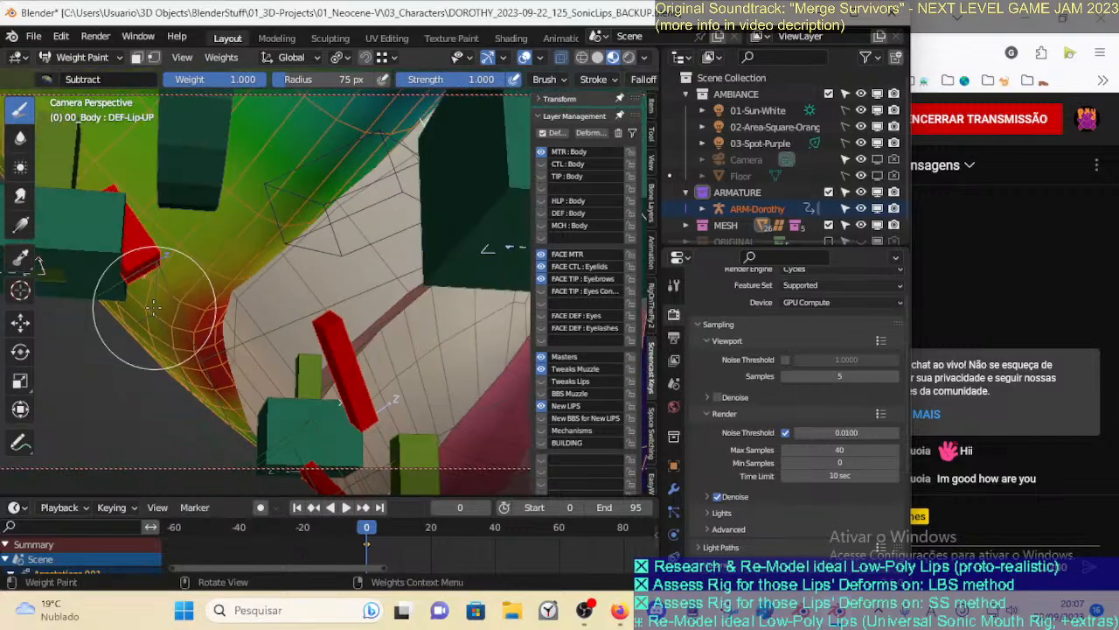
pyautogui.moveTo(223, 341)
pyautogui.mouseDown(button='middle')
pyautogui.moveTo(235, 315)
pyautogui.moveTo(216, 376)
pyautogui.moveTo(389, 317)
pyautogui.moveTo(334, 301)
pyautogui.mouseUp(button='middle')
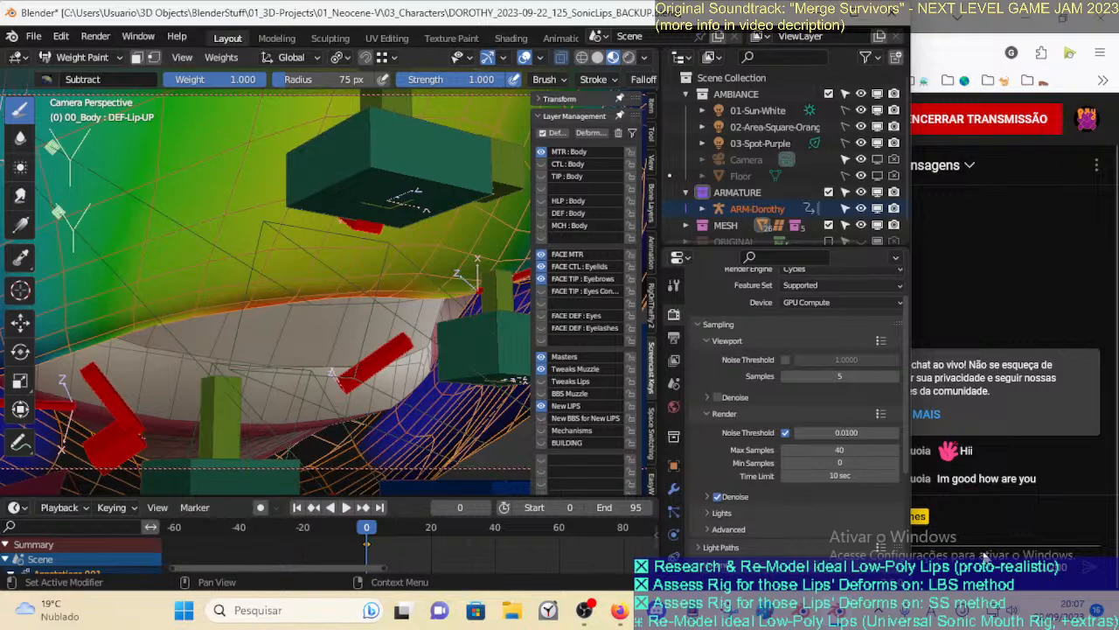
# Switch to the browser to read the YouTube Studio live chat, and return to Blender
pyautogui.click(990, 488)
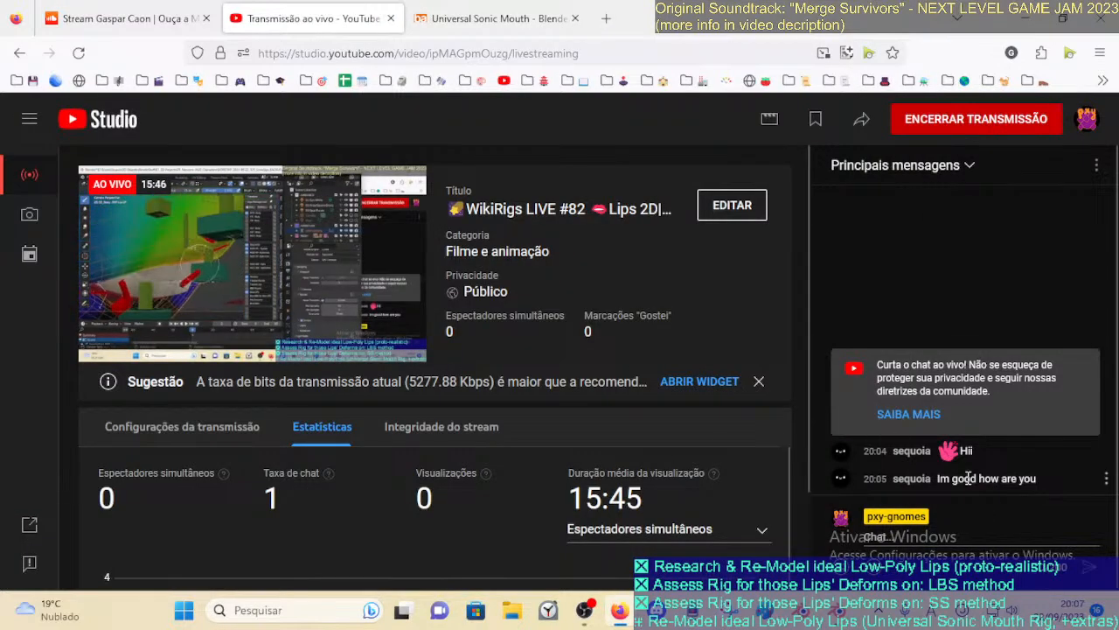
pyautogui.click(763, 609)
# Leave Weight Paint mode for Object Mode, select the ARM-Dorothy armature and enter Pose Mode
pyautogui.scroll(-6, 364, 331)
pyautogui.moveTo(380, 341); pyautogui.dragTo(300, 346, button='middle')
pyautogui.hotkey('ctrl', 'Tab')
pyautogui.click(154, 345)
pyautogui.moveTo(368, 329); pyautogui.dragTo(262, 319, button='middle')
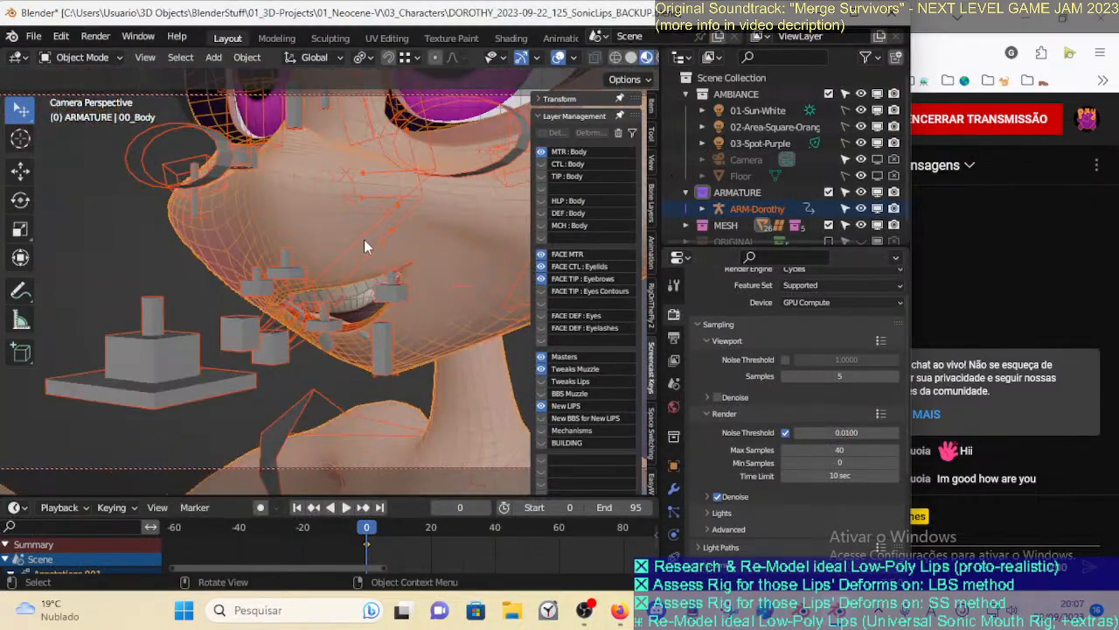
pyautogui.click(161, 316)
pyautogui.moveTo(161, 316); pyautogui.dragTo(232, 299, button='middle')
pyautogui.hotkey('ctrl', 'Tab')
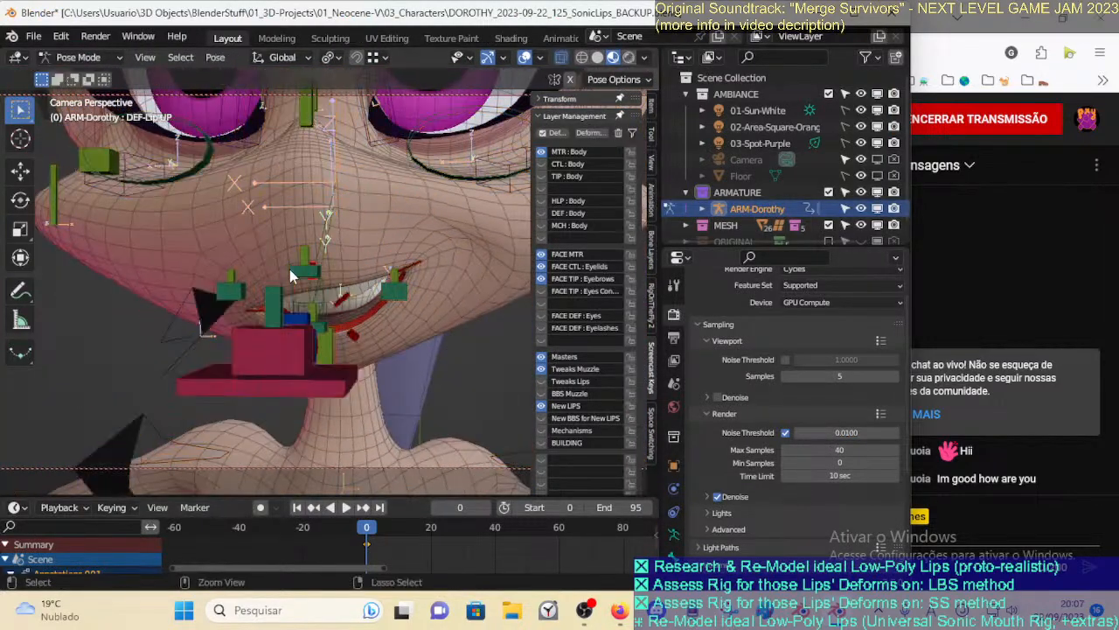
# Reset the lip bones to close the mouth and inspect the MAIN-LipsSide and CTL-Arcade-DN control bones
pyautogui.click(271, 320)
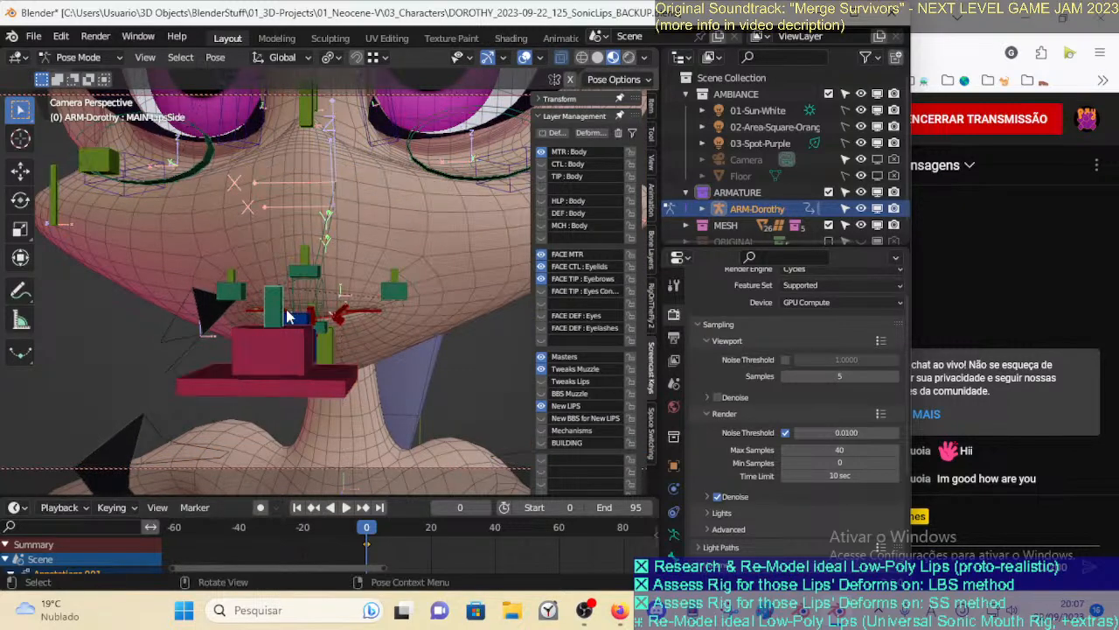
pyautogui.moveTo(339, 316); pyautogui.dragTo(300, 329, button='middle')
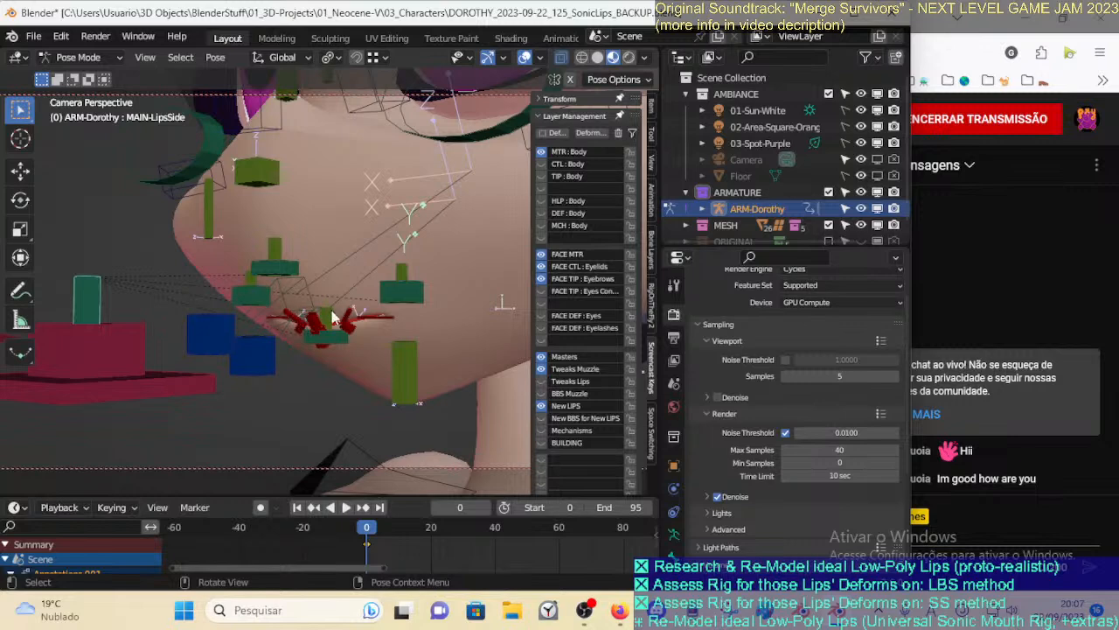
pyautogui.click(297, 316)
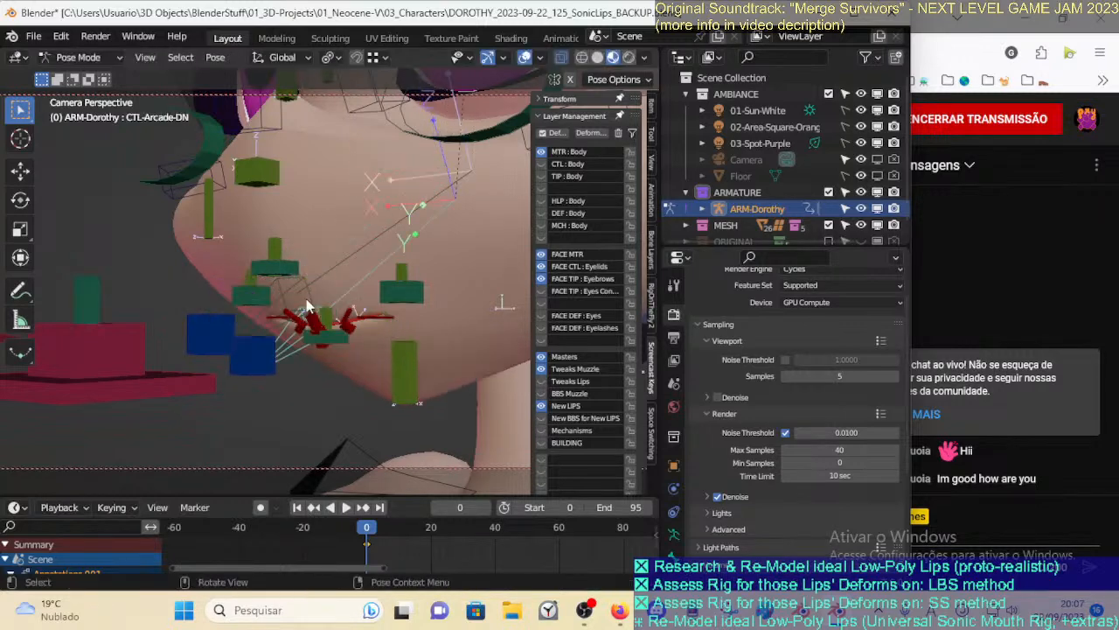
# Raise the DEF-Lip-UP bone in Pose Mode to lift the middle of the upper lip
pyautogui.click(314, 323)
pyautogui.press('g')
pyautogui.click(296, 303)
pyautogui.moveTo(296, 303); pyautogui.dragTo(253, 298, button='middle')
pyautogui.press('g')
pyautogui.moveTo(183, 258); pyautogui.dragTo(320, 332, button='middle')
pyautogui.click(430, 259)
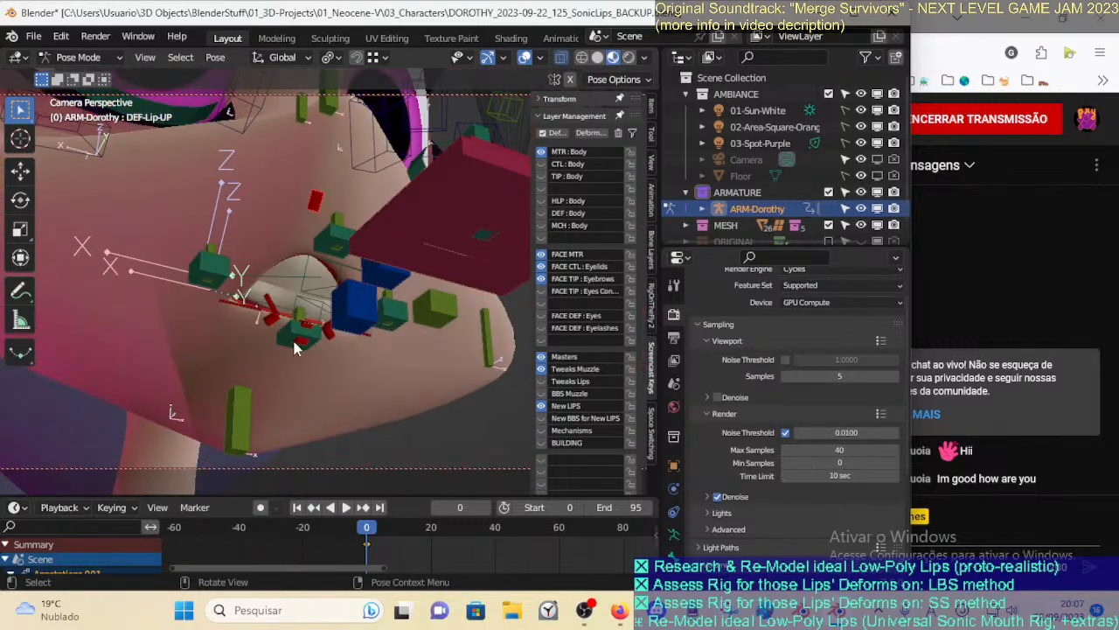
# Pull the DEF-Lip.R corner bone outward and lower the DEF-Lip-DN-R and DEF-Lip-DN-L bones to open the mouth
pyautogui.moveTo(267, 329); pyautogui.dragTo(244, 347)
pyautogui.moveTo(227, 309); pyautogui.dragTo(171, 282)
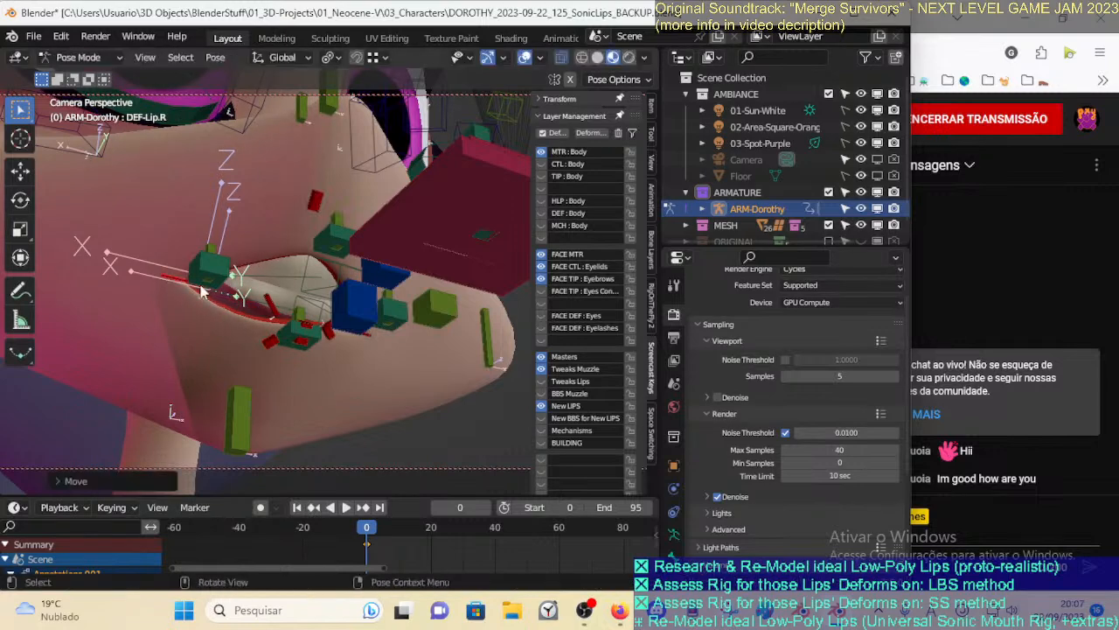
pyautogui.moveTo(267, 342); pyautogui.dragTo(255, 375)
pyautogui.moveTo(329, 334); pyautogui.dragTo(394, 361)
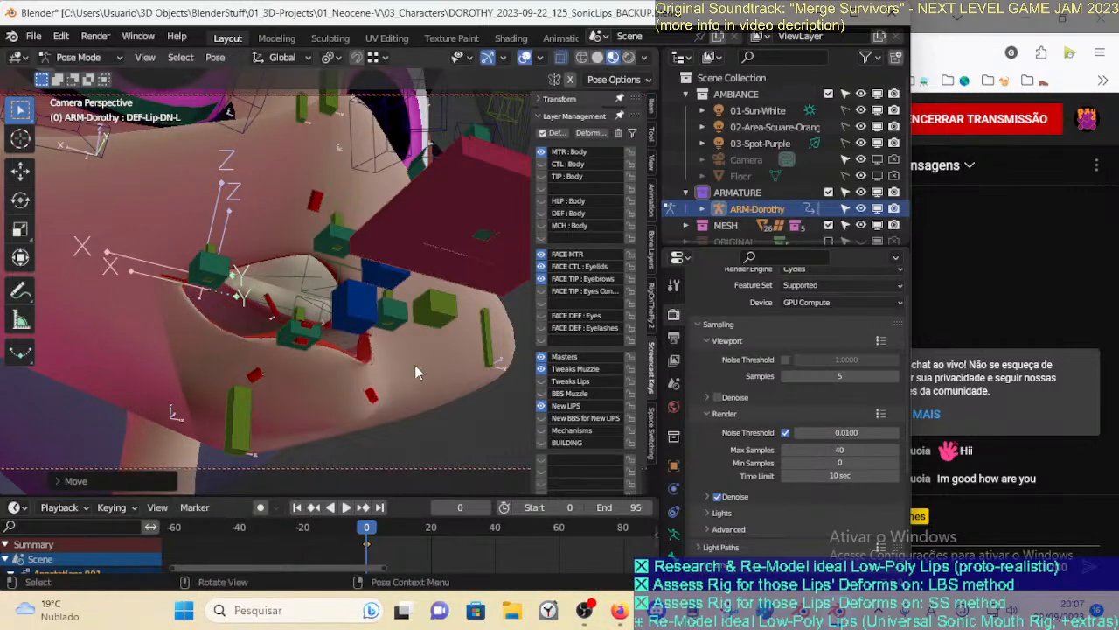
# Move and rotate the lip bones around the mouth opening to test the stretched lip from several angles
pyautogui.moveTo(416, 365); pyautogui.dragTo(358, 370, button='middle')
pyautogui.press('g')
pyautogui.click(448, 310)
pyautogui.click(376, 309)
pyautogui.press('r')
pyautogui.click(387, 262)
pyautogui.press('g')
pyautogui.click(410, 198)
pyautogui.moveTo(410, 198); pyautogui.dragTo(448, 319, button='middle')
pyautogui.press('g')
pyautogui.click(481, 275)
# Readjust the position and rotation of the lower lip bones so the lower lip forms a smoother curve
pyautogui.moveTo(463, 272); pyautogui.dragTo(306, 302, button='middle')
pyautogui.press('g')
pyautogui.click(425, 294)
pyautogui.press('r')
pyautogui.click(448, 267)
pyautogui.press('g')
pyautogui.click(388, 255)
pyautogui.moveTo(388, 255); pyautogui.dragTo(337, 322, button='middle')
pyautogui.press('g')
pyautogui.click(279, 346)
pyautogui.moveTo(279, 347)
pyautogui.mouseDown(button='middle')
pyautogui.moveTo(330, 303)
pyautogui.moveTo(306, 348)
pyautogui.moveTo(271, 344)
pyautogui.mouseUp(button='middle')
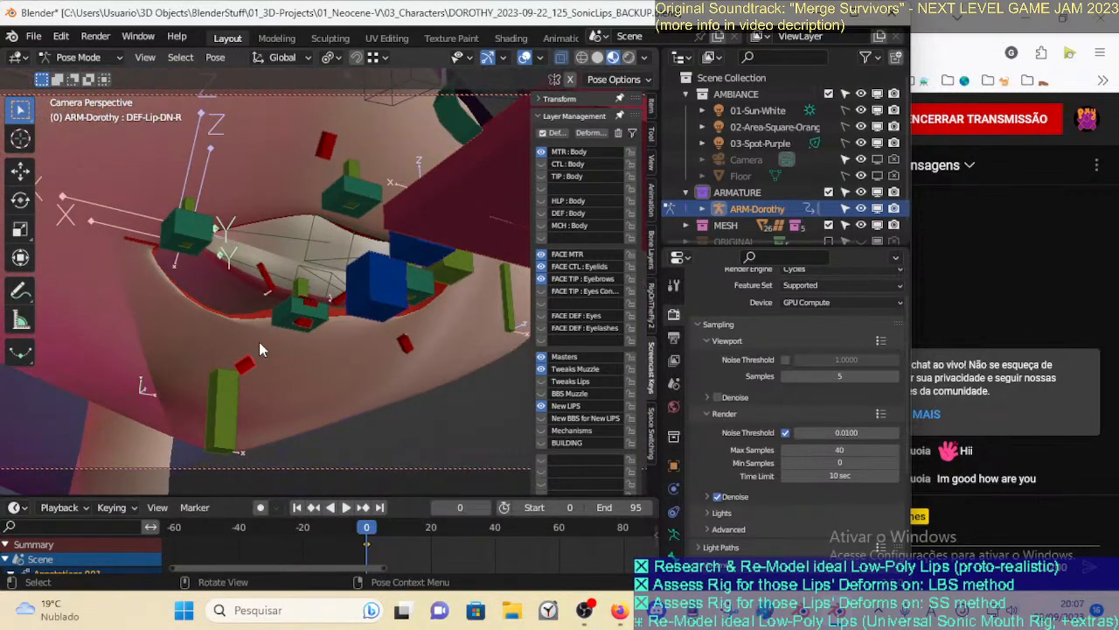
# Test small moves of the DEF-Lip-DN-R bone and the neighbouring lip bone above it
pyautogui.press('g')
pyautogui.click(274, 314)
pyautogui.click(266, 275)
pyautogui.press('g')
pyautogui.click(271, 247)
# Pull the DEF-Lip.R bone far up the cheek toward the eye to test an extreme corner deformation
pyautogui.moveTo(271, 247); pyautogui.dragTo(173, 321, button='middle')
pyautogui.press('g')
pyautogui.click(296, 266)
pyautogui.press('g')
pyautogui.click(211, 252)
pyautogui.press('g')
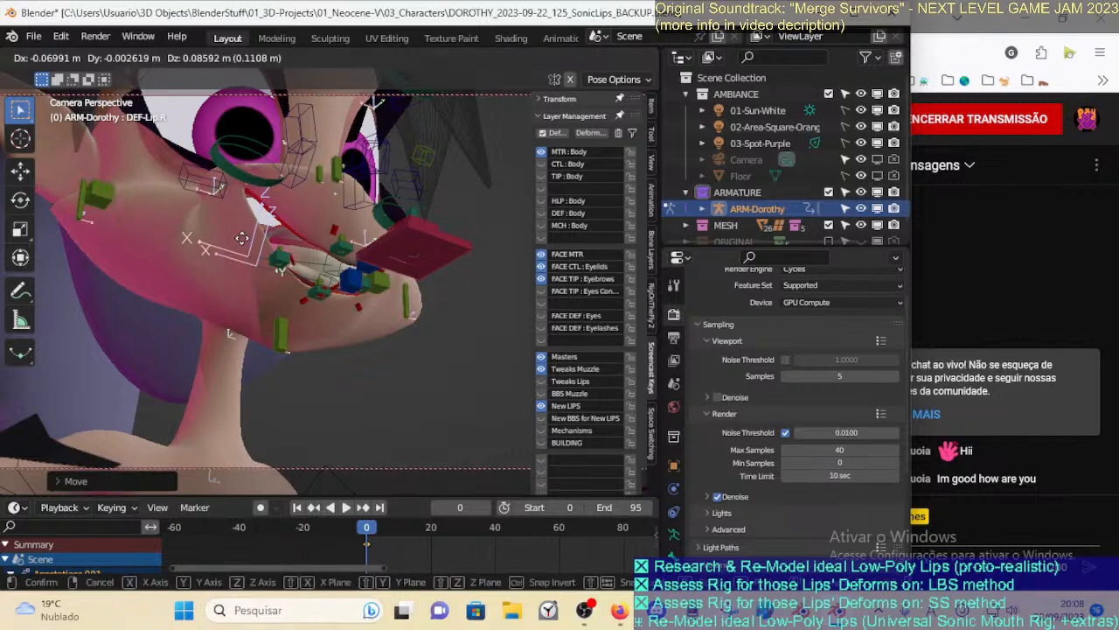
pyautogui.click(265, 226)
# Move the DEF-Lip-UP bone and bring the DEF-Lip.R bone back down to the right mouth corner
pyautogui.click(335, 227)
pyautogui.press('g')
pyautogui.click(354, 214)
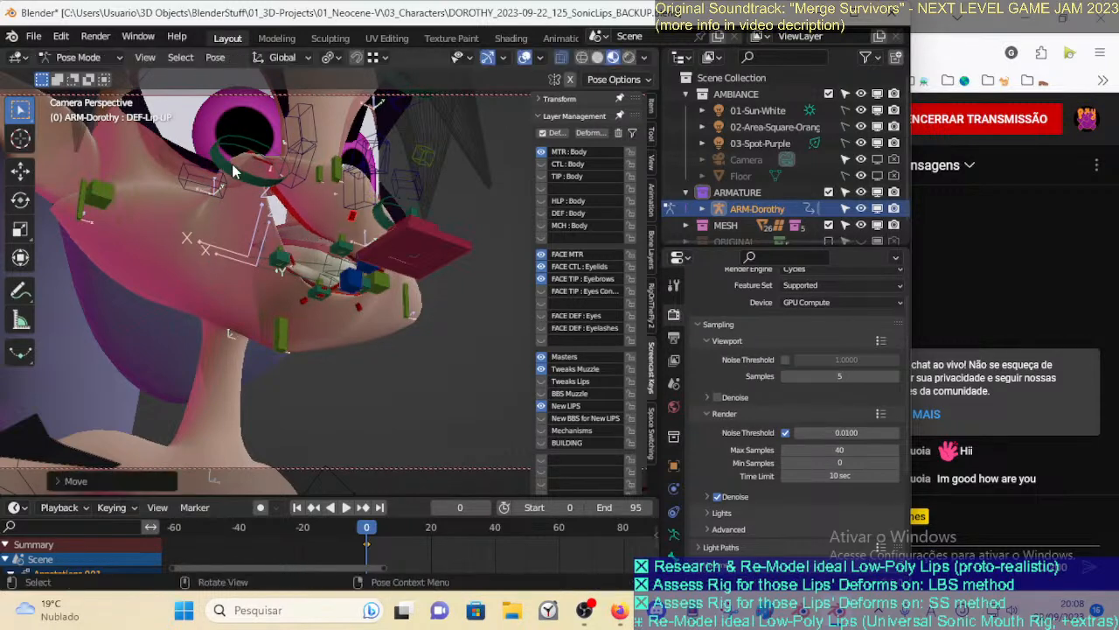
pyautogui.moveTo(233, 172); pyautogui.dragTo(275, 210, button='middle')
pyautogui.click(235, 181)
pyautogui.press('g')
pyautogui.click(210, 257)
pyautogui.moveTo(209, 257); pyautogui.dragTo(309, 225, button='middle')
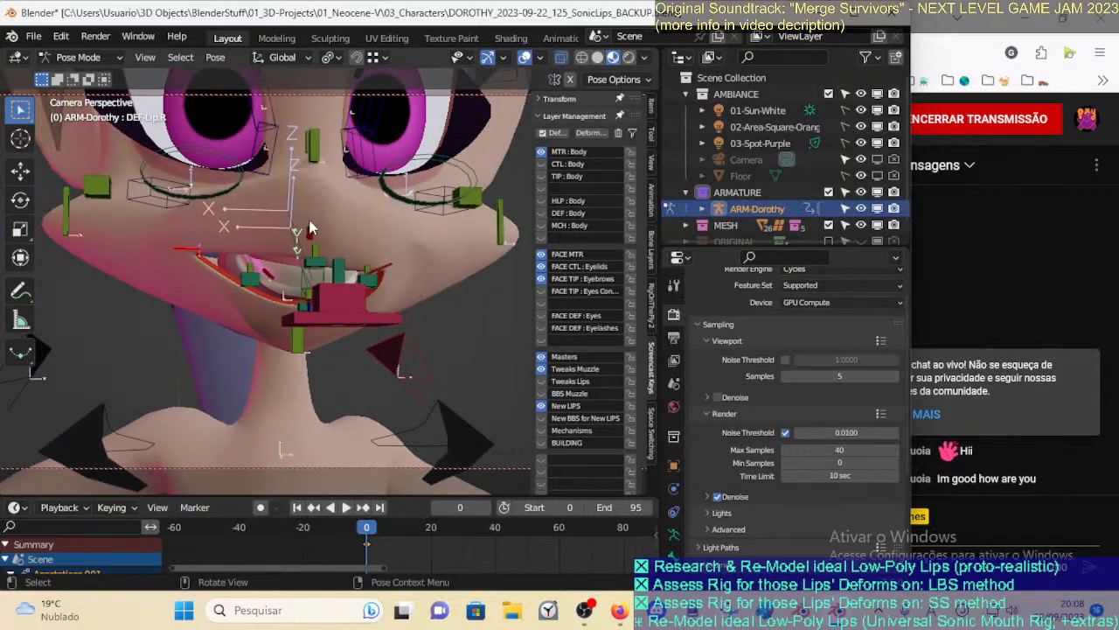
# Reposition the DEF-Lip-UP bone and pull the DEF-Lip.L bone outward to widen the left mouth corner
pyautogui.moveTo(318, 191); pyautogui.dragTo(339, 182)
pyautogui.moveTo(381, 262); pyautogui.dragTo(459, 267)
pyautogui.moveTo(462, 268); pyautogui.dragTo(376, 217, button='middle')
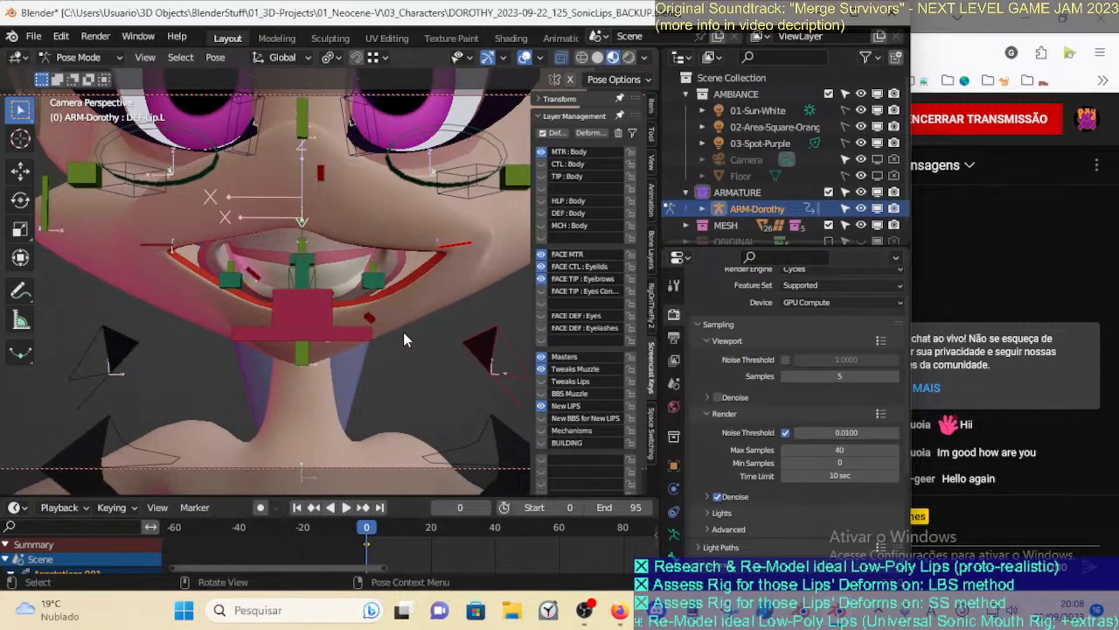
# Lower the DEF-Lip-UP bone slightly and rotate it to tilt the upper lip
pyautogui.moveTo(322, 176); pyautogui.dragTo(317, 194)
pyautogui.press('r')
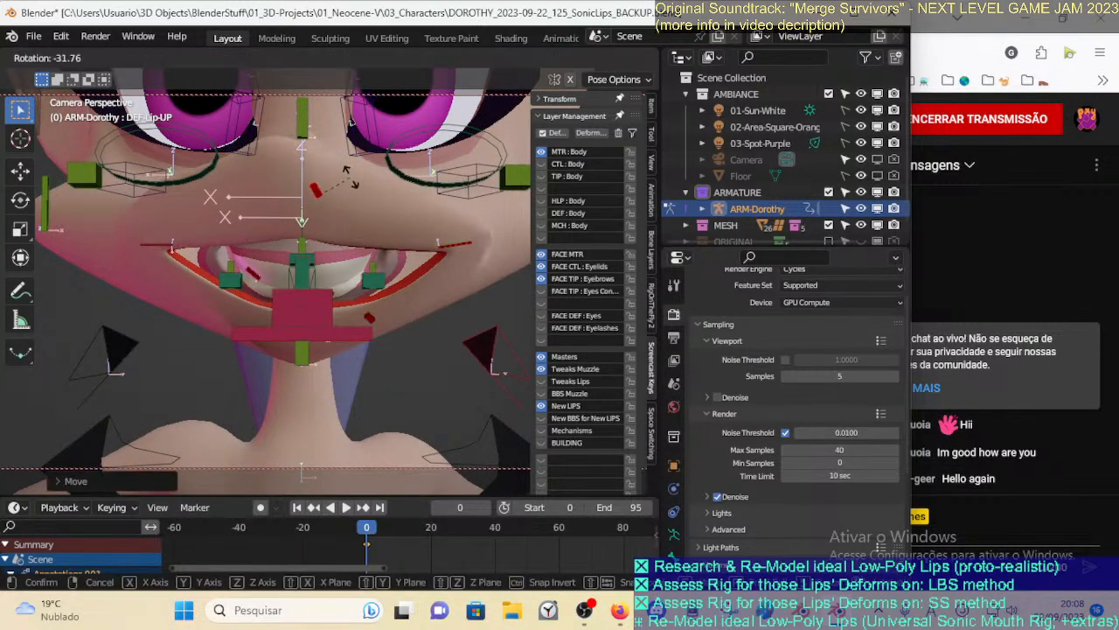
pyautogui.click(341, 212)
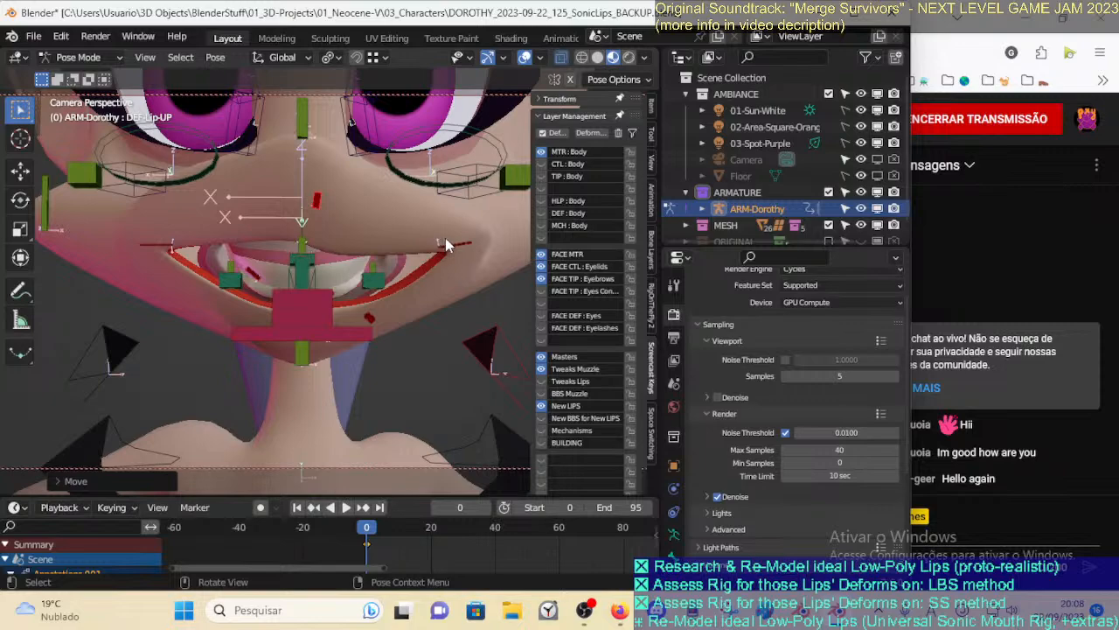
# Leave Pose Mode, select the 00_Body mesh and enter Edit Mode to inspect the mouth opening
pyautogui.scroll(2, 394, 278)
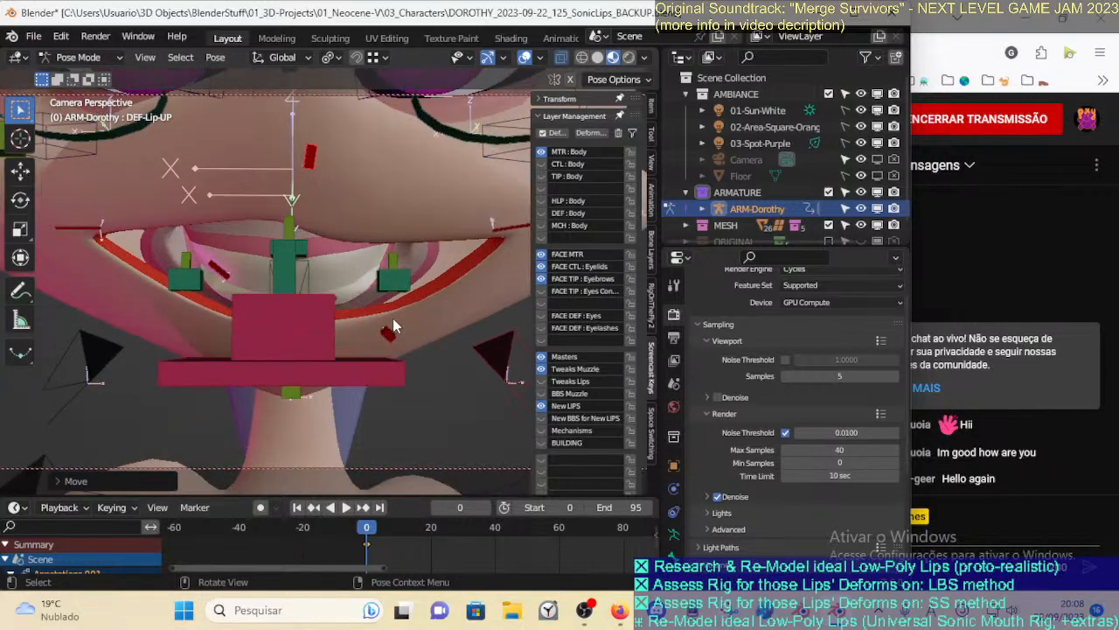
pyautogui.hotkey('ctrl', 'Tab')
pyautogui.click(427, 310)
pyautogui.press('Tab')
pyautogui.moveTo(426, 310); pyautogui.dragTo(1057, 468, button='middle')
# Check the new YouTube Studio chat message in the browser and go back to Blender
pyautogui.click(1023, 477)
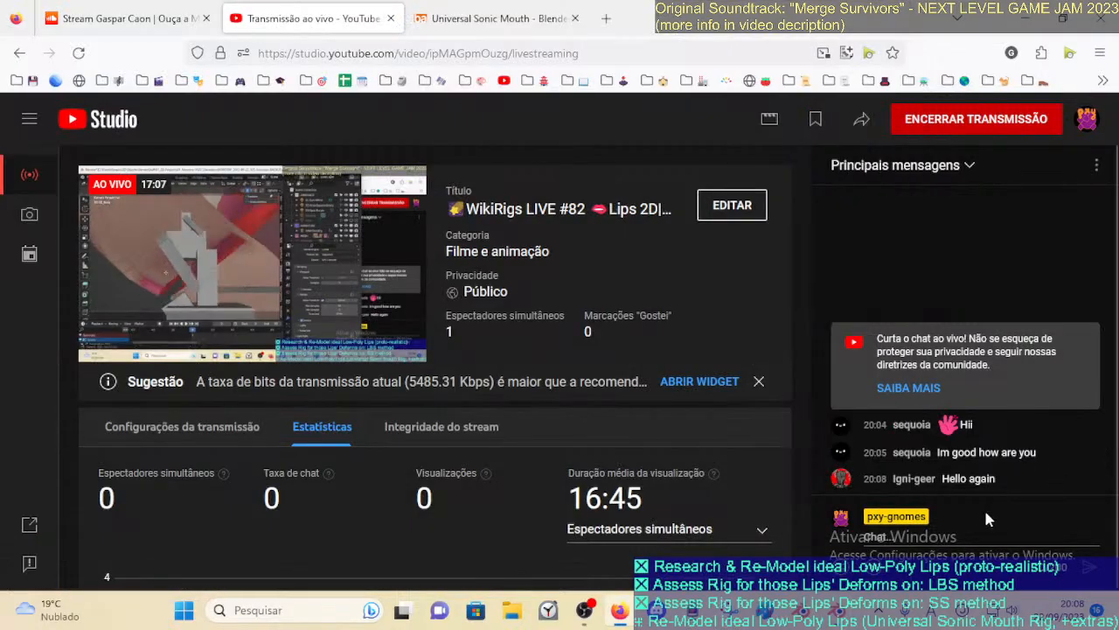
pyautogui.hotkey('alt', 'Tab')
# Return to Object Mode, select the ARM-Dorothy armature and toggle the MOUTH collection's viewport visibility
pyautogui.moveTo(288, 365); pyautogui.dragTo(295, 322, button='middle')
pyautogui.press('Tab')
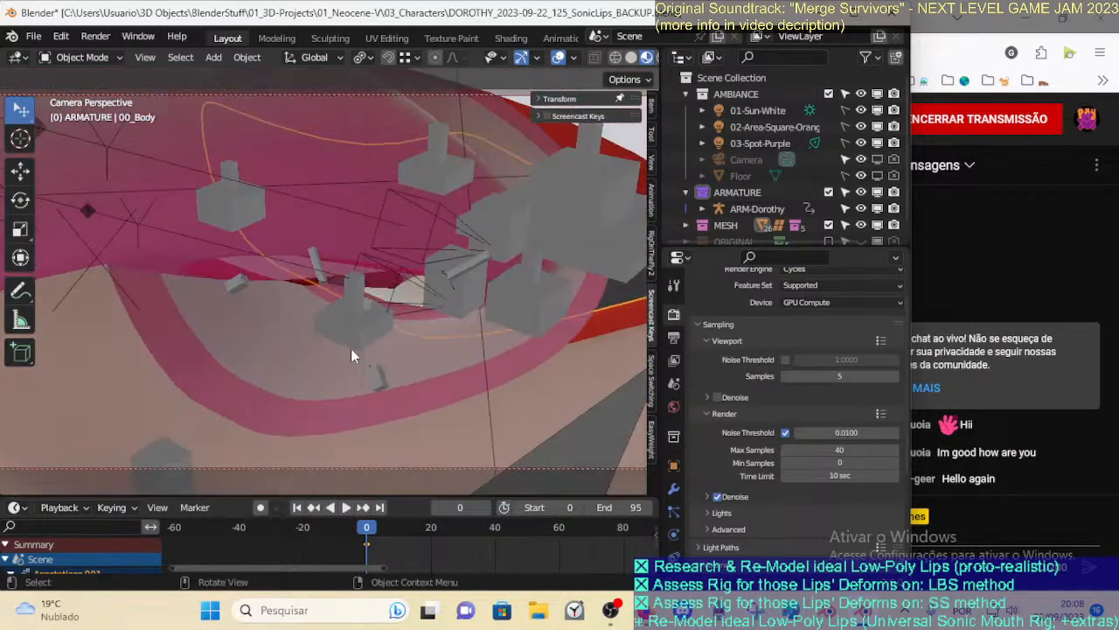
pyautogui.click(322, 347)
pyautogui.scroll(-1, 829, 193)
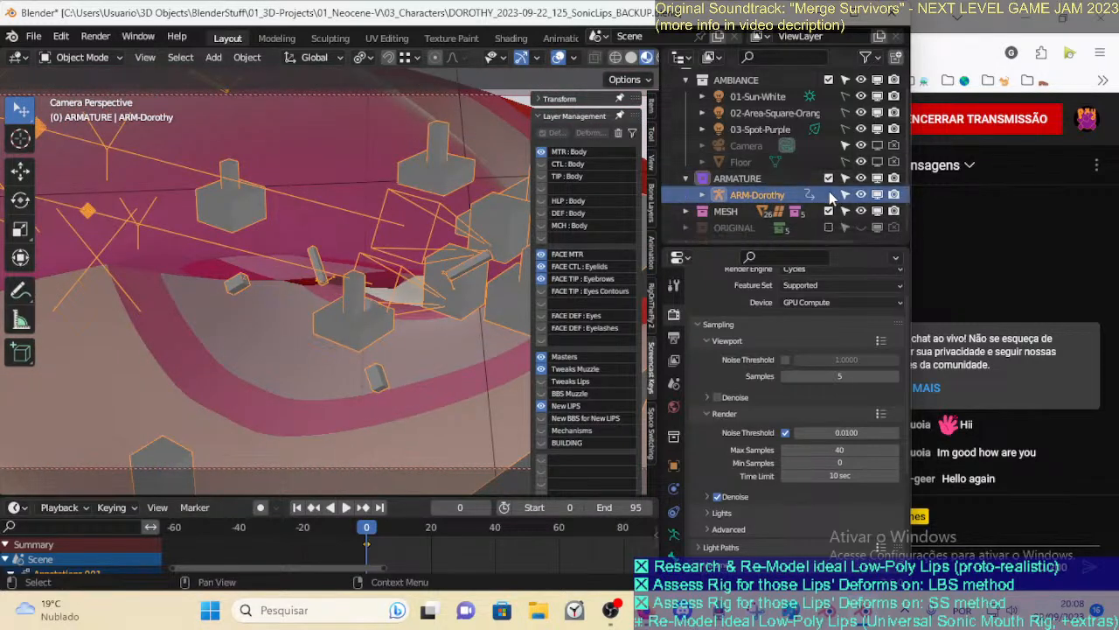
pyautogui.scroll(-5, 772, 216)
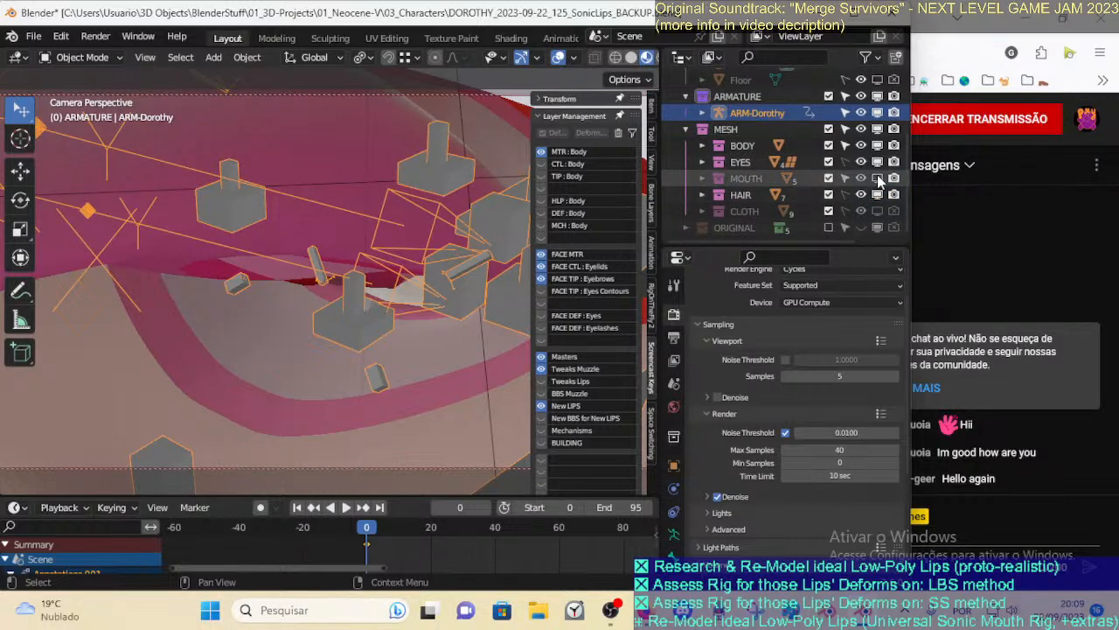
pyautogui.moveTo(367, 297); pyautogui.dragTo(197, 263, button='middle')
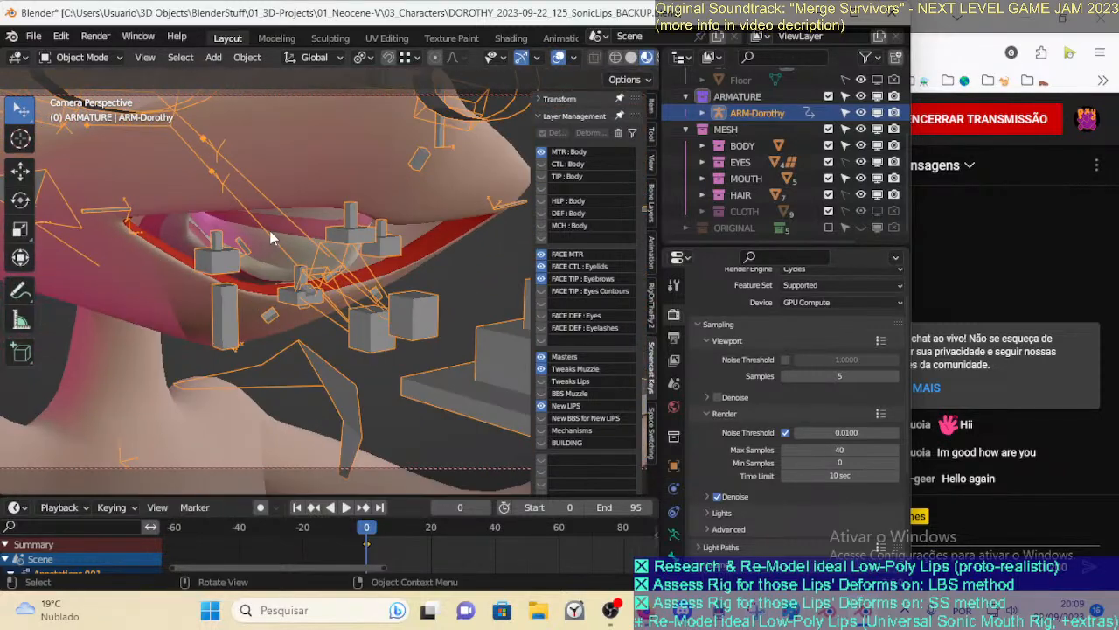
# Select the 00_Body mesh, expand the MOUTH collection and disable the 03a mouth interior mesh in the viewport
pyautogui.click(302, 223)
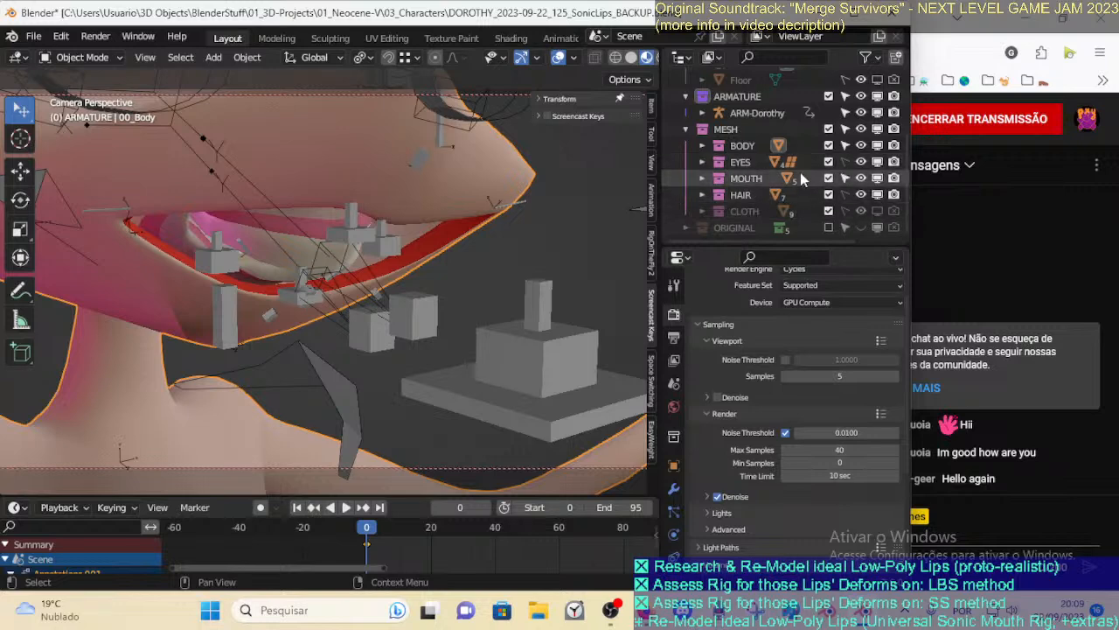
pyautogui.click(702, 179)
pyautogui.scroll(-2, 743, 181)
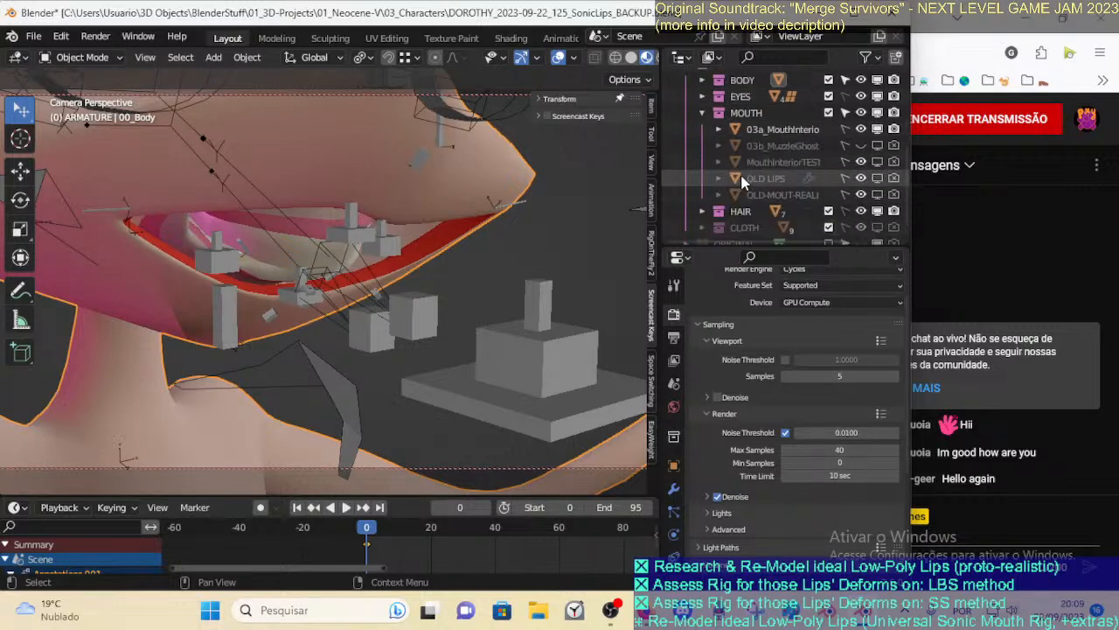
pyautogui.click(845, 129)
# Enter Edit Mode on 00_Body and select the face loop running along the red inner lip strip
pyautogui.scroll(1, 445, 214)
pyautogui.moveTo(367, 219); pyautogui.dragTo(368, 329, button='middle')
pyautogui.press('Tab')
pyautogui.scroll(3, 457, 248)
pyautogui.hotkey('alt', 'a')
pyautogui.keyDown('alt'); pyautogui.click(375, 360); pyautogui.keyUp('alt')
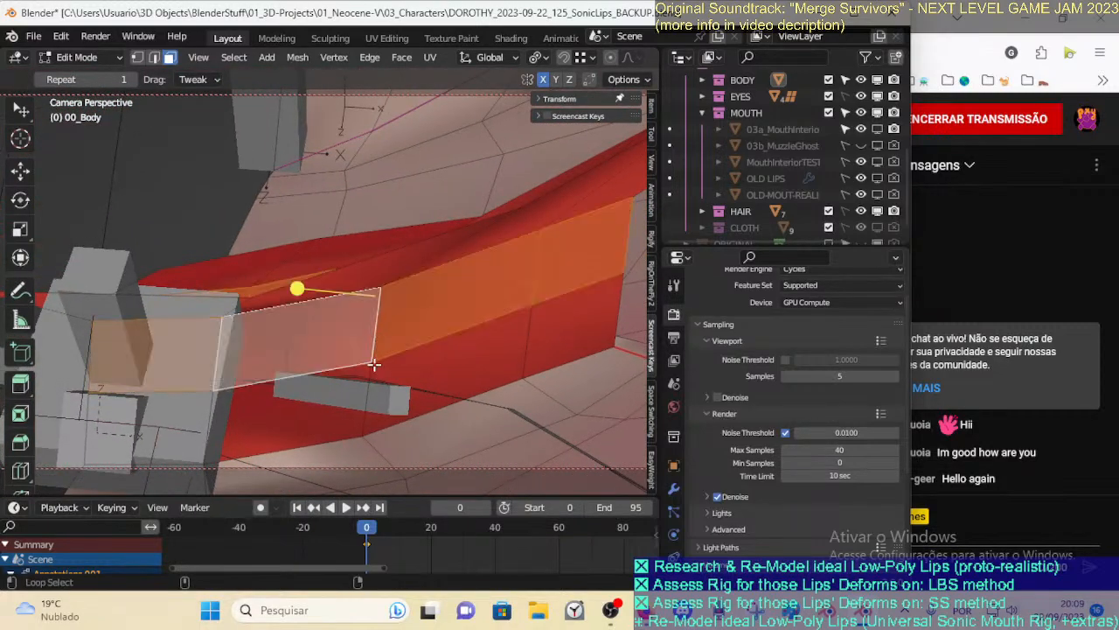
# Examine the inner and outer face loops around the lips on the 00_Body mesh from several angles
pyautogui.keyDown('alt'); pyautogui.keyDown('shift'); pyautogui.click(358, 387); pyautogui.keyUp('shift'); pyautogui.keyUp('alt')
pyautogui.moveTo(358, 386); pyautogui.dragTo(351, 320, button='middle')
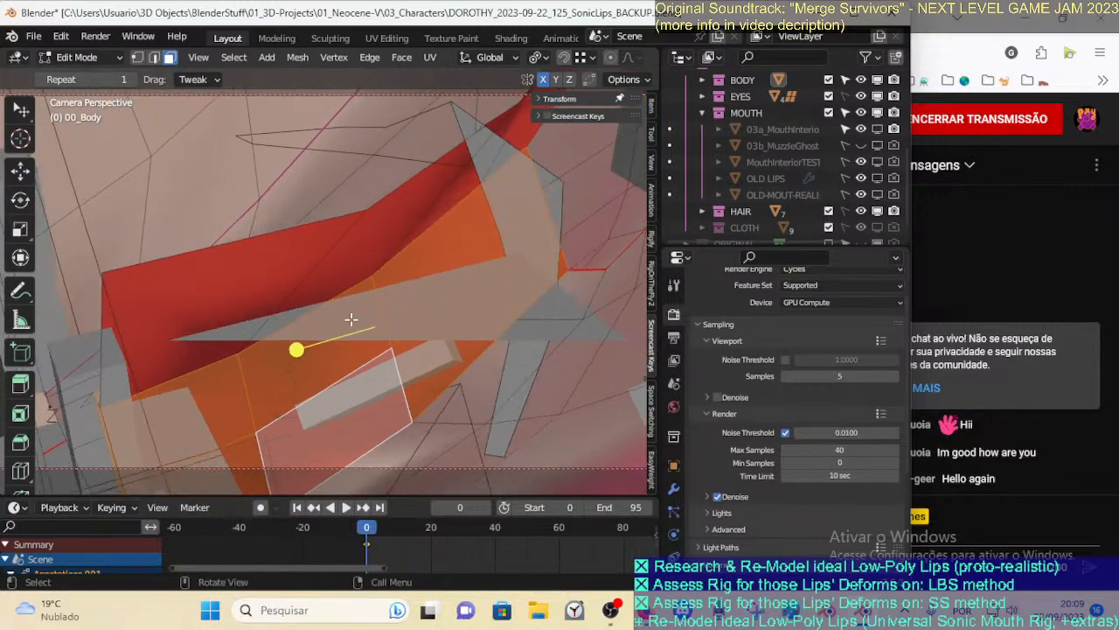
pyautogui.moveTo(298, 382); pyautogui.dragTo(217, 294, button='middle')
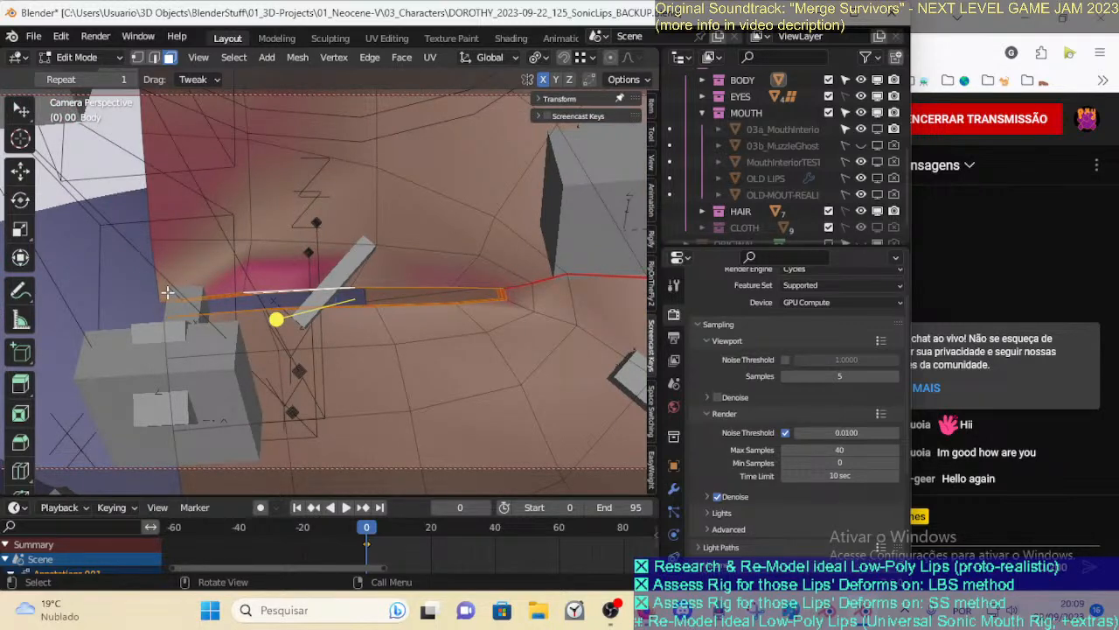
pyautogui.moveTo(289, 286); pyautogui.dragTo(258, 331, button='middle')
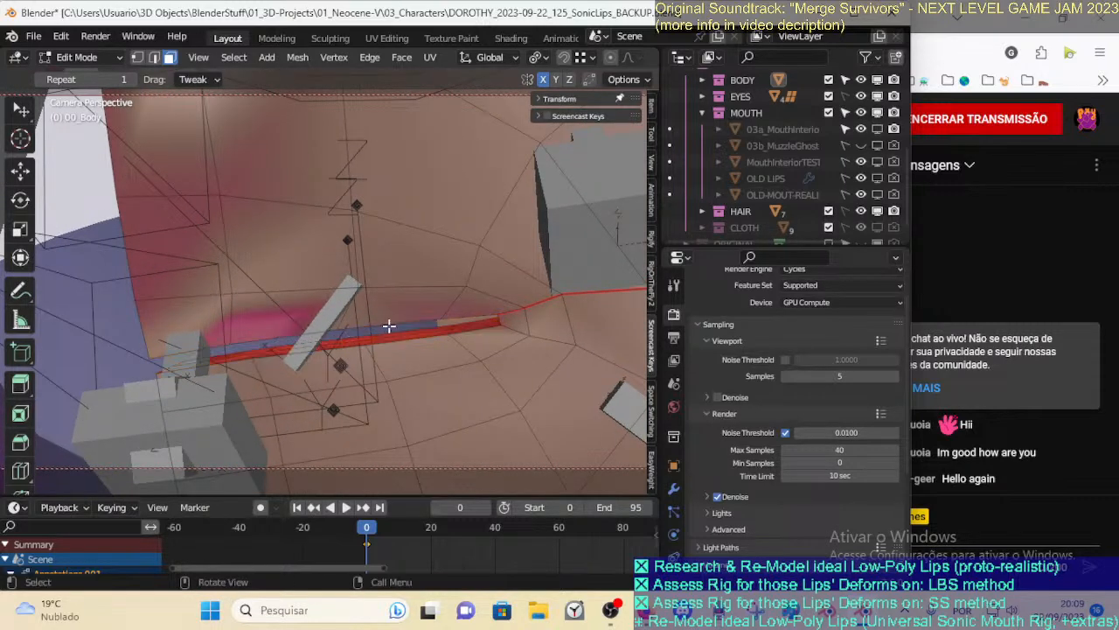
pyautogui.moveTo(406, 328); pyautogui.dragTo(384, 366, button='middle')
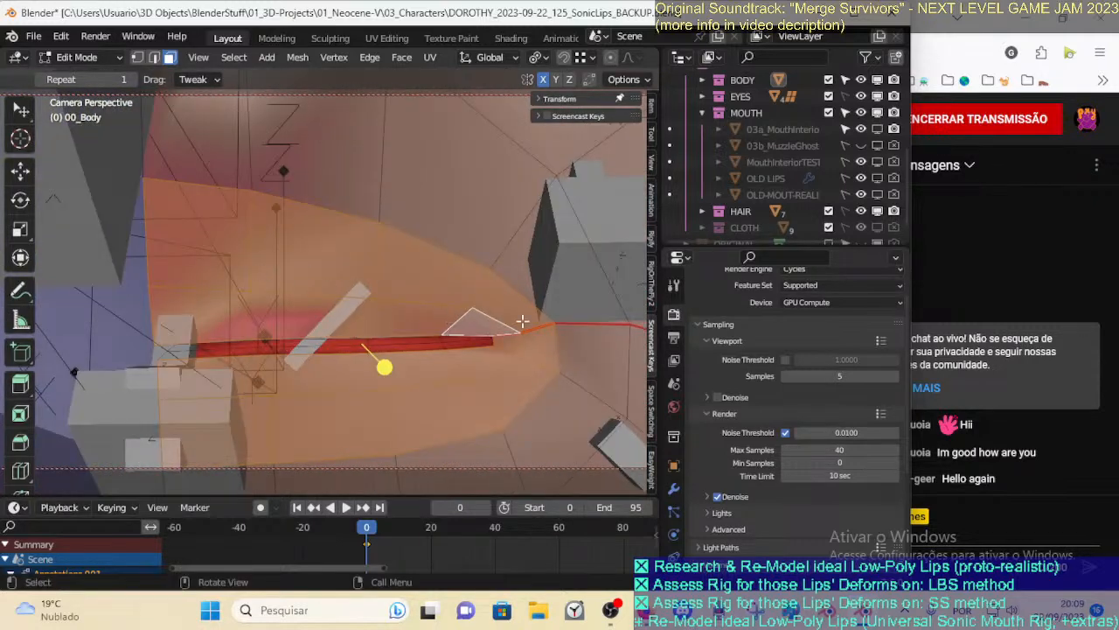
pyautogui.moveTo(229, 331)
pyautogui.mouseDown(button='middle')
pyautogui.moveTo(243, 333)
pyautogui.moveTo(221, 330)
pyautogui.mouseUp(button='middle')
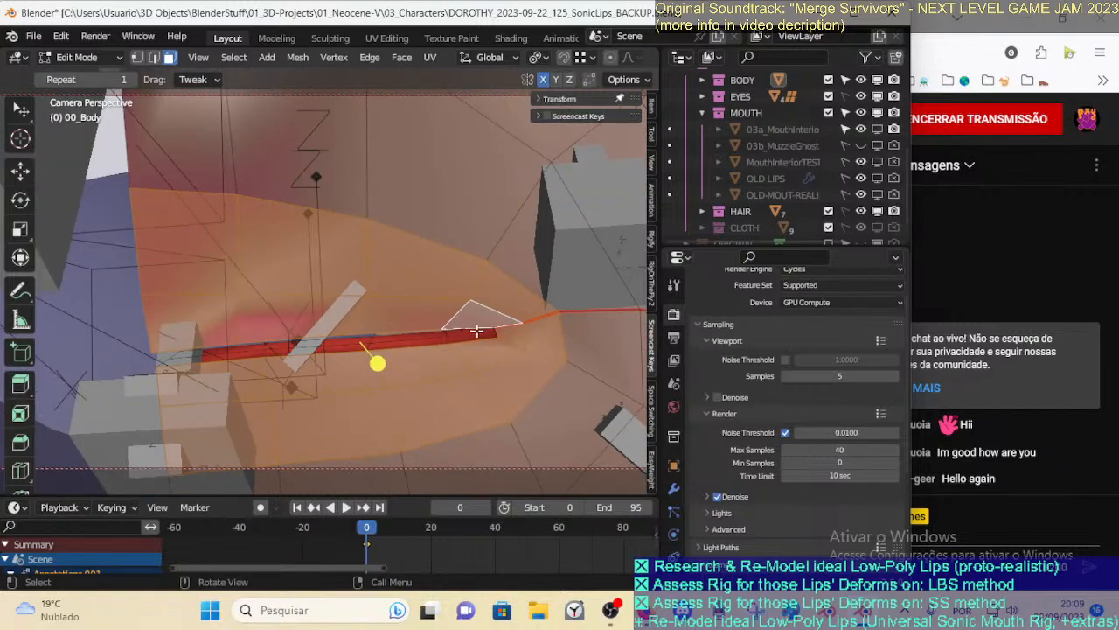
pyautogui.moveTo(457, 332); pyautogui.dragTo(413, 300, button='middle')
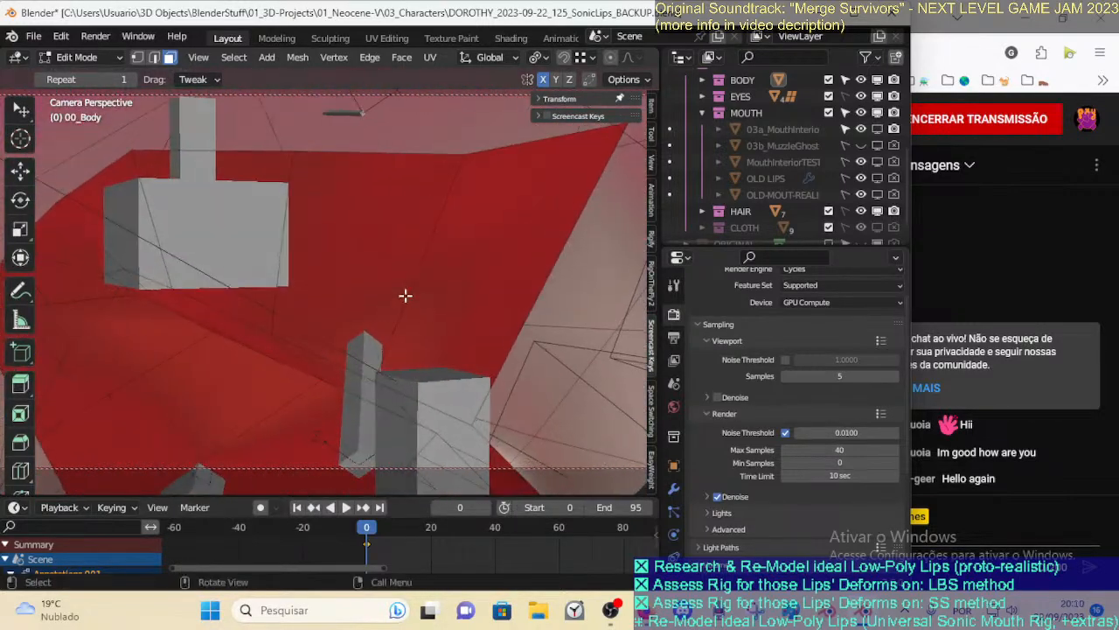
# Select the face loop surrounding the red inner lips and assign the MAT-Dorothy-Lips-LIGHT material to it
pyautogui.click(404, 293)
pyautogui.moveTo(487, 353); pyautogui.dragTo(345, 297, button='middle')
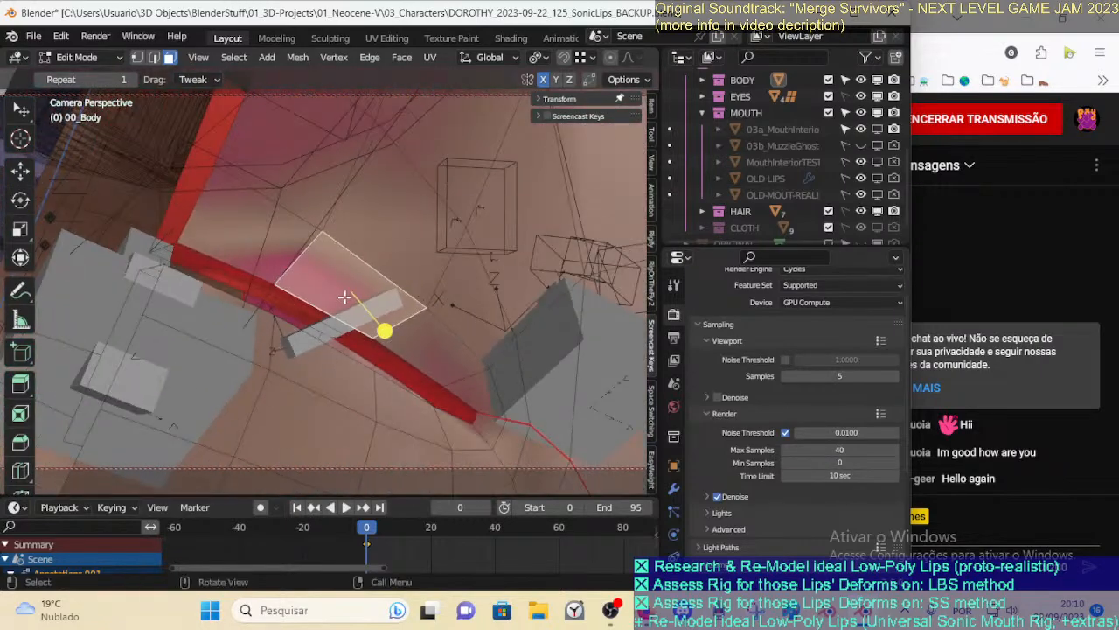
pyautogui.click(476, 376)
pyautogui.keyDown('alt'); pyautogui.keyDown('shift'); pyautogui.click(293, 266); pyautogui.keyUp('shift'); pyautogui.keyUp('alt')
pyautogui.moveTo(352, 307); pyautogui.dragTo(288, 346, button='middle')
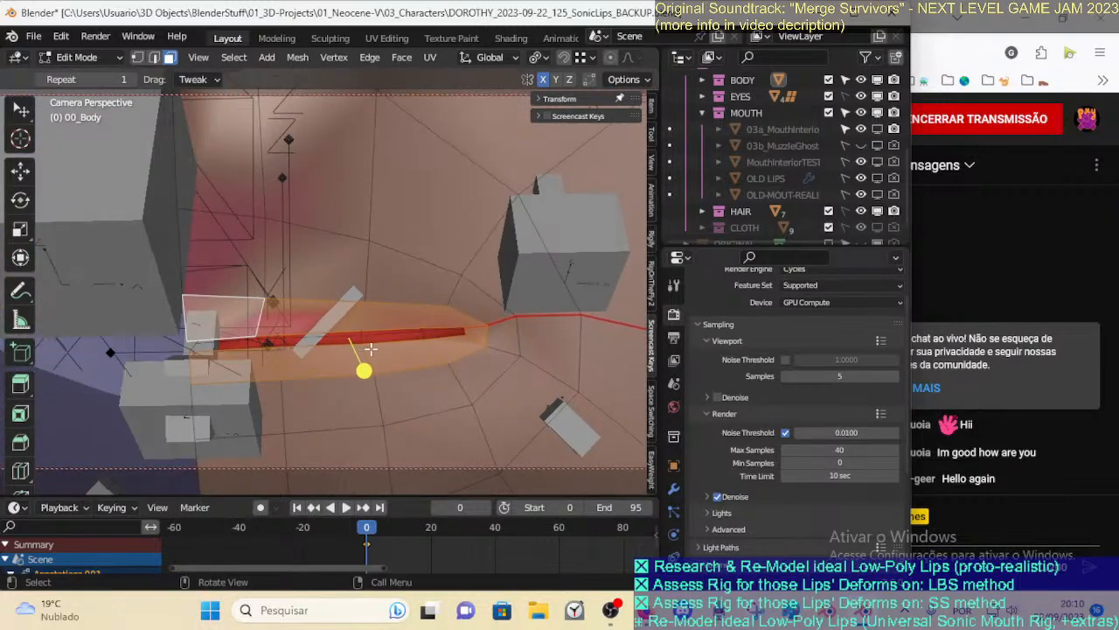
pyautogui.click(676, 551)
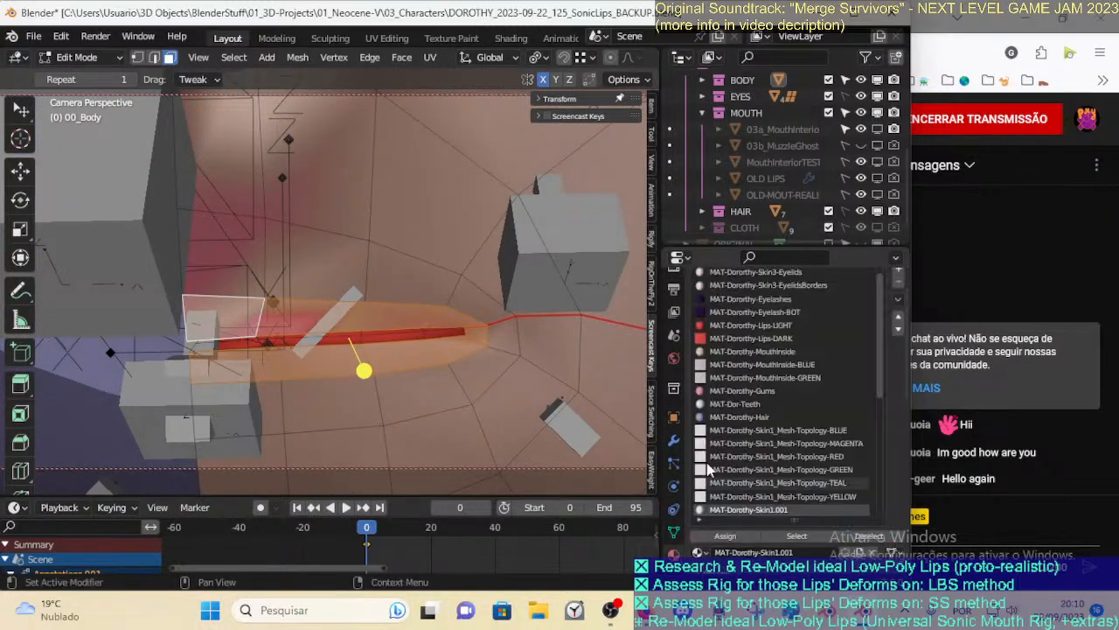
pyautogui.click(740, 535)
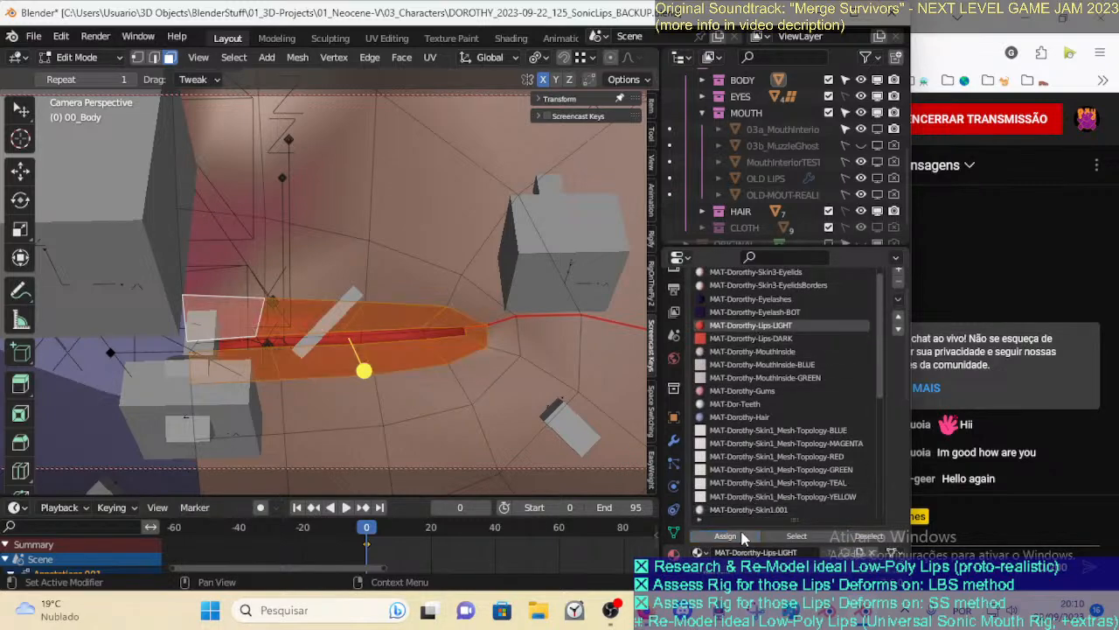
pyautogui.scroll(-4, 355, 370)
# Leave Edit Mode, check the recoloured lips from several sides and enter Pose Mode on the ARM-Dorothy armature
pyautogui.hotkey('ctrl', 'Tab')
pyautogui.moveTo(343, 387); pyautogui.dragTo(298, 303, button='middle')
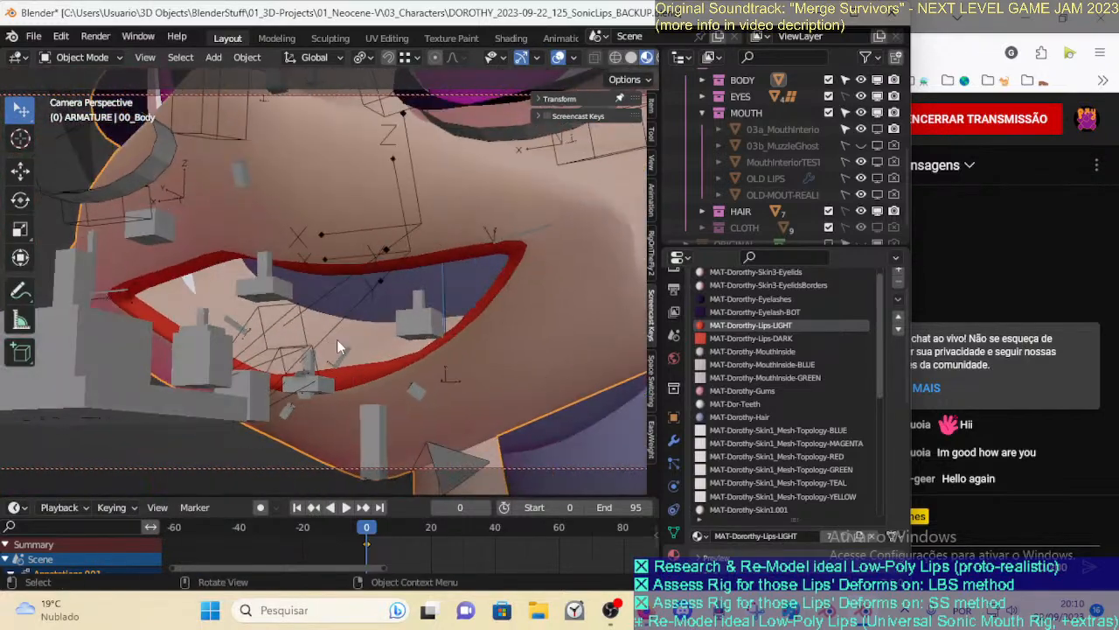
pyautogui.hotkey('ctrl', 'Tab')
pyautogui.hotkey('ctrl', 'Tab')
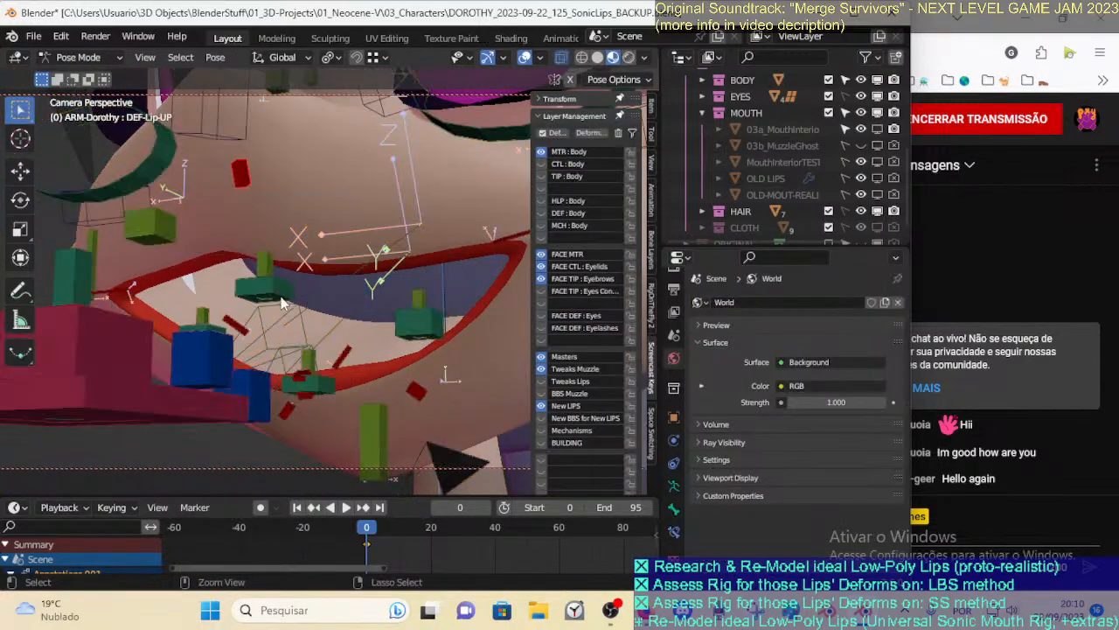
pyautogui.hotkey('ctrl', 'Tab')
pyautogui.click(392, 370)
pyautogui.moveTo(363, 387); pyautogui.dragTo(274, 331, button='middle')
pyautogui.hotkey('ctrl', 'Tab')
pyautogui.click(238, 297)
pyautogui.hotkey('ctrl', 'Tab')
pyautogui.click(210, 288)
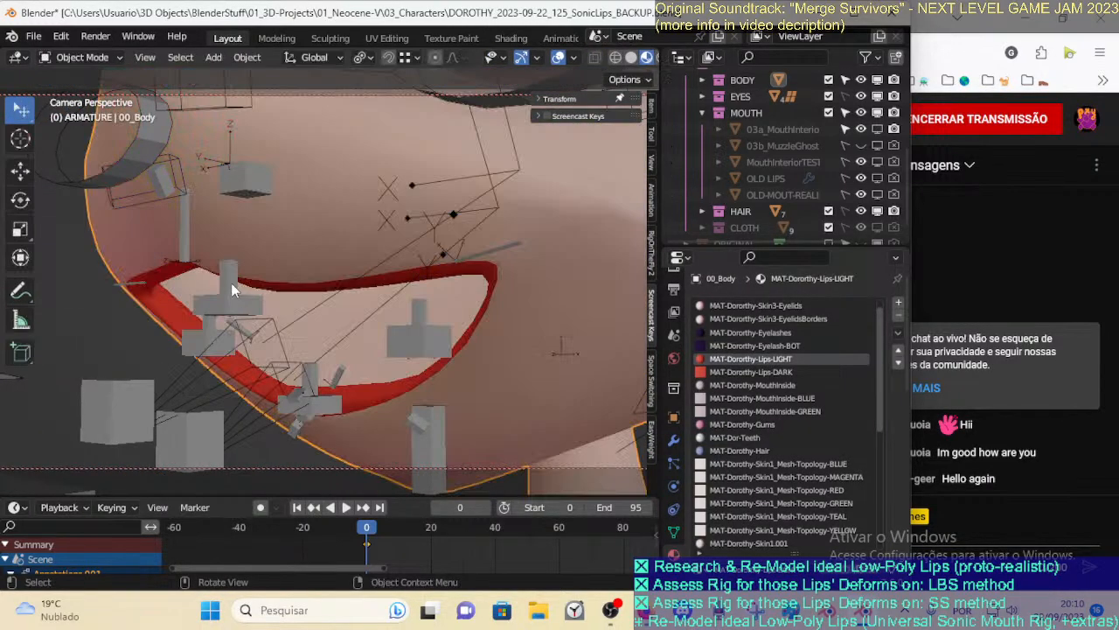
pyautogui.click(231, 282)
pyautogui.hotkey('ctrl', 'Tab')
# Move several lip deform bones to test how the widened red lips deform
pyautogui.click(231, 282)
pyautogui.press('g')
pyautogui.rightClick(224, 250)
pyautogui.click(189, 254)
pyautogui.moveTo(189, 255); pyautogui.dragTo(236, 330, button='middle')
pyautogui.click(210, 322)
pyautogui.press('g')
pyautogui.click(199, 329)
pyautogui.click(340, 360)
pyautogui.press('g')
pyautogui.click(326, 290)
# Move and rotate further lip bones around the mouth and view the deformation from the other side
pyautogui.scroll(-2, 450, 368)
pyautogui.moveTo(437, 375); pyautogui.dragTo(406, 298, button='middle')
pyautogui.click(404, 276)
pyautogui.press('g')
pyautogui.click(472, 247)
pyautogui.press('r')
pyautogui.click(464, 307)
pyautogui.press('g')
pyautogui.click(388, 333)
pyautogui.moveTo(308, 353); pyautogui.dragTo(304, 376, button='middle')
pyautogui.click(385, 275)
pyautogui.scroll(3, 342, 310)
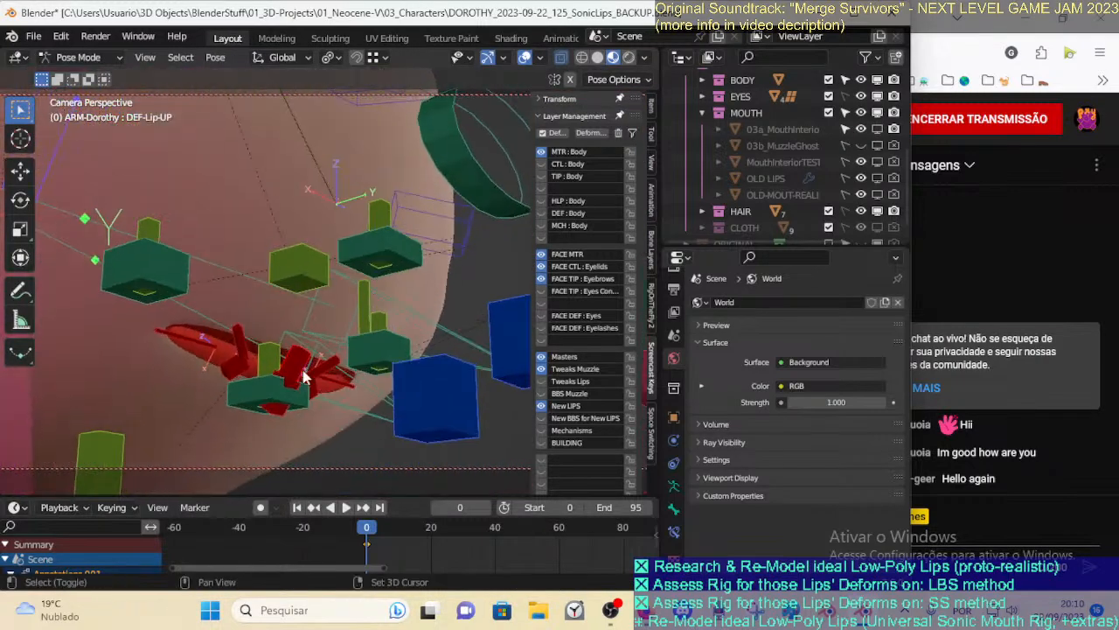
pyautogui.moveTo(342, 334); pyautogui.dragTo(285, 351, button='middle')
# Enter Edit Mode on 00_Body, select the surrounding and inner lip faces and assign MAT-Dorothy-Lips-DARK
pyautogui.hotkey('ctrl', 'Tab')
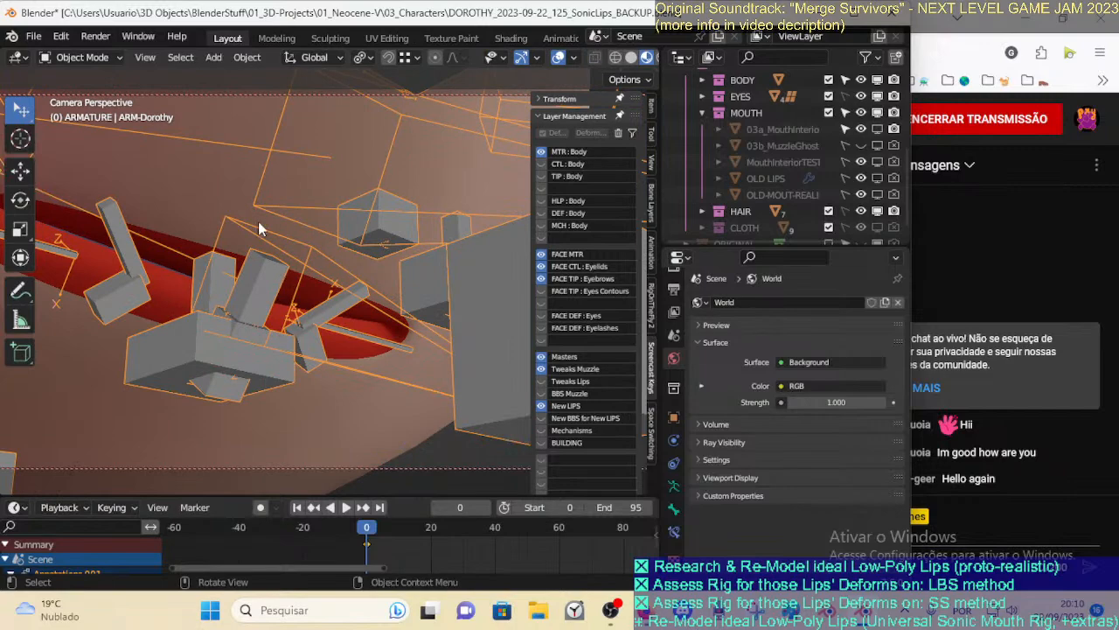
pyautogui.click(224, 204)
pyautogui.press('Tab')
pyautogui.moveTo(224, 204); pyautogui.dragTo(139, 263, button='middle')
pyautogui.keyDown('shift'); pyautogui.moveTo(187, 295); pyautogui.dragTo(244, 292, button='middle'); pyautogui.keyUp('shift')
pyautogui.hotkey('alt', 'a')
pyautogui.click(274, 286)
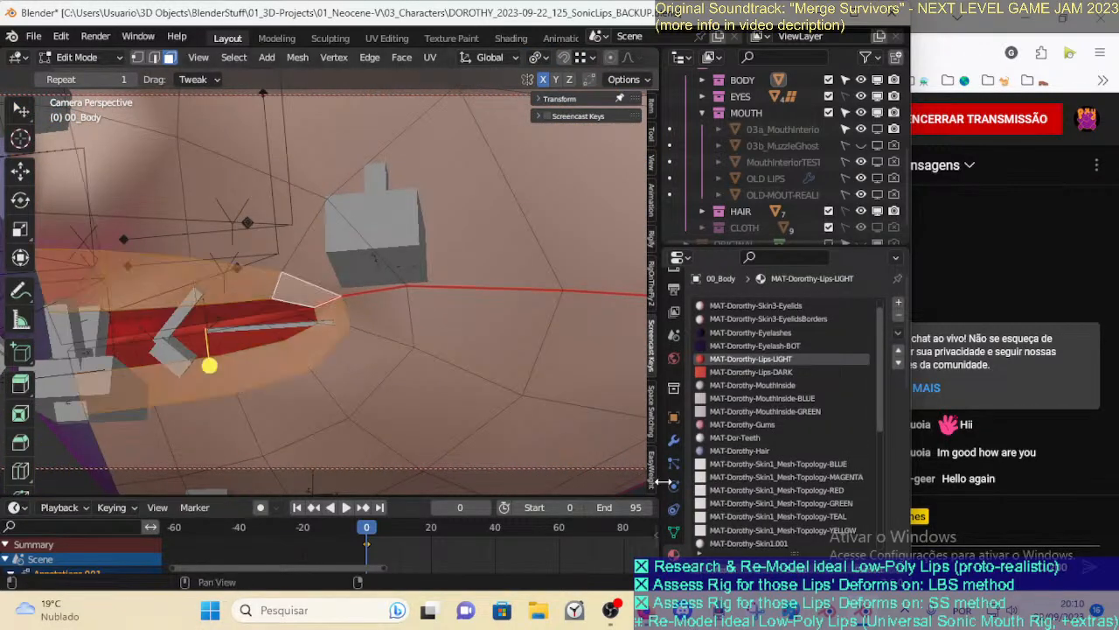
pyautogui.click(214, 345)
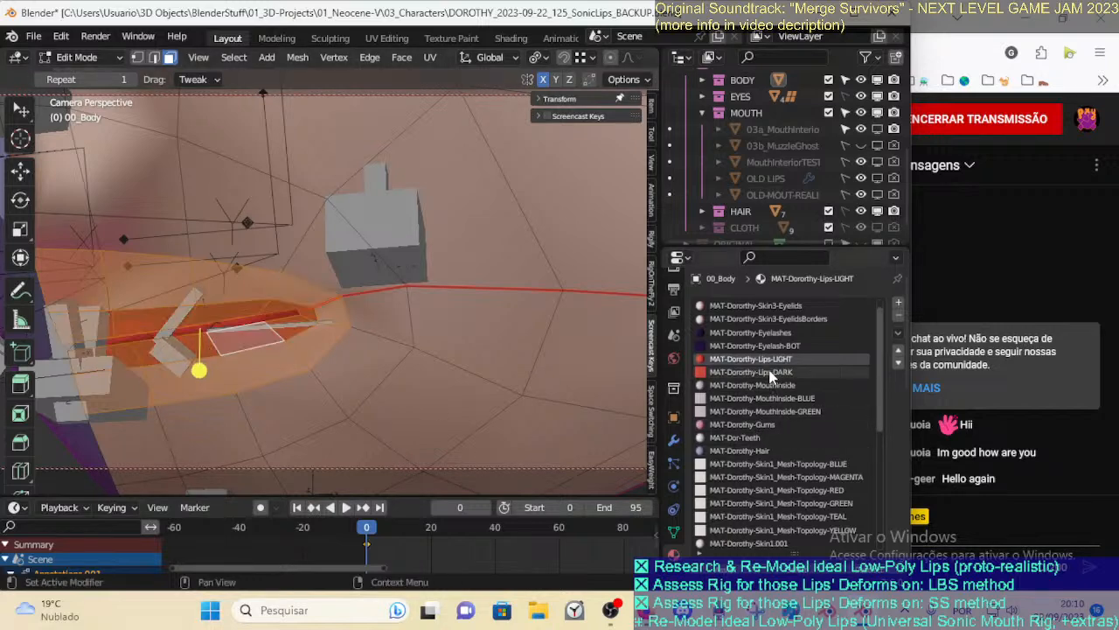
pyautogui.click(722, 567)
pyautogui.hotkey('alt', 'a')
pyautogui.scroll(-1, 318, 387)
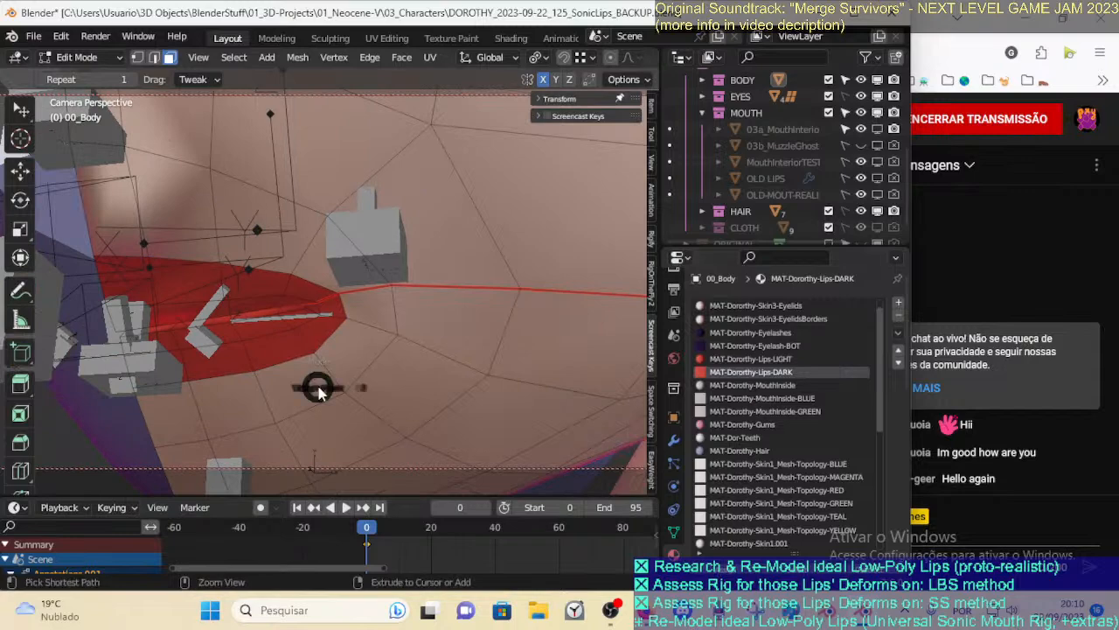
# Return to Pose Mode on the ARM-Dorothy armature and frame the mouth control bones
pyautogui.press('Tab')
pyautogui.scroll(-3, 312, 381)
pyautogui.moveTo(312, 381); pyautogui.dragTo(420, 421, button='middle')
pyautogui.scroll(2, 376, 373)
pyautogui.moveTo(377, 373)
pyautogui.mouseDown(button='middle')
pyautogui.moveTo(243, 327)
pyautogui.moveTo(128, 330)
pyautogui.moveTo(265, 341)
pyautogui.moveTo(220, 355)
pyautogui.moveTo(212, 318)
pyautogui.moveTo(180, 317)
pyautogui.mouseUp(button='middle')
pyautogui.hotkey('ctrl', 'Tab')
pyautogui.press('Escape')
pyautogui.click(261, 312)
pyautogui.hotkey('ctrl', 'Tab')
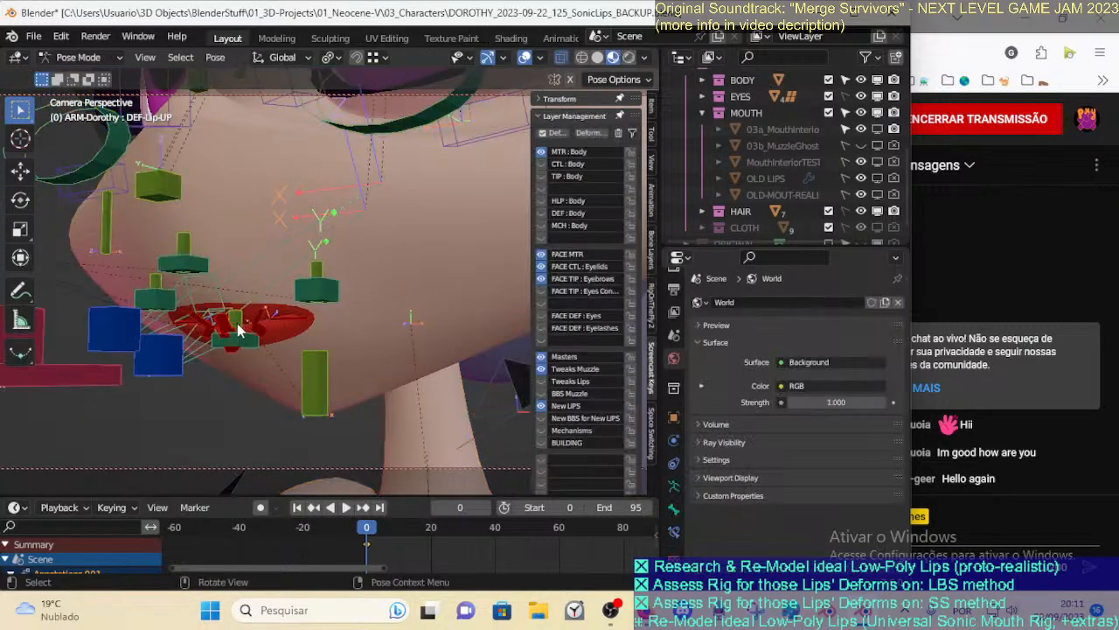
pyautogui.click(185, 241)
pyautogui.press('KP_Decimal')
pyautogui.keyDown('shift'); pyautogui.moveTo(257, 284); pyautogui.dragTo(267, 380, button='middle'); pyautogui.keyUp('shift')
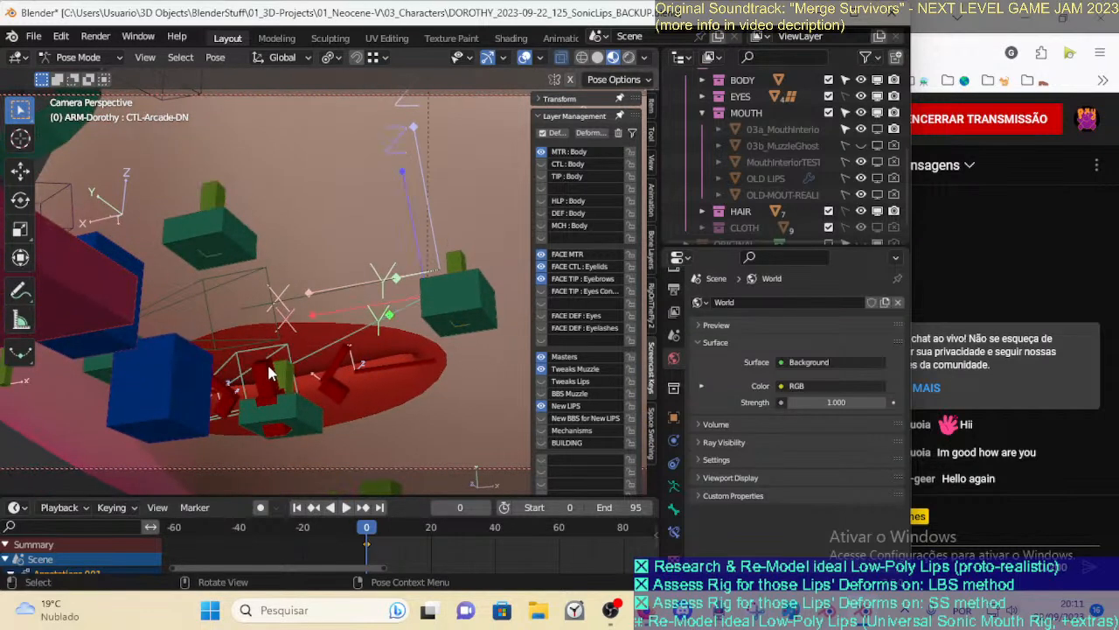
# Open the mouth by raising the upper lip bones and lowering the lower-left lip bone
pyautogui.press('g')
pyautogui.click(295, 398)
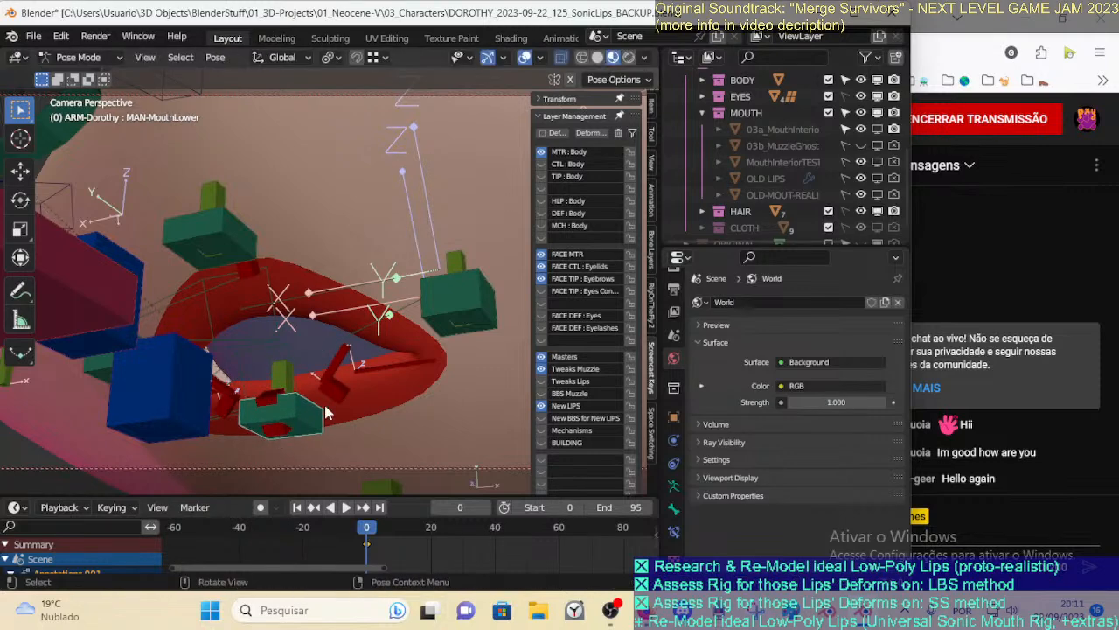
pyautogui.click(347, 390)
pyautogui.press('g')
pyautogui.click(420, 441)
pyautogui.click(348, 370)
pyautogui.press('g')
pyautogui.click(400, 301)
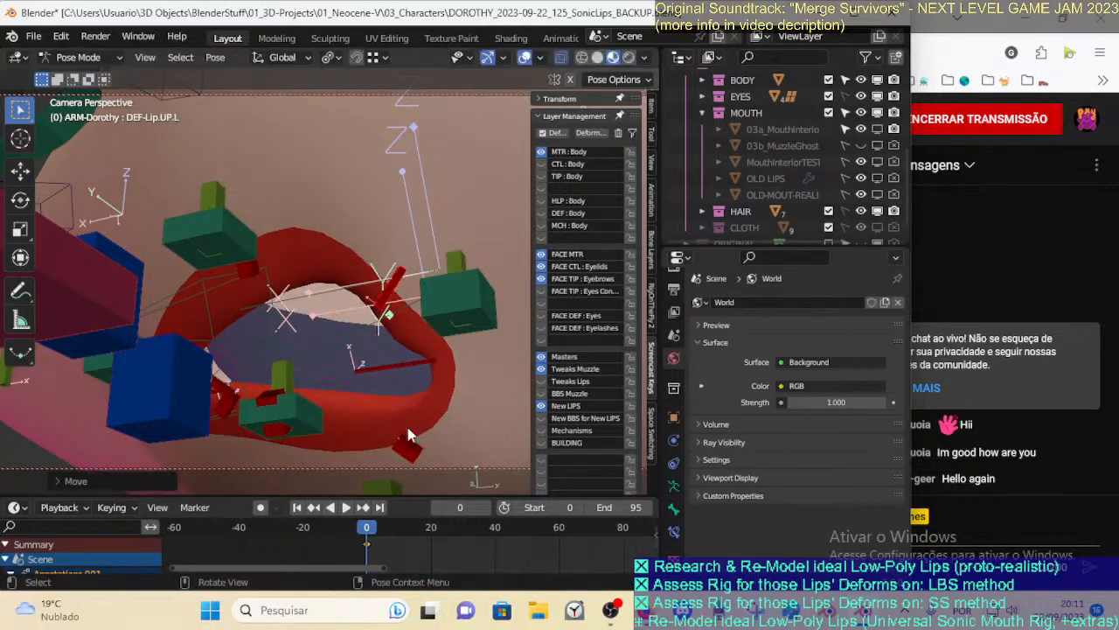
# Pull the left-side lip bones outward and up, including DEF-Lip.L, and rotate and move DEF-Lip-UP
pyautogui.click(416, 415)
pyautogui.press('g')
pyautogui.click(471, 359)
pyautogui.click(395, 359)
pyautogui.press('g')
pyautogui.click(475, 257)
pyautogui.moveTo(391, 326); pyautogui.dragTo(313, 291, button='middle')
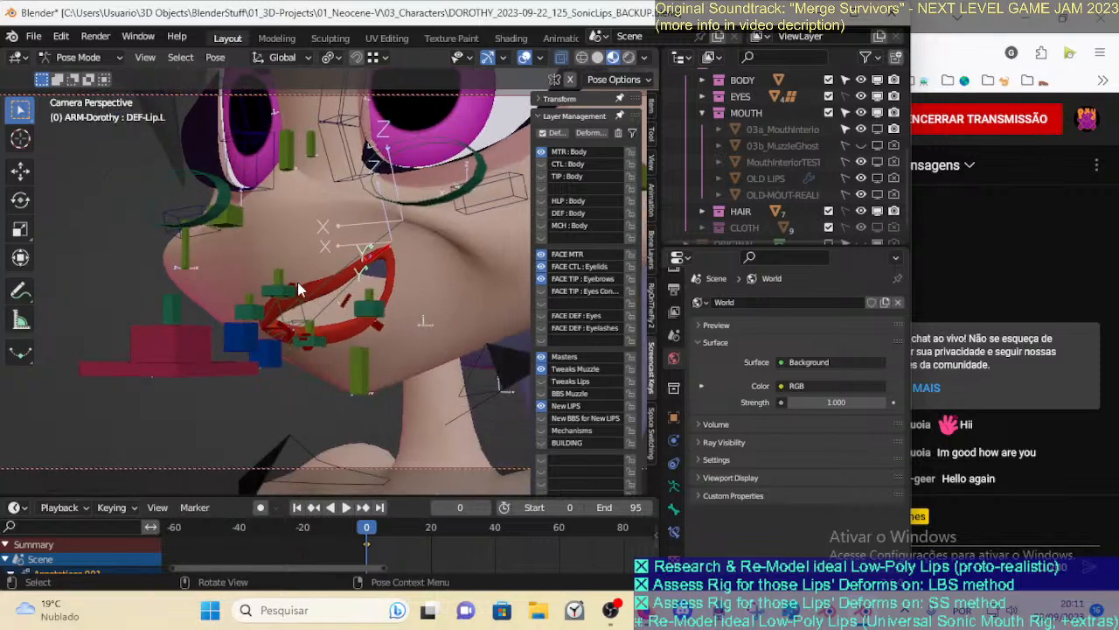
pyautogui.click(293, 233)
pyautogui.press('r')
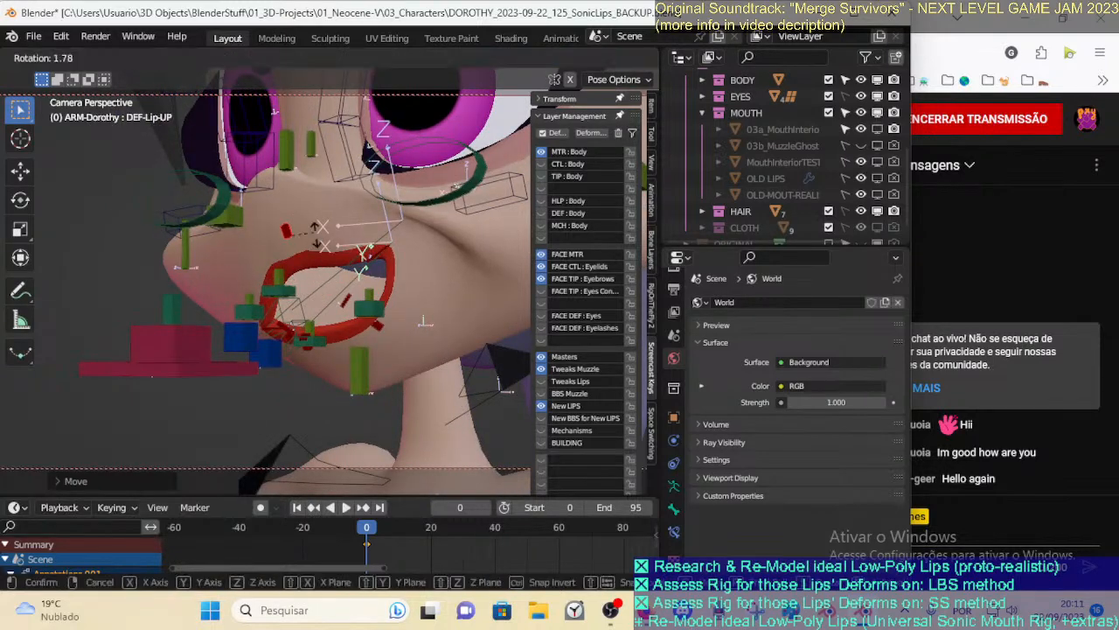
pyautogui.press('g')
pyautogui.click(327, 298)
# Clear the location and rotation of all pose bones
pyautogui.press('a')
pyautogui.hotkey('alt', 'g')
pyautogui.hotkey('alt', 'r')
pyautogui.scroll(4, 329, 325)
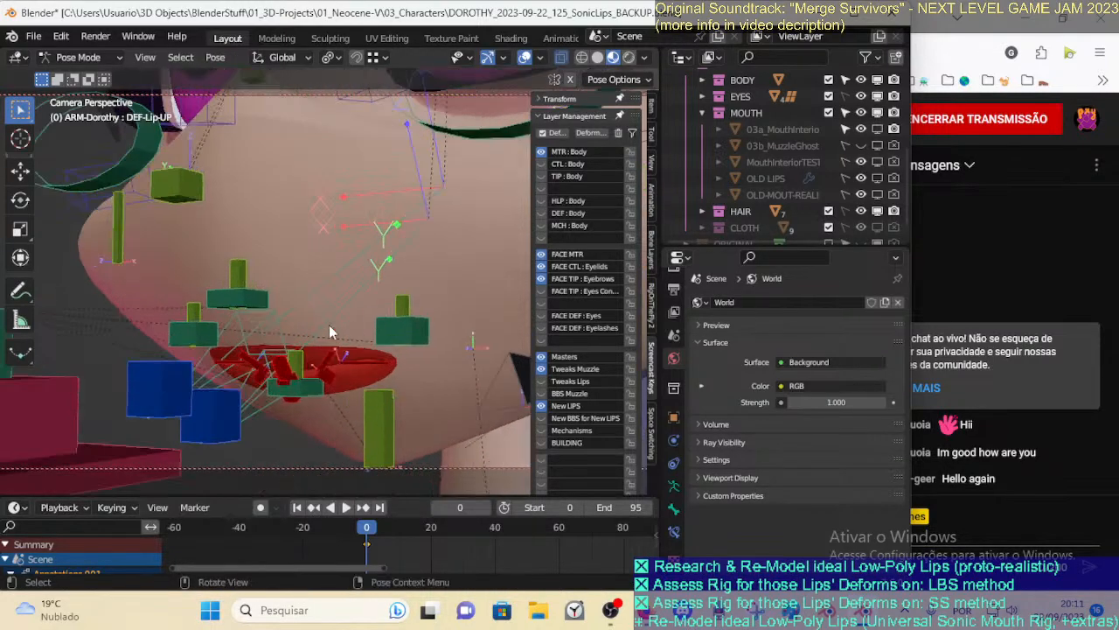
# Enter Edit Mode on 00_Body and select the outermost red face loop around the lips
pyautogui.hotkey('ctrl', 'Tab')
pyautogui.click(371, 374)
pyautogui.press('Tab')
pyautogui.scroll(3, 362, 384)
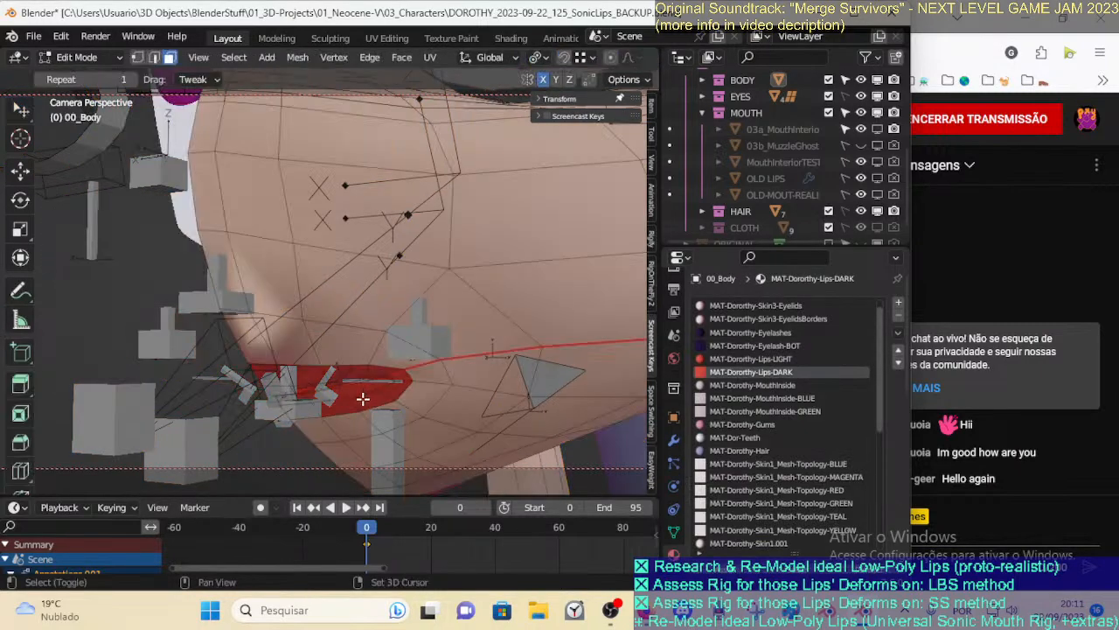
pyautogui.scroll(2, 349, 354)
pyautogui.keyDown('alt'); pyautogui.click(359, 334); pyautogui.keyUp('alt')
pyautogui.moveTo(335, 370); pyautogui.dragTo(358, 344, button='middle')
pyautogui.scroll(1, 359, 346)
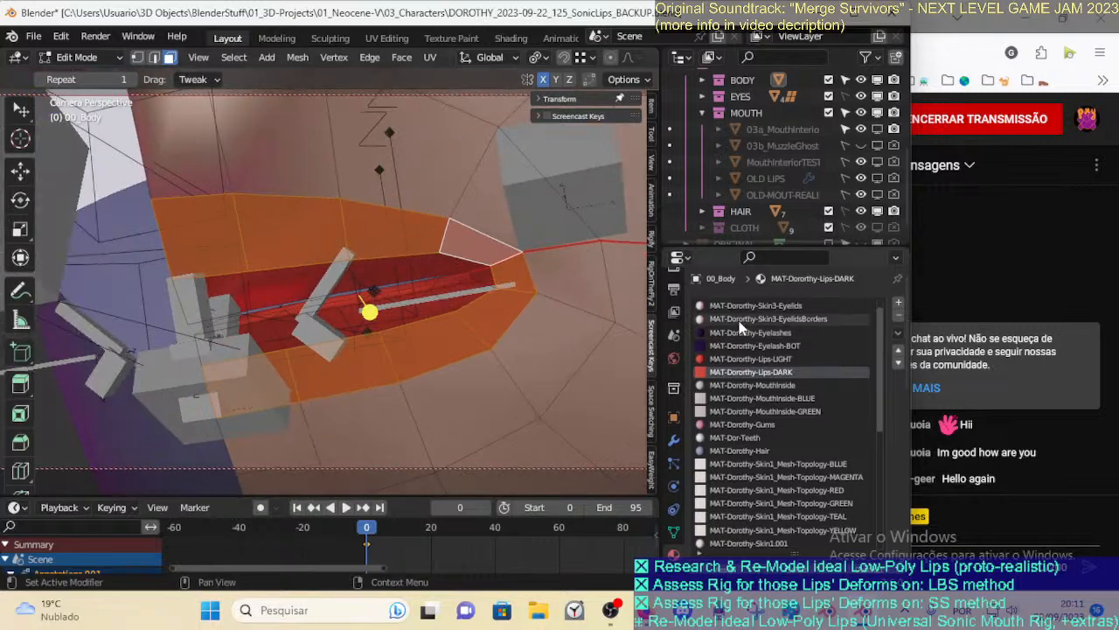
# Assign the MAT-Dorothy-Skin1 material to the outermost lip face loop
pyautogui.click(369, 311)
pyautogui.moveTo(367, 312); pyautogui.dragTo(382, 367, button='middle')
pyautogui.hotkey('ctrl', 'Tab')
pyautogui.click(503, 366)
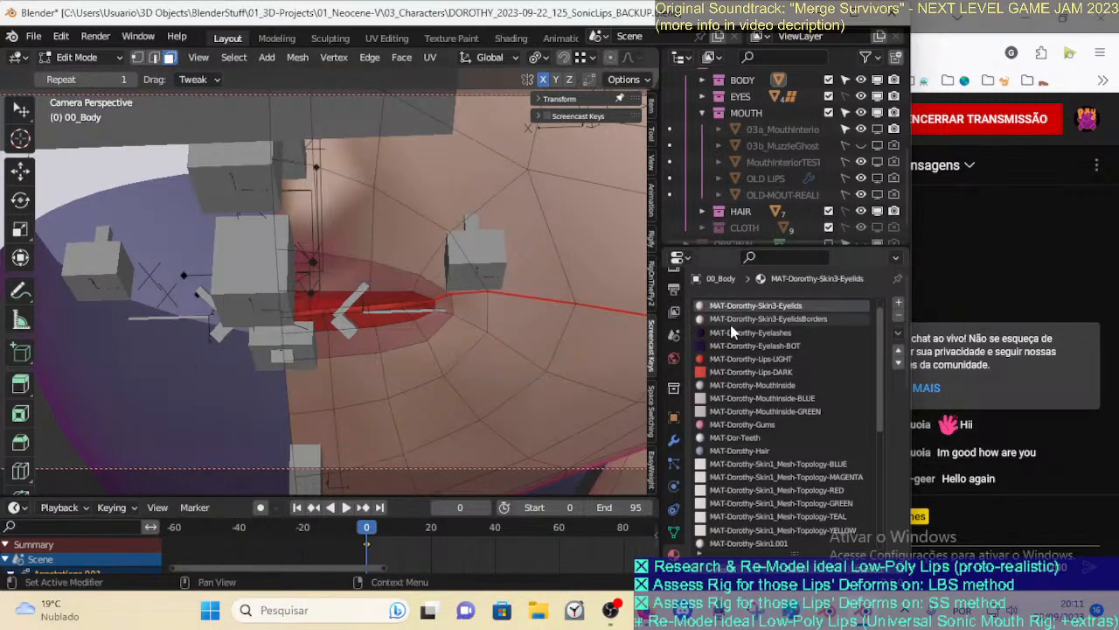
pyautogui.scroll(1, 735, 325)
pyautogui.click(741, 308)
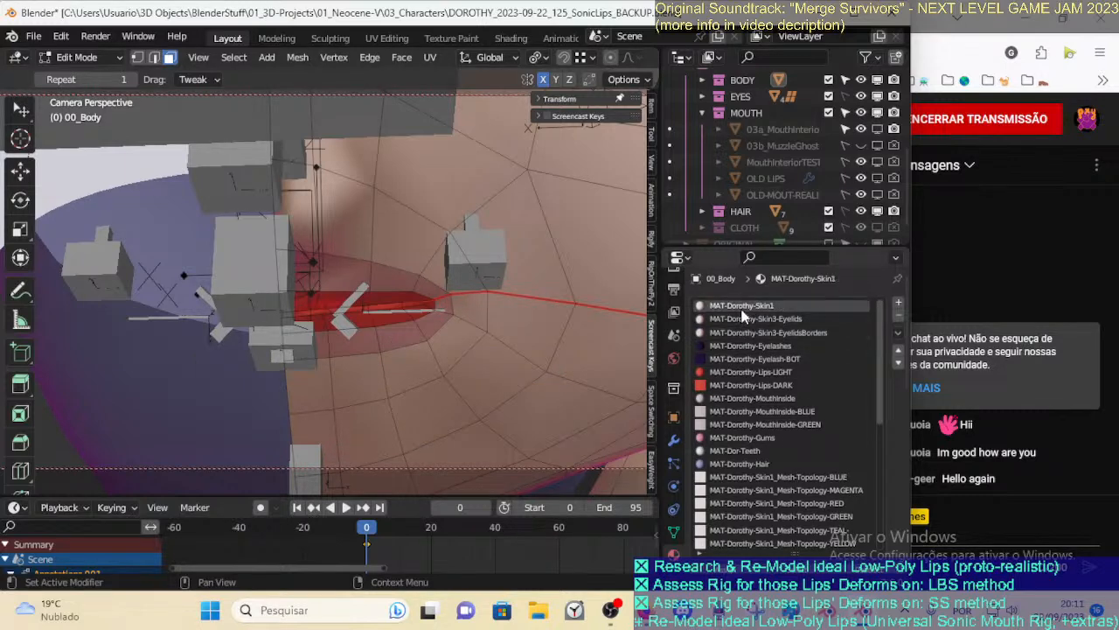
pyautogui.keyDown('alt'); pyautogui.click(372, 278); pyautogui.keyUp('alt')
pyautogui.click(729, 571)
# Inspect the recoloured lips in Object Mode from several sides and return to Edit Mode on 00_Body
pyautogui.scroll(-6, 431, 385)
pyautogui.hotkey('alt', 'a')
pyautogui.press('Tab')
pyautogui.moveTo(437, 318); pyautogui.dragTo(464, 302, button='middle')
pyautogui.scroll(6, 305, 330)
pyautogui.moveTo(293, 321); pyautogui.dragTo(396, 362, button='middle')
pyautogui.click(302, 322)
pyautogui.click(302, 323)
pyautogui.press('Tab')
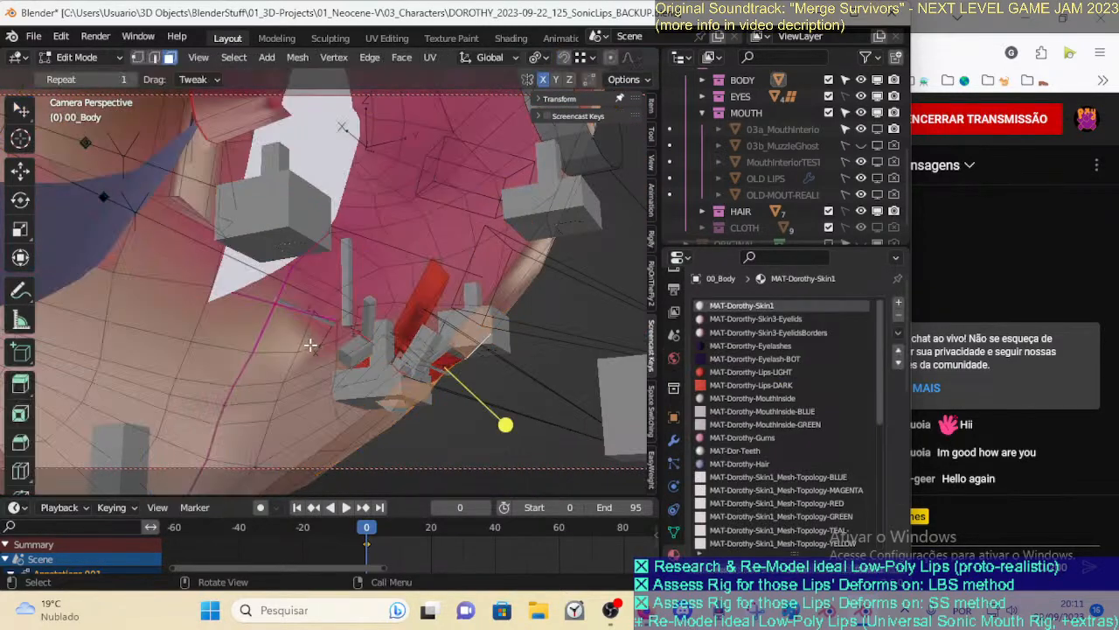
# Select the loop along the outer border of the red lips and switch to vertex selection
pyautogui.scroll(3, 297, 344)
pyautogui.moveTo(292, 345); pyautogui.dragTo(394, 347, button='middle')
pyautogui.scroll(1, 480, 351)
pyautogui.moveTo(480, 349); pyautogui.dragTo(540, 344, button='middle')
pyautogui.keyDown('shift'); pyautogui.moveTo(547, 295); pyautogui.dragTo(427, 331, button='middle'); pyautogui.keyUp('shift')
pyautogui.scroll(-1, 463, 350)
pyautogui.hotkey('alt', 'a')
pyautogui.keyDown('alt'); pyautogui.click(430, 291); pyautogui.keyUp('alt')
pyautogui.press('1')
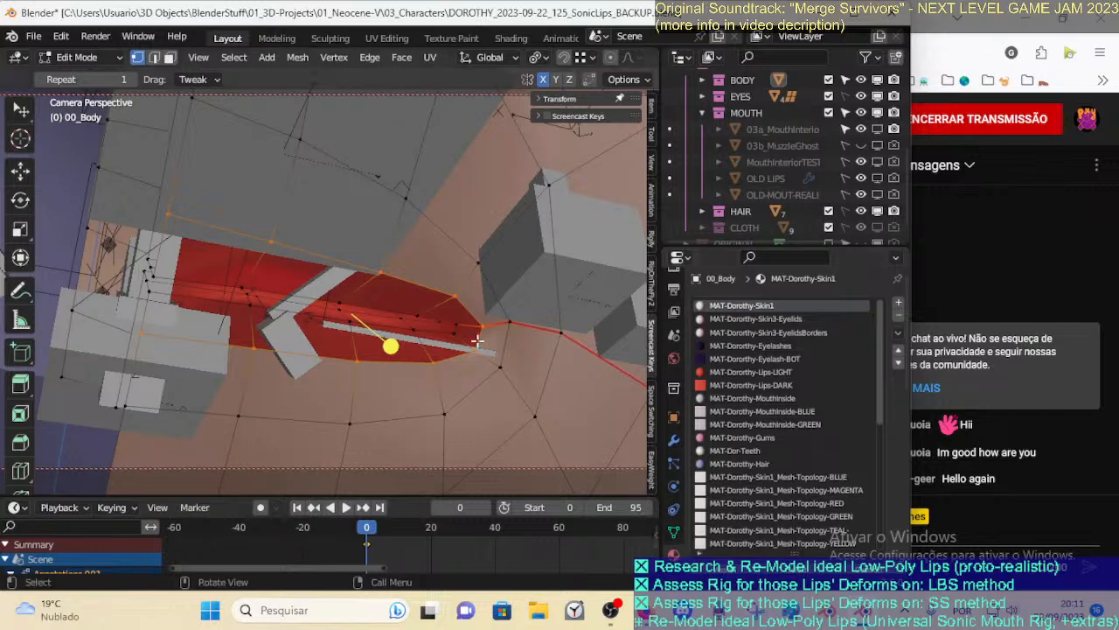
# Mark the outer border edge loop of the red lips as a seam
pyautogui.hotkey('ctrl', 'e')
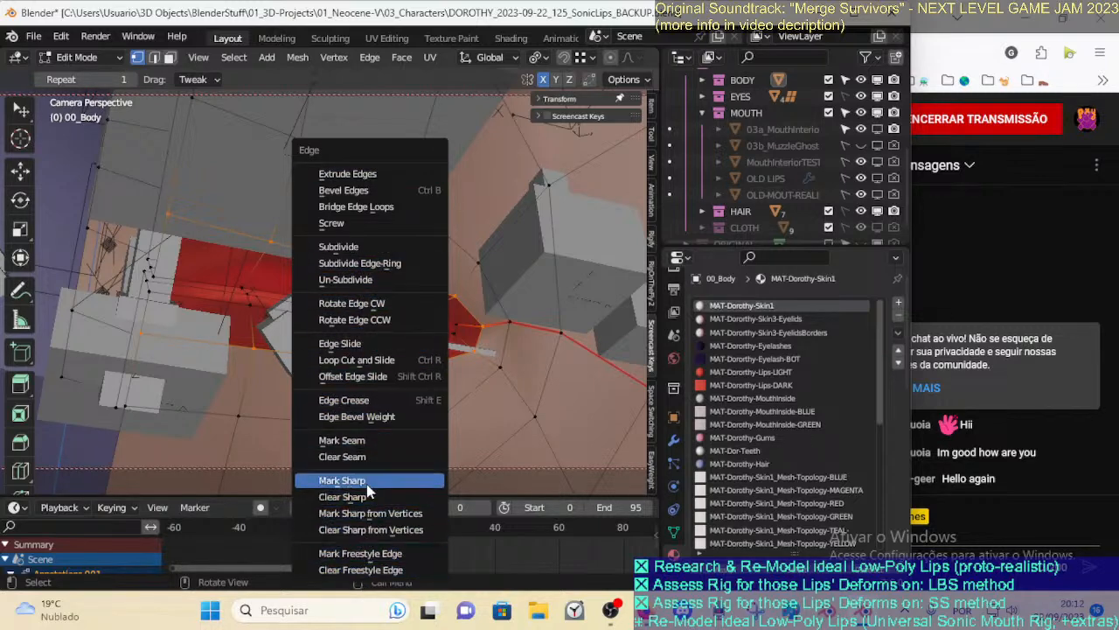
pyautogui.click(380, 440)
pyautogui.moveTo(381, 447); pyautogui.dragTo(480, 218, button='middle')
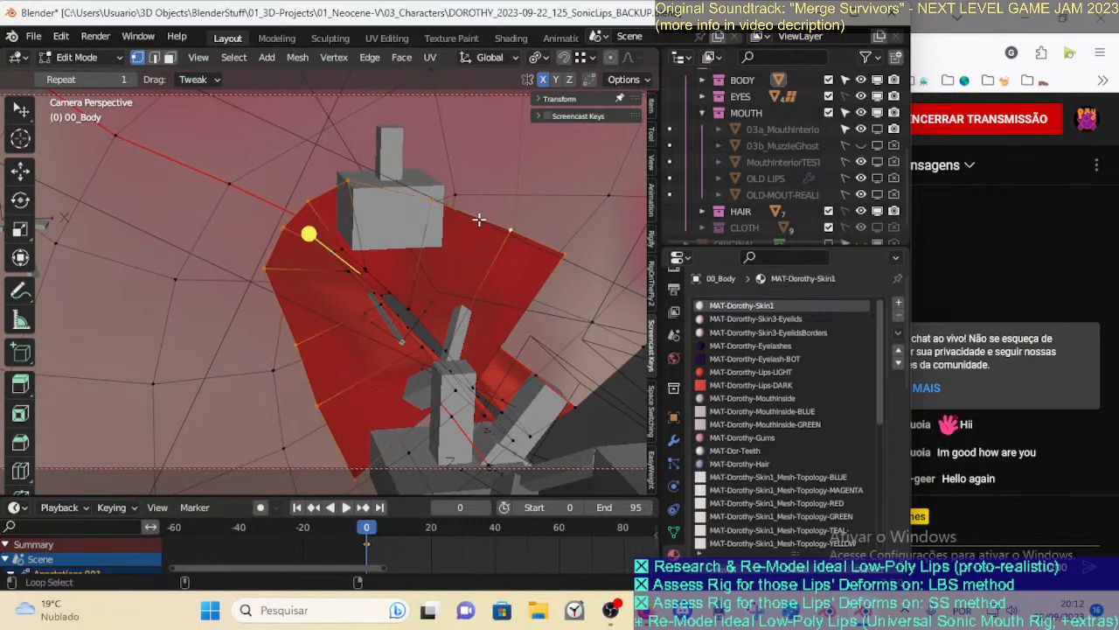
pyautogui.hotkey('ctrl', 'e')
pyautogui.click(448, 337)
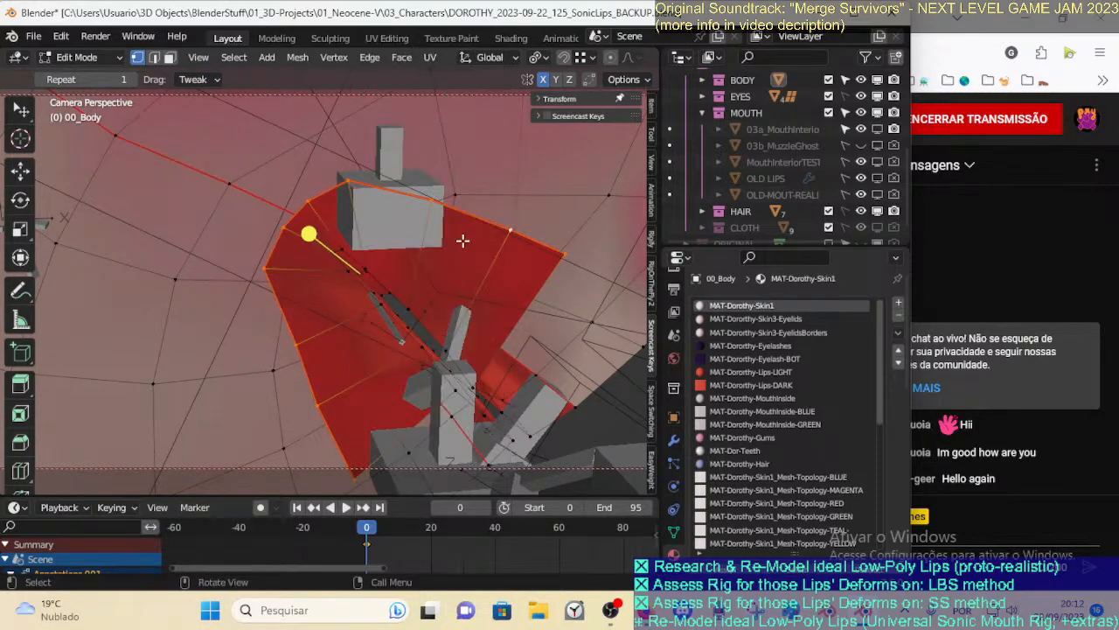
# Scale down the selected outer border loop of the red lips uniformly
pyautogui.press('s')
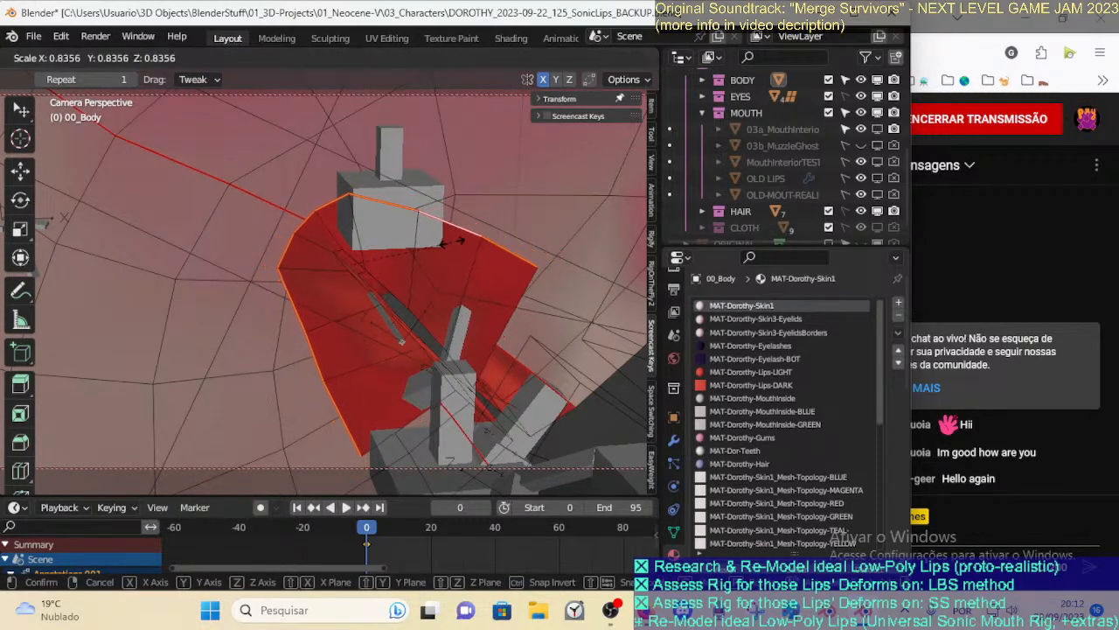
pyautogui.click(423, 269)
pyautogui.moveTo(423, 269); pyautogui.dragTo(360, 323, button='middle')
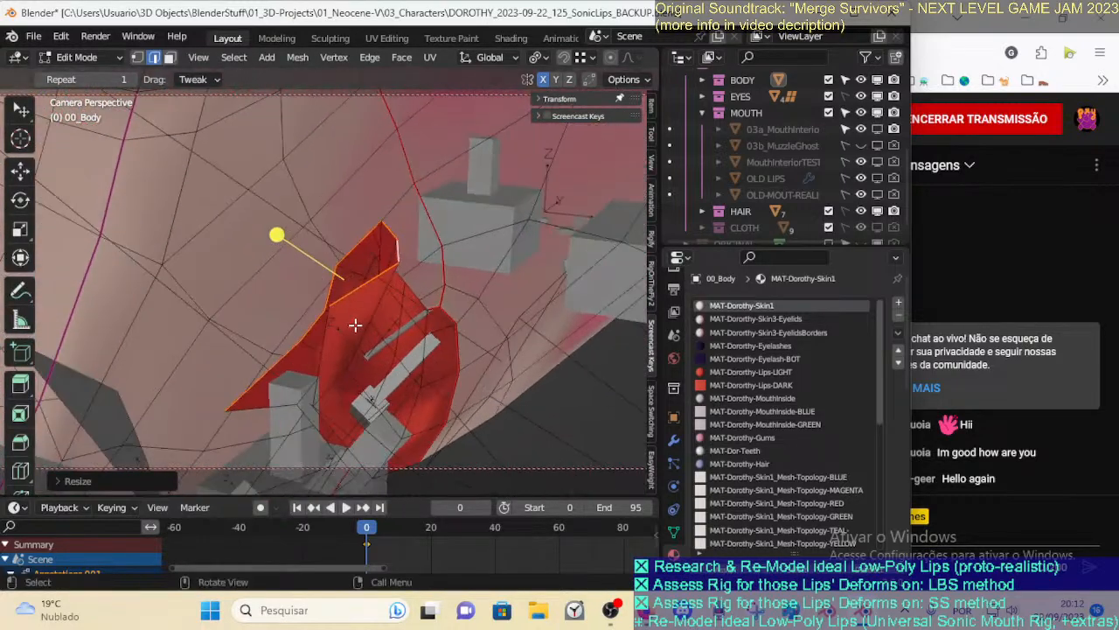
# Assign the MAT-Dorothy-Lips-DARK material to the inner face loops of the lips and clear the selection
pyautogui.press('3')
pyautogui.keyDown('alt'); pyautogui.click(380, 335); pyautogui.keyUp('alt')
pyautogui.keyDown('alt'); pyautogui.keyDown('shift'); pyautogui.click(405, 370); pyautogui.keyUp('shift'); pyautogui.keyUp('alt')
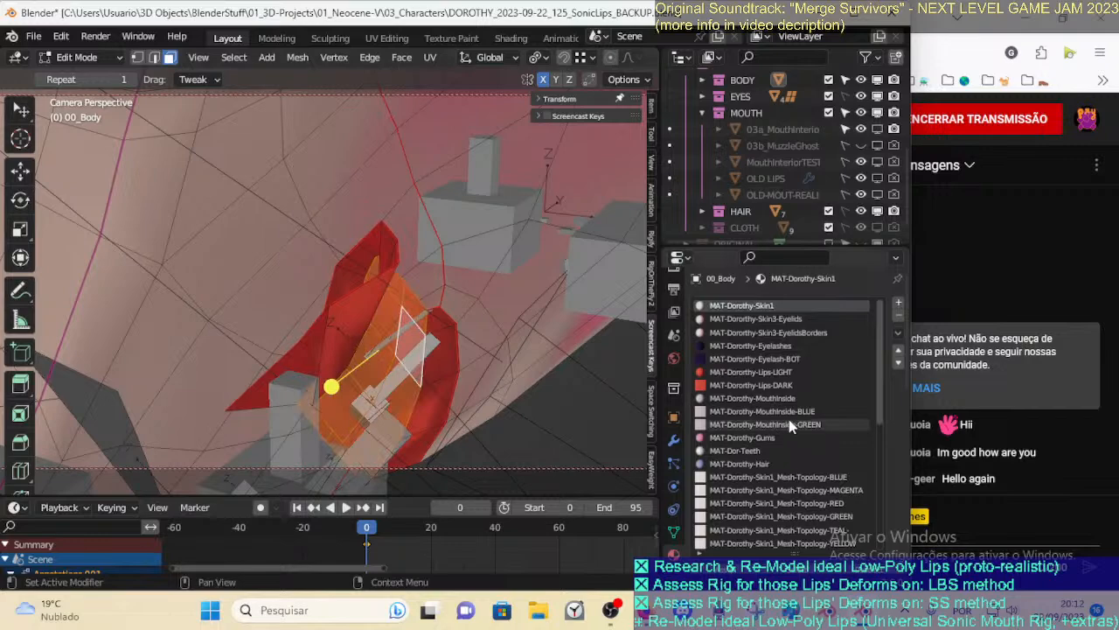
pyautogui.click(745, 385)
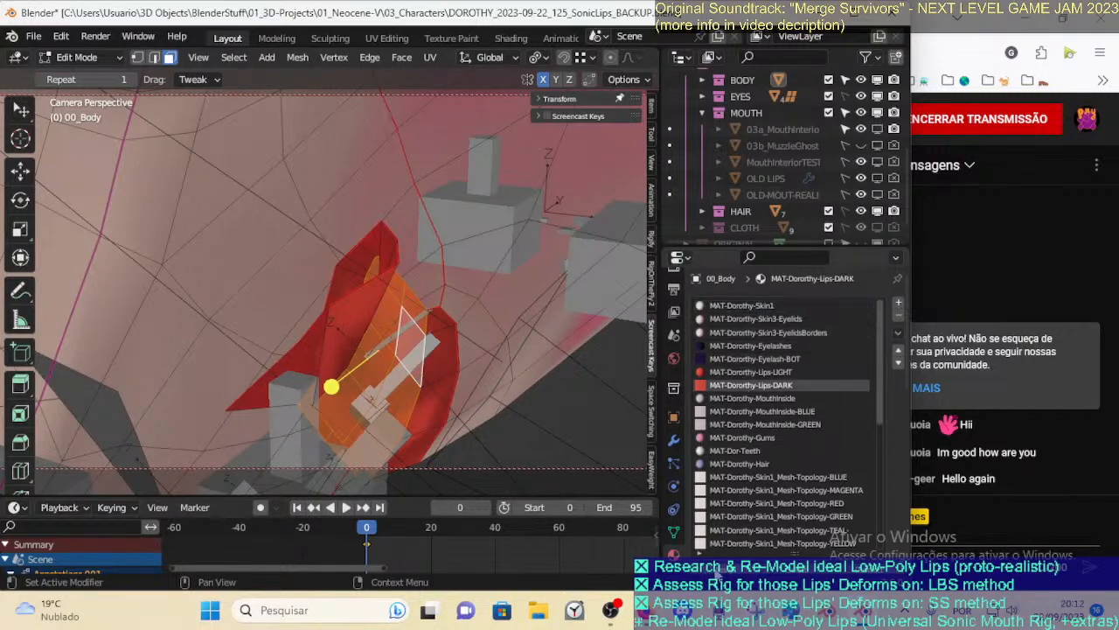
pyautogui.moveTo(413, 375); pyautogui.dragTo(606, 138, button='middle')
pyautogui.hotkey('alt', 'a')
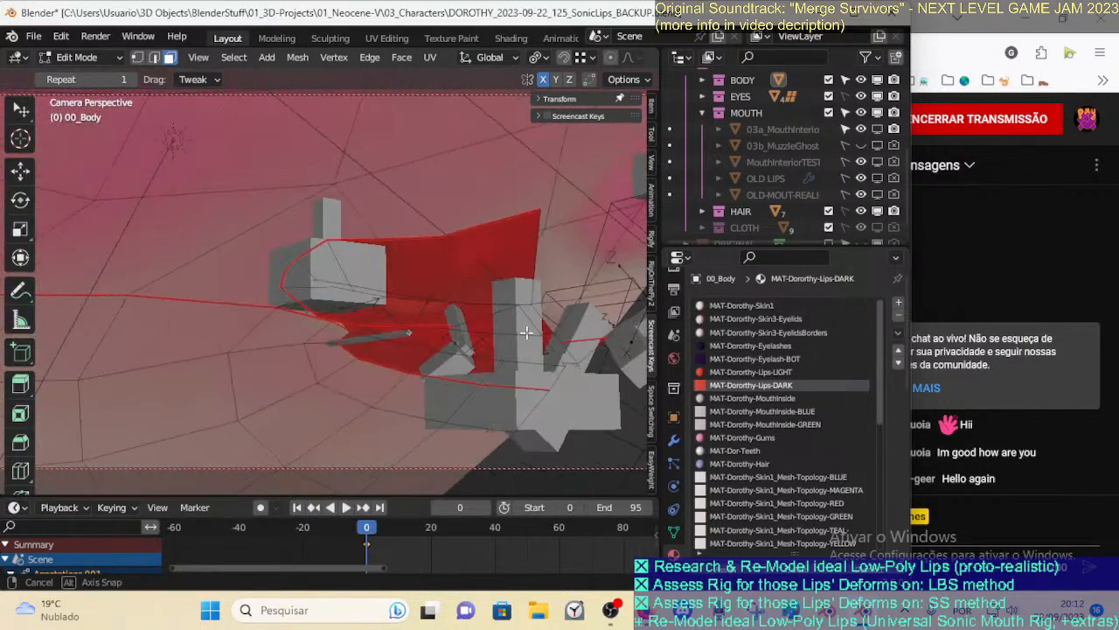
# Switch the viewport to Solid shading and assign MAT-Dorothy-Lips-LIGHT to the lip face loop just inside the seam
pyautogui.scroll(2, 606, 137)
pyautogui.scroll(-6, 579, 55)
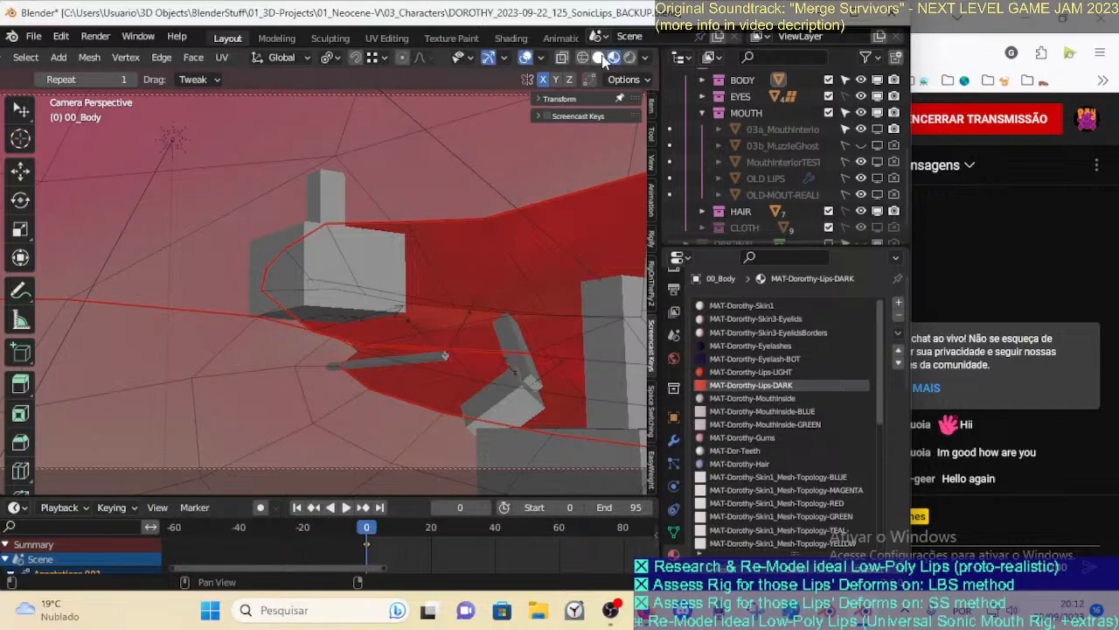
pyautogui.click(599, 57)
pyautogui.moveTo(434, 256); pyautogui.dragTo(357, 325, button='middle')
pyautogui.moveTo(430, 264); pyautogui.dragTo(350, 222, button='middle')
pyautogui.keyDown('alt'); pyautogui.click(325, 215); pyautogui.keyUp('alt')
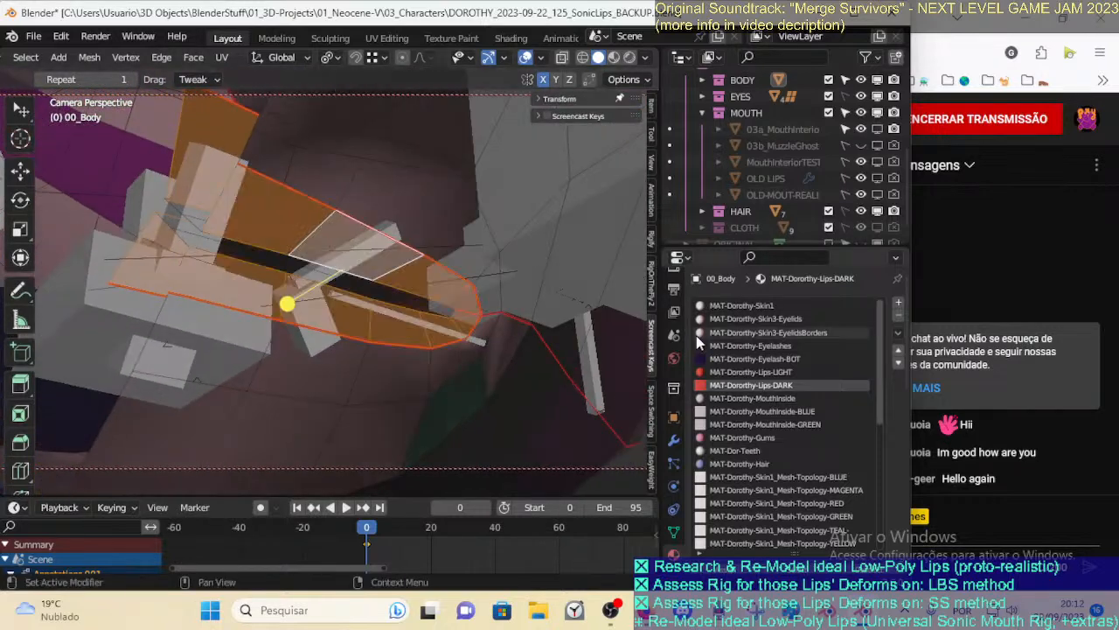
pyautogui.click(751, 372)
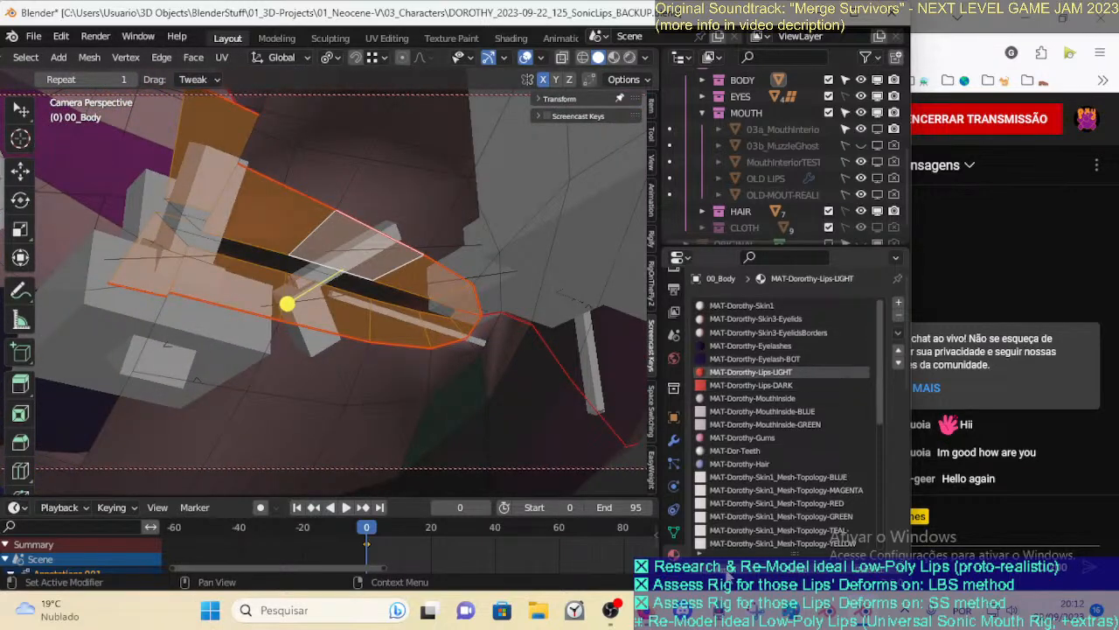
pyautogui.moveTo(287, 303); pyautogui.dragTo(734, 217, button='middle')
# Select the connected inner lip faces bounded by the seam, enlarge the material properties area and hide the selected faces
pyautogui.scroll(5, 778, 175)
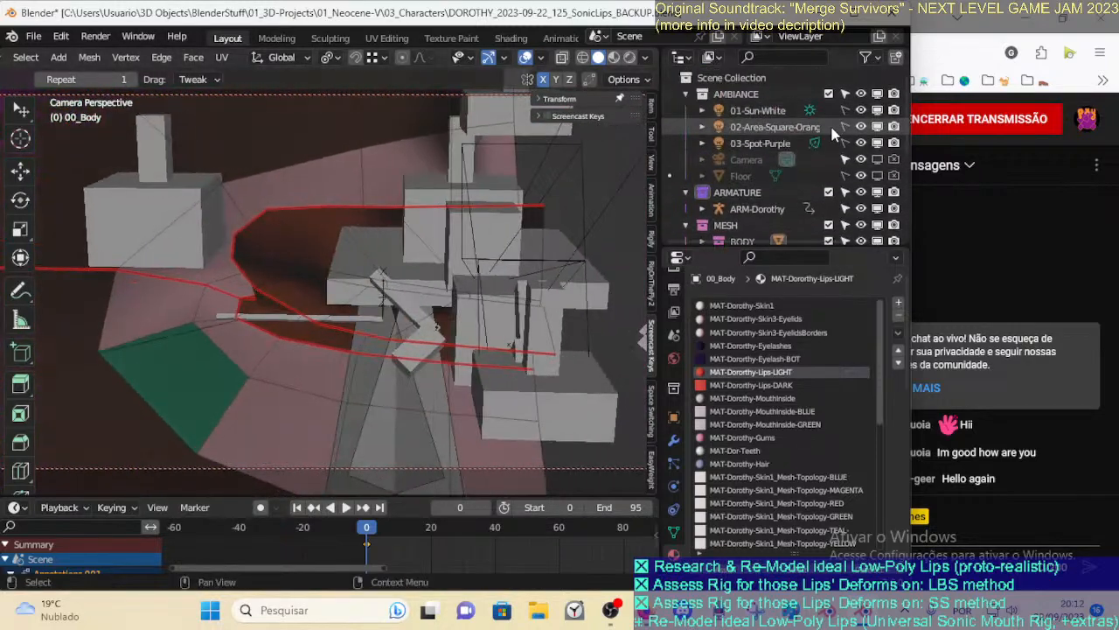
pyautogui.scroll(4, 218, 260)
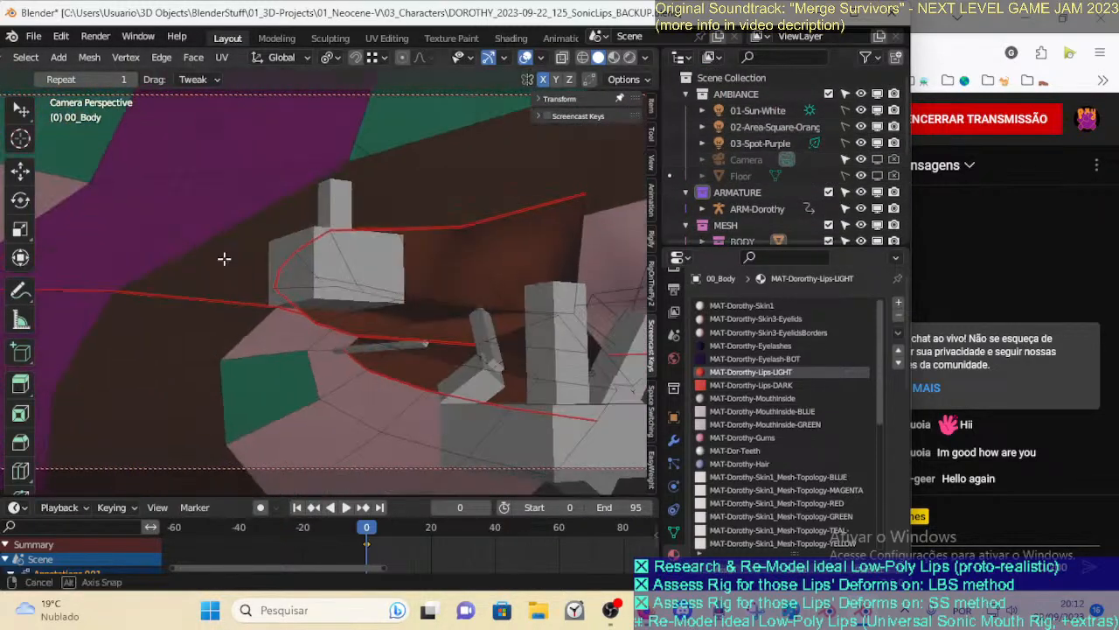
pyautogui.moveTo(194, 262); pyautogui.dragTo(374, 364, button='middle')
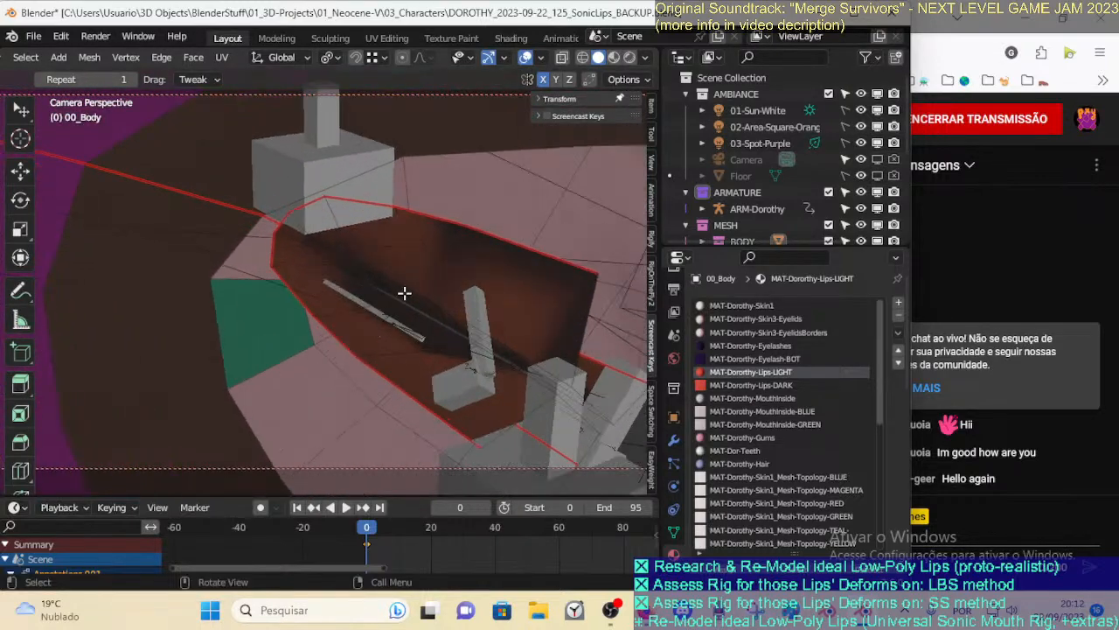
pyautogui.press('l')
pyautogui.moveTo(408, 250); pyautogui.dragTo(375, 291, button='middle')
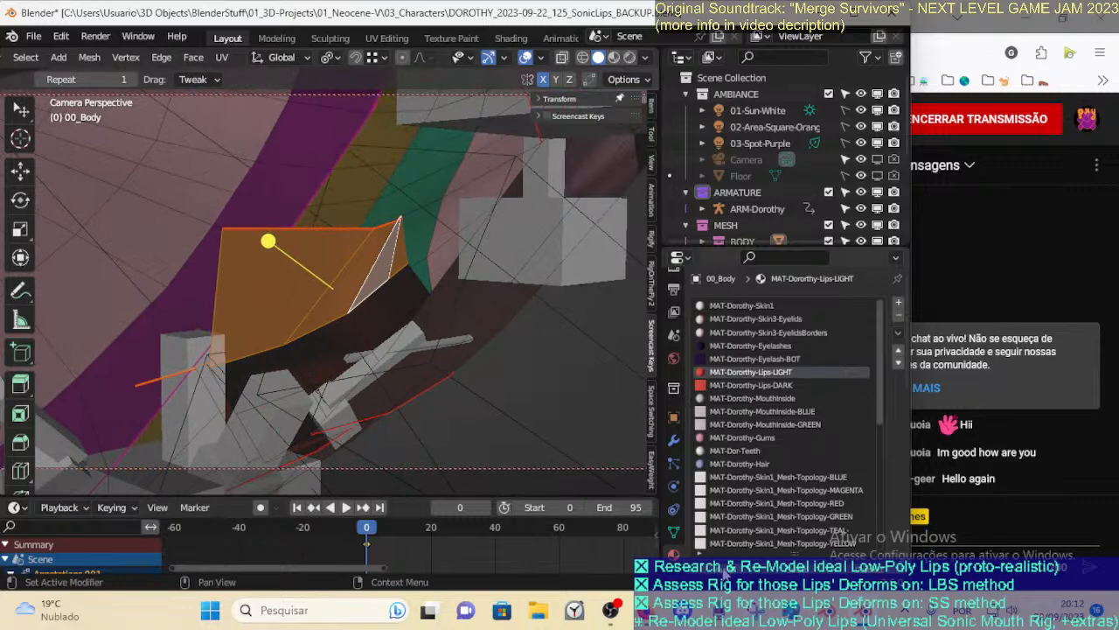
pyautogui.moveTo(765, 246); pyautogui.dragTo(775, 148)
pyautogui.press('h')
pyautogui.moveTo(364, 249); pyautogui.dragTo(340, 175, button='middle')
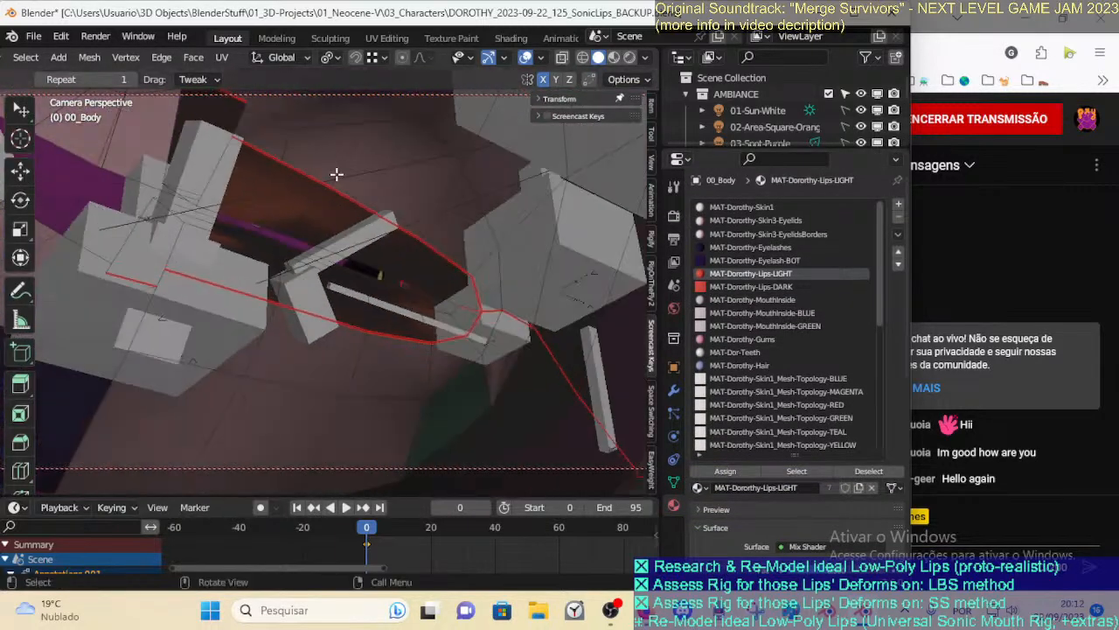
# Adjust the viewport display colour of MAT-Dorothy-Lips-LIGHT slightly towards red
pyautogui.scroll(-3, 747, 391)
pyautogui.scroll(-10, 880, 523)
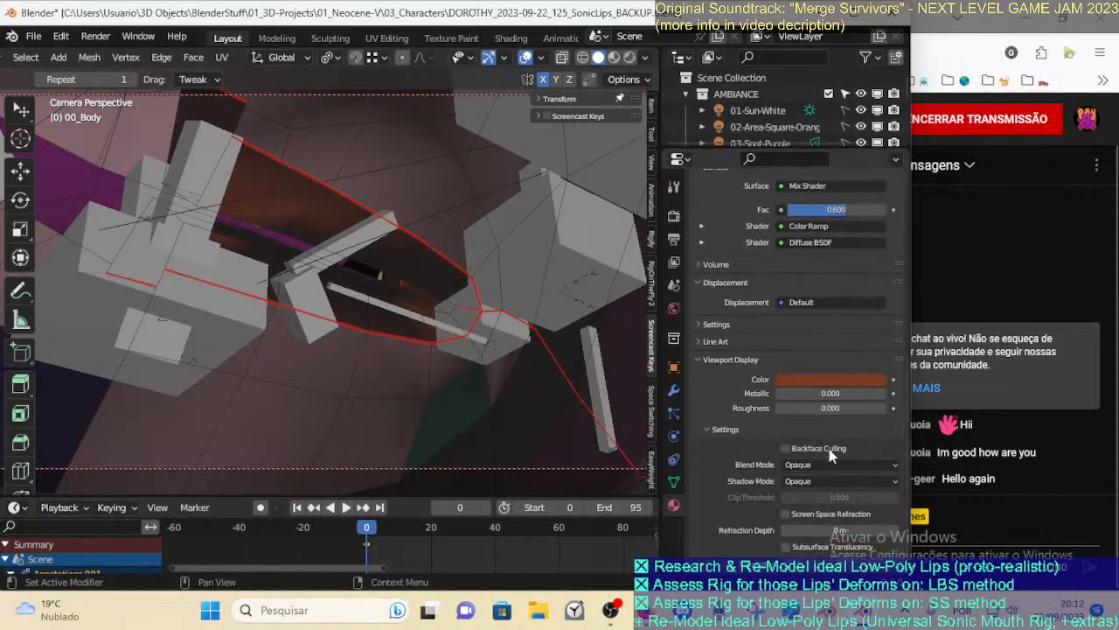
pyautogui.click(836, 358)
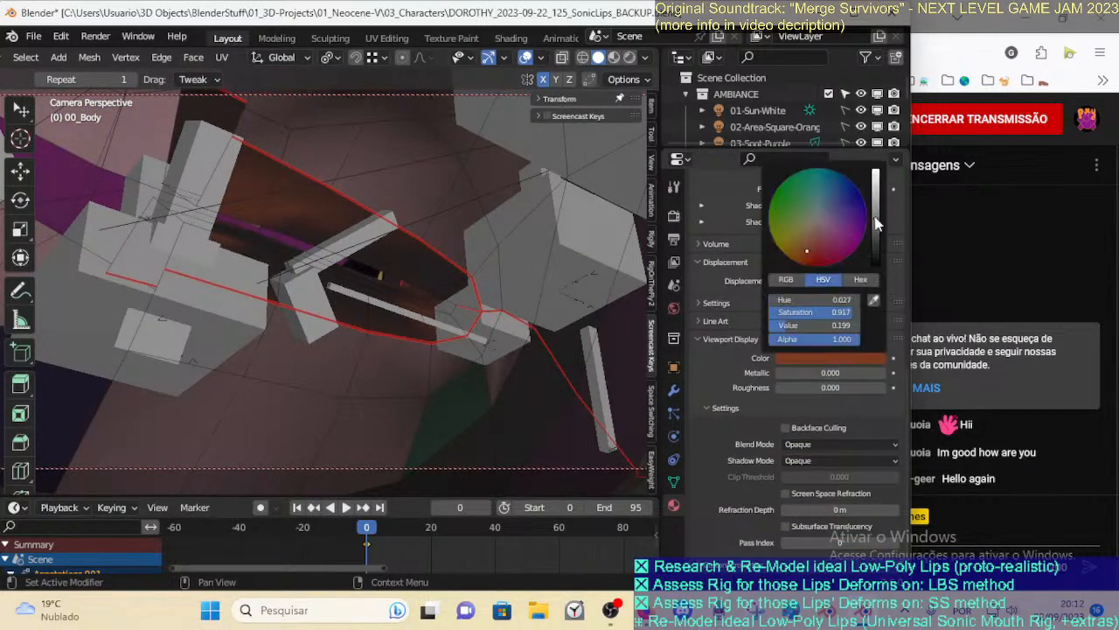
pyautogui.moveTo(807, 246); pyautogui.dragTo(812, 254)
pyautogui.scroll(8, 840, 437)
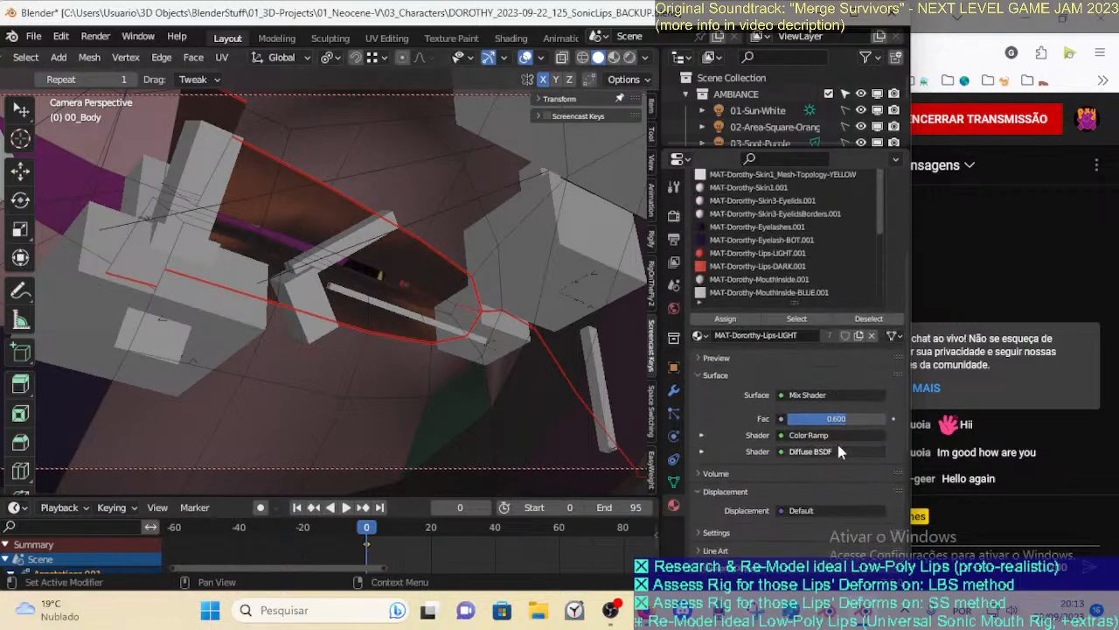
# Set the viewport shading lighting to Flat and save the file
pyautogui.click(645, 57)
pyautogui.click(687, 137)
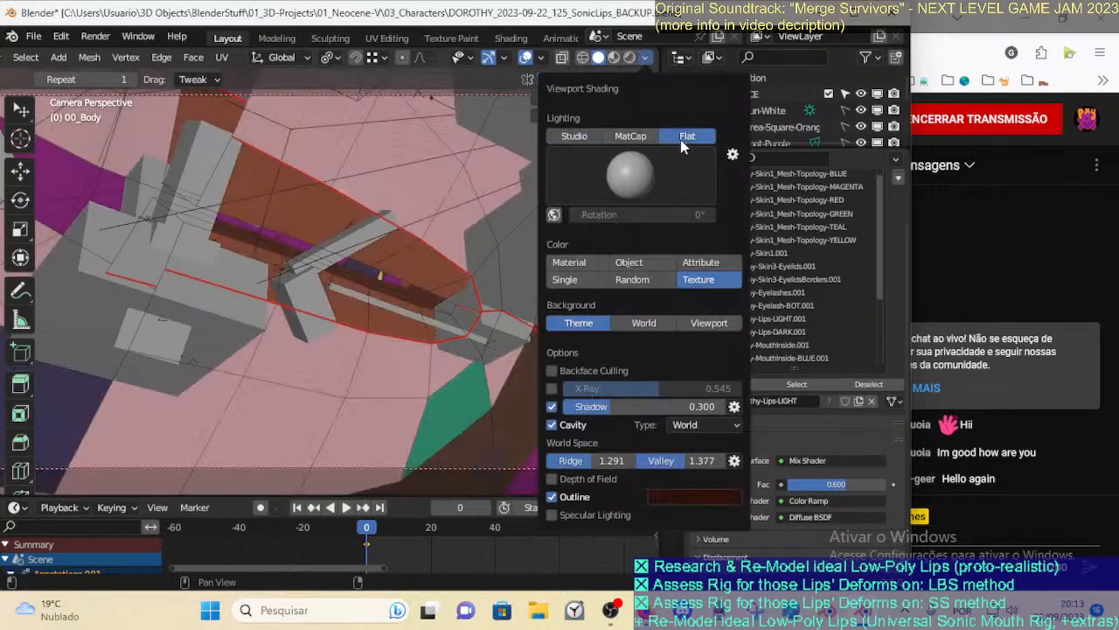
pyautogui.moveTo(235, 261); pyautogui.dragTo(396, 279, button='middle')
pyautogui.hotkey('ctrl', 's')
# Select the ARM-Dorothy armature in Object Mode and hide its MTR: Body, FACE MTR, FACE CTL: Eyelids and FACE TIP: Eyebrows layers
pyautogui.moveTo(499, 325); pyautogui.dragTo(258, 382, button='middle')
pyautogui.press('Tab')
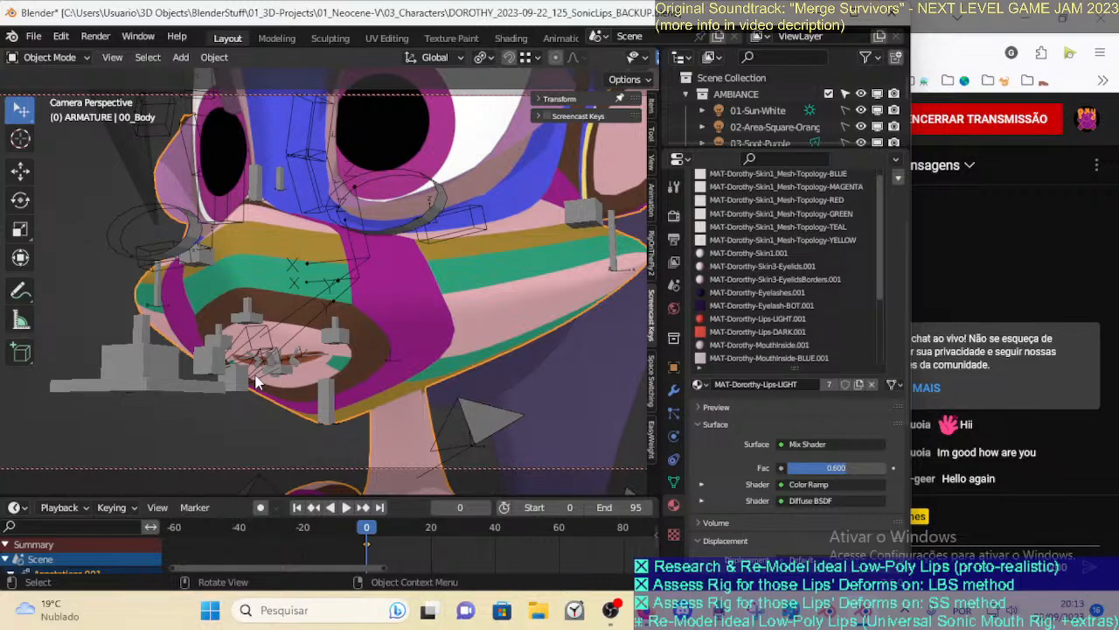
pyautogui.moveTo(309, 293); pyautogui.dragTo(447, 297, button='middle')
pyautogui.scroll(-2, 447, 298)
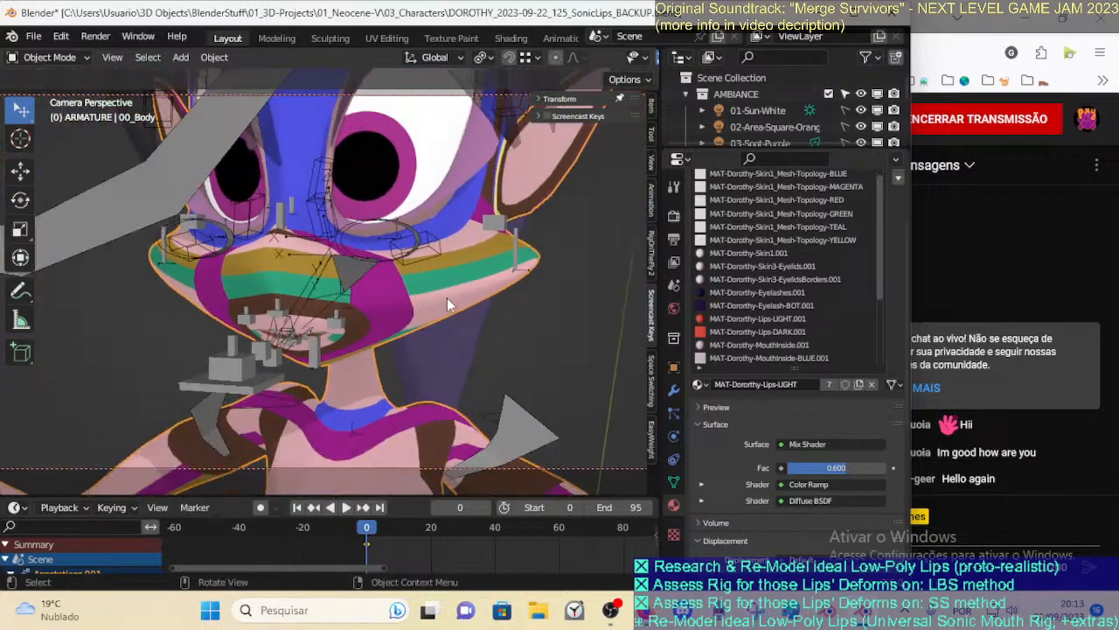
pyautogui.click(419, 250)
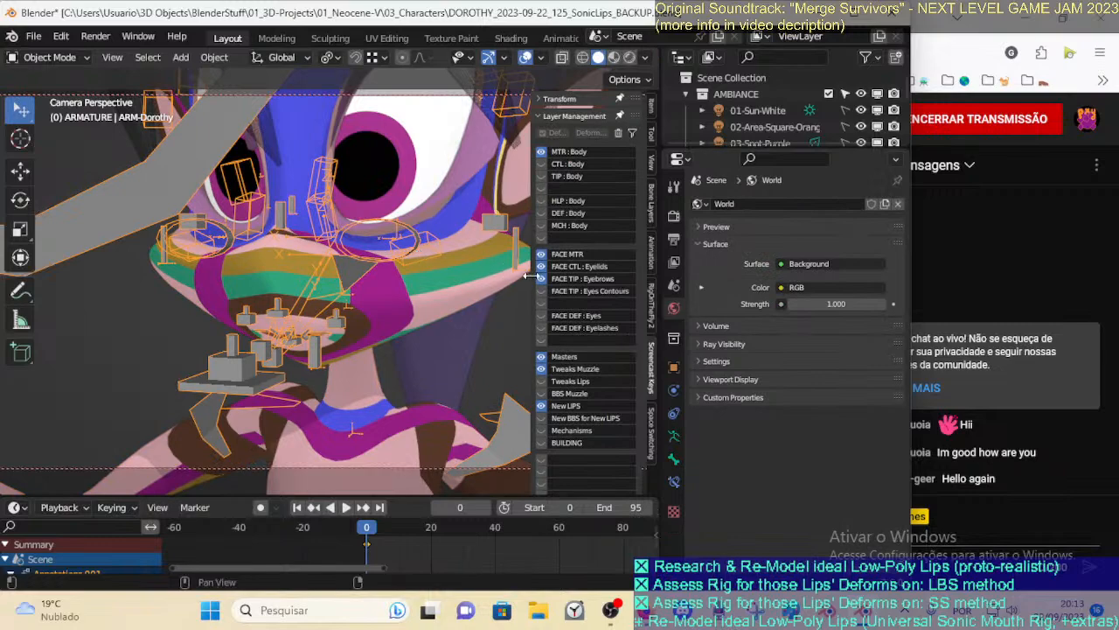
pyautogui.moveTo(543, 254); pyautogui.dragTo(543, 278)
pyautogui.click(543, 154)
# Put ARM-Dorothy into Pose Mode with the mouth and lip control bones in close view
pyautogui.moveTo(372, 280); pyautogui.dragTo(326, 316, button='middle')
pyautogui.scroll(3, 373, 266)
pyautogui.moveTo(288, 357); pyautogui.dragTo(341, 346, button='middle')
pyautogui.hotkey('ctrl', 'Tab')
pyautogui.hotkey('ctrl', 'Tab')
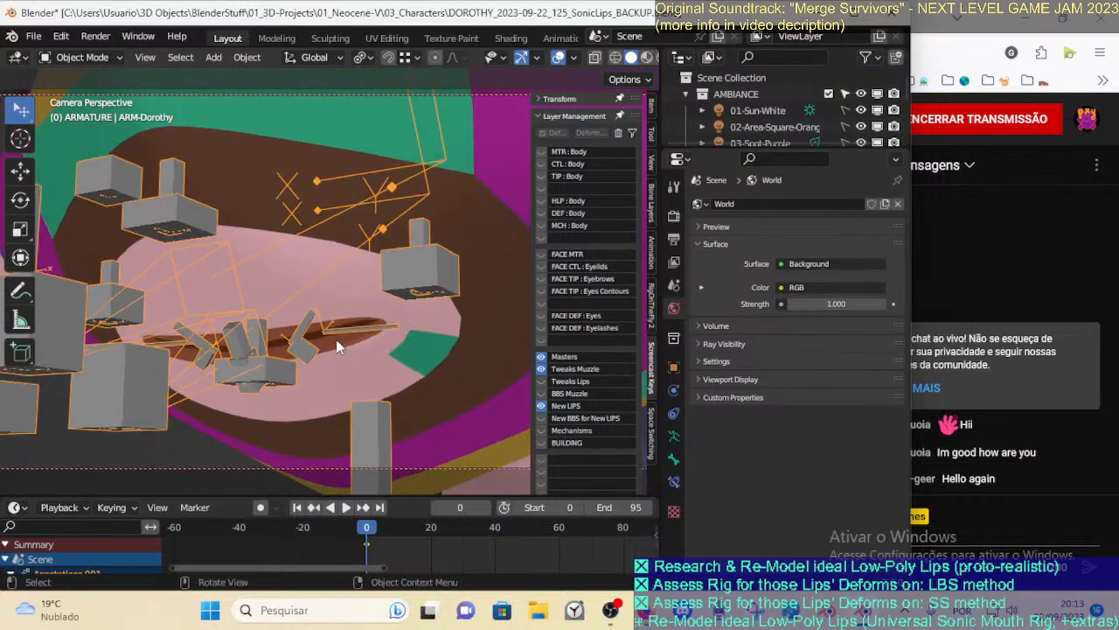
pyautogui.hotkey('ctrl', 'Tab')
pyautogui.moveTo(219, 343); pyautogui.dragTo(286, 359, button='middle')
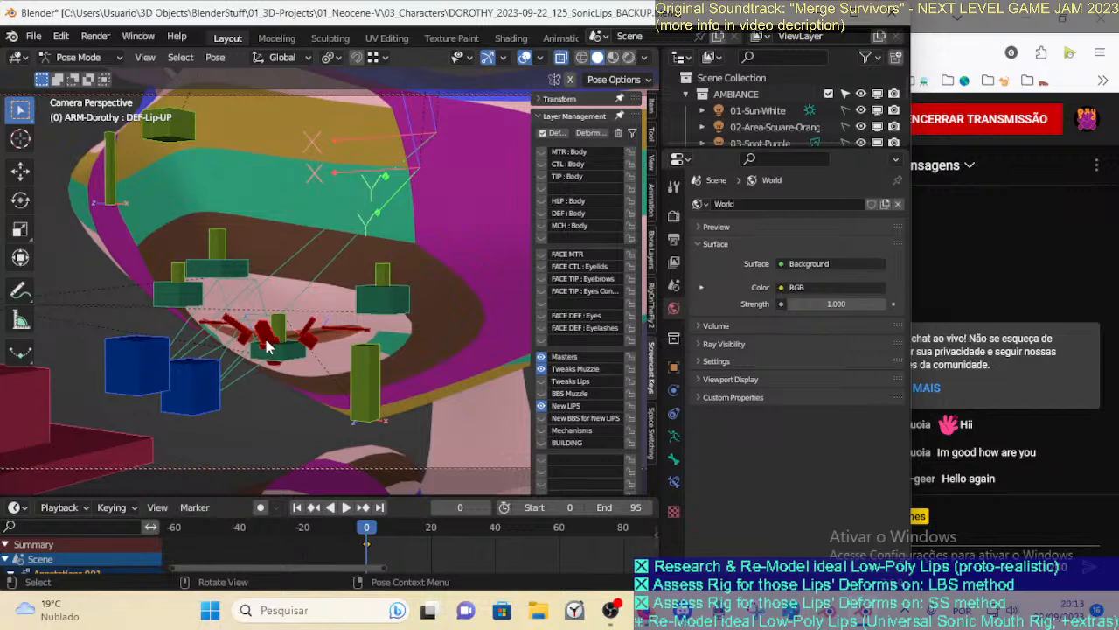
pyautogui.moveTo(348, 281); pyautogui.dragTo(410, 283, button='middle')
# Switch to Firefox, play Merge Survivors - Opening from the SoundCloud playlist and return to Blender
pyautogui.click(645, 610)
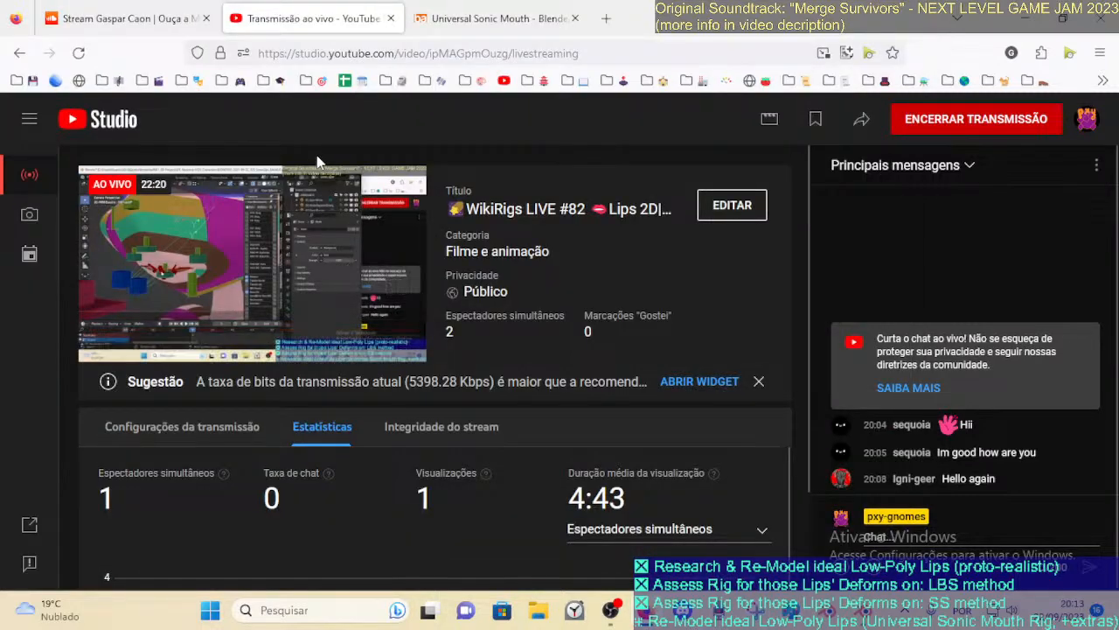
pyautogui.click(131, 18)
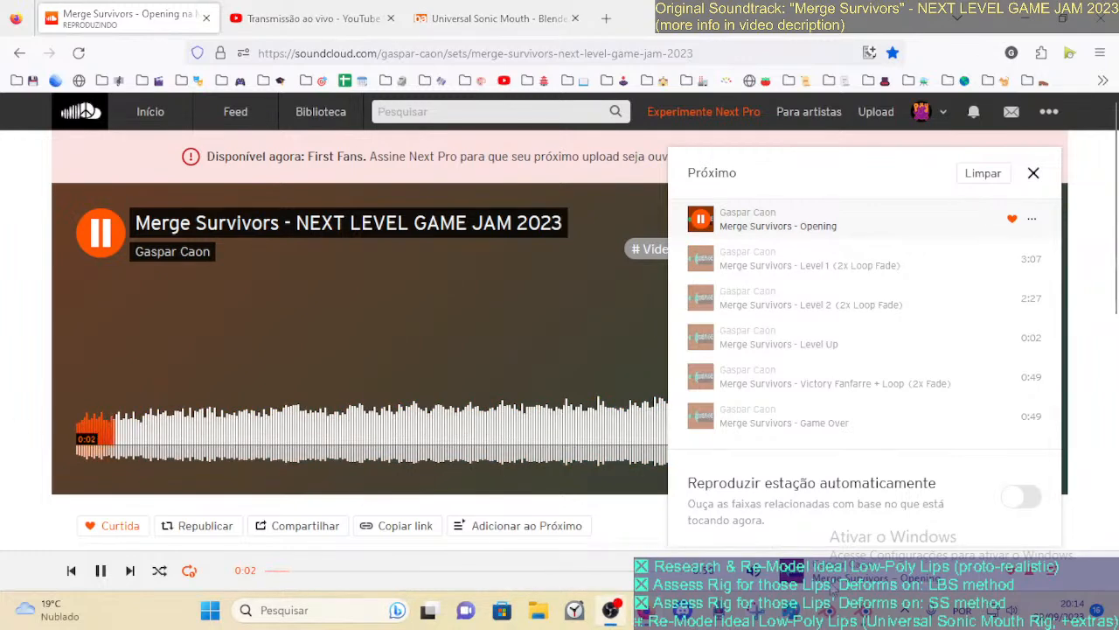
pyautogui.click(829, 605)
pyautogui.moveTo(494, 396); pyautogui.dragTo(817, 538, button='middle')
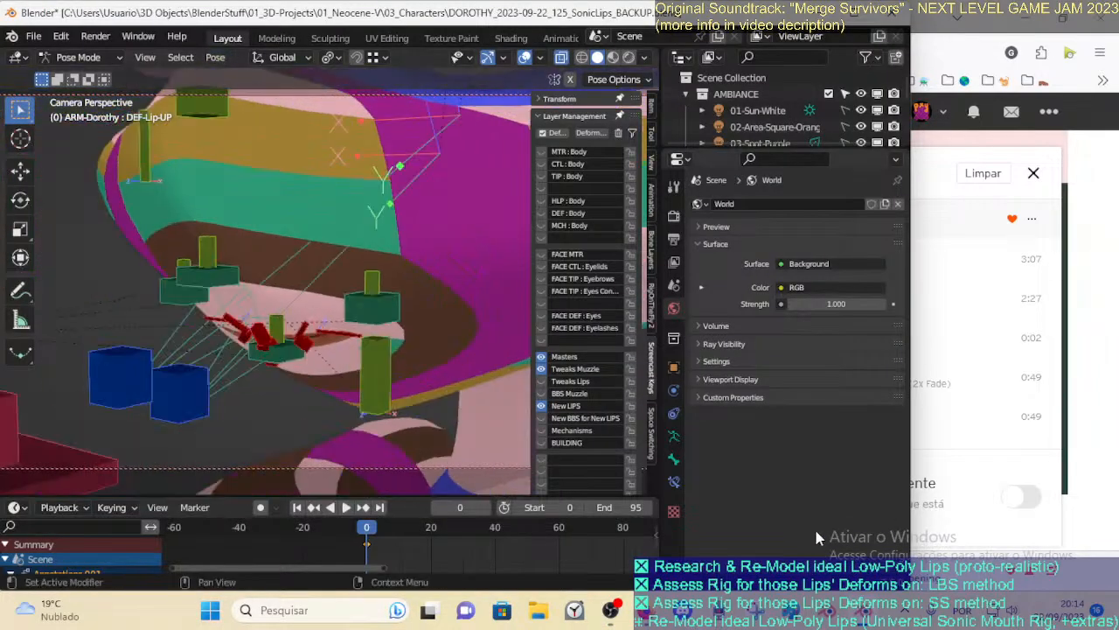
# Lower the Windows sound volume and check the volume of the SoundCloud player in Firefox
pyautogui.click(1028, 606)
pyautogui.moveTo(931, 509); pyautogui.dragTo(912, 516)
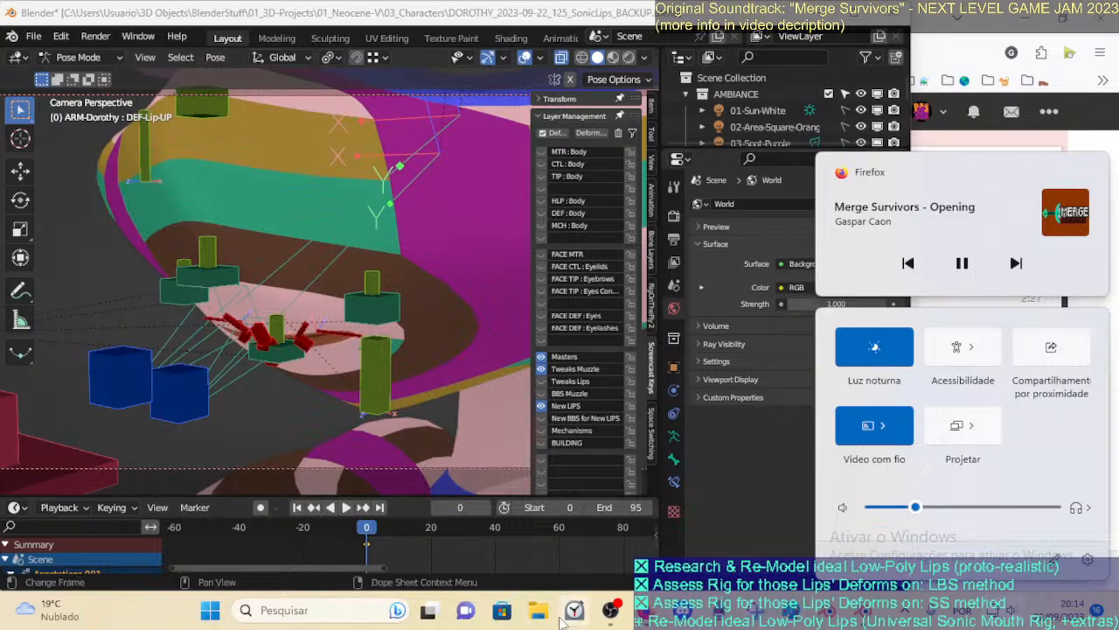
pyautogui.click(612, 611)
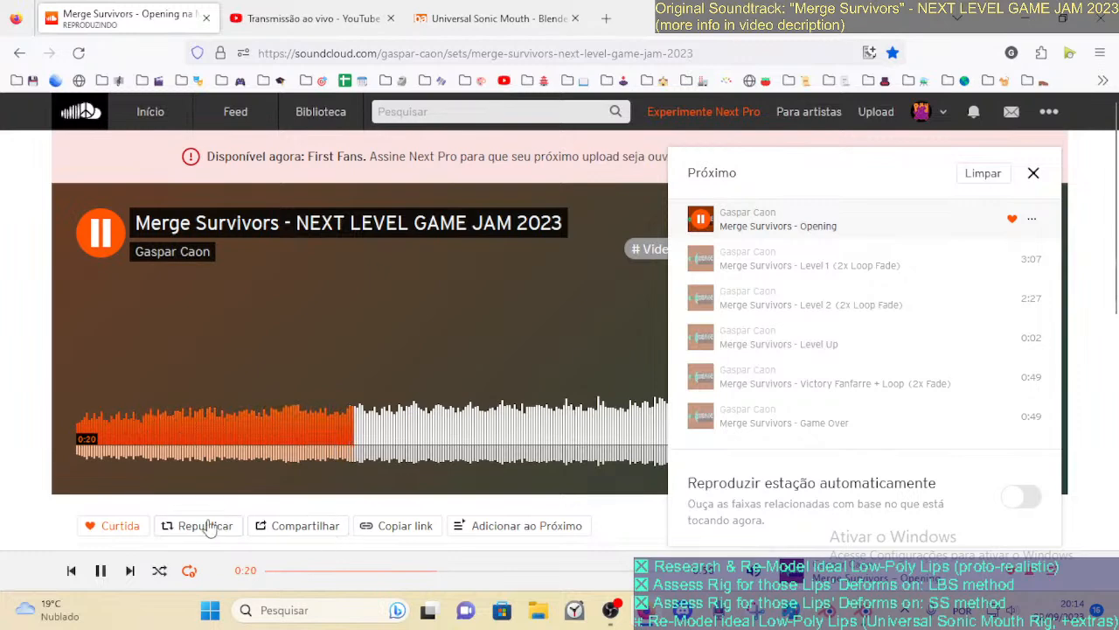
pyautogui.moveTo(751, 566)
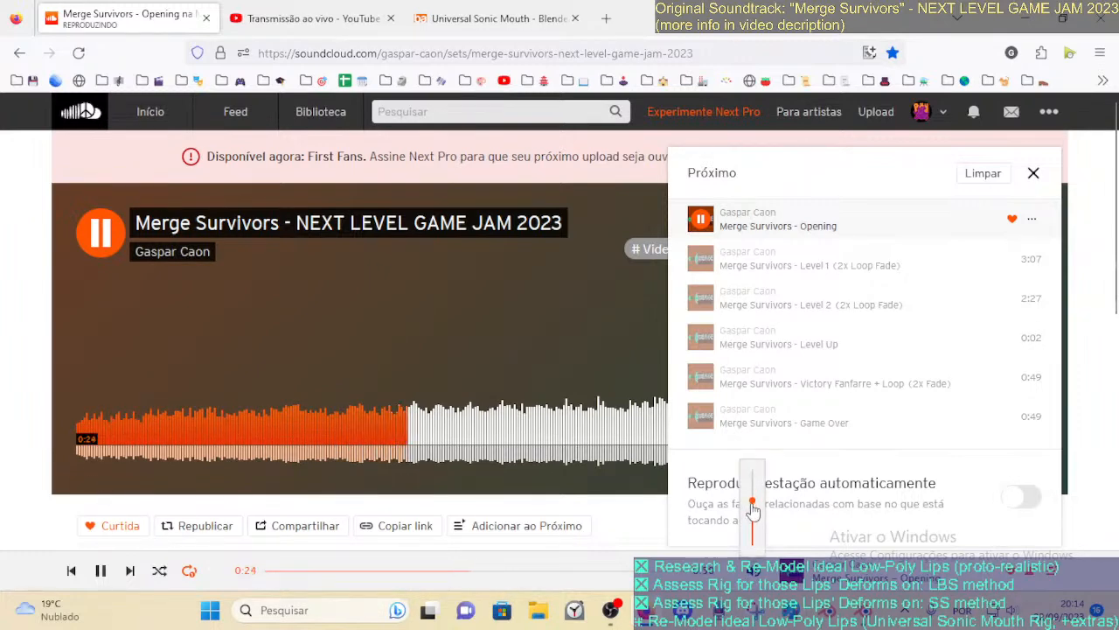
pyautogui.click(1009, 609)
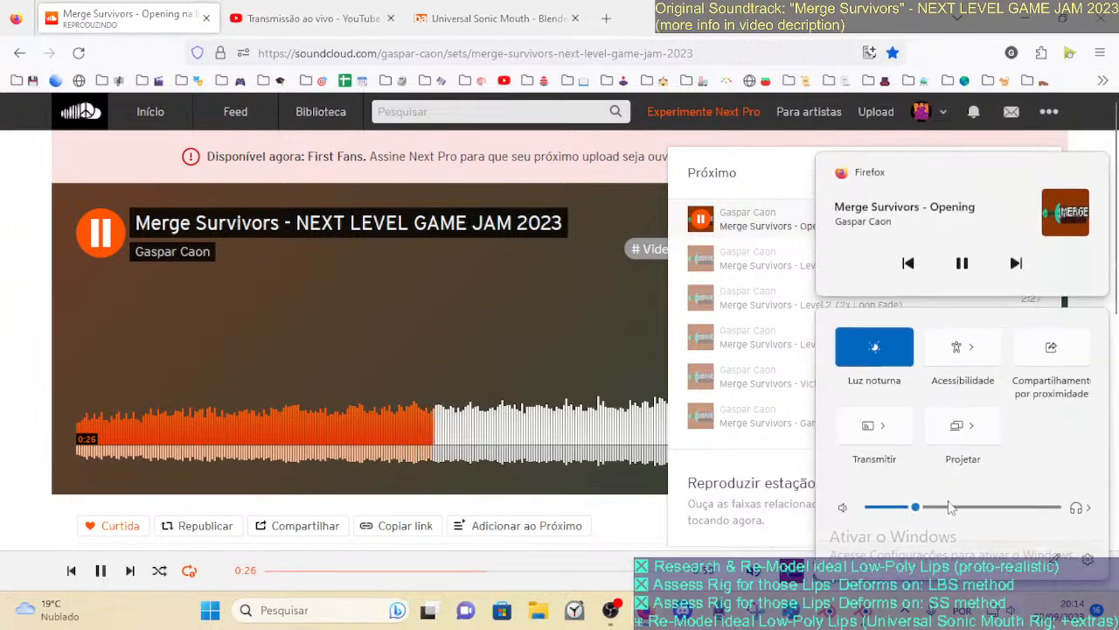
pyautogui.moveTo(914, 507); pyautogui.dragTo(904, 508)
# Close the Universal Sonic Mouth browser tab, place the YouTube Studio tab first and switch back to Blender
pyautogui.click(311, 18)
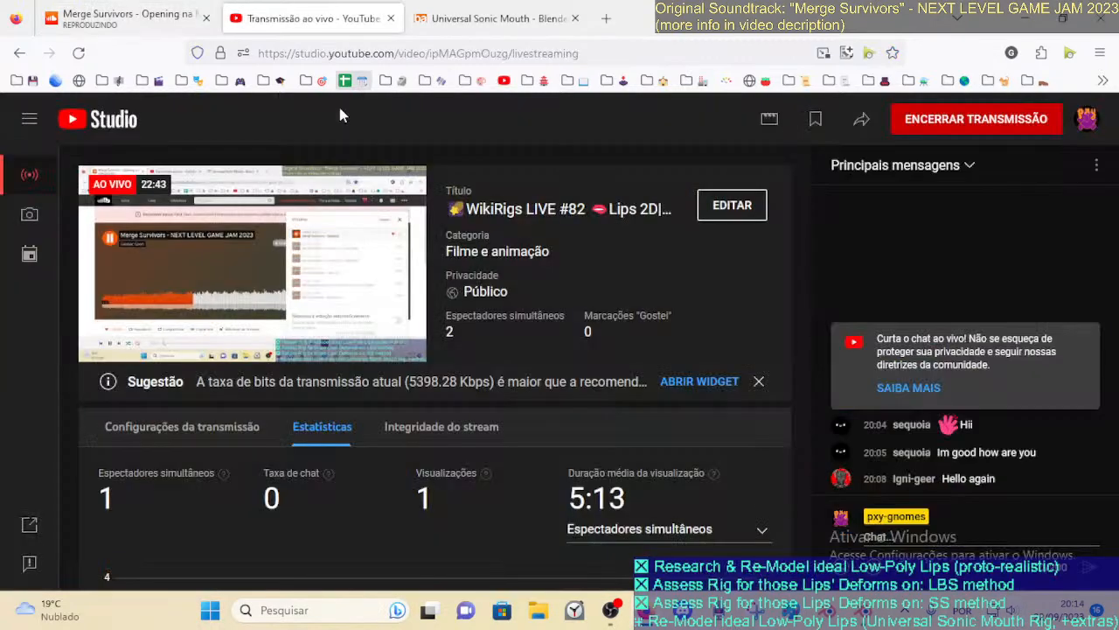
pyautogui.click(494, 18)
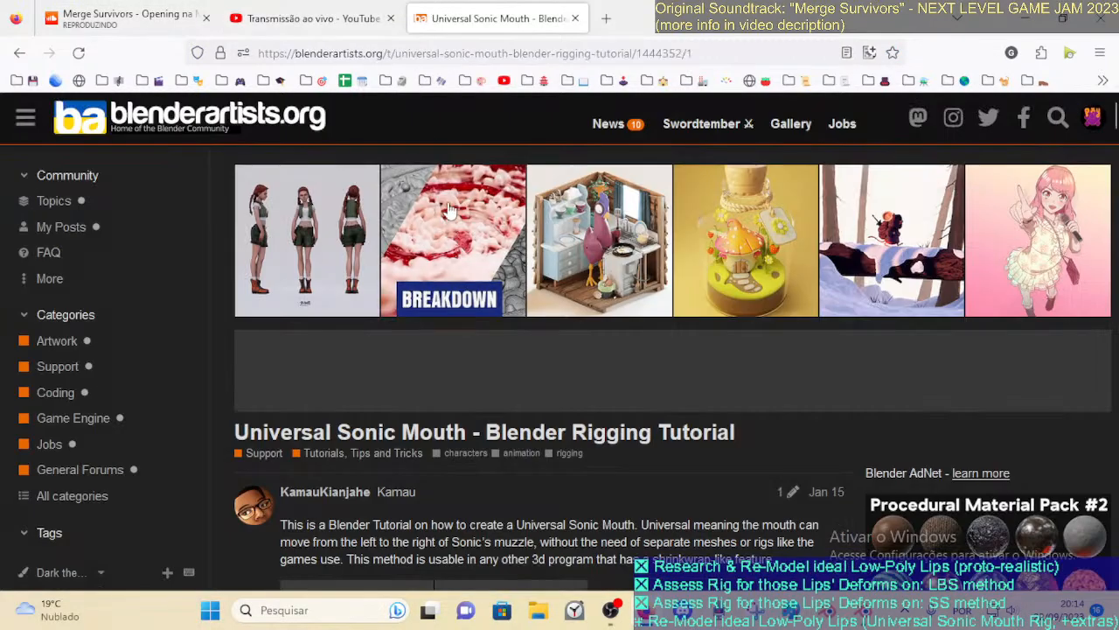
pyautogui.click(574, 18)
pyautogui.moveTo(319, 17); pyautogui.dragTo(153, 19)
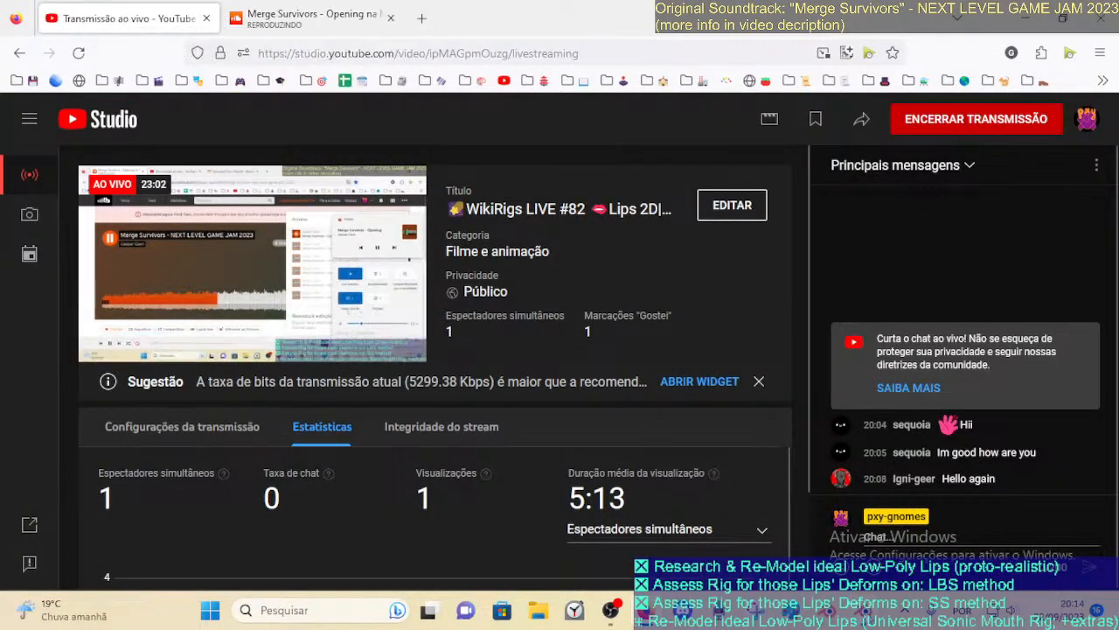
pyautogui.hotkey('alt', 'Tab')
# Test the mouth deformation with trial moves of MAN-MouthLower and the control bone at the character's left mouth corner
pyautogui.moveTo(281, 348); pyautogui.dragTo(281, 322, button='middle')
pyautogui.click(279, 321)
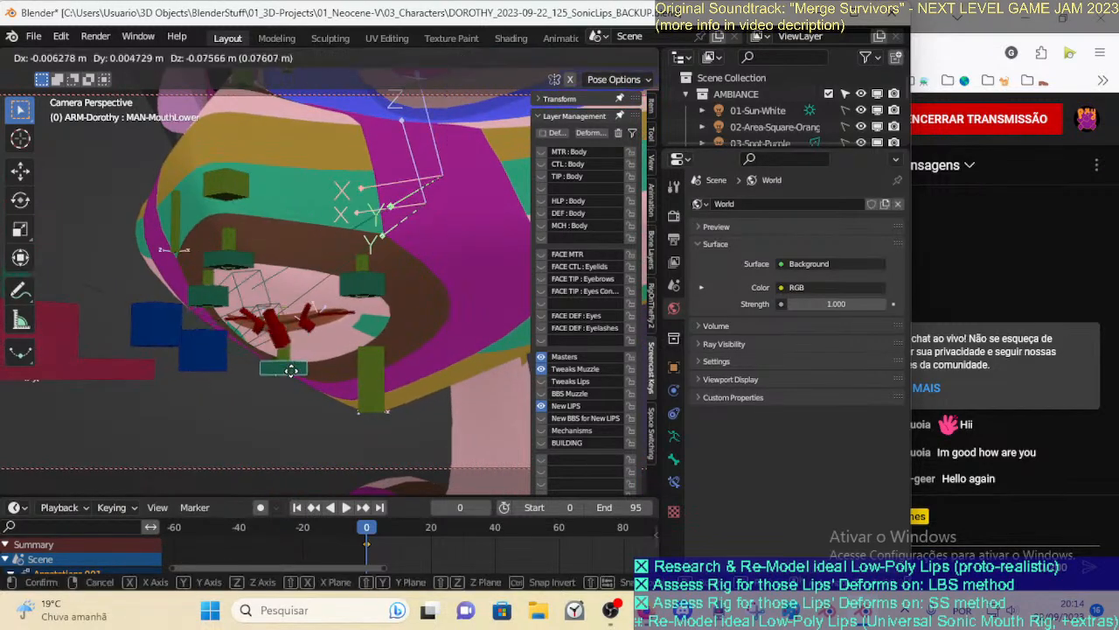
pyautogui.click(367, 289)
pyautogui.press('g')
pyautogui.rightClick(380, 335)
pyautogui.moveTo(348, 306); pyautogui.dragTo(335, 355, button='middle')
pyautogui.press('g')
pyautogui.rightClick(420, 354)
# Test the mouth deformation with trial moves of the upper mouth control bone and MAN-Mouth.R
pyautogui.click(234, 270)
pyautogui.press('g')
pyautogui.rightClick(219, 295)
pyautogui.click(208, 290)
pyautogui.press('g')
pyautogui.rightClick(118, 323)
pyautogui.moveTo(118, 320); pyautogui.dragTo(177, 330, button='middle')
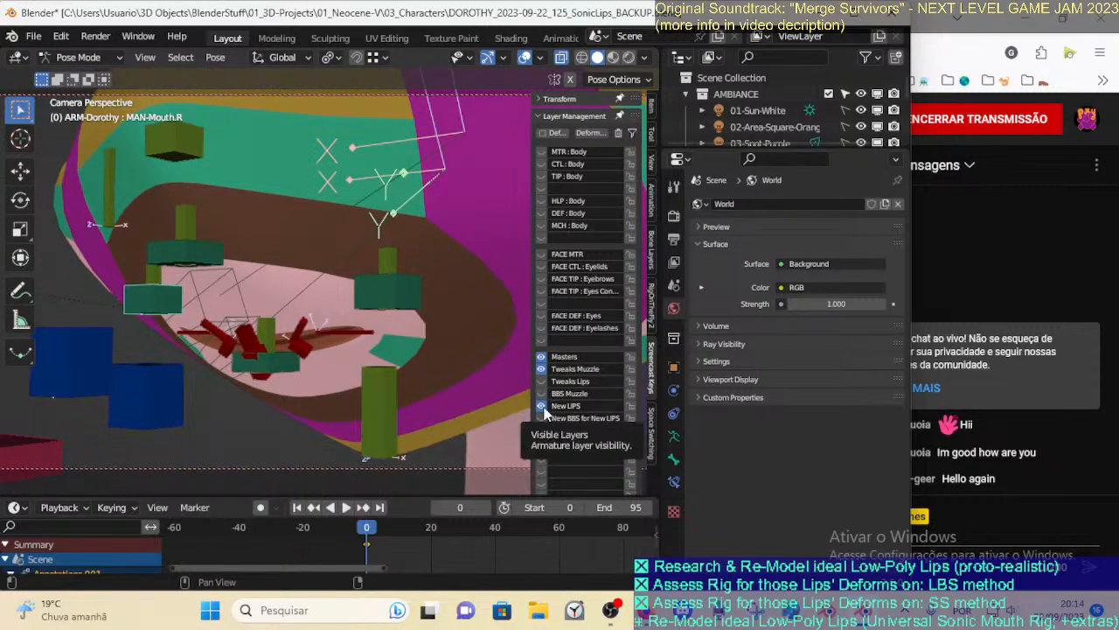
# Test the upper lip deformation with trial moves of DEF-Lip.UP.L, cancelling each one
pyautogui.moveTo(378, 349); pyautogui.dragTo(320, 325, button='middle')
pyautogui.click(322, 326)
pyautogui.press('g')
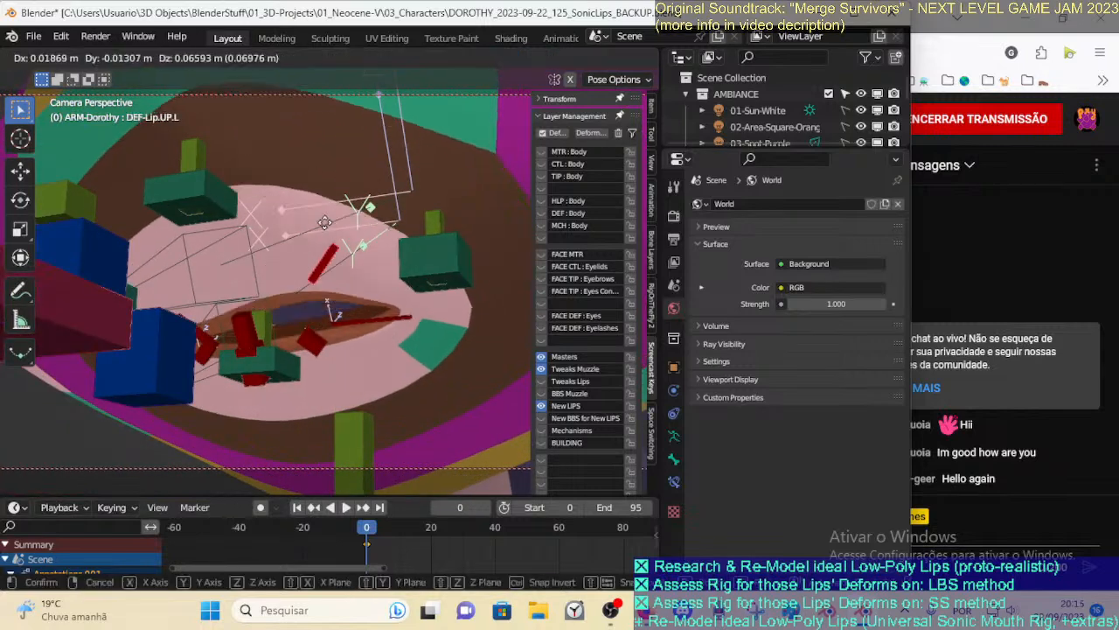
pyautogui.rightClick(342, 206)
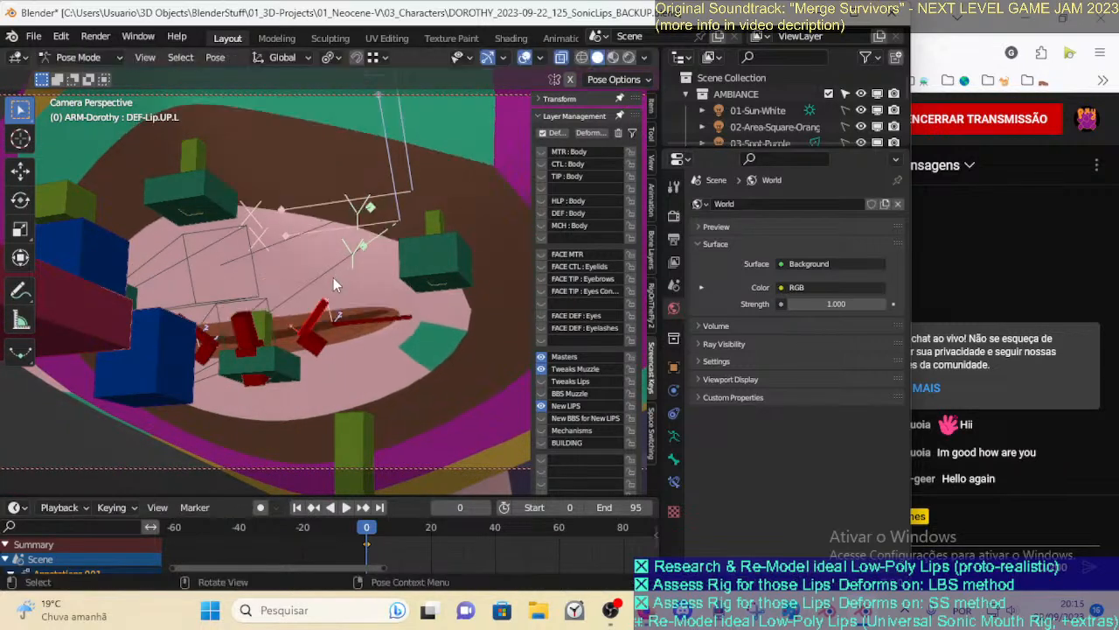
pyautogui.scroll(1, 335, 289)
pyautogui.press('g')
pyautogui.rightClick(332, 291)
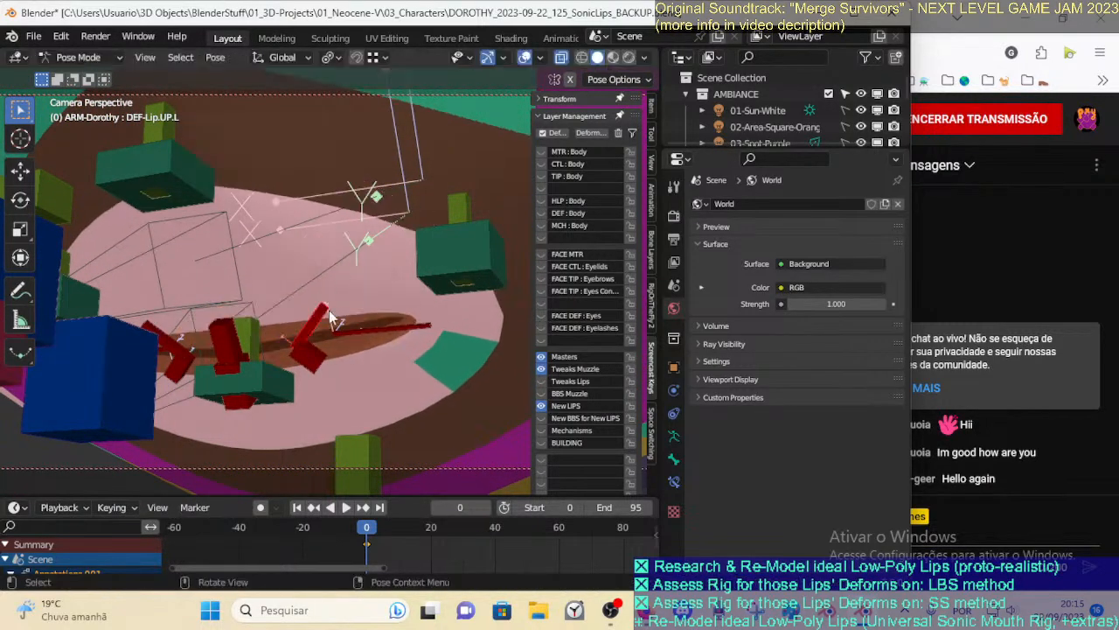
pyautogui.press('g')
pyautogui.rightClick(386, 340)
# Test the character's left mouth corner with cancelled trial moves of DEF-Lip.L
pyautogui.click(421, 321)
pyautogui.press('g')
pyautogui.rightClick(419, 317)
pyautogui.scroll(-4, 408, 314)
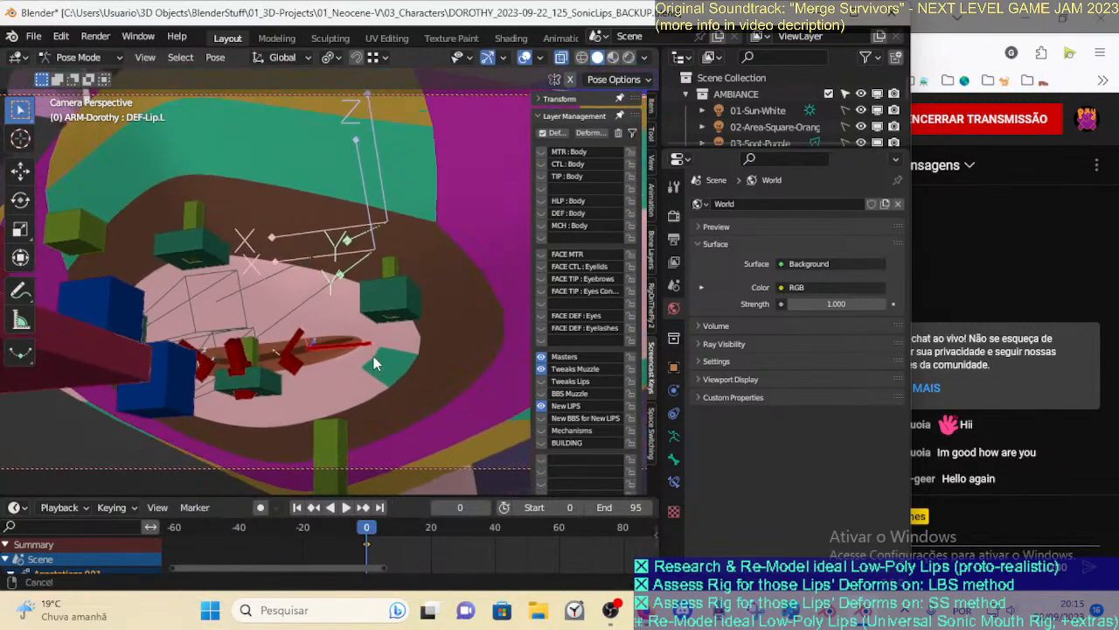
pyautogui.press('Tab')
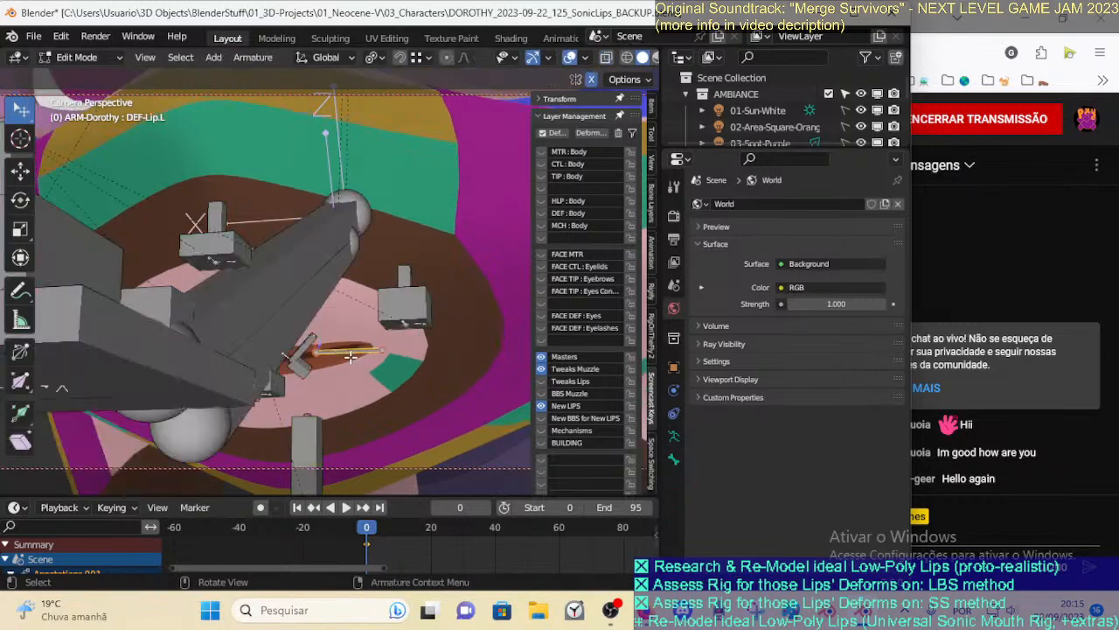
pyautogui.press('Tab')
pyautogui.press('g')
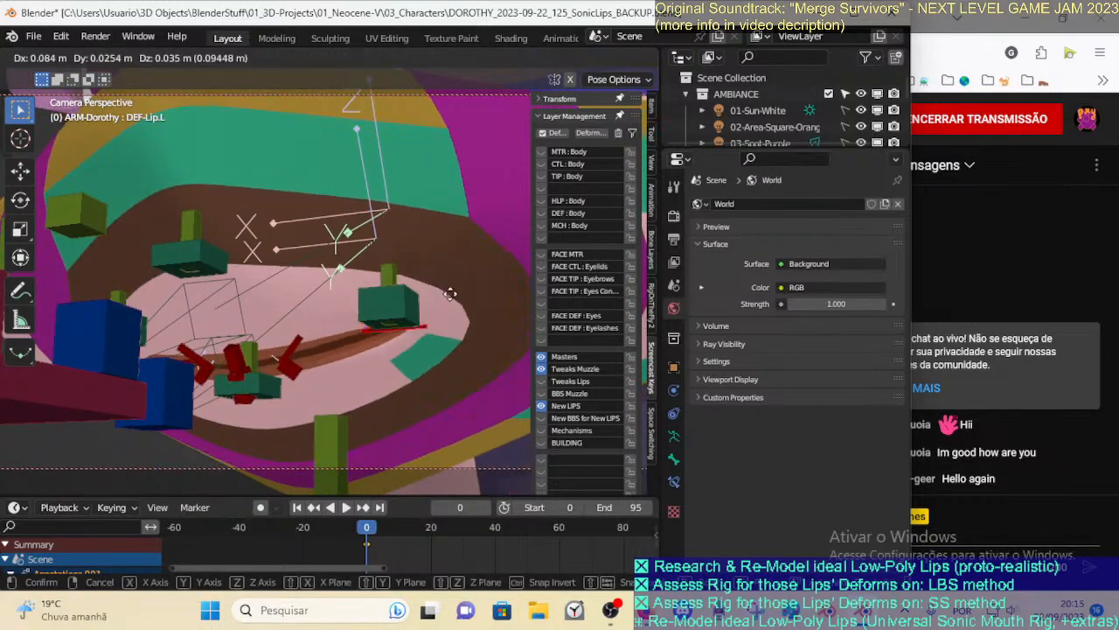
pyautogui.rightClick(384, 259)
# Move DEF-Lip.L up and outward with a rotation to pull the character's left mouth corner into a smile
pyautogui.press('g')
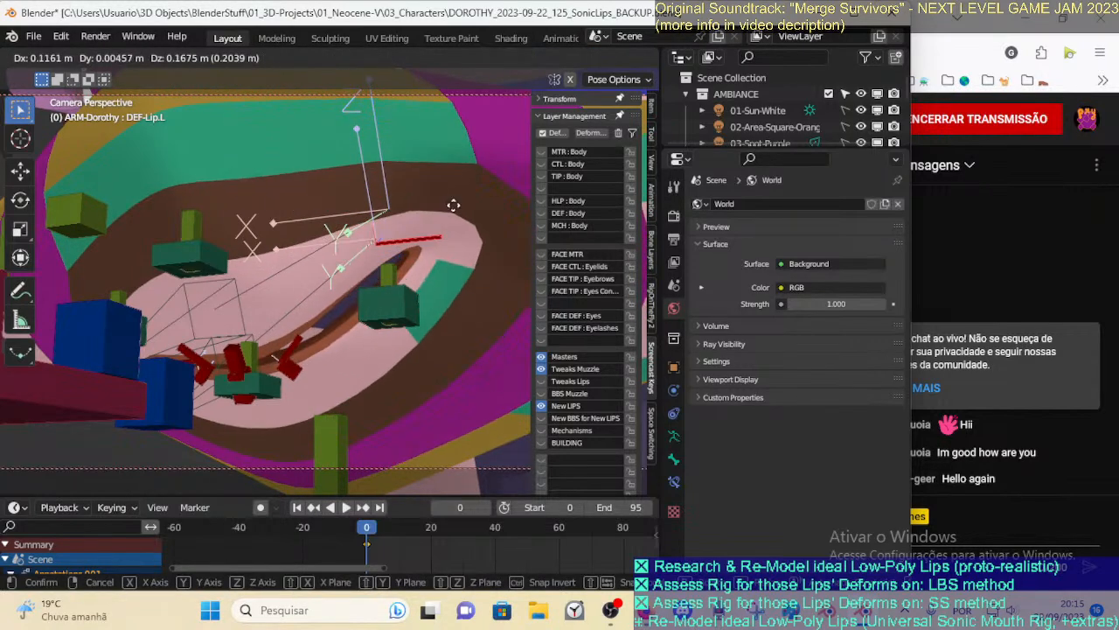
pyautogui.press('r')
pyautogui.click(407, 231)
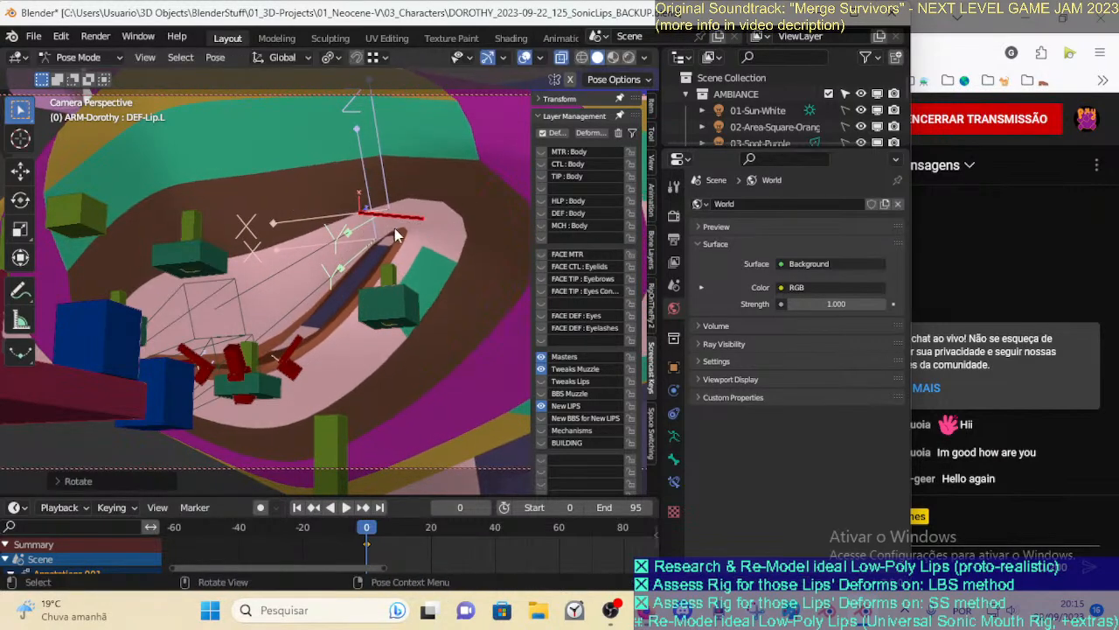
pyautogui.moveTo(408, 232); pyautogui.dragTo(357, 285, button='middle')
pyautogui.press('g')
pyautogui.click(457, 311)
pyautogui.moveTo(457, 312); pyautogui.dragTo(442, 356, button='middle')
pyautogui.press('g')
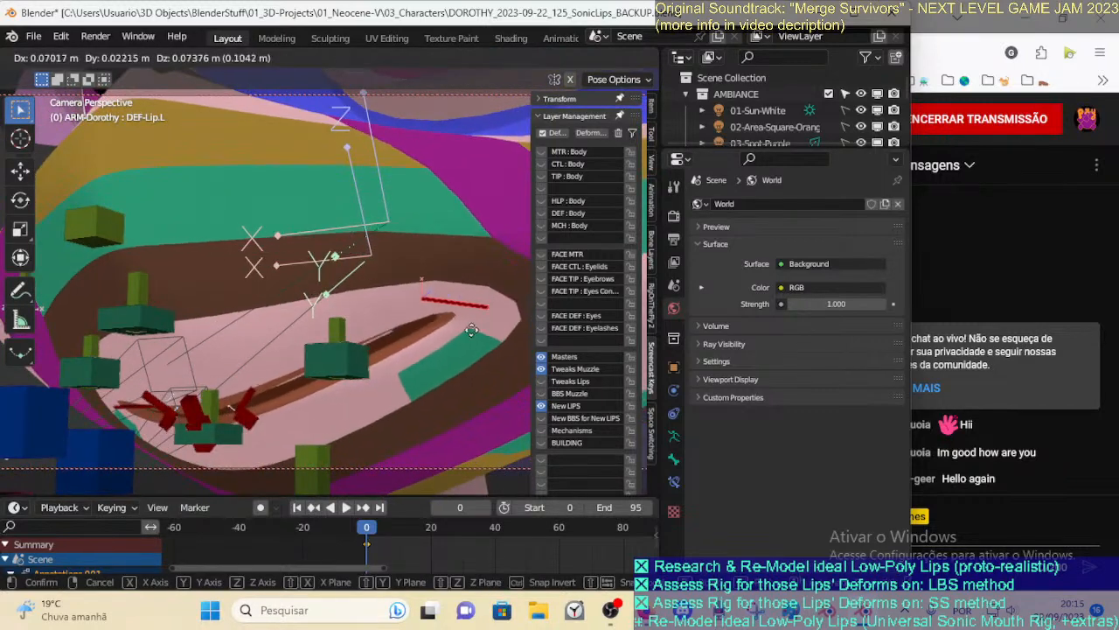
pyautogui.click(409, 306)
pyautogui.press('g')
pyautogui.click(258, 344)
# Test the upper lip opening by moving DEF-Lip.UP.L
pyautogui.click(247, 390)
pyautogui.press('g')
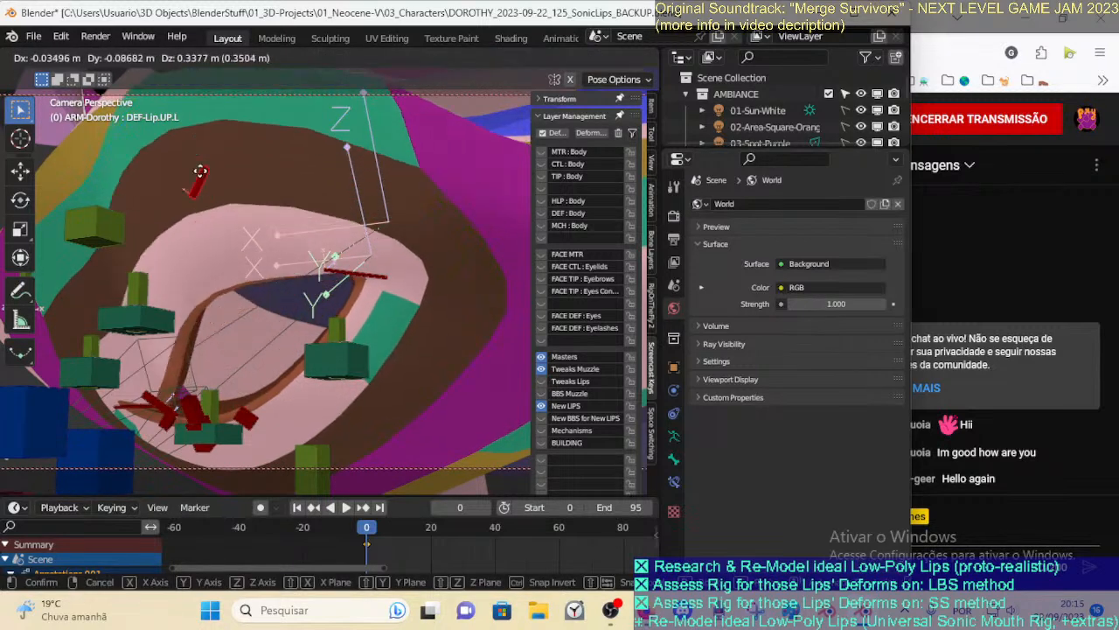
pyautogui.click(246, 344)
# Test the lower lip deformation with several trial moves of DEF-Lip-DN-L
pyautogui.click(245, 412)
pyautogui.press('g')
pyautogui.click(307, 488)
pyautogui.scroll(-3, 302, 463)
pyautogui.moveTo(301, 464); pyautogui.dragTo(373, 382, button='middle')
pyautogui.press('g')
pyautogui.click(406, 323)
pyautogui.press('g')
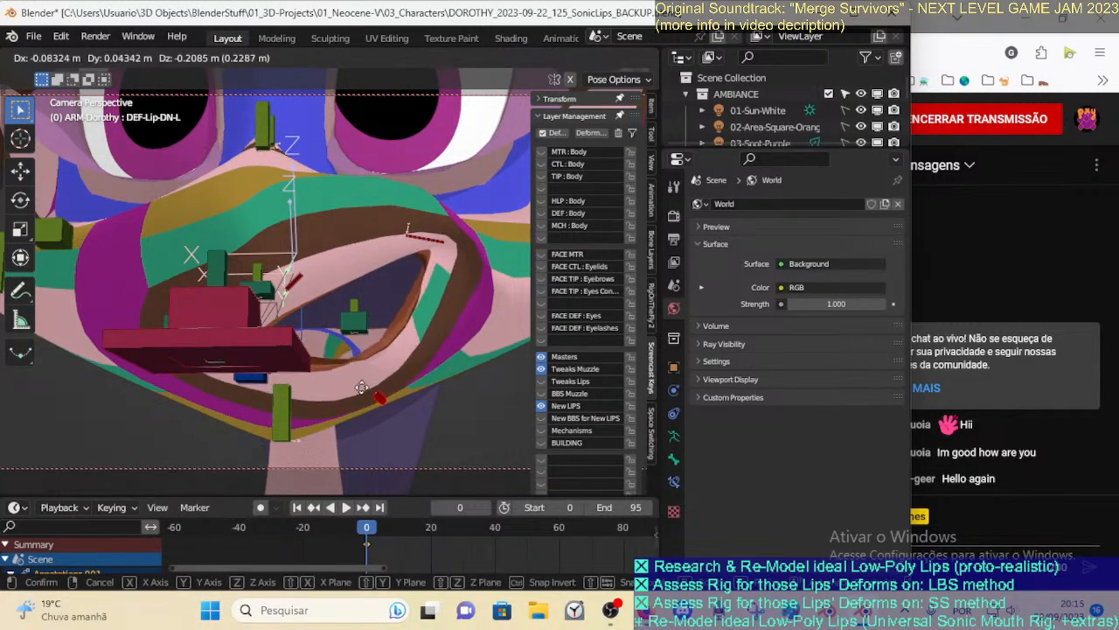
pyautogui.click(337, 318)
# Lower DEF-Lip.UP.L to narrow the mouth opening on the character's left side
pyautogui.click(298, 283)
pyautogui.click(293, 276)
pyautogui.press('g')
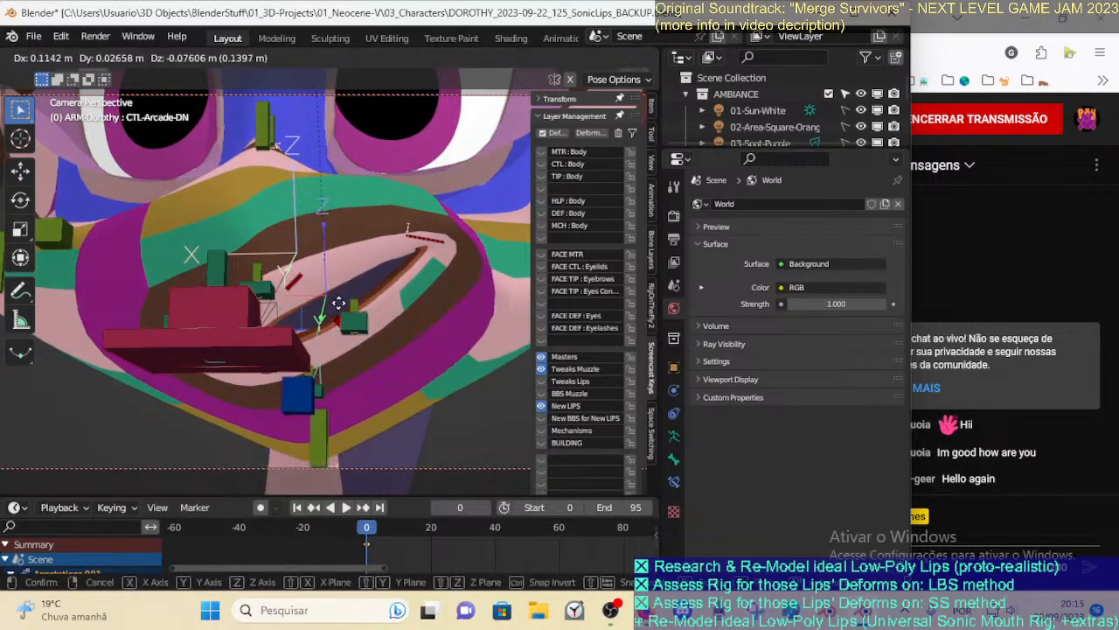
pyautogui.rightClick(303, 302)
pyautogui.click(305, 280)
pyautogui.press('g')
pyautogui.click(331, 322)
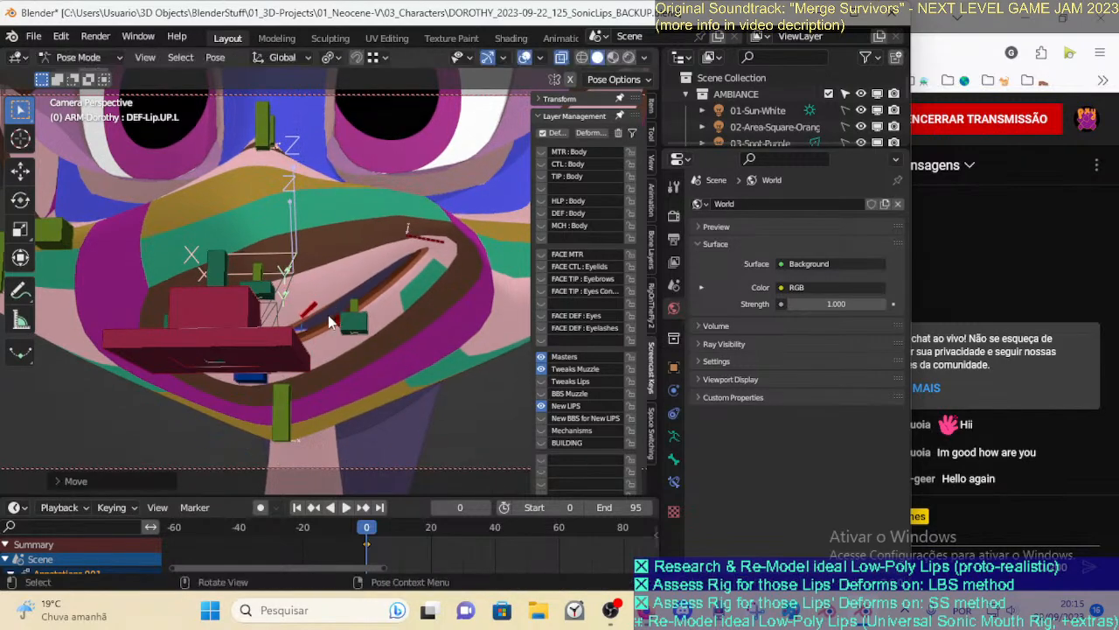
# Preview the face in material shading, then set solid shading to Studio lighting with Single color
pyautogui.click(614, 57)
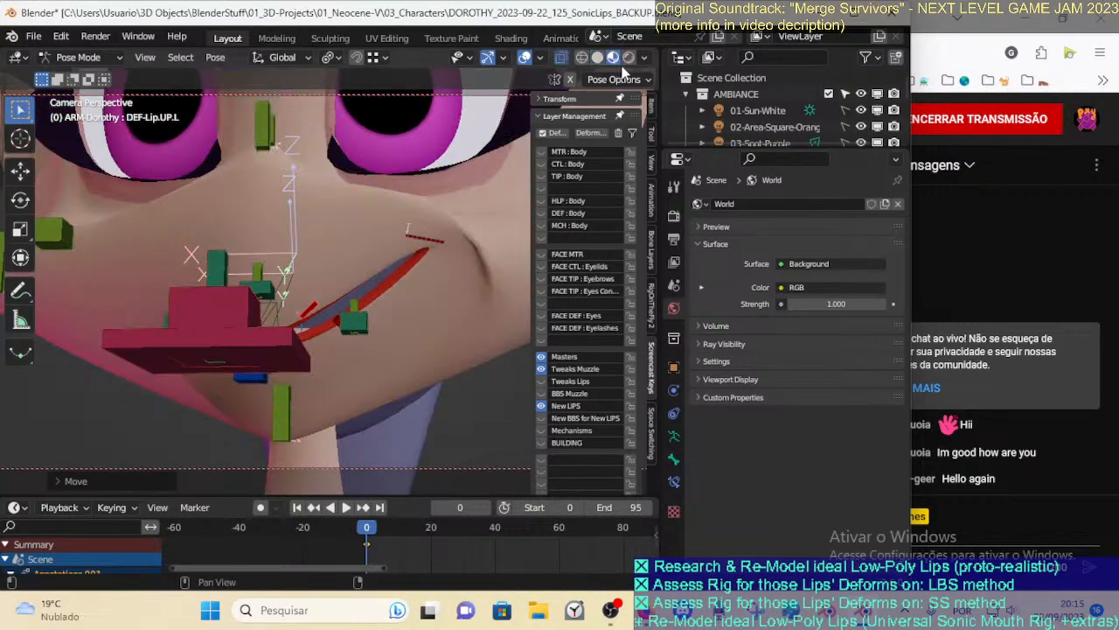
pyautogui.click(627, 58)
pyautogui.click(593, 58)
pyautogui.click(598, 57)
pyautogui.click(645, 58)
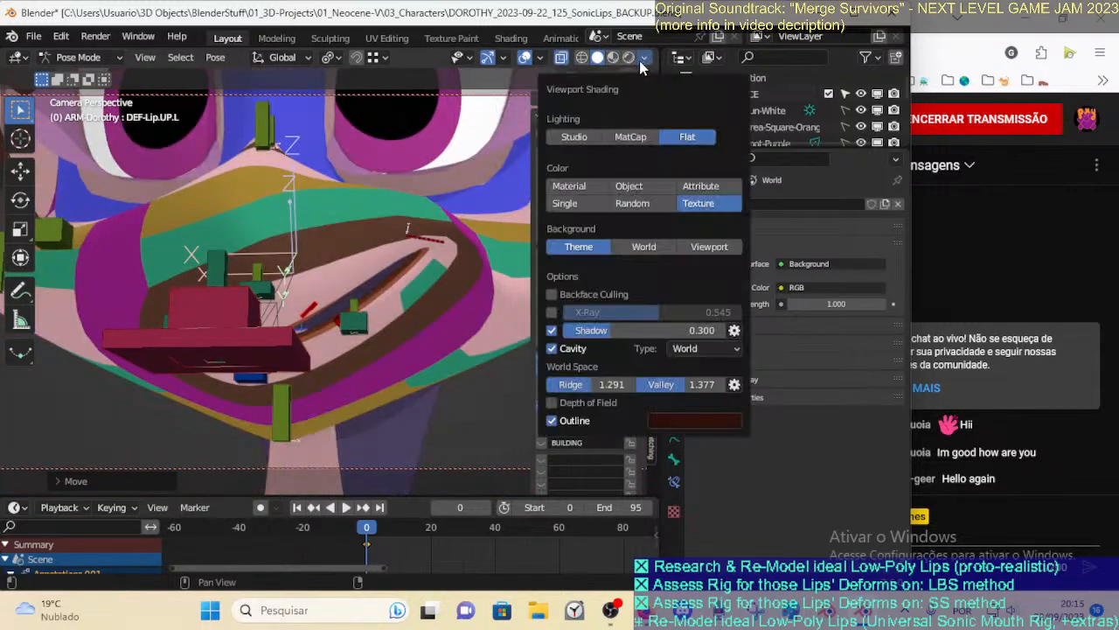
pyautogui.click(577, 138)
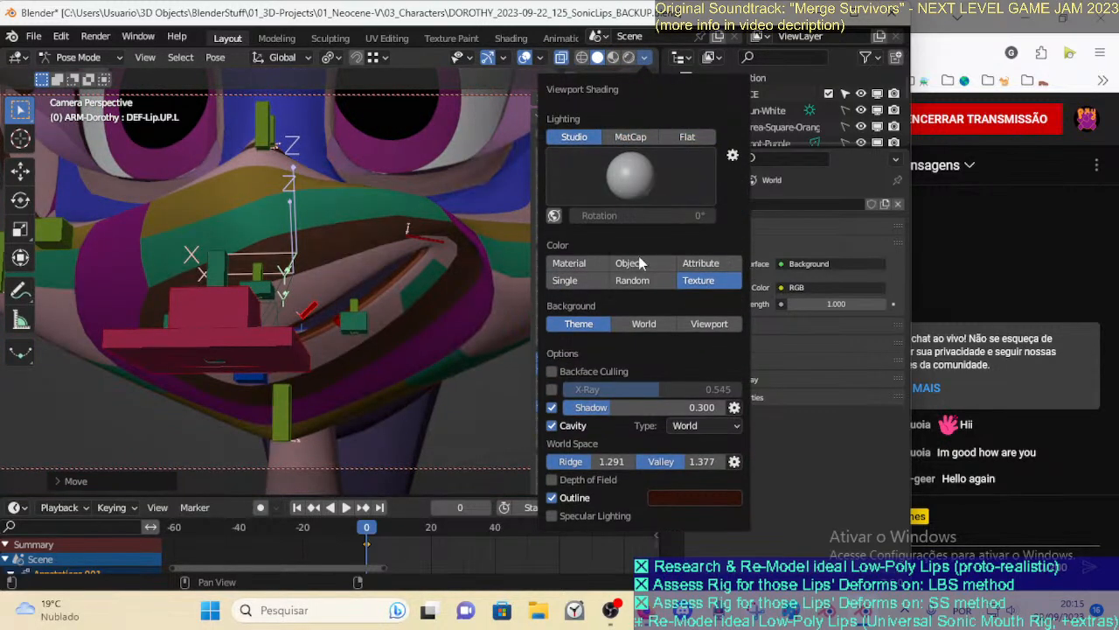
pyautogui.click(635, 284)
pyautogui.click(565, 281)
pyautogui.moveTo(402, 301); pyautogui.dragTo(335, 326, button='middle')
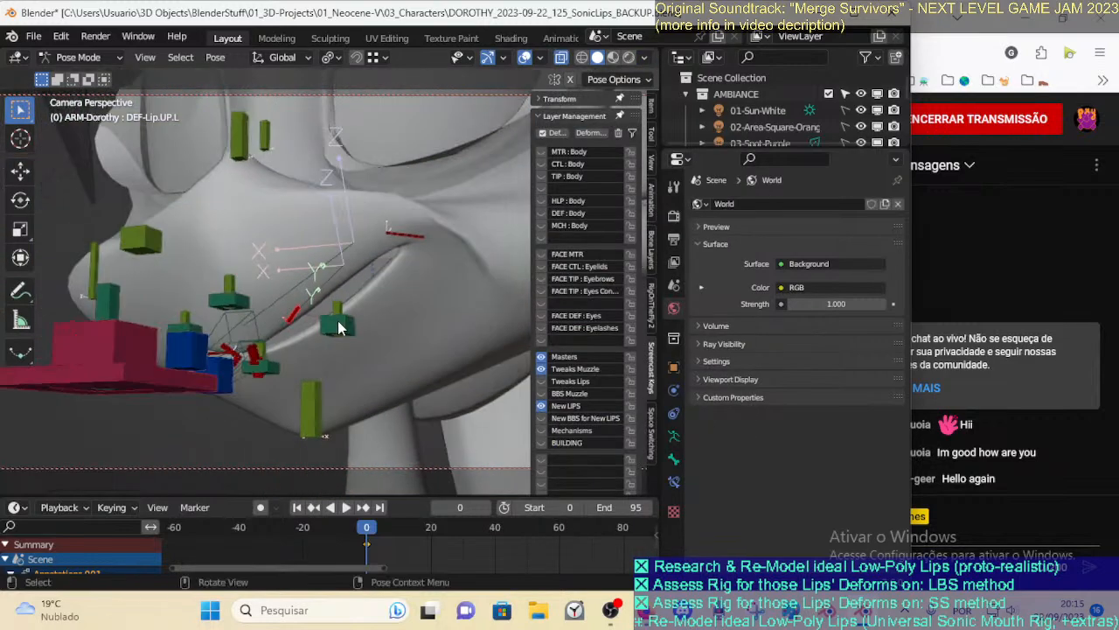
# Lower DEF-Lip.L and raise DEF-Lip.UP.L to turn the smile into an open mouth shape
pyautogui.moveTo(396, 225); pyautogui.dragTo(289, 186)
pyautogui.press('g')
pyautogui.click(373, 398)
pyautogui.moveTo(382, 328); pyautogui.dragTo(363, 330)
# Hide the Tweaks Muzzle and Masters armature layers, leaving the New LIPS layer visible
pyautogui.click(255, 354)
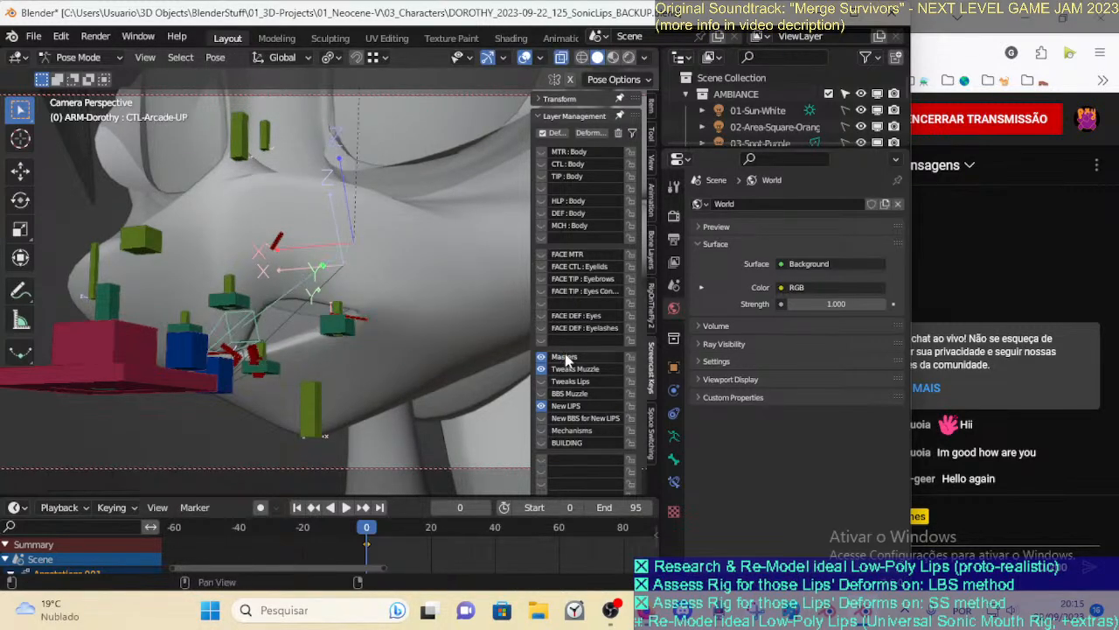
pyautogui.click(541, 368)
pyautogui.click(541, 357)
# Pull the centre lower lip bone and DEF-Lip-DN-L downward to open the lower lip
pyautogui.click(259, 362)
pyautogui.press('g')
pyautogui.click(266, 405)
pyautogui.press('g')
pyautogui.click(296, 415)
pyautogui.moveTo(297, 409); pyautogui.dragTo(357, 355, button='middle')
pyautogui.click(357, 348)
pyautogui.press('g')
pyautogui.click(414, 388)
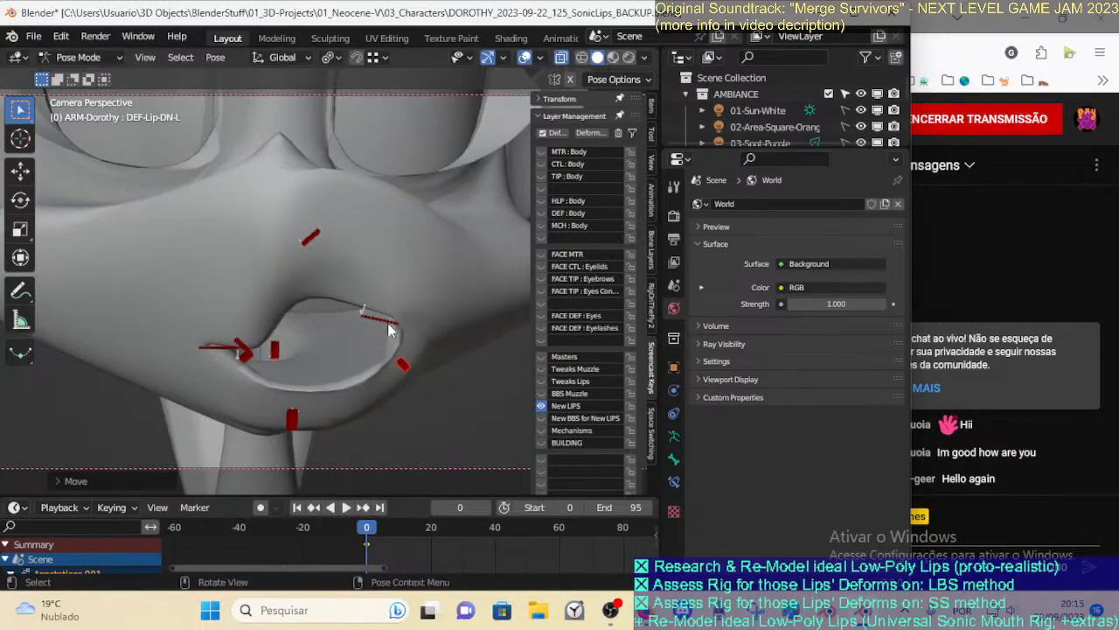
# Raise DEF-Lip.L, DEF-Lip.UP.L and DEF-Lip-UP to open the upper lip wider
pyautogui.click(392, 320)
pyautogui.press('g')
pyautogui.click(408, 294)
pyautogui.click(317, 233)
pyautogui.press('g')
pyautogui.click(321, 204)
pyautogui.click(279, 350)
pyautogui.press('g')
pyautogui.click(283, 274)
# Rotate DEF-Lip.R and move it outward to widen the character's right mouth corner
pyautogui.click(219, 350)
pyautogui.press('r')
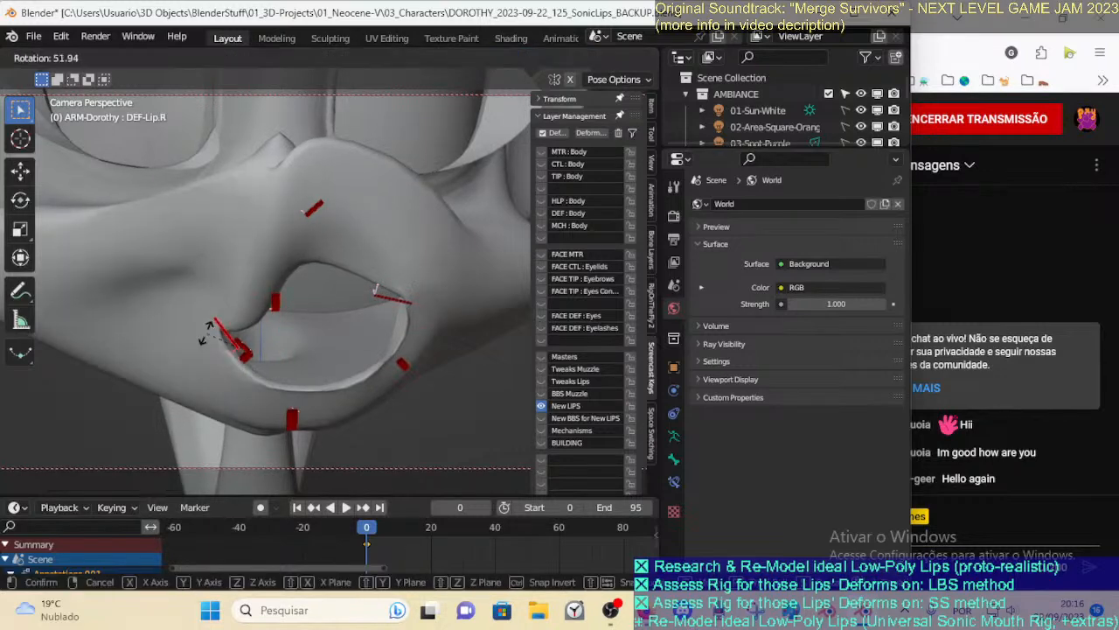
pyautogui.click(200, 337)
pyautogui.press('g')
pyautogui.click(174, 299)
# Move DEF-Lip.UP.R up and outward to lift the upper lip on the character's right side
pyautogui.click(241, 350)
pyautogui.press('g')
pyautogui.click(253, 294)
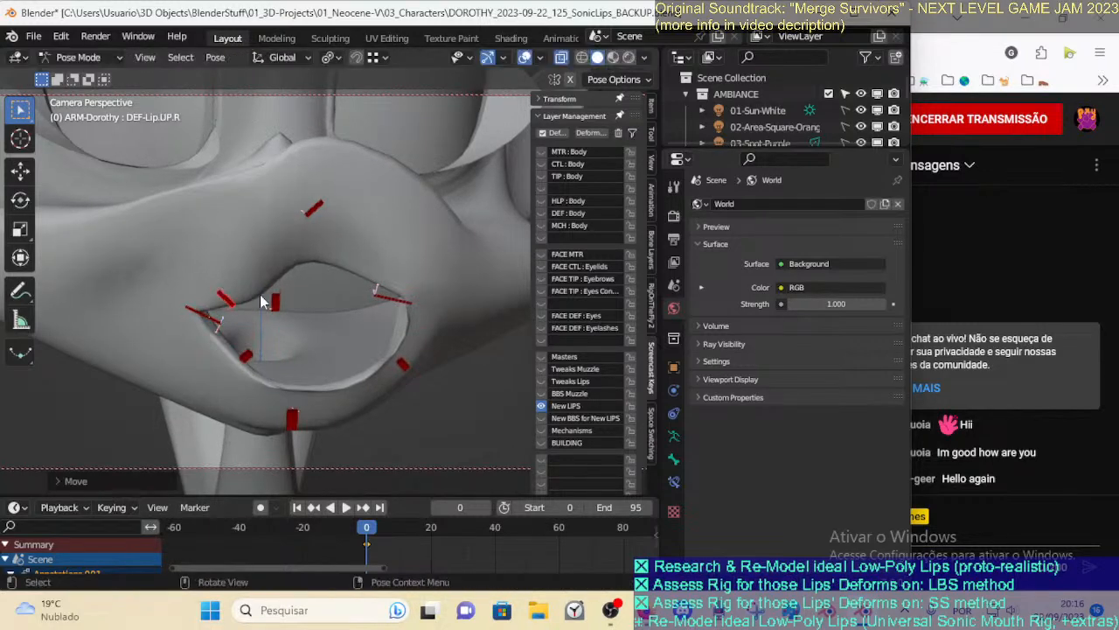
pyautogui.press('g')
pyautogui.click(173, 259)
# Readjust the character's right mouth corner with DEF-Lip.R and shift DEF-Lip-UP slightly sideways
pyautogui.click(189, 319)
pyautogui.press('g')
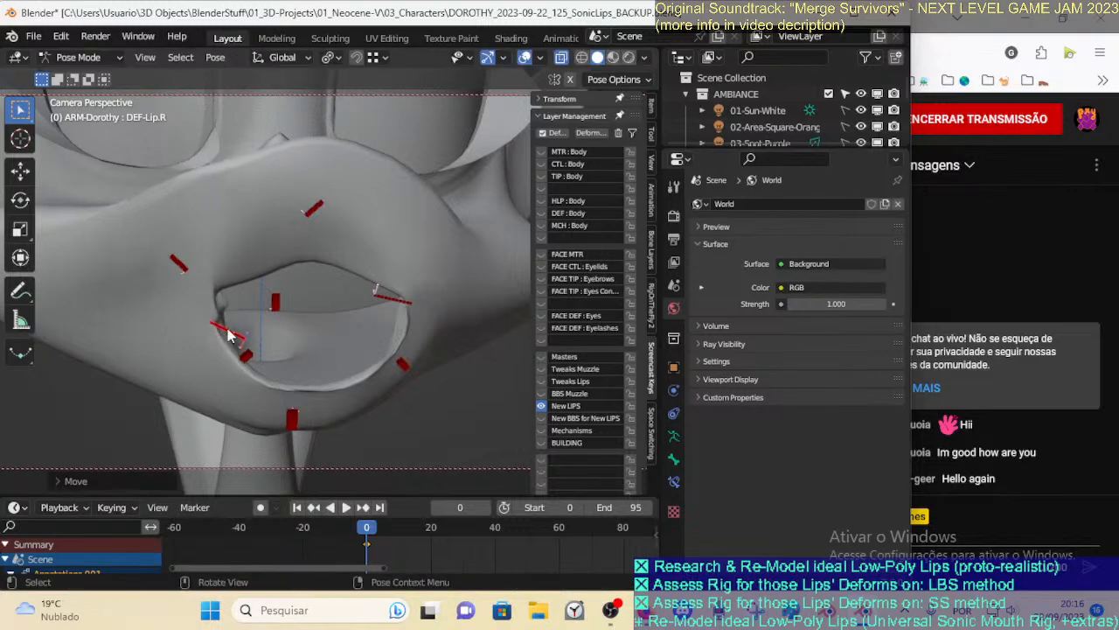
pyautogui.click(274, 306)
pyautogui.press('g')
pyautogui.click(293, 301)
pyautogui.click(229, 331)
pyautogui.press('g')
pyautogui.click(192, 333)
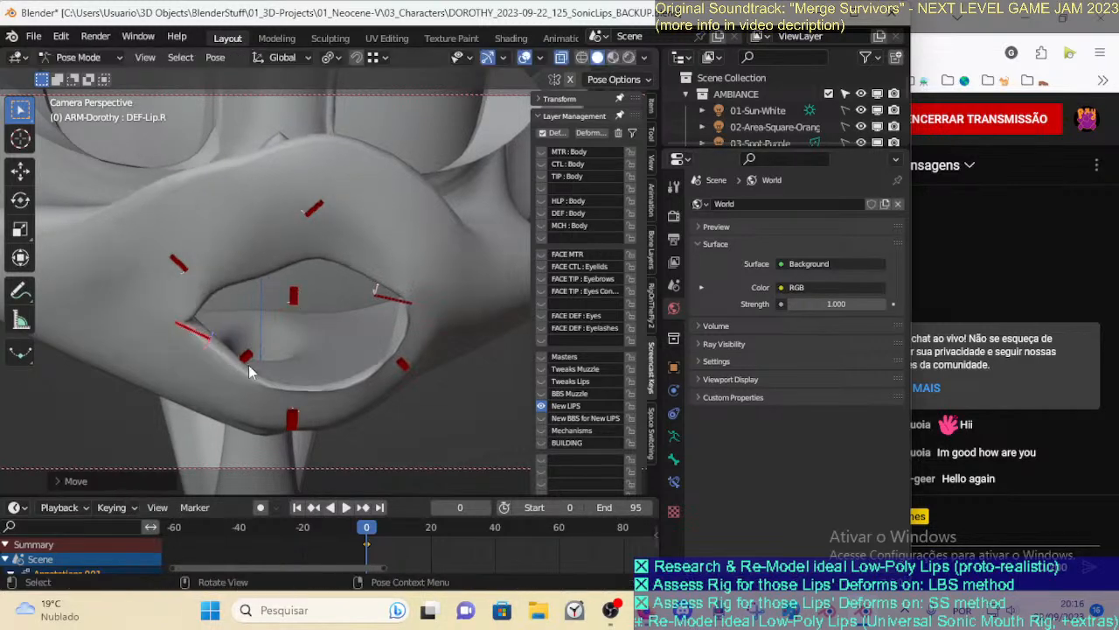
# Raise the right, centre and left lower lip bones to reduce the mouth opening
pyautogui.click(249, 363)
pyautogui.press('g')
pyautogui.click(274, 352)
pyautogui.click(292, 418)
pyautogui.press('g')
pyautogui.click(391, 382)
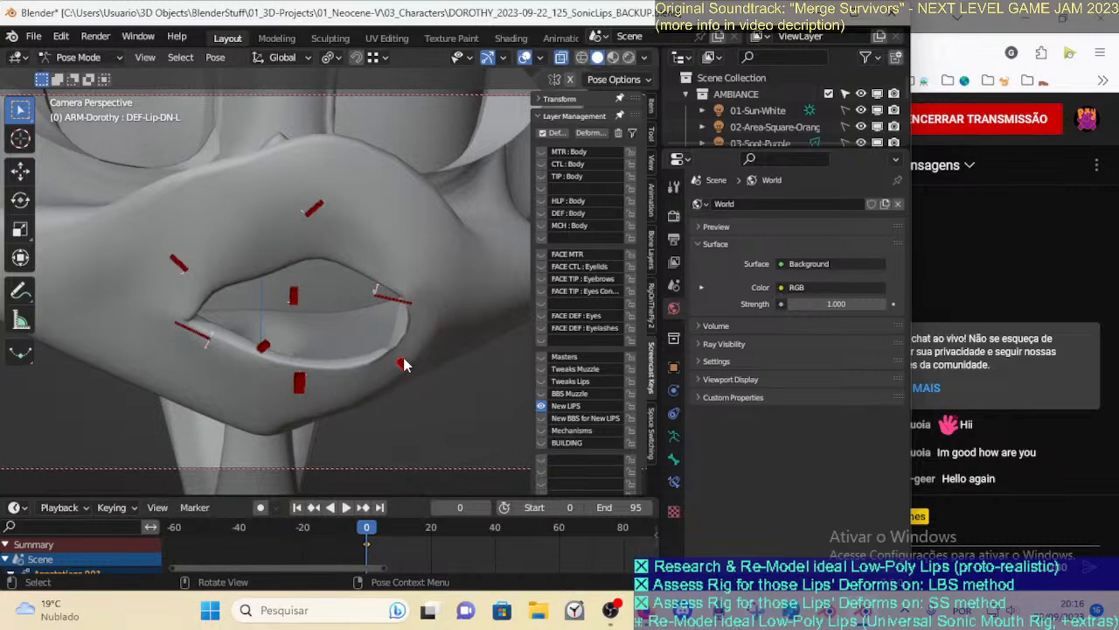
pyautogui.press('g')
pyautogui.click(400, 337)
# Even out the mouth opening by moving DEF-Lip.L outward, DEF-Lip.UP.L down and DEF-Lip-UP up
pyautogui.click(385, 287)
pyautogui.press('g')
pyautogui.click(422, 285)
pyautogui.click(320, 214)
pyautogui.press('g')
pyautogui.click(329, 242)
pyautogui.click(294, 308)
pyautogui.press('g')
pyautogui.click(272, 273)
# Clear the lip bones' pose locations and test the centre of the lips with new trial moves
pyautogui.click(294, 278)
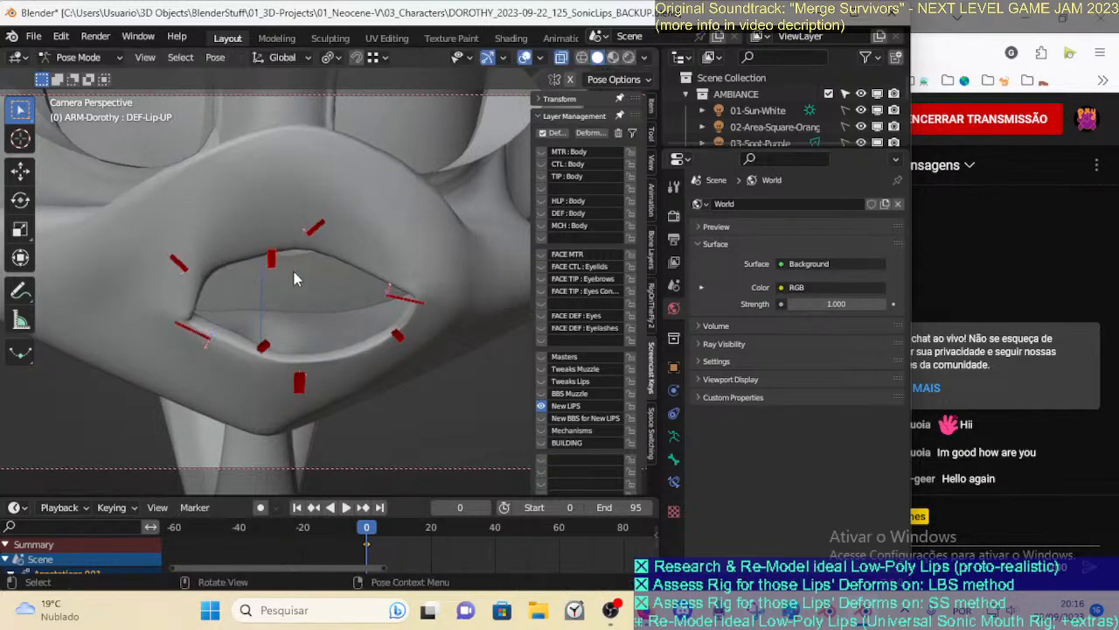
pyautogui.hotkey('alt', 'g')
pyautogui.press('g')
pyautogui.click(289, 259)
pyautogui.moveTo(292, 341)
pyautogui.mouseDown(button='middle')
pyautogui.moveTo(318, 353)
pyautogui.moveTo(277, 358)
pyautogui.mouseUp(button='middle')
pyautogui.press('g')
pyautogui.click(343, 378)
pyautogui.moveTo(214, 343); pyautogui.dragTo(325, 402, button='middle')
pyautogui.click(275, 384)
pyautogui.press('g')
pyautogui.click(257, 378)
# Test the lip stretch with far trial moves of DEF-Lip.L, then clear the pose location
pyautogui.click(307, 390)
pyautogui.scroll(-6, 350, 358)
pyautogui.press('g')
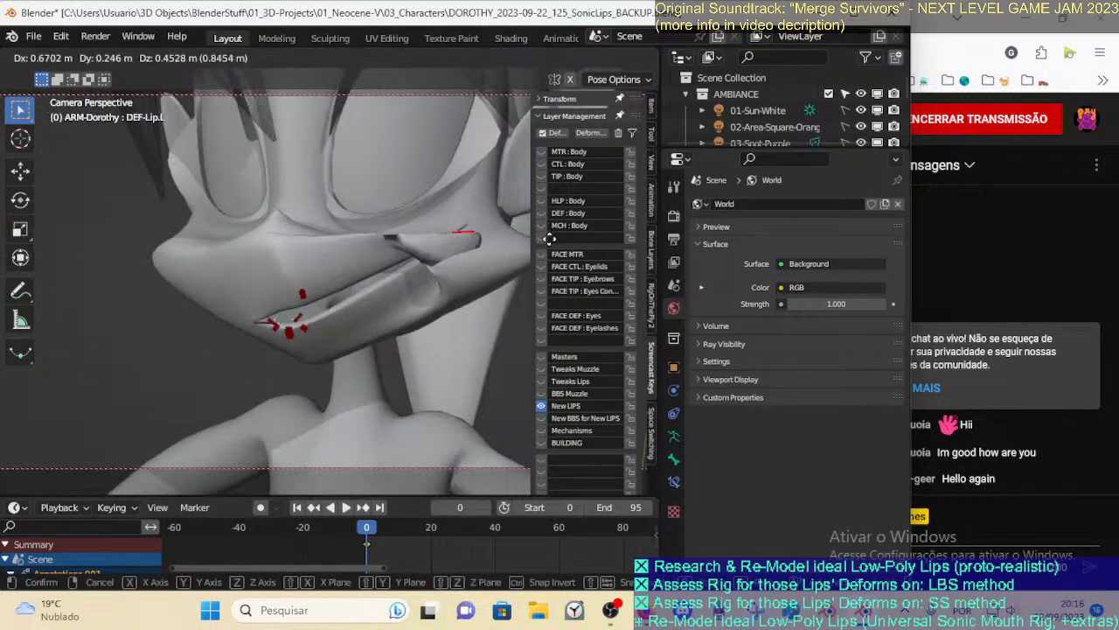
pyautogui.click(465, 267)
pyautogui.scroll(-1, 411, 294)
pyautogui.press('g')
pyautogui.click(442, 339)
pyautogui.press('g')
pyautogui.click(367, 340)
pyautogui.moveTo(338, 345); pyautogui.dragTo(369, 299, button='middle')
pyautogui.scroll(3, 316, 348)
pyautogui.hotkey('alt', 'g')
# Test the upper lip centre with trial moves of DEF-Lip-UP, then clear its pose location
pyautogui.moveTo(283, 328); pyautogui.dragTo(284, 250)
pyautogui.moveTo(278, 353); pyautogui.dragTo(295, 302)
pyautogui.scroll(-1, 284, 358)
pyautogui.click(294, 261)
pyautogui.moveTo(298, 256); pyautogui.dragTo(317, 210)
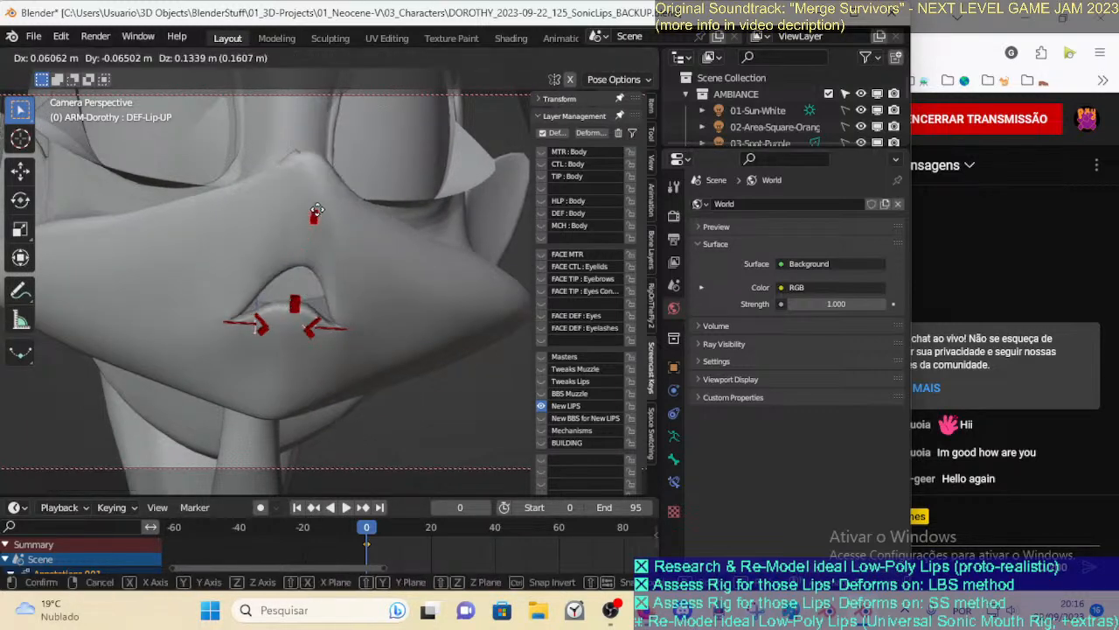
pyautogui.click(294, 276)
pyautogui.press('g')
pyautogui.moveTo(293, 281); pyautogui.dragTo(248, 294, button='middle')
pyautogui.click(335, 253)
pyautogui.hotkey('alt', 'g')
# Stretch the mouth wide by moving the lip corner bones DEF-Lip.R and DEF-Lip.L outward
pyautogui.click(245, 328)
pyautogui.press('g')
pyautogui.click(183, 317)
pyautogui.press('g')
pyautogui.click(171, 314)
pyautogui.click(353, 328)
pyautogui.press('g')
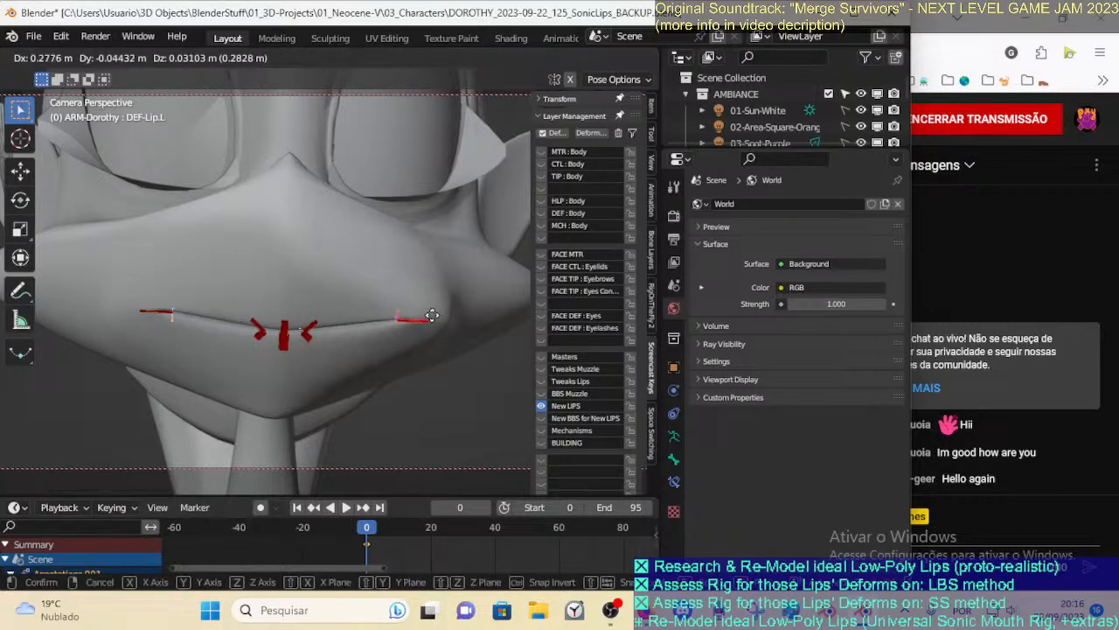
pyautogui.click(432, 315)
# Open the lips on the character's right side by moving DEF-Lip.UP.R up and outward and DEF-Lip-DN-R outward and down
pyautogui.click(269, 337)
pyautogui.press('g')
pyautogui.click(192, 300)
pyautogui.click(258, 334)
pyautogui.press('g')
pyautogui.click(201, 335)
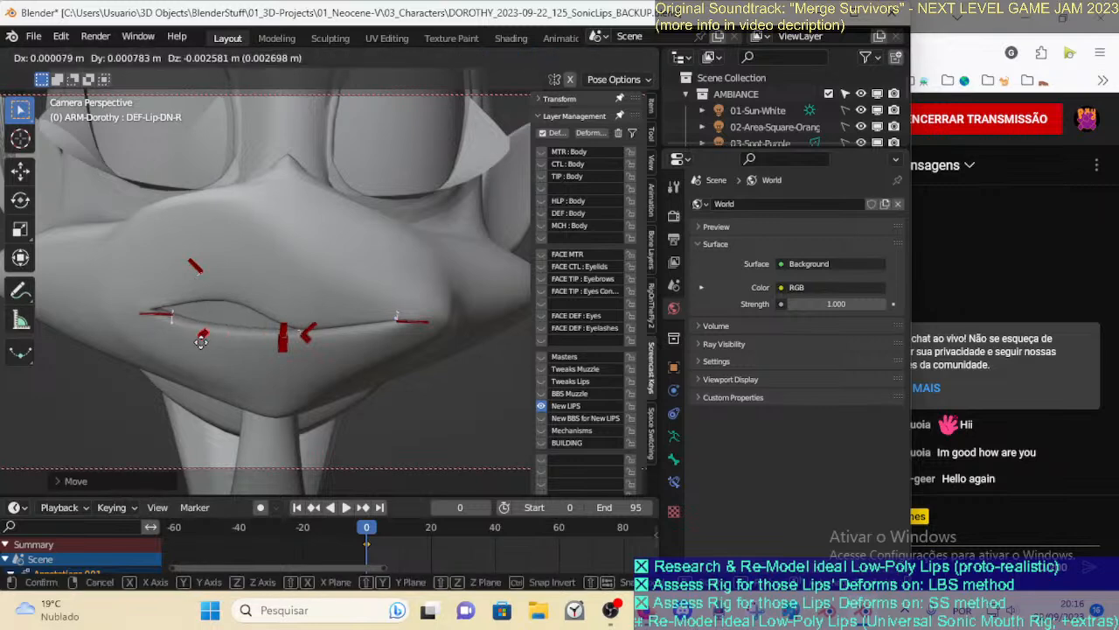
pyautogui.press('g')
pyautogui.click(200, 351)
# Shift the two centre lip bones, lower and upper, toward the character's right side
pyautogui.click(283, 348)
pyautogui.press('g')
pyautogui.click(233, 345)
pyautogui.click(283, 332)
pyautogui.press('g')
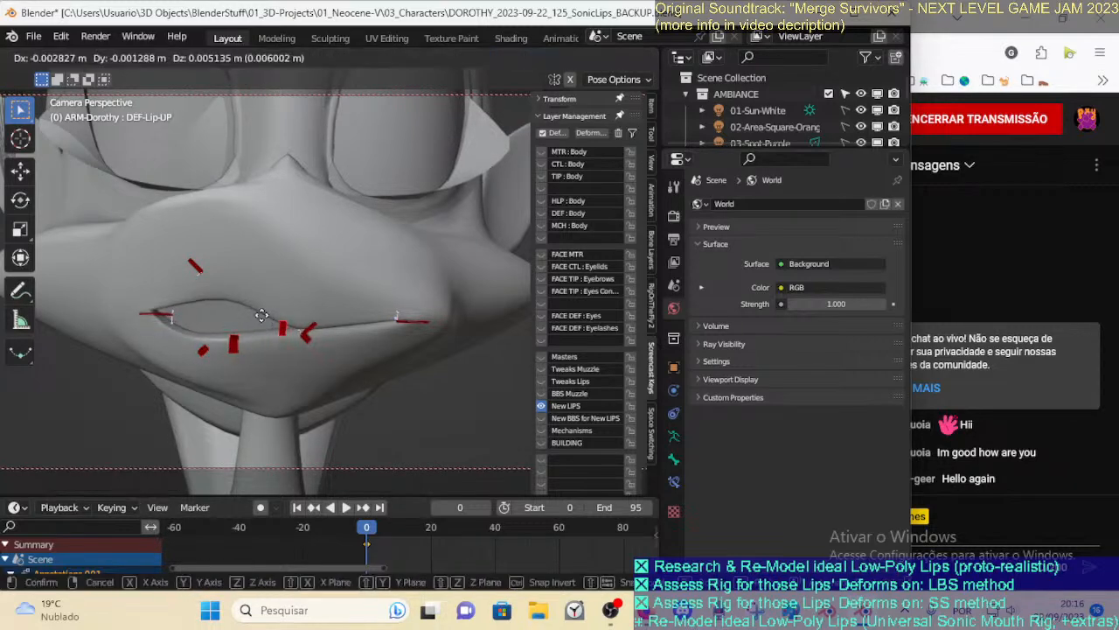
pyautogui.click(260, 319)
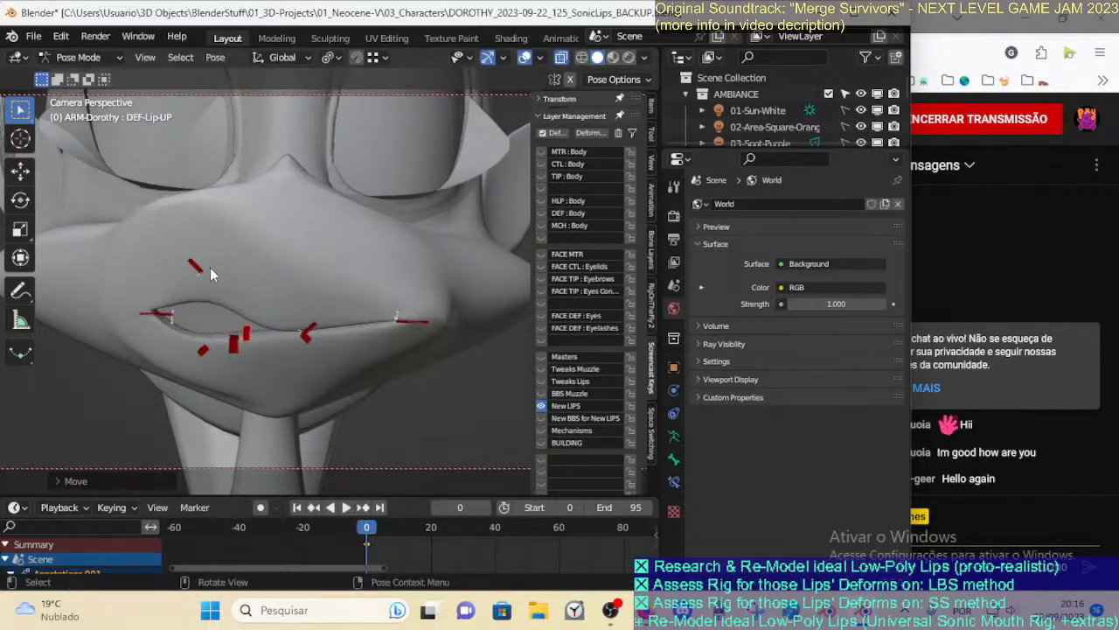
# Switch to Material Preview shading and lower DEF-Lip.UP.R to narrow the mouth opening
pyautogui.click(613, 57)
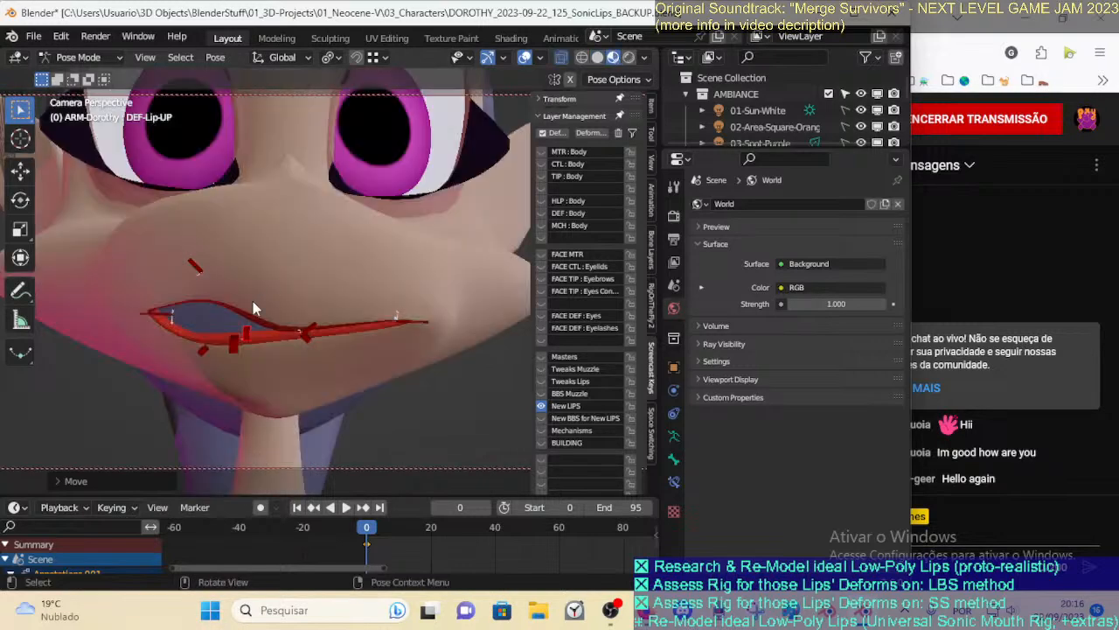
pyautogui.click(197, 268)
pyautogui.press('g')
pyautogui.click(200, 296)
pyautogui.press('g')
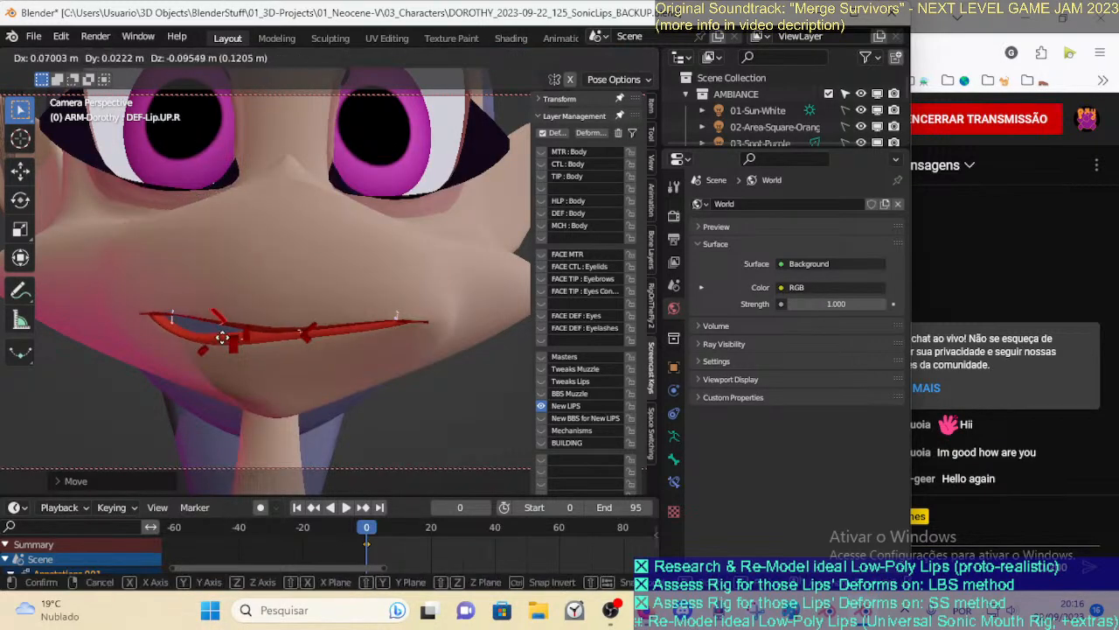
pyautogui.click(191, 354)
# Raise the lip corner bone DEF-Lip.R and move the upper lip bone DEF-Lip.UP.R up beside it
pyautogui.click(149, 315)
pyautogui.press('g')
pyautogui.click(156, 283)
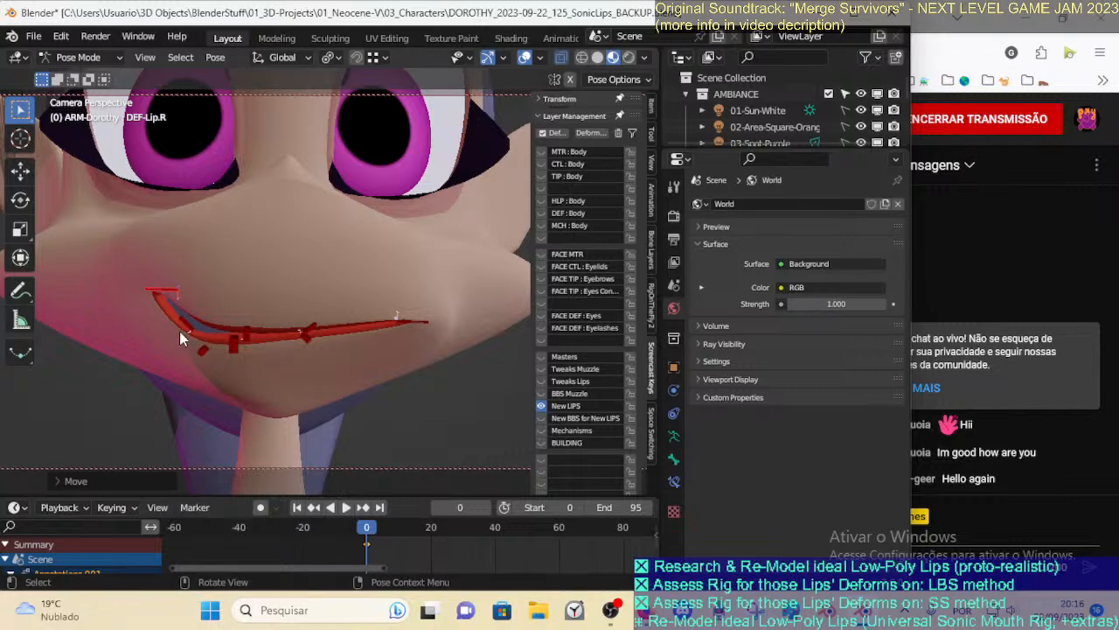
pyautogui.click(182, 327)
pyautogui.press('g')
pyautogui.click(198, 298)
# Raise the upper and lower lip bones on the character's left side
pyautogui.click(306, 323)
pyautogui.press('g')
pyautogui.click(313, 301)
pyautogui.click(315, 332)
pyautogui.press('g')
pyautogui.click(318, 323)
# Raise the centre lip bones and the lower right lip bone, then clear the pose location of all lip bones
pyautogui.click(247, 336)
pyautogui.press('g')
pyautogui.click(257, 322)
pyautogui.click(232, 343)
pyautogui.press('g')
pyautogui.click(235, 328)
pyautogui.click(205, 349)
pyautogui.press('g')
pyautogui.click(228, 327)
pyautogui.press('a')
pyautogui.hotkey('alt', 'g')
# Test the upper lip opening with an upward trial move of DEF-Lip-UP, then clear its pose location
pyautogui.click(288, 324)
pyautogui.press('g')
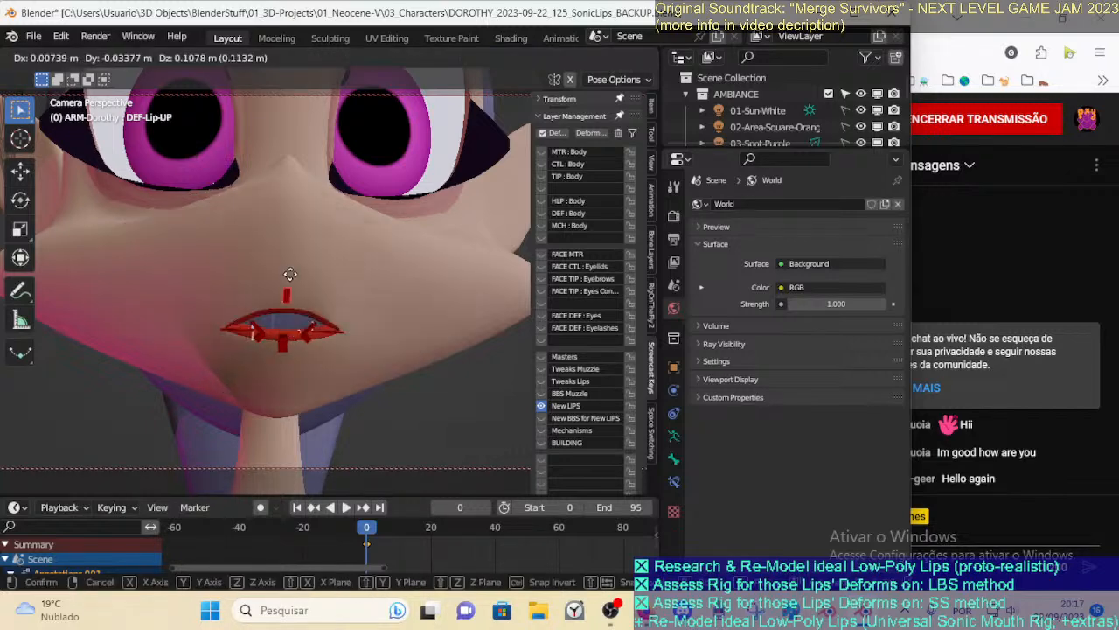
pyautogui.click(292, 273)
pyautogui.moveTo(291, 338); pyautogui.dragTo(208, 360, button='middle')
pyautogui.hotkey('alt', 'g')
# Open the mouth on the character's left side by moving DEF-Lip.L outward and DEF-Lip.UP.L upward
pyautogui.scroll(-3, 302, 364)
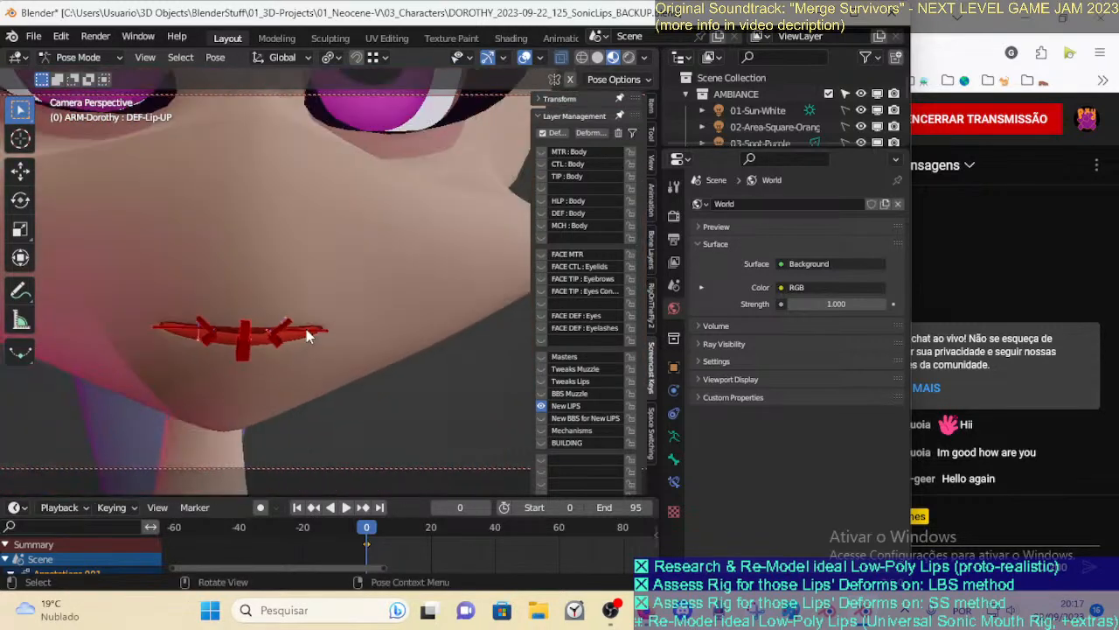
pyautogui.click(306, 332)
pyautogui.press('g')
pyautogui.click(421, 289)
pyautogui.click(282, 327)
pyautogui.press('g')
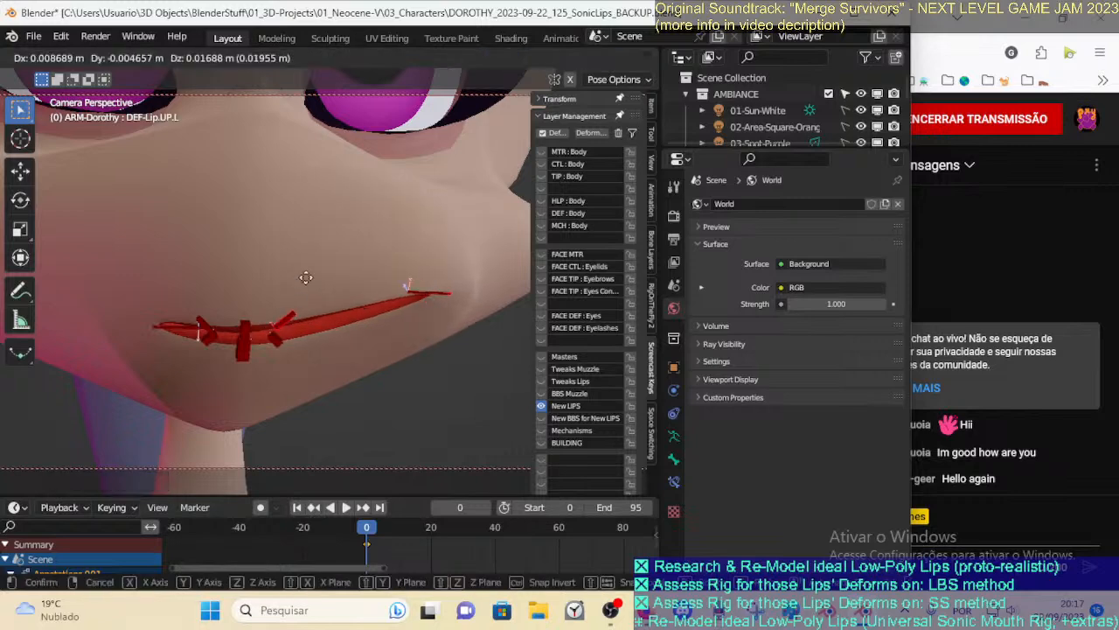
pyautogui.click(397, 215)
pyautogui.moveTo(397, 215); pyautogui.dragTo(345, 249, button='middle')
pyautogui.click(394, 276)
pyautogui.press('g')
pyautogui.click(405, 310)
# Save the file and make the 00_Body mesh active in Object Mode
pyautogui.moveTo(405, 310); pyautogui.dragTo(326, 330, button='middle')
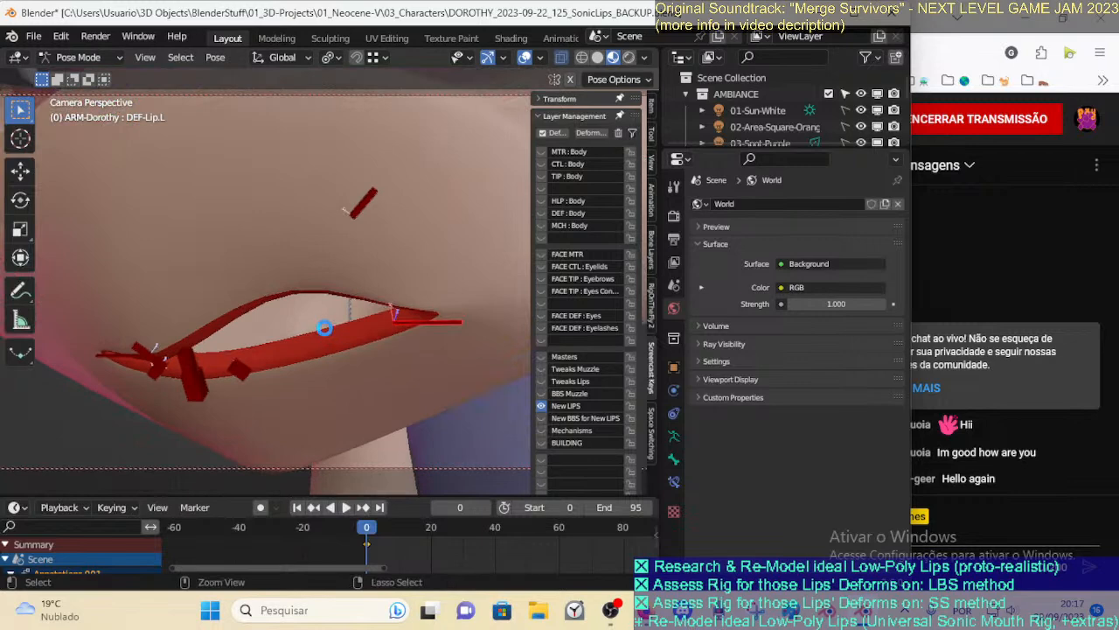
pyautogui.hotkey('ctrl', 's')
pyautogui.hotkey('ctrl', 'Tab')
pyautogui.click(535, 368)
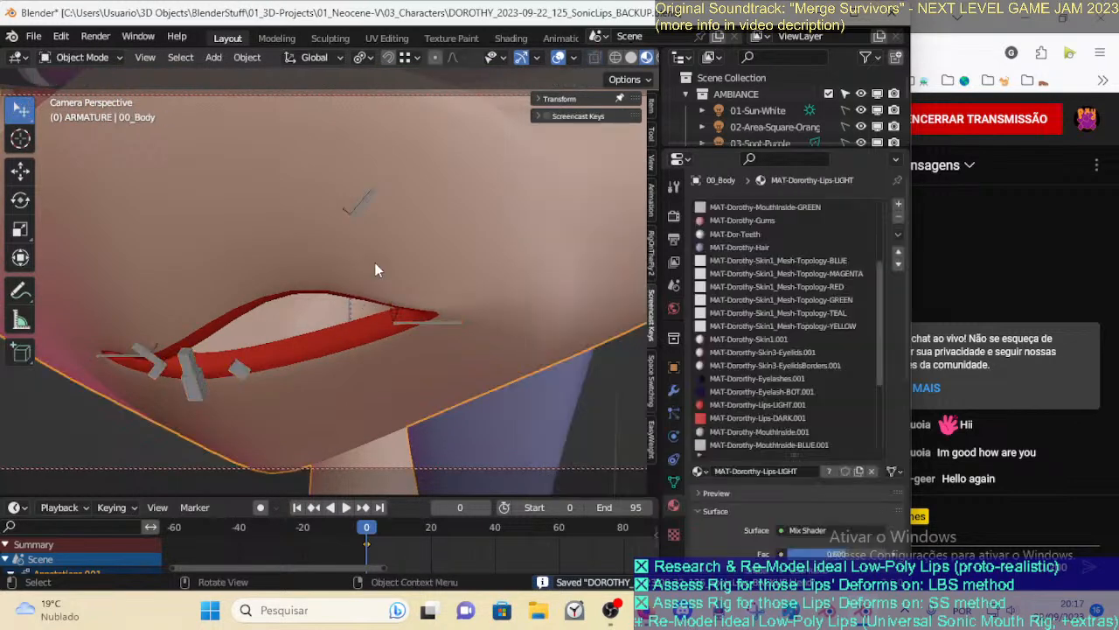
# Show the wireframe overlay on the body and review its vertex groups and modifier stack
pyautogui.click(673, 481)
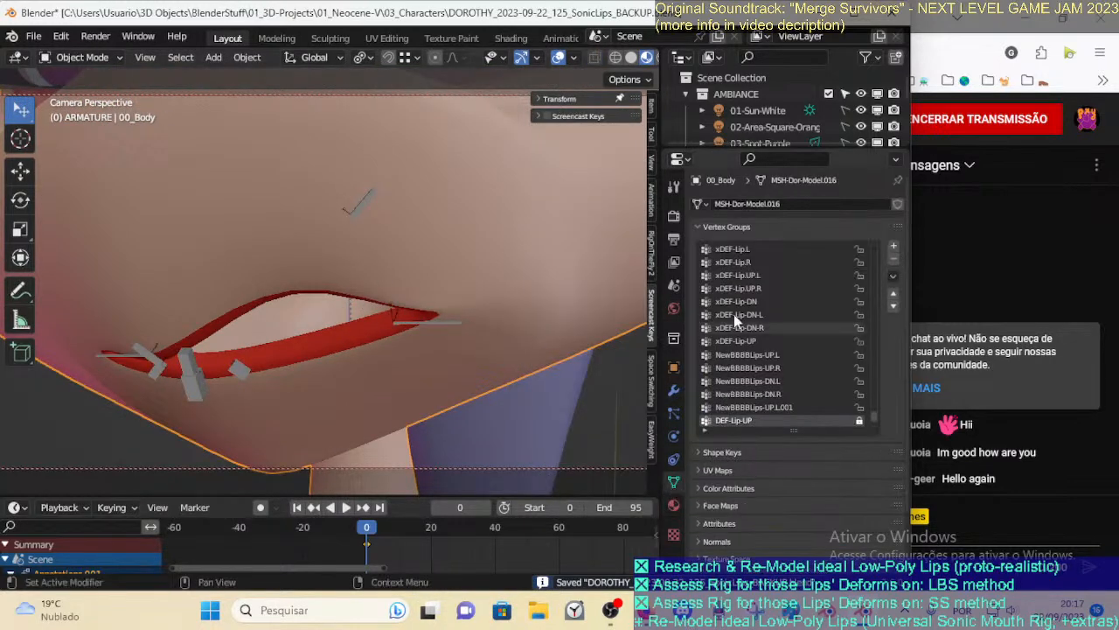
pyautogui.scroll(-2, 361, 308)
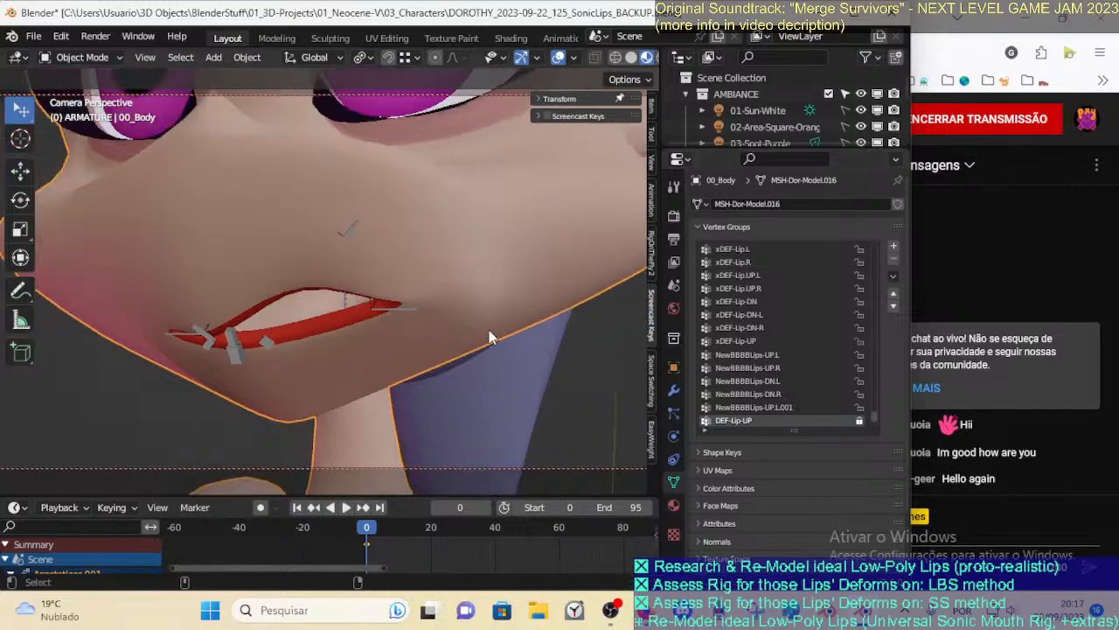
pyautogui.hotkey('shift', 'alt', 'z')
pyautogui.scroll(1, 489, 330)
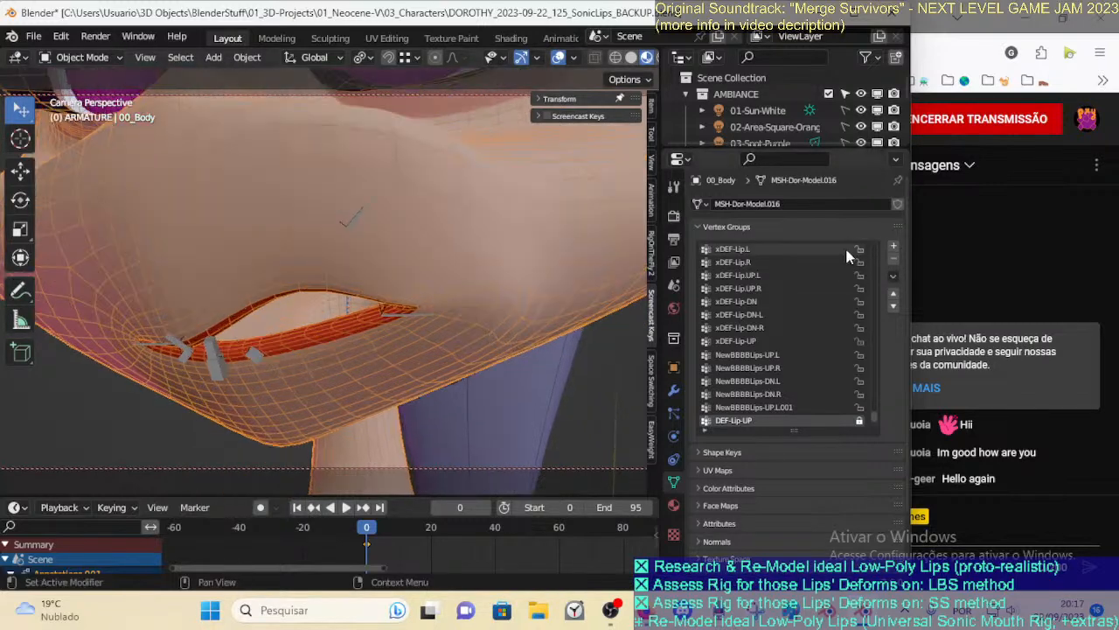
pyautogui.click(674, 396)
pyautogui.click(698, 383)
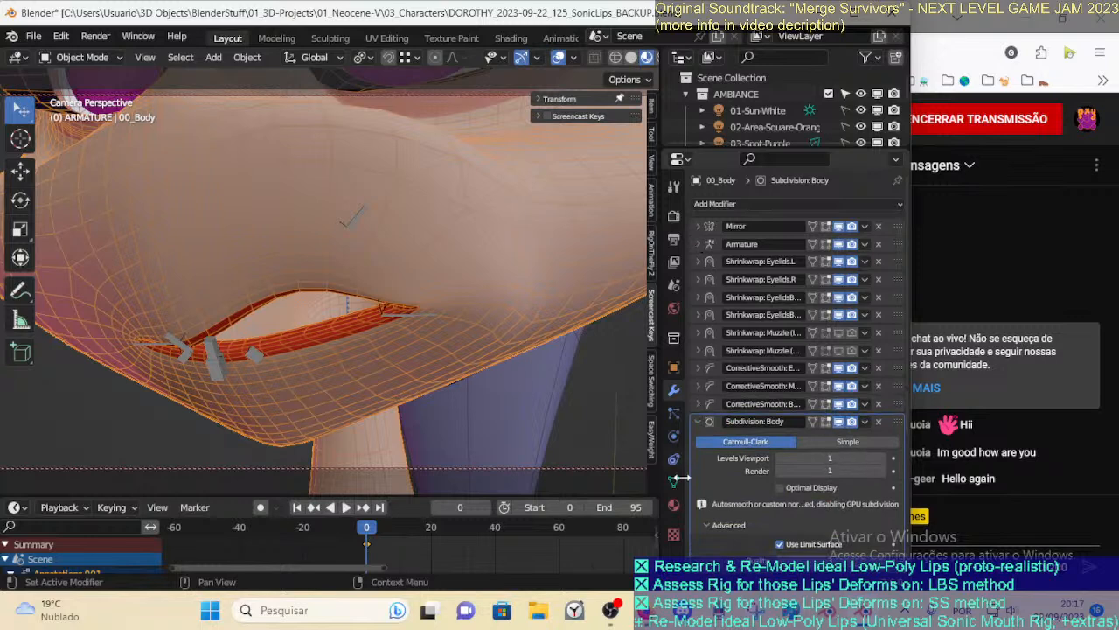
pyautogui.click(674, 482)
pyautogui.click(709, 226)
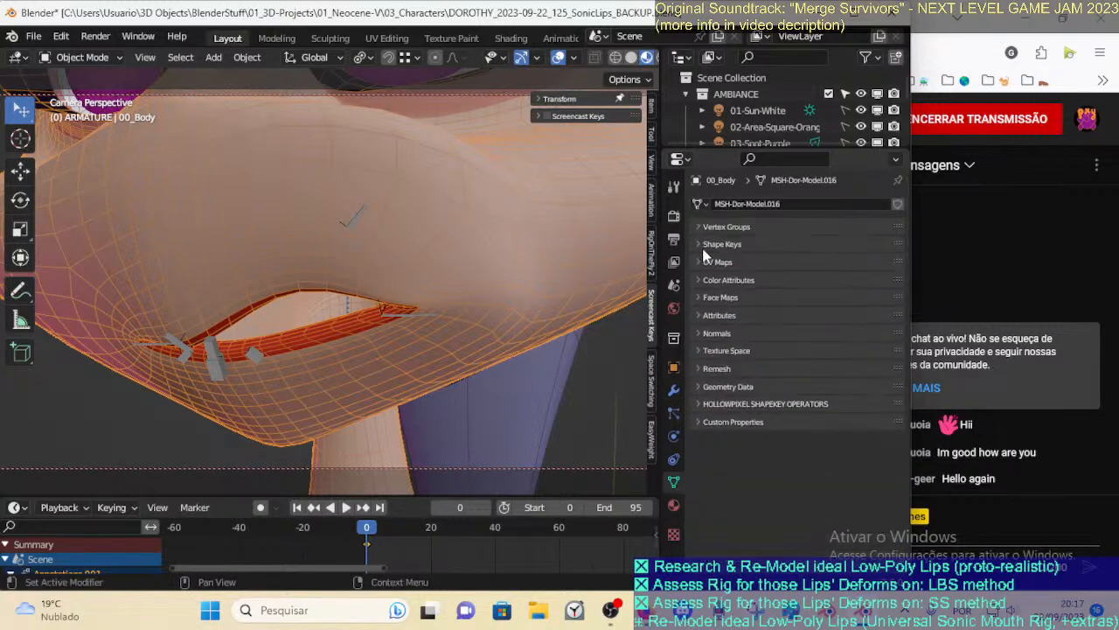
# Save the project as a new version named DOROTHY_2023-09-22_126_LipsImprovements.blend
pyautogui.click(36, 37)
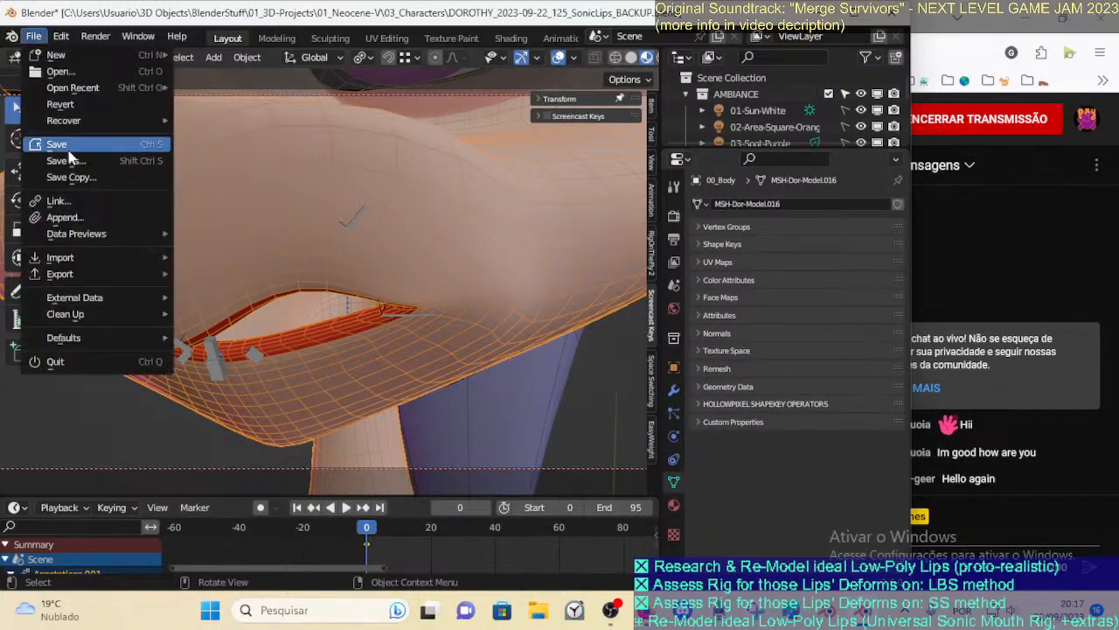
pyautogui.click(70, 162)
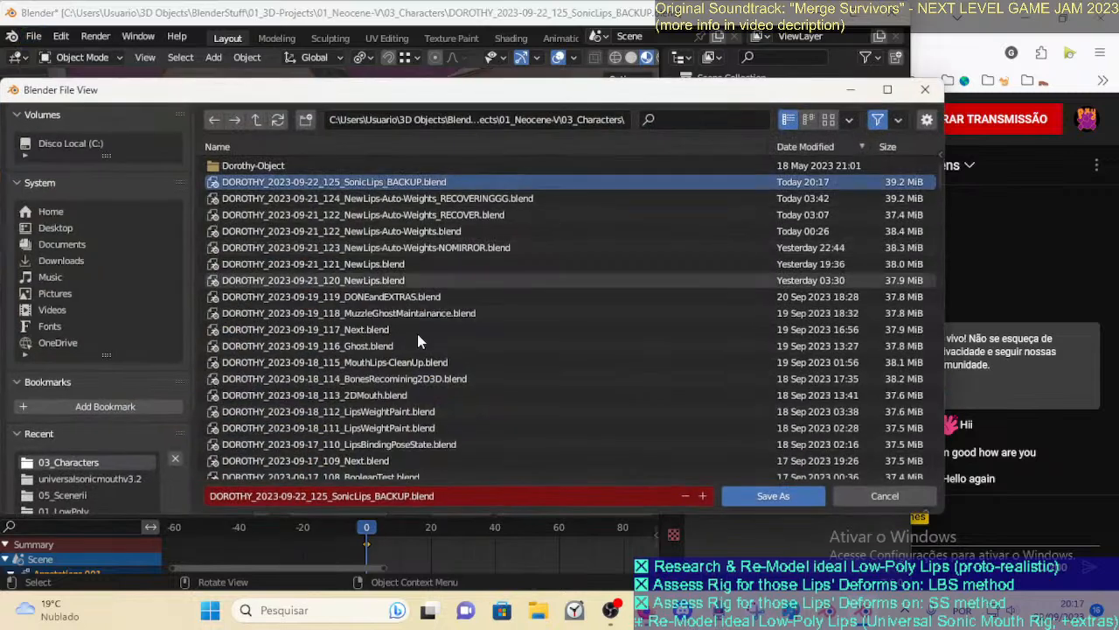
pyautogui.click(305, 494)
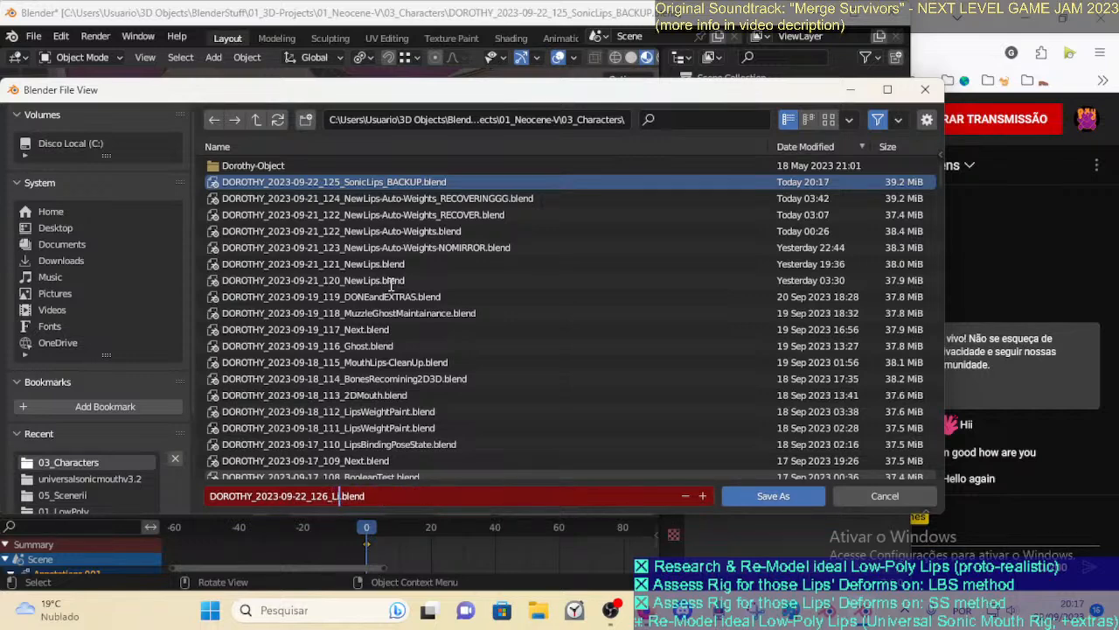
pyautogui.write('sImprovements')
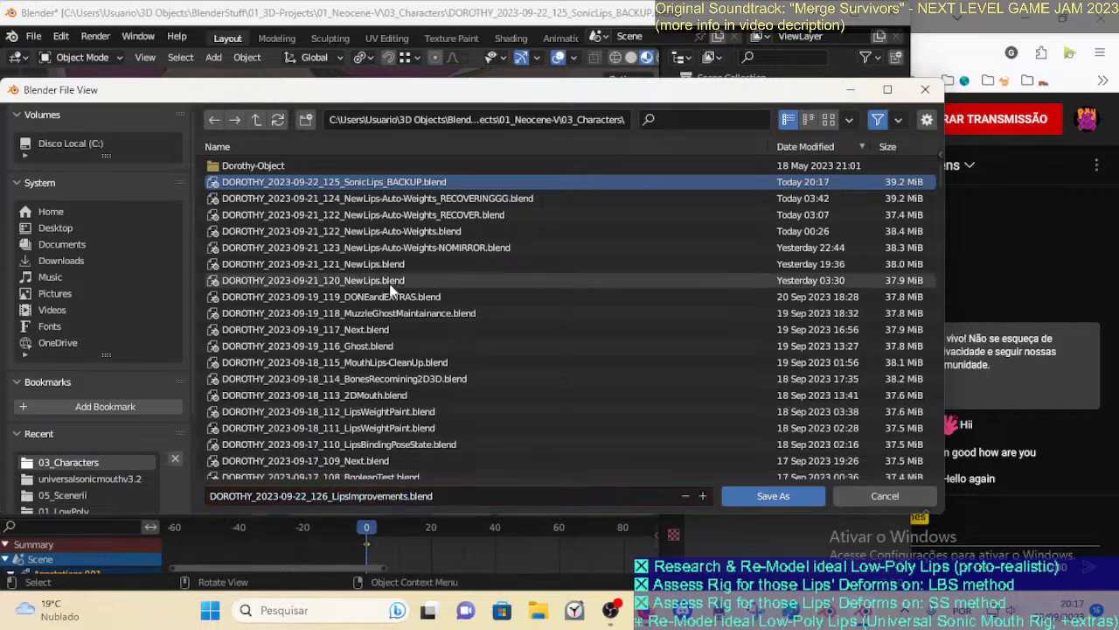
pyautogui.click(757, 497)
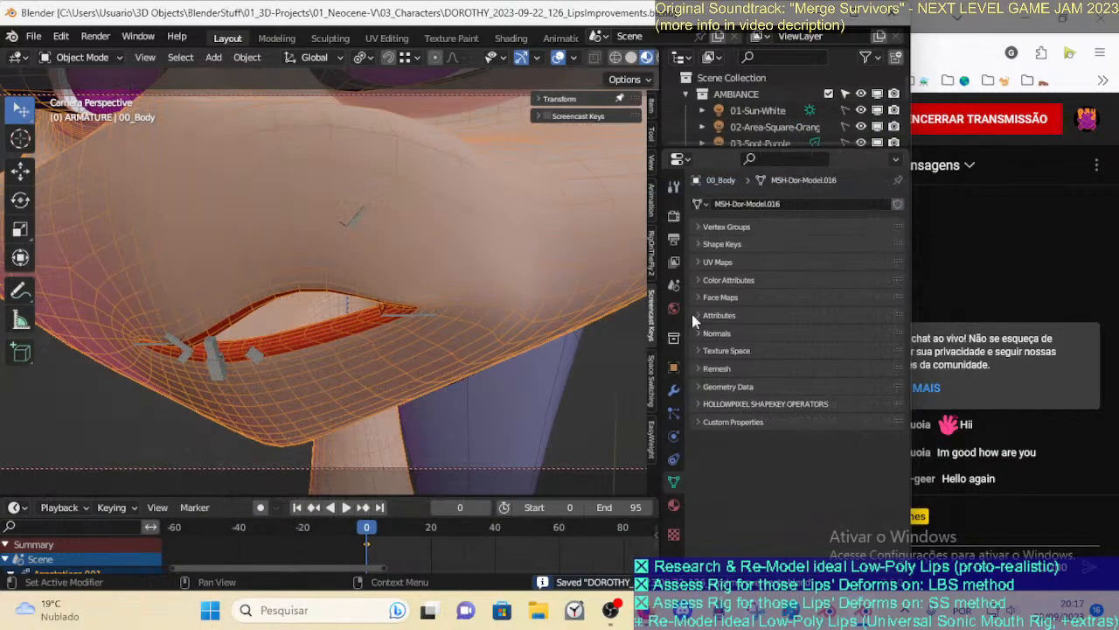
# Enter Edit Mode on the body and select the geometry of the !HIDE-3Aa-MouthRegion vertex group
pyautogui.moveTo(339, 298); pyautogui.dragTo(429, 337, button='middle')
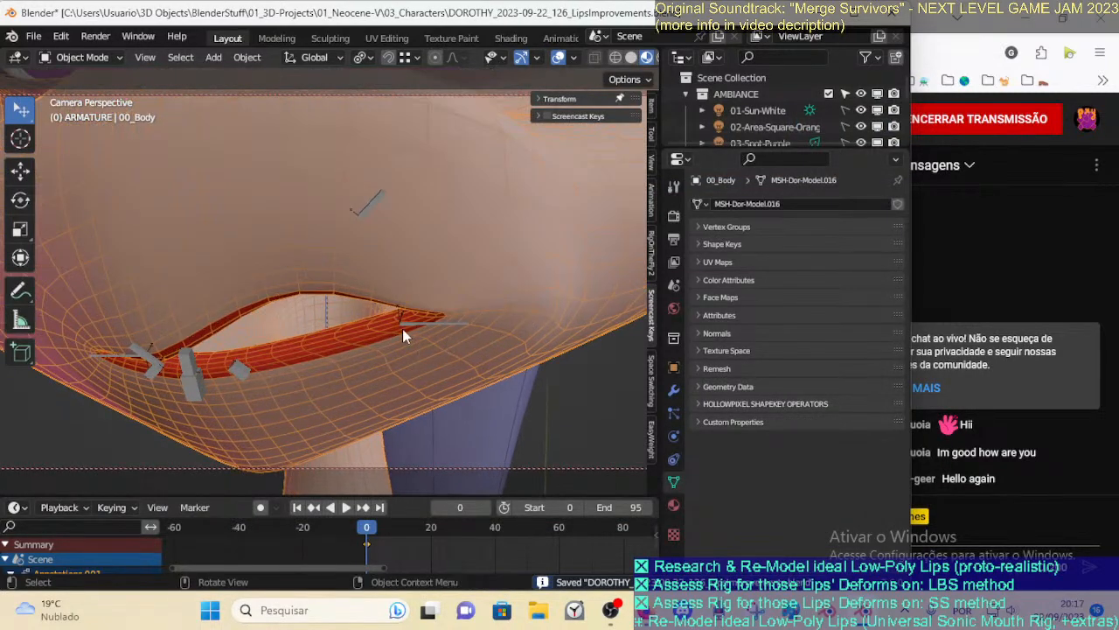
pyautogui.press('Tab')
pyautogui.press('Tab')
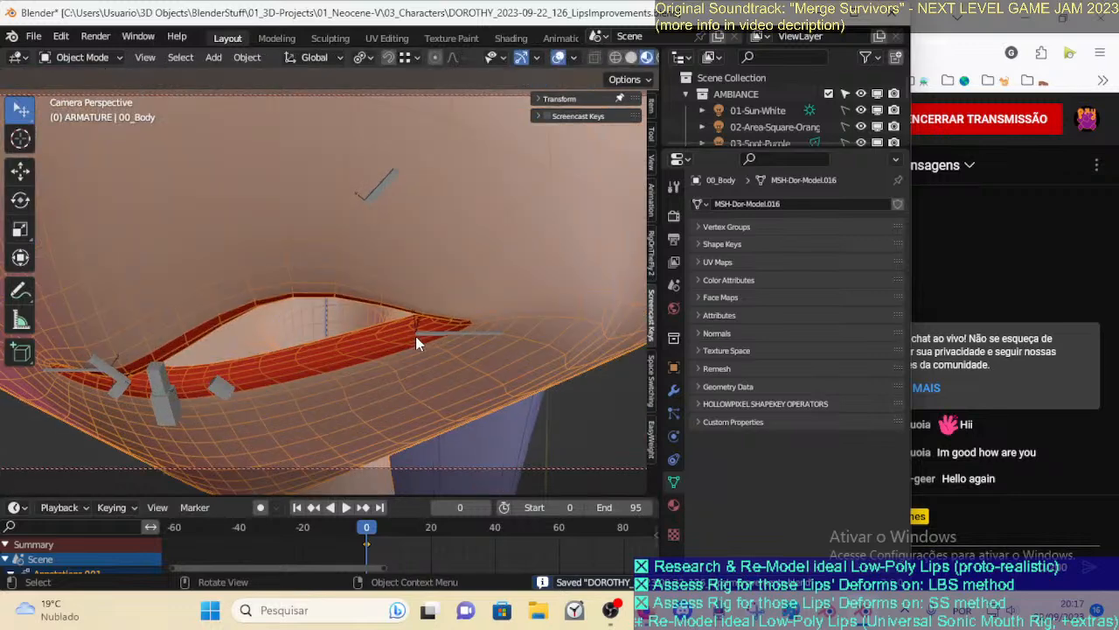
pyautogui.press('Tab')
pyautogui.scroll(-4, 416, 336)
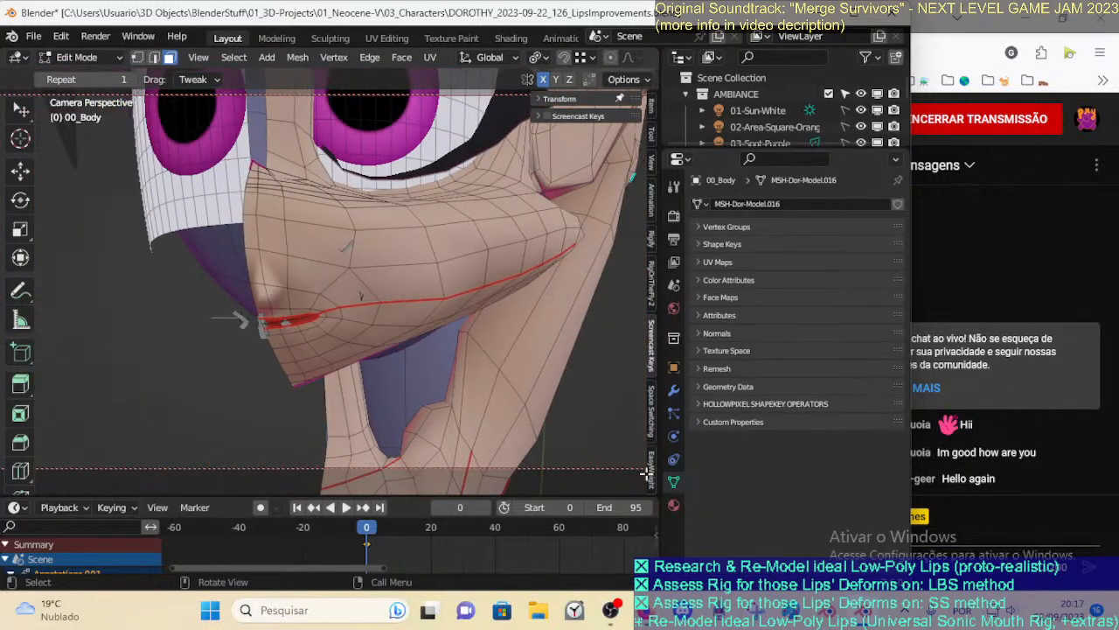
pyautogui.click(704, 228)
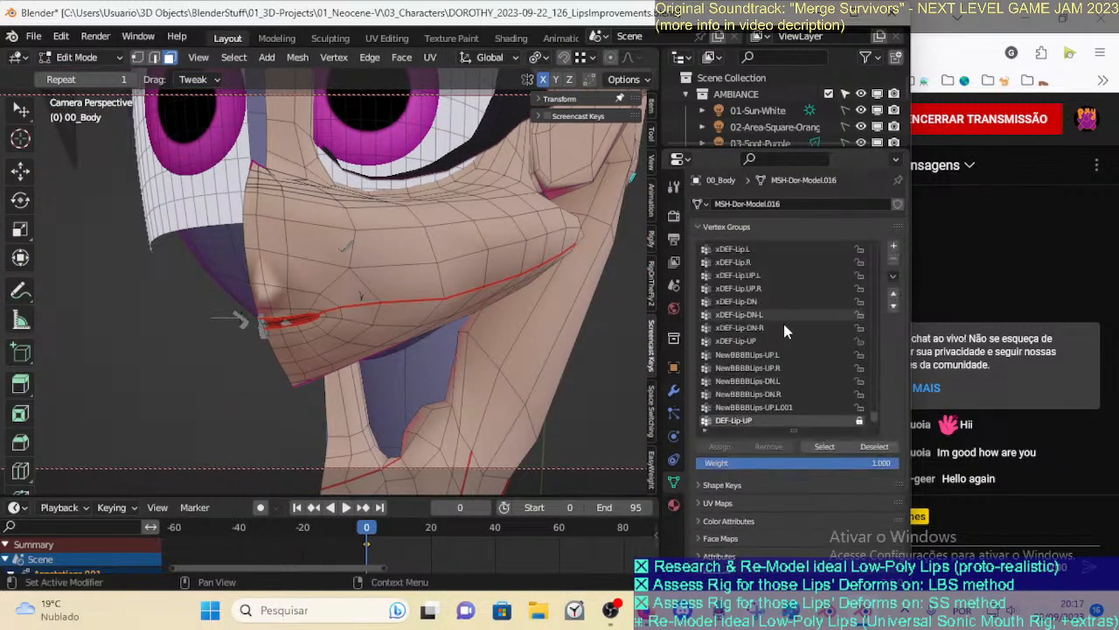
pyautogui.moveTo(875, 421); pyautogui.dragTo(869, 249)
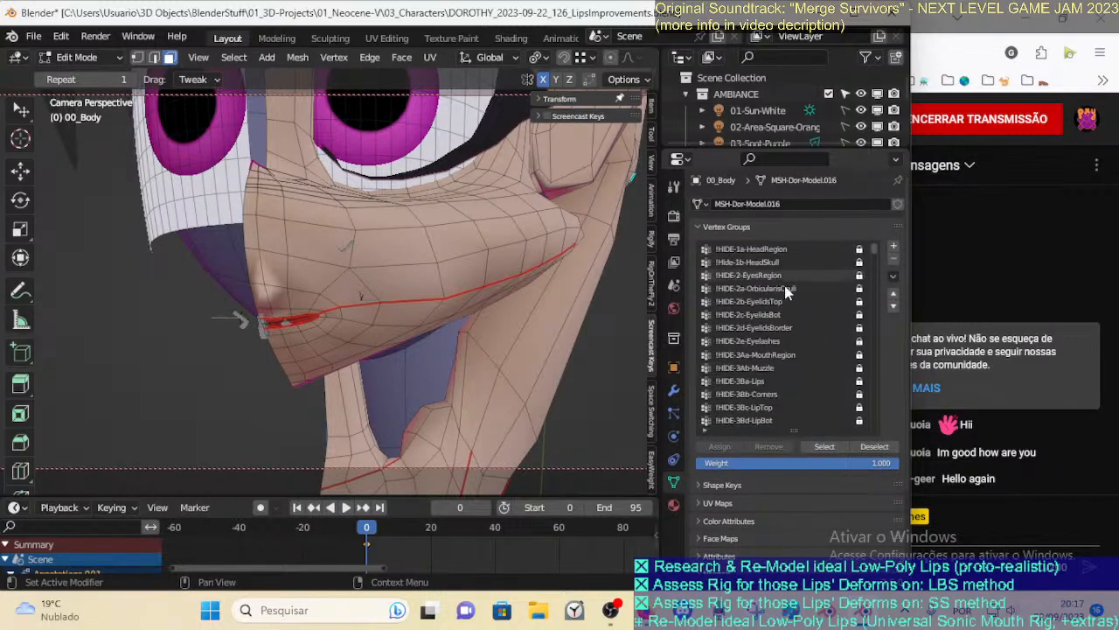
pyautogui.click(817, 448)
# Try adjusting the mouth region selection with circle select strokes across the muzzle
pyautogui.moveTo(506, 374); pyautogui.dragTo(386, 345, button='middle')
pyautogui.press('c')
pyautogui.moveTo(341, 223)
pyautogui.mouseDown()
pyautogui.moveTo(362, 350)
pyautogui.moveTo(343, 338)
pyautogui.mouseUp()
pyautogui.rightClick(299, 323)
pyautogui.moveTo(299, 323); pyautogui.dragTo(238, 255, button='middle')
pyautogui.press('c')
pyautogui.click(246, 197)
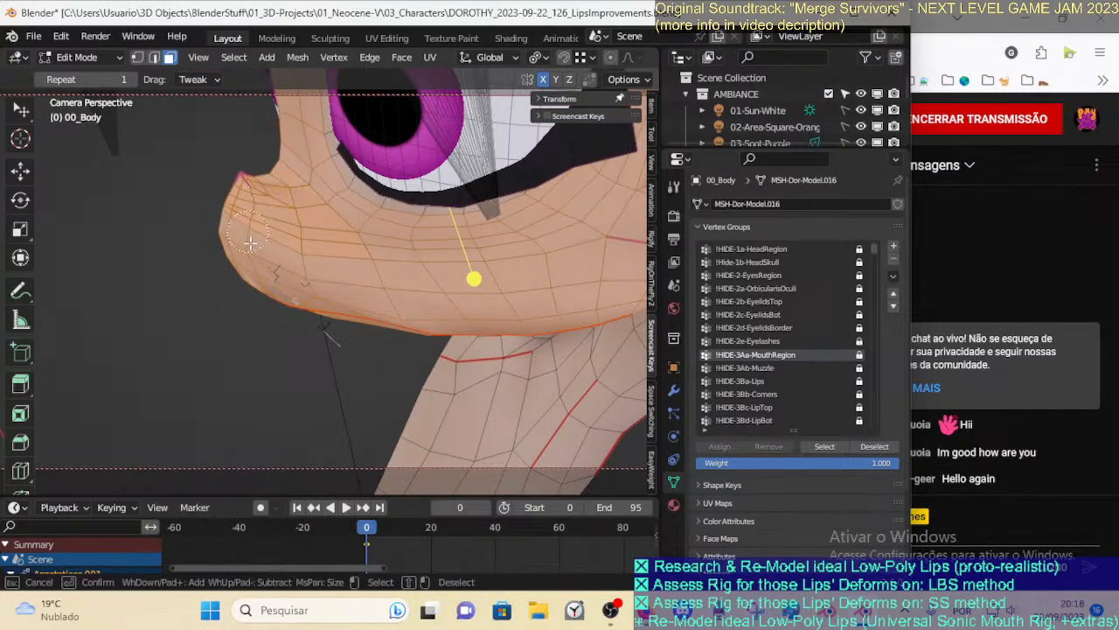
pyautogui.moveTo(258, 235); pyautogui.dragTo(246, 264, button='middle')
# Switch to solid shading, clear the selection and use vertex select mode
pyautogui.scroll(-5, 616, 55)
pyautogui.click(599, 57)
pyautogui.moveTo(297, 259); pyautogui.dragTo(340, 237, button='middle')
pyautogui.hotkey('alt', 'a')
pyautogui.press('1')
# Try small vertex moves on the side of the muzzle and check the body in Object Mode
pyautogui.moveTo(386, 227); pyautogui.dragTo(363, 211)
pyautogui.moveTo(428, 232)
pyautogui.mouseDown()
pyautogui.moveTo(420, 279)
pyautogui.moveTo(417, 240)
pyautogui.moveTo(489, 131)
pyautogui.moveTo(432, 116)
pyautogui.moveTo(413, 203)
pyautogui.moveTo(416, 248)
pyautogui.moveTo(426, 229)
pyautogui.mouseUp()
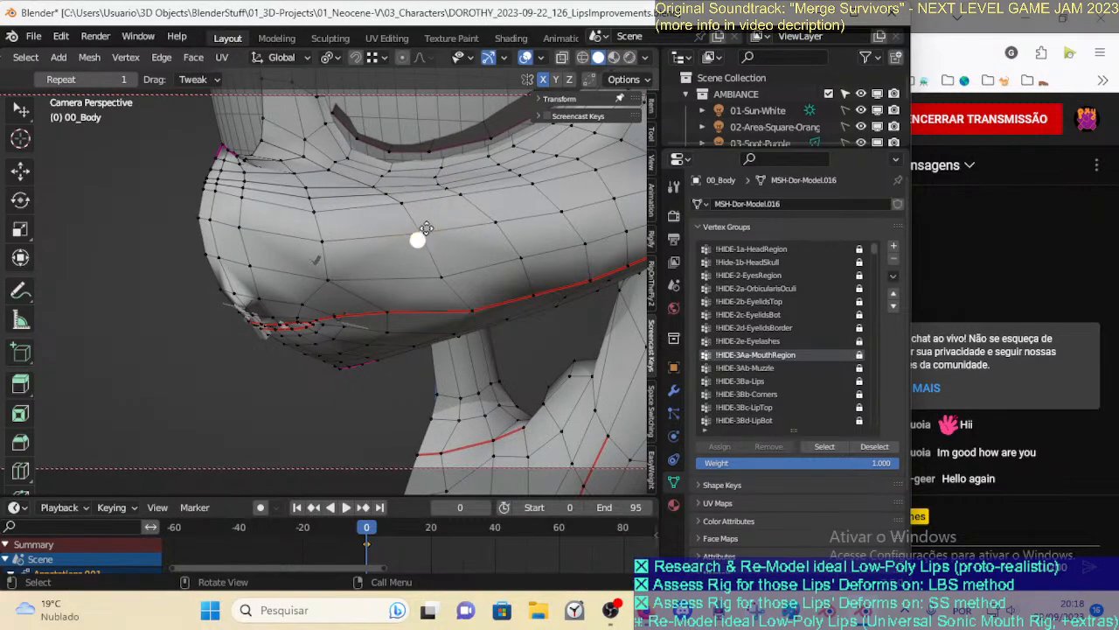
pyautogui.hotkey('ctrl', 'Tab')
pyautogui.press('Tab')
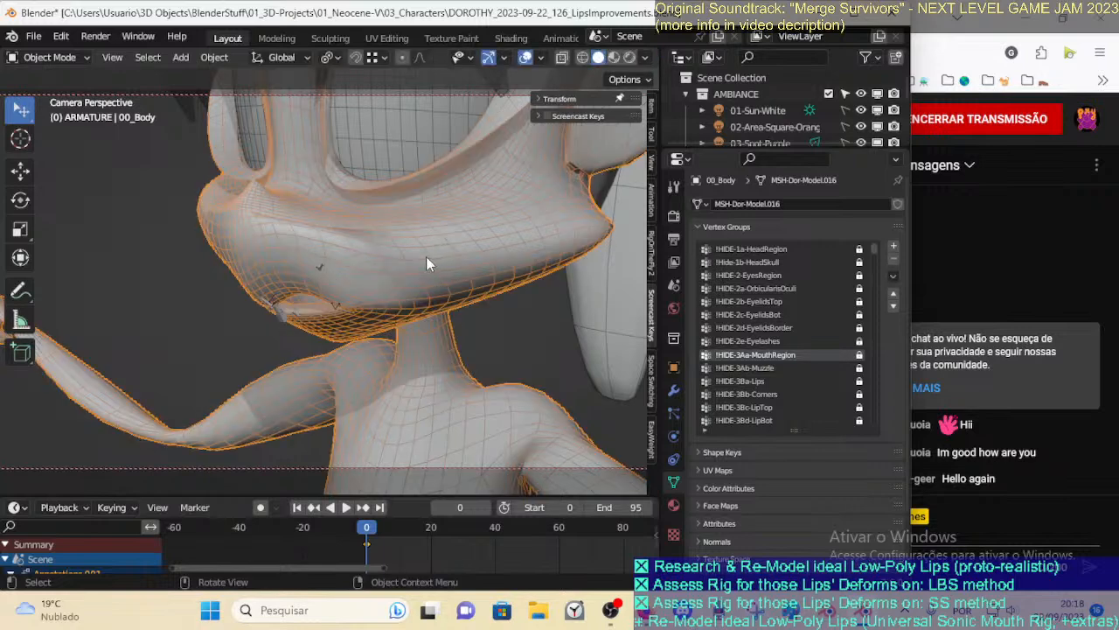
# Try hiding all geometry linked to the selected vertices in Edit Mode, then undo the hiding
pyautogui.press('Tab')
pyautogui.hotkey('ctrl', 'l')
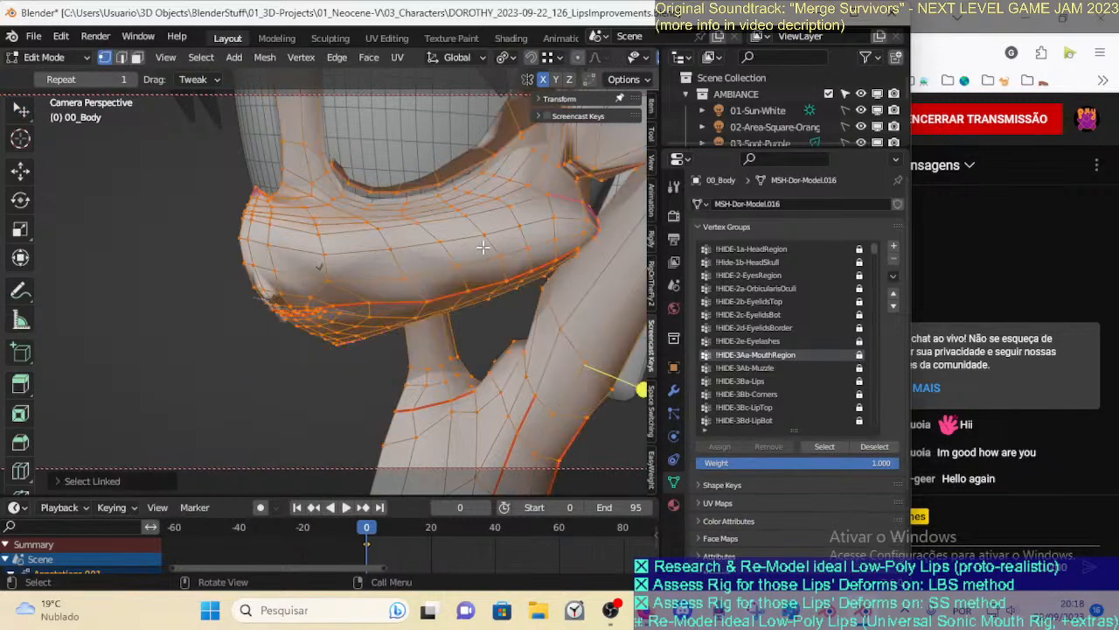
pyautogui.press('h')
pyautogui.moveTo(395, 270); pyautogui.dragTo(371, 288, button='middle')
pyautogui.hotkey('ctrl', 'z')
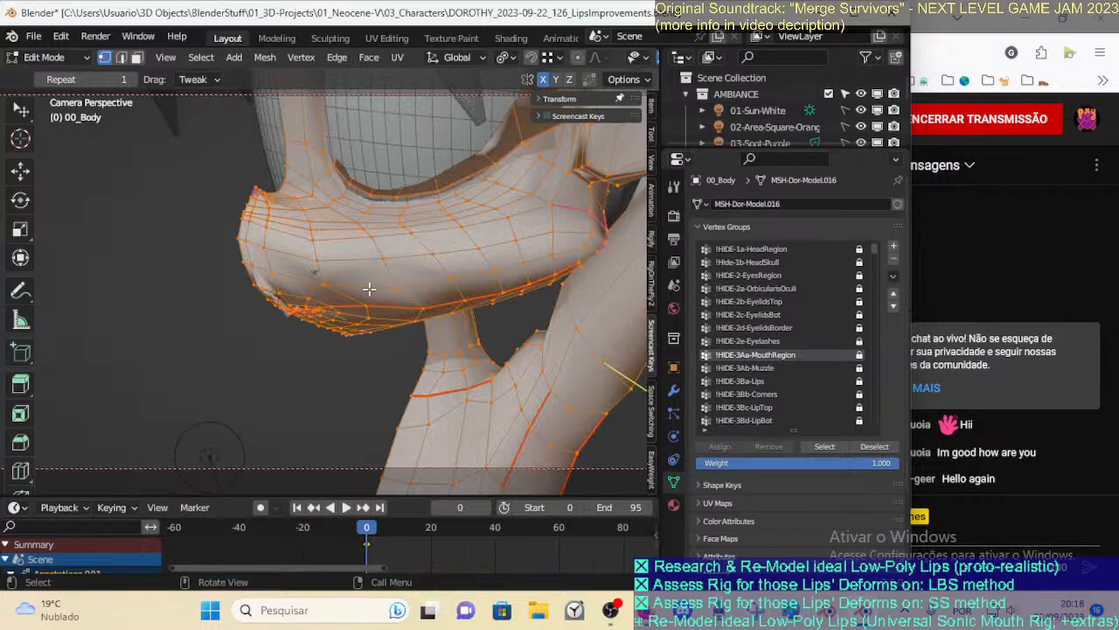
# Clear the selection and try freely moving a vertex on the side of the muzzle
pyautogui.hotkey('alt', 'a')
pyautogui.moveTo(385, 232); pyautogui.dragTo(365, 256)
pyautogui.rightClick(365, 256)
pyautogui.moveTo(364, 249); pyautogui.dragTo(397, 255, button='middle')
pyautogui.press('g')
pyautogui.rightClick(433, 222)
pyautogui.scroll(3, 382, 262)
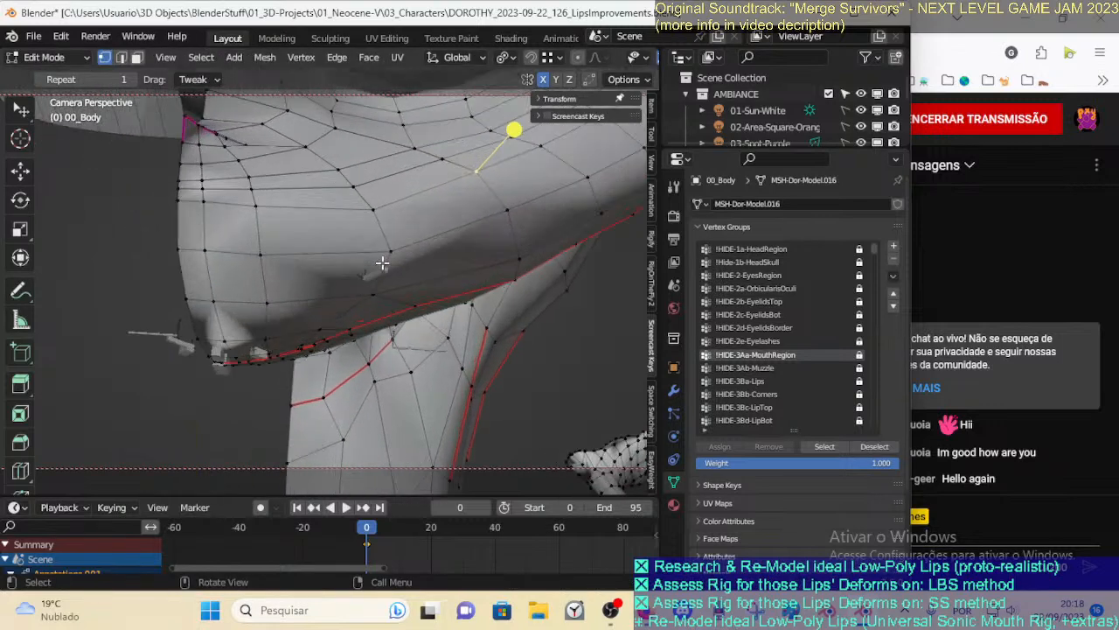
# Try raising a muzzle side vertex along the Z axis and moving its neighbouring vertices, cancelling each move
pyautogui.press('g')
pyautogui.press('z')
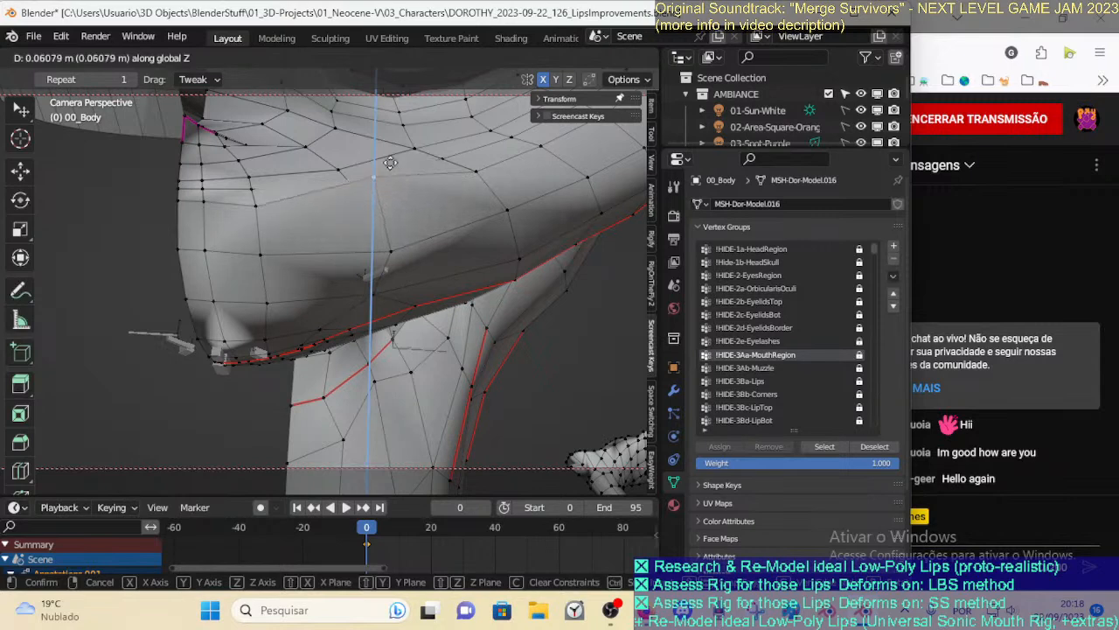
pyautogui.rightClick(379, 188)
pyautogui.click(357, 187)
pyautogui.press('g')
pyautogui.rightClick(385, 131)
pyautogui.click(341, 167)
pyautogui.press('g')
pyautogui.rightClick(348, 151)
# Try moving a vertex near the front of the muzzle from different view angles, cancelling each move
pyautogui.moveTo(348, 150); pyautogui.dragTo(301, 242, button='middle')
pyautogui.press('g')
pyautogui.rightClick(287, 187)
pyautogui.moveTo(287, 187); pyautogui.dragTo(305, 224, button='middle')
pyautogui.press('g')
pyautogui.rightClick(299, 229)
pyautogui.moveTo(182, 253); pyautogui.dragTo(214, 211, button='middle')
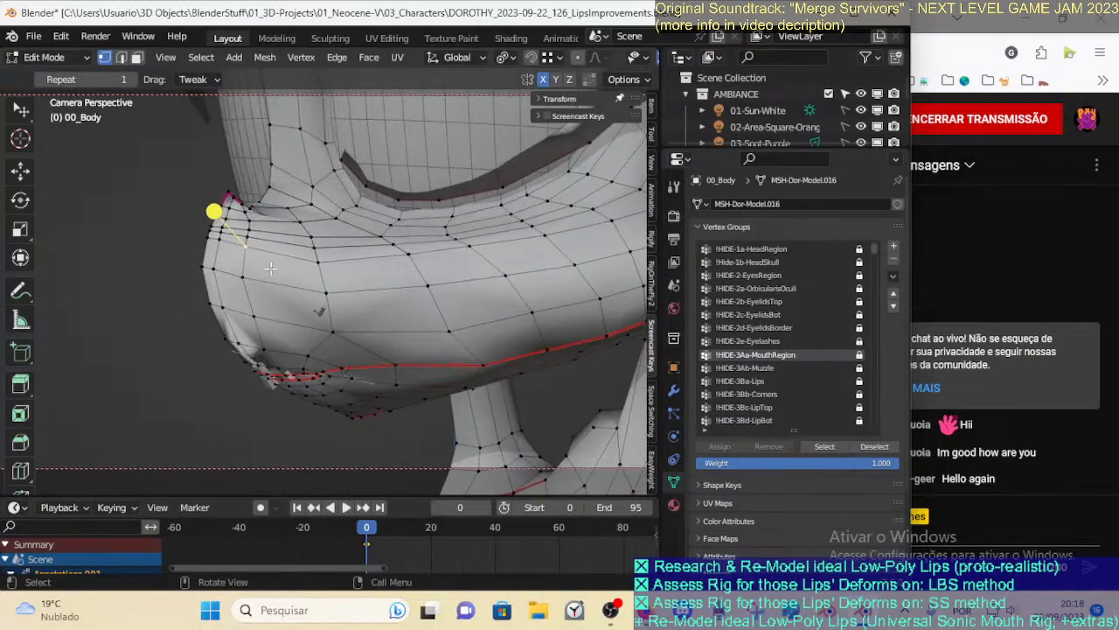
# Select the vertices of the !HIDE-3Aa-MouthRegion group and add unselected vertices on the front of the muzzle with Circle Select
pyautogui.click(818, 447)
pyautogui.moveTo(445, 342); pyautogui.dragTo(415, 290, button='middle')
pyautogui.press('c')
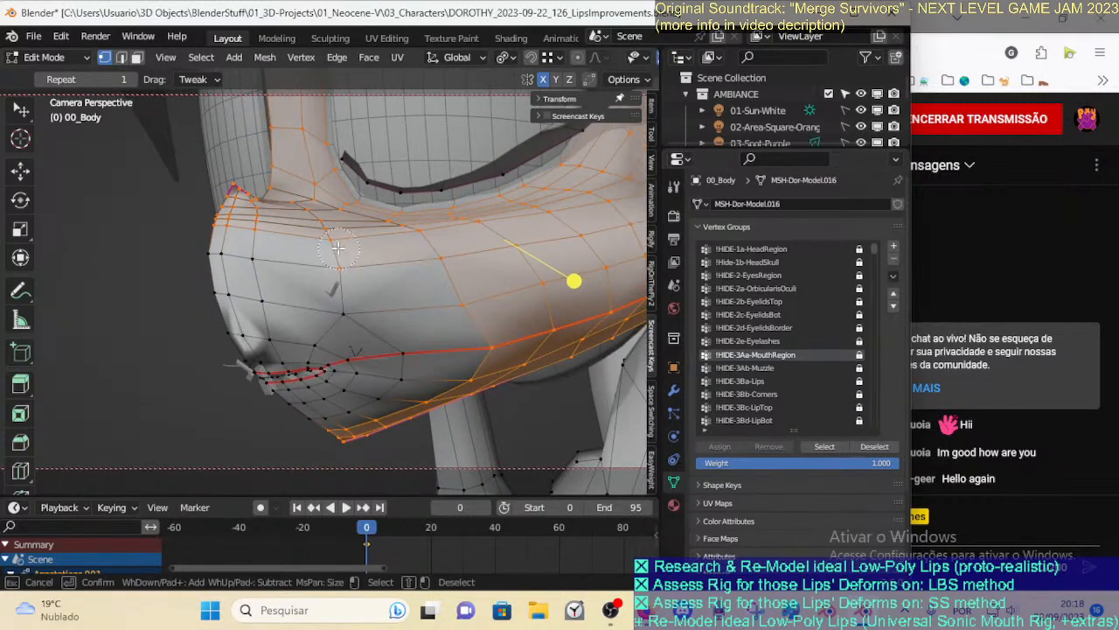
pyautogui.moveTo(377, 255); pyautogui.dragTo(210, 256)
pyautogui.rightClick(207, 256)
pyautogui.moveTo(205, 255); pyautogui.dragTo(190, 273, button='middle')
pyautogui.press('c')
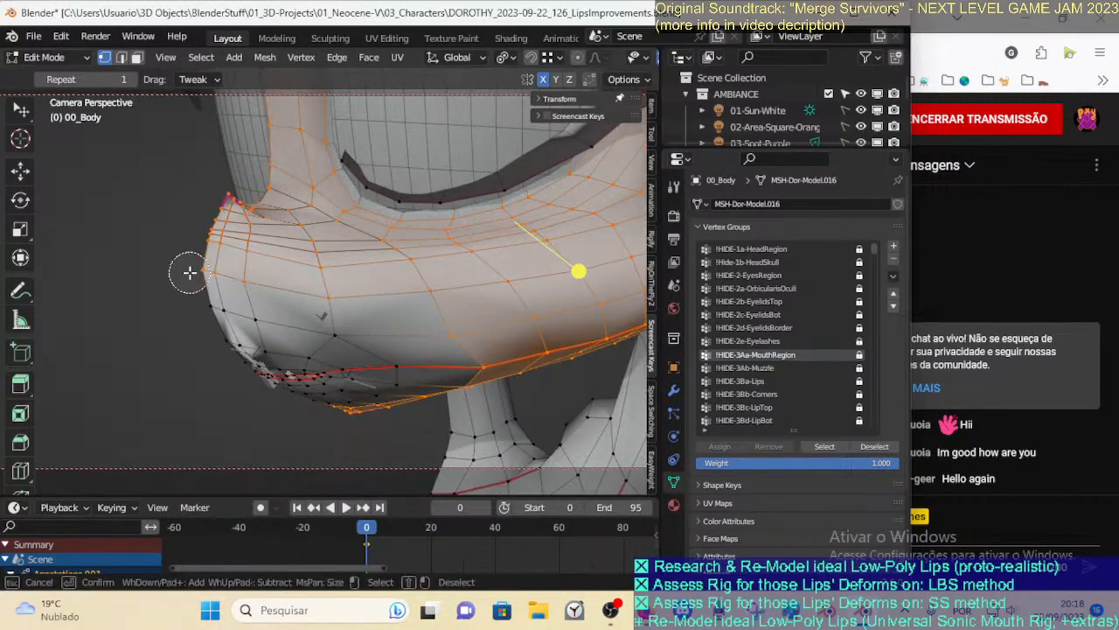
pyautogui.rightClick(312, 290)
# Switch to face selection and add the front muzzle faces to the selection with Circle Select
pyautogui.press('3')
pyautogui.press('c')
pyautogui.moveTo(214, 302); pyautogui.dragTo(419, 336)
pyautogui.rightClick(344, 325)
pyautogui.moveTo(344, 324)
pyautogui.mouseDown(button='middle')
pyautogui.moveTo(337, 310)
pyautogui.moveTo(320, 332)
pyautogui.moveTo(262, 307)
pyautogui.mouseUp(button='middle')
# Enable X-Ray and add the remaining muzzle and lip faces to the selection with Circle Select
pyautogui.hotkey('alt', 'z')
pyautogui.press('c')
pyautogui.rightClick(270, 348)
pyautogui.moveTo(270, 347); pyautogui.dragTo(248, 316, button='middle')
pyautogui.press('c')
pyautogui.moveTo(264, 321)
pyautogui.mouseDown()
pyautogui.moveTo(298, 376)
pyautogui.moveTo(283, 382)
pyautogui.moveTo(320, 412)
pyautogui.moveTo(402, 342)
pyautogui.moveTo(375, 387)
pyautogui.mouseUp()
pyautogui.rightClick(367, 389)
pyautogui.moveTo(367, 389)
pyautogui.mouseDown(button='middle')
pyautogui.moveTo(263, 349)
pyautogui.moveTo(365, 377)
pyautogui.moveTo(324, 354)
pyautogui.mouseUp(button='middle')
pyautogui.press('c')
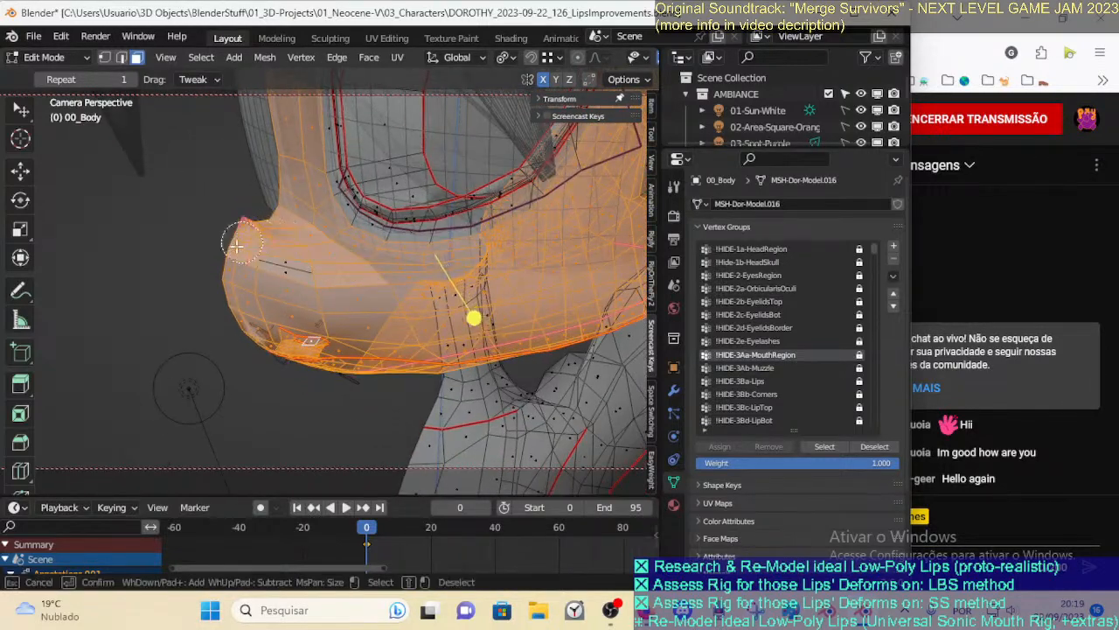
pyautogui.rightClick(251, 227)
pyautogui.moveTo(252, 227); pyautogui.dragTo(372, 262, button='middle')
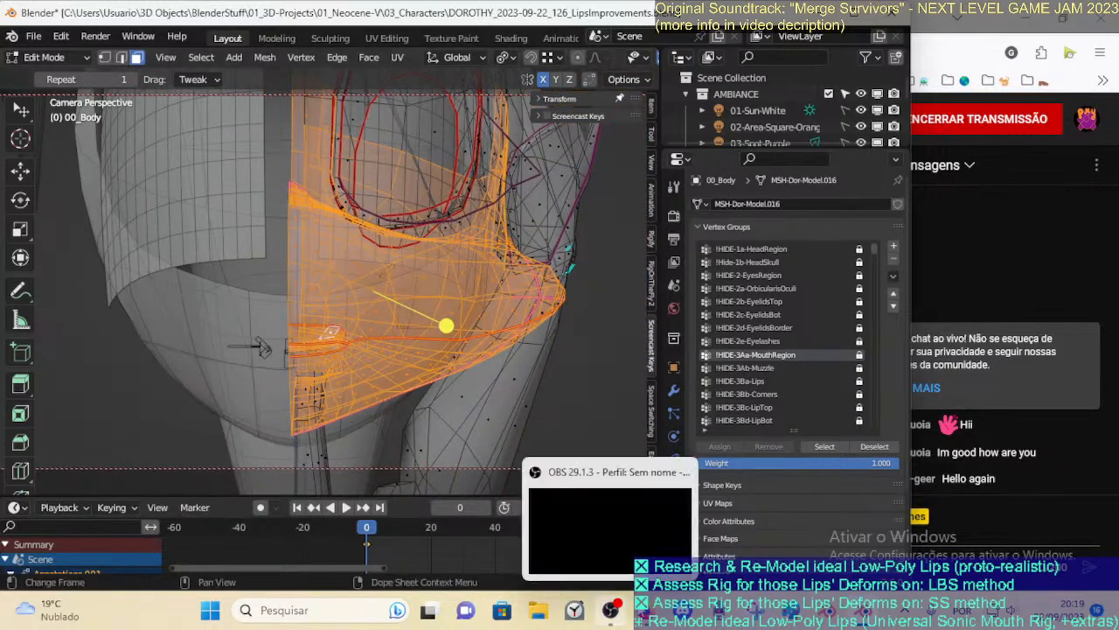
# Check the Merge Survivors playlist on the SoundCloud page in the web browser, and return to Blender
pyautogui.click(611, 610)
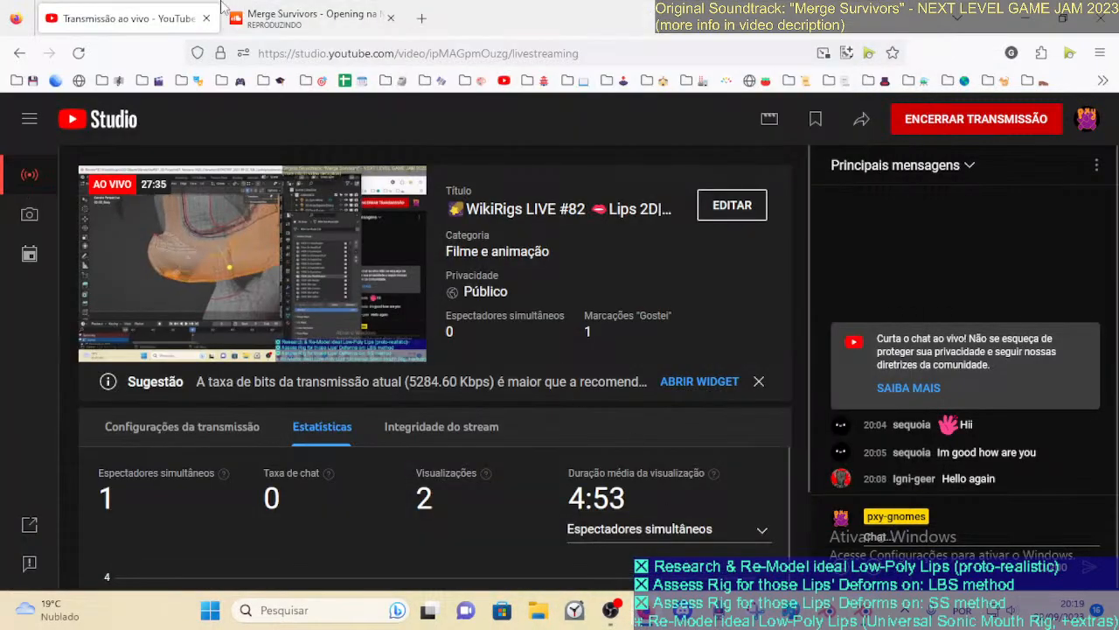
pyautogui.click(263, 16)
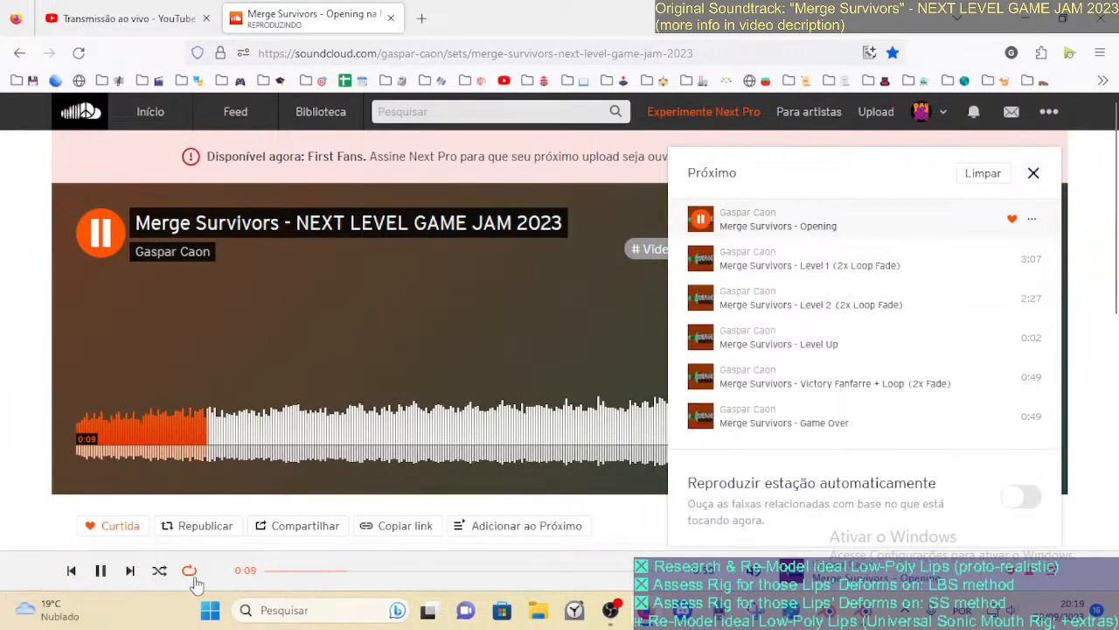
pyautogui.click(866, 614)
# Assign the selected faces to the !HIDE-3Aa-MouthRegion vertex group, clear the selection and switch to vertex selection
pyautogui.moveTo(560, 376); pyautogui.dragTo(302, 376, button='middle')
pyautogui.scroll(1, 416, 385)
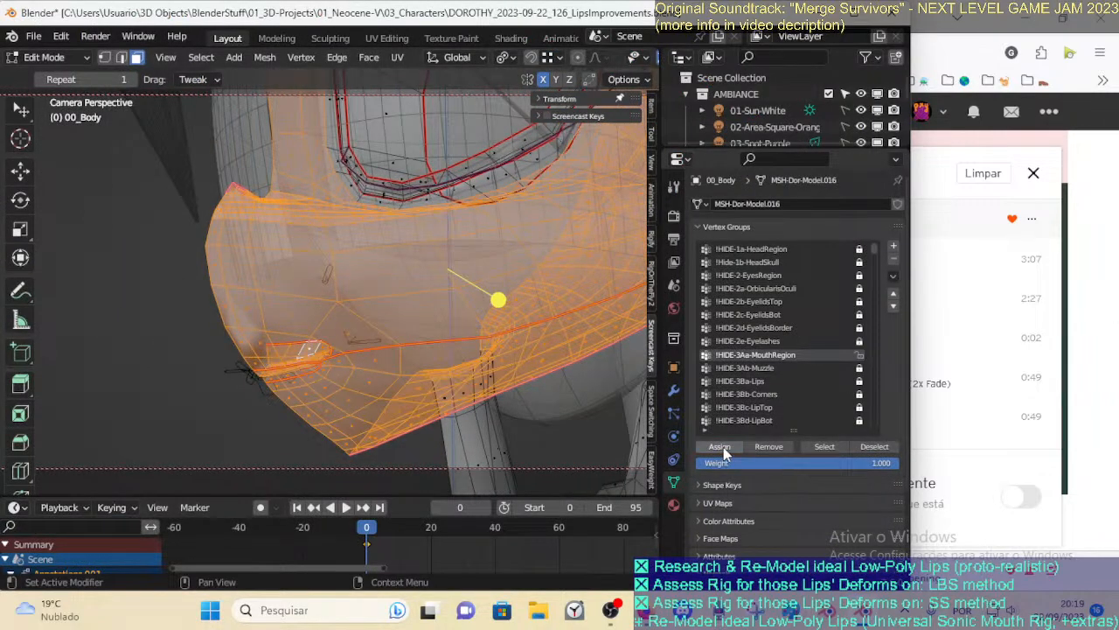
pyautogui.click(723, 447)
pyautogui.hotkey('alt', 'a')
pyautogui.press('1')
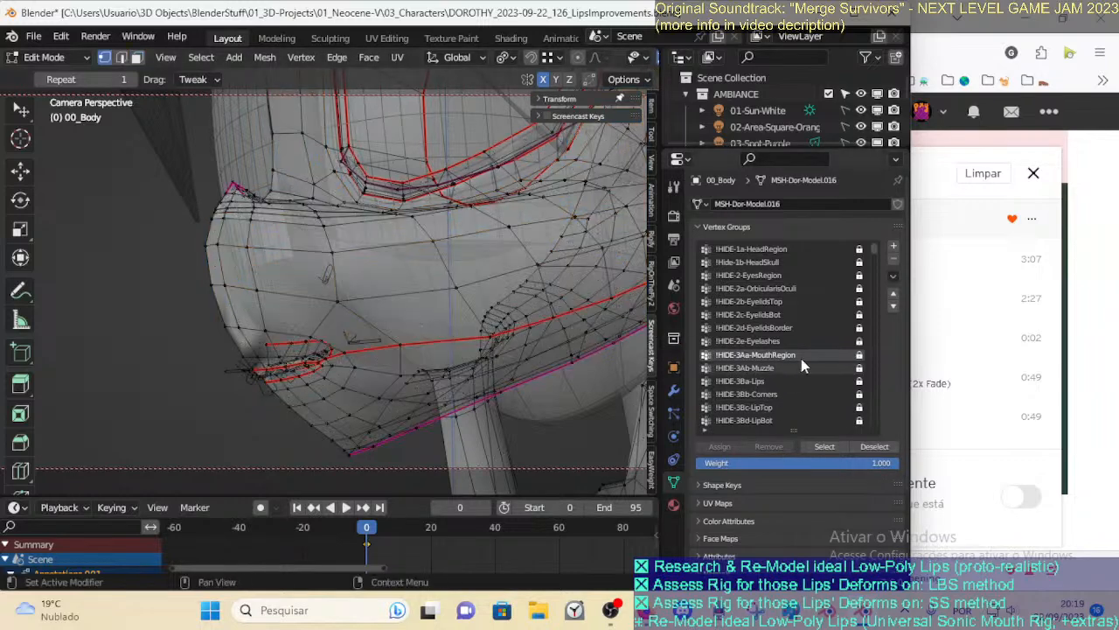
# Switch the body to Weight Paint mode and display the weights of the MOD-Shrinkwrap-Muzzle vertex group
pyautogui.moveTo(874, 243); pyautogui.dragTo(876, 422)
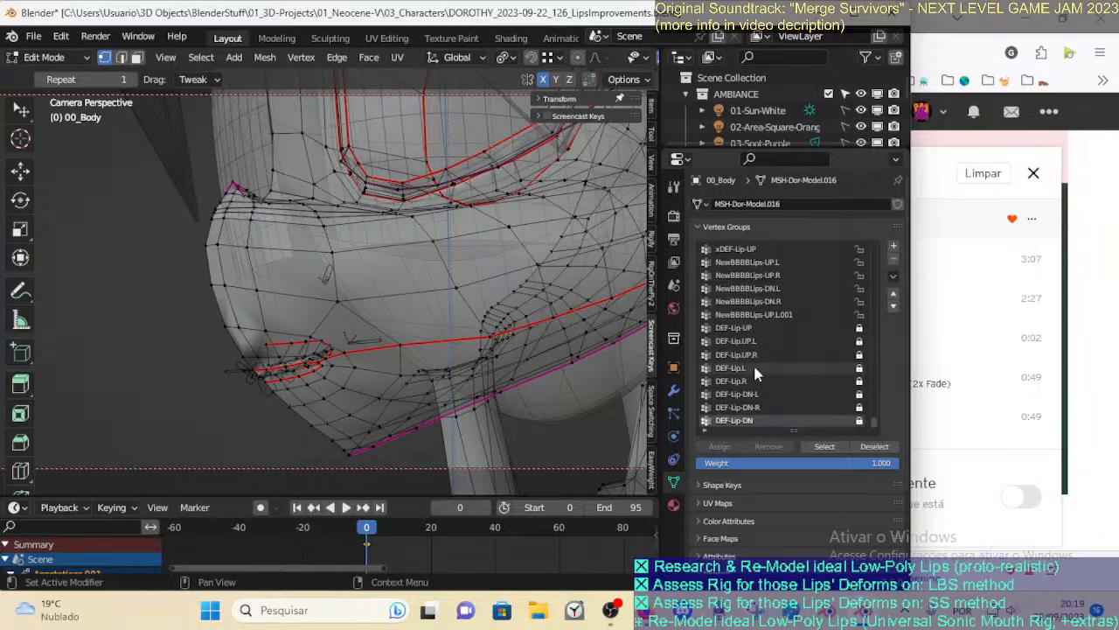
pyautogui.scroll(5, 837, 401)
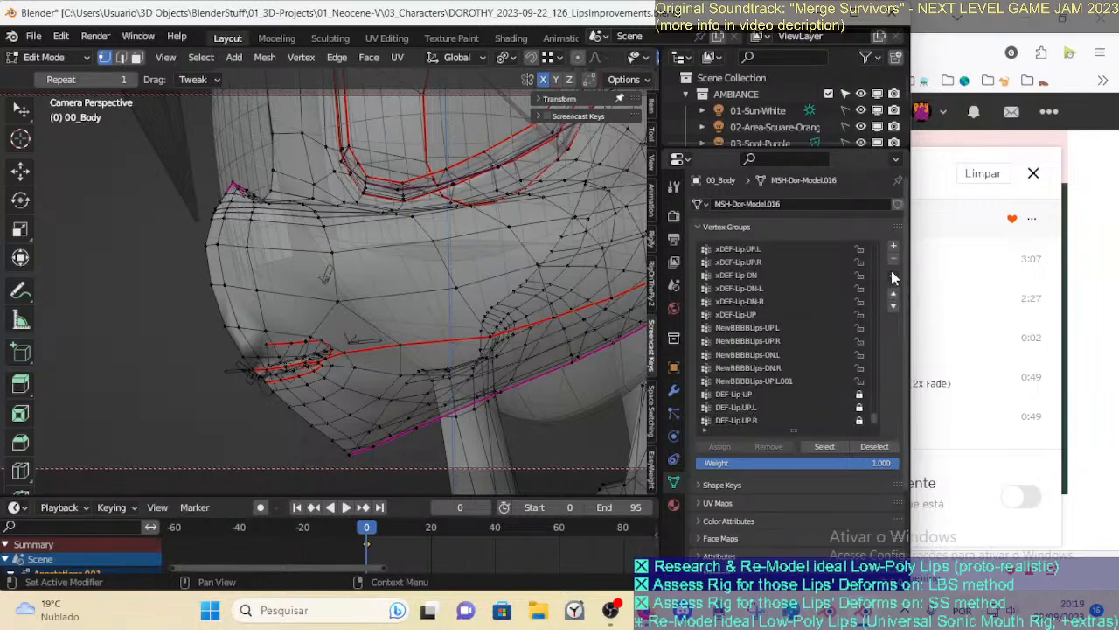
pyautogui.scroll(4, 813, 365)
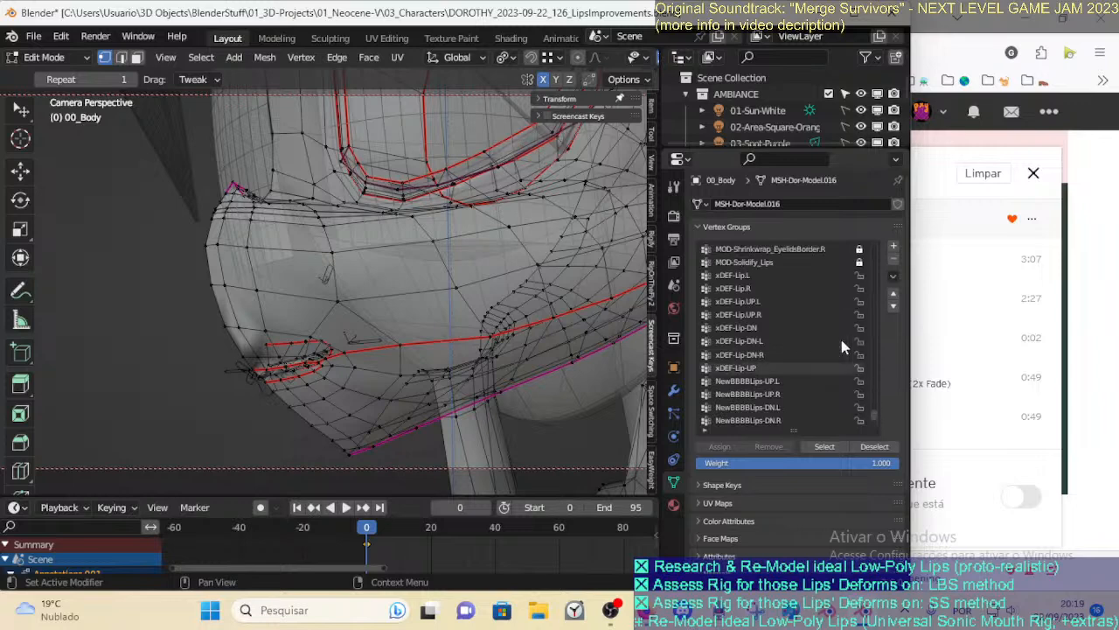
pyautogui.click(732, 252)
pyautogui.hotkey('ctrl', 'Tab')
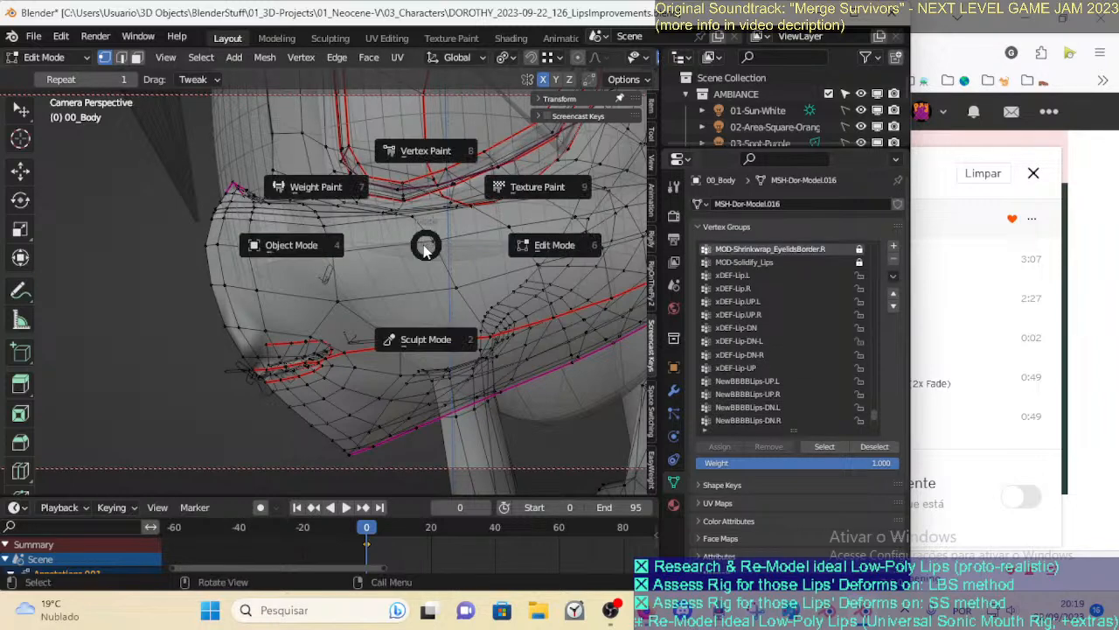
pyautogui.click(312, 184)
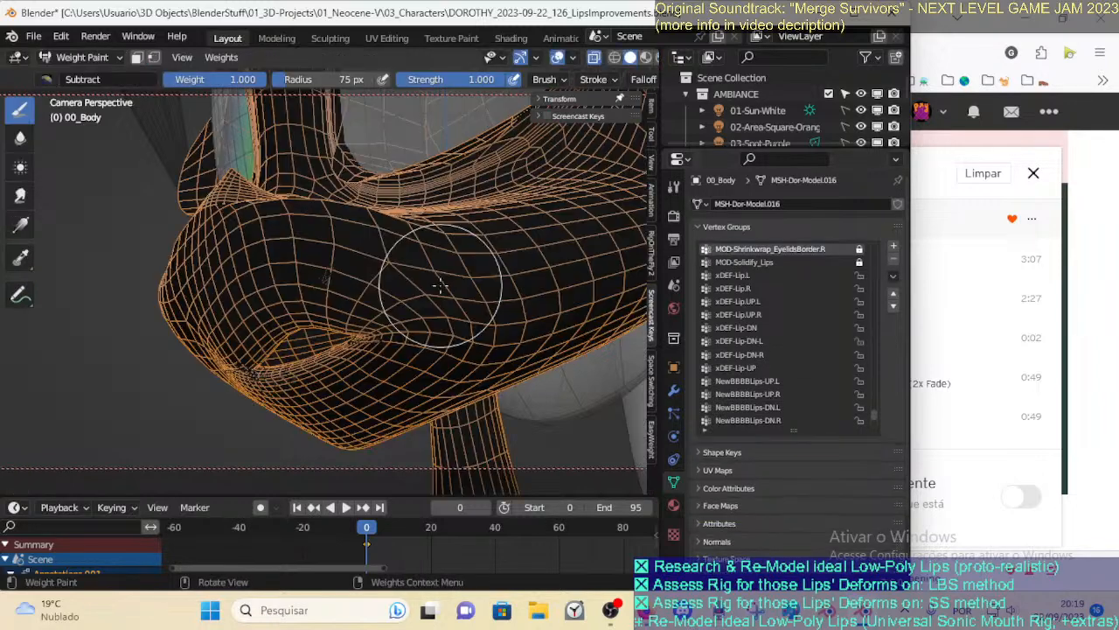
pyautogui.scroll(6, 770, 292)
pyautogui.click(768, 290)
pyautogui.click(766, 275)
pyautogui.moveTo(390, 271)
pyautogui.mouseDown(button='middle')
pyautogui.moveTo(455, 315)
pyautogui.moveTo(377, 320)
pyautogui.mouseUp(button='middle')
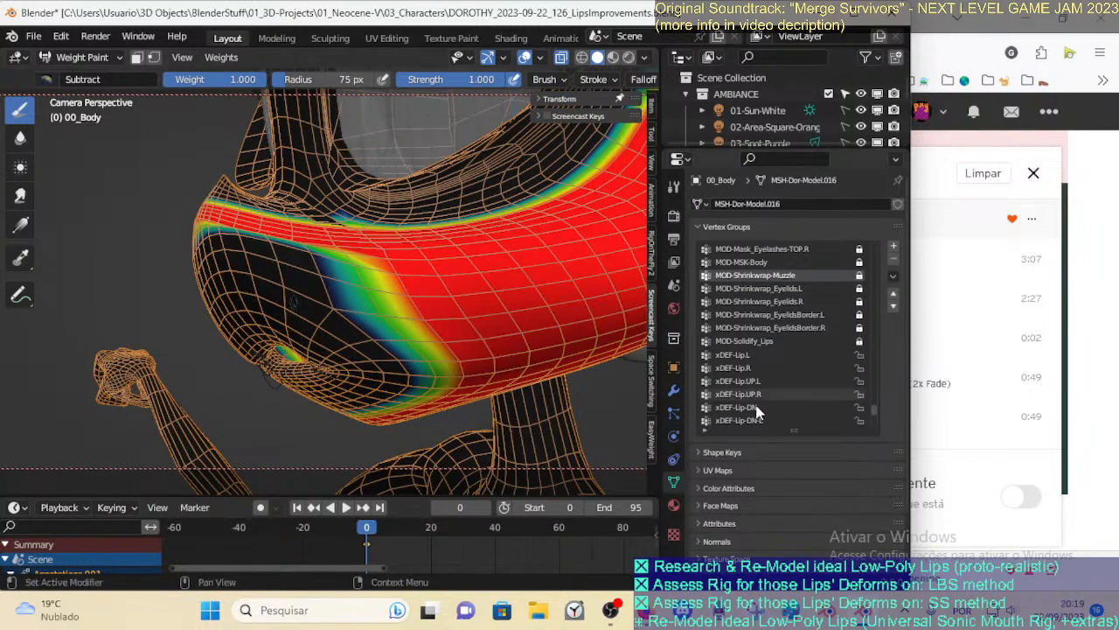
# Compare the weights of the eyelid shrinkwrap vertex groups with those of MOD-Shrinkwrap-Muzzle
pyautogui.click(806, 303)
pyautogui.click(782, 288)
pyautogui.click(781, 275)
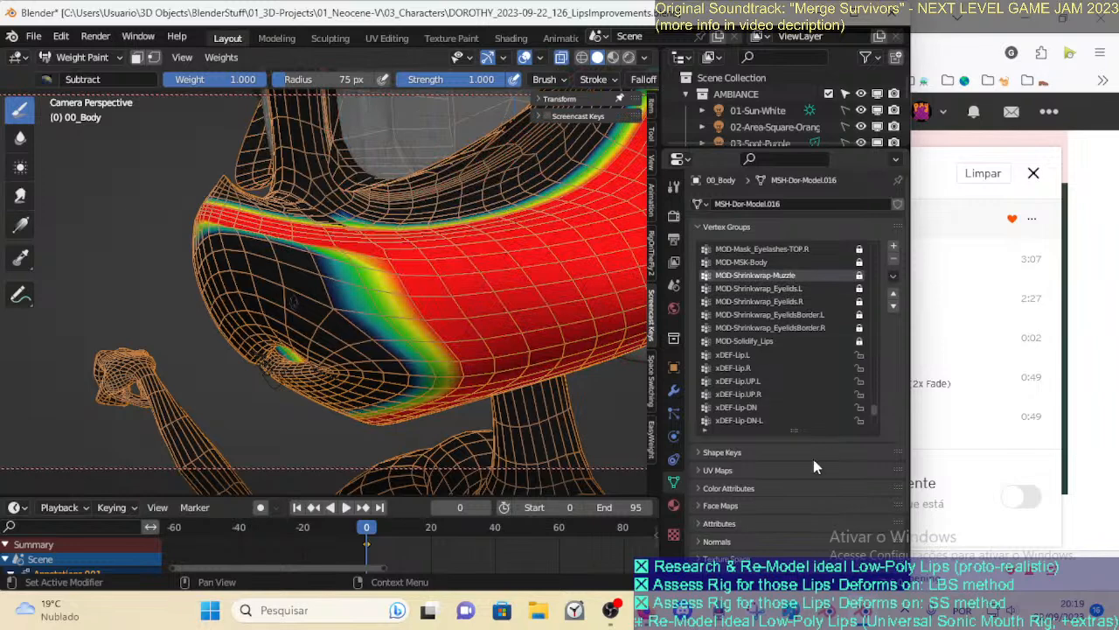
pyautogui.scroll(1, 787, 341)
pyautogui.click(786, 329)
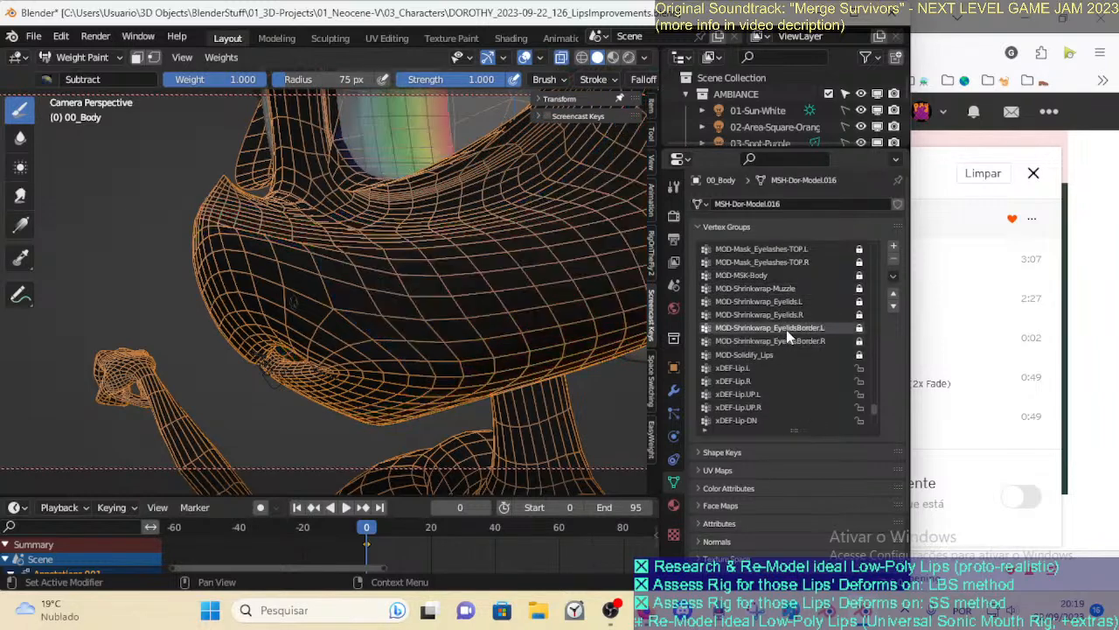
pyautogui.click(760, 287)
# Go through the mask and smoothing vertex groups and examine the MOD-CorrectiveSmooth-Muzzle weights around the muzzle
pyautogui.scroll(3, 769, 330)
pyautogui.click(749, 303)
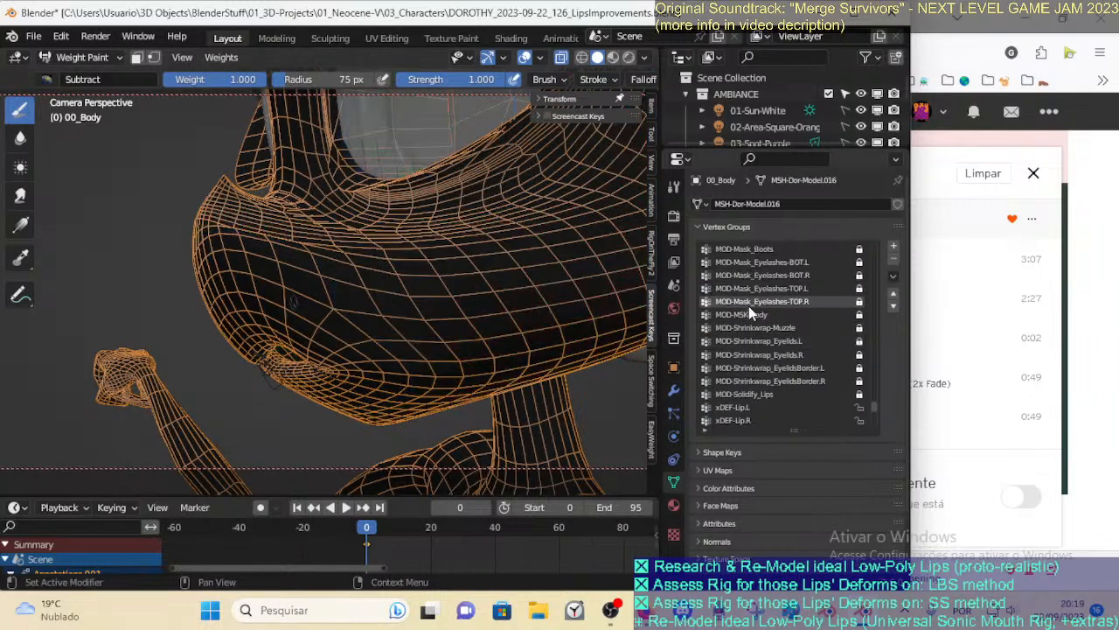
pyautogui.click(750, 366)
pyautogui.scroll(3, 750, 366)
pyautogui.click(750, 329)
pyautogui.click(749, 301)
pyautogui.scroll(1, 753, 300)
pyautogui.click(764, 276)
pyautogui.moveTo(330, 336)
pyautogui.mouseDown(button='middle')
pyautogui.moveTo(310, 353)
pyautogui.moveTo(284, 297)
pyautogui.moveTo(314, 285)
pyautogui.moveTo(280, 275)
pyautogui.moveTo(350, 290)
pyautogui.mouseUp(button='middle')
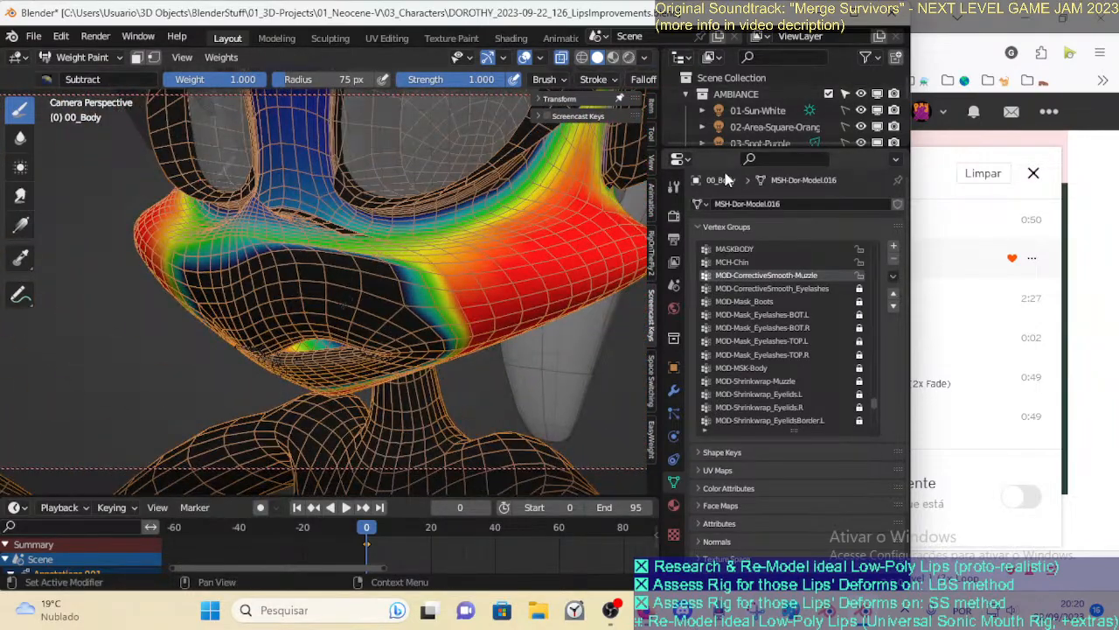
pyautogui.moveTo(620, 231)
pyautogui.mouseDown(button='middle')
pyautogui.moveTo(446, 298)
pyautogui.moveTo(392, 224)
pyautogui.moveTo(547, 273)
pyautogui.mouseUp(button='middle')
# Enlarge the Outliner and look through the objects in the BODY, EYES and MOUTH collections
pyautogui.moveTo(791, 146); pyautogui.dragTo(800, 342)
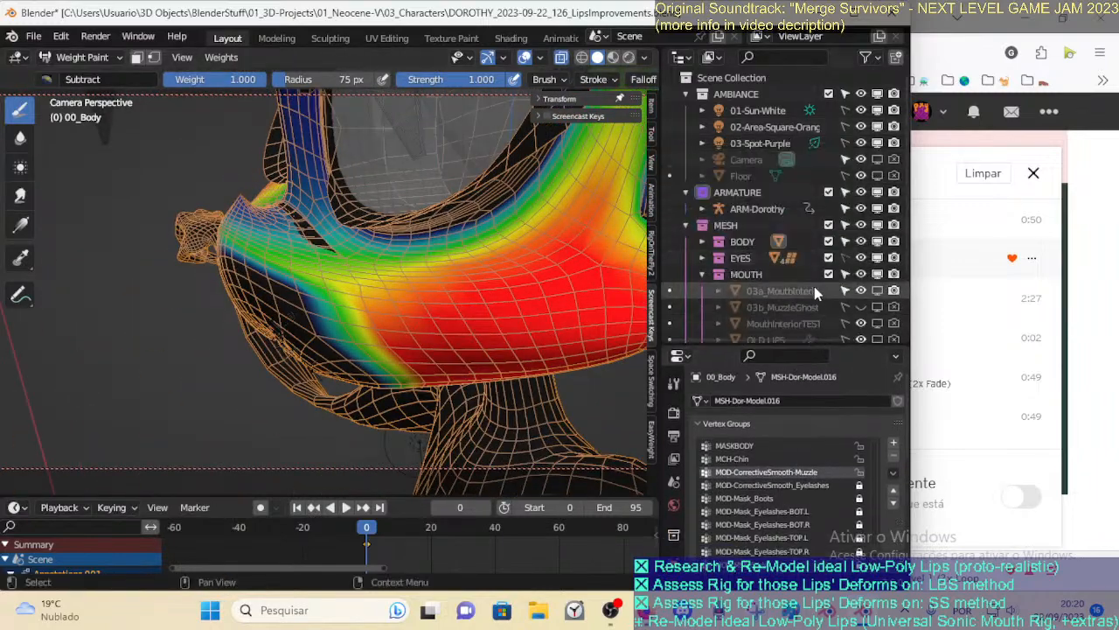
pyautogui.scroll(-2, 811, 286)
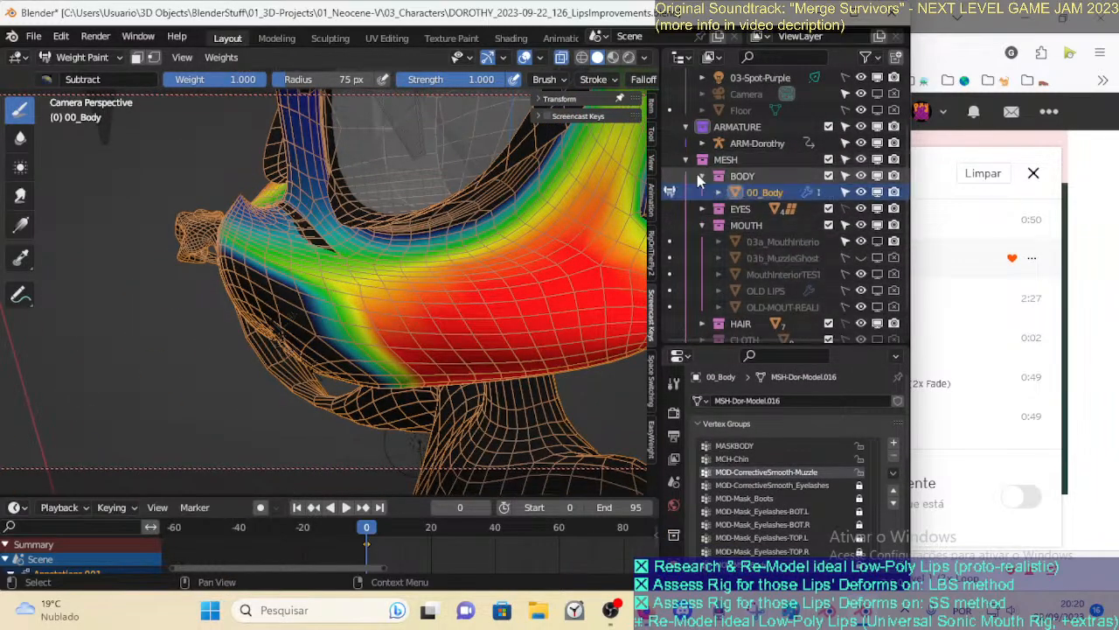
pyautogui.click(702, 192)
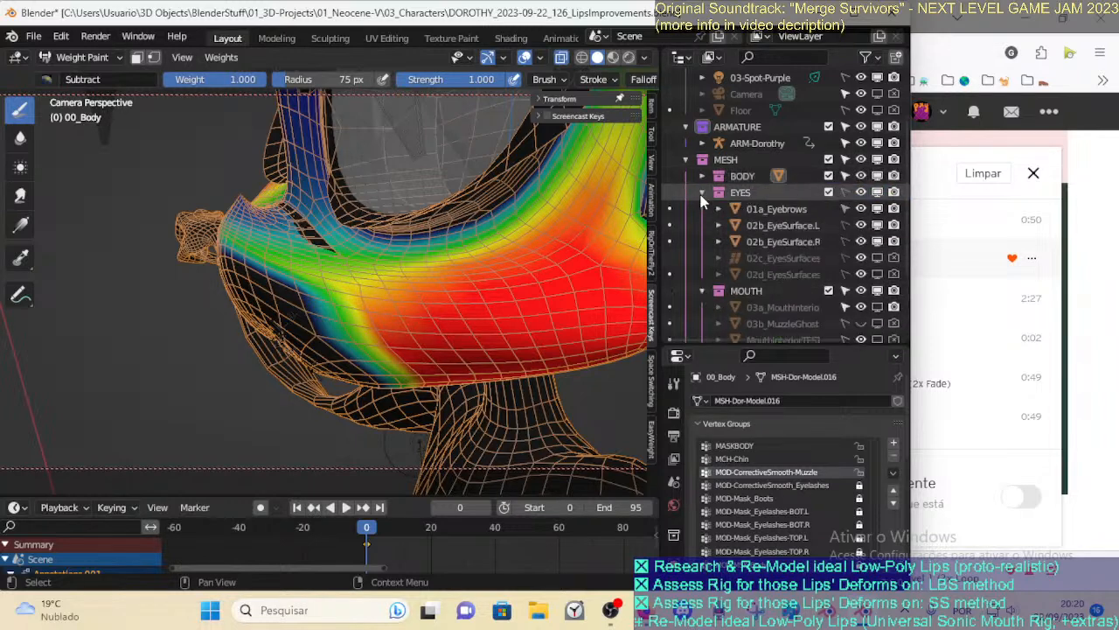
pyautogui.click(702, 193)
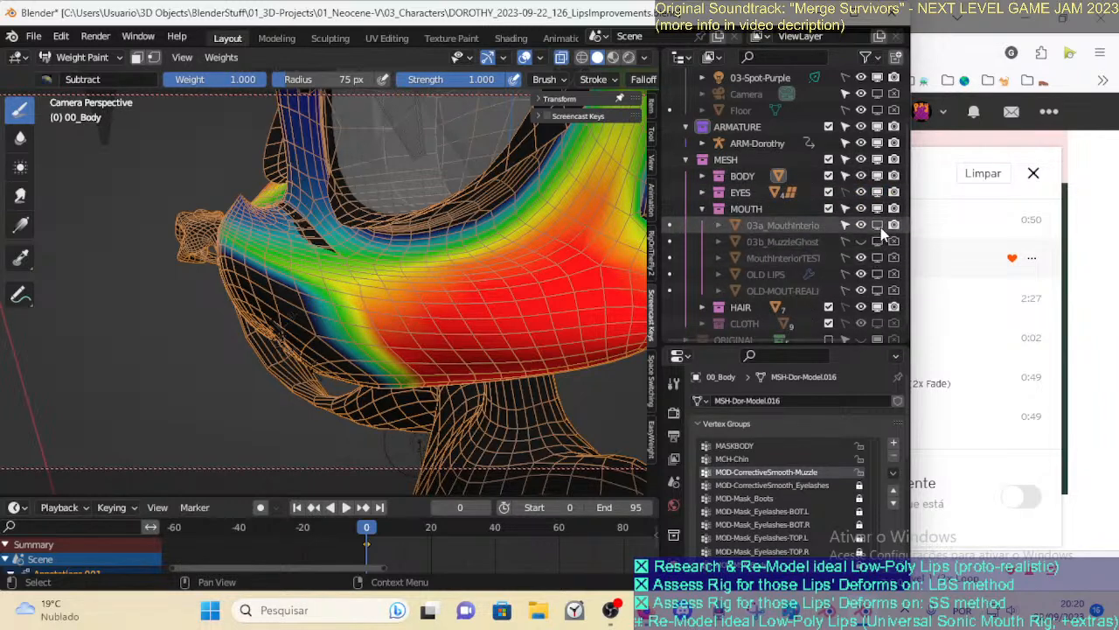
pyautogui.moveTo(322, 285)
pyautogui.mouseDown(button='middle')
pyautogui.moveTo(383, 248)
pyautogui.moveTo(375, 310)
pyautogui.moveTo(342, 300)
pyautogui.moveTo(341, 285)
pyautogui.mouseUp(button='middle')
pyautogui.scroll(2, 369, 312)
# Leave Weight Paint for Object Mode, and enter Edit Mode on the body mesh with face selection
pyautogui.hotkey('ctrl', 'Tab')
pyautogui.click(178, 230)
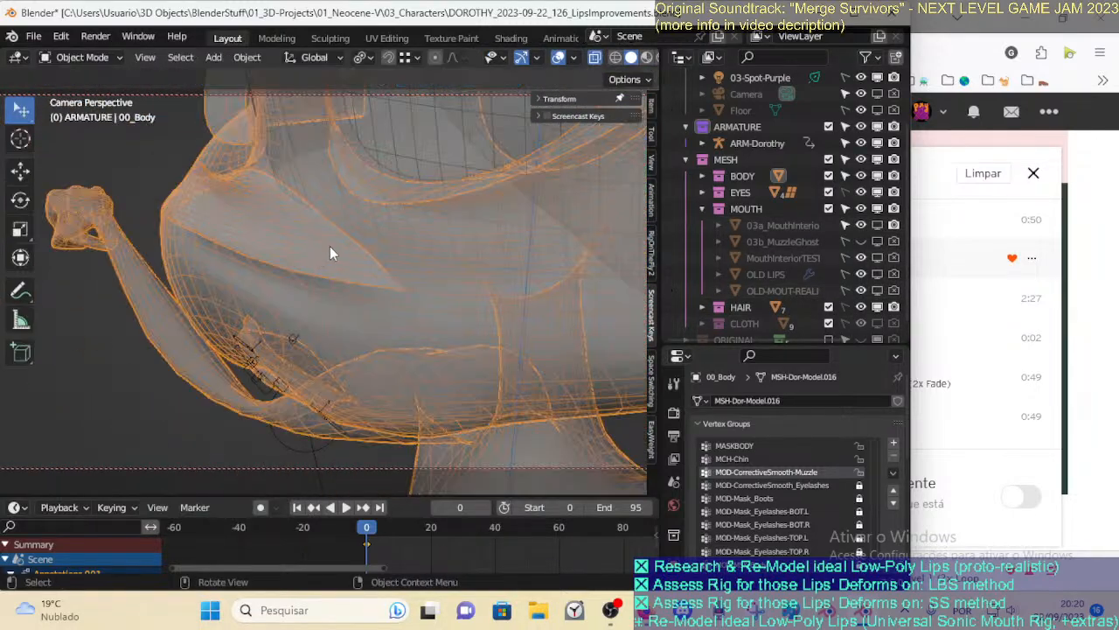
pyautogui.moveTo(404, 271); pyautogui.dragTo(339, 252, button='middle')
pyautogui.press('Tab')
pyautogui.press('3')
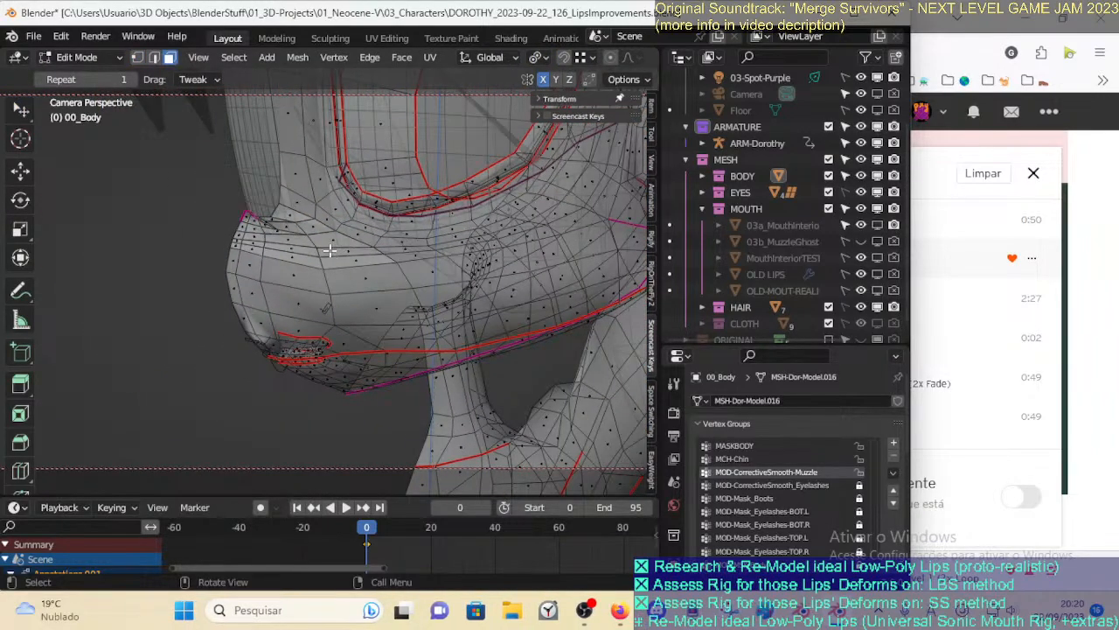
# Try selecting linked geometry, undo it, and select a single face on the side of the muzzle
pyautogui.hotkey('ctrl', 'l')
pyautogui.hotkey('ctrl', 'z')
pyautogui.scroll(5, 328, 251)
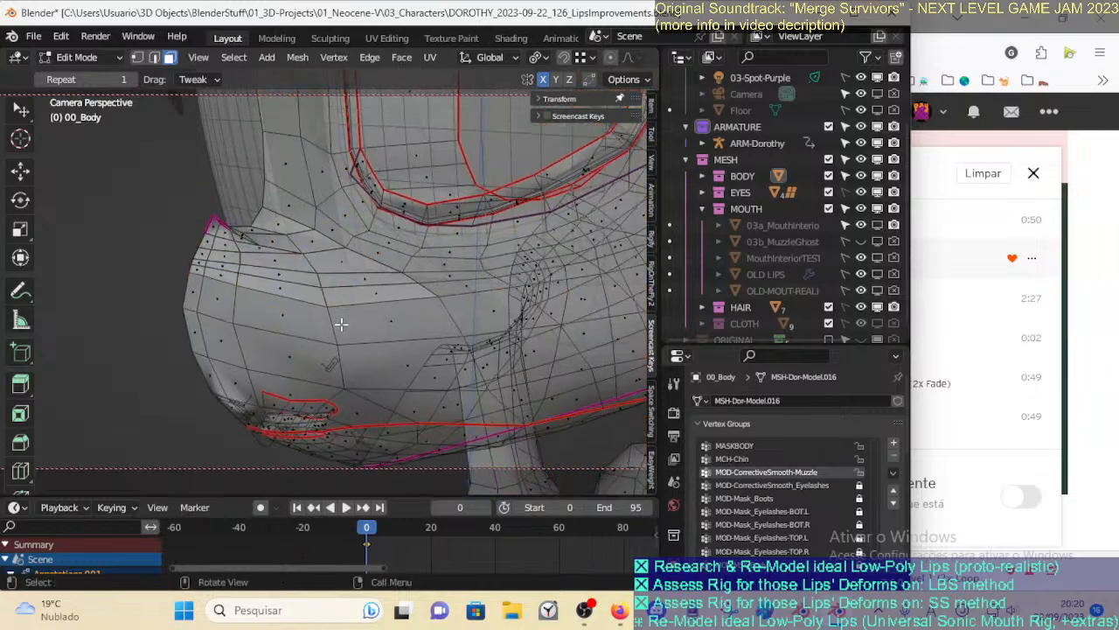
pyautogui.click(380, 298)
pyautogui.scroll(-4, 376, 299)
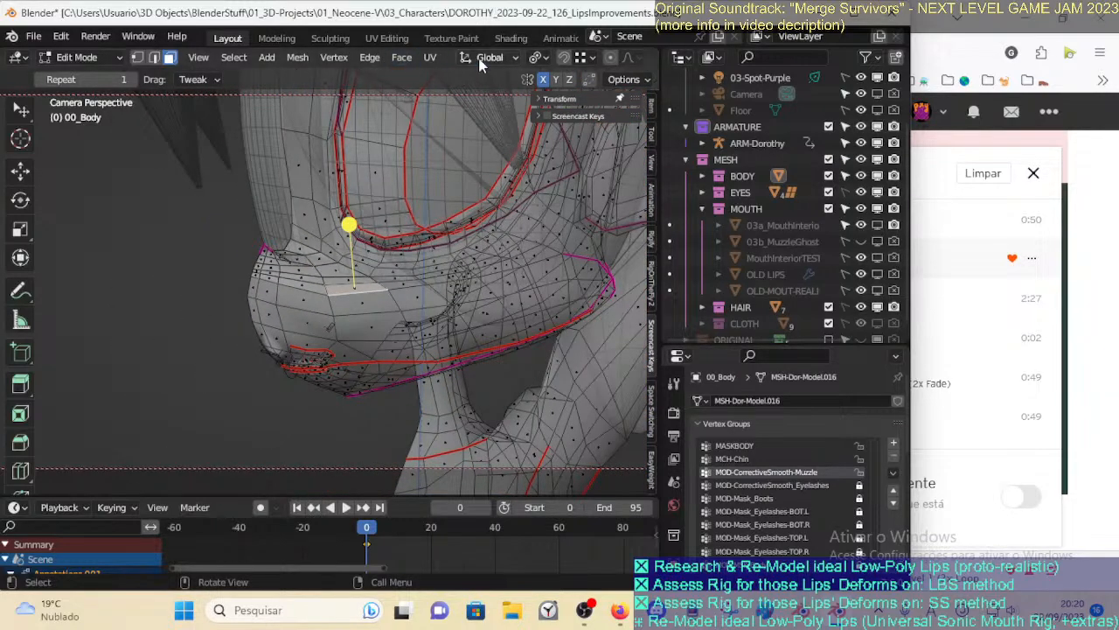
# Check the Face Orientation setting in the viewport overlays, and switch the body to Object Mode and back to Edit Mode
pyautogui.scroll(-3, 538, 63)
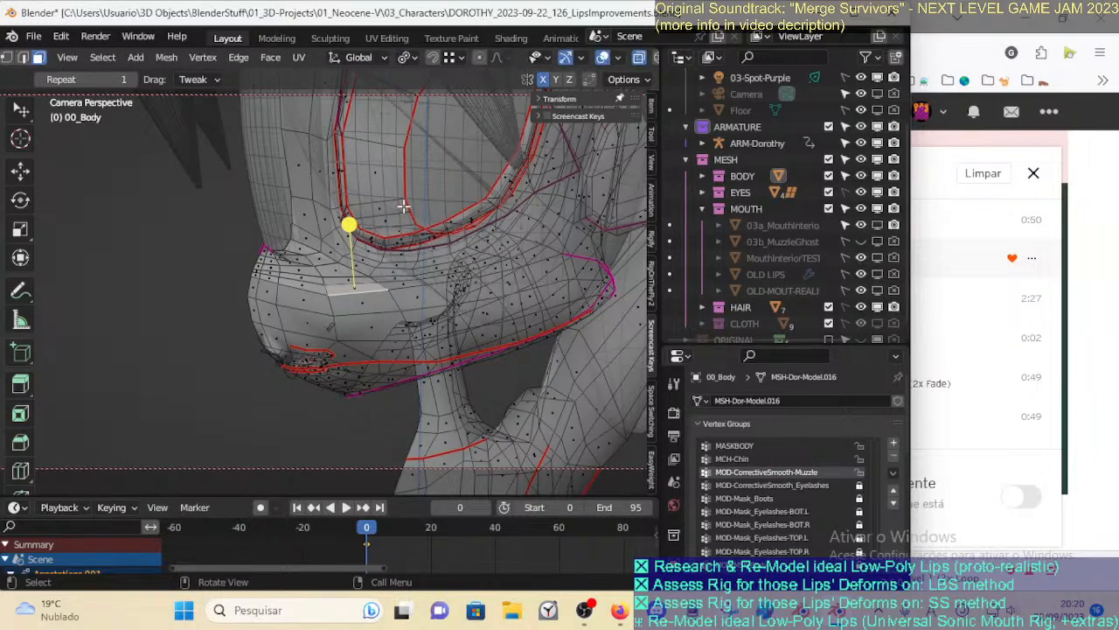
pyautogui.click(549, 57)
pyautogui.click(580, 58)
pyautogui.click(580, 57)
pyautogui.click(580, 58)
pyautogui.scroll(-2, 612, 57)
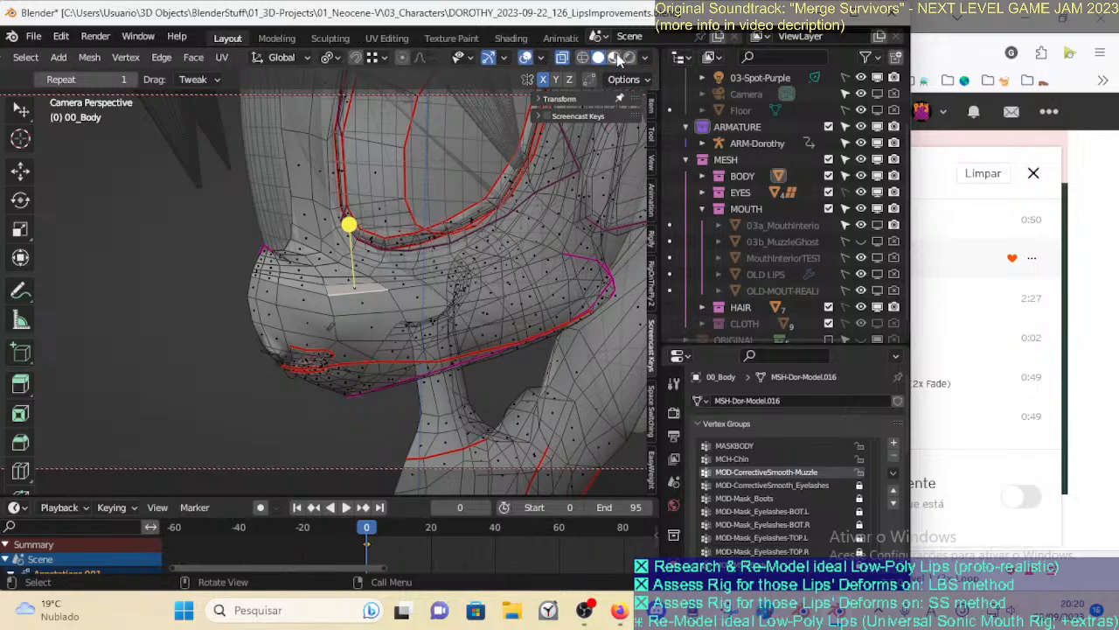
pyautogui.click(542, 57)
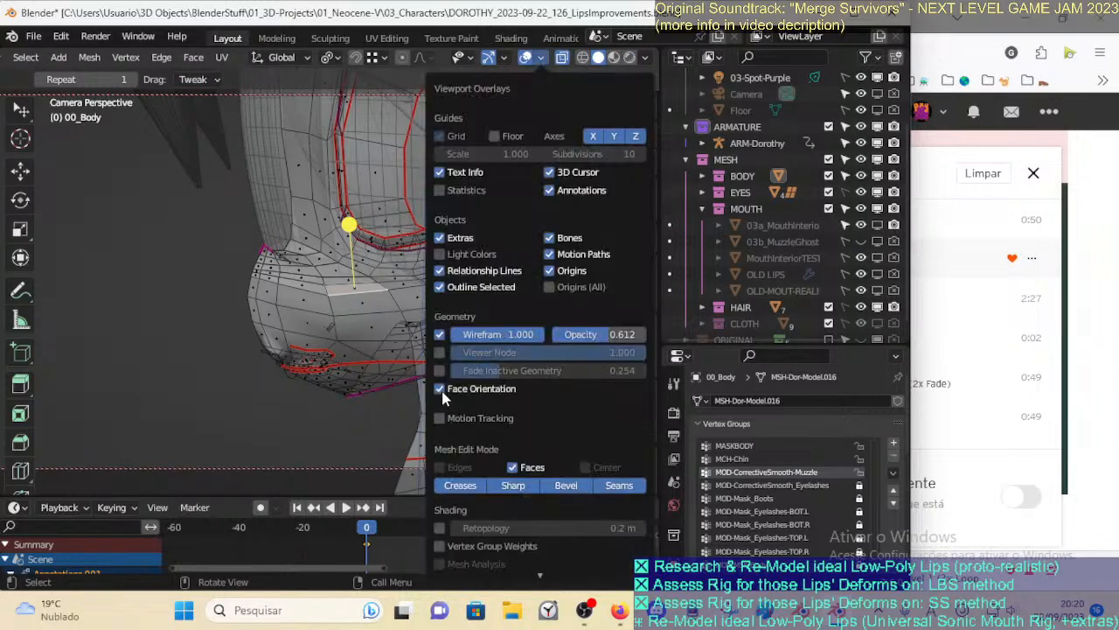
pyautogui.hotkey('ctrl', 'Tab')
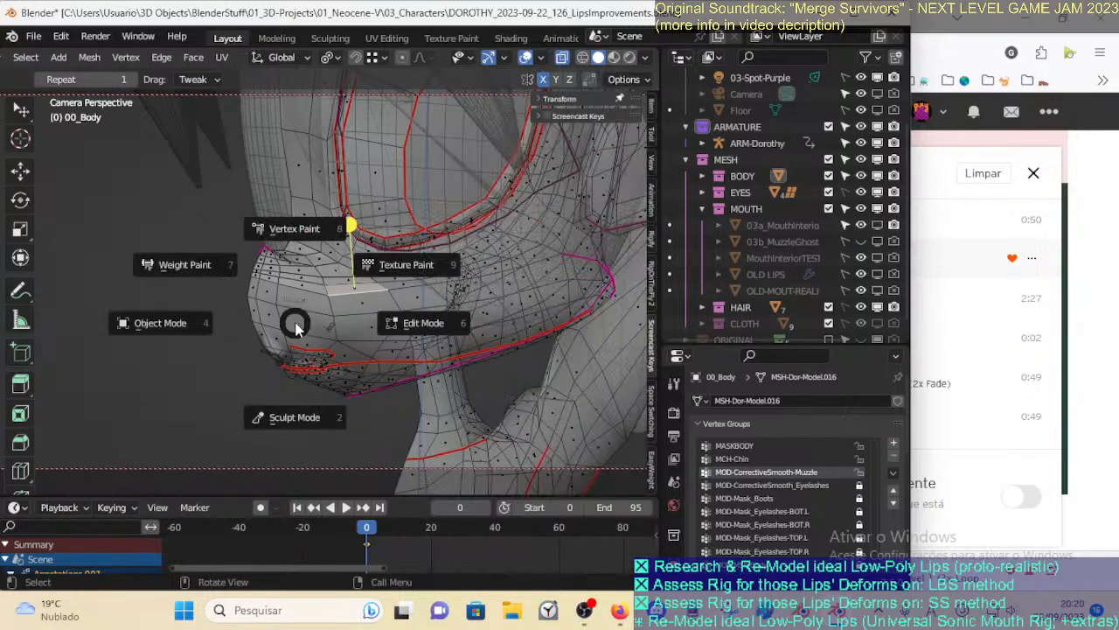
pyautogui.click(160, 322)
pyautogui.press('Tab')
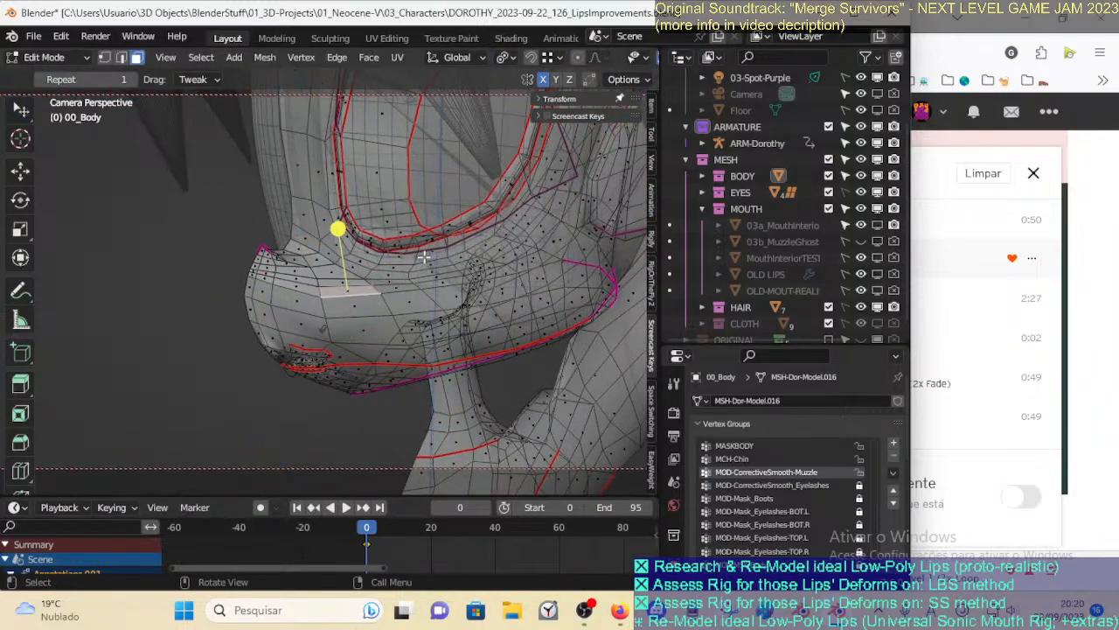
# Set the solid viewport shading's lighting to Flat
pyautogui.scroll(-4, 624, 65)
pyautogui.click(644, 58)
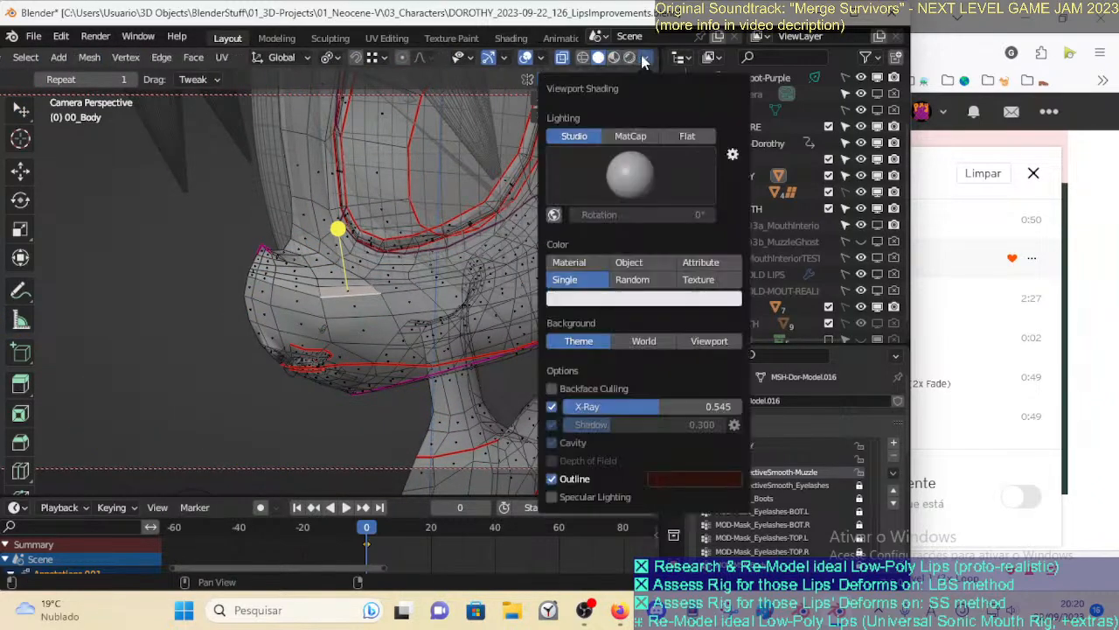
pyautogui.click(686, 136)
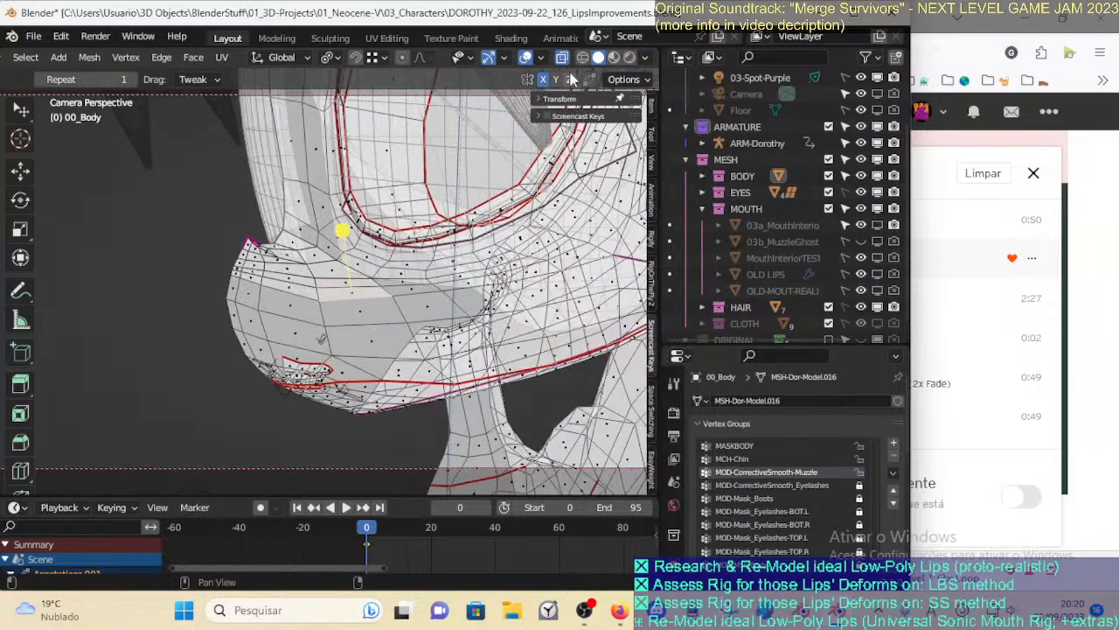
# Recheck the Face Orientation overlay setting, return the body to Object Mode and view the muzzle from the front
pyautogui.click(544, 58)
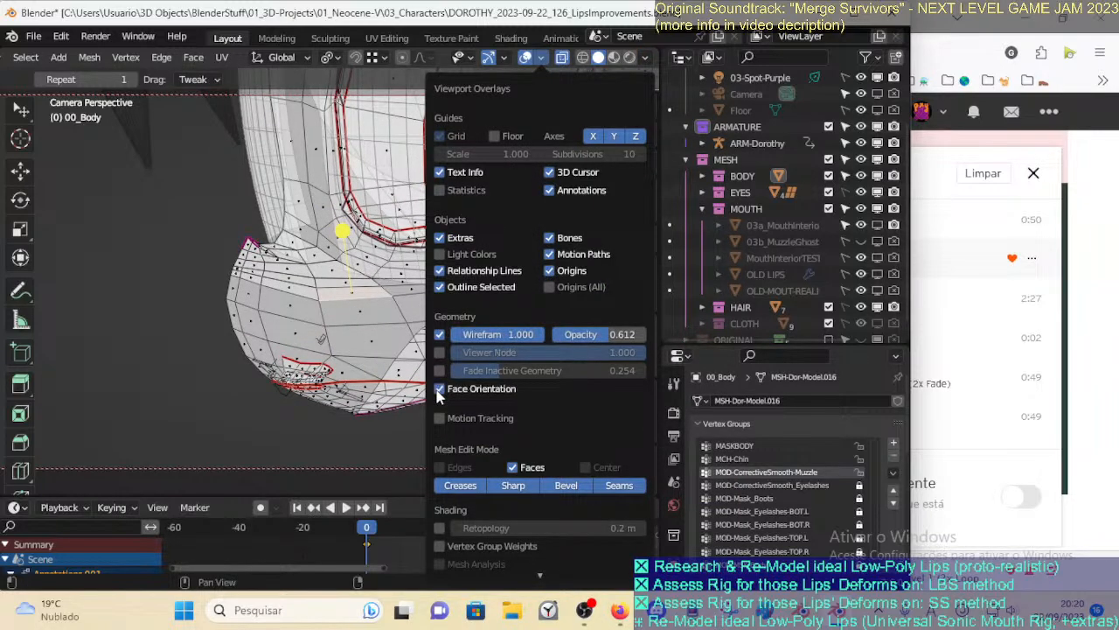
pyautogui.hotkey('ctrl', 'Tab')
pyautogui.click(197, 315)
pyautogui.moveTo(355, 306); pyautogui.dragTo(342, 278, button='middle')
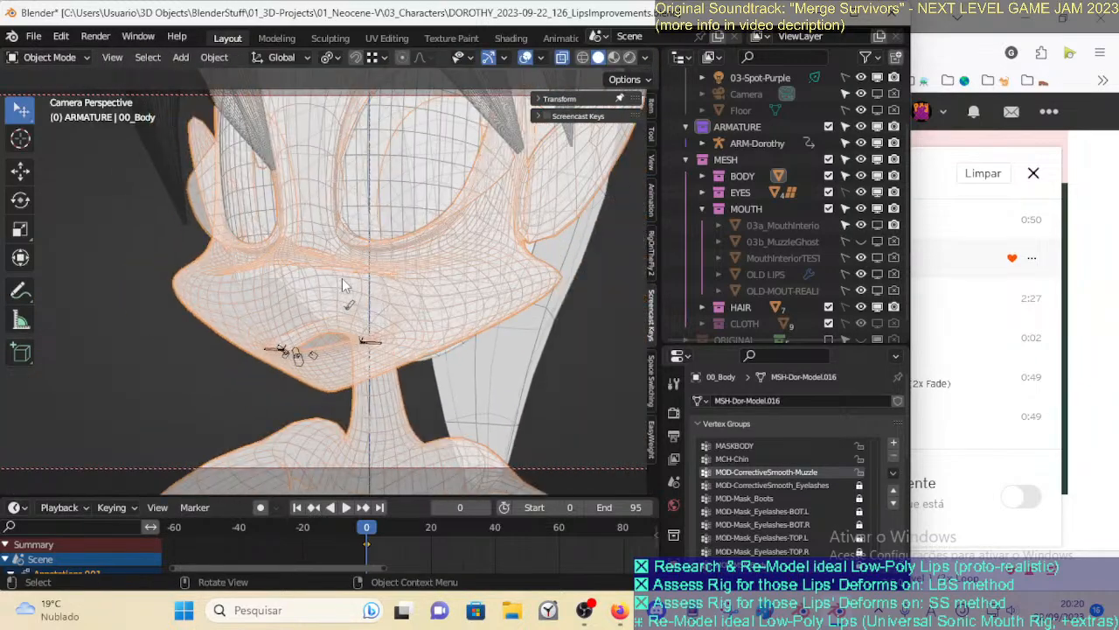
# Compare the muzzle mesh in Edit Mode and Object Mode, leaving the body selected in Object Mode
pyautogui.press('Tab')
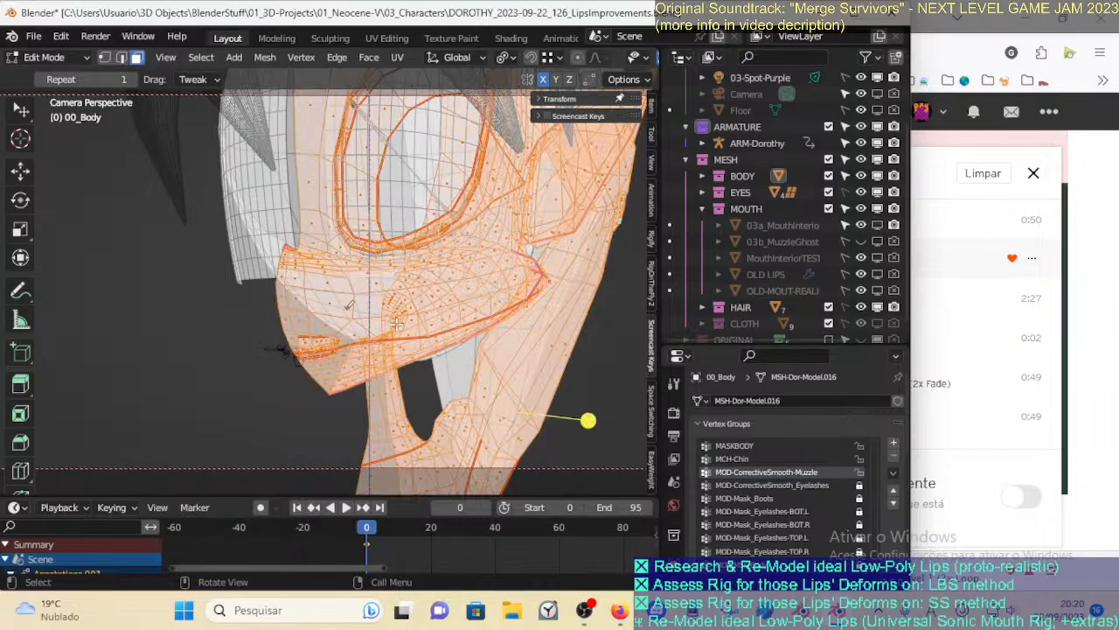
pyautogui.press('Tab')
pyautogui.moveTo(395, 322); pyautogui.dragTo(307, 295, button='middle')
pyautogui.click(320, 338)
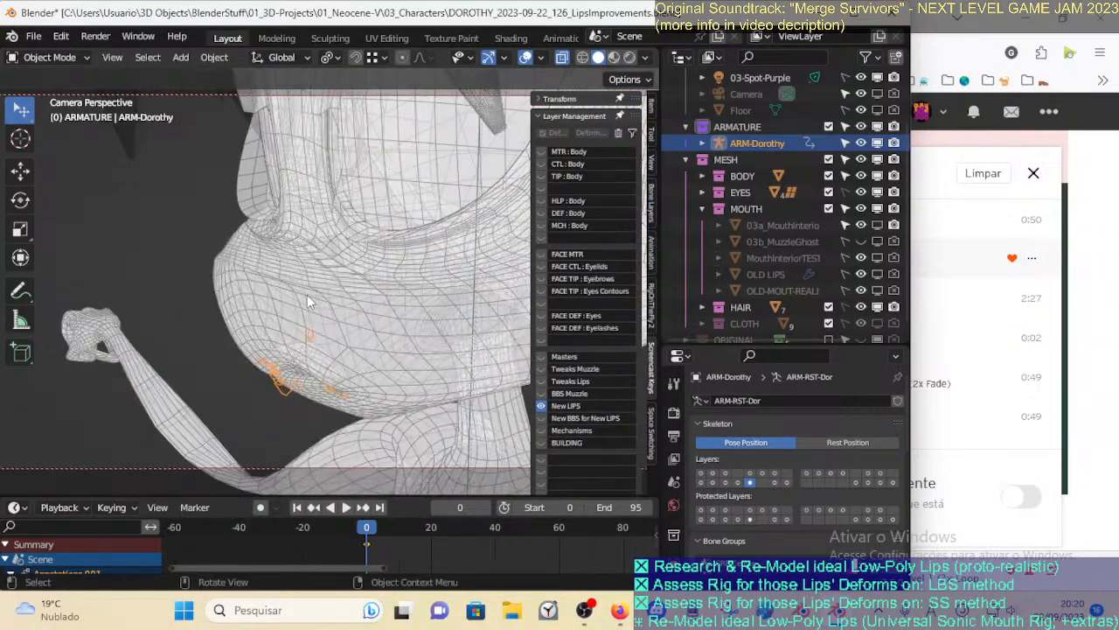
pyautogui.click(307, 295)
pyautogui.press('Tab')
pyautogui.press('Tab')
pyautogui.hotkey('alt', 'a')
pyautogui.scroll(2, 347, 312)
pyautogui.moveTo(346, 313)
pyautogui.mouseDown(button='middle')
pyautogui.moveTo(327, 318)
pyautogui.moveTo(355, 318)
pyautogui.mouseUp(button='middle')
pyautogui.click(358, 308)
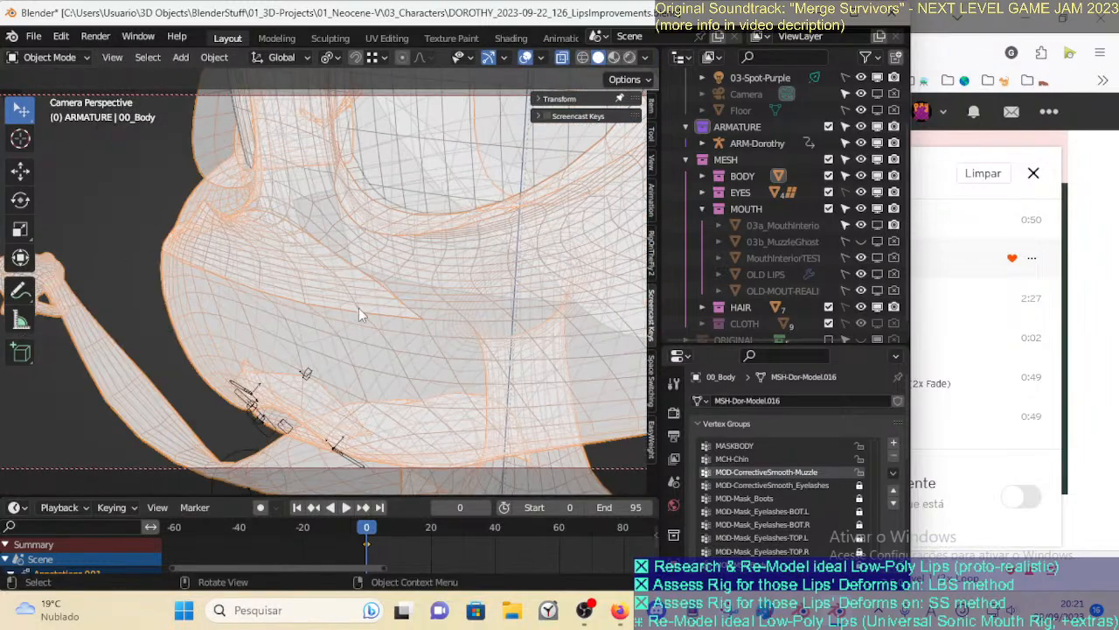
# Put the body in Edit Mode and try to move vertices on the side of the muzzle below the eye
pyautogui.press('Tab')
pyautogui.press('g')
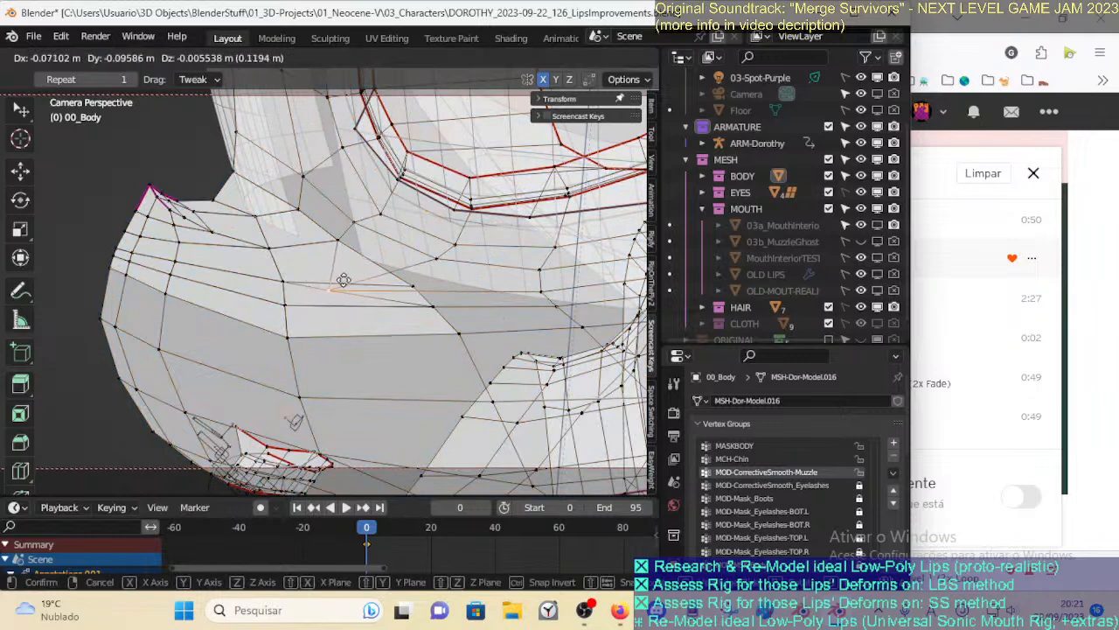
pyautogui.rightClick(436, 279)
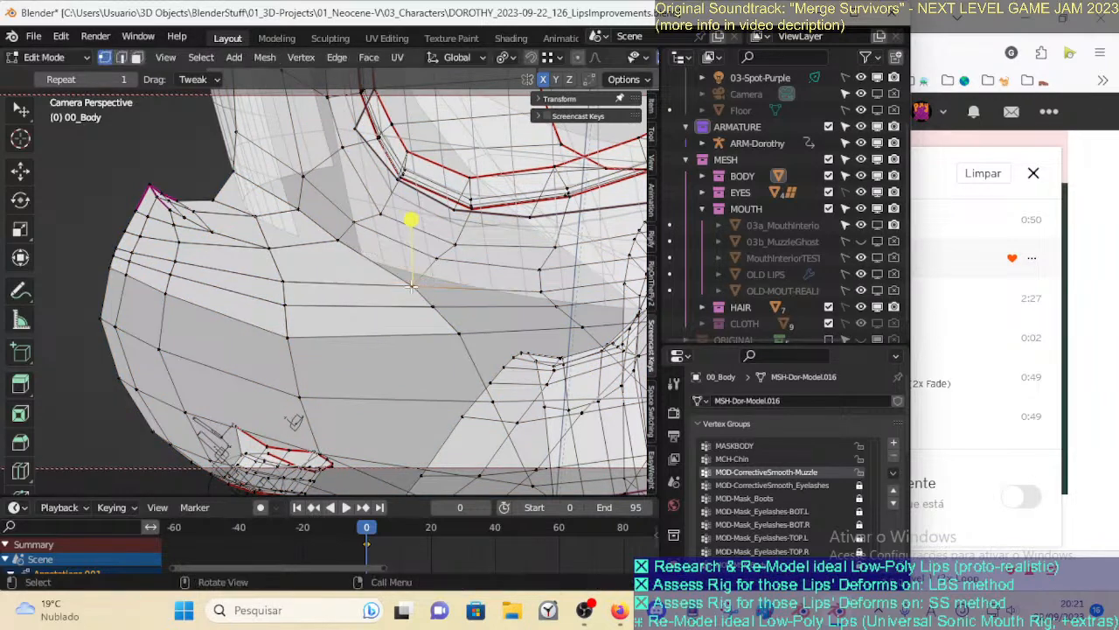
pyautogui.click(341, 242)
pyautogui.press('g')
pyautogui.rightClick(342, 248)
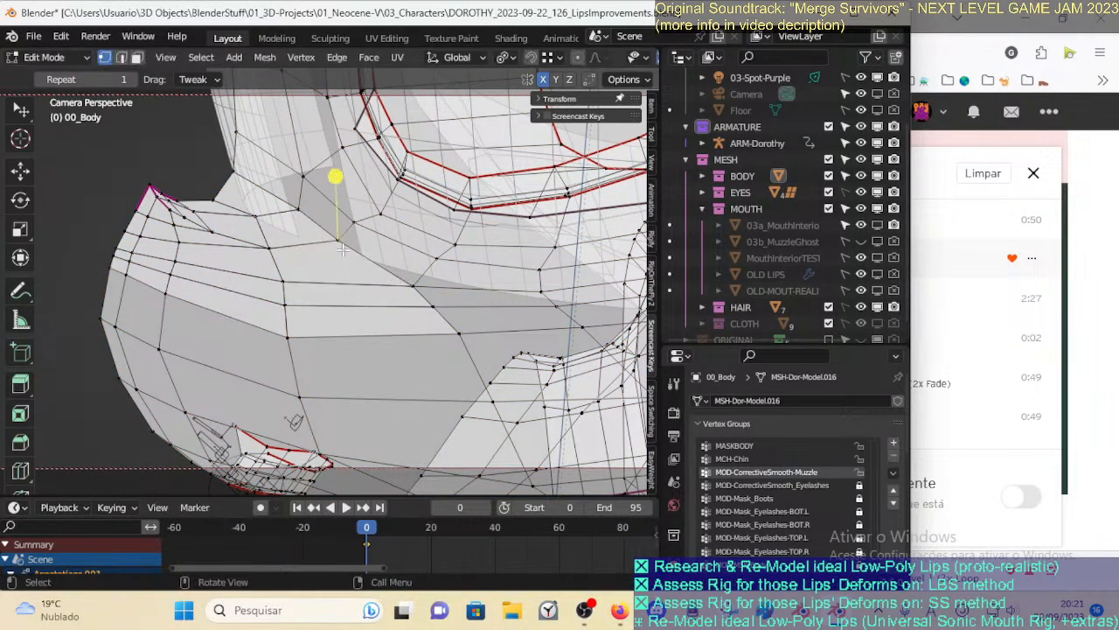
pyautogui.press('g')
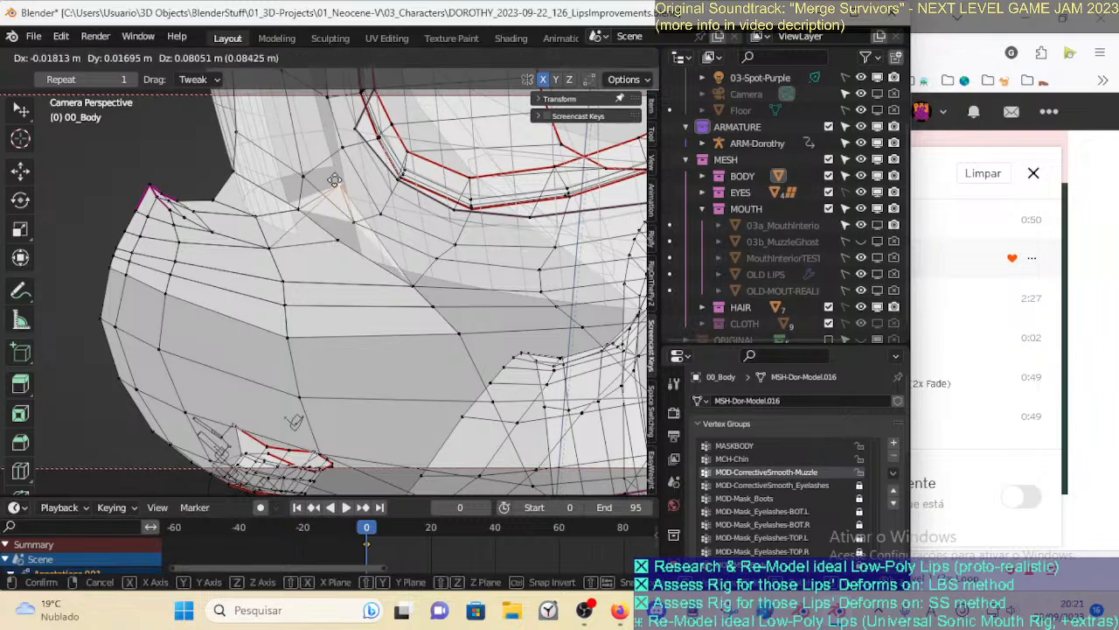
pyautogui.rightClick(336, 179)
# Switch the viewport to wireframe shading and merge the selected vertex on the muzzle's upper side
pyautogui.moveTo(346, 224); pyautogui.dragTo(542, 79, button='middle')
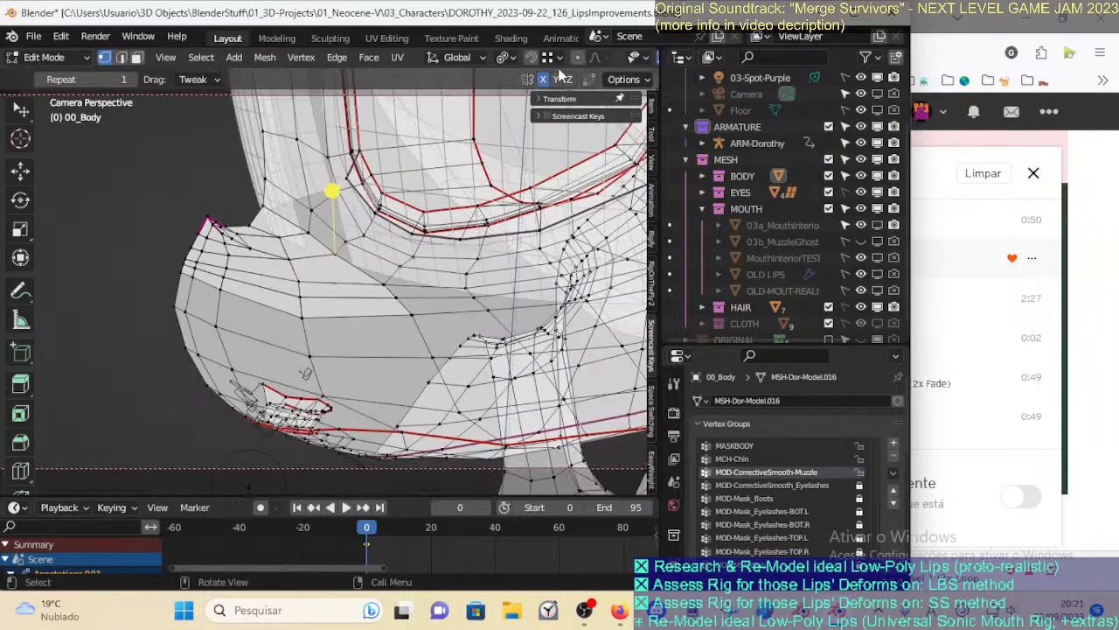
pyautogui.scroll(-5, 586, 66)
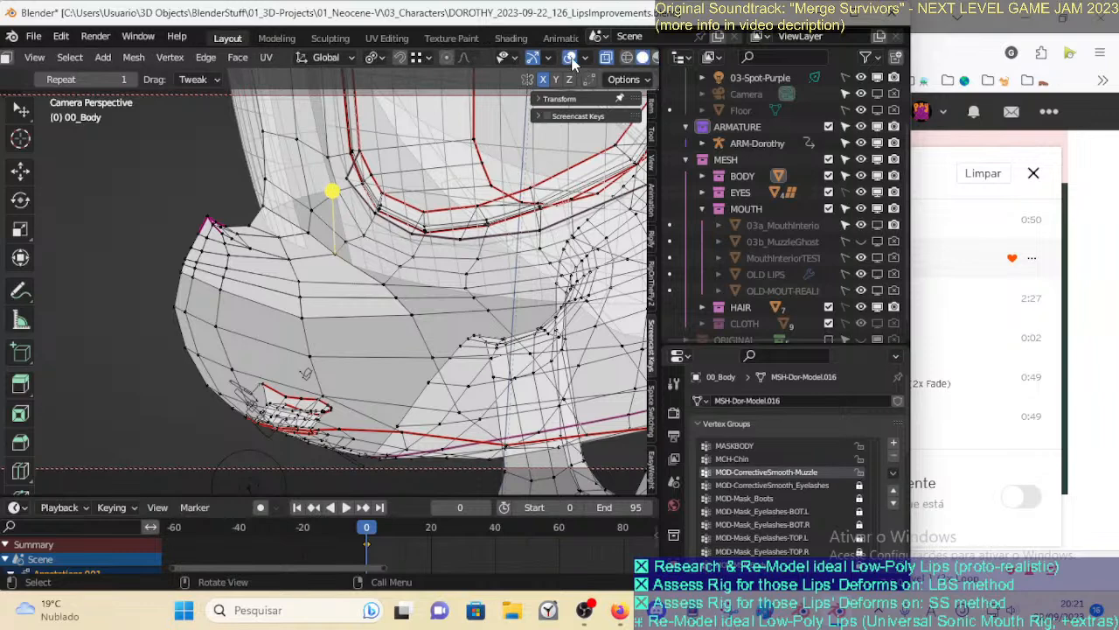
pyautogui.click(630, 58)
pyautogui.press('g')
pyautogui.rightClick(345, 209)
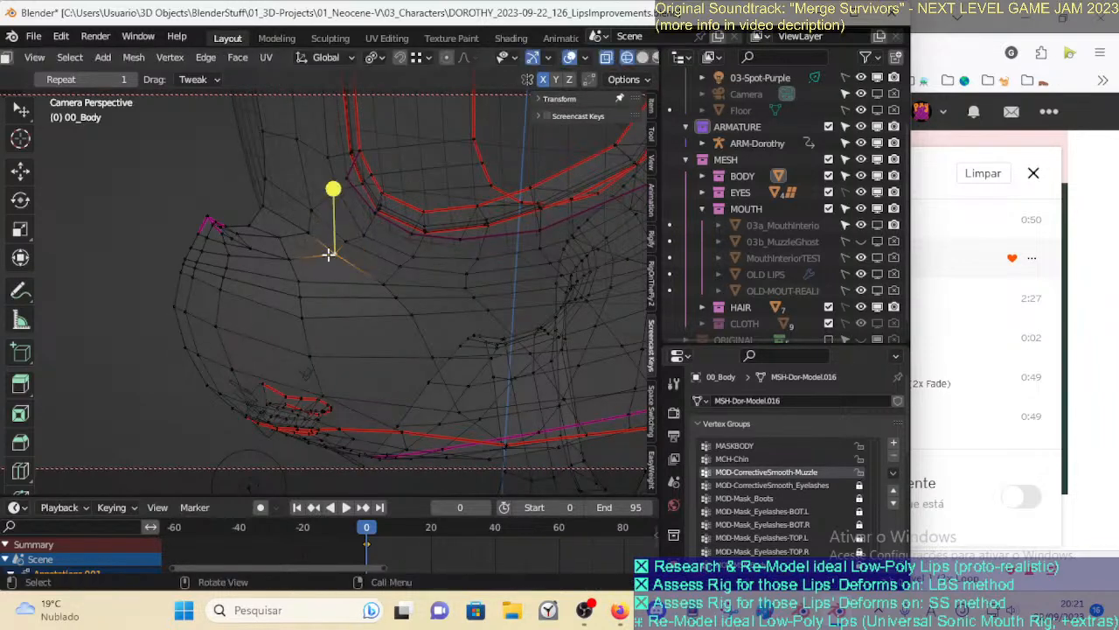
pyautogui.press('m')
pyautogui.click(297, 261)
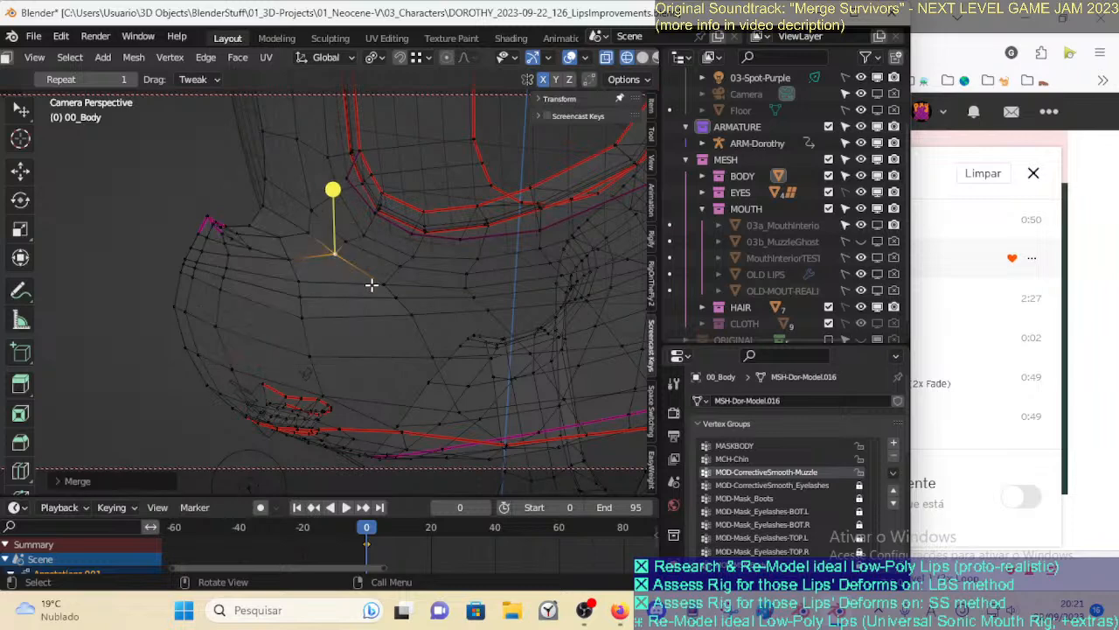
pyautogui.press('n')
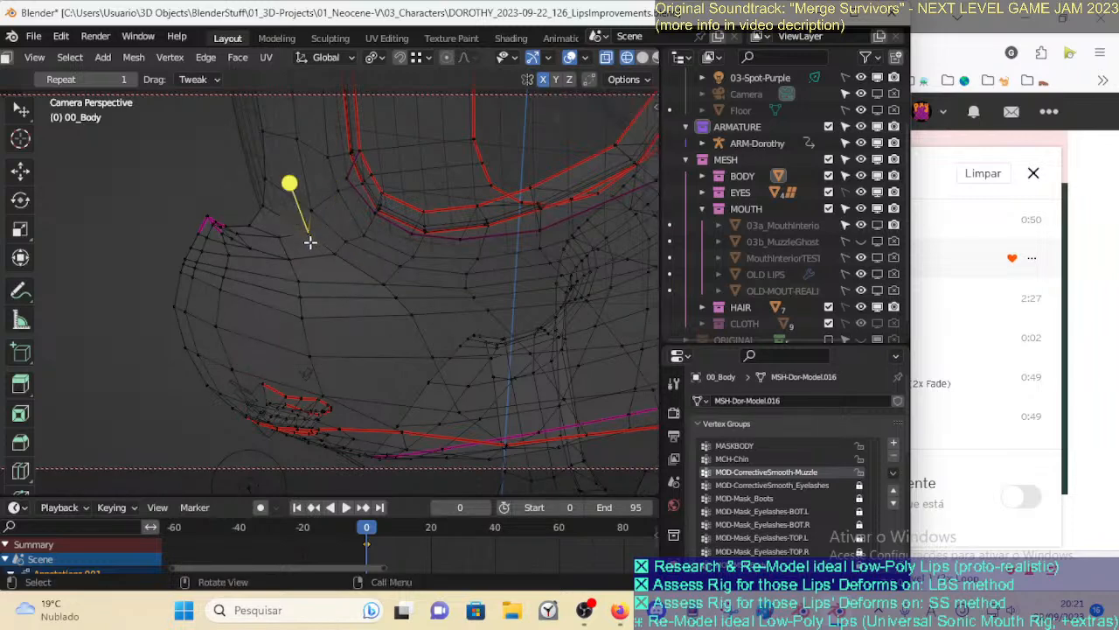
pyautogui.moveTo(315, 251); pyautogui.dragTo(357, 303, button='middle')
pyautogui.press('c')
pyautogui.press('Escape')
pyautogui.scroll(1, 323, 271)
pyautogui.scroll(-1, 333, 282)
pyautogui.moveTo(372, 292); pyautogui.dragTo(313, 286)
pyautogui.rightClick(327, 278)
pyautogui.rightClick(313, 286)
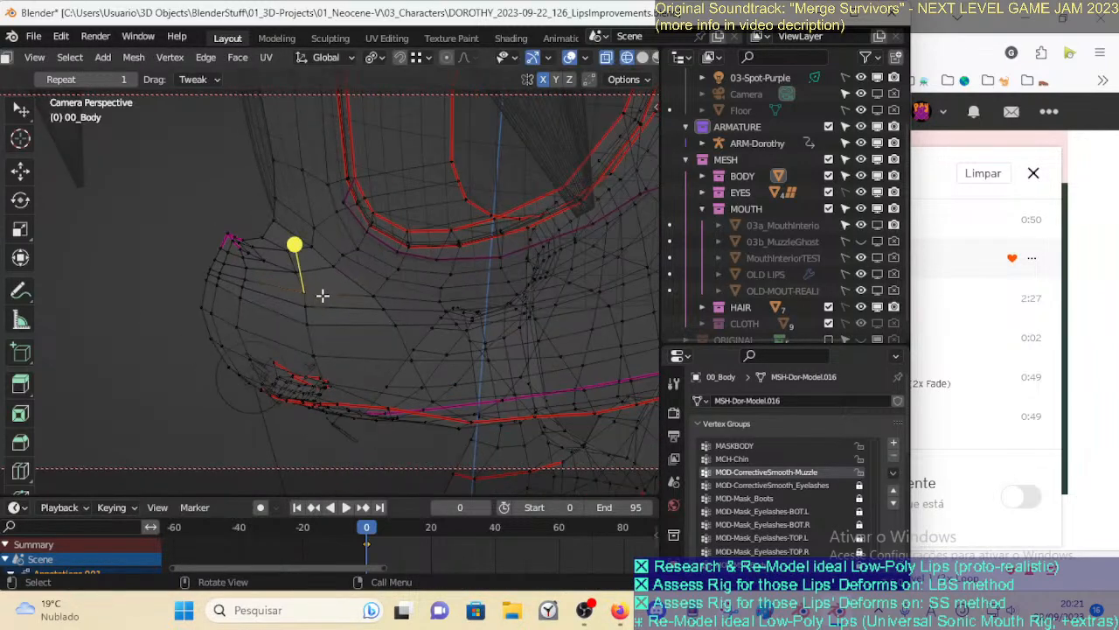
# Select the short face strips on the muzzle's upper side, undo the overextended loop selection, and delete the selected faces
pyautogui.click(322, 280)
pyautogui.keyDown('shift'); pyautogui.click(289, 237); pyautogui.keyUp('shift')
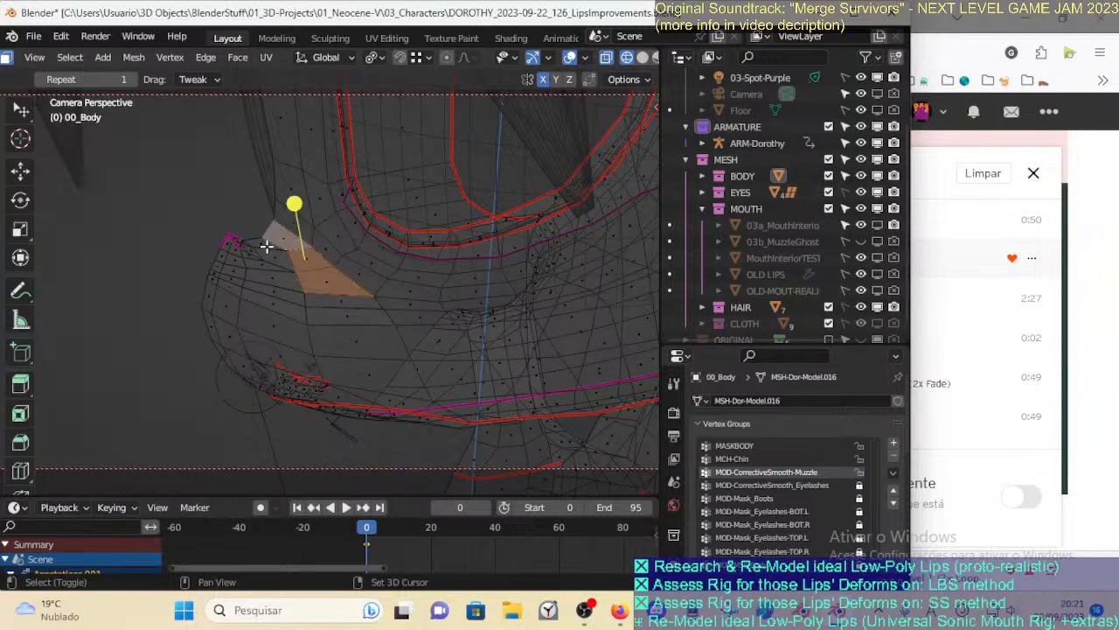
pyautogui.hotkey('alt', 'a')
pyautogui.keyDown('alt'); pyautogui.click(329, 300); pyautogui.keyUp('alt')
pyautogui.hotkey('alt', 'a')
pyautogui.keyDown('alt'); pyautogui.click(332, 312); pyautogui.keyUp('alt')
pyautogui.keyDown('alt'); pyautogui.keyDown('shift'); pyautogui.click(290, 306); pyautogui.keyUp('shift'); pyautogui.keyUp('alt')
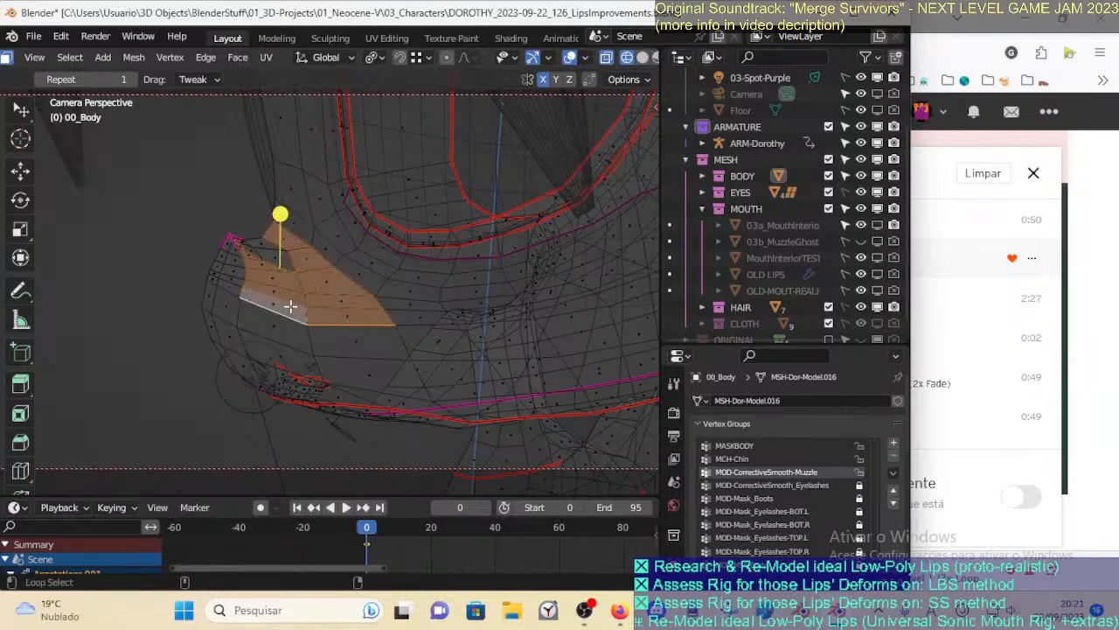
pyautogui.keyDown('alt'); pyautogui.keyDown('shift'); pyautogui.click(228, 284); pyautogui.keyUp('shift'); pyautogui.keyUp('alt')
pyautogui.keyDown('alt'); pyautogui.keyDown('shift'); pyautogui.click(213, 273); pyautogui.keyUp('shift'); pyautogui.keyUp('alt')
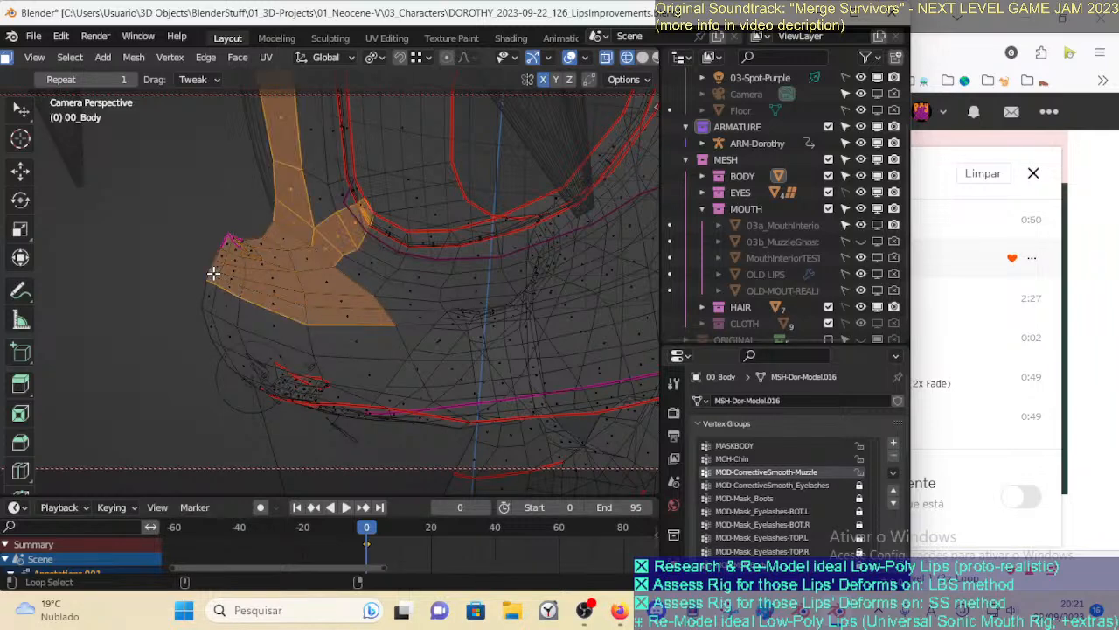
pyautogui.hotkey('ctrl', 'z')
pyautogui.hotkey('ctrl', 'z')
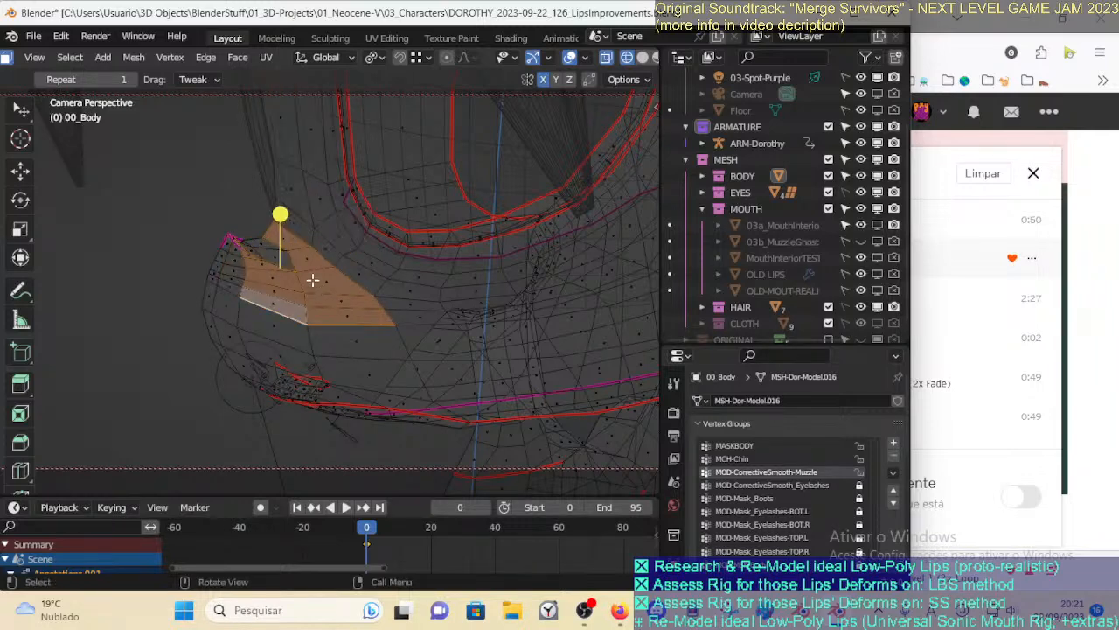
pyautogui.press('x')
pyautogui.click(301, 314)
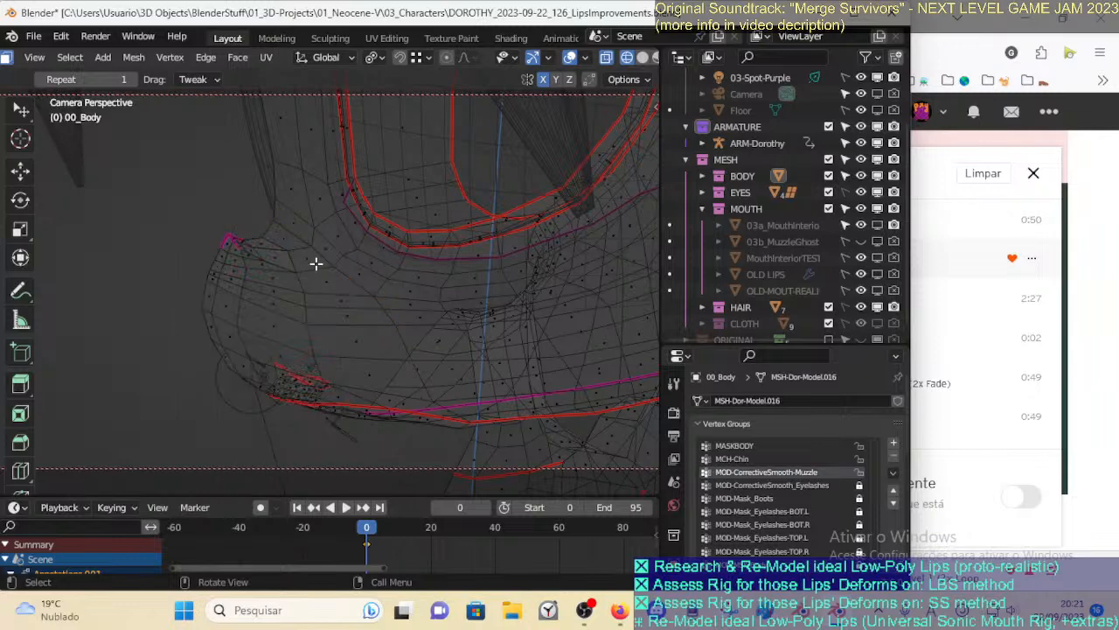
# Select the short face strips around the upper tip of the muzzle and delete those faces
pyautogui.click(270, 248)
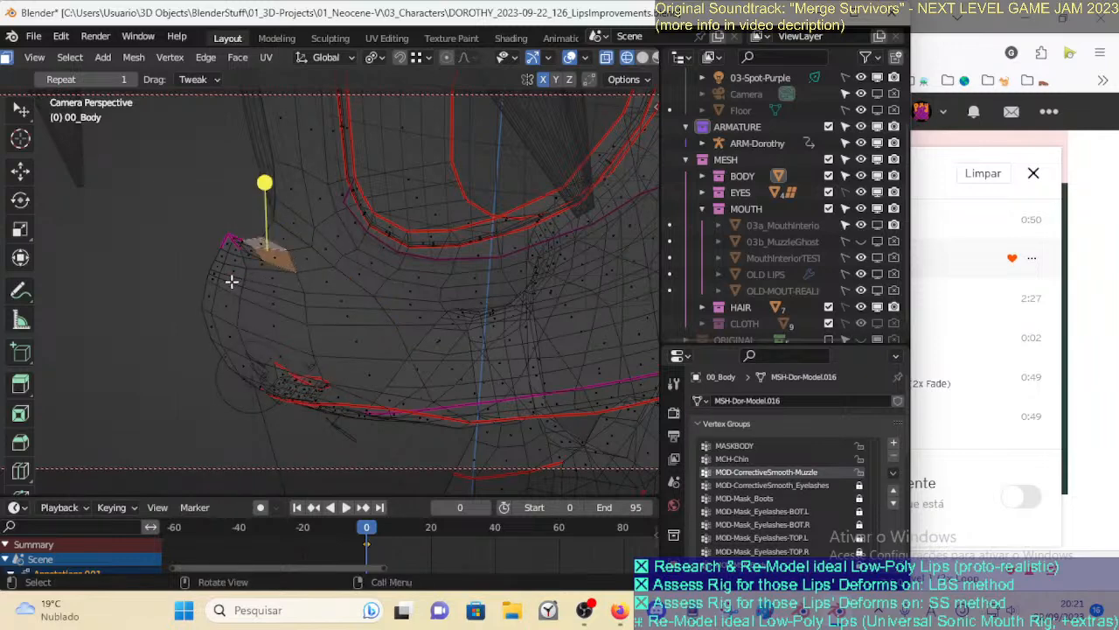
pyautogui.scroll(2, 232, 281)
pyautogui.keyDown('shift'); pyautogui.moveTo(254, 294); pyautogui.dragTo(357, 338, button='middle'); pyautogui.keyUp('shift')
pyautogui.scroll(2, 358, 338)
pyautogui.keyDown('alt'); pyautogui.keyDown('shift'); pyautogui.click(301, 351); pyautogui.keyUp('shift'); pyautogui.keyUp('alt')
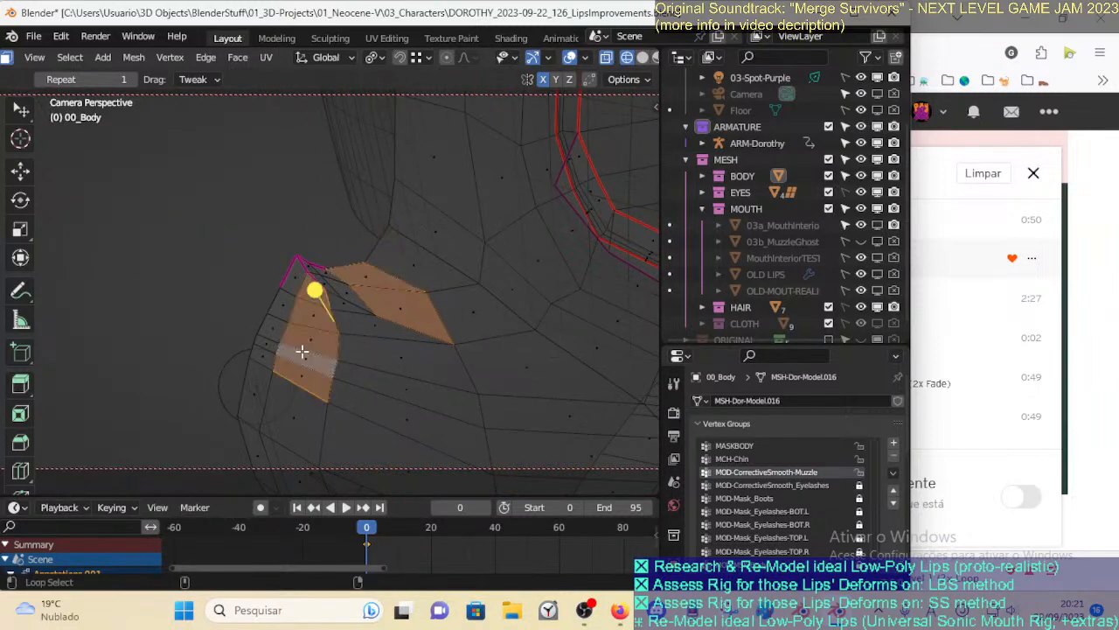
pyautogui.hotkey('alt', 'a')
pyautogui.keyDown('alt'); pyautogui.keyDown('shift'); pyautogui.click(276, 337); pyautogui.keyUp('shift'); pyautogui.keyUp('alt')
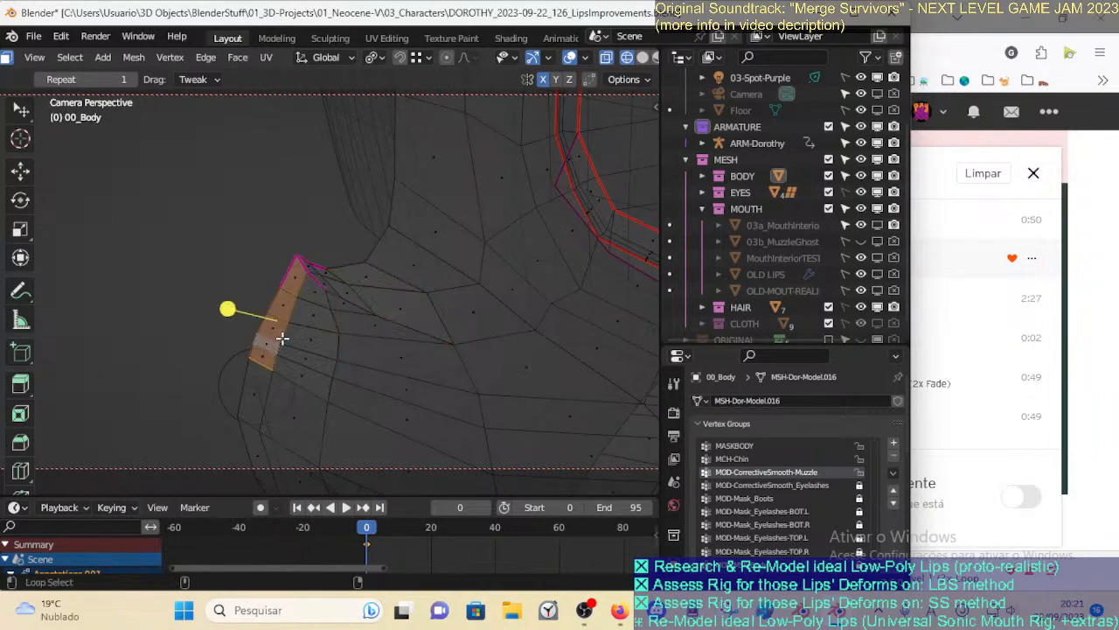
pyautogui.keyDown('alt'); pyautogui.keyDown('shift'); pyautogui.click(303, 347); pyautogui.keyUp('shift'); pyautogui.keyUp('alt')
pyautogui.keyDown('alt'); pyautogui.keyDown('shift'); pyautogui.click(357, 292); pyautogui.keyUp('shift'); pyautogui.keyUp('alt')
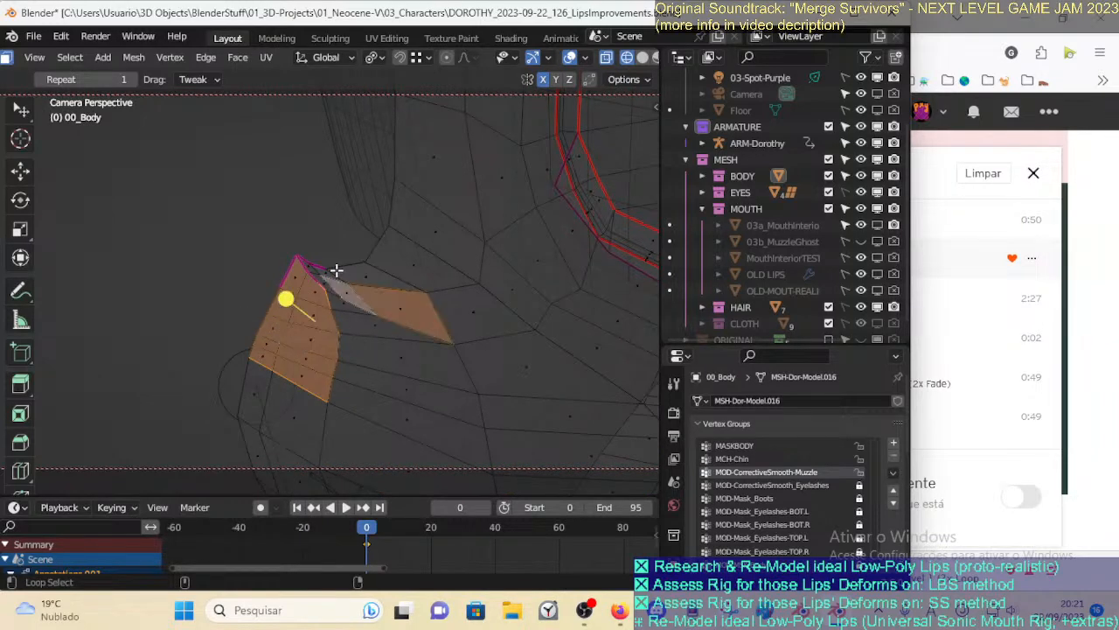
pyautogui.keyDown('alt'); pyautogui.keyDown('shift'); pyautogui.click(343, 275); pyautogui.keyUp('shift'); pyautogui.keyUp('alt')
pyautogui.press('x')
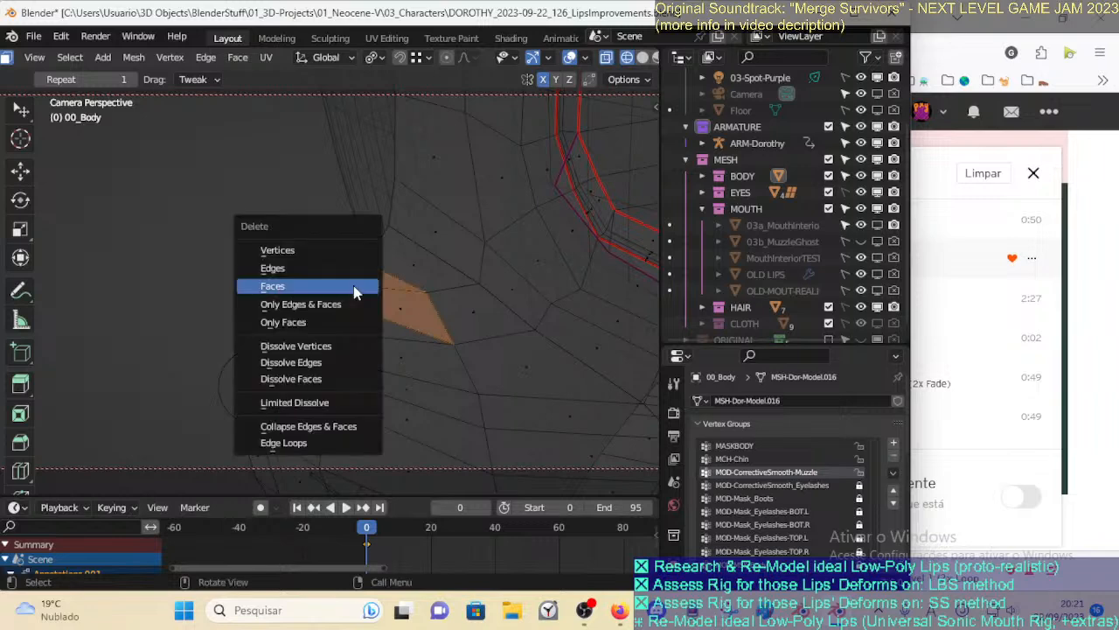
pyautogui.click(353, 288)
# Try to move the small selected face at the upper tip of the muzzle
pyautogui.press('g')
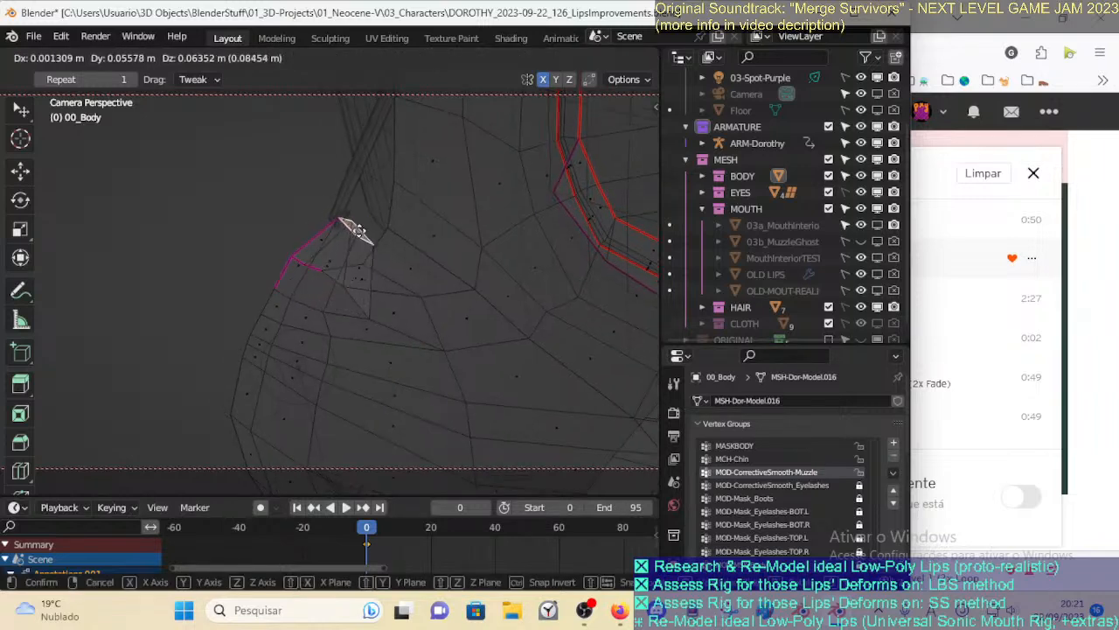
pyautogui.rightClick(325, 271)
pyautogui.scroll(-4, 326, 271)
pyautogui.moveTo(326, 271); pyautogui.dragTo(361, 276, button='middle')
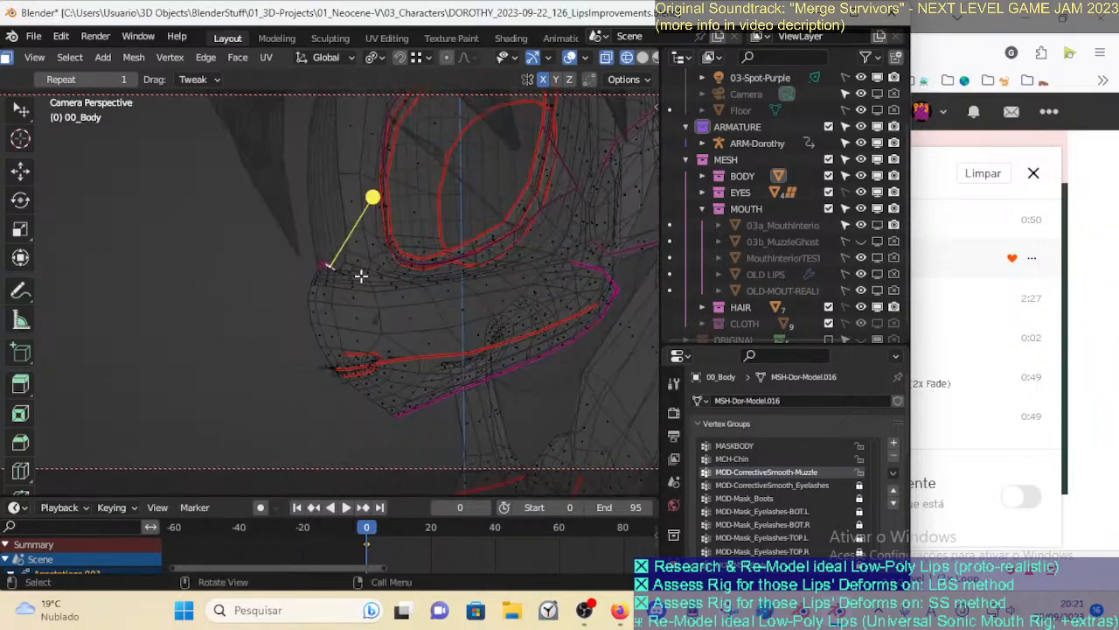
# Toggle the body out of Edit Mode and back, and switch the viewport to solid shading
pyautogui.moveTo(375, 325)
pyautogui.mouseDown(button='middle')
pyautogui.moveTo(429, 307)
pyautogui.moveTo(396, 361)
pyautogui.moveTo(399, 314)
pyautogui.moveTo(327, 327)
pyautogui.moveTo(357, 315)
pyautogui.mouseUp(button='middle')
pyautogui.hotkey('ctrl', 'Tab')
pyautogui.click(367, 310)
pyautogui.press('Tab')
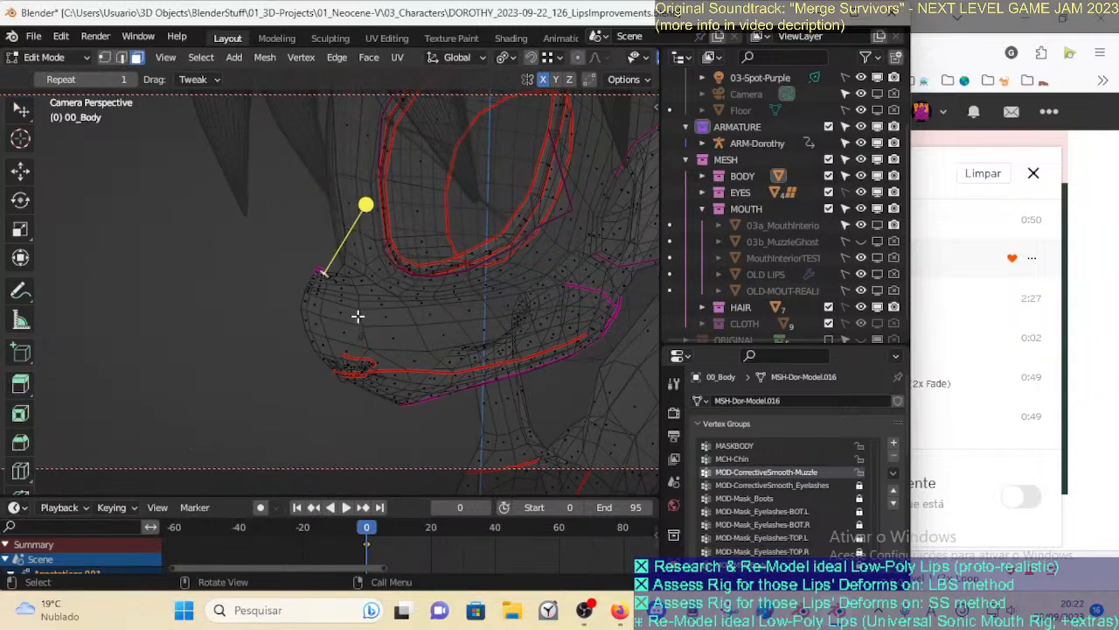
pyautogui.moveTo(511, 134); pyautogui.dragTo(499, 100, button='middle')
pyautogui.scroll(-3, 529, 60)
pyautogui.scroll(-2, 540, 62)
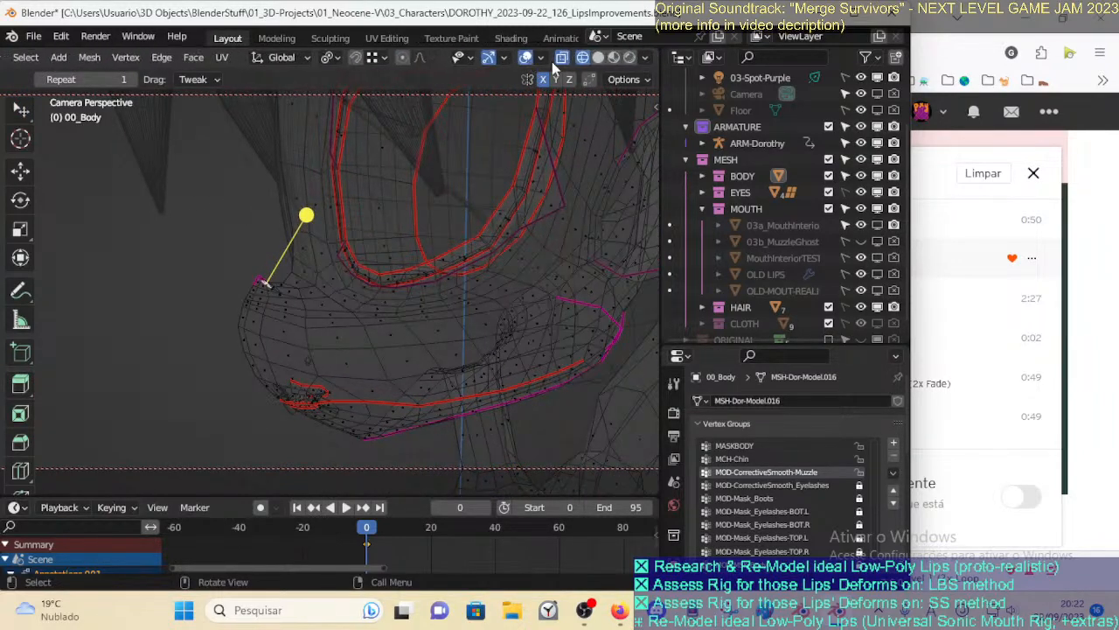
pyautogui.click(602, 57)
# Return the body to Object Mode, select the character's armature and put it in Pose Mode
pyautogui.moveTo(420, 271); pyautogui.dragTo(373, 281, button='middle')
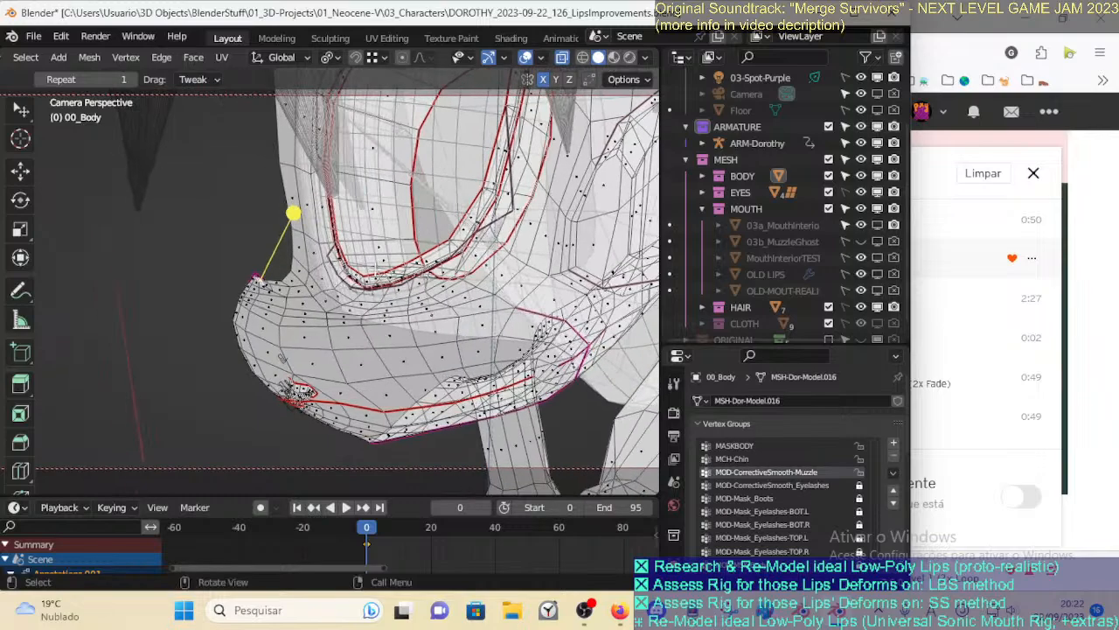
pyautogui.moveTo(369, 337); pyautogui.dragTo(323, 324, button='middle')
pyautogui.scroll(2, 330, 329)
pyautogui.hotkey('ctrl', 'Tab')
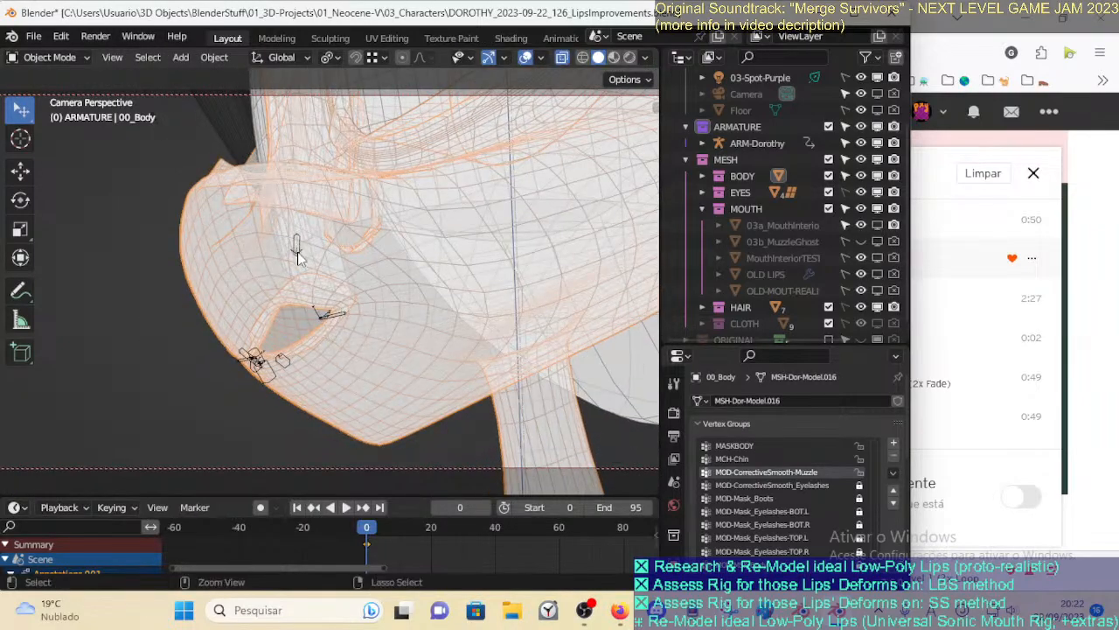
pyautogui.click(297, 252)
pyautogui.hotkey('ctrl', 'Tab')
# Examine the lip bones and the mouth opening on the muzzle from several angles
pyautogui.moveTo(288, 385); pyautogui.dragTo(345, 373, button='middle')
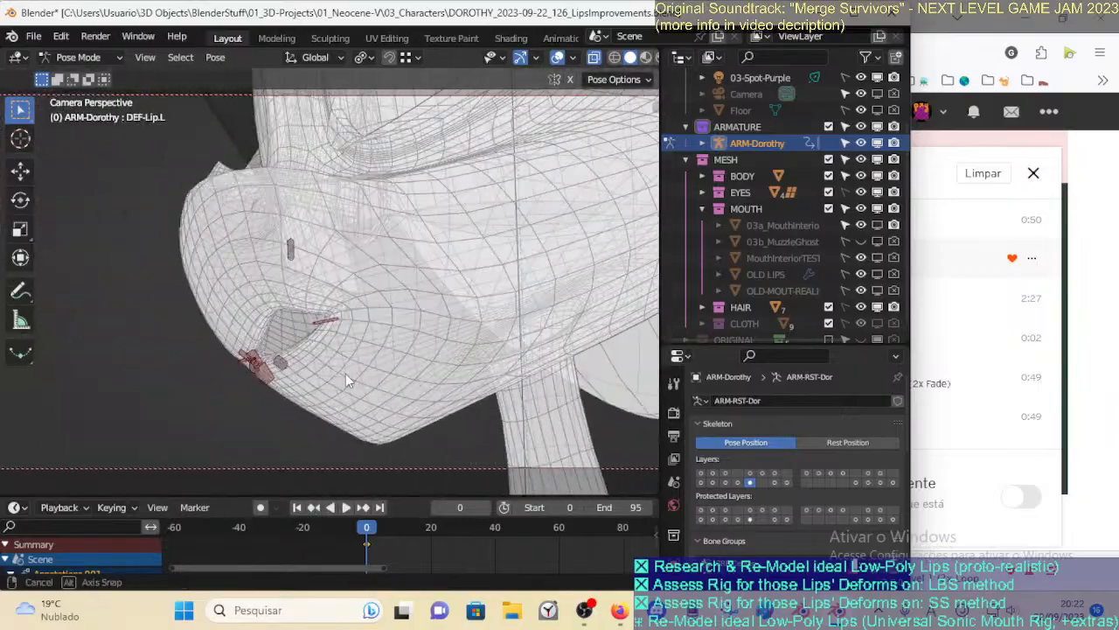
pyautogui.moveTo(289, 310); pyautogui.dragTo(258, 377, button='middle')
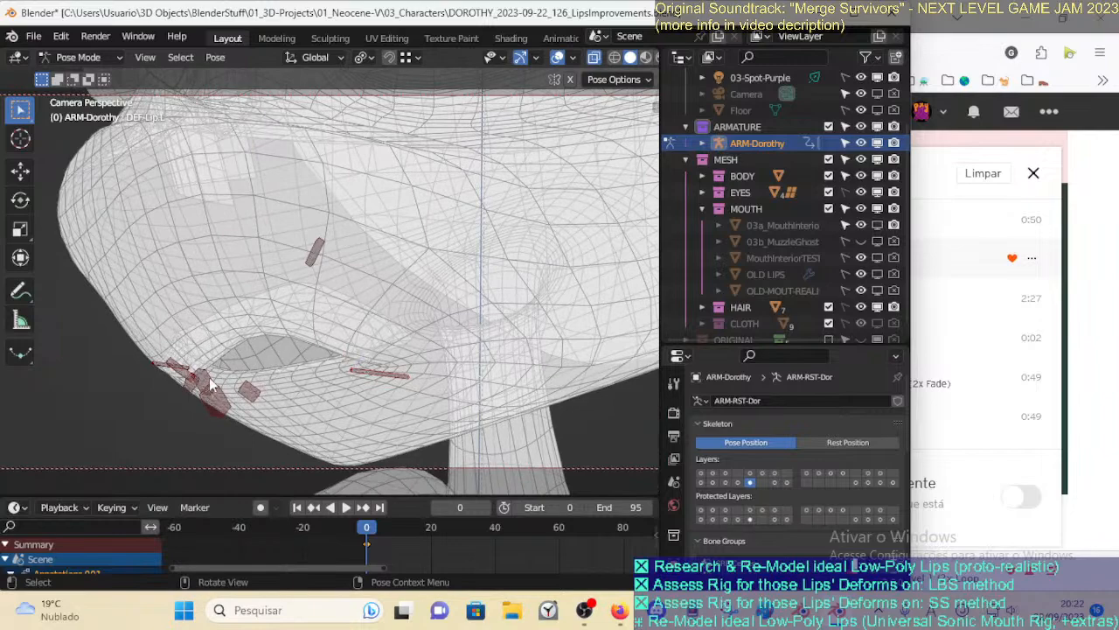
pyautogui.moveTo(260, 348); pyautogui.dragTo(297, 399, button='middle')
pyautogui.moveTo(406, 375); pyautogui.dragTo(355, 344, button='middle')
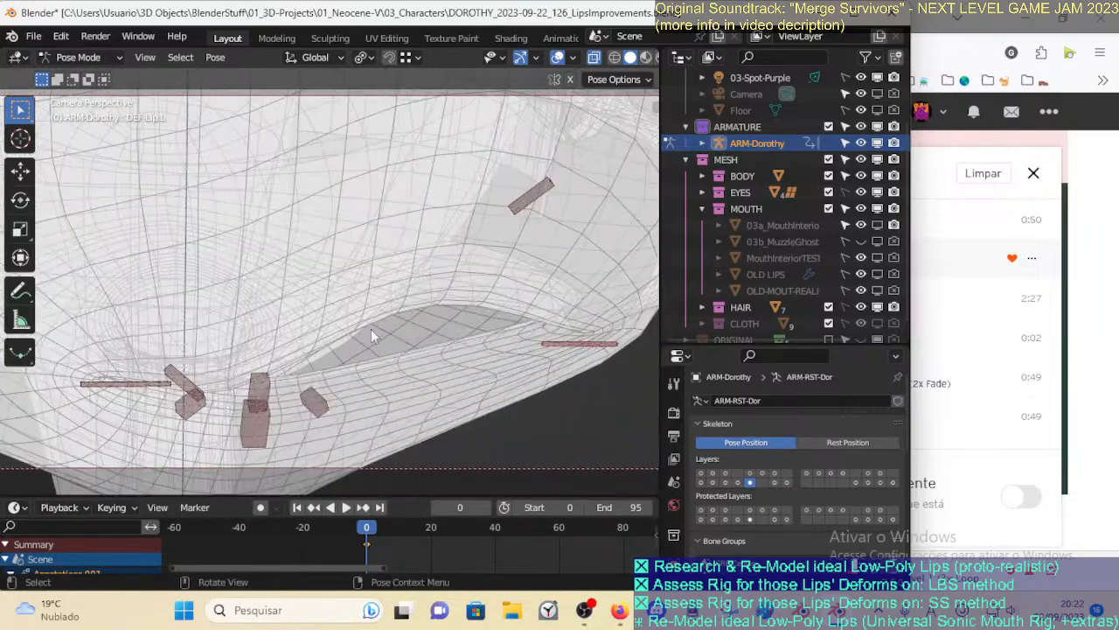
pyautogui.moveTo(555, 315); pyautogui.dragTo(426, 316, button='middle')
pyautogui.moveTo(463, 207); pyautogui.dragTo(465, 209, button='middle')
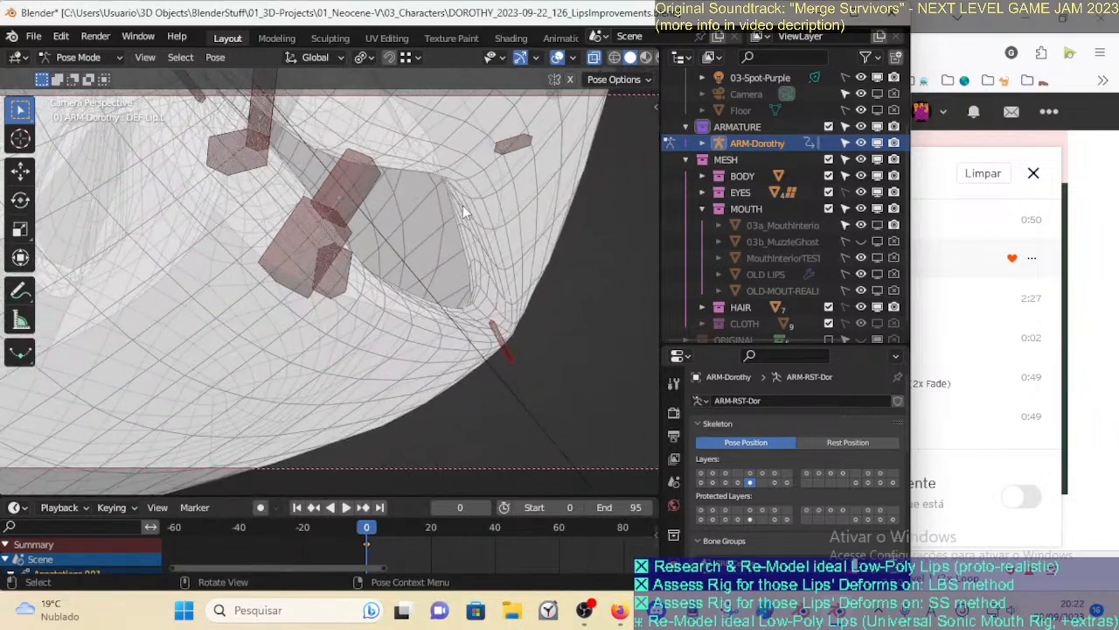
pyautogui.moveTo(471, 281); pyautogui.dragTo(357, 317, button='middle')
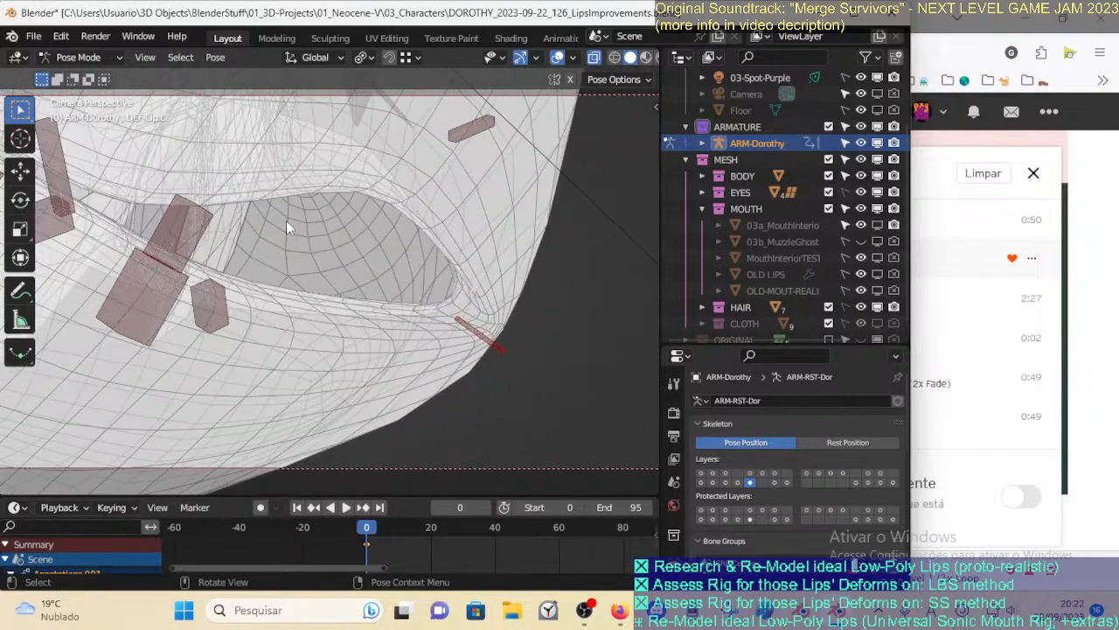
pyautogui.moveTo(424, 220); pyautogui.dragTo(253, 297, button='middle')
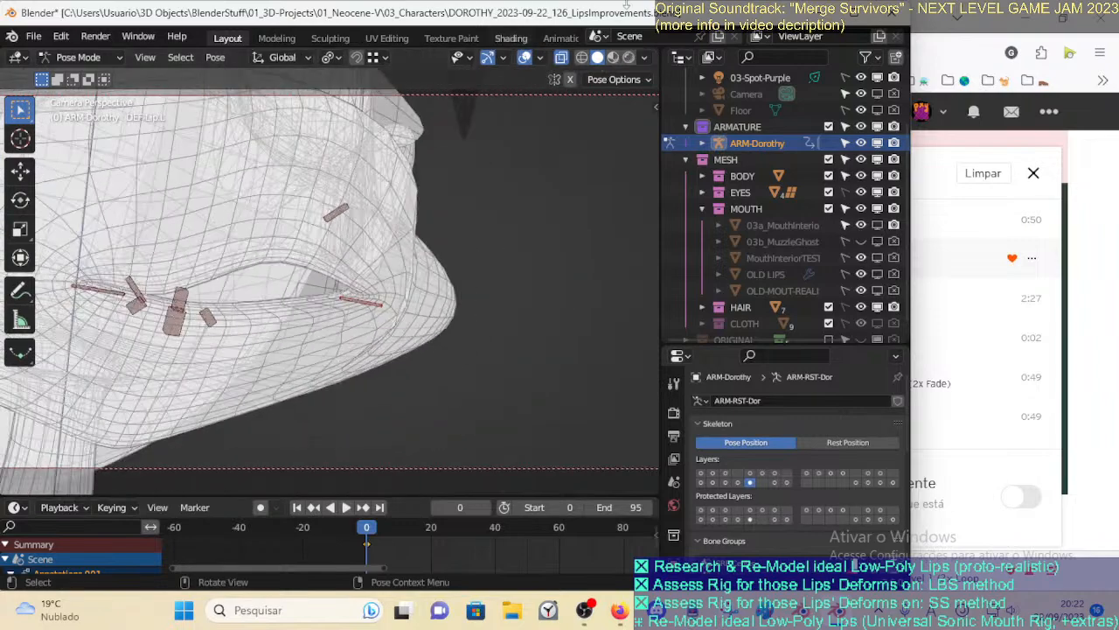
# Switch the viewport to material preview shading and inspect the mouth opening around the lip bones
pyautogui.click(613, 58)
pyautogui.scroll(4, 392, 268)
pyautogui.moveTo(393, 270); pyautogui.dragTo(490, 336, button='middle')
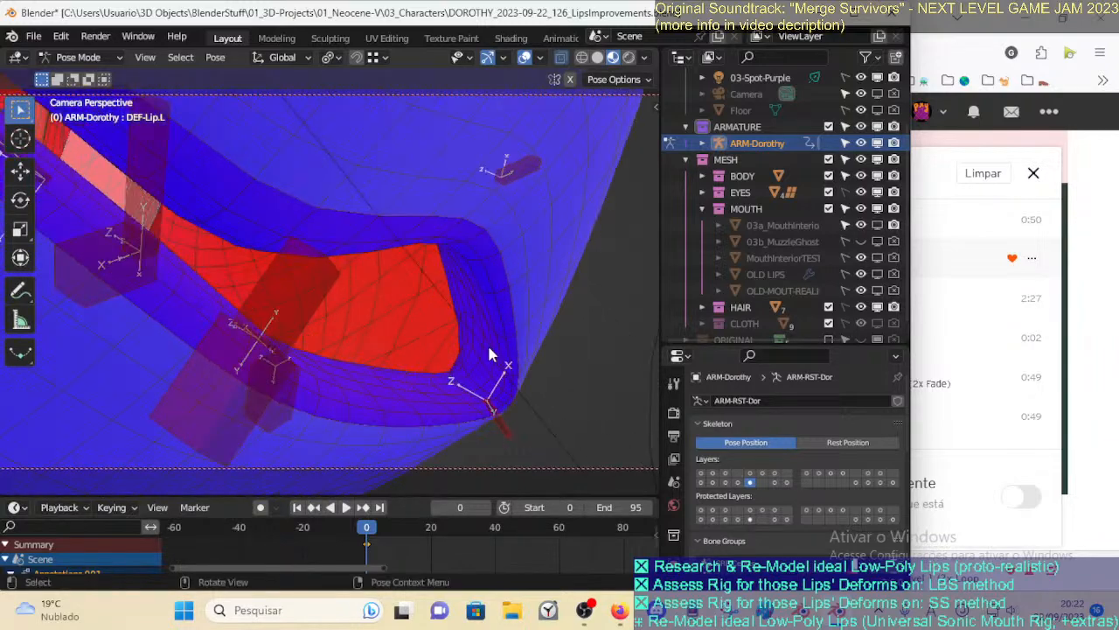
pyautogui.moveTo(452, 267); pyautogui.dragTo(247, 320, button='middle')
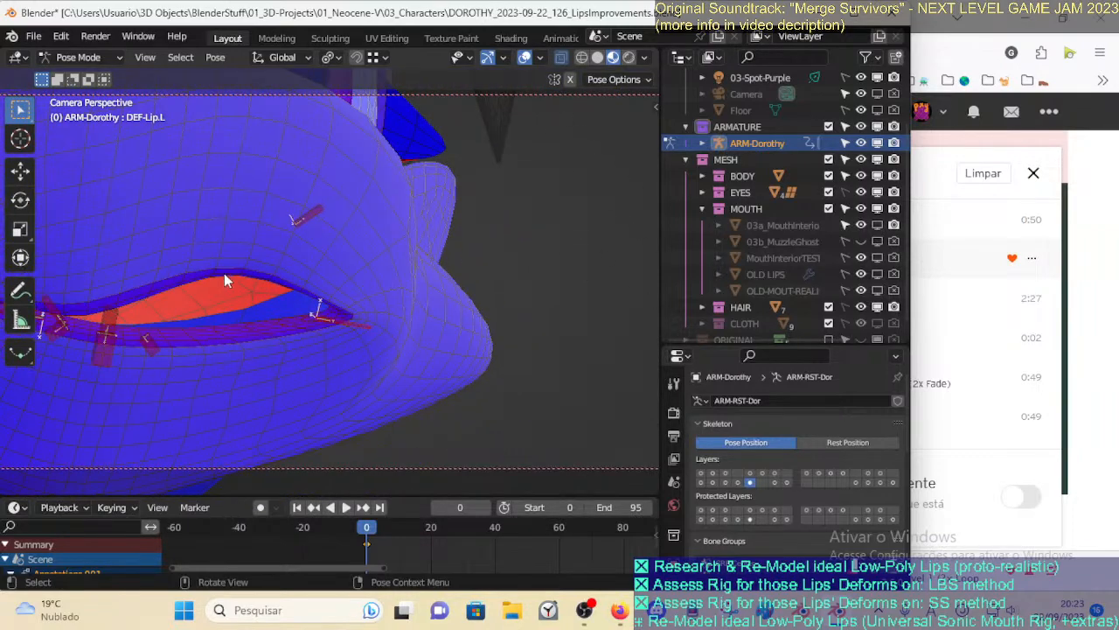
# Test the mouth deformation by moving the lower-left lip bone DEF-Lip-DN-L away from and back toward the lip line
pyautogui.moveTo(324, 311); pyautogui.dragTo(147, 389, button='middle')
pyautogui.click(147, 385)
pyautogui.press('g')
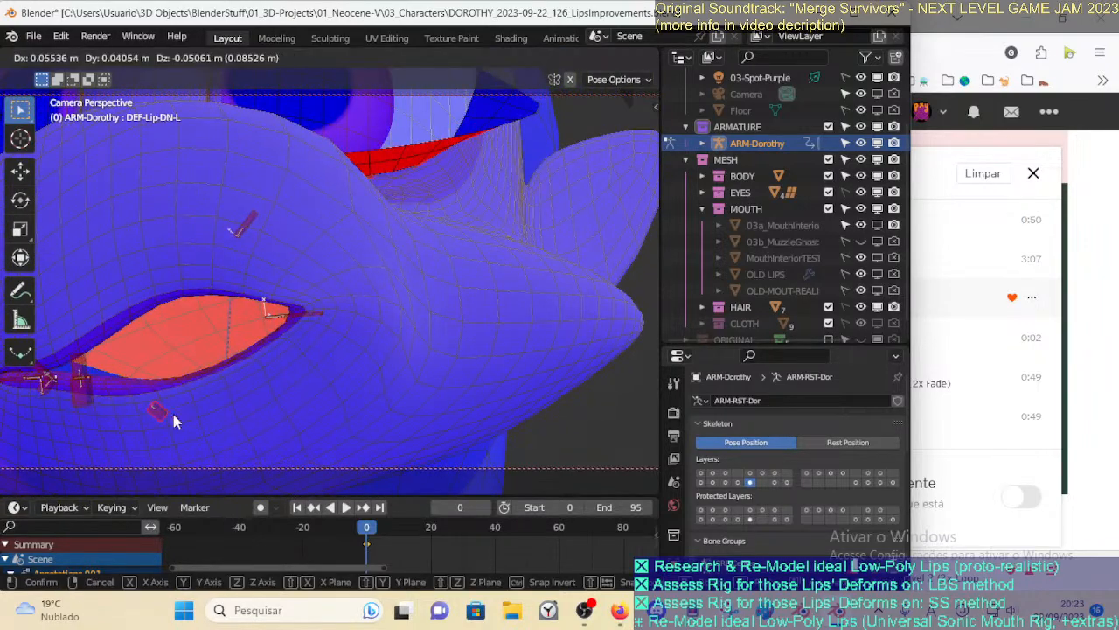
pyautogui.click(59, 372)
pyautogui.click(125, 385)
pyautogui.press('g')
pyautogui.rightClick(282, 429)
# Lower the upper-left lip bone DEF-Lip.UP.L slightly and clear the location of all the bones
pyautogui.click(252, 238)
pyautogui.press('g')
pyautogui.click(242, 259)
pyautogui.press('a')
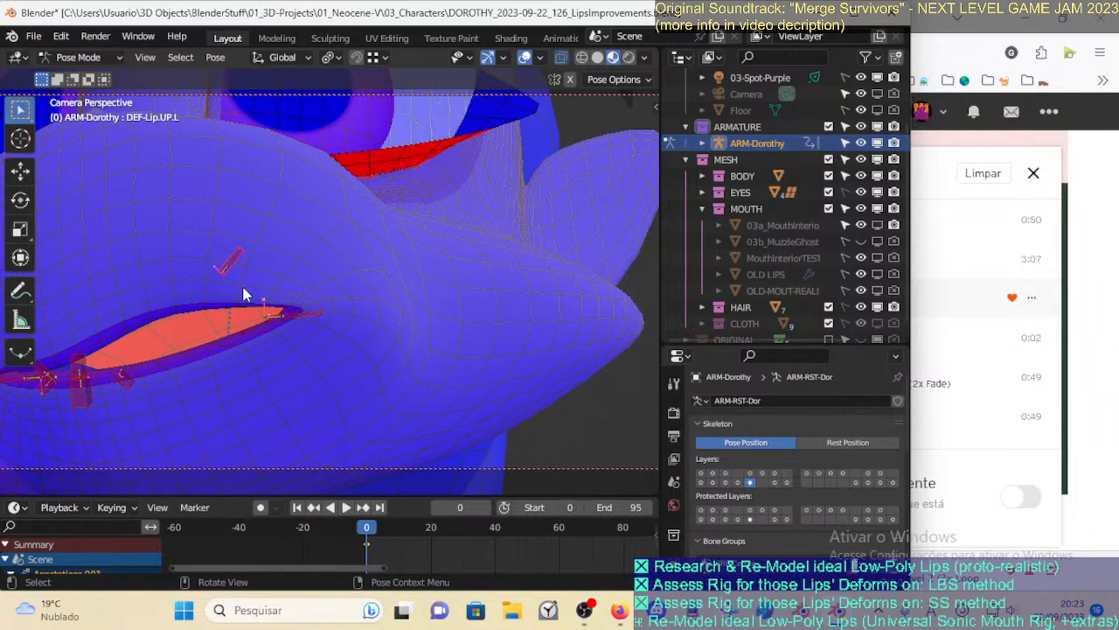
pyautogui.hotkey('alt', 'g')
pyautogui.moveTo(244, 303); pyautogui.dragTo(184, 346, button='middle')
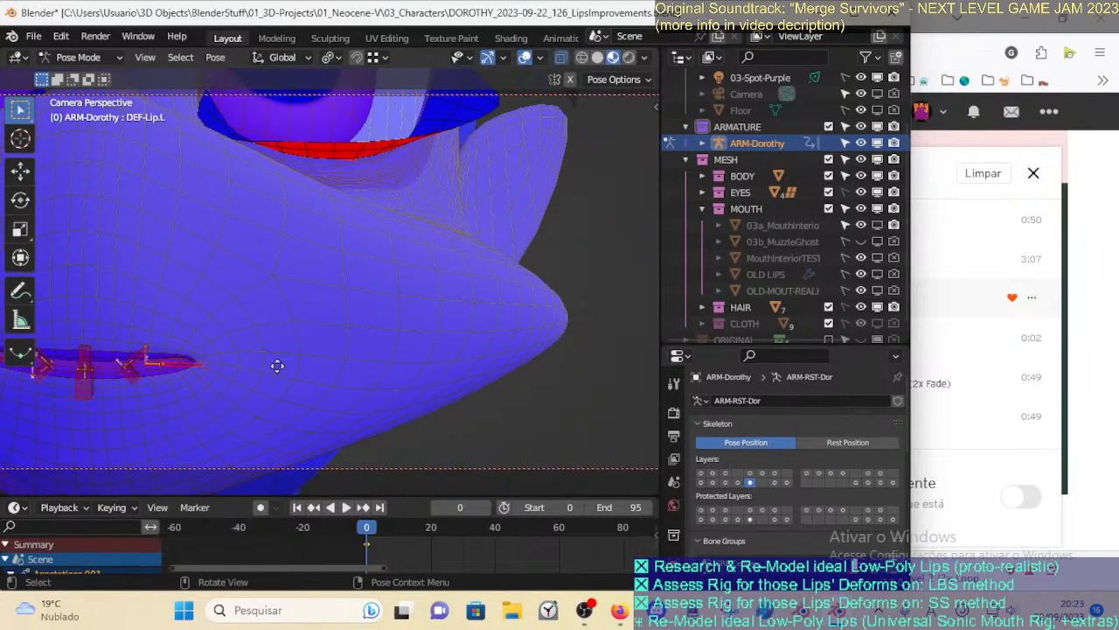
# Pull the left mouth corner and upper-left lip bones outward, and move the lower-left lip bone down to open the mouth
pyautogui.click(181, 351)
pyautogui.moveTo(167, 336); pyautogui.dragTo(304, 266)
pyautogui.scroll(-2, 213, 280)
pyautogui.click(305, 266)
pyautogui.click(199, 334)
pyautogui.press('g')
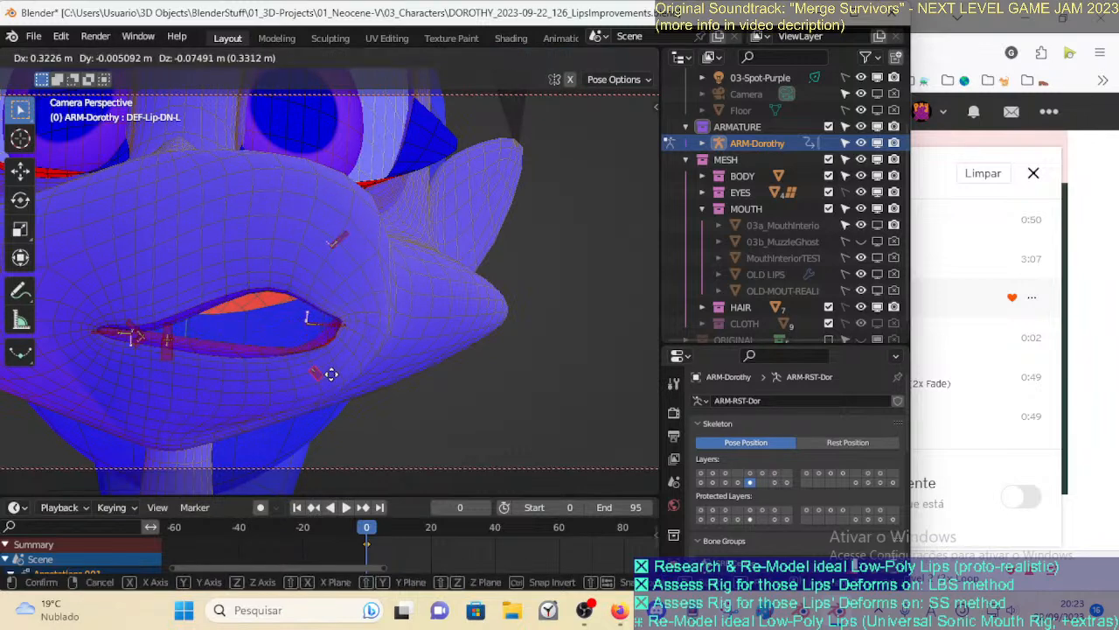
pyautogui.click(313, 350)
# Raise the central upper lip bone and shift the central lower lip bone DEF-Lip-DN sideways to test the opening
pyautogui.click(170, 335)
pyautogui.press('g')
pyautogui.click(180, 291)
pyautogui.click(170, 351)
pyautogui.press('g')
pyautogui.click(234, 320)
pyautogui.press('g')
pyautogui.click(220, 340)
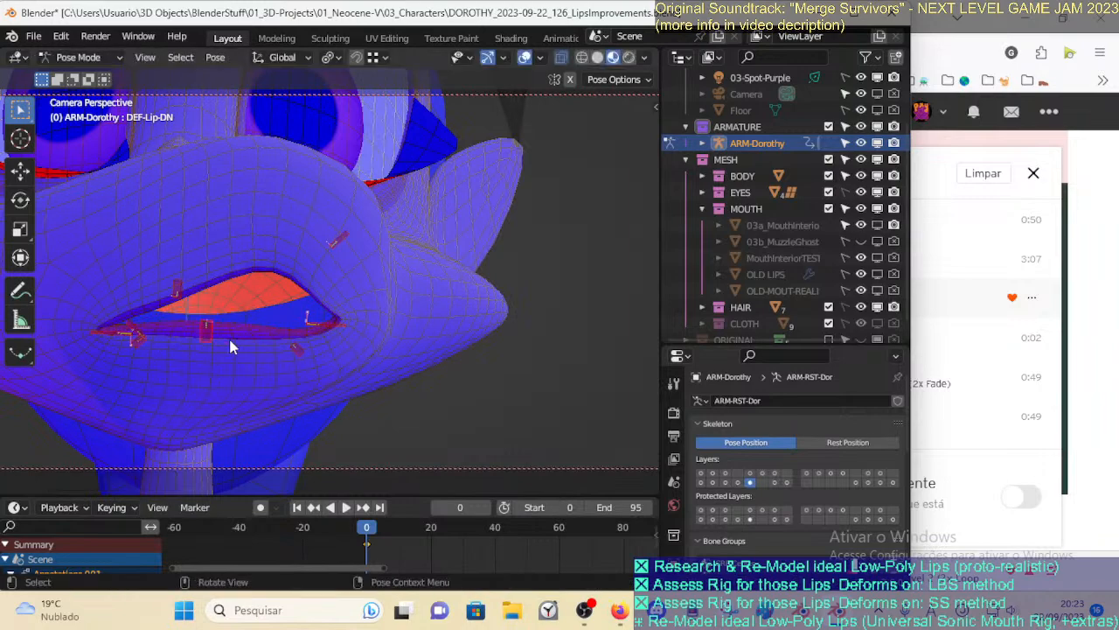
# Clear the location of all the bones and return the armature to Object Mode
pyautogui.press('a')
pyautogui.hotkey('alt', 'g')
pyautogui.moveTo(313, 349); pyautogui.dragTo(233, 345, button='middle')
pyautogui.hotkey('ctrl', 'Tab')
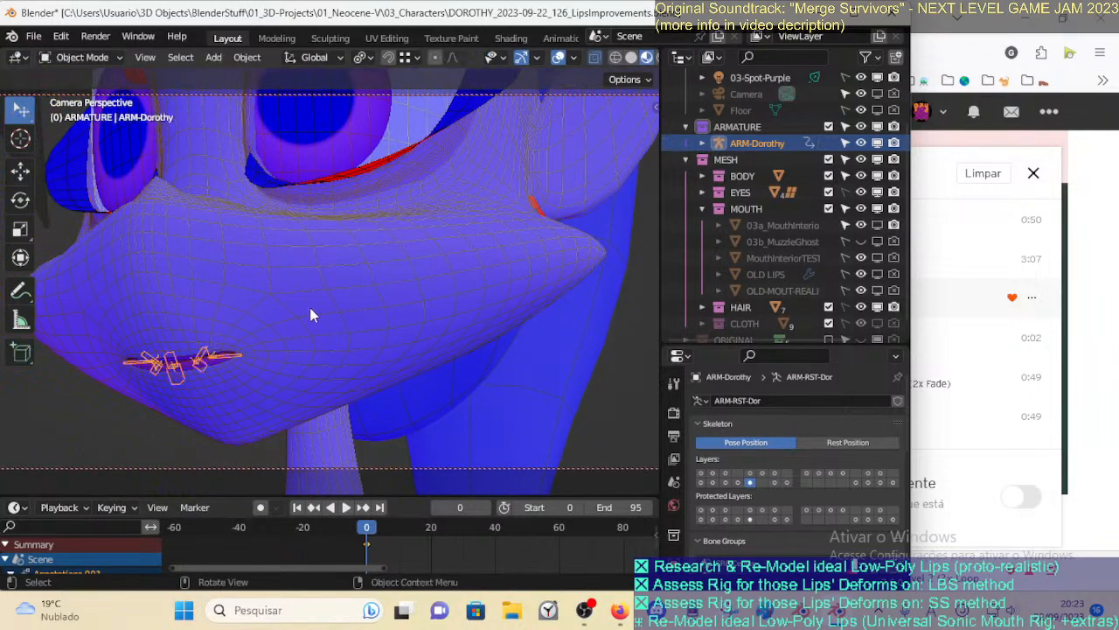
# Turn off the Face Orientation overlay in the viewport
pyautogui.moveTo(315, 326); pyautogui.dragTo(524, 79, button='middle')
pyautogui.click(576, 58)
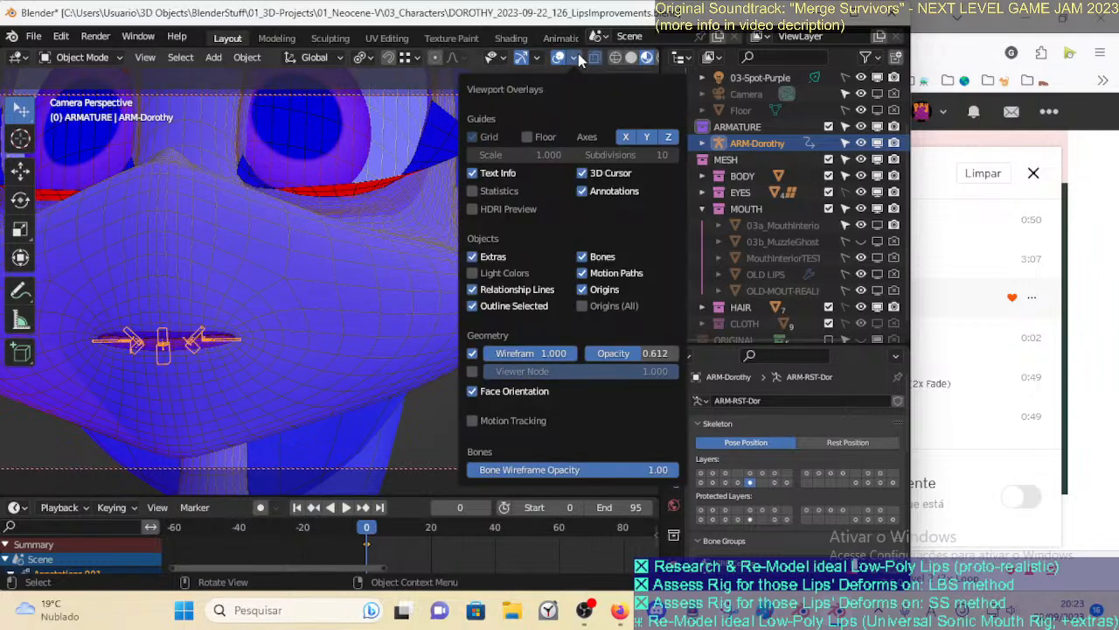
pyautogui.click(472, 391)
pyautogui.moveTo(325, 364); pyautogui.dragTo(245, 358, button='middle')
pyautogui.press('Tab')
pyautogui.scroll(2, 354, 315)
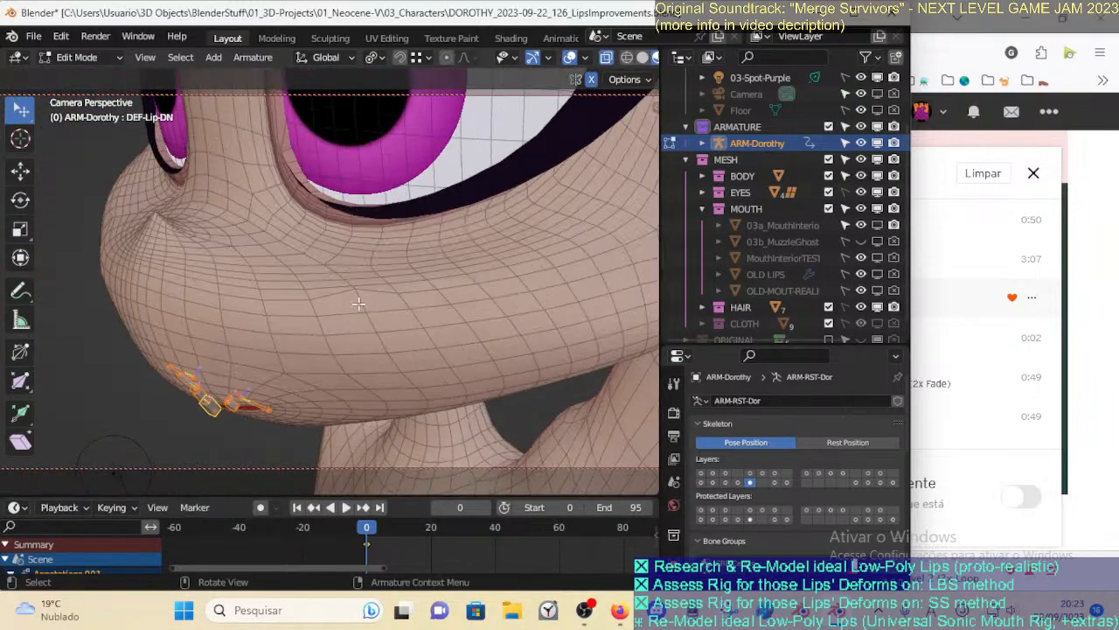
pyautogui.moveTo(354, 285); pyautogui.dragTo(401, 316, button='middle')
pyautogui.press('Tab')
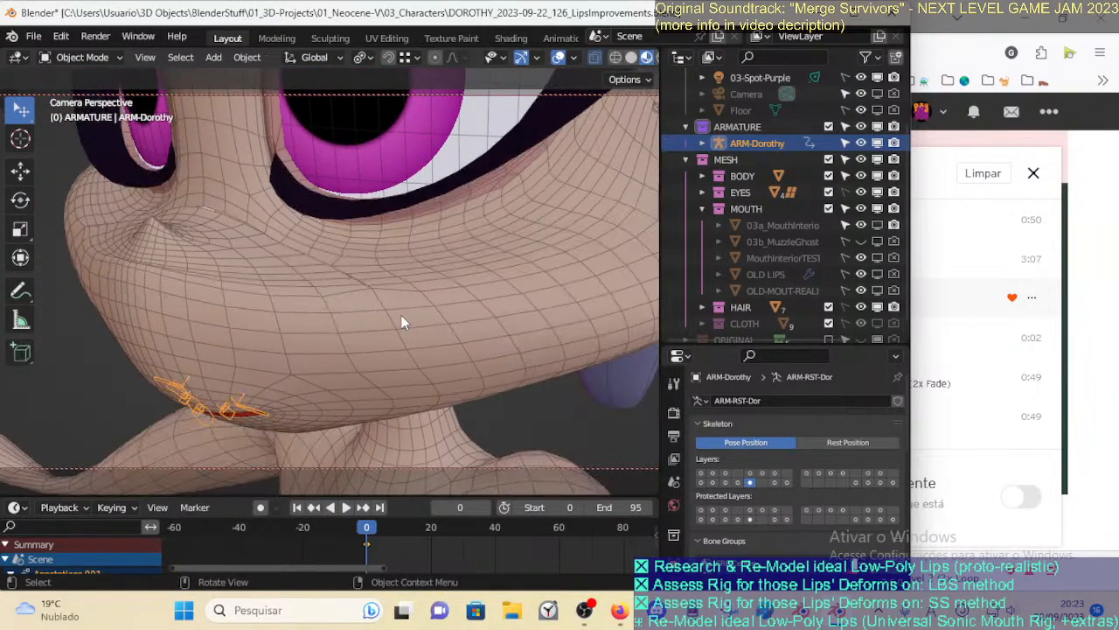
# Put the body in Edit Mode, reposition the selected vertex on the side of the muzzle and save the file
pyautogui.click(376, 298)
pyautogui.press('Tab')
pyautogui.press('g')
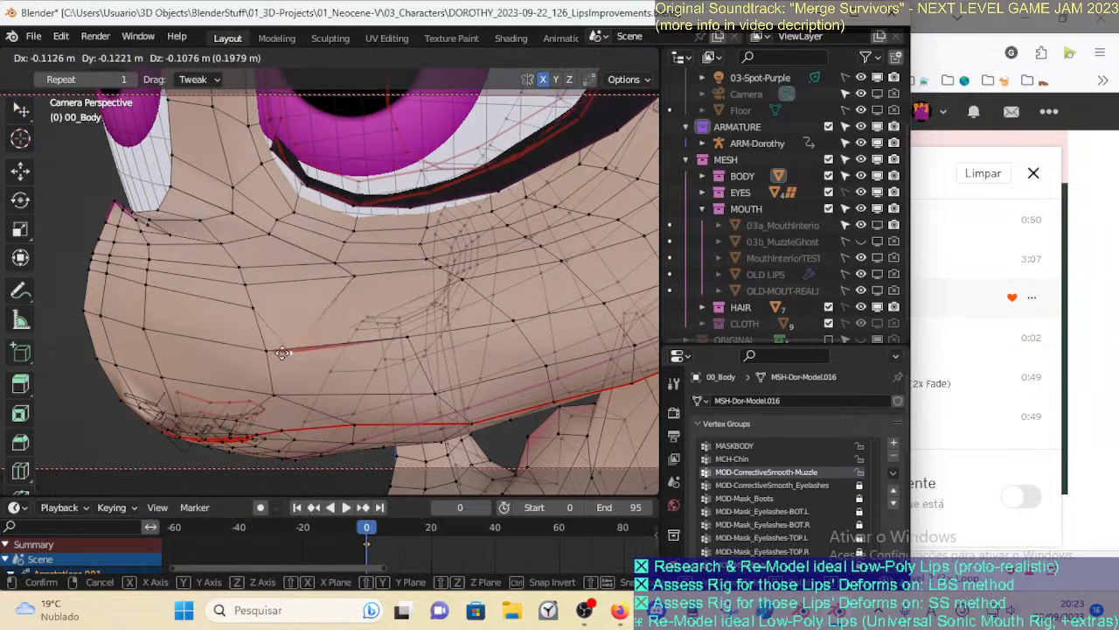
pyautogui.click(390, 303)
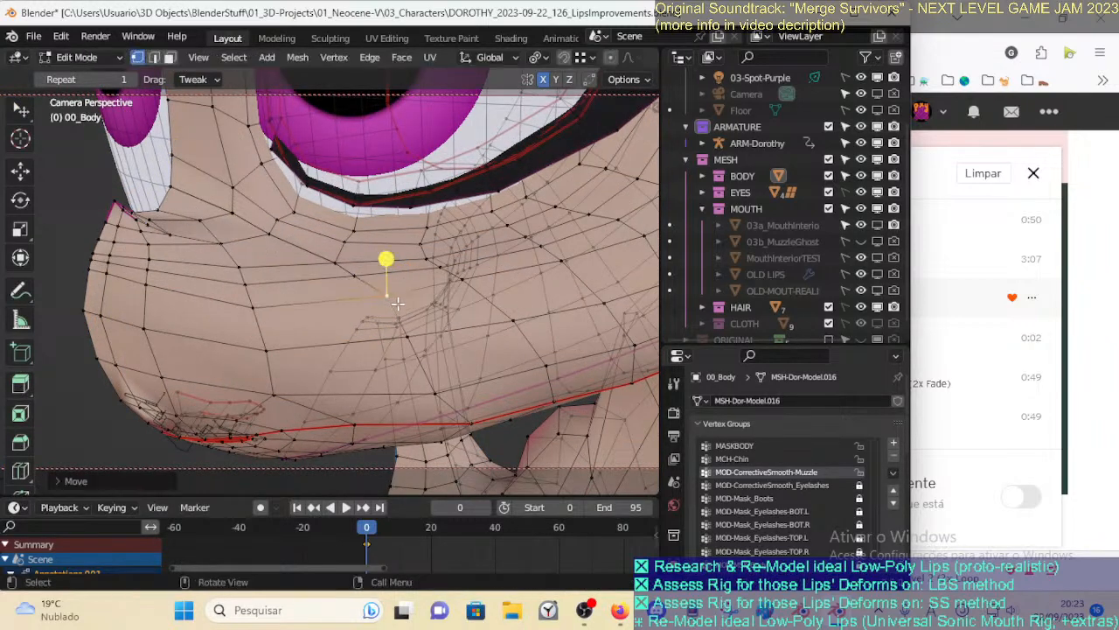
pyautogui.hotkey('ctrl', 's')
# Try deleting the selected vertex on the side of the muzzle and undo the deletion
pyautogui.press('x')
pyautogui.click(394, 257)
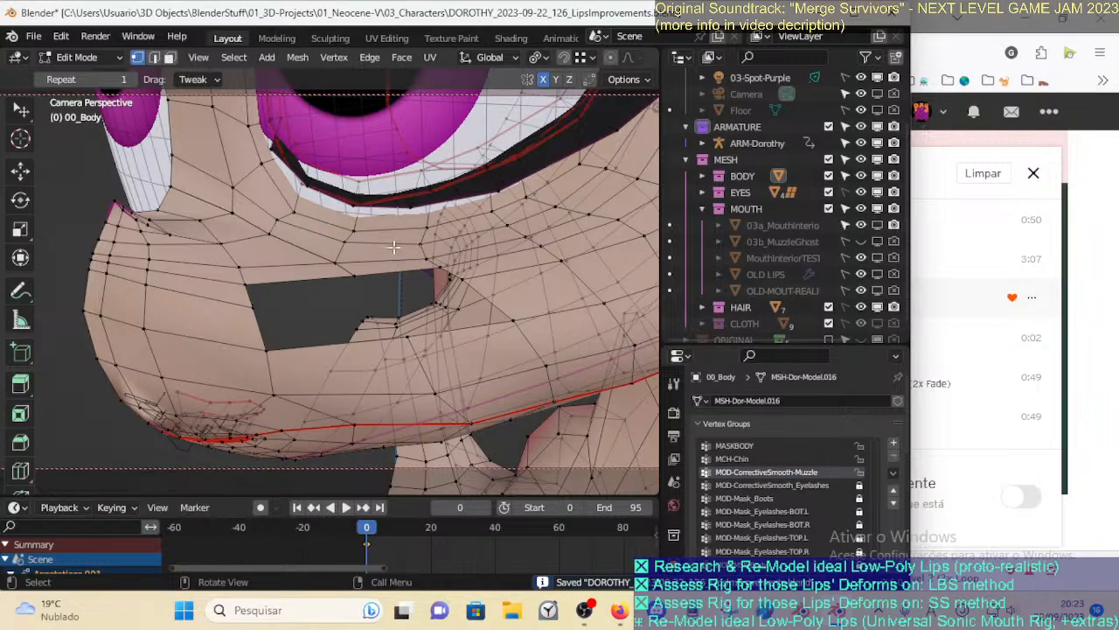
pyautogui.moveTo(392, 306); pyautogui.dragTo(339, 318, button='middle')
pyautogui.hotkey('ctrl', 'z')
pyautogui.press('x')
pyautogui.click(323, 271)
pyautogui.hotkey('ctrl', 'z')
# Rip the vertex on the side of the muzzle below the eye and merge the two split vertices together
pyautogui.click(314, 264)
pyautogui.press('v')
pyautogui.click(292, 263)
pyautogui.keyDown('shift'); pyautogui.click(322, 266); pyautogui.keyUp('shift')
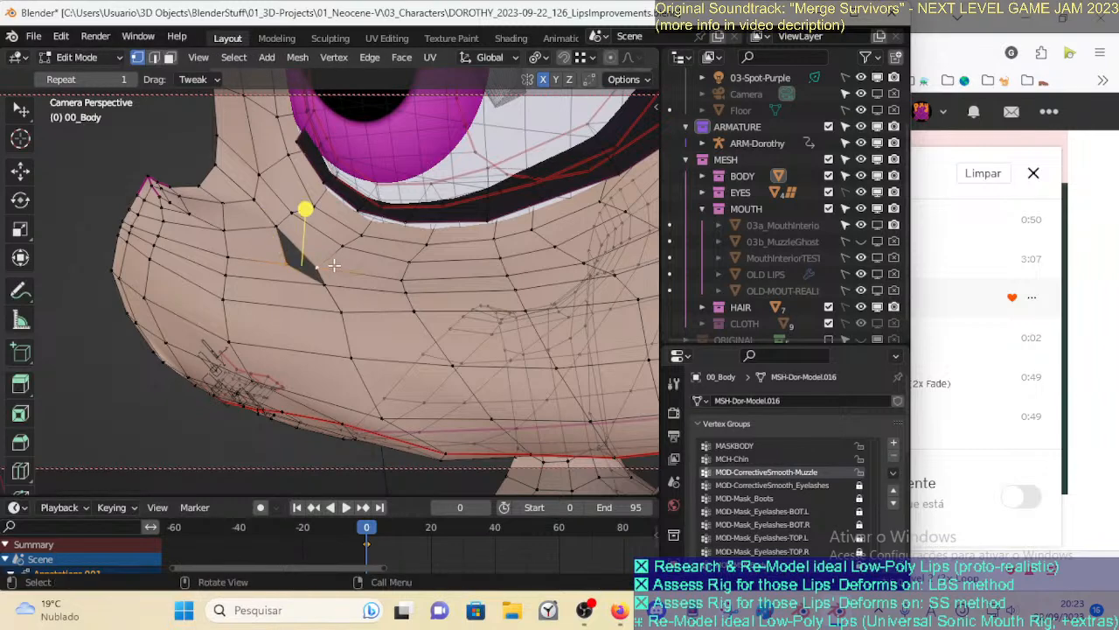
pyautogui.press('m')
pyautogui.click(301, 341)
pyautogui.press('g')
pyautogui.rightClick(328, 287)
# Switch to face selection and select the face loops crossing around the merged vertex on the muzzle's side
pyautogui.press('3')
pyautogui.click(306, 275)
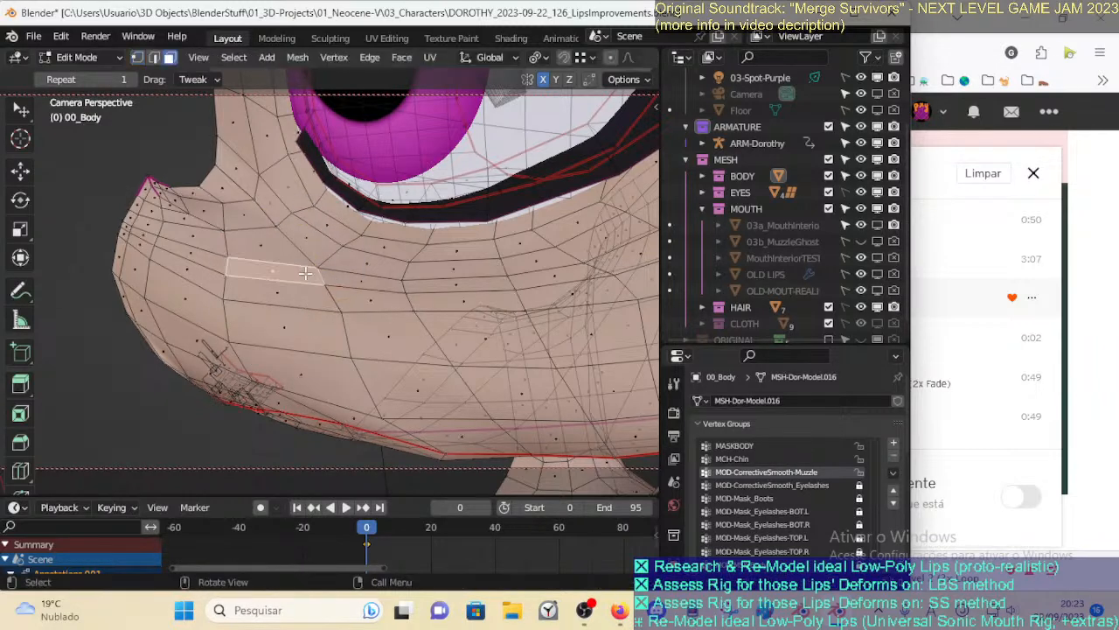
pyautogui.keyDown('shift'); pyautogui.click(308, 294); pyautogui.keyUp('shift')
pyautogui.keyDown('shift'); pyautogui.click(354, 281); pyautogui.keyUp('shift')
pyautogui.hotkey('alt', 'a')
pyautogui.keyDown('alt'); pyautogui.click(302, 301); pyautogui.keyUp('alt')
pyautogui.keyDown('alt'); pyautogui.keyDown('shift'); pyautogui.click(350, 303); pyautogui.keyUp('shift'); pyautogui.keyUp('alt')
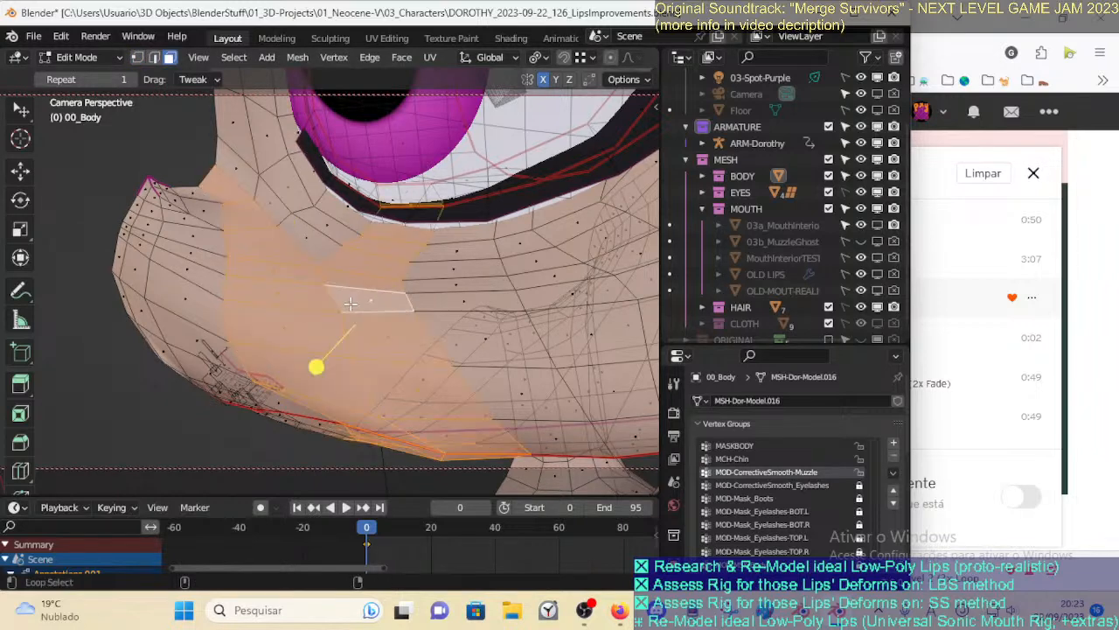
# Clear the face selection and smooth individual vertices on the side of the muzzle below the eye
pyautogui.hotkey('alt', 'a')
pyautogui.moveTo(326, 284); pyautogui.dragTo(393, 294)
pyautogui.press('m')
pyautogui.click(323, 288)
pyautogui.rightClick(393, 295)
pyautogui.moveTo(351, 358); pyautogui.dragTo(377, 324)
pyautogui.rightClick(377, 325)
pyautogui.moveTo(315, 267); pyautogui.dragTo(293, 238)
pyautogui.rightClick(293, 238)
pyautogui.moveTo(232, 261); pyautogui.dragTo(399, 401)
pyautogui.rightClick(301, 342)
# Smooth further vertices across the muzzle's side, from the cheek toward the mouth corner
pyautogui.rightClick(399, 401)
pyautogui.moveTo(400, 402); pyautogui.dragTo(363, 285, button='middle')
pyautogui.moveTo(363, 285); pyautogui.dragTo(373, 242)
pyautogui.rightClick(373, 242)
pyautogui.moveTo(282, 269); pyautogui.dragTo(312, 289)
pyautogui.rightClick(311, 289)
pyautogui.moveTo(332, 349); pyautogui.dragTo(410, 309)
pyautogui.rightClick(411, 308)
pyautogui.moveTo(435, 346); pyautogui.dragTo(447, 308)
pyautogui.rightClick(447, 307)
pyautogui.moveTo(447, 308)
pyautogui.mouseDown(button='middle')
pyautogui.moveTo(412, 307)
pyautogui.moveTo(427, 300)
pyautogui.mouseUp(button='middle')
pyautogui.moveTo(439, 357); pyautogui.dragTo(424, 329)
pyautogui.rightClick(424, 329)
# Smooth the vertices around the mouth corner and down the side of the chin
pyautogui.click(336, 380)
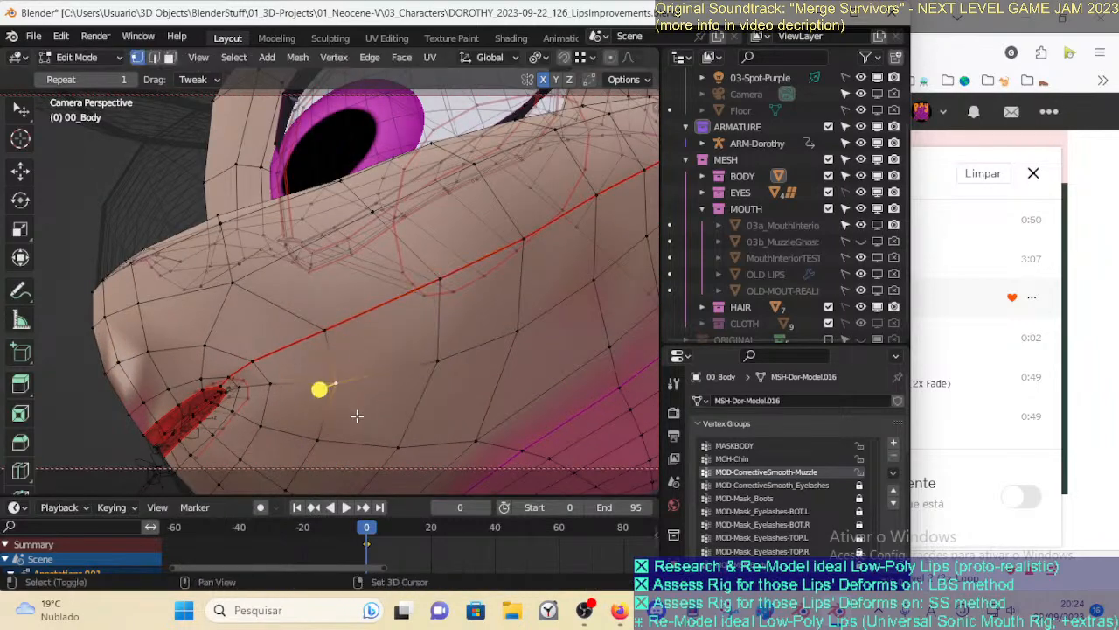
pyautogui.keyDown('shift'); pyautogui.moveTo(359, 413); pyautogui.dragTo(351, 263, button='middle'); pyautogui.keyUp('shift')
pyautogui.moveTo(395, 271); pyautogui.dragTo(405, 225)
pyautogui.rightClick(405, 225)
pyautogui.moveTo(318, 278); pyautogui.dragTo(335, 254)
pyautogui.rightClick(335, 254)
pyautogui.click(286, 337)
pyautogui.moveTo(293, 347); pyautogui.dragTo(272, 312)
pyautogui.rightClick(273, 313)
pyautogui.moveTo(341, 362); pyautogui.dragTo(370, 307)
pyautogui.rightClick(370, 307)
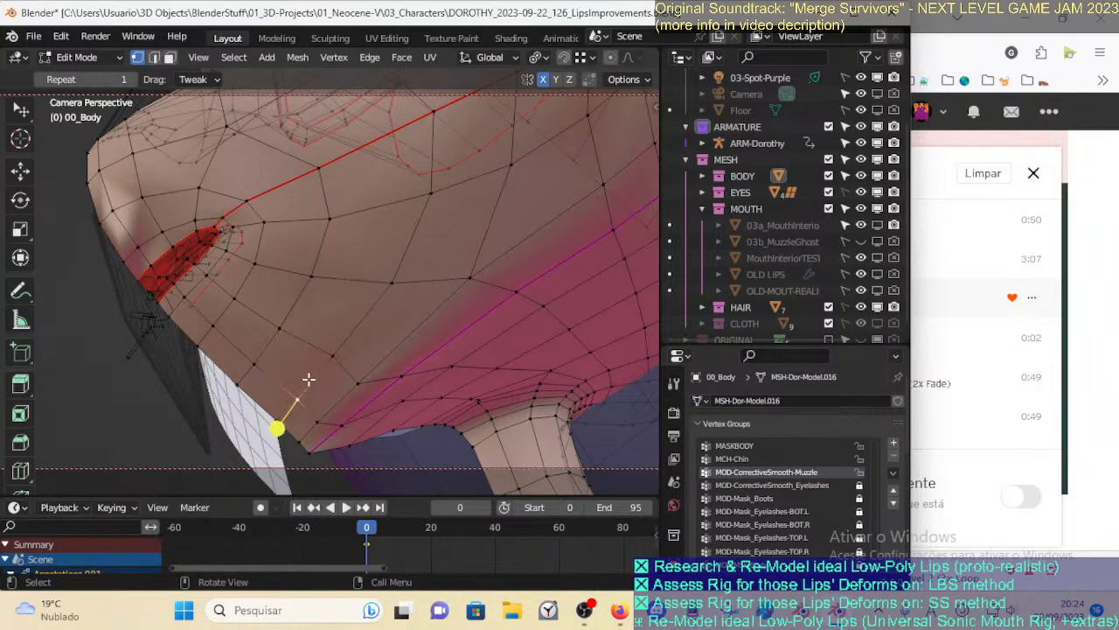
# Smooth the remaining chin vertices along the lower jaw edge and save the file
pyautogui.moveTo(258, 363); pyautogui.dragTo(272, 330)
pyautogui.rightClick(272, 330)
pyautogui.click(230, 394)
pyautogui.moveTo(242, 385); pyautogui.dragTo(256, 337)
pyautogui.rightClick(255, 337)
pyautogui.moveTo(280, 375); pyautogui.dragTo(407, 303, button='middle')
pyautogui.hotkey('ctrl', 's')
# Switch to the browser to check the YouTube Studio livestream page, and return to Blender
pyautogui.click(1114, 393)
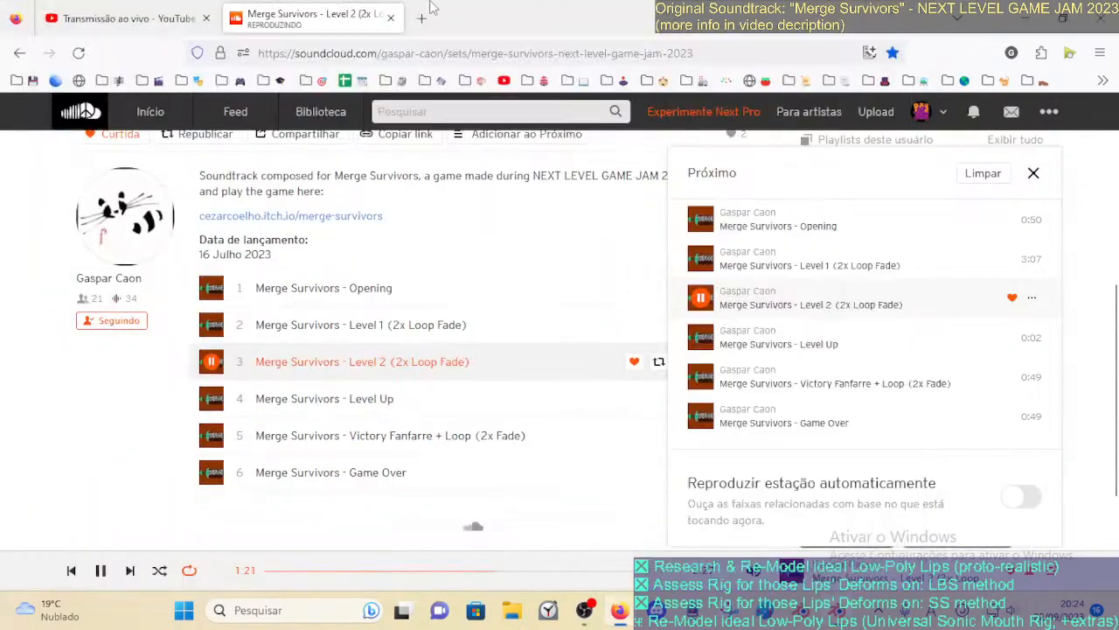
pyautogui.click(194, 11)
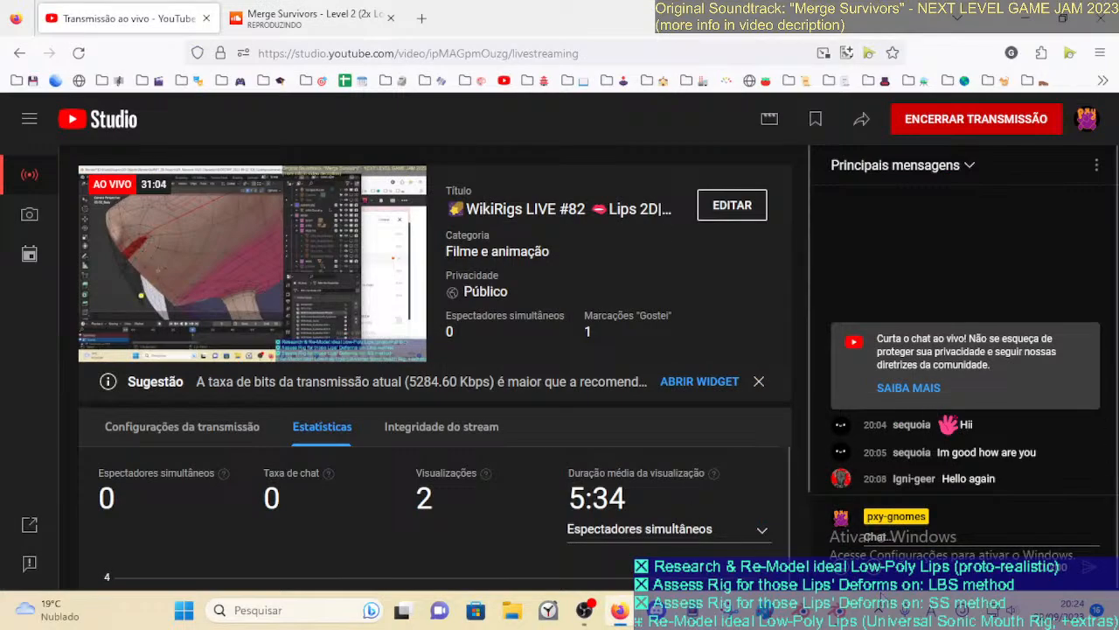
pyautogui.hotkey('alt', 'Tab')
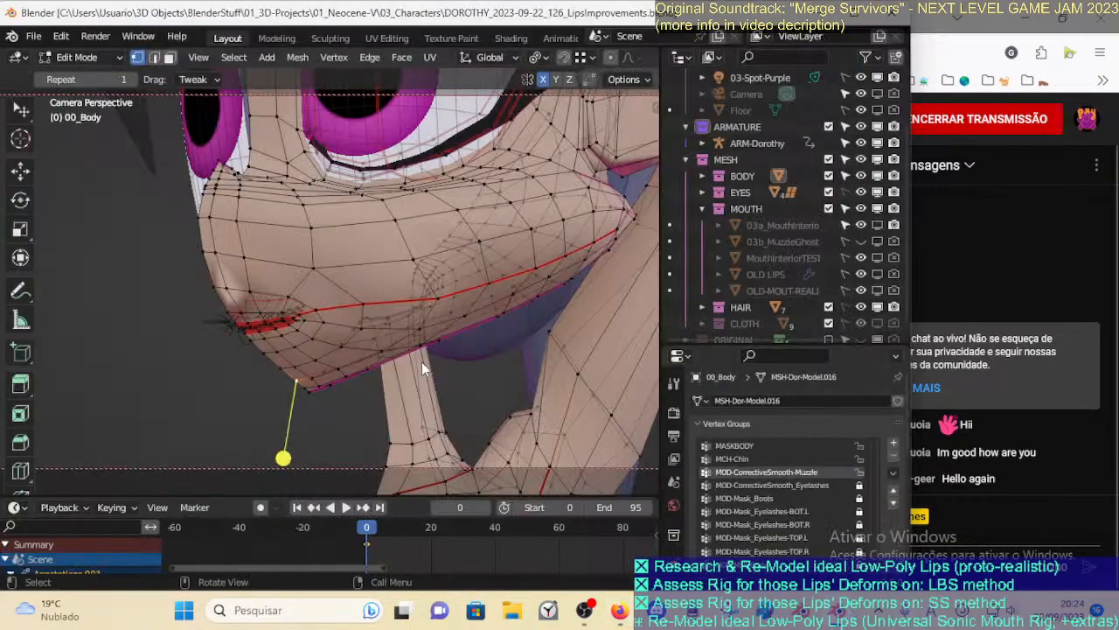
# Return the body to Object Mode, select the ARM-Dorothy armature at the lips and view it from the front
pyautogui.moveTo(334, 344); pyautogui.dragTo(418, 341, button='middle')
pyautogui.scroll(3, 373, 341)
pyautogui.hotkey('ctrl', 'Tab')
pyautogui.click(253, 376)
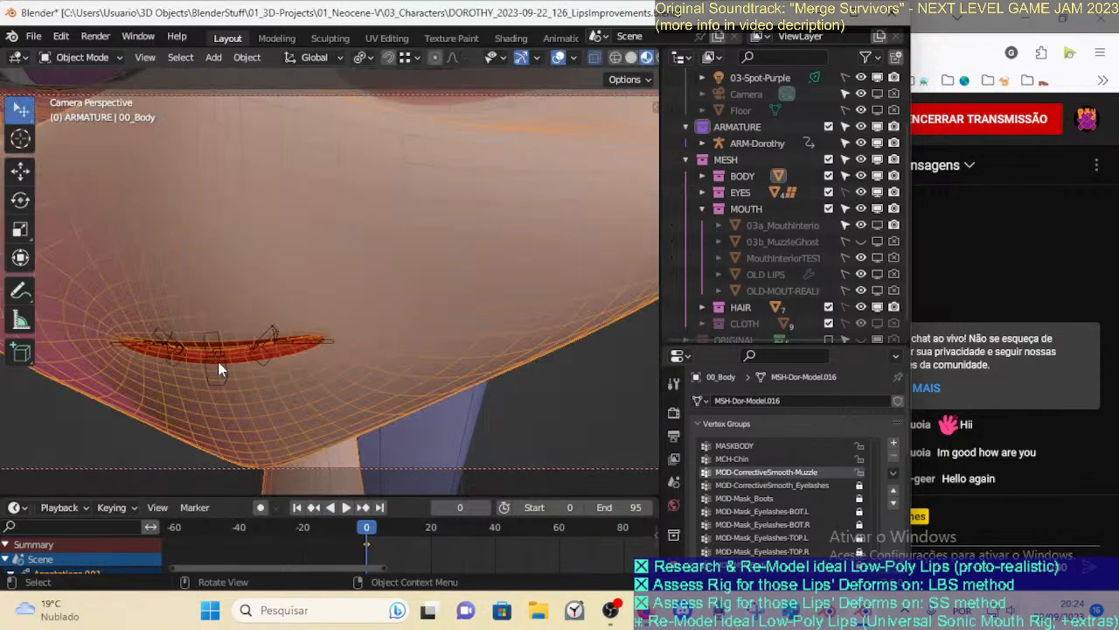
pyautogui.click(218, 362)
pyautogui.moveTo(235, 353); pyautogui.dragTo(301, 353, button='middle')
pyautogui.press('KP_1')
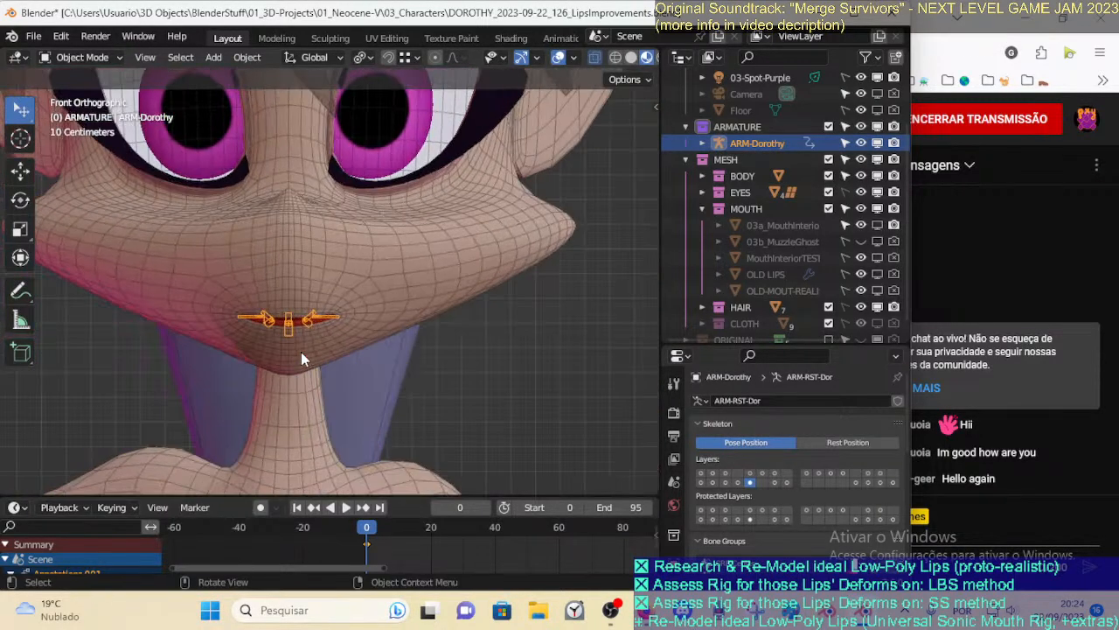
# Reselect the ARM-Dorothy armature at the lips and reveal its bone layer list
pyautogui.scroll(7, 301, 352)
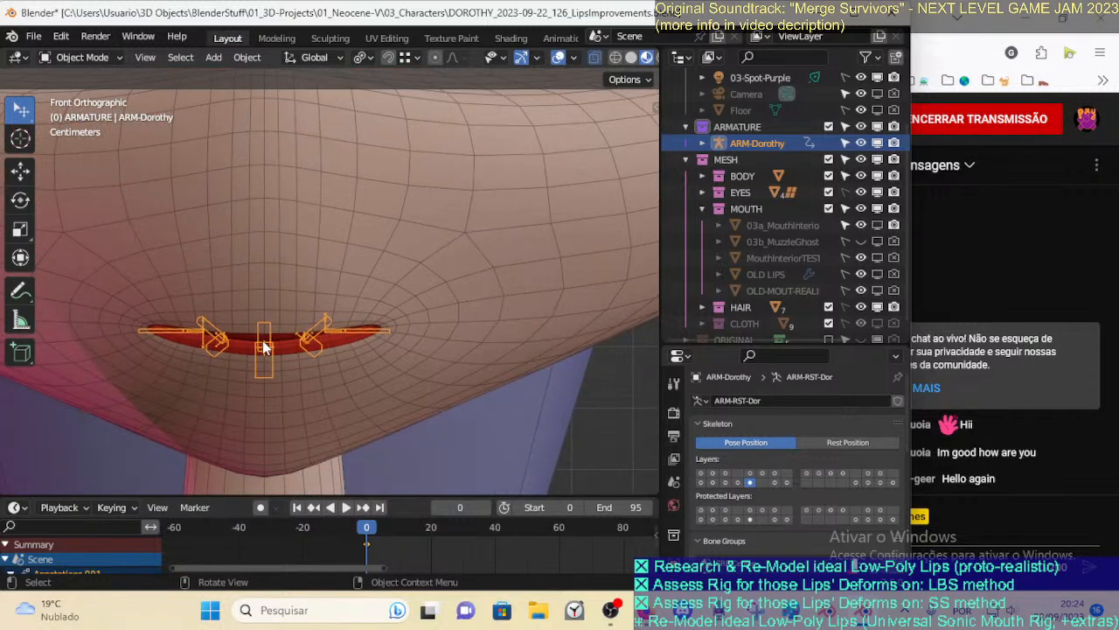
pyautogui.click(265, 339)
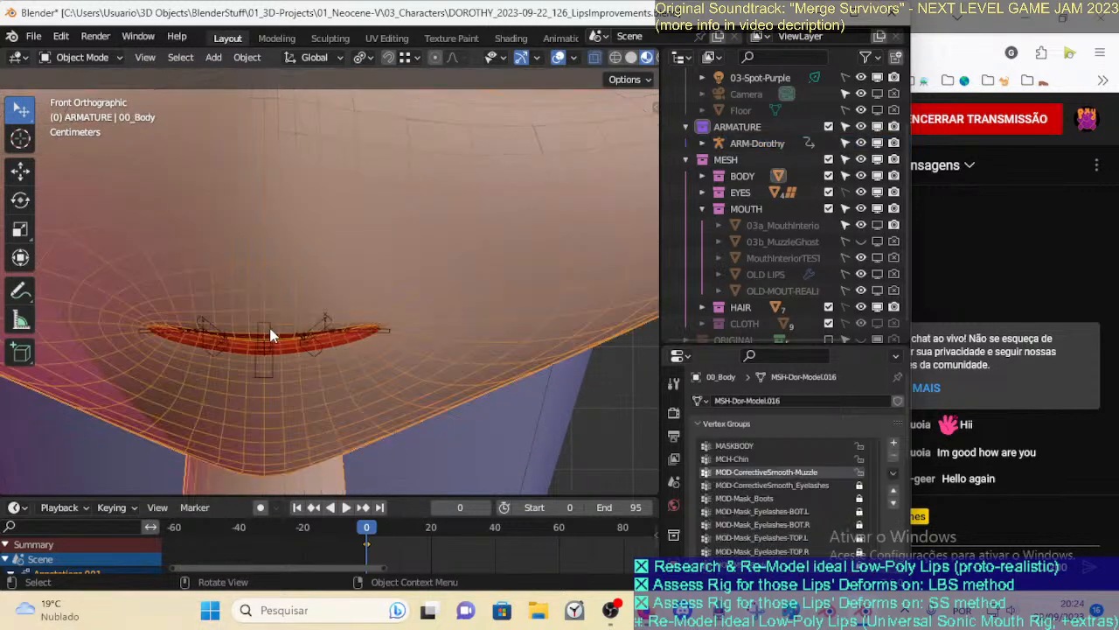
pyautogui.click(265, 353)
pyautogui.press('n')
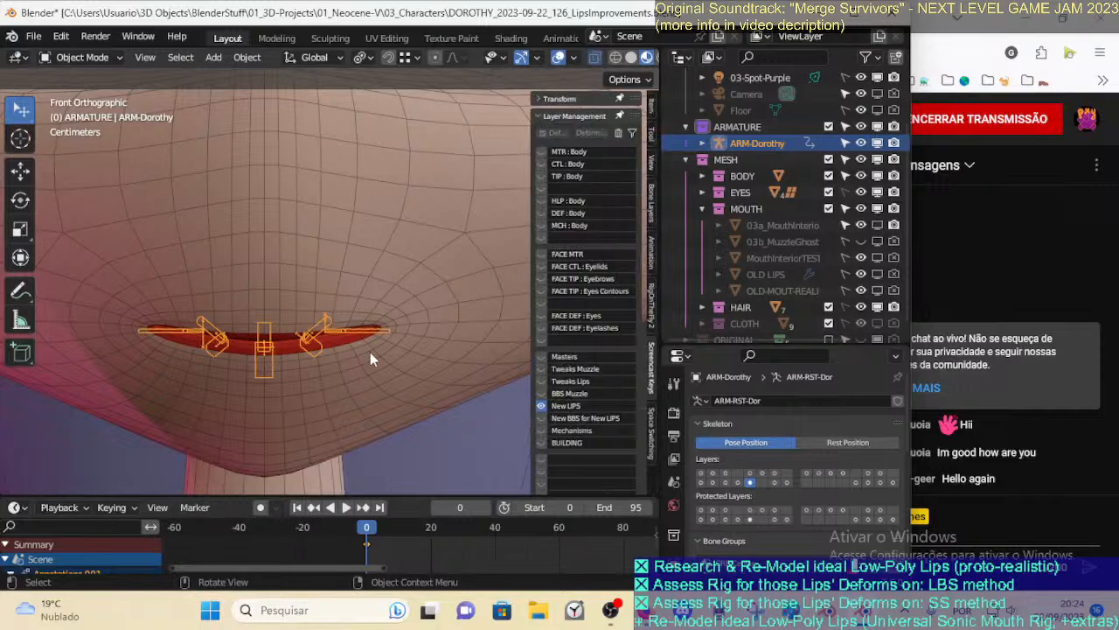
pyautogui.scroll(-4, 575, 431)
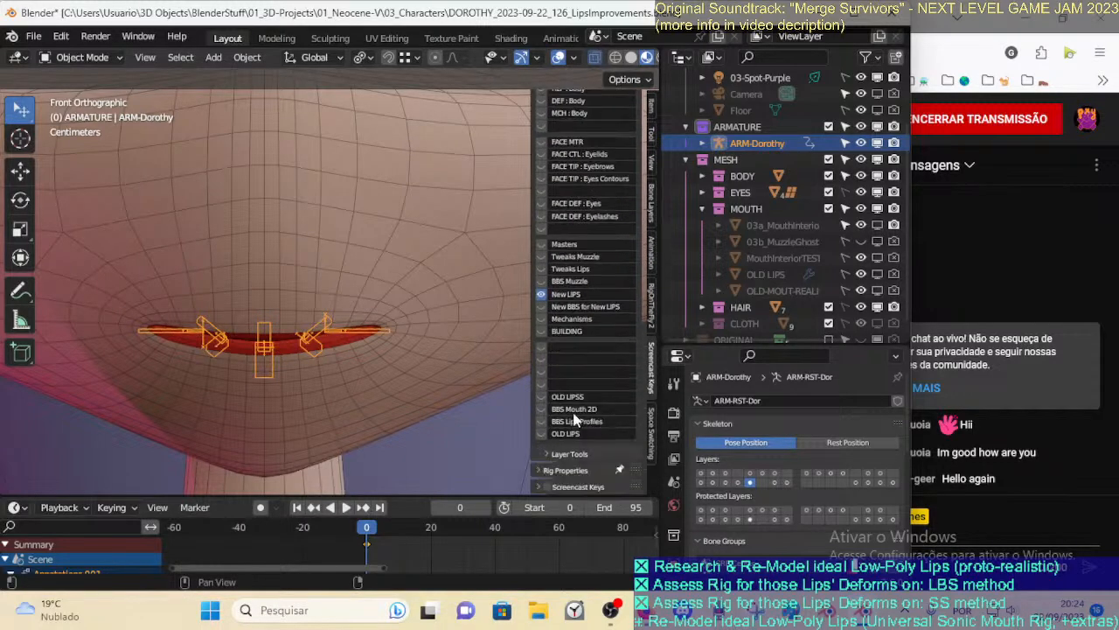
# Preview the OLD-MOUT-REALISTIC mesh in the viewport and delete it from the MOUTH collection
pyautogui.moveTo(814, 346); pyautogui.dragTo(814, 412)
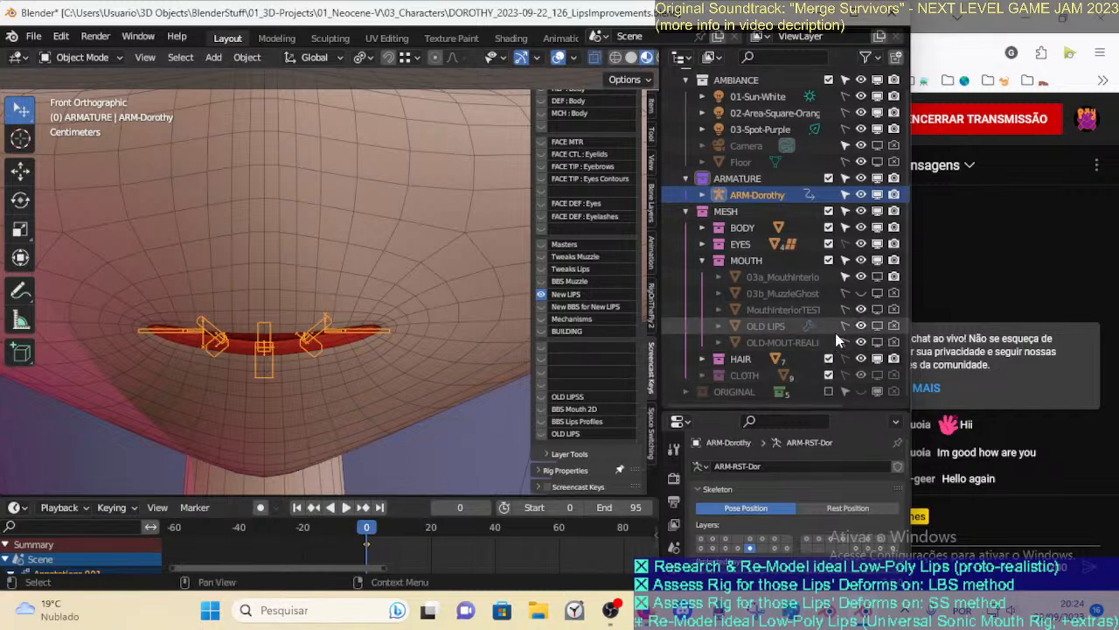
pyautogui.click(763, 339)
pyautogui.click(879, 340)
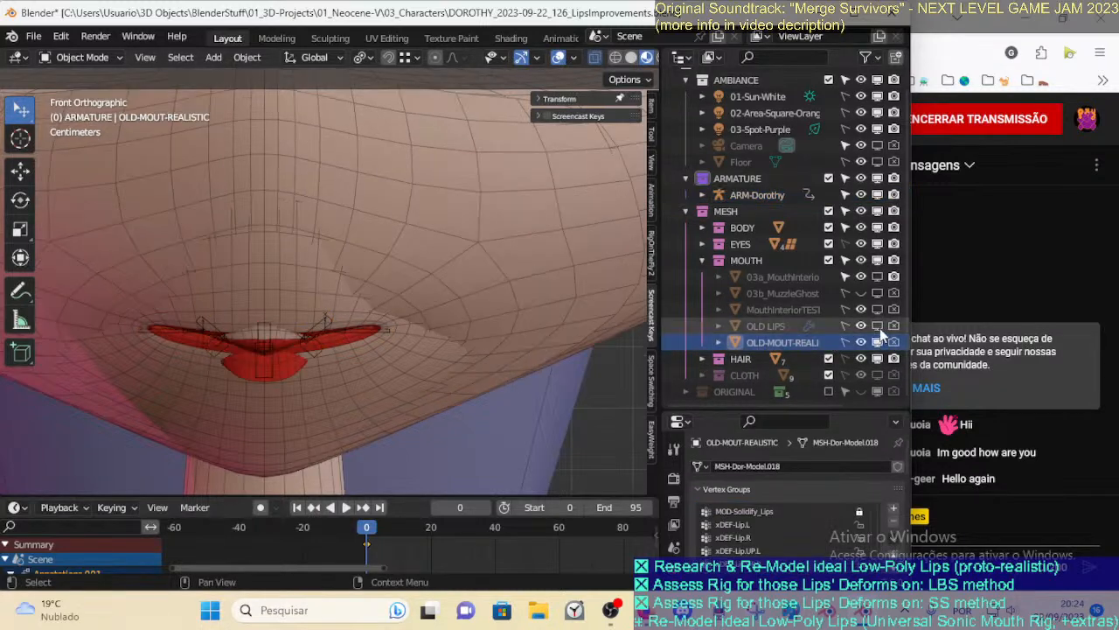
pyautogui.click(878, 341)
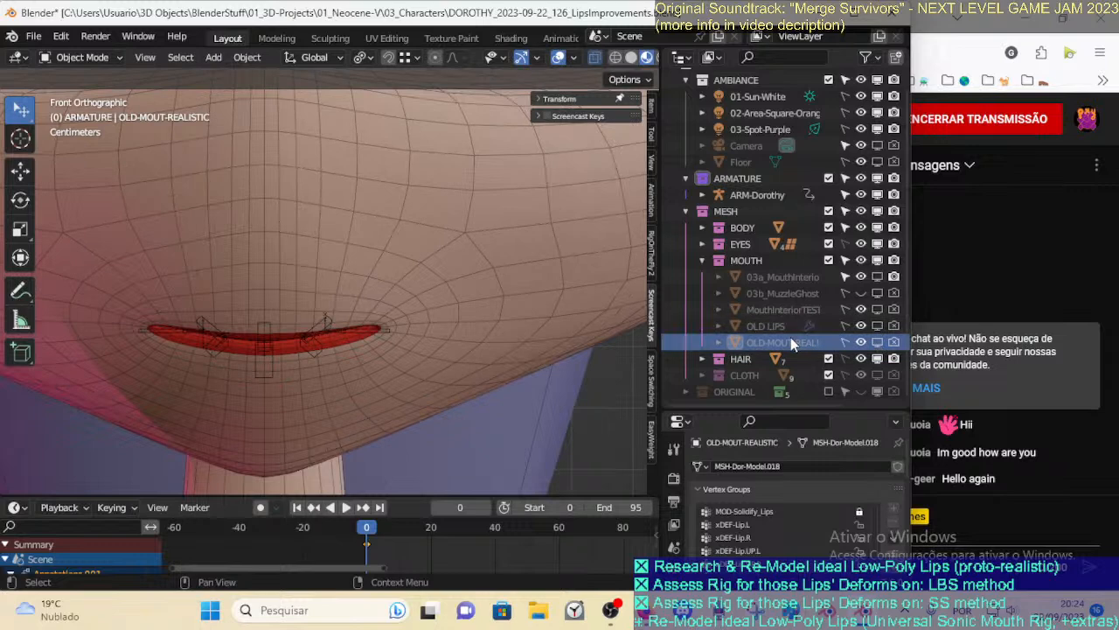
pyautogui.click(878, 342)
pyautogui.click(878, 342)
pyautogui.press('Delete')
# Display the OLD LIPS mesh in the viewport and delete it from the MOUTH collection
pyautogui.click(876, 340)
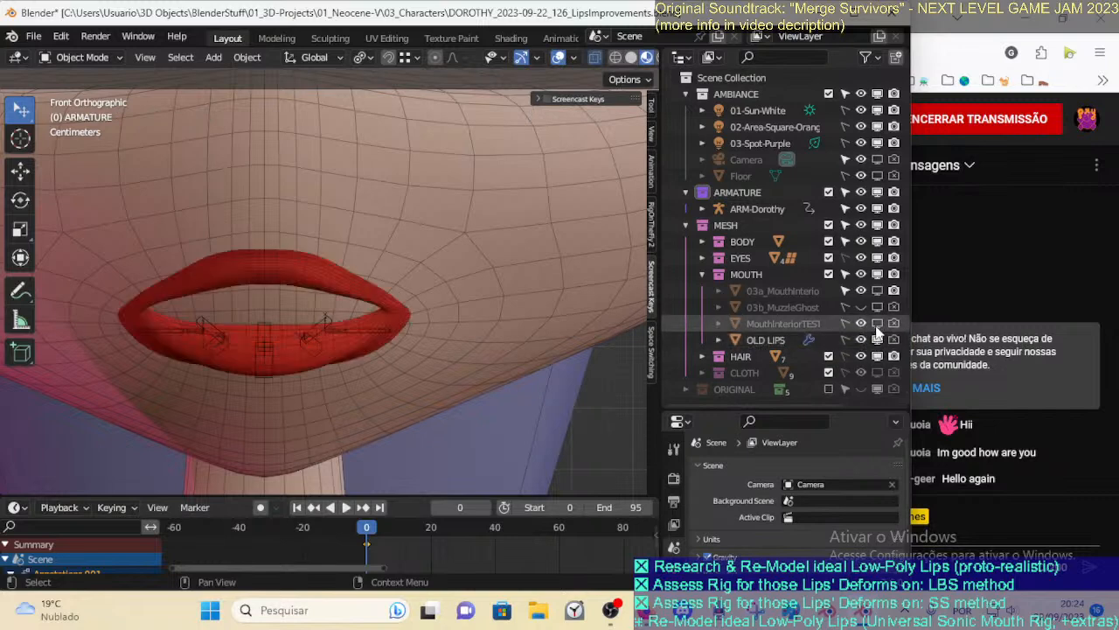
pyautogui.click(877, 324)
pyautogui.click(776, 340)
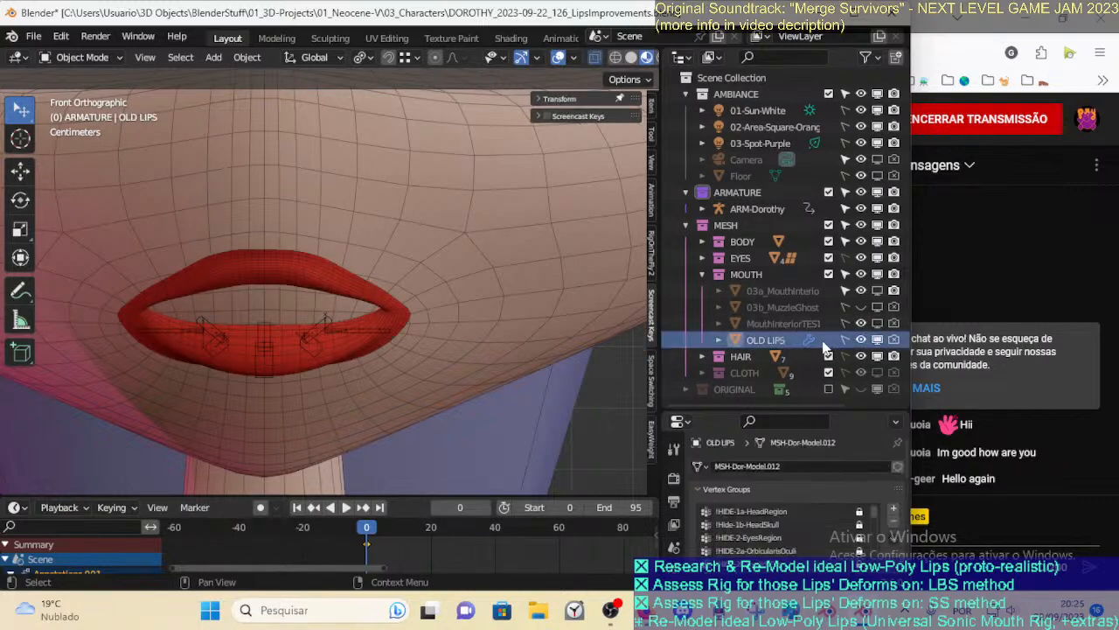
pyautogui.press('Delete')
# Hide the 00_Body mesh to inspect MouthInteriorTEST, and delete that test object
pyautogui.click(787, 322)
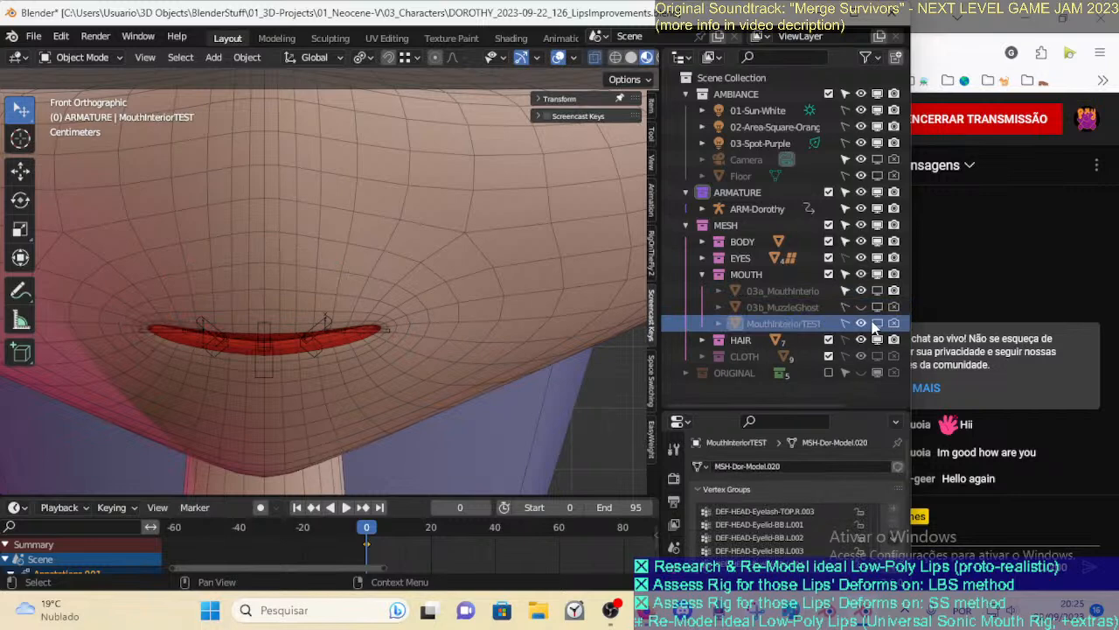
pyautogui.click(535, 297)
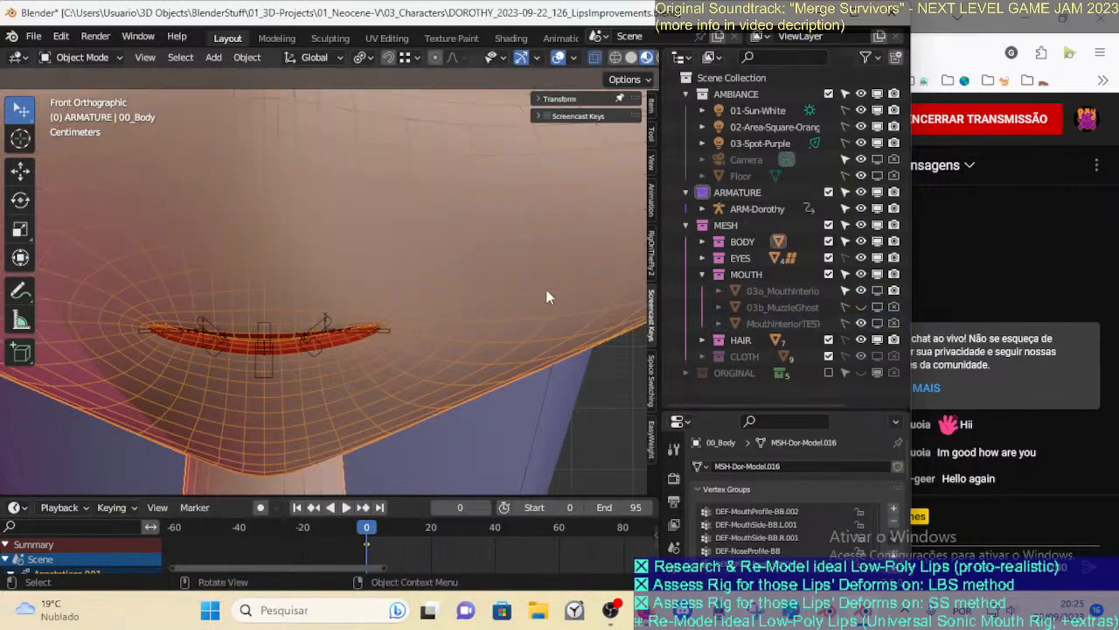
pyautogui.press('h')
pyautogui.click(783, 323)
pyautogui.click(876, 323)
pyautogui.moveTo(500, 297); pyautogui.dragTo(464, 281, button='middle')
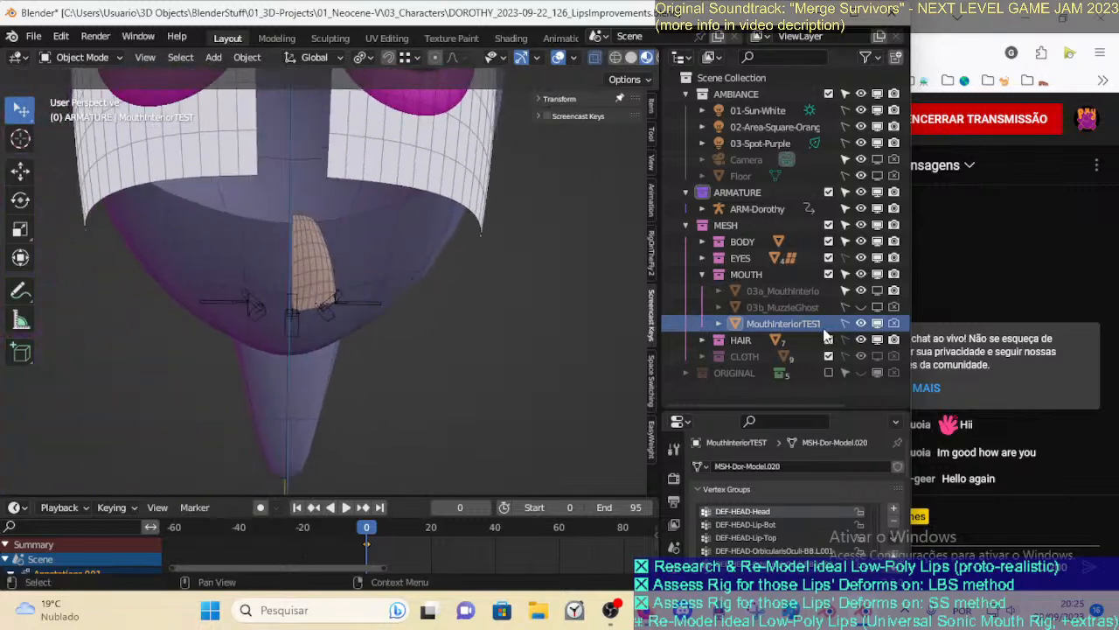
pyautogui.press('x')
# Inspect the 03a mouth interior and 03b_MuzzleGhost meshes by displaying them temporarily, leaving both disabled in the viewport
pyautogui.click(861, 291)
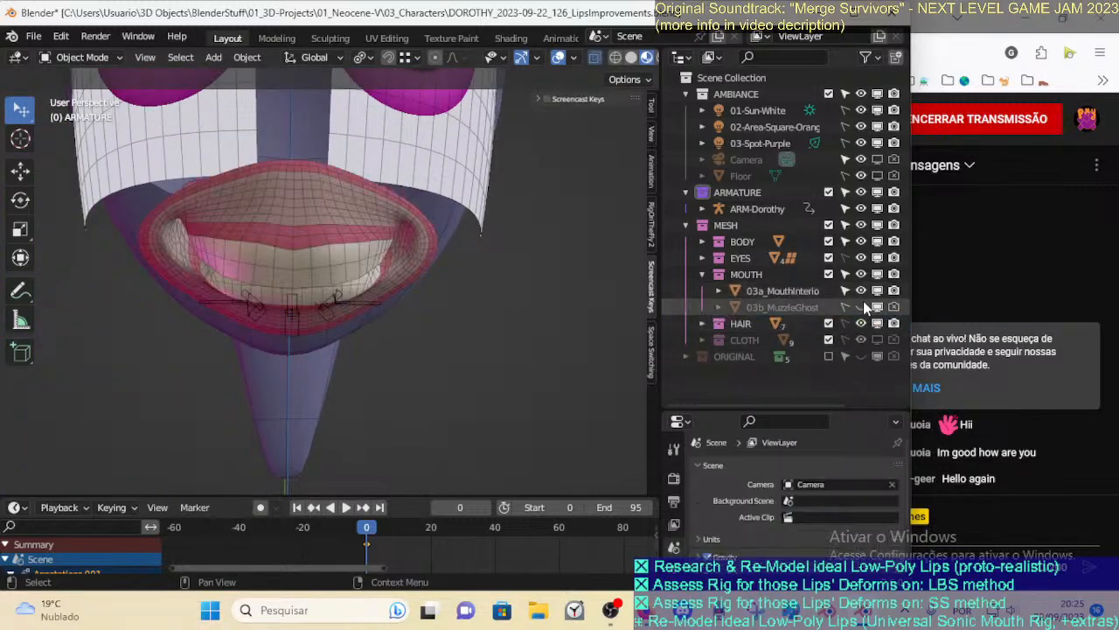
pyautogui.click(861, 306)
pyautogui.moveTo(480, 260); pyautogui.dragTo(722, 342, button='middle')
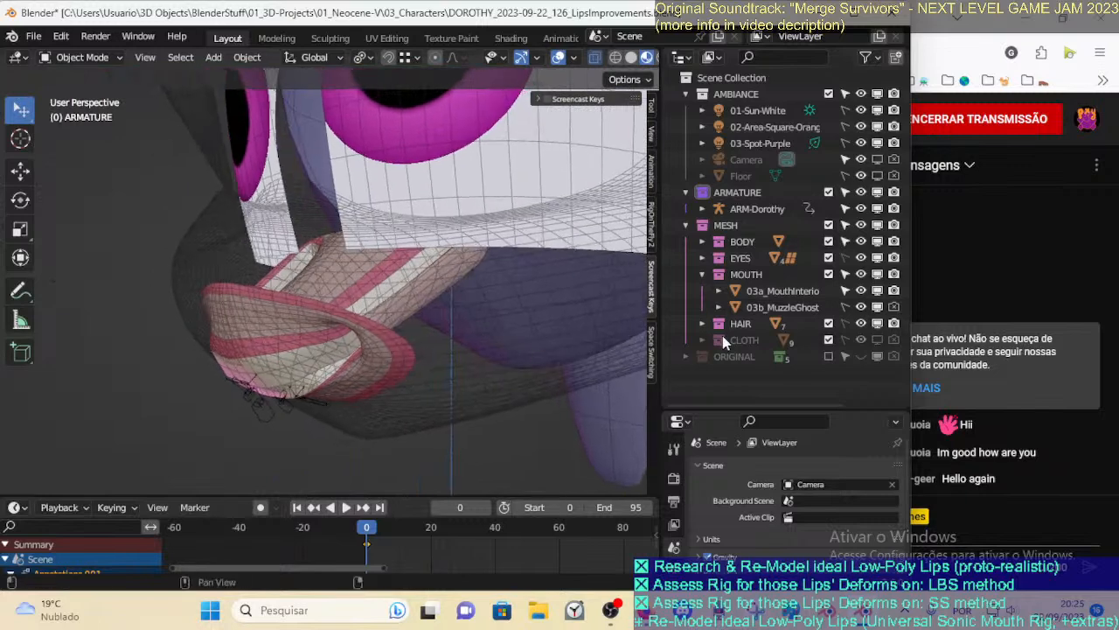
pyautogui.click(877, 292)
pyautogui.click(877, 304)
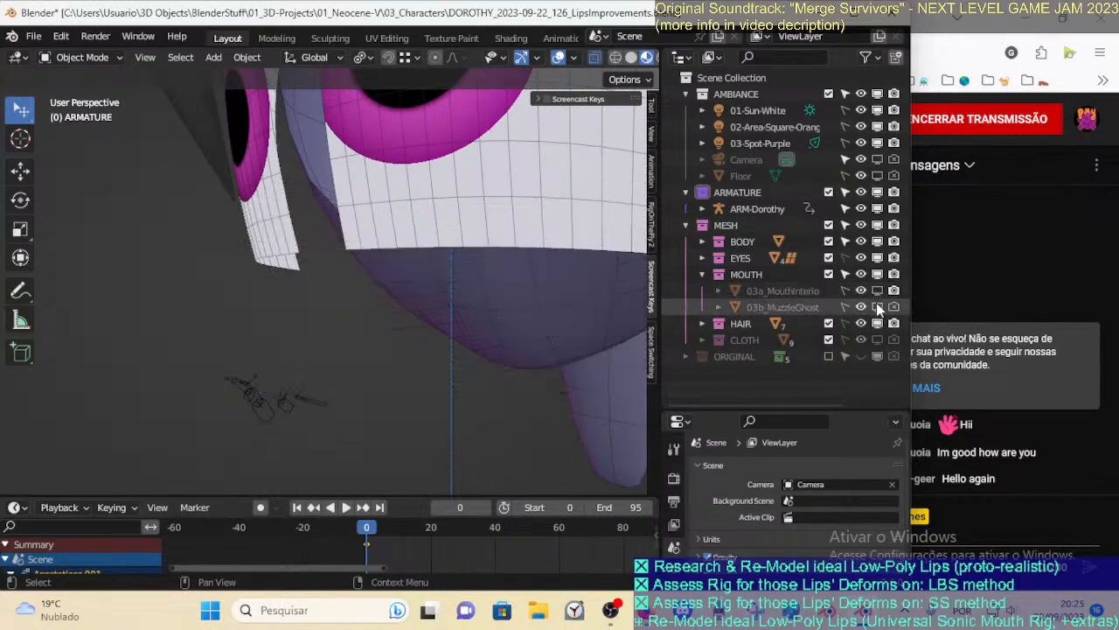
pyautogui.click(877, 292)
pyautogui.click(877, 307)
pyautogui.click(877, 291)
pyautogui.click(877, 291)
pyautogui.click(876, 292)
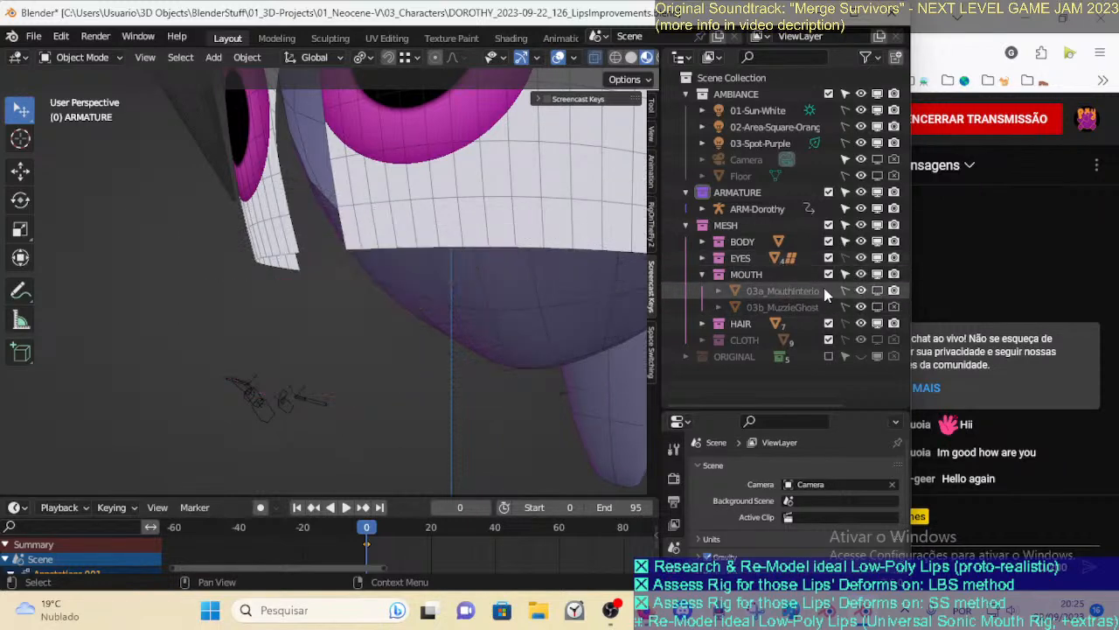
# Collapse the MOUTH collection and disable the HAIR and EYES collections in the viewport
pyautogui.click(704, 275)
pyautogui.click(702, 258)
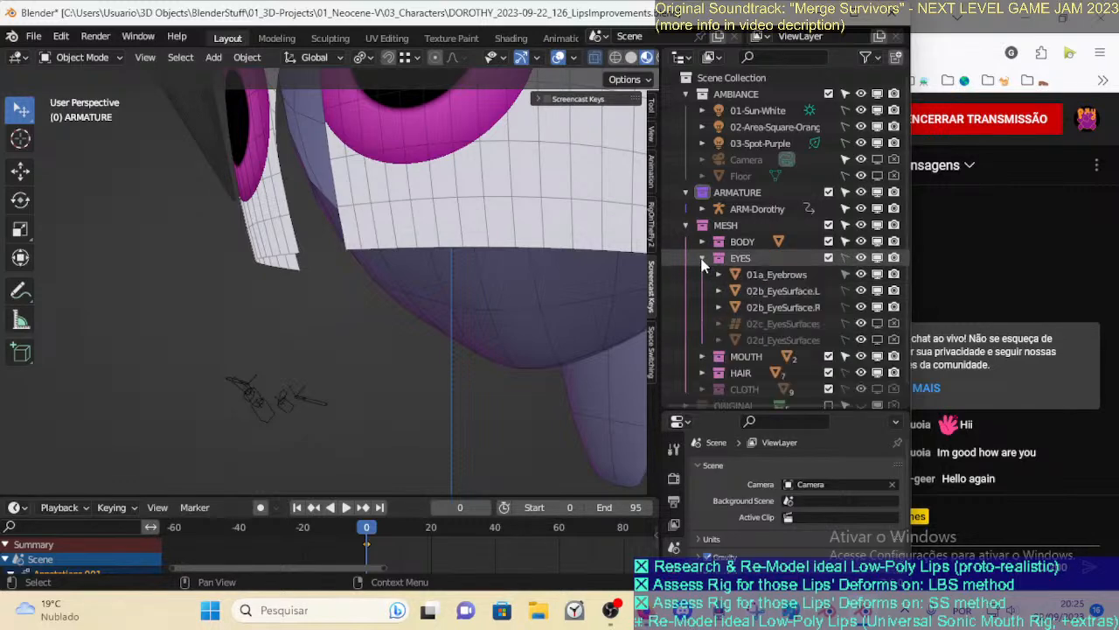
pyautogui.click(703, 258)
pyautogui.click(877, 291)
pyautogui.click(877, 258)
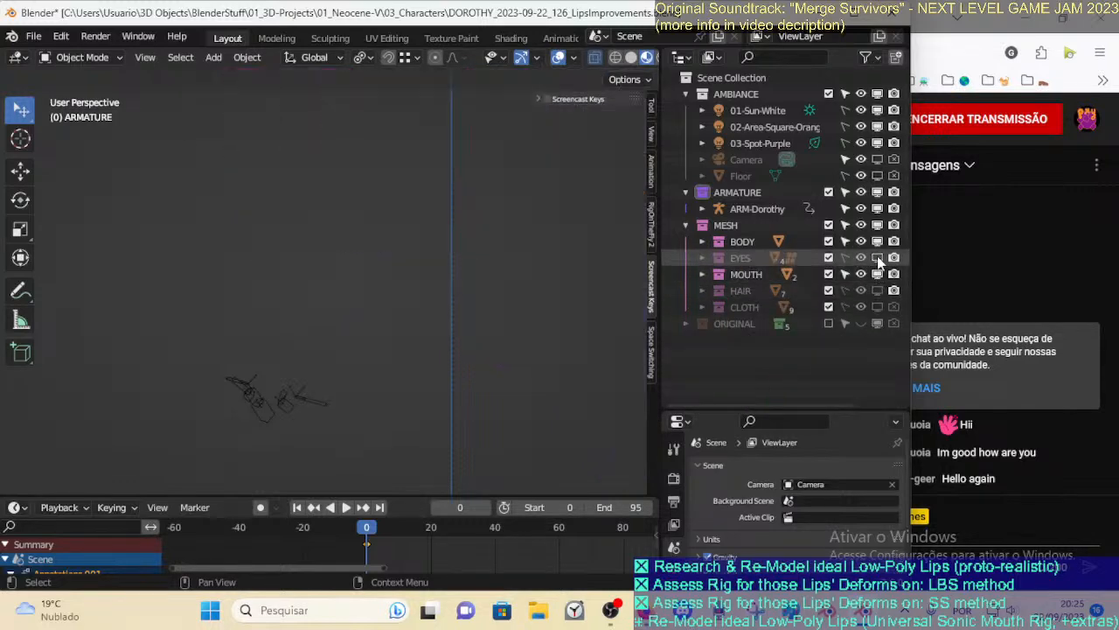
# Expand the BODY collection and unhide the 00_Body mesh
pyautogui.click(701, 240)
pyautogui.click(703, 241)
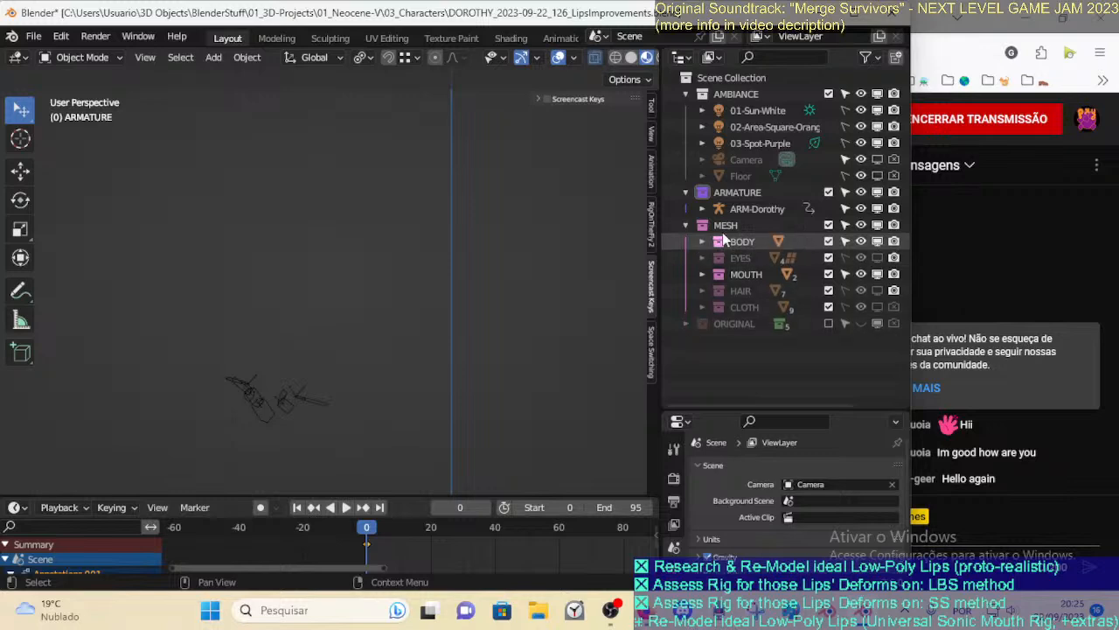
pyautogui.click(704, 241)
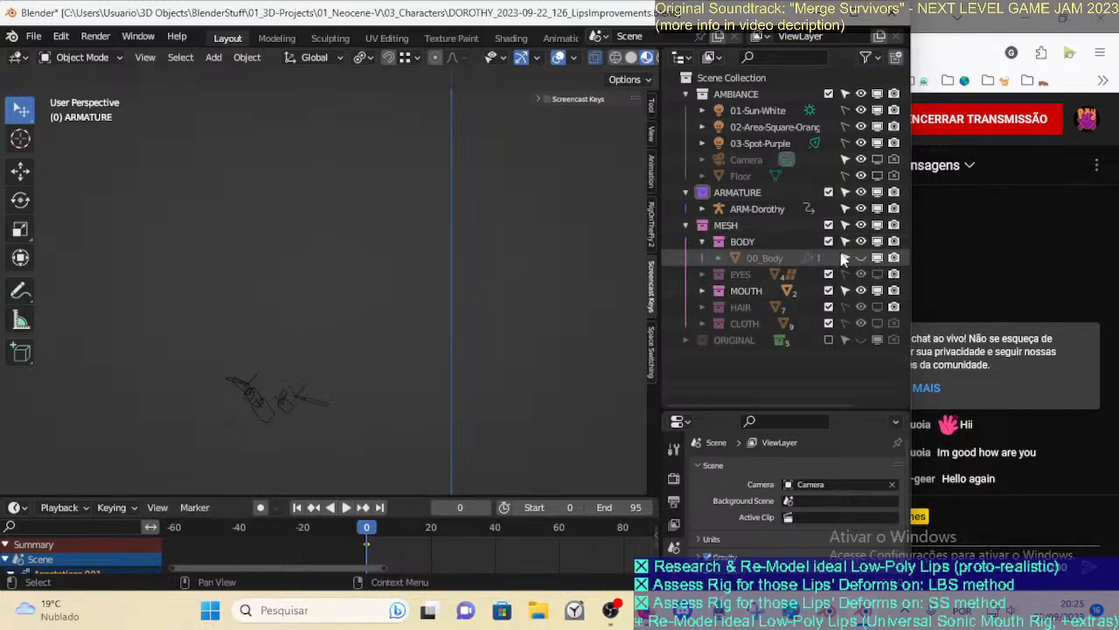
pyautogui.click(860, 257)
pyautogui.moveTo(376, 272); pyautogui.dragTo(406, 270, button='middle')
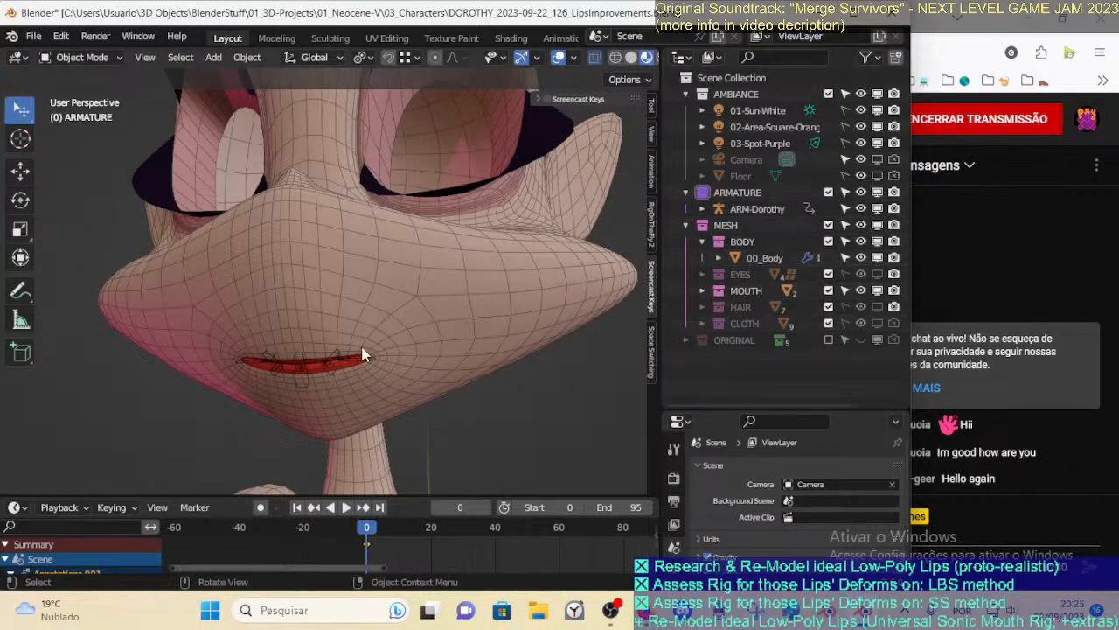
# Save the file with the ARM-Dorothy armature selected, and switch the armature to Pose Mode
pyautogui.click(283, 375)
pyautogui.hotkey('ctrl', 's')
pyautogui.scroll(-5, 560, 315)
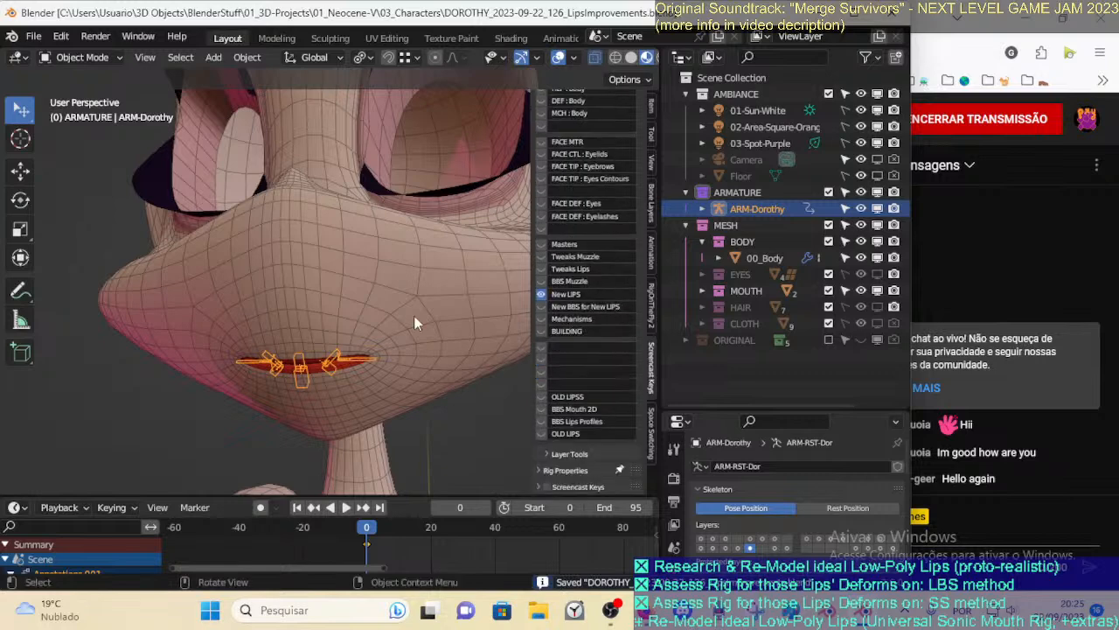
pyautogui.moveTo(488, 316); pyautogui.dragTo(393, 317, button='middle')
pyautogui.hotkey('ctrl', 'Tab')
pyautogui.keyDown('shift'); pyautogui.moveTo(347, 359); pyautogui.dragTo(369, 272, button='middle'); pyautogui.keyUp('shift')
pyautogui.click(718, 208)
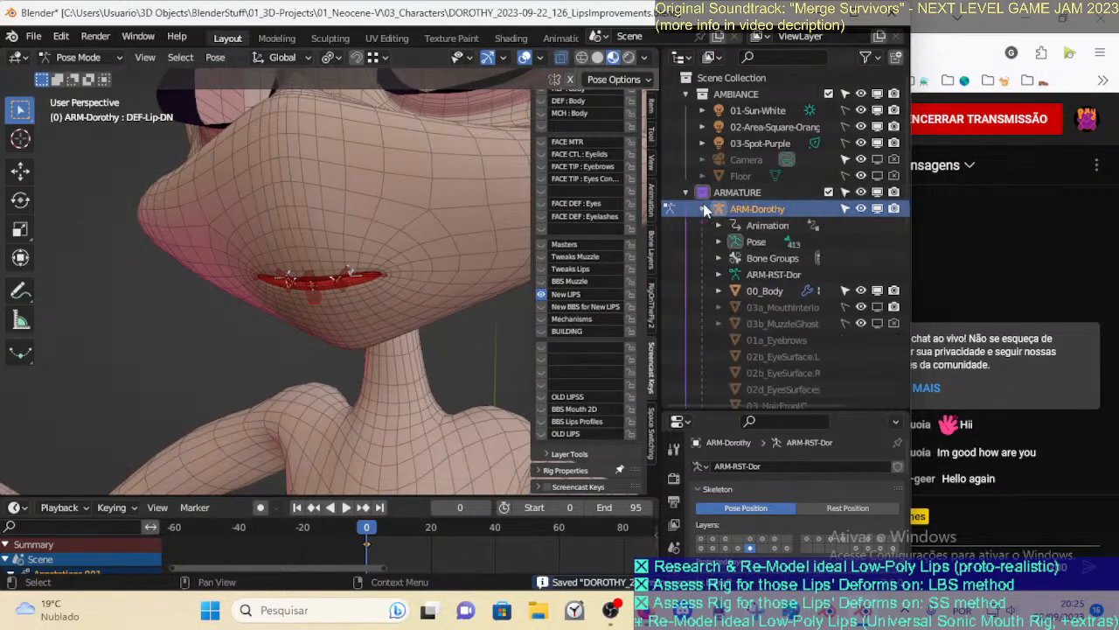
pyautogui.scroll(-3, 713, 251)
pyautogui.scroll(5, 708, 247)
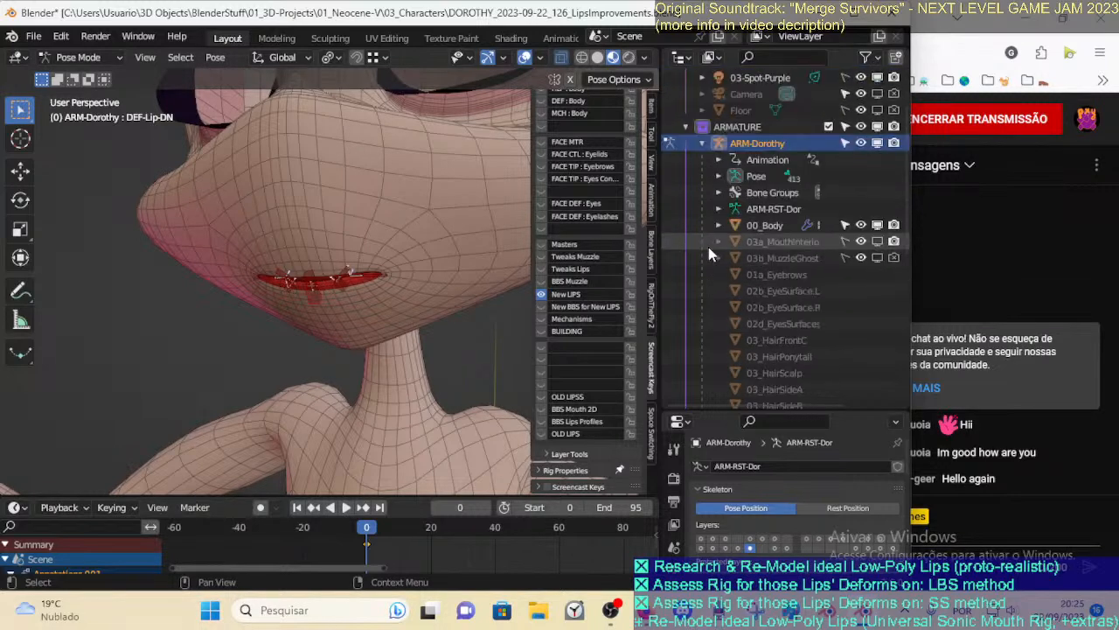
pyautogui.click(701, 208)
pyautogui.scroll(5, 508, 311)
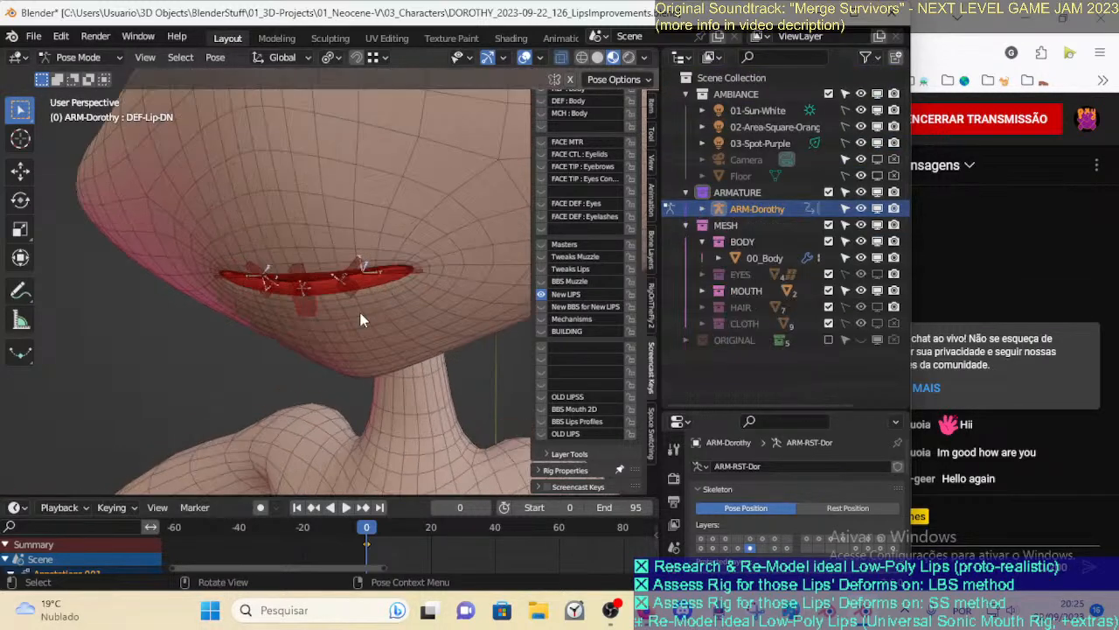
# Show the BUILDING bone layer alongside New LIPS
pyautogui.click(540, 329)
pyautogui.click(539, 329)
pyautogui.click(540, 329)
pyautogui.scroll(-4, 419, 322)
pyautogui.moveTo(376, 320); pyautogui.dragTo(354, 320, button='middle')
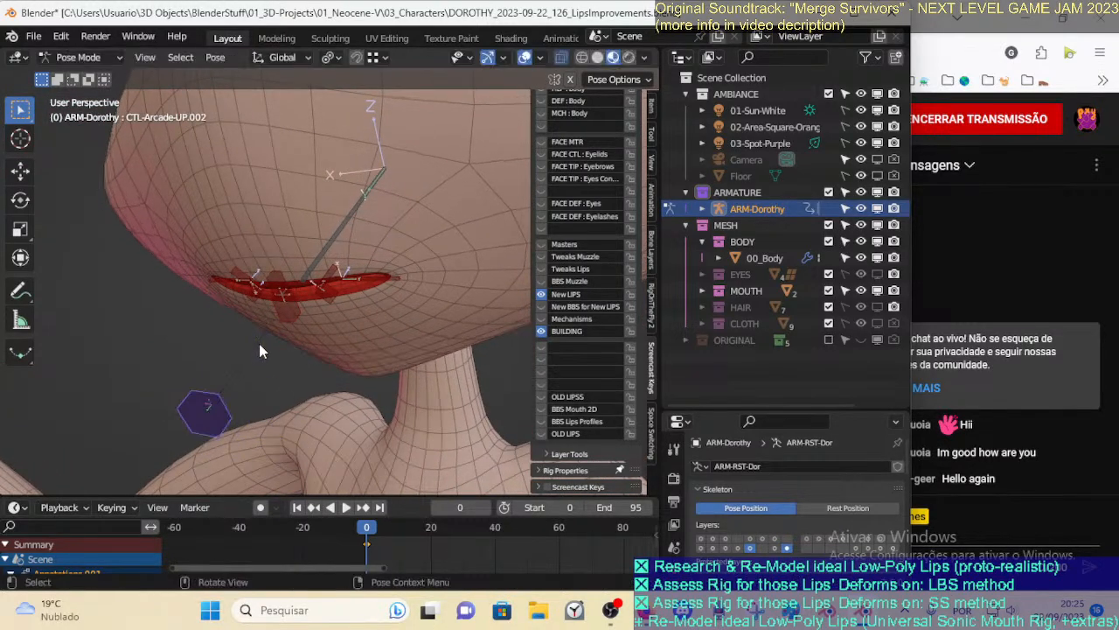
# Parent the new lip bones to the CTL-Arcade-UP.002 control bone in Edit Mode and return to Pose Mode with that control selected
pyautogui.hotkey('ctrl', 'Tab')
pyautogui.press('Tab')
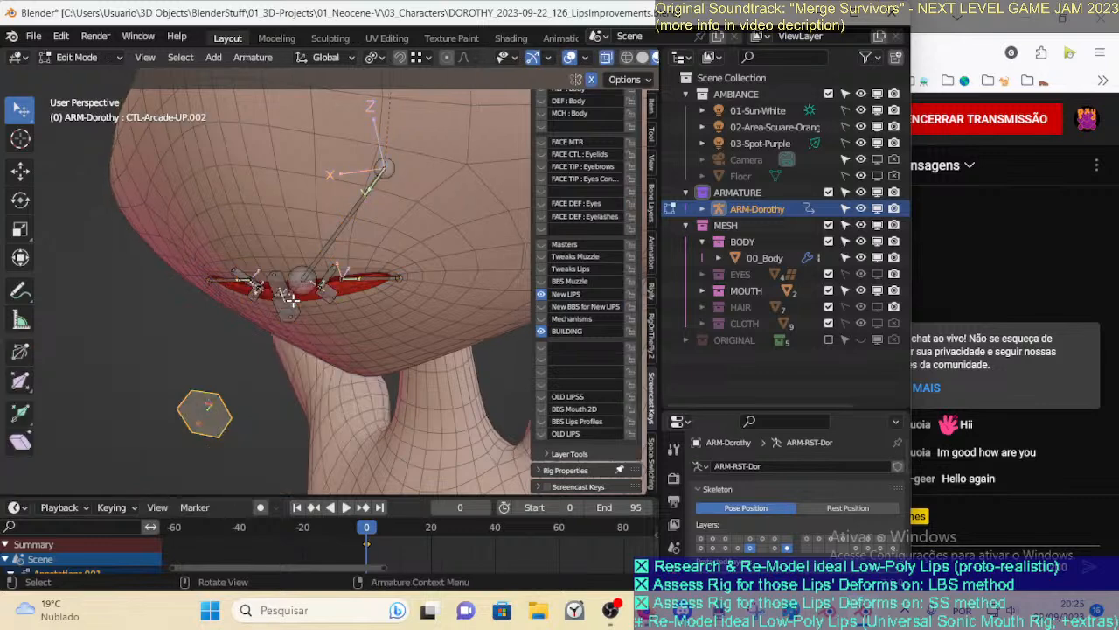
pyautogui.click(294, 305)
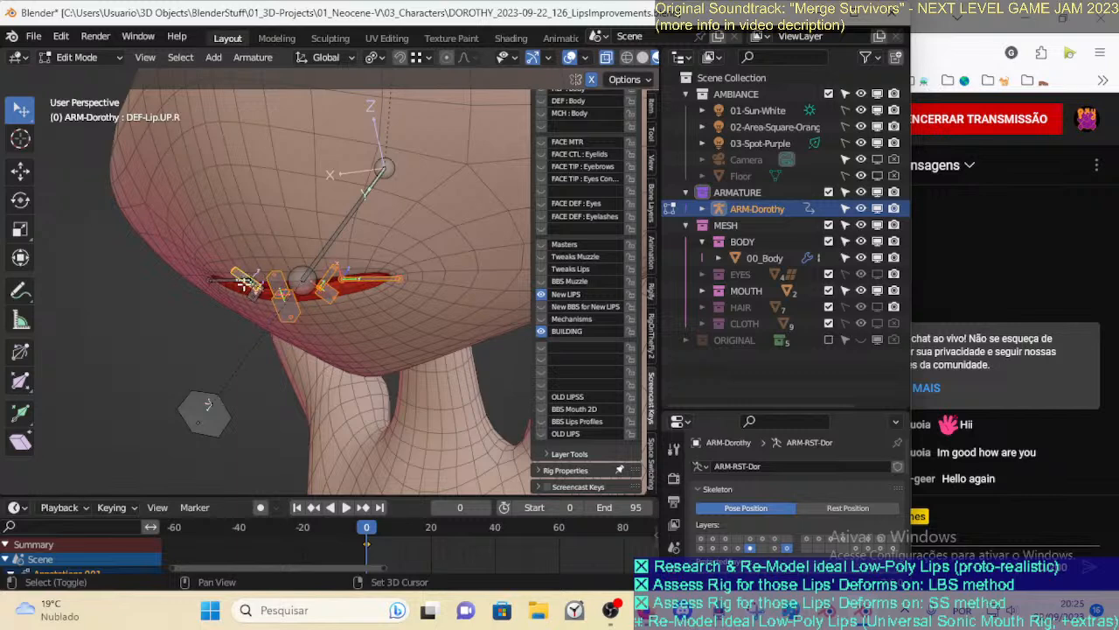
pyautogui.click(210, 413)
pyautogui.hotkey('ctrl', 'p')
pyautogui.click(213, 419)
pyautogui.hotkey('ctrl', 'Tab')
pyautogui.click(213, 422)
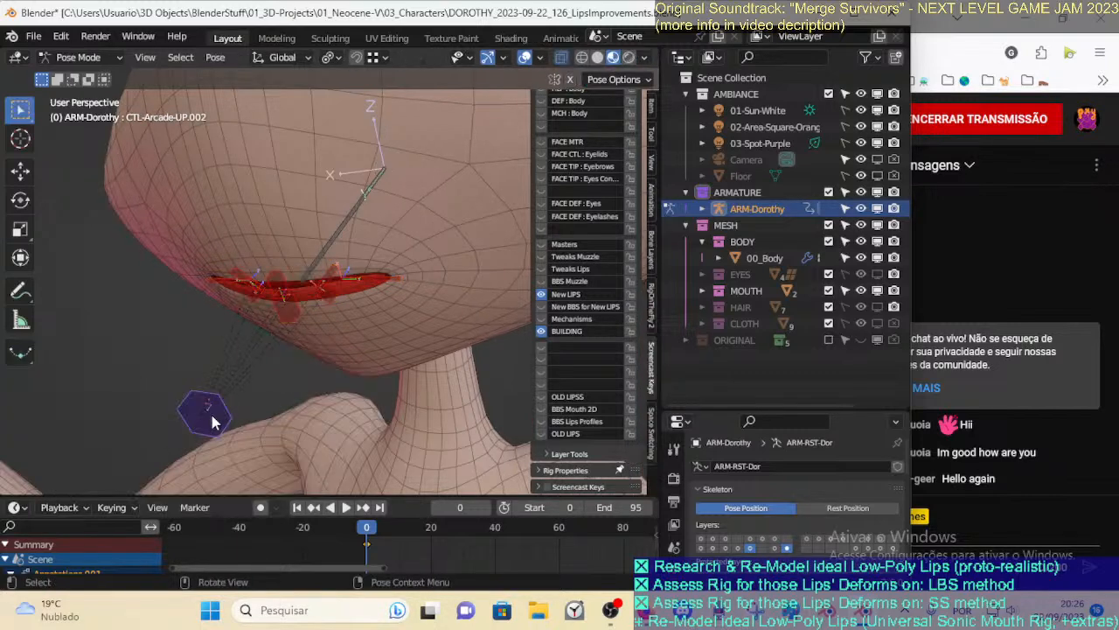
# Move and rotate CTL-Arcade-UP.002 to test how the lips and muzzle follow it, and undo the test transforms
pyautogui.press('g')
pyautogui.rightClick(206, 377)
pyautogui.scroll(-2, 254, 336)
pyautogui.moveTo(260, 330); pyautogui.dragTo(361, 372, button='middle')
pyautogui.press('g')
pyautogui.click(304, 259)
pyautogui.scroll(-2, 315, 267)
pyautogui.press('g')
pyautogui.press('r')
pyautogui.click(330, 372)
pyautogui.press('g')
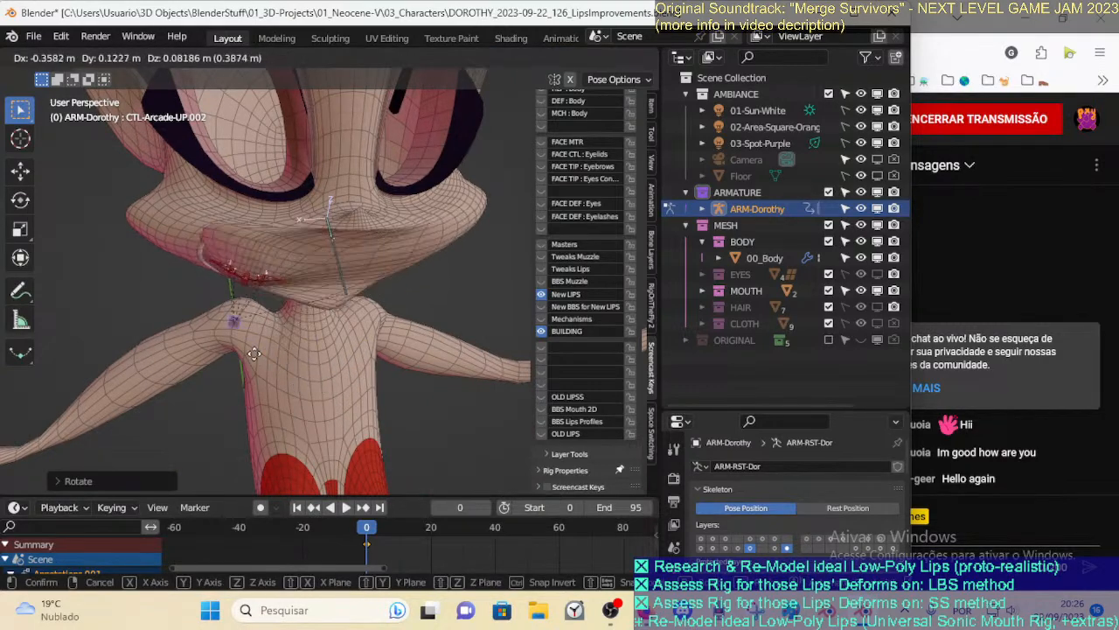
pyautogui.click(313, 346)
pyautogui.scroll(2, 317, 327)
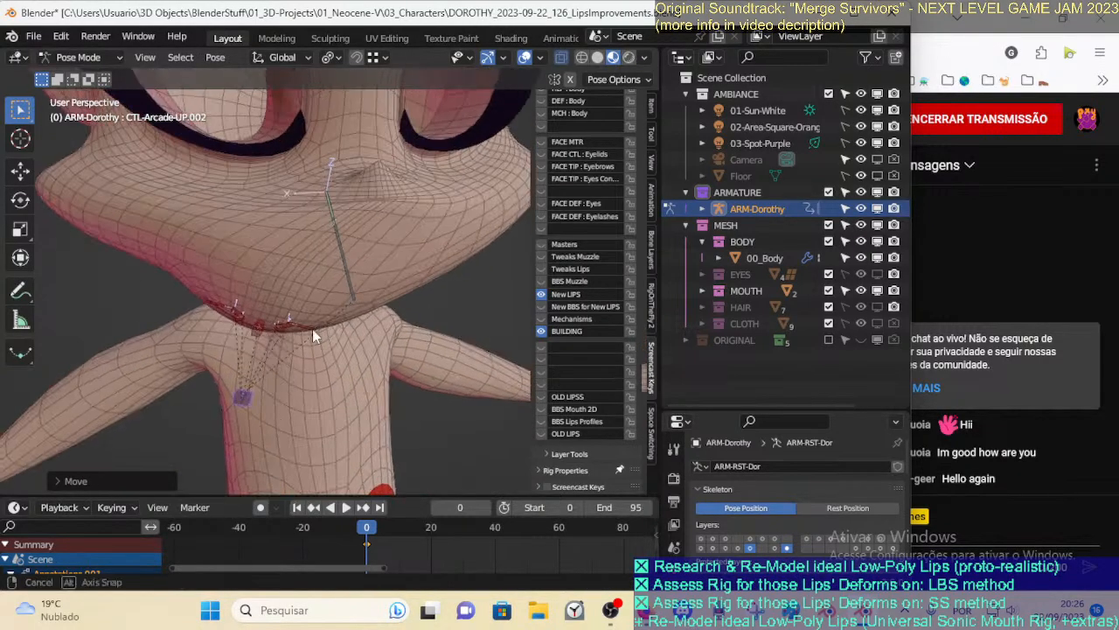
pyautogui.moveTo(317, 327); pyautogui.dragTo(287, 325, button='middle')
pyautogui.hotkey('ctrl', 'z')
pyautogui.hotkey('ctrl', 'z')
# Try another move of CTL-Arcade-UP.002 to check the lip deformation and undo it
pyautogui.moveTo(354, 388); pyautogui.dragTo(324, 313, button='middle')
pyautogui.press('g')
pyautogui.click(319, 375)
pyautogui.hotkey('ctrl', 'z')
pyautogui.moveTo(525, 294); pyautogui.dragTo(465, 158, button='middle')
pyautogui.moveTo(376, 238); pyautogui.dragTo(320, 303, button='middle')
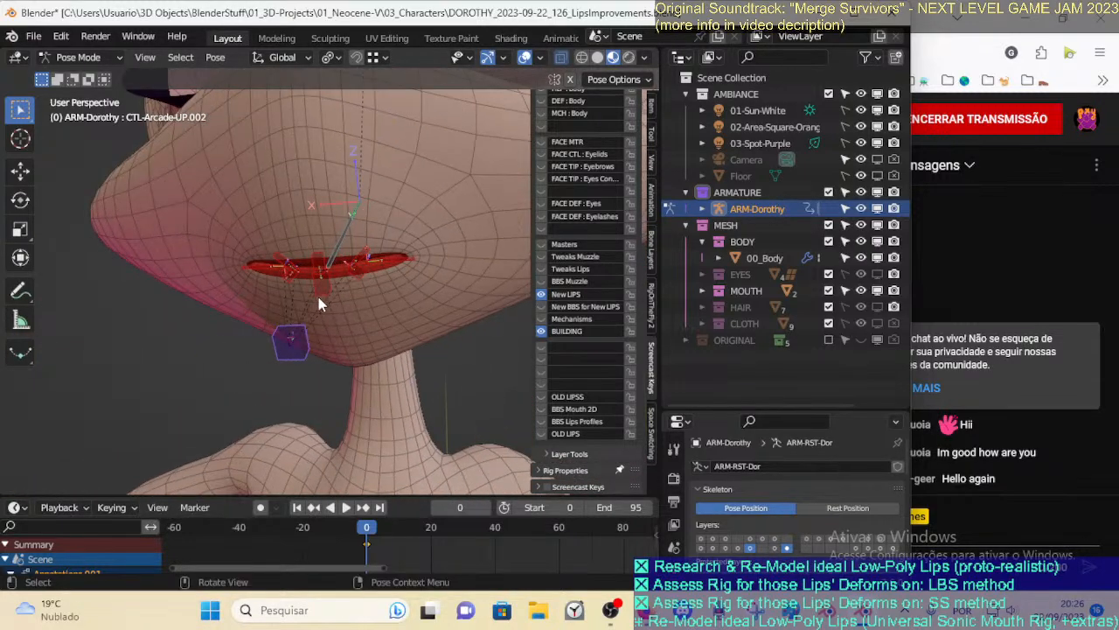
pyautogui.press('g')
pyautogui.rightClick(313, 356)
# Enlarge the properties area, show the bone constraints of CTL-Arcade-UP.002 and enable its Shrinkwrap constraint
pyautogui.moveTo(708, 414); pyautogui.dragTo(759, 160)
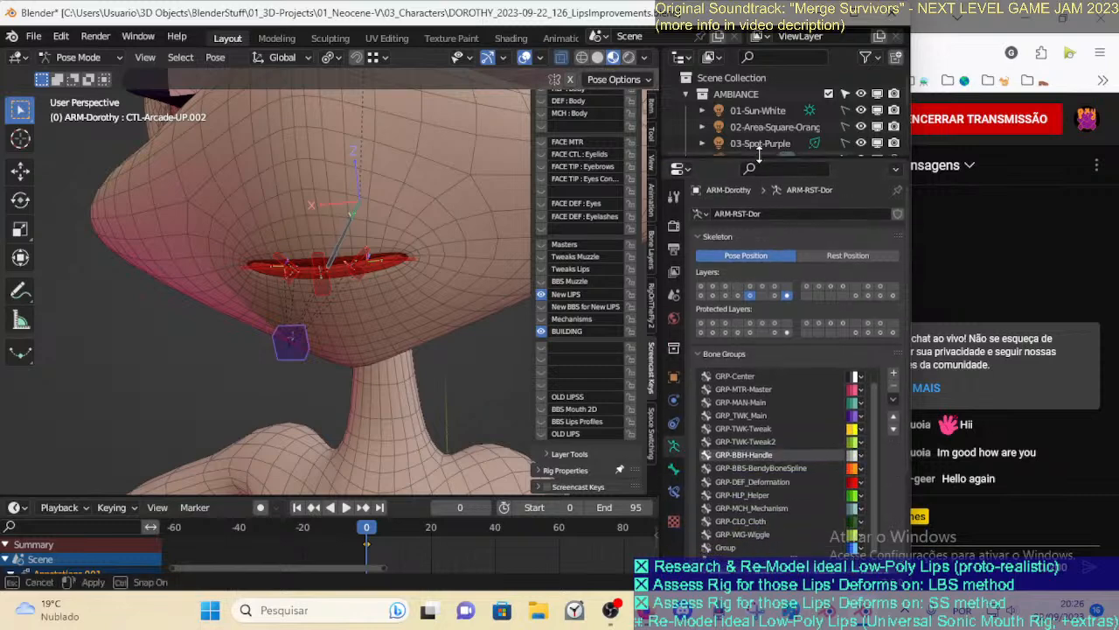
pyautogui.click(673, 468)
pyautogui.moveTo(367, 297); pyautogui.dragTo(332, 280, button='middle')
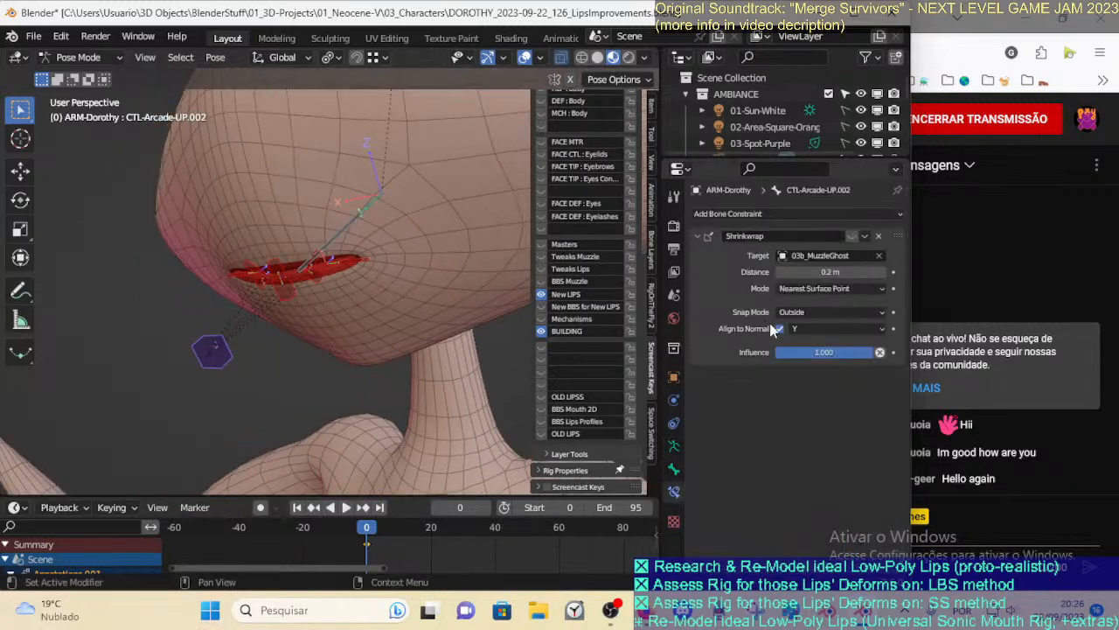
pyautogui.click(778, 328)
pyautogui.click(852, 235)
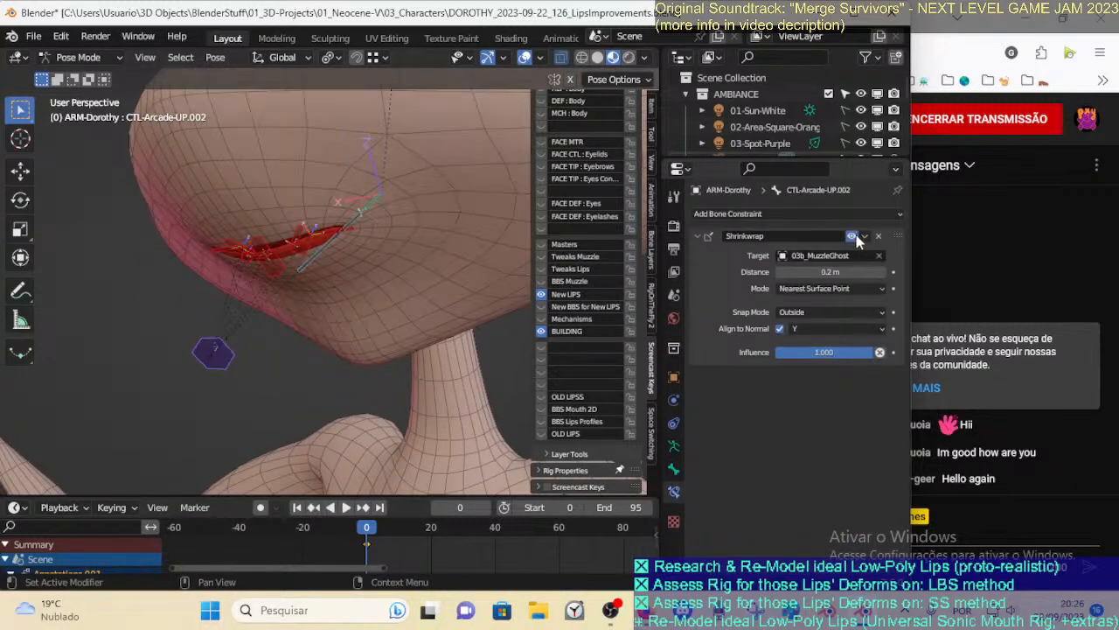
# Switch the Shrinkwrap constraint's Align to Normal off and on to compare the lip control's orientation, leaving it off
pyautogui.moveTo(347, 292); pyautogui.dragTo(262, 306, button='middle')
pyautogui.click(778, 329)
pyautogui.click(780, 329)
pyautogui.click(780, 329)
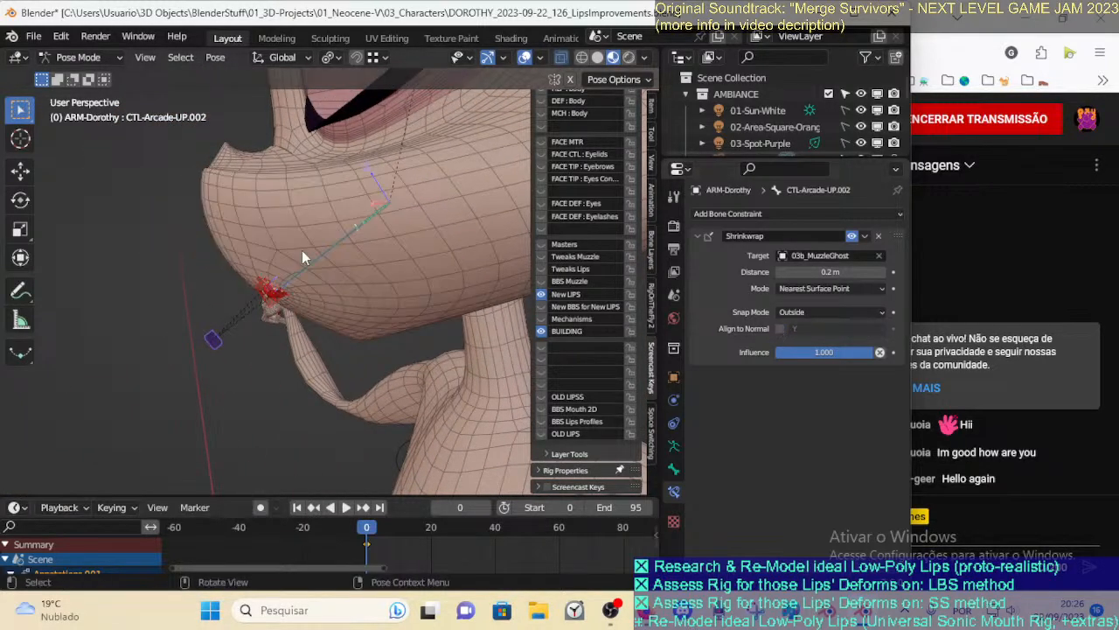
pyautogui.scroll(2, 269, 289)
pyautogui.click(779, 329)
pyautogui.click(779, 329)
# Examine the lip control's rest position in Edit Mode and check the bone constraints of CTL-Arcade-UP.001 in Pose Mode
pyautogui.press('Tab')
pyautogui.scroll(2, 189, 360)
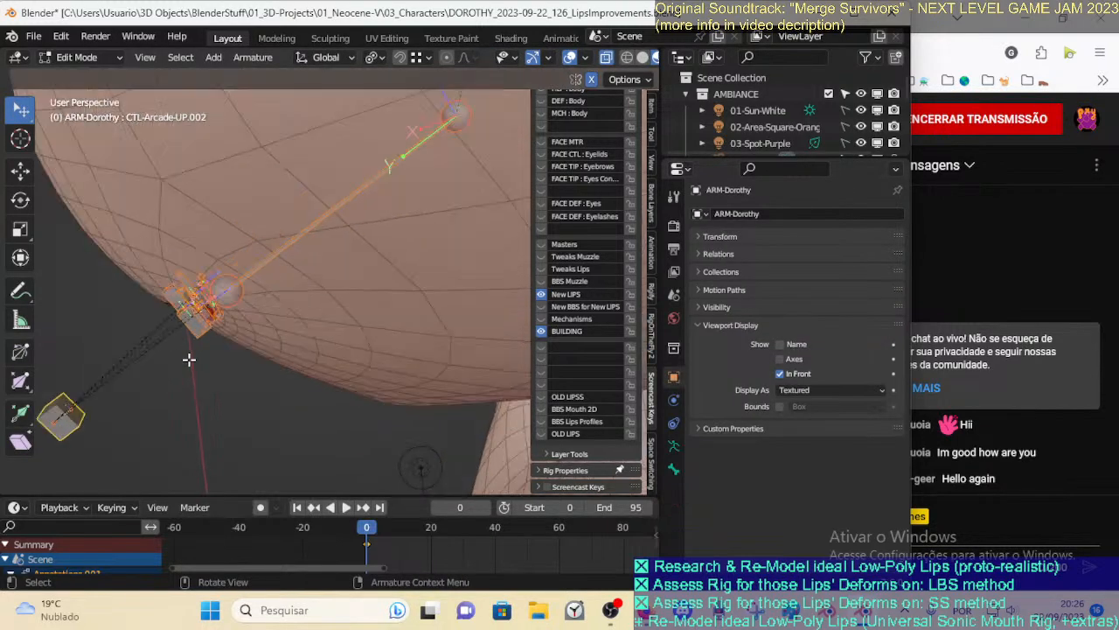
pyautogui.scroll(-1, 189, 360)
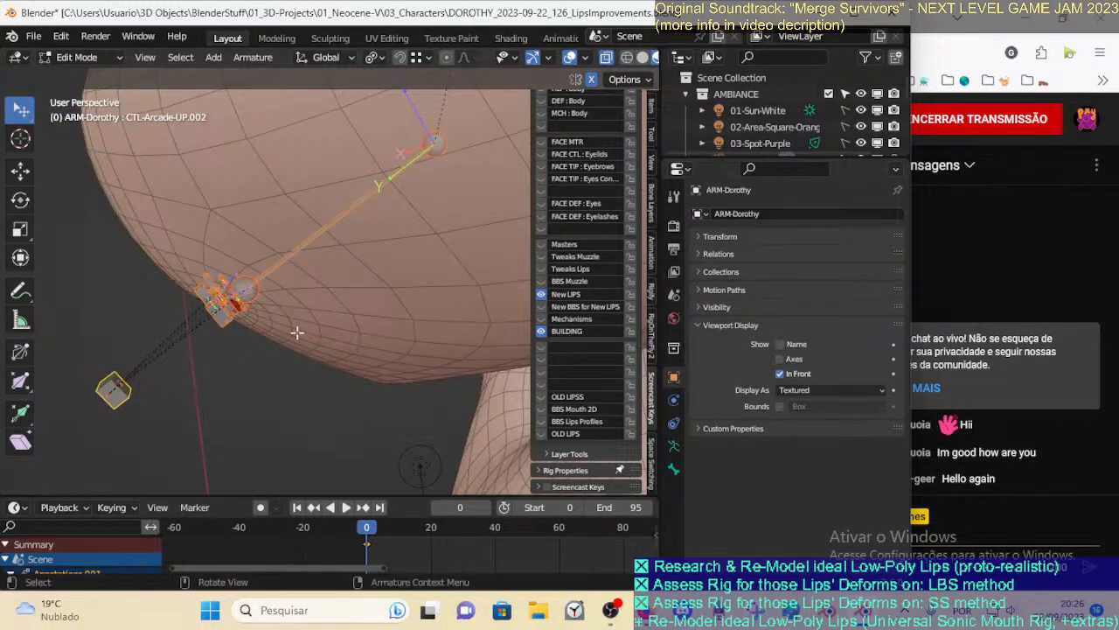
pyautogui.click(674, 448)
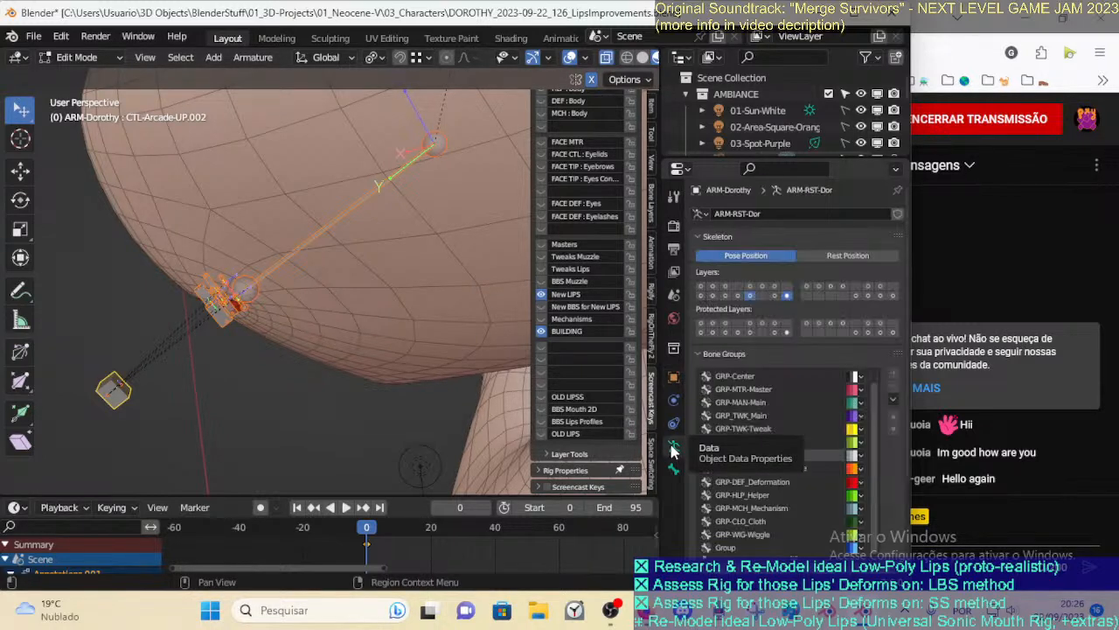
pyautogui.click(115, 389)
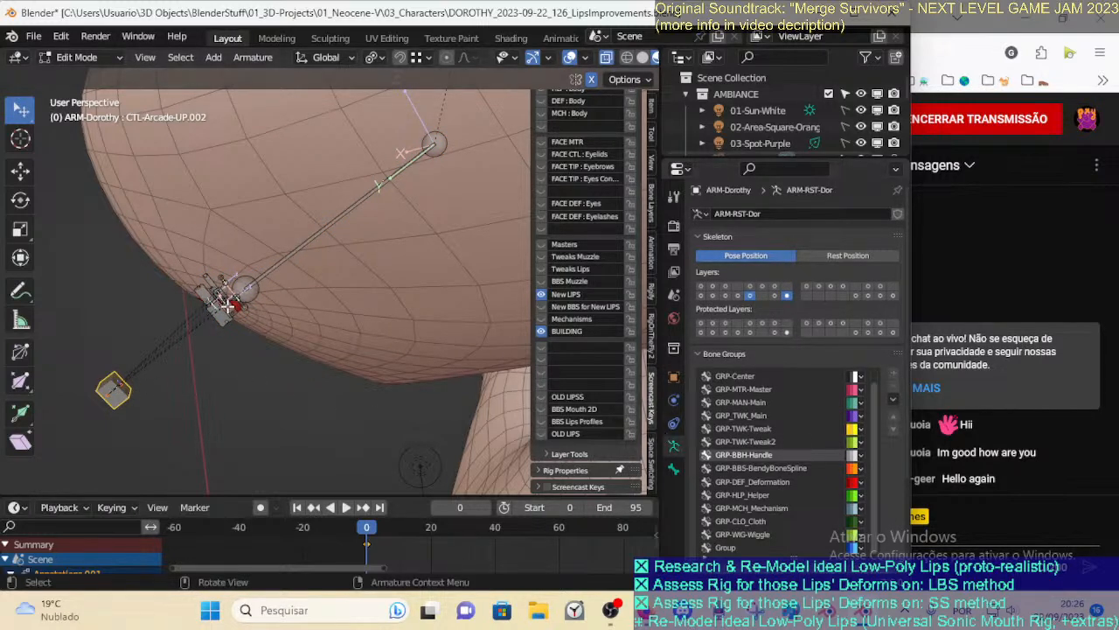
pyautogui.hotkey('ctrl', 'Tab')
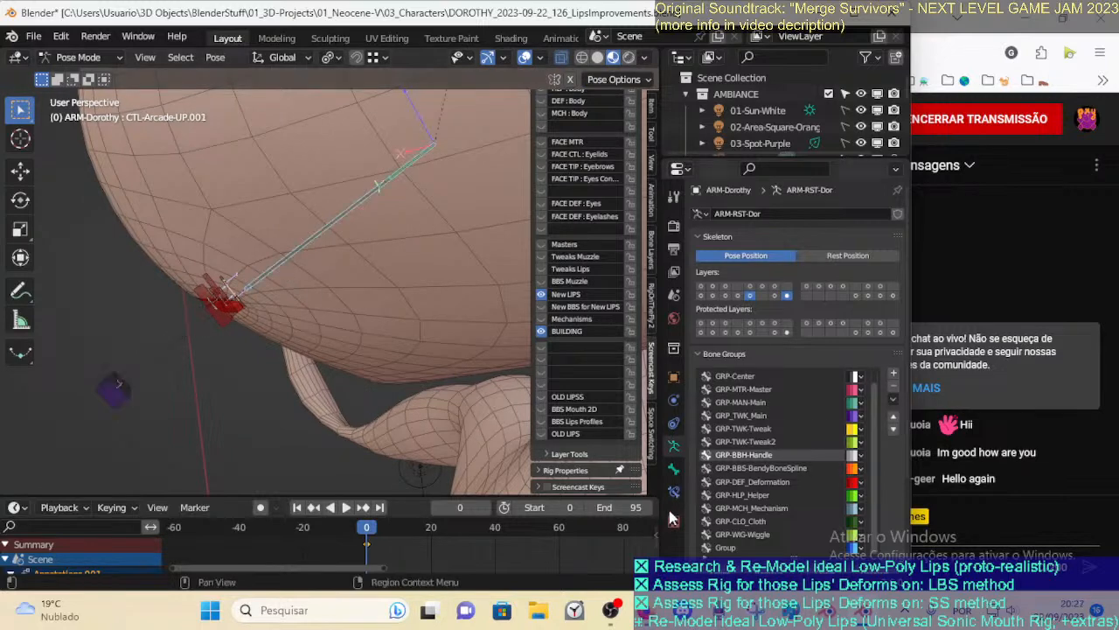
pyautogui.click(675, 494)
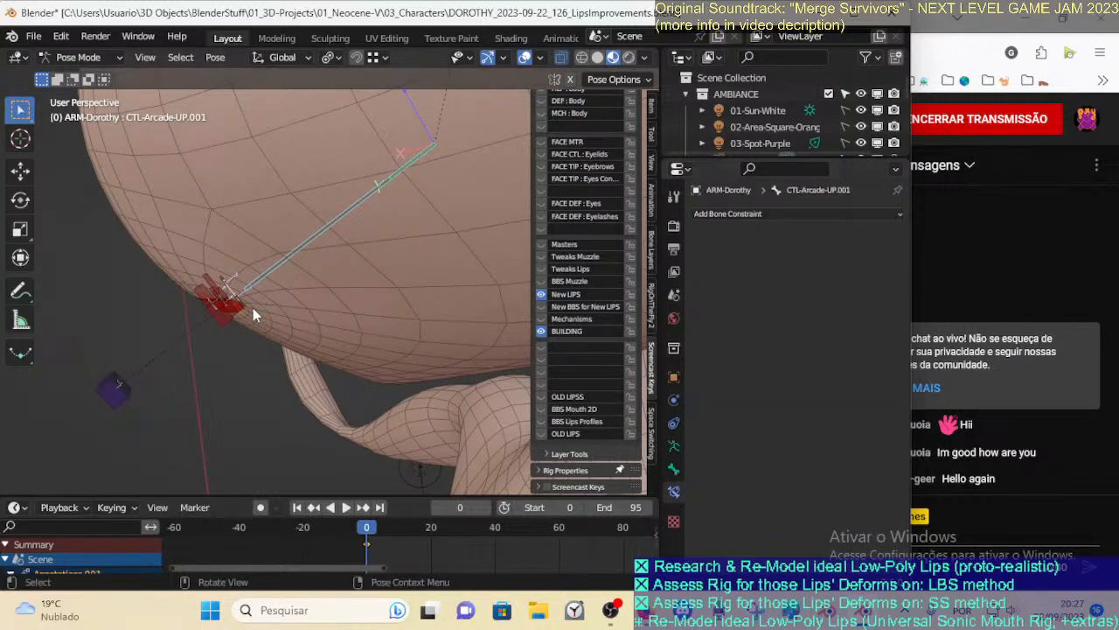
# Reselect CTL-Arcade-UP.002 in Pose Mode and enable Align to Normal on the Y axis in its Shrinkwrap constraint
pyautogui.hotkey('alt', 'h')
pyautogui.press('Tab')
pyautogui.press('Tab')
pyautogui.click(221, 348)
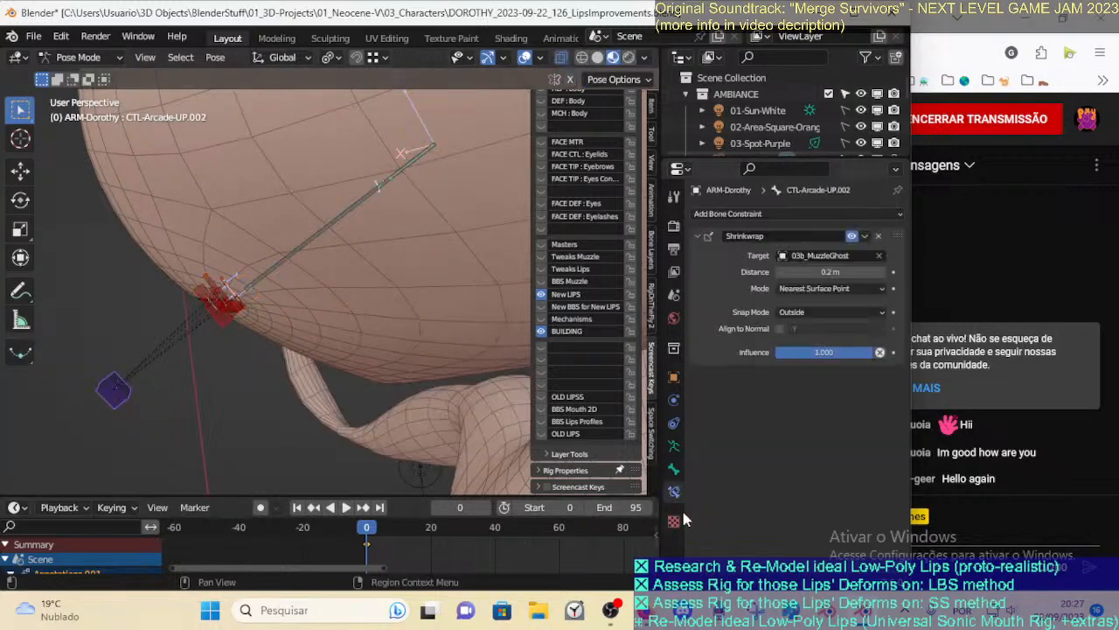
pyautogui.click(780, 327)
pyautogui.moveTo(315, 350); pyautogui.dragTo(245, 362, button='middle')
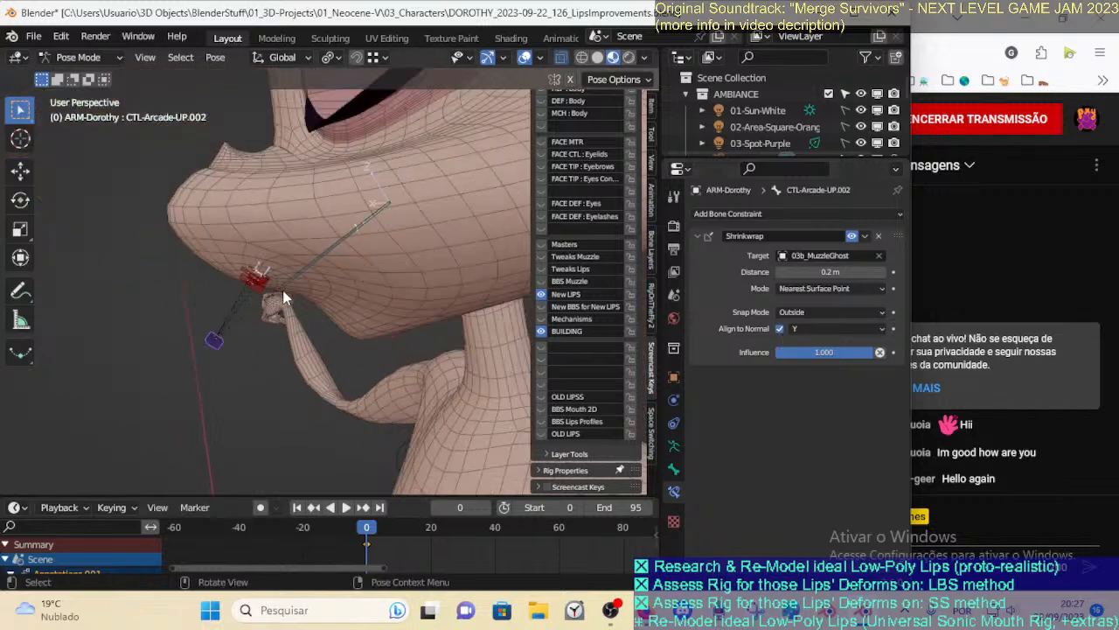
# Test-move the lip control along the muzzle with normal alignment and compare its posed position with the rest position in Edit Mode
pyautogui.press('g')
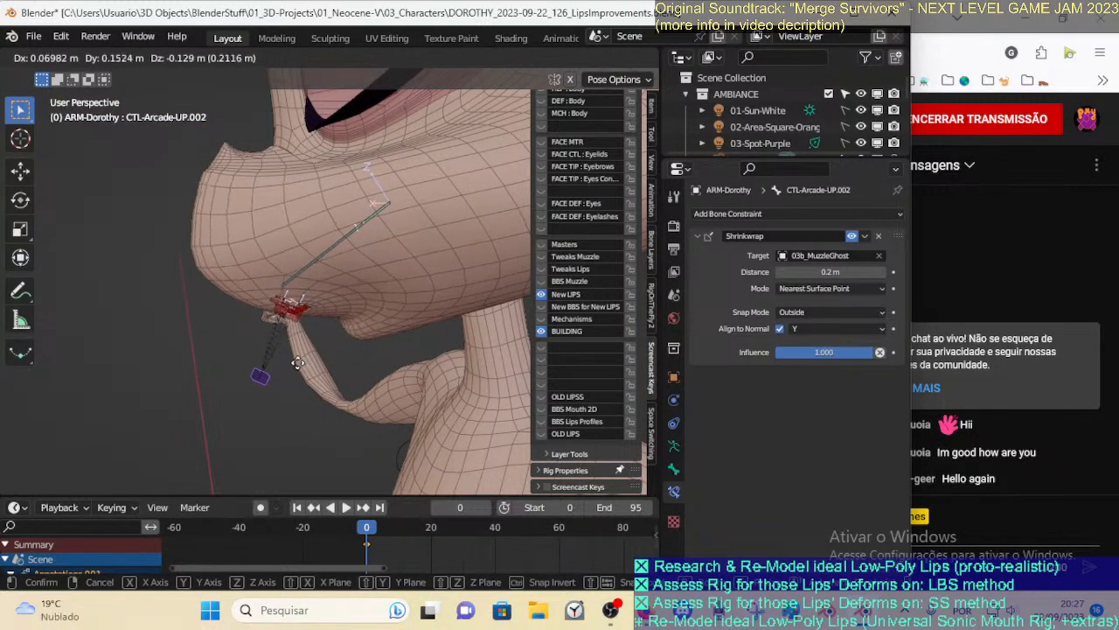
pyautogui.click(340, 374)
pyautogui.moveTo(340, 373); pyautogui.dragTo(245, 385, button='middle')
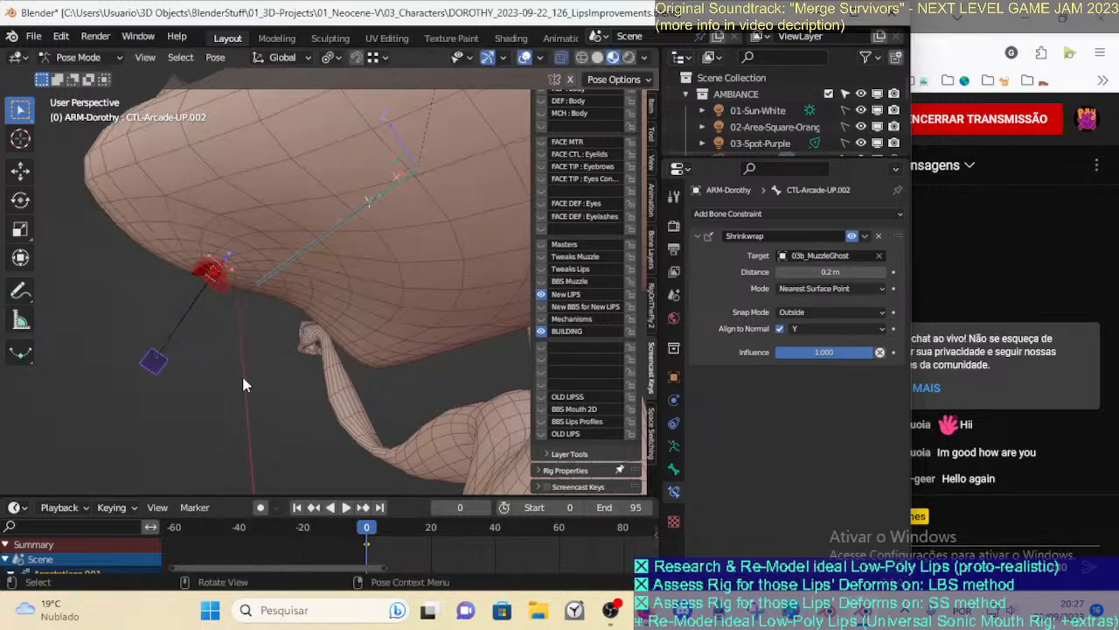
pyautogui.click(160, 356)
pyautogui.press('Tab')
pyautogui.press('Tab')
pyautogui.press('Tab')
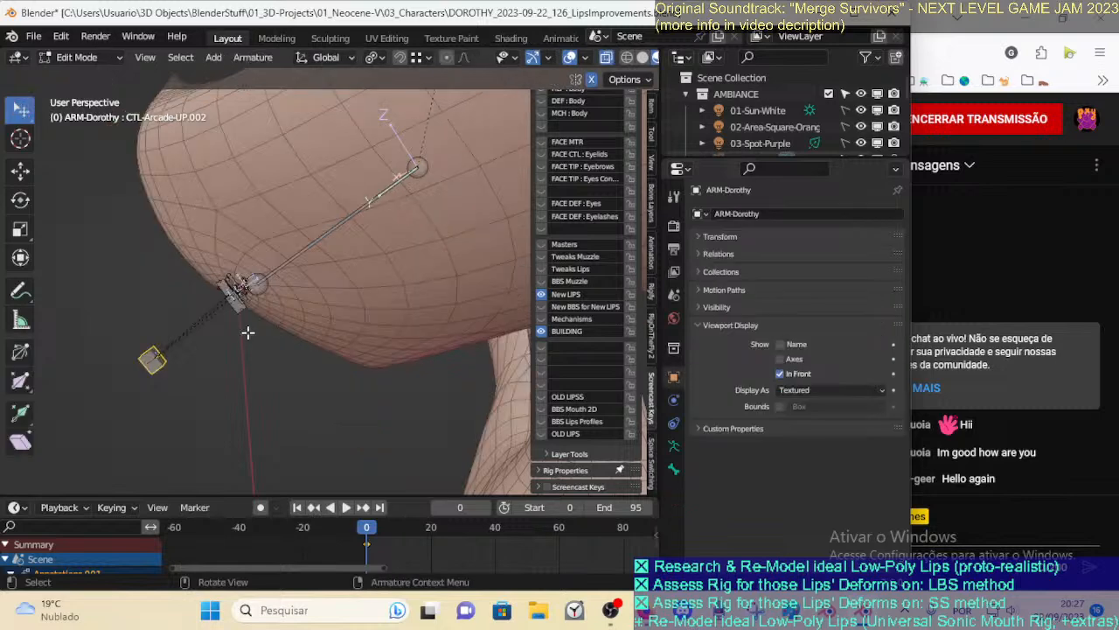
pyautogui.press('Tab')
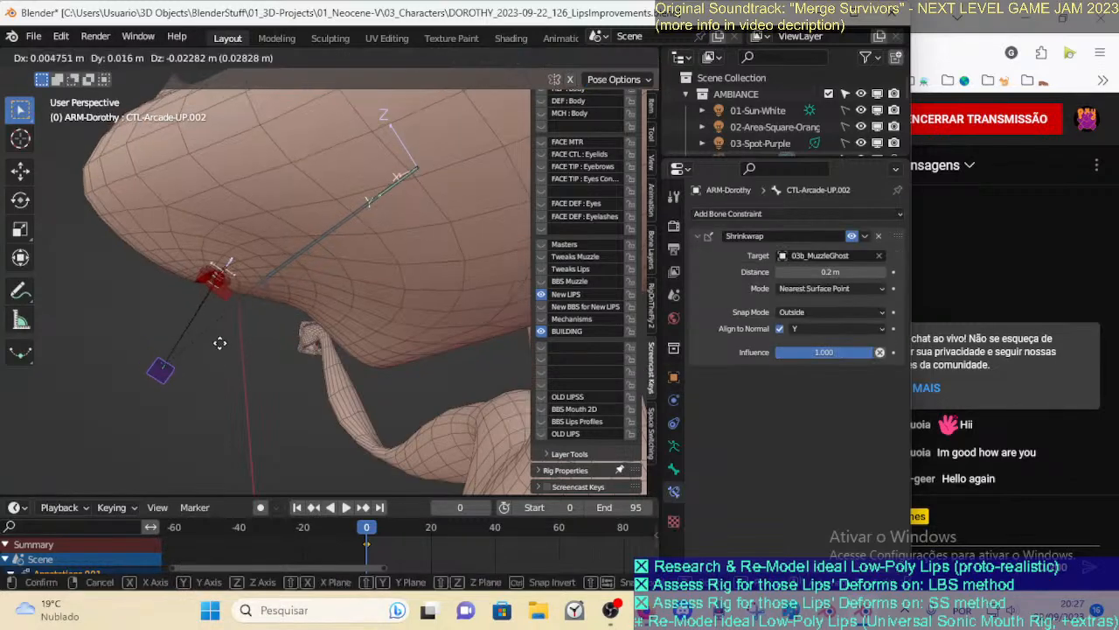
pyautogui.click(216, 57)
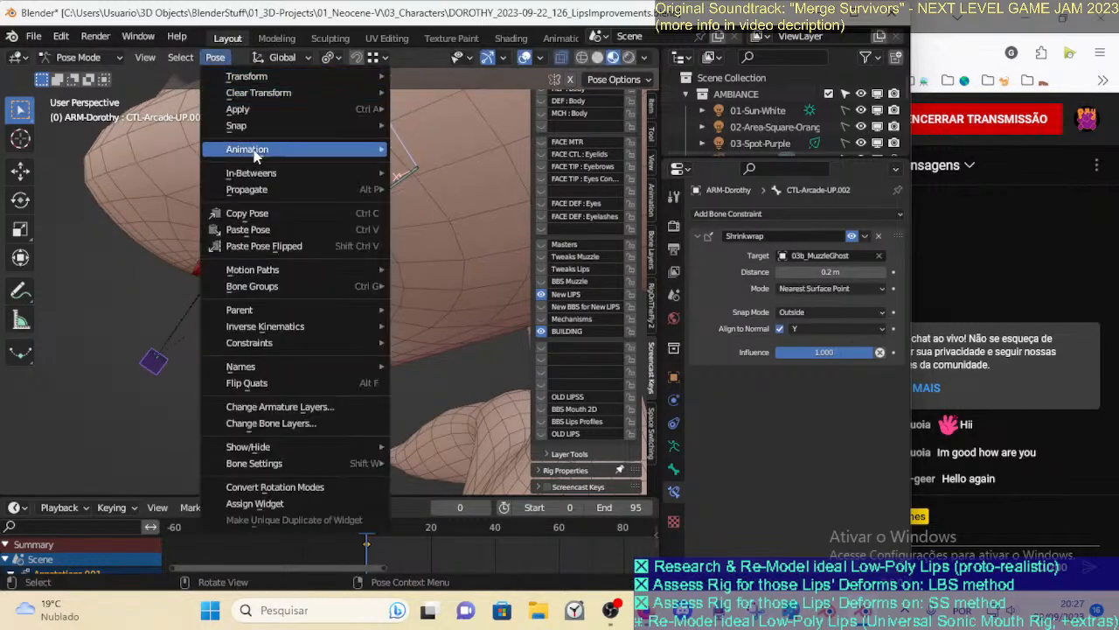
pyautogui.moveTo(260, 109)
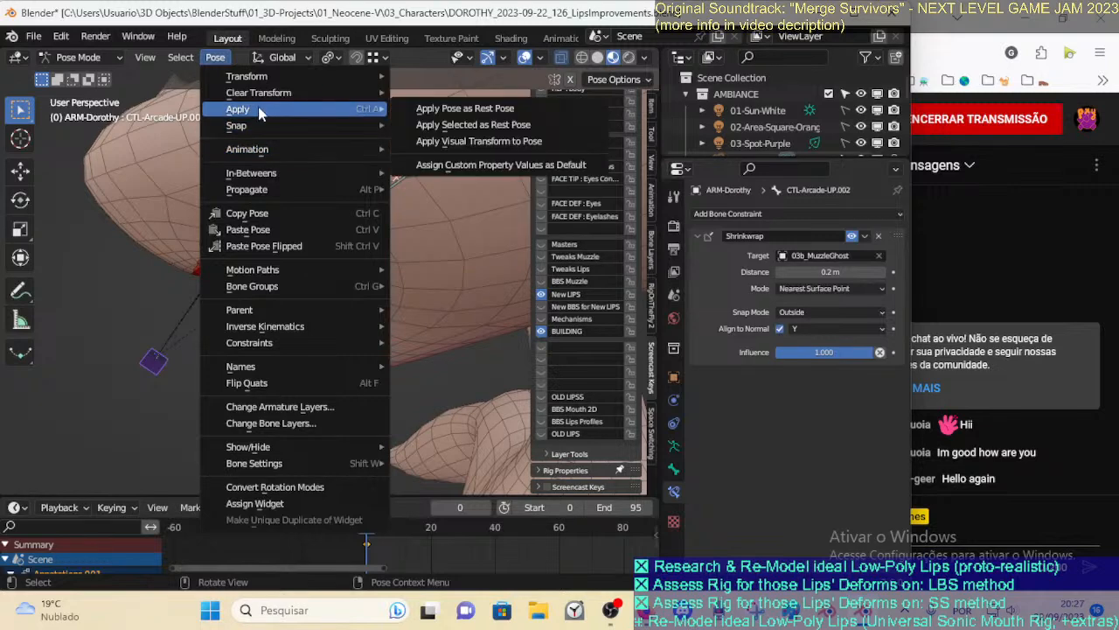
pyautogui.press('r')
pyautogui.rightClick(263, 350)
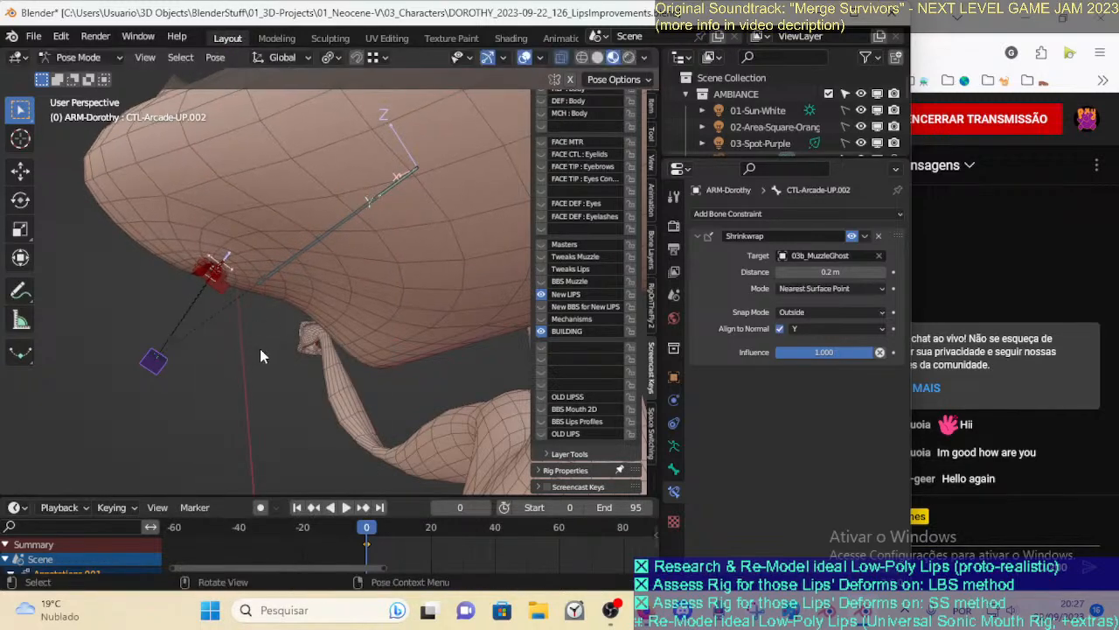
# Try moving CTL-Arcade-UP.002 around the muzzle, including in the right orthographic view, and undo the moves
pyautogui.press('g')
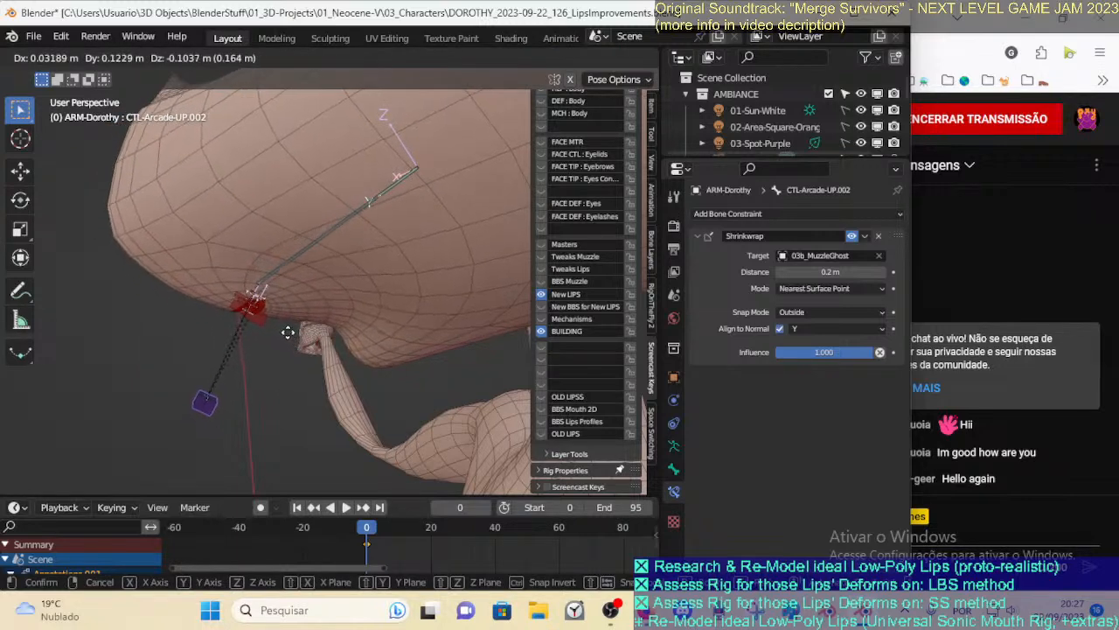
pyautogui.click(226, 286)
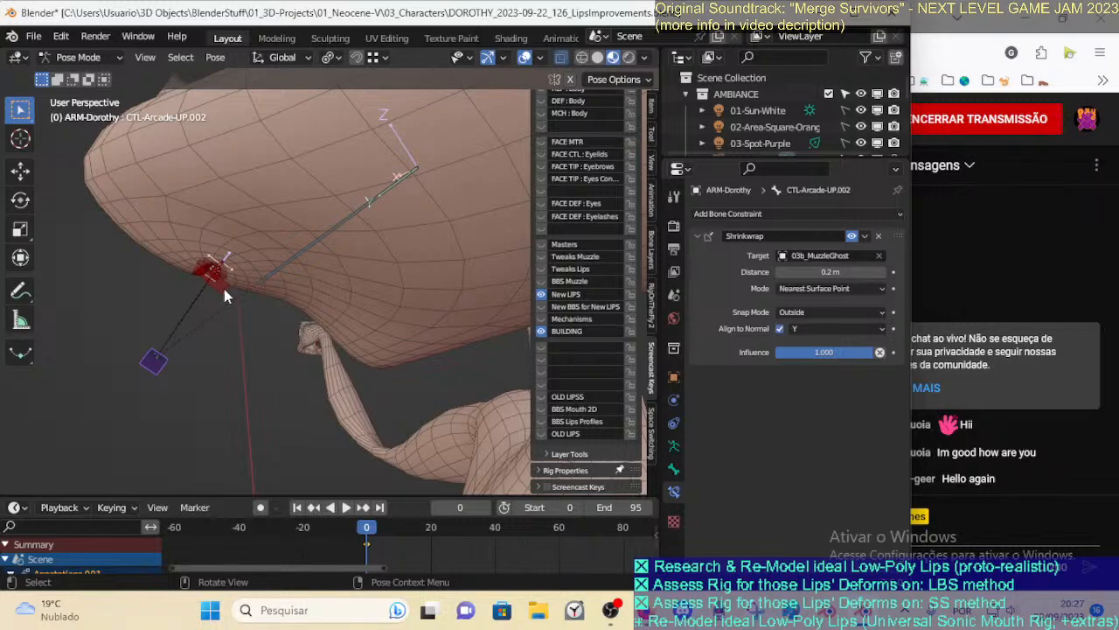
pyautogui.press('g')
pyautogui.click(297, 338)
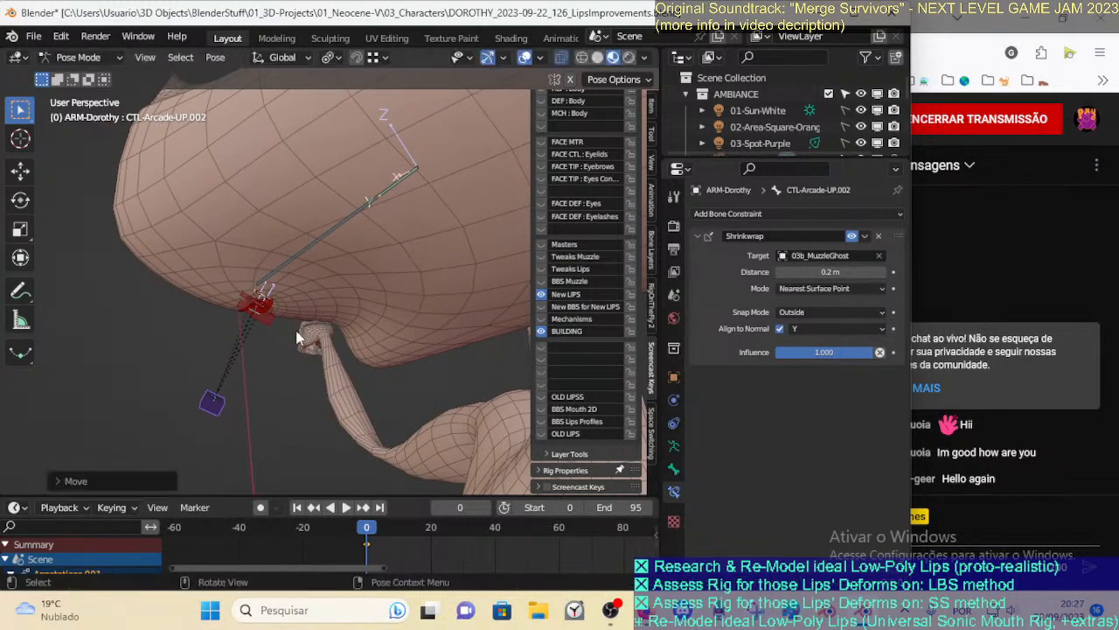
pyautogui.press('KP_3')
pyautogui.press('g')
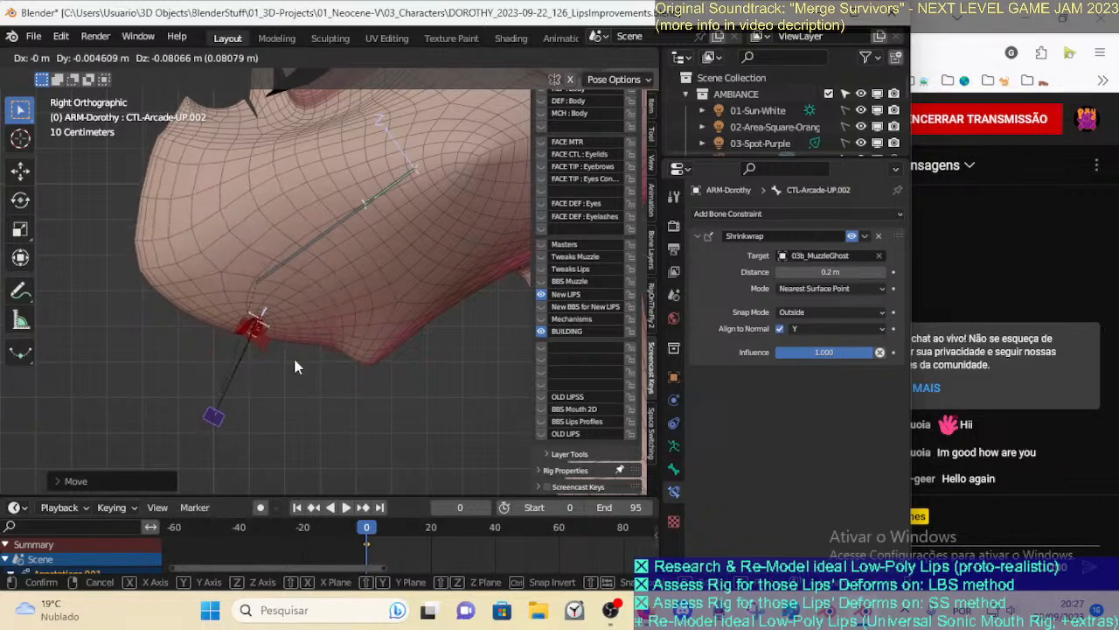
pyautogui.click(293, 355)
pyautogui.hotkey('ctrl', 'z')
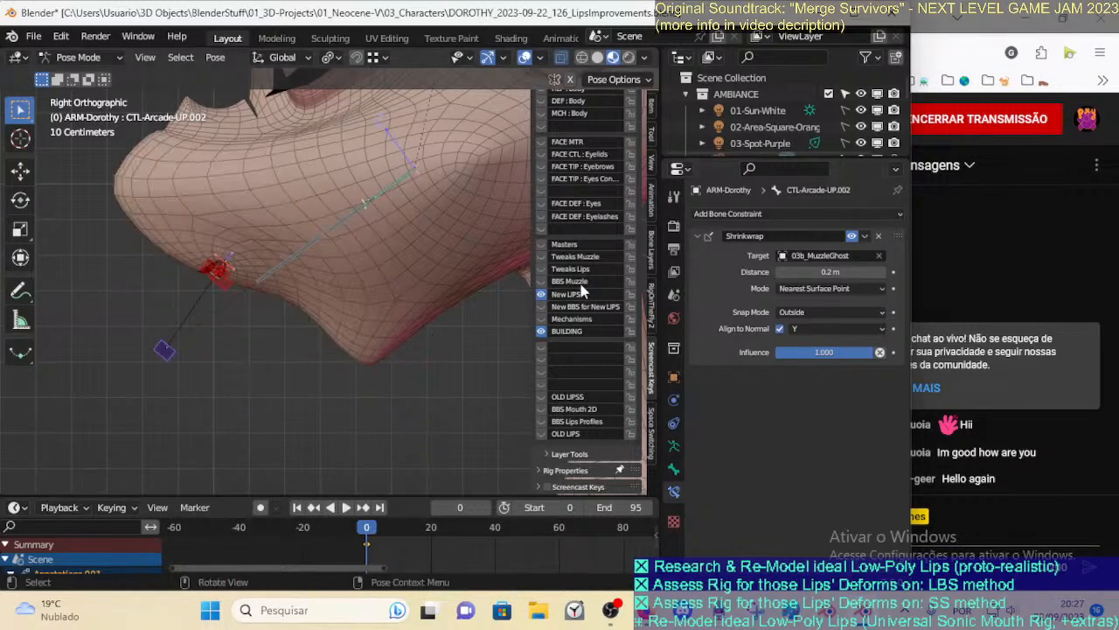
# Toggle the Shrinkwrap constraint off and on, and compare the constrained lips with the rest bones in Edit Mode
pyautogui.click(852, 235)
pyautogui.click(854, 232)
pyautogui.click(854, 231)
pyautogui.click(853, 232)
pyautogui.press('Tab')
pyautogui.moveTo(230, 307); pyautogui.dragTo(299, 303, button='middle')
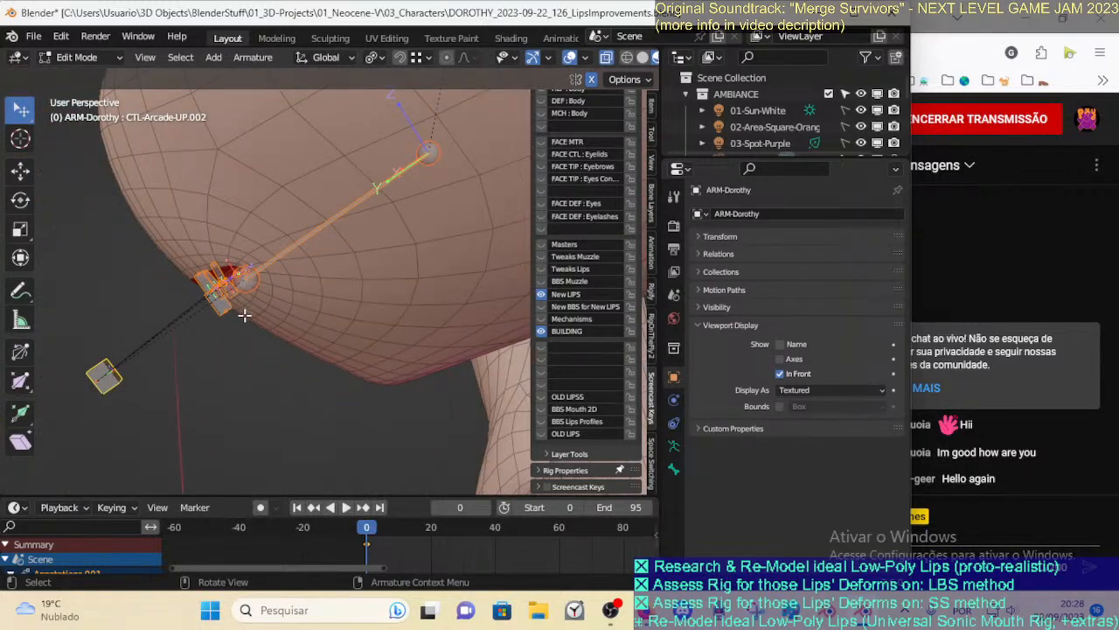
# Select the lip bones in Edit Mode, clear their parent, and return to Pose Mode with CTL-Arcade-UP.002 selected
pyautogui.moveTo(195, 338); pyautogui.dragTo(312, 312, button='middle')
pyautogui.press('c')
pyautogui.click(254, 305)
pyautogui.click(358, 269)
pyautogui.press('Escape')
pyautogui.keyDown('shift'); pyautogui.click(303, 265); pyautogui.keyUp('shift')
pyautogui.keyDown('shift'); pyautogui.click(344, 229); pyautogui.keyUp('shift')
pyautogui.keyDown('shift'); pyautogui.click(344, 229); pyautogui.keyUp('shift')
pyautogui.hotkey('alt', 'p')
pyautogui.click(187, 342)
pyautogui.hotkey('ctrl', 'Tab')
pyautogui.click(201, 386)
# Toggle the Shrinkwrap constraint repeatedly and examine from several angles how it shifts the unparented CTL-Arcade-UP.002 control
pyautogui.moveTo(200, 386); pyautogui.dragTo(277, 354, button='middle')
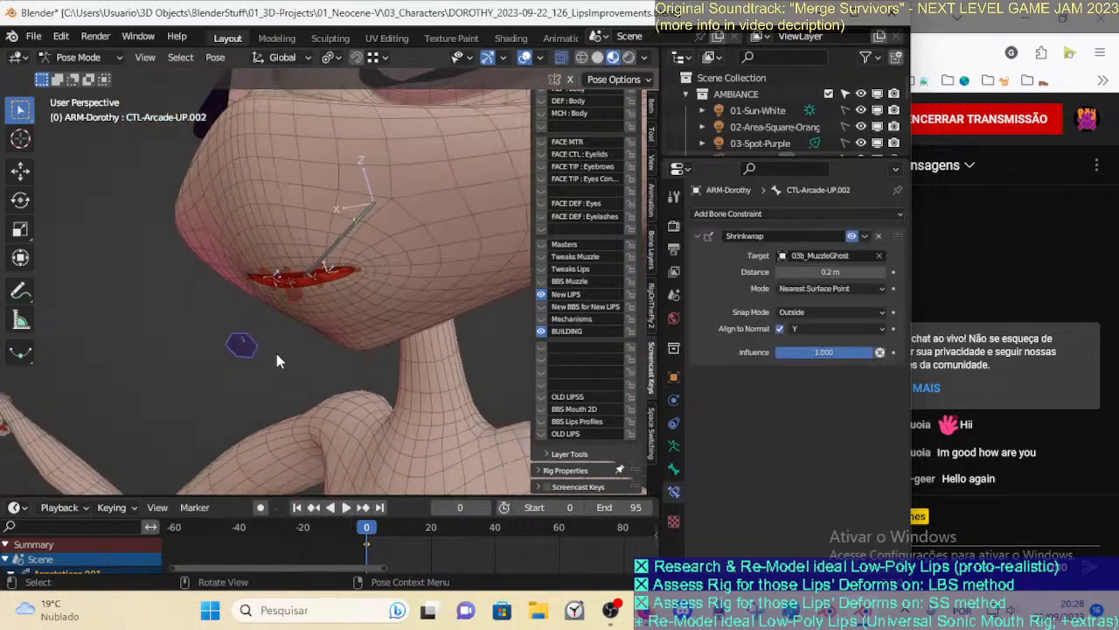
pyautogui.click(851, 236)
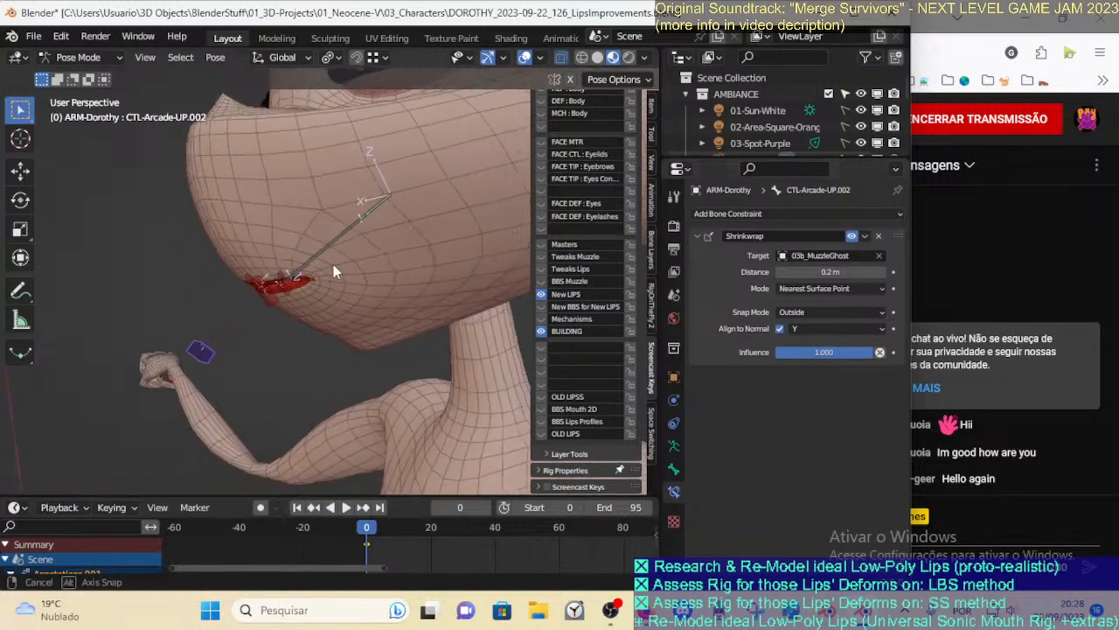
pyautogui.click(855, 237)
pyautogui.click(852, 236)
pyautogui.click(852, 236)
pyautogui.click(852, 236)
pyautogui.click(852, 236)
pyautogui.moveTo(317, 276); pyautogui.dragTo(244, 339, button='middle')
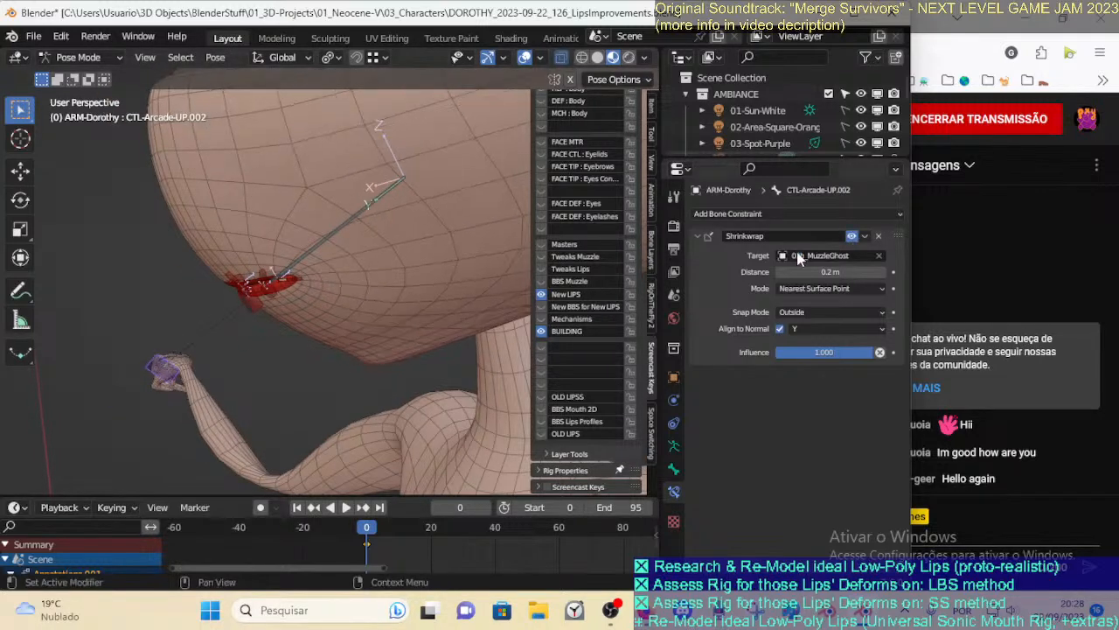
pyautogui.moveTo(150, 372); pyautogui.dragTo(220, 357, button='middle')
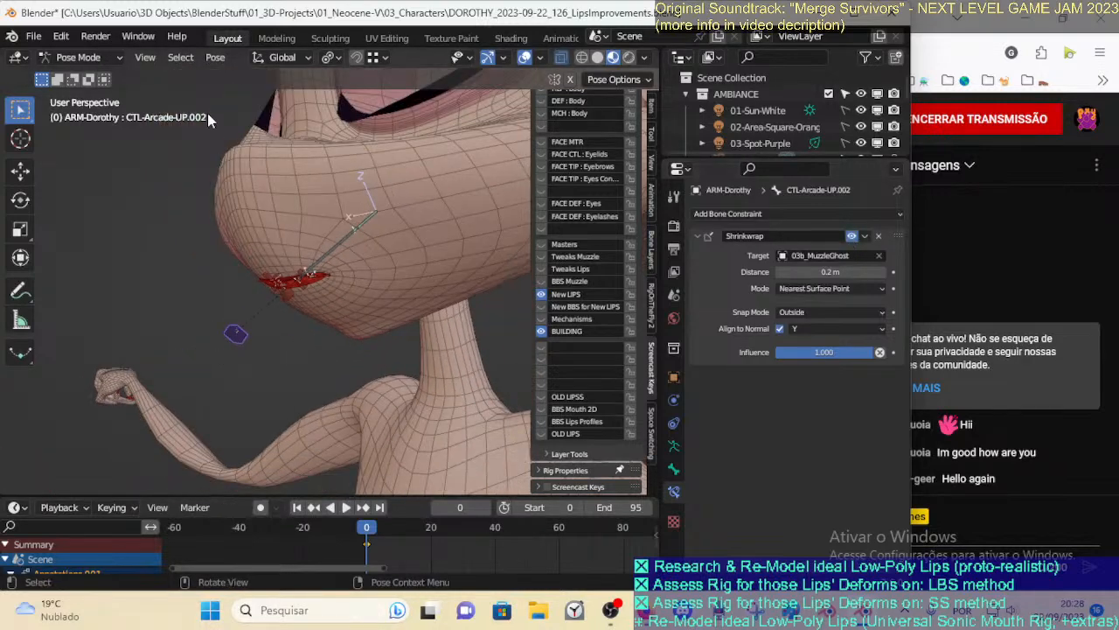
# Apply the selected CTL-Arcade-UP.002 bone's current constrained pose as its rest pose
pyautogui.moveTo(233, 224); pyautogui.dragTo(196, 214, button='middle')
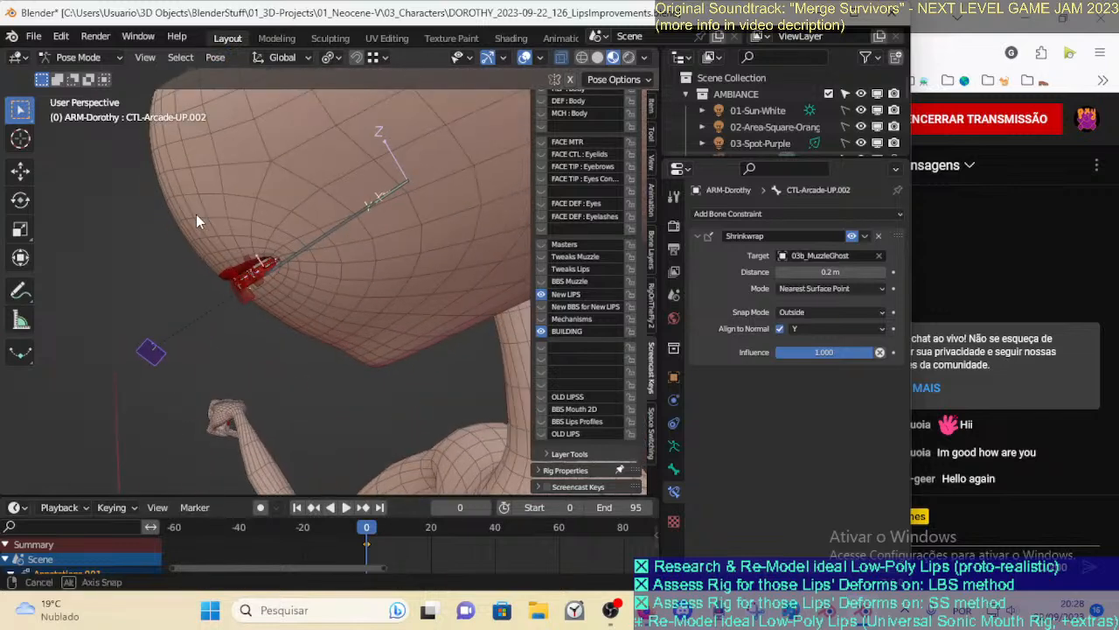
pyautogui.click(215, 57)
pyautogui.moveTo(253, 93)
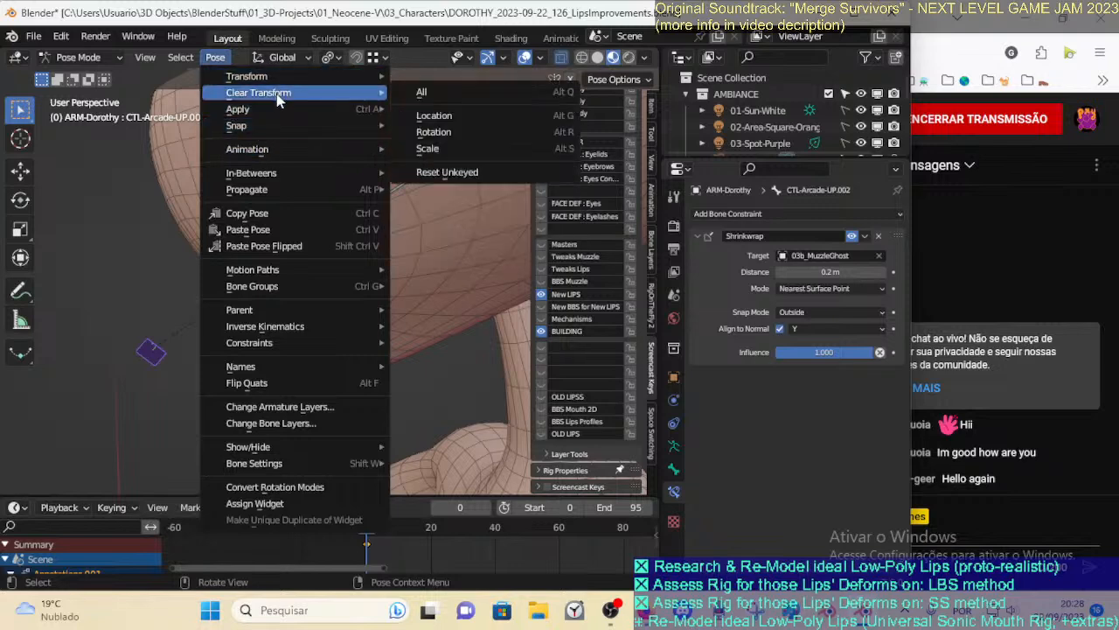
pyautogui.moveTo(271, 150)
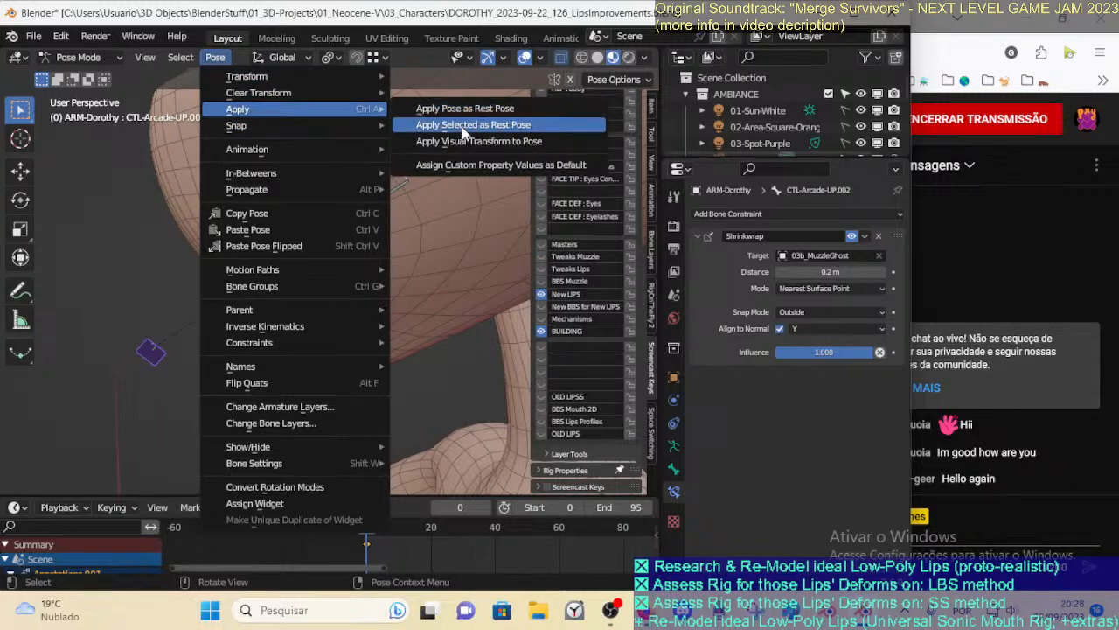
pyautogui.click(465, 128)
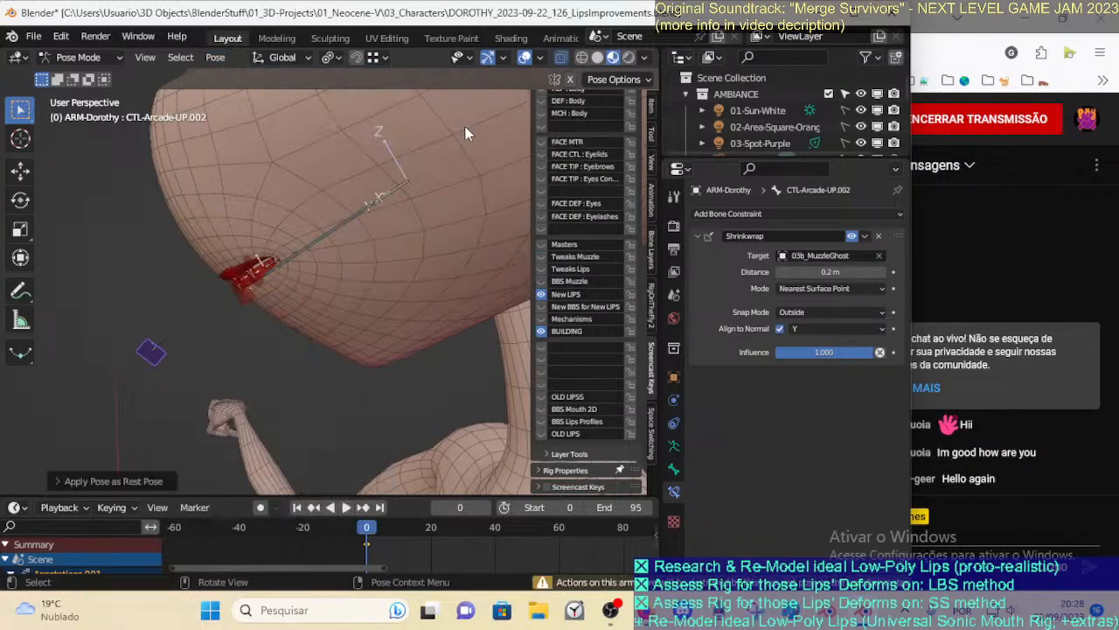
# Check CTL-Arcade-UP.002's rest position in Edit Mode and test-move it in Pose Mode, cancelling each move
pyautogui.press('Tab')
pyautogui.moveTo(160, 361)
pyautogui.mouseDown(button='middle')
pyautogui.moveTo(206, 343)
pyautogui.moveTo(288, 343)
pyautogui.moveTo(251, 350)
pyautogui.moveTo(202, 338)
pyautogui.moveTo(177, 358)
pyautogui.mouseUp(button='middle')
pyautogui.press('Tab')
pyautogui.press('g')
pyautogui.rightClick(209, 402)
pyautogui.press('g')
pyautogui.rightClick(189, 335)
pyautogui.press('Tab')
pyautogui.scroll(1, 186, 352)
pyautogui.click(240, 295)
pyautogui.moveTo(237, 293); pyautogui.dragTo(271, 310, button='middle')
pyautogui.scroll(1, 270, 309)
pyautogui.keyDown('shift'); pyautogui.click(260, 282); pyautogui.keyUp('shift')
pyautogui.keyDown('shift'); pyautogui.click(210, 267); pyautogui.keyUp('shift')
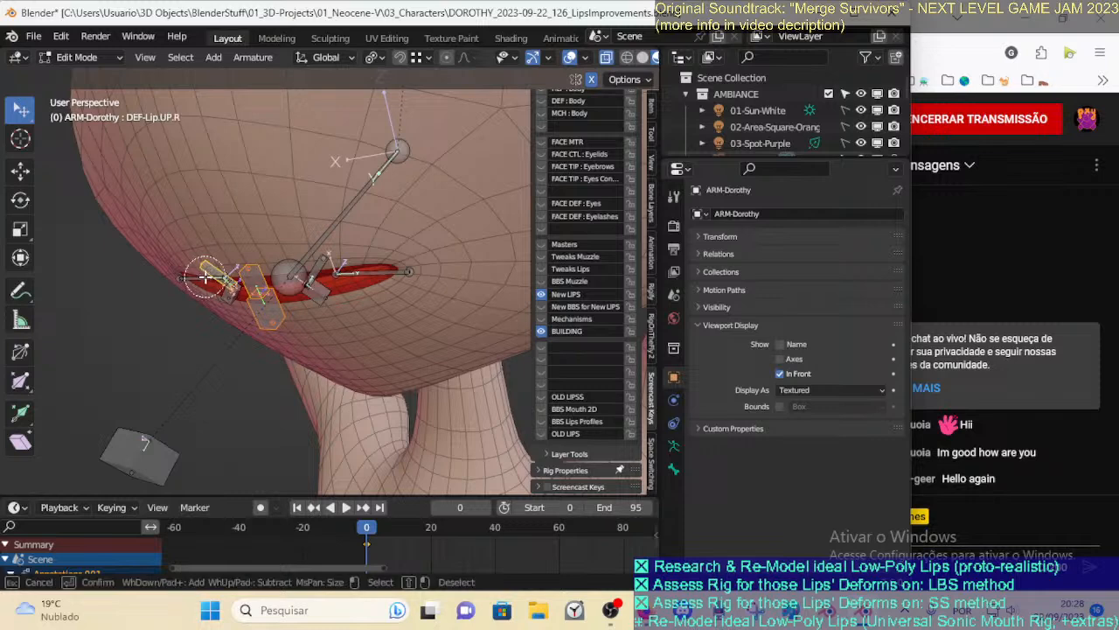
pyautogui.keyDown('shift'); pyautogui.click(354, 272); pyautogui.keyUp('shift')
pyautogui.moveTo(354, 272); pyautogui.dragTo(285, 344, button='middle')
# Select the lip deform bones in Edit Mode with CTL-Arcade-UP.002 as the active bone, and align them to it
pyautogui.click(327, 289)
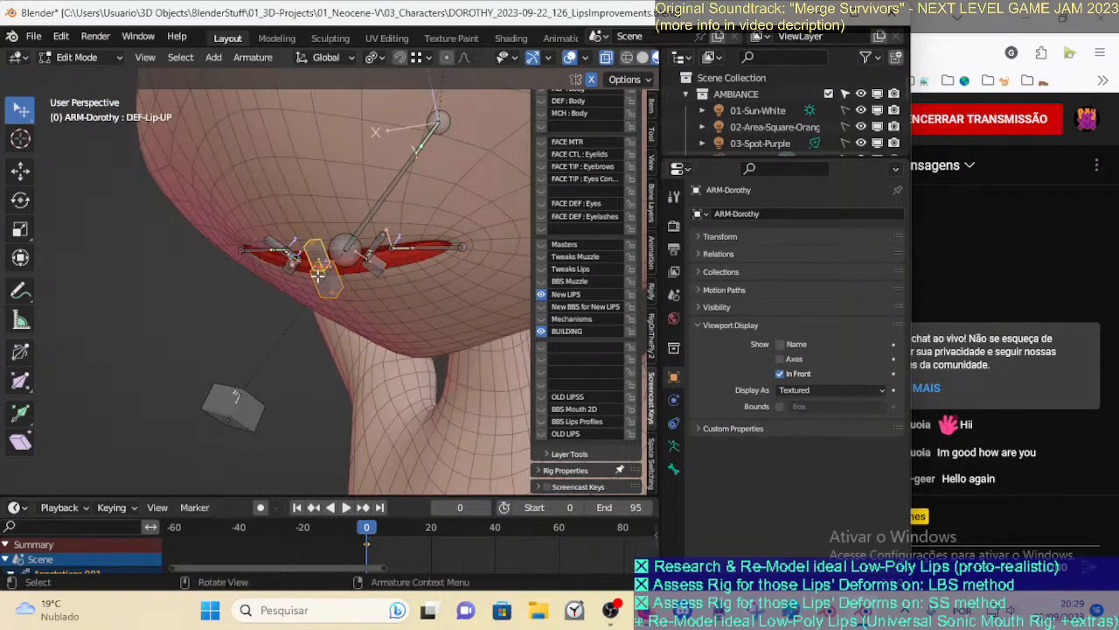
pyautogui.keyDown('shift'); pyautogui.click(290, 258); pyautogui.keyUp('shift')
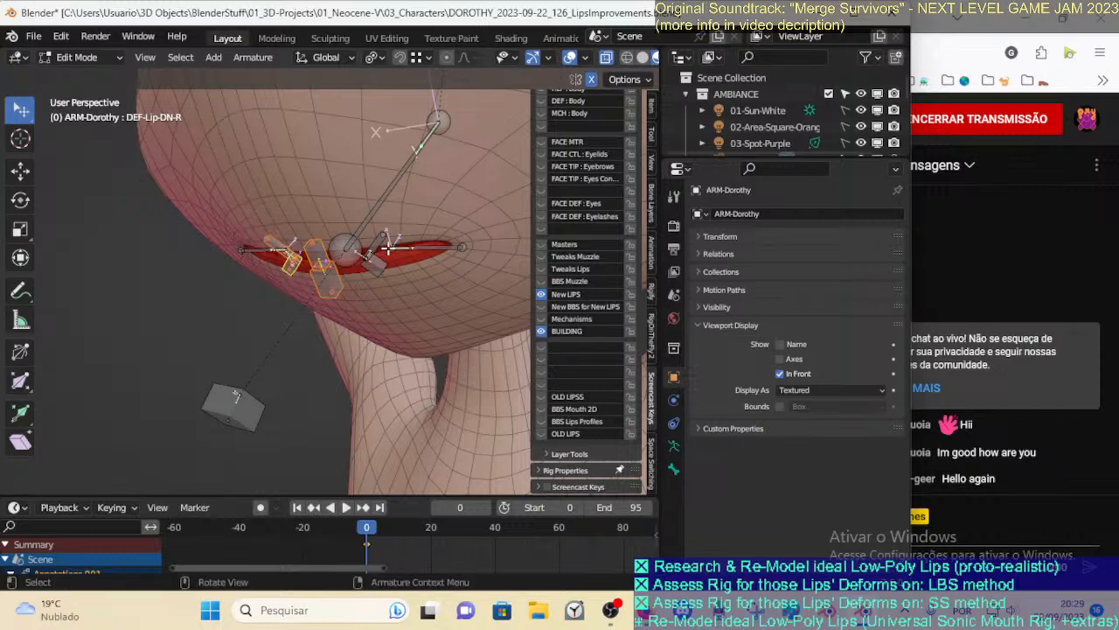
pyautogui.keyDown('shift'); pyautogui.click(385, 251); pyautogui.keyUp('shift')
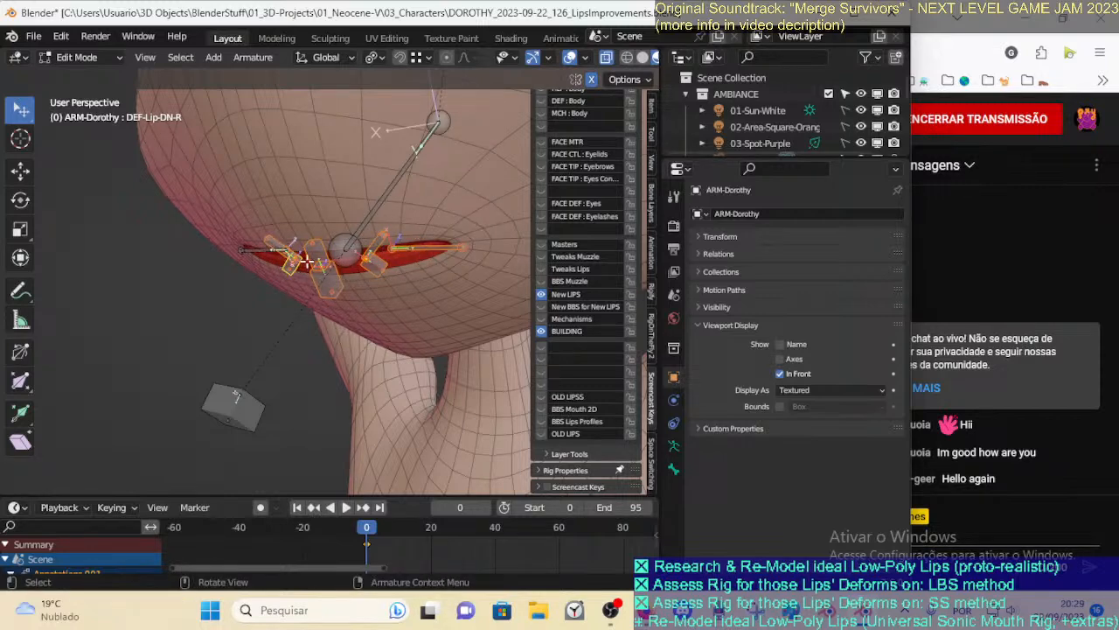
pyautogui.keyDown('shift'); pyautogui.click(281, 255); pyautogui.keyUp('shift')
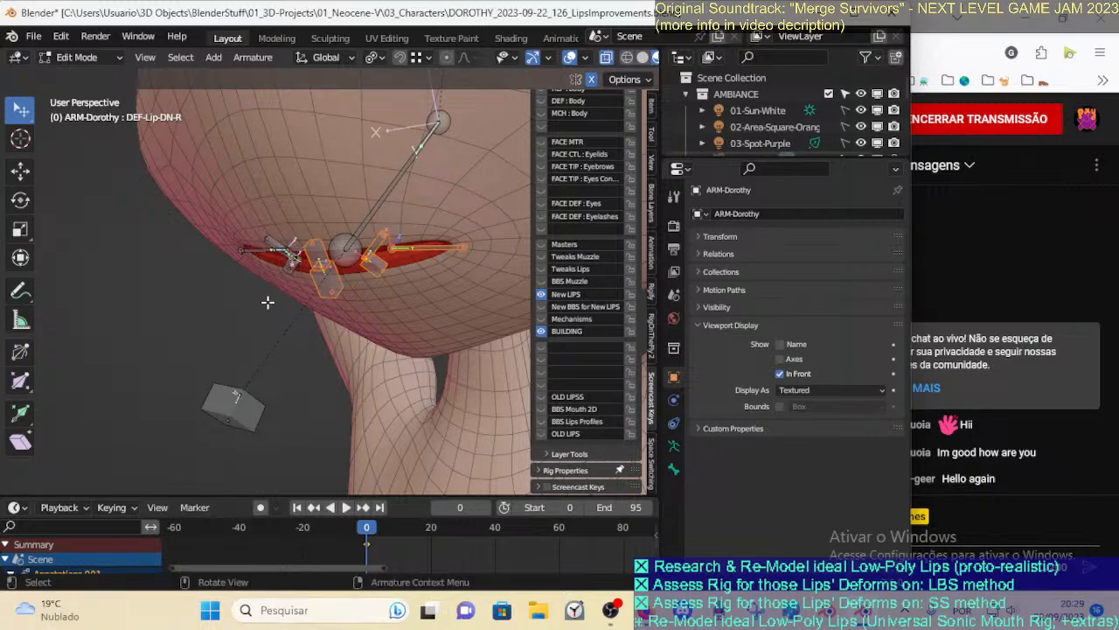
pyautogui.keyDown('shift'); pyautogui.click(242, 401); pyautogui.keyUp('shift')
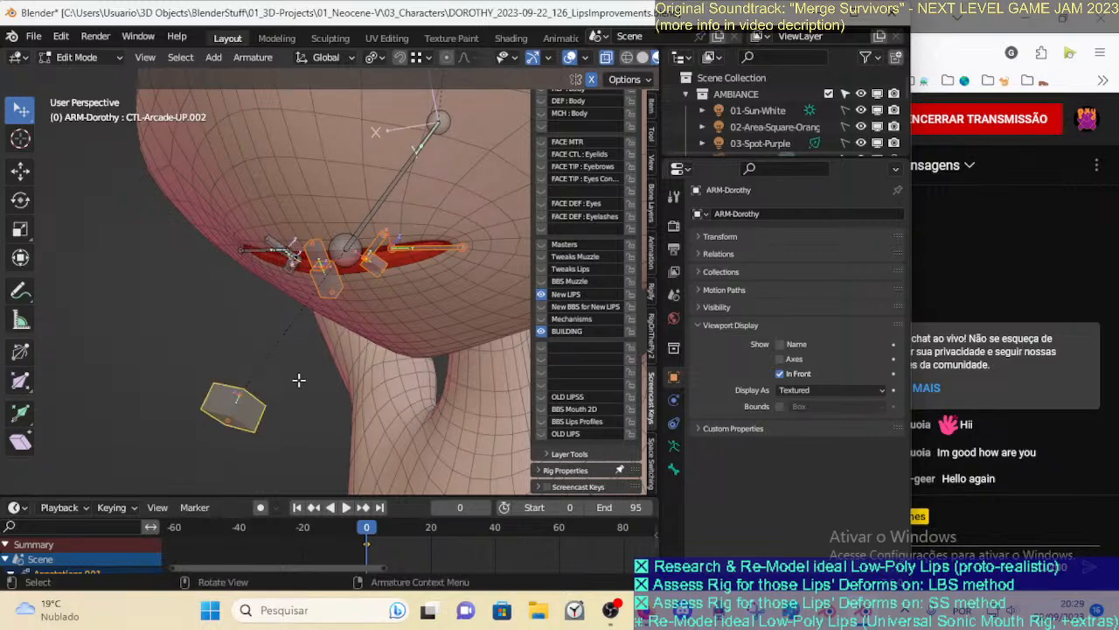
pyautogui.hotkey('ctrl', 'alt', 'a')
# Undo the lip bone alignment, align the bones to CTL-Arcade-UP.002 again, and check the pose
pyautogui.moveTo(374, 339); pyautogui.dragTo(426, 229, button='middle')
pyautogui.click(432, 280)
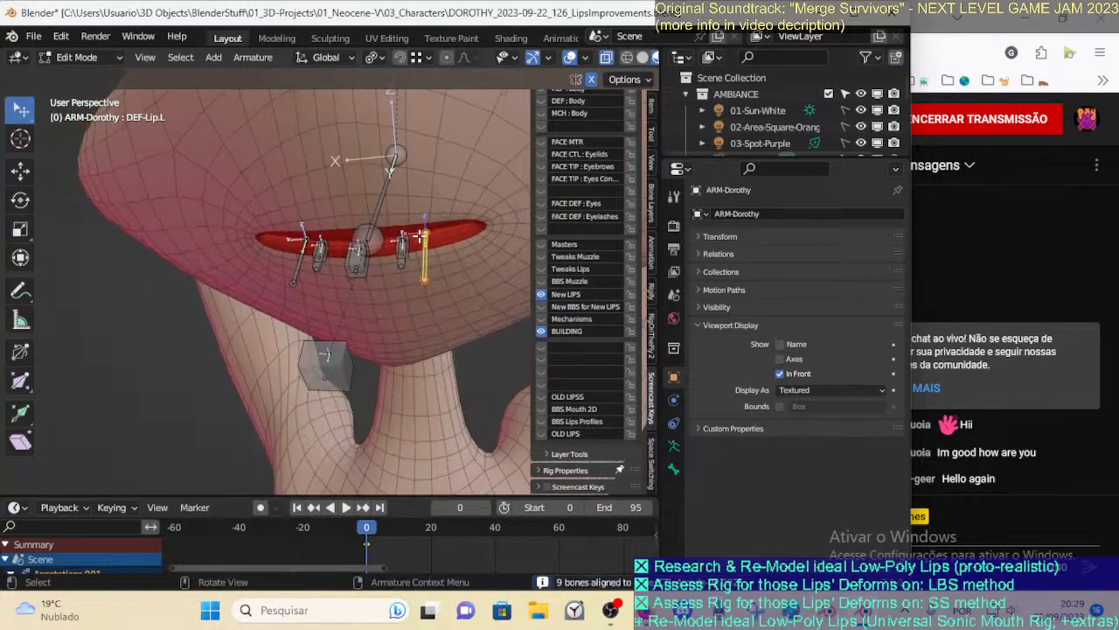
pyautogui.hotkey('ctrl', 'z')
pyautogui.hotkey('ctrl', 'z')
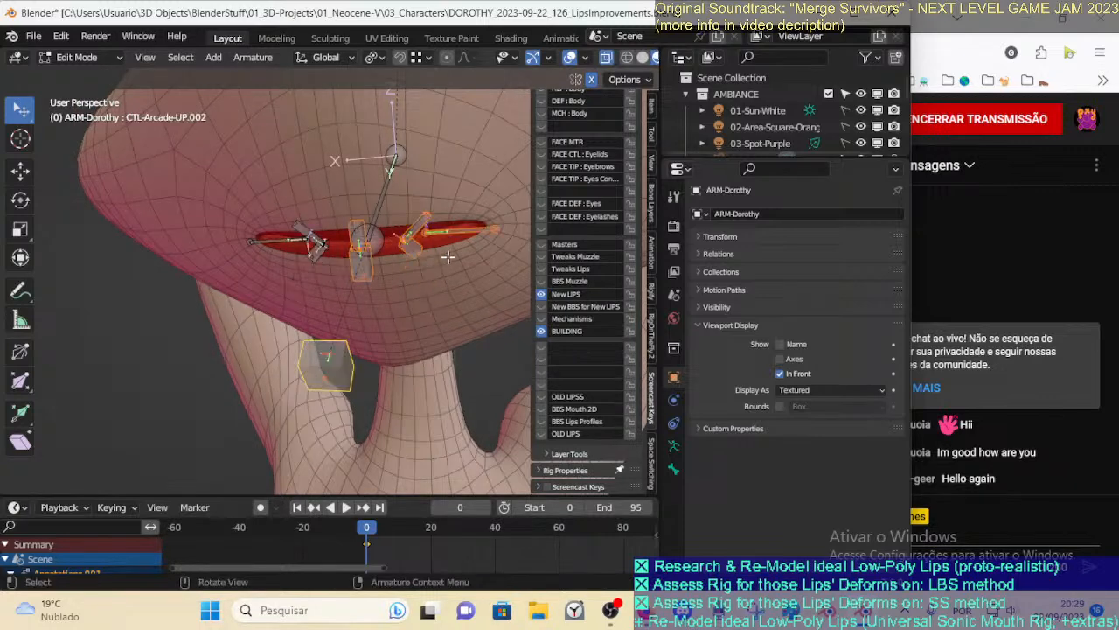
pyautogui.moveTo(434, 268); pyautogui.dragTo(380, 326, button='middle')
pyautogui.hotkey('ctrl', 'alt', 'a')
pyautogui.press('Tab')
pyautogui.press('Tab')
# Move DEF-Lip.L outward to the corner of the mouth in the front orthographic view
pyautogui.click(365, 308)
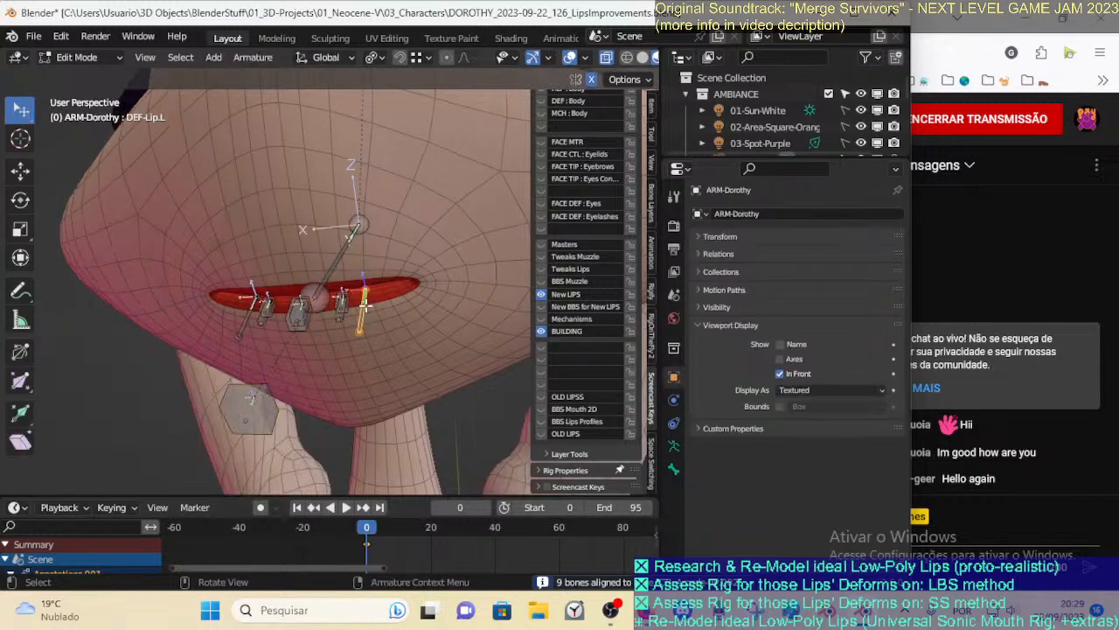
pyautogui.press('KP_1')
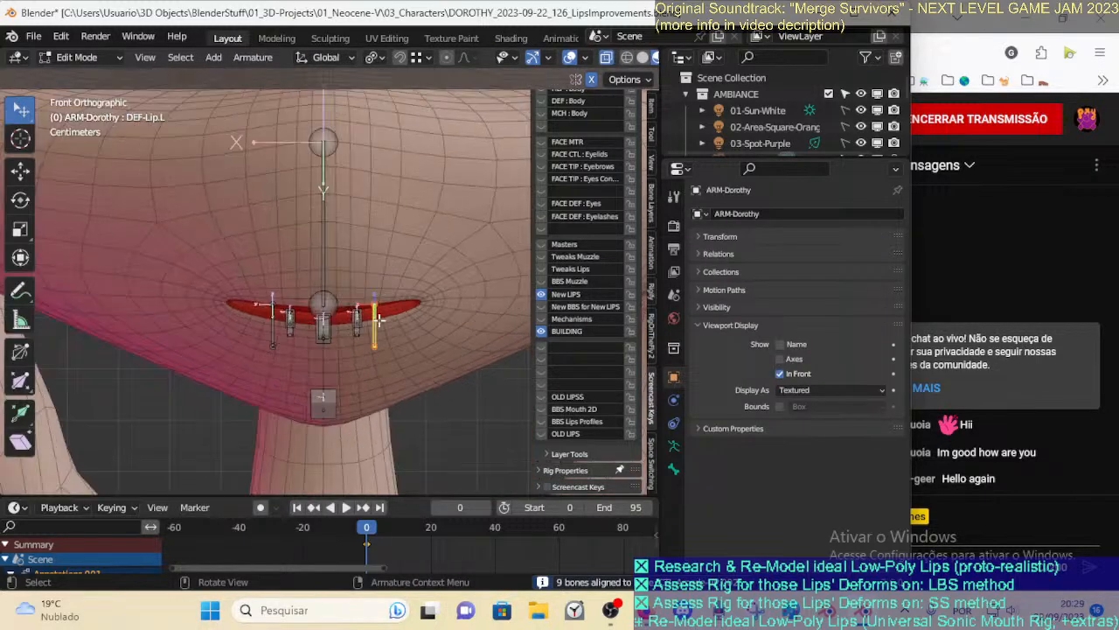
pyautogui.press('g')
pyautogui.click(425, 299)
pyautogui.press('g')
pyautogui.click(427, 299)
pyautogui.press('KP_3')
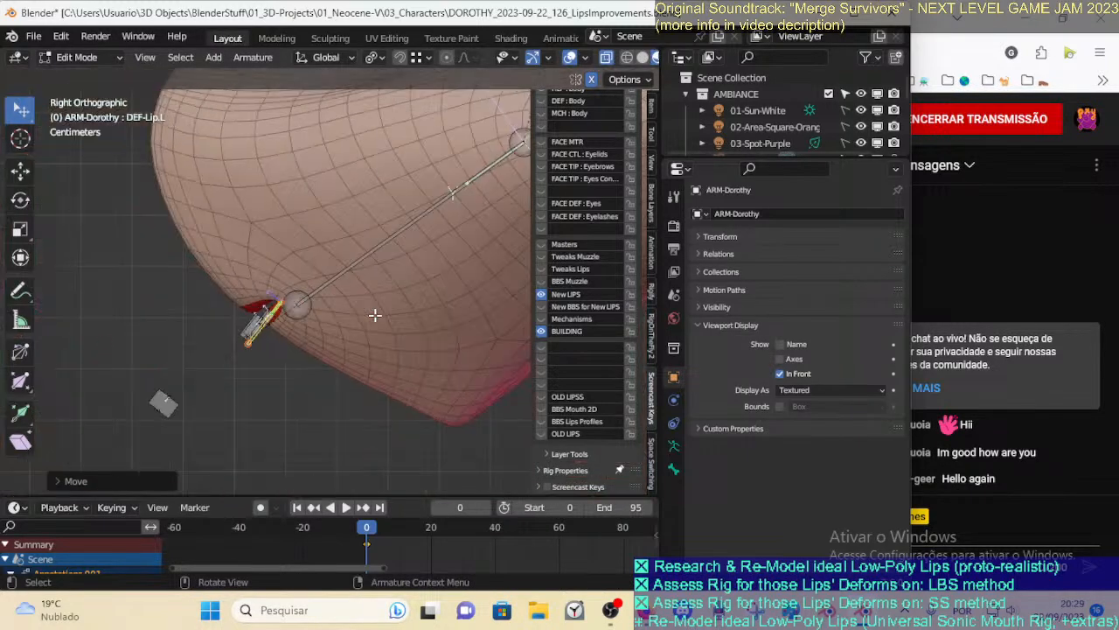
pyautogui.press('KP_1')
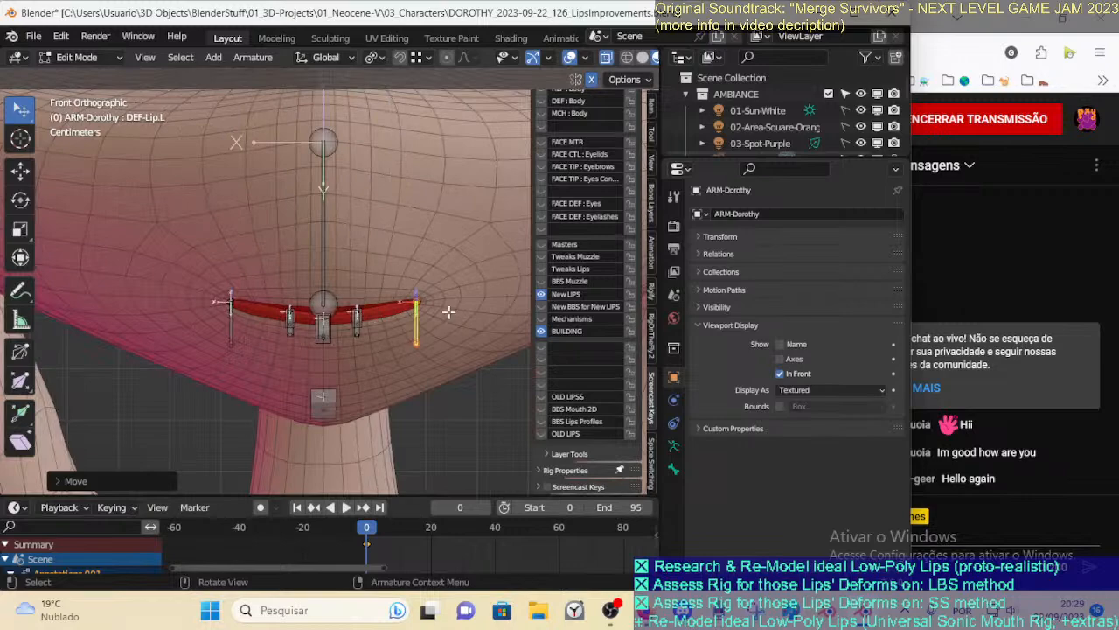
pyautogui.moveTo(395, 333); pyautogui.dragTo(341, 302, button='middle')
pyautogui.press('KP_1')
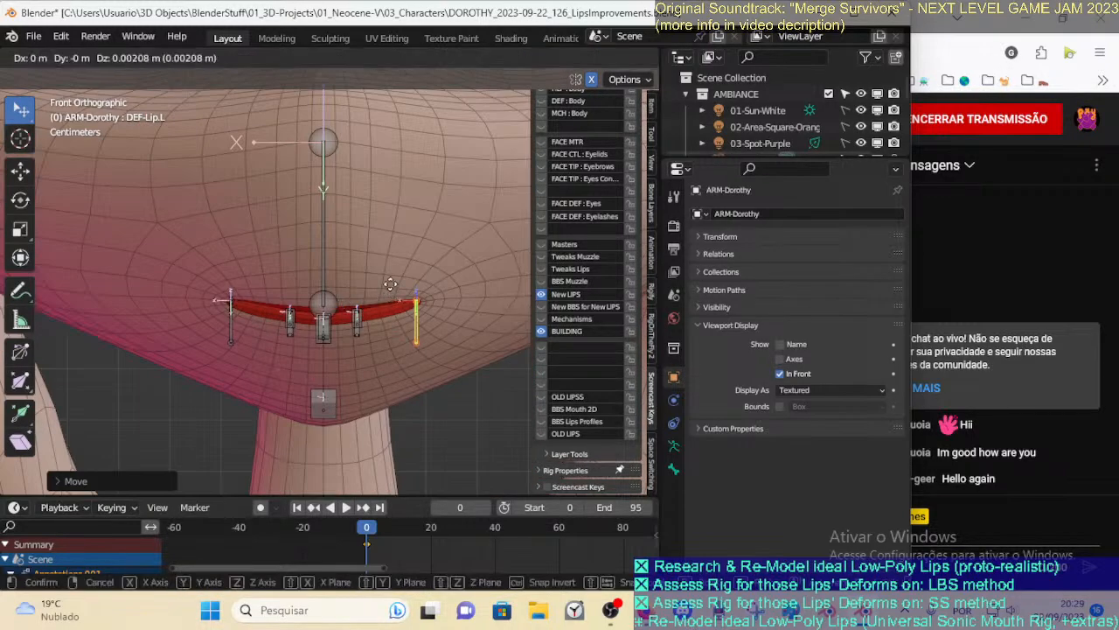
# Move the mid-lip bones DEF-Lip-DN-L and DEF-Lip.UP.L outward, about halfway between the lip center and corner, in the front view
pyautogui.click(362, 313)
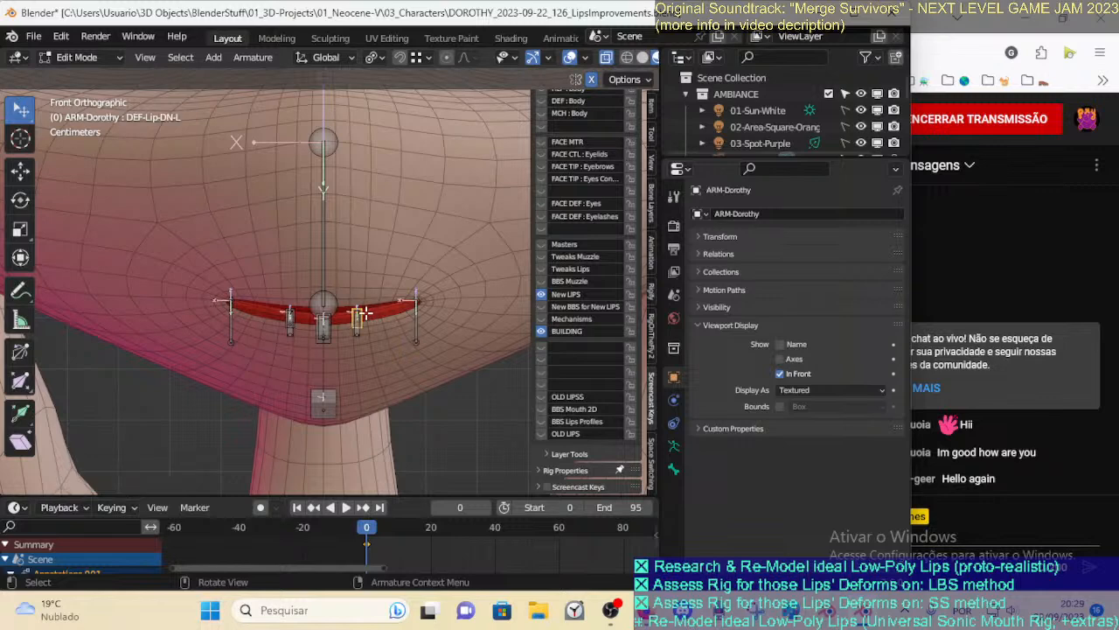
pyautogui.press('KP_3')
pyautogui.press('KP_1')
pyautogui.press('g')
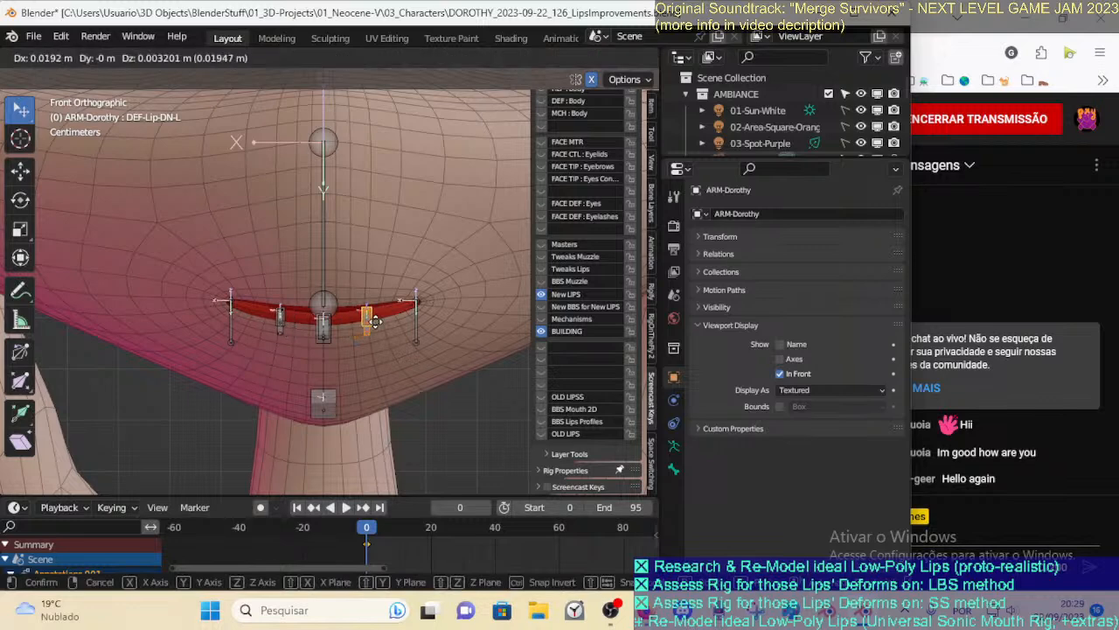
pyautogui.click(389, 319)
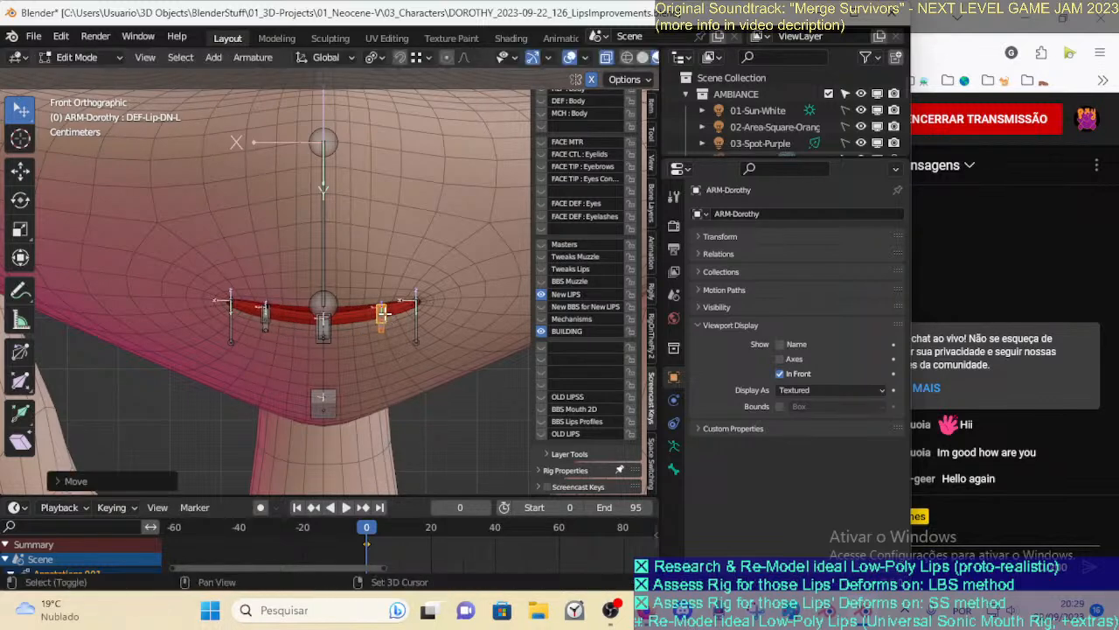
# Move DEF-Lip-DN-L forward toward the upper lip in the right orthographic view
pyautogui.press('KP_3')
pyautogui.scroll(6, 385, 313)
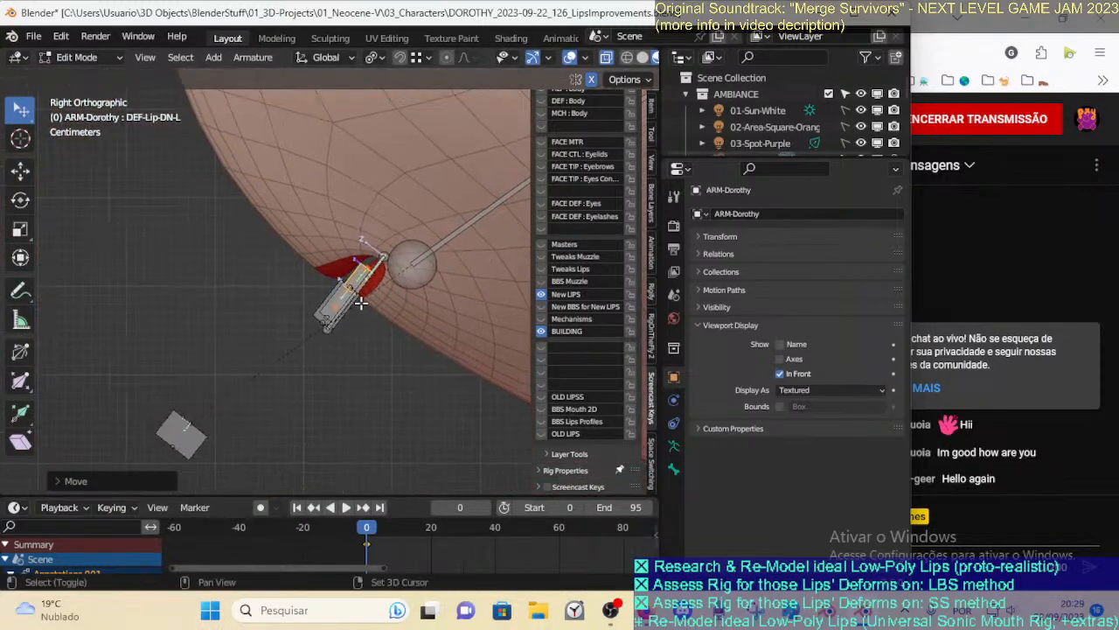
pyautogui.press('g')
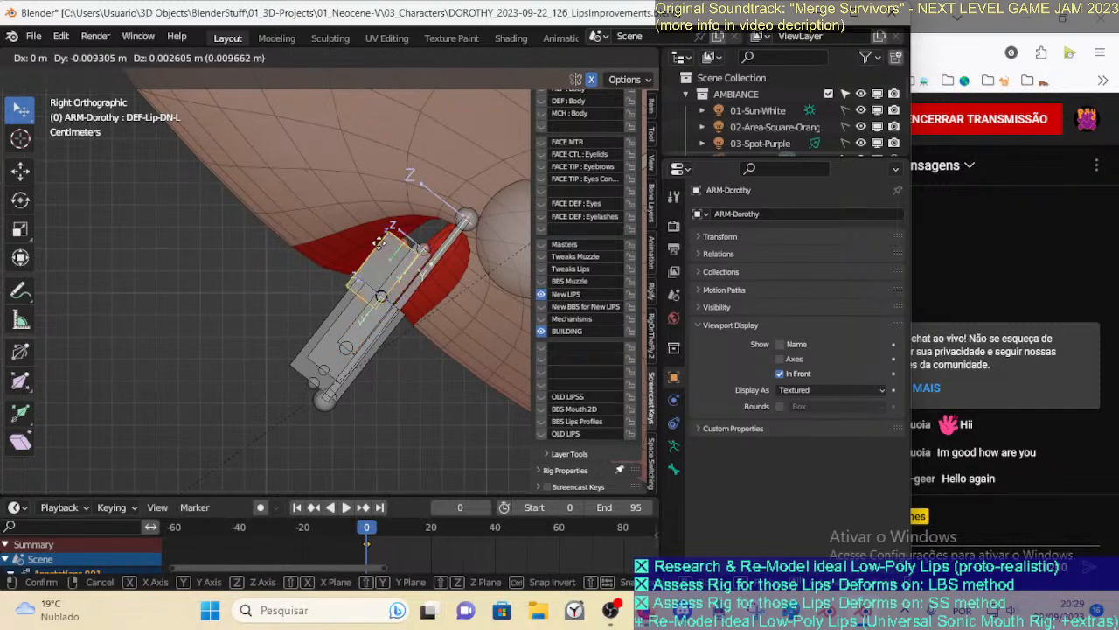
pyautogui.click(361, 229)
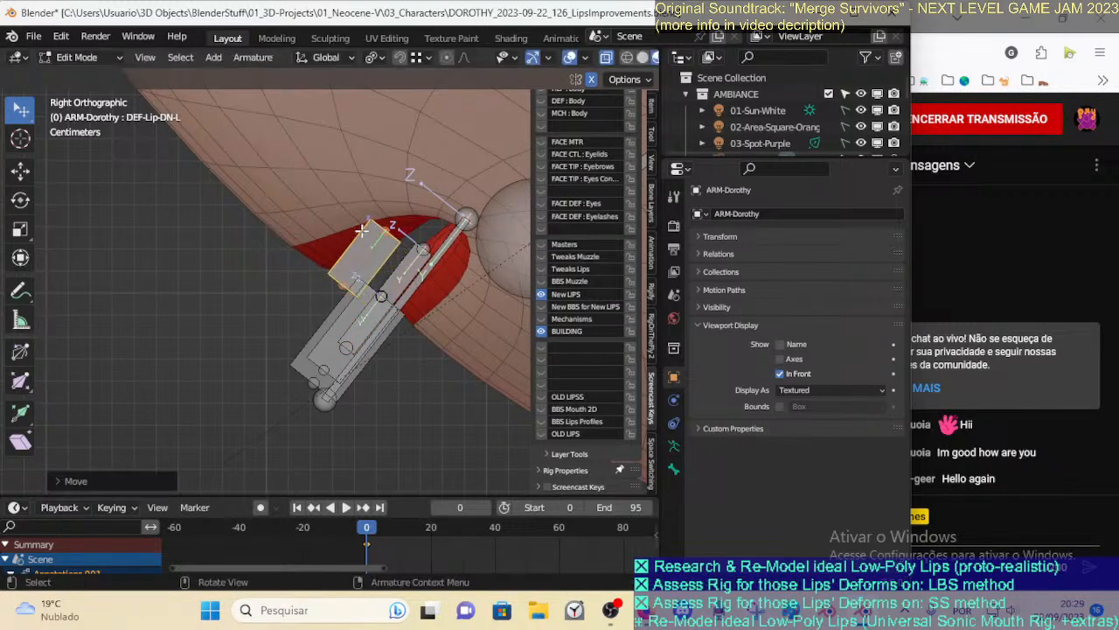
# Nudge DEF-Lip.UP.L slightly within the mouth opening in the right orthographic view
pyautogui.click(406, 264)
pyautogui.press('g')
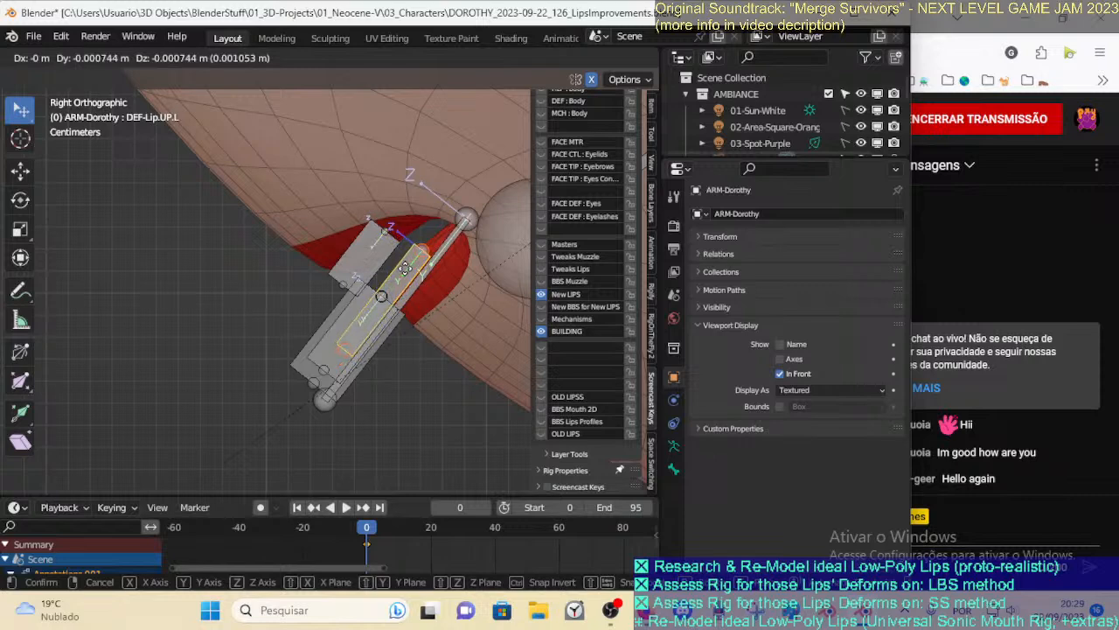
pyautogui.click(407, 260)
pyautogui.press('g')
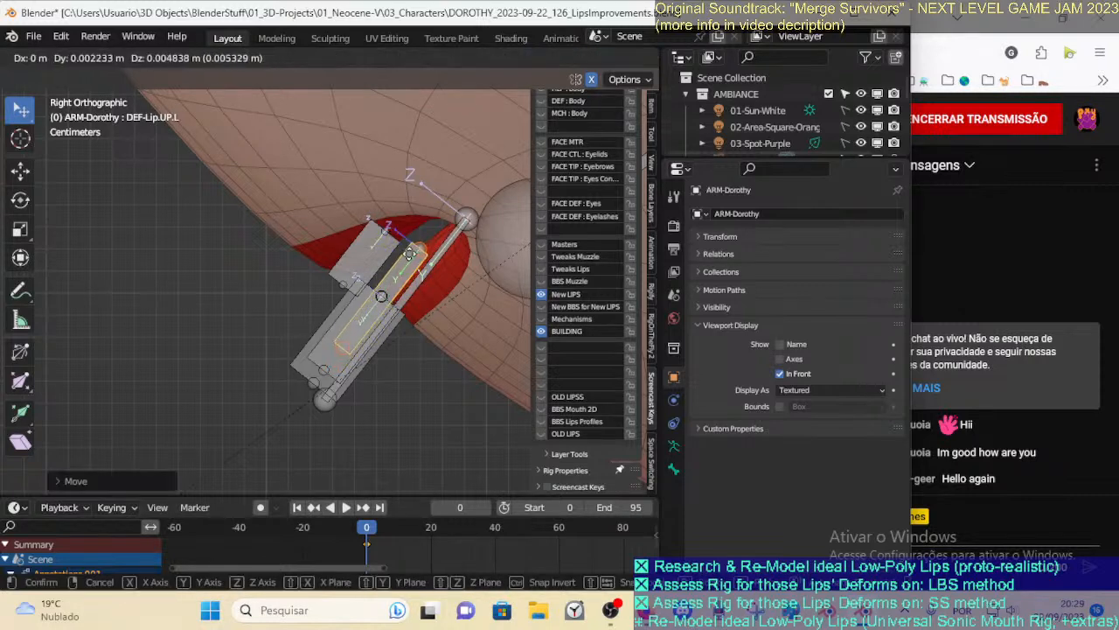
pyautogui.click(411, 255)
# Shift DEF-Lip-DN-L slightly back toward DEF-Lip.UP.L in the right orthographic view
pyautogui.click(385, 233)
pyautogui.press('g')
pyautogui.rightClick(365, 252)
pyautogui.press('g')
pyautogui.click(374, 255)
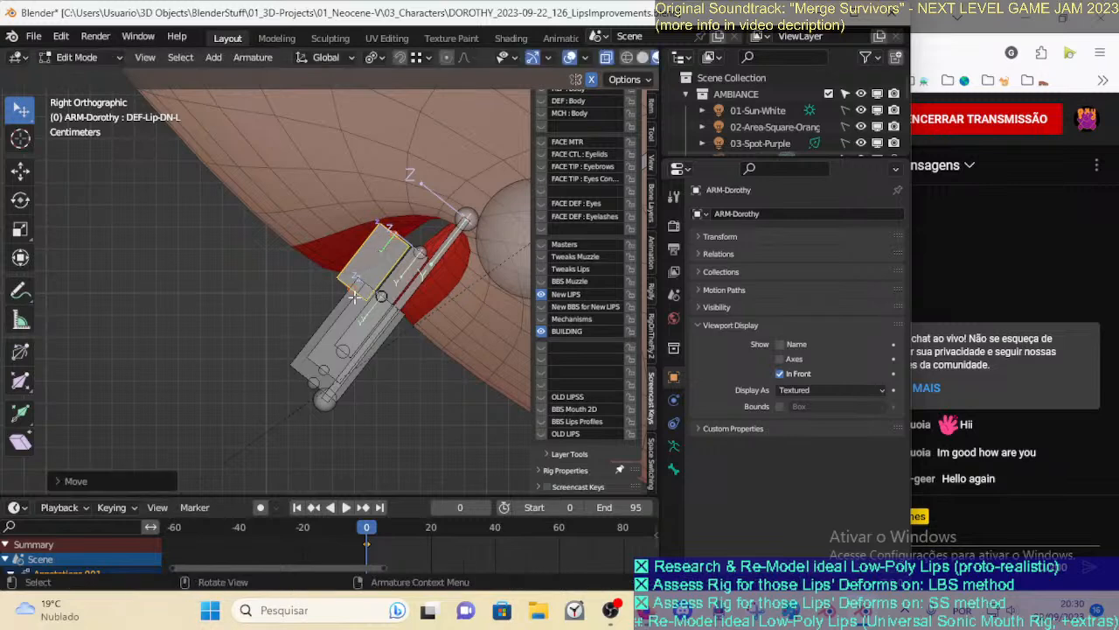
pyautogui.click(329, 327)
pyautogui.press('KP_1')
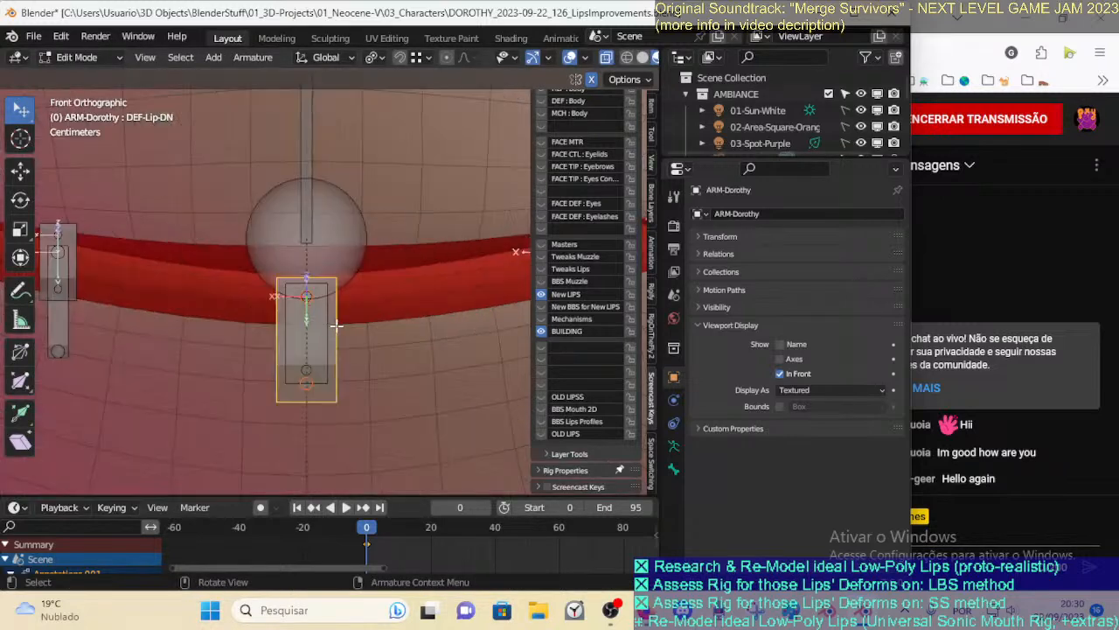
pyautogui.press('KP_3')
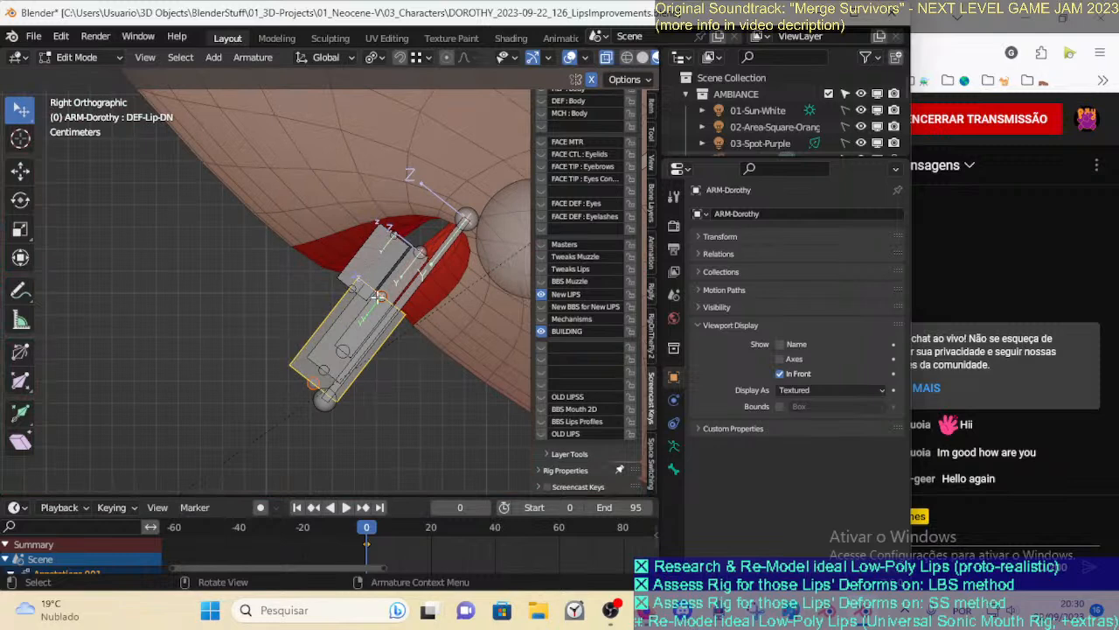
pyautogui.press('g')
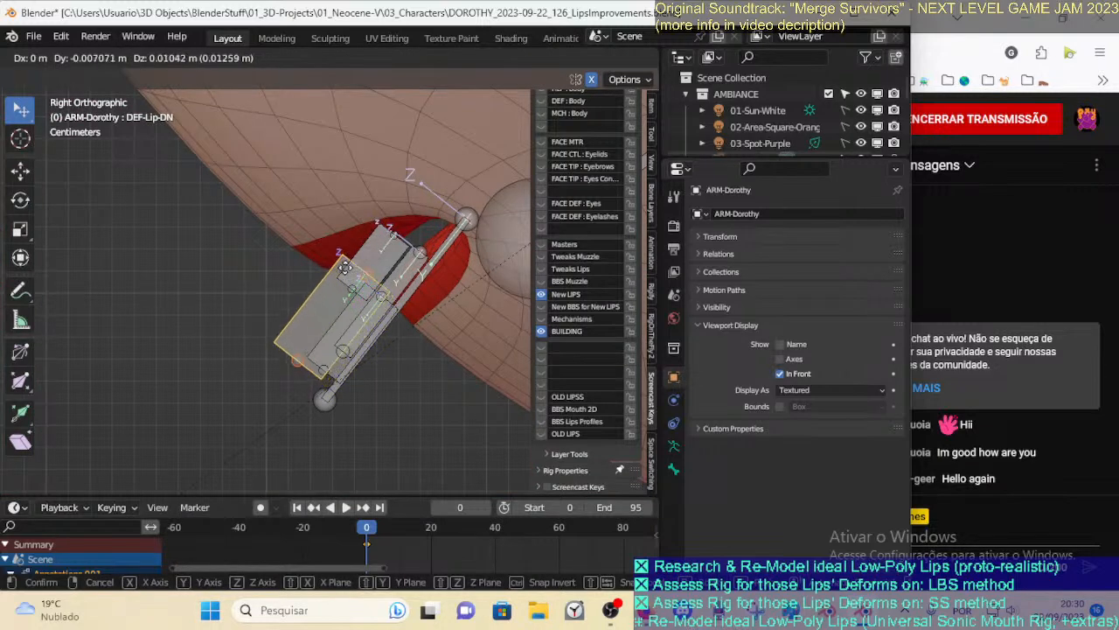
pyautogui.rightClick(325, 368)
# Pick DEF-Lip-UP from the overlapping center bones and move it up and forward to the upper lip
pyautogui.keyDown('alt'); pyautogui.click(324, 347); pyautogui.keyUp('alt')
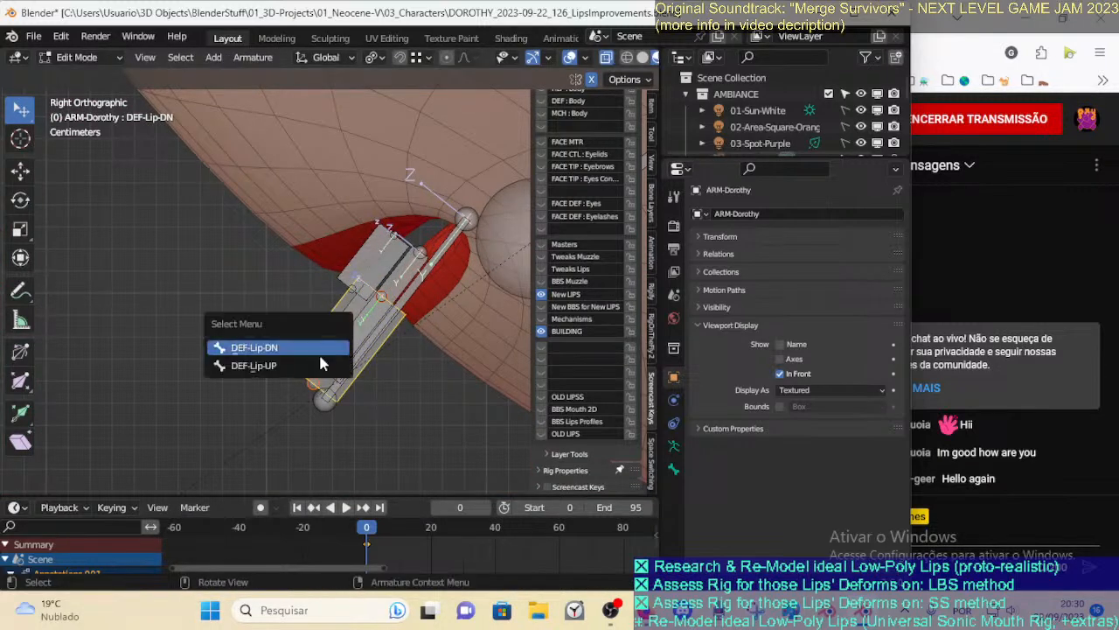
pyautogui.click(320, 367)
pyautogui.press('g')
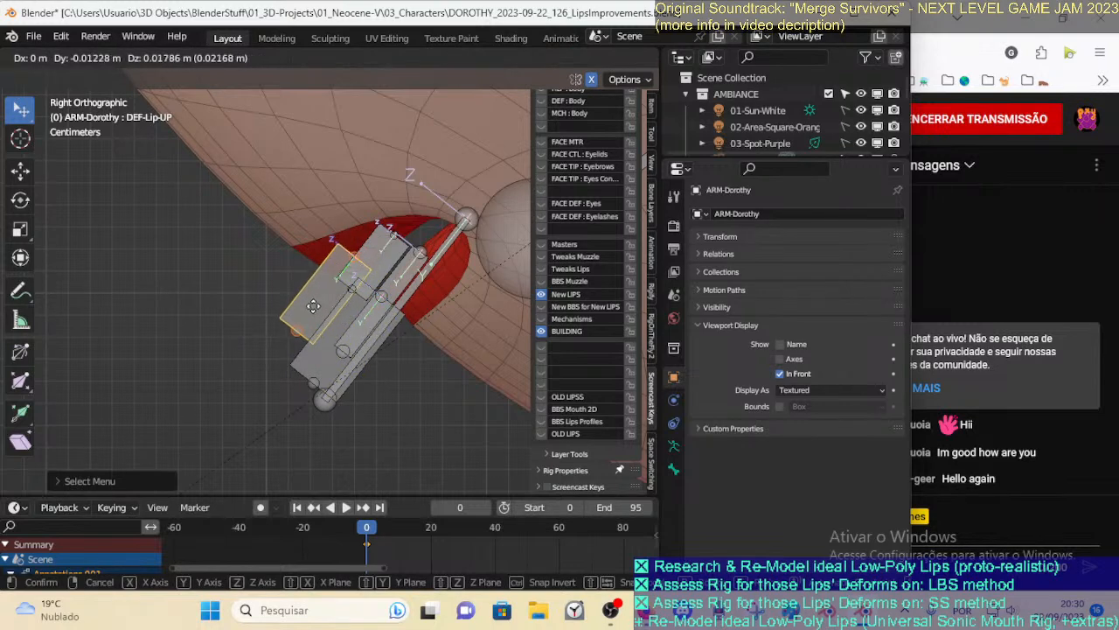
pyautogui.click(324, 312)
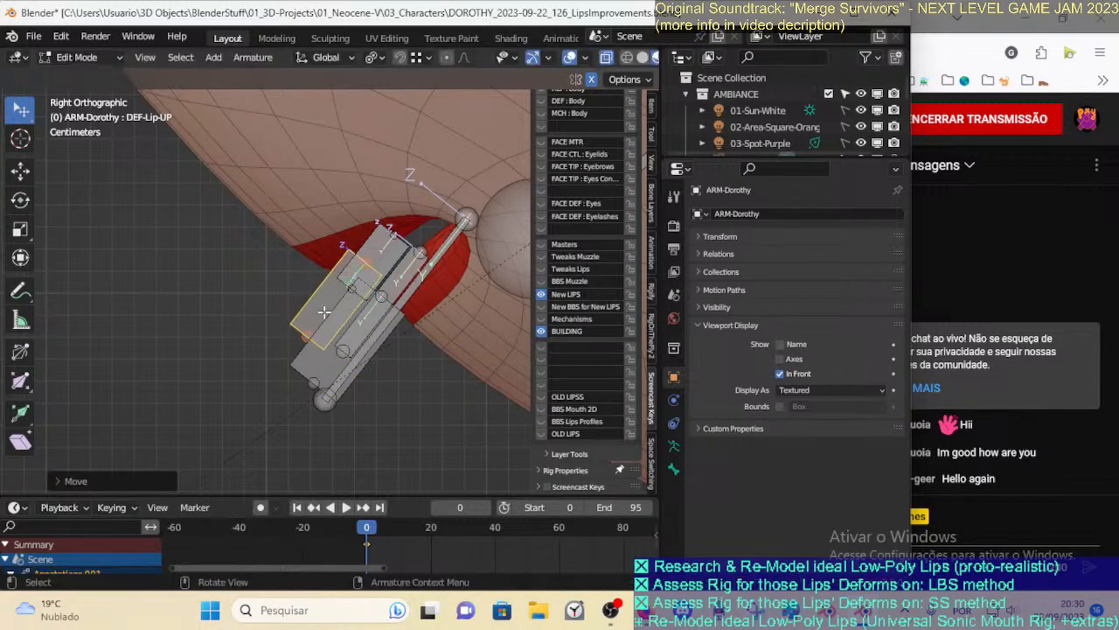
# Move the center bone DEF-Lip-DN up and back to the lower lip, and check the bones in the front view
pyautogui.click(322, 361)
pyautogui.press('g')
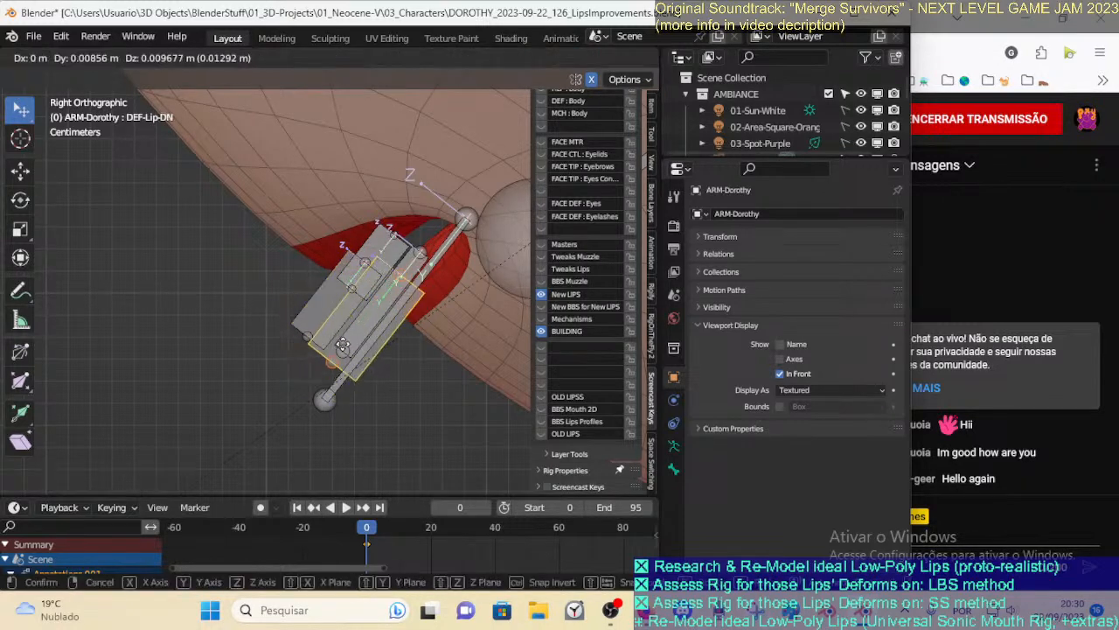
pyautogui.click(349, 337)
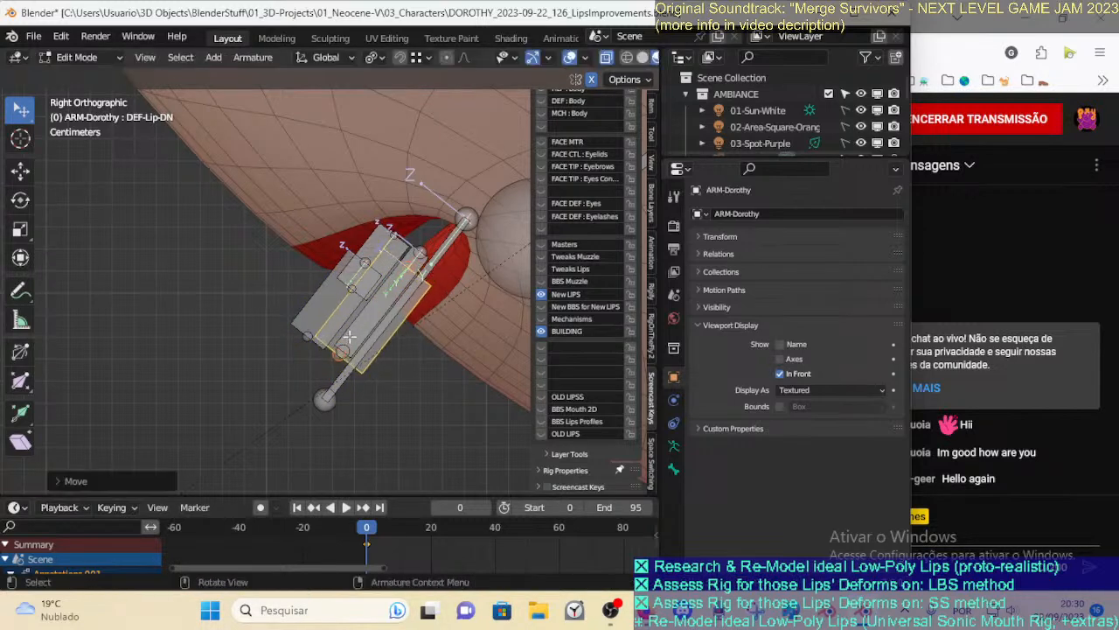
pyautogui.press('KP_1')
pyautogui.scroll(-5, 349, 337)
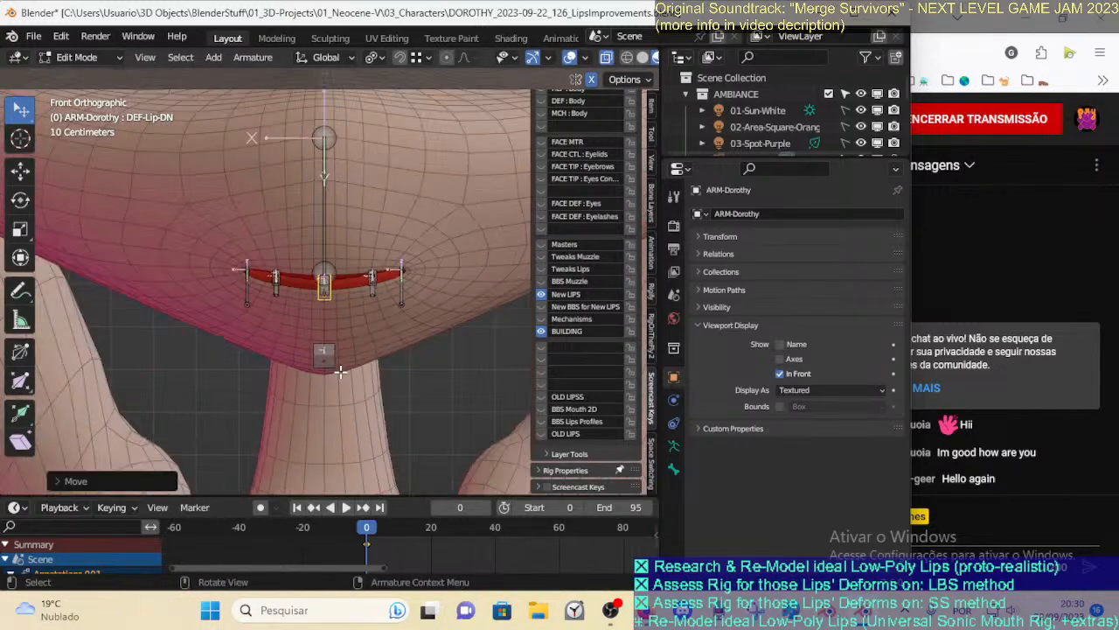
# Select CTL-Arcade-UP.001 and examine its placement relative to the lip bones from the side, front and at an angle
pyautogui.click(329, 243)
pyautogui.press('KP_3')
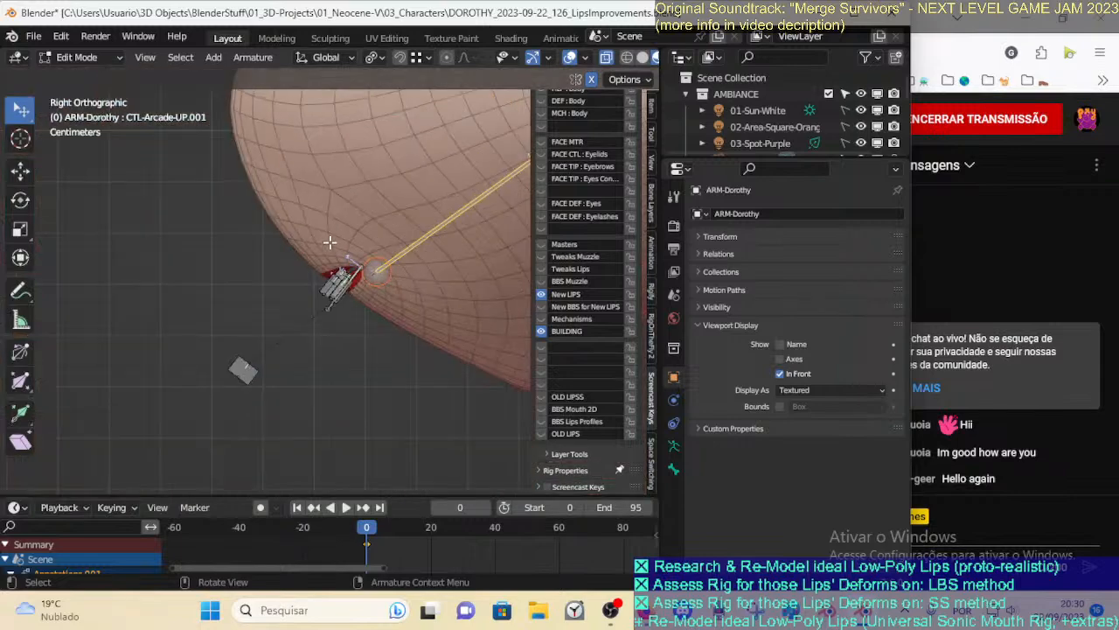
pyautogui.scroll(3, 325, 254)
pyautogui.scroll(-3, 324, 258)
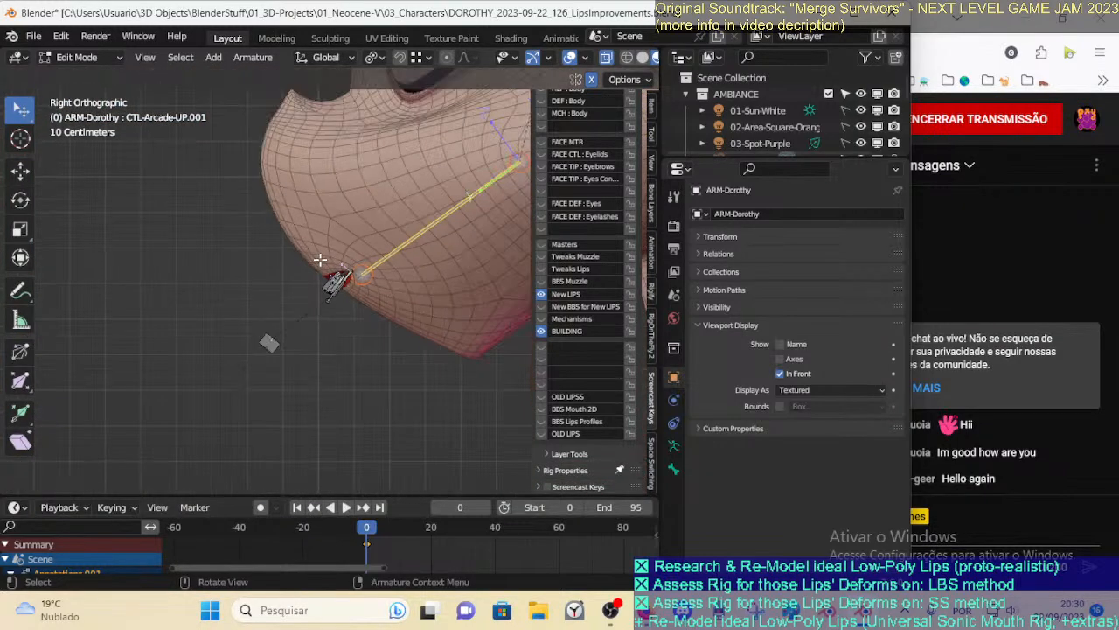
pyautogui.press('KP_1')
pyautogui.hotkey('ctrl', 'Tab')
pyautogui.moveTo(320, 260); pyautogui.dragTo(322, 318, button='middle')
# Select all the lip deform bones along the mouth and parent them to the control bone CTL-Arcade-UP.002 in front of it
pyautogui.press('Tab')
pyautogui.press('c')
pyautogui.click(282, 267)
pyautogui.press('Escape')
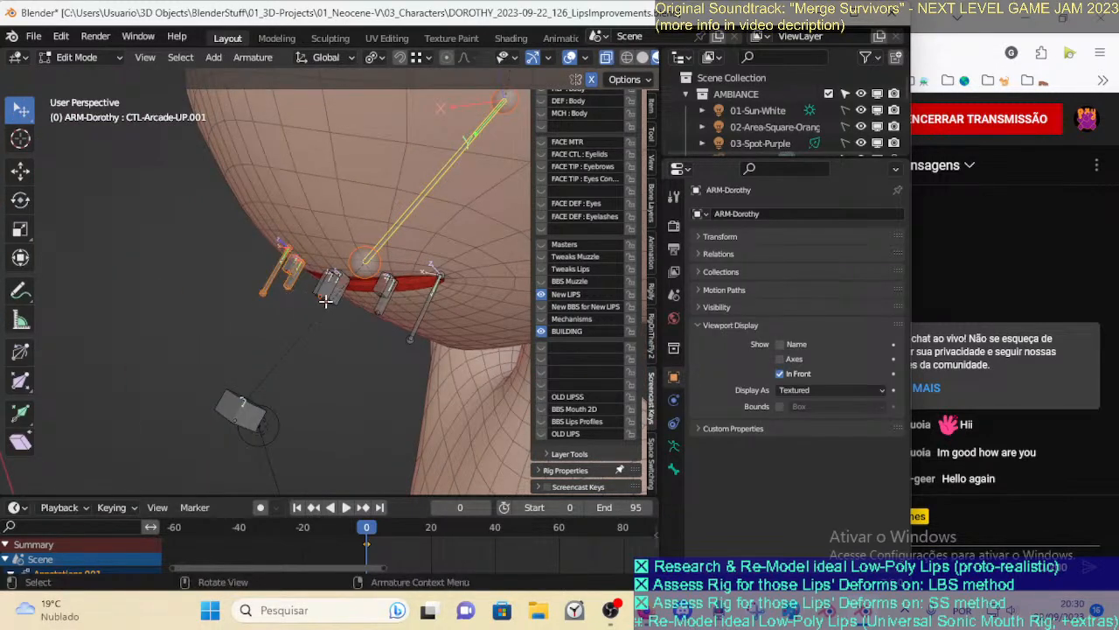
pyautogui.hotkey('alt', 'a')
pyautogui.press('c')
pyautogui.moveTo(322, 292)
pyautogui.mouseDown()
pyautogui.moveTo(447, 322)
pyautogui.moveTo(372, 296)
pyautogui.moveTo(322, 295)
pyautogui.moveTo(385, 284)
pyautogui.mouseUp()
pyautogui.press('Escape')
pyautogui.keyDown('shift'); pyautogui.click(242, 405); pyautogui.keyUp('shift')
pyautogui.hotkey('ctrl', 'p')
pyautogui.click(250, 413)
# Select CTL-Arcade-UP.002 in Pose Mode and examine the parented lip bones around the muzzle from several angles
pyautogui.moveTo(250, 412); pyautogui.dragTo(297, 393, button='middle')
pyautogui.hotkey('ctrl', 'Tab')
pyautogui.click(300, 413)
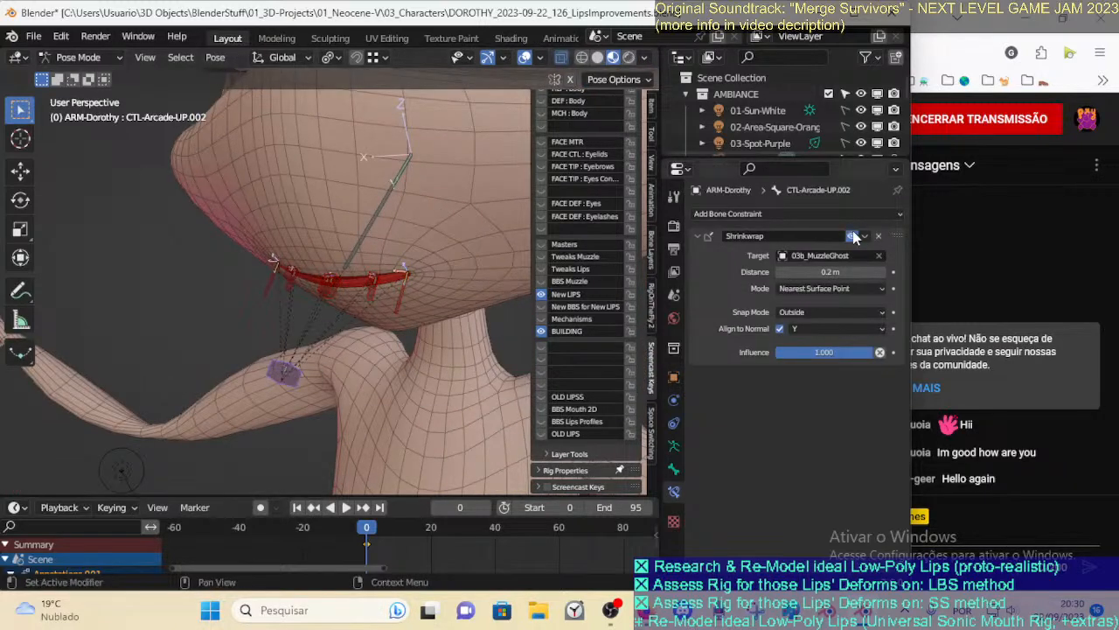
pyautogui.moveTo(282, 372); pyautogui.dragTo(308, 354, button='middle')
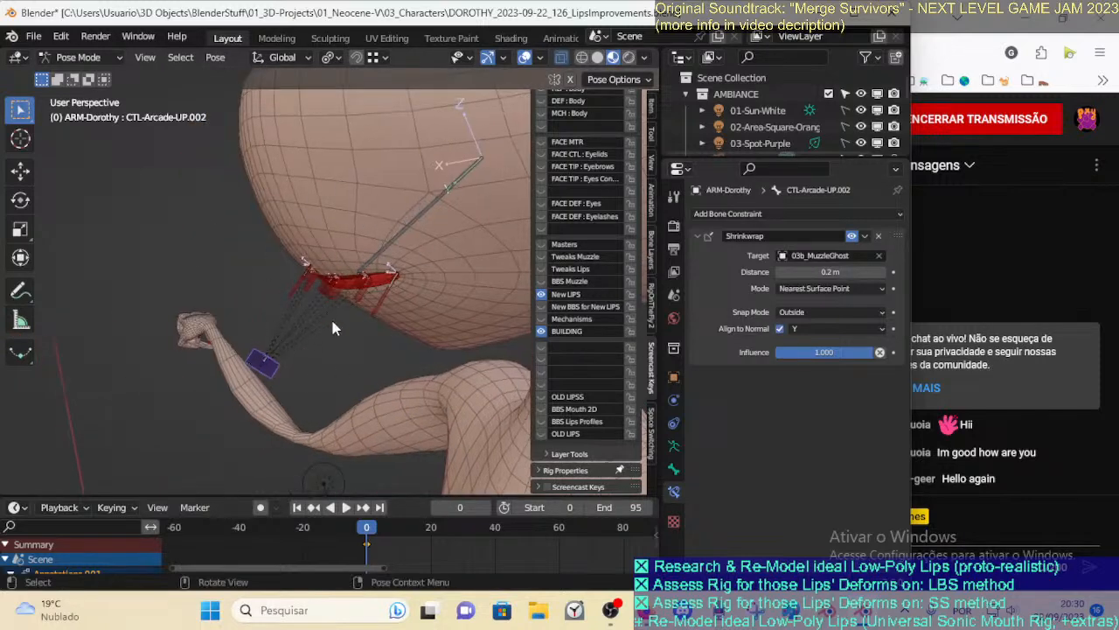
pyautogui.moveTo(322, 351); pyautogui.dragTo(349, 364, button='middle')
pyautogui.moveTo(357, 285); pyautogui.dragTo(354, 231, button='middle')
pyautogui.moveTo(242, 378); pyautogui.dragTo(301, 302, button='middle')
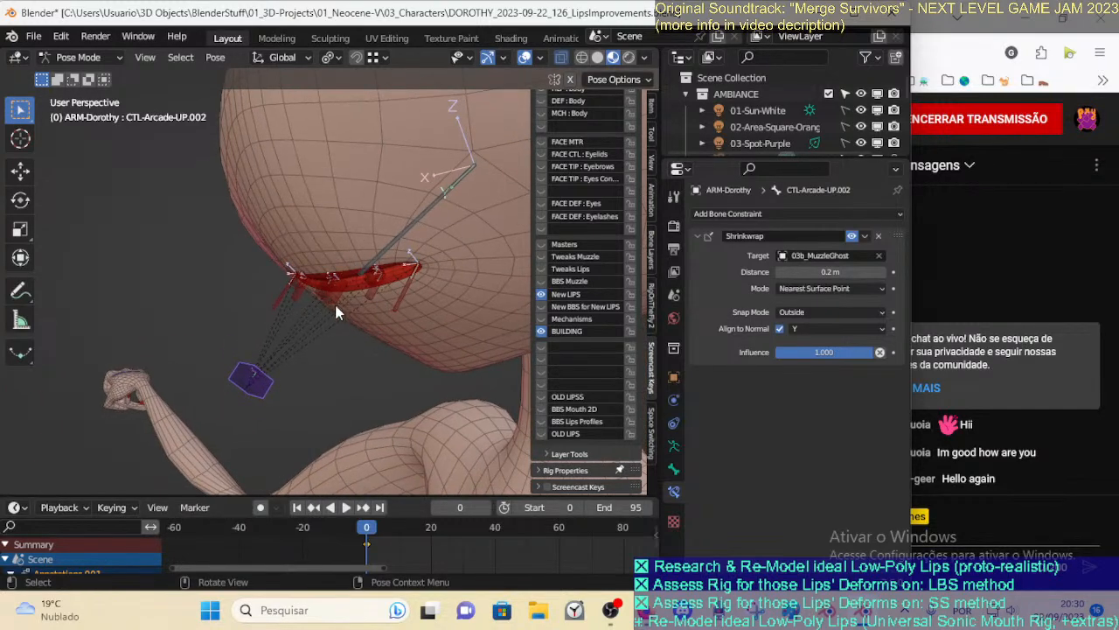
pyautogui.moveTo(309, 325); pyautogui.dragTo(166, 363, button='middle')
pyautogui.moveTo(229, 279); pyautogui.dragTo(311, 337, button='middle')
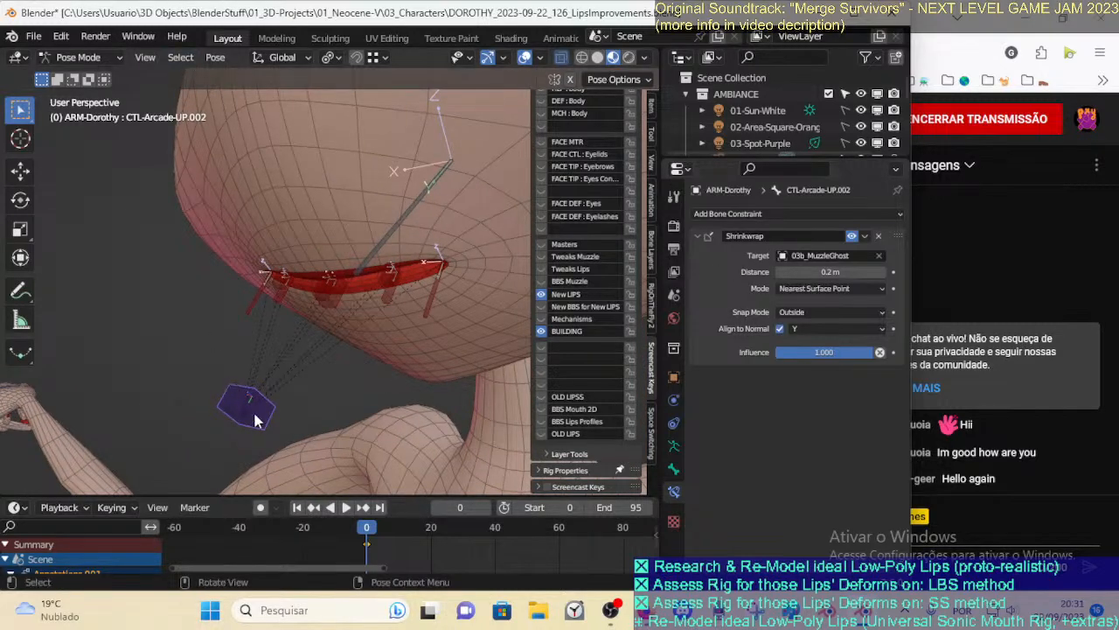
pyautogui.click(216, 58)
pyautogui.click(217, 59)
pyautogui.click(217, 60)
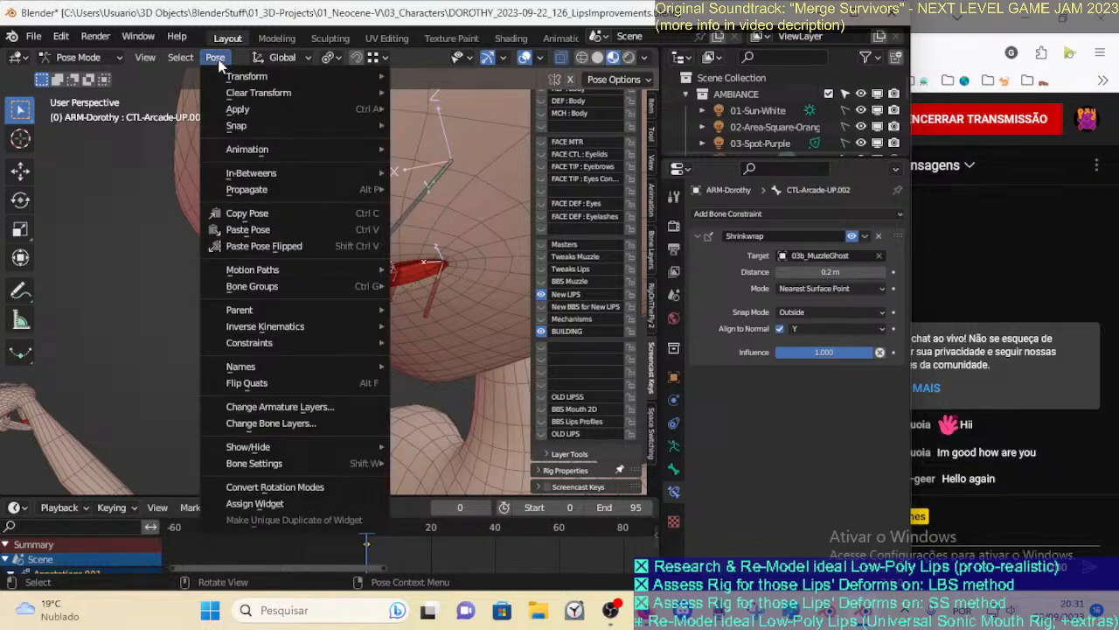
pyautogui.click(219, 61)
pyautogui.moveTo(200, 421); pyautogui.dragTo(230, 404, button='middle')
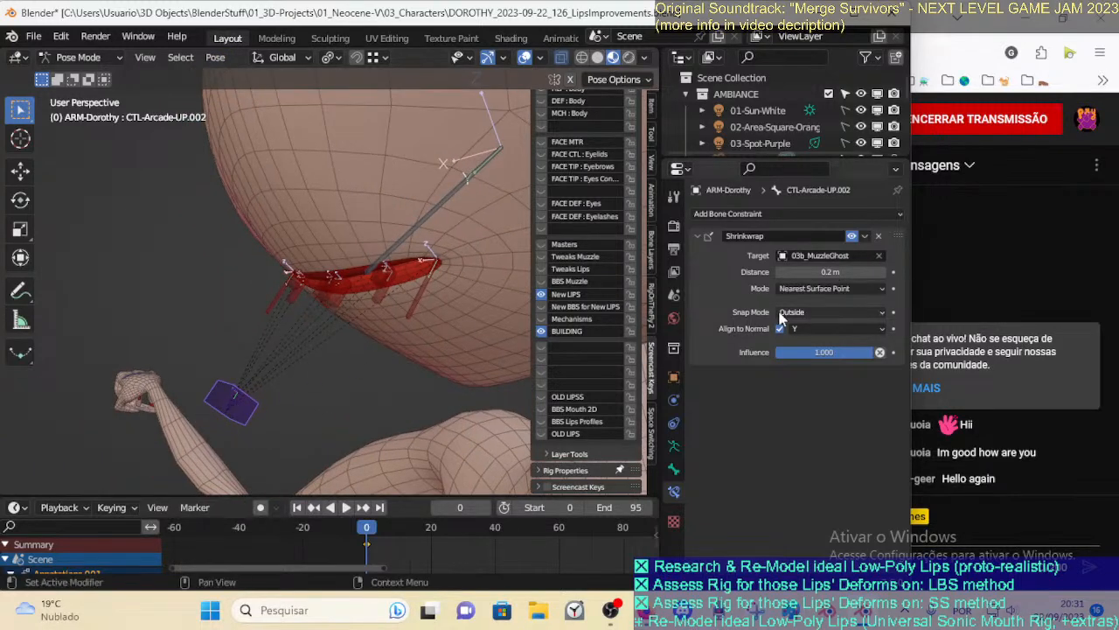
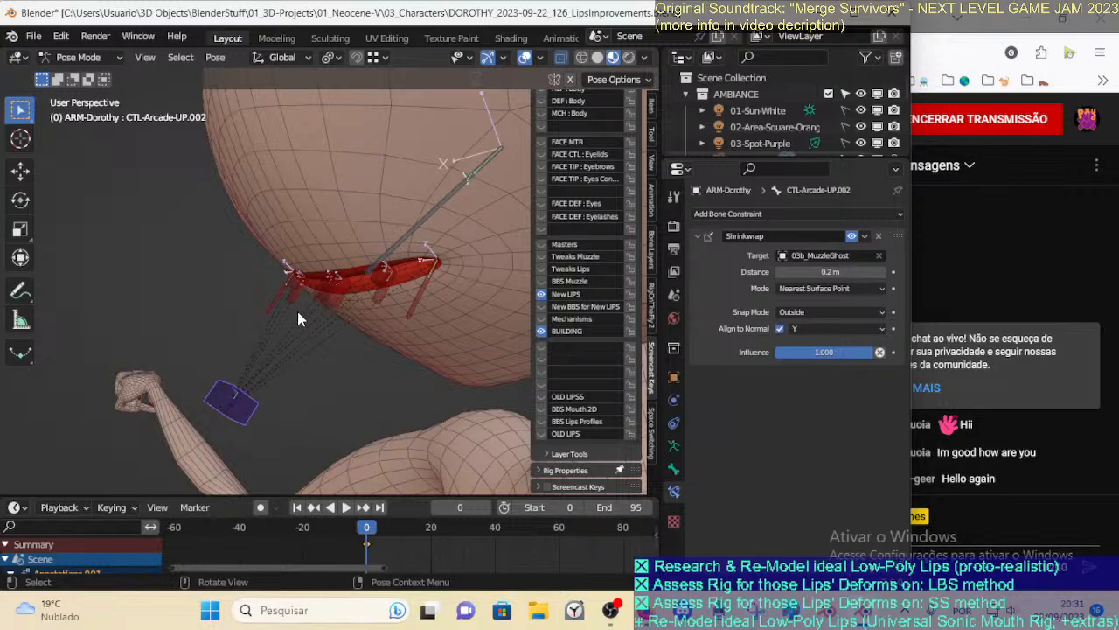
# Test a rotation of CTL-Arcade-UP.001 around the global X axis and cancel it
pyautogui.scroll(-2, 289, 301)
pyautogui.click(391, 237)
pyautogui.press('r')
pyautogui.press('x')
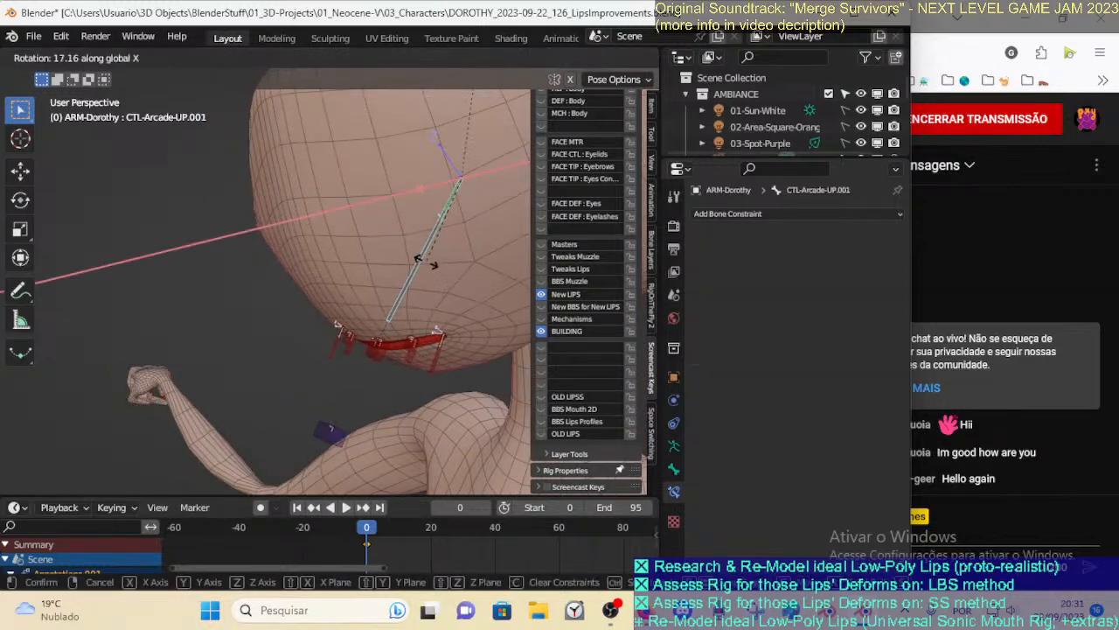
pyautogui.rightClick(329, 278)
pyautogui.scroll(-1, 302, 327)
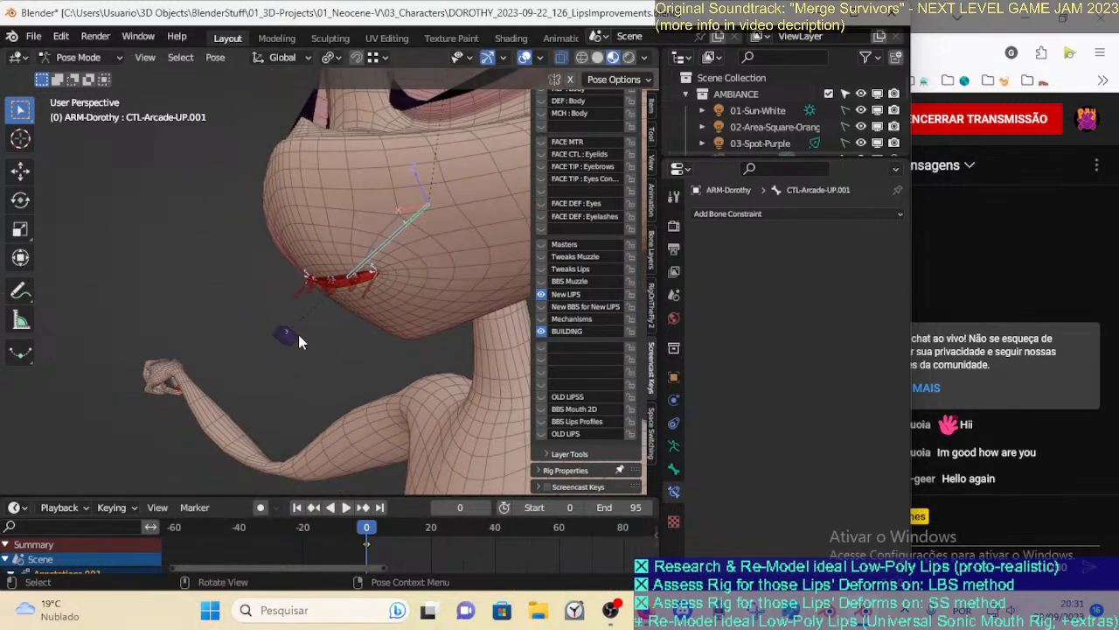
# Move CTL-Arcade-UP.002 slightly in Pose Mode and test further moves to check how the lip bones follow
pyautogui.click(298, 335)
pyautogui.press('g')
pyautogui.click(282, 327)
pyautogui.moveTo(284, 327); pyautogui.dragTo(402, 371, button='middle')
pyautogui.press('g')
pyautogui.rightClick(368, 346)
pyautogui.press('g')
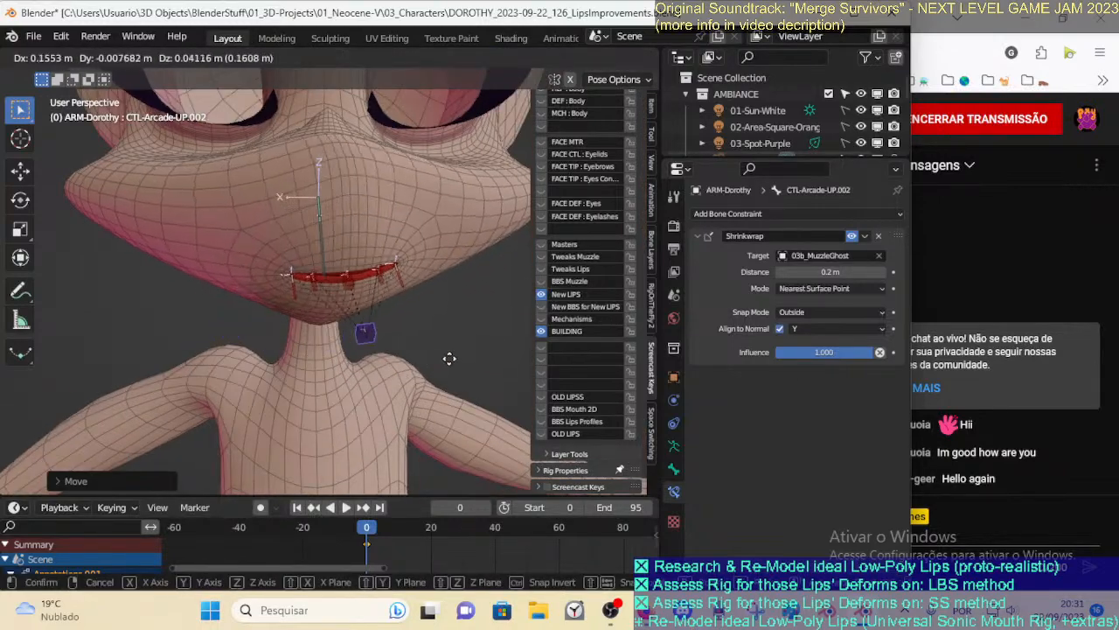
pyautogui.rightClick(439, 362)
# Try rotating CTL-Arcade-UP.001 from a side angle to see how it drives the lips
pyautogui.click(374, 279)
pyautogui.moveTo(376, 285); pyautogui.dragTo(307, 298, button='middle')
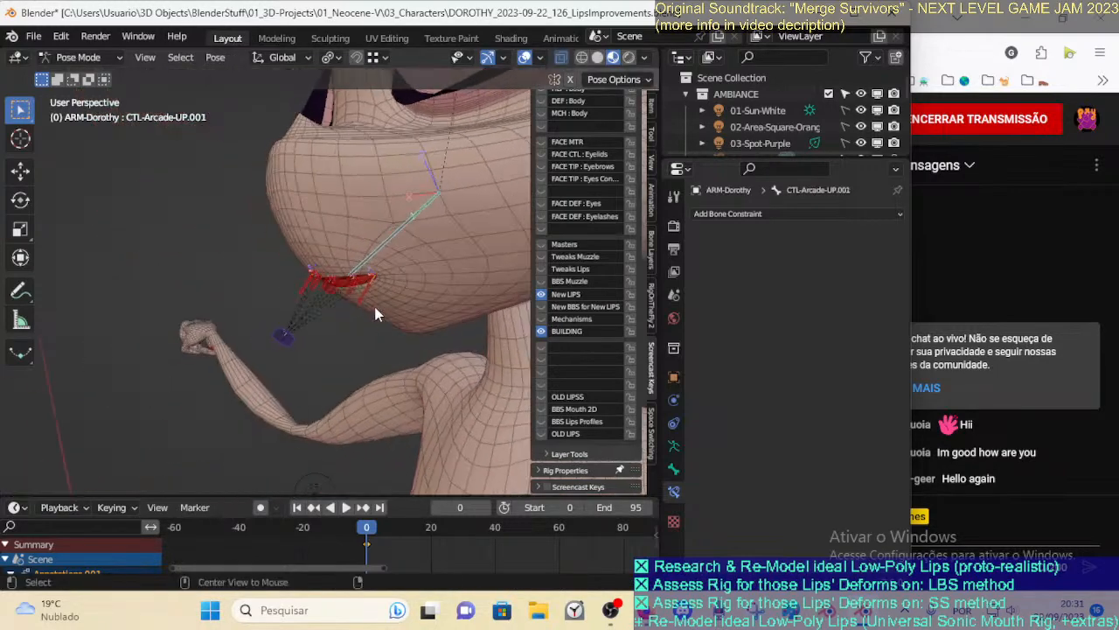
pyautogui.moveTo(373, 312); pyautogui.dragTo(342, 305, button='middle')
pyautogui.press('r')
pyautogui.click(395, 242)
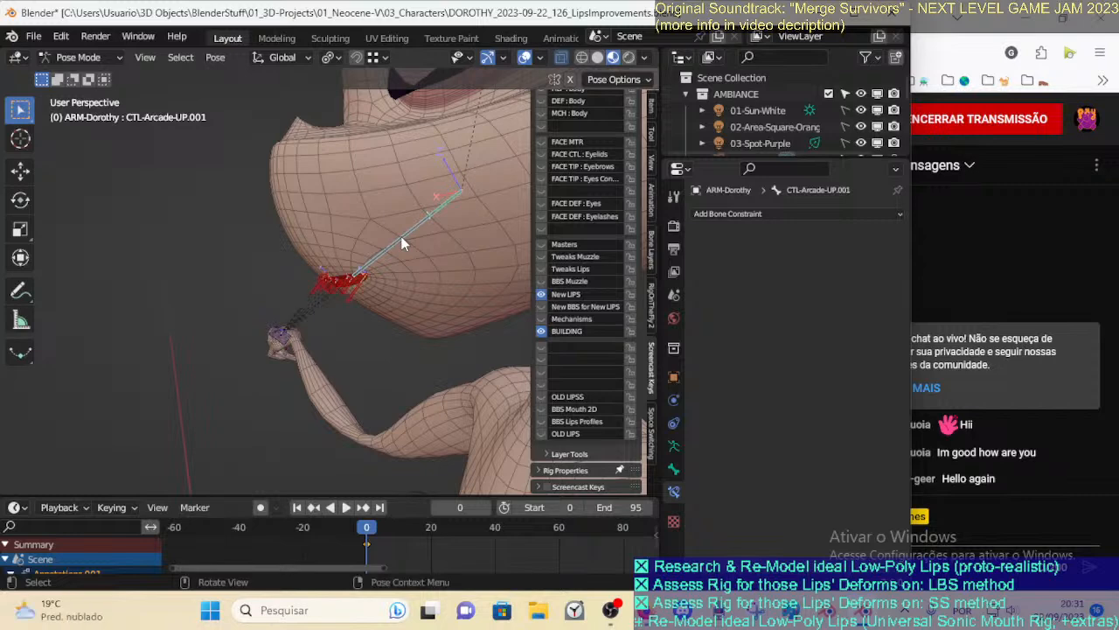
# Align CTL-Arcade-UP.001 to CTL-Arcade-UP.002 in Edit Mode and move it about 0.19 m up and forward so its tail meets the lips
pyautogui.press('Tab')
pyautogui.scroll(2, 372, 306)
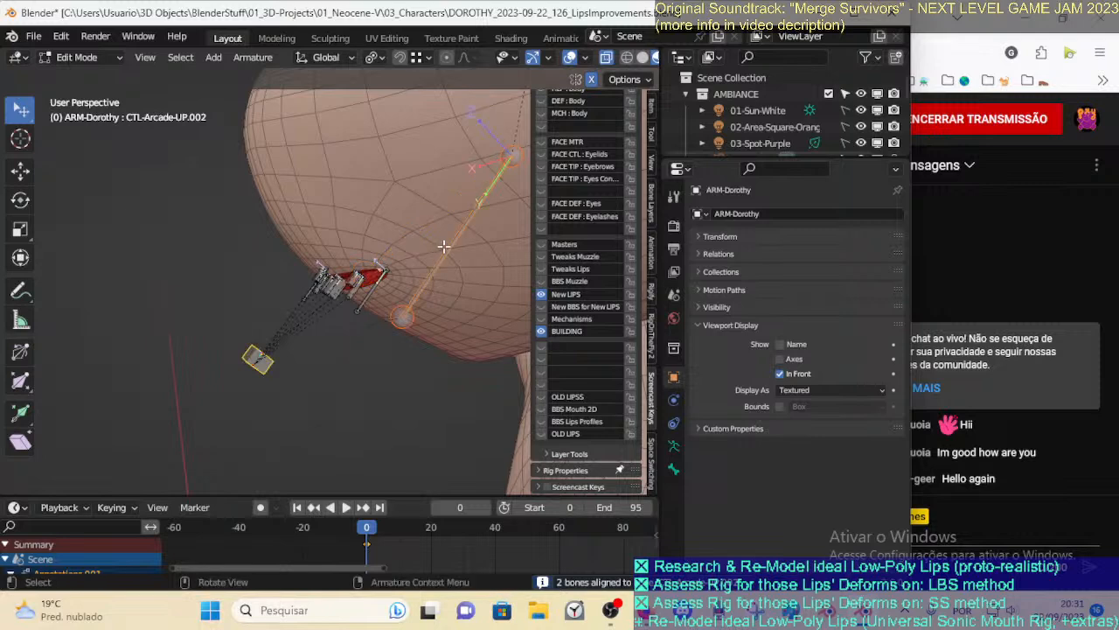
pyautogui.press('KP_3')
pyautogui.keyDown('shift'); pyautogui.moveTo(443, 242); pyautogui.dragTo(337, 307, button='middle'); pyautogui.keyUp('shift')
pyautogui.press('g')
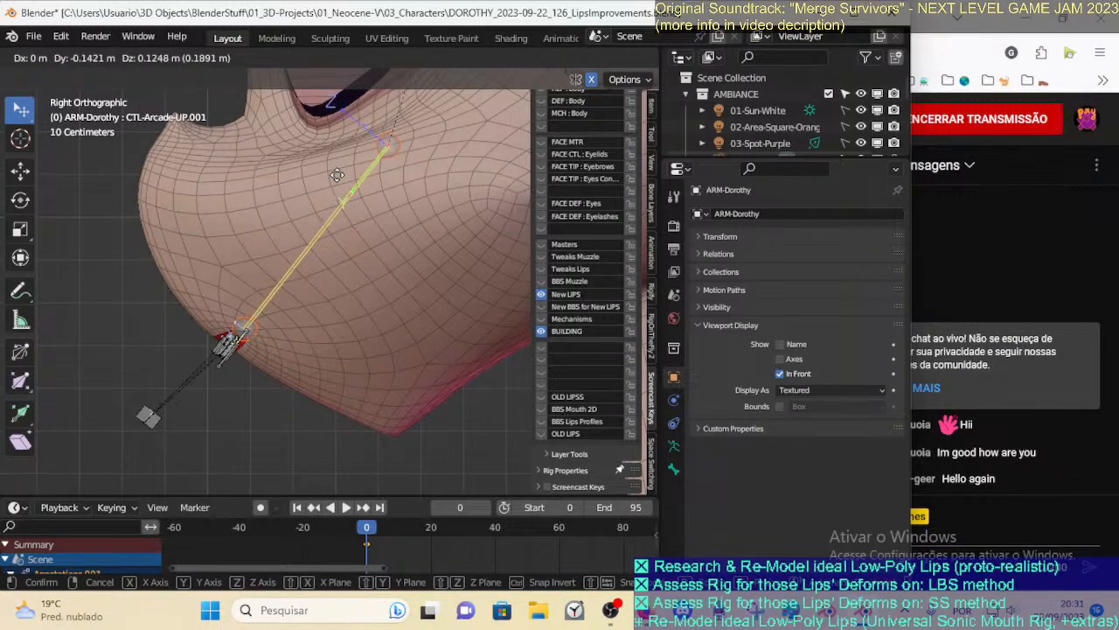
pyautogui.click(336, 175)
pyautogui.press('KP_1')
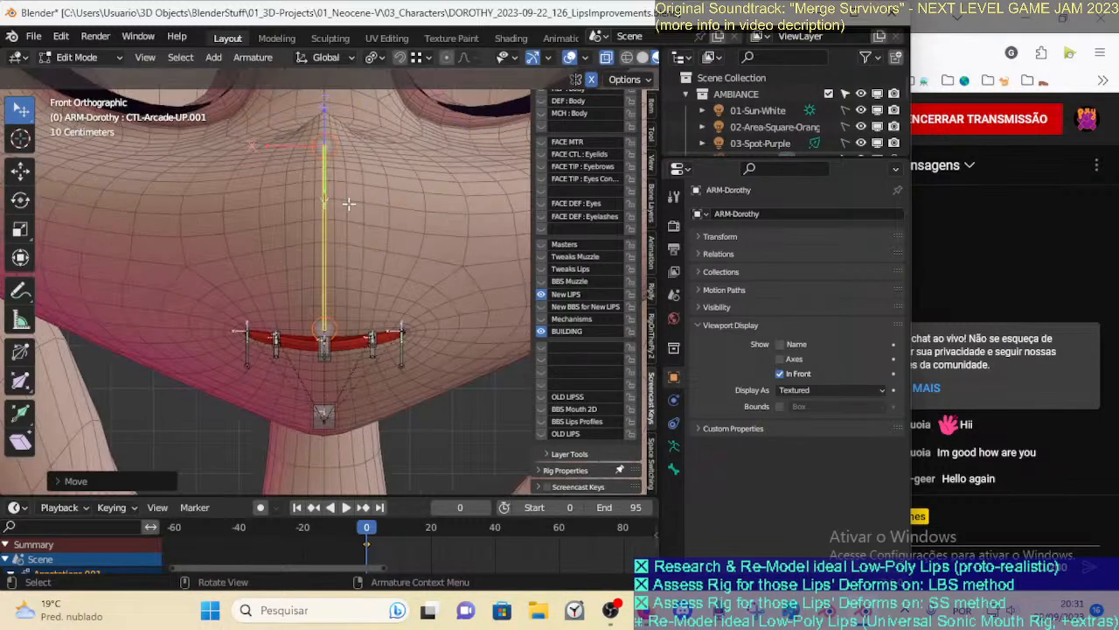
# Test the repositioned CTL-Arcade-UP.001 by rotating it around the global X axis in Pose Mode
pyautogui.scroll(4, 350, 227)
pyautogui.hotkey('ctrl', 'Tab')
pyautogui.click(369, 334)
pyautogui.moveTo(369, 333); pyautogui.dragTo(290, 268, button='middle')
pyautogui.press('r')
pyautogui.press('x')
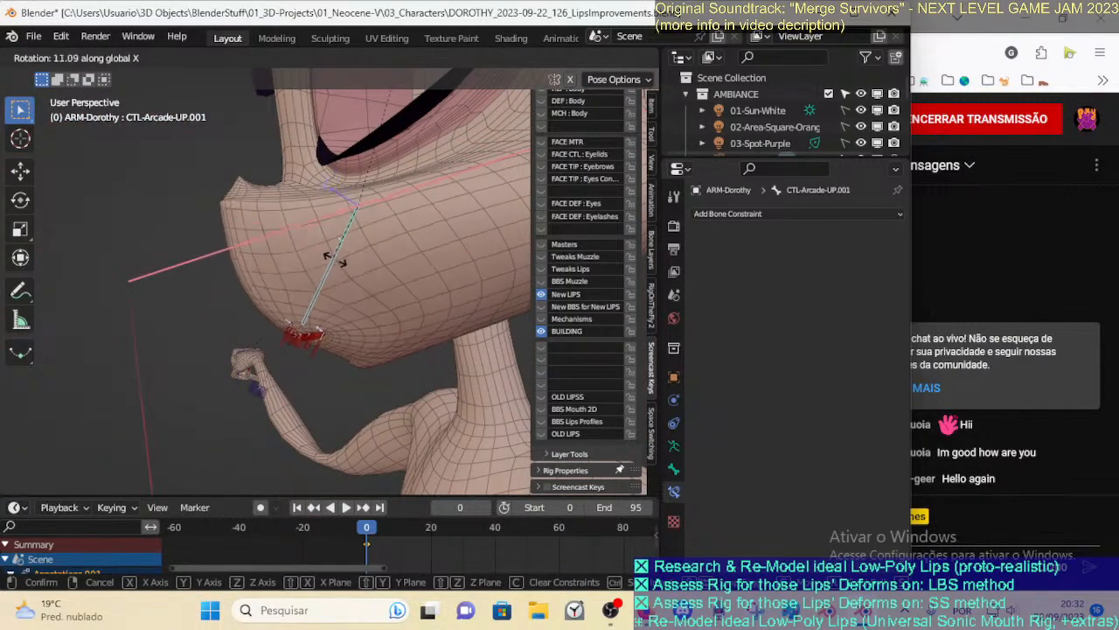
pyautogui.click(322, 251)
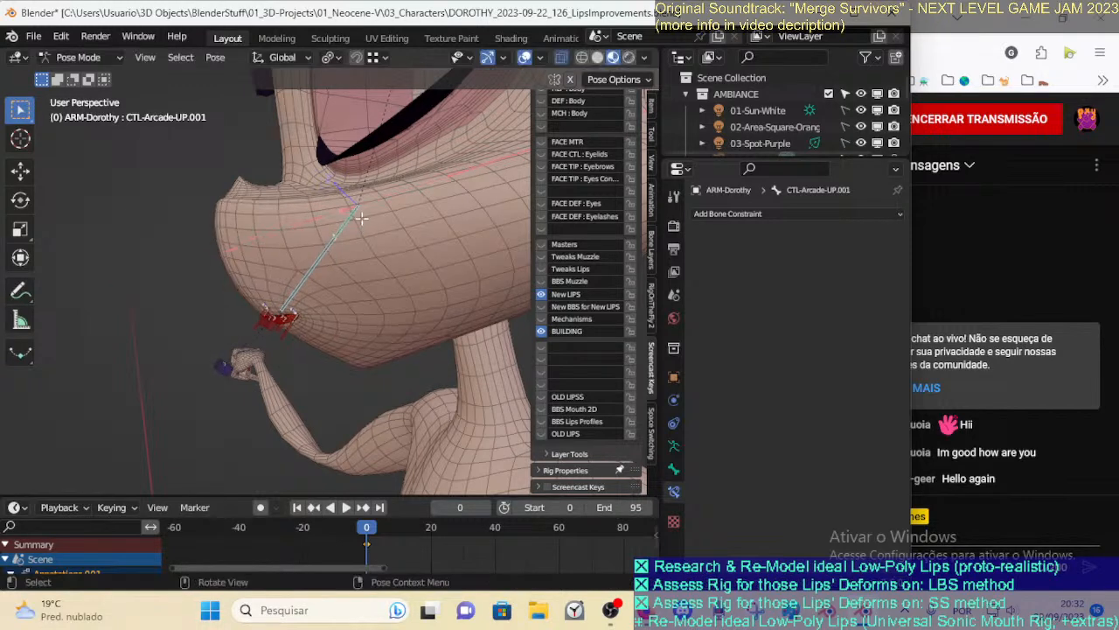
# Move the head of CTL-Arcade-UP.001 down and back in the right orthographic view, and test its rotation in Pose Mode
pyautogui.press('Tab')
pyautogui.moveTo(363, 212)
pyautogui.mouseDown(button='middle')
pyautogui.moveTo(331, 218)
pyautogui.moveTo(347, 216)
pyautogui.mouseUp(button='middle')
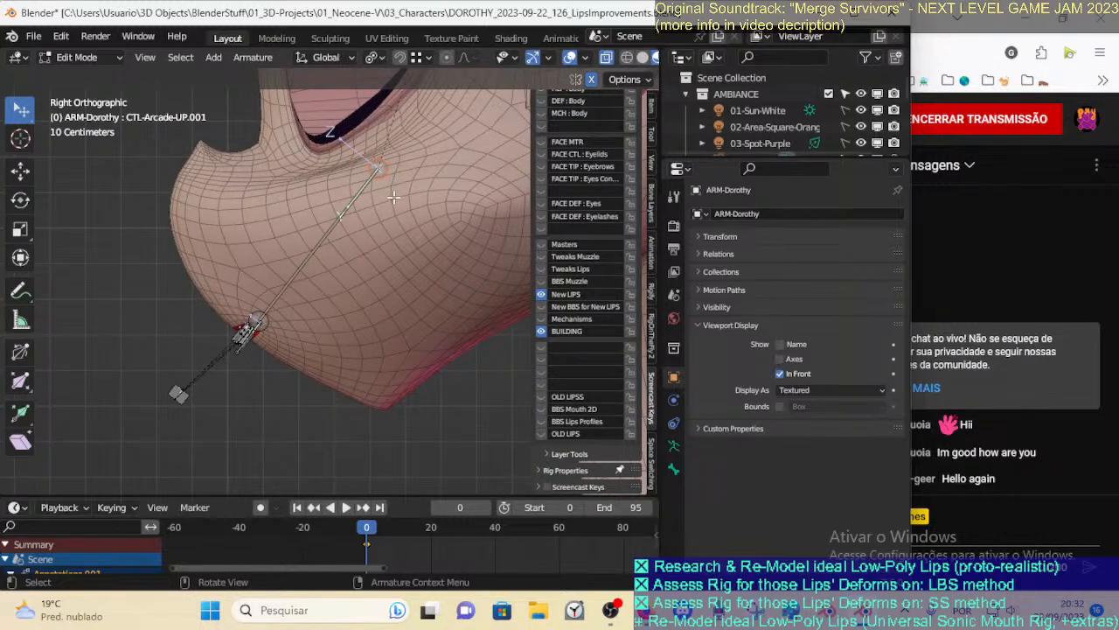
pyautogui.press('g')
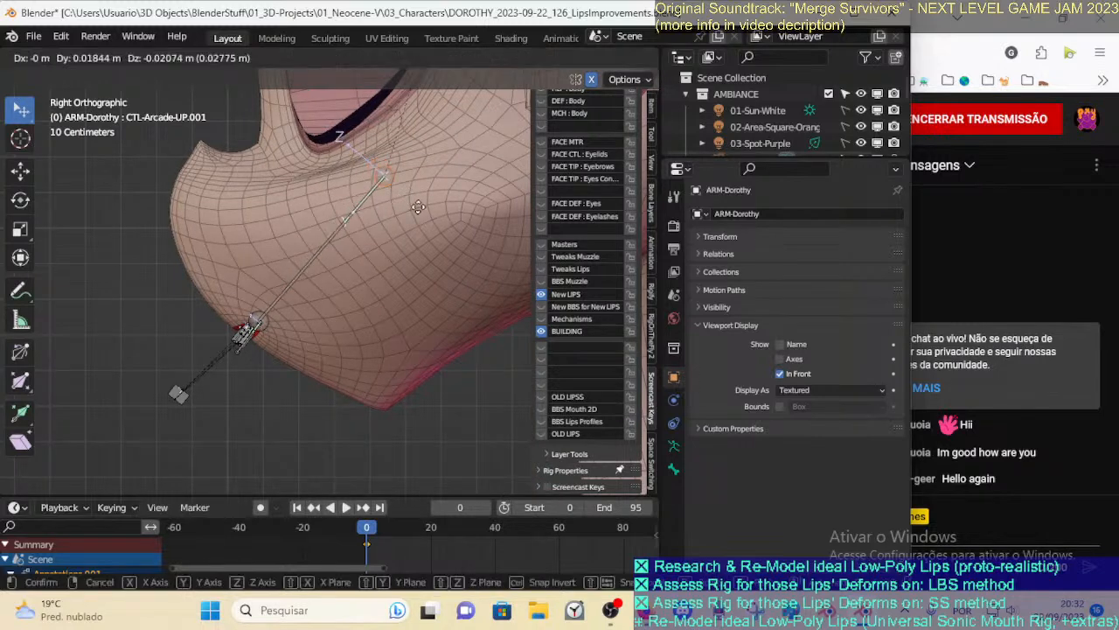
pyautogui.click(444, 256)
pyautogui.press('Tab')
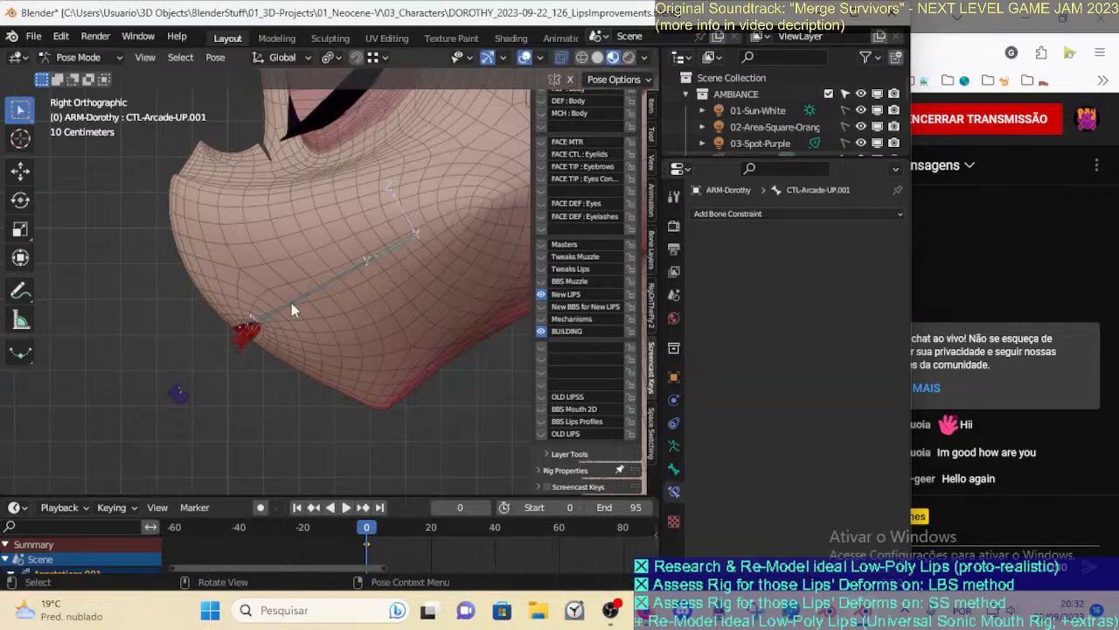
pyautogui.press('r')
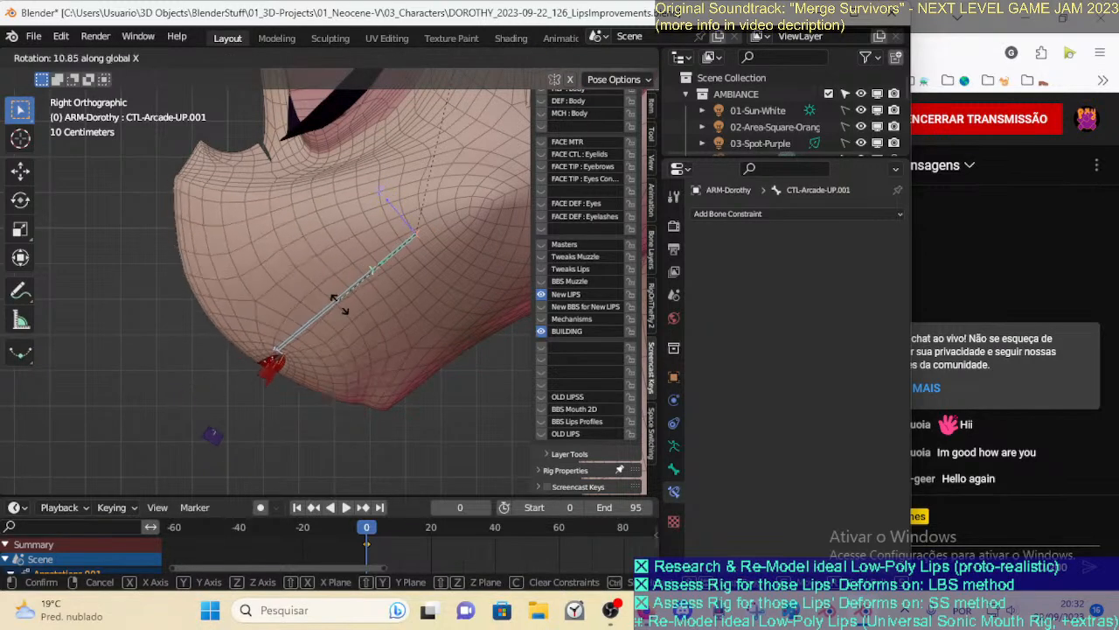
pyautogui.click(366, 262)
# Move the head of CTL-Arcade-UP.001 up and farther back, and test its rotation around the global X axis
pyautogui.press('Tab')
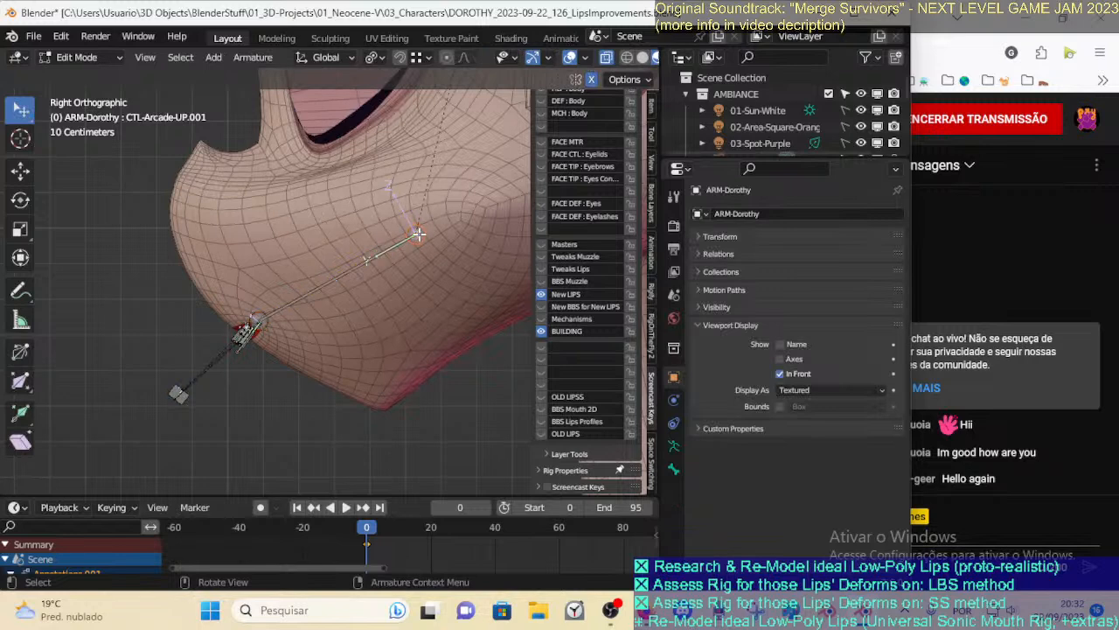
pyautogui.press('g')
pyautogui.click(471, 154)
pyautogui.press('Tab')
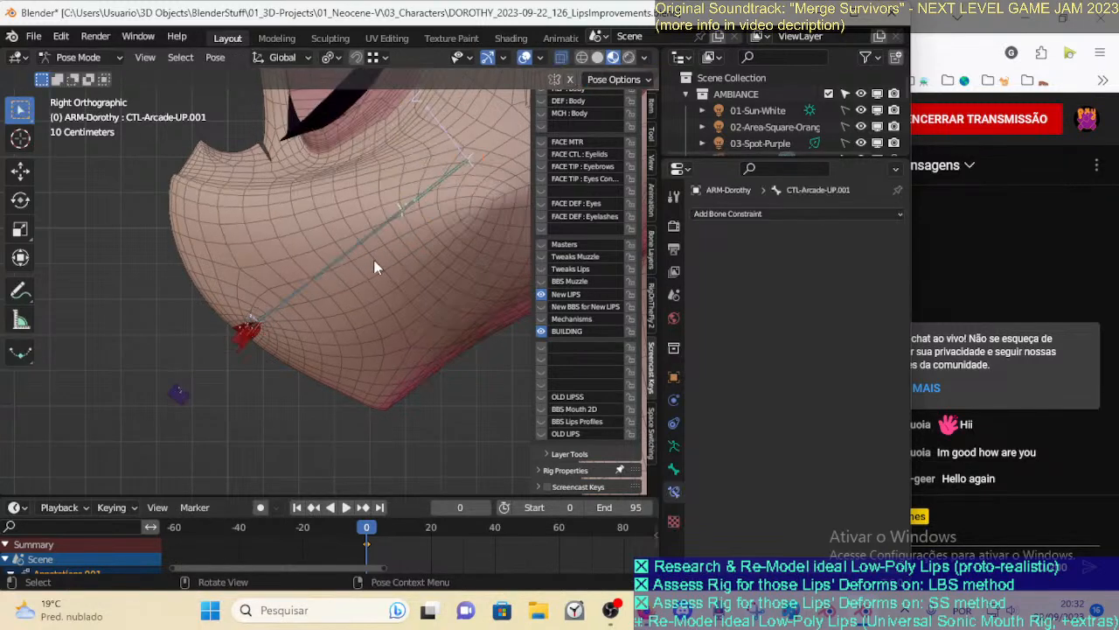
pyautogui.press('r')
pyautogui.press('x')
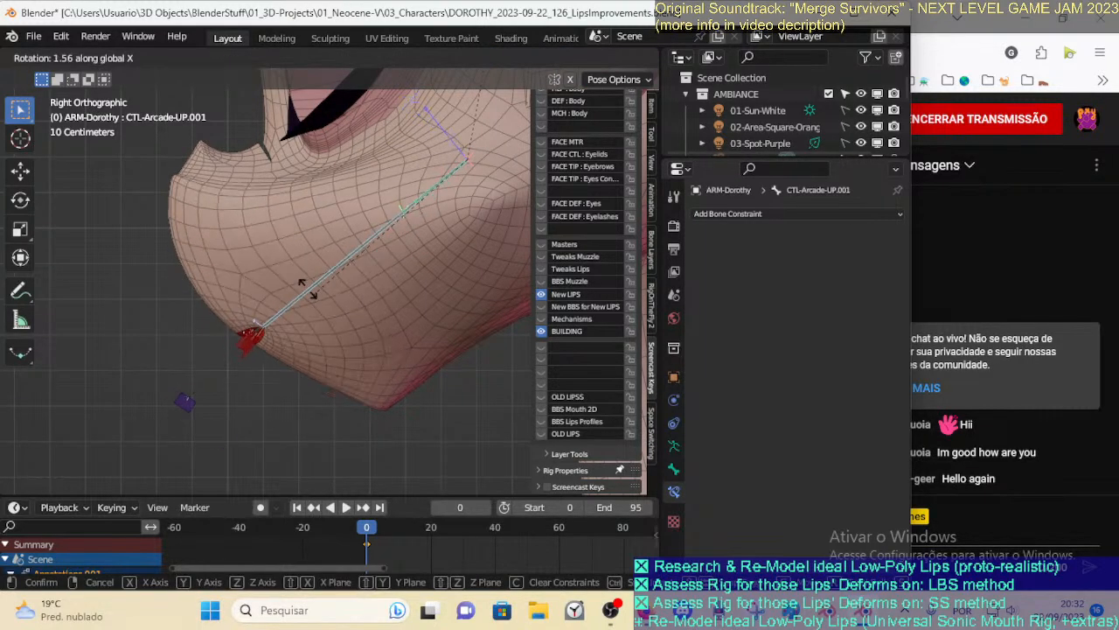
pyautogui.click(356, 295)
pyautogui.press('Tab')
# Undo the head moves, the repositioning and the alignment of CTL-Arcade-UP.001
pyautogui.hotkey('ctrl', 'z')
pyautogui.hotkey('ctrl', 'z')
pyautogui.hotkey('ctrl', 'z')
pyautogui.hotkey('ctrl', 'z')
pyautogui.hotkey('ctrl', 'z')
pyautogui.hotkey('ctrl', 'z')
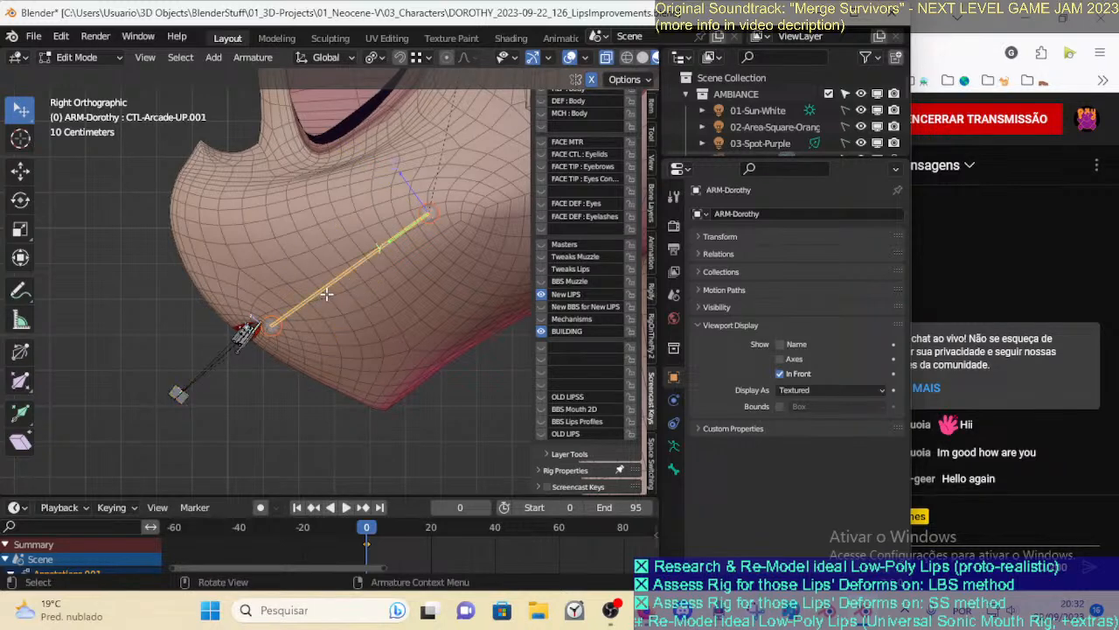
# Test the restored CTL-Arcade-UP.001 by rotating it around global X, and check the lips from the front and right
pyautogui.press('Tab')
pyautogui.press('r')
pyautogui.press('x')
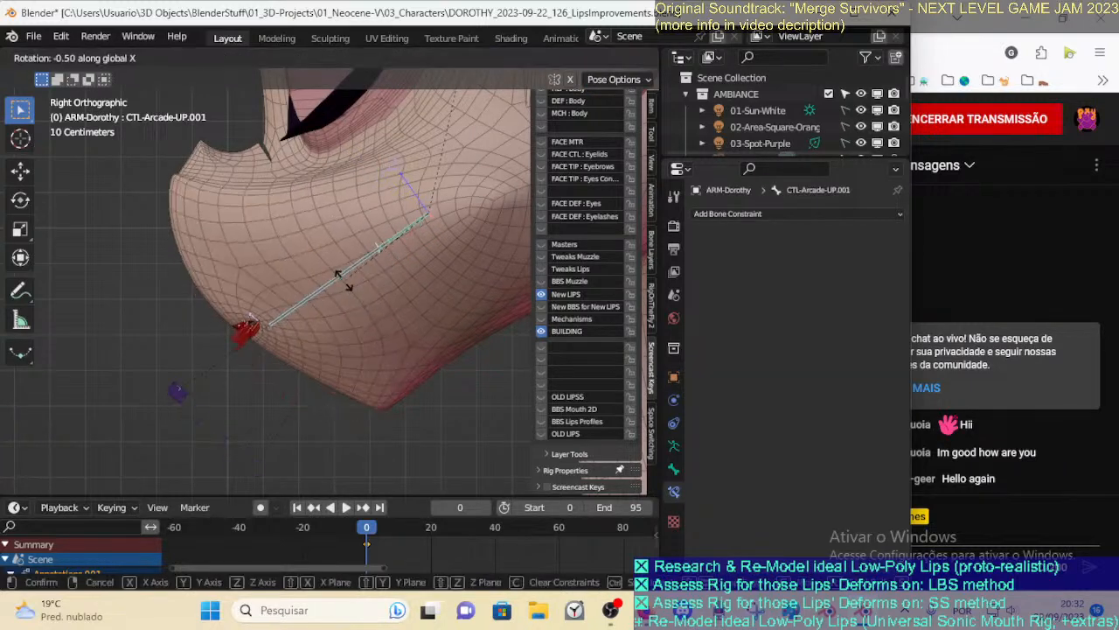
pyautogui.click(332, 280)
pyautogui.press('KP_1')
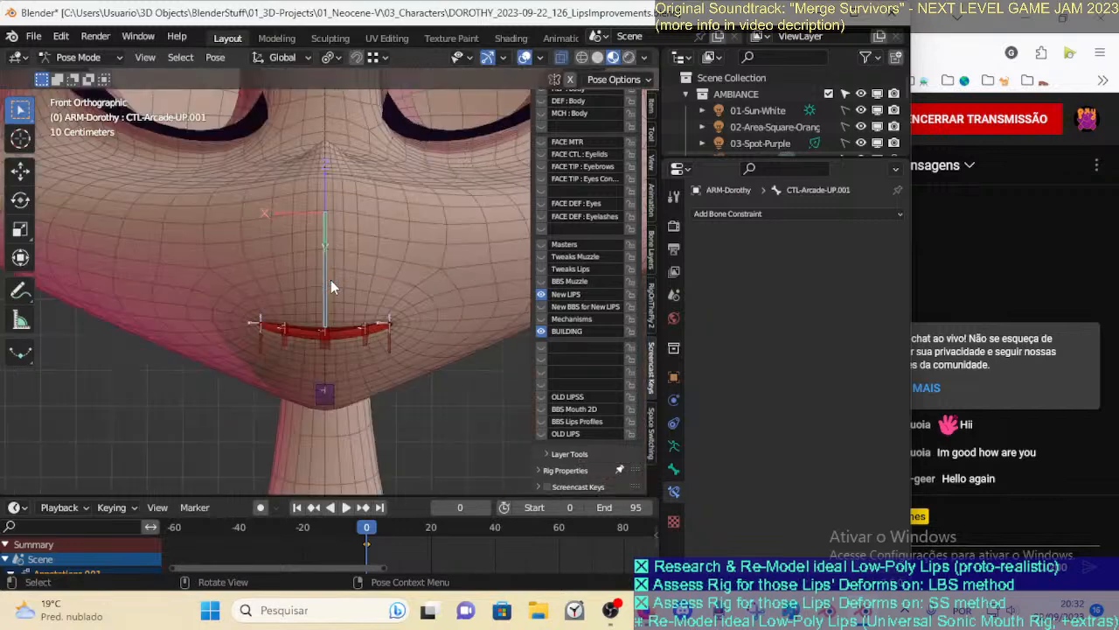
pyautogui.press('KP_3')
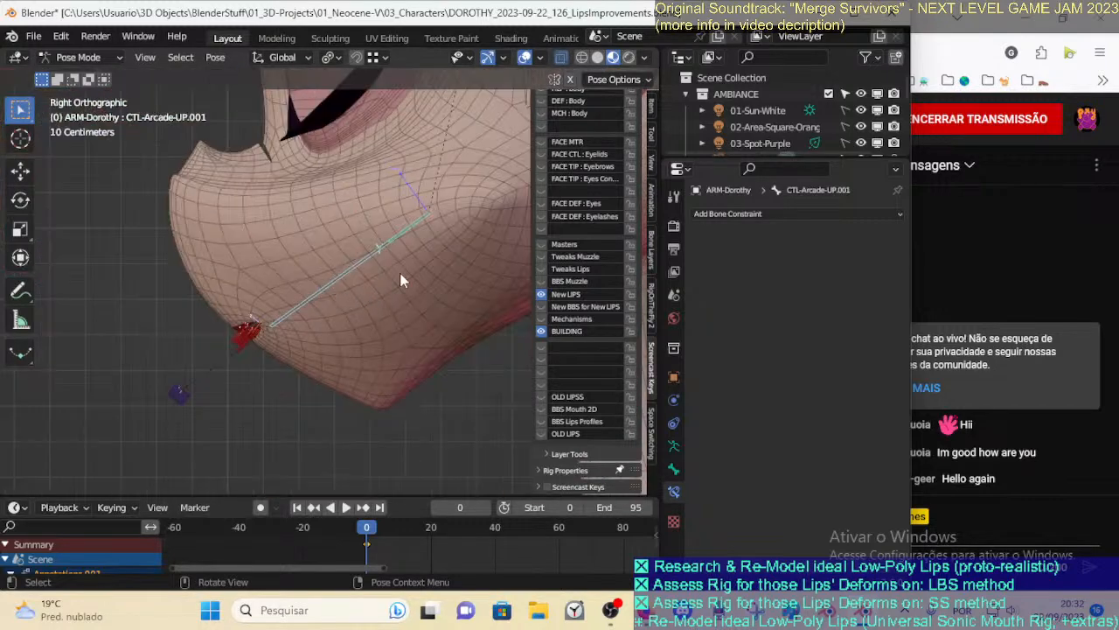
# Align CTL-Arcade-UP.001 to CTL-Arcade-UP.002 in Edit Mode, and test its rotation around the global X axis in Pose Mode
pyautogui.press('Tab')
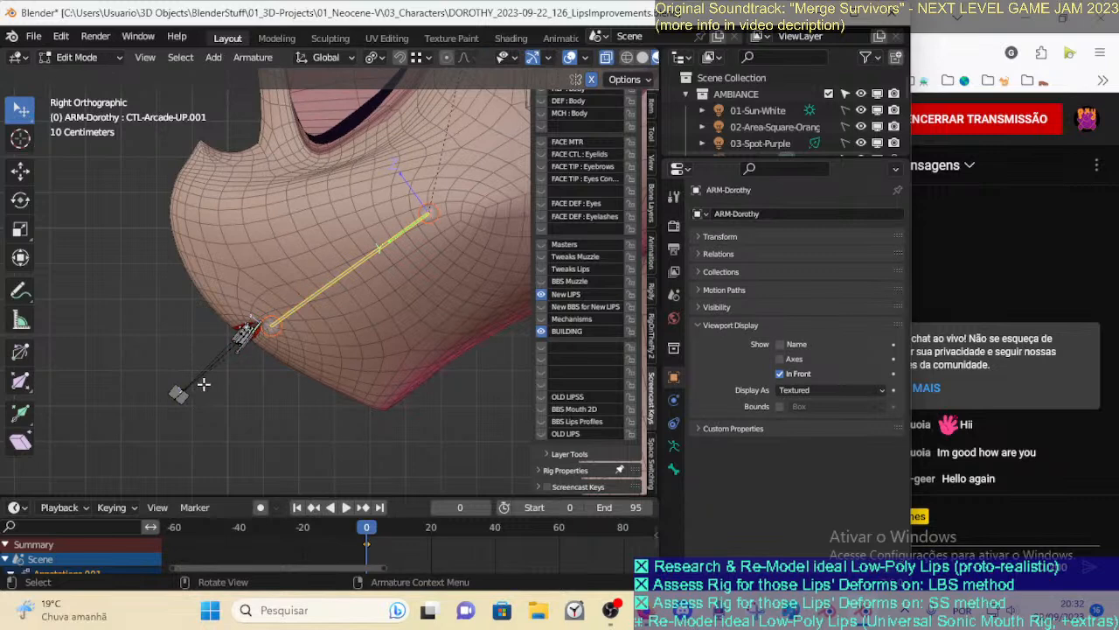
pyautogui.hotkey('ctrl', 'alt', 'a')
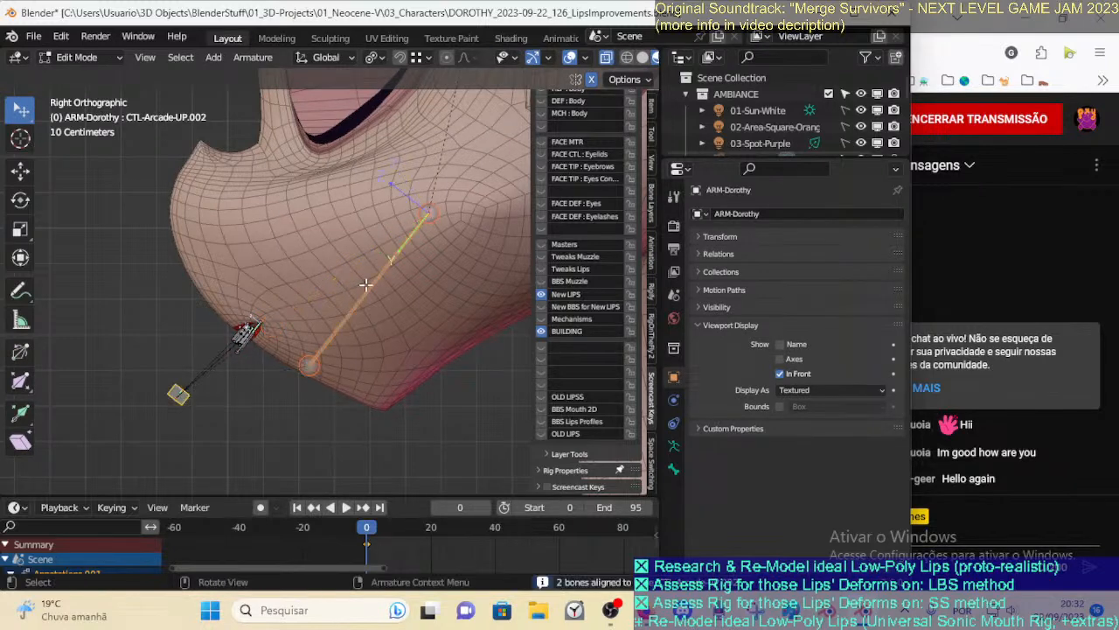
pyautogui.press('Tab')
pyautogui.press('r')
pyautogui.press('x')
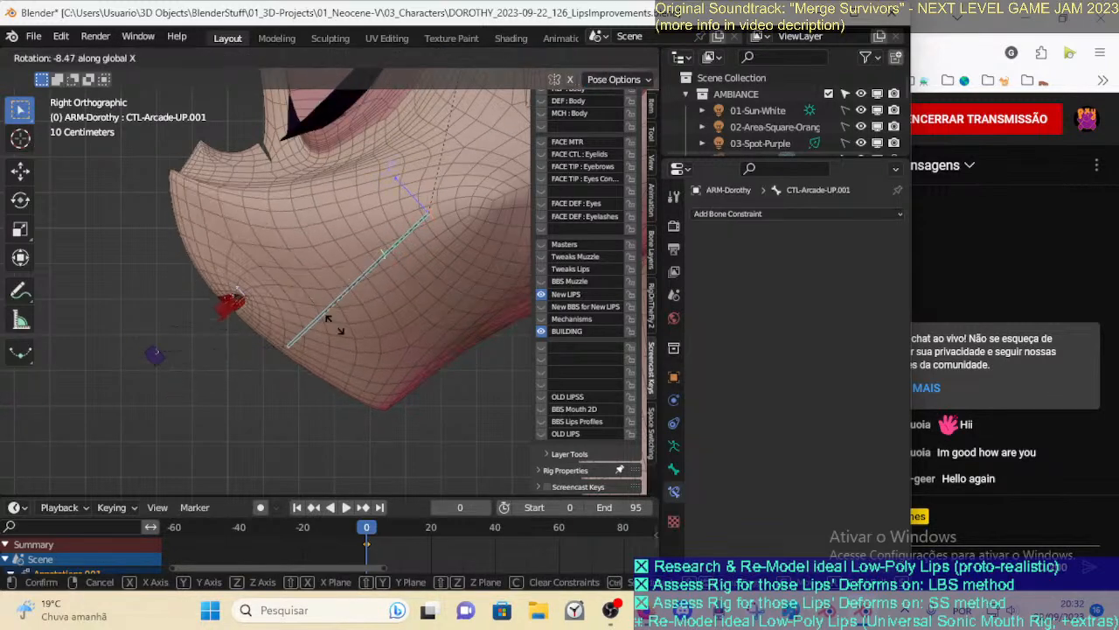
pyautogui.rightClick(330, 326)
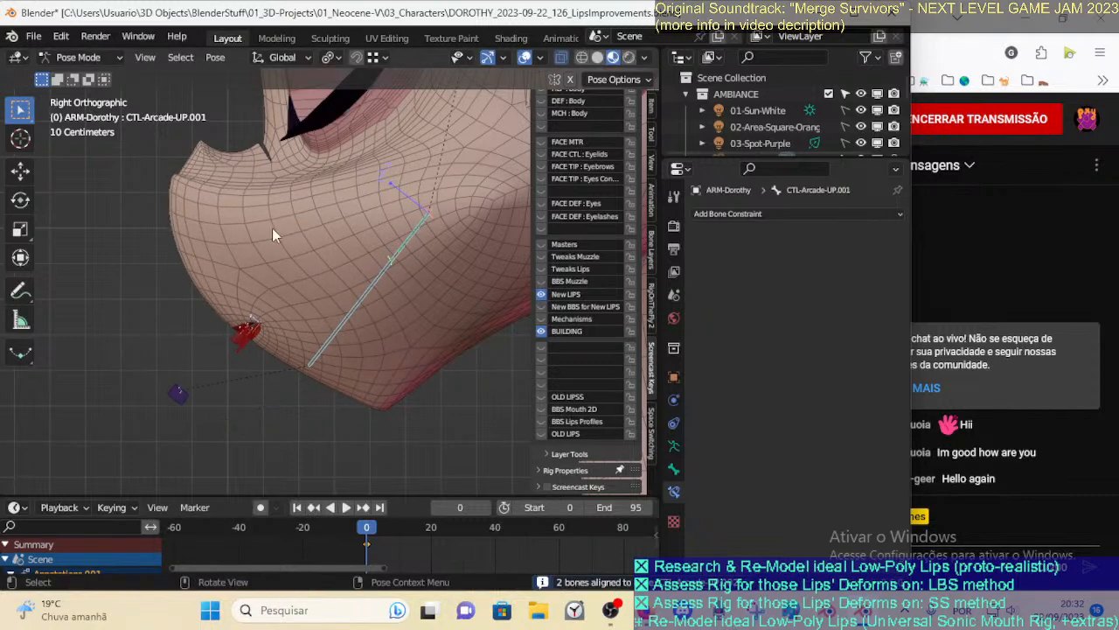
# Move and resize CTL-Arcade-UP.001 in Edit Mode so its lower end sits at the red lip bones
pyautogui.press('Tab')
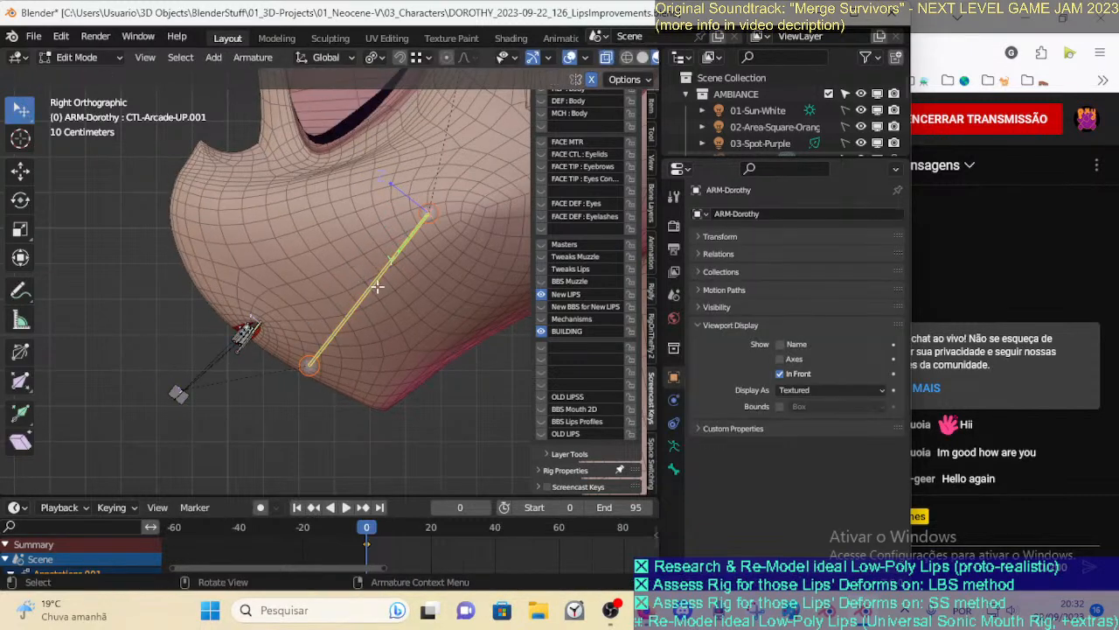
pyautogui.press('g')
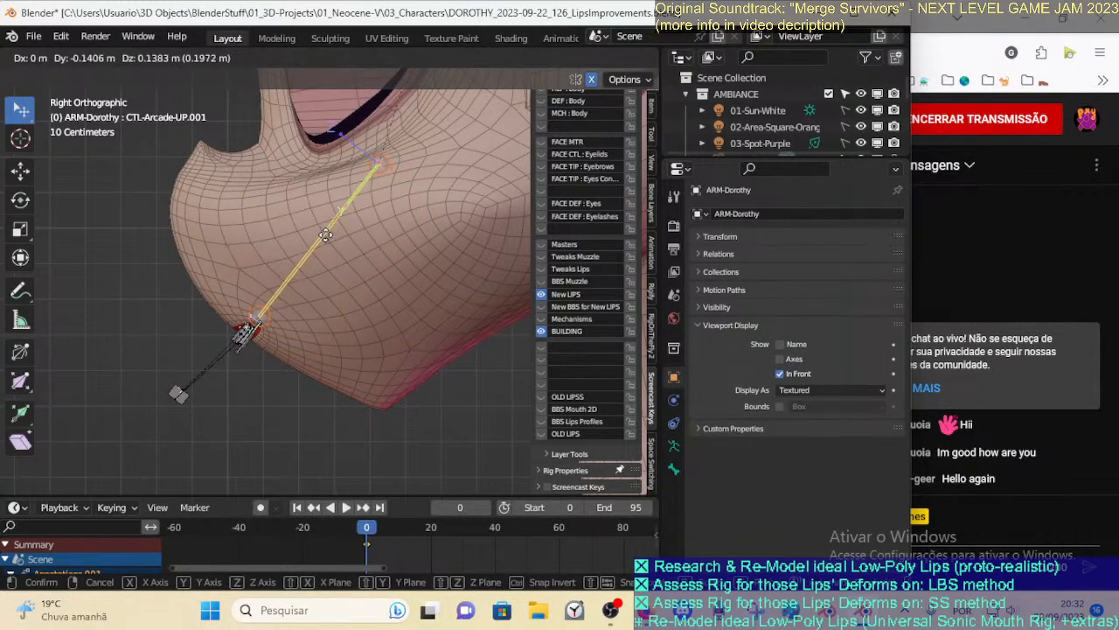
pyautogui.click(325, 235)
pyautogui.press('s')
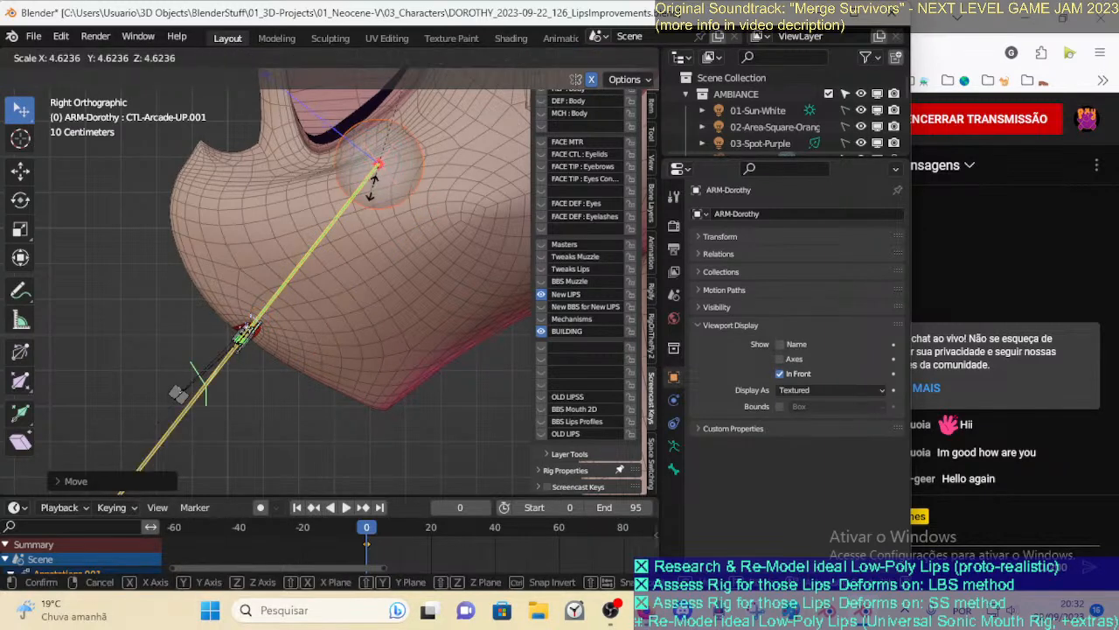
pyautogui.click(303, 275)
pyautogui.press('g')
pyautogui.click(300, 272)
# Test the repositioned CTL-Arcade-UP.001 in Pose Mode by rotating it around the global X axis
pyautogui.press('Tab')
pyautogui.press('r')
pyautogui.press('x')
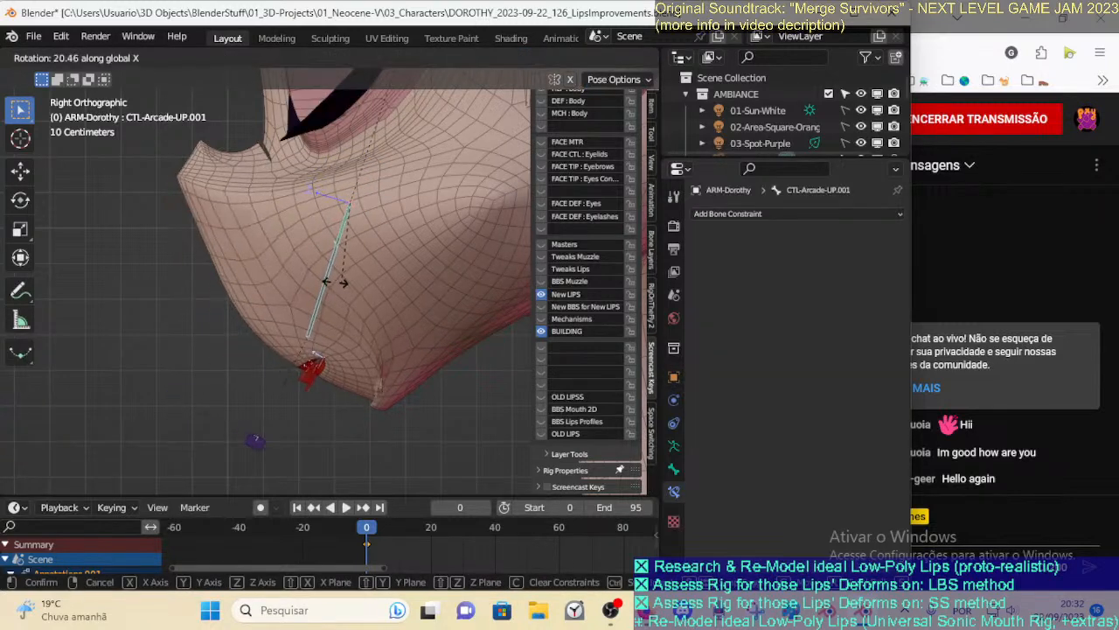
pyautogui.click(341, 246)
pyautogui.hotkey('ctrl', 'Tab')
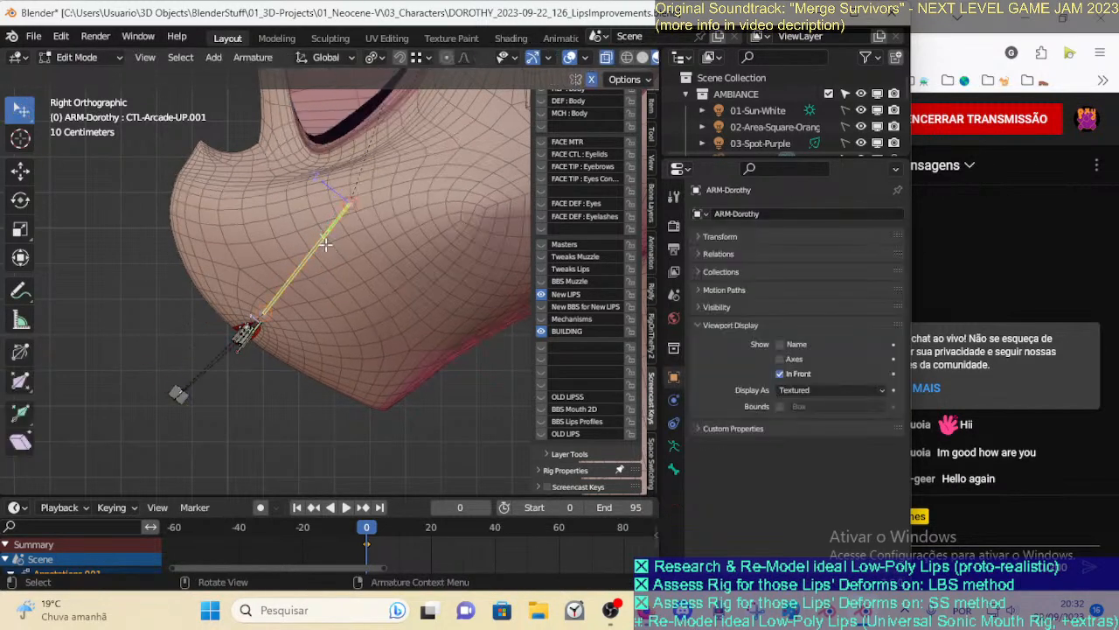
pyautogui.press('s')
pyautogui.press('Escape')
pyautogui.hotkey('ctrl', 'Tab')
pyautogui.press('r')
pyautogui.press('x')
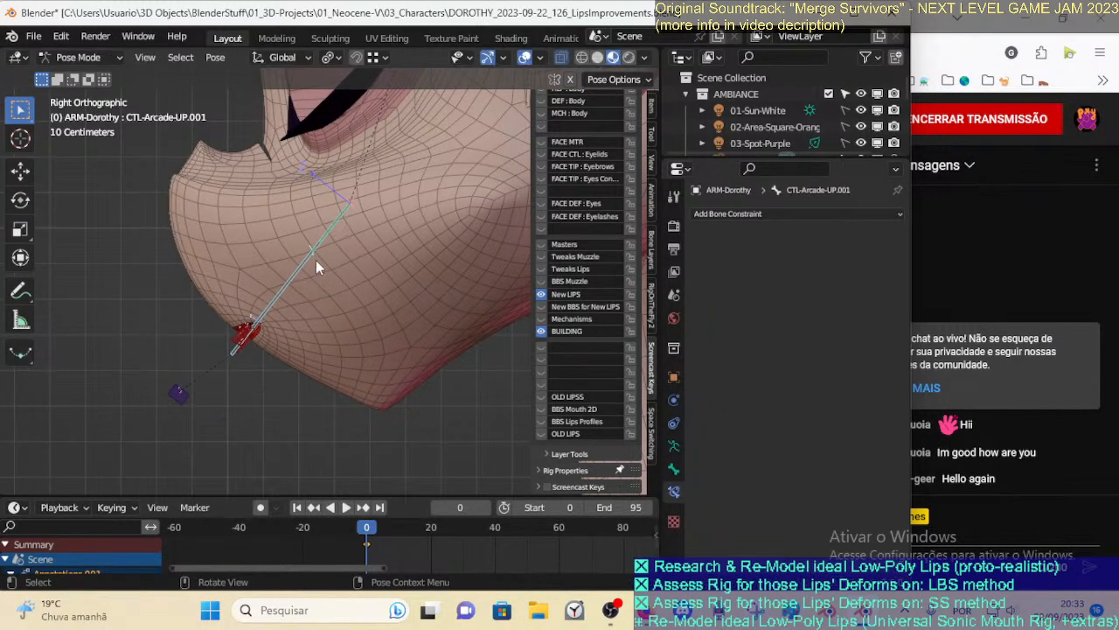
pyautogui.press('s')
pyautogui.press('Escape')
# Resize CTL-Arcade-UP.001 in Edit Mode so it ends just at the lip bones, and return to Pose Mode
pyautogui.press('Tab')
pyautogui.press('s')
pyautogui.click(325, 260)
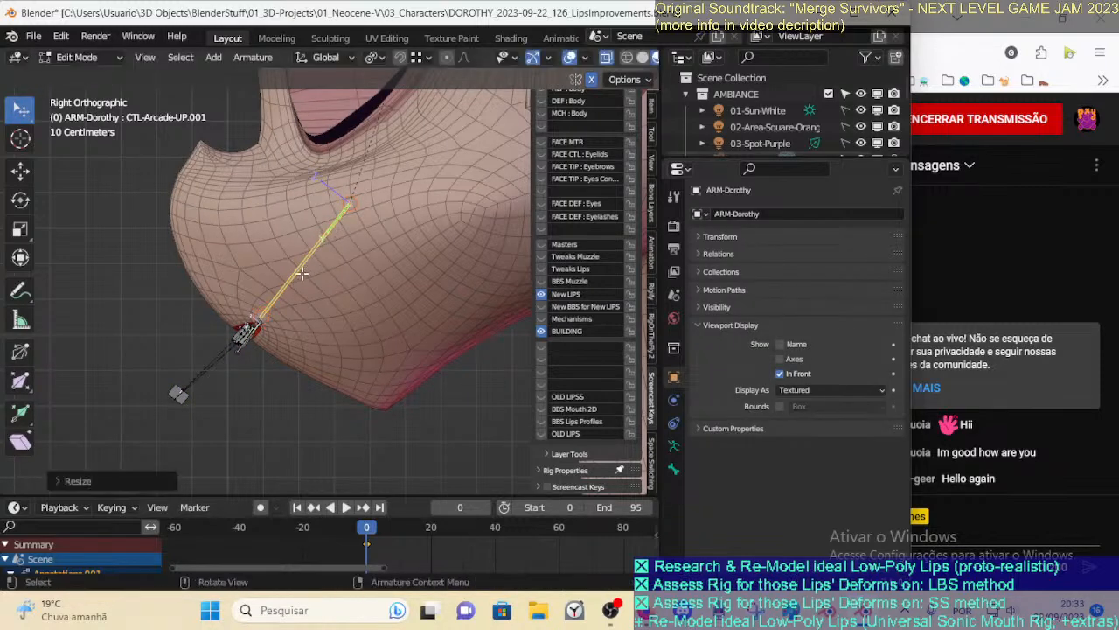
pyautogui.moveTo(256, 326); pyautogui.dragTo(342, 330, button='middle')
pyautogui.hotkey('ctrl', 'Tab')
# Enter Edit Mode on 00_Body and reposition the first vertices along the underside of the jaw
pyautogui.click(210, 332)
pyautogui.moveTo(540, 279)
pyautogui.mouseDown()
pyautogui.moveTo(540, 256)
pyautogui.moveTo(538, 281)
pyautogui.mouseUp()
pyautogui.moveTo(416, 320); pyautogui.dragTo(318, 347, button='middle')
pyautogui.moveTo(323, 301); pyautogui.dragTo(320, 411, button='middle')
pyautogui.click(383, 244)
pyautogui.press('Tab')
pyautogui.press('g')
pyautogui.click(390, 371)
pyautogui.moveTo(390, 371); pyautogui.dragTo(336, 315, button='middle')
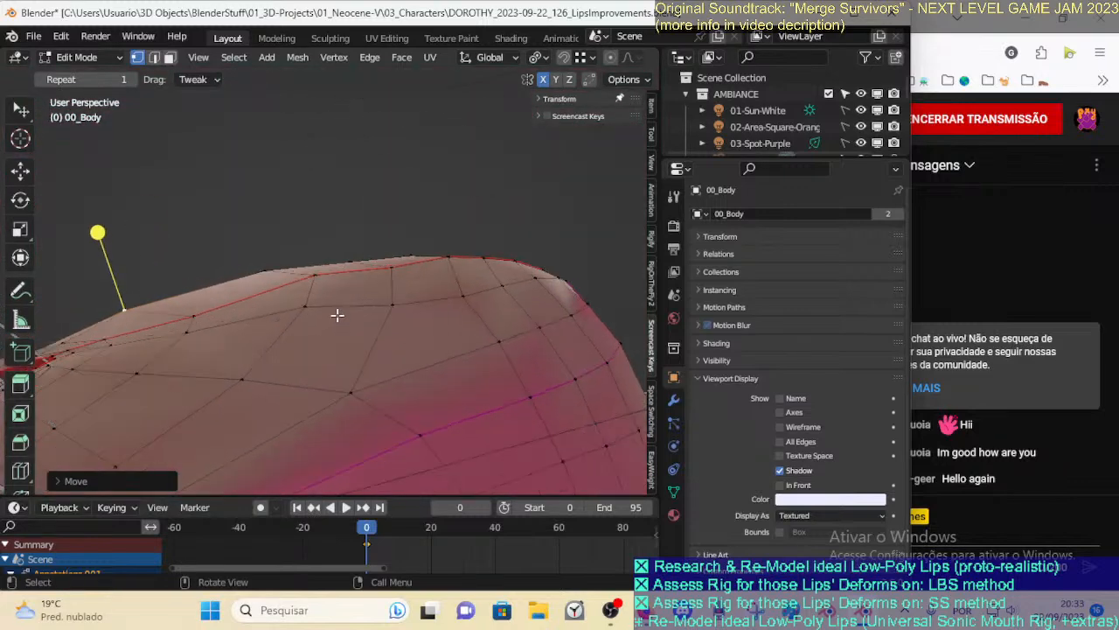
pyautogui.press('g')
pyautogui.click(384, 299)
pyautogui.press('g')
pyautogui.click(432, 243)
# Move individual vertices near the rear curve of the jaw's underside to even out the surface
pyautogui.click(468, 299)
pyautogui.press('g')
pyautogui.click(497, 263)
pyautogui.click(513, 265)
pyautogui.press('g')
pyautogui.click(505, 280)
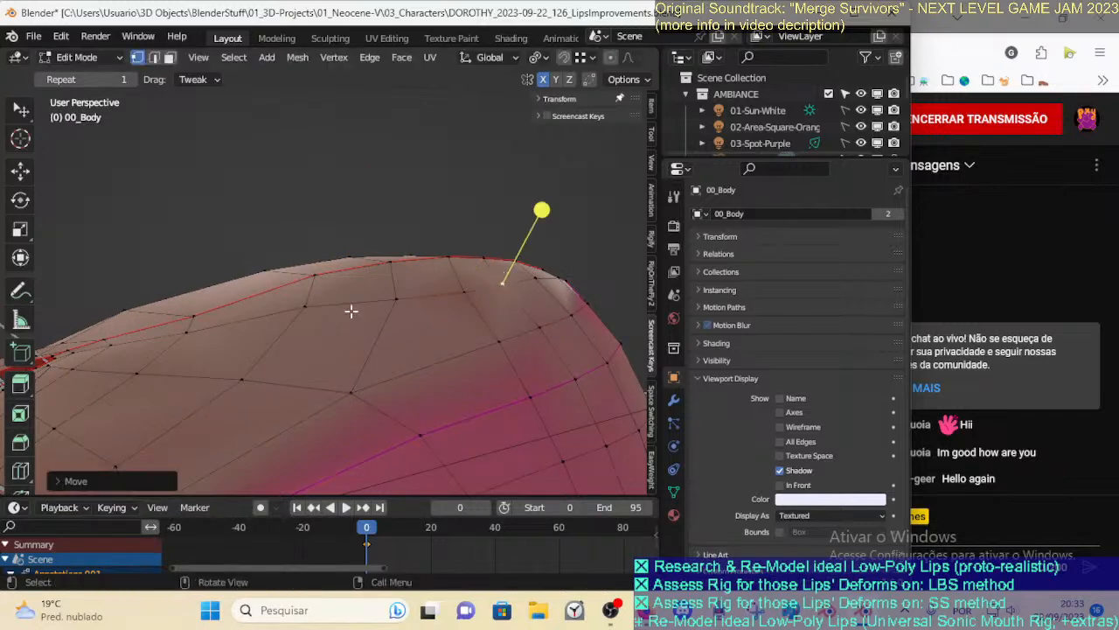
pyautogui.click(397, 300)
pyautogui.press('g')
pyautogui.click(403, 282)
# Adjust the vertex on the red seam edge beneath the jaw, next to the neck
pyautogui.click(194, 315)
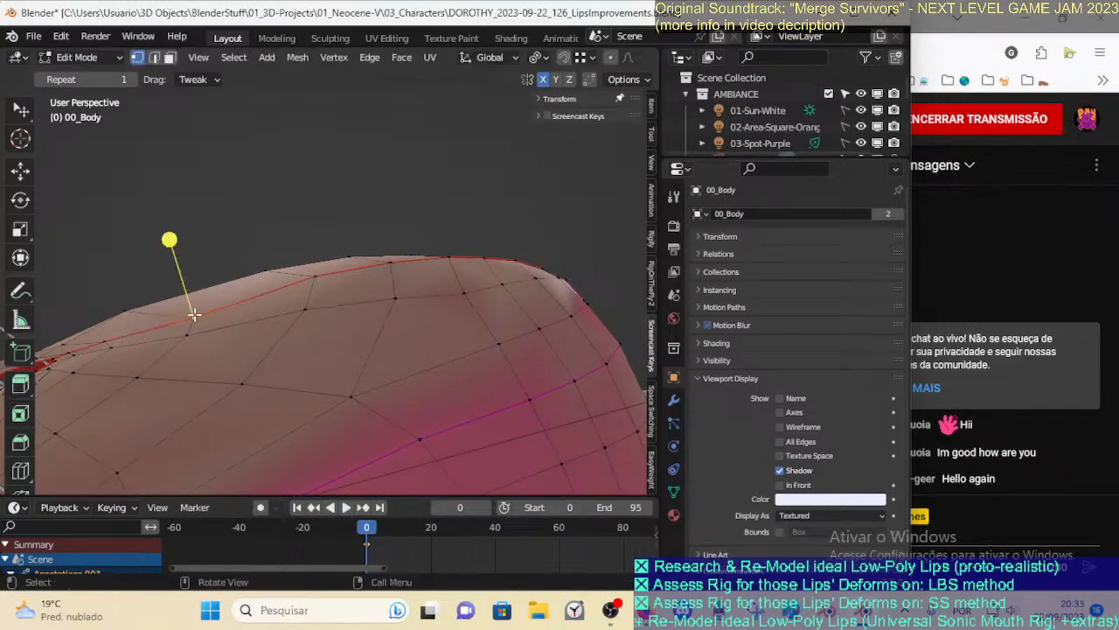
pyautogui.press('g')
pyautogui.click(181, 317)
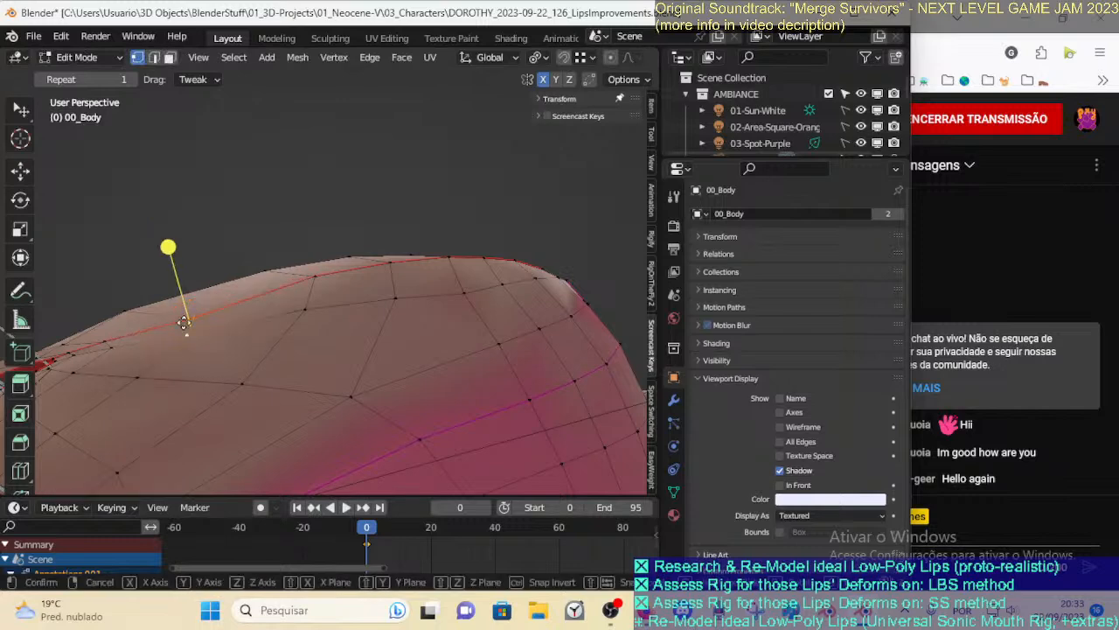
pyautogui.moveTo(183, 318); pyautogui.dragTo(341, 354, button='middle')
pyautogui.press('g')
pyautogui.click(342, 354)
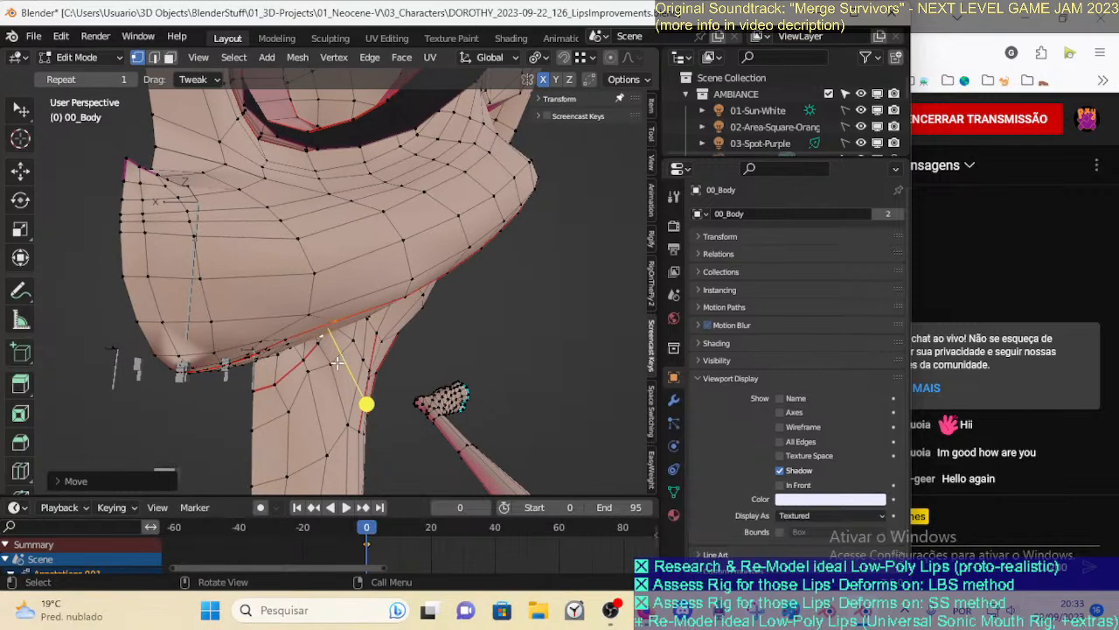
# Return to Object Mode, select 00_Body, and collapse the ARMATURE and AMBIANCE collections
pyautogui.press('Tab')
pyautogui.moveTo(794, 157); pyautogui.dragTo(794, 333)
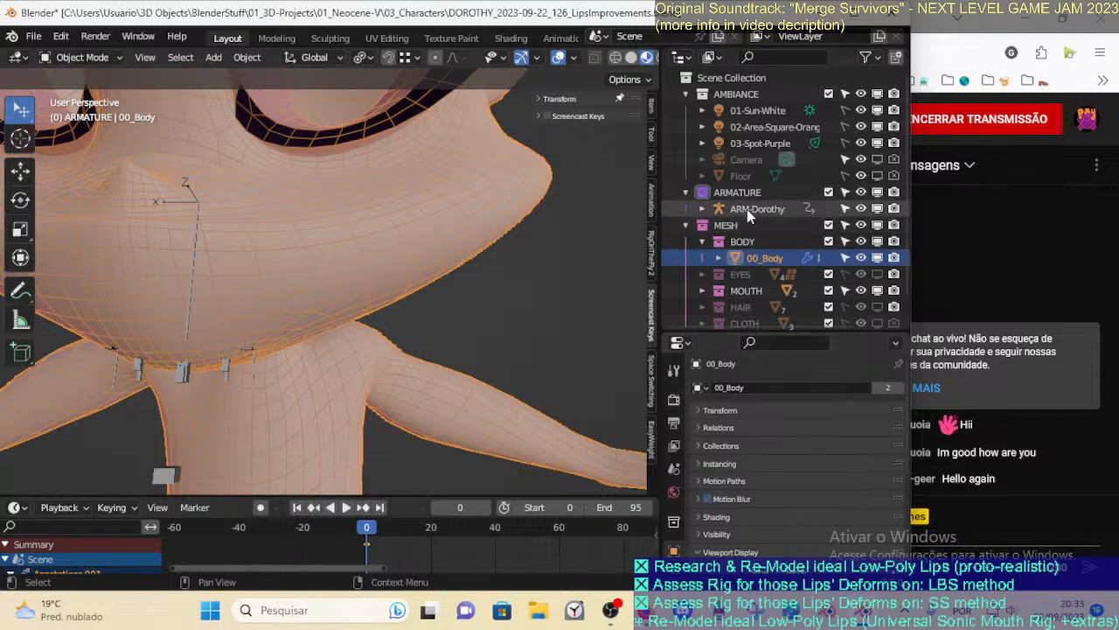
pyautogui.click(758, 209)
pyautogui.click(743, 241)
pyautogui.click(764, 258)
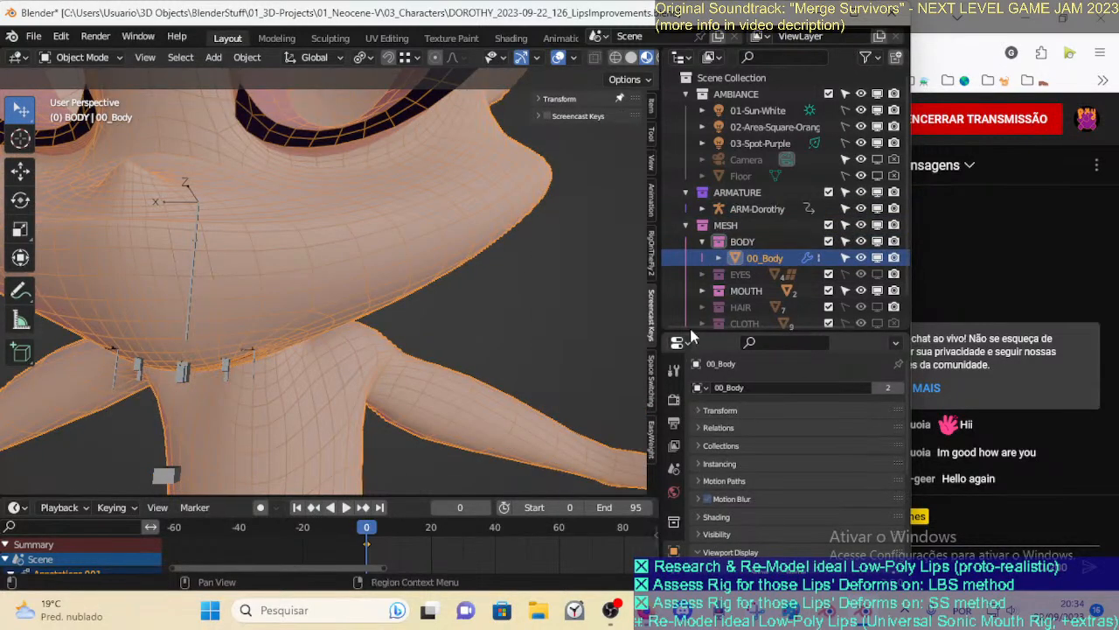
pyautogui.click(686, 193)
pyautogui.moveTo(737, 326); pyautogui.dragTo(726, 252)
pyautogui.click(686, 93)
# Turn off the viewport display of 00_Body's Mirror modifier to expose the inside of the head
pyautogui.click(674, 492)
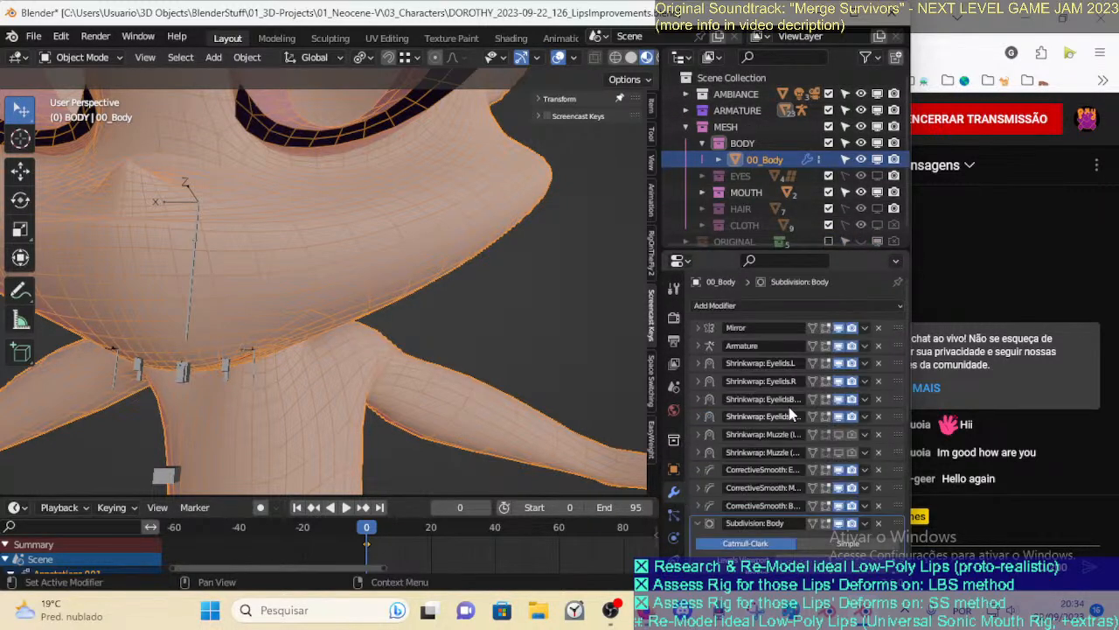
pyautogui.click(837, 328)
pyautogui.moveTo(573, 281); pyautogui.dragTo(278, 303, button='middle')
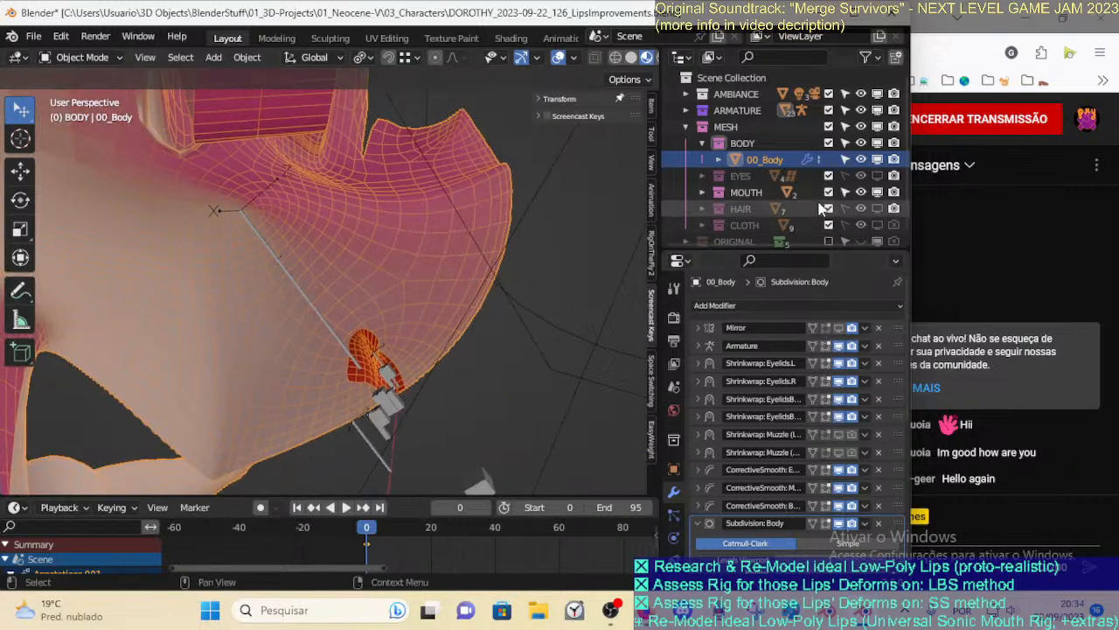
# Enable the mouth interior object in the viewport within the MOUTH collection, and save the file
pyautogui.scroll(-1, 822, 208)
pyautogui.click(702, 181)
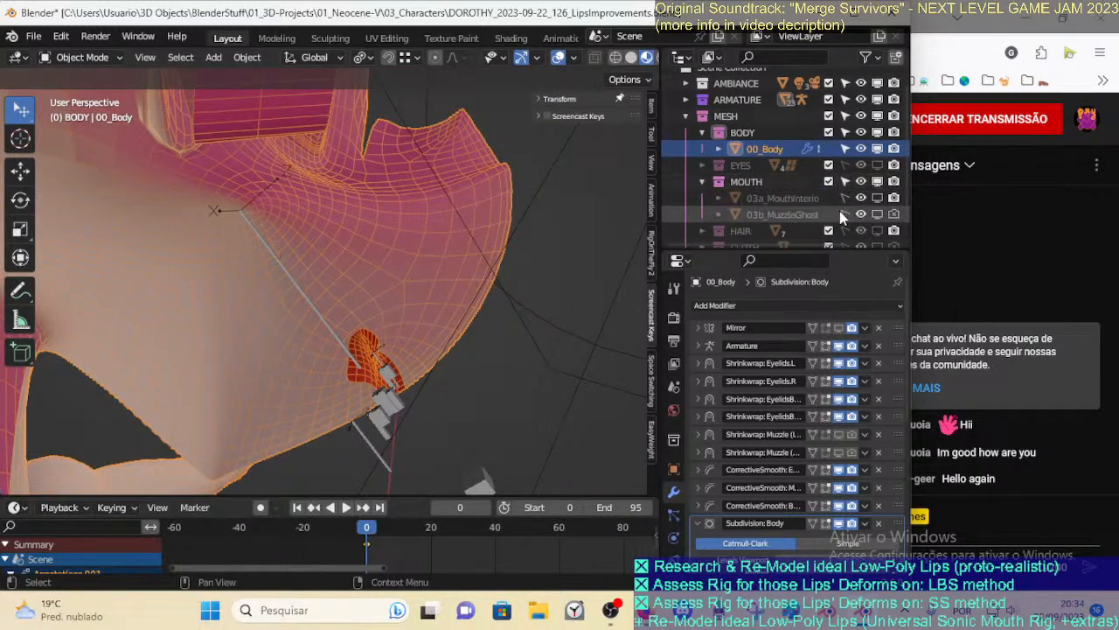
pyautogui.scroll(-1, 842, 218)
pyautogui.click(876, 165)
pyautogui.hotkey('ctrl', 's')
# Put ARM-Dorothy in Pose Mode and test the lip control CTL-Arcade-UP.002 by moving it
pyautogui.moveTo(363, 342); pyautogui.dragTo(267, 412, button='middle')
pyautogui.click(326, 361)
pyautogui.hotkey('ctrl', 'Tab')
pyautogui.click(343, 449)
pyautogui.moveTo(342, 449); pyautogui.dragTo(302, 425, button='middle')
pyautogui.press('g')
pyautogui.click(454, 394)
pyautogui.moveTo(454, 393); pyautogui.dragTo(374, 387, button='middle')
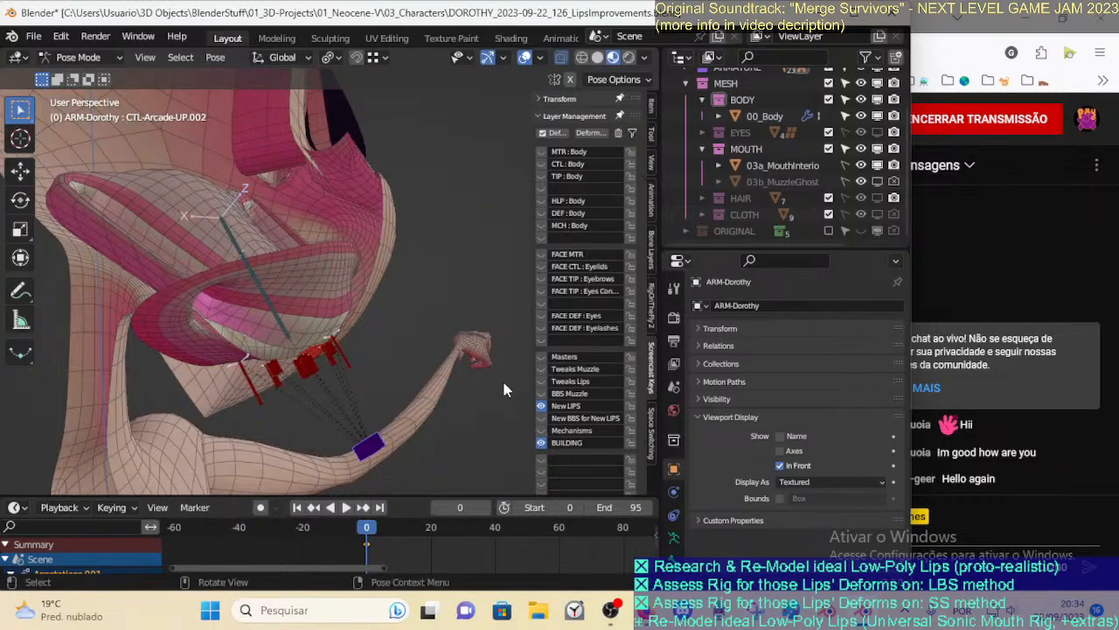
# Show the Masters bone layer and try moving the blue muzzle control in front of the mouth
pyautogui.click(541, 357)
pyautogui.click(393, 400)
pyautogui.moveTo(394, 400); pyautogui.dragTo(317, 411, button='middle')
pyautogui.press('g')
pyautogui.click(282, 416)
pyautogui.click(316, 413)
pyautogui.moveTo(228, 317); pyautogui.dragTo(462, 334, button='middle')
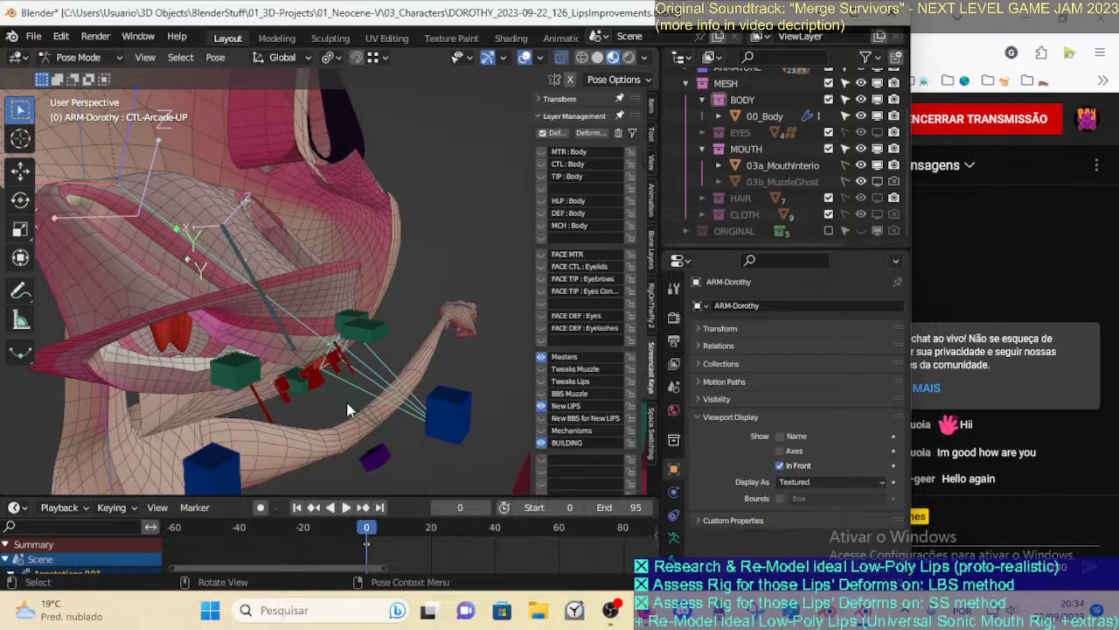
# Test CTL-Arcade-UP by rotating it around the global Z axis, and check the mouth from several angles
pyautogui.moveTo(376, 412); pyautogui.dragTo(380, 394, button='middle')
pyautogui.press('r')
pyautogui.press('z')
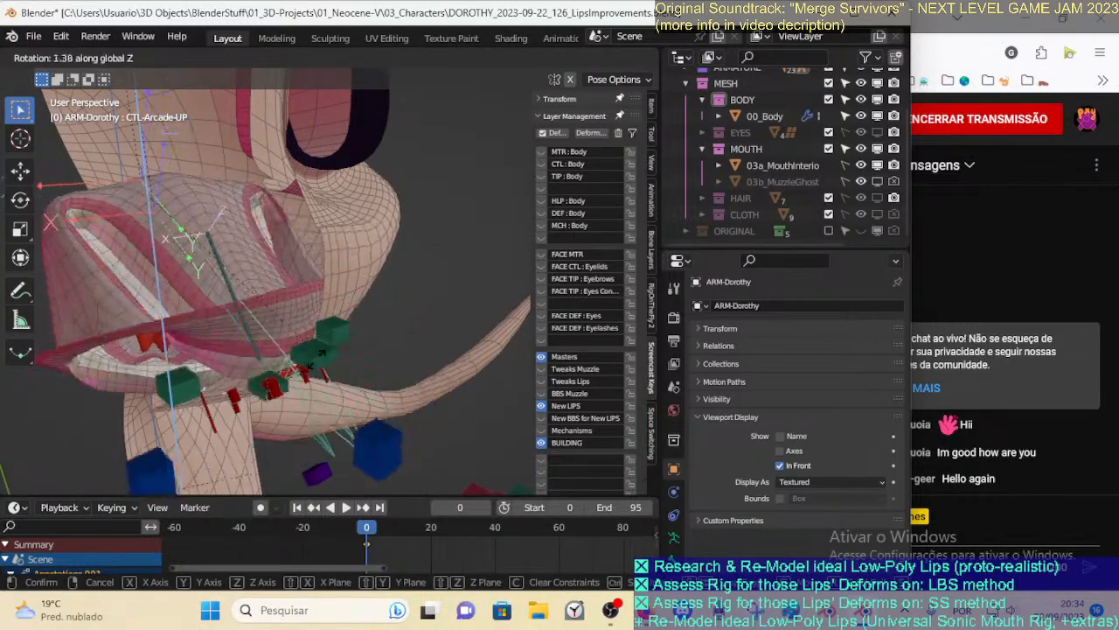
pyautogui.click(362, 266)
pyautogui.moveTo(362, 266); pyautogui.dragTo(309, 404, button='middle')
pyautogui.press('r')
pyautogui.press('z')
pyautogui.click(278, 376)
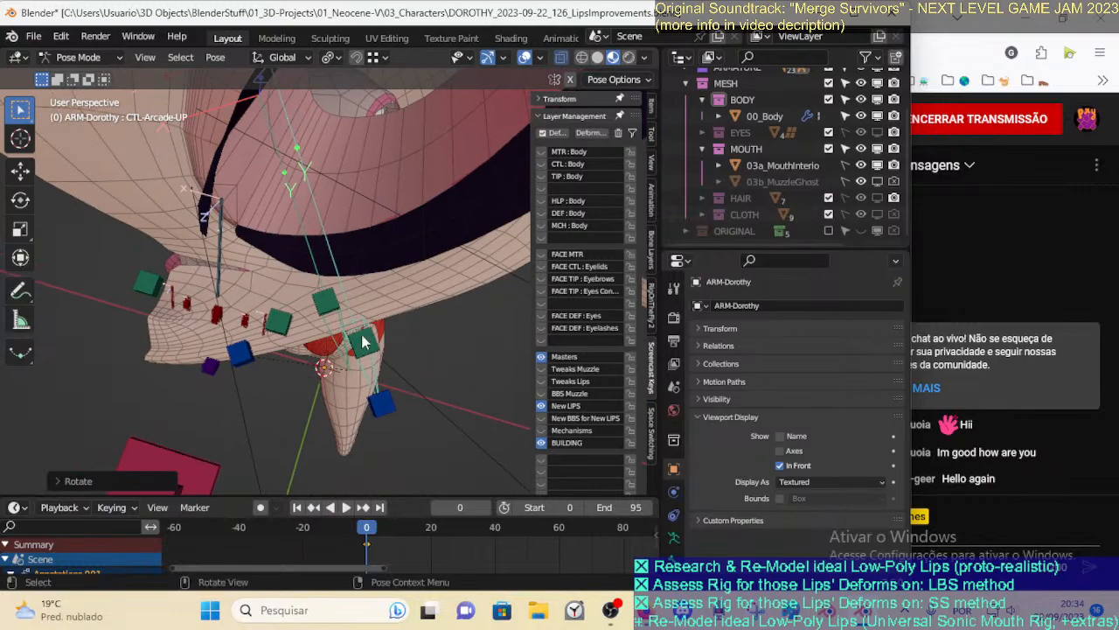
pyautogui.moveTo(365, 359); pyautogui.dragTo(301, 177, button='middle')
pyautogui.press('r')
pyautogui.press('z')
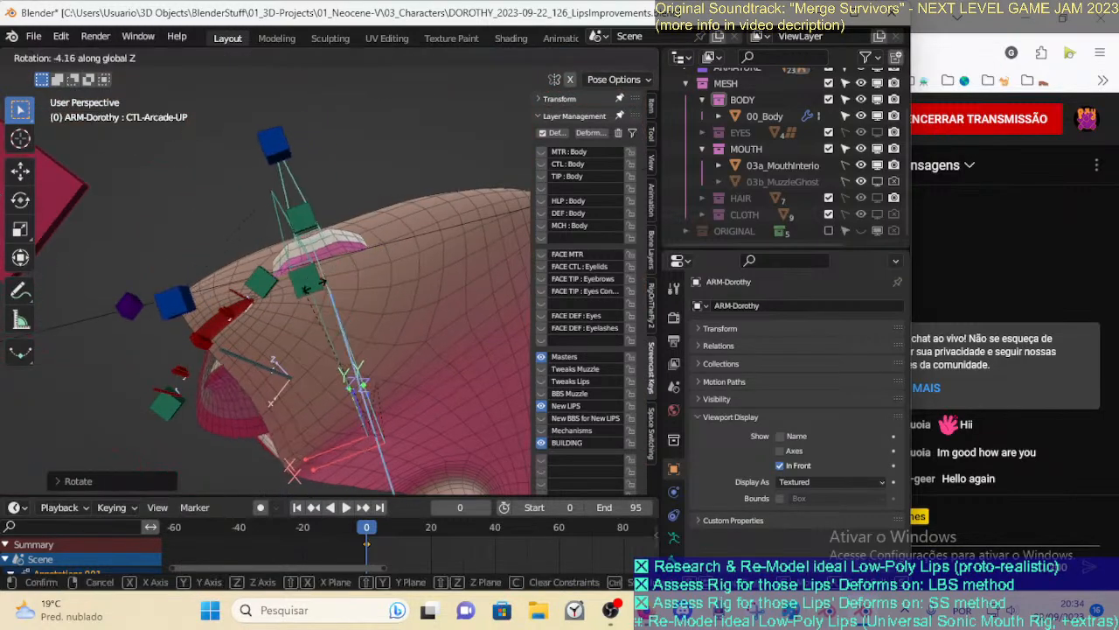
pyautogui.click(200, 357)
pyautogui.moveTo(200, 356); pyautogui.dragTo(450, 365, button='middle')
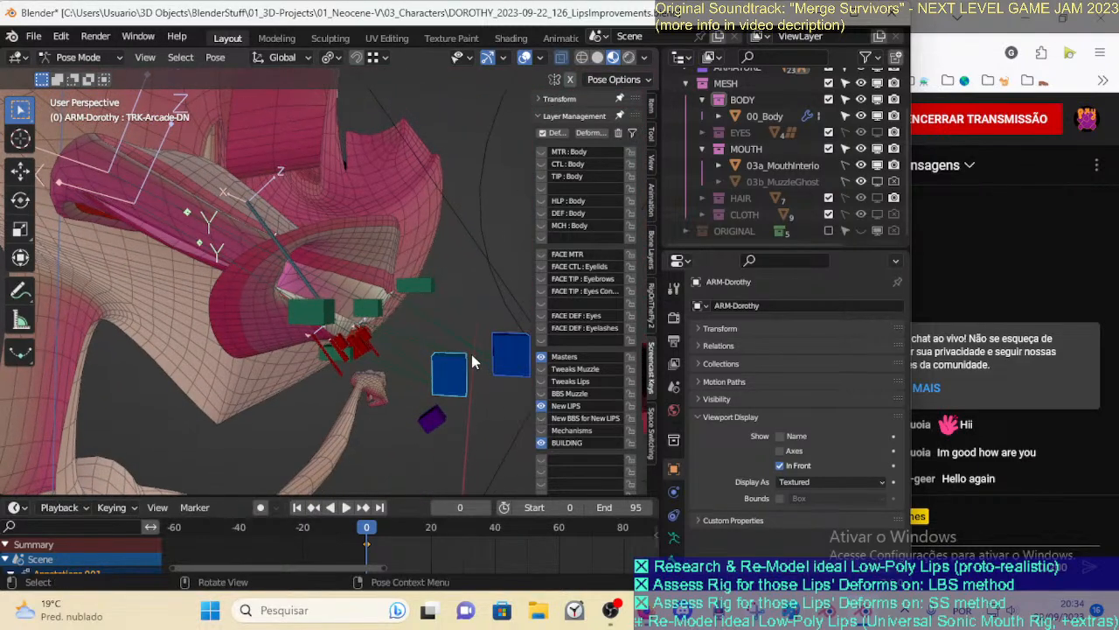
# Test the mouth deformation by moving TRK-Arcade-DN in several directions
pyautogui.press('g')
pyautogui.click(445, 352)
pyautogui.press('g')
pyautogui.click(436, 341)
pyautogui.moveTo(436, 341); pyautogui.dragTo(293, 369, button='middle')
pyautogui.press('g')
pyautogui.click(423, 355)
pyautogui.press('g')
pyautogui.click(429, 335)
# Clear the location of TRK-Arcade-DN and move it back toward the face in the left side view
pyautogui.press('KP_1')
pyautogui.scroll(-2, 304, 368)
pyautogui.press('ctrl+KP_3')
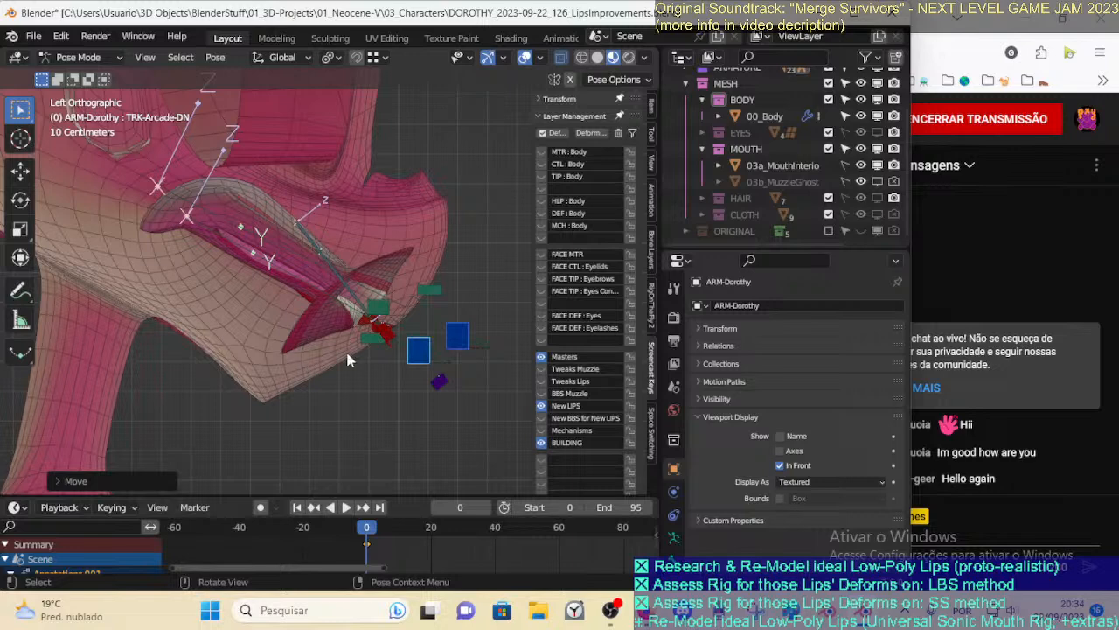
pyautogui.moveTo(419, 350); pyautogui.dragTo(452, 345)
pyautogui.hotkey('alt', 'a')
pyautogui.click(446, 358)
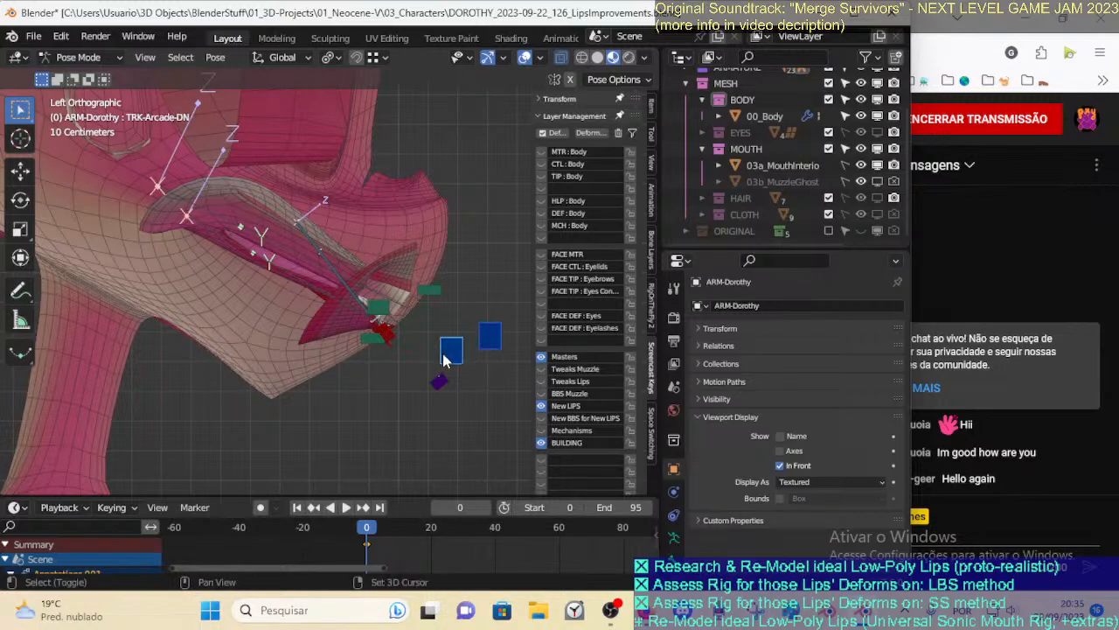
pyautogui.press('g')
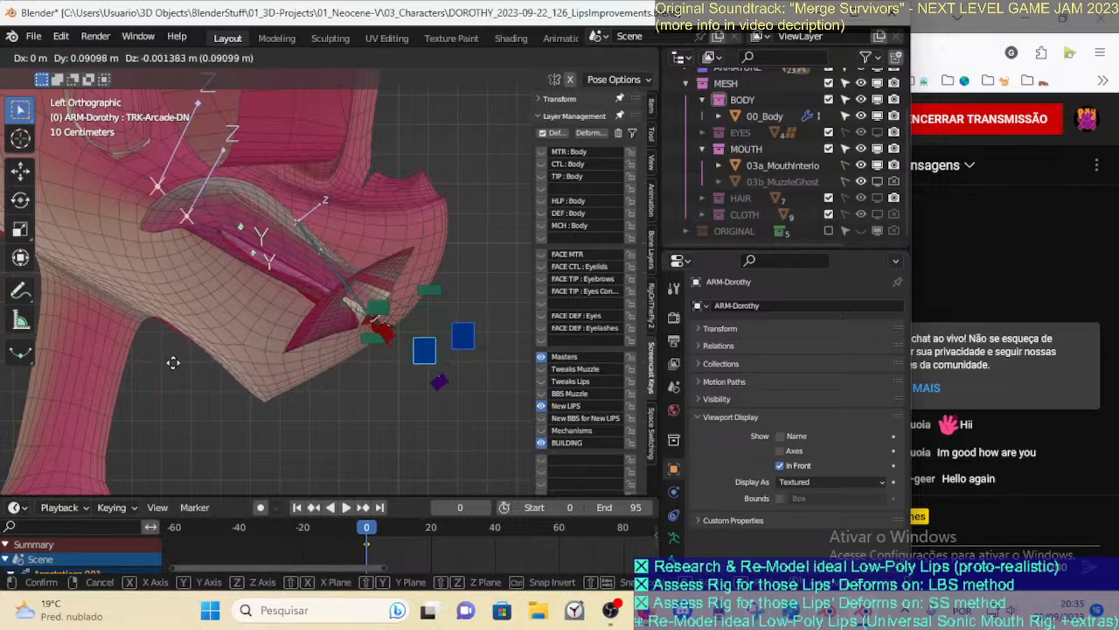
pyautogui.click(175, 362)
# Fine-tune the position of TRK-Arcade-DN in the side view, and check the lips from the front and left
pyautogui.scroll(3, 367, 385)
pyautogui.keyDown('shift'); pyautogui.moveTo(500, 404); pyautogui.dragTo(392, 378, button='middle'); pyautogui.keyUp('shift')
pyautogui.press('g')
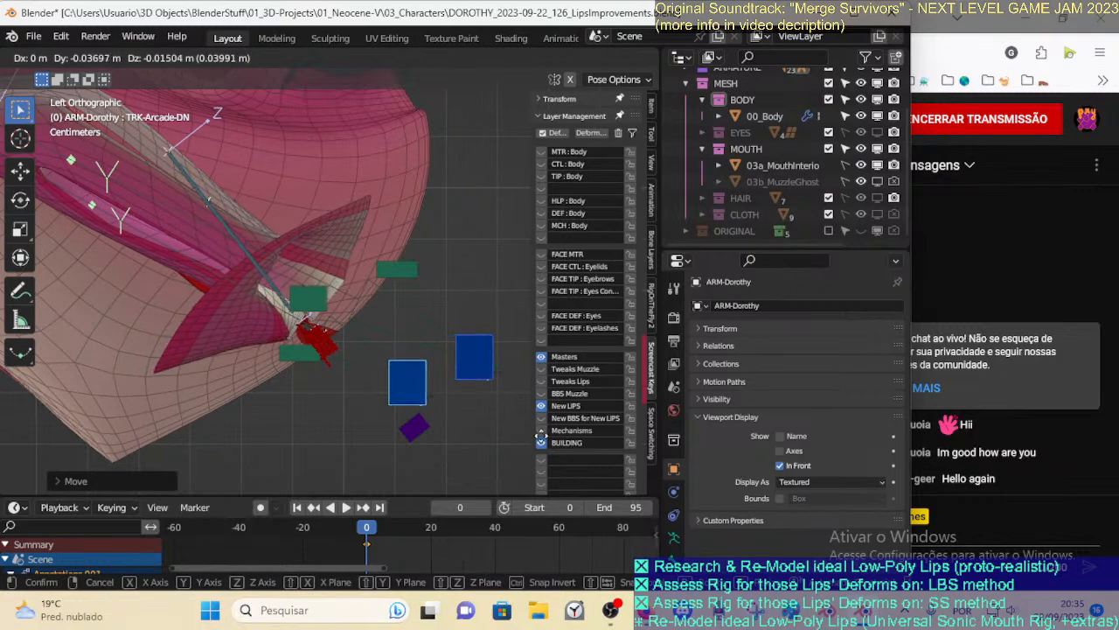
pyautogui.click(453, 405)
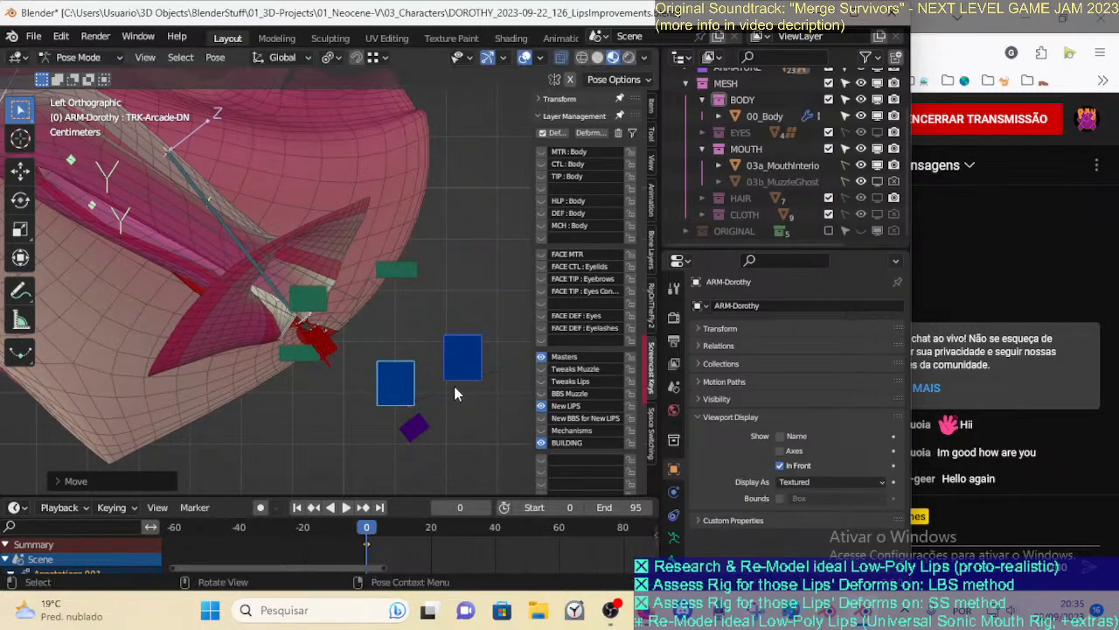
pyautogui.press('KP_1')
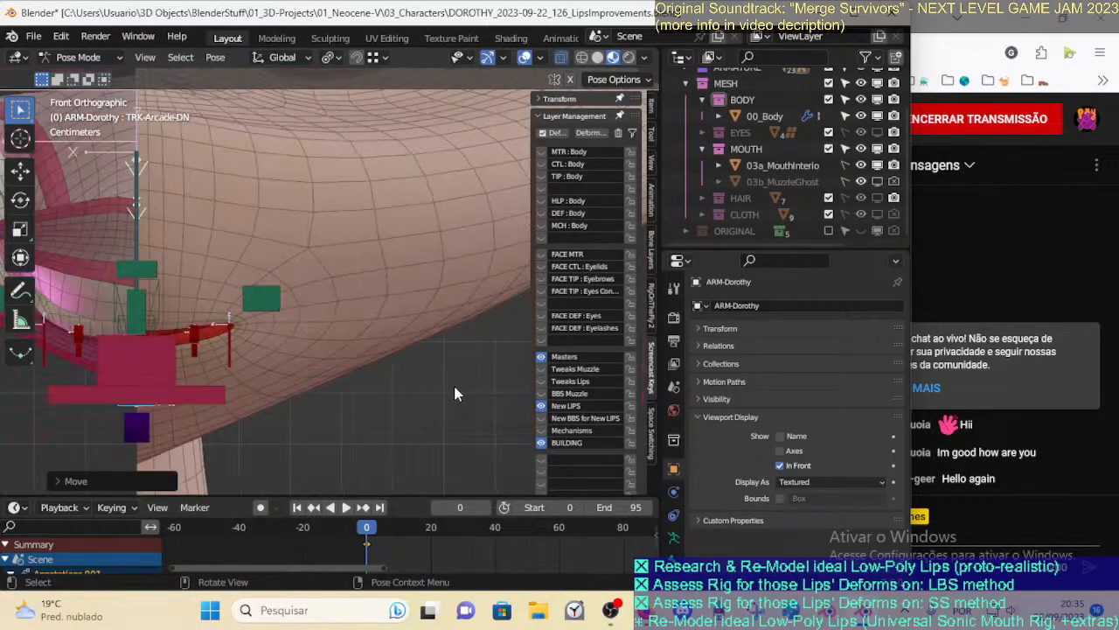
pyautogui.press('KP_3')
pyautogui.press('ctrl+KP_3')
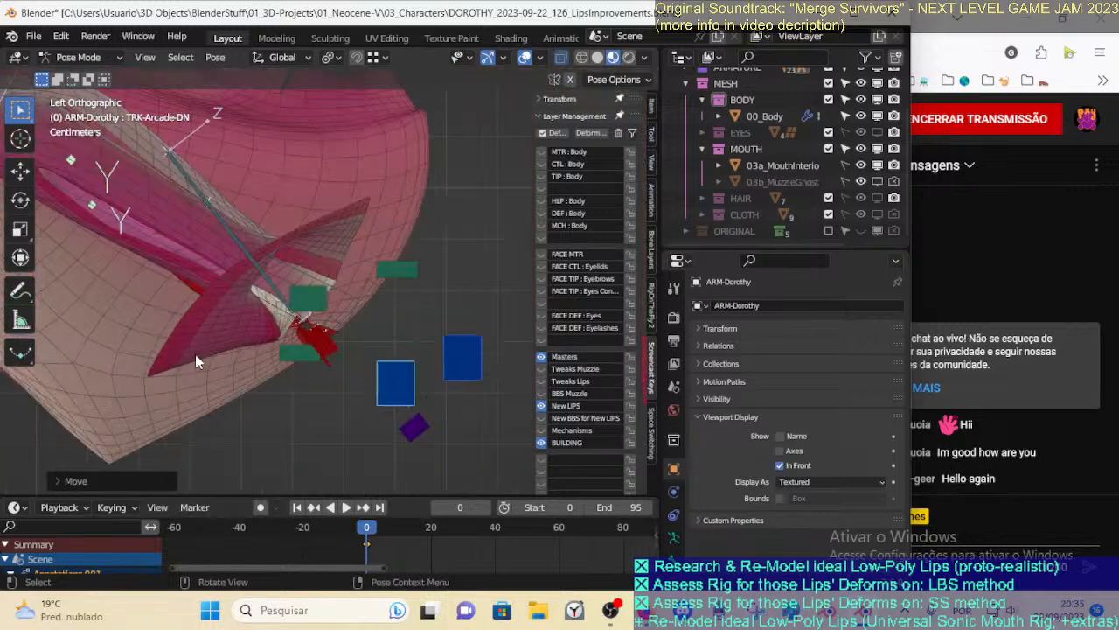
pyautogui.press('g')
pyautogui.click(251, 376)
# Compare the armature's rest and posed states by repeatedly switching between Edit Mode and Pose Mode
pyautogui.scroll(-1, 285, 335)
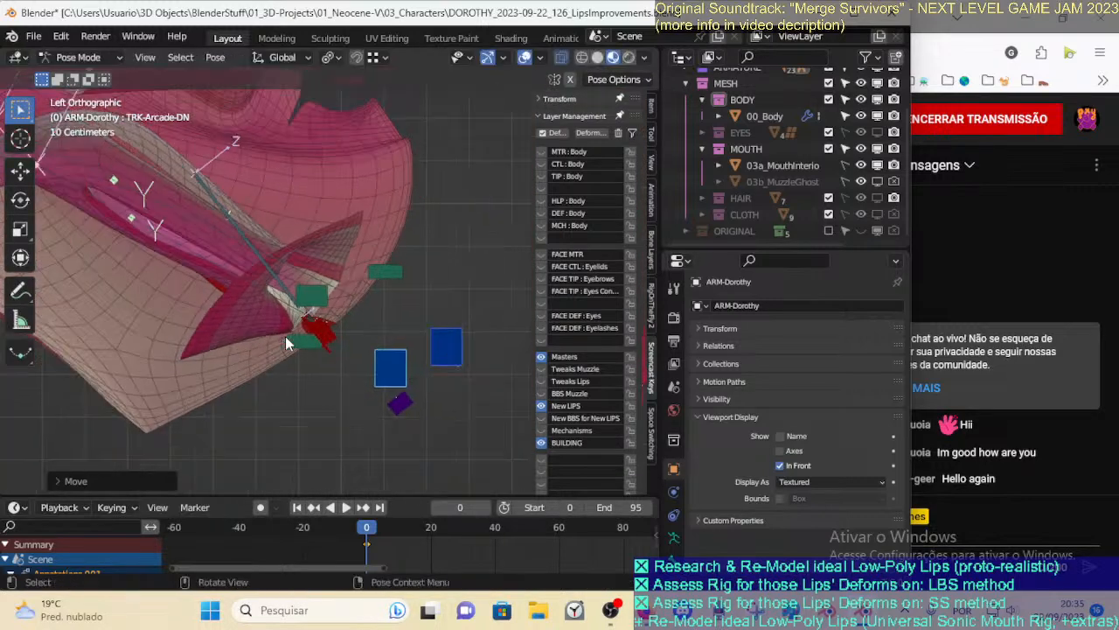
pyautogui.press('Tab')
pyautogui.press('Tab')
pyautogui.press('Tab')
pyautogui.press('Tab')
pyautogui.press('Tab')
pyautogui.press('Tab')
pyautogui.press('Tab')
pyautogui.press('Tab')
pyautogui.press('Tab')
pyautogui.press('Tab')
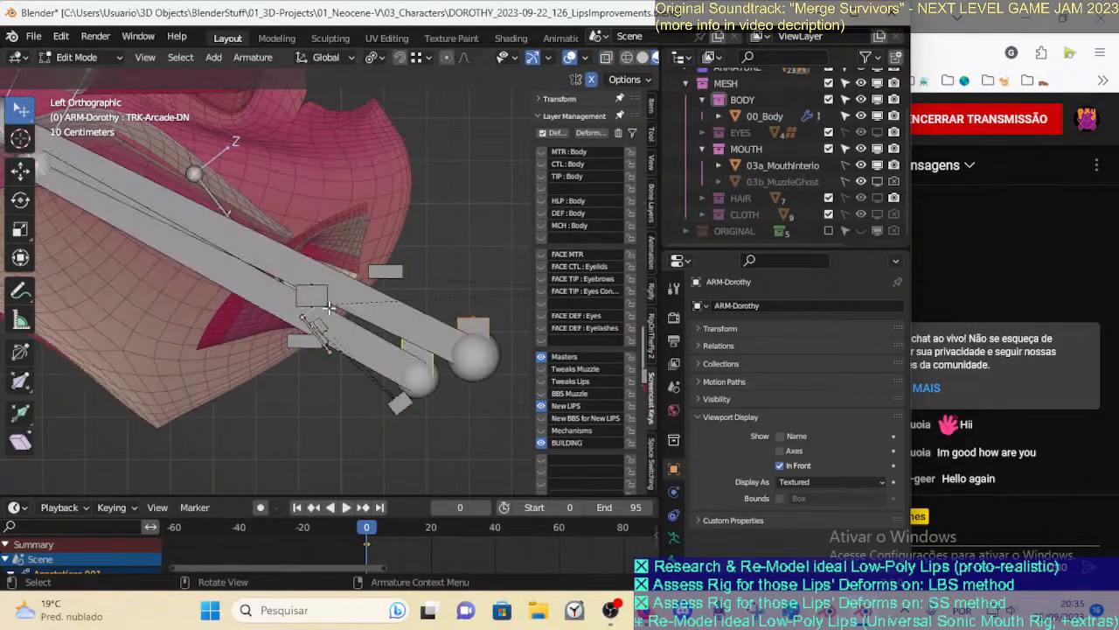
# Clear the location of TRK-Arcade-DN in Pose Mode and move it back and slightly down
pyautogui.hotkey('alt', 'g')
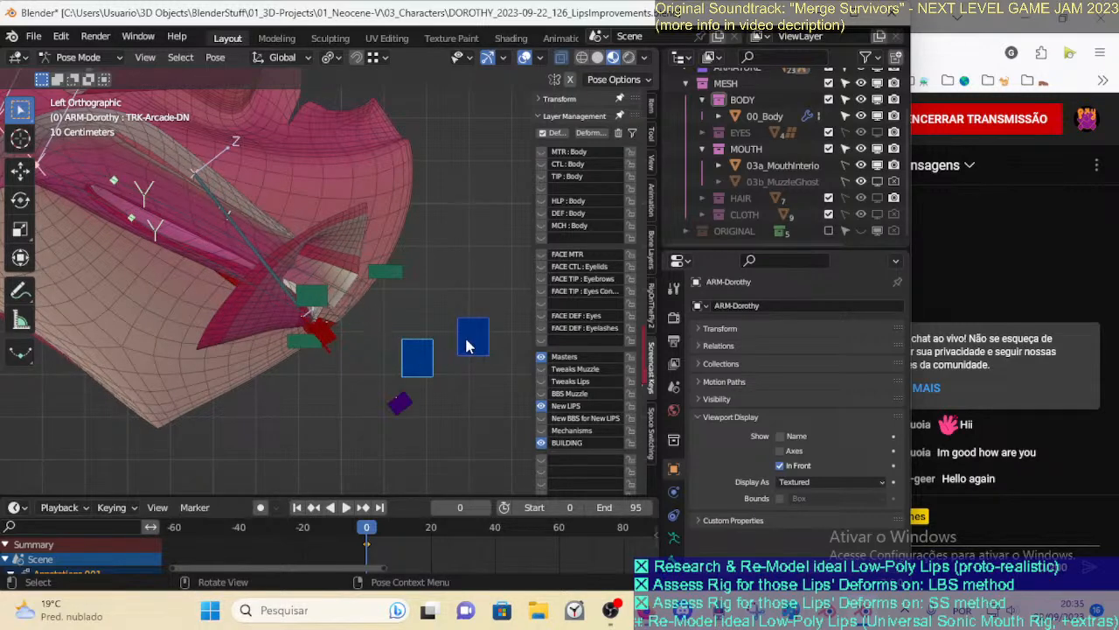
pyautogui.press('g')
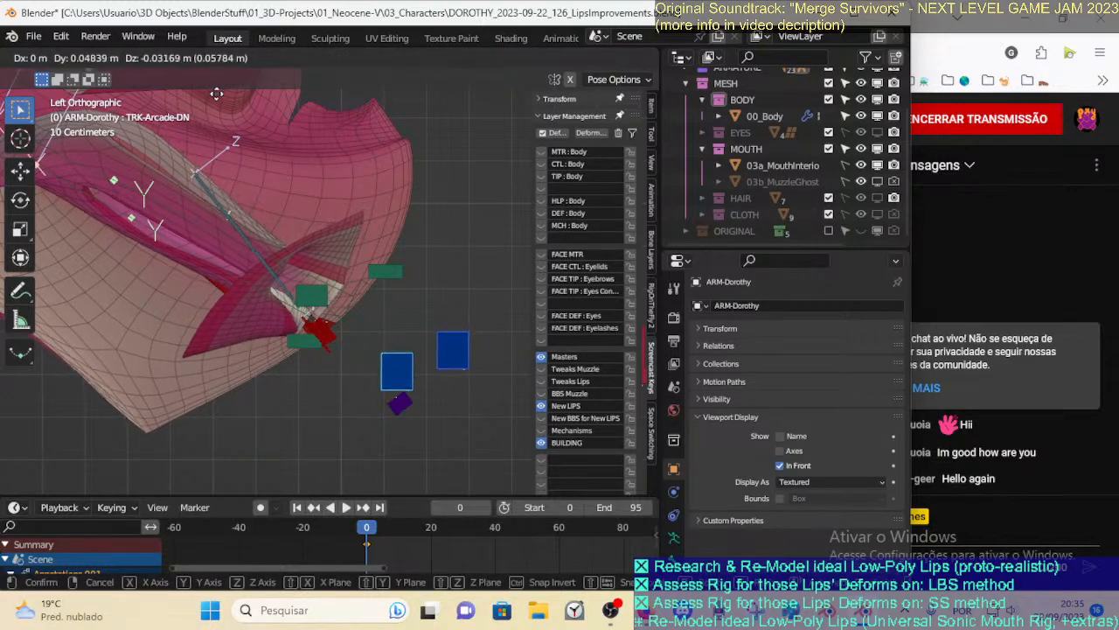
pyautogui.click(127, 102)
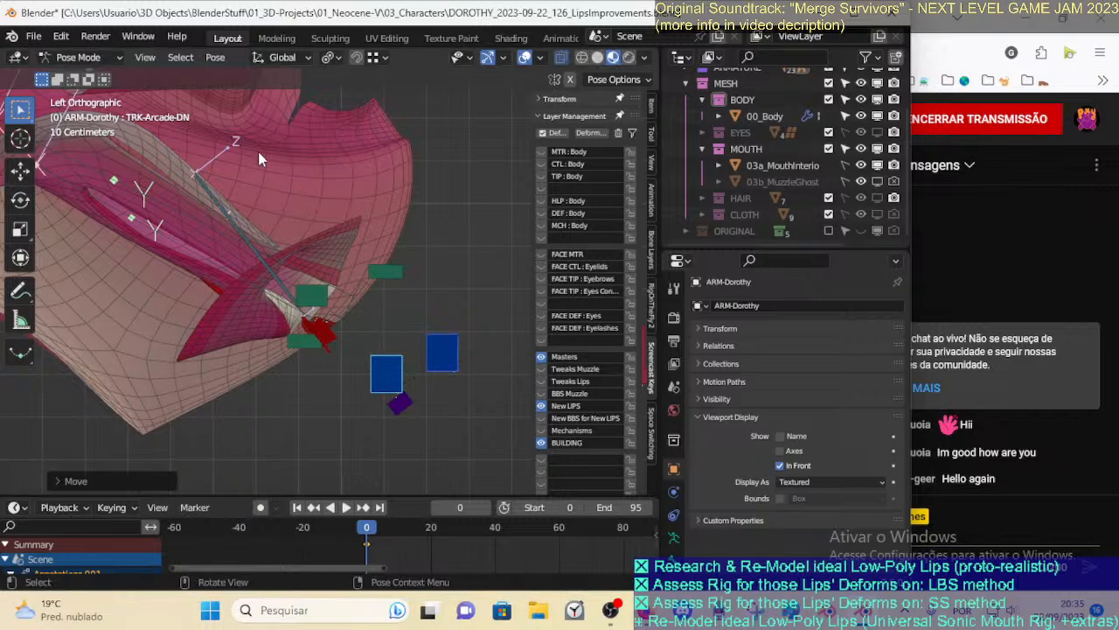
# Compare the rest and posed positions of TRK-Arcade-UP and TRK-Arcade-DN by switching between Pose Mode and Edit Mode
pyautogui.hotkey('alt', 'a')
pyautogui.click(434, 353)
pyautogui.keyDown('shift'); pyautogui.click(385, 375); pyautogui.keyUp('shift')
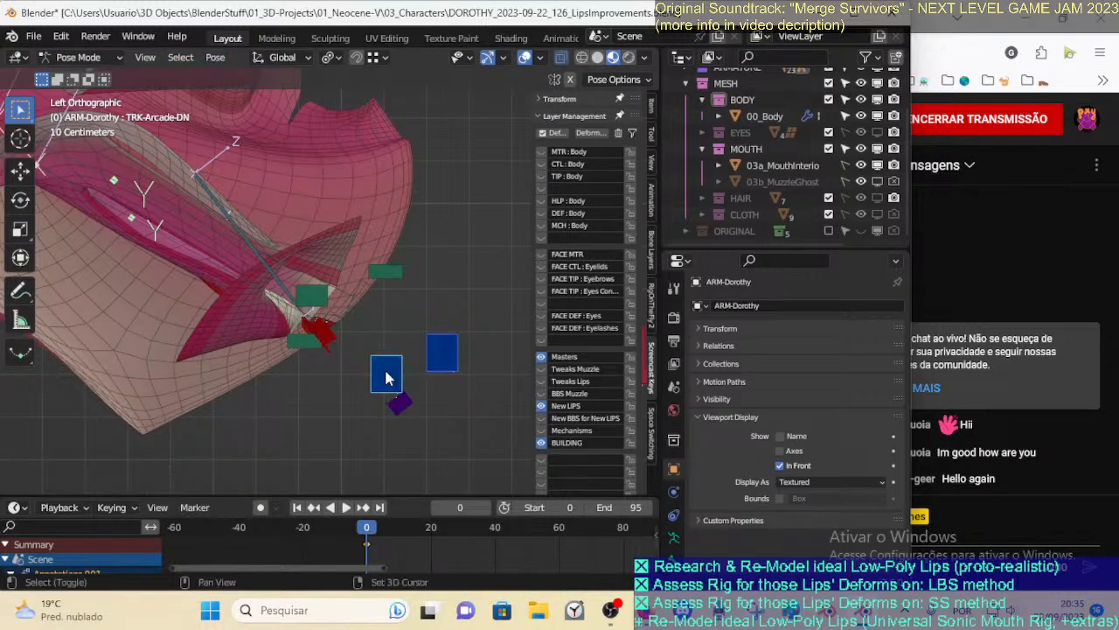
pyautogui.press('Tab')
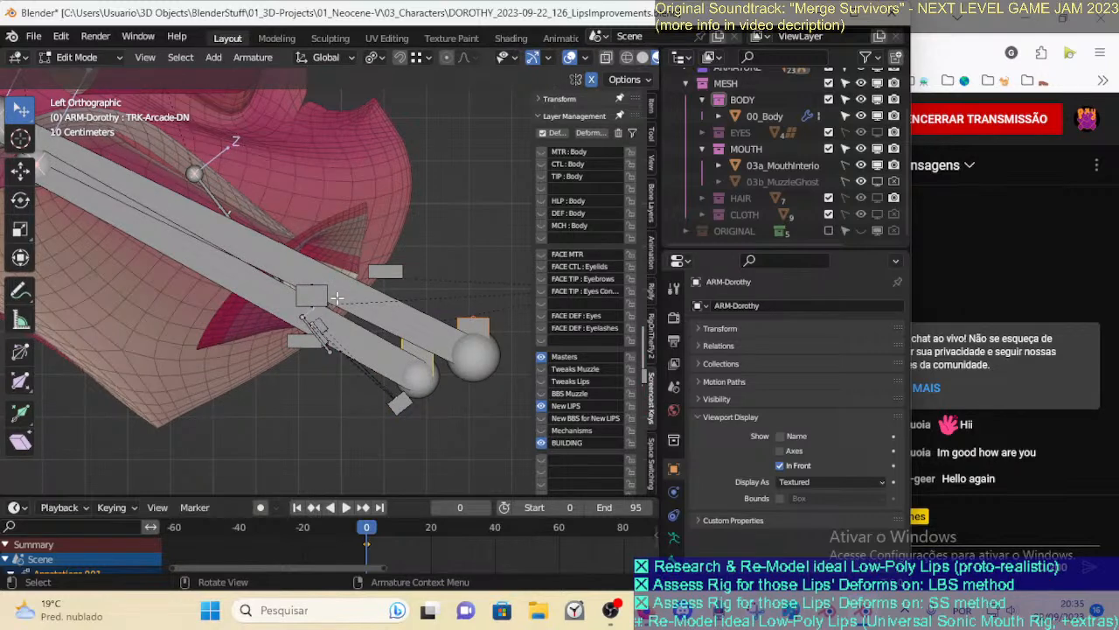
pyautogui.press('a')
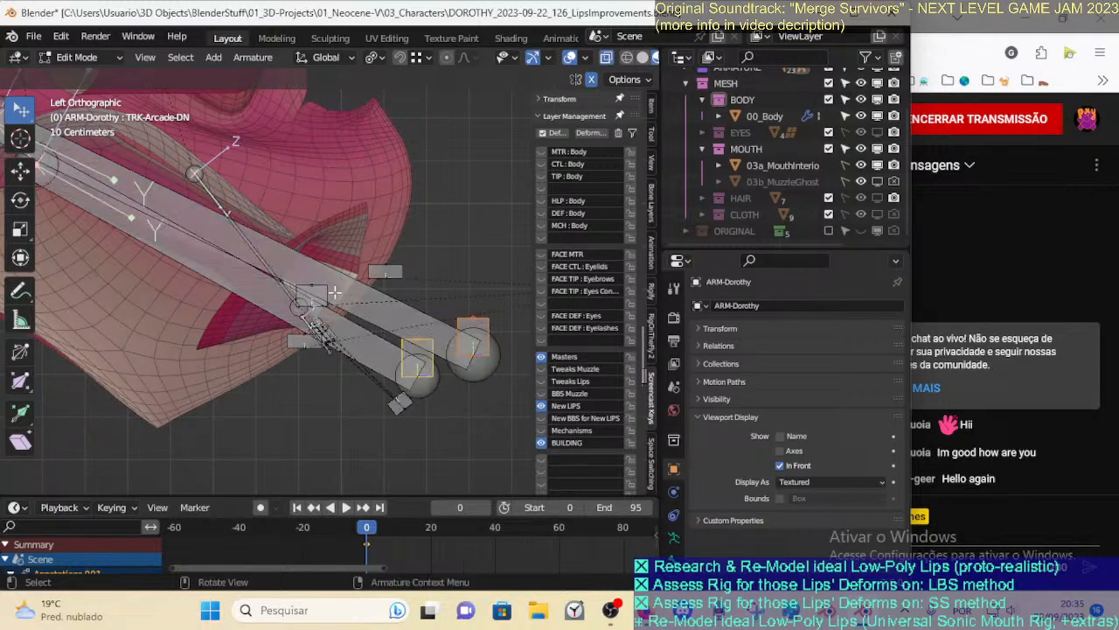
pyautogui.press('Tab')
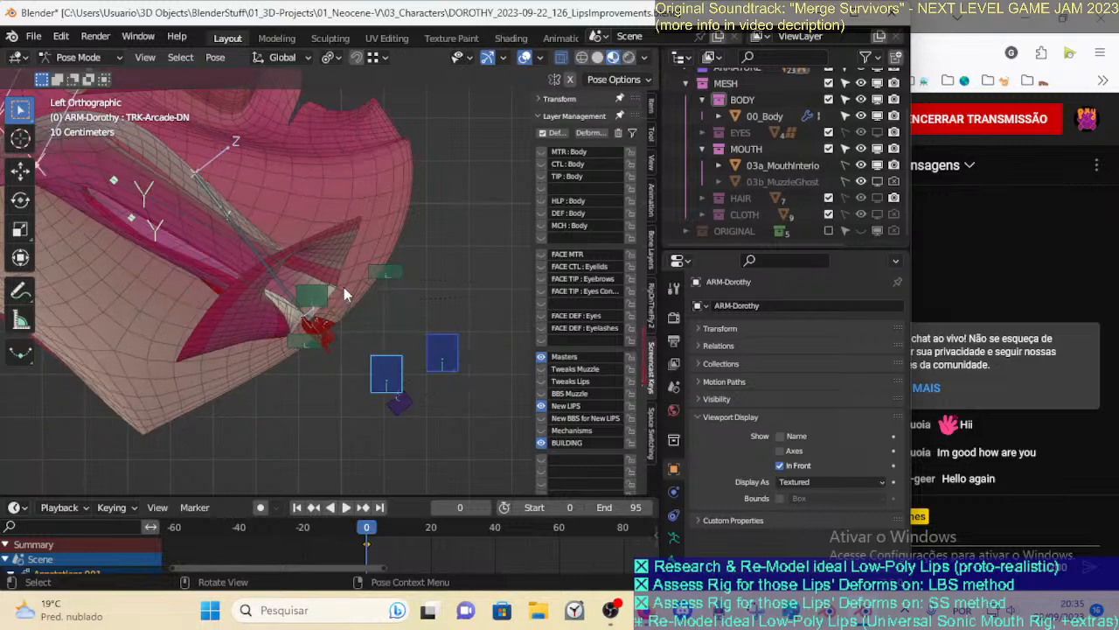
# Select TRK-Arcade-UP and TRK-Arcade-DN in Pose Mode and apply the selected bones' pose as their rest pose
pyautogui.keyDown('shift'); pyautogui.click(432, 355); pyautogui.keyUp('shift')
pyautogui.keyDown('shift'); pyautogui.click(390, 375); pyautogui.keyUp('shift')
pyautogui.click(452, 347)
pyautogui.click(388, 376)
pyautogui.keyDown('shift'); pyautogui.click(429, 360); pyautogui.keyUp('shift')
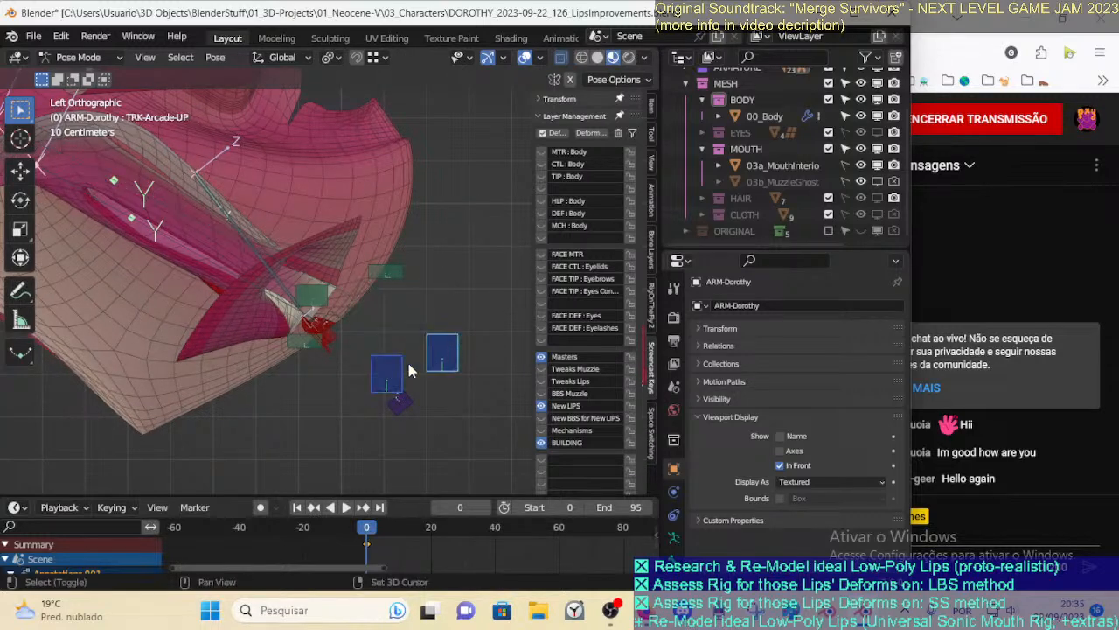
pyautogui.click(387, 375)
pyautogui.keyDown('shift'); pyautogui.click(437, 348); pyautogui.keyUp('shift')
pyautogui.click(376, 384)
pyautogui.keyDown('shift'); pyautogui.click(431, 348); pyautogui.keyUp('shift')
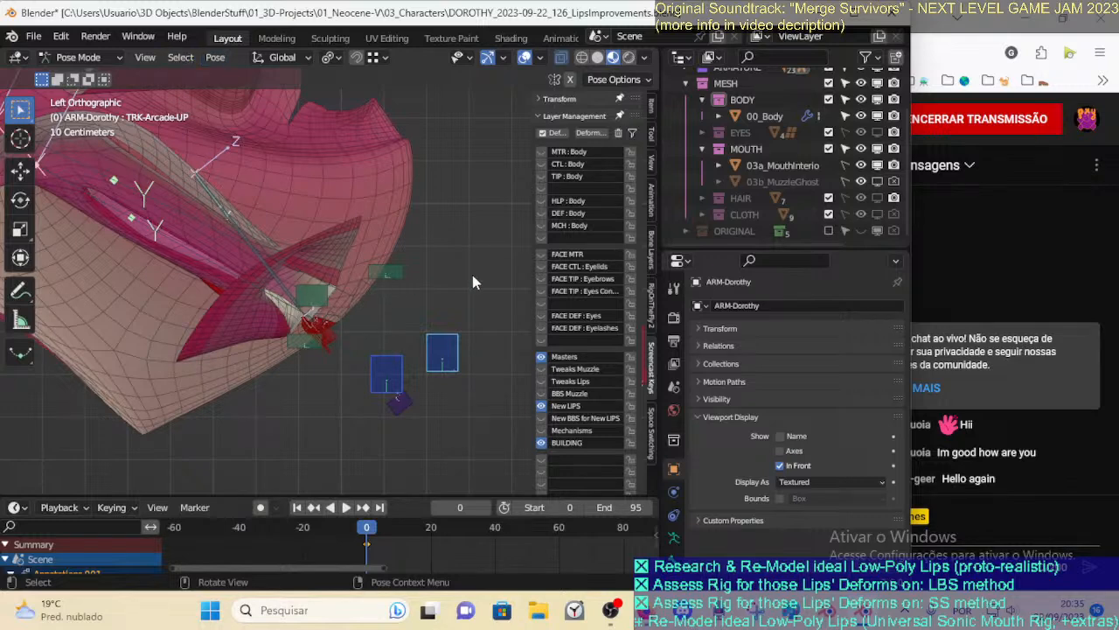
pyautogui.click(396, 376)
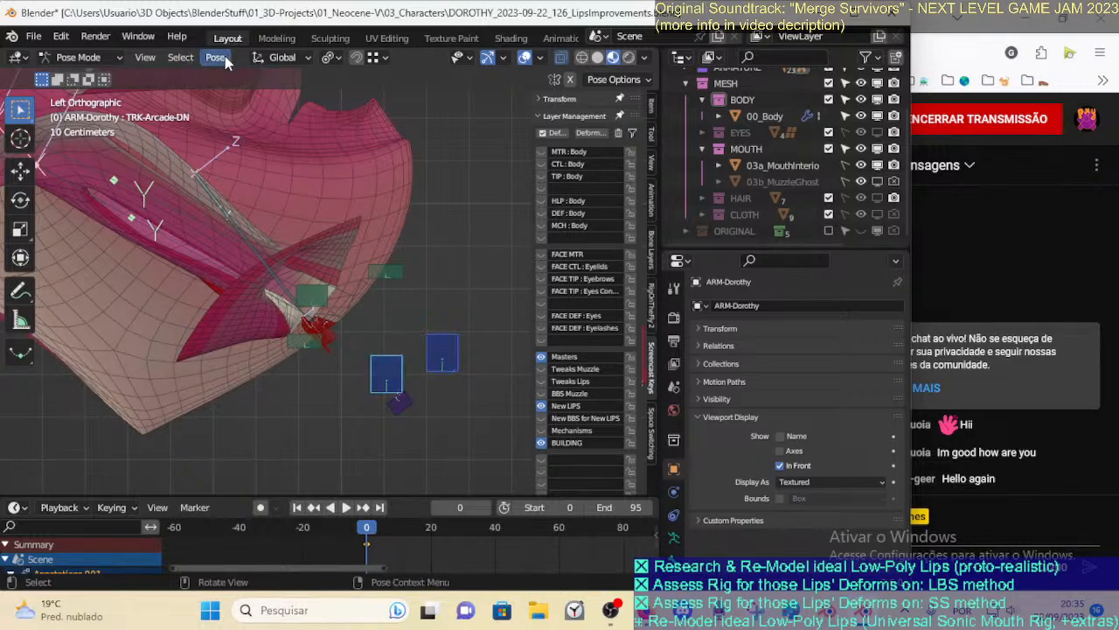
pyautogui.click(218, 58)
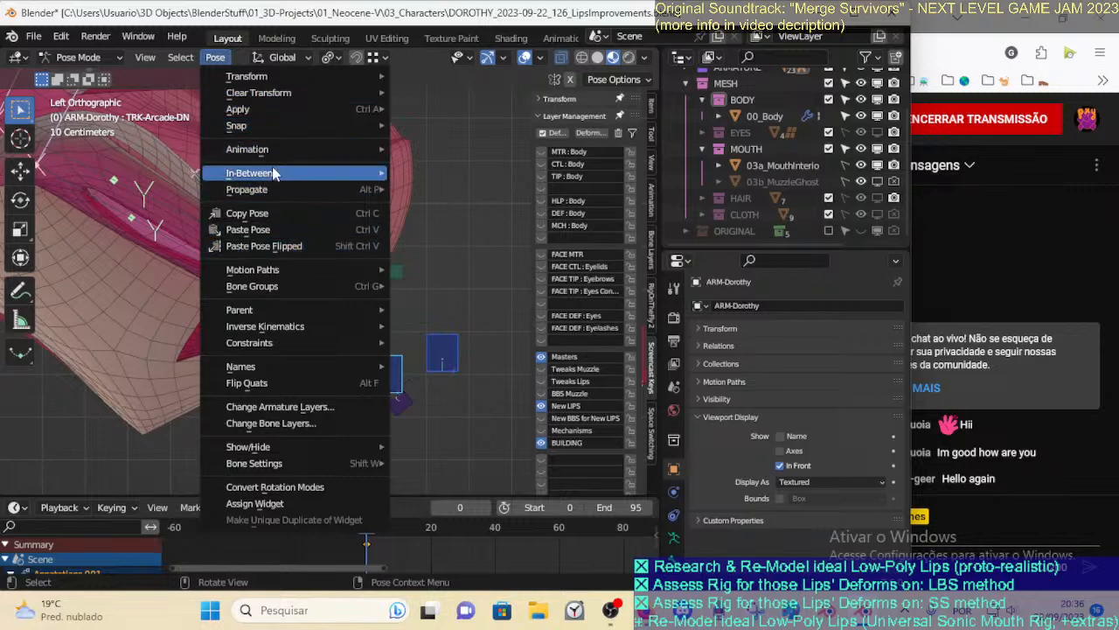
pyautogui.moveTo(272, 111)
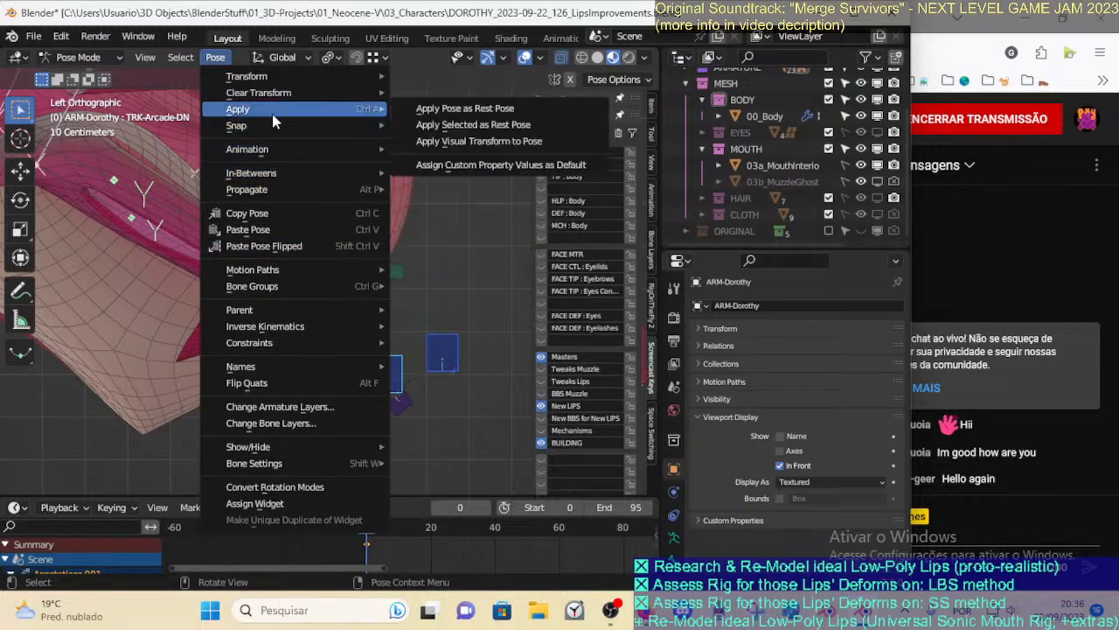
pyautogui.click(452, 127)
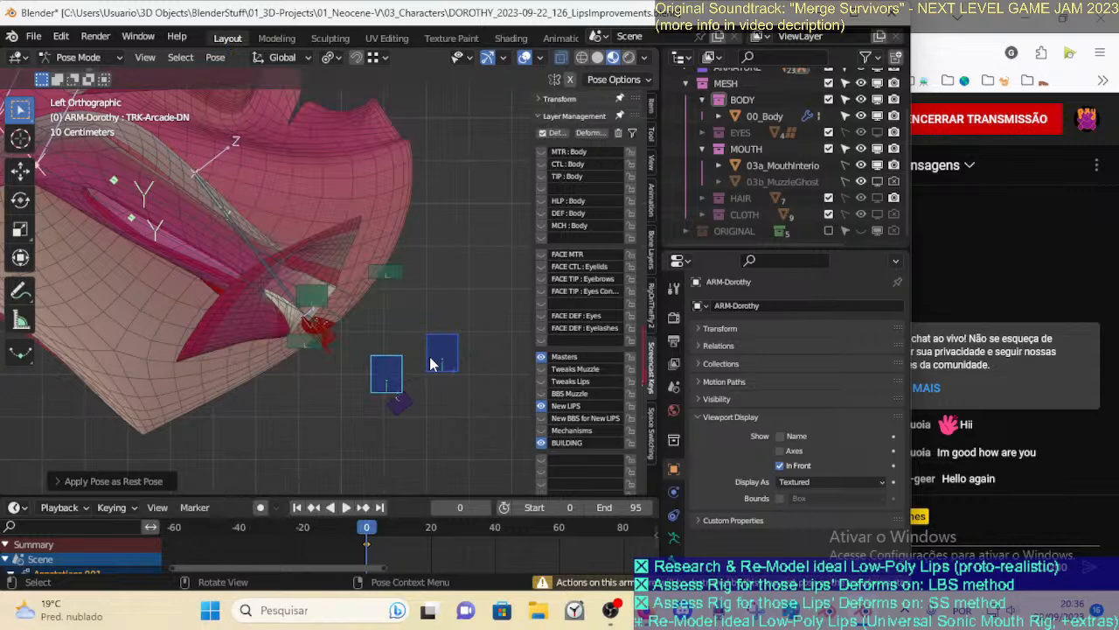
# Check the applied rest positions of both tracker bones in Edit Mode, and briefly test-move TRK-Arcade-UP in Pose Mode
pyautogui.press('Tab')
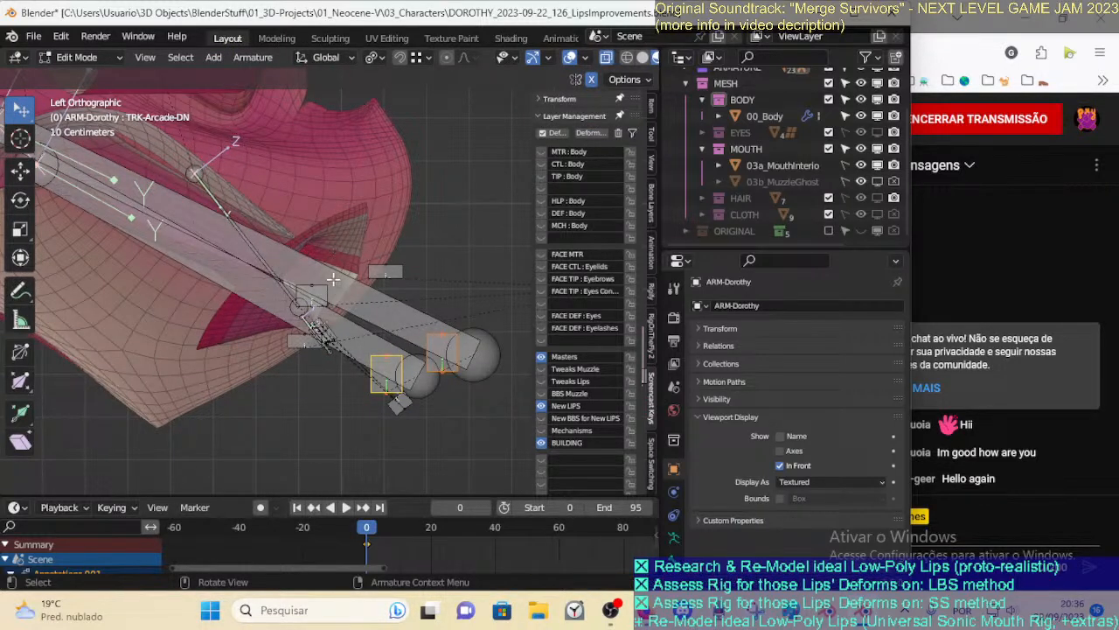
pyautogui.press('Tab')
pyautogui.click(441, 354)
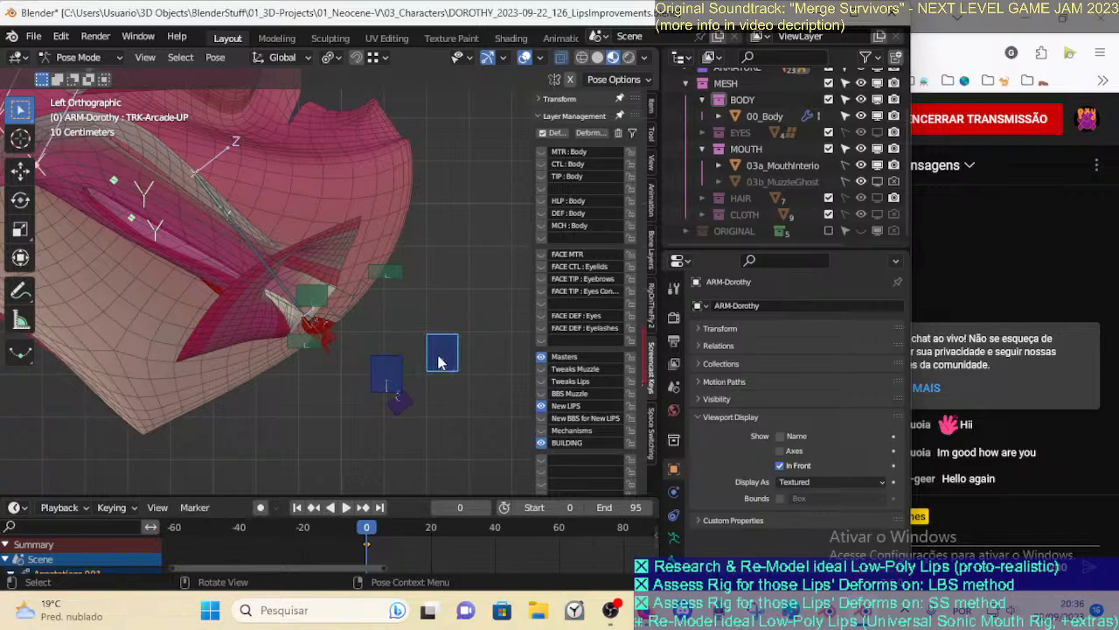
pyautogui.press('g')
pyautogui.rightClick(448, 344)
# Step back repeatedly through the undo history of the TRK-Arcade bones' recent selections and pose changes
pyautogui.hotkey('ctrl', 'z')
pyautogui.hotkey('ctrl', 'z')
pyautogui.hotkey('ctrl', 'shift', 'z')
pyautogui.hotkey('ctrl', 'z')
pyautogui.hotkey('ctrl', 'z')
pyautogui.hotkey('ctrl', 'z')
pyautogui.hotkey('ctrl', 'z')
pyautogui.hotkey('ctrl', 'z')
pyautogui.hotkey('ctrl', 'z')
pyautogui.hotkey('ctrl', 'z')
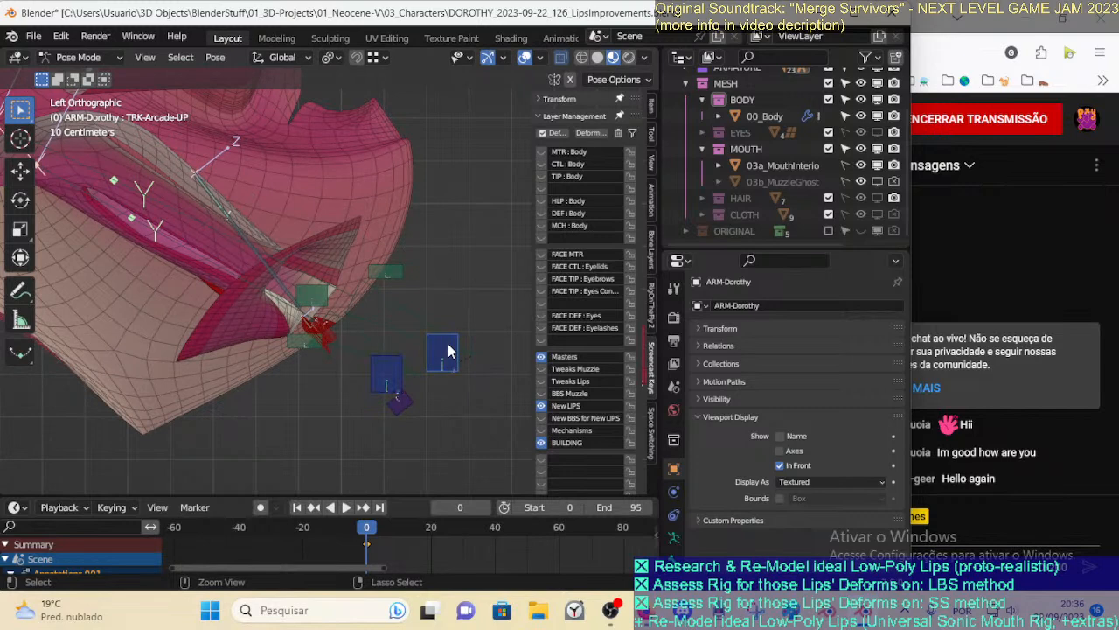
pyautogui.hotkey('ctrl', 'z')
pyautogui.hotkey('ctrl', 'z')
pyautogui.hotkey('ctrl', 'z')
pyautogui.hotkey('ctrl', 'z')
pyautogui.hotkey('ctrl', 'z')
pyautogui.hotkey('ctrl', 'z')
pyautogui.hotkey('ctrl', 'z')
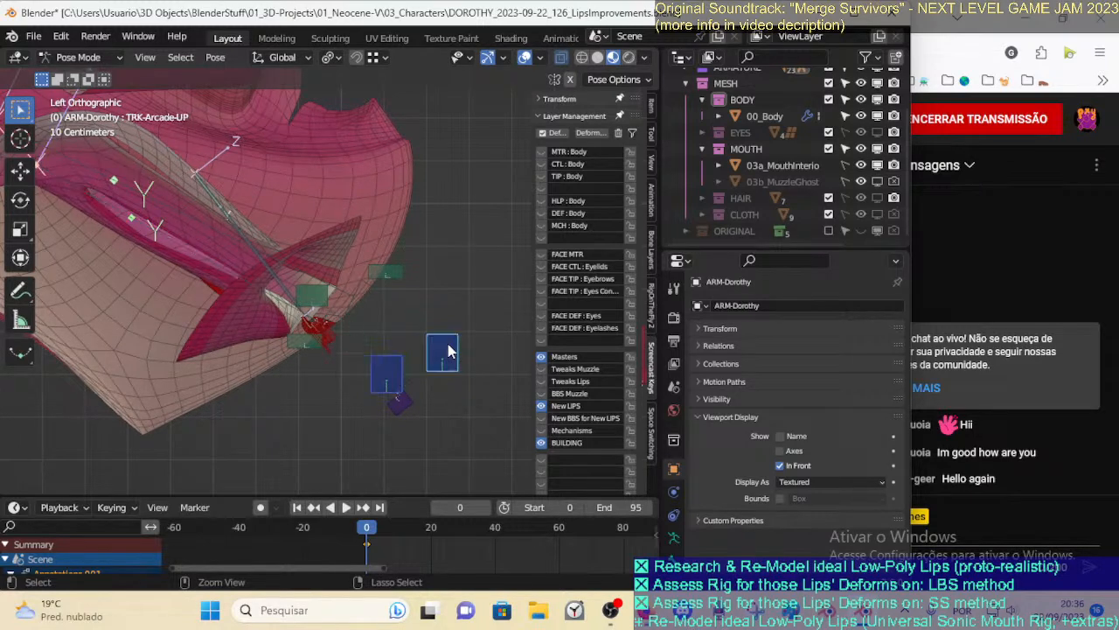
pyautogui.hotkey('ctrl', 'z')
pyautogui.hotkey('ctrl', 'z')
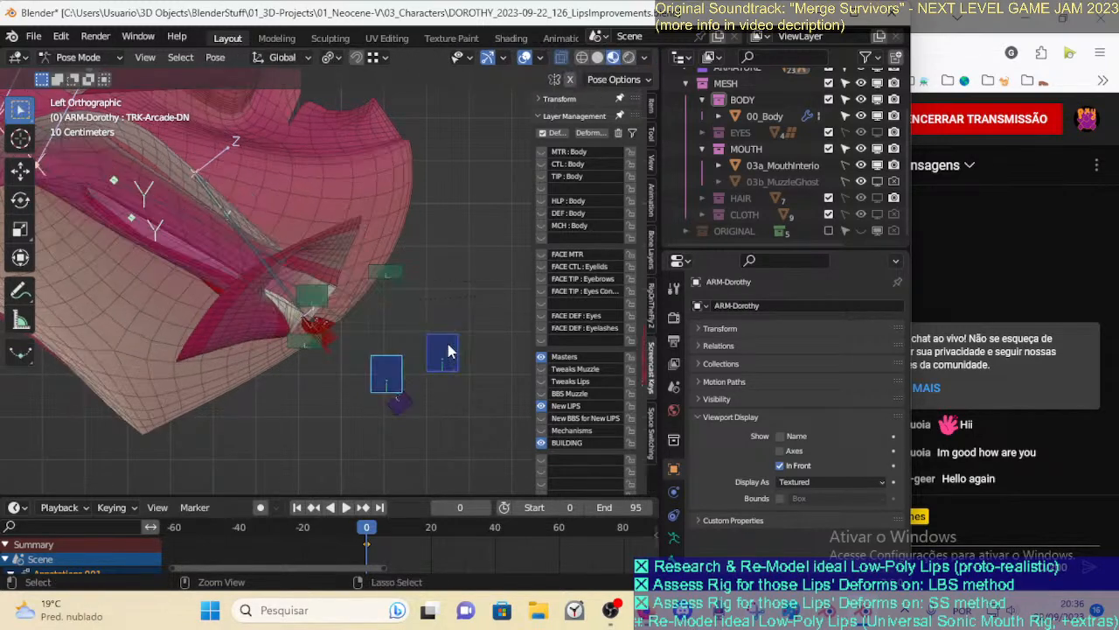
pyautogui.hotkey('ctrl', 'z')
# Test-move TRK-Arcade-UP without keeping the movement, and compare the armature in Edit Mode and Pose Mode
pyautogui.click(459, 345)
pyautogui.click(420, 365)
pyautogui.keyDown('shift'); pyautogui.click(464, 335); pyautogui.keyUp('shift')
pyautogui.press('g')
pyautogui.rightClick(447, 327)
pyautogui.click(462, 331)
pyautogui.press('g')
pyautogui.rightClick(450, 299)
pyautogui.scroll(-1, 300, 265)
pyautogui.keyDown('shift'); pyautogui.moveTo(306, 269); pyautogui.dragTo(321, 291, button='middle'); pyautogui.keyUp('shift')
pyautogui.press('Tab')
pyautogui.press('Tab')
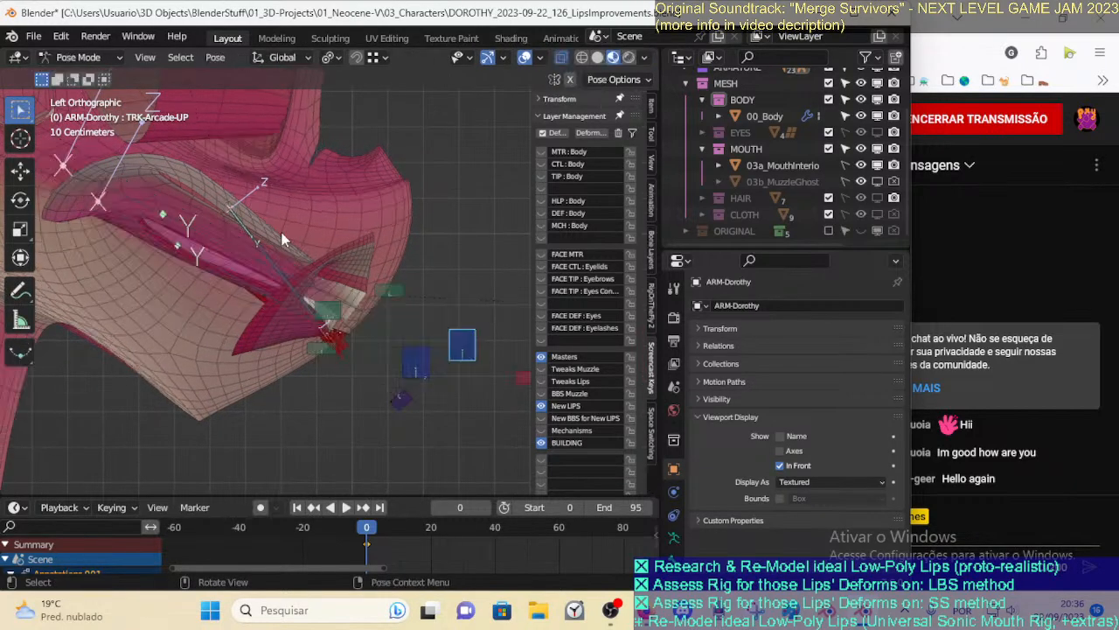
# Reselect the armature and try rotating CTL-Arcade-UP and CTL-Arcade-DN together in Edit Mode
pyautogui.hotkey('ctrl', 'Tab')
pyautogui.click(350, 265)
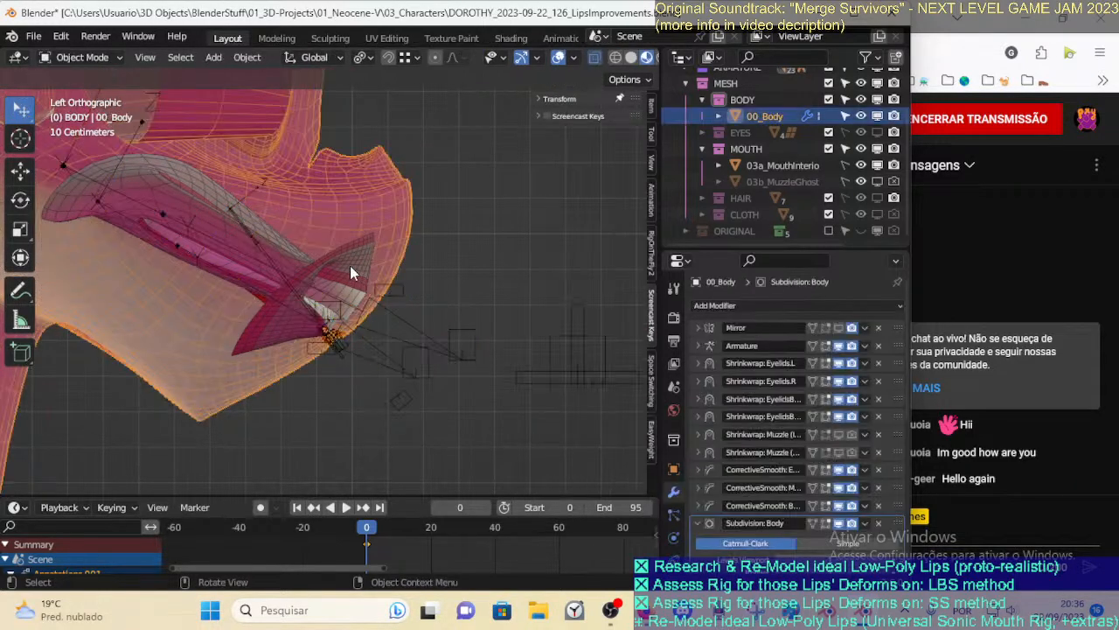
pyautogui.click(342, 304)
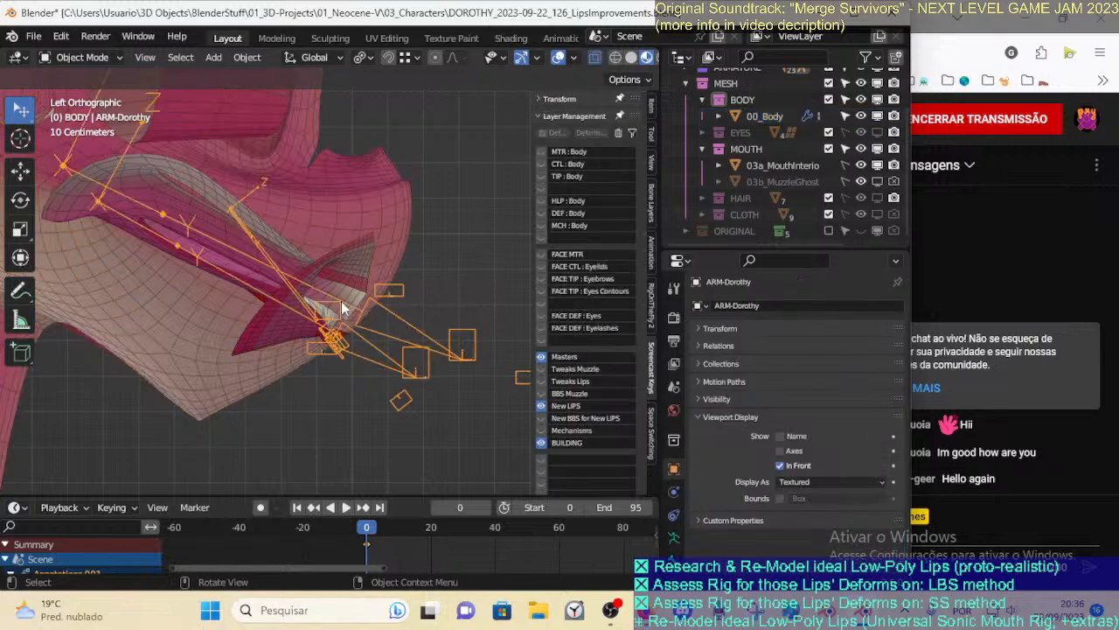
pyautogui.hotkey('ctrl', 'Tab')
pyautogui.click(390, 322)
pyautogui.keyDown('shift'); pyautogui.click(372, 355); pyautogui.keyUp('shift')
pyautogui.press('r')
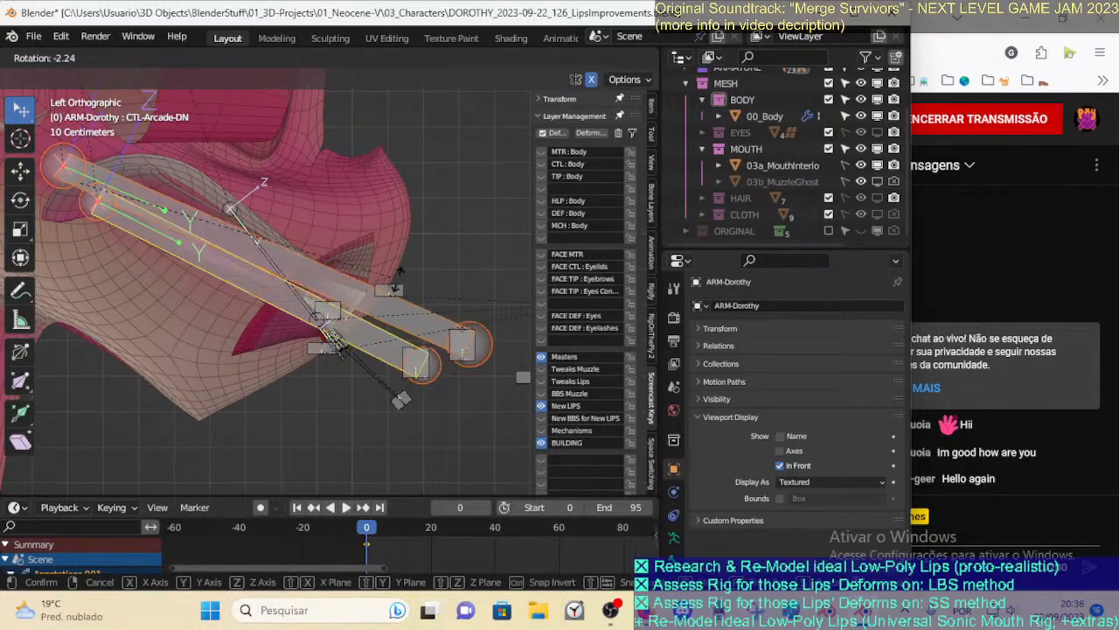
pyautogui.click(374, 296)
# Add TRK-Arcade-UP and TRK-Arcade-DN to the selected control bones and try rotating all four in Edit Mode
pyautogui.click(462, 353)
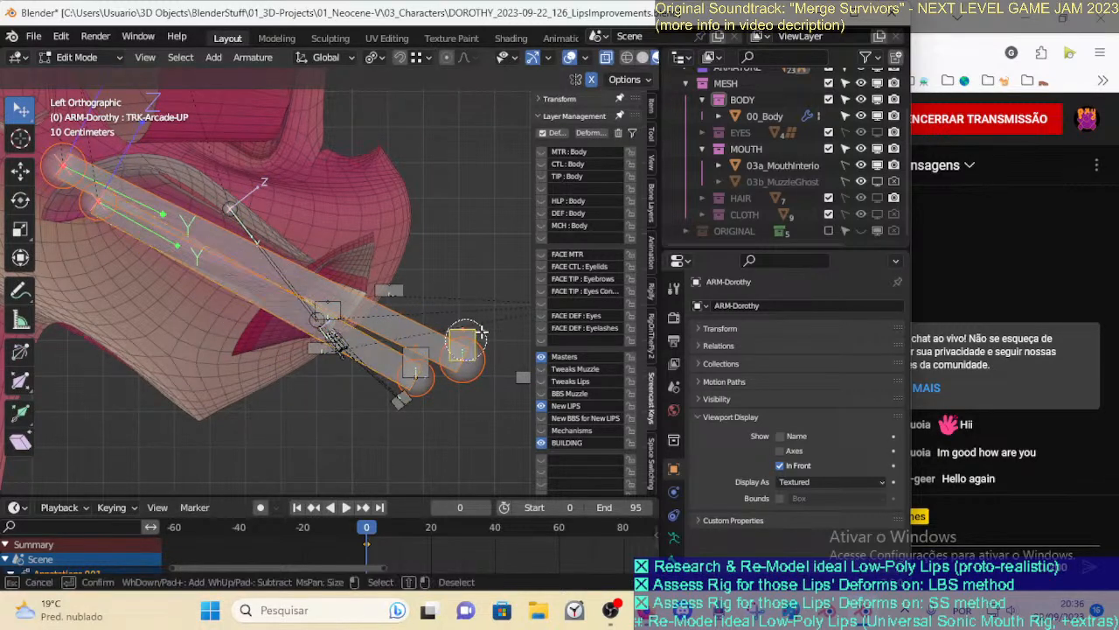
pyautogui.press('c')
pyautogui.rightClick(416, 349)
pyautogui.press('c')
pyautogui.click(414, 367)
pyautogui.rightClick(439, 372)
pyautogui.press('r')
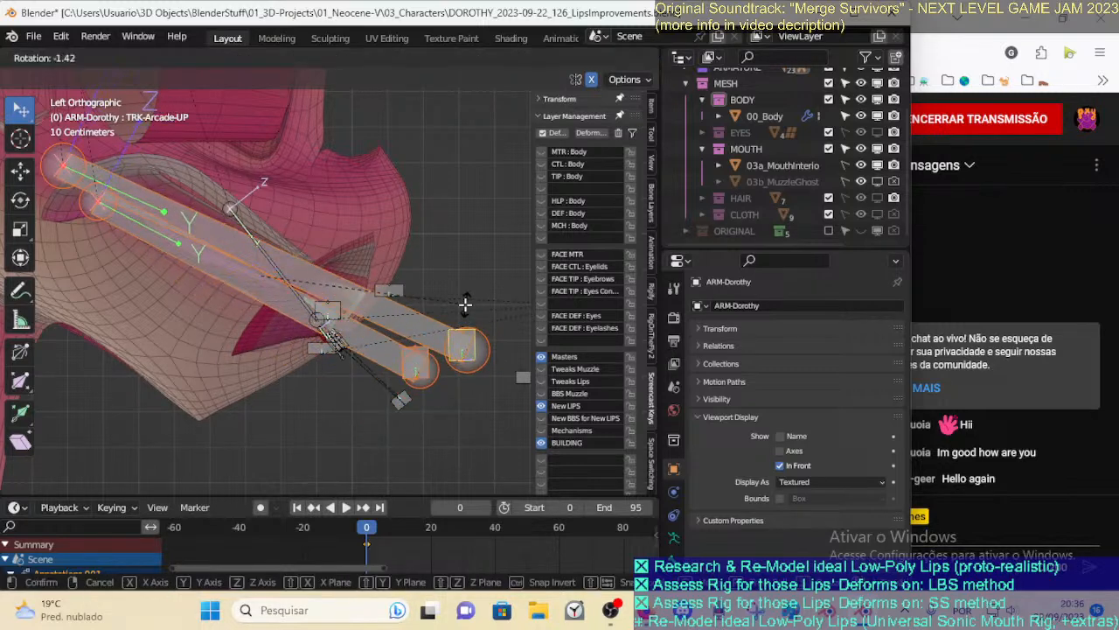
pyautogui.click(454, 313)
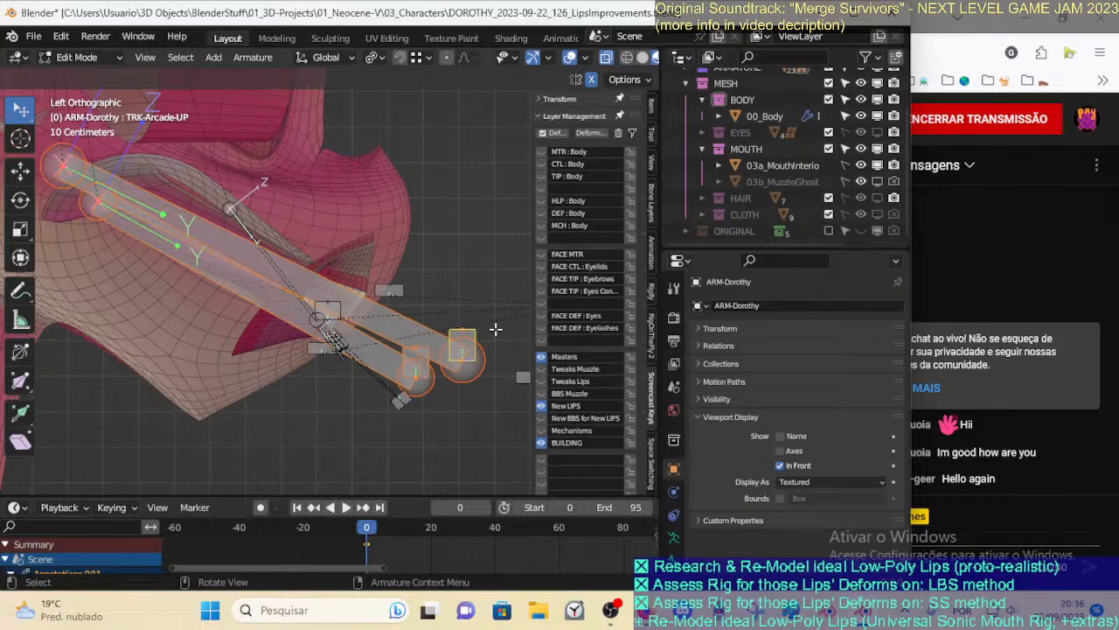
# Leave the armature's Edit Mode for Object Mode and select the 00_Body mesh
pyautogui.click(473, 376)
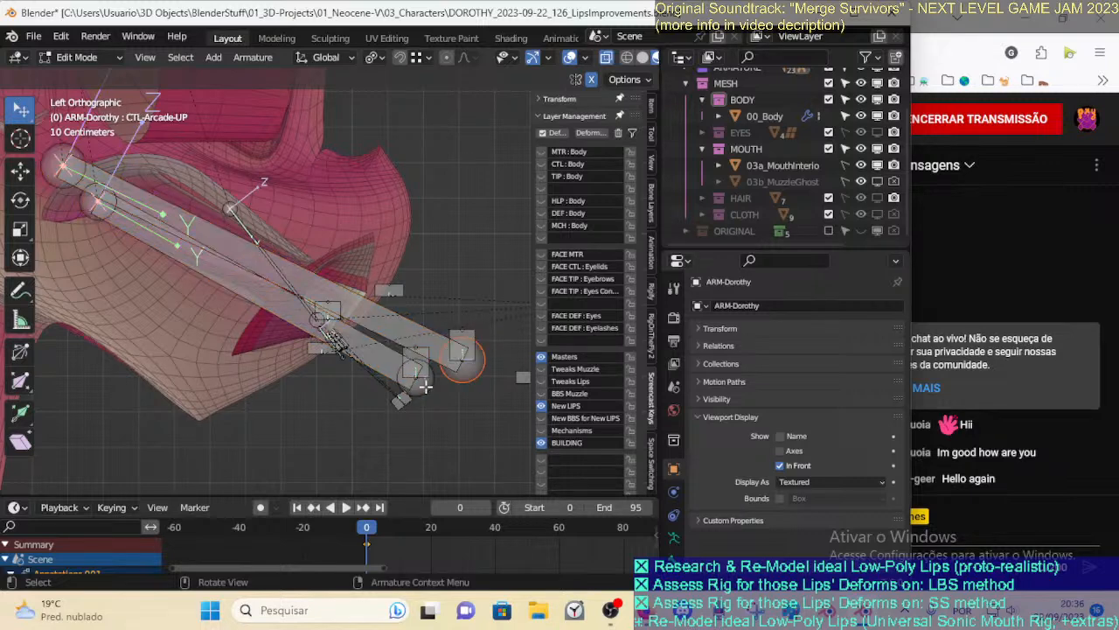
pyautogui.click(426, 313)
pyautogui.hotkey('ctrl', 'Tab')
pyautogui.click(348, 328)
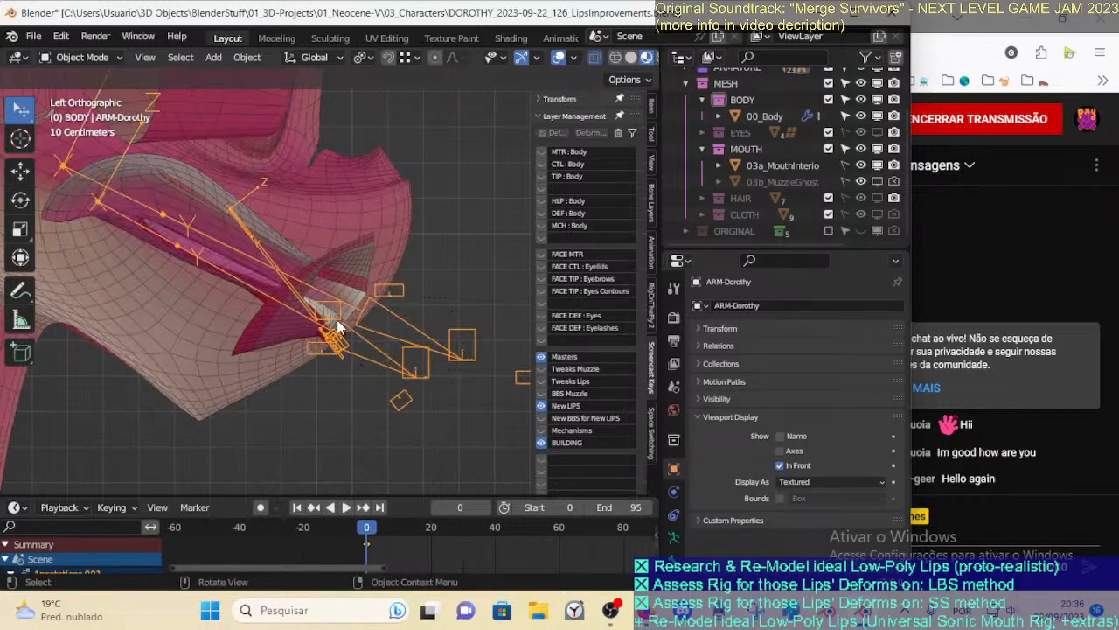
pyautogui.click(317, 294)
pyautogui.click(320, 296)
pyautogui.click(341, 259)
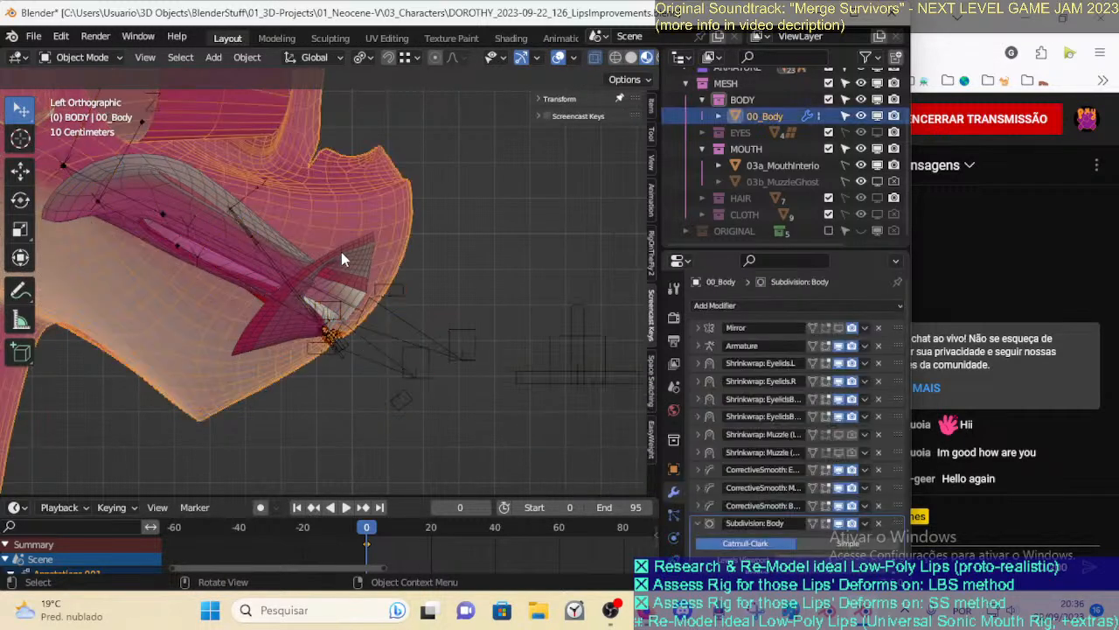
# Briefly show 03b_MuzzleGhost to compare it with the body's muzzle, hide it again, and keep 00_Body selected
pyautogui.click(862, 182)
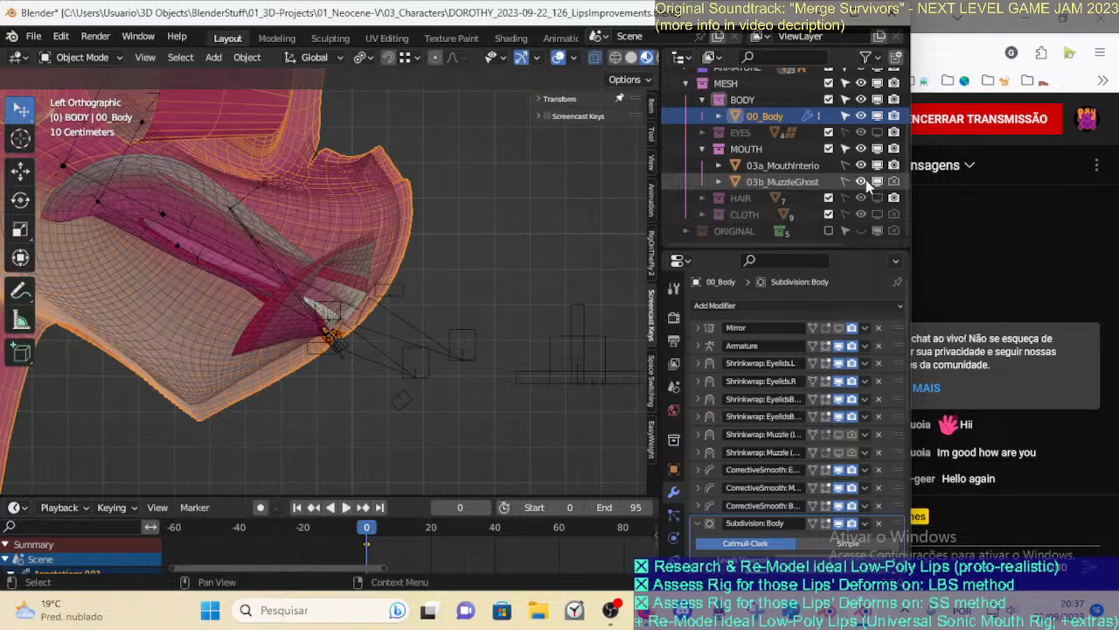
pyautogui.click(875, 181)
pyautogui.click(426, 324)
pyautogui.click(327, 263)
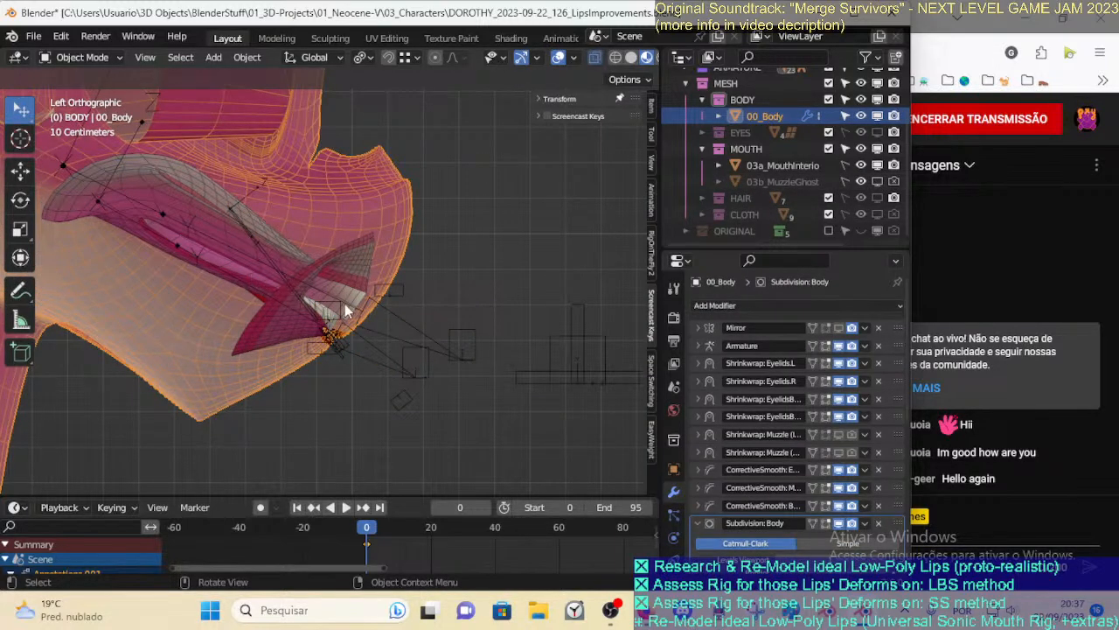
# Enter Edit Mode on 00_Body and move a face along the underside edge of the jaw
pyautogui.moveTo(397, 347); pyautogui.dragTo(307, 279, button='middle')
pyautogui.click(251, 386)
pyautogui.click(348, 268)
pyautogui.press('Tab')
pyautogui.press('3')
pyautogui.moveTo(332, 416); pyautogui.dragTo(412, 352, button='middle')
pyautogui.click(354, 314)
pyautogui.press('g')
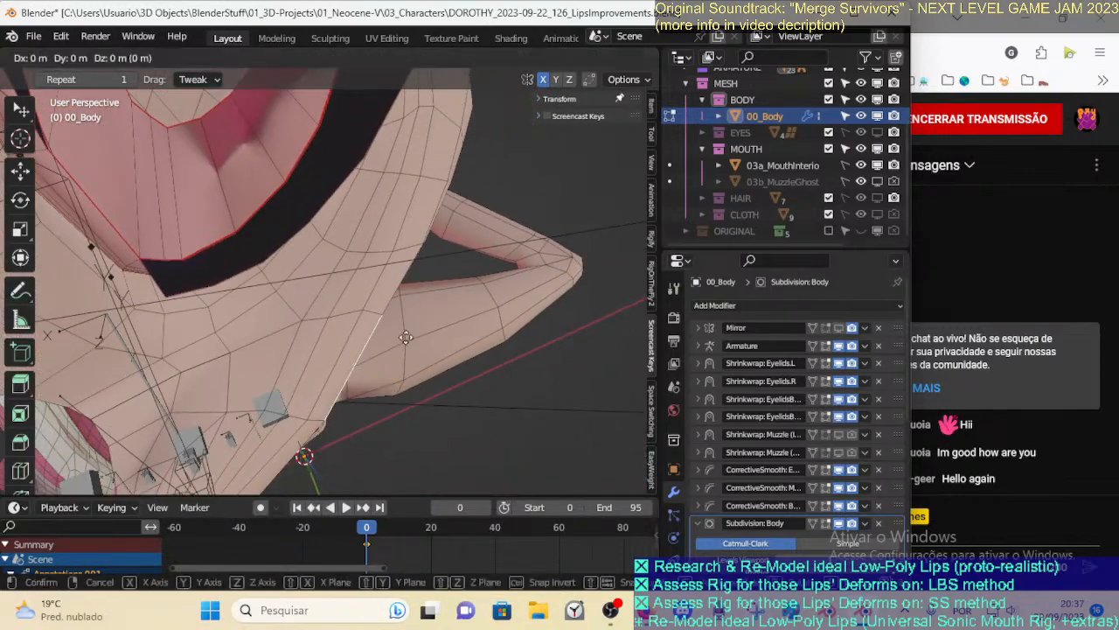
pyautogui.click(469, 356)
# Move a vertex on the jaw's edge, and reposition the neighbouring jaw face to match the contour
pyautogui.press('1')
pyautogui.click(362, 310)
pyautogui.press('g')
pyautogui.click(421, 321)
pyautogui.press('3')
pyautogui.click(404, 278)
pyautogui.press('g')
pyautogui.click(458, 281)
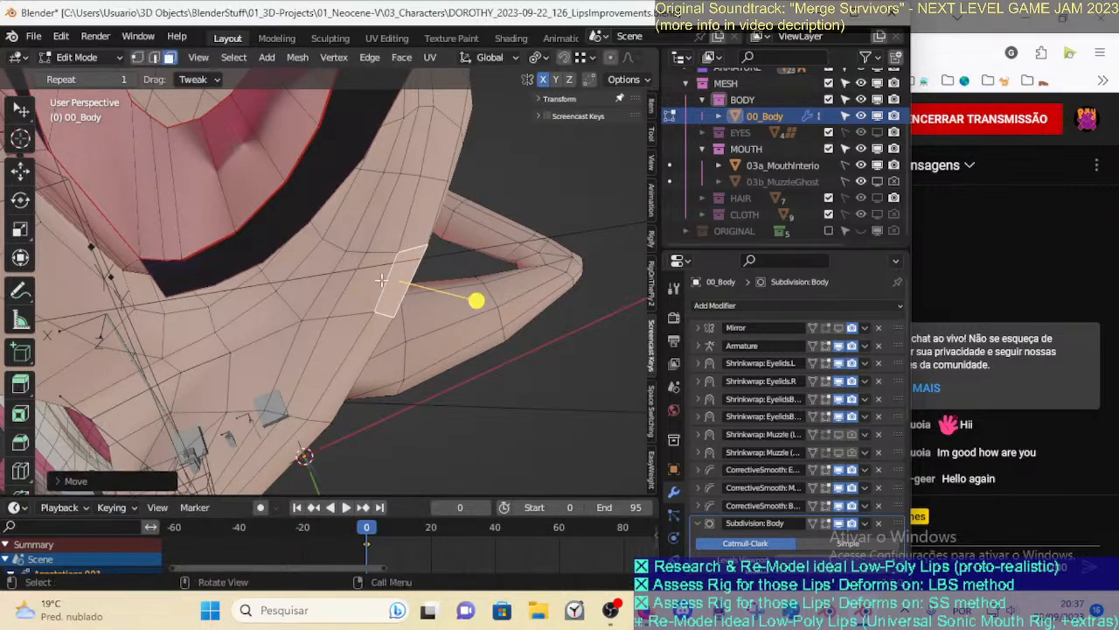
# Adjust individual vertices beside the moved jaw faces to even out the surface
pyautogui.press('1')
pyautogui.click(337, 319)
pyautogui.moveTo(372, 251); pyautogui.dragTo(381, 252)
pyautogui.moveTo(375, 319); pyautogui.dragTo(356, 340)
# Move two separate faces along the jaw contour of 00_Body to smooth its outline
pyautogui.moveTo(355, 340); pyautogui.dragTo(305, 254, button='middle')
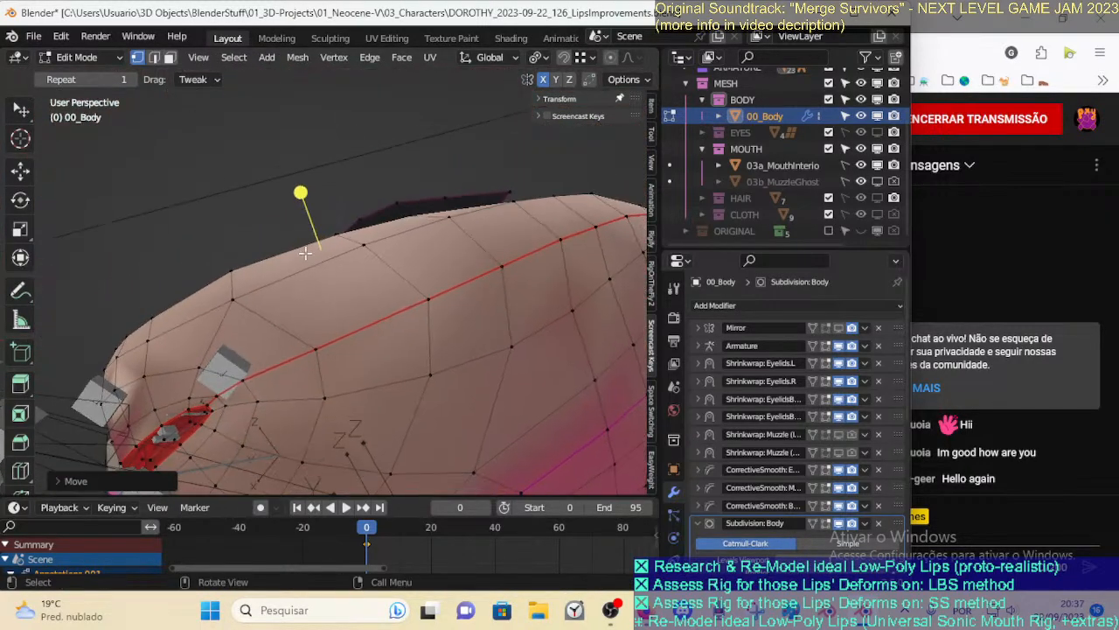
pyautogui.press('3')
pyautogui.click(364, 297)
pyautogui.moveTo(364, 298); pyautogui.dragTo(335, 282, button='middle')
pyautogui.press('g')
pyautogui.click(370, 257)
pyautogui.click(283, 315)
pyautogui.press('g')
pyautogui.click(268, 300)
pyautogui.scroll(-2, 220, 349)
pyautogui.moveTo(219, 349); pyautogui.dragTo(333, 405, button='middle')
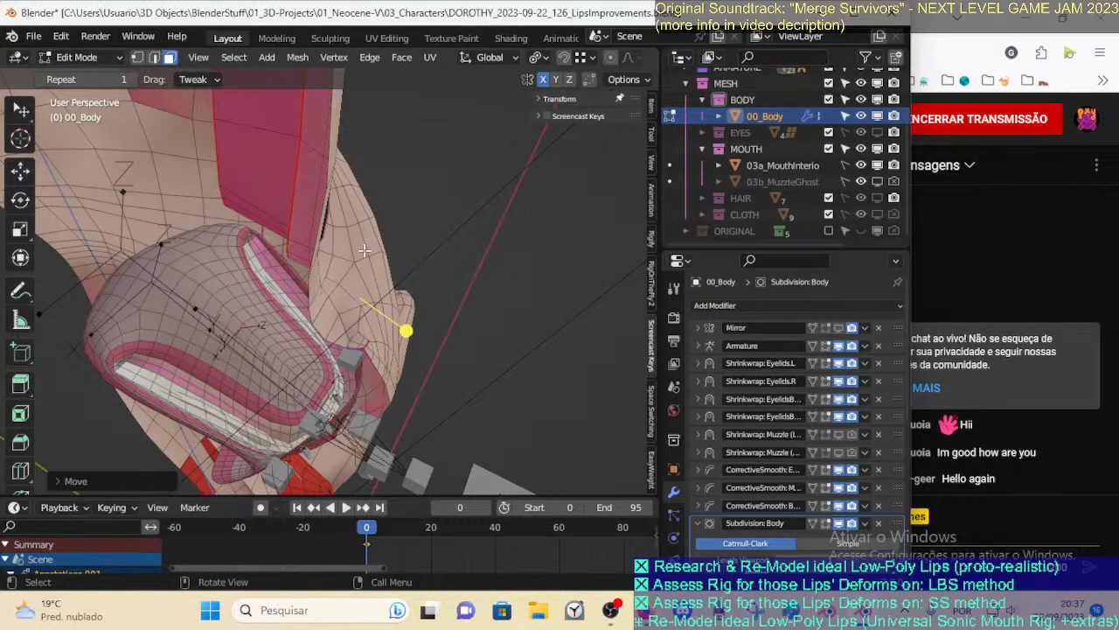
# Select a group of adjacent faces along the jaw's lower edge and move them slightly to round the contour
pyautogui.moveTo(355, 227); pyautogui.dragTo(288, 147, button='middle')
pyautogui.moveTo(314, 303); pyautogui.dragTo(378, 210, button='middle')
pyautogui.click(445, 312)
pyautogui.keyDown('shift'); pyautogui.click(419, 335); pyautogui.keyUp('shift')
pyautogui.keyDown('shift'); pyautogui.click(395, 255); pyautogui.keyUp('shift')
pyautogui.keyDown('shift'); pyautogui.click(448, 255); pyautogui.keyUp('shift')
pyautogui.press('g')
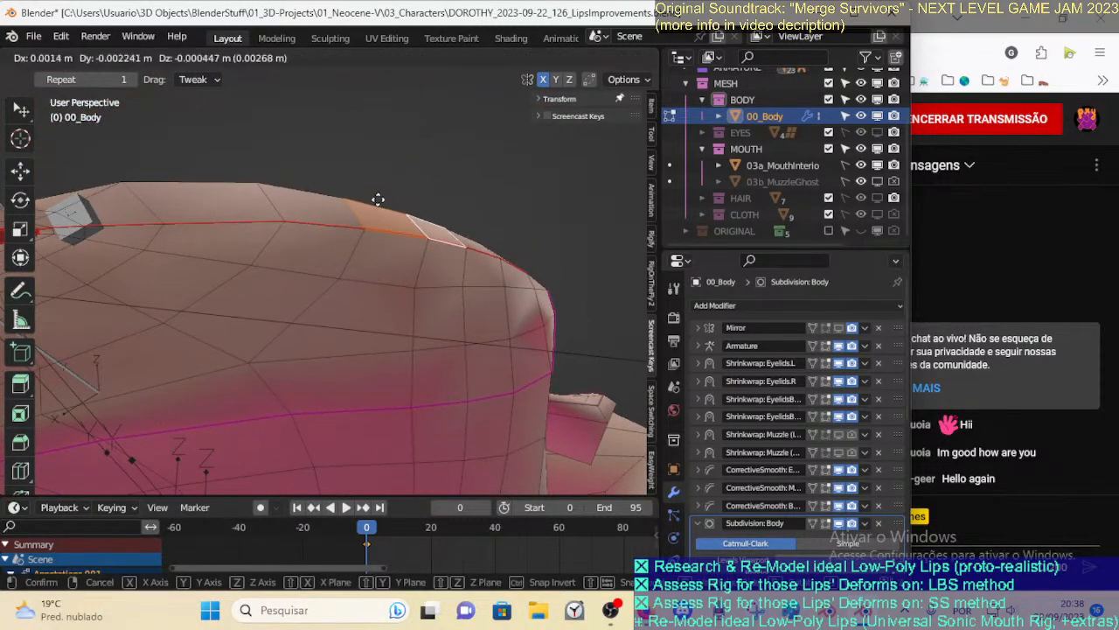
pyautogui.click(377, 200)
# Extend the selection with another face toward the chin and reposition the jaw faces from two viewing angles
pyautogui.moveTo(305, 202); pyautogui.dragTo(294, 227, button='middle')
pyautogui.keyDown('shift'); pyautogui.click(280, 182); pyautogui.keyUp('shift')
pyautogui.moveTo(280, 182); pyautogui.dragTo(257, 285, button='middle')
pyautogui.press('g')
pyautogui.click(253, 230)
pyautogui.moveTo(135, 306); pyautogui.dragTo(235, 112, button='middle')
pyautogui.press('g')
pyautogui.click(326, 362)
# Switch to vertex selection and reposition vertices on the side of the muzzle near the mouth corner
pyautogui.moveTo(209, 205); pyautogui.dragTo(338, 409, button='middle')
pyautogui.press('1')
pyautogui.click(281, 254)
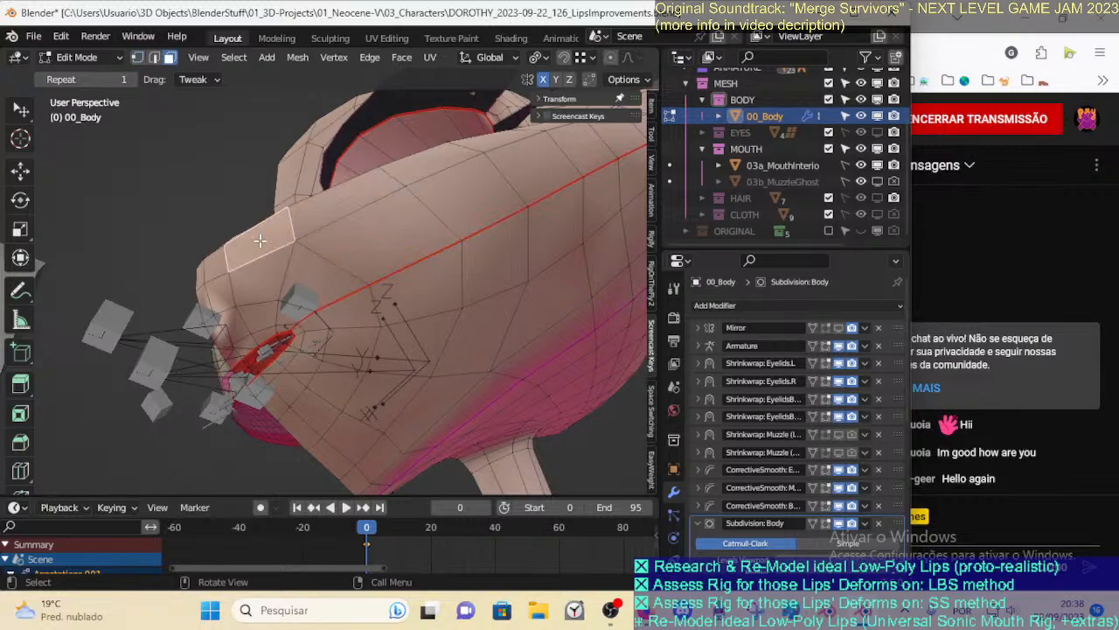
pyautogui.moveTo(260, 241); pyautogui.dragTo(343, 318, button='middle')
pyautogui.moveTo(304, 259); pyautogui.dragTo(323, 220, button='middle')
pyautogui.press('1')
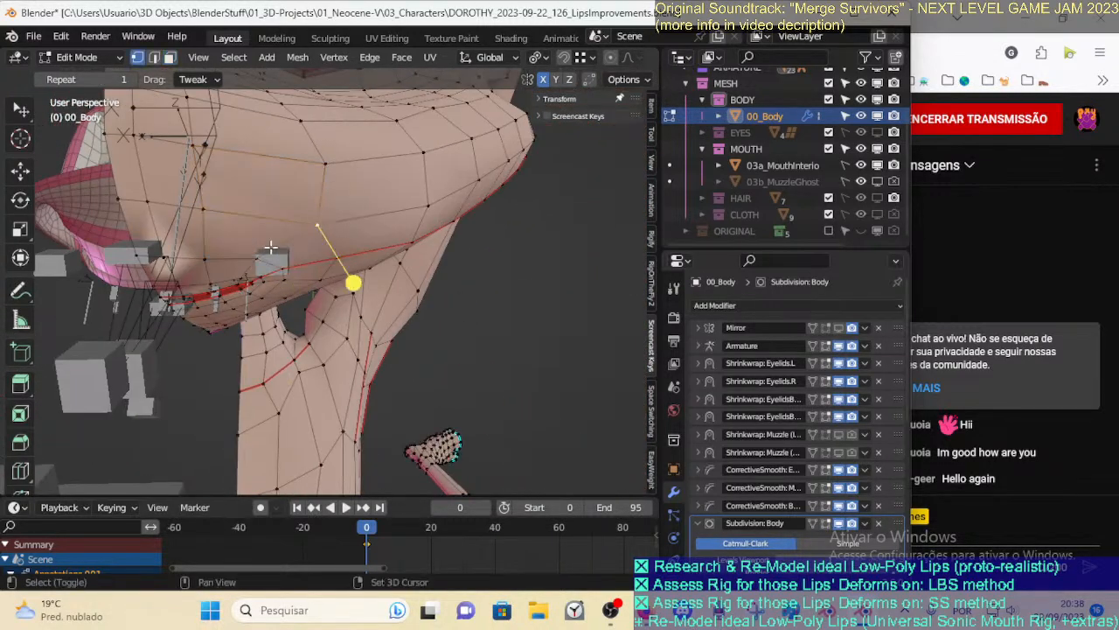
pyautogui.moveTo(305, 315); pyautogui.dragTo(325, 332)
pyautogui.moveTo(326, 332); pyautogui.dragTo(317, 291, button='middle')
pyautogui.press('g')
pyautogui.click(349, 310)
# Reposition the jaw vertex near the mouth corner of 00_Body, working from beneath the muzzle
pyautogui.click(214, 295)
pyautogui.moveTo(219, 294); pyautogui.dragTo(284, 96, button='middle')
pyautogui.moveTo(282, 392); pyautogui.dragTo(267, 299, button='middle')
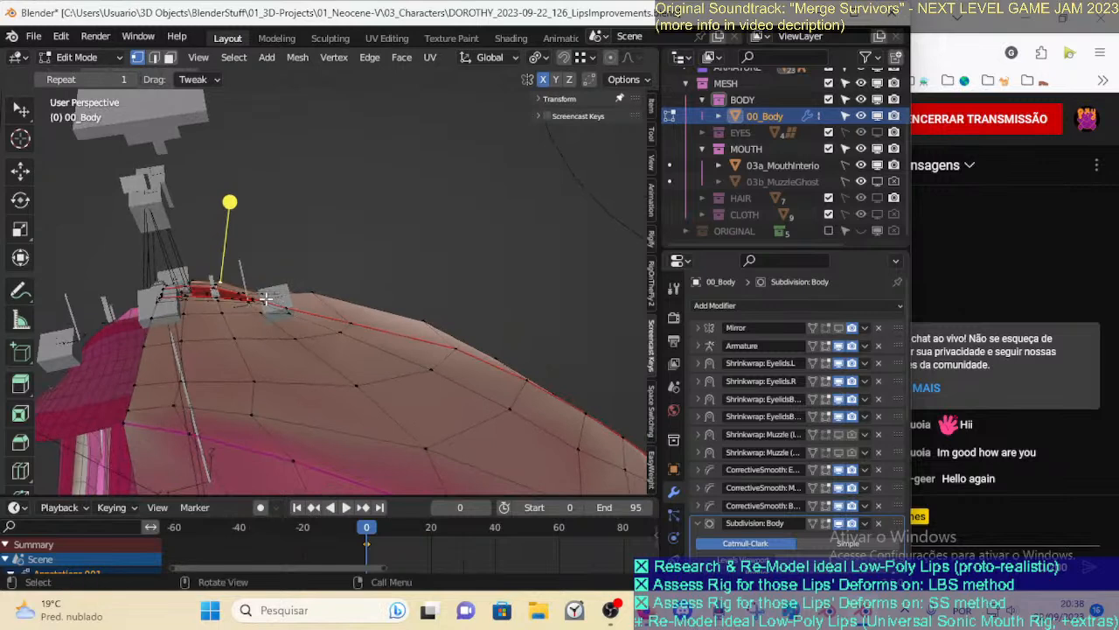
pyautogui.press('g')
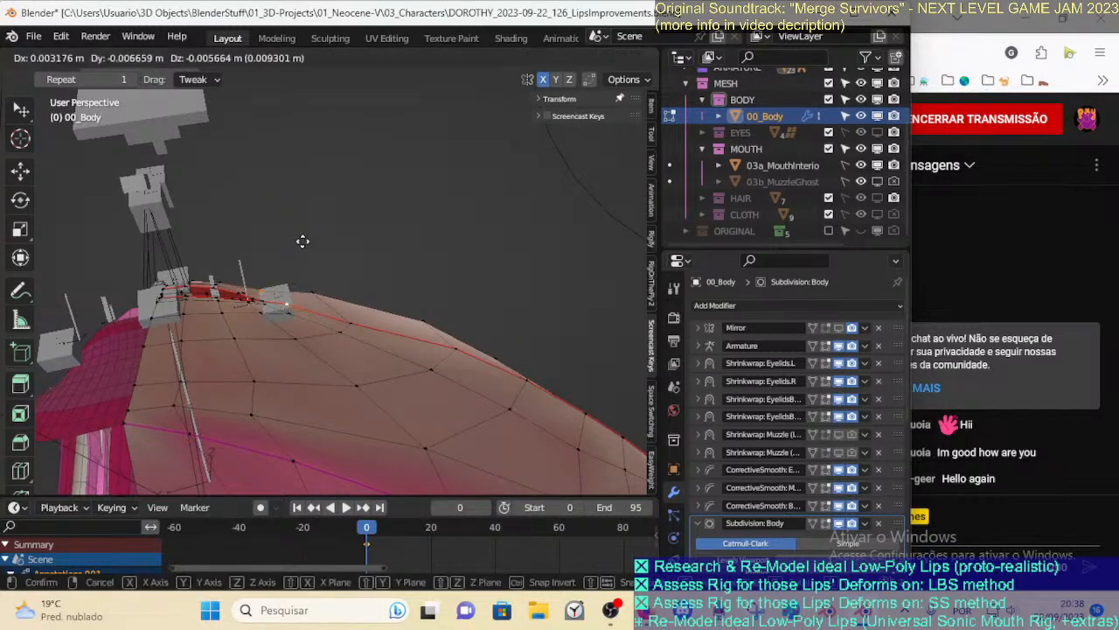
pyautogui.click(302, 243)
# Move successive vertices along the jaw's seam line behind the mouth corner to even out the curve
pyautogui.click(313, 292)
pyautogui.press('g')
pyautogui.click(325, 331)
pyautogui.click(354, 297)
pyautogui.moveTo(350, 313); pyautogui.dragTo(345, 315)
pyautogui.moveTo(288, 300); pyautogui.dragTo(270, 272)
pyautogui.moveTo(433, 320); pyautogui.dragTo(433, 343)
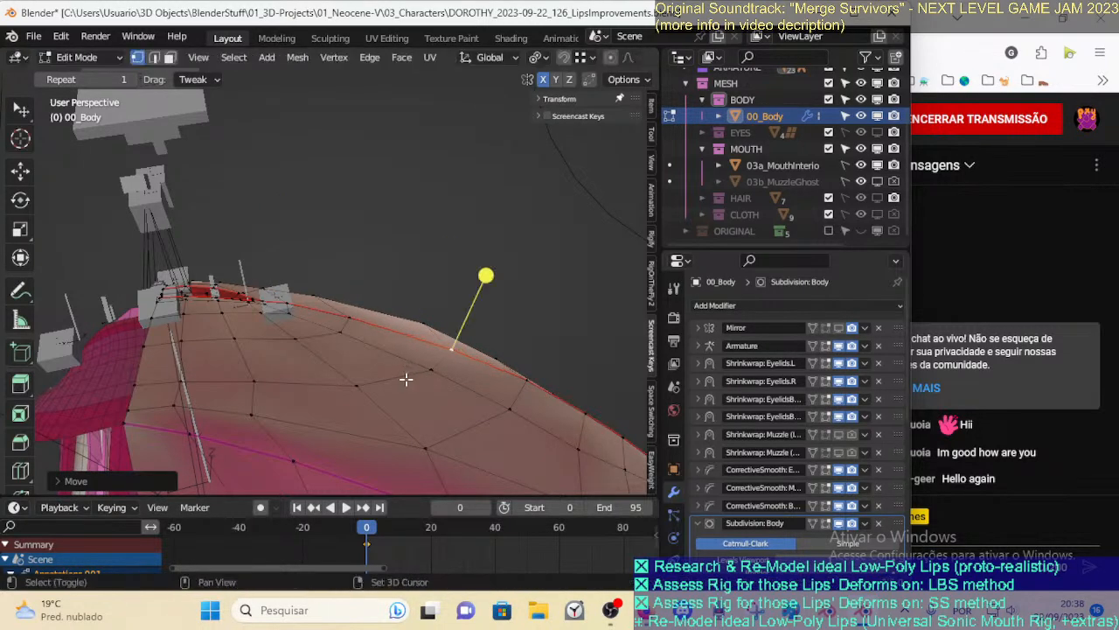
# Adjust further vertices beside the mouth corner from a slightly turned angle to refine the jaw contour
pyautogui.moveTo(360, 312); pyautogui.dragTo(301, 333)
pyautogui.moveTo(353, 300); pyautogui.dragTo(407, 320, button='middle')
pyautogui.press('g')
pyautogui.click(353, 332)
# Compare the smoothed body surface with its edit cage around the jaw, muzzle and nose
pyautogui.press('Tab')
pyautogui.moveTo(368, 261); pyautogui.dragTo(248, 266, button='middle')
pyautogui.press('Tab')
pyautogui.press('Tab')
pyautogui.press('Tab')
pyautogui.scroll(1, 245, 328)
pyautogui.press('Tab')
pyautogui.scroll(3, 247, 267)
pyautogui.moveTo(218, 311); pyautogui.dragTo(153, 219, button='middle')
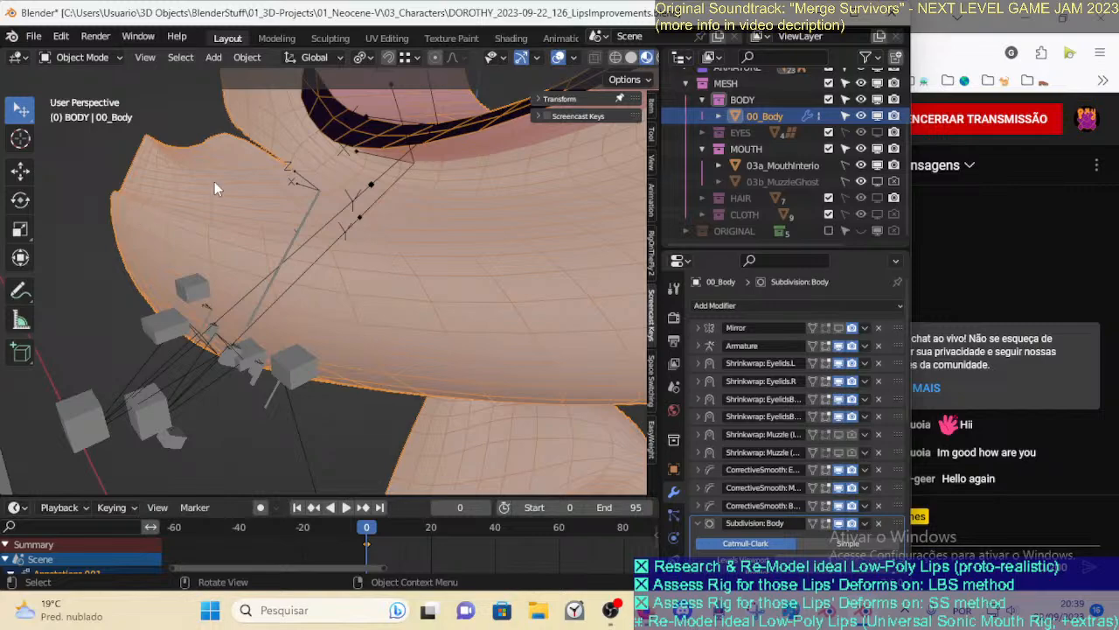
pyautogui.press('Tab')
pyautogui.moveTo(215, 182); pyautogui.dragTo(253, 283, button='middle')
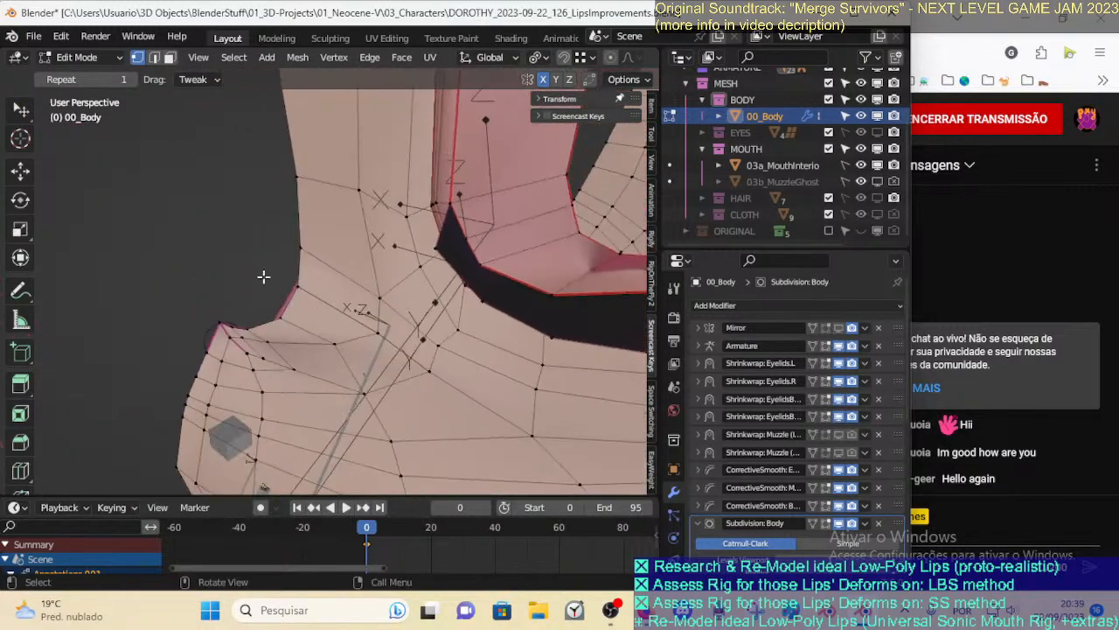
pyautogui.press('Tab')
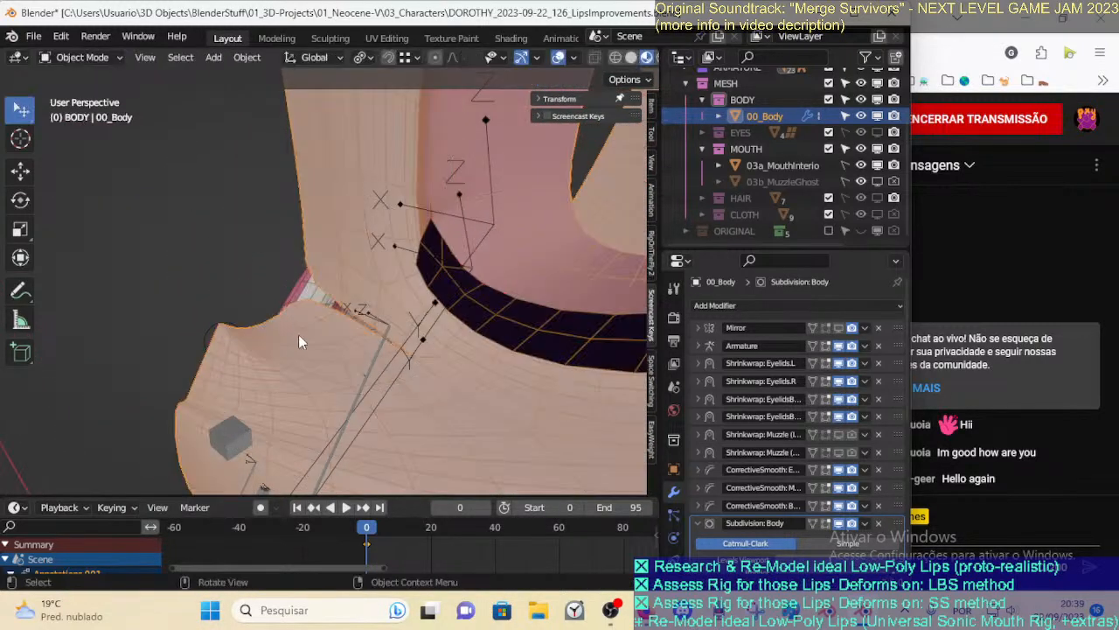
pyautogui.press('Tab')
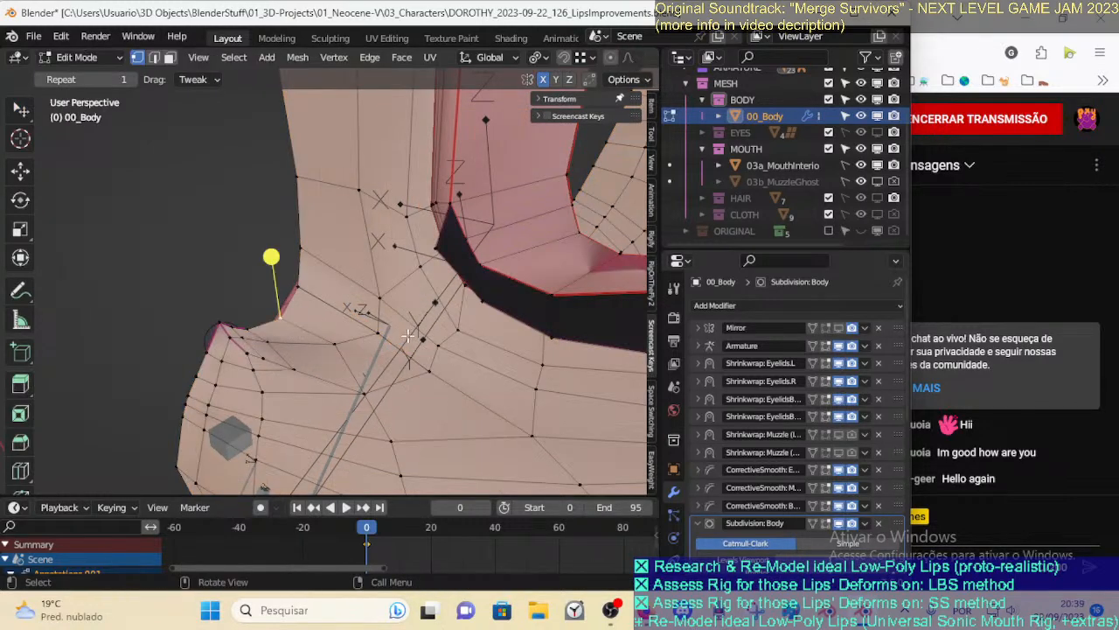
# Turn on the viewport display of the body's Mirror modifier, check its settings and test-move the nose vertex along X
pyautogui.click(839, 327)
pyautogui.click(699, 328)
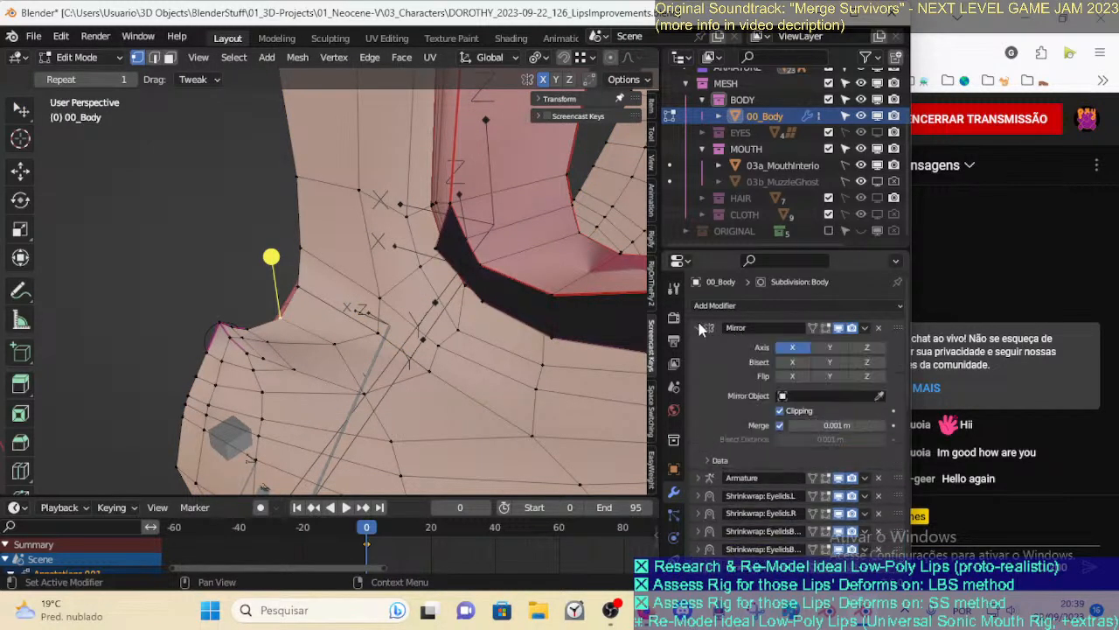
pyautogui.click(699, 327)
pyautogui.press('g')
pyautogui.press('x')
pyautogui.press('Escape')
pyautogui.press('Tab')
pyautogui.press('Tab')
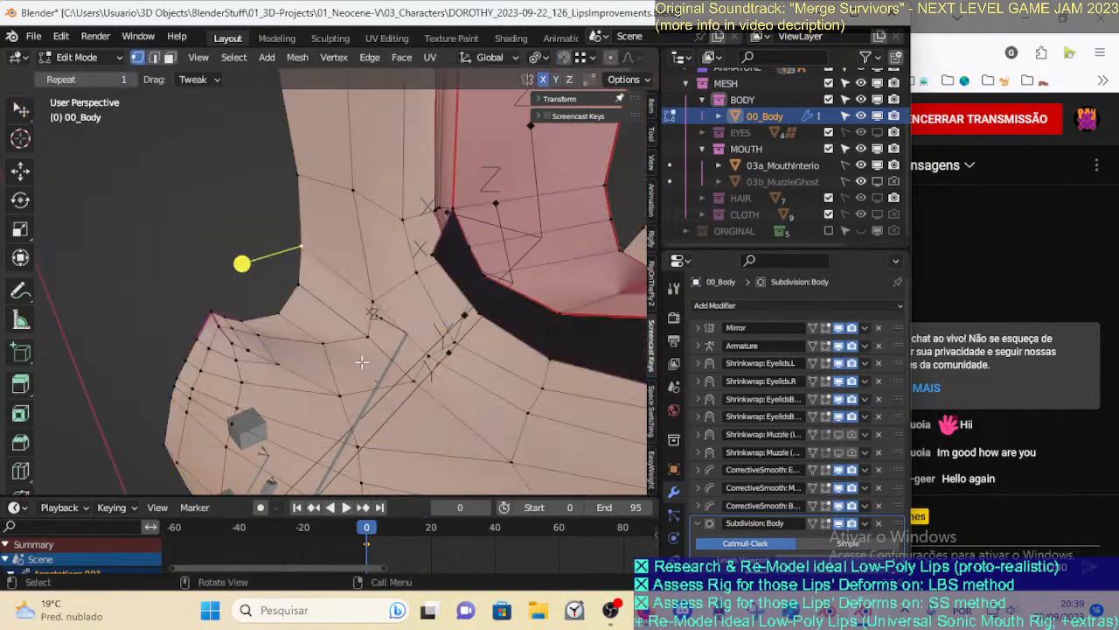
pyautogui.click(300, 285)
pyautogui.press('g')
pyautogui.rightClick(308, 282)
pyautogui.click(367, 335)
pyautogui.press('g')
pyautogui.rightClick(363, 321)
pyautogui.press('g')
pyautogui.rightClick(371, 331)
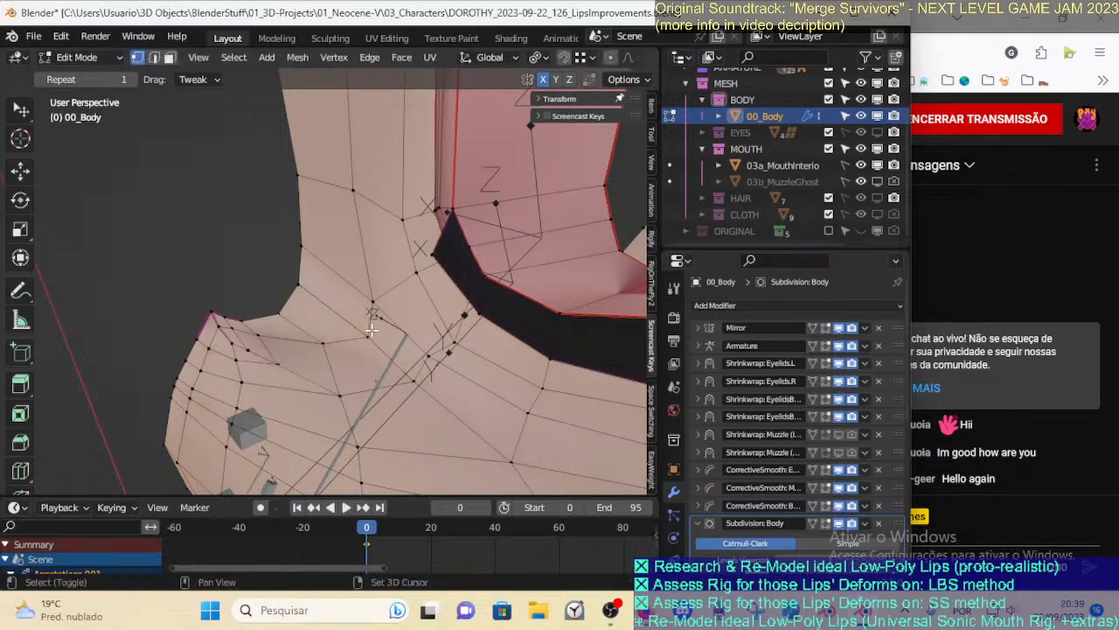
pyautogui.press('g')
pyautogui.rightClick(367, 350)
# Merge the overlapping vertices beside the nose bridge at their center with X-ray display on
pyautogui.keyDown('alt'); pyautogui.click(357, 307); pyautogui.keyUp('alt')
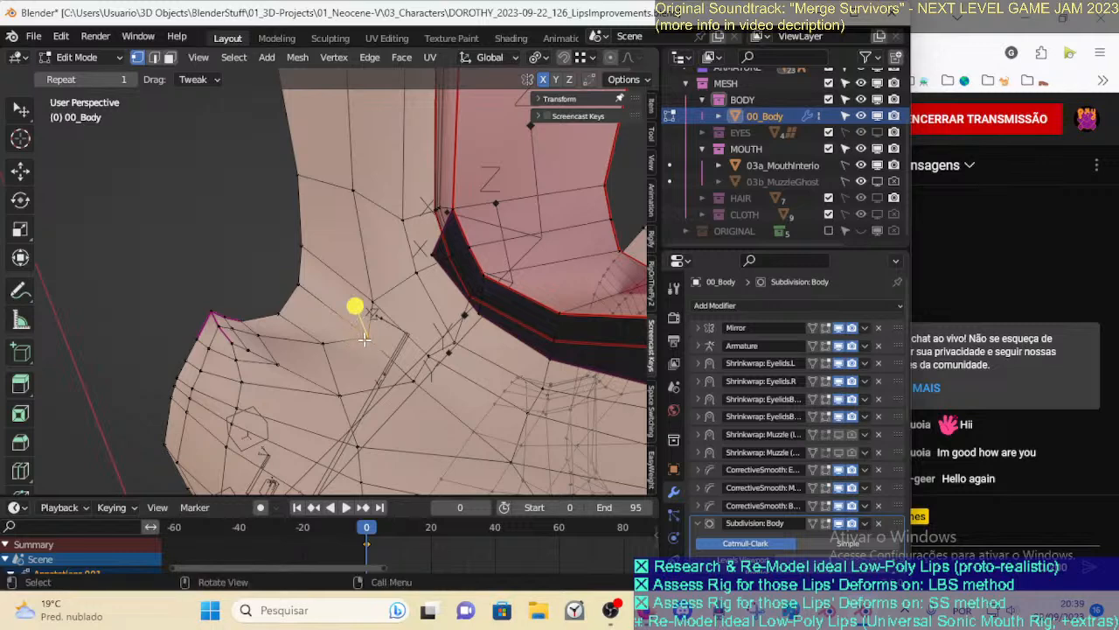
pyautogui.press('m')
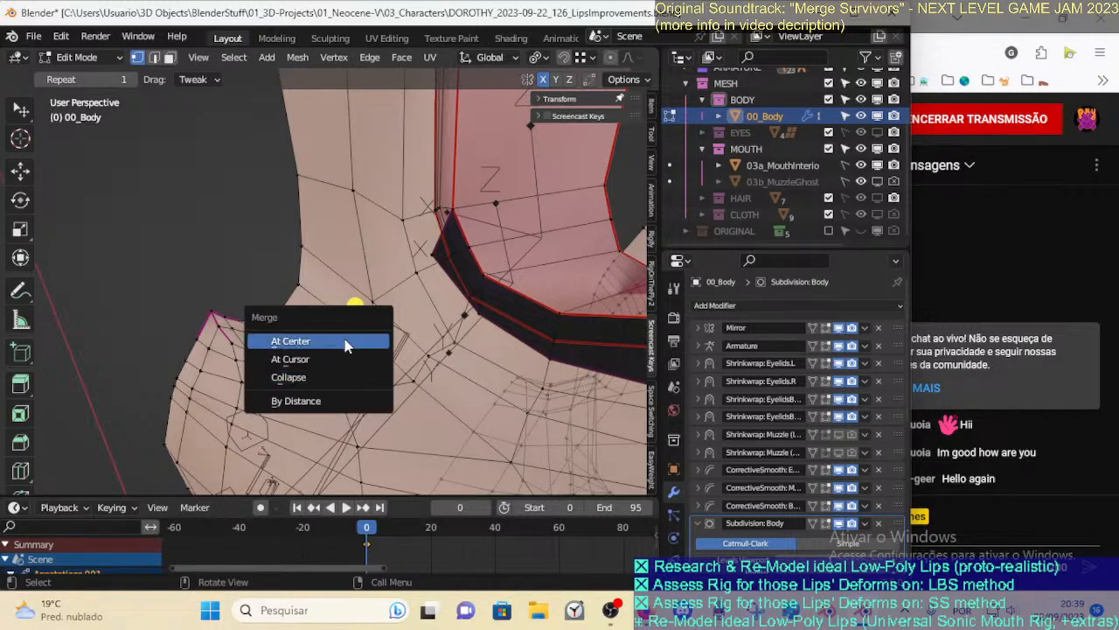
pyautogui.click(362, 341)
pyautogui.press('Tab')
pyautogui.press('Tab')
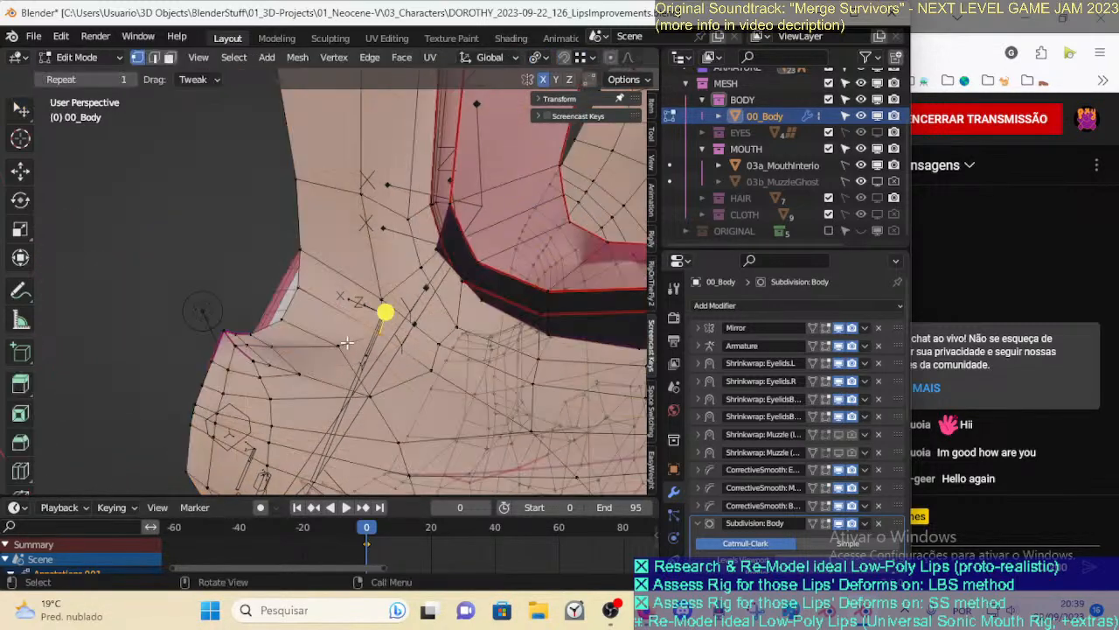
# Merge the vertices at the base of the nose bridge at center and check the smoothed surface
pyautogui.click(302, 287)
pyautogui.press('g')
pyautogui.rightClick(330, 274)
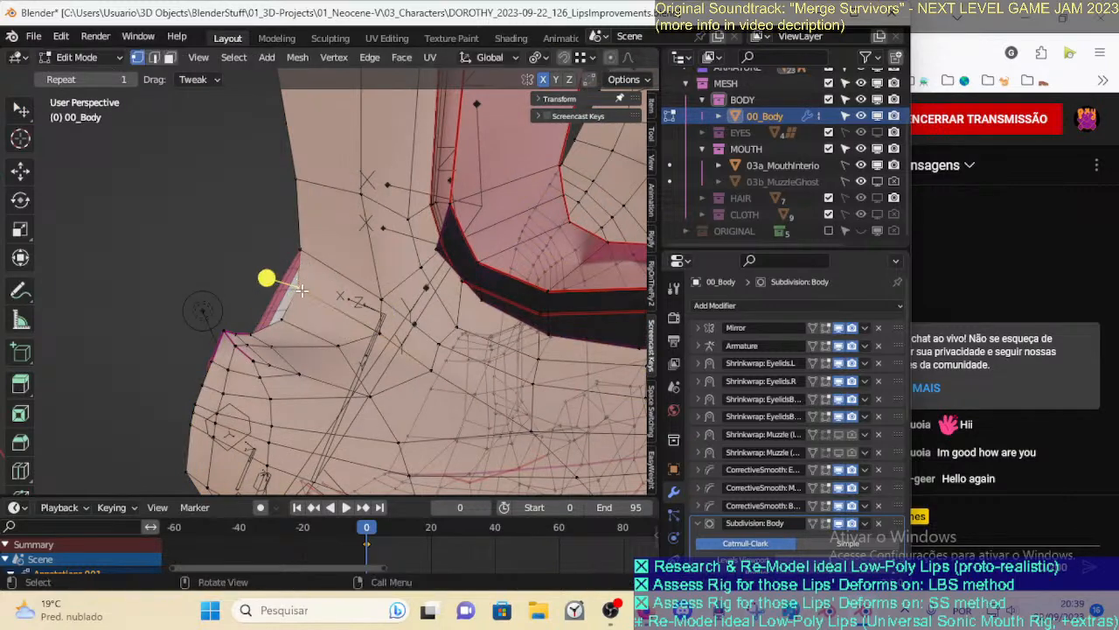
pyautogui.press('m')
pyautogui.click(305, 291)
pyautogui.press('Tab')
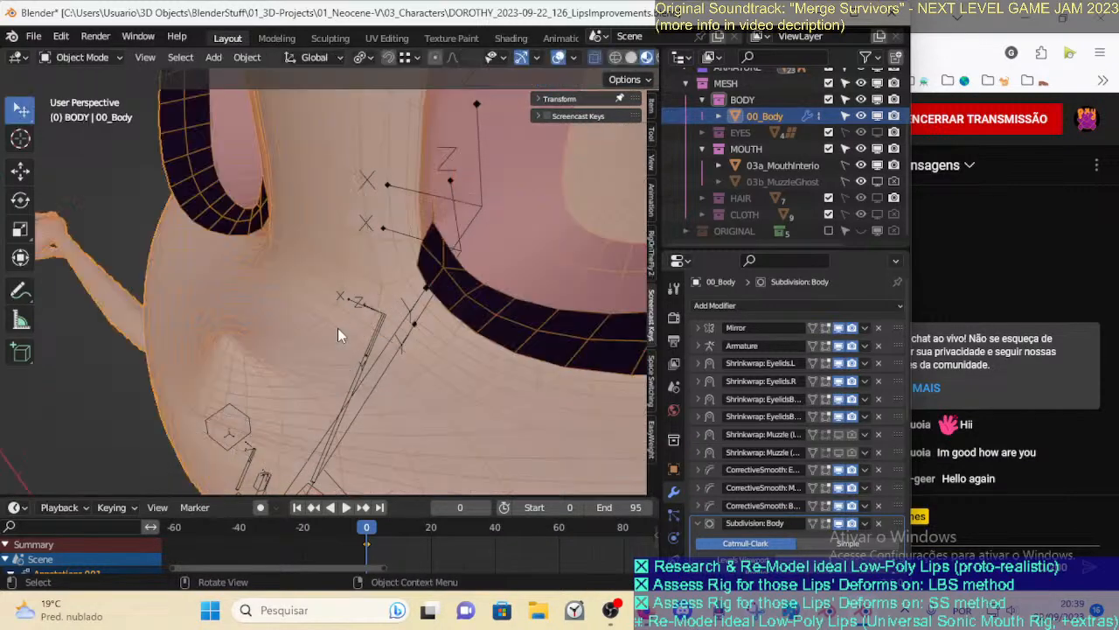
pyautogui.moveTo(350, 340); pyautogui.dragTo(274, 369, button='middle')
pyautogui.press('Tab')
pyautogui.press('Tab')
pyautogui.press('Tab')
# Move vertices on the front of the nose and muzzle to adjust the profile
pyautogui.press('g')
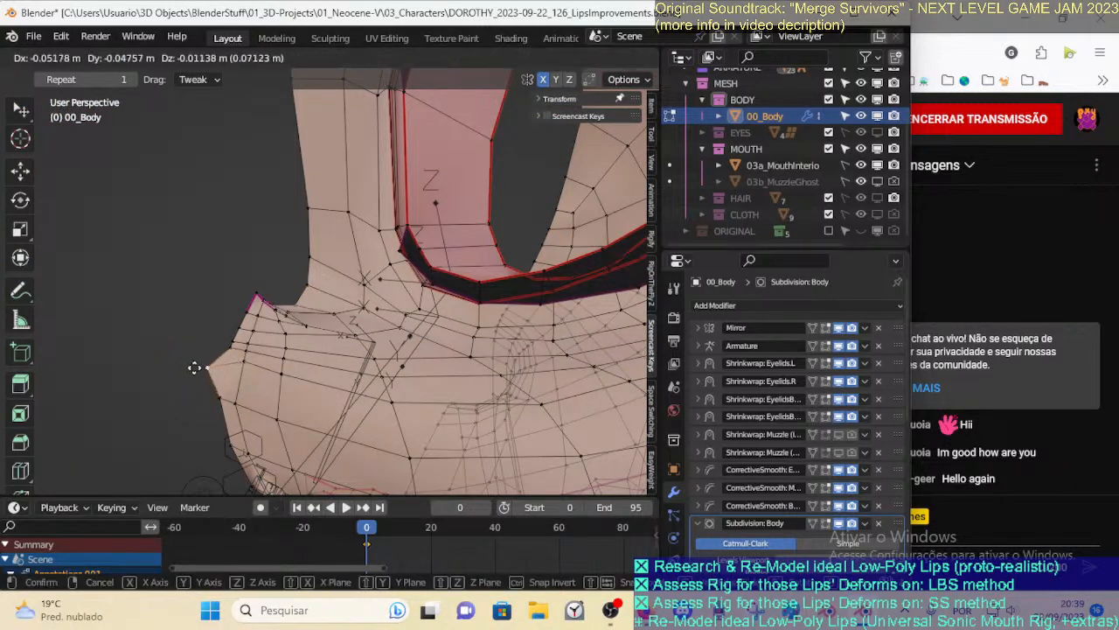
pyautogui.click(276, 401)
pyautogui.press('g')
pyautogui.click(298, 326)
pyautogui.click(239, 334)
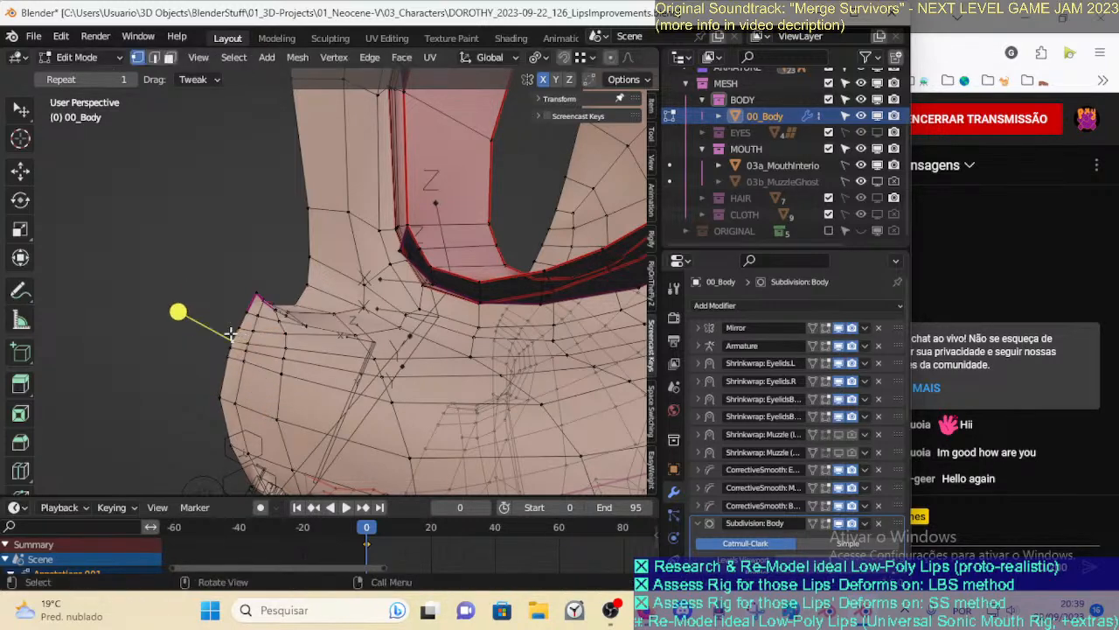
pyautogui.moveTo(262, 339); pyautogui.dragTo(296, 362, button='middle')
# Select the whole body mesh, save the file and apply Merge by Distance
pyautogui.press('a')
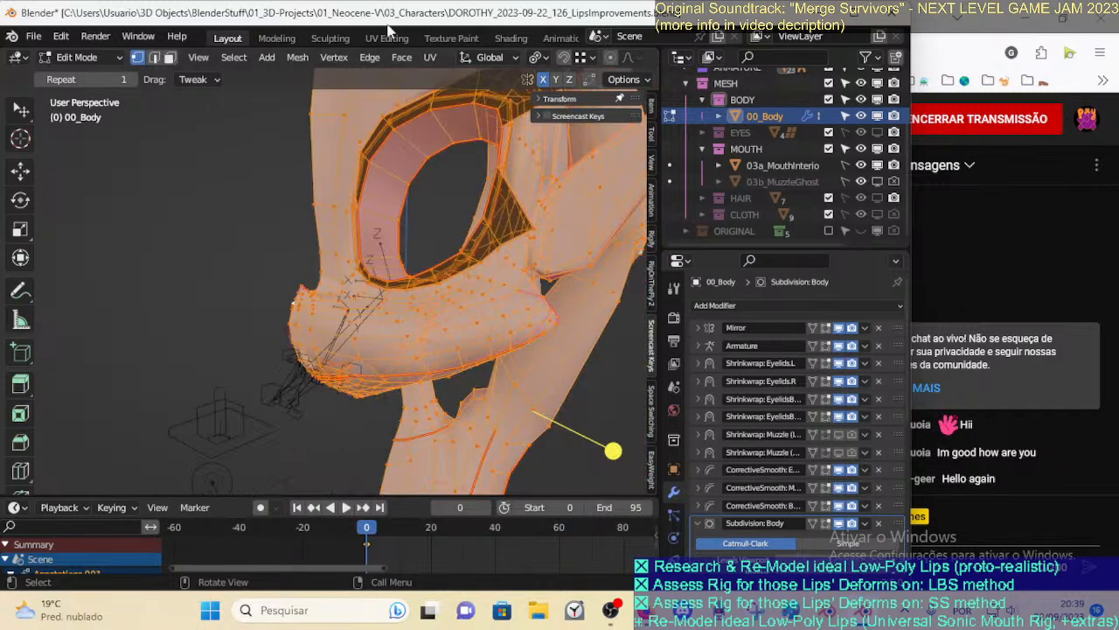
pyautogui.hotkey('ctrl', 's')
pyautogui.click(306, 58)
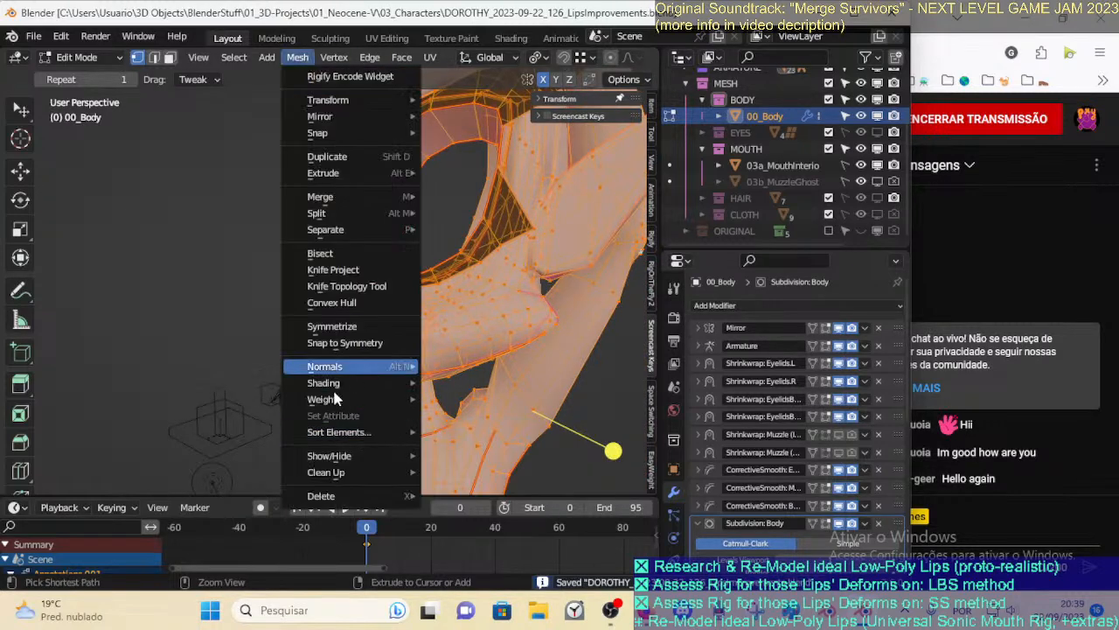
pyautogui.moveTo(351, 471)
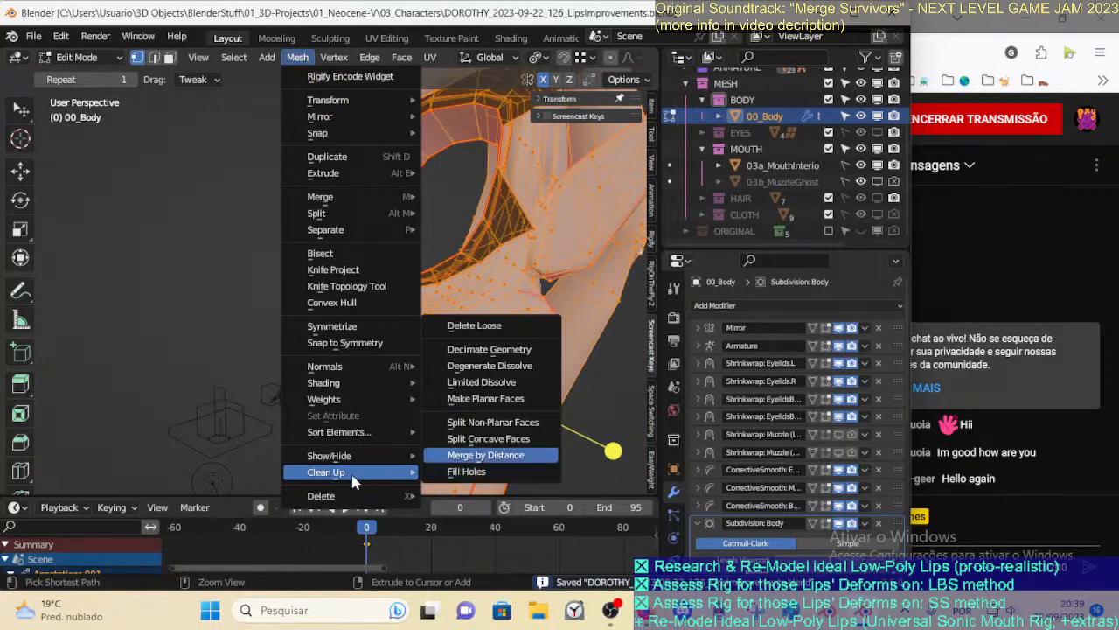
pyautogui.click(486, 455)
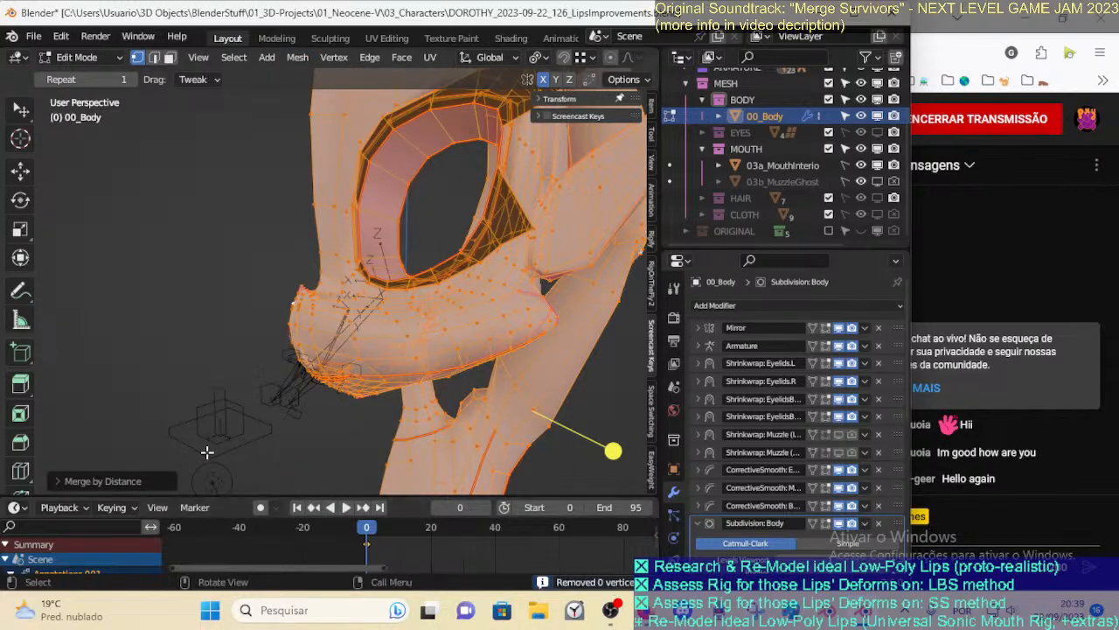
pyautogui.click(128, 482)
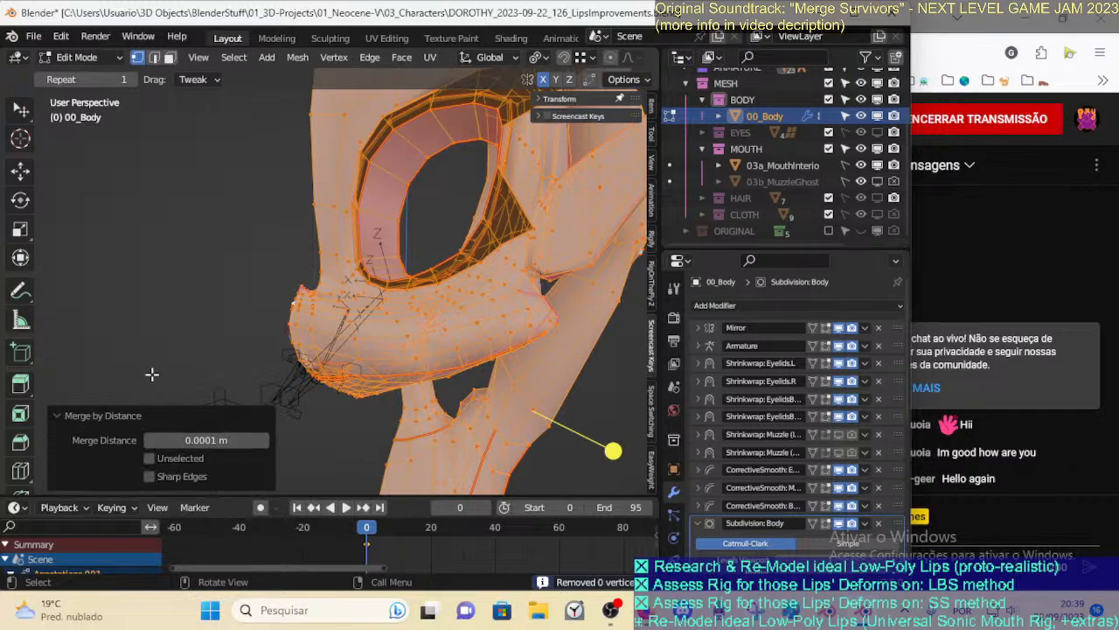
pyautogui.click(251, 293)
# Reposition individual vertices around the nose and upper muzzle from different angles
pyautogui.scroll(3, 251, 315)
pyautogui.press('a')
pyautogui.scroll(1, 348, 327)
pyautogui.click(316, 336)
pyautogui.moveTo(348, 325); pyautogui.dragTo(352, 395, button='middle')
pyautogui.press('g')
pyautogui.click(376, 372)
pyautogui.click(281, 374)
pyautogui.press('g')
pyautogui.click(317, 334)
# Check the smoothed nose, select neighboring vertices with Circle Select and move them to reshape the muzzle front
pyautogui.press('Tab')
pyautogui.moveTo(319, 330)
pyautogui.mouseDown(button='middle')
pyautogui.moveTo(380, 353)
pyautogui.moveTo(428, 354)
pyautogui.moveTo(355, 310)
pyautogui.moveTo(324, 323)
pyautogui.mouseUp(button='middle')
pyautogui.scroll(5, 261, 332)
pyautogui.press('Tab')
pyautogui.scroll(2, 262, 288)
pyautogui.press('c')
pyautogui.moveTo(264, 267); pyautogui.dragTo(311, 265)
pyautogui.rightClick(310, 264)
pyautogui.moveTo(250, 214); pyautogui.dragTo(280, 229)
pyautogui.press('g')
pyautogui.click(283, 285)
# Slide the short edges on the front of the muzzle to even out the spacing of the edge loops
pyautogui.press('2')
pyautogui.hotkey('alt', 'a')
pyautogui.hotkey('shift', 'v')
pyautogui.click(287, 301)
pyautogui.press('Tab')
pyautogui.press('Tab')
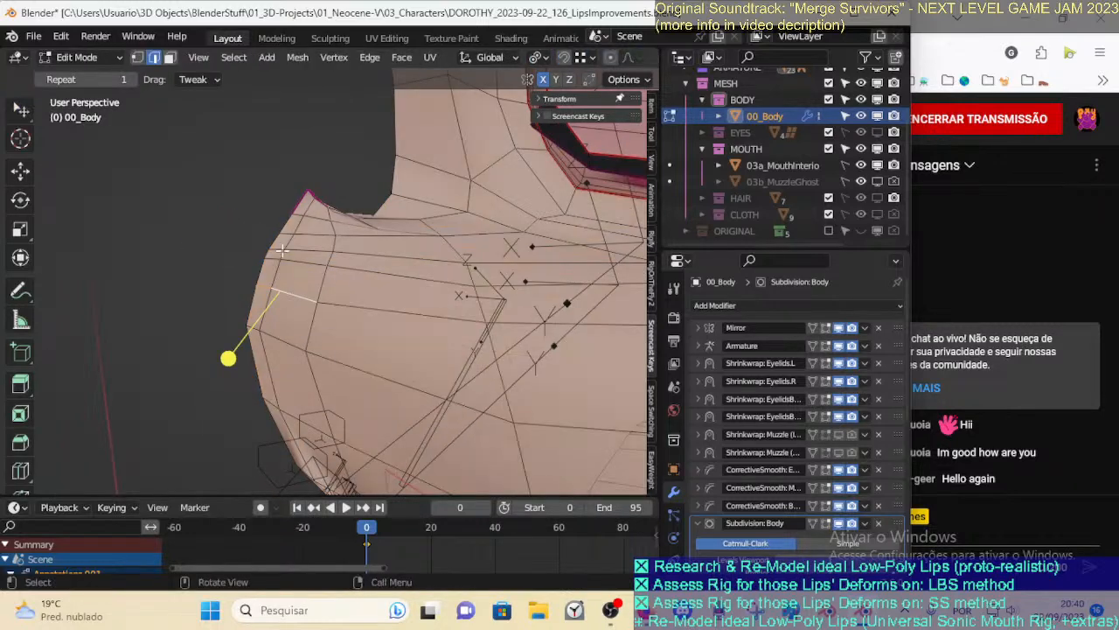
pyautogui.hotkey('shift', 'v')
pyautogui.click(320, 261)
# Return to vertex selection and slide vertices along the muzzle's edge loops to even out the topology
pyautogui.press('1')
pyautogui.click(327, 266)
pyautogui.hotkey('shift', 'v')
pyautogui.click(326, 278)
pyautogui.click(487, 283)
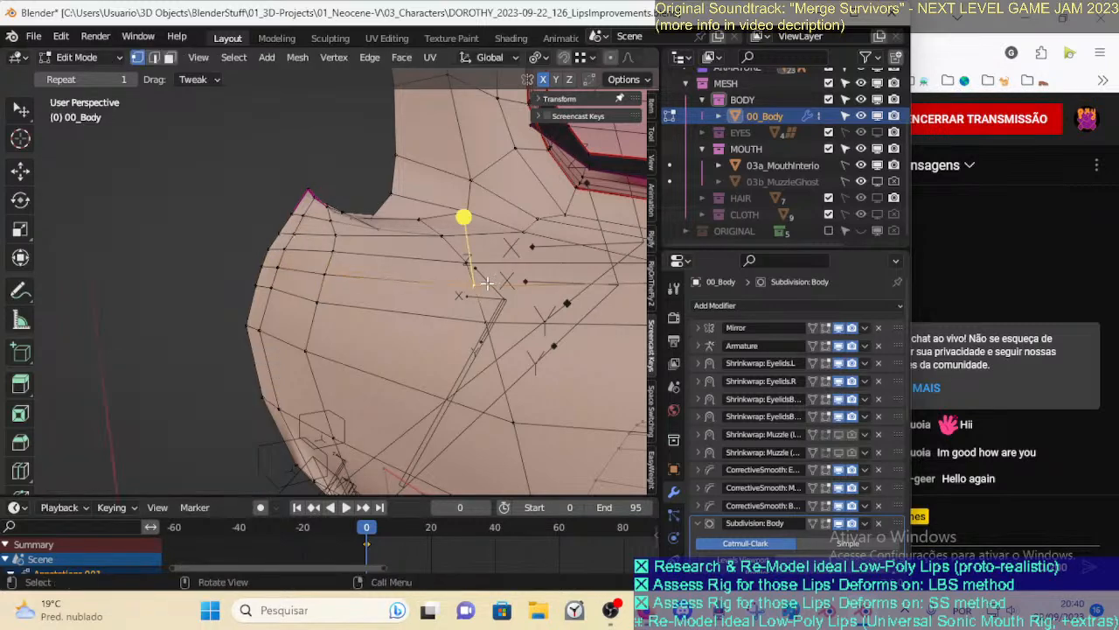
pyautogui.moveTo(487, 284); pyautogui.dragTo(481, 261)
pyautogui.moveTo(486, 315); pyautogui.dragTo(486, 312)
pyautogui.click(475, 286)
pyautogui.moveTo(269, 309); pyautogui.dragTo(279, 281)
# Adjust a pair of vertices at the front of the muzzle, check the smoothed result and save the file
pyautogui.click(253, 284)
pyautogui.keyDown('shift'); pyautogui.click(274, 273); pyautogui.keyUp('shift')
pyautogui.moveTo(273, 288); pyautogui.dragTo(314, 313)
pyautogui.press('Tab')
pyautogui.moveTo(318, 314); pyautogui.dragTo(395, 313, button='middle')
pyautogui.press('Tab')
pyautogui.hotkey('ctrl', 's')
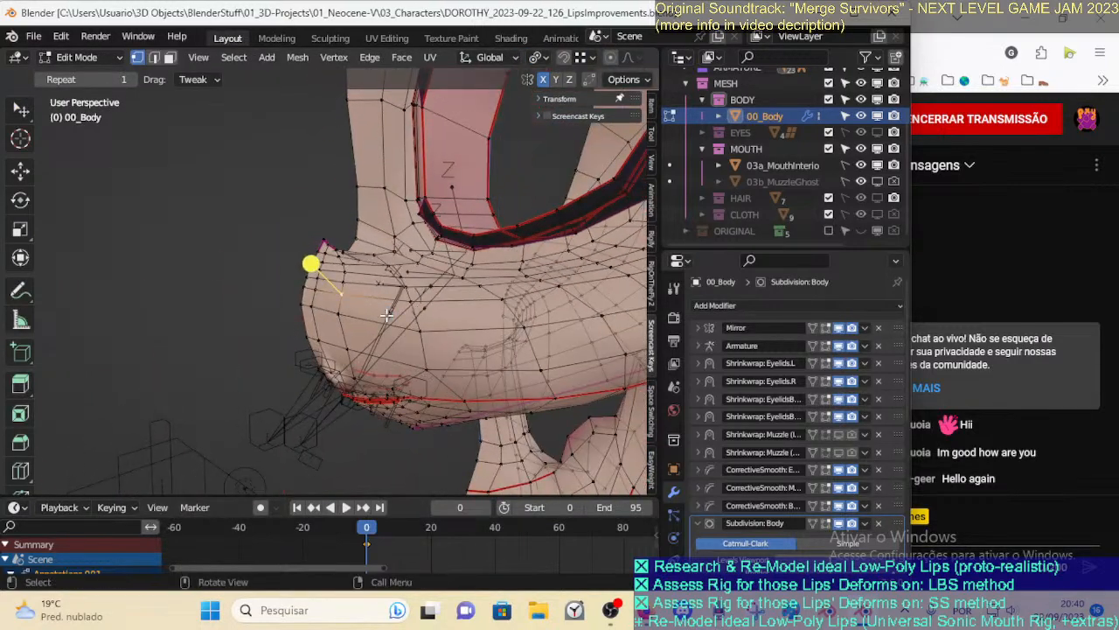
# Inspect the body's existing weights in Weight Paint mode and return to Object Mode
pyautogui.hotkey('ctrl', 'Tab')
pyautogui.press('4')
pyautogui.scroll(-2, 449, 329)
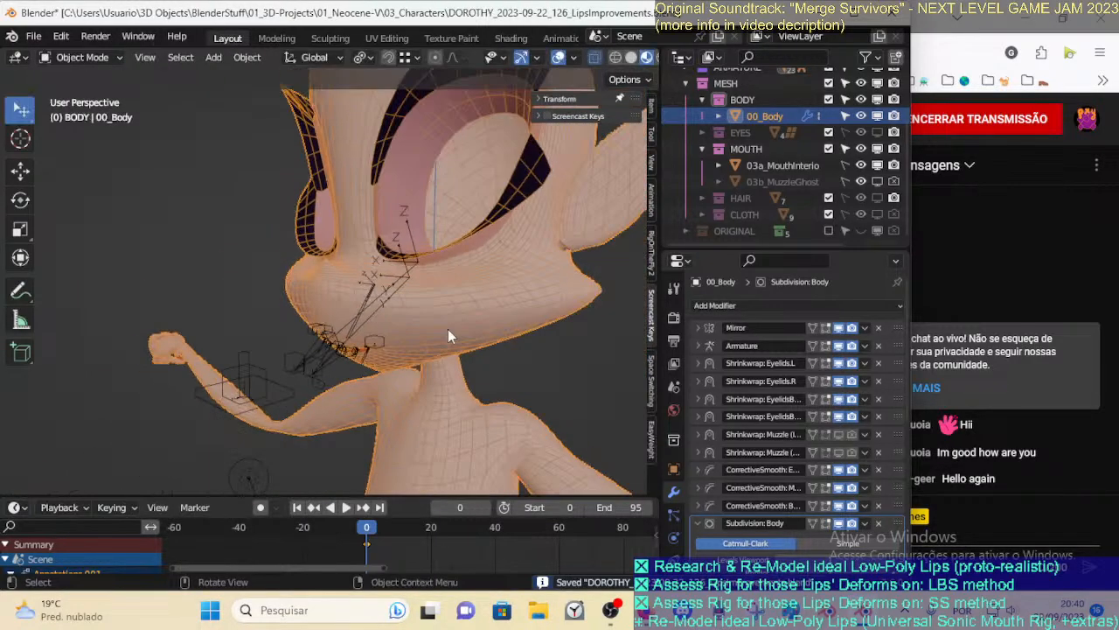
pyautogui.hotkey('ctrl', 'Tab')
pyautogui.press('7')
pyautogui.hotkey('ctrl', 'Tab')
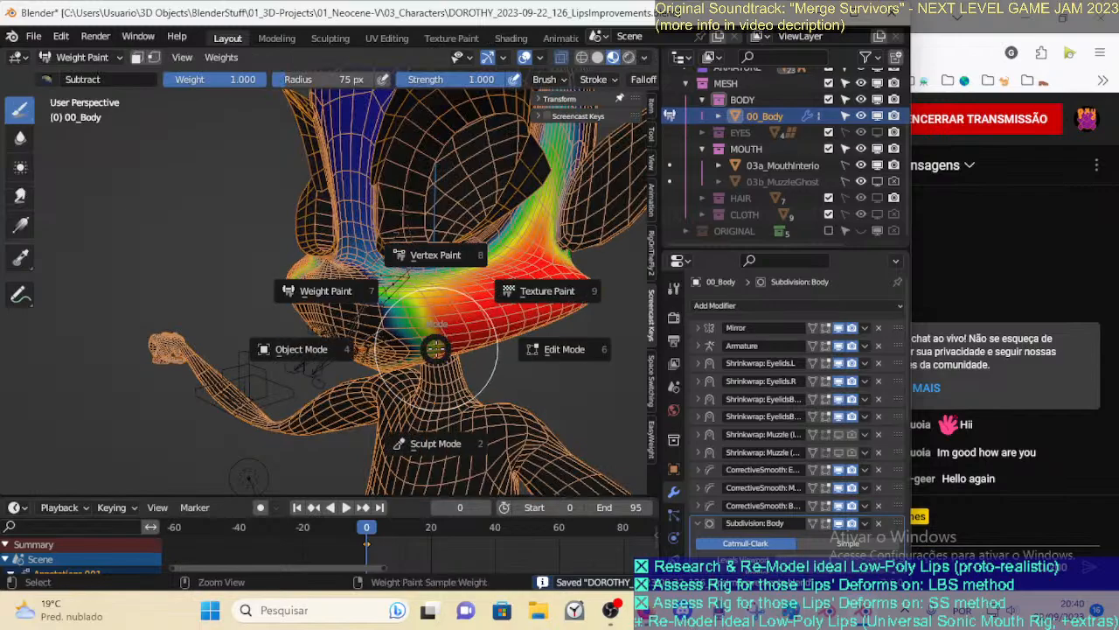
pyautogui.press('Escape')
pyautogui.scroll(1, 437, 349)
pyautogui.moveTo(469, 343); pyautogui.dragTo(446, 303, button='middle')
pyautogui.hotkey('ctrl', 'Tab')
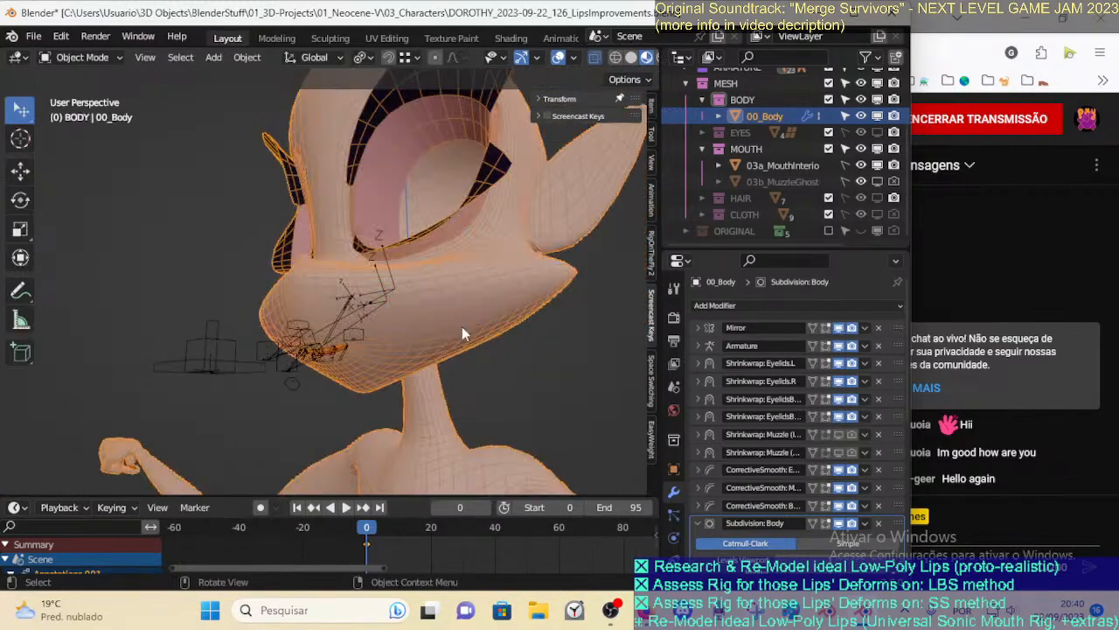
# In Edit Mode, select the body vertices belonging to the !HIDE-3Aa-MouthRegion vertex group
pyautogui.press('Tab')
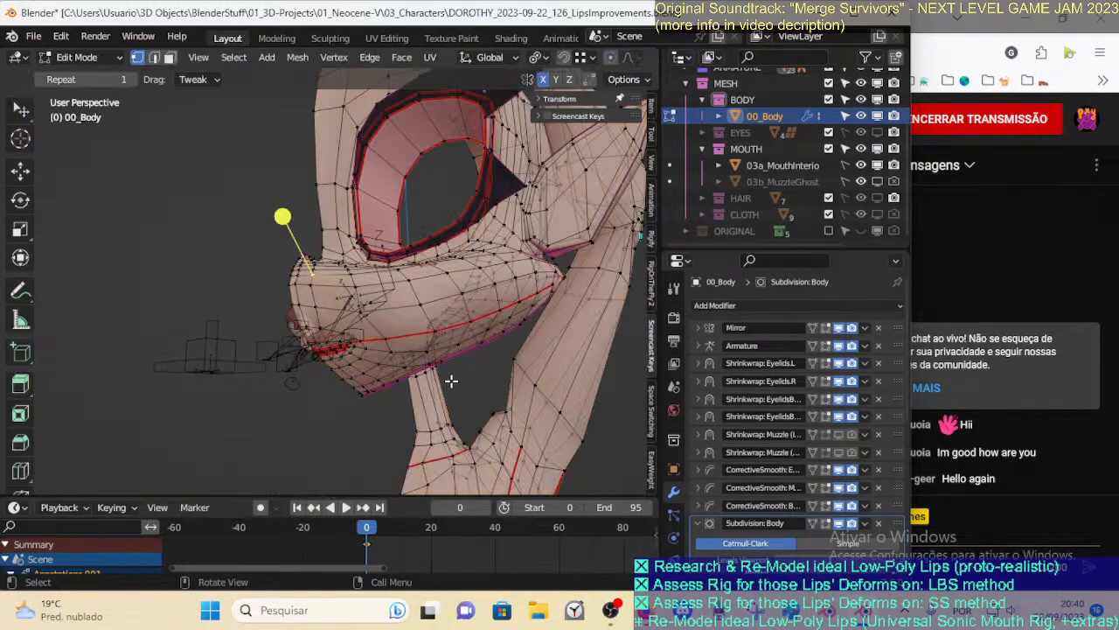
pyautogui.scroll(-2, 674, 525)
pyautogui.click(672, 533)
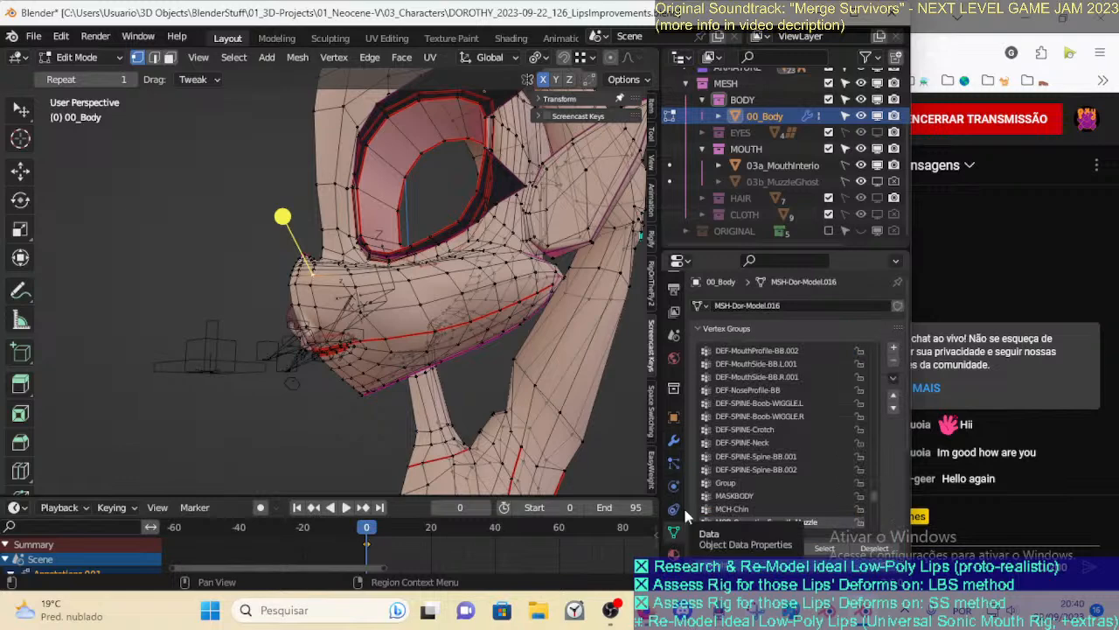
pyautogui.moveTo(875, 497); pyautogui.dragTo(879, 298)
pyautogui.click(774, 442)
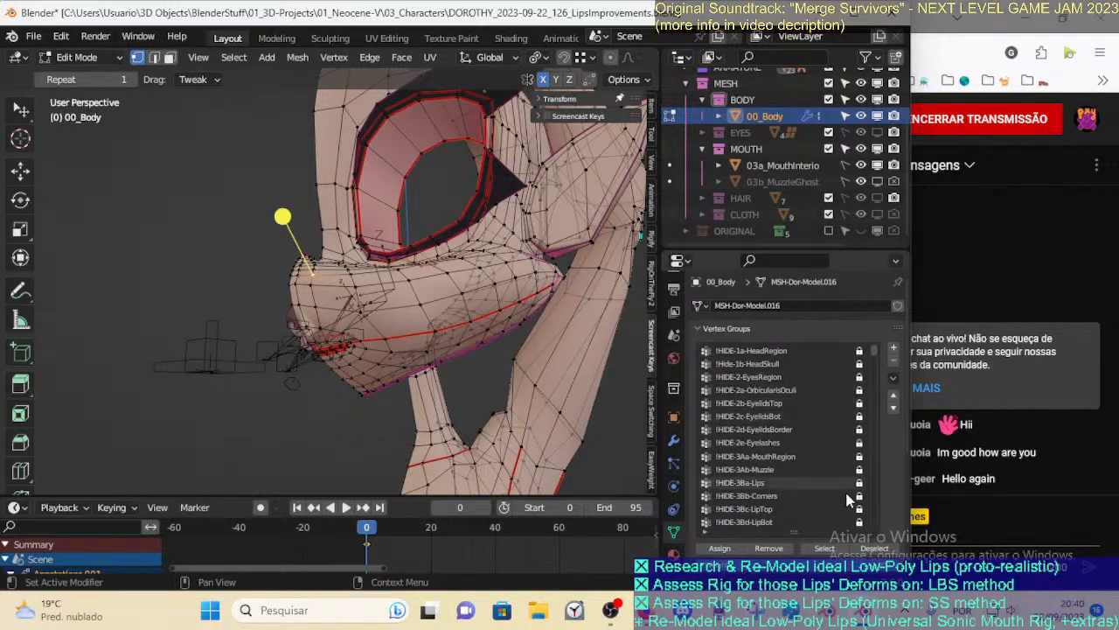
pyautogui.click(777, 456)
pyautogui.click(825, 548)
# Hide all unselected geometry so only the mouth region remains, and save the file
pyautogui.moveTo(498, 344); pyautogui.dragTo(426, 385, button='middle')
pyautogui.hotkey('shift', 'h')
pyautogui.hotkey('ctrl', 's')
pyautogui.scroll(2, 385, 354)
# Switch the body to Weight Paint mode and sort its vertex groups by name
pyautogui.press('Tab')
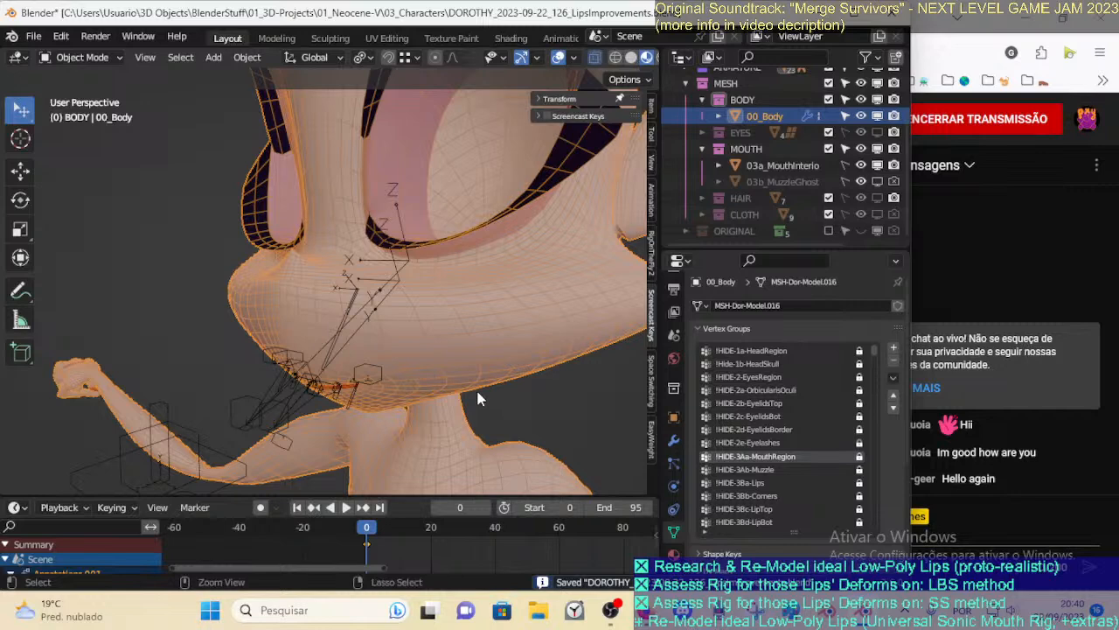
pyautogui.hotkey('ctrl', 'Tab')
pyautogui.click(362, 252)
pyautogui.moveTo(872, 350); pyautogui.dragTo(869, 554)
pyautogui.scroll(4, 809, 443)
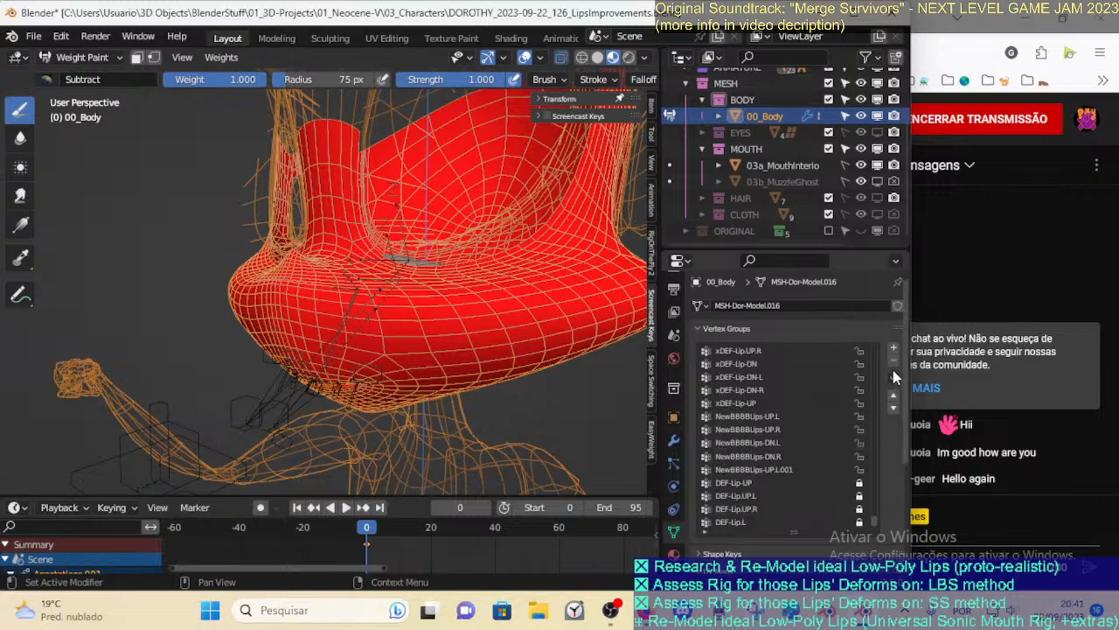
pyautogui.click(893, 376)
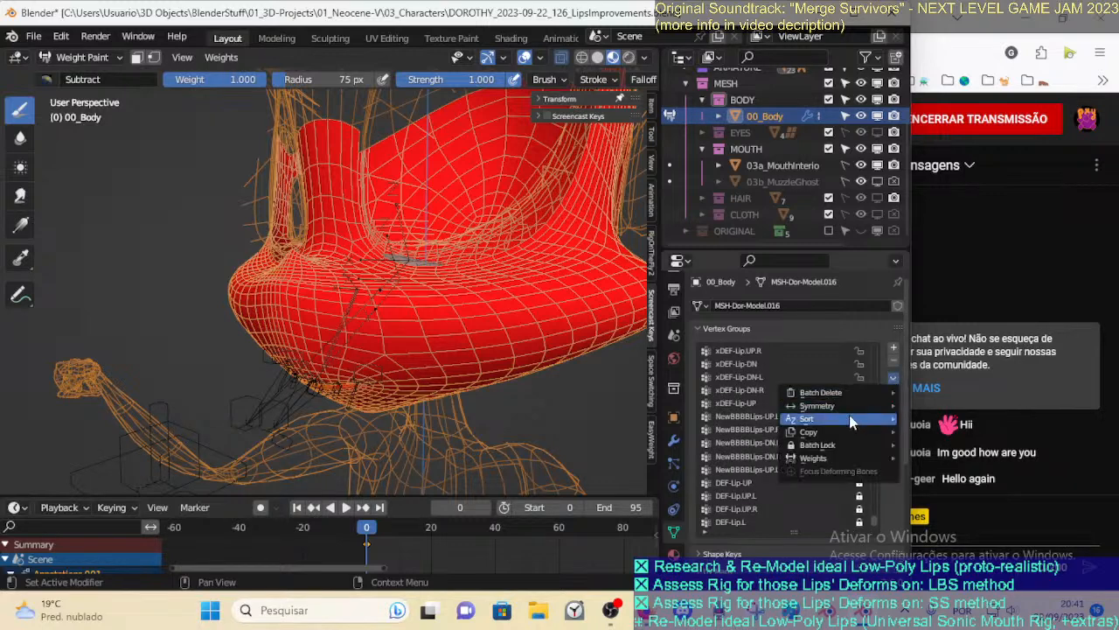
pyautogui.moveTo(826, 426)
pyautogui.click(687, 423)
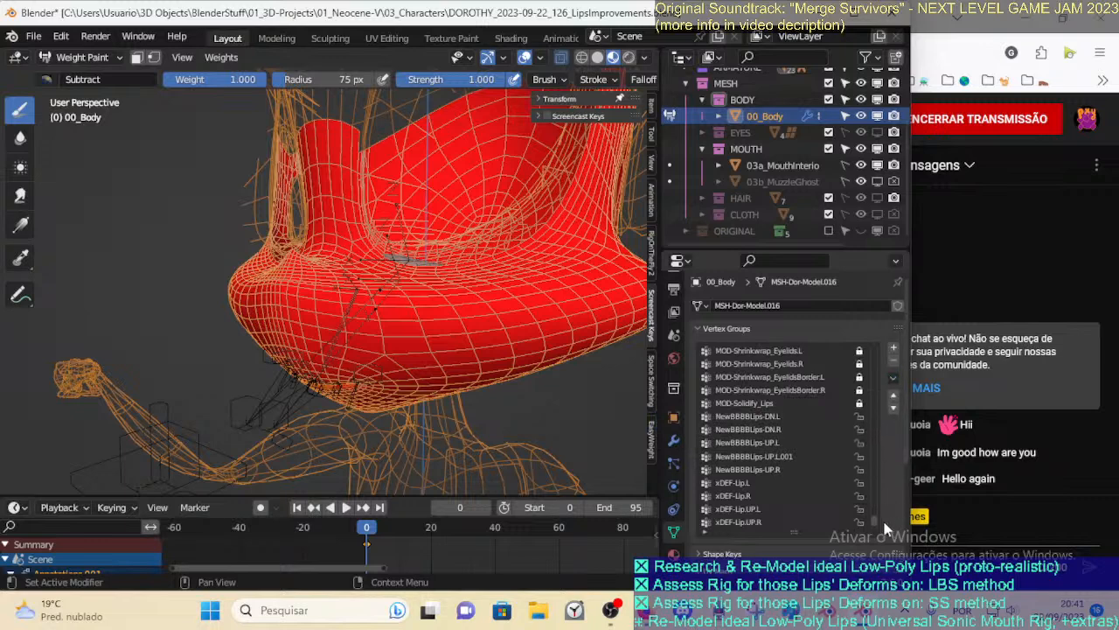
# Check the weights of each xDEF-Lip vertex group on the body
pyautogui.scroll(-3, 872, 524)
pyautogui.click(729, 459)
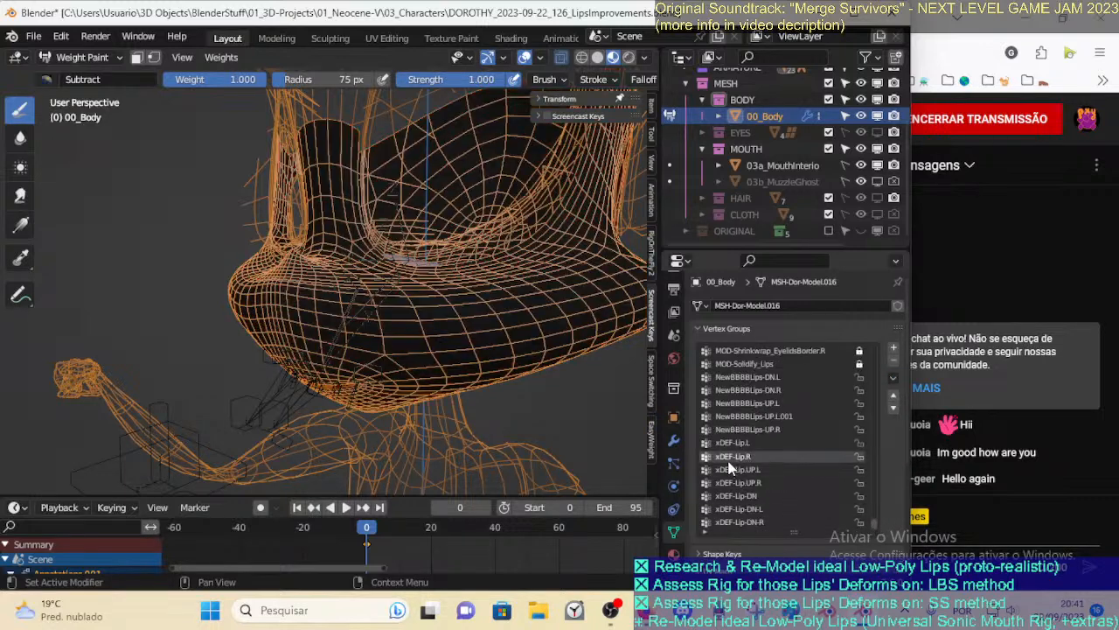
pyautogui.click(737, 442)
pyautogui.click(735, 469)
pyautogui.click(738, 482)
pyautogui.click(740, 494)
pyautogui.scroll(-1, 742, 496)
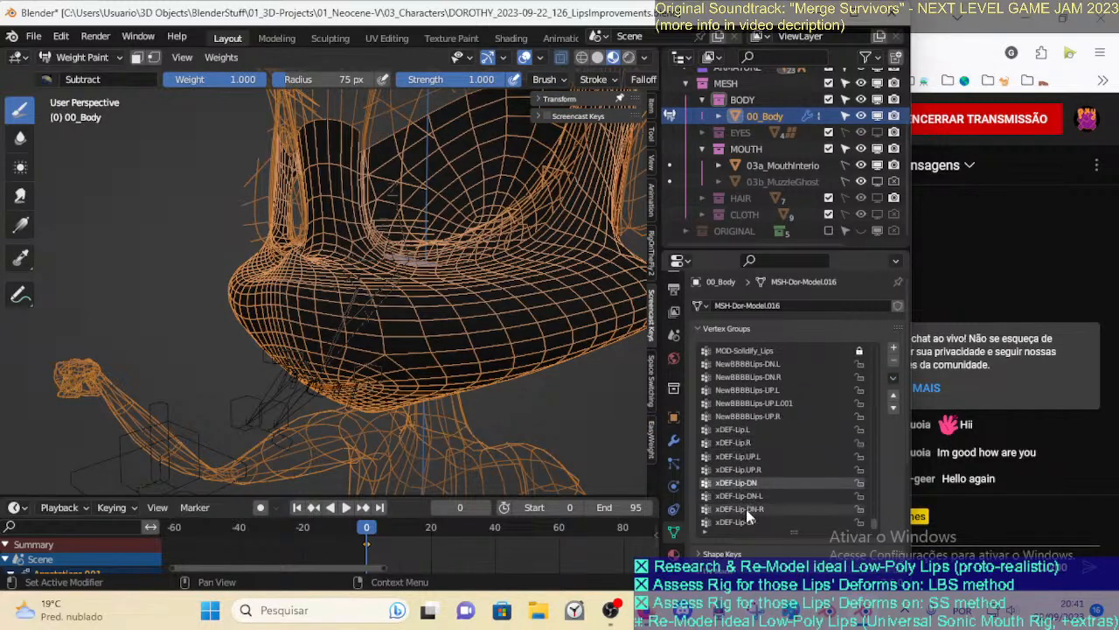
pyautogui.click(746, 522)
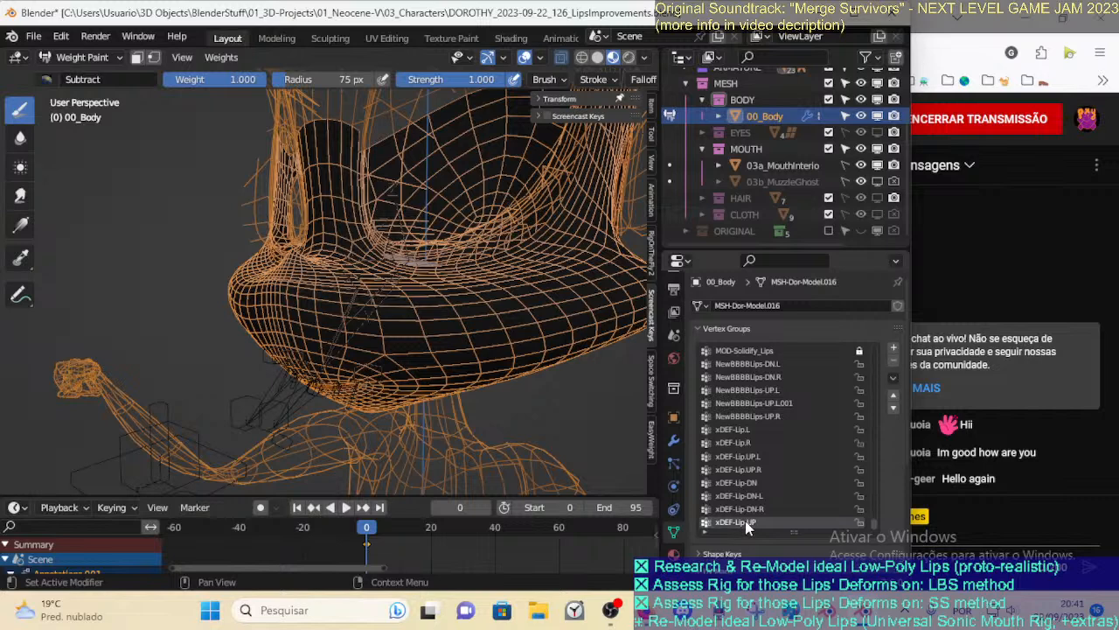
pyautogui.click(748, 442)
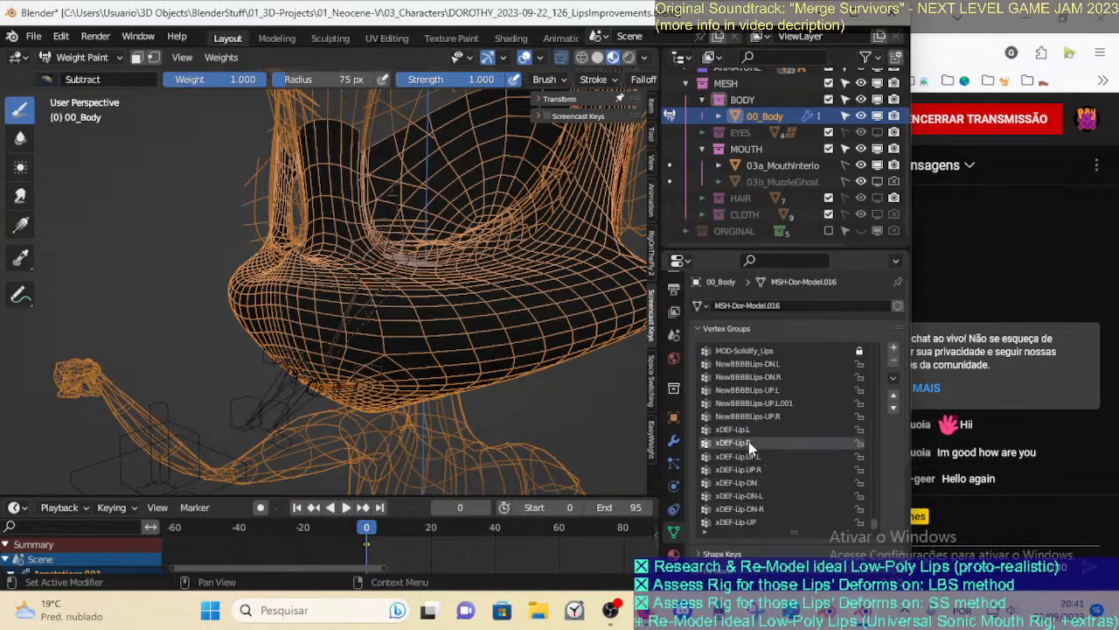
pyautogui.click(748, 432)
# Delete all the xDEF-Lip and NewBBBBLips vertex groups, along with MOD-Solidify_Lips, from the body
pyautogui.click(740, 521)
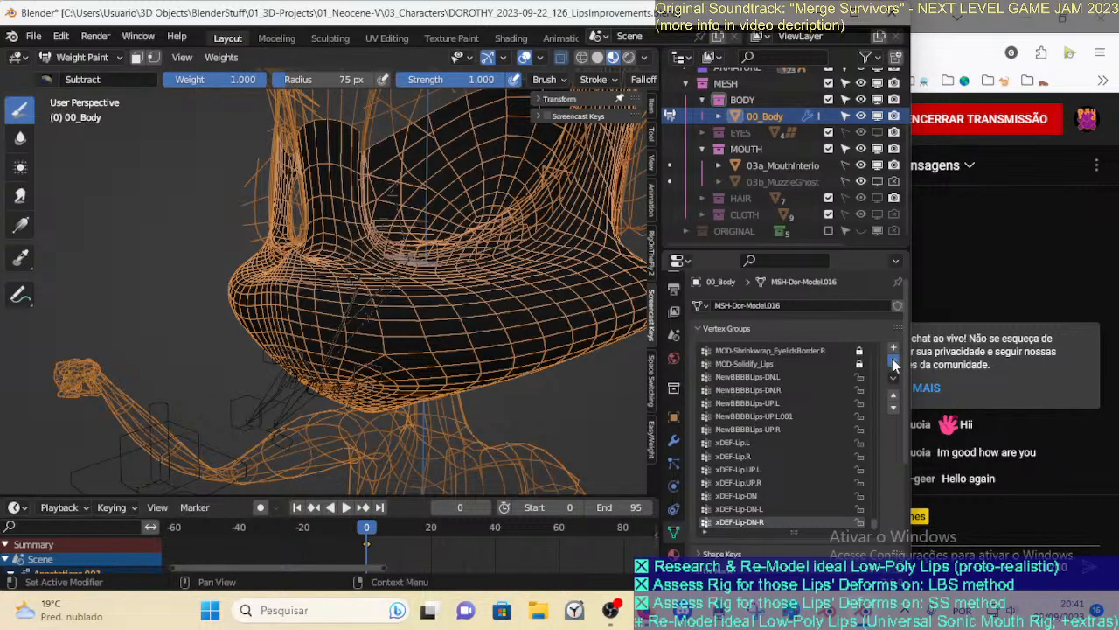
pyautogui.scroll(5, 752, 504)
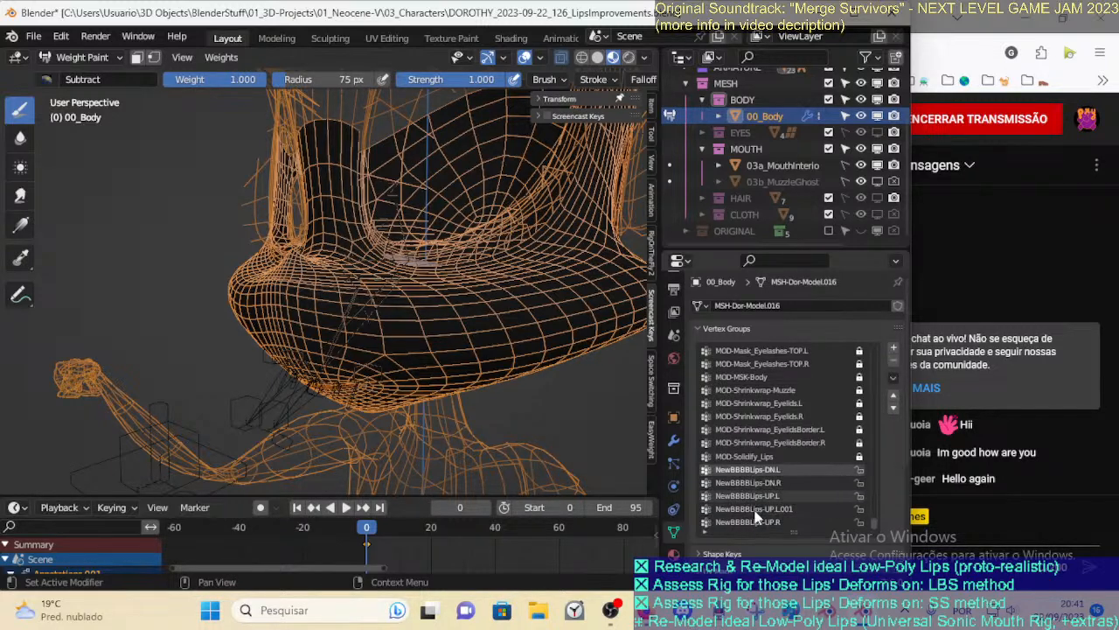
pyautogui.click(752, 522)
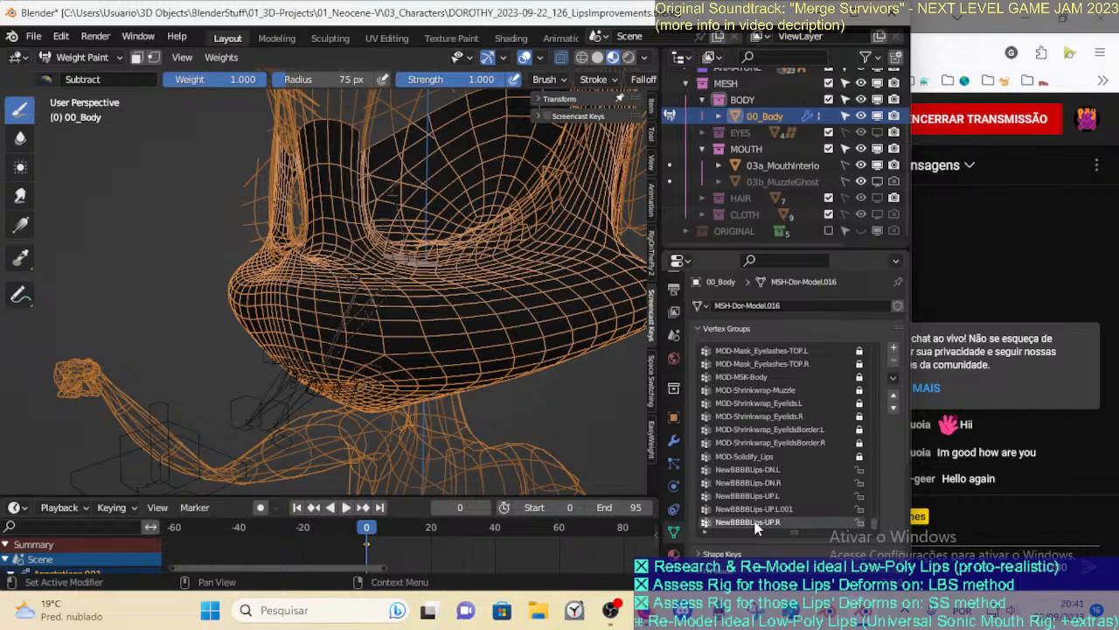
pyautogui.scroll(3, 748, 525)
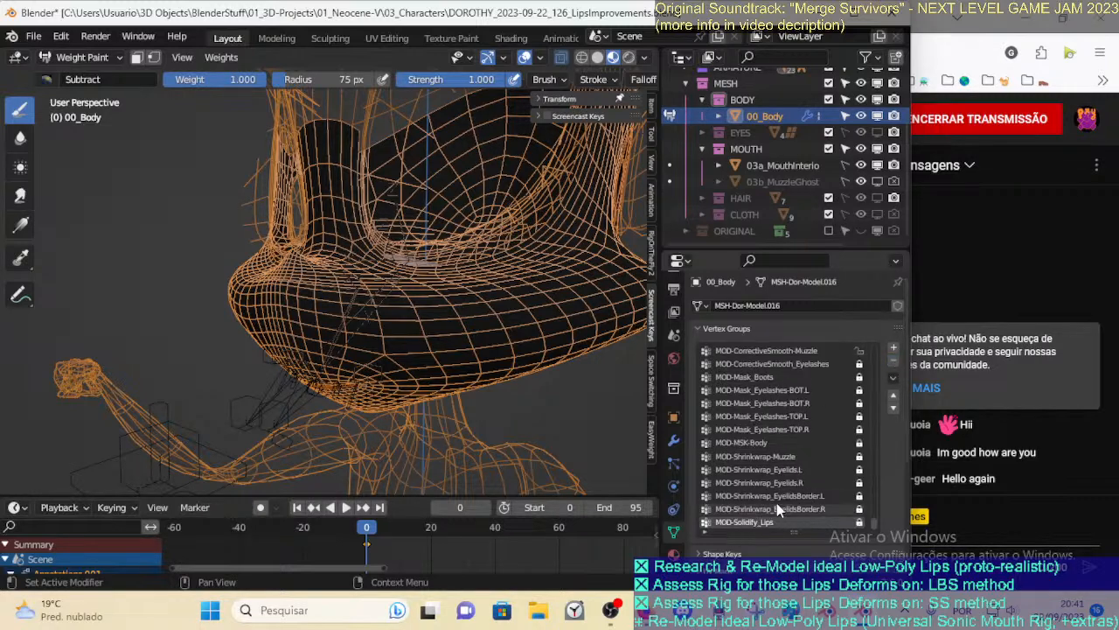
pyautogui.scroll(1, 766, 516)
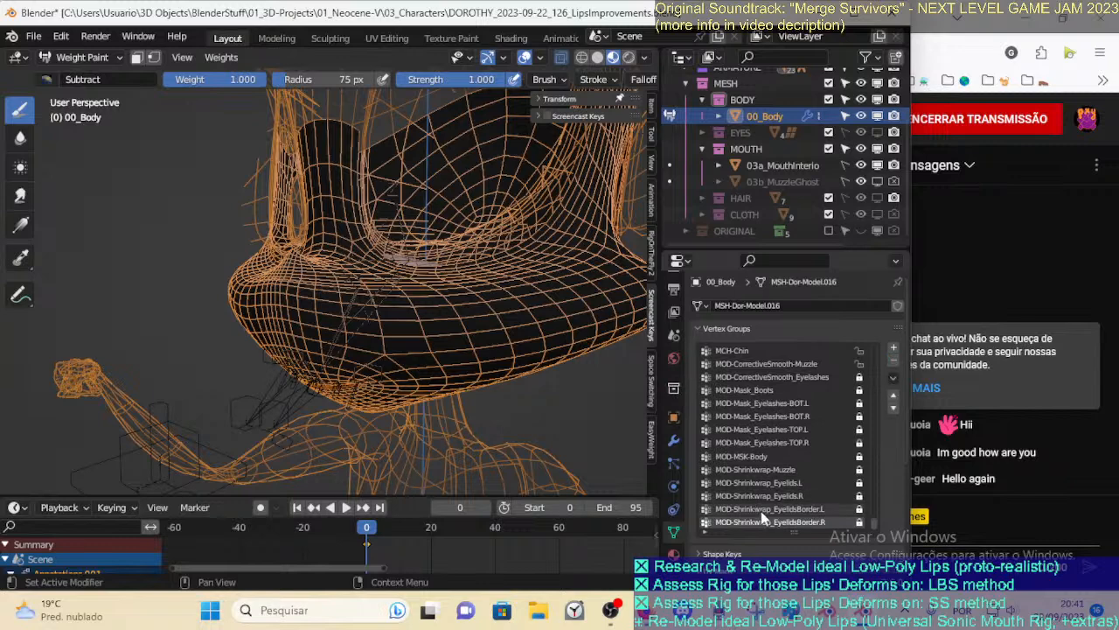
# Review the body's modifier stack, collapse the Subdivision: Body settings, and save the file
pyautogui.click(674, 440)
pyautogui.scroll(-2, 811, 473)
pyautogui.scroll(3, 812, 472)
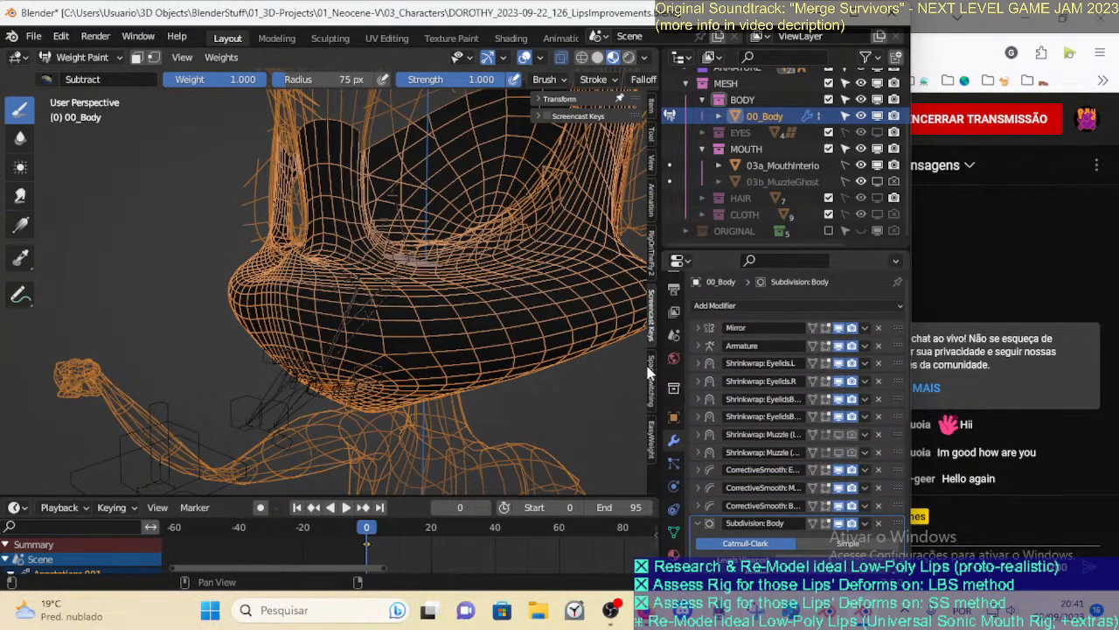
pyautogui.moveTo(620, 368); pyautogui.dragTo(616, 368)
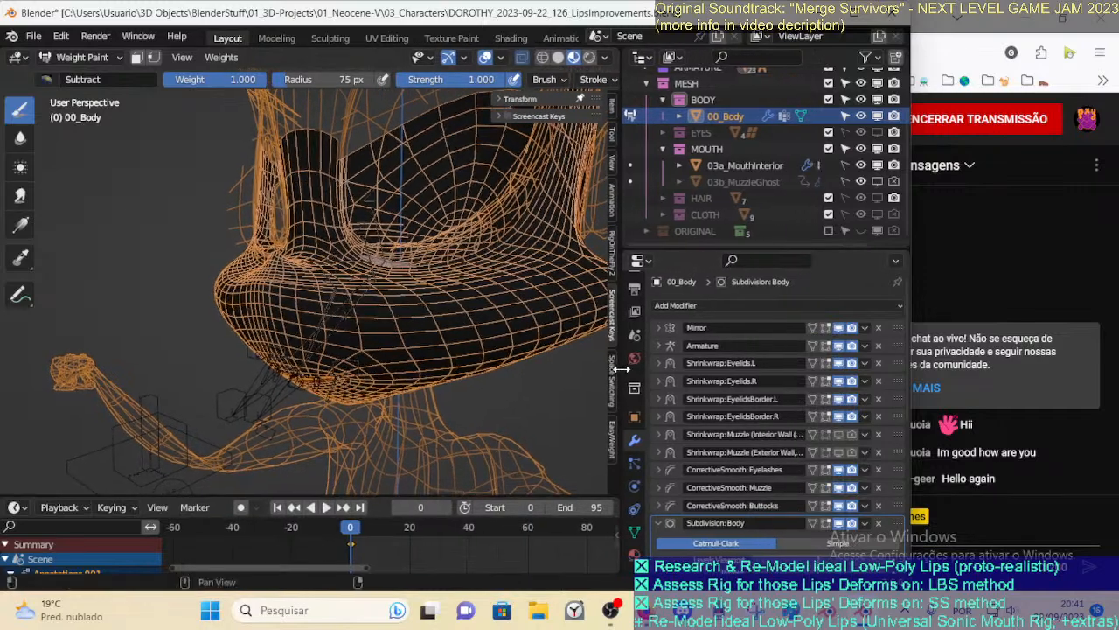
pyautogui.scroll(-6, 683, 410)
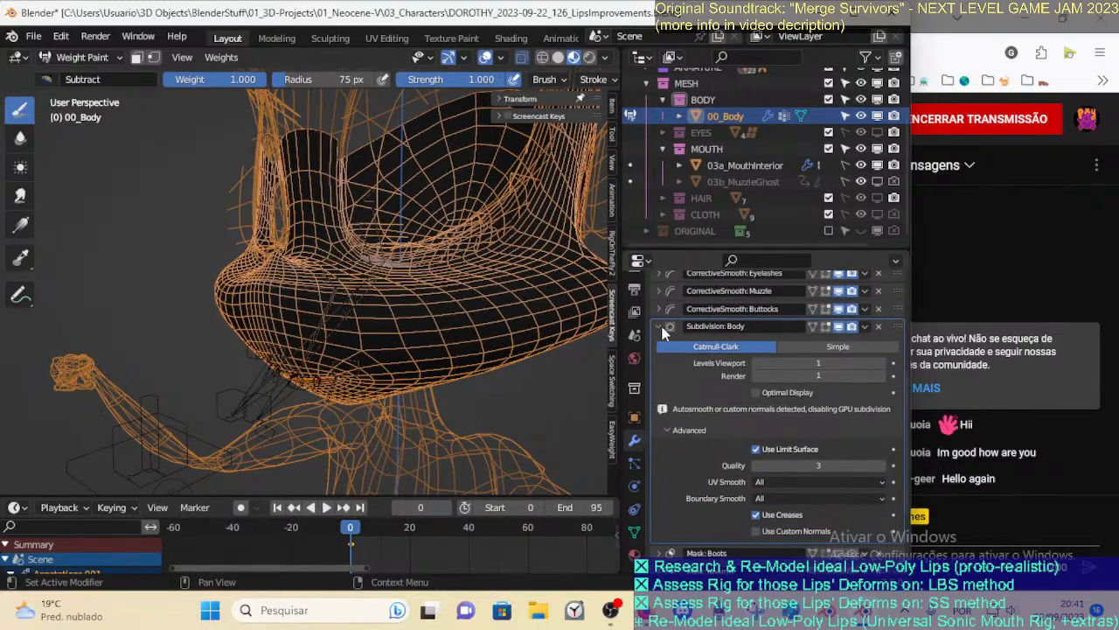
pyautogui.click(661, 327)
pyautogui.scroll(5, 681, 398)
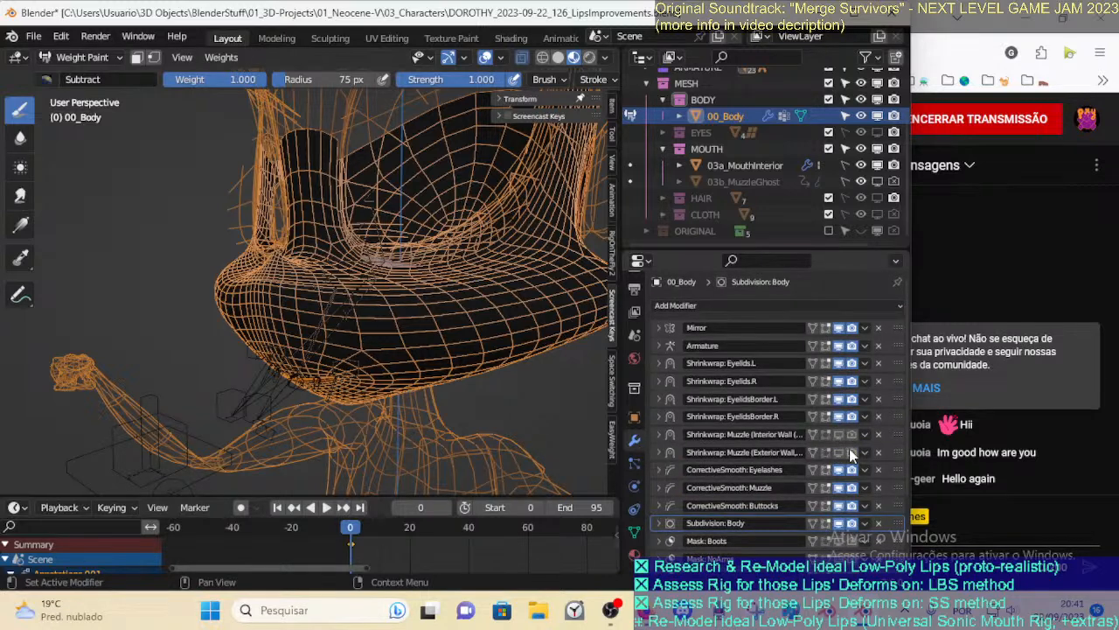
pyautogui.click(634, 531)
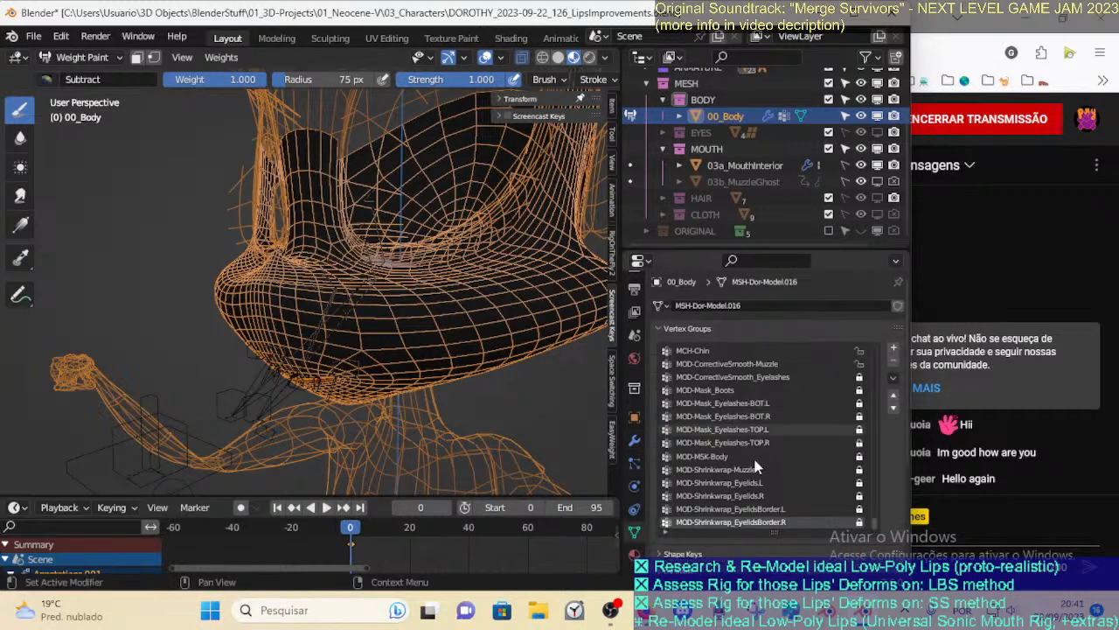
pyautogui.hotkey('ctrl', 's')
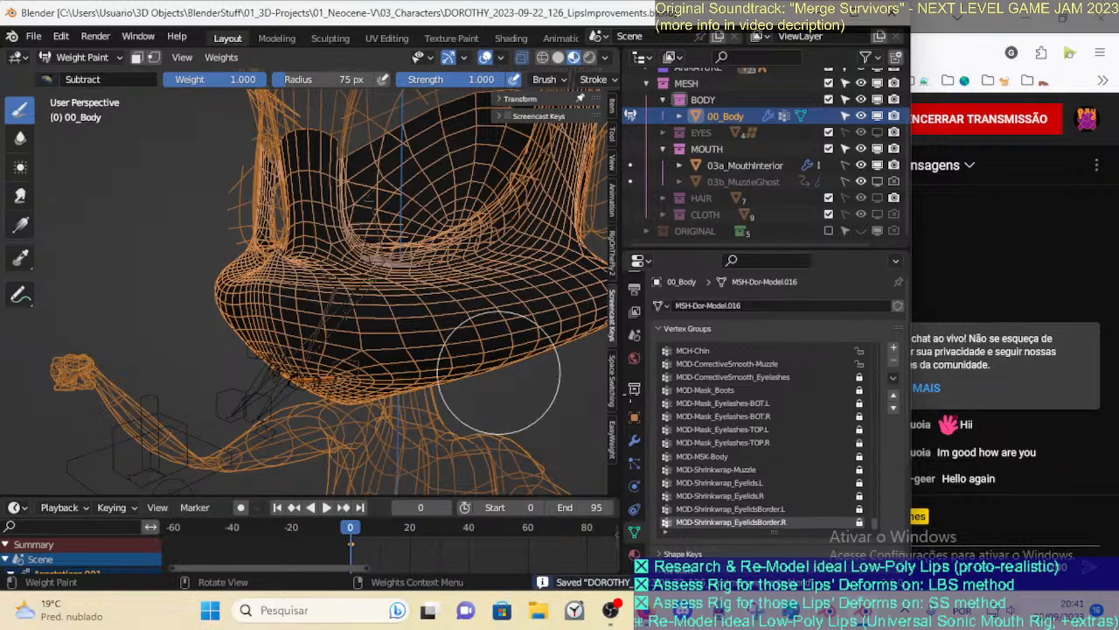
# Unlock the MOD-Shrinkwrap-Muzzle vertex group and examine its weights around the muzzle
pyautogui.click(755, 471)
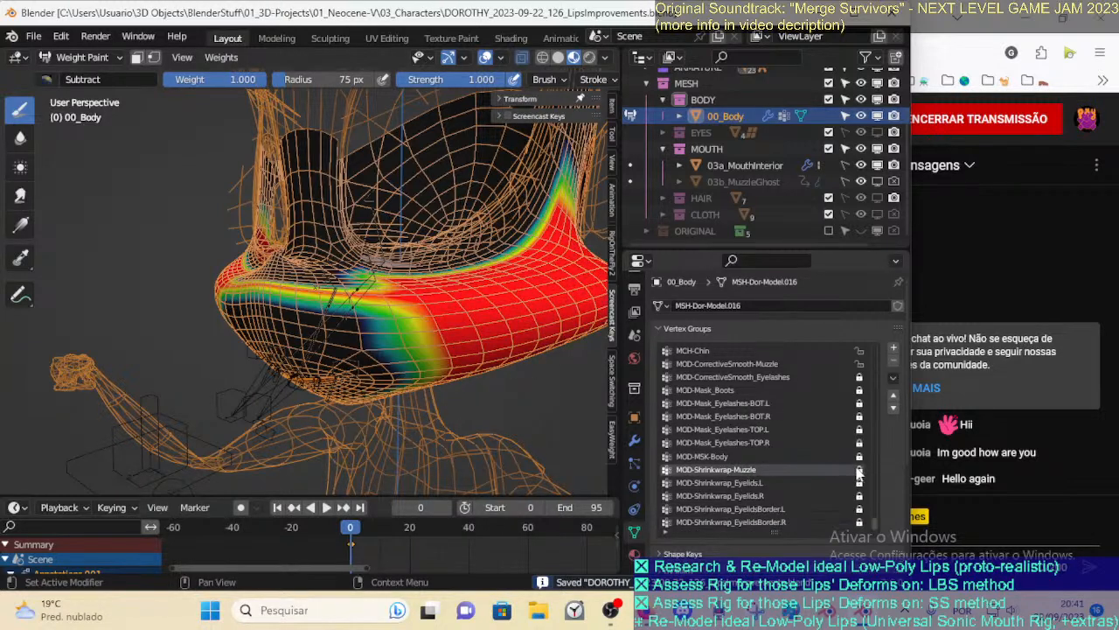
pyautogui.moveTo(411, 350)
pyautogui.mouseDown(button='middle')
pyautogui.moveTo(446, 358)
pyautogui.moveTo(369, 376)
pyautogui.moveTo(396, 342)
pyautogui.mouseUp(button='middle')
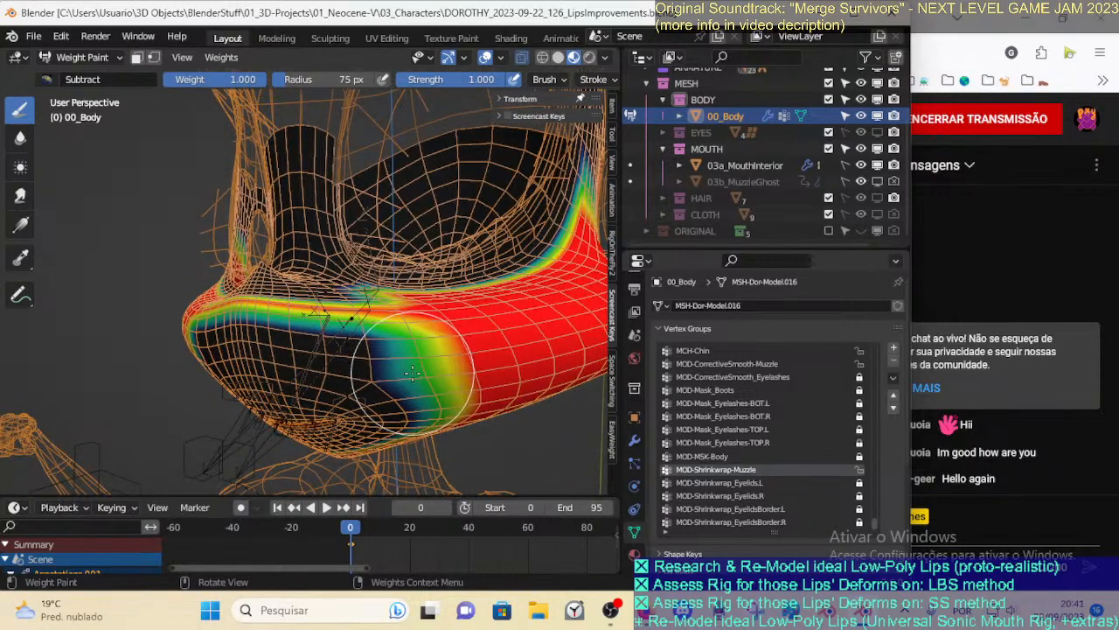
pyautogui.moveTo(497, 462); pyautogui.dragTo(115, 220, button='middle')
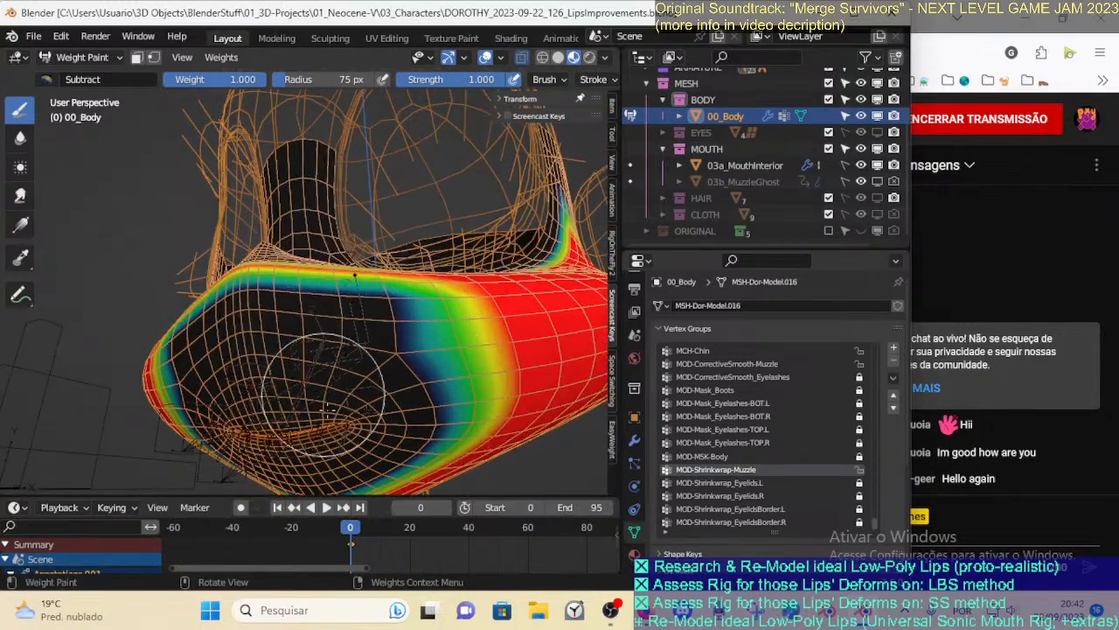
pyautogui.moveTo(395, 446); pyautogui.dragTo(363, 425, button='middle')
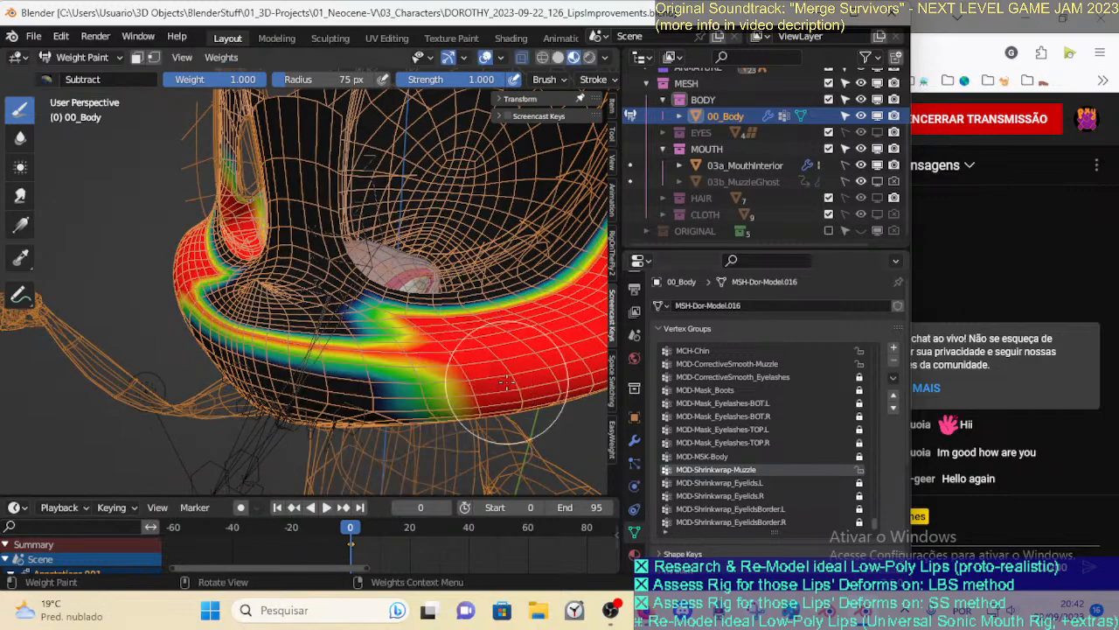
# Switch to the Mix brush and paint weight 1.000 over the top of the muzzle around the nose, reducing the brush radius to 27 px
pyautogui.click(70, 79)
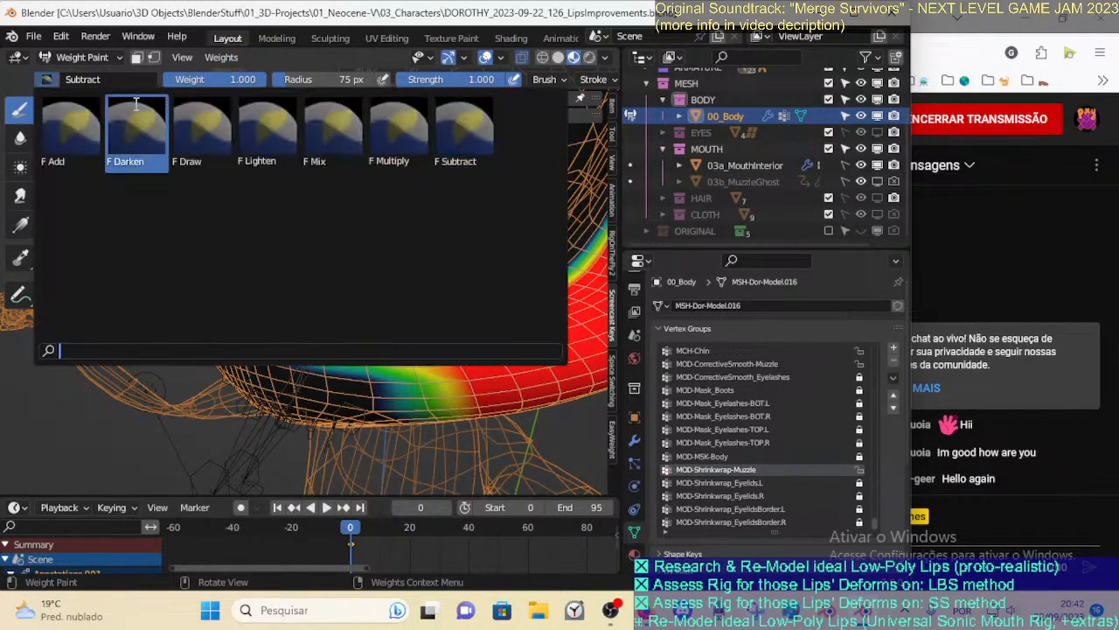
pyautogui.click(333, 125)
pyautogui.press('f')
pyautogui.click(331, 325)
pyautogui.moveTo(362, 323)
pyautogui.mouseDown()
pyautogui.moveTo(319, 308)
pyautogui.moveTo(354, 334)
pyautogui.mouseUp()
pyautogui.moveTo(287, 327)
pyautogui.mouseDown()
pyautogui.moveTo(323, 325)
pyautogui.moveTo(254, 314)
pyautogui.moveTo(275, 316)
pyautogui.moveTo(266, 287)
pyautogui.moveTo(289, 279)
pyautogui.moveTo(342, 314)
pyautogui.mouseUp()
pyautogui.press('f')
pyautogui.click(351, 314)
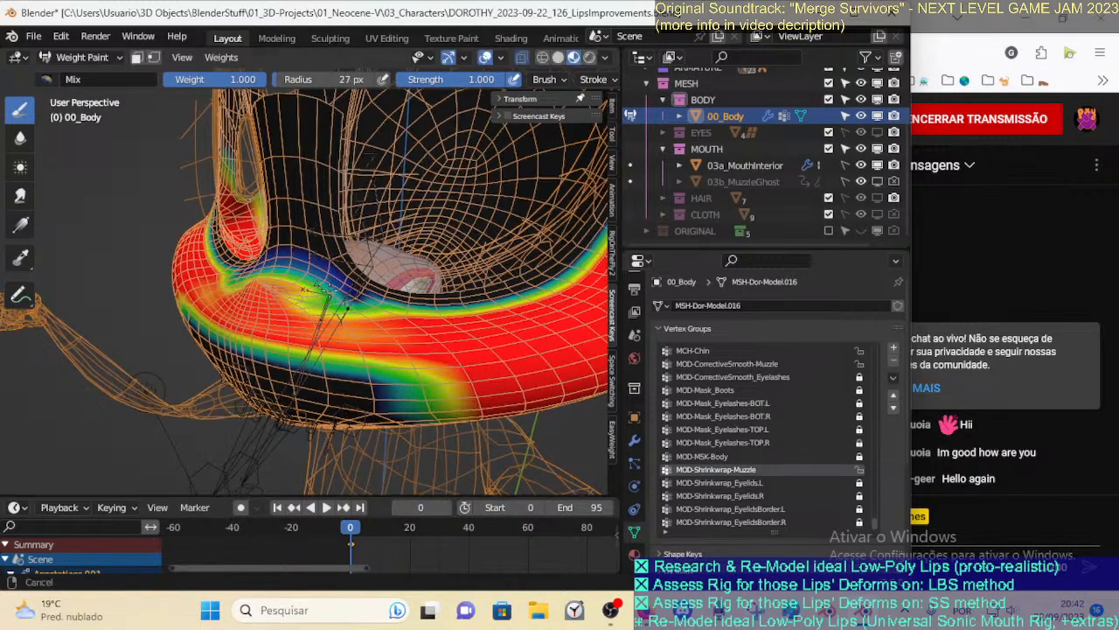
# Try extending the weight along the muzzle's upper side, reduce the brush radius to 16 px, and undo the last strokes
pyautogui.keyDown('ctrl'); pyautogui.moveTo(351, 315); pyautogui.dragTo(350, 275, button='middle'); pyautogui.keyUp('ctrl')
pyautogui.moveTo(360, 342); pyautogui.dragTo(411, 310)
pyautogui.press('f')
pyautogui.click(406, 338)
pyautogui.hotkey('ctrl', 'z')
pyautogui.hotkey('ctrl', 'z')
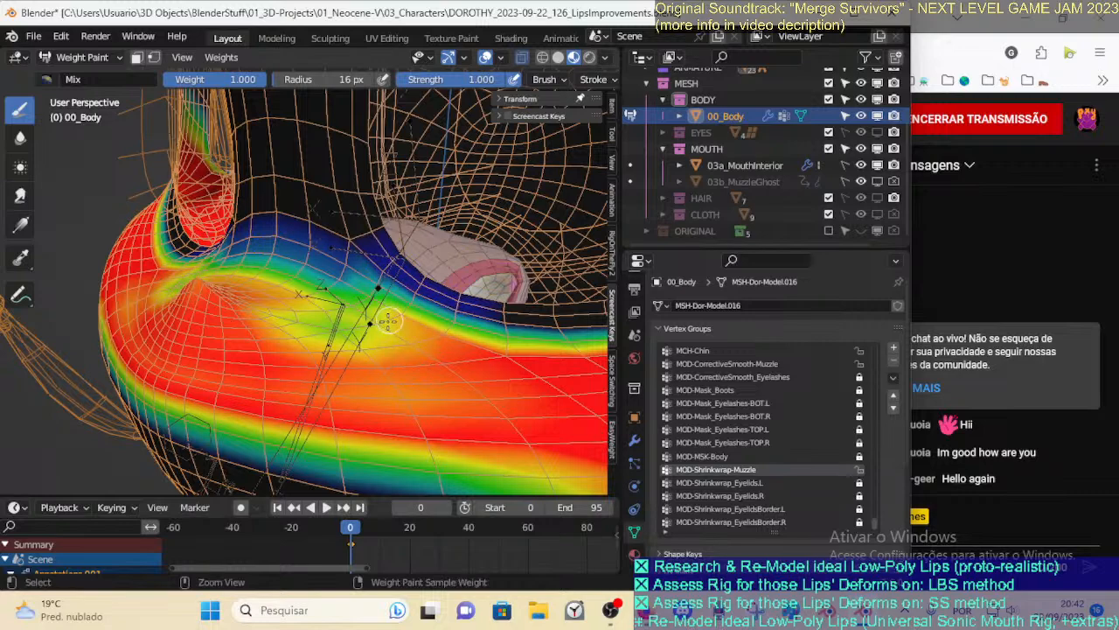
# In Edit Mode, clear the selection and select the body's linked outer faces, delimited by seam
pyautogui.keyDown('ctrl'); pyautogui.moveTo(392, 318); pyautogui.dragTo(355, 345, button='middle'); pyautogui.keyUp('ctrl')
pyautogui.hotkey('ctrl', 'Tab')
pyautogui.click(400, 332)
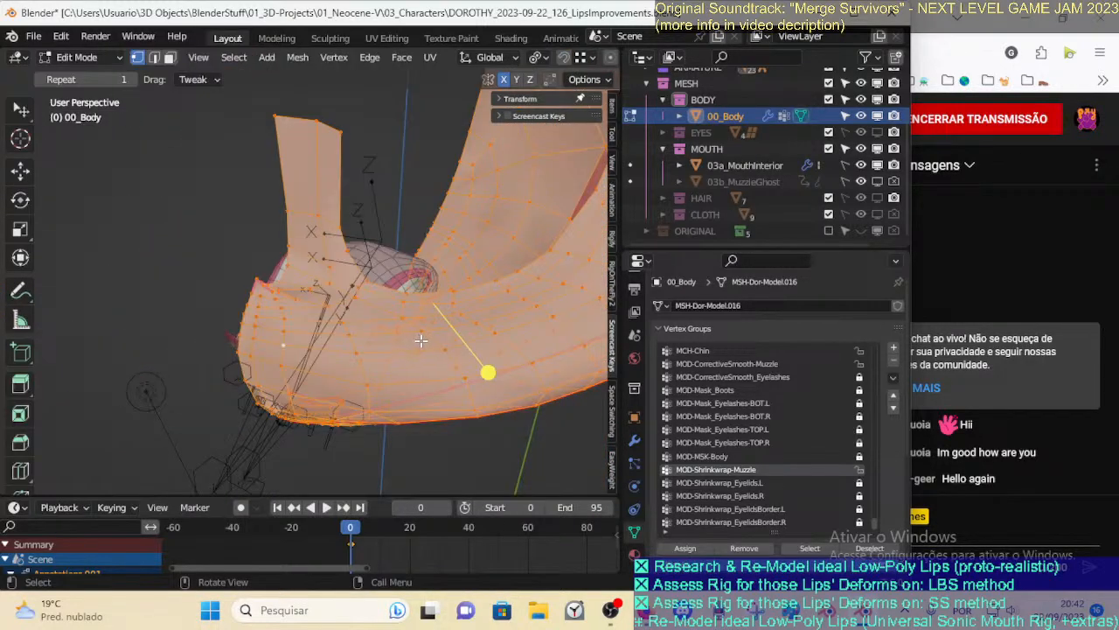
pyautogui.hotkey('alt', 'a')
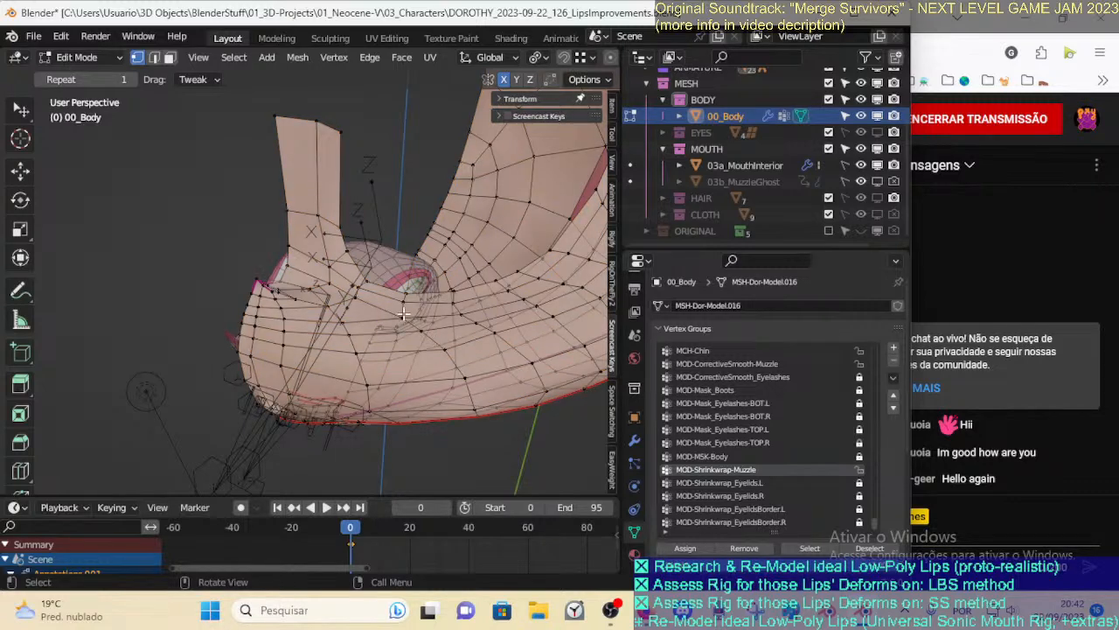
pyautogui.hotkey('ctrl', 'l')
pyautogui.moveTo(445, 332); pyautogui.dragTo(424, 314, button='middle')
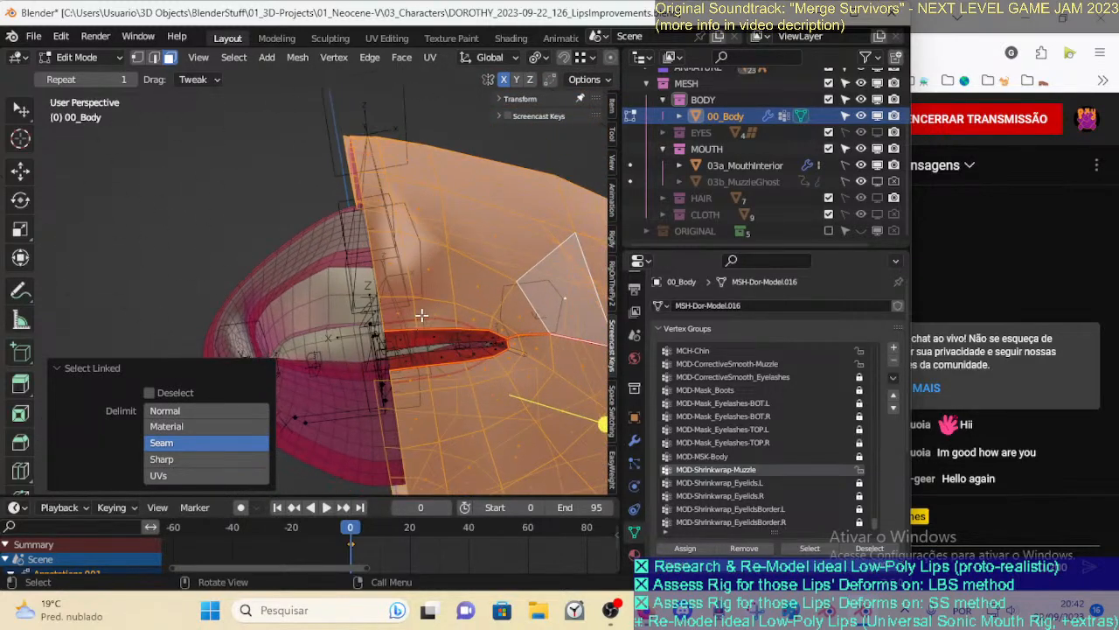
# Turn off X-ray and deselect the face loop that separates the muzzle from the eye area
pyautogui.keyDown('alt'); pyautogui.click(415, 316); pyautogui.keyUp('alt')
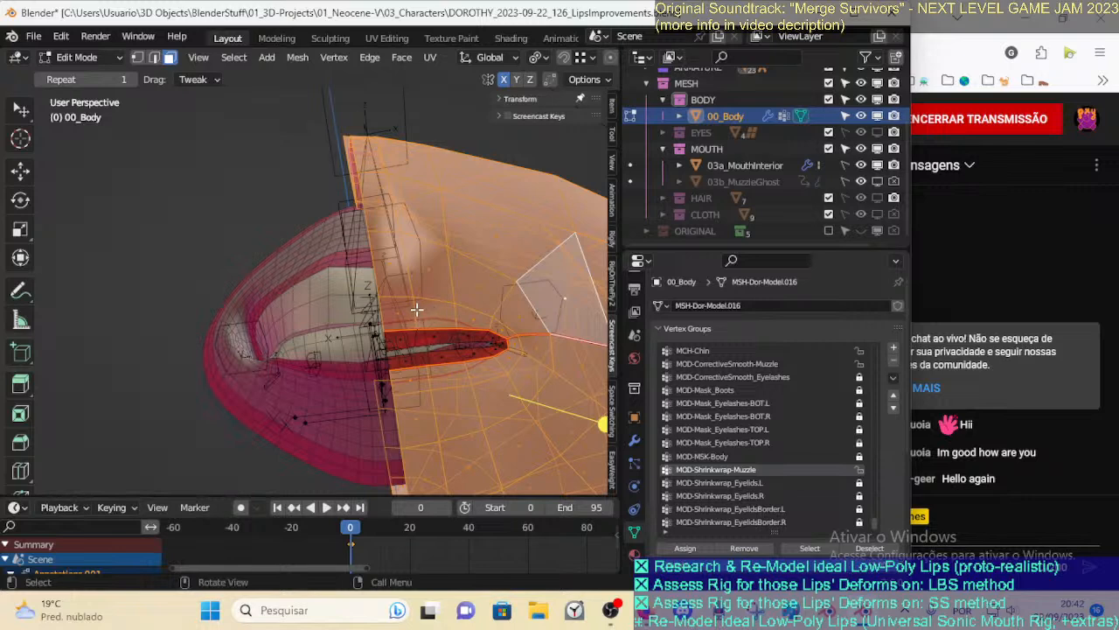
pyautogui.hotkey('alt', 'z')
pyautogui.keyDown('alt'); pyautogui.keyDown('shift'); pyautogui.click(456, 312); pyautogui.keyUp('shift'); pyautogui.keyUp('alt')
pyautogui.moveTo(475, 310); pyautogui.dragTo(417, 357, button='middle')
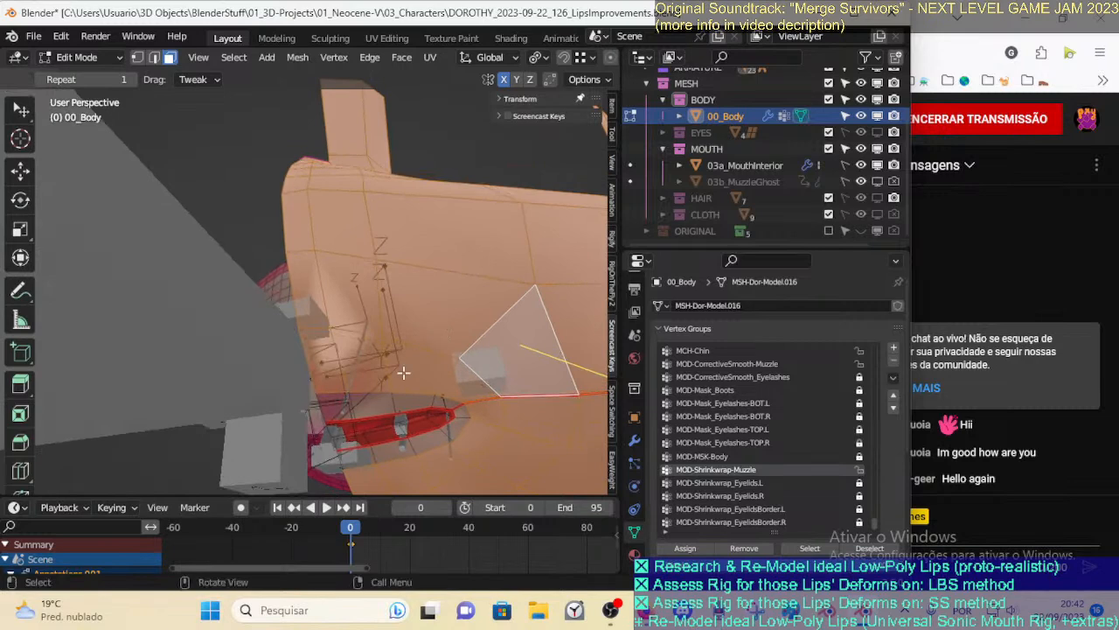
pyautogui.press('1')
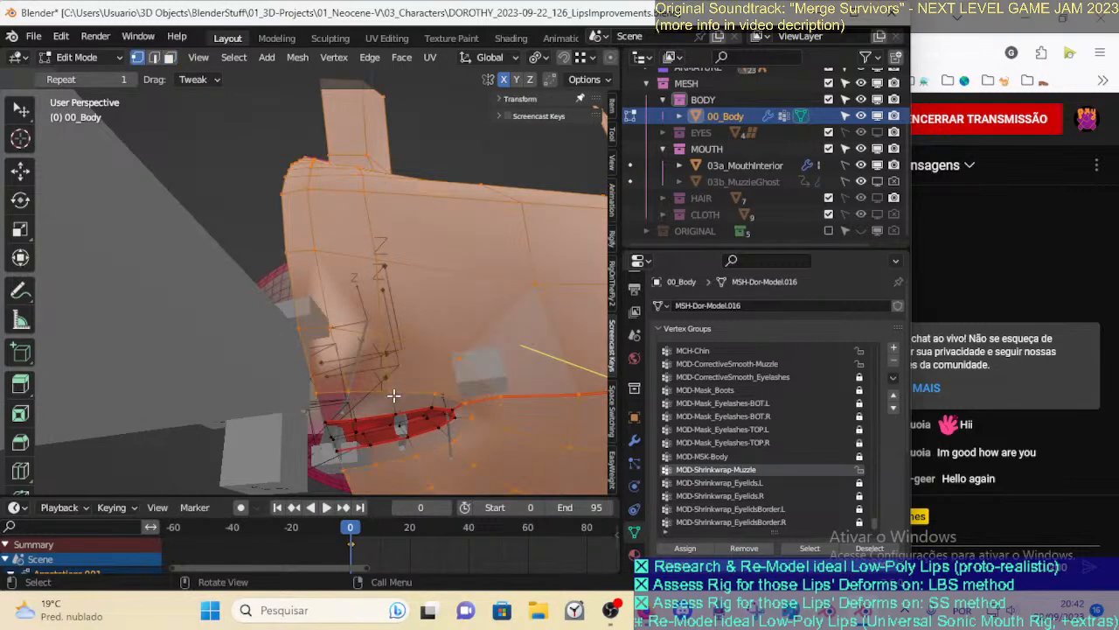
pyautogui.press('3')
pyautogui.moveTo(452, 318)
pyautogui.mouseDown(button='middle')
pyautogui.moveTo(420, 328)
pyautogui.moveTo(444, 297)
pyautogui.mouseUp(button='middle')
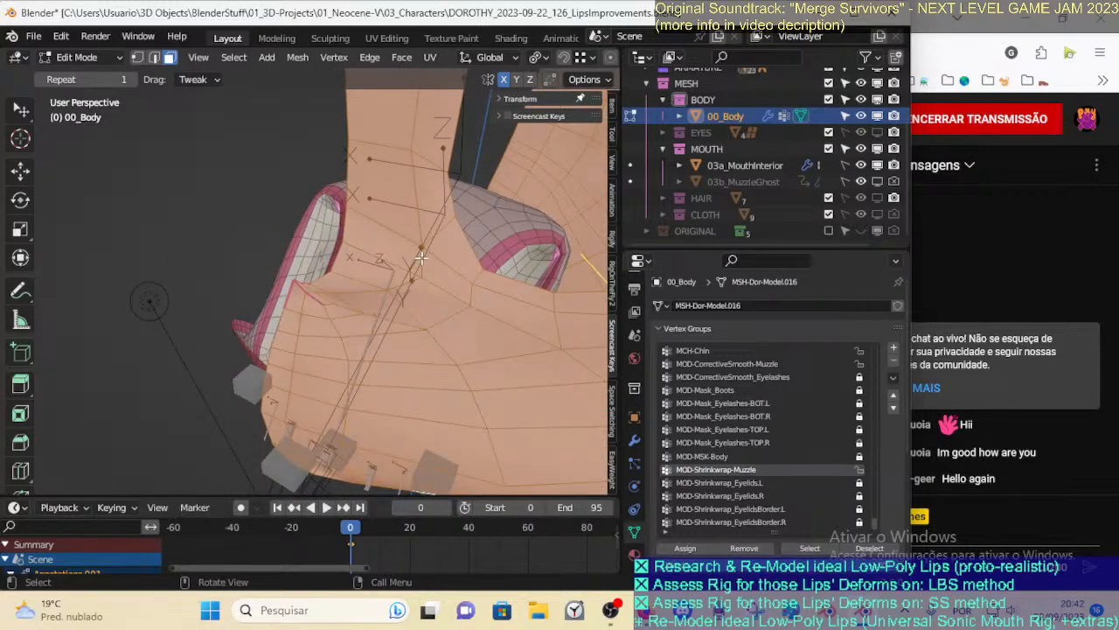
pyautogui.moveTo(423, 260); pyautogui.dragTo(404, 354, button='middle')
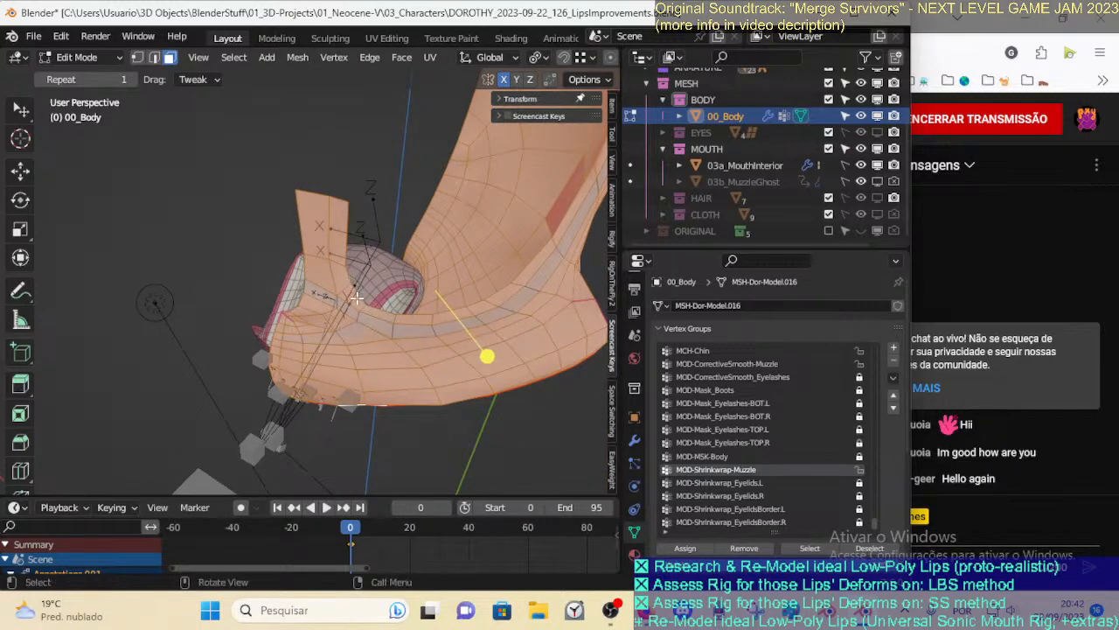
# Circle-deselect the nose bridge, eye-area and rear faces beyond that loop, keeping only the muzzle selected
pyautogui.press('c')
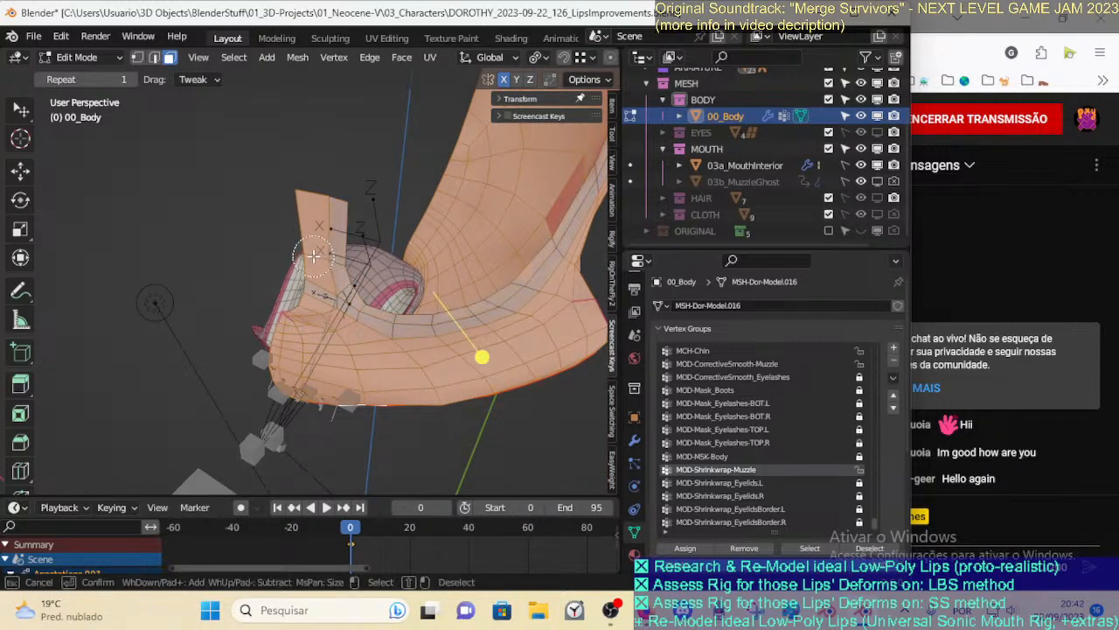
pyautogui.moveTo(371, 247)
pyautogui.mouseDown(button='middle')
pyautogui.moveTo(376, 266)
pyautogui.moveTo(411, 261)
pyautogui.moveTo(415, 205)
pyautogui.mouseUp(button='middle')
pyautogui.moveTo(500, 324); pyautogui.dragTo(440, 259, button='middle')
pyautogui.press('c')
pyautogui.moveTo(439, 259)
pyautogui.mouseDown(button='middle')
pyautogui.moveTo(353, 438)
pyautogui.moveTo(446, 387)
pyautogui.moveTo(479, 291)
pyautogui.moveTo(372, 397)
pyautogui.moveTo(365, 377)
pyautogui.mouseUp(button='middle')
pyautogui.rightClick(481, 298)
pyautogui.scroll(-2, 365, 377)
pyautogui.press('c')
pyautogui.moveTo(365, 355)
pyautogui.mouseDown()
pyautogui.moveTo(335, 302)
pyautogui.moveTo(393, 294)
pyautogui.mouseUp()
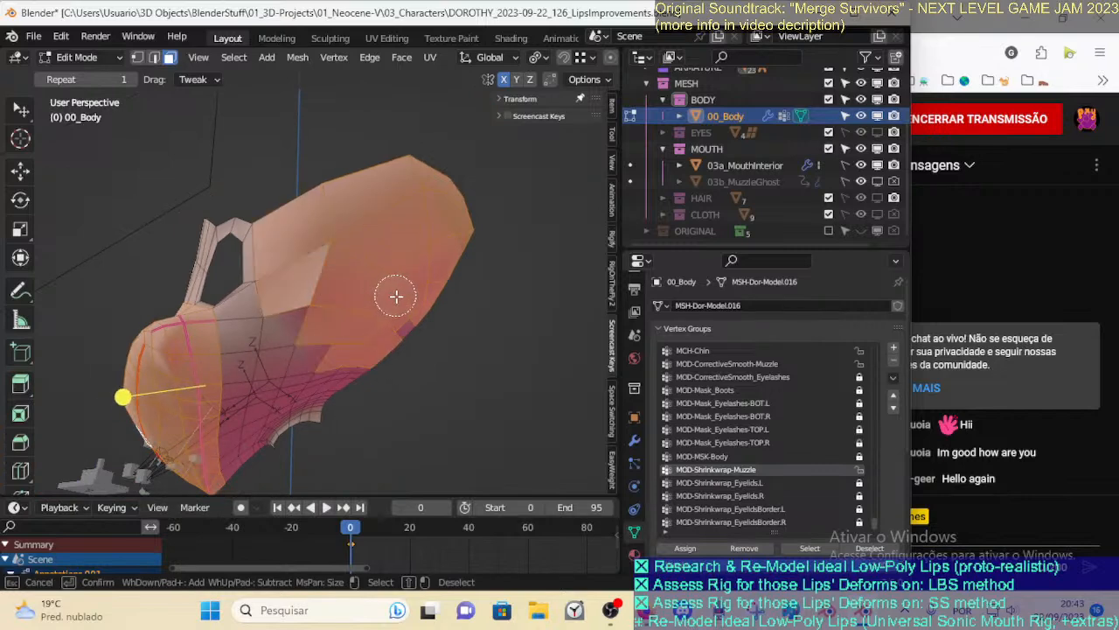
pyautogui.moveTo(327, 332)
pyautogui.mouseDown(button='middle')
pyautogui.moveTo(331, 341)
pyautogui.moveTo(411, 319)
pyautogui.mouseUp(button='middle')
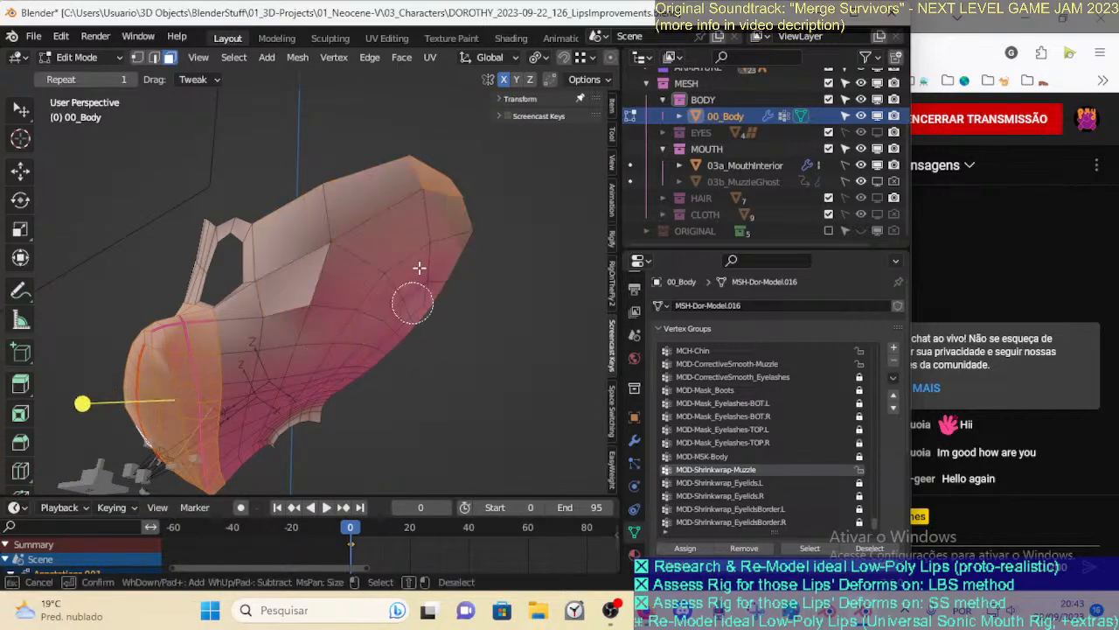
pyautogui.rightClick(337, 350)
# Return to Weight Paint mode, enable the face selection mask, and make MOD-Shrinkwrap-Muzzle the active vertex group
pyautogui.moveTo(338, 350)
pyautogui.mouseDown(button='middle')
pyautogui.moveTo(467, 388)
pyautogui.moveTo(411, 385)
pyautogui.mouseUp(button='middle')
pyautogui.moveTo(411, 385)
pyautogui.keyDown('shift'); pyautogui.mouseDown(button='middle')
pyautogui.moveTo(492, 312)
pyautogui.moveTo(358, 367)
pyautogui.moveTo(406, 343)
pyautogui.moveTo(444, 301)
pyautogui.moveTo(409, 337)
pyautogui.mouseUp(button='middle'); pyautogui.keyUp('shift')
pyautogui.hotkey('ctrl', 'Tab')
pyautogui.press('m')
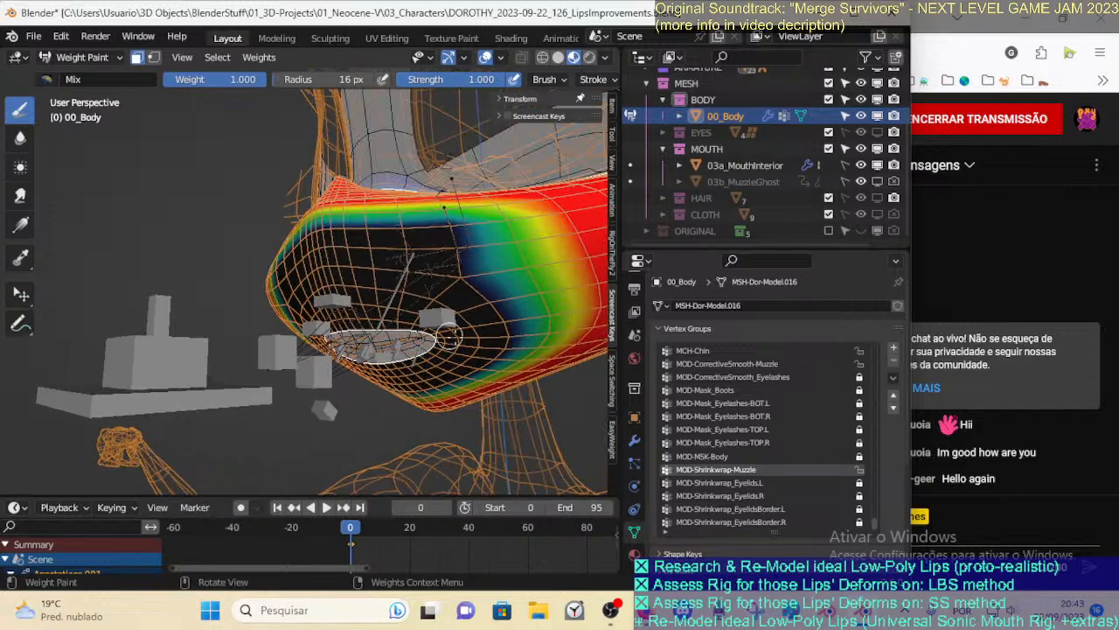
pyautogui.click(718, 482)
pyautogui.click(717, 470)
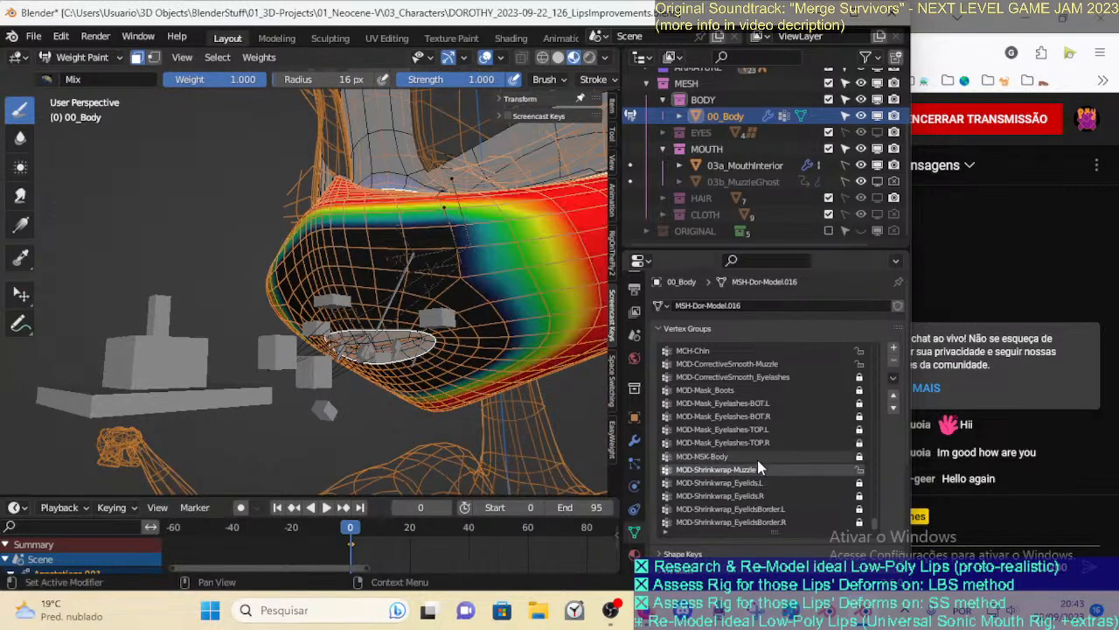
# Paint full weight of 1.000 over all the masked muzzle faces with a brush radius of 106 px
pyautogui.hotkey('ctrl', 'f')
pyautogui.press('Escape')
pyautogui.press('f')
pyautogui.click(503, 295)
pyautogui.moveTo(503, 296)
pyautogui.mouseDown()
pyautogui.moveTo(394, 312)
pyautogui.moveTo(330, 255)
pyautogui.moveTo(529, 341)
pyautogui.moveTo(422, 417)
pyautogui.mouseUp()
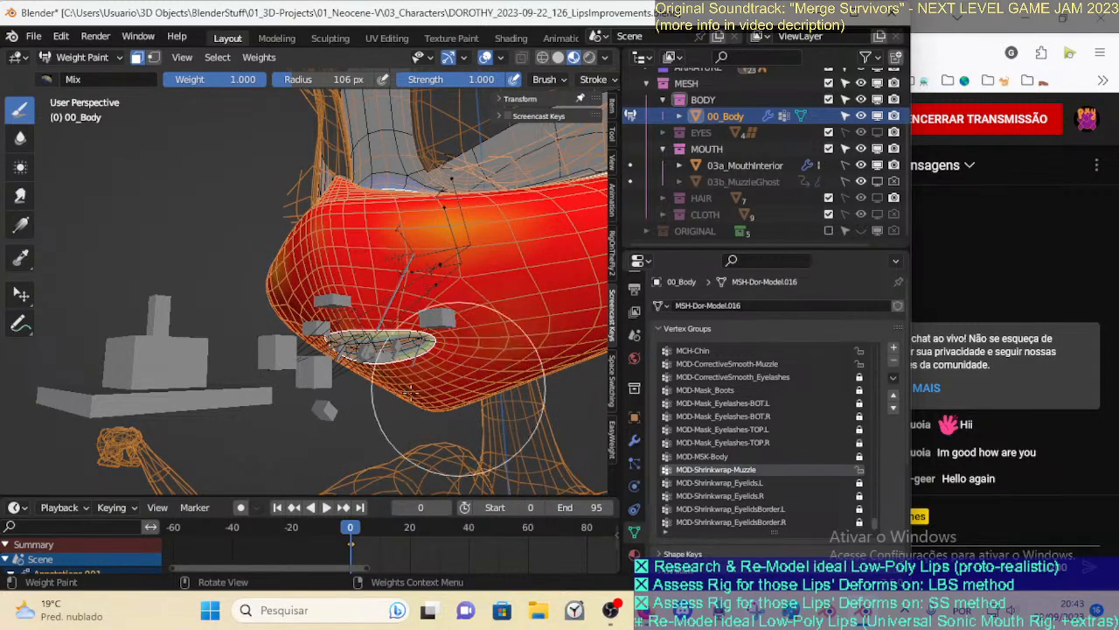
pyautogui.moveTo(452, 302); pyautogui.dragTo(466, 406)
pyautogui.moveTo(389, 288)
pyautogui.mouseDown(button='middle')
pyautogui.moveTo(424, 391)
pyautogui.moveTo(437, 298)
pyautogui.moveTo(275, 166)
pyautogui.moveTo(350, 254)
pyautogui.mouseUp(button='middle')
pyautogui.scroll(5, 350, 252)
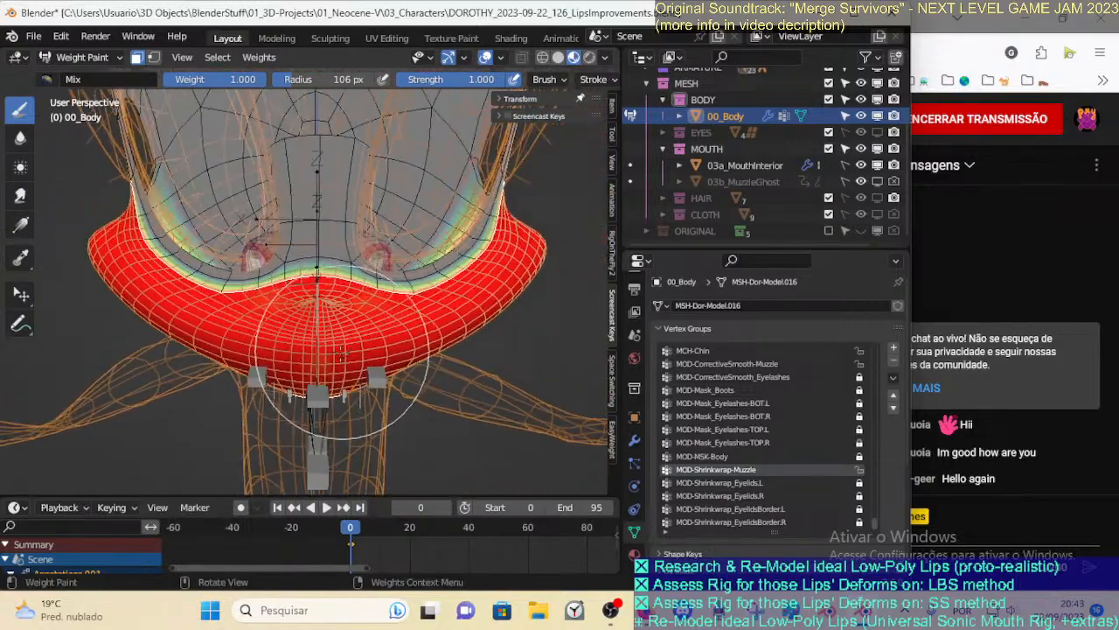
# Choose the Blur brush at 56 px radius, then grow, shrink and invert the masked muzzle selection
pyautogui.click(20, 137)
pyautogui.press('f')
pyautogui.click(324, 276)
pyautogui.moveTo(407, 275); pyautogui.dragTo(390, 292, button='middle')
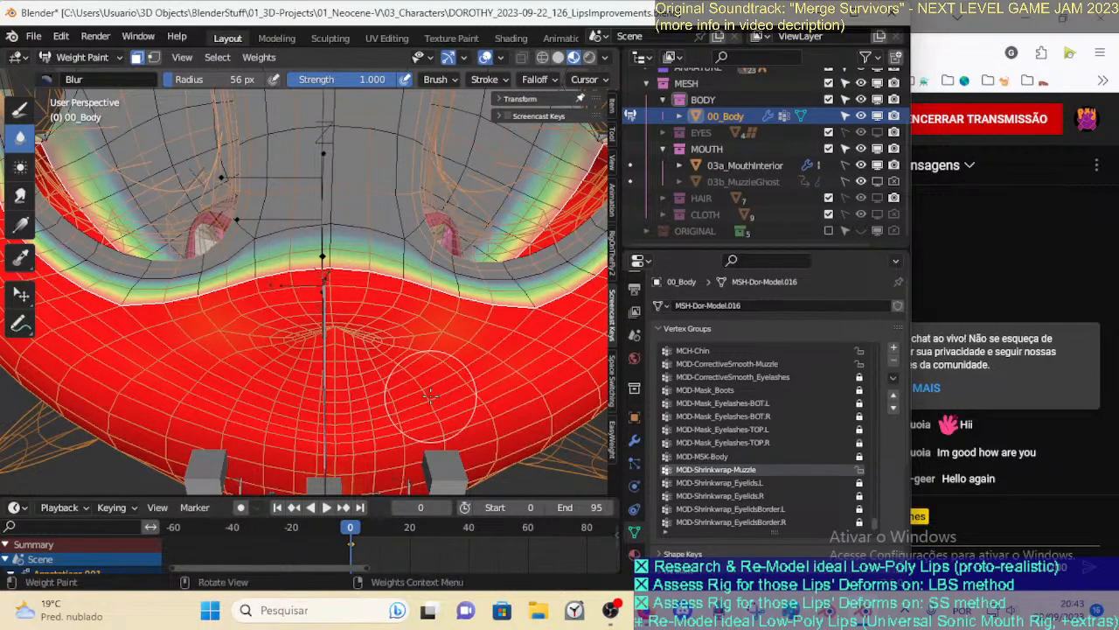
pyautogui.scroll(2, 430, 394)
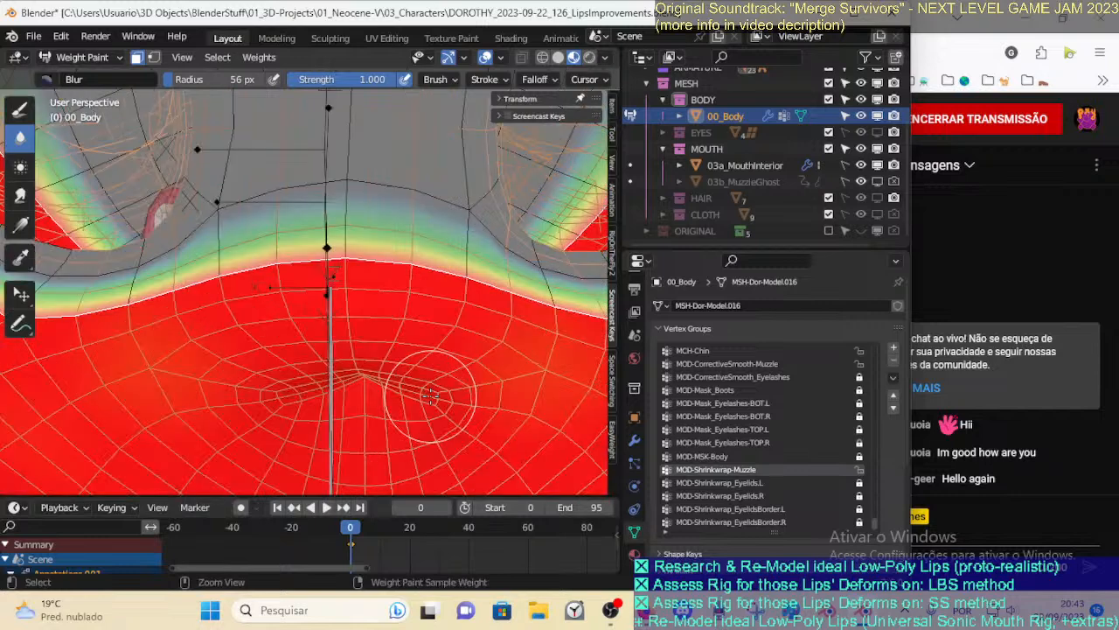
pyautogui.scroll(-2, 429, 394)
pyautogui.press('ctrl+KP_Add')
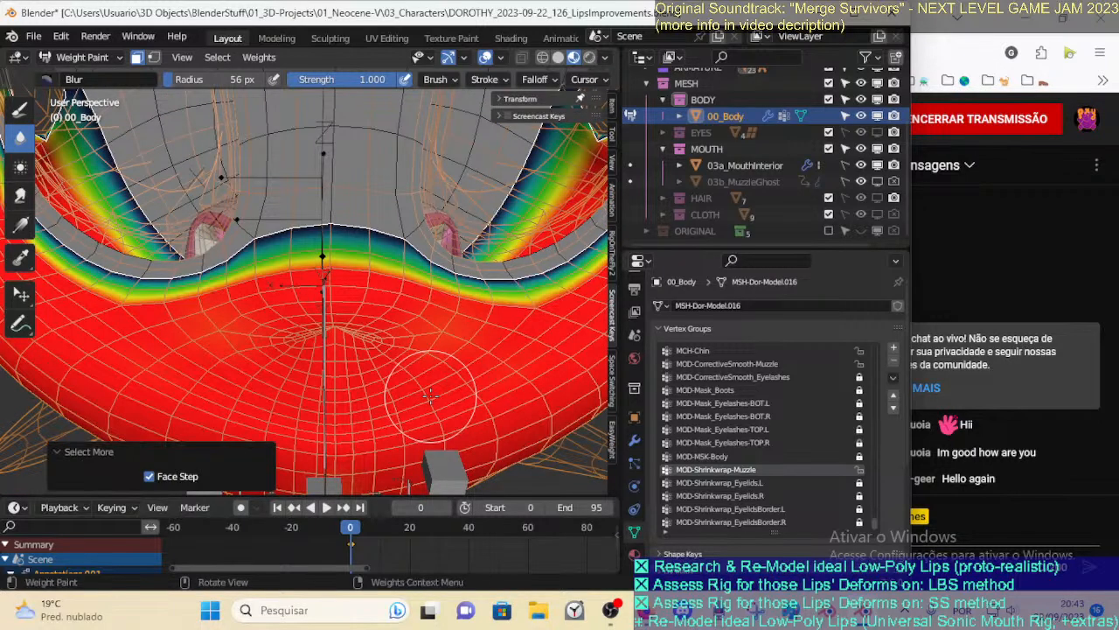
pyautogui.press('ctrl+KP_Subtract')
pyautogui.press('ctrl+KP_Subtract')
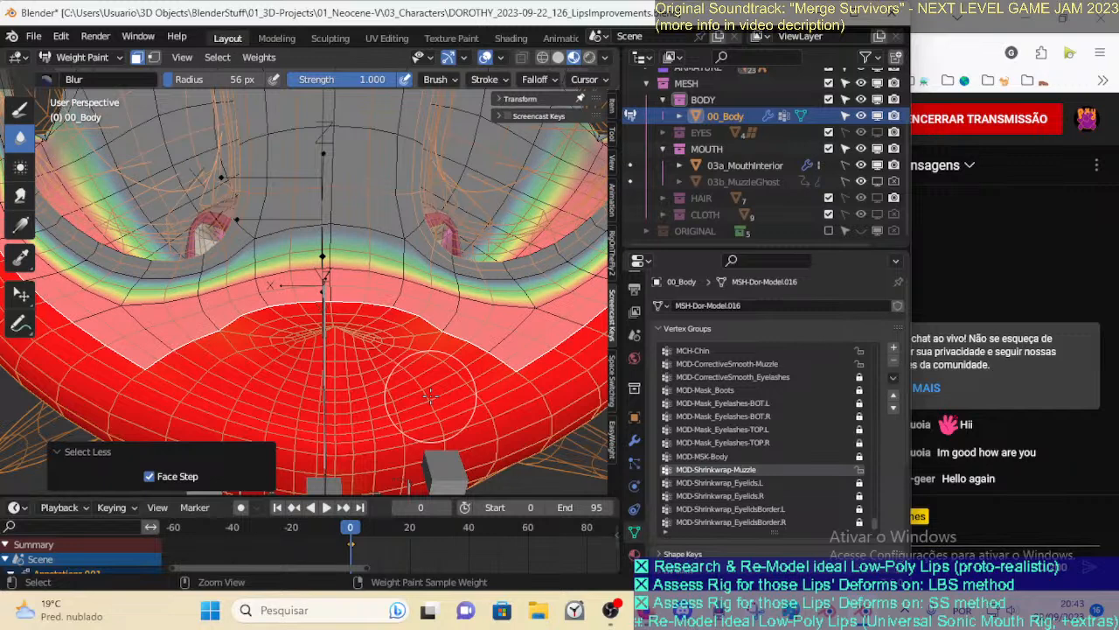
pyautogui.press('ctrl+KP_Add')
pyautogui.hotkey('ctrl', 'i')
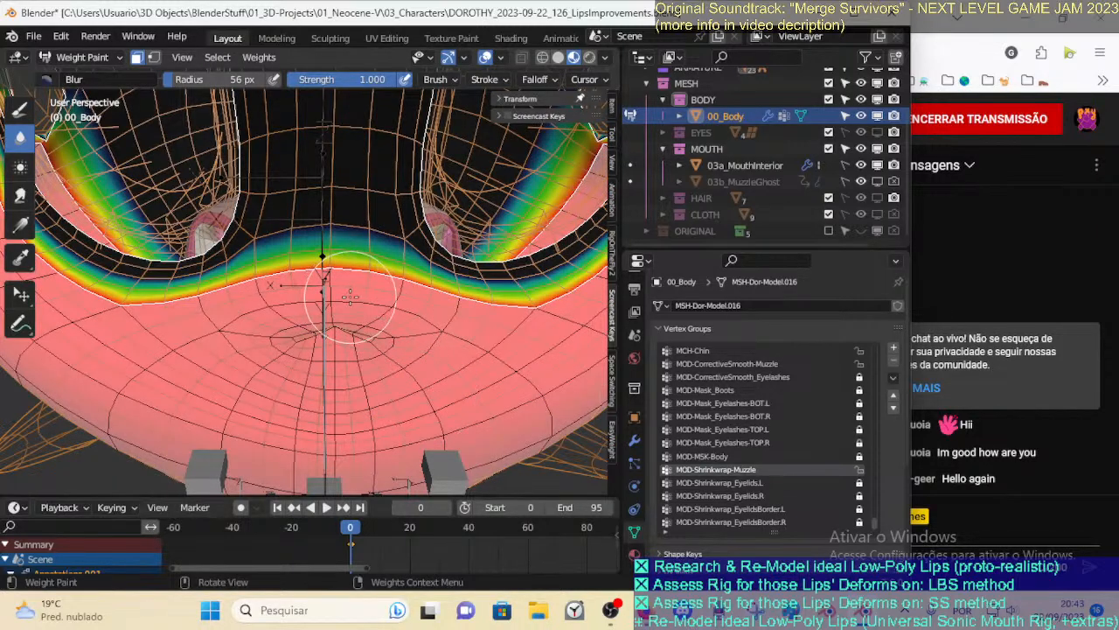
# Try to isolate the muzzle's border band by growing and shrinking the inverted face selection
pyautogui.moveTo(345, 295)
pyautogui.mouseDown(button='middle')
pyautogui.moveTo(309, 285)
pyautogui.moveTo(609, 312)
pyautogui.mouseUp(button='middle')
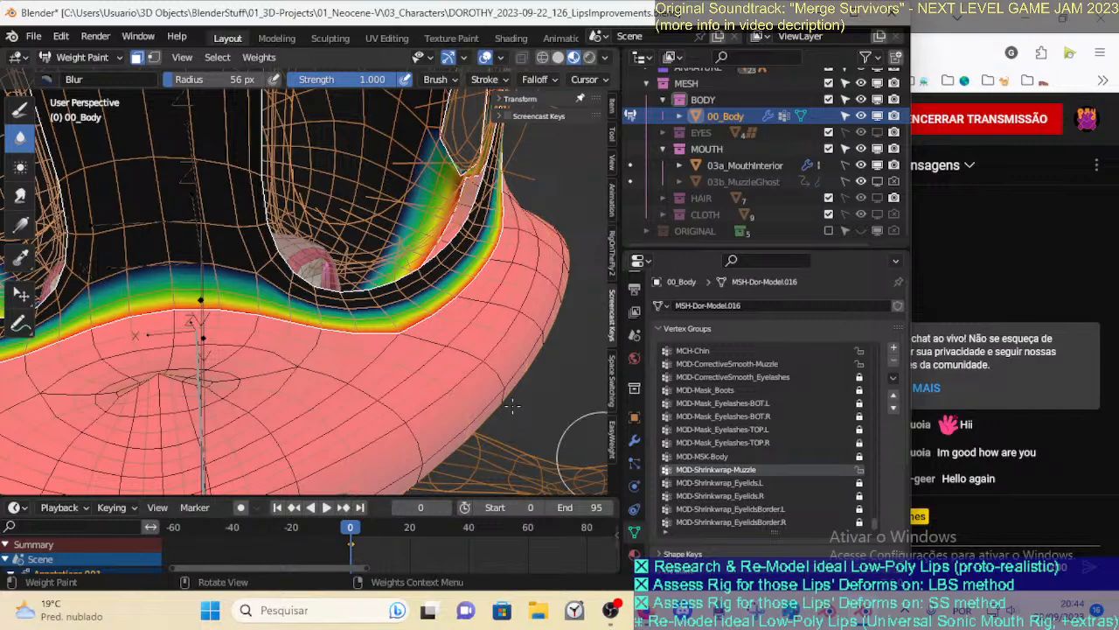
pyautogui.press('ctrl+KP_Add')
pyautogui.press('ctrl+KP_Subtract')
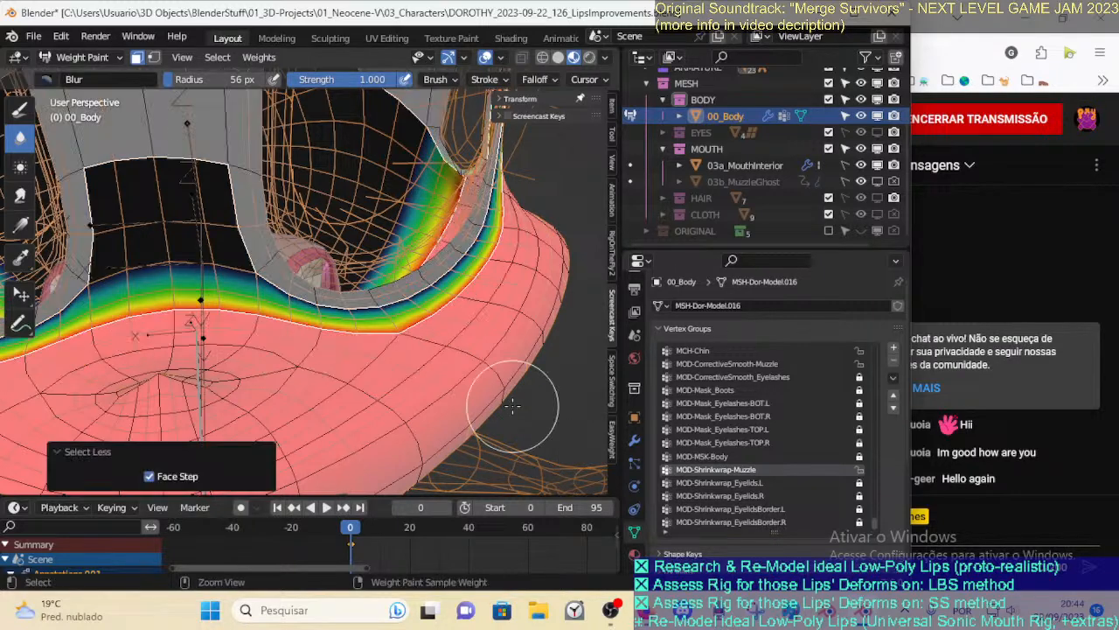
pyautogui.press('ctrl+KP_Add')
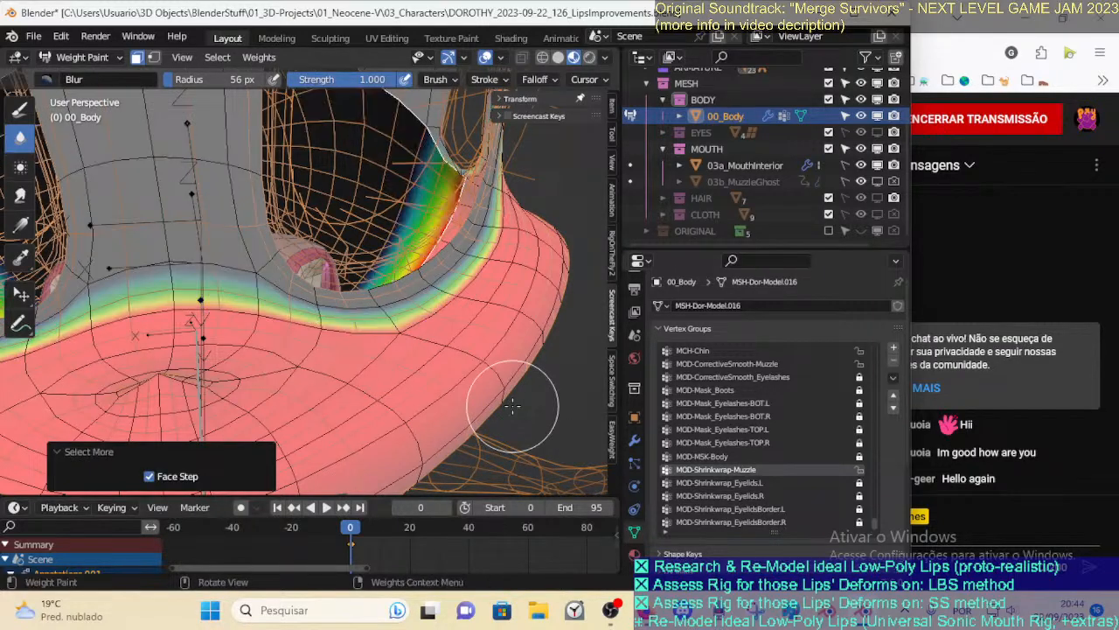
# Leave weight painting and open the body mesh in Edit Mode near the cheek and eye border
pyautogui.moveTo(512, 407); pyautogui.dragTo(413, 407, button='middle')
pyautogui.hotkey('ctrl', 'Tab')
pyautogui.click(320, 402)
pyautogui.press('Tab')
pyautogui.moveTo(335, 290); pyautogui.dragTo(351, 309, button='middle')
pyautogui.scroll(3, 359, 306)
pyautogui.hotkey('ctrl', 'Tab')
pyautogui.click(346, 306)
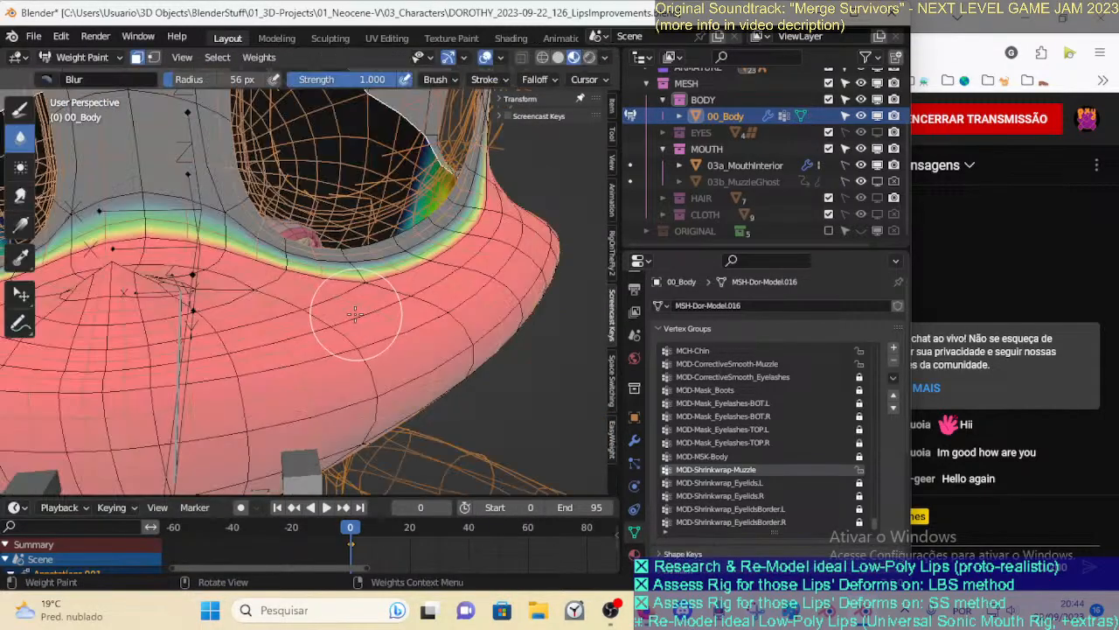
pyautogui.scroll(2, 341, 326)
pyautogui.press('Tab')
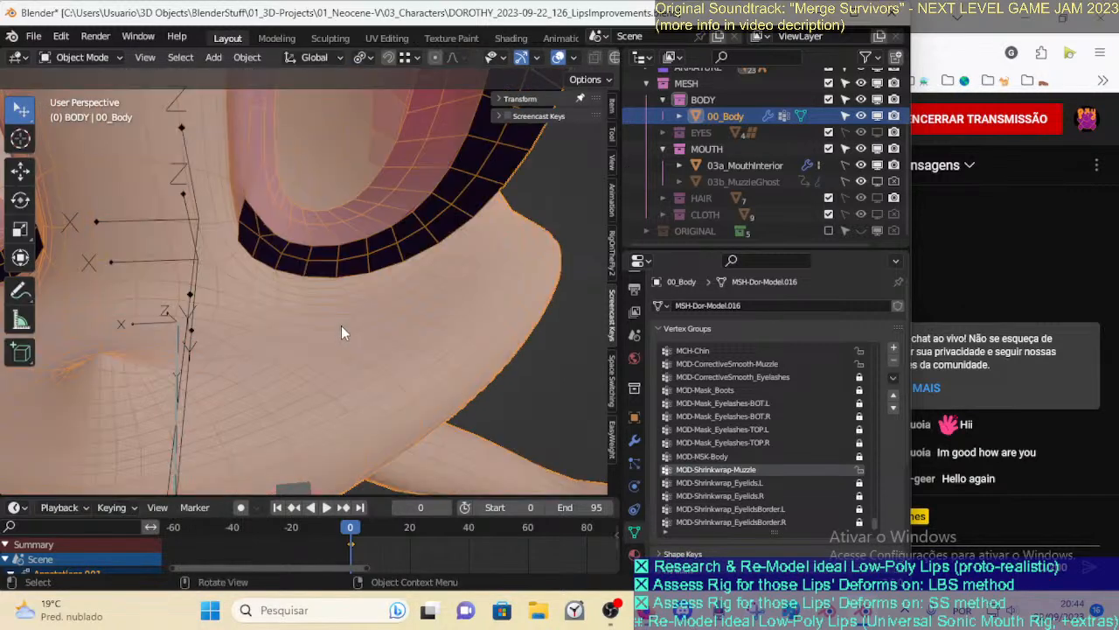
pyautogui.moveTo(341, 326); pyautogui.dragTo(374, 357, button='middle')
pyautogui.press('p')
pyautogui.press('Escape')
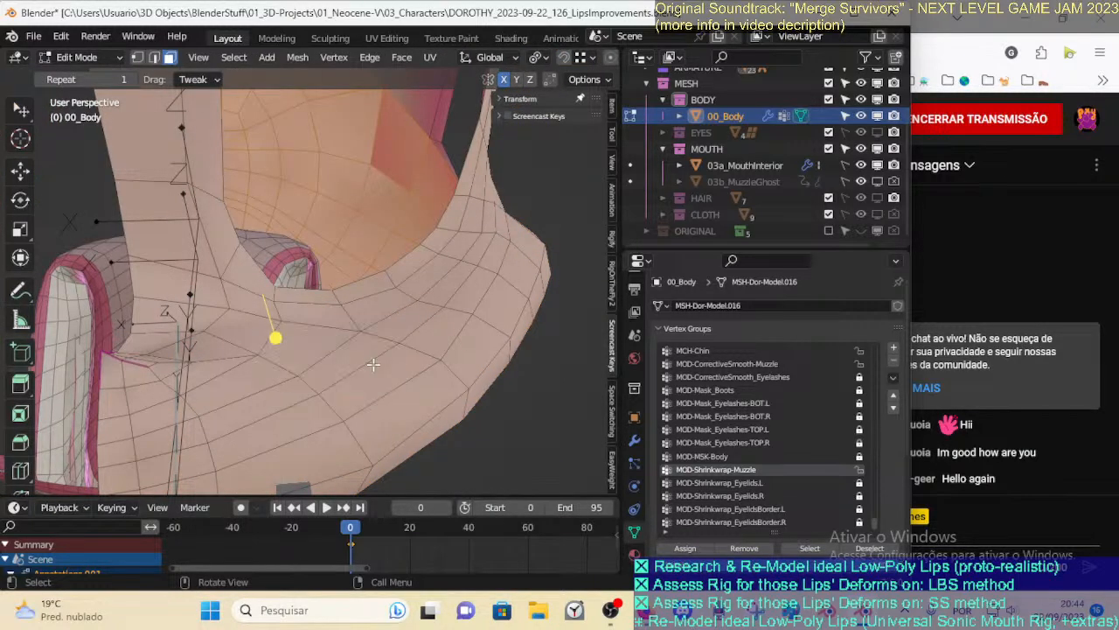
# Replace the body's face selection with the loop bordering the muzzle below the eyes, and return to Weight Paint mode
pyautogui.click(375, 357)
pyautogui.hotkey('alt', 'a')
pyautogui.hotkey('ctrl', 'Tab')
pyautogui.press('Tab')
pyautogui.press('Tab')
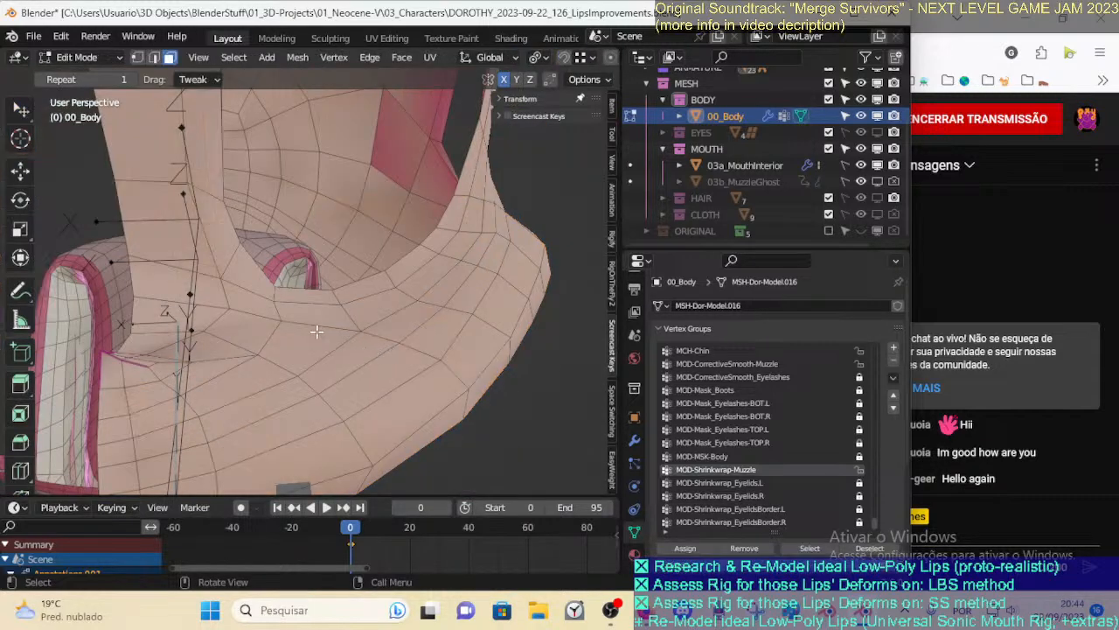
pyautogui.keyDown('alt'); pyautogui.click(277, 305); pyautogui.keyUp('alt')
pyautogui.moveTo(349, 312); pyautogui.dragTo(324, 304, button='middle')
pyautogui.hotkey('ctrl', 'Tab')
pyautogui.press('4')
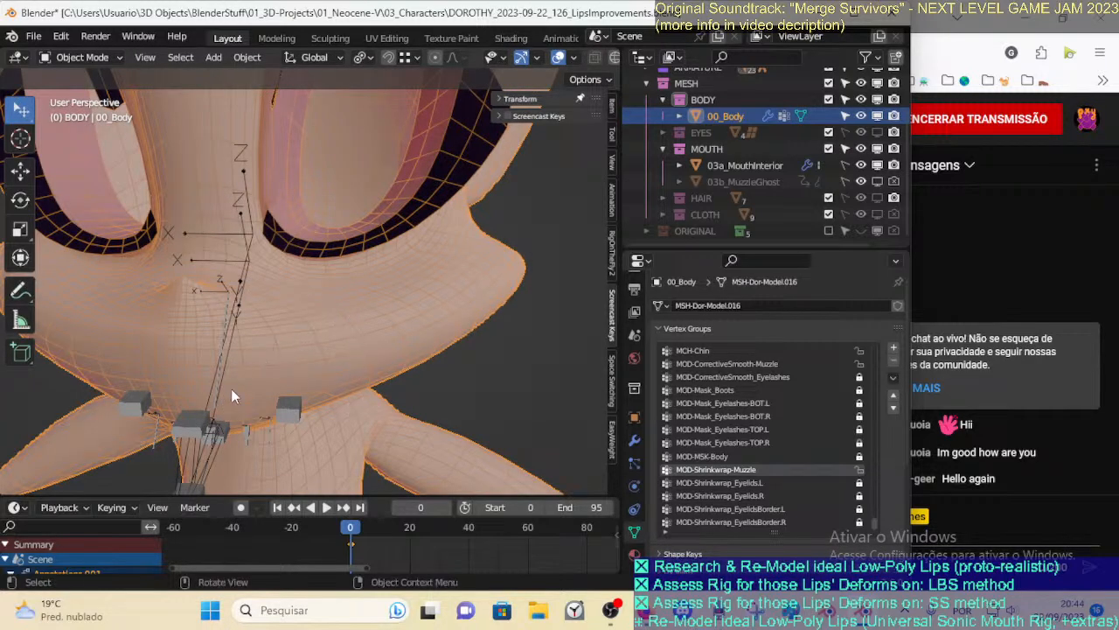
pyautogui.hotkey('ctrl', 'Tab')
pyautogui.press('7')
pyautogui.moveTo(326, 339); pyautogui.dragTo(357, 354, button='middle')
pyautogui.moveTo(464, 324); pyautogui.dragTo(390, 345, button='middle')
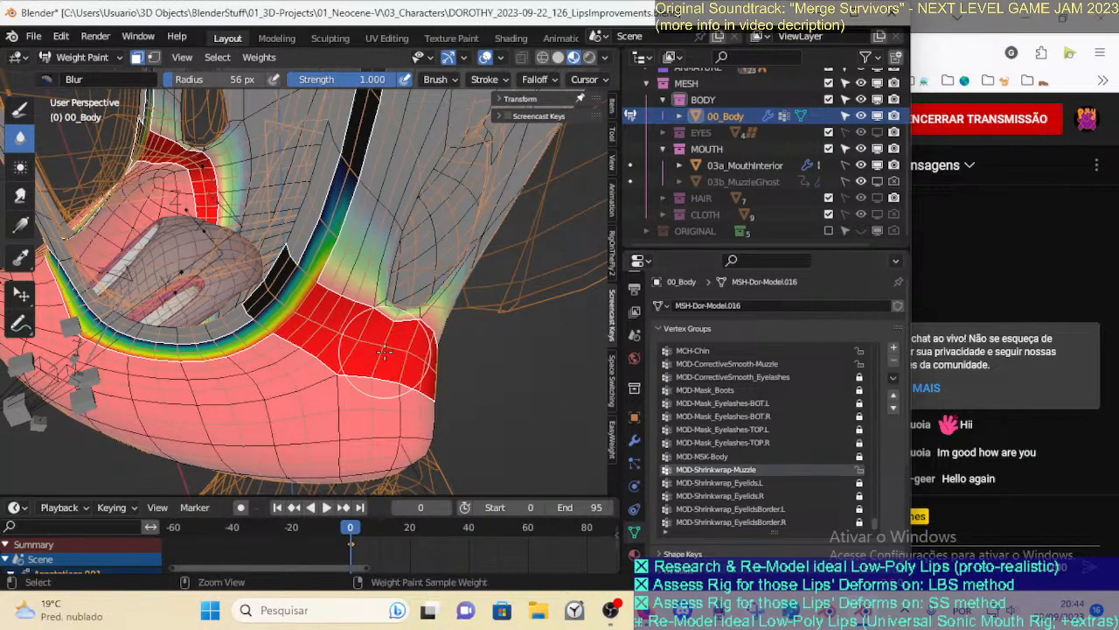
# Grow and shrink the masked face selection repeatedly to refine the band between the muzzle and the head
pyautogui.press('ctrl+KP_Add')
pyautogui.press('ctrl+KP_Subtract')
pyautogui.press('ctrl+KP_Add')
pyautogui.press('ctrl+KP_Subtract')
pyautogui.press('ctrl+KP_Add')
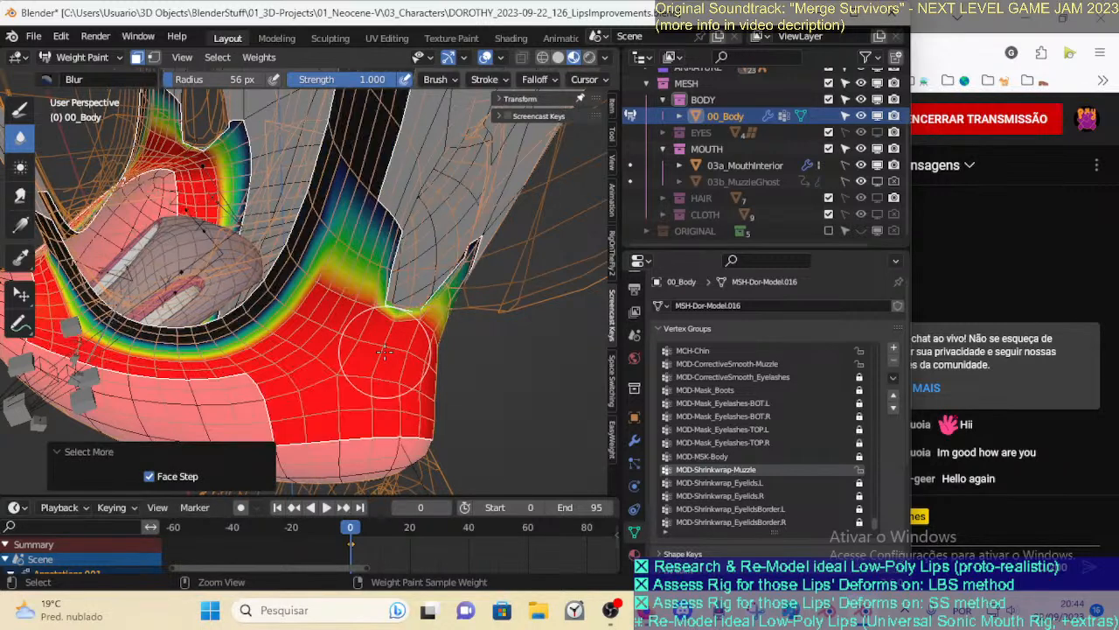
pyautogui.press('ctrl+KP_Subtract')
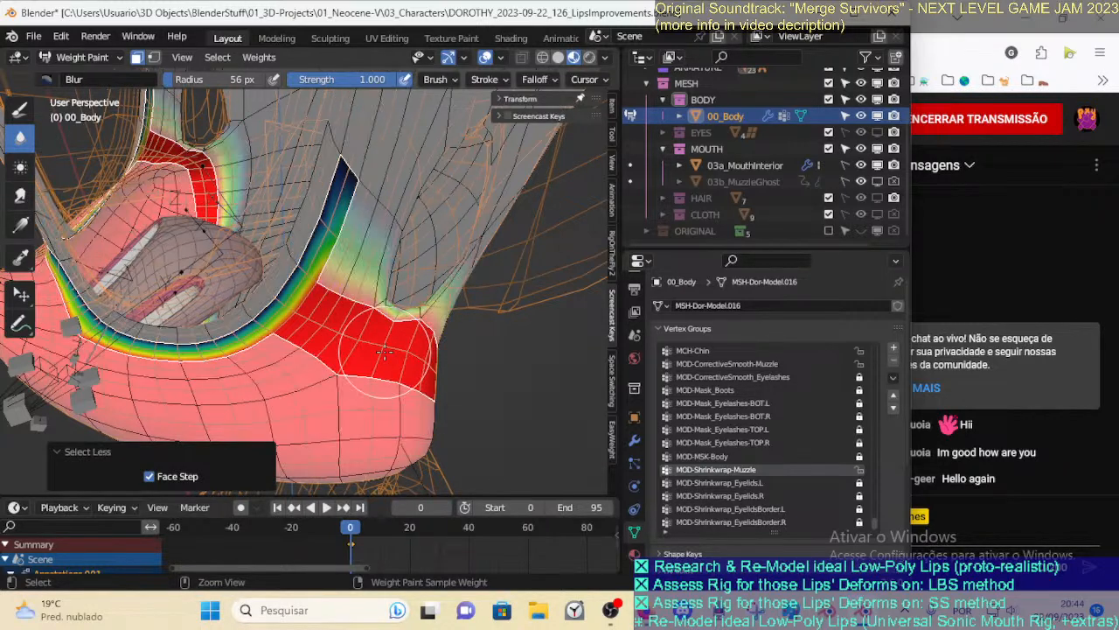
pyautogui.press('ctrl+KP_Add')
pyautogui.press('ctrl+KP_Subtract')
# Invert the masked selection and remove weight behind the cheek with the Draw brush in Subtract blending at 86 px radius
pyautogui.hotkey('ctrl', 'i')
pyautogui.moveTo(385, 351); pyautogui.dragTo(351, 377, button='middle')
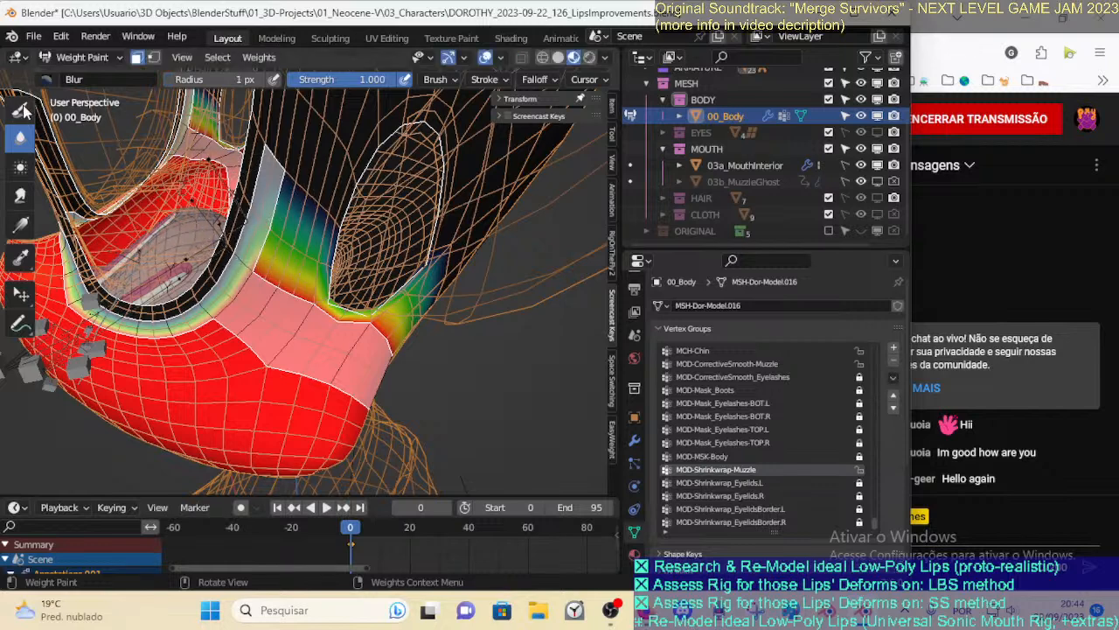
pyautogui.click(20, 108)
pyautogui.click(60, 80)
pyautogui.click(444, 137)
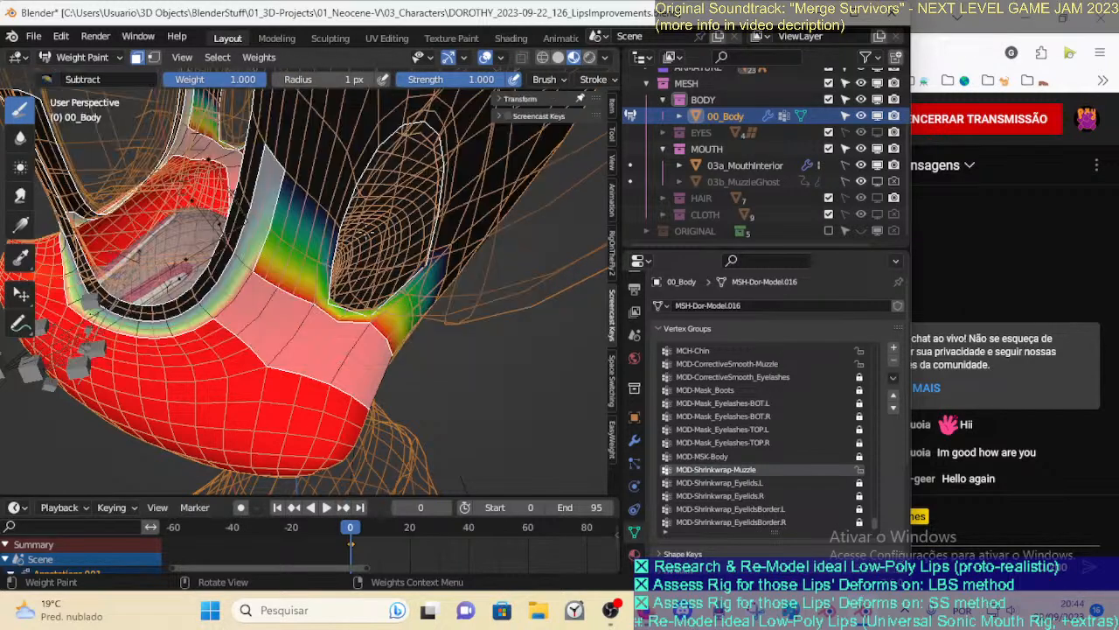
pyautogui.press('f')
pyautogui.click(318, 156)
pyautogui.moveTo(296, 258); pyautogui.dragTo(296, 232)
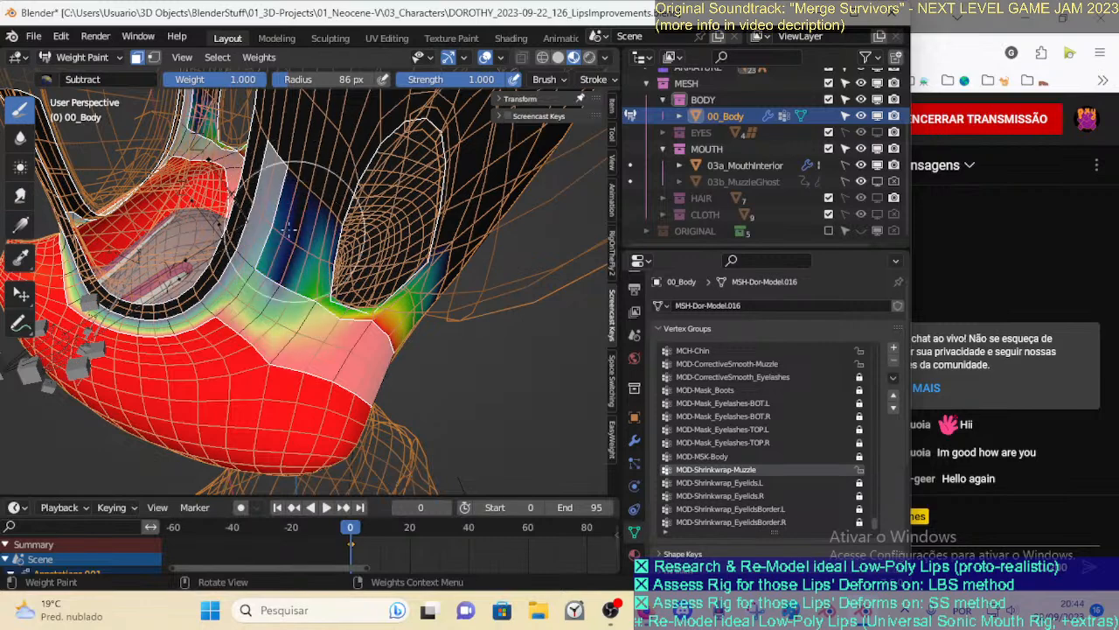
# Subtract the remaining muzzle weight from the side of the head and under the jaw, reducing the brush radius to 38 px
pyautogui.moveTo(394, 332)
pyautogui.mouseDown(button='middle')
pyautogui.moveTo(443, 348)
pyautogui.moveTo(287, 208)
pyautogui.mouseUp(button='middle')
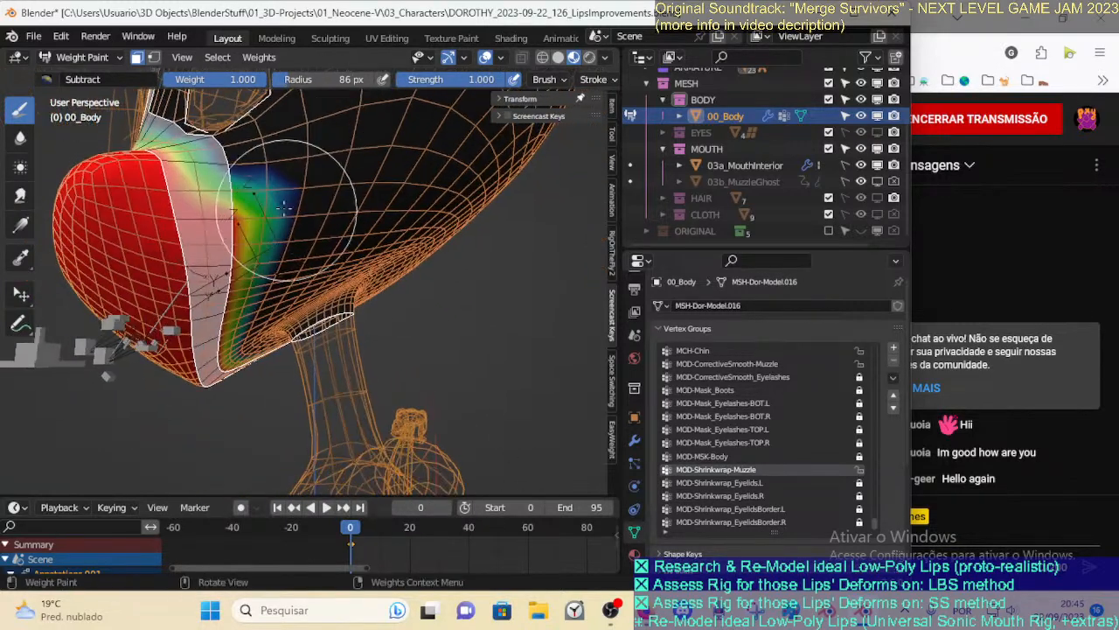
pyautogui.moveTo(248, 263); pyautogui.dragTo(230, 237, button='middle')
pyautogui.press('f')
pyautogui.click(225, 260)
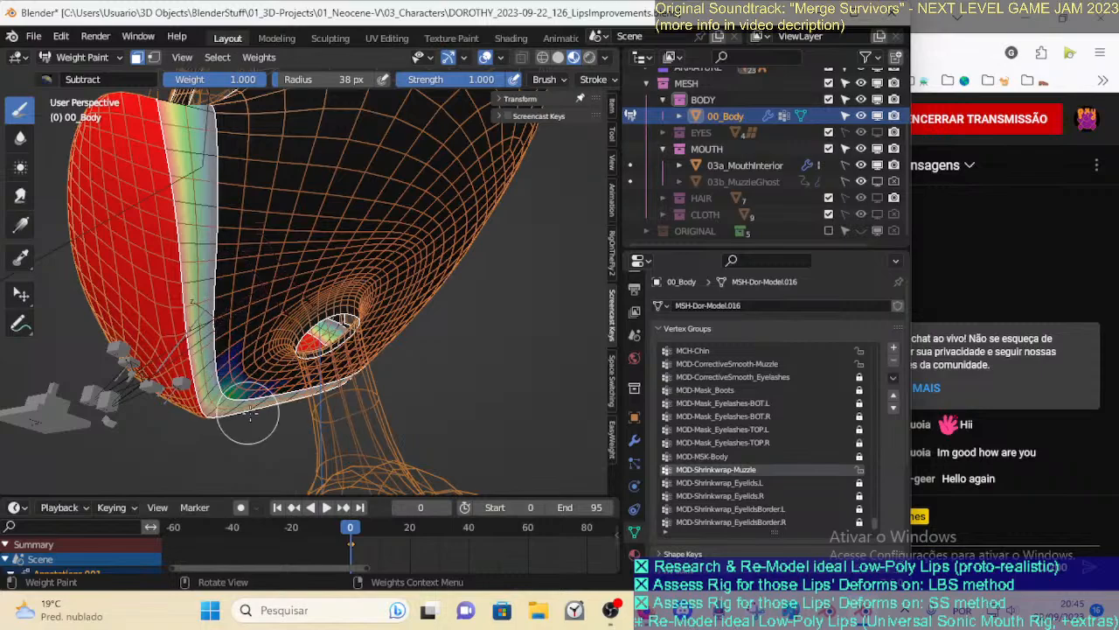
pyautogui.moveTo(238, 390); pyautogui.dragTo(334, 479, button='middle')
pyautogui.keyDown('ctrl'); pyautogui.moveTo(274, 315); pyautogui.dragTo(175, 223, button='middle'); pyautogui.keyUp('ctrl')
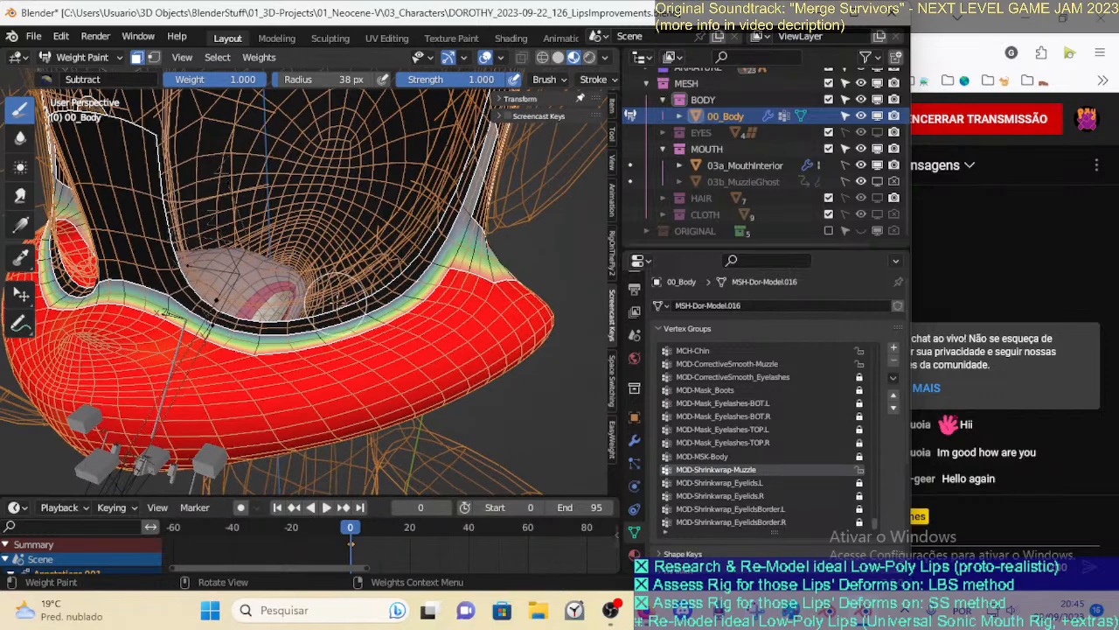
# Invert the mask back to the border band and blur its weights below the eyes with a 61 px brush
pyautogui.hotkey('ctrl', 'i')
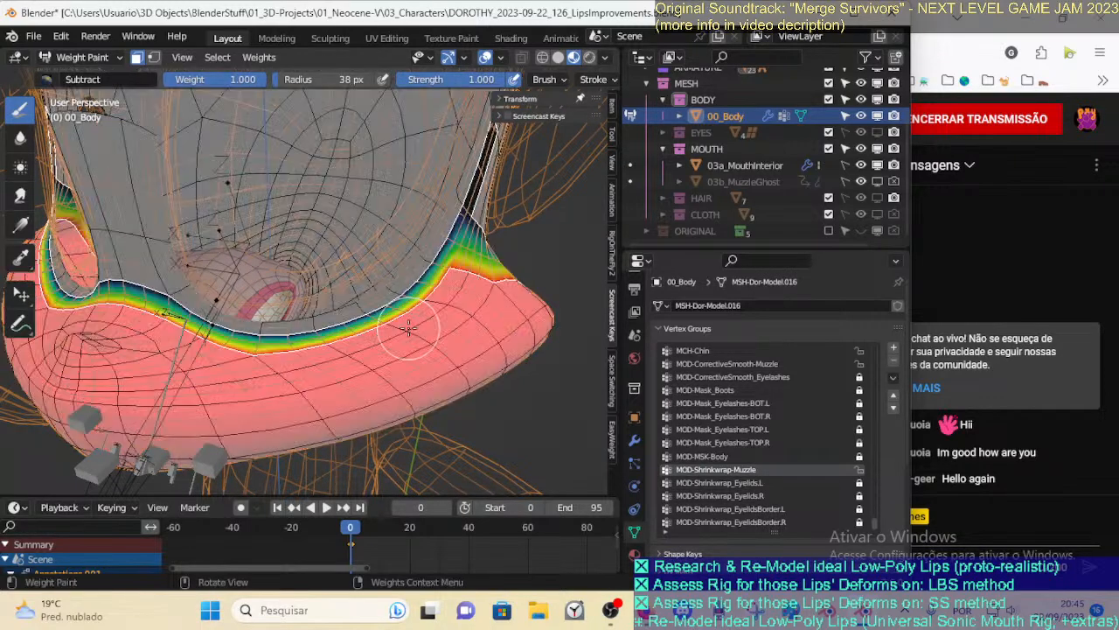
pyautogui.click(20, 138)
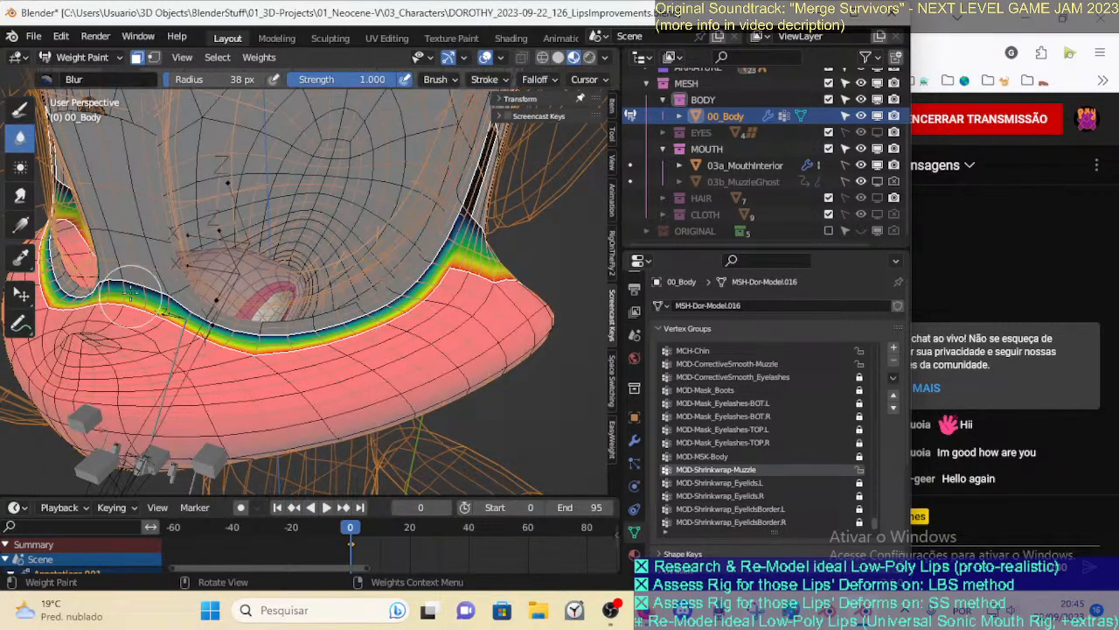
pyautogui.moveTo(171, 308)
pyautogui.mouseDown()
pyautogui.moveTo(215, 329)
pyautogui.moveTo(123, 292)
pyautogui.moveTo(224, 330)
pyautogui.moveTo(341, 326)
pyautogui.mouseUp()
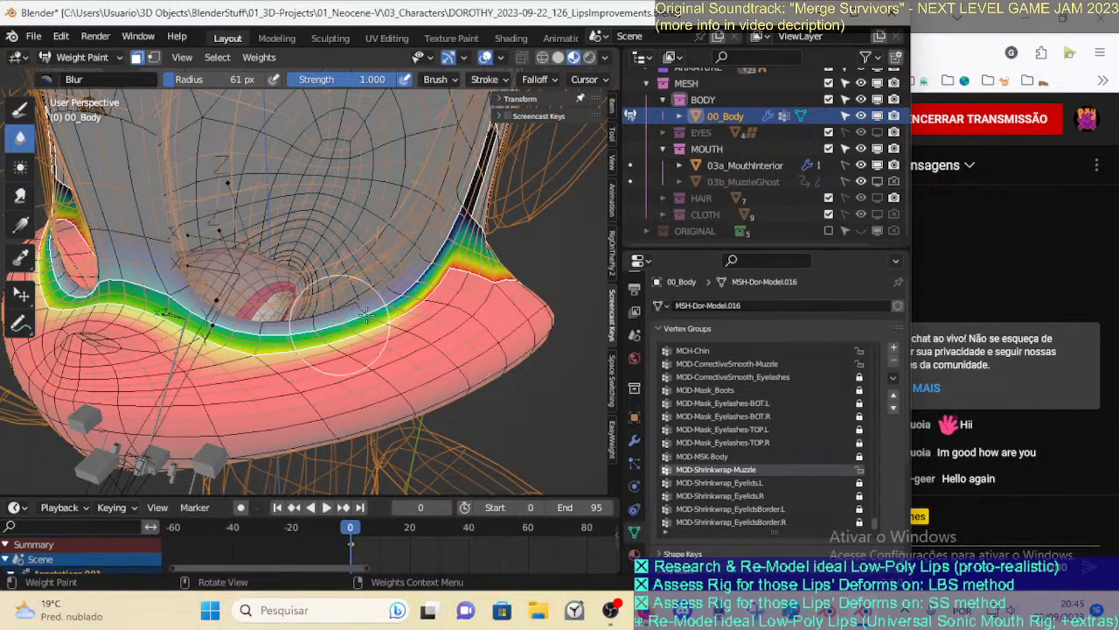
pyautogui.moveTo(385, 298); pyautogui.dragTo(355, 295, button='middle')
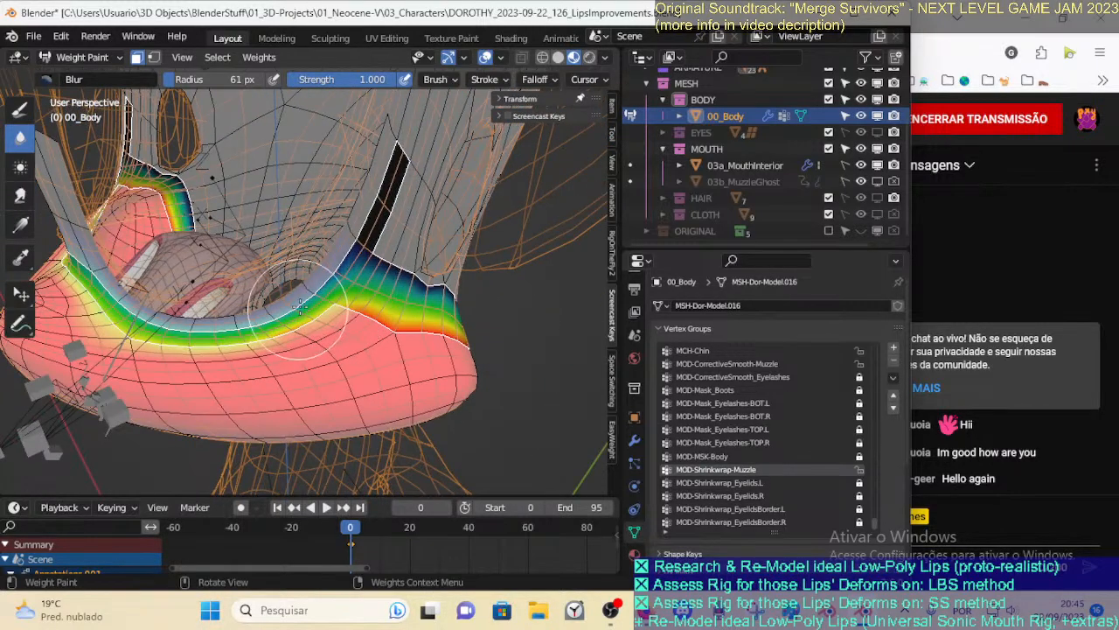
# Set the Blur brush radius to 26 px and smooth the border band's weights across the cheek
pyautogui.press('f')
pyautogui.click(350, 308)
pyautogui.press('f')
pyautogui.click(349, 309)
pyautogui.moveTo(337, 302)
pyautogui.mouseDown()
pyautogui.moveTo(398, 327)
pyautogui.moveTo(418, 302)
pyautogui.mouseUp()
pyautogui.moveTo(418, 306); pyautogui.dragTo(375, 332, button='middle')
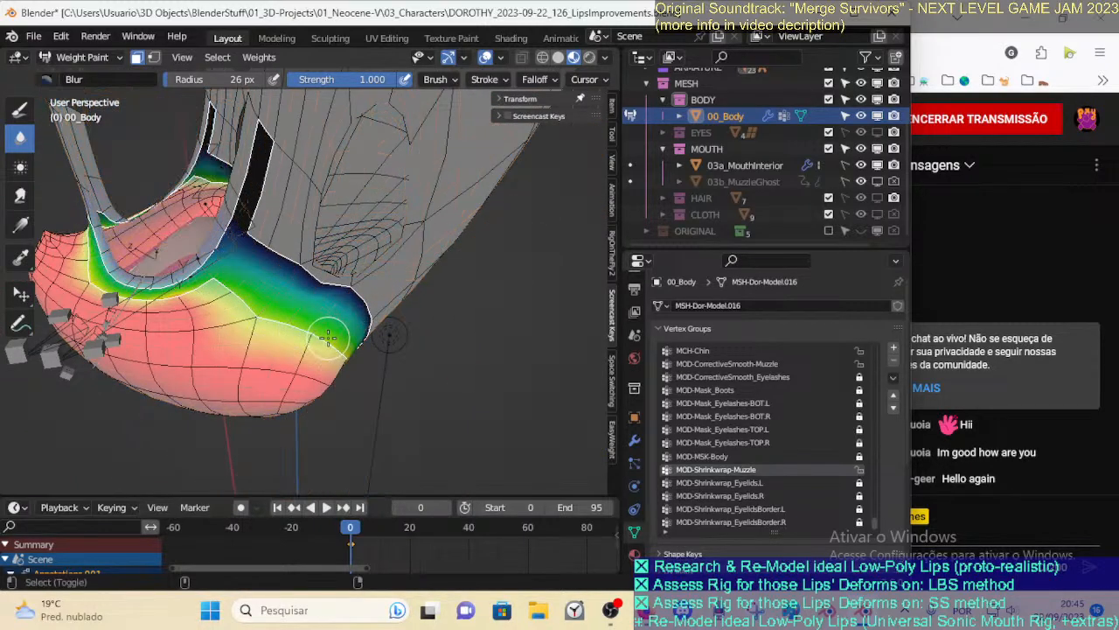
# Blur the border band's weights down the side of the muzzle toward the jaw
pyautogui.moveTo(306, 343); pyautogui.dragTo(579, 475, button='middle')
pyautogui.moveTo(260, 310); pyautogui.dragTo(222, 299, button='middle')
pyautogui.moveTo(191, 260); pyautogui.dragTo(214, 309)
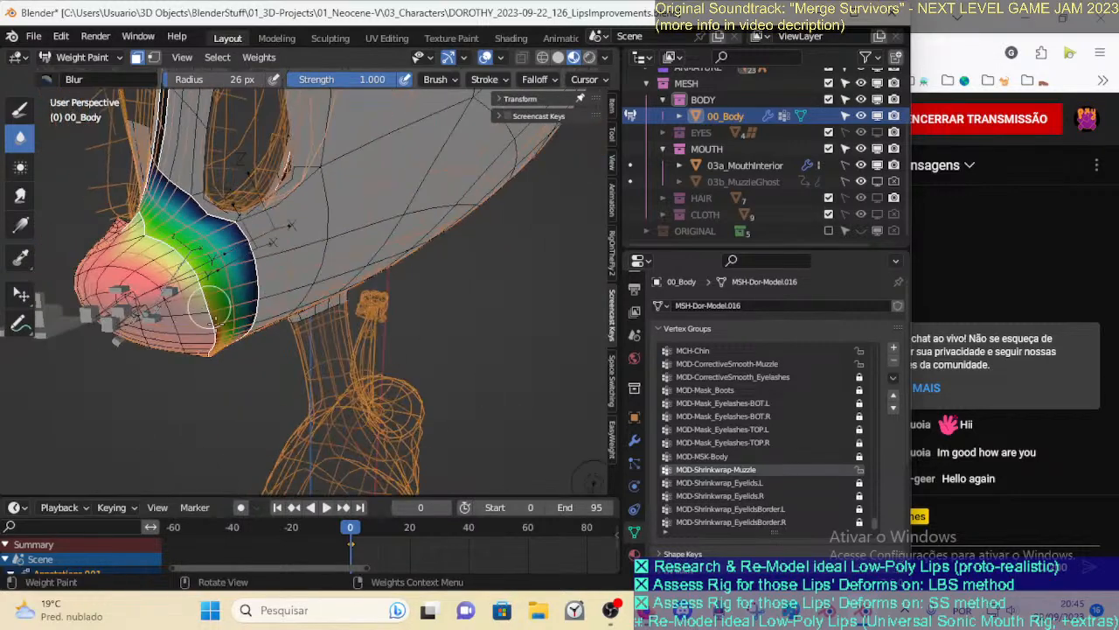
pyautogui.moveTo(203, 285); pyautogui.dragTo(184, 260, button='middle')
pyautogui.moveTo(168, 226); pyautogui.dragTo(191, 304)
pyautogui.scroll(5, 201, 293)
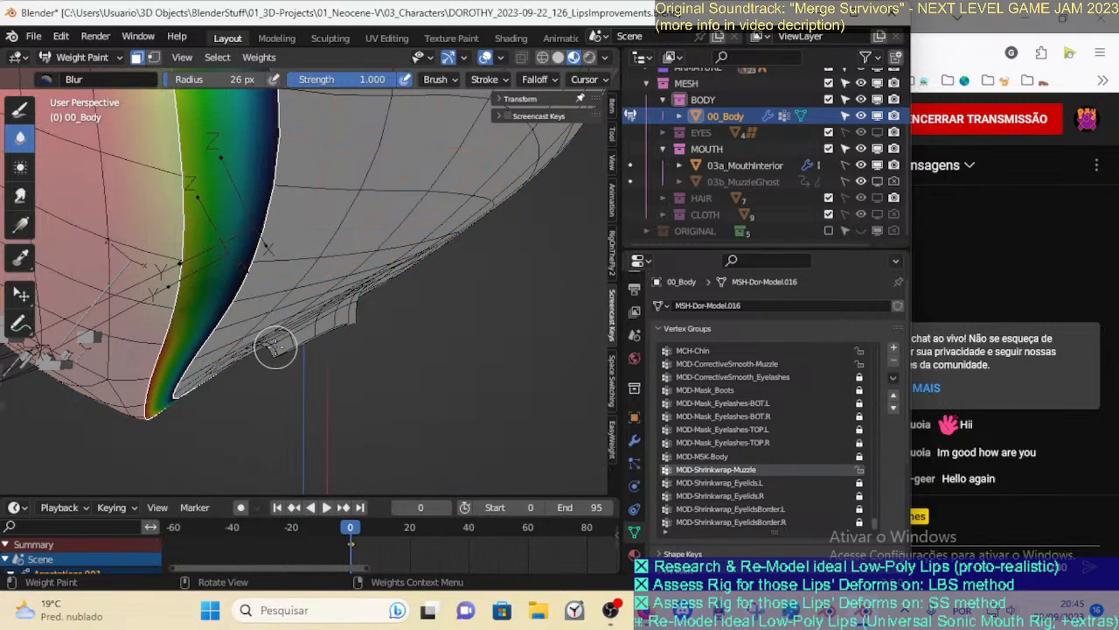
pyautogui.moveTo(275, 347); pyautogui.dragTo(271, 370, button='middle')
# Toggle the Subdivision: Body modifier's viewport display to compare the muzzle with and without subdivision
pyautogui.click(635, 439)
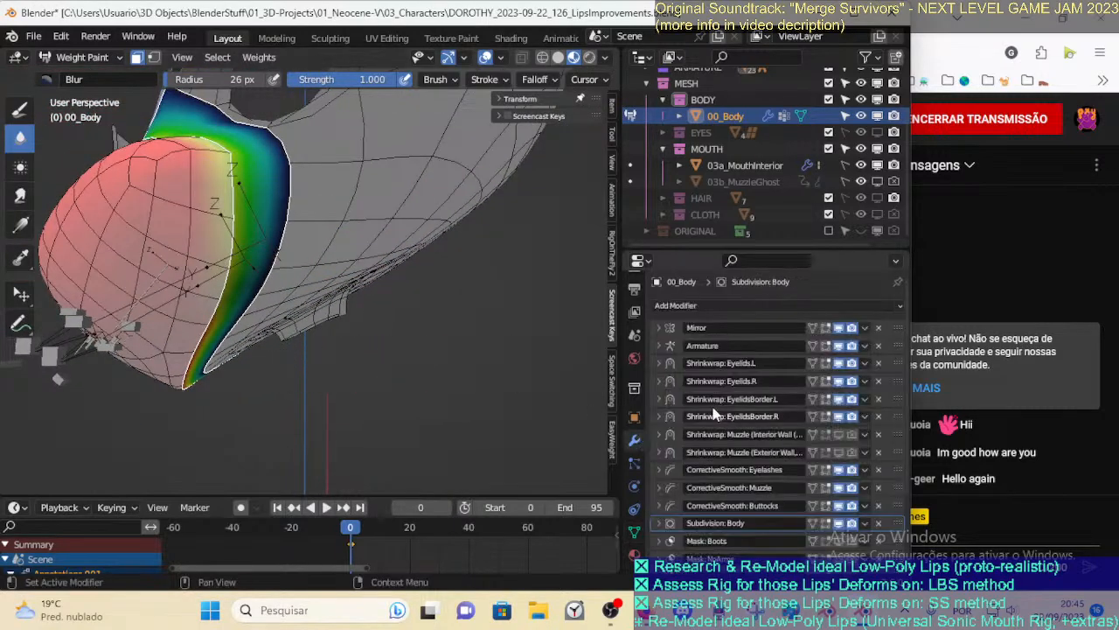
pyautogui.scroll(-3, 806, 428)
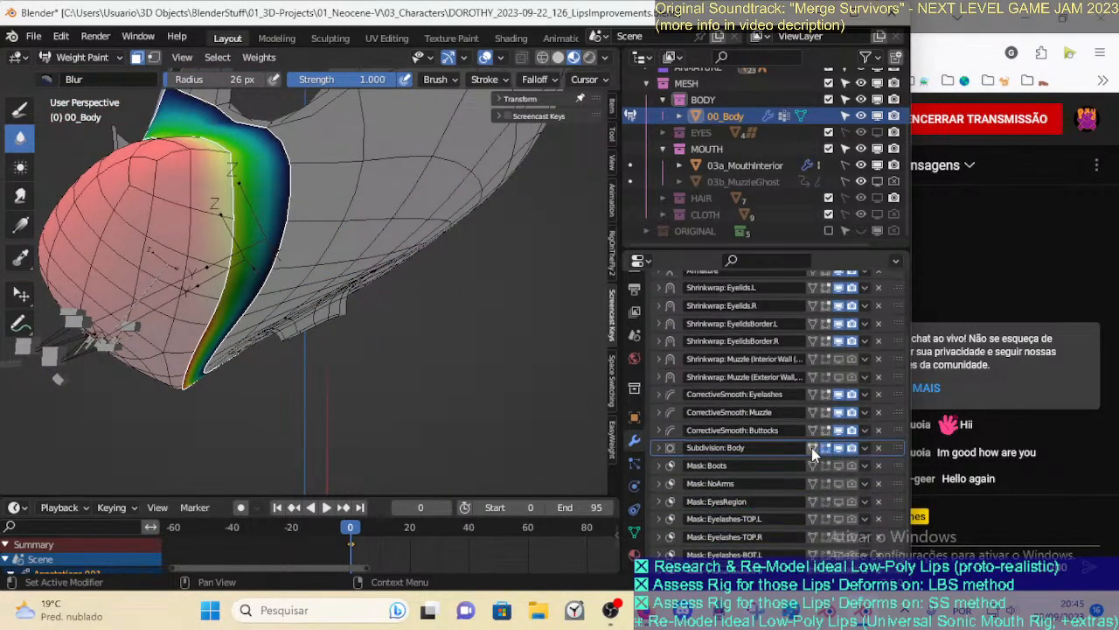
pyautogui.click(839, 447)
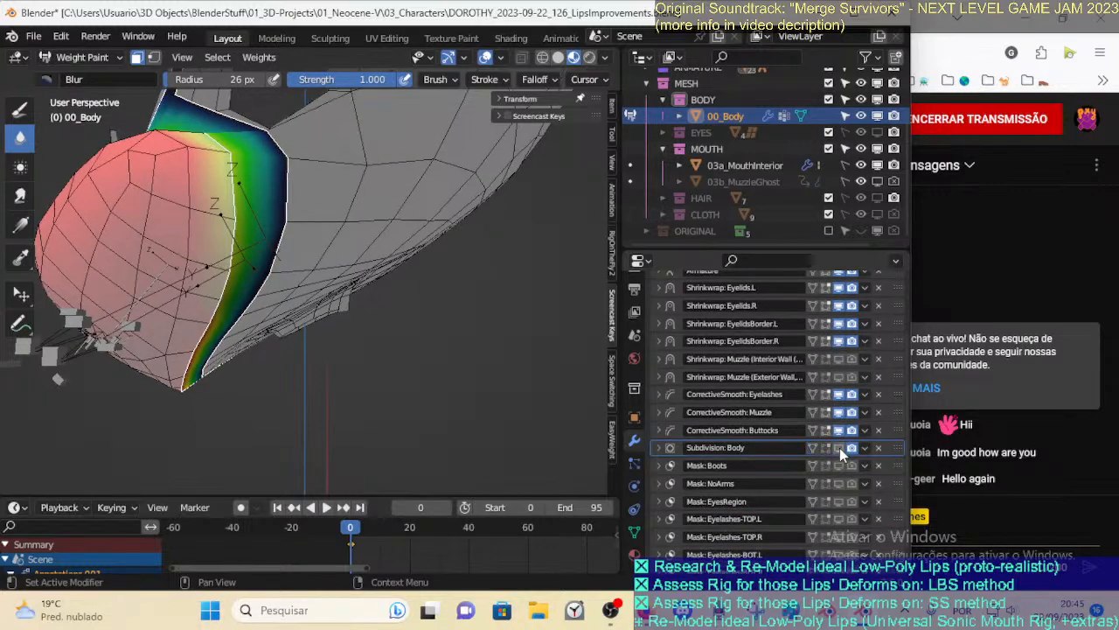
pyautogui.click(839, 448)
pyautogui.click(837, 450)
pyautogui.click(836, 451)
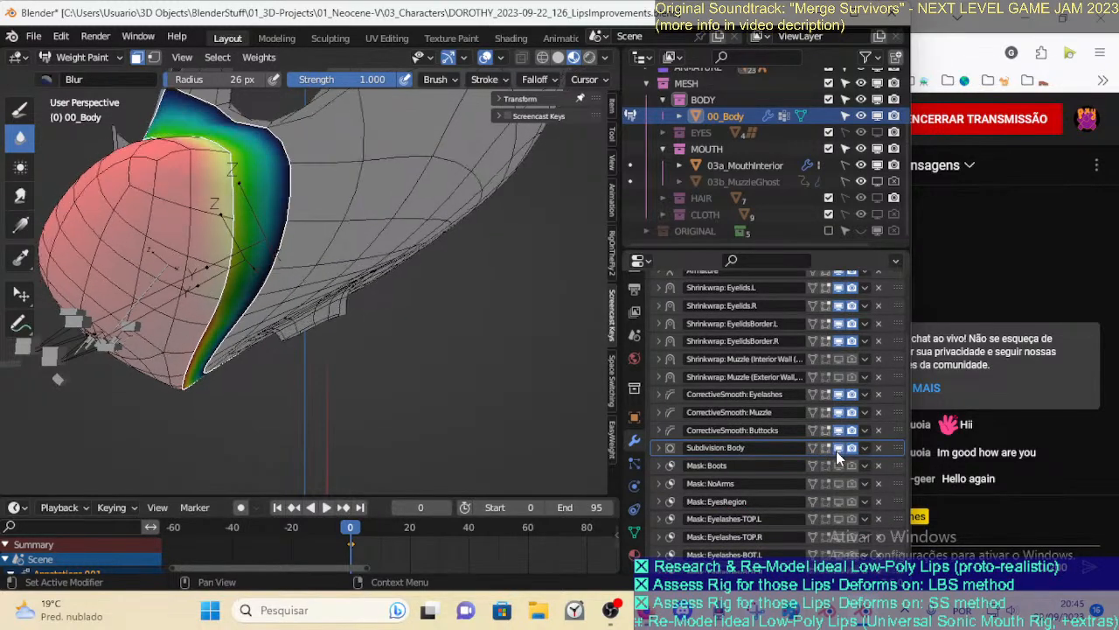
# Undo the last two changes, examine the blurred border band around the muzzle and jaw, and save the file
pyautogui.moveTo(367, 349); pyautogui.dragTo(232, 293, button='middle')
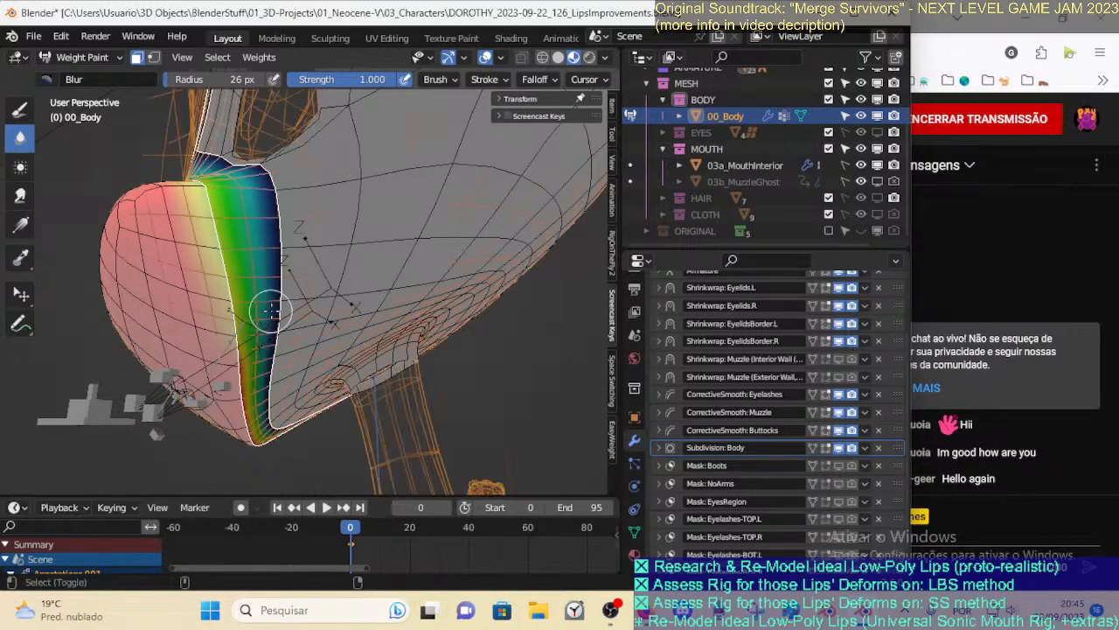
pyautogui.moveTo(266, 308); pyautogui.dragTo(255, 285, button='middle')
pyautogui.hotkey('ctrl', 'z')
pyautogui.hotkey('ctrl', 'z')
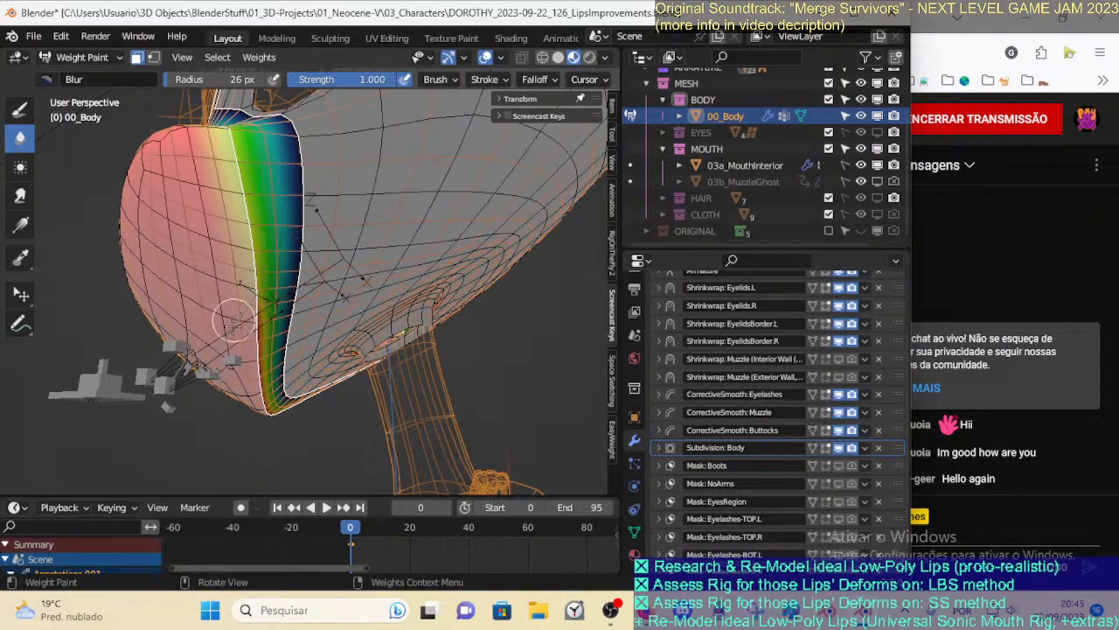
pyautogui.moveTo(252, 319); pyautogui.dragTo(253, 281, button='middle')
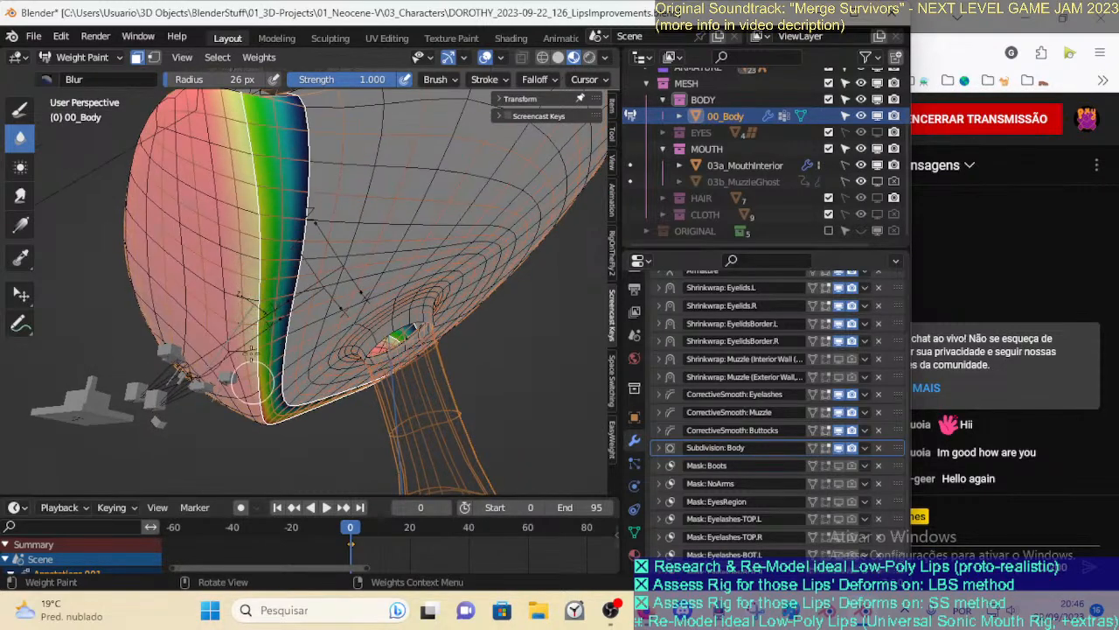
pyautogui.moveTo(262, 424); pyautogui.dragTo(234, 317, button='middle')
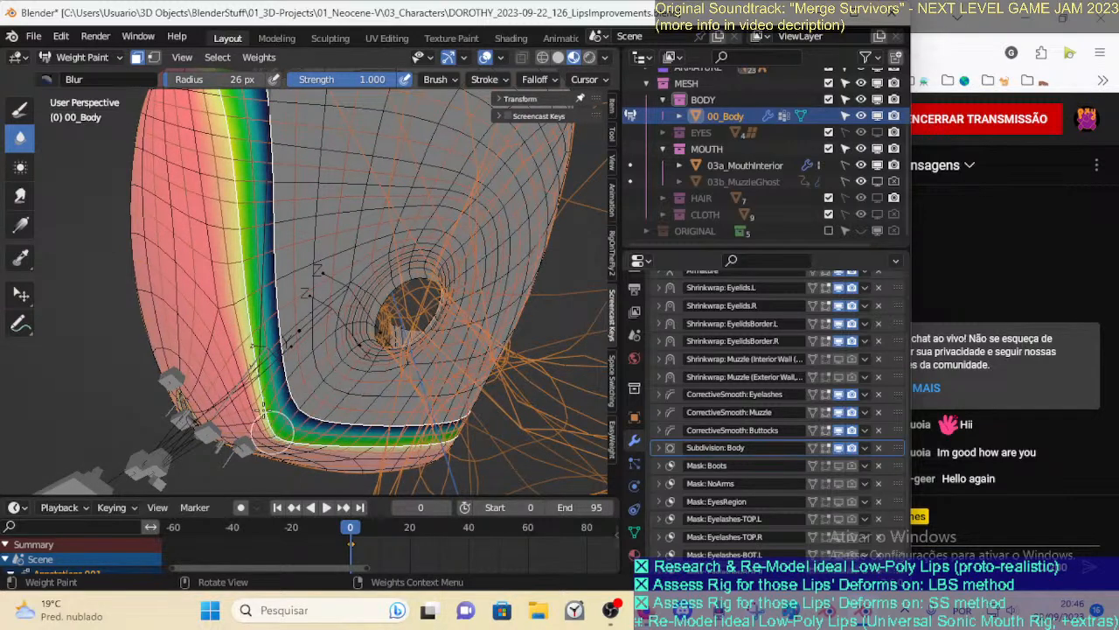
pyautogui.moveTo(236, 233); pyautogui.dragTo(242, 327, button='middle')
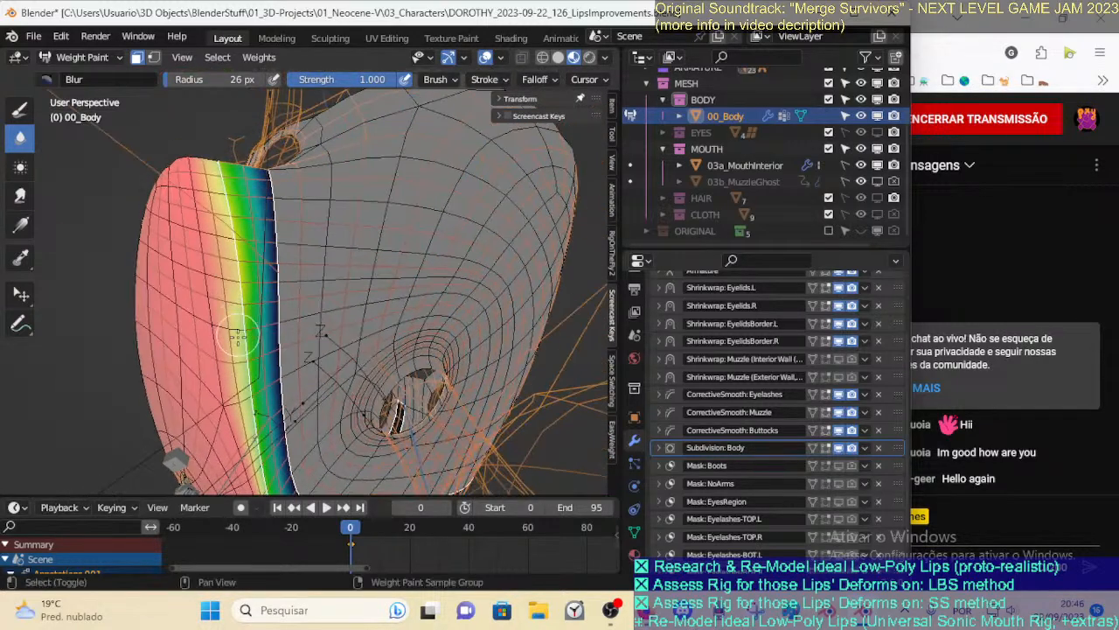
pyautogui.moveTo(223, 222)
pyautogui.mouseDown(button='middle')
pyautogui.moveTo(229, 315)
pyautogui.moveTo(214, 280)
pyautogui.moveTo(237, 341)
pyautogui.moveTo(370, 360)
pyautogui.moveTo(268, 280)
pyautogui.mouseUp(button='middle')
pyautogui.hotkey('ctrl', 's')
# Select the face loop around the mouth opening in Edit Mode and return to Weight Paint
pyautogui.scroll(4, 268, 325)
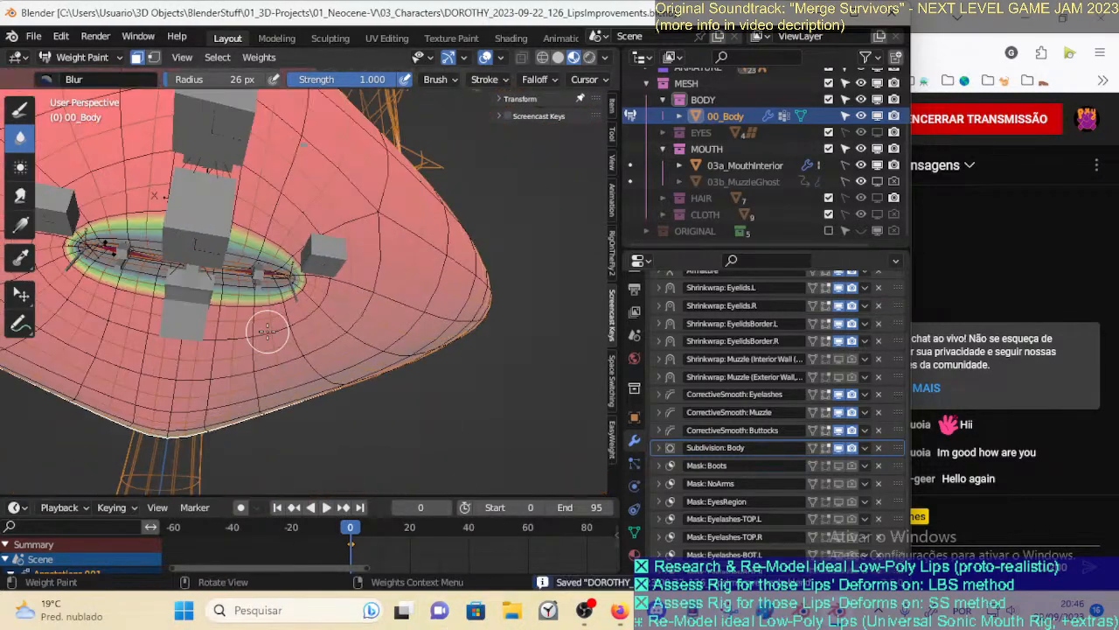
pyautogui.hotkey('ctrl', 'Tab')
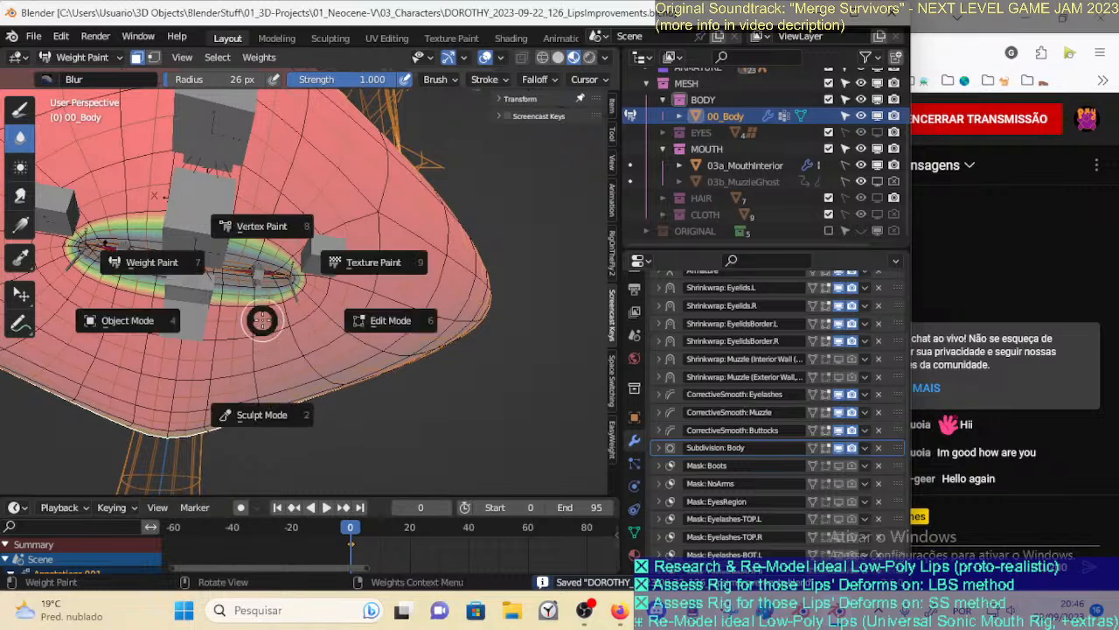
pyautogui.click(125, 320)
pyautogui.press('Tab')
pyautogui.moveTo(270, 257); pyautogui.dragTo(262, 263, button='middle')
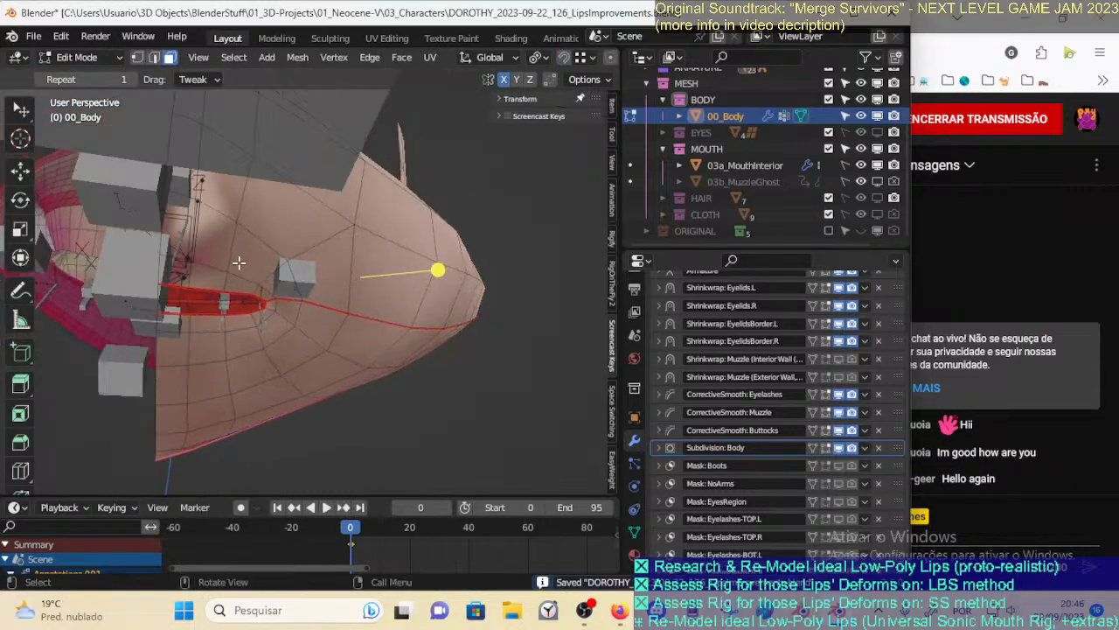
pyautogui.keyDown('alt'); pyautogui.click(239, 262); pyautogui.keyUp('alt')
pyautogui.hotkey('ctrl', 'Tab')
pyautogui.click(157, 251)
# Grow the masked face selection around the mouth, then shrink it to a narrower ring around the lips
pyautogui.moveTo(250, 315)
pyautogui.mouseDown(button='middle')
pyautogui.moveTo(279, 329)
pyautogui.moveTo(278, 306)
pyautogui.moveTo(302, 313)
pyautogui.moveTo(287, 311)
pyautogui.mouseUp(button='middle')
pyautogui.press('ctrl+KP_Add')
pyautogui.scroll(3, 279, 306)
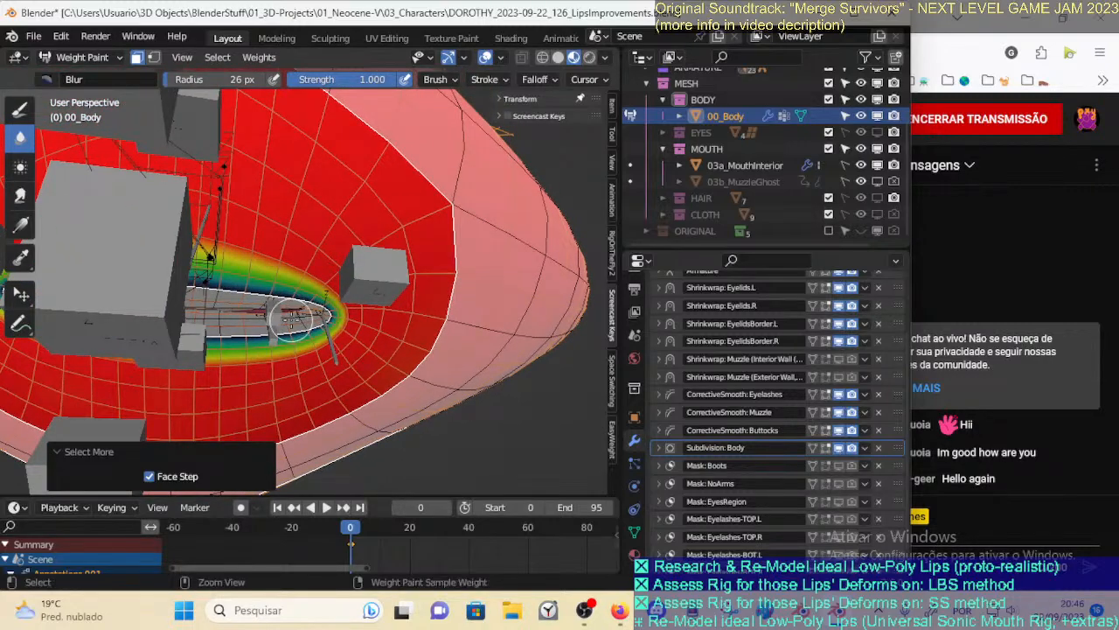
pyautogui.press('ctrl+KP_Subtract')
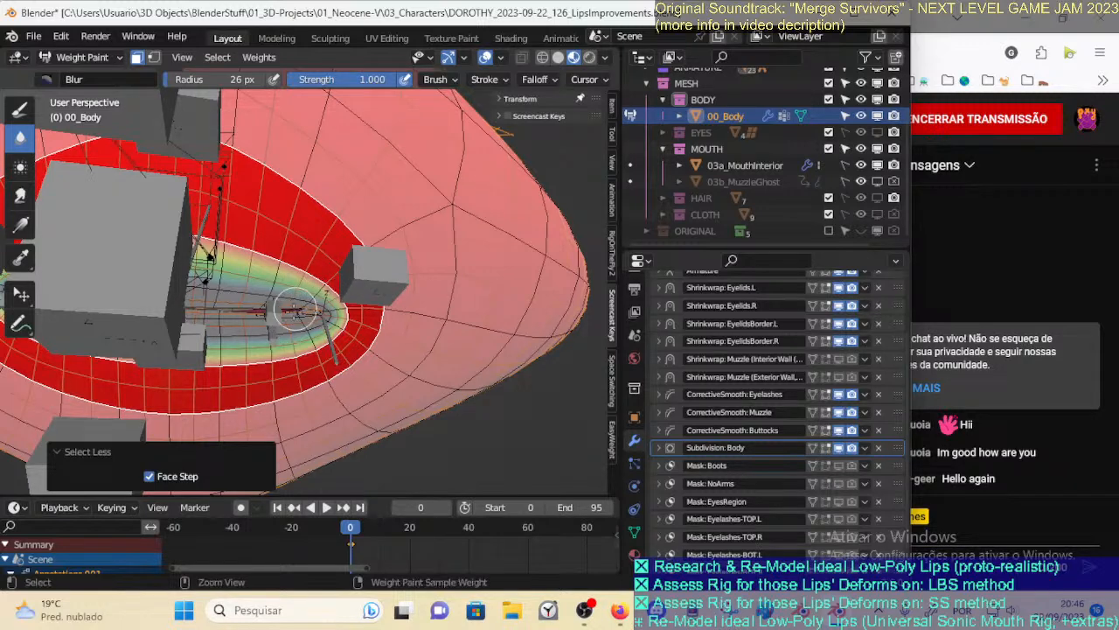
# Blur the masked ring's muzzle weights above and below the lips with a 27 px brush
pyautogui.keyDown('ctrl'); pyautogui.moveTo(292, 300); pyautogui.dragTo(340, 312, button='middle'); pyautogui.keyUp('ctrl')
pyautogui.press('f')
pyautogui.click(378, 311)
pyautogui.moveTo(343, 306)
pyautogui.mouseDown()
pyautogui.moveTo(206, 256)
pyautogui.moveTo(186, 237)
pyautogui.moveTo(270, 275)
pyautogui.mouseUp()
pyautogui.moveTo(233, 254); pyautogui.dragTo(195, 267, button='middle')
pyautogui.press('f')
pyautogui.click(150, 276)
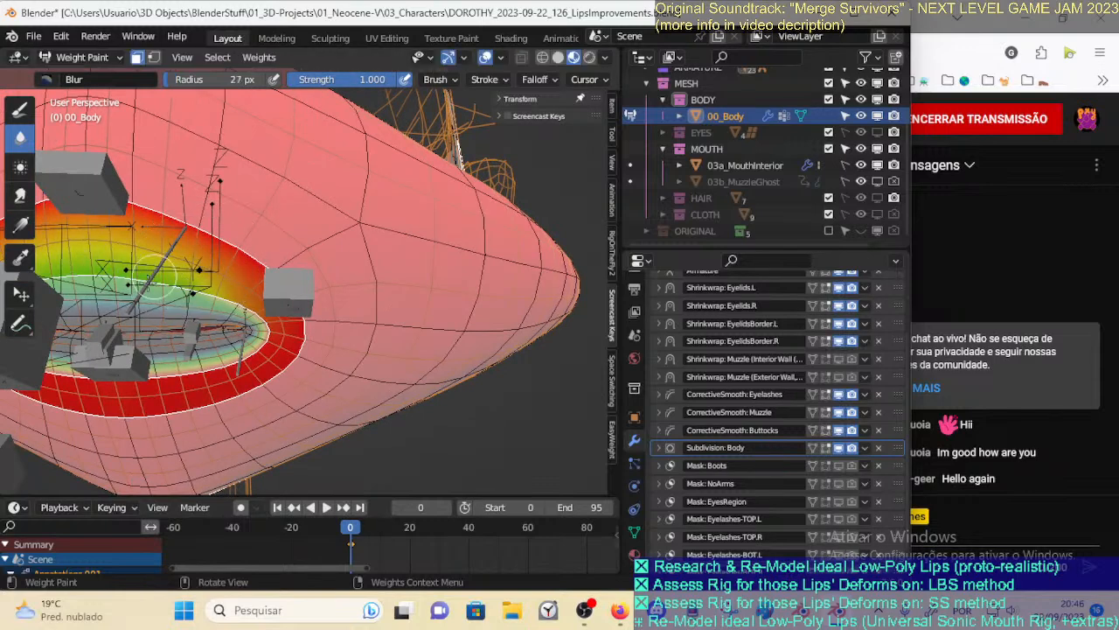
pyautogui.moveTo(194, 278)
pyautogui.mouseDown()
pyautogui.moveTo(266, 323)
pyautogui.moveTo(244, 354)
pyautogui.moveTo(116, 375)
pyautogui.moveTo(94, 391)
pyautogui.mouseUp()
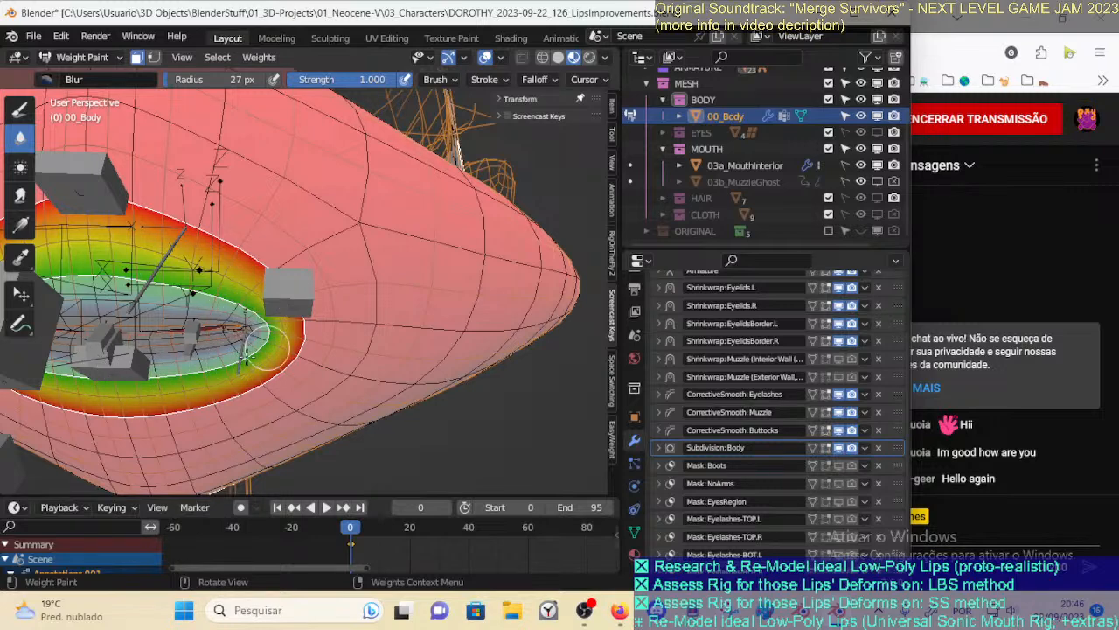
# Turn off face masking, put the body mesh in Edit Mode, and save the file
pyautogui.press('m')
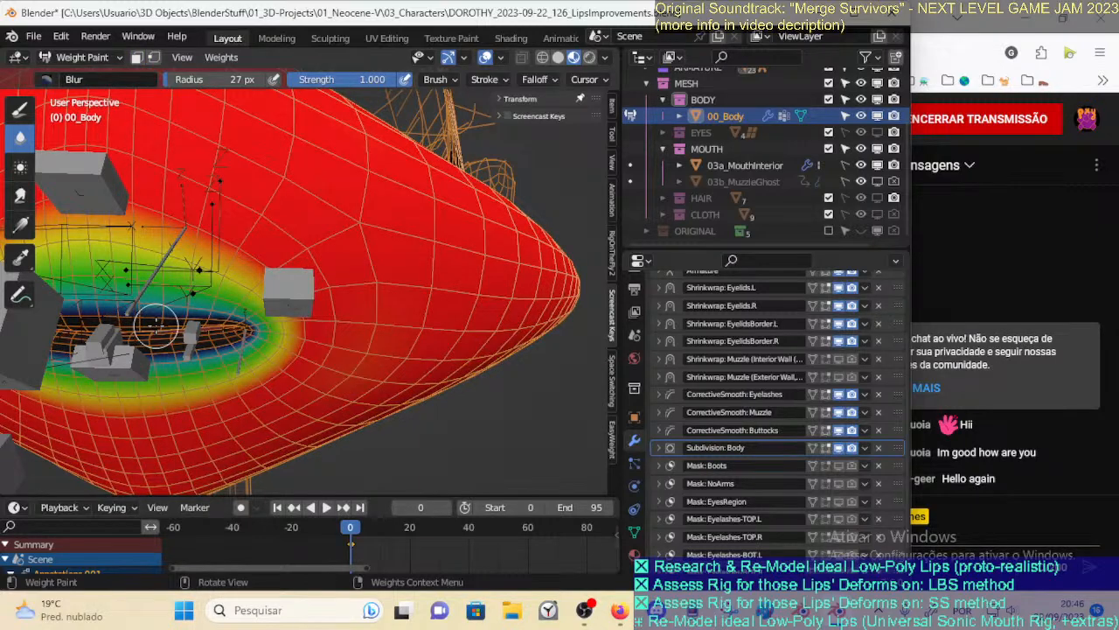
pyautogui.scroll(-6, 223, 186)
pyautogui.moveTo(367, 245); pyautogui.dragTo(274, 356, button='middle')
pyautogui.hotkey('ctrl', 'Tab')
pyautogui.click(160, 355)
pyautogui.press('Tab')
pyautogui.moveTo(338, 343); pyautogui.dragTo(306, 355, button='middle')
pyautogui.hotkey('ctrl', 's')
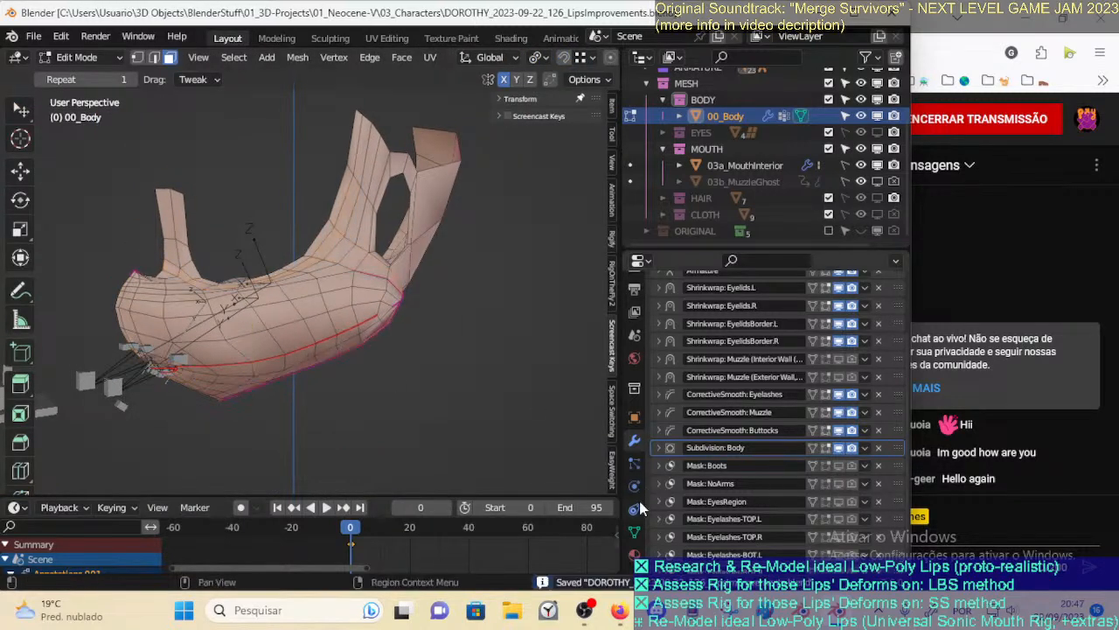
# Check the members of the MOD-Shrinkwrap-Muzzle vertex group and remove the circle-selected cheek faces behind the muzzle from it
pyautogui.click(635, 531)
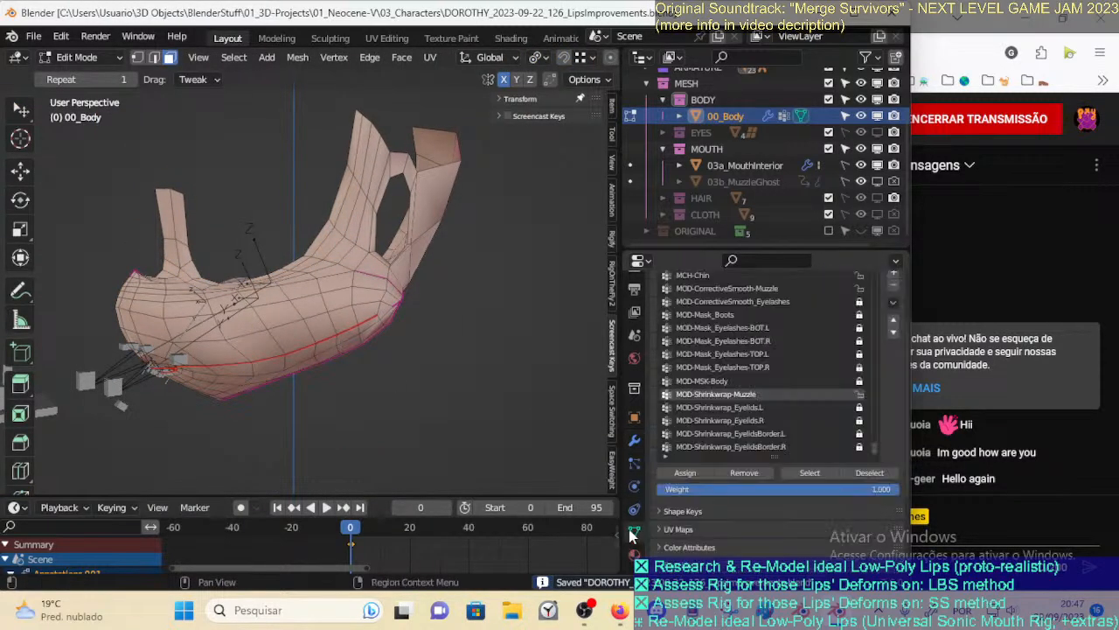
pyautogui.click(810, 472)
pyautogui.moveTo(289, 377); pyautogui.dragTo(261, 290, button='middle')
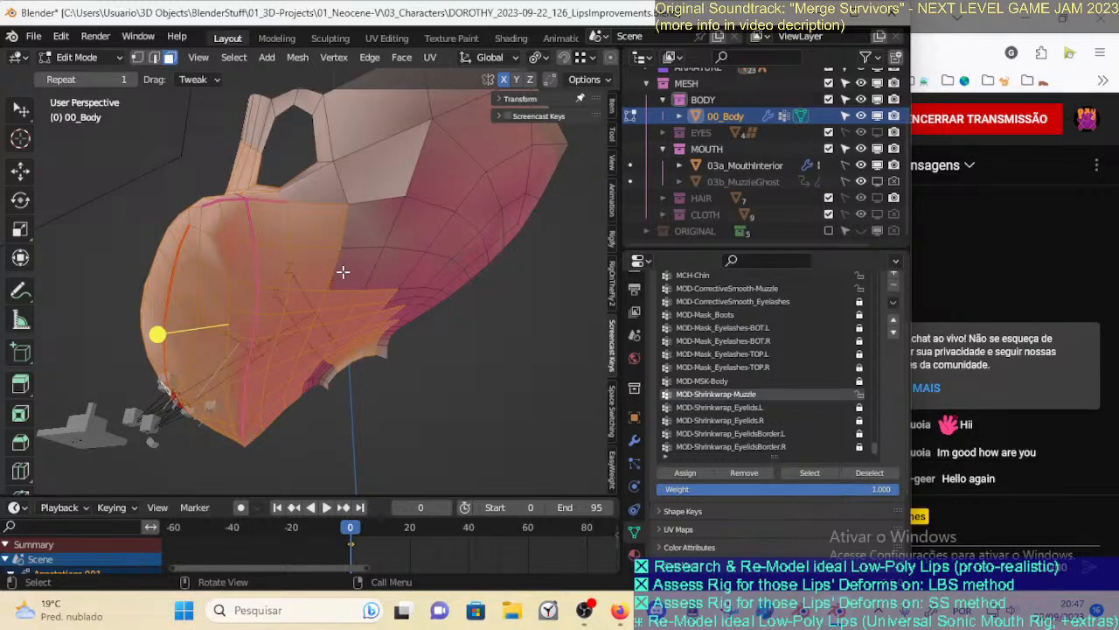
pyautogui.hotkey('alt', 'a')
pyautogui.press('c')
pyautogui.moveTo(337, 226)
pyautogui.mouseDown()
pyautogui.moveTo(309, 317)
pyautogui.moveTo(305, 405)
pyautogui.moveTo(379, 302)
pyautogui.moveTo(373, 232)
pyautogui.mouseUp()
pyautogui.press('Escape')
pyautogui.moveTo(787, 494)
pyautogui.mouseDown()
pyautogui.moveTo(759, 494)
pyautogui.moveTo(787, 494)
pyautogui.mouseUp()
pyautogui.click(740, 473)
pyautogui.hotkey('alt', 'a')
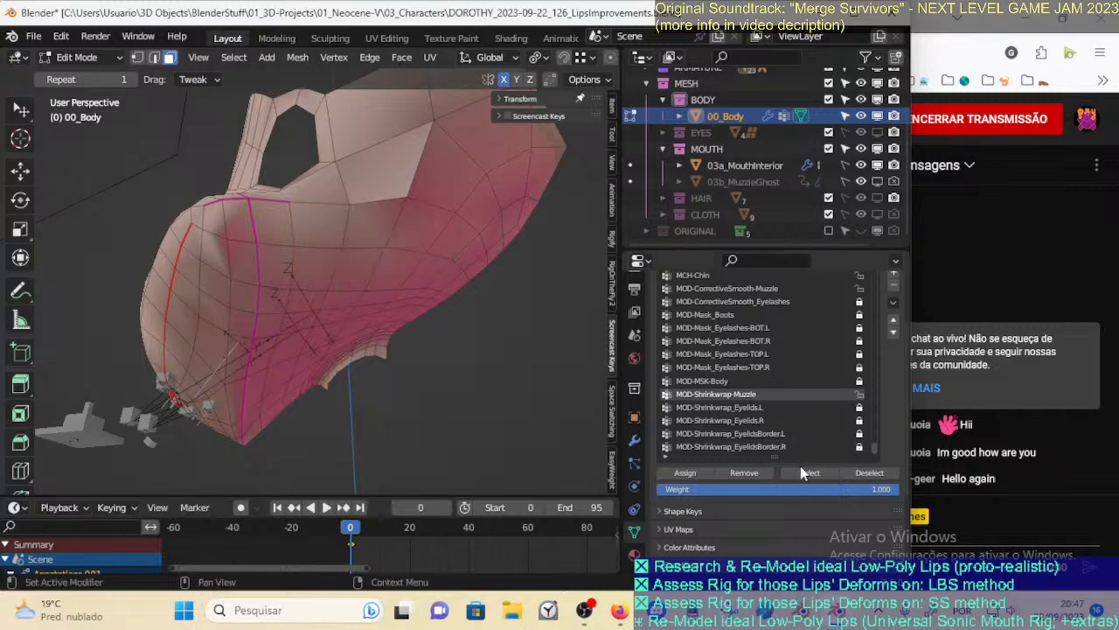
# Reselect the MOD-Shrinkwrap-Muzzle members and examine the group's weights around the muzzle in Weight Paint
pyautogui.click(804, 472)
pyautogui.moveTo(298, 345); pyautogui.dragTo(292, 310, button='middle')
pyautogui.press('Tab')
pyautogui.hotkey('ctrl', 'Tab')
pyautogui.click(268, 282)
pyautogui.moveTo(268, 281)
pyautogui.mouseDown(button='middle')
pyautogui.moveTo(253, 324)
pyautogui.moveTo(397, 348)
pyautogui.moveTo(261, 210)
pyautogui.moveTo(131, 257)
pyautogui.mouseUp(button='middle')
pyautogui.moveTo(389, 243); pyautogui.dragTo(249, 191, button='middle')
pyautogui.moveTo(269, 253); pyautogui.dragTo(211, 315, button='middle')
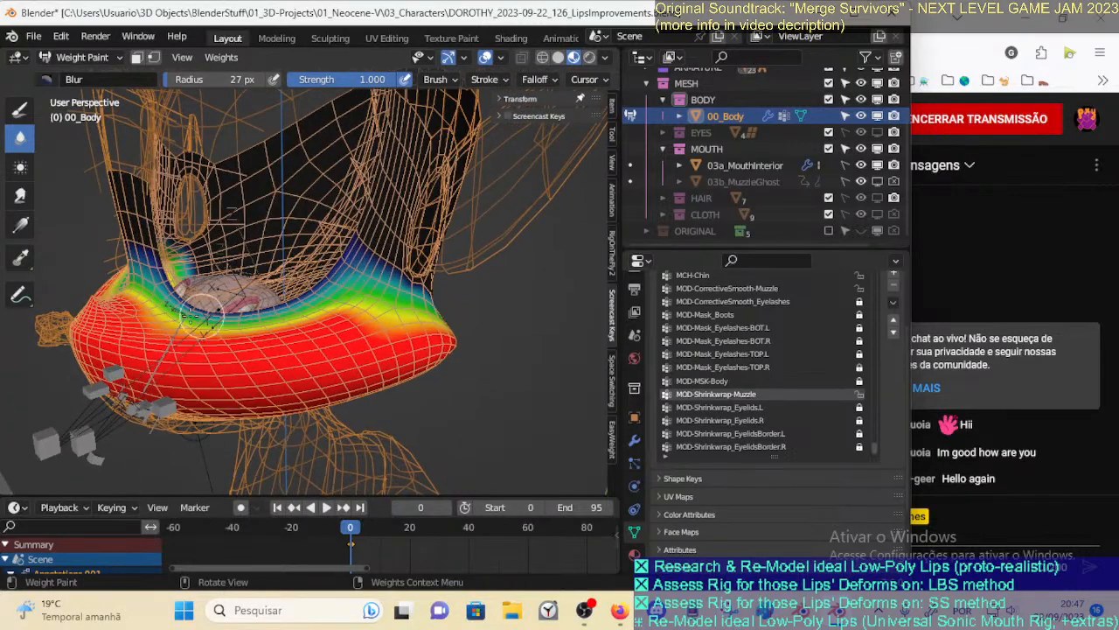
pyautogui.moveTo(194, 271); pyautogui.dragTo(200, 253, button='middle')
# In Edit Mode, circle-select the faces around the eye openings above the muzzle and try removing them from MOD-Shrinkwrap-Muzzle
pyautogui.hotkey('ctrl', 'Tab')
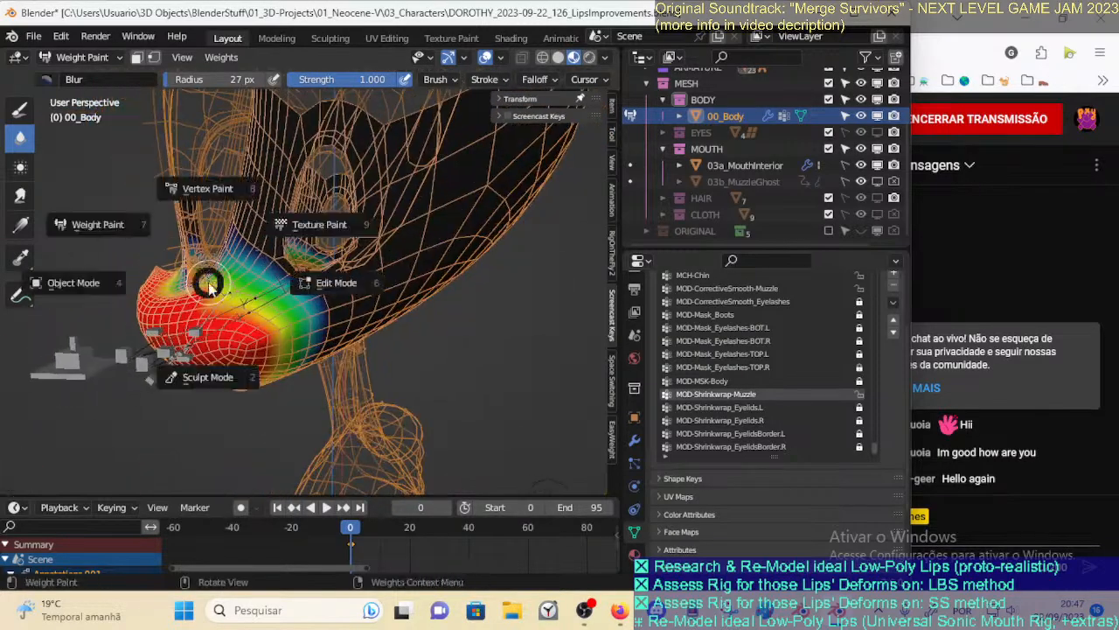
pyautogui.click(87, 277)
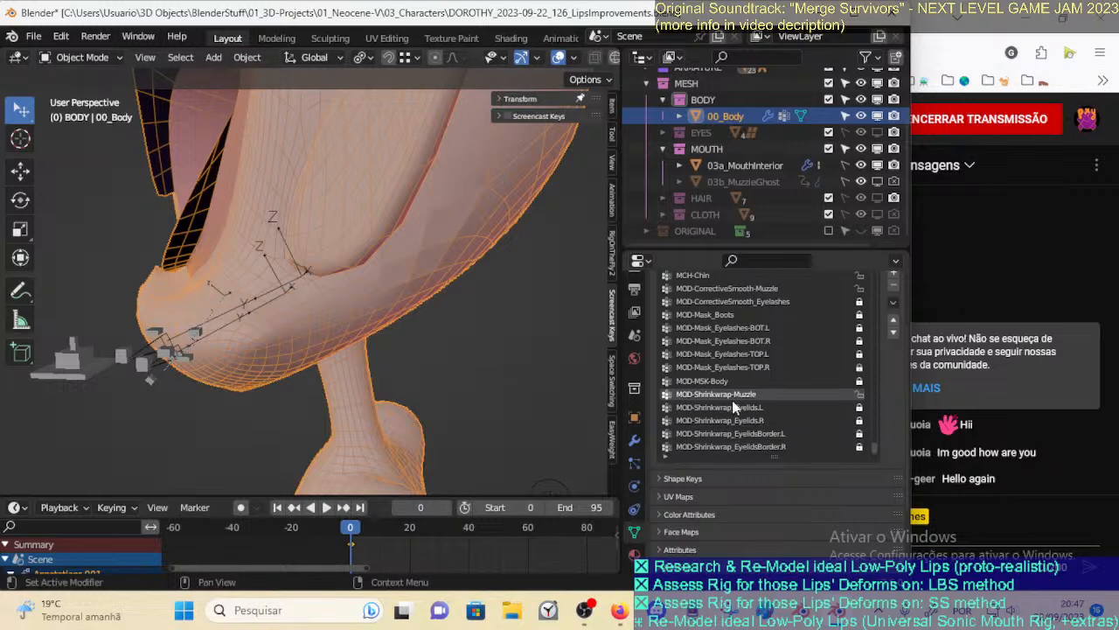
pyautogui.press('Tab')
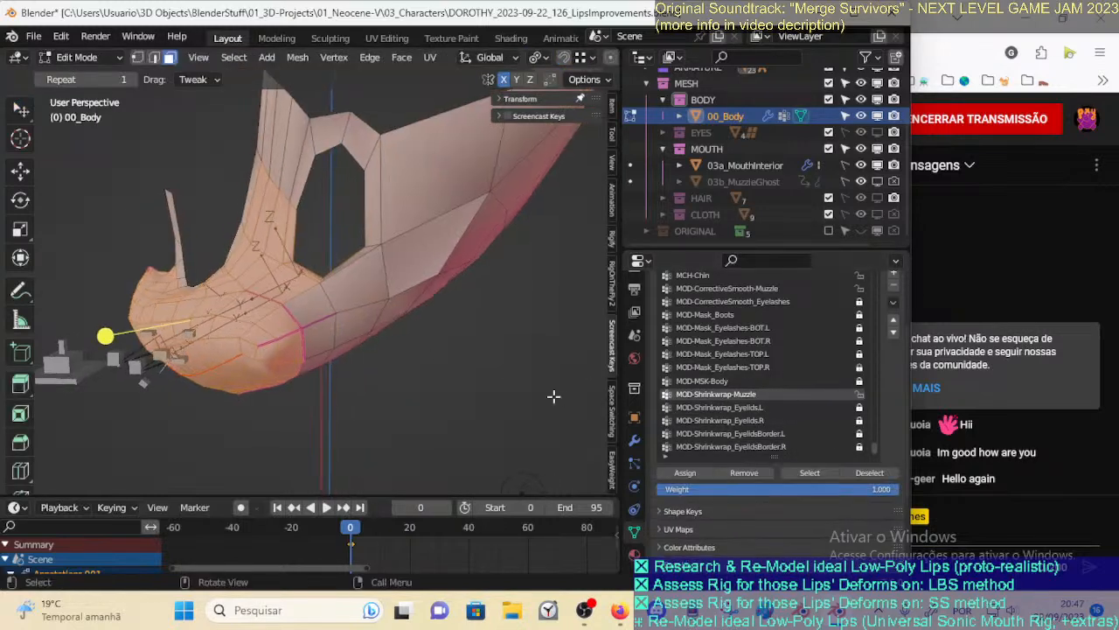
pyautogui.moveTo(347, 343); pyautogui.dragTo(321, 312, button='middle')
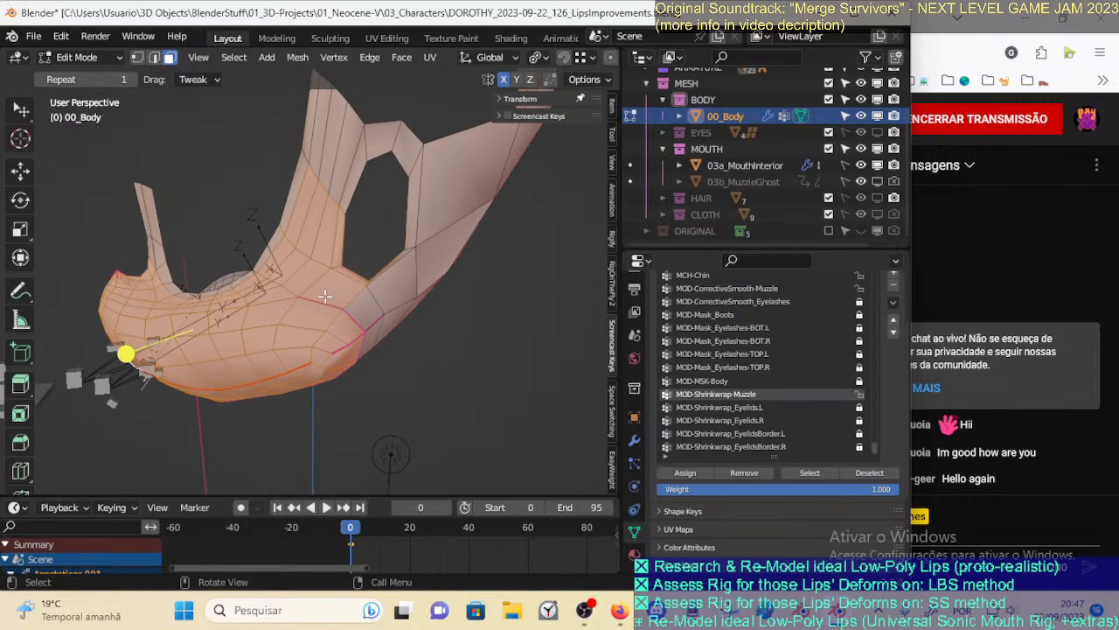
pyautogui.moveTo(394, 339); pyautogui.dragTo(174, 262, button='middle')
pyautogui.press('c')
pyautogui.moveTo(152, 236)
pyautogui.mouseDown()
pyautogui.moveTo(190, 277)
pyautogui.moveTo(217, 279)
pyautogui.moveTo(161, 224)
pyautogui.moveTo(198, 273)
pyautogui.moveTo(285, 262)
pyautogui.mouseUp()
pyautogui.rightClick(216, 274)
pyautogui.hotkey('ctrl', 'z')
pyautogui.press('c')
pyautogui.rightClick(279, 266)
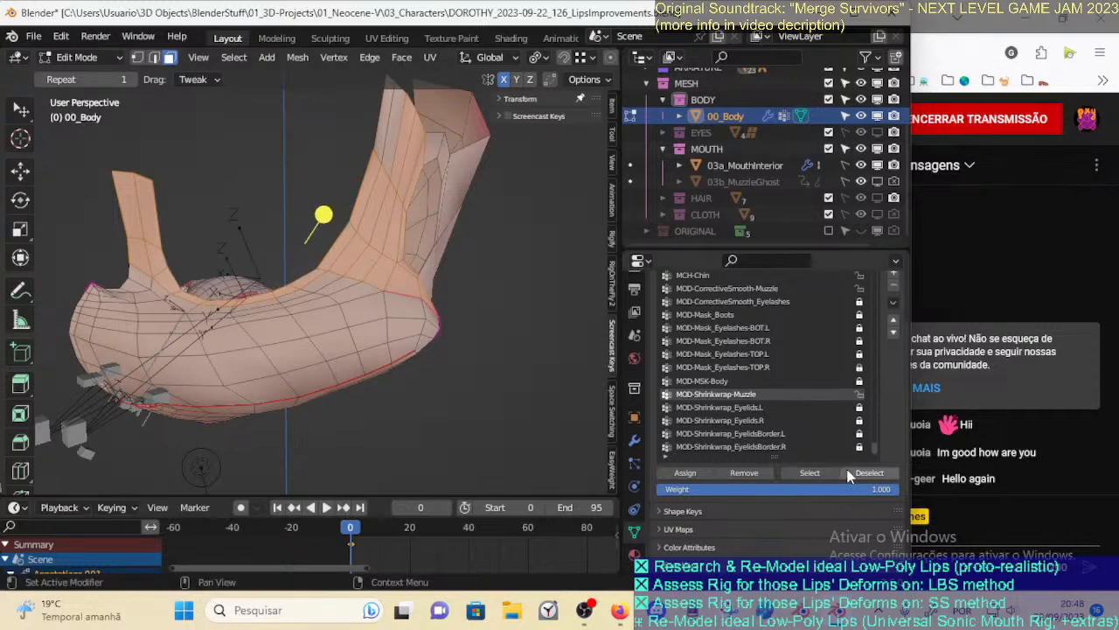
# Reselect the group's members, check its weights in Weight Paint, and undo the removal of the faces around the eyes
pyautogui.hotkey('alt', 'a')
pyautogui.click(810, 472)
pyautogui.moveTo(411, 374); pyautogui.dragTo(308, 355, button='middle')
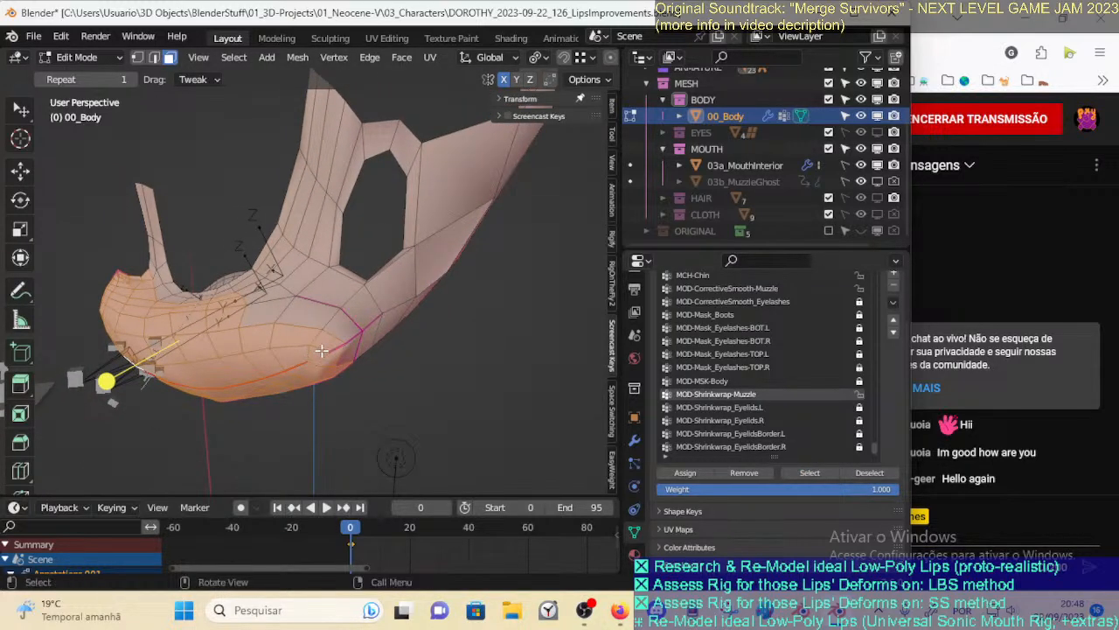
pyautogui.hotkey('ctrl', 'Tab')
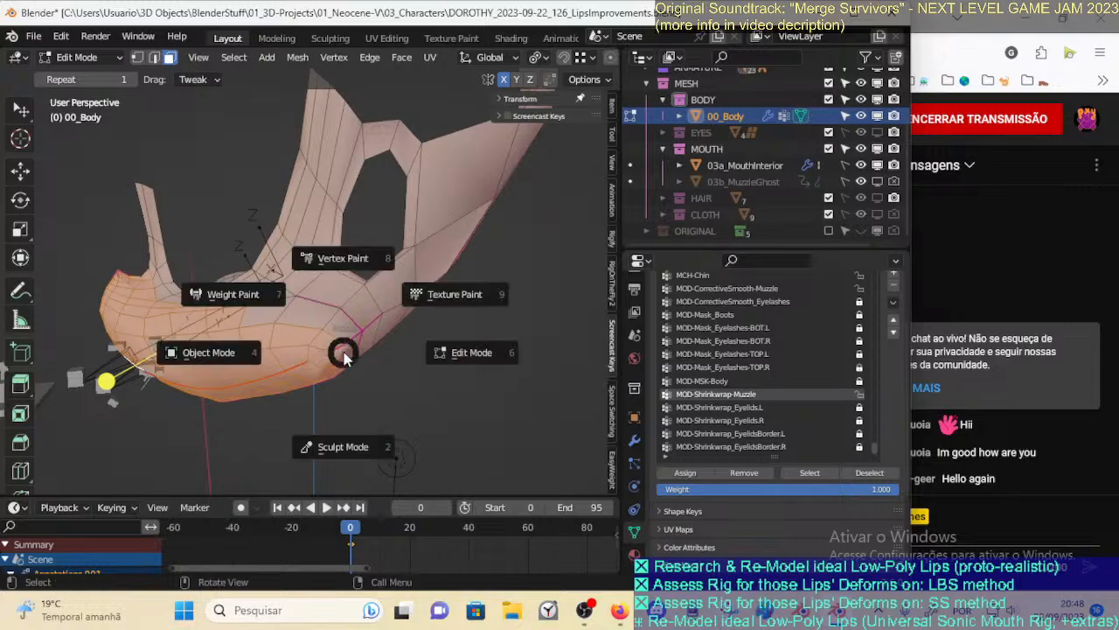
pyautogui.click(232, 293)
pyautogui.moveTo(308, 366); pyautogui.dragTo(319, 368, button='middle')
pyautogui.press('Tab')
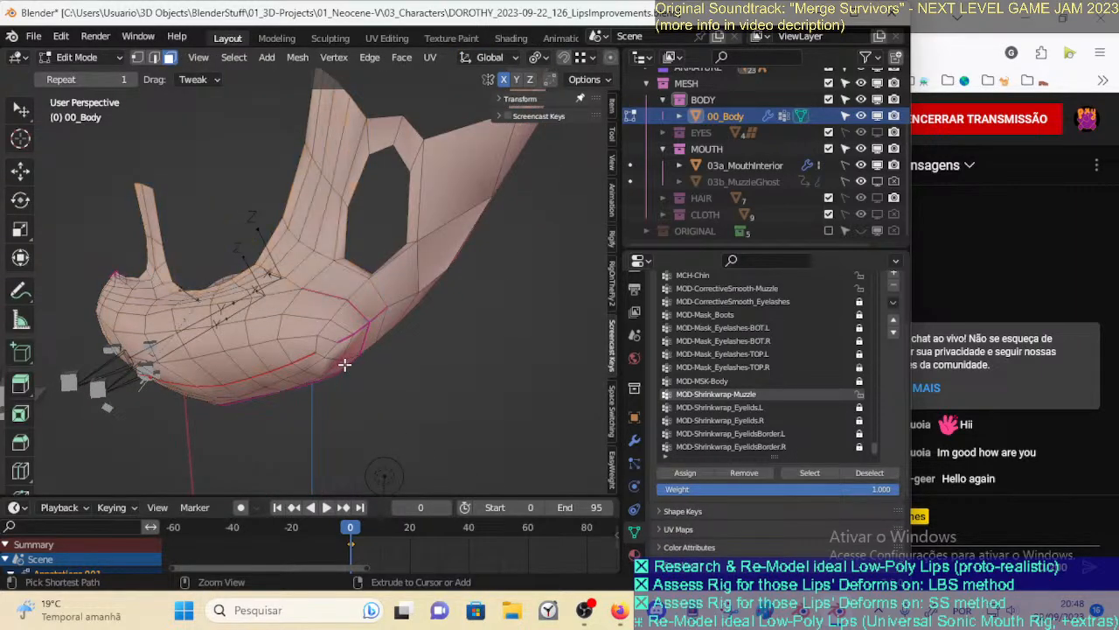
pyautogui.keyDown('alt'); pyautogui.click(344, 364); pyautogui.keyUp('alt')
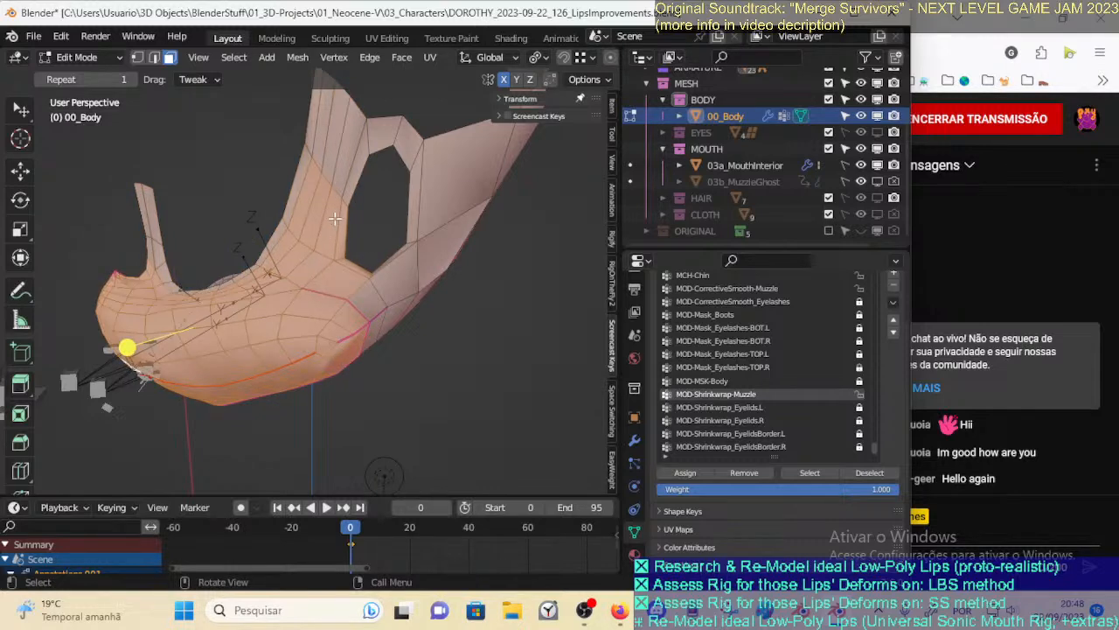
# Remove a small circle-selected patch of faces beside the eye opening from MOD-Shrinkwrap-Muzzle and check the weights in Weight Paint
pyautogui.hotkey('alt', 'a')
pyautogui.press('c')
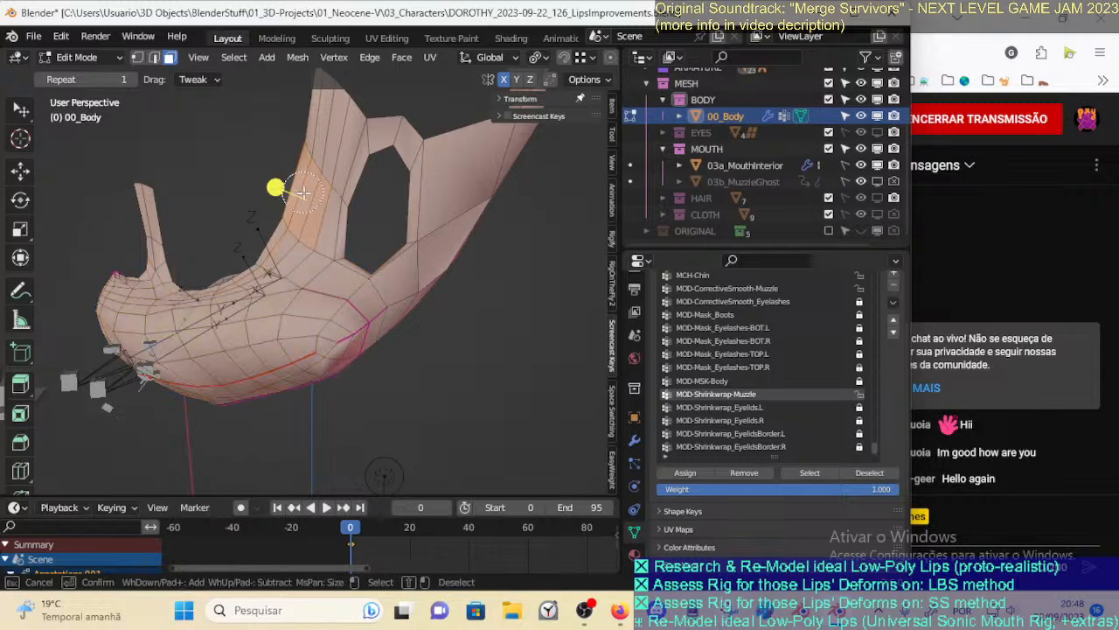
pyautogui.click(362, 245)
pyautogui.rightClick(364, 248)
pyautogui.click(754, 474)
pyautogui.hotkey('ctrl', 'Tab')
pyautogui.click(266, 295)
pyautogui.moveTo(366, 357)
pyautogui.mouseDown(button='middle')
pyautogui.moveTo(404, 362)
pyautogui.moveTo(380, 372)
pyautogui.mouseUp(button='middle')
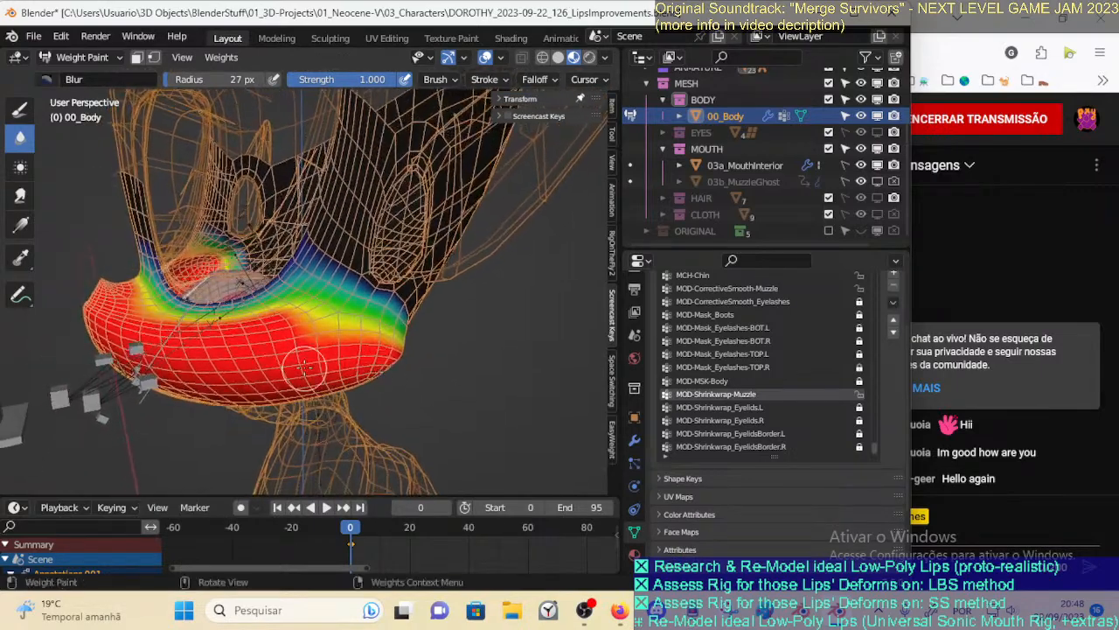
pyautogui.moveTo(304, 368); pyautogui.dragTo(309, 366, button='middle')
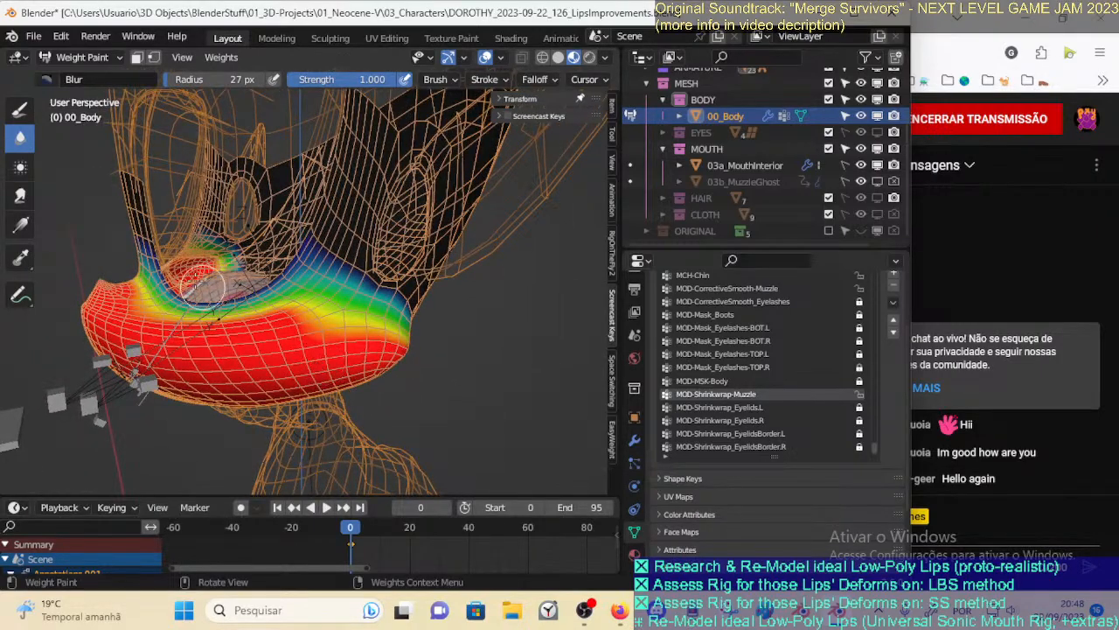
# Paint the upper edge of the muzzle near the cheek with the Mix brush at weight 1.000 and 24 px radius
pyautogui.click(18, 109)
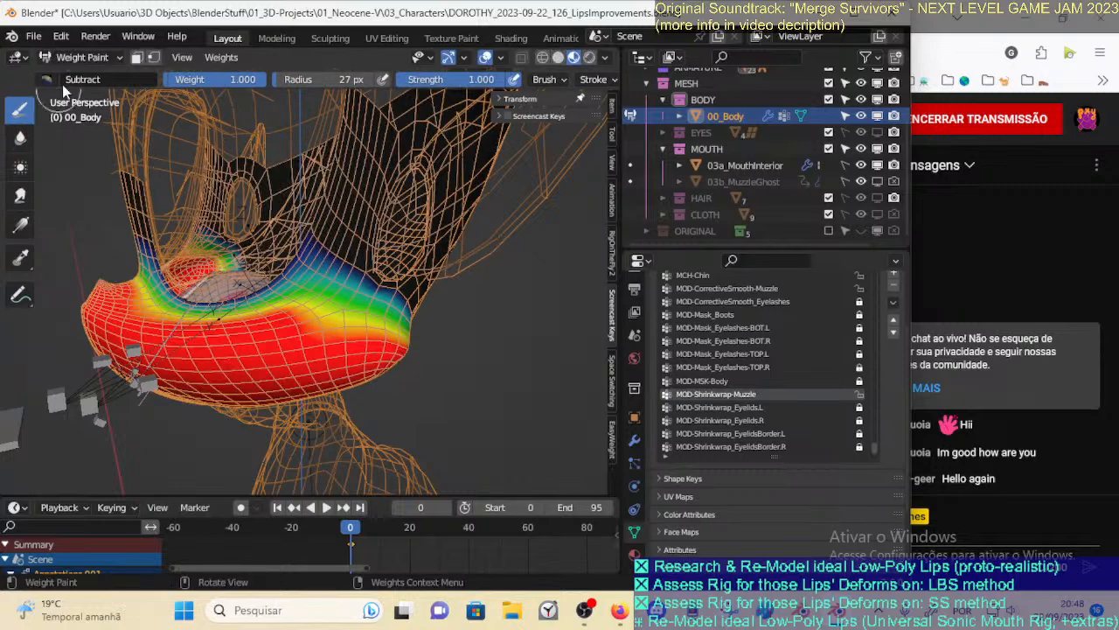
pyautogui.click(47, 79)
pyautogui.click(324, 131)
pyautogui.moveTo(306, 325); pyautogui.dragTo(322, 313)
pyautogui.moveTo(333, 322); pyautogui.dragTo(307, 320, button='middle')
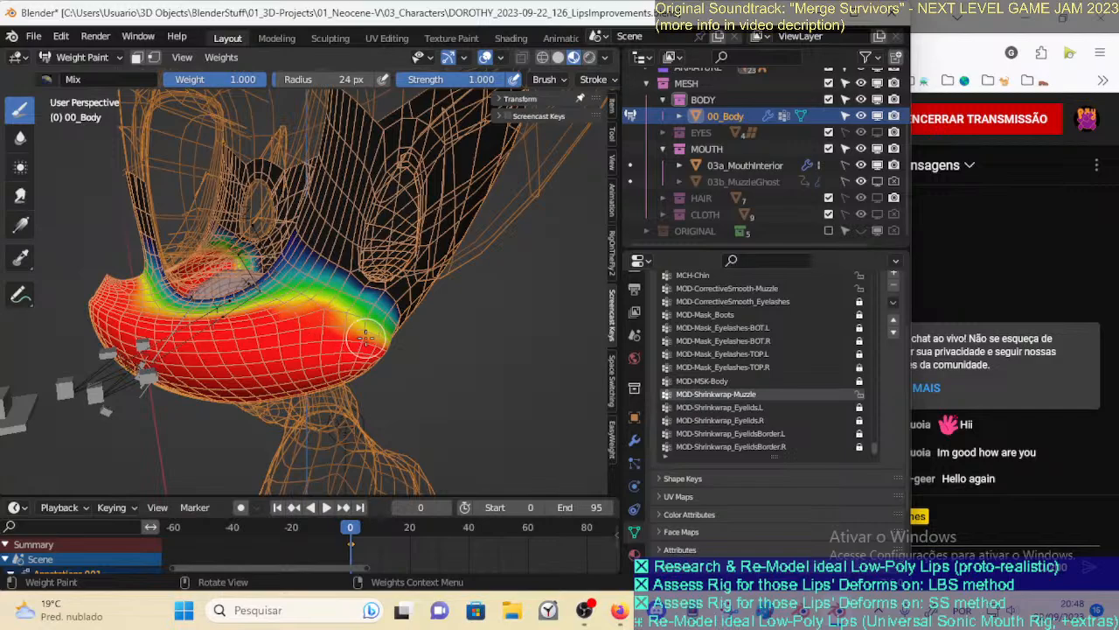
# Return to Edit Mode and select the vertices assigned to MOD-Shrinkwrap-Muzzle to check the group's extent
pyautogui.moveTo(362, 335); pyautogui.dragTo(383, 298, button='middle')
pyautogui.hotkey('ctrl', 'Tab')
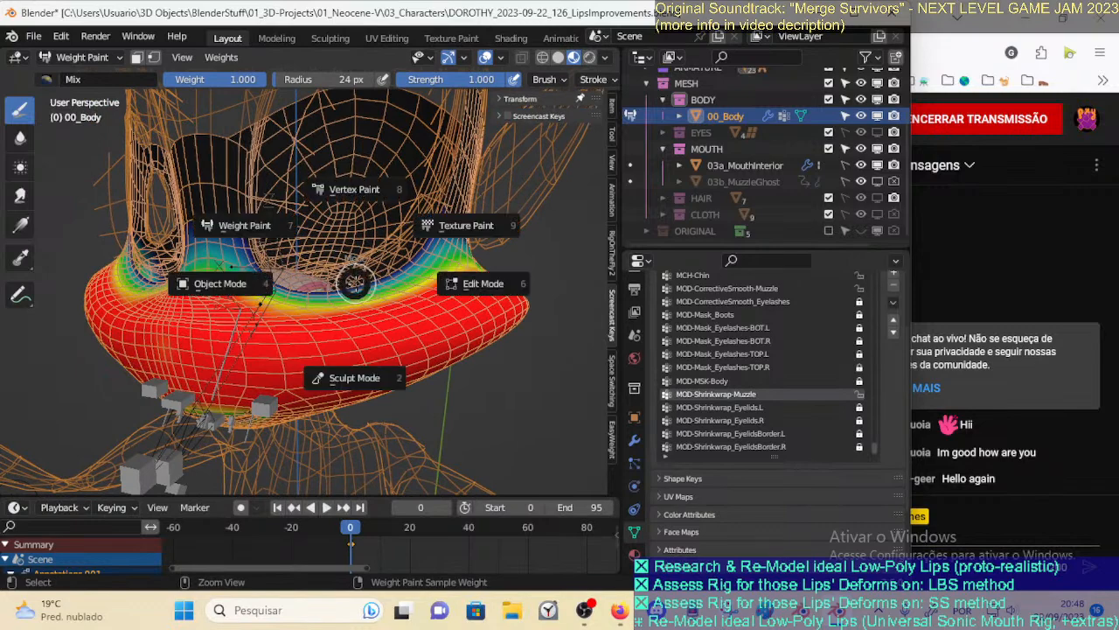
pyautogui.click(426, 298)
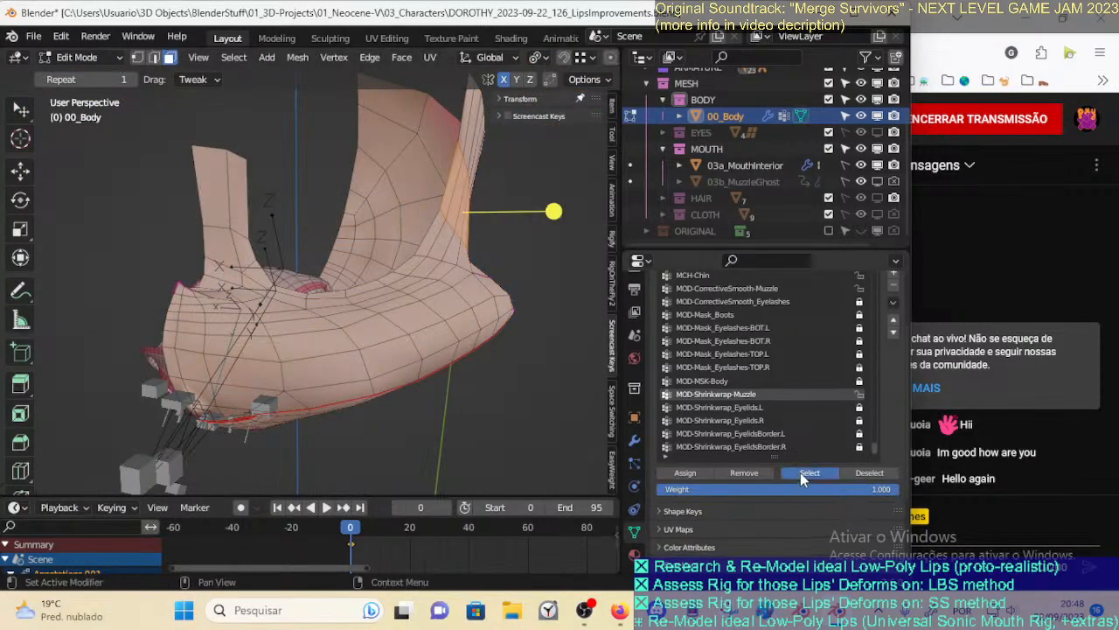
pyautogui.click(799, 473)
pyautogui.moveTo(602, 399); pyautogui.dragTo(459, 286, button='middle')
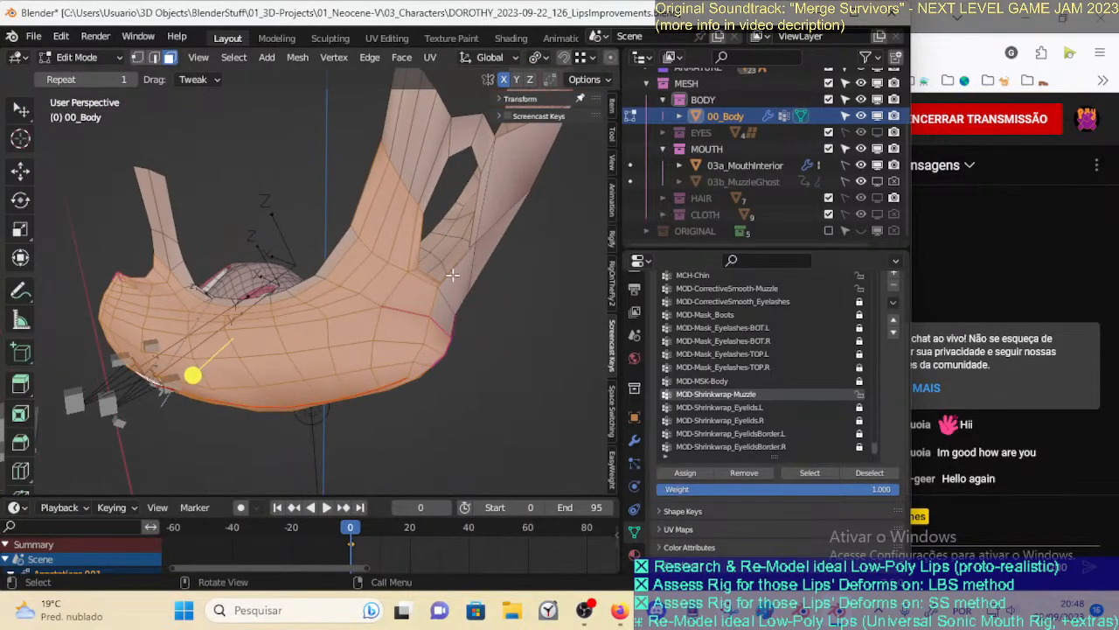
# Circle-select the stray faces at the cheek and between the eyes, and remove them from MOD-Shrinkwrap-Muzzle
pyautogui.hotkey('alt', 'a')
pyautogui.press('c')
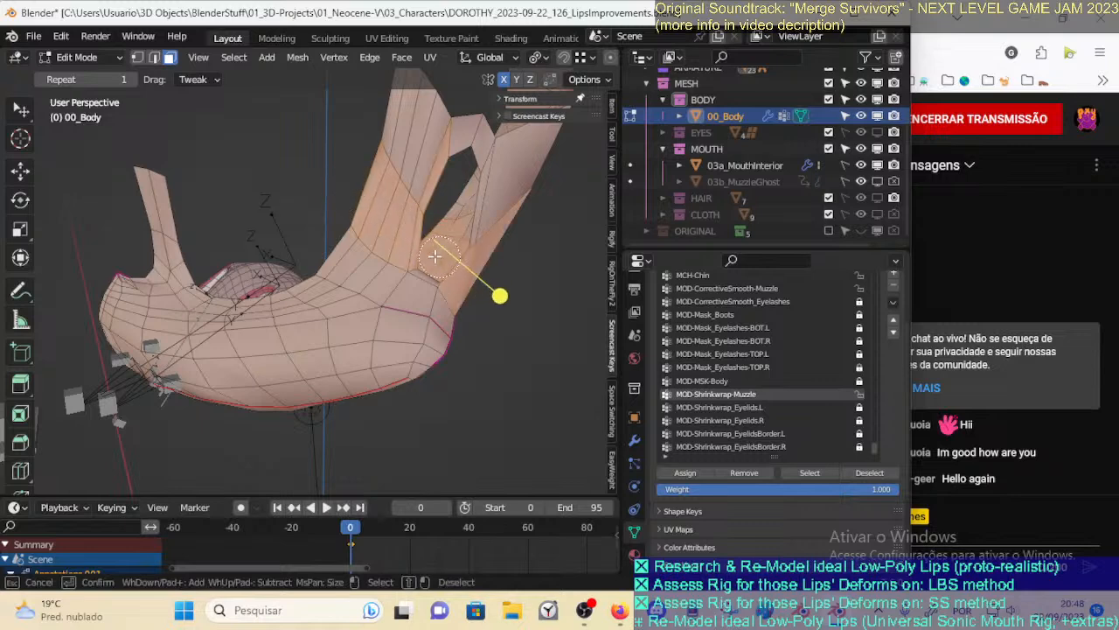
pyautogui.press('Escape')
pyautogui.moveTo(501, 263); pyautogui.dragTo(568, 359, button='middle')
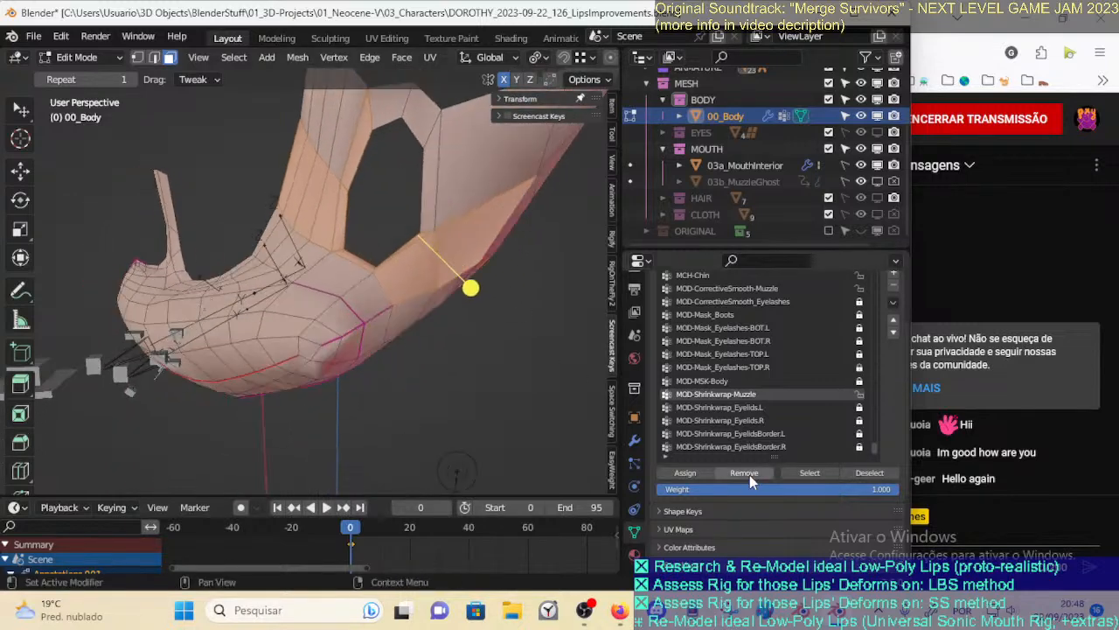
pyautogui.hotkey('alt', 'a')
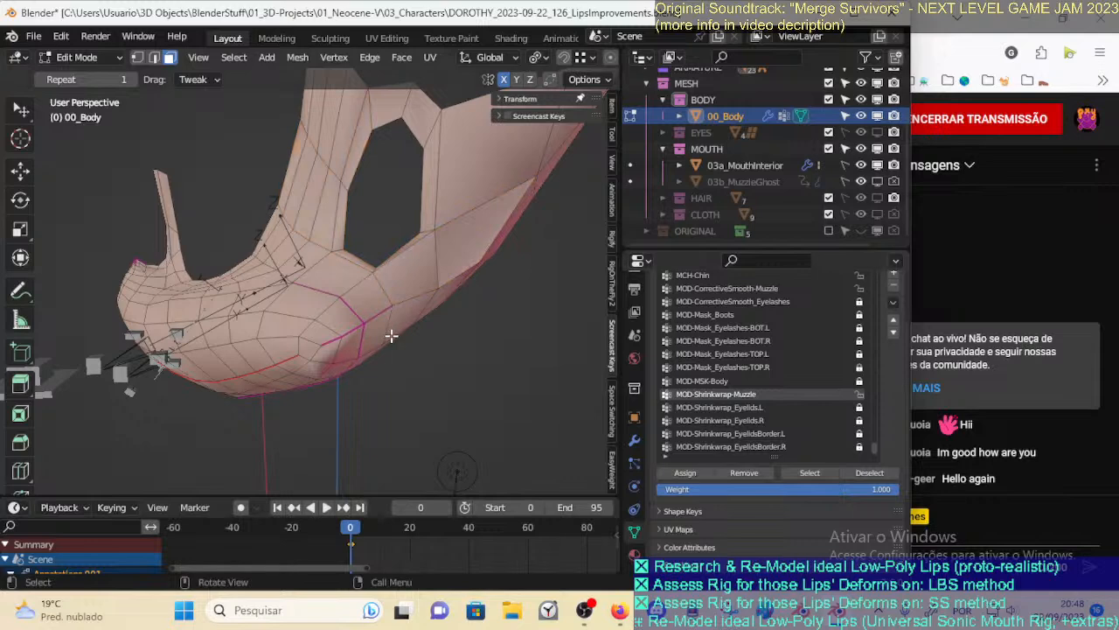
# Select the members of MOD-Shrinkwrap-Muzzle, check their weights in Weight Paint, then return to Object Mode and save the file
pyautogui.click(800, 472)
pyautogui.moveTo(373, 361); pyautogui.dragTo(423, 386, button='middle')
pyautogui.moveTo(413, 345)
pyautogui.mouseDown(button='middle')
pyautogui.moveTo(396, 327)
pyautogui.moveTo(443, 343)
pyautogui.moveTo(423, 337)
pyautogui.mouseUp(button='middle')
pyautogui.hotkey('ctrl', 'Tab')
pyautogui.click(288, 268)
pyautogui.hotkey('ctrl', 'Tab')
pyautogui.click(275, 337)
pyautogui.hotkey('ctrl', 's')
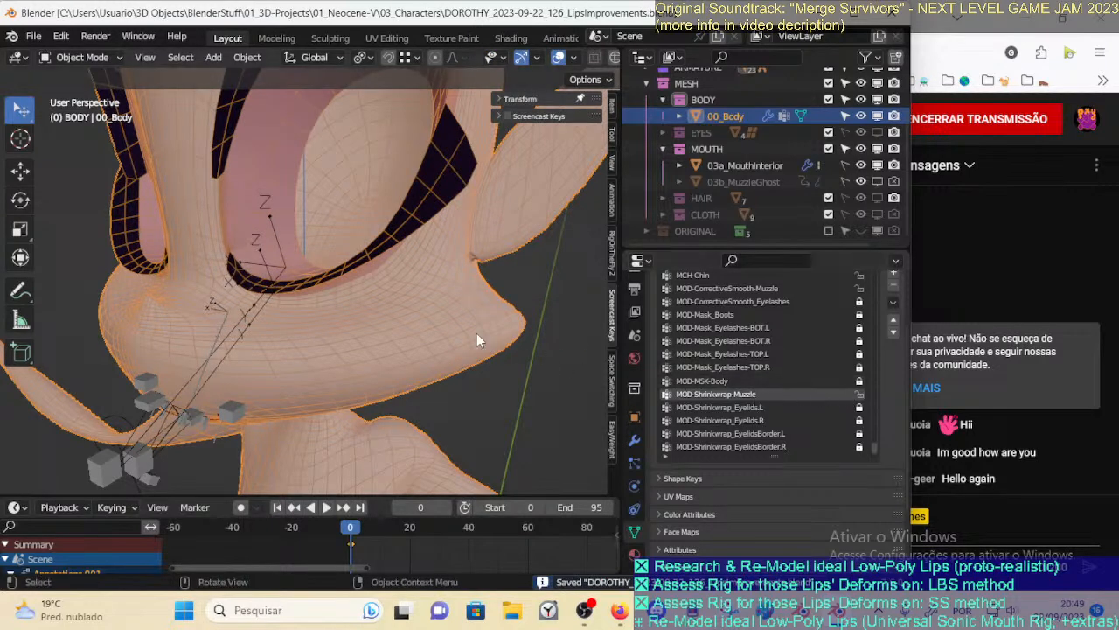
# Reselect the members of MOD-Shrinkwrap-Muzzle in Edit Mode to check their coverage of the muzzle, and save the file
pyautogui.press('Tab')
pyautogui.click(811, 473)
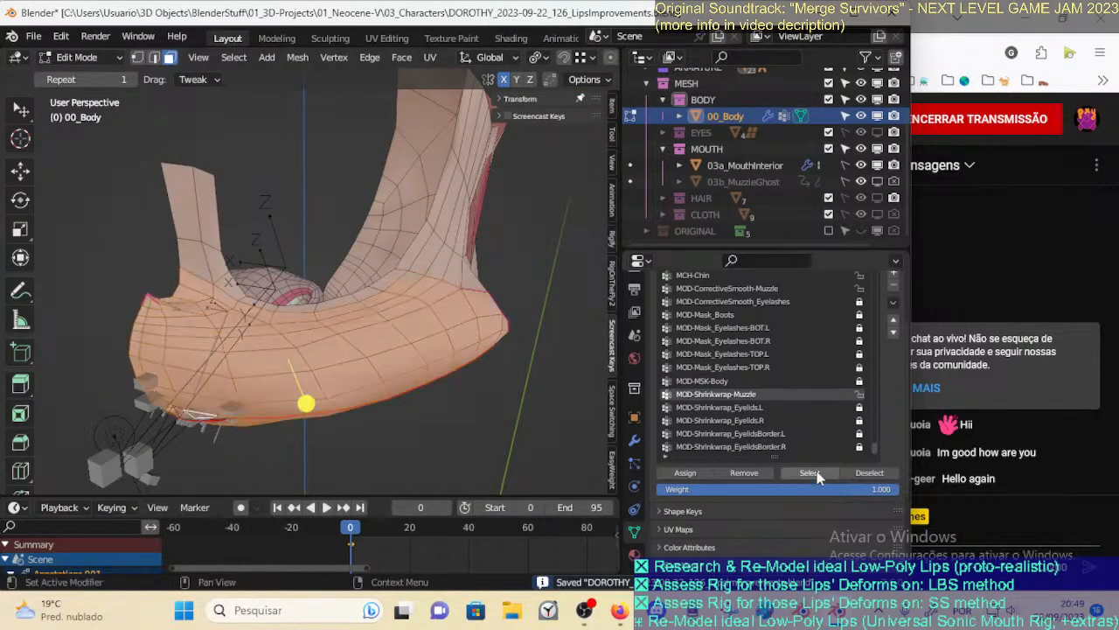
pyautogui.moveTo(480, 377); pyautogui.dragTo(417, 358, button='middle')
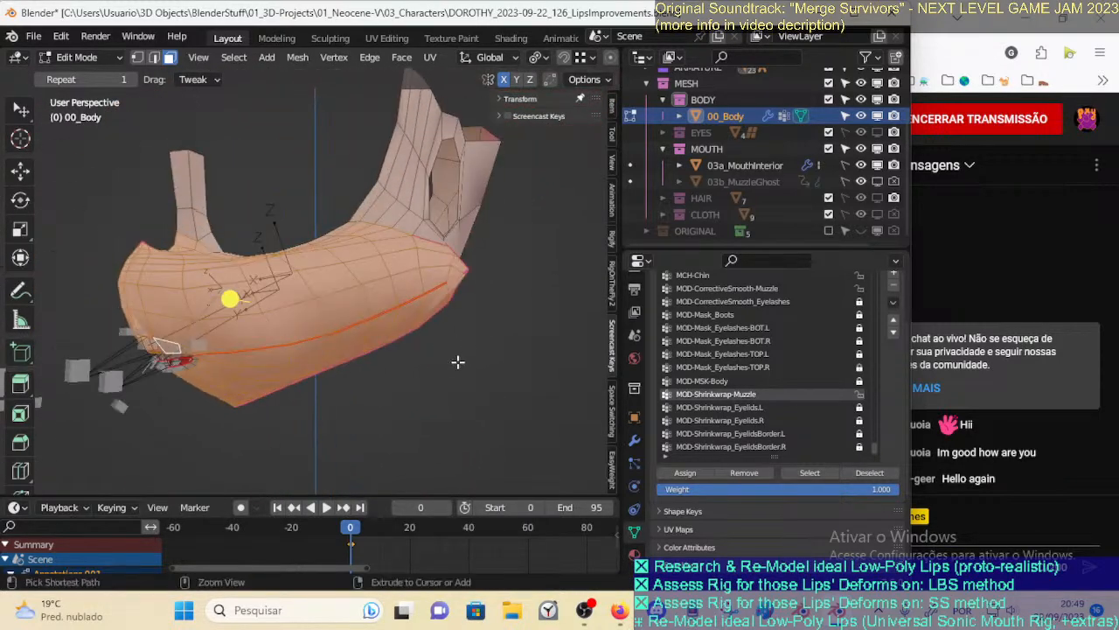
pyautogui.hotkey('ctrl', 's')
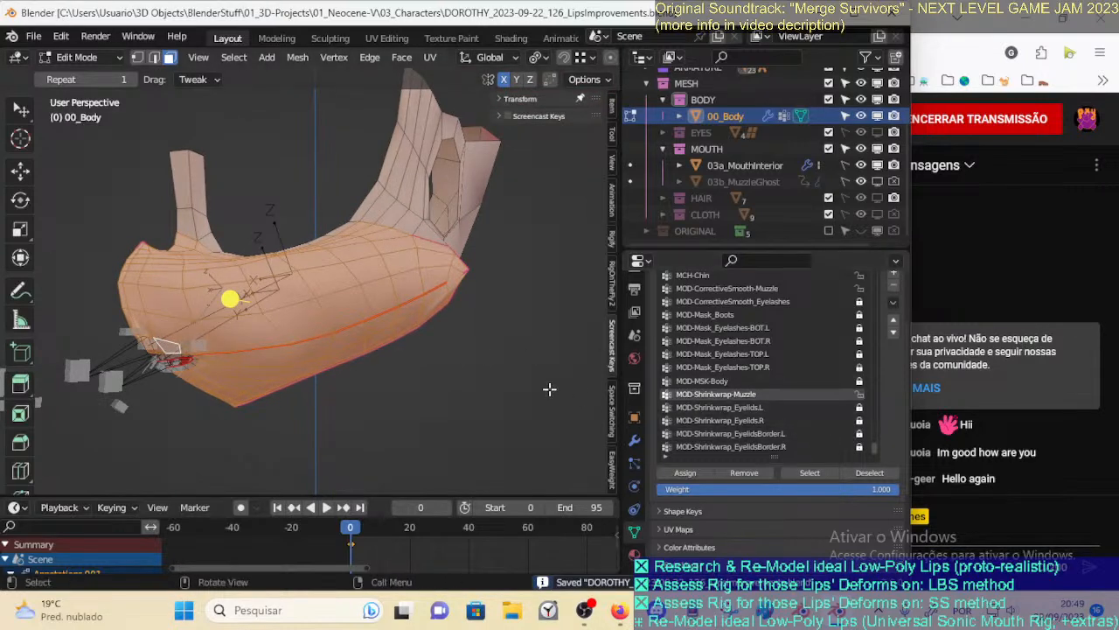
pyautogui.hotkey('alt', 'a')
pyautogui.click(810, 473)
# Clear the selection and select the vertices assigned to the !HIDE-3Ab-Muzzle vertex group
pyautogui.scroll(8, 879, 412)
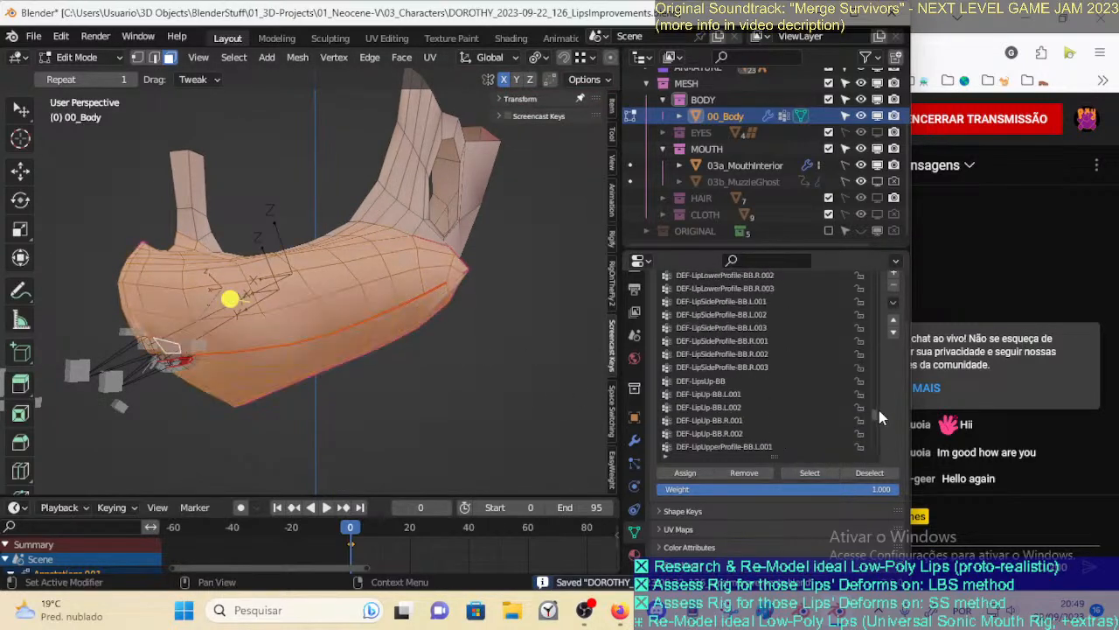
pyautogui.scroll(5, 869, 280)
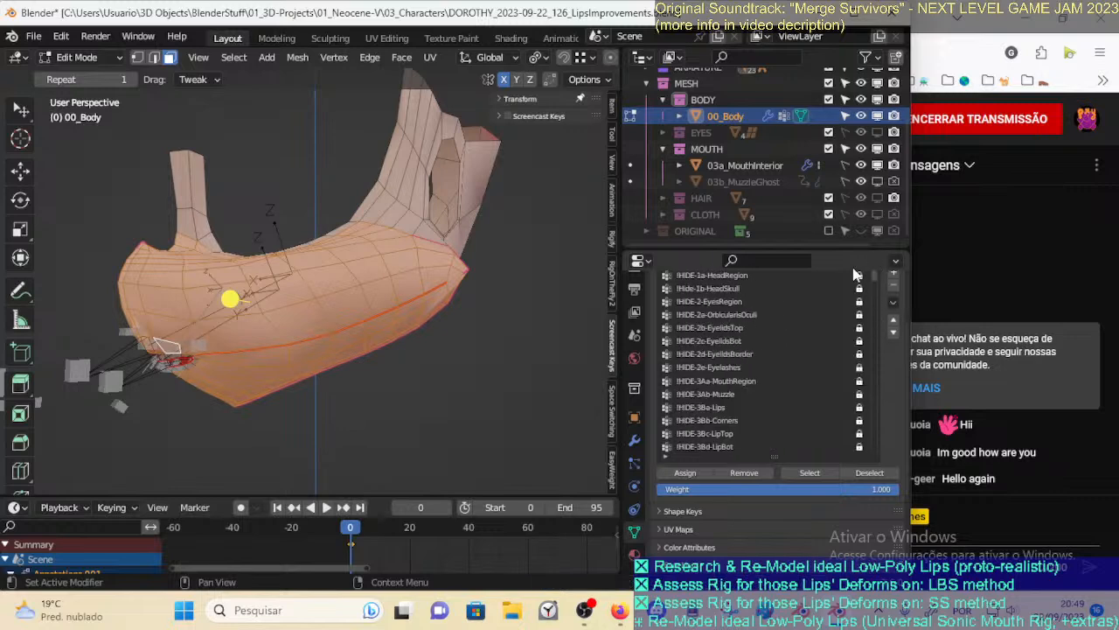
pyautogui.hotkey('alt', 'a')
pyautogui.click(737, 395)
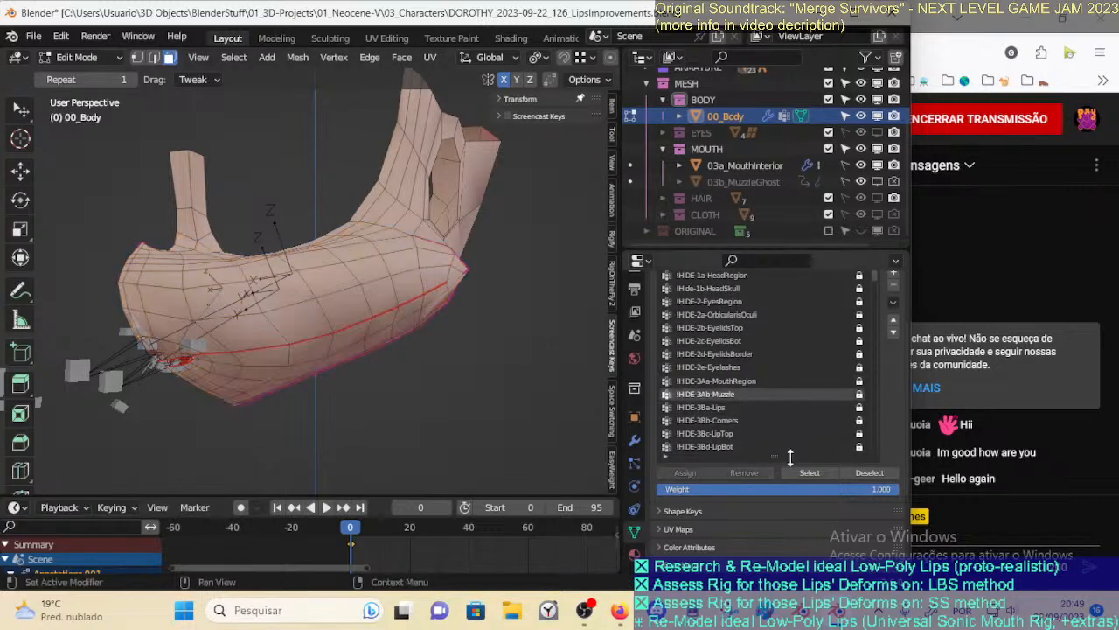
pyautogui.click(810, 473)
# Add the missing faces at the front of the muzzle and around the mouth to the selection with Circle Select
pyautogui.moveTo(495, 398)
pyautogui.mouseDown(button='middle')
pyautogui.moveTo(532, 410)
pyautogui.moveTo(530, 425)
pyautogui.moveTo(502, 425)
pyautogui.moveTo(515, 394)
pyautogui.moveTo(437, 382)
pyautogui.moveTo(310, 393)
pyautogui.mouseUp(button='middle')
pyautogui.press('c')
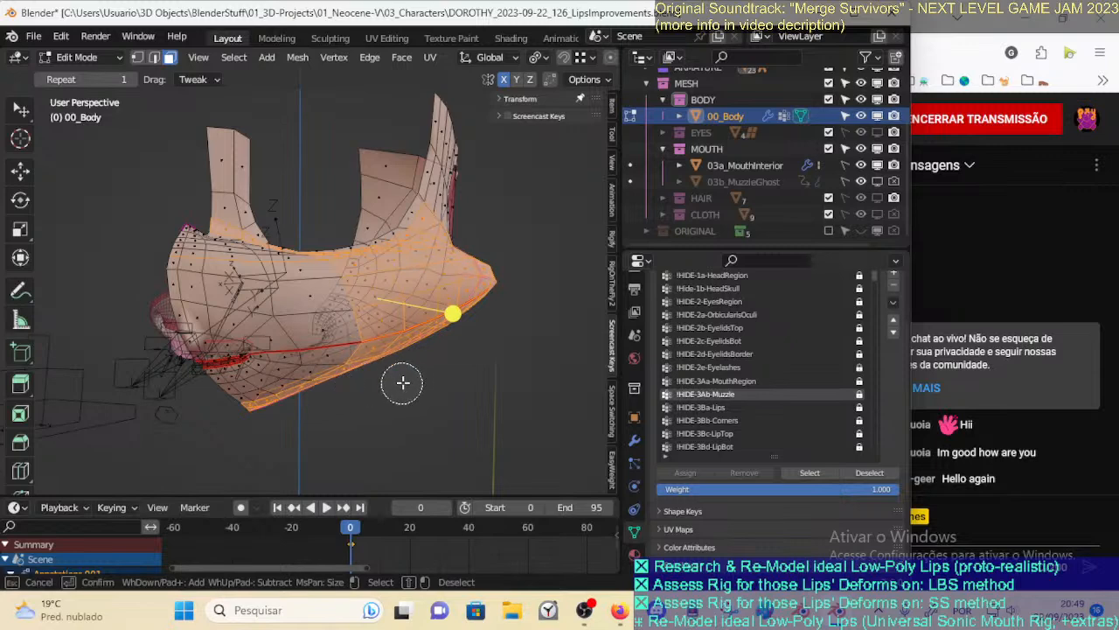
pyautogui.press('Escape')
pyautogui.moveTo(395, 379)
pyautogui.mouseDown(button='middle')
pyautogui.moveTo(344, 348)
pyautogui.moveTo(287, 342)
pyautogui.moveTo(294, 361)
pyautogui.mouseUp(button='middle')
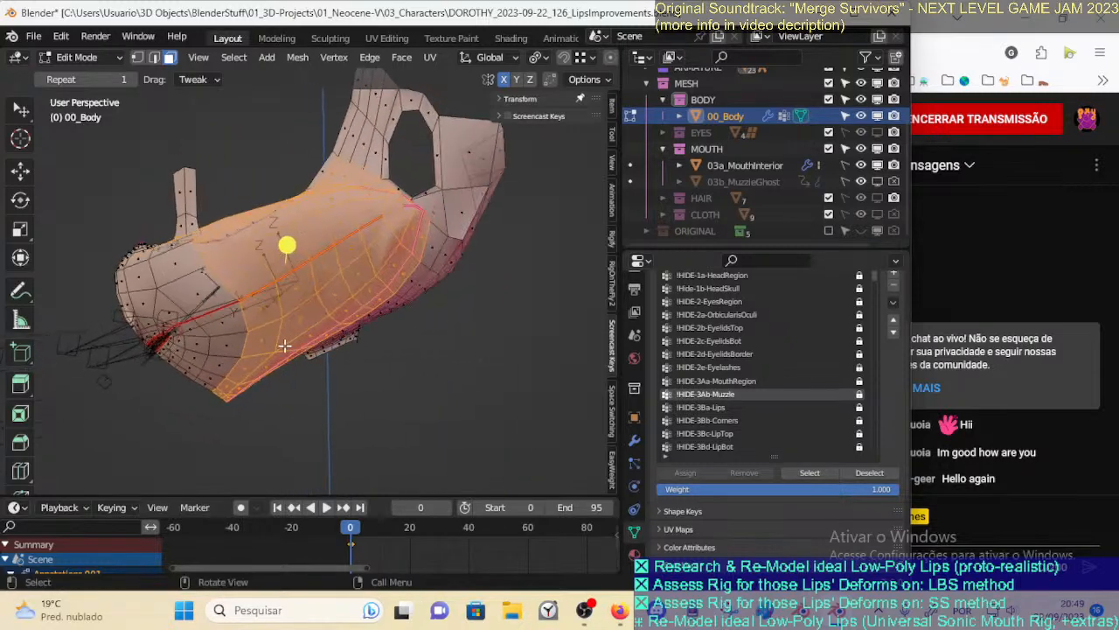
pyautogui.press('c')
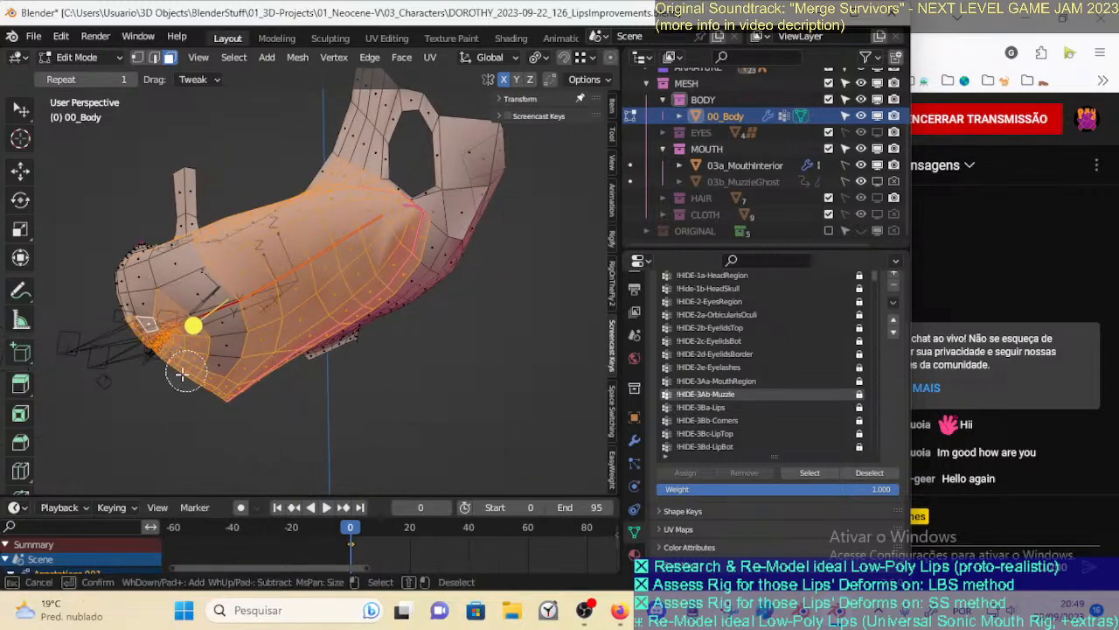
pyautogui.moveTo(220, 350)
pyautogui.mouseDown(button='middle')
pyautogui.moveTo(190, 411)
pyautogui.moveTo(166, 368)
pyautogui.moveTo(168, 317)
pyautogui.moveTo(299, 333)
pyautogui.moveTo(237, 275)
pyautogui.moveTo(242, 305)
pyautogui.moveTo(262, 315)
pyautogui.moveTo(363, 307)
pyautogui.moveTo(334, 362)
pyautogui.moveTo(275, 321)
pyautogui.moveTo(282, 340)
pyautogui.moveTo(294, 274)
pyautogui.moveTo(349, 284)
pyautogui.moveTo(362, 297)
pyautogui.moveTo(343, 307)
pyautogui.moveTo(367, 342)
pyautogui.moveTo(324, 332)
pyautogui.mouseUp(button='middle')
pyautogui.scroll(3, 323, 317)
pyautogui.scroll(4, 325, 332)
# Exclude the lip faces and the faces around the mouth corner from the selection with Circle Select
pyautogui.press('c')
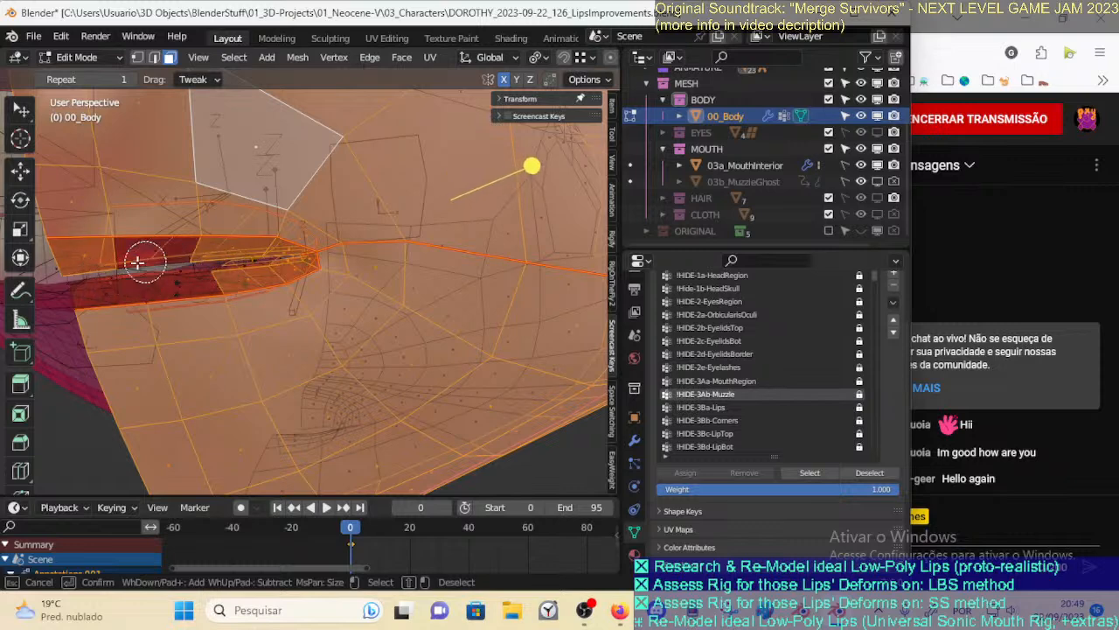
pyautogui.moveTo(153, 261); pyautogui.dragTo(64, 272)
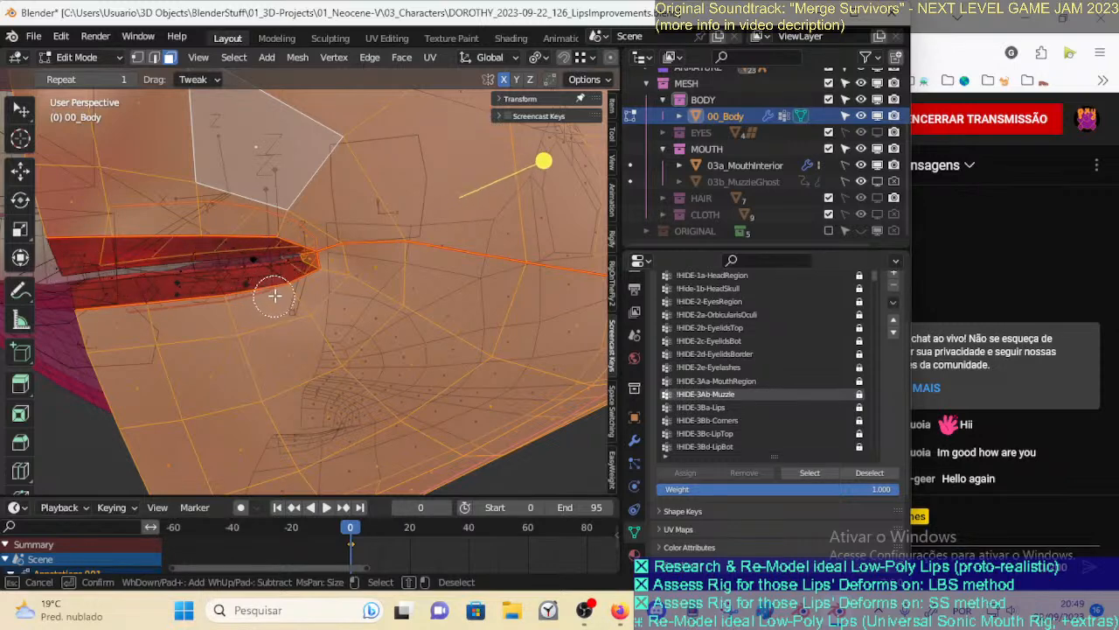
pyautogui.rightClick(239, 335)
pyautogui.moveTo(270, 313); pyautogui.dragTo(200, 271, button='middle')
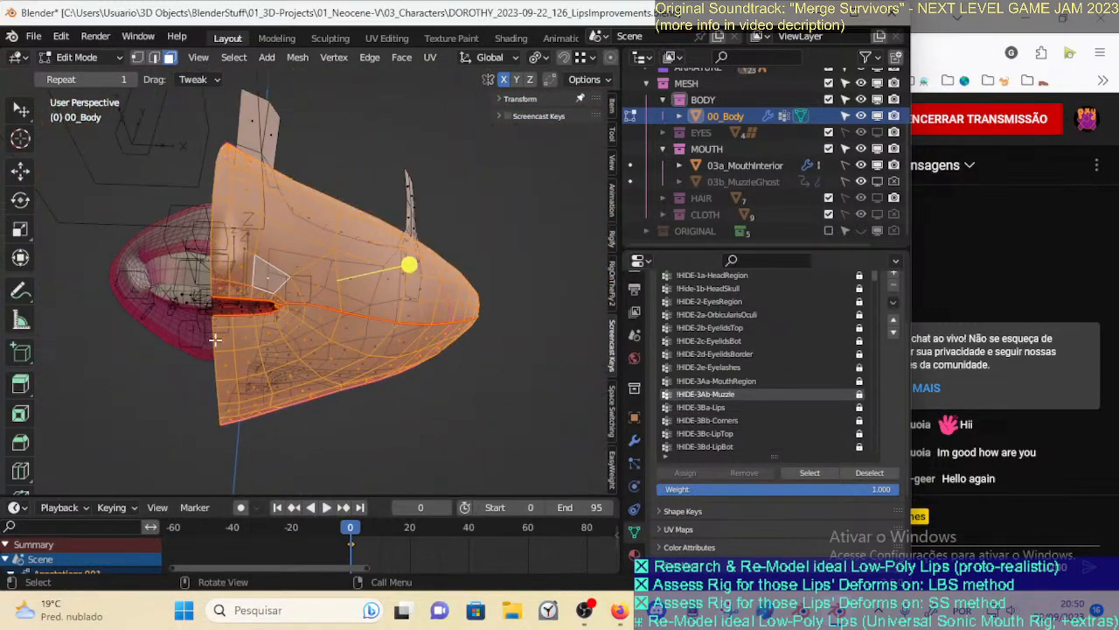
pyautogui.scroll(3, 216, 332)
pyautogui.moveTo(252, 343)
pyautogui.mouseDown(button='middle')
pyautogui.moveTo(438, 400)
pyautogui.moveTo(357, 325)
pyautogui.moveTo(210, 317)
pyautogui.moveTo(220, 275)
pyautogui.moveTo(183, 310)
pyautogui.moveTo(240, 288)
pyautogui.moveTo(221, 320)
pyautogui.moveTo(259, 323)
pyautogui.moveTo(270, 336)
pyautogui.mouseUp(button='middle')
pyautogui.press('c')
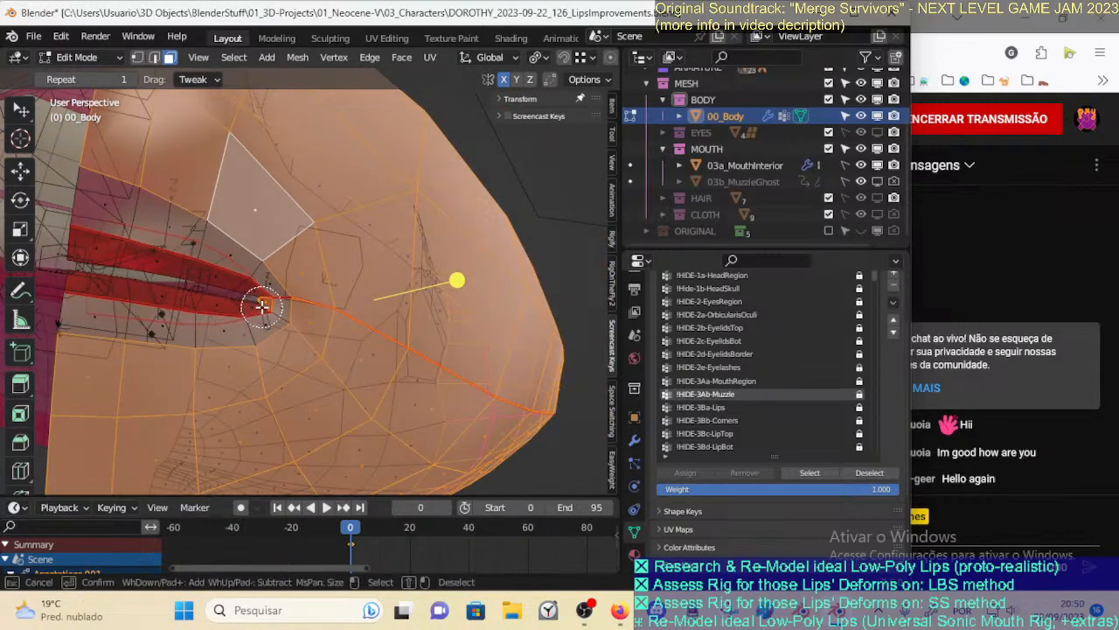
pyautogui.moveTo(263, 310)
pyautogui.mouseDown(button='middle')
pyautogui.moveTo(275, 333)
pyautogui.moveTo(370, 355)
pyautogui.moveTo(415, 403)
pyautogui.moveTo(402, 385)
pyautogui.moveTo(380, 408)
pyautogui.moveTo(357, 404)
pyautogui.moveTo(395, 390)
pyautogui.moveTo(225, 330)
pyautogui.moveTo(337, 347)
pyautogui.moveTo(319, 391)
pyautogui.moveTo(281, 361)
pyautogui.mouseUp(button='middle')
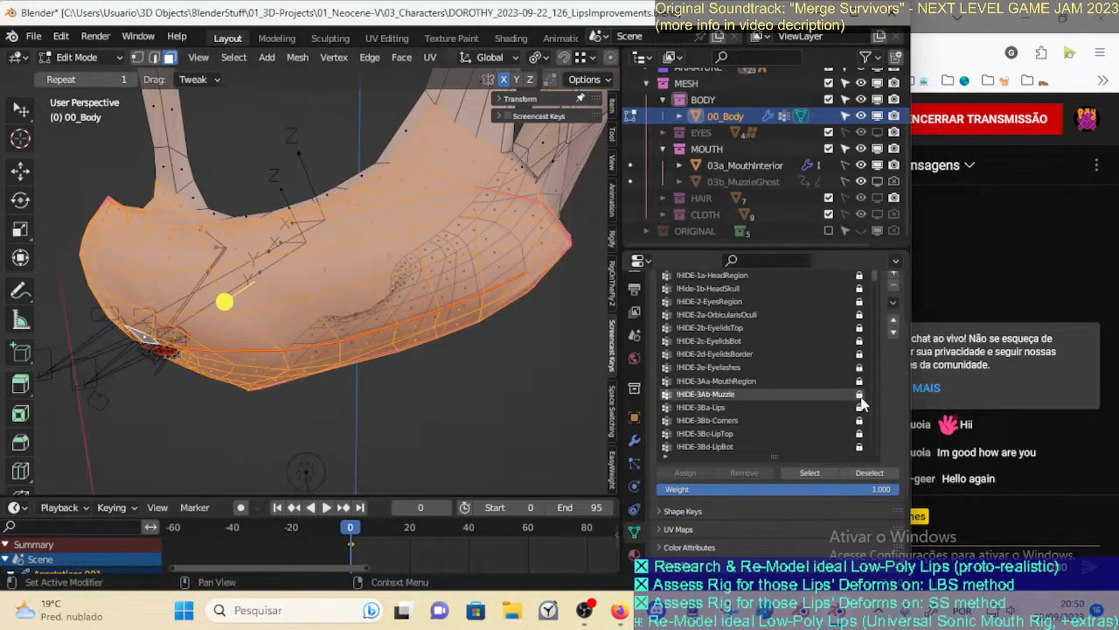
# Unlock !HIDE-3Ab-Muzzle, check its weights in Weight Paint, and assign the selected muzzle faces to it at weight 1.000
pyautogui.hotkey('ctrl', 'Tab')
pyautogui.click(175, 187)
pyautogui.moveTo(325, 274); pyautogui.dragTo(306, 305, button='middle')
pyautogui.hotkey('ctrl', 'Tab')
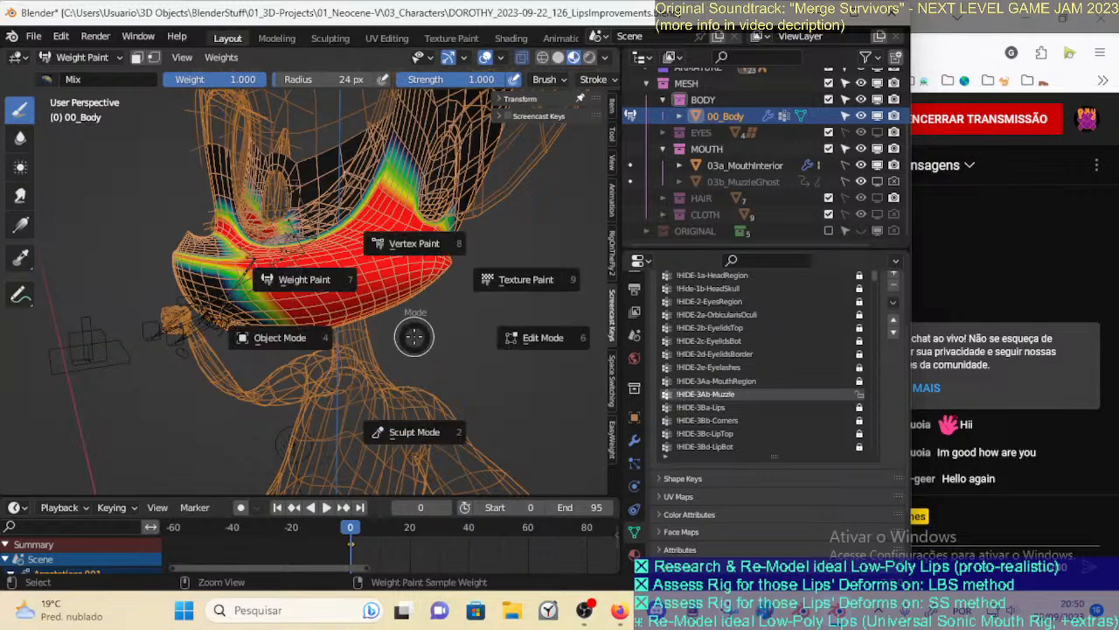
pyautogui.press('6')
pyautogui.click(679, 477)
# Inspect the weights of !HIDE-3Ab-Muzzle over the muzzle and cheek in Weight Paint
pyautogui.press('Tab')
pyautogui.moveTo(370, 325)
pyautogui.mouseDown(button='middle')
pyautogui.moveTo(319, 333)
pyautogui.moveTo(243, 300)
pyautogui.moveTo(201, 234)
pyautogui.moveTo(373, 182)
pyautogui.mouseUp(button='middle')
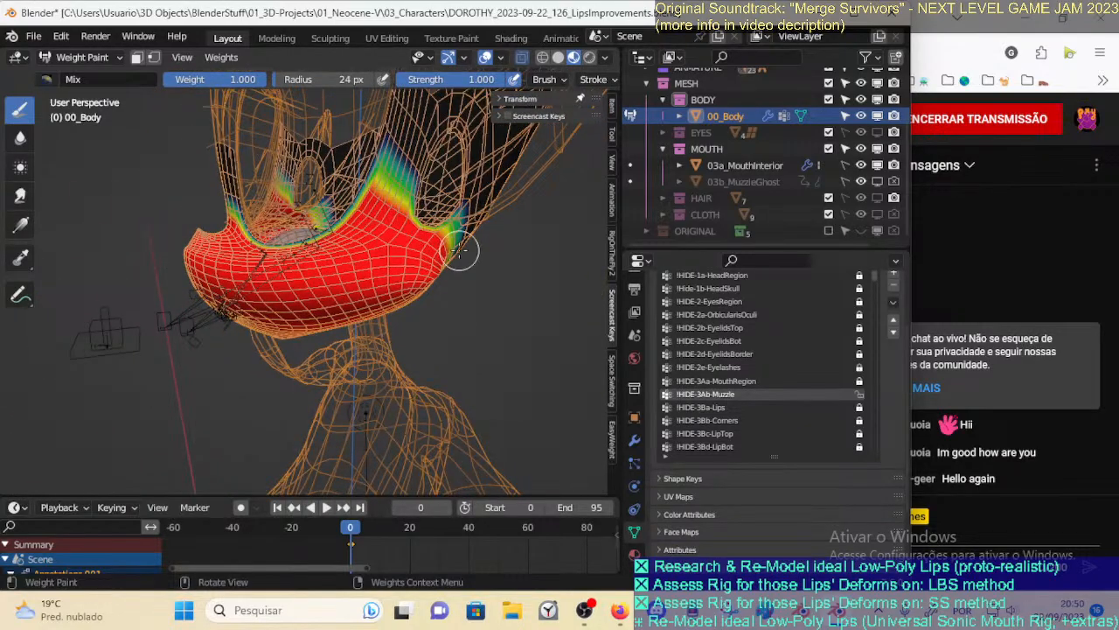
pyautogui.moveTo(374, 184); pyautogui.dragTo(451, 259)
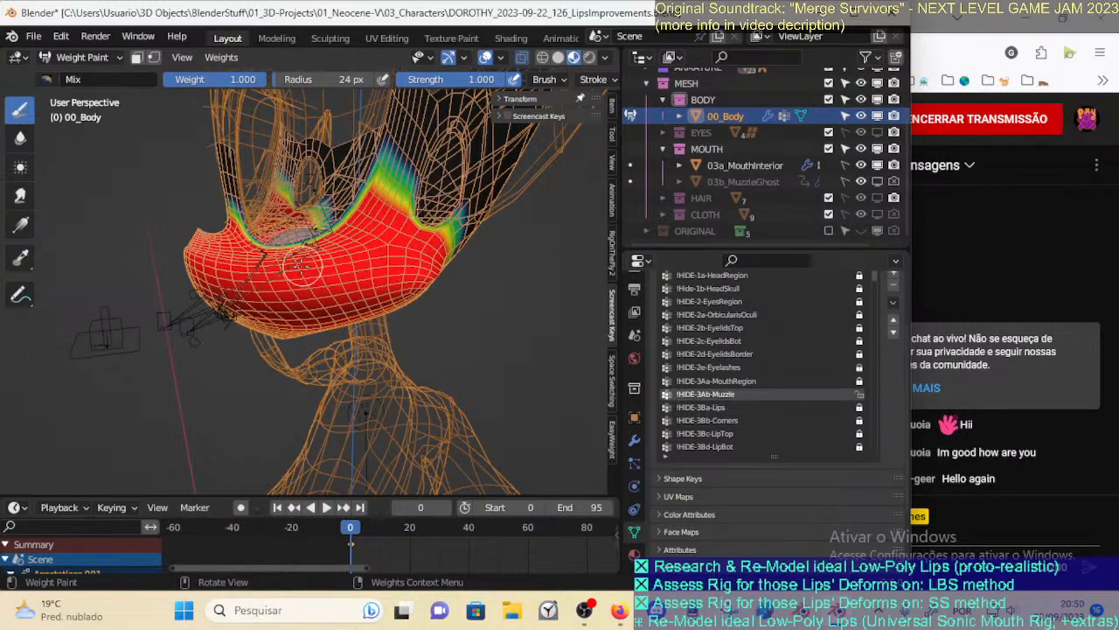
pyautogui.moveTo(303, 296)
pyautogui.mouseDown(button='middle')
pyautogui.moveTo(429, 324)
pyautogui.moveTo(331, 161)
pyautogui.mouseUp(button='middle')
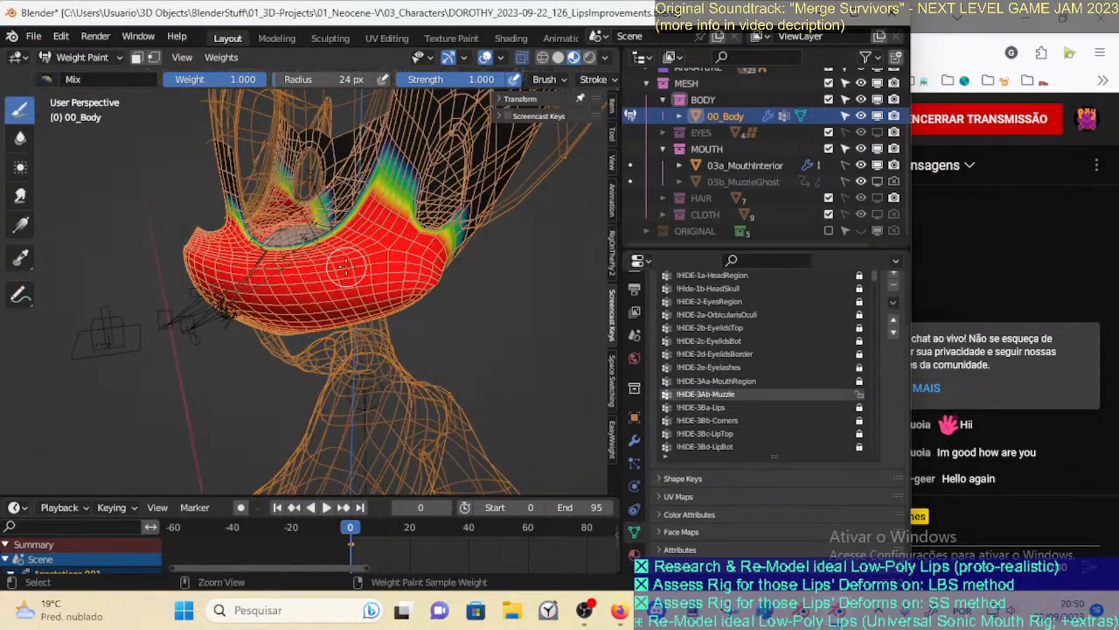
# Return to Object Mode, lock the !HIDE-3Ab-Muzzle vertex group, and save the file
pyautogui.hotkey('ctrl', 'Tab')
pyautogui.hotkey('ctrl', 's')
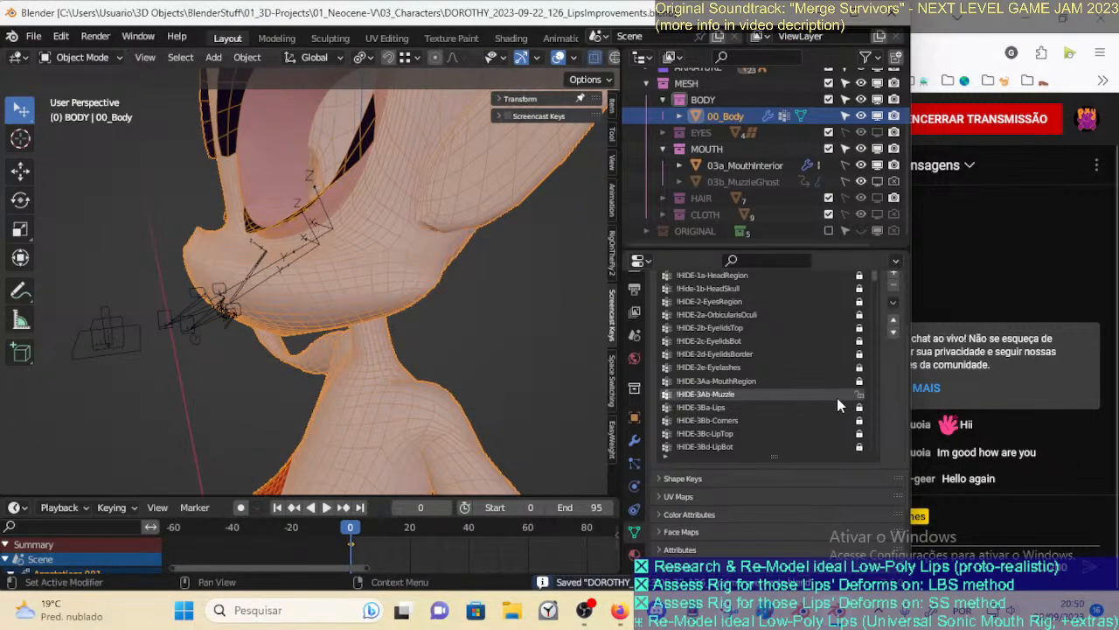
pyautogui.click(863, 393)
pyautogui.hotkey('ctrl', 's')
# Make MOD-Shrinkwrap-Muzzle the active group, lock it, check the muzzle's shape, and save the file
pyautogui.scroll(-10, 853, 368)
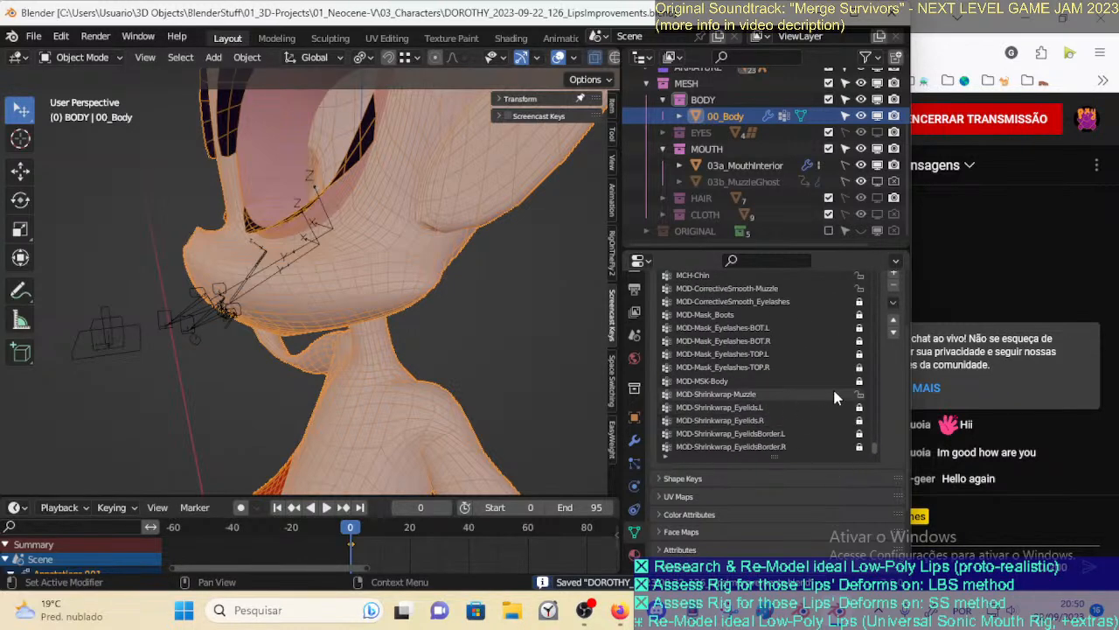
pyautogui.click(809, 395)
pyautogui.scroll(1, 373, 302)
pyautogui.moveTo(374, 303); pyautogui.dragTo(413, 382, button='middle')
pyautogui.press('Tab')
pyautogui.press('Tab')
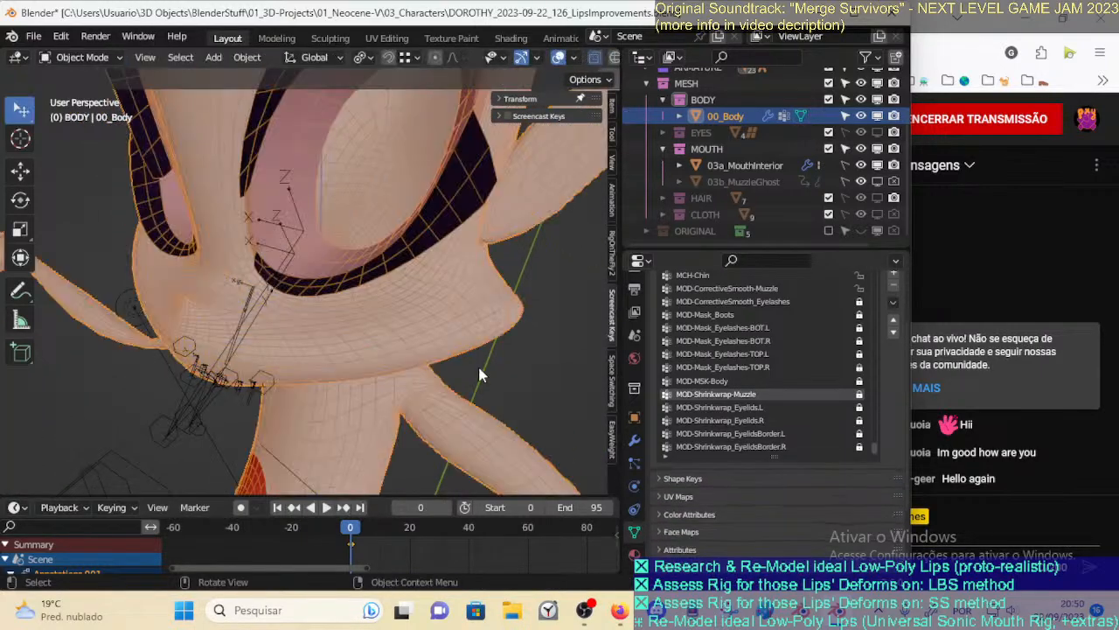
pyautogui.moveTo(421, 345); pyautogui.dragTo(374, 300, button='middle')
pyautogui.hotkey('ctrl', 's')
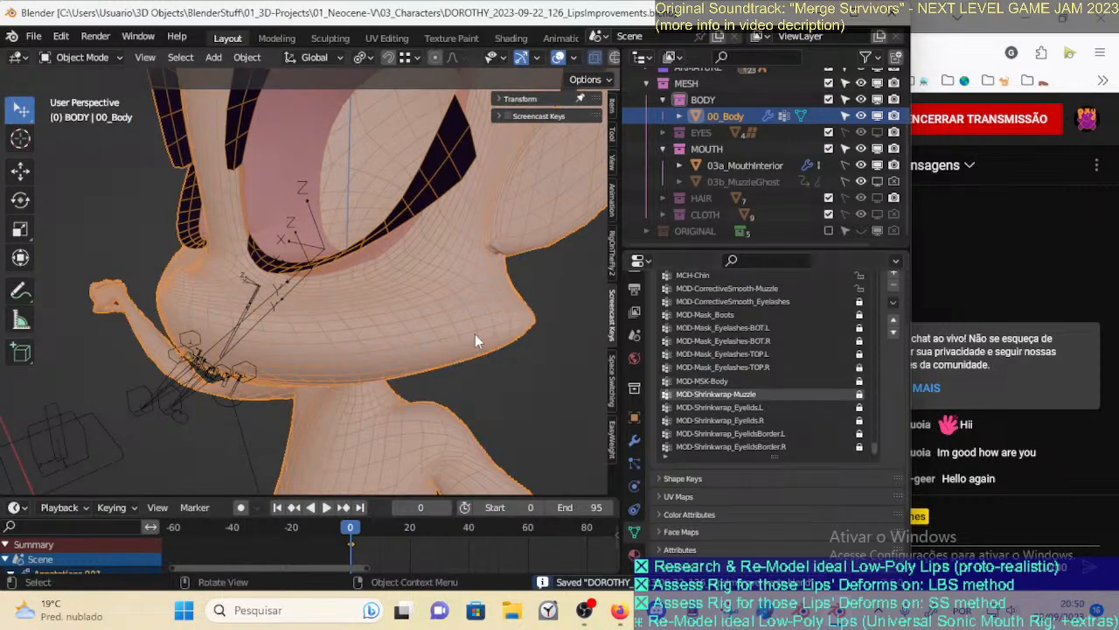
# Look through the remaining vertex groups in Edit Mode and delete the MCH-Chin group
pyautogui.press('Tab')
pyautogui.moveTo(500, 352); pyautogui.dragTo(462, 320, button='middle')
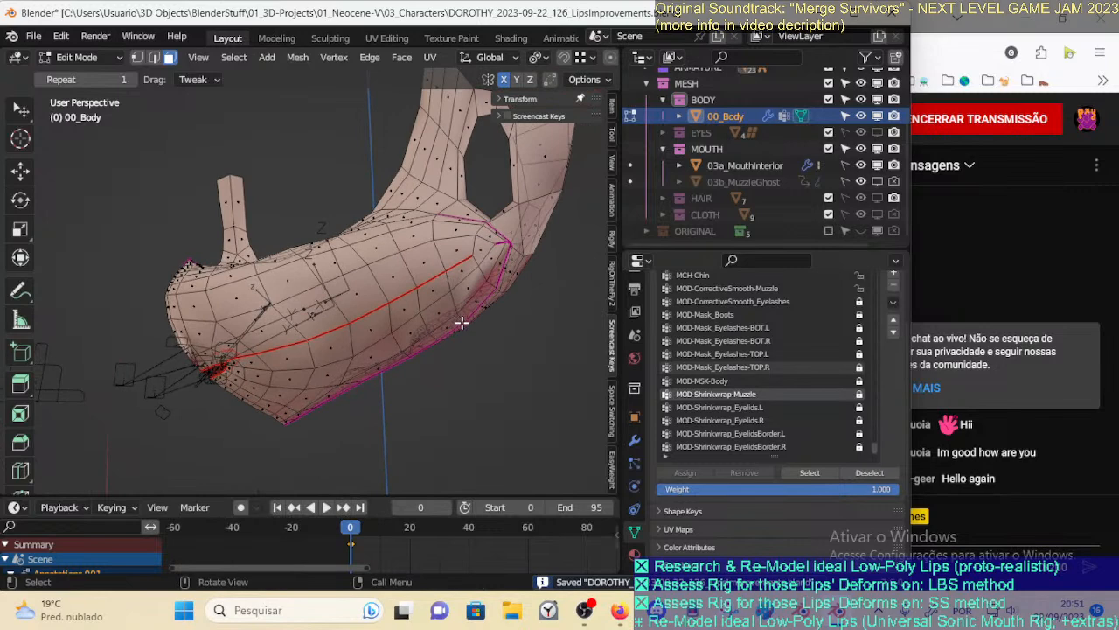
pyautogui.click(755, 383)
pyautogui.scroll(1, 768, 391)
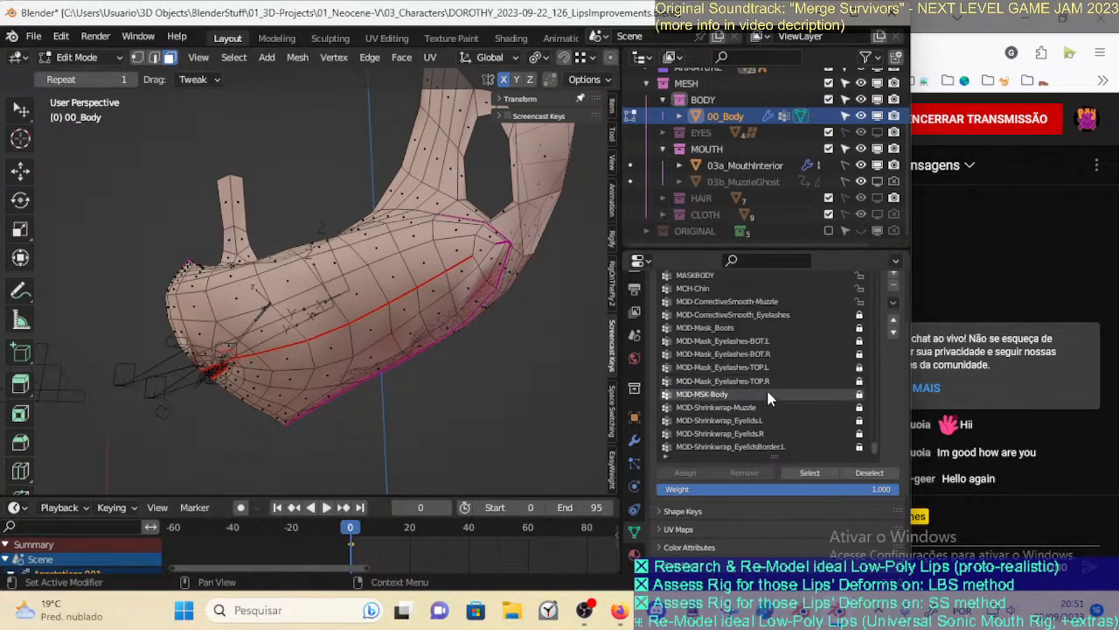
pyautogui.click(738, 315)
pyautogui.click(739, 301)
pyautogui.scroll(4, 742, 332)
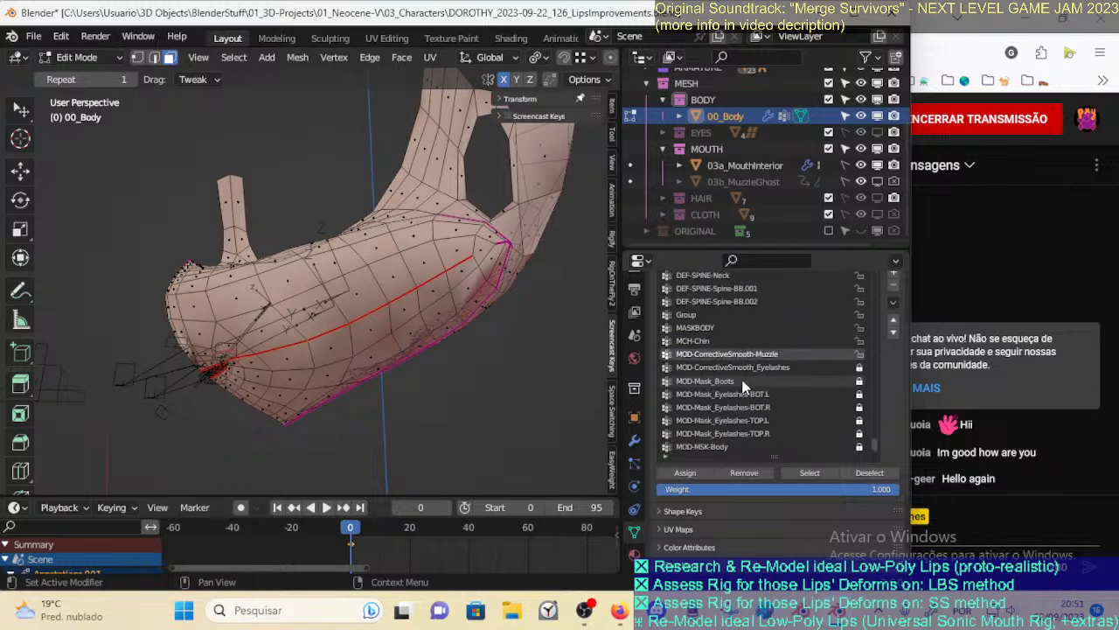
pyautogui.click(715, 341)
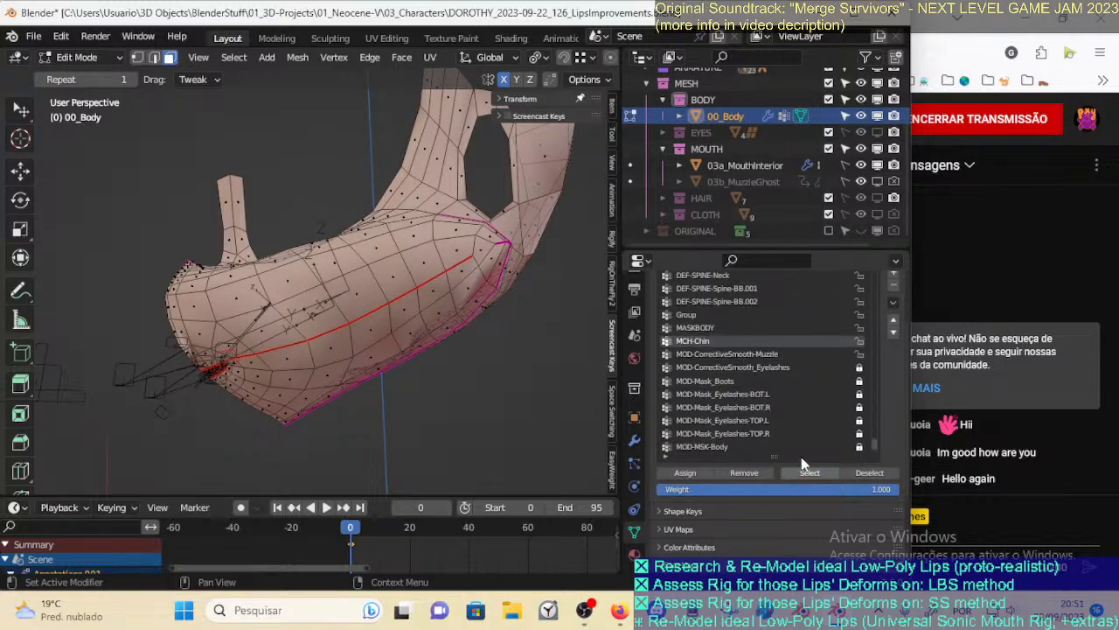
pyautogui.click(892, 286)
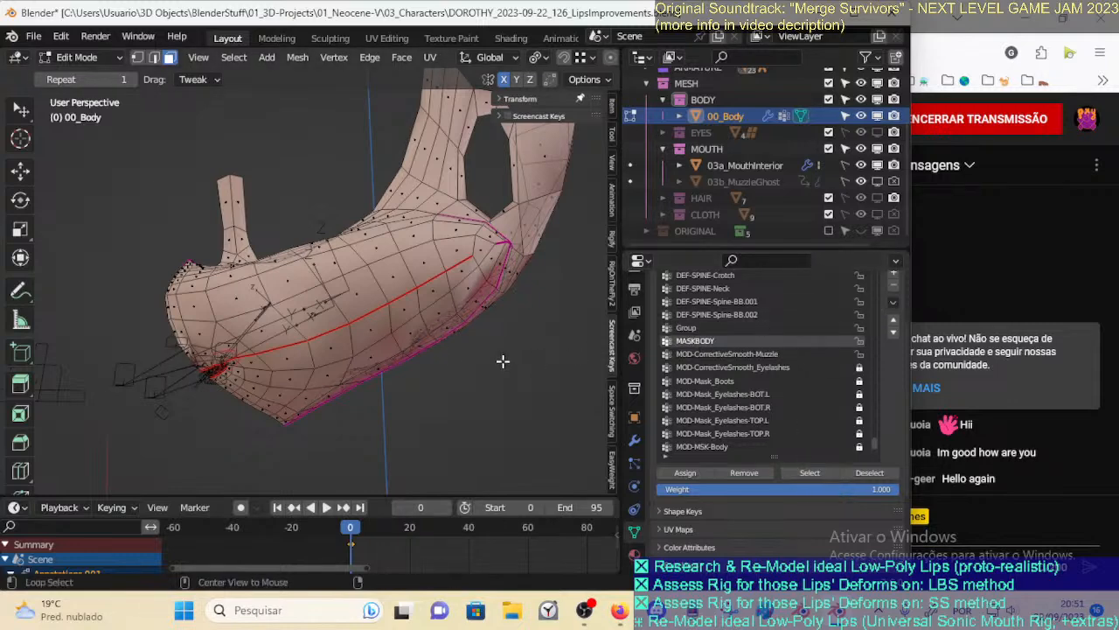
# Reveal all hidden geometry and select the vertices assigned to the MASKBODY group
pyautogui.hotkey('alt', 'h')
pyautogui.scroll(-2, 510, 367)
pyautogui.hotkey('alt', 'a')
pyautogui.click(825, 473)
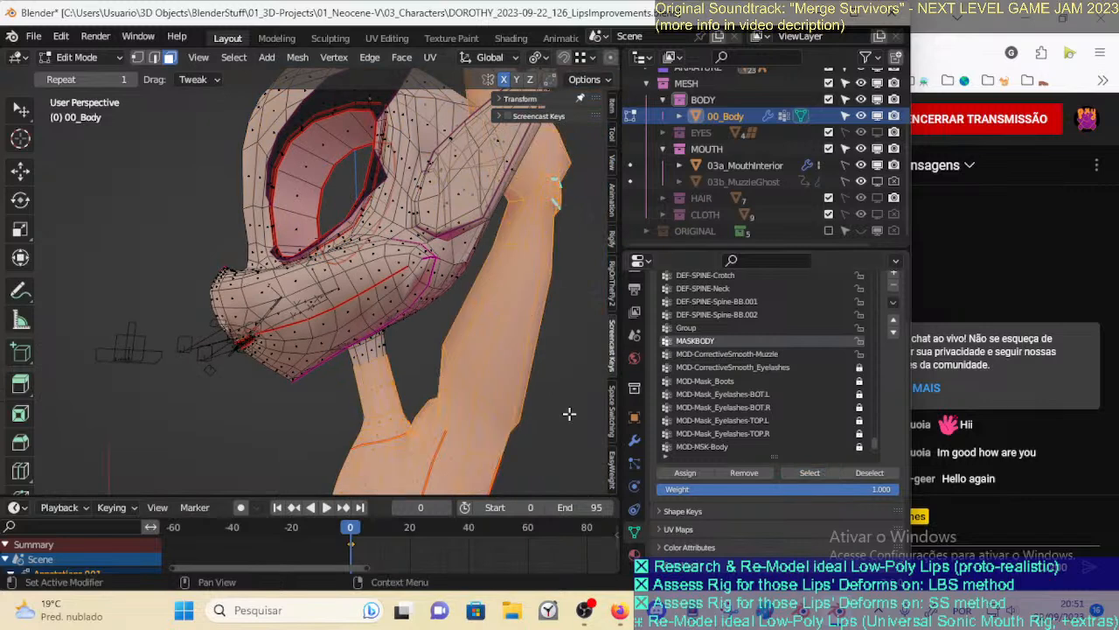
# Check which vertex group the Mask: Body modifier uses, then return to the vertex group list
pyautogui.click(635, 440)
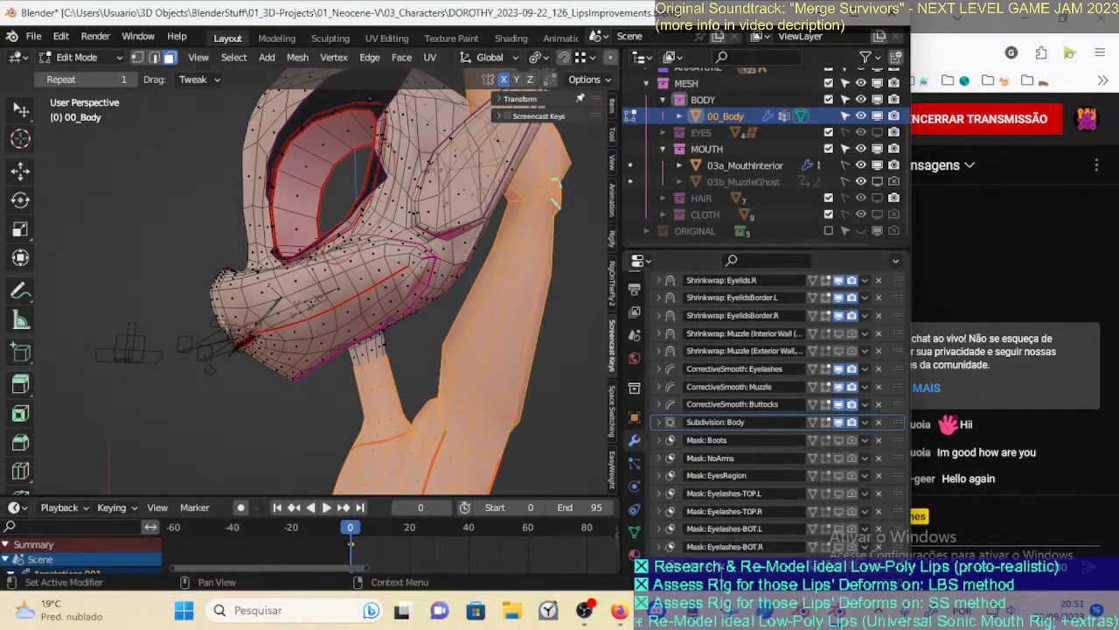
pyautogui.scroll(-2, 692, 516)
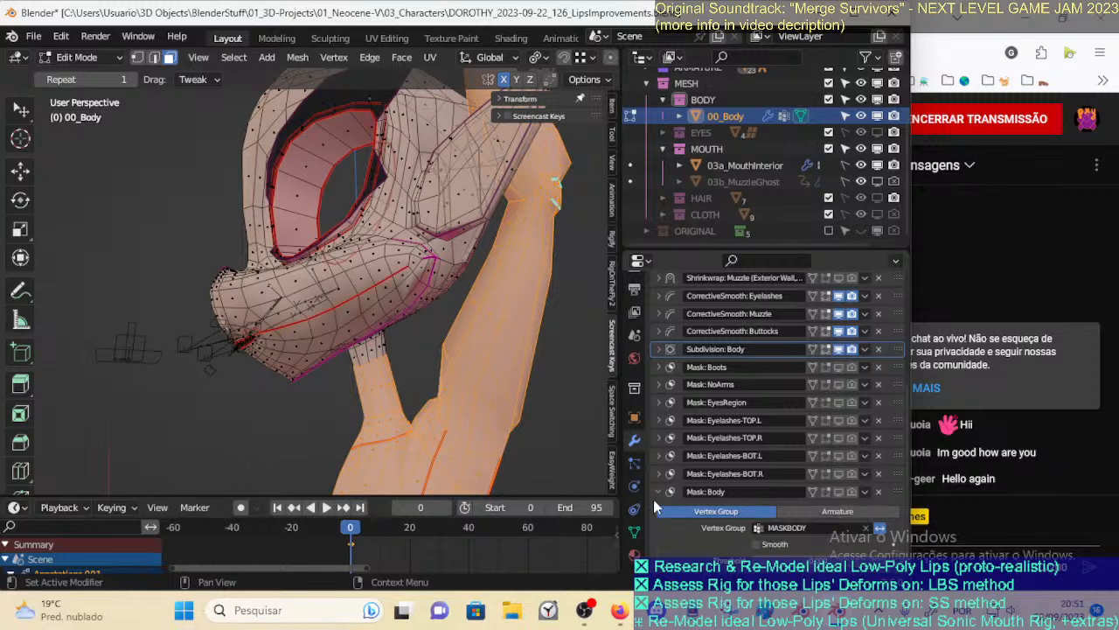
pyautogui.click(634, 531)
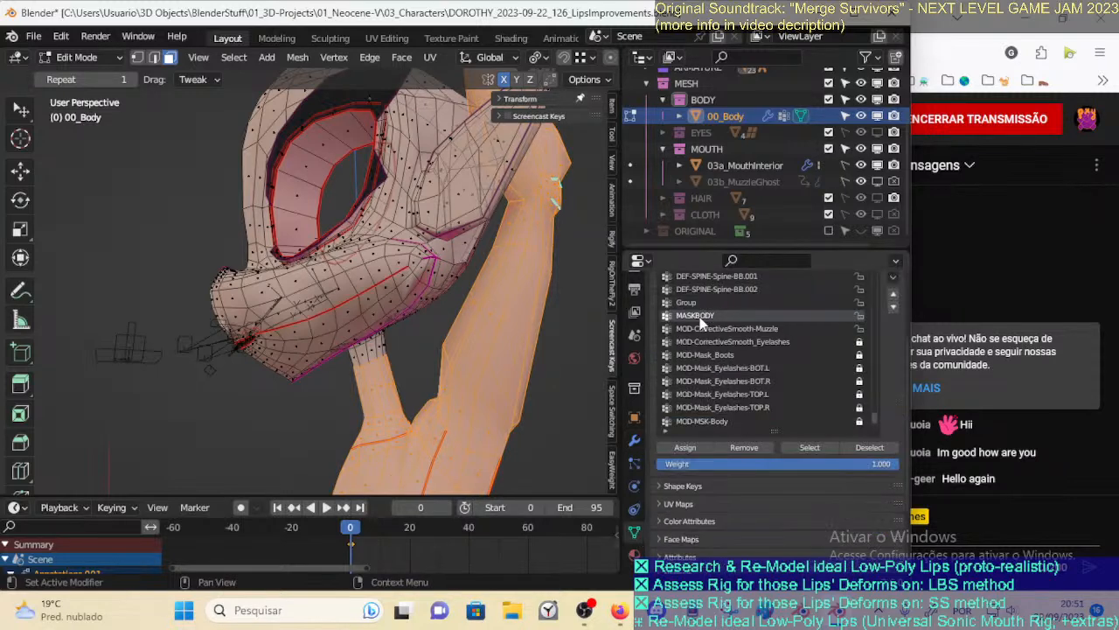
# Rename the MASKBODY vertex group to !HIDE-0-Body and sort the body's vertex groups by name
pyautogui.press('Home')
pyautogui.write('!HIDE-Body')
pyautogui.hotkey('shift', 'End')
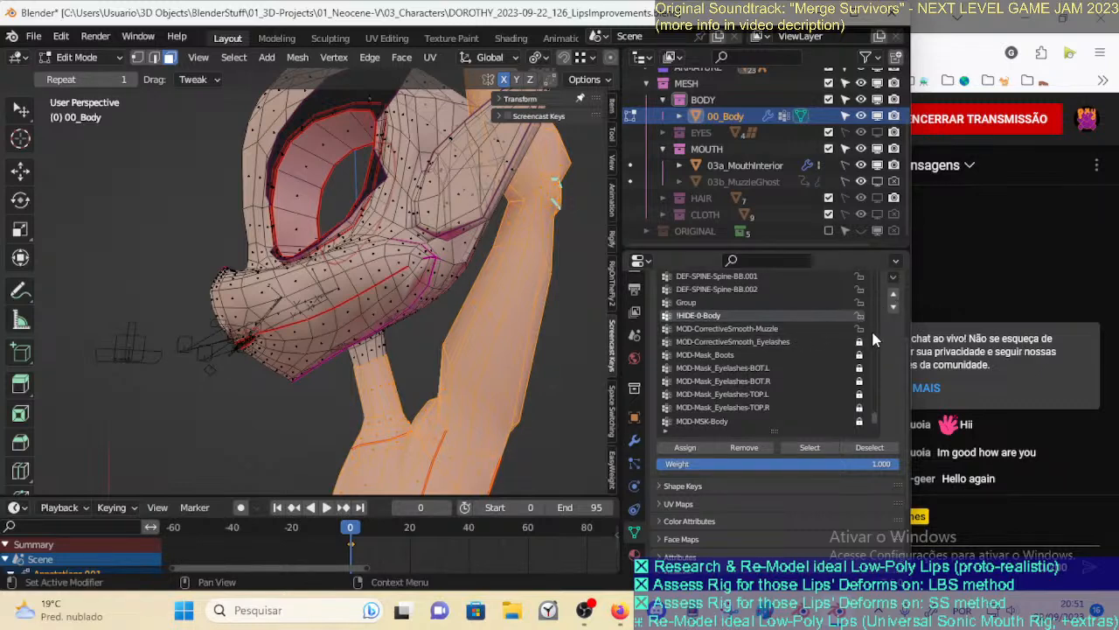
pyautogui.click(892, 279)
pyautogui.moveTo(852, 317)
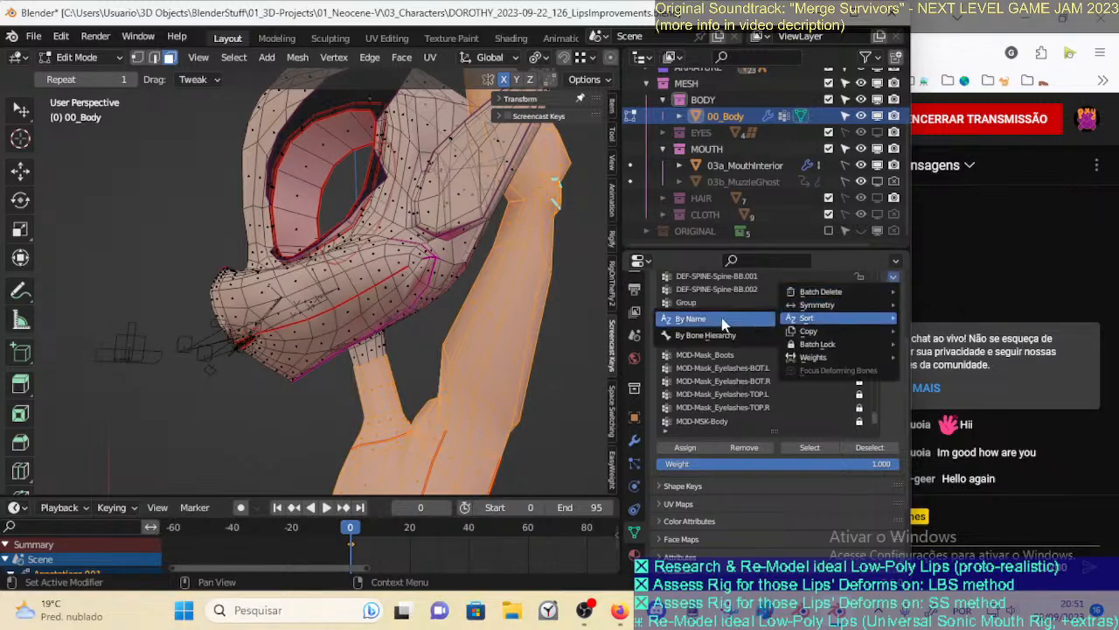
pyautogui.click(722, 319)
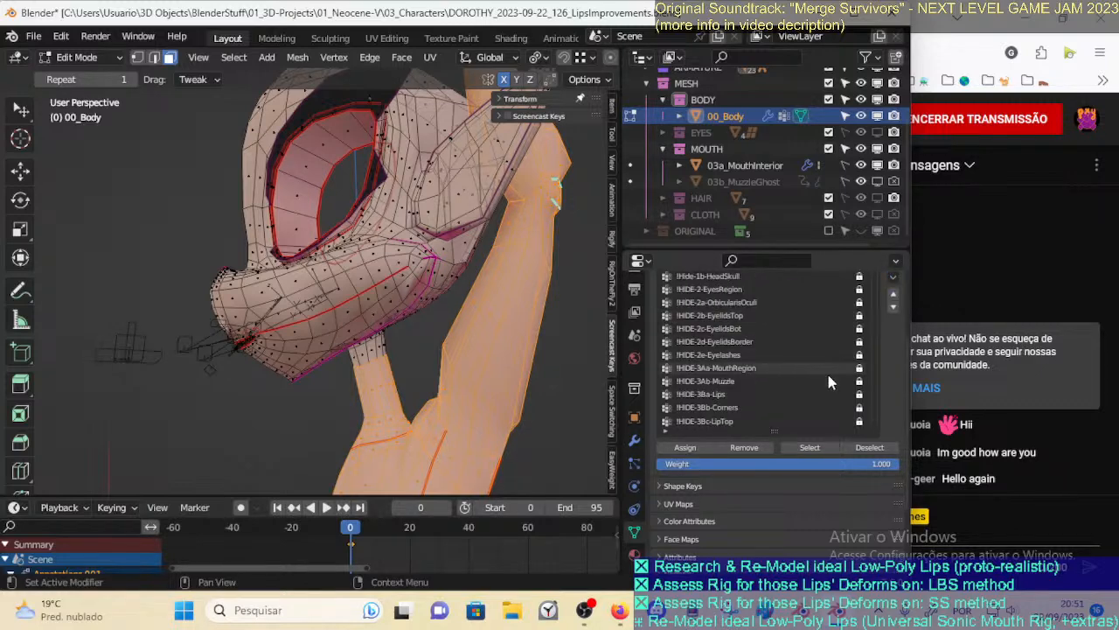
# Enlarge the vertex group list and look through the order of the !HIDE groups and the groups following them
pyautogui.click(826, 317)
pyautogui.scroll(-5, 732, 329)
pyautogui.scroll(-8, 731, 337)
pyautogui.scroll(-9, 748, 354)
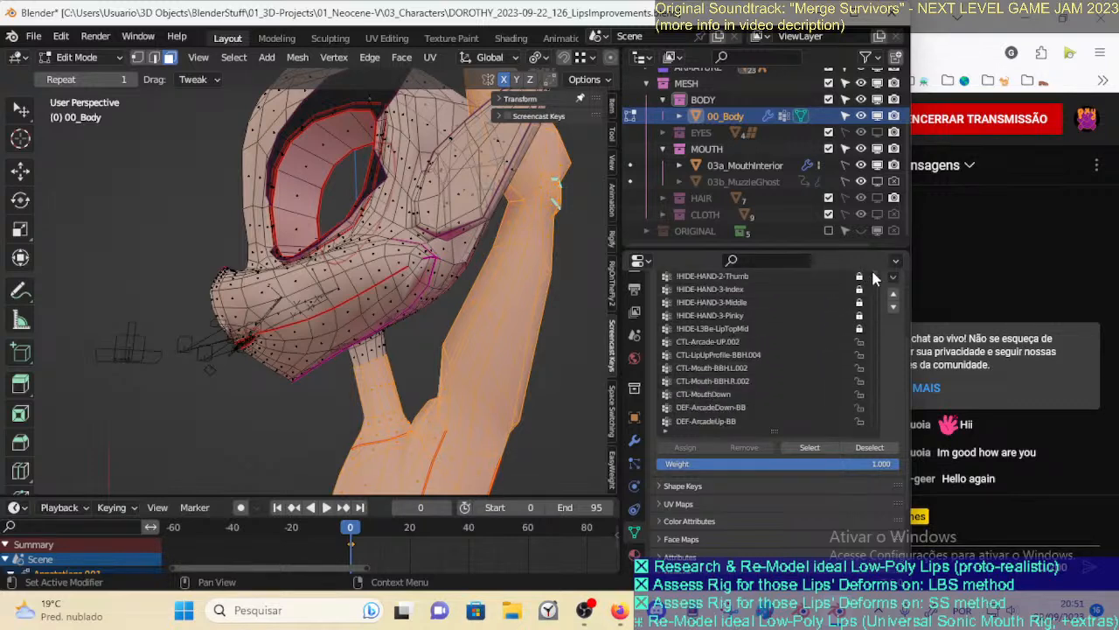
pyautogui.moveTo(808, 246); pyautogui.dragTo(805, 186)
pyautogui.scroll(12, 788, 311)
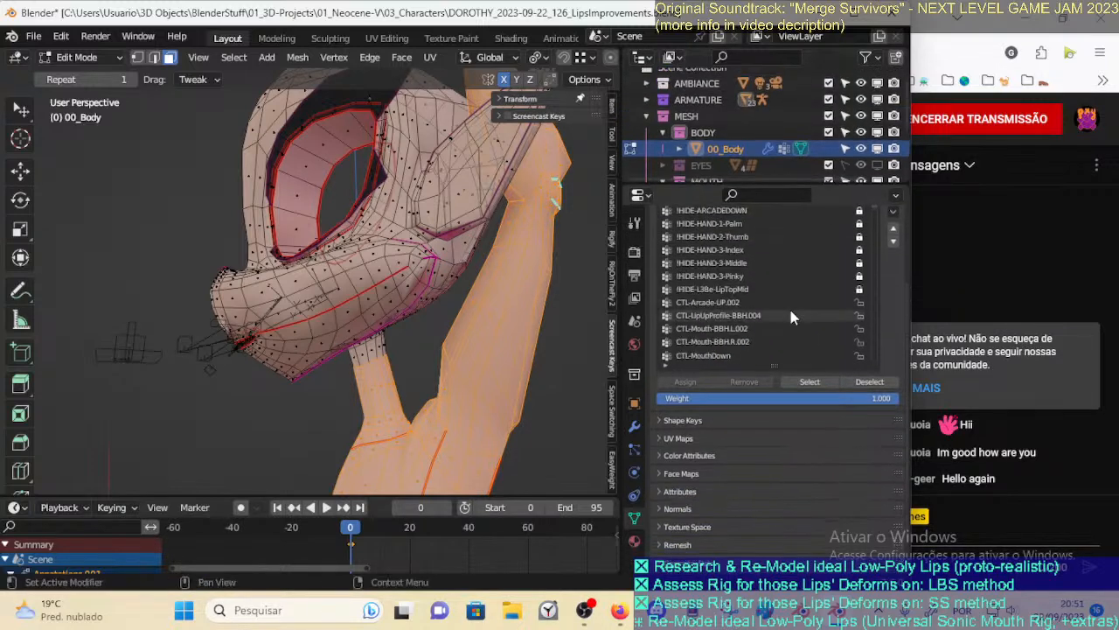
pyautogui.scroll(9, 766, 303)
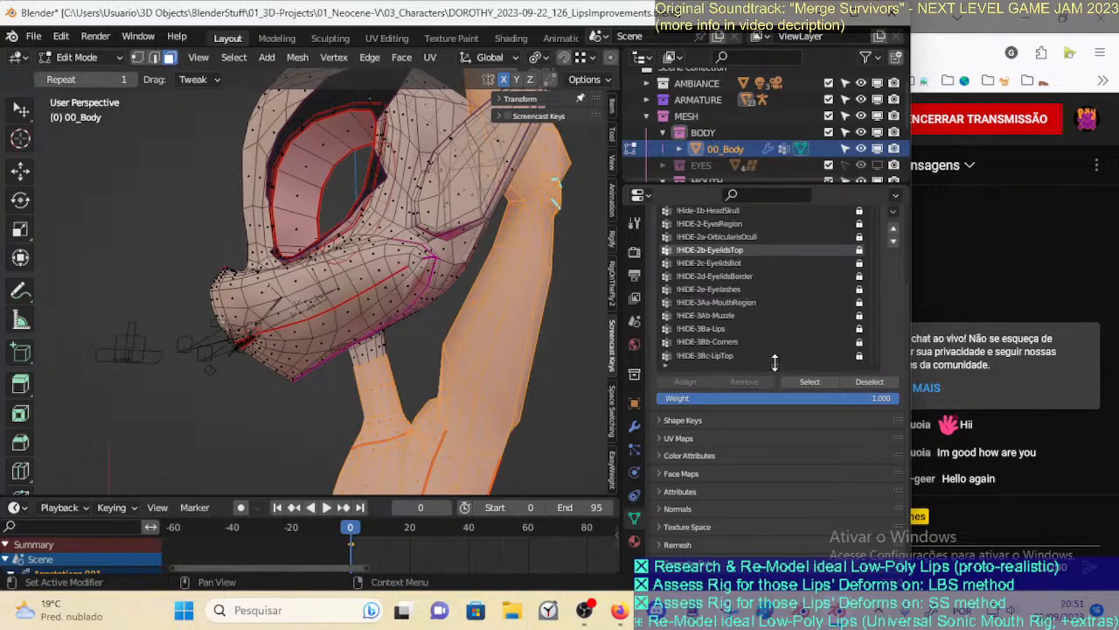
pyautogui.moveTo(774, 362); pyautogui.dragTo(774, 402)
pyautogui.scroll(-15, 794, 287)
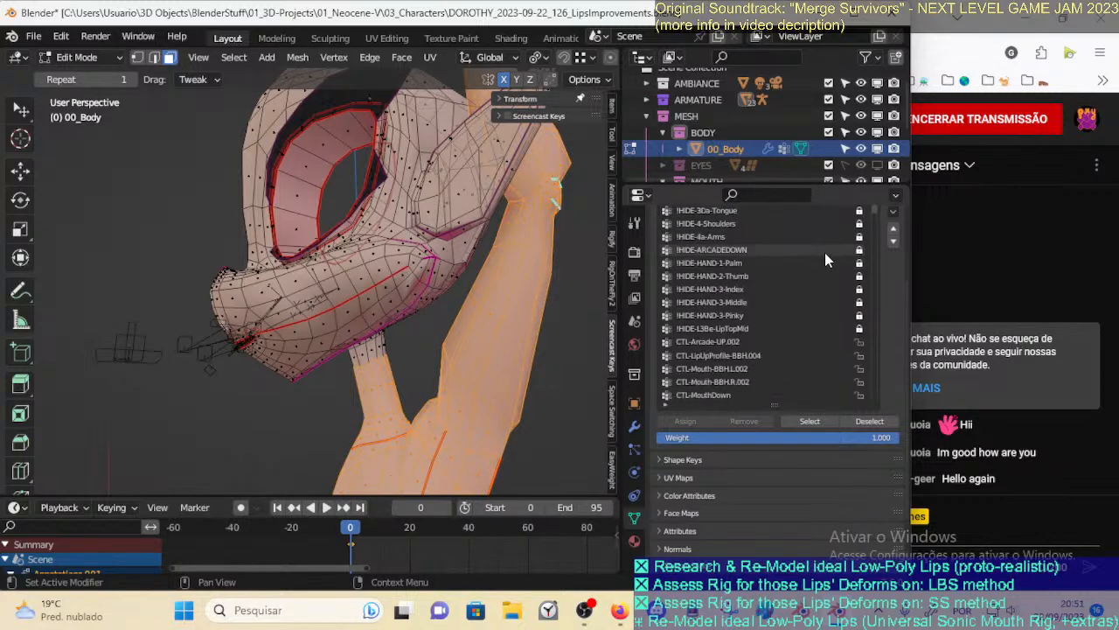
pyautogui.scroll(2, 768, 297)
pyautogui.scroll(10, 754, 293)
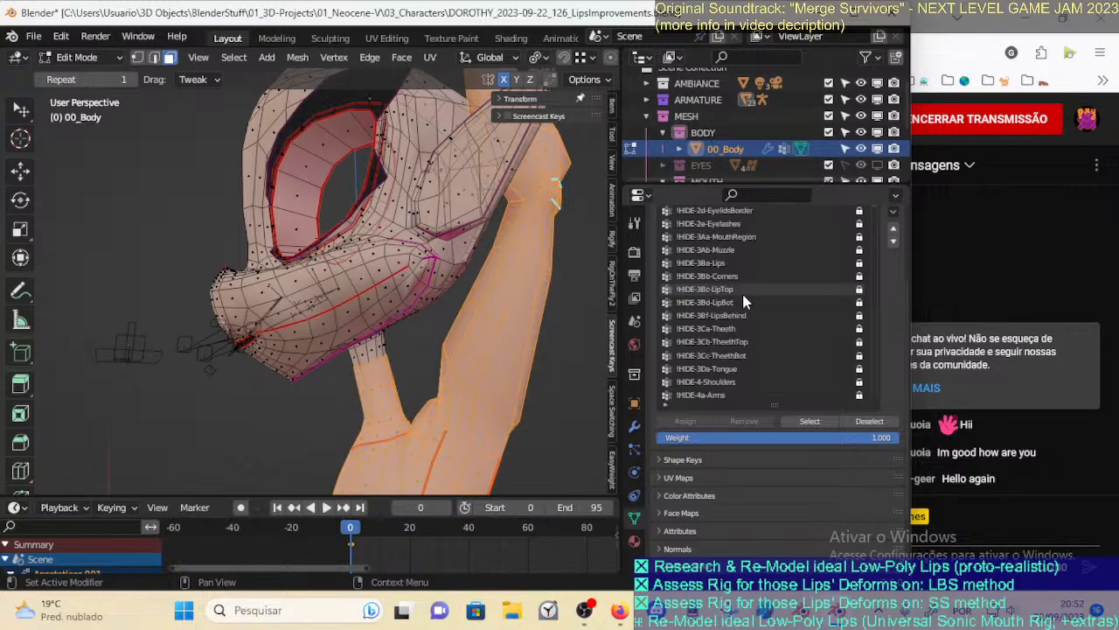
# Open the sorting options for the body's vertex groups
pyautogui.scroll(5, 742, 292)
pyautogui.click(893, 212)
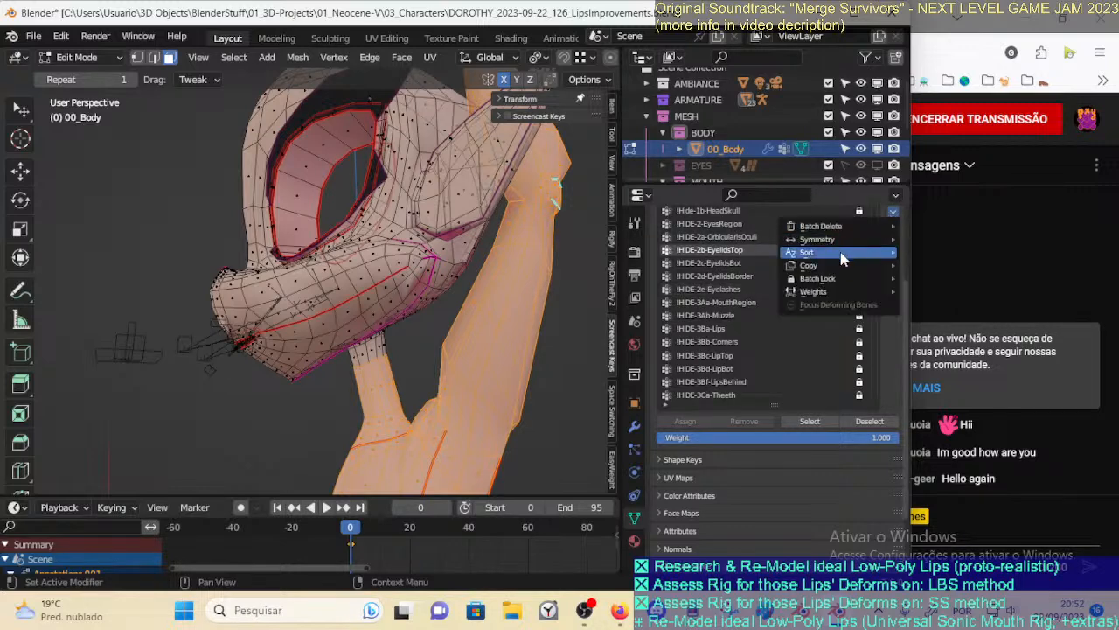
# Sort the body's vertex groups by name and resize the list and properties area to show more groups
pyautogui.moveTo(842, 257)
pyautogui.click(747, 252)
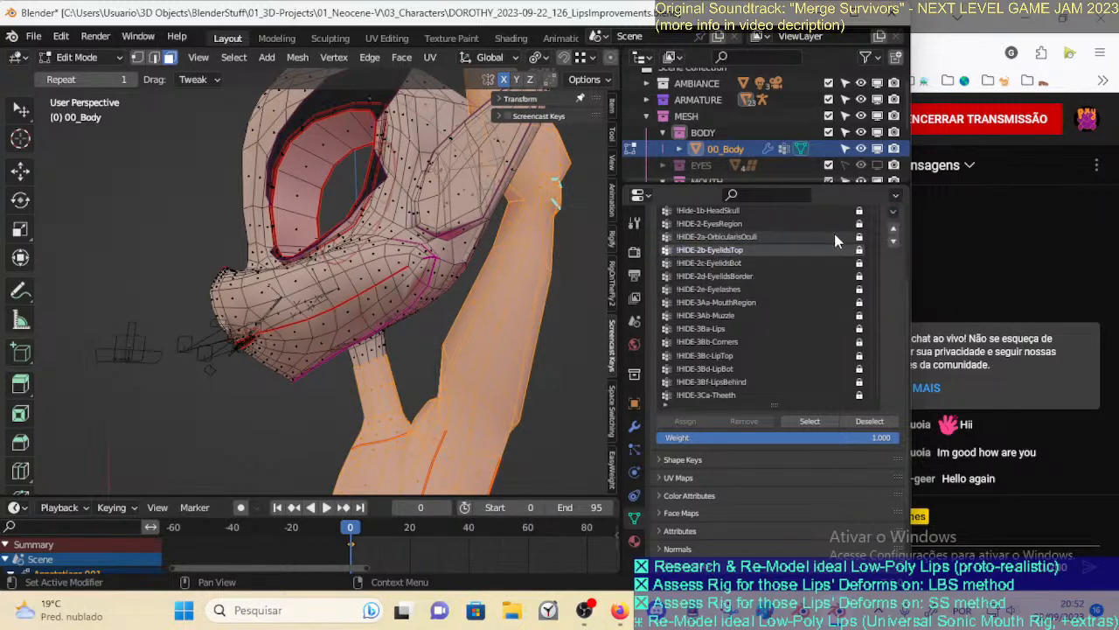
pyautogui.moveTo(790, 183); pyautogui.dragTo(791, 143)
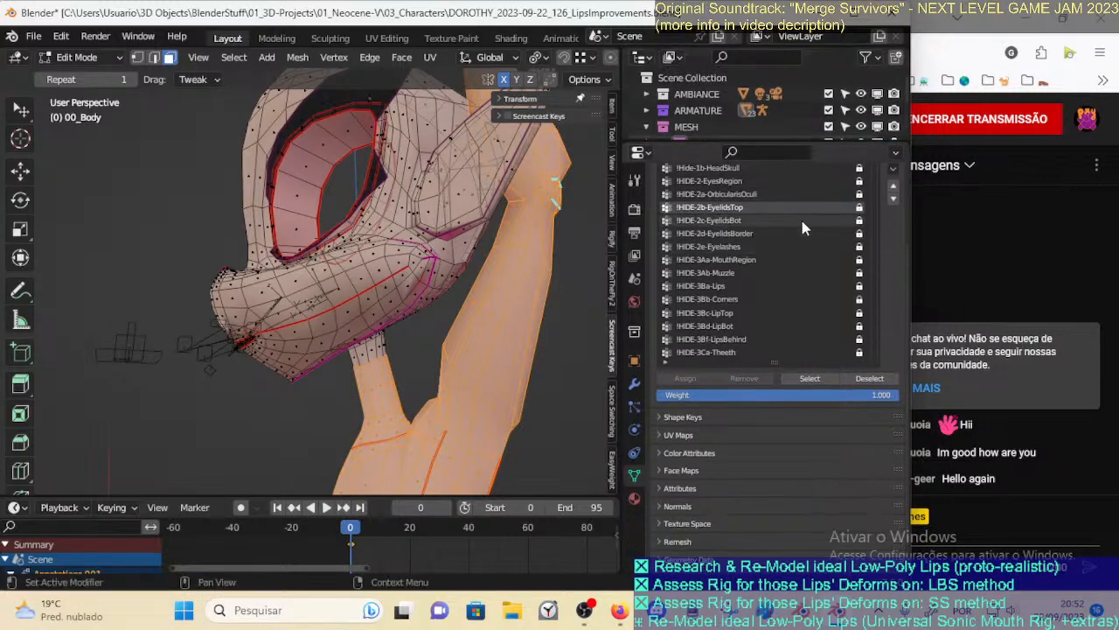
pyautogui.scroll(-7, 787, 245)
pyautogui.moveTo(773, 360); pyautogui.dragTo(773, 452)
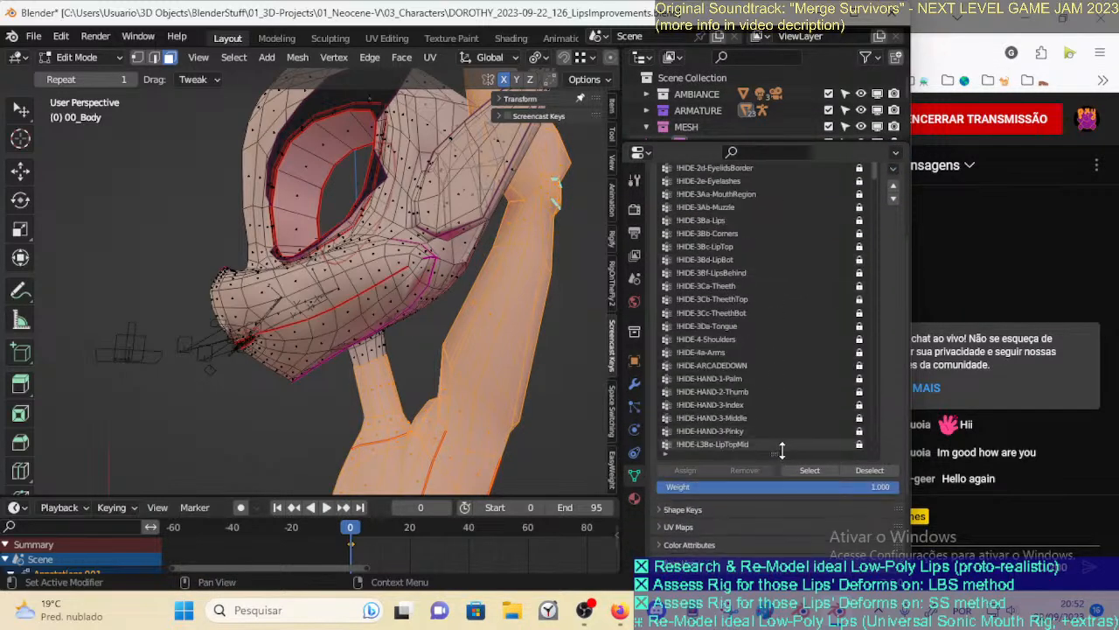
pyautogui.moveTo(877, 179); pyautogui.dragTo(871, 224)
pyautogui.moveTo(785, 138); pyautogui.dragTo(757, 268)
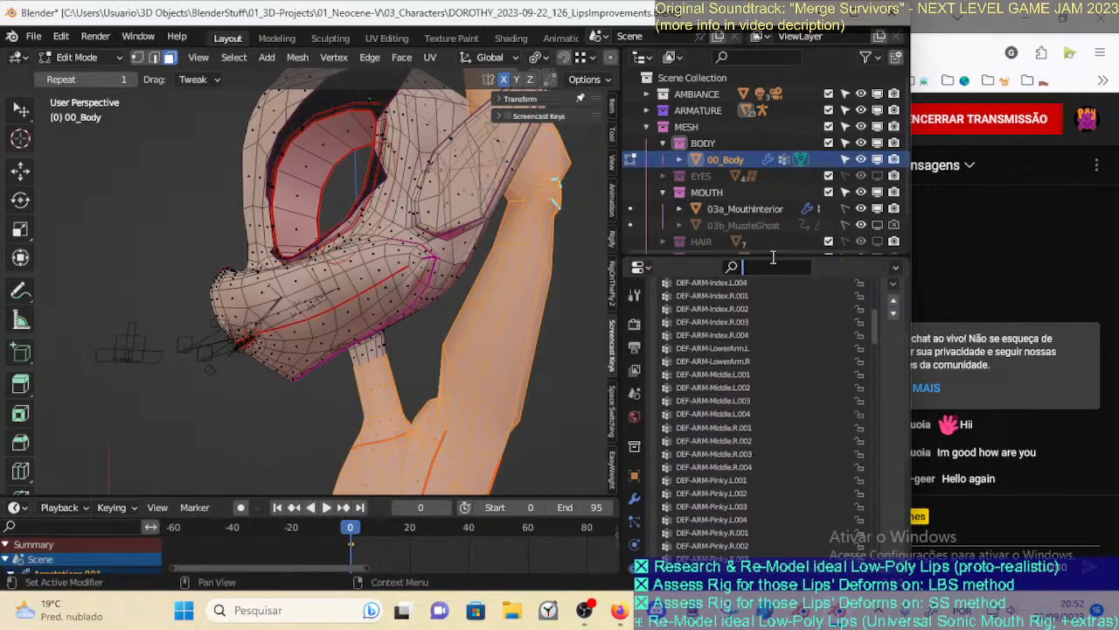
pyautogui.write('!Hide0')
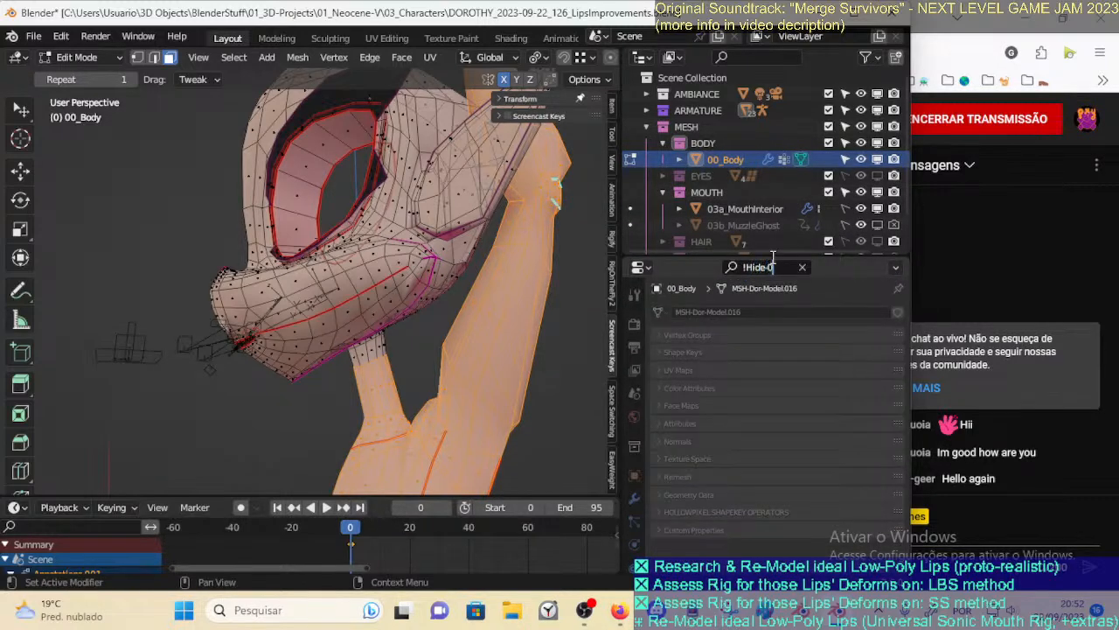
pyautogui.hotkey('ctrl', 'a')
pyautogui.press('BackSpace')
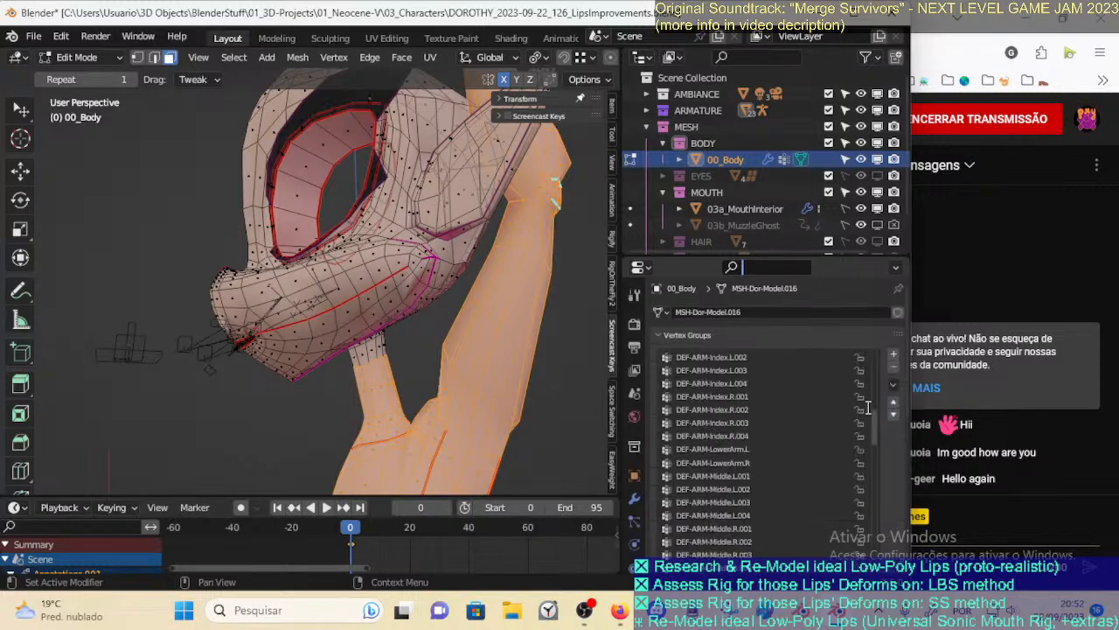
# Make !HIDE-0-Body the active vertex group and add the upper neck face ring to the selected body faces
pyautogui.moveTo(871, 416); pyautogui.dragTo(870, 351)
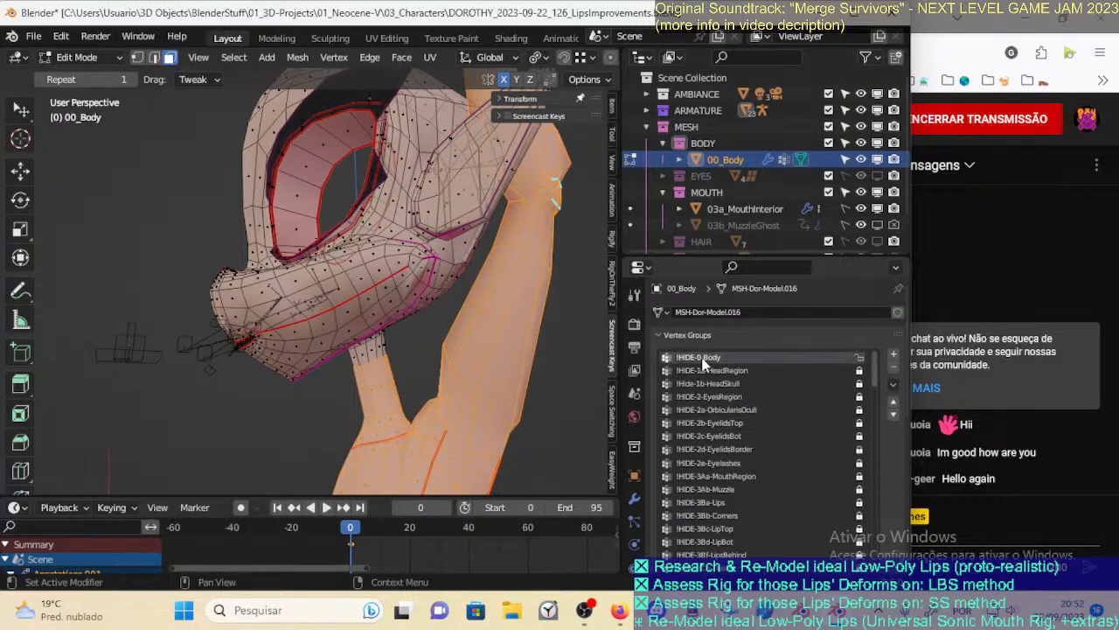
pyautogui.moveTo(507, 374); pyautogui.dragTo(295, 357, button='middle')
pyautogui.scroll(-7, 310, 320)
pyautogui.moveTo(301, 320); pyautogui.dragTo(311, 446, button='middle')
pyautogui.moveTo(354, 550); pyautogui.dragTo(294, 568, button='middle')
pyautogui.moveTo(306, 367); pyautogui.dragTo(410, 315, button='middle')
pyautogui.scroll(4, 410, 315)
pyautogui.keyDown('shift'); pyautogui.moveTo(408, 251); pyautogui.dragTo(335, 272, button='middle'); pyautogui.keyUp('shift')
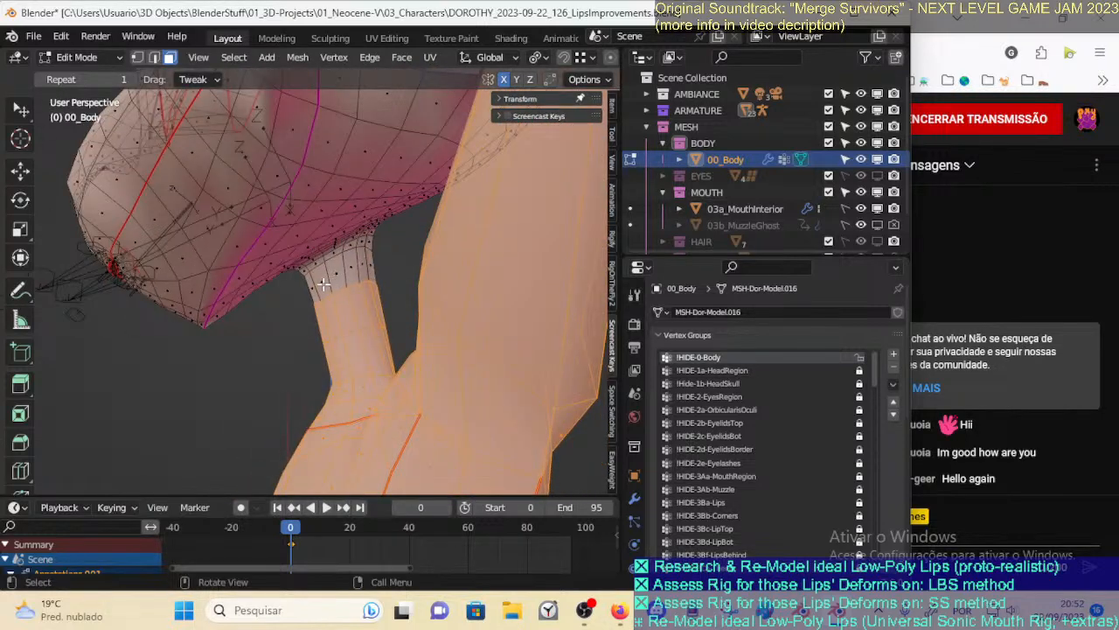
pyautogui.keyDown('alt'); pyautogui.keyDown('shift'); pyautogui.click(327, 279); pyautogui.keyUp('shift'); pyautogui.keyUp('alt')
pyautogui.keyDown('shift'); pyautogui.moveTo(325, 295); pyautogui.dragTo(330, 305, button='middle'); pyautogui.keyUp('shift')
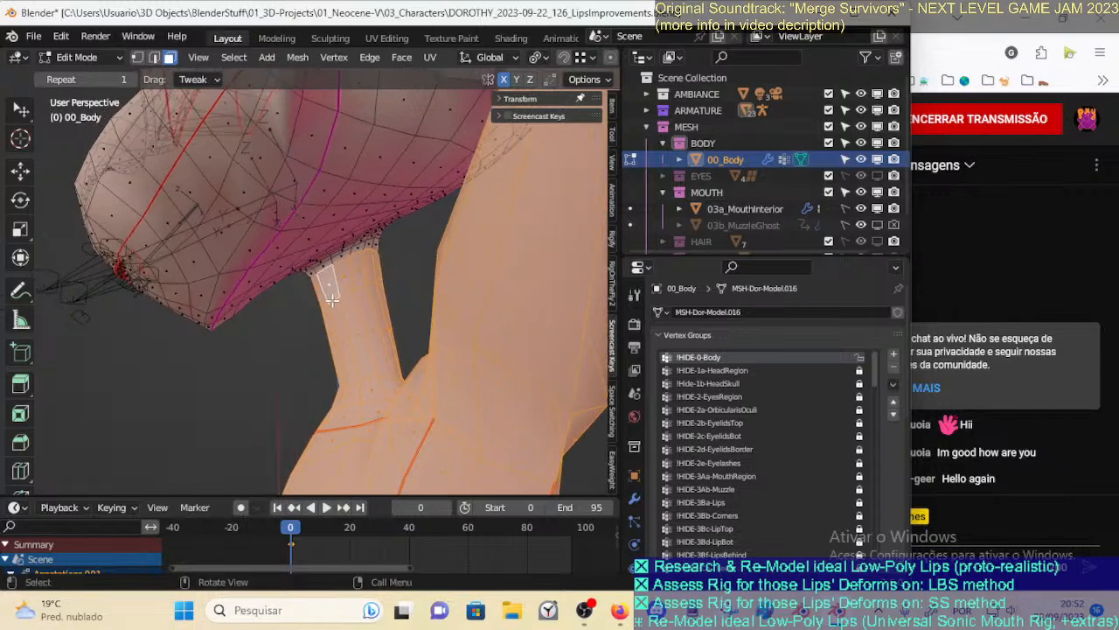
# Enlarge the properties area and hide the selected body and neck faces from the head mesh
pyautogui.scroll(-2, 367, 323)
pyautogui.scroll(-3, 832, 413)
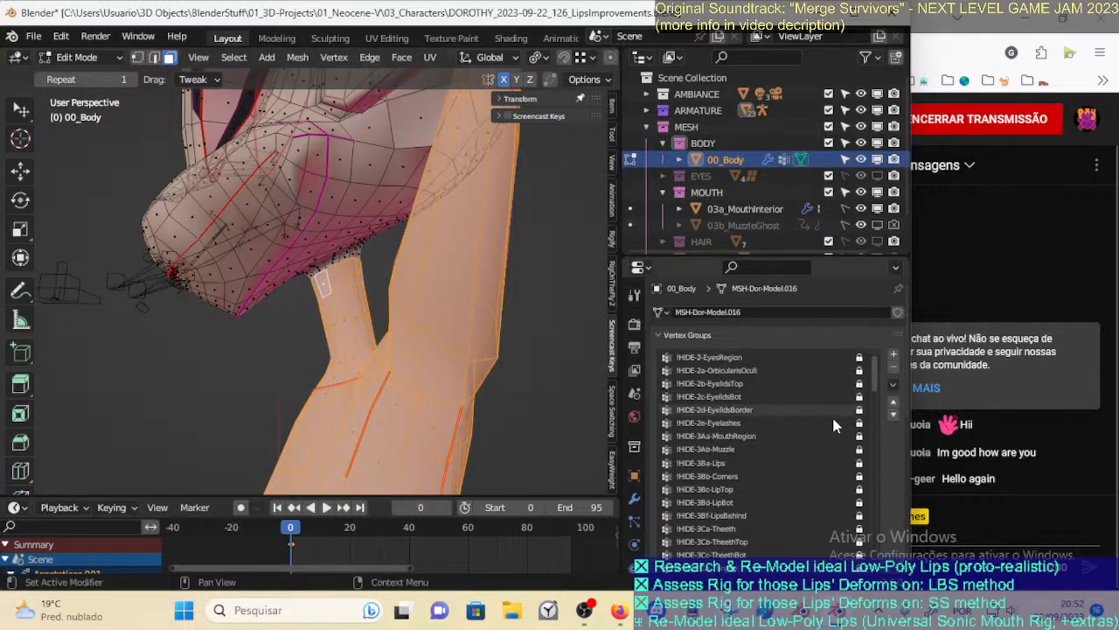
pyautogui.moveTo(783, 258); pyautogui.dragTo(787, 122)
pyautogui.moveTo(254, 254); pyautogui.dragTo(323, 349, button='middle')
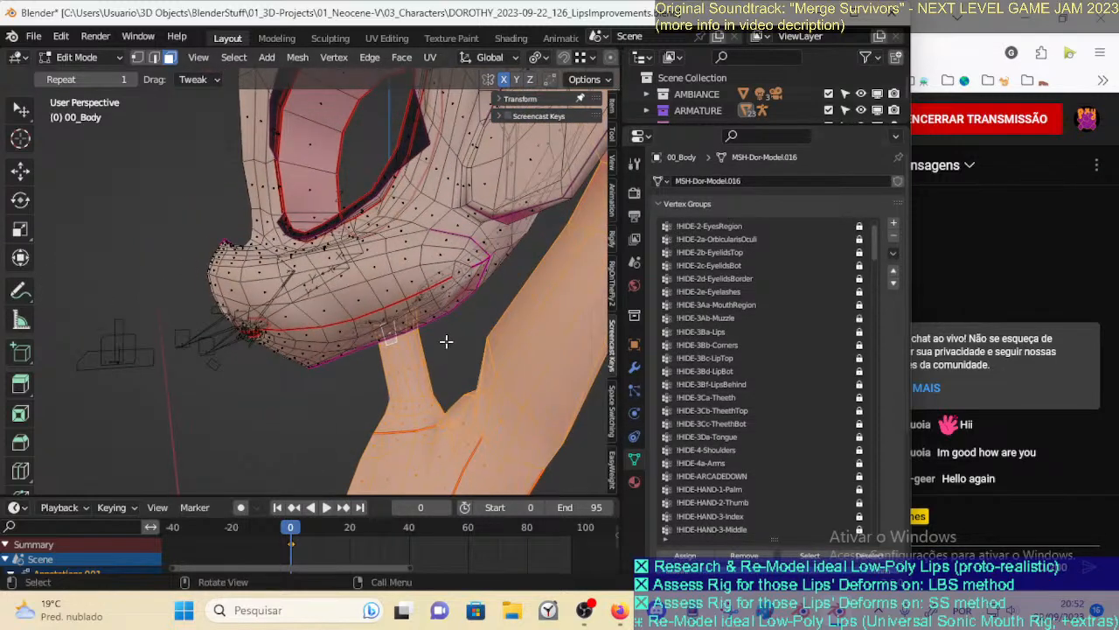
pyautogui.press('h')
# Set the vertex group of the Mask: Body modifier to !HIDE-0-Body
pyautogui.click(635, 367)
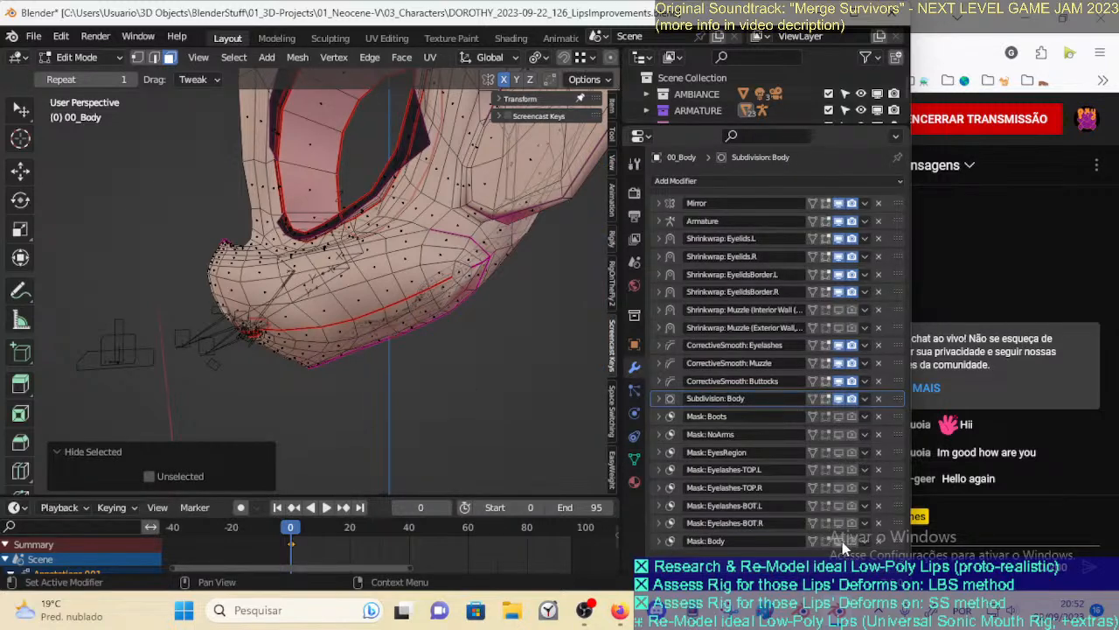
pyautogui.click(659, 540)
pyautogui.scroll(-2, 737, 527)
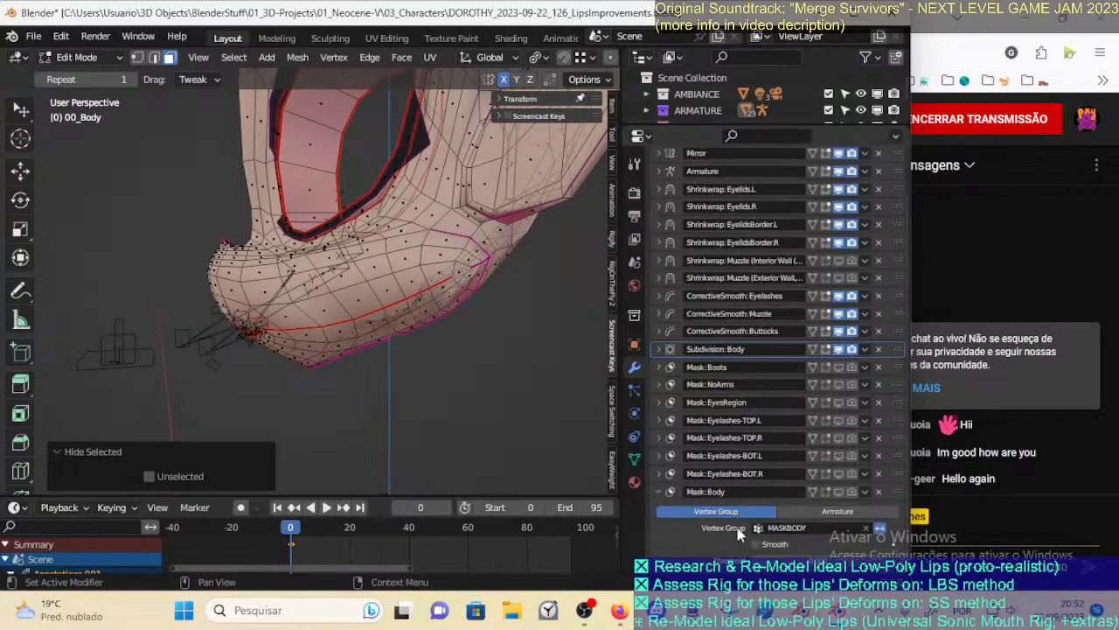
pyautogui.click(799, 529)
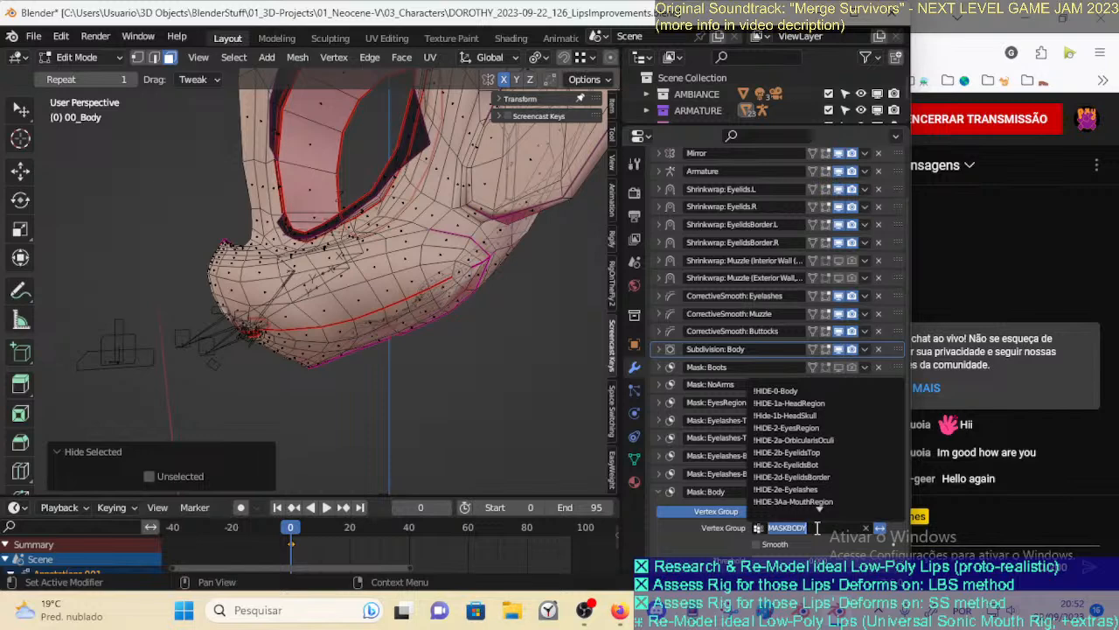
pyautogui.click(776, 391)
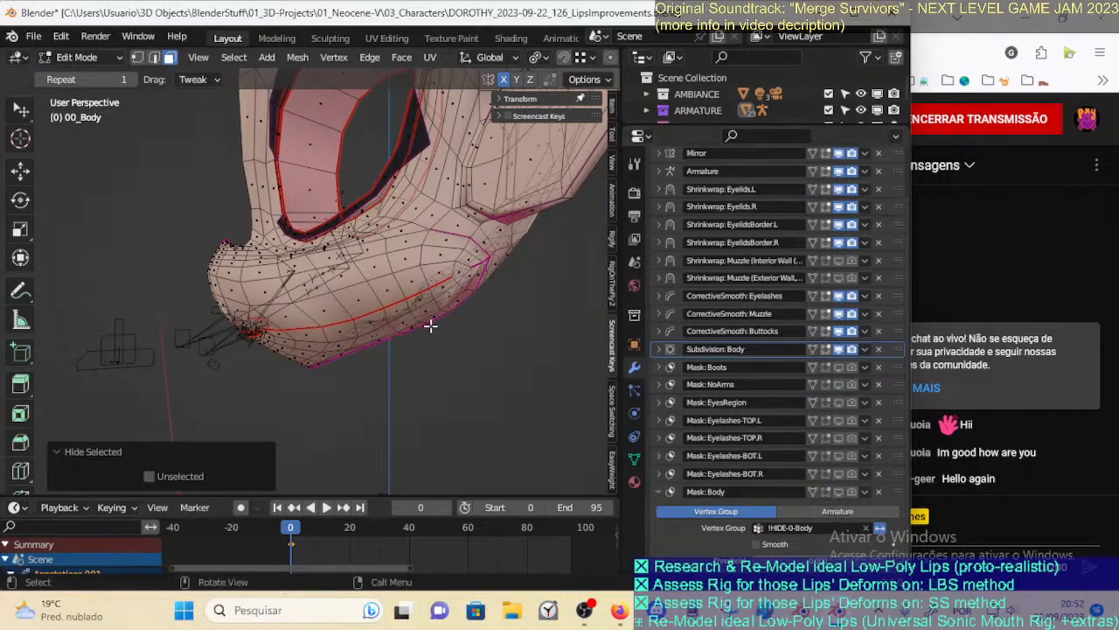
# Return to Object Mode and toggle the Mask: Body modifier's viewport display on and off to check its effect on the body
pyautogui.press('Tab')
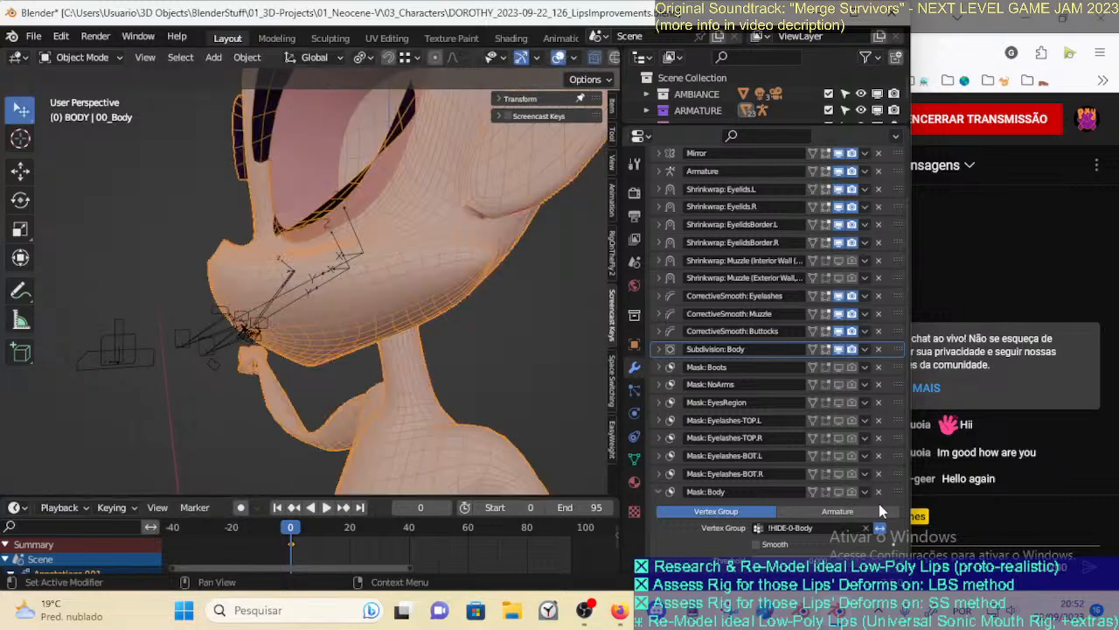
pyautogui.click(839, 491)
pyautogui.click(839, 493)
pyautogui.click(839, 493)
pyautogui.click(839, 492)
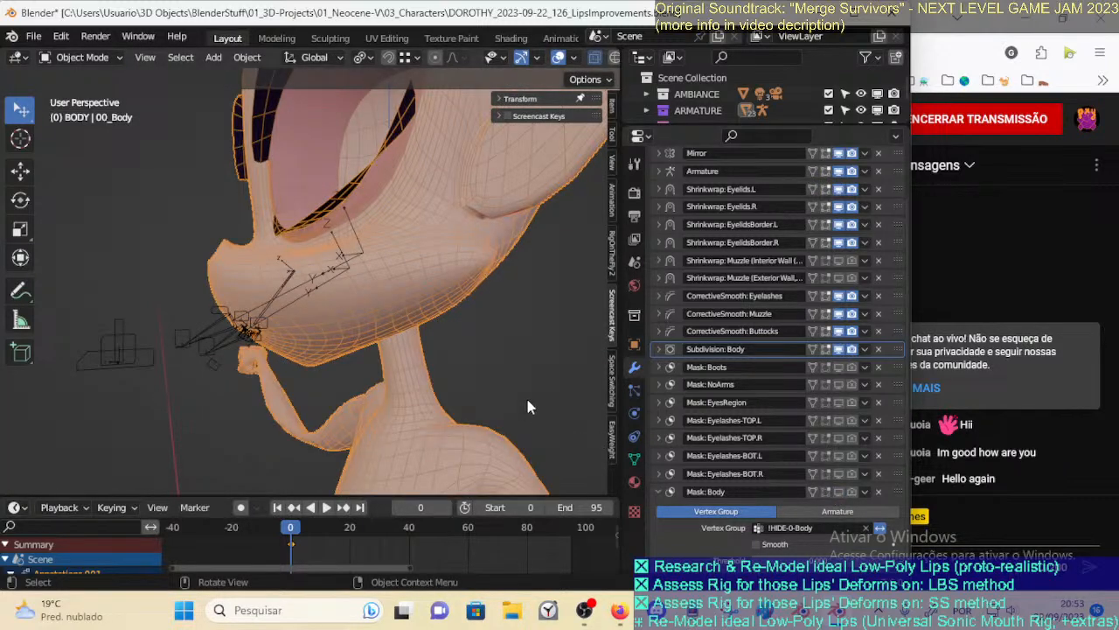
pyautogui.moveTo(527, 400); pyautogui.dragTo(464, 367, button='middle')
pyautogui.click(838, 492)
pyautogui.click(839, 493)
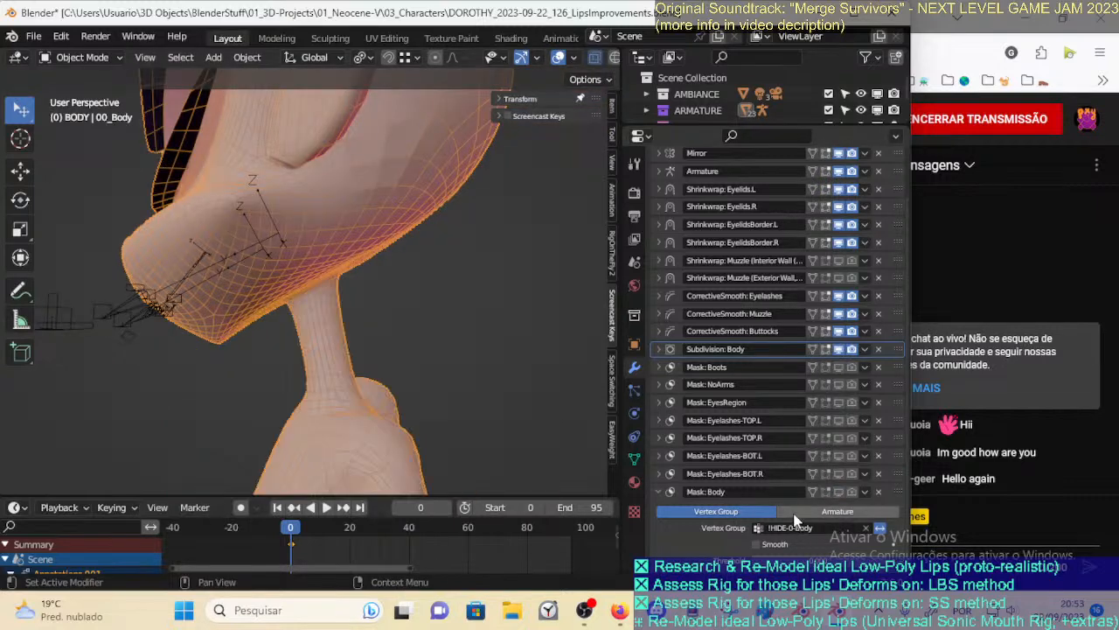
# Try Armature mode on the Mask: Body modifier and restore its Vertex Group mode
pyautogui.scroll(1, 788, 509)
pyautogui.click(778, 527)
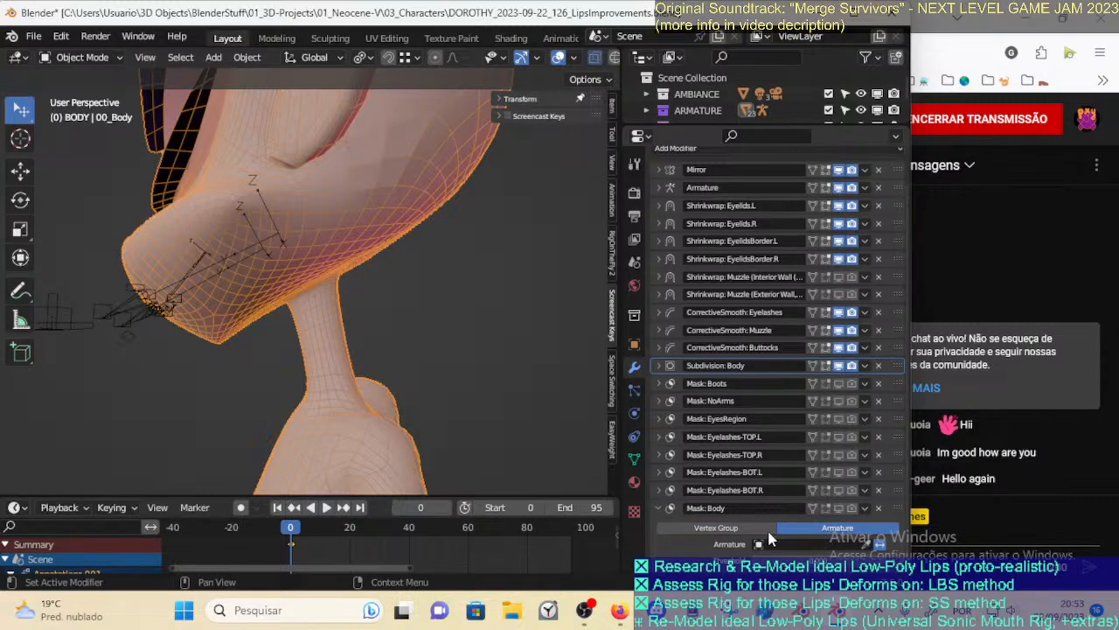
pyautogui.click(768, 529)
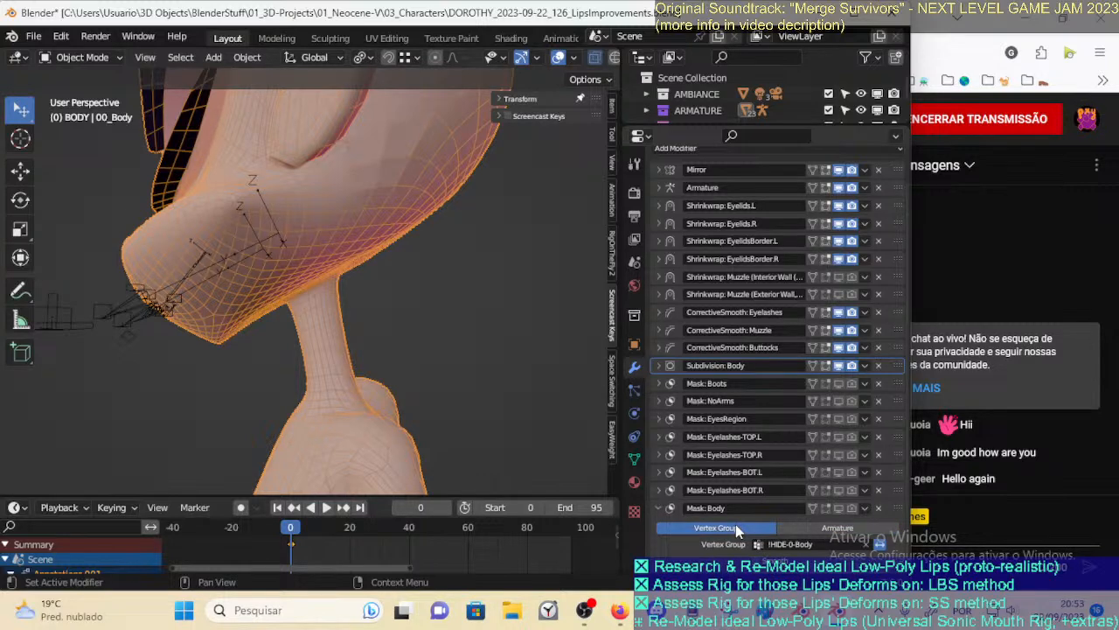
pyautogui.click(826, 528)
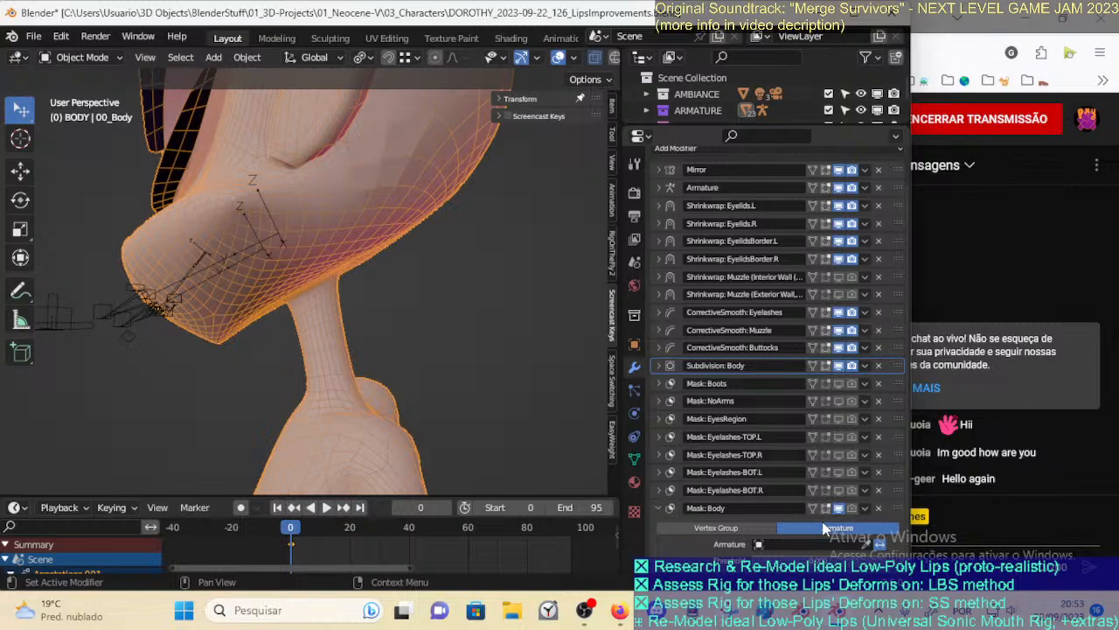
pyautogui.click(716, 528)
# Save the character file
pyautogui.moveTo(316, 299); pyautogui.dragTo(368, 353, button='middle')
pyautogui.hotkey('ctrl', 's')
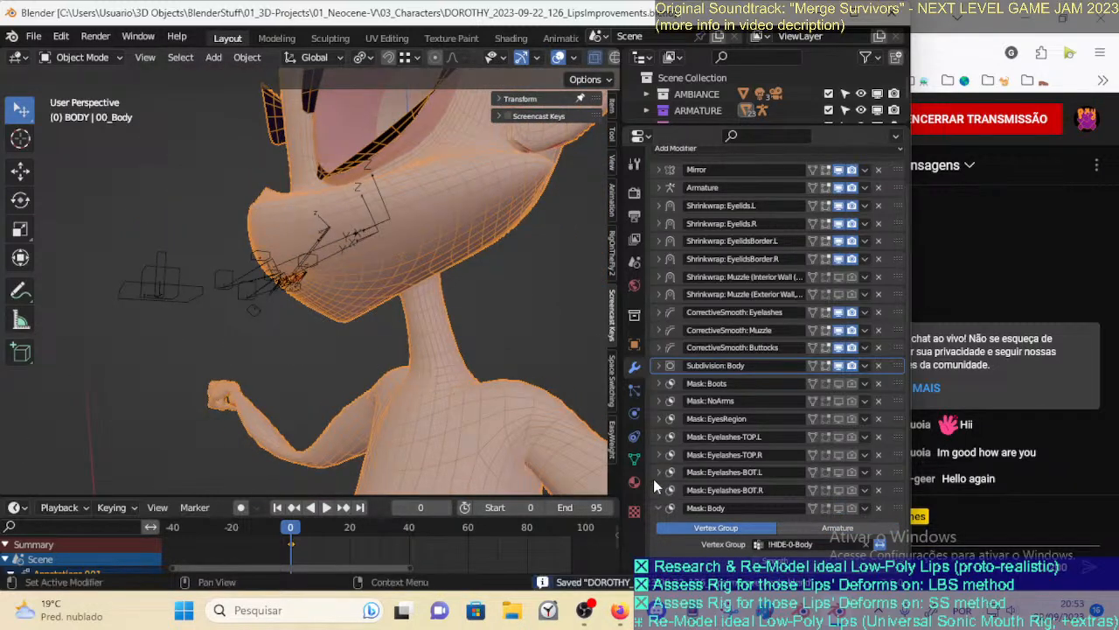
# Check the vertex group named Group in Edit Mode and delete it from the body mesh
pyautogui.click(634, 459)
pyautogui.scroll(3, 817, 196)
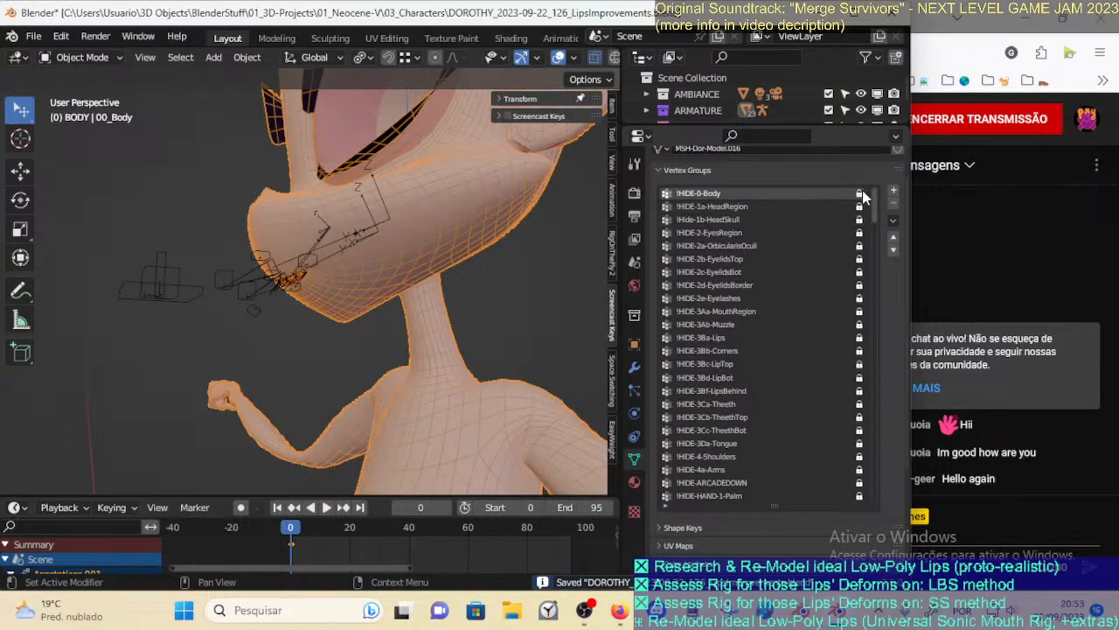
pyautogui.moveTo(875, 205); pyautogui.dragTo(862, 506)
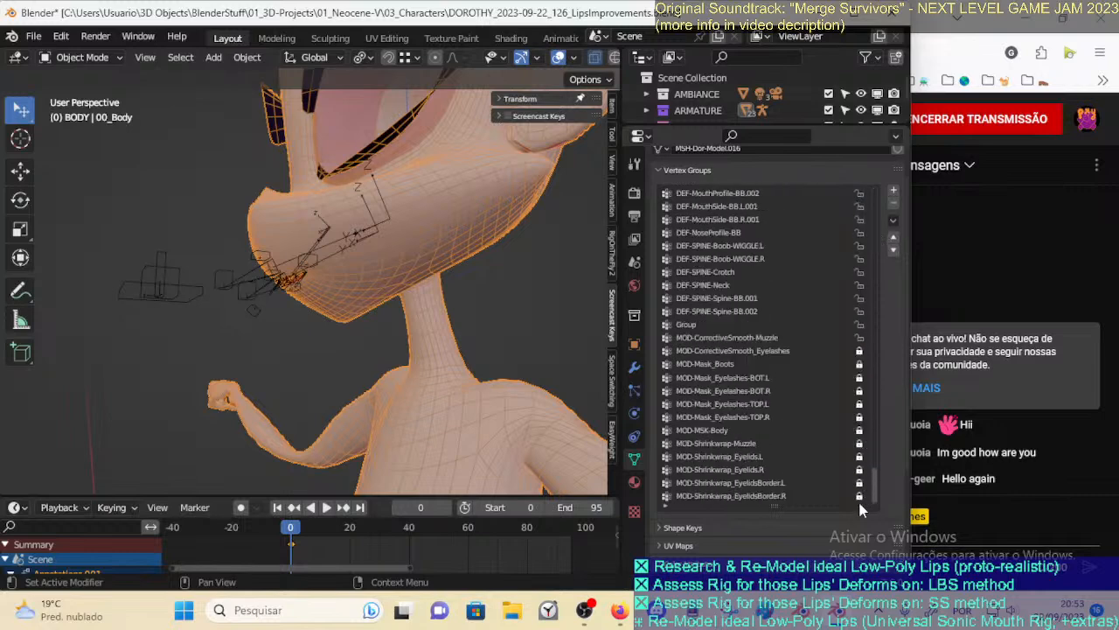
pyautogui.click(735, 324)
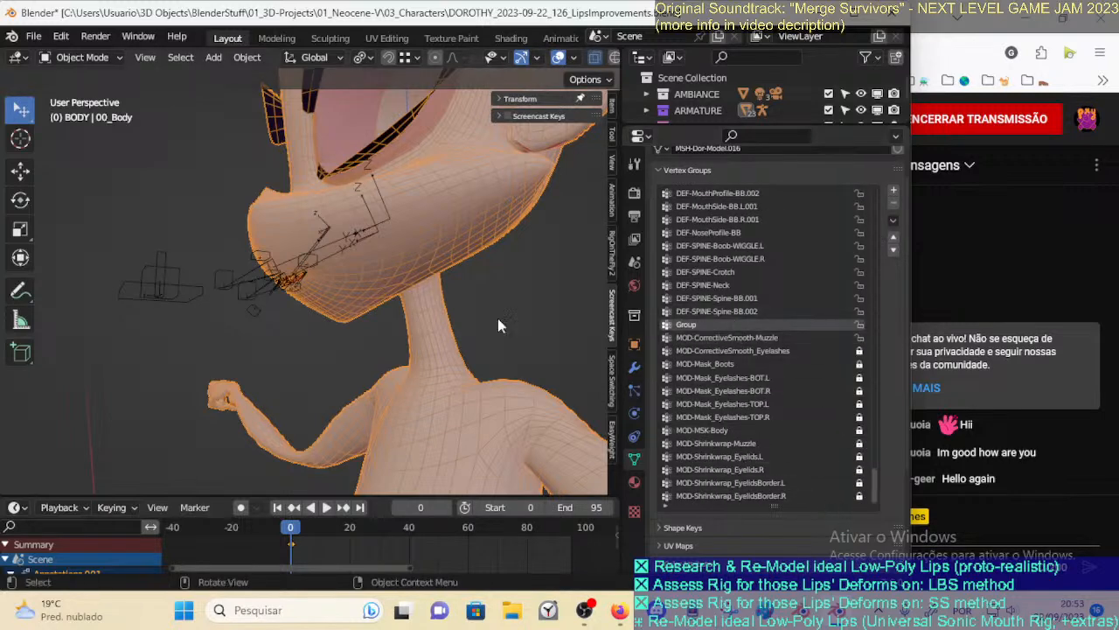
pyautogui.press('Tab')
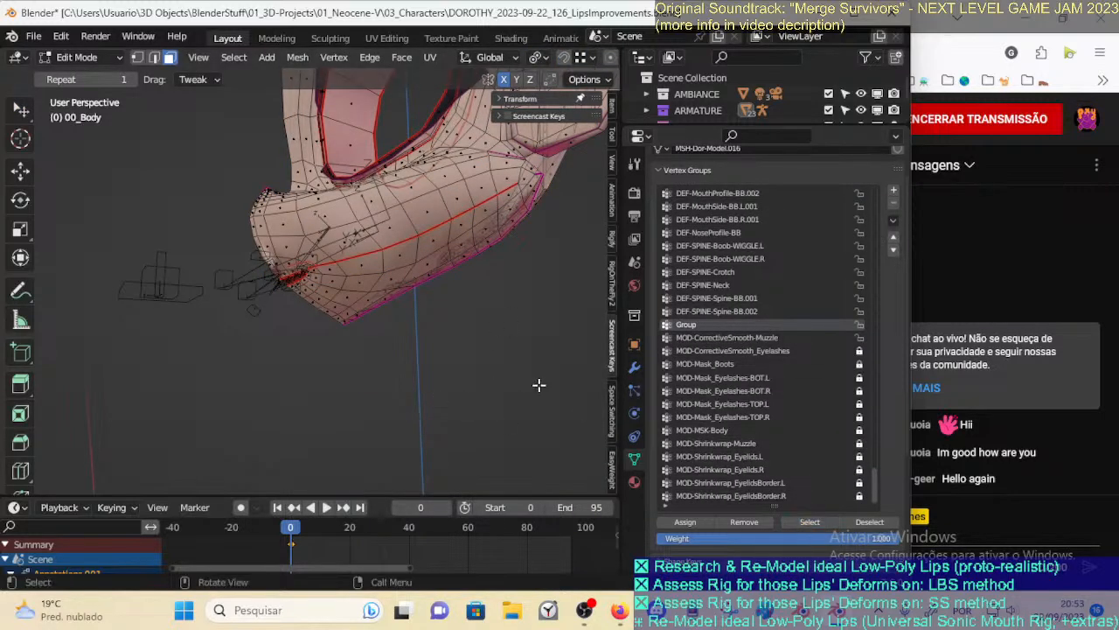
pyautogui.press('Tab')
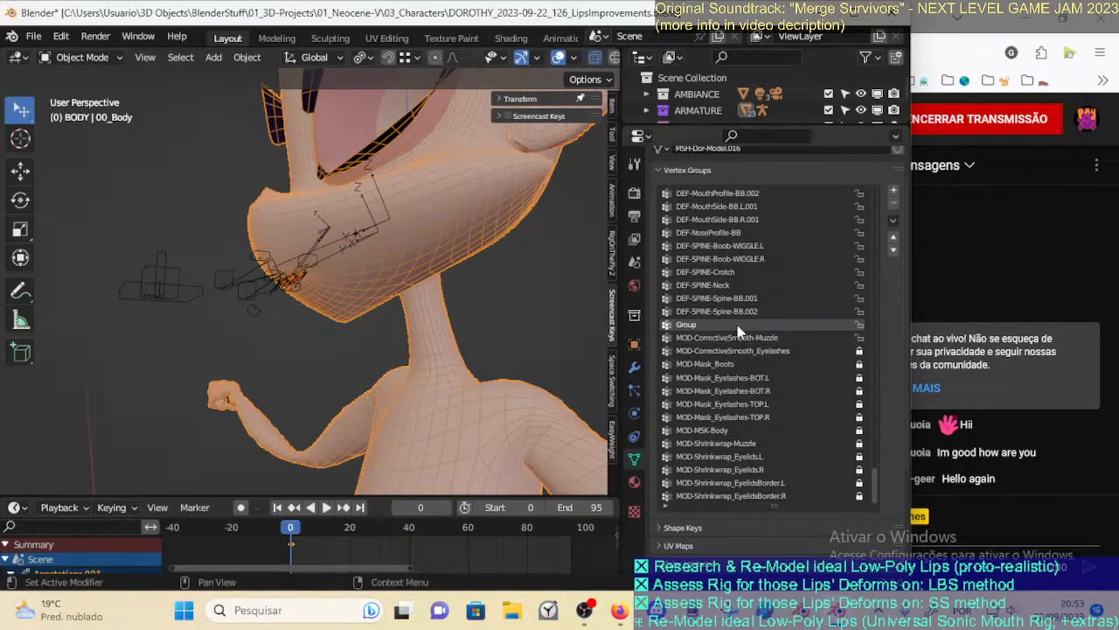
pyautogui.click(893, 203)
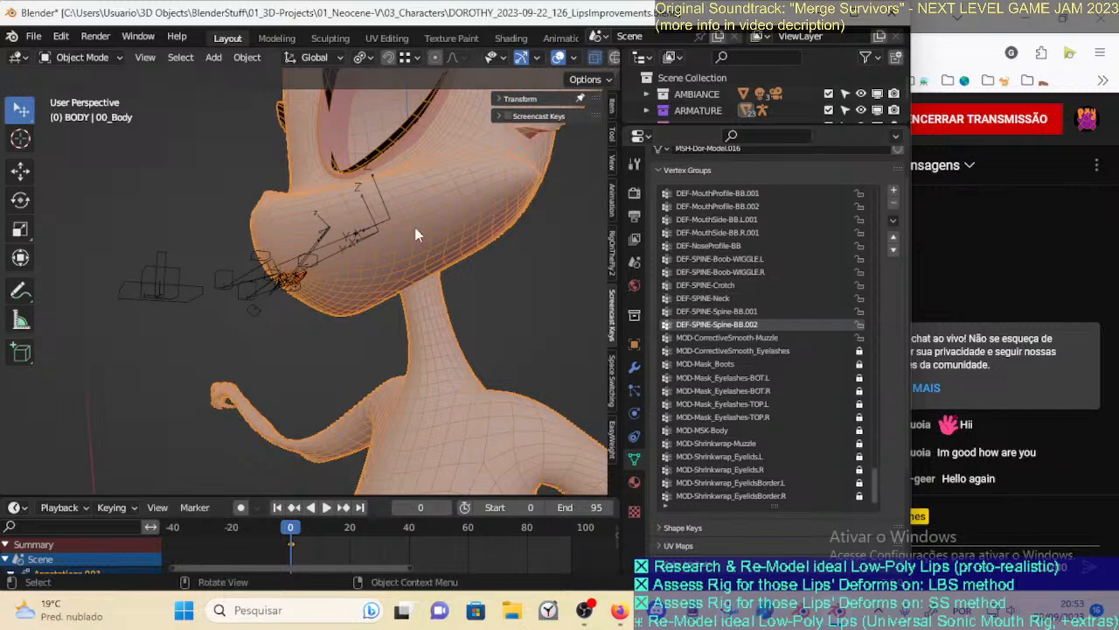
# Look through the MOD and !HIDE vertex groups and sort the list by name
pyautogui.moveTo(874, 481)
pyautogui.mouseDown()
pyautogui.moveTo(885, 210)
pyautogui.moveTo(870, 494)
pyautogui.mouseUp()
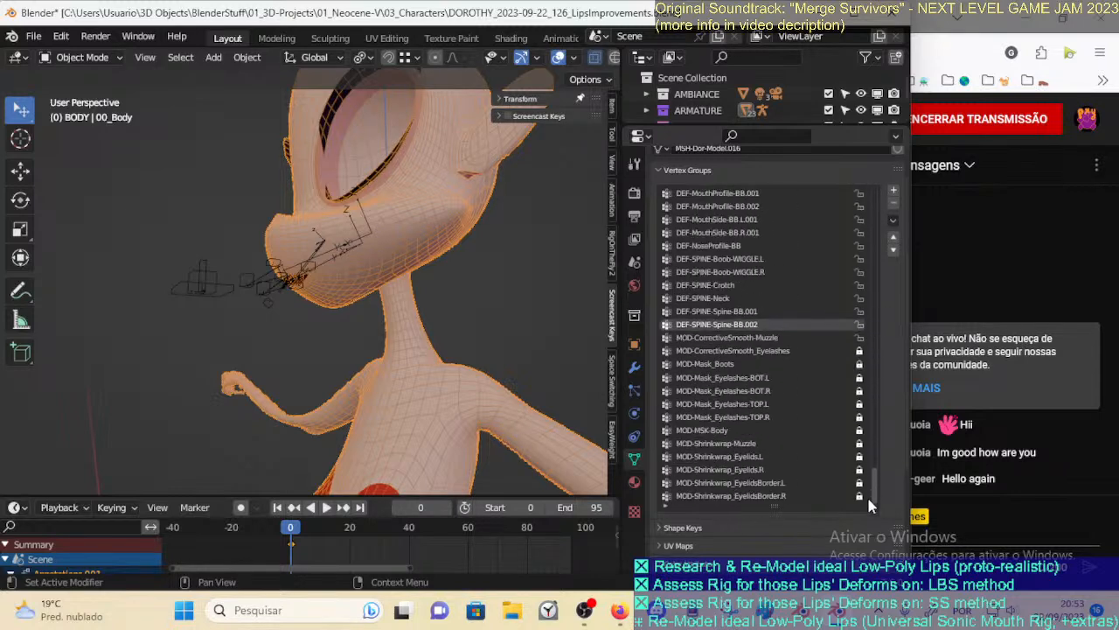
pyautogui.click(704, 338)
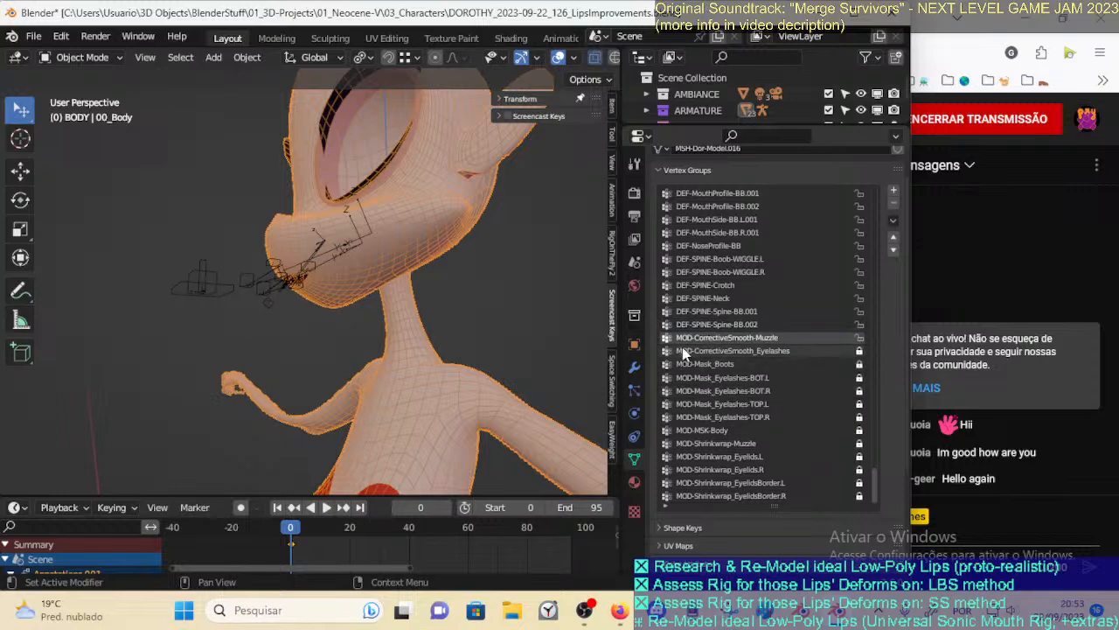
pyautogui.click(700, 431)
pyautogui.click(893, 220)
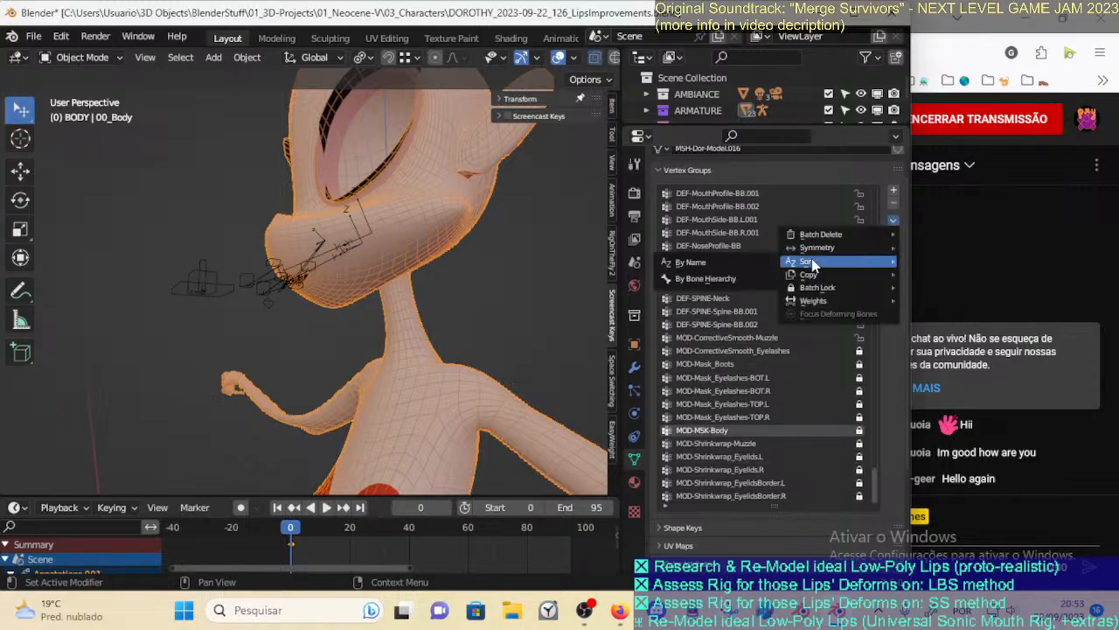
pyautogui.moveTo(870, 485); pyautogui.dragTo(873, 187)
pyautogui.click(708, 223)
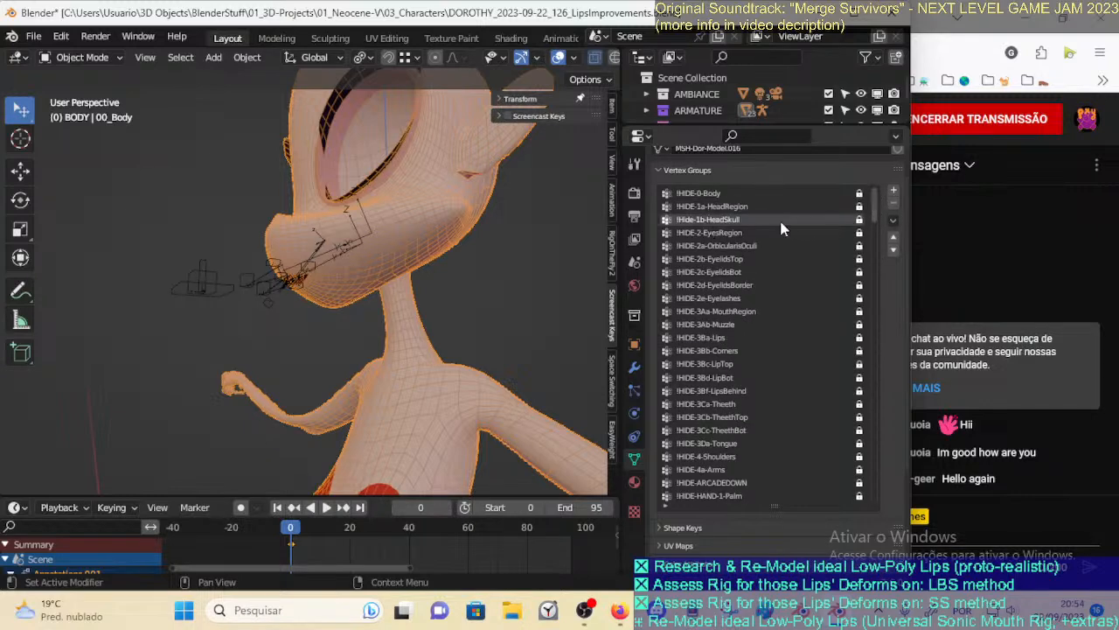
pyautogui.click(893, 220)
pyautogui.click(759, 261)
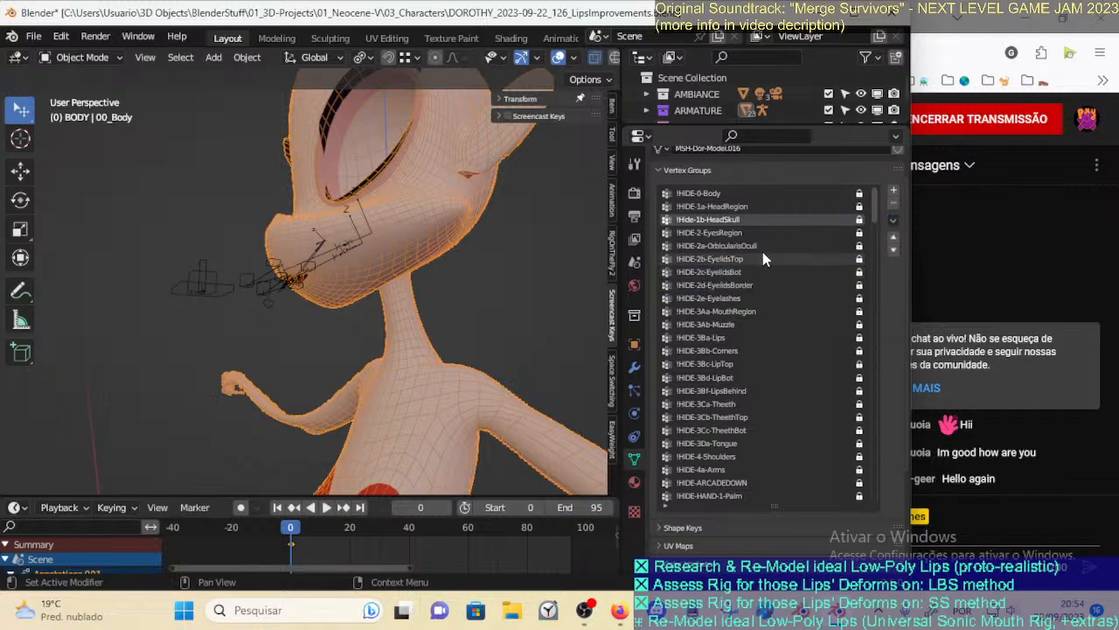
# Make !HIDE-2c-EyelidsBot the active vertex group and enter Edit Mode on the body
pyautogui.click(687, 193)
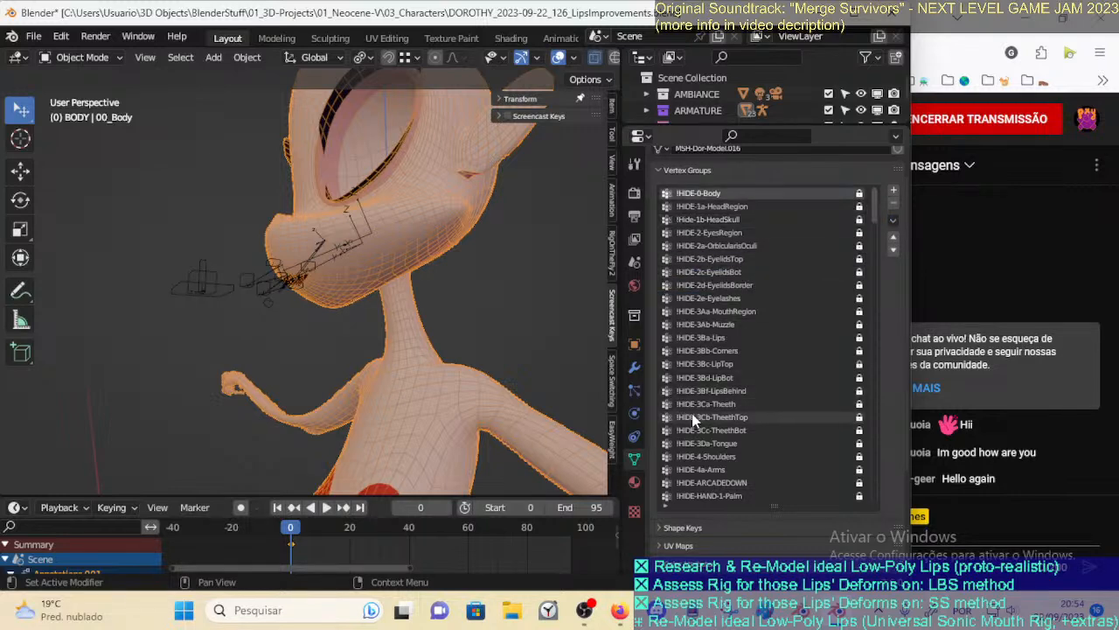
pyautogui.click(710, 272)
pyautogui.scroll(3, 527, 333)
pyautogui.press('Tab')
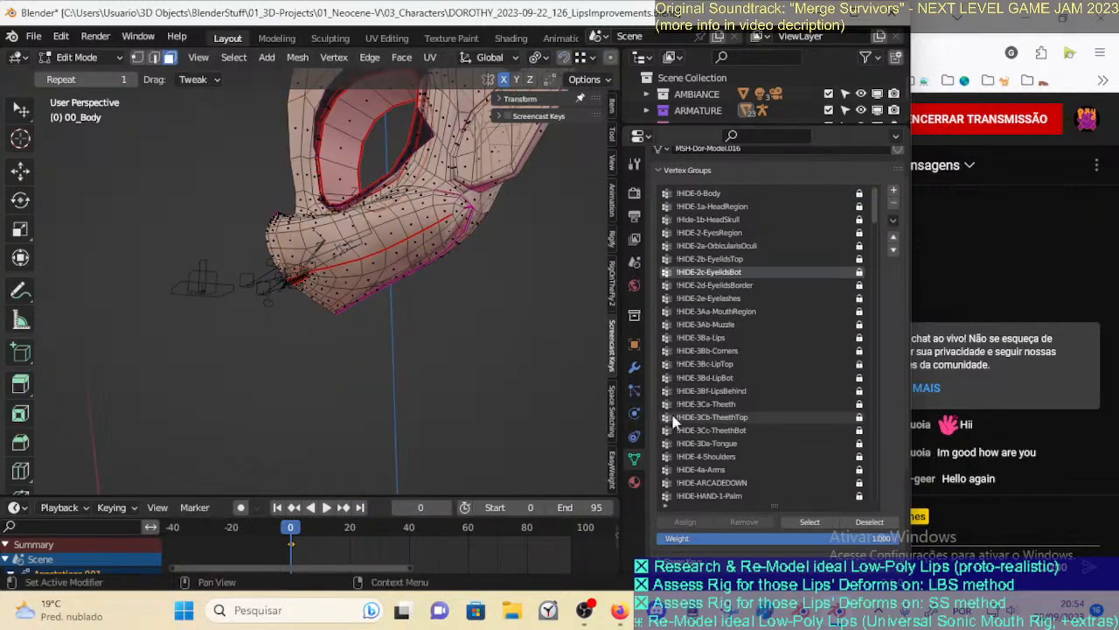
# Select the members of the !HIDE-3Ba-Lips vertex group and examine which faces around the lips belong to it
pyautogui.click(726, 336)
pyautogui.click(808, 523)
pyautogui.moveTo(316, 334); pyautogui.dragTo(352, 363, button='middle')
pyautogui.scroll(4, 377, 335)
pyautogui.scroll(4, 416, 377)
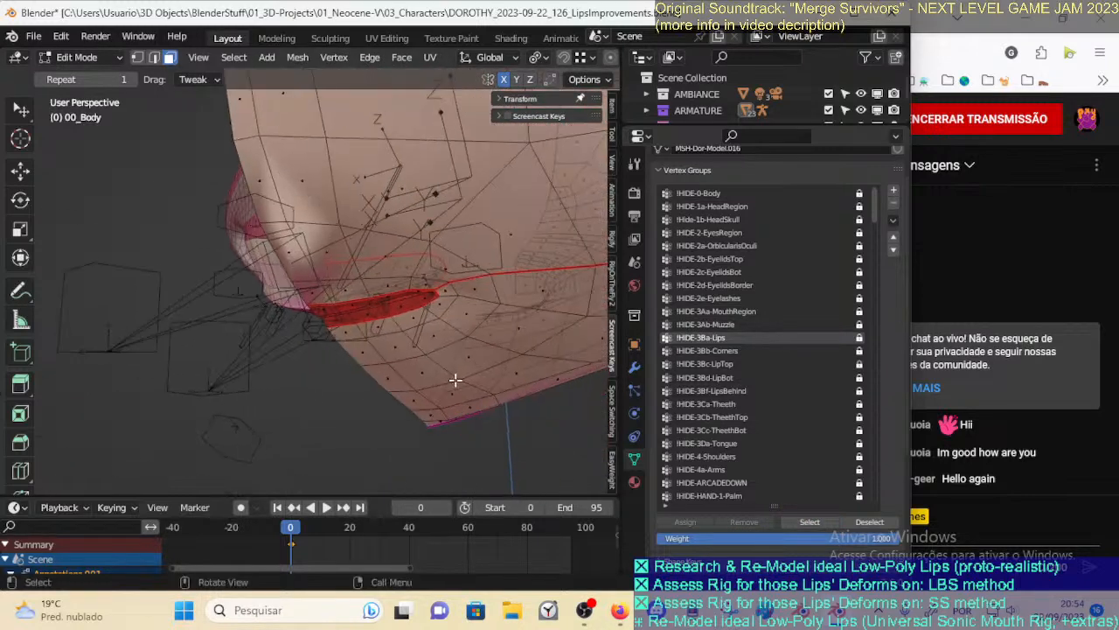
pyautogui.click(809, 523)
pyautogui.scroll(3, 446, 387)
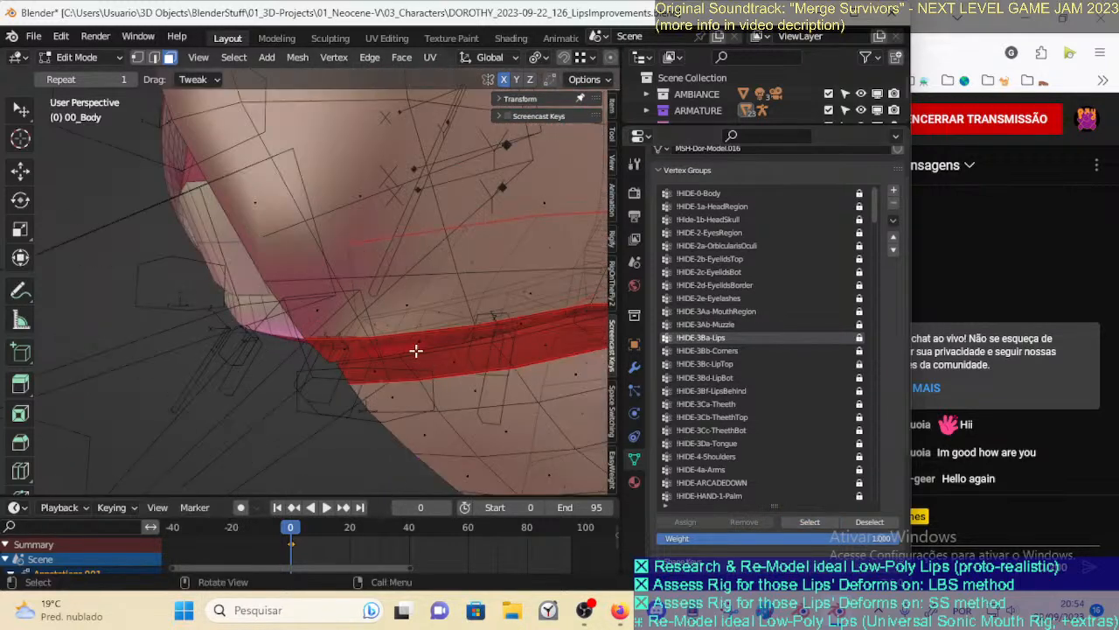
pyautogui.scroll(-3, 415, 350)
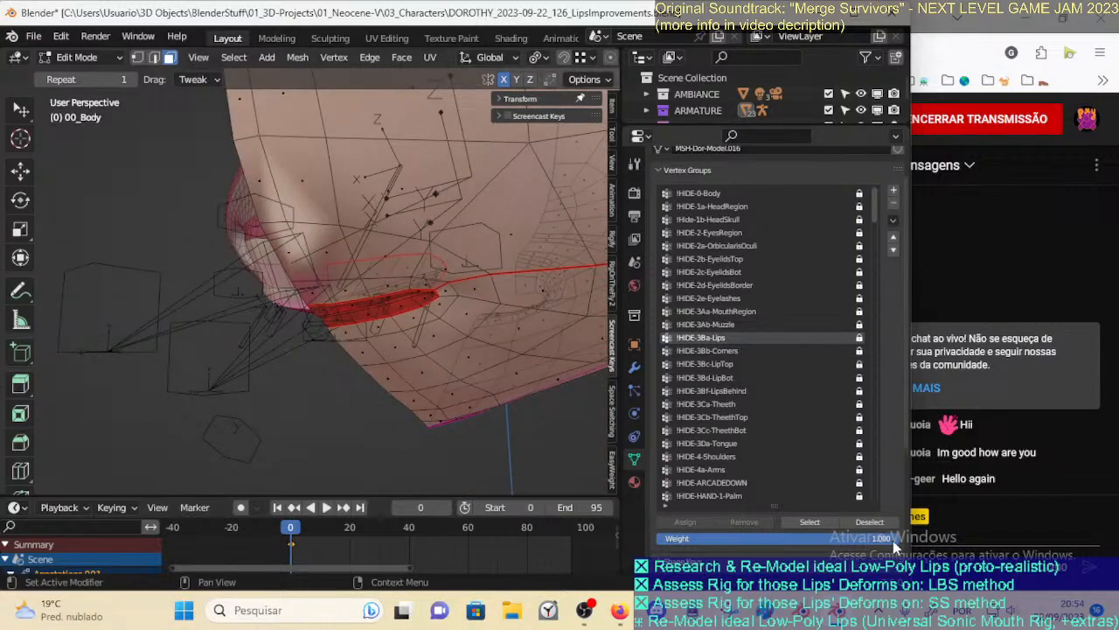
pyautogui.moveTo(388, 311); pyautogui.dragTo(333, 332, button='middle')
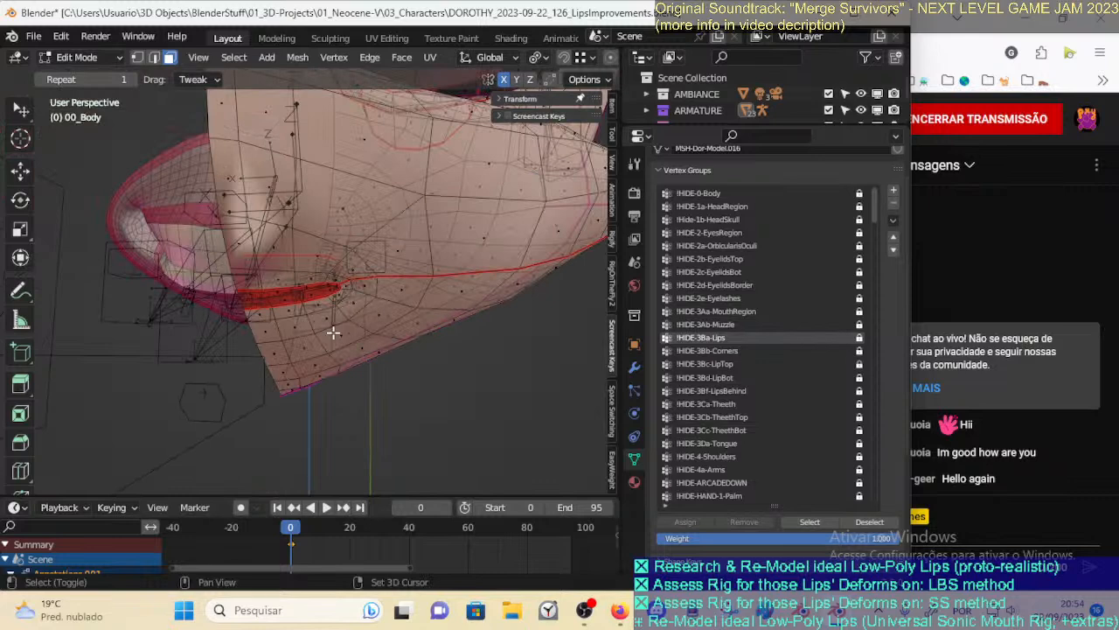
# Select the linked lip faces within the seams, unlock the !HIDE-3Ba-Lips vertex group for editing, and clear the selection
pyautogui.press('l')
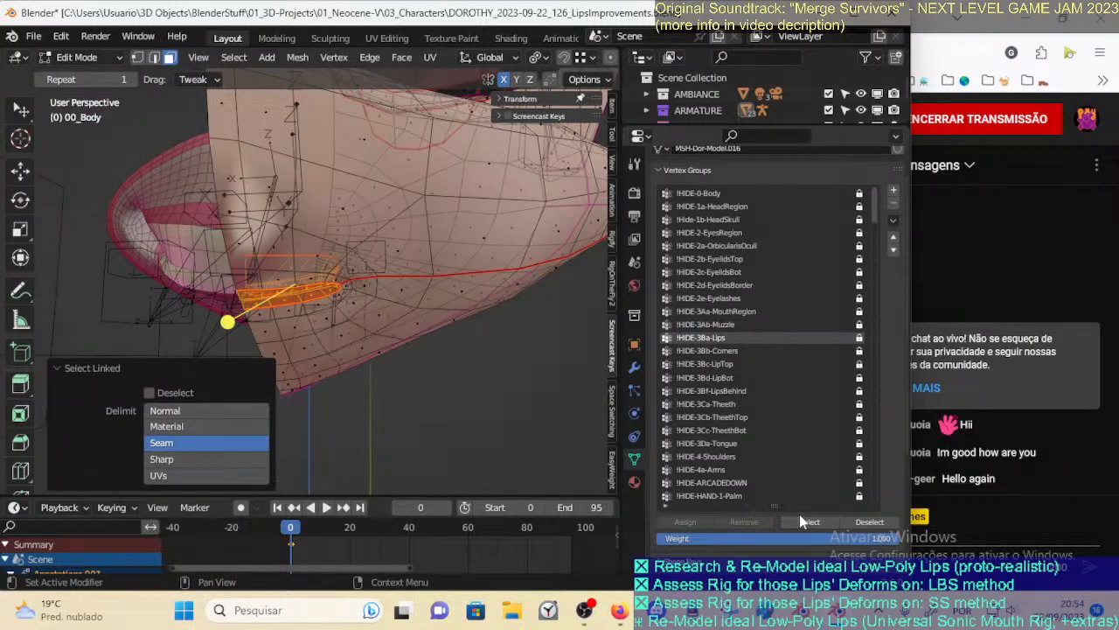
pyautogui.click(803, 521)
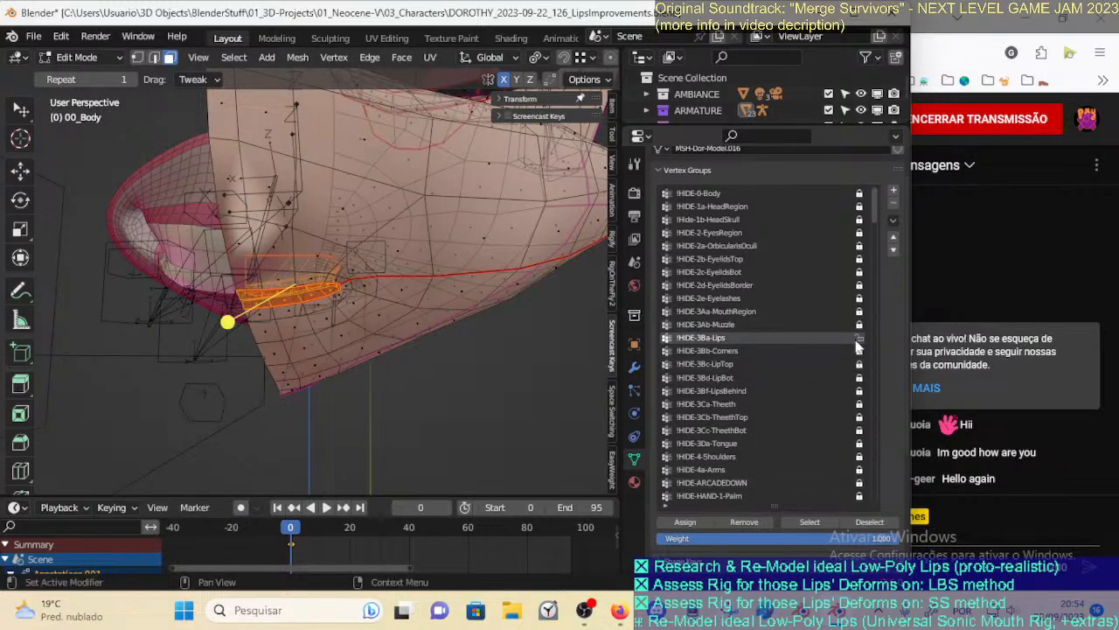
pyautogui.hotkey('alt', 'a')
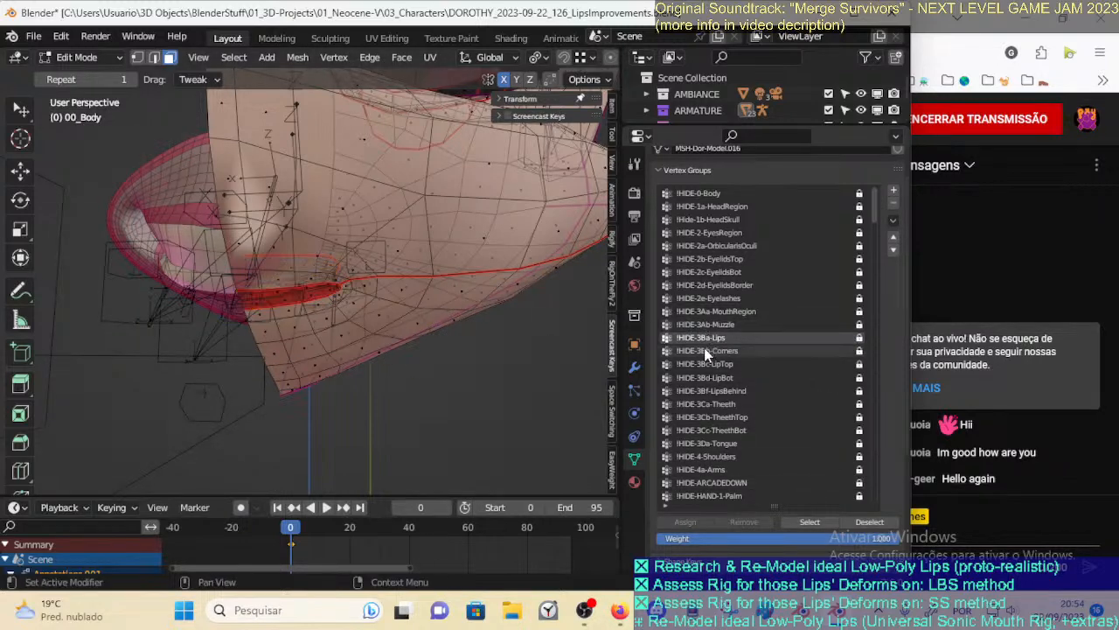
# Look through the !HIDE vertex groups for the head, eyes, muzzle and lips to review their naming and order
pyautogui.click(707, 324)
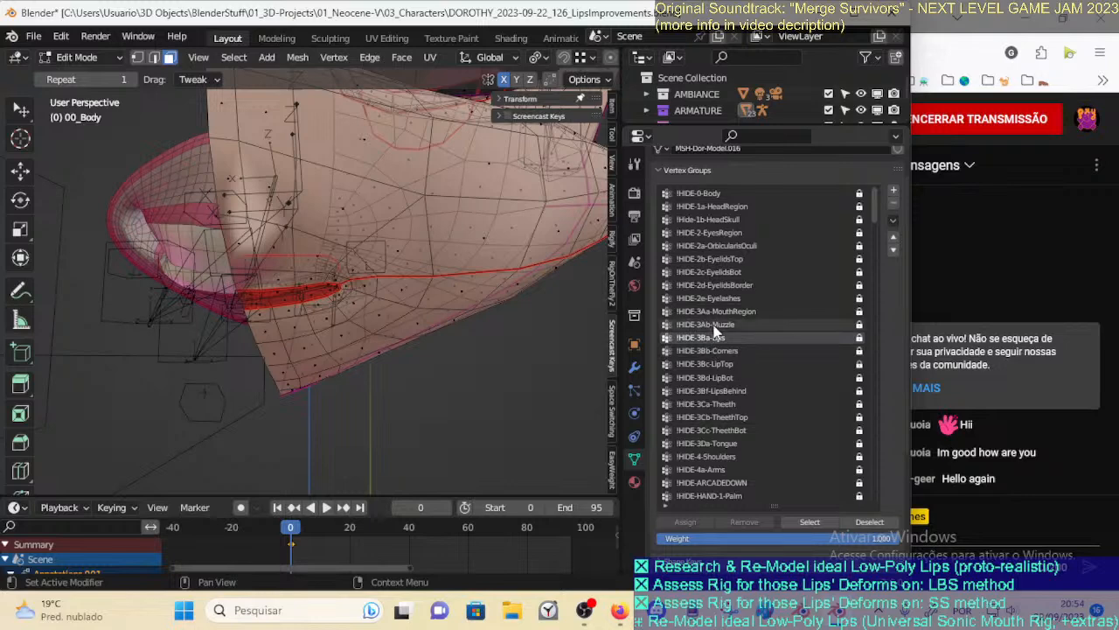
pyautogui.click(722, 351)
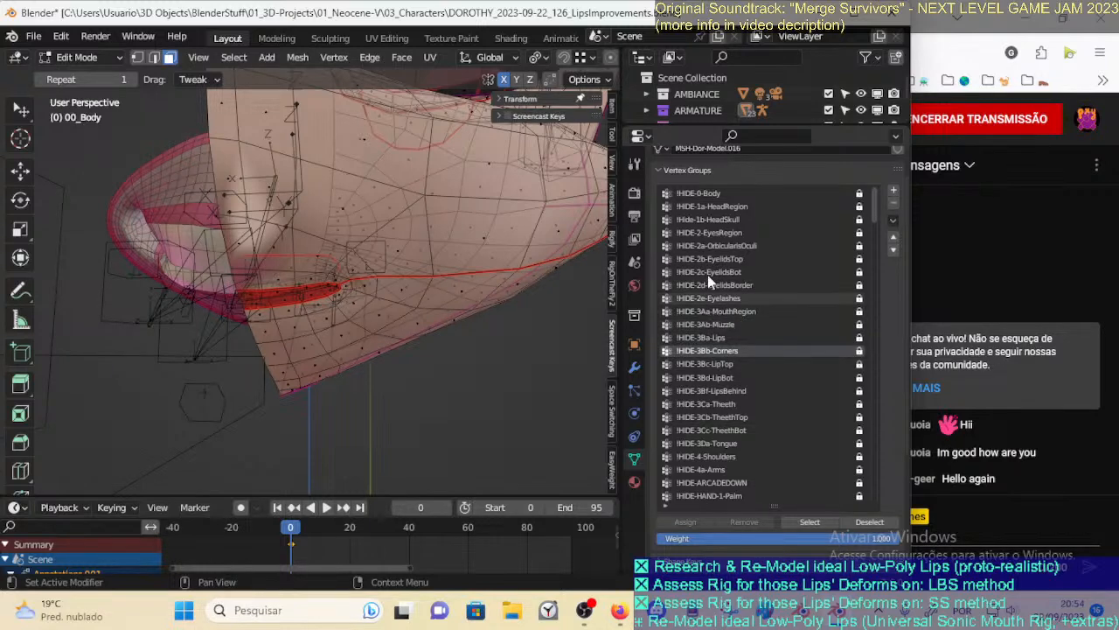
pyautogui.click(746, 298)
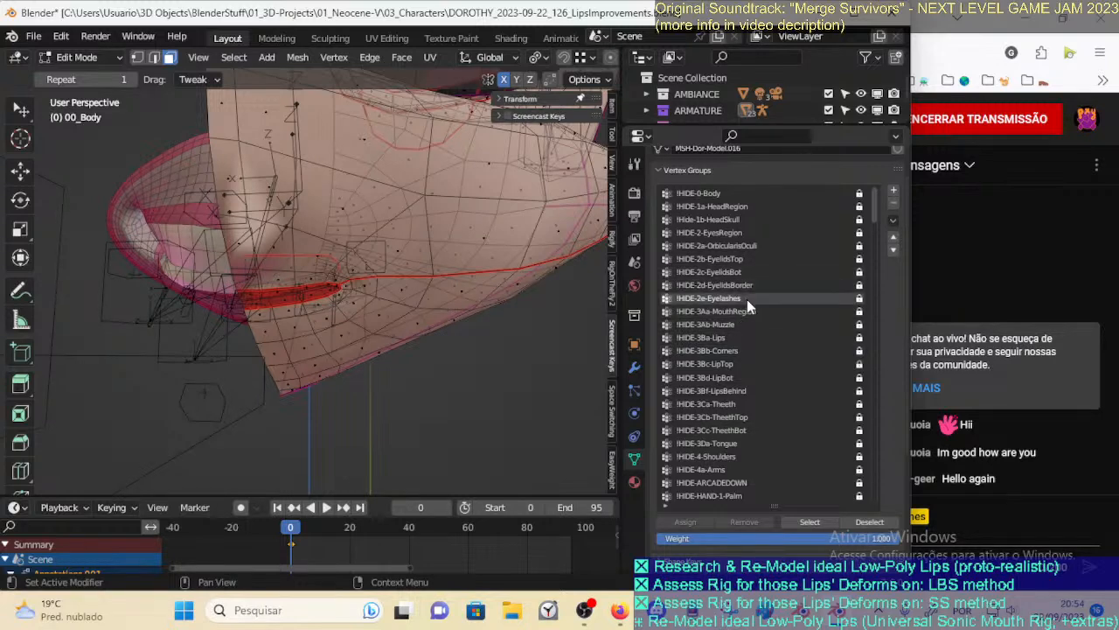
pyautogui.click(740, 236)
pyautogui.click(718, 222)
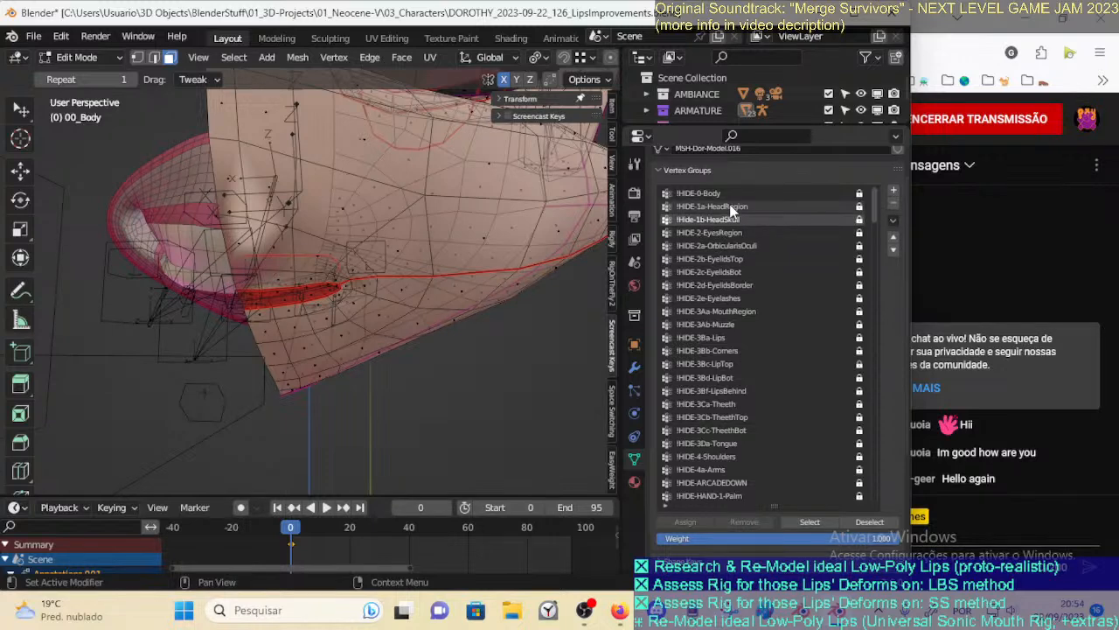
pyautogui.click(731, 207)
pyautogui.click(718, 219)
pyautogui.click(697, 206)
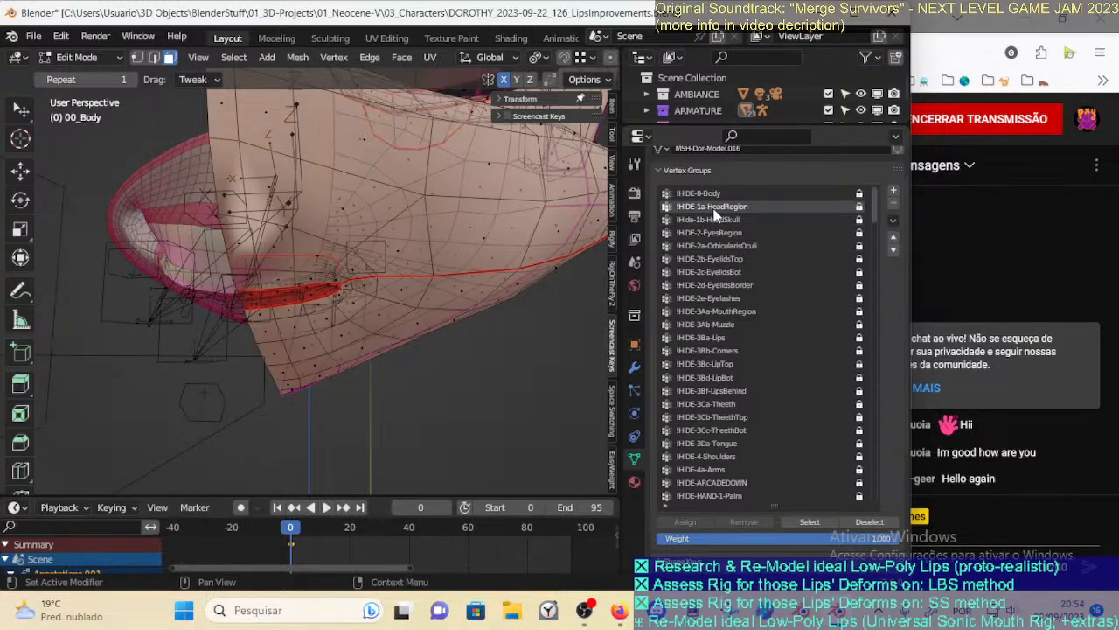
pyautogui.scroll(-2, 742, 301)
pyautogui.scroll(-1, 740, 301)
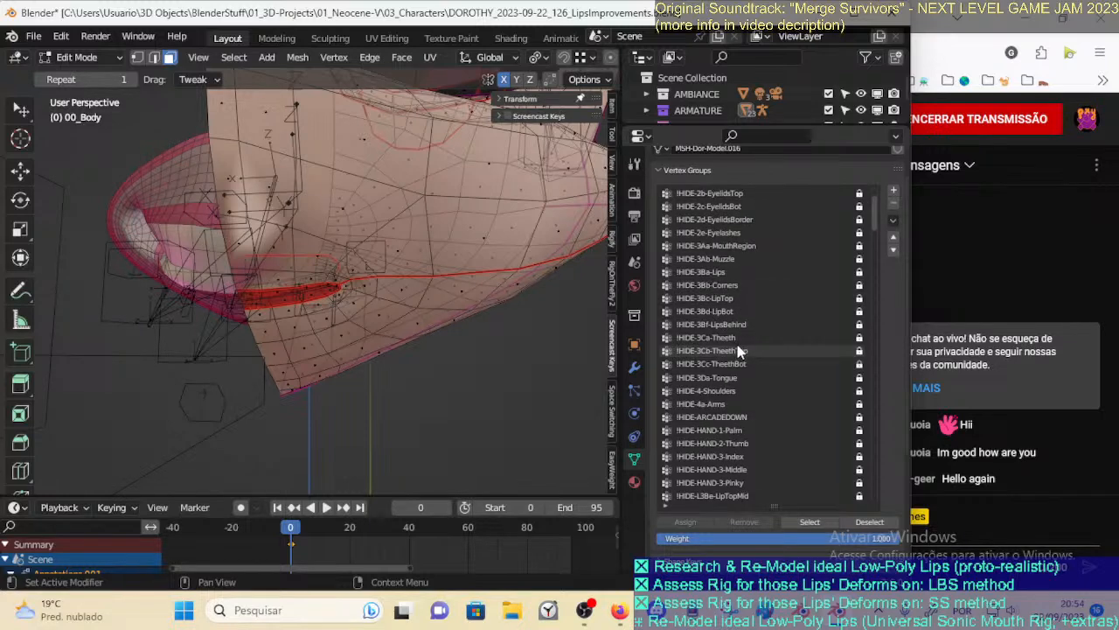
pyautogui.click(708, 259)
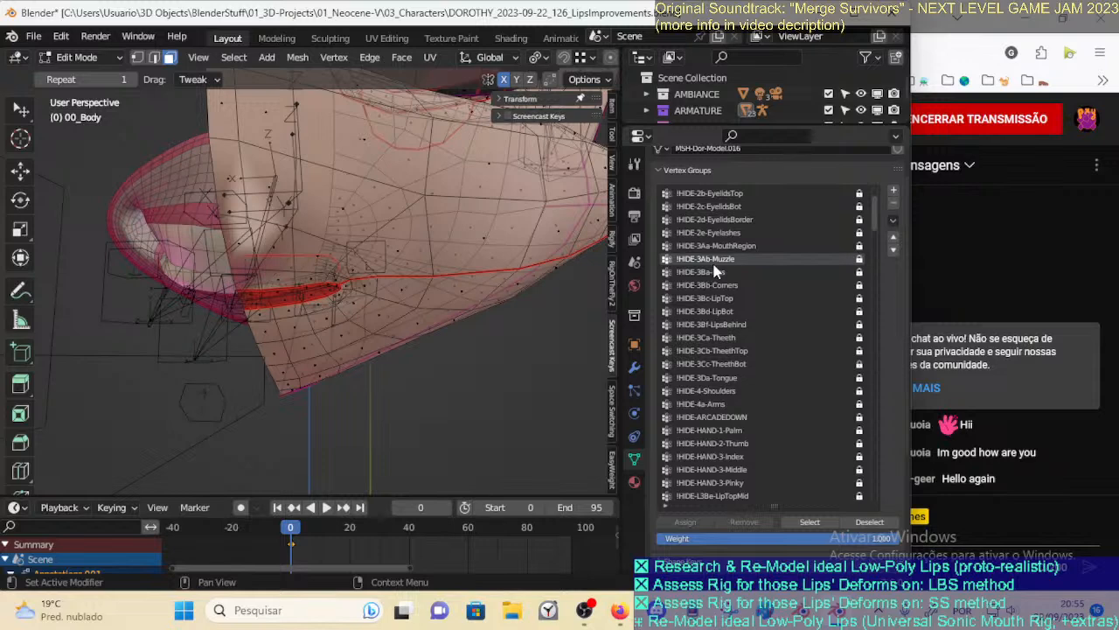
pyautogui.scroll(5, 714, 267)
pyautogui.click(715, 285)
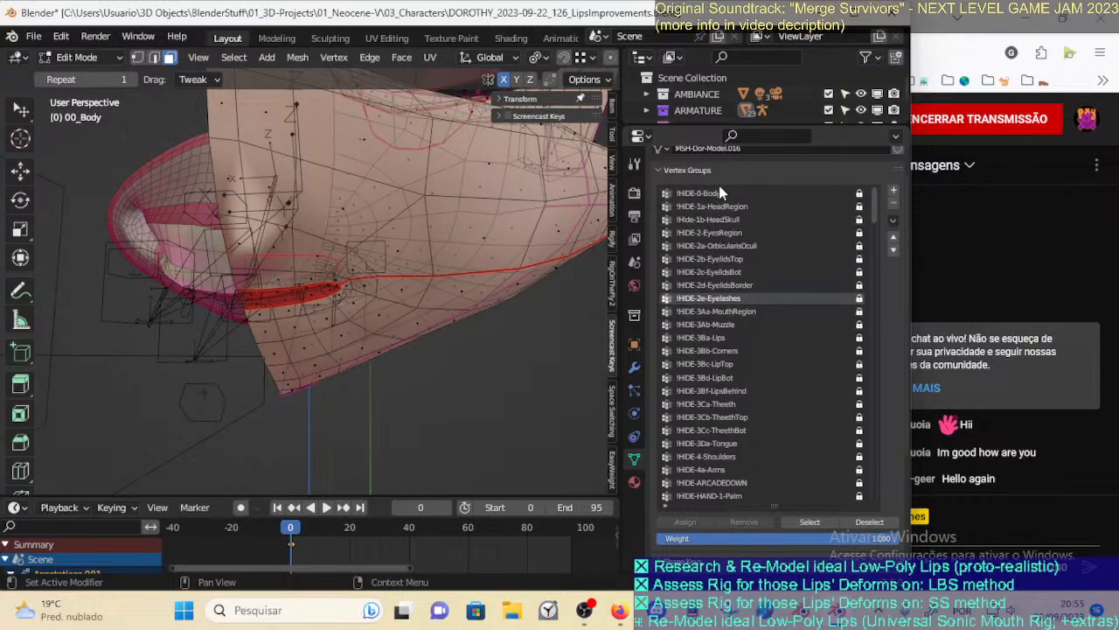
pyautogui.scroll(-2, 726, 346)
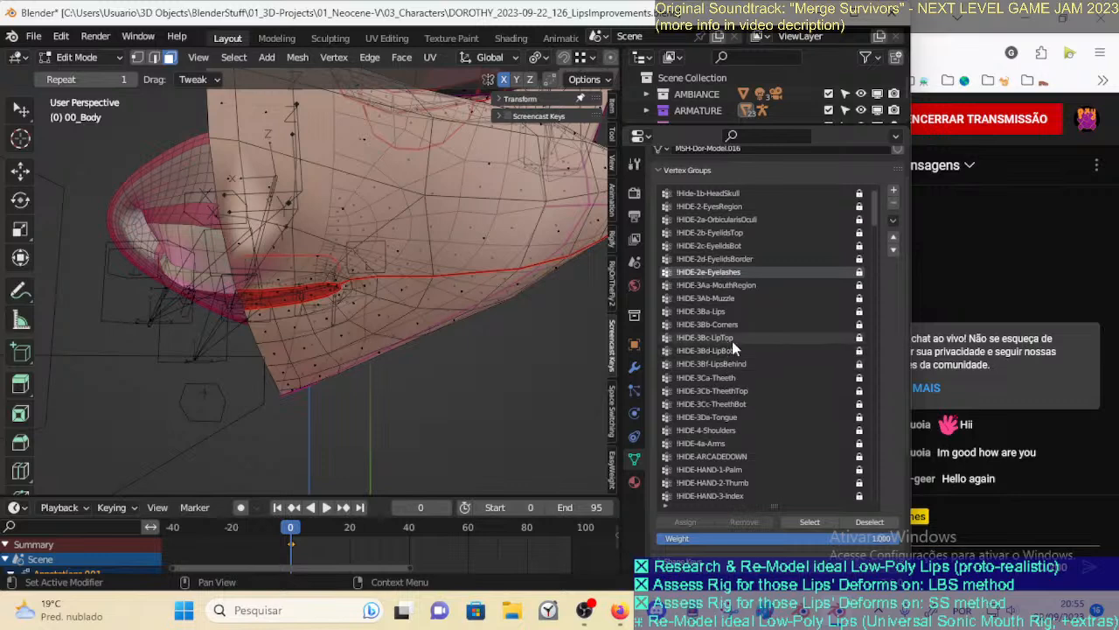
pyautogui.click(725, 339)
pyautogui.scroll(-1, 724, 346)
# Rename the teeth and tongue vertex groups to !HIDE-4a-Theeth, !HIDE-4b-TheethTop, !HIDE-4c-TheethBot and !HIDE-4d-Tongue
pyautogui.click(725, 364)
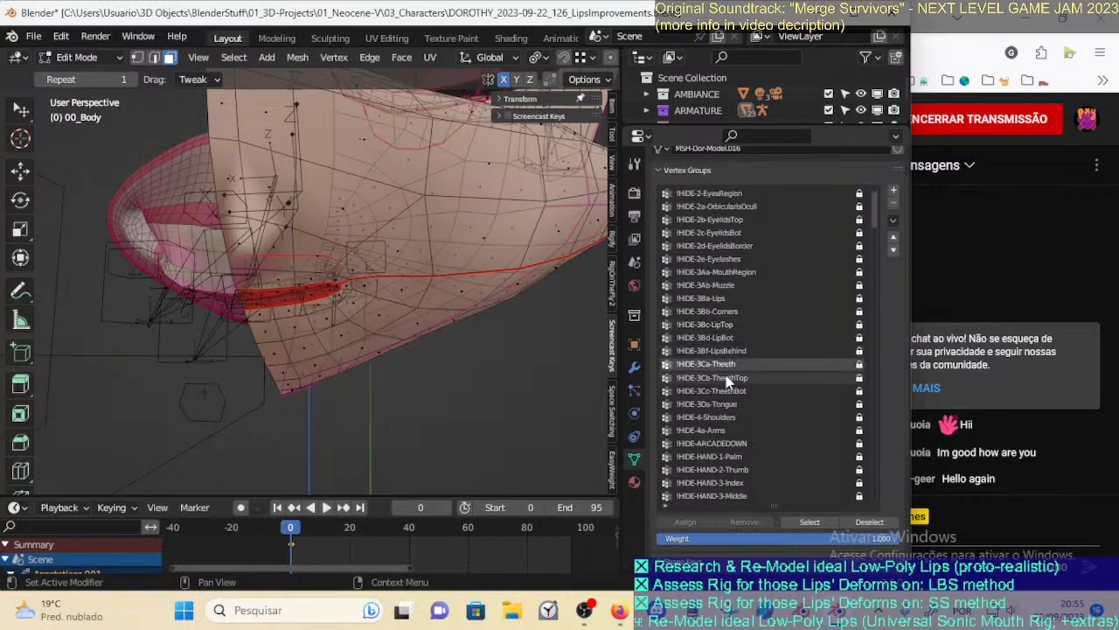
pyautogui.scroll(-1, 727, 377)
pyautogui.scroll(1, 730, 354)
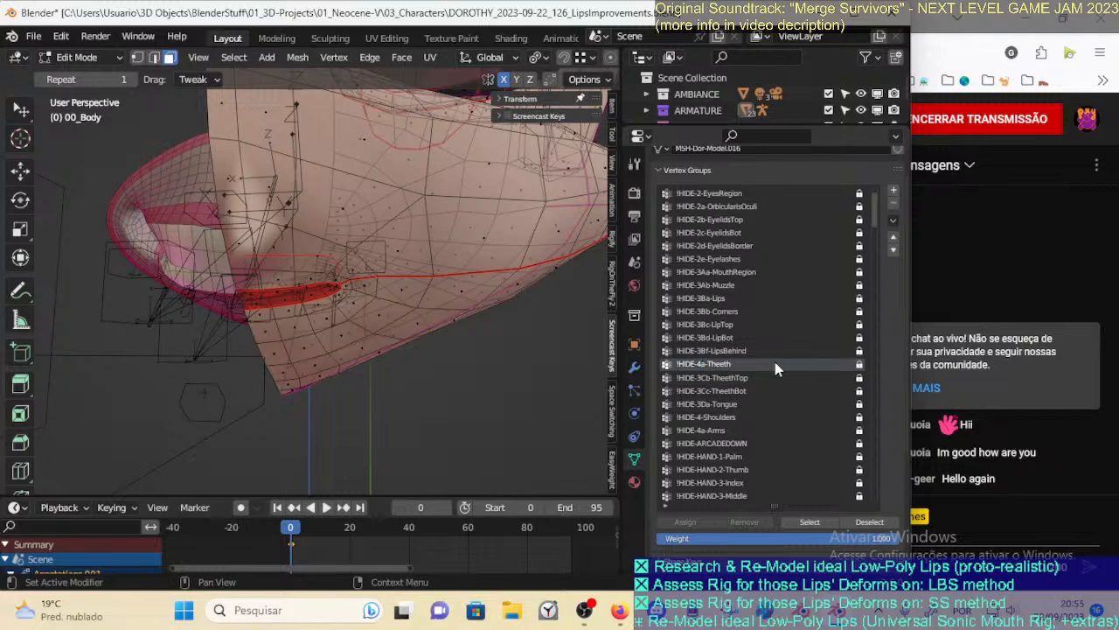
pyautogui.doubleClick(709, 374)
pyautogui.click(697, 377)
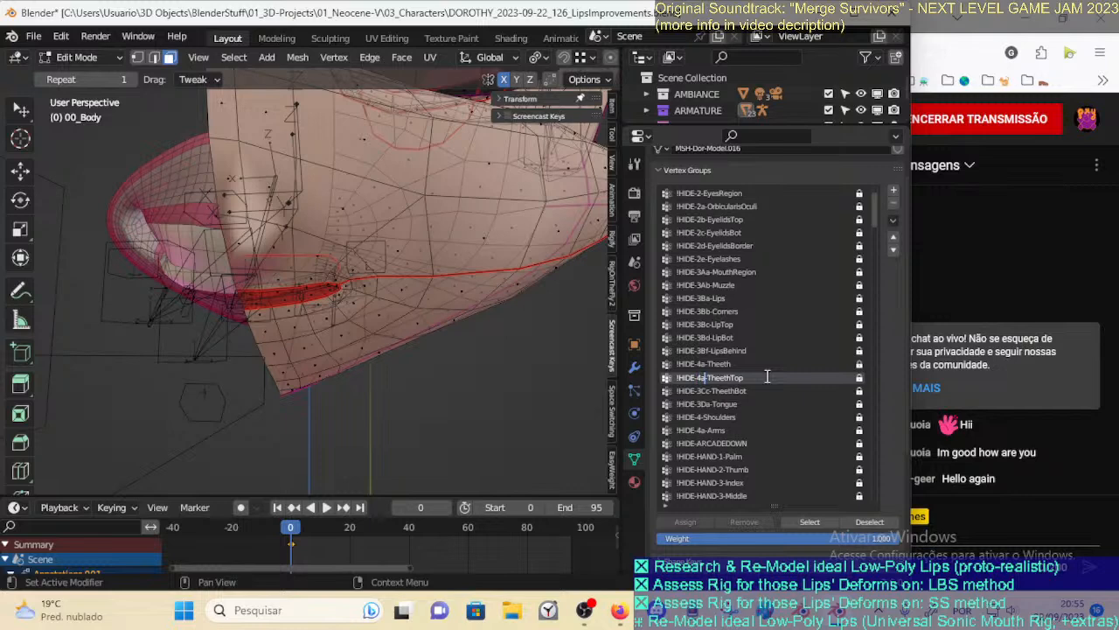
pyautogui.click(698, 401)
pyautogui.click(711, 390)
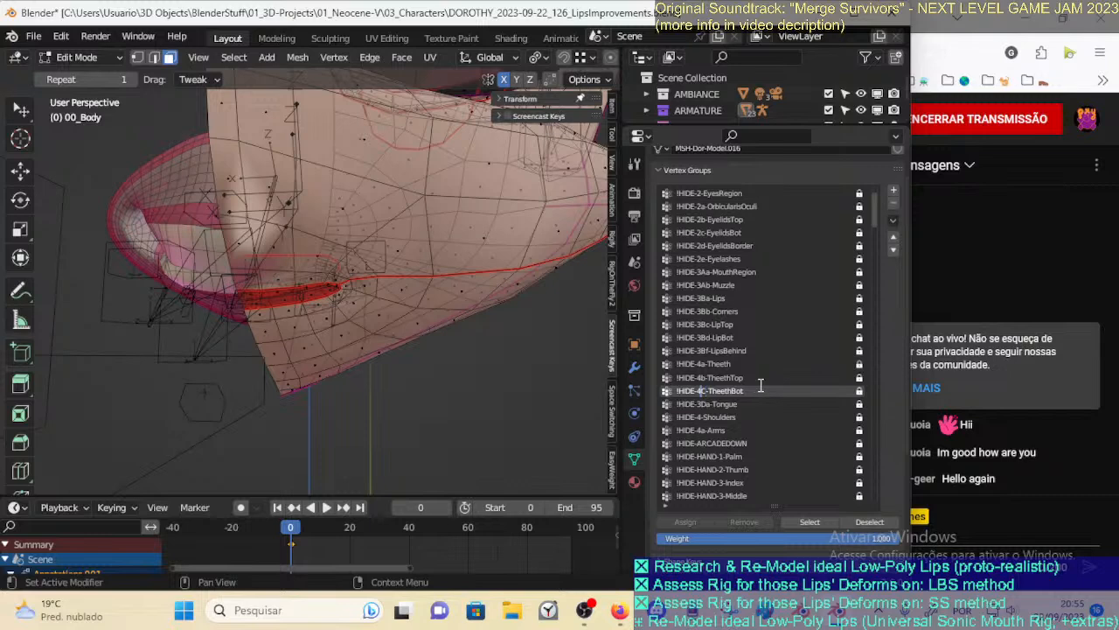
pyautogui.click(1087, 511)
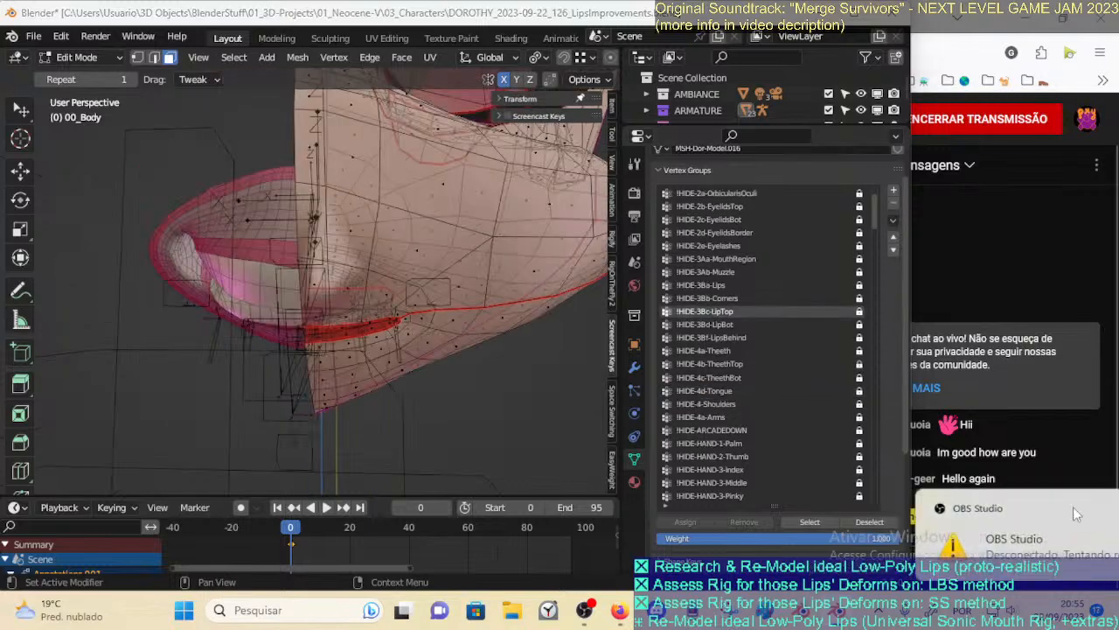
pyautogui.moveTo(579, 616)
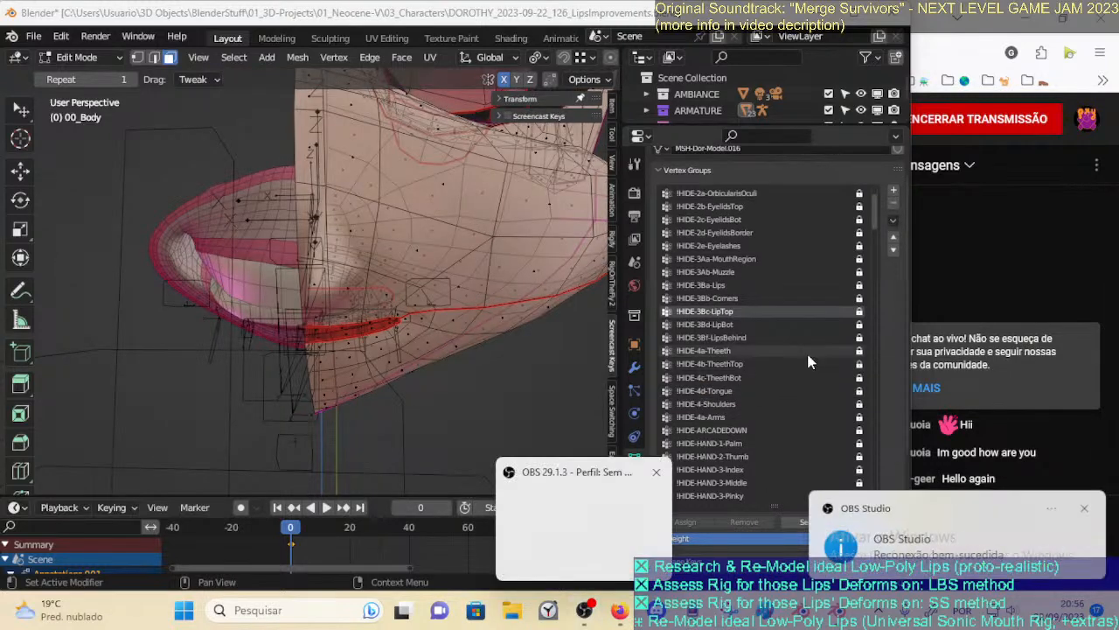
pyautogui.click(699, 340)
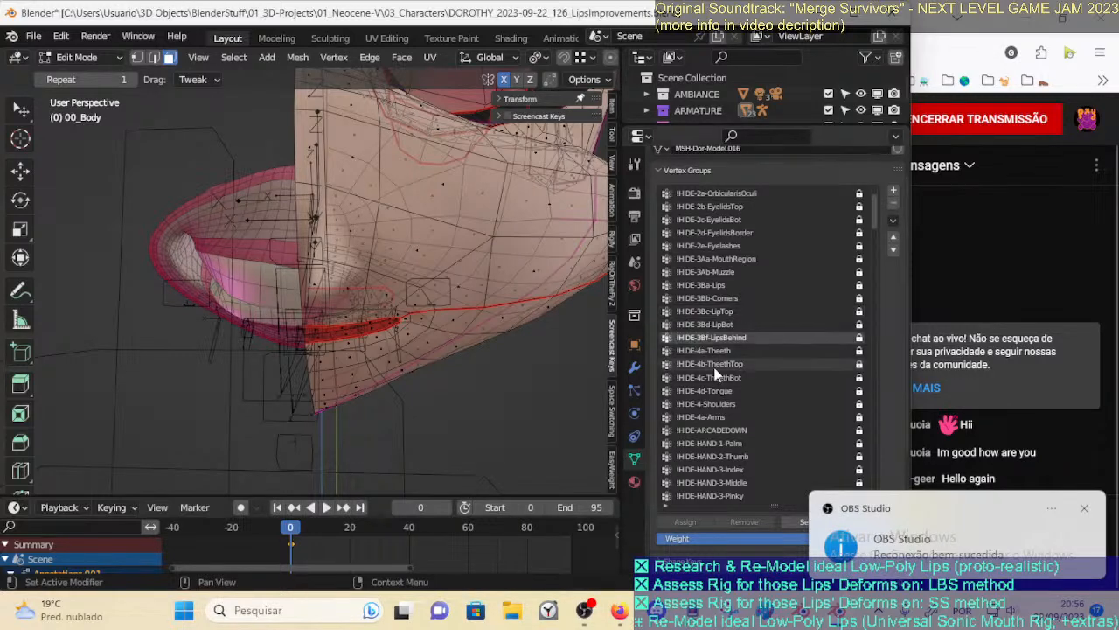
pyautogui.click(710, 377)
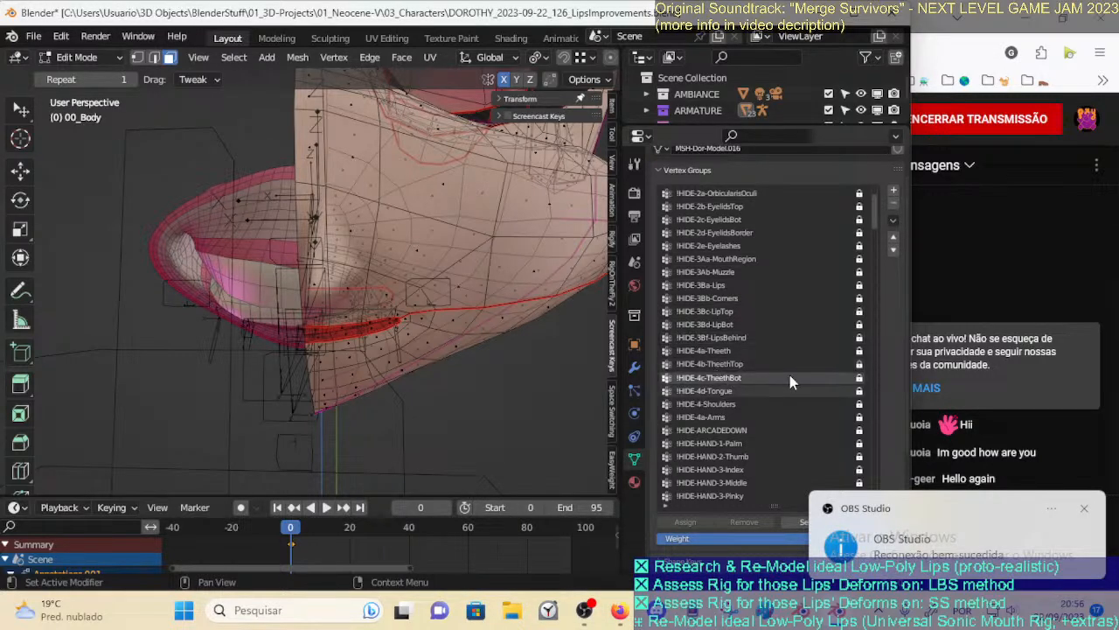
pyautogui.click(710, 404)
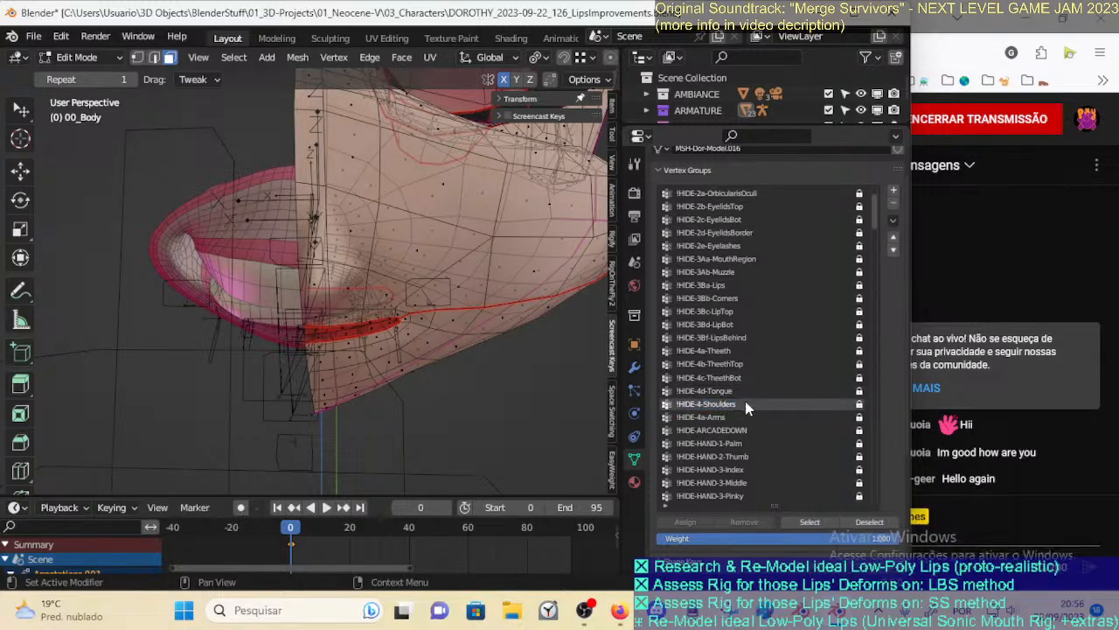
pyautogui.click(726, 417)
# Delete the vertex groups !HIDE-4d-Tongue, !HIDE-4c-TheethBot, !HIDE-4b-TheethTop and !HIDE-4a-Theeth from the body mesh
pyautogui.click(740, 389)
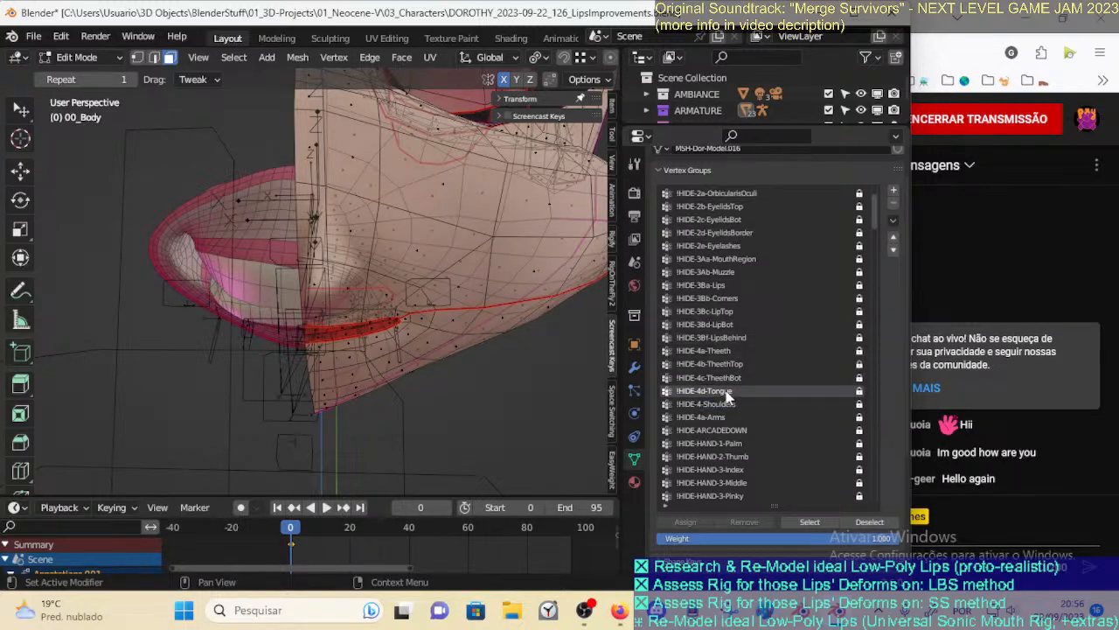
pyautogui.click(893, 204)
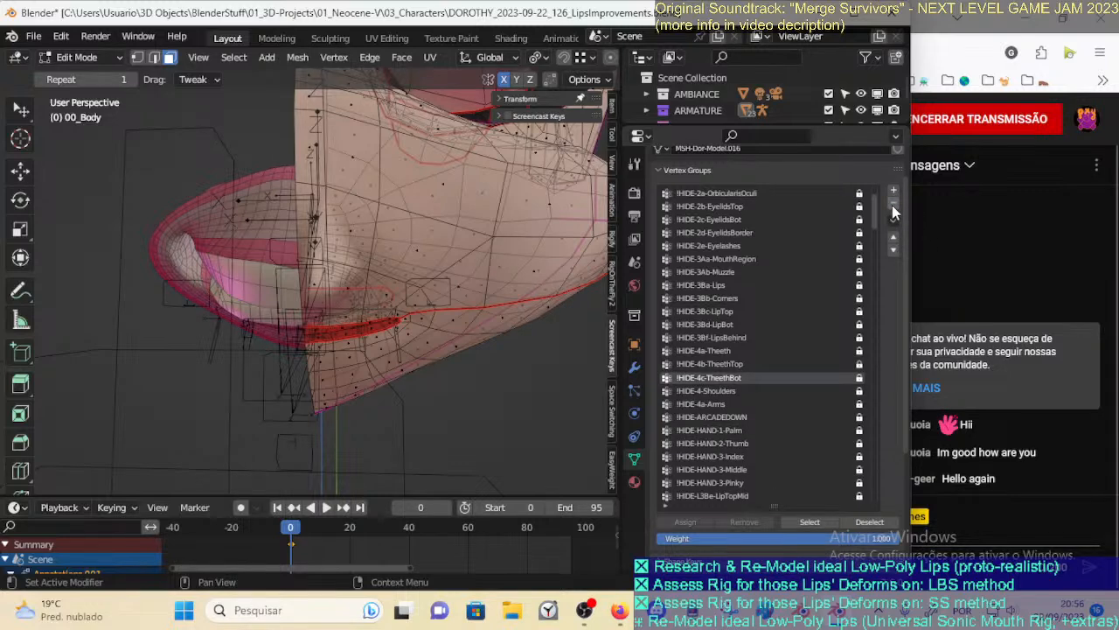
pyautogui.click(893, 204)
pyautogui.click(893, 204)
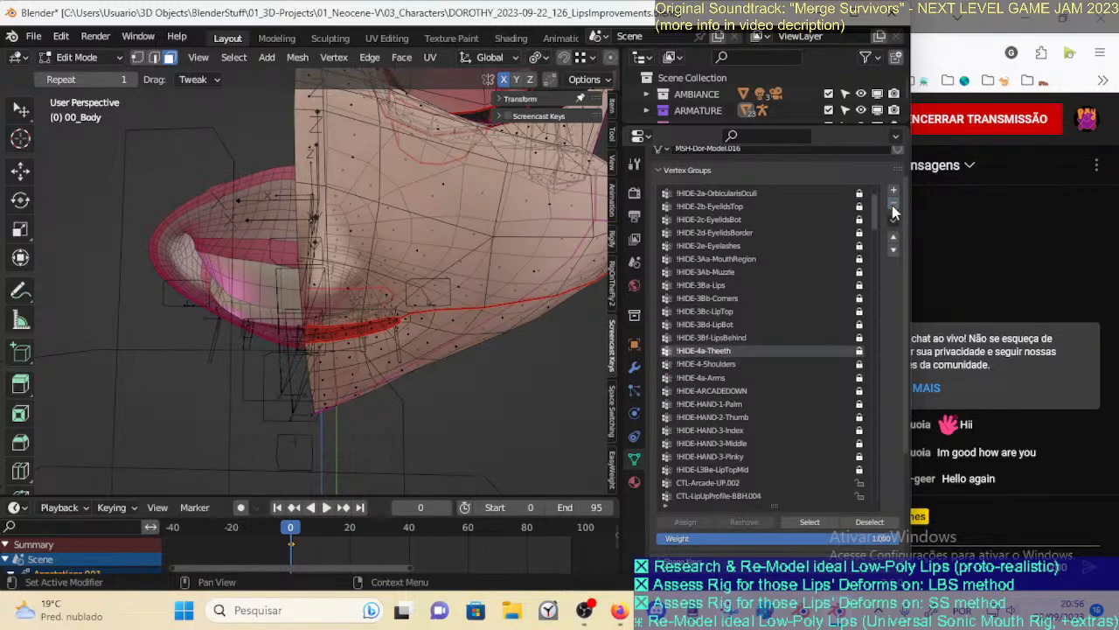
pyautogui.click(893, 204)
# Go through the lip vertex groups and check the members of !HIDE-3Ba-Lips by selecting them on the mesh
pyautogui.scroll(2, 732, 300)
pyautogui.click(731, 312)
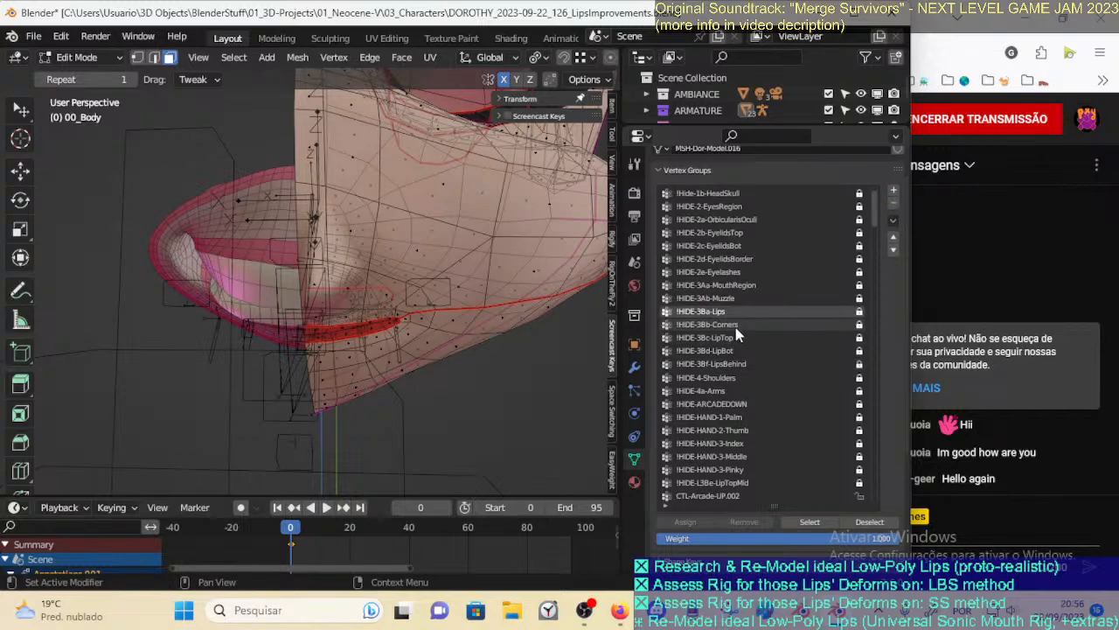
pyautogui.click(732, 336)
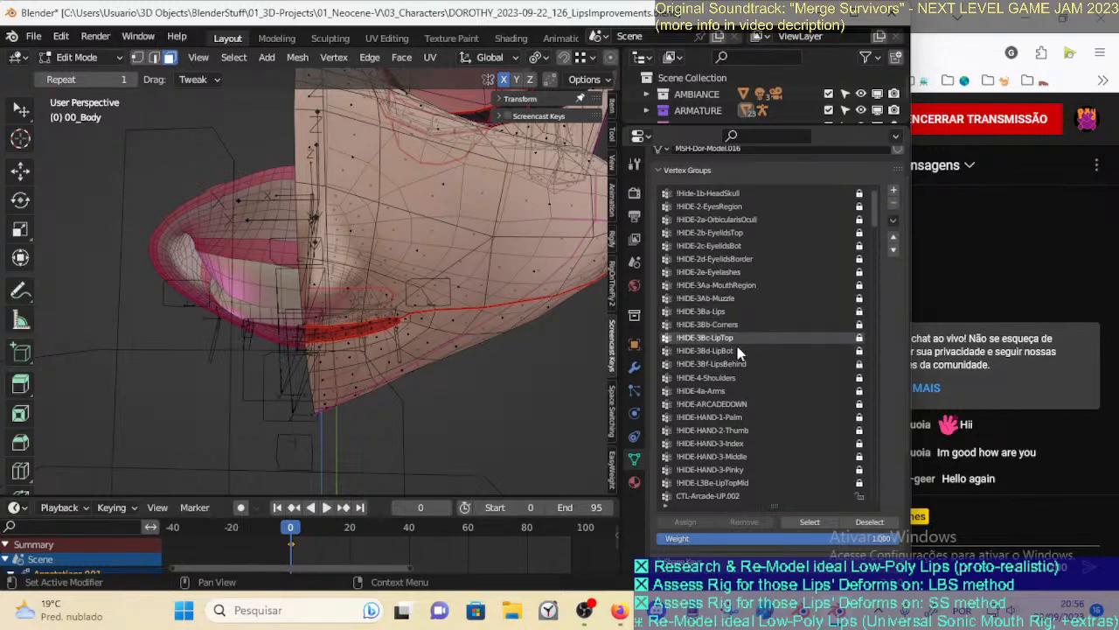
pyautogui.click(732, 353)
pyautogui.click(733, 326)
pyautogui.click(733, 312)
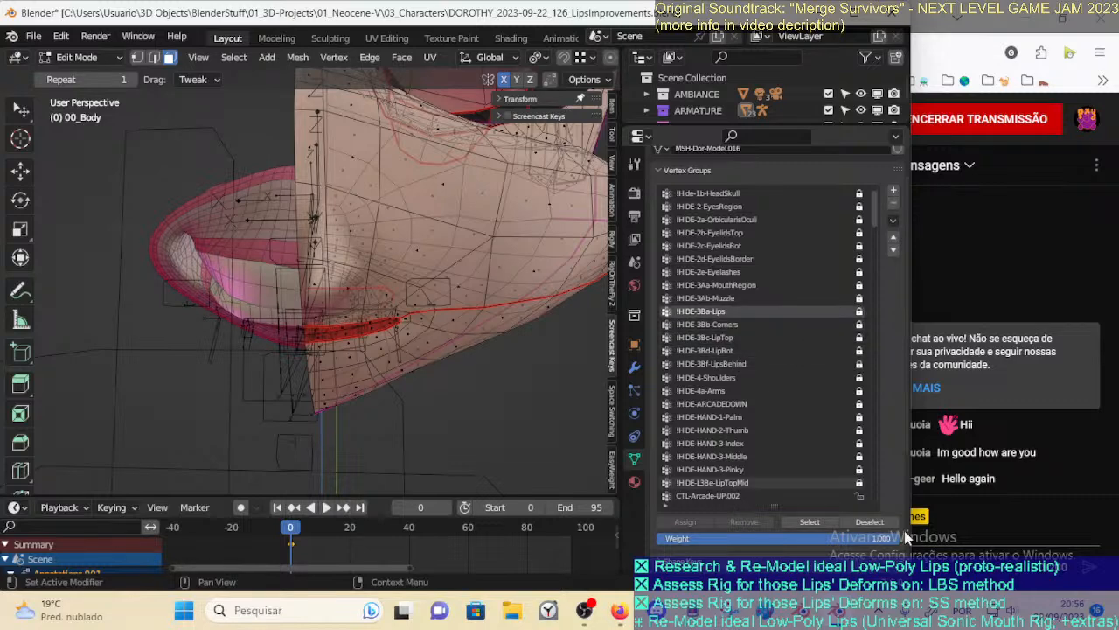
pyautogui.click(824, 526)
pyautogui.press('KP_Decimal')
pyautogui.moveTo(449, 351)
pyautogui.mouseDown(button='middle')
pyautogui.moveTo(461, 347)
pyautogui.moveTo(445, 353)
pyautogui.mouseUp(button='middle')
# Check the members of the !HIDE-3Bc-LipTop, !HIDE-3Bd-LipBot and !HIDE-3Bf-LipsBehind vertex groups, and save the file
pyautogui.click(733, 325)
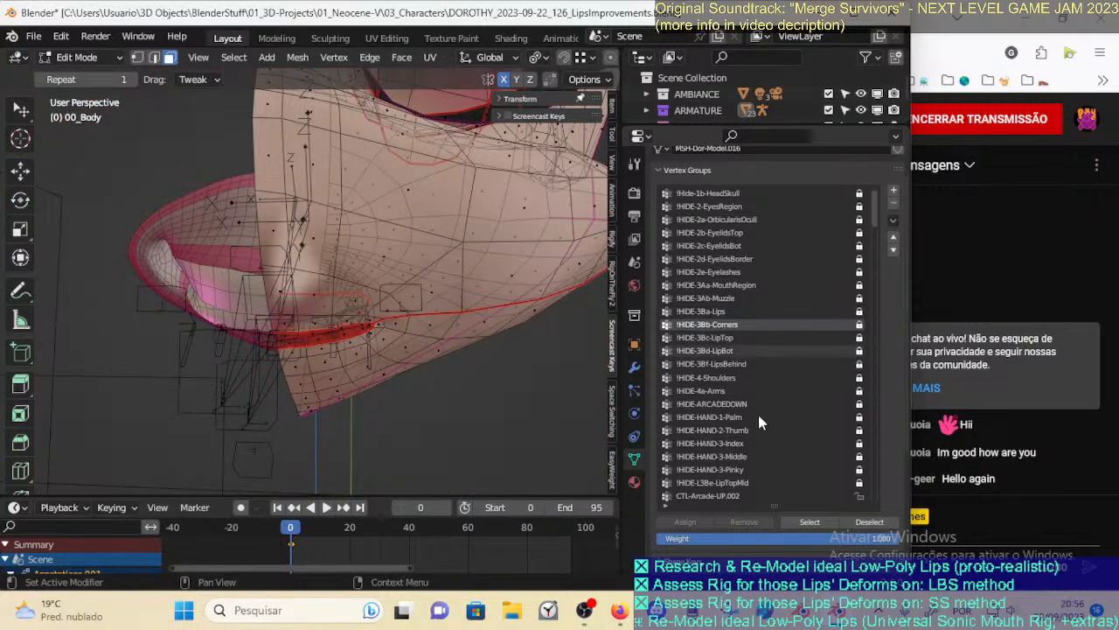
pyautogui.click(724, 337)
pyautogui.click(813, 523)
pyautogui.click(720, 350)
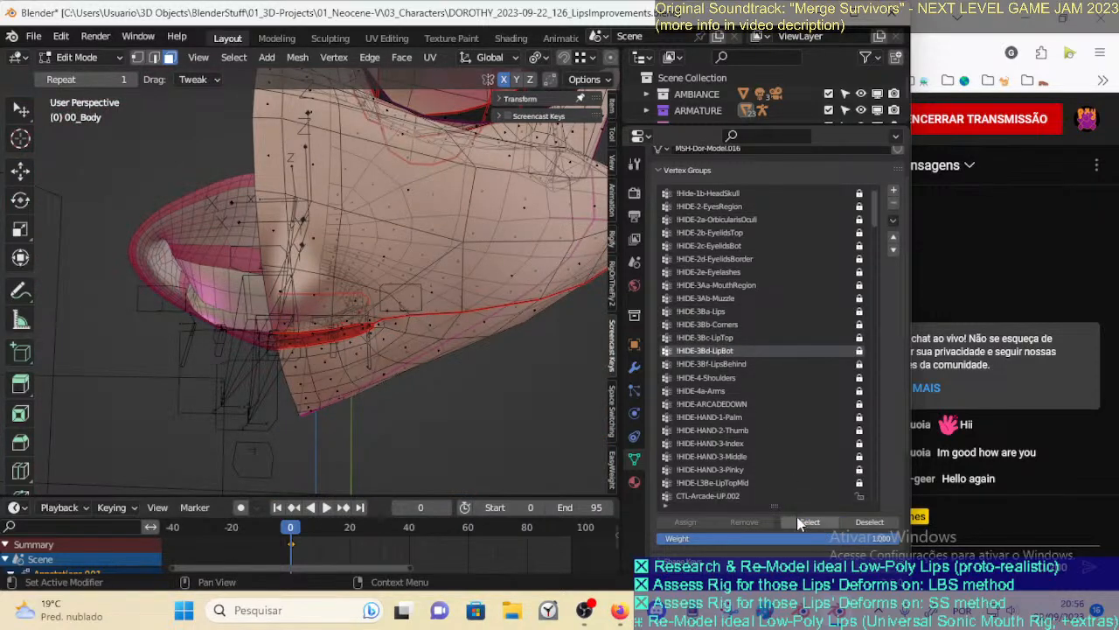
pyautogui.click(726, 364)
pyautogui.click(798, 519)
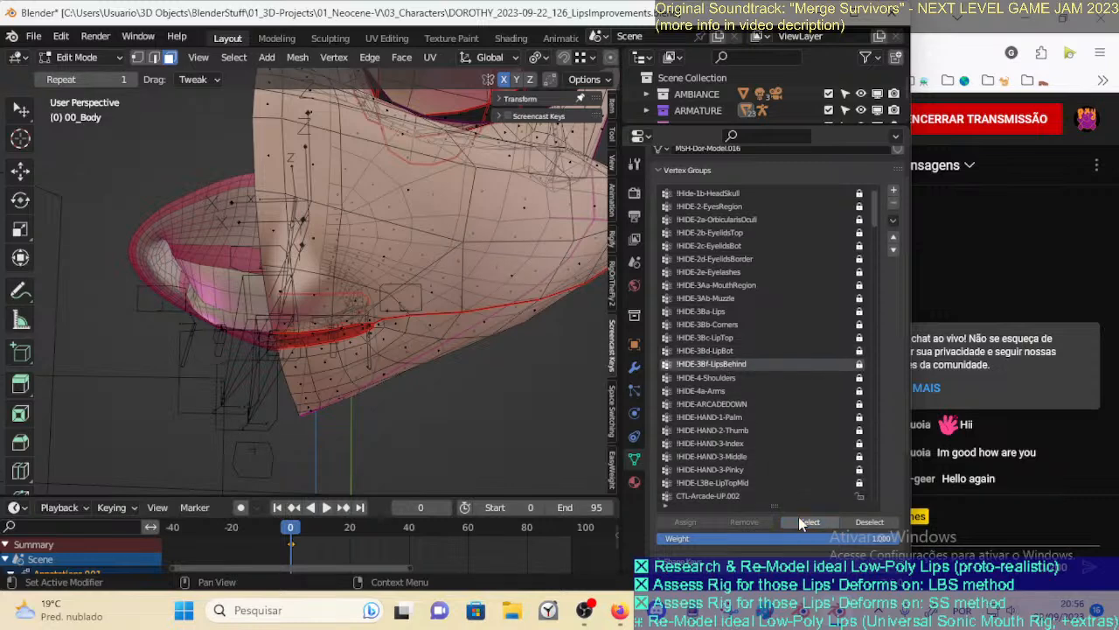
pyautogui.hotkey('ctrl', 's')
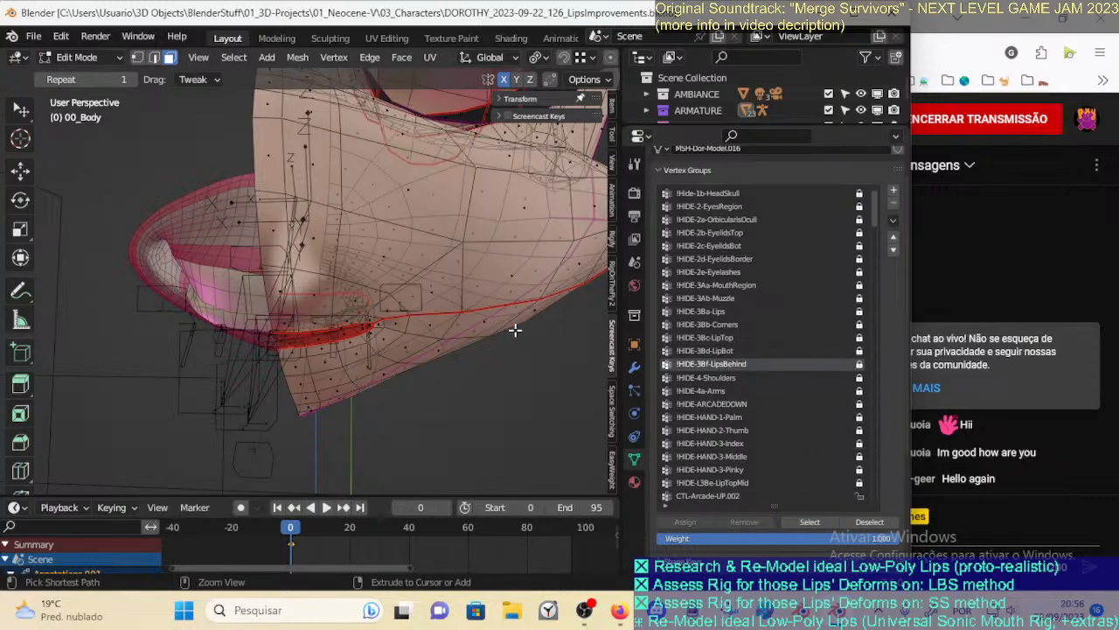
# Check the members of the MOD-CorrectiveSmooth-Muzzle vertex group by selecting them on the body mesh and inspecting the muzzle from several sides
pyautogui.scroll(-2, 770, 358)
pyautogui.scroll(-5, 793, 310)
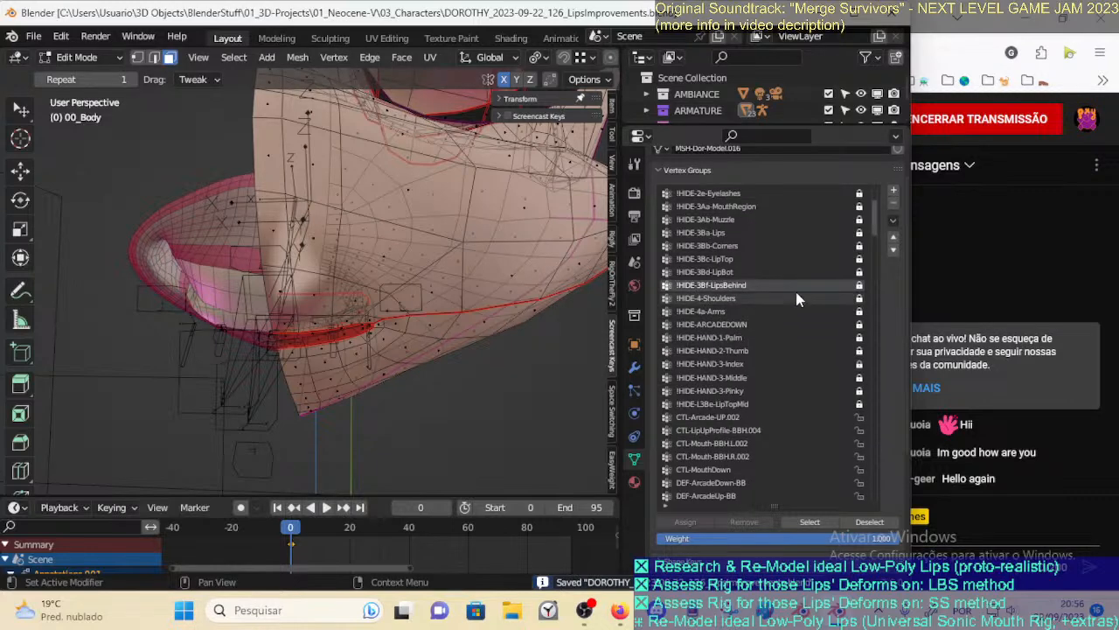
pyautogui.moveTo(870, 229); pyautogui.dragTo(894, 504)
pyautogui.scroll(-5, 769, 400)
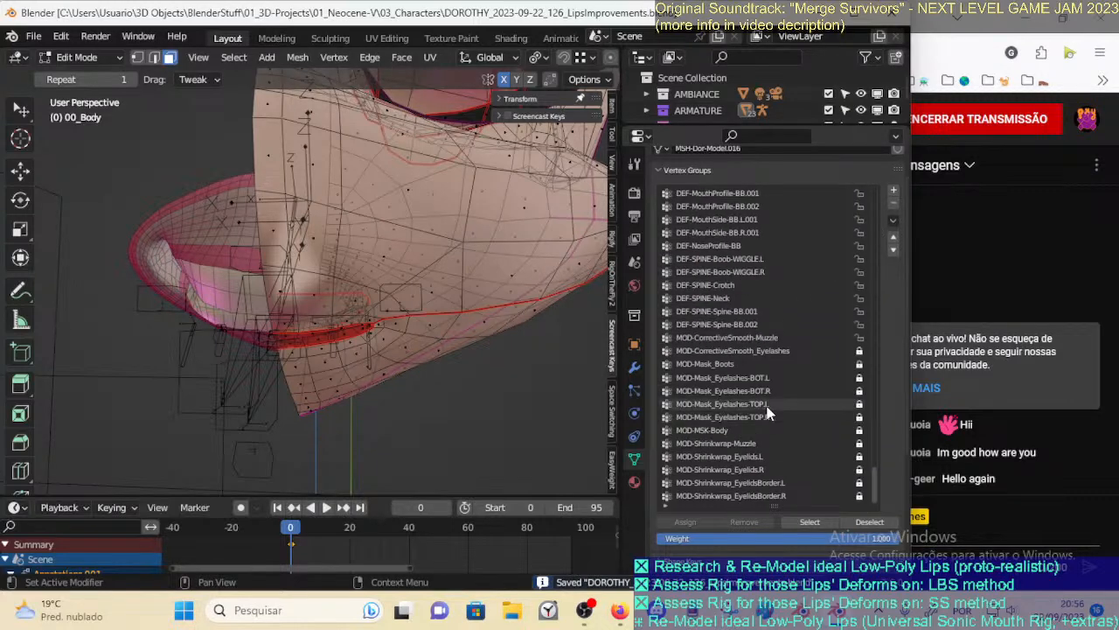
pyautogui.click(735, 338)
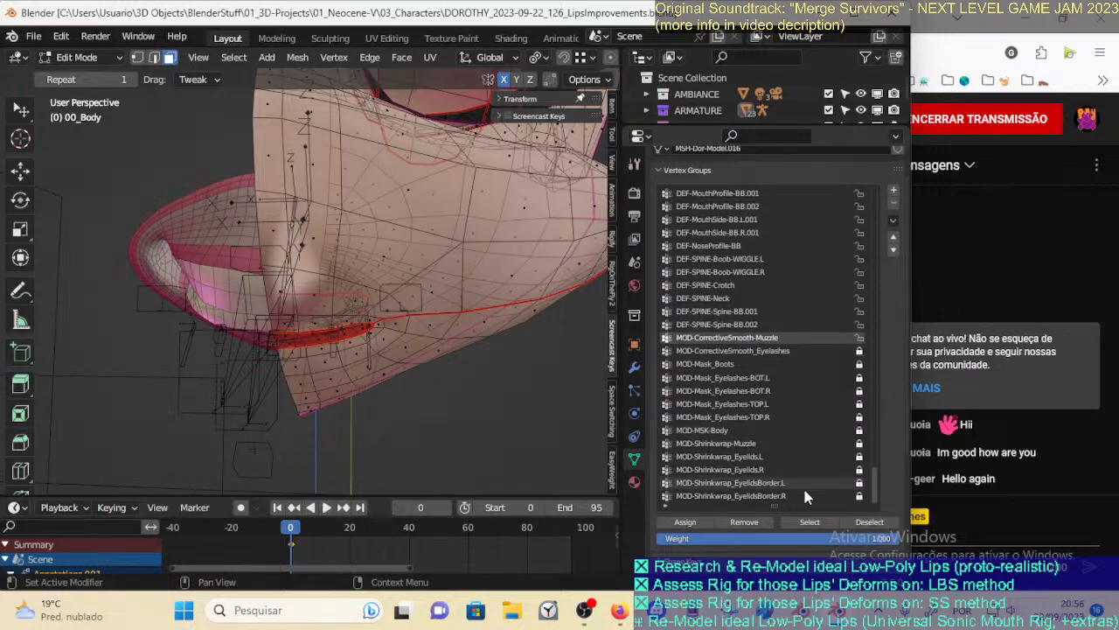
pyautogui.click(809, 522)
pyautogui.moveTo(445, 347); pyautogui.dragTo(298, 346, button='middle')
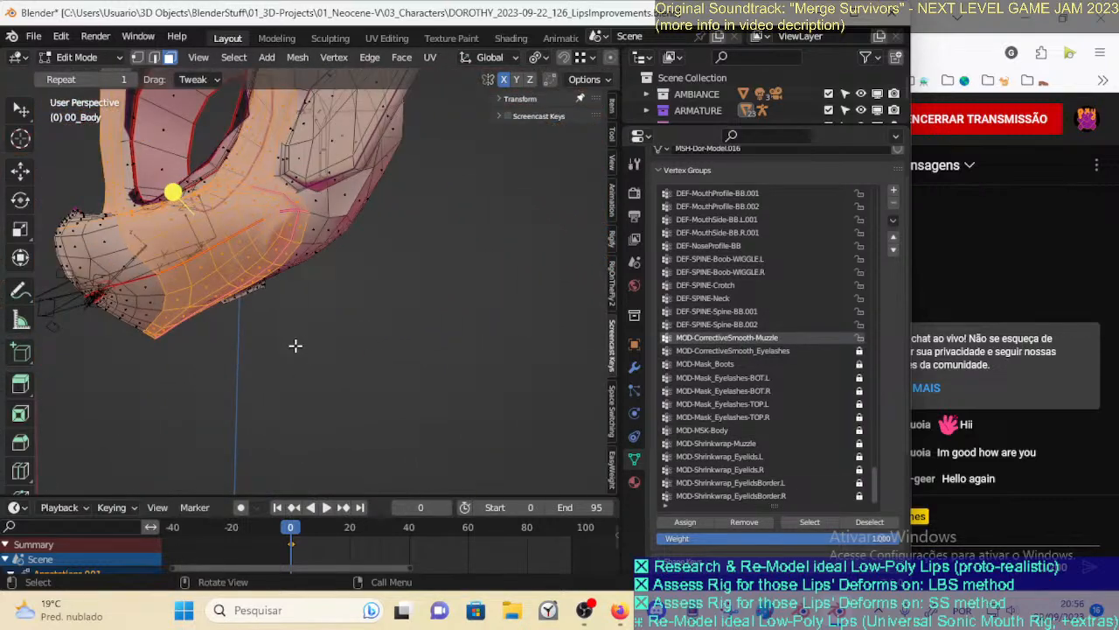
pyautogui.moveTo(266, 288); pyautogui.dragTo(379, 318, button='middle')
pyautogui.moveTo(364, 272); pyautogui.dragTo(410, 372, button='middle')
pyautogui.scroll(3, 357, 284)
pyautogui.scroll(-3, 301, 310)
pyautogui.moveTo(342, 364); pyautogui.dragTo(359, 407, button='middle')
pyautogui.scroll(2, 359, 372)
pyautogui.scroll(1, 358, 372)
pyautogui.scroll(-1, 421, 352)
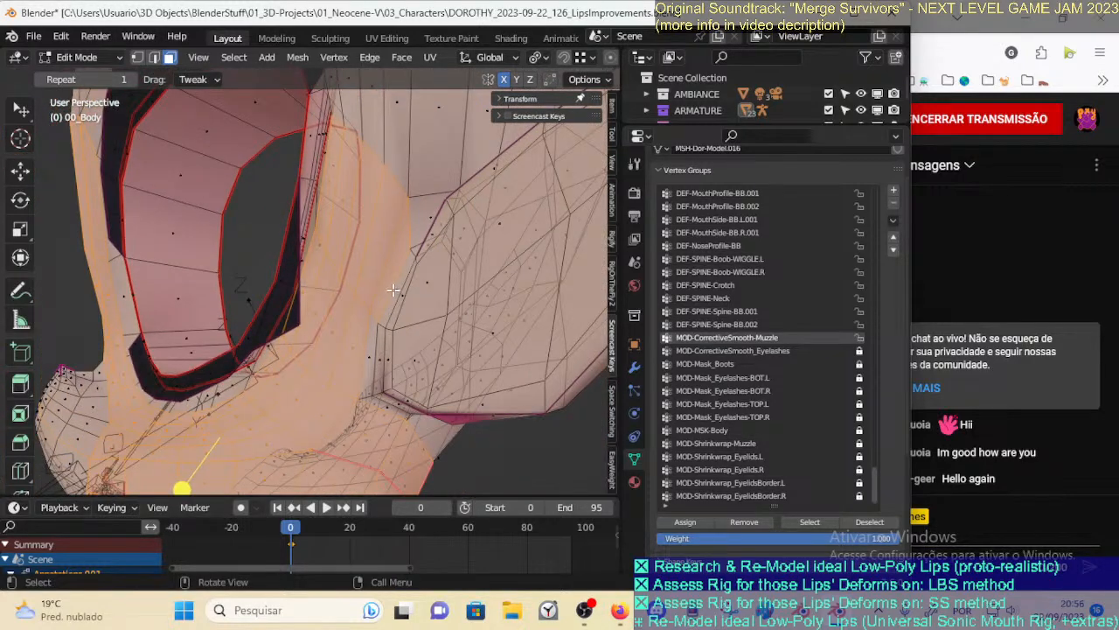
# Select vertices beside the ear, review the MOD-CorrectiveSmooth-Muzzle weights in Weight Paint mode, and save the file before returning to Object Mode
pyautogui.press('1')
pyautogui.click(415, 260)
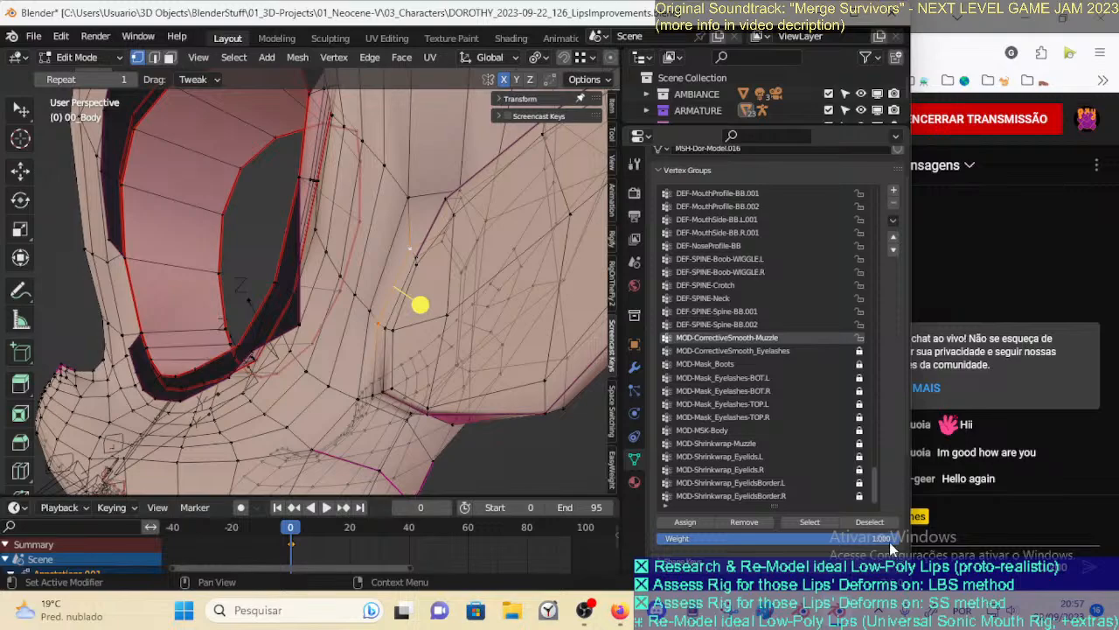
pyautogui.moveTo(419, 305)
pyautogui.mouseDown(button='middle')
pyautogui.moveTo(406, 286)
pyautogui.moveTo(371, 339)
pyautogui.moveTo(384, 327)
pyautogui.moveTo(456, 324)
pyautogui.mouseUp(button='middle')
pyautogui.hotkey('ctrl', 'Tab')
pyautogui.press('7')
pyautogui.moveTo(425, 333)
pyautogui.mouseDown(button='middle')
pyautogui.moveTo(318, 223)
pyautogui.moveTo(337, 350)
pyautogui.moveTo(217, 382)
pyautogui.moveTo(262, 393)
pyautogui.moveTo(398, 262)
pyautogui.mouseUp(button='middle')
pyautogui.scroll(-3, 230, 392)
pyautogui.hotkey('ctrl', 's')
pyautogui.moveTo(287, 298); pyautogui.dragTo(249, 355, button='middle')
pyautogui.hotkey('ctrl', 'Tab')
pyautogui.press('4')
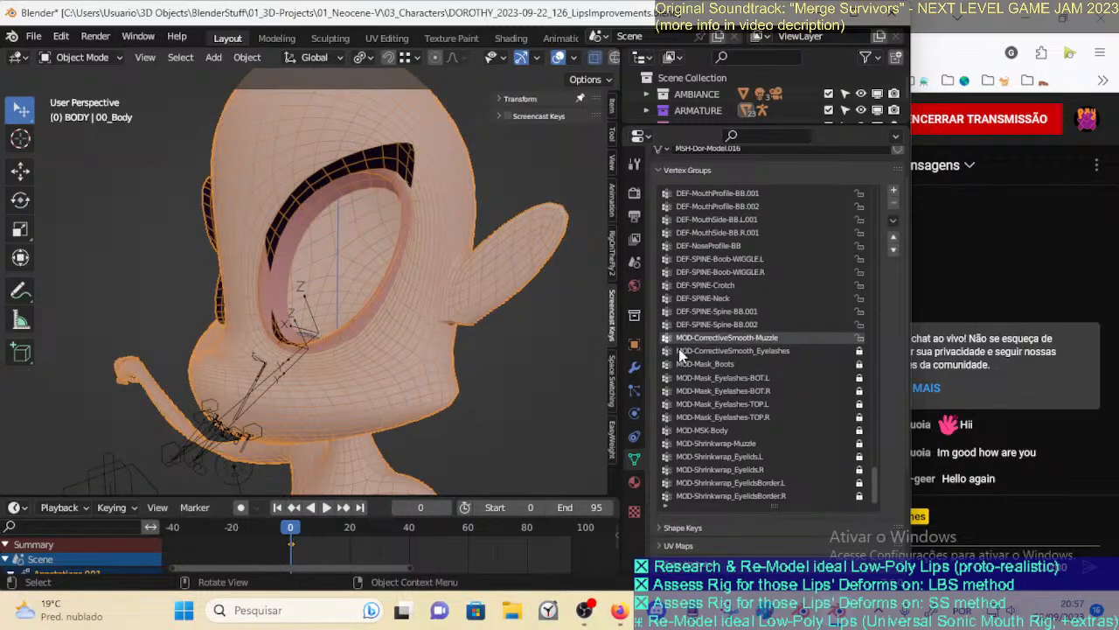
# Select the members of the !HIDE-3Aa-MouthRegion vertex group on the body mesh in Edit Mode
pyautogui.scroll(15, 873, 407)
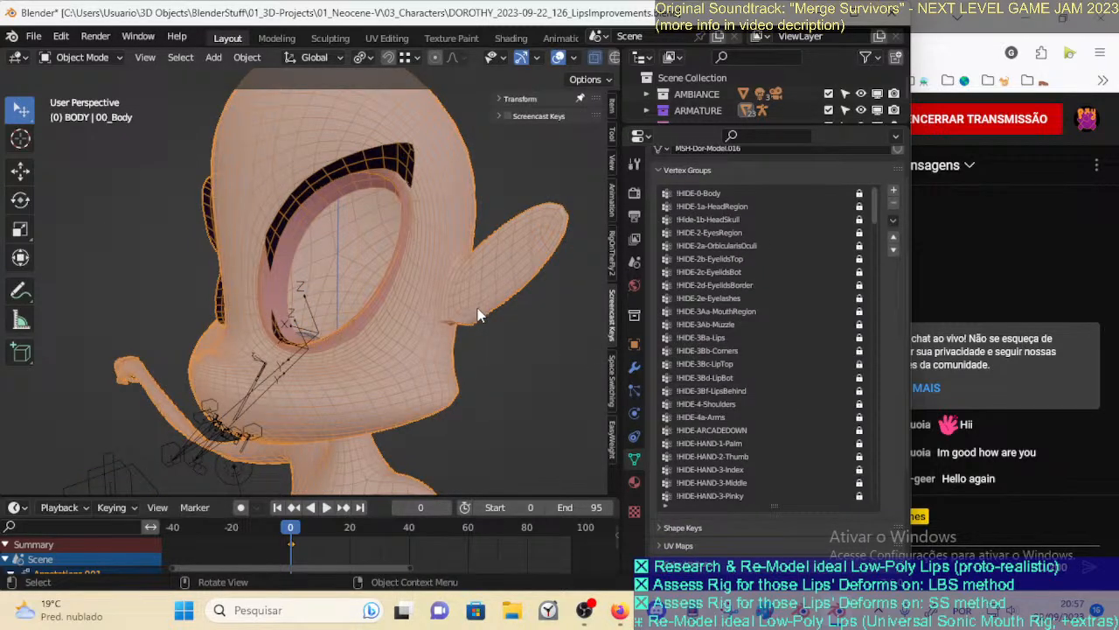
pyautogui.hotkey('alt', 'a')
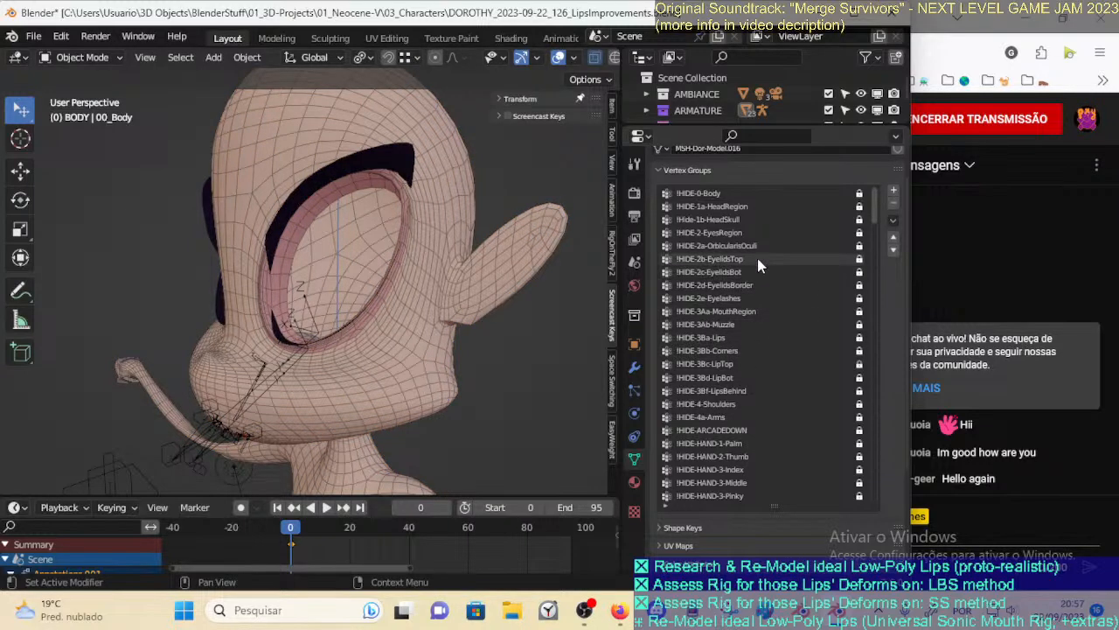
pyautogui.click(753, 206)
pyautogui.press('Tab')
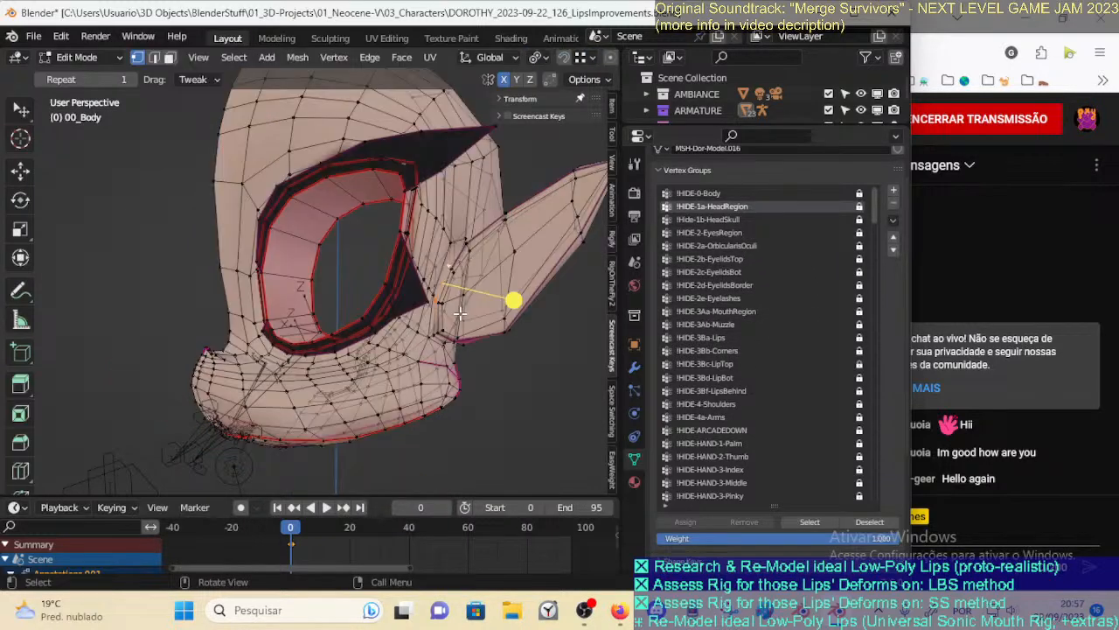
pyautogui.click(750, 312)
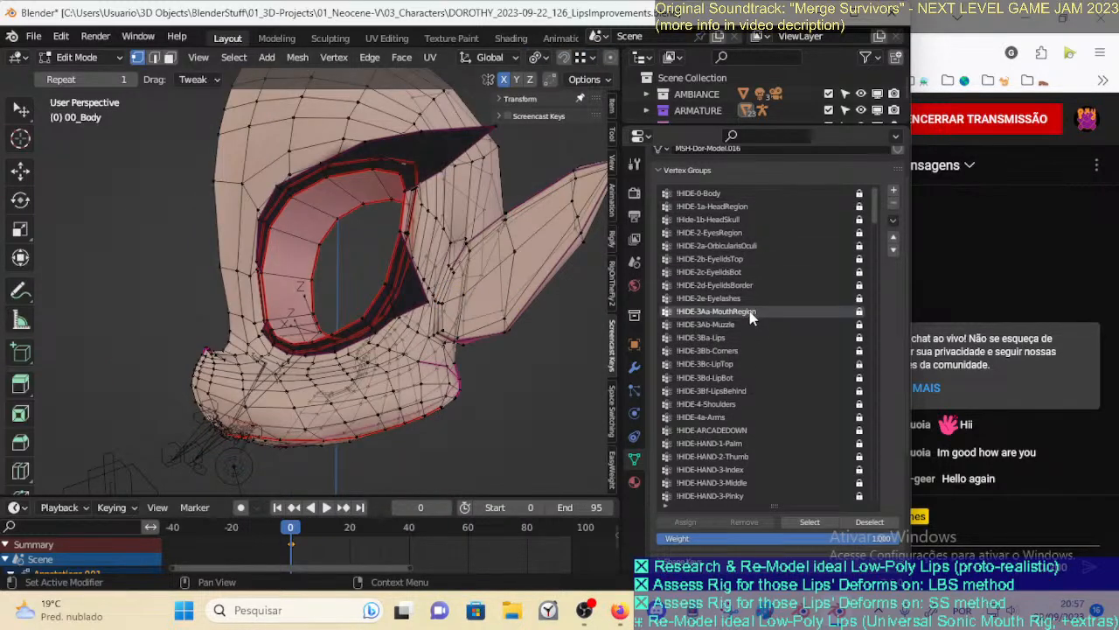
pyautogui.click(806, 525)
pyautogui.scroll(-3, 403, 345)
pyautogui.moveTo(411, 345); pyautogui.dragTo(381, 346, button='middle')
# Restrict weight painting to the selected mouth region with vertex selection masking, and make MOD-CorrectiveSmooth-Muzzle the active group
pyautogui.hotkey('ctrl', 'Tab')
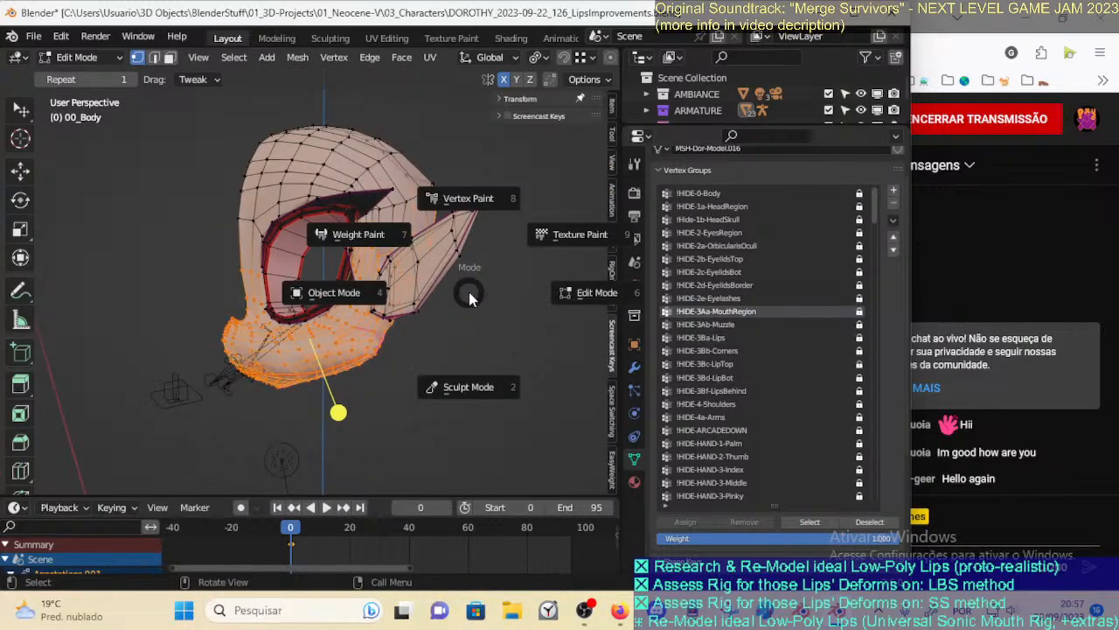
pyautogui.click(385, 295)
pyautogui.scroll(1, 376, 344)
pyautogui.click(332, 345)
pyautogui.press('Tab')
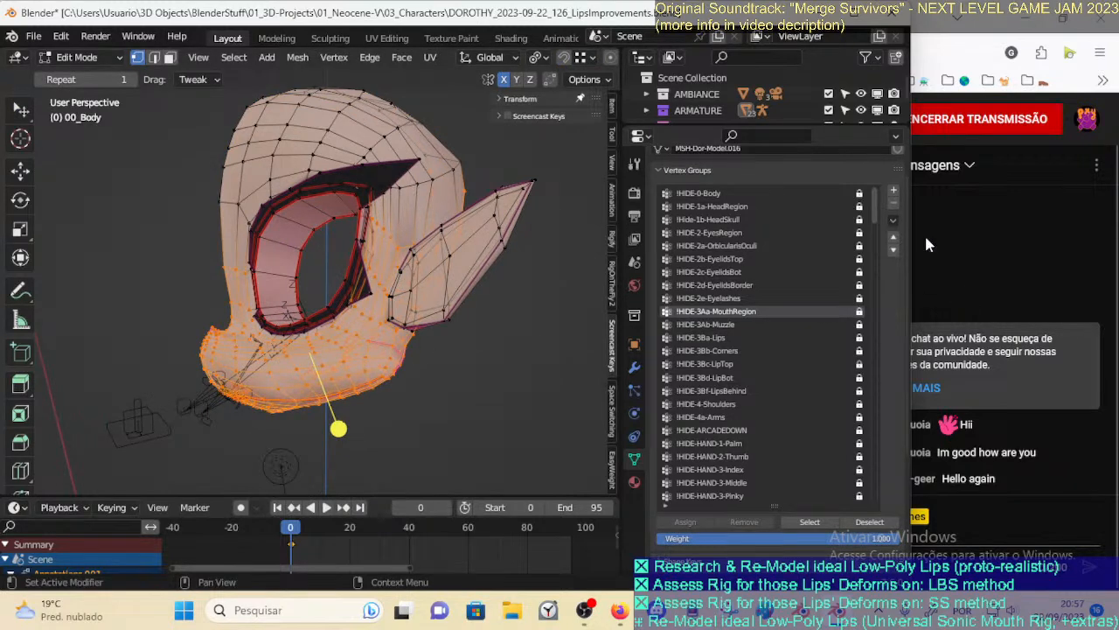
pyautogui.moveTo(870, 210); pyautogui.dragTo(873, 481)
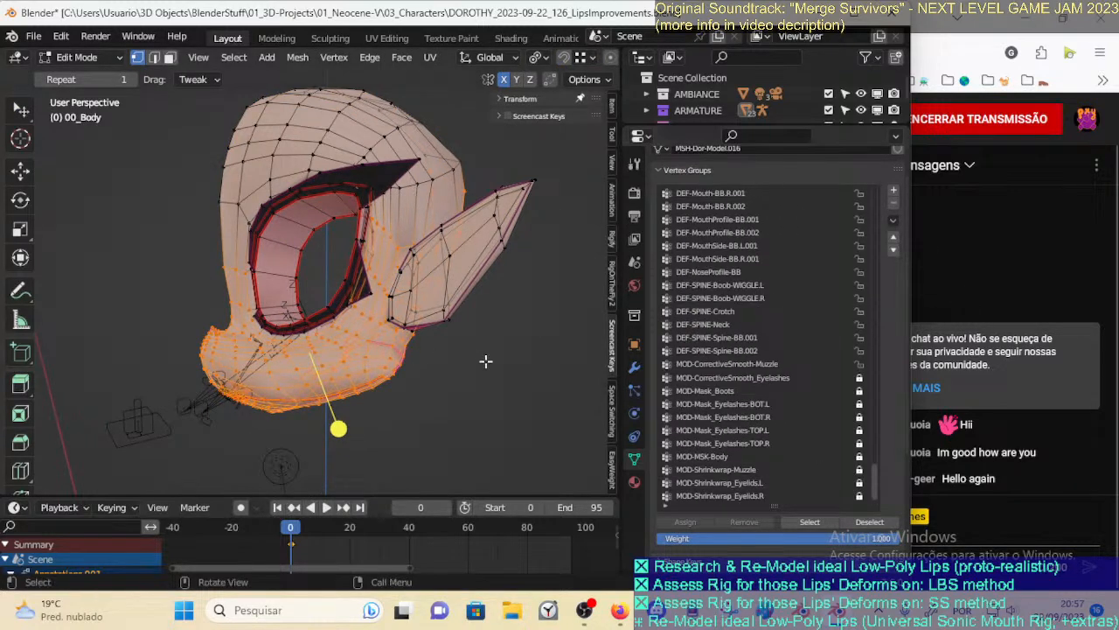
pyautogui.hotkey('ctrl', 'Tab')
pyautogui.click(456, 327)
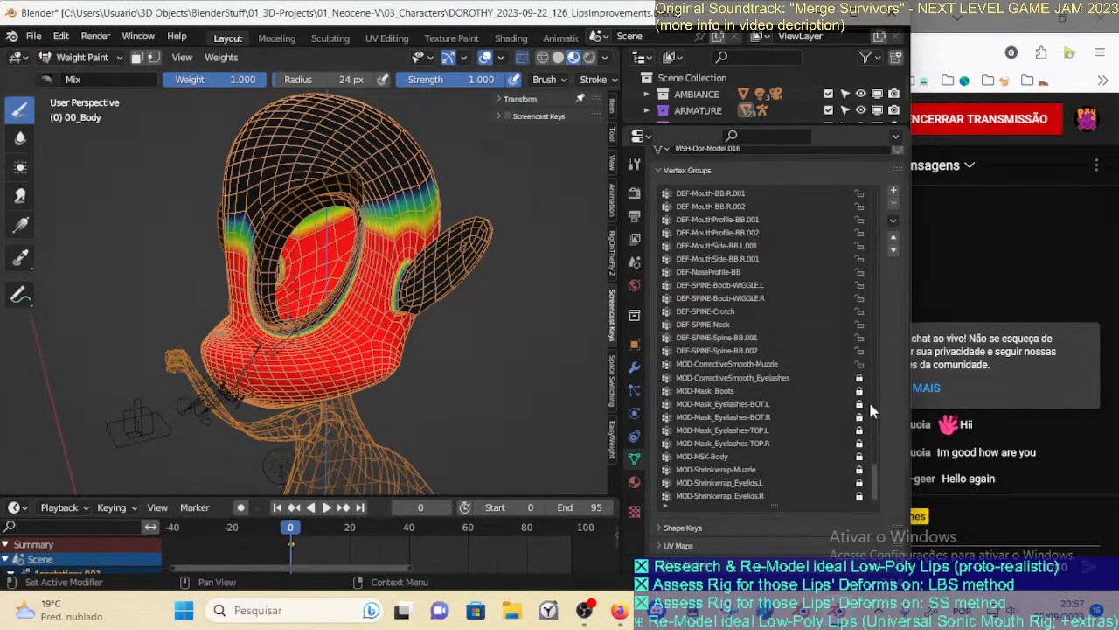
pyautogui.press('m')
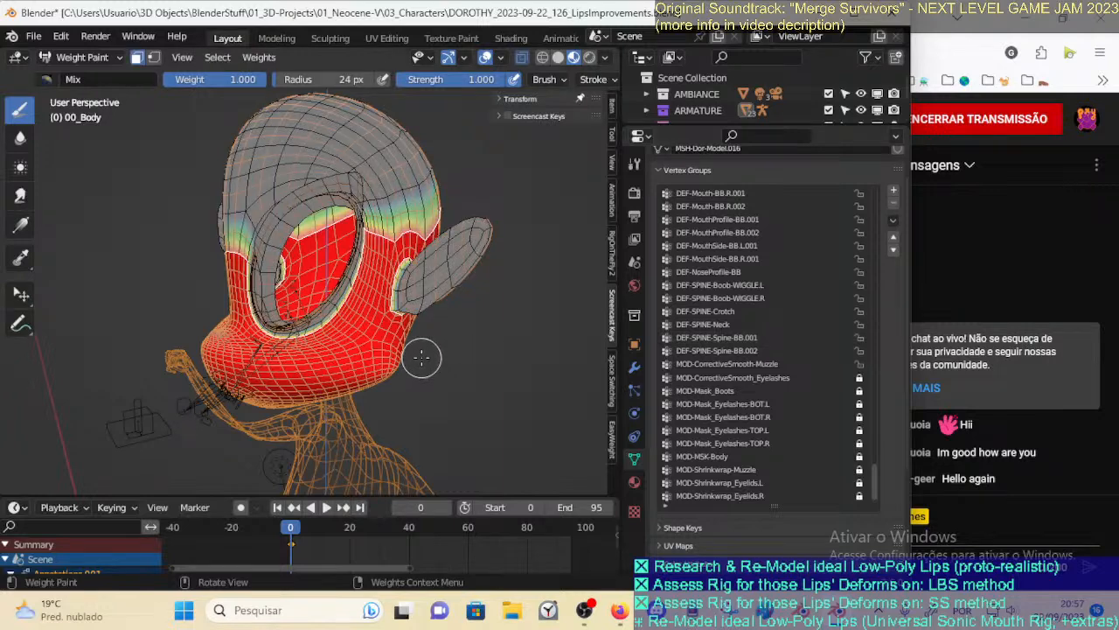
pyautogui.moveTo(421, 357); pyautogui.dragTo(440, 355, button='middle')
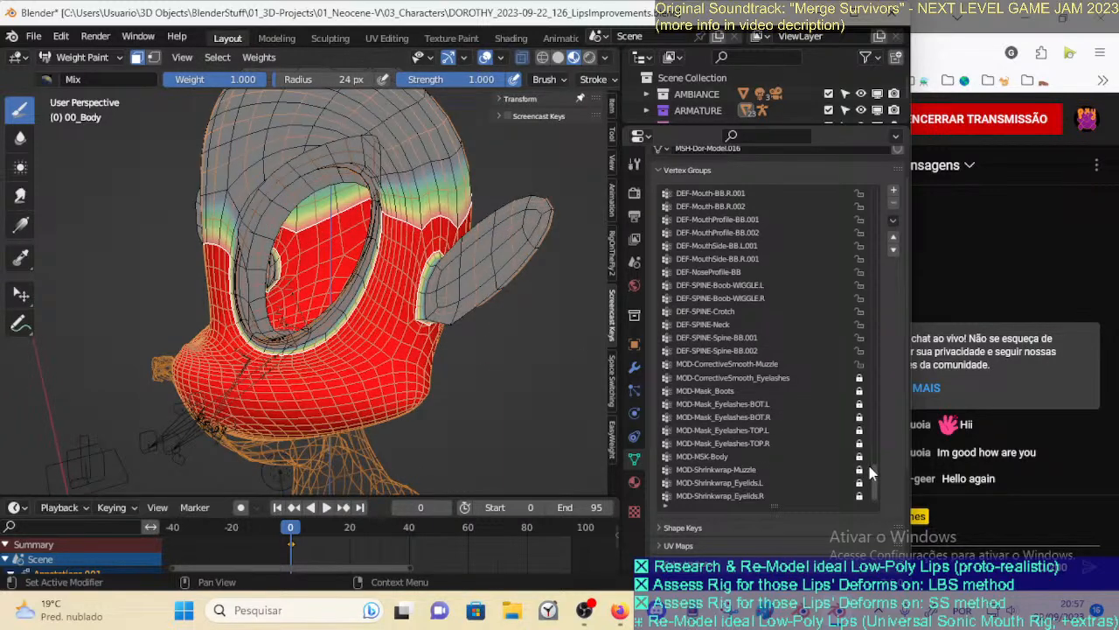
pyautogui.scroll(-2, 870, 464)
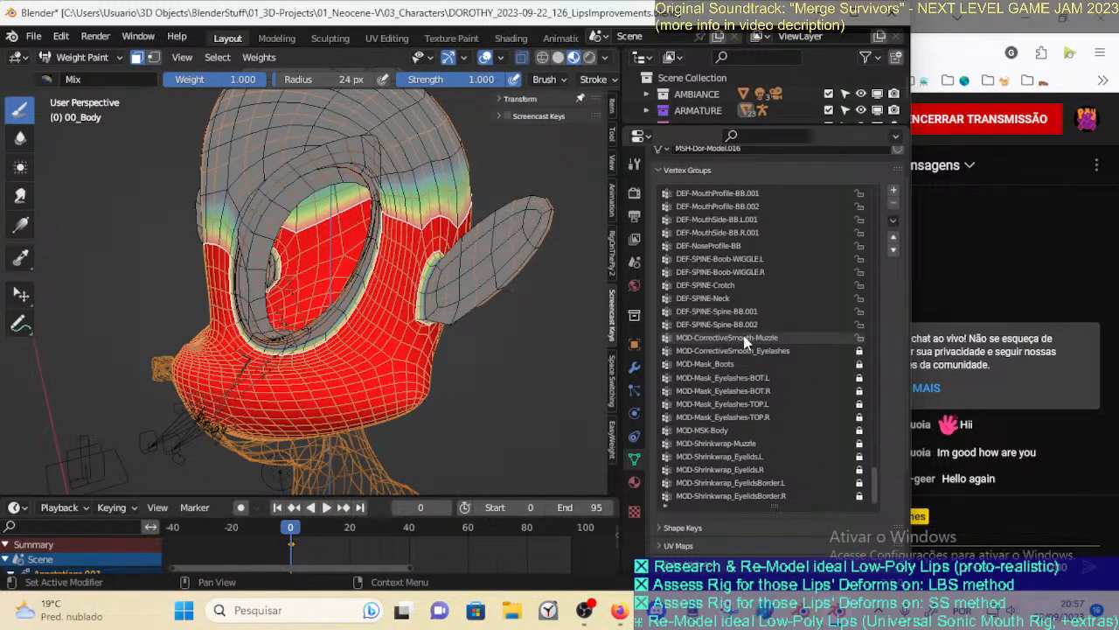
pyautogui.click(745, 341)
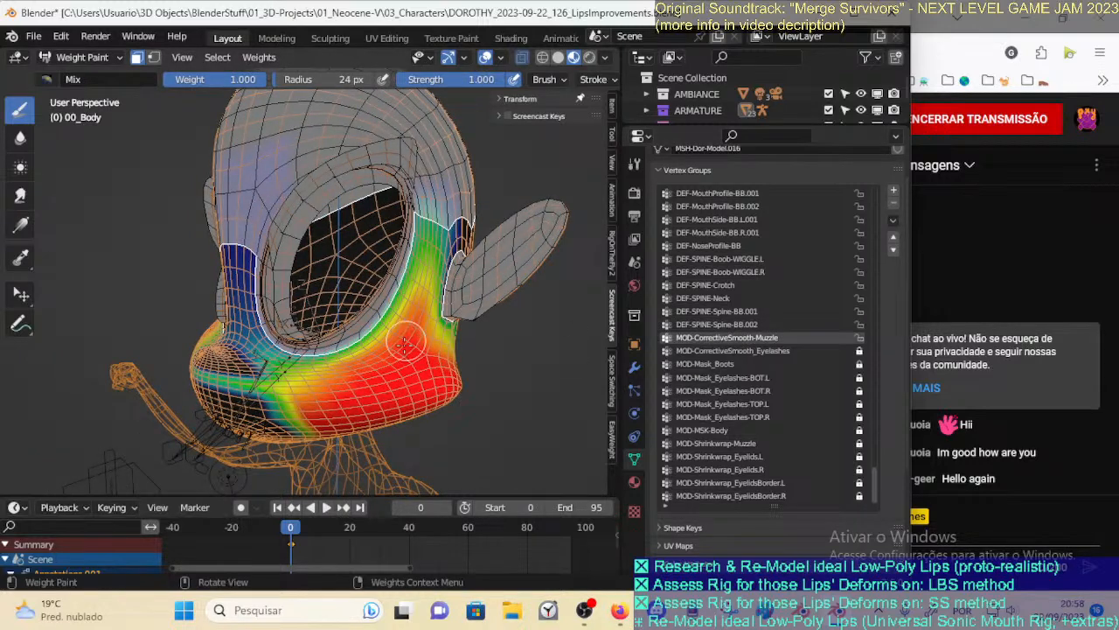
# Set the weight brush radius to 84 px, inspect the weights around the nose, and undo the last change
pyautogui.press('f')
pyautogui.click(486, 376)
pyautogui.moveTo(441, 411)
pyautogui.mouseDown(button='middle')
pyautogui.moveTo(429, 411)
pyautogui.moveTo(427, 392)
pyautogui.mouseUp(button='middle')
pyautogui.scroll(2, 424, 404)
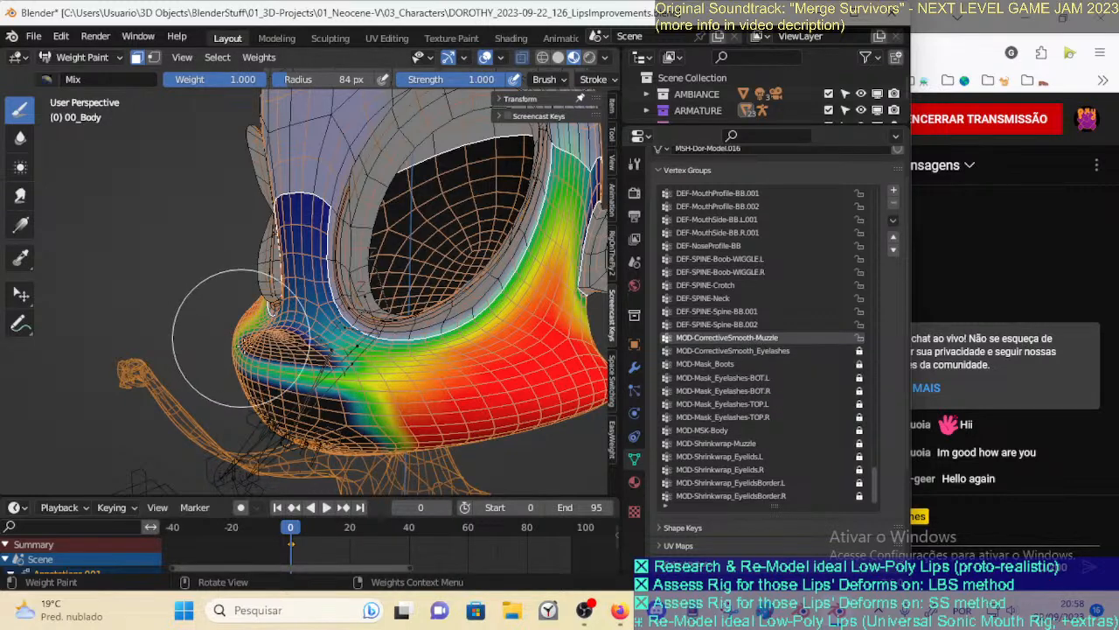
pyautogui.keyDown('ctrl'); pyautogui.moveTo(257, 397); pyautogui.dragTo(318, 369, button='middle'); pyautogui.keyUp('ctrl')
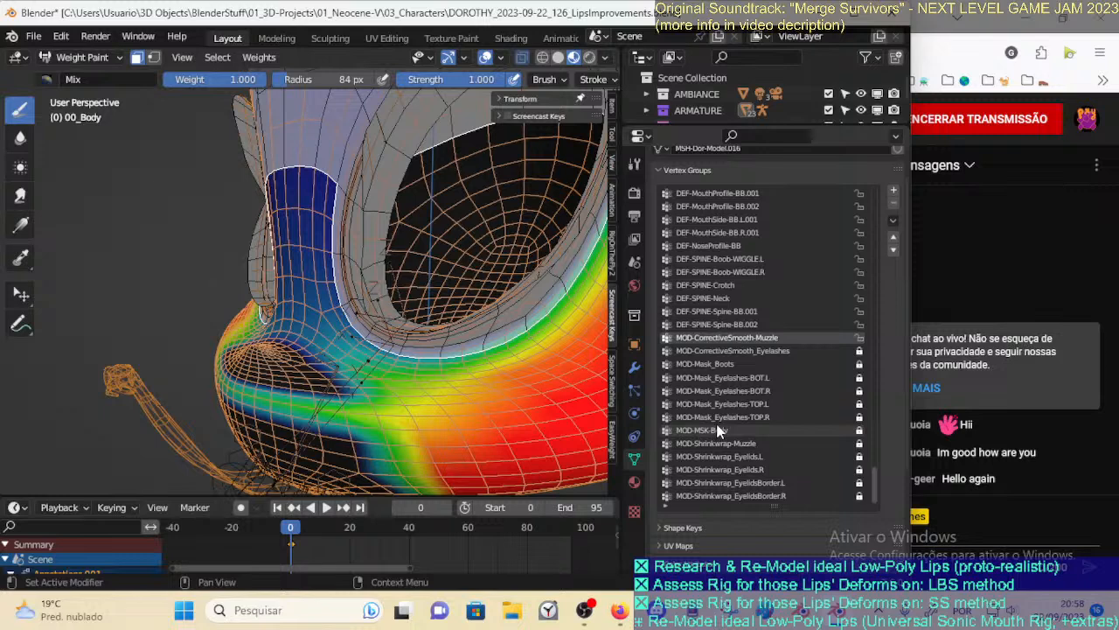
pyautogui.keyDown('ctrl'); pyautogui.moveTo(351, 365); pyautogui.dragTo(345, 385, button='middle'); pyautogui.keyUp('ctrl')
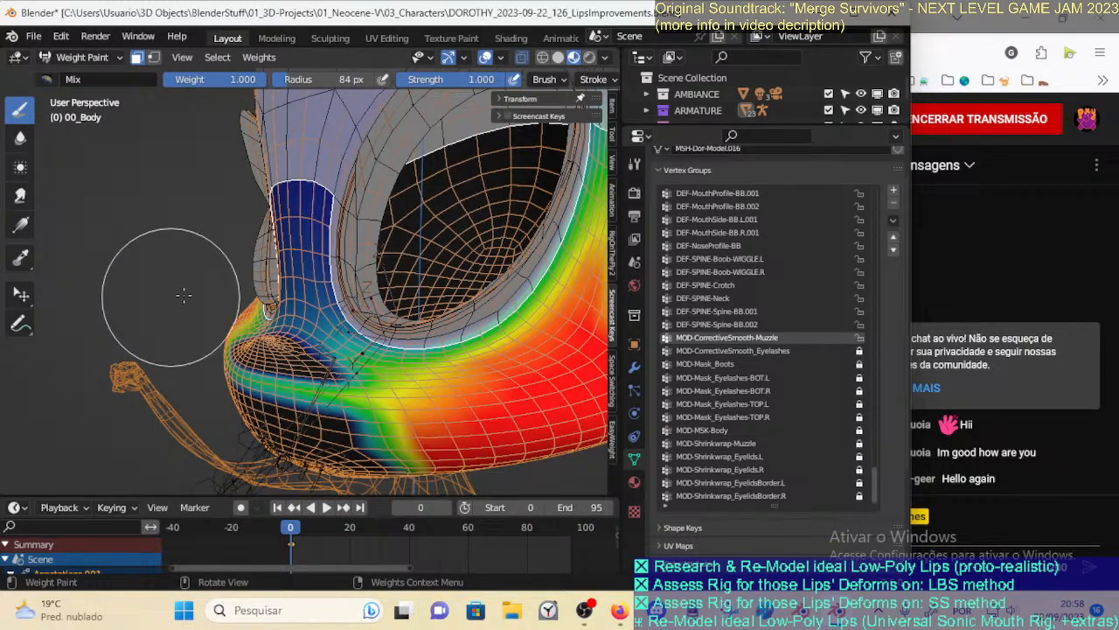
pyautogui.hotkey('ctrl', 'z')
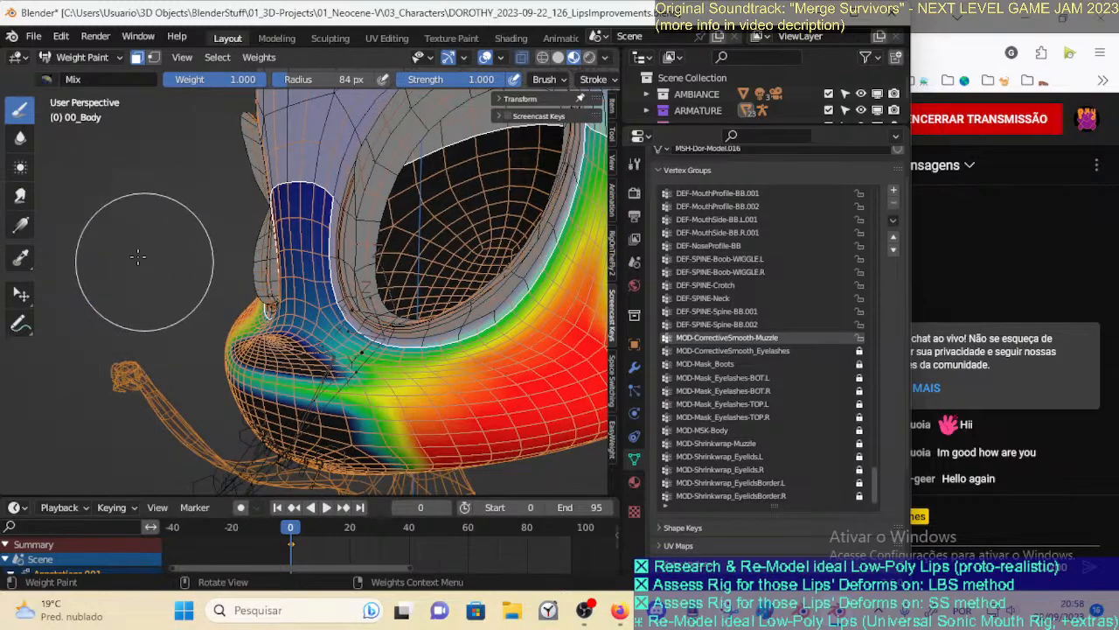
# Set the brush radius to 58 px and paint weight 1.000 over the nose and upper muzzle
pyautogui.hotkey('ctrl', 'f')
pyautogui.click(285, 149)
pyautogui.moveTo(306, 329); pyautogui.dragTo(311, 310, button='middle')
pyautogui.press('f')
pyautogui.click(295, 343)
pyautogui.moveTo(294, 343)
pyautogui.mouseDown()
pyautogui.moveTo(318, 338)
pyautogui.moveTo(256, 316)
pyautogui.mouseUp()
pyautogui.moveTo(256, 316); pyautogui.dragTo(285, 352, button='middle')
pyautogui.moveTo(285, 353)
pyautogui.mouseDown()
pyautogui.moveTo(278, 333)
pyautogui.moveTo(368, 377)
pyautogui.mouseUp()
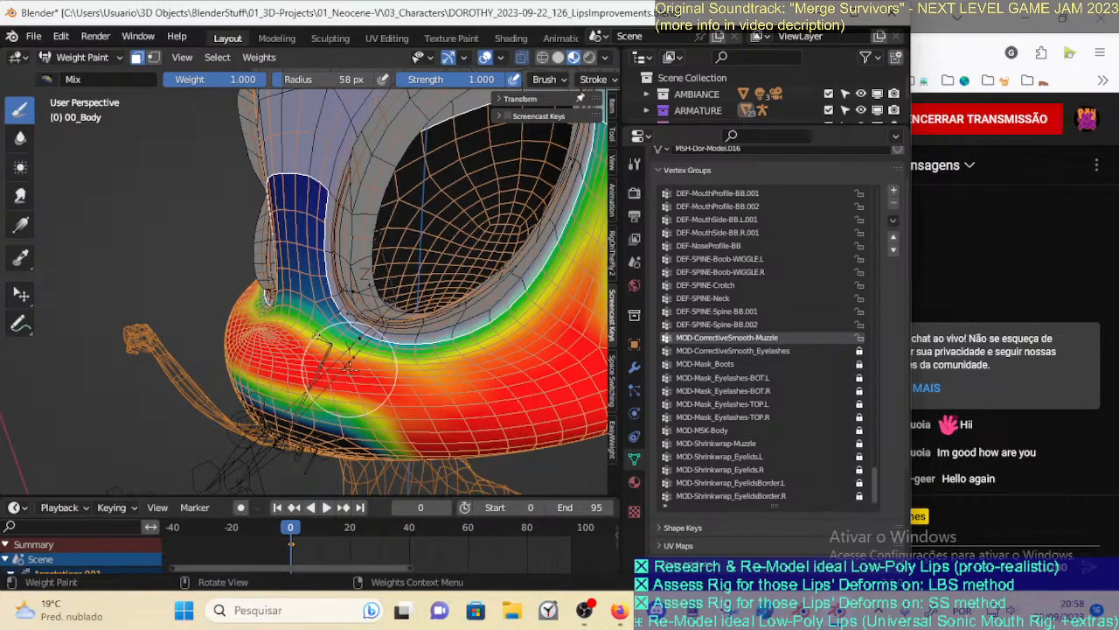
# Try painting full weight across the front of the muzzle towards the mouth, and undo the last strokes
pyautogui.moveTo(349, 380); pyautogui.dragTo(372, 344, button='middle')
pyautogui.moveTo(436, 336)
pyautogui.mouseDown()
pyautogui.moveTo(479, 331)
pyautogui.moveTo(321, 293)
pyautogui.moveTo(297, 303)
pyautogui.mouseUp()
pyautogui.moveTo(304, 349); pyautogui.dragTo(341, 309, button='middle')
pyautogui.moveTo(330, 273)
pyautogui.mouseDown()
pyautogui.moveTo(408, 274)
pyautogui.moveTo(393, 298)
pyautogui.mouseUp()
pyautogui.moveTo(392, 298); pyautogui.dragTo(396, 265, button='middle')
pyautogui.scroll(3, 397, 265)
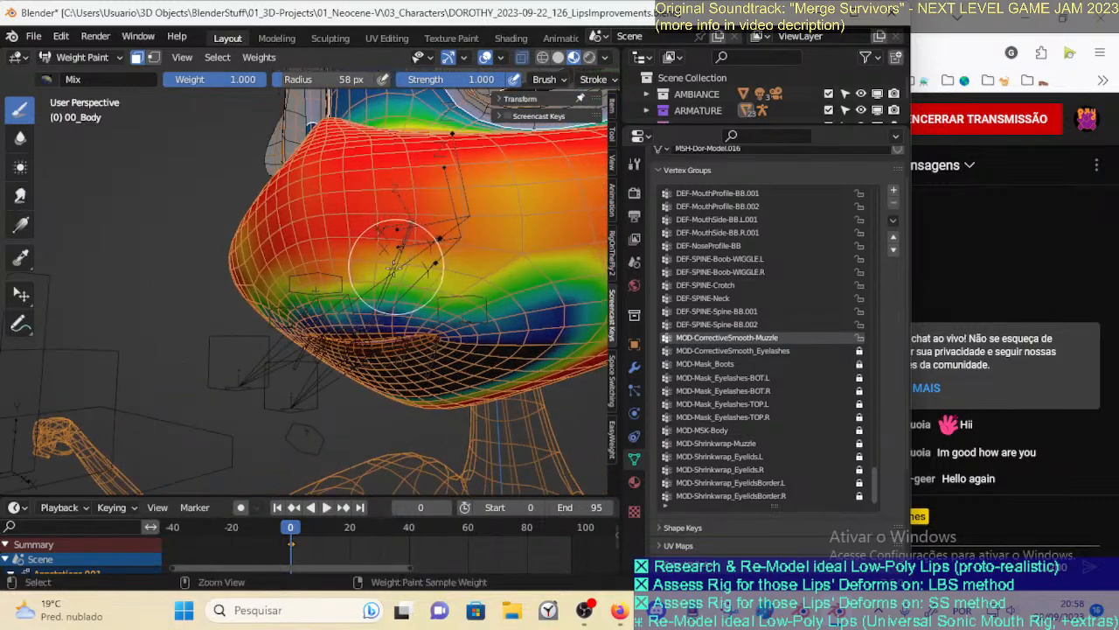
pyautogui.hotkey('ctrl', 'z')
pyautogui.hotkey('ctrl', 'z')
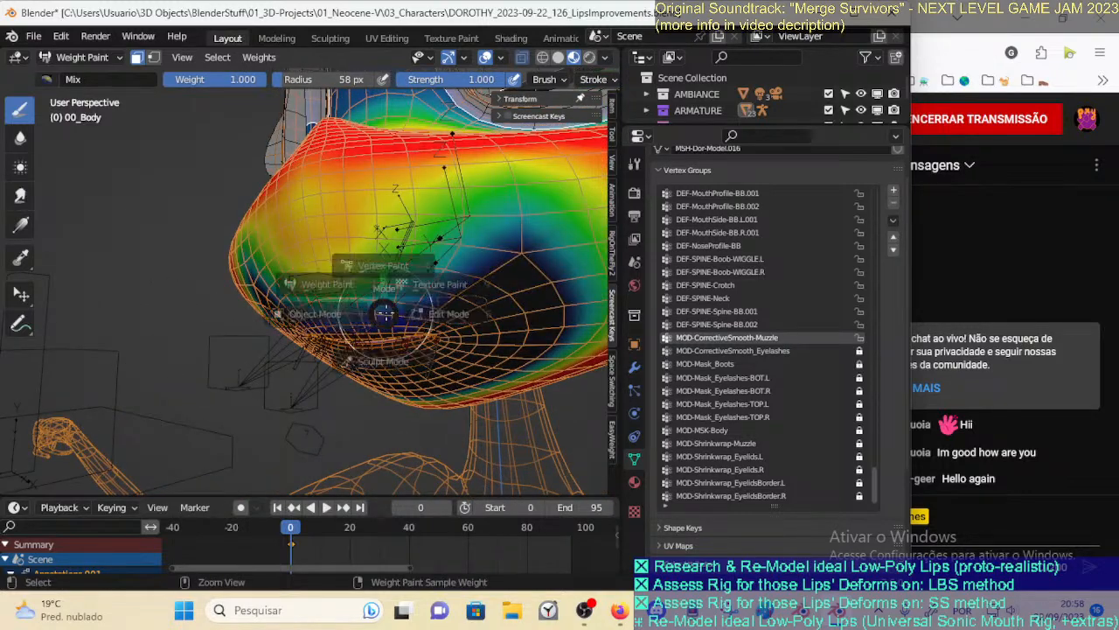
pyautogui.hotkey('ctrl', 'z')
# Check the members of the !HIDE-3Ab-Muzzle vertex group by selecting them on the mesh in face select mode
pyautogui.press('Tab')
pyautogui.keyDown('ctrl'); pyautogui.moveTo(408, 350); pyautogui.dragTo(325, 293, button='middle'); pyautogui.keyUp('ctrl')
pyautogui.press('3')
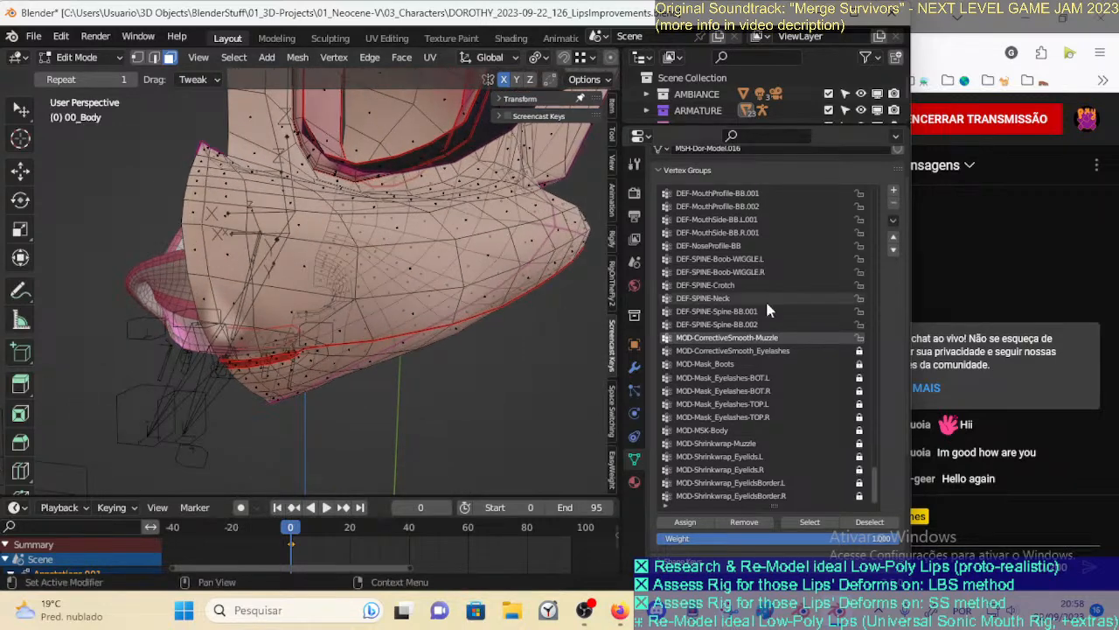
pyautogui.moveTo(874, 475); pyautogui.dragTo(867, 187)
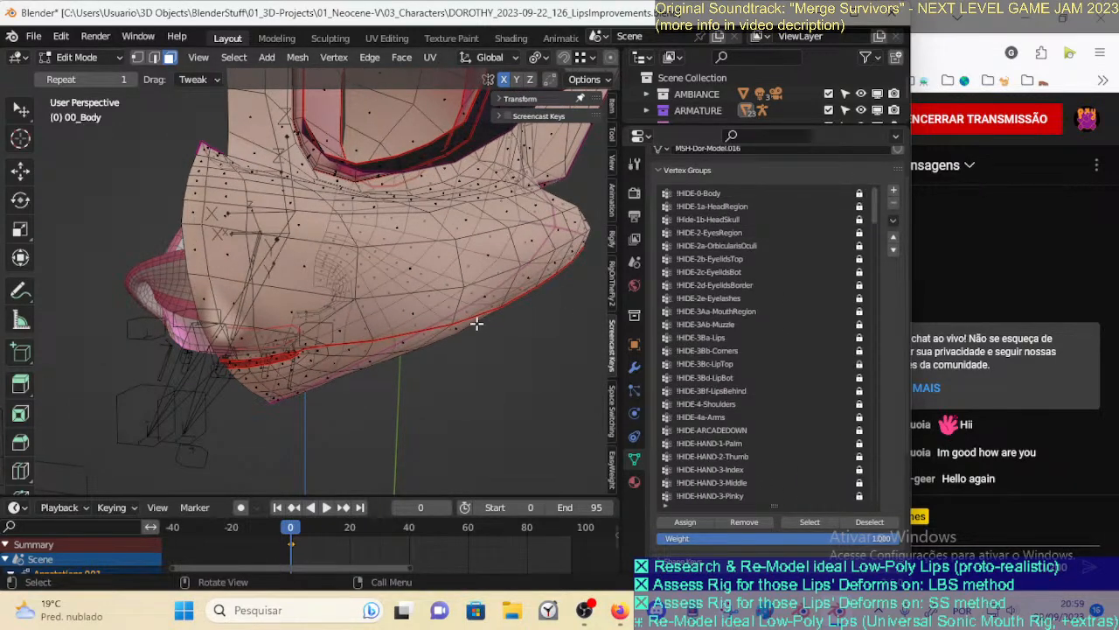
pyautogui.keyDown('shift'); pyautogui.moveTo(393, 316); pyautogui.dragTo(400, 318, button='middle'); pyautogui.keyUp('shift')
pyautogui.click(747, 312)
pyautogui.click(751, 324)
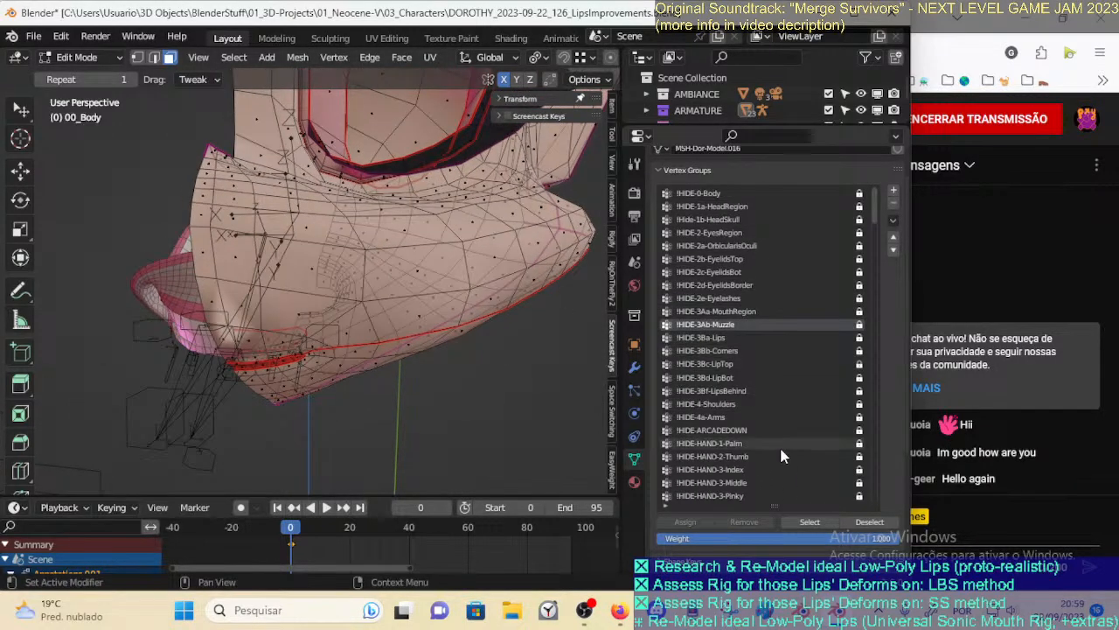
pyautogui.click(806, 521)
pyautogui.moveTo(415, 412); pyautogui.dragTo(429, 438, button='middle')
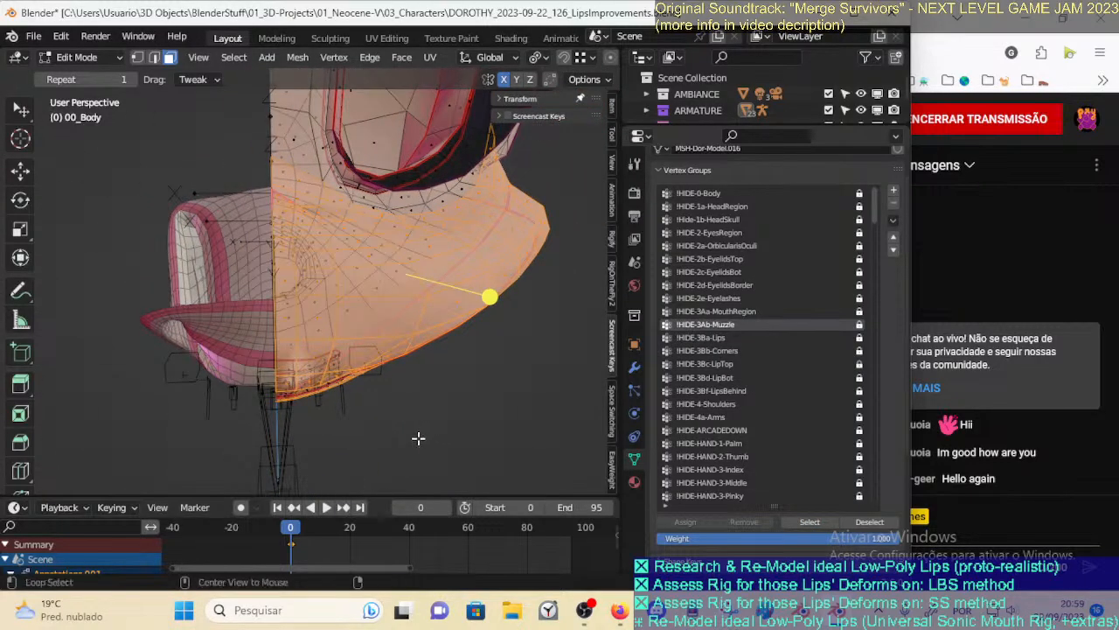
# Clear the selection, check the members of !HIDE-3Aa-MouthRegion for comparison, and deselect them
pyautogui.click(419, 438)
pyautogui.click(715, 311)
pyautogui.moveTo(534, 418); pyautogui.dragTo(420, 411, button='middle')
pyautogui.click(815, 522)
pyautogui.click(520, 377)
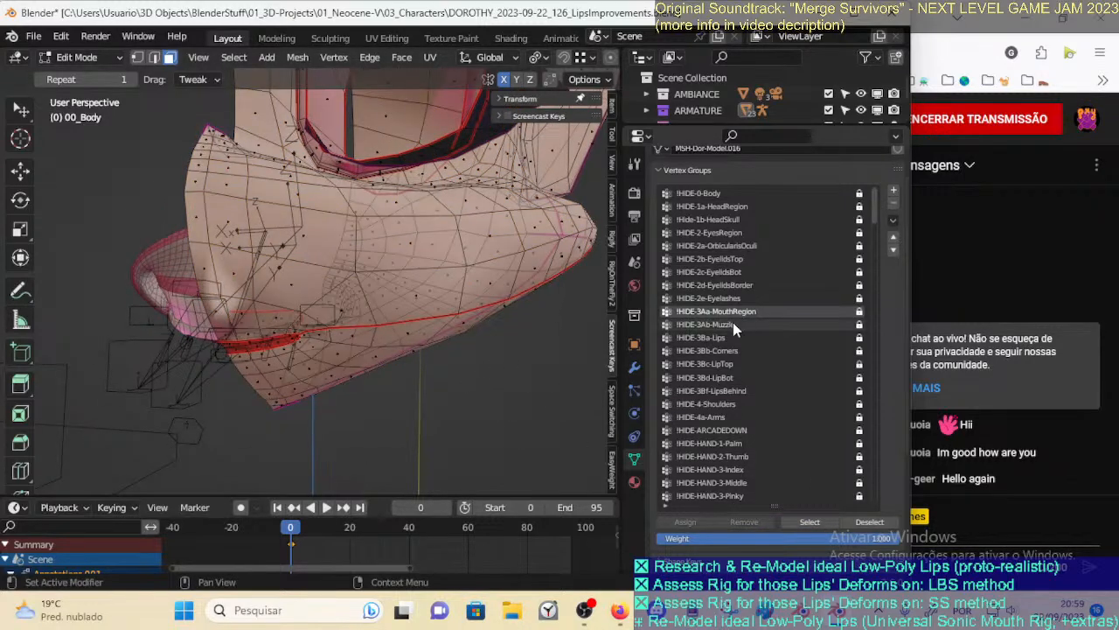
# Select the members of !HIDE-3Ab-Muzzle again and return to Weight Paint mode with them as the paint mask
pyautogui.click(715, 325)
pyautogui.click(796, 522)
pyautogui.moveTo(490, 396); pyautogui.dragTo(420, 380, button='middle')
pyautogui.hotkey('ctrl', 'Tab')
pyautogui.press('Tab')
pyautogui.hotkey('ctrl', 'Tab')
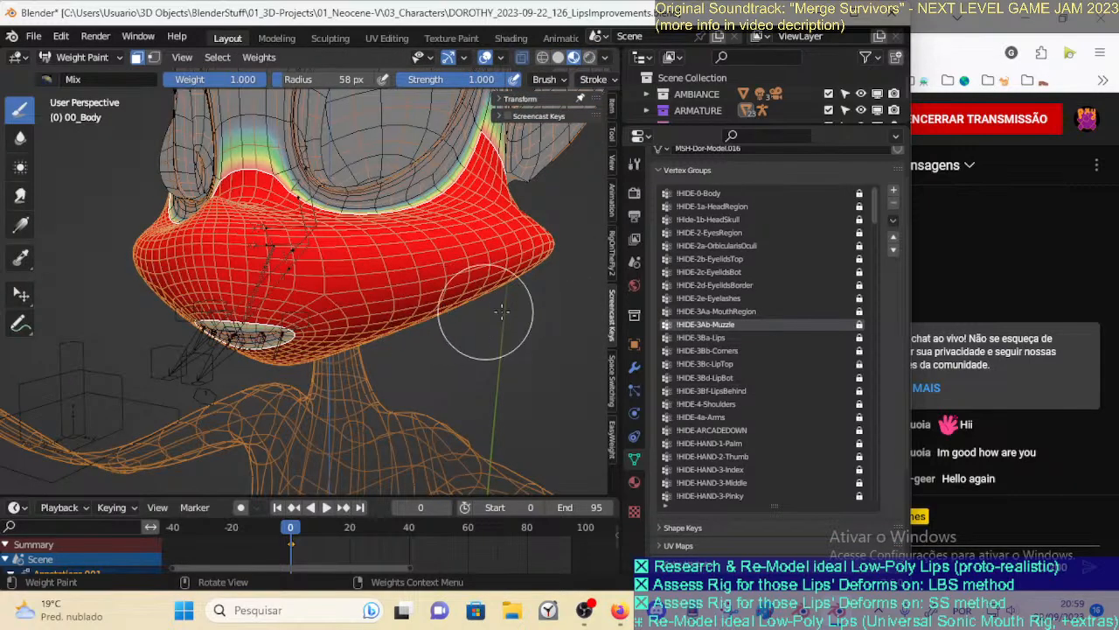
# Make MOD-CorrectiveSmooth-Muzzle the active group and invert the mask selection so that the muzzle is excluded from painting
pyautogui.moveTo(874, 217); pyautogui.dragTo(858, 495)
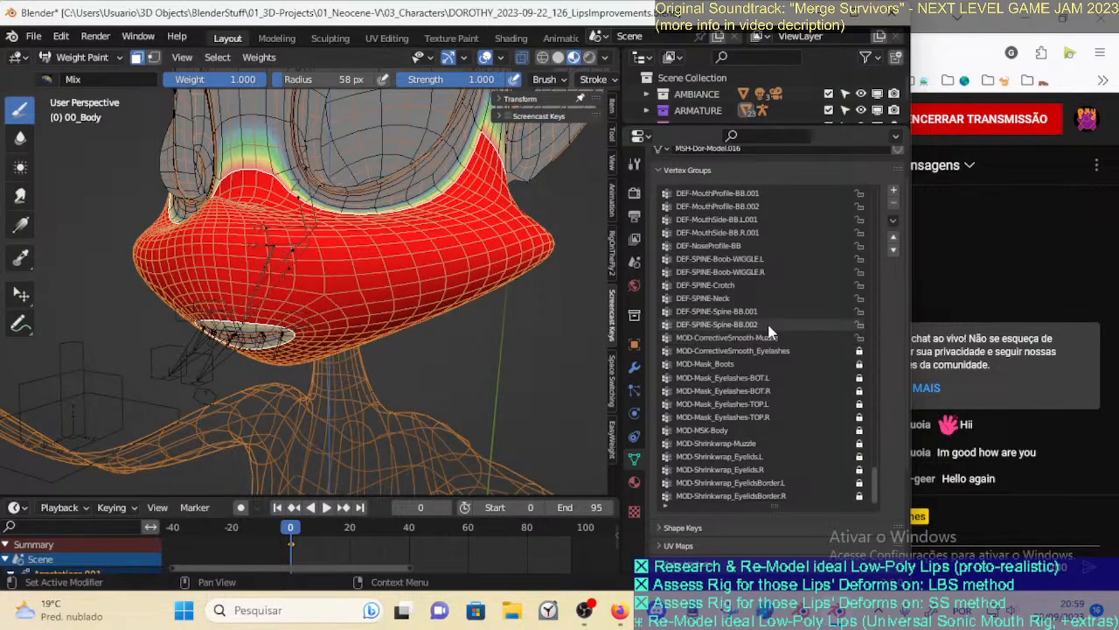
pyautogui.click(775, 339)
pyautogui.moveTo(411, 354)
pyautogui.mouseDown(button='middle')
pyautogui.moveTo(465, 366)
pyautogui.moveTo(423, 396)
pyautogui.moveTo(485, 385)
pyautogui.mouseUp(button='middle')
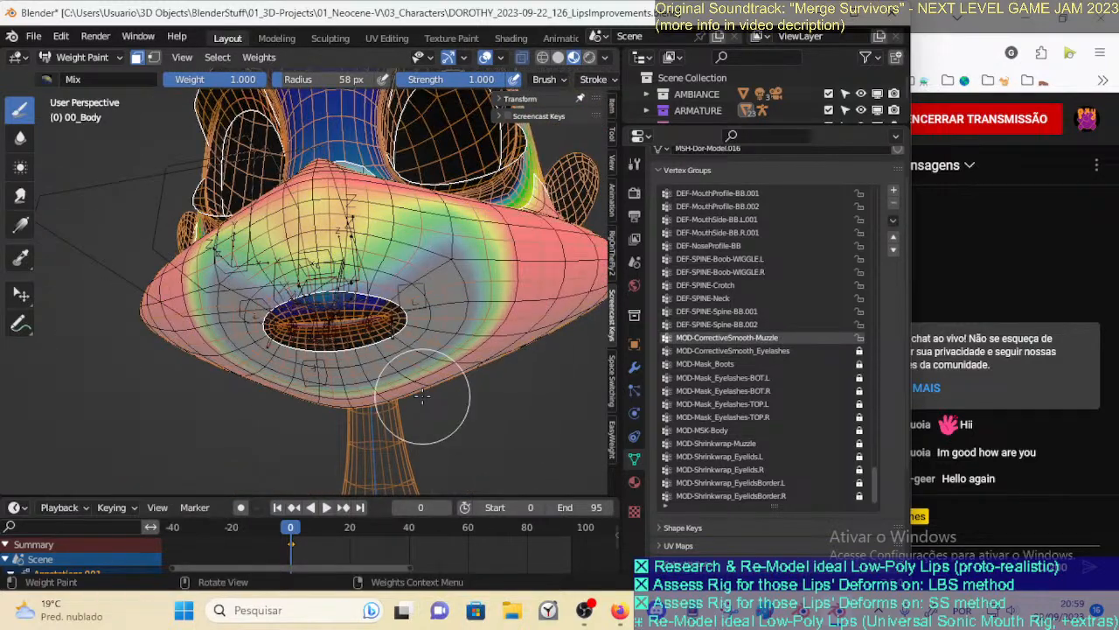
# Subtract MOD-CorrectiveSmooth-Muzzle weights from the forehead and eye area outside the muzzle, using the Subtract brush with a 44 px radius
pyautogui.click(47, 79)
pyautogui.click(514, 123)
pyautogui.moveTo(349, 299); pyautogui.dragTo(435, 206, button='middle')
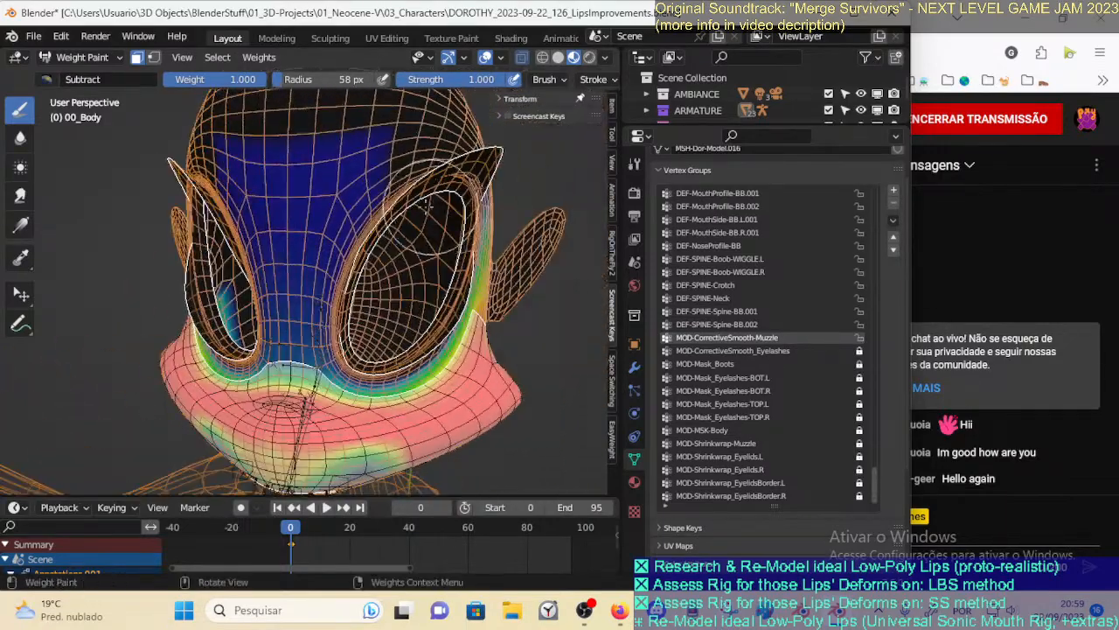
pyautogui.press('f')
pyautogui.click(379, 205)
pyautogui.press('f')
pyautogui.click(385, 160)
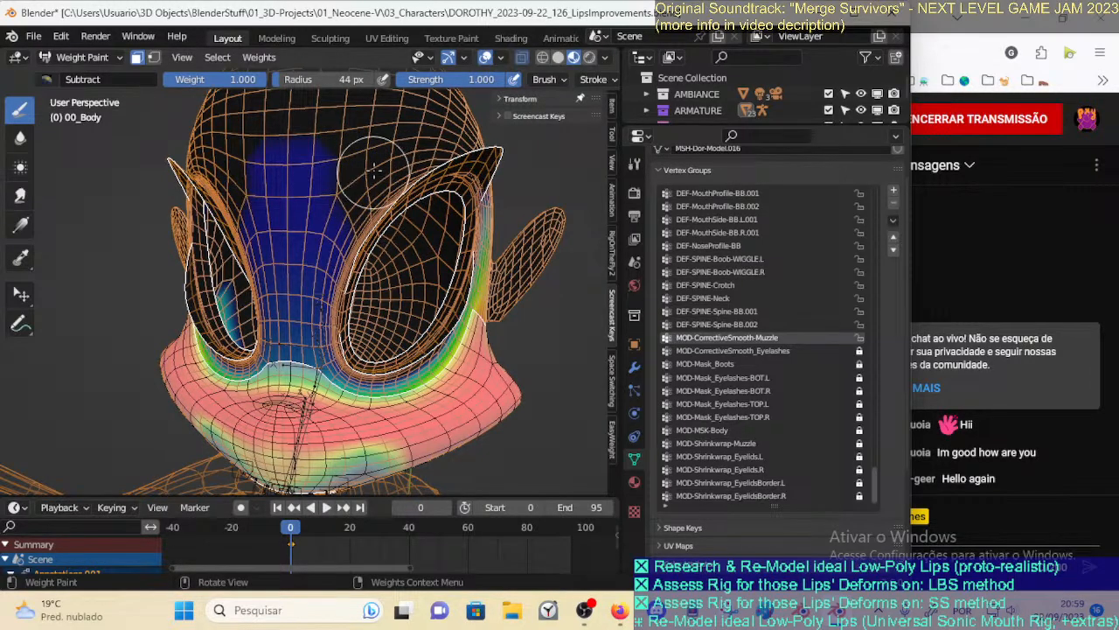
pyautogui.moveTo(364, 279)
pyautogui.mouseDown(button='middle')
pyautogui.moveTo(336, 251)
pyautogui.moveTo(303, 243)
pyautogui.moveTo(350, 274)
pyautogui.moveTo(346, 262)
pyautogui.moveTo(334, 293)
pyautogui.moveTo(308, 295)
pyautogui.moveTo(383, 206)
pyautogui.mouseUp(button='middle')
pyautogui.scroll(2, 348, 263)
pyautogui.moveTo(367, 351); pyautogui.dragTo(418, 346, button='middle')
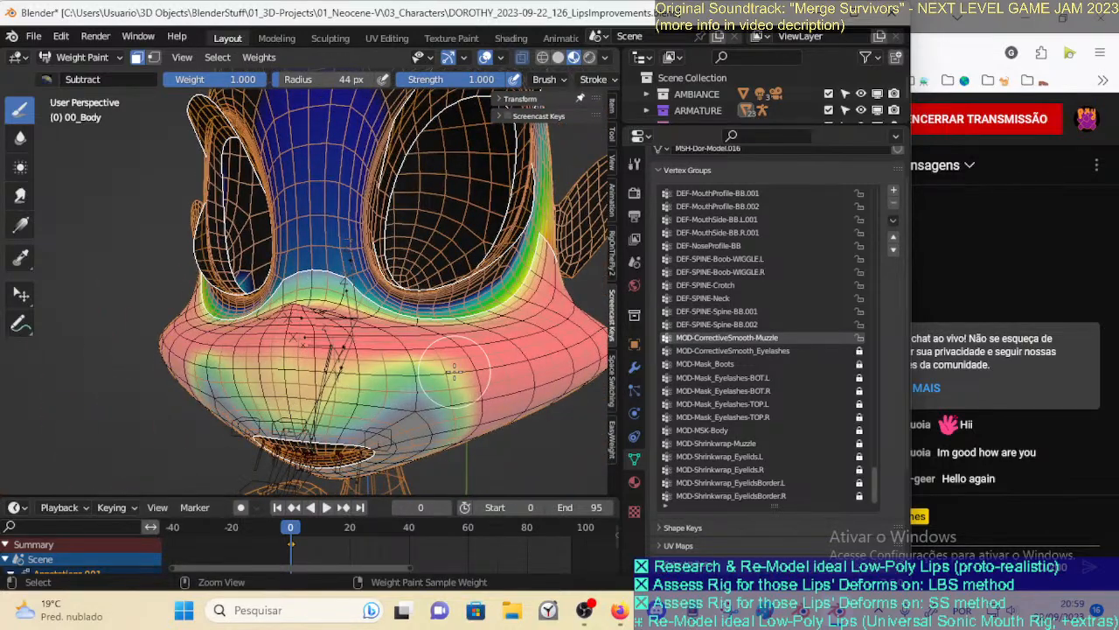
# Invert the mask back to the muzzle and paint its whole surface with weight 1.000 using the Mix brush
pyautogui.hotkey('ctrl', 'i')
pyautogui.click(48, 78)
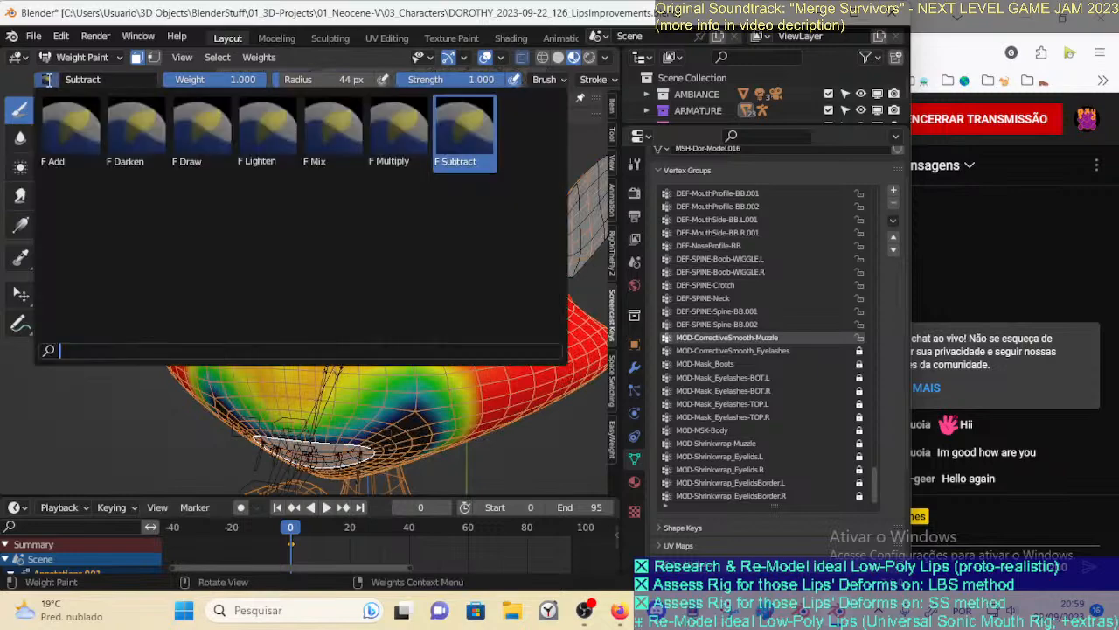
pyautogui.click(356, 131)
pyautogui.moveTo(314, 346); pyautogui.dragTo(332, 310, button='middle')
pyautogui.click(313, 374)
pyautogui.press('f')
pyautogui.click(339, 365)
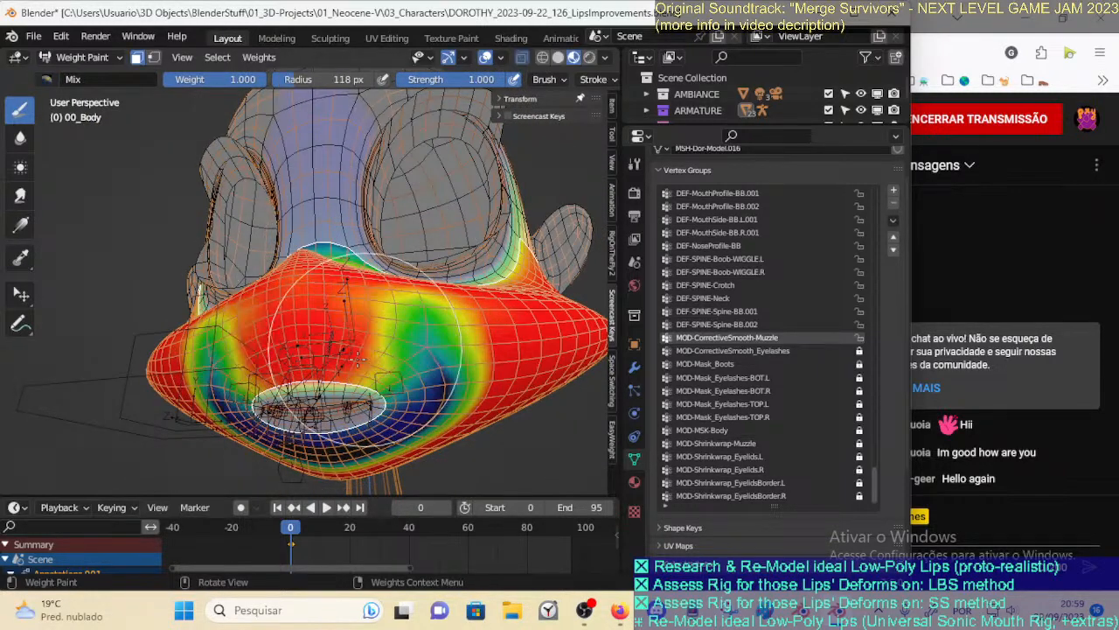
pyautogui.moveTo(407, 395); pyautogui.dragTo(472, 328, button='middle')
pyautogui.moveTo(354, 345); pyautogui.dragTo(342, 325, button='middle')
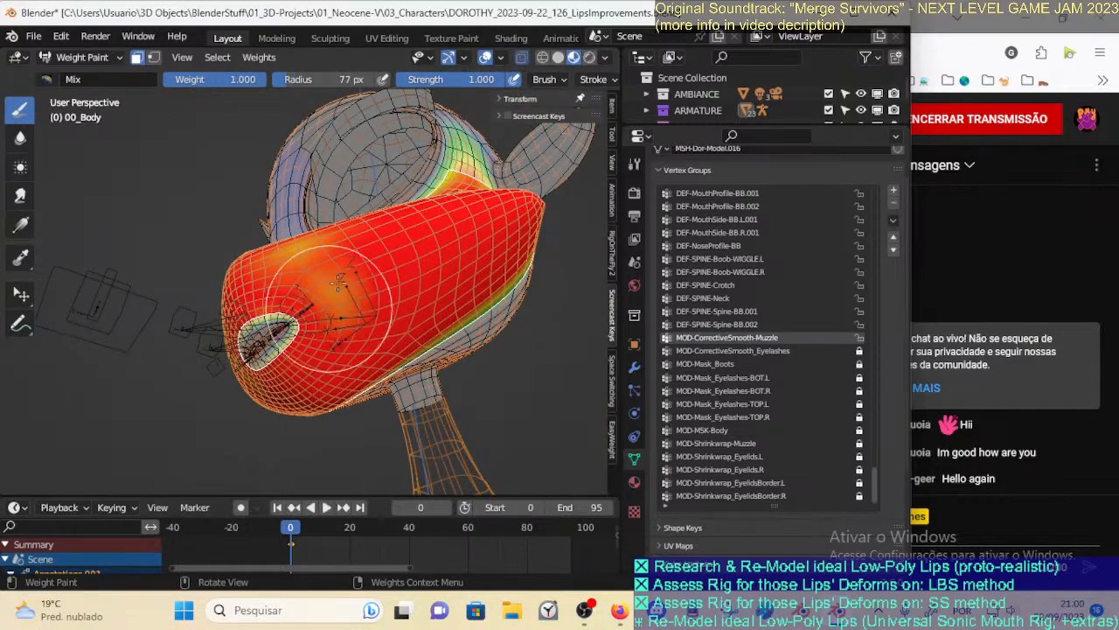
# Check the muzzle weights with the mask inverted and restored, and reduce the brush radius to 46 px
pyautogui.hotkey('ctrl', 'i')
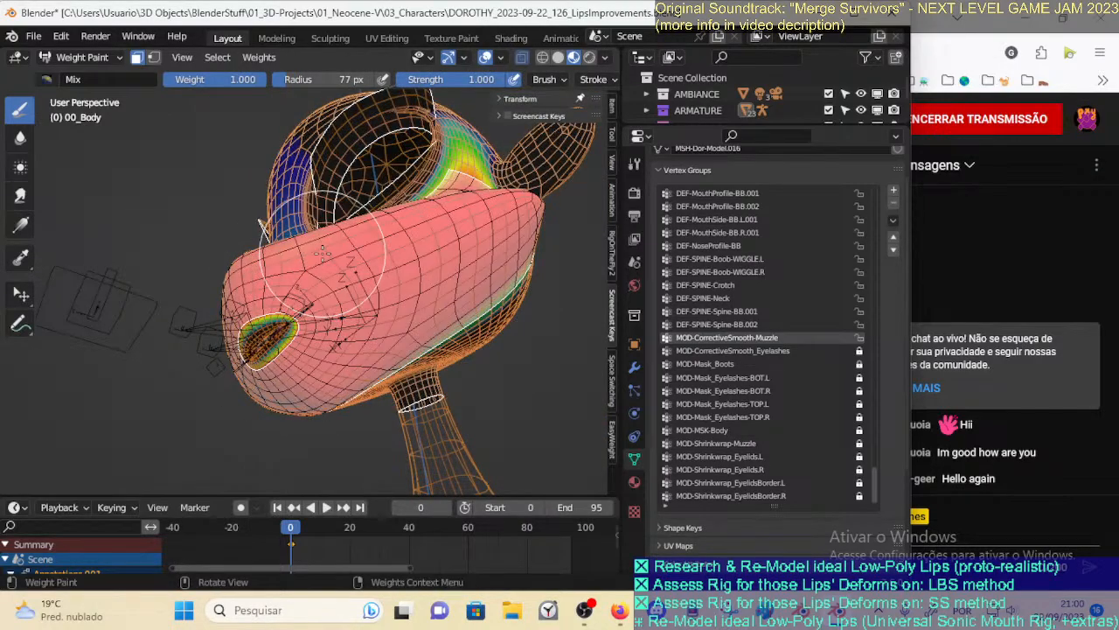
pyautogui.moveTo(383, 308)
pyautogui.mouseDown(button='middle')
pyautogui.moveTo(339, 377)
pyautogui.moveTo(349, 321)
pyautogui.moveTo(314, 253)
pyautogui.mouseUp(button='middle')
pyautogui.scroll(2, 314, 254)
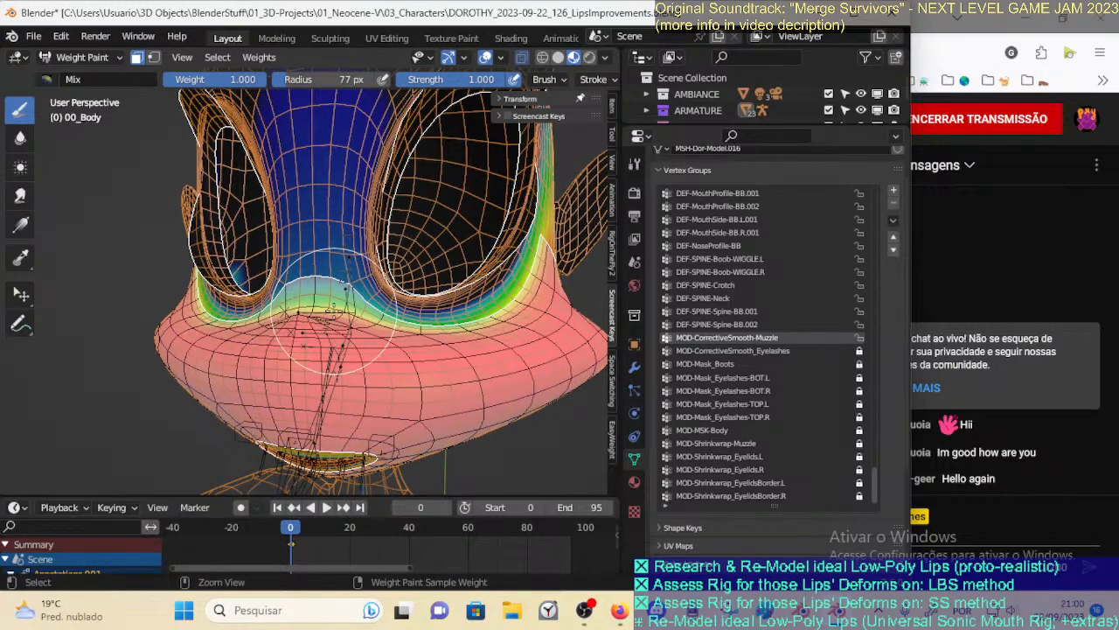
pyautogui.hotkey('ctrl', 'i')
pyautogui.press('f')
pyautogui.click(353, 302)
pyautogui.moveTo(353, 302); pyautogui.dragTo(298, 340, button='middle')
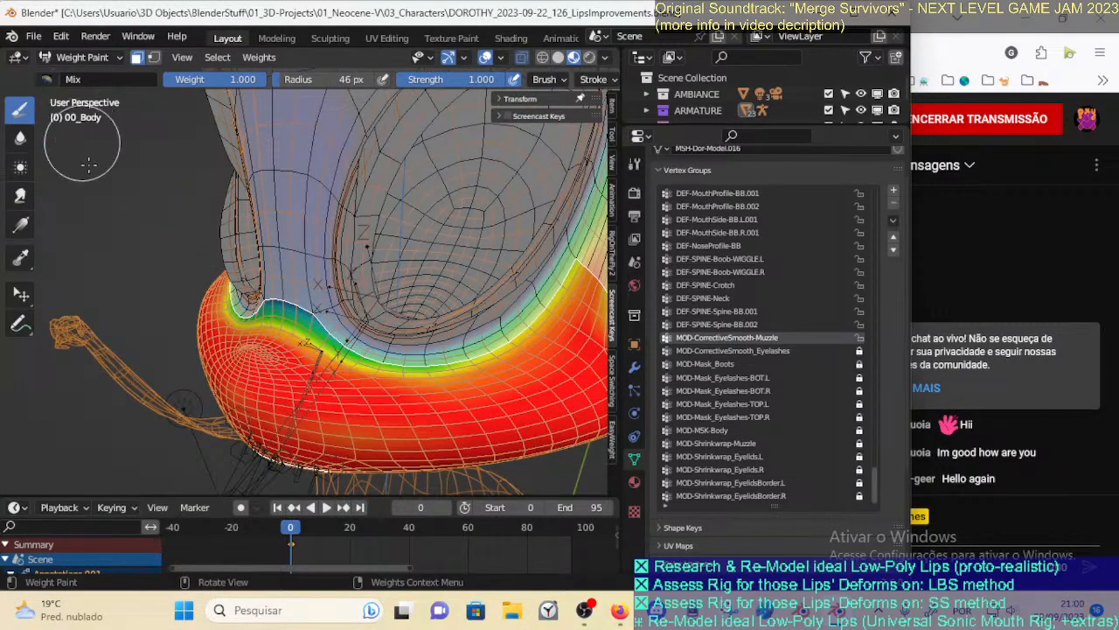
pyautogui.hotkey('ctrl', 'i')
pyautogui.moveTo(284, 420); pyautogui.dragTo(302, 359, button='middle')
pyautogui.hotkey('ctrl', 'i')
# Paint weight 1.000 over the muzzle's upper edge at the nose bridge, ending with an 86 px Mix brush
pyautogui.moveTo(325, 349); pyautogui.dragTo(306, 290)
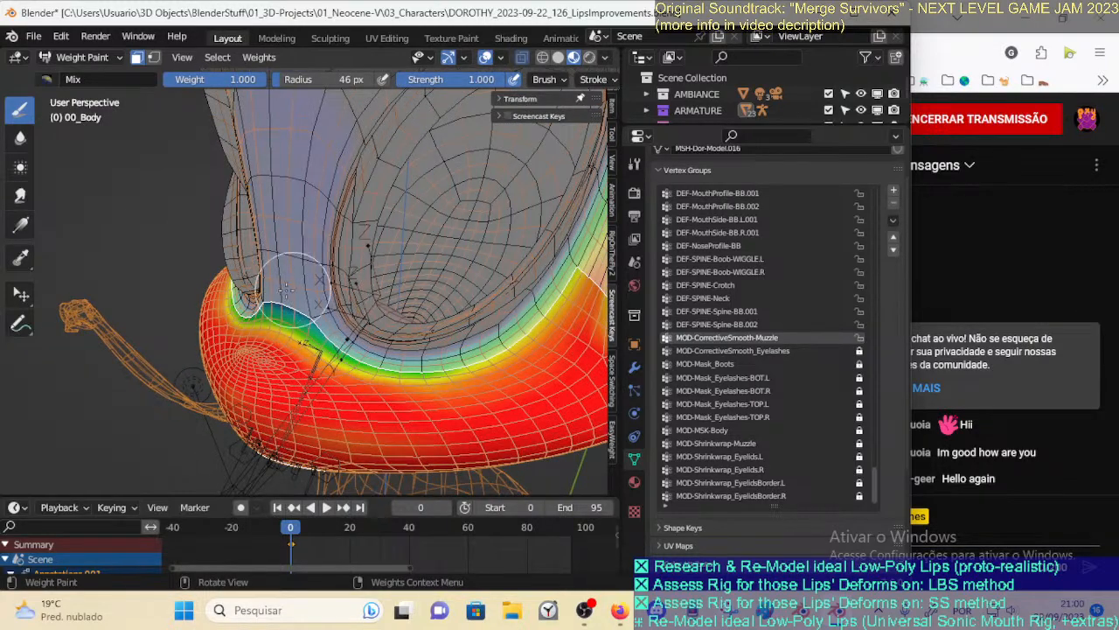
pyautogui.moveTo(294, 315); pyautogui.dragTo(344, 300, button='middle')
pyautogui.hotkey('ctrl', 'f')
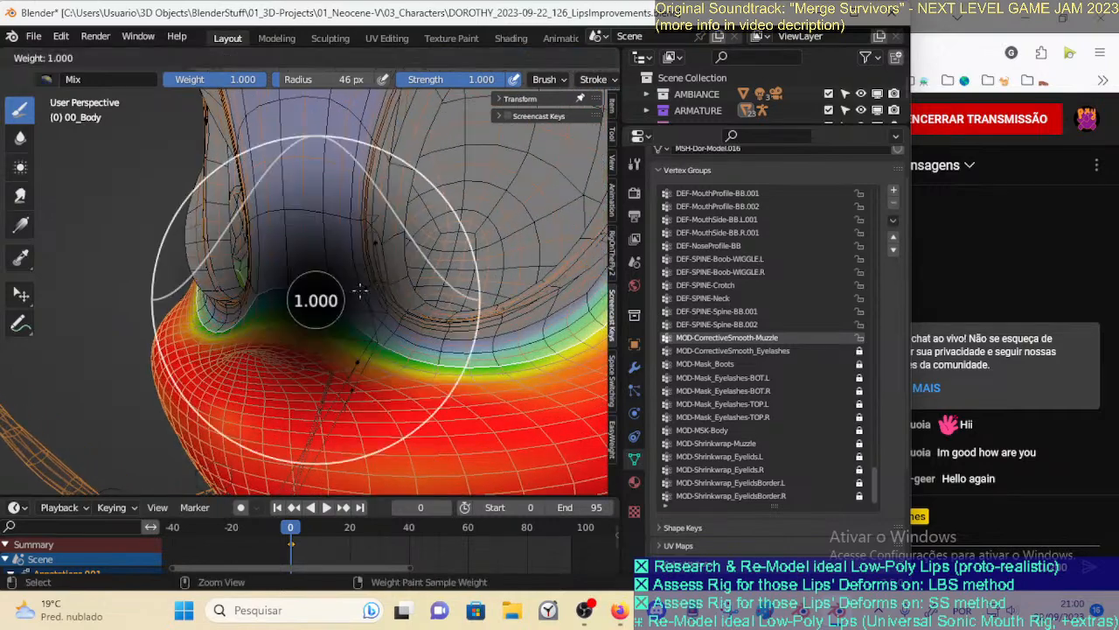
pyautogui.click(343, 300)
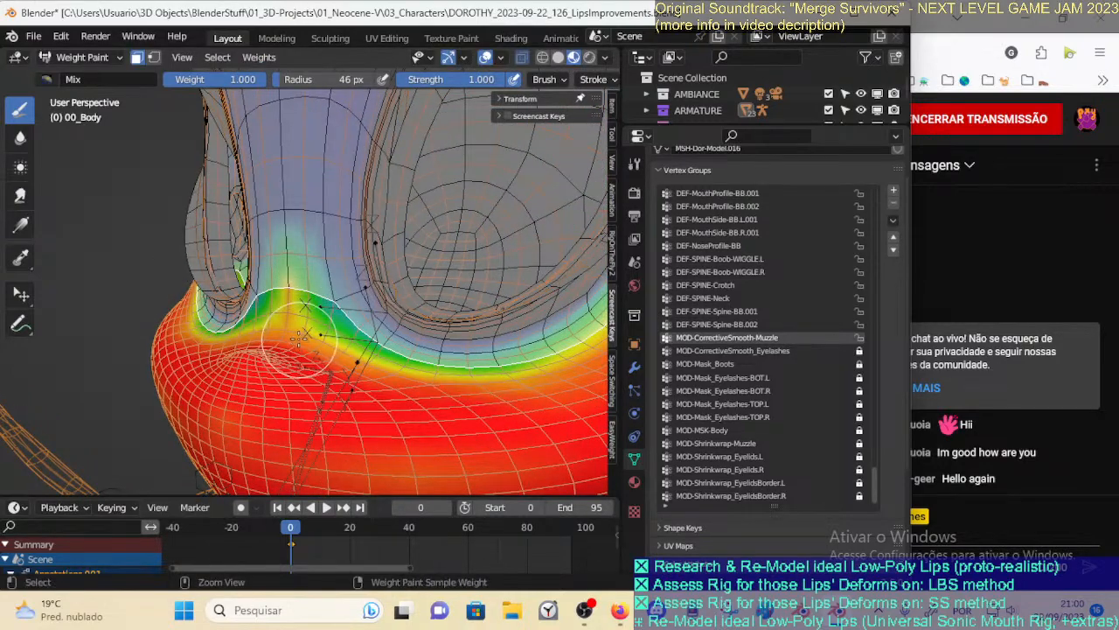
pyautogui.moveTo(288, 321); pyautogui.dragTo(350, 300, button='middle')
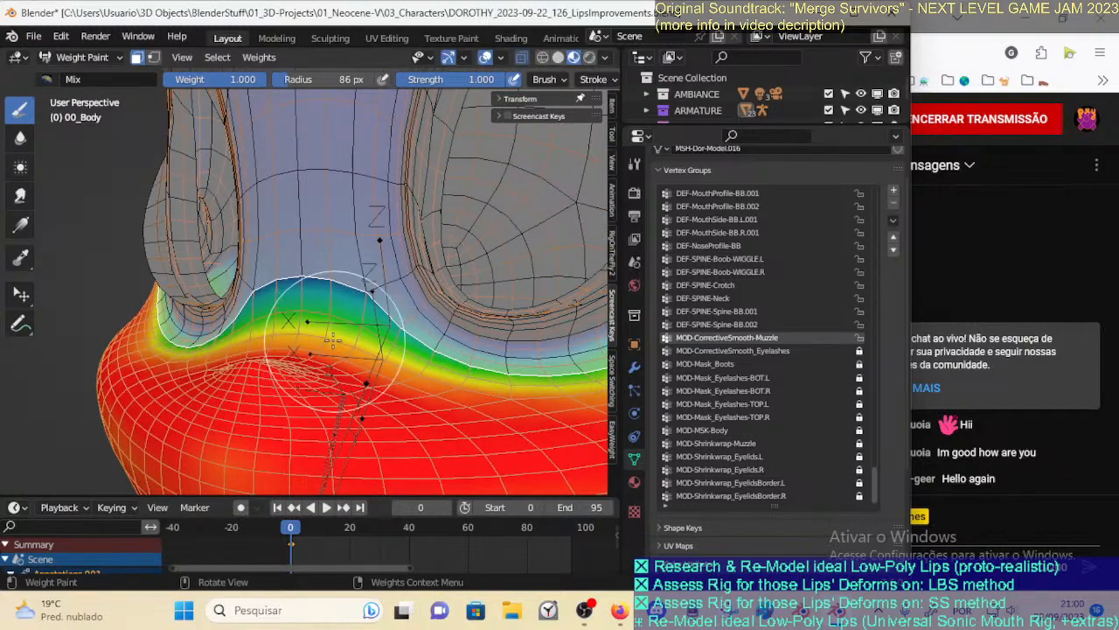
pyautogui.moveTo(310, 330); pyautogui.dragTo(304, 341, button='middle')
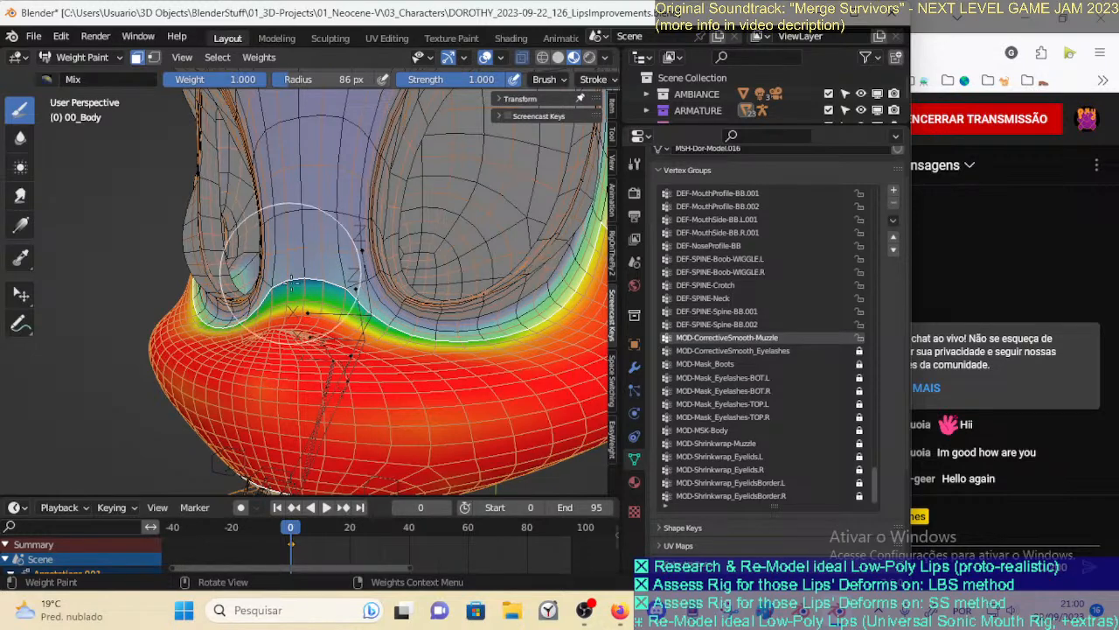
pyautogui.moveTo(311, 302); pyautogui.dragTo(266, 308, button='middle')
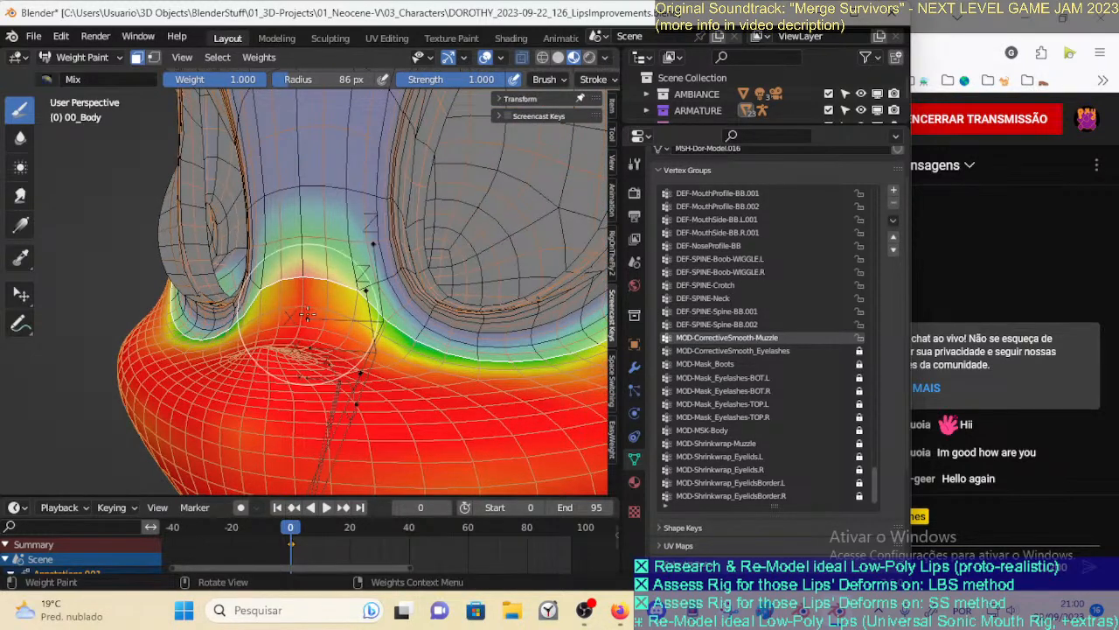
# Turn off the paint mask and smooth the weights on the nose bridge with the Blur tool at a 57 px radius
pyautogui.press('v')
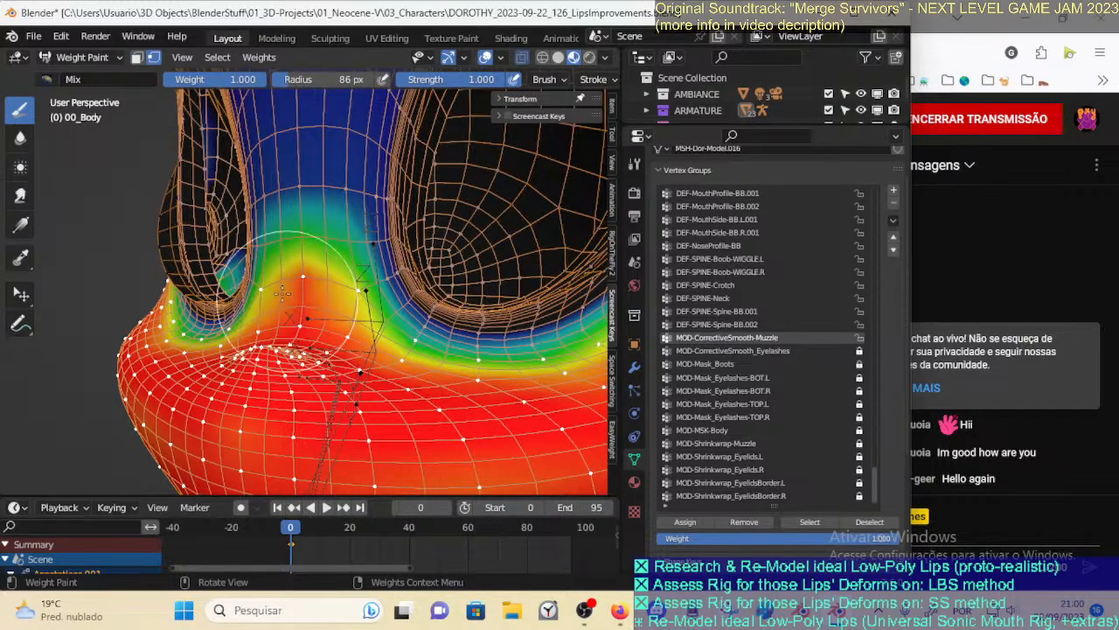
pyautogui.click(20, 137)
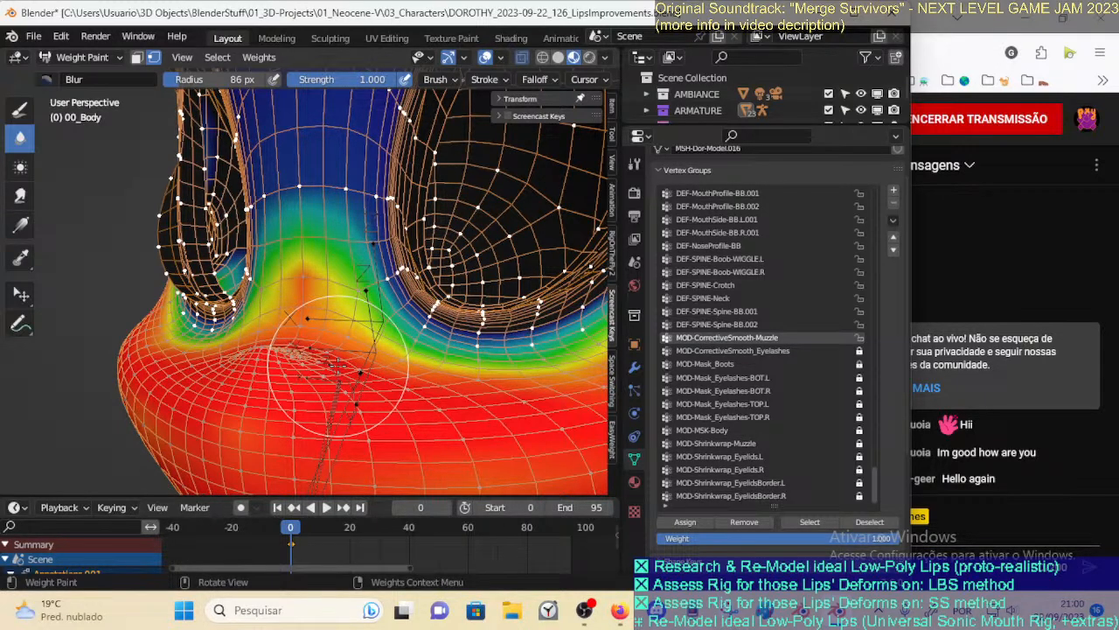
pyautogui.press('m')
pyautogui.moveTo(337, 365); pyautogui.dragTo(347, 369, button='middle')
pyautogui.press('m')
pyautogui.press('f')
pyautogui.click(333, 294)
pyautogui.press('f')
pyautogui.click(311, 268)
pyautogui.click(305, 248)
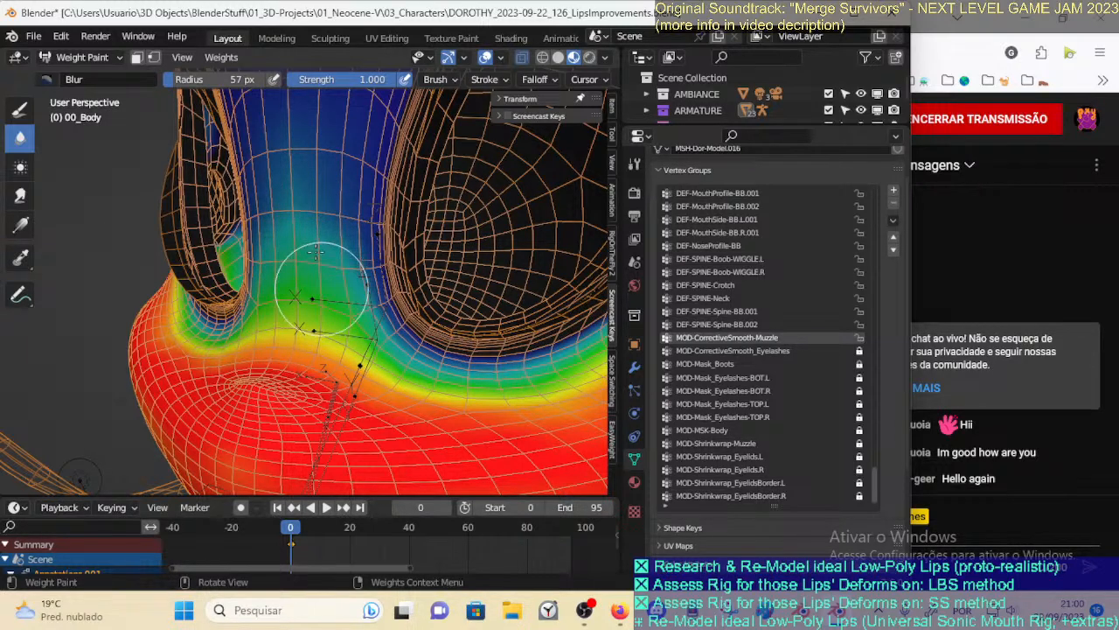
# Turn the face mask back on, invert it to the muzzle, and blur the weights all around the mouth opening
pyautogui.moveTo(309, 271); pyautogui.dragTo(341, 326, button='middle')
pyautogui.press('m')
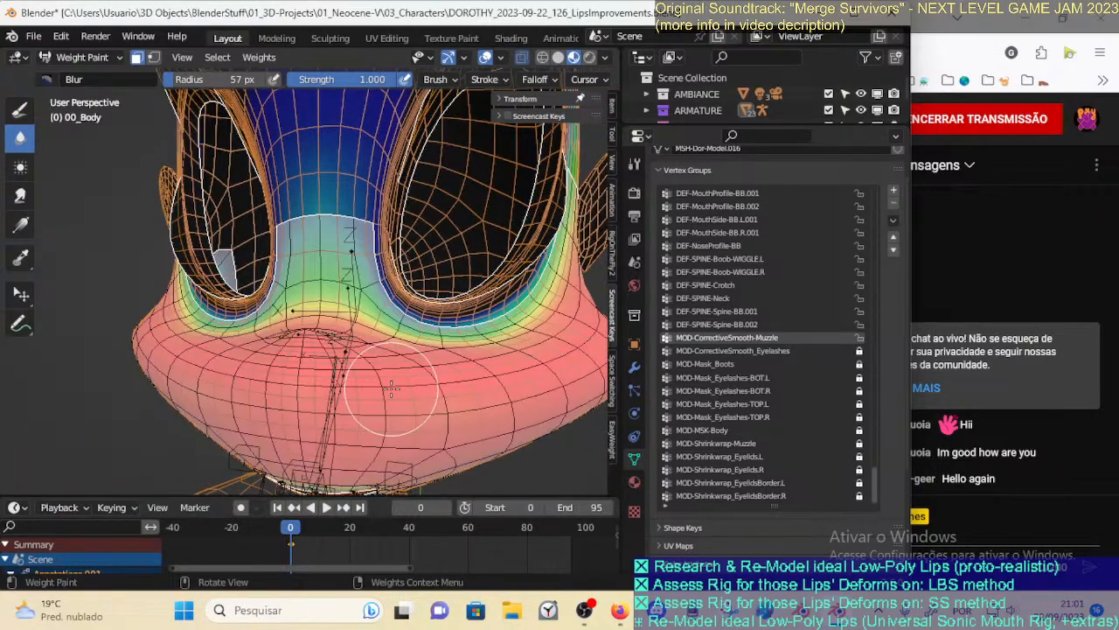
pyautogui.hotkey('ctrl', 'i')
pyautogui.moveTo(391, 389); pyautogui.dragTo(346, 291, button='middle')
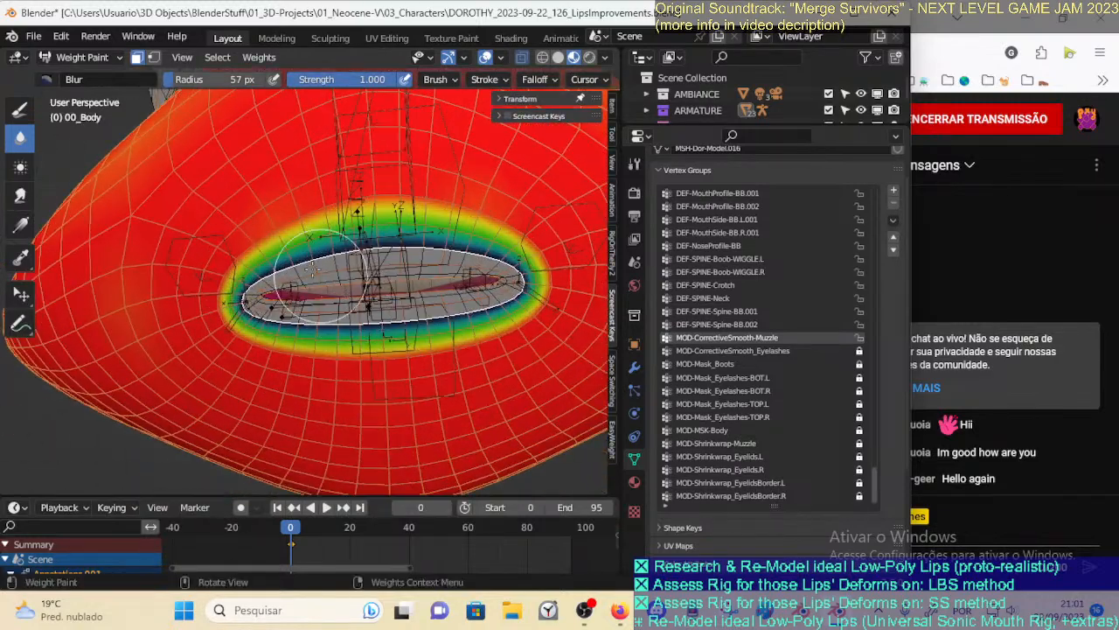
pyautogui.moveTo(315, 237)
pyautogui.mouseDown()
pyautogui.moveTo(394, 214)
pyautogui.moveTo(490, 223)
pyautogui.moveTo(525, 280)
pyautogui.moveTo(400, 310)
pyautogui.mouseUp()
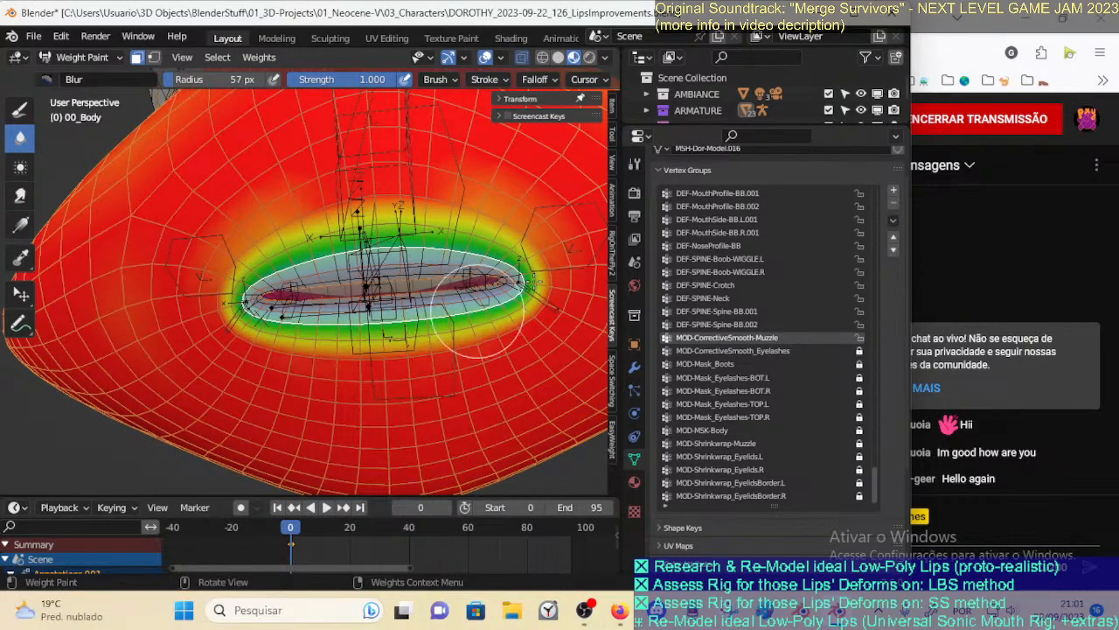
pyautogui.moveTo(512, 297); pyautogui.dragTo(522, 266)
pyautogui.moveTo(402, 244); pyautogui.dragTo(389, 234, button='middle')
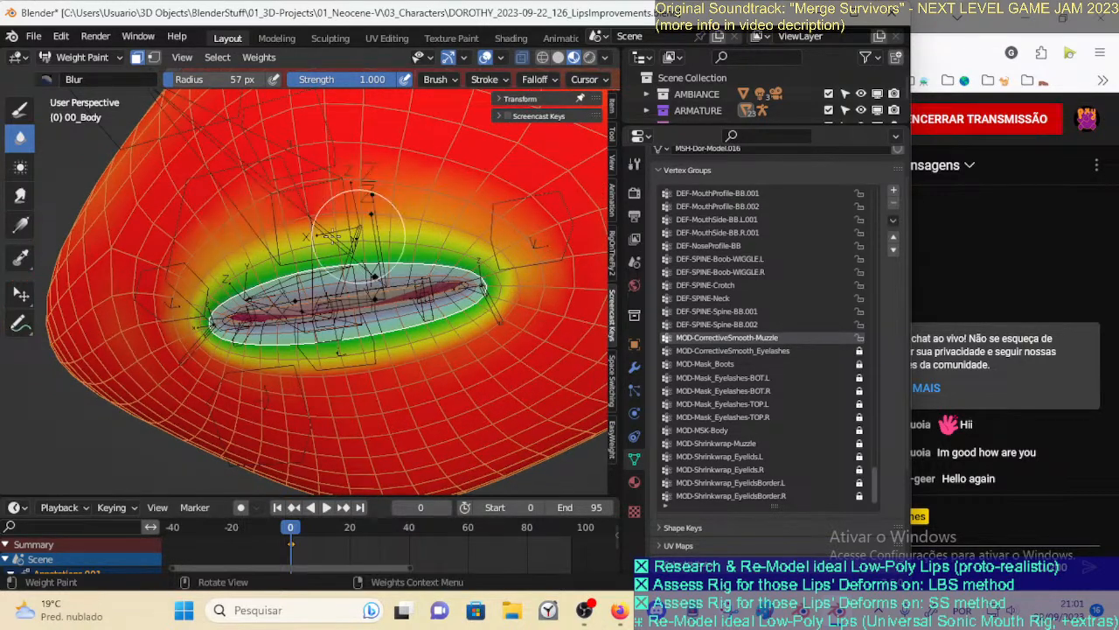
pyautogui.moveTo(421, 321)
pyautogui.mouseDown()
pyautogui.moveTo(372, 359)
pyautogui.moveTo(517, 292)
pyautogui.mouseUp()
pyautogui.moveTo(500, 253)
pyautogui.mouseDown()
pyautogui.moveTo(271, 253)
pyautogui.moveTo(297, 214)
pyautogui.moveTo(262, 206)
pyautogui.moveTo(445, 238)
pyautogui.moveTo(487, 286)
pyautogui.moveTo(417, 220)
pyautogui.mouseUp()
pyautogui.moveTo(503, 289)
pyautogui.mouseDown()
pyautogui.moveTo(385, 319)
pyautogui.moveTo(452, 329)
pyautogui.mouseUp()
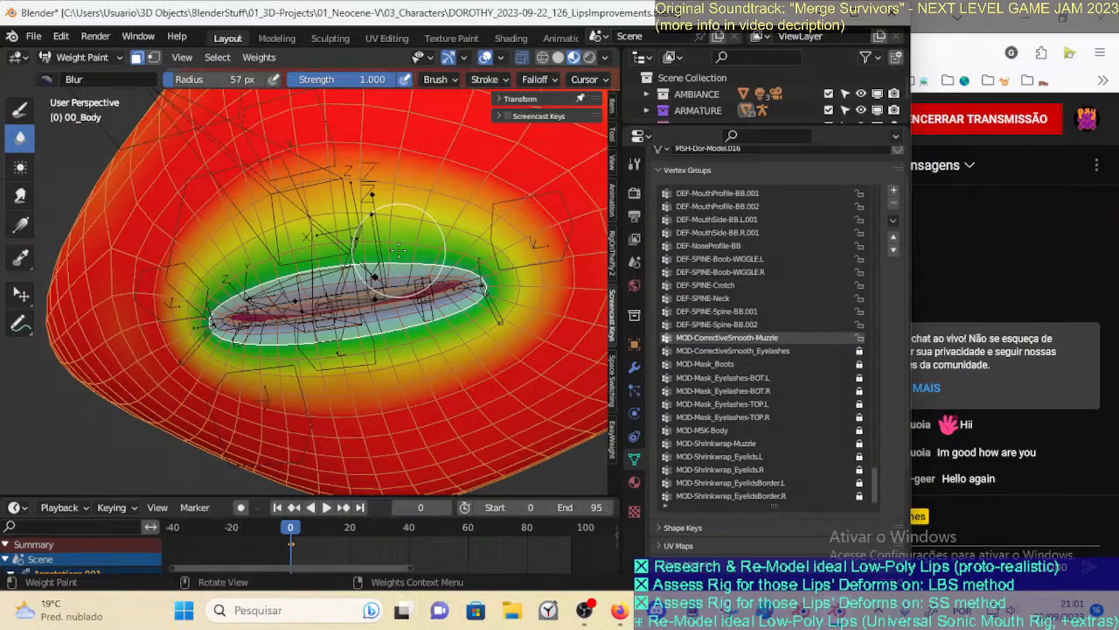
# Leave Weight Paint for Object Mode and compare the muzzle's shape between Object Mode and Edit Mode
pyautogui.scroll(-2, 438, 205)
pyautogui.moveTo(438, 206); pyautogui.dragTo(372, 270, button='middle')
pyautogui.hotkey('ctrl', 'Tab')
pyautogui.click(233, 270)
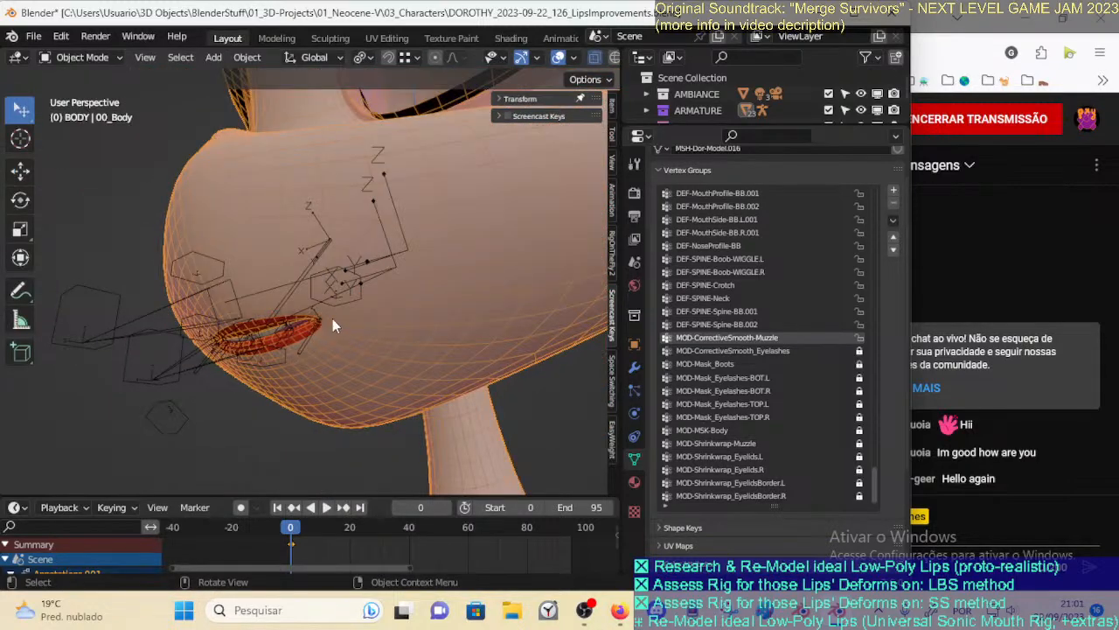
pyautogui.press('Tab')
pyautogui.moveTo(370, 355); pyautogui.dragTo(338, 373, button='middle')
pyautogui.press('Tab')
# Inspect the muzzle from the side in Edit Mode and Object Mode, and save the file
pyautogui.scroll(-2, 395, 247)
pyautogui.moveTo(395, 246); pyautogui.dragTo(135, 253, button='middle')
pyautogui.press('Tab')
pyautogui.scroll(1, 180, 254)
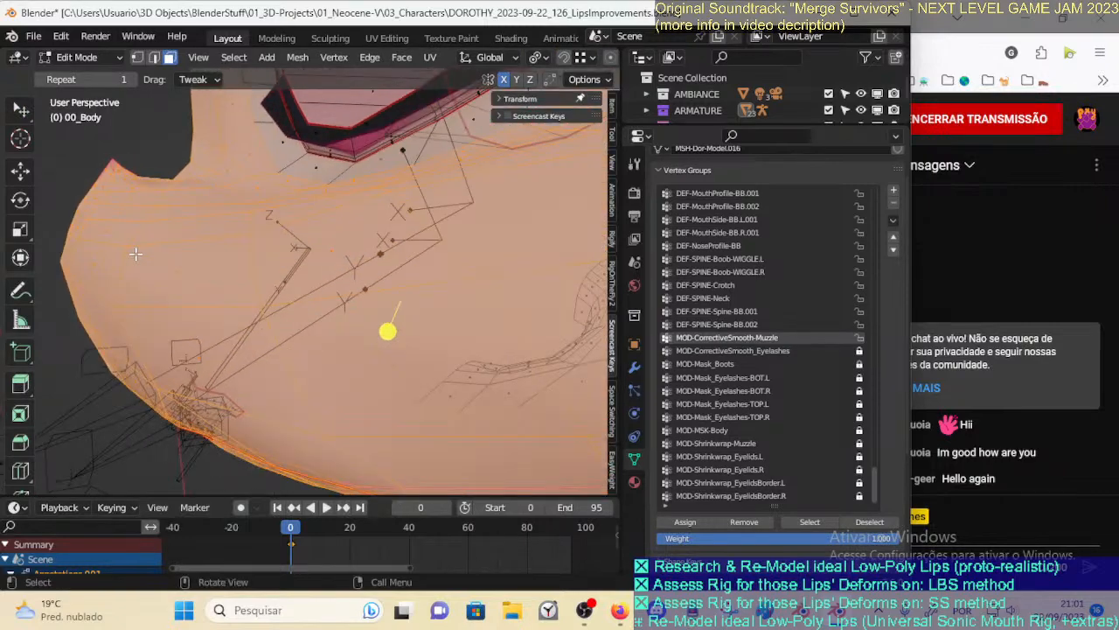
pyautogui.press('KP_3')
pyautogui.press('Tab')
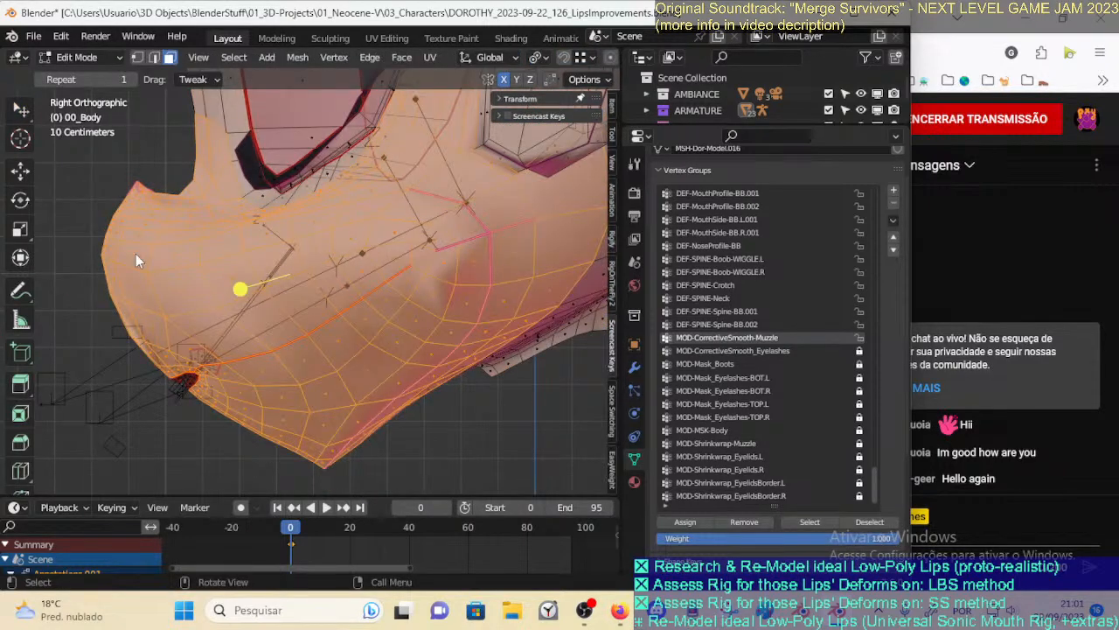
pyautogui.press('Tab')
pyautogui.scroll(-3, 135, 254)
pyautogui.moveTo(136, 255); pyautogui.dragTo(312, 333, button='middle')
pyautogui.hotkey('ctrl', 's')
# Clear the selection and select the members of MOD-CorrectiveSmooth-Muzzle to inspect stray faces around the nose bridge and eye rim
pyautogui.hotkey('alt', 'a')
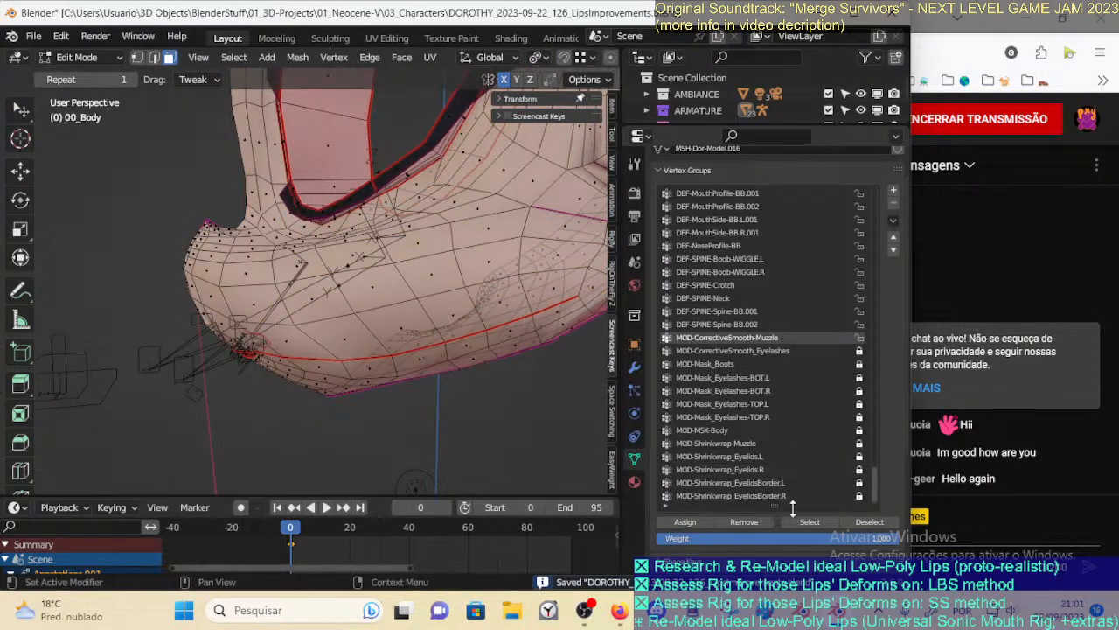
pyautogui.click(799, 523)
pyautogui.scroll(-1, 437, 262)
pyautogui.moveTo(437, 262); pyautogui.dragTo(358, 280, button='middle')
pyautogui.scroll(-3, 363, 301)
pyautogui.scroll(3, 358, 280)
pyautogui.scroll(1, 365, 222)
pyautogui.keyDown('shift'); pyautogui.moveTo(365, 222); pyautogui.dragTo(359, 336, button='middle'); pyautogui.keyUp('shift')
pyautogui.moveTo(358, 335); pyautogui.dragTo(398, 305, button='middle')
pyautogui.scroll(2, 410, 300)
pyautogui.scroll(1, 393, 305)
pyautogui.hotkey('alt', 'a')
pyautogui.click(818, 526)
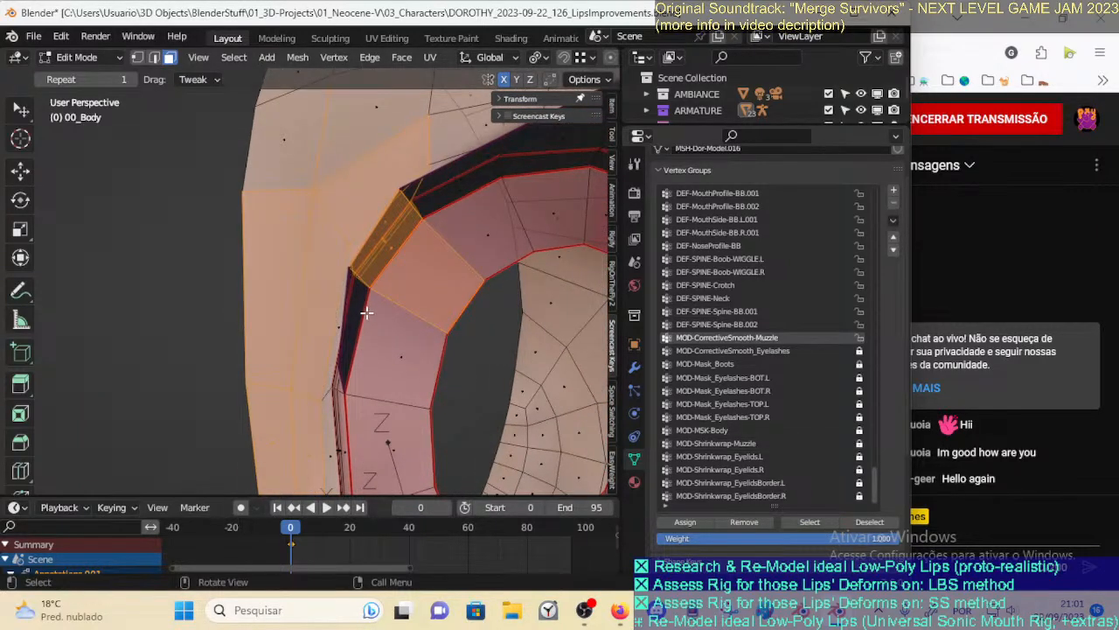
# Circle-select the stray faces on the upper inner corner of the eye rim and remove them from MOD-CorrectiveSmooth-Muzzle
pyautogui.press('c')
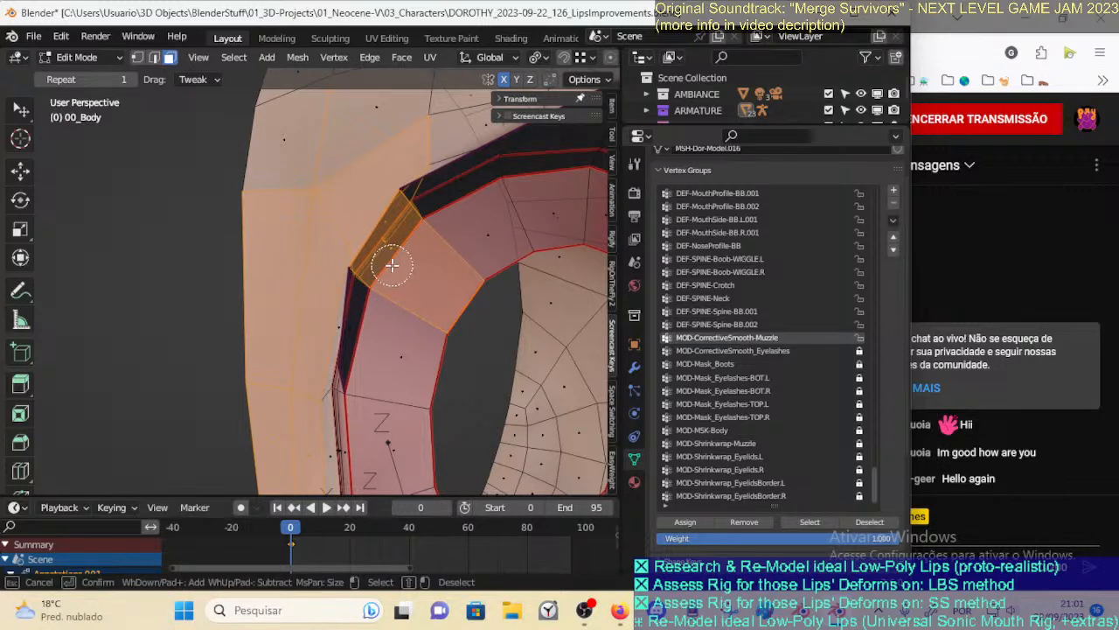
pyautogui.press('Escape')
pyautogui.hotkey('alt', 'a')
pyautogui.press('c')
pyautogui.moveTo(380, 224); pyautogui.dragTo(388, 259)
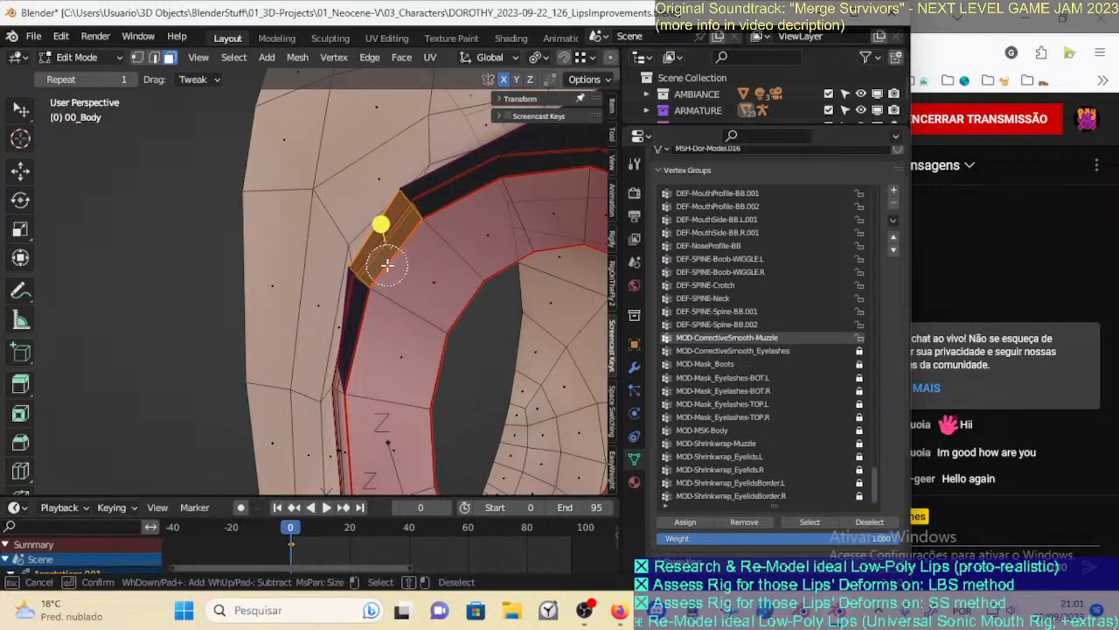
pyautogui.press('Escape')
pyautogui.press('c')
pyautogui.click(420, 285)
pyautogui.press('Escape')
pyautogui.moveTo(439, 324); pyautogui.dragTo(418, 354, button='middle')
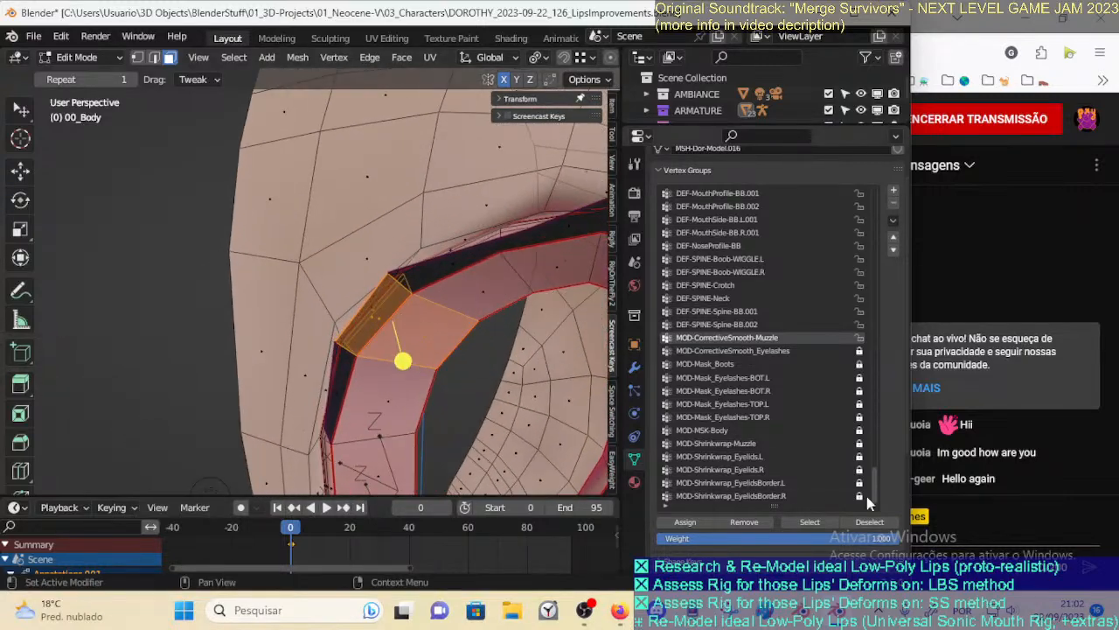
pyautogui.click(770, 526)
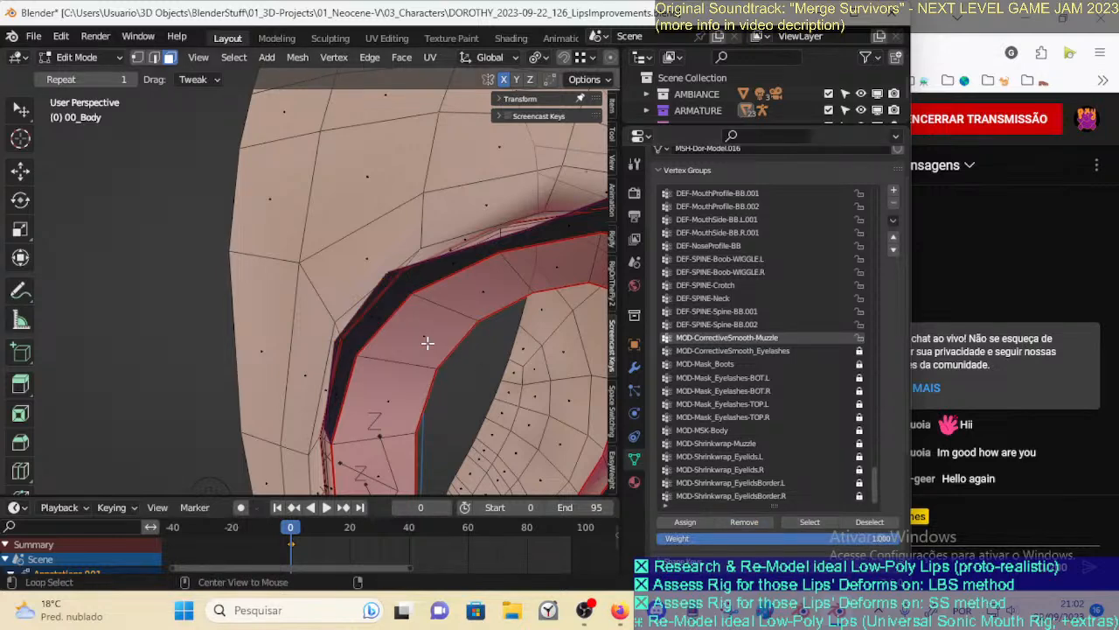
# Select the members of MOD-CorrectiveSmooth-Muzzle in vertex selection mode to inspect the eye rim for stray vertices
pyautogui.click(809, 522)
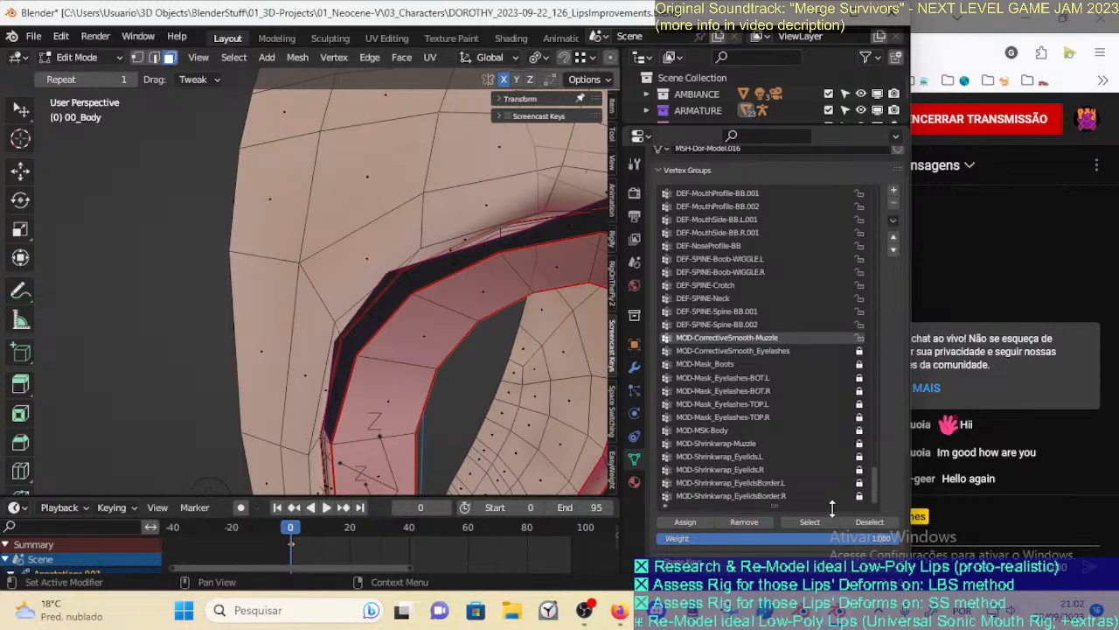
pyautogui.moveTo(349, 337); pyautogui.dragTo(349, 296, button='middle')
pyautogui.press('2')
pyautogui.click(353, 235)
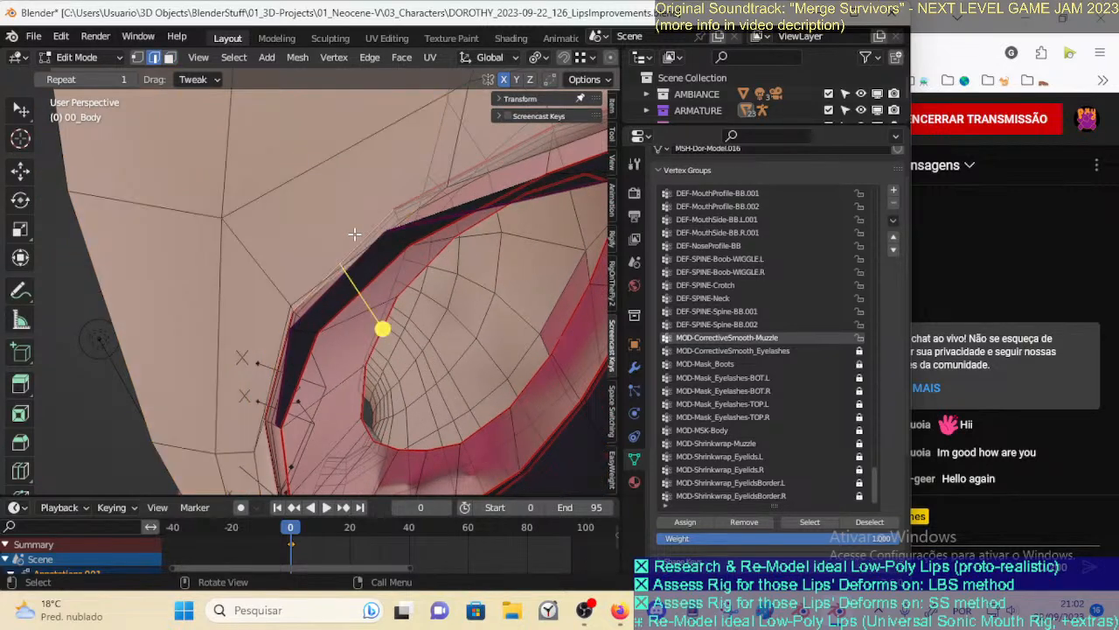
pyautogui.press('1')
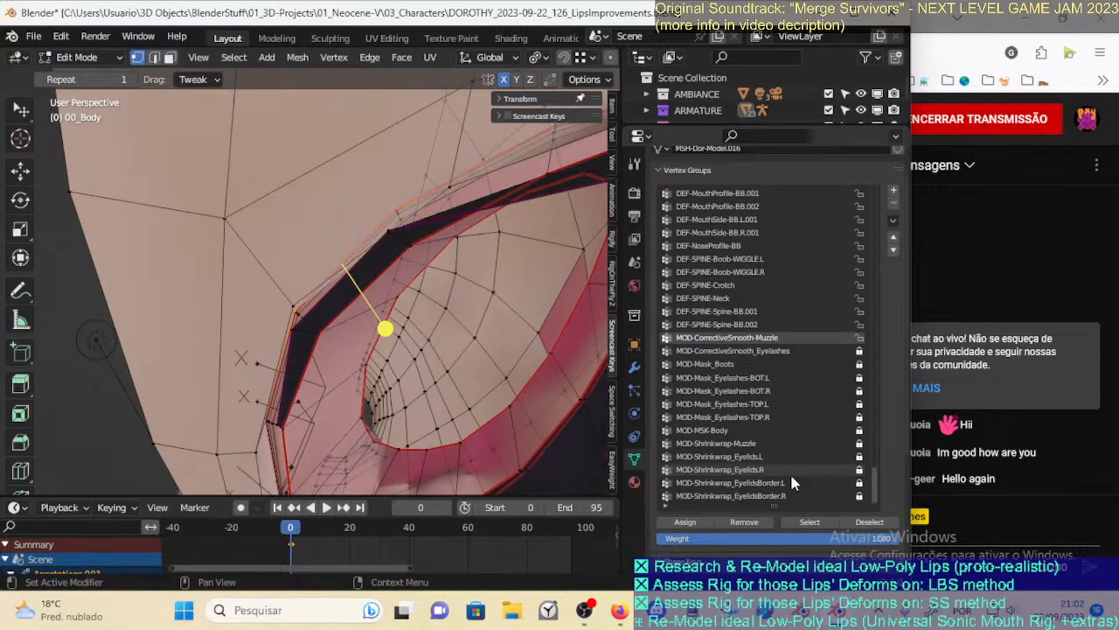
pyautogui.press('Tab')
pyautogui.press('Tab')
pyautogui.click(815, 519)
pyautogui.moveTo(452, 342); pyautogui.dragTo(327, 252, button='middle')
pyautogui.keyDown('shift'); pyautogui.moveTo(246, 350); pyautogui.dragTo(253, 341, button='middle'); pyautogui.keyUp('shift')
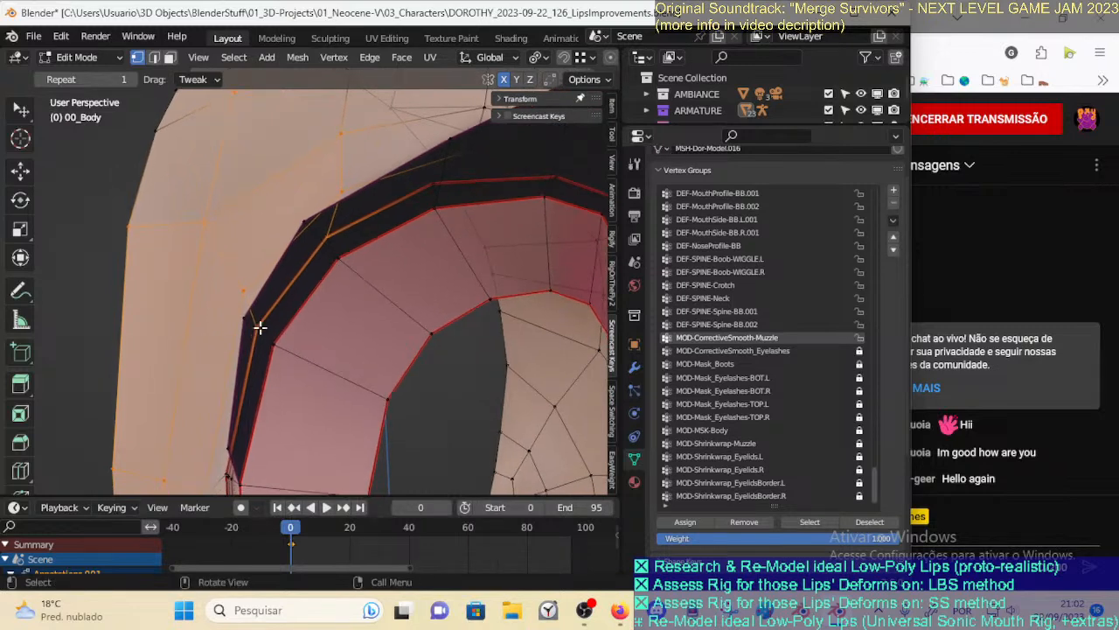
# Select the stray vertex loop along the dark eye rim, remove it from MOD-CorrectiveSmooth-Muzzle, and reselect the group's members to check
pyautogui.click(257, 329)
pyautogui.moveTo(297, 283); pyautogui.dragTo(352, 272, button='middle')
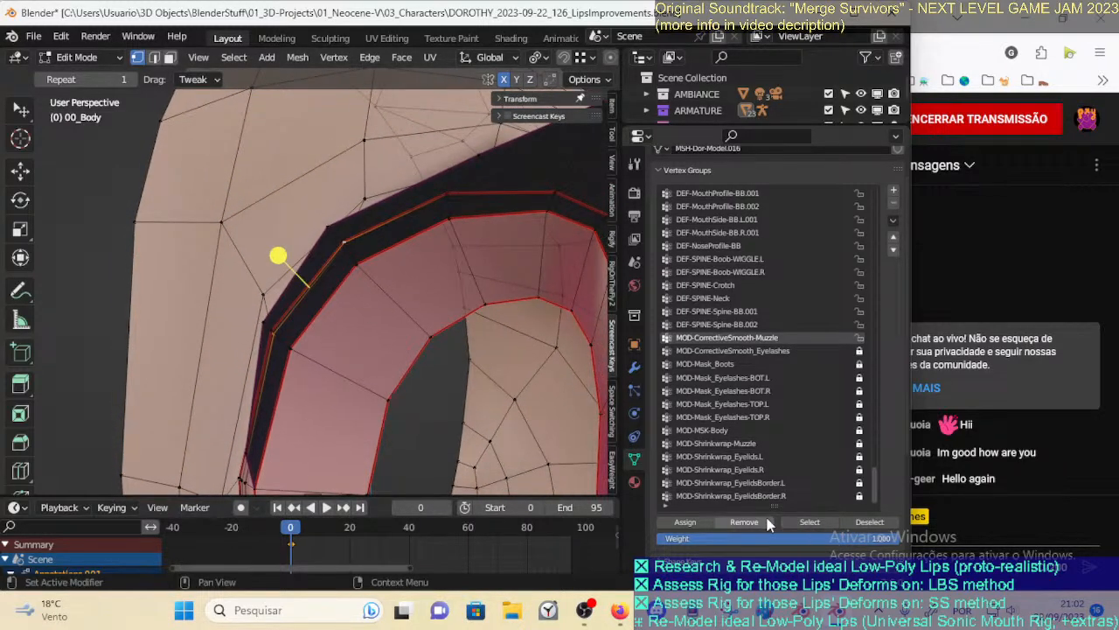
pyautogui.click(810, 522)
pyautogui.moveTo(354, 279); pyautogui.dragTo(282, 291, button='middle')
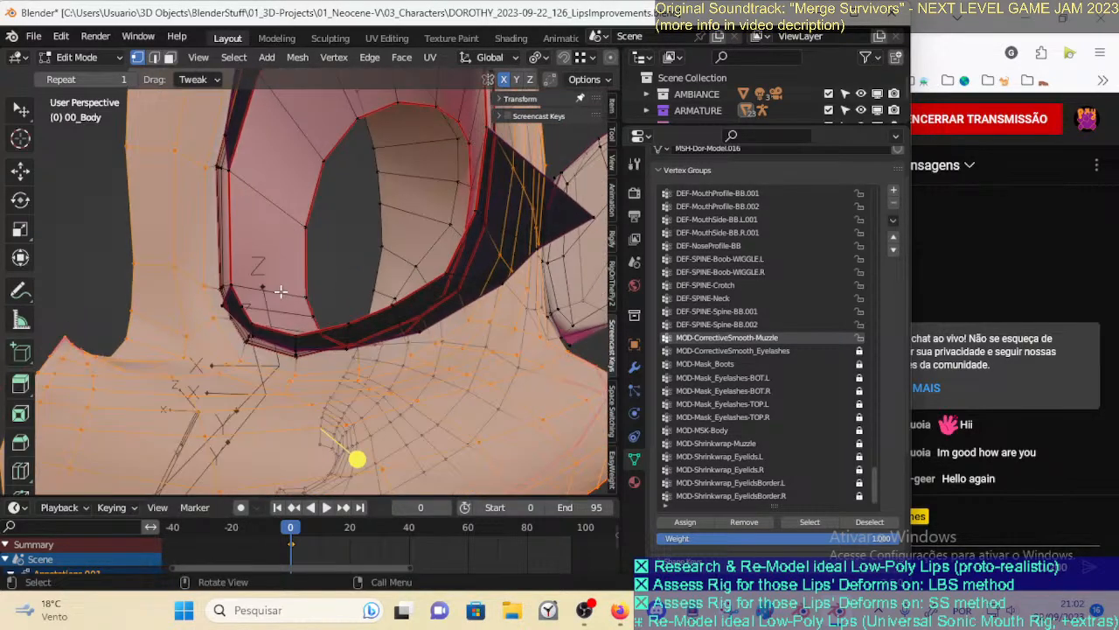
pyautogui.scroll(2, 281, 294)
pyautogui.moveTo(227, 344); pyautogui.dragTo(246, 228, button='middle')
# Select only the face loop around the eye rim, grow the selection once, and remove it from MOD-CorrectiveSmooth-Muzzle
pyautogui.hotkey('alt', 'a')
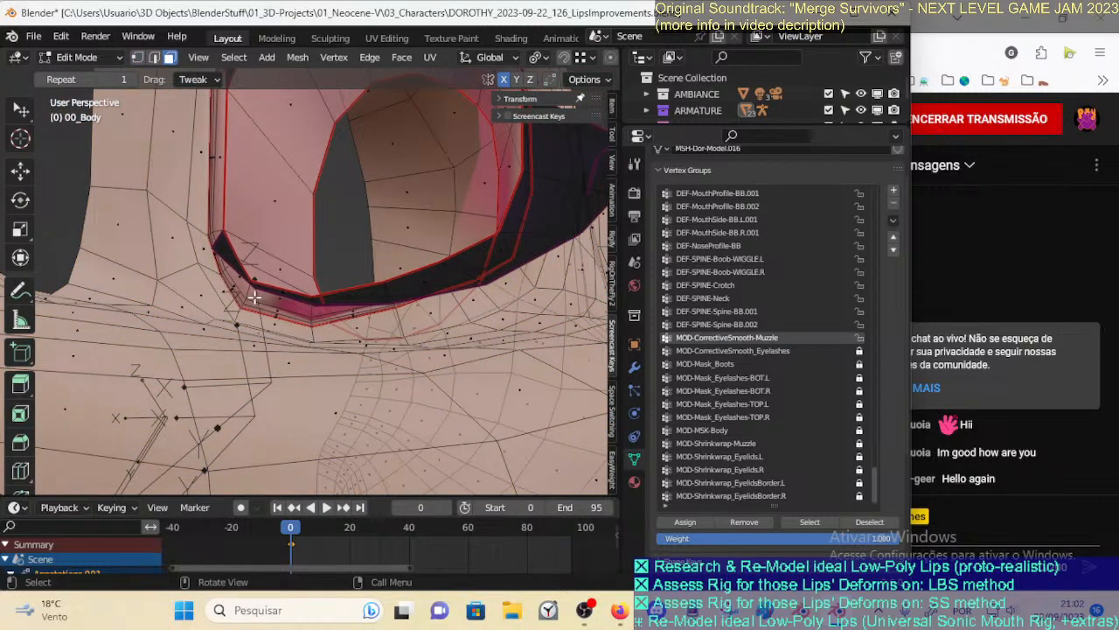
pyautogui.keyDown('alt'); pyautogui.click(250, 296); pyautogui.keyUp('alt')
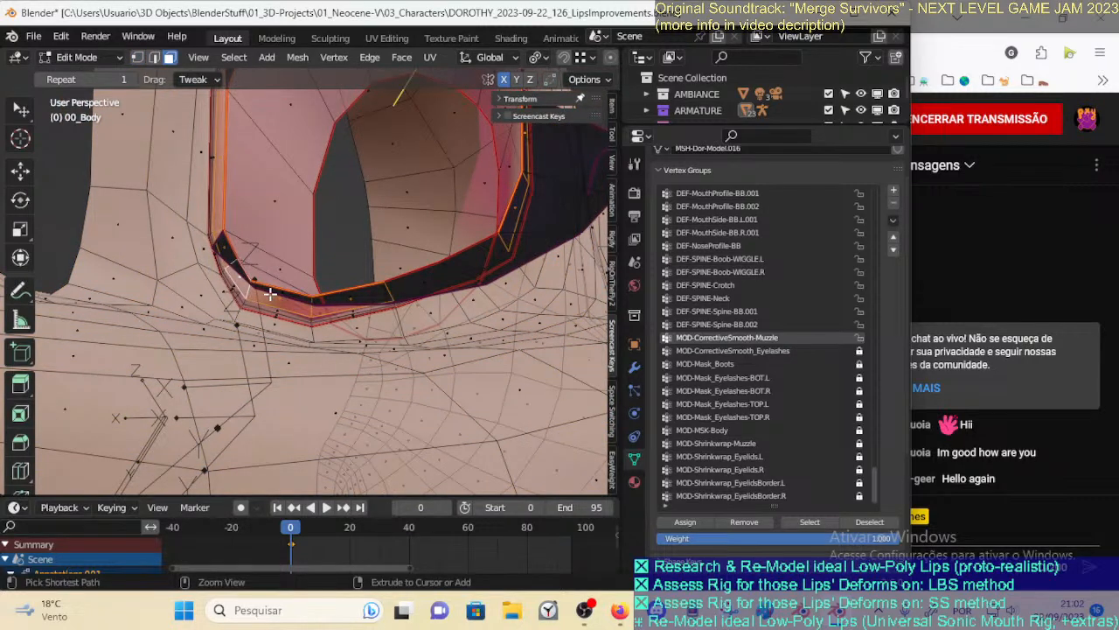
pyautogui.press('ctrl+KP_Add')
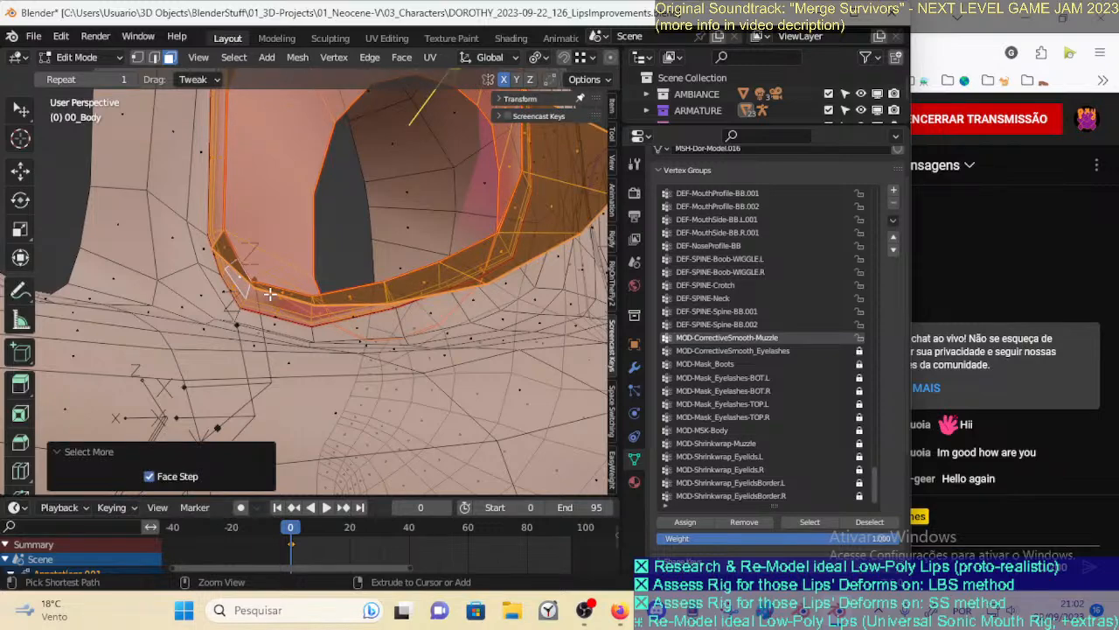
pyautogui.moveTo(281, 189); pyautogui.dragTo(397, 377, button='middle')
pyautogui.click(758, 522)
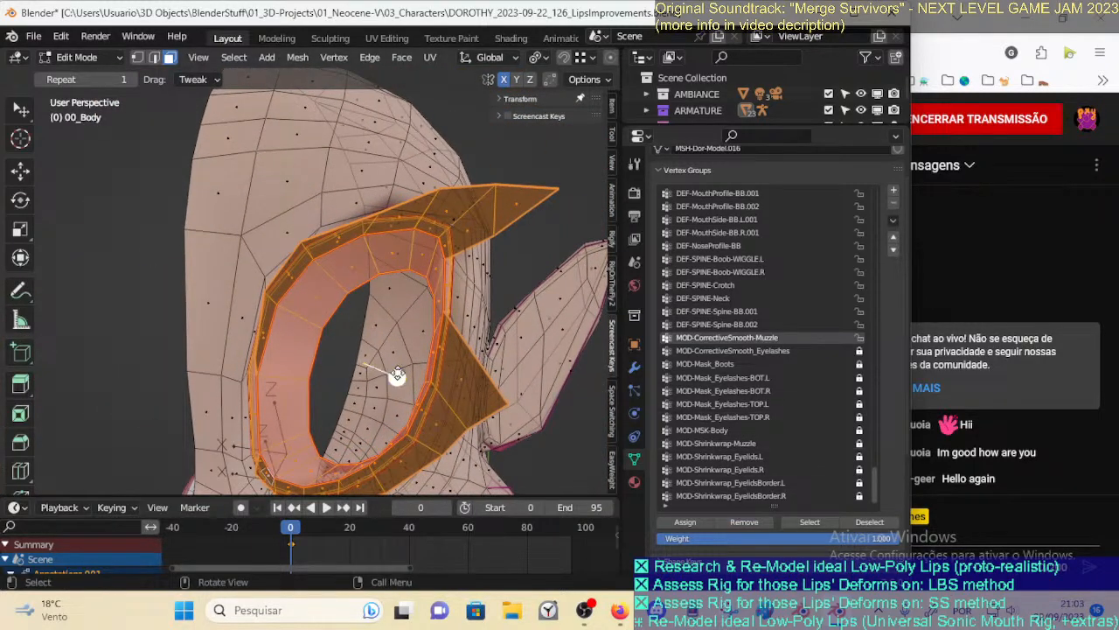
# Clear the selection, reselect the members of MOD-CorrectiveSmooth-Muzzle to check the eye area, and save the file
pyautogui.hotkey('alt', 'a')
pyautogui.click(808, 522)
pyautogui.moveTo(384, 341); pyautogui.dragTo(303, 304, button='middle')
pyautogui.hotkey('ctrl', 's')
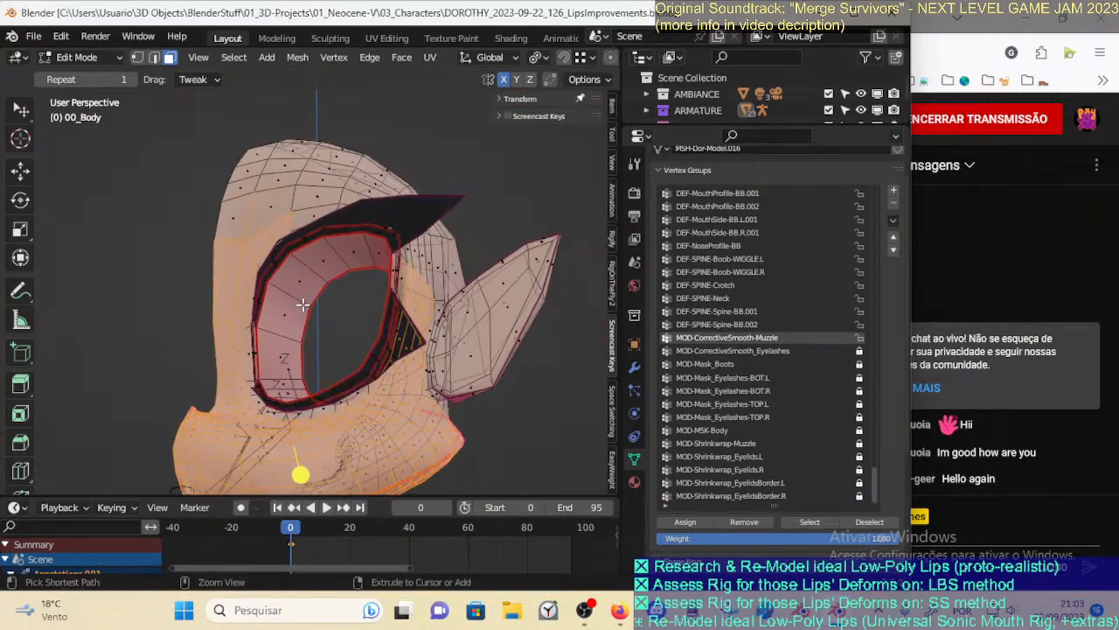
# Return to Object Mode, select the ARM-Dorothy armature, and save the file
pyautogui.hotkey('ctrl', 'Tab')
pyautogui.click(337, 321)
pyautogui.moveTo(387, 369); pyautogui.dragTo(345, 279, button='middle')
pyautogui.scroll(-3, 402, 314)
pyautogui.scroll(2, 345, 279)
pyautogui.click(197, 374)
pyautogui.scroll(1, 260, 377)
pyautogui.moveTo(260, 376); pyautogui.dragTo(314, 310, button='middle')
pyautogui.scroll(2, 295, 337)
pyautogui.hotkey('ctrl', 's')
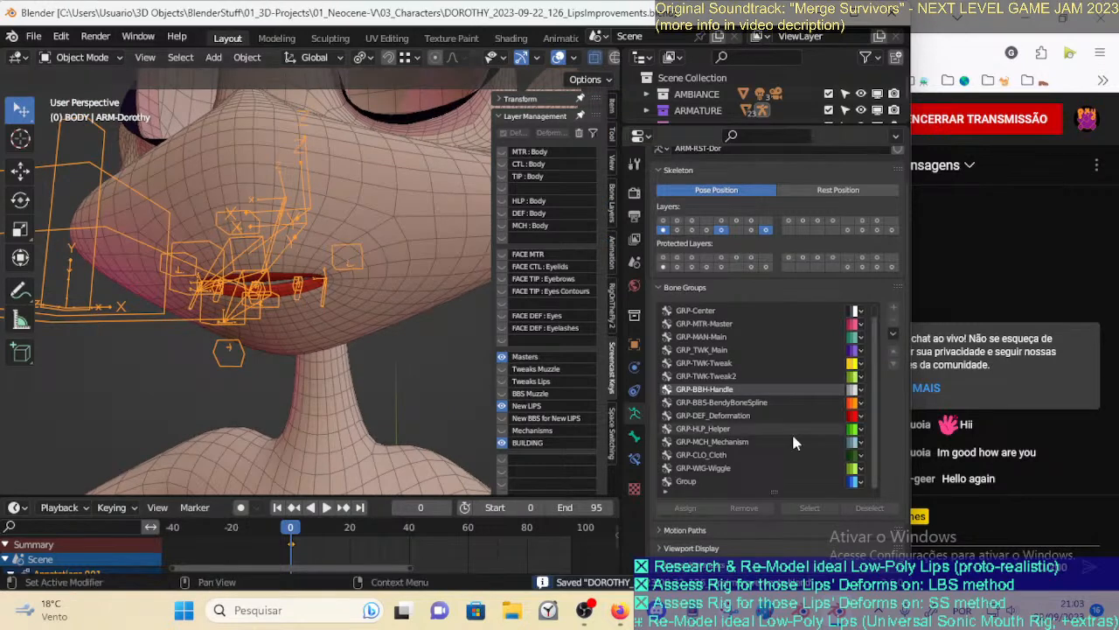
# Show the bone properties with Relations and Viewport Display collapsed, and inspect the mouth rig from several angles
pyautogui.click(635, 458)
pyautogui.click(635, 437)
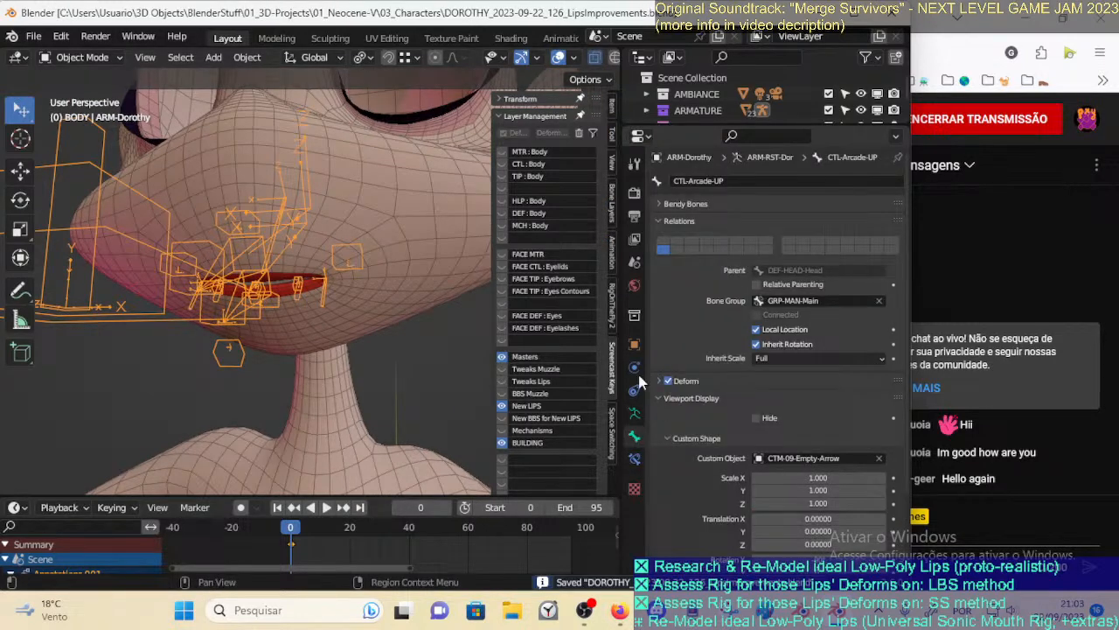
pyautogui.click(657, 220)
pyautogui.click(657, 258)
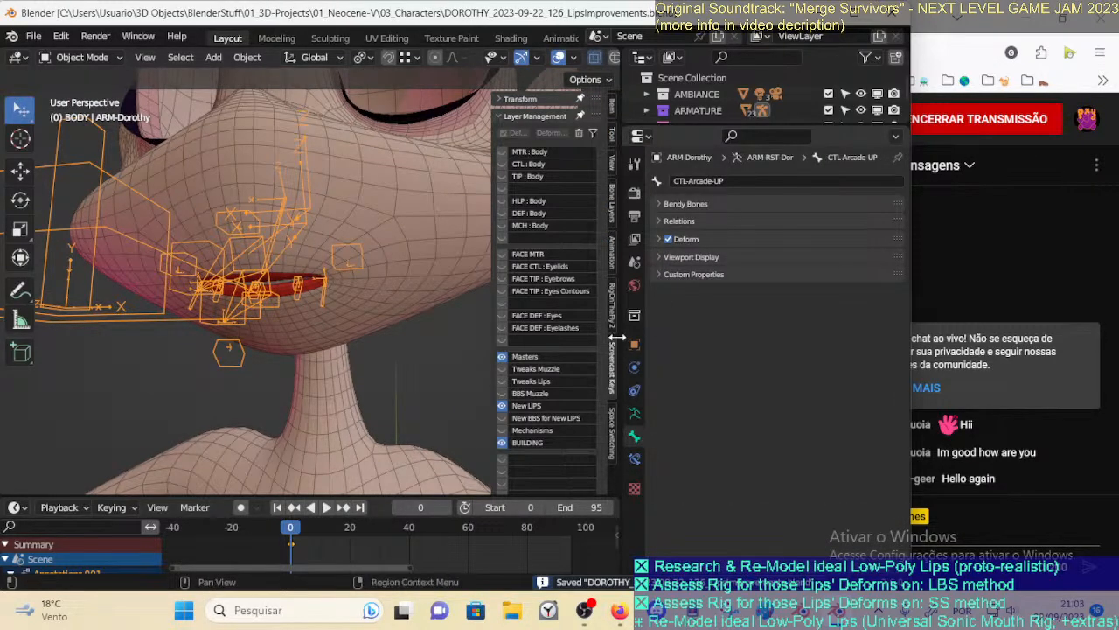
pyautogui.click(534, 115)
pyautogui.moveTo(419, 262); pyautogui.dragTo(372, 279, button='middle')
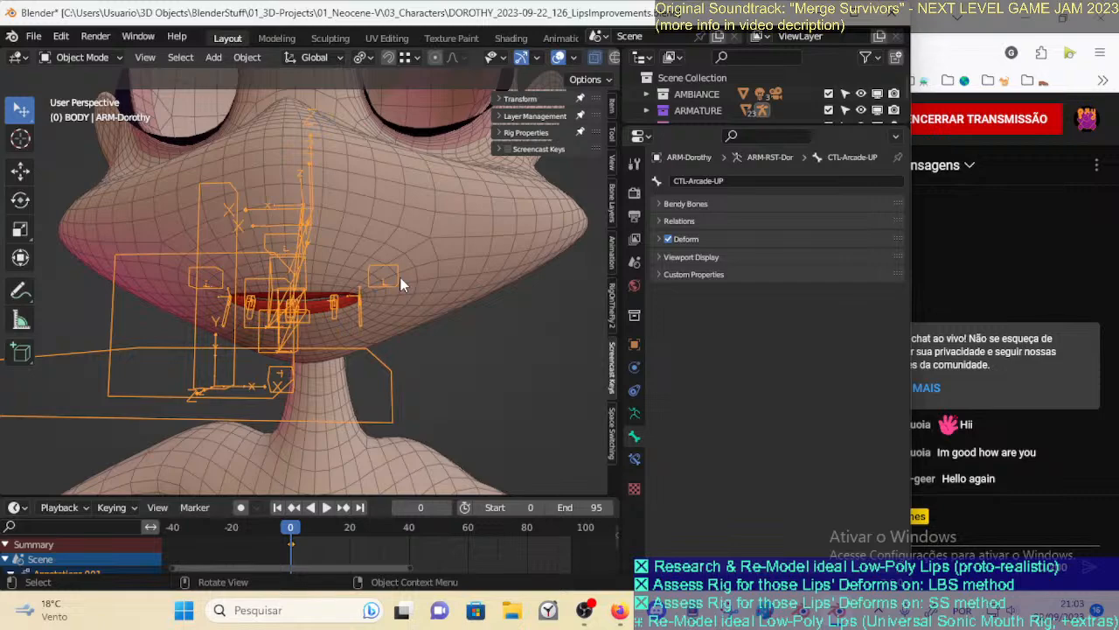
pyautogui.moveTo(400, 276); pyautogui.dragTo(346, 268, button='middle')
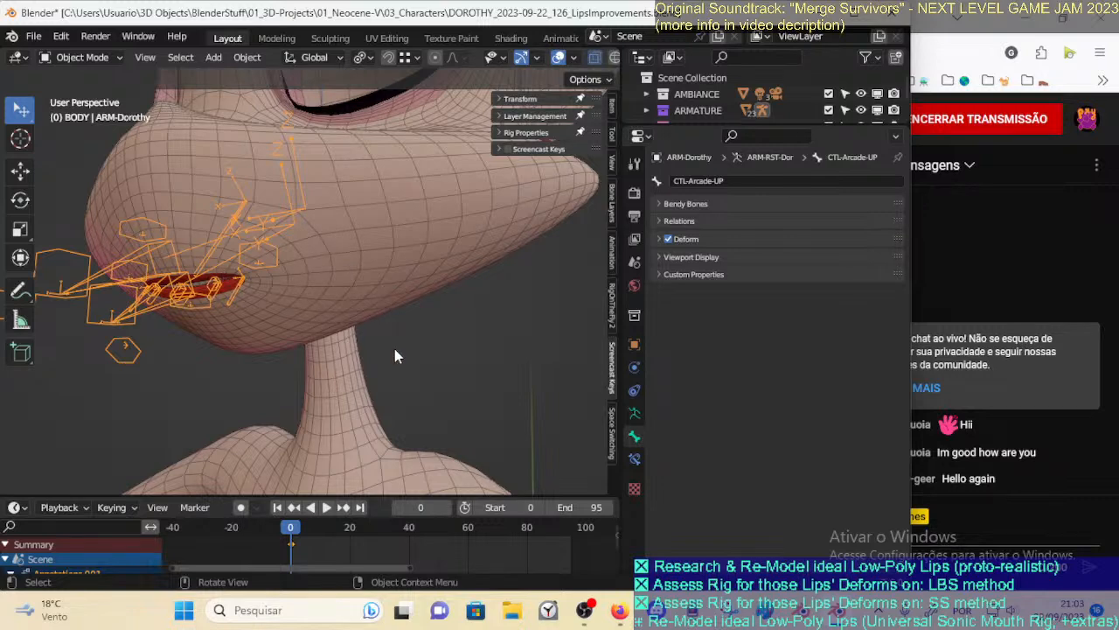
pyautogui.click(507, 121)
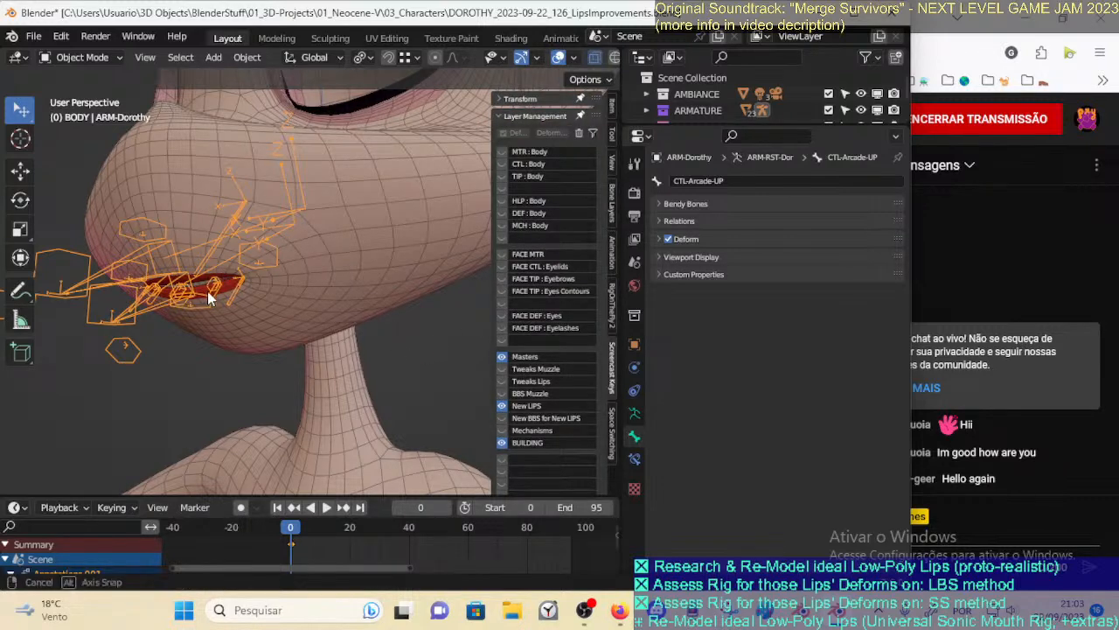
# Put the armature in Edit Mode and view the muzzle bones from the side and the front
pyautogui.moveTo(204, 291); pyautogui.dragTo(200, 289, button='middle')
pyautogui.press('Tab')
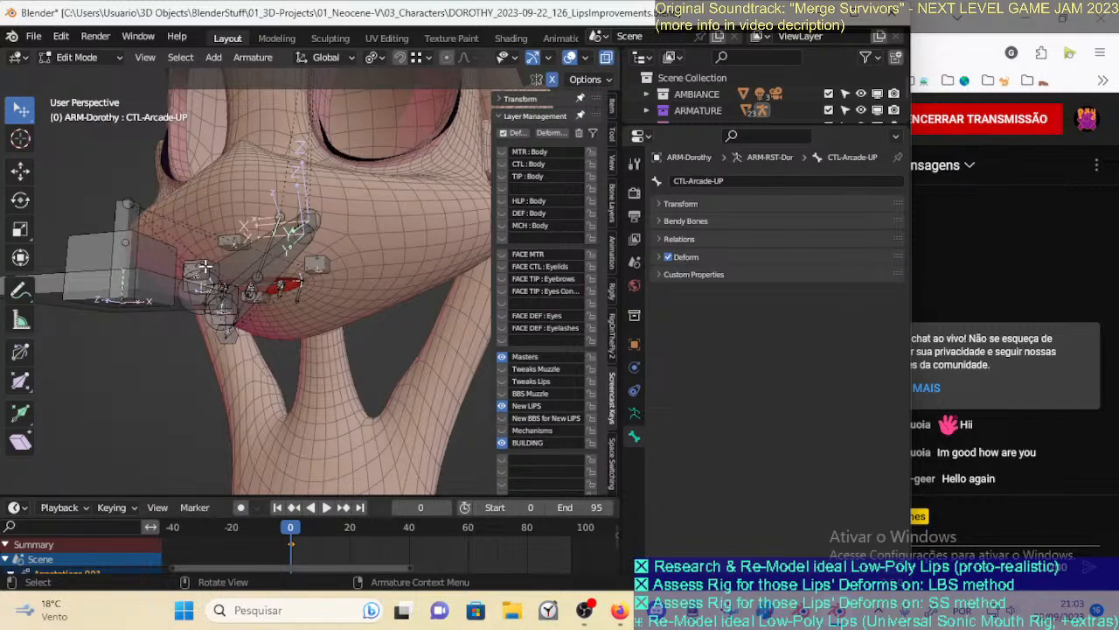
pyautogui.press('KP_1')
pyautogui.press('KP_3')
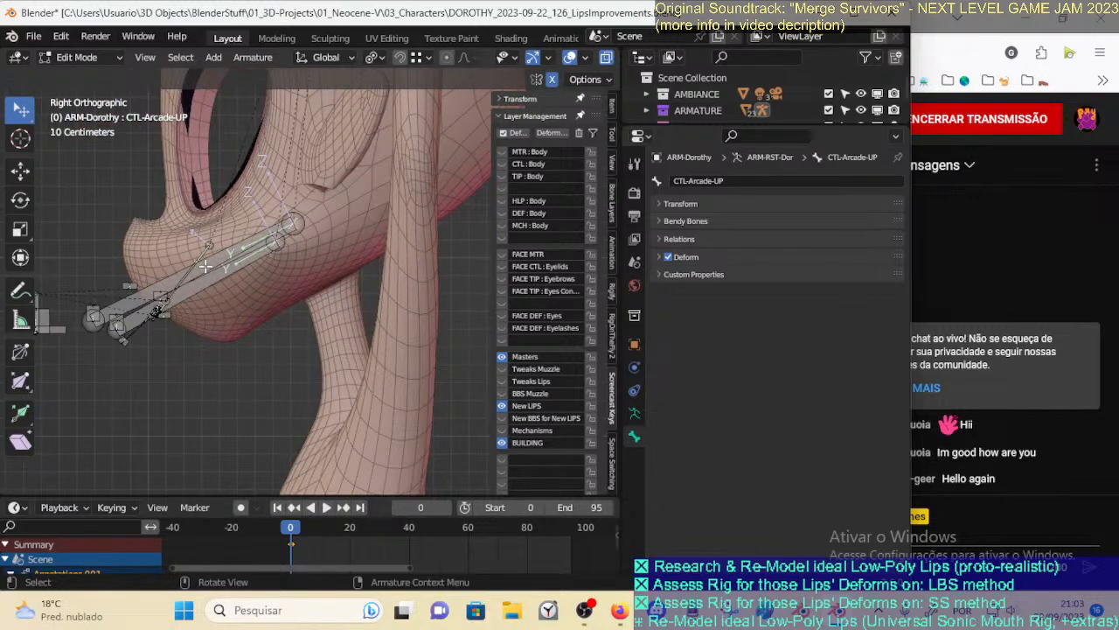
pyautogui.press('KP_1')
pyautogui.scroll(4, 205, 266)
pyautogui.moveTo(284, 294); pyautogui.dragTo(230, 301, button='middle')
pyautogui.press('KP_1')
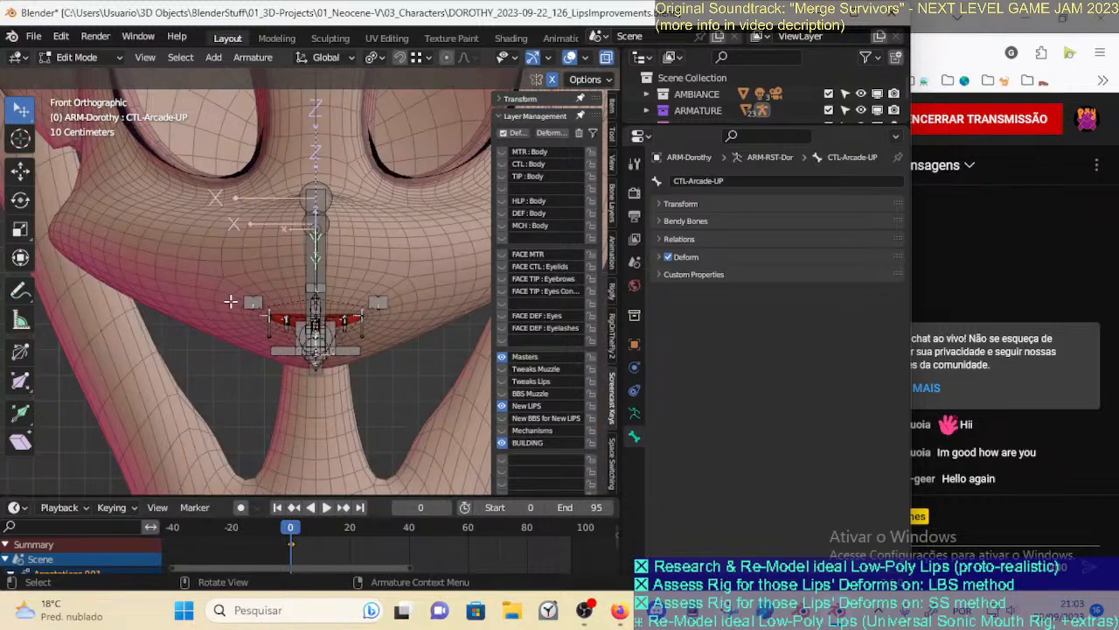
# Hide the Masters bone layer and select the DEF-Lip-UP bone on the lips
pyautogui.scroll(-3, 230, 300)
pyautogui.moveTo(375, 352); pyautogui.dragTo(537, 353, button='middle')
pyautogui.click(501, 358)
pyautogui.moveTo(321, 350); pyautogui.dragTo(324, 320, button='middle')
pyautogui.click(261, 319)
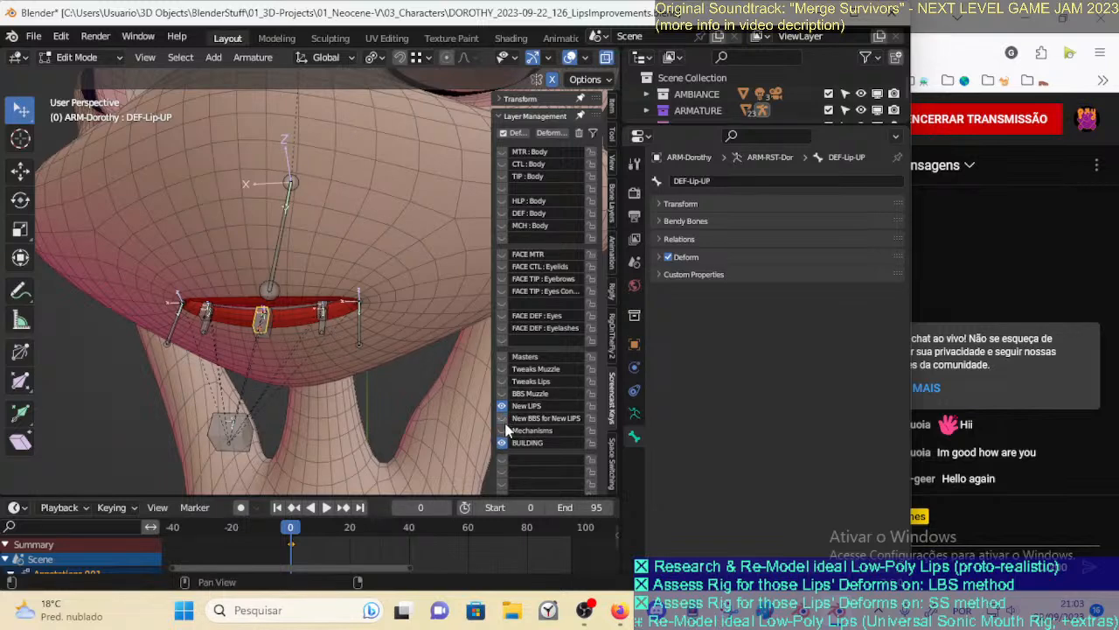
# Reveal hidden bones, keeping New LIPS and New BBS for New LIPS visible with Mechanisms and BUILDING hidden
pyautogui.moveTo(501, 418); pyautogui.dragTo(501, 431)
pyautogui.hotkey('alt', 'h')
pyautogui.click(502, 430)
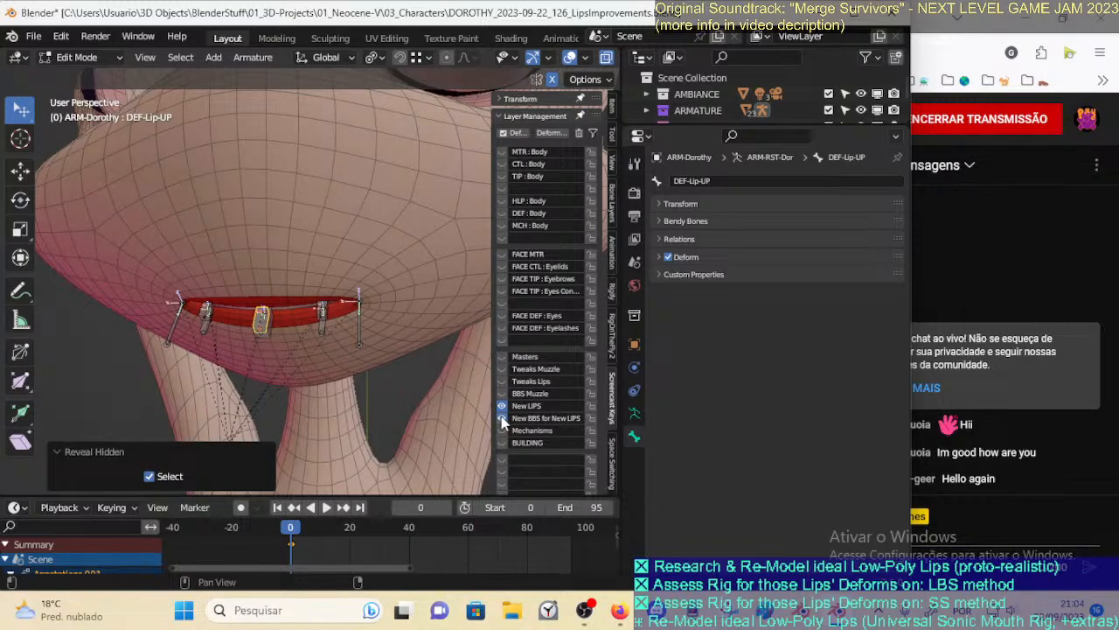
# Clear the name of the New BBS for New LIPS bone layer
pyautogui.scroll(-5, 378, 375)
pyautogui.scroll(3, 378, 375)
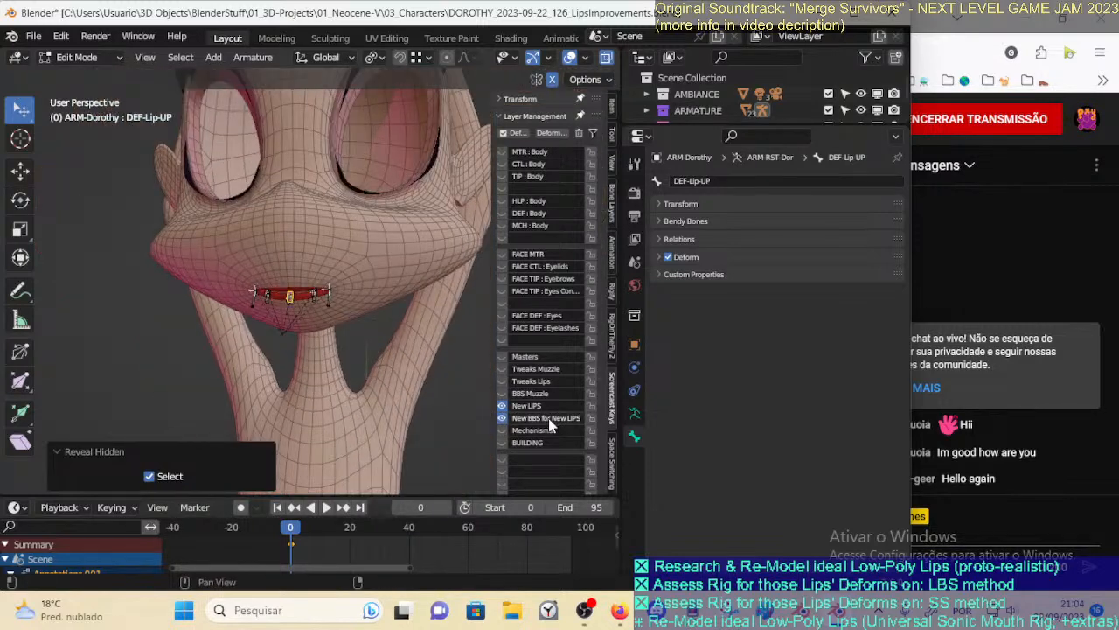
pyautogui.scroll(-3, 553, 428)
# Enlarge the 3D viewport by shrinking the timeline and the properties editor, and widen the viewport's sidebar
pyautogui.moveTo(376, 498); pyautogui.dragTo(373, 527)
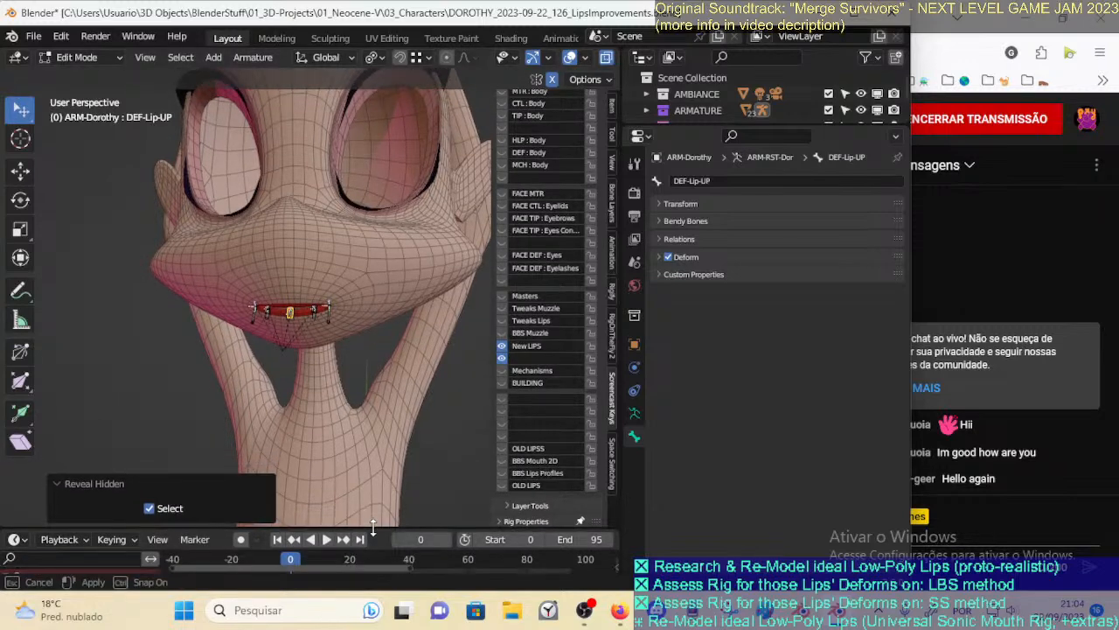
pyautogui.moveTo(328, 373); pyautogui.dragTo(337, 373, button='middle')
pyautogui.keyDown('ctrl'); pyautogui.moveTo(337, 373); pyautogui.dragTo(360, 335, button='middle'); pyautogui.keyUp('ctrl')
pyautogui.keyDown('ctrl'); pyautogui.moveTo(529, 166); pyautogui.dragTo(488, 190, button='middle'); pyautogui.keyUp('ctrl')
pyautogui.scroll(3, 433, 231)
pyautogui.scroll(5, 406, 260)
pyautogui.keyDown('ctrl'); pyautogui.moveTo(584, 329); pyautogui.dragTo(587, 278, button='middle'); pyautogui.keyUp('ctrl')
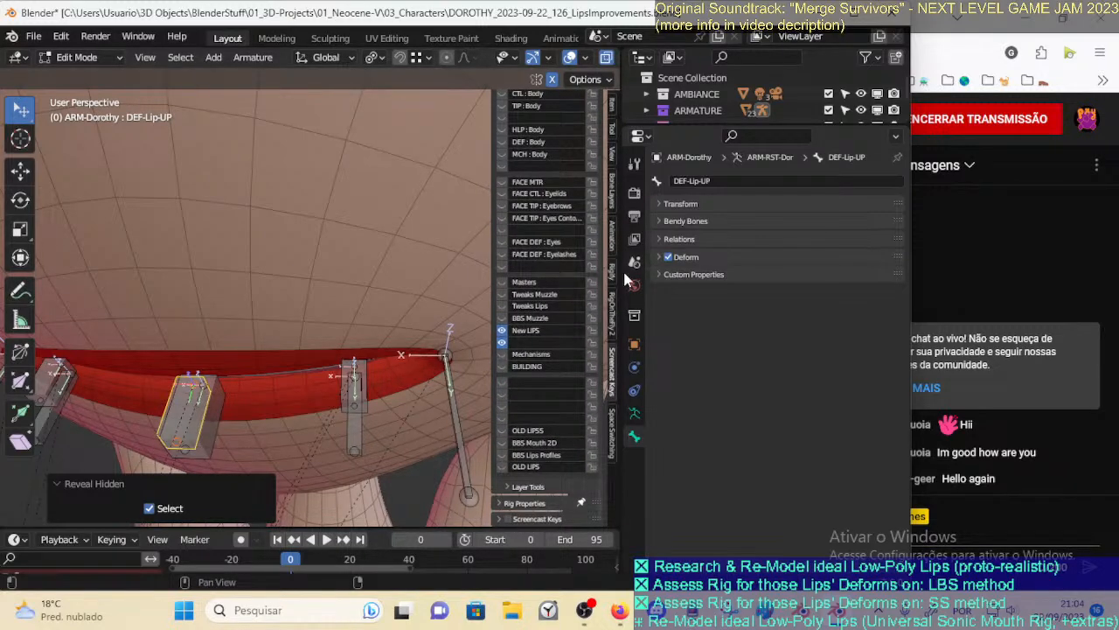
pyautogui.moveTo(622, 272); pyautogui.dragTo(675, 272)
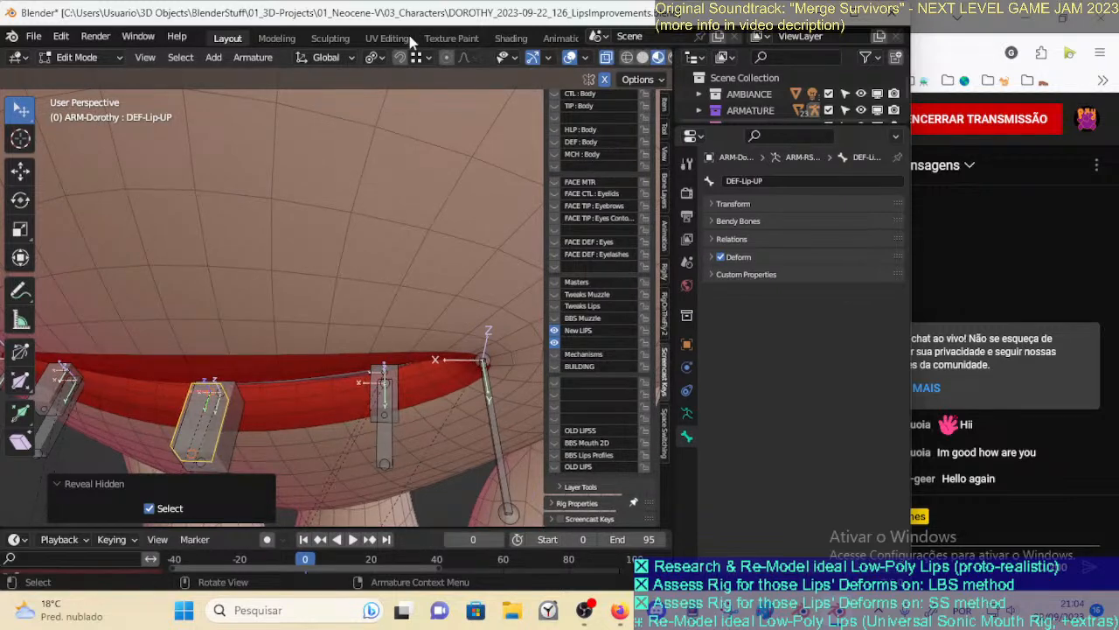
pyautogui.scroll(-5, 393, 200)
pyautogui.moveTo(544, 274); pyautogui.dragTo(509, 278)
pyautogui.scroll(-1, 567, 217)
pyautogui.scroll(5, 537, 158)
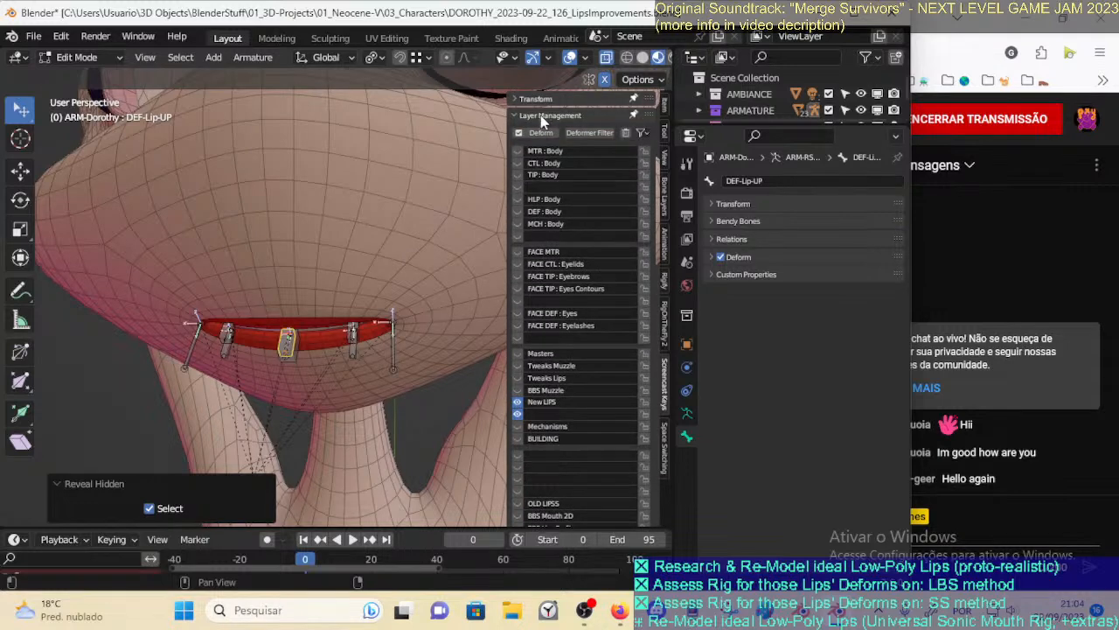
# Look through the complete bone layer list and save the file
pyautogui.scroll(-5, 536, 298)
pyautogui.scroll(5, 530, 280)
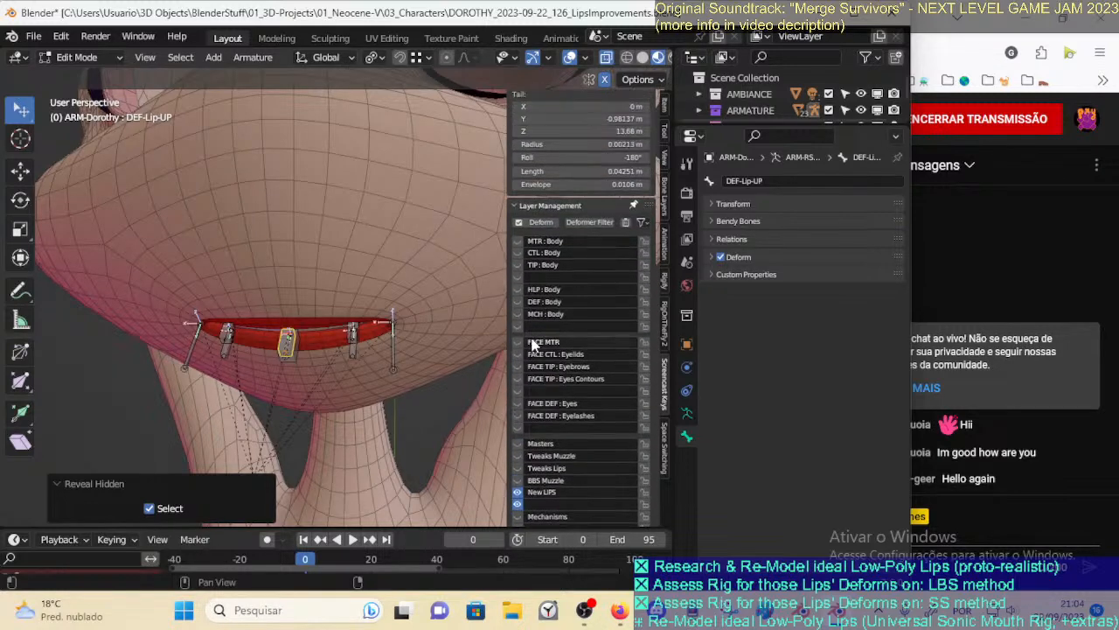
pyautogui.scroll(-5, 529, 209)
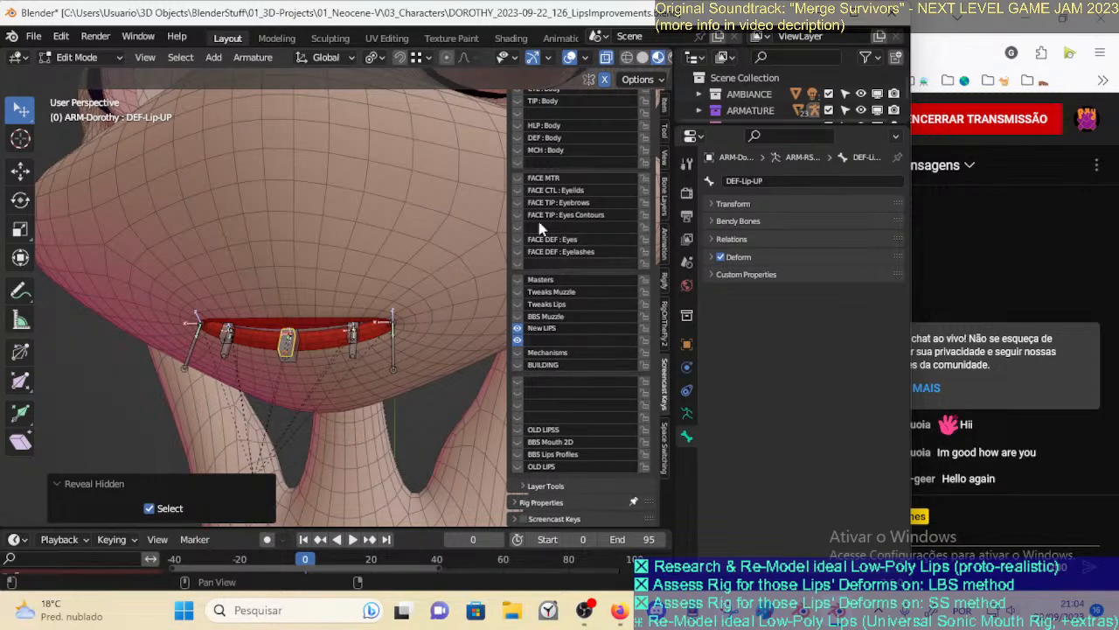
pyautogui.scroll(2, 584, 390)
pyautogui.scroll(-2, 577, 375)
pyautogui.scroll(1, 576, 381)
pyautogui.scroll(-1, 566, 399)
pyautogui.scroll(1, 560, 430)
pyautogui.scroll(-1, 560, 431)
pyautogui.hotkey('ctrl', 's')
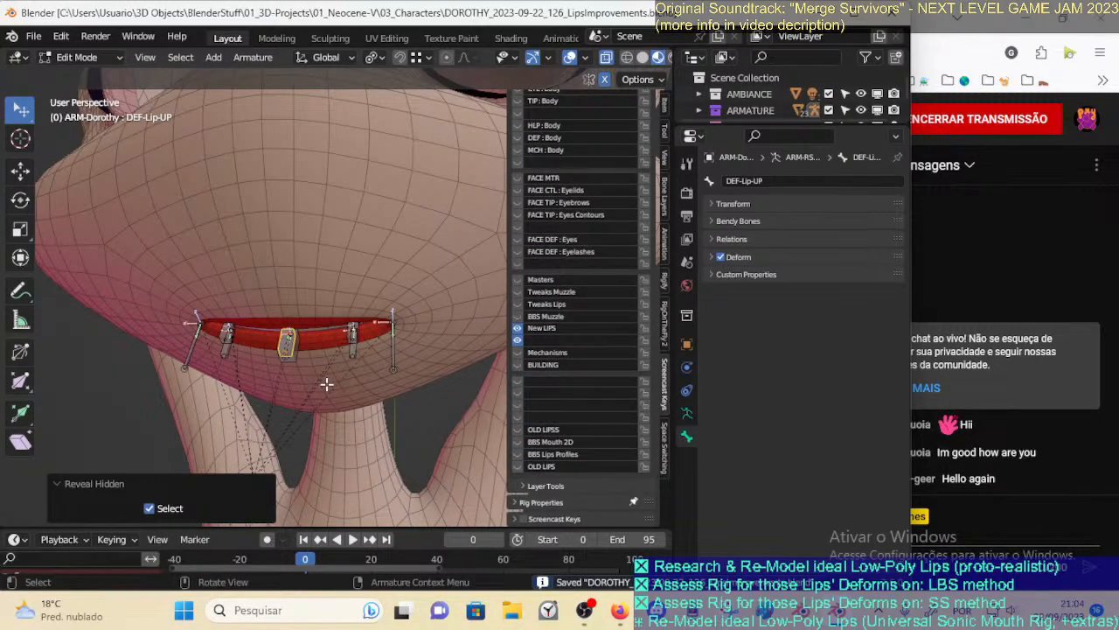
# Rename the New LIPS bone layer as Lips LBS - NEW, hide the unnamed layer beneath it, and save the file
pyautogui.moveTo(393, 383); pyautogui.dragTo(284, 389, button='middle')
pyautogui.scroll(5, 284, 388)
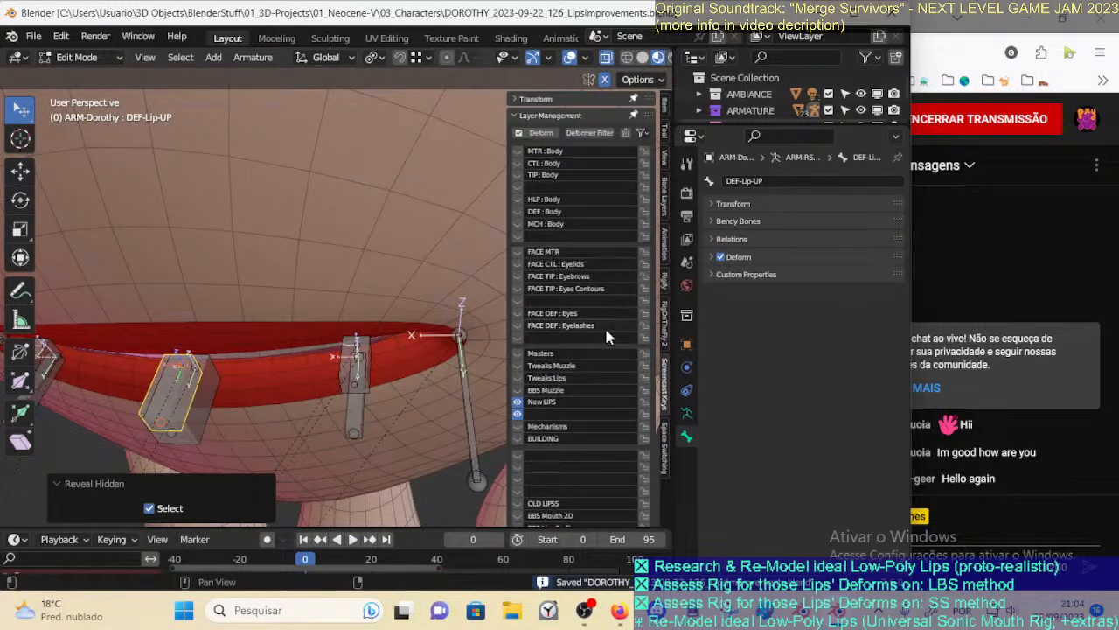
pyautogui.moveTo(464, 365); pyautogui.dragTo(495, 198, button='middle')
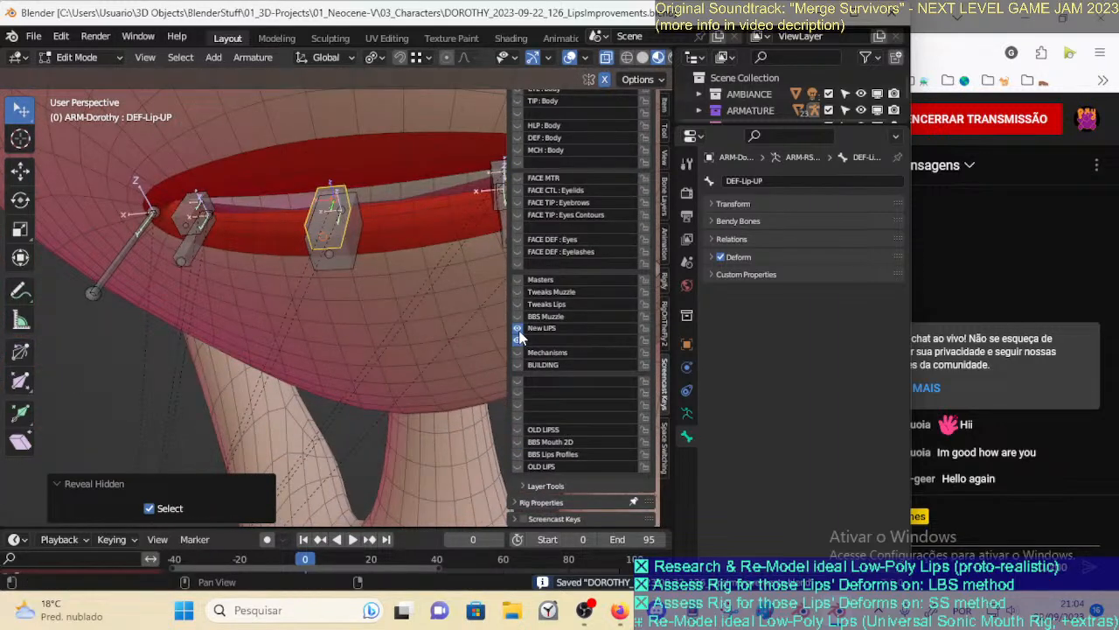
pyautogui.click(517, 328)
pyautogui.click(517, 329)
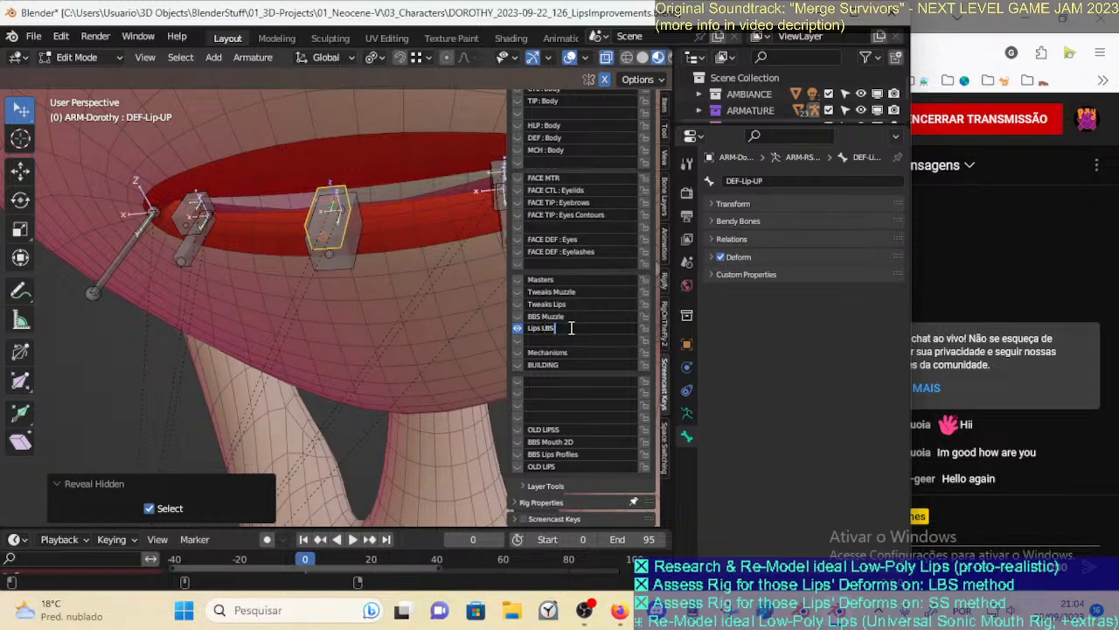
pyautogui.hotkey('ctrl', 's')
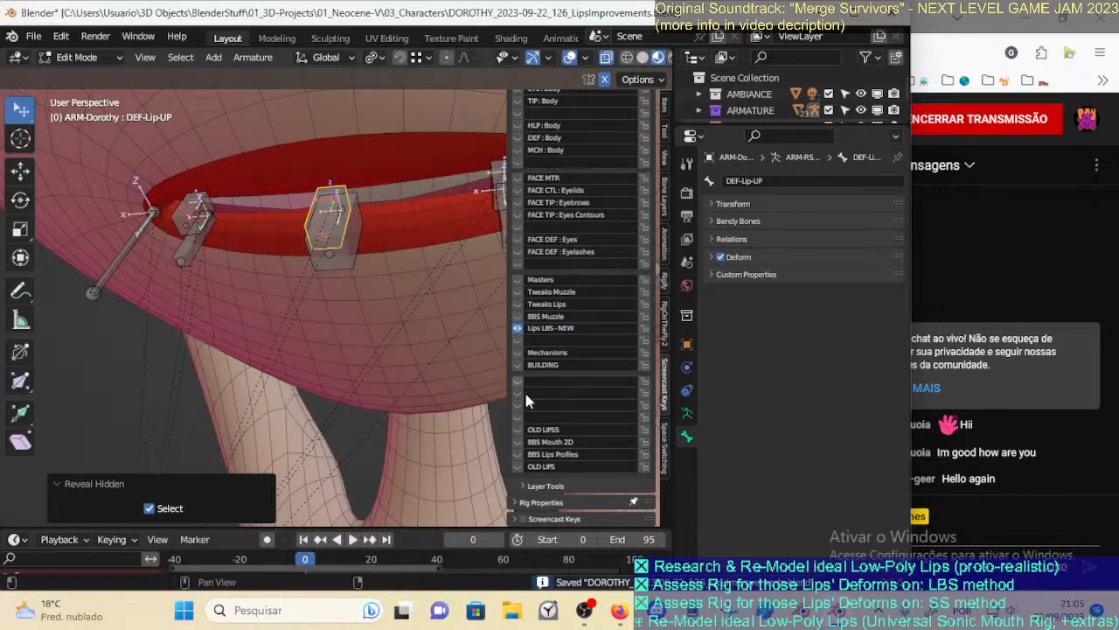
# Isolate the OLD LIPSS bone layer, delete all of its bones, and clear the layer's name
pyautogui.click(517, 429)
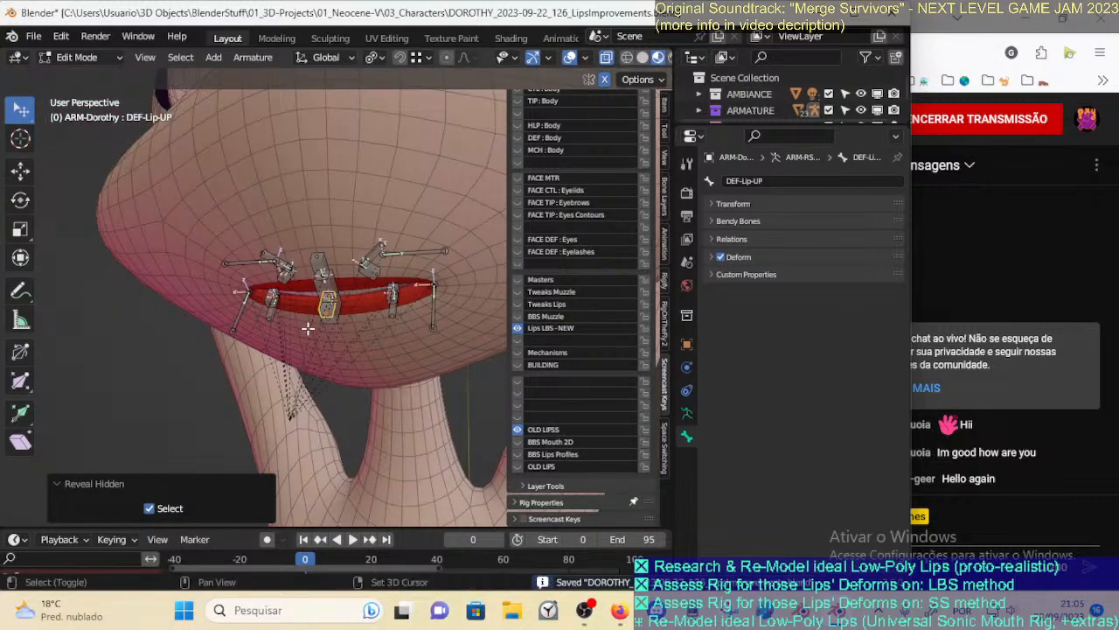
pyautogui.click(418, 364)
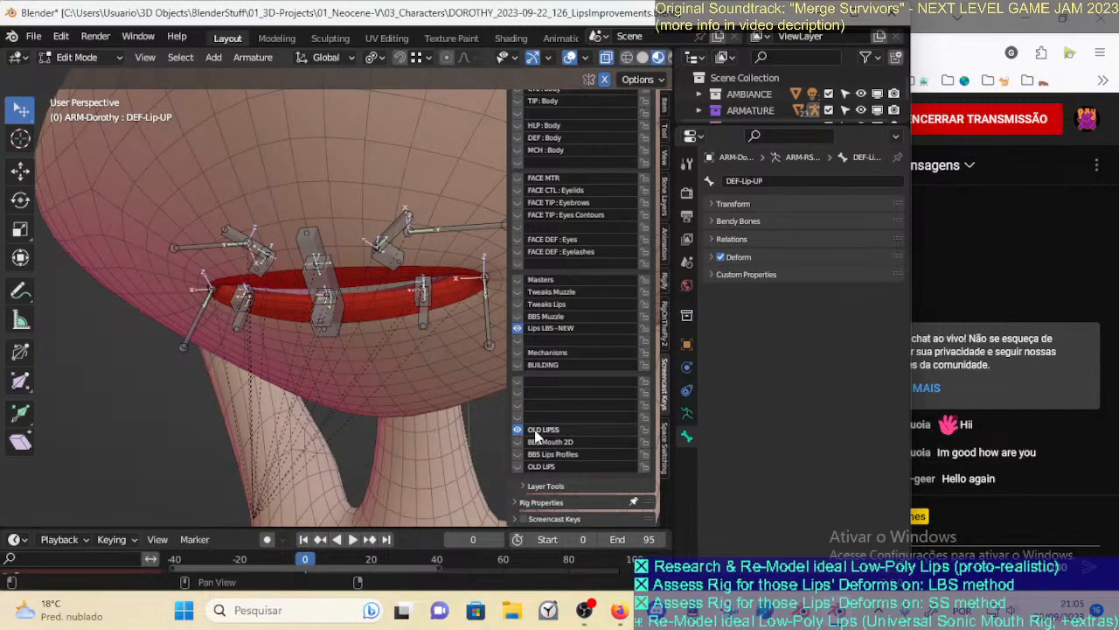
pyautogui.click(517, 329)
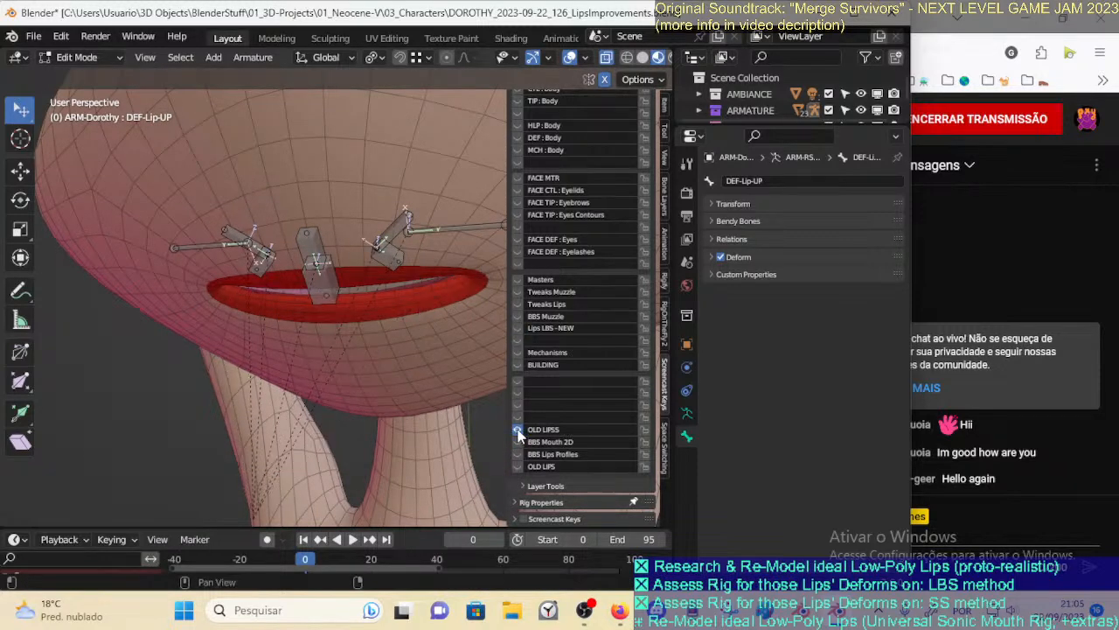
pyautogui.press('a')
pyautogui.scroll(-5, 377, 307)
pyautogui.scroll(2, 362, 391)
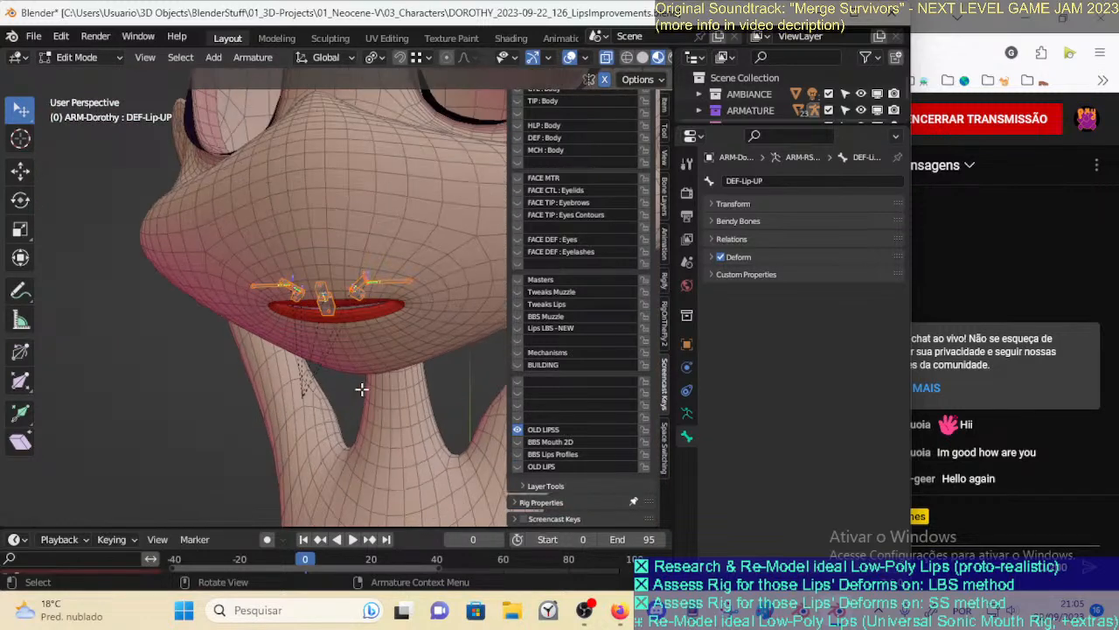
pyautogui.press('x')
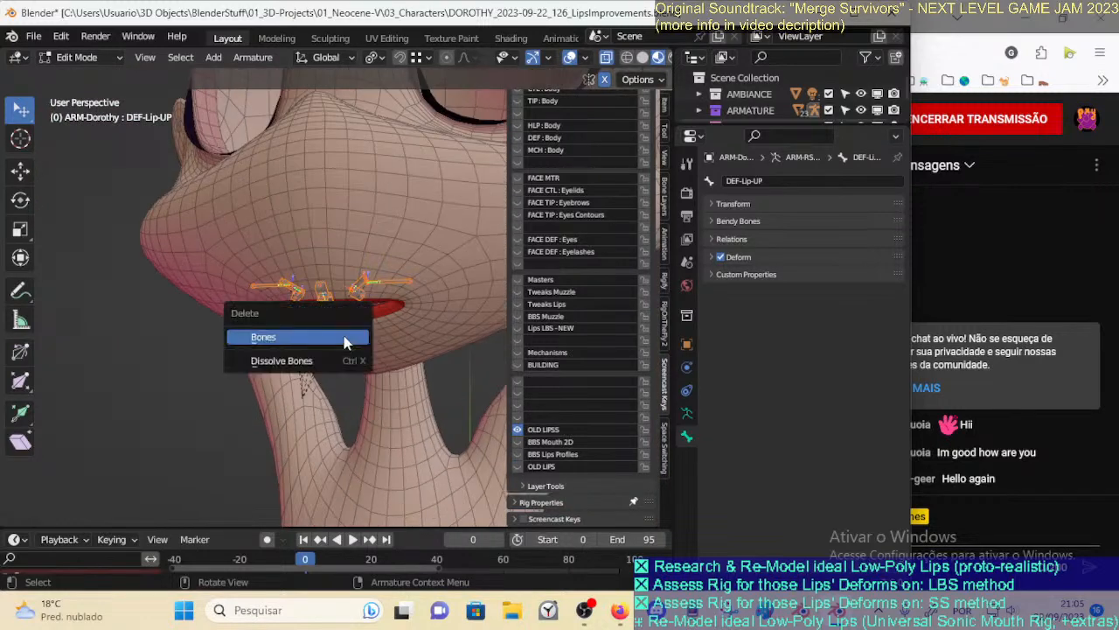
pyautogui.click(347, 342)
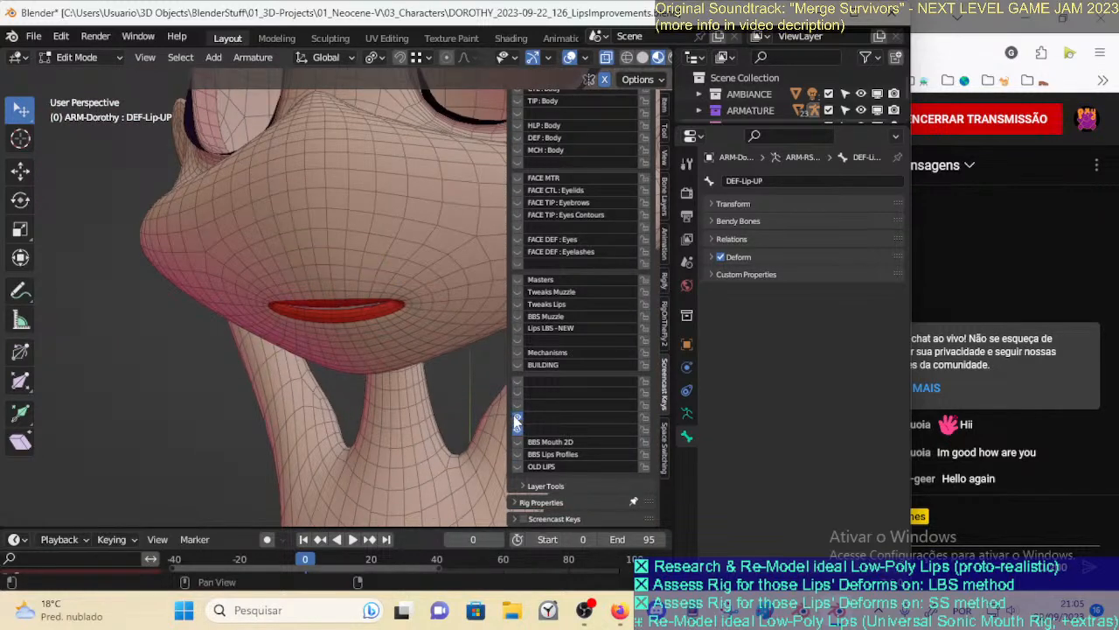
# Show the unnamed bone layers and reveal hidden bones to check them for leftovers
pyautogui.hotkey('alt', 'h')
pyautogui.scroll(-4, 375, 350)
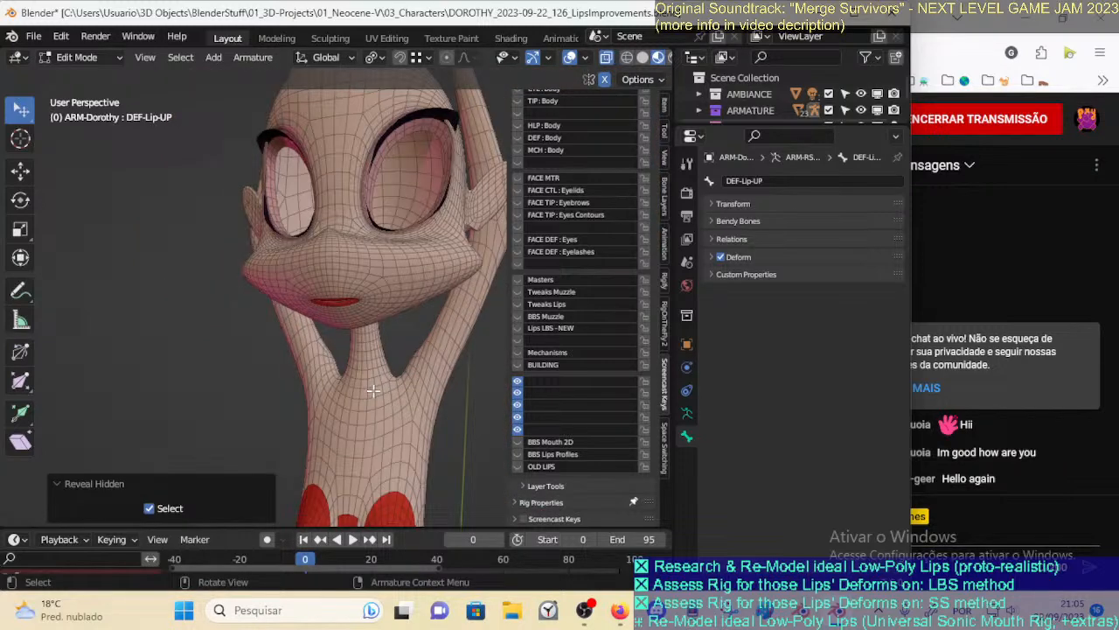
pyautogui.scroll(3, 374, 349)
# Hide the unnamed layers and compare the BBS Mouth 2D and BBS Lips Profiles layers, leaving both displayed
pyautogui.click(517, 443)
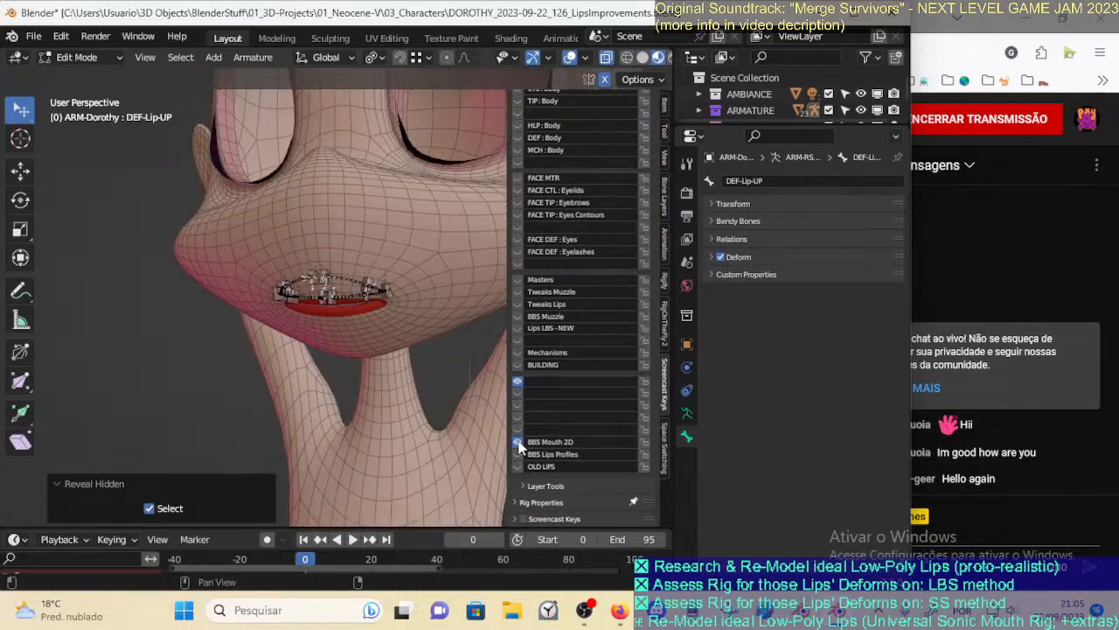
pyautogui.scroll(3, 415, 366)
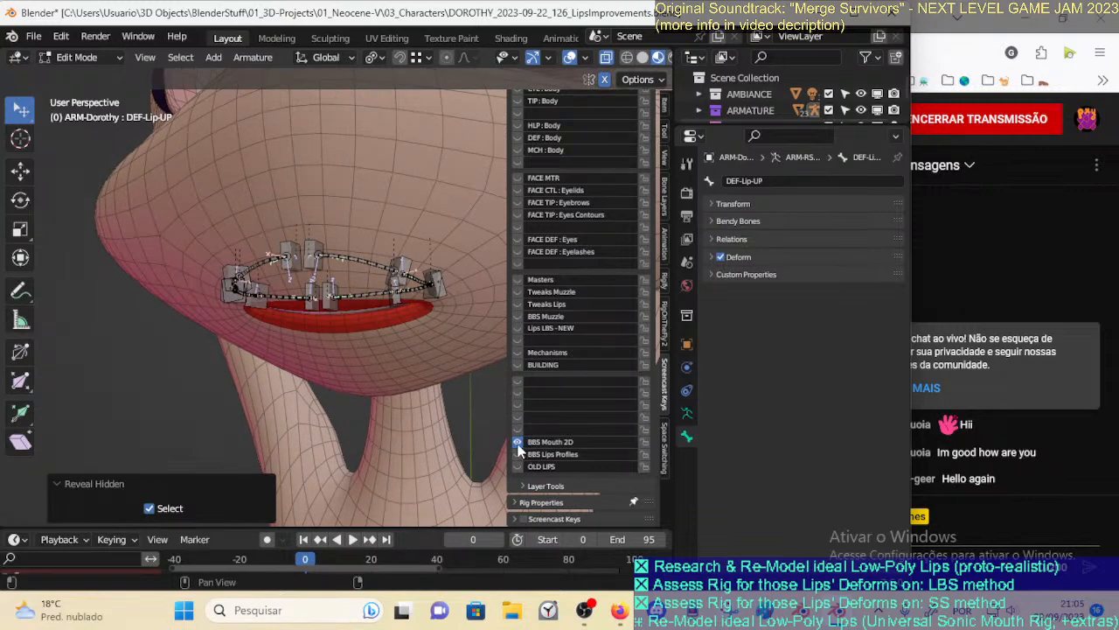
pyautogui.click(516, 455)
pyautogui.click(516, 443)
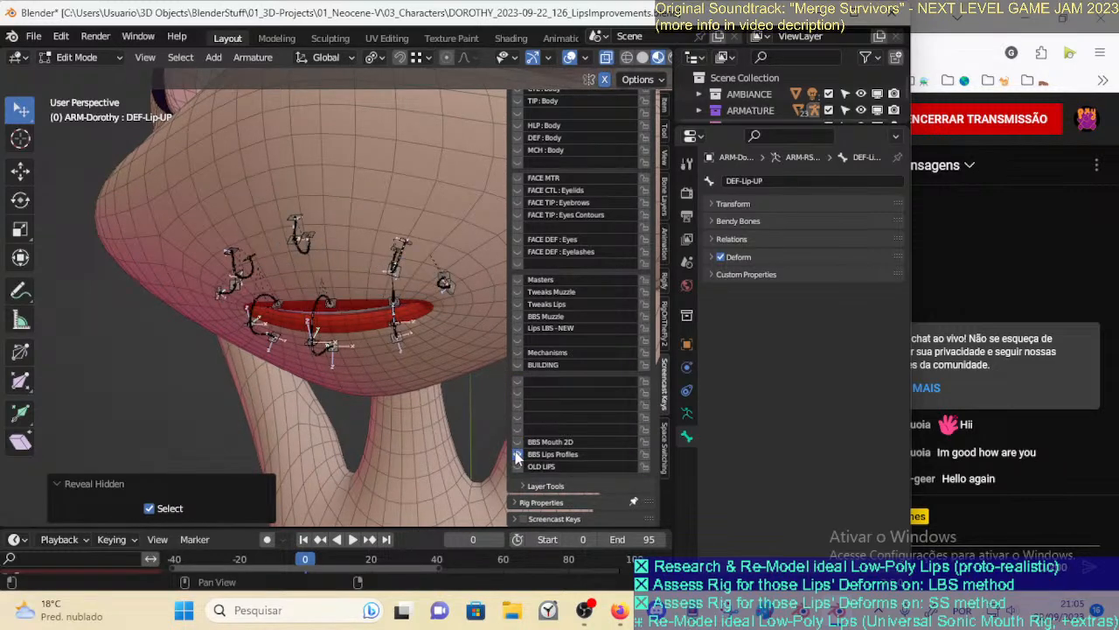
pyautogui.click(516, 443)
pyautogui.click(518, 453)
pyautogui.click(518, 454)
pyautogui.click(516, 442)
pyautogui.click(517, 443)
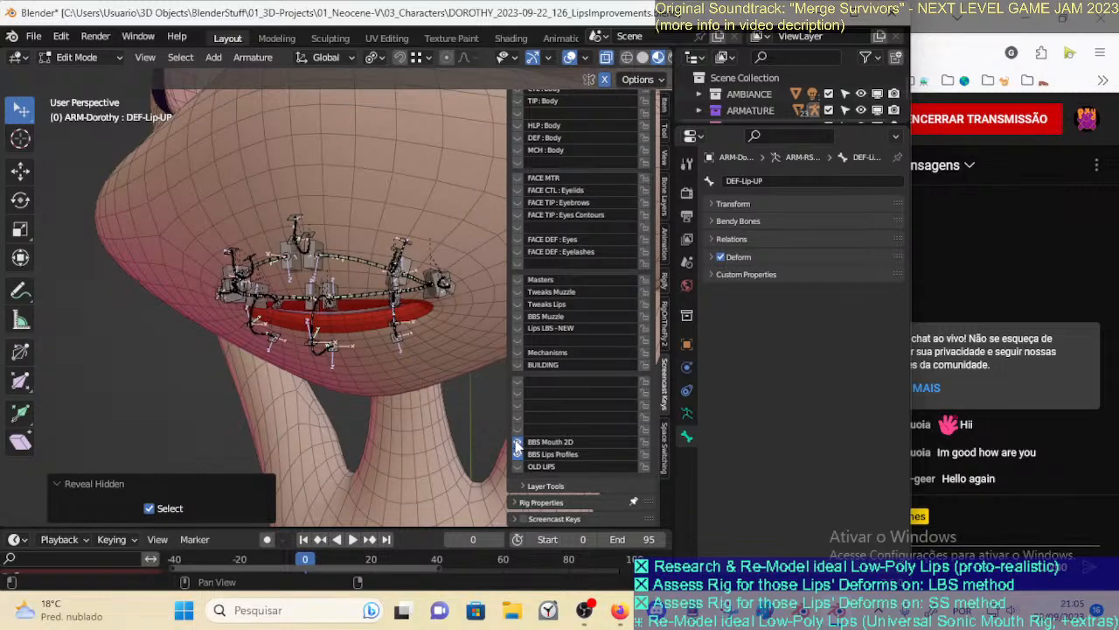
pyautogui.scroll(3, 423, 320)
pyautogui.keyDown('shift'); pyautogui.moveTo(423, 320); pyautogui.dragTo(384, 377, button='middle'); pyautogui.keyUp('shift')
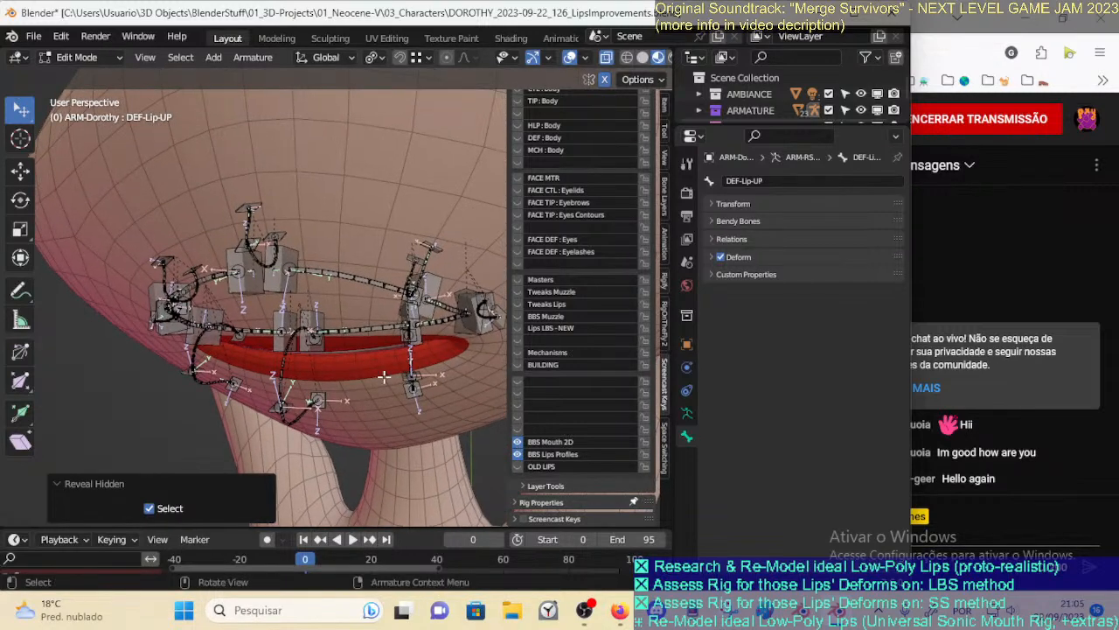
# Inspect the upper and lower lip bendy bones and their corner handle on one side of the mouth by selecting them together
pyautogui.click(332, 277)
pyautogui.moveTo(440, 285); pyautogui.dragTo(350, 324, button='middle')
pyautogui.click(389, 329)
pyautogui.keyDown('shift'); pyautogui.click(353, 321); pyautogui.keyUp('shift')
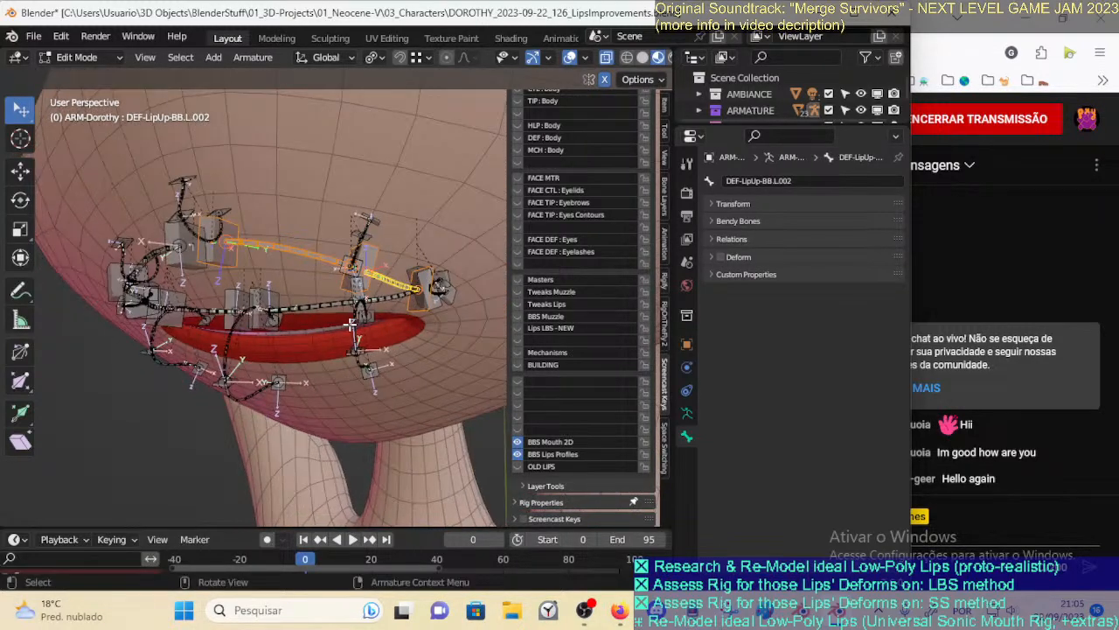
pyautogui.keyDown('shift'); pyautogui.click(302, 302); pyautogui.keyUp('shift')
pyautogui.keyDown('shift'); pyautogui.click(387, 297); pyautogui.keyUp('shift')
pyautogui.keyDown('shift'); pyautogui.click(433, 310); pyautogui.keyUp('shift')
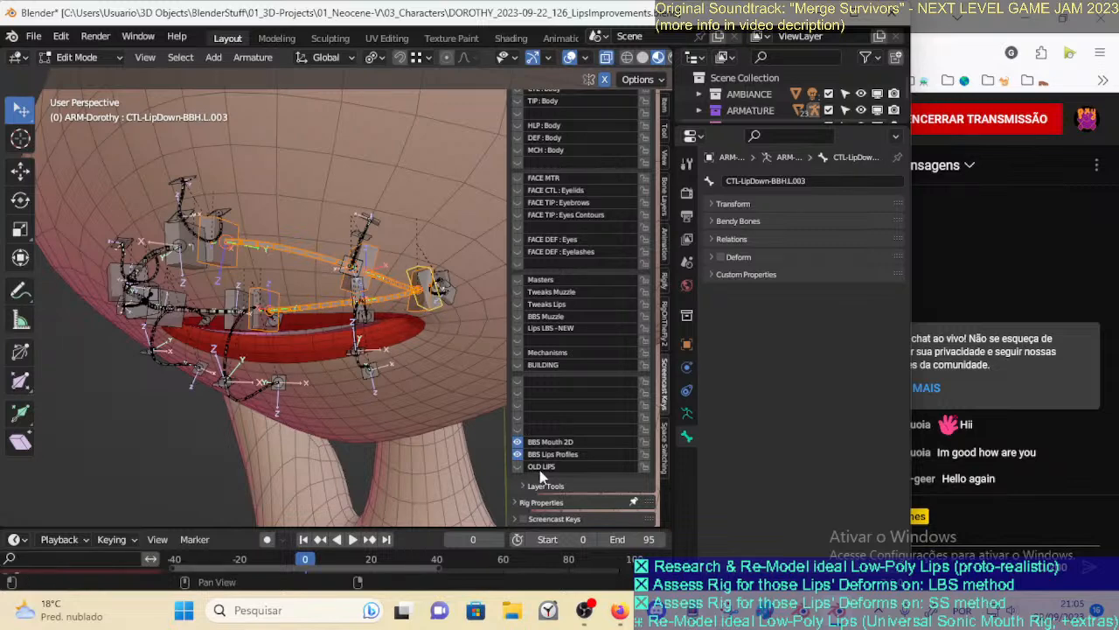
# Hide the BBS Lips Profiles layer and display the OLD LIPS layer alongside BBS Mouth 2D
pyautogui.click(518, 454)
pyautogui.moveTo(347, 387); pyautogui.dragTo(314, 358, button='middle')
pyautogui.scroll(-3, 314, 357)
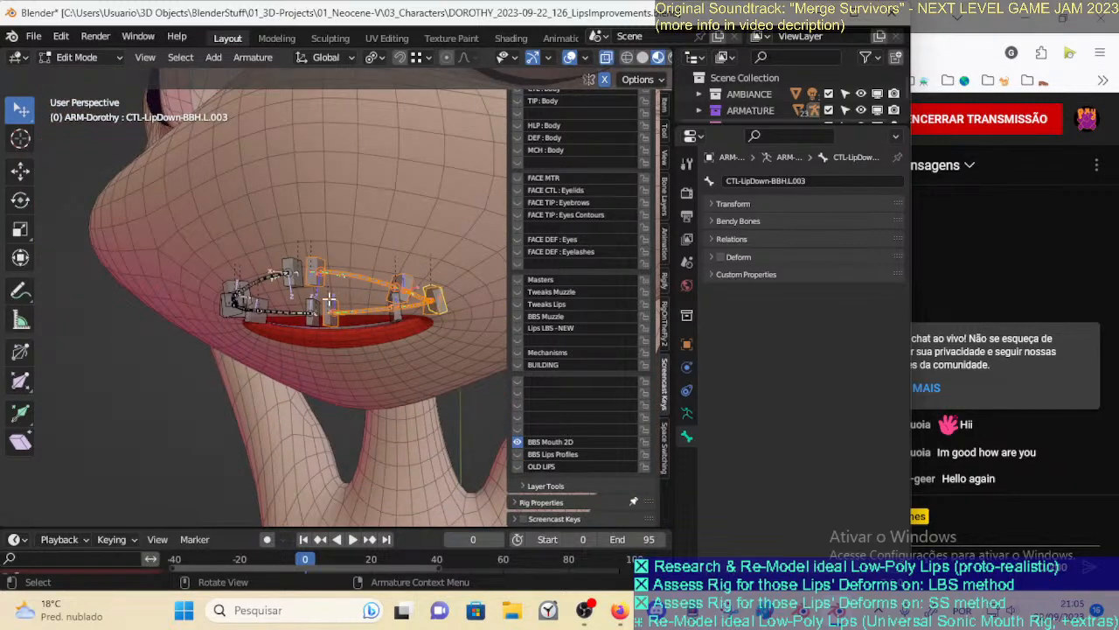
pyautogui.click(518, 466)
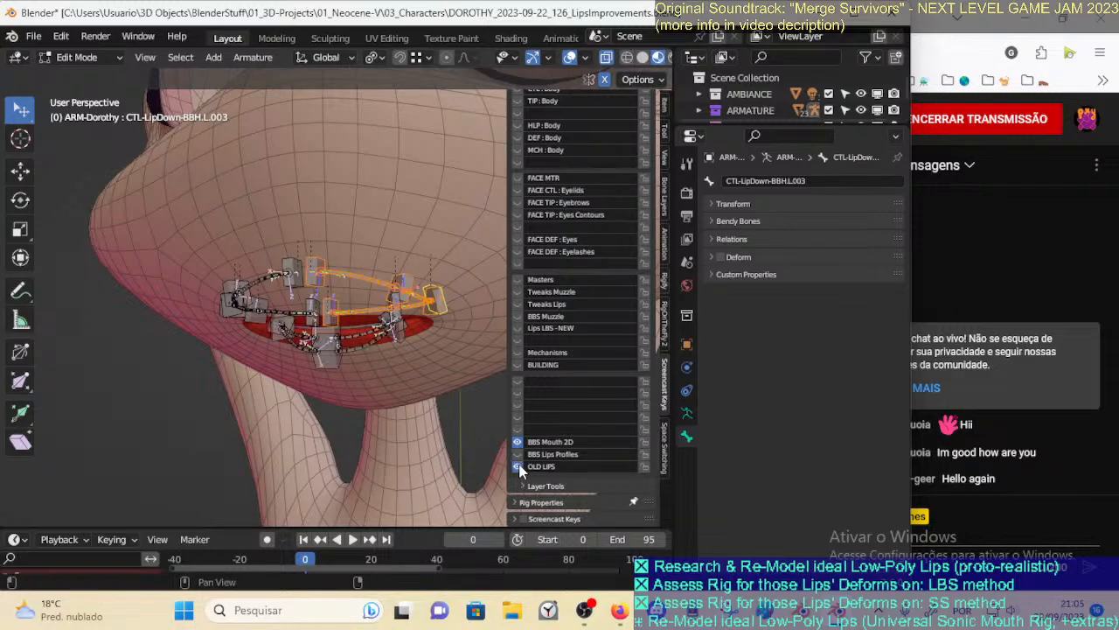
# Select only the OLD LIPS bones along the lower lip and delete them
pyautogui.moveTo(482, 458); pyautogui.dragTo(348, 328, button='middle')
pyautogui.click(348, 337)
pyautogui.press('g')
pyautogui.click(348, 332)
pyautogui.hotkey('alt', 'a')
pyautogui.press('c')
pyautogui.moveTo(302, 331)
pyautogui.mouseDown()
pyautogui.moveTo(271, 327)
pyautogui.moveTo(345, 337)
pyautogui.moveTo(435, 324)
pyautogui.mouseUp()
pyautogui.rightClick(434, 324)
pyautogui.moveTo(423, 333); pyautogui.dragTo(395, 355, button='middle')
pyautogui.scroll(-3, 395, 356)
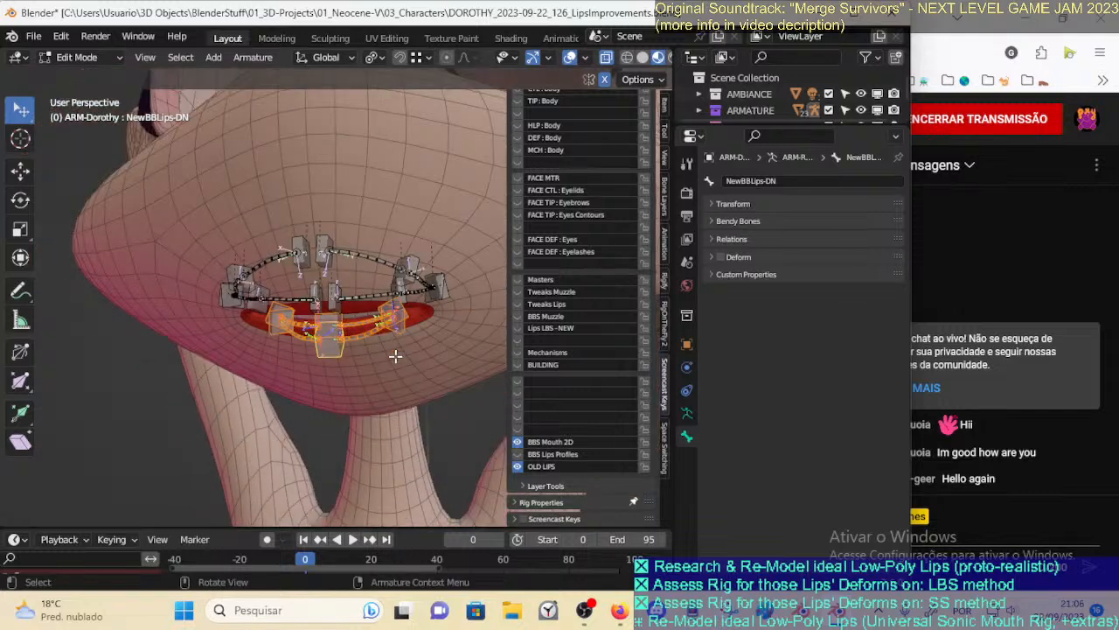
pyautogui.press('x')
pyautogui.click(395, 356)
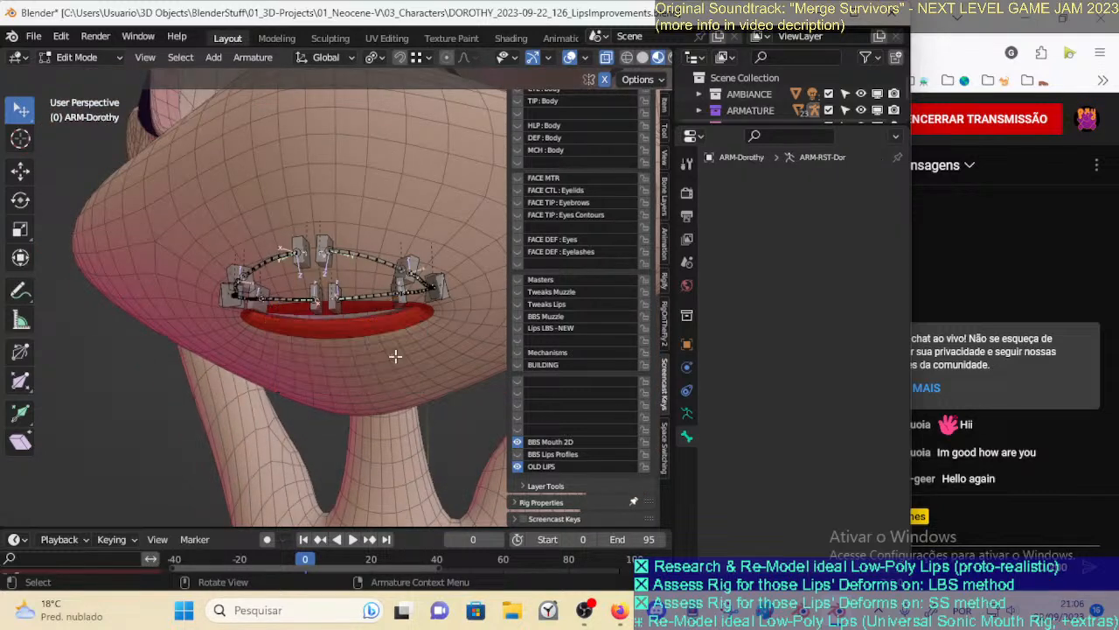
# Hide the OLD LIPS layer with its name cleared, show BBS Lips Profiles again, and save the file
pyautogui.click(517, 466)
pyautogui.click(517, 454)
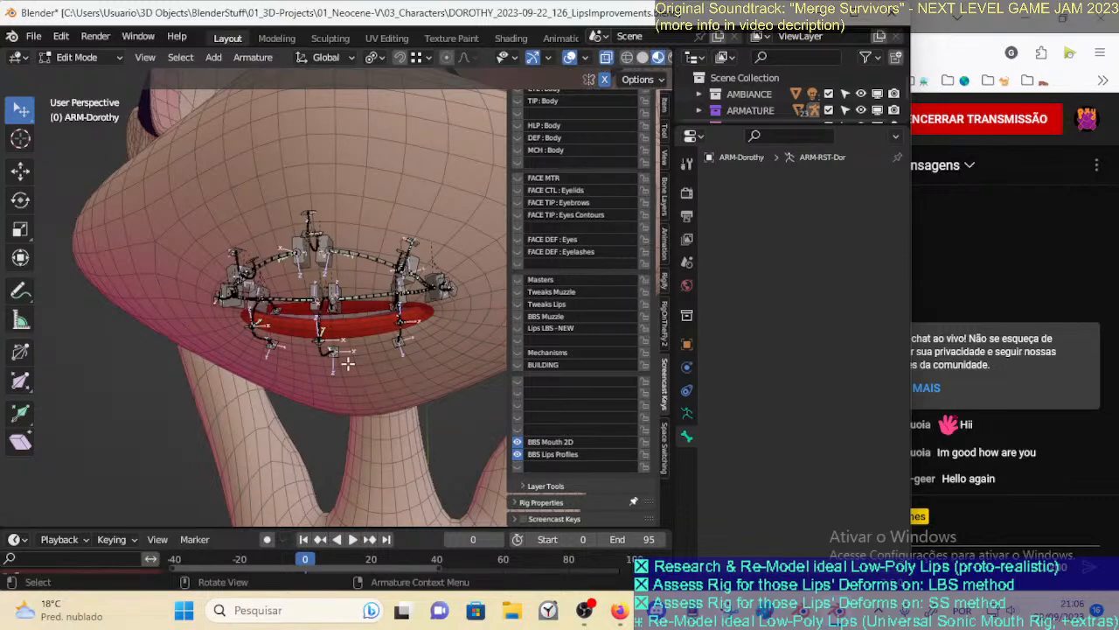
pyautogui.scroll(3, 349, 364)
pyautogui.hotkey('ctrl', 's')
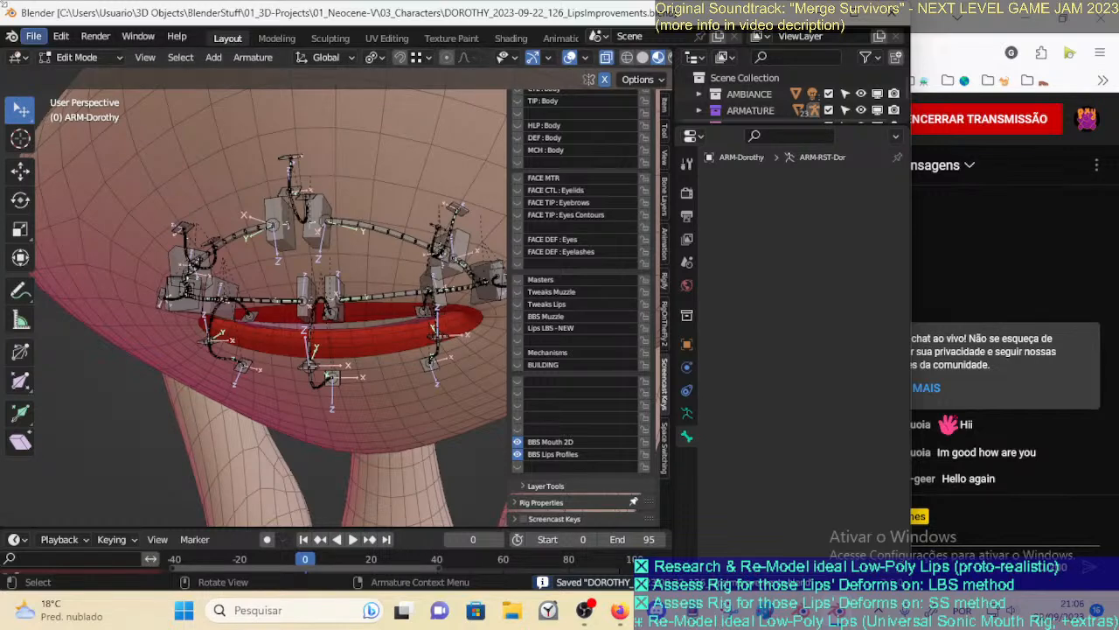
# Examine the BBS Mouth 2D and BBS Lips Profiles bones around the mouth from several angles and distances
pyautogui.click(36, 36)
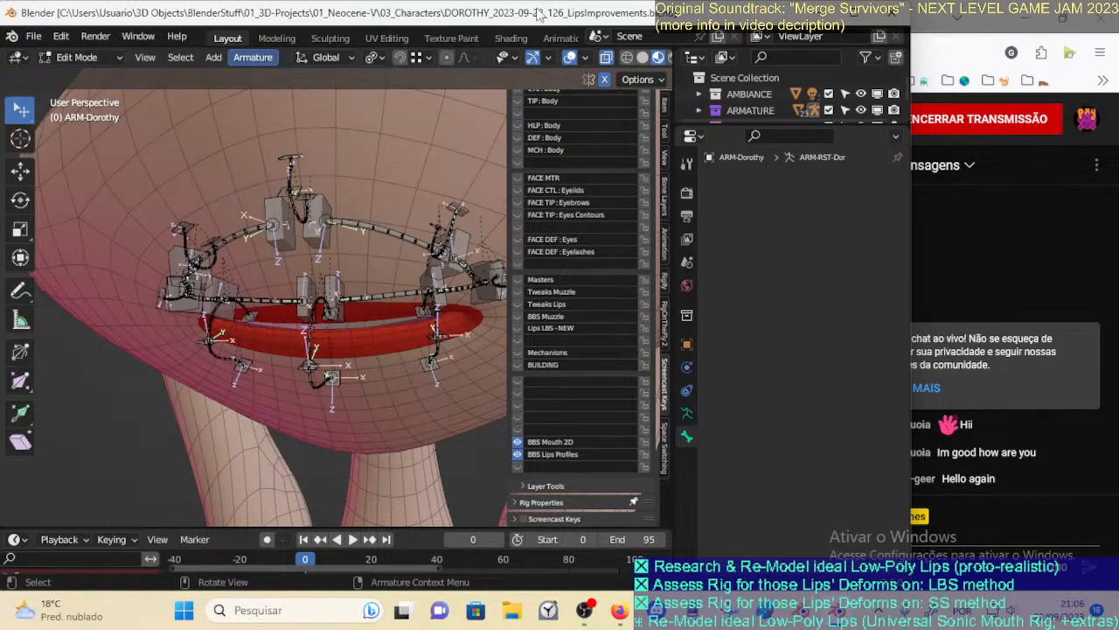
pyautogui.scroll(3, 393, 235)
pyautogui.scroll(-3, 399, 238)
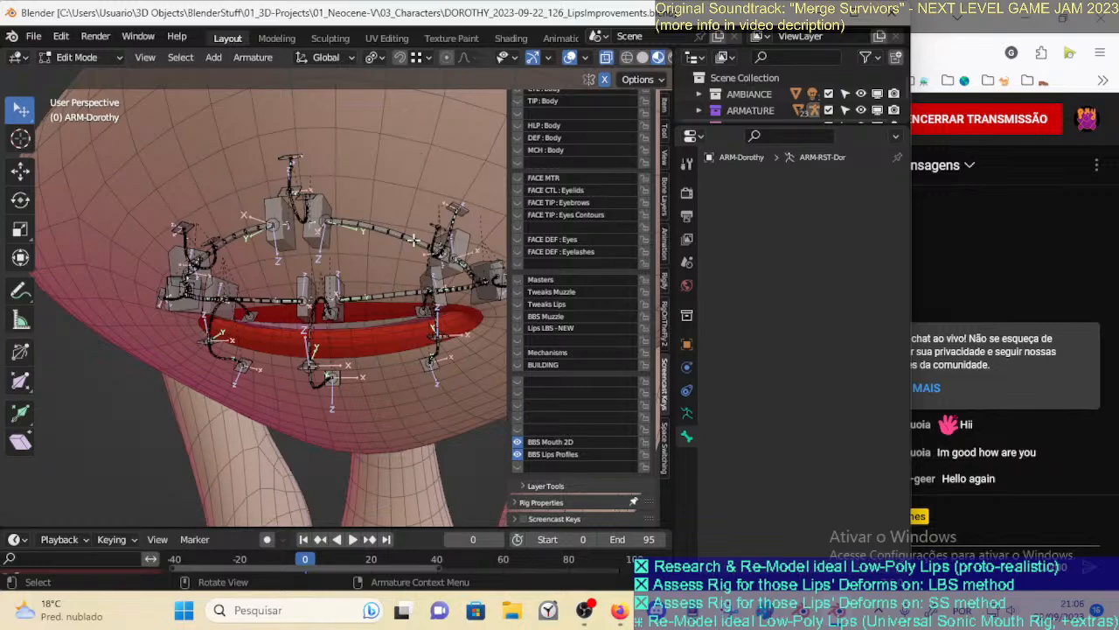
pyautogui.scroll(5, 379, 337)
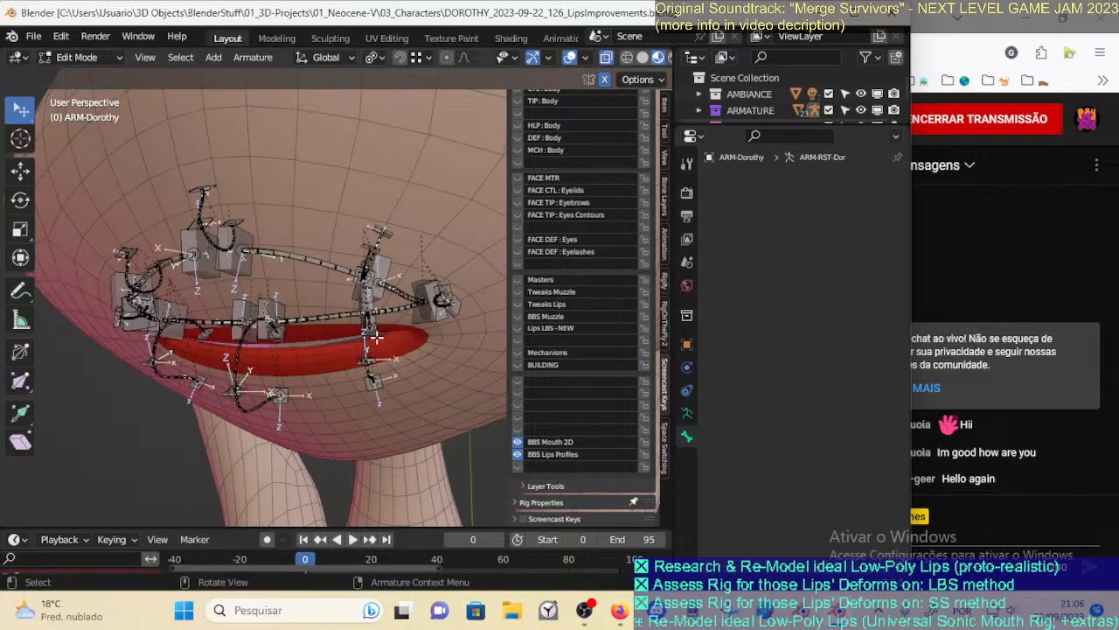
pyautogui.scroll(-5, 379, 337)
pyautogui.scroll(-4, 383, 328)
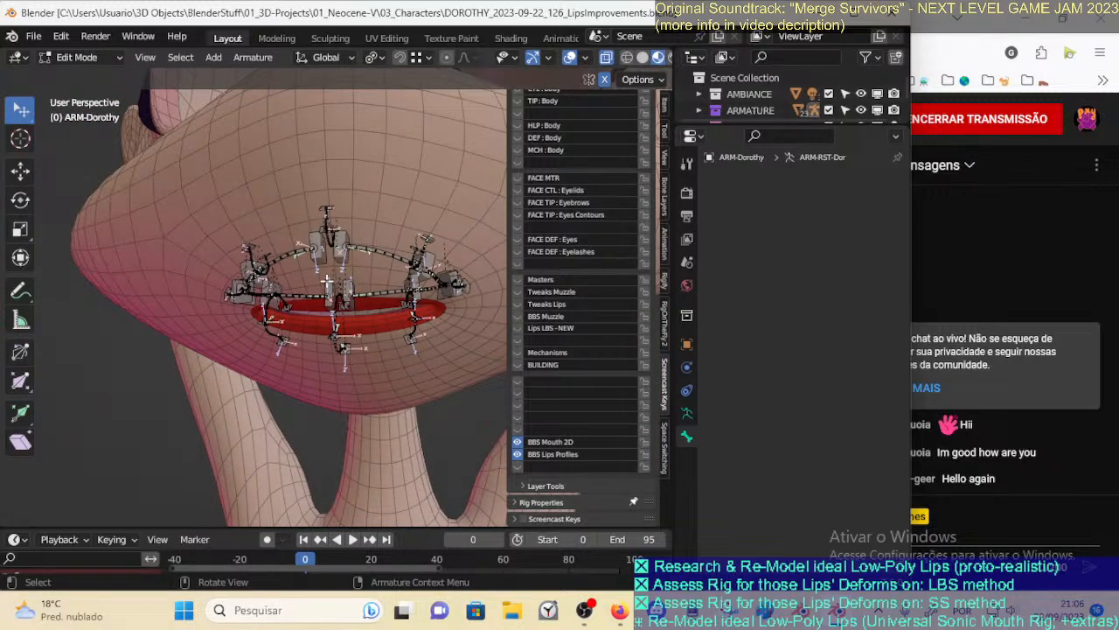
pyautogui.moveTo(330, 281); pyautogui.dragTo(331, 320, button='middle')
pyautogui.scroll(3, 332, 323)
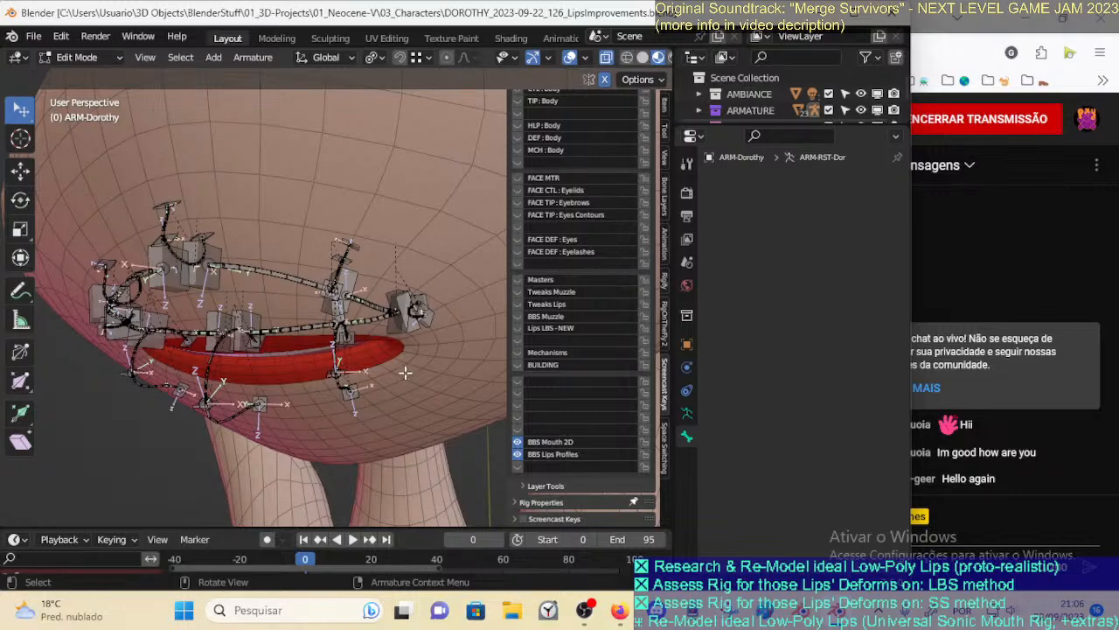
pyautogui.scroll(2, 324, 376)
pyautogui.scroll(-4, 339, 382)
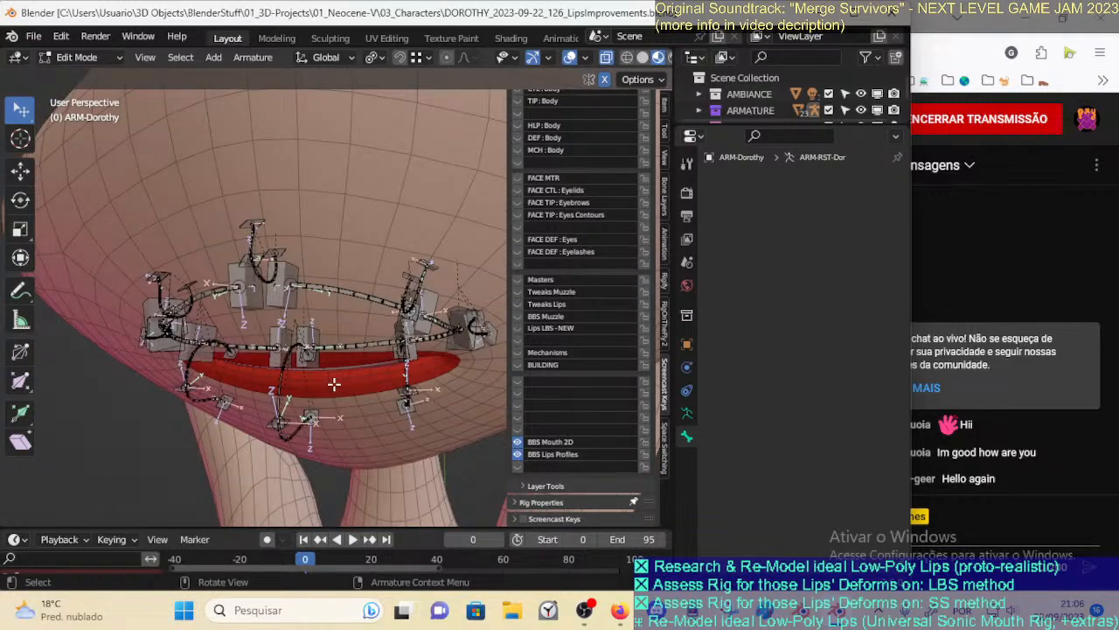
pyautogui.scroll(4, 339, 383)
pyautogui.scroll(-4, 339, 384)
pyautogui.moveTo(338, 384)
pyautogui.mouseDown(button='middle')
pyautogui.moveTo(327, 381)
pyautogui.moveTo(339, 381)
pyautogui.mouseUp(button='middle')
pyautogui.scroll(4, 338, 382)
pyautogui.scroll(-4, 339, 381)
pyautogui.scroll(4, 338, 381)
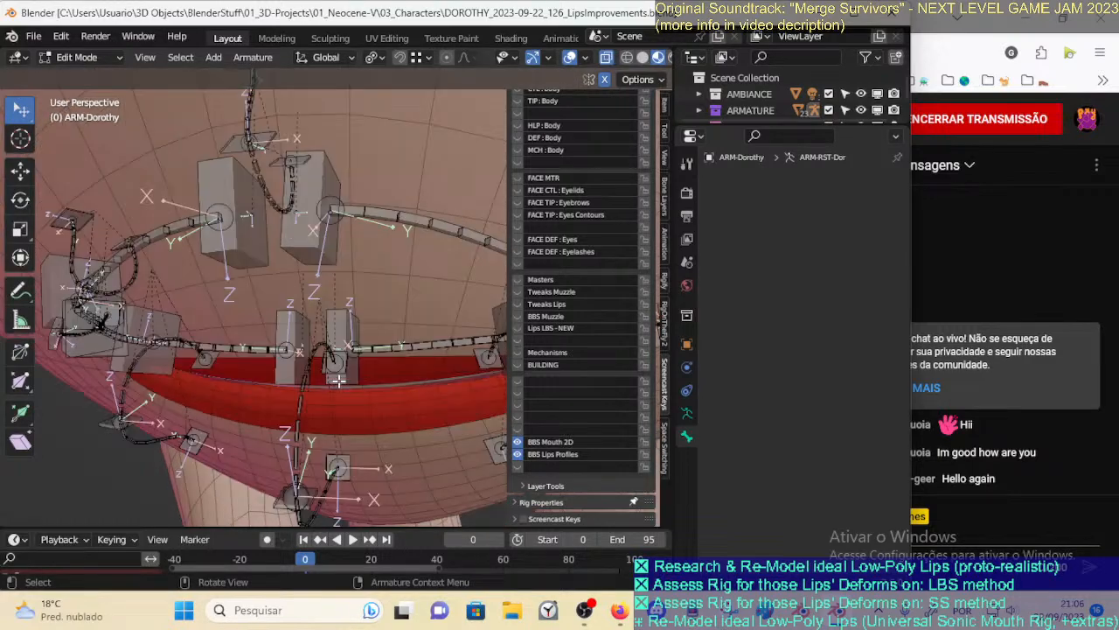
pyautogui.scroll(-4, 338, 382)
pyautogui.moveTo(338, 381); pyautogui.dragTo(262, 349, button='middle')
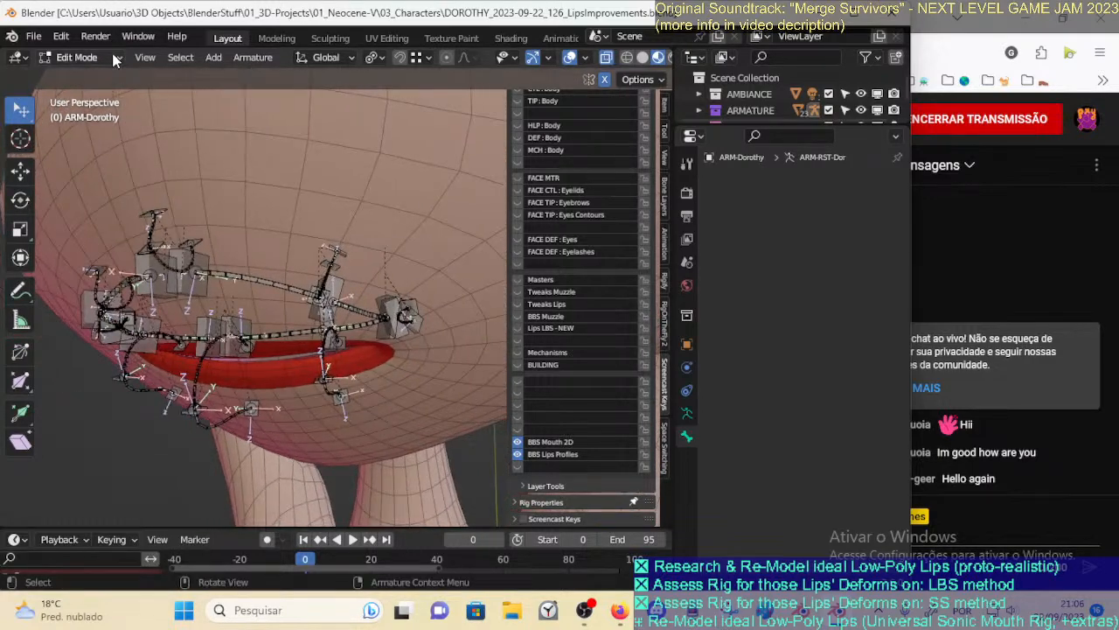
pyautogui.click(33, 36)
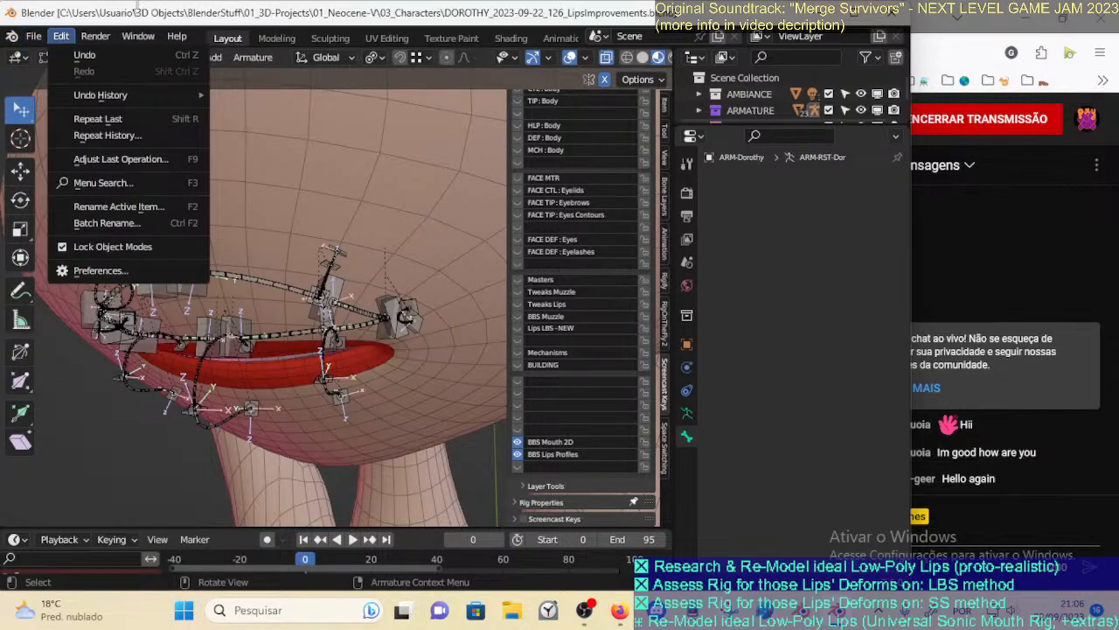
pyautogui.moveTo(339, 268); pyautogui.dragTo(359, 263, button='middle')
pyautogui.scroll(3, 355, 263)
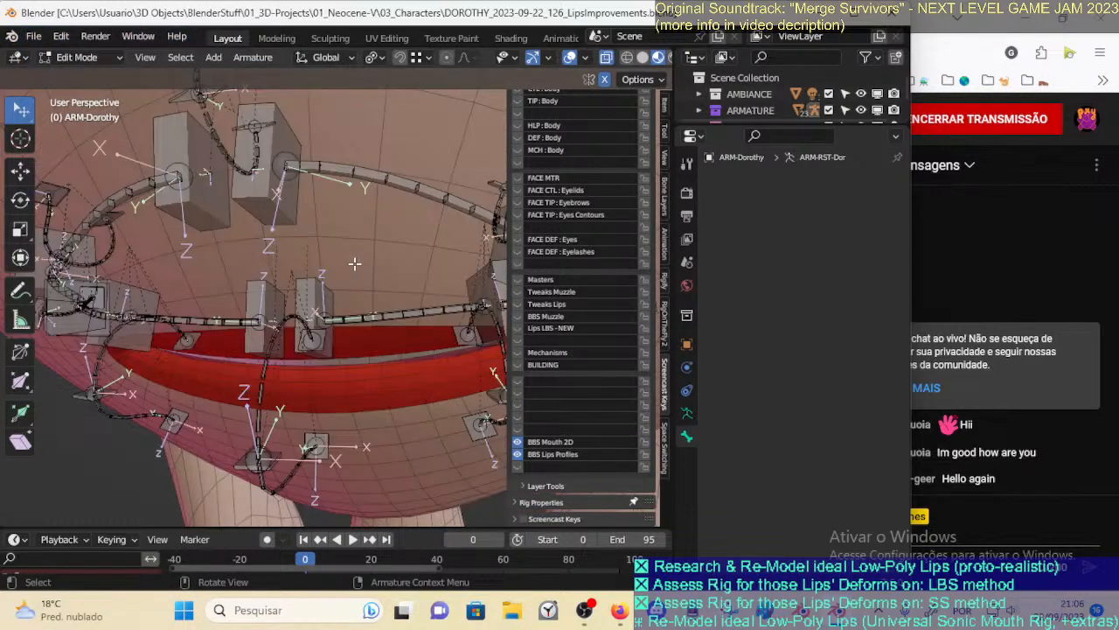
pyautogui.scroll(-3, 334, 287)
pyautogui.scroll(3, 317, 295)
pyautogui.scroll(-3, 313, 297)
pyautogui.scroll(3, 310, 302)
pyautogui.scroll(-3, 297, 331)
pyautogui.moveTo(287, 329)
pyautogui.mouseDown(button='middle')
pyautogui.moveTo(234, 339)
pyautogui.moveTo(286, 329)
pyautogui.mouseUp(button='middle')
pyautogui.scroll(3, 285, 328)
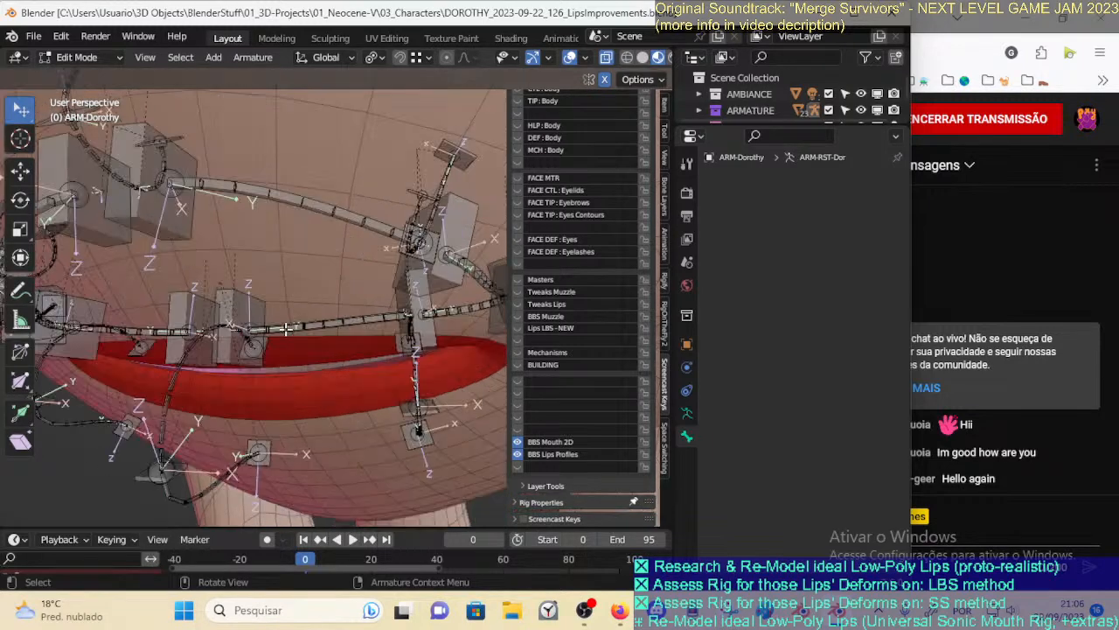
pyautogui.scroll(-3, 287, 329)
pyautogui.scroll(2, 286, 329)
# Check the list of recently opened files, leaving the current file open
pyautogui.click(33, 37)
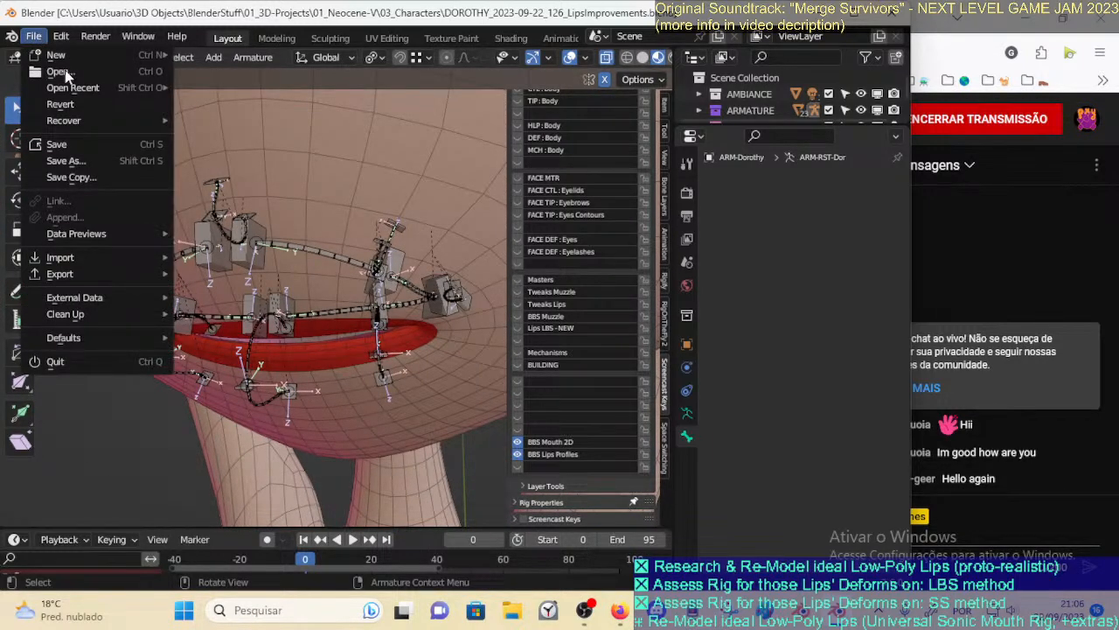
pyautogui.moveTo(87, 87)
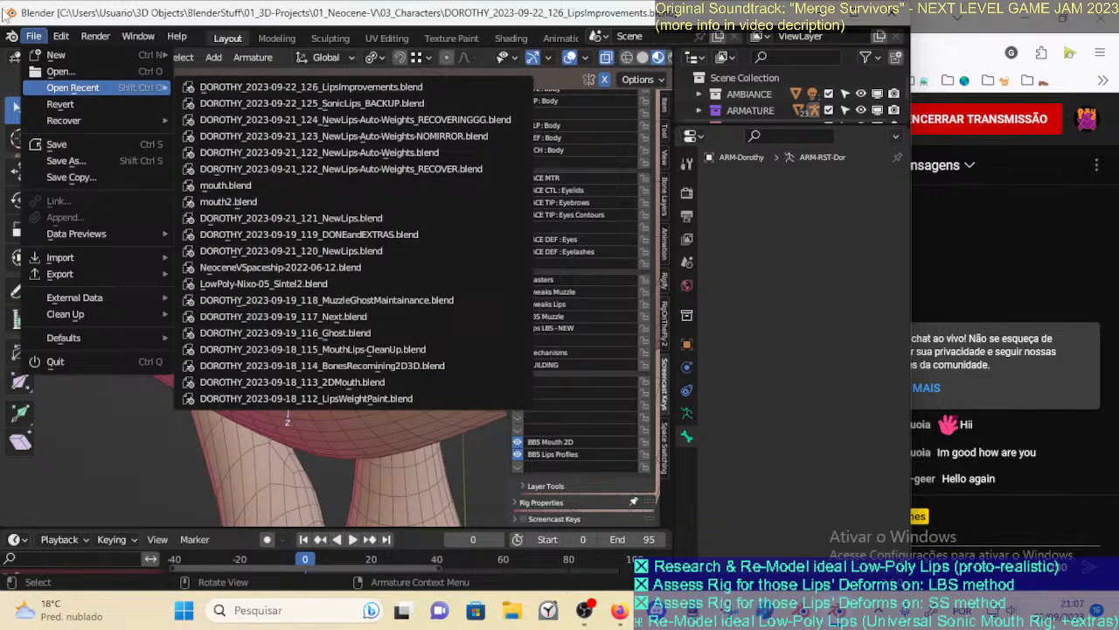
pyautogui.moveTo(266, 301); pyautogui.dragTo(274, 300, button='middle')
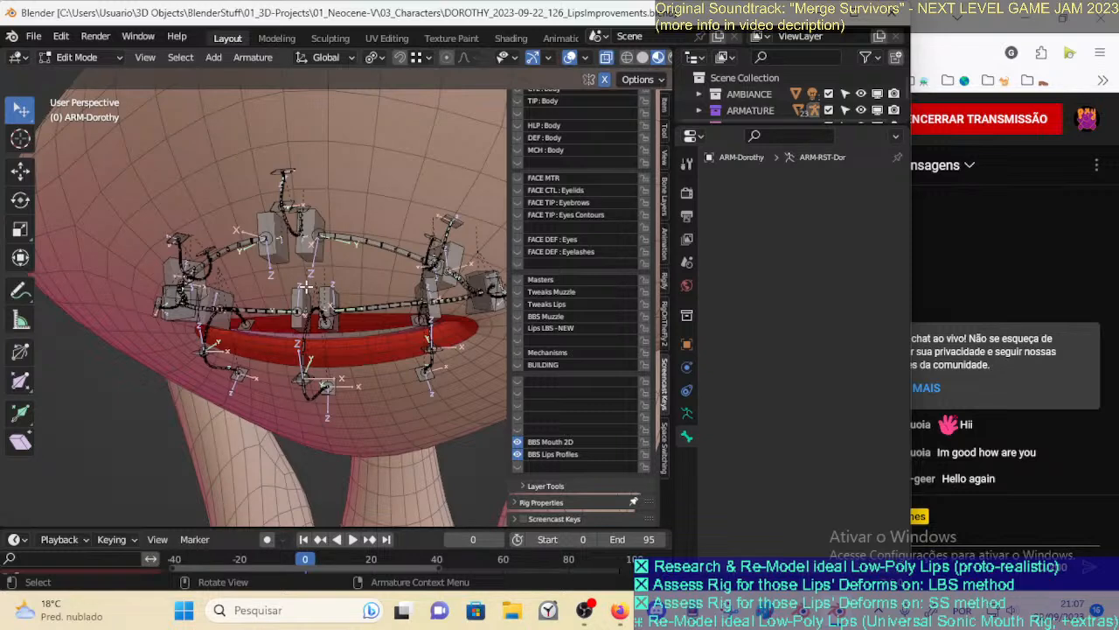
pyautogui.scroll(-2, 339, 325)
pyautogui.moveTo(330, 327)
pyautogui.mouseDown(button='middle')
pyautogui.moveTo(302, 340)
pyautogui.moveTo(314, 335)
pyautogui.mouseUp(button='middle')
pyautogui.scroll(2, 302, 340)
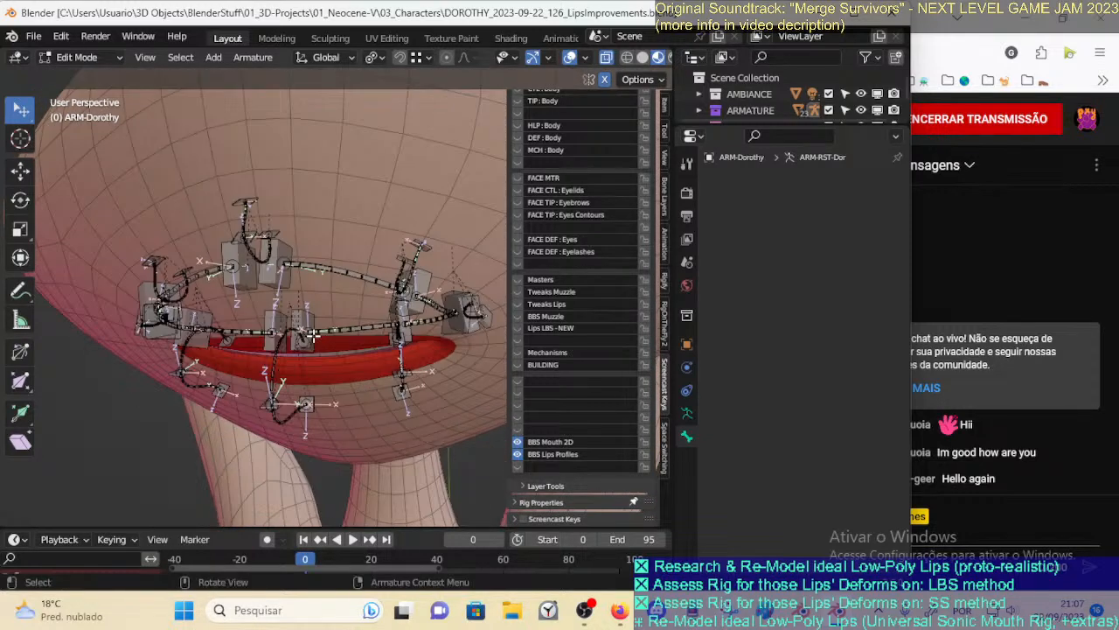
# Duplicate all BBS Mouth 2D bones in place and move the copies to bone layer 21, below Lips LBS - NEW
pyautogui.click(295, 323)
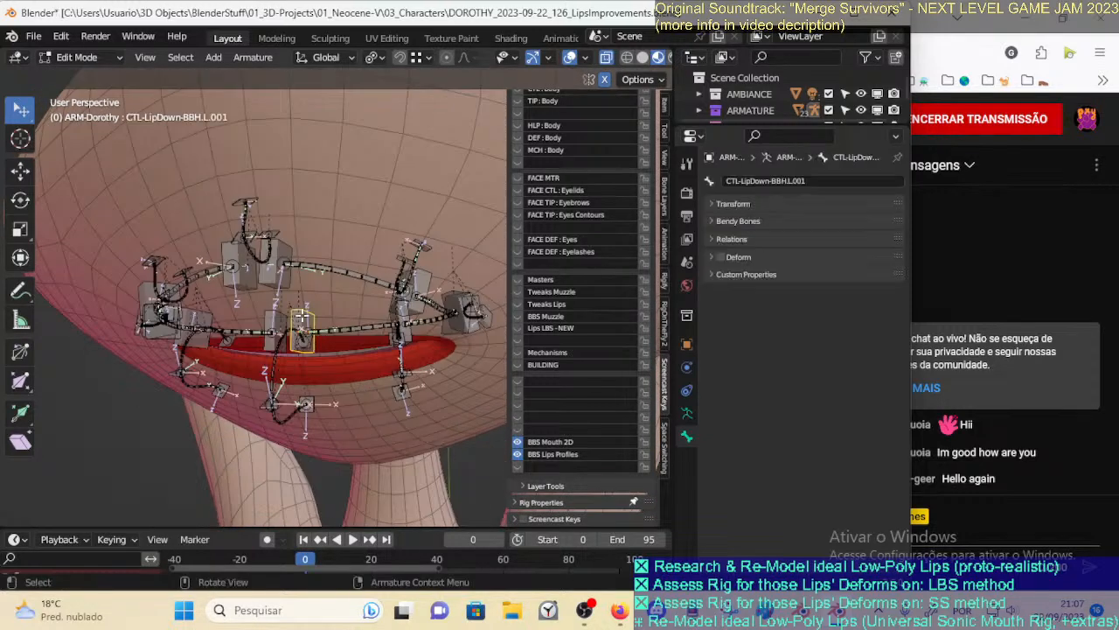
pyautogui.click(518, 455)
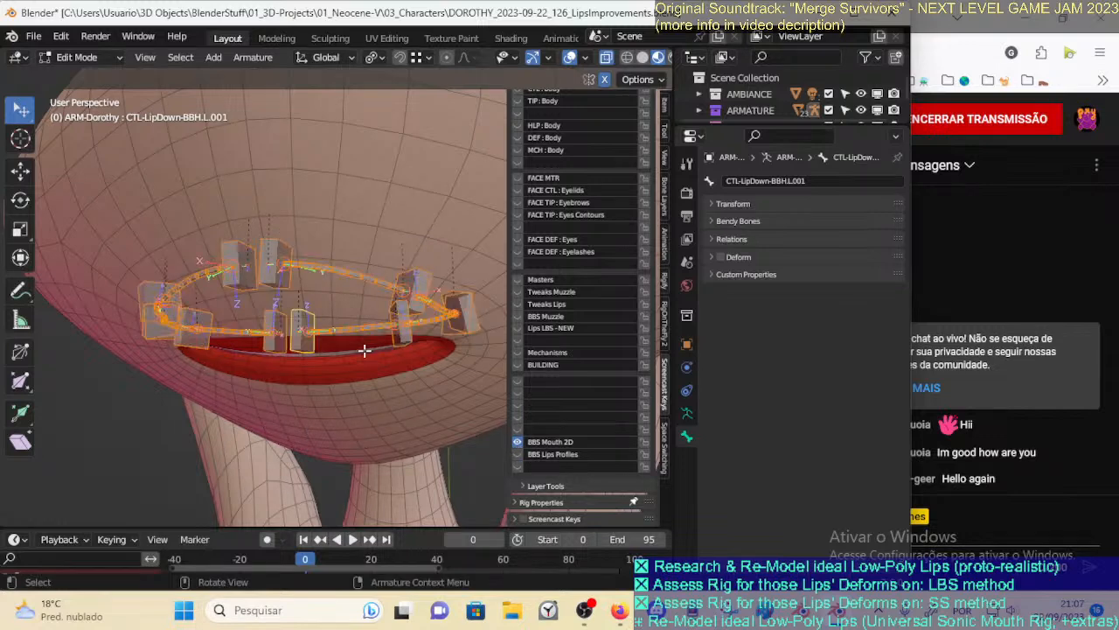
pyautogui.press('a')
pyautogui.scroll(-4, 364, 349)
pyautogui.keyDown('shift'); pyautogui.moveTo(344, 296); pyautogui.dragTo(341, 377, button='middle'); pyautogui.keyUp('shift')
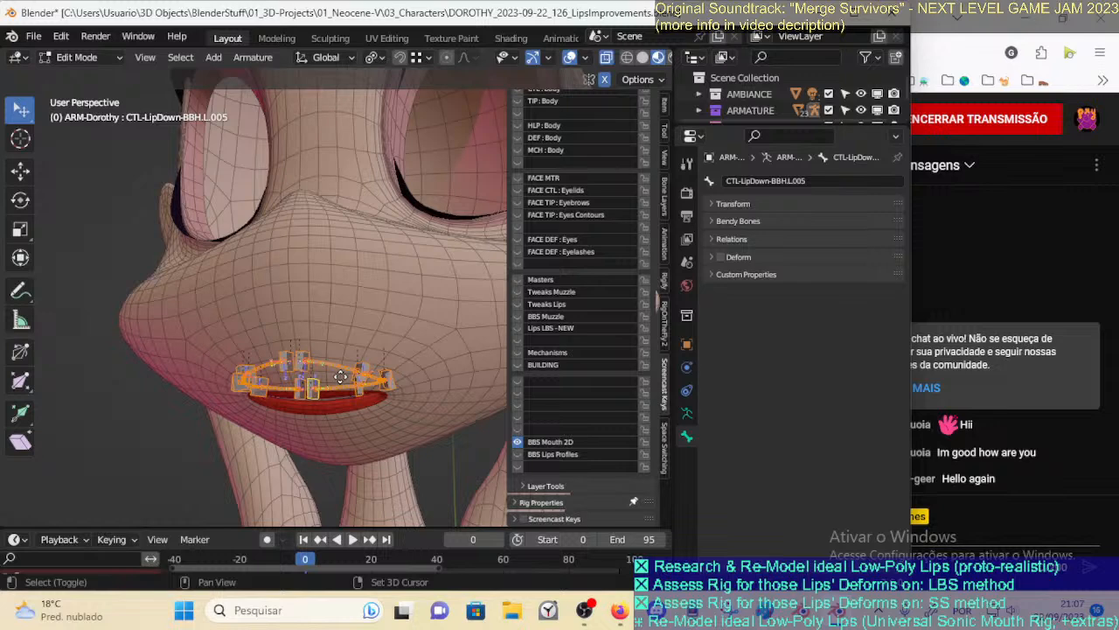
pyautogui.hotkey('shift', 'd')
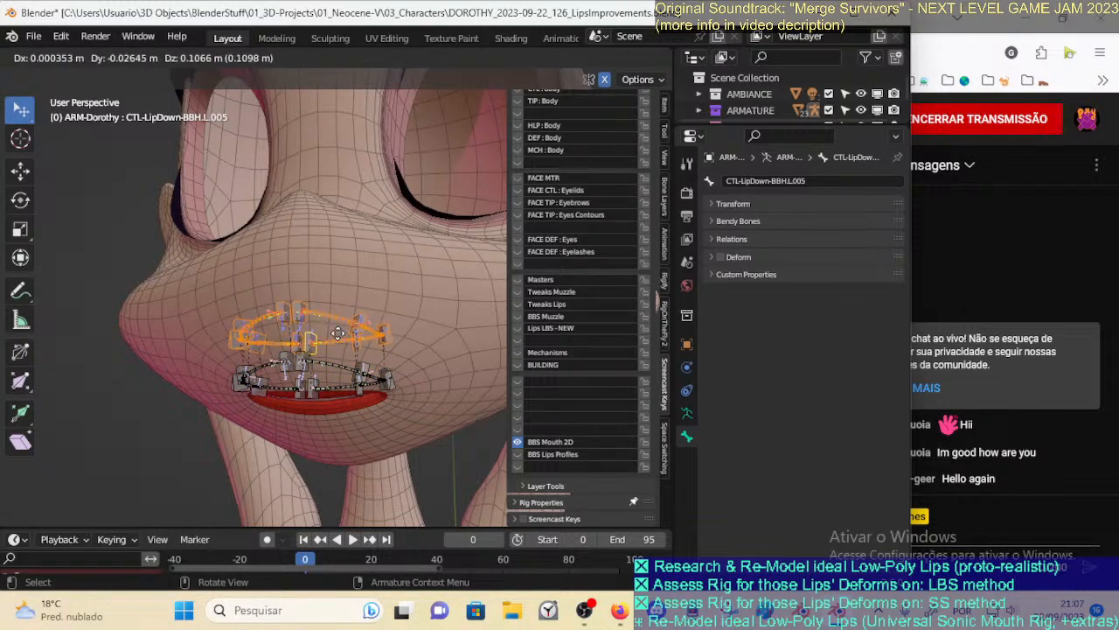
pyautogui.rightClick(335, 349)
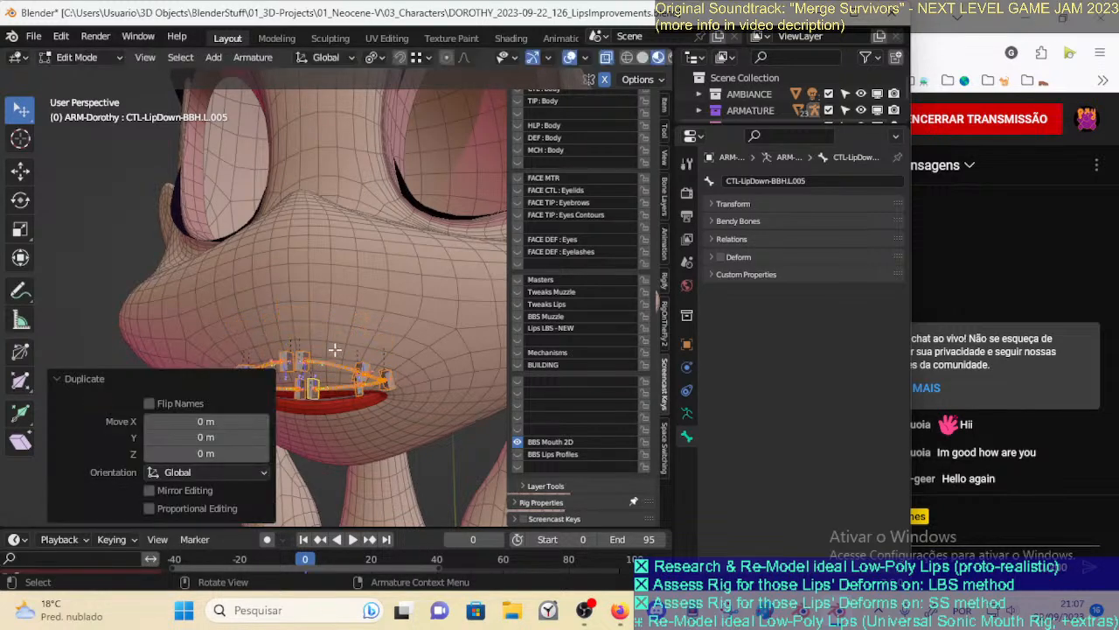
pyautogui.click(128, 386)
pyautogui.press('m')
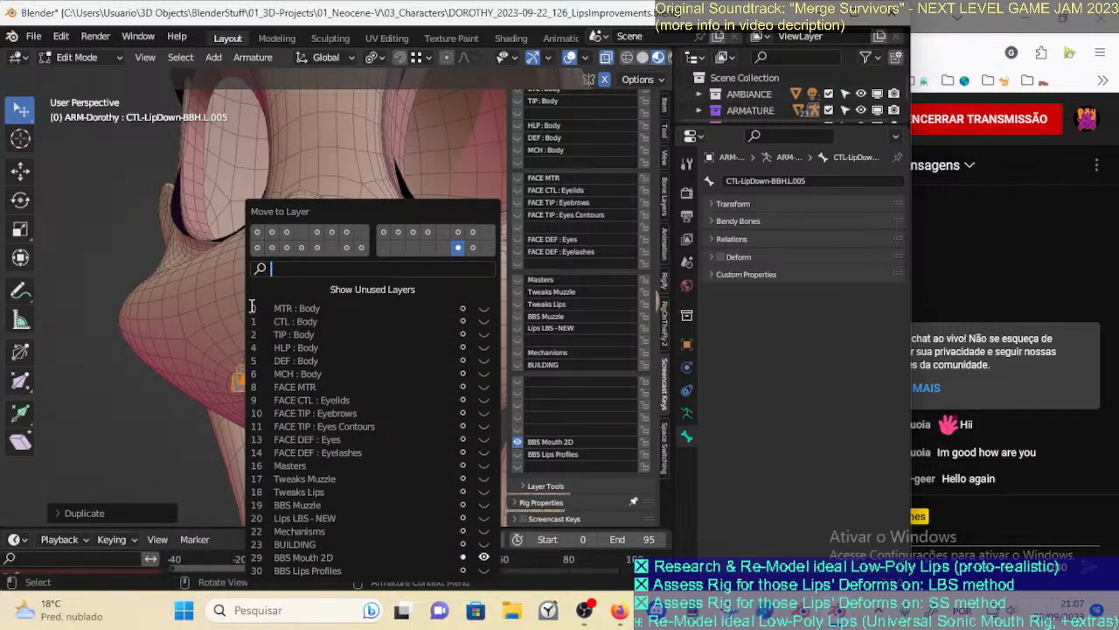
pyautogui.click(332, 247)
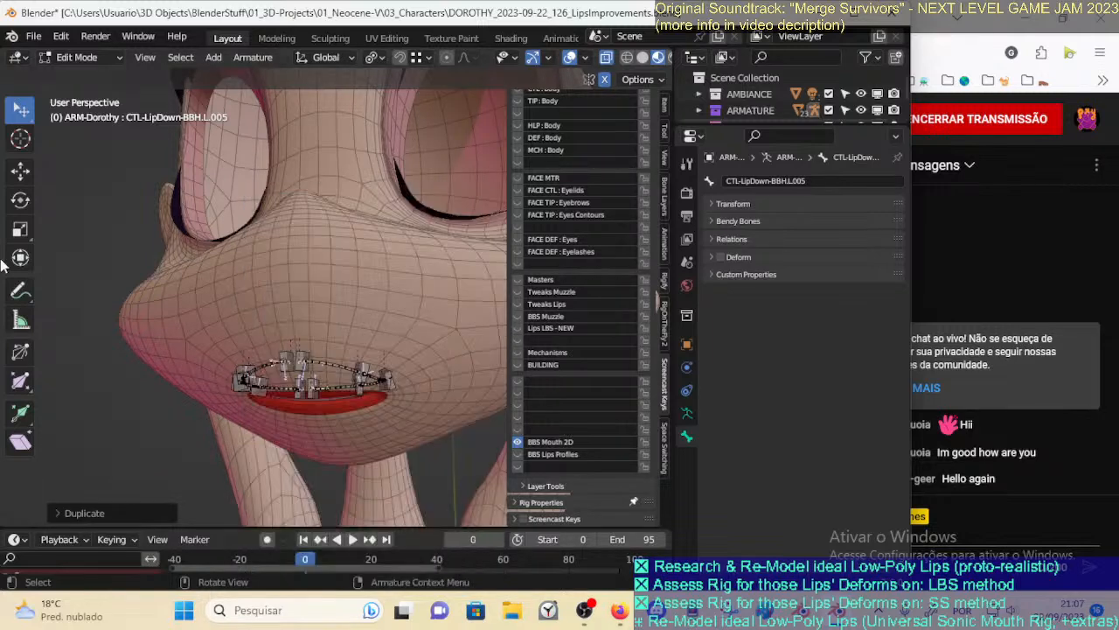
# Show the duplicates' layer, hide BBS Mouth 2D, and name the new layer "Lips SS - NEW"
pyautogui.click(517, 340)
pyautogui.click(517, 442)
pyautogui.click(538, 340)
pyautogui.write('Lip')
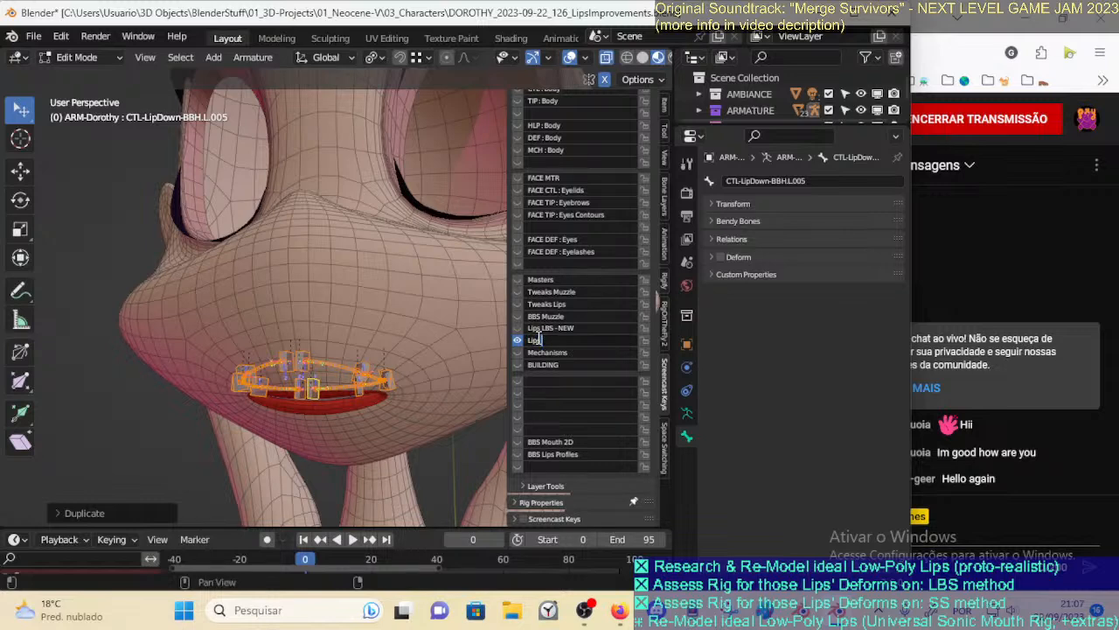
pyautogui.write('s SS - NEW')
pyautogui.press('Return')
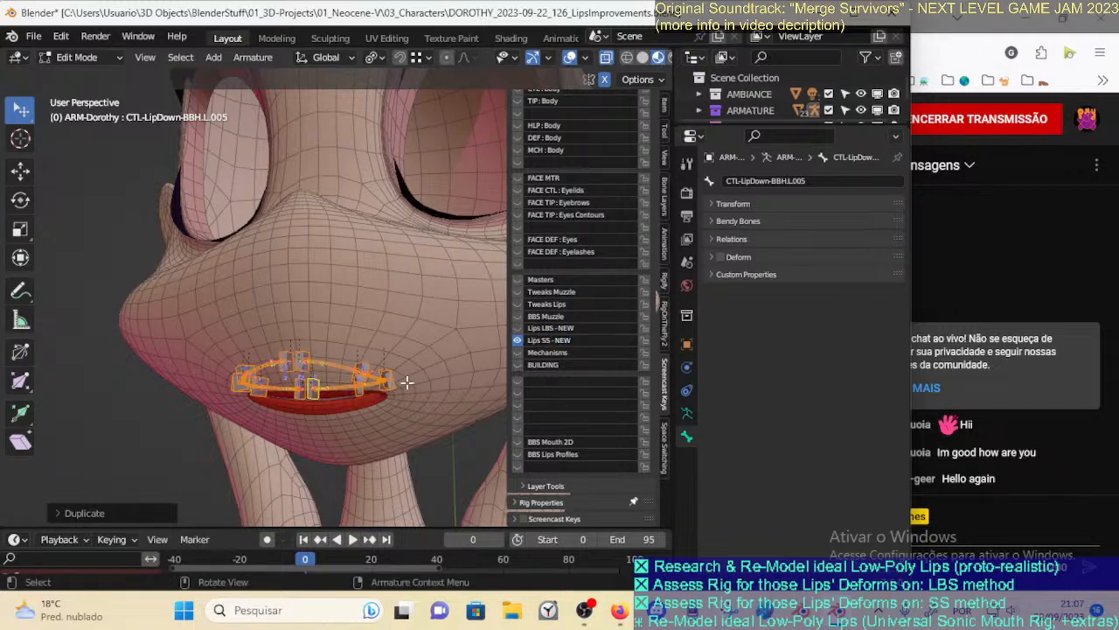
# Examine the duplicated Lips SS - NEW bones around the mouth in front view at different distances
pyautogui.scroll(3, 370, 402)
pyautogui.keyDown('shift'); pyautogui.moveTo(370, 403); pyautogui.dragTo(330, 325, button='middle'); pyautogui.keyUp('shift')
pyautogui.press('KP_1')
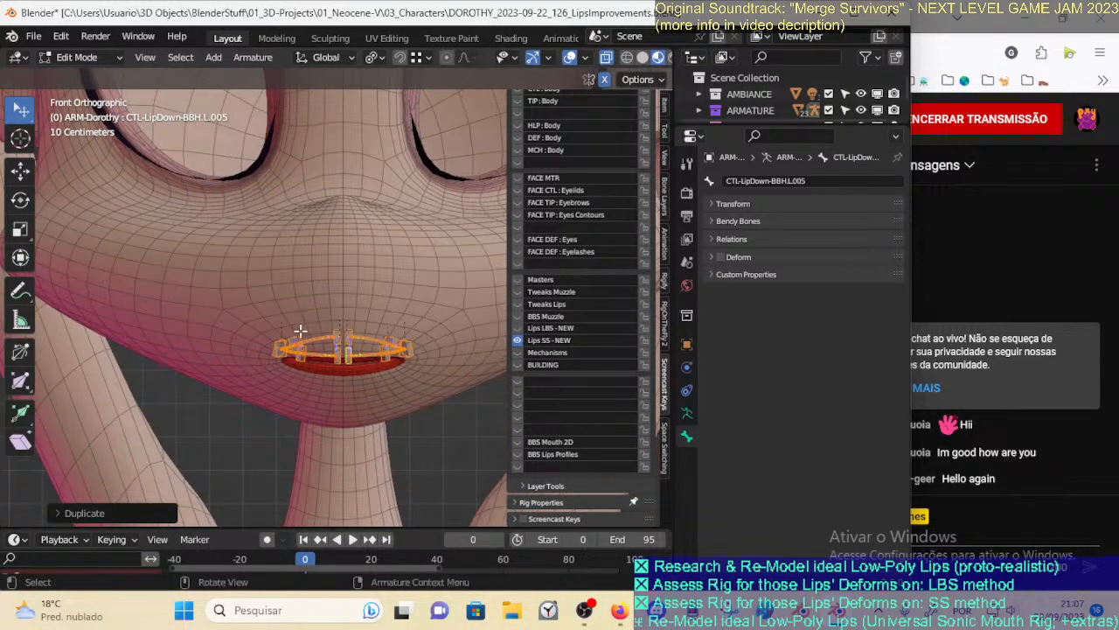
pyautogui.scroll(3, 335, 380)
pyautogui.scroll(3, 335, 380)
pyautogui.click(330, 363)
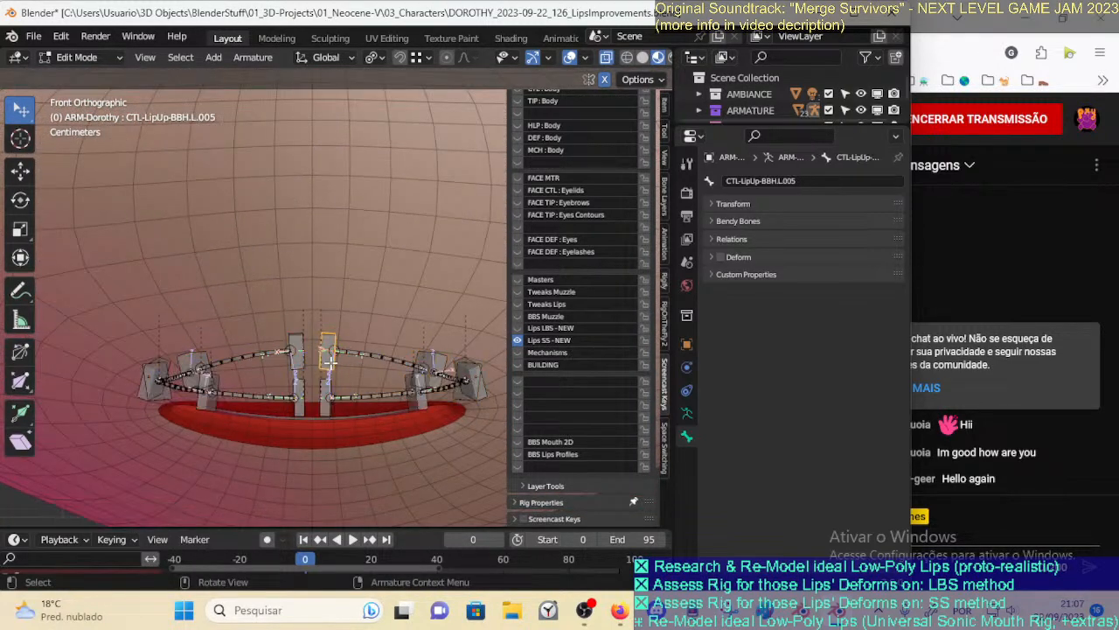
pyautogui.scroll(-1, 331, 362)
pyautogui.scroll(1, 354, 368)
pyautogui.scroll(-1, 306, 382)
pyautogui.scroll(1, 308, 381)
pyautogui.scroll(-1, 341, 372)
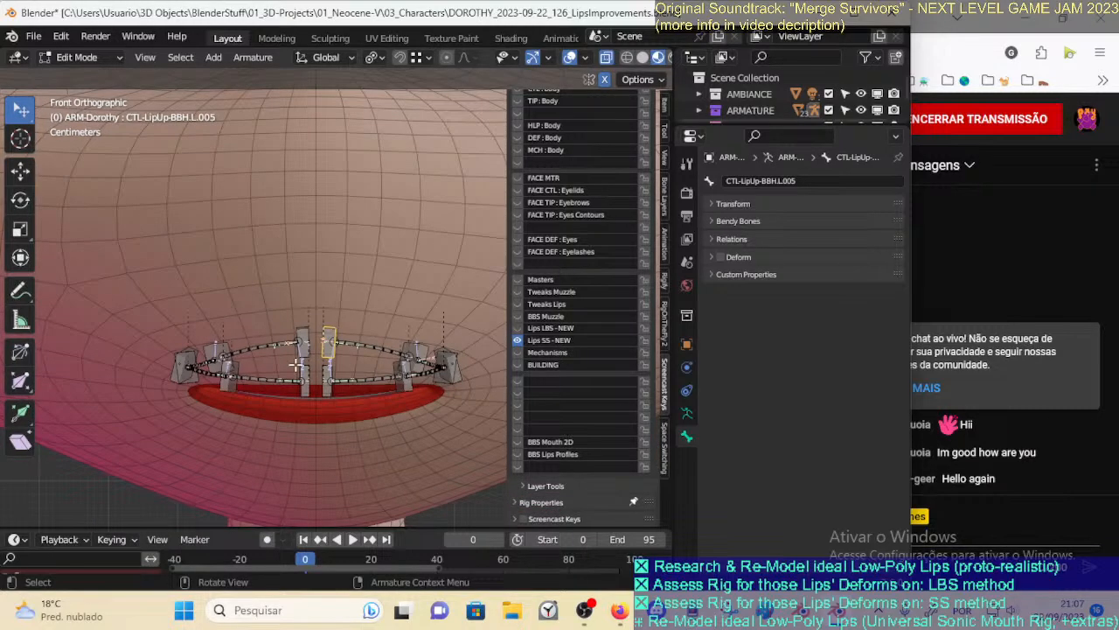
pyautogui.scroll(1, 425, 398)
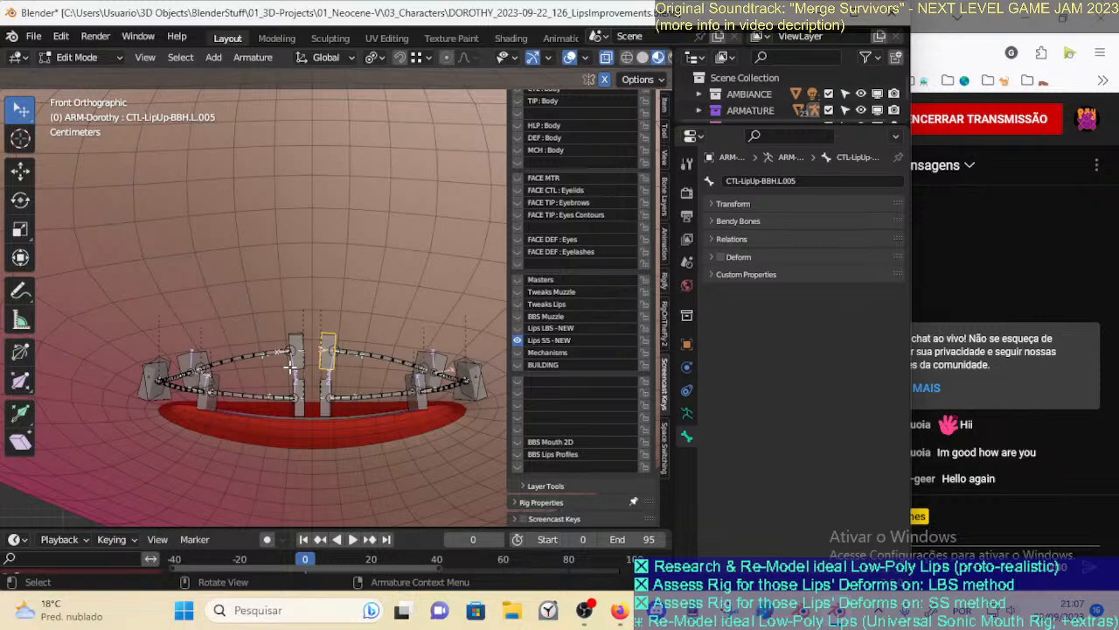
pyautogui.scroll(-1, 428, 363)
pyautogui.scroll(1, 402, 374)
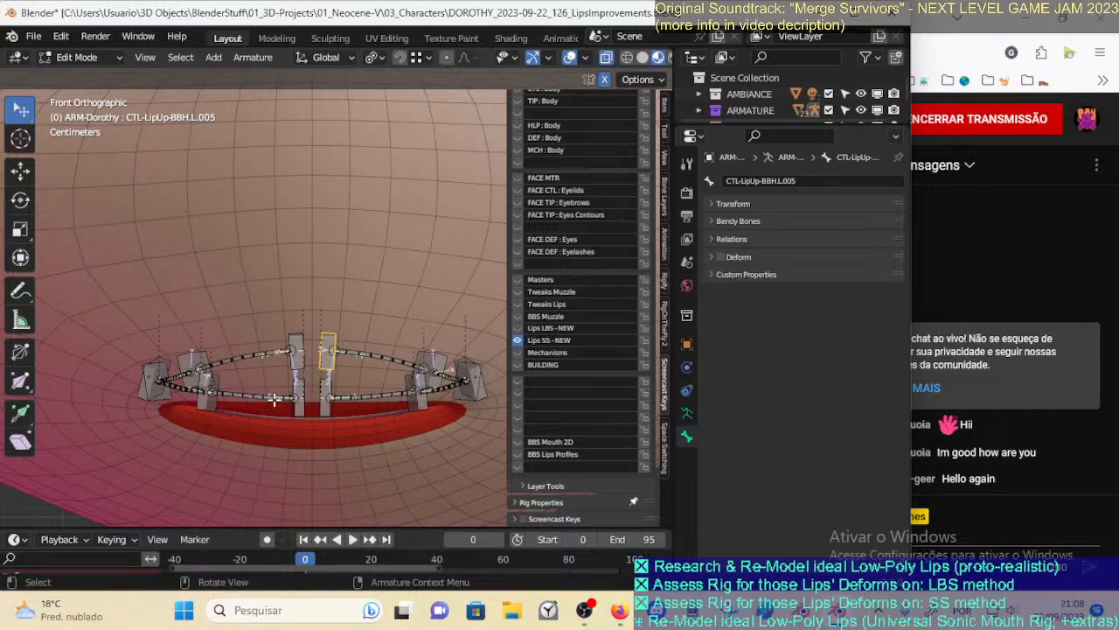
# Select the character's left half of the Lips SS - NEW bones and move it down over the red lips in front view
pyautogui.keyDown('shift'); pyautogui.moveTo(318, 449); pyautogui.dragTo(270, 385, button='middle'); pyautogui.keyUp('shift')
pyautogui.scroll(2, 270, 385)
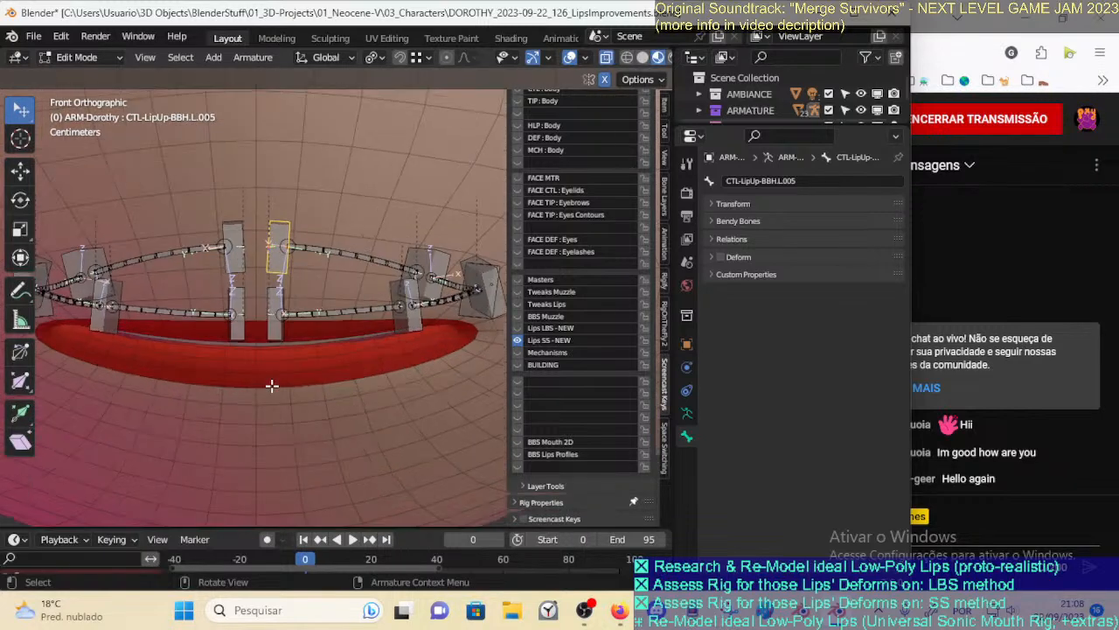
pyautogui.scroll(-2, 270, 340)
pyautogui.scroll(1, 264, 363)
pyautogui.press('c')
pyautogui.moveTo(280, 288)
pyautogui.mouseDown()
pyautogui.moveTo(298, 254)
pyautogui.moveTo(385, 313)
pyautogui.moveTo(308, 288)
pyautogui.moveTo(428, 265)
pyautogui.moveTo(373, 307)
pyautogui.mouseUp()
pyautogui.rightClick(367, 317)
pyautogui.press('g')
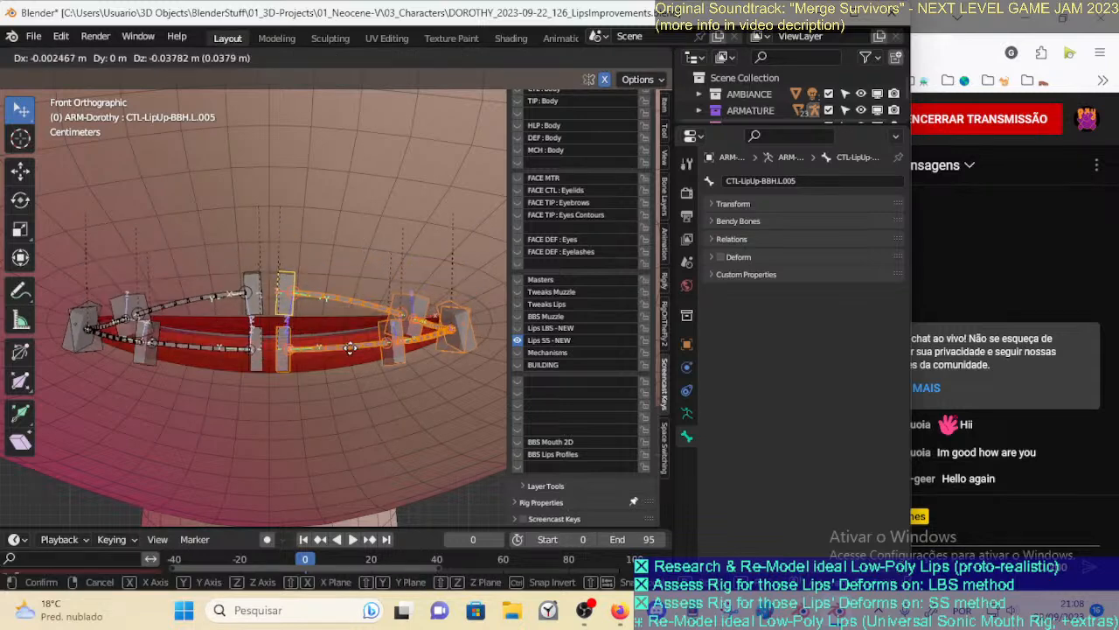
pyautogui.click(383, 355)
# Move the same left-half lip bones back along Y toward the lip surface in side view
pyautogui.press('KP_3')
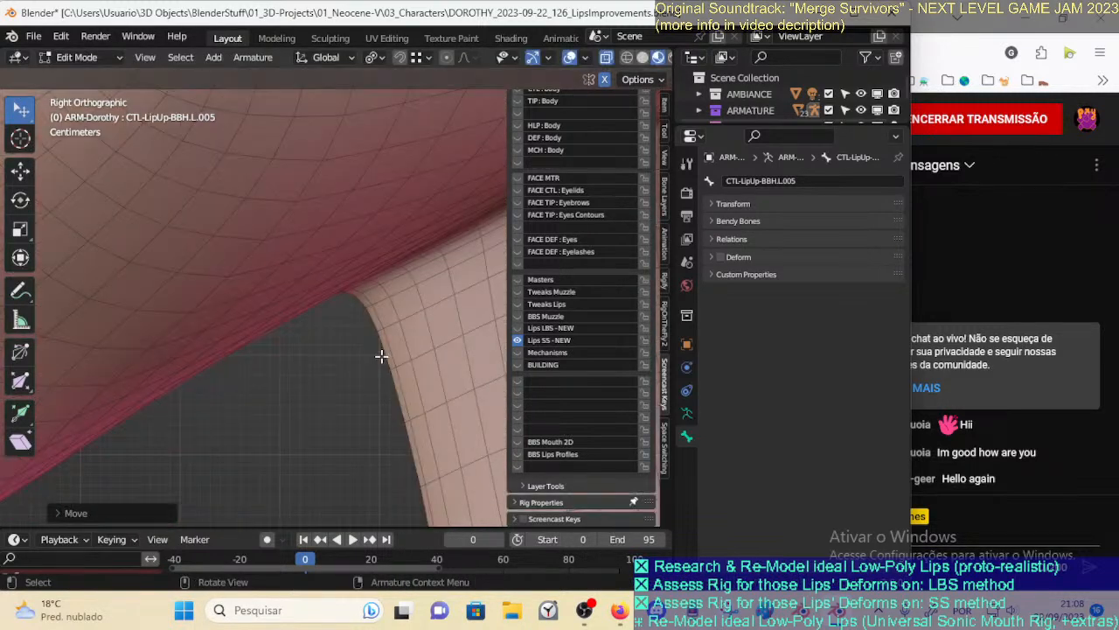
pyautogui.scroll(-4, 382, 355)
pyautogui.keyDown('shift'); pyautogui.moveTo(122, 334); pyautogui.dragTo(303, 354, button='middle'); pyautogui.keyUp('shift')
pyautogui.scroll(3, 304, 354)
pyautogui.keyDown('shift'); pyautogui.moveTo(116, 398); pyautogui.dragTo(341, 342, button='middle'); pyautogui.keyUp('shift')
pyautogui.scroll(5, 337, 343)
pyautogui.press('g')
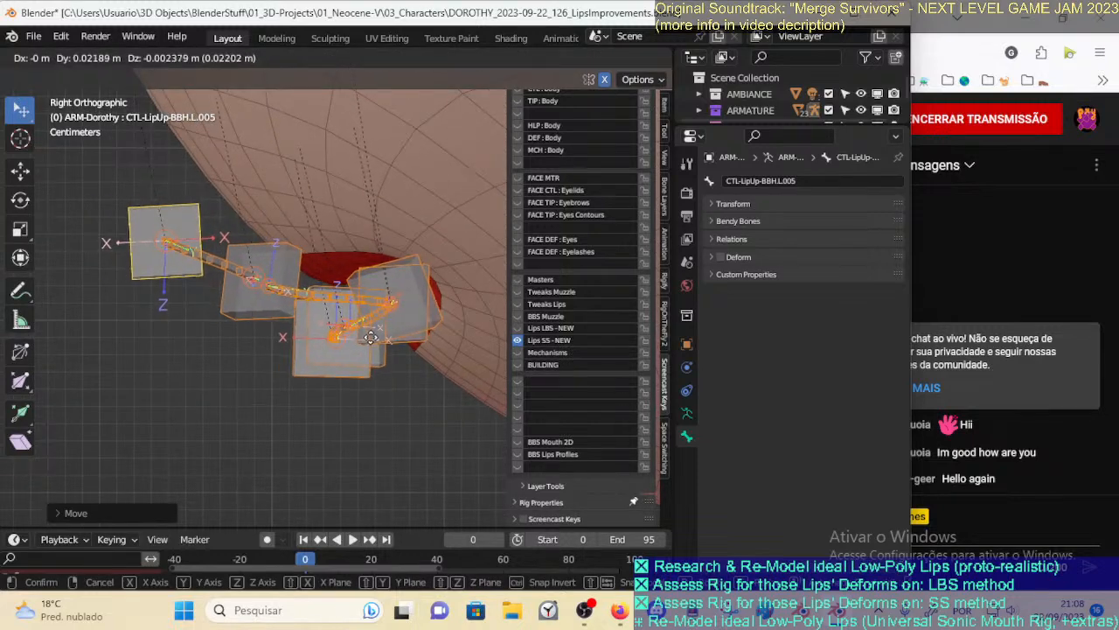
pyautogui.click(378, 339)
pyautogui.click(519, 335)
pyautogui.click(519, 335)
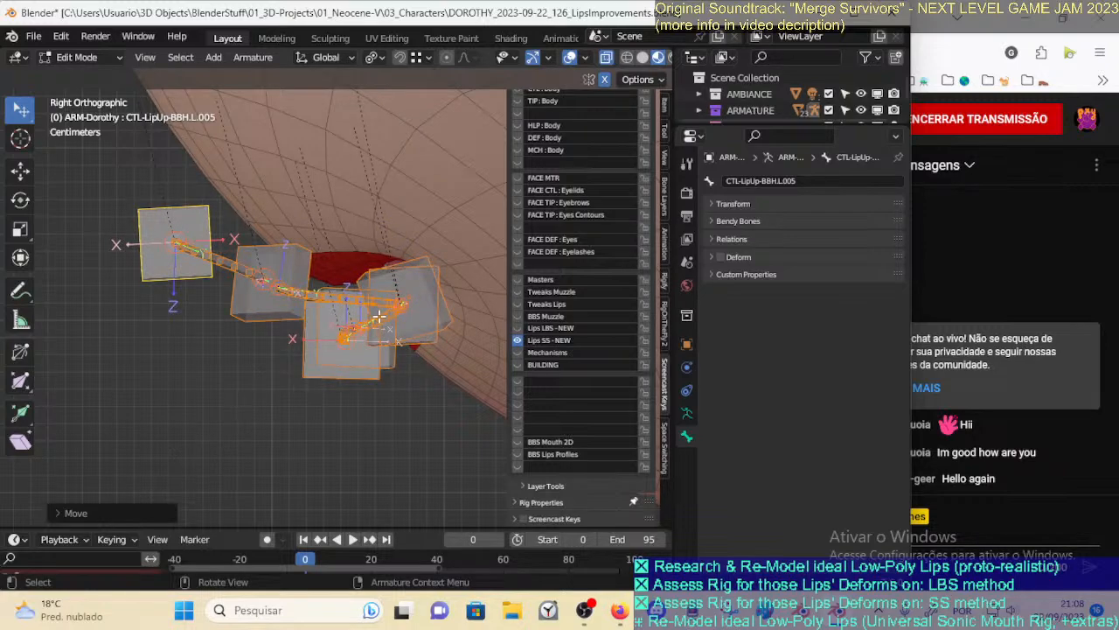
# Move the inner upper lip control CTL-LipUp-BBH.L.005 back and slightly down onto the lip surface in side view
pyautogui.press('KP_1')
pyautogui.scroll(-2, 378, 316)
pyautogui.press('KP_3')
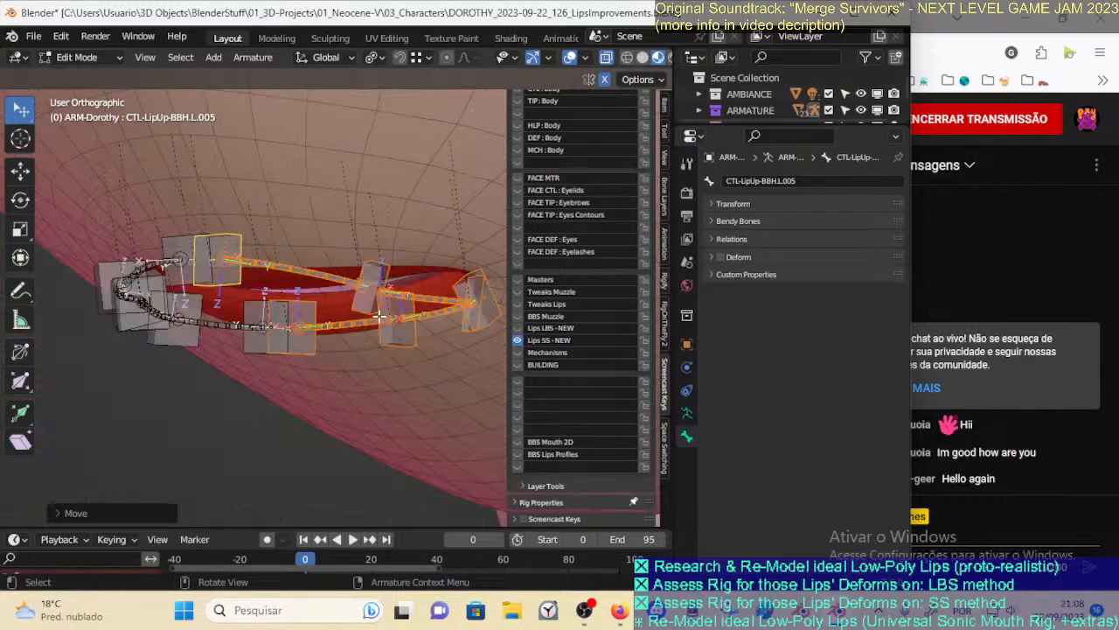
pyautogui.press('KP_1')
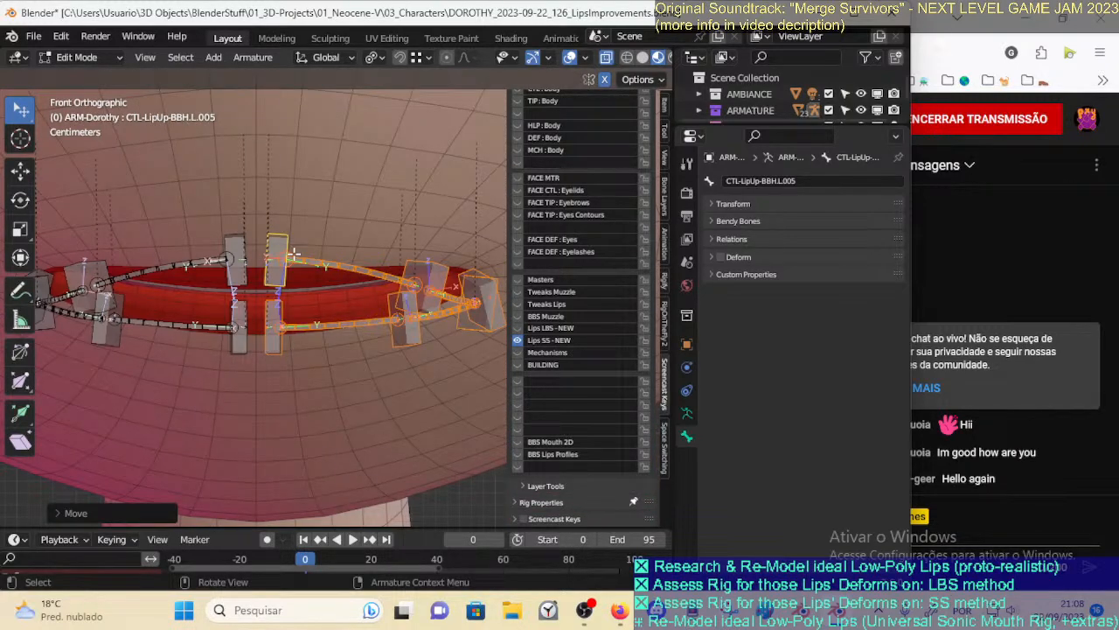
pyautogui.press('KP_3')
pyautogui.press('KP_1')
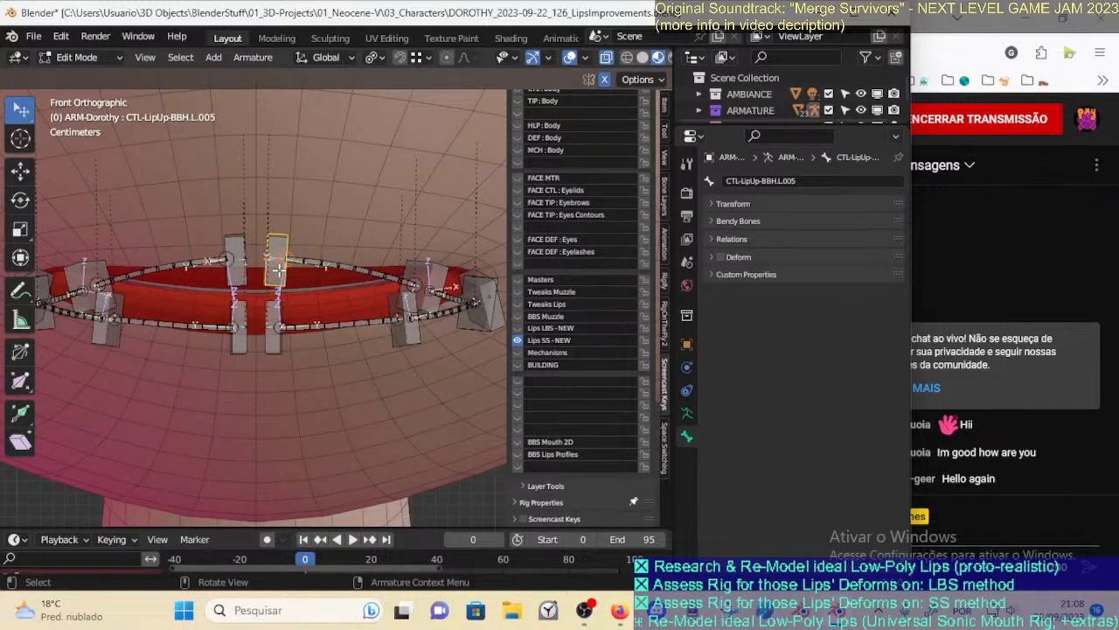
pyautogui.press('KP_3')
pyautogui.press('g')
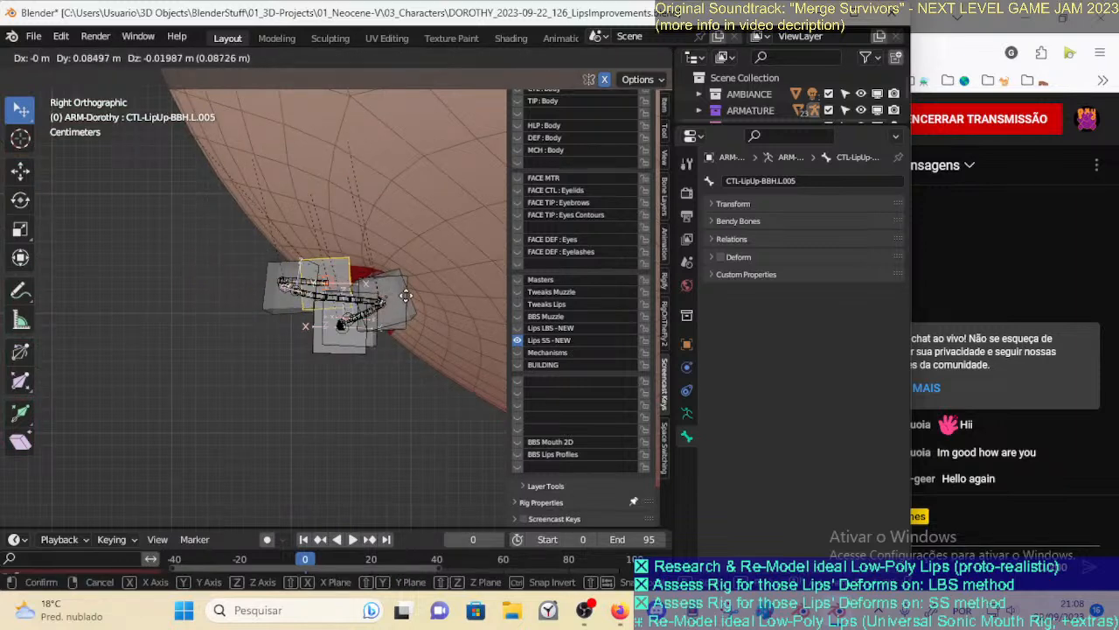
pyautogui.click(414, 298)
pyautogui.press('KP_1')
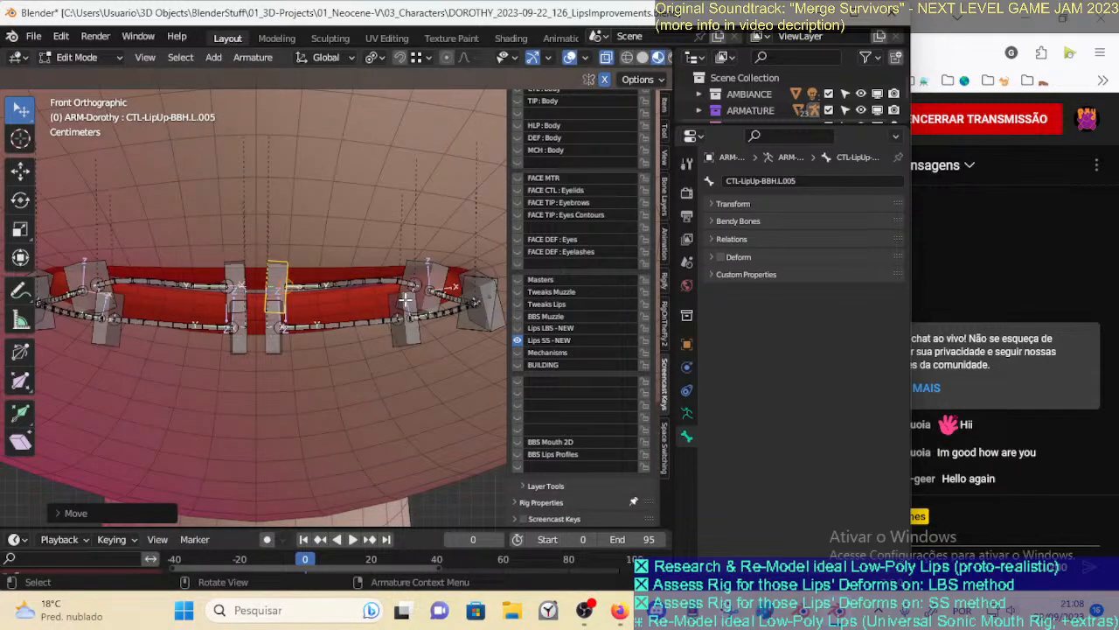
# Select the outer upper lip control and reposition it against the lip surface in side view
pyautogui.hotkey('alt', 'a')
pyautogui.press('c')
pyautogui.click(429, 276)
pyautogui.rightClick(430, 276)
pyautogui.press('KP_3')
pyautogui.press('g')
pyautogui.click(517, 283)
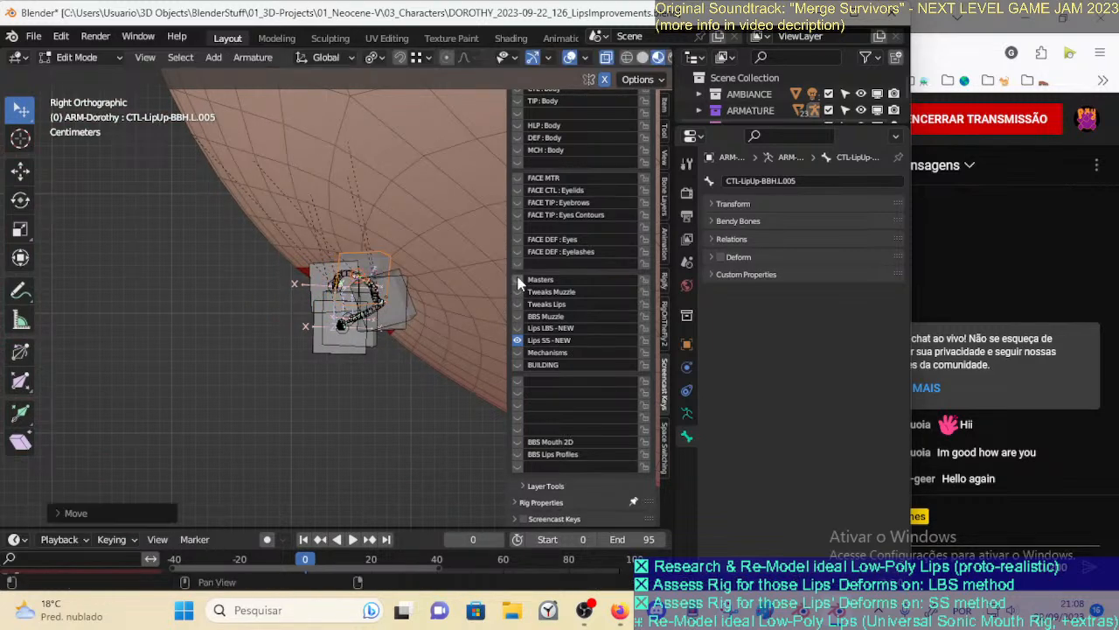
pyautogui.press('KP_1')
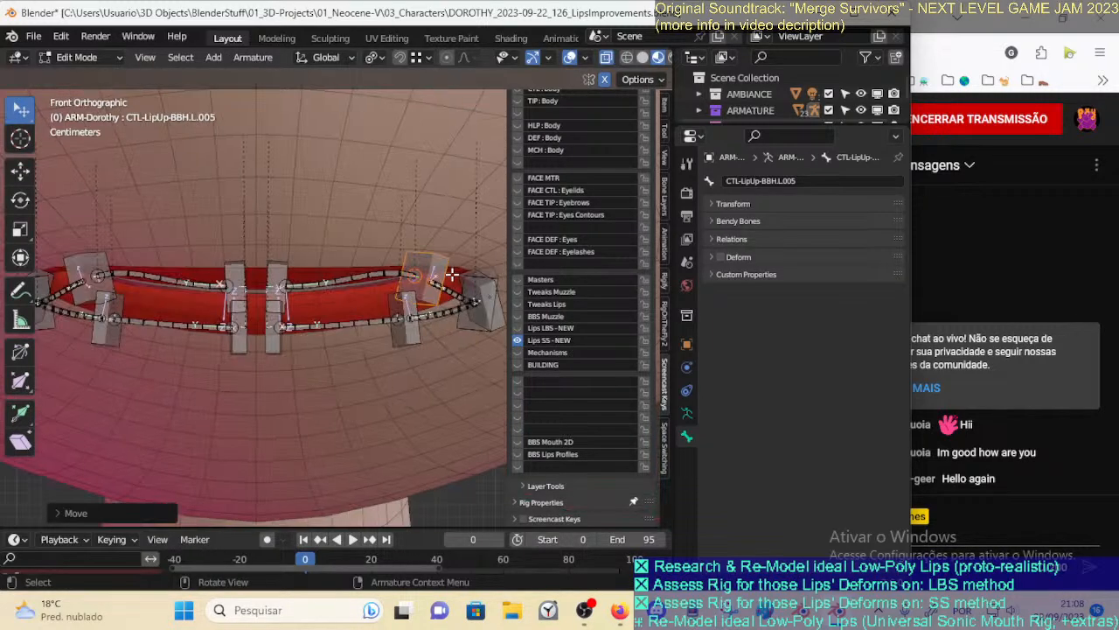
# Set the pivot point to Median Point, then rotate CTL-LipUp-BBH.L.004 upright and move it onto the upper lip in front view
pyautogui.scroll(1, 452, 275)
pyautogui.click(443, 255)
pyautogui.press('c')
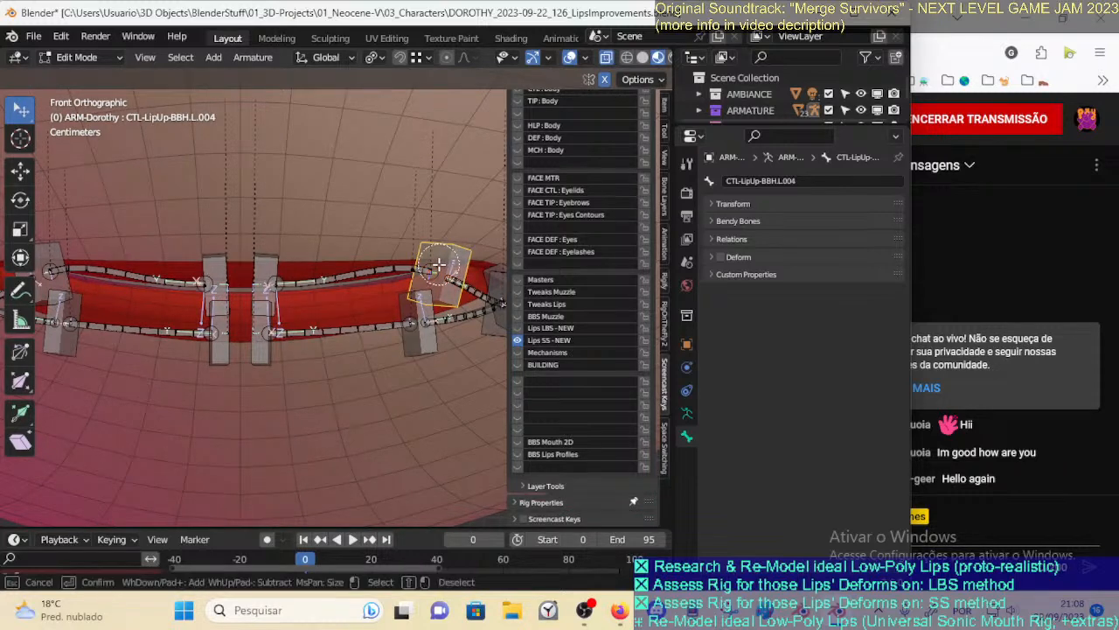
pyautogui.press('Escape')
pyautogui.click(372, 57)
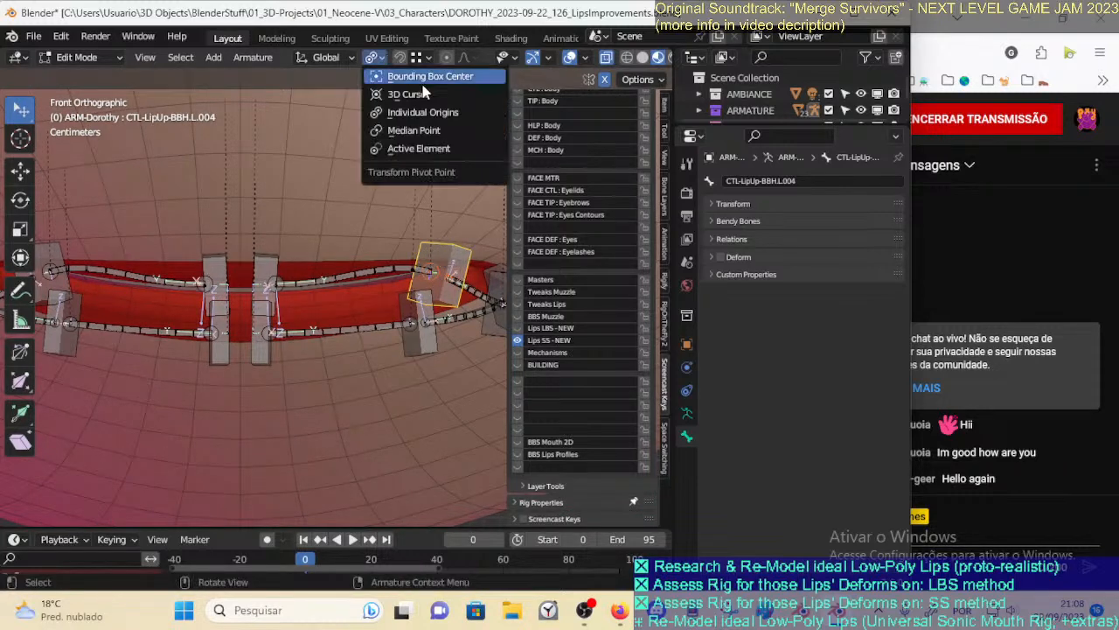
pyautogui.click(417, 129)
pyautogui.press('r')
pyautogui.click(472, 224)
pyautogui.press('g')
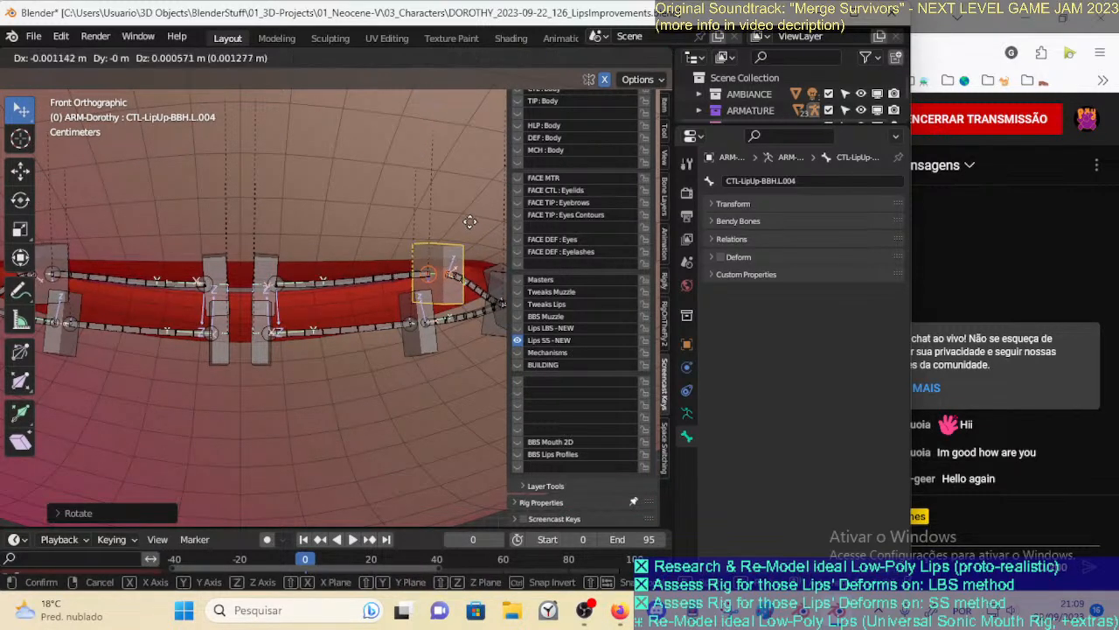
pyautogui.click(467, 217)
# Rotate the inner left upper lip control upright and move it up onto the upper lip line in front view
pyautogui.click(262, 278)
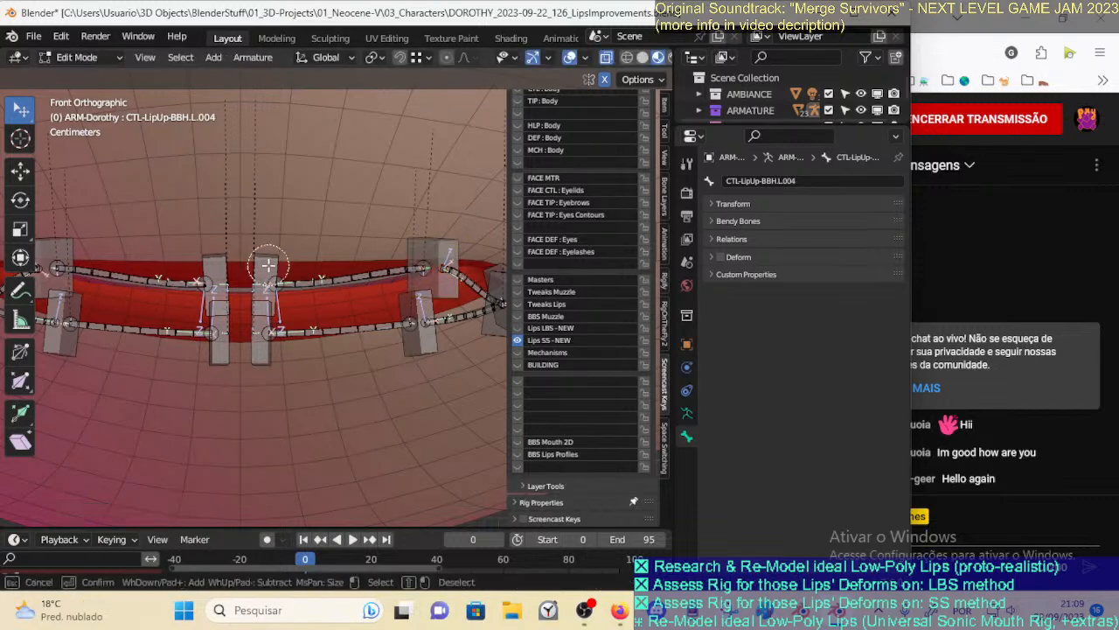
pyautogui.press('r')
pyautogui.click(316, 247)
pyautogui.press('g')
pyautogui.click(320, 237)
pyautogui.press('r')
pyautogui.click(338, 254)
pyautogui.press('g')
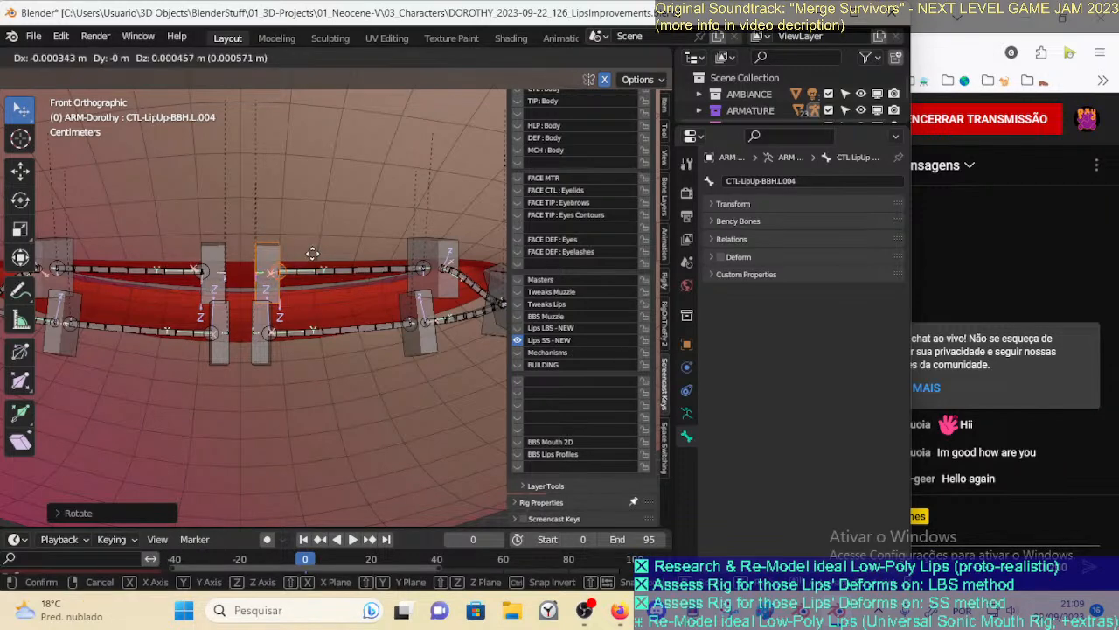
pyautogui.click(288, 272)
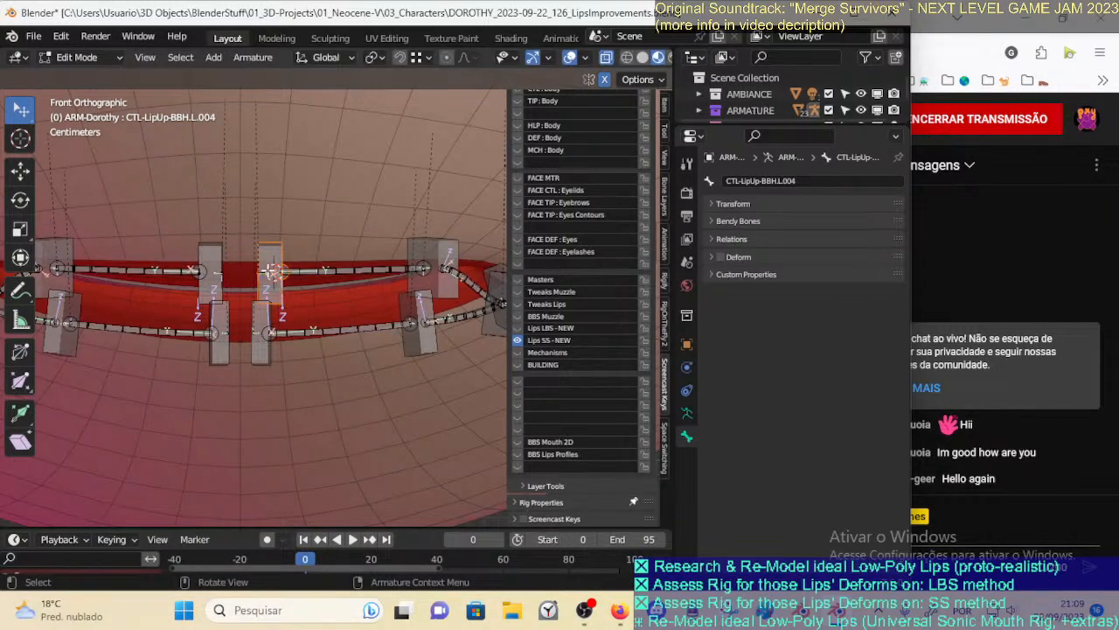
# Snap the 3D cursor to the outer upper lip control, move the inner one outward and level with it, and select all lip bones
pyautogui.hotkey('shift', 's')
pyautogui.hotkey('shift', 's')
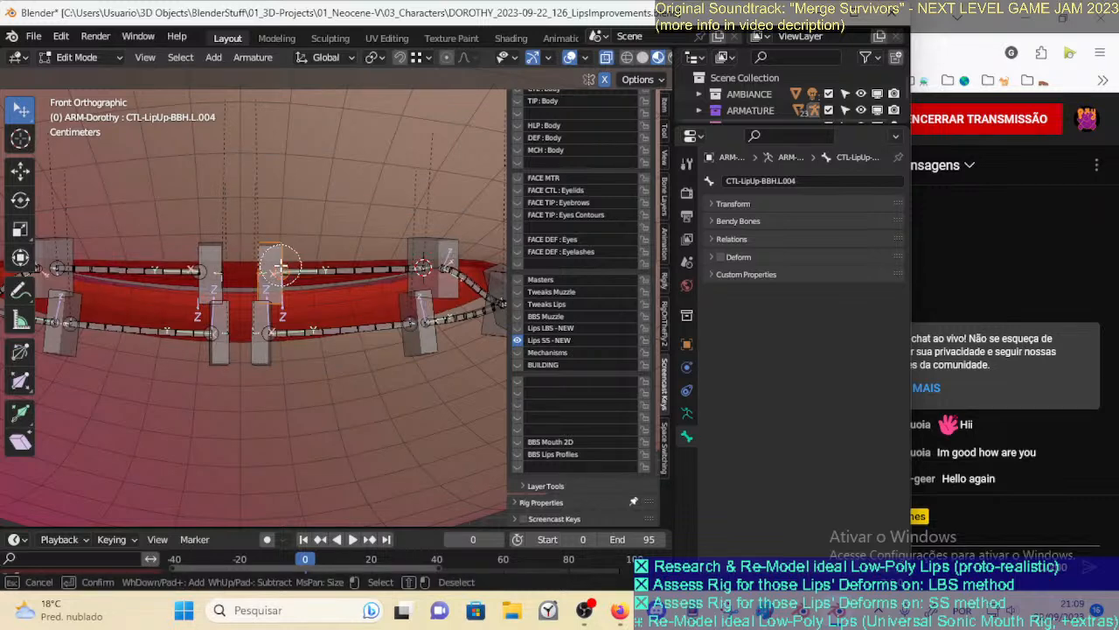
pyautogui.press('g')
pyautogui.click(325, 258)
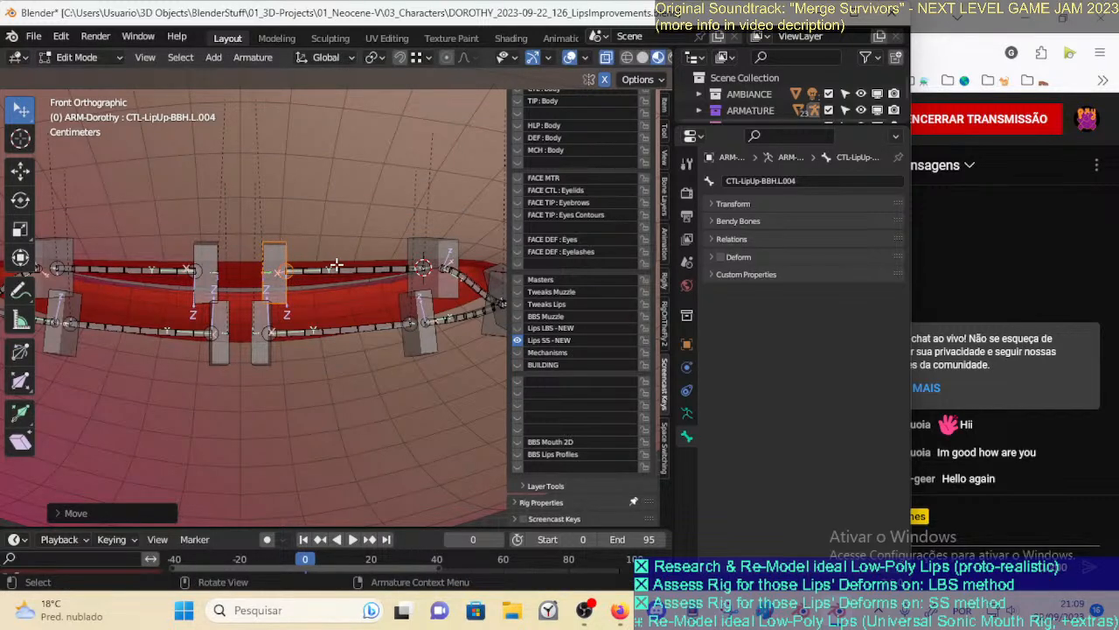
pyautogui.press('r')
pyautogui.press('Escape')
pyautogui.press('g')
pyautogui.click(327, 232)
pyautogui.hotkey('alt', 'a')
pyautogui.press('a')
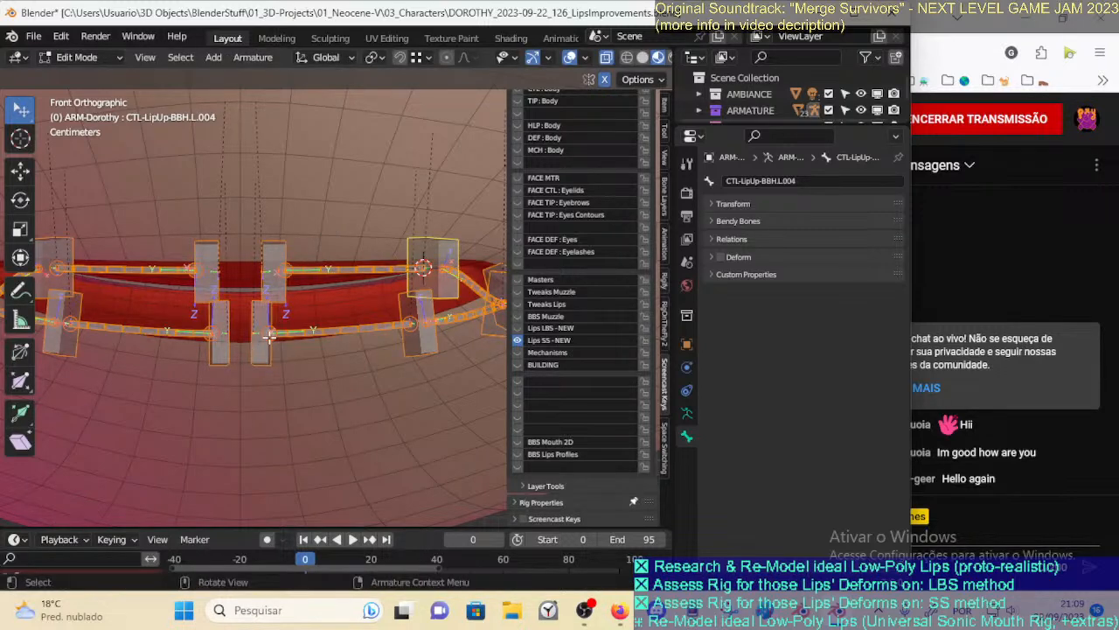
# Move the inner left lower lip control outward in front view to line up beneath the inner upper one
pyautogui.click(267, 337)
pyautogui.press('g')
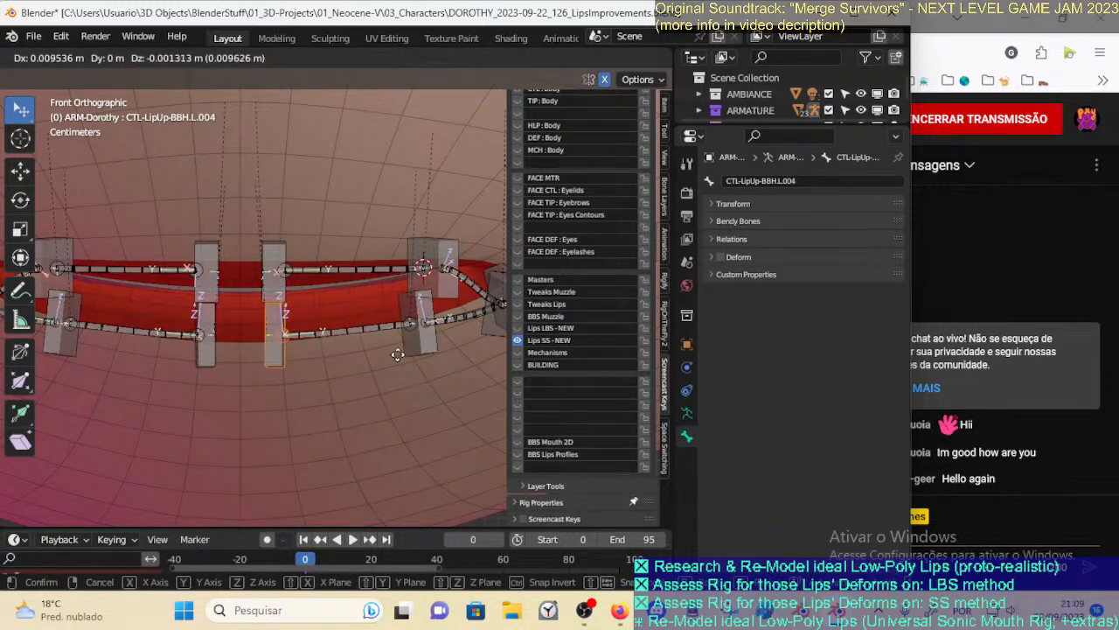
pyautogui.click(390, 367)
pyautogui.hotkey('alt', 'a')
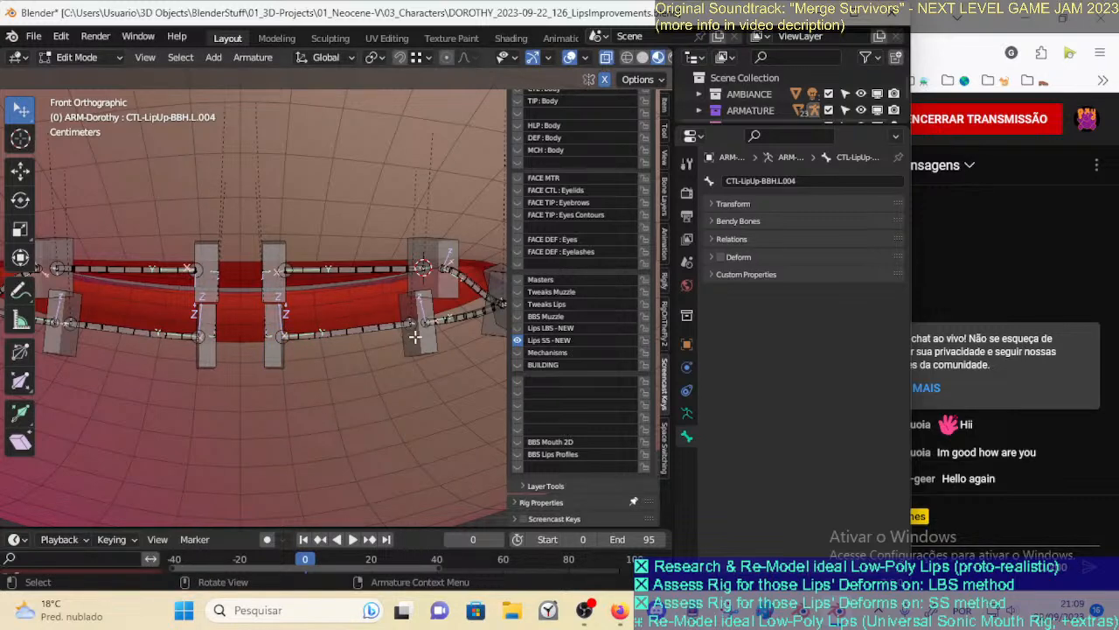
# Select the inner left lower lip control and move it back and up in side view
pyautogui.keyDown('shift'); pyautogui.moveTo(425, 321); pyautogui.dragTo(401, 330, button='middle'); pyautogui.keyUp('shift')
pyautogui.click(254, 346)
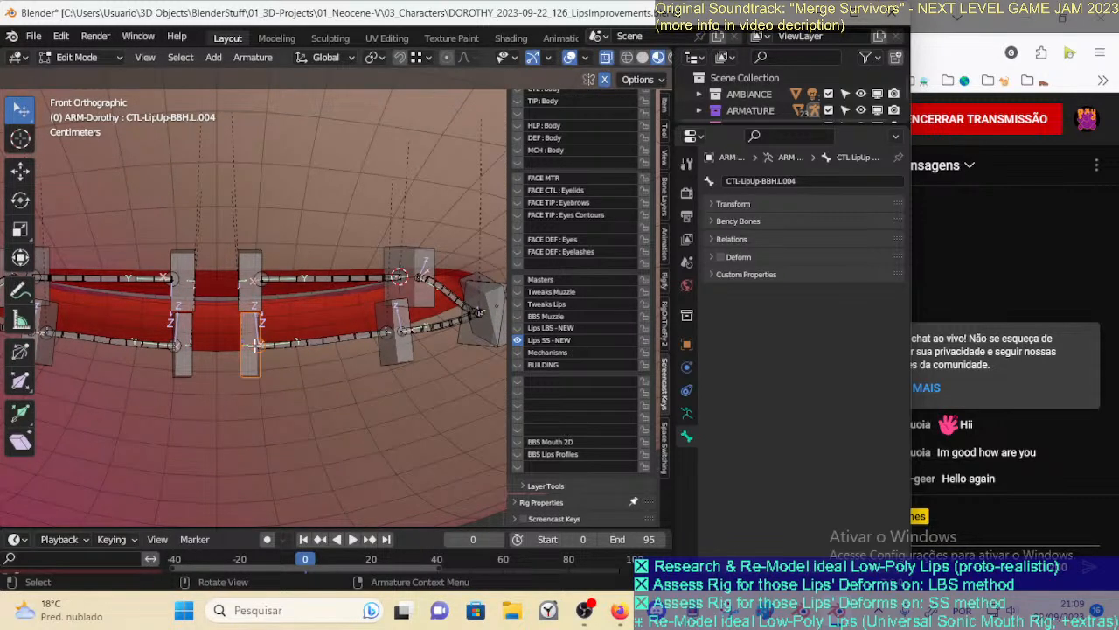
pyautogui.press('KP_3')
pyautogui.press('g')
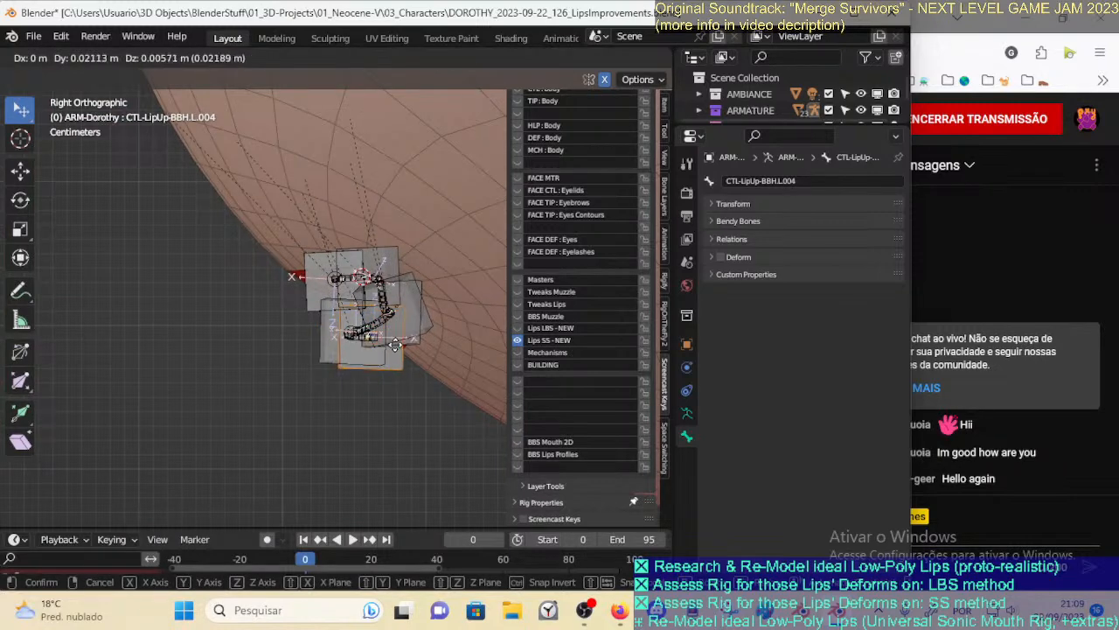
pyautogui.click(404, 327)
pyautogui.press('KP_1')
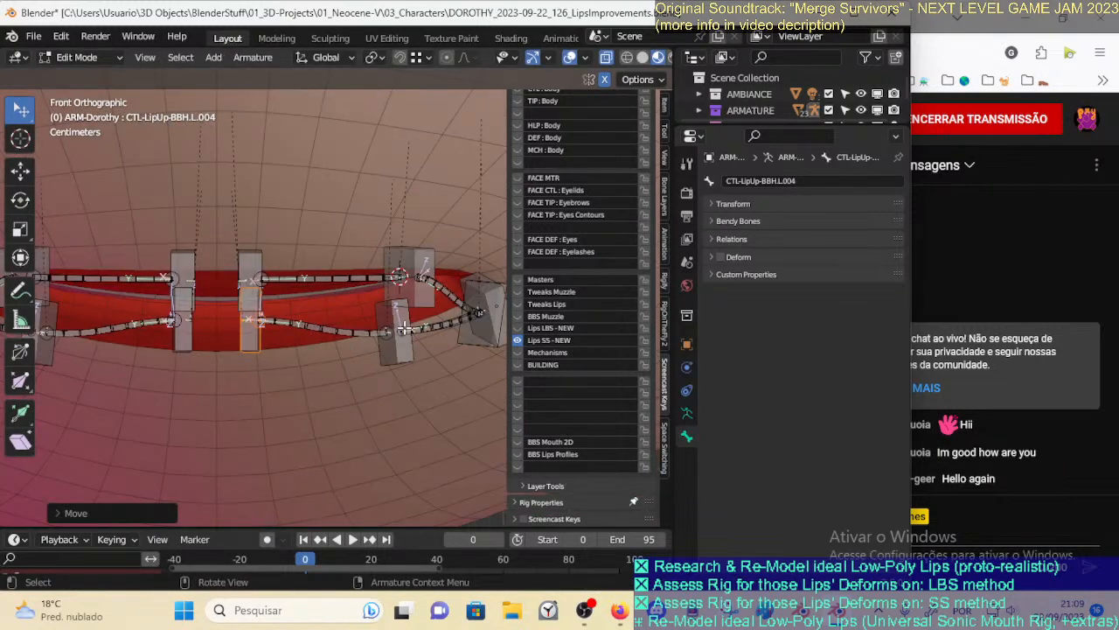
# Move the outer left lower lip control back and up in side view
pyautogui.press('KP_3')
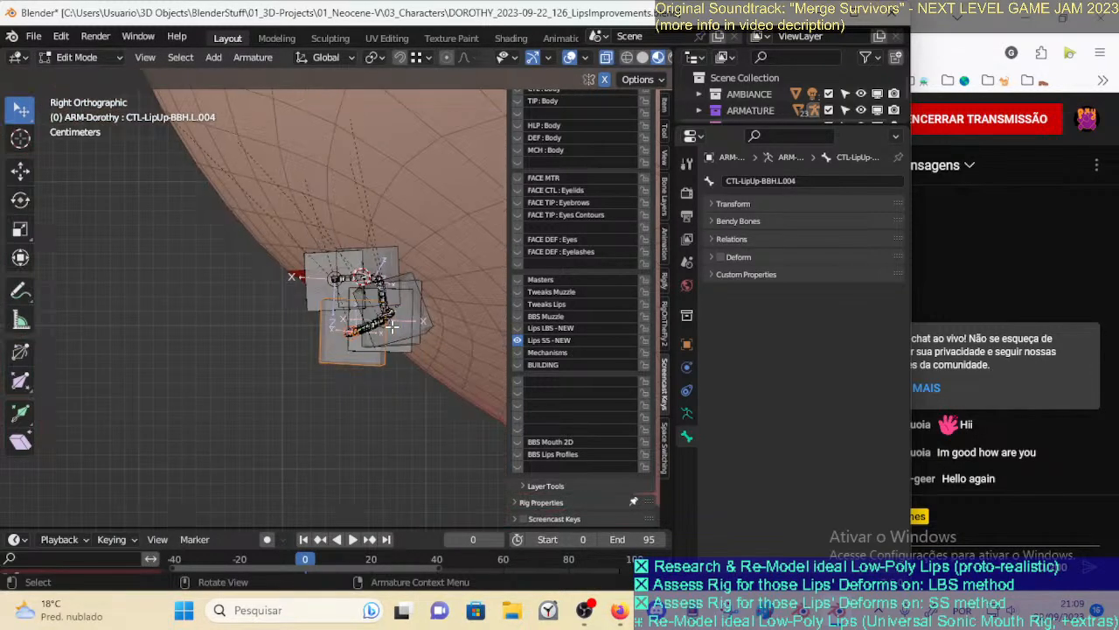
pyautogui.press('g')
pyautogui.click(404, 304)
pyautogui.press('KP_1')
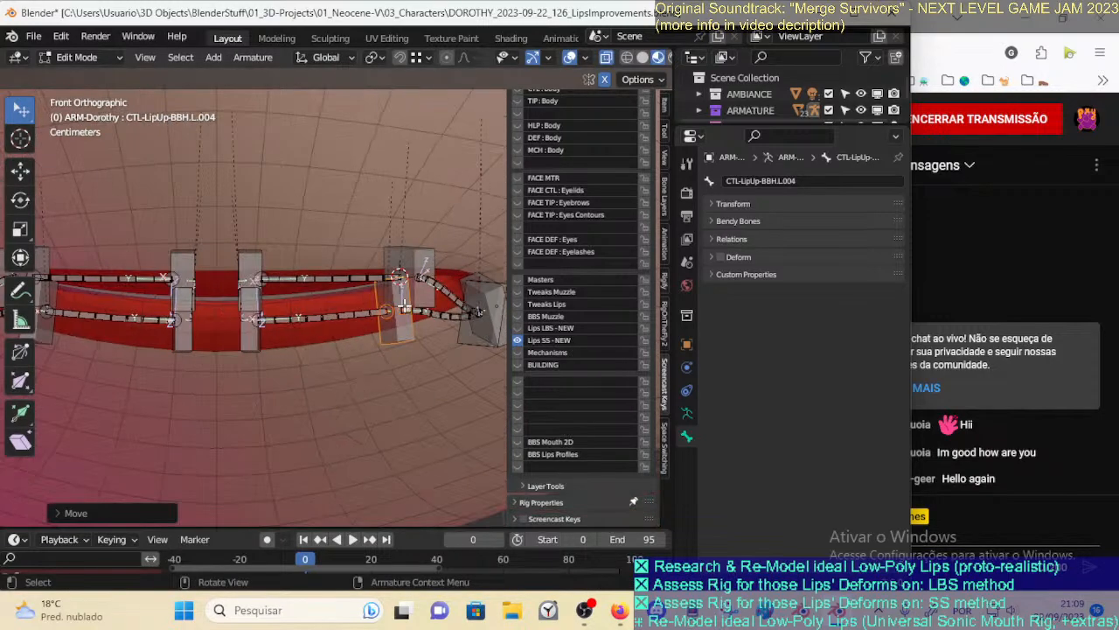
# Select the lip bones on the character's right side in front view and hide them
pyautogui.scroll(-4, 404, 305)
pyautogui.moveTo(150, 260); pyautogui.dragTo(282, 336)
pyautogui.press('h')
pyautogui.press('KP_3')
pyautogui.scroll(5, 321, 334)
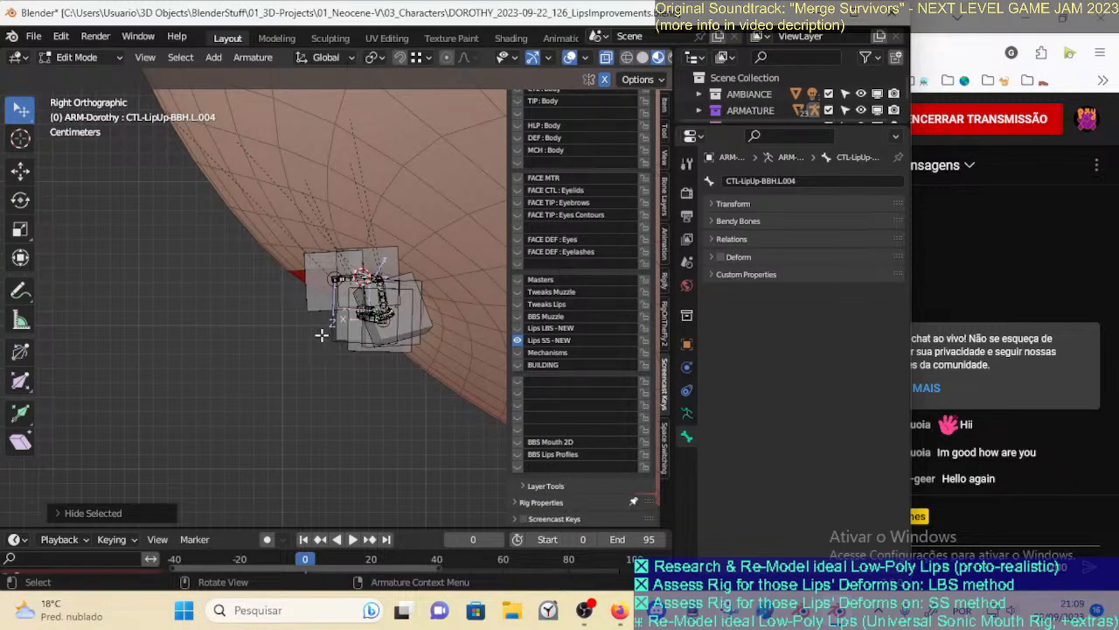
pyautogui.press('KP_1')
pyautogui.keyDown('shift'); pyautogui.moveTo(322, 335); pyautogui.dragTo(267, 348, button='middle'); pyautogui.keyUp('shift')
# Move the outer left lower lip control up onto the lower lip and rotate it slightly in front view
pyautogui.click(375, 282)
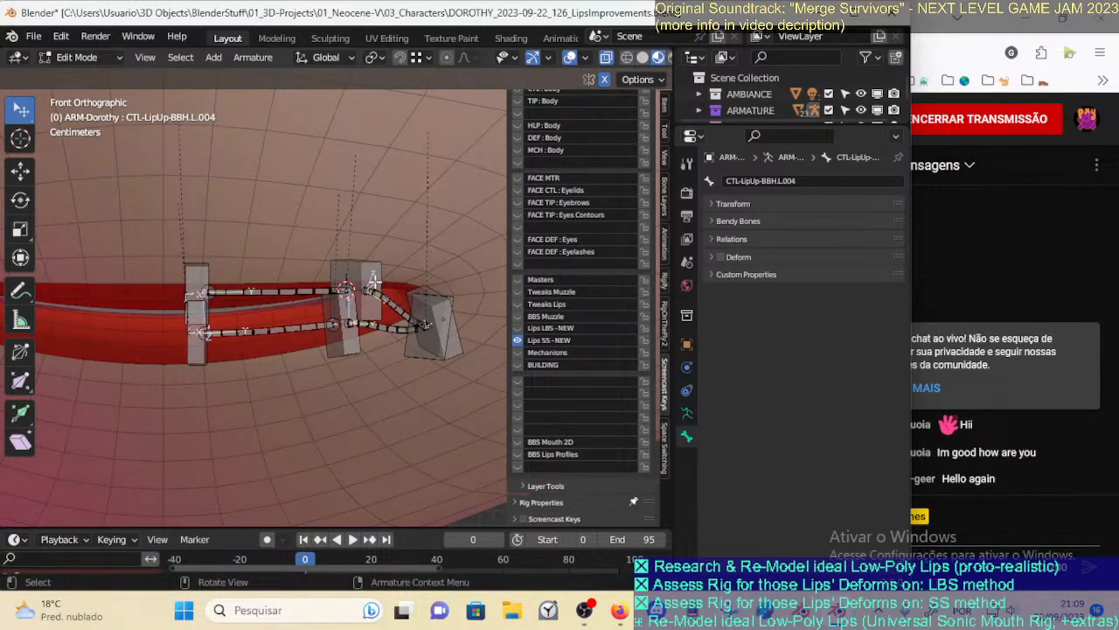
pyautogui.click(340, 302)
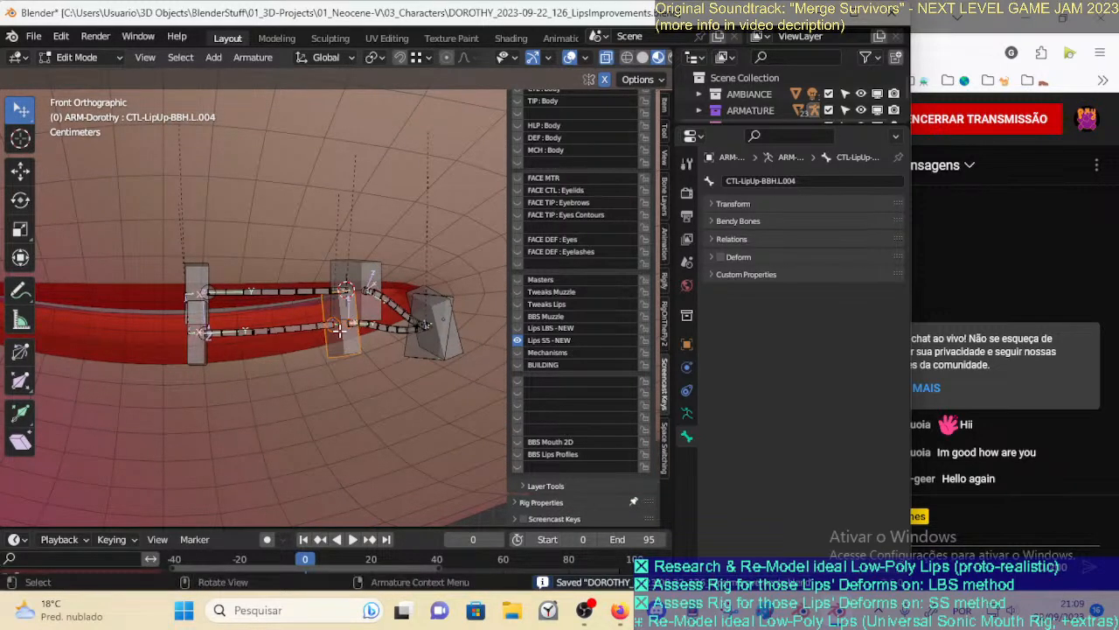
pyautogui.press('g')
pyautogui.click(351, 267)
pyautogui.press('g')
pyautogui.click(371, 319)
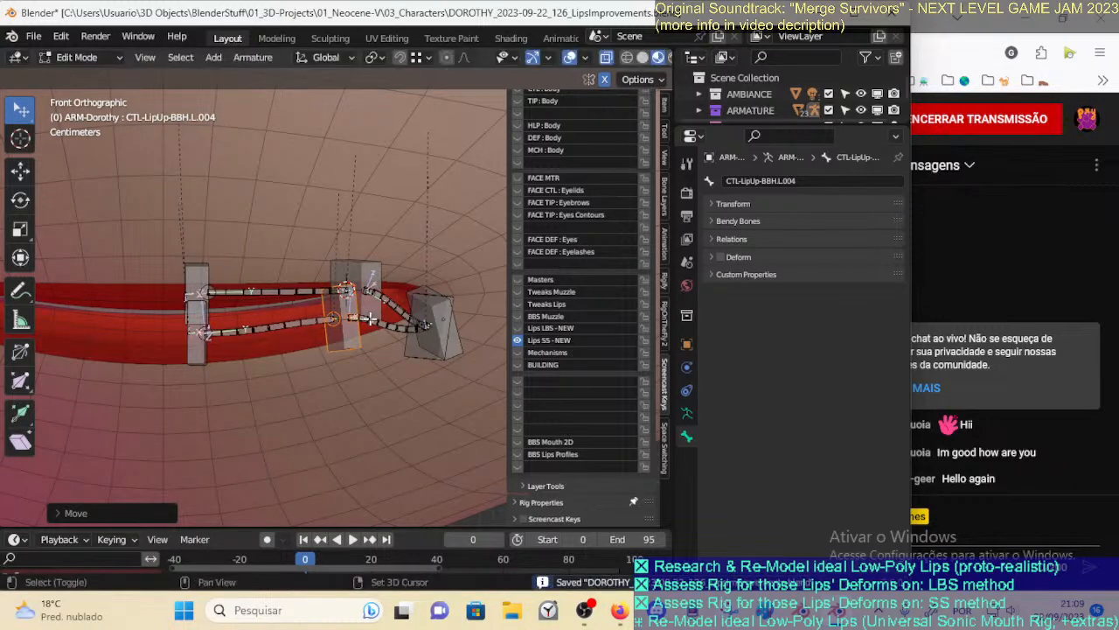
pyautogui.keyDown('shift'); pyautogui.moveTo(395, 342); pyautogui.dragTo(358, 377, button='middle'); pyautogui.keyUp('shift')
pyautogui.press('g')
pyautogui.click(423, 350)
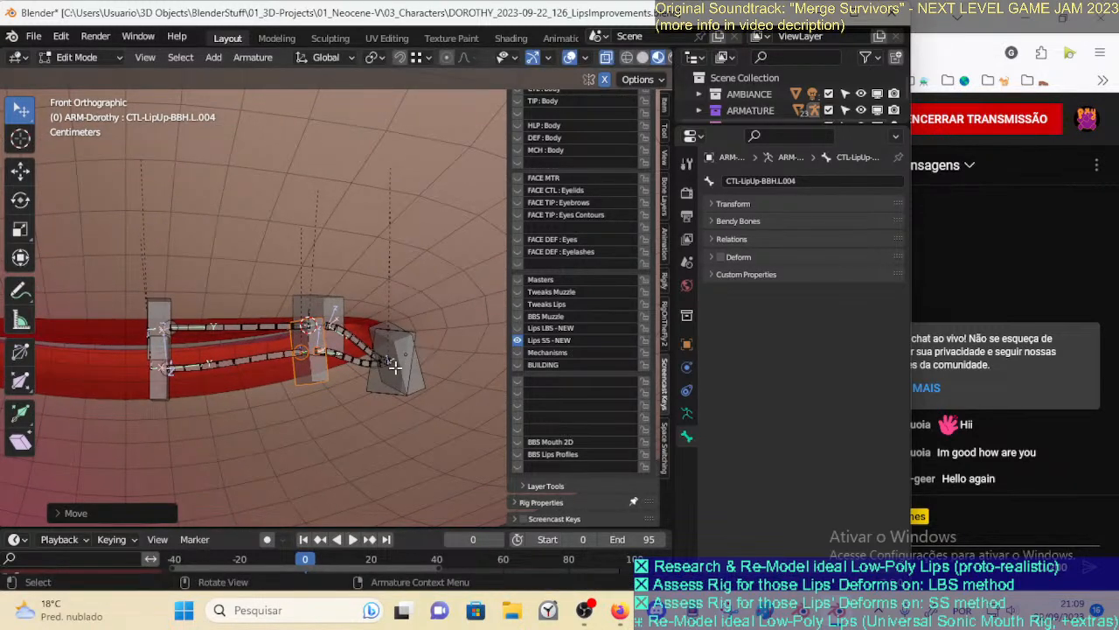
pyautogui.press('r')
pyautogui.click(425, 332)
# Select the inner left lower lip control and nudge its position in front view
pyautogui.click(108, 393)
pyautogui.press('c')
pyautogui.click(162, 378)
pyautogui.rightClick(176, 372)
pyautogui.press('g')
pyautogui.click(182, 335)
# Select the inner left upper lip control and move it slightly down onto the upper lip in front view
pyautogui.hotkey('alt', 'a')
pyautogui.press('c')
pyautogui.click(175, 313)
pyautogui.rightClick(182, 314)
pyautogui.press('g')
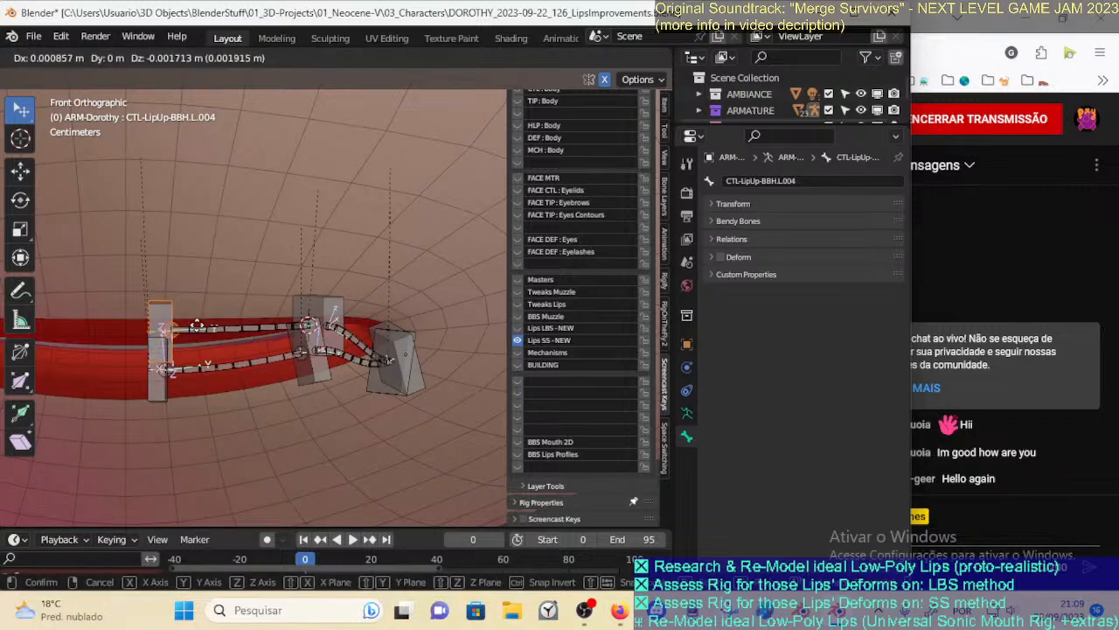
pyautogui.click(212, 332)
# Select the outer left lower lip control and rotate it about the global Z axis
pyautogui.hotkey('alt', 'a')
pyautogui.press('c')
pyautogui.rightClick(342, 310)
pyautogui.press('c')
pyautogui.click(312, 366)
pyautogui.rightClick(311, 364)
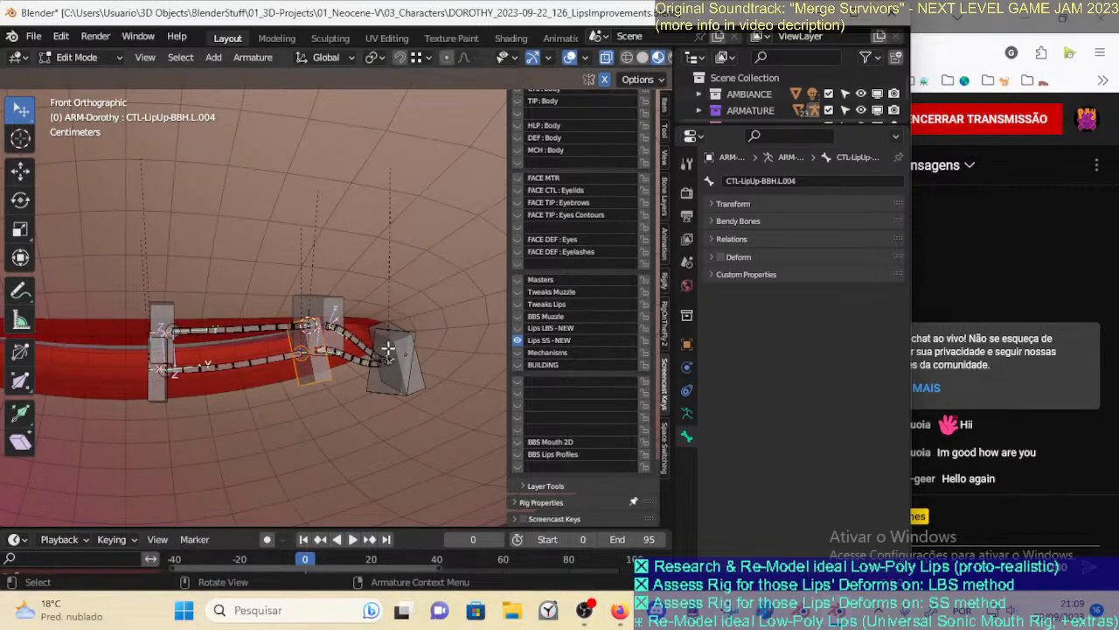
pyautogui.press('r')
pyautogui.press('z')
pyautogui.click(333, 311)
# Rotate CTL-LipUp-BBH.L.004 about the global Z axis, reposition it, and tilt it to match the outer lower lip control
pyautogui.hotkey('alt', 'a')
pyautogui.press('c')
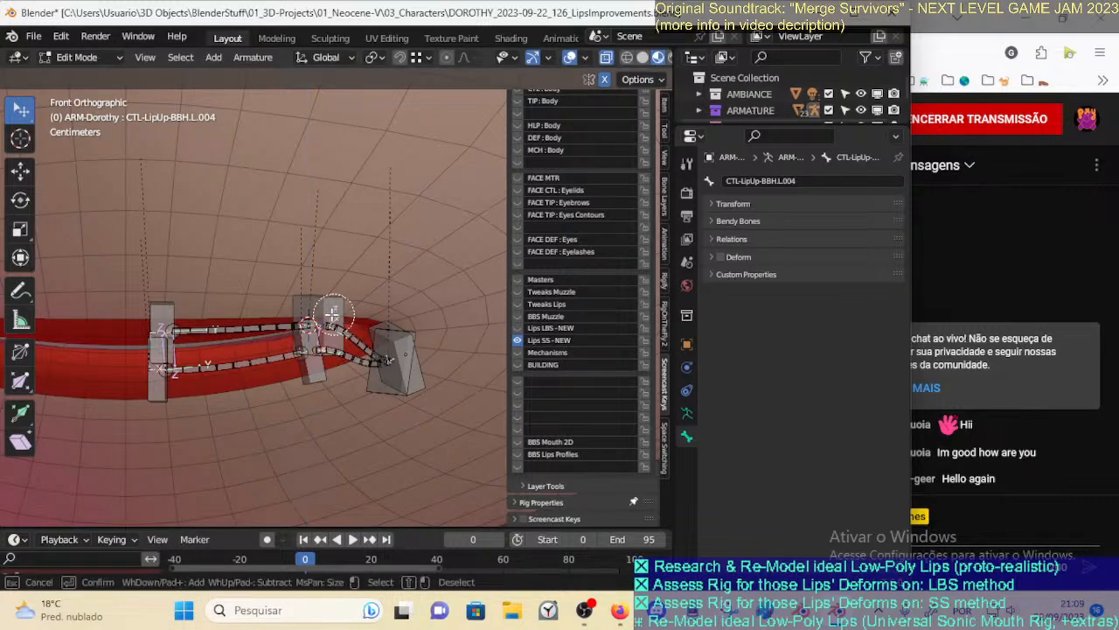
pyautogui.rightClick(328, 314)
pyautogui.click(330, 312)
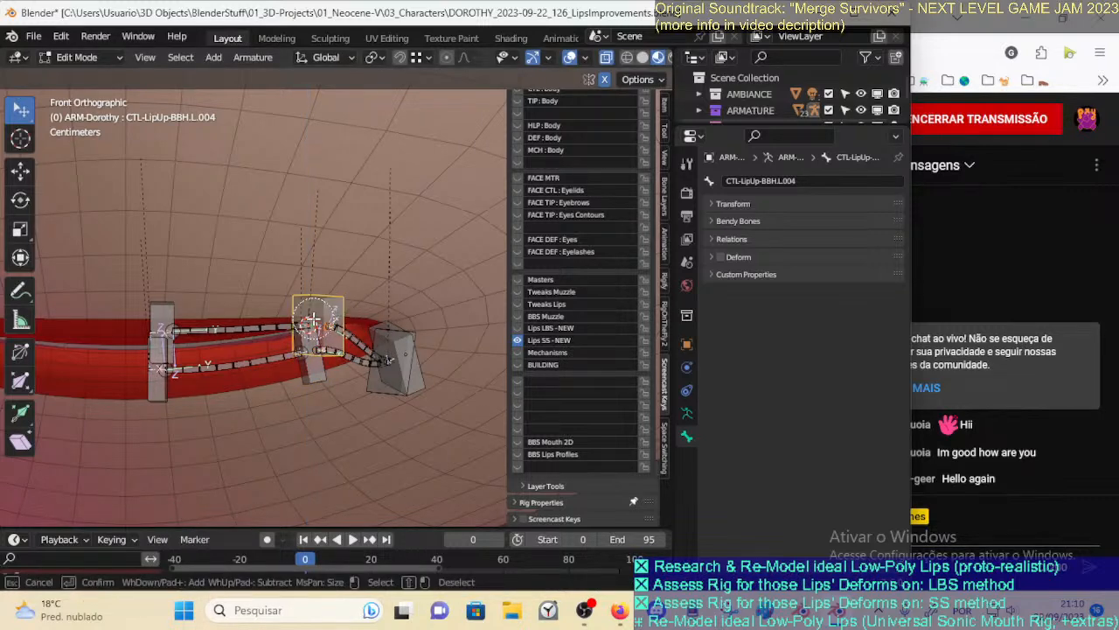
pyautogui.press('g')
pyautogui.click(332, 315)
pyautogui.press('r')
pyautogui.press('z')
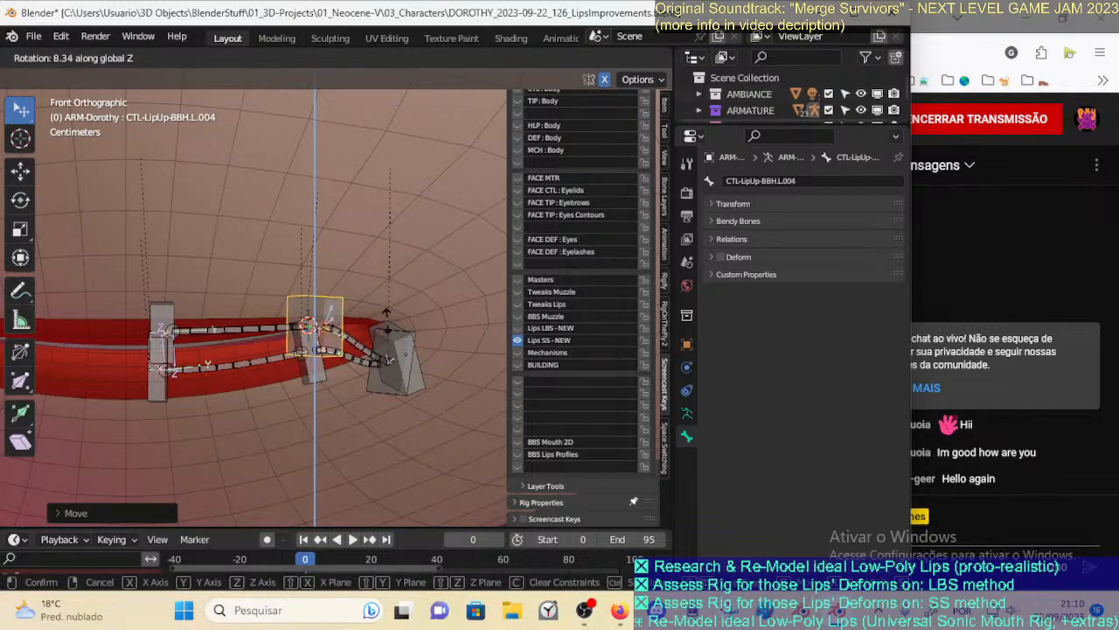
pyautogui.click(401, 251)
pyautogui.press('g')
pyautogui.click(393, 255)
pyautogui.press('r')
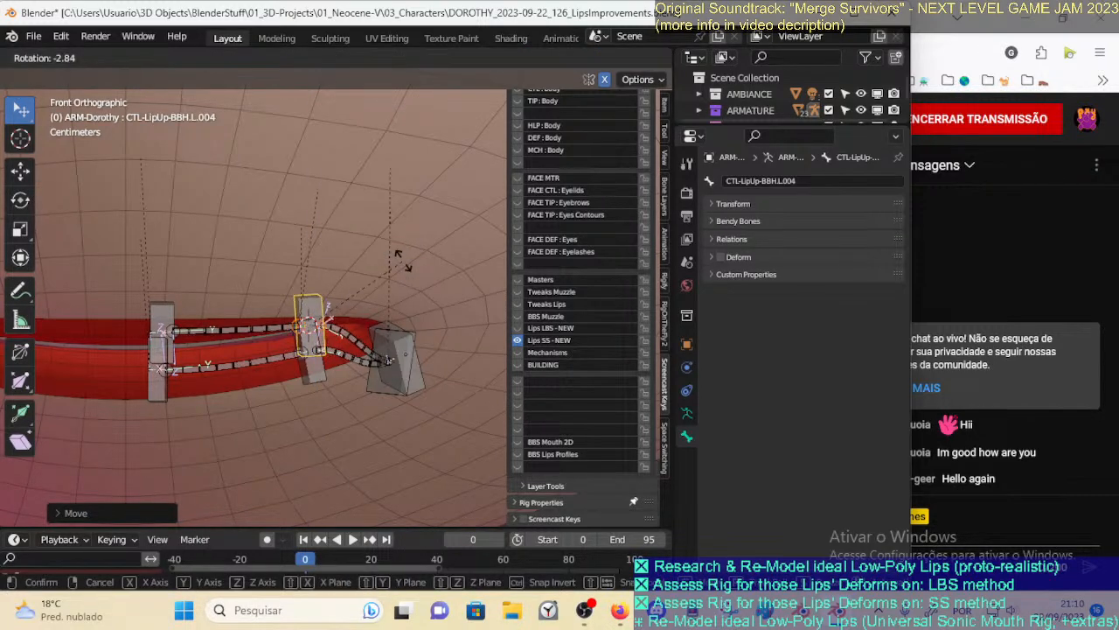
pyautogui.click(404, 261)
# Select both left mouth corner controls and move them up and inward onto the lip corner in front view
pyautogui.hotkey('alt', 'a')
pyautogui.press('c')
pyautogui.click(398, 369)
pyautogui.rightClick(404, 377)
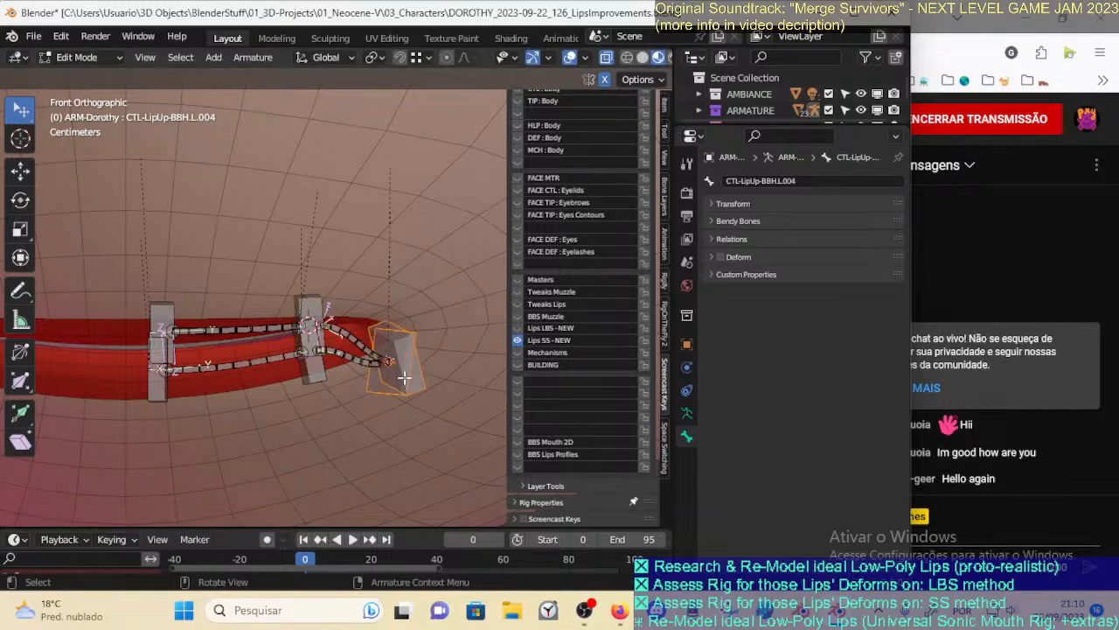
pyautogui.keyDown('shift'); pyautogui.moveTo(387, 386); pyautogui.dragTo(342, 397, button='middle'); pyautogui.keyUp('shift')
pyautogui.scroll(1, 308, 414)
pyautogui.press('a')
pyautogui.click(385, 400)
pyautogui.press('c')
pyautogui.click(344, 386)
pyautogui.rightClick(382, 390)
pyautogui.press('g')
pyautogui.rightClick(384, 375)
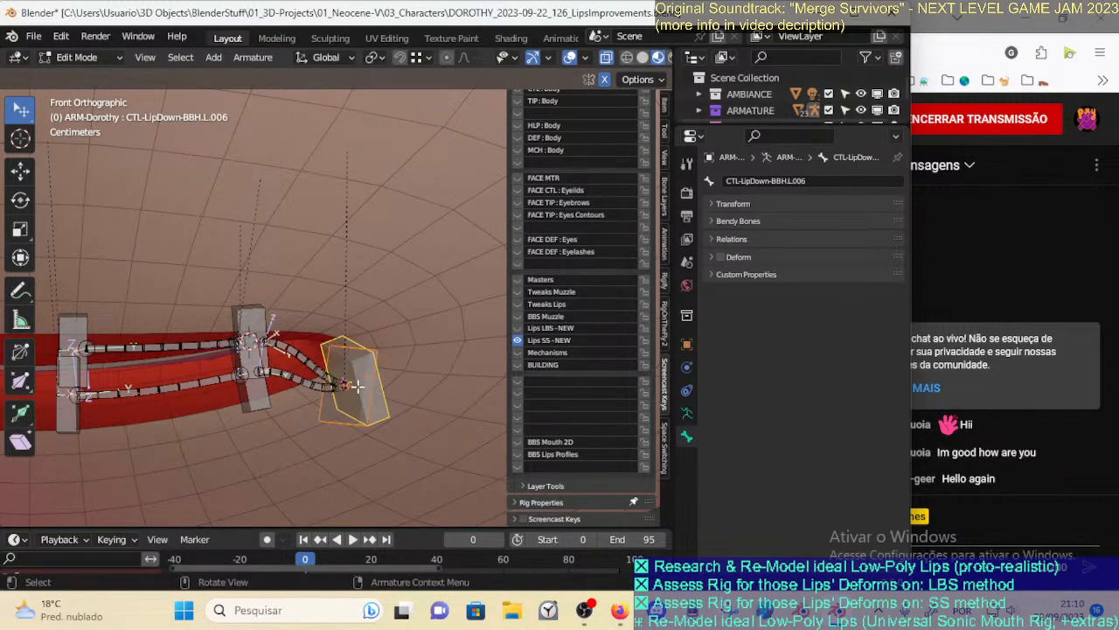
pyautogui.press('g')
pyautogui.click(337, 342)
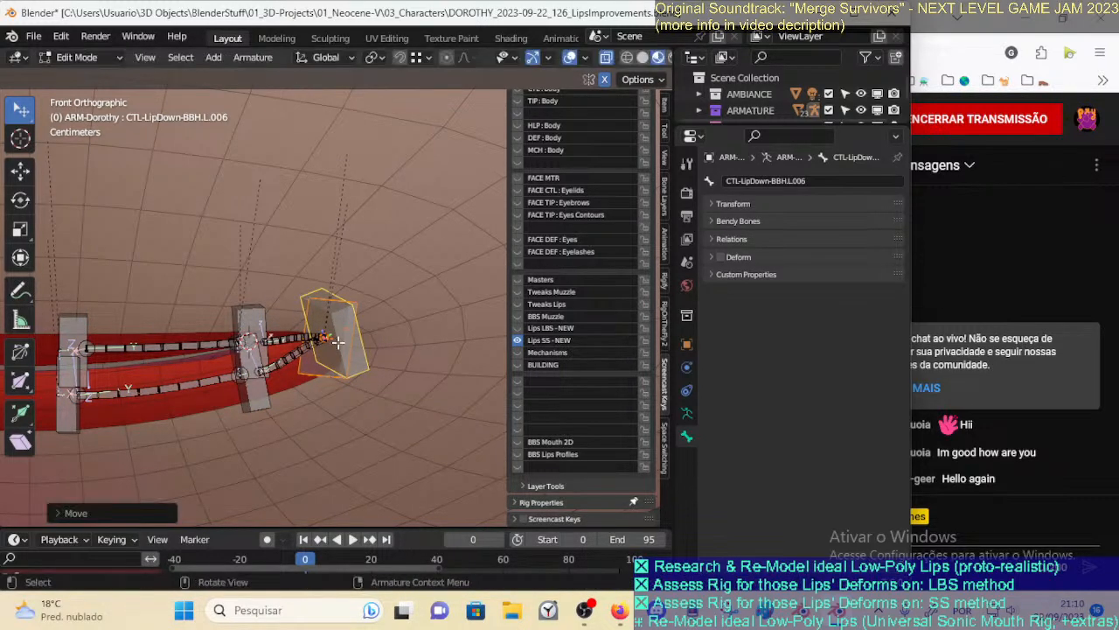
# Rotate both left mouth corner controls slightly in front view
pyautogui.press('r')
pyautogui.rightClick(375, 337)
pyautogui.press('KP_3')
pyautogui.press('KP_1')
pyautogui.press('r')
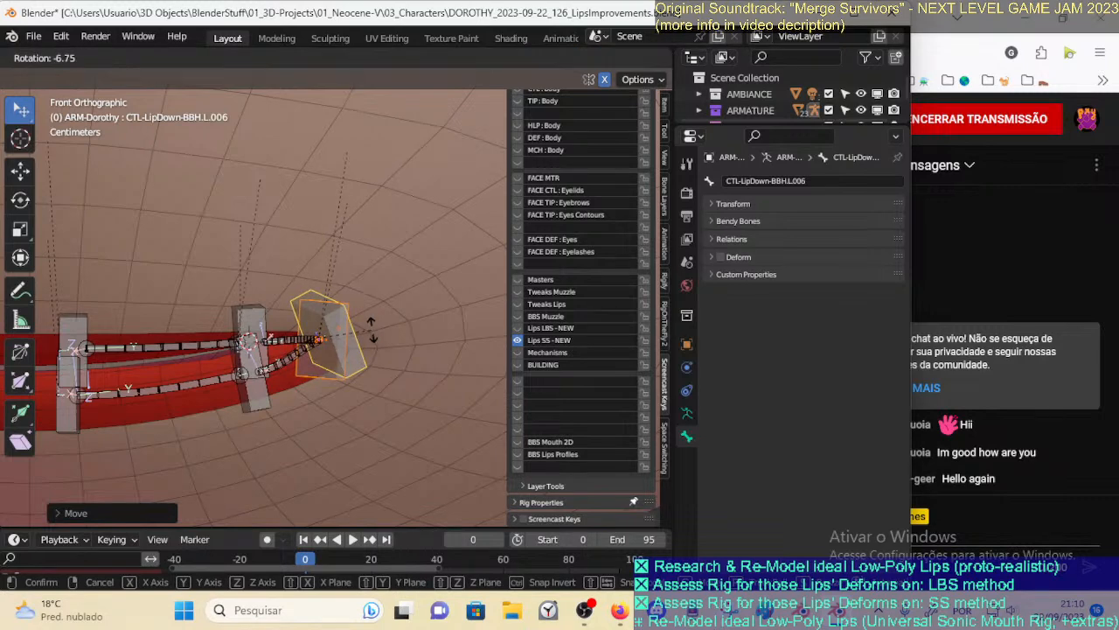
pyautogui.click(372, 330)
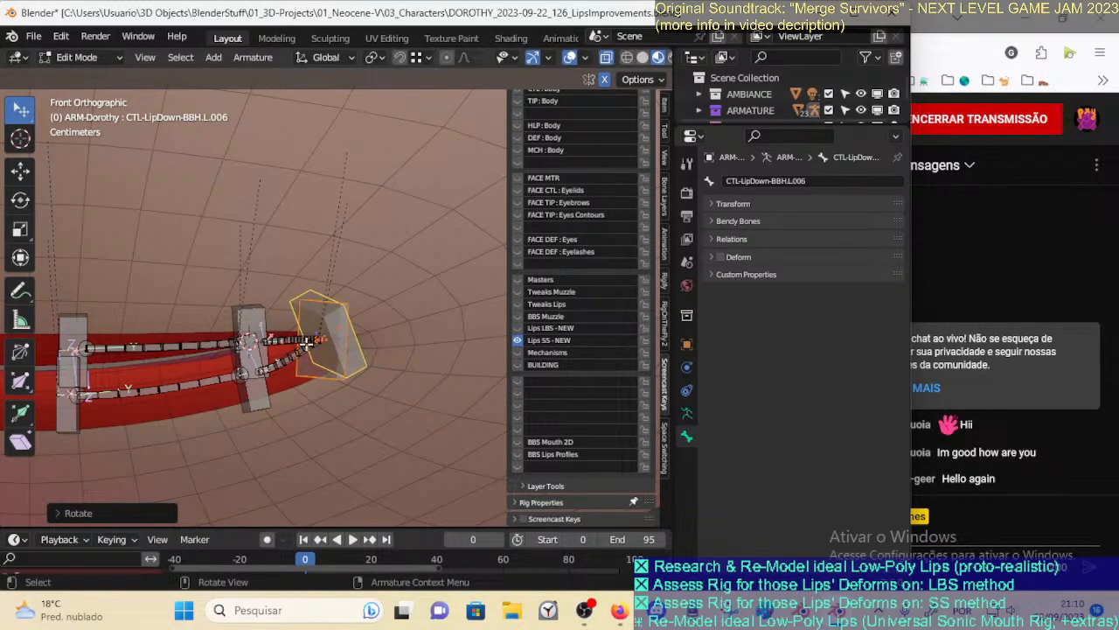
# Adjust the rotation of CTL-LipDown-BBH.L.004 and CTL-LipUp-BBH.L.004 in front view
pyautogui.click(264, 391)
pyautogui.press('r')
pyautogui.click(282, 371)
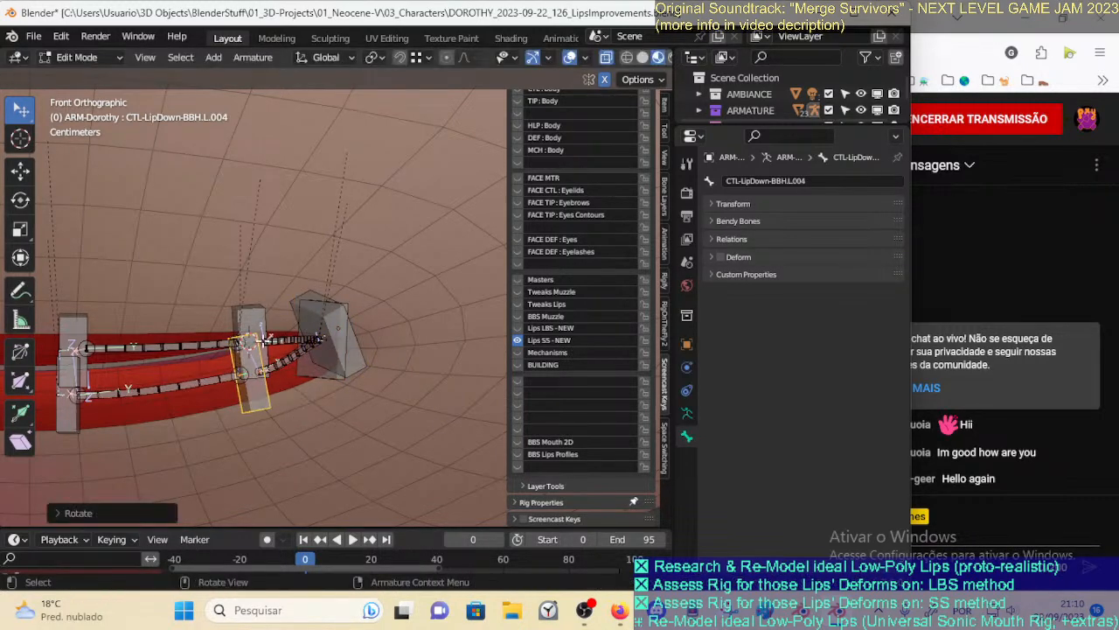
pyautogui.click(246, 313)
pyautogui.press('r')
pyautogui.click(274, 284)
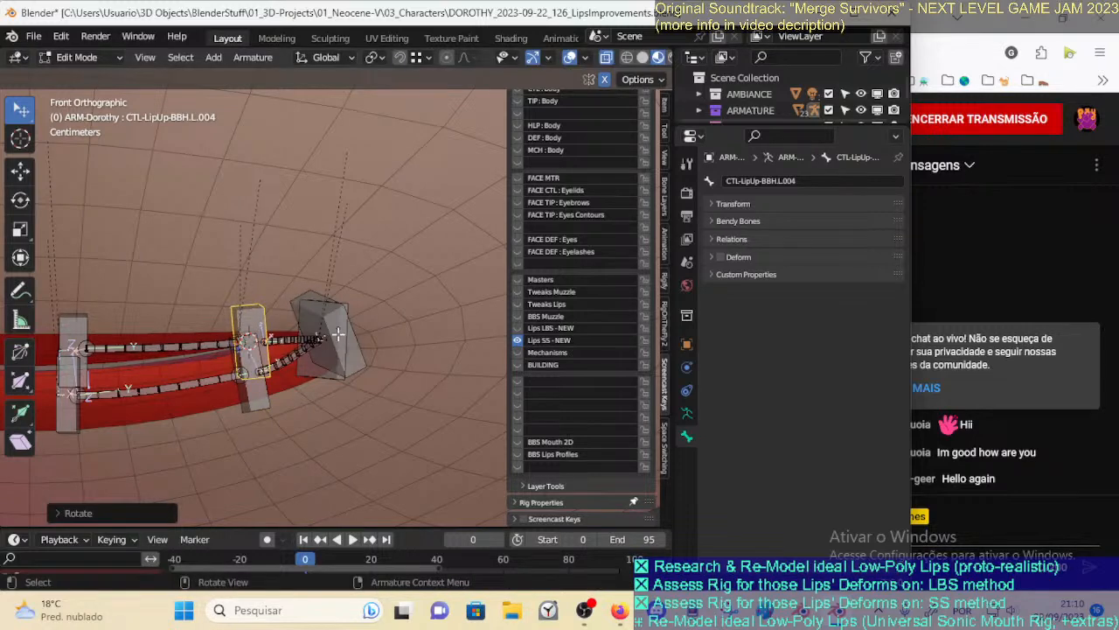
# Adjust the rotation of the mouth corner control CTL-LipDown-BBH.L.006 in front view
pyautogui.click(377, 369)
pyautogui.press('r')
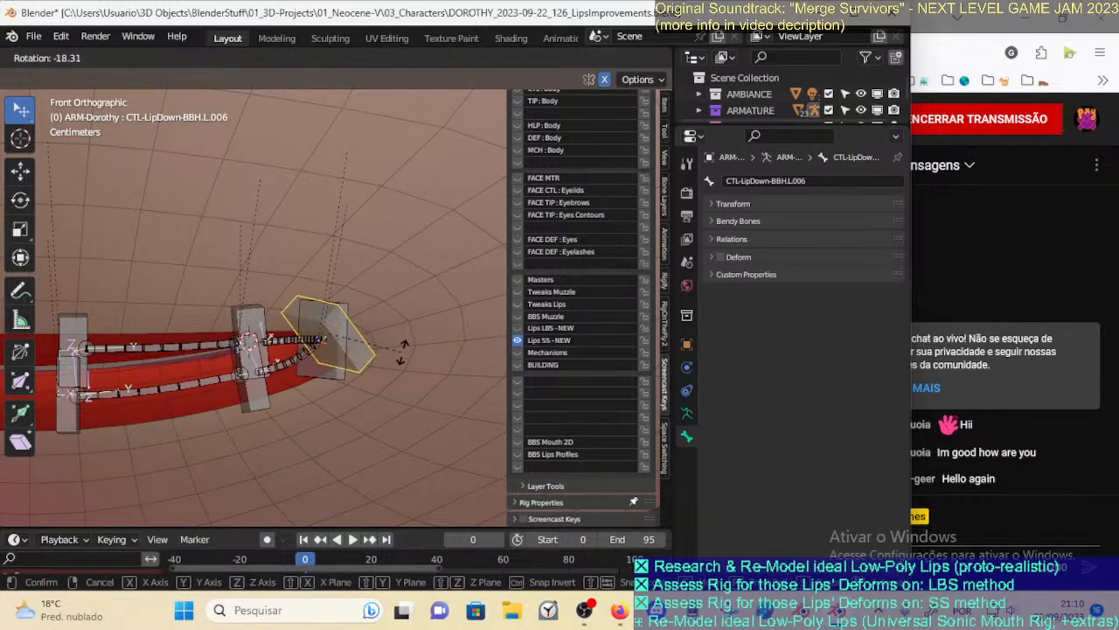
pyautogui.click(396, 353)
pyautogui.click(361, 302)
pyautogui.click(351, 304)
pyautogui.press('r')
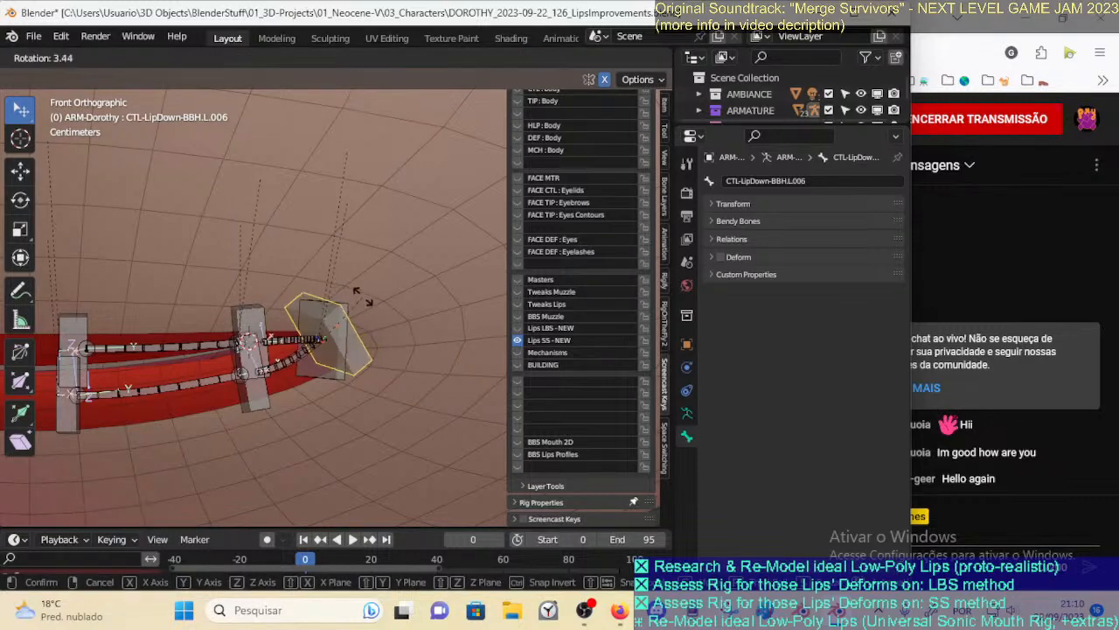
pyautogui.click(378, 307)
# Select both left mouth corner controls and move them outward in front view and back and down in side view
pyautogui.click(323, 362)
pyautogui.keyDown('shift'); pyautogui.click(353, 338); pyautogui.keyUp('shift')
pyautogui.press('g')
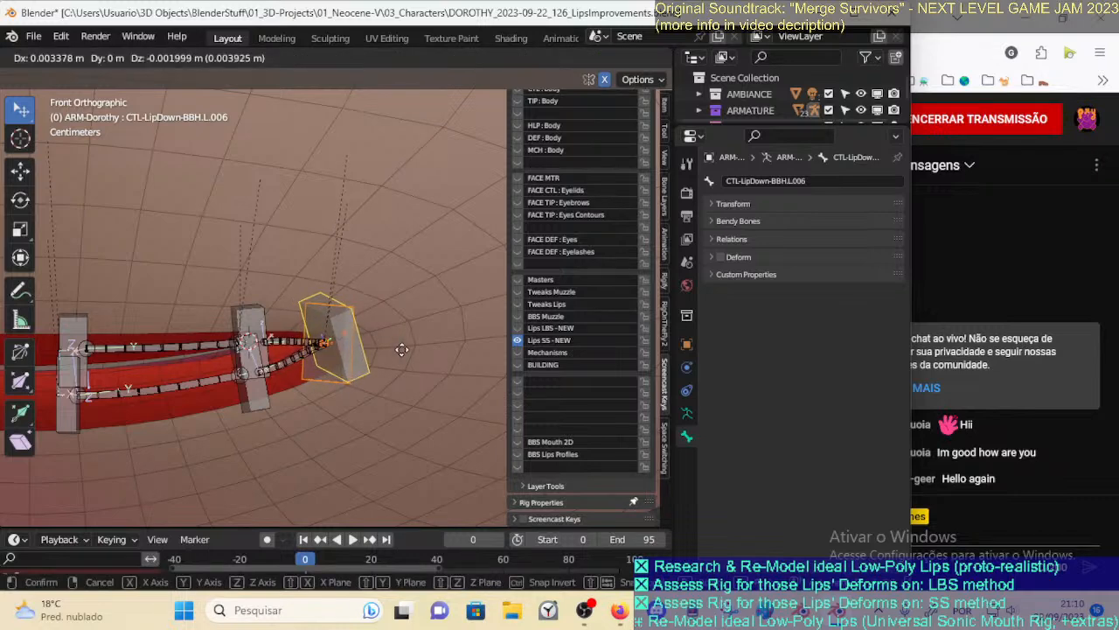
pyautogui.click(358, 346)
pyautogui.press('KP_3')
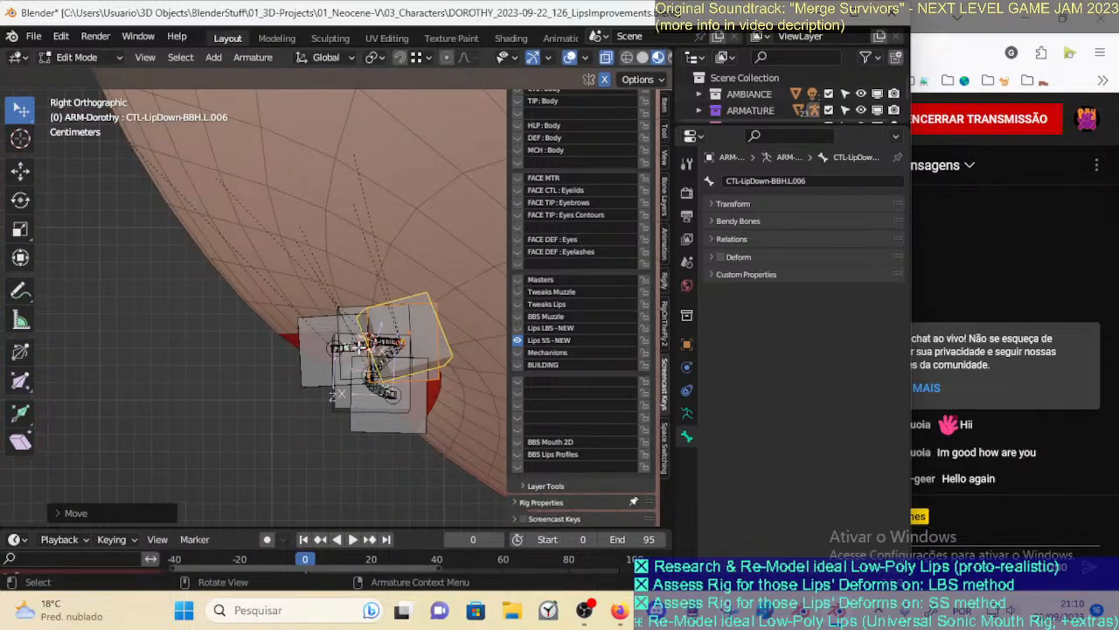
pyautogui.press('g')
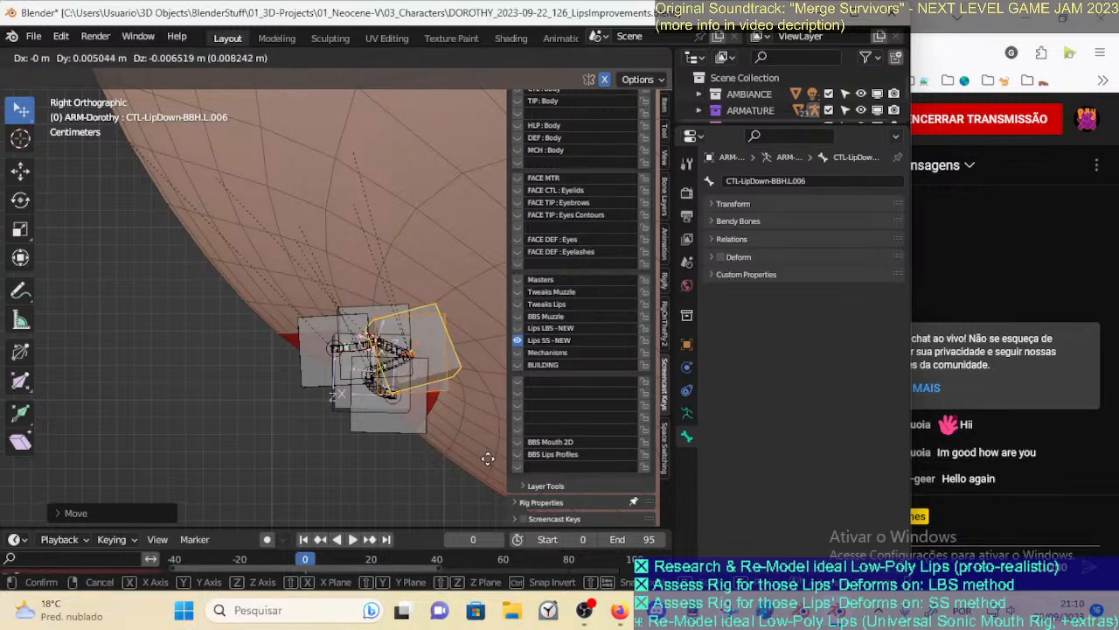
pyautogui.click(485, 421)
# Move both left mouth corner controls slightly up and inward in front view
pyautogui.press('KP_1')
pyautogui.press('g')
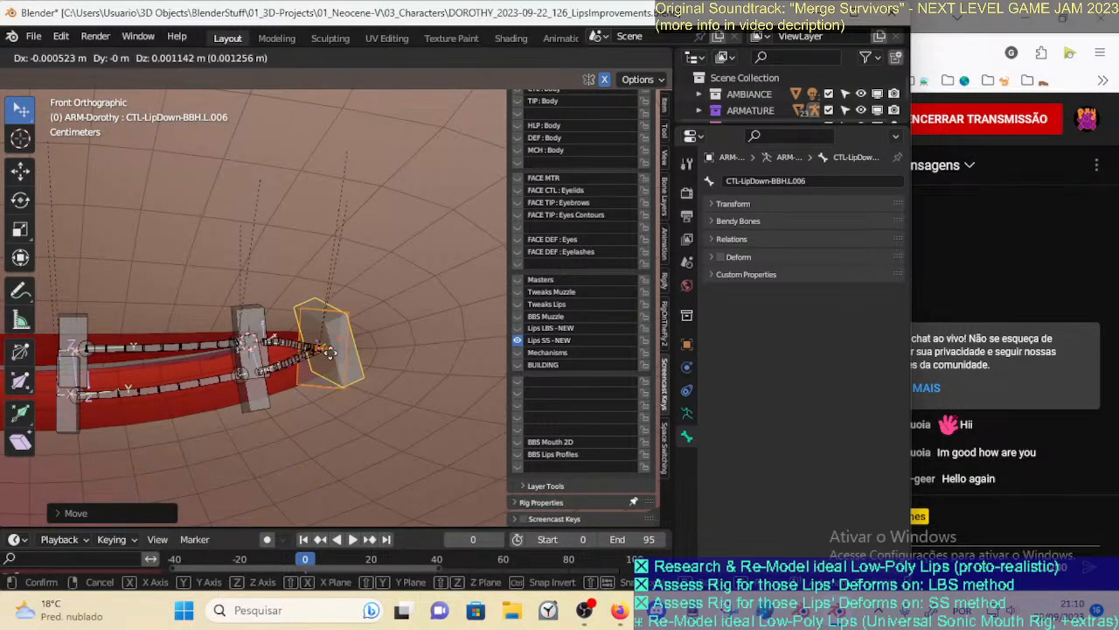
pyautogui.click(271, 293)
pyautogui.press('g')
pyautogui.rightClick(347, 316)
# Select the outer left upper and lower lip controls and move them inward about 0.014 m in front view
pyautogui.hotkey('alt', 'a')
pyautogui.press('c')
pyautogui.moveTo(251, 343); pyautogui.dragTo(258, 398)
pyautogui.rightClick(258, 399)
pyautogui.press('g')
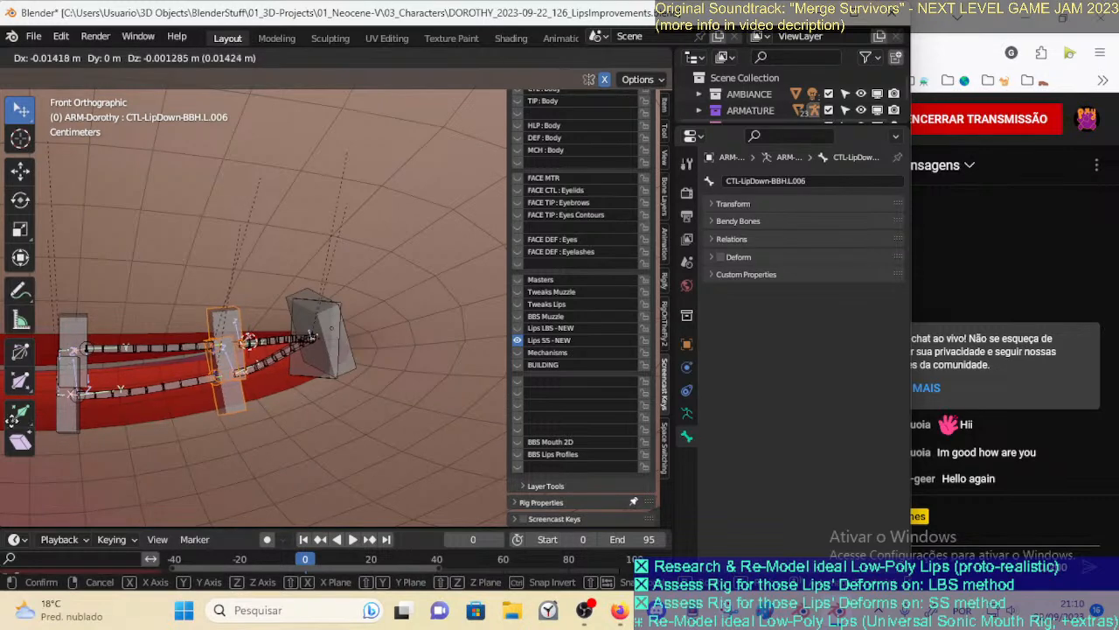
pyautogui.click(11, 425)
# Select the inner left upper and lower lip controls, save the file, and view them from the side
pyautogui.keyDown('shift'); pyautogui.moveTo(155, 413); pyautogui.dragTo(298, 402, button='middle'); pyautogui.keyUp('shift')
pyautogui.hotkey('alt', 'a')
pyautogui.press('c')
pyautogui.click(208, 404)
pyautogui.click(217, 336)
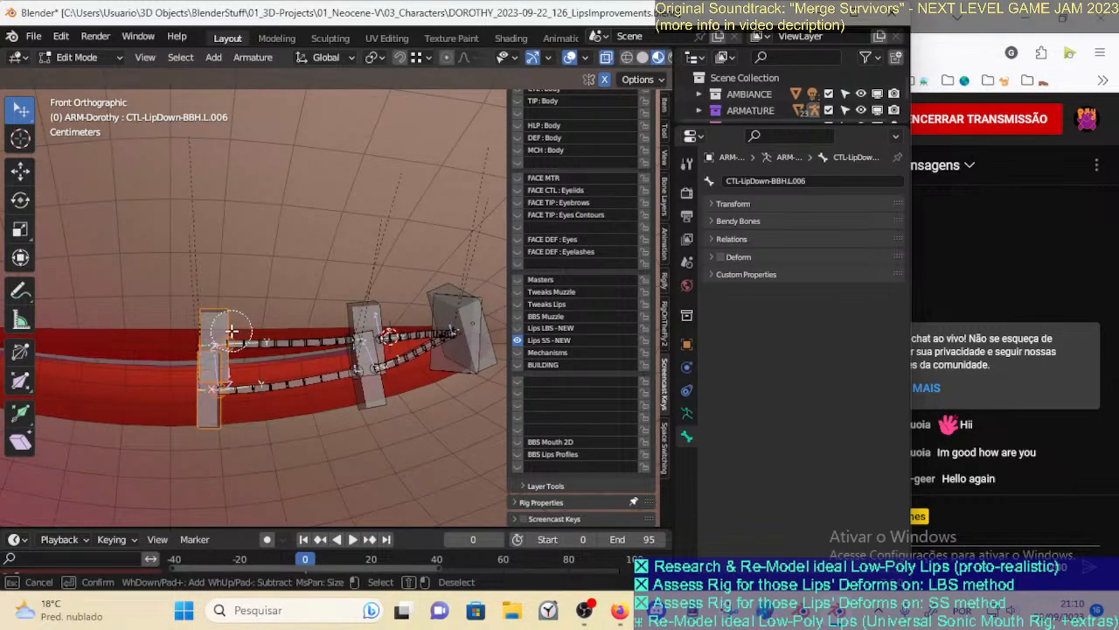
pyautogui.rightClick(230, 334)
pyautogui.hotkey('ctrl', 's')
pyautogui.press('KP_6')
pyautogui.press('KP_6')
pyautogui.press('KP_3')
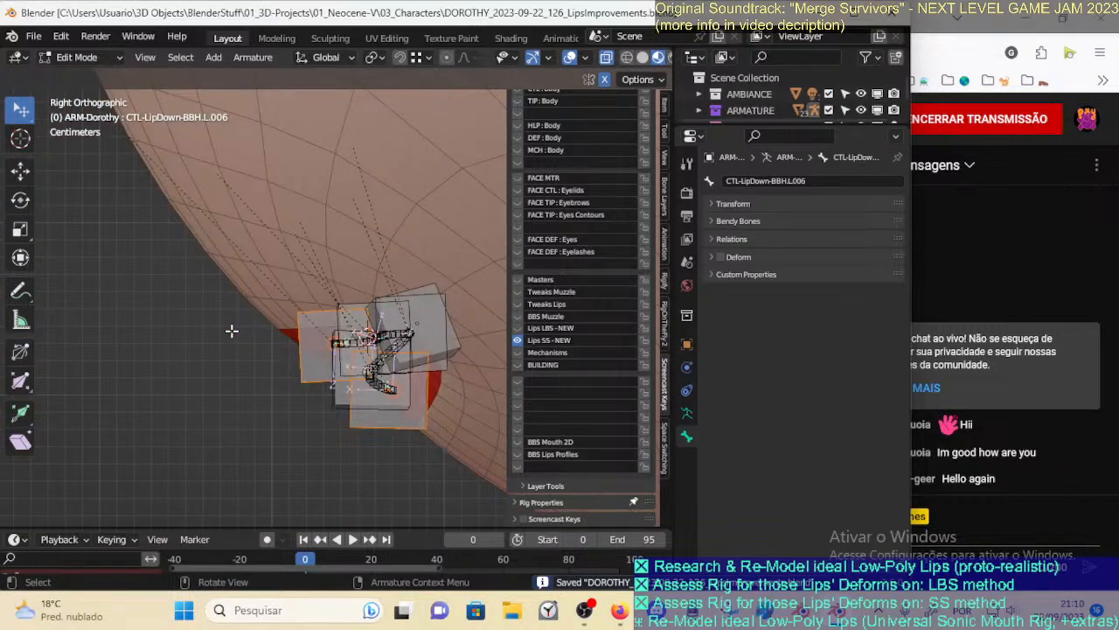
# Hide the left upper and lower lip deform bones in front view and check the remaining controls from the side
pyautogui.press('KP_1')
pyautogui.hotkey('alt', 'a')
pyautogui.press('c')
pyautogui.click(361, 399)
pyautogui.moveTo(361, 399); pyautogui.dragTo(360, 340)
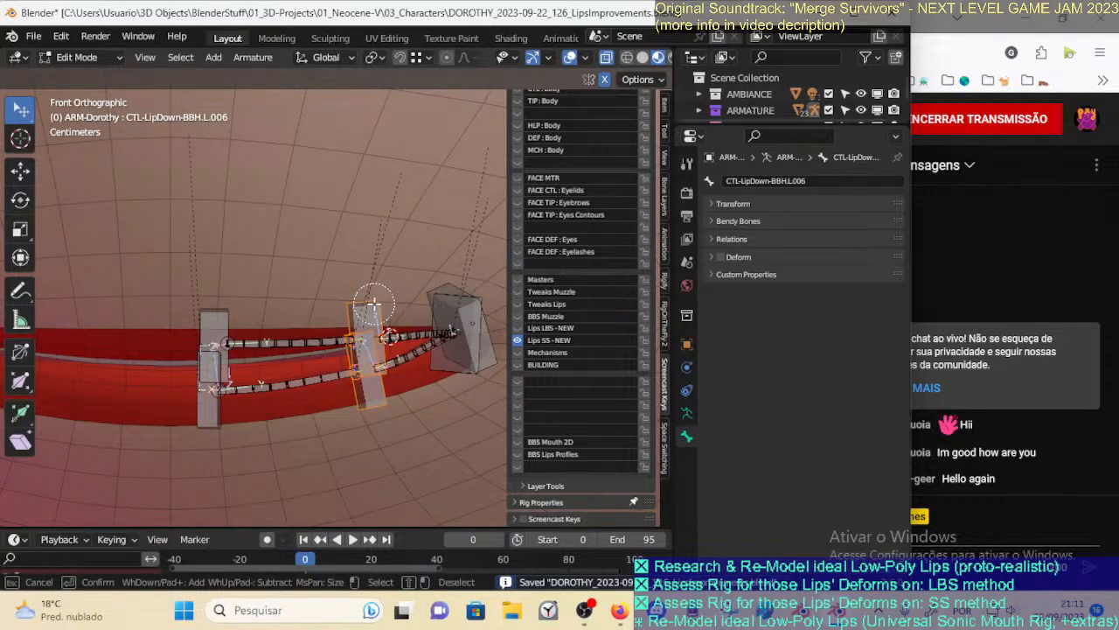
pyautogui.rightClick(350, 327)
pyautogui.click(308, 342)
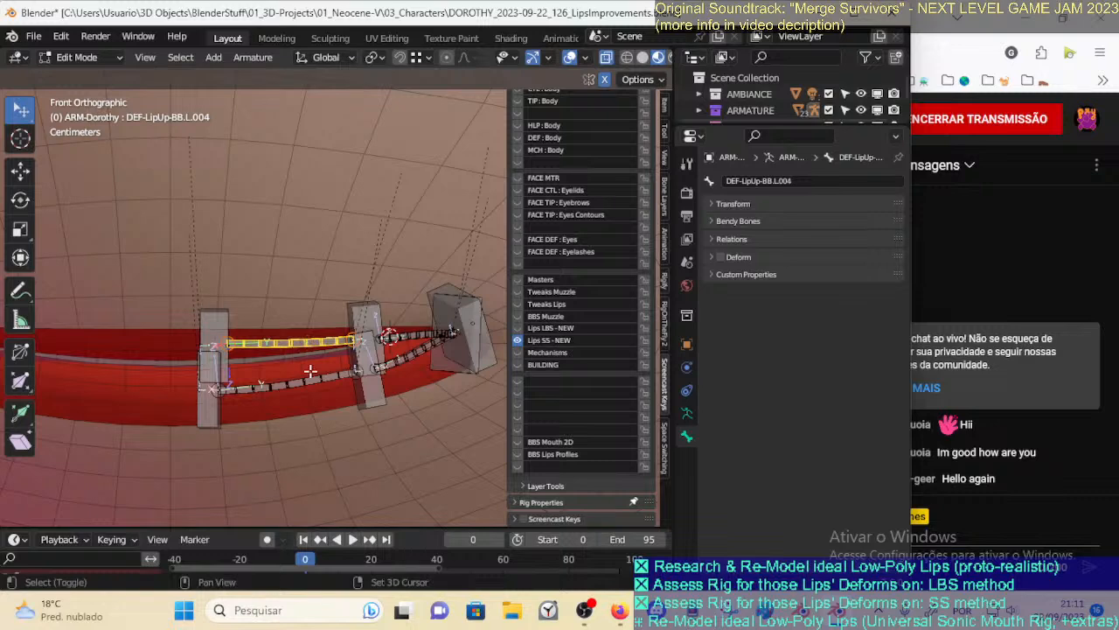
pyautogui.keyDown('shift'); pyautogui.click(311, 383); pyautogui.keyUp('shift')
pyautogui.keyDown('shift'); pyautogui.click(420, 350); pyautogui.keyUp('shift')
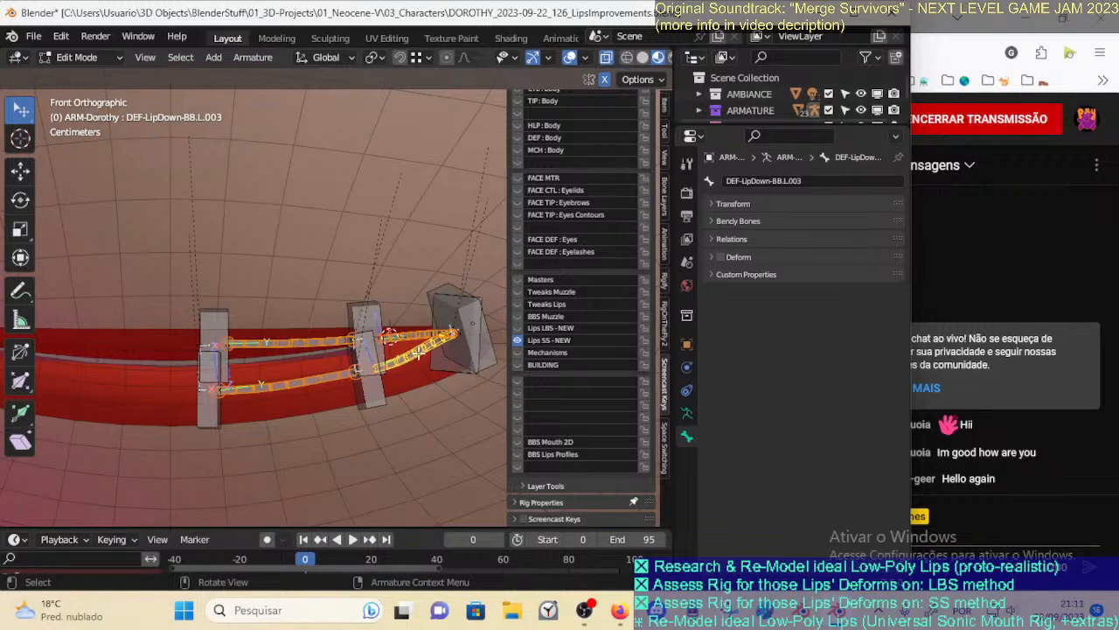
pyautogui.press('h')
pyautogui.press('KP_3')
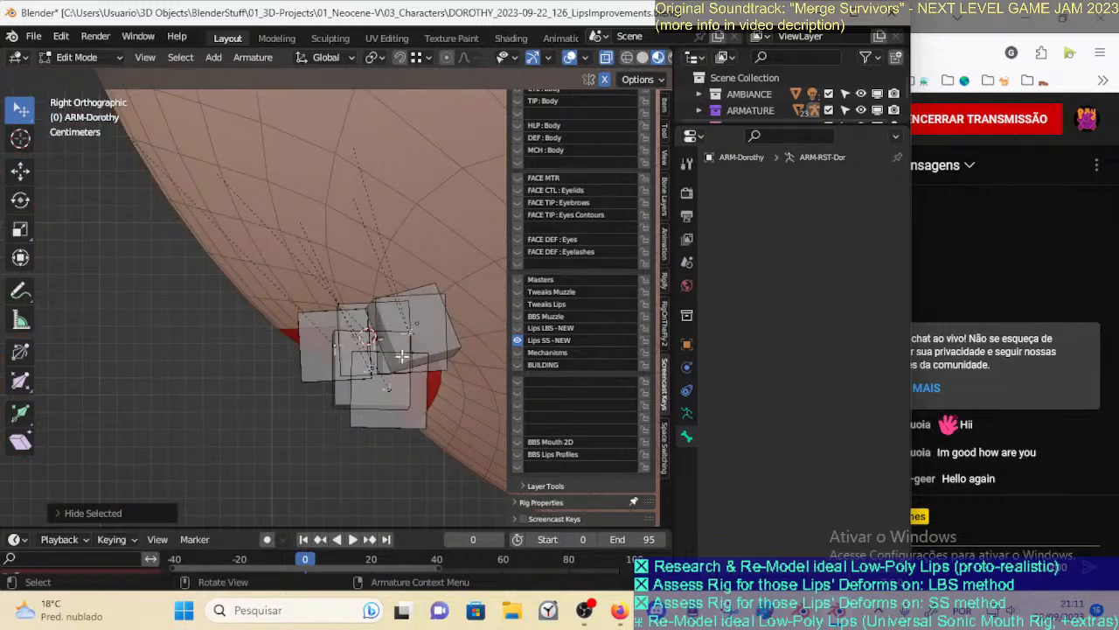
pyautogui.press('KP_1')
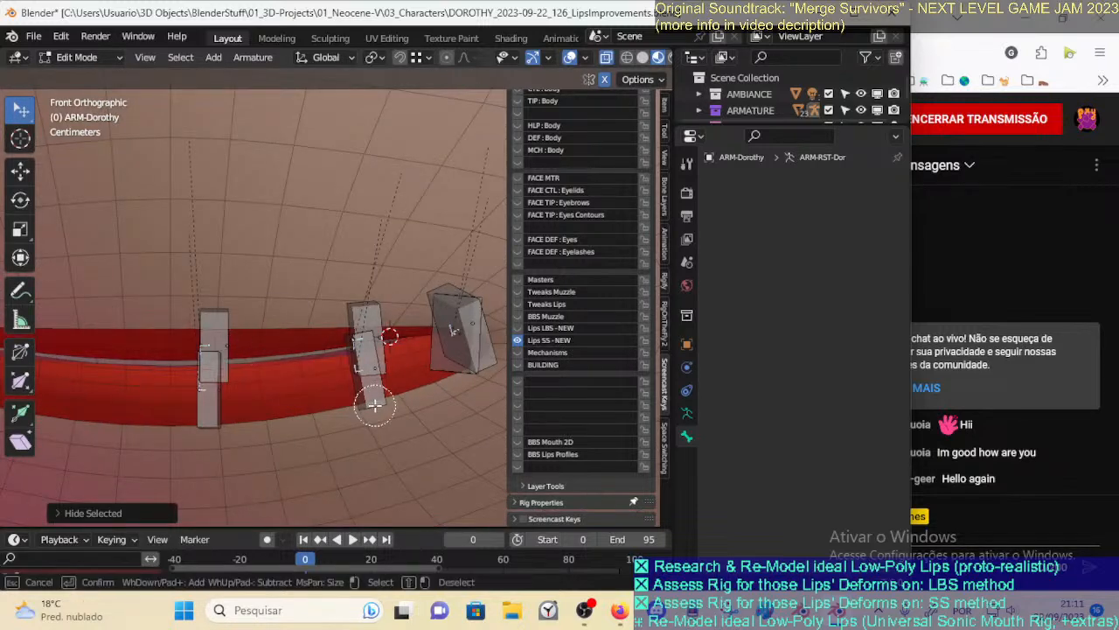
# Reveal all bones, select the left corner and outer lip controls with the left lip deform bones, and hide them
pyautogui.hotkey('alt', 'h')
pyautogui.hotkey('alt', 'a')
pyautogui.press('c')
pyautogui.click(415, 356)
pyautogui.click(440, 317)
pyautogui.click(374, 391)
pyautogui.click(370, 325)
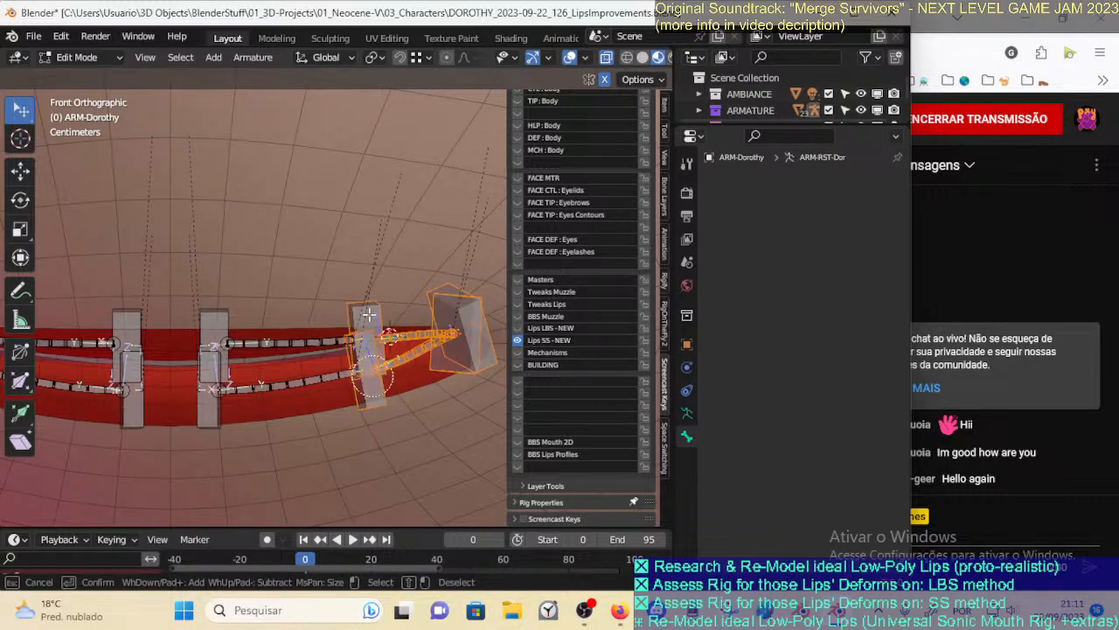
pyautogui.rightClick(369, 331)
pyautogui.keyDown('shift'); pyautogui.click(310, 333); pyautogui.keyUp('shift')
pyautogui.keyDown('shift'); pyautogui.click(301, 380); pyautogui.keyUp('shift')
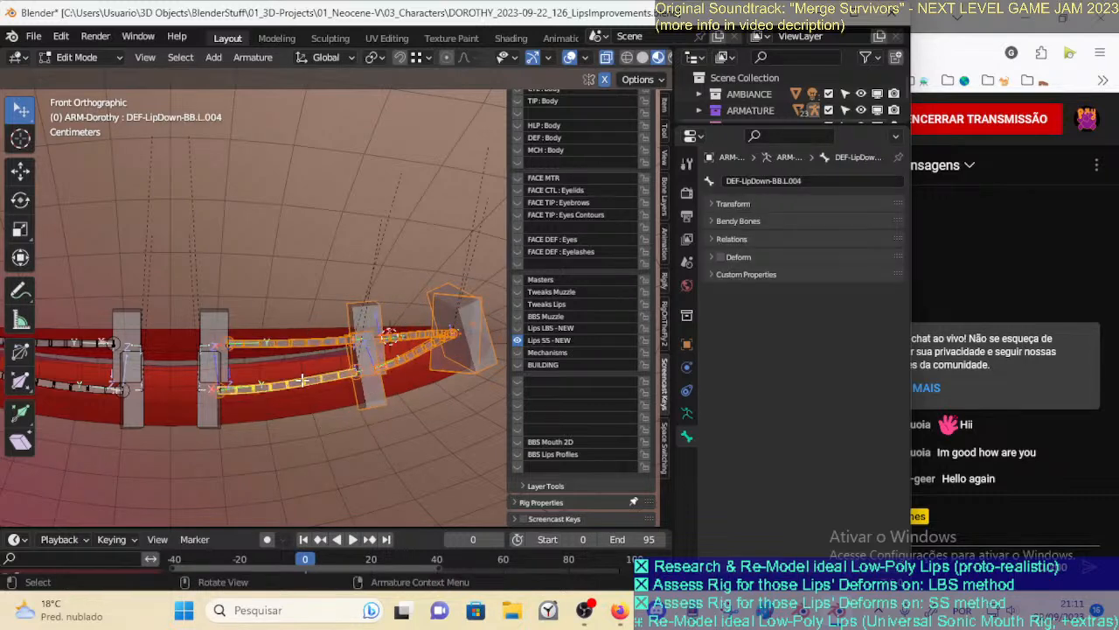
pyautogui.press('h')
pyautogui.press('KP_3')
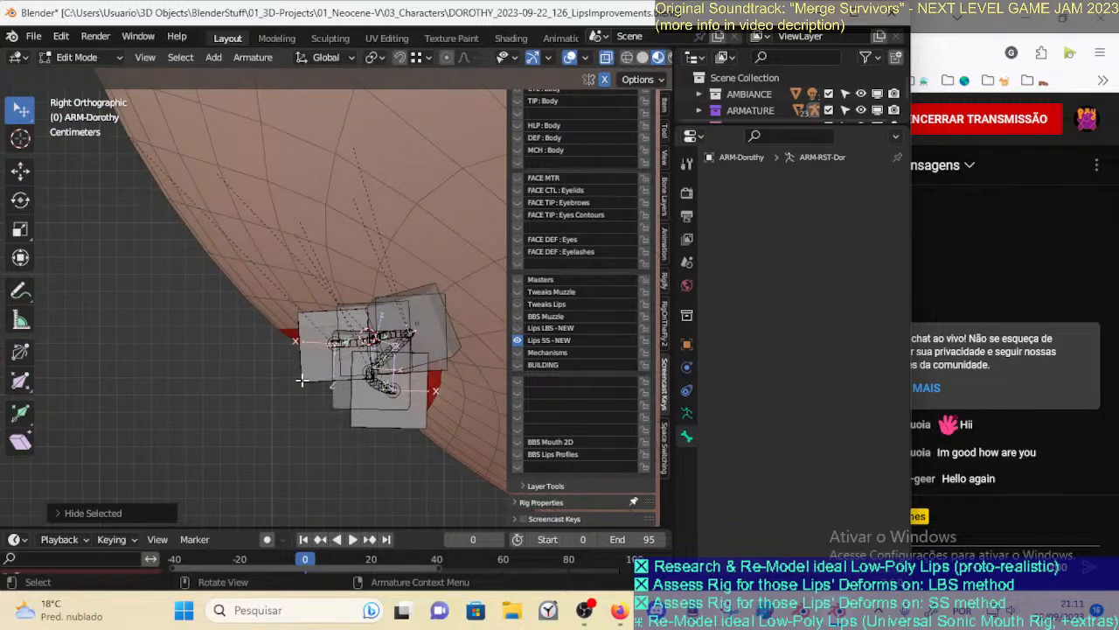
pyautogui.press('KP_1')
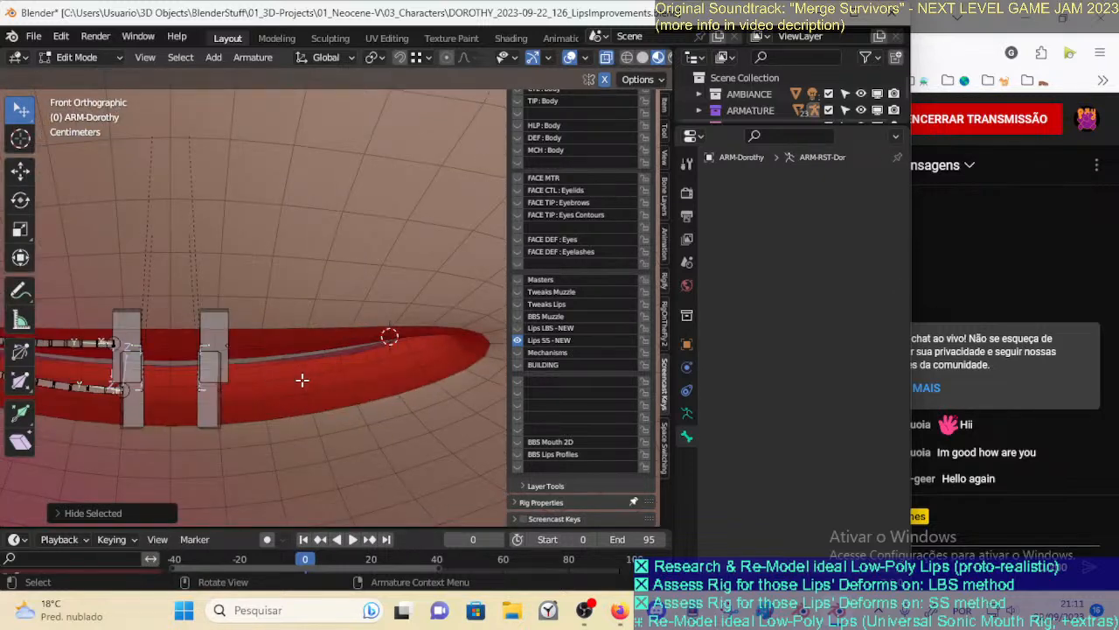
# Hide all the right-side lip bones and check the inner left lip controls in side view
pyautogui.scroll(-3, 301, 379)
pyautogui.press('b')
pyautogui.moveTo(107, 274); pyautogui.dragTo(251, 361)
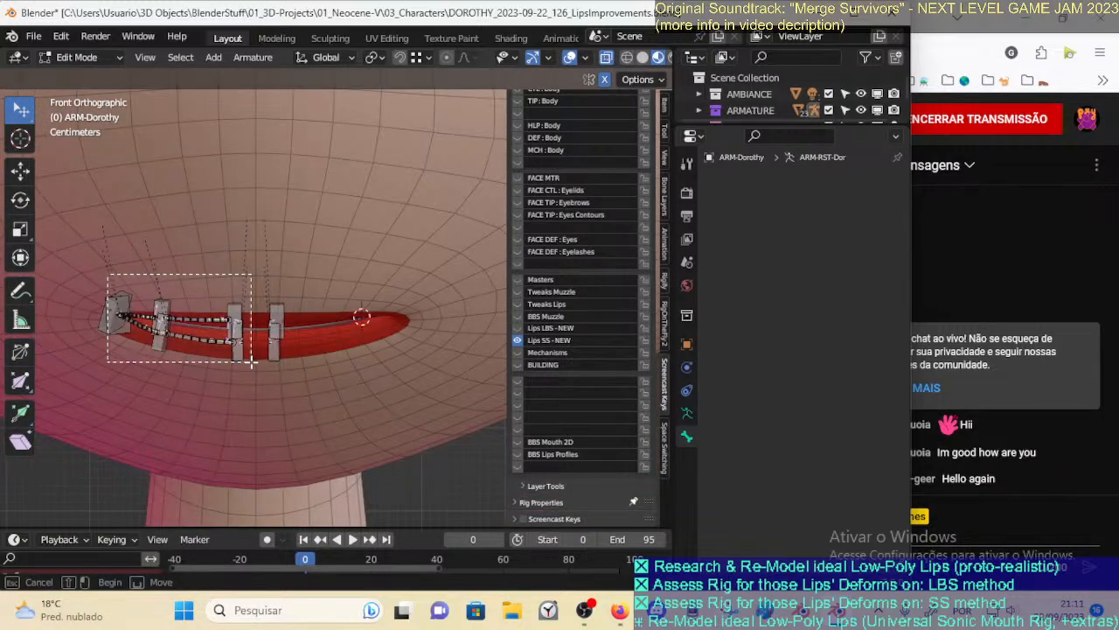
pyautogui.press('h')
pyautogui.press('KP_3')
pyautogui.scroll(4, 226, 326)
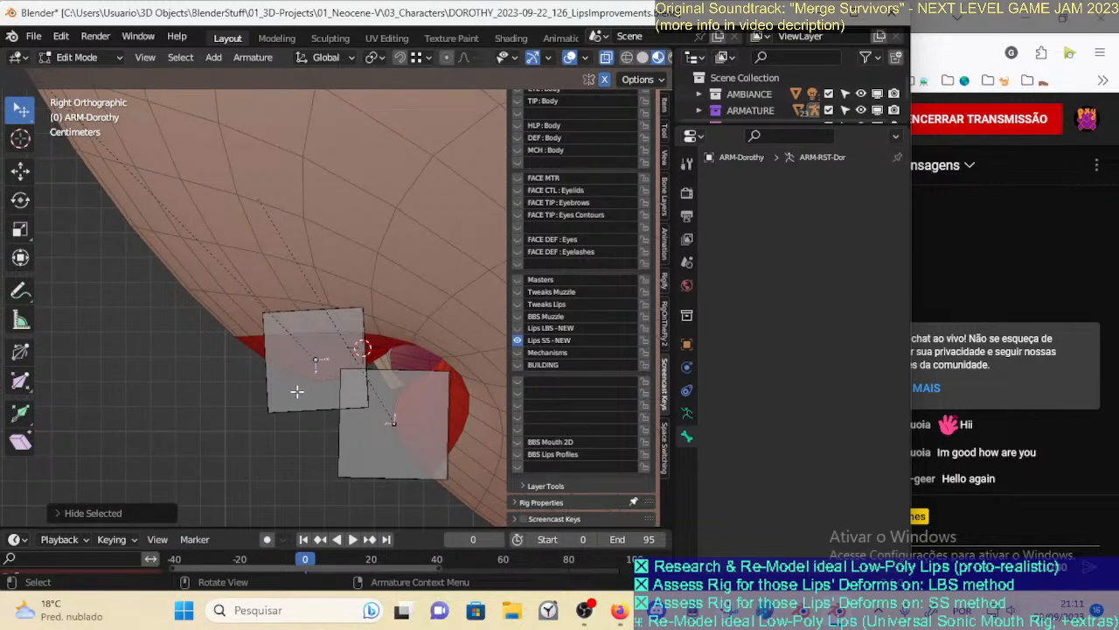
pyautogui.press('KP_1')
pyautogui.scroll(-2, 296, 390)
# Reveal all bones and isolate the inner left upper and lower lip controls with their adjoining deform bones in side view
pyautogui.hotkey('alt', 'h')
pyautogui.scroll(2, 302, 385)
pyautogui.click(274, 332)
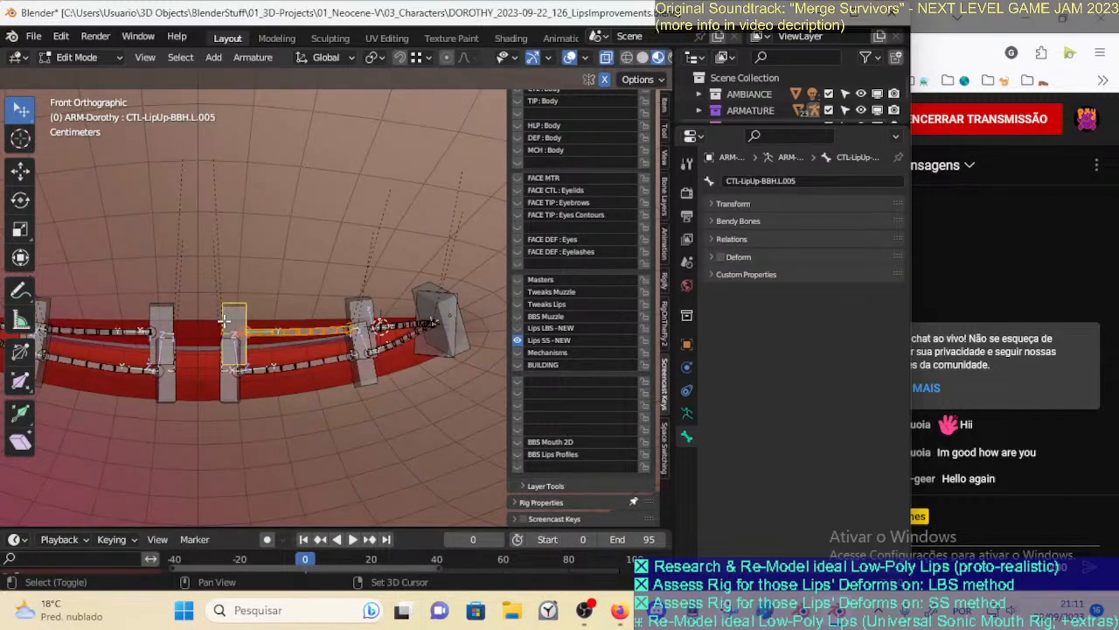
pyautogui.scroll(-1, 289, 357)
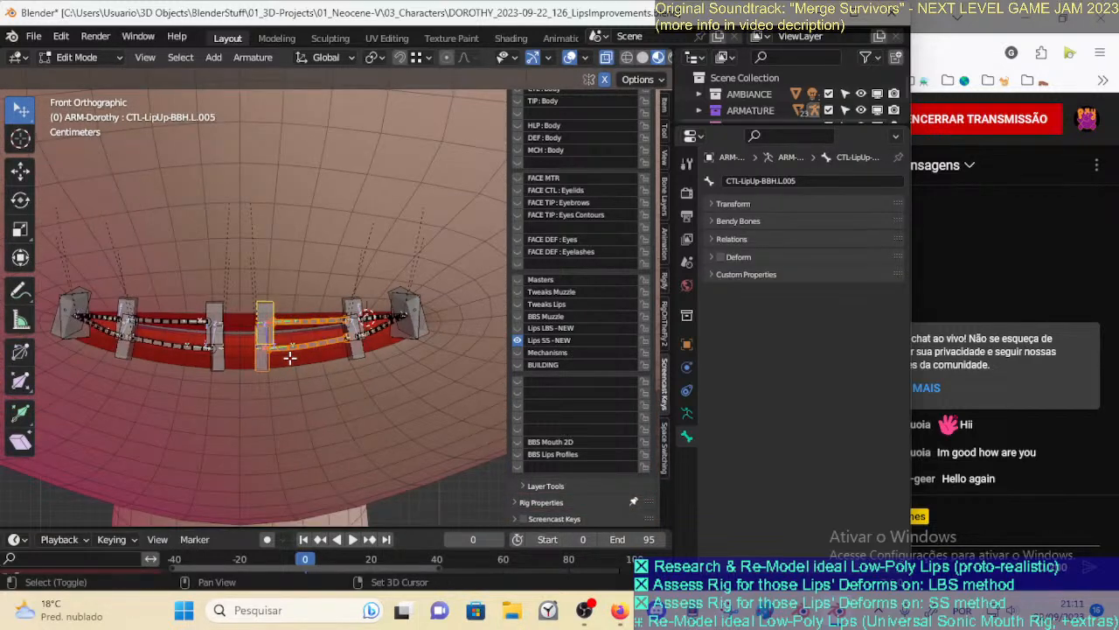
pyautogui.hotkey('shift', 'h')
pyautogui.press('KP_3')
pyautogui.scroll(3, 289, 358)
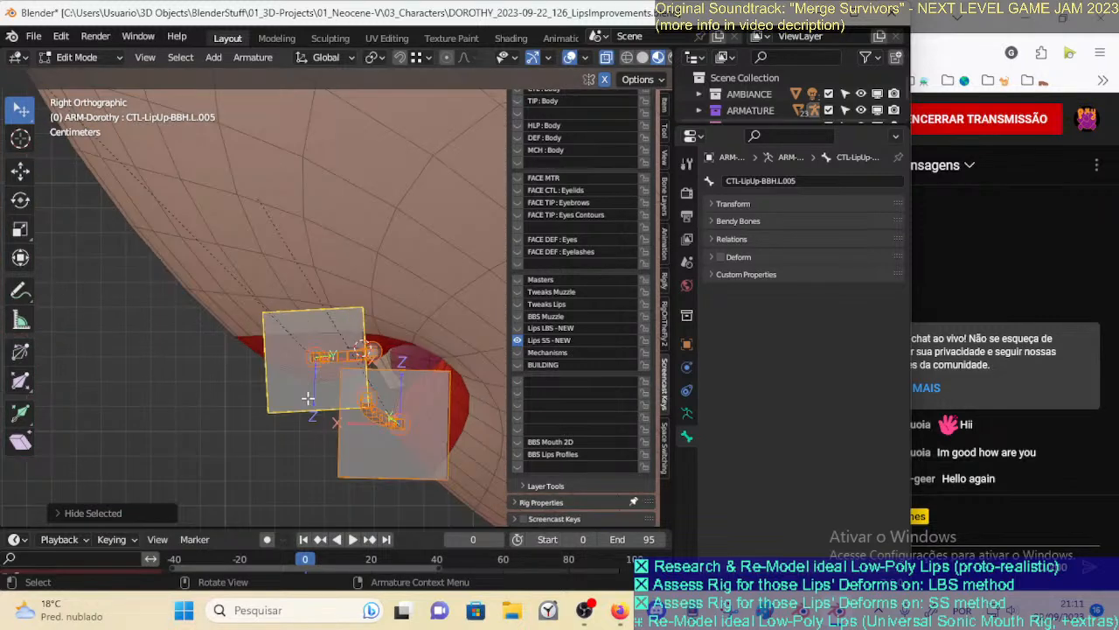
# Move the isolated lip bones back and down about 0.006 m in side view, and raise the inner left lower lip control
pyautogui.press('g')
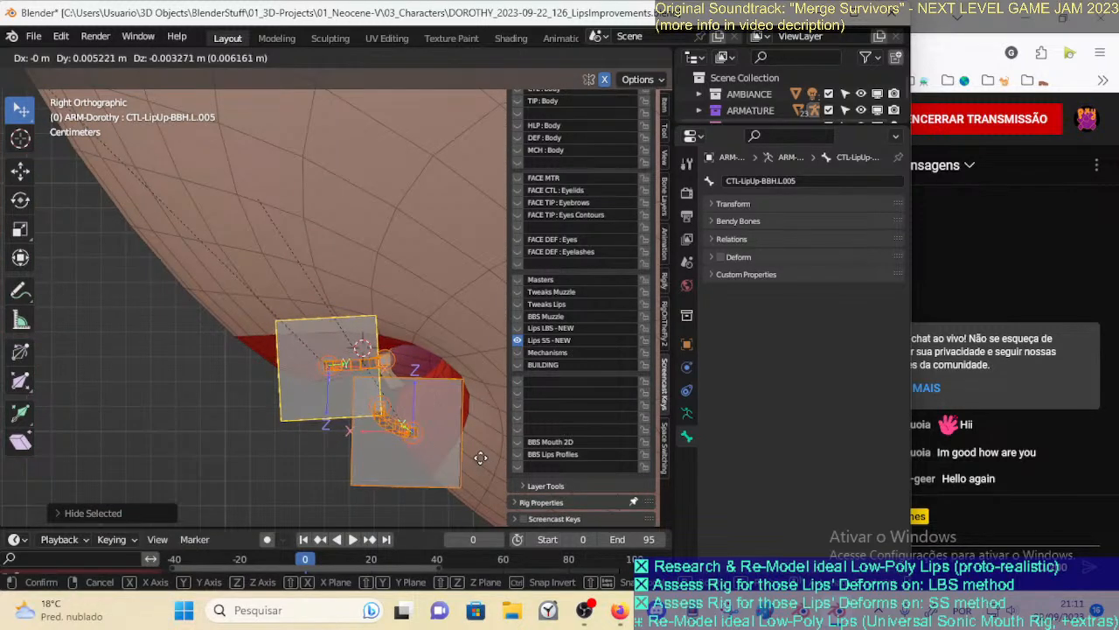
pyautogui.click(439, 468)
pyautogui.hotkey('alt', 'a')
pyautogui.press('c')
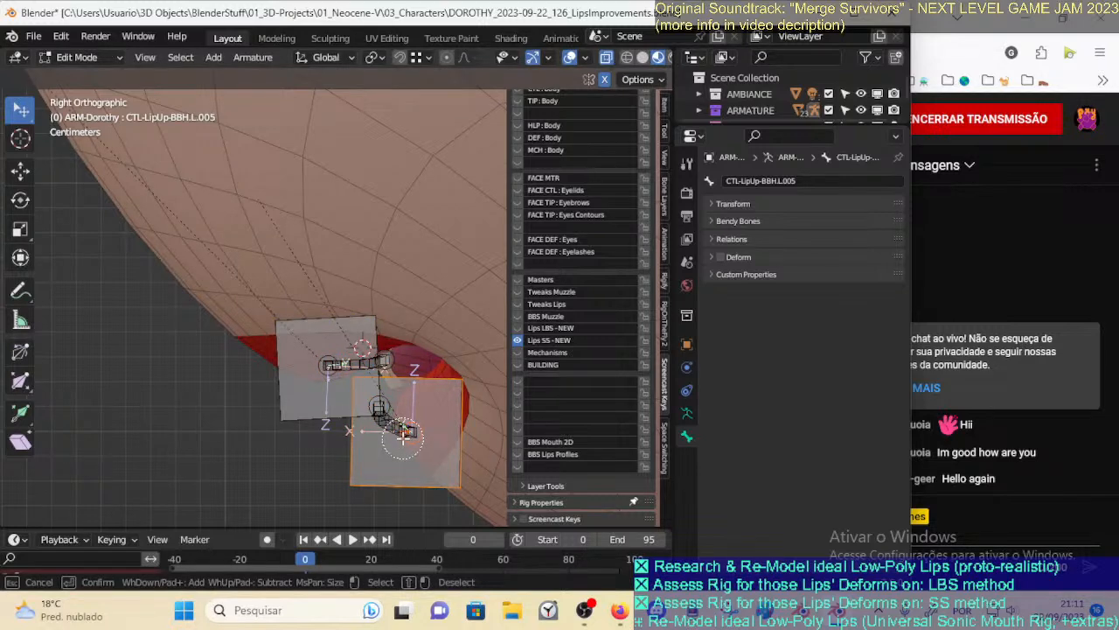
pyautogui.rightClick(412, 439)
pyautogui.press('g')
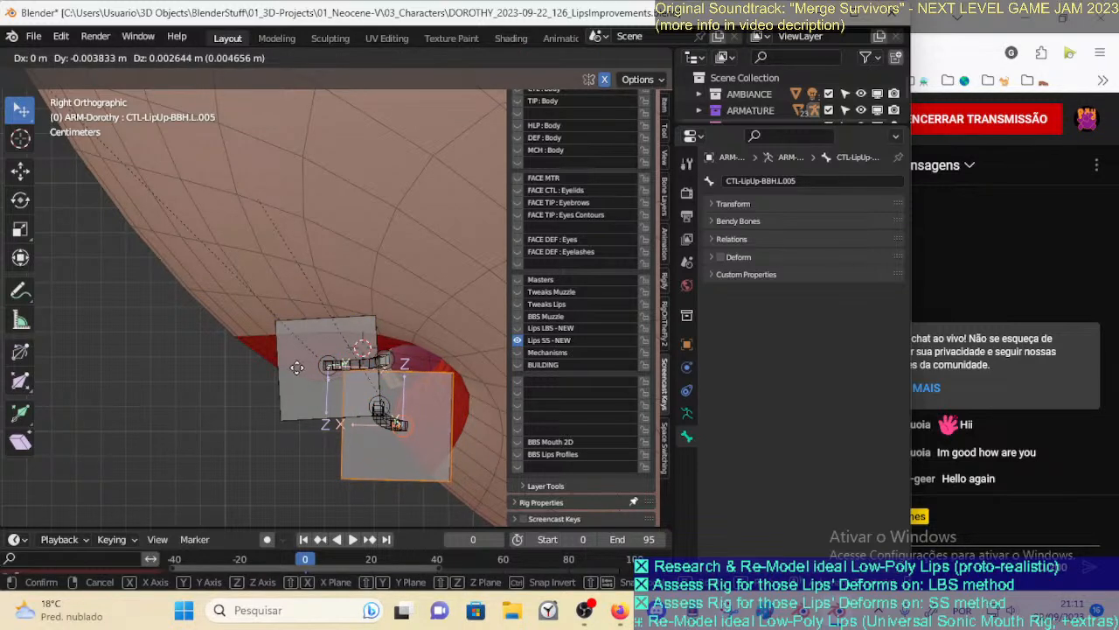
pyautogui.click(404, 119)
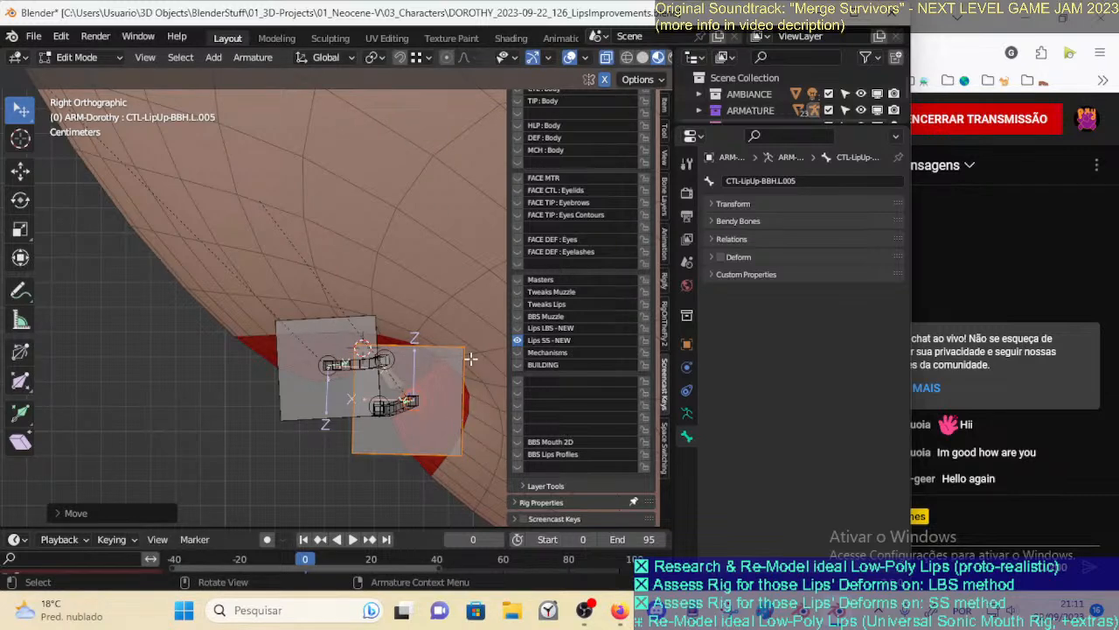
# Try rolling the inner left lower lip control and its deform bone about 46°, and clear their roll
pyautogui.scroll(3, 561, 159)
pyautogui.click(533, 99)
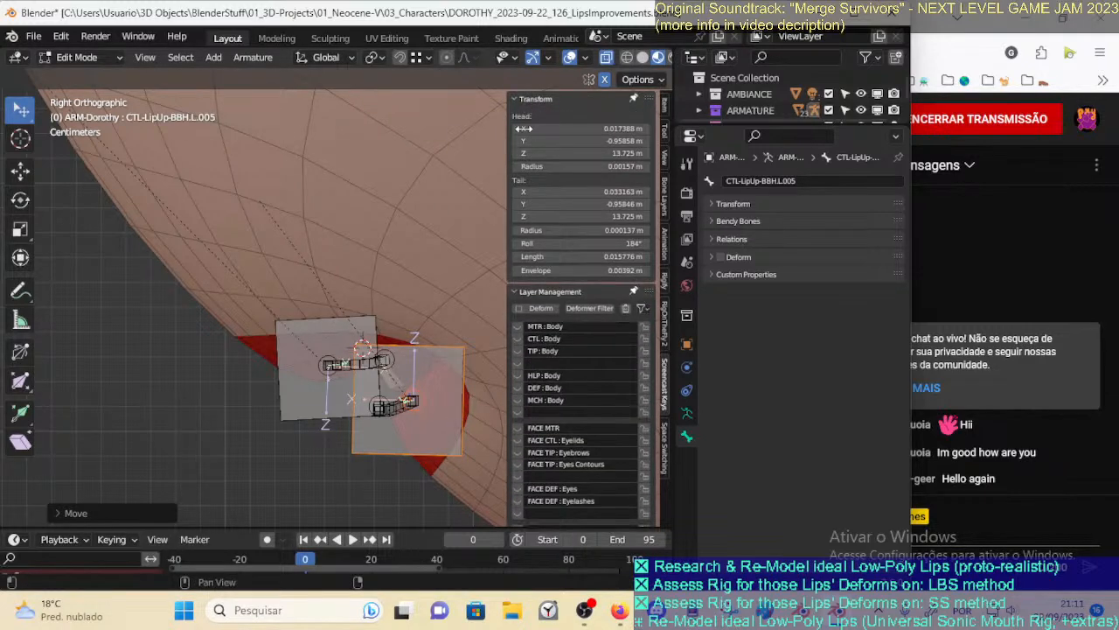
pyautogui.click(317, 324)
pyautogui.click(431, 377)
pyautogui.click(328, 327)
pyautogui.click(449, 379)
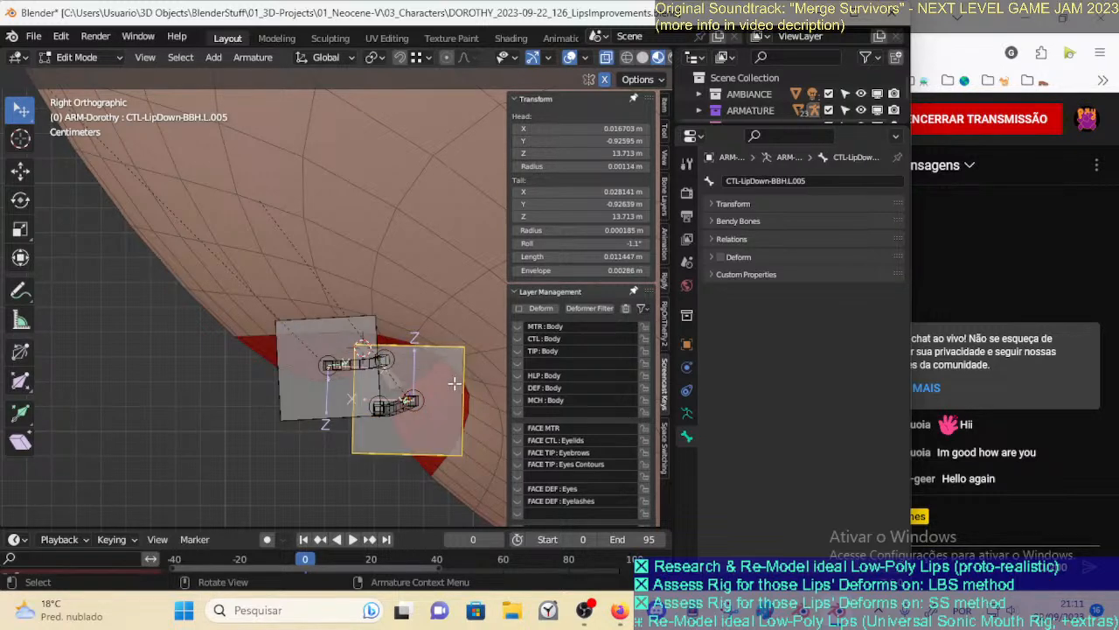
pyautogui.press('r')
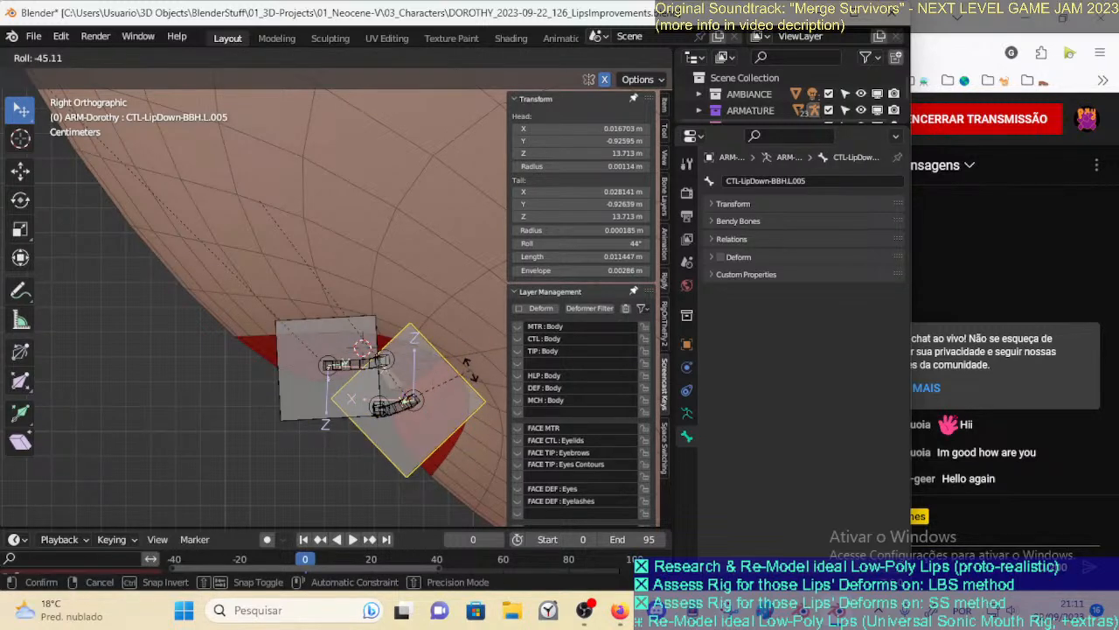
pyautogui.press('Escape')
pyautogui.click(466, 422)
pyautogui.press('r')
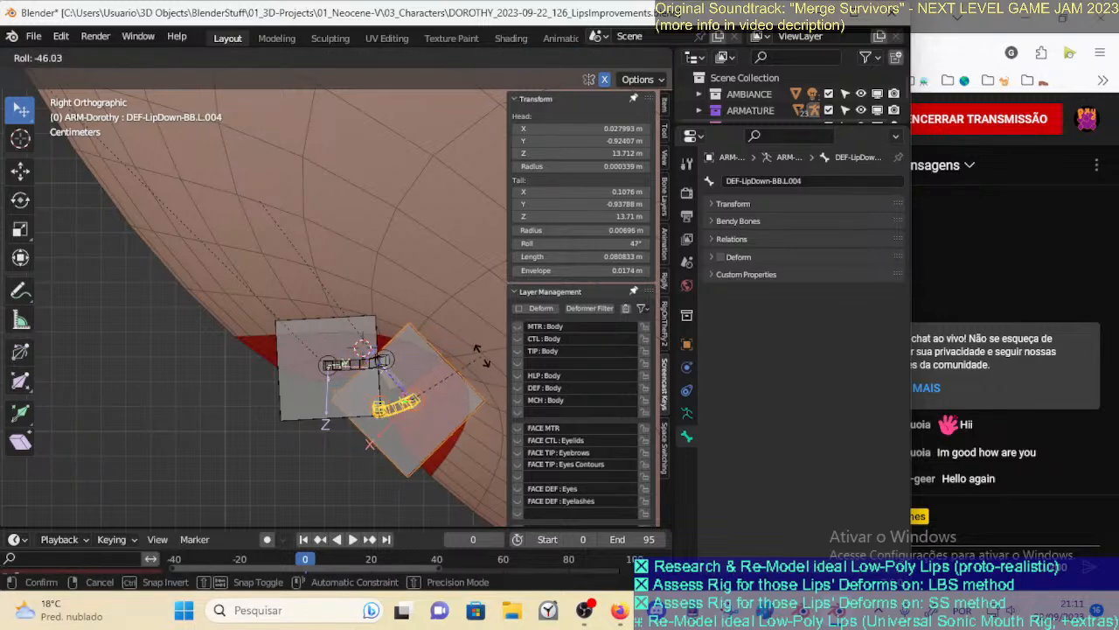
pyautogui.click(480, 353)
pyautogui.hotkey('alt', 'r')
# Roll the inner left upper lip control and its deform bone to about 221° in side view
pyautogui.click(369, 355)
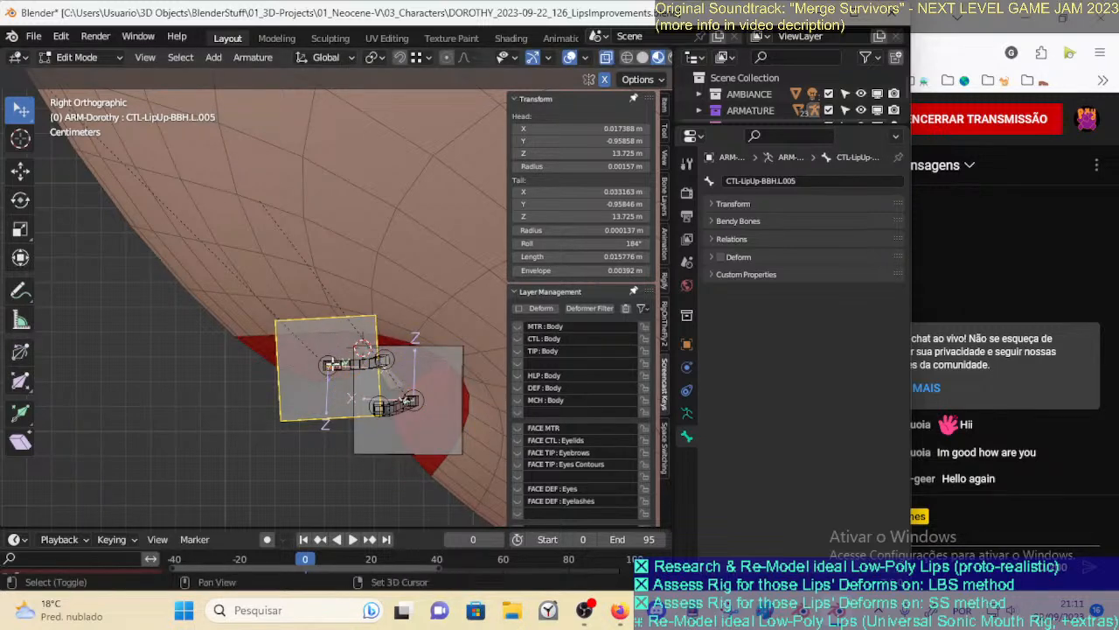
pyautogui.click(350, 326)
pyautogui.keyDown('shift'); pyautogui.click(353, 357); pyautogui.keyUp('shift')
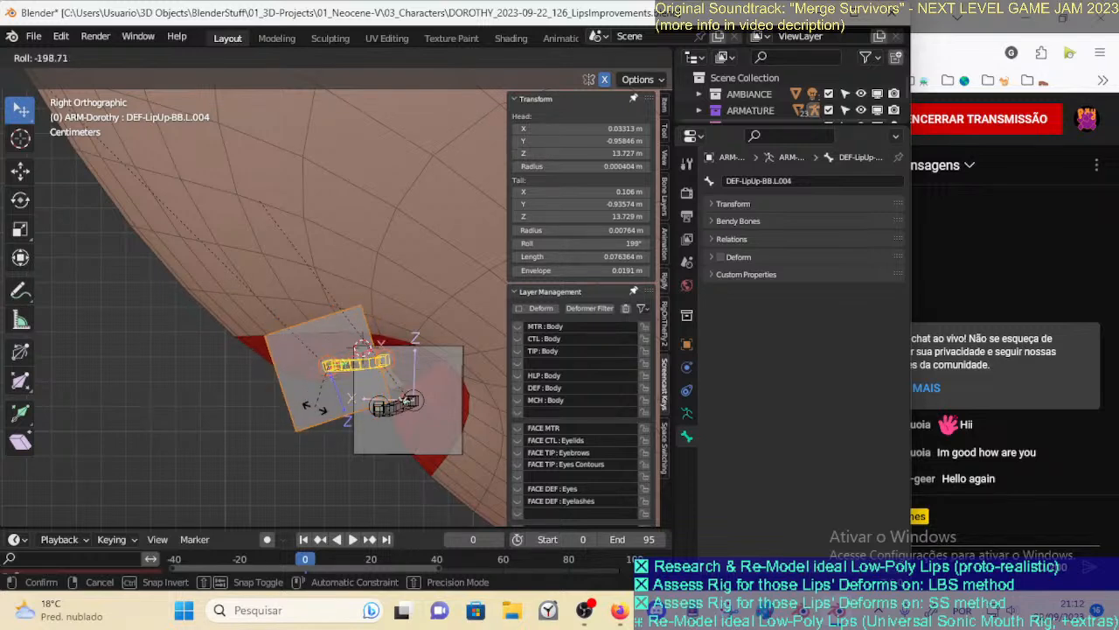
pyautogui.click(331, 407)
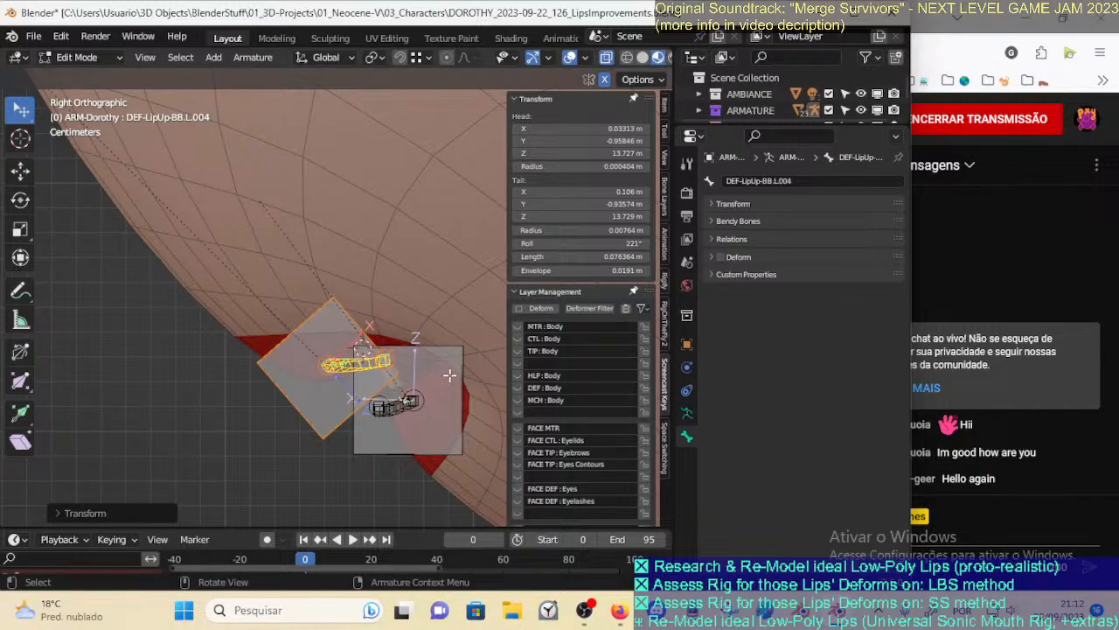
# Clear the roll of the inner left lower lip control and its deform bone, and roll both to about 44°
pyautogui.click(445, 376)
pyautogui.keyDown('shift'); pyautogui.click(400, 404); pyautogui.keyUp('shift')
pyautogui.hotkey('alt', 'r')
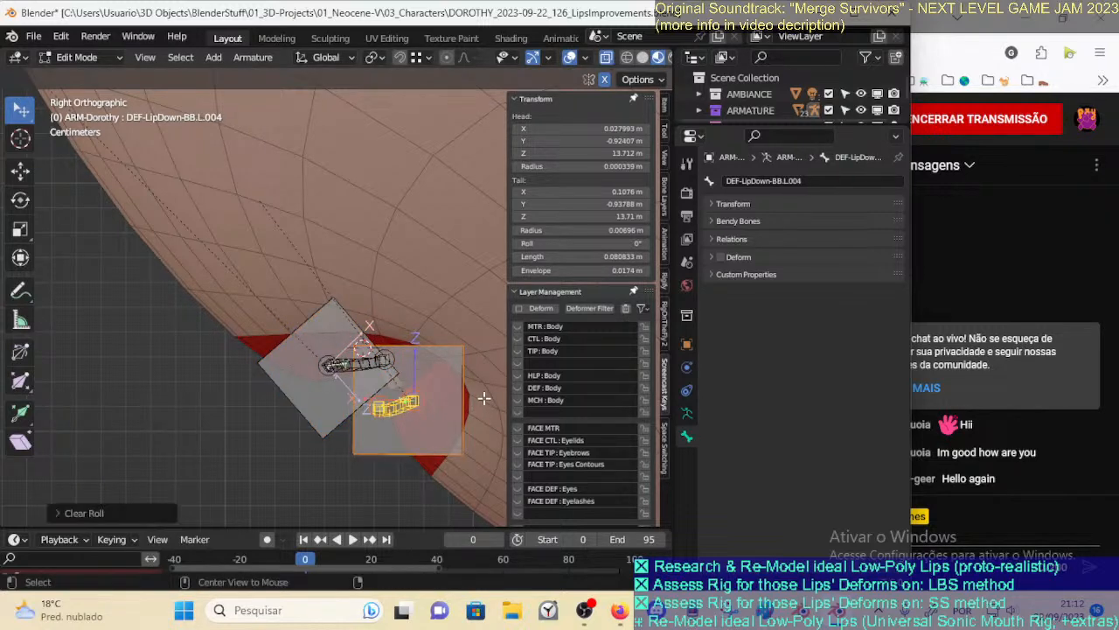
pyautogui.hotkey('ctrl', 'r')
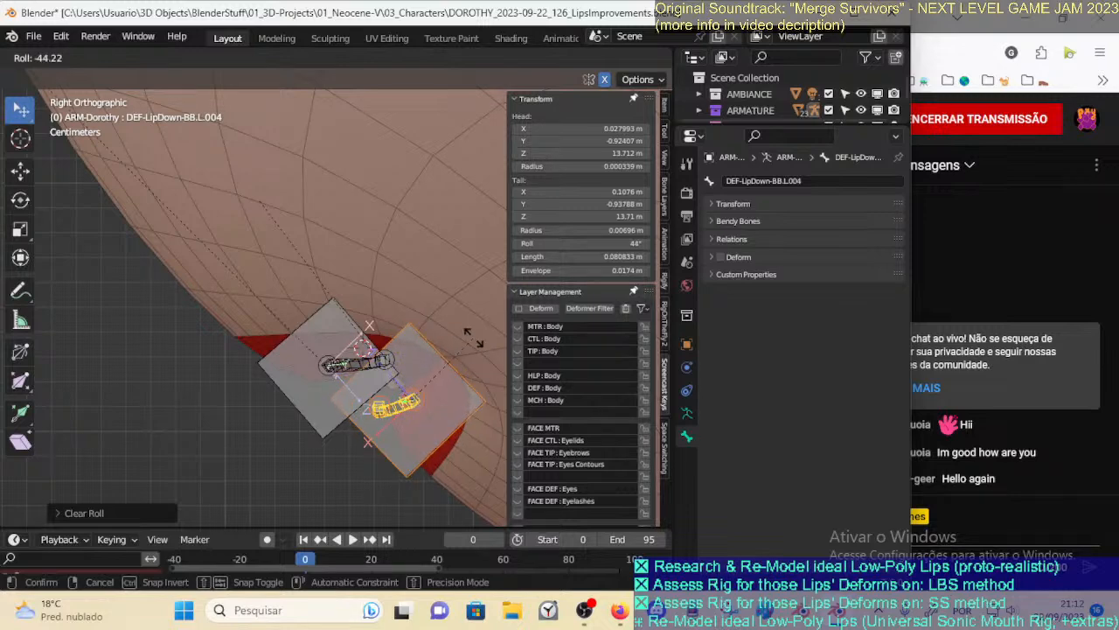
pyautogui.click(472, 338)
# Move the inner left lower lip control and deform bone about 0.003 m forward and up, and adjust their roll to about 49°
pyautogui.press('g')
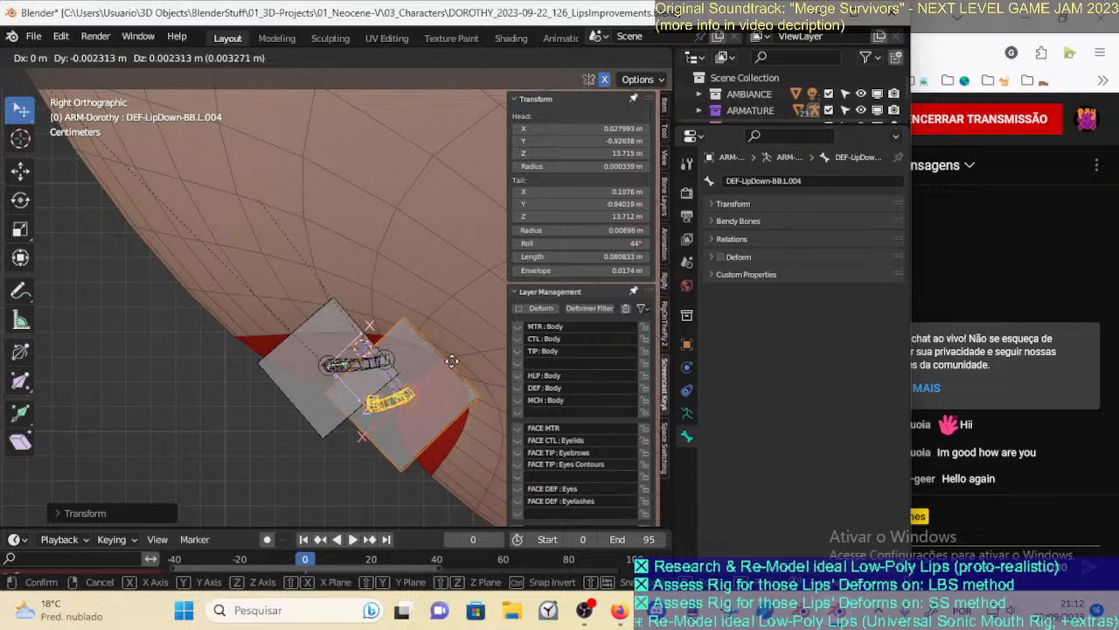
pyautogui.click(450, 364)
pyautogui.hotkey('ctrl', 'r')
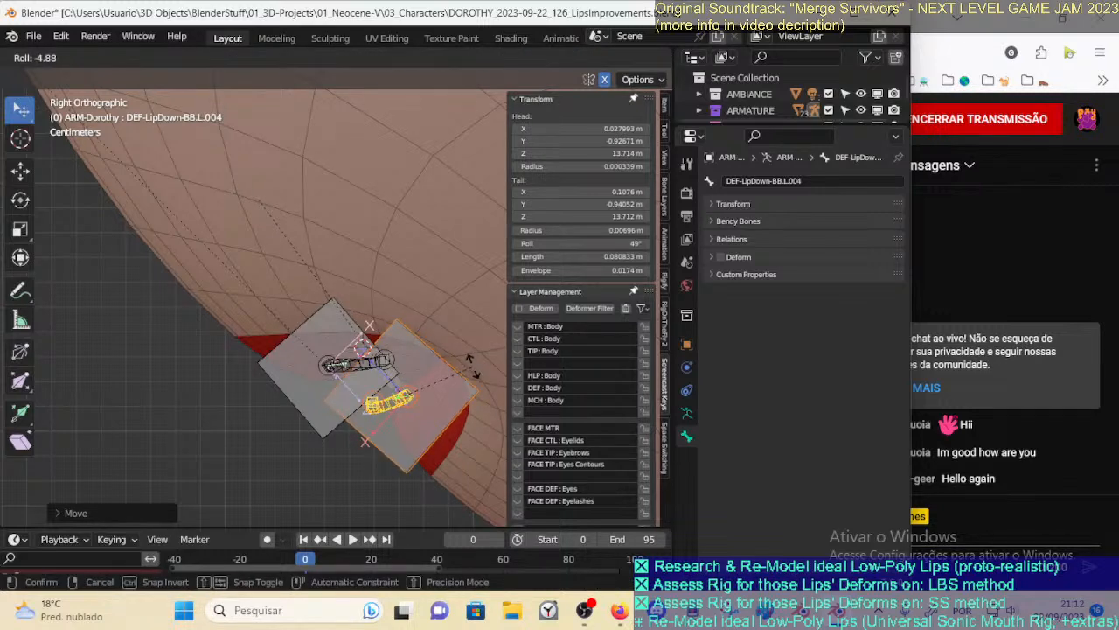
pyautogui.click(470, 365)
# Roll the inner left upper lip control and deform bone to about 227° and move them about 0.001 m back and up
pyautogui.click(335, 363)
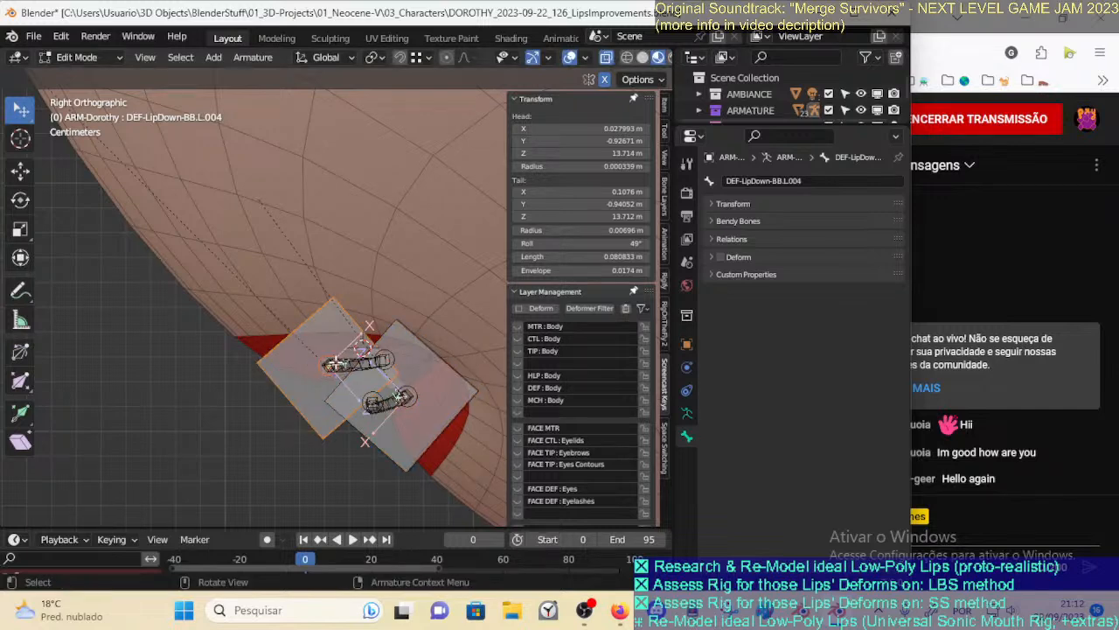
pyautogui.keyDown('shift'); pyautogui.click(334, 363); pyautogui.keyUp('shift')
pyautogui.hotkey('ctrl', 'r')
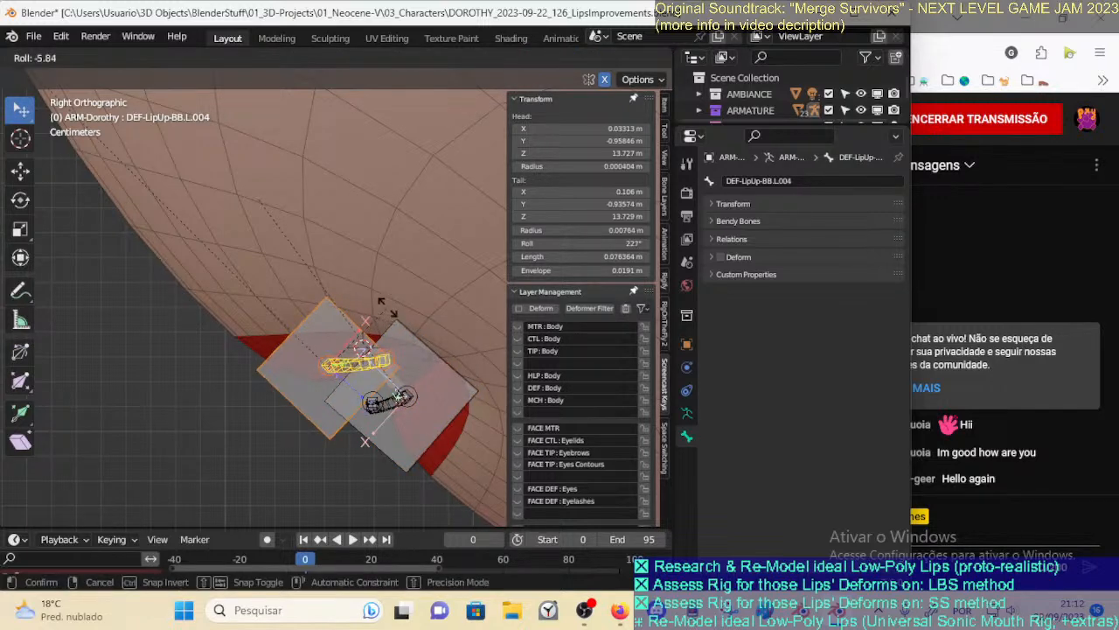
pyautogui.click(391, 315)
pyautogui.press('g')
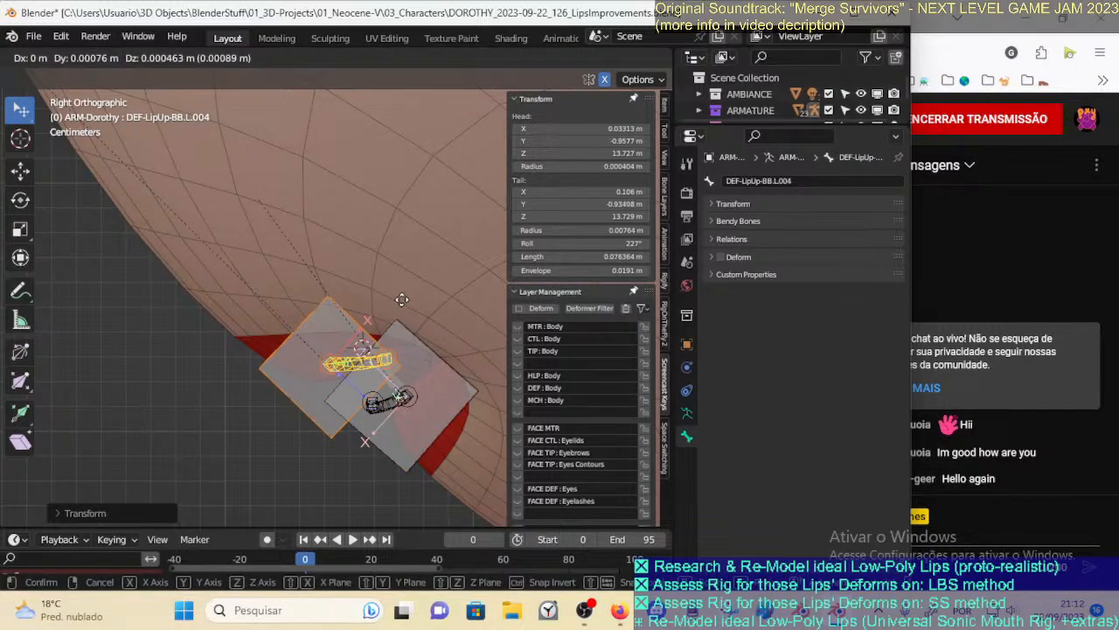
pyautogui.click(402, 300)
# Compare the transform values of the inner left upper and lower lip bones, and view them from the front
pyautogui.click(353, 331)
pyautogui.click(356, 359)
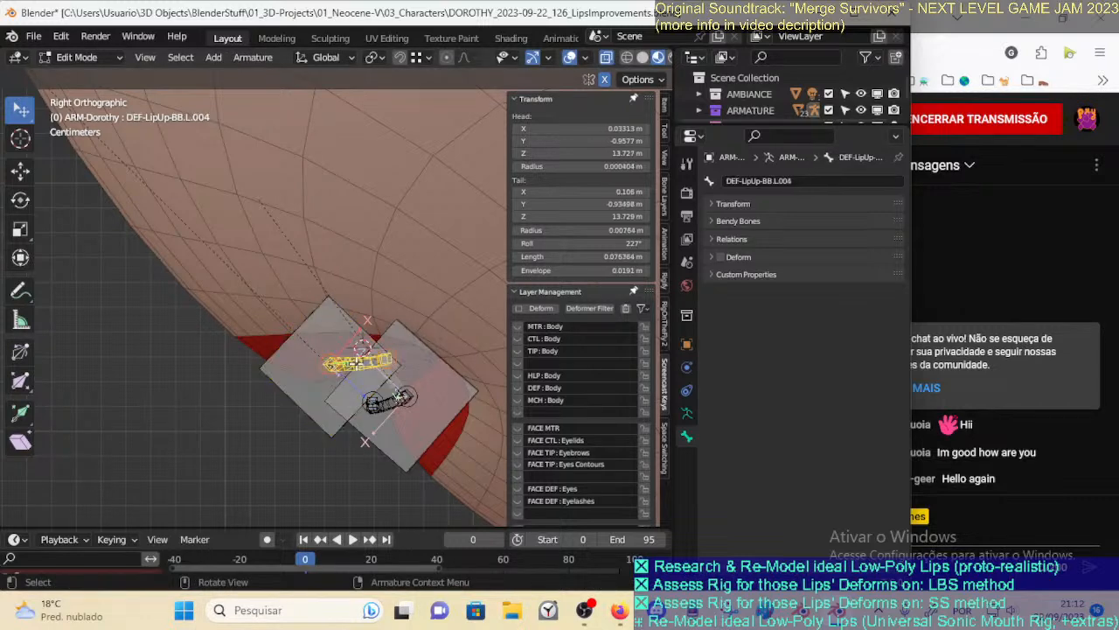
pyautogui.click(398, 402)
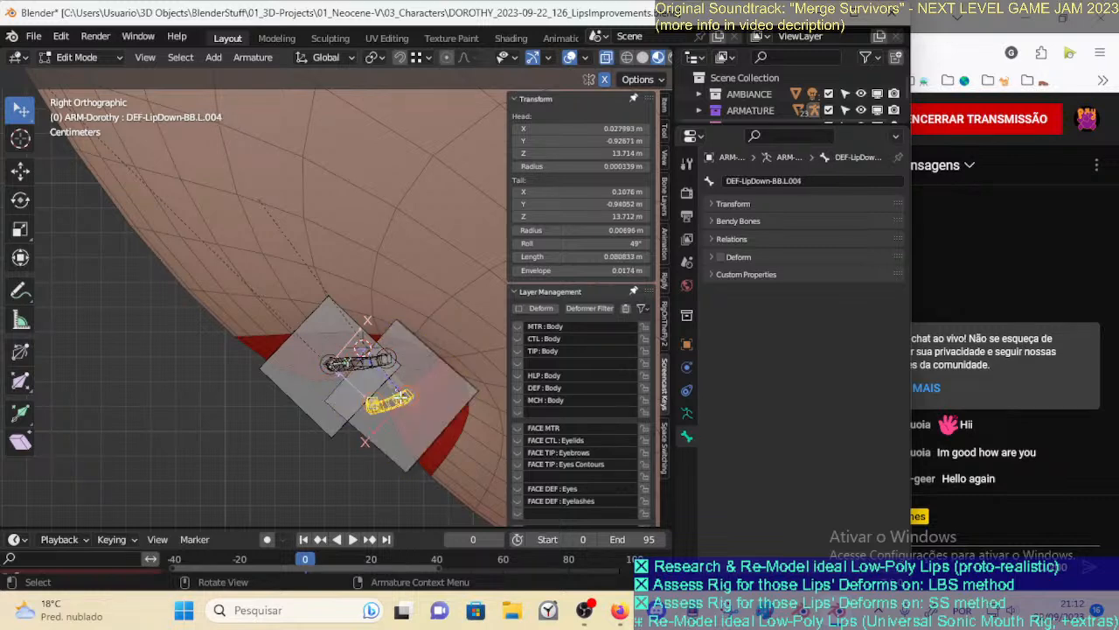
pyautogui.press('KP_1')
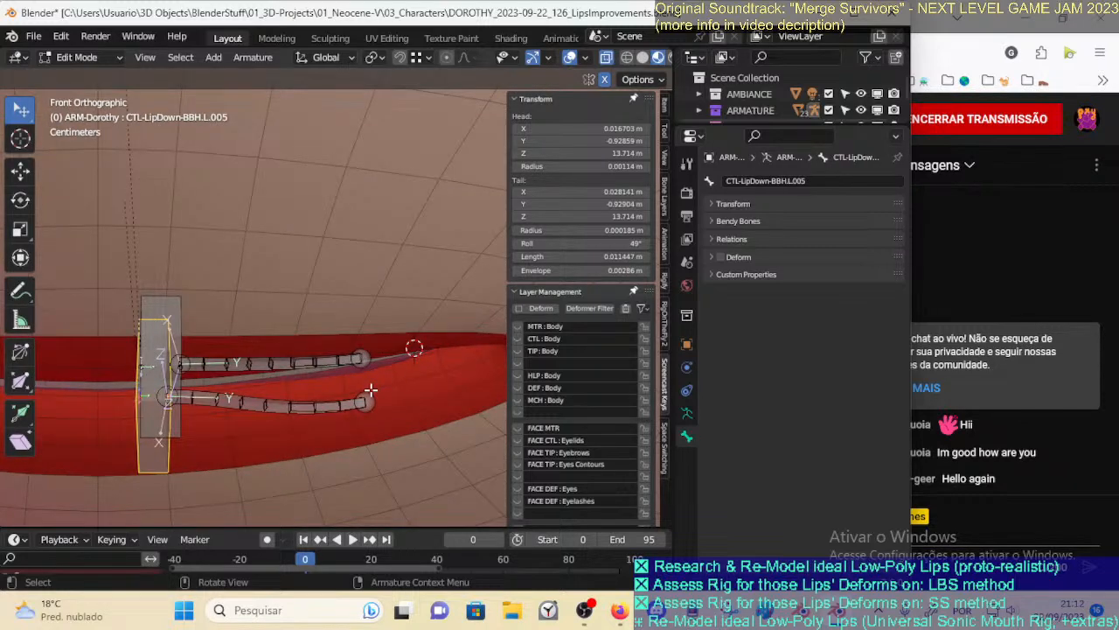
# Deselect the current bones and reveal all hidden lip bones
pyautogui.scroll(-1, 371, 390)
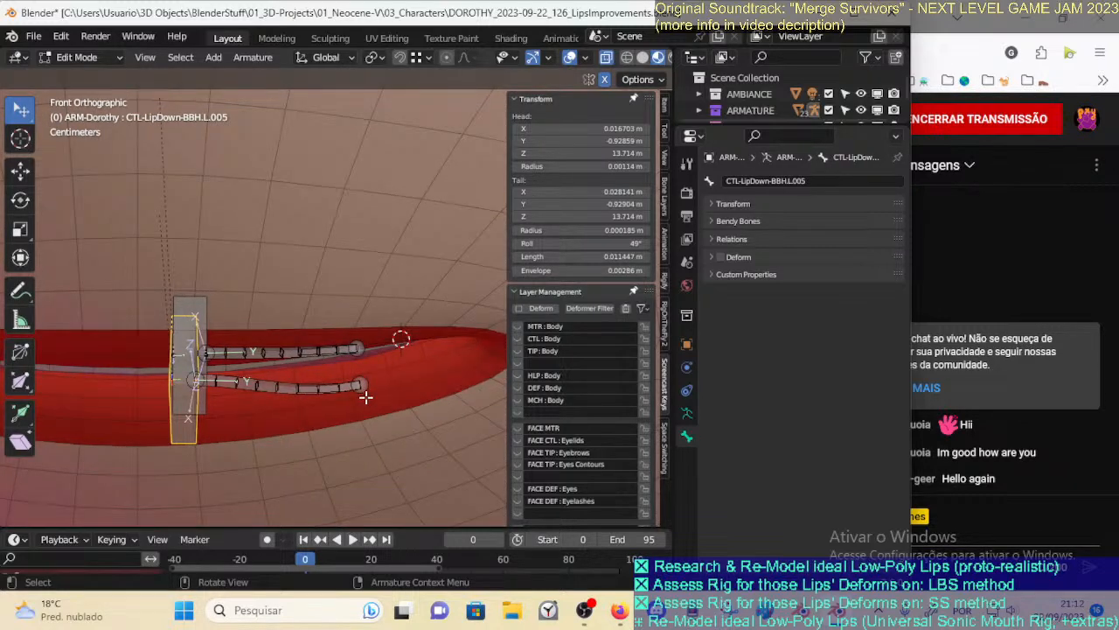
pyautogui.scroll(-1, 365, 396)
pyautogui.hotkey('alt', 'a')
pyautogui.press('c')
pyautogui.moveTo(205, 376)
pyautogui.mouseDown()
pyautogui.moveTo(240, 310)
pyautogui.moveTo(257, 374)
pyautogui.mouseUp()
pyautogui.rightClick(257, 375)
pyautogui.hotkey('alt', 'h')
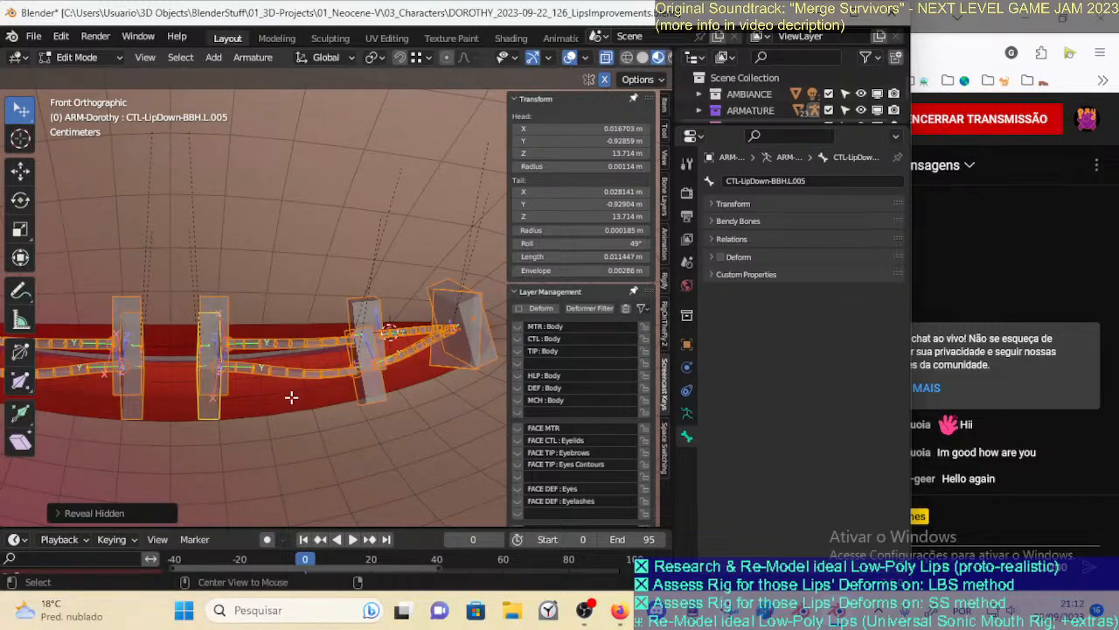
# Hide the lip bones on the character's right side and the controls at the left mouth corner
pyautogui.scroll(-2, 292, 398)
pyautogui.hotkey('alt', 'a')
pyautogui.moveTo(55, 263); pyautogui.dragTo(252, 389)
pyautogui.press('h')
pyautogui.hotkey('alt', 'a')
pyautogui.press('c')
pyautogui.click(404, 305)
pyautogui.rightClick(418, 307)
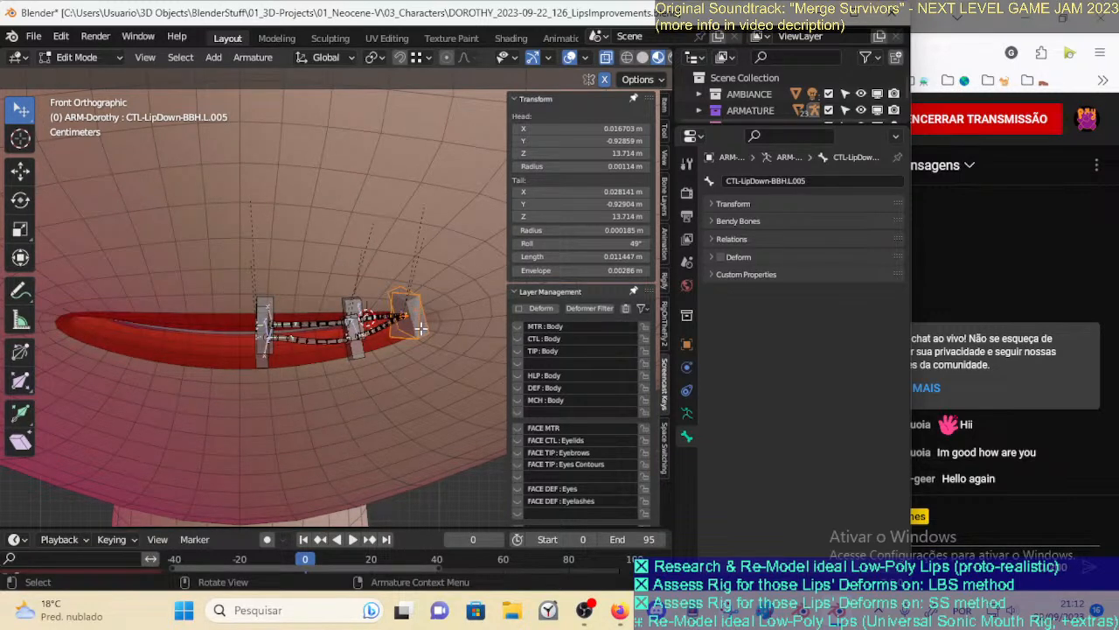
pyautogui.press('h')
# Shrink the B-bone display size of the inner left upper and lower lip controls
pyautogui.scroll(4, 421, 325)
pyautogui.click(331, 298)
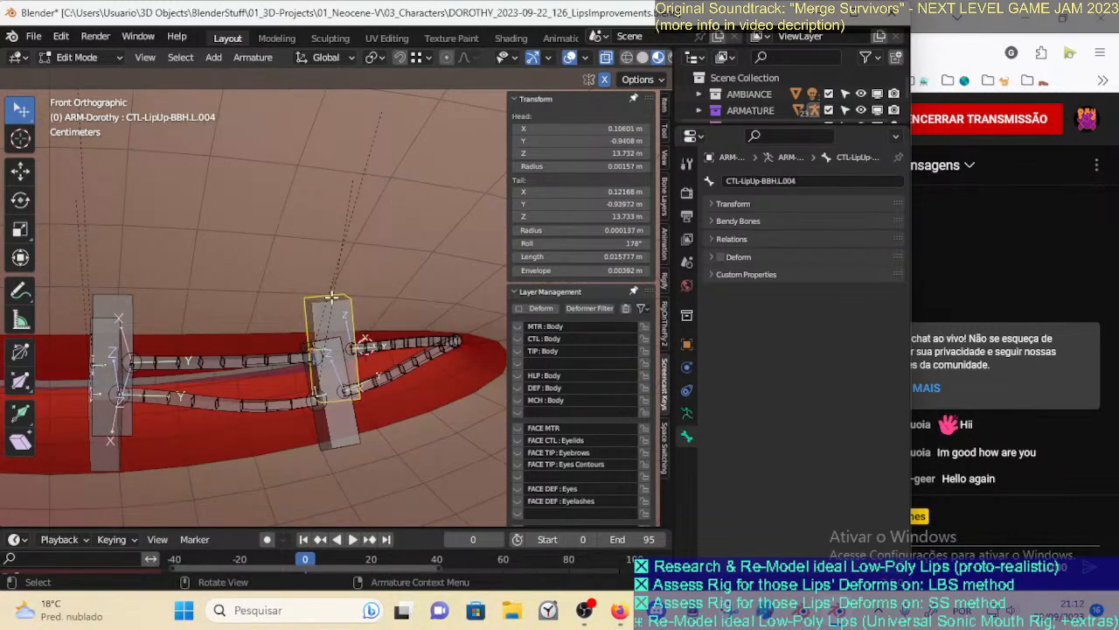
pyautogui.press('KP_3')
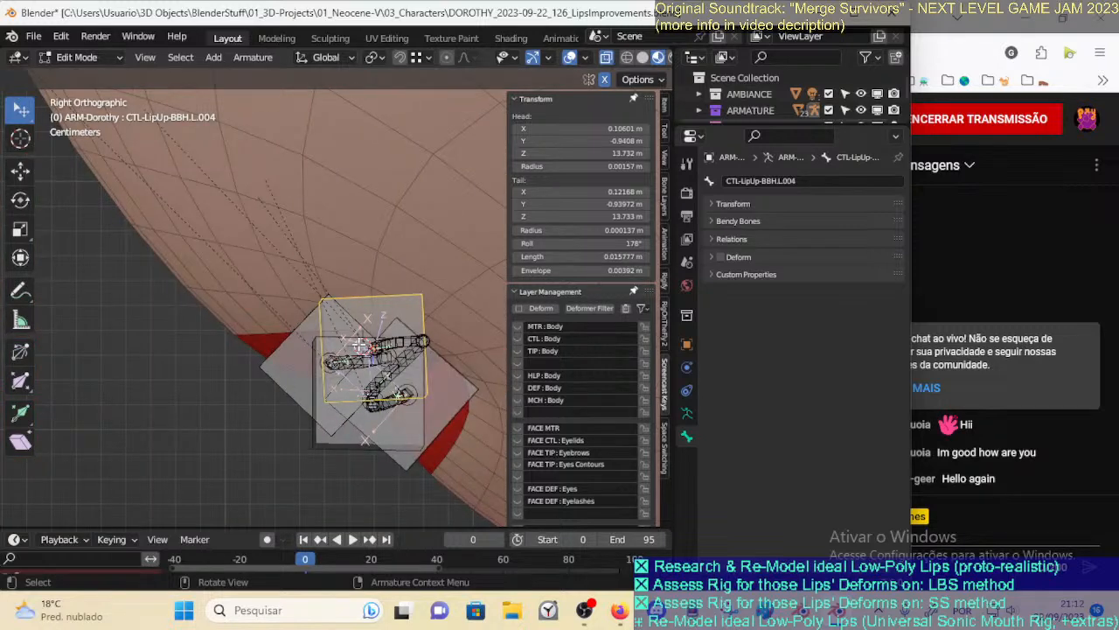
pyautogui.press('KP_1')
pyautogui.click(104, 411)
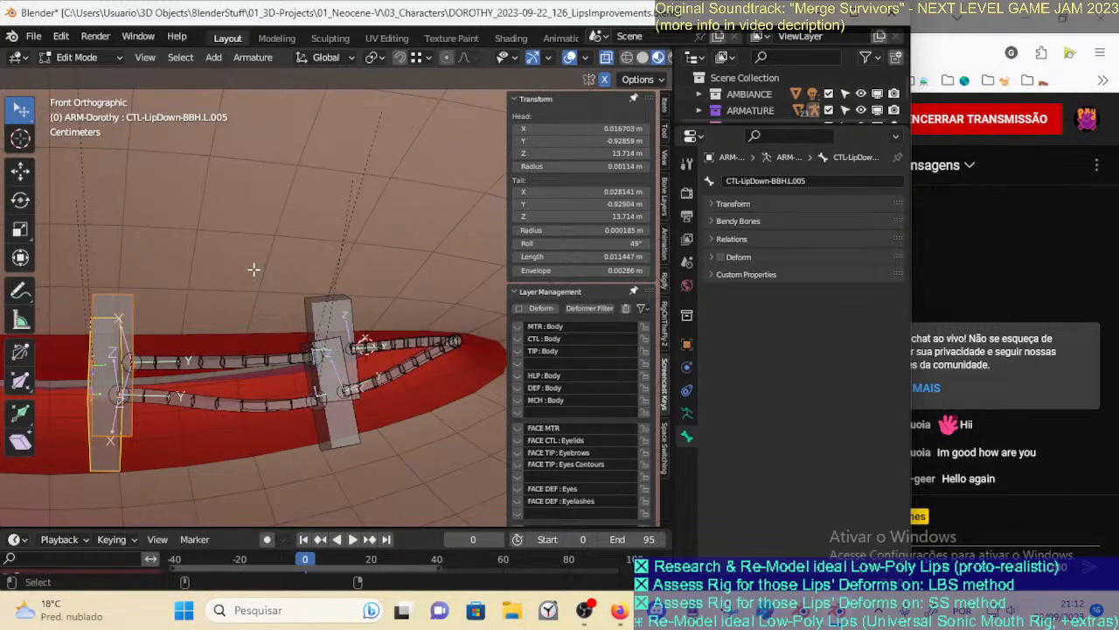
pyautogui.hotkey('ctrl', 'alt', 's')
pyautogui.click(216, 355)
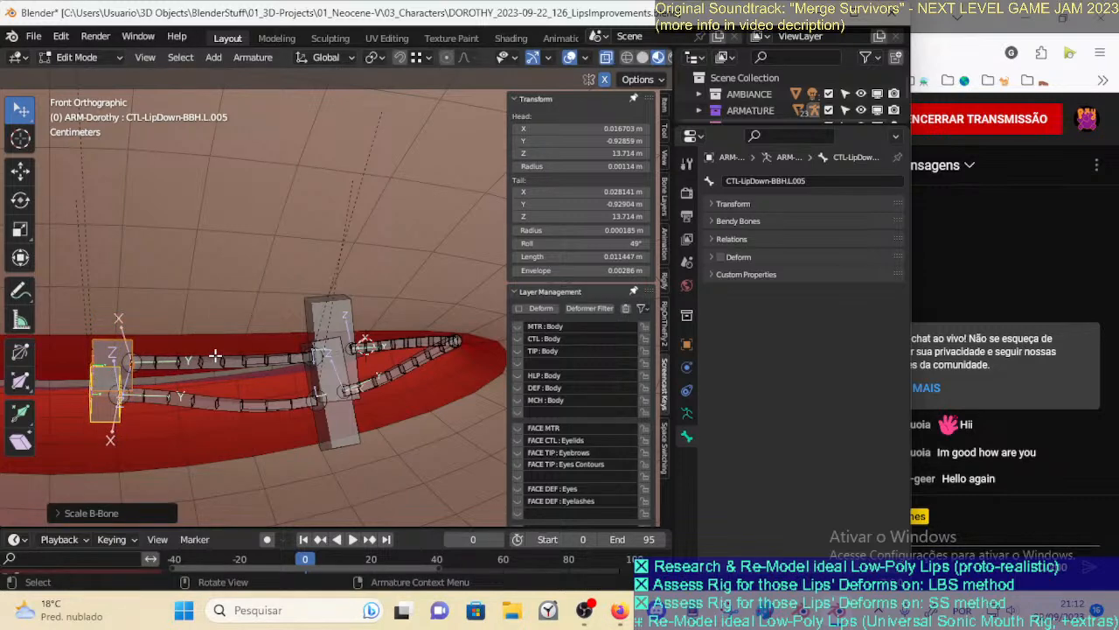
# Align the outer left upper and lower lip controls to the orientation of the inner left deform bones
pyautogui.click(217, 360)
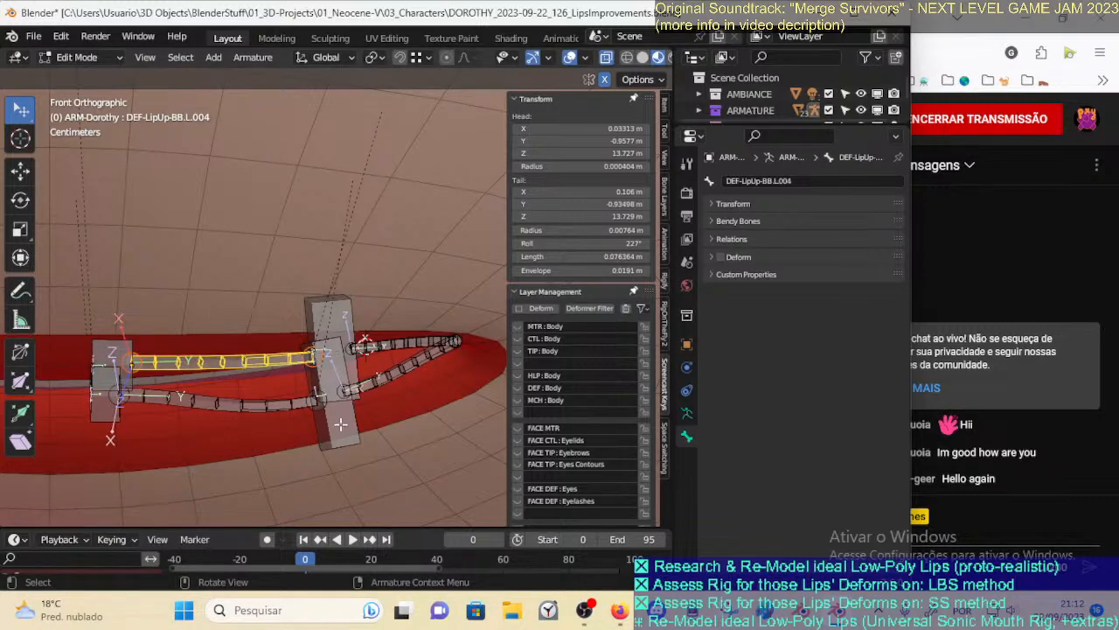
pyautogui.click(301, 350)
pyautogui.click(301, 351)
pyautogui.keyDown('shift'); pyautogui.click(267, 354); pyautogui.keyUp('shift')
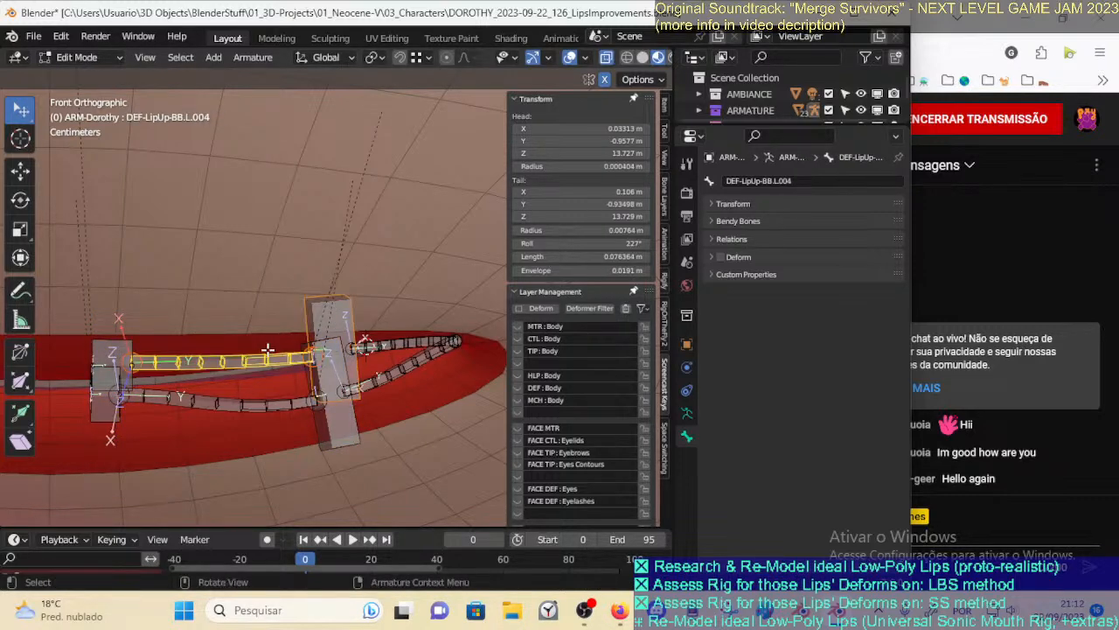
pyautogui.hotkey('ctrl', 'alt', 'a')
pyautogui.click(350, 426)
pyautogui.keyDown('shift'); pyautogui.click(283, 412); pyautogui.keyUp('shift')
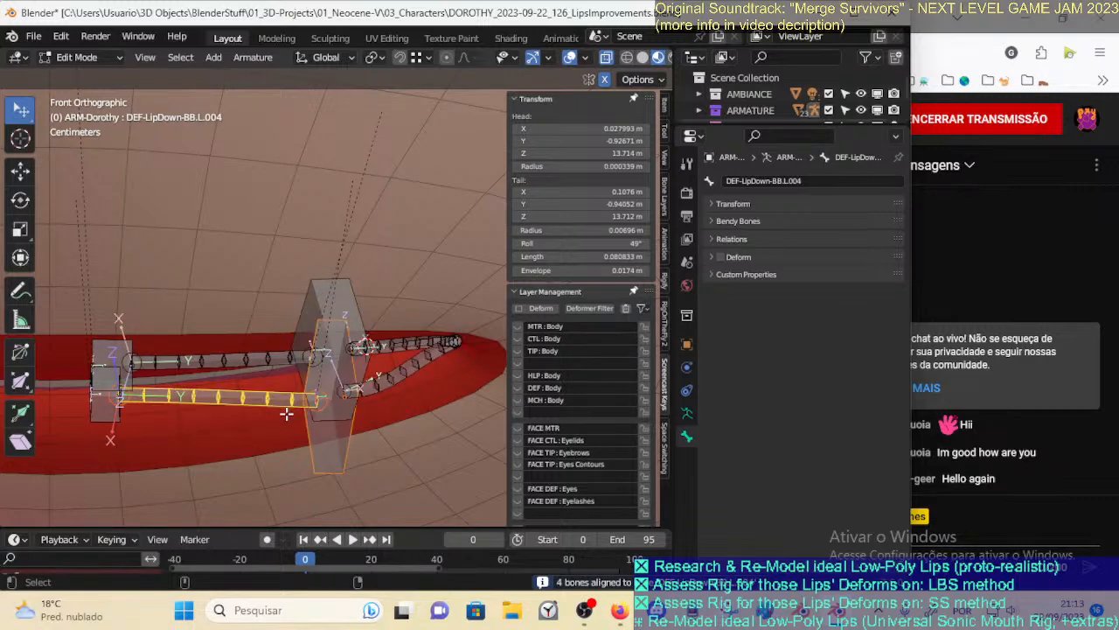
# Clear the roll of the outer left lower and upper lip controls
pyautogui.click(344, 452)
pyautogui.hotkey('alt', 'r')
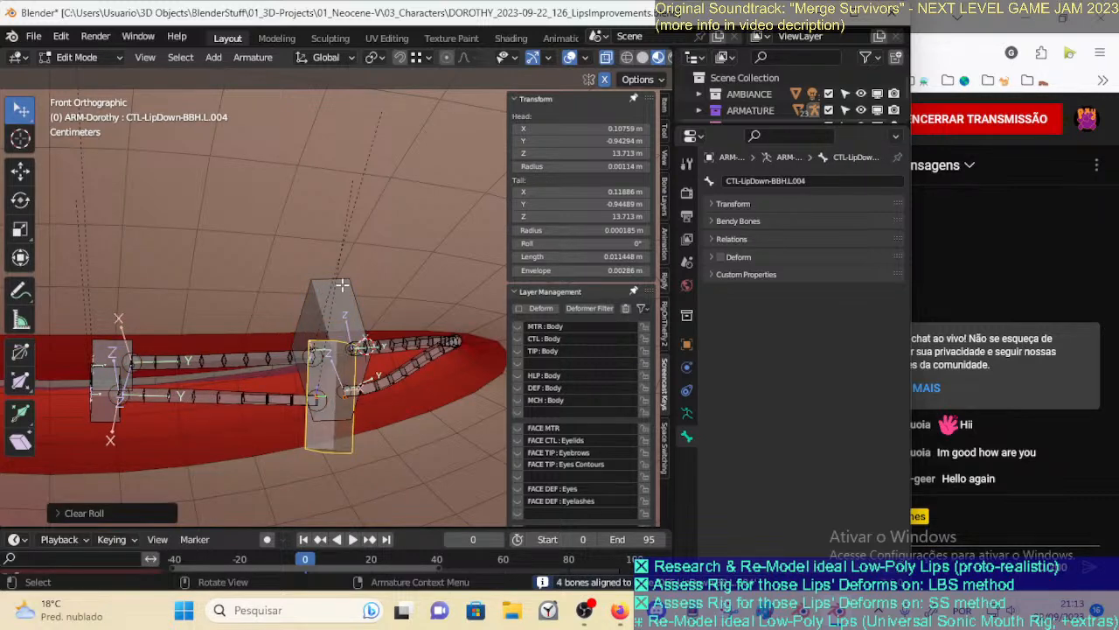
pyautogui.click(346, 413)
pyautogui.hotkey('alt', 'r')
# Realign the outer left lower and upper lip controls with the adjoining inner deform bones, and check them from the side
pyautogui.click(338, 446)
pyautogui.keyDown('shift'); pyautogui.click(275, 404); pyautogui.keyUp('shift')
pyautogui.hotkey('ctrl', 'alt', 'a')
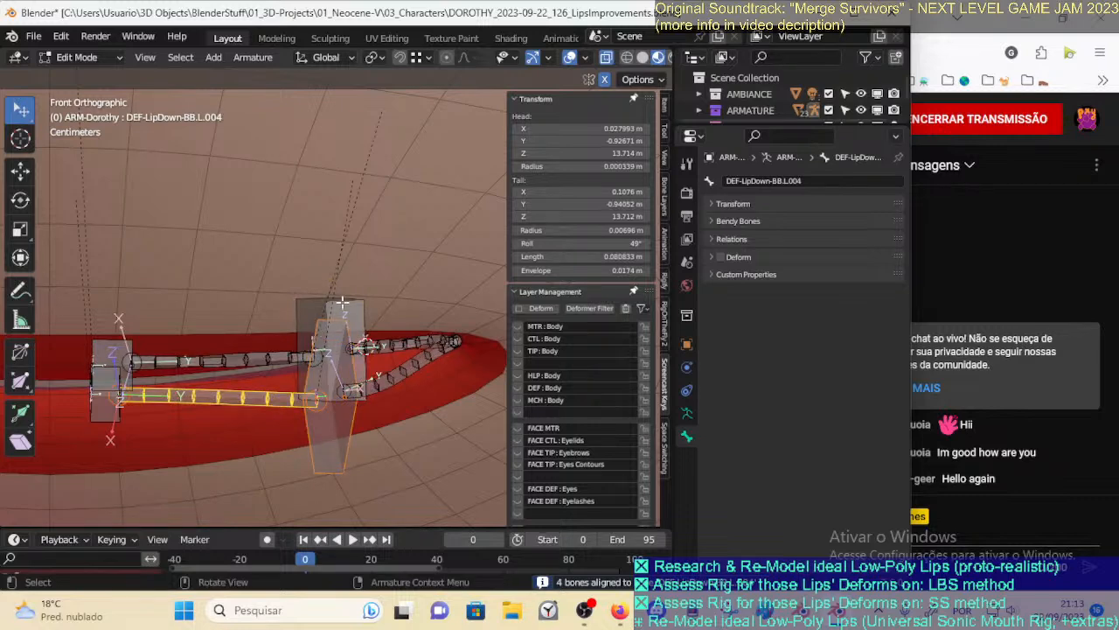
pyautogui.click(354, 329)
pyautogui.keyDown('shift'); pyautogui.click(290, 329); pyautogui.keyUp('shift')
pyautogui.click(322, 321)
pyautogui.keyDown('shift'); pyautogui.click(293, 355); pyautogui.keyUp('shift')
pyautogui.hotkey('ctrl', 'alt', 'a')
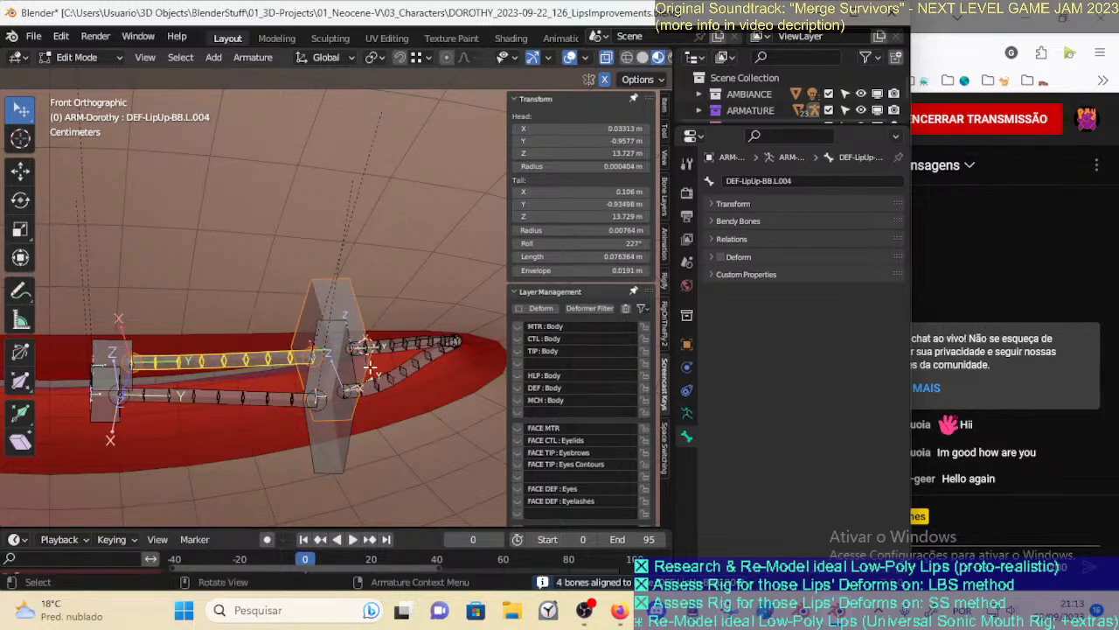
pyautogui.press('KP_3')
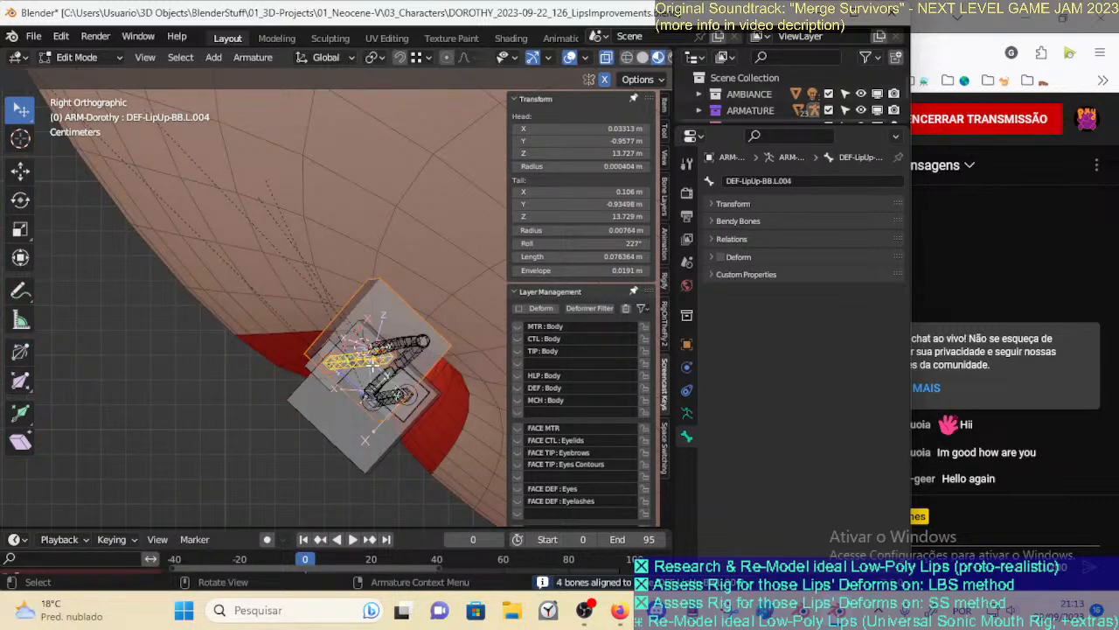
pyautogui.press('KP_1')
# Clear the roll of the outer left upper and lower lip deform bones
pyautogui.click(338, 441)
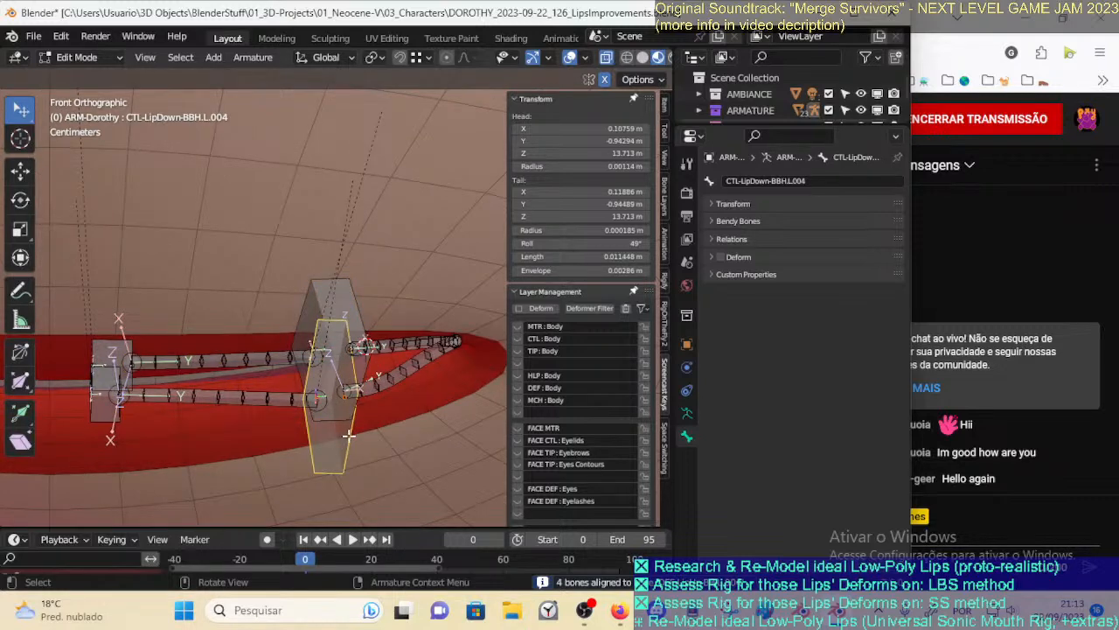
pyautogui.press('r')
pyautogui.rightClick(390, 397)
pyautogui.click(390, 383)
pyautogui.keyDown('shift'); pyautogui.click(326, 450); pyautogui.keyUp('shift')
pyautogui.click(410, 382)
pyautogui.keyDown('shift'); pyautogui.click(404, 343); pyautogui.keyUp('shift')
pyautogui.hotkey('alt', 'r')
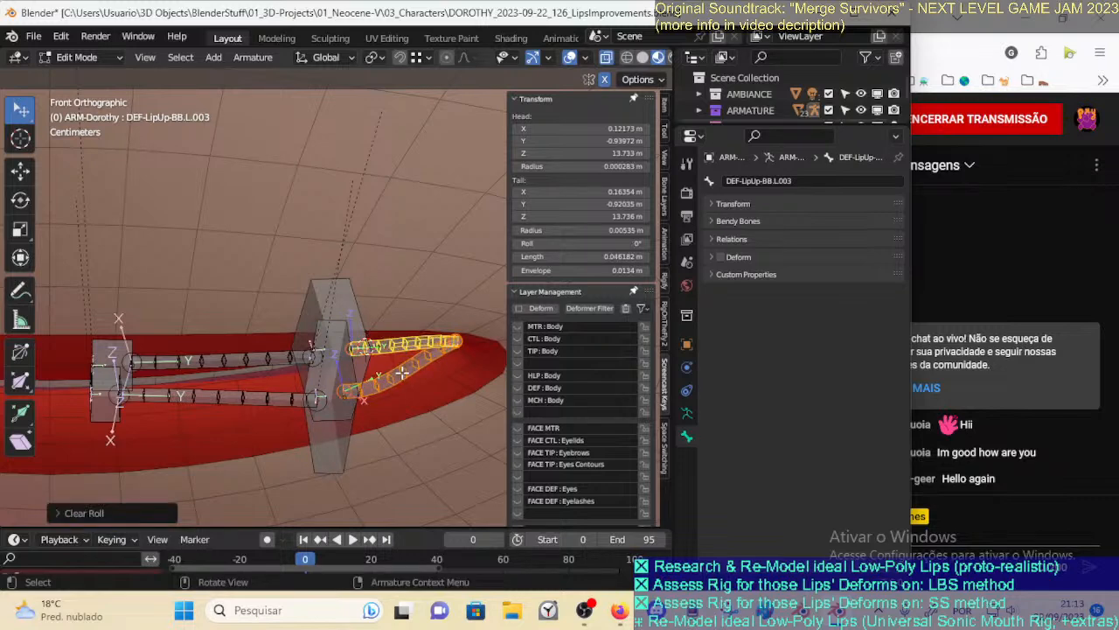
# Align the outer left lower and upper deform bones to their respective lip controls, and check them from the side
pyautogui.click(395, 380)
pyautogui.keyDown('shift'); pyautogui.click(335, 451); pyautogui.keyUp('shift')
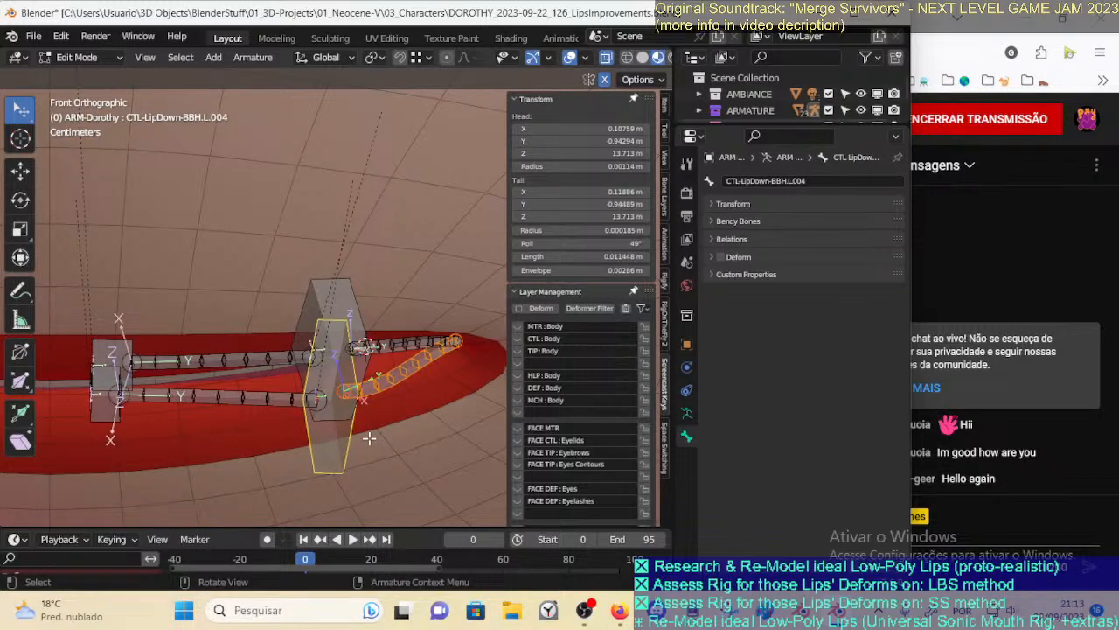
pyautogui.hotkey('ctrl', 'alt', 'a')
pyautogui.click(406, 345)
pyautogui.keyDown('shift'); pyautogui.click(350, 295); pyautogui.keyUp('shift')
pyautogui.hotkey('ctrl', 'alt', 'a')
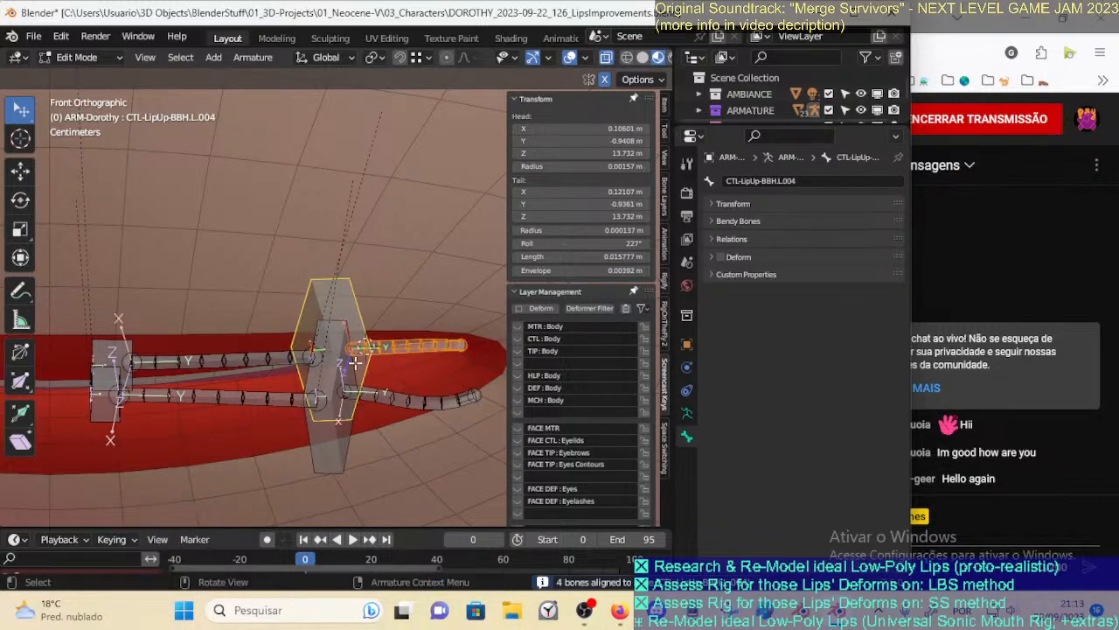
pyautogui.click(351, 295)
pyautogui.press('KP_3')
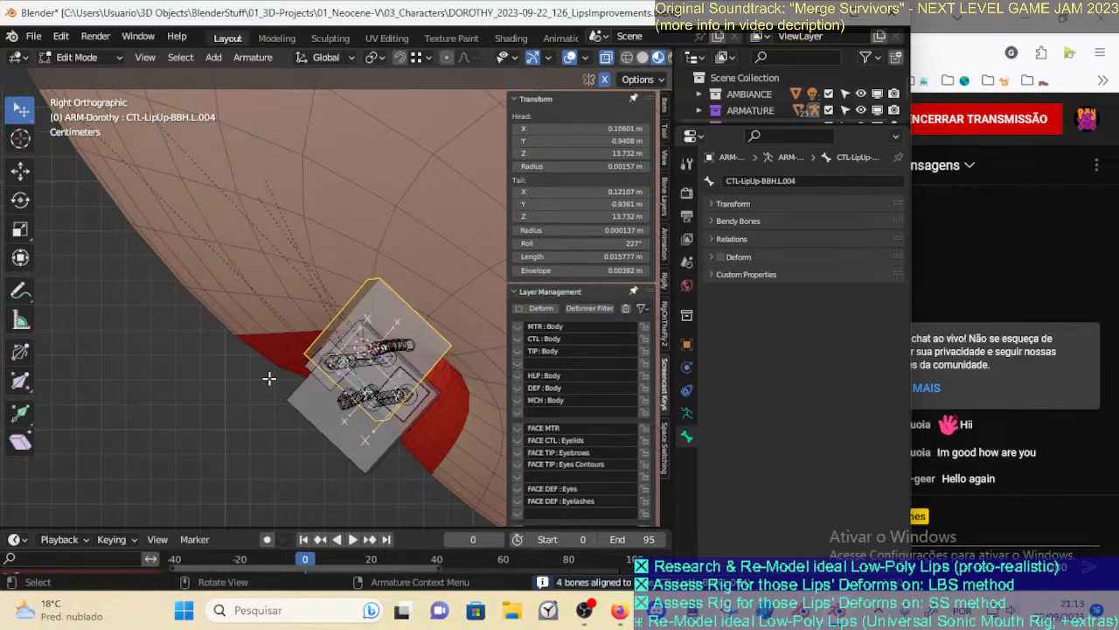
# Enlarge the B-bone display size of the inner left lip controls by a factor of about 3
pyautogui.press('KP_1')
pyautogui.hotkey('alt', 'a')
pyautogui.keyDown('shift'); pyautogui.click(107, 392); pyautogui.keyUp('shift')
pyautogui.hotkey('ctrl', 'alt', 's')
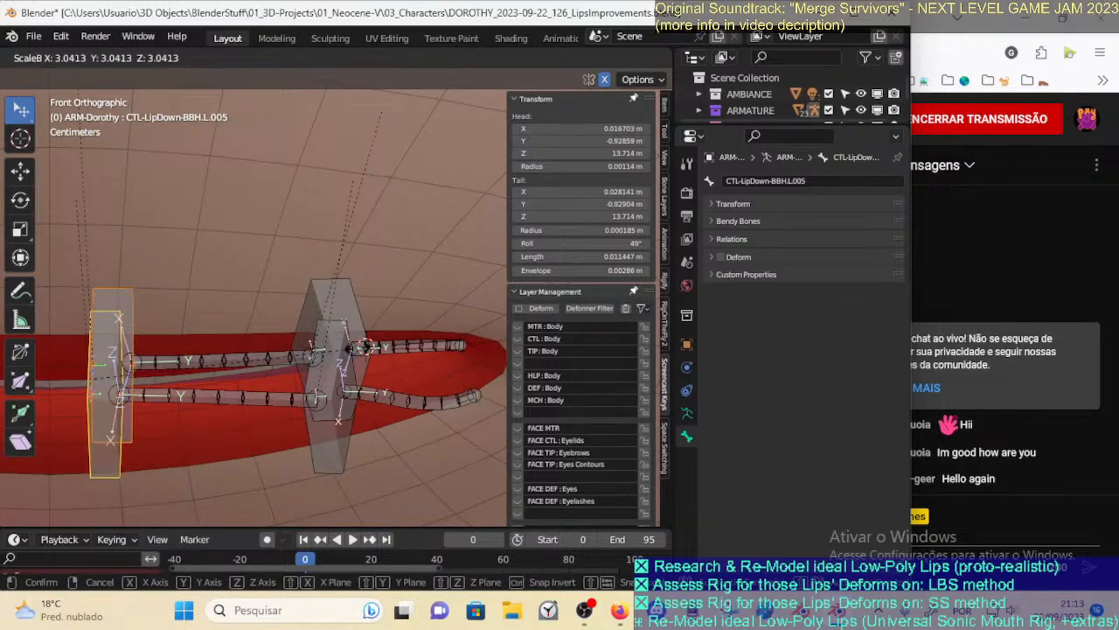
pyautogui.click(317, 365)
# Hide the inner left lip controls with their deform bones and save the file
pyautogui.keyDown('shift'); pyautogui.click(203, 369); pyautogui.keyUp('shift')
pyautogui.keyDown('shift'); pyautogui.click(192, 388); pyautogui.keyUp('shift')
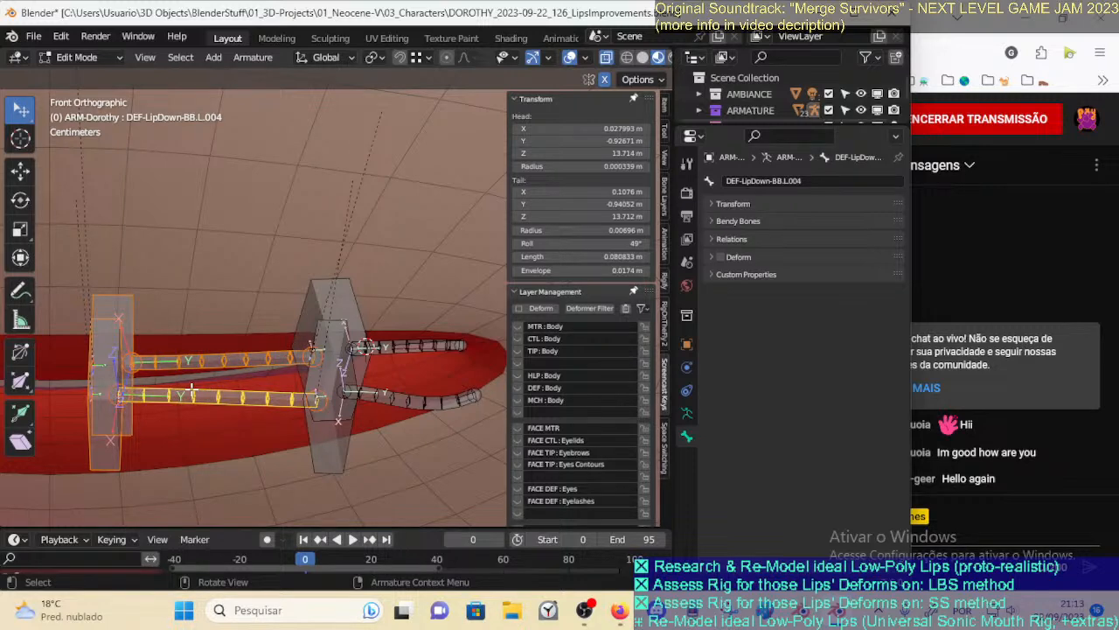
pyautogui.press('h')
pyautogui.press('KP_3')
pyautogui.hotkey('ctrl', 's')
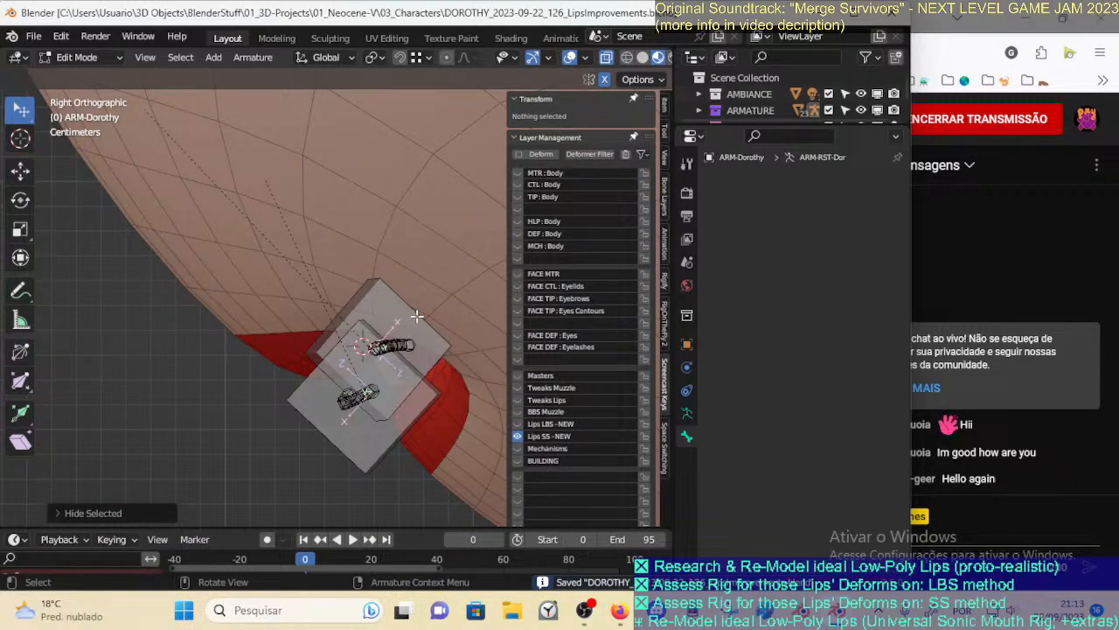
# In side view, move the outer left upper lip control and deform bone about 0.0025 m forward and down
pyautogui.scroll(1, 399, 364)
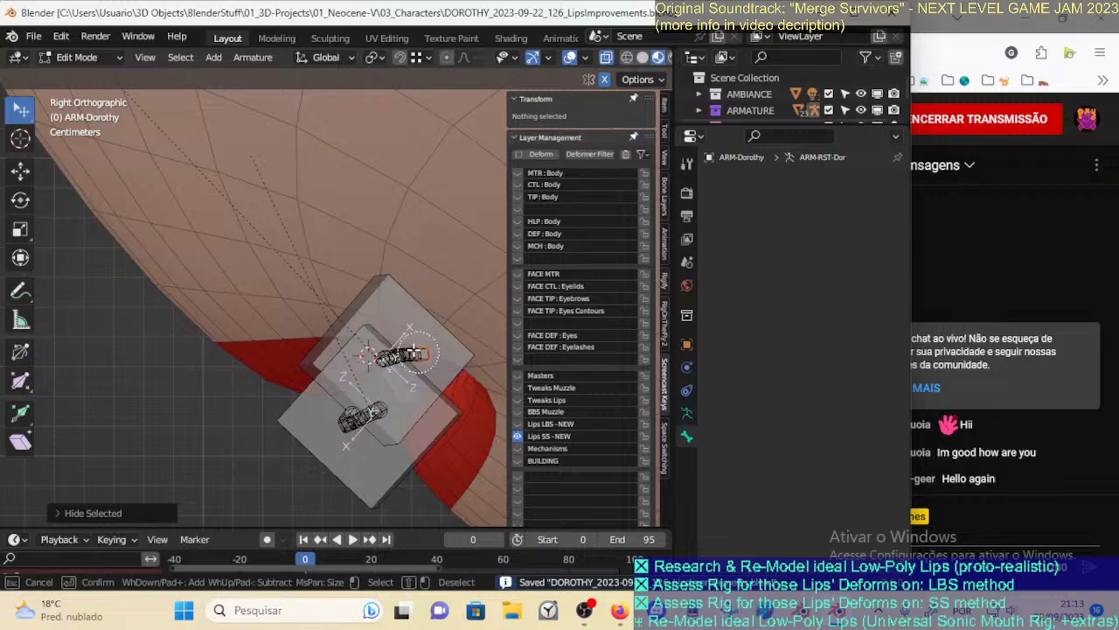
pyautogui.click(398, 354)
pyautogui.press('g')
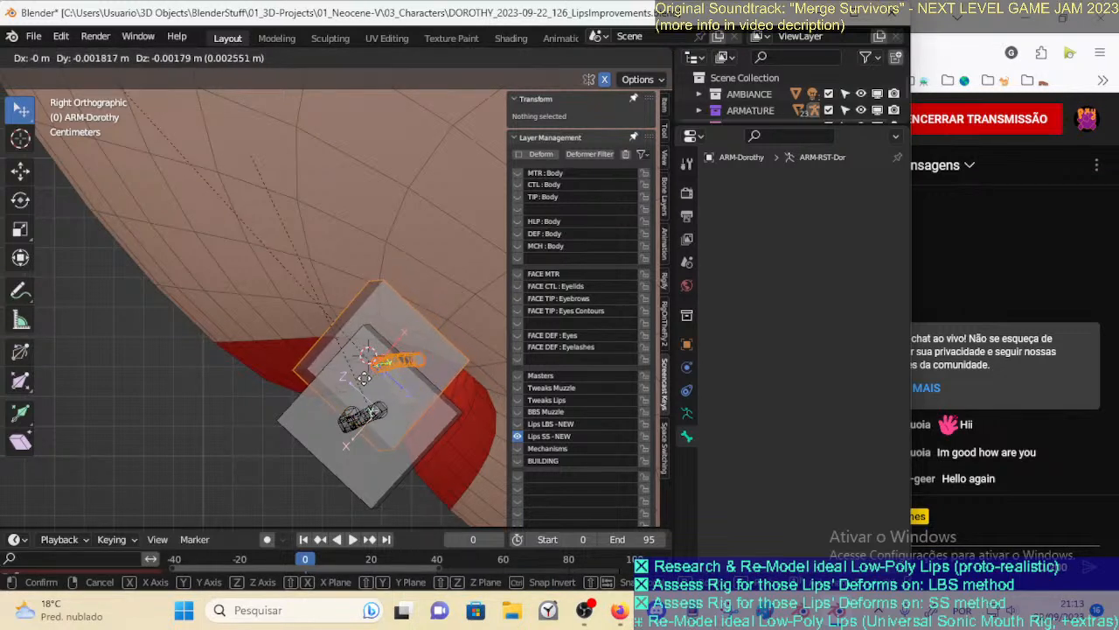
pyautogui.click(378, 374)
# Move the outer left lower lip control and deform bone about 0.026 m back and 0.007 m up
pyautogui.hotkey('alt', 'a')
pyautogui.press('c')
pyautogui.rightClick(369, 437)
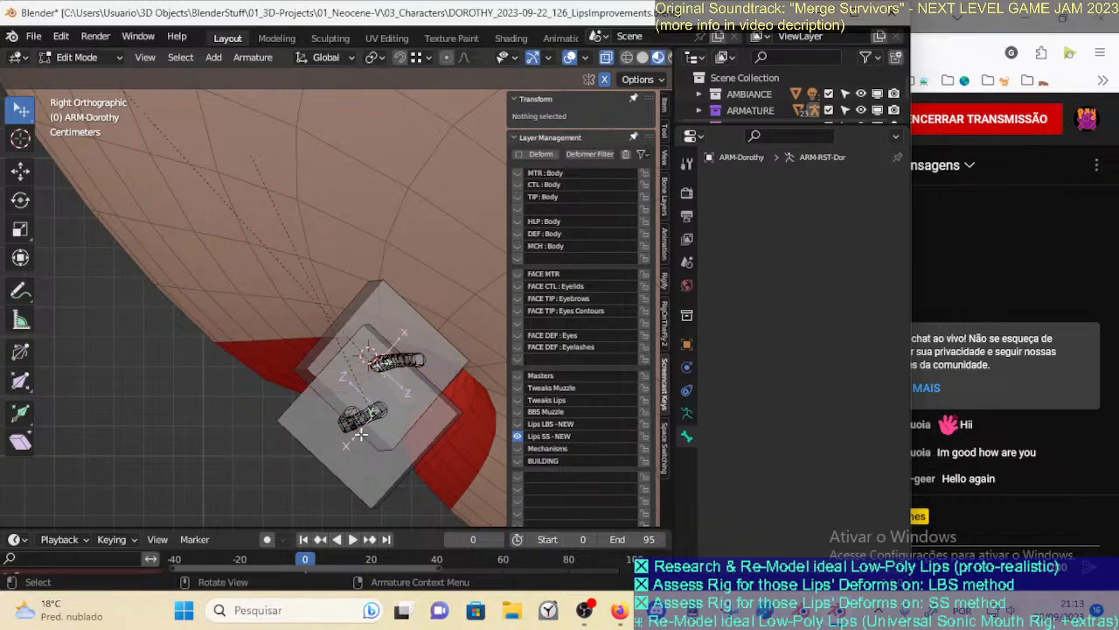
pyautogui.click(353, 444)
pyautogui.press('g')
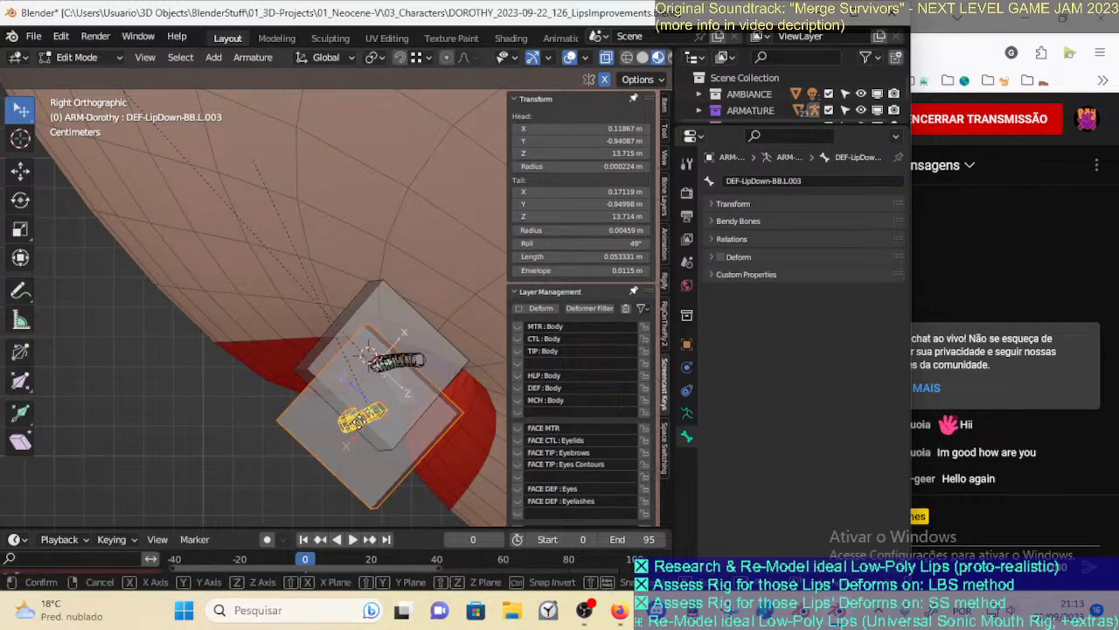
pyautogui.click(583, 390)
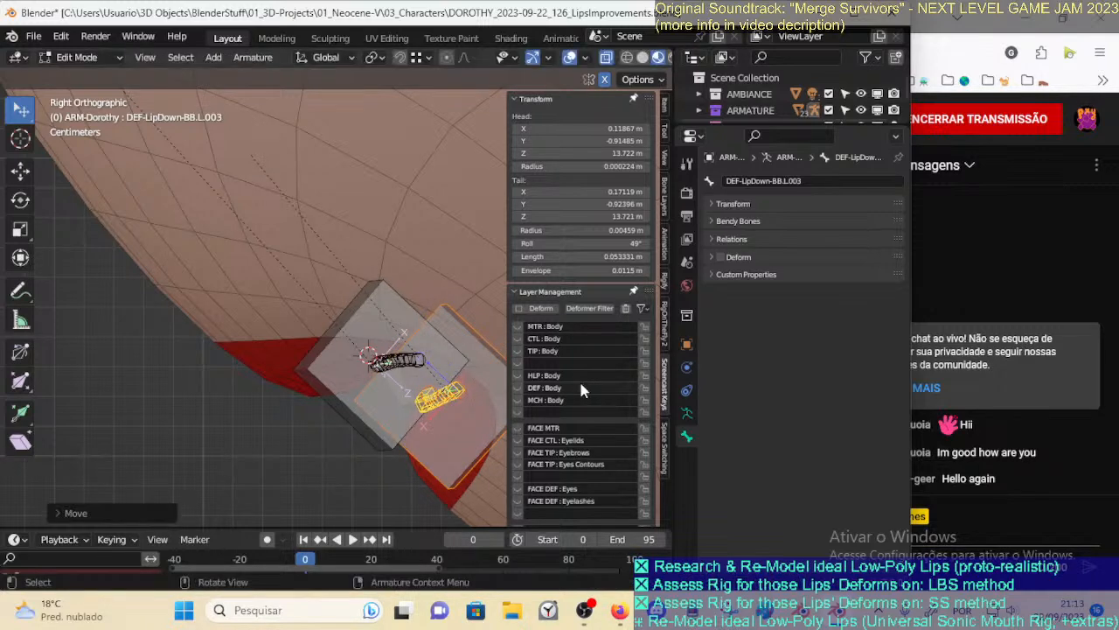
# Reveal all hidden lip bones and inspect the left lower lip chain in perspective
pyautogui.press('KP_1')
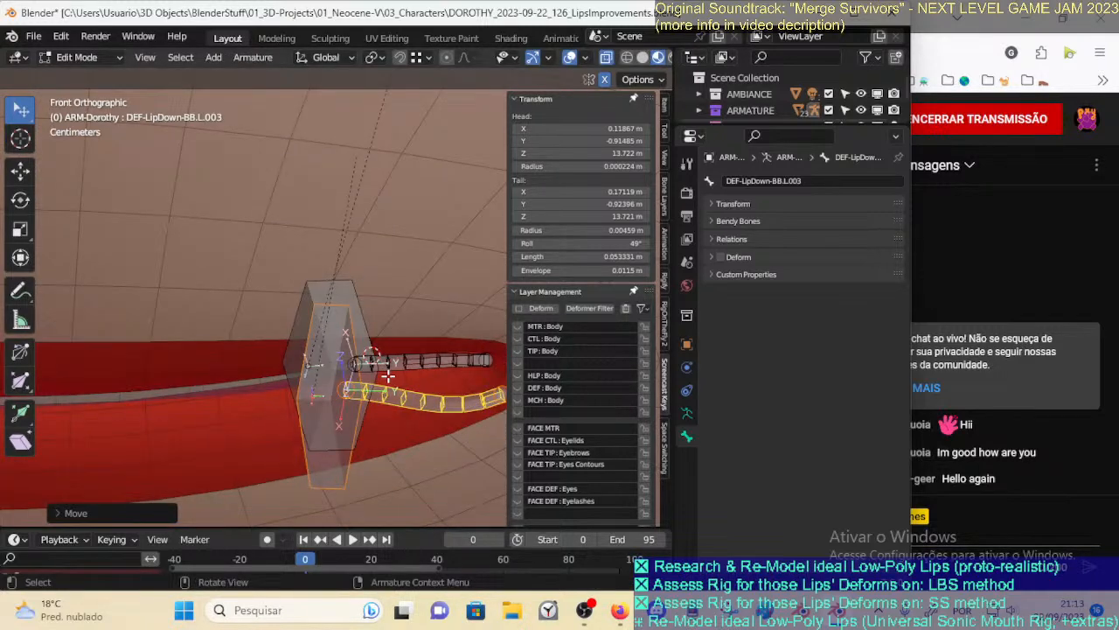
pyautogui.scroll(-2, 390, 394)
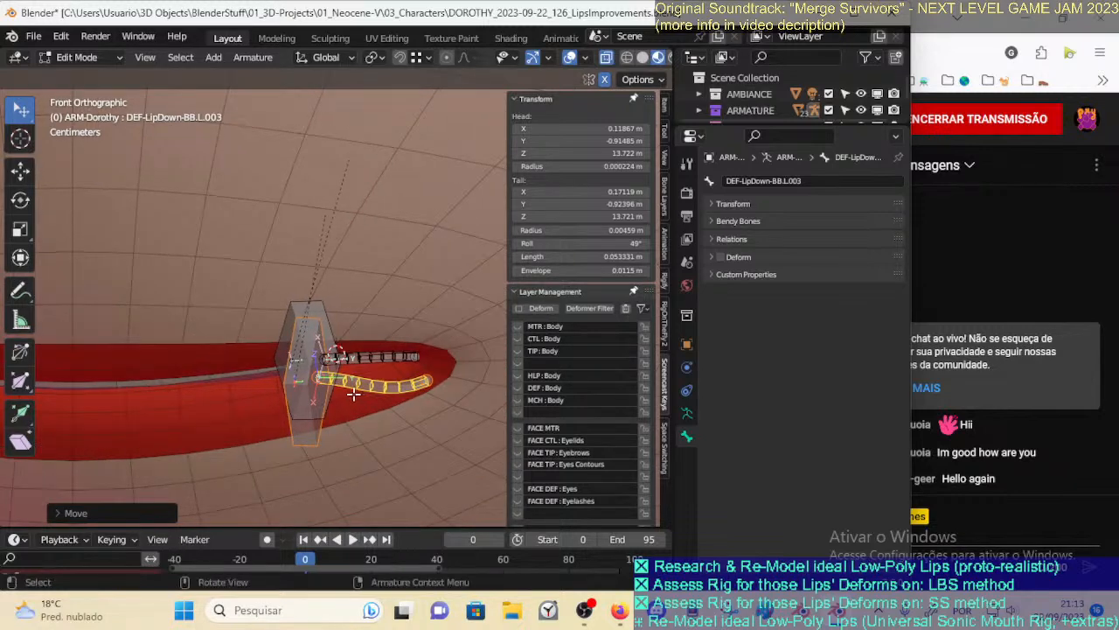
pyautogui.hotkey('alt', 'h')
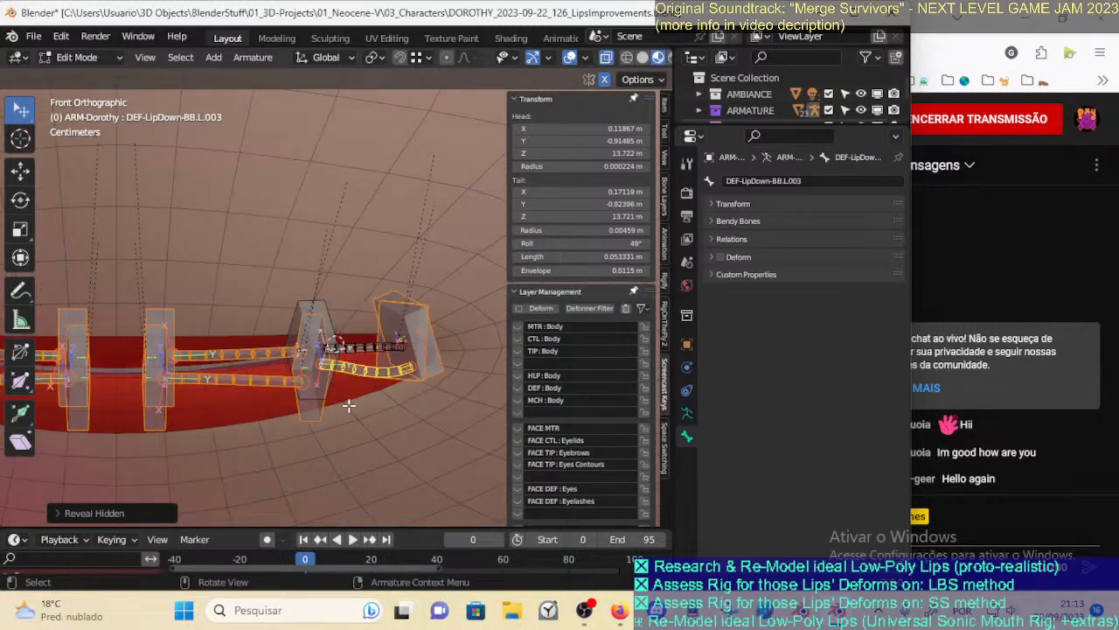
pyautogui.click(336, 410)
pyautogui.moveTo(337, 410); pyautogui.dragTo(210, 342, button='middle')
pyautogui.click(279, 419)
pyautogui.click(278, 424)
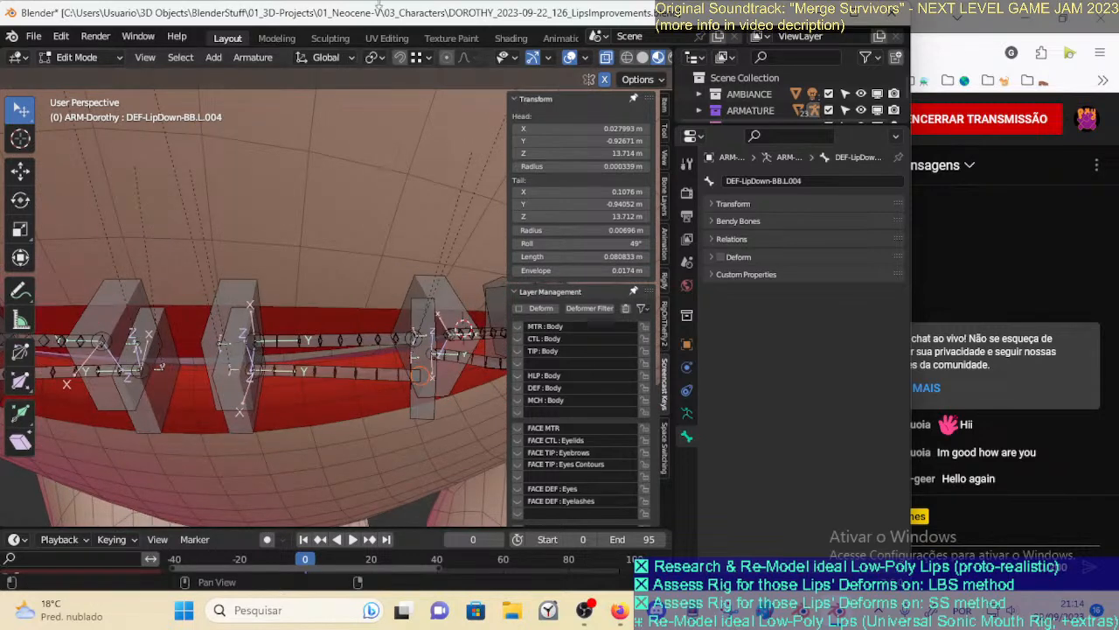
pyautogui.scroll(1, 247, 319)
pyautogui.click(240, 359)
pyautogui.press('g')
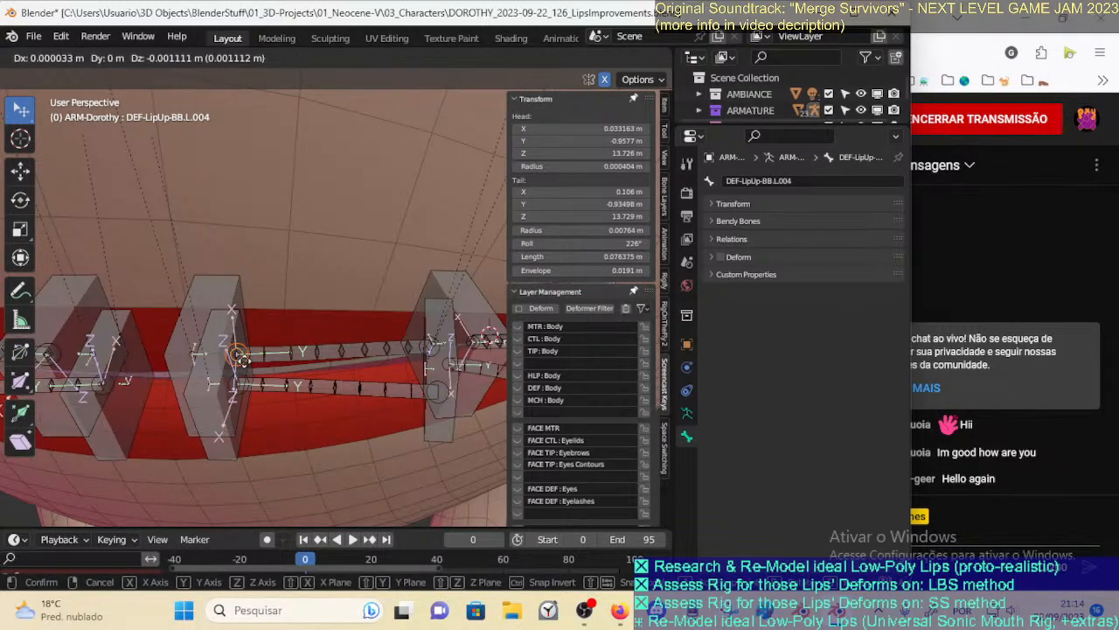
pyautogui.press('Escape')
pyautogui.keyDown('shift'); pyautogui.moveTo(202, 282); pyautogui.dragTo(282, 199, button='middle'); pyautogui.keyUp('shift')
pyautogui.moveTo(283, 292); pyautogui.dragTo(340, 257, button='middle')
pyautogui.scroll(1, 320, 348)
pyautogui.press('g')
pyautogui.press('Escape')
# Move the head of the inner left lower deform bone onto the tail of the inner lower lip control
pyautogui.click(320, 319)
pyautogui.press('g')
pyautogui.click(319, 321)
pyautogui.keyDown('shift'); pyautogui.moveTo(319, 321); pyautogui.dragTo(208, 329, button='middle'); pyautogui.keyUp('shift')
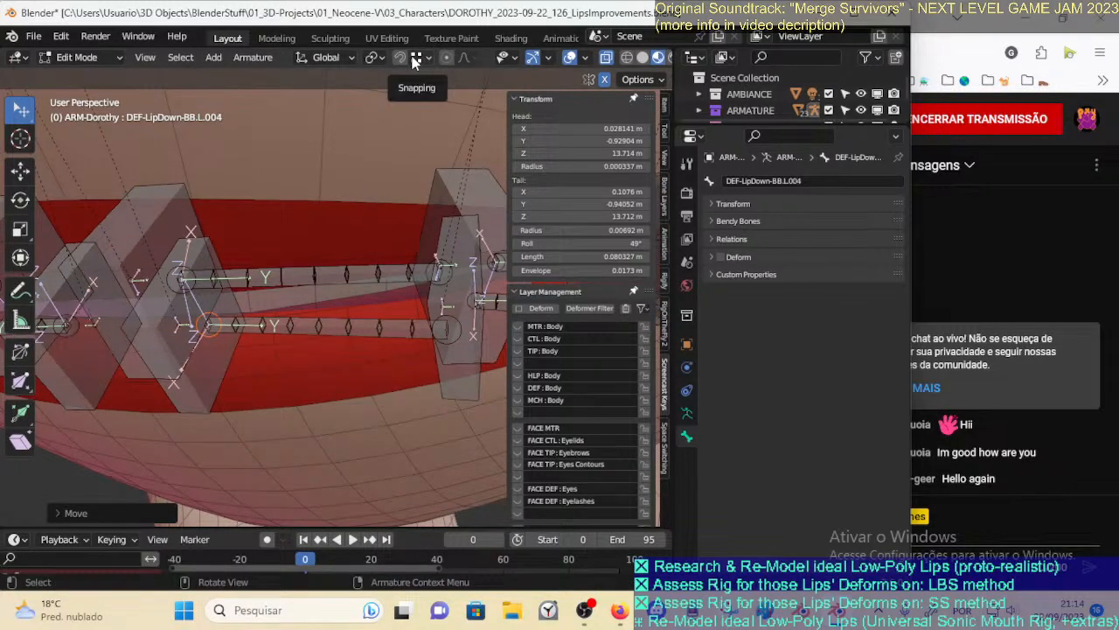
pyautogui.keyDown('shift'); pyautogui.moveTo(393, 273); pyautogui.dragTo(346, 311, button='middle'); pyautogui.keyUp('shift')
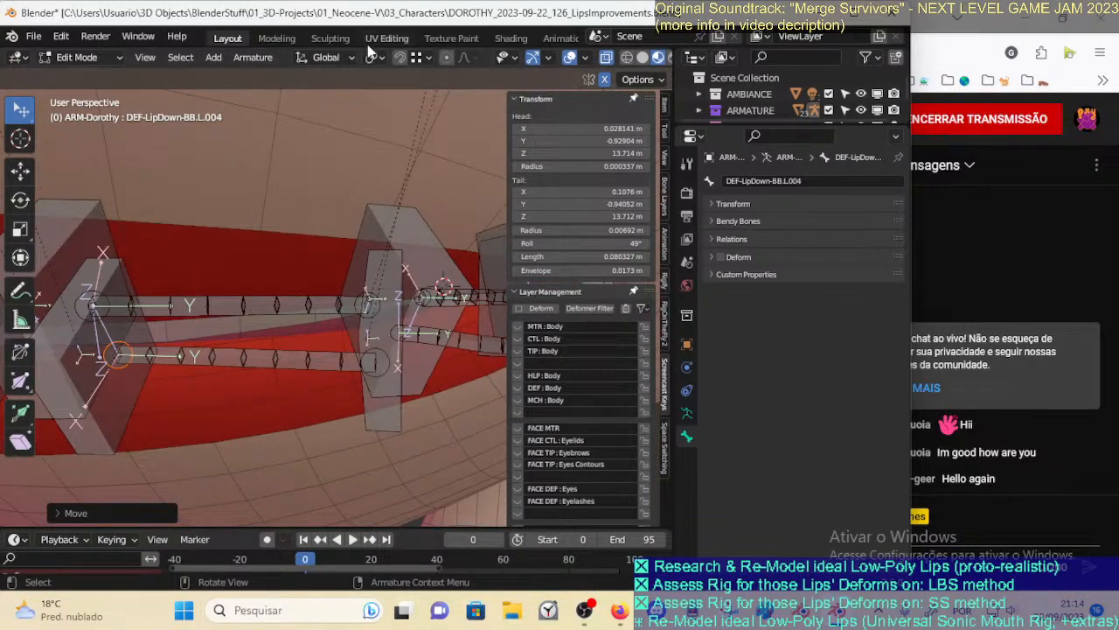
# Move the tails of the inner left upper and lower deform bones onto the heads of the outer lip controls
pyautogui.click(357, 324)
pyautogui.click(368, 306)
pyautogui.moveTo(367, 306); pyautogui.dragTo(365, 373, button='middle')
pyautogui.press('g')
pyautogui.click(371, 305)
pyautogui.click(372, 370)
pyautogui.press('g')
pyautogui.click(364, 357)
# Rotate the outer left lower lip control CTL-LipDown-BBH.L.004 about 24 degrees around the global Z axis
pyautogui.click(369, 419)
pyautogui.moveTo(393, 423); pyautogui.dragTo(397, 412, button='middle')
pyautogui.press('r')
pyautogui.press('z')
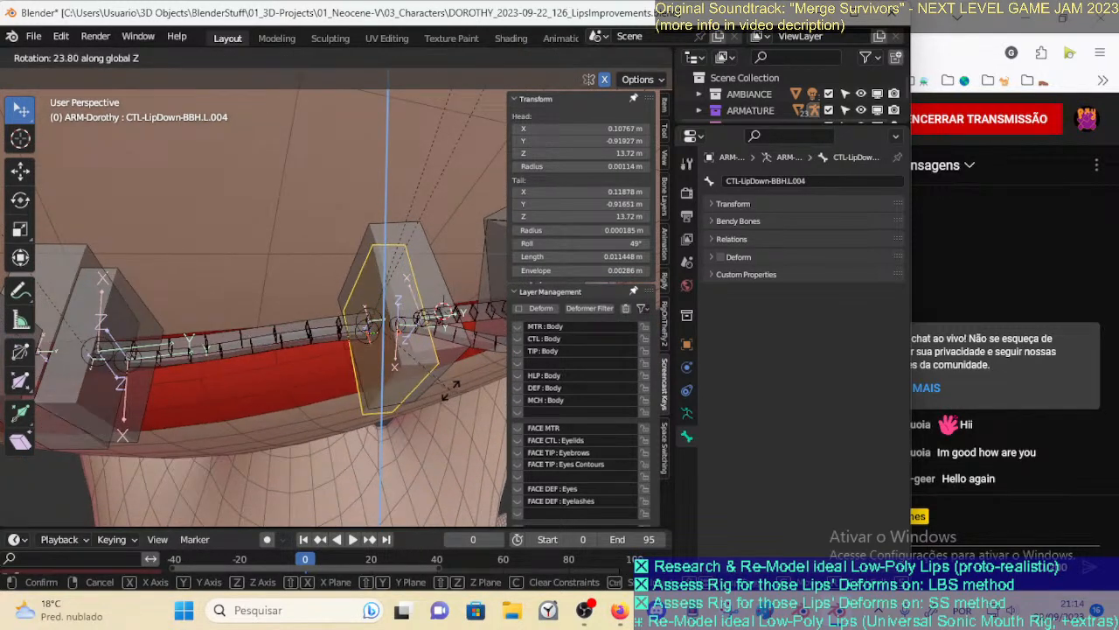
pyautogui.click(441, 395)
pyautogui.moveTo(437, 398); pyautogui.dragTo(426, 407, button='middle')
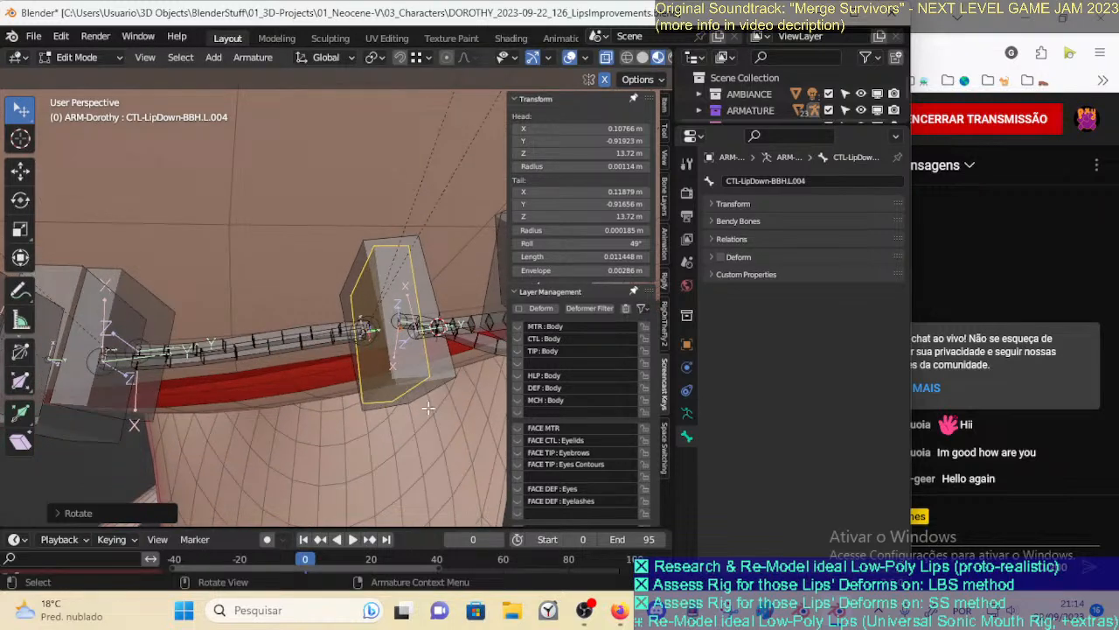
pyautogui.press('r')
pyautogui.click(432, 399)
# Rotate the matching upper lip control CTL-LipUp-BBH.L.004 slightly around global Z and fine-tune the lower control's rotation around the same axis
pyautogui.click(435, 388)
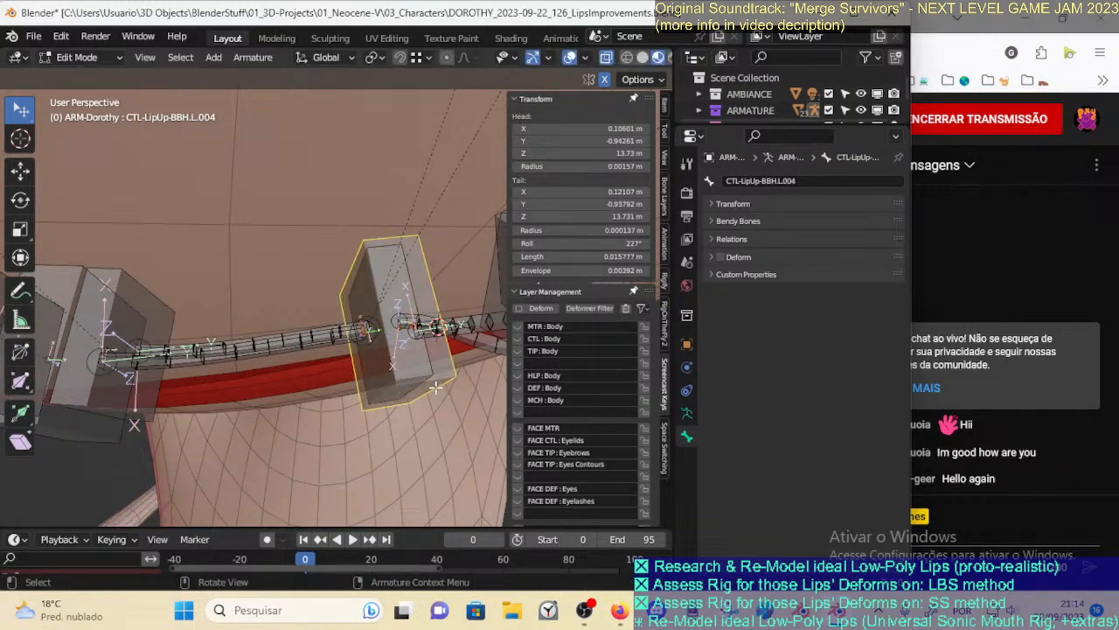
pyautogui.press('r')
pyautogui.press('z')
pyautogui.click(417, 382)
pyautogui.moveTo(417, 382); pyautogui.dragTo(366, 399, button='middle')
pyautogui.click(417, 259)
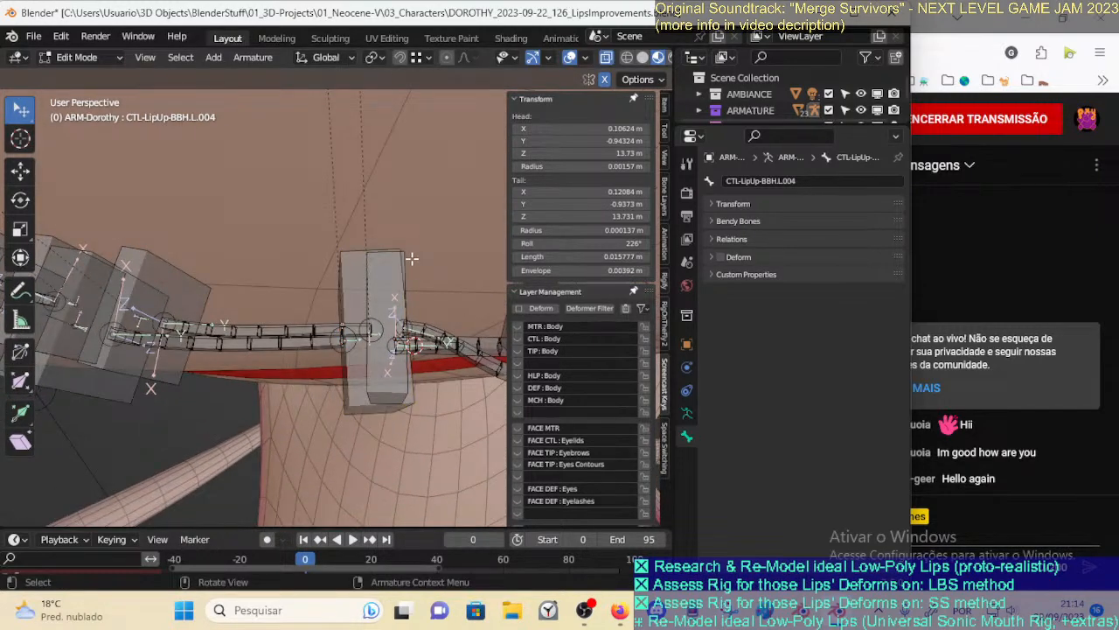
pyautogui.click(412, 259)
pyautogui.press('r')
pyautogui.press('z')
pyautogui.click(418, 251)
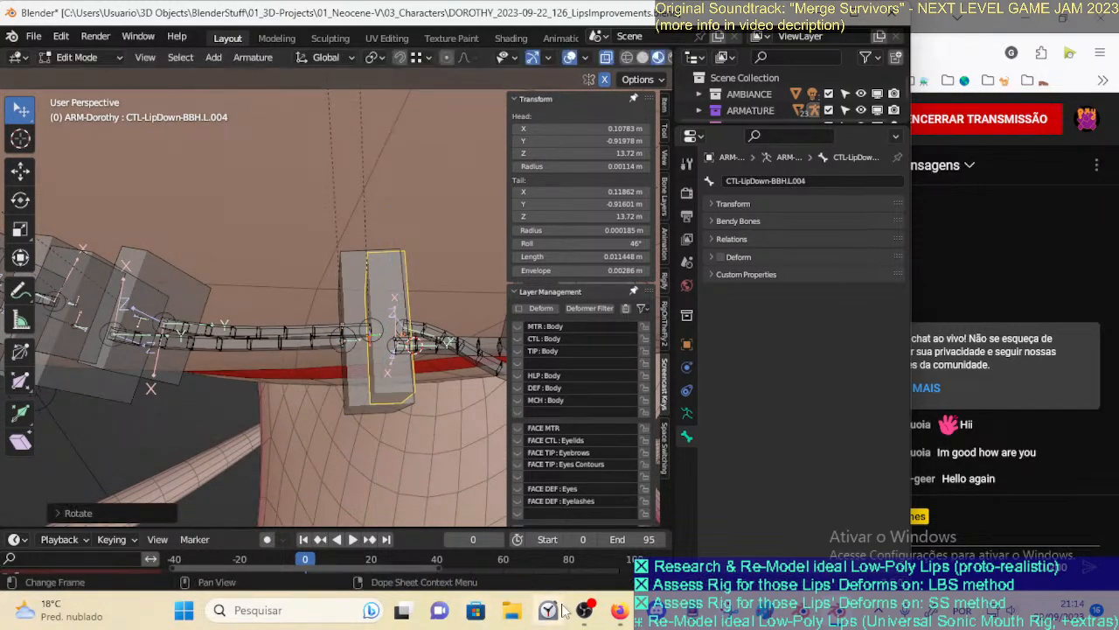
# Switch to Firefox to check the Merge Survivors playlist on SoundCloud, and return to Blender
pyautogui.click(619, 609)
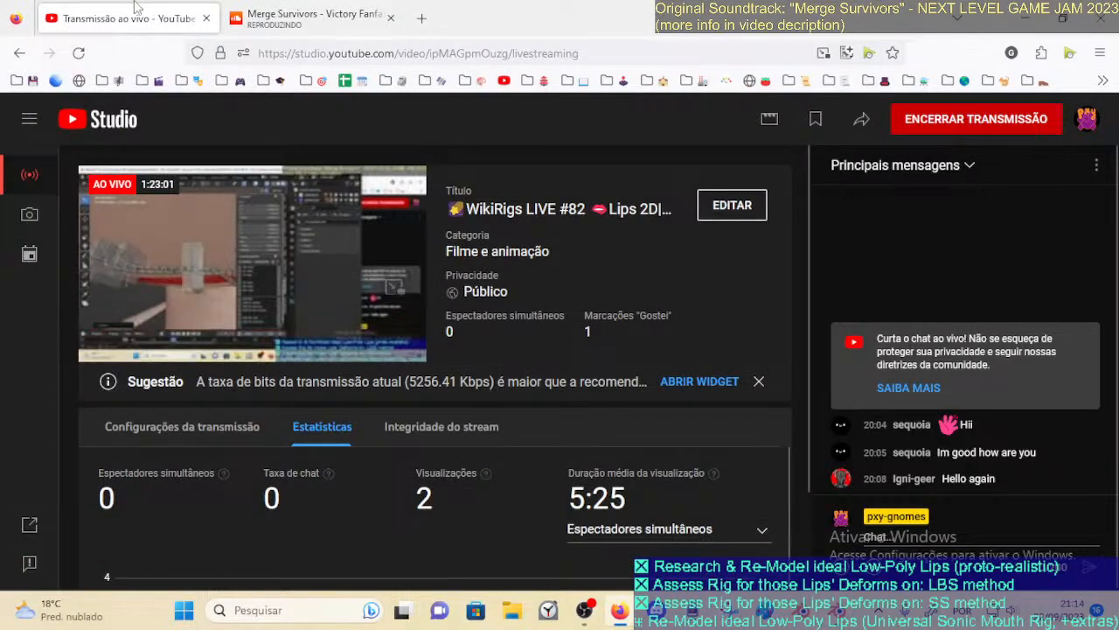
pyautogui.click(306, 15)
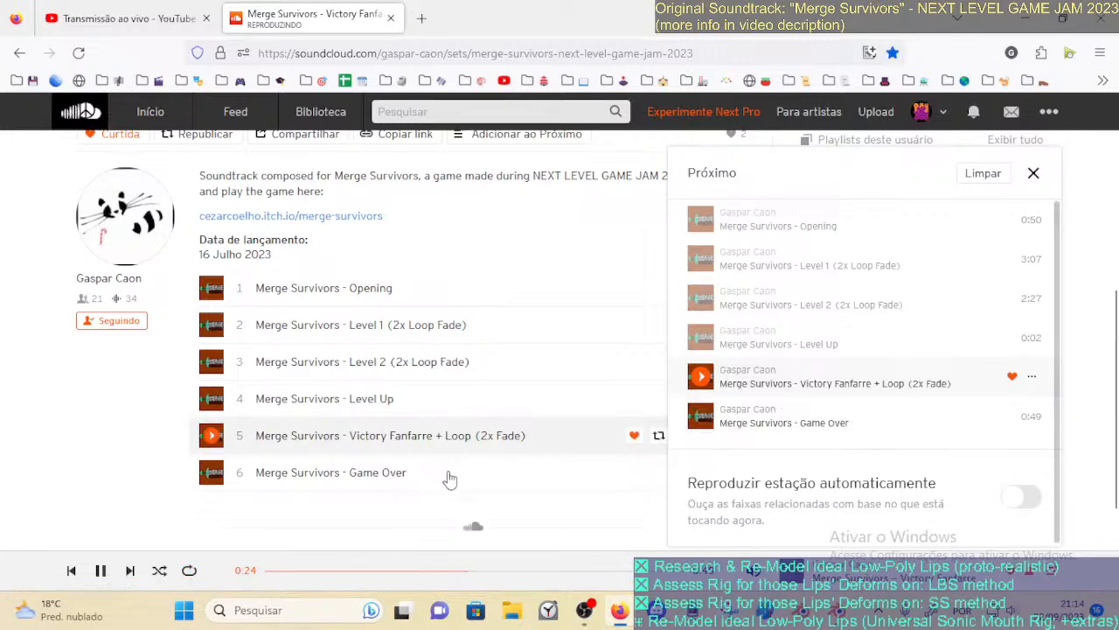
pyautogui.hotkey('alt', 'Tab')
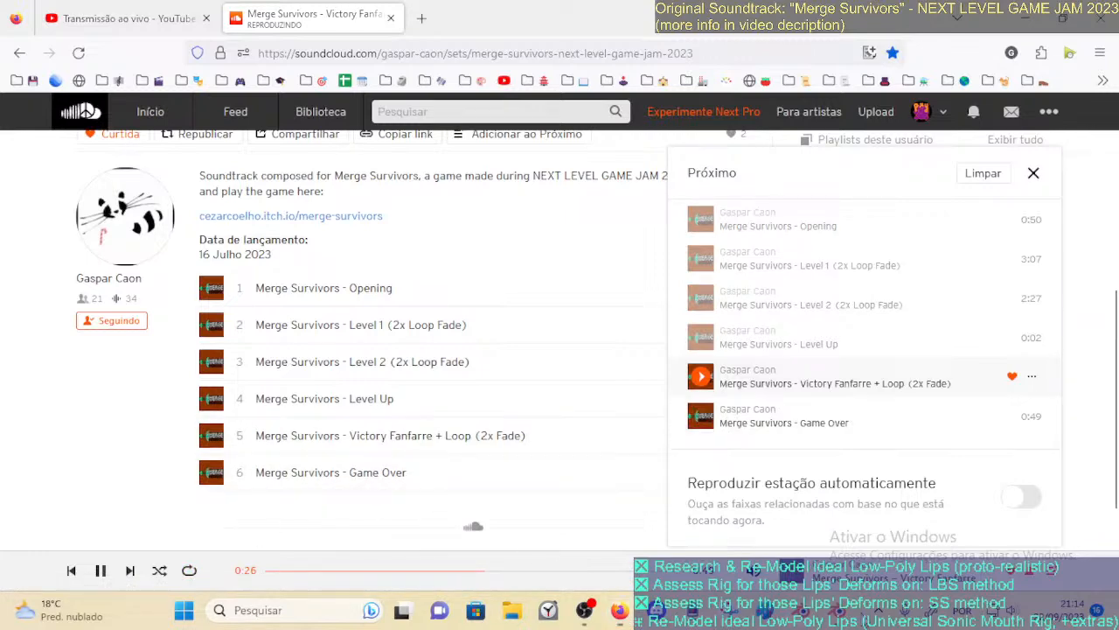
pyautogui.moveTo(334, 329); pyautogui.dragTo(315, 273, button='middle')
pyautogui.click(315, 355)
pyautogui.scroll(2, 314, 350)
pyautogui.click(325, 335)
pyautogui.scroll(1, 328, 331)
pyautogui.press('g')
pyautogui.click(325, 357)
pyautogui.click(301, 281)
pyautogui.click(253, 287)
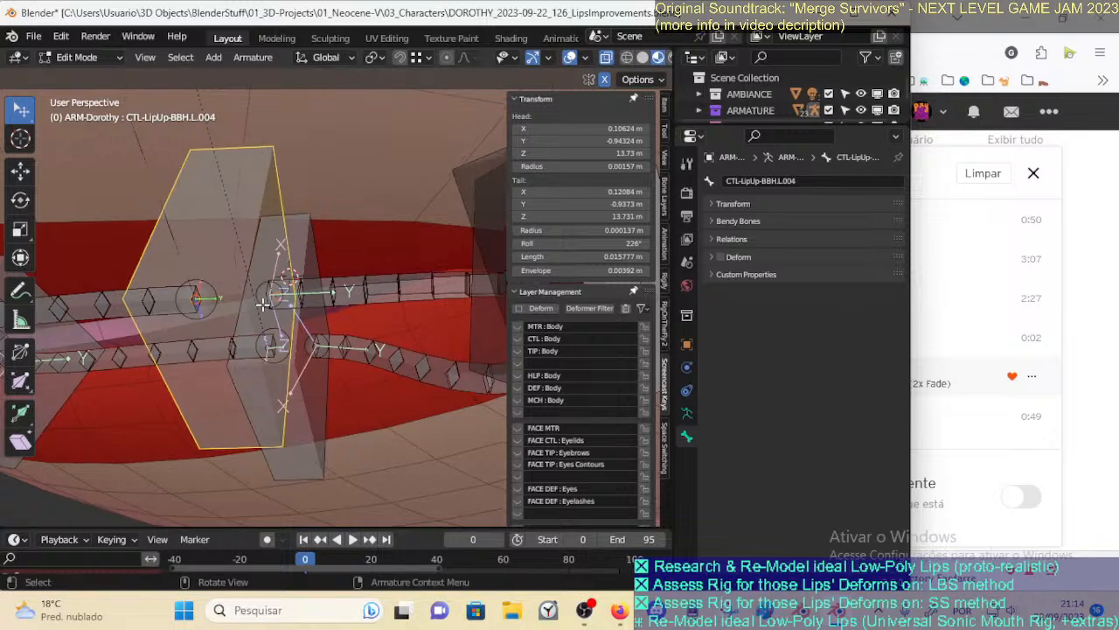
pyautogui.click(261, 284)
pyautogui.press('g')
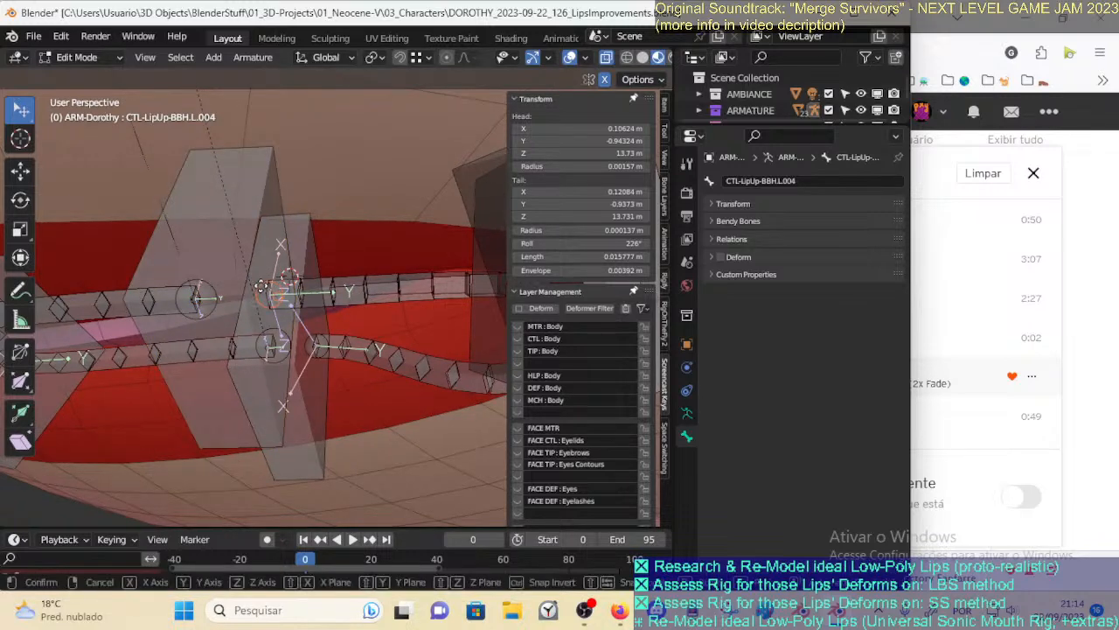
pyautogui.rightClick(254, 279)
pyautogui.moveTo(294, 302); pyautogui.dragTo(284, 319, button='middle')
pyautogui.press('g')
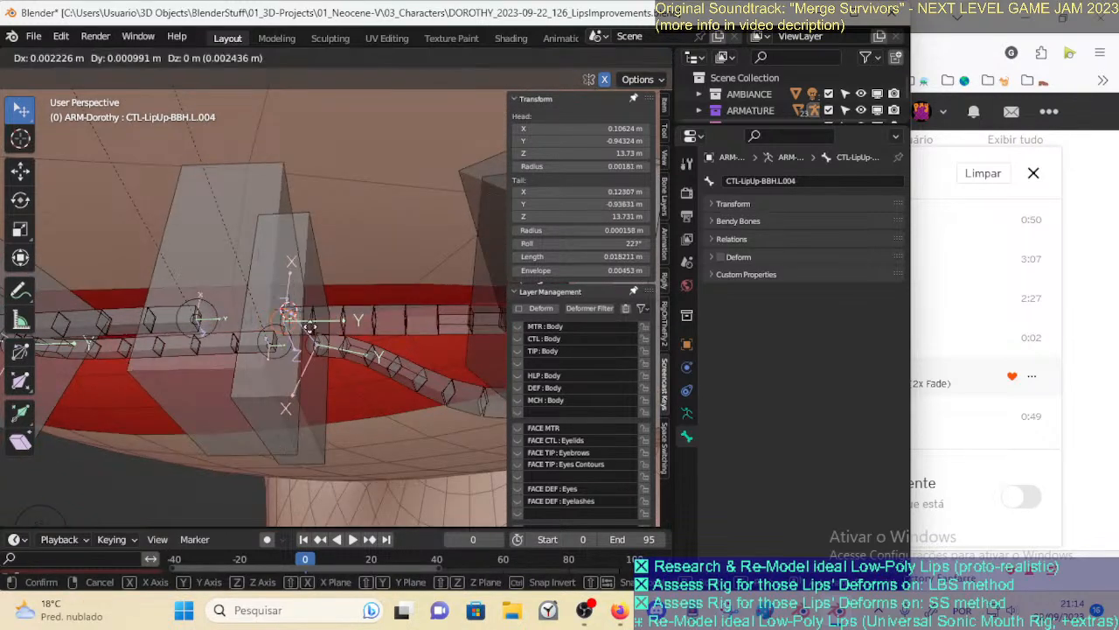
pyautogui.rightClick(302, 320)
# Move the head of the outer left lower deform bone onto the tail of the outer lower lip control
pyautogui.click(320, 349)
pyautogui.press('g')
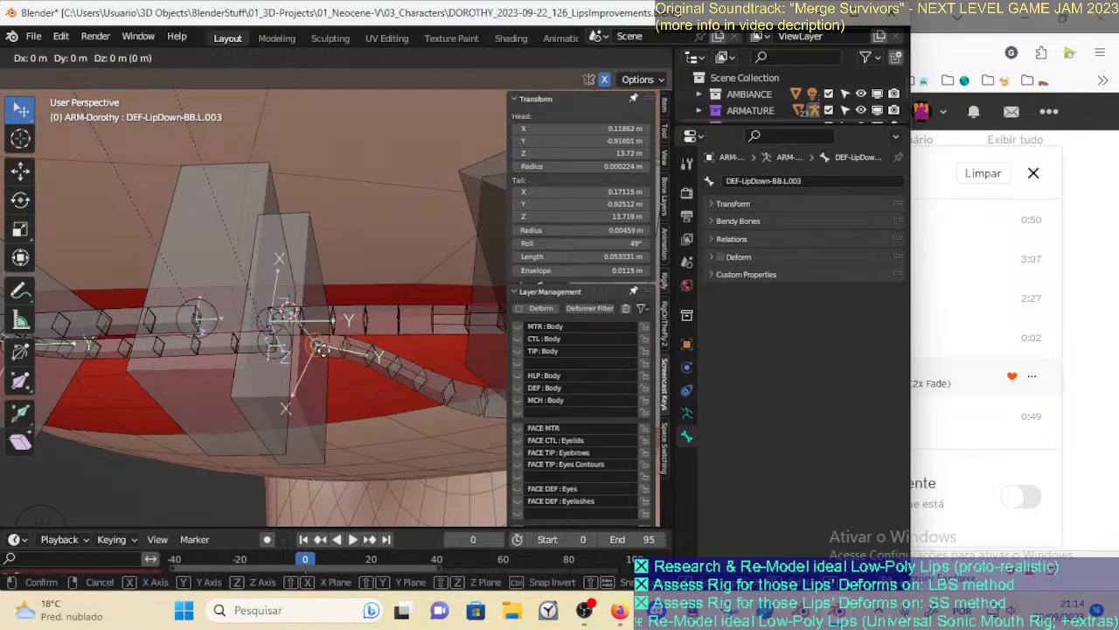
pyautogui.click(384, 376)
pyautogui.moveTo(385, 376); pyautogui.dragTo(384, 325, button='middle')
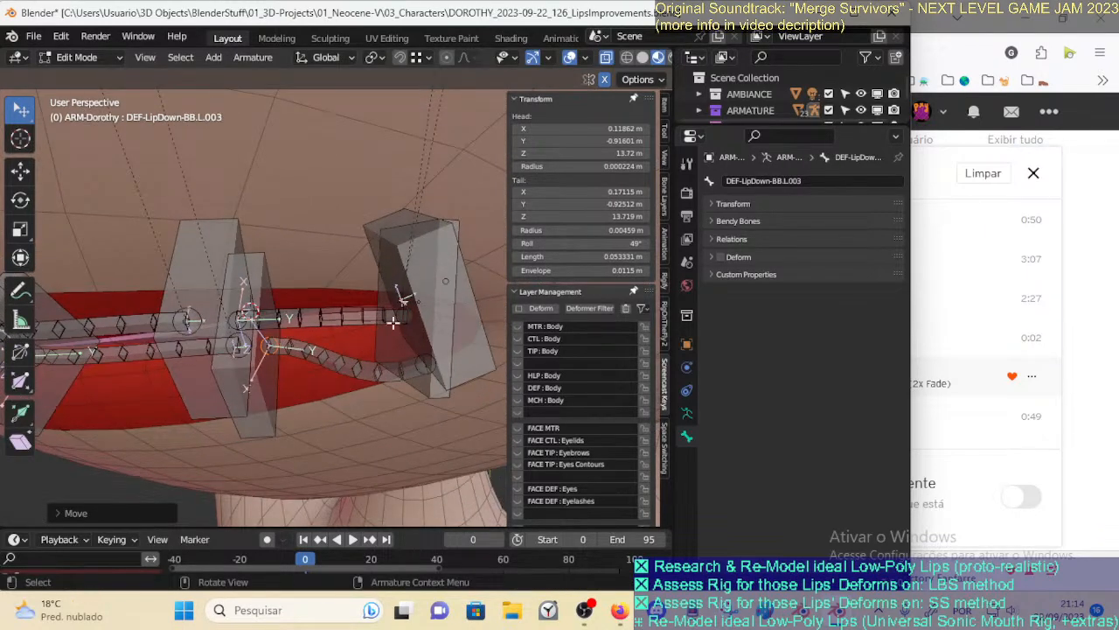
pyautogui.click(398, 316)
pyautogui.press('g')
pyautogui.rightClick(396, 315)
pyautogui.click(408, 317)
# Align the outer left upper and lower deform bones with the upper and lower L.004 lip controls at their heads
pyautogui.click(370, 315)
pyautogui.keyDown('shift'); pyautogui.click(255, 278); pyautogui.keyUp('shift')
pyautogui.moveTo(254, 278); pyautogui.dragTo(290, 337, button='middle')
pyautogui.click(291, 337)
pyautogui.press('g')
pyautogui.rightClick(300, 316)
pyautogui.keyDown('shift'); pyautogui.click(182, 245); pyautogui.keyUp('shift')
pyautogui.hotkey('ctrl', 'alt', 'a')
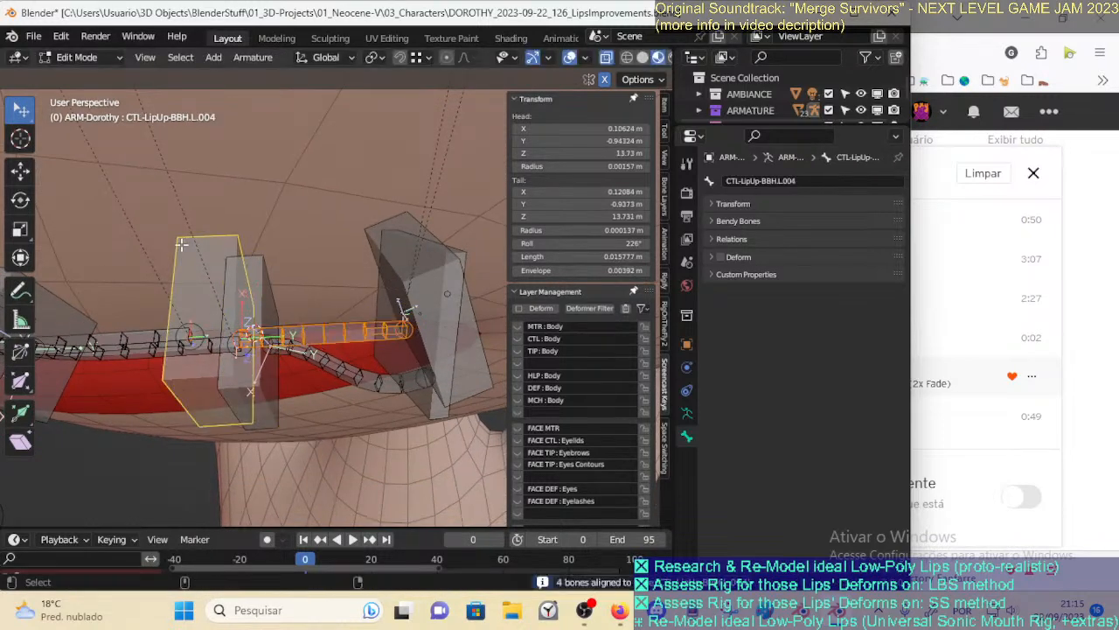
pyautogui.click(359, 379)
pyautogui.keyDown('shift'); pyautogui.click(277, 402); pyautogui.keyUp('shift')
pyautogui.hotkey('ctrl', 'alt', 'a')
# Clear the roll of the outer left deform bones and the mouth-corner lip controls
pyautogui.moveTo(379, 387); pyautogui.dragTo(405, 332, button='middle')
pyautogui.click(460, 330)
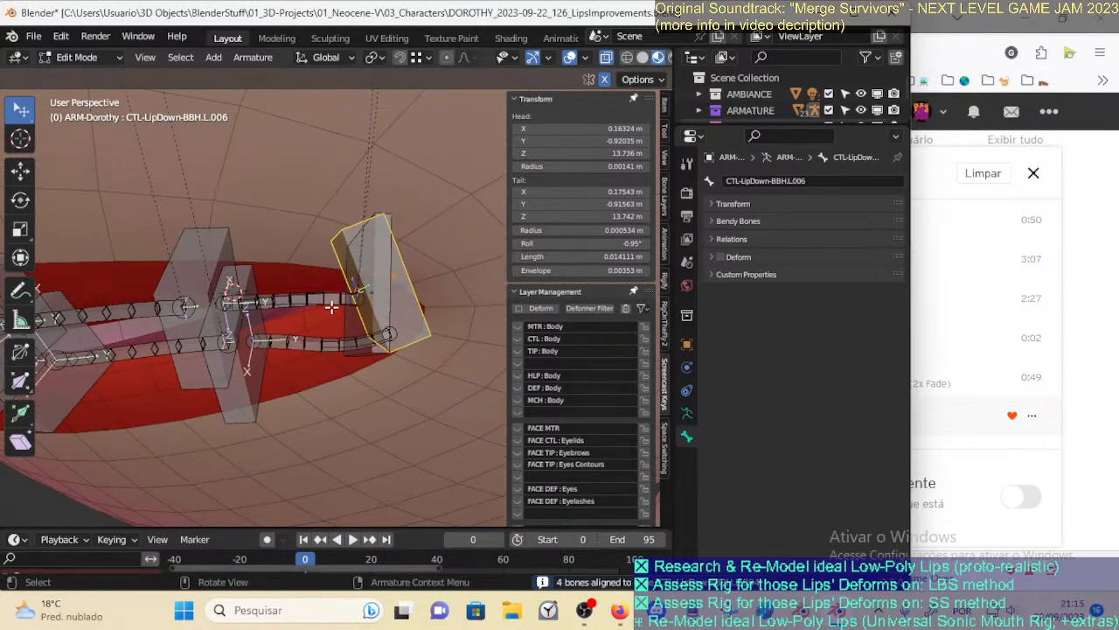
pyautogui.click(396, 226)
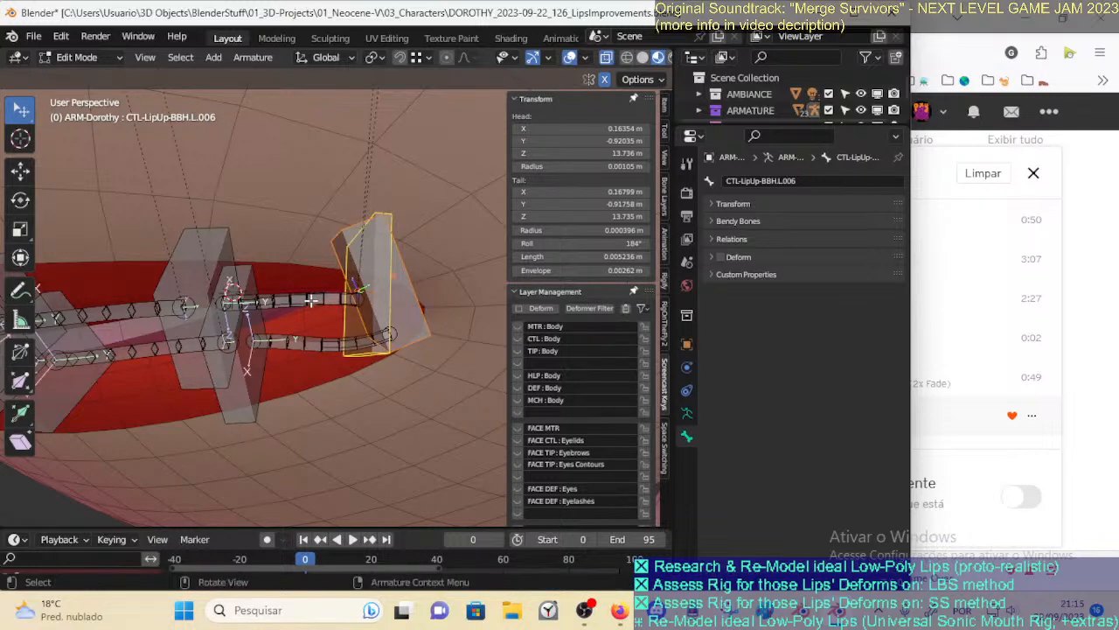
pyautogui.click(311, 300)
pyautogui.keyDown('shift'); pyautogui.click(301, 347); pyautogui.keyUp('shift')
pyautogui.press('c')
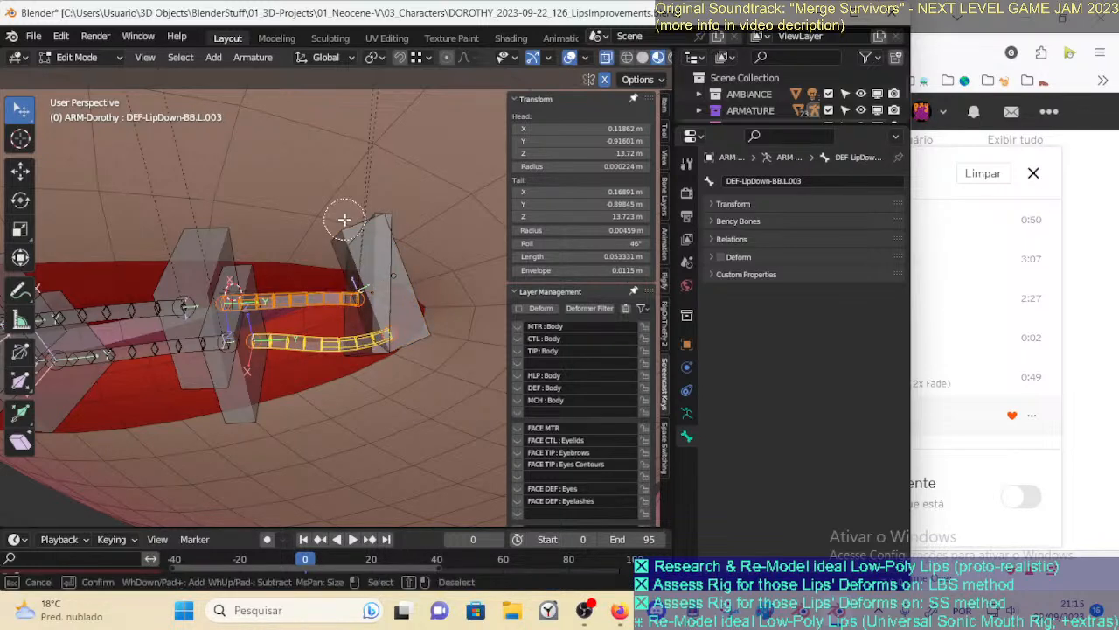
pyautogui.click(378, 225)
pyautogui.rightClick(379, 226)
pyautogui.hotkey('alt', 'r')
# Realign the outer left upper and lower deform bones with their L.004 lip controls to restore the roll
pyautogui.click(314, 299)
pyautogui.keyDown('shift'); pyautogui.click(201, 268); pyautogui.keyUp('shift')
pyautogui.hotkey('ctrl', 'alt', 'a')
pyautogui.click(306, 343)
pyautogui.keyDown('shift'); pyautogui.click(252, 386); pyautogui.keyUp('shift')
# Align the left mouth-corner upper and lower controls with the outer upper and lower deform bones, and save the file
pyautogui.click(393, 281)
pyautogui.moveTo(392, 282); pyautogui.dragTo(398, 280, button='middle')
pyautogui.moveTo(337, 304)
pyautogui.mouseDown(button='middle')
pyautogui.moveTo(379, 320)
pyautogui.moveTo(350, 320)
pyautogui.moveTo(337, 306)
pyautogui.mouseUp(button='middle')
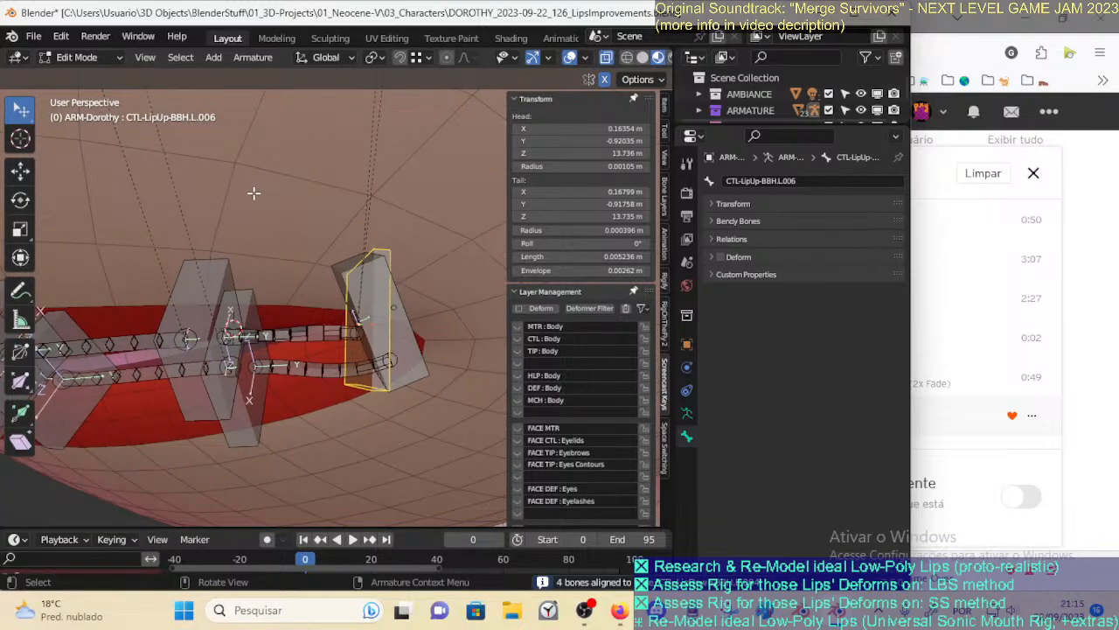
pyautogui.click(332, 348)
pyautogui.moveTo(333, 348); pyautogui.dragTo(433, 325, button='middle')
pyautogui.click(378, 355)
pyautogui.moveTo(378, 355); pyautogui.dragTo(378, 372, button='middle')
pyautogui.moveTo(397, 320); pyautogui.dragTo(380, 320, button='middle')
pyautogui.hotkey('ctrl', 's')
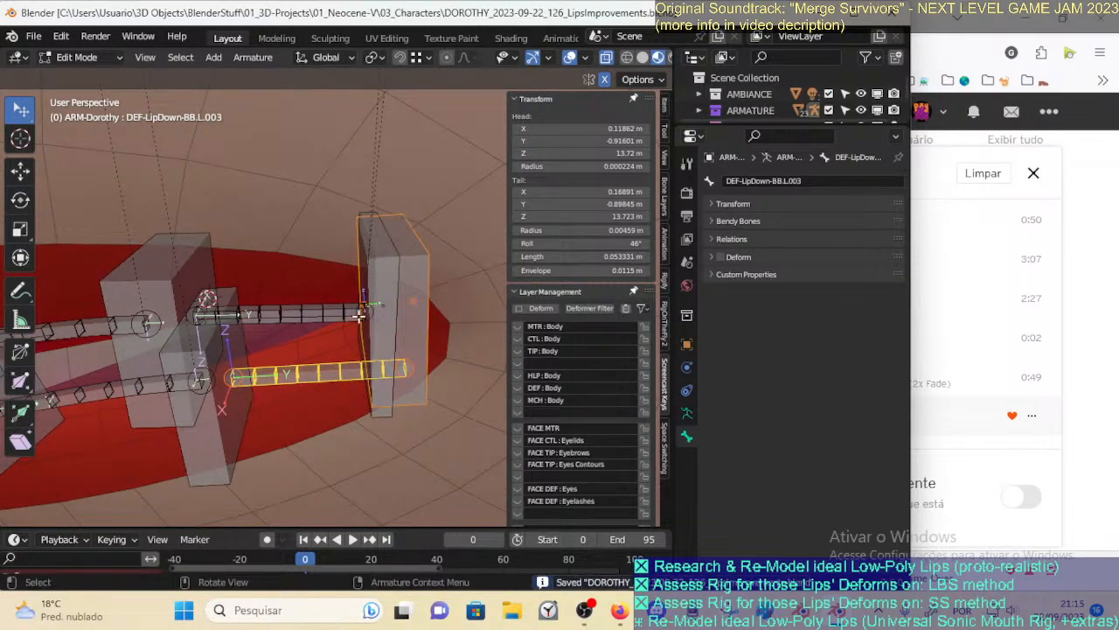
pyautogui.click(372, 320)
pyautogui.click(369, 311)
pyautogui.click(367, 312)
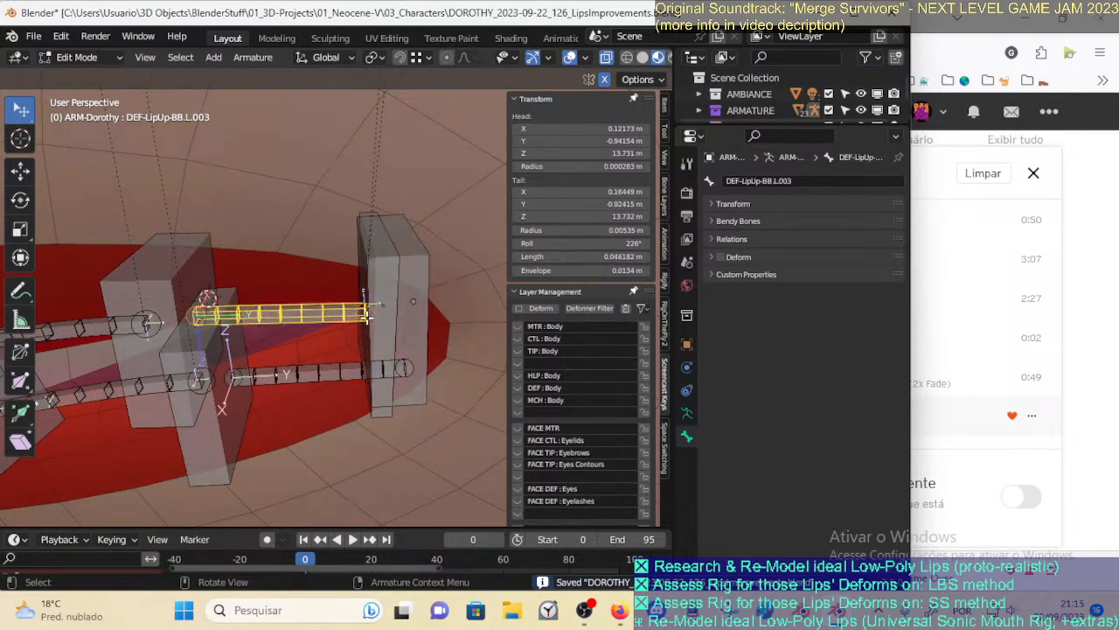
pyautogui.moveTo(366, 312); pyautogui.dragTo(378, 311, button='middle')
pyautogui.click(379, 310)
pyautogui.click(378, 311)
pyautogui.click(376, 313)
pyautogui.click(377, 319)
pyautogui.click(363, 322)
pyautogui.keyDown('shift'); pyautogui.click(362, 316); pyautogui.keyUp('shift')
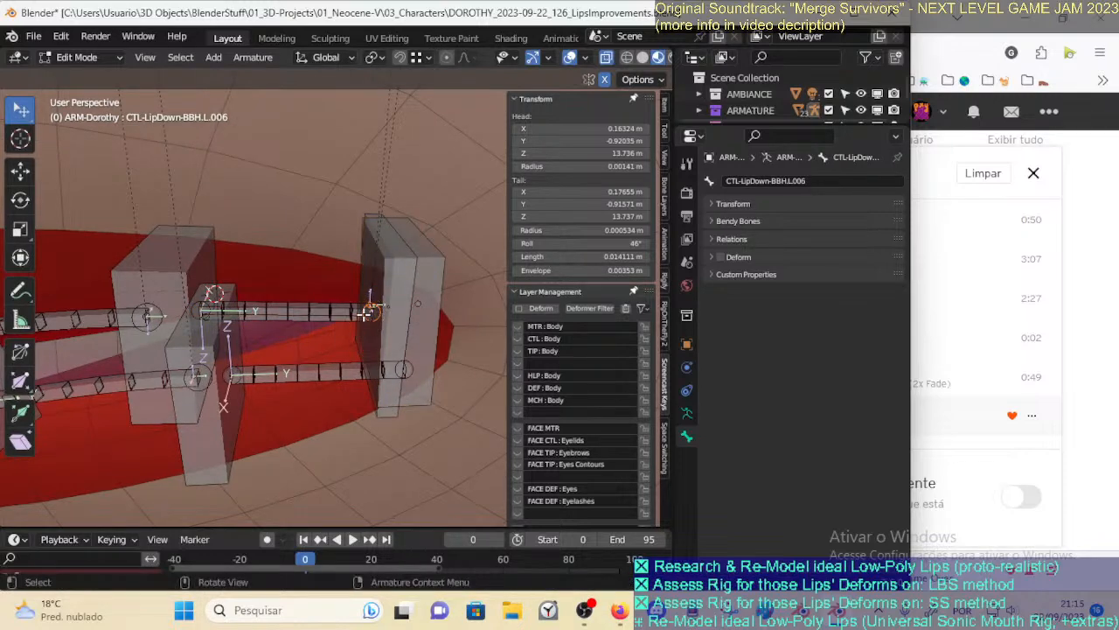
pyautogui.press('g')
pyautogui.rightClick(362, 317)
# Move the tail of the outer left lower deform bone about 0.028 m onto the head of the mouth-corner control
pyautogui.click(410, 371)
pyautogui.click(406, 371)
pyautogui.press('g')
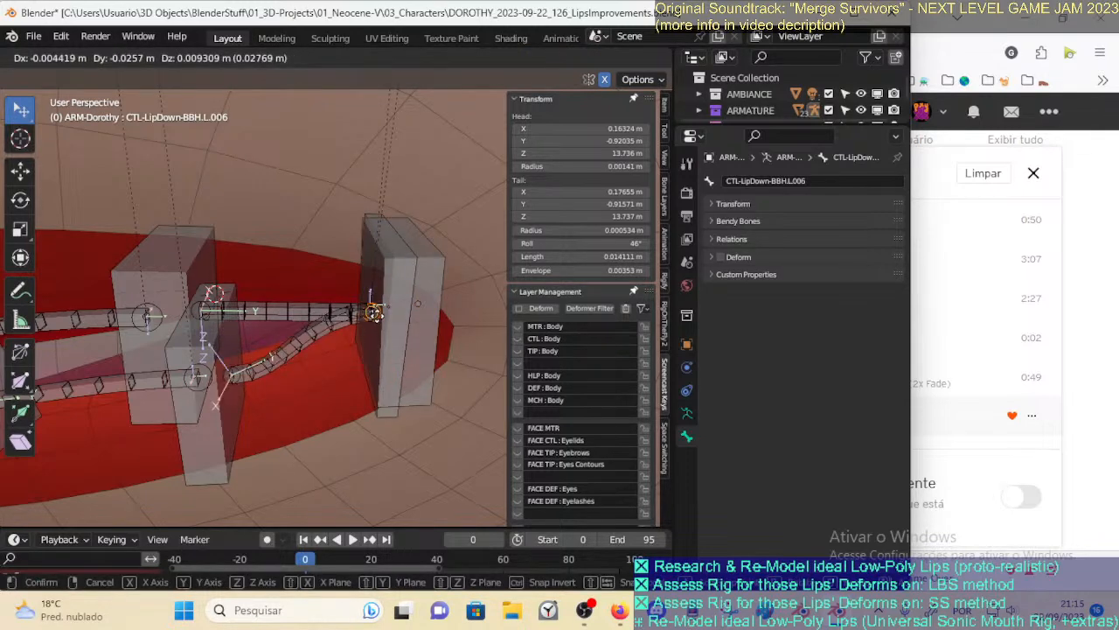
pyautogui.click(377, 310)
pyautogui.click(381, 362)
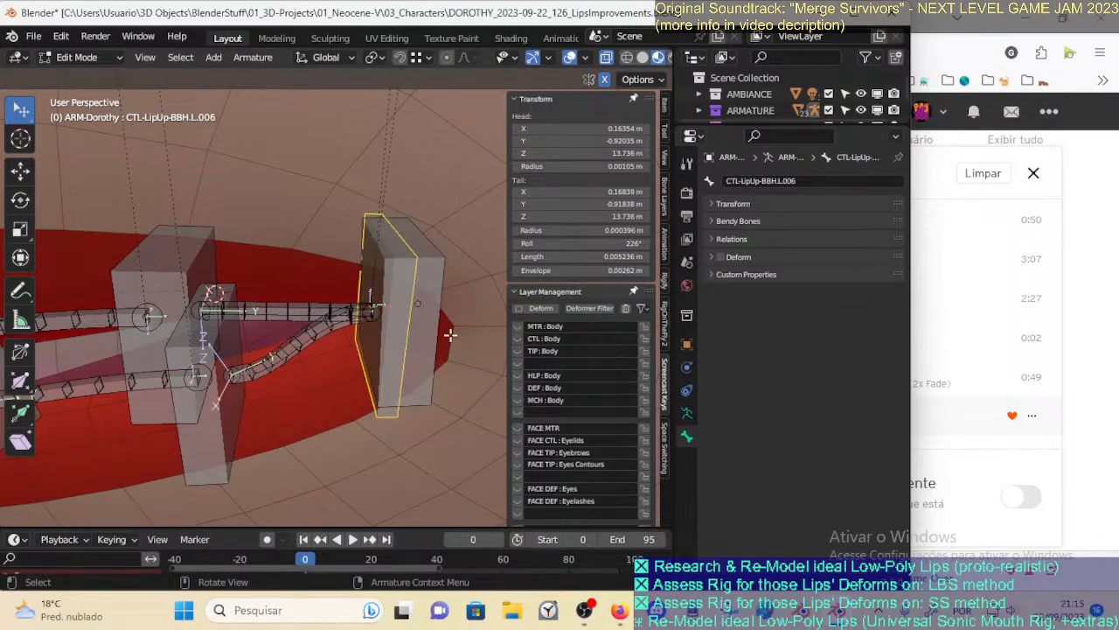
pyautogui.press('r')
pyautogui.rightClick(468, 298)
# Rotate the lower and upper L.004 lip controls around global Z until both are edge-on in the front view
pyautogui.moveTo(226, 430); pyautogui.dragTo(215, 405, button='middle')
pyautogui.click(248, 431)
pyautogui.scroll(-1, 240, 423)
pyautogui.press('KP_1')
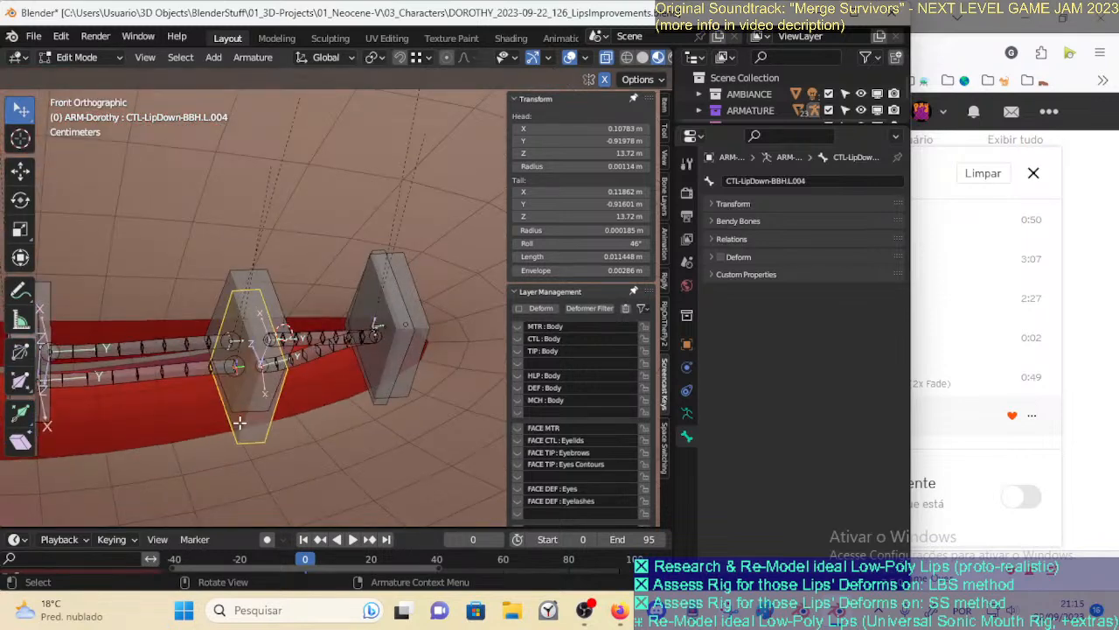
pyautogui.press('r')
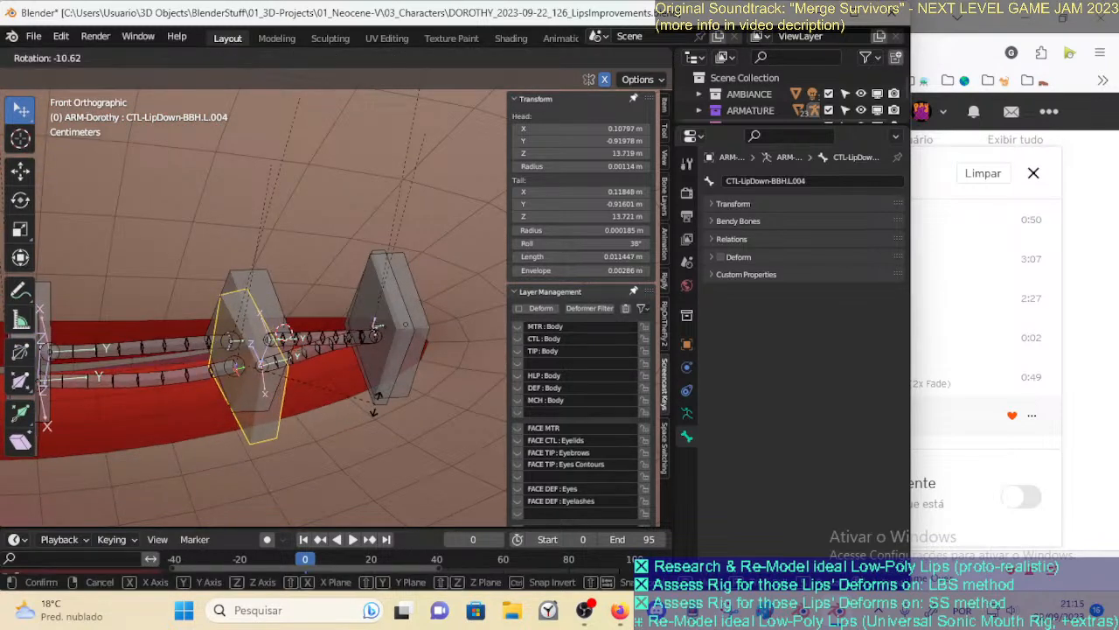
pyautogui.press('z')
pyautogui.click(253, 279)
pyautogui.click(257, 269)
pyautogui.press('r')
pyautogui.press('z')
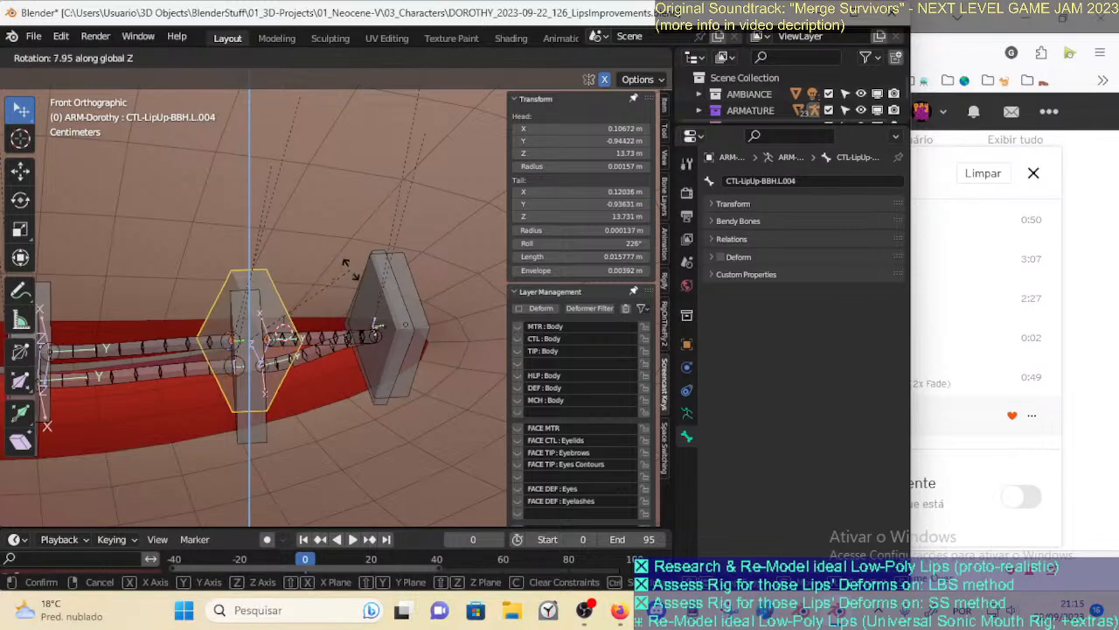
pyautogui.click(277, 280)
pyautogui.scroll(-2, 270, 300)
pyautogui.scroll(2, 361, 328)
pyautogui.click(373, 284)
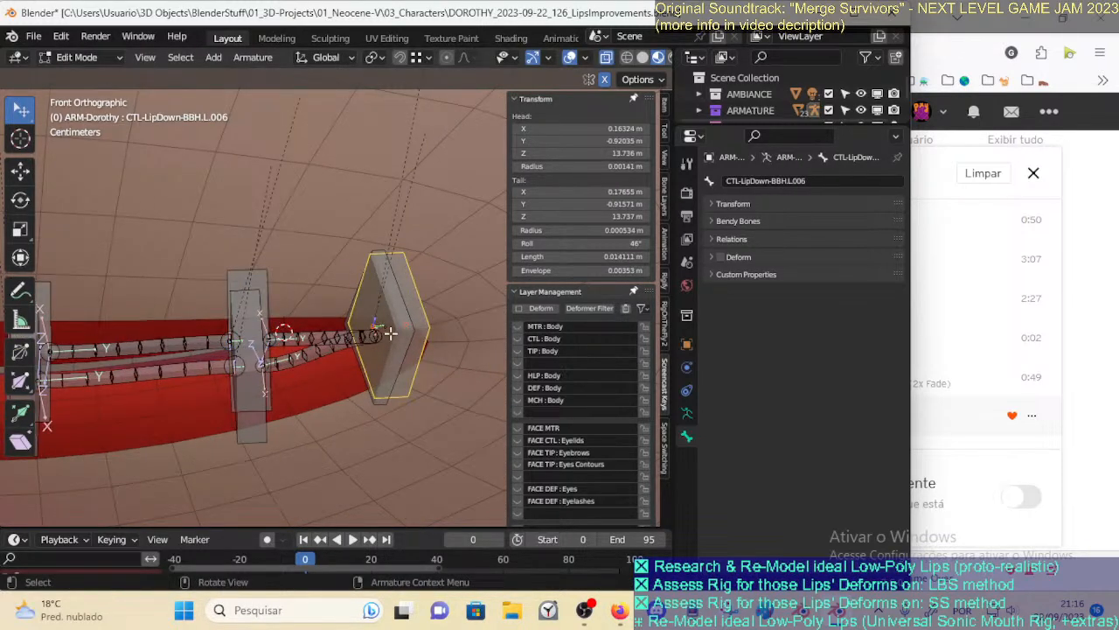
pyautogui.scroll(1, 400, 364)
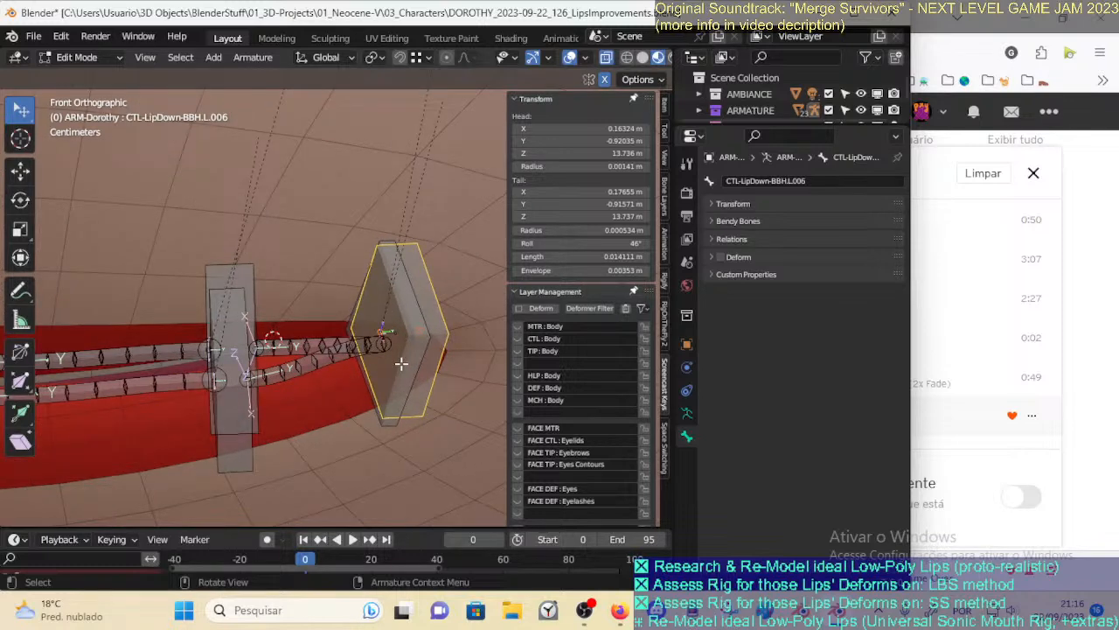
pyautogui.press('KP_3')
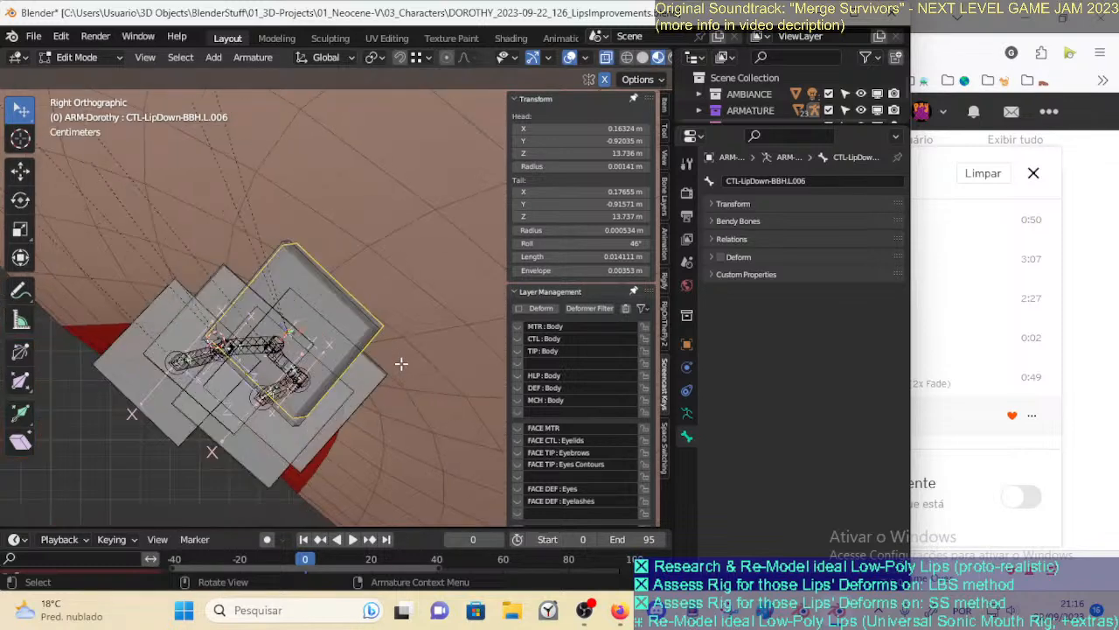
pyautogui.hotkey('ctrl', 'r')
pyautogui.rightClick(368, 310)
pyautogui.keyDown('alt'); pyautogui.click(355, 322); pyautogui.keyUp('alt')
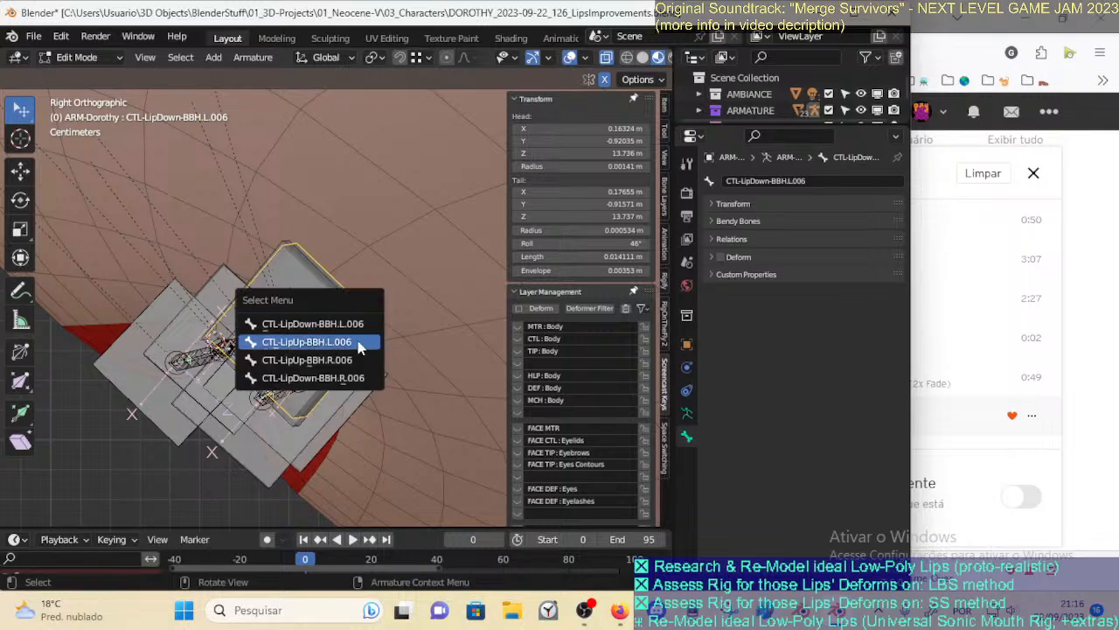
pyautogui.scroll(-1, 385, 341)
pyautogui.moveTo(289, 337); pyautogui.dragTo(442, 337, button='middle')
# Hide the right-side and inner left lip bones to isolate the left mouth-corner bones, saving the file
pyautogui.hotkey('alt', 'a')
pyautogui.scroll(-2, 168, 321)
pyautogui.hotkey('ctrl', 's')
pyautogui.press('b')
pyautogui.scroll(-2, 160, 235)
pyautogui.moveTo(96, 235); pyautogui.dragTo(293, 366)
pyautogui.scroll(3, 312, 370)
pyautogui.press('h')
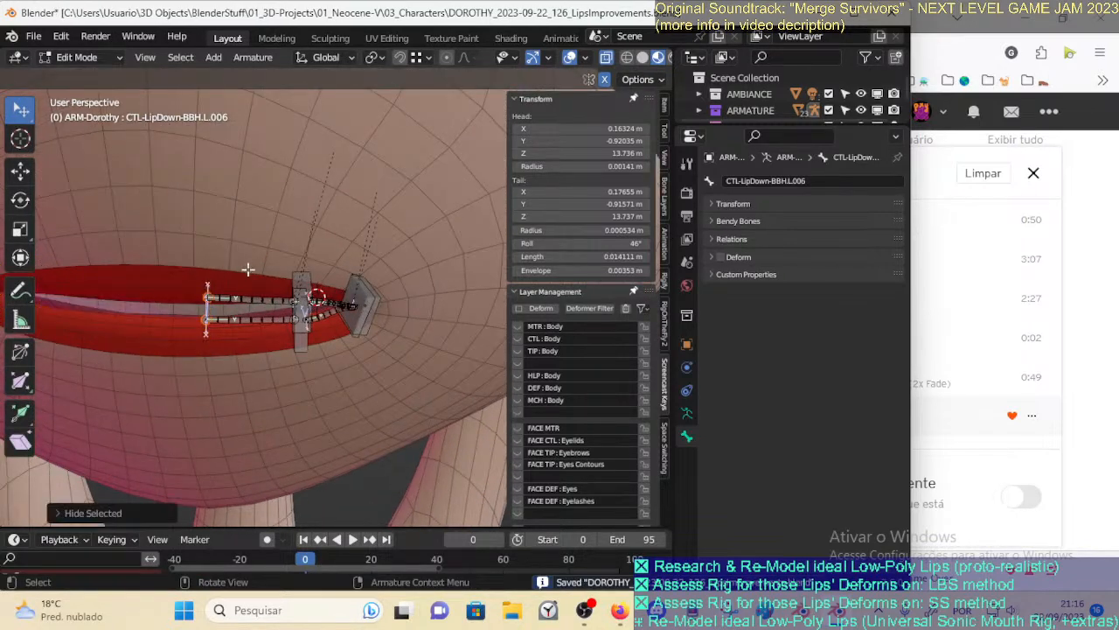
pyautogui.moveTo(221, 264); pyautogui.dragTo(297, 341)
pyautogui.press('h')
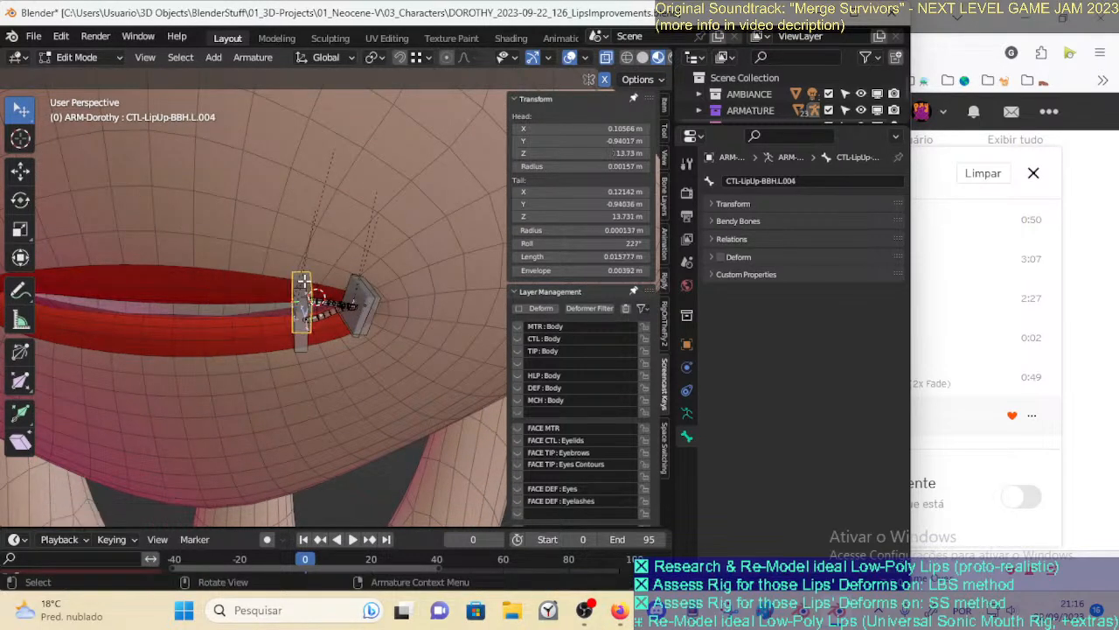
pyautogui.keyDown('alt'); pyautogui.moveTo(302, 341); pyautogui.dragTo(355, 326, button='middle'); pyautogui.keyUp('alt')
pyautogui.scroll(2, 354, 327)
pyautogui.hotkey('ctrl', 's')
pyautogui.click(349, 321)
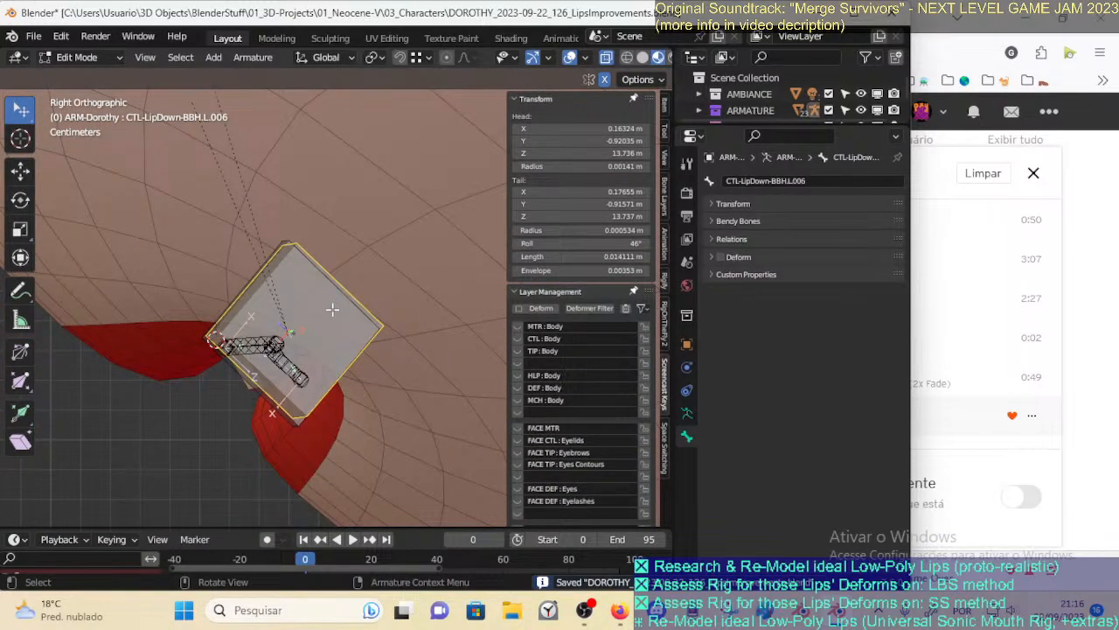
pyautogui.keyDown('alt'); pyautogui.click(332, 309); pyautogui.keyUp('alt')
pyautogui.click(325, 329)
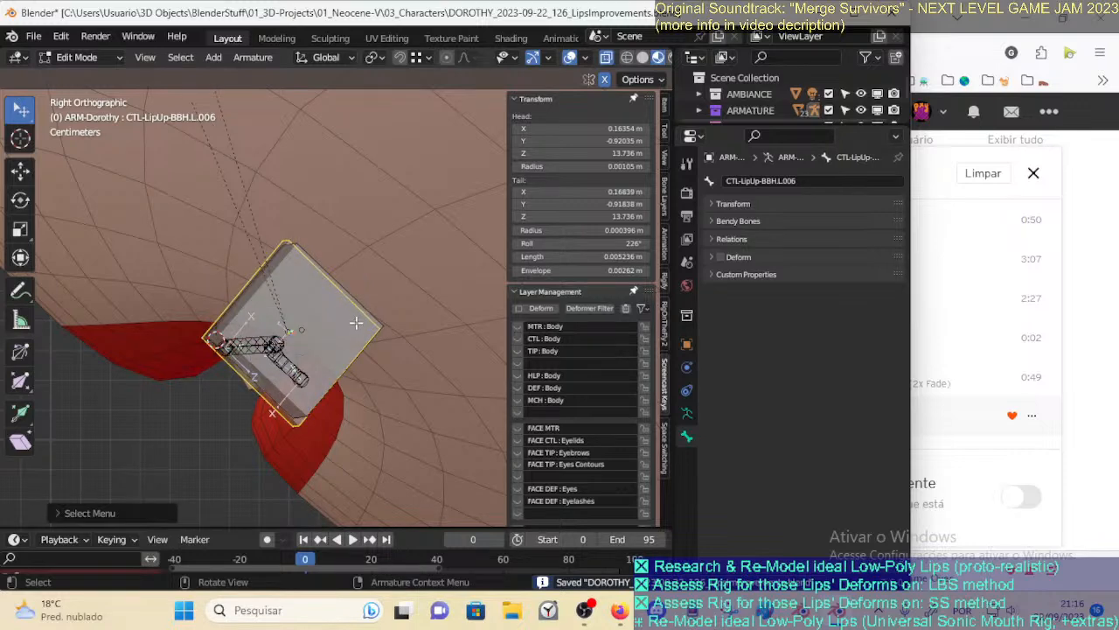
pyautogui.hotkey('ctrl', 'r')
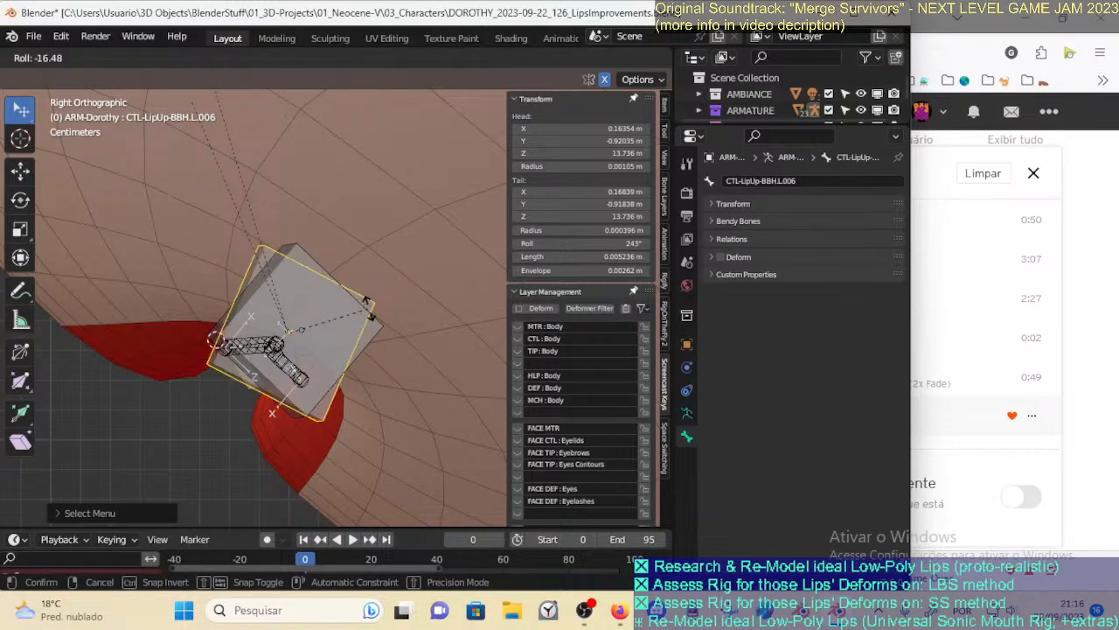
pyautogui.click(350, 345)
pyautogui.scroll(2, 303, 377)
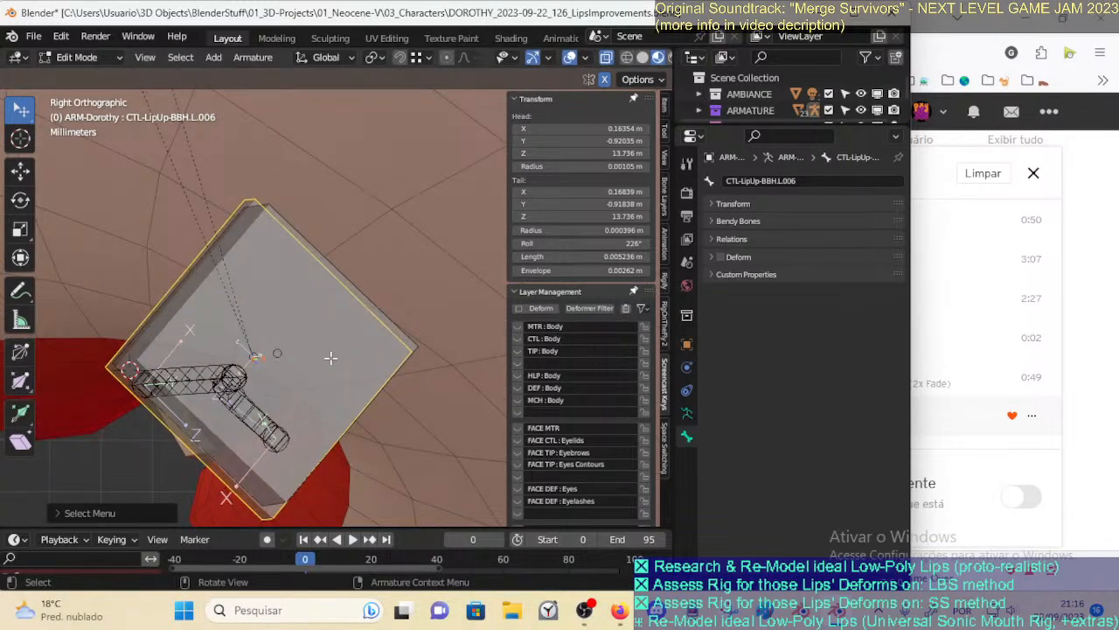
# Reveal all hidden lip bones in the front view, select the upper L.006 mouth-corner control, and save the file
pyautogui.press('KP_1')
pyautogui.scroll(-2, 331, 356)
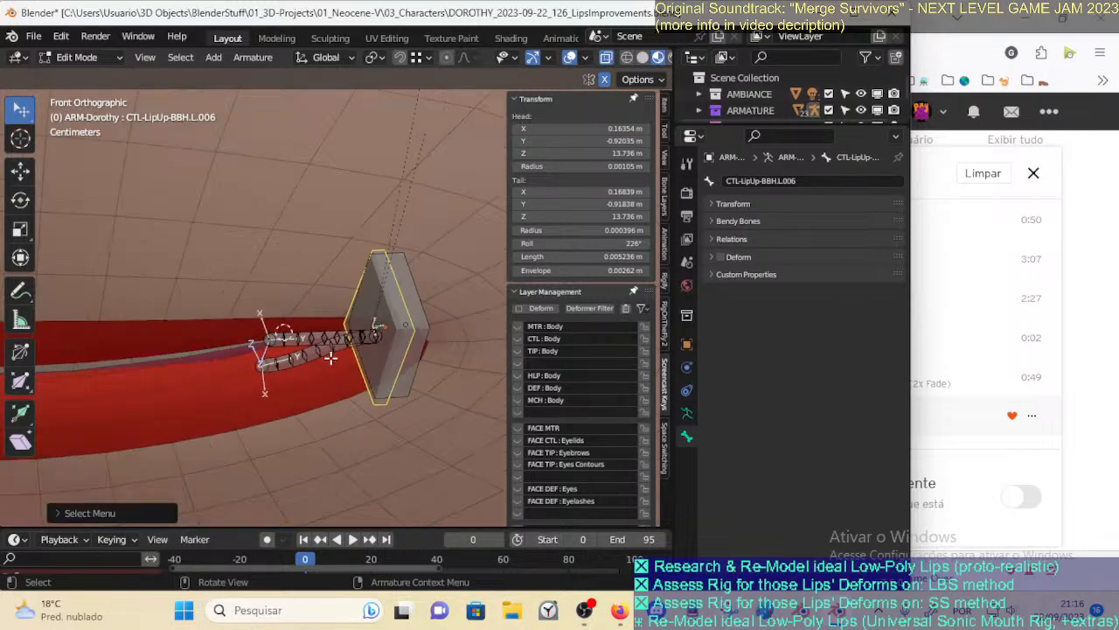
pyautogui.hotkey('alt', 'h')
pyautogui.click(413, 354)
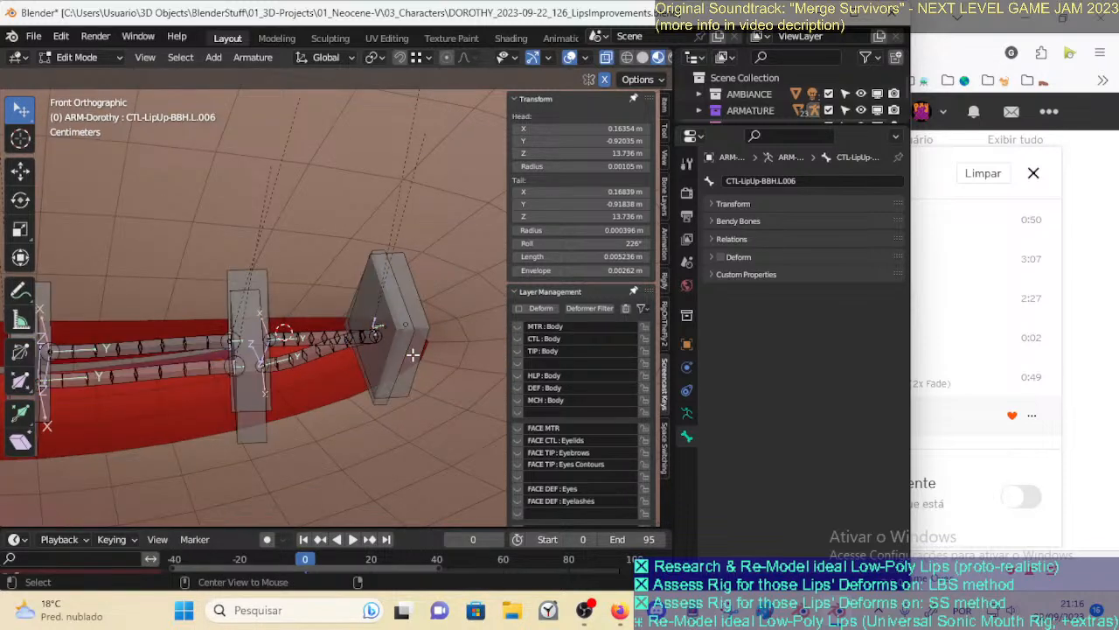
pyautogui.scroll(1, 415, 358)
pyautogui.hotkey('ctrl', 's')
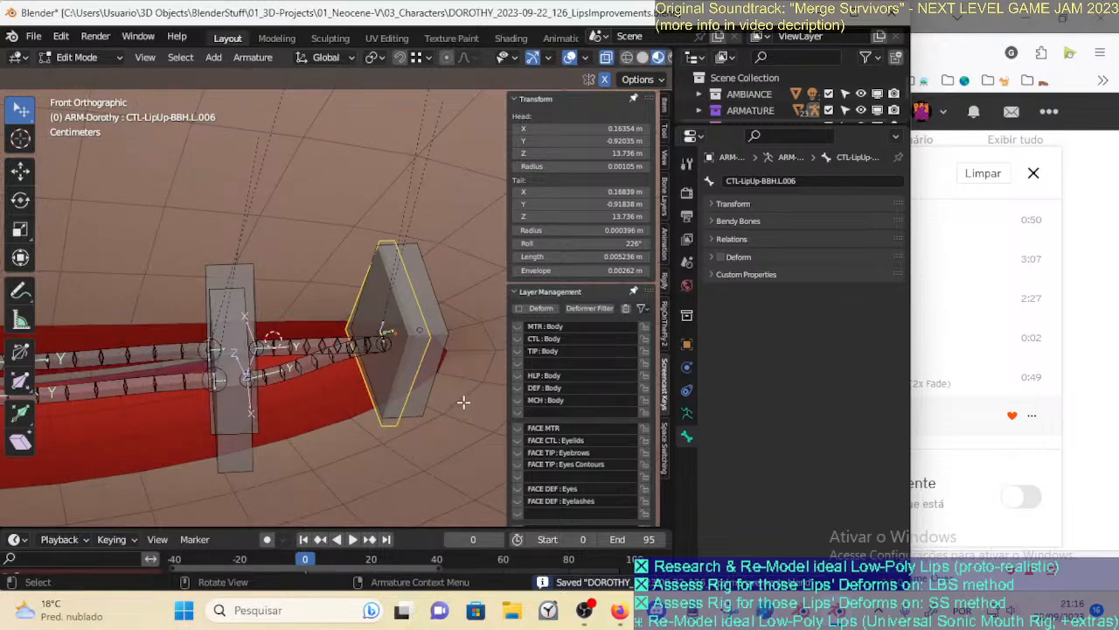
# Trackball-rotate the upper L.006 mouth-corner control until it is edge-on in the front view, and adjust its tilt with a plain rotation
pyautogui.keyDown('shift'); pyautogui.moveTo(463, 401); pyautogui.dragTo(424, 392, button='middle'); pyautogui.keyUp('shift')
pyautogui.press('r')
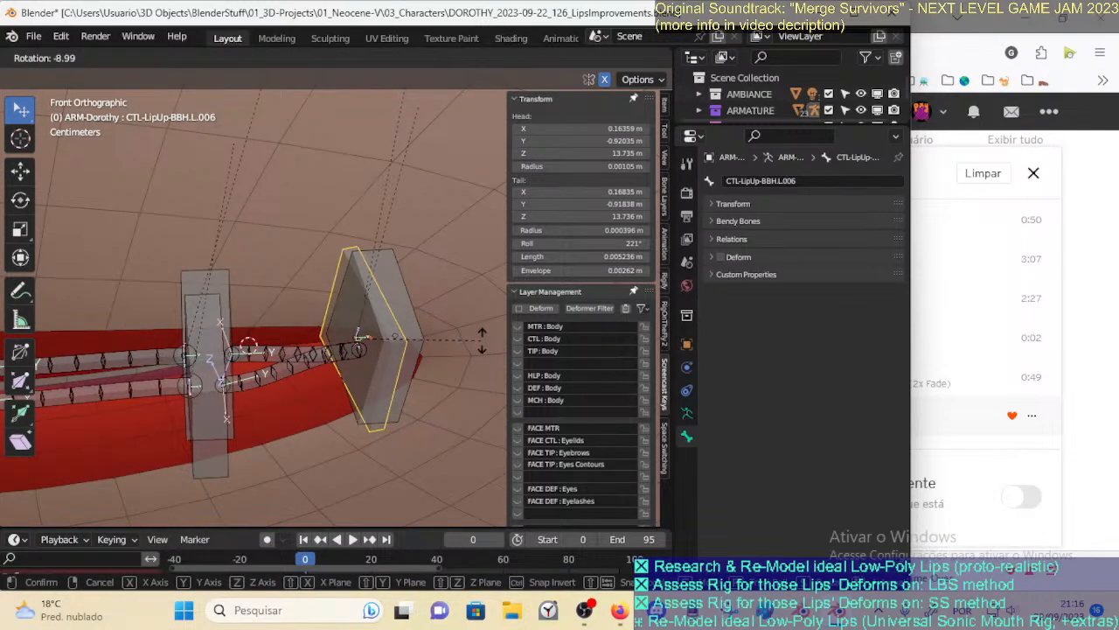
pyautogui.press('r')
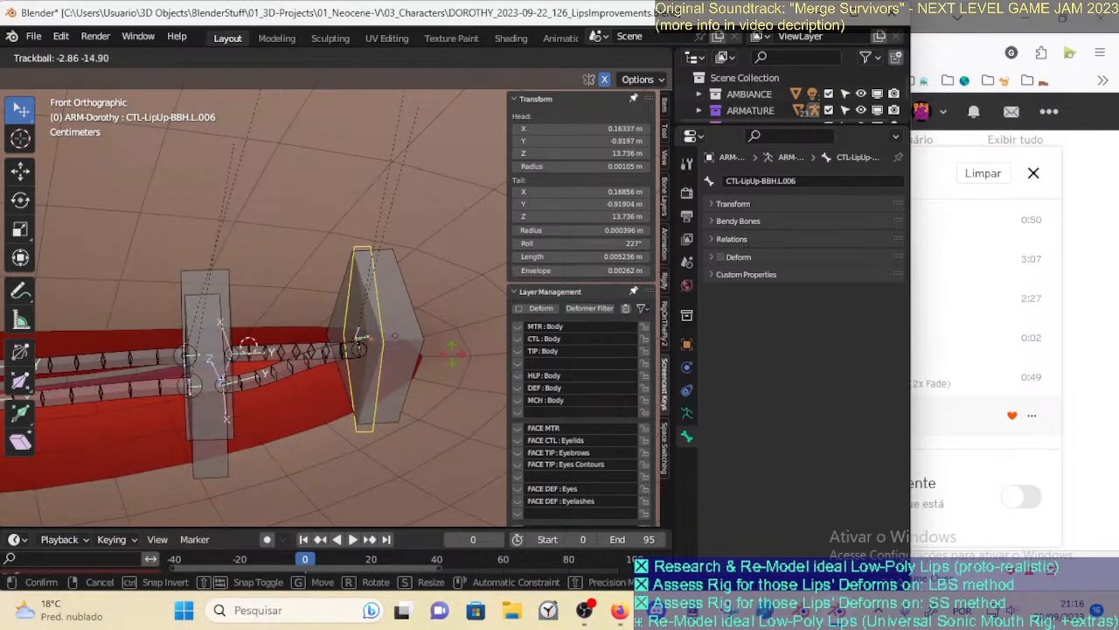
pyautogui.click(443, 358)
pyautogui.press('r')
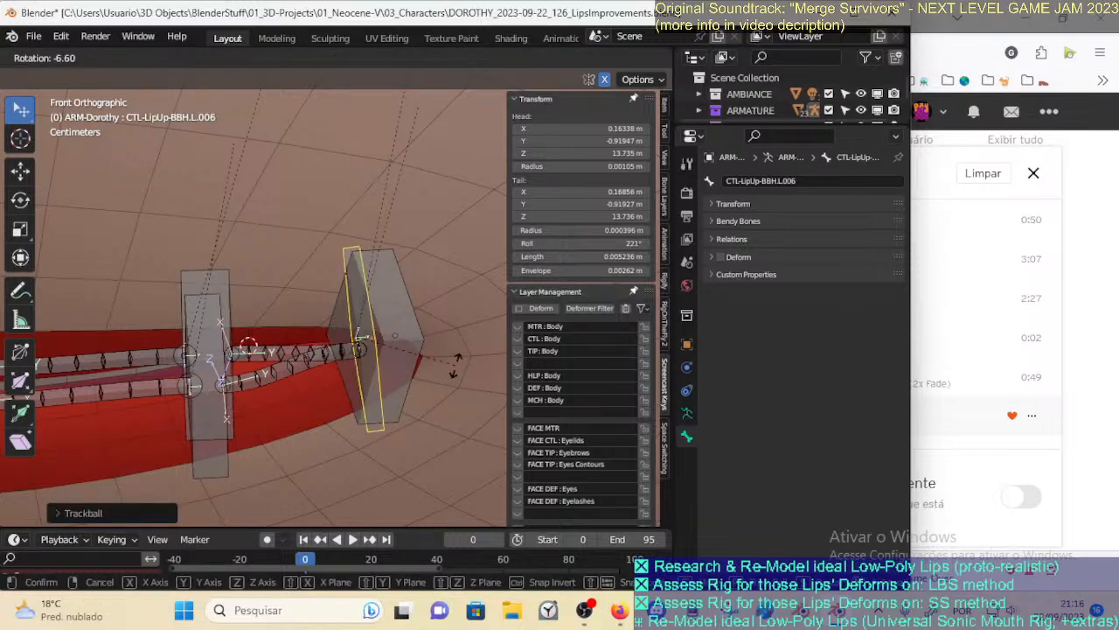
pyautogui.click(446, 370)
# Trackball-rotate the lower L.006 mouth-corner control edge-on in the front view, and rotate the upper one by about 1.7° to match it
pyautogui.click(442, 351)
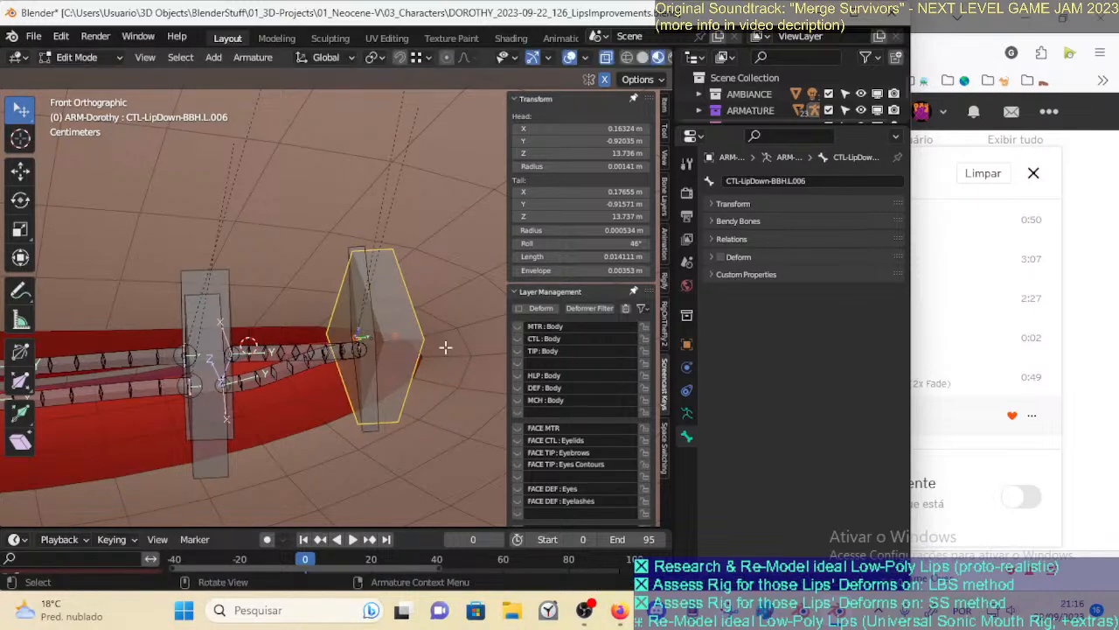
pyautogui.press('r')
pyautogui.press('r')
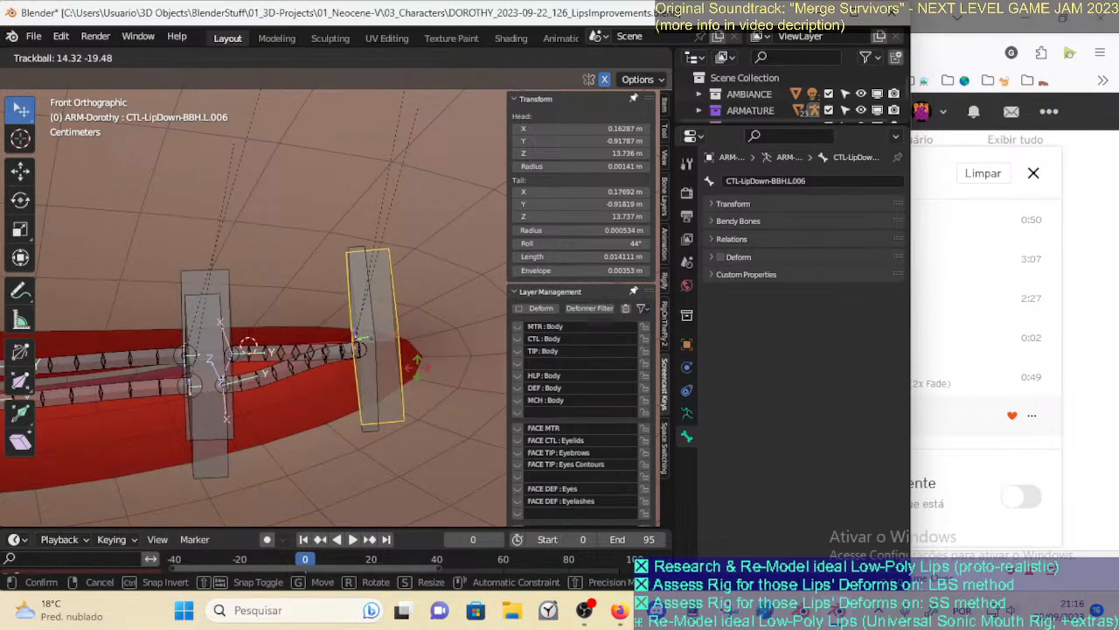
pyautogui.click(418, 360)
pyautogui.click(381, 345)
pyautogui.press('r')
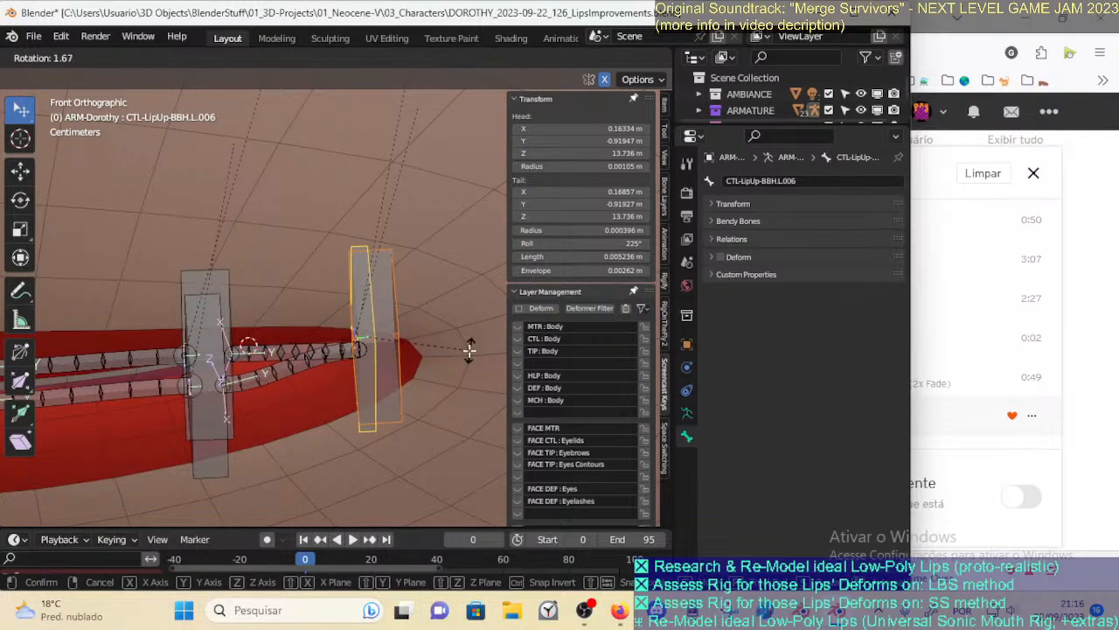
pyautogui.click(469, 348)
# Rotate the lower and upper L.004 lip controls in the front view to tilt them like the mouth-corner controls
pyautogui.click(233, 453)
pyautogui.press('r')
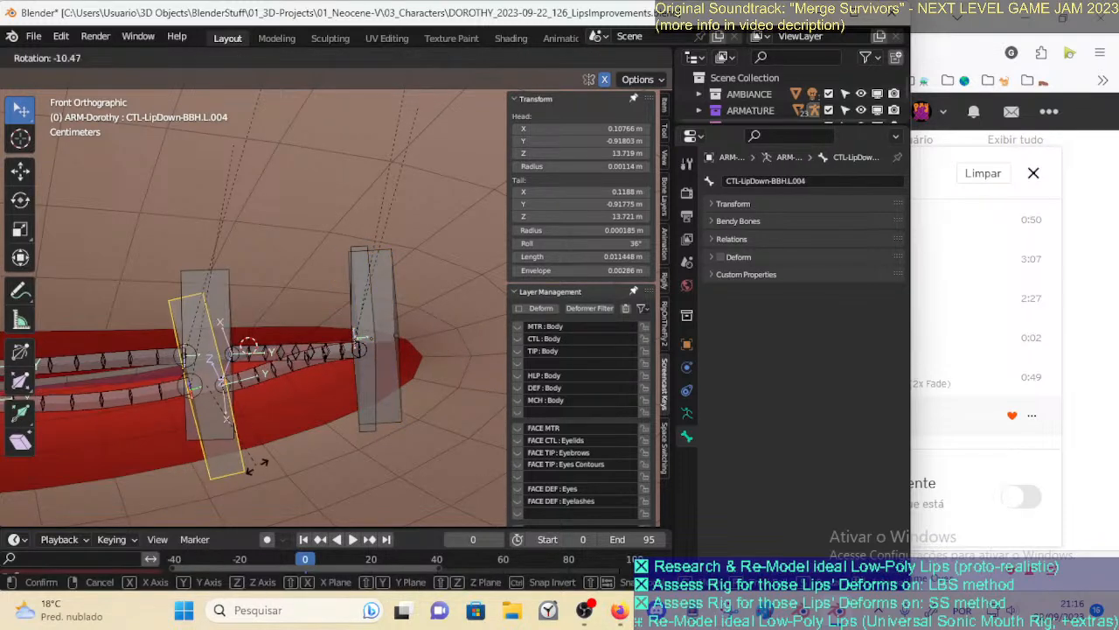
pyautogui.click(249, 450)
pyautogui.click(240, 278)
pyautogui.press('r')
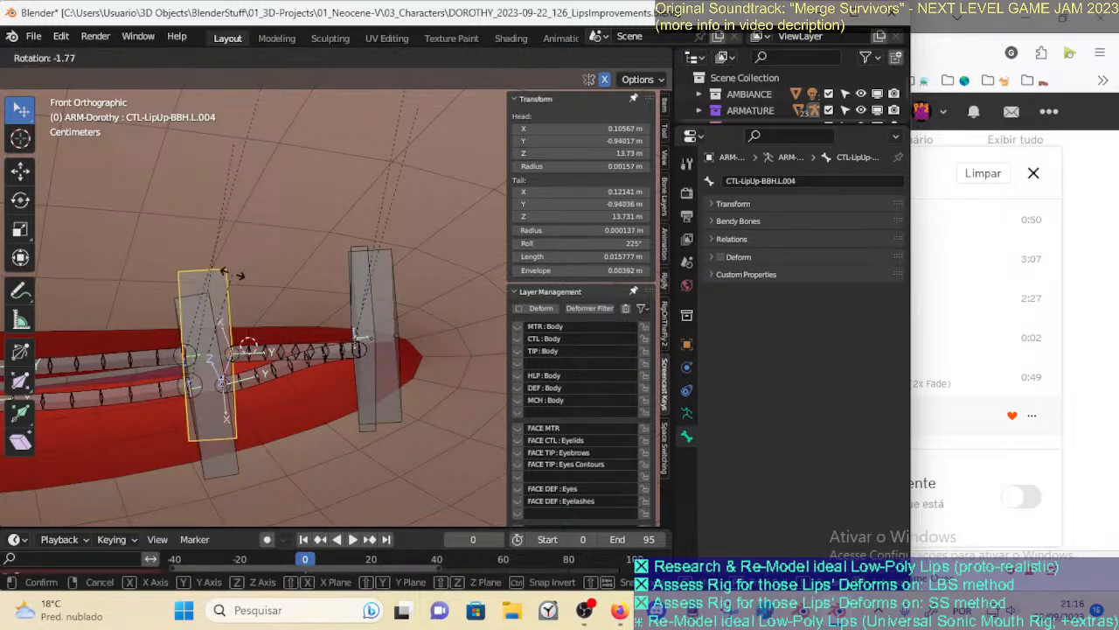
# Rotate the CTL-LipUp-BBH.L.004 handle, and both mouth-corner BBH.L.006 handles, slightly to follow the lip's slope in front view
pyautogui.click(230, 272)
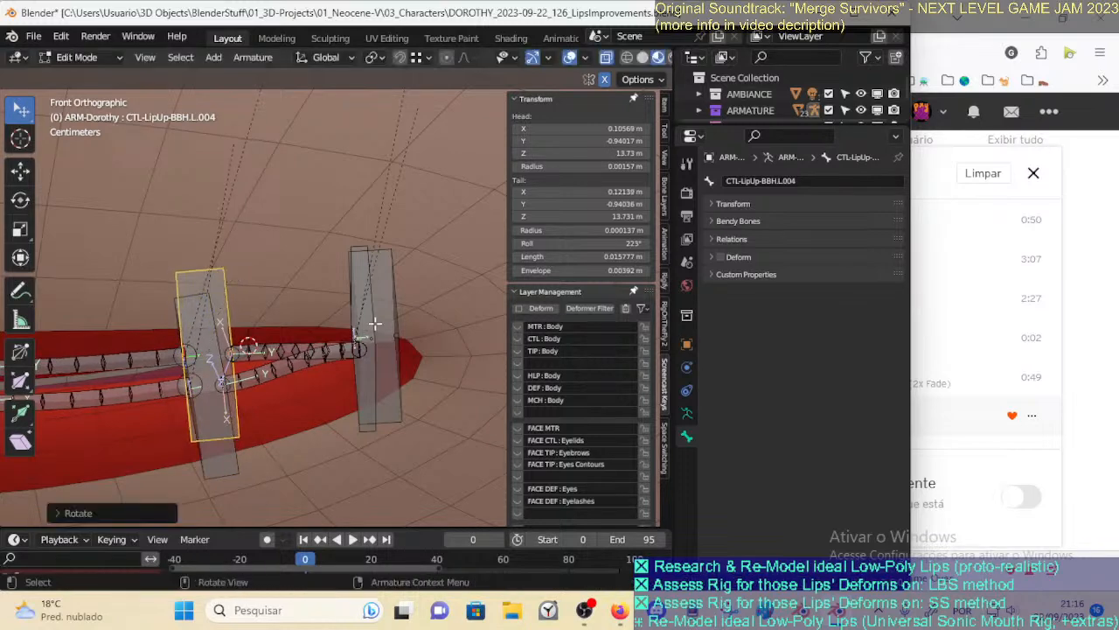
pyautogui.click(369, 276)
pyautogui.keyDown('shift'); pyautogui.click(389, 281); pyautogui.keyUp('shift')
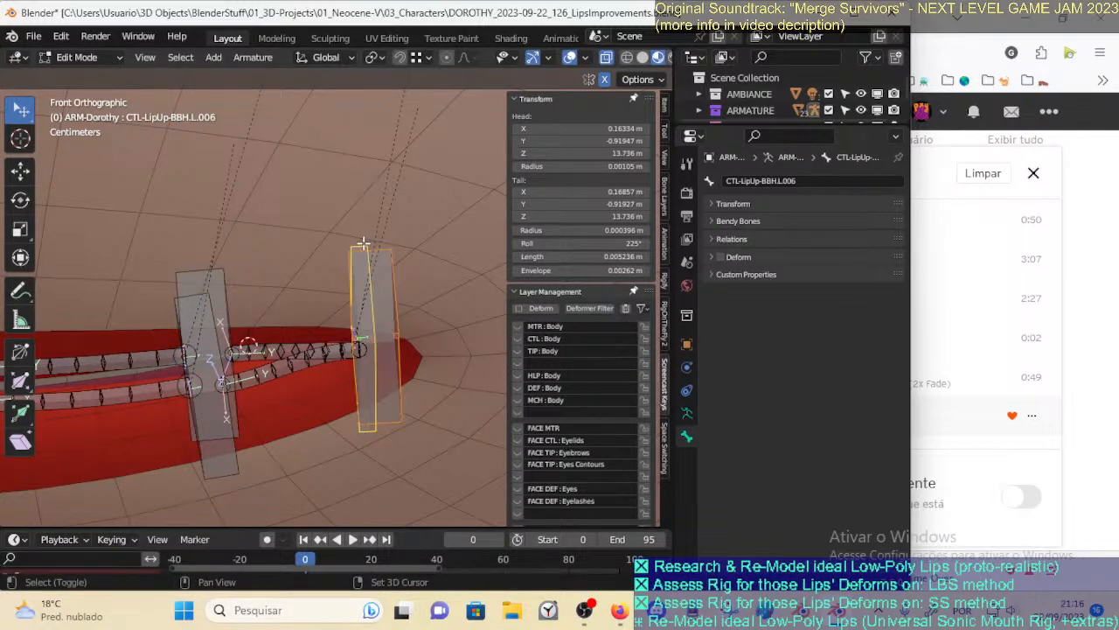
pyautogui.press('r')
pyautogui.click(427, 257)
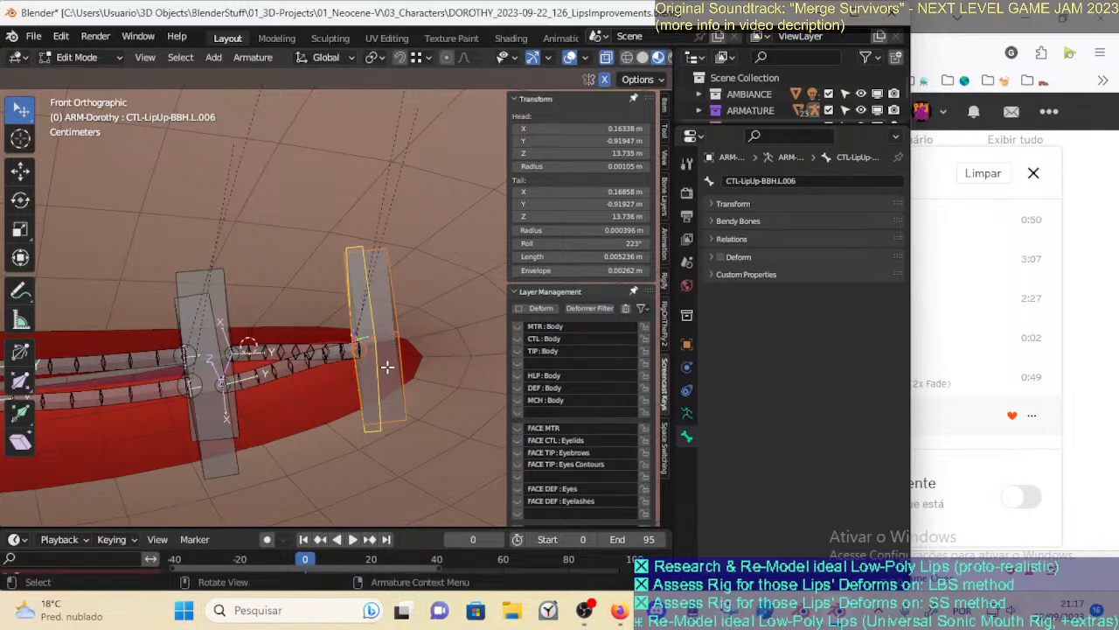
# Pick the overlapping lip bone joint at the mouth corner and move it slightly off the corner handles
pyautogui.press('a')
pyautogui.moveTo(363, 359); pyautogui.dragTo(380, 358, button='middle')
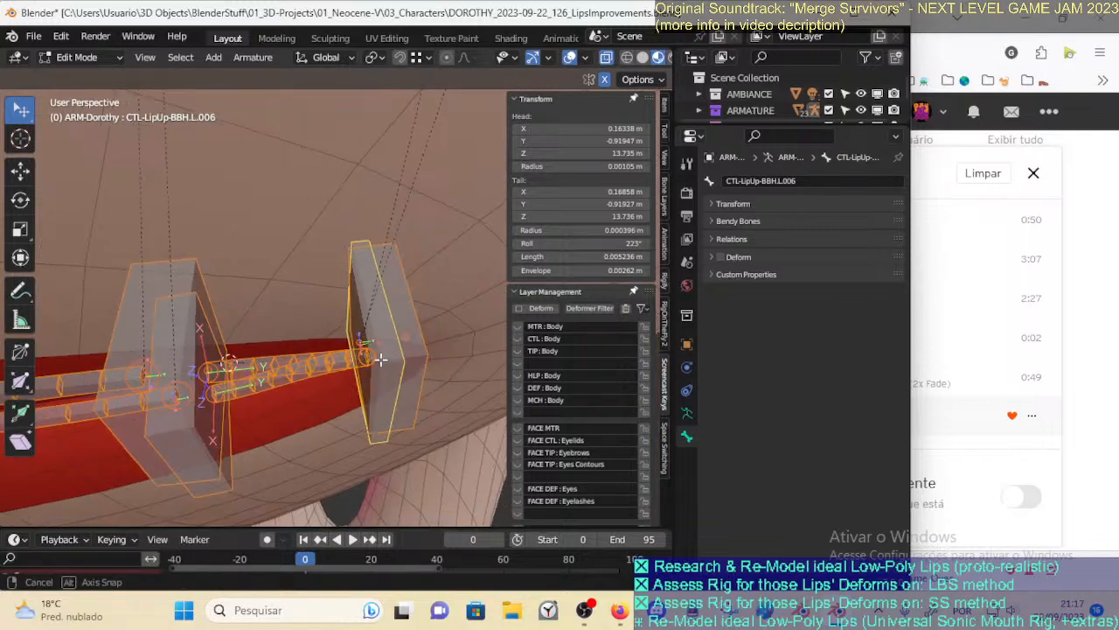
pyautogui.click(367, 363)
pyautogui.click(367, 364)
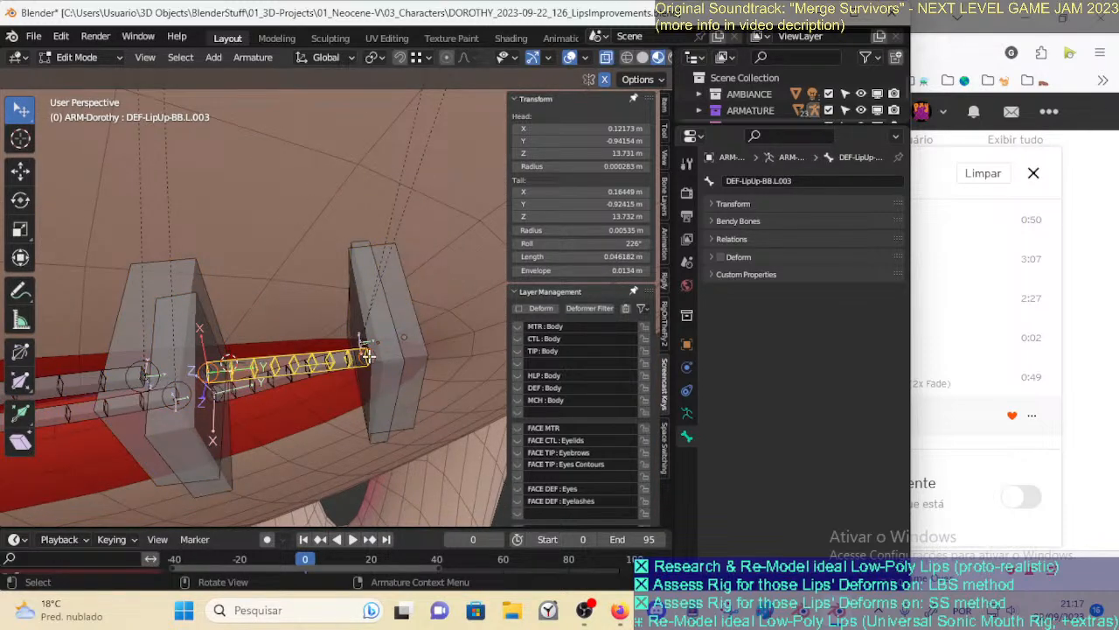
pyautogui.click(369, 362)
pyautogui.click(370, 359)
pyautogui.click(372, 358)
pyautogui.click(374, 357)
pyautogui.click(373, 358)
pyautogui.click(373, 357)
pyautogui.moveTo(372, 358); pyautogui.dragTo(407, 394, button='middle')
pyautogui.click(397, 392)
pyautogui.click(395, 393)
pyautogui.click(386, 391)
pyautogui.press('g')
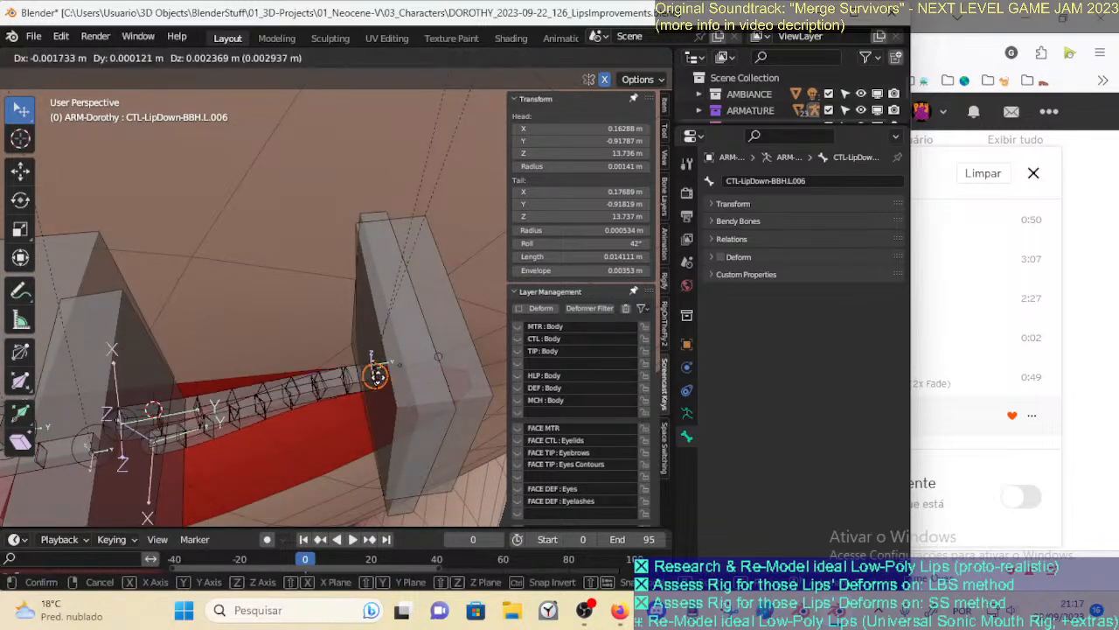
pyautogui.click(374, 367)
pyautogui.press('g')
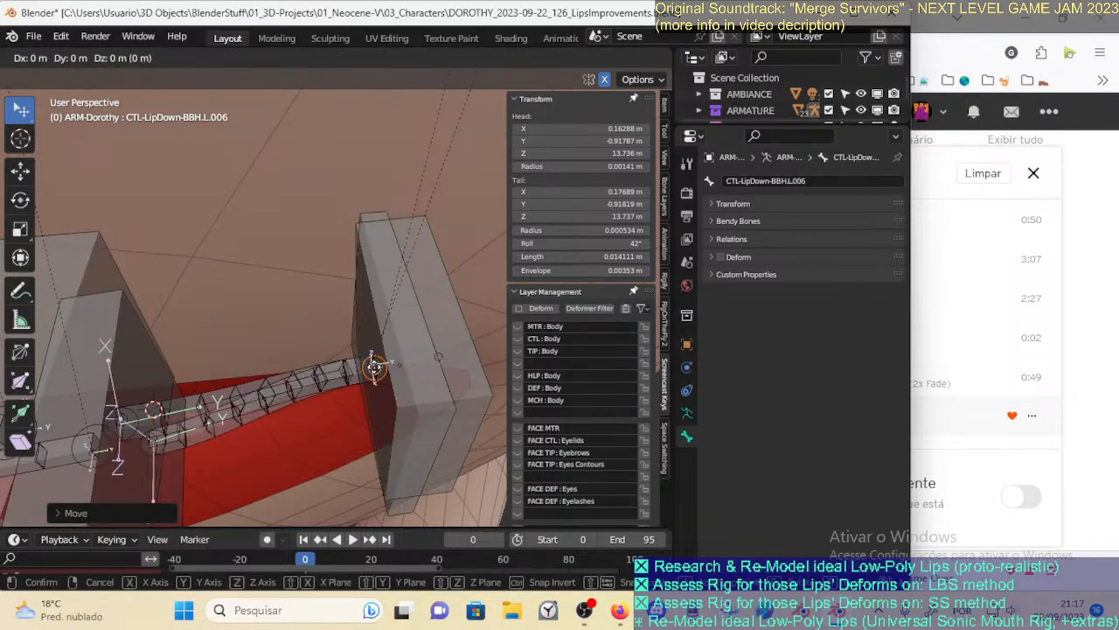
pyautogui.press('Escape')
# Pull the tips of DEF-LipUp-BB.L.003 and DEF-LipDown-BB.L.003 apart and away from the mouth-corner handles
pyautogui.click(416, 57)
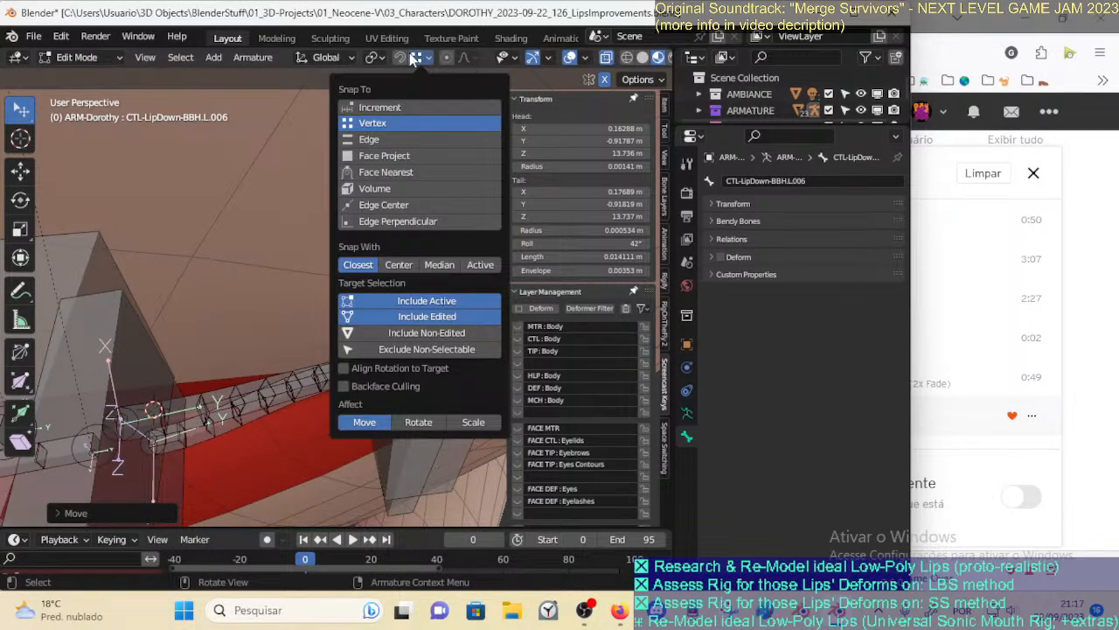
pyautogui.click(370, 57)
pyautogui.click(394, 112)
pyautogui.press('g')
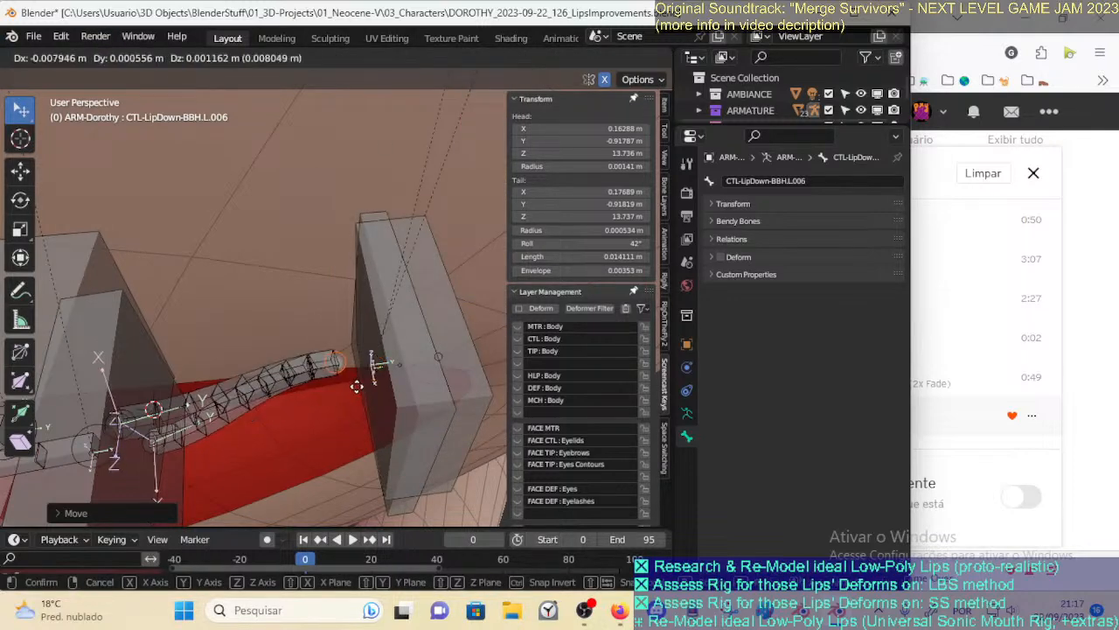
pyautogui.click(326, 342)
pyautogui.click(314, 322)
pyautogui.press('g')
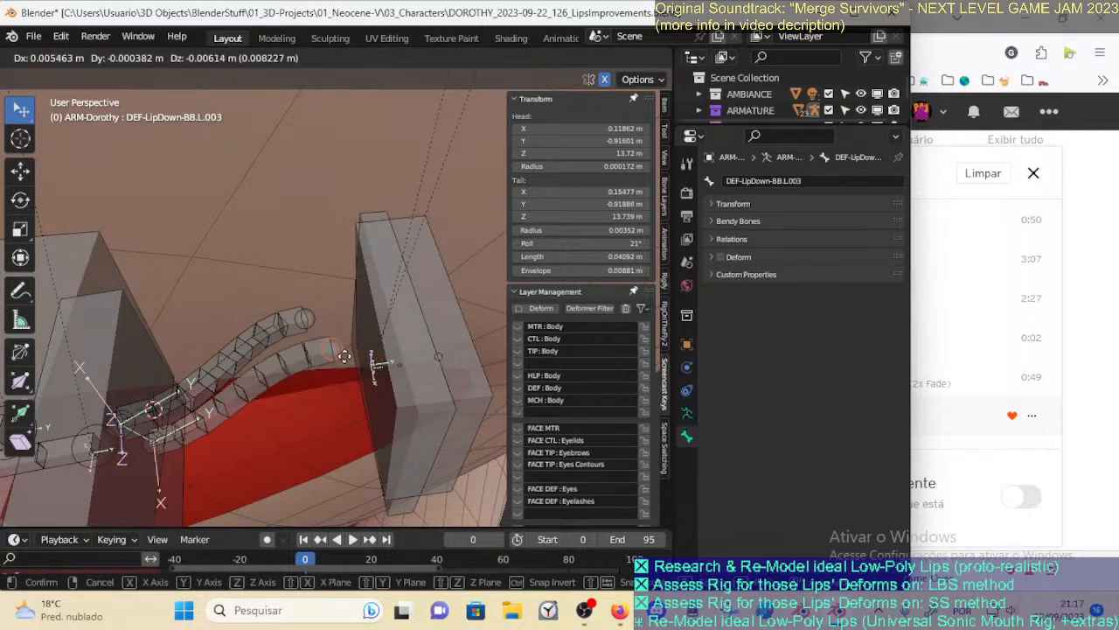
pyautogui.click(359, 363)
pyautogui.moveTo(370, 376); pyautogui.dragTo(440, 337, button='middle')
pyautogui.press('g')
pyautogui.click(369, 370)
# Align the head of the CTL-LipDown-BBH.L.006 handle with the head of CTL-LipUp-BBH.L.006 at the mouth corner
pyautogui.click(395, 362)
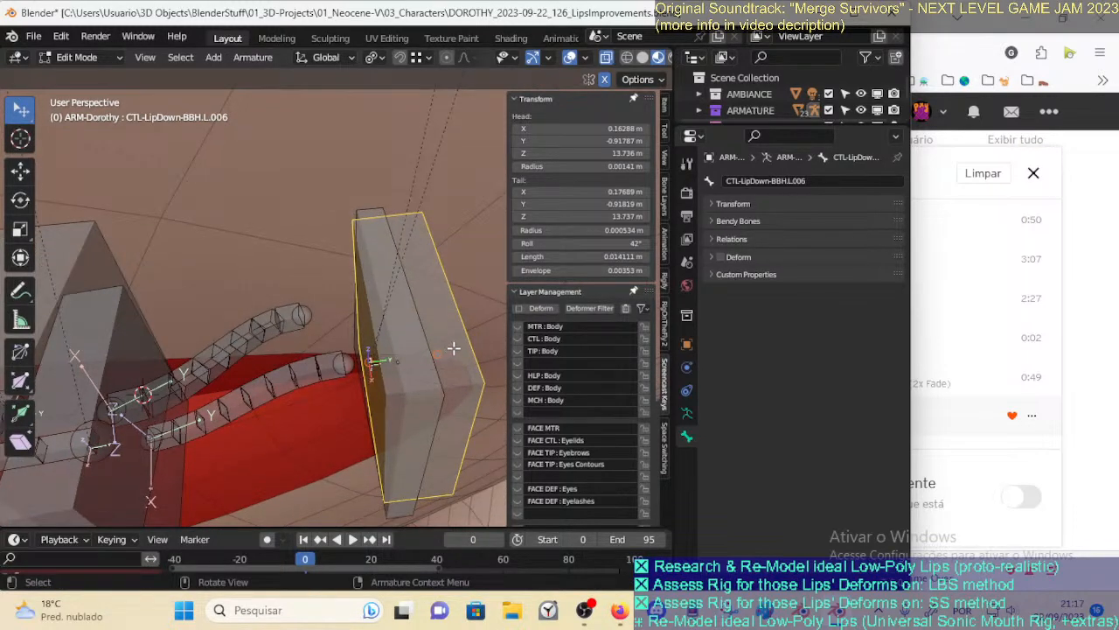
pyautogui.press('g')
pyautogui.click(519, 352)
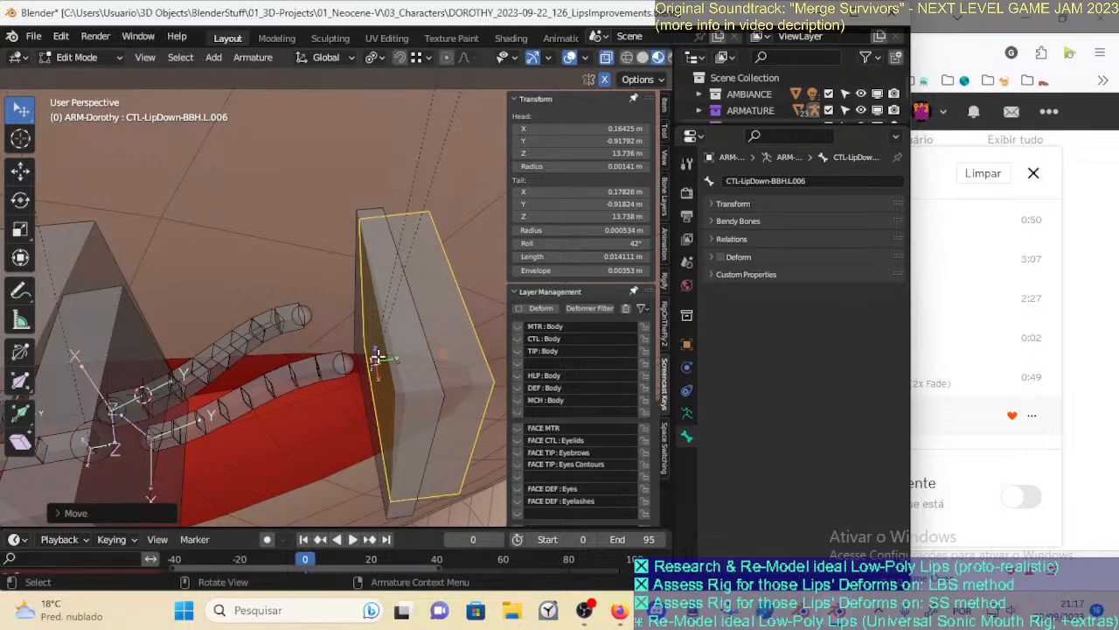
pyautogui.press('g')
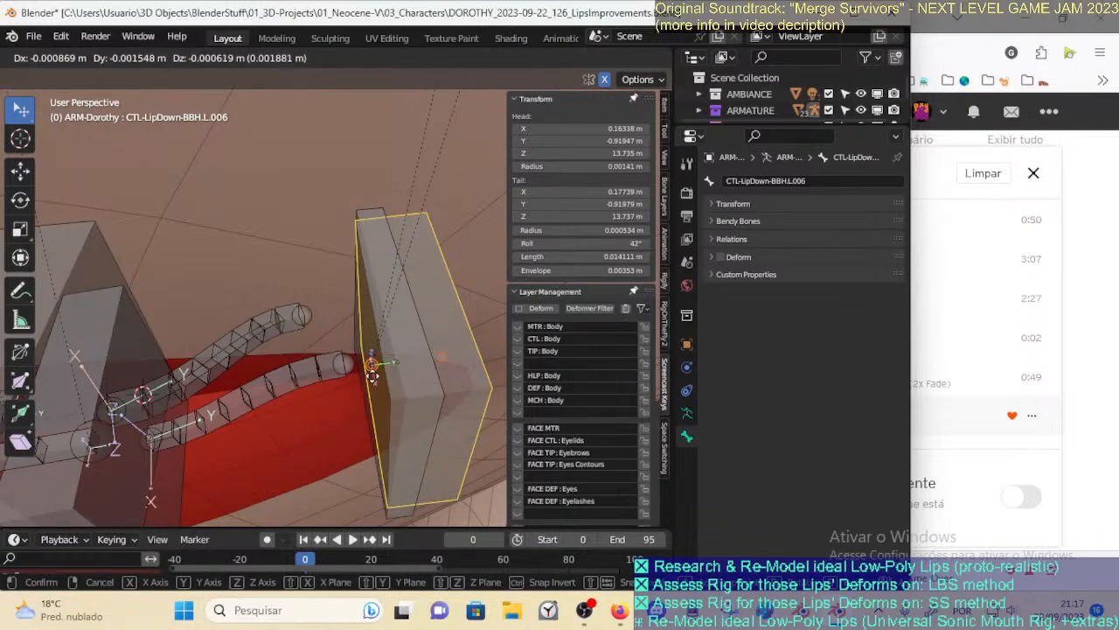
pyautogui.click(372, 368)
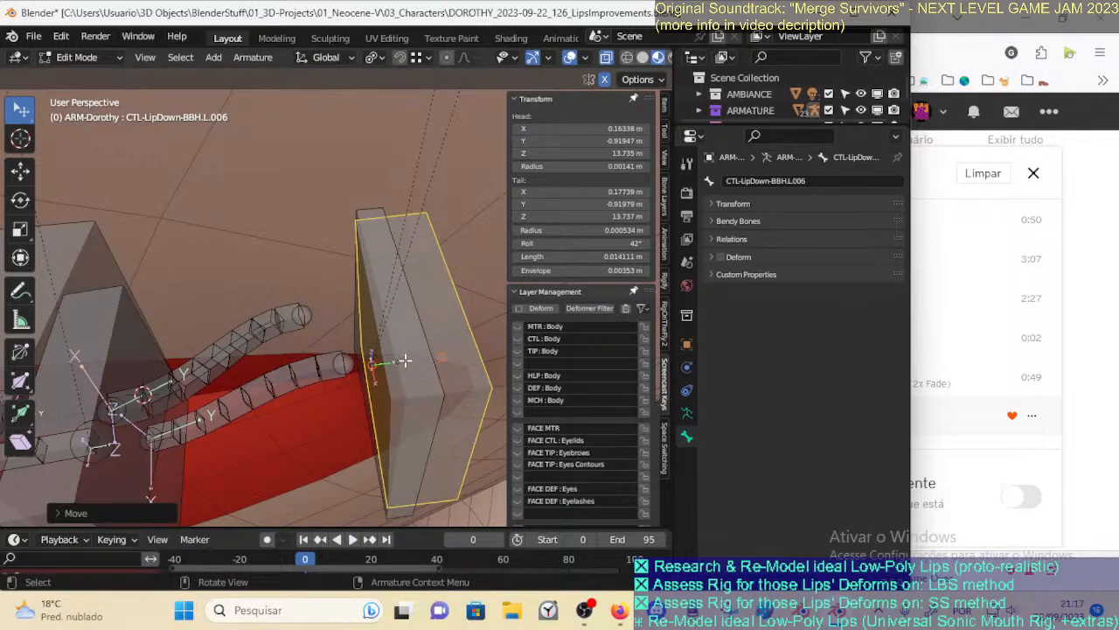
pyautogui.click(395, 391)
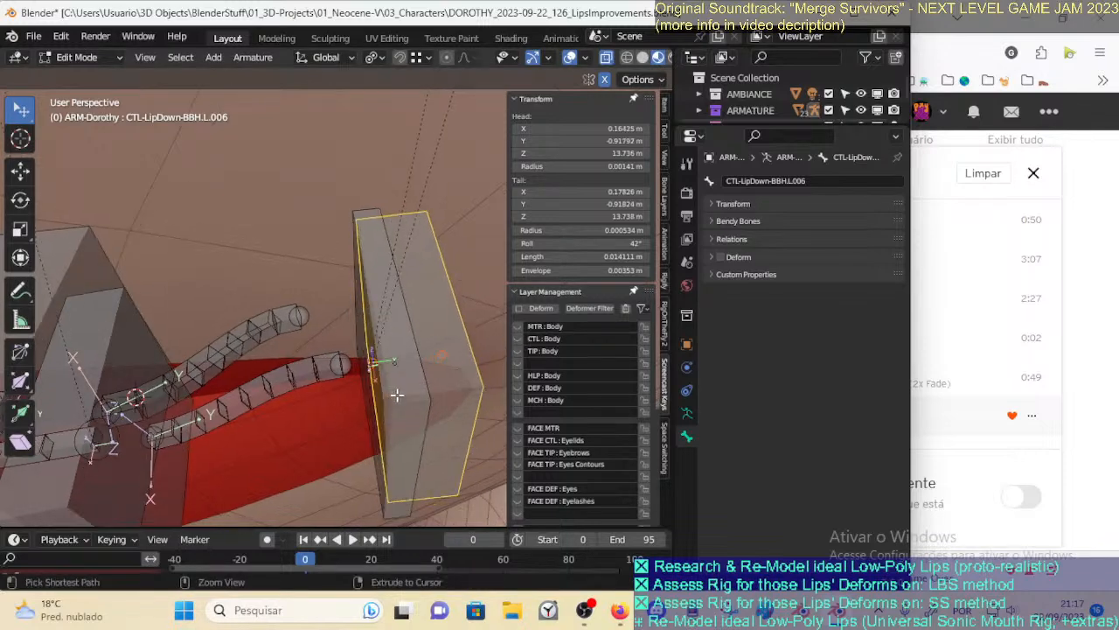
pyautogui.click(432, 335)
pyautogui.press('g')
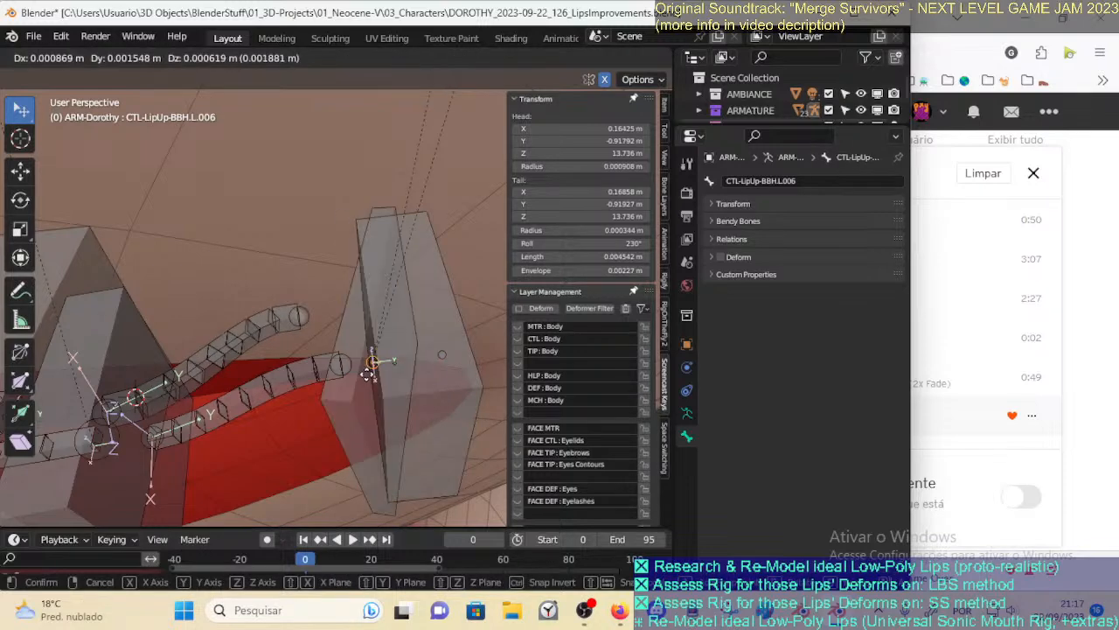
pyautogui.press('Escape')
pyautogui.press('g')
pyautogui.click(368, 367)
# Place the tips of DEF-LipDown-BB.L.003 and DEF-LipUp-BB.L.003 onto the shared head of the mouth-corner handles
pyautogui.click(349, 366)
pyautogui.press('g')
pyautogui.click(369, 366)
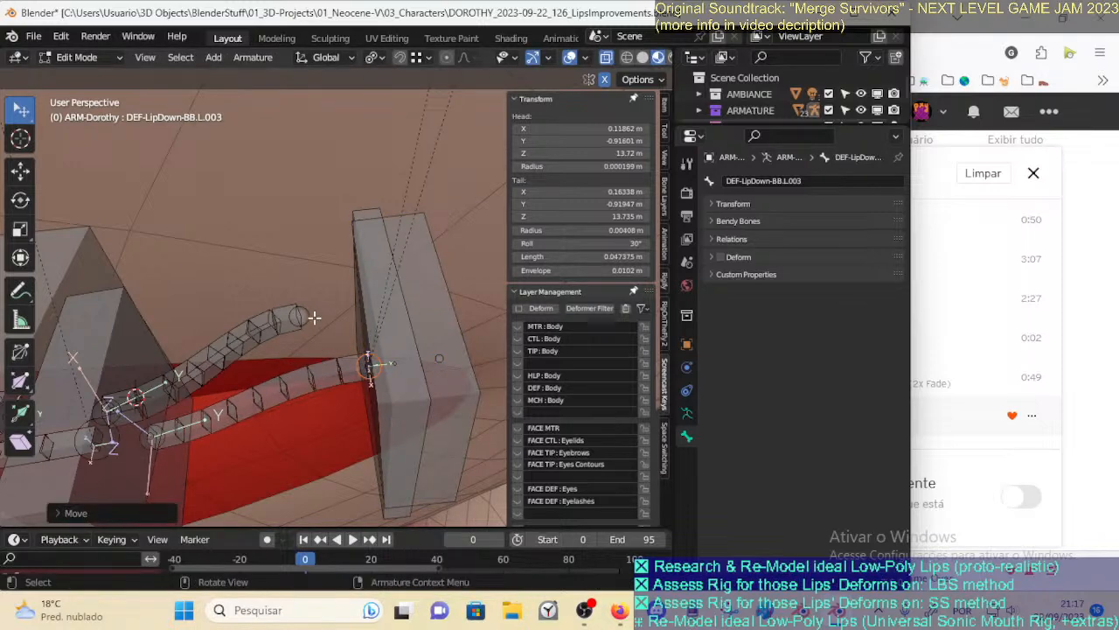
pyautogui.click(311, 317)
pyautogui.press('g')
pyautogui.click(368, 362)
pyautogui.moveTo(370, 363); pyautogui.dragTo(343, 371, button='middle')
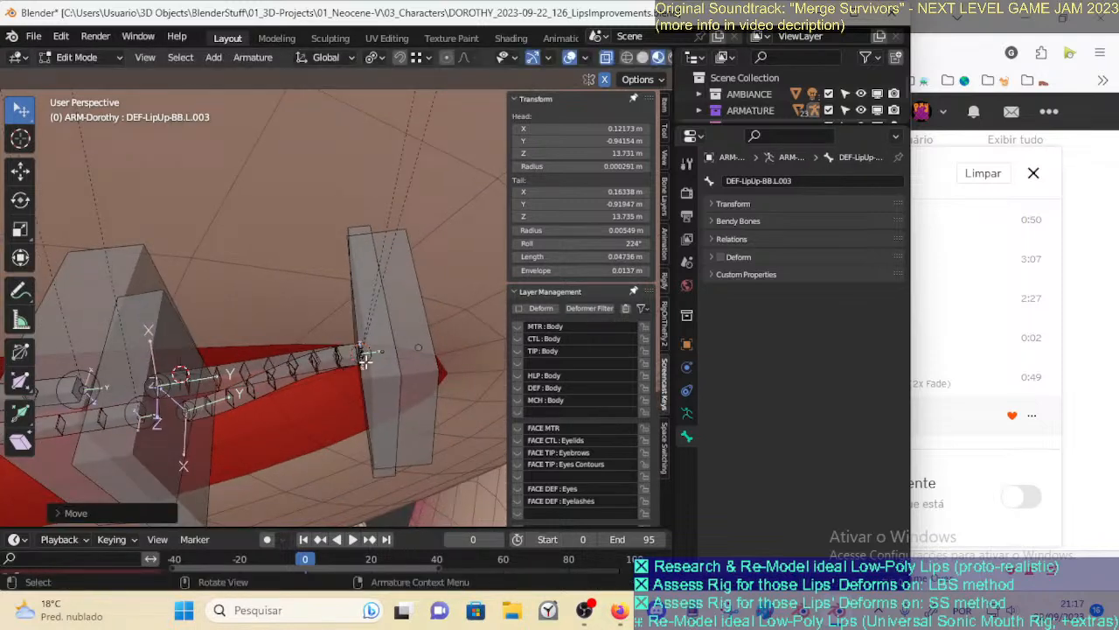
pyautogui.keyDown('shift'); pyautogui.click(404, 386); pyautogui.keyUp('shift')
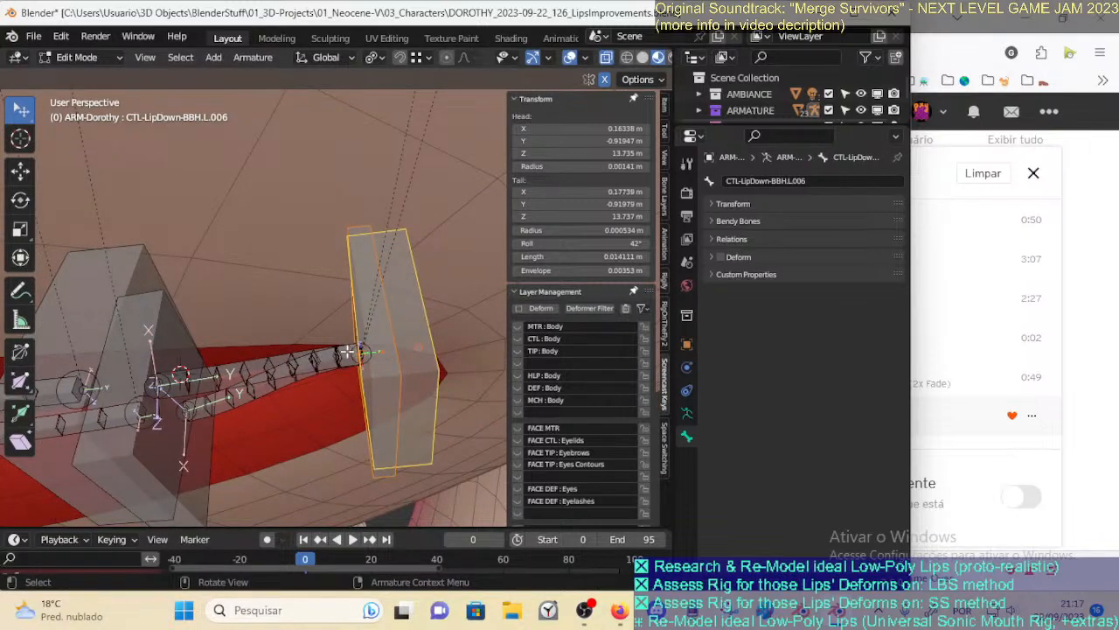
pyautogui.moveTo(347, 362); pyautogui.dragTo(358, 288, button='middle')
pyautogui.hotkey('alt', 'a')
pyautogui.keyDown('shift'); pyautogui.click(389, 240); pyautogui.keyUp('shift')
pyautogui.keyDown('shift'); pyautogui.click(389, 240); pyautogui.keyUp('shift')
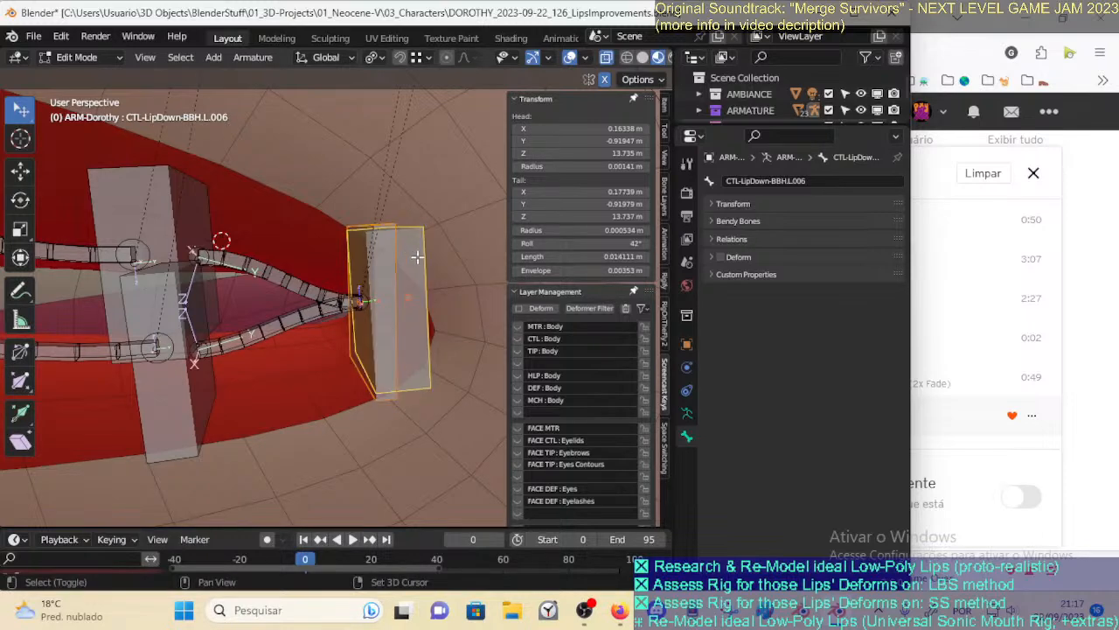
pyautogui.press('r')
pyautogui.click(464, 260)
pyautogui.press('g')
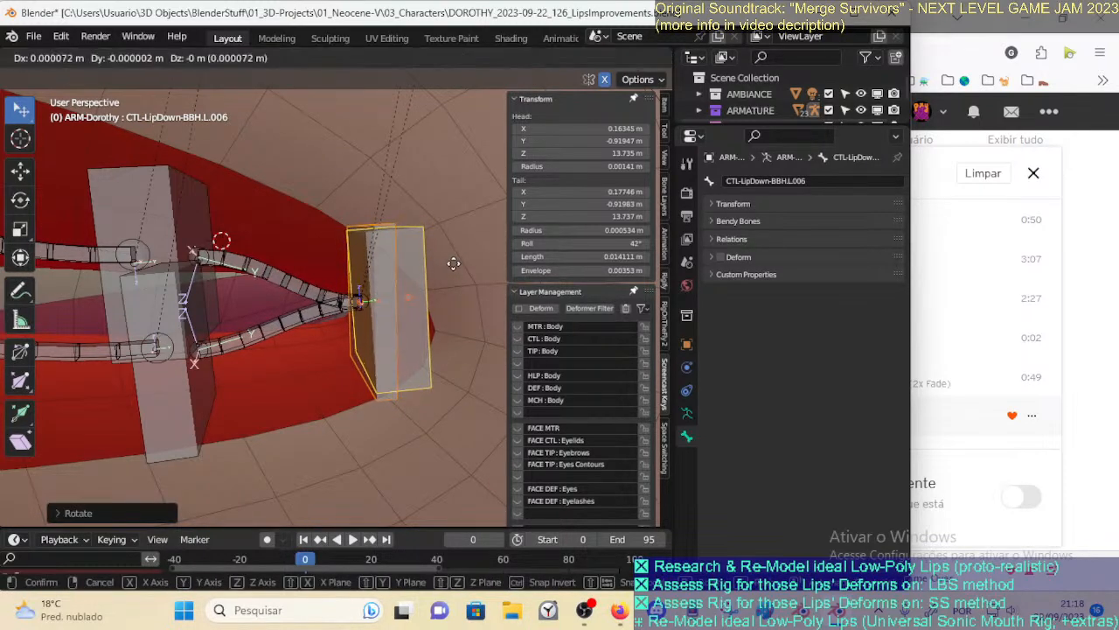
pyautogui.rightClick(478, 242)
# Move both mouth-corner handles together with the attached lip bone tips slightly outward toward the lip corner
pyautogui.hotkey('alt', 'a')
pyautogui.keyDown('shift'); pyautogui.click(390, 319); pyautogui.keyUp('shift')
pyautogui.press('g')
pyautogui.click(475, 295)
# Rotate the CTL-LipUp-BBH.L.004 handle to follow the upper lip's curve in the angled view
pyautogui.moveTo(425, 284); pyautogui.dragTo(408, 264, button='middle')
pyautogui.scroll(-2, 408, 265)
pyautogui.click(235, 226)
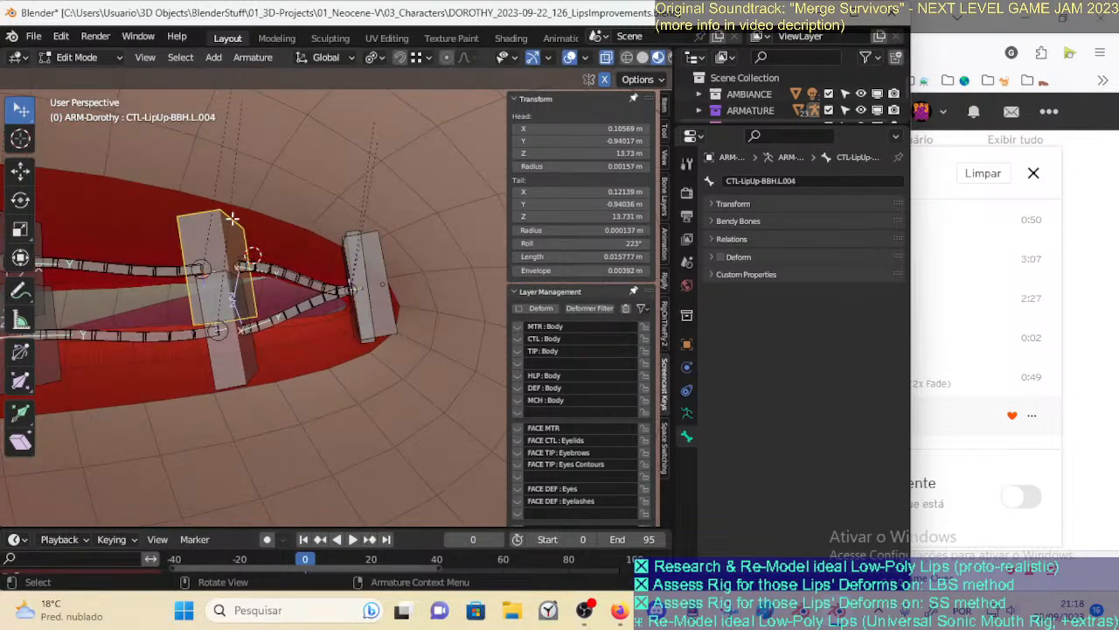
pyautogui.press('r')
pyautogui.click(249, 251)
# Place the head of DEF-LipUp-BB.L.003 and the tip of DEF-LipUp-BB.L.004 on the ends of the CTL-LipUp-BBH.L.004 handle
pyautogui.keyDown('shift'); pyautogui.moveTo(248, 249); pyautogui.dragTo(312, 259, button='middle'); pyautogui.keyUp('shift')
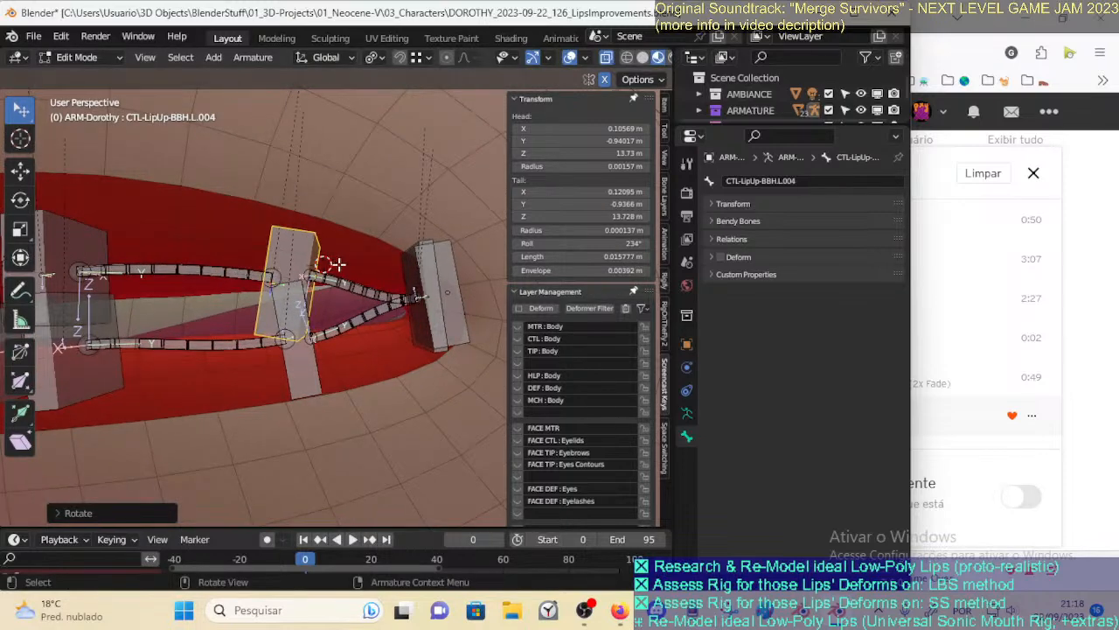
pyautogui.scroll(1, 339, 262)
pyautogui.click(312, 270)
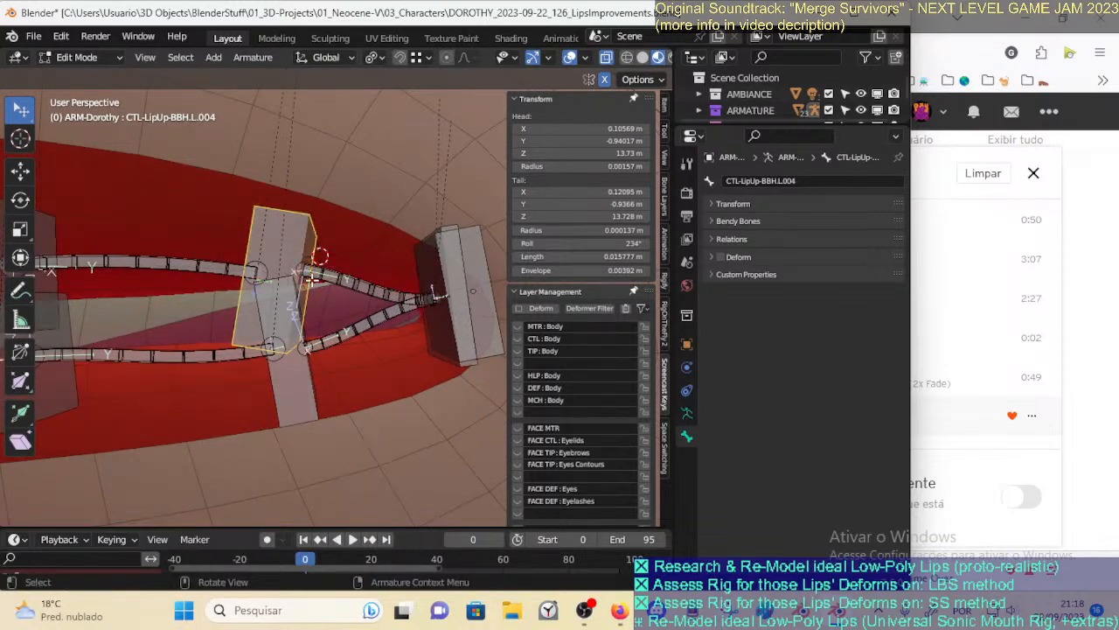
pyautogui.press('g')
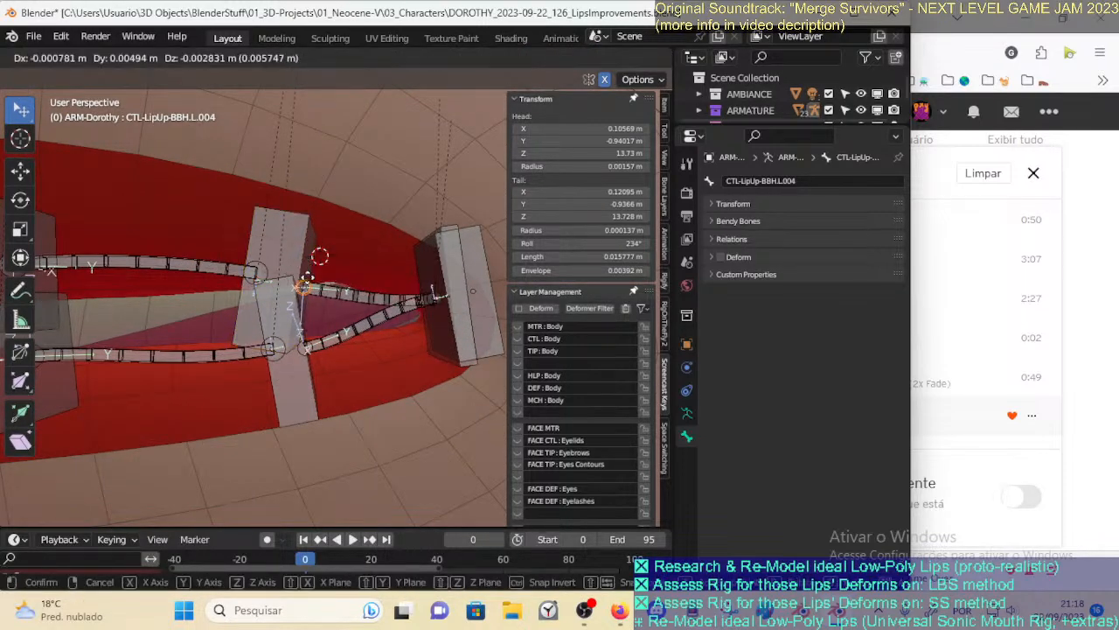
pyautogui.click(311, 282)
pyautogui.moveTo(311, 282); pyautogui.dragTo(270, 269, button='middle')
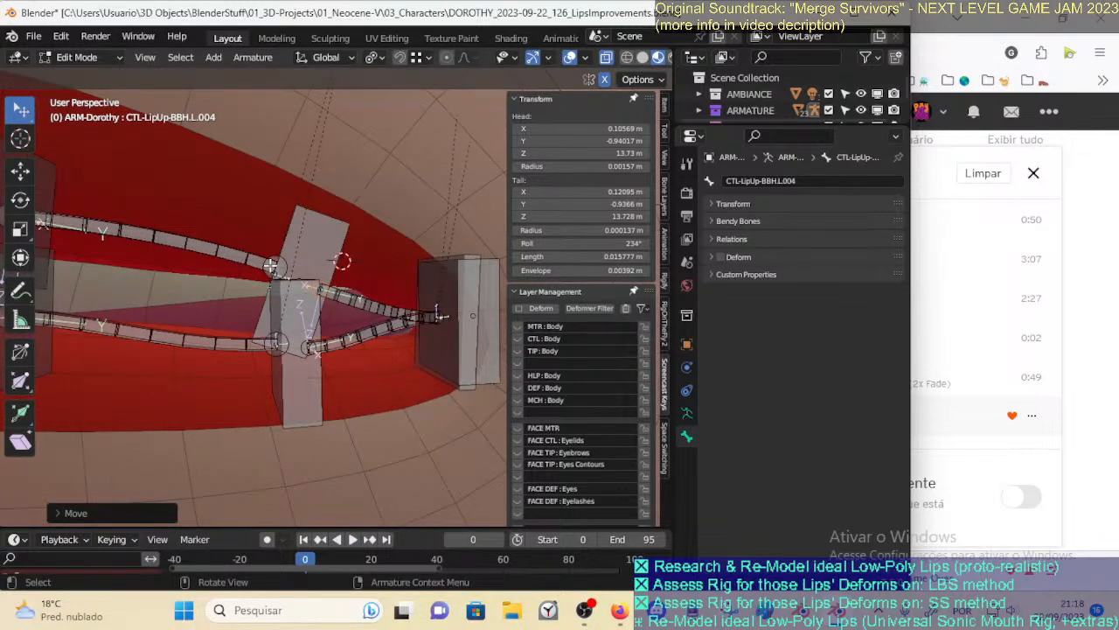
pyautogui.click(269, 269)
pyautogui.press('g')
pyautogui.click(263, 278)
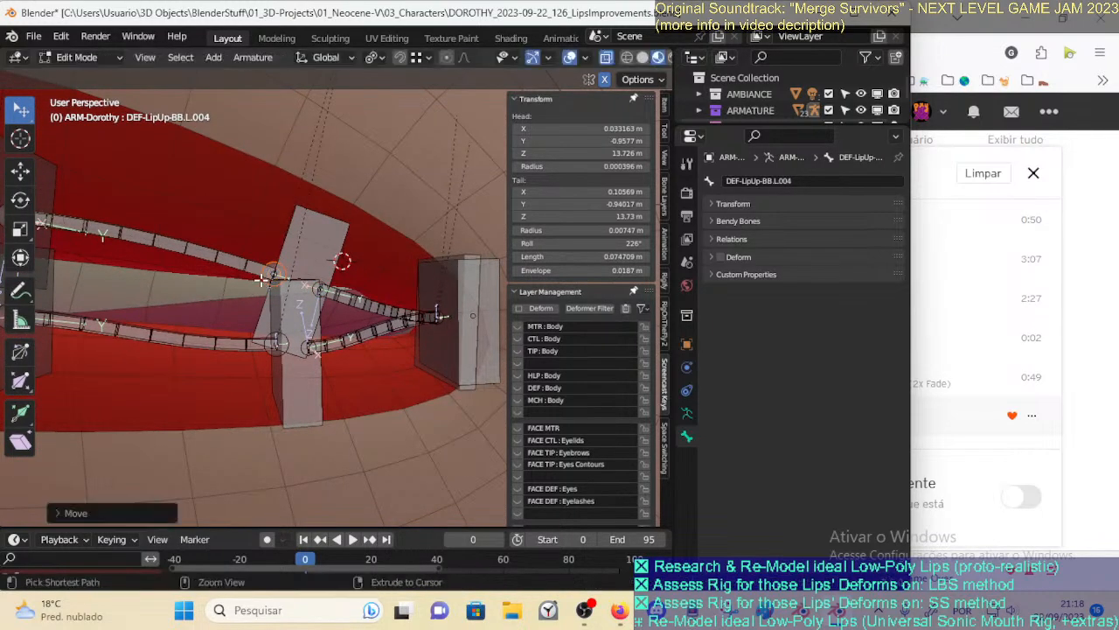
# Align the head of DEF-LipDown-BB.L.003 and the neighbouring lower-lip bone's tip with the ends of their lower-lip handle
pyautogui.click(268, 352)
pyautogui.press('g')
pyautogui.click(270, 354)
pyautogui.moveTo(270, 353); pyautogui.dragTo(320, 359, button='middle')
pyautogui.click(320, 359)
pyautogui.click(316, 360)
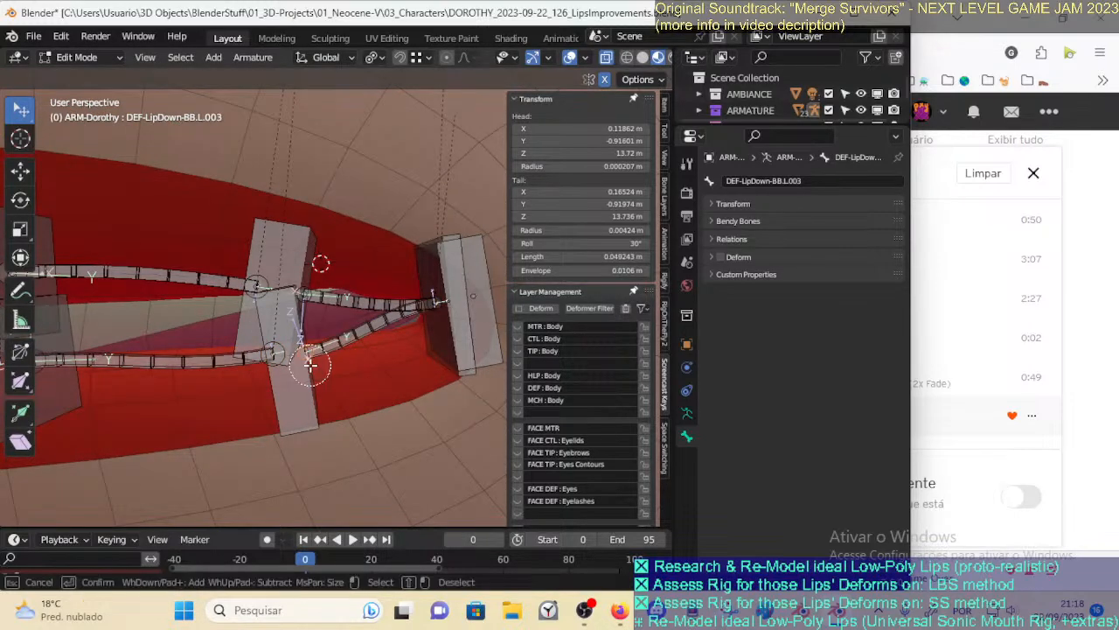
pyautogui.press('g')
pyautogui.click(318, 374)
# Rotate the CTL-LipDown-BBH.L.005 handle and the paired upper-lip handle to follow the lip curve near the centre
pyautogui.scroll(-2, 243, 365)
pyautogui.keyDown('shift'); pyautogui.moveTo(122, 376); pyautogui.dragTo(285, 370, button='middle'); pyautogui.keyUp('shift')
pyautogui.scroll(2, 262, 371)
pyautogui.moveTo(213, 374); pyautogui.dragTo(230, 372, button='middle')
pyautogui.moveTo(326, 377); pyautogui.dragTo(337, 392, button='middle')
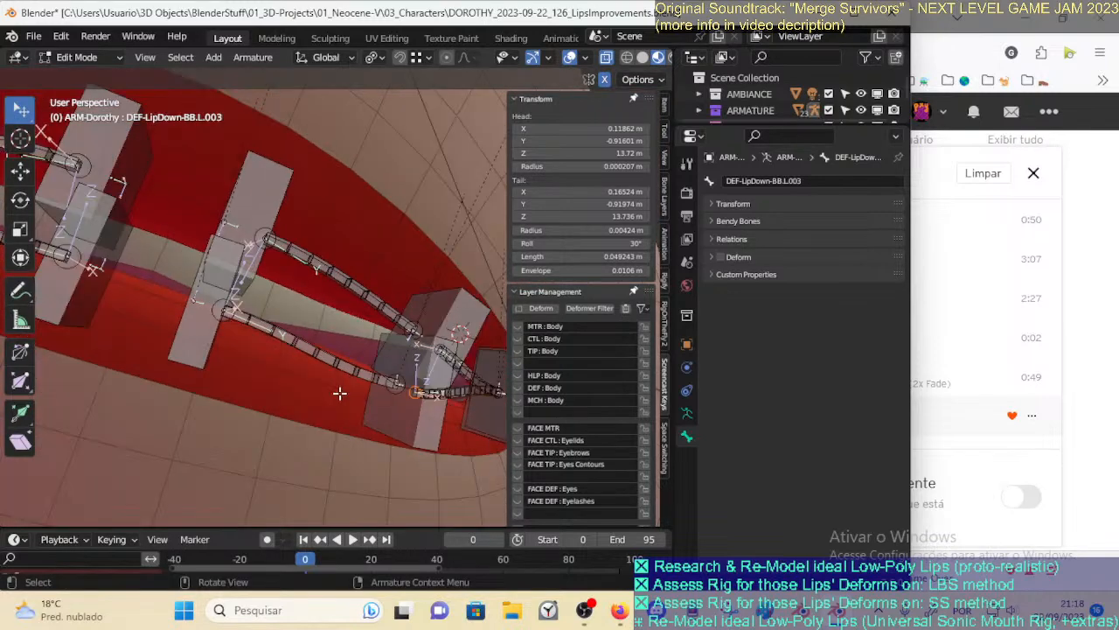
pyautogui.click(177, 353)
pyautogui.press('r')
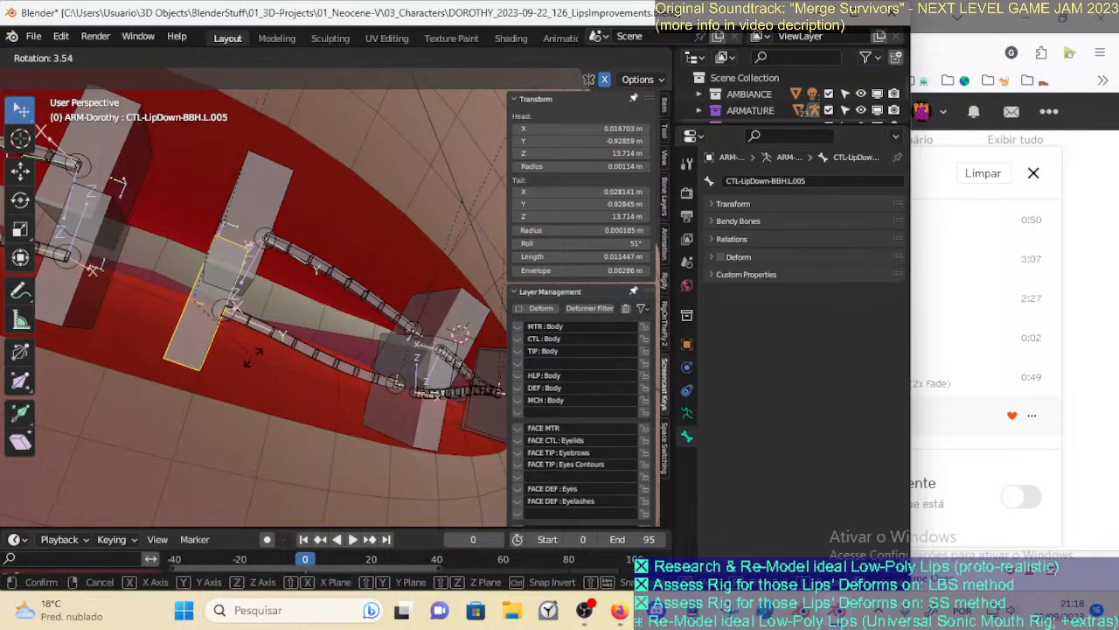
pyautogui.click(252, 303)
pyautogui.click(285, 178)
pyautogui.moveTo(285, 178); pyautogui.dragTo(395, 362, button='middle')
pyautogui.press('r')
pyautogui.click(293, 225)
# Rotate two more lip handles toward the mouth corner to match the lip curve, and save the file
pyautogui.click(354, 306)
pyautogui.press('r')
pyautogui.click(362, 307)
pyautogui.click(347, 379)
pyautogui.press('r')
pyautogui.click(393, 390)
pyautogui.click(417, 362)
pyautogui.hotkey('ctrl', 's')
# Rotate the upper-lip handle next to the mouth corner and its partner CTL-LipDown-BBH.L.004 to follow the lips' depth curve
pyautogui.press('KP_1')
pyautogui.press('KP_3')
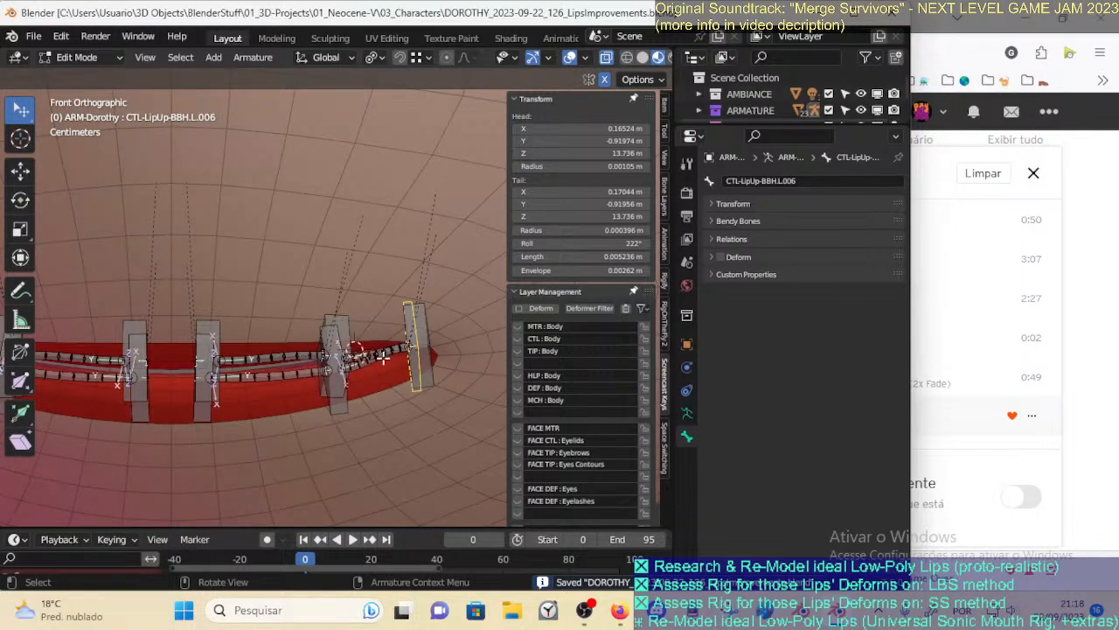
pyautogui.click(344, 321)
pyautogui.moveTo(348, 325); pyautogui.dragTo(368, 375, button='middle')
pyautogui.press('r')
pyautogui.click(382, 361)
pyautogui.click(382, 361)
pyautogui.press('r')
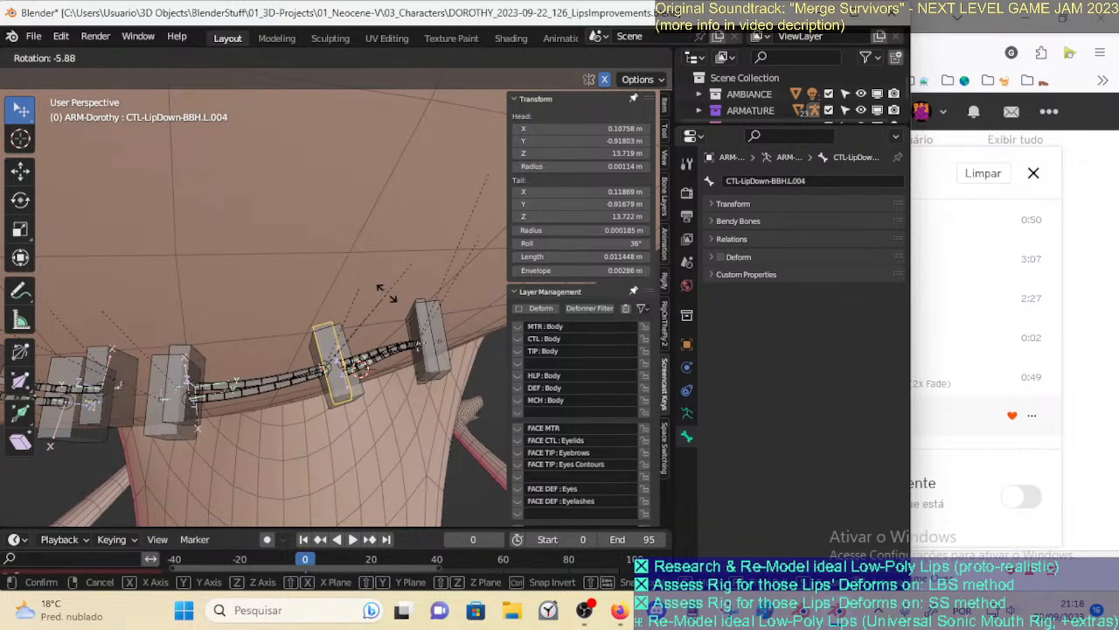
pyautogui.click(193, 329)
# Rotate the CTL-LipDown-BBH.L.005 handle to follow the lower lip's curve seen from below
pyautogui.moveTo(193, 328); pyautogui.dragTo(262, 343, button='middle')
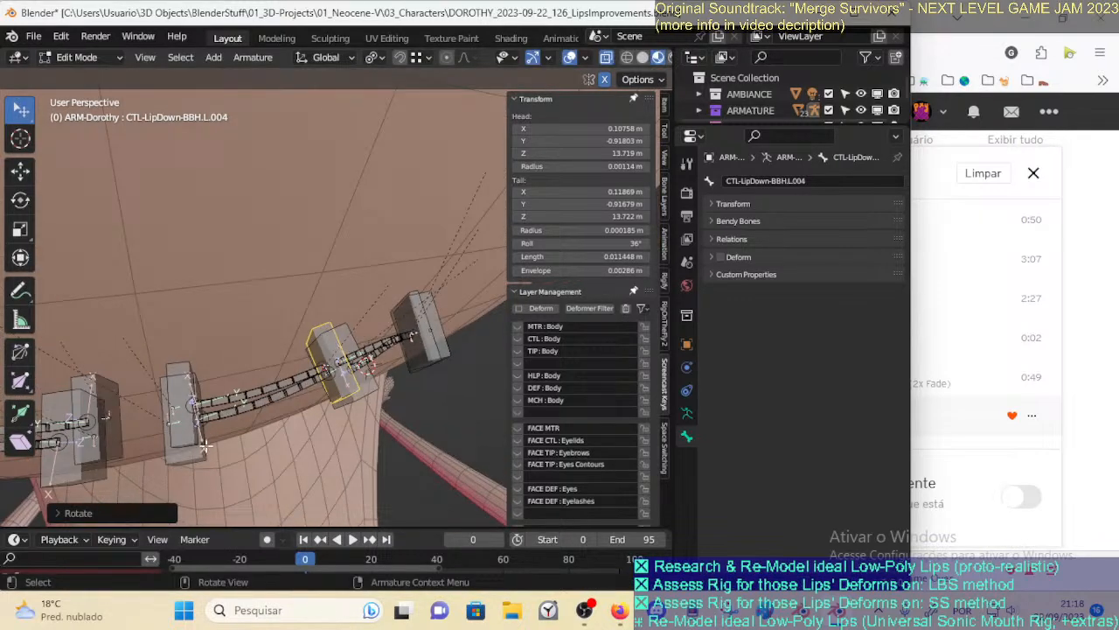
pyautogui.click(196, 432)
pyautogui.click(197, 432)
pyautogui.press('r')
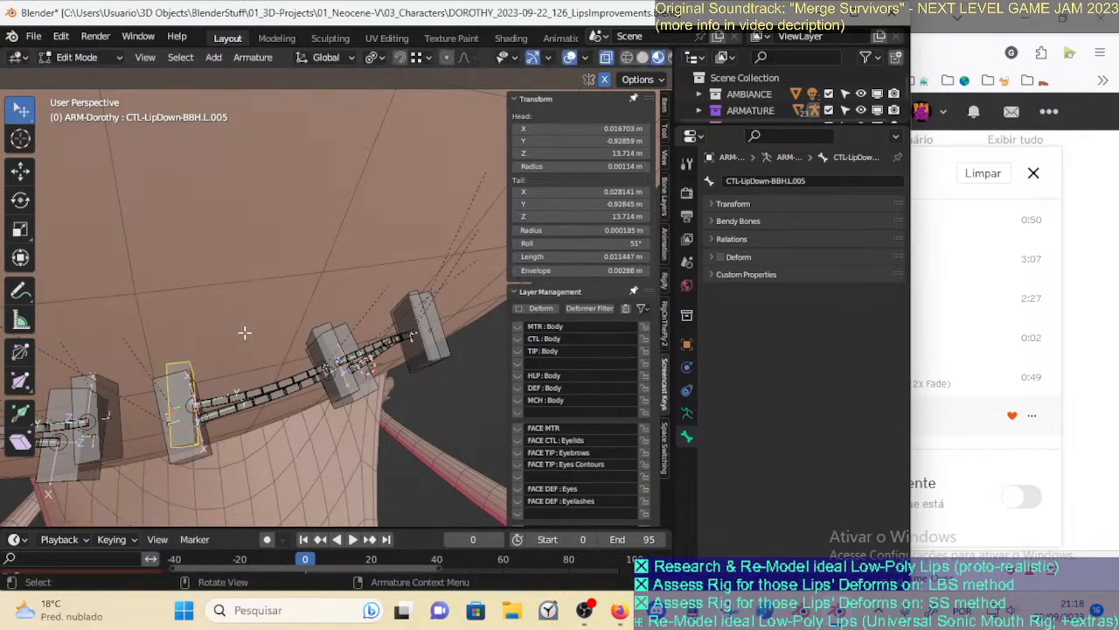
pyautogui.click(234, 328)
# Rotate the mouth-corner handle CTL-LipDown-BBH.L.006 to follow the lips' depth curve
pyautogui.moveTo(233, 327); pyautogui.dragTo(378, 378, button='middle')
pyautogui.click(410, 336)
pyautogui.press('r')
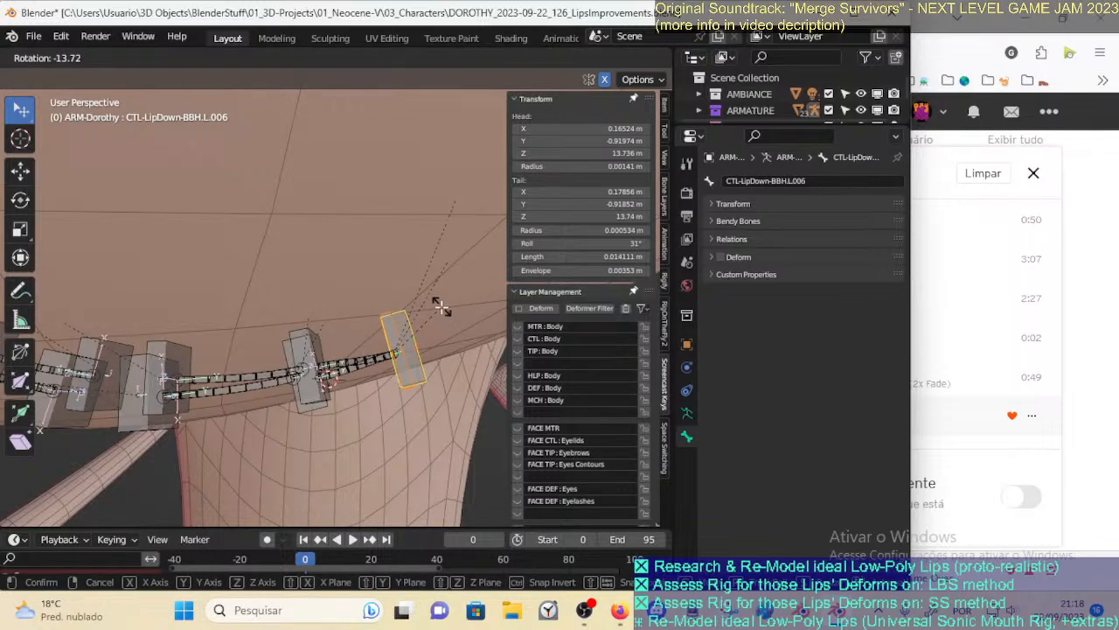
pyautogui.click(395, 341)
# Rotate the CTL-LipDown-BBH.L.004 and CTL-LipUp-BBH.L.004 handles to match the lips' depth curve near the mouth corner
pyautogui.click(293, 337)
pyautogui.click(322, 322)
pyautogui.press('r')
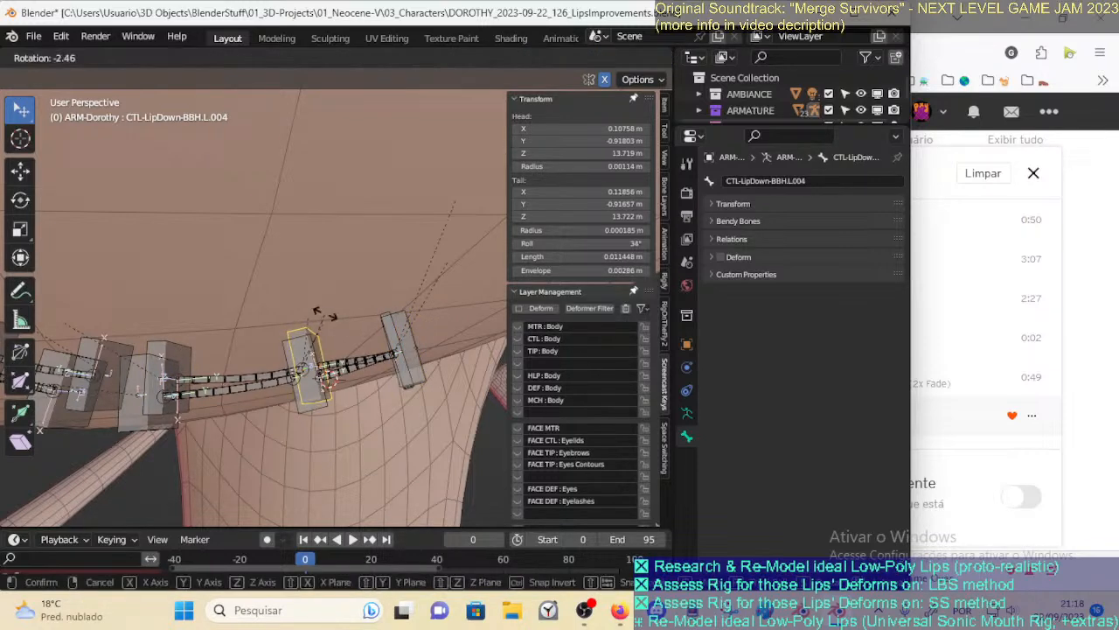
pyautogui.click(272, 349)
pyautogui.click(282, 344)
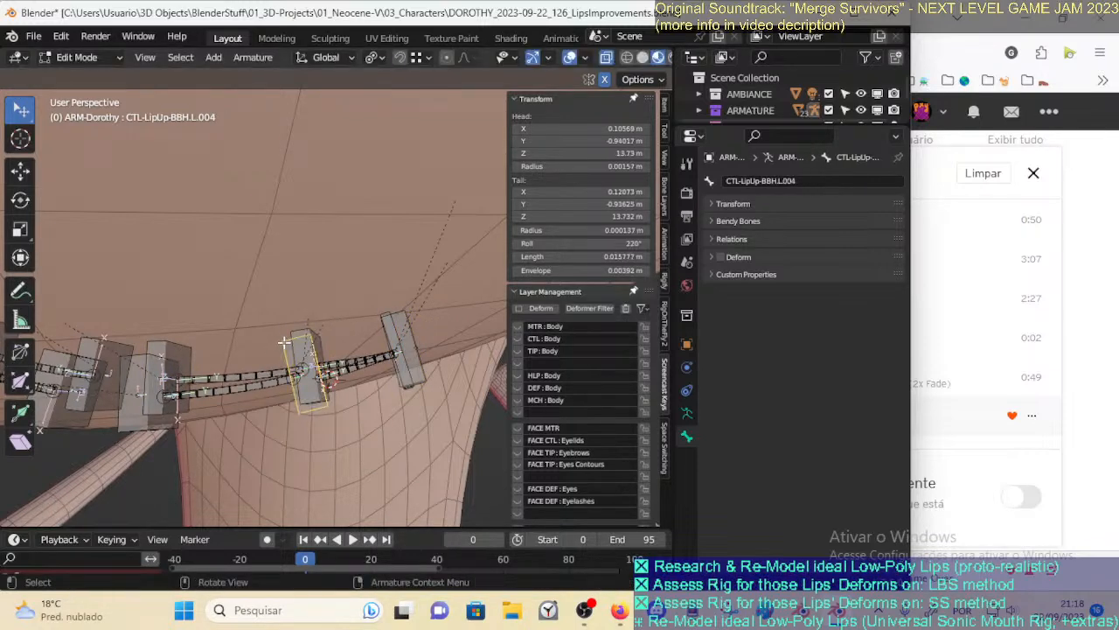
pyautogui.press('r')
pyautogui.click(342, 313)
# Fine-tune the rotation of the mouth-corner handle CTL-LipDown-BBH.L.006
pyautogui.click(405, 339)
pyautogui.press('r')
pyautogui.click(430, 317)
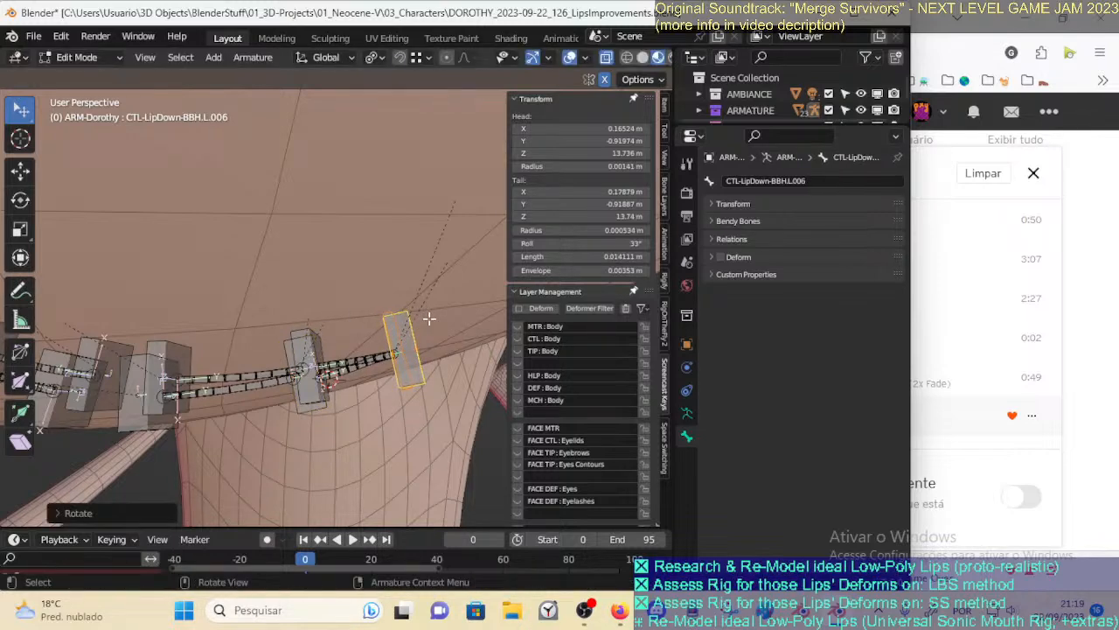
# Rotate CTL-LipDown-BBH.L.004 and CTL-LipUp-BBH.L.004 to follow the lip curves seen from the front, and save the file
pyautogui.press('KP_1')
pyautogui.moveTo(429, 318); pyautogui.dragTo(320, 368, button='middle')
pyautogui.click(322, 407)
pyautogui.press('r')
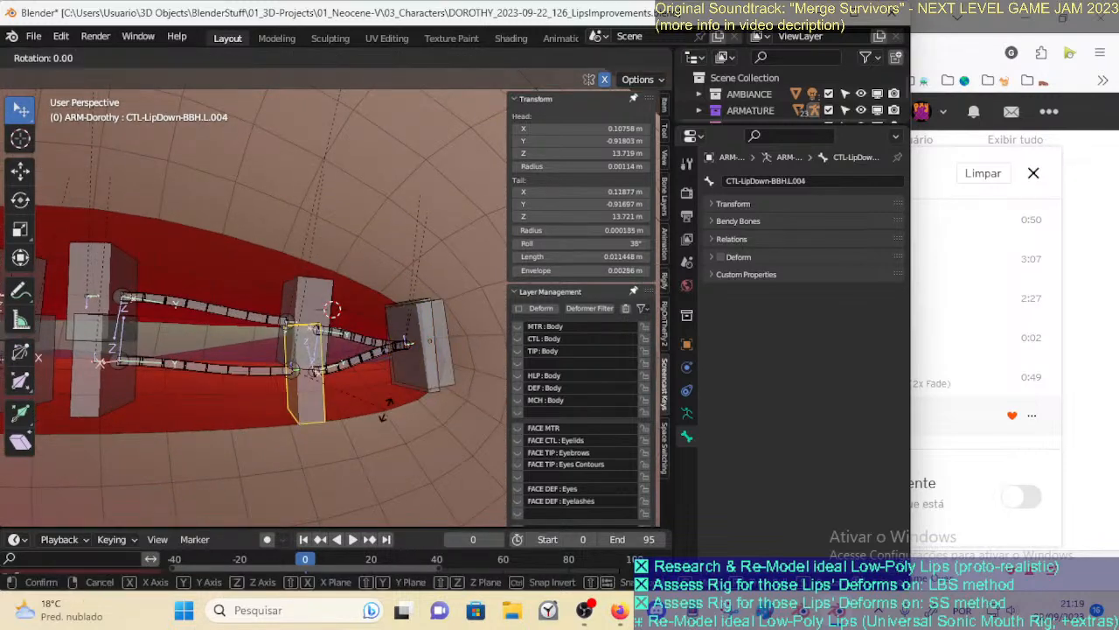
pyautogui.click(379, 418)
pyautogui.scroll(-1, 341, 363)
pyautogui.click(322, 289)
pyautogui.press('r')
pyautogui.click(330, 287)
pyautogui.moveTo(330, 288); pyautogui.dragTo(331, 291, button='middle')
pyautogui.hotkey('ctrl', 's')
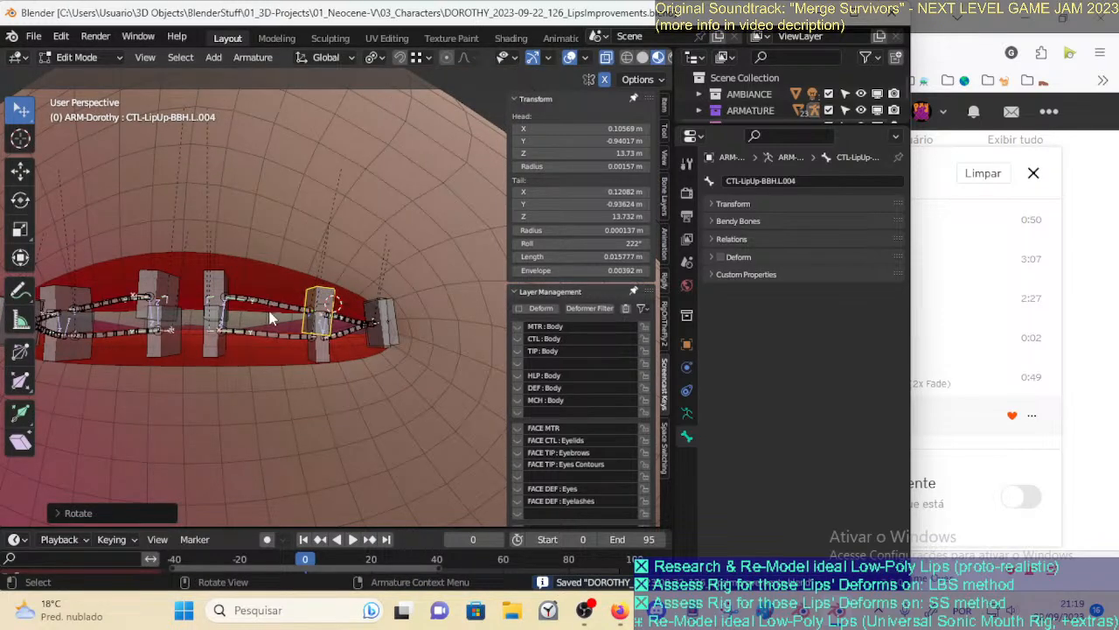
# Switch the armature to Pose Mode and reset the Stretch To original length of DEF-LipUp-BB.L.004
pyautogui.press('Tab')
pyautogui.press('Tab')
pyautogui.keyDown('ctrl'); pyautogui.moveTo(275, 355); pyautogui.dragTo(263, 313, button='middle'); pyautogui.keyUp('ctrl')
pyautogui.hotkey('ctrl', 'Tab')
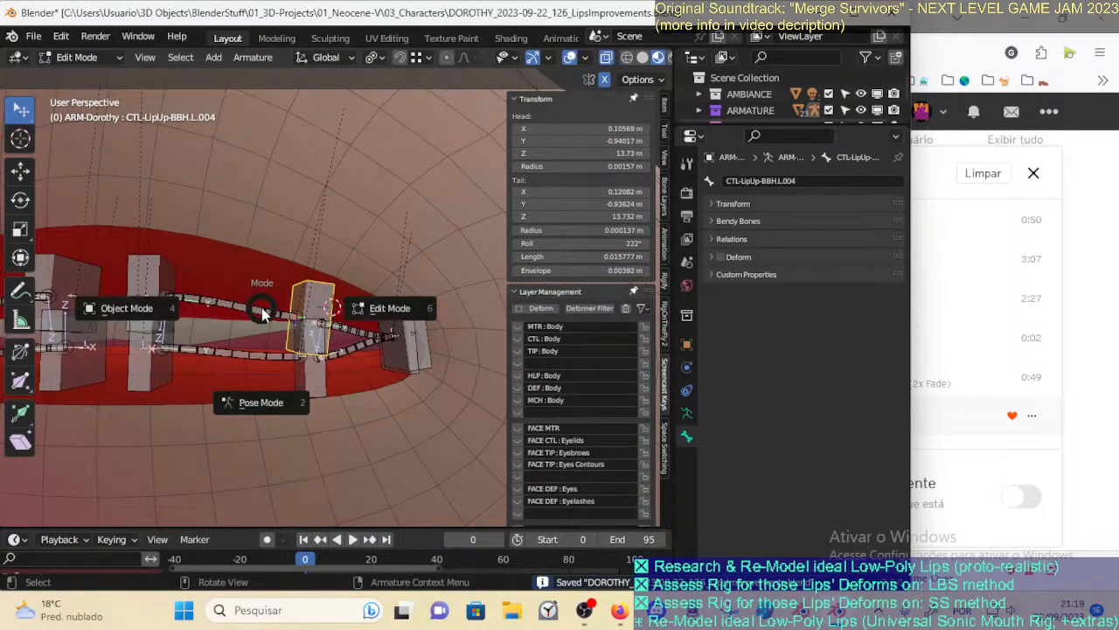
pyautogui.press('2')
pyautogui.click(245, 308)
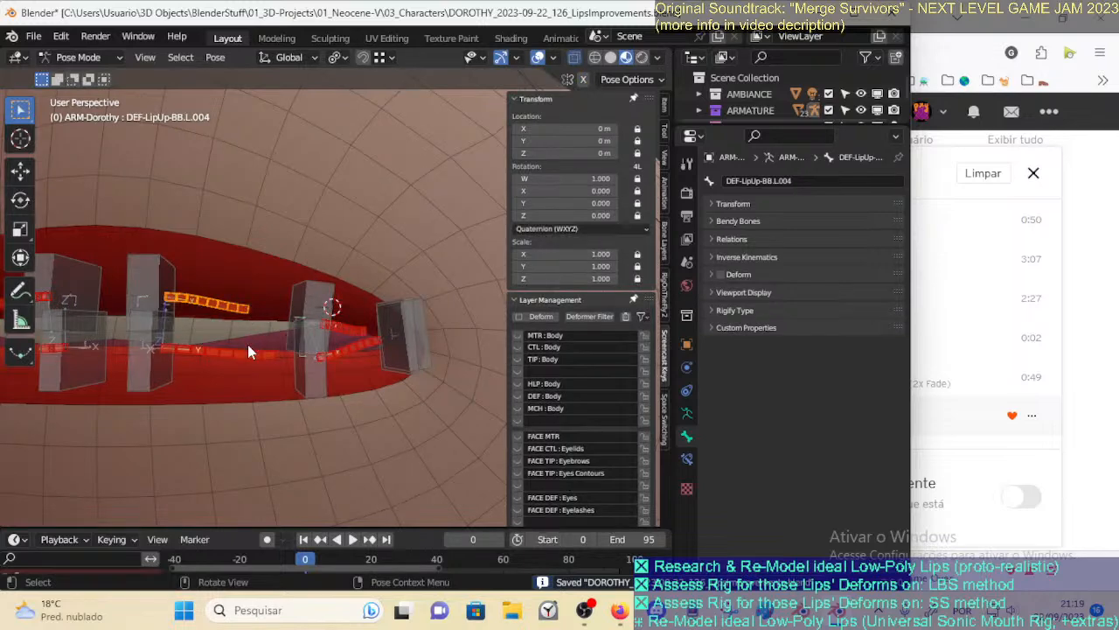
pyautogui.click(246, 350)
pyautogui.click(687, 458)
pyautogui.click(198, 304)
pyautogui.moveTo(197, 306); pyautogui.dragTo(264, 324, button='middle')
pyautogui.press('BackSpace')
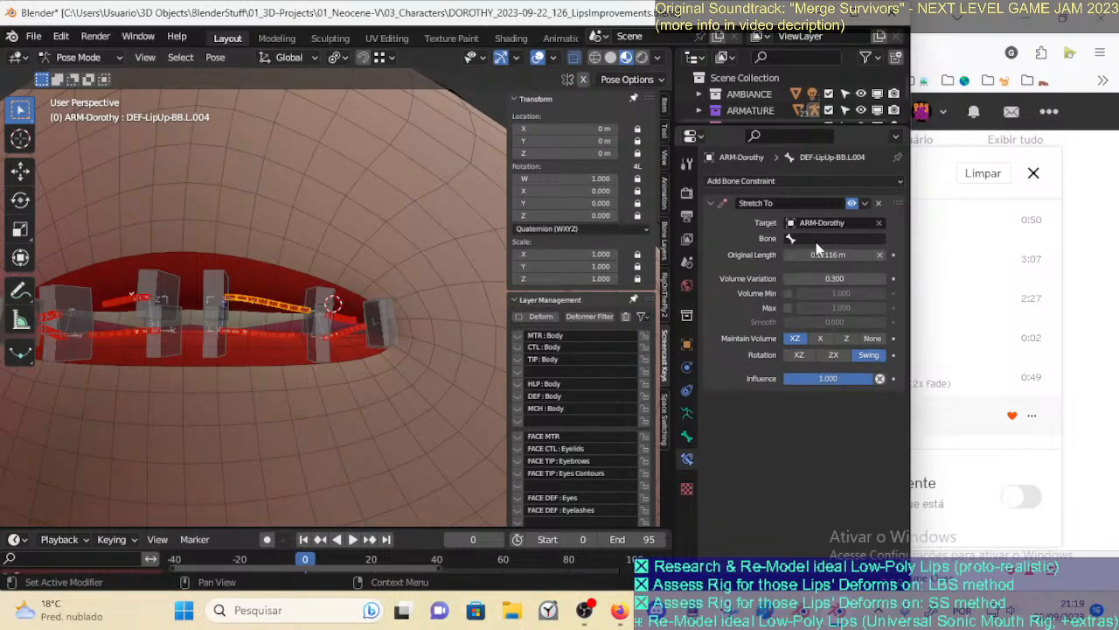
# Reset the Stretch To original length of DEF-LipDown-BB.L.004 and both deform bones at the mouth corner, and save the file
pyautogui.click(264, 339)
pyautogui.press('BackSpace')
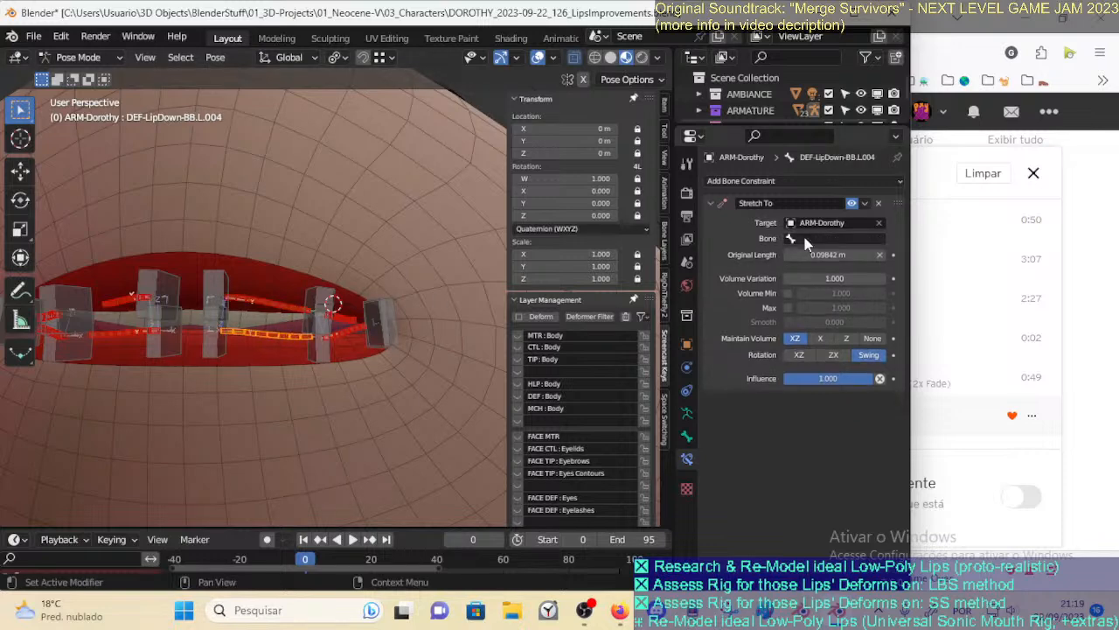
pyautogui.click(337, 318)
pyautogui.press('BackSpace')
pyautogui.click(340, 333)
pyautogui.press('BackSpace')
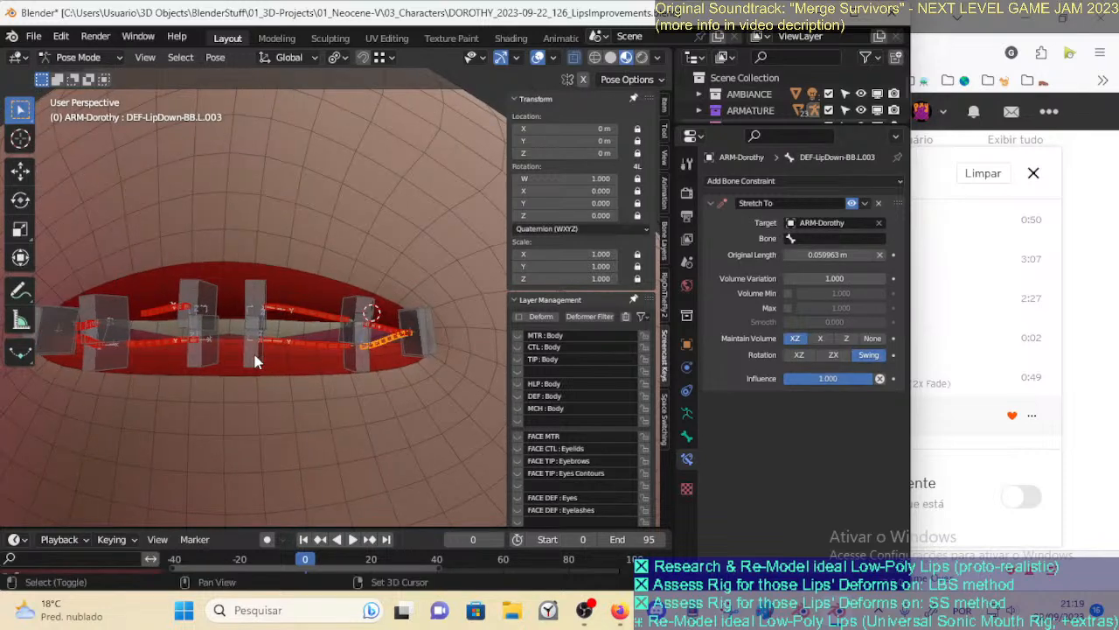
pyautogui.hotkey('ctrl', 's')
# Symmetrize the left lip bones to the other side in Edit Mode, return to Pose Mode and save the file
pyautogui.press('Tab')
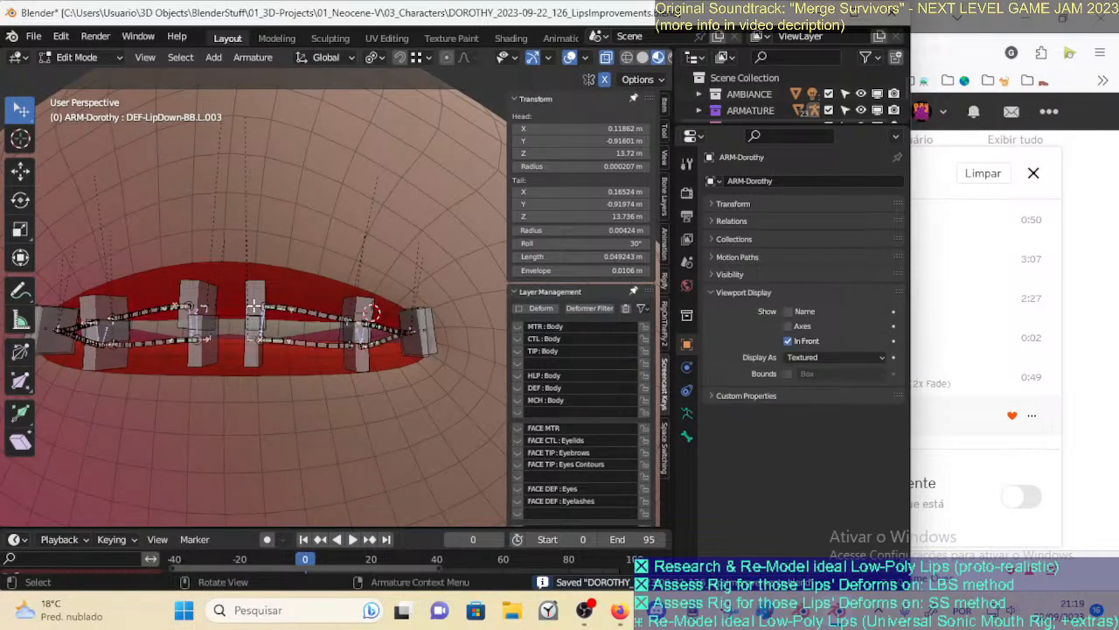
pyautogui.rightClick(365, 302)
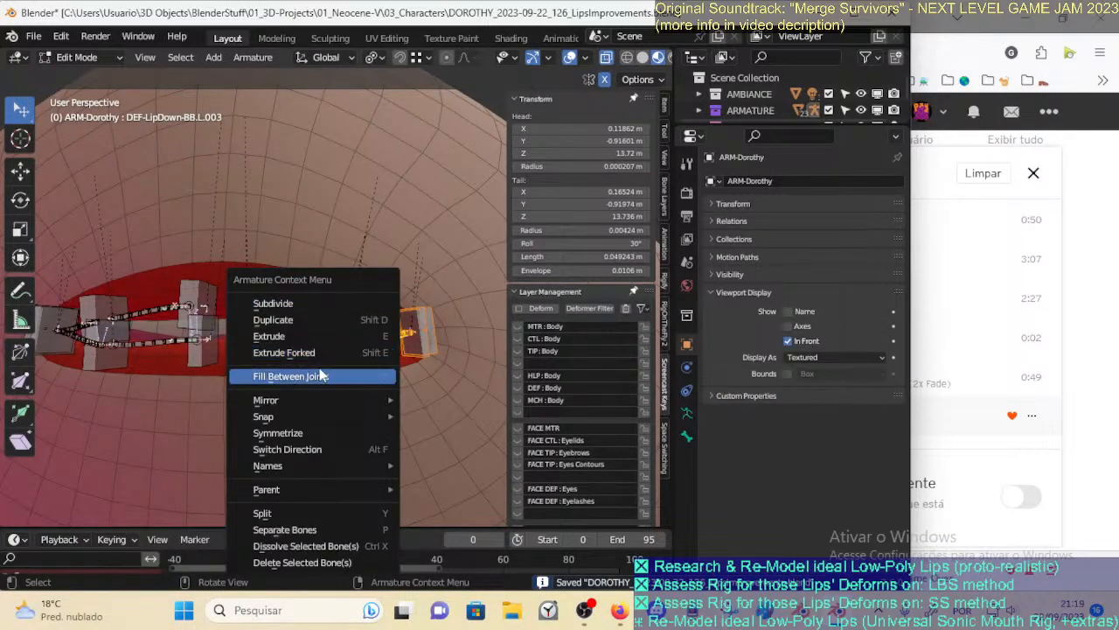
pyautogui.click(314, 433)
pyautogui.press('Tab')
pyautogui.moveTo(220, 374); pyautogui.dragTo(420, 289, button='middle')
pyautogui.hotkey('ctrl', 's')
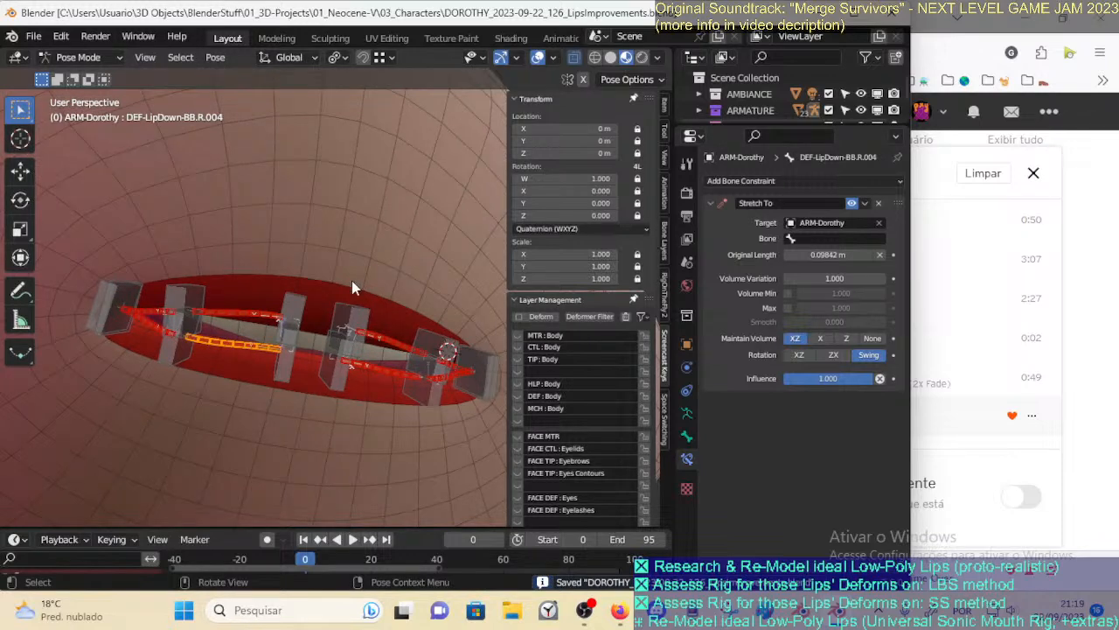
pyautogui.click(338, 306)
pyautogui.moveTo(338, 306); pyautogui.dragTo(385, 360, button='middle')
pyautogui.hotkey('ctrl', 's')
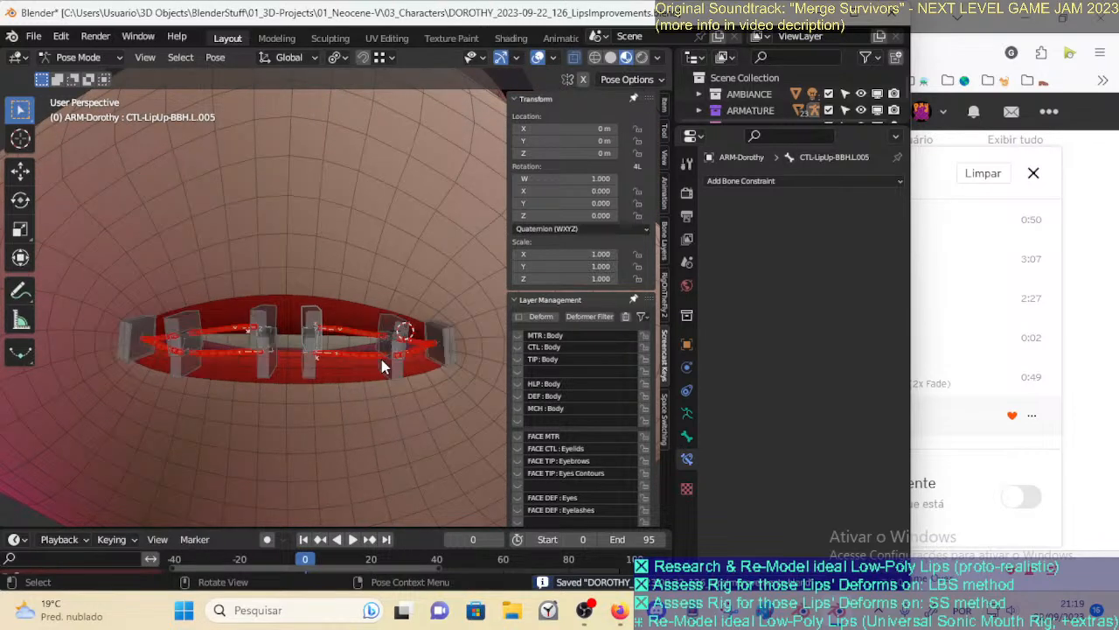
# Examine the names and Stretch To constraints of the lip handles and deform bones on both sides of the mouth
pyautogui.scroll(2, 383, 357)
pyautogui.scroll(-1, 375, 353)
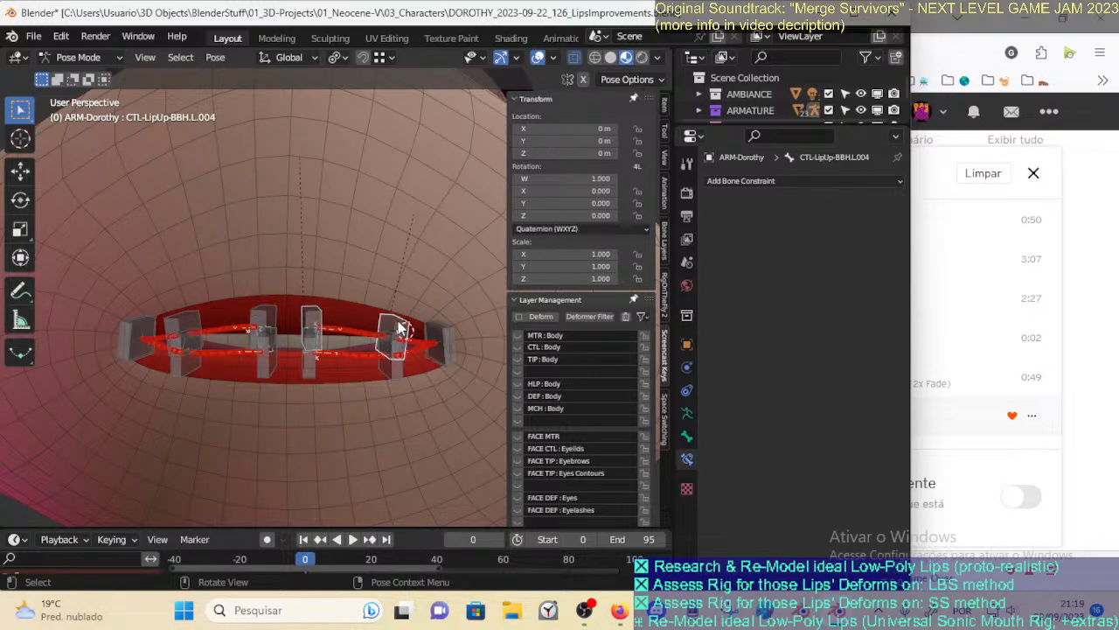
pyautogui.click(398, 322)
pyautogui.click(261, 354)
pyautogui.click(315, 319)
pyautogui.click(387, 371)
pyautogui.click(391, 325)
pyautogui.click(355, 351)
pyautogui.click(354, 333)
pyautogui.click(361, 346)
pyautogui.click(349, 332)
pyautogui.click(248, 353)
pyautogui.click(230, 333)
pyautogui.click(221, 352)
pyautogui.click(194, 333)
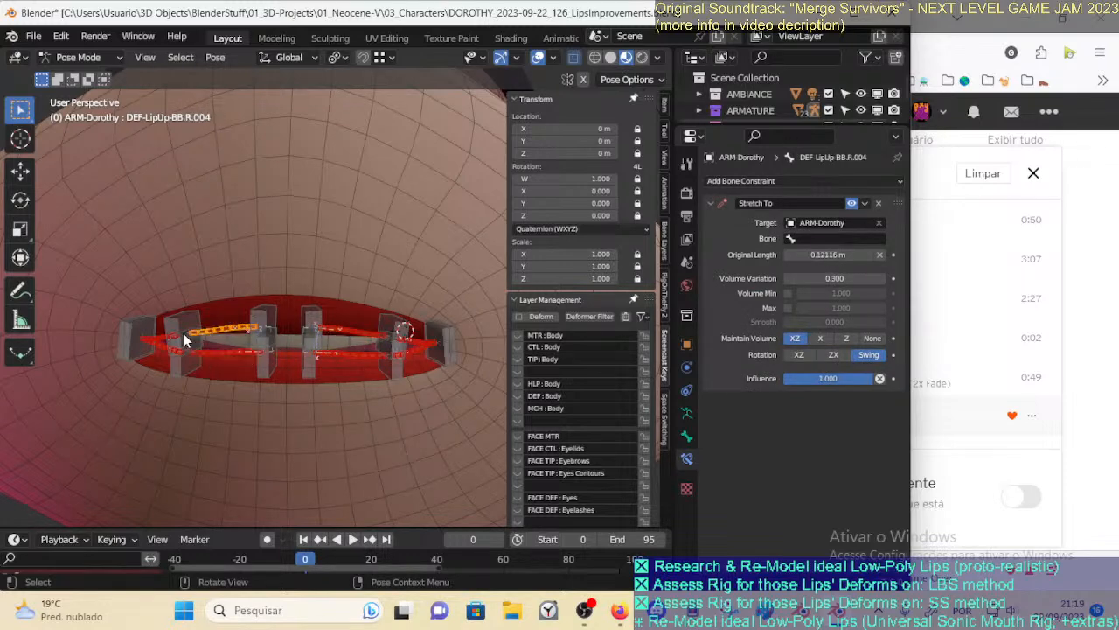
pyautogui.click(154, 340)
pyautogui.click(156, 346)
pyautogui.click(230, 325)
pyautogui.click(239, 352)
pyautogui.click(348, 353)
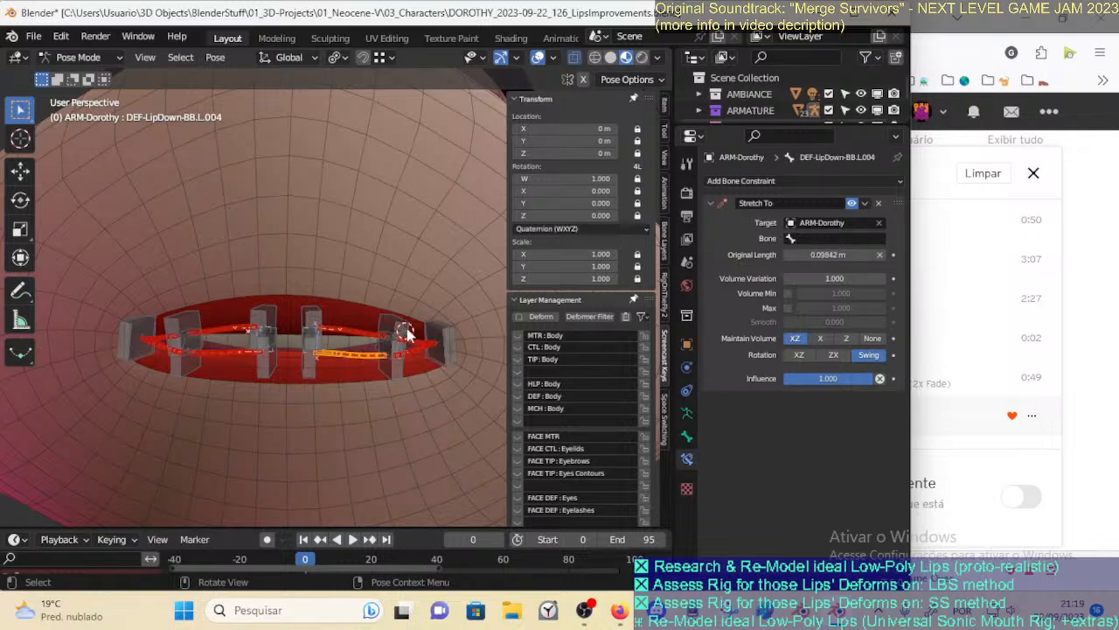
pyautogui.click(417, 341)
pyautogui.click(405, 353)
pyautogui.click(362, 355)
pyautogui.click(353, 333)
pyautogui.click(342, 351)
pyautogui.click(404, 331)
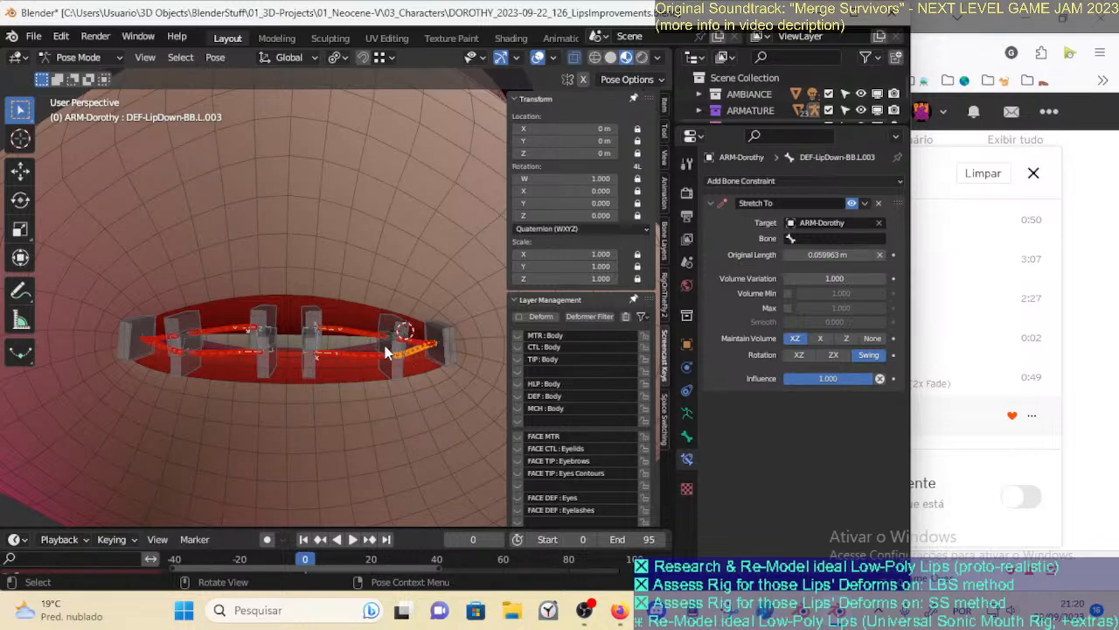
pyautogui.click(310, 330)
pyautogui.click(316, 351)
pyautogui.click(269, 365)
pyautogui.click(308, 366)
# Select all the lip bones and open Batch Rename for the selected Bones with the Find/Replace type
pyautogui.press('a')
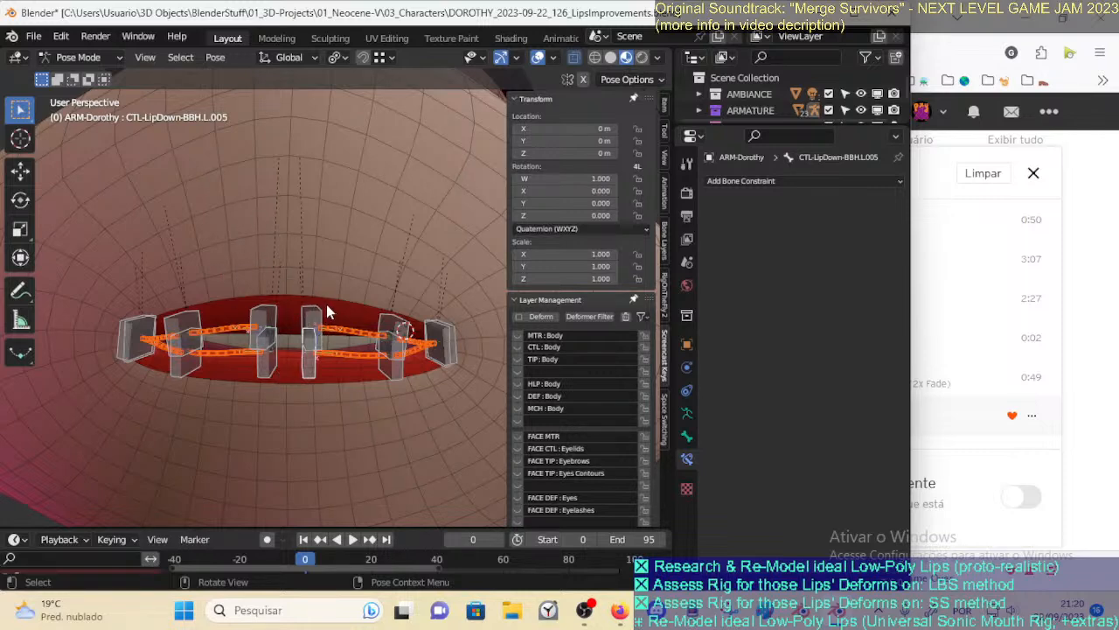
pyautogui.hotkey('ctrl', 'F2')
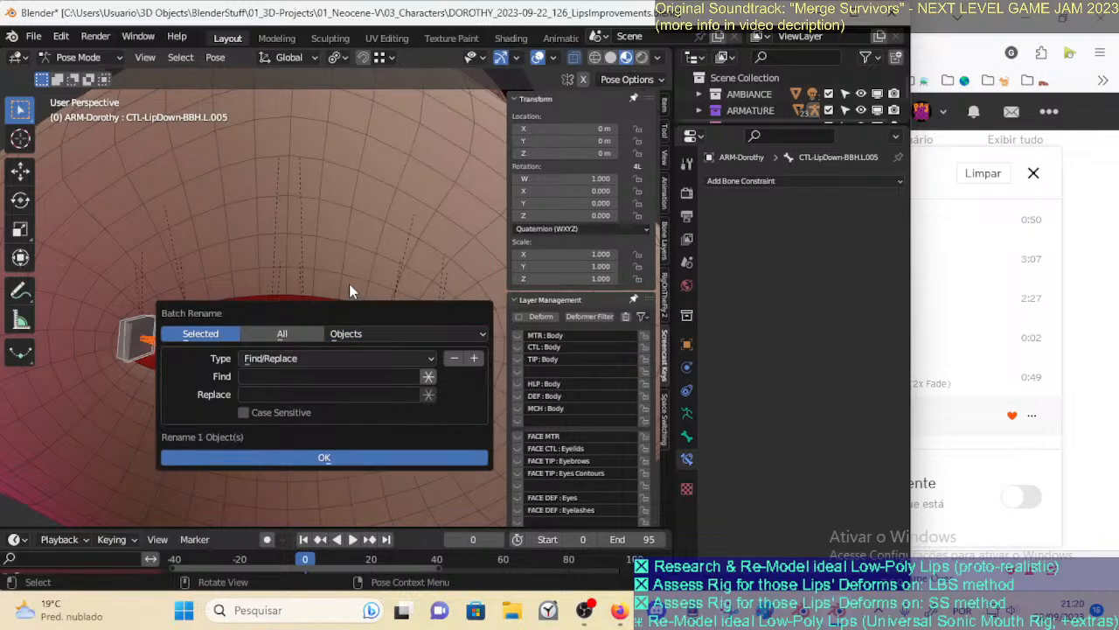
pyautogui.click(350, 333)
pyautogui.press('Escape')
pyautogui.click(369, 335)
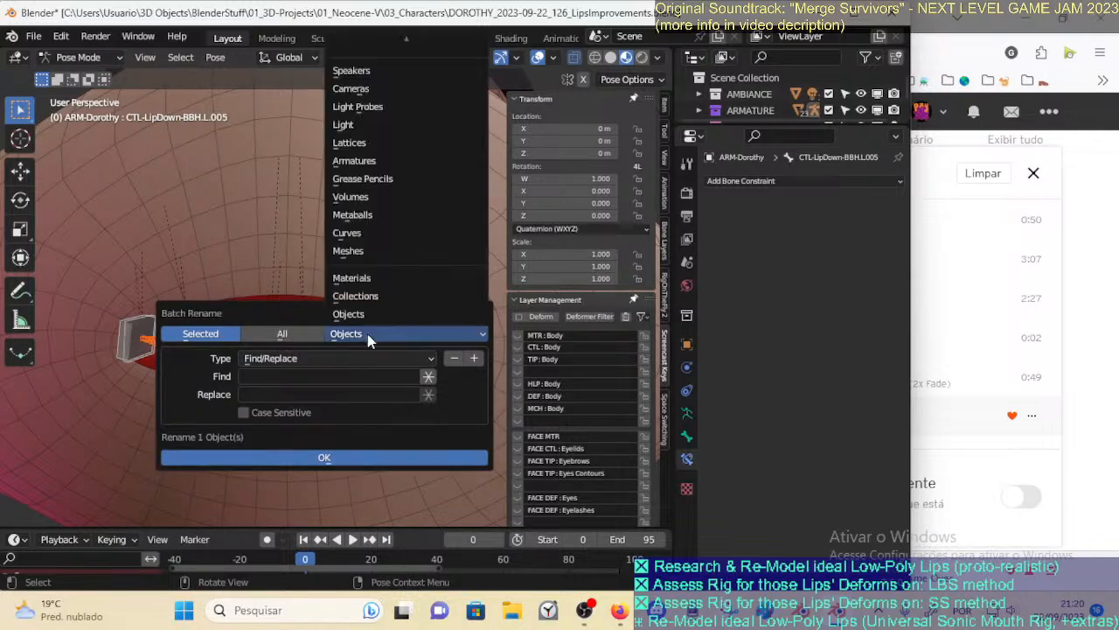
pyautogui.scroll(5, 372, 96)
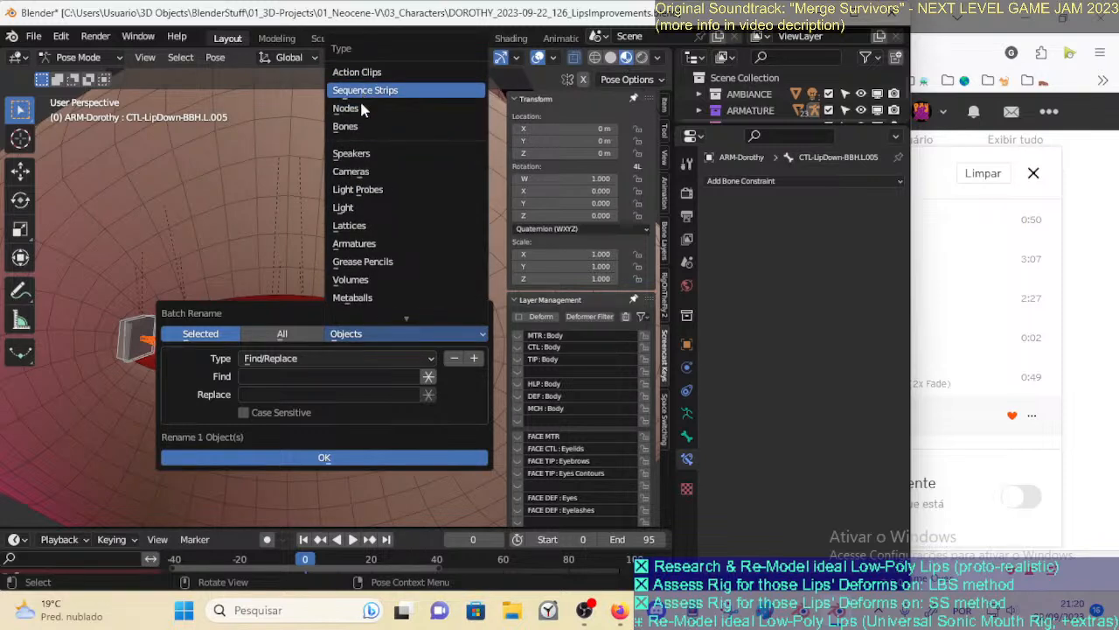
pyautogui.click(346, 126)
pyautogui.click(267, 358)
pyautogui.click(265, 365)
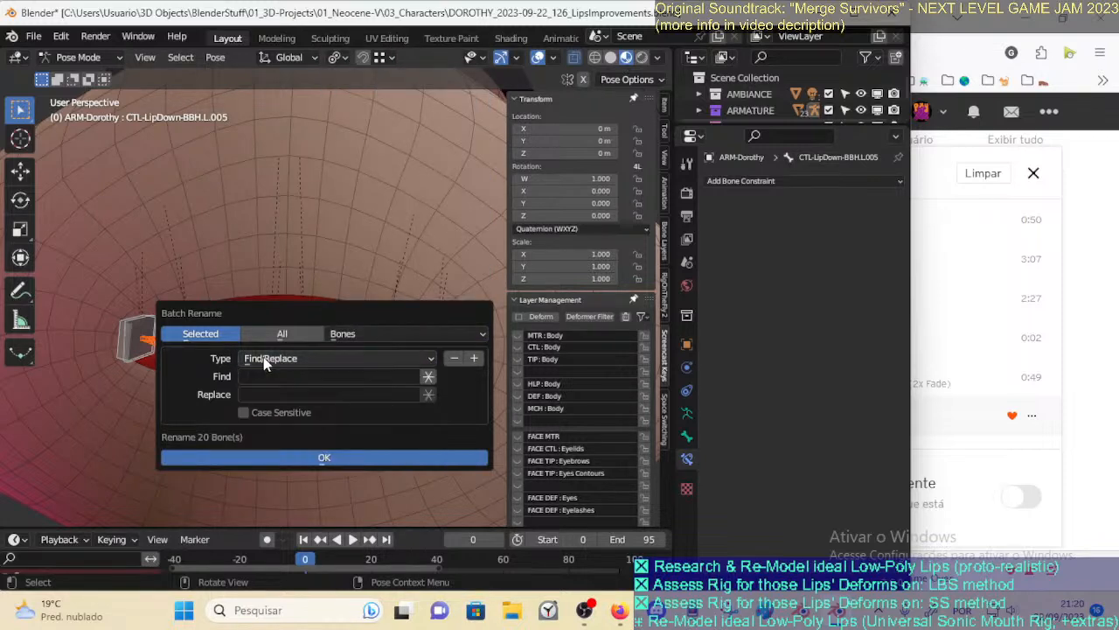
pyautogui.click(266, 377)
pyautogui.write('CTL')
pyautogui.press('Tab')
pyautogui.write('T')
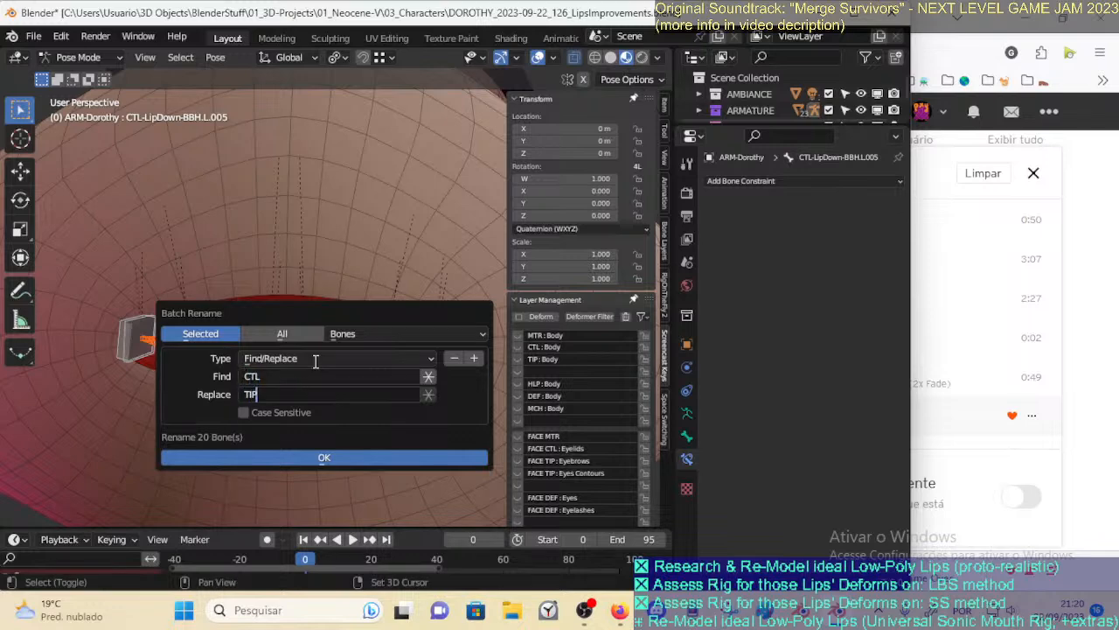
pyautogui.hotkey('ctrl', 'a')
pyautogui.write('BBH')
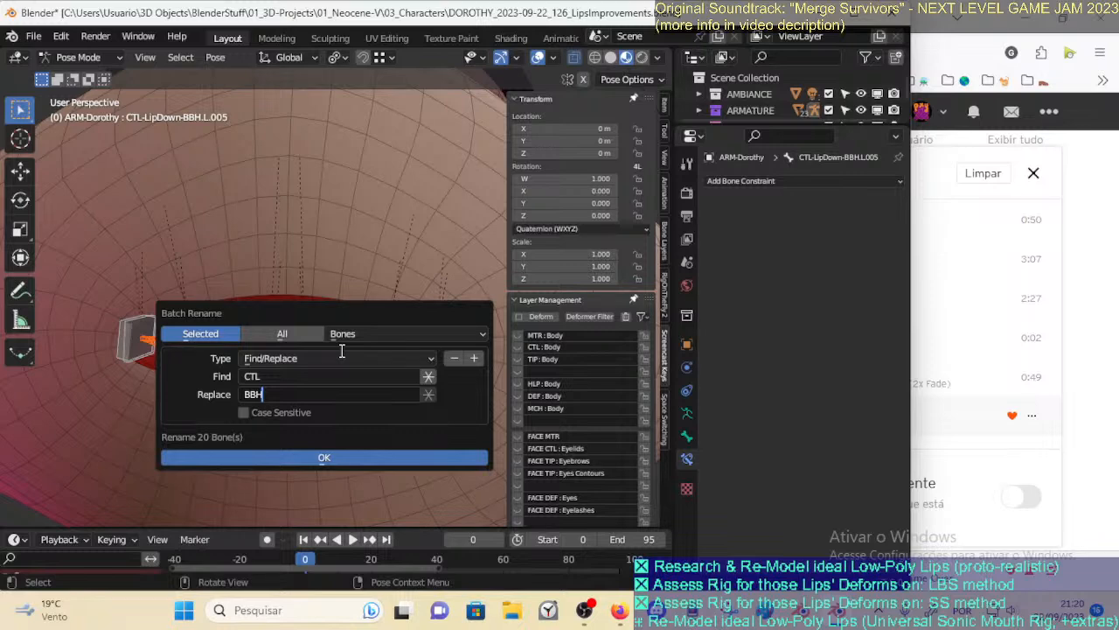
pyautogui.press('BackSpace')
pyautogui.press('BackSpace')
pyautogui.press('BackSpace')
# Set the batch rename rule to find CTL and replace it with TIP
pyautogui.click(276, 374)
pyautogui.write('TCTL')
pyautogui.press('Tab')
pyautogui.write('T')
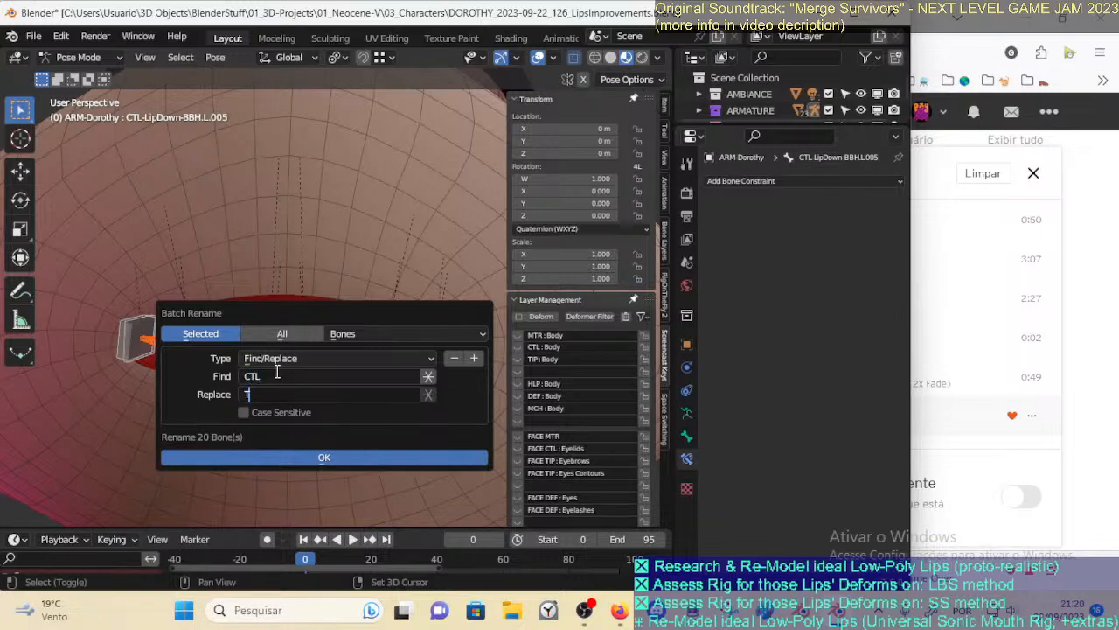
pyautogui.press('BackSpace')
pyautogui.write('BBH')
pyautogui.press('BackSpace')
pyautogui.press('BackSpace')
pyautogui.write('TIP')
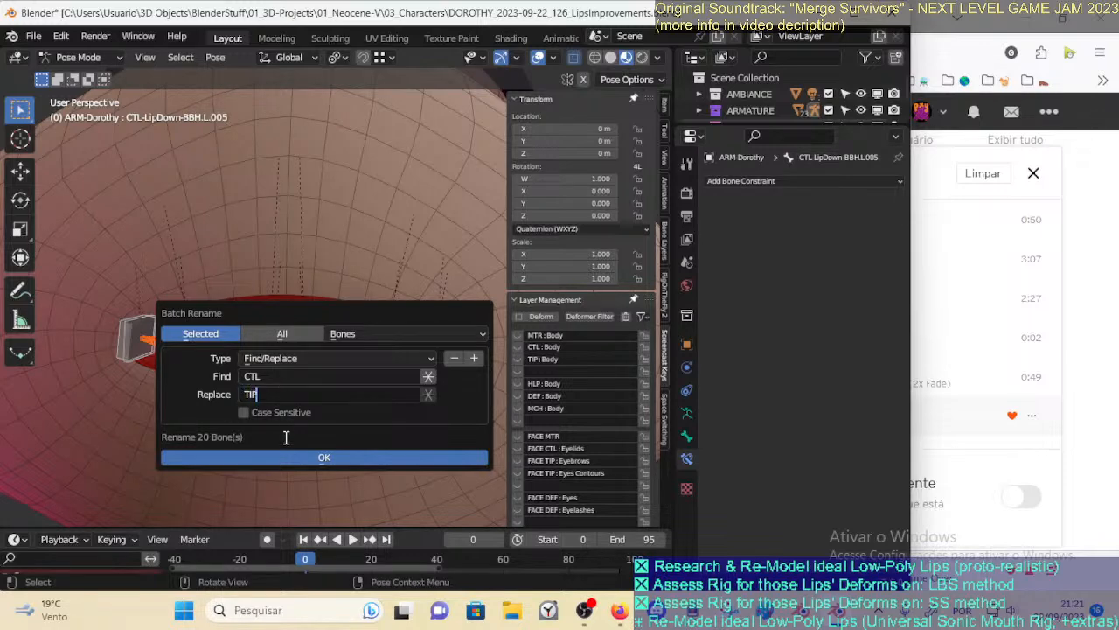
# Add a second Find/Replace rule that replaces Down with DN
pyautogui.click(480, 357)
pyautogui.click(474, 358)
pyautogui.click(288, 458)
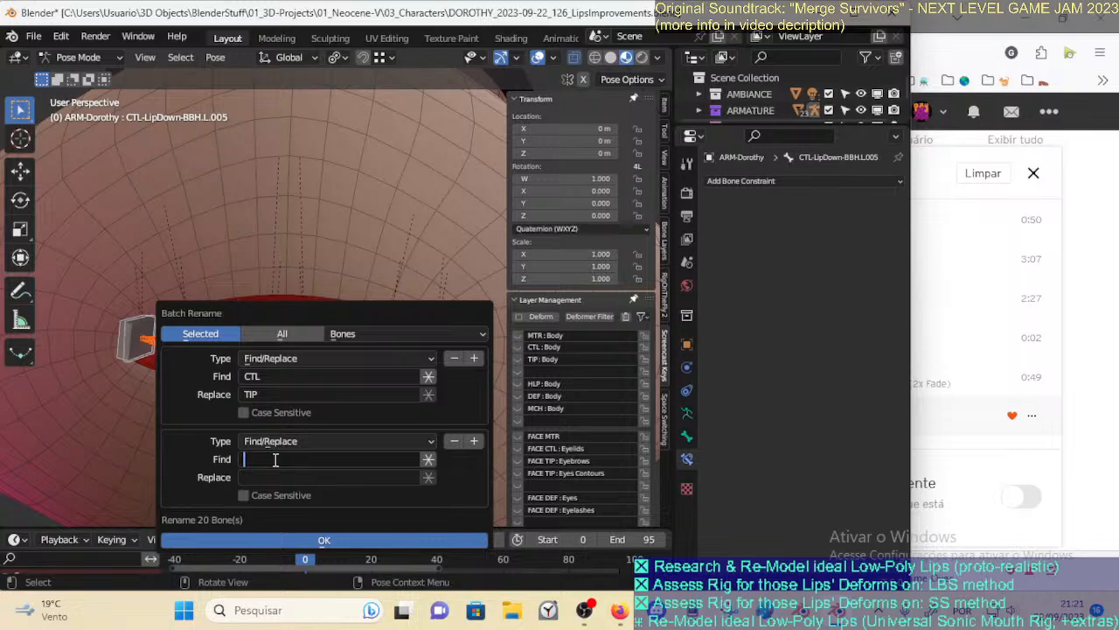
pyautogui.write('Down')
pyautogui.press('Tab')
pyautogui.write('DN')
pyautogui.press('Return')
# Add a third Find/Replace rule that replaces Up with UP, and apply the batch rename
pyautogui.click(474, 441)
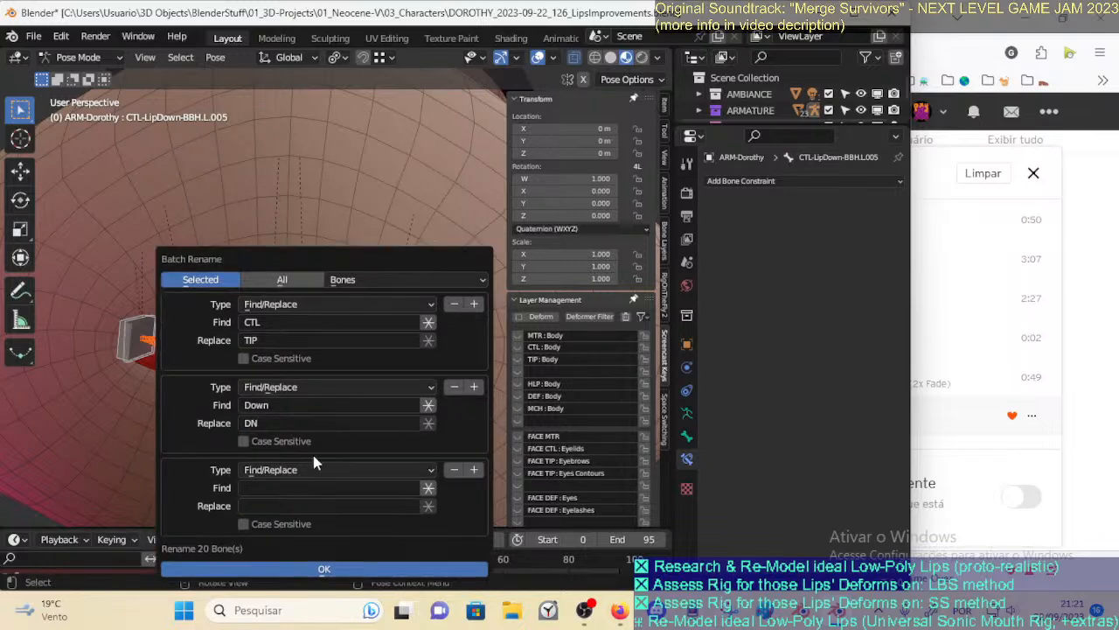
pyautogui.write('Up')
pyautogui.press('Tab')
pyautogui.write('UP')
pyautogui.click(326, 571)
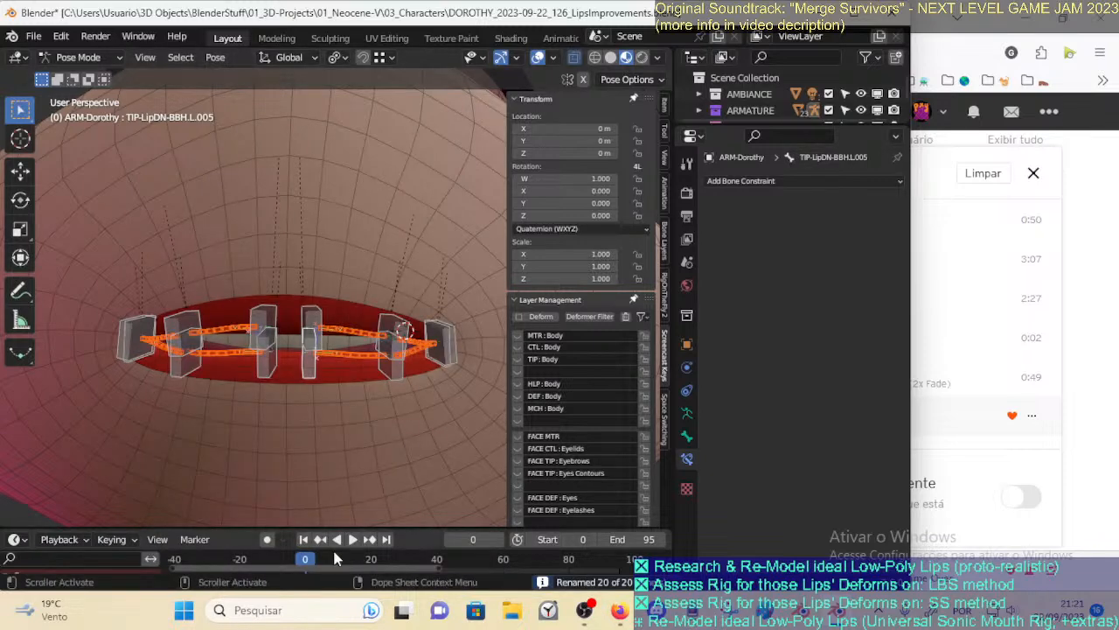
# Check the new names and numbering of the lip handles and deform bones on the character's left side
pyautogui.click(302, 370)
pyautogui.click(302, 370)
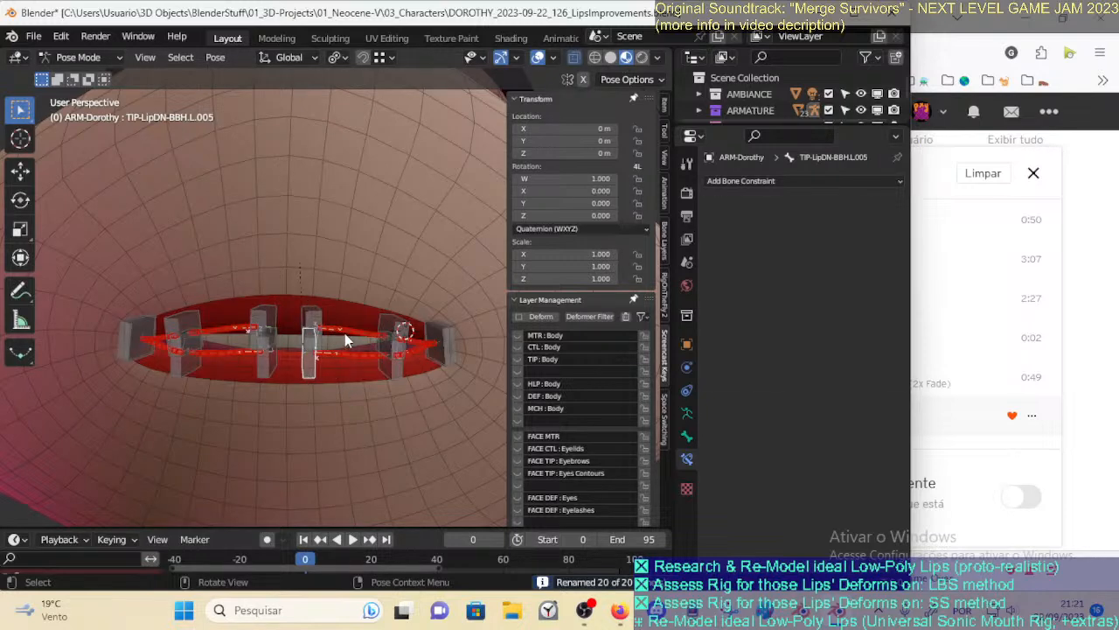
pyautogui.click(345, 333)
pyautogui.click(343, 357)
pyautogui.click(425, 340)
pyautogui.click(415, 348)
pyautogui.click(396, 333)
pyautogui.click(355, 329)
pyautogui.click(346, 354)
pyautogui.click(346, 333)
pyautogui.click(382, 354)
pyautogui.click(305, 371)
pyautogui.click(313, 326)
pyautogui.click(312, 357)
pyautogui.click(398, 328)
pyautogui.click(442, 325)
# Rename the left-side lower-lip handle nearest the mouth's centre as TIP-LipDN-BBH.L.001
pyautogui.click(310, 354)
pyautogui.press('F2')
pyautogui.click(318, 343)
pyautogui.press('Return')
pyautogui.click(318, 368)
pyautogui.press('F2')
pyautogui.click(320, 366)
pyautogui.press('BackSpace')
pyautogui.write('1')
pyautogui.press('Return')
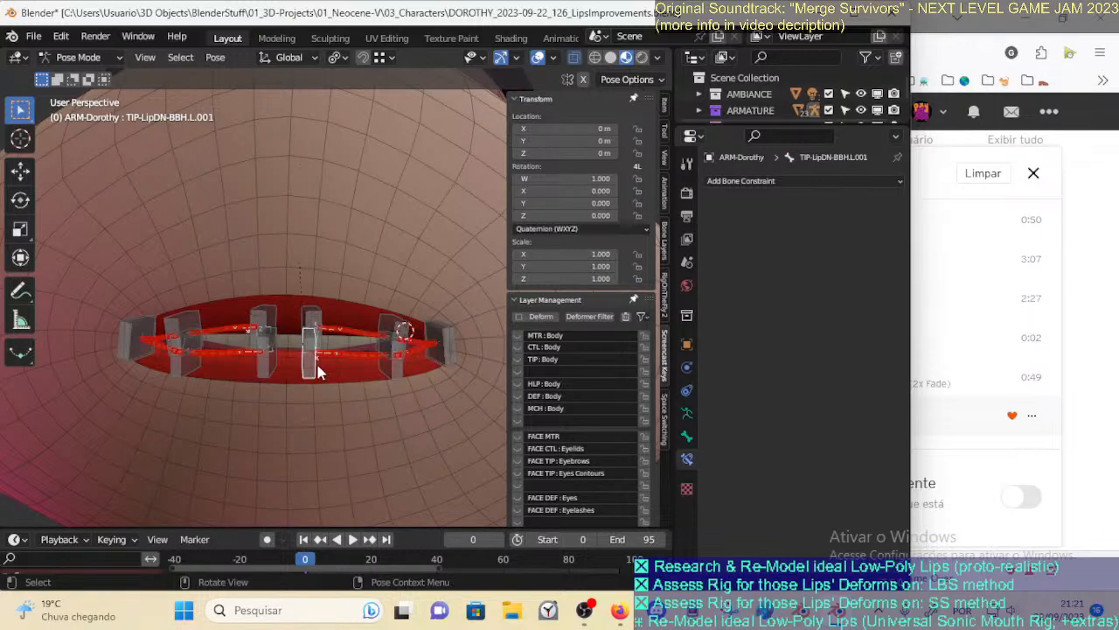
# Rename the upper-lip handle midway along the character's left side as TIP-LipUP-BBH.L.002
pyautogui.click(395, 327)
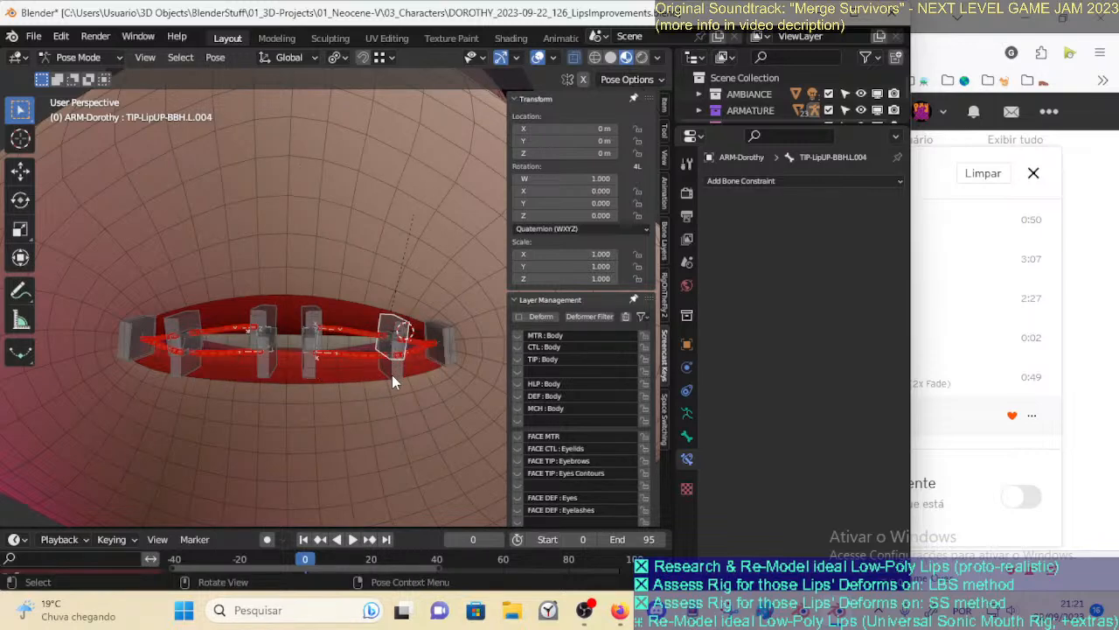
pyautogui.press('F2')
pyautogui.click(404, 365)
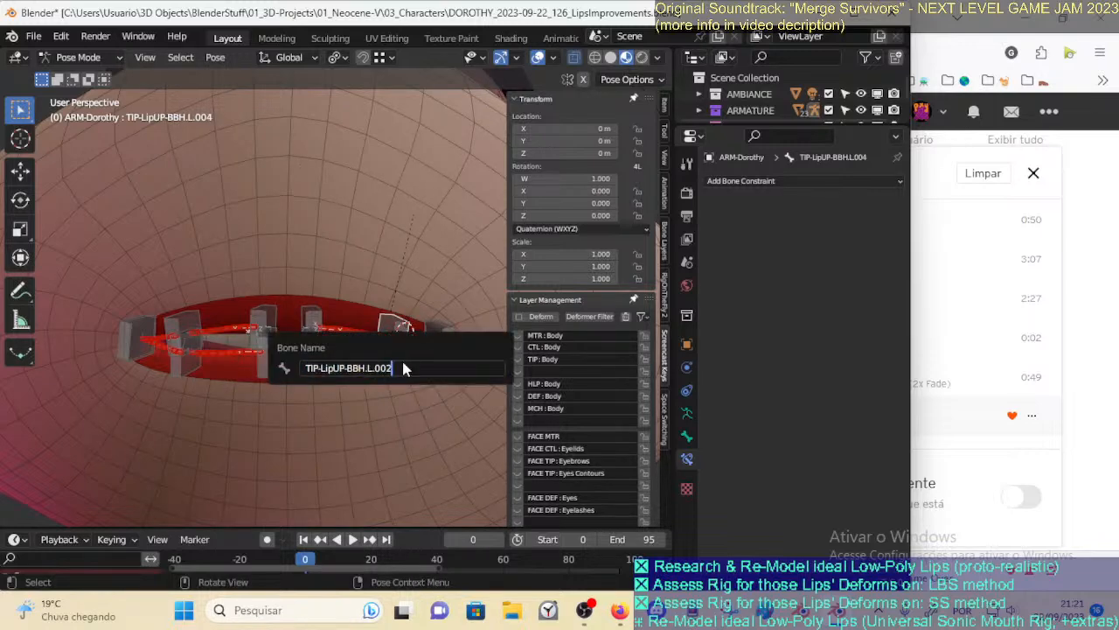
pyautogui.press('Return')
# Rename the lower-lip handle directly beneath it as TIP-LipDN-BBH.L.002
pyautogui.click(402, 364)
pyautogui.press('F2')
pyautogui.click(403, 363)
pyautogui.press('BackSpace')
pyautogui.write('2')
pyautogui.press('Return')
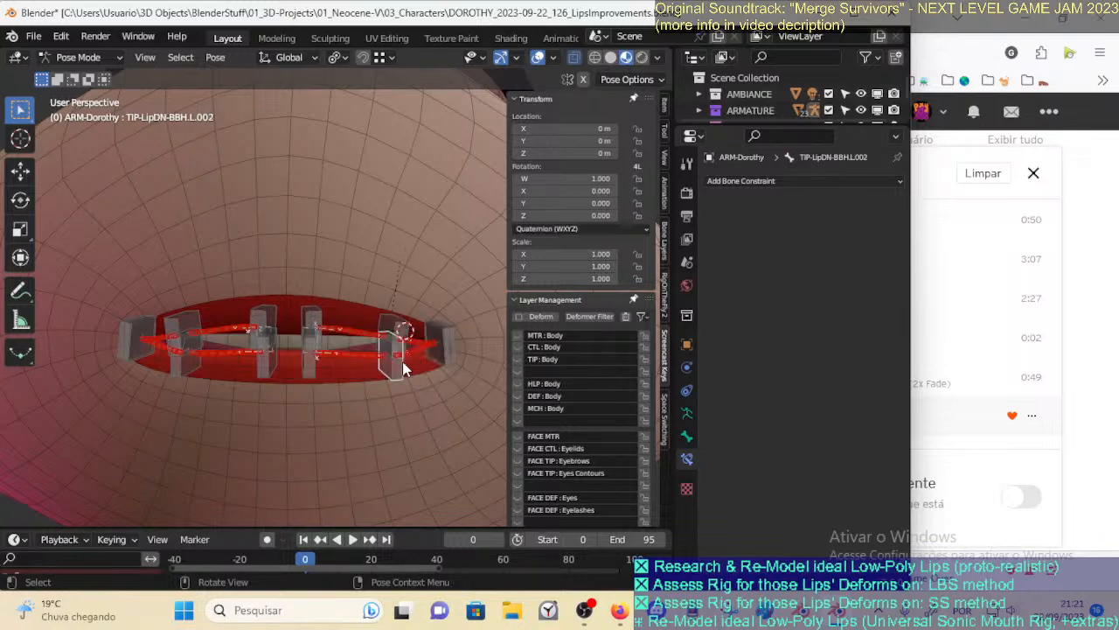
# Batch rename the two left mouth-corner handles with a single Strip Characters rule removing digits and punctuation from the end
pyautogui.click(435, 321)
pyautogui.click(455, 323)
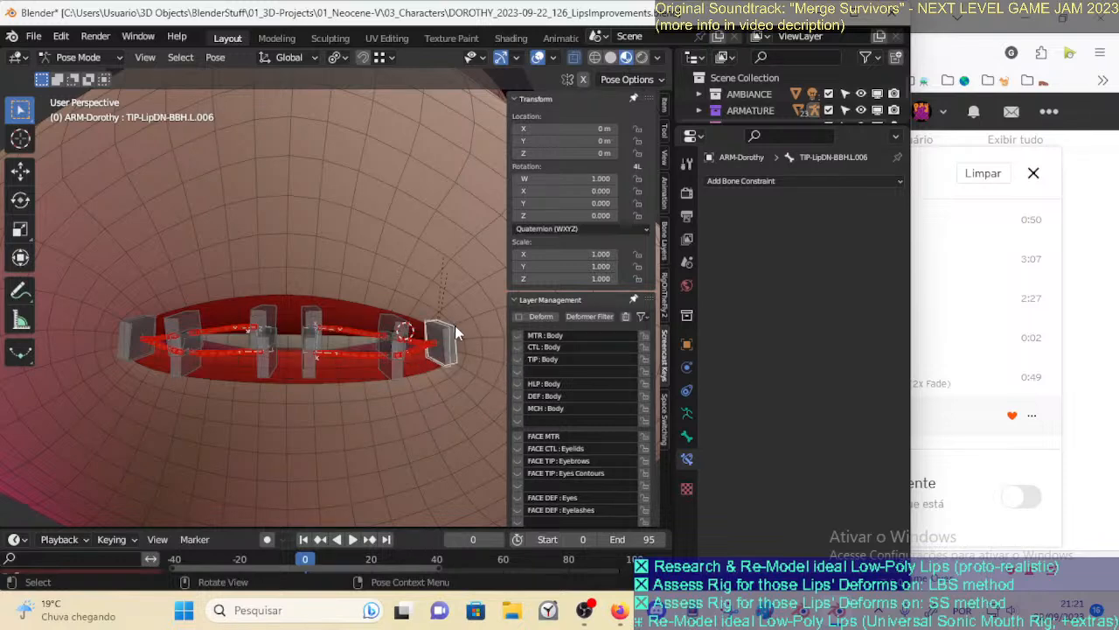
pyautogui.hotkey('ctrl', 'F2')
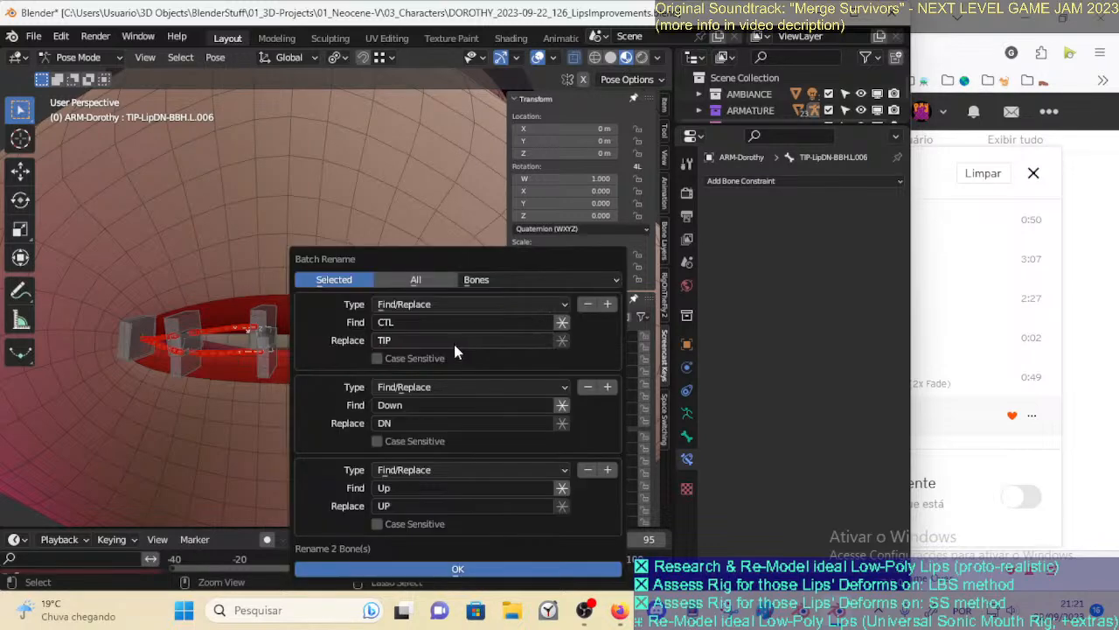
pyautogui.click(588, 303)
pyautogui.click(587, 304)
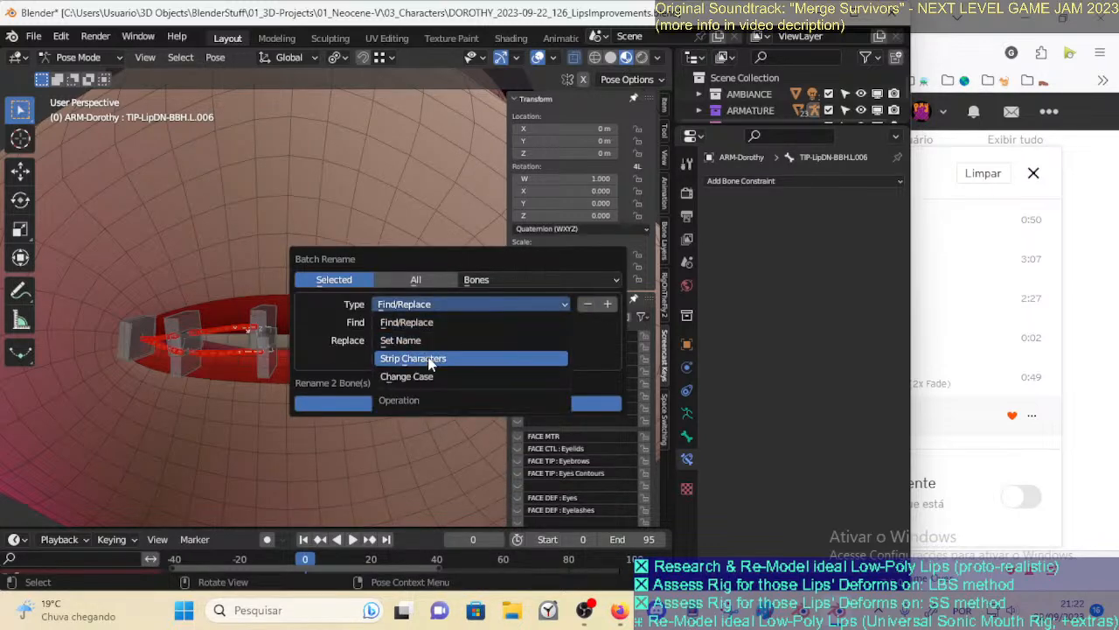
pyautogui.click(427, 358)
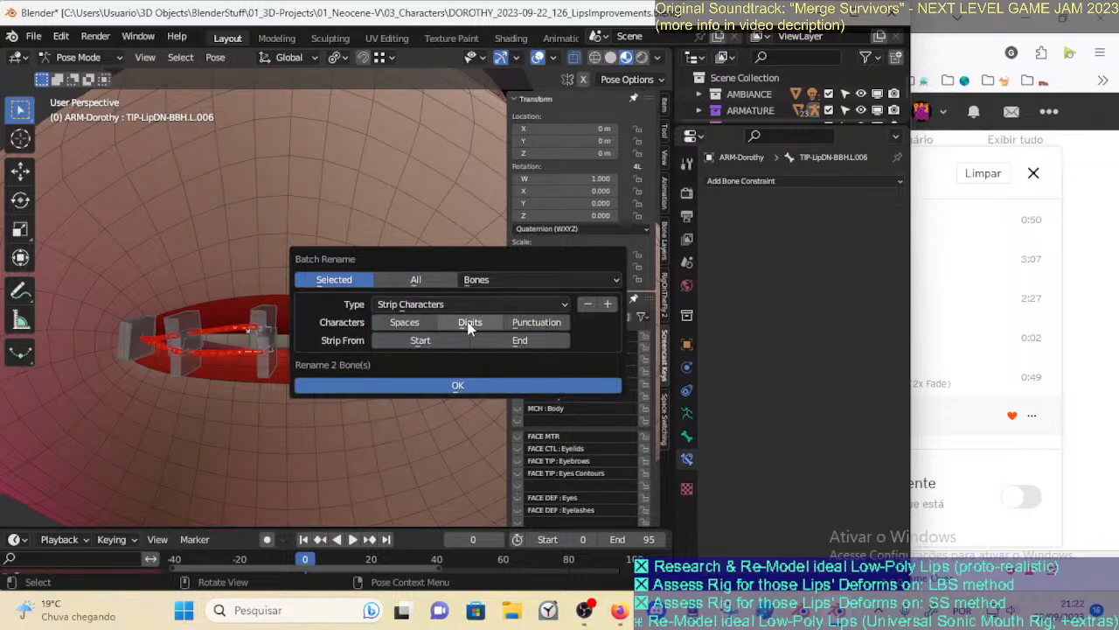
pyautogui.keyDown('shift'); pyautogui.click(525, 322); pyautogui.keyUp('shift')
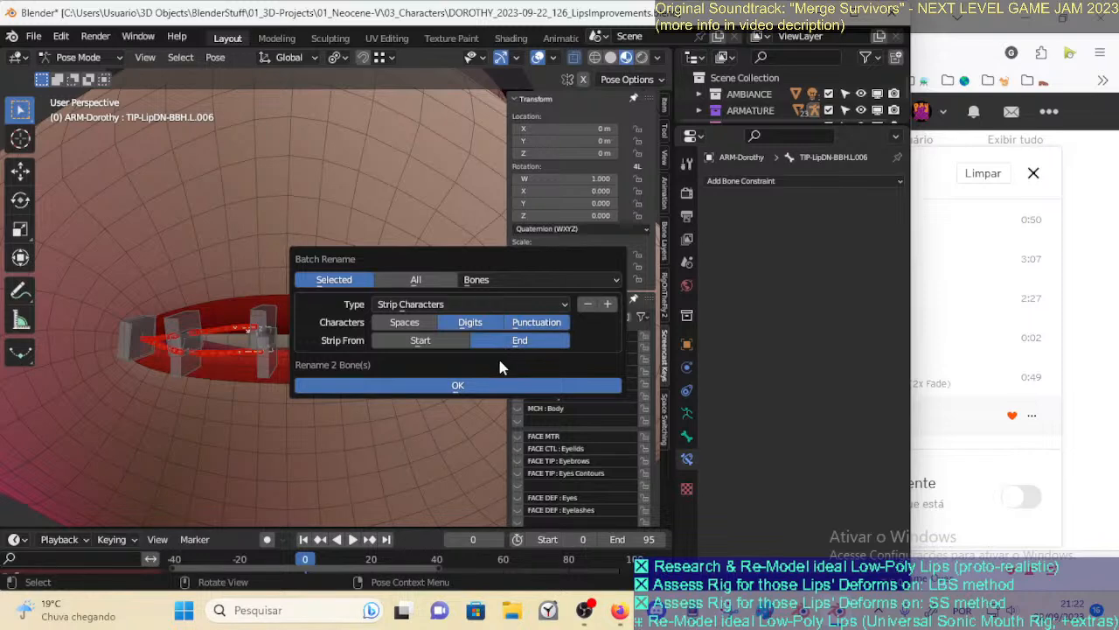
pyautogui.click(481, 383)
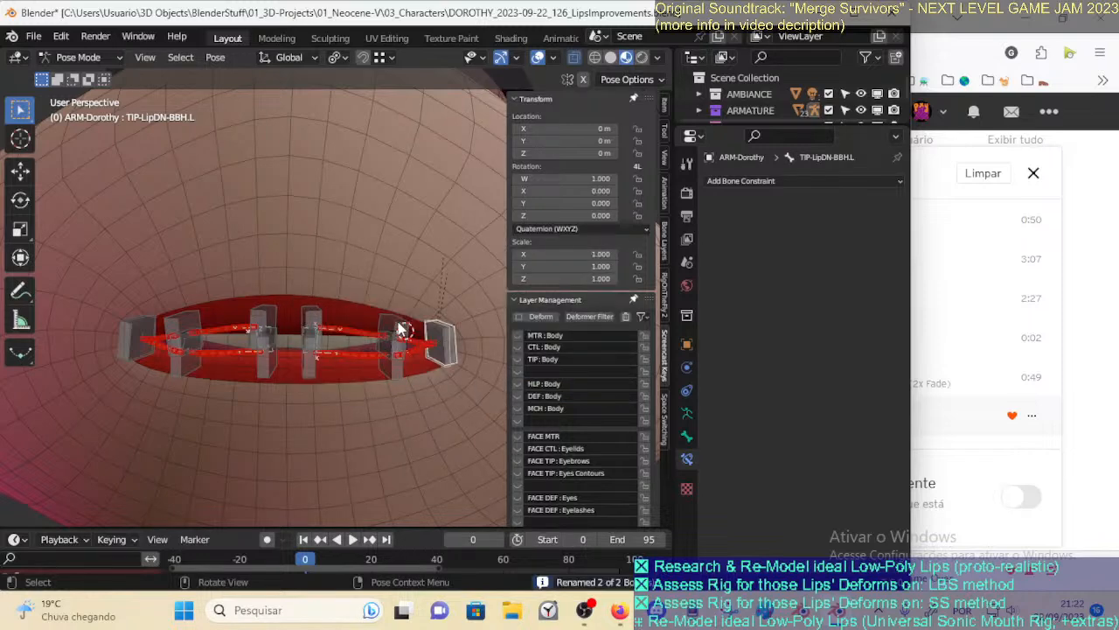
# Rename the upper-lip handle at the left mouth corner as TIP-LipUP-BBH.L.003
pyautogui.click(425, 347)
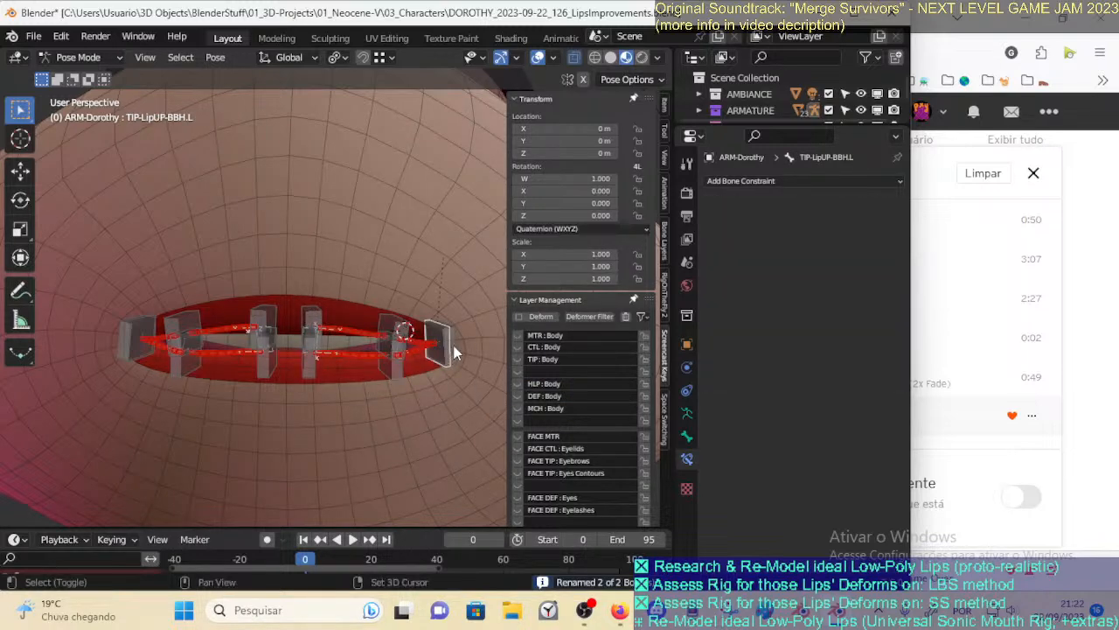
pyautogui.click(448, 355)
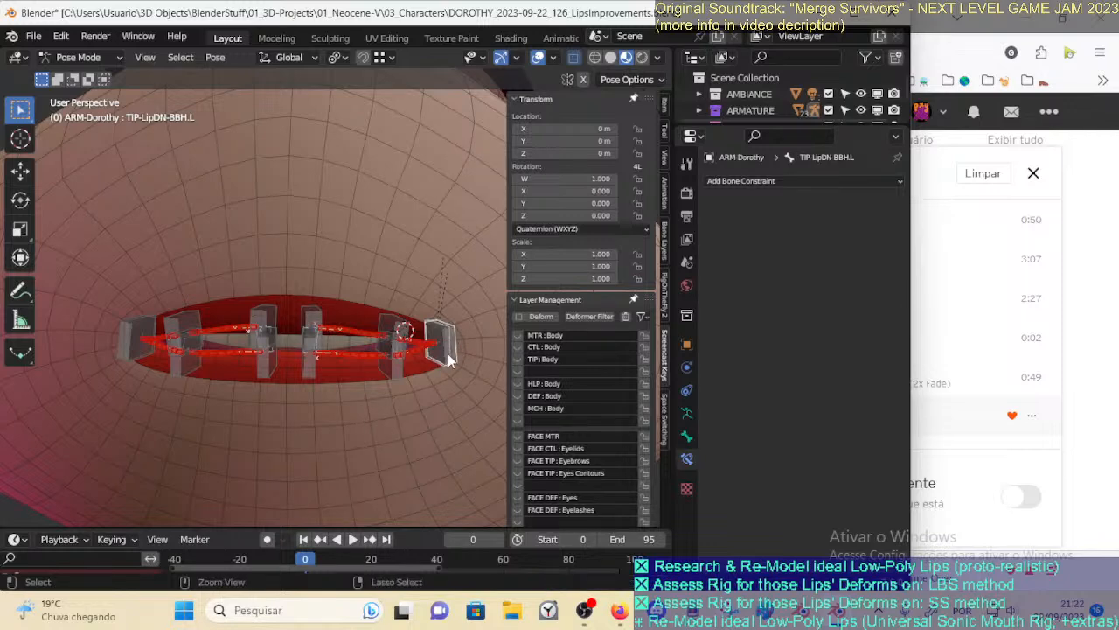
pyautogui.hotkey('ctrl', 'F2')
pyautogui.press('Escape')
pyautogui.press('F2')
pyautogui.click(429, 357)
pyautogui.write('.003')
pyautogui.press('Return')
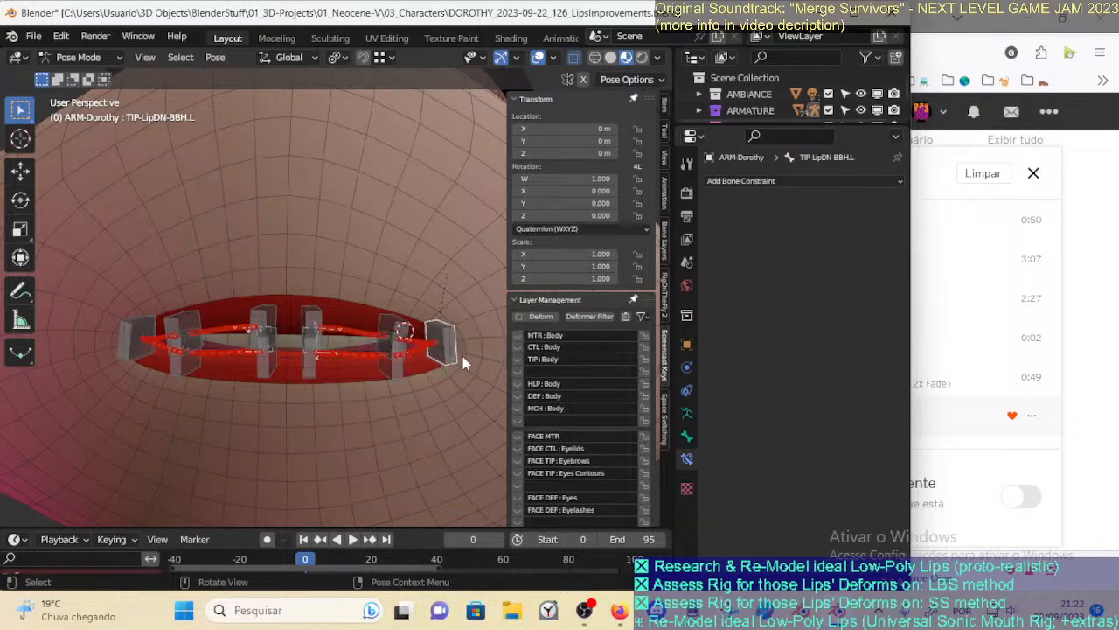
# Rename the lower-lip handle at the left mouth corner as TIP-LipDN-BBH.L.003
pyautogui.click(462, 356)
pyautogui.press('F2')
pyautogui.click(473, 349)
pyautogui.write('.00')
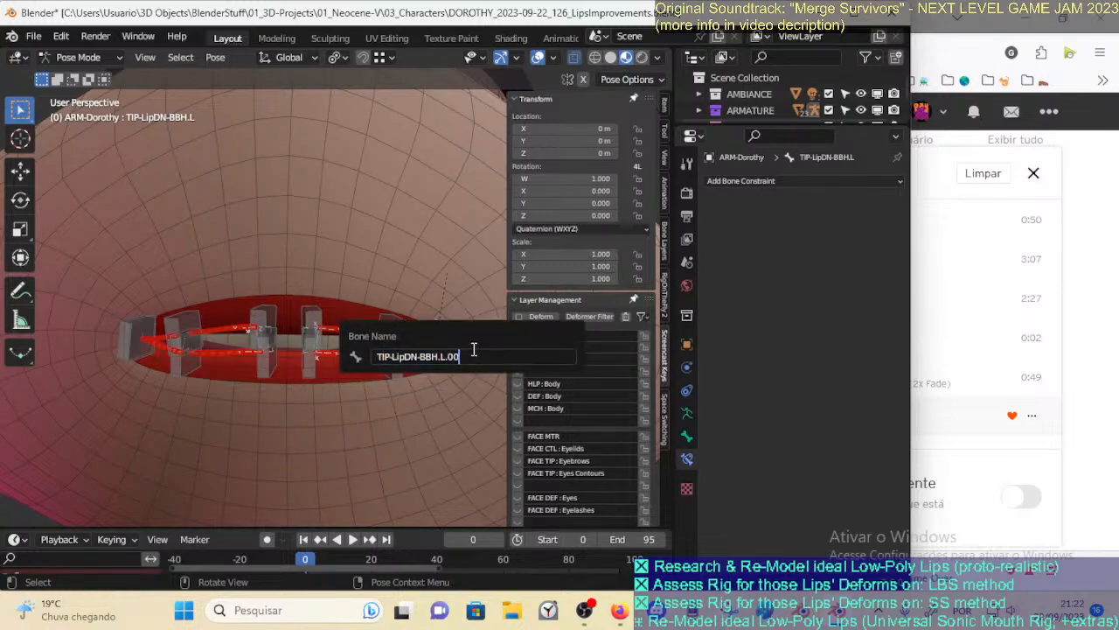
pyautogui.write('3')
pyautogui.press('Return')
# Check the lip handle names, save the file, and switch the armature to Edit Mode
pyautogui.moveTo(472, 348); pyautogui.dragTo(446, 324, button='middle')
pyautogui.click(429, 318)
pyautogui.click(471, 328)
pyautogui.moveTo(341, 327); pyautogui.dragTo(315, 323, button='middle')
pyautogui.click(309, 338)
pyautogui.click(305, 360)
pyautogui.hotkey('ctrl', 's')
pyautogui.press('Tab')
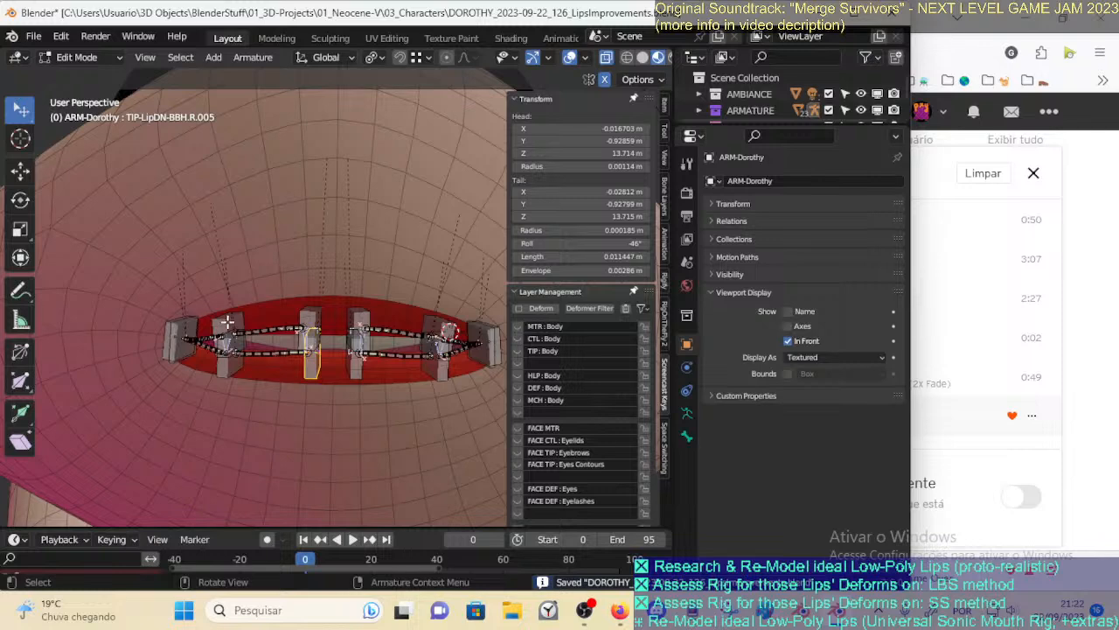
pyautogui.moveTo(141, 288); pyautogui.dragTo(331, 394)
pyautogui.press('x')
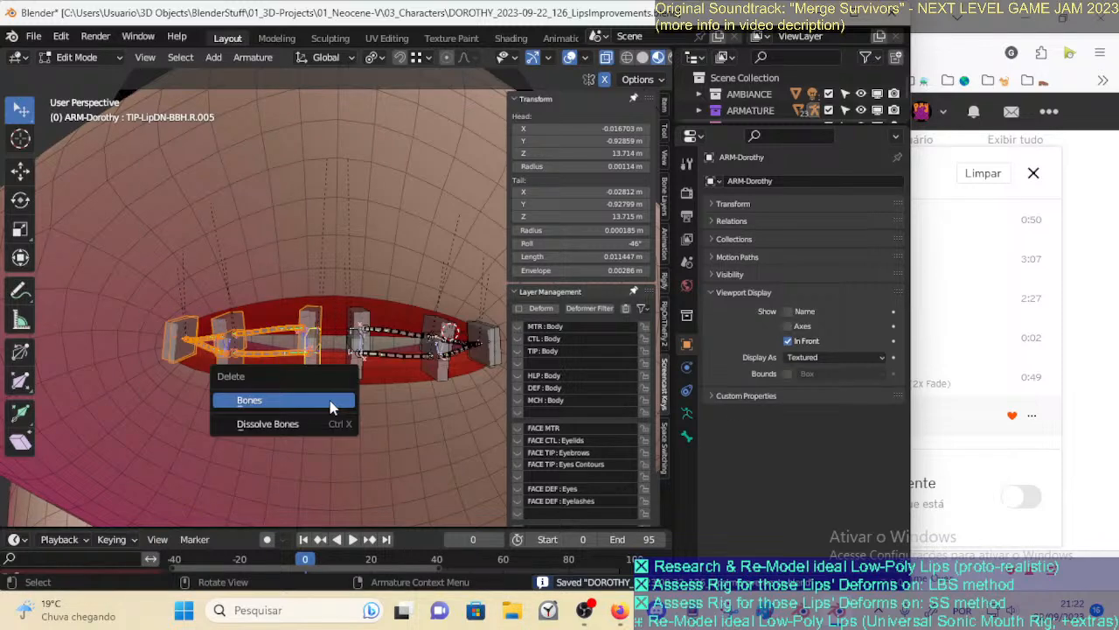
pyautogui.click(329, 391)
pyautogui.press('Tab')
pyautogui.press('Tab')
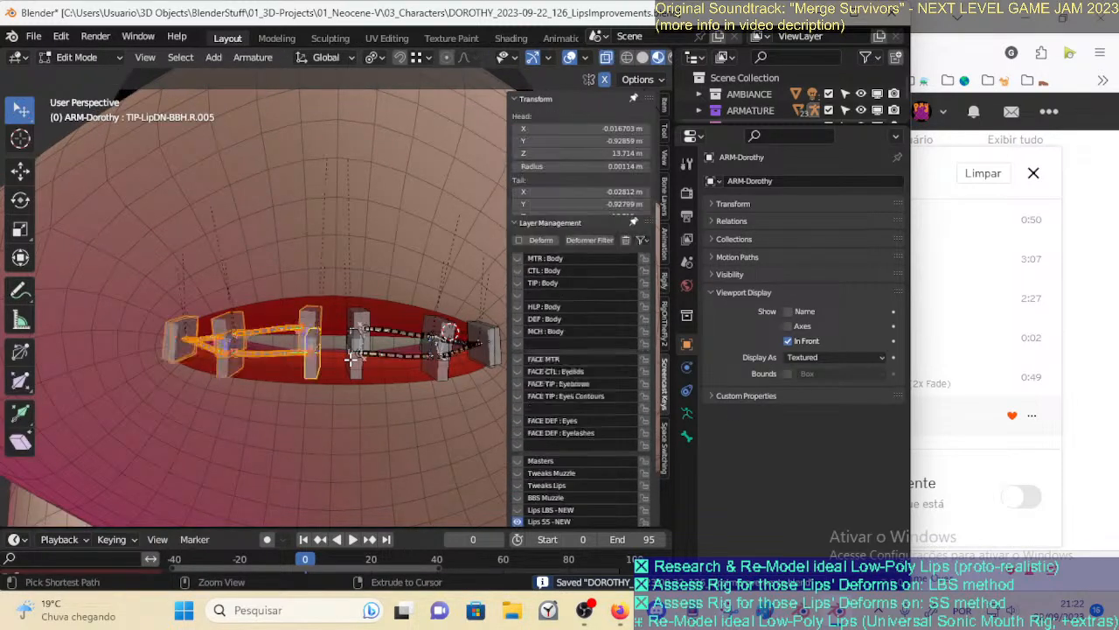
# Rename the left upper-lip deform bone nearest the mouth's centre as DEF-LipUP-BB.L.001
pyautogui.click(392, 336)
pyautogui.keyDown('shift'); pyautogui.moveTo(392, 336); pyautogui.dragTo(310, 348, button='middle'); pyautogui.keyUp('shift')
pyautogui.click(308, 368)
pyautogui.press('F2')
pyautogui.press('Return')
pyautogui.click(320, 347)
pyautogui.press('F2')
pyautogui.click(327, 346)
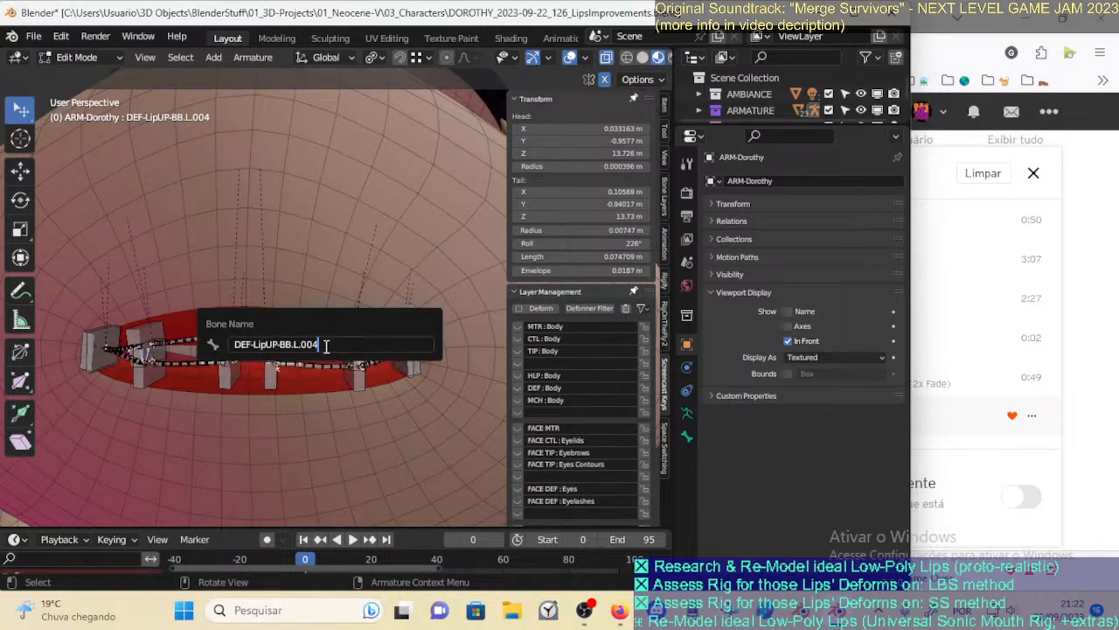
pyautogui.write('1')
pyautogui.press('Return')
# Rename the left lower-lip deform bone nearest the mouth's centre as DEF-LipDN-BB.L.001
pyautogui.click(323, 360)
pyautogui.press('F2')
pyautogui.click(324, 361)
pyautogui.press('BackSpace')
pyautogui.write('1')
pyautogui.press('Return')
# Rename the outer upper-lip deform bone on the character's left side as DEF-LipUP-BB.L.002
pyautogui.click(378, 342)
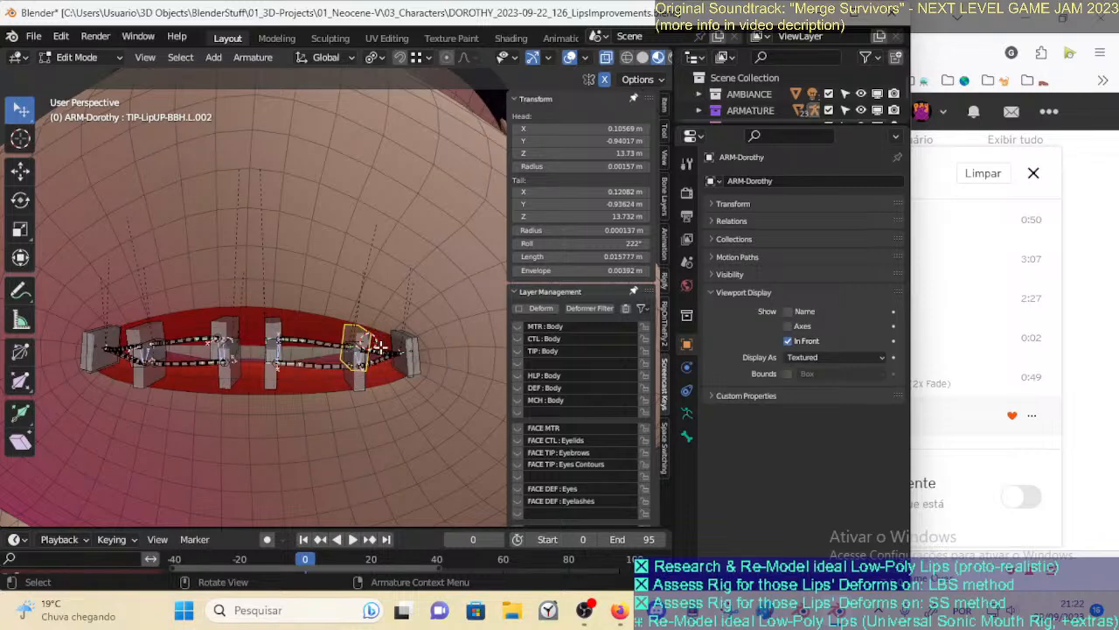
pyautogui.press('F2')
pyautogui.click(379, 344)
pyautogui.press('BackSpace')
pyautogui.write('2')
pyautogui.press('Return')
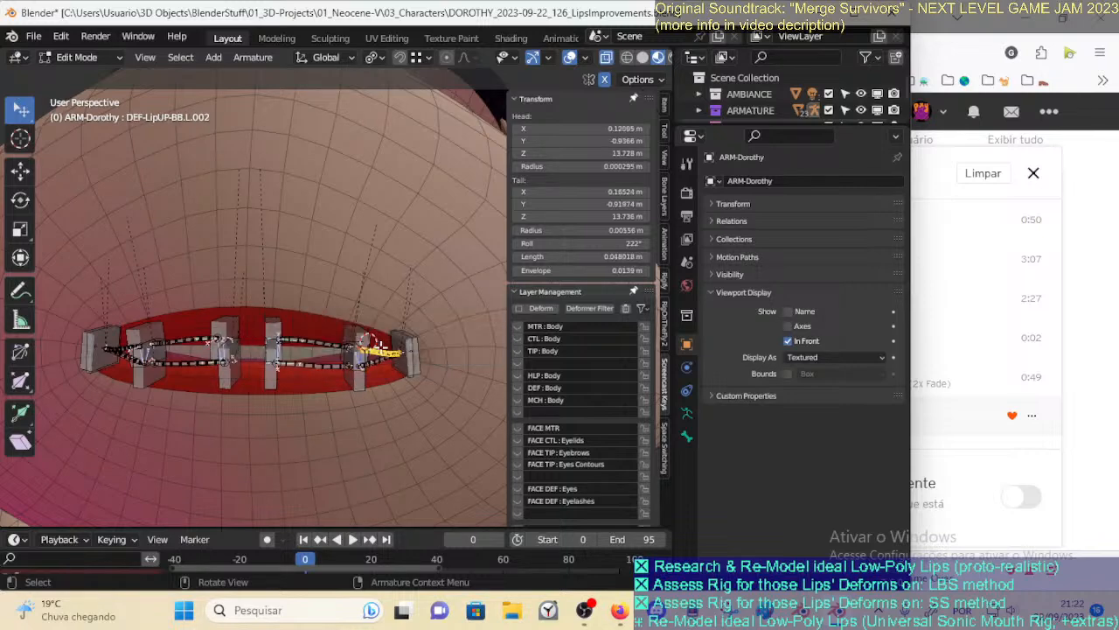
# Rename the outer lower-lip deform bone on the character's left side as DEF-LipDN-BB.L.002
pyautogui.click(373, 365)
pyautogui.press('F2')
pyautogui.click(372, 365)
pyautogui.press('BackSpace')
pyautogui.write('2')
pyautogui.press('Return')
# Delete all lip handles and deform bones on the character's right side
pyautogui.hotkey('alt', 'a')
pyautogui.click(179, 343)
pyautogui.click(184, 376)
pyautogui.press('b')
pyautogui.moveTo(70, 307); pyautogui.dragTo(248, 409)
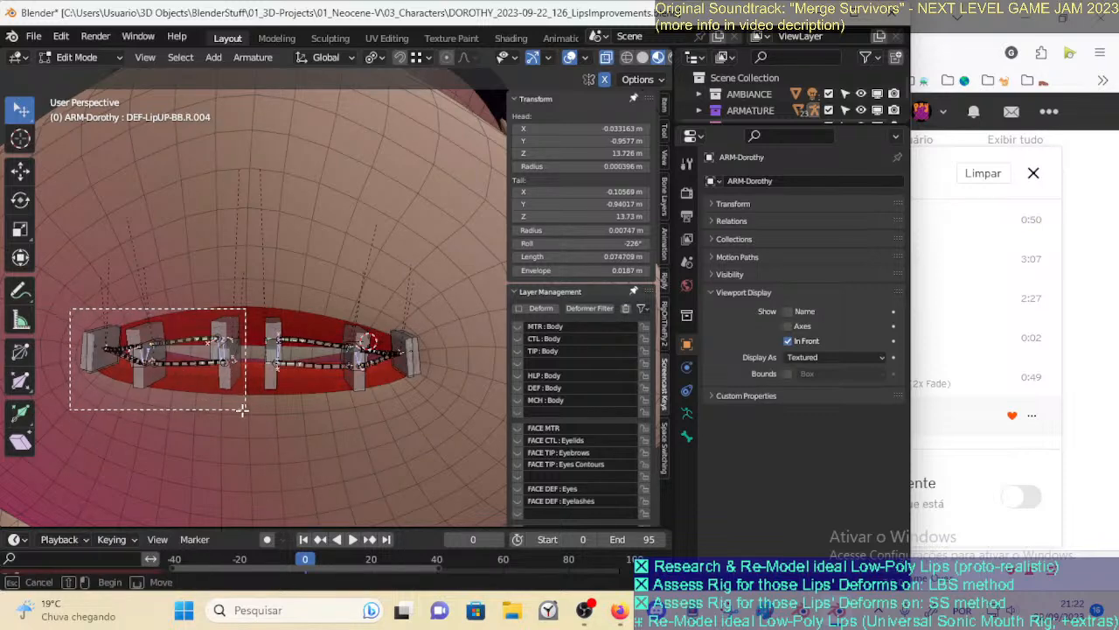
pyautogui.press('x')
pyautogui.click(232, 408)
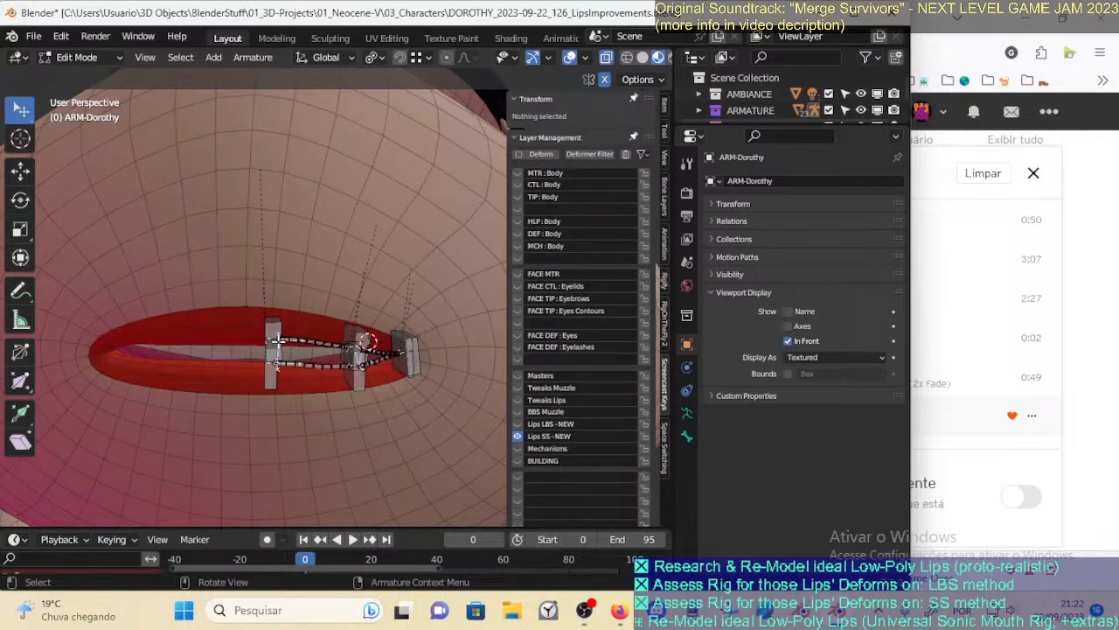
# Symmetrize all the remaining left-side lip bones to the other side and return to Pose Mode
pyautogui.press('a')
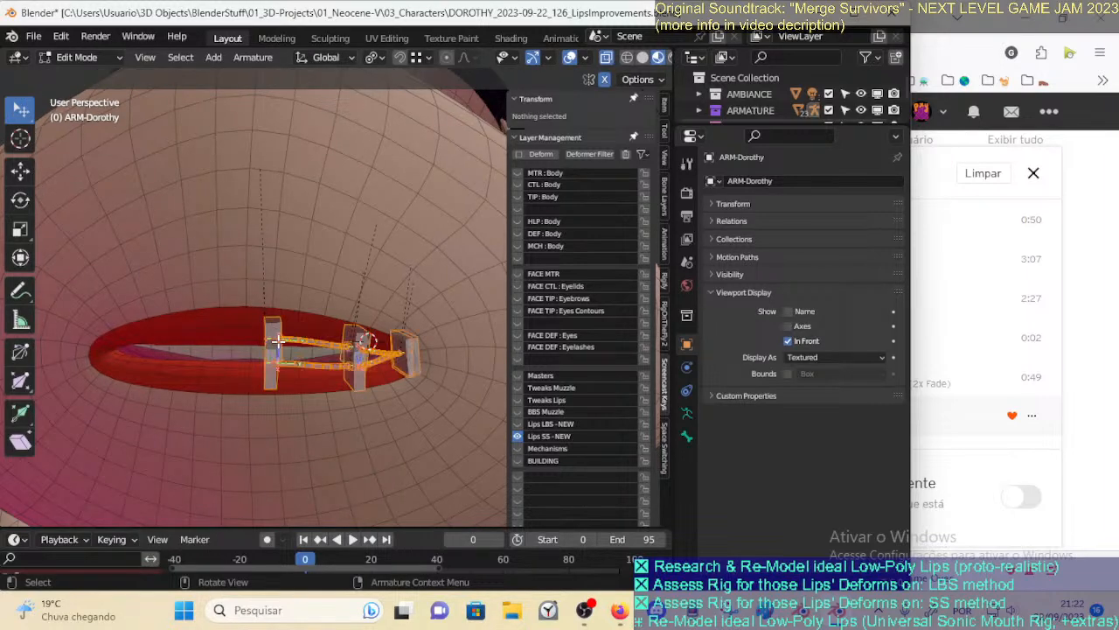
pyautogui.press('m')
pyautogui.rightClick(305, 346)
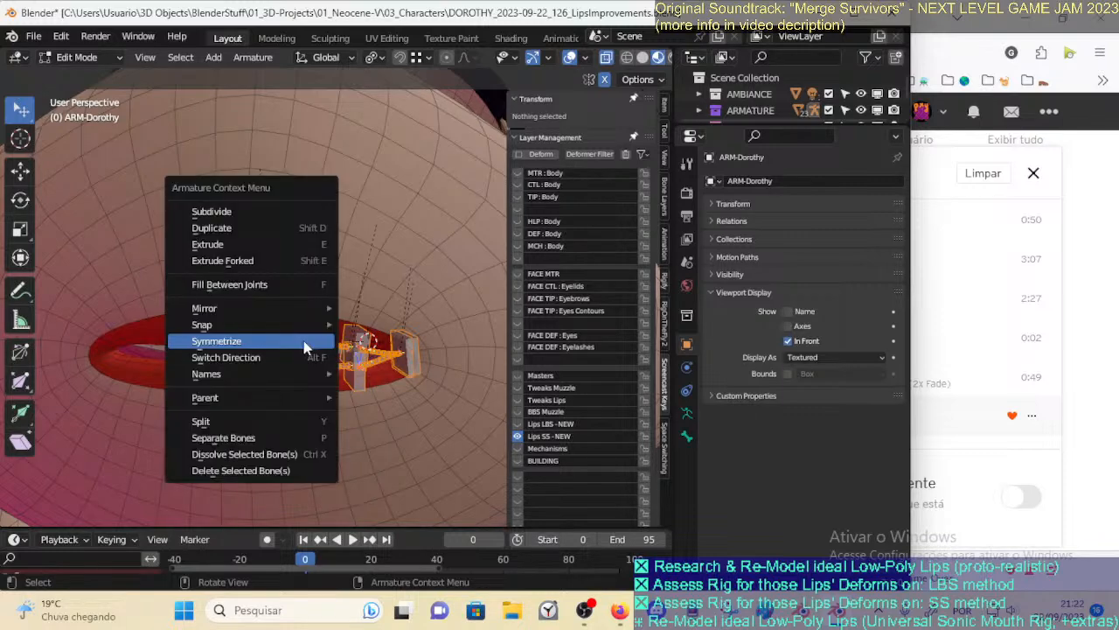
pyautogui.click(298, 341)
pyautogui.hotkey('ctrl', 'Tab')
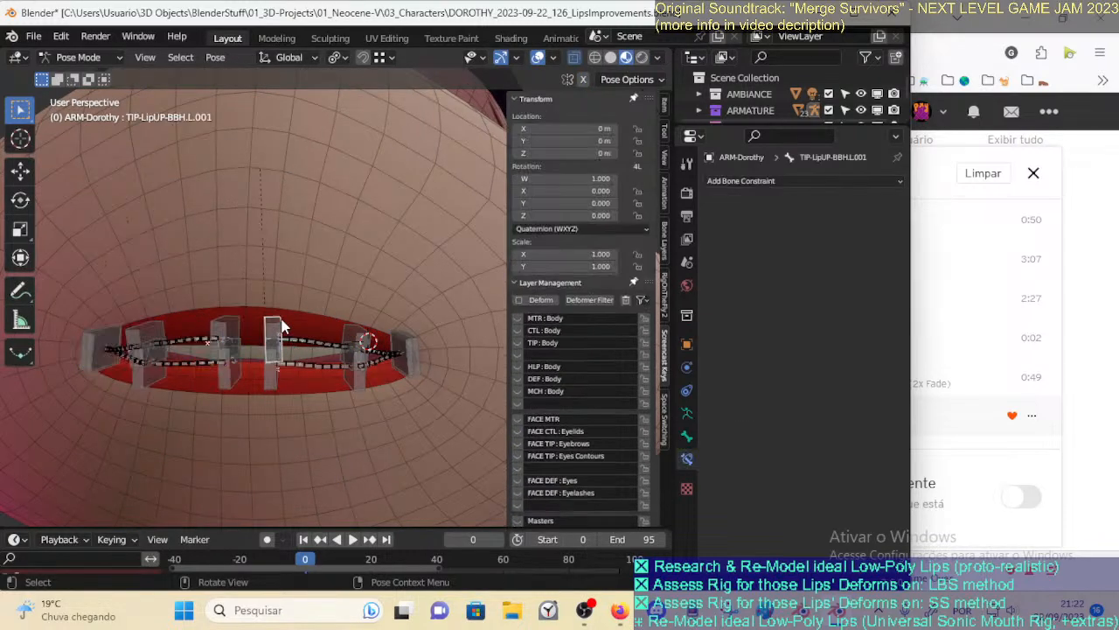
# Examine the bone and constraint settings of the inner upper-lip deform bones
pyautogui.click(319, 346)
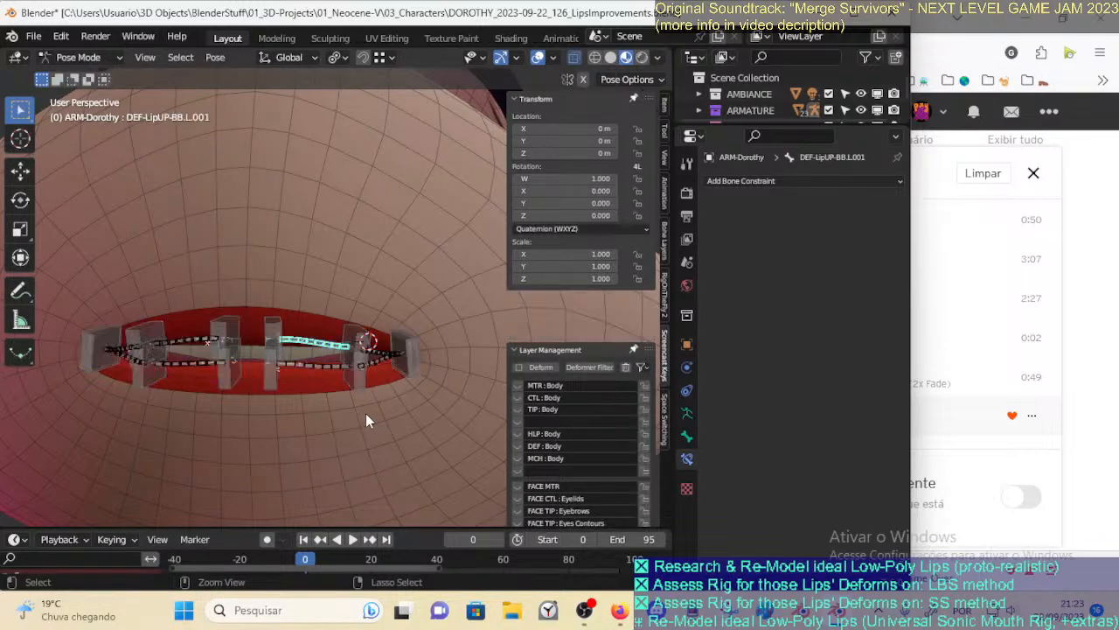
pyautogui.scroll(-3, 516, 490)
pyautogui.scroll(-2, 516, 491)
pyautogui.scroll(5, 554, 324)
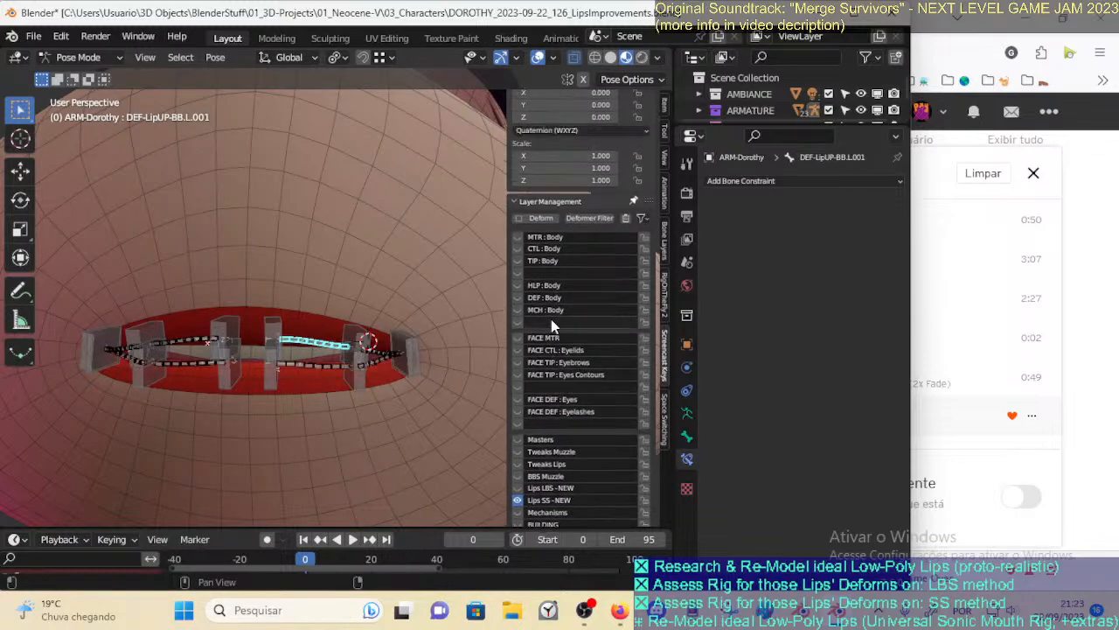
pyautogui.click(685, 436)
pyautogui.click(684, 458)
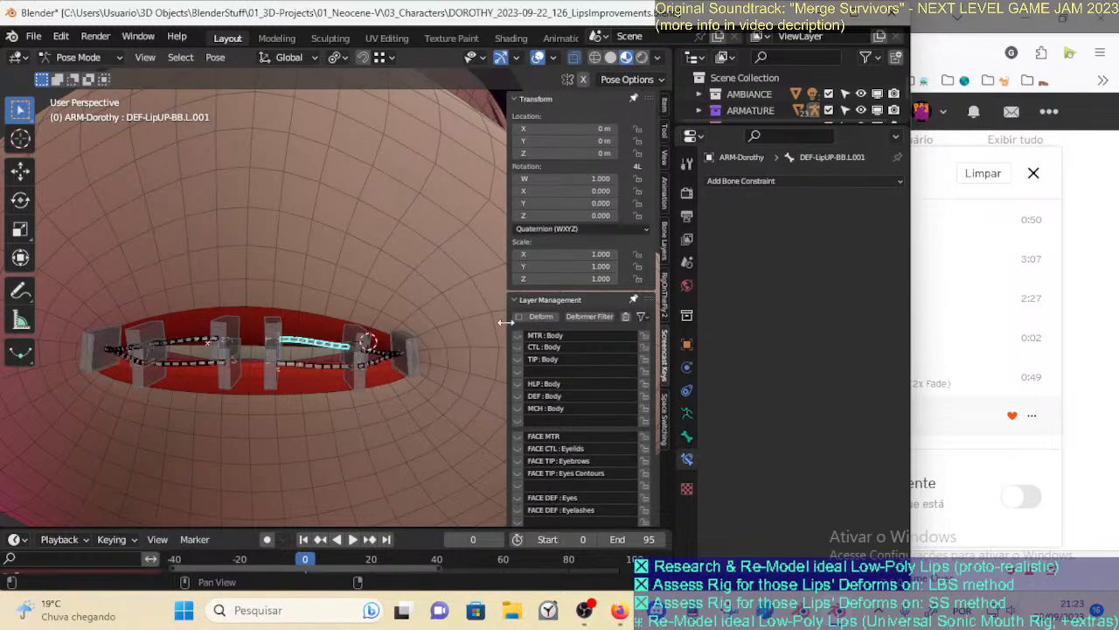
pyautogui.click(216, 342)
pyautogui.click(314, 345)
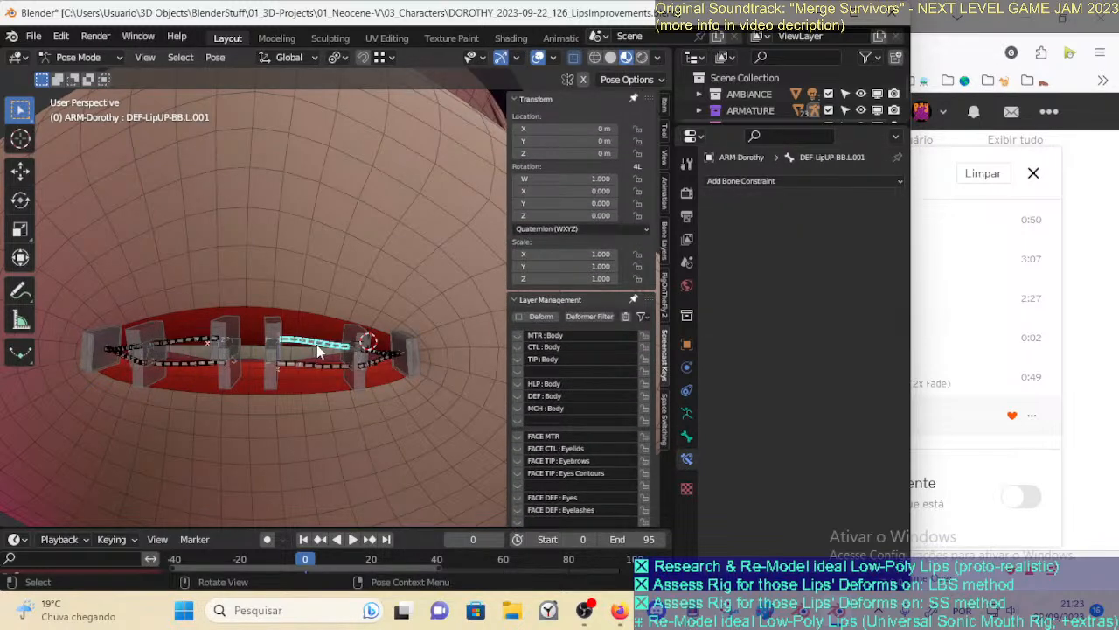
pyautogui.click(350, 336)
pyautogui.keyDown('shift'); pyautogui.click(318, 341); pyautogui.keyUp('shift')
pyautogui.hotkey('ctrl', 'shift', 'c')
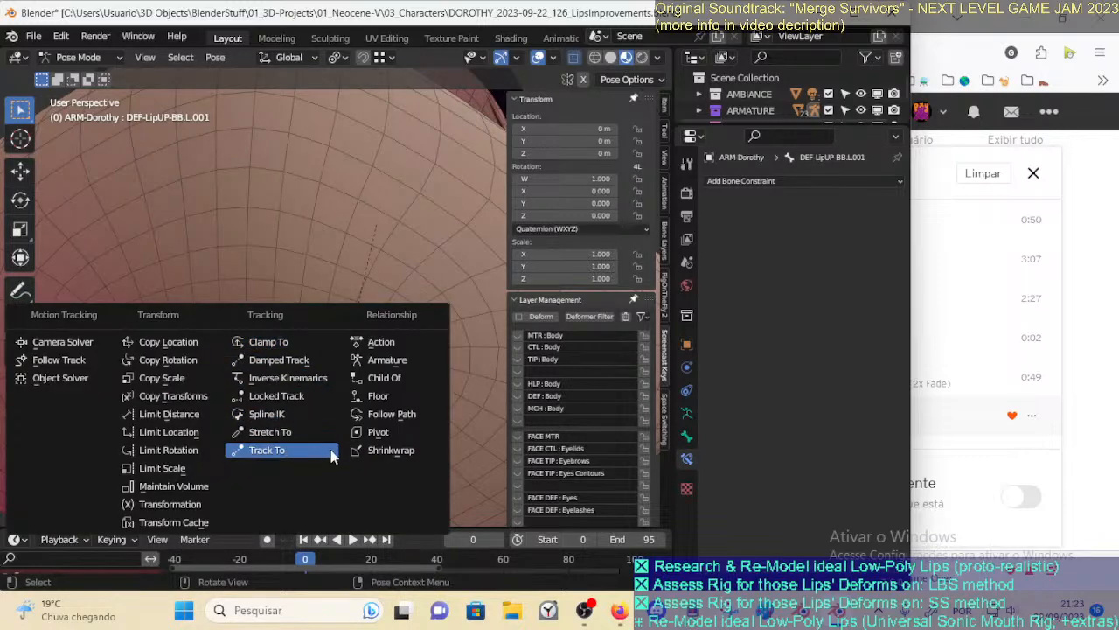
pyautogui.press('Escape')
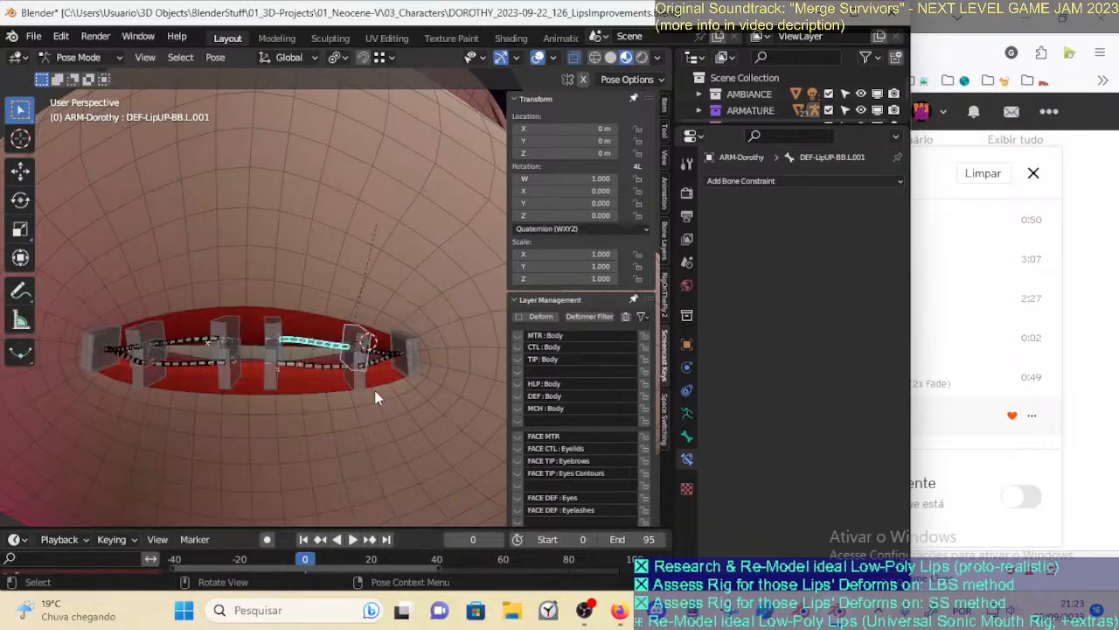
# Add a Stretch To constraint to DEF-LipDN-BB.L.002 targeting the corner handle TIP-LipDN-BBH.L.003, and check its settings
pyautogui.click(395, 343)
pyautogui.moveTo(395, 343); pyautogui.dragTo(351, 369, button='middle')
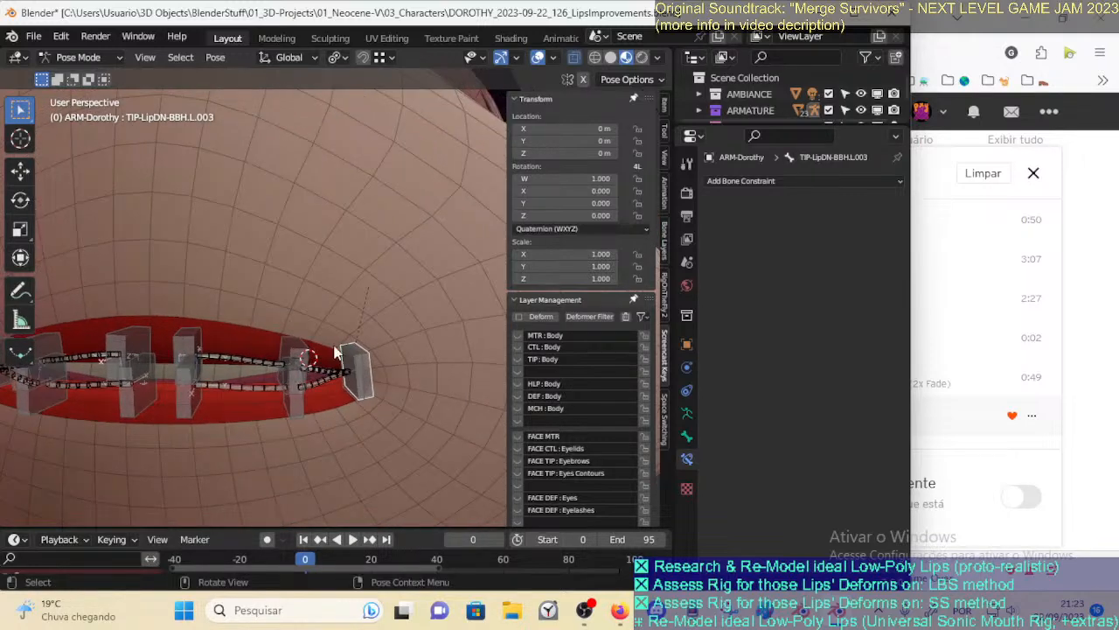
pyautogui.keyDown('shift'); pyautogui.click(315, 385); pyautogui.keyUp('shift')
pyautogui.hotkey('shift', 'ctrl', 'c')
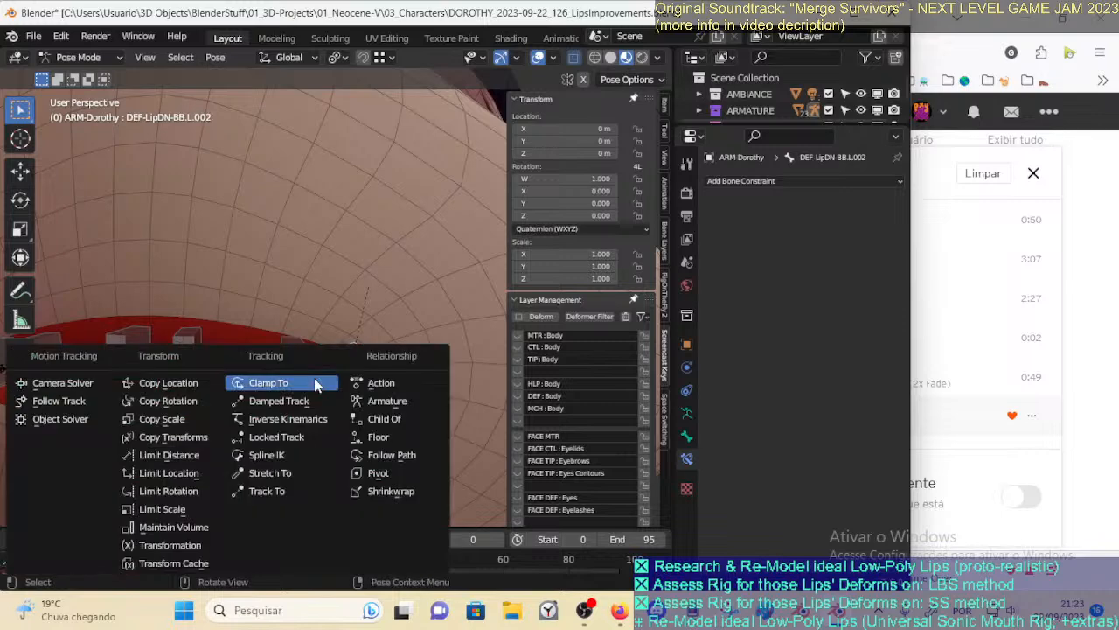
pyautogui.click(326, 474)
pyautogui.click(378, 388)
pyautogui.click(349, 393)
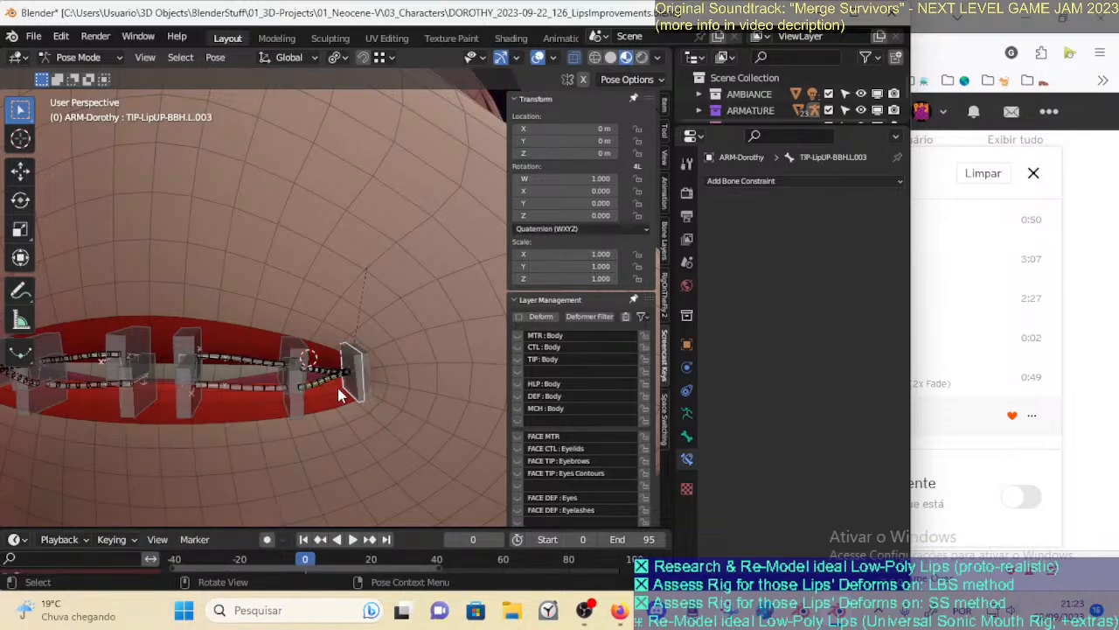
pyautogui.click(326, 386)
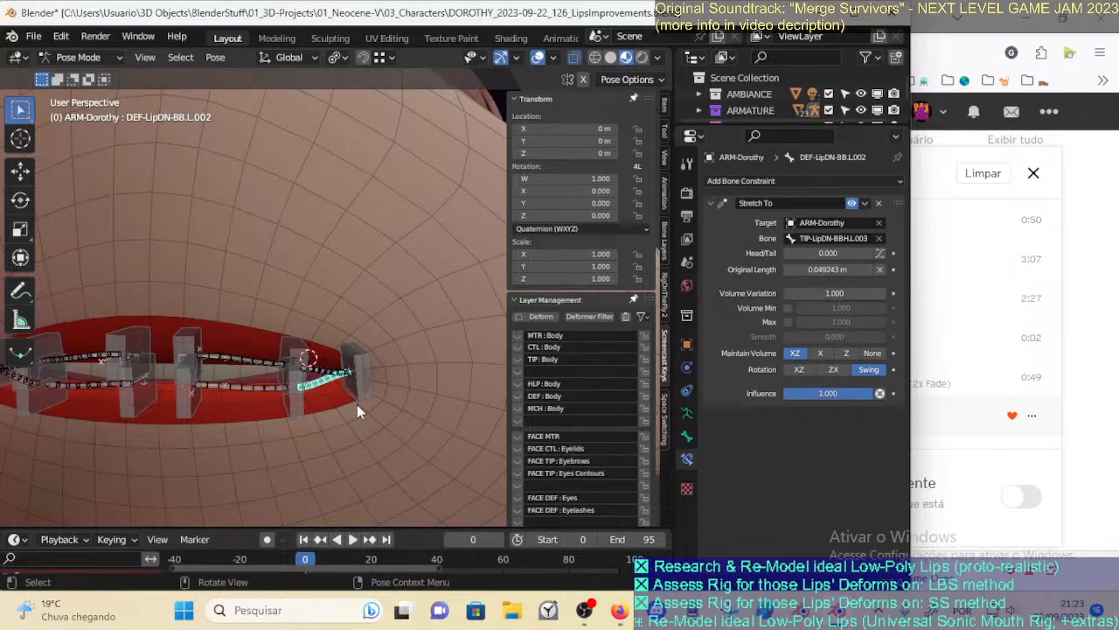
# Add a Stretch To constraint to the outer upper-lip deform bone on the character's left side, targeting the mouth-corner handle
pyautogui.click(360, 402)
pyautogui.keyDown('shift'); pyautogui.click(320, 364); pyautogui.keyUp('shift')
pyautogui.hotkey('ctrl', 'shift', 'c')
pyautogui.click(319, 370)
# Add Stretch To constraints to the inner lower- and upper-lip deform bones on the character's left side, each targeting its outer neighbouring handle
pyautogui.click(292, 408)
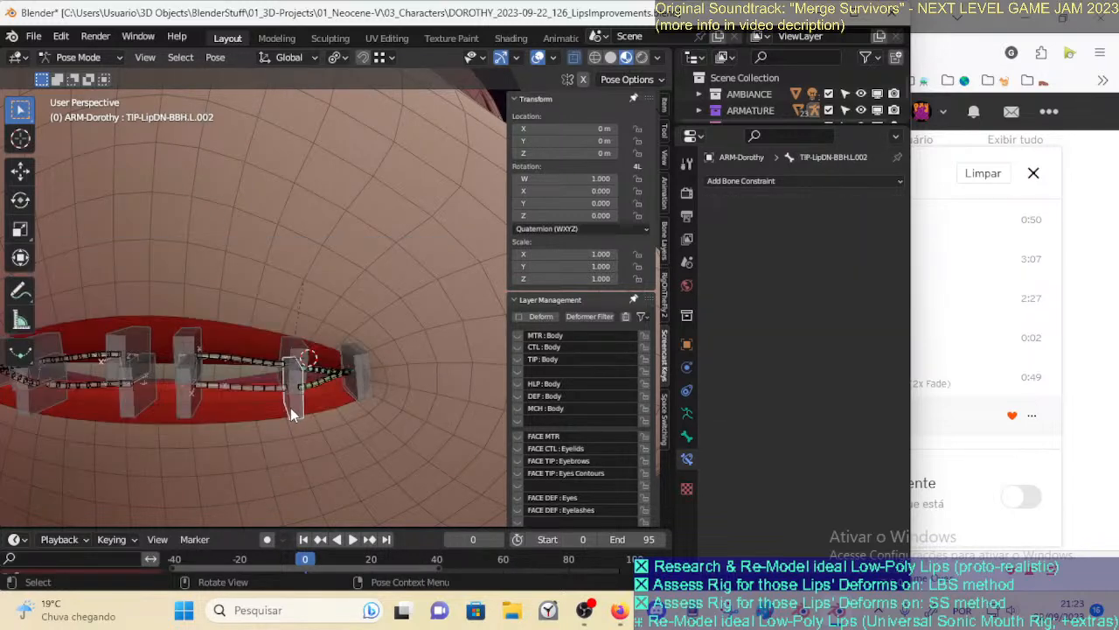
pyautogui.keyDown('shift'); pyautogui.click(245, 386); pyautogui.keyUp('shift')
pyautogui.hotkey('ctrl', 'shift', 'c')
pyautogui.click(271, 320)
pyautogui.click(285, 346)
pyautogui.keyDown('shift'); pyautogui.click(246, 357); pyautogui.keyUp('shift')
pyautogui.hotkey('ctrl', 'shift', 'c')
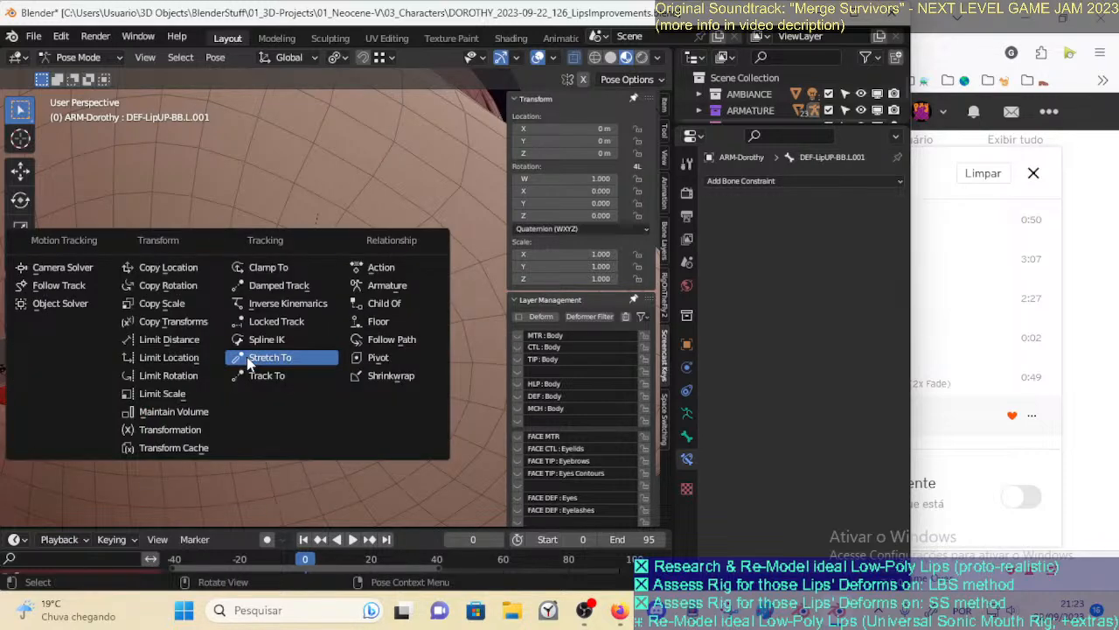
pyautogui.click(262, 358)
pyautogui.click(291, 357)
# Test in Edit Mode how the four left-side lip deform bones move, cancelling each move
pyautogui.press('Tab')
pyautogui.click(247, 357)
pyautogui.press('g')
pyautogui.rightClick(268, 320)
pyautogui.click(248, 383)
pyautogui.press('g')
pyautogui.rightClick(305, 466)
pyautogui.click(329, 392)
pyautogui.click(328, 380)
pyautogui.press('g')
pyautogui.rightClick(362, 442)
pyautogui.click(319, 365)
pyautogui.click(321, 363)
pyautogui.press('g')
pyautogui.rightClick(349, 290)
pyautogui.scroll(-1, 235, 307)
pyautogui.scroll(1, 235, 329)
pyautogui.scroll(-1, 229, 357)
# Clear the parent of all left-side lip handle bones, return to Object Mode and save the file
pyautogui.click(214, 332)
pyautogui.keyDown('shift'); pyautogui.click(216, 383); pyautogui.keyUp('shift')
pyautogui.keyDown('shift'); pyautogui.click(310, 383); pyautogui.keyUp('shift')
pyautogui.keyDown('shift'); pyautogui.click(306, 333); pyautogui.keyUp('shift')
pyautogui.keyDown('shift'); pyautogui.click(355, 378); pyautogui.keyUp('shift')
pyautogui.keyDown('shift'); pyautogui.click(359, 370); pyautogui.keyUp('shift')
pyautogui.keyDown('shift'); pyautogui.moveTo(264, 345); pyautogui.dragTo(319, 353, button='middle'); pyautogui.keyUp('shift')
pyautogui.hotkey('alt', 'p')
pyautogui.click(276, 369)
pyautogui.press('Tab')
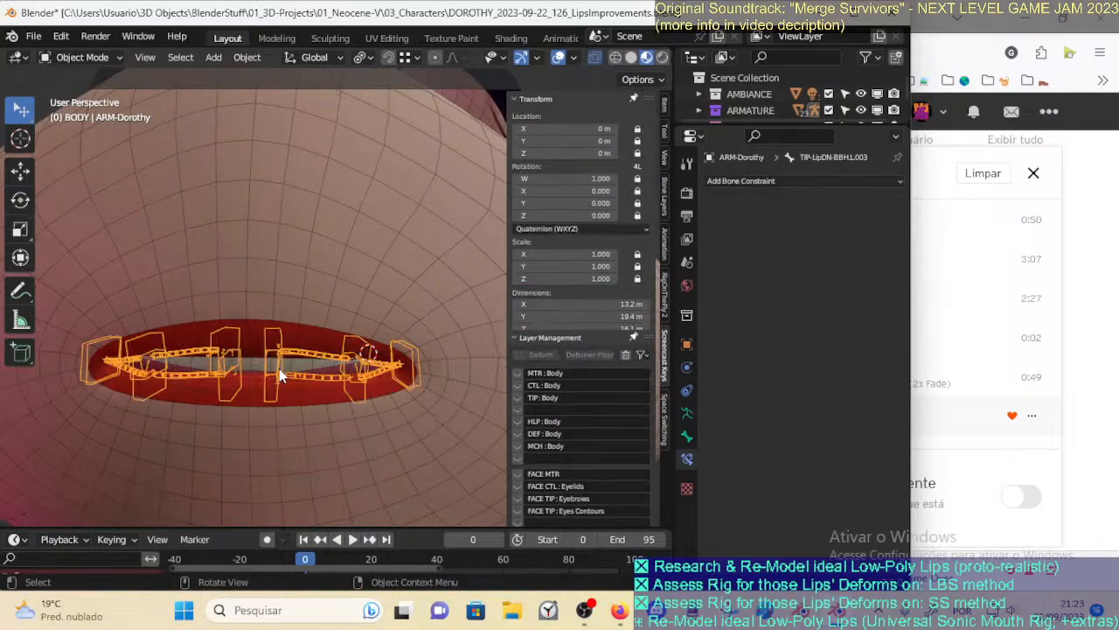
pyautogui.hotkey('ctrl', 's')
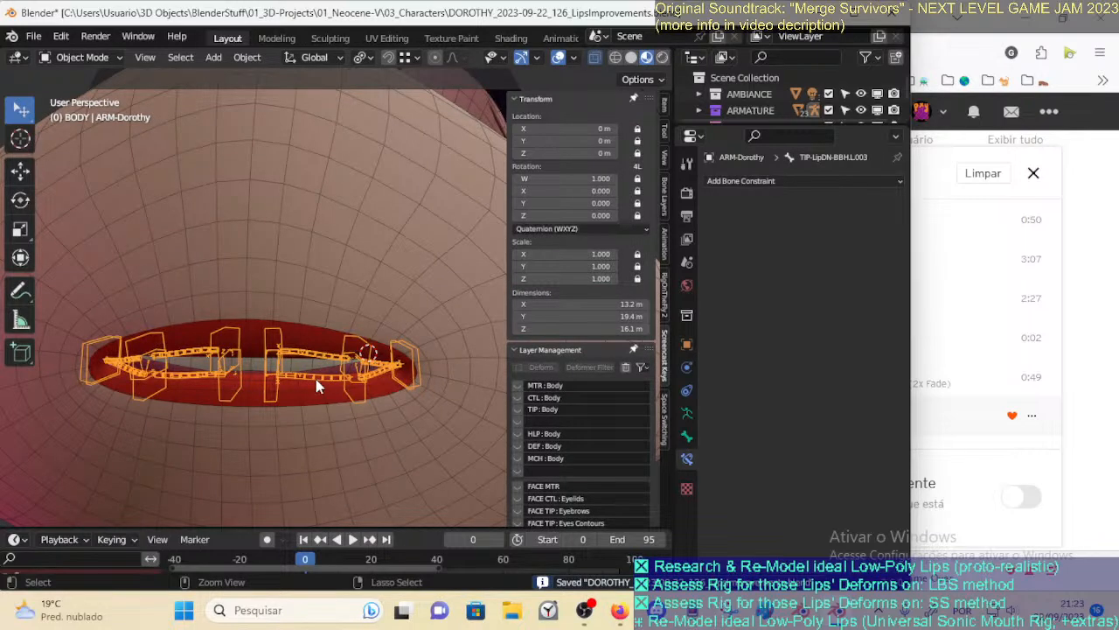
# Assign the four left-side lip deform bones to the GRP-BBS-BendyBoneSpline bone group in Pose Mode
pyautogui.hotkey('ctrl', 'Tab')
pyautogui.click(316, 356)
pyautogui.keyDown('shift'); pyautogui.click(317, 379); pyautogui.keyUp('shift')
pyautogui.keyDown('shift'); pyautogui.click(377, 362); pyautogui.keyUp('shift')
pyautogui.keyDown('shift'); pyautogui.click(378, 371); pyautogui.keyUp('shift')
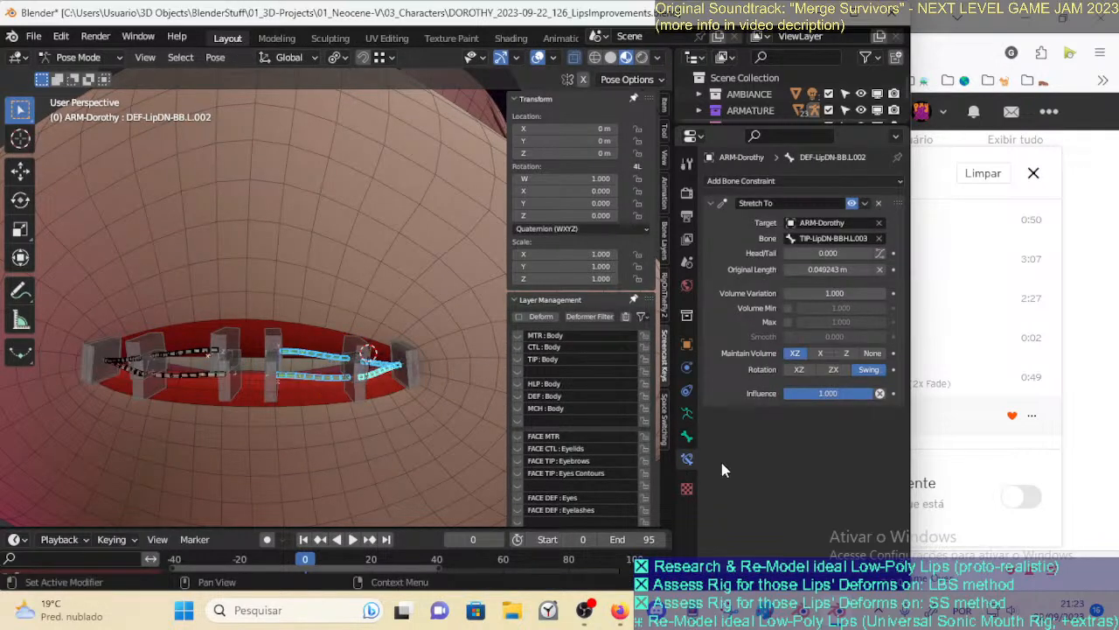
pyautogui.click(686, 412)
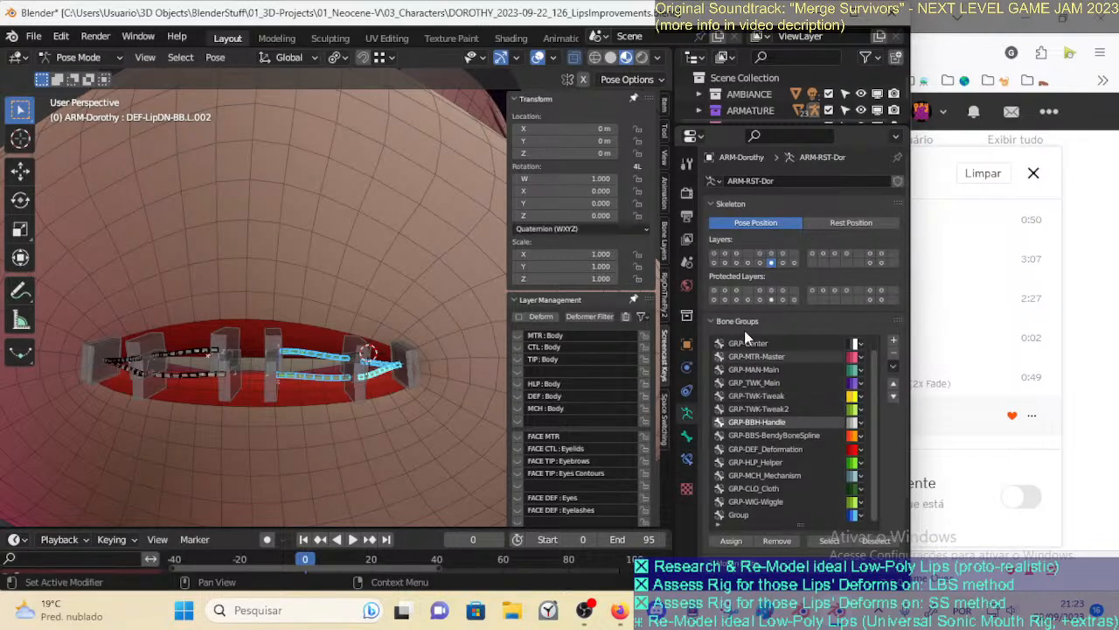
pyautogui.click(799, 435)
pyautogui.click(731, 540)
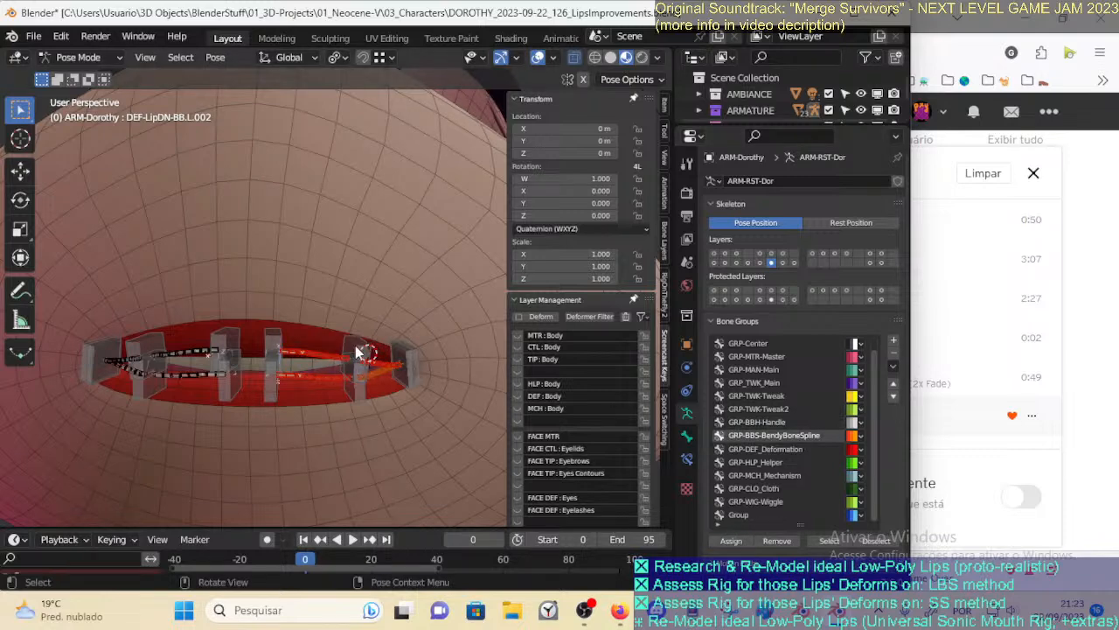
# Symmetrize the left-side lip bones to the other side, return to Pose Mode and save the file
pyautogui.press('Tab')
pyautogui.moveTo(262, 302); pyautogui.dragTo(461, 418)
pyautogui.rightClick(402, 376)
pyautogui.click(402, 376)
pyautogui.press('Tab')
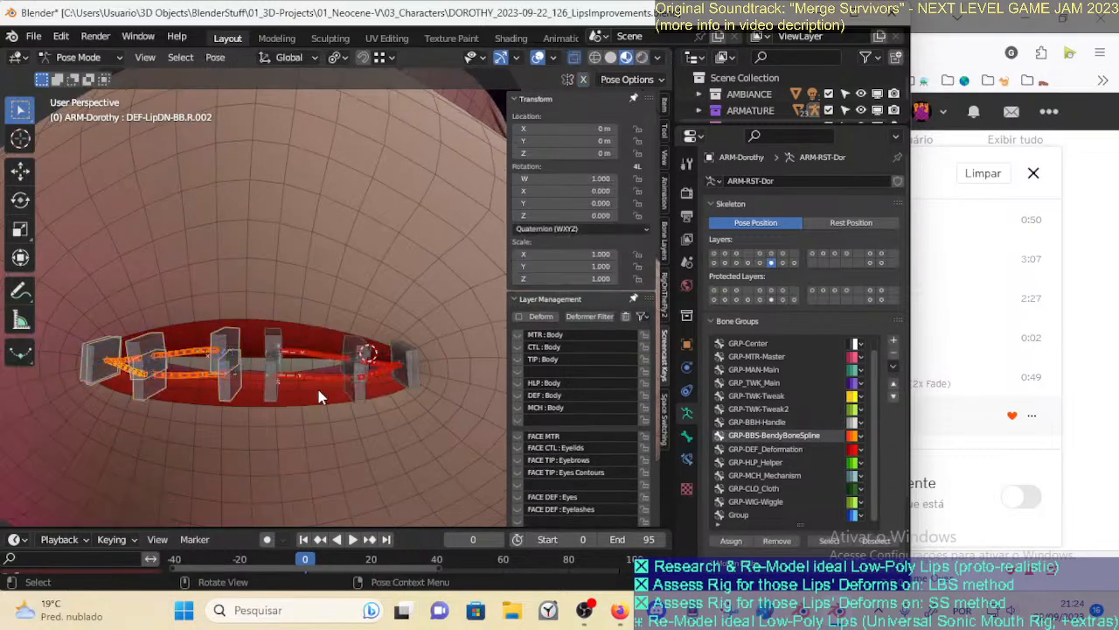
pyautogui.click(224, 394)
pyautogui.press('g')
pyautogui.press('Escape')
pyautogui.hotkey('ctrl', 's')
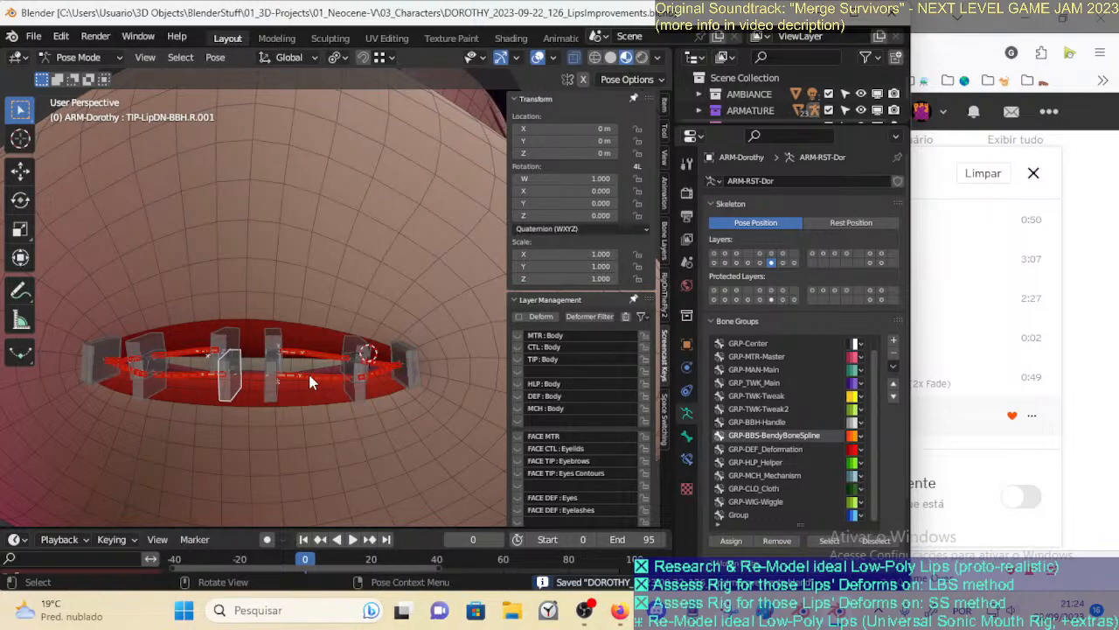
# Examine the bone properties of DEF-LipUP-BB.L.001 and the vertex groups of the body mesh, saving the file
pyautogui.click(312, 352)
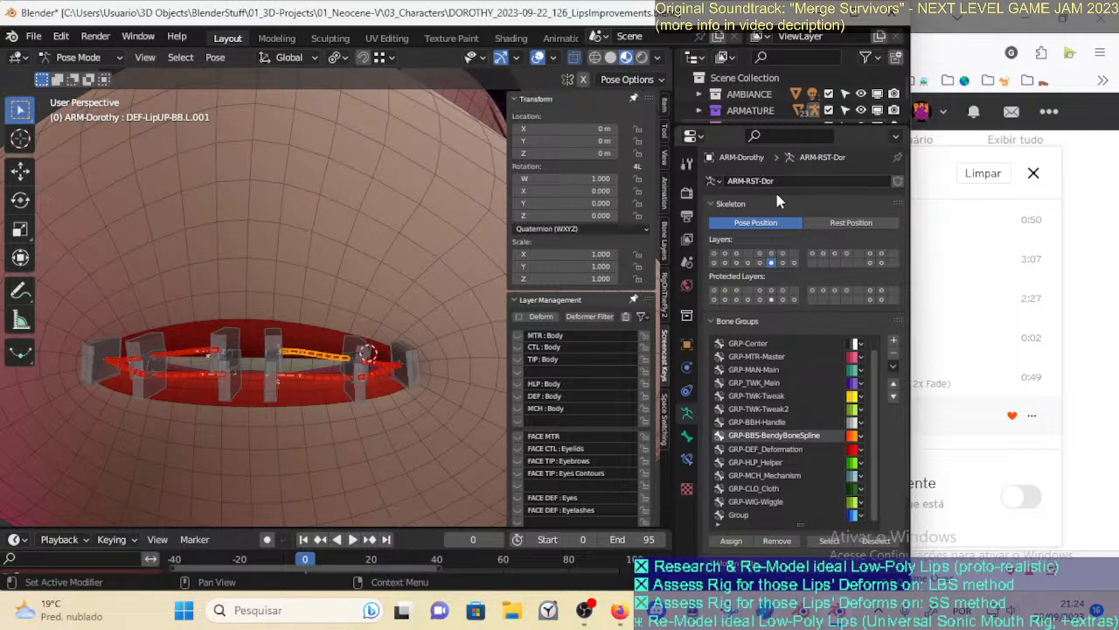
pyautogui.hotkey('ctrl', 'Tab')
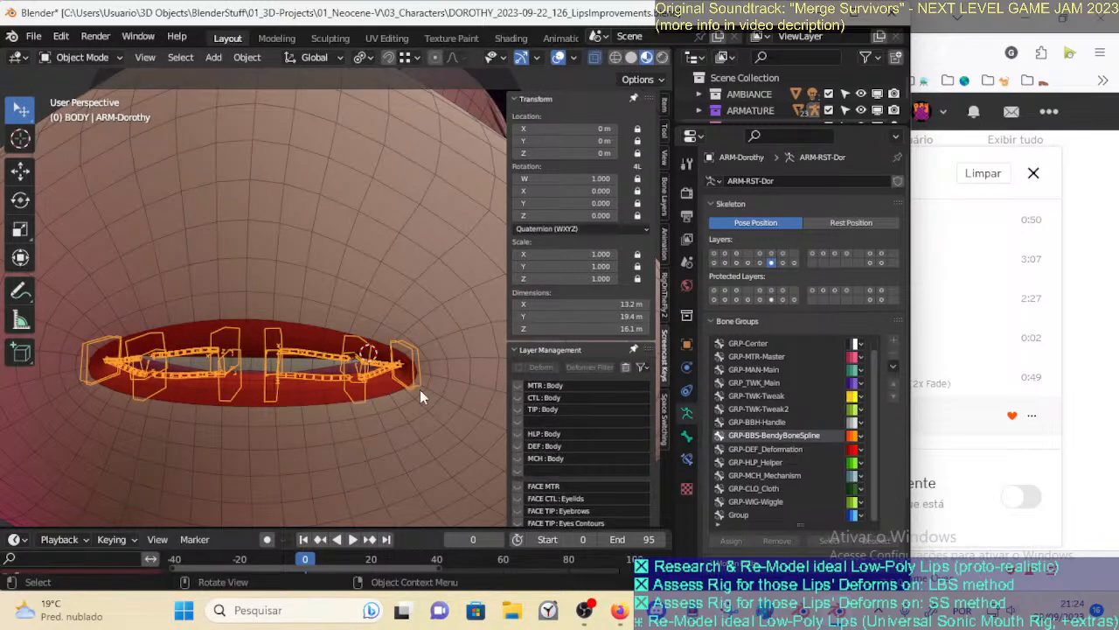
pyautogui.click(683, 437)
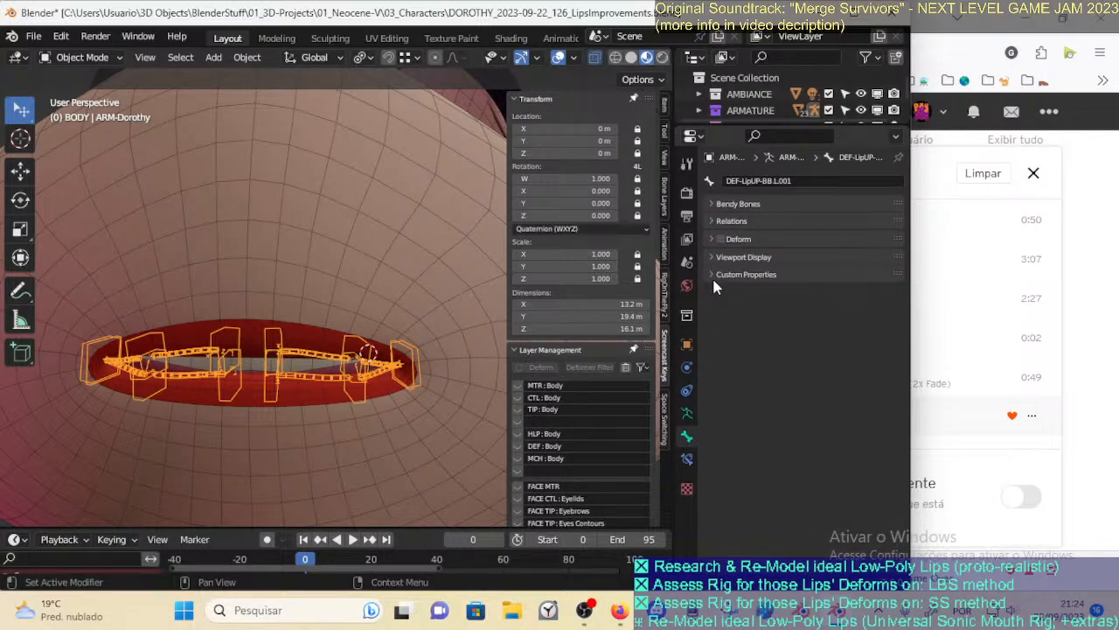
pyautogui.click(322, 304)
pyautogui.press('Tab')
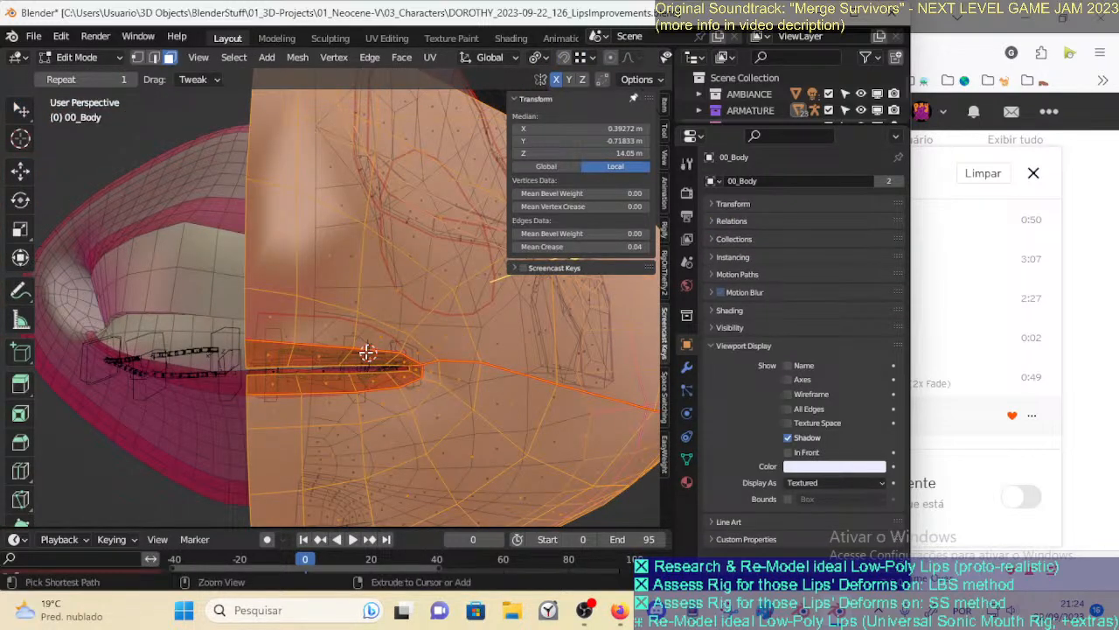
pyautogui.hotkey('ctrl', 'Tab')
pyautogui.hotkey('ctrl', 's')
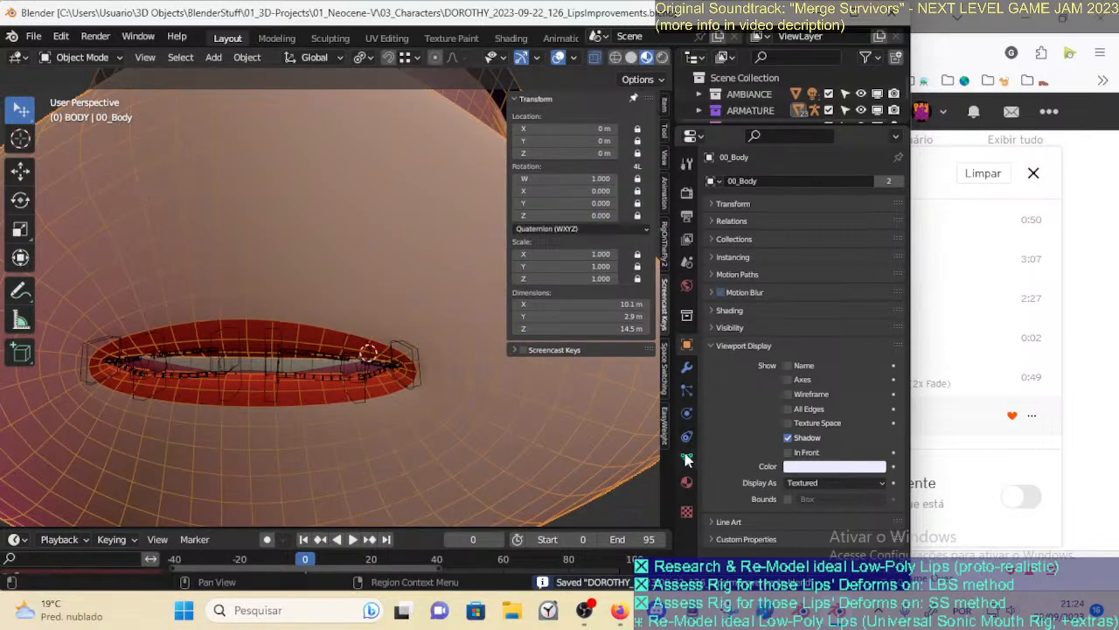
pyautogui.click(687, 457)
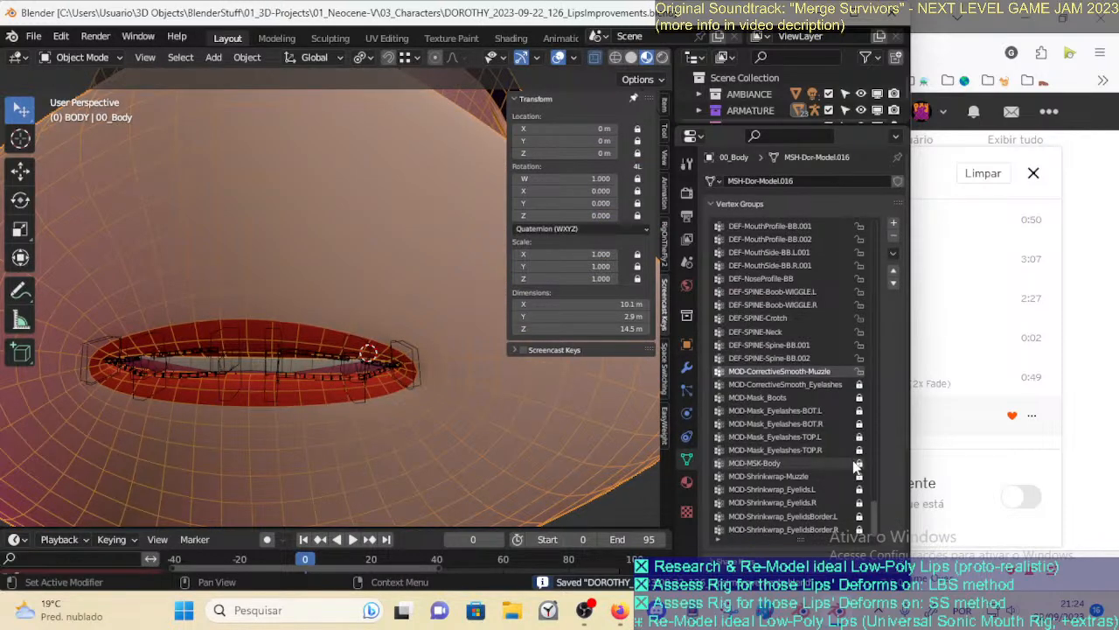
pyautogui.scroll(-4, 303, 332)
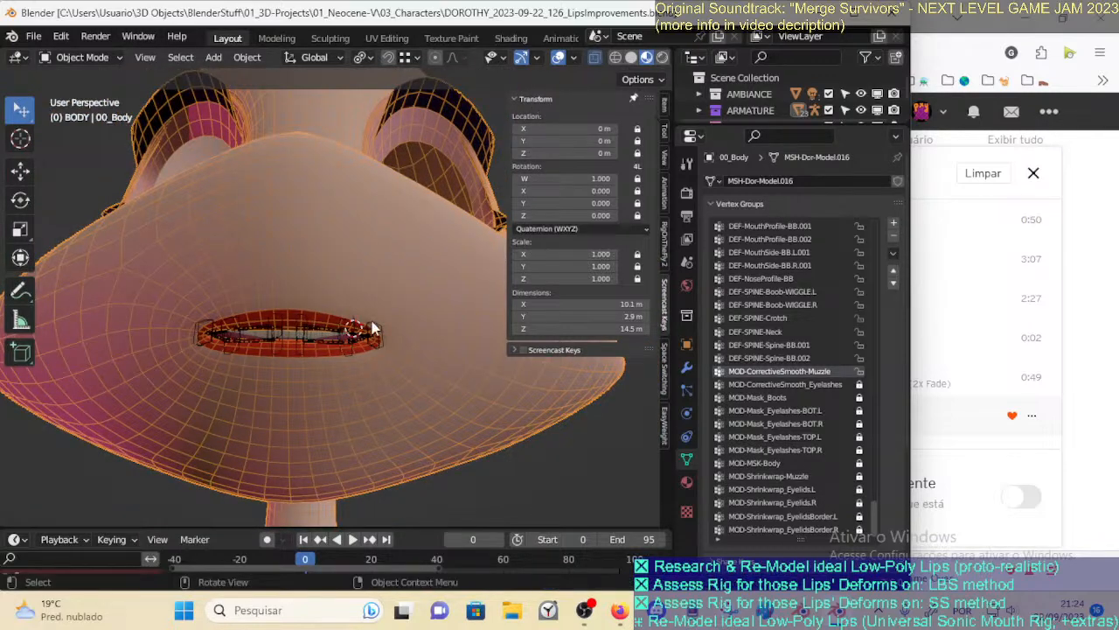
# Select the armature, save the file, and show only the Lips LBS-NEW bone layer
pyautogui.click(369, 326)
pyautogui.scroll(-3, 569, 280)
pyautogui.scroll(3, 541, 120)
pyautogui.click(535, 99)
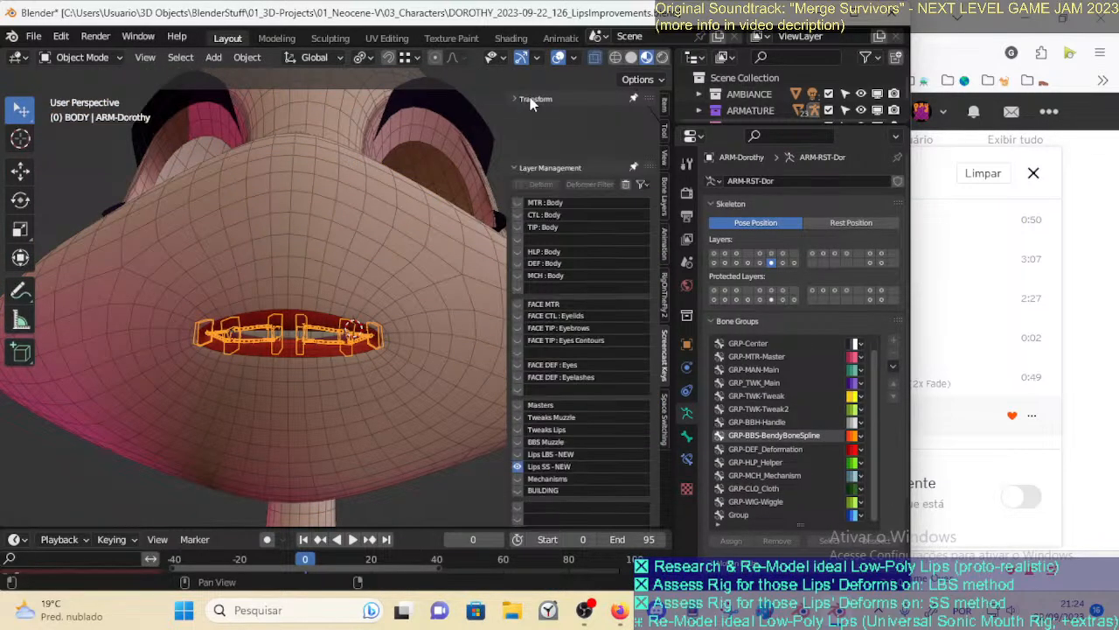
pyautogui.hotkey('ctrl', 's')
pyautogui.click(519, 402)
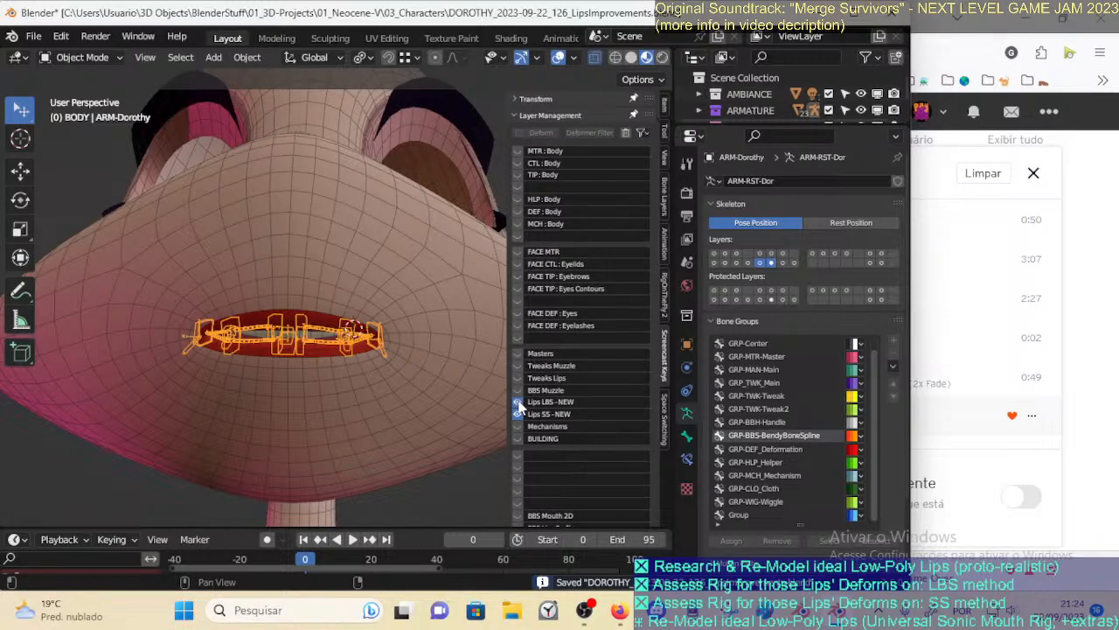
pyautogui.click(519, 405)
pyautogui.click(518, 405)
pyautogui.click(519, 416)
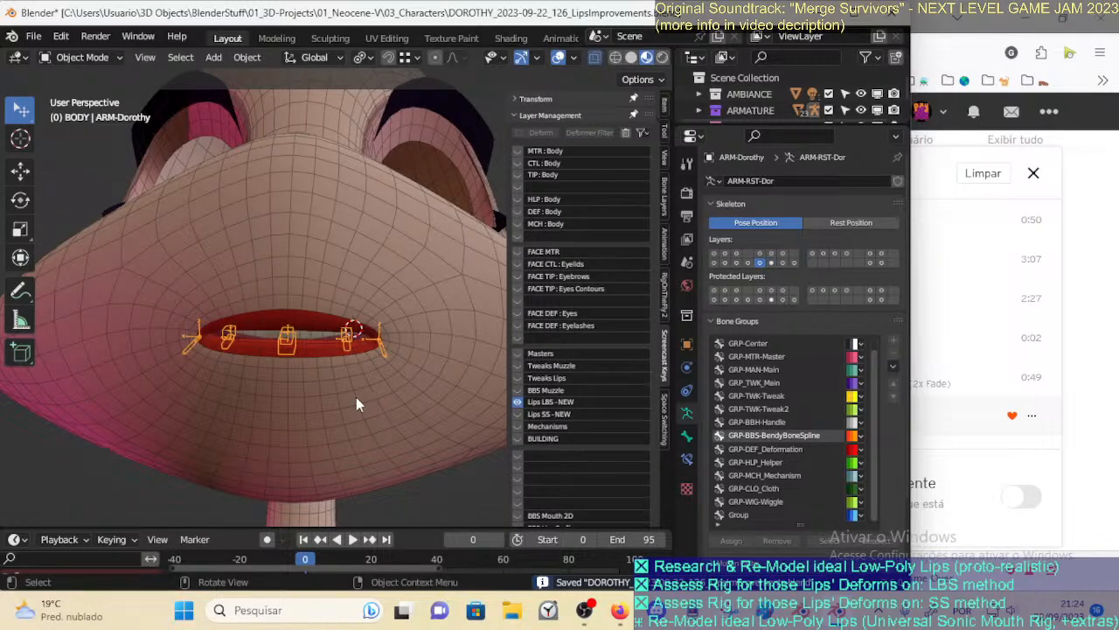
# Examine the names and placement of the Lips LBS-NEW bones in Edit Mode, including the centre, side and corner lip bones
pyautogui.scroll(3, 356, 399)
pyautogui.click(234, 379)
pyautogui.click(250, 358)
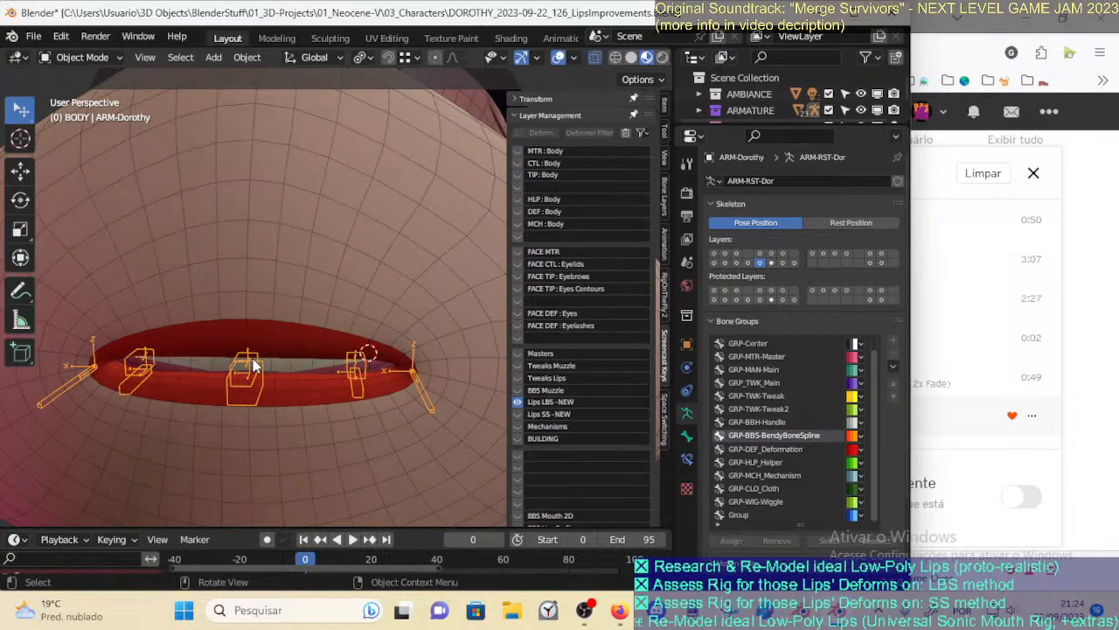
pyautogui.press('Tab')
pyautogui.click(250, 358)
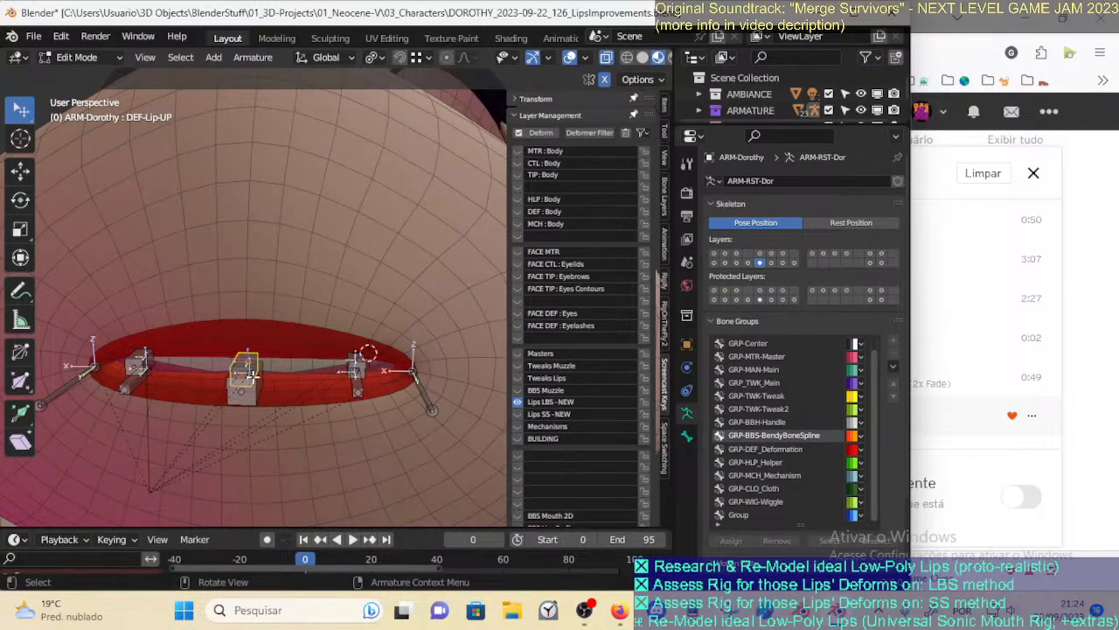
pyautogui.click(359, 368)
pyautogui.click(427, 387)
pyautogui.click(356, 372)
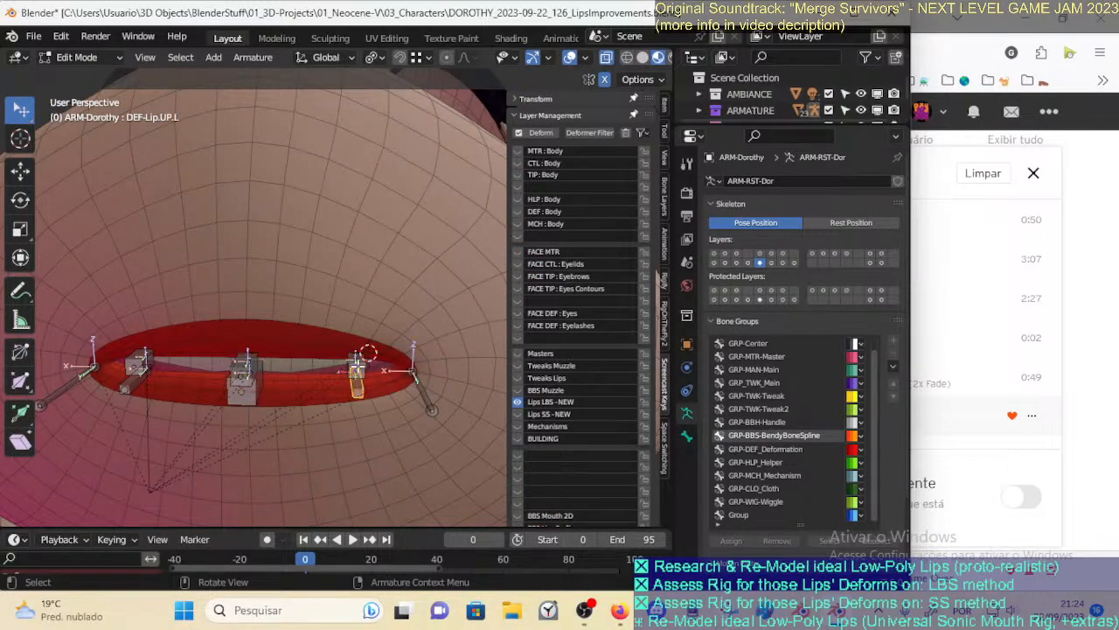
pyautogui.click(417, 391)
pyautogui.click(354, 372)
pyautogui.hotkey('ctrl', 'Tab')
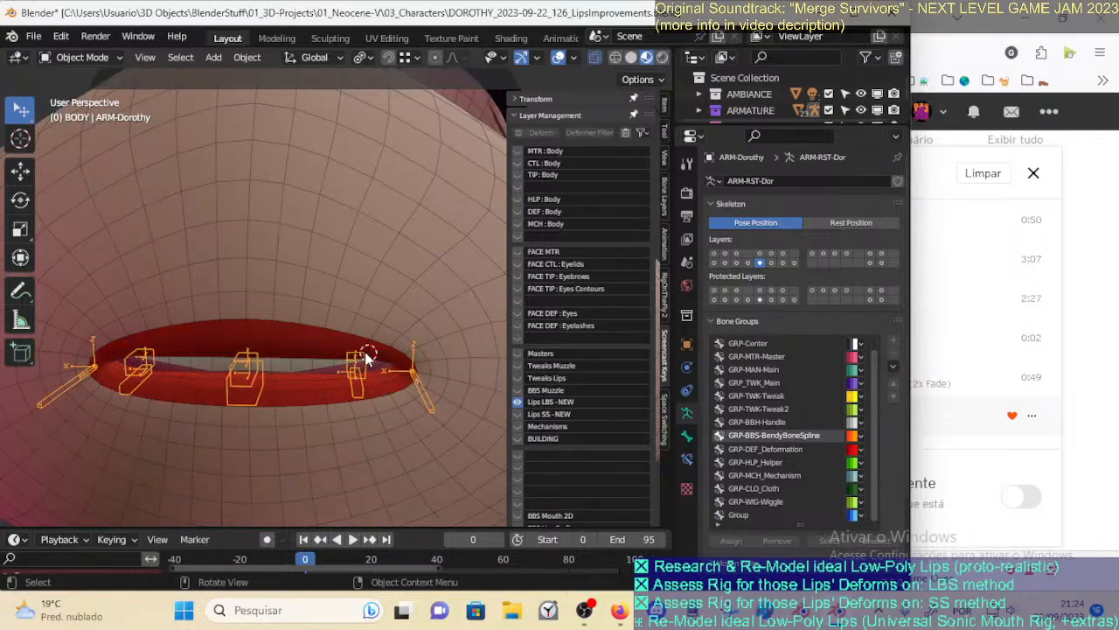
# Show only the Lips SS-NEW bone layer and inspect the body mesh around the mouth in Edit Mode
pyautogui.click(517, 414)
pyautogui.click(288, 362)
pyautogui.click(312, 327)
pyautogui.click(315, 323)
pyautogui.press('Tab')
pyautogui.hotkey('alt', 'z')
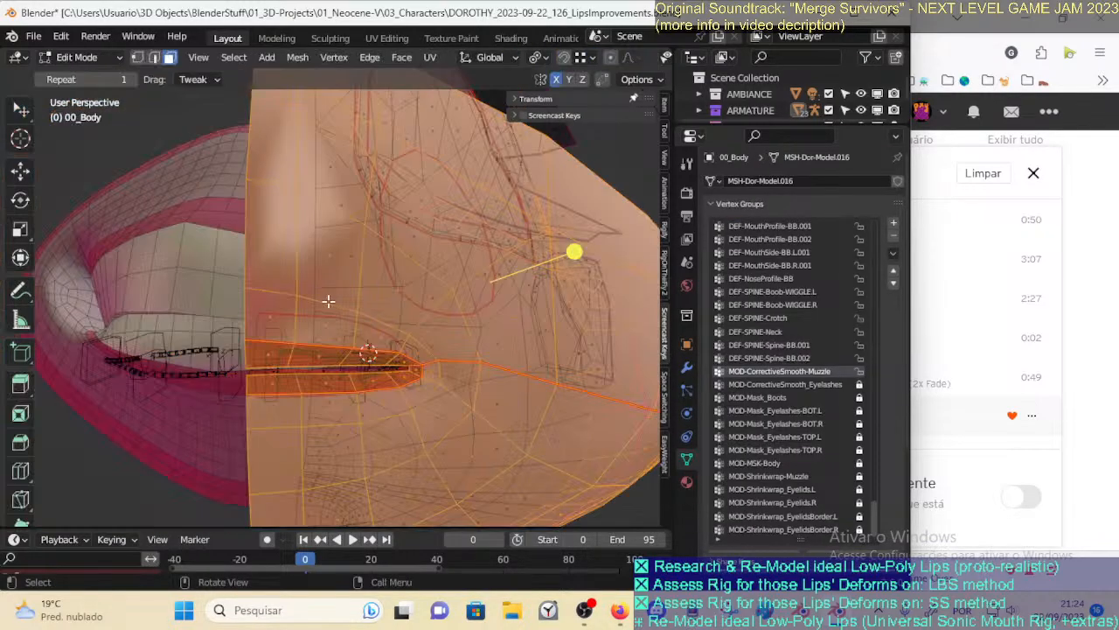
pyautogui.moveTo(327, 347); pyautogui.dragTo(253, 395, button='middle')
pyautogui.hotkey('ctrl', 'Tab')
pyautogui.click(158, 390)
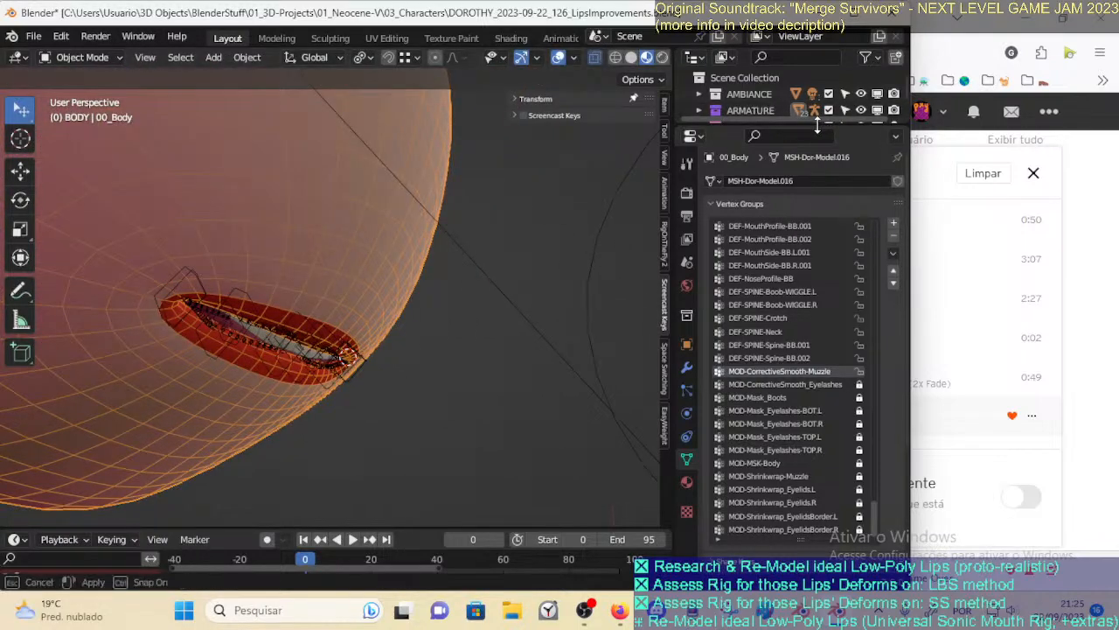
# Enlarge the outliner, disable the mouth interior mesh in viewports and save the file
pyautogui.moveTo(824, 124); pyautogui.dragTo(822, 303)
pyautogui.click(877, 175)
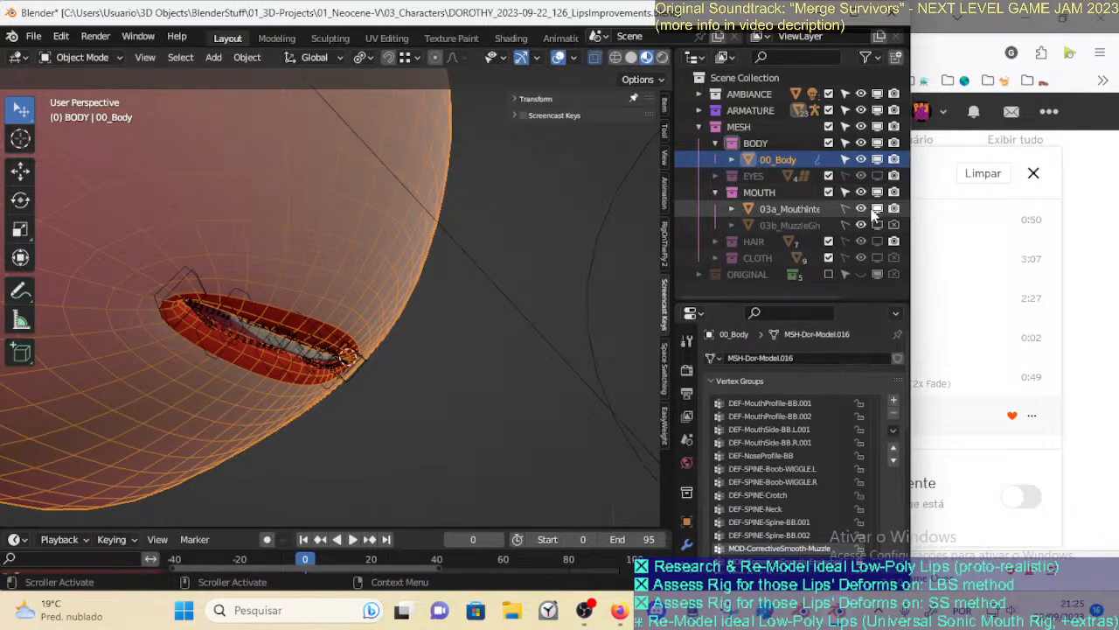
pyautogui.click(877, 208)
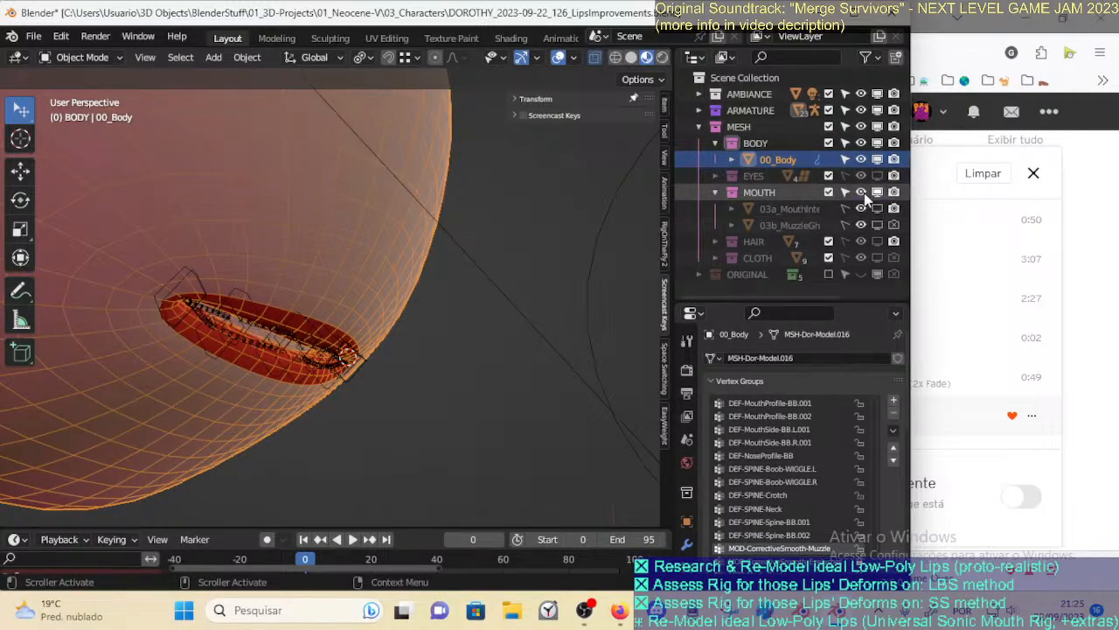
pyautogui.moveTo(310, 293); pyautogui.dragTo(213, 310, button='middle')
pyautogui.hotkey('ctrl', 's')
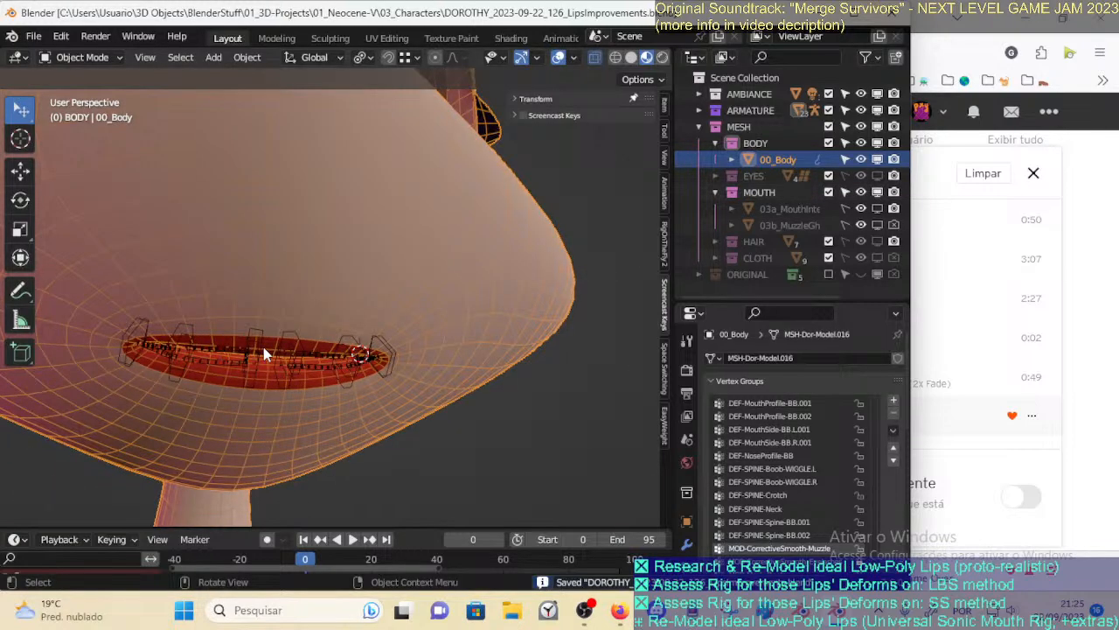
# In the body's Edit Mode, clear the face selection, switch off X-ray and select a lip face near the mouth corner
pyautogui.click(320, 350)
pyautogui.click(336, 262)
pyautogui.press('Tab')
pyautogui.scroll(-2, 385, 337)
pyautogui.moveTo(385, 338); pyautogui.dragTo(318, 290, button='middle')
pyautogui.scroll(2, 288, 355)
pyautogui.moveTo(269, 320); pyautogui.dragTo(326, 394, button='middle')
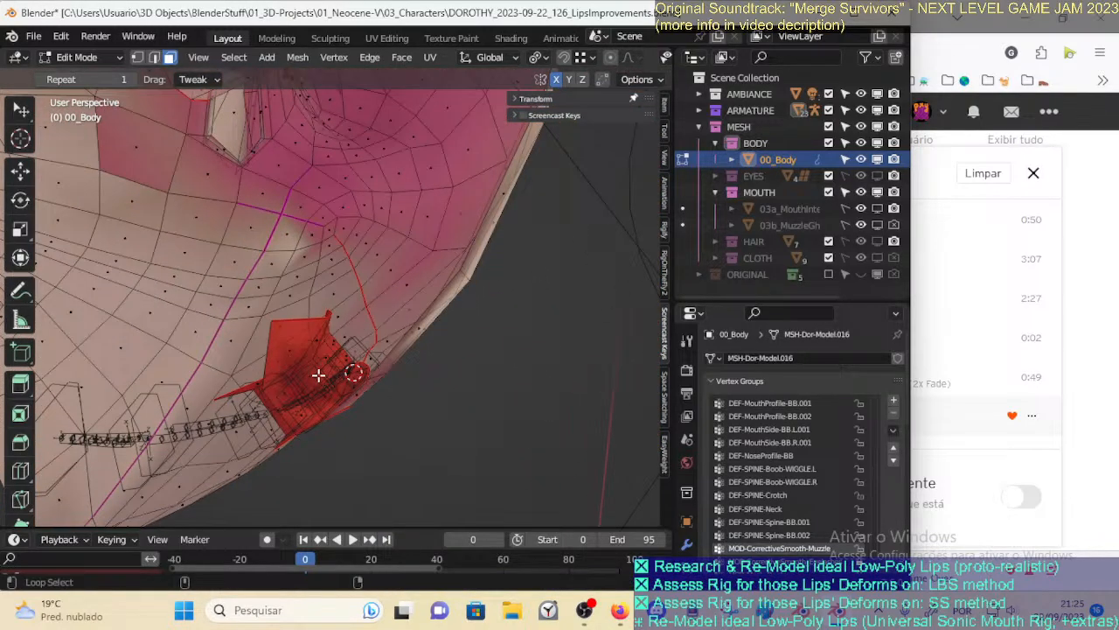
pyautogui.hotkey('alt', 'a')
pyautogui.keyDown('alt'); pyautogui.keyDown('shift'); pyautogui.click(312, 335); pyautogui.keyUp('shift'); pyautogui.keyUp('alt')
pyautogui.hotkey('alt', 'z')
pyautogui.hotkey('alt', 'a')
pyautogui.click(313, 354)
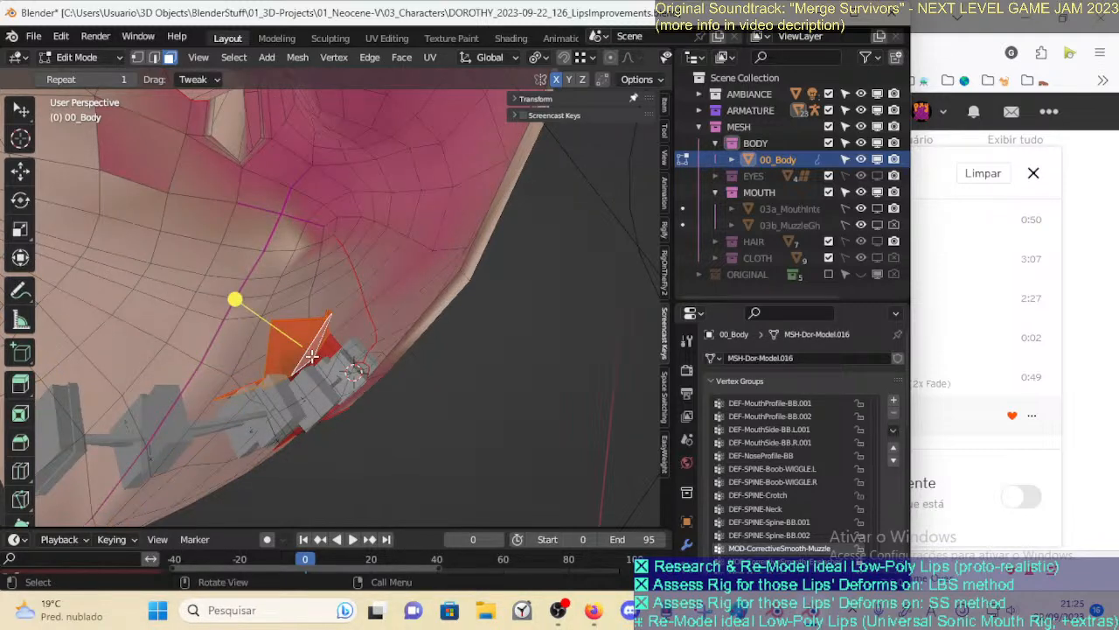
# Grow the face selection twice around the lips and return to Object Mode
pyautogui.press('ctrl+KP_Add')
pyautogui.moveTo(312, 354); pyautogui.dragTo(306, 327, button='middle')
pyautogui.press('ctrl+KP_Add')
pyautogui.hotkey('ctrl', 'Tab')
pyautogui.press('4')
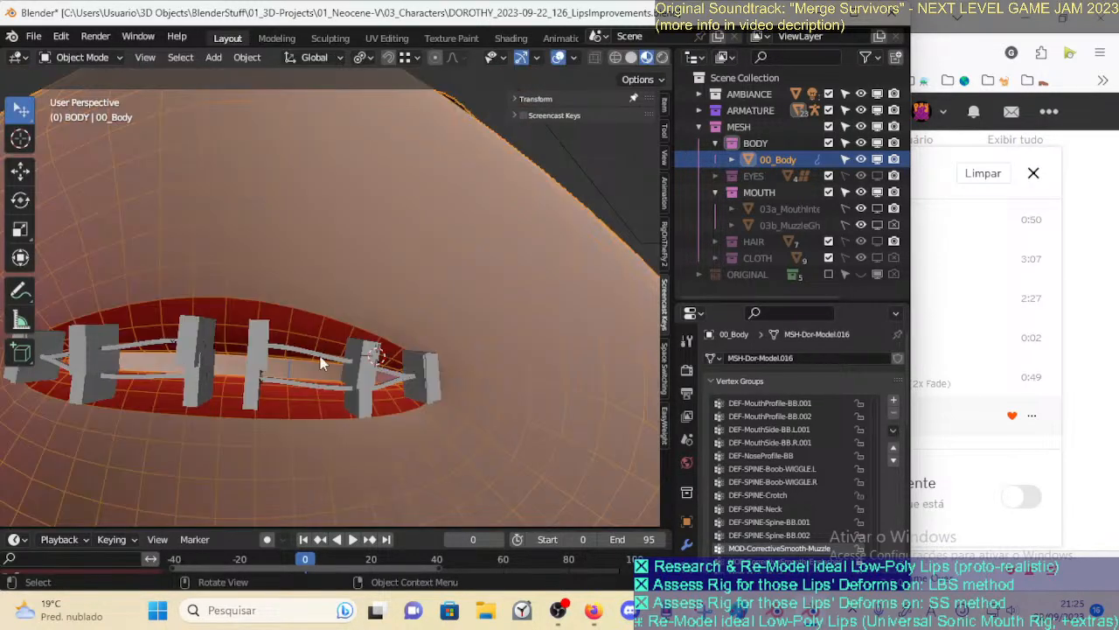
# Select the armature together with the body mesh and switch the body to Weight Paint mode
pyautogui.click(359, 360)
pyautogui.keyDown('shift'); pyautogui.click(288, 449); pyautogui.keyUp('shift')
pyautogui.hotkey('ctrl', 'Tab')
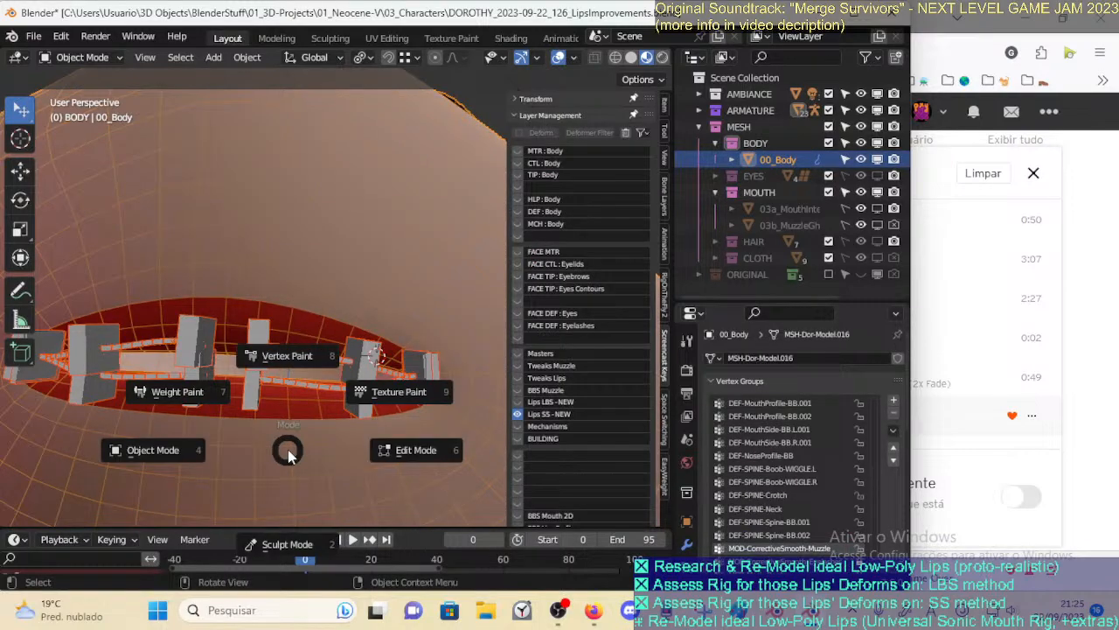
pyautogui.press('7')
pyautogui.moveTo(307, 378)
pyautogui.mouseDown(button='middle')
pyautogui.moveTo(317, 392)
pyautogui.moveTo(271, 389)
pyautogui.moveTo(332, 395)
pyautogui.moveTo(254, 368)
pyautogui.mouseUp(button='middle')
# Make DEF-LipUP-BB.L.001 the active bone for weight painting and keep face masking enabled for the selected lip faces
pyautogui.keyDown('ctrl'); pyautogui.click(300, 358); pyautogui.keyUp('ctrl')
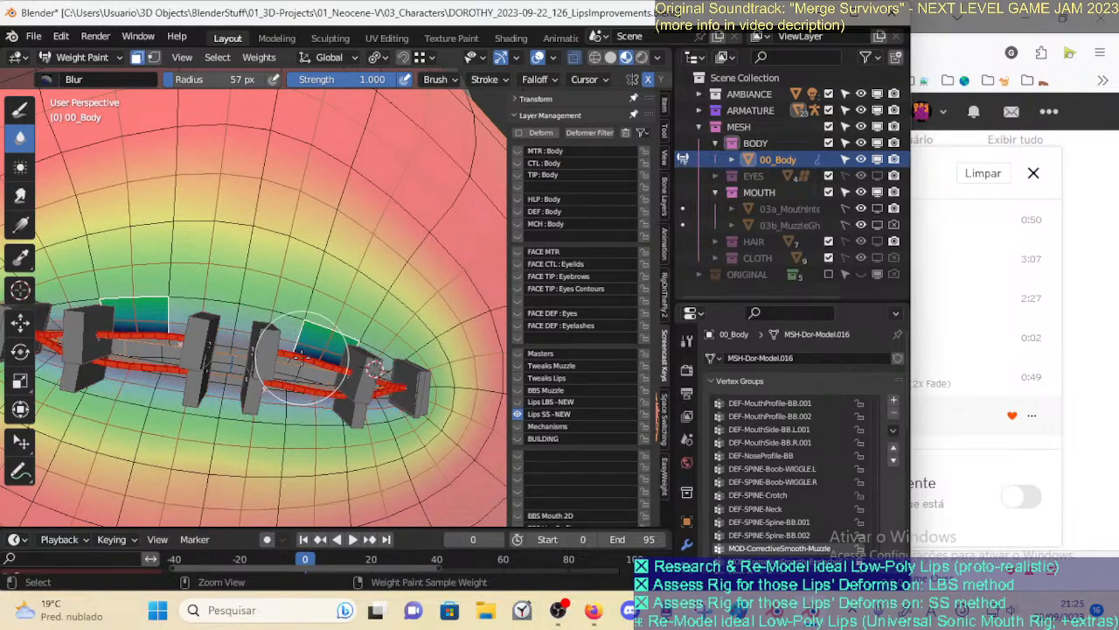
pyautogui.hotkey('ctrl', 'z')
pyautogui.press('m')
pyautogui.keyDown('ctrl'); pyautogui.click(331, 357); pyautogui.keyUp('ctrl')
pyautogui.moveTo(330, 357); pyautogui.dragTo(289, 335, button='middle')
pyautogui.scroll(-1, 266, 337)
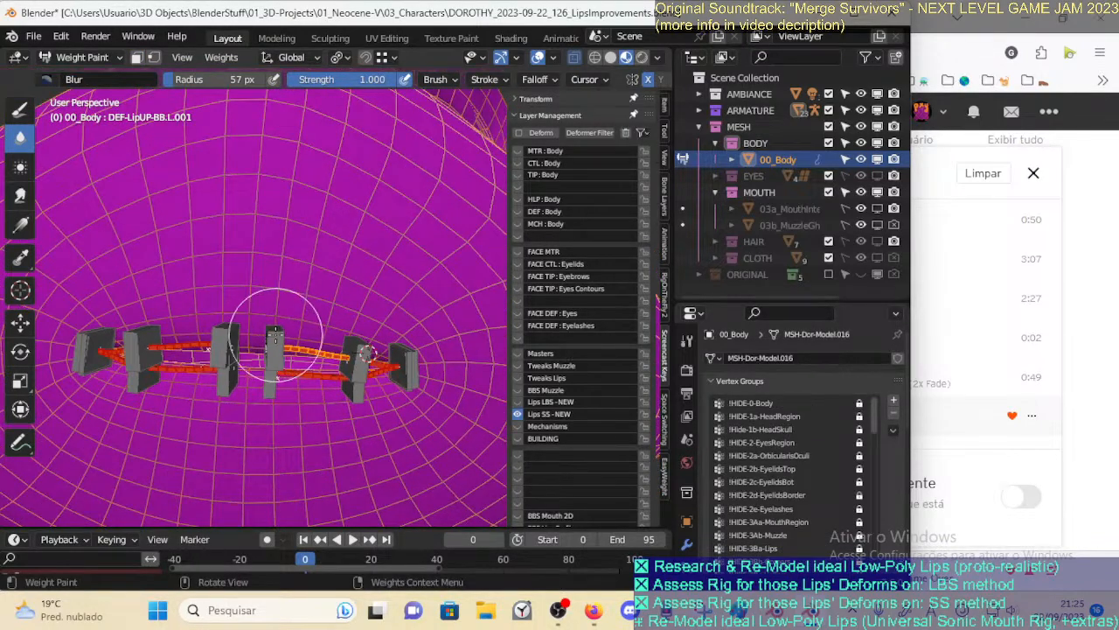
pyautogui.press('m')
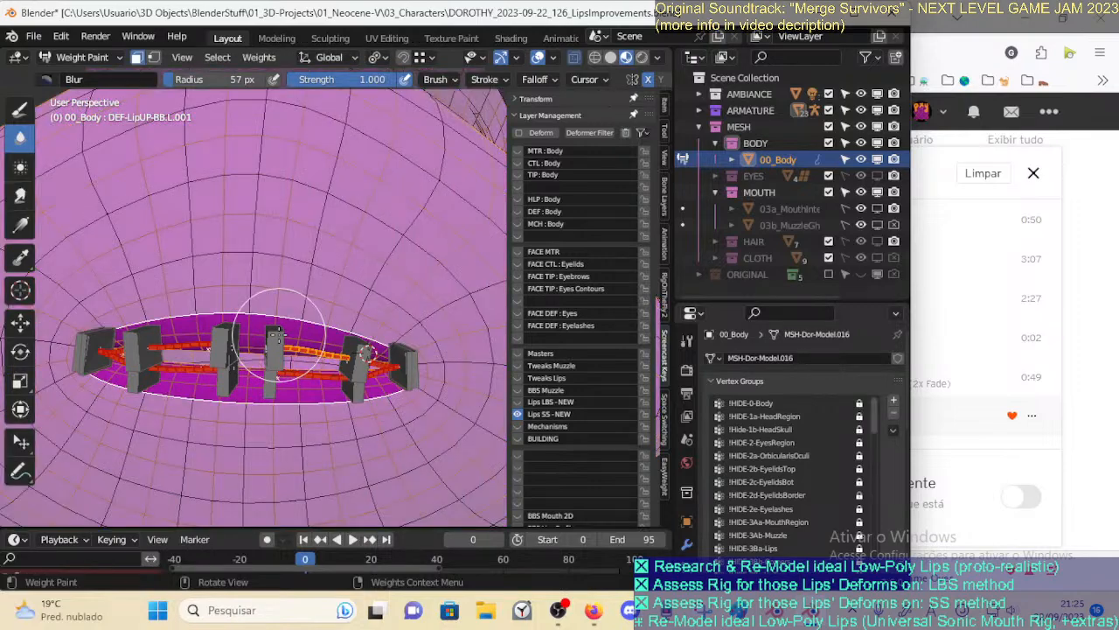
# Turn off face masking and move the upper-lip handles TIP-LipUP-BBH.L.001 and TIP-LipUP-BBH.L.002 up, away from the lip
pyautogui.press('m')
pyautogui.keyDown('ctrl'); pyautogui.click(278, 335); pyautogui.keyUp('ctrl')
pyautogui.press('g')
pyautogui.click(303, 237)
pyautogui.keyDown('ctrl'); pyautogui.click(360, 343); pyautogui.keyUp('ctrl')
pyautogui.press('g')
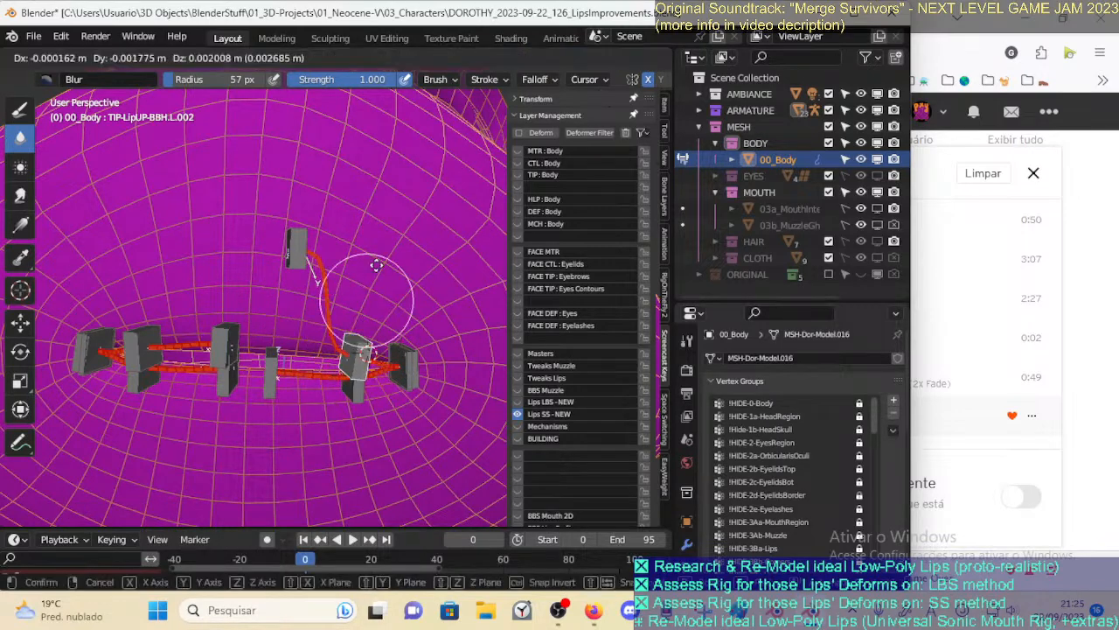
pyautogui.click(393, 229)
pyautogui.keyDown('ctrl'); pyautogui.click(409, 354); pyautogui.keyUp('ctrl')
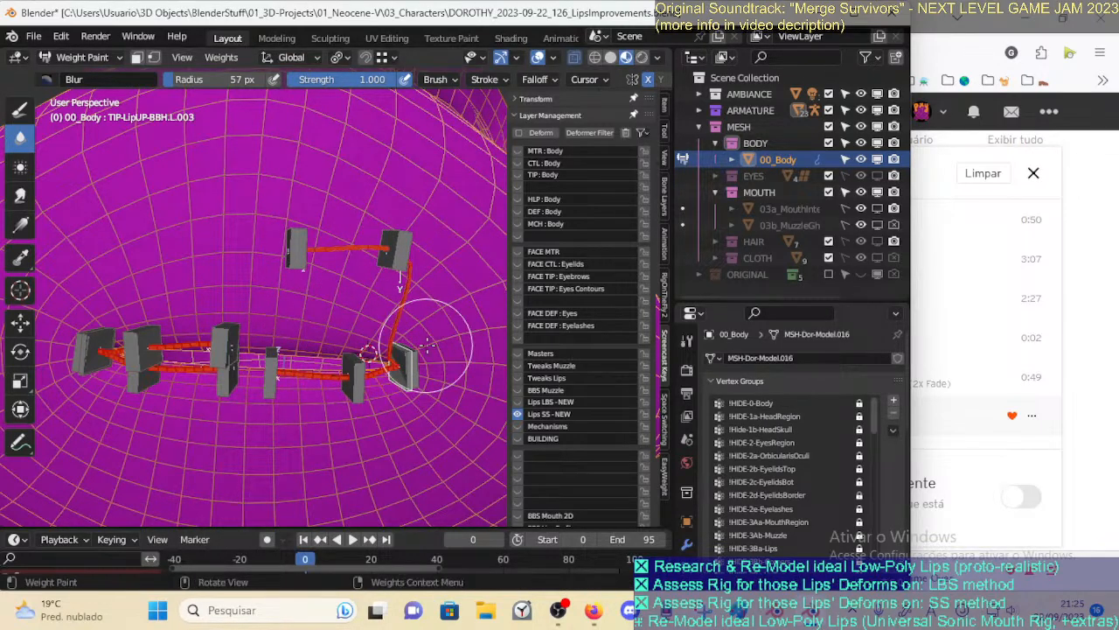
pyautogui.press('r')
pyautogui.click(441, 362)
pyautogui.press('s')
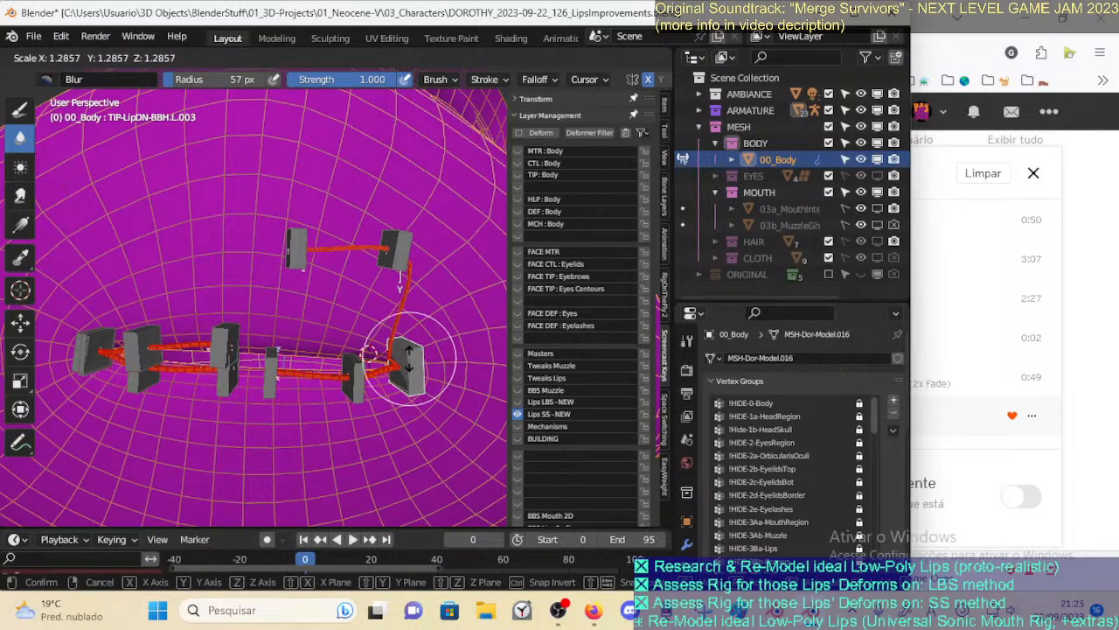
pyautogui.rightClick(414, 358)
pyautogui.press('s')
pyautogui.rightClick(454, 340)
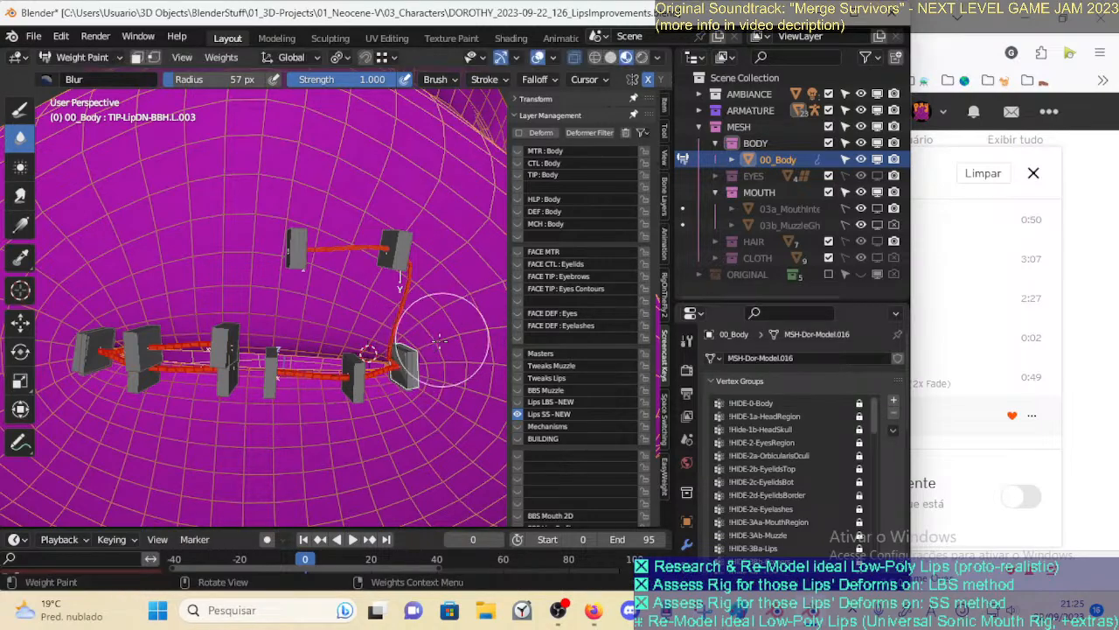
# Leave weight painting, select the armature and enter its Edit Mode with the corner handle TIP-LipDN-BBH.L.003 active
pyautogui.hotkey('ctrl', 'Tab')
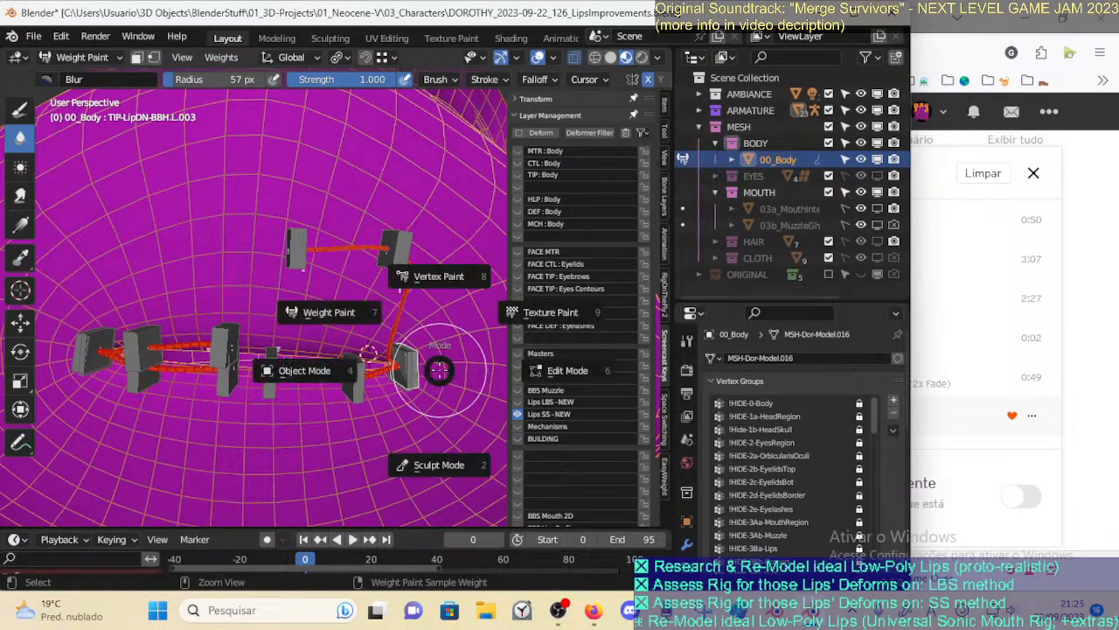
pyautogui.click(359, 372)
pyautogui.click(426, 382)
pyautogui.click(415, 376)
pyautogui.click(418, 375)
pyautogui.click(416, 374)
pyautogui.press('Tab')
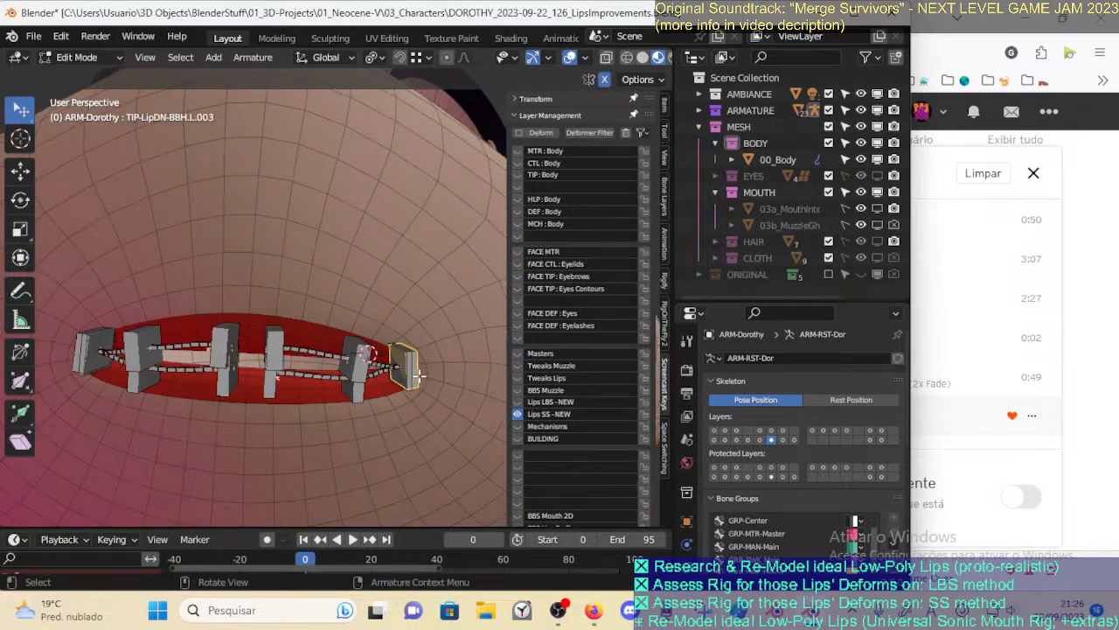
# Adjust the length and B-Bone display size of the lower corner handle TIP-LipDN-BBH.L.003
pyautogui.press('s')
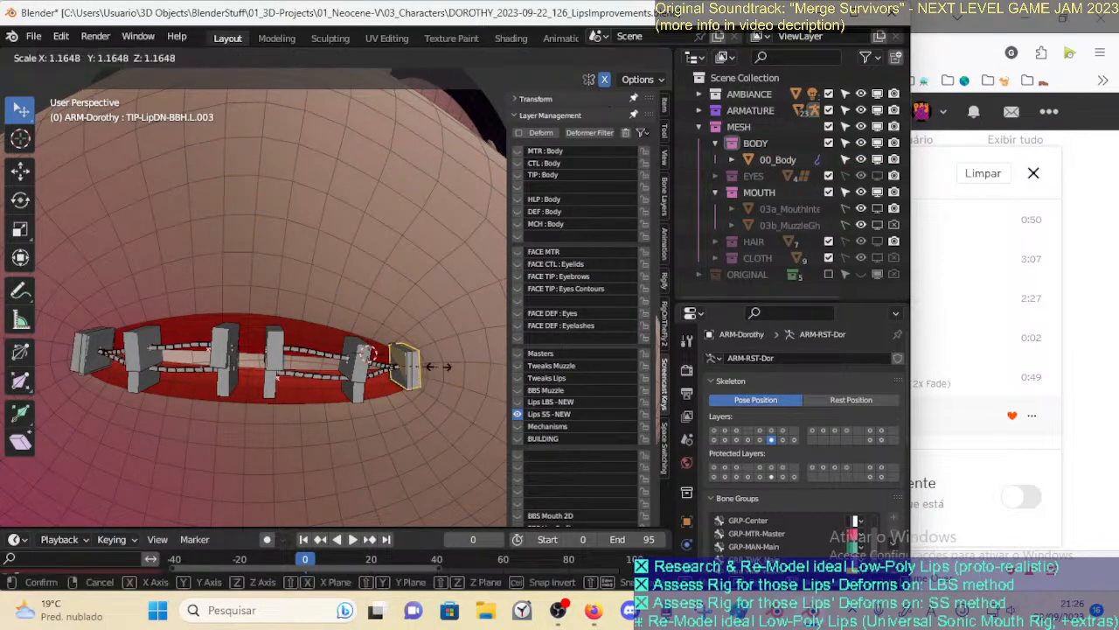
pyautogui.click(457, 363)
pyautogui.scroll(1, 456, 363)
pyautogui.moveTo(457, 363); pyautogui.dragTo(392, 376, button='middle')
pyautogui.hotkey('ctrl', 'alt', 's')
pyautogui.click(399, 375)
pyautogui.press('s')
pyautogui.click(429, 374)
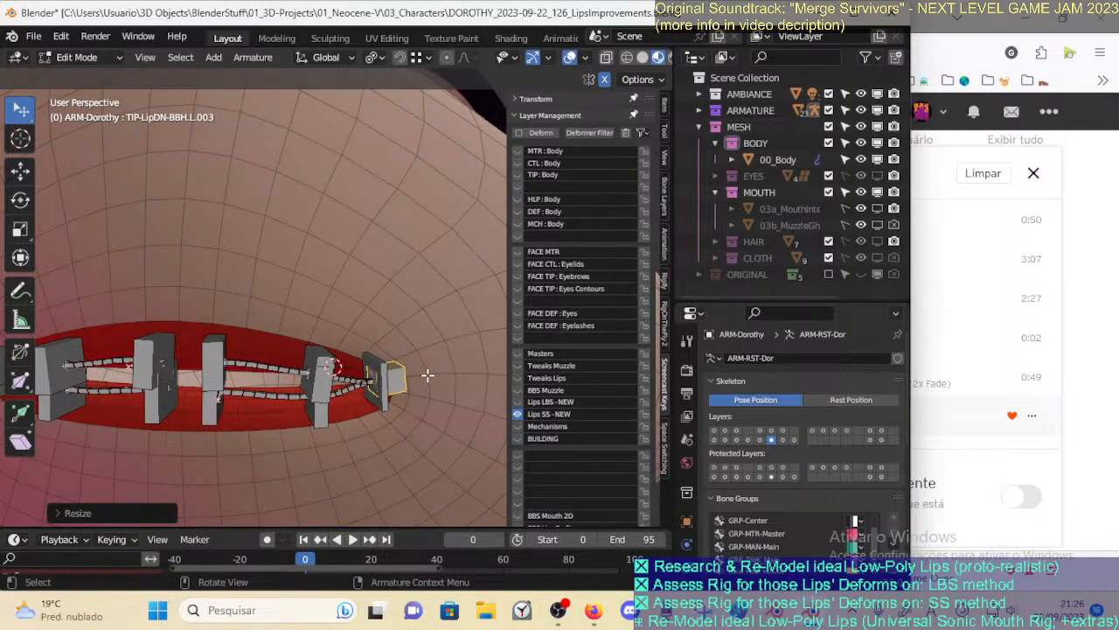
pyautogui.hotkey('ctrl', 'alt', 's')
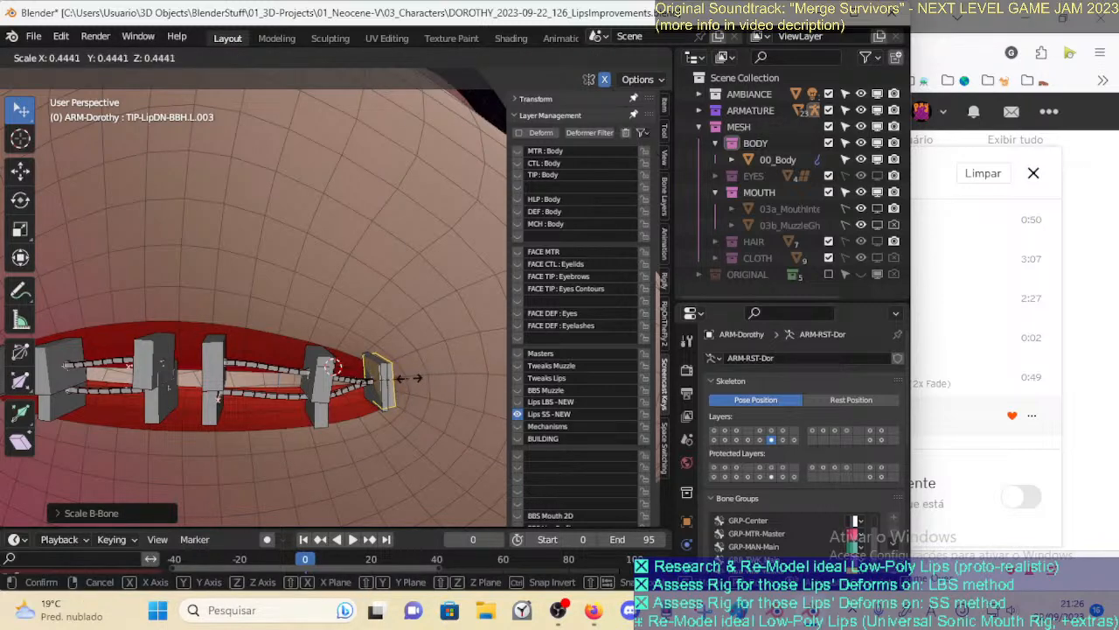
pyautogui.click(405, 378)
# Lengthen the upper corner handle TIP-LipUP-BBH.L.003 and shrink its B-Bone display size so it sticks out past the lower one
pyautogui.click(381, 408)
pyautogui.hotkey('ctrl', 'alt', 's')
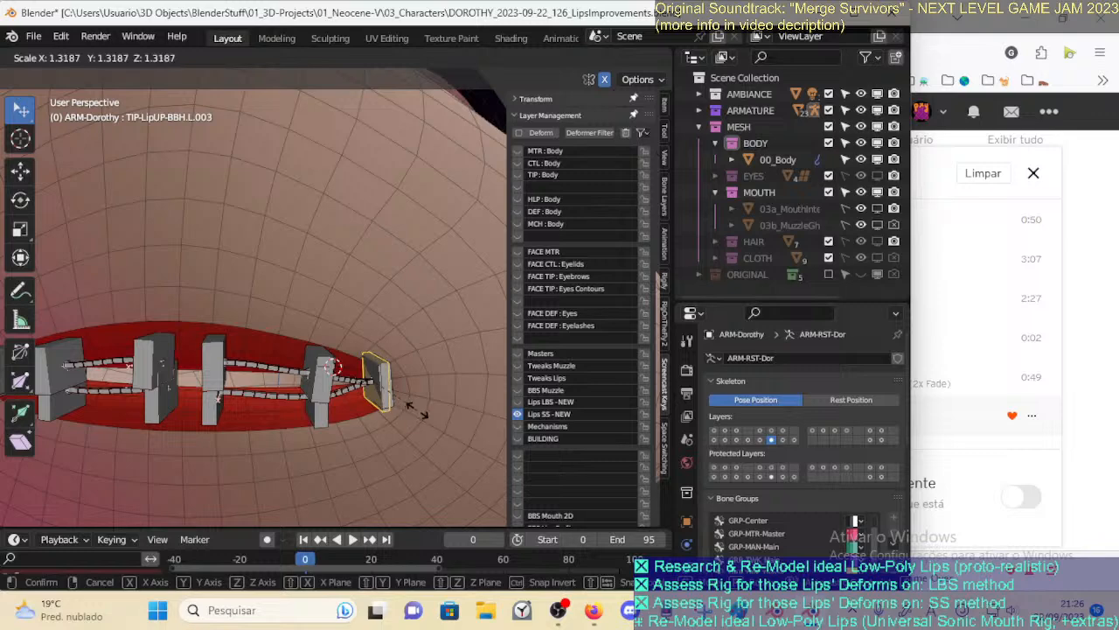
pyautogui.click(452, 389)
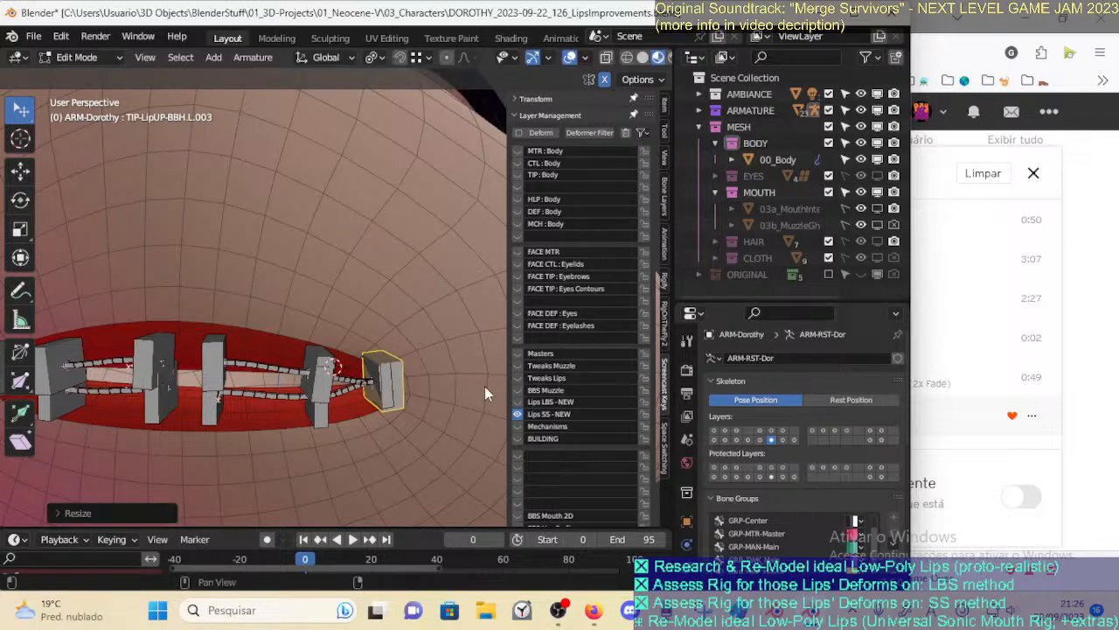
pyautogui.hotkey('ctrl', 'alt', 's')
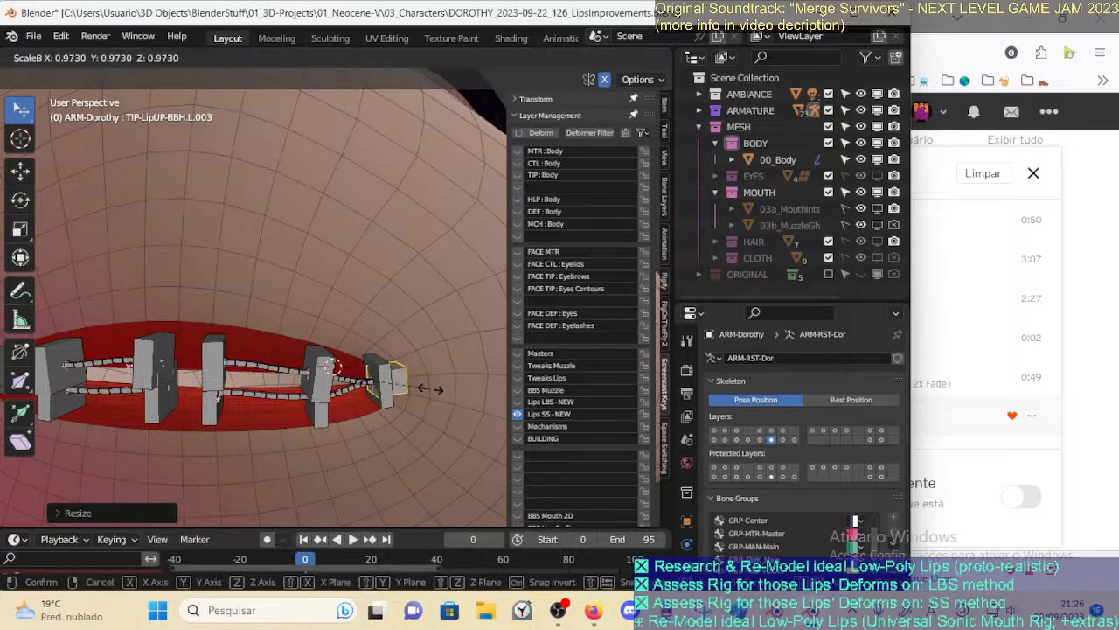
pyautogui.click(388, 381)
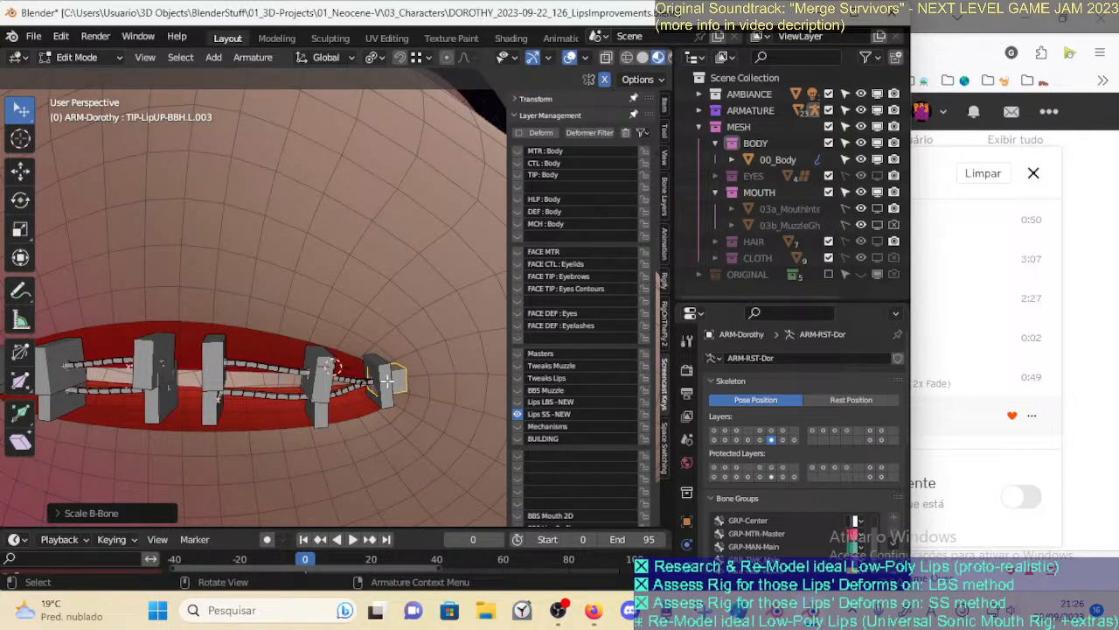
pyautogui.press('s')
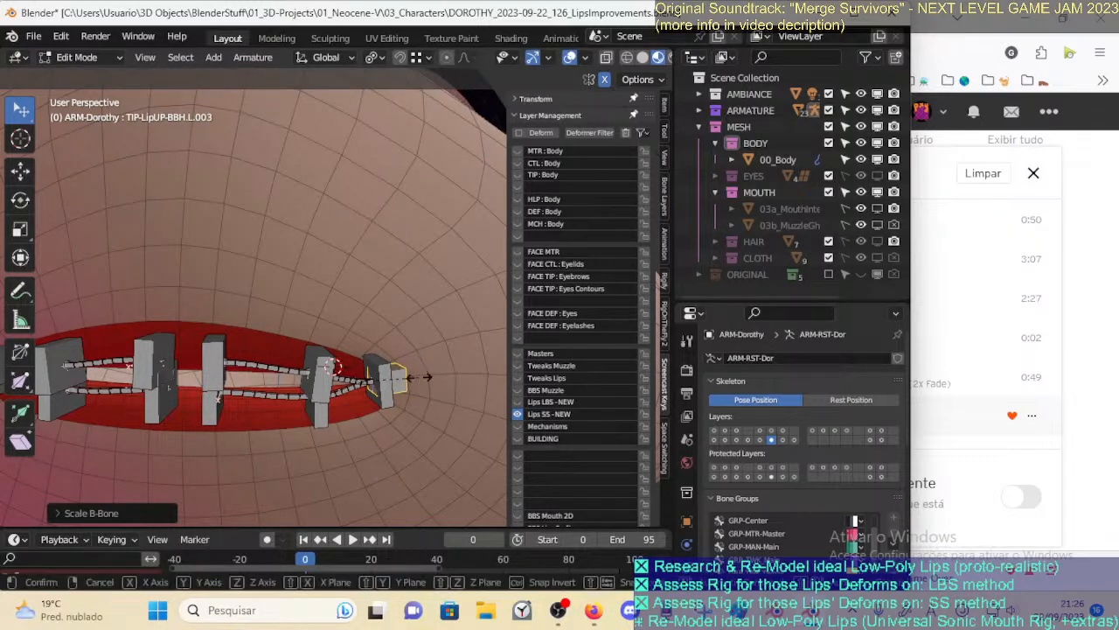
pyautogui.click(452, 370)
# Return the armature to Pose Mode, then weight paint the body with face masking on and DEF-LipUP-BB.L.001 as the active bone
pyautogui.hotkey('ctrl', 'Tab')
pyautogui.press('2')
pyautogui.scroll(-1, 404, 384)
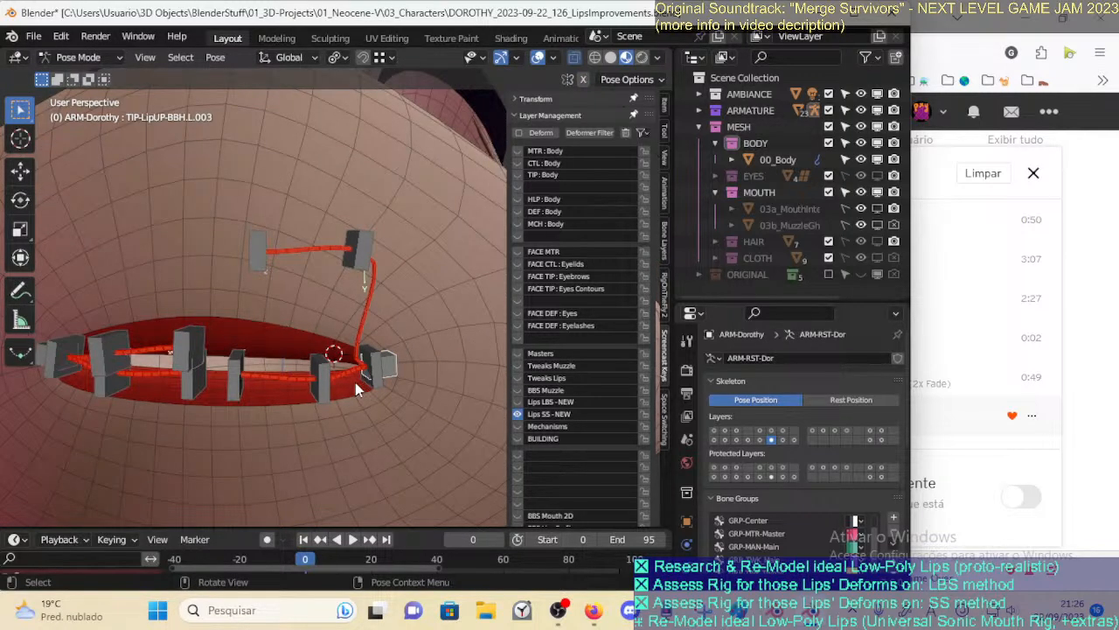
pyautogui.moveTo(355, 382); pyautogui.dragTo(374, 385, button='middle')
pyautogui.moveTo(64, 336); pyautogui.dragTo(341, 363, button='middle')
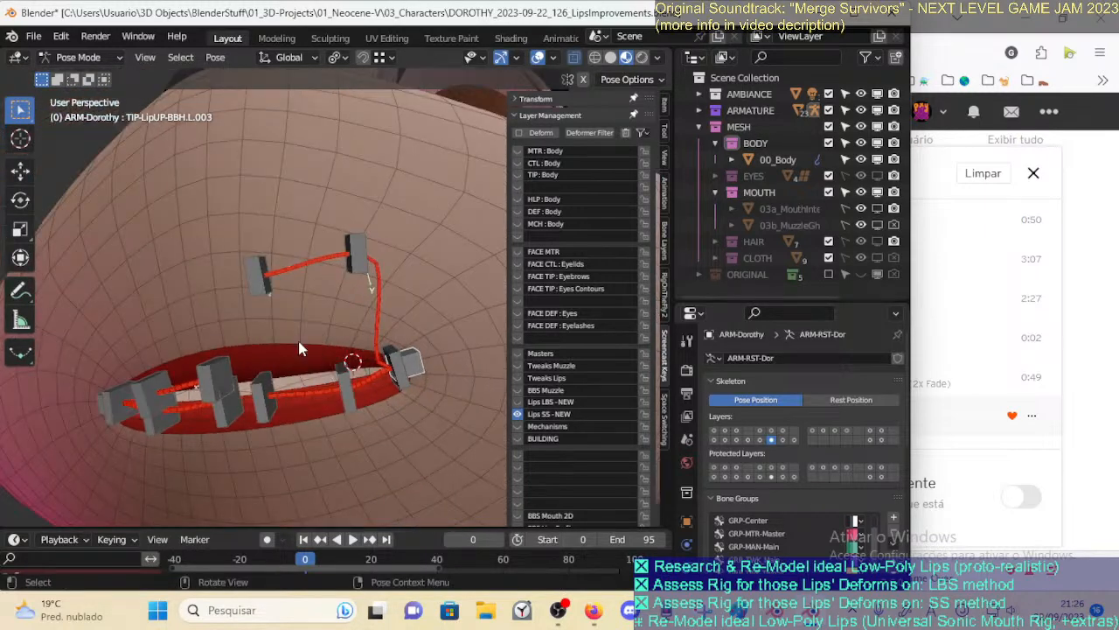
pyautogui.hotkey('ctrl', 'Tab')
pyautogui.click(305, 312)
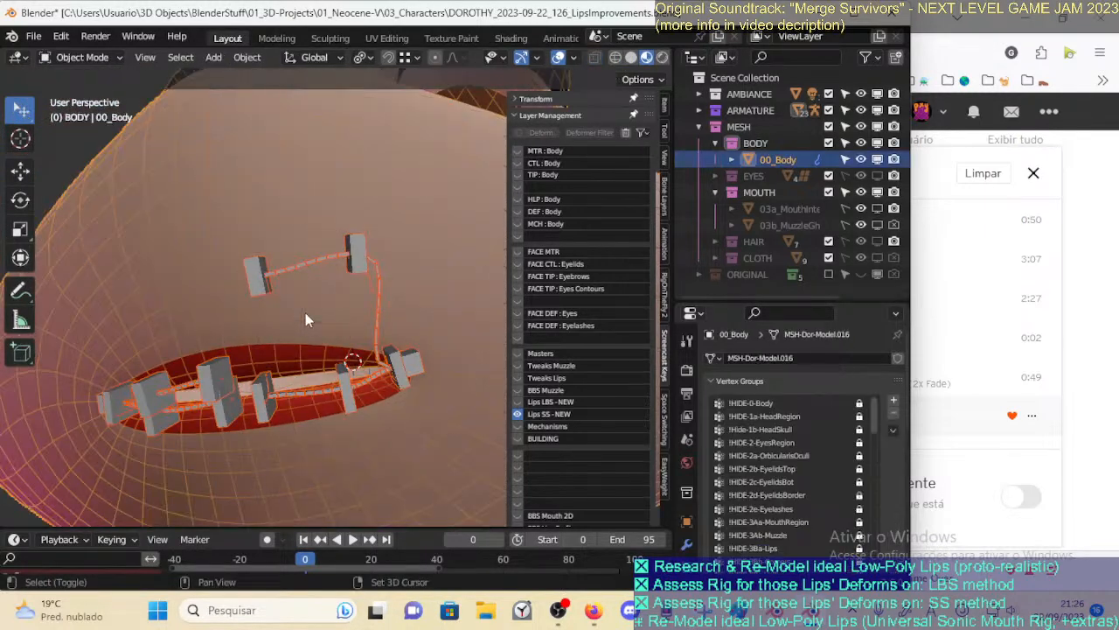
pyautogui.hotkey('ctrl', 'Tab')
pyautogui.press('7')
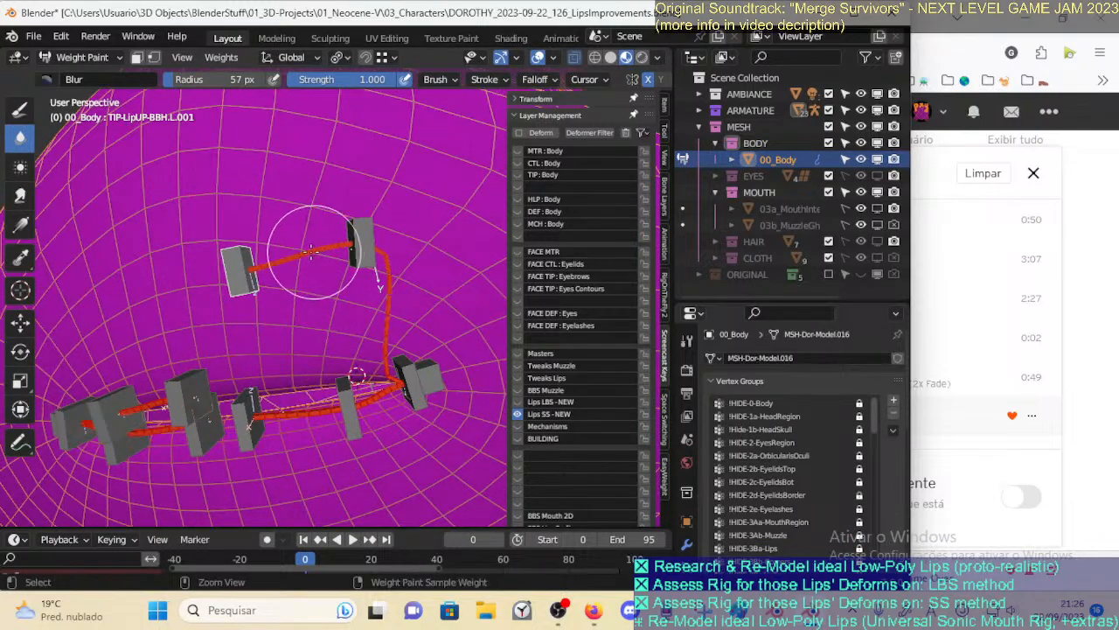
pyautogui.press('m')
pyautogui.moveTo(305, 312); pyautogui.dragTo(316, 340, button='middle')
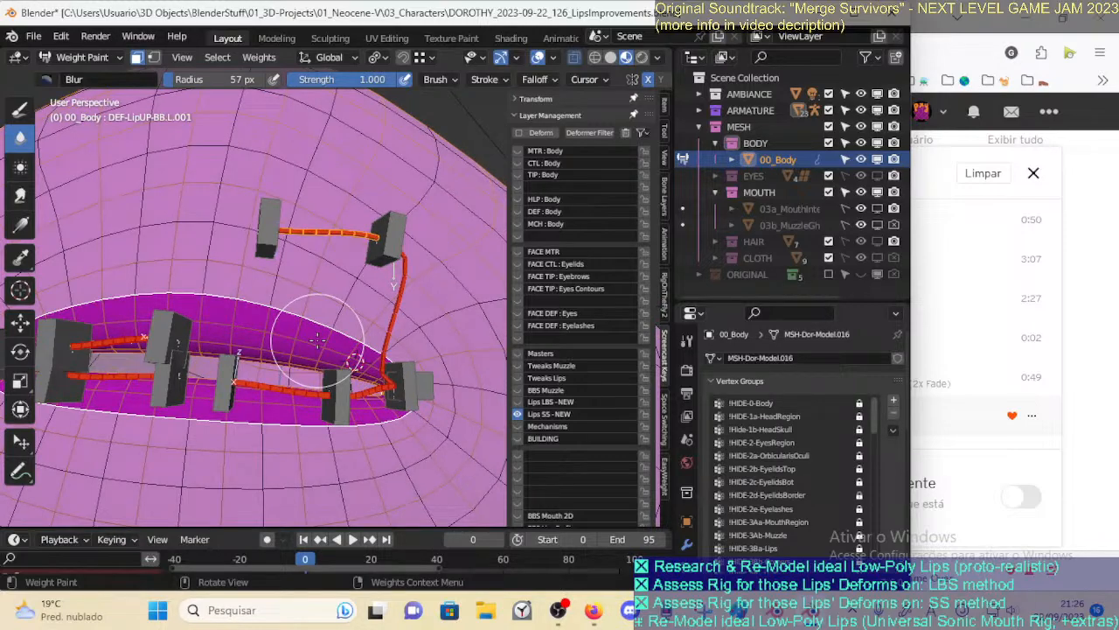
# Paint DEF-LipUP-BB.L.001 onto the upper lip near the mouth corner with the Draw brush at weight 1.000 and radius 32 px
pyautogui.click(20, 108)
pyautogui.hotkey('ctrl', 'f')
pyautogui.click(495, 246)
pyautogui.moveTo(302, 338); pyautogui.dragTo(308, 328, button='middle')
pyautogui.hotkey('ctrl', 'f')
pyautogui.click(342, 327)
pyautogui.press('[')
pyautogui.press('[')
pyautogui.press('[')
pyautogui.press('[')
pyautogui.press('[')
pyautogui.moveTo(278, 346)
pyautogui.mouseDown()
pyautogui.moveTo(295, 340)
pyautogui.moveTo(298, 352)
pyautogui.moveTo(283, 341)
pyautogui.mouseUp()
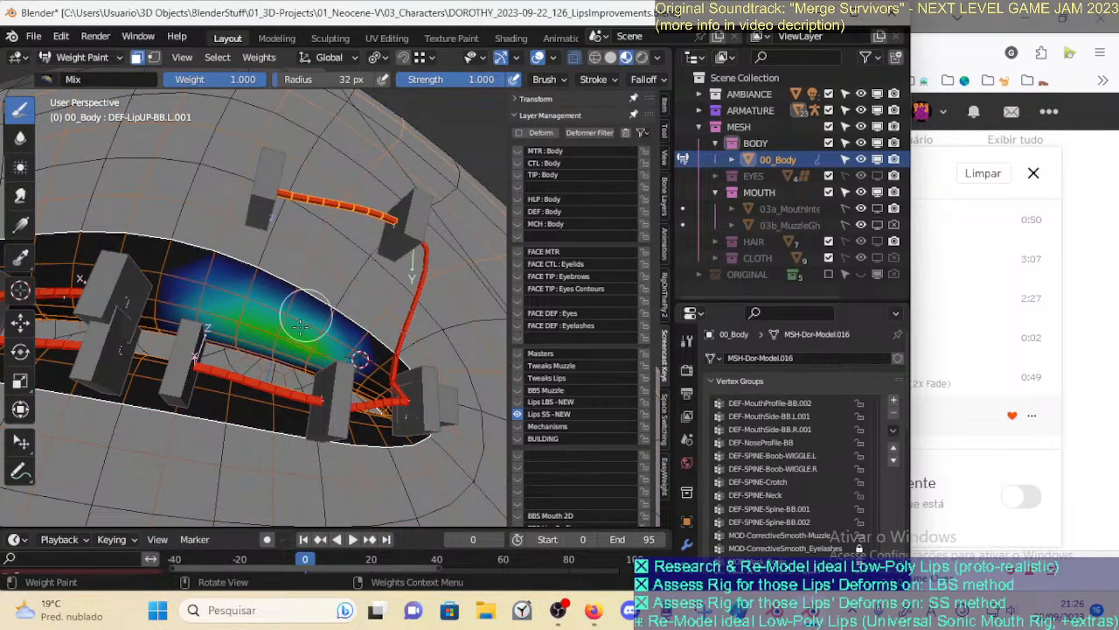
# Enlarge the brush radius to 59 px and spread the DEF-LipUP-BB.L.001 weight over the upper lip's outer edge
pyautogui.press(']')
pyautogui.press(']')
pyautogui.press(']')
pyautogui.press(']')
pyautogui.press(']')
pyautogui.press(']')
pyautogui.moveTo(308, 324)
pyautogui.mouseDown(button='middle')
pyautogui.moveTo(308, 308)
pyautogui.moveTo(302, 374)
pyautogui.mouseUp(button='middle')
pyautogui.press('i')
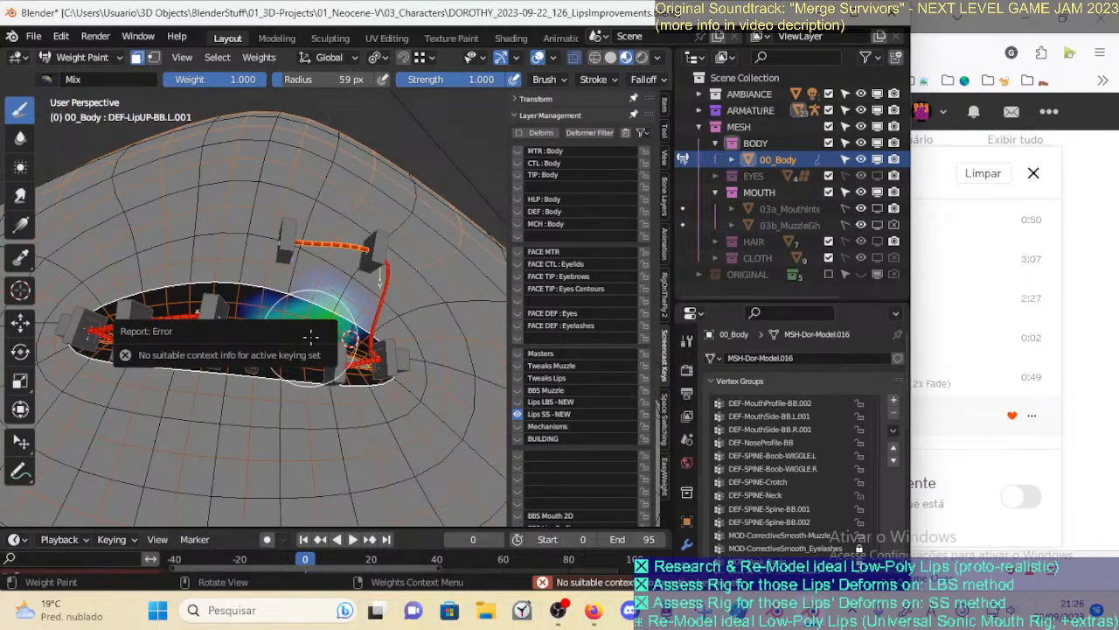
# Turn off face masking, leave weight painting and put the armature into Pose Mode
pyautogui.press('m')
pyautogui.keyDown('ctrl'); pyautogui.click(379, 303); pyautogui.keyUp('ctrl')
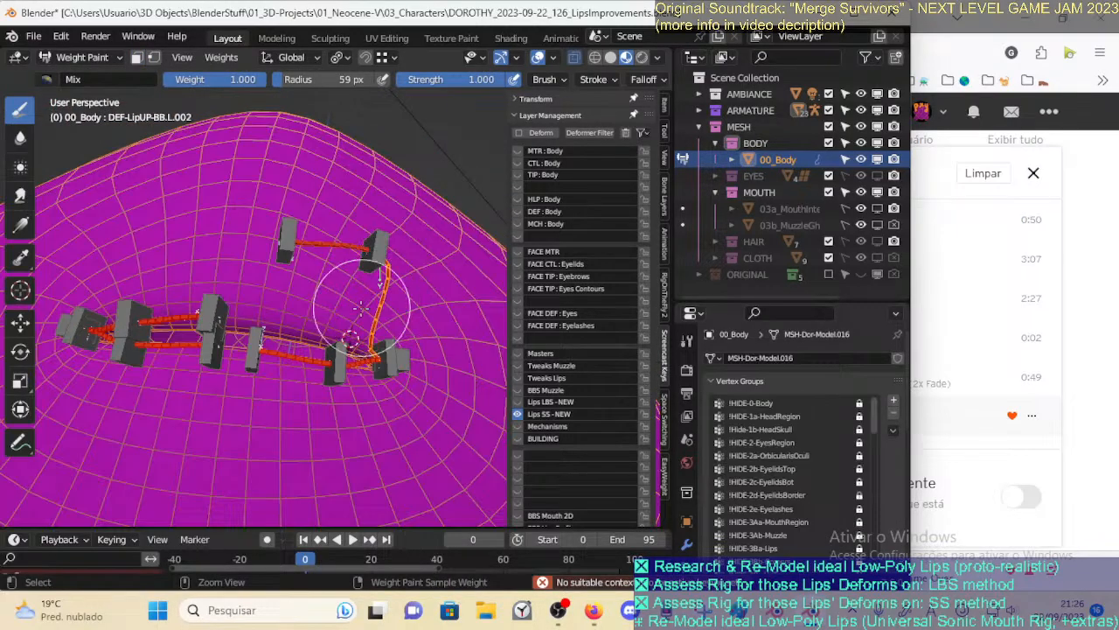
pyautogui.keyDown('ctrl'); pyautogui.click(342, 245); pyautogui.keyUp('ctrl')
pyautogui.hotkey('ctrl', 'Tab')
pyautogui.click(352, 355)
pyautogui.click(353, 248)
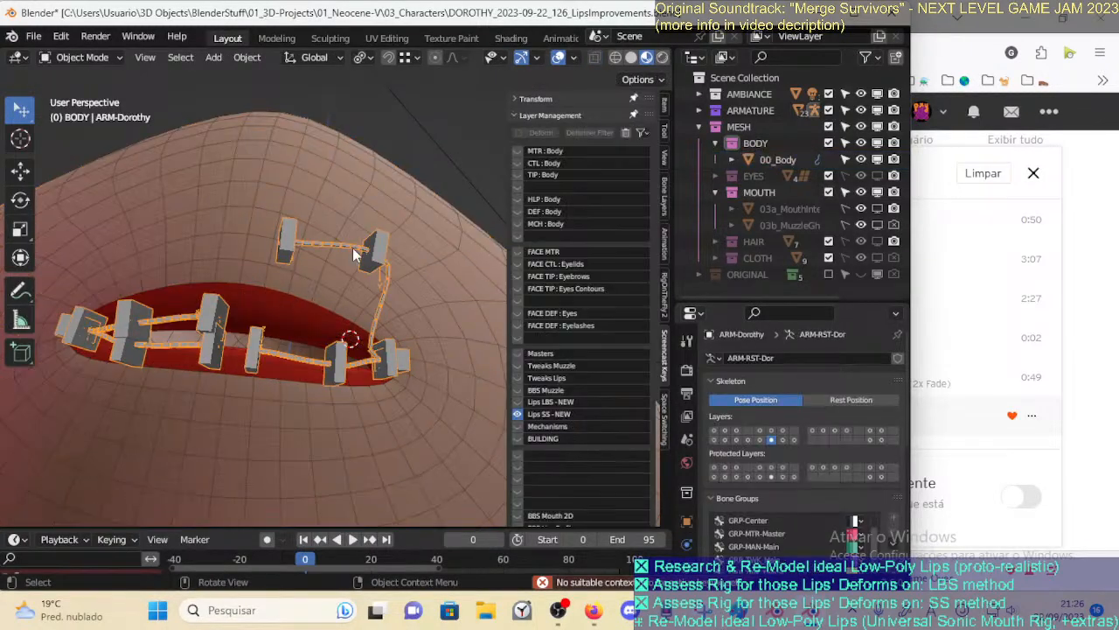
pyautogui.hotkey('ctrl', 'Tab')
pyautogui.click(311, 356)
# Select all bones of the GRP-BBS-BendyBoneSpline bone group, enable Deform for them and hide the viewport sidebar
pyautogui.moveTo(752, 301); pyautogui.dragTo(816, 115)
pyautogui.scroll(-2, 765, 291)
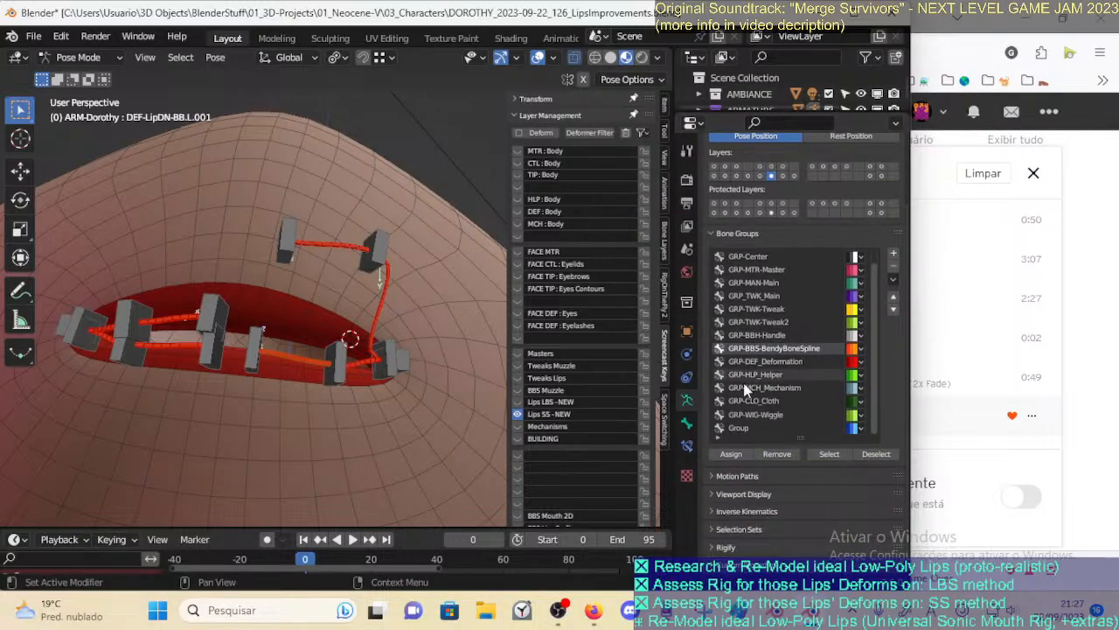
pyautogui.click(829, 454)
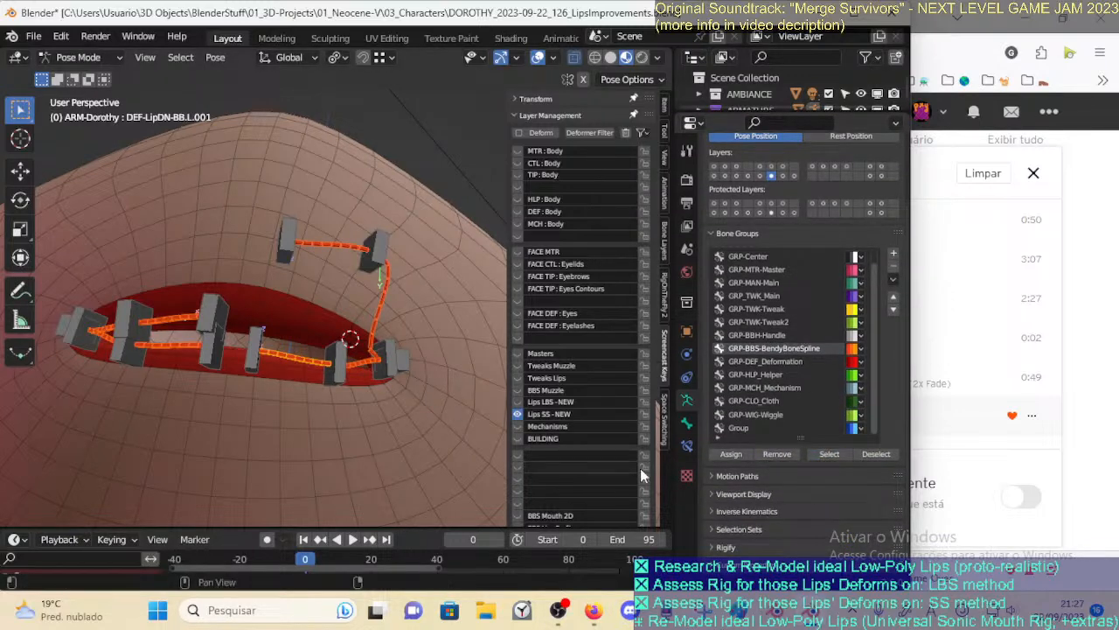
pyautogui.click(688, 423)
pyautogui.click(720, 261)
pyautogui.moveTo(420, 367); pyautogui.dragTo(412, 390, button='middle')
pyautogui.press('n')
# Return to Object Mode, select the armature together with the body and switch the body to Weight Paint mode
pyautogui.click(368, 266)
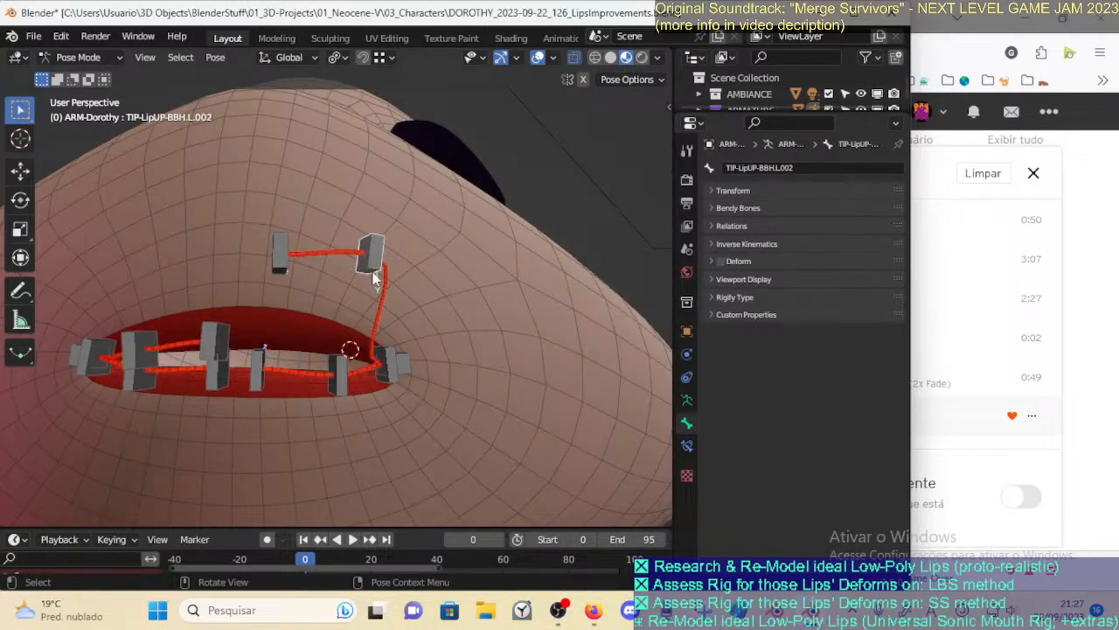
pyautogui.hotkey('ctrl', 'Tab')
pyautogui.click(359, 277)
pyautogui.click(373, 257)
pyautogui.keyDown('shift'); pyautogui.click(329, 311); pyautogui.keyUp('shift')
pyautogui.hotkey('ctrl', 'Tab')
pyautogui.click(237, 256)
# Move the handles TIP-LipUP-BBH.L.001 and TIP-LipUP-BBH.L.002 further from the lip to exaggerate the deformation for painting
pyautogui.moveTo(334, 320); pyautogui.dragTo(336, 306, button='middle')
pyautogui.keyDown('ctrl'); pyautogui.click(335, 261); pyautogui.keyUp('ctrl')
pyautogui.press('g')
pyautogui.click(315, 222)
pyautogui.keyDown('ctrl'); pyautogui.click(369, 256); pyautogui.keyUp('ctrl')
pyautogui.press('g')
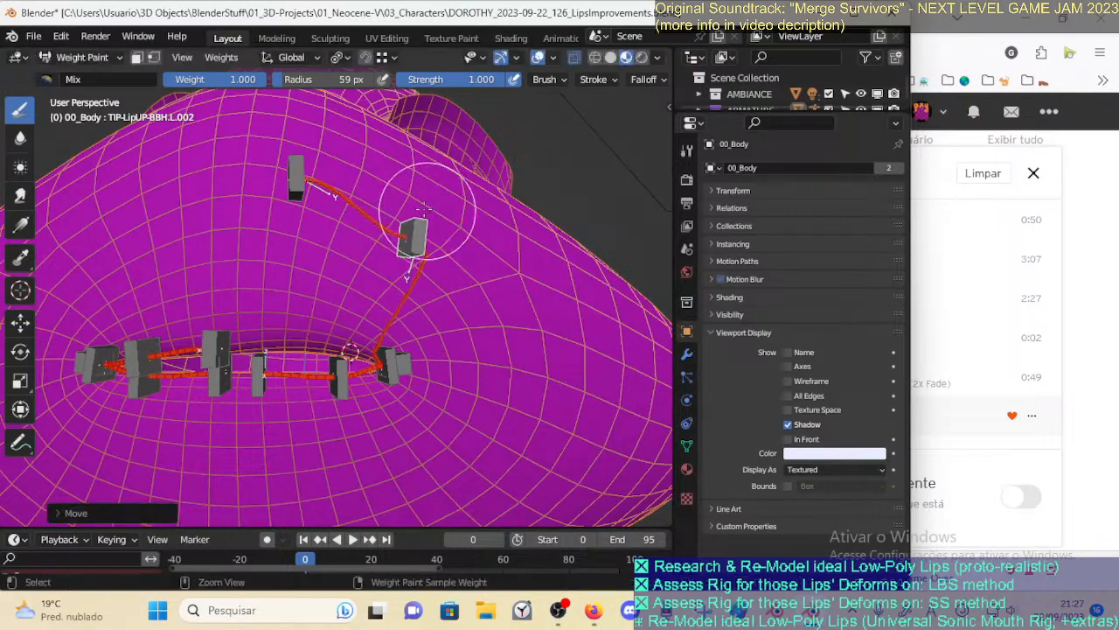
pyautogui.click(429, 211)
# Make DEF-LipUP-BB.L.001 the active bone, turn face masking back on and set the brush weight to 1.000
pyautogui.keyDown('ctrl'); pyautogui.click(374, 229); pyautogui.keyUp('ctrl')
pyautogui.scroll(2, 362, 280)
pyautogui.moveTo(355, 295); pyautogui.dragTo(317, 325, button='middle')
pyautogui.press('m')
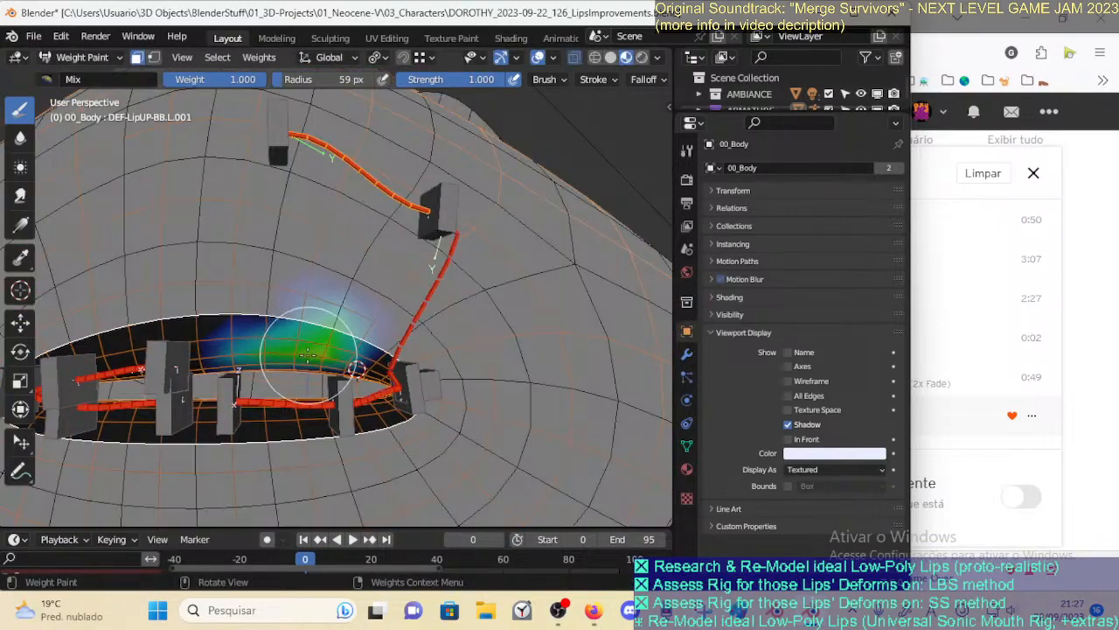
pyautogui.hotkey('shift', 'f')
pyautogui.rightClick(435, 272)
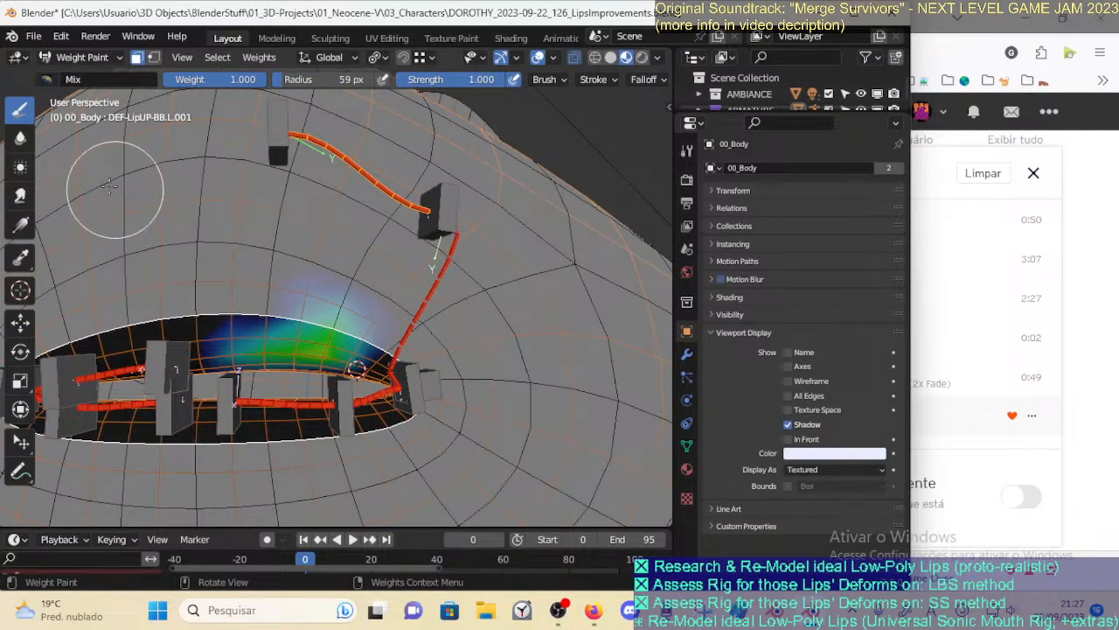
pyautogui.hotkey('ctrl', 'f')
pyautogui.click(335, 309)
# Paint full DEF-LipUP-BB.L.001 weight along the upper lip from the mouth corner toward the middle
pyautogui.moveTo(335, 325)
pyautogui.mouseDown()
pyautogui.moveTo(276, 346)
pyautogui.moveTo(368, 354)
pyautogui.moveTo(266, 333)
pyautogui.mouseUp()
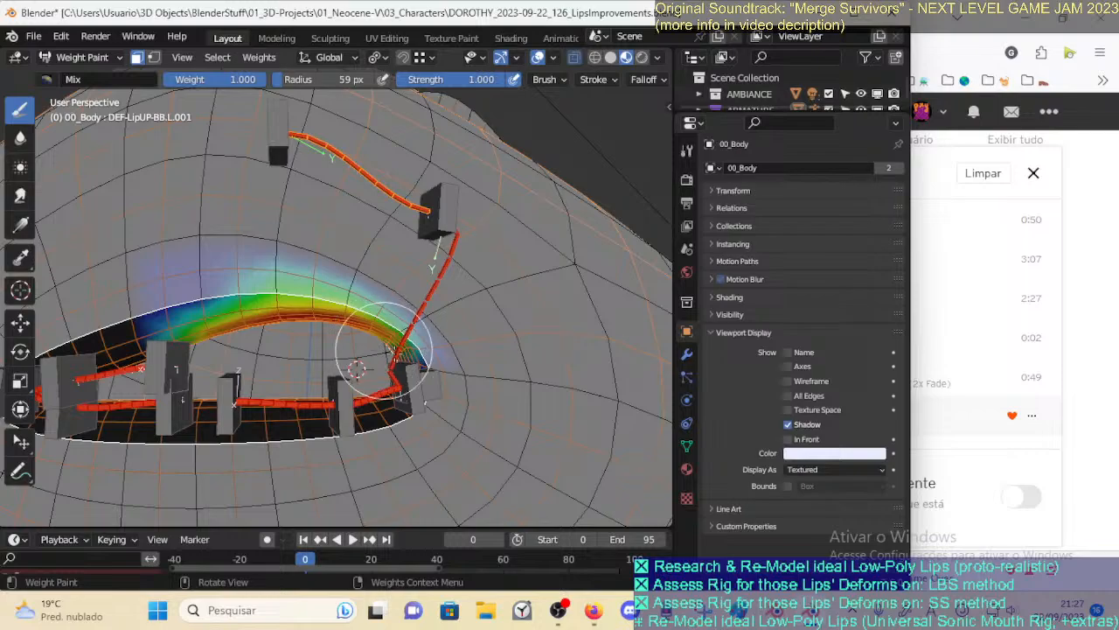
pyautogui.moveTo(265, 316)
pyautogui.mouseDown(button='middle')
pyautogui.moveTo(335, 342)
pyautogui.moveTo(263, 302)
pyautogui.mouseUp(button='middle')
pyautogui.moveTo(263, 302)
pyautogui.mouseDown()
pyautogui.moveTo(297, 297)
pyautogui.moveTo(204, 287)
pyautogui.mouseUp()
pyautogui.moveTo(241, 307); pyautogui.dragTo(365, 348, button='middle')
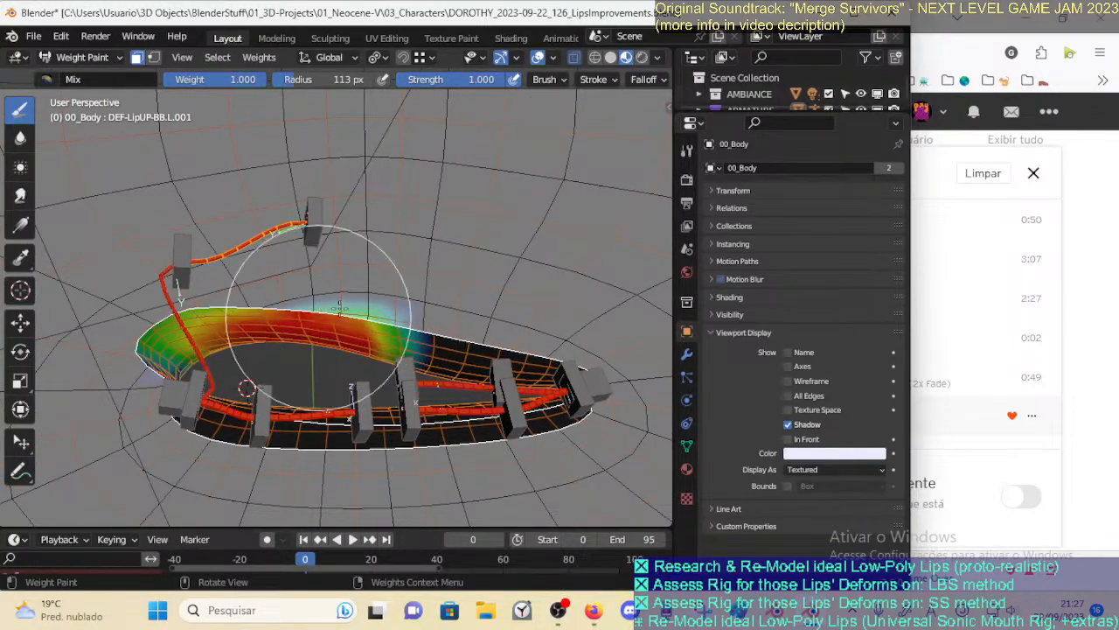
# Set the brush radius to 80 px and strengthen the weight on the upper lip and around the mouth corner
pyautogui.moveTo(355, 324)
pyautogui.mouseDown(button='middle')
pyautogui.moveTo(328, 332)
pyautogui.moveTo(374, 312)
pyautogui.moveTo(345, 317)
pyautogui.mouseUp(button='middle')
pyautogui.press('f')
pyautogui.click(312, 308)
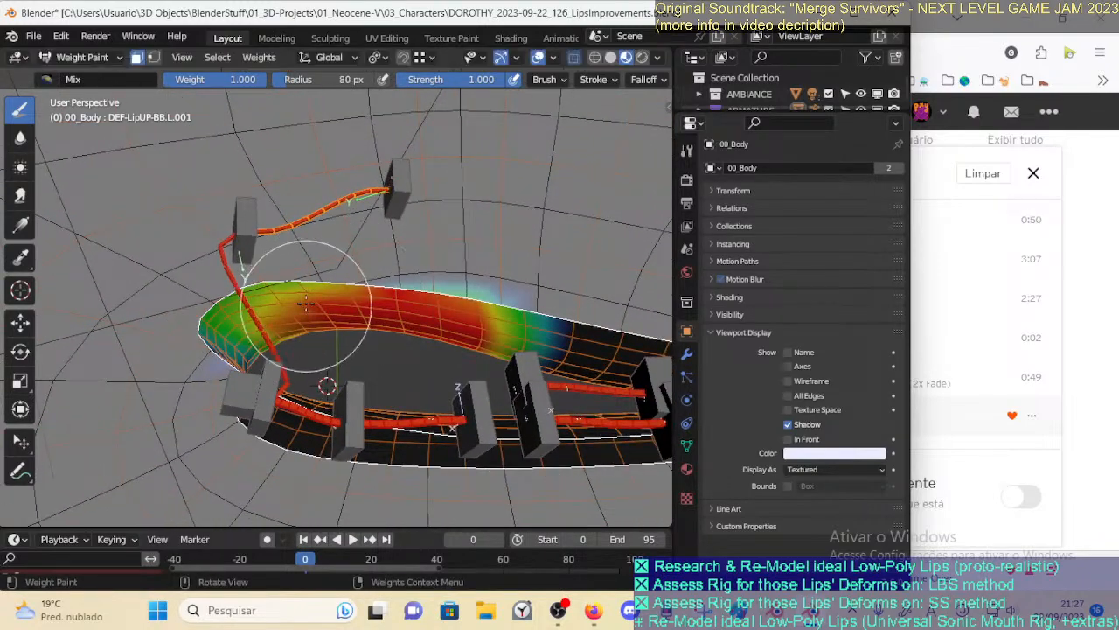
pyautogui.moveTo(285, 298); pyautogui.dragTo(346, 330, button='middle')
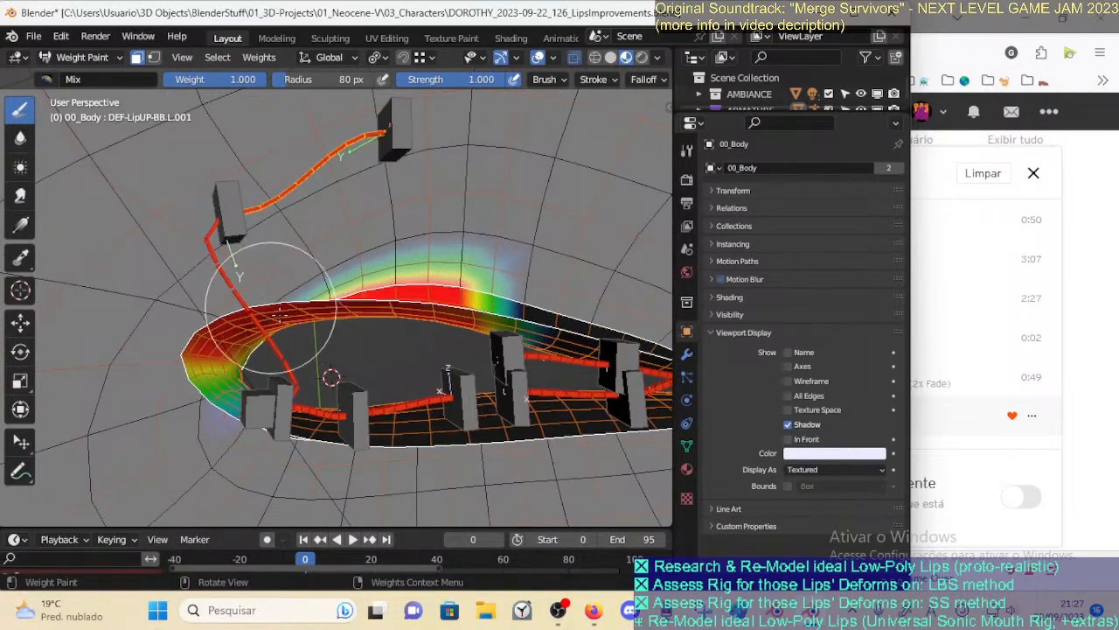
pyautogui.moveTo(401, 304)
pyautogui.mouseDown(button='middle')
pyautogui.moveTo(367, 319)
pyautogui.moveTo(175, 218)
pyautogui.moveTo(90, 157)
pyautogui.mouseUp(button='middle')
# Blur the weights around the mouth corner and remove the excess weight there with the Subtract brush
pyautogui.click(19, 137)
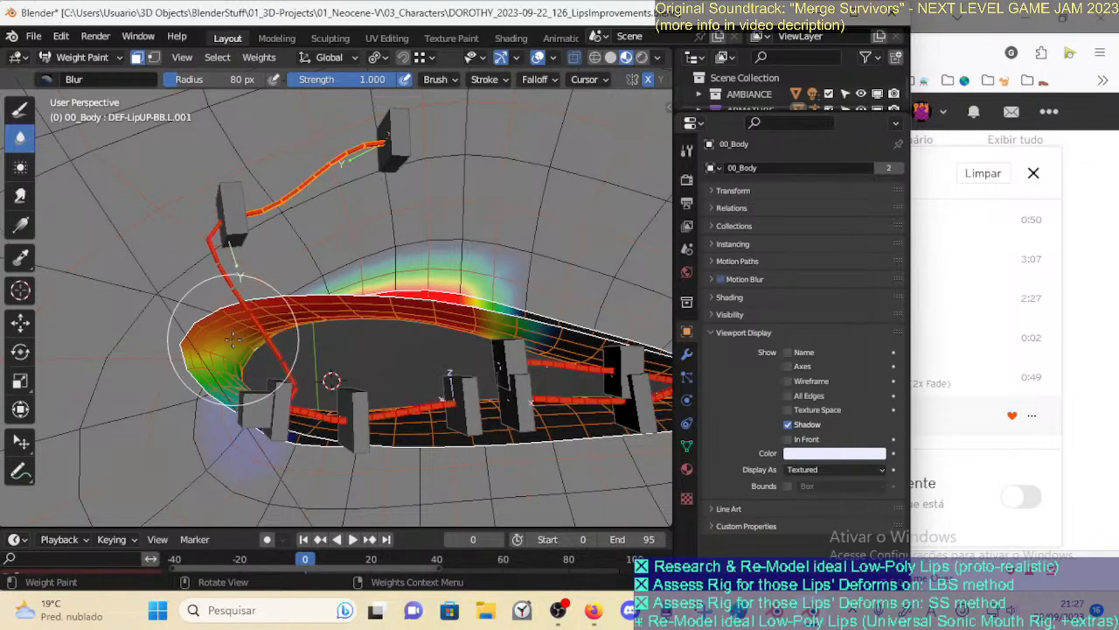
pyautogui.click(20, 195)
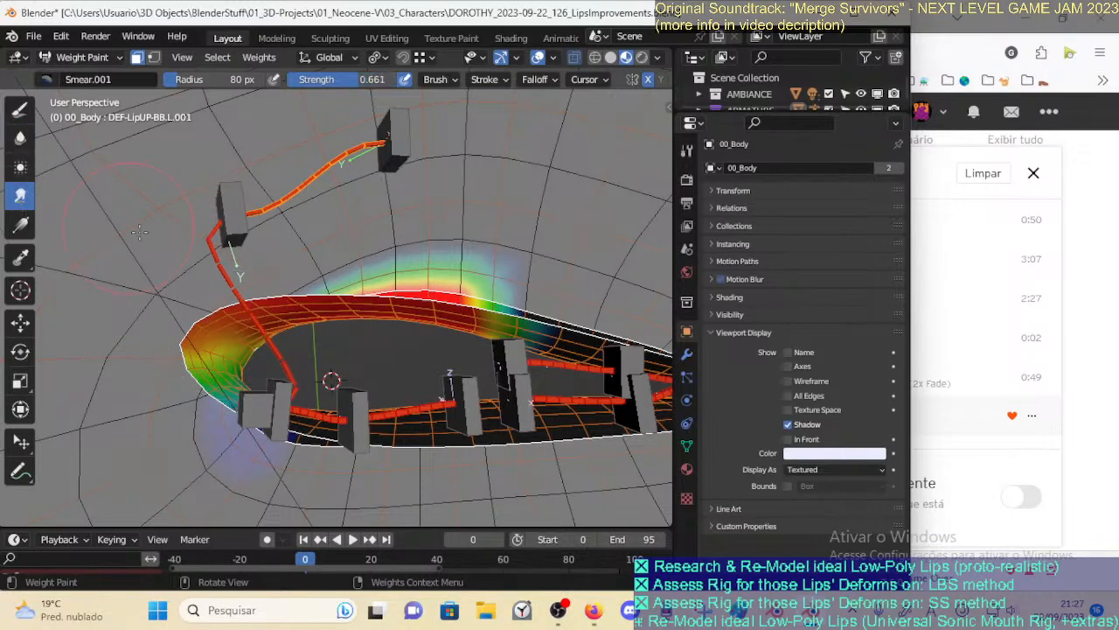
pyautogui.click(46, 79)
pyautogui.click(21, 107)
pyautogui.click(45, 77)
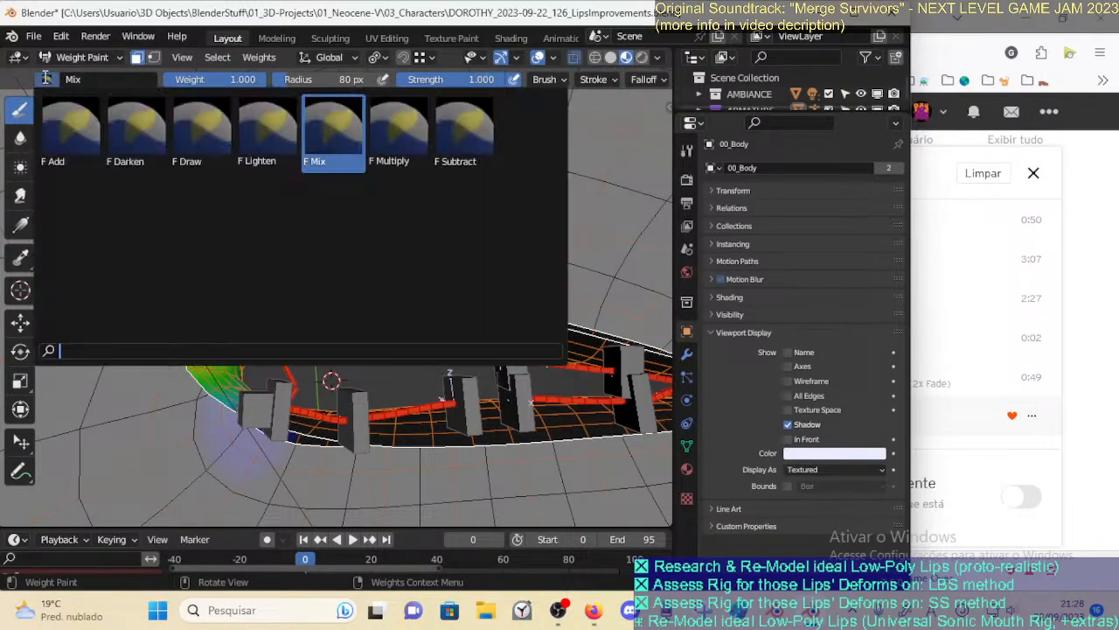
pyautogui.click(463, 131)
pyautogui.moveTo(332, 323)
pyautogui.mouseDown(button='middle')
pyautogui.moveTo(285, 359)
pyautogui.moveTo(226, 317)
pyautogui.moveTo(300, 368)
pyautogui.moveTo(306, 187)
pyautogui.moveTo(294, 303)
pyautogui.mouseUp(button='middle')
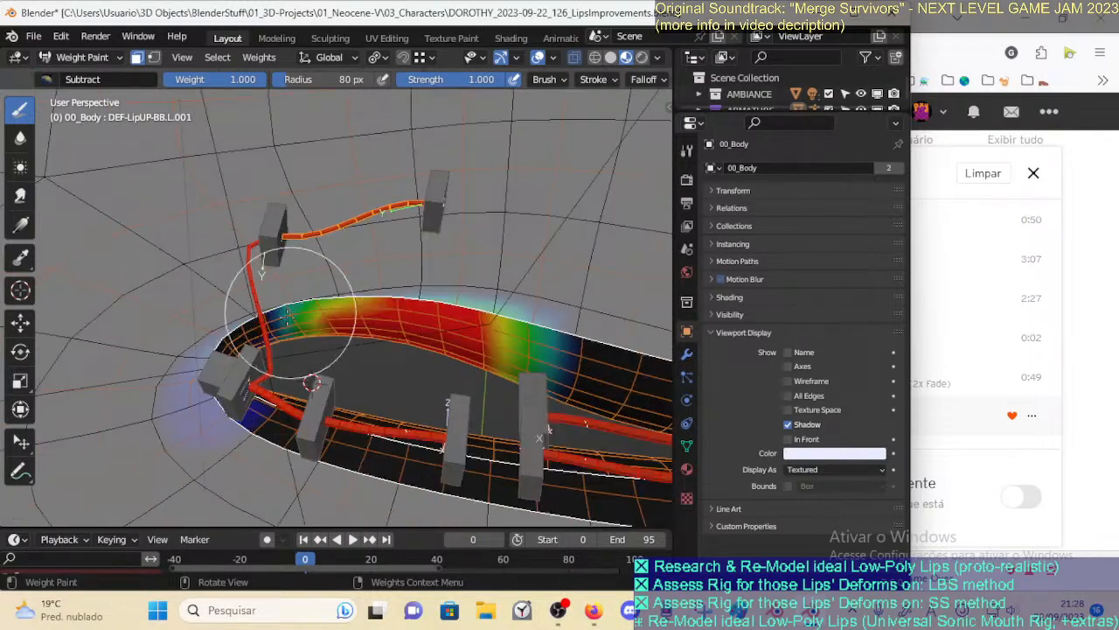
pyautogui.moveTo(294, 308); pyautogui.dragTo(285, 315)
pyautogui.moveTo(246, 382)
pyautogui.mouseDown(button='middle')
pyautogui.moveTo(306, 371)
pyautogui.moveTo(268, 354)
pyautogui.mouseUp(button='middle')
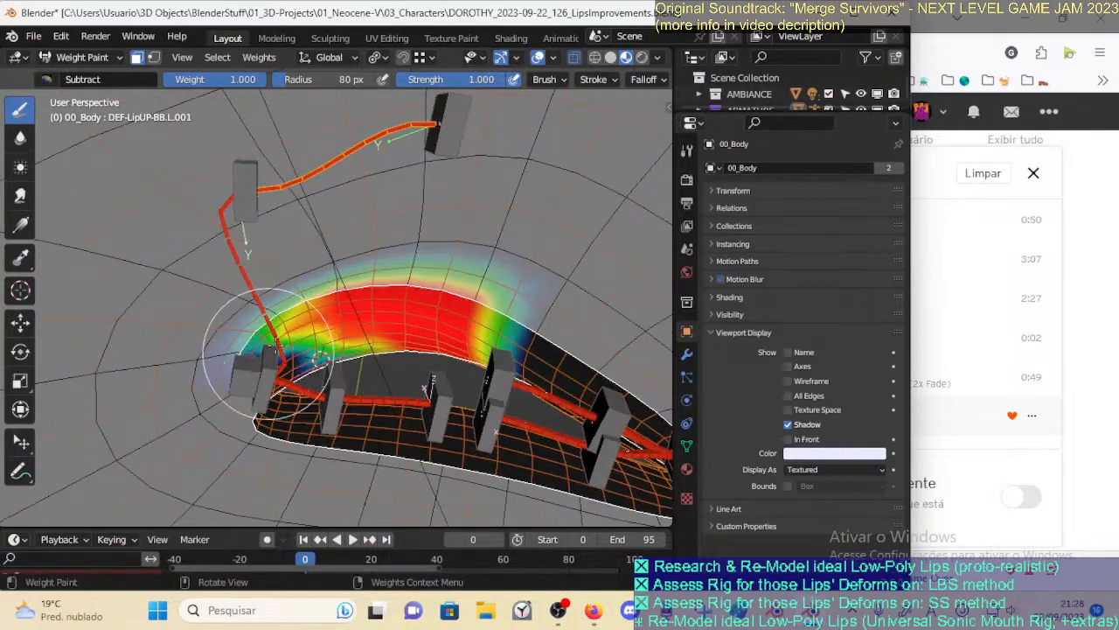
pyautogui.moveTo(306, 326); pyautogui.dragTo(300, 344)
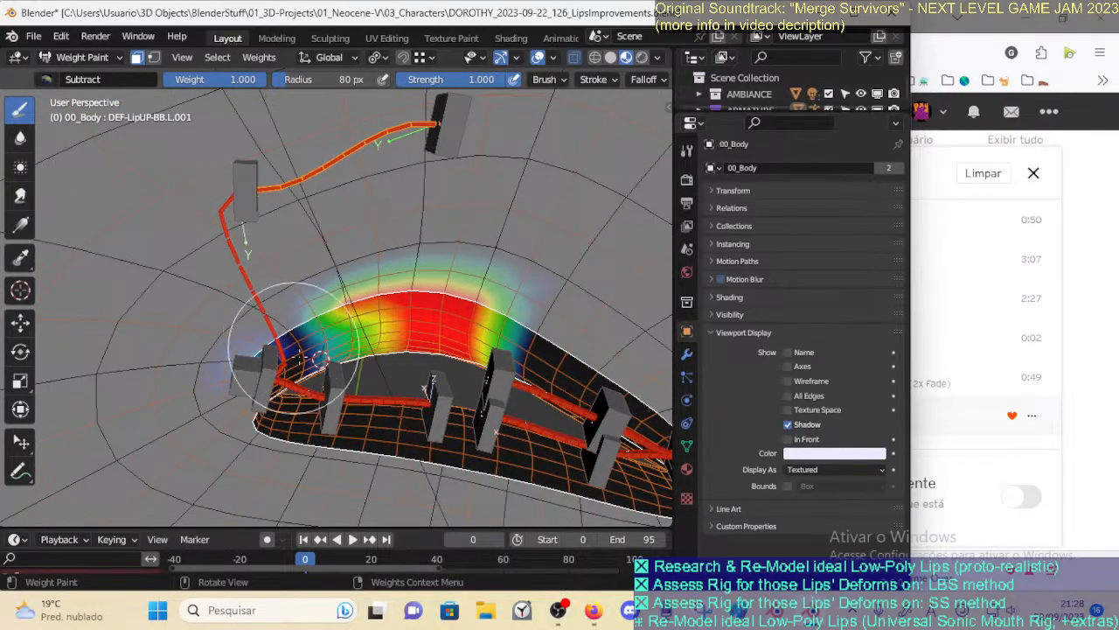
# Blur the upper lip's weight gradient from the middle toward the mouth corner, reducing the brush radius to 63 px
pyautogui.moveTo(289, 330); pyautogui.dragTo(313, 376, button='middle')
pyautogui.moveTo(312, 329)
pyautogui.mouseDown(button='middle')
pyautogui.moveTo(367, 356)
pyautogui.moveTo(512, 274)
pyautogui.moveTo(420, 375)
pyautogui.moveTo(335, 382)
pyautogui.moveTo(429, 355)
pyautogui.mouseUp(button='middle')
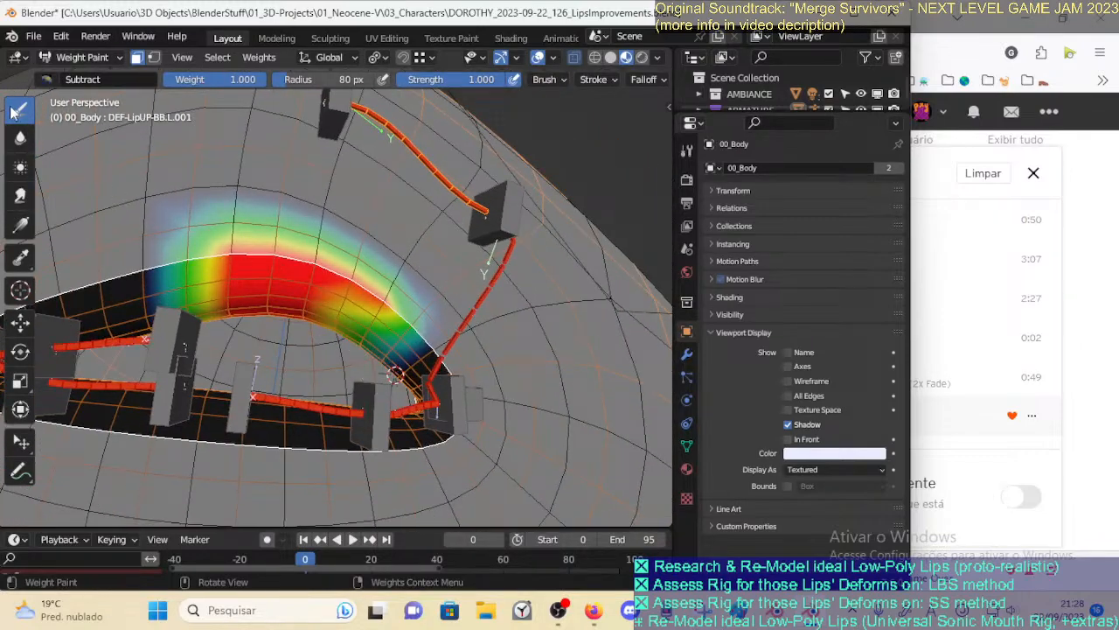
pyautogui.click(21, 138)
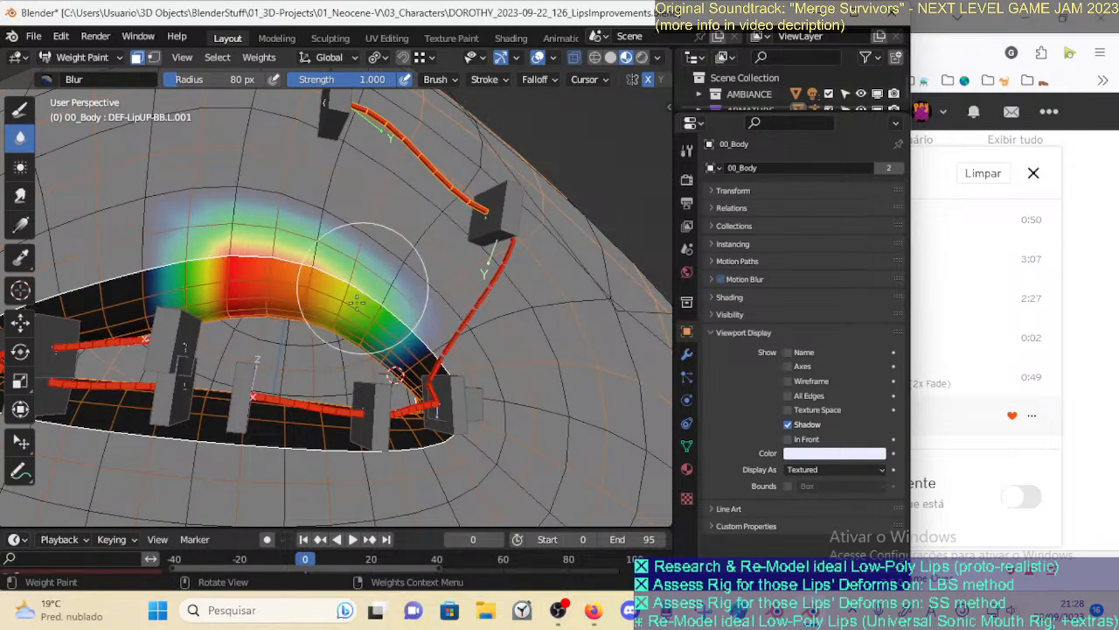
pyautogui.press('f')
pyautogui.click(385, 299)
pyautogui.moveTo(365, 320)
pyautogui.mouseDown(button='middle')
pyautogui.moveTo(376, 284)
pyautogui.moveTo(411, 323)
pyautogui.moveTo(385, 302)
pyautogui.moveTo(393, 350)
pyautogui.moveTo(352, 341)
pyautogui.moveTo(372, 324)
pyautogui.moveTo(337, 278)
pyautogui.moveTo(371, 264)
pyautogui.moveTo(371, 297)
pyautogui.mouseUp(button='middle')
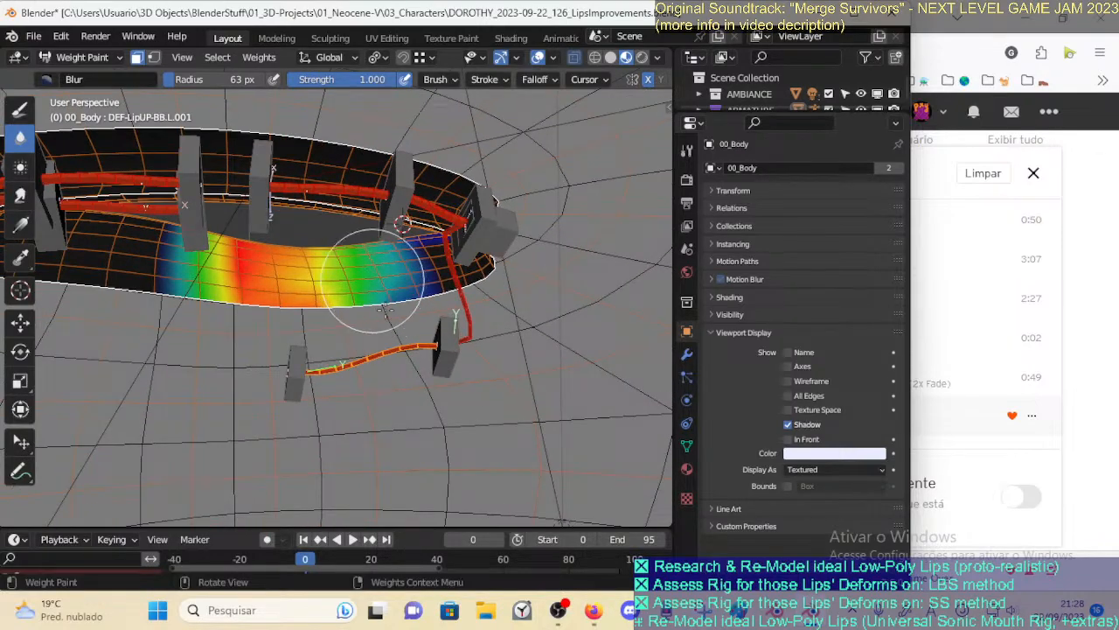
pyautogui.scroll(4, 385, 293)
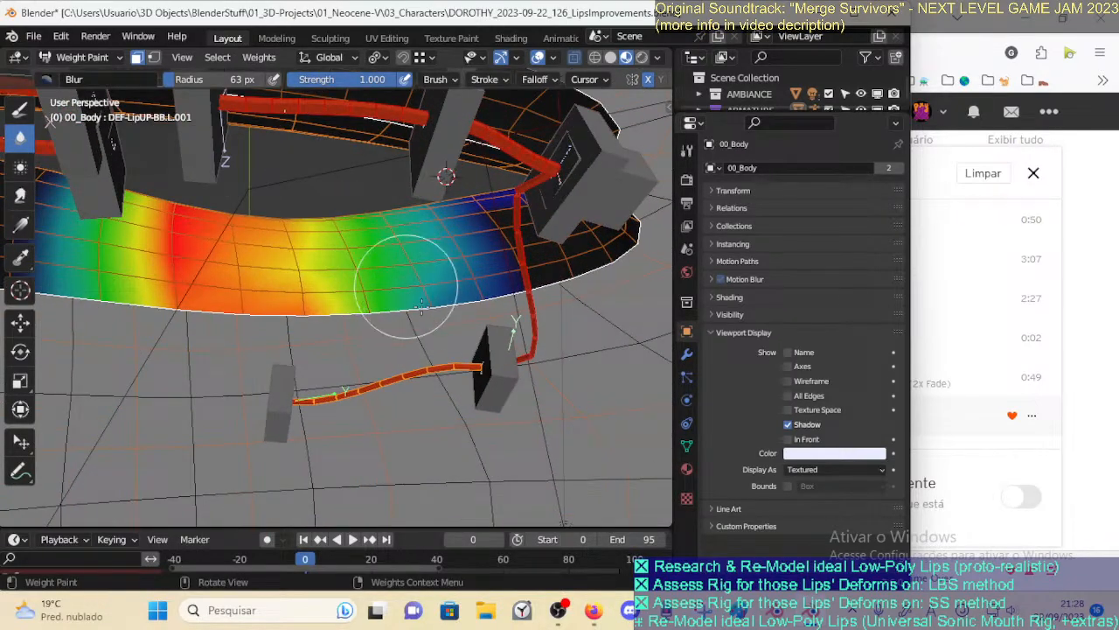
# Restore full weight on the upper lip beneath the bone using the Mix brush with a 90 px radius
pyautogui.click(19, 111)
pyautogui.hotkey('ctrl', 'f')
pyautogui.click(251, 165)
pyautogui.click(50, 77)
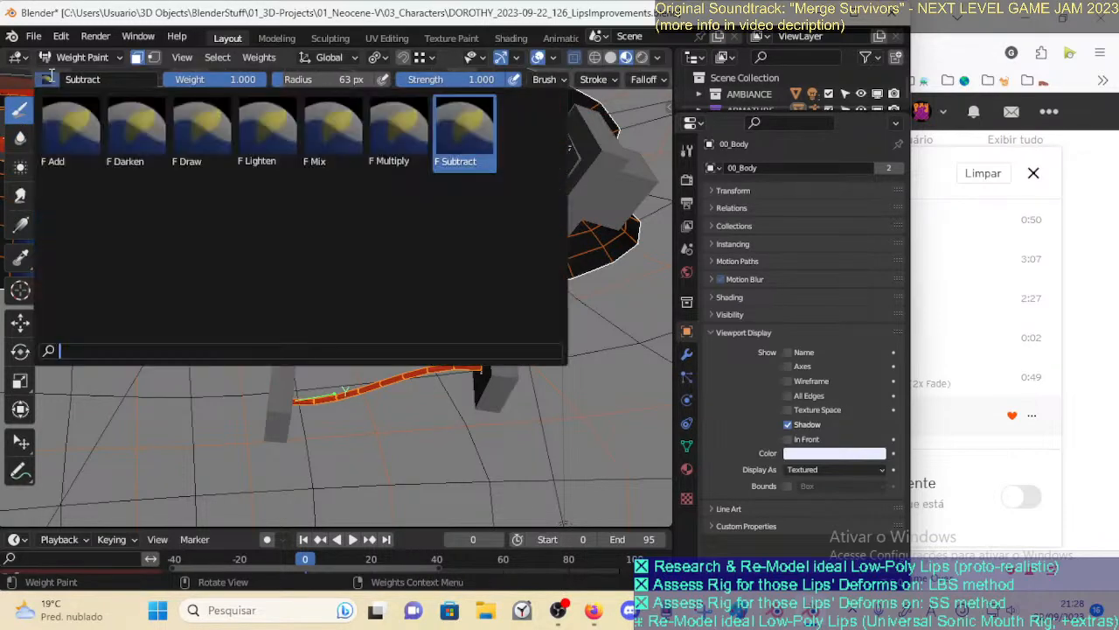
pyautogui.click(310, 114)
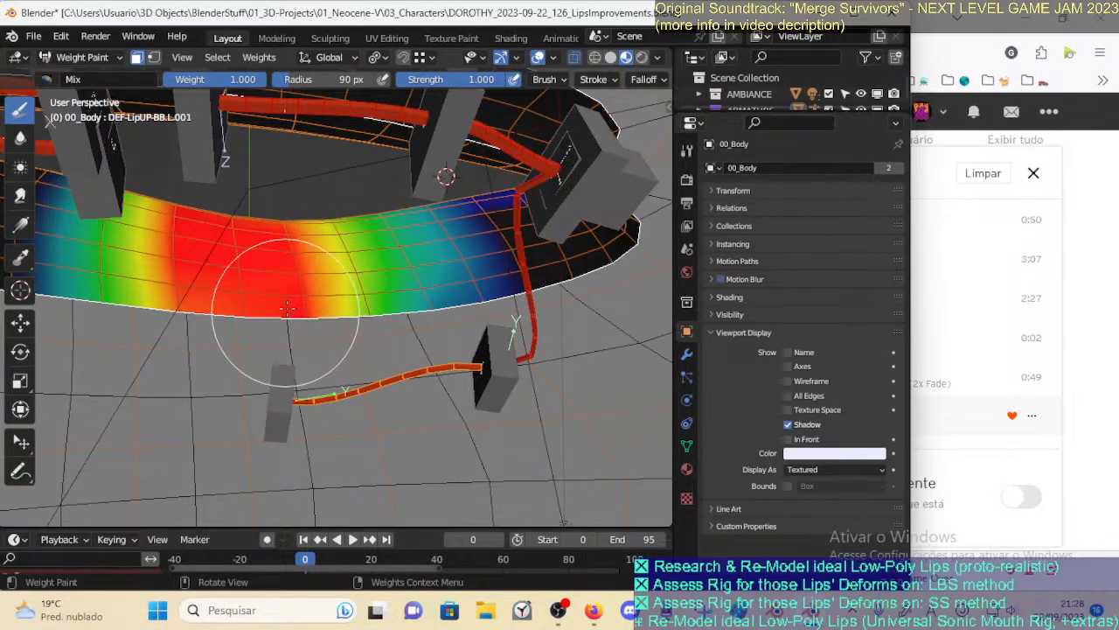
# Smooth the transition from full weight toward the mouth corner using the Blur brush with a 69 px radius
pyautogui.moveTo(308, 298)
pyautogui.mouseDown(button='middle')
pyautogui.moveTo(499, 288)
pyautogui.moveTo(438, 288)
pyautogui.moveTo(438, 394)
pyautogui.mouseUp(button='middle')
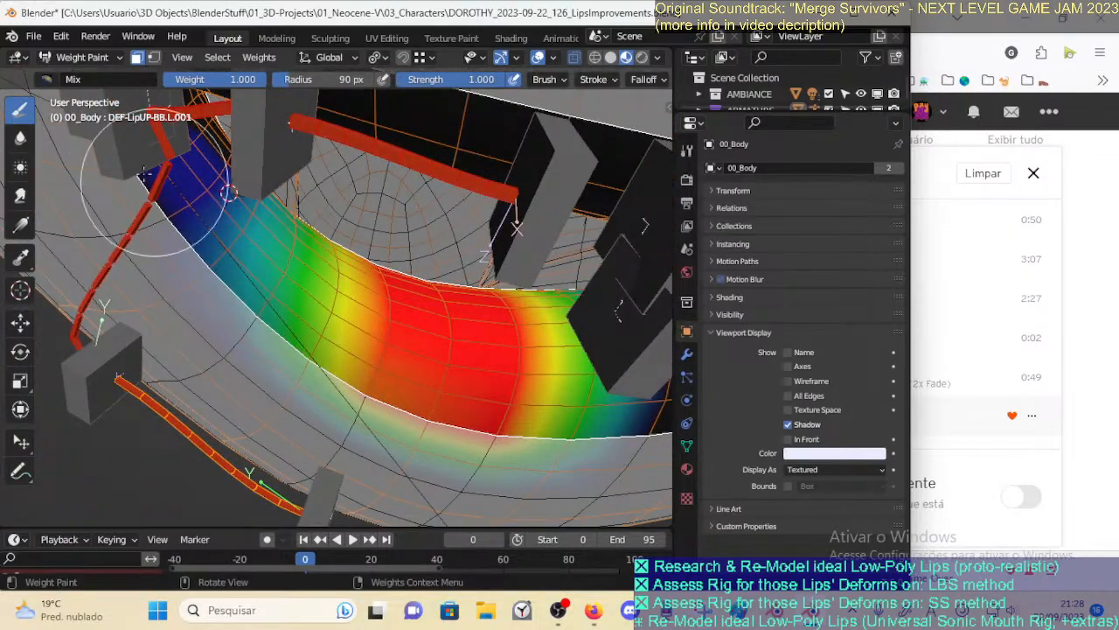
pyautogui.click(21, 137)
pyautogui.press('f')
pyautogui.click(260, 335)
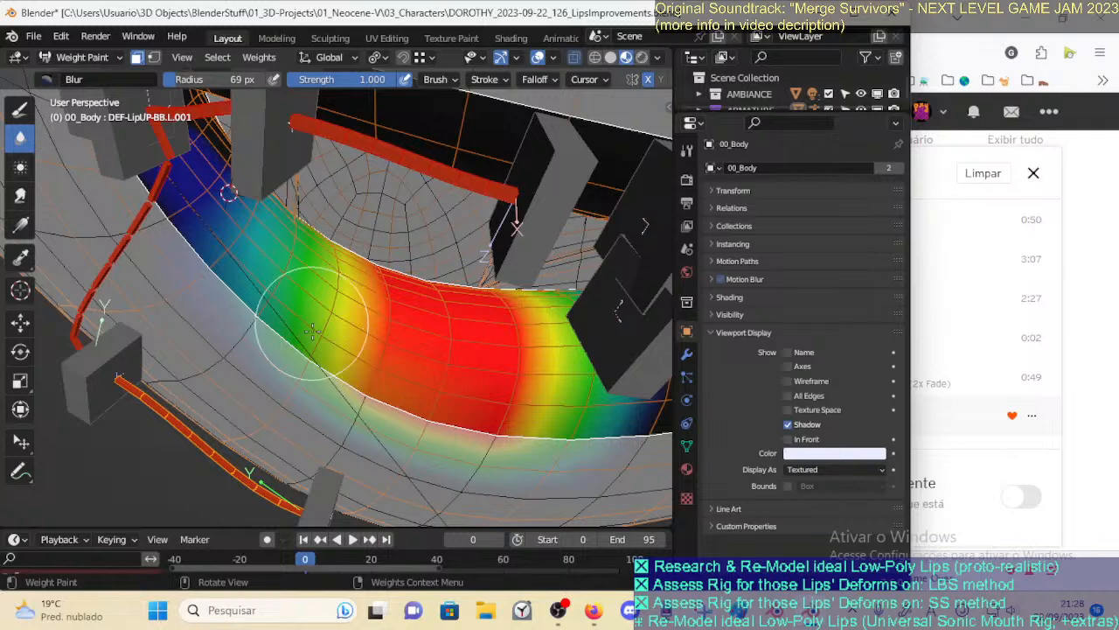
pyautogui.moveTo(311, 337); pyautogui.dragTo(323, 293)
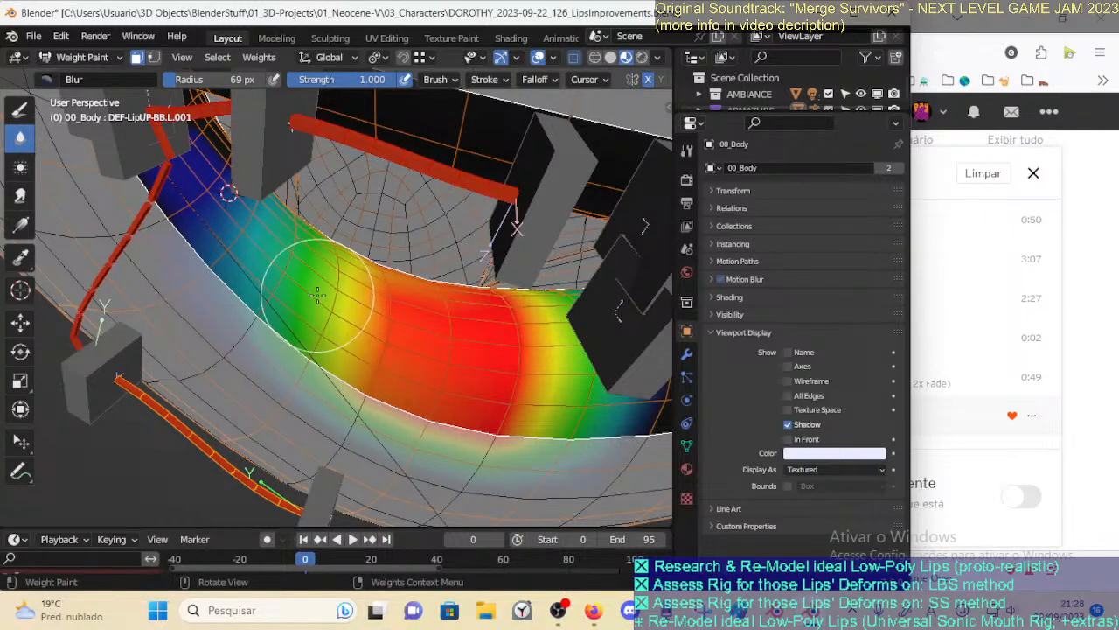
pyautogui.moveTo(314, 278); pyautogui.dragTo(288, 343, button='middle')
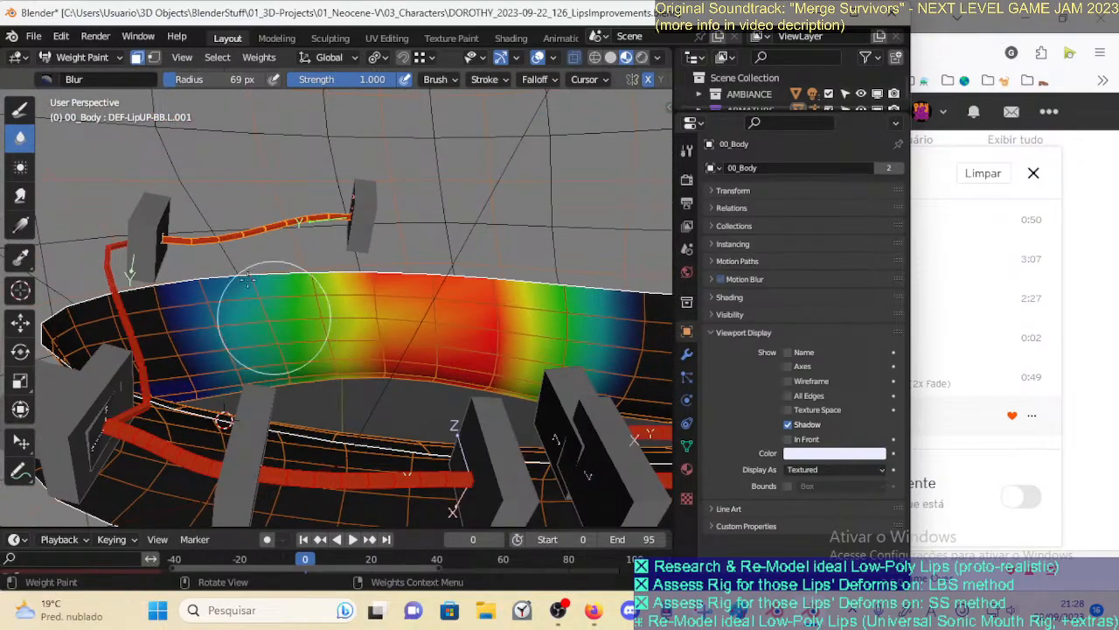
pyautogui.moveTo(255, 271); pyautogui.dragTo(305, 312, button='middle')
# Clean up leftover weight near the mouth corner using the Subtract brush at a 50 px radius, and save the file
pyautogui.click(21, 112)
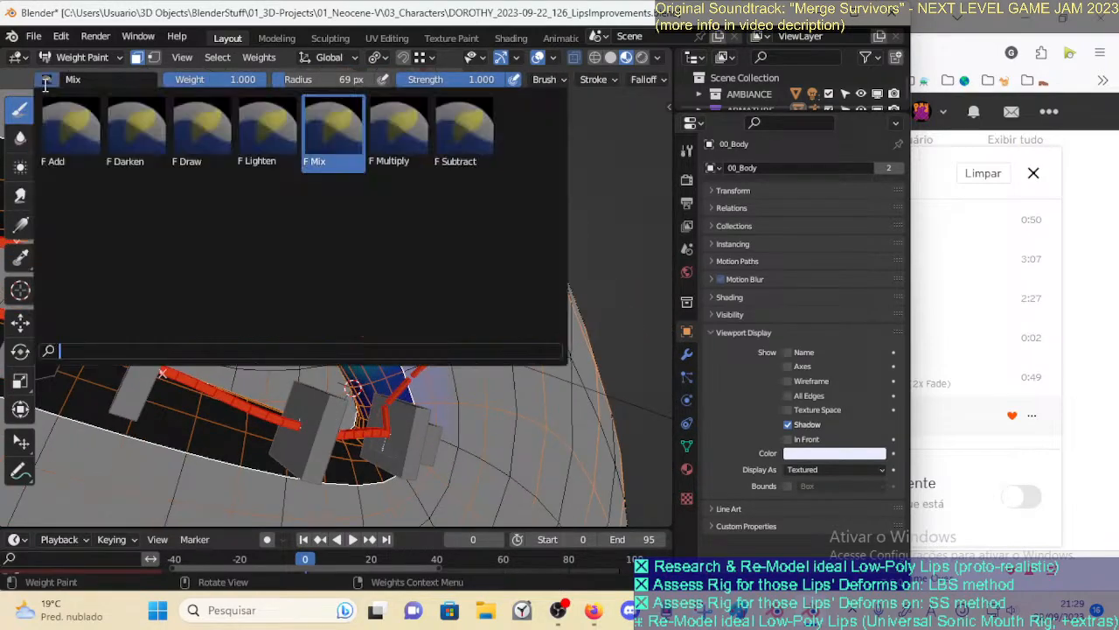
pyautogui.click(464, 135)
pyautogui.press('f')
pyautogui.click(413, 381)
pyautogui.moveTo(339, 393)
pyautogui.mouseDown(button='middle')
pyautogui.moveTo(360, 404)
pyautogui.moveTo(350, 408)
pyautogui.mouseUp(button='middle')
pyautogui.moveTo(312, 339); pyautogui.dragTo(250, 320, button='middle')
pyautogui.hotkey('ctrl', 's')
pyautogui.moveTo(350, 324)
pyautogui.mouseDown(button='middle')
pyautogui.moveTo(286, 385)
pyautogui.moveTo(298, 304)
pyautogui.mouseUp(button='middle')
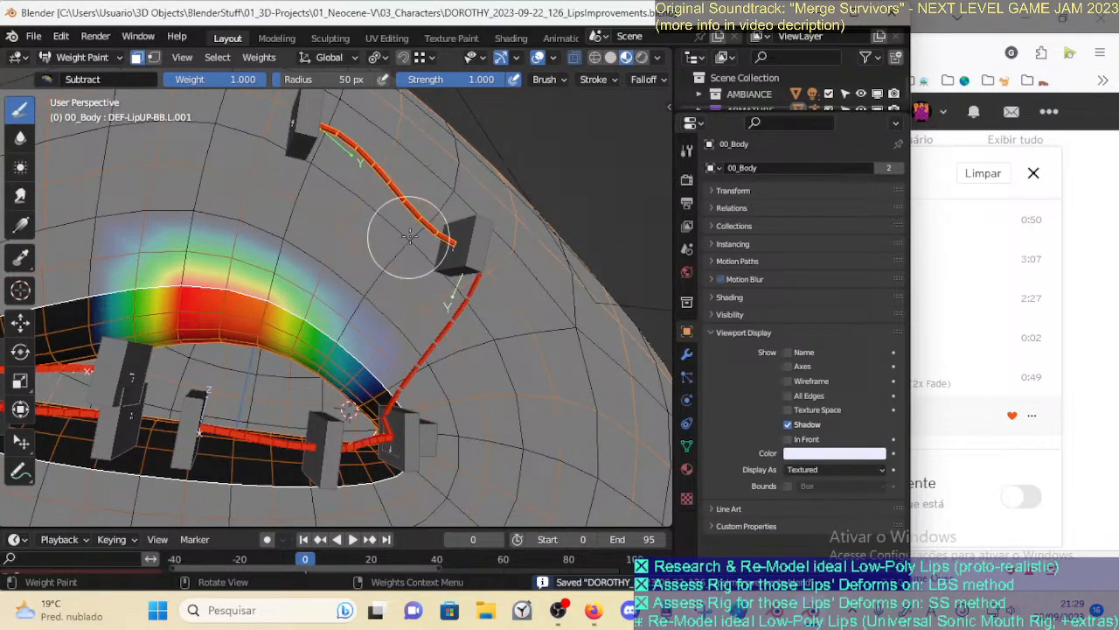
# Make DEF-LipUP-BB.L.002 the active bone, turn face masking back on and save the file
pyautogui.press('m')
pyautogui.keyDown('ctrl'); pyautogui.click(444, 324); pyautogui.keyUp('ctrl')
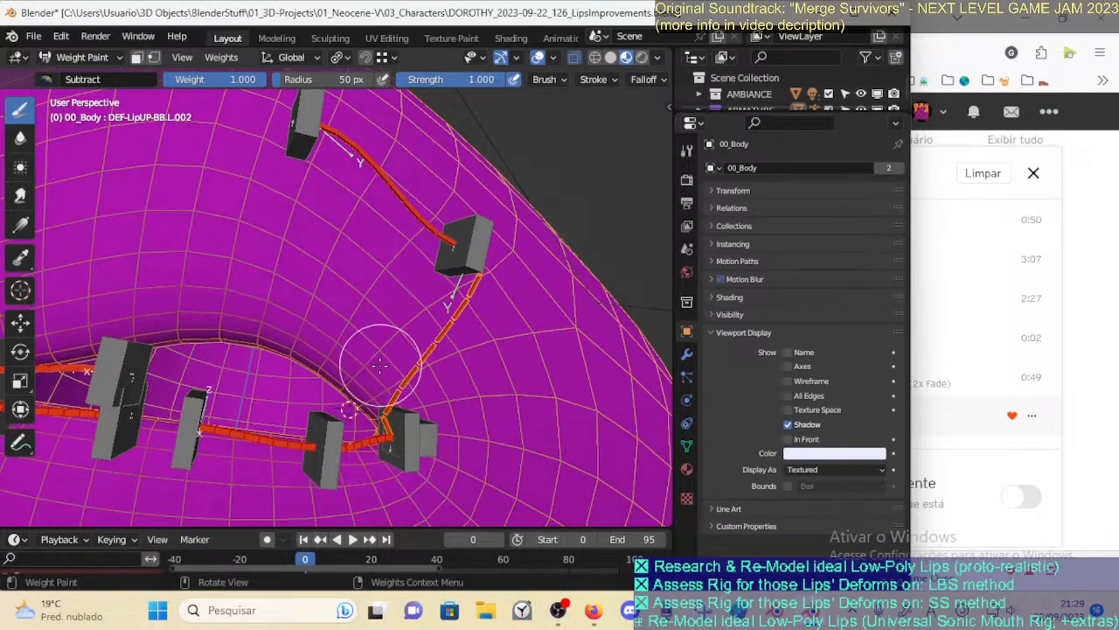
pyautogui.press('m')
pyautogui.hotkey('ctrl', 's')
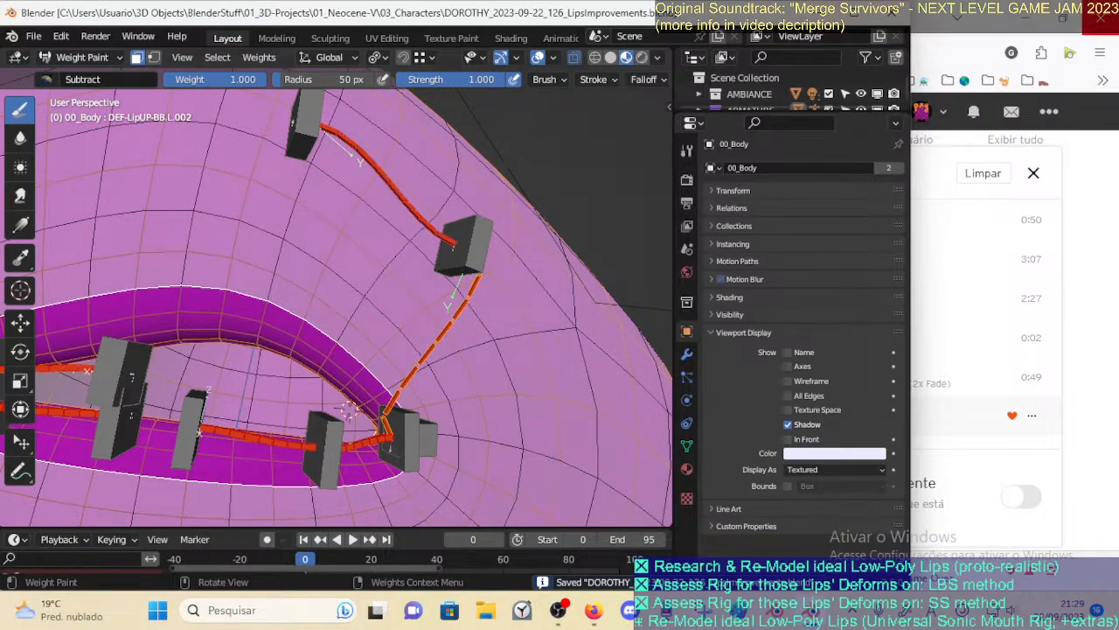
# Switch to Firefox, close the SoundCloud soundtrack page and return to Blender
pyautogui.click(1109, 215)
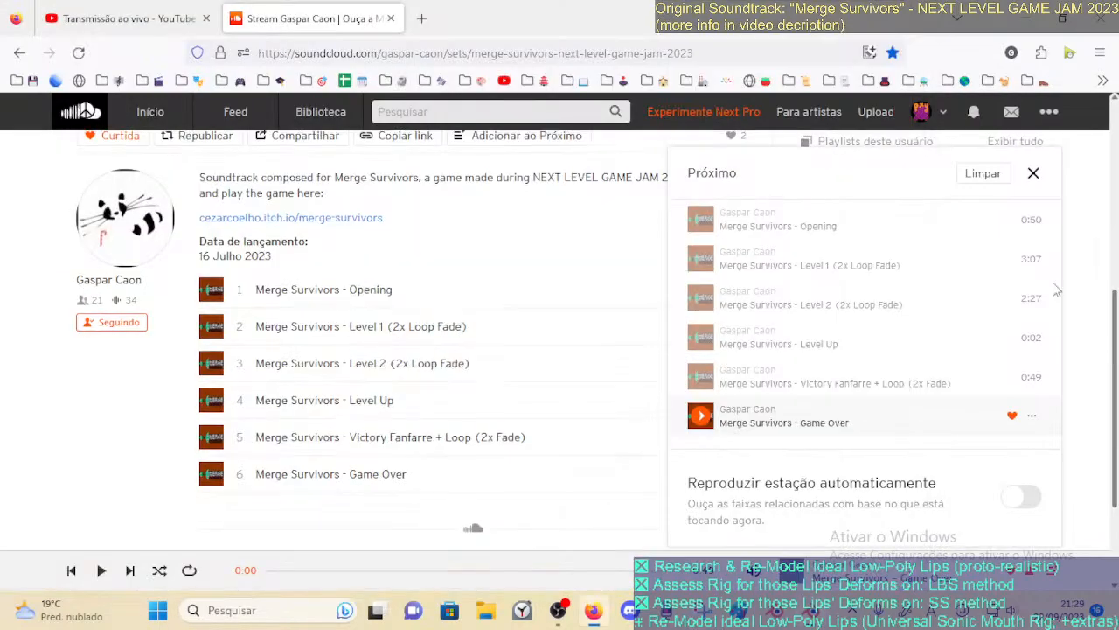
pyautogui.click(390, 19)
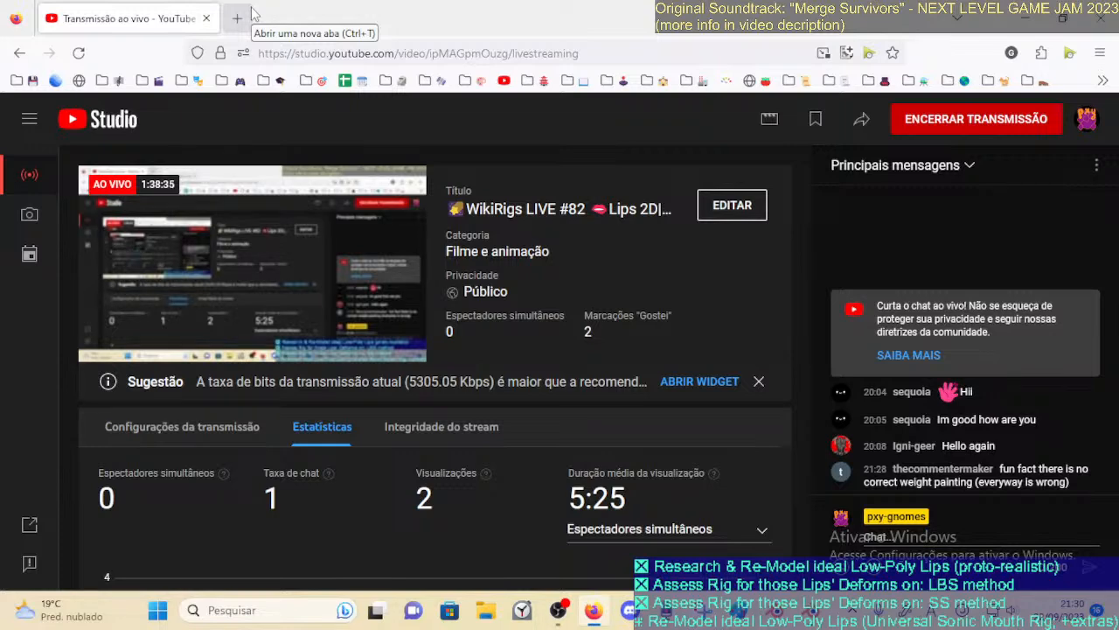
pyautogui.click(775, 610)
# Examine the mouth corner from several angles and check the livestream chat in YouTube Studio
pyautogui.moveTo(275, 237)
pyautogui.mouseDown(button='middle')
pyautogui.moveTo(364, 285)
pyautogui.moveTo(217, 207)
pyautogui.moveTo(375, 122)
pyautogui.moveTo(341, 245)
pyautogui.moveTo(357, 255)
pyautogui.mouseUp(button='middle')
pyautogui.scroll(-3, 364, 285)
pyautogui.scroll(3, 375, 123)
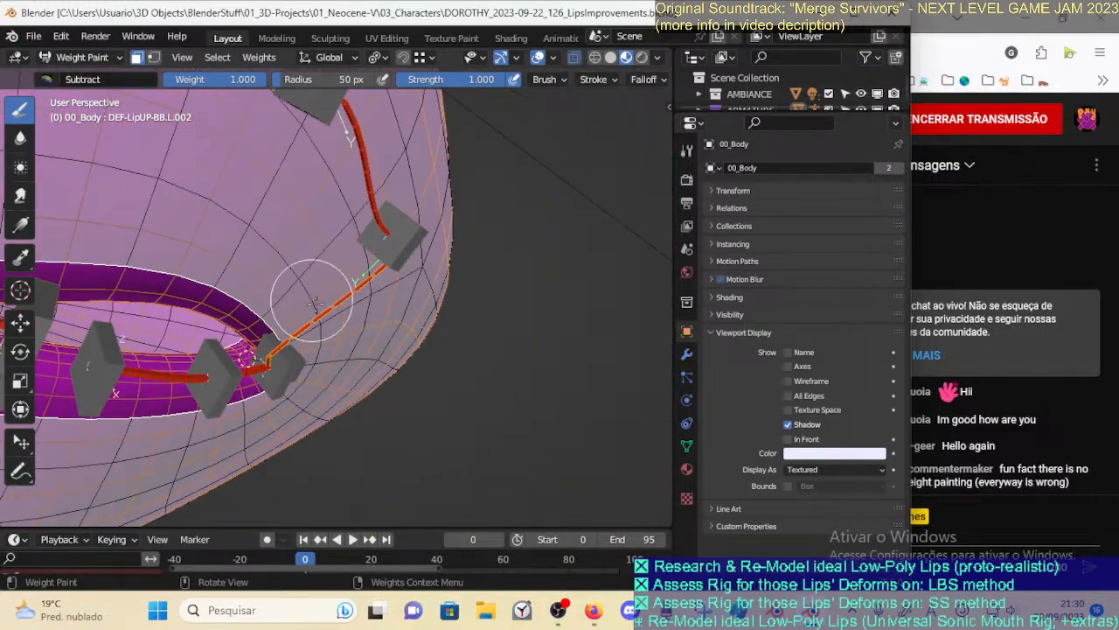
pyautogui.moveTo(400, 200); pyautogui.dragTo(330, 204, button='middle')
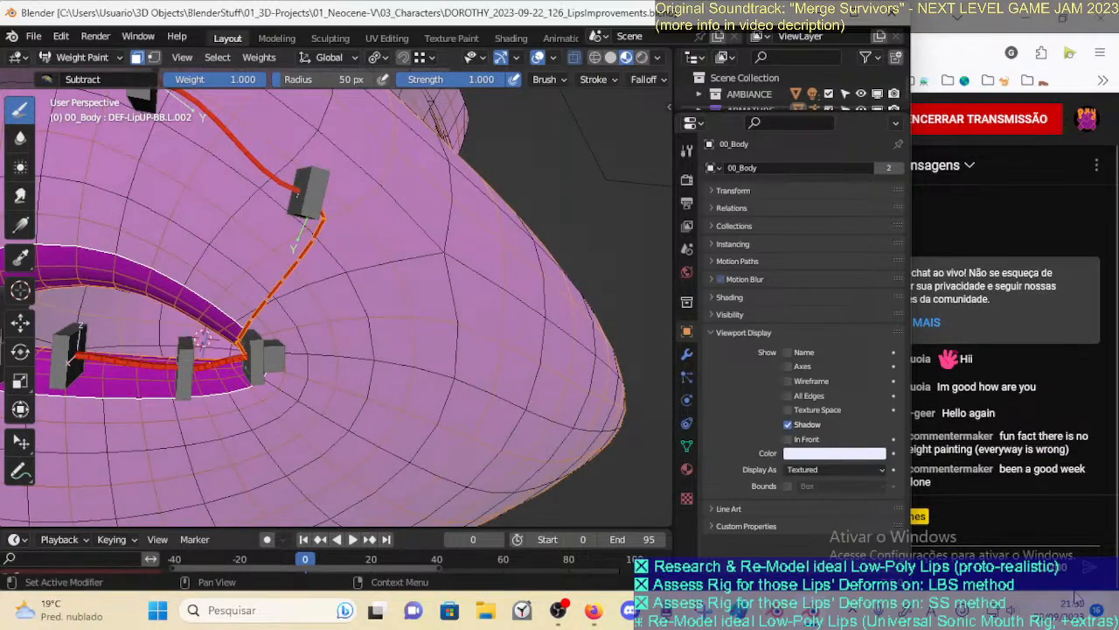
pyautogui.click(1018, 538)
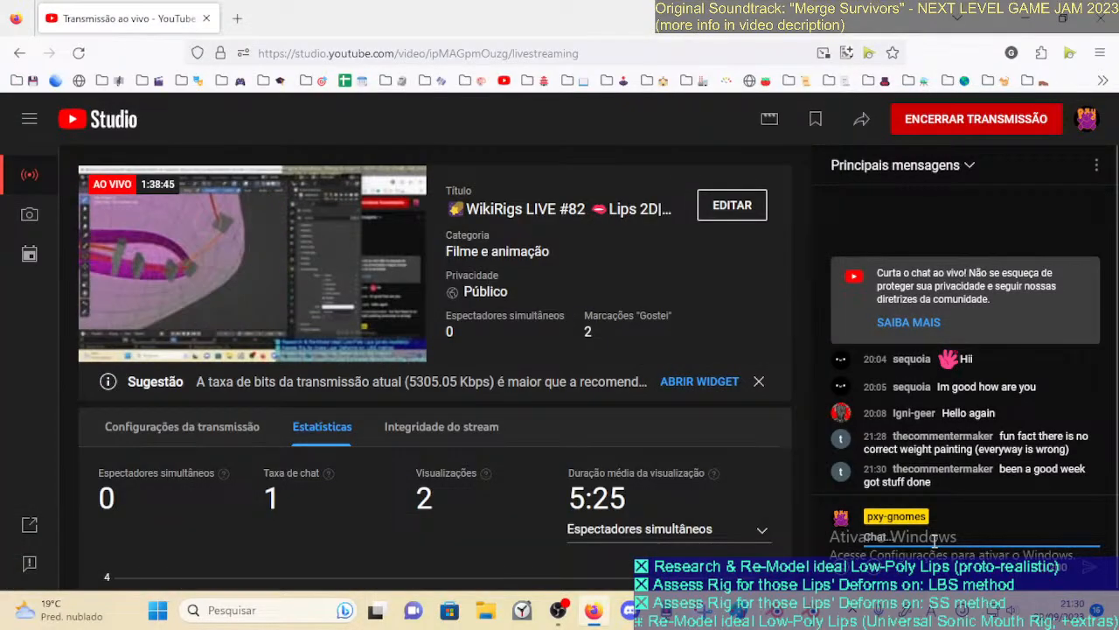
pyautogui.hotkey('alt', 'Tab')
pyautogui.moveTo(497, 375)
pyautogui.mouseDown(button='middle')
pyautogui.moveTo(410, 382)
pyautogui.moveTo(465, 491)
pyautogui.moveTo(442, 380)
pyautogui.moveTo(472, 297)
pyautogui.moveTo(423, 320)
pyautogui.mouseUp(button='middle')
pyautogui.scroll(-2, 410, 382)
pyautogui.scroll(1, 422, 320)
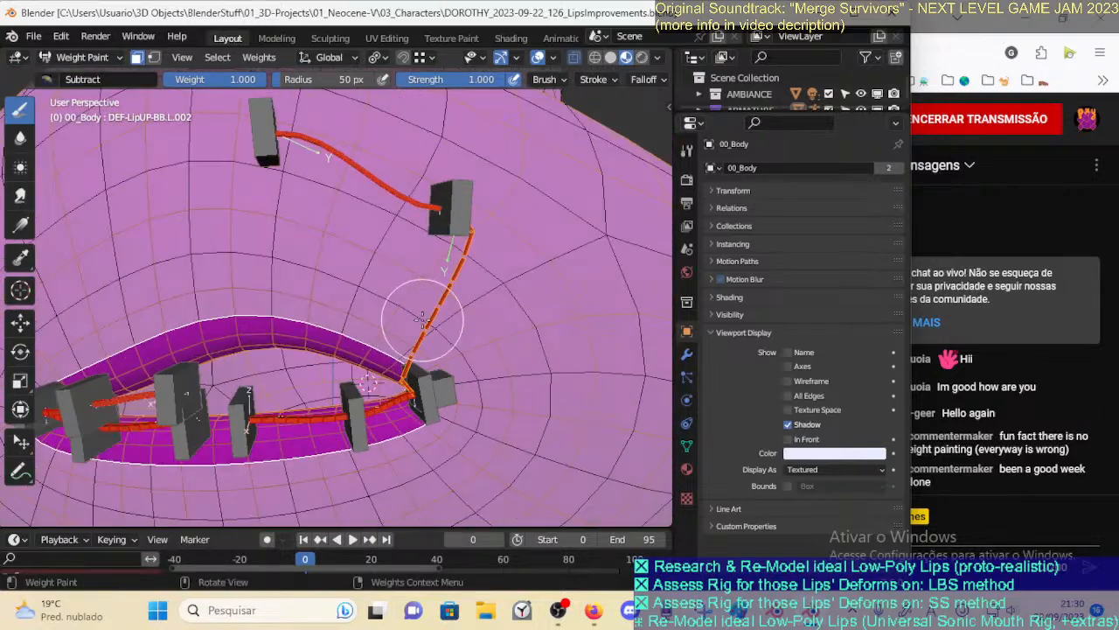
# Switch to Firefox and open YouTube in a new browser tab
pyautogui.click(594, 610)
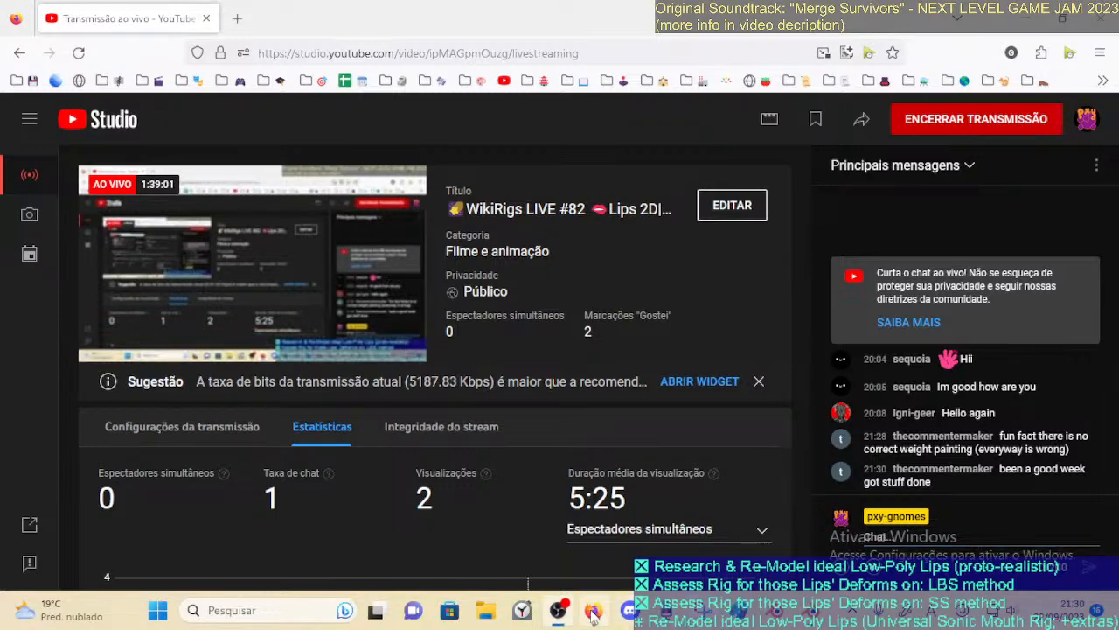
pyautogui.click(237, 19)
pyautogui.click(504, 80)
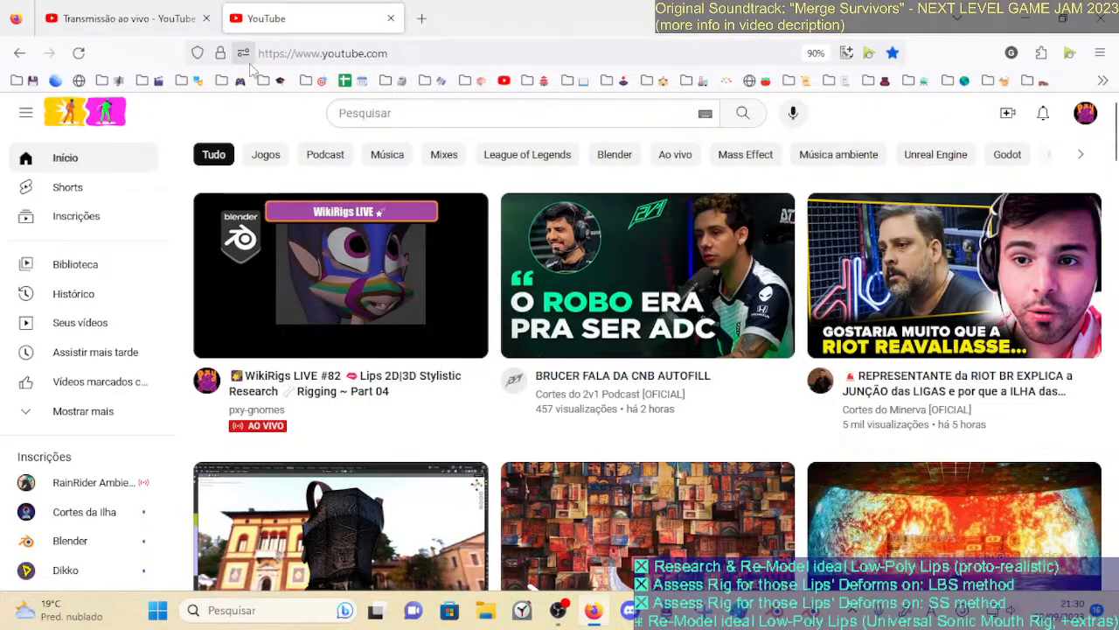
# Open the bookmarked Merge Survivors - NEXT LEVEL GAME JAM 2023 playlist on SoundCloud and go to its track list
pyautogui.click(385, 81)
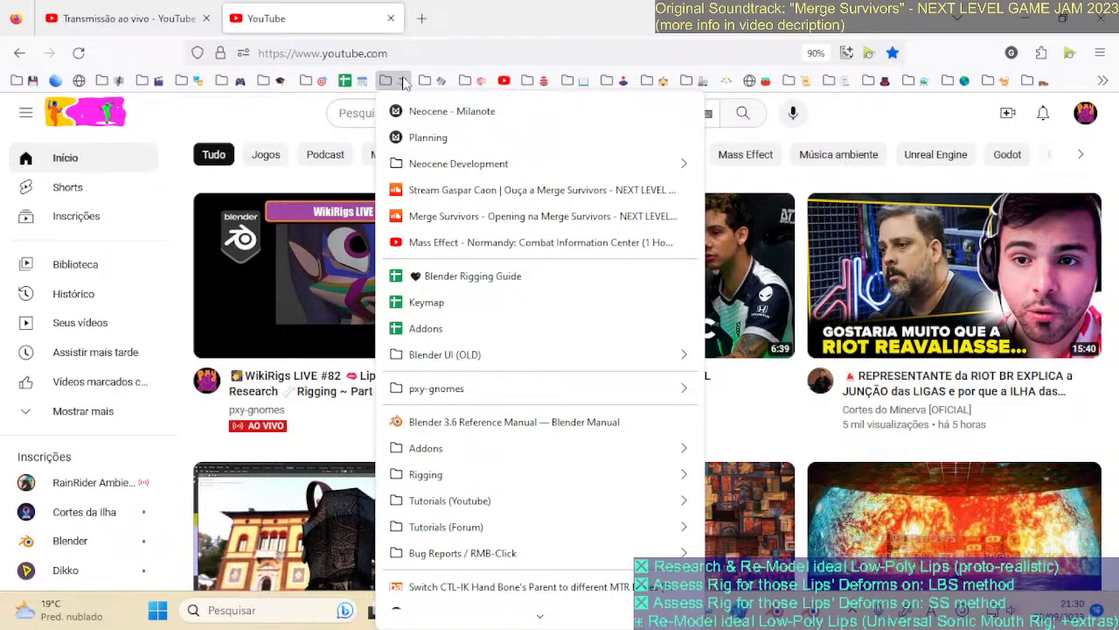
pyautogui.click(404, 77)
pyautogui.click(403, 77)
pyautogui.click(403, 77)
pyautogui.click(403, 77)
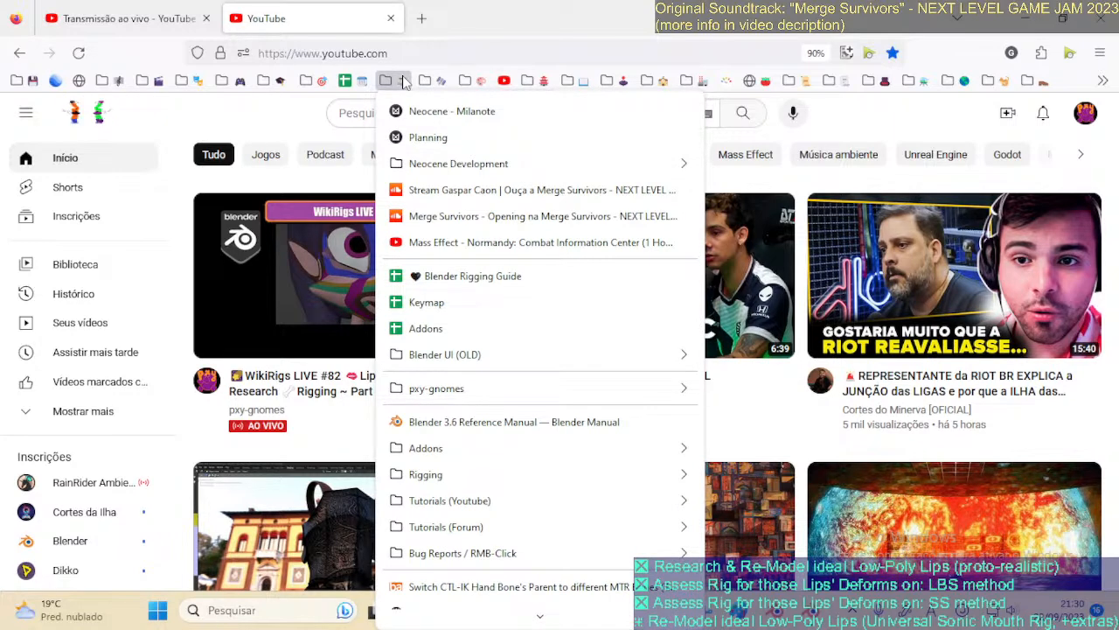
pyautogui.click(403, 79)
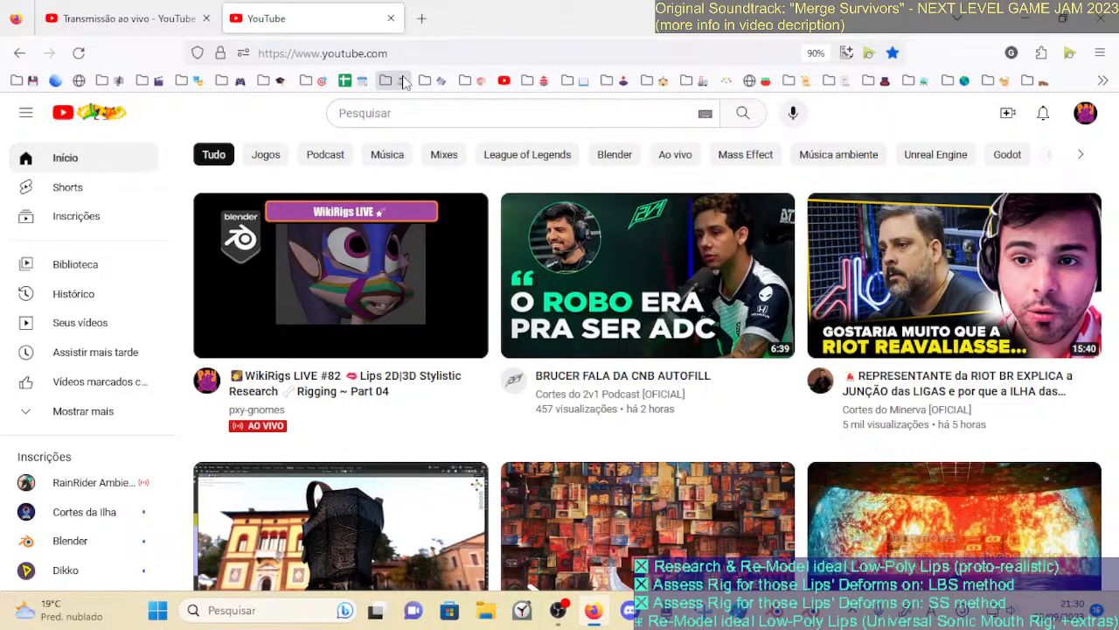
pyautogui.click(403, 81)
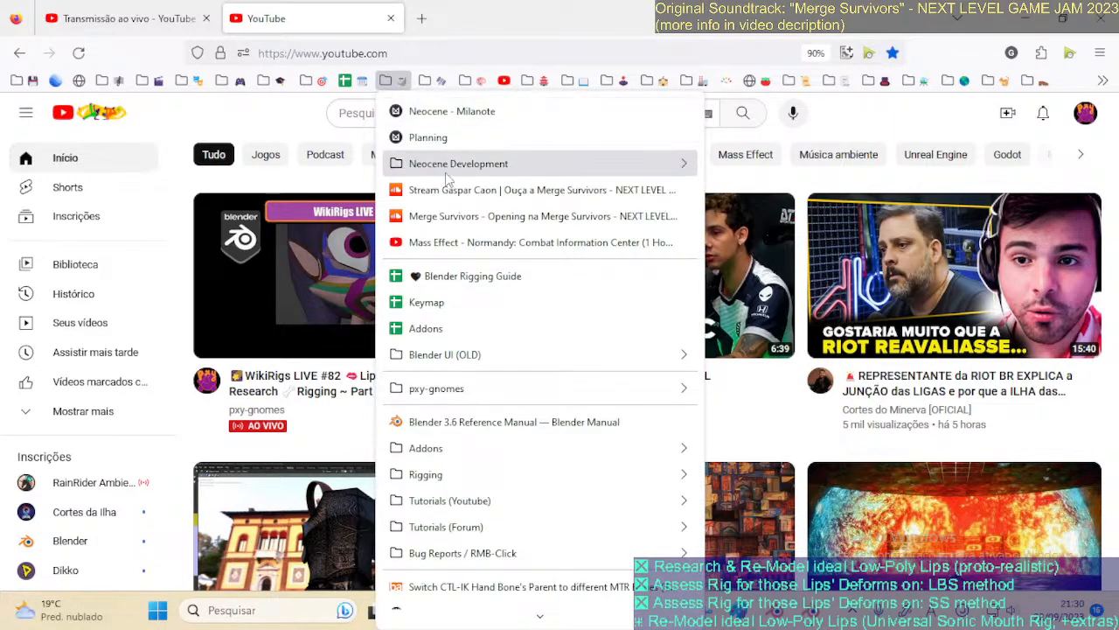
pyautogui.click(451, 190)
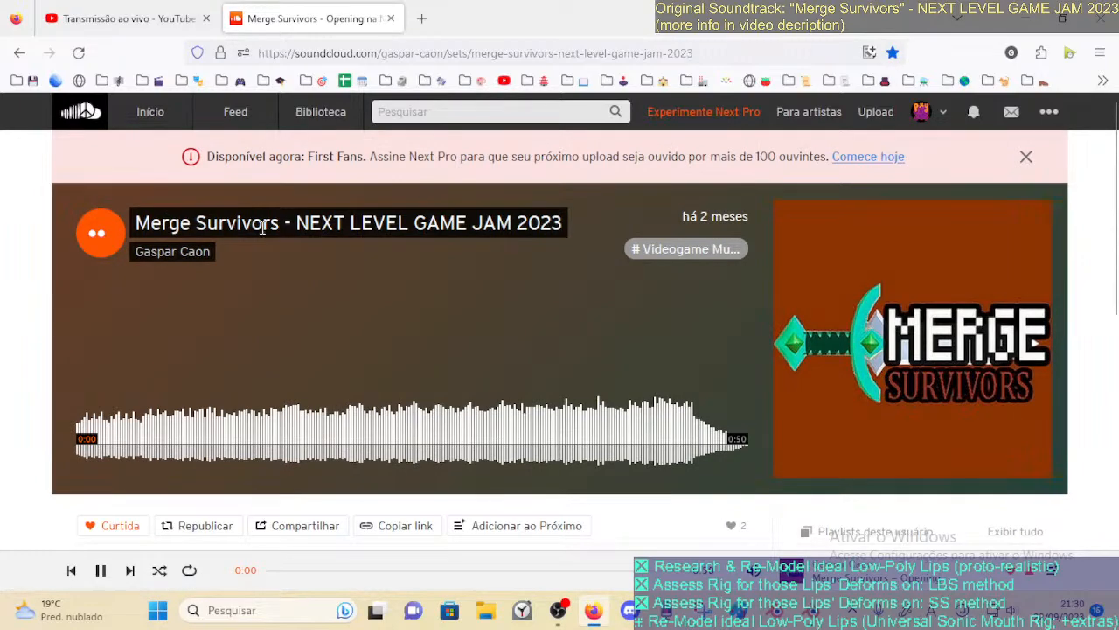
pyautogui.scroll(-4, 4, 269)
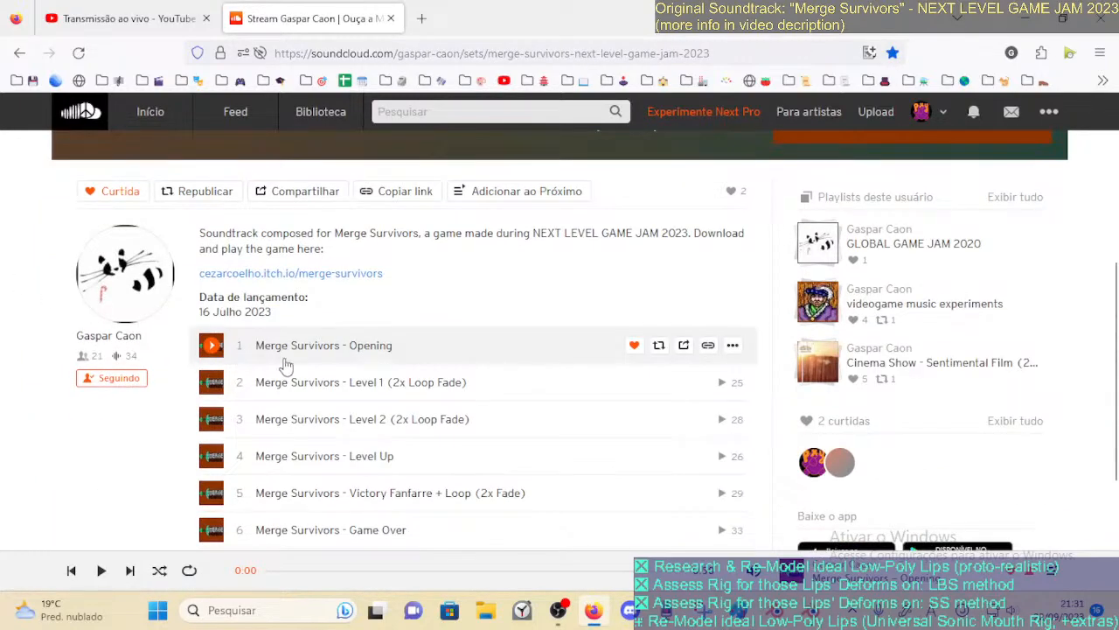
pyautogui.scroll(-2, 369, 253)
pyautogui.scroll(2, 333, 306)
pyautogui.scroll(-1, 315, 376)
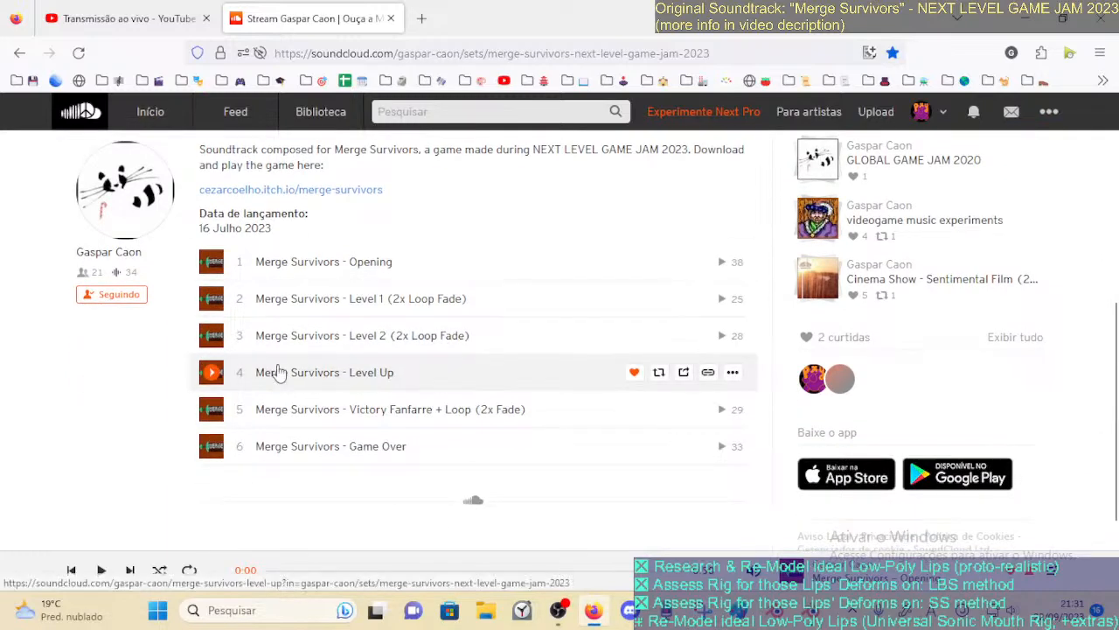
# Skip the SoundCloud playlist and play the bookmarked YouTube video Mass Effect - Normandy: Combat Information Center as background soundtrack
pyautogui.scroll(1, 293, 383)
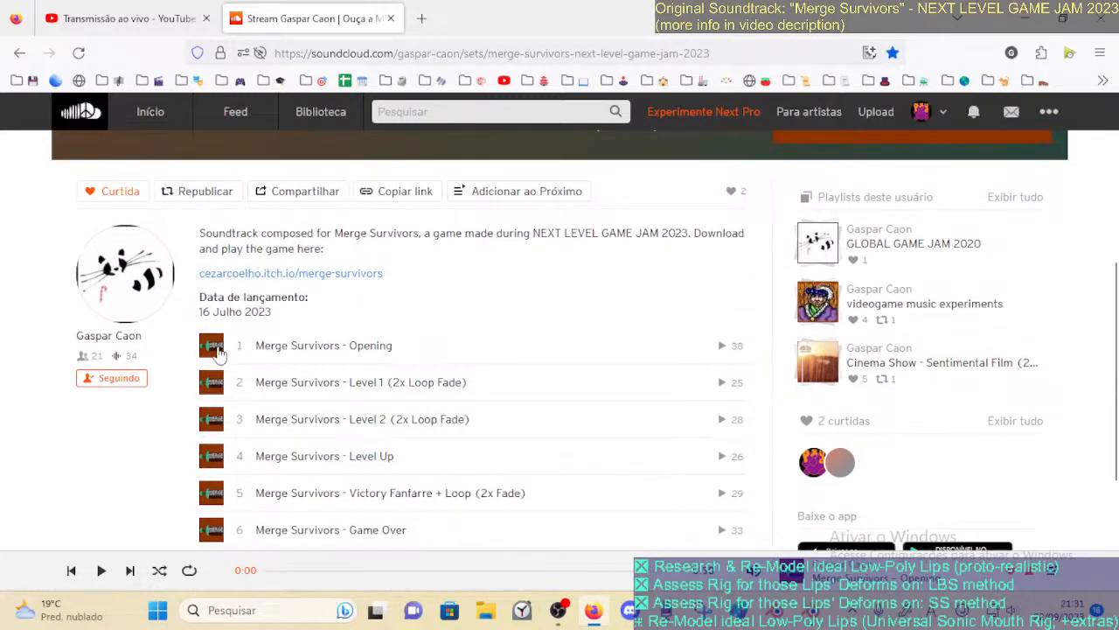
pyautogui.scroll(4, 298, 367)
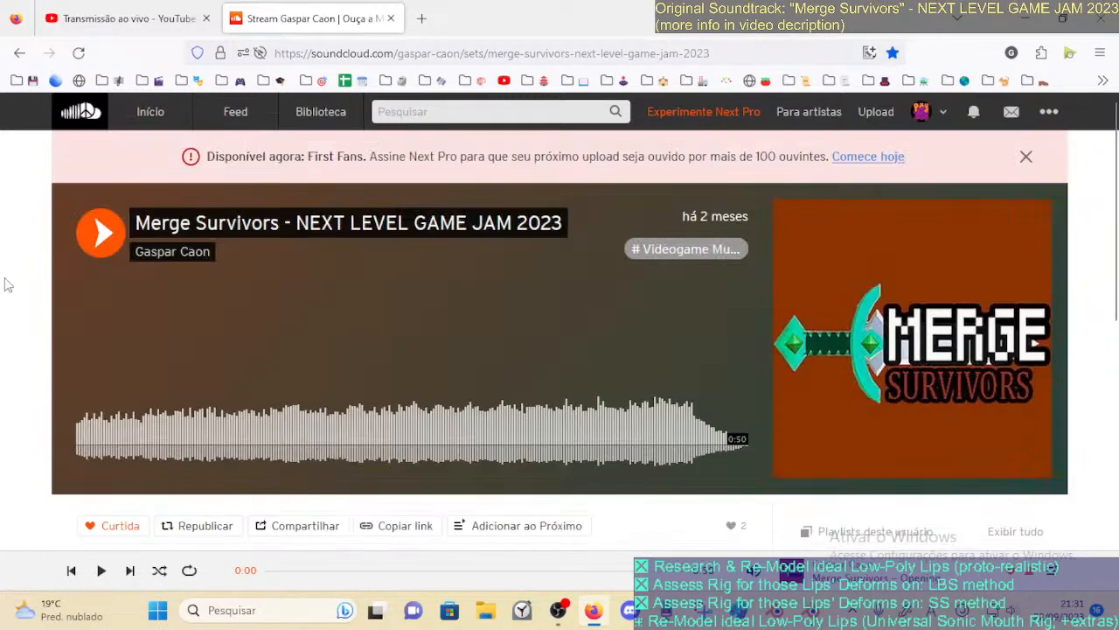
pyautogui.click(422, 19)
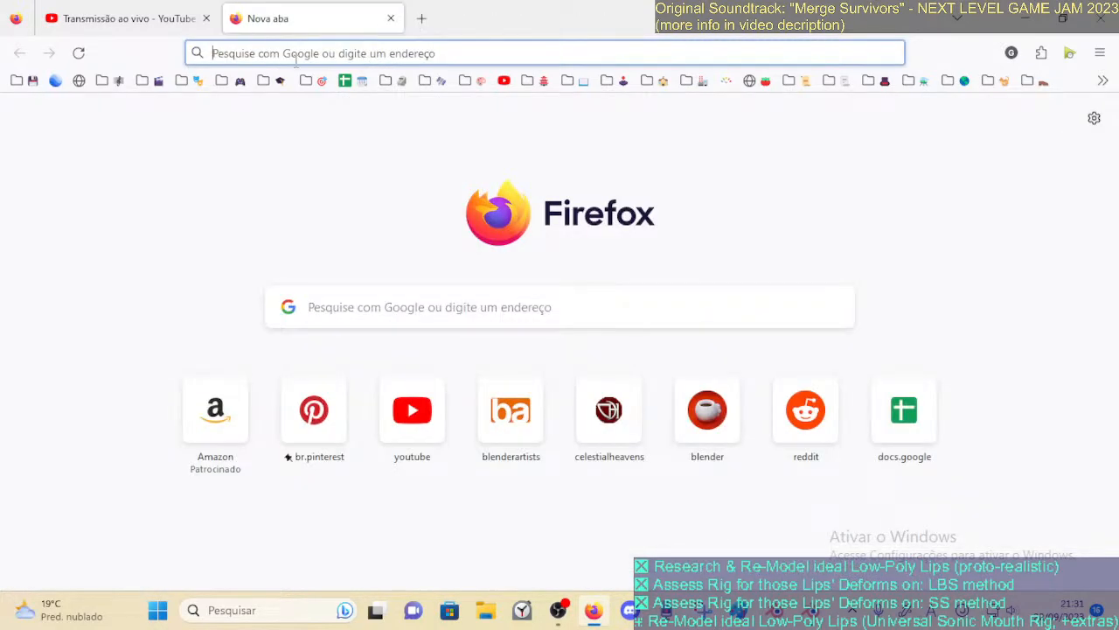
pyautogui.click(240, 81)
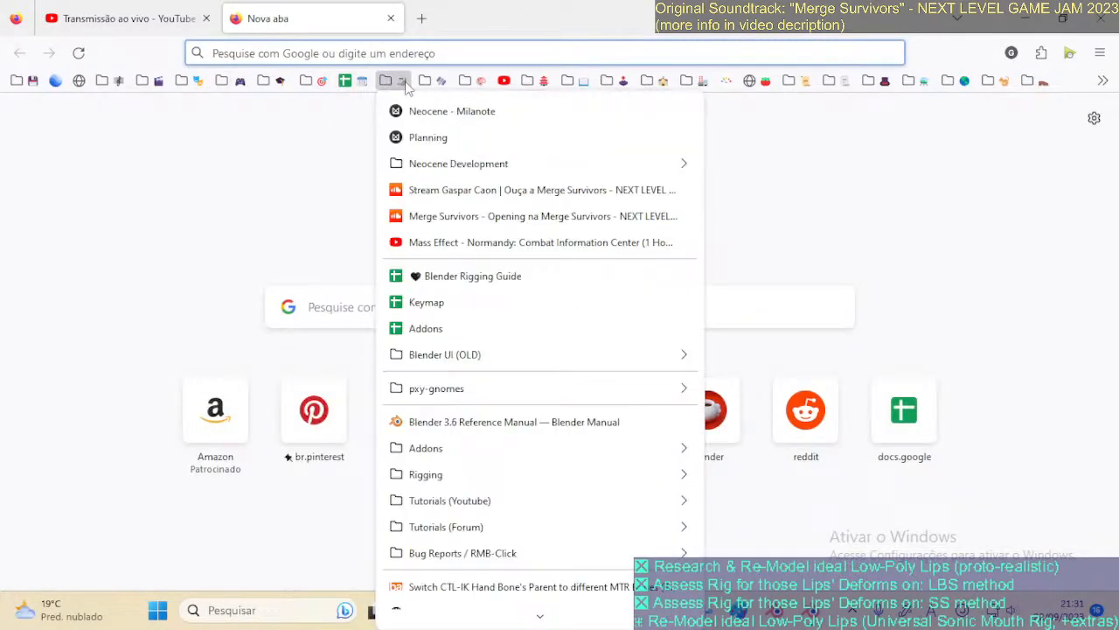
pyautogui.click(522, 212)
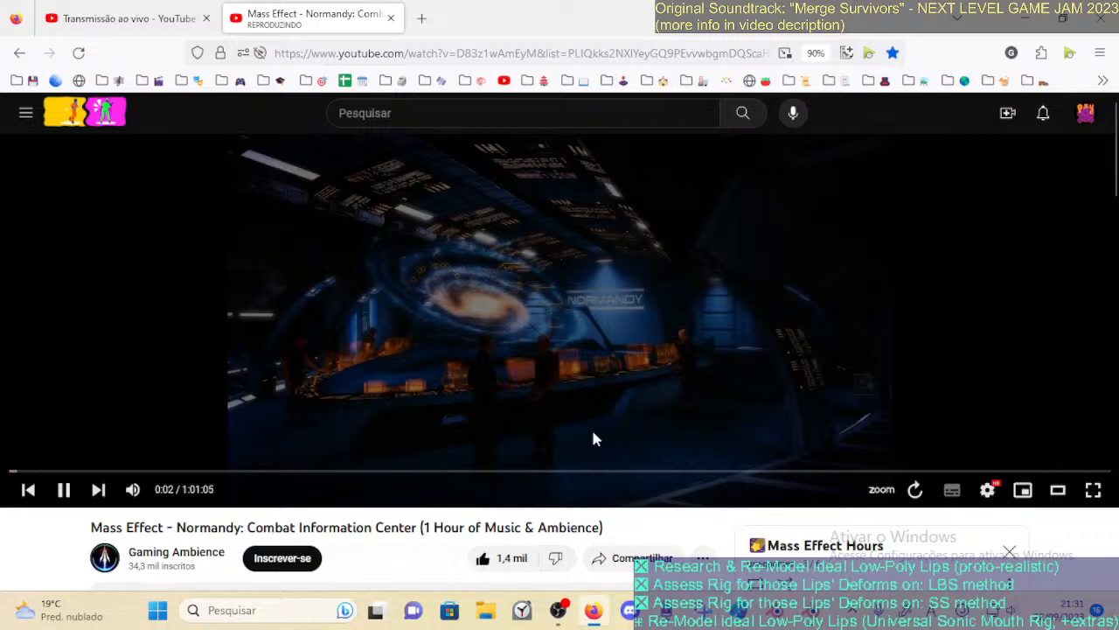
# Check the livestream status and chat in YouTube Studio and return to Blender
pyautogui.click(125, 11)
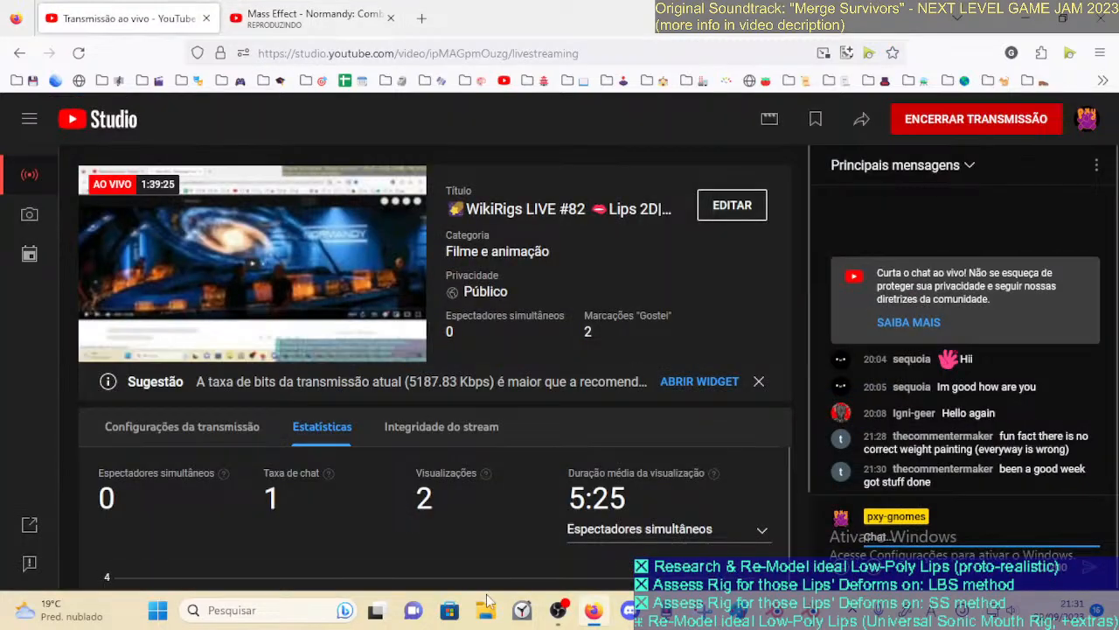
pyautogui.click(739, 609)
pyautogui.moveTo(479, 332)
pyautogui.mouseDown(button='middle')
pyautogui.moveTo(415, 330)
pyautogui.moveTo(387, 375)
pyautogui.moveTo(375, 352)
pyautogui.mouseUp(button='middle')
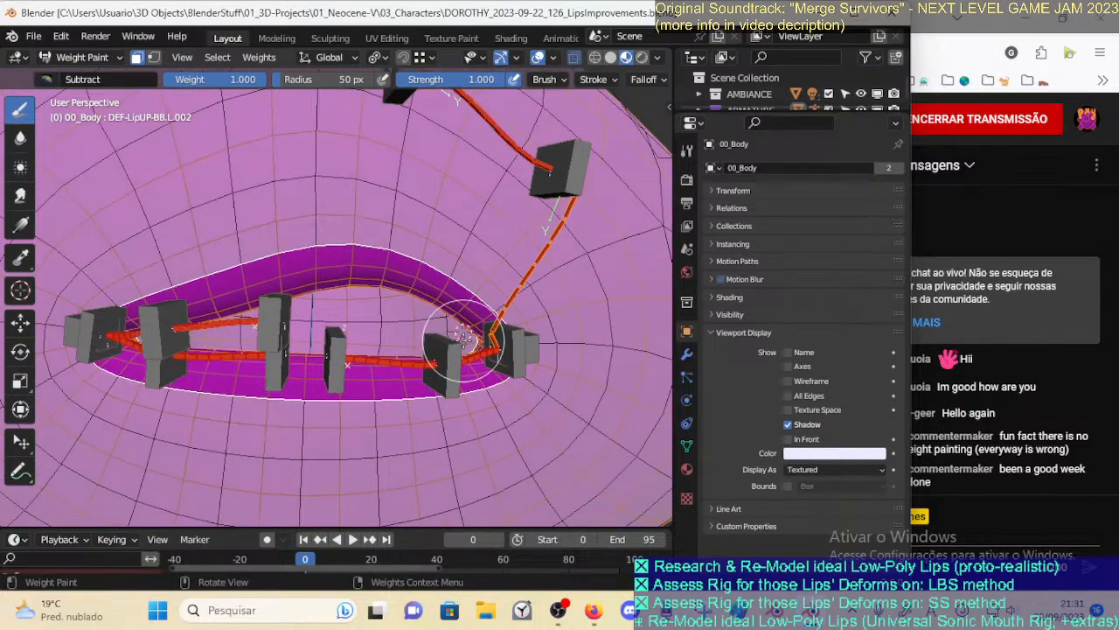
pyautogui.scroll(4, 464, 343)
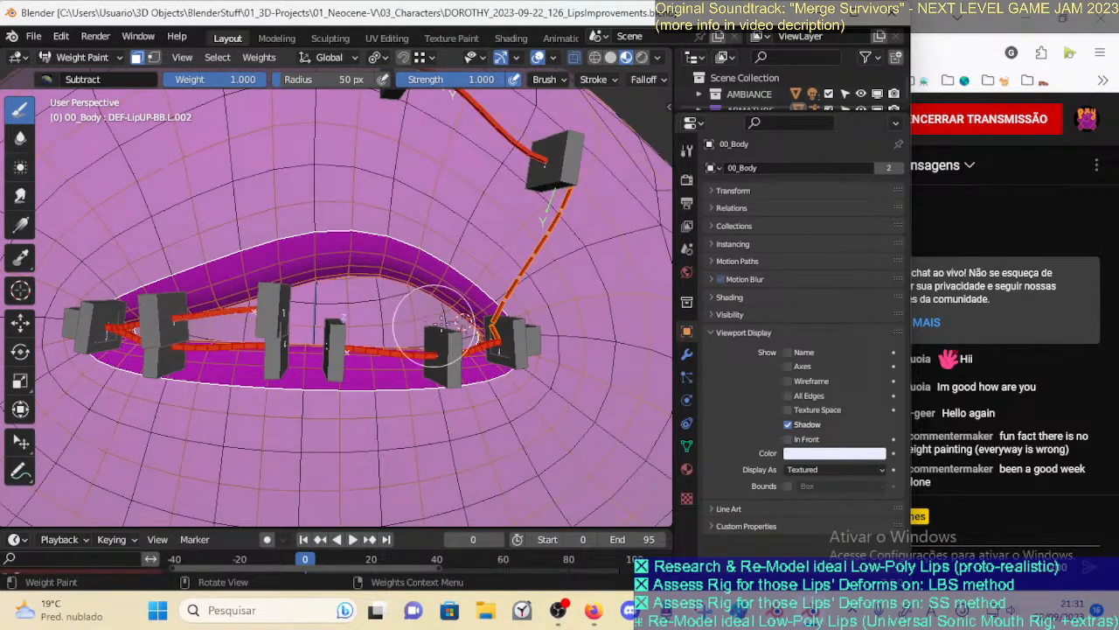
pyautogui.click(594, 610)
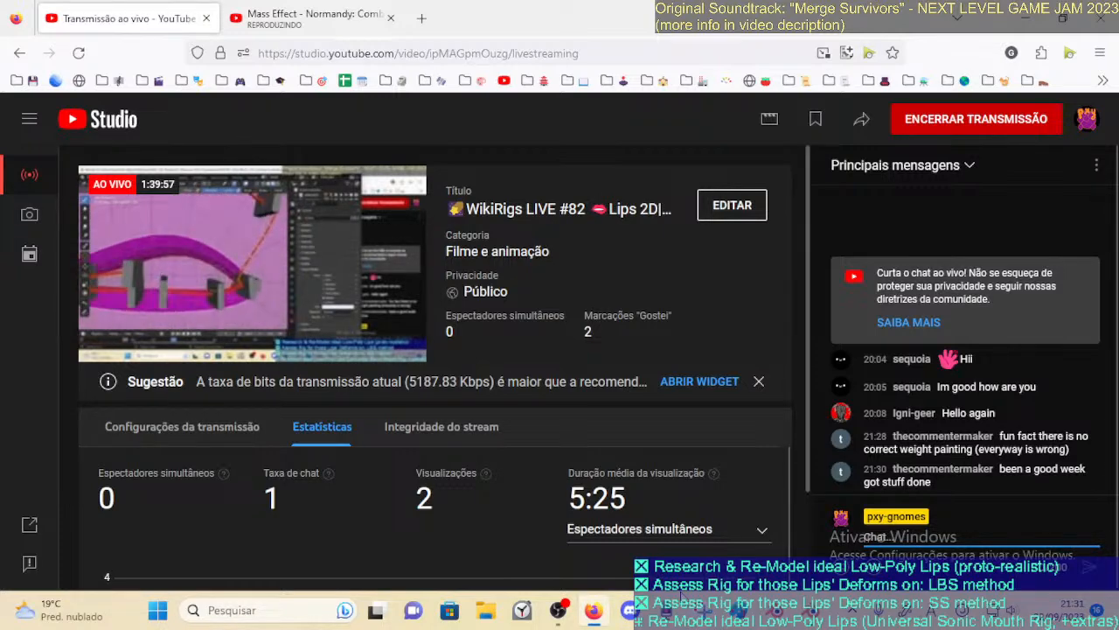
pyautogui.click(739, 610)
# Set the Subtract brush radius to 89 px and dab the upper lip near the mouth corner for DEF-LipUP-BB.L.002
pyautogui.moveTo(471, 393)
pyautogui.mouseDown(button='middle')
pyautogui.moveTo(481, 308)
pyautogui.moveTo(472, 316)
pyautogui.mouseUp(button='middle')
pyautogui.keyDown('shift'); pyautogui.moveTo(472, 317); pyautogui.dragTo(465, 345, button='middle'); pyautogui.keyUp('shift')
pyautogui.press('f')
pyautogui.click(525, 326)
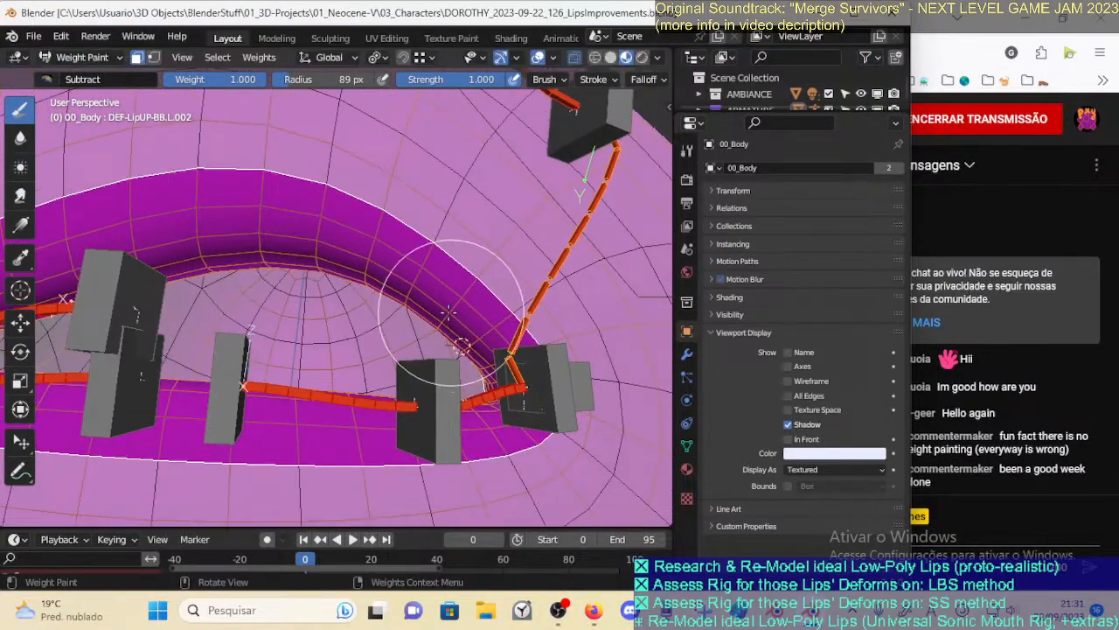
pyautogui.click(451, 313)
# Choose the Mix brush, set its radius to 72 px and start painting weight 1.000 on the upper lip beside the mouth corner
pyautogui.click(133, 79)
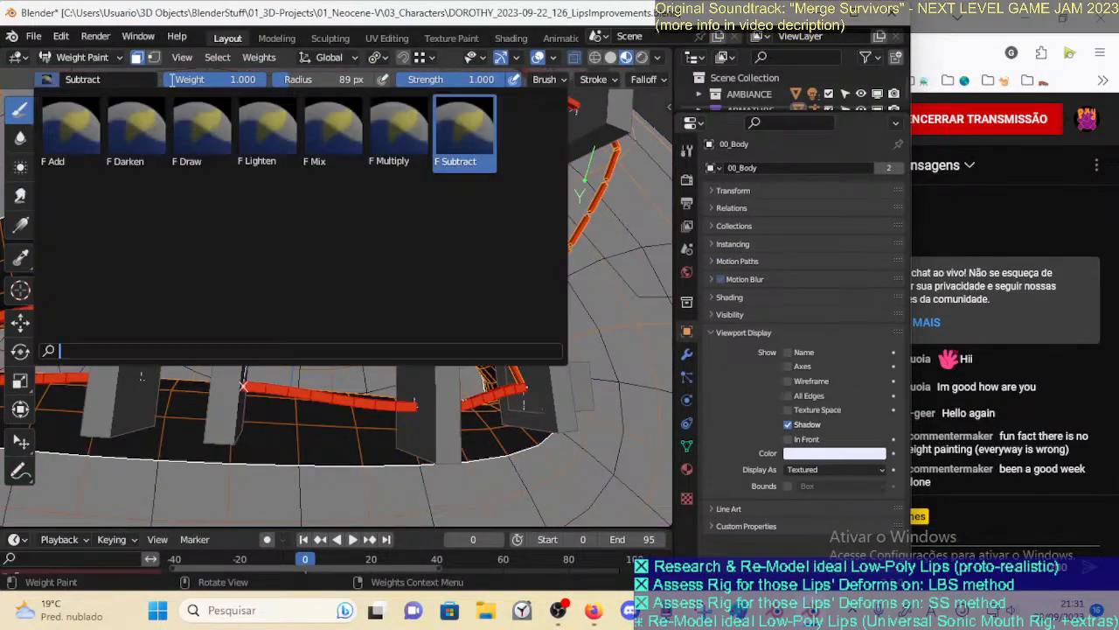
pyautogui.click(326, 133)
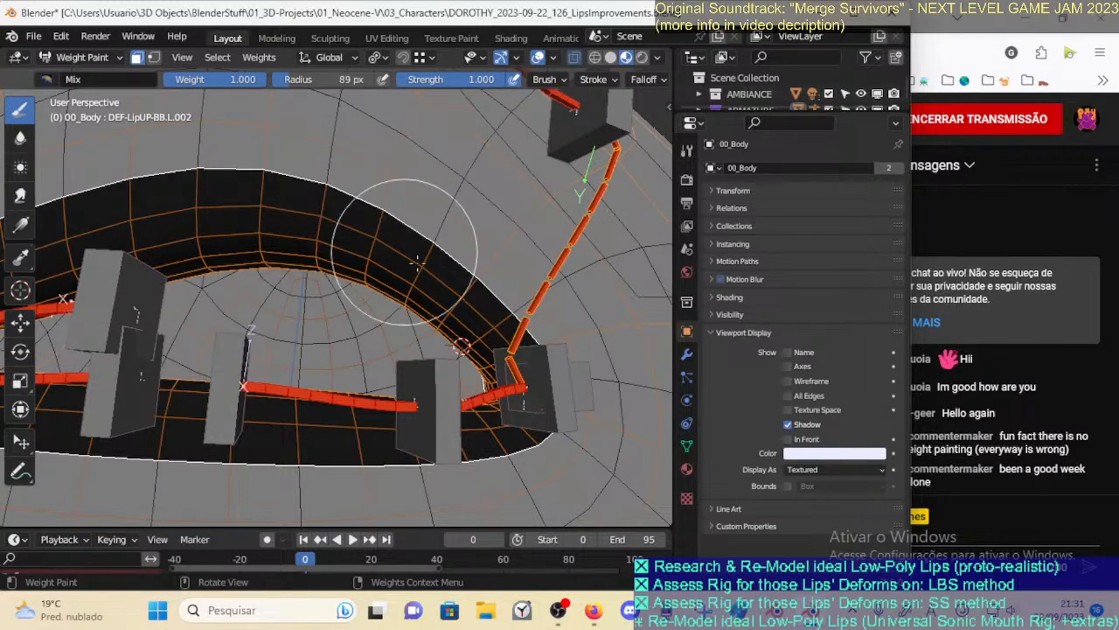
pyautogui.press('f')
pyautogui.click(435, 297)
pyautogui.moveTo(435, 298); pyautogui.dragTo(427, 307, button='middle')
pyautogui.moveTo(404, 278)
pyautogui.mouseDown()
pyautogui.moveTo(407, 307)
pyautogui.moveTo(397, 276)
pyautogui.moveTo(394, 295)
pyautogui.moveTo(414, 292)
pyautogui.mouseUp()
pyautogui.moveTo(428, 297)
pyautogui.mouseDown(button='middle')
pyautogui.moveTo(456, 313)
pyautogui.moveTo(470, 350)
pyautogui.mouseUp(button='middle')
pyautogui.moveTo(420, 379)
pyautogui.mouseDown()
pyautogui.moveTo(359, 380)
pyautogui.moveTo(352, 362)
pyautogui.moveTo(402, 367)
pyautogui.mouseUp()
pyautogui.moveTo(420, 372)
pyautogui.mouseDown(button='middle')
pyautogui.moveTo(414, 351)
pyautogui.moveTo(375, 322)
pyautogui.mouseUp(button='middle')
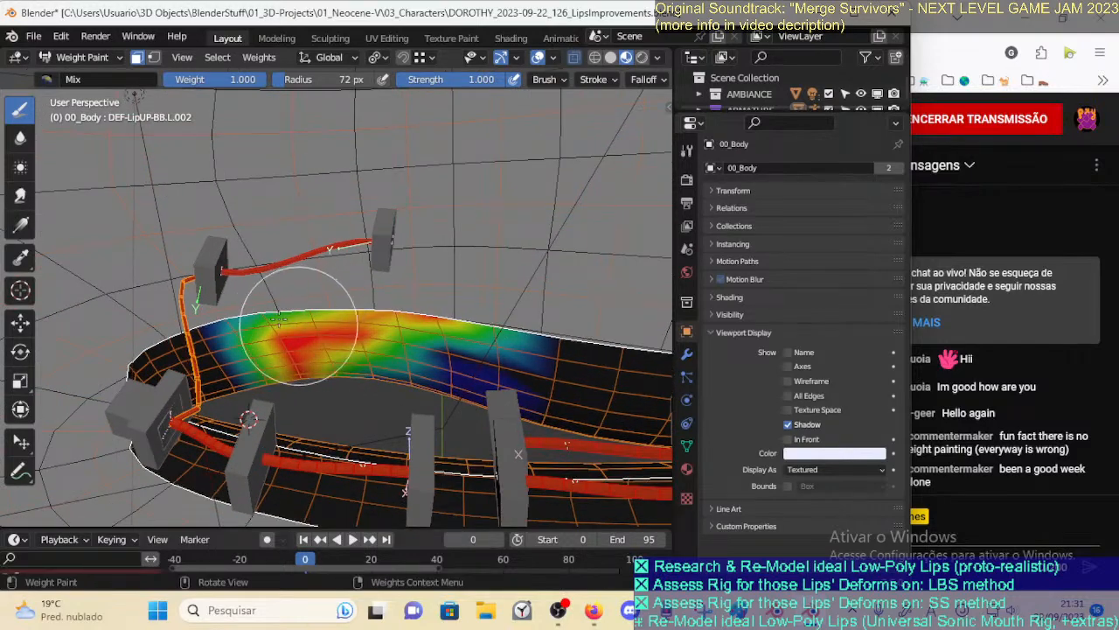
# Fill the DEF-LipUP-BB.L.002 weights along the inner and outer upper lip between the lip centre and the mouth corner
pyautogui.moveTo(285, 318)
pyautogui.mouseDown(button='middle')
pyautogui.moveTo(318, 331)
pyautogui.moveTo(295, 326)
pyautogui.mouseUp(button='middle')
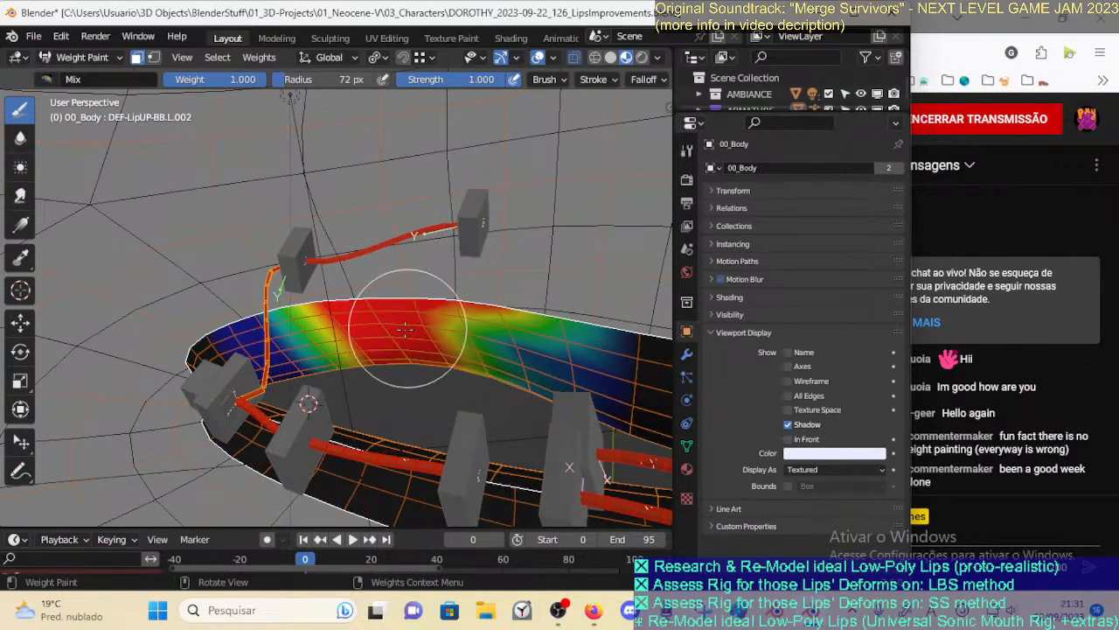
pyautogui.moveTo(397, 292)
pyautogui.mouseDown(button='middle')
pyautogui.moveTo(386, 267)
pyautogui.moveTo(377, 328)
pyautogui.moveTo(375, 312)
pyautogui.moveTo(389, 342)
pyautogui.moveTo(398, 294)
pyautogui.mouseUp(button='middle')
pyautogui.moveTo(378, 300)
pyautogui.mouseDown(button='middle')
pyautogui.moveTo(362, 276)
pyautogui.moveTo(388, 267)
pyautogui.moveTo(347, 319)
pyautogui.mouseUp(button='middle')
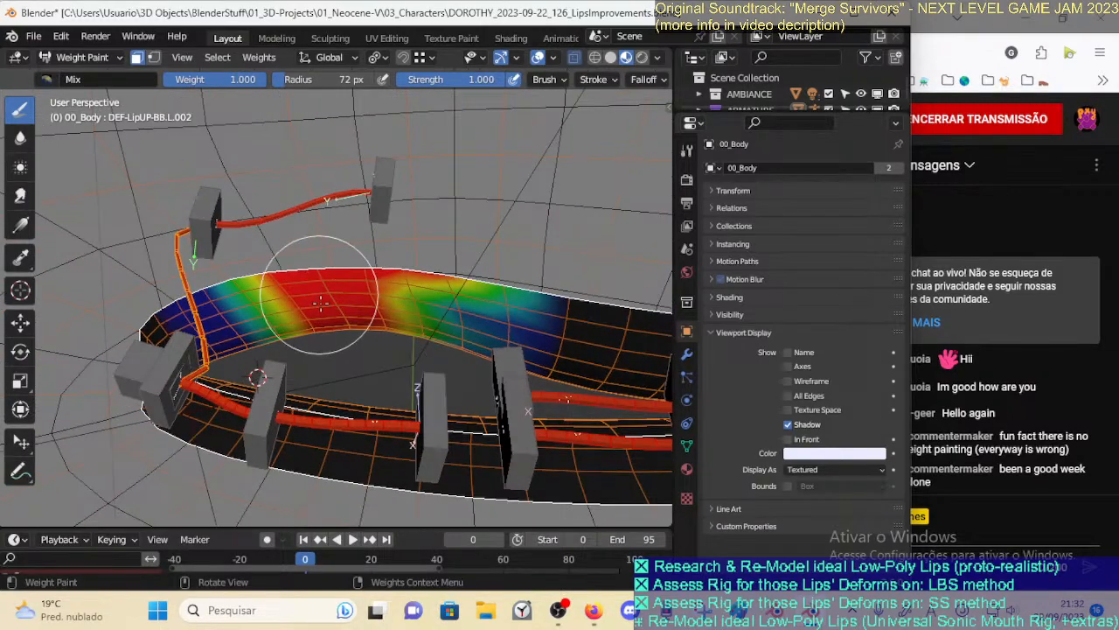
pyautogui.moveTo(318, 279)
pyautogui.mouseDown(button='middle')
pyautogui.moveTo(346, 372)
pyautogui.moveTo(306, 414)
pyautogui.moveTo(332, 312)
pyautogui.moveTo(324, 237)
pyautogui.moveTo(320, 275)
pyautogui.moveTo(262, 245)
pyautogui.moveTo(250, 264)
pyautogui.moveTo(263, 254)
pyautogui.moveTo(350, 376)
pyautogui.moveTo(325, 277)
pyautogui.moveTo(379, 263)
pyautogui.mouseUp(button='middle')
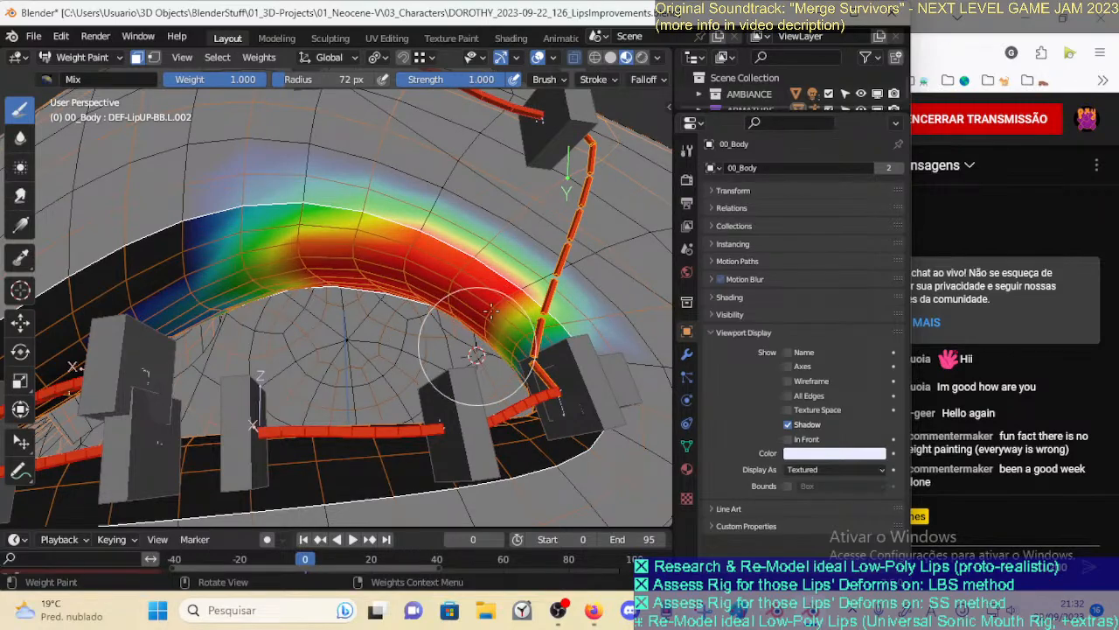
pyautogui.moveTo(444, 319)
pyautogui.mouseDown(button='middle')
pyautogui.moveTo(370, 362)
pyautogui.moveTo(412, 376)
pyautogui.moveTo(393, 402)
pyautogui.moveTo(380, 355)
pyautogui.mouseUp(button='middle')
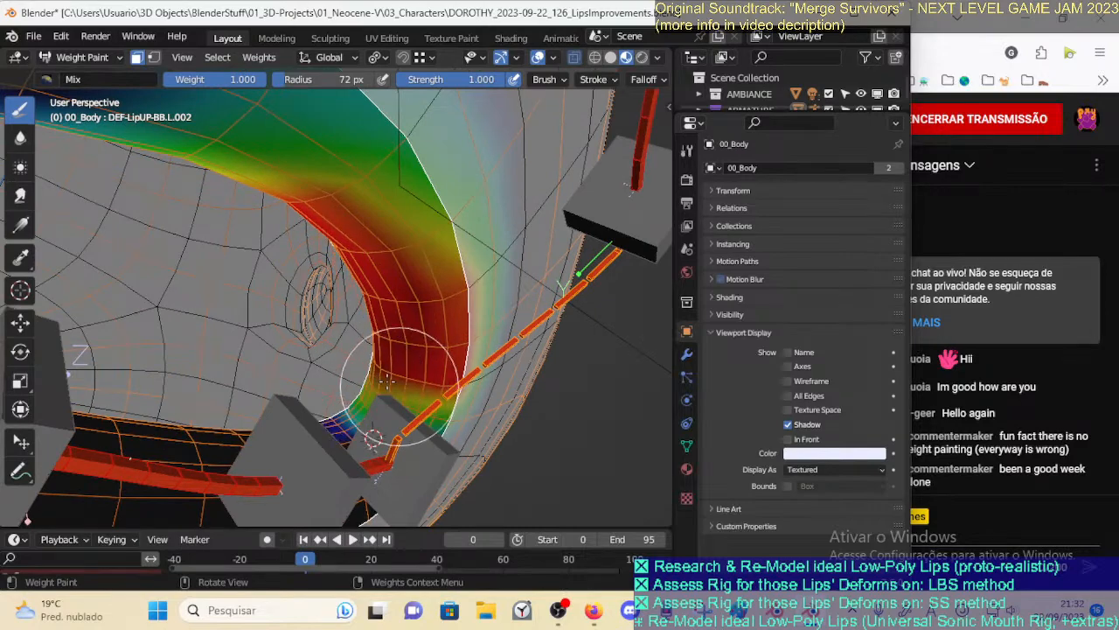
pyautogui.moveTo(415, 383)
pyautogui.mouseDown(button='middle')
pyautogui.moveTo(440, 393)
pyautogui.moveTo(427, 367)
pyautogui.moveTo(386, 347)
pyautogui.moveTo(427, 348)
pyautogui.moveTo(350, 345)
pyautogui.moveTo(295, 320)
pyautogui.moveTo(245, 368)
pyautogui.moveTo(84, 235)
pyautogui.mouseUp(button='middle')
# Try the Smear tool on the upper-lip weights and go back to the Draw tool
pyautogui.click(21, 195)
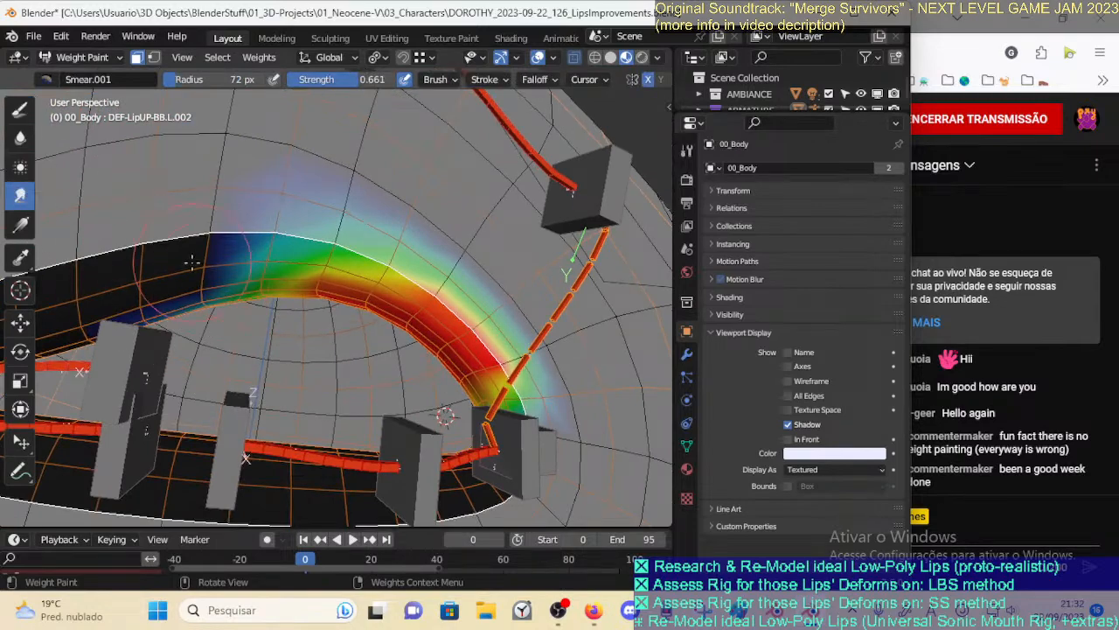
pyautogui.moveTo(201, 275); pyautogui.dragTo(258, 211, button='middle')
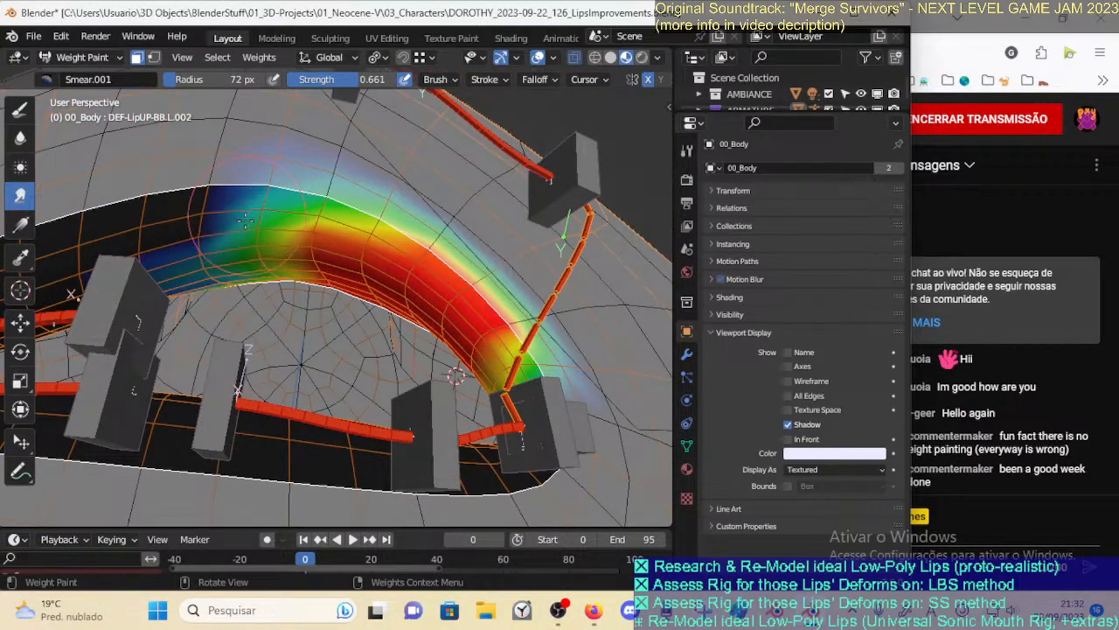
pyautogui.click(20, 108)
pyautogui.click(48, 78)
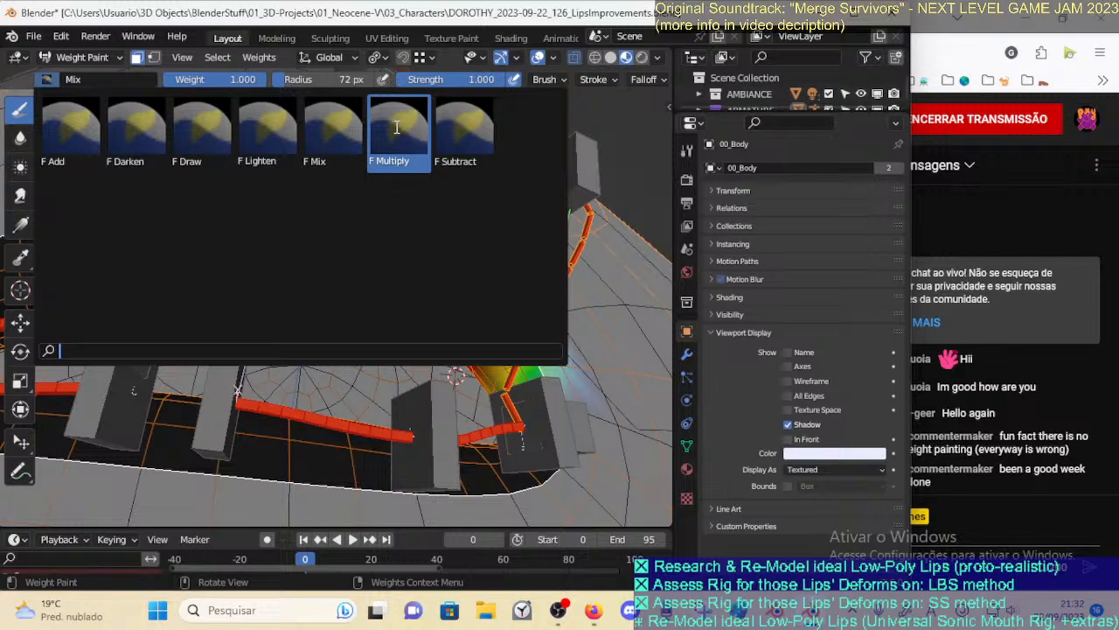
# Go through Edit Mode to Object Mode, select the ARM-Dorothy armature together with the body and re-enter Weight Paint mode
pyautogui.press('Tab')
pyautogui.scroll(5, 311, 330)
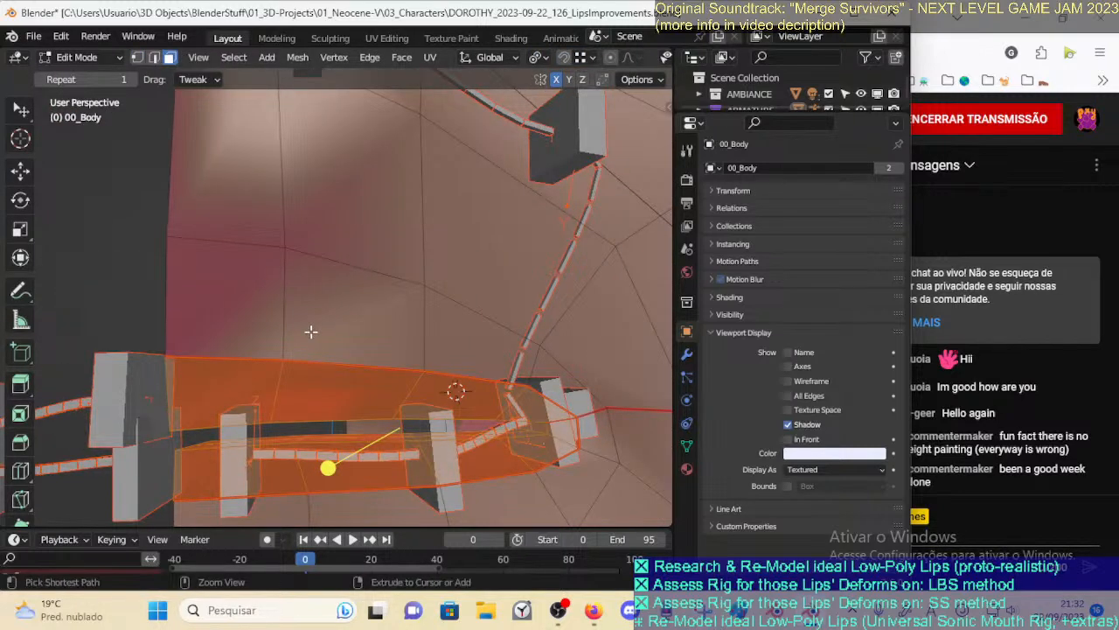
pyautogui.moveTo(314, 337); pyautogui.dragTo(314, 396, button='middle')
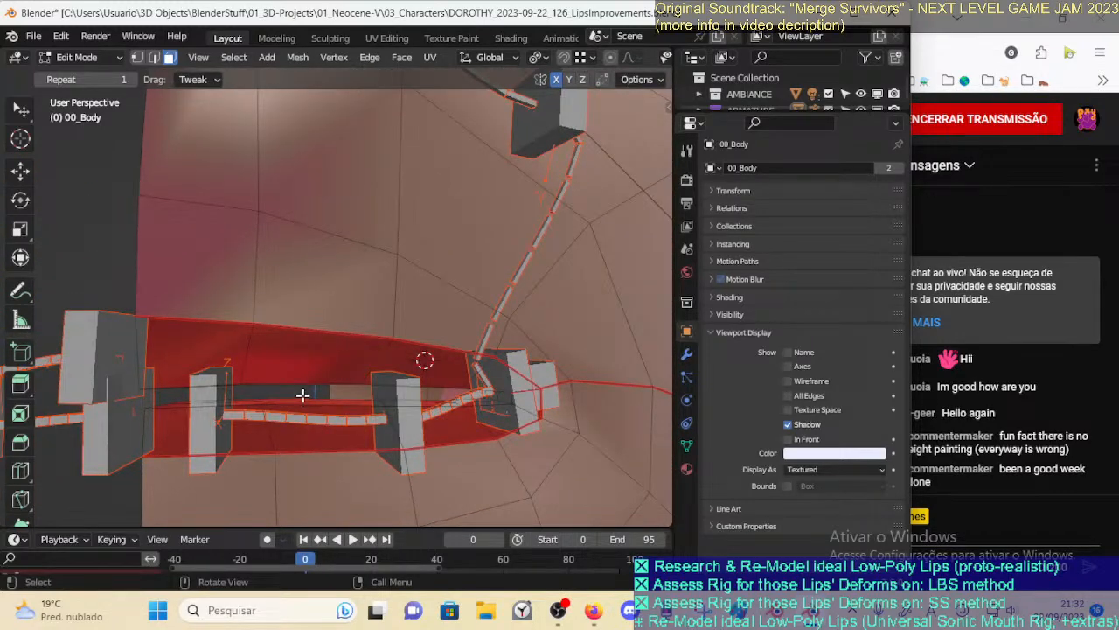
pyautogui.hotkey('ctrl', 'Tab')
pyautogui.press('4')
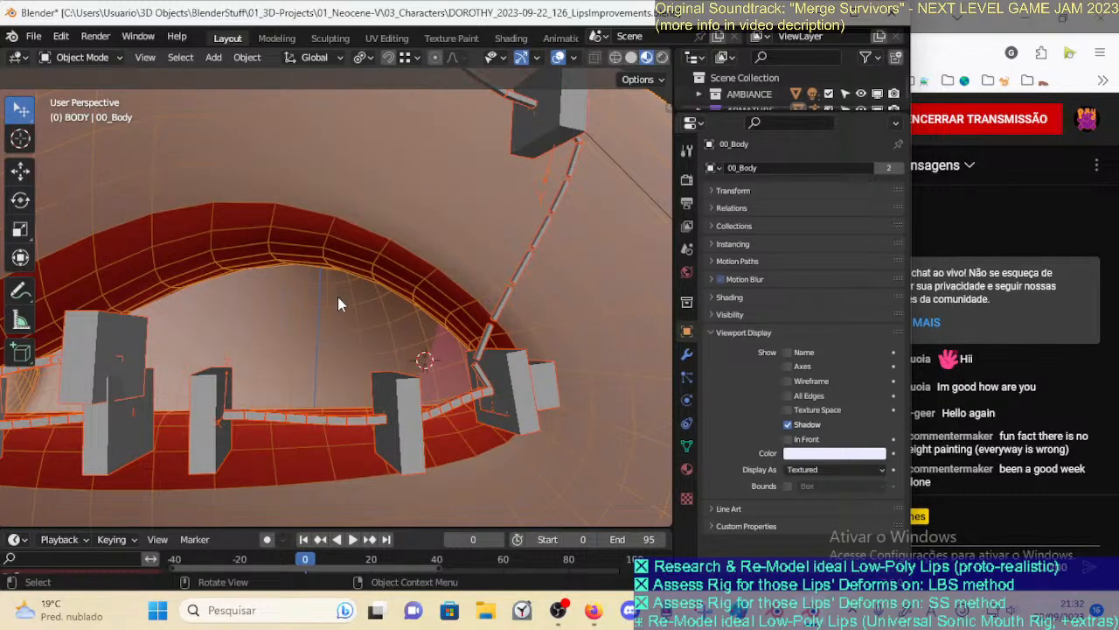
pyautogui.click(501, 299)
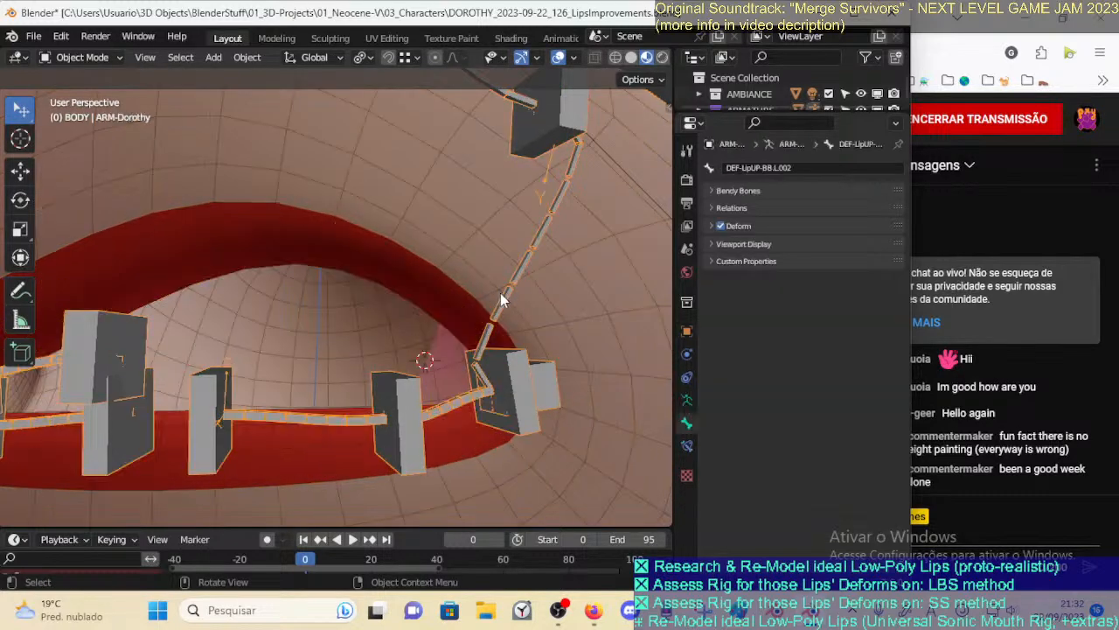
pyautogui.keyDown('shift'); pyautogui.click(440, 286); pyautogui.keyUp('shift')
pyautogui.hotkey('ctrl', 'Tab')
pyautogui.press('7')
# Toggle the face paint mask on the body and try selecting and deselecting all of its faces
pyautogui.moveTo(414, 299); pyautogui.dragTo(296, 242, button='middle')
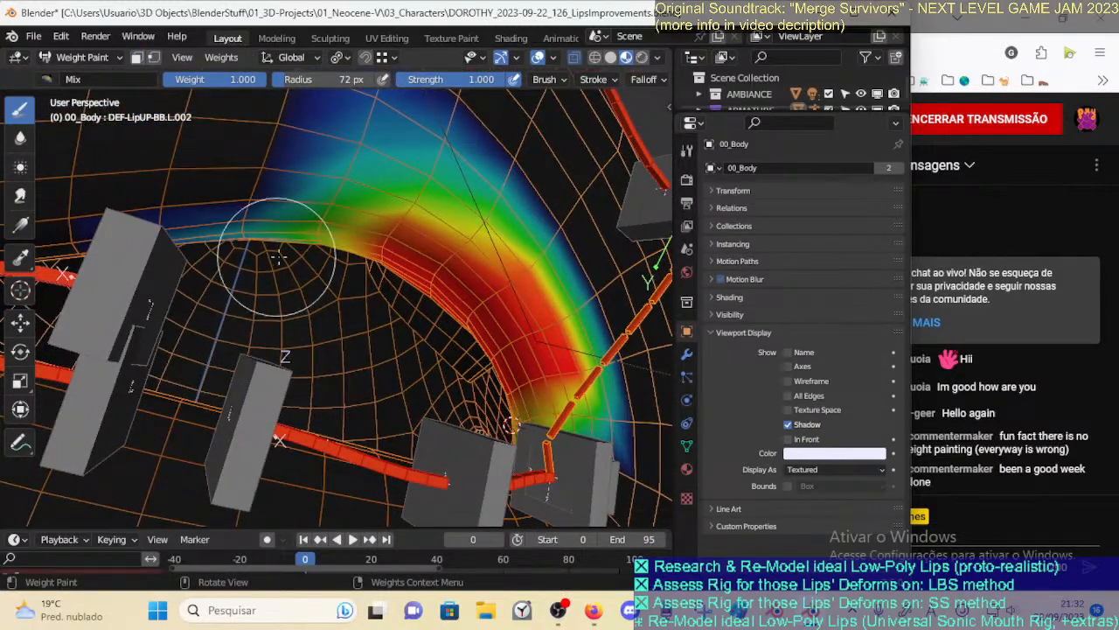
pyautogui.press('m')
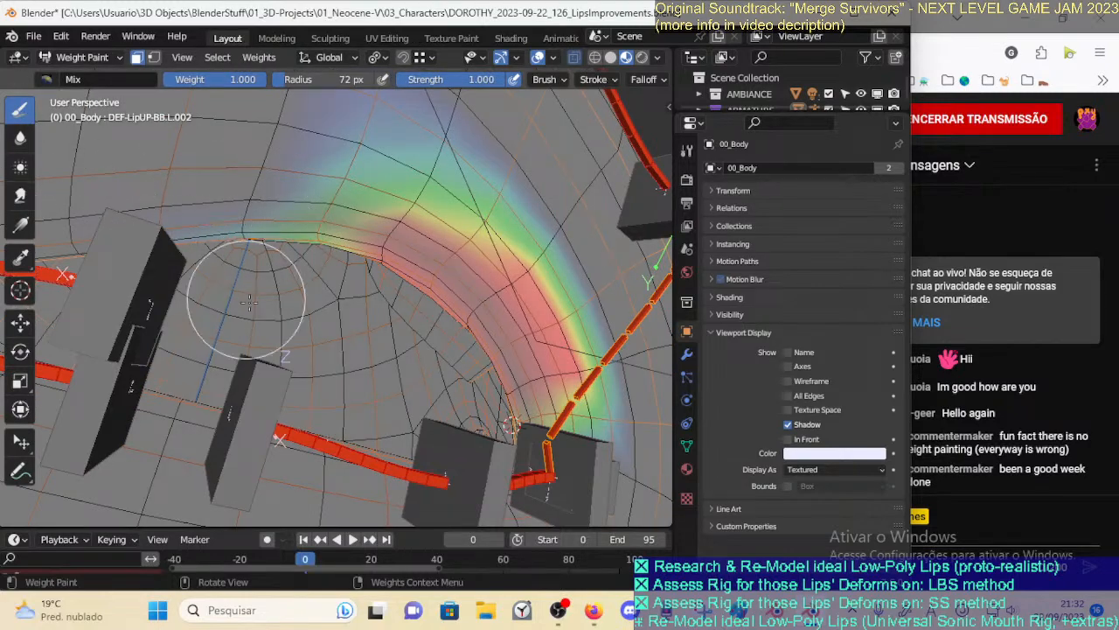
pyautogui.press('a')
pyautogui.hotkey('alt', 'a')
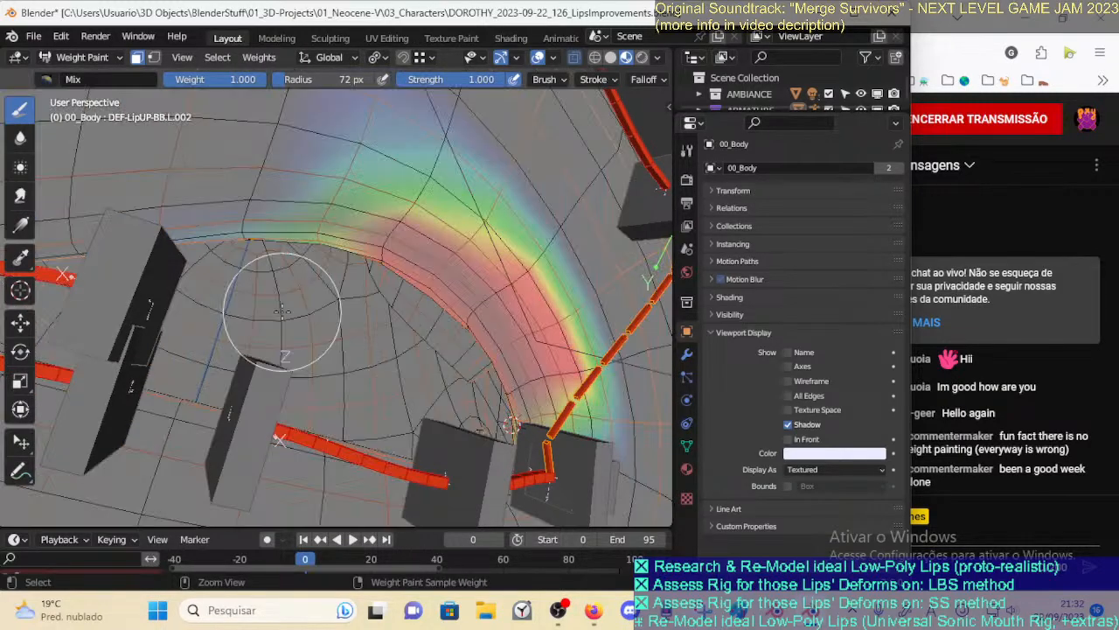
pyautogui.moveTo(281, 312)
pyautogui.mouseDown(button='middle')
pyautogui.moveTo(471, 322)
pyautogui.moveTo(495, 362)
pyautogui.mouseUp(button='middle')
pyautogui.press('m')
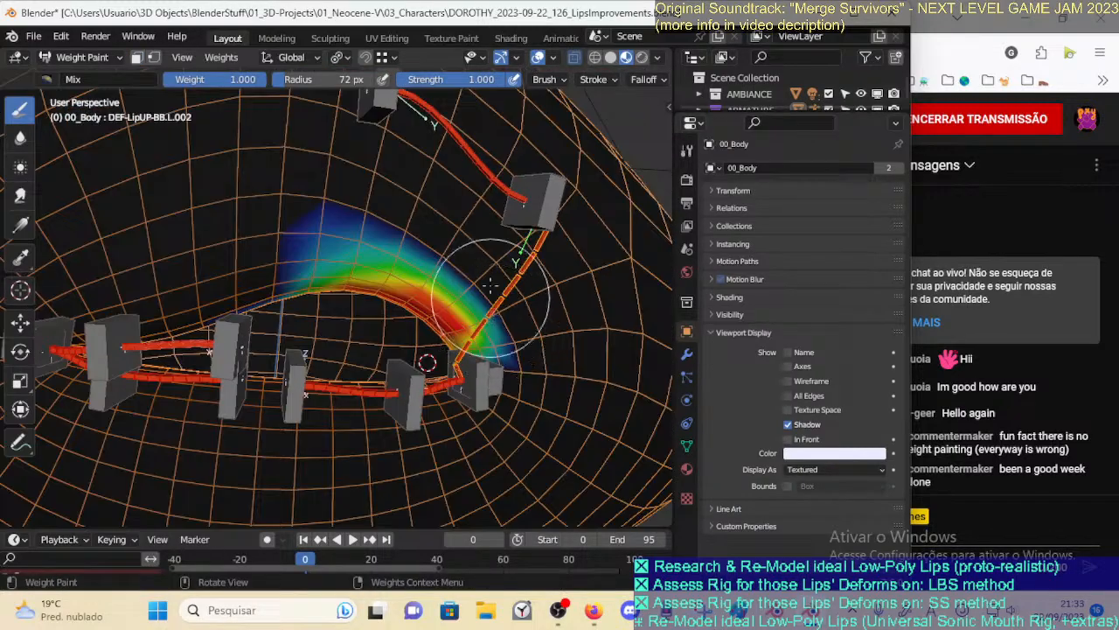
# Try to pick a lip bone in Weight Paint mode with the face paint mask switched on and off
pyautogui.keyDown('ctrl'); pyautogui.click(491, 180); pyautogui.keyUp('ctrl')
pyautogui.press('m')
pyautogui.press('m')
pyautogui.keyDown('ctrl'); pyautogui.click(483, 328); pyautogui.keyUp('ctrl')
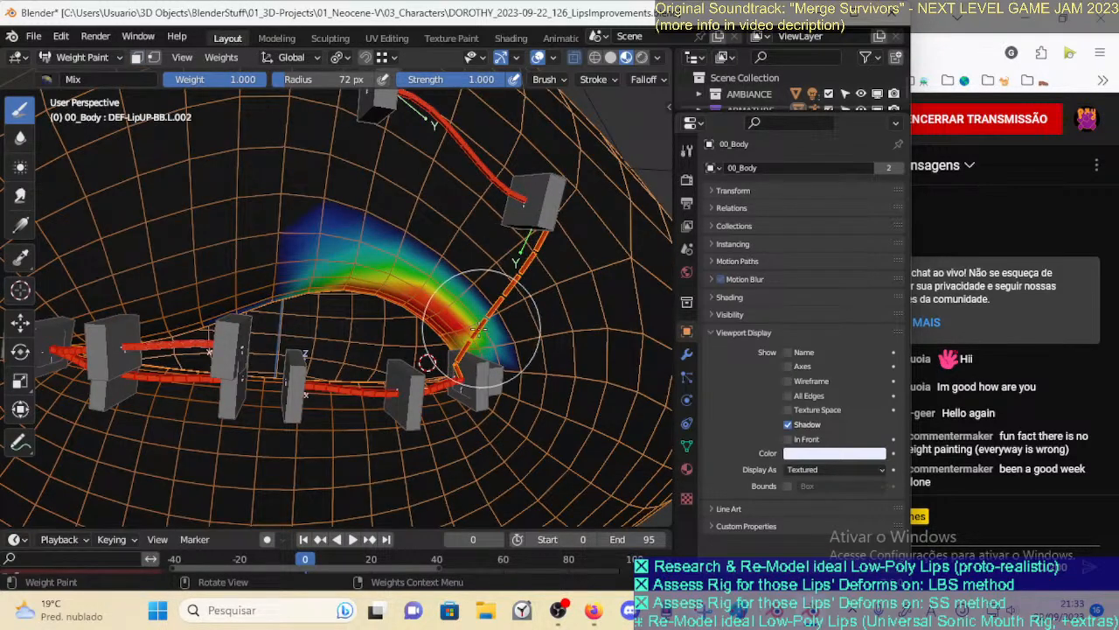
pyautogui.press('m')
pyautogui.scroll(2, 487, 297)
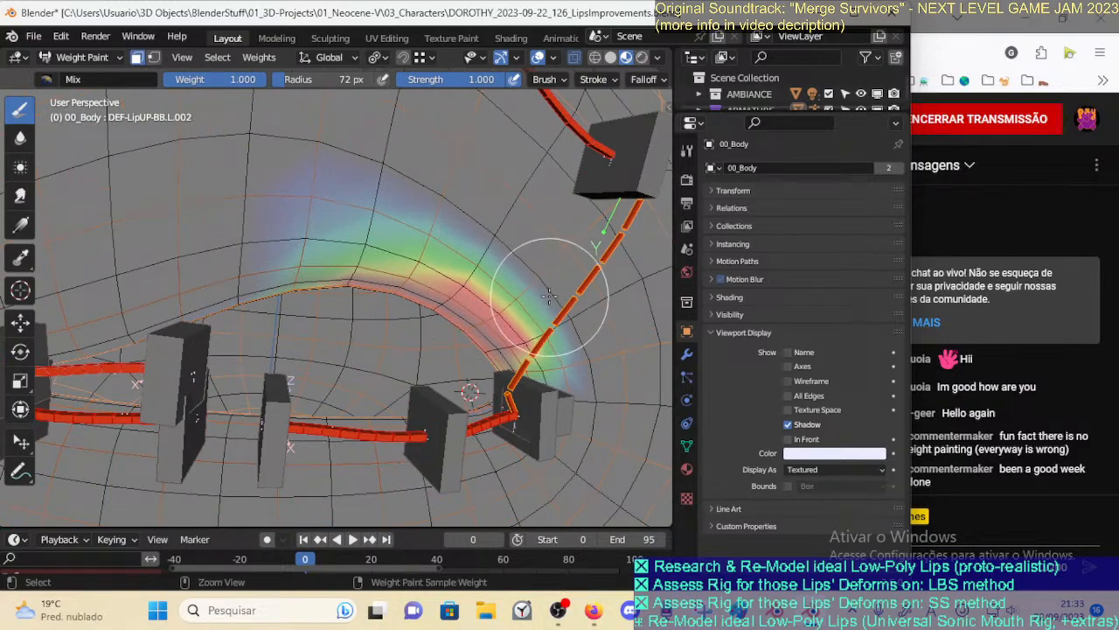
pyautogui.press('m')
pyautogui.scroll(-2, 502, 301)
# Return to Object Mode and make the ARM-Dorothy armature the active object
pyautogui.hotkey('ctrl', 'Tab')
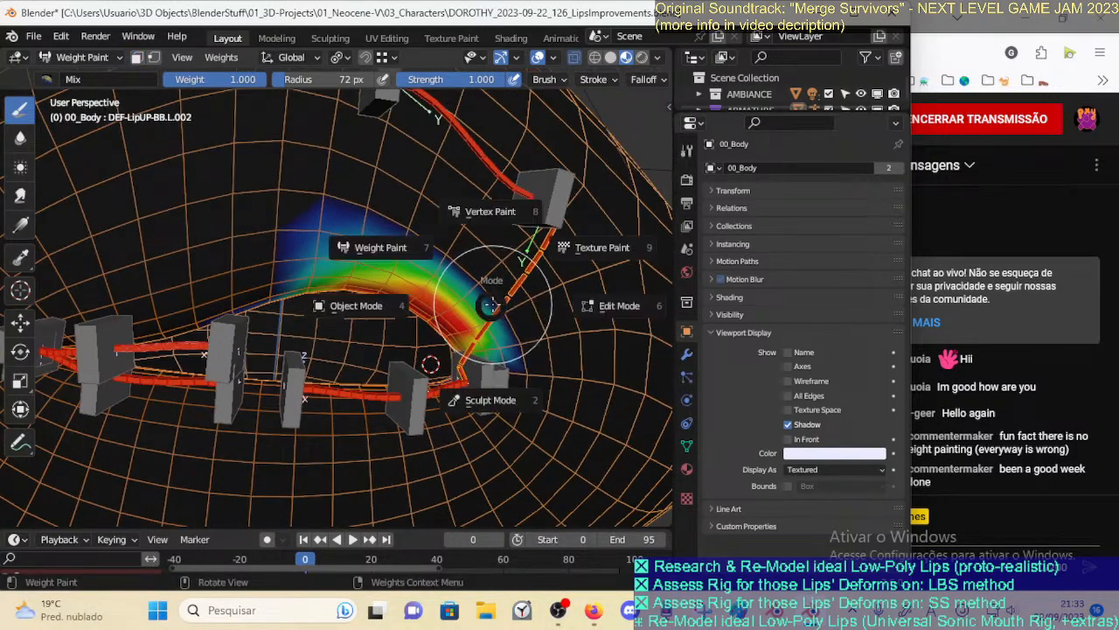
pyautogui.click(350, 307)
pyautogui.click(504, 301)
pyautogui.keyDown('shift'); pyautogui.click(473, 287); pyautogui.keyUp('shift')
pyautogui.moveTo(436, 310); pyautogui.dragTo(457, 431, button='middle')
pyautogui.click(494, 403)
# Show the BBS Lips Profiles bone layer and examine its bones around the lips and mouth corner
pyautogui.press('m')
pyautogui.press('n')
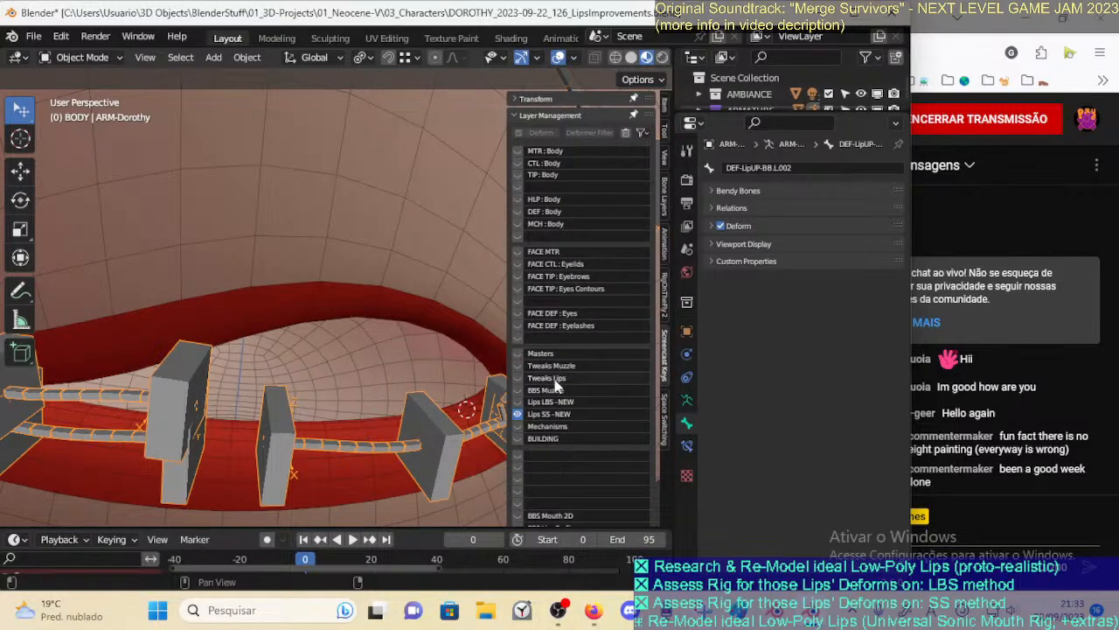
pyautogui.scroll(-2, 542, 402)
pyautogui.click(517, 454)
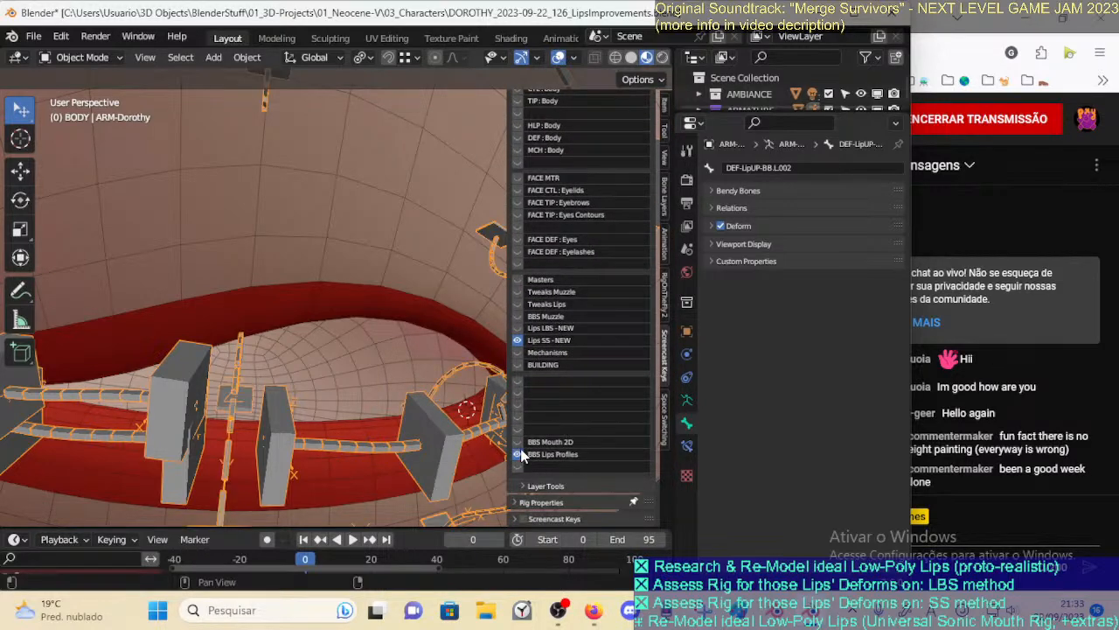
pyautogui.click(516, 441)
pyautogui.moveTo(472, 393); pyautogui.dragTo(220, 233, button='middle')
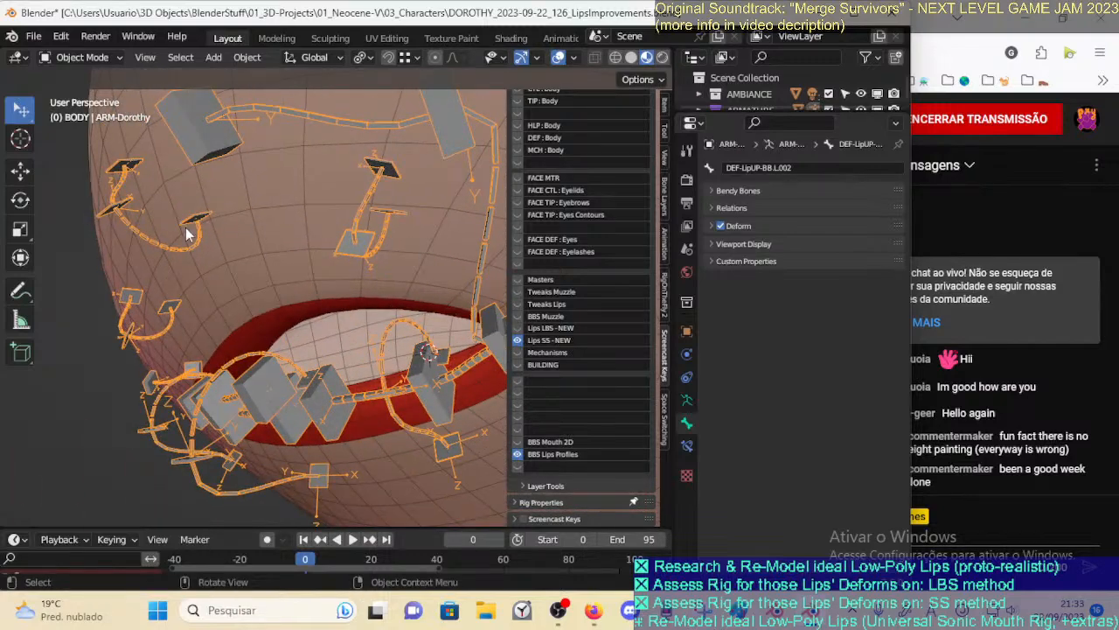
pyautogui.moveTo(393, 227); pyautogui.dragTo(271, 278, button='middle')
pyautogui.moveTo(427, 333); pyautogui.dragTo(392, 281, button='middle')
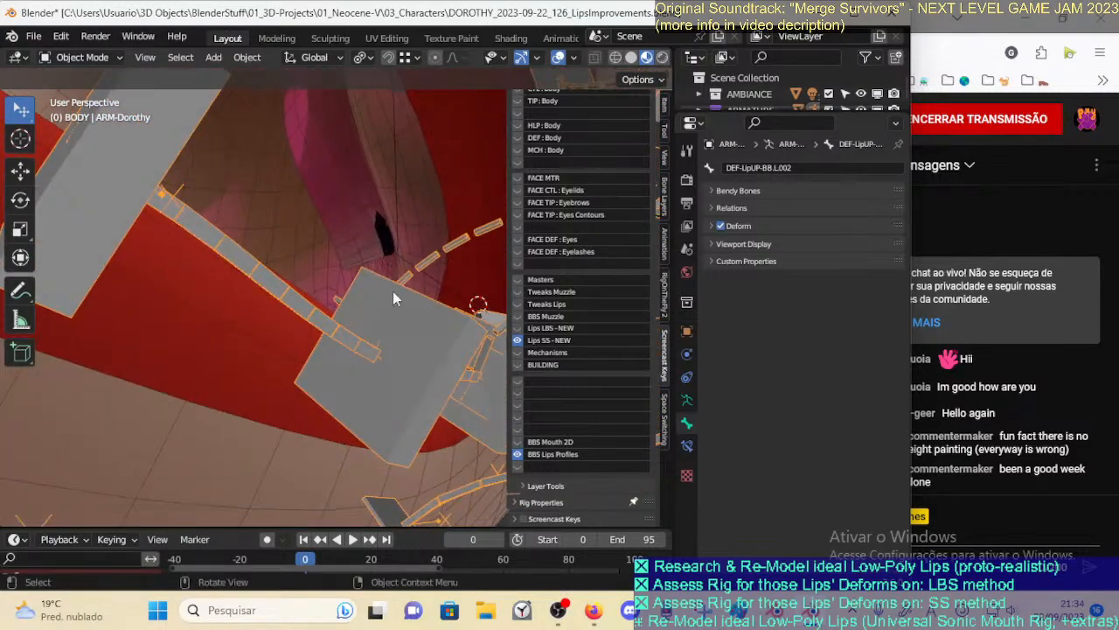
# Examine how the lip bones and profile bones sit around the mouth opening and corner from several angles
pyautogui.moveTo(374, 338)
pyautogui.keyDown('ctrl'); pyautogui.mouseDown(button='middle')
pyautogui.moveTo(385, 327)
pyautogui.moveTo(338, 340)
pyautogui.moveTo(363, 356)
pyautogui.moveTo(340, 341)
pyautogui.moveTo(333, 369)
pyautogui.moveTo(389, 297)
pyautogui.moveTo(341, 376)
pyautogui.moveTo(366, 307)
pyautogui.moveTo(357, 363)
pyautogui.moveTo(371, 316)
pyautogui.moveTo(398, 317)
pyautogui.moveTo(409, 347)
pyautogui.moveTo(384, 330)
pyautogui.mouseUp(button='middle'); pyautogui.keyUp('ctrl')
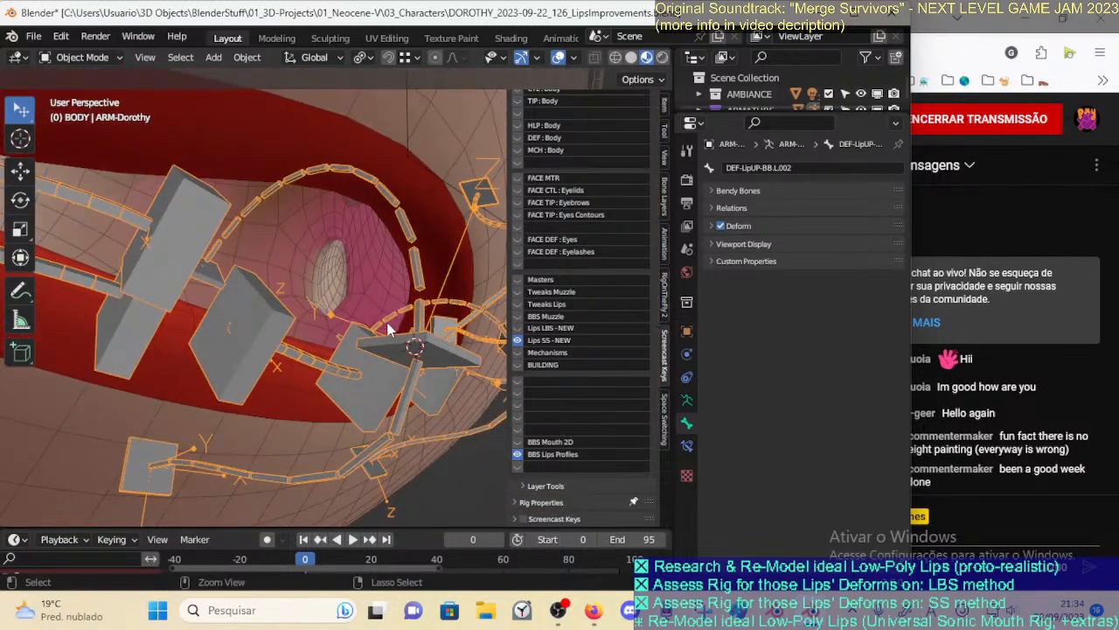
pyautogui.moveTo(443, 282); pyautogui.dragTo(297, 260, button='middle')
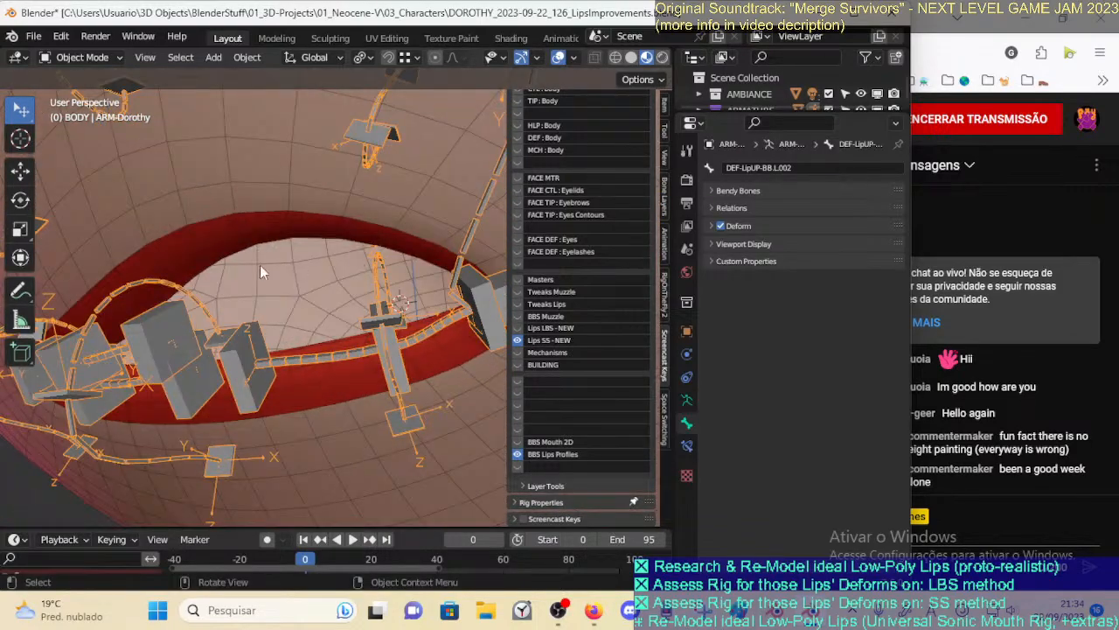
pyautogui.moveTo(328, 380)
pyautogui.mouseDown(button='middle')
pyautogui.moveTo(327, 324)
pyautogui.moveTo(343, 358)
pyautogui.moveTo(339, 349)
pyautogui.moveTo(397, 356)
pyautogui.moveTo(322, 377)
pyautogui.moveTo(328, 429)
pyautogui.moveTo(320, 376)
pyautogui.mouseUp(button='middle')
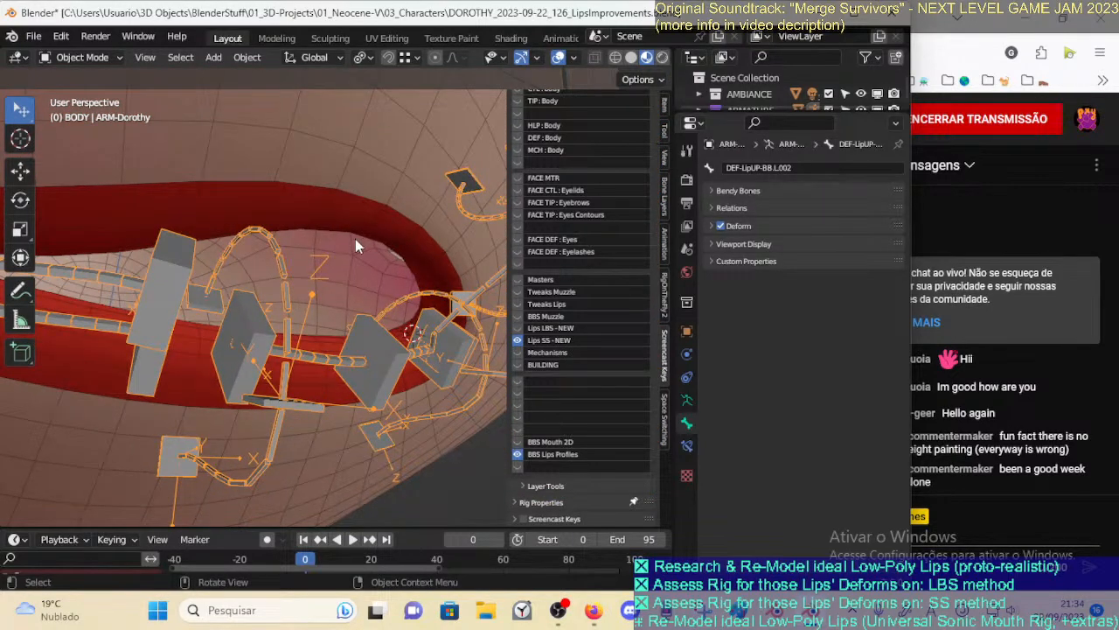
pyautogui.moveTo(438, 276); pyautogui.dragTo(378, 247, button='middle')
pyautogui.moveTo(428, 277)
pyautogui.mouseDown(button='middle')
pyautogui.moveTo(394, 333)
pyautogui.moveTo(446, 275)
pyautogui.mouseUp(button='middle')
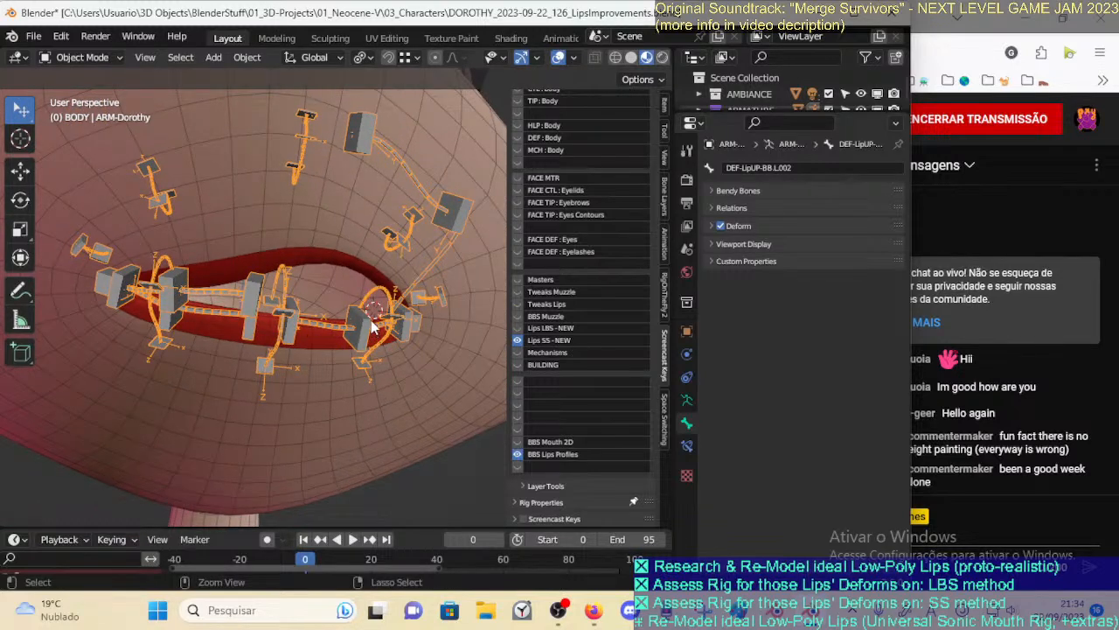
pyautogui.keyDown('ctrl'); pyautogui.moveTo(354, 347); pyautogui.dragTo(360, 318, button='middle'); pyautogui.keyUp('ctrl')
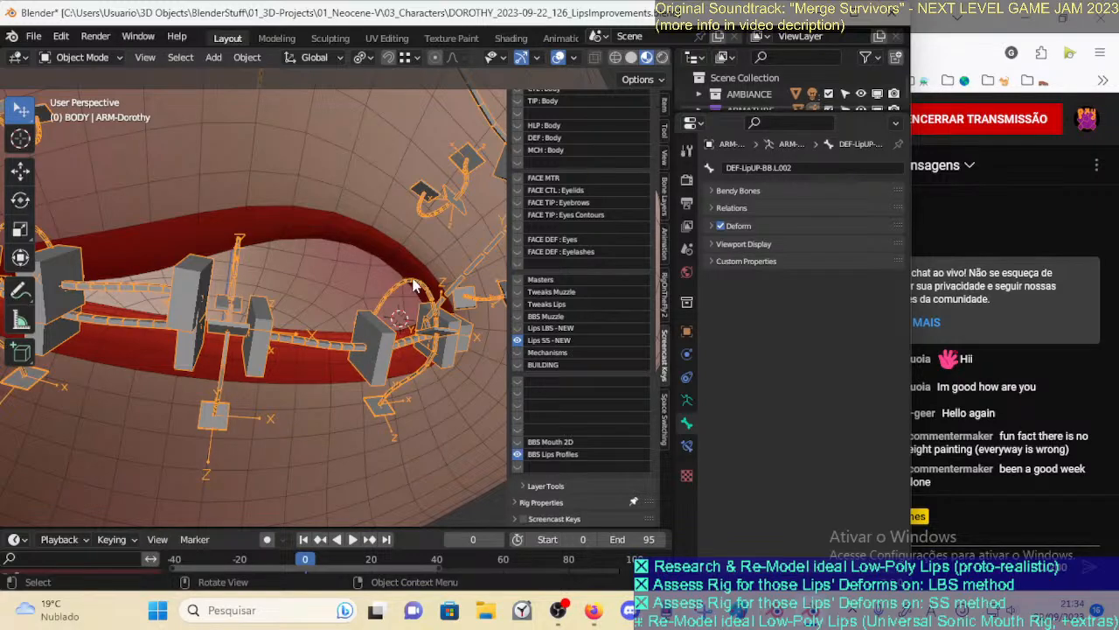
pyautogui.moveTo(339, 340); pyautogui.dragTo(327, 219, button='middle')
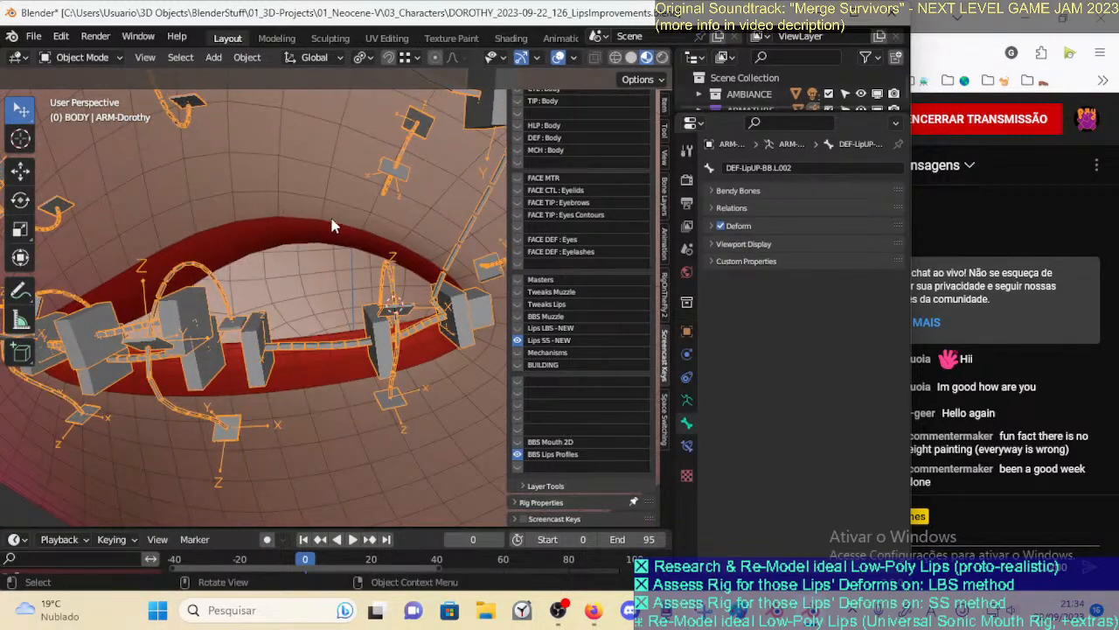
pyautogui.keyDown('ctrl'); pyautogui.moveTo(364, 341); pyautogui.dragTo(397, 342, button='middle'); pyautogui.keyUp('ctrl')
# Check the 00_Body lip mesh against the lip bones in Edit Mode, and return to Object Mode
pyautogui.click(370, 259)
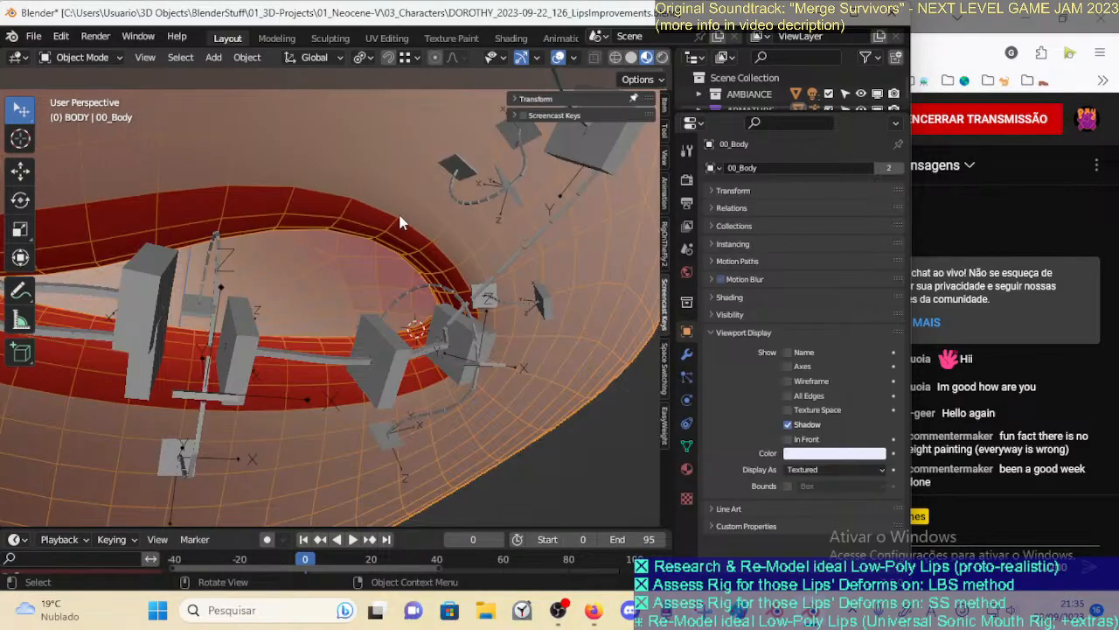
pyautogui.press('Tab')
pyautogui.moveTo(376, 322); pyautogui.dragTo(419, 336, button='middle')
pyautogui.moveTo(441, 373); pyautogui.dragTo(300, 367, button='middle')
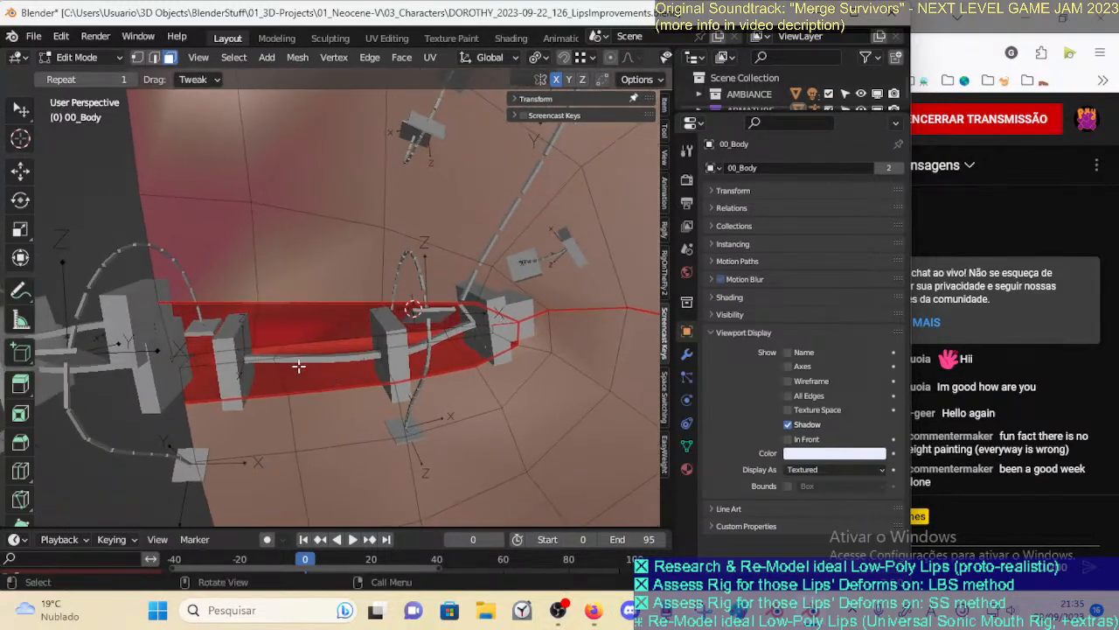
pyautogui.moveTo(285, 364); pyautogui.dragTo(361, 359)
pyautogui.moveTo(420, 311); pyautogui.dragTo(417, 387, button='middle')
pyautogui.press('Tab')
pyautogui.moveTo(450, 307); pyautogui.dragTo(388, 366, button='middle')
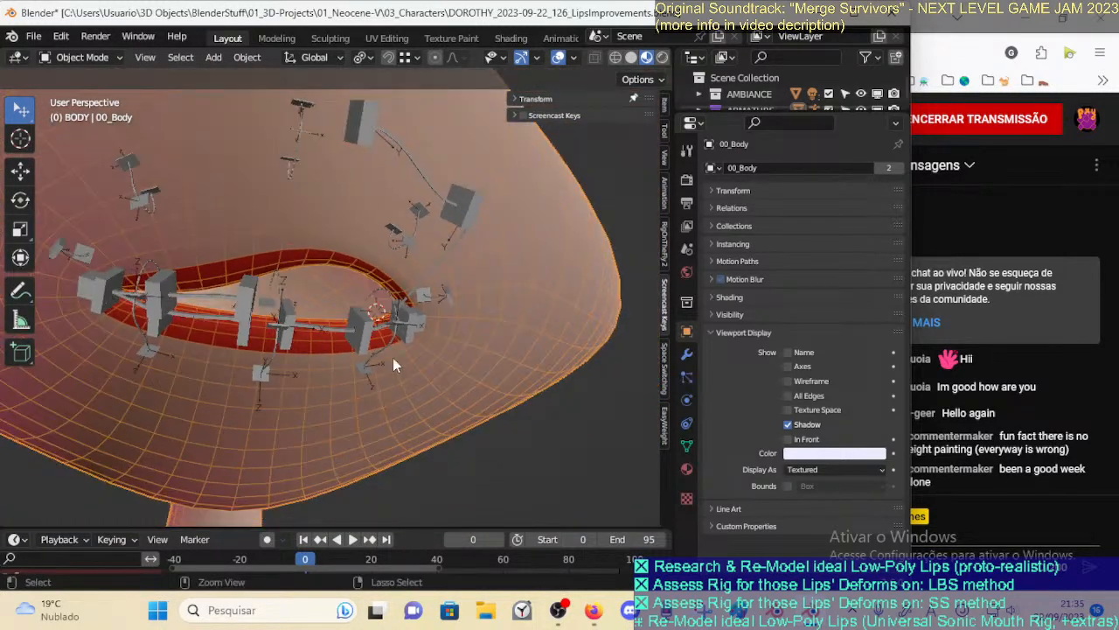
# Put the ARM-Dorothy armature in Pose Mode and try moving the TIP-LipDN-BBH.L.003 bone at the mouth corner
pyautogui.click(409, 335)
pyautogui.hotkey('ctrl', 'Tab')
pyautogui.click(410, 336)
pyautogui.press('g')
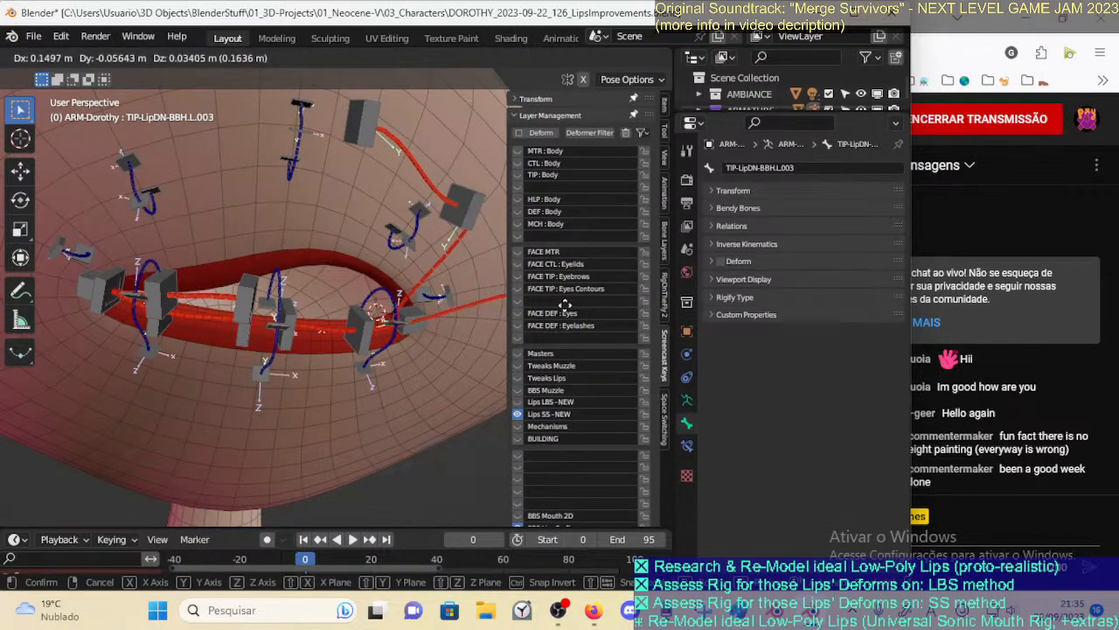
pyautogui.press('Escape')
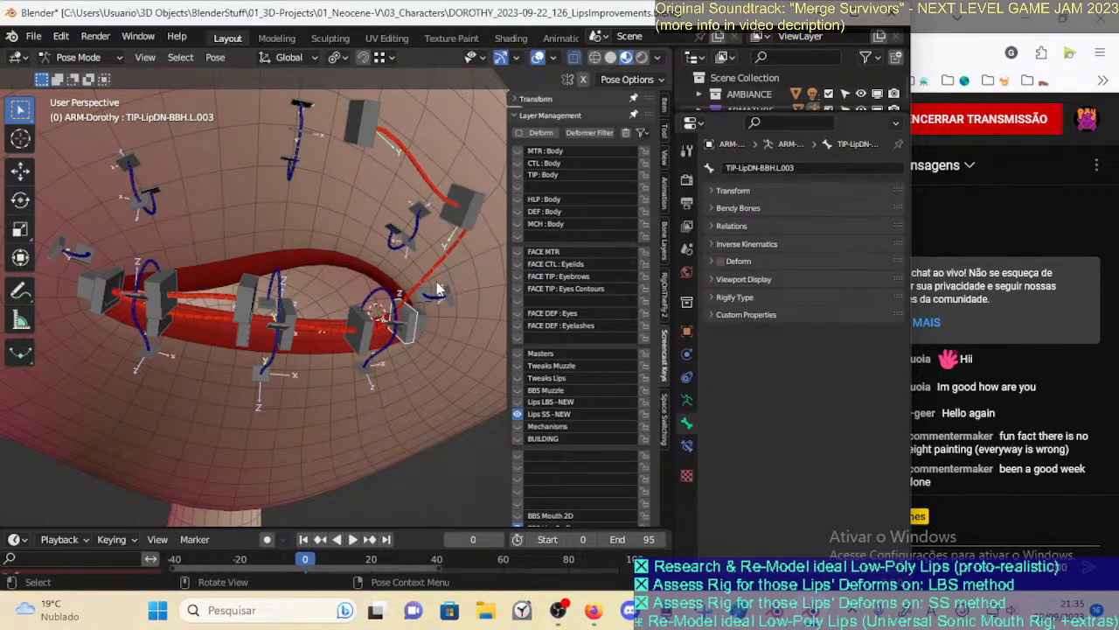
# Show the Lips LBS - NEW layer alongside Lips SS - NEW and select the DEF-Lip-DN bone on the lower lip
pyautogui.click(517, 404)
pyautogui.click(517, 404)
pyautogui.click(516, 404)
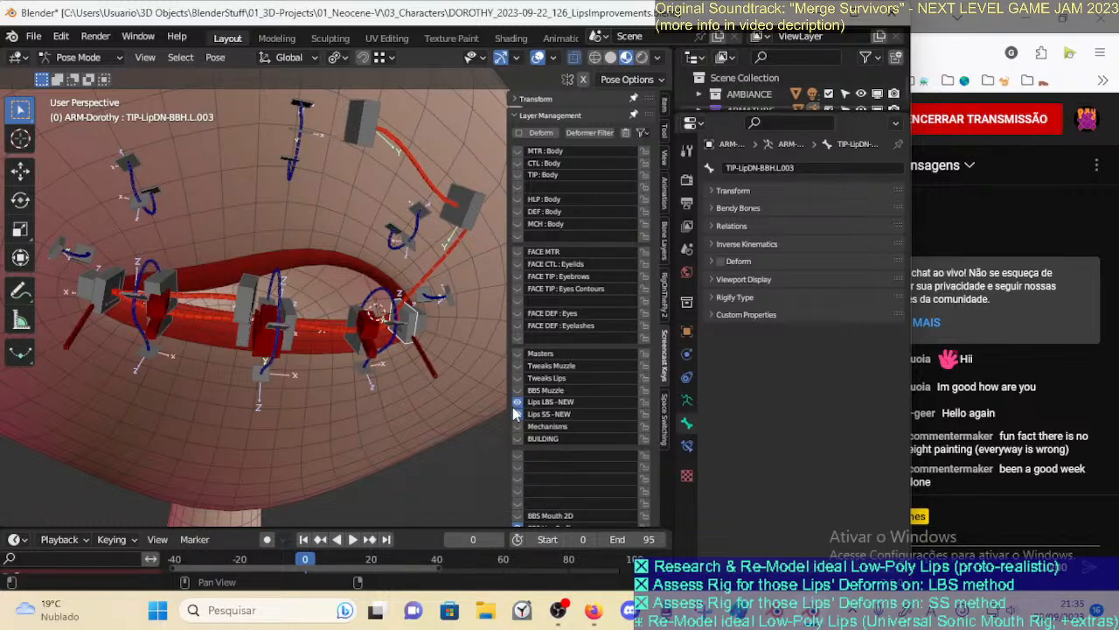
pyautogui.click(517, 413)
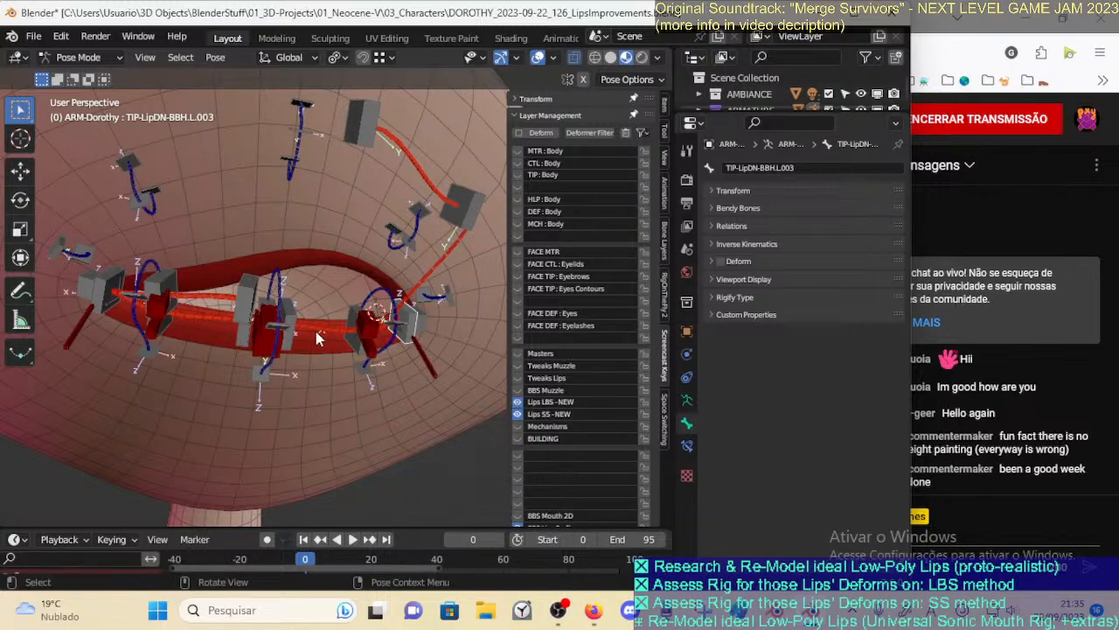
pyautogui.click(267, 351)
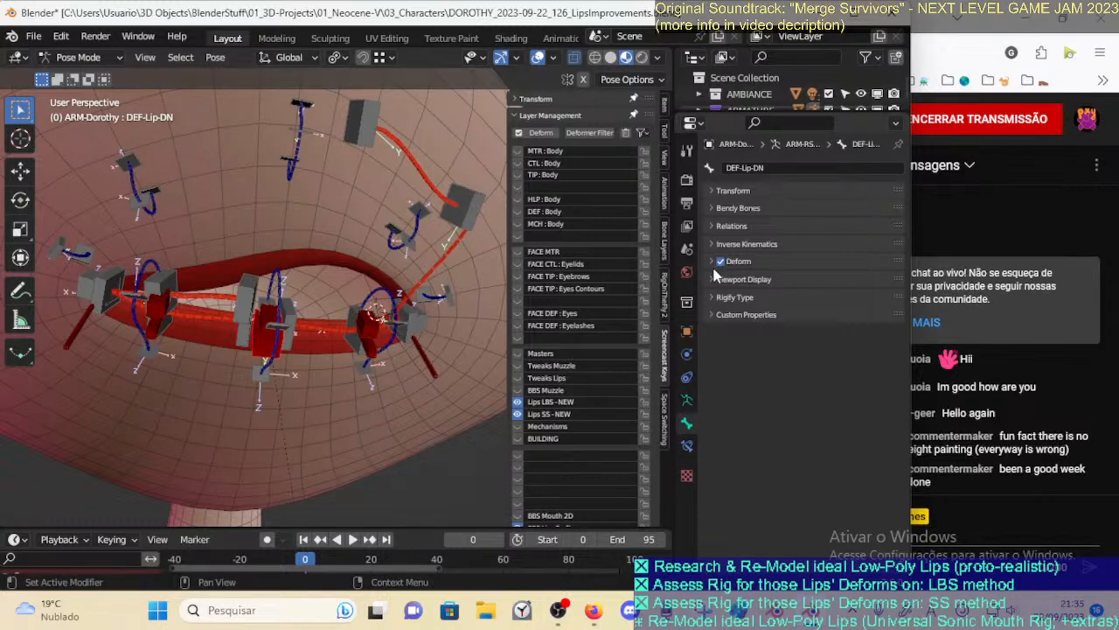
pyautogui.moveTo(345, 338); pyautogui.dragTo(224, 340, button='middle')
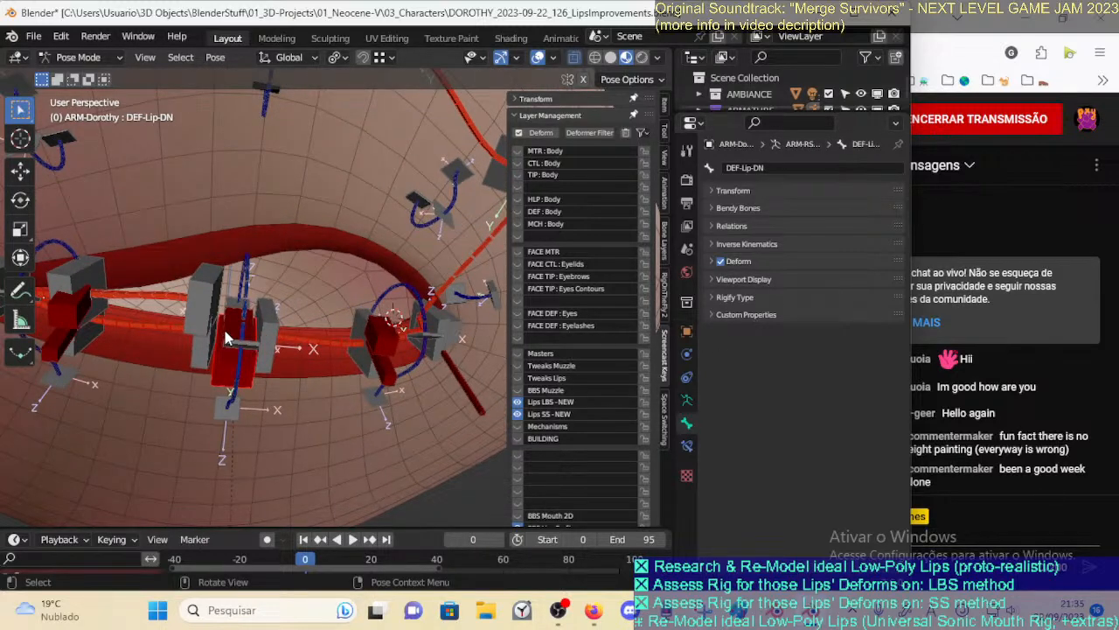
# Isolate the Lips LBS - NEW bone layer, hiding the Lips SS - NEW and BBS Lips Profiles bones
pyautogui.click(517, 402)
pyautogui.scroll(-2, 518, 428)
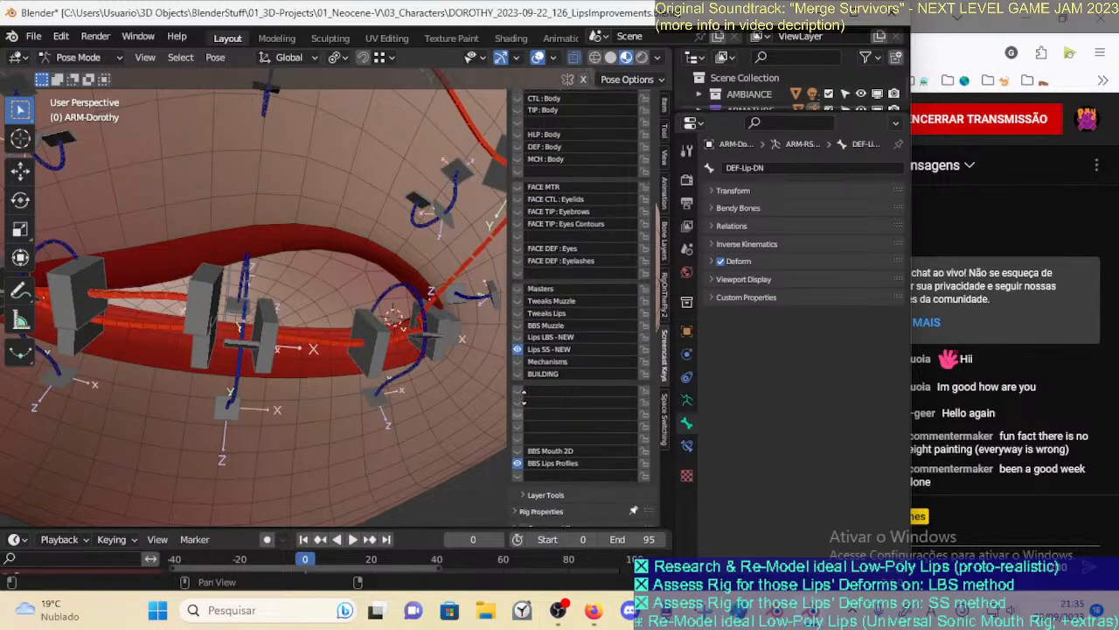
pyautogui.click(517, 341)
pyautogui.click(517, 329)
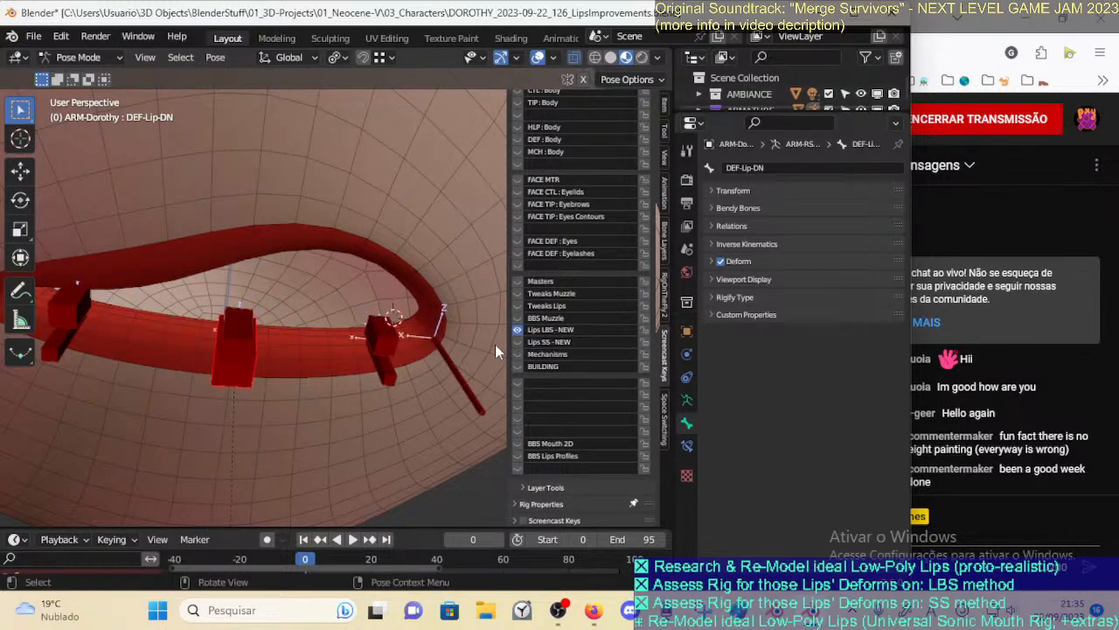
pyautogui.moveTo(428, 385); pyautogui.dragTo(420, 448, button='middle')
# Check DEF-Lip-DN for bone constraints and turn off Deform for the selected Lips LBS - NEW bones
pyautogui.click(687, 445)
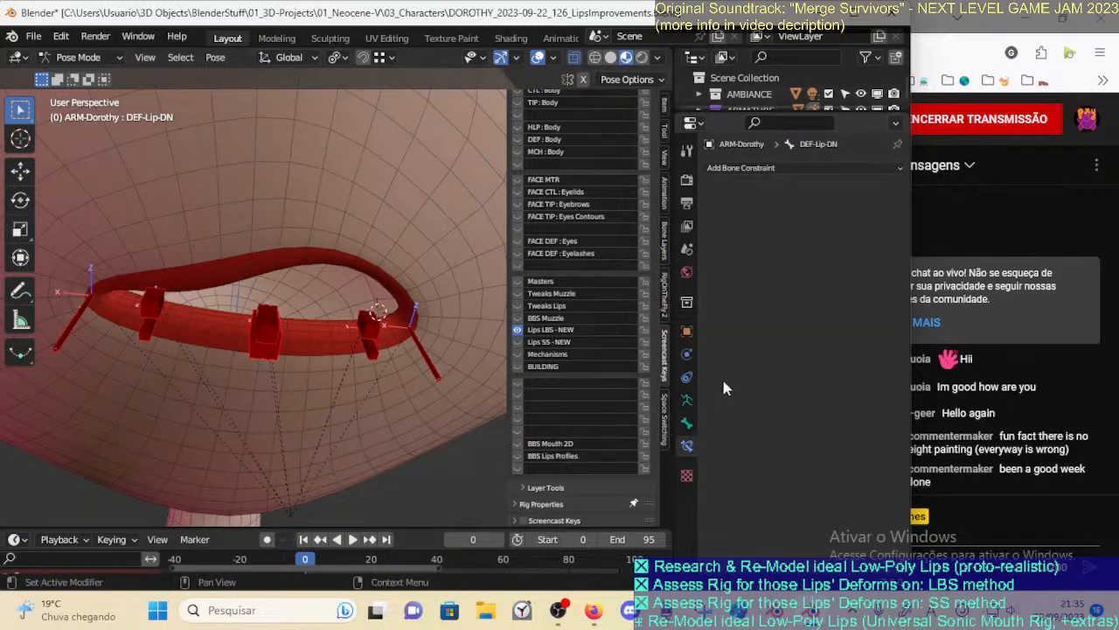
pyautogui.click(687, 422)
pyautogui.click(720, 261)
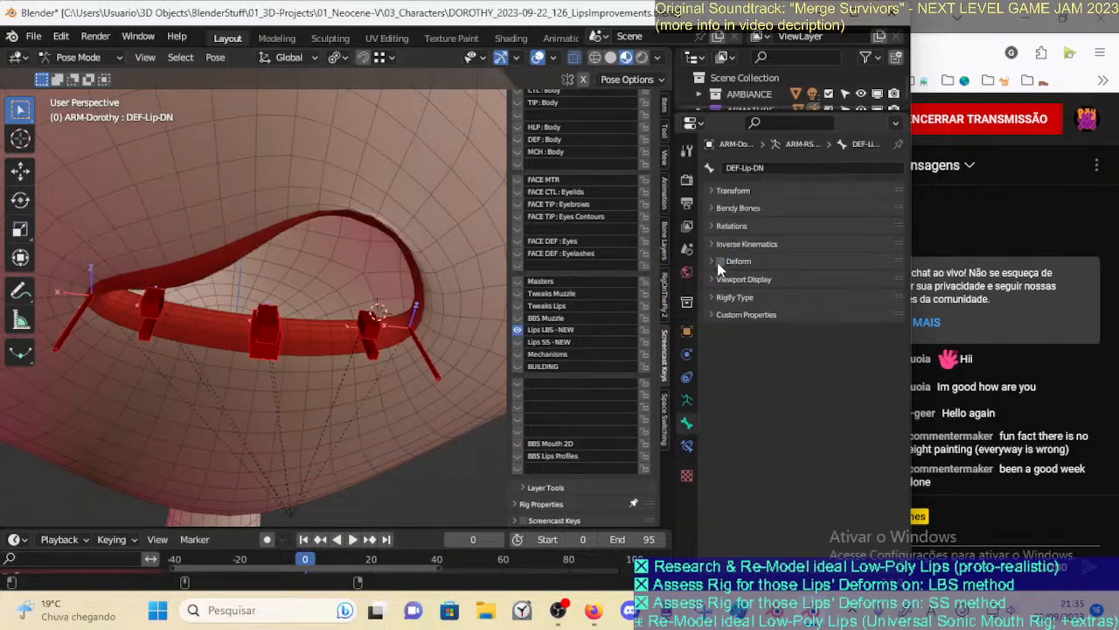
pyautogui.moveTo(445, 335); pyautogui.dragTo(505, 362, button='middle')
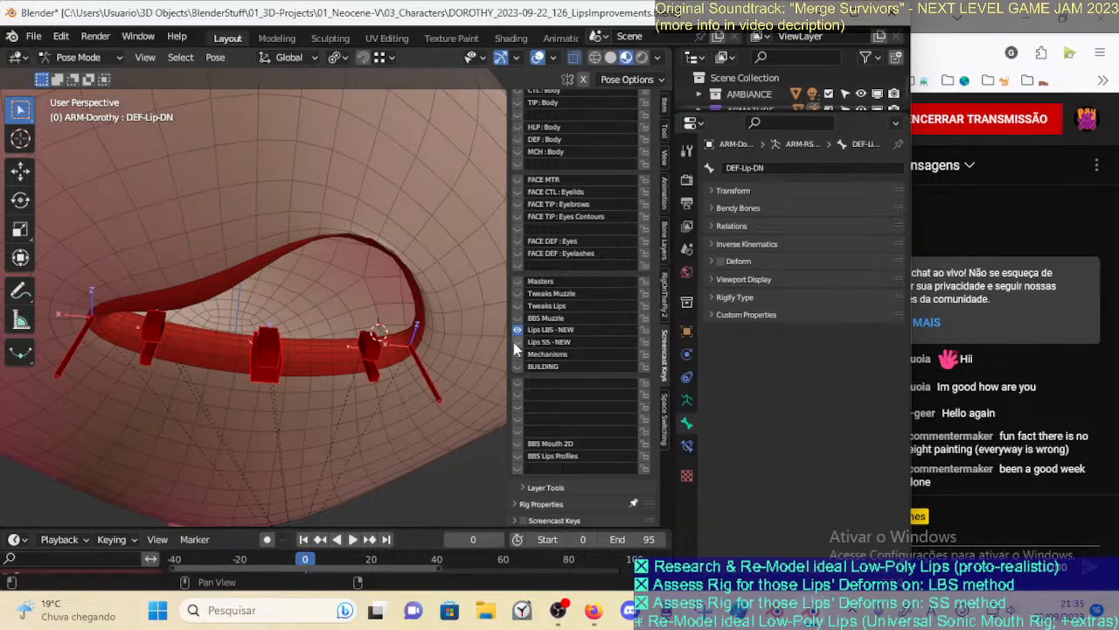
# Display only the Lips SS - NEW layer and move the upper lip control TIP-LipUP-BBH.L.001 to a new position
pyautogui.click(514, 343)
pyautogui.moveTo(429, 381); pyautogui.dragTo(430, 332, button='middle')
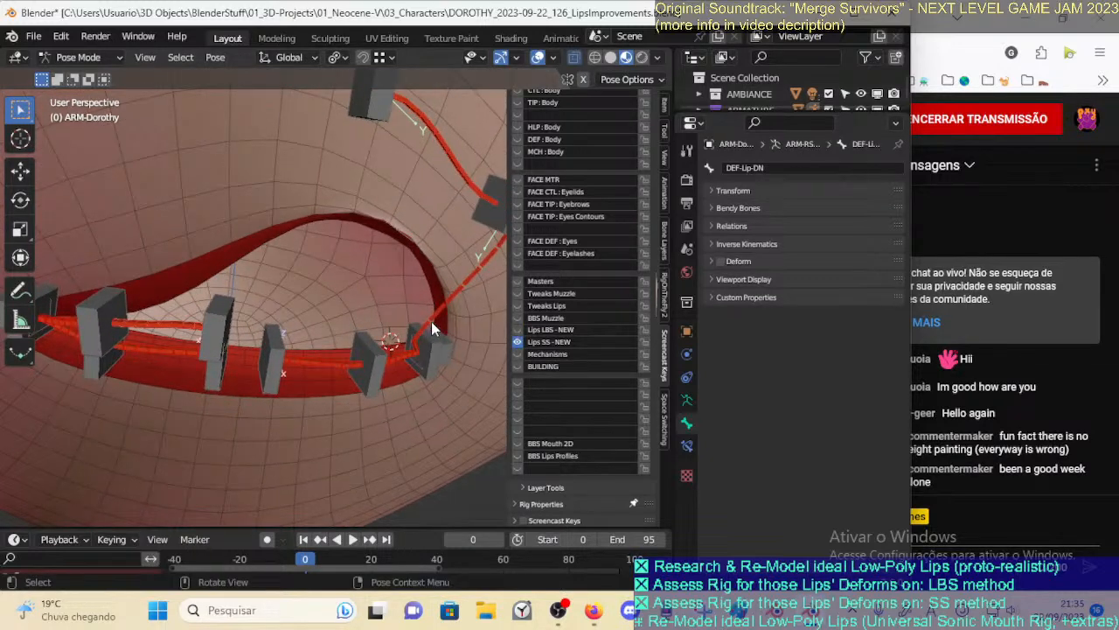
pyautogui.click(374, 116)
pyautogui.press('g')
pyautogui.click(306, 212)
pyautogui.moveTo(337, 249); pyautogui.dragTo(396, 224, button='middle')
# Move the TIP-LipUP-BBH.L.002 control several times to test how the upper lip near the mouth corner deforms
pyautogui.click(395, 219)
pyautogui.press('g')
pyautogui.click(337, 282)
pyautogui.press('g')
pyautogui.click(403, 229)
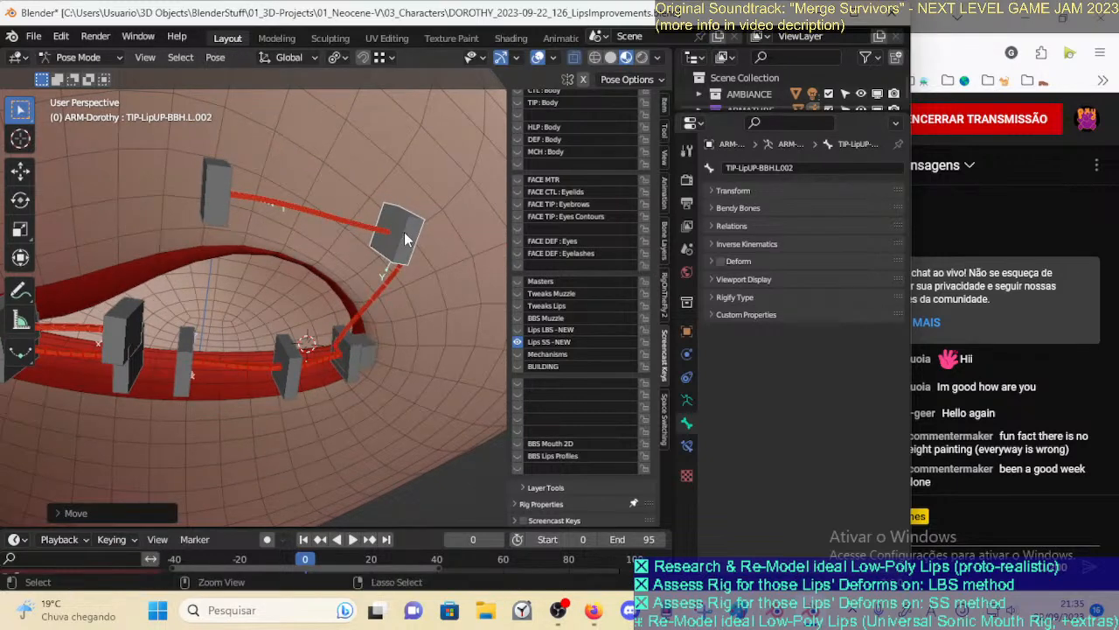
pyautogui.scroll(-3, 405, 236)
pyautogui.press('g')
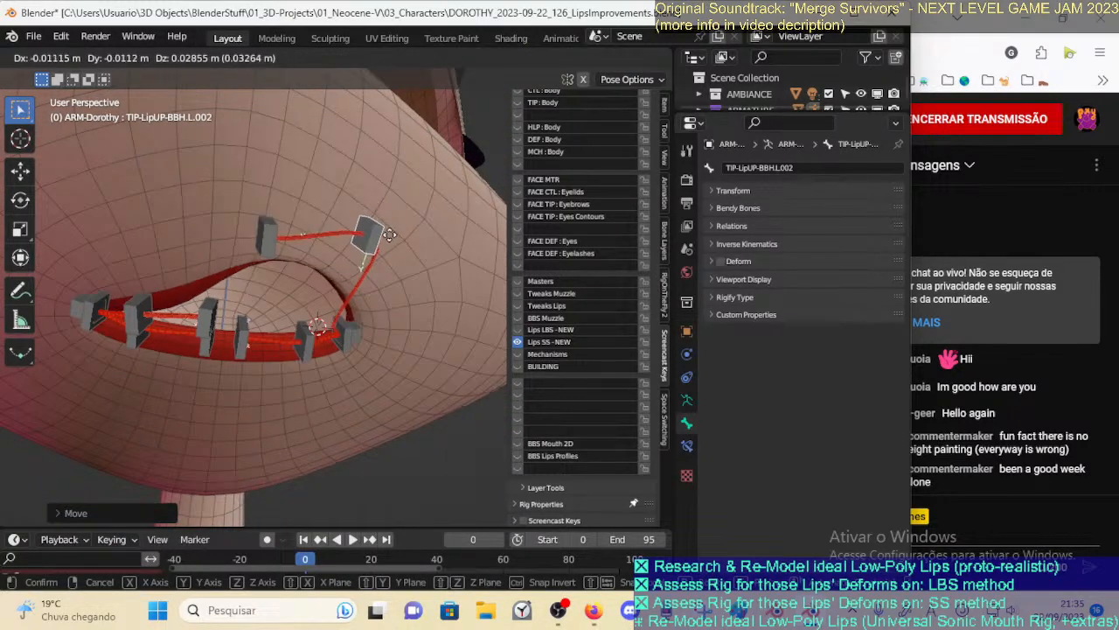
pyautogui.click(401, 225)
# Rotate and move the TIP-LipUP-BBH.L.001 control repeatedly to test the upper lip's bending
pyautogui.click(274, 240)
pyautogui.press('r')
pyautogui.click(305, 197)
pyautogui.press('g')
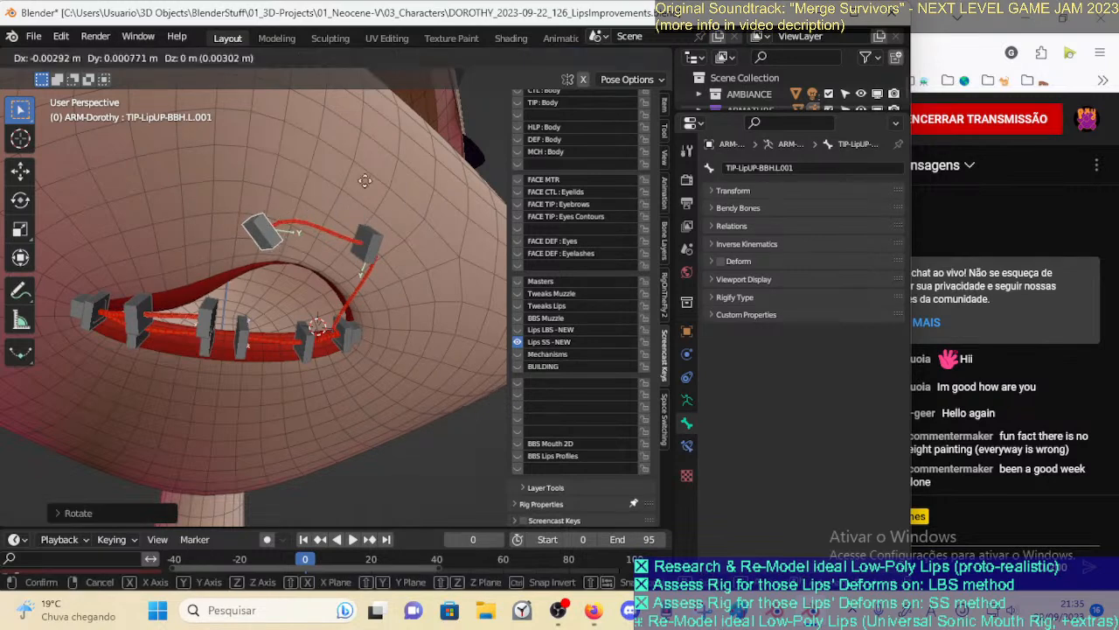
pyautogui.click(357, 168)
pyautogui.press('r')
pyautogui.click(344, 245)
pyautogui.press('g')
pyautogui.click(257, 296)
pyautogui.press('g')
pyautogui.click(401, 227)
pyautogui.press('r')
pyautogui.click(350, 255)
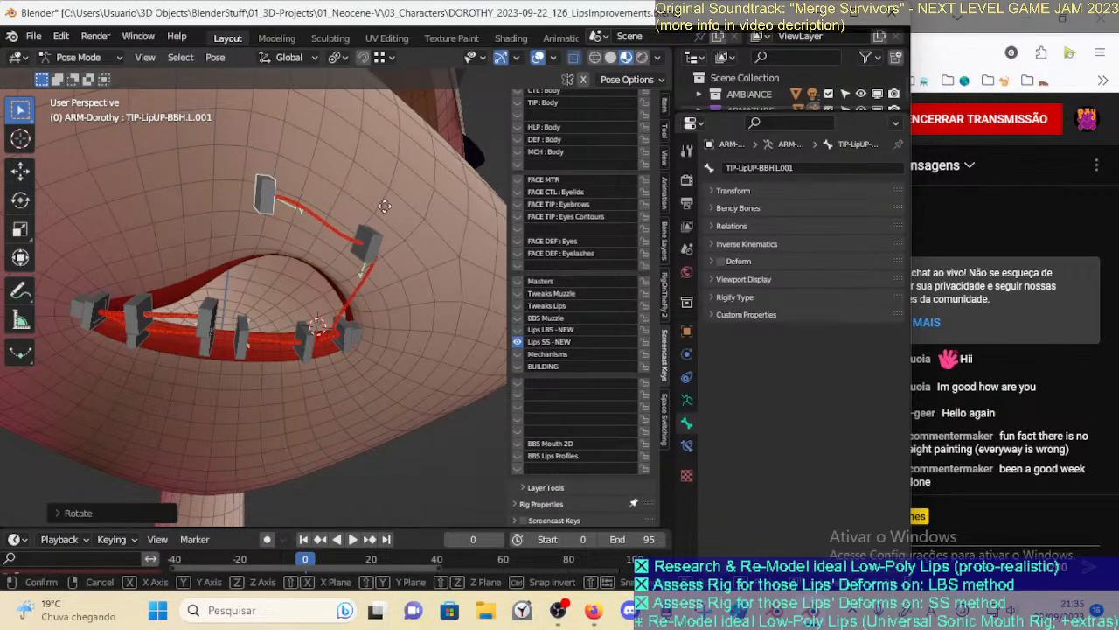
pyautogui.press('g')
pyautogui.click(384, 217)
# Move TIP-LipUP-BBH.L.002 again and check the mouth corner's deformation from another angle
pyautogui.click(373, 236)
pyautogui.press('g')
pyautogui.click(472, 161)
pyautogui.moveTo(394, 283); pyautogui.dragTo(323, 293, button='middle')
pyautogui.press('g')
pyautogui.click(334, 306)
pyautogui.press('g')
pyautogui.click(385, 278)
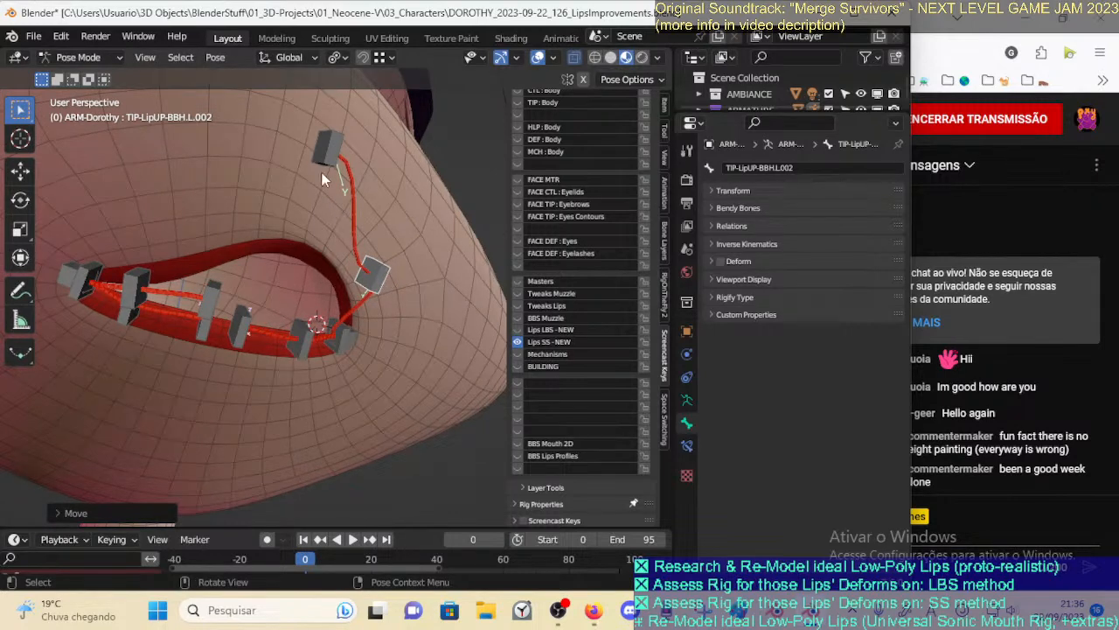
# Move and rotate TIP-LipUP-BBH.L.001 to reshape the curve of the upper lip's bendy bone
pyautogui.click(324, 159)
pyautogui.press('g')
pyautogui.click(246, 266)
pyautogui.press('r')
pyautogui.click(399, 231)
pyautogui.press('g')
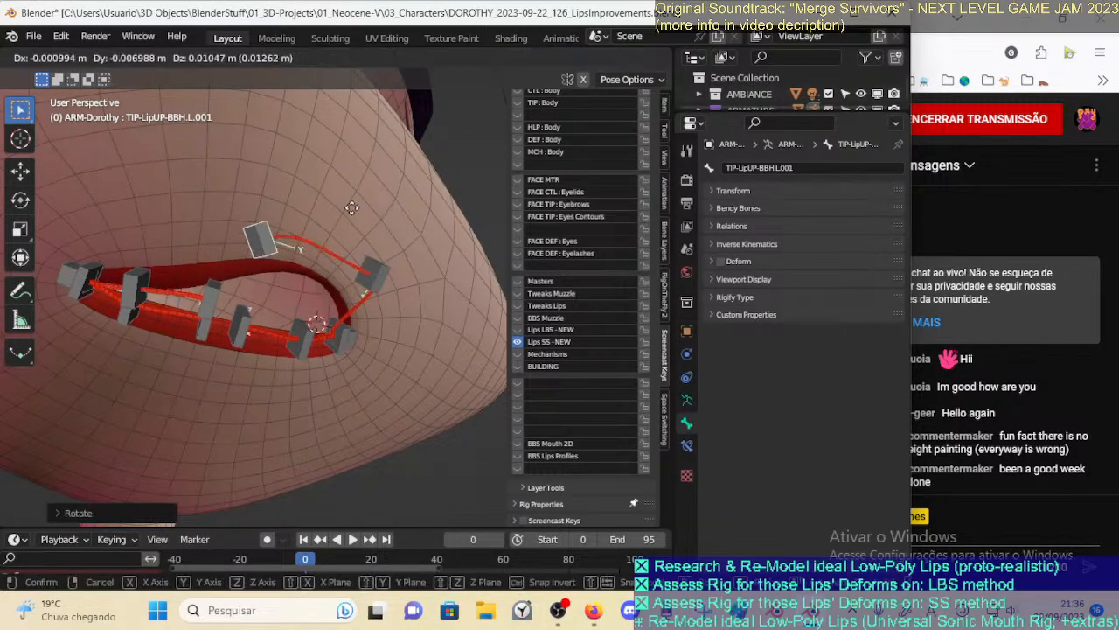
pyautogui.click(349, 222)
# Move and rotate TIP-LipUP-BBH.L.002, placing it above the mouth corner to pull the upper lip open
pyautogui.click(375, 269)
pyautogui.press('g')
pyautogui.click(394, 179)
pyautogui.press('r')
pyautogui.click(413, 229)
pyautogui.press('g')
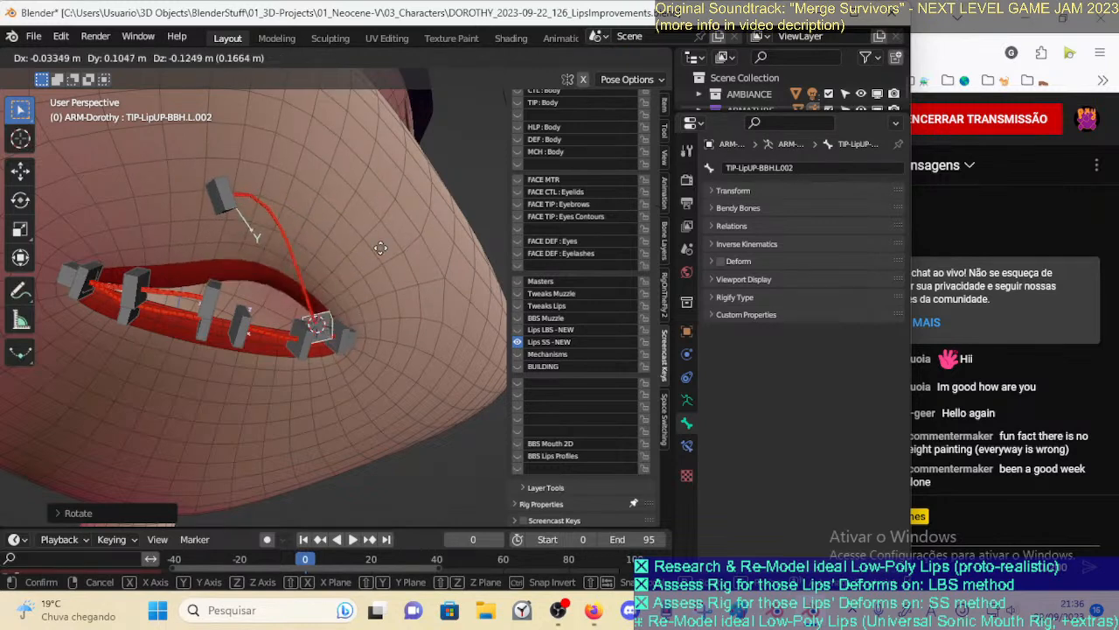
pyautogui.click(377, 272)
pyautogui.scroll(3, 358, 335)
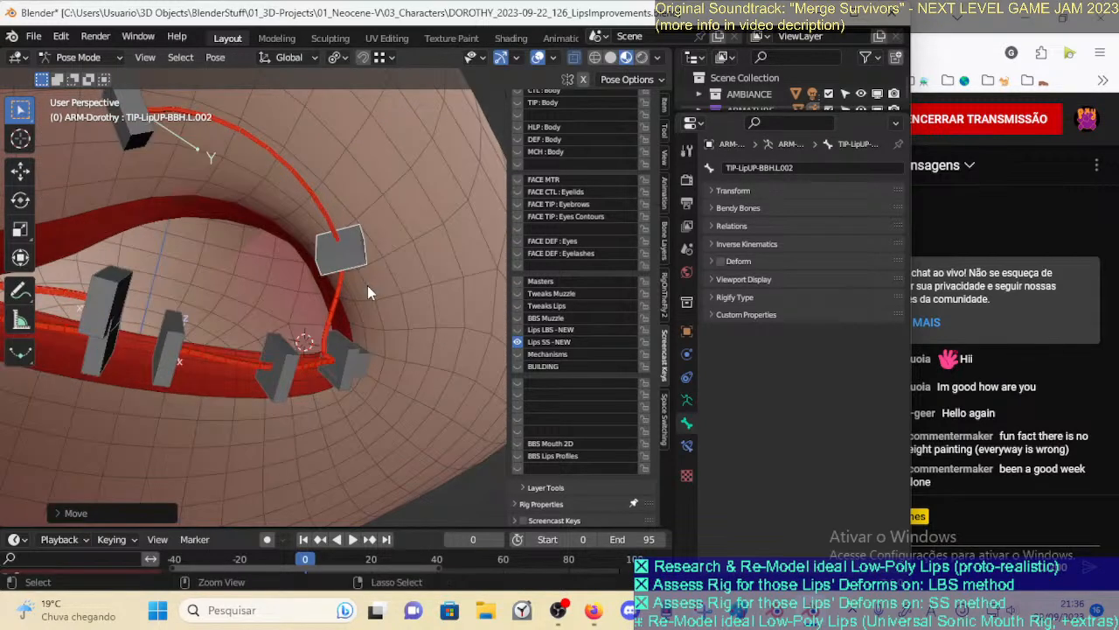
# Save the file, return to Object Mode and make the 00_Body mesh the active object
pyautogui.hotkey('ctrl', 's')
pyautogui.hotkey('ctrl', 'Tab')
pyautogui.click(390, 275)
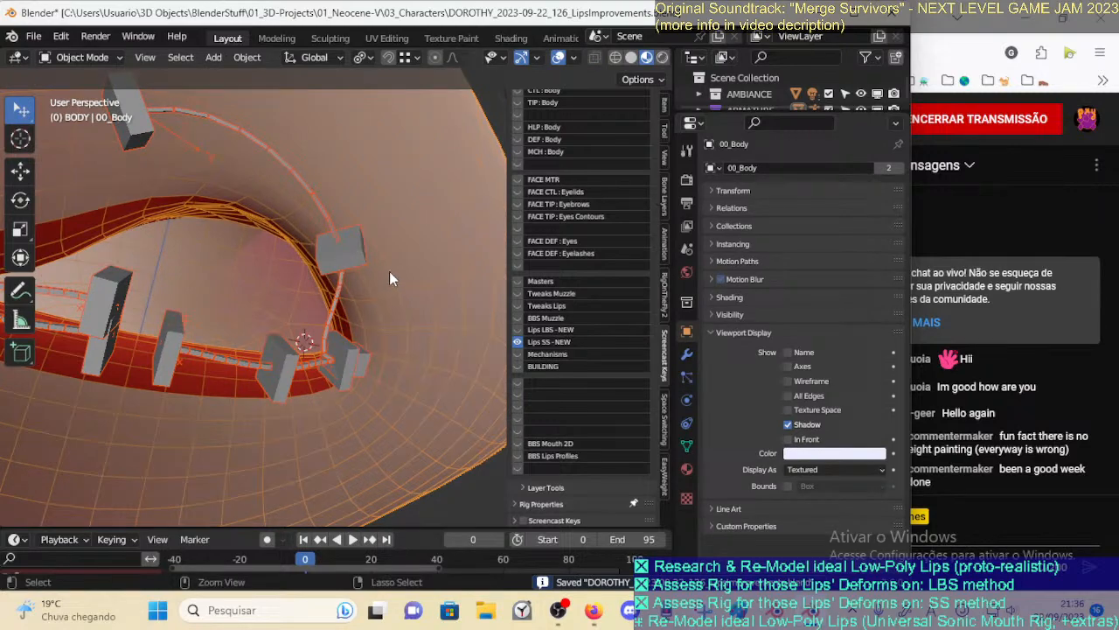
pyautogui.hotkey('ctrl', 'Tab')
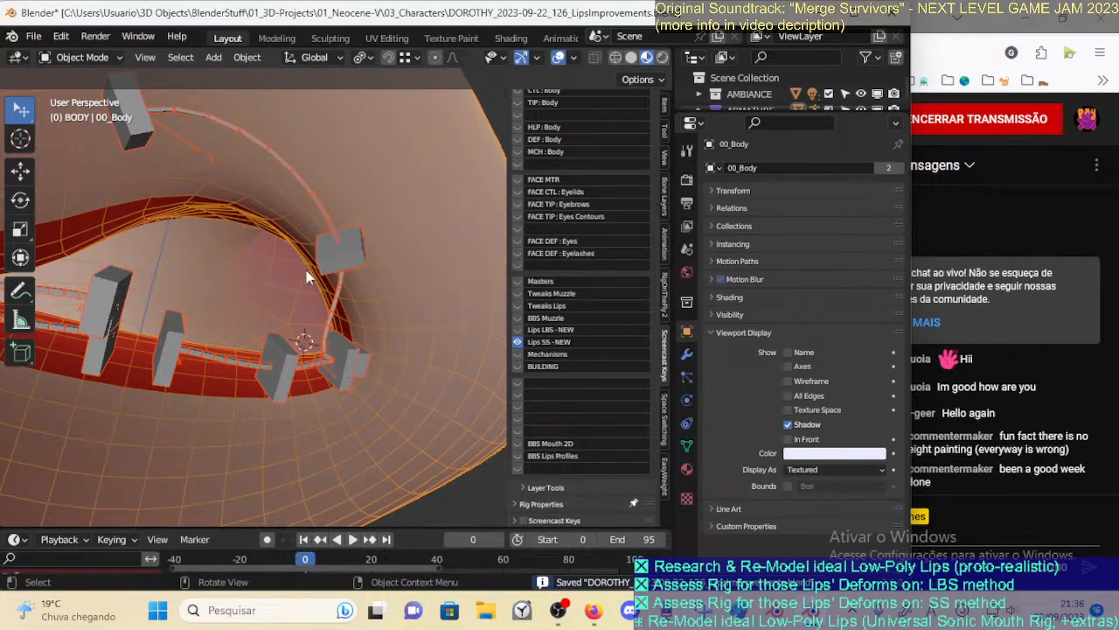
# In the body's Edit Mode, select an edge loop around the lips, grow the selection and return to Object Mode
pyautogui.press('Tab')
pyautogui.moveTo(320, 316); pyautogui.dragTo(330, 347, button='middle')
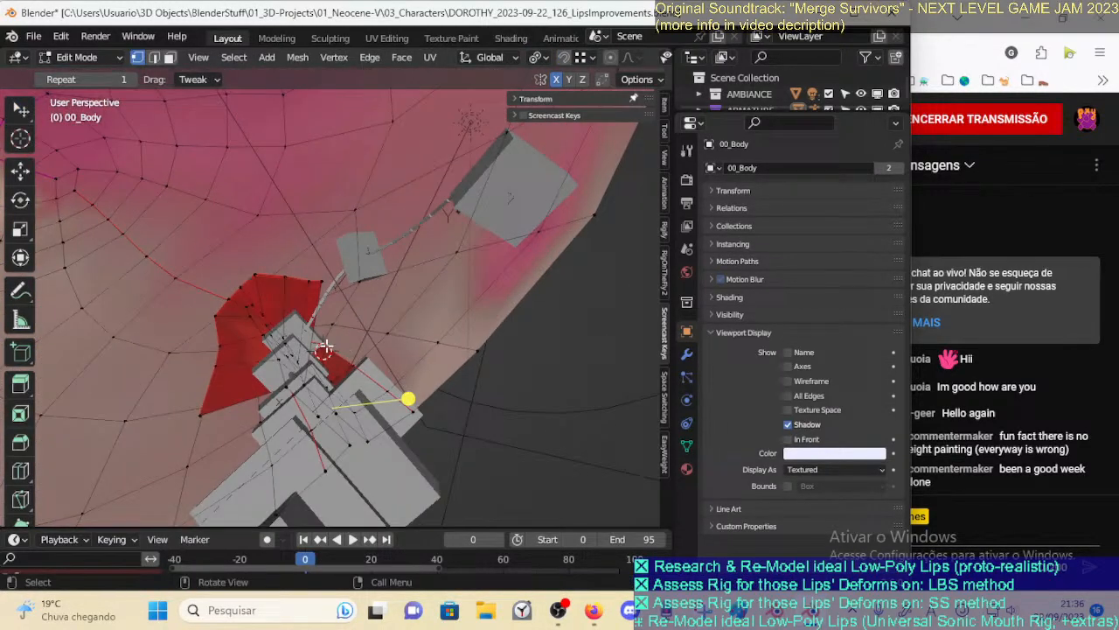
pyautogui.keyDown('alt'); pyautogui.click(303, 303); pyautogui.keyUp('alt')
pyautogui.press('ctrl+KP_Add')
pyautogui.moveTo(314, 289); pyautogui.dragTo(339, 381, button='middle')
pyautogui.hotkey('ctrl', 'Tab')
pyautogui.click(210, 379)
# Select the ARM-Dorothy armature together with 00_Body, enter Weight Paint mode on the body and save the file
pyautogui.click(401, 268)
pyautogui.keyDown('shift'); pyautogui.click(448, 282); pyautogui.keyUp('shift')
pyautogui.hotkey('ctrl', 'Tab')
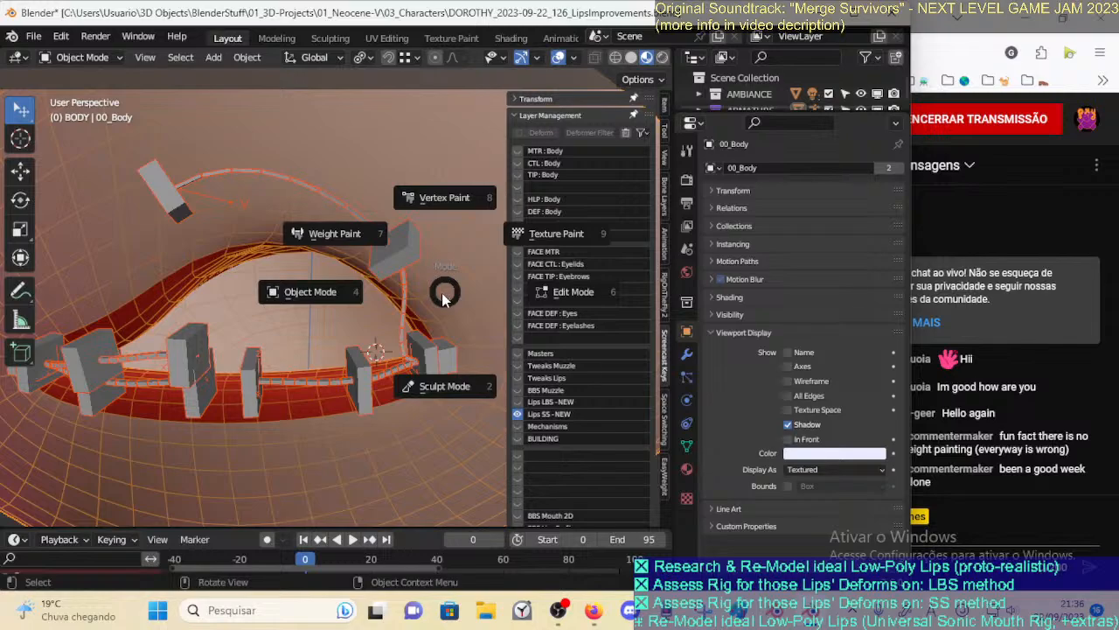
pyautogui.press('7')
pyautogui.hotkey('ctrl', 's')
# Turn off the face paint mask, pick the DEF-LipUP-BB.L.002 bone and turn the mask back on
pyautogui.moveTo(386, 337)
pyautogui.mouseDown(button='middle')
pyautogui.moveTo(411, 403)
pyautogui.moveTo(416, 271)
pyautogui.moveTo(383, 369)
pyautogui.moveTo(390, 362)
pyautogui.mouseUp(button='middle')
pyautogui.press('m')
pyautogui.keyDown('ctrl'); pyautogui.click(434, 348); pyautogui.keyUp('ctrl')
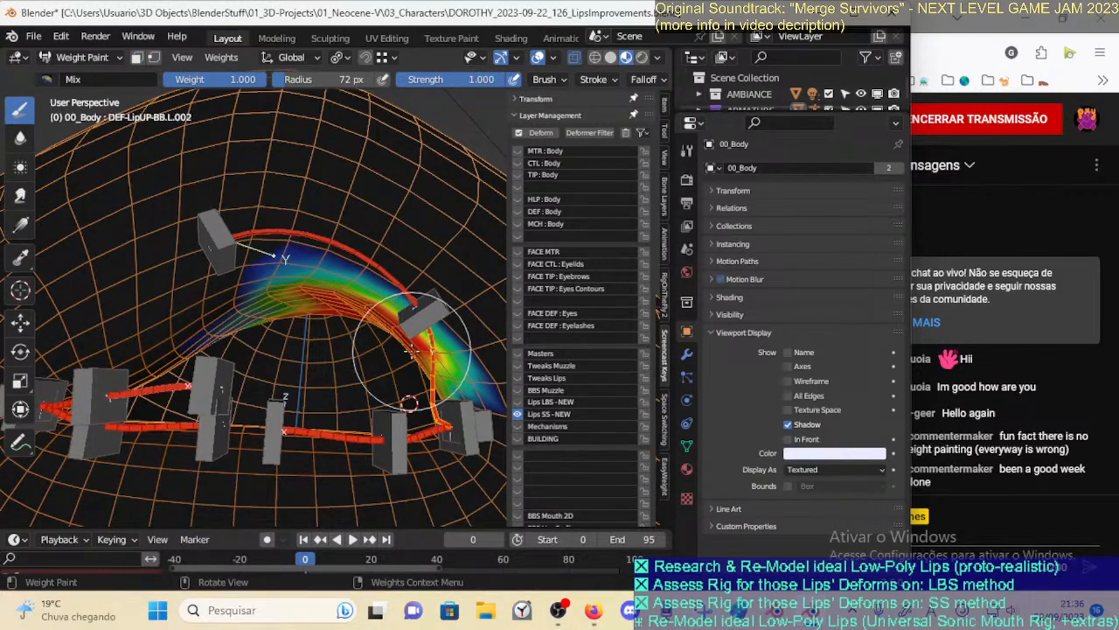
pyautogui.press('m')
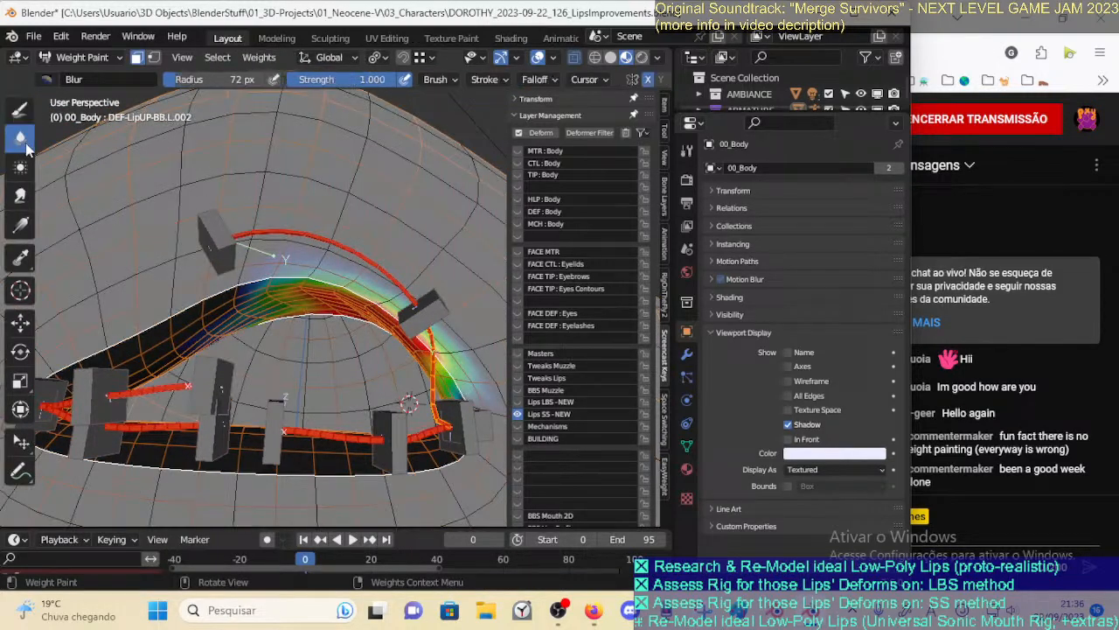
# Choose the Subtract weight brush for the upper-lip bone and switch the paint mask to vertices
pyautogui.click(49, 81)
pyautogui.click(453, 116)
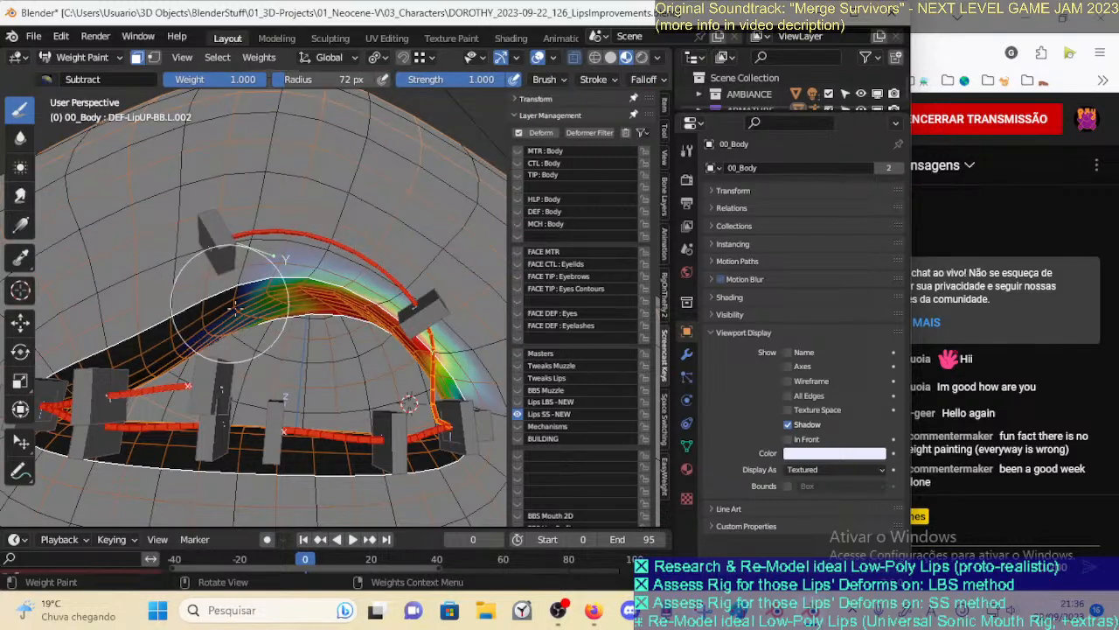
pyautogui.moveTo(267, 297); pyautogui.dragTo(319, 292, button='middle')
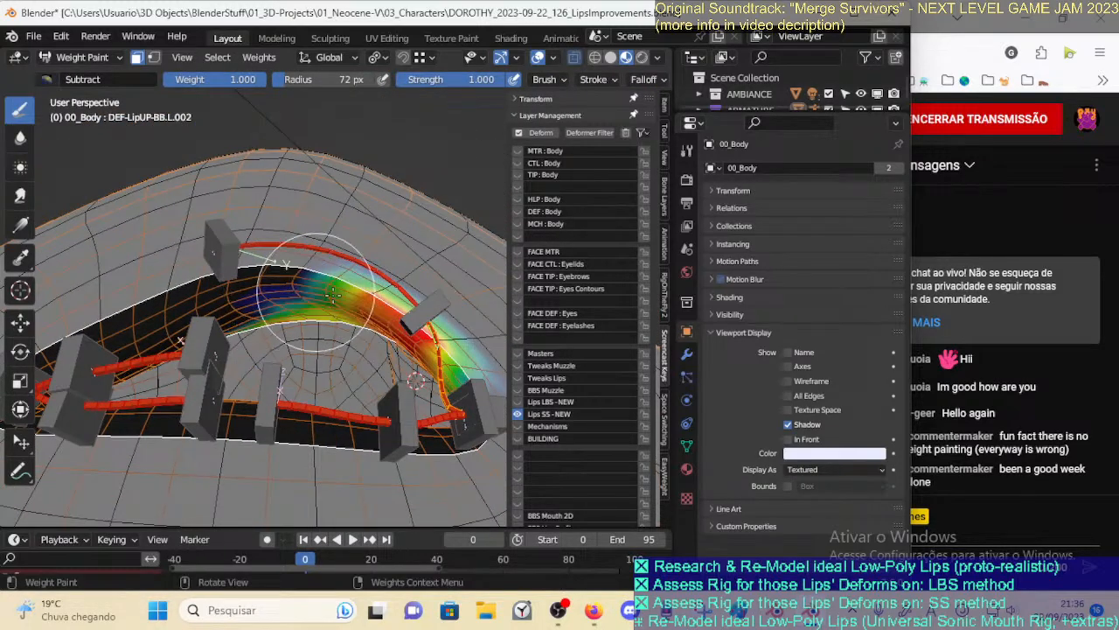
pyautogui.moveTo(264, 336); pyautogui.dragTo(435, 359, button='middle')
# Compare the body with and without its Mirror modifier and leave that modifier's viewport display off
pyautogui.click(686, 355)
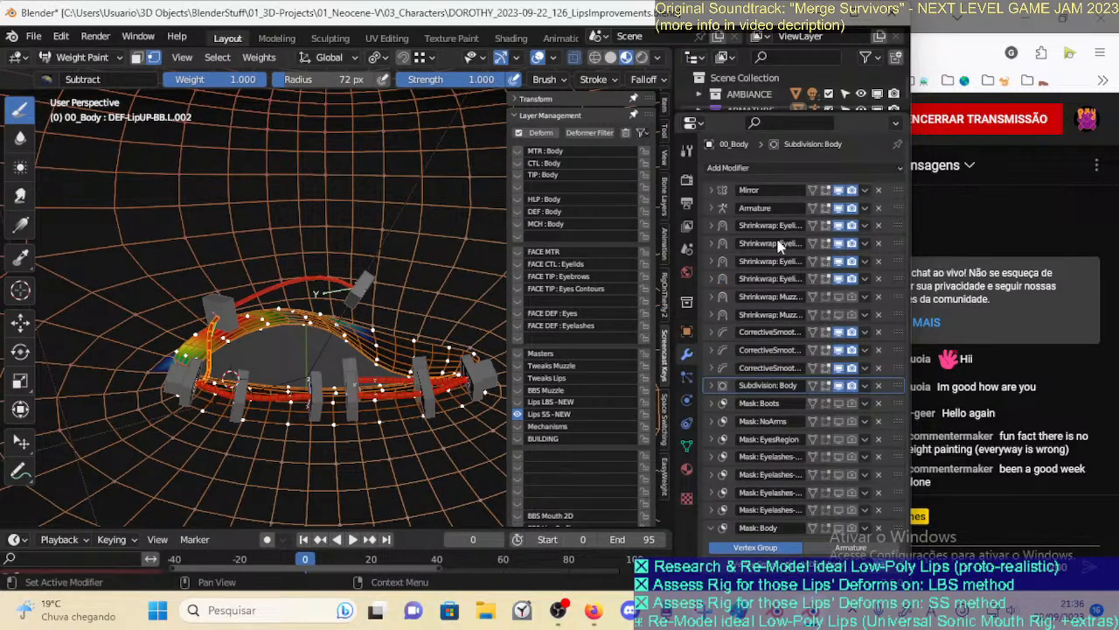
pyautogui.click(838, 190)
pyautogui.click(838, 190)
pyautogui.click(838, 191)
pyautogui.click(839, 190)
pyautogui.click(838, 191)
pyautogui.click(838, 190)
pyautogui.click(838, 191)
pyautogui.click(838, 191)
pyautogui.click(838, 191)
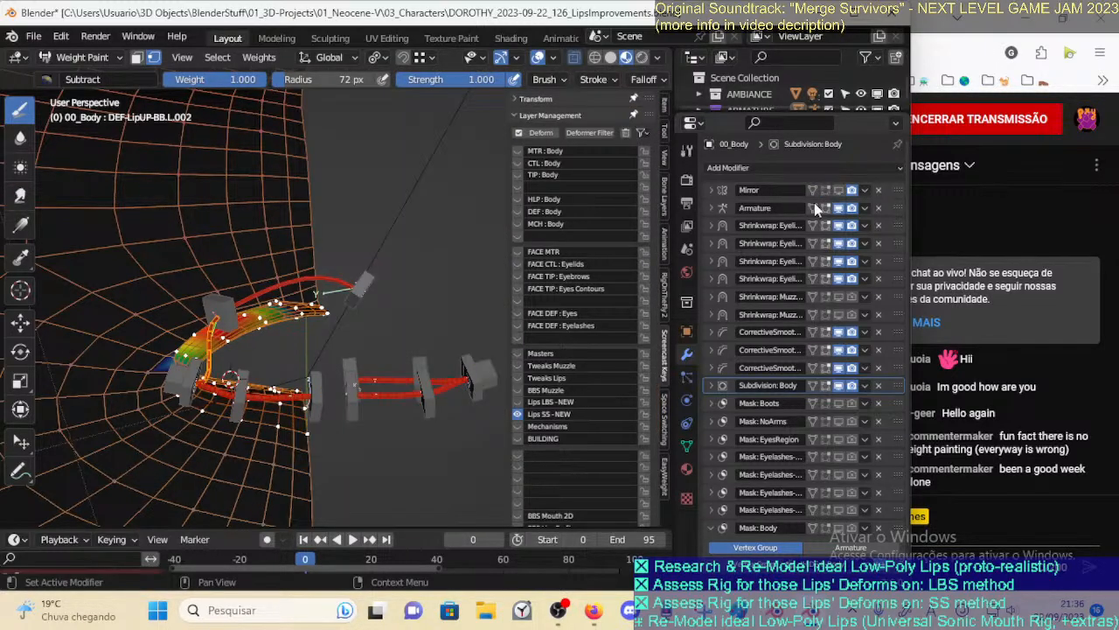
# Enlarge the Subtract brush to 99 px and remove excess DEF-LipUP-BB.L.002 weight towards the centre of the upper lip
pyautogui.moveTo(314, 382)
pyautogui.keyDown('ctrl'); pyautogui.mouseDown(button='middle')
pyautogui.moveTo(314, 309)
pyautogui.moveTo(302, 304)
pyautogui.moveTo(313, 301)
pyautogui.moveTo(288, 276)
pyautogui.moveTo(354, 285)
pyautogui.moveTo(340, 387)
pyautogui.moveTo(387, 355)
pyautogui.moveTo(391, 304)
pyautogui.mouseUp(button='middle'); pyautogui.keyUp('ctrl')
pyautogui.press('f')
pyautogui.click(392, 284)
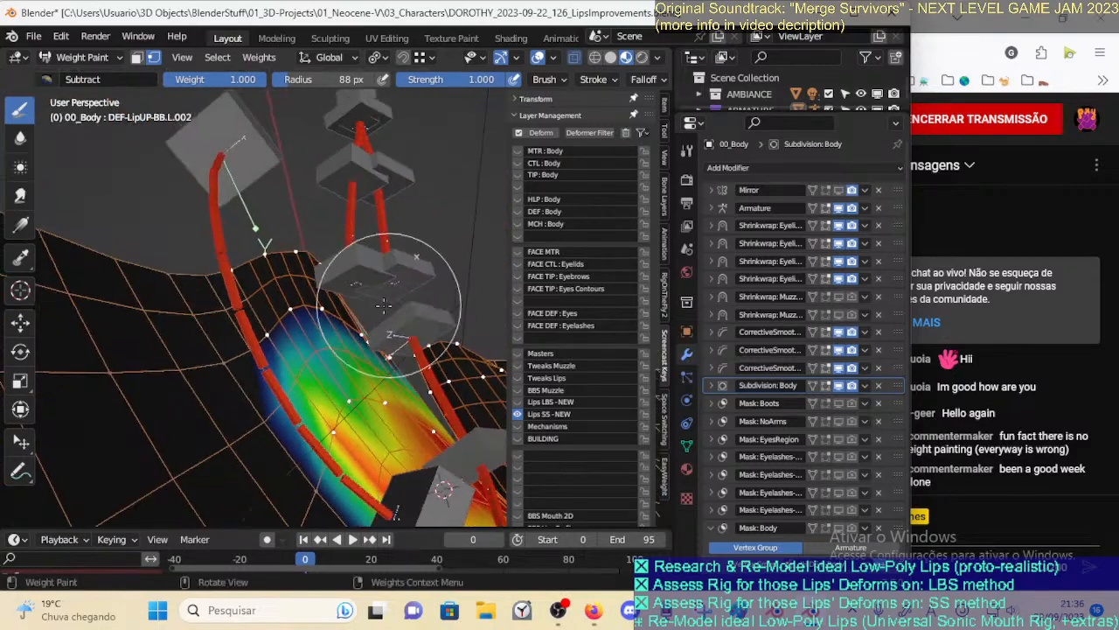
pyautogui.moveTo(335, 340)
pyautogui.mouseDown(button='middle')
pyautogui.moveTo(293, 379)
pyautogui.moveTo(352, 374)
pyautogui.moveTo(258, 378)
pyautogui.moveTo(310, 359)
pyautogui.moveTo(285, 347)
pyautogui.mouseUp(button='middle')
pyautogui.press('f')
pyautogui.click(251, 347)
pyautogui.moveTo(180, 259); pyautogui.dragTo(156, 330, button='middle')
pyautogui.moveTo(260, 324)
pyautogui.mouseDown(button='middle')
pyautogui.moveTo(385, 350)
pyautogui.moveTo(378, 367)
pyautogui.moveTo(208, 374)
pyautogui.moveTo(335, 284)
pyautogui.moveTo(271, 302)
pyautogui.moveTo(143, 222)
pyautogui.mouseUp(button='middle')
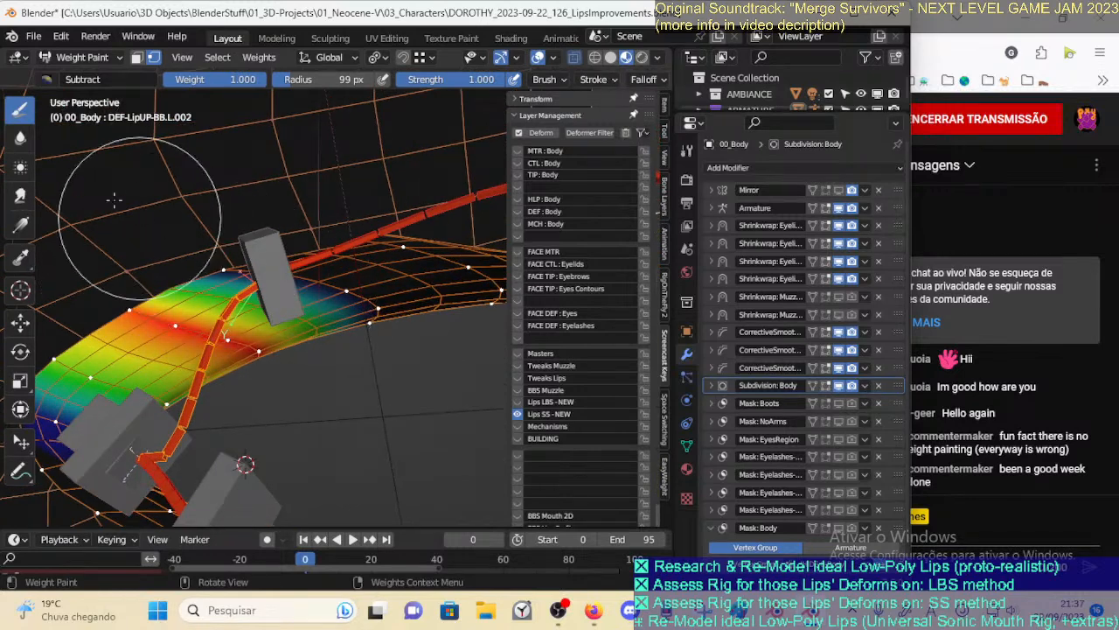
# Smooth the DEF-LipUP-BB.L.002 weights along the front and inside of the upper lip with the Blur tool at 60 px
pyautogui.click(21, 138)
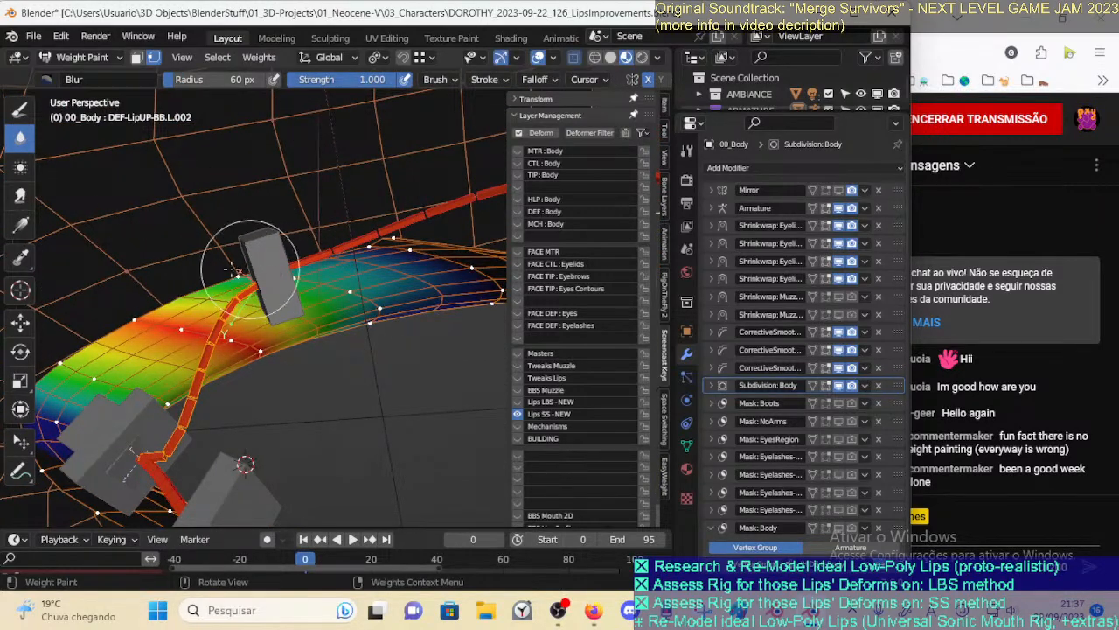
pyautogui.moveTo(378, 322)
pyautogui.mouseDown(button='middle')
pyautogui.moveTo(360, 276)
pyautogui.moveTo(362, 320)
pyautogui.moveTo(201, 329)
pyautogui.moveTo(289, 253)
pyautogui.moveTo(331, 246)
pyautogui.mouseUp(button='middle')
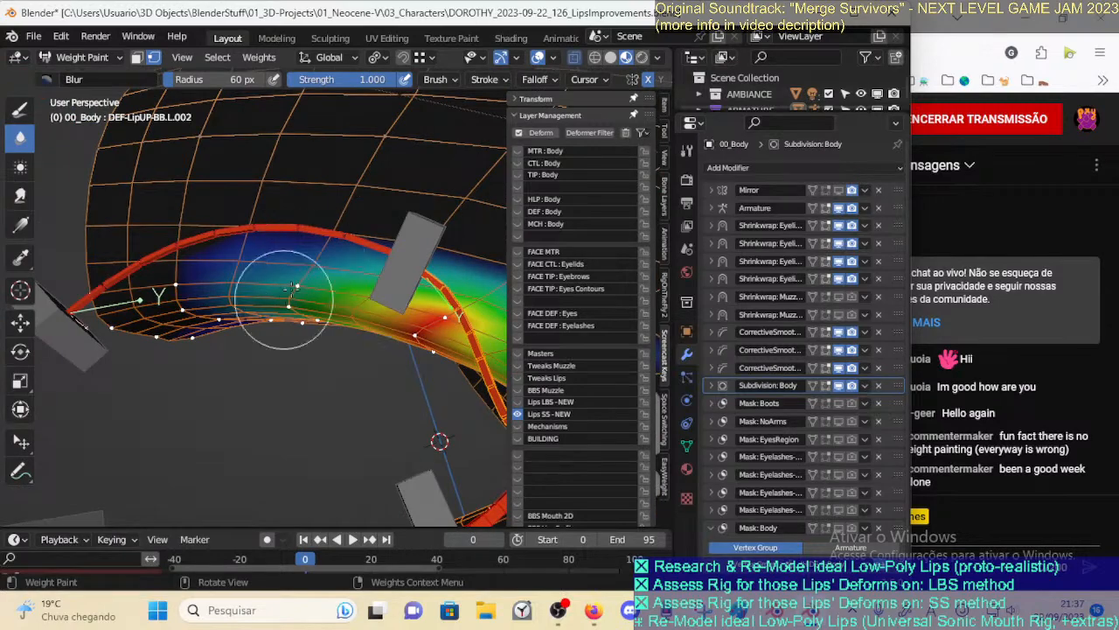
pyautogui.moveTo(302, 324); pyautogui.dragTo(313, 234, button='middle')
pyautogui.moveTo(304, 322); pyautogui.dragTo(303, 302, button='middle')
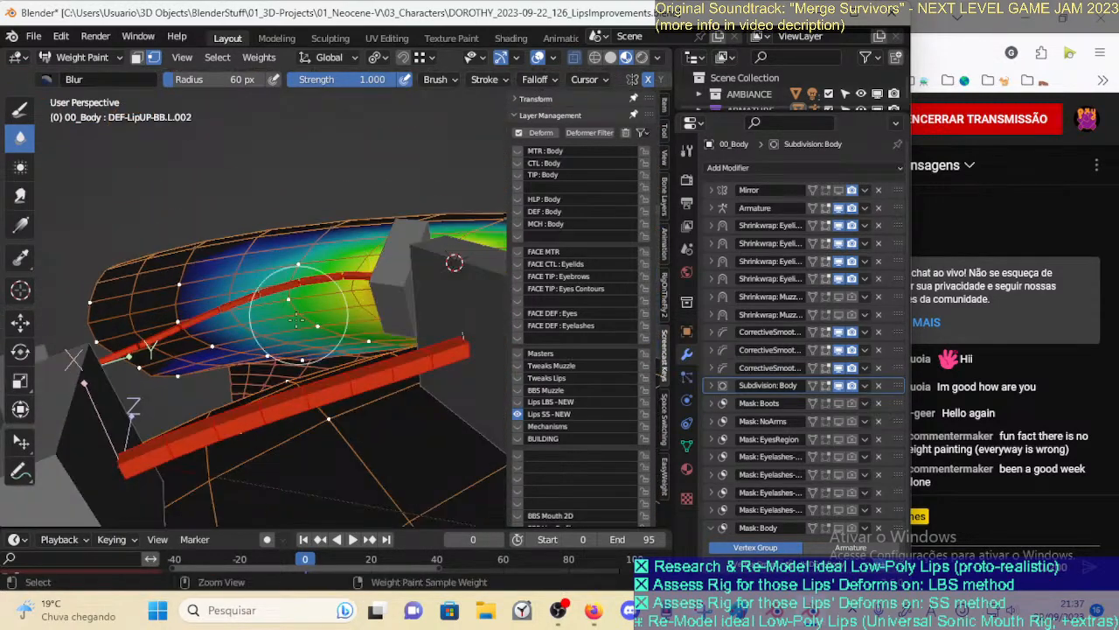
pyautogui.moveTo(278, 355); pyautogui.dragTo(416, 299, button='middle')
# Switch the Draw tool to the Mix brush and paint full weight on the upper-lip vertices near the mouth corner
pyautogui.click(19, 110)
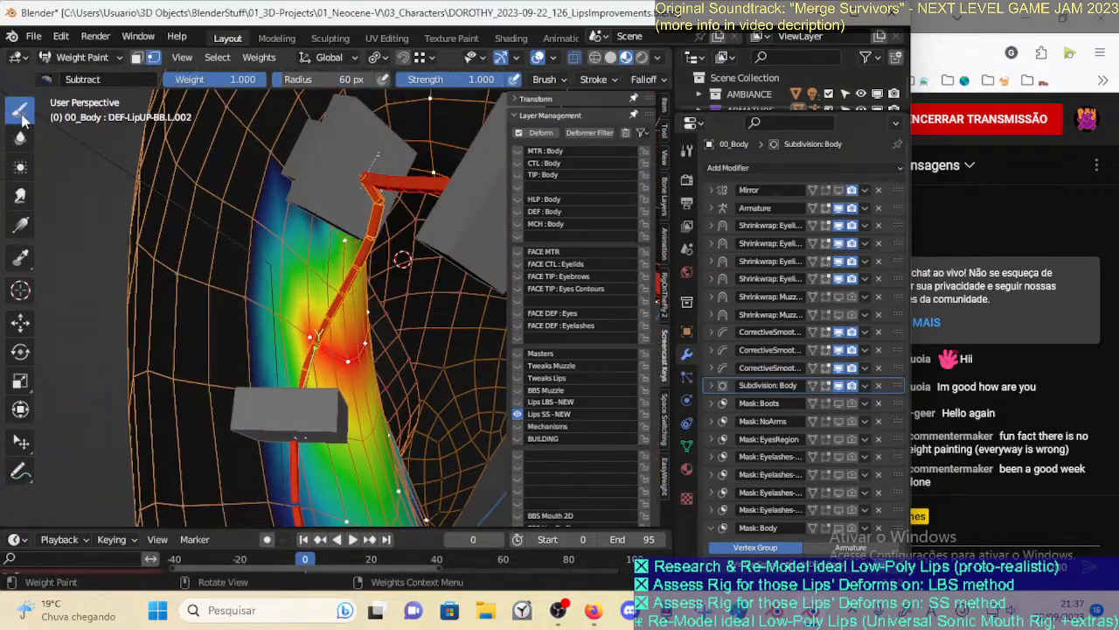
pyautogui.click(70, 78)
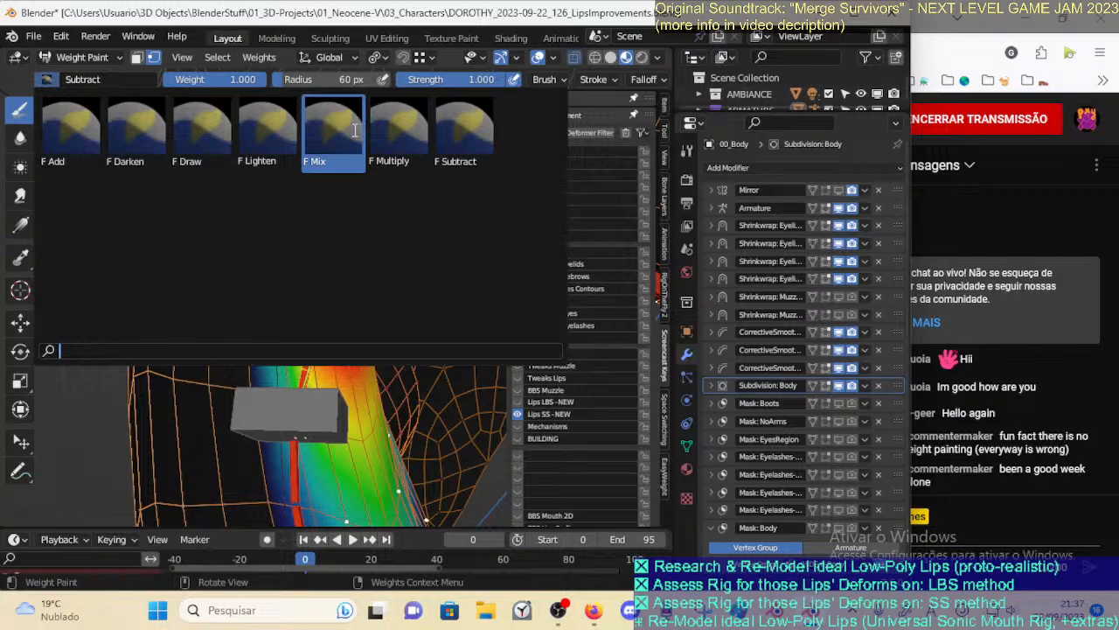
pyautogui.click(333, 131)
pyautogui.moveTo(337, 258); pyautogui.dragTo(342, 240)
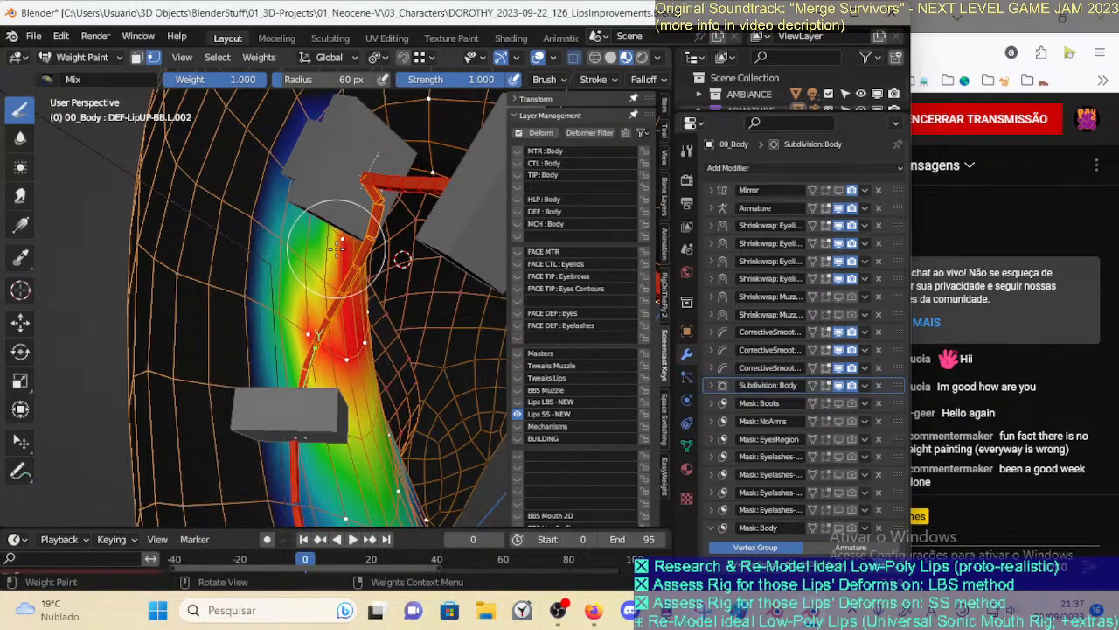
pyautogui.moveTo(346, 245)
pyautogui.mouseDown(button='middle')
pyautogui.moveTo(358, 251)
pyautogui.moveTo(364, 223)
pyautogui.mouseUp(button='middle')
pyautogui.moveTo(418, 250); pyautogui.dragTo(366, 319, button='middle')
pyautogui.moveTo(297, 293); pyautogui.dragTo(33, 143, button='middle')
# Blur the upper-lip bone's weights around the mouth corner using a 36 px radius
pyautogui.click(20, 137)
pyautogui.moveTo(289, 289)
pyautogui.mouseDown(button='middle')
pyautogui.moveTo(357, 310)
pyautogui.moveTo(339, 319)
pyautogui.moveTo(346, 313)
pyautogui.moveTo(300, 258)
pyautogui.moveTo(391, 351)
pyautogui.moveTo(366, 329)
pyautogui.mouseUp(button='middle')
pyautogui.press('Tab')
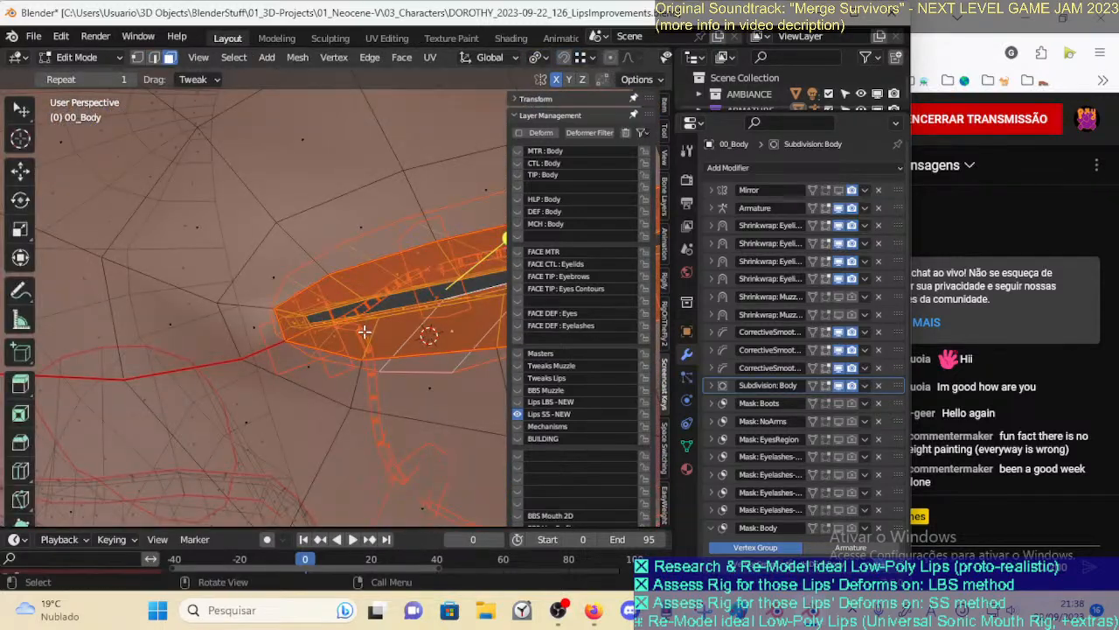
pyautogui.press('Tab')
pyautogui.press('f')
pyautogui.click(322, 311)
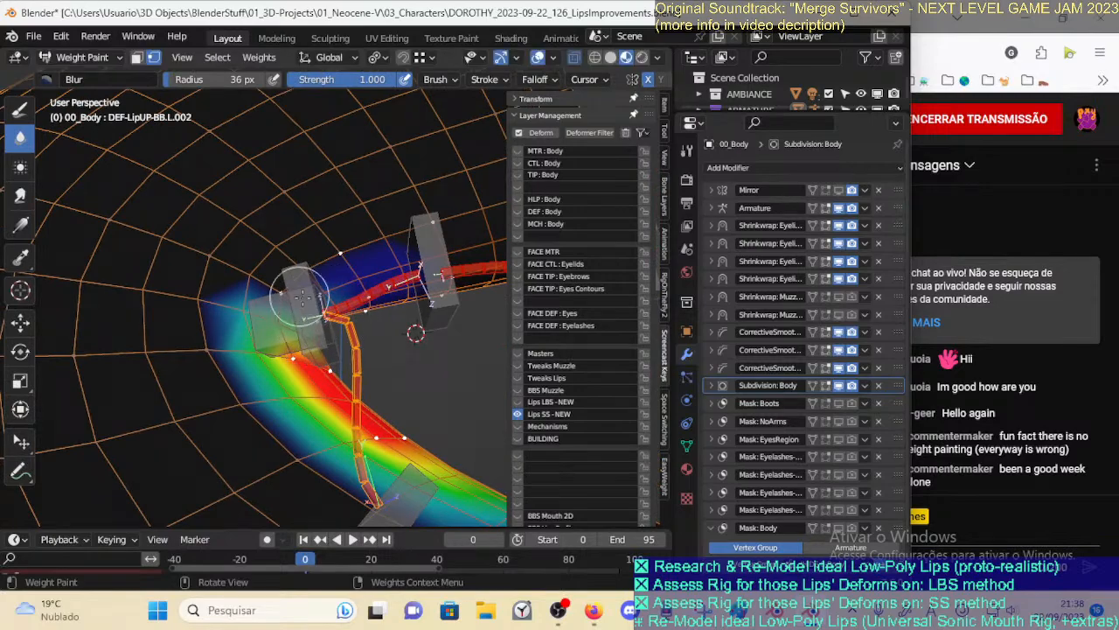
pyautogui.moveTo(317, 313); pyautogui.dragTo(309, 317)
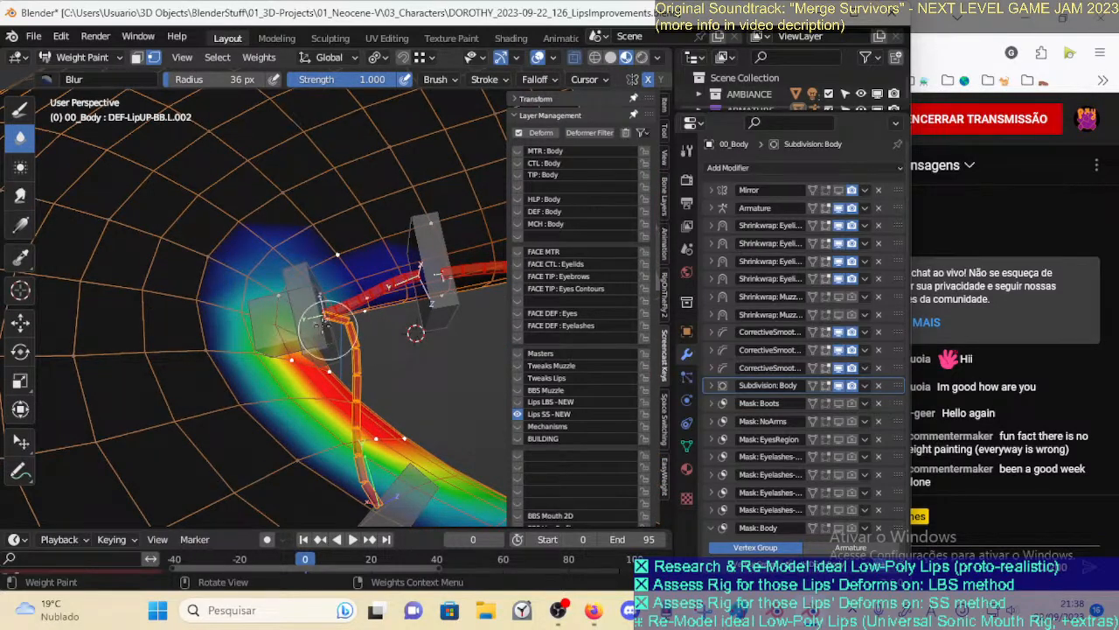
# Continue blurring the weights from the mouth corner's inner side into the lower lip and save the file
pyautogui.moveTo(336, 328); pyautogui.dragTo(321, 325, button='middle')
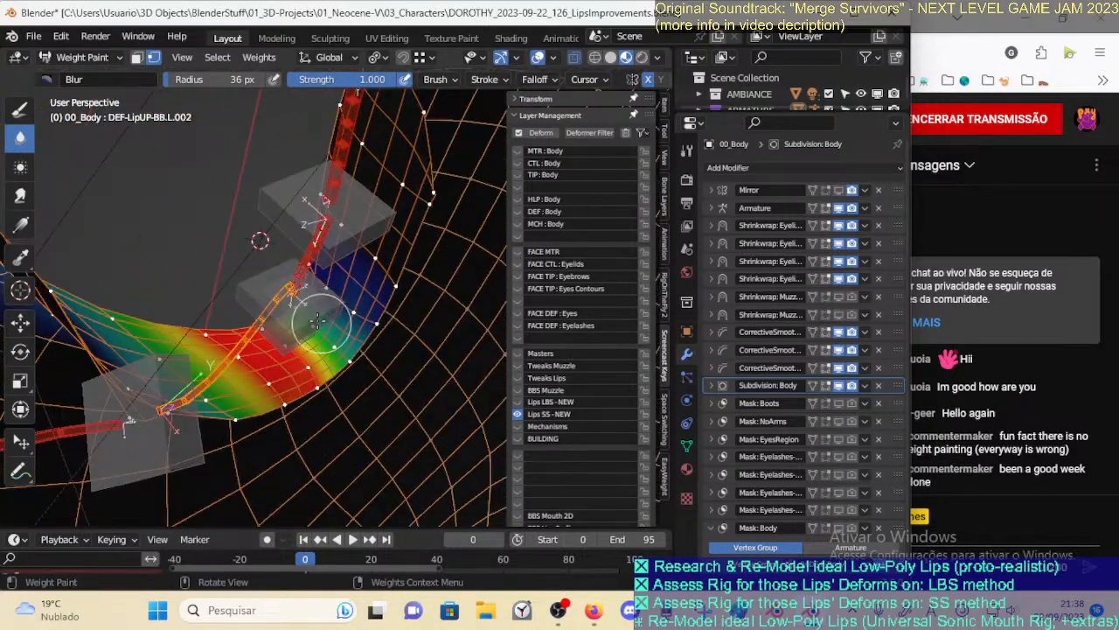
pyautogui.moveTo(350, 361); pyautogui.dragTo(304, 297, button='middle')
pyautogui.moveTo(307, 274); pyautogui.dragTo(331, 257)
pyautogui.moveTo(348, 286); pyautogui.dragTo(308, 271, button='middle')
pyautogui.moveTo(363, 317)
pyautogui.mouseDown(button='middle')
pyautogui.moveTo(446, 291)
pyautogui.moveTo(362, 298)
pyautogui.moveTo(354, 326)
pyautogui.moveTo(368, 372)
pyautogui.moveTo(348, 331)
pyautogui.mouseUp(button='middle')
pyautogui.hotkey('ctrl', 's')
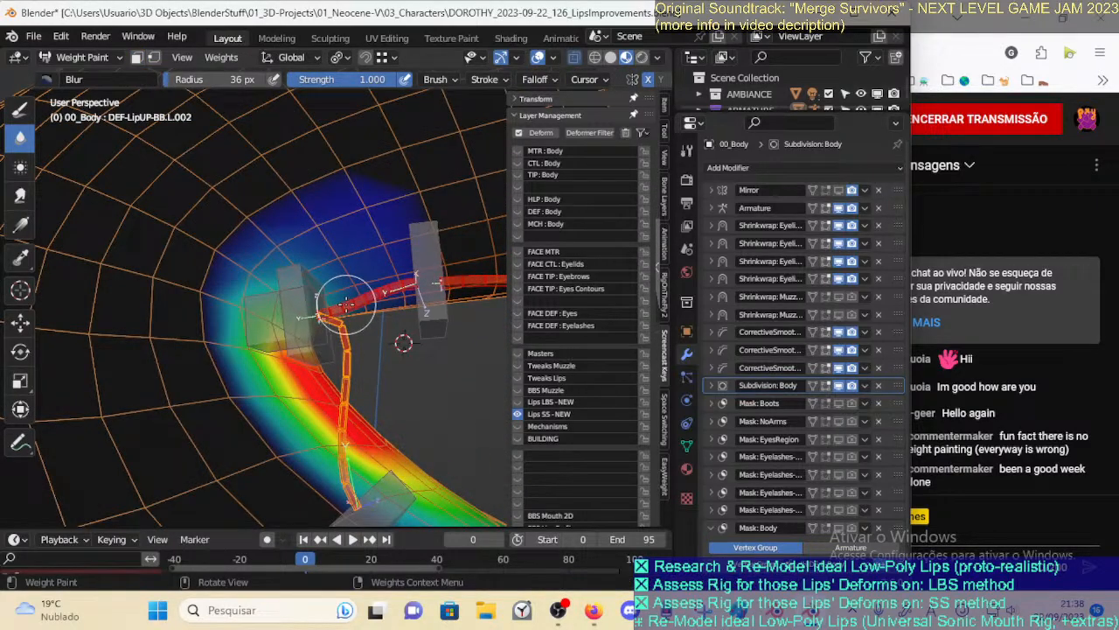
pyautogui.press('m')
pyautogui.press('m')
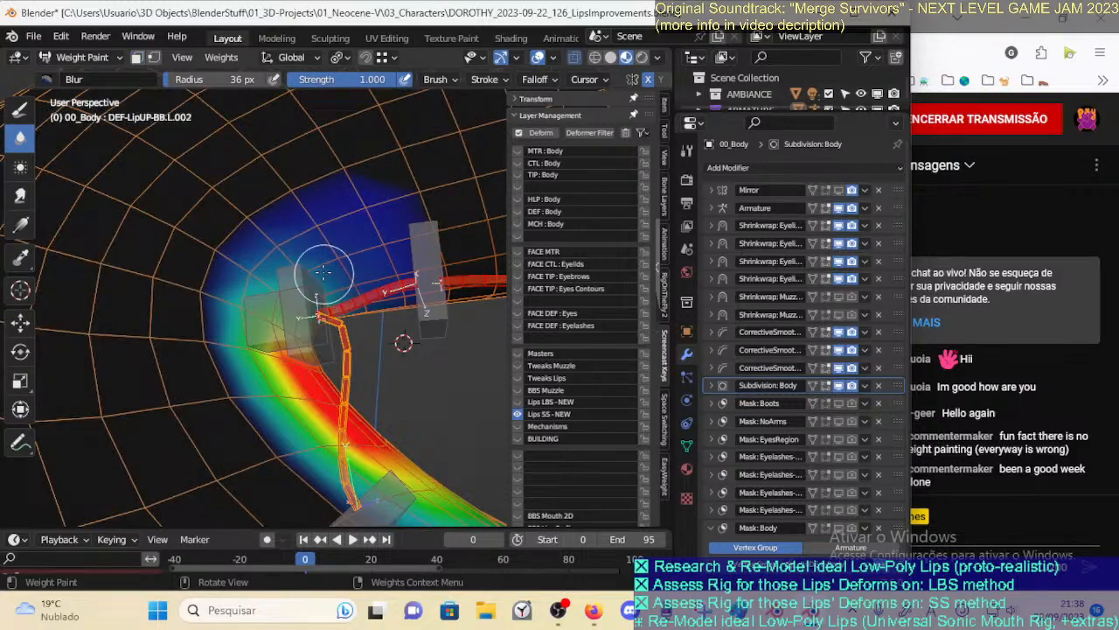
pyautogui.keyDown('ctrl'); pyautogui.click(300, 265); pyautogui.keyUp('ctrl')
pyautogui.moveTo(347, 269)
pyautogui.mouseDown(button='middle')
pyautogui.moveTo(317, 310)
pyautogui.moveTo(335, 327)
pyautogui.moveTo(341, 277)
pyautogui.moveTo(324, 284)
pyautogui.moveTo(341, 319)
pyautogui.moveTo(385, 330)
pyautogui.mouseUp(button='middle')
pyautogui.press('m')
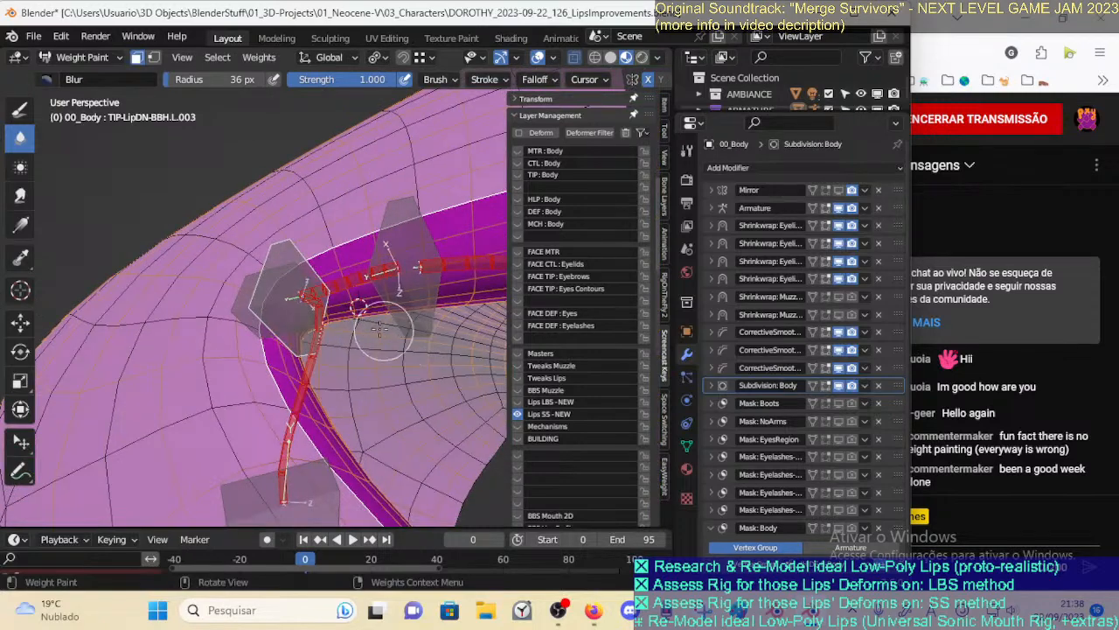
pyautogui.press('m')
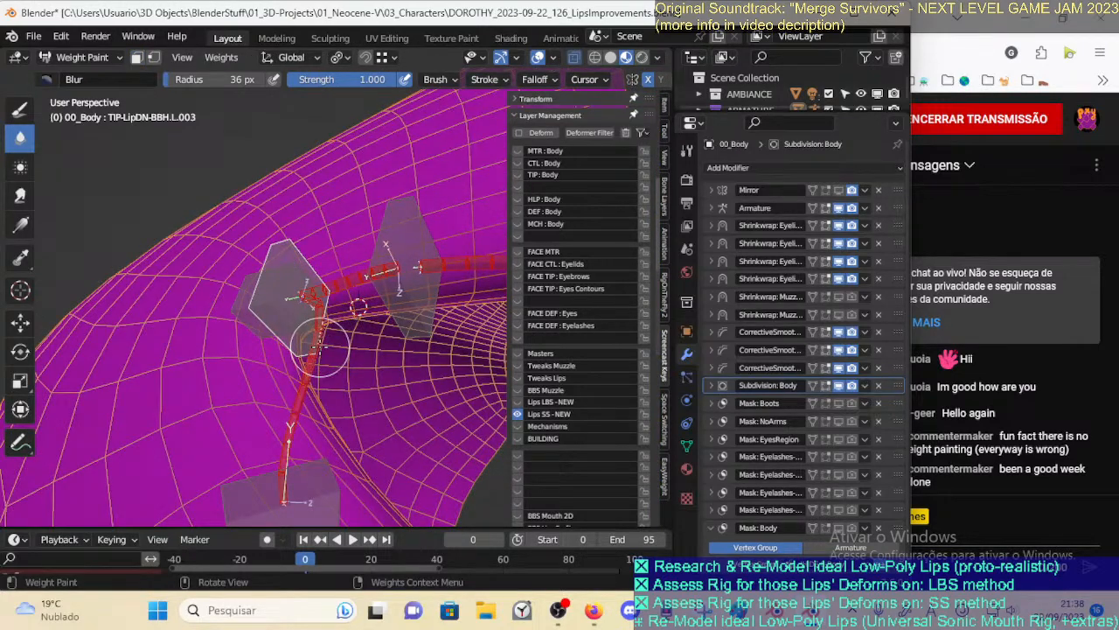
pyautogui.keyDown('ctrl'); pyautogui.click(322, 350); pyautogui.keyUp('ctrl')
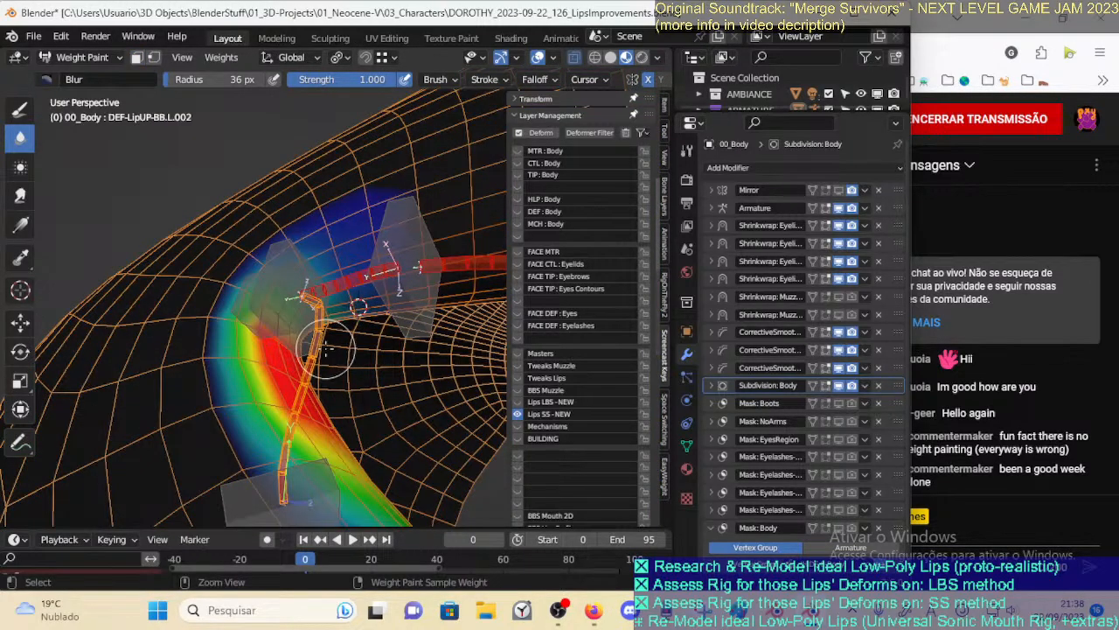
# Set the Mix brush radius to 55 px and turn on the face paint mask for the lips
pyautogui.moveTo(346, 347); pyautogui.dragTo(348, 348, button='middle')
pyautogui.click(24, 111)
pyautogui.hotkey('ctrl', 'f')
pyautogui.click(293, 144)
pyautogui.moveTo(306, 312); pyautogui.dragTo(289, 297, button='middle')
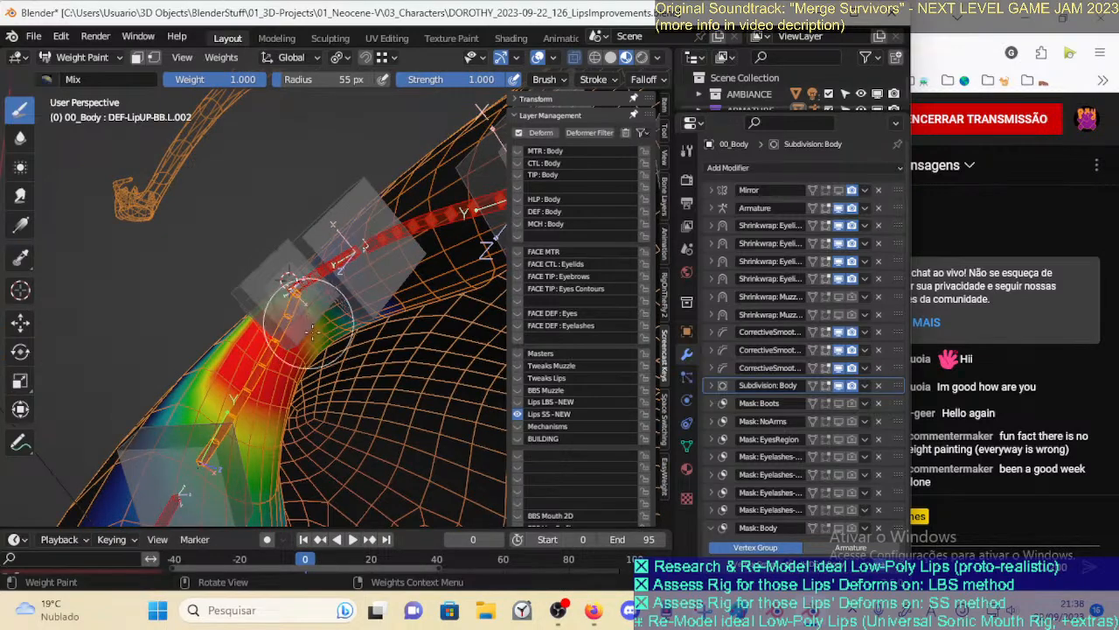
pyautogui.moveTo(322, 303)
pyautogui.mouseDown(button='middle')
pyautogui.moveTo(306, 276)
pyautogui.moveTo(314, 316)
pyautogui.moveTo(302, 298)
pyautogui.mouseUp(button='middle')
pyautogui.press('m')
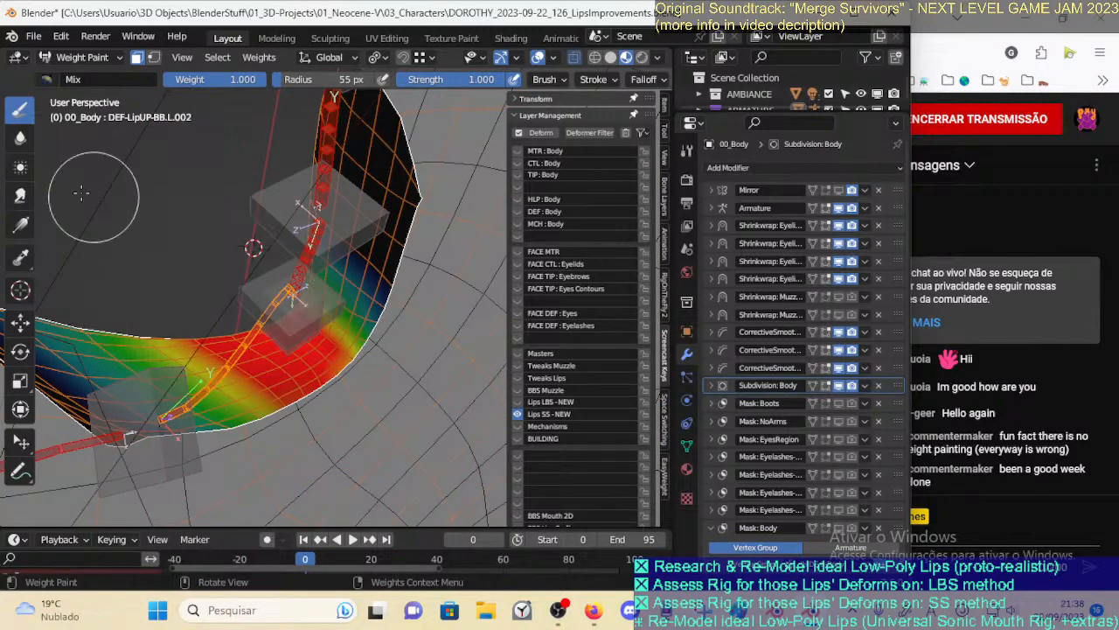
# Blur the DEF-LipUP-BB.L.002 weights on the inner lip surface at the mouth corner
pyautogui.click(19, 140)
pyautogui.moveTo(347, 334); pyautogui.dragTo(371, 324, button='middle')
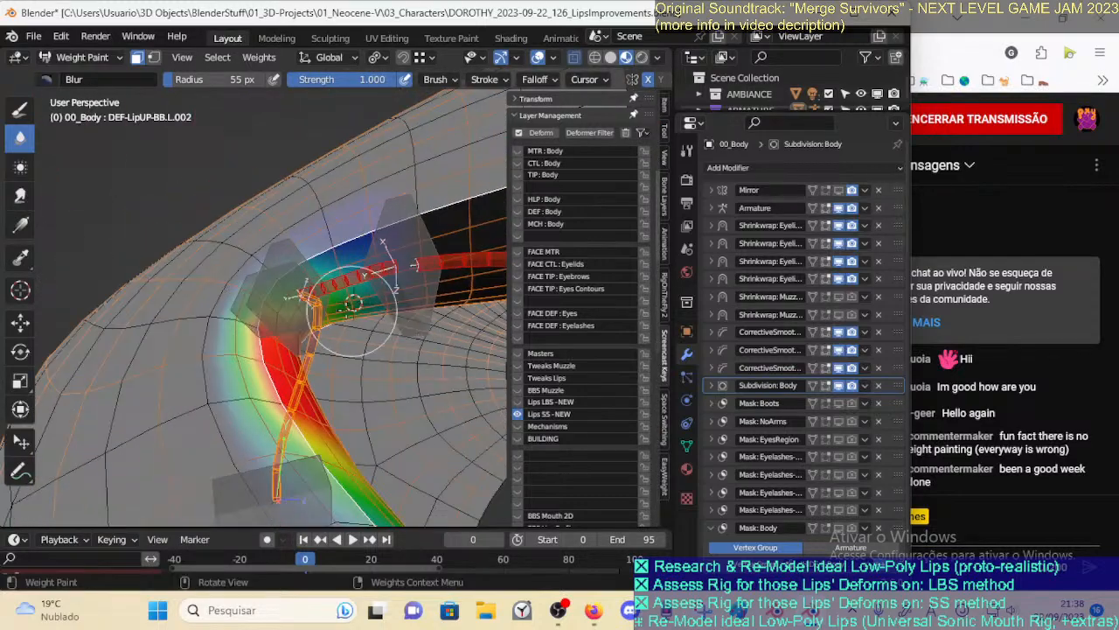
pyautogui.moveTo(332, 282)
pyautogui.mouseDown(button='middle')
pyautogui.moveTo(431, 293)
pyautogui.moveTo(430, 323)
pyautogui.moveTo(336, 403)
pyautogui.moveTo(231, 362)
pyautogui.moveTo(300, 337)
pyautogui.moveTo(348, 369)
pyautogui.moveTo(276, 332)
pyautogui.moveTo(434, 336)
pyautogui.moveTo(326, 326)
pyautogui.mouseUp(button='middle')
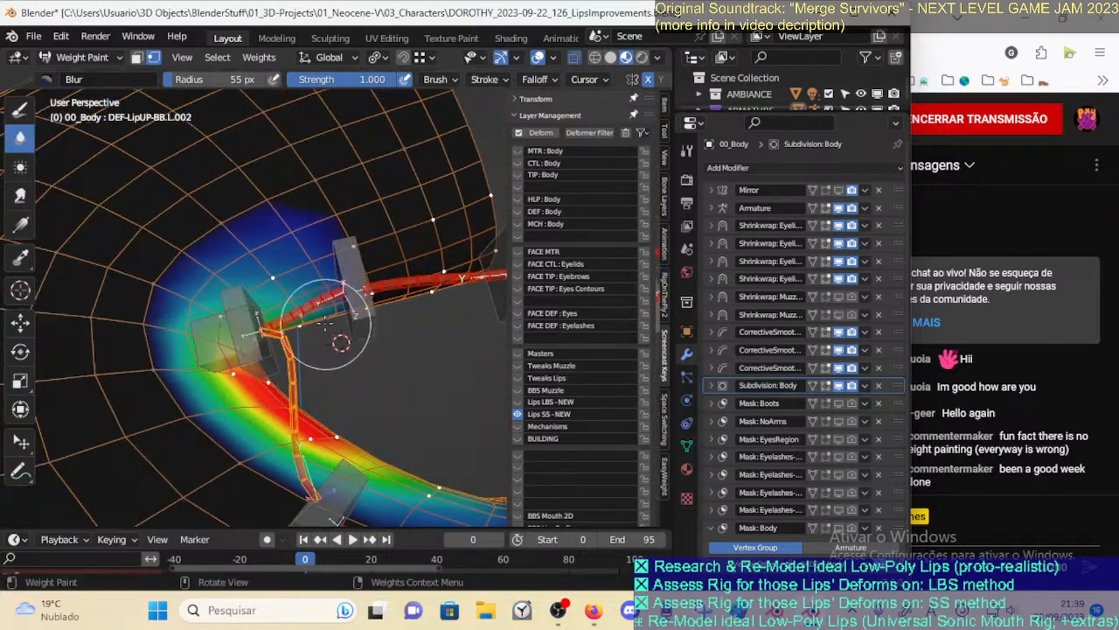
# Grow the masked face selection, pick the DEF-LipDN-BB.L.002 bone and restore masking in vertex mode
pyautogui.press('m')
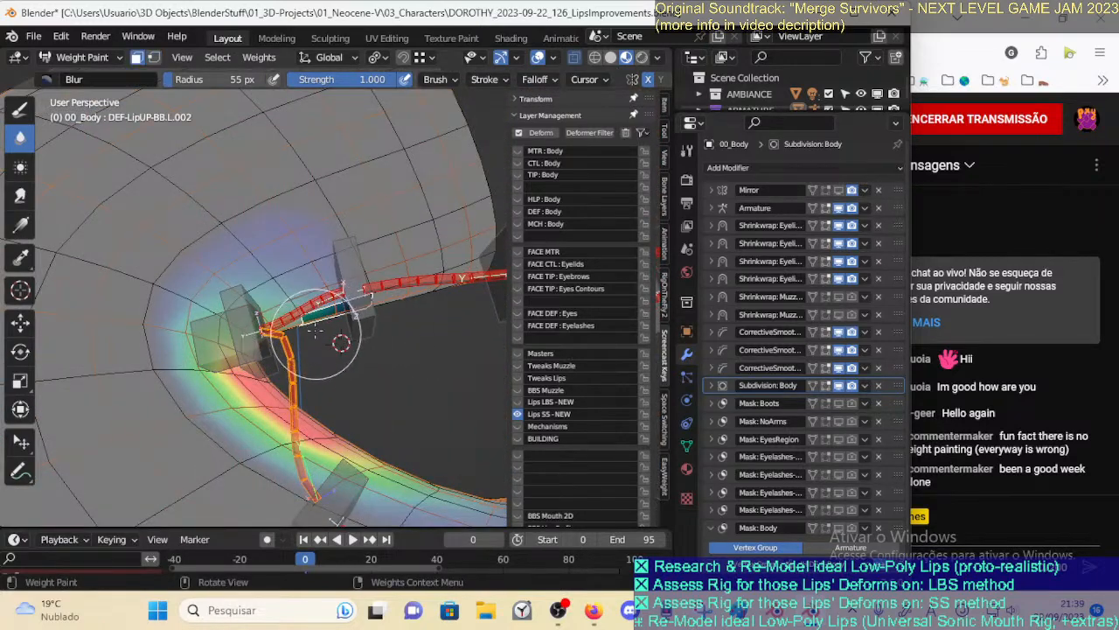
pyautogui.press('ctrl+KP_Add')
pyautogui.press('m')
pyautogui.keyDown('ctrl'); pyautogui.click(323, 301); pyautogui.keyUp('ctrl')
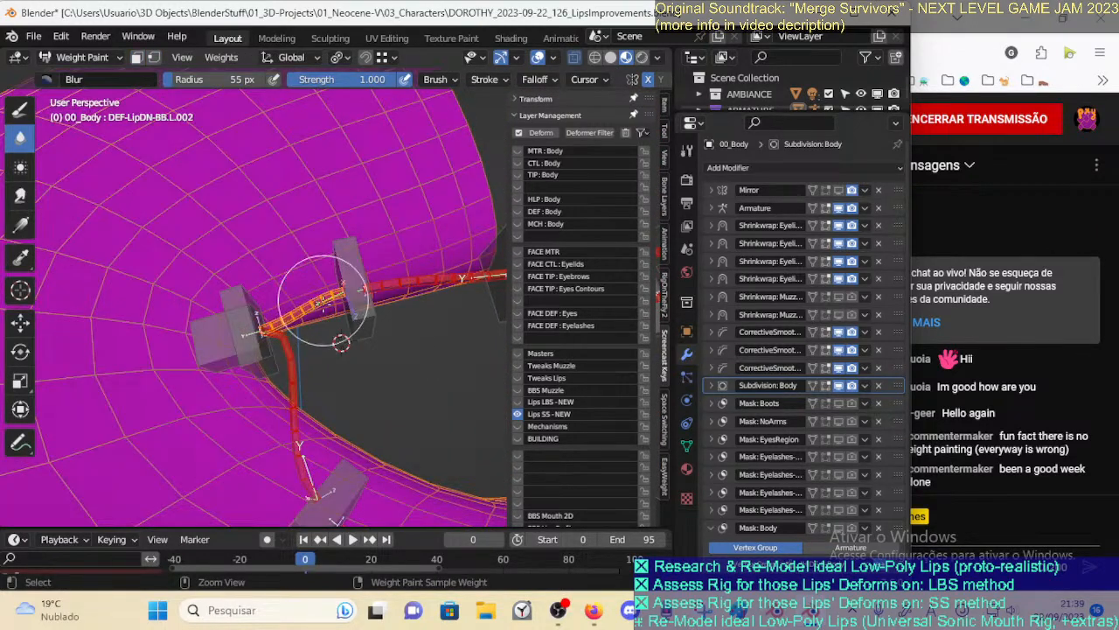
pyautogui.press('m')
pyautogui.press('v')
# Paint full DEF-LipDN-BB.L.002 weight on the lower-lip vertices along the bone, front and inside, with the Mix brush
pyautogui.click(20, 109)
pyautogui.moveTo(317, 300); pyautogui.dragTo(332, 303, button='middle')
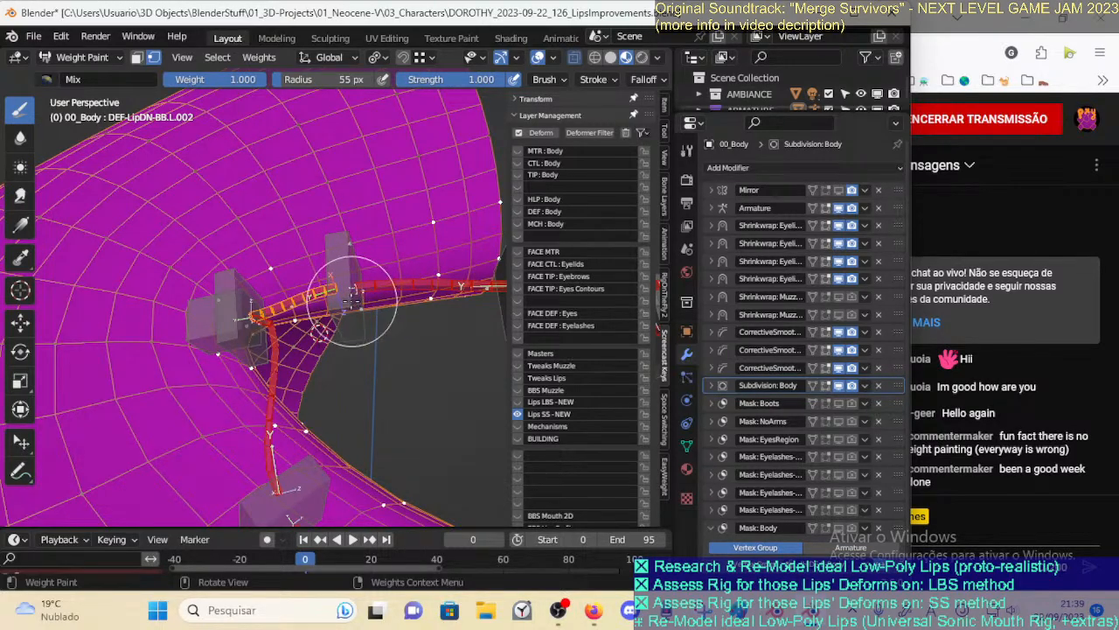
pyautogui.moveTo(354, 291); pyautogui.dragTo(353, 320, button='middle')
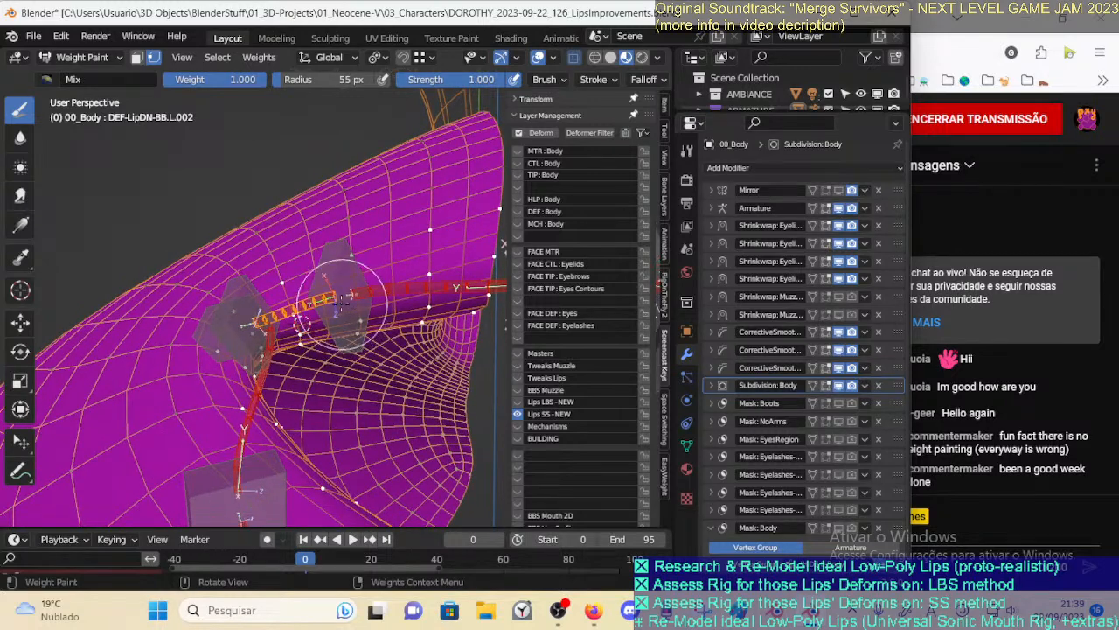
pyautogui.moveTo(341, 303)
pyautogui.mouseDown()
pyautogui.moveTo(290, 290)
pyautogui.moveTo(349, 264)
pyautogui.mouseUp()
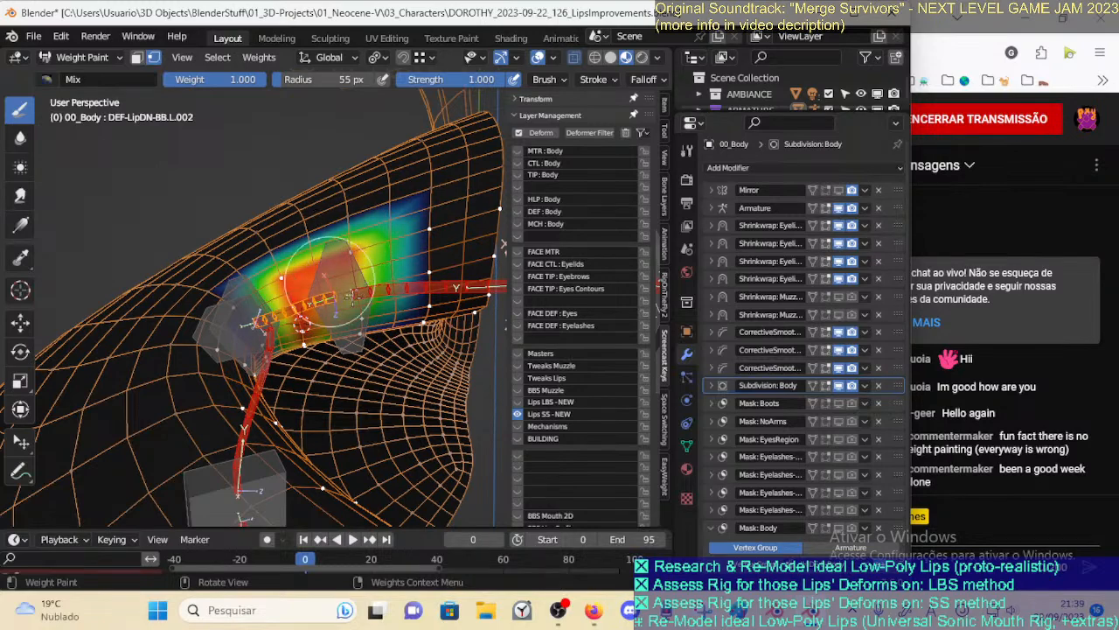
pyautogui.moveTo(362, 302); pyautogui.dragTo(336, 345, button='middle')
pyautogui.moveTo(285, 308)
pyautogui.mouseDown()
pyautogui.moveTo(253, 280)
pyautogui.moveTo(257, 299)
pyautogui.mouseUp()
pyautogui.moveTo(256, 297); pyautogui.dragTo(342, 358, button='middle')
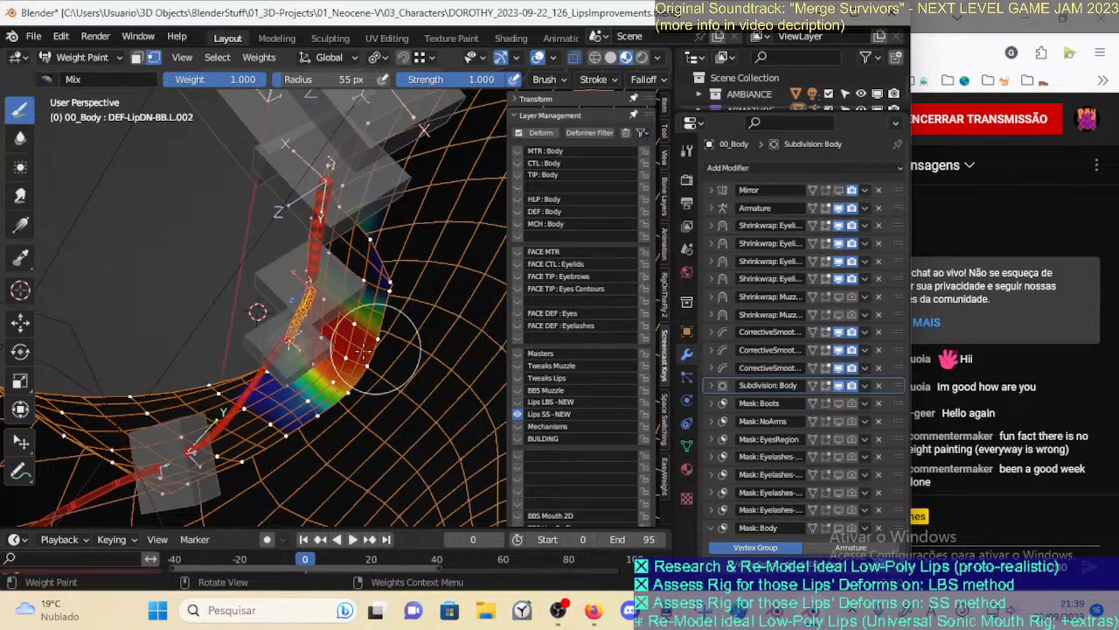
pyautogui.moveTo(348, 333); pyautogui.dragTo(389, 363, button='middle')
pyautogui.moveTo(312, 297); pyautogui.dragTo(308, 353, button='middle')
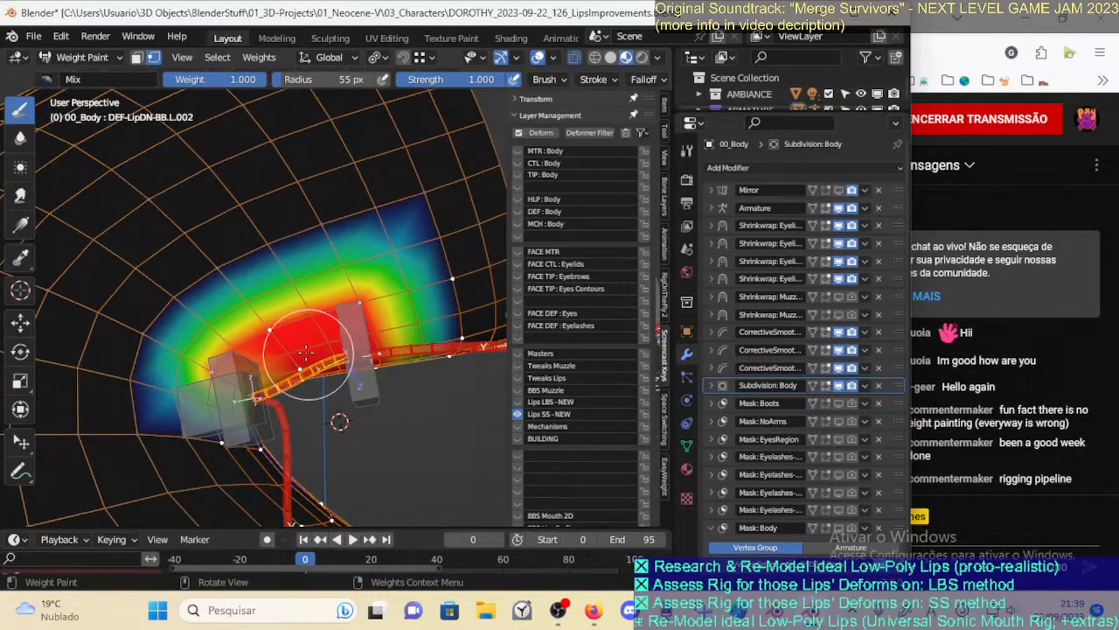
pyautogui.moveTo(367, 315); pyautogui.dragTo(319, 350, button='middle')
# Blur the edges of the DEF-LipDN-BB.L.002 weights along the lower lip, enlarging the radius to 80 px
pyautogui.click(20, 138)
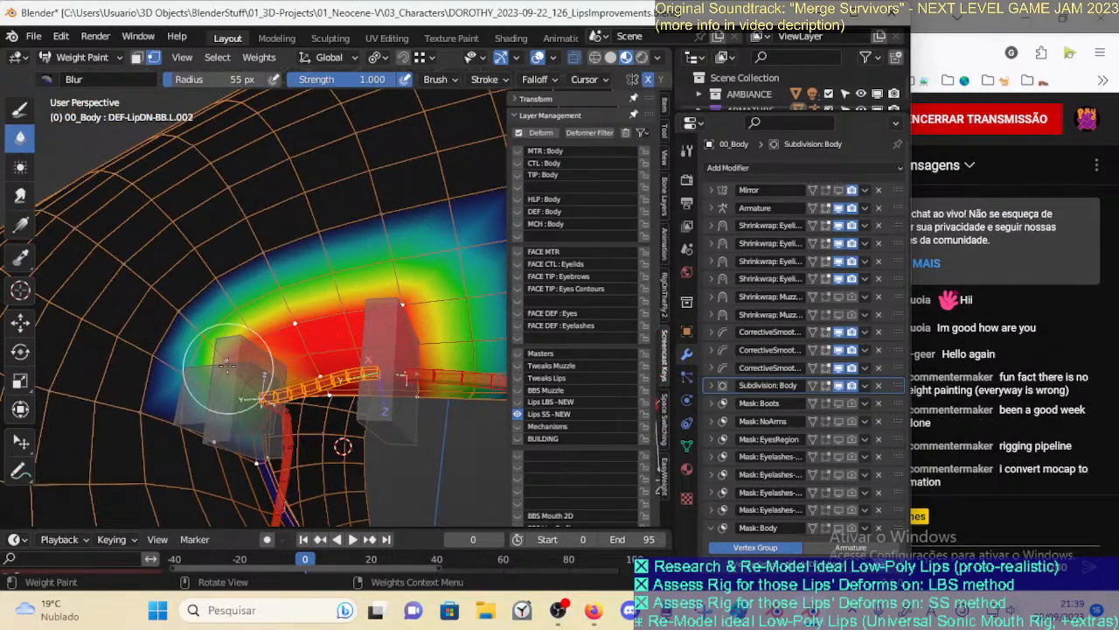
pyautogui.moveTo(231, 372); pyautogui.dragTo(218, 357)
pyautogui.moveTo(229, 370)
pyautogui.mouseDown(button='middle')
pyautogui.moveTo(260, 428)
pyautogui.moveTo(408, 263)
pyautogui.moveTo(408, 295)
pyautogui.moveTo(374, 350)
pyautogui.moveTo(385, 253)
pyautogui.moveTo(412, 187)
pyautogui.moveTo(387, 354)
pyautogui.moveTo(385, 254)
pyautogui.moveTo(379, 274)
pyautogui.mouseUp(button='middle')
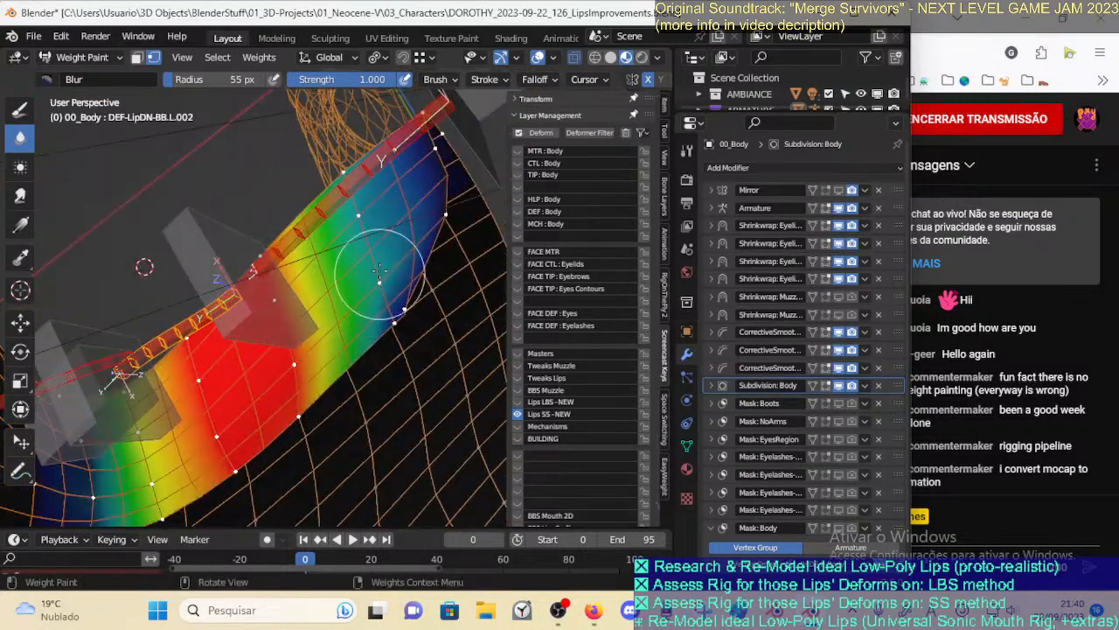
pyautogui.press('f')
pyautogui.click(411, 321)
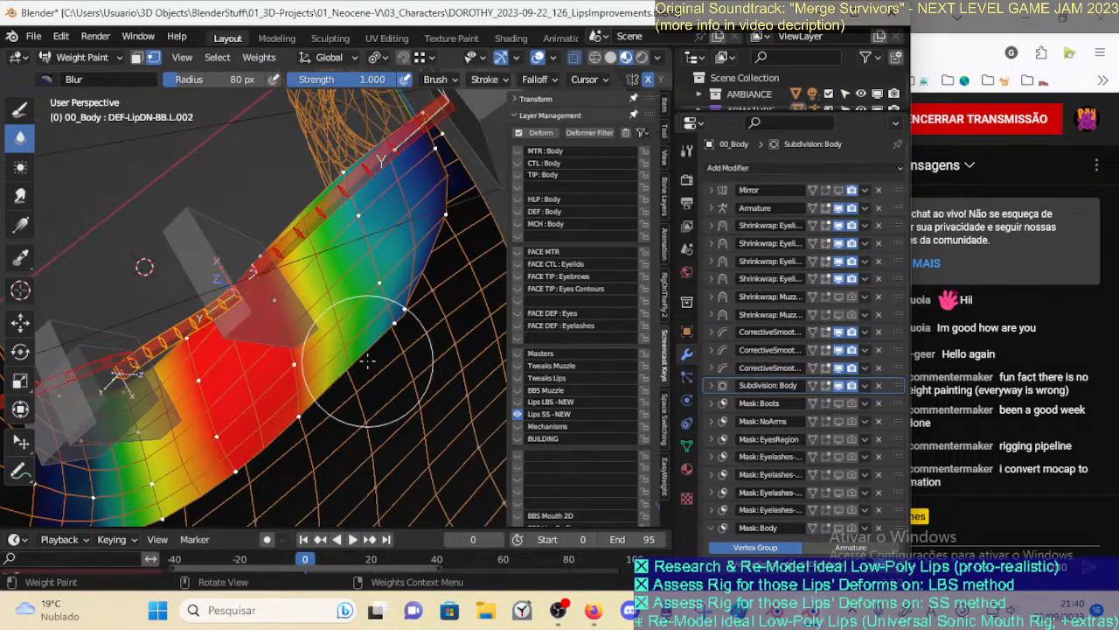
# Check the YouTube Studio live chat, return to Blender and narrow its window so the chat stays visible beside it
pyautogui.click(939, 44)
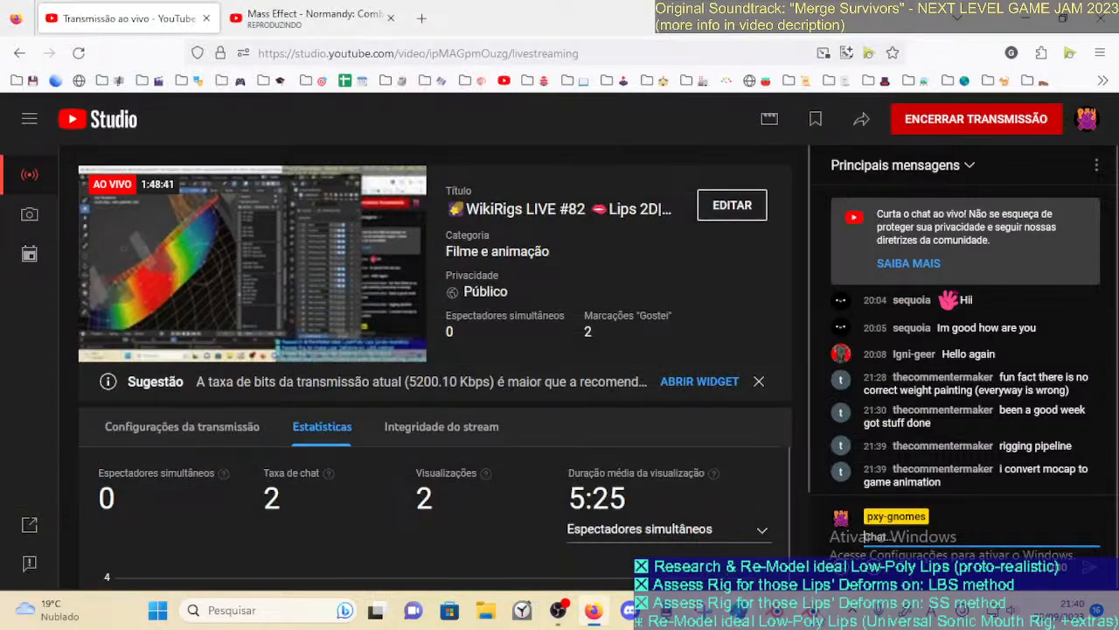
pyautogui.click(775, 609)
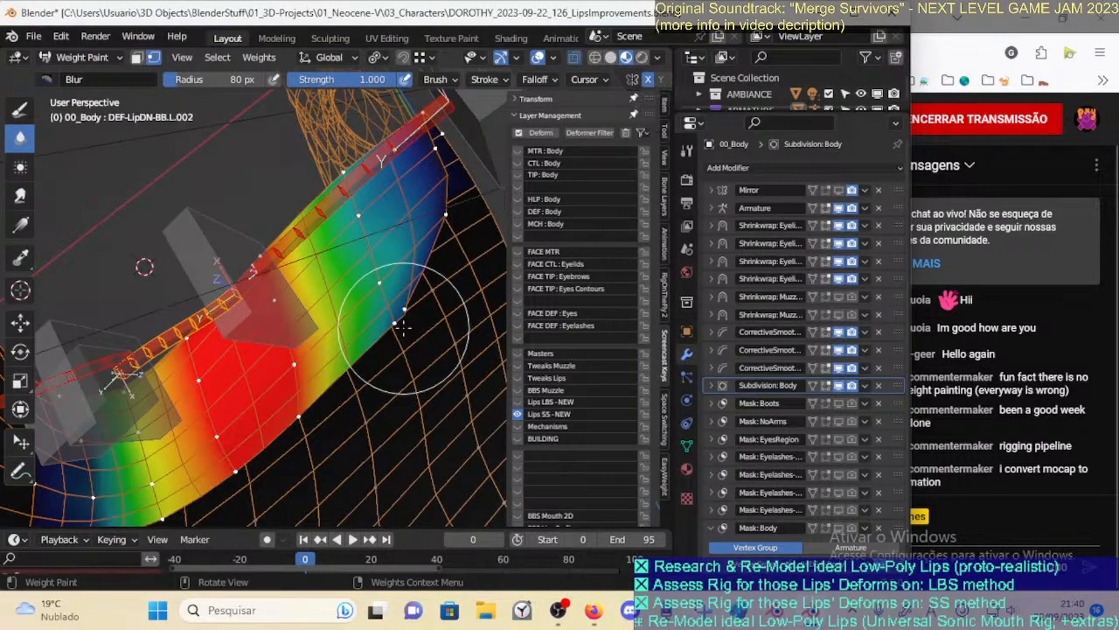
pyautogui.moveTo(394, 320)
pyautogui.mouseDown(button='middle')
pyautogui.moveTo(505, 178)
pyautogui.moveTo(402, 245)
pyautogui.moveTo(477, 183)
pyautogui.moveTo(396, 331)
pyautogui.moveTo(411, 288)
pyautogui.moveTo(428, 262)
pyautogui.moveTo(417, 348)
pyautogui.moveTo(421, 316)
pyautogui.mouseUp(button='middle')
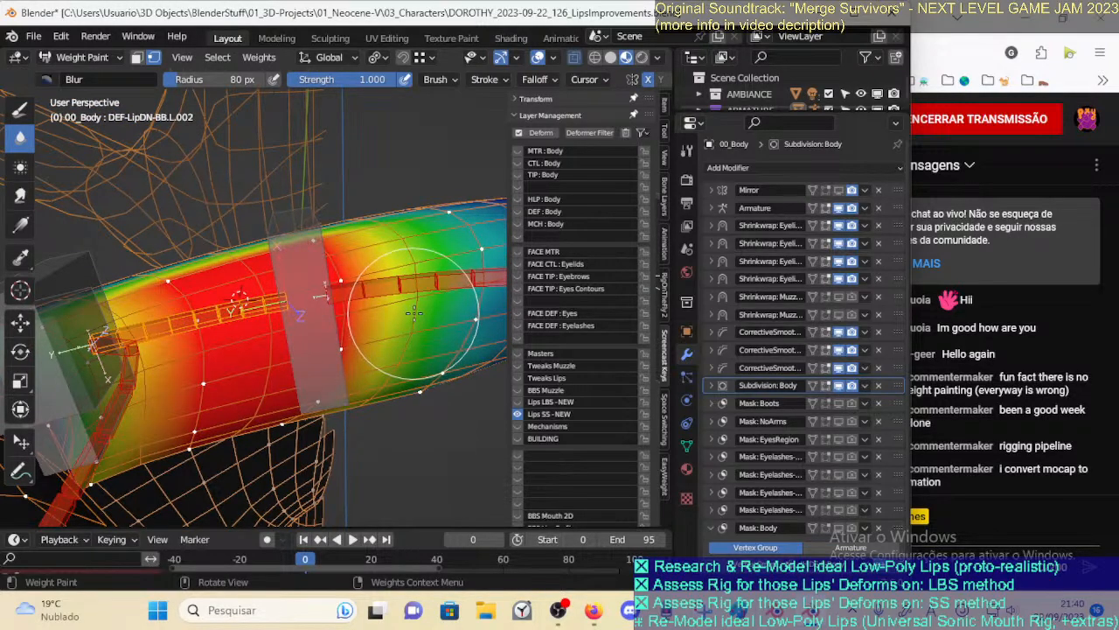
pyautogui.moveTo(910, 278); pyautogui.dragTo(866, 271)
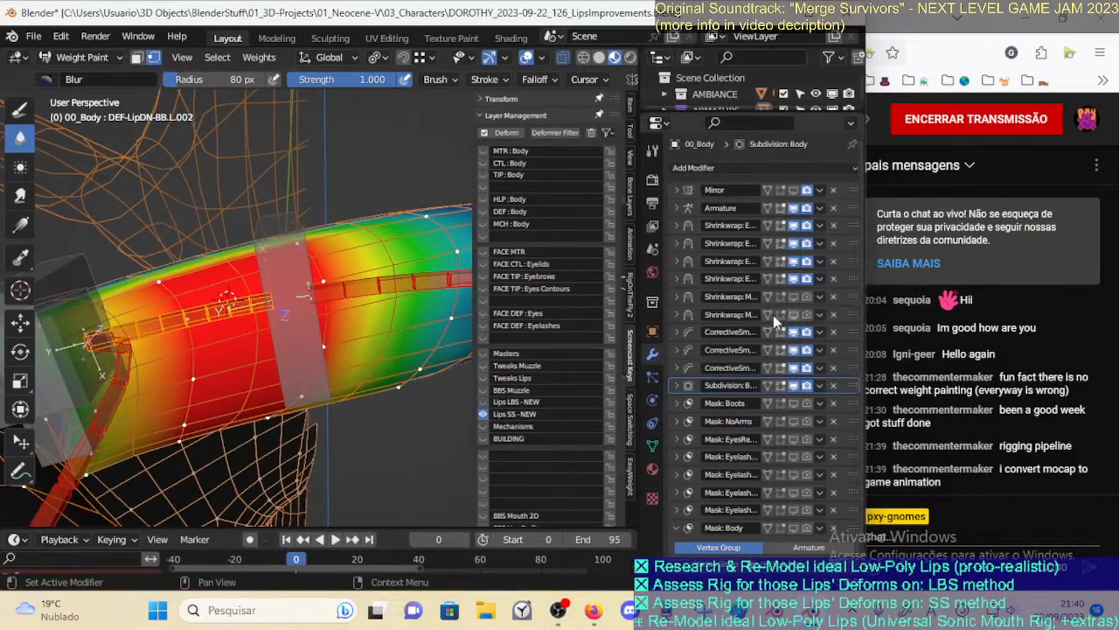
# Subtract DEF-LipDN-BB.L.002 weight from the lower-lip vertices near the centre line using a 68 px Subtract brush
pyautogui.moveTo(412, 337)
pyautogui.mouseDown(button='middle')
pyautogui.moveTo(371, 363)
pyautogui.moveTo(349, 341)
pyautogui.mouseUp(button='middle')
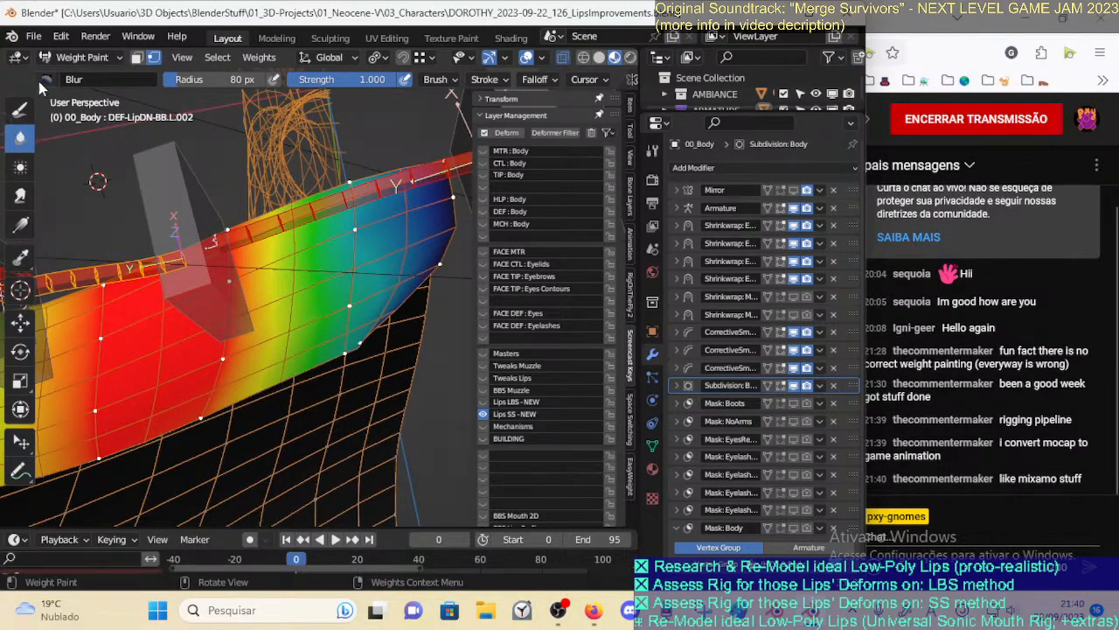
pyautogui.click(19, 111)
pyautogui.click(47, 79)
pyautogui.click(458, 131)
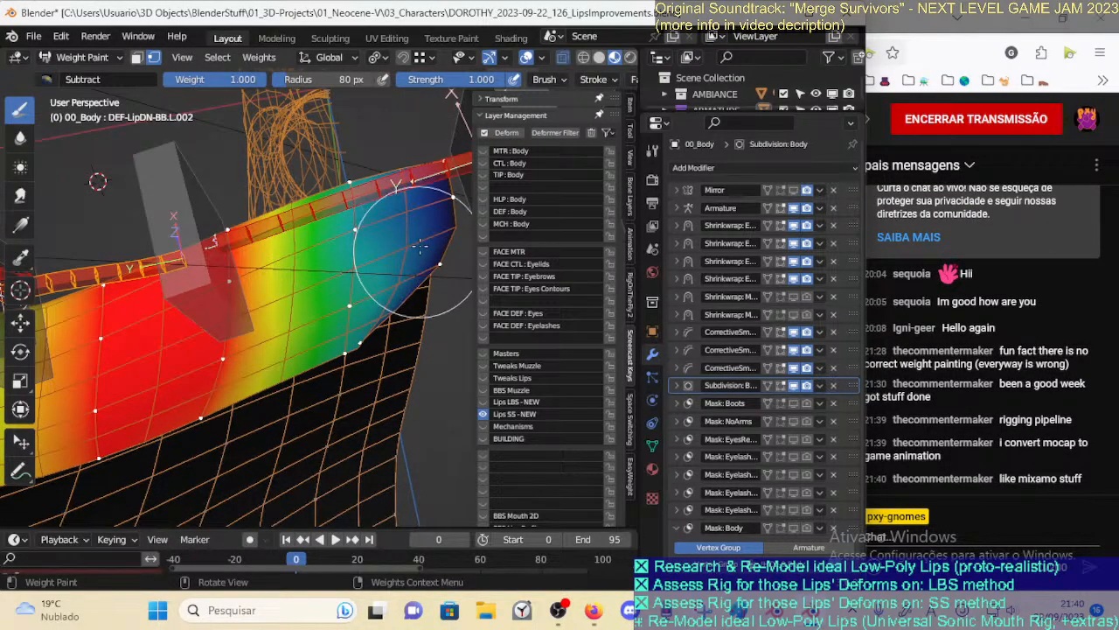
pyautogui.moveTo(421, 247)
pyautogui.mouseDown(button='middle')
pyautogui.moveTo(424, 313)
pyautogui.moveTo(370, 187)
pyautogui.moveTo(337, 250)
pyautogui.moveTo(387, 225)
pyautogui.mouseUp(button='middle')
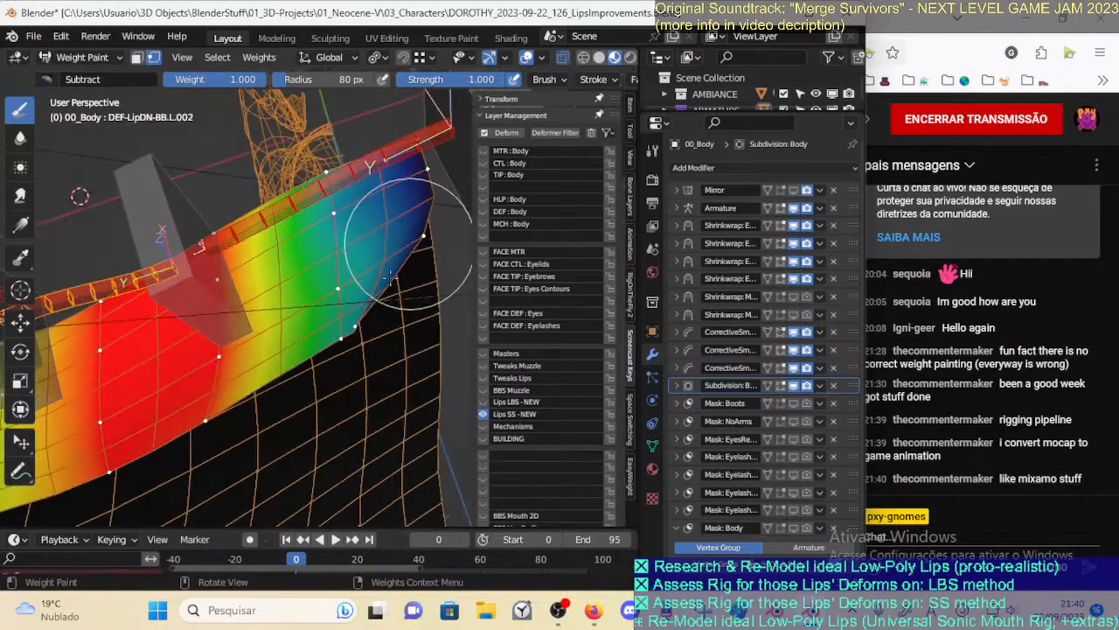
pyautogui.press('f')
pyautogui.click(361, 314)
pyautogui.click(357, 323)
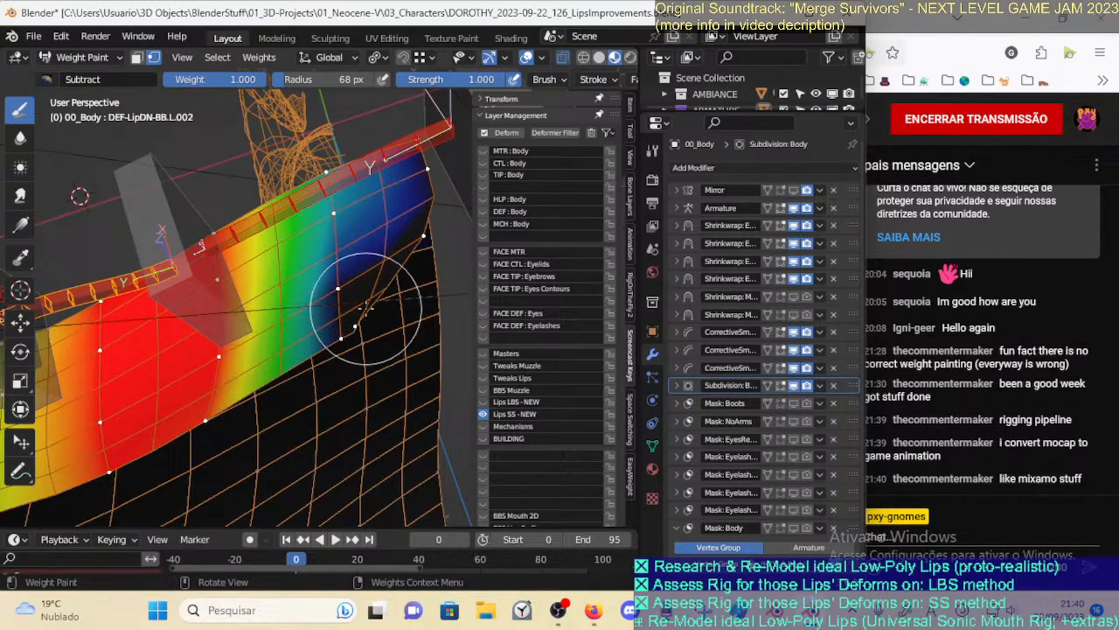
# Blur the reduced DEF-LipDN-BB.L.002 weights near the lip's centre edge with a 41 px radius
pyautogui.click(19, 138)
pyautogui.press('f')
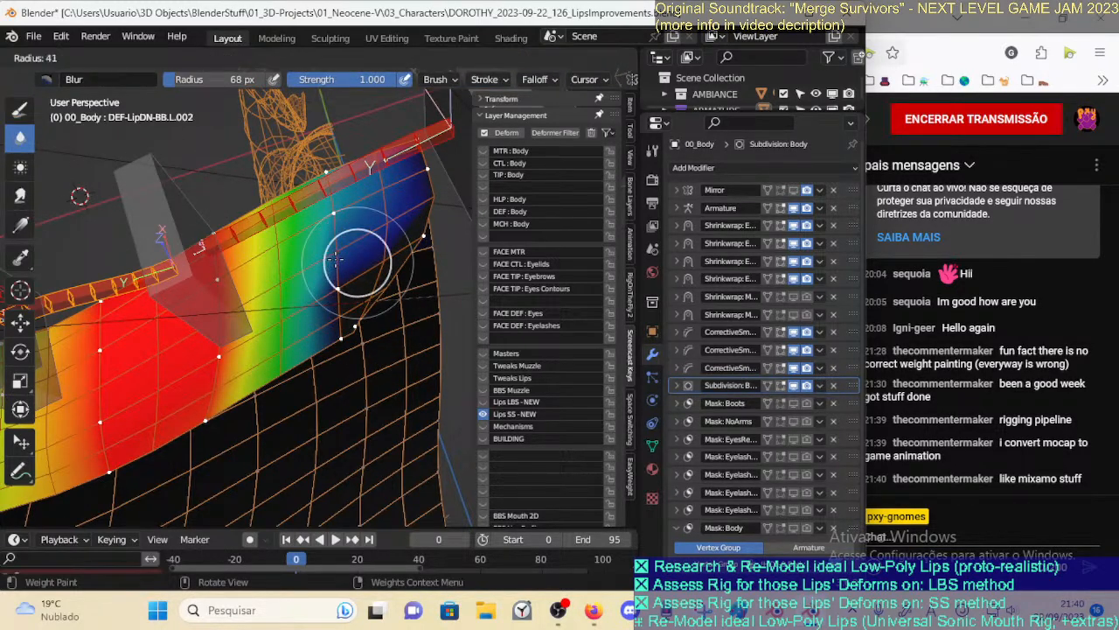
pyautogui.click(392, 262)
pyautogui.moveTo(376, 267); pyautogui.dragTo(317, 311)
pyautogui.moveTo(316, 315)
pyautogui.mouseDown(button='middle')
pyautogui.moveTo(379, 306)
pyautogui.moveTo(408, 320)
pyautogui.mouseUp(button='middle')
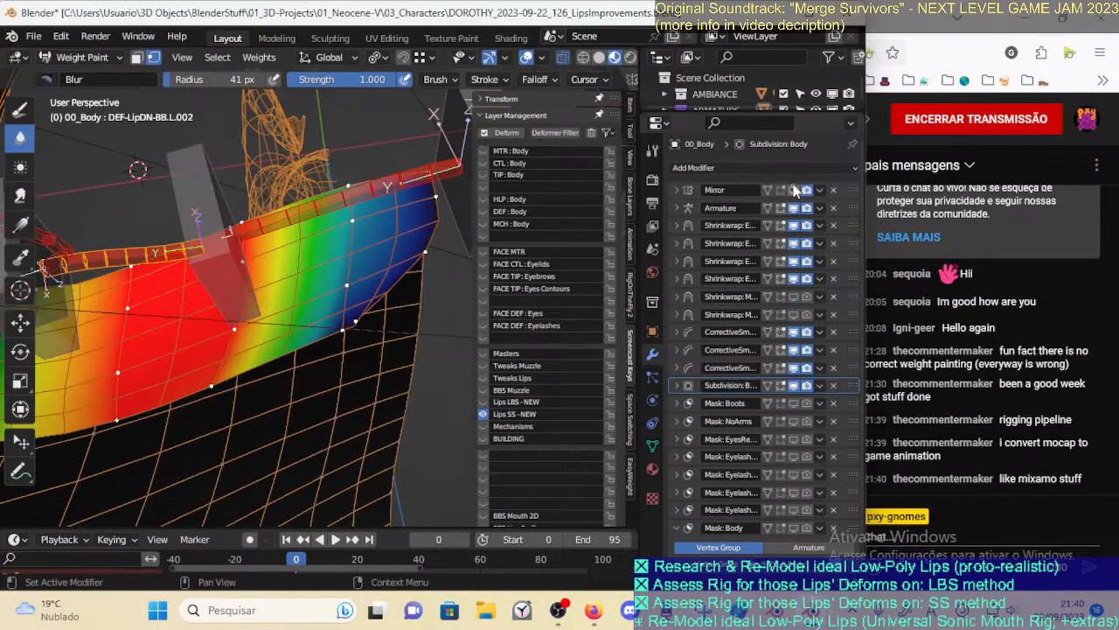
# Show the Mirror modifier in the viewport and blur the DEF-LipDN-BB.L.002 weights toward the lip centre, using radii of 75 and 91 px
pyautogui.click(794, 190)
pyautogui.click(793, 190)
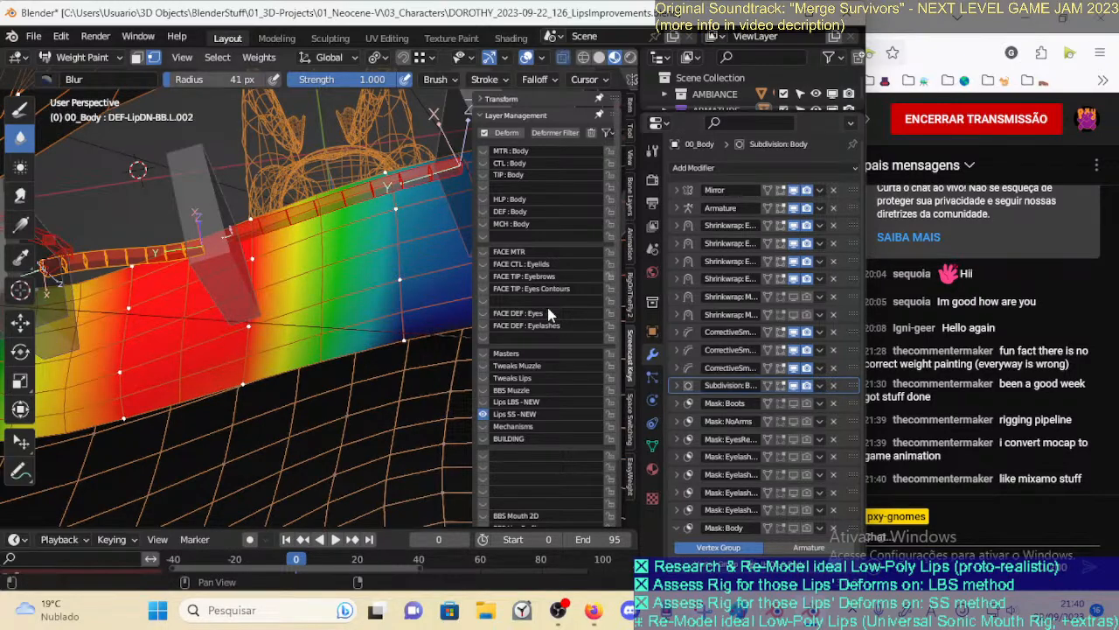
pyautogui.keyDown('shift'); pyautogui.moveTo(435, 294); pyautogui.dragTo(348, 335, button='middle'); pyautogui.keyUp('shift')
pyautogui.press('f')
pyautogui.click(395, 356)
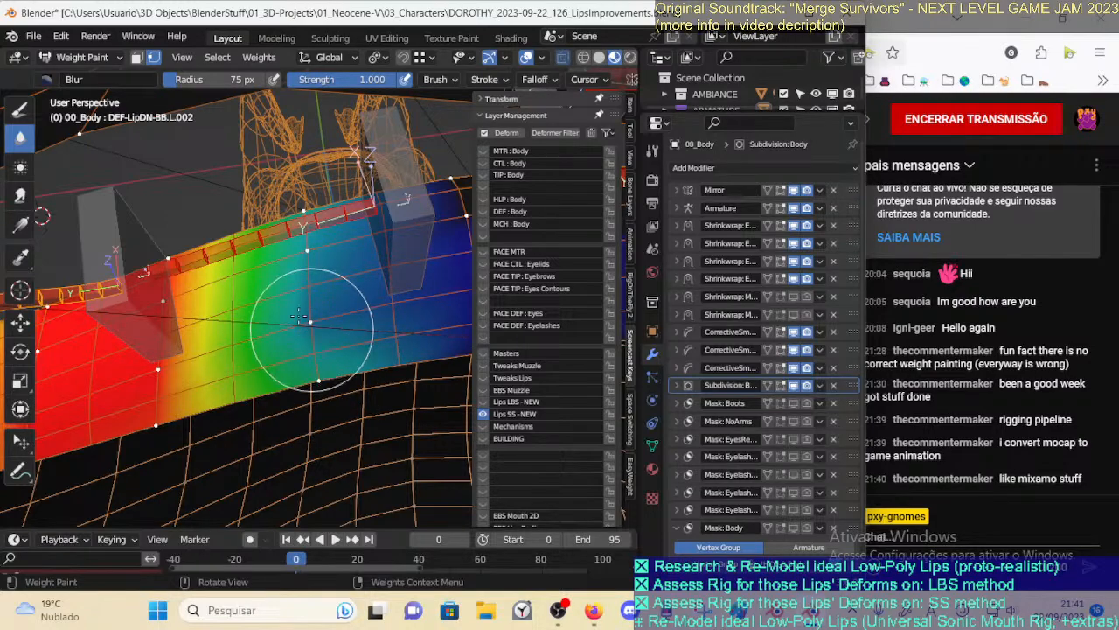
pyautogui.moveTo(316, 344); pyautogui.dragTo(317, 306, button='middle')
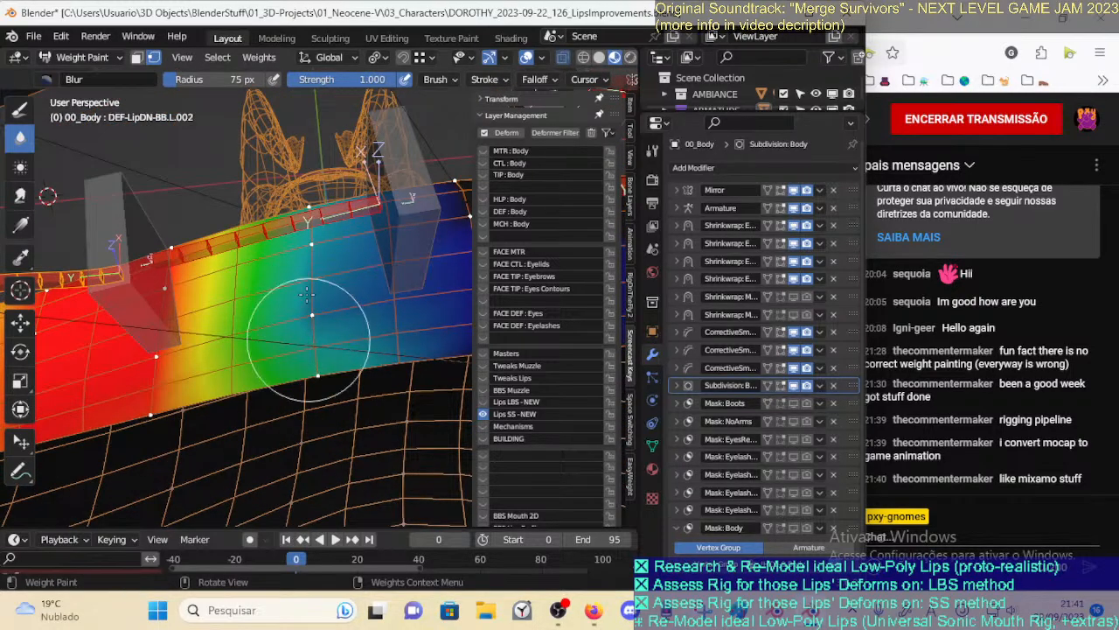
pyautogui.moveTo(312, 288); pyautogui.dragTo(323, 290)
pyautogui.moveTo(323, 289)
pyautogui.mouseDown(button='middle')
pyautogui.moveTo(352, 451)
pyautogui.moveTo(339, 407)
pyautogui.mouseUp(button='middle')
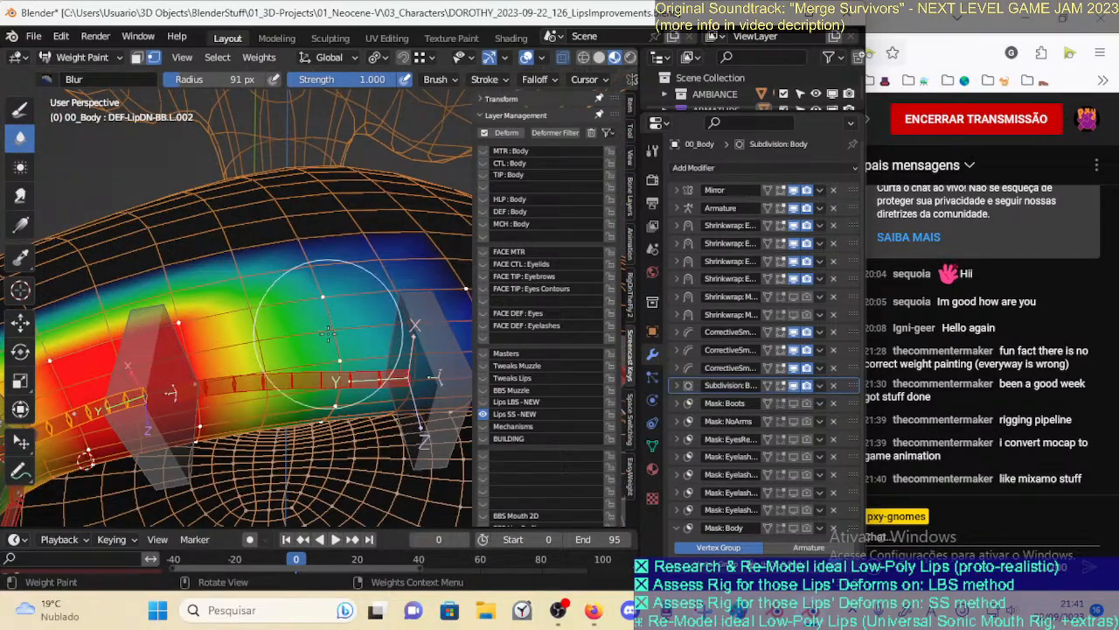
pyautogui.moveTo(343, 312)
pyautogui.mouseDown(button='middle')
pyautogui.moveTo(358, 293)
pyautogui.moveTo(294, 329)
pyautogui.moveTo(340, 321)
pyautogui.mouseUp(button='middle')
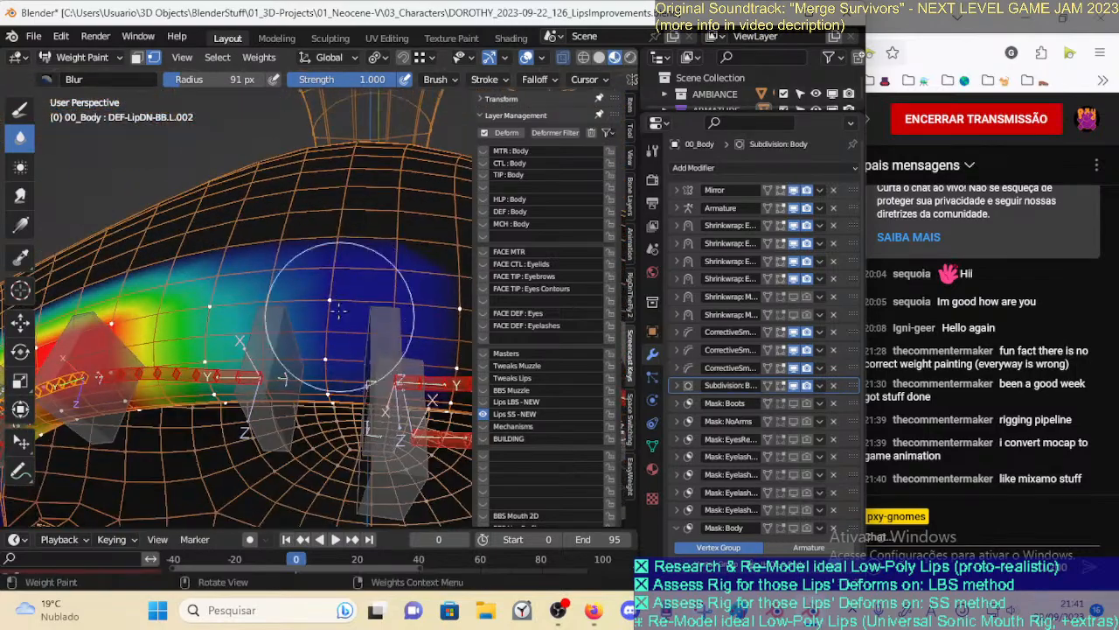
pyautogui.moveTo(327, 283)
pyautogui.mouseDown(button='middle')
pyautogui.moveTo(340, 254)
pyautogui.moveTo(343, 288)
pyautogui.moveTo(442, 329)
pyautogui.moveTo(327, 320)
pyautogui.moveTo(331, 348)
pyautogui.moveTo(360, 326)
pyautogui.moveTo(336, 407)
pyautogui.mouseUp(button='middle')
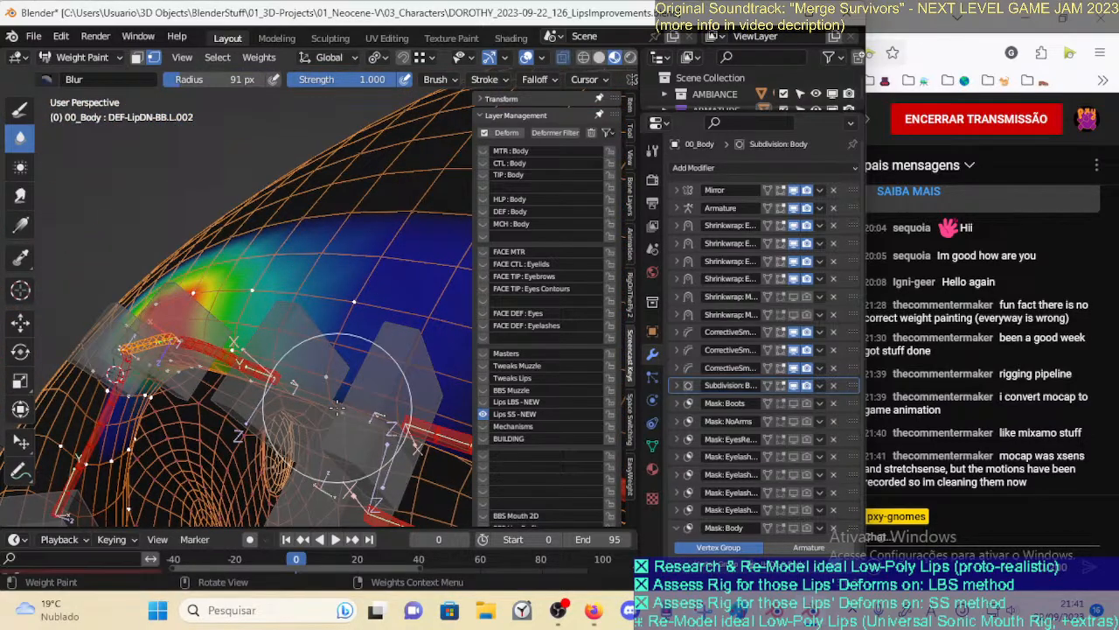
# Read the new message in the YouTube Studio live chat and return to the Blender lip view
pyautogui.click(950, 560)
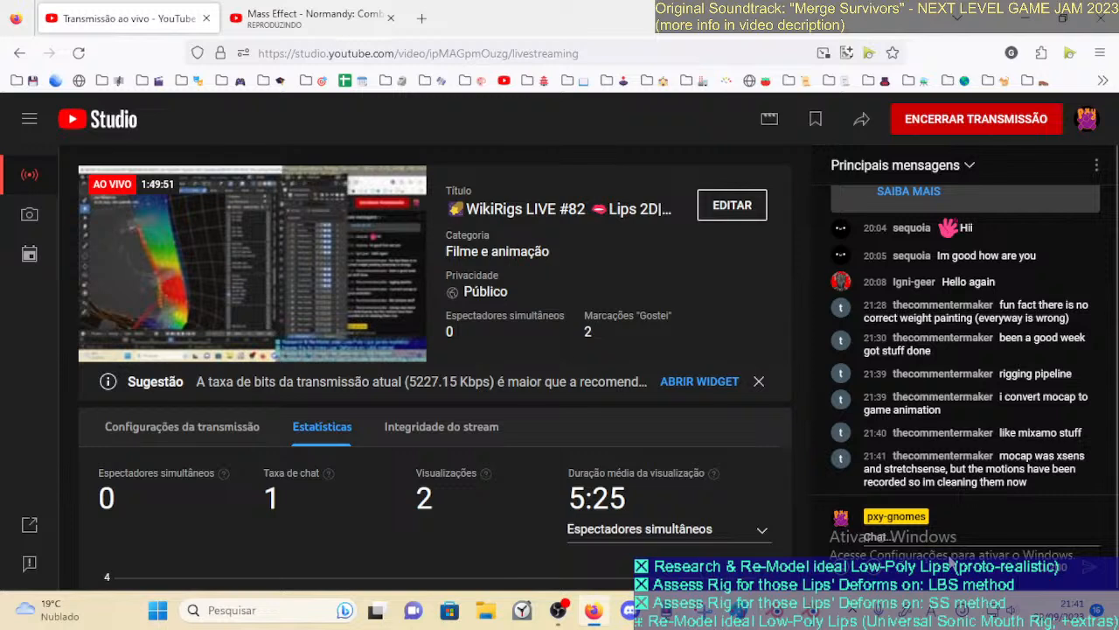
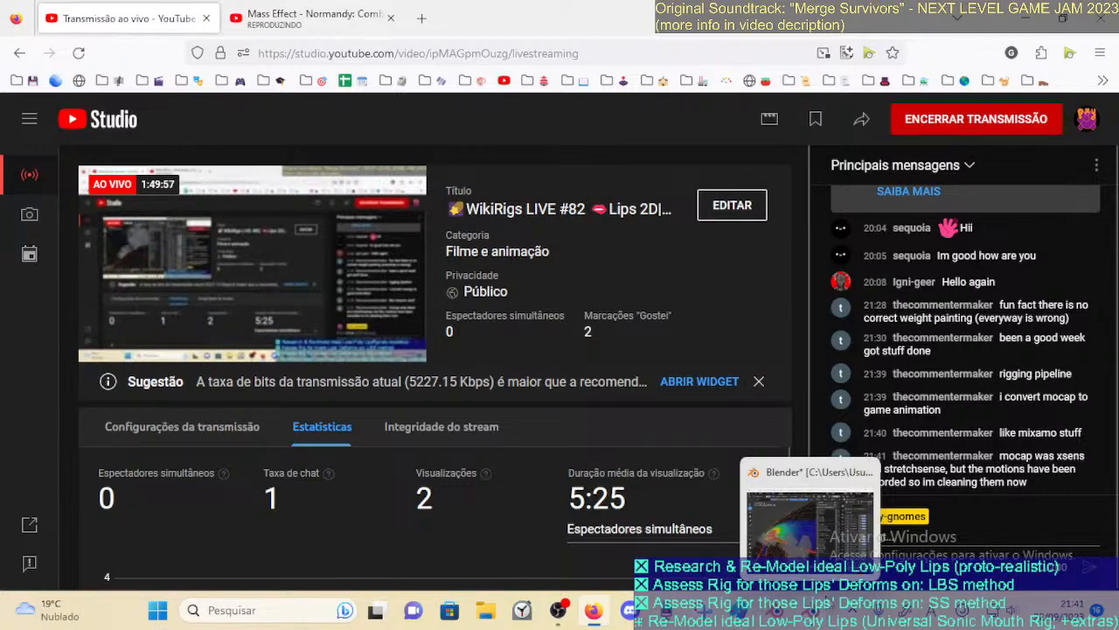
pyautogui.click(826, 611)
pyautogui.moveTo(307, 367)
pyautogui.mouseDown(button='middle')
pyautogui.moveTo(378, 362)
pyautogui.moveTo(269, 395)
pyautogui.mouseUp(button='middle')
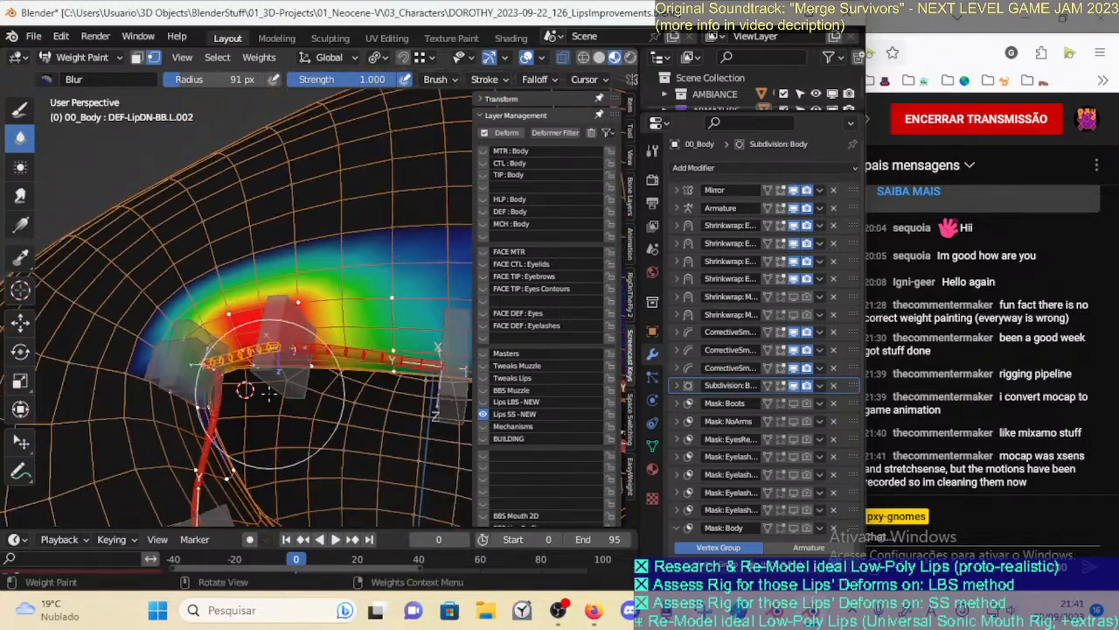
# Turn off vertex masking, pick the DEF-LipDN-BB.L.001 bone on the lower lip and restore face masking
pyautogui.press('m')
pyautogui.keyDown('ctrl'); pyautogui.click(366, 354); pyautogui.keyUp('ctrl')
pyautogui.moveTo(369, 356)
pyautogui.keyDown('shift'); pyautogui.mouseDown(button='middle')
pyautogui.moveTo(229, 374)
pyautogui.moveTo(309, 360)
pyautogui.moveTo(286, 348)
pyautogui.mouseUp(button='middle'); pyautogui.keyUp('shift')
pyautogui.press('m')
pyautogui.keyDown('ctrl'); pyautogui.click(339, 361); pyautogui.keyUp('ctrl')
pyautogui.keyDown('ctrl'); pyautogui.click(194, 372); pyautogui.keyUp('ctrl')
pyautogui.keyDown('ctrl'); pyautogui.click(320, 341); pyautogui.keyUp('ctrl')
pyautogui.keyDown('ctrl'); pyautogui.click(195, 361); pyautogui.keyUp('ctrl')
pyautogui.keyDown('ctrl'); pyautogui.click(322, 341); pyautogui.keyUp('ctrl')
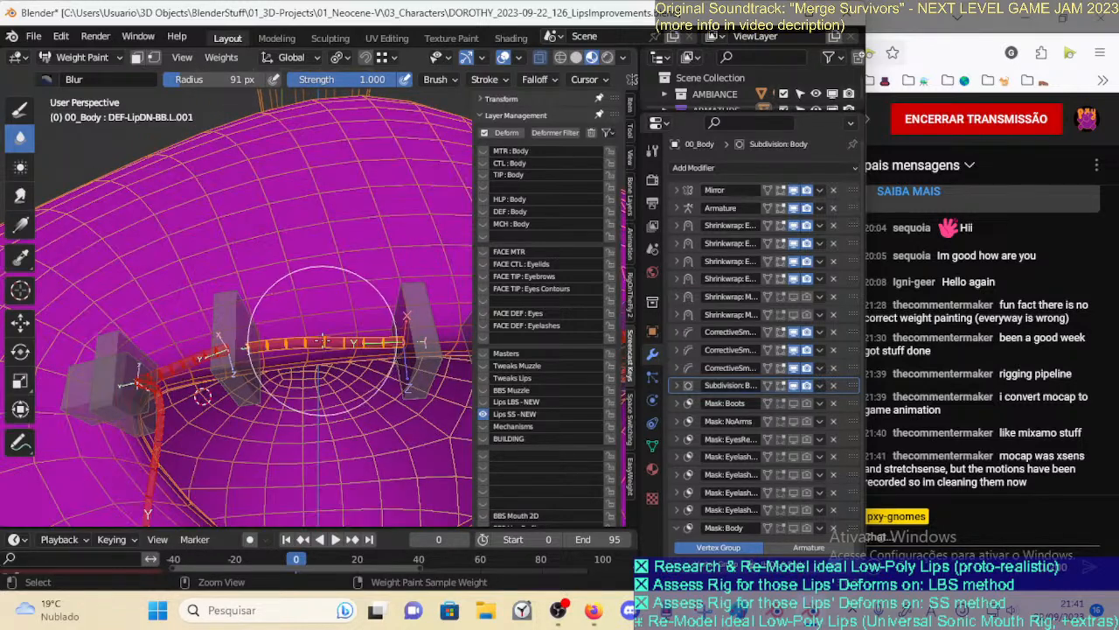
pyautogui.press('m')
# Switch to the Mix brush and paint DEF-LipDN-BB.L.001 weight on the masked lower-lip faces with a 91 px radius
pyautogui.moveTo(333, 324); pyautogui.dragTo(105, 192, button='middle')
pyautogui.click(21, 108)
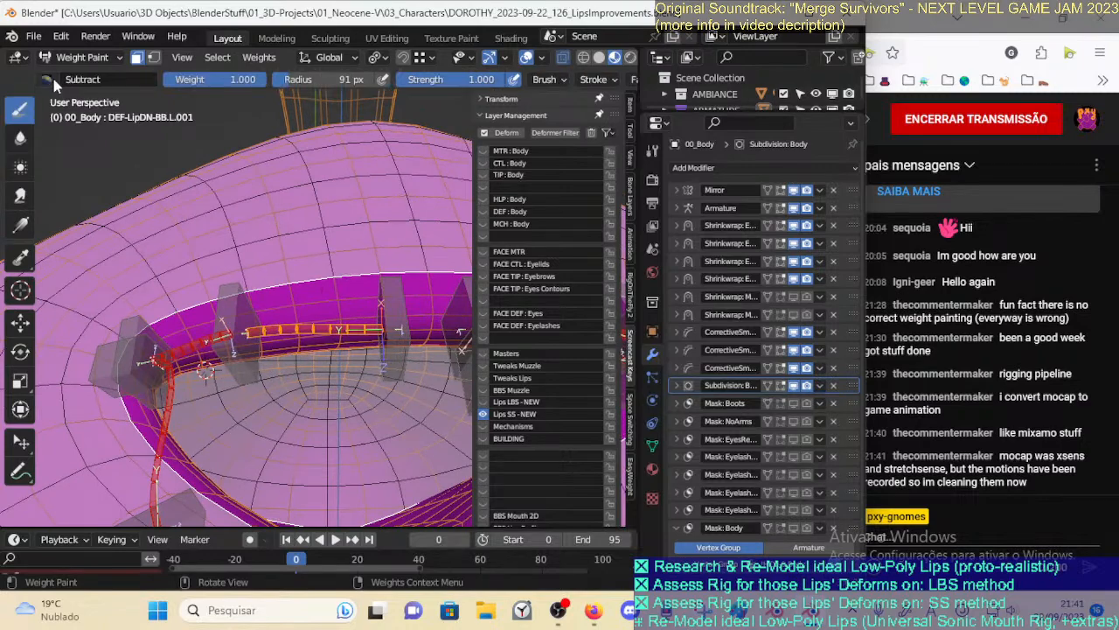
pyautogui.click(76, 78)
pyautogui.click(400, 131)
pyautogui.click(381, 255)
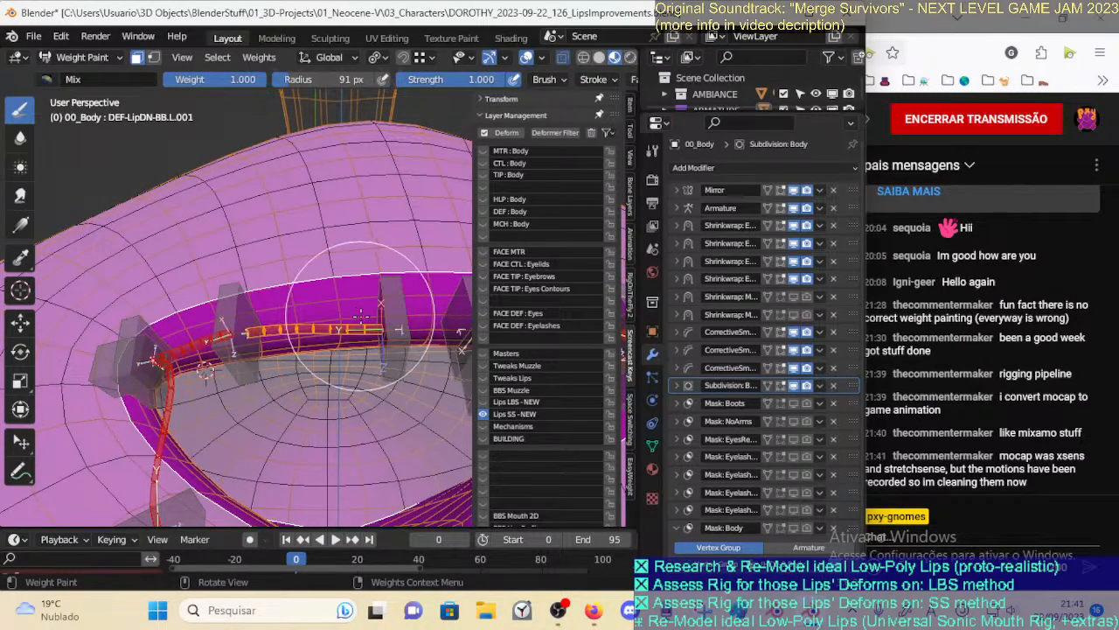
pyautogui.moveTo(409, 299)
pyautogui.mouseDown(button='middle')
pyautogui.moveTo(320, 340)
pyautogui.moveTo(360, 317)
pyautogui.mouseUp(button='middle')
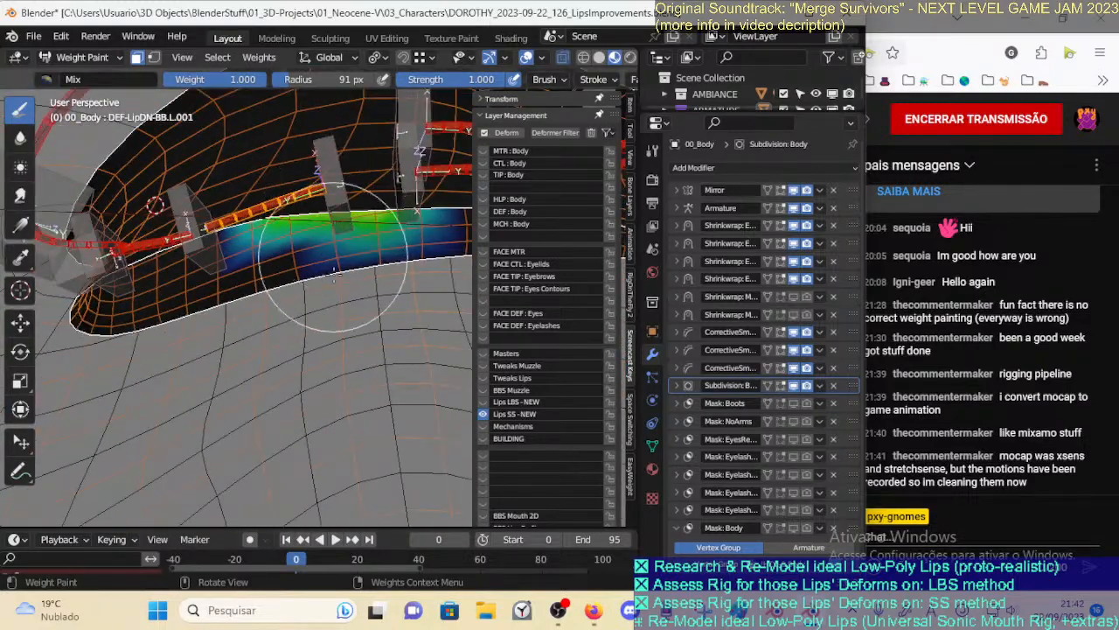
# Mask by vertices and paint DEF-LipDN-BB.L.001 weight over the inside and front of the lower lip with a 105 px radius
pyautogui.moveTo(331, 264); pyautogui.dragTo(334, 204, button='middle')
pyautogui.moveTo(337, 259); pyautogui.dragTo(313, 320, button='middle')
pyautogui.hotkey('ctrl', 'f')
pyautogui.rightClick(376, 341)
pyautogui.hotkey('ctrl', 'z')
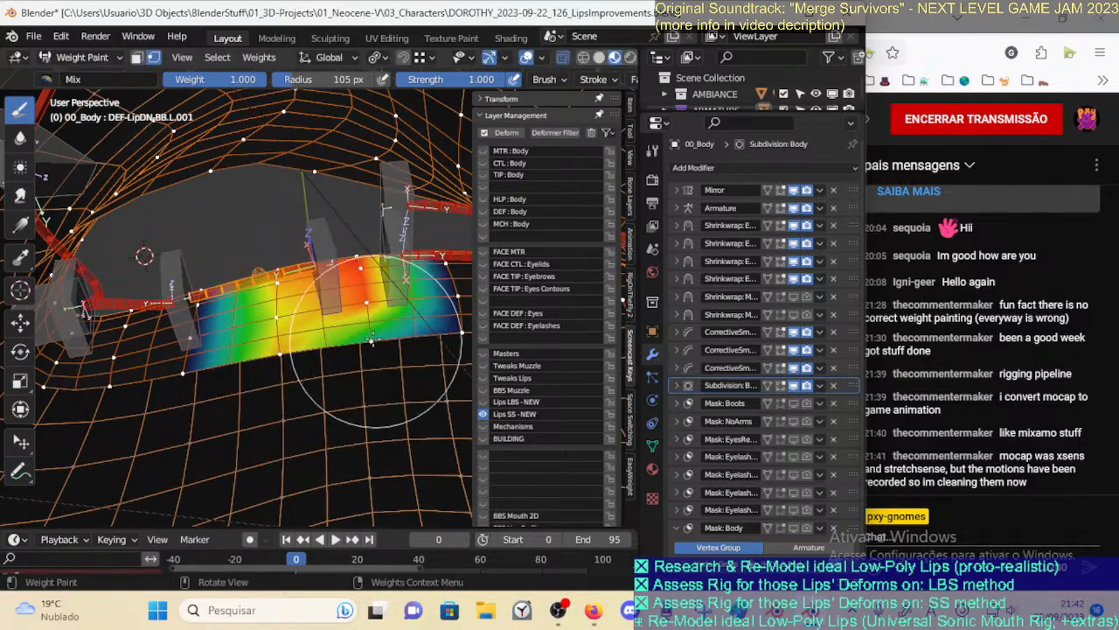
pyautogui.moveTo(339, 316)
pyautogui.mouseDown(button='middle')
pyautogui.moveTo(363, 324)
pyautogui.moveTo(319, 296)
pyautogui.mouseUp(button='middle')
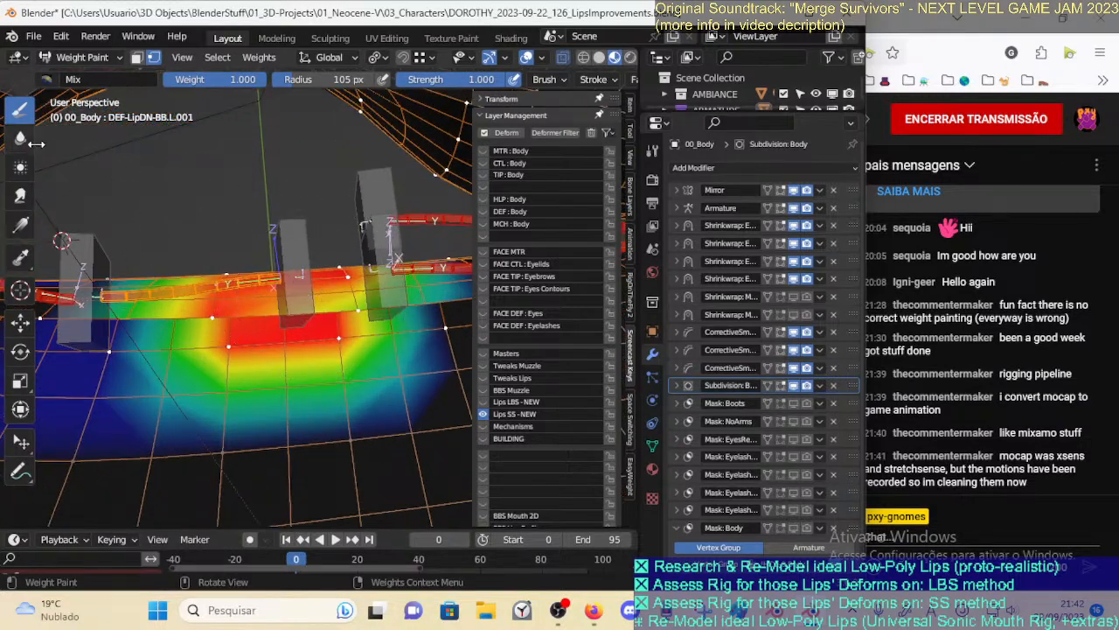
# Smear the DEF-LipDN-BB.L.001 weights across the inner lower-lip vertices with the Smear.001 brush at a 105 px radius
pyautogui.click(20, 195)
pyautogui.moveTo(274, 325); pyautogui.dragTo(415, 397, button='middle')
pyautogui.moveTo(328, 325); pyautogui.dragTo(358, 430, button='middle')
pyautogui.hotkey('ctrl', 'f')
pyautogui.rightClick(312, 410)
pyautogui.hotkey('shift', 'f')
pyautogui.click(345, 389)
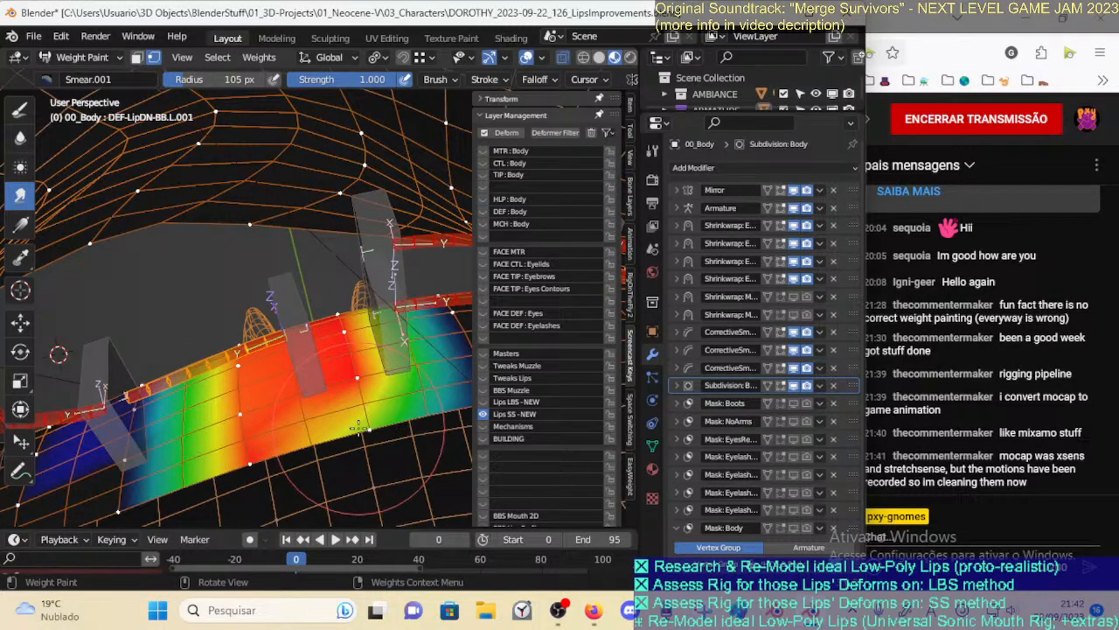
pyautogui.moveTo(358, 426); pyautogui.dragTo(454, 131, button='middle')
pyautogui.scroll(-3, 612, 78)
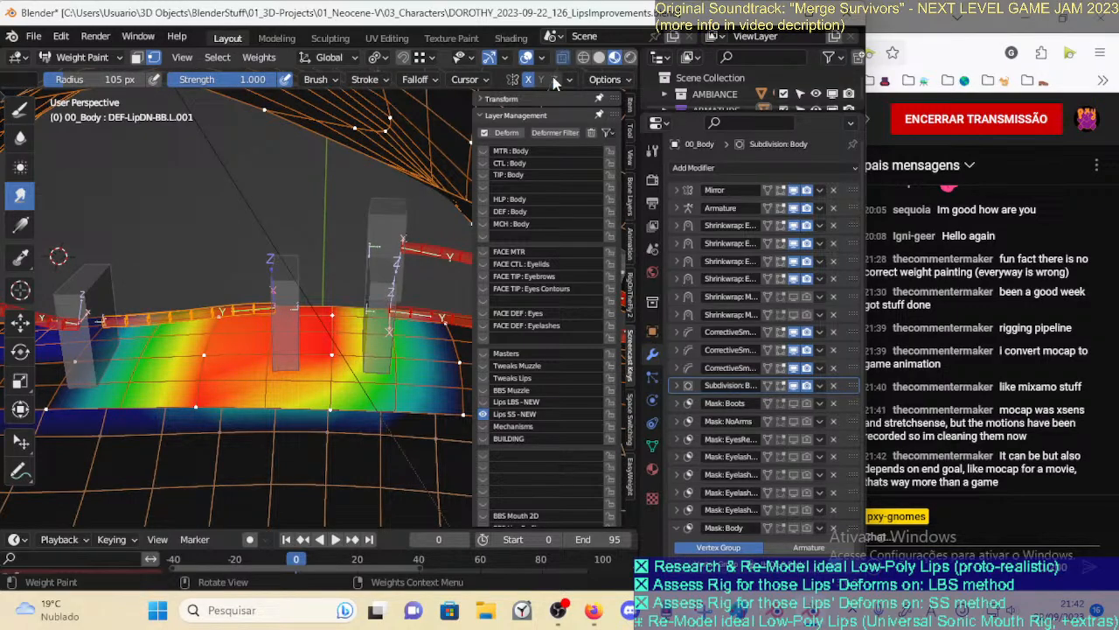
pyautogui.click(604, 80)
pyautogui.moveTo(330, 376); pyautogui.dragTo(63, 153, button='middle')
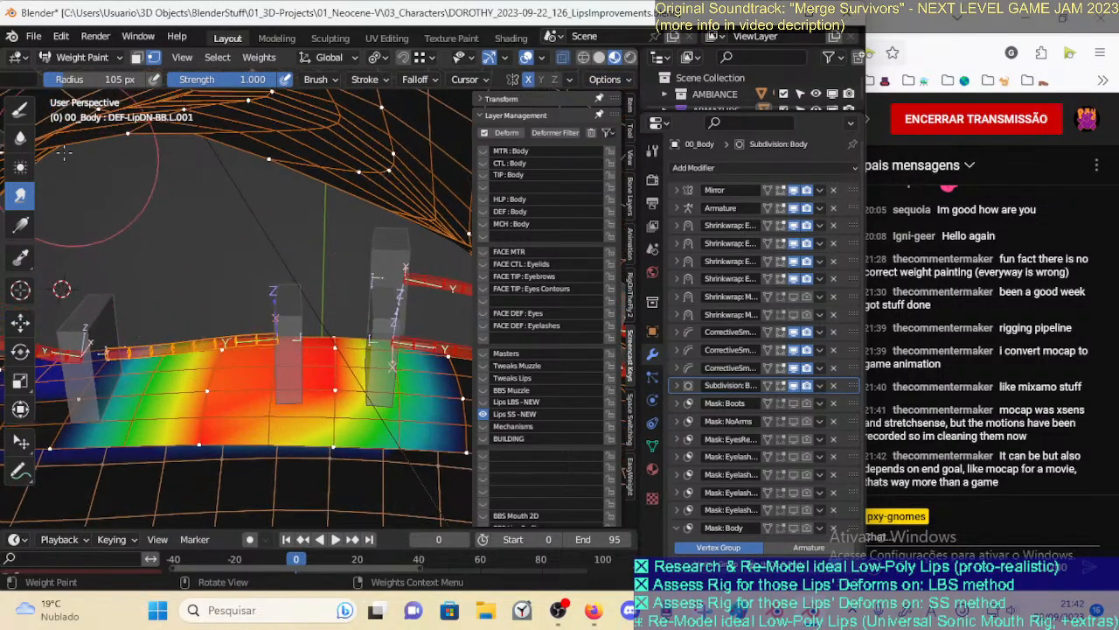
# Paint full DEF-LipDN-BB.L.001 weight on the remaining central lower-lip vertices, enlarging the Draw brush to 133 px
pyautogui.click(19, 109)
pyautogui.moveTo(342, 413)
pyautogui.mouseDown(button='middle')
pyautogui.moveTo(355, 400)
pyautogui.moveTo(363, 409)
pyautogui.mouseUp(button='middle')
pyautogui.moveTo(350, 354)
pyautogui.mouseDown(button='middle')
pyautogui.moveTo(378, 435)
pyautogui.moveTo(346, 385)
pyautogui.mouseUp(button='middle')
pyautogui.press('f')
pyautogui.click(356, 411)
pyautogui.hotkey('ctrl', 'f')
pyautogui.click(361, 381)
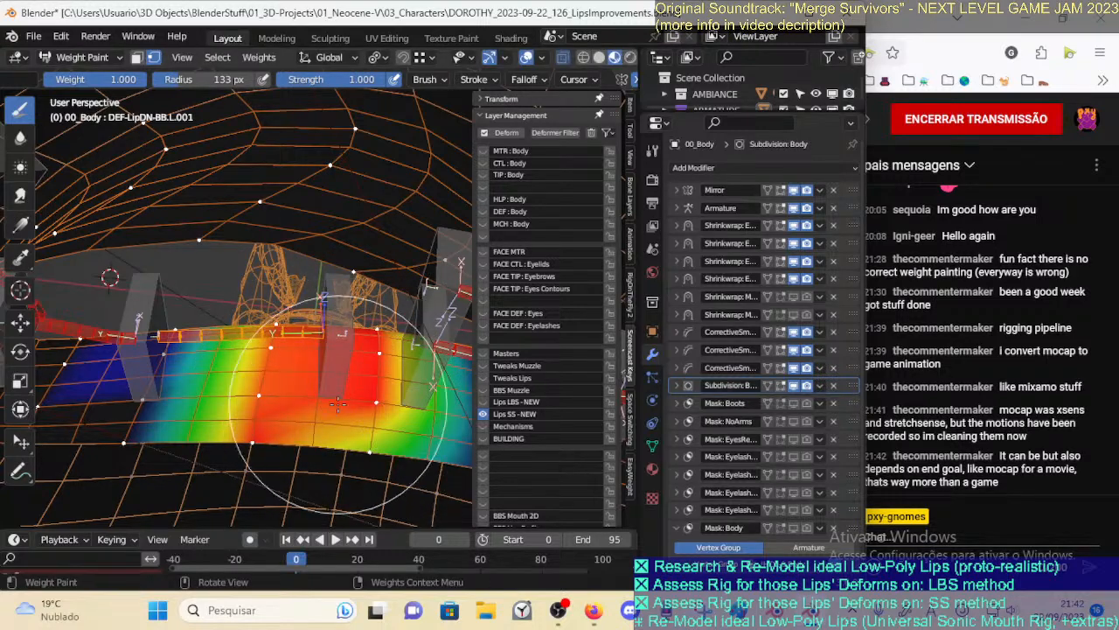
pyautogui.scroll(-2, 336, 411)
pyautogui.press(']')
pyautogui.press(']')
pyautogui.press(']')
pyautogui.moveTo(317, 400)
pyautogui.mouseDown()
pyautogui.moveTo(261, 382)
pyautogui.moveTo(294, 389)
pyautogui.mouseUp()
pyautogui.press('f')
pyautogui.click(282, 383)
# Blur the DEF-LipDN-BB.L.001 weights around the bone's outer end on the inner lip with an 82 px radius
pyautogui.keyDown('ctrl'); pyautogui.moveTo(327, 404); pyautogui.dragTo(330, 364, button='middle'); pyautogui.keyUp('ctrl')
pyautogui.press('[')
pyautogui.press('[')
pyautogui.press('[')
pyautogui.moveTo(333, 434)
pyautogui.keyDown('shift'); pyautogui.mouseDown(button='middle')
pyautogui.moveTo(351, 449)
pyautogui.moveTo(410, 447)
pyautogui.mouseUp(button='middle'); pyautogui.keyUp('shift')
pyautogui.click(20, 140)
pyautogui.press('[')
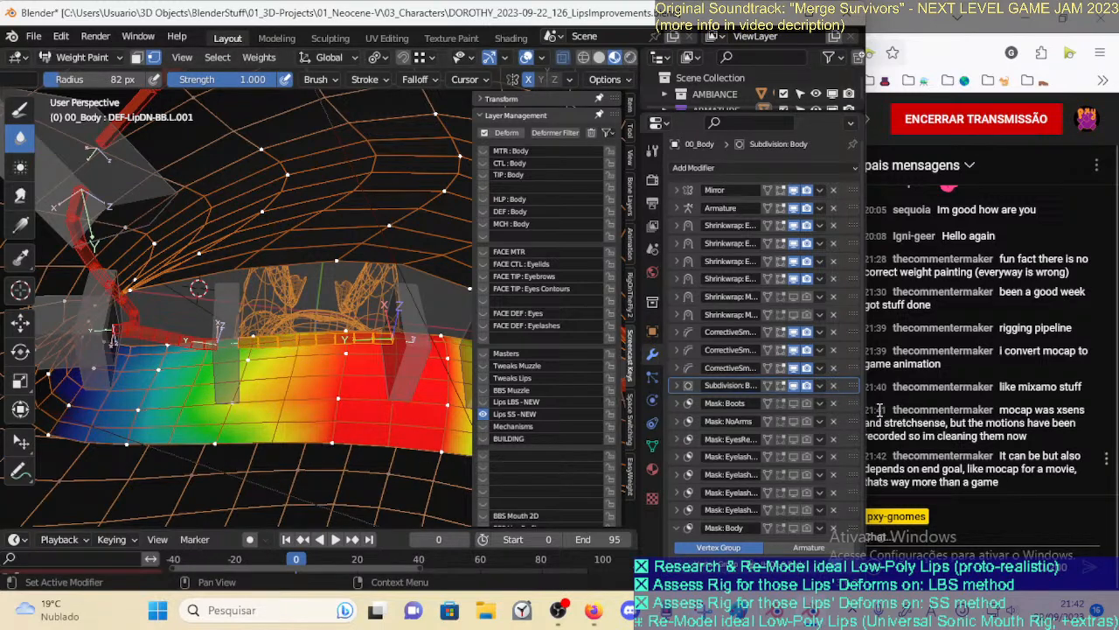
# Check the YouTube Studio live chat again and narrow the Blender window further to uncover the whole chat column
pyautogui.click(880, 408)
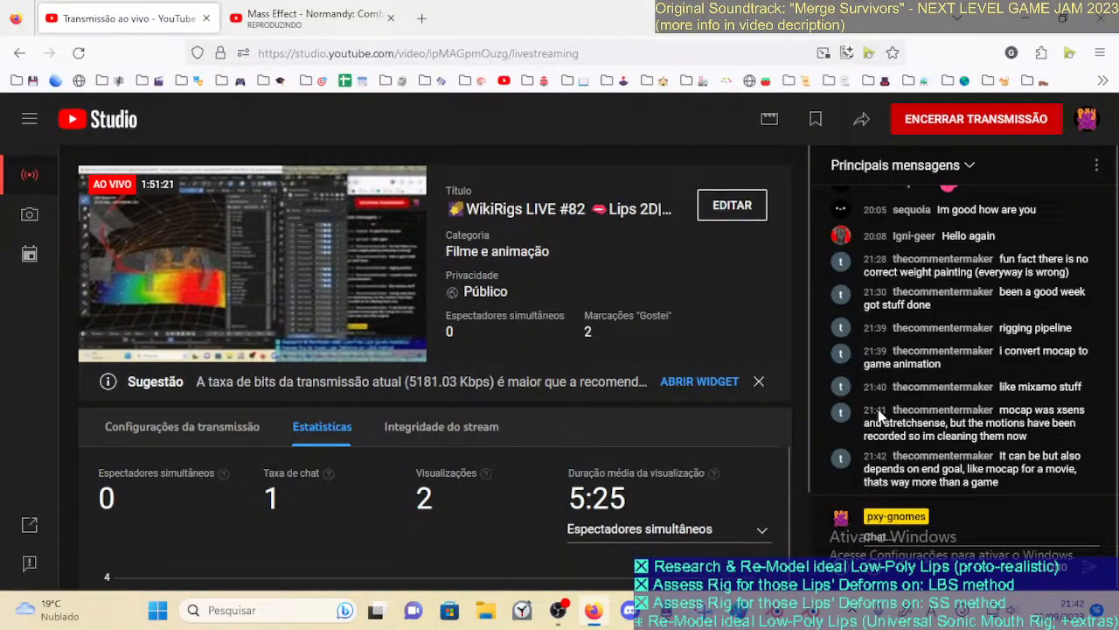
pyautogui.hotkey('alt', 'Tab')
pyautogui.moveTo(871, 387); pyautogui.dragTo(826, 382)
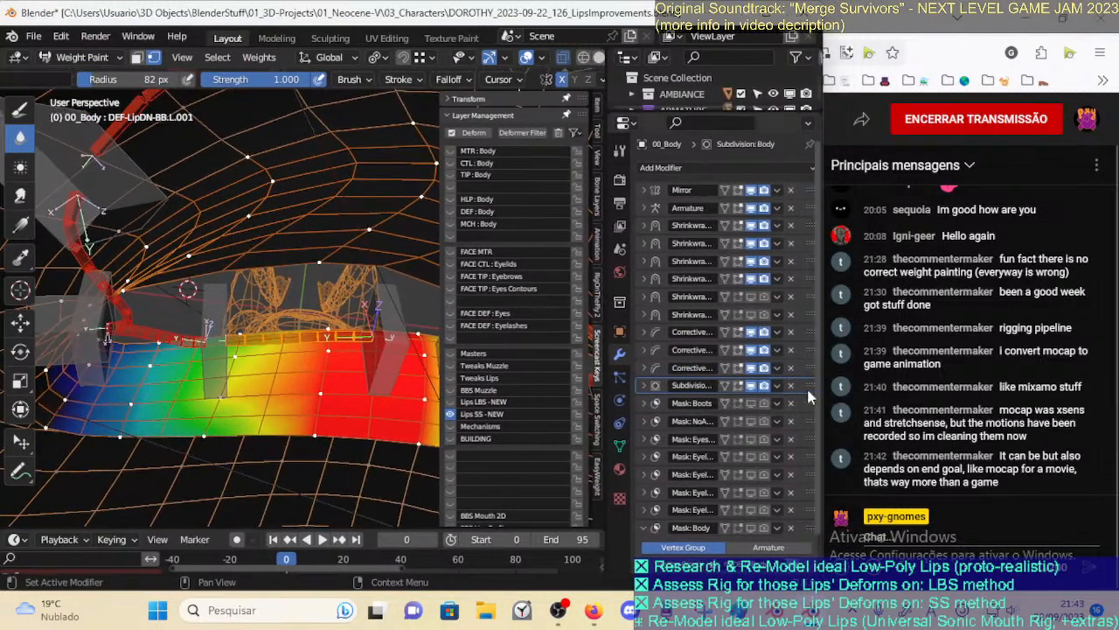
# Hide the viewport sidebar and continue blurring the DEF-LipDN-BB.L.001 weights along the outer part of the inner lower lip
pyautogui.keyDown('ctrl'); pyautogui.moveTo(231, 370); pyautogui.dragTo(243, 377, button='middle'); pyautogui.keyUp('ctrl')
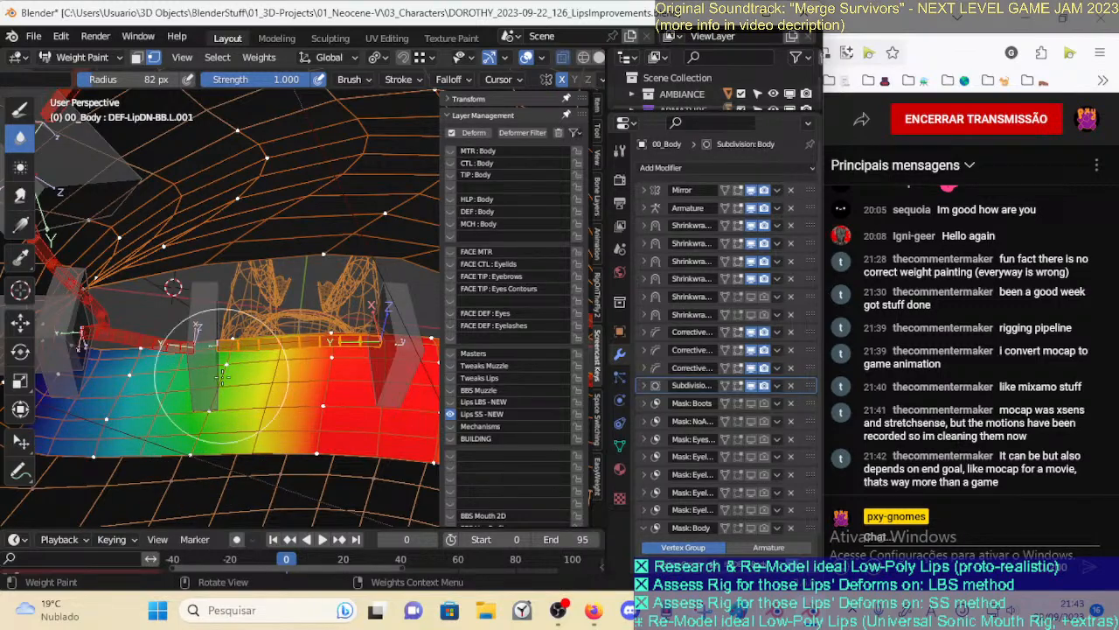
pyautogui.moveTo(220, 371)
pyautogui.mouseDown(button='middle')
pyautogui.moveTo(277, 479)
pyautogui.moveTo(260, 408)
pyautogui.moveTo(298, 313)
pyautogui.moveTo(325, 316)
pyautogui.moveTo(301, 307)
pyautogui.mouseUp(button='middle')
pyautogui.press('n')
pyautogui.moveTo(330, 354); pyautogui.dragTo(326, 320, button='middle')
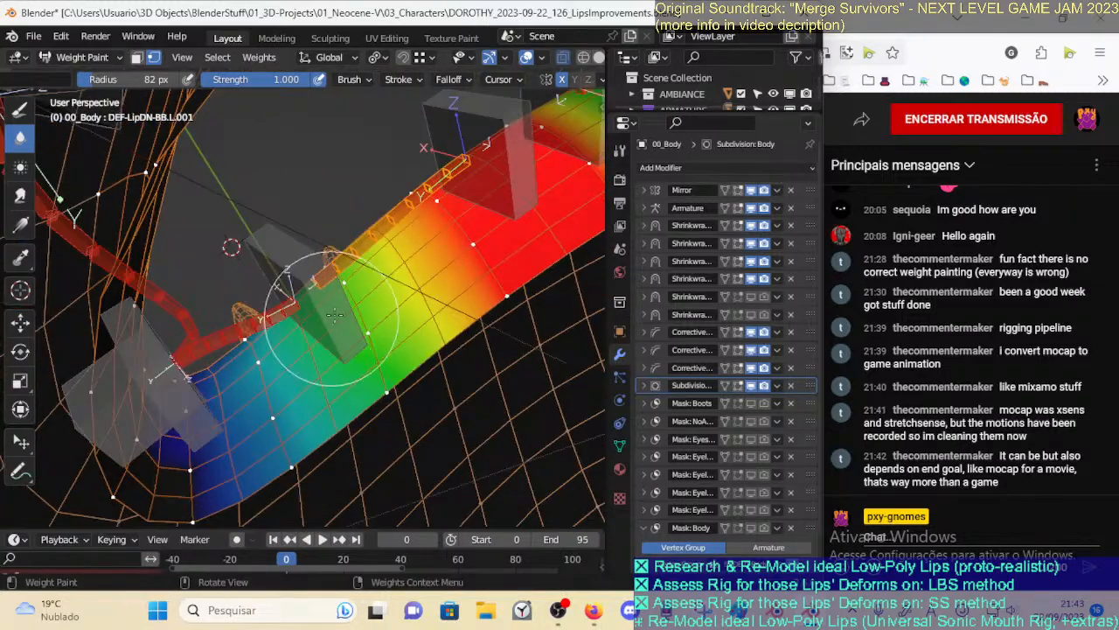
# Reduce the blur radius to 59 px and soften the DEF-LipDN-BB.L.001 weights toward the mouth corner
pyautogui.moveTo(302, 370); pyautogui.dragTo(344, 318, button='middle')
pyautogui.press('f')
pyautogui.click(324, 317)
pyautogui.moveTo(270, 338); pyautogui.dragTo(239, 403, button='middle')
pyautogui.moveTo(210, 455)
pyautogui.mouseDown(button='middle')
pyautogui.moveTo(175, 463)
pyautogui.moveTo(230, 441)
pyautogui.moveTo(269, 479)
pyautogui.moveTo(254, 424)
pyautogui.mouseUp(button='middle')
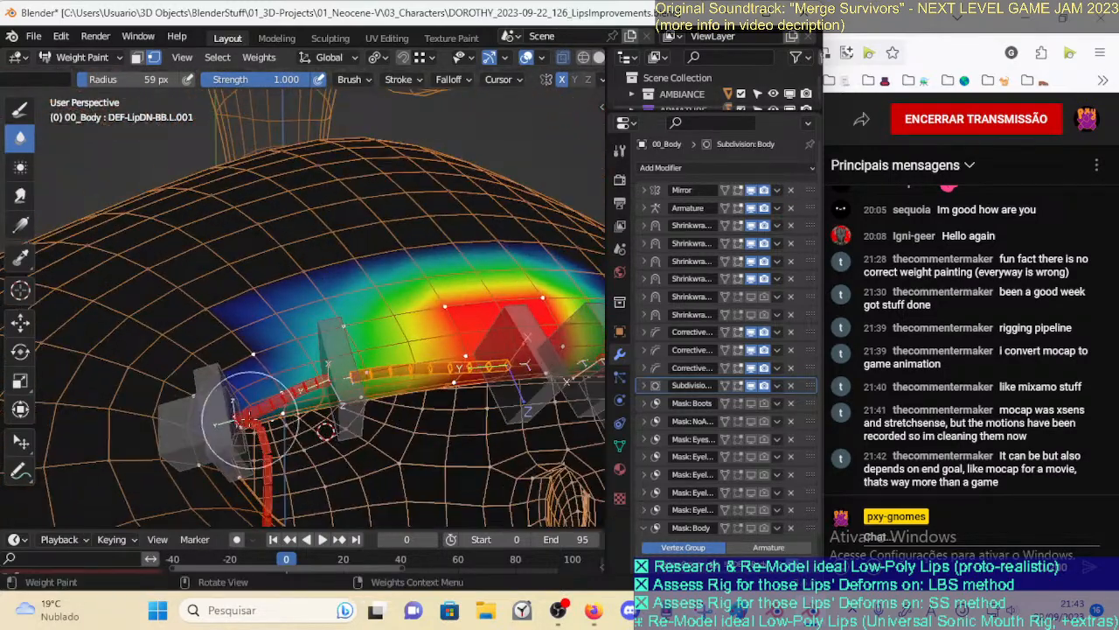
# Leave weight painting of the body and put the ARM-Dorothy armature into Pose Mode
pyautogui.moveTo(300, 357)
pyautogui.mouseDown(button='middle')
pyautogui.moveTo(320, 347)
pyautogui.moveTo(337, 376)
pyautogui.moveTo(330, 403)
pyautogui.moveTo(350, 426)
pyautogui.moveTo(322, 404)
pyautogui.moveTo(326, 328)
pyautogui.moveTo(363, 343)
pyautogui.moveTo(411, 469)
pyautogui.moveTo(401, 340)
pyautogui.mouseUp(button='middle')
pyautogui.press('v')
pyautogui.hotkey('ctrl', 'Tab')
pyautogui.click(195, 330)
pyautogui.click(361, 345)
pyautogui.scroll(-2, 401, 340)
pyautogui.hotkey('ctrl', 'Tab')
# Move the upper lip controls TIP-LipUP-BBH.L.001 and TIP-LipUP-BBH.L.002 off the lip, rotating the second one
pyautogui.press('g')
pyautogui.click(287, 277)
pyautogui.click(393, 265)
pyautogui.press('g')
pyautogui.click(465, 229)
pyautogui.press('r')
pyautogui.click(479, 240)
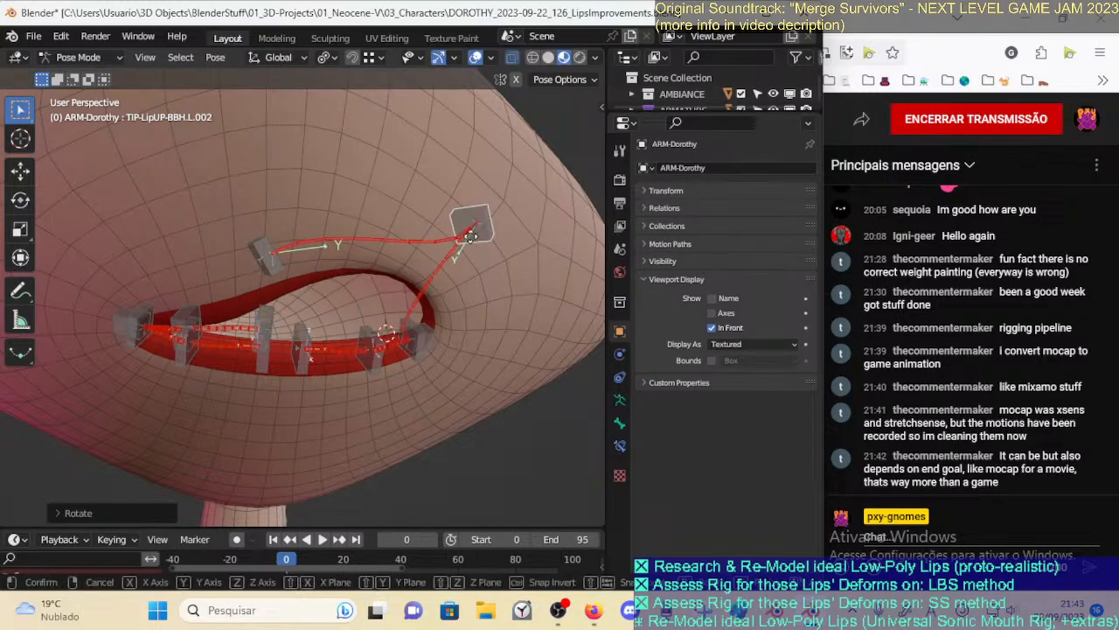
pyautogui.press('g')
pyautogui.click(396, 265)
# Move TIP-LipUP-BBH.L.003 around the mouth corner from several view angles to test the upper lip's deformation
pyautogui.click(427, 330)
pyautogui.press('g')
pyautogui.click(419, 334)
pyautogui.click(430, 335)
pyautogui.press('g')
pyautogui.click(553, 318)
pyautogui.moveTo(551, 317); pyautogui.dragTo(412, 313, button='middle')
pyautogui.press('g')
pyautogui.click(579, 289)
pyautogui.moveTo(579, 288); pyautogui.dragTo(342, 294, button='middle')
pyautogui.press('g')
pyautogui.click(418, 279)
pyautogui.moveTo(418, 279); pyautogui.dragTo(492, 267, button='middle')
pyautogui.press('g')
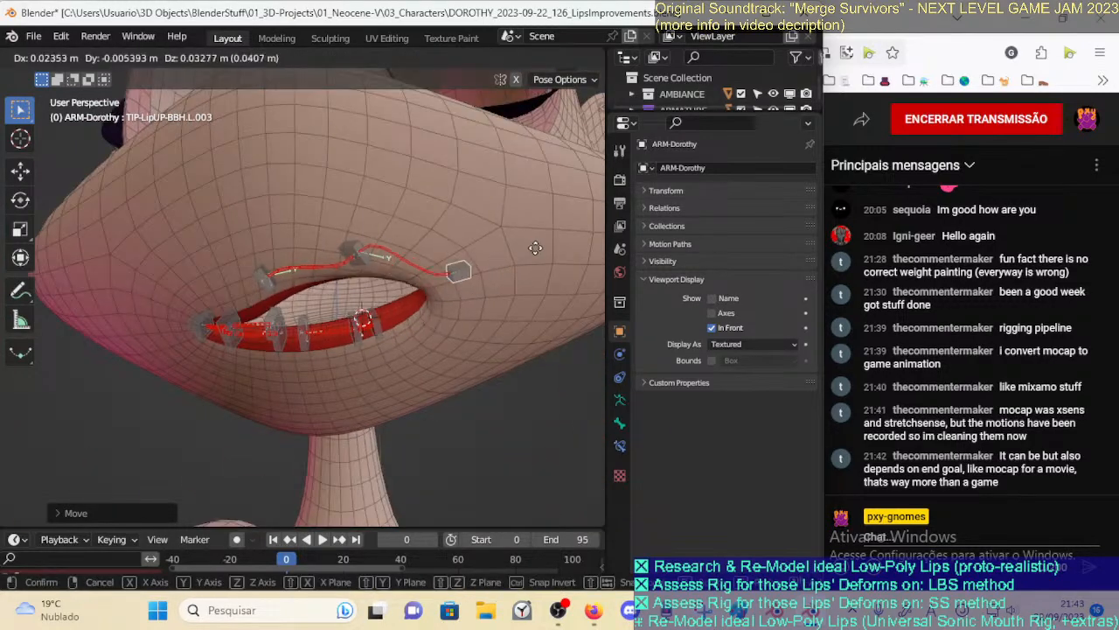
pyautogui.click(478, 275)
# Move and rotate TIP-LipUP-BBH.L.002 to arch the outer part of the upper lip
pyautogui.click(350, 255)
pyautogui.press('g')
pyautogui.click(437, 184)
pyautogui.press('r')
pyautogui.click(455, 220)
pyautogui.press('g')
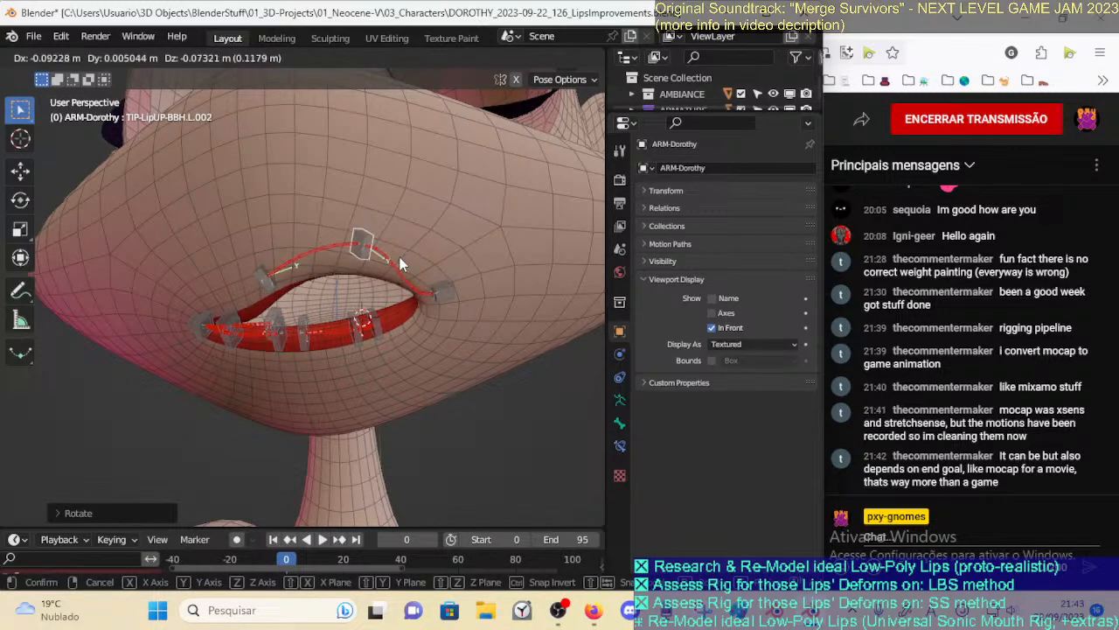
pyautogui.click(490, 197)
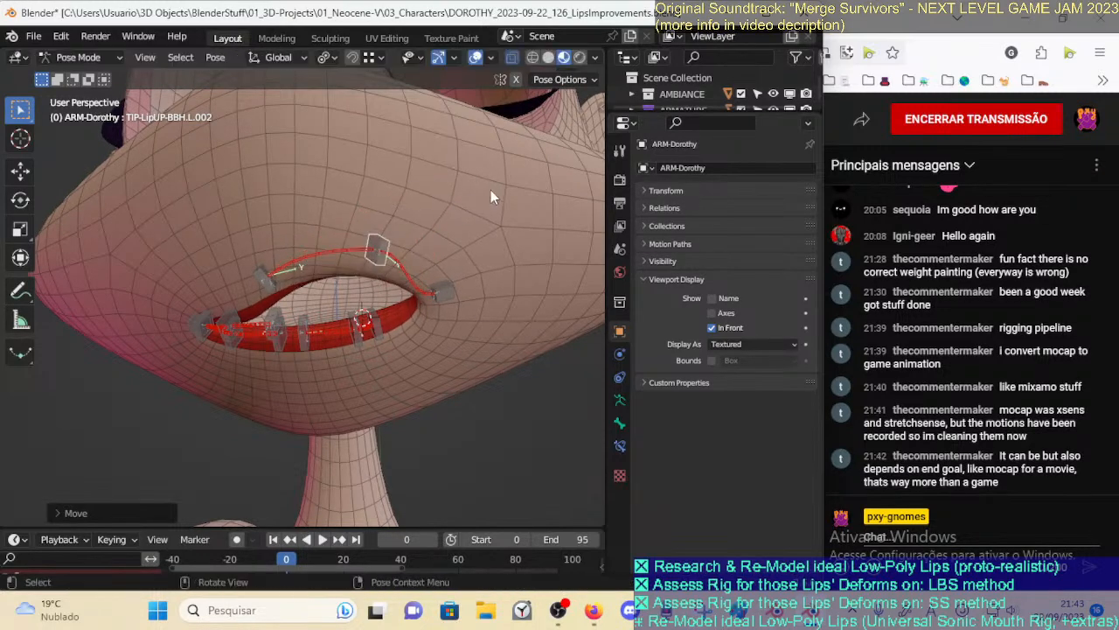
# Move and rotate TIP-LipUP-BBH.L.001 above the inner part of the upper lip
pyautogui.click(265, 278)
pyautogui.moveTo(265, 278); pyautogui.dragTo(301, 176, button='middle')
pyautogui.press('g')
pyautogui.click(342, 210)
pyautogui.press('r')
pyautogui.click(376, 269)
pyautogui.press('g')
pyautogui.click(371, 267)
pyautogui.moveTo(372, 266); pyautogui.dragTo(337, 236, button='middle')
pyautogui.press('g')
pyautogui.click(269, 276)
pyautogui.press('g')
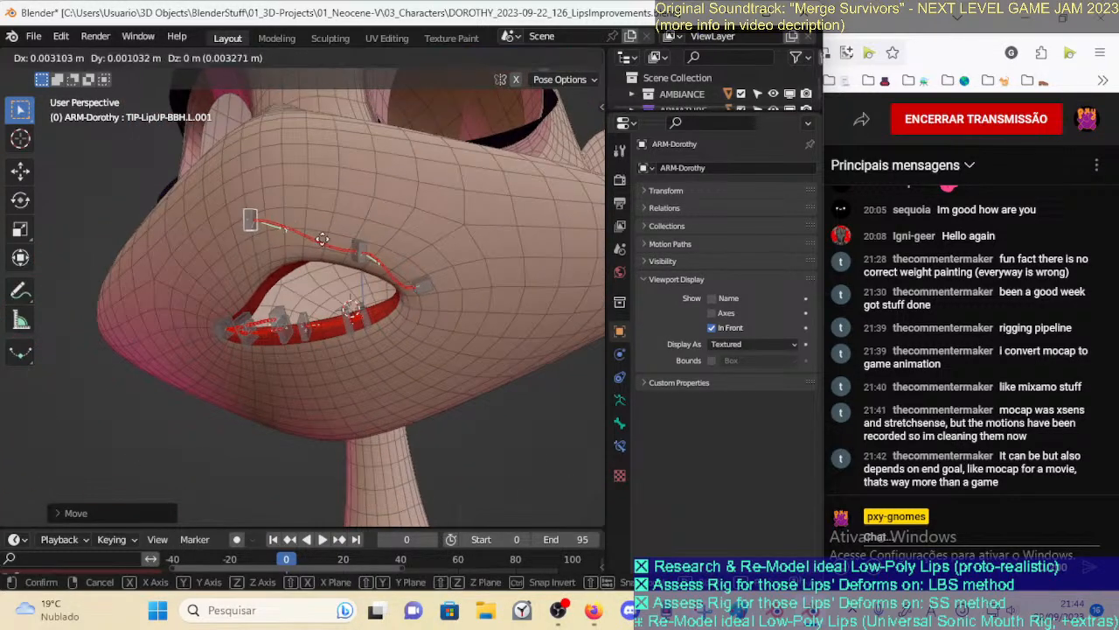
pyautogui.click(353, 257)
# Nudge TIP-LipUP-BBH.L.002, and repeatedly move and rotate TIP-LipUP-BBH.L.003 into place at the mouth corner
pyautogui.click(360, 243)
pyautogui.press('g')
pyautogui.click(359, 237)
pyautogui.click(426, 280)
pyautogui.press('g')
pyautogui.click(510, 246)
pyautogui.press('r')
pyautogui.click(516, 245)
pyautogui.press('g')
pyautogui.click(520, 245)
pyautogui.press('g')
pyautogui.click(501, 284)
pyautogui.press('r')
pyautogui.click(525, 252)
pyautogui.press('g')
pyautogui.click(415, 293)
pyautogui.press('g')
pyautogui.click(409, 295)
pyautogui.press('r')
pyautogui.click(388, 291)
# Rotate and lower TIP-LipUP-BBH.L.001 toward the lip, and move TIP-LipUP-BBH.L.002 slightly outward
pyautogui.moveTo(389, 291); pyautogui.dragTo(281, 228, button='middle')
pyautogui.click(294, 228)
pyautogui.press('r')
pyautogui.click(327, 240)
pyautogui.press('g')
pyautogui.click(336, 282)
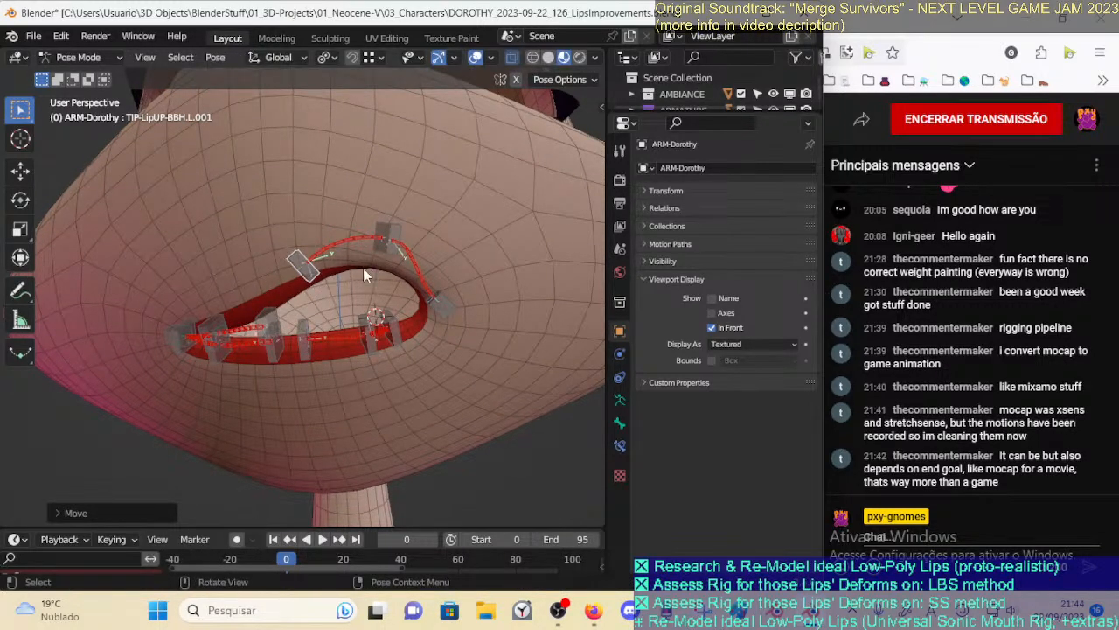
pyautogui.click(391, 246)
pyautogui.press('g')
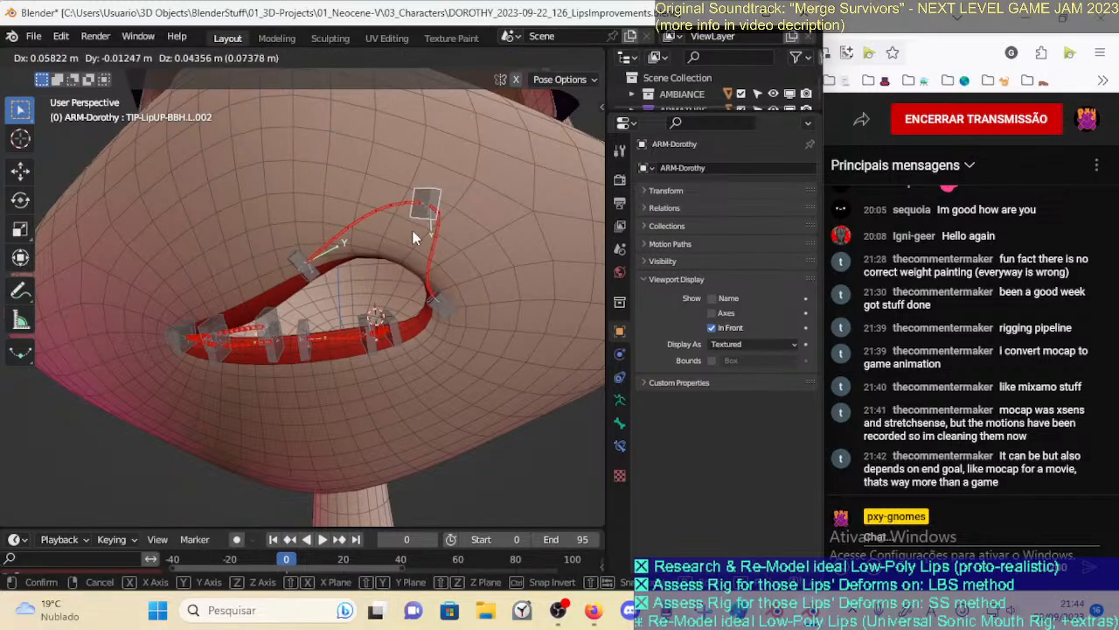
pyautogui.click(368, 273)
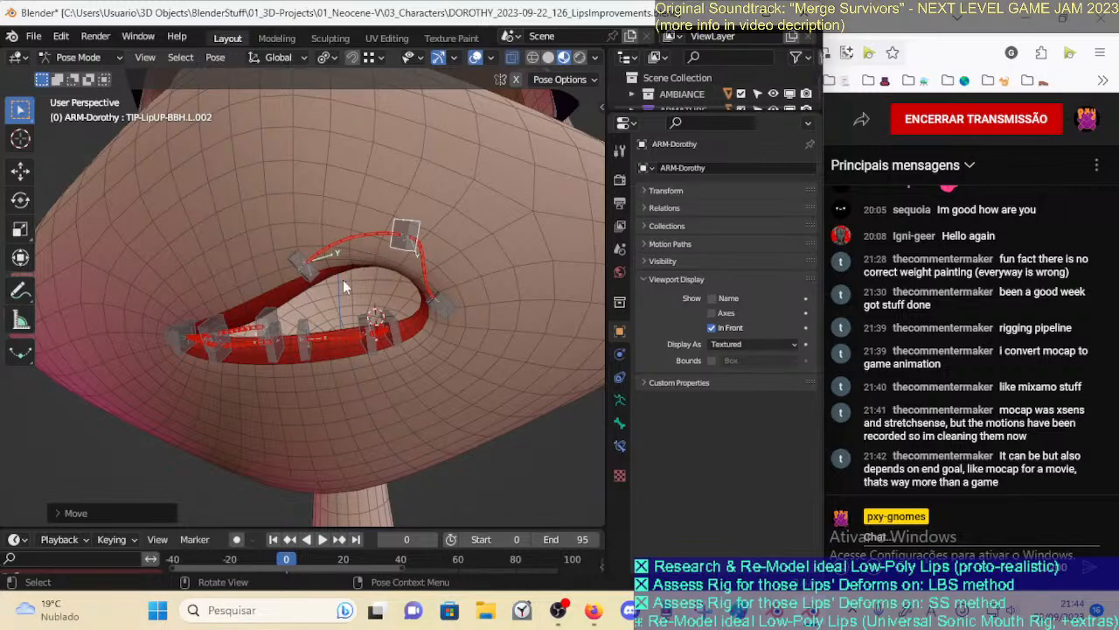
pyautogui.click(305, 354)
pyautogui.press('g')
pyautogui.rightClick(305, 394)
# Raise TIP-LipUP-BBH.L.001 and TIP-LipUP-BBH.L.002 well above the upper lip to open the mouth wider
pyautogui.click(302, 263)
pyautogui.press('g')
pyautogui.click(293, 173)
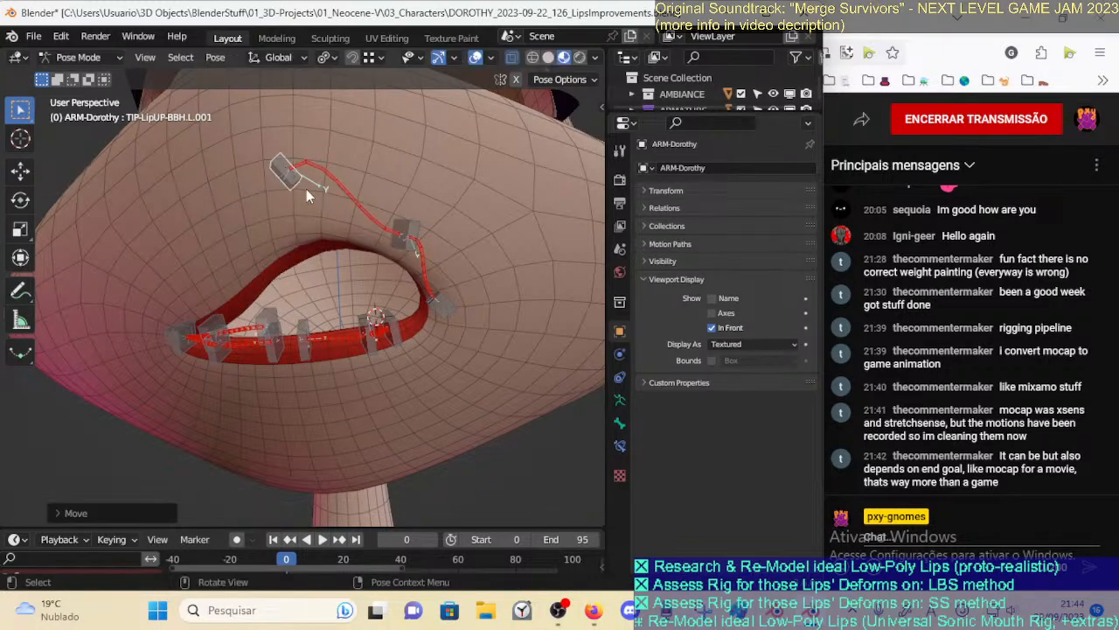
pyautogui.click(405, 232)
pyautogui.press('g')
pyautogui.click(315, 190)
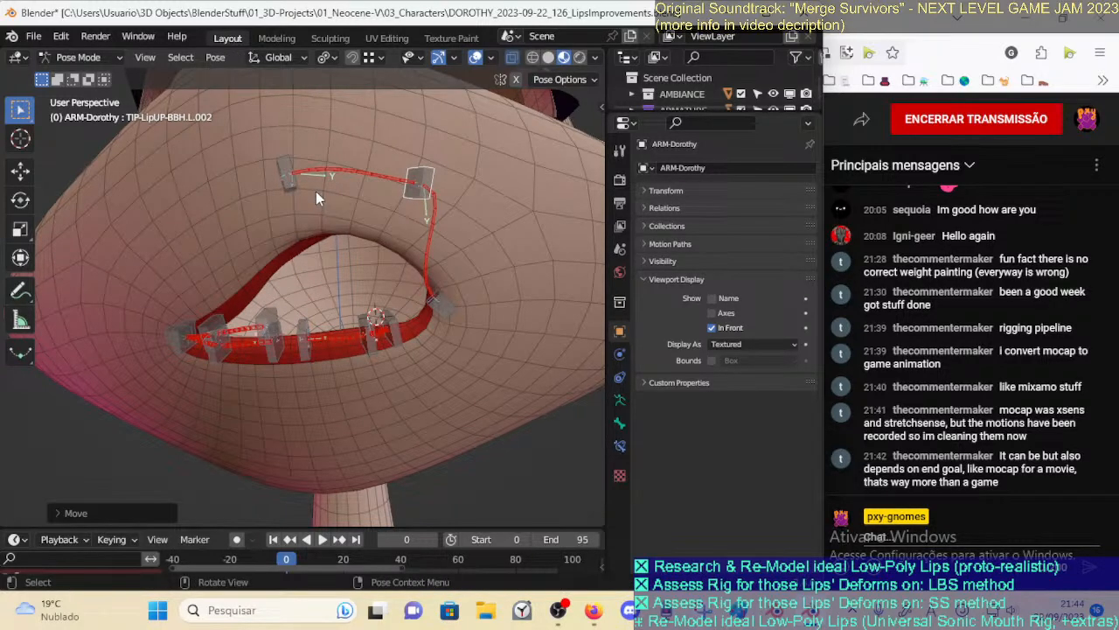
# Readjust TIP-LipUP-BBH.L.003 and TIP-LipUP-BBH.L.002 along the upper lip's outer curve and save the file
pyautogui.click(435, 302)
pyautogui.press('g')
pyautogui.rightClick(452, 319)
pyautogui.click(429, 183)
pyautogui.press('g')
pyautogui.click(383, 222)
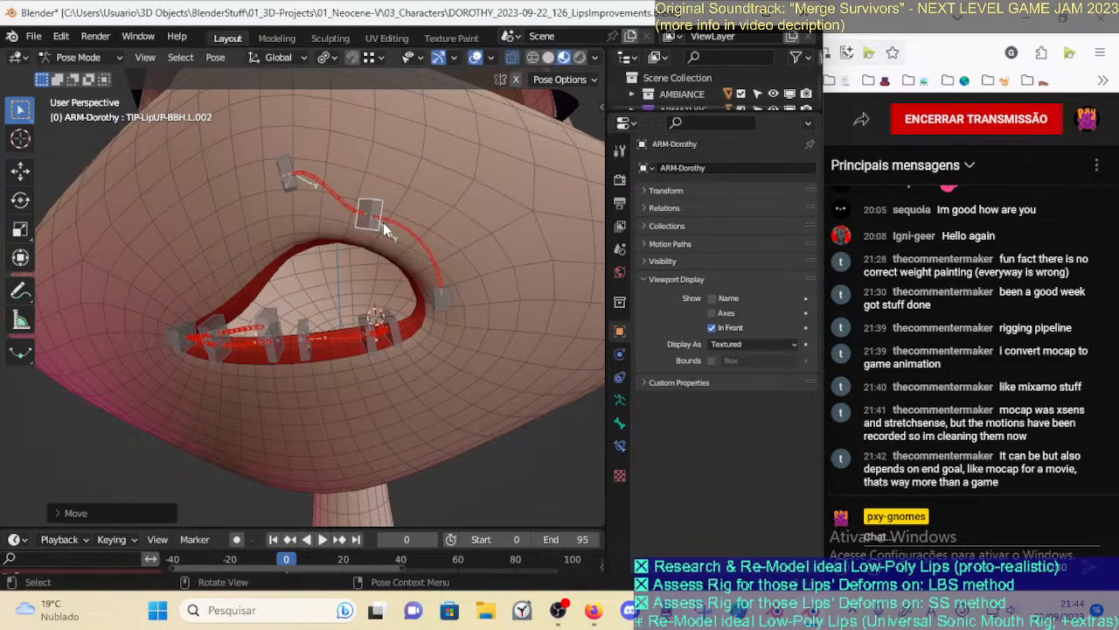
pyautogui.hotkey('ctrl', 's')
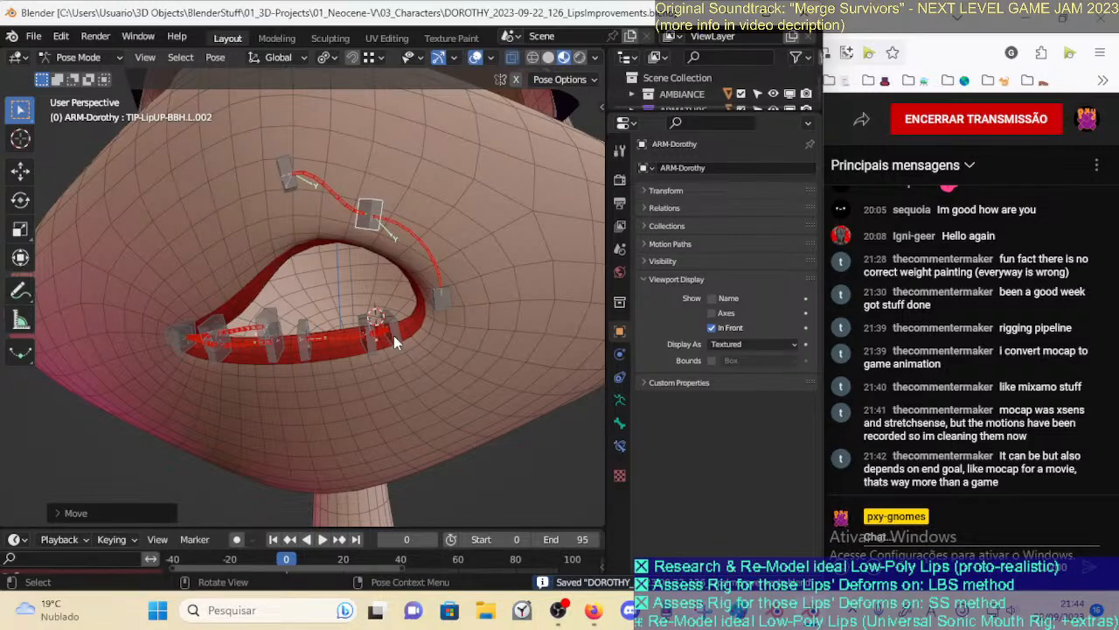
# Return the body to Weight Paint mode and activate the DEF-LipDN-BB.L.002 bone's weights with face masking on
pyautogui.hotkey('ctrl', 'Tab')
pyautogui.click(419, 335)
pyautogui.hotkey('ctrl', 'Tab')
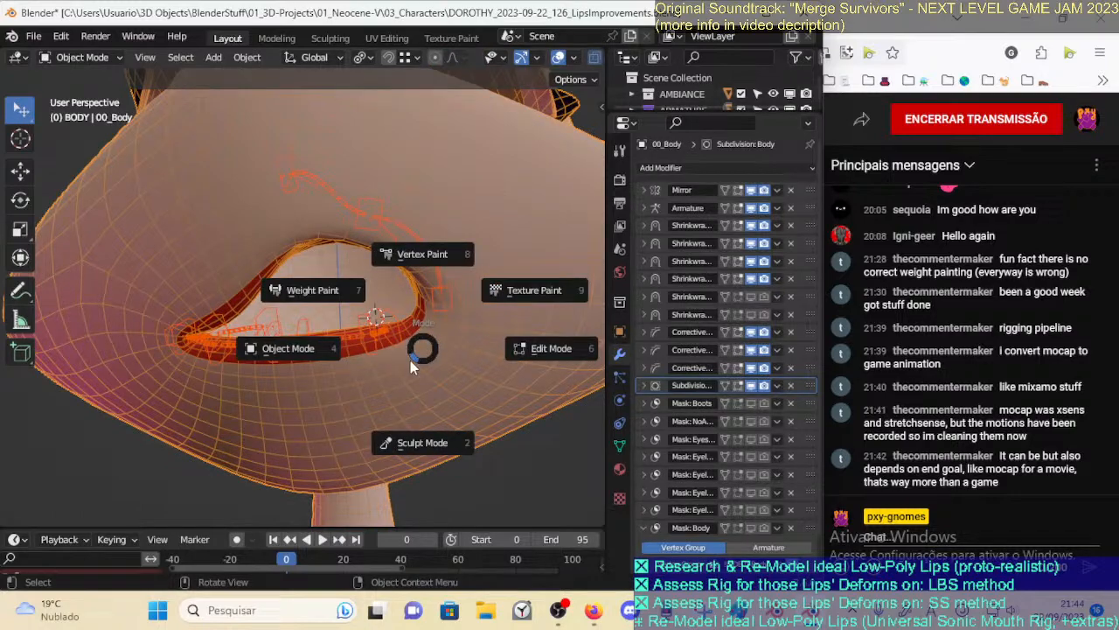
pyautogui.click(312, 290)
pyautogui.keyDown('ctrl'); pyautogui.moveTo(425, 370); pyautogui.dragTo(416, 336, button='middle'); pyautogui.keyUp('ctrl')
pyautogui.press('m')
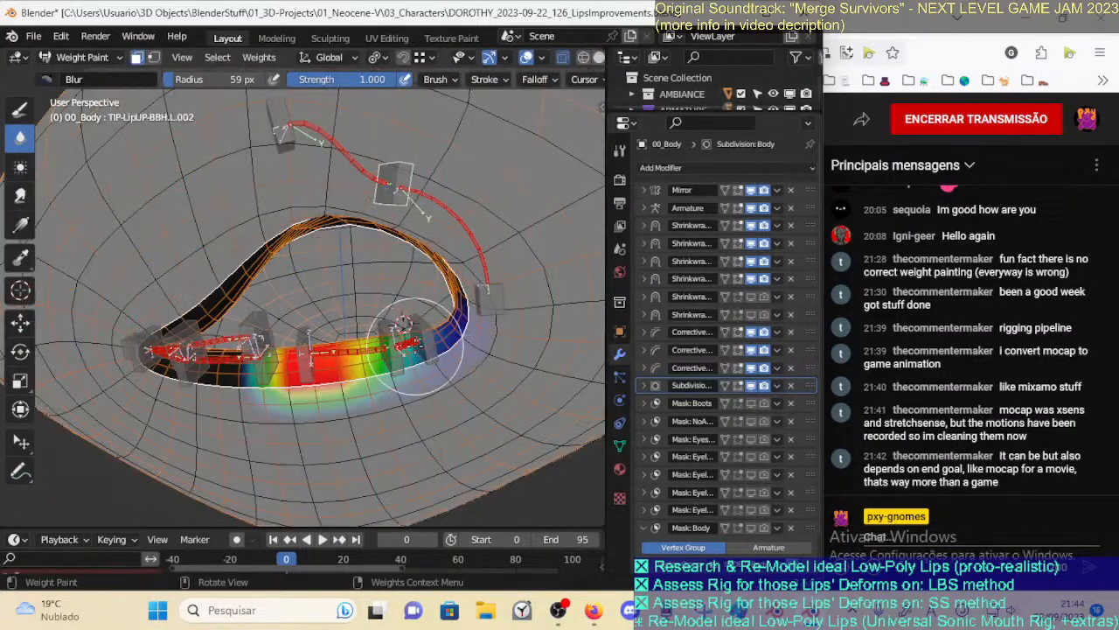
pyautogui.press('m')
pyautogui.keyDown('ctrl'); pyautogui.click(412, 345); pyautogui.keyUp('ctrl')
pyautogui.moveTo(435, 365)
pyautogui.keyDown('ctrl'); pyautogui.mouseDown(button='middle')
pyautogui.moveTo(419, 343)
pyautogui.moveTo(390, 355)
pyautogui.moveTo(426, 403)
pyautogui.moveTo(429, 329)
pyautogui.moveTo(394, 402)
pyautogui.mouseUp(button='middle'); pyautogui.keyUp('ctrl')
pyautogui.press('m')
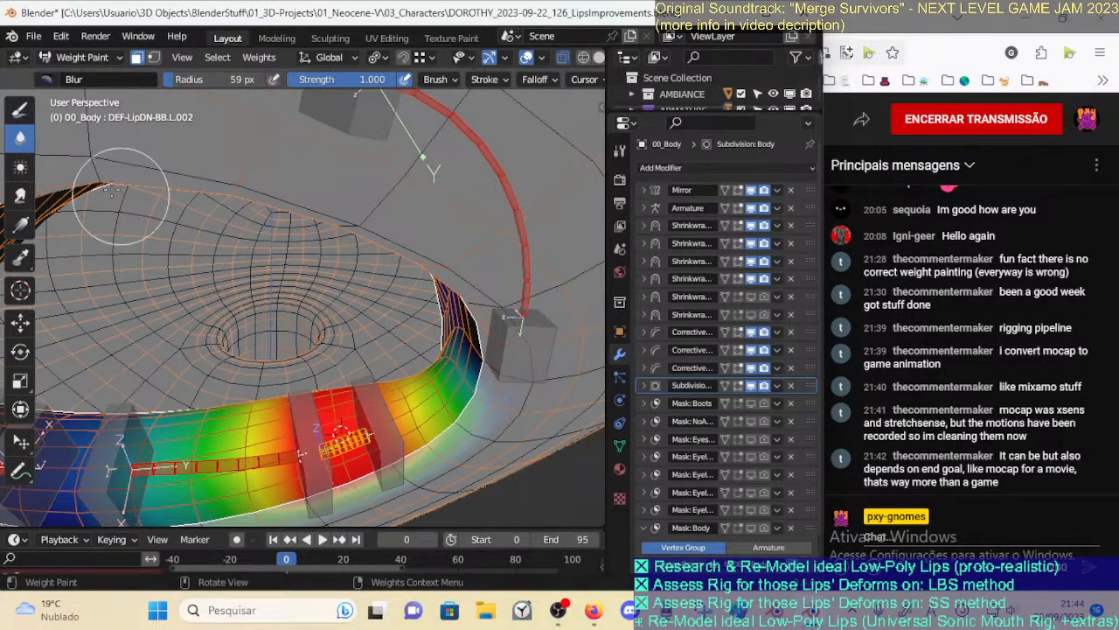
# Paint DEF-LipDN-BB.L.002 weights at 1.000 along the outer lower lip toward the mouth corner with a 59 px Draw brush
pyautogui.click(24, 109)
pyautogui.click(390, 413)
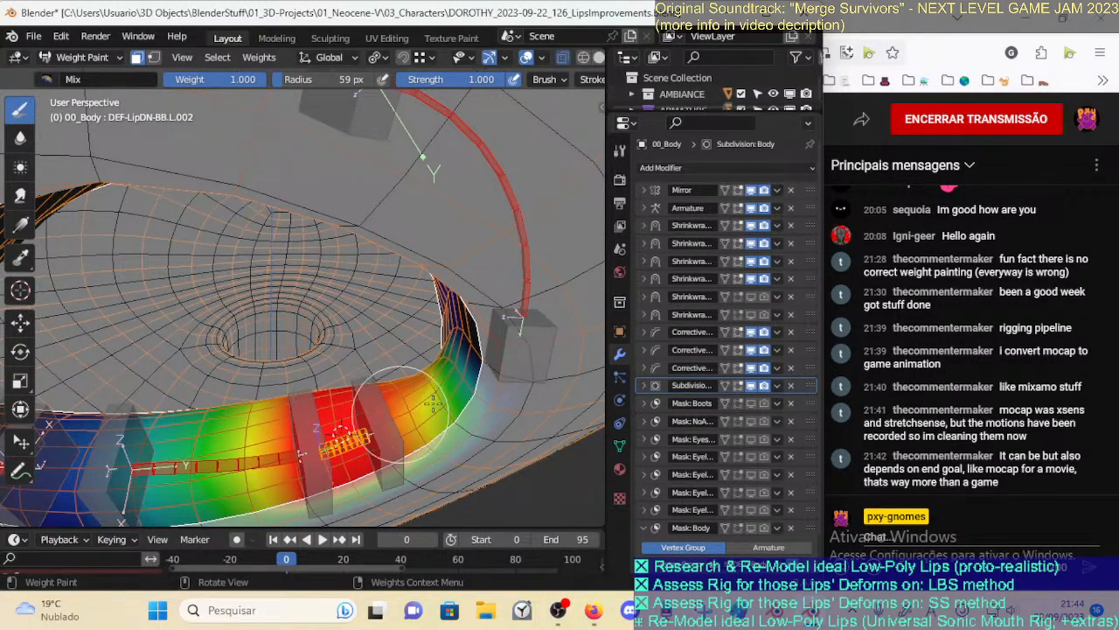
pyautogui.moveTo(418, 407)
pyautogui.mouseDown(button='middle')
pyautogui.moveTo(367, 342)
pyautogui.moveTo(315, 333)
pyautogui.mouseUp(button='middle')
pyautogui.moveTo(353, 368); pyautogui.dragTo(401, 348, button='middle')
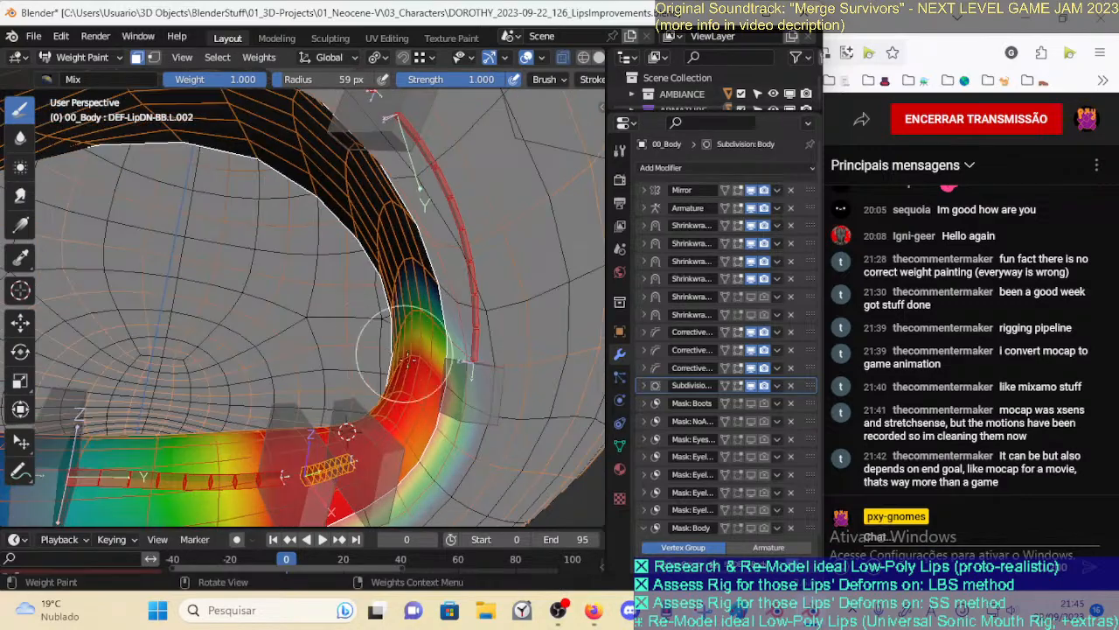
# Blur the DEF-LipDN-BB.L.002 weights around the mouth corner with a 50 px radius
pyautogui.moveTo(360, 387); pyautogui.dragTo(477, 347, button='middle')
pyautogui.click(21, 138)
pyautogui.moveTo(315, 315); pyautogui.dragTo(345, 304, button='middle')
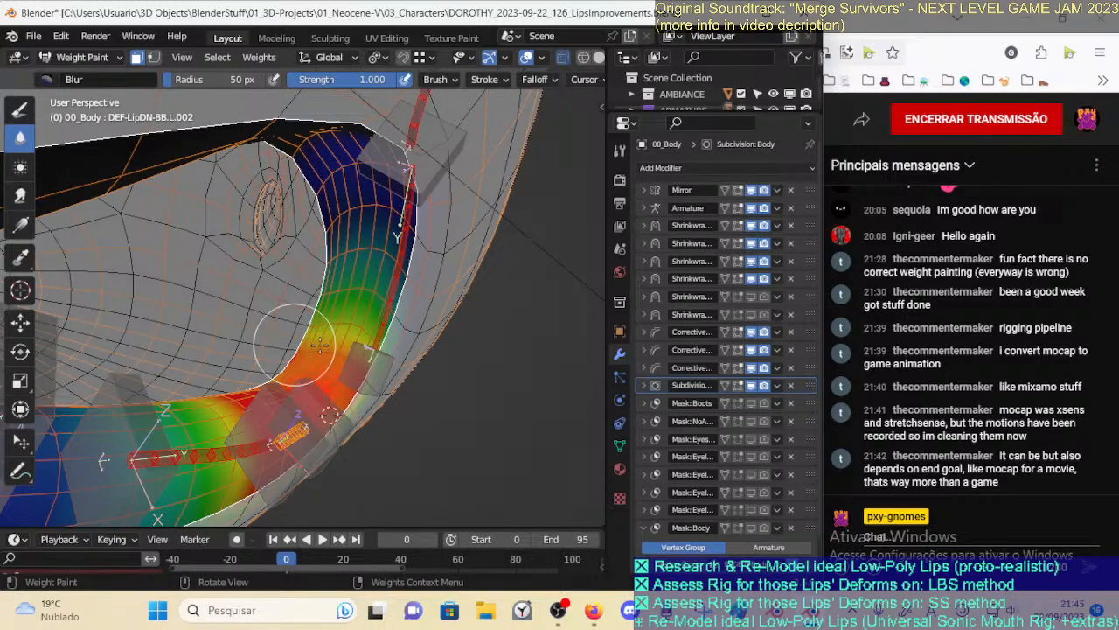
pyautogui.moveTo(391, 322); pyautogui.dragTo(367, 339, button='middle')
pyautogui.moveTo(289, 317); pyautogui.dragTo(359, 318, button='middle')
pyautogui.moveTo(384, 276); pyautogui.dragTo(362, 337, button='middle')
# Turn off the face mask and move TIP-LipDN-BBH.L.003 around the mouth corner to test the new weights
pyautogui.press('m')
pyautogui.keyDown('ctrl'); pyautogui.click(341, 385); pyautogui.keyUp('ctrl')
pyautogui.press('g')
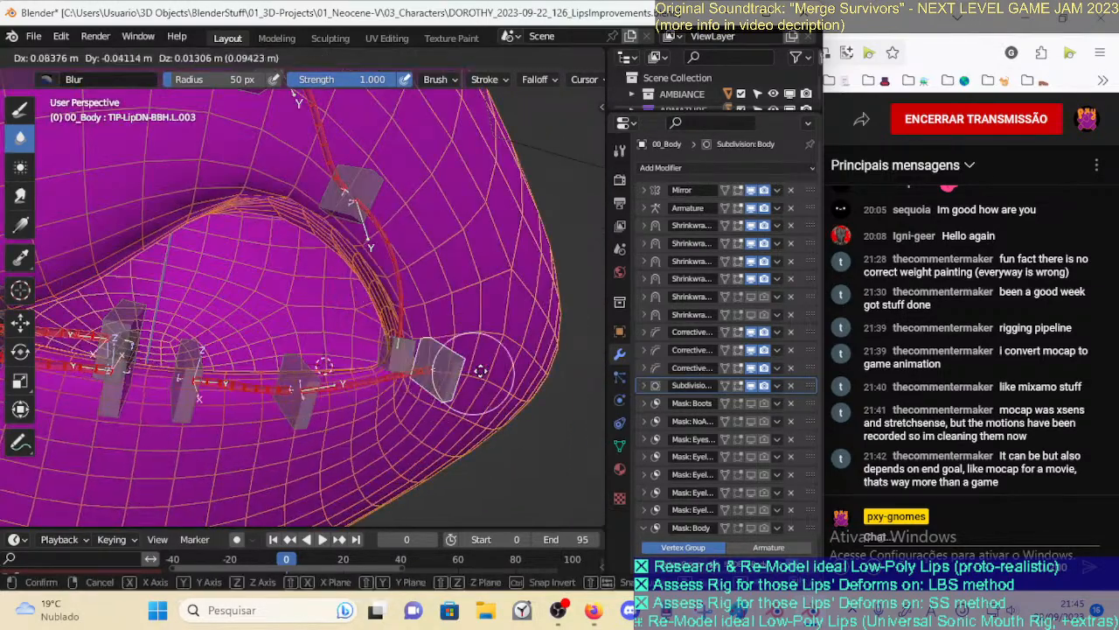
pyautogui.click(437, 379)
pyautogui.moveTo(438, 380); pyautogui.dragTo(415, 358, button='middle')
pyautogui.press('g')
pyautogui.click(442, 390)
pyautogui.press('g')
pyautogui.click(348, 451)
# Move TIP-LipDN-BBH.L.002 around below the lower lip to test its deformation
pyautogui.scroll(-2, 348, 437)
pyautogui.moveTo(348, 438); pyautogui.dragTo(320, 367, button='middle')
pyautogui.keyDown('ctrl'); pyautogui.click(308, 357); pyautogui.keyUp('ctrl')
pyautogui.press('g')
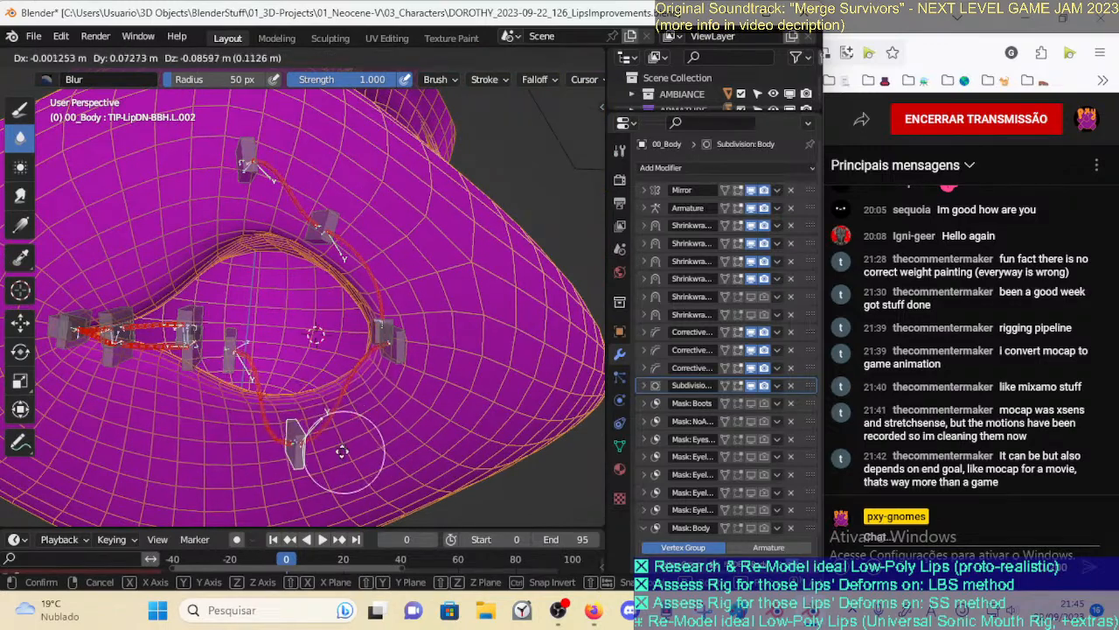
pyautogui.click(342, 350)
# Pull TIP-LipDN-BBH.L.001 and TIP-LipDN-BBH.L.002 down to open the lower lip
pyautogui.keyDown('ctrl'); pyautogui.click(229, 367); pyautogui.keyUp('ctrl')
pyautogui.press('g')
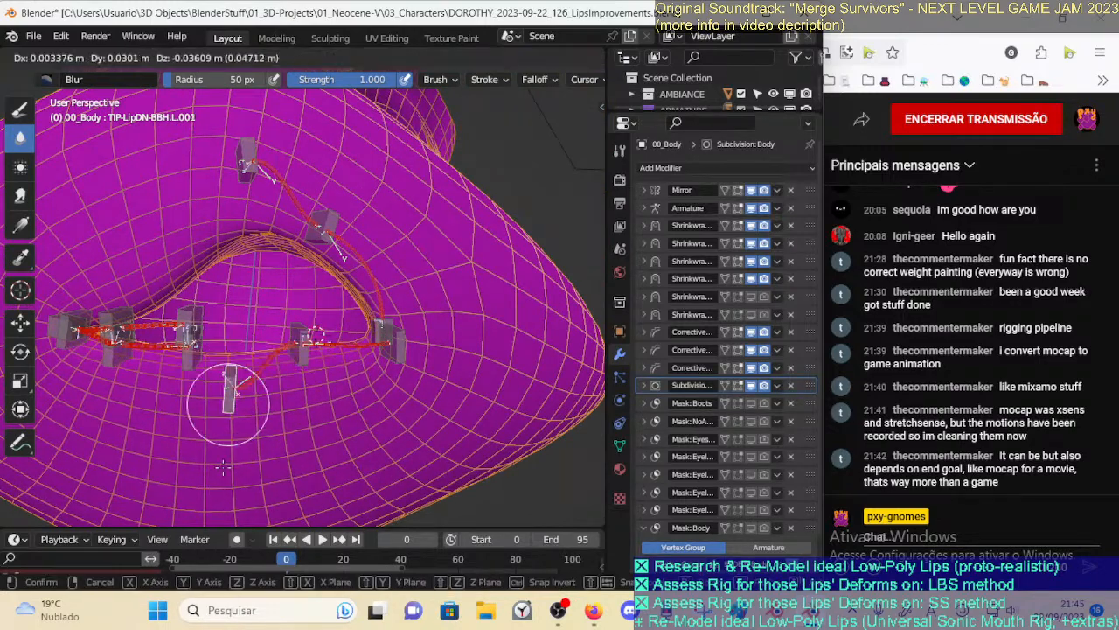
pyautogui.click(221, 450)
pyautogui.press('g')
pyautogui.click(231, 422)
pyautogui.keyDown('ctrl'); pyautogui.click(312, 336); pyautogui.keyUp('ctrl')
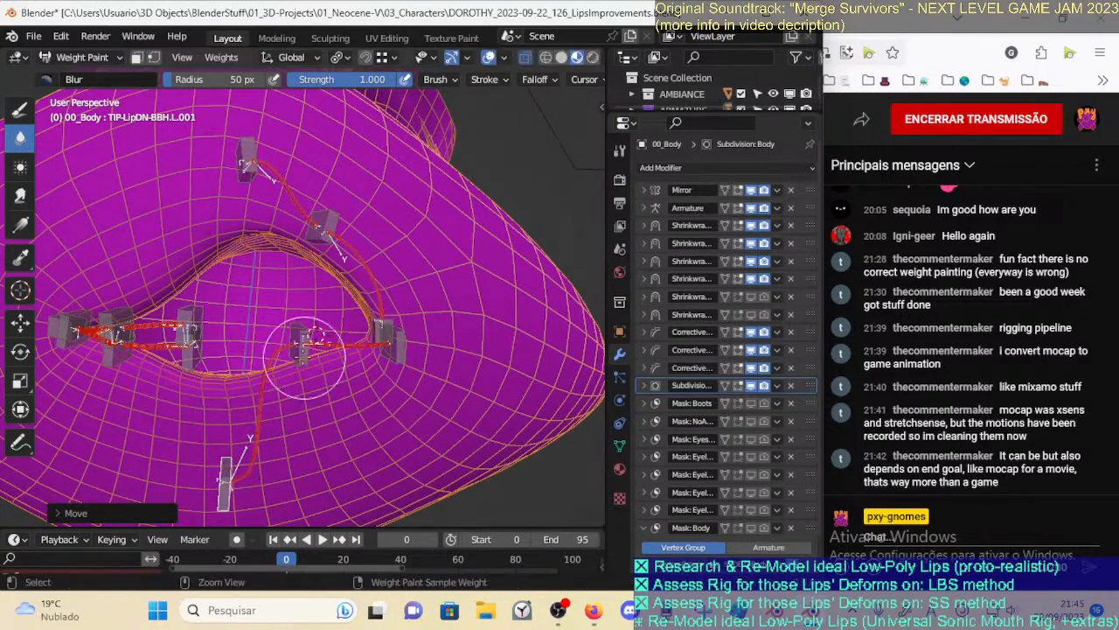
pyautogui.press('g')
pyautogui.click(348, 411)
# Move and rotate TIP-LipDN-BBH.L.003 outward at the mouth corner and shift TIP-LipUP-BBH.L.003 up beside it
pyautogui.keyDown('ctrl'); pyautogui.click(426, 363); pyautogui.keyUp('ctrl')
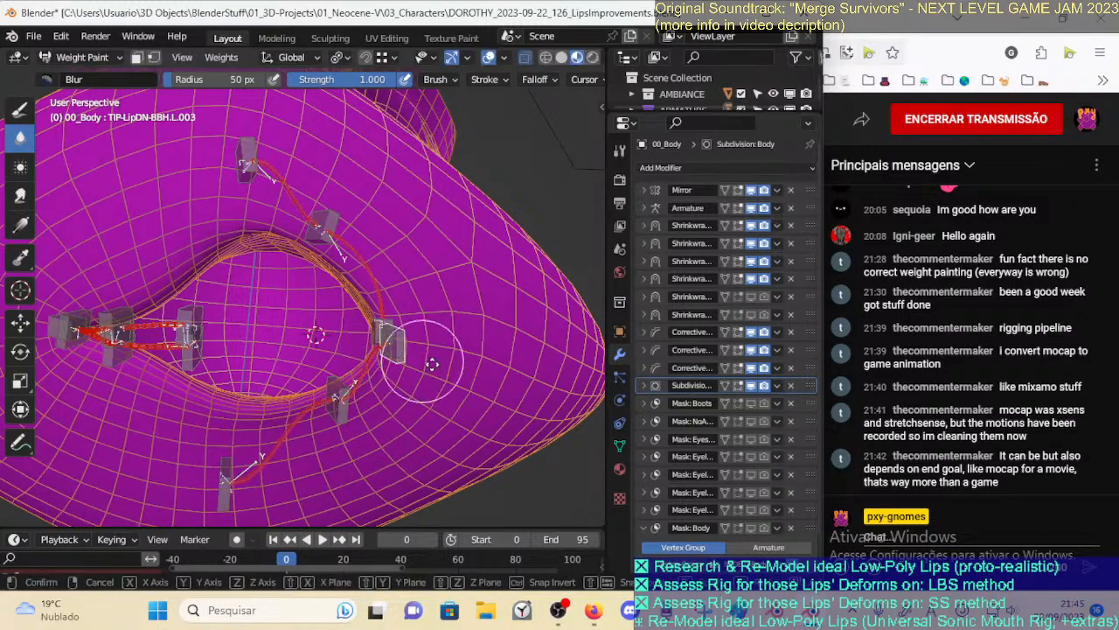
pyautogui.click(455, 339)
pyautogui.press('r')
pyautogui.click(455, 289)
pyautogui.keyDown('ctrl'); pyautogui.click(382, 336); pyautogui.keyUp('ctrl')
pyautogui.press('g')
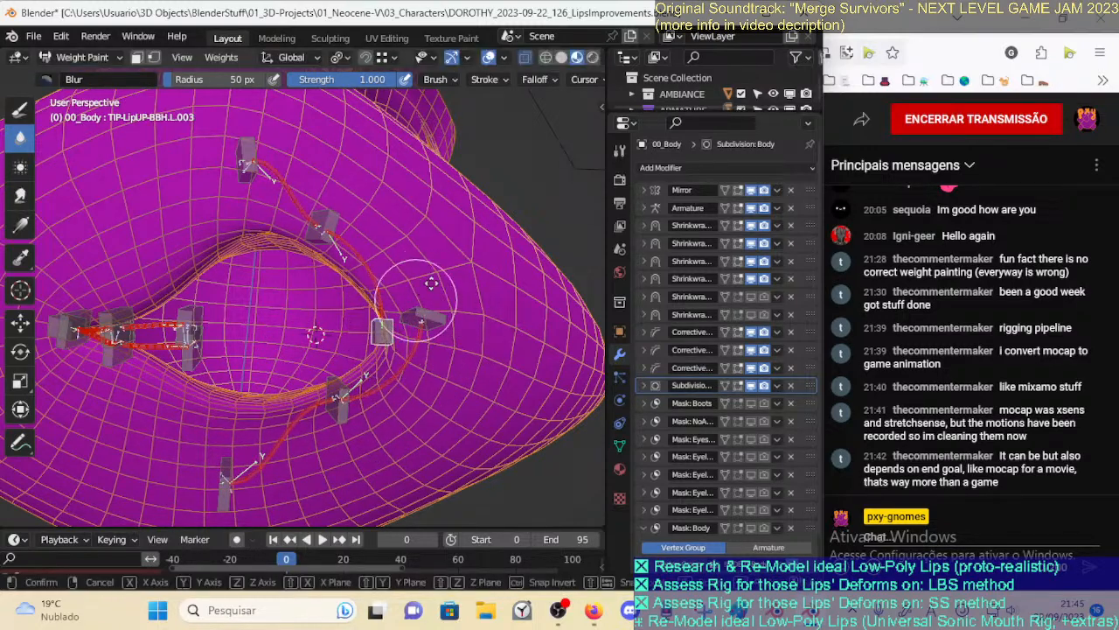
pyautogui.click(448, 261)
# Raise TIP-LipUP-BBH.L.002 up and outward and rotate it to round the upper lip's outer curve
pyautogui.keyDown('ctrl'); pyautogui.click(325, 233); pyautogui.keyUp('ctrl')
pyautogui.press('r')
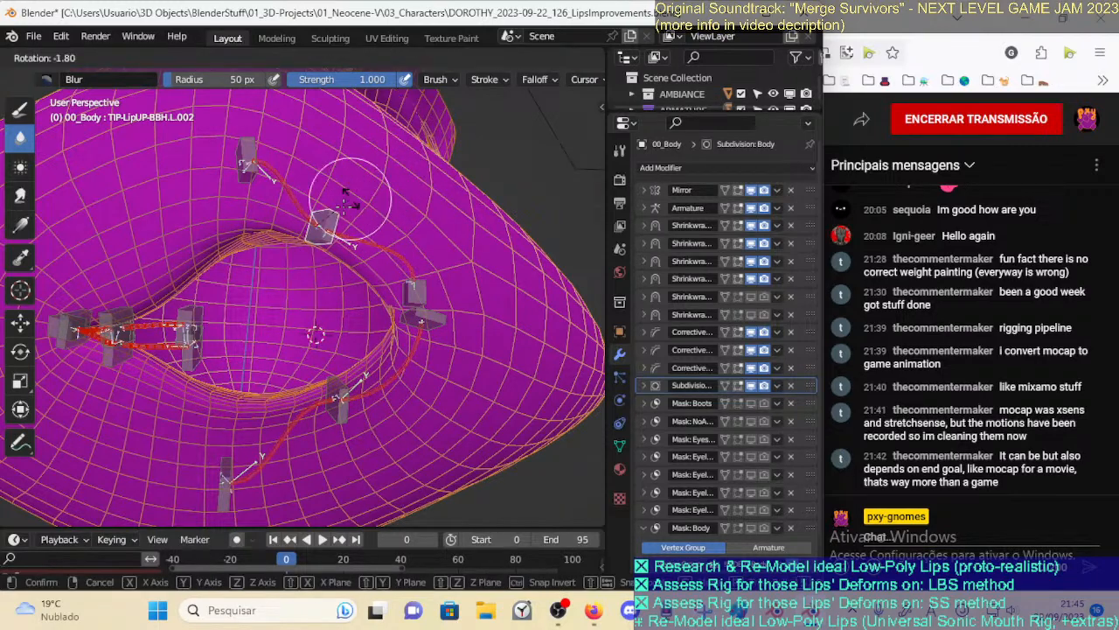
pyautogui.click(353, 208)
pyautogui.press('g')
pyautogui.click(408, 140)
pyautogui.press('r')
pyautogui.click(421, 189)
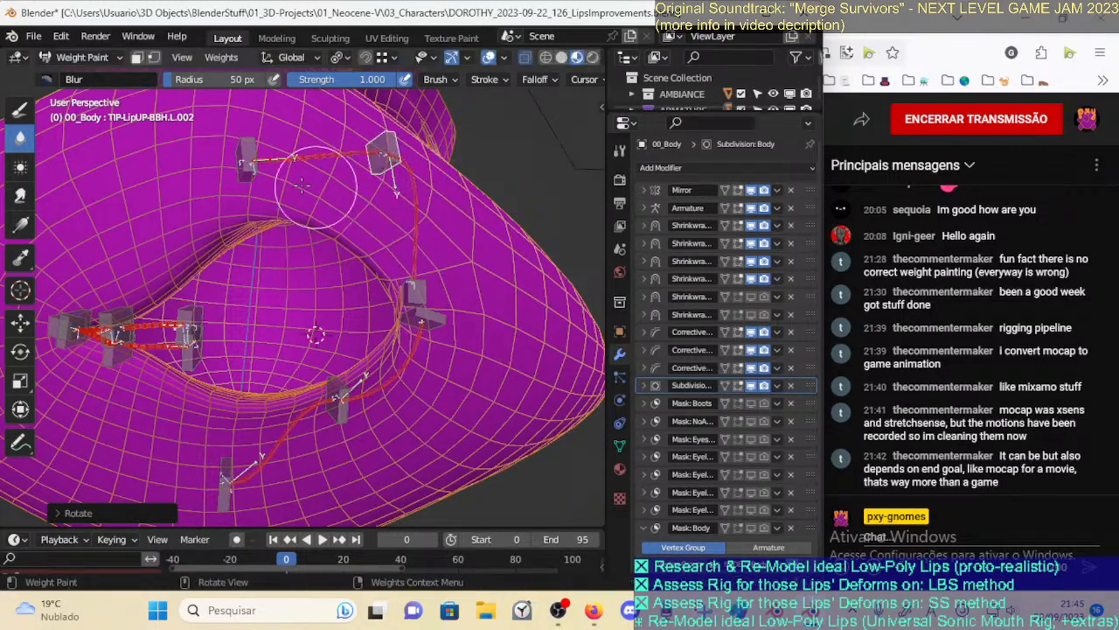
# Rotate TIP-LipUP-BBH.L.001 and reposition it above the inner part of the upper lip
pyautogui.keyDown('ctrl'); pyautogui.click(253, 175); pyautogui.keyUp('ctrl')
pyautogui.press('r')
pyautogui.click(289, 205)
pyautogui.press('g')
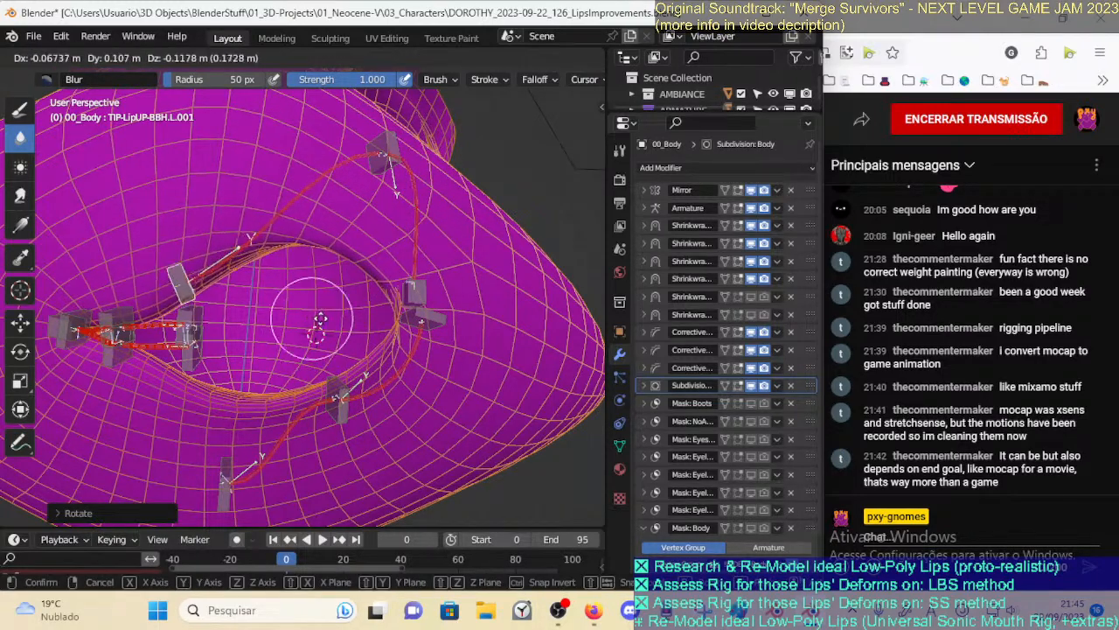
pyautogui.click(365, 188)
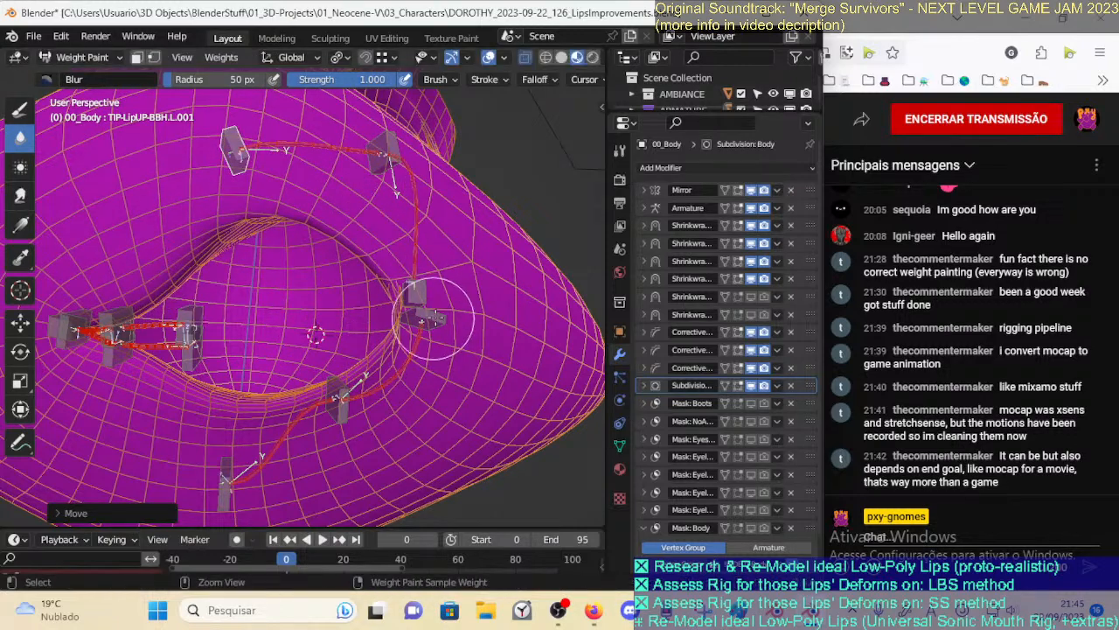
# Move TIP-LipDN-BBH.L.003 slightly inward and move and rotate TIP-LipUP-BBH.L.003 to sit just above it at the mouth corner
pyautogui.keyDown('ctrl'); pyautogui.click(428, 320); pyautogui.keyUp('ctrl')
pyautogui.press('g')
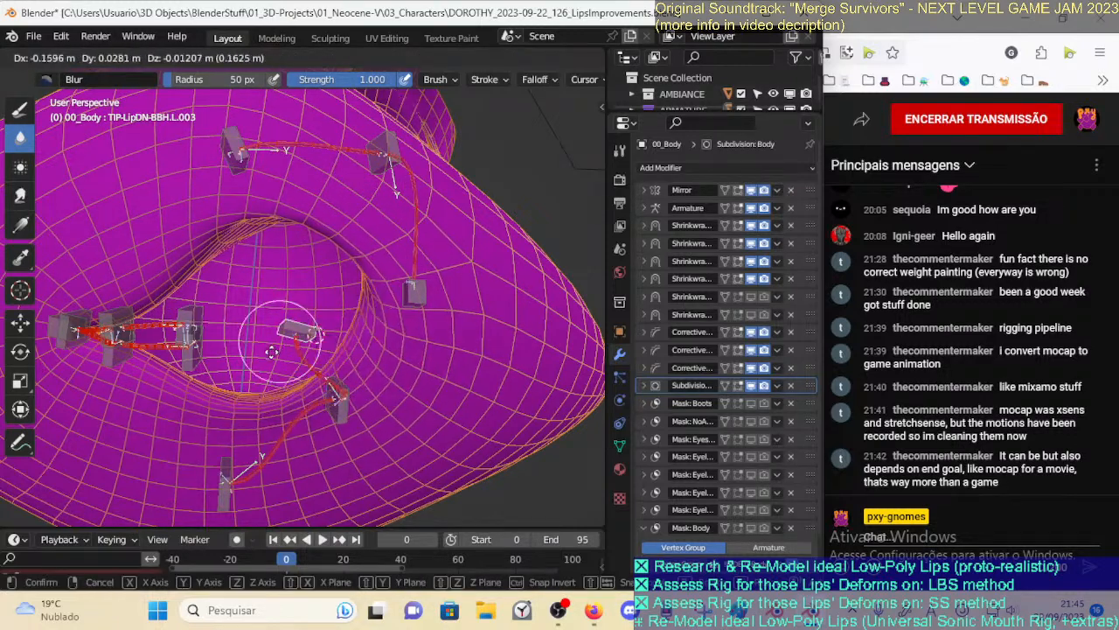
pyautogui.click(365, 352)
pyautogui.press('g')
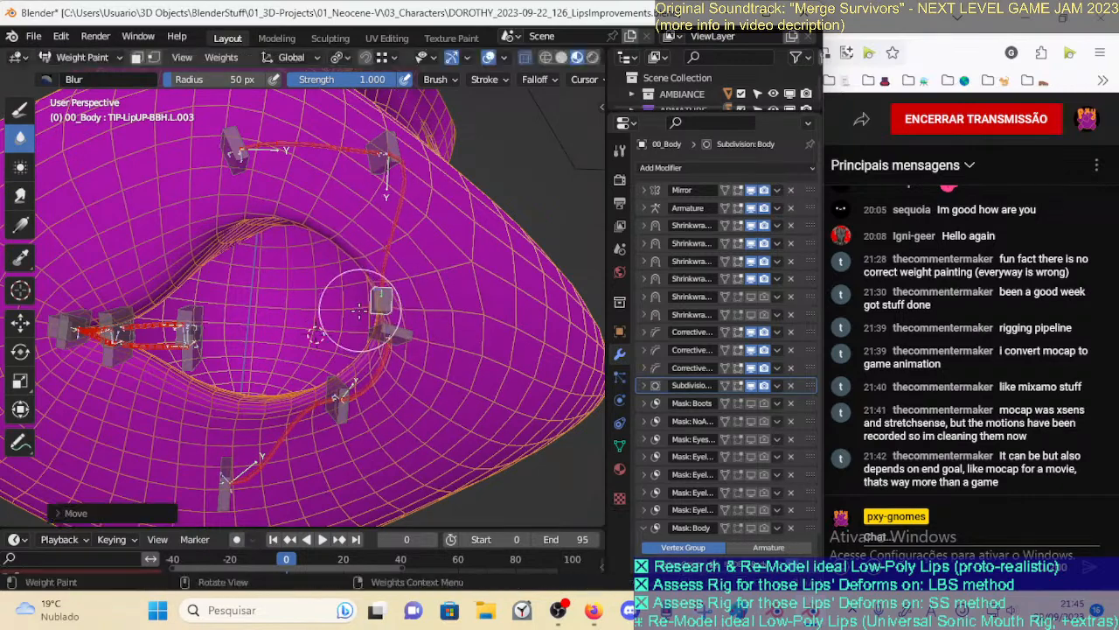
pyautogui.click(441, 296)
pyautogui.press('r')
pyautogui.click(437, 289)
# Rotate TIP-LipUP-BBH.L.002 and move it outward to widen the upper lip's curve
pyautogui.keyDown('ctrl'); pyautogui.click(385, 155); pyautogui.keyUp('ctrl')
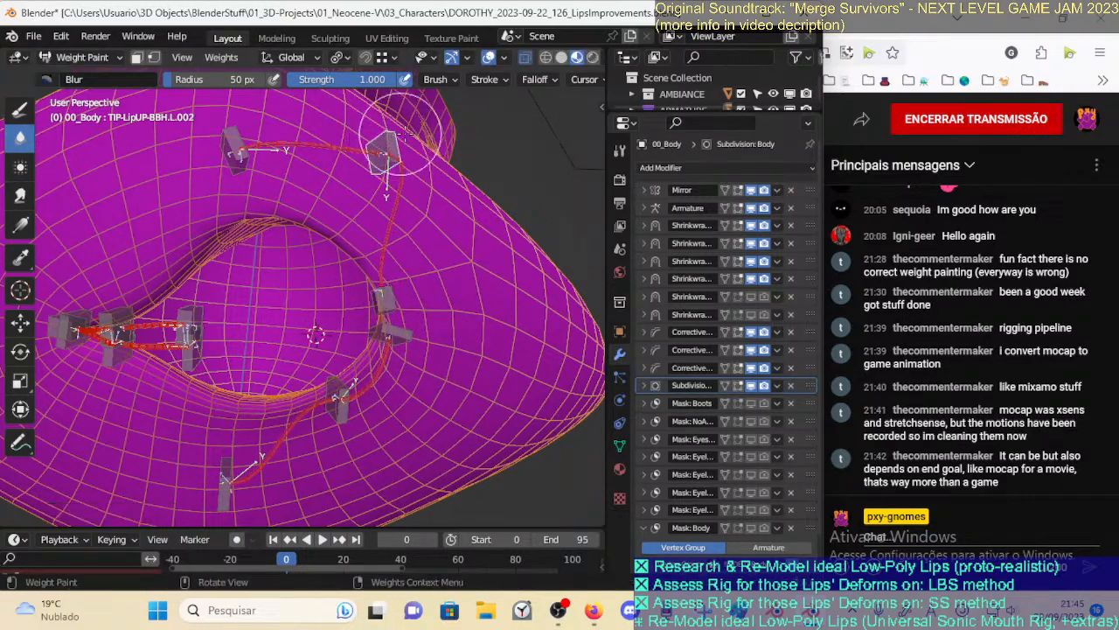
pyautogui.press('r')
pyautogui.click(458, 176)
pyautogui.press('g')
pyautogui.click(520, 192)
# Shift TIP-LipUP-BBH.L.003 outward and lower TIP-LipDN-BBH.L.003 beneath it at the mouth corner
pyautogui.keyDown('ctrl'); pyautogui.click(387, 298); pyautogui.keyUp('ctrl')
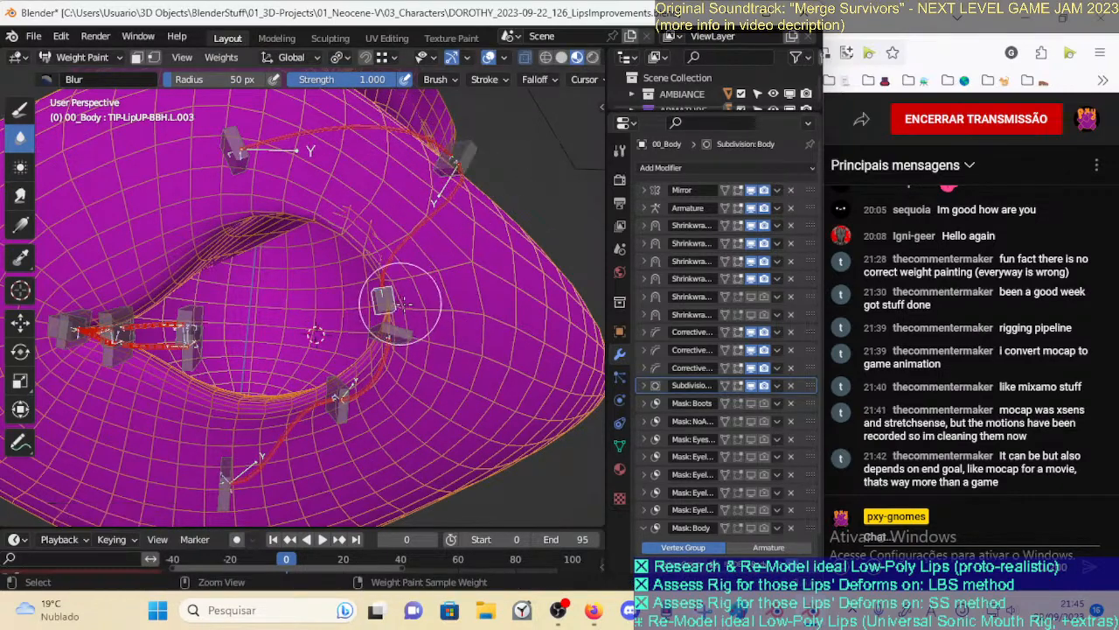
pyautogui.press('g')
pyautogui.click(458, 313)
pyautogui.keyDown('ctrl'); pyautogui.click(393, 330); pyautogui.keyUp('ctrl')
pyautogui.press('g')
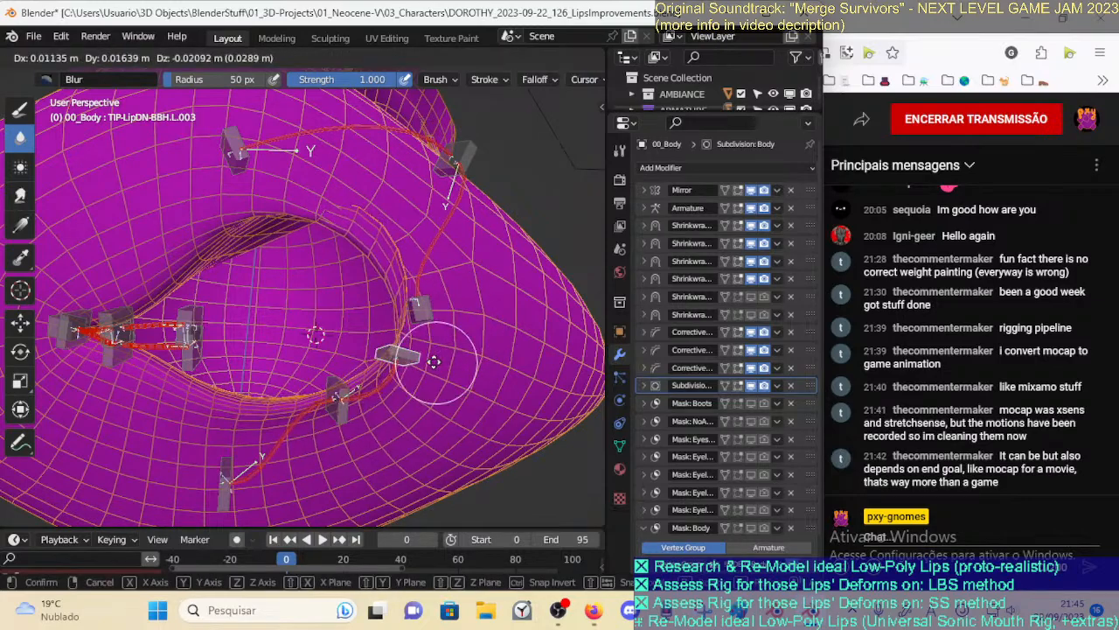
pyautogui.click(420, 359)
pyautogui.press('g')
pyautogui.click(385, 356)
# Bring TIP-LipUP-BBH.L.003 back inward at the mouth corner, adjusting its depth from a second viewing angle
pyautogui.keyDown('ctrl'); pyautogui.click(421, 308); pyautogui.keyUp('ctrl')
pyautogui.press('g')
pyautogui.click(390, 313)
pyautogui.moveTo(390, 312); pyautogui.dragTo(428, 434, button='middle')
pyautogui.press('g')
pyautogui.moveTo(308, 324); pyautogui.dragTo(445, 197, button='middle')
pyautogui.click(323, 322)
# Move TIP-LipUP-BBH.L.002 down and inward, closer to the upper lip
pyautogui.keyDown('ctrl'); pyautogui.click(438, 201); pyautogui.keyUp('ctrl')
pyautogui.press('g')
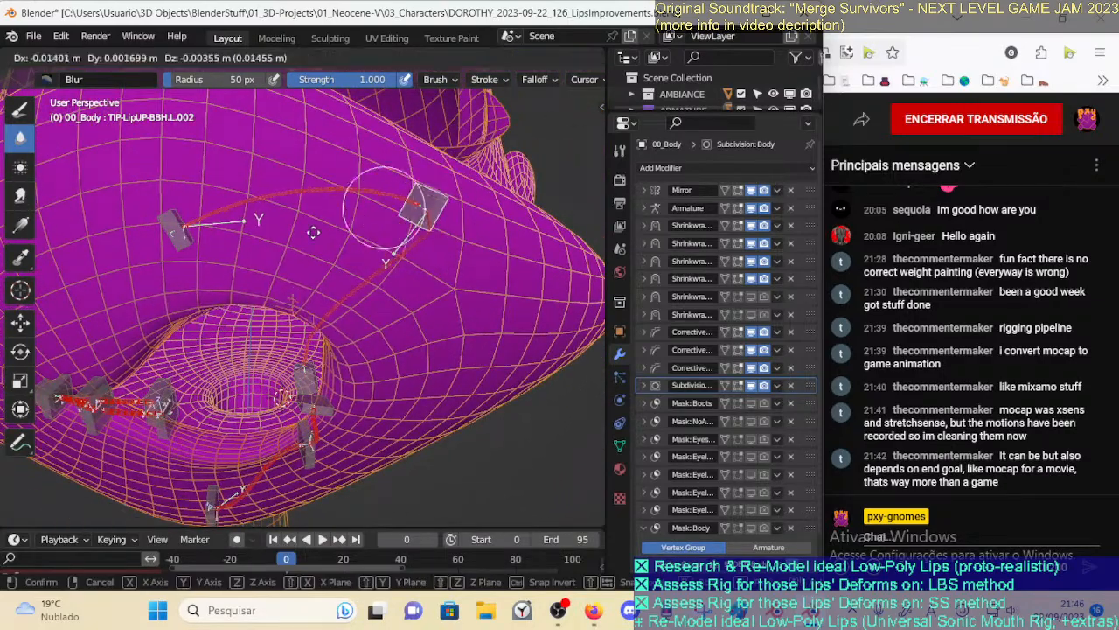
pyautogui.click(270, 262)
pyautogui.moveTo(270, 262); pyautogui.dragTo(376, 240, button='middle')
pyautogui.press('g')
pyautogui.click(334, 267)
# Lower TIP-LipUP-BBH.L.001 toward the inner part of the upper lip
pyautogui.keyDown('ctrl'); pyautogui.click(232, 188); pyautogui.keyUp('ctrl')
pyautogui.press('g')
pyautogui.click(143, 295)
pyautogui.moveTo(143, 295); pyautogui.dragTo(312, 267, button='middle')
pyautogui.press('g')
pyautogui.click(263, 296)
# Rotate and reposition TIP-LipUP-BBH.L.003 outside the mouth corner, roughly level with TIP-LipUP-BBH.L.002
pyautogui.moveTo(263, 295); pyautogui.dragTo(300, 348, button='middle')
pyautogui.keyDown('ctrl'); pyautogui.click(325, 271); pyautogui.keyUp('ctrl')
pyautogui.press('r')
pyautogui.click(363, 294)
pyautogui.press('g')
pyautogui.click(315, 284)
pyautogui.press('g')
pyautogui.click(325, 300)
pyautogui.press('g')
pyautogui.click(324, 334)
pyautogui.click(404, 293)
pyautogui.press('r')
pyautogui.click(400, 331)
# Raise TIP-LipUP-BBH.R.003 up and outward and move TIP-LipDN-BBH.R.003 outward at the opposite mouth corner
pyautogui.moveTo(400, 331)
pyautogui.mouseDown(button='middle')
pyautogui.moveTo(401, 350)
pyautogui.moveTo(257, 328)
pyautogui.mouseUp(button='middle')
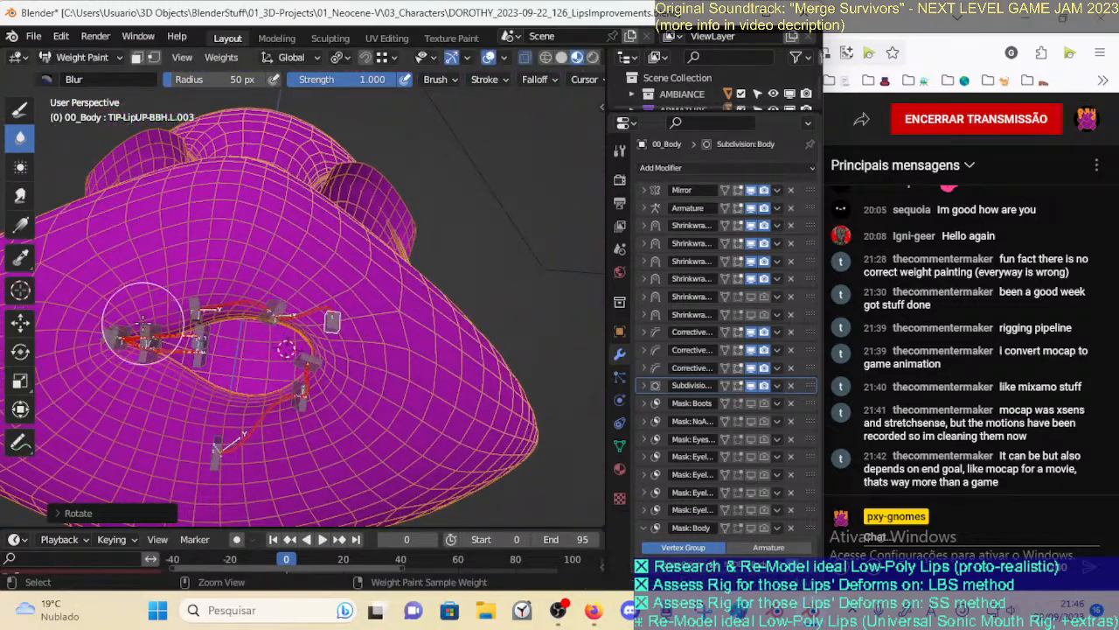
pyautogui.keyDown('ctrl'); pyautogui.click(145, 332); pyautogui.keyUp('ctrl')
pyautogui.press('g')
pyautogui.click(142, 371)
pyautogui.press('g')
pyautogui.click(46, 232)
pyautogui.moveTo(110, 313); pyautogui.dragTo(142, 327, button='middle')
pyautogui.keyDown('ctrl'); pyautogui.click(134, 337); pyautogui.keyUp('ctrl')
pyautogui.press('g')
pyautogui.click(109, 306)
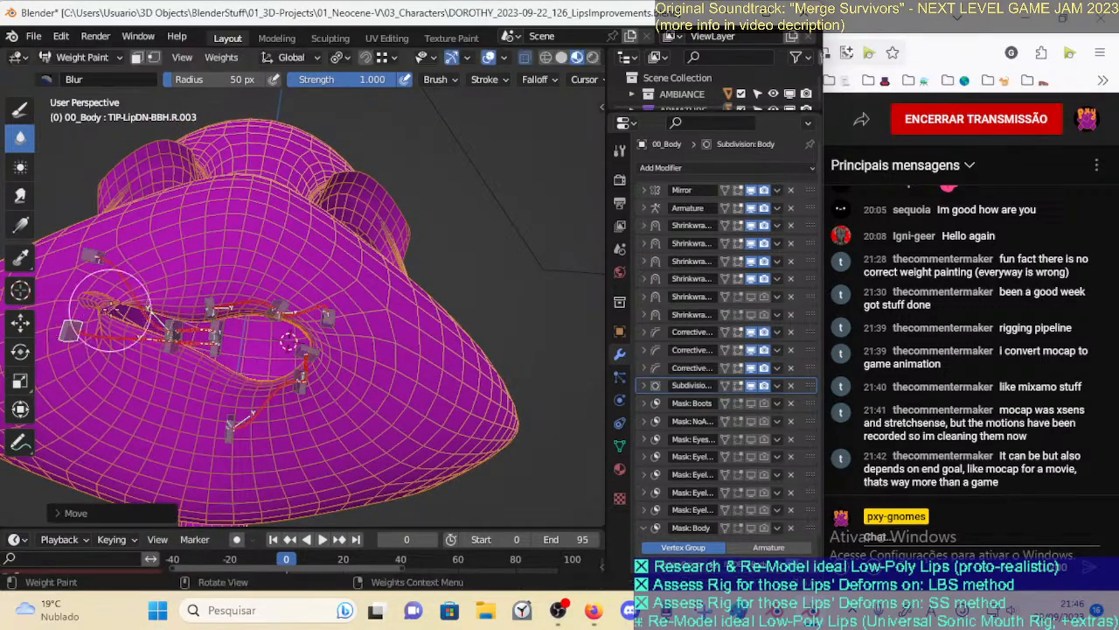
# Reposition TIP-LipDN-BBH.L.003 and the lower lip control next to it along the outer lower lip
pyautogui.keyDown('ctrl'); pyautogui.click(322, 349); pyautogui.keyUp('ctrl')
pyautogui.press('g')
pyautogui.click(303, 393)
pyautogui.keyDown('ctrl'); pyautogui.click(303, 393); pyautogui.keyUp('ctrl')
pyautogui.press('g')
pyautogui.click(320, 403)
# Raise TIP-LipUP-BBH.L.003 and adjust TIP-LipDN-BBH.L.003 outside the mouth corner
pyautogui.moveTo(320, 403); pyautogui.dragTo(327, 380, button='middle')
pyautogui.scroll(2, 327, 380)
pyautogui.keyDown('ctrl'); pyautogui.click(342, 338); pyautogui.keyUp('ctrl')
pyautogui.press('g')
pyautogui.click(382, 260)
pyautogui.moveTo(382, 260); pyautogui.dragTo(372, 368, button='middle')
pyautogui.keyDown('ctrl'); pyautogui.click(363, 336); pyautogui.keyUp('ctrl')
pyautogui.press('g')
pyautogui.click(456, 281)
pyautogui.press('g')
pyautogui.click(392, 327)
pyautogui.moveTo(393, 327); pyautogui.dragTo(367, 346, button='middle')
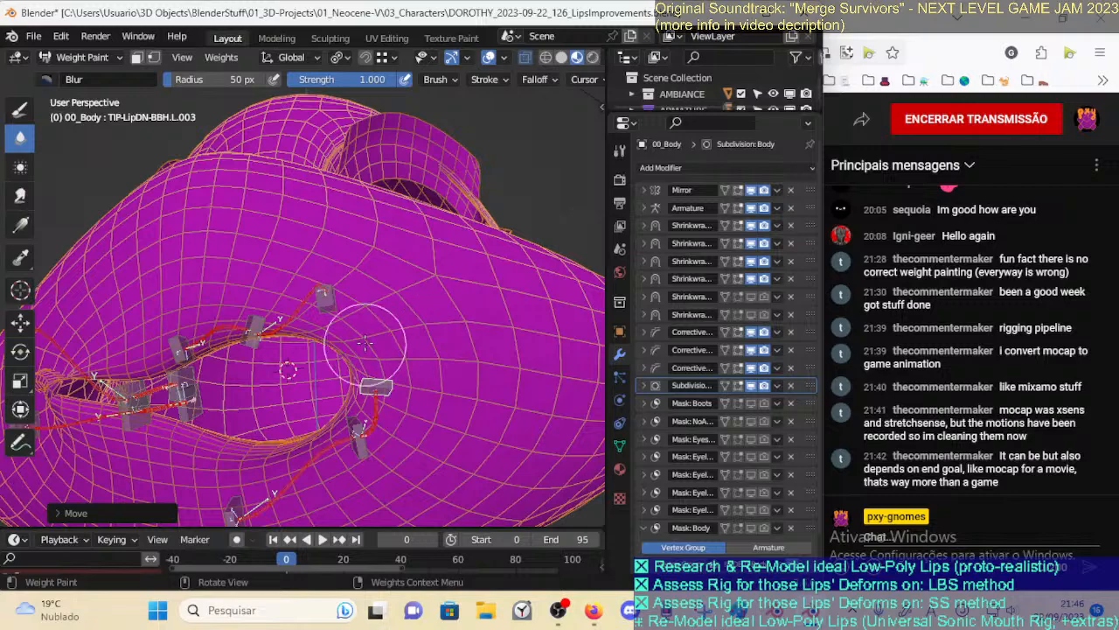
# Leave weight painting on 00_Body, deselect it and select the ARM-Dorothy armature
pyautogui.hotkey('ctrl', 'z')
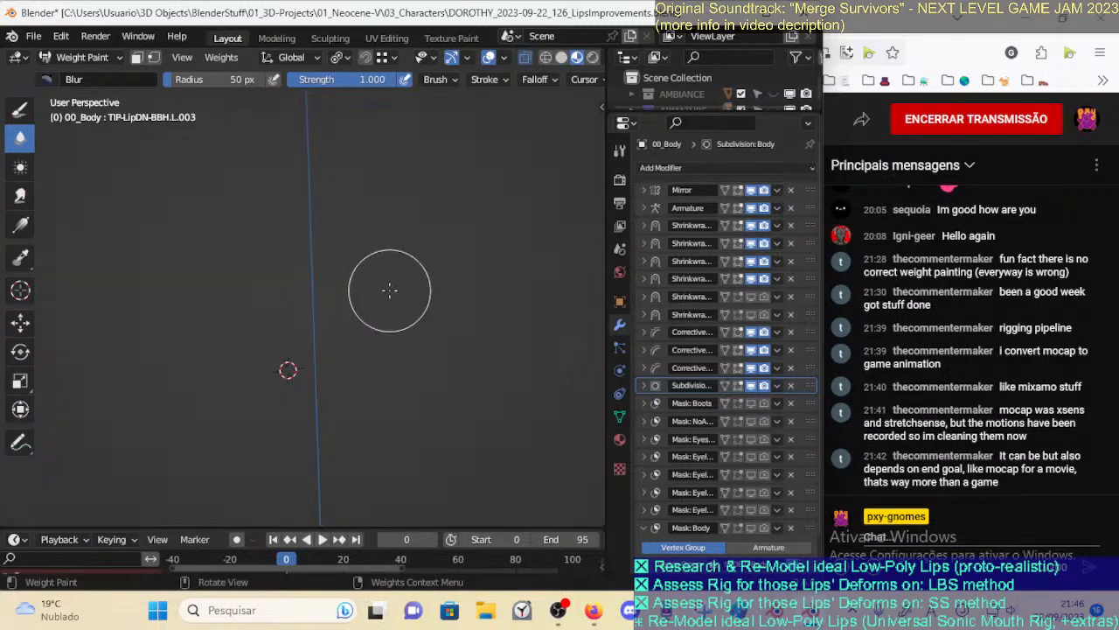
pyautogui.hotkey('ctrl', 'Tab')
pyautogui.click(333, 302)
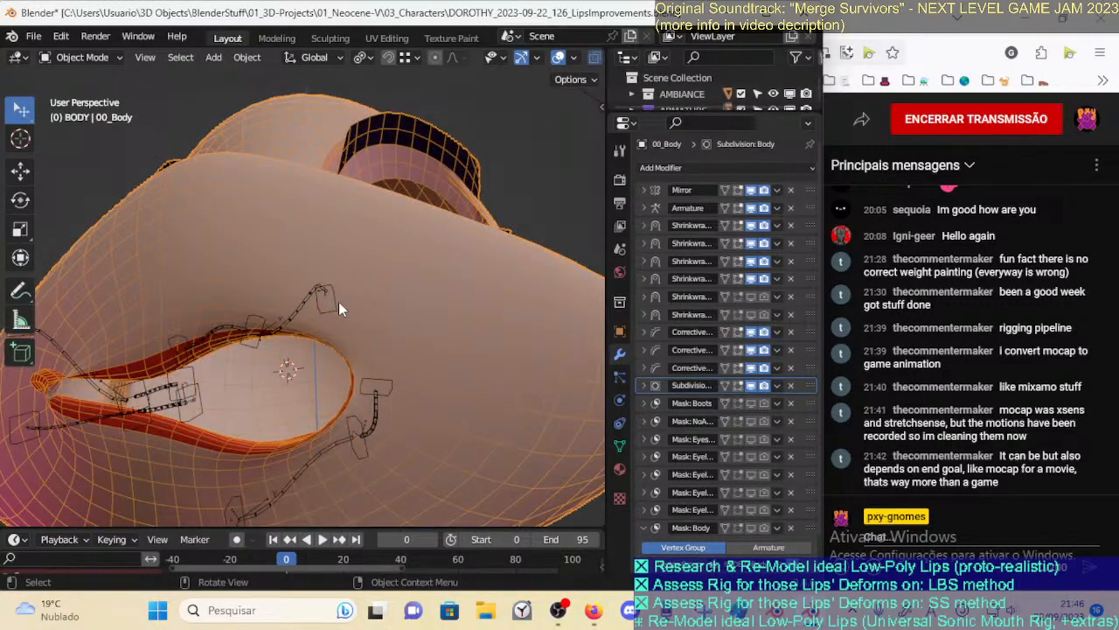
pyautogui.hotkey('alt', 'a')
pyautogui.hotkey('ctrl', 'Tab')
pyautogui.click(339, 306)
pyautogui.click(345, 306)
pyautogui.moveTo(344, 307); pyautogui.dragTo(340, 339, button='middle')
# Put ARM-Dorothy in Pose Mode and clear the location of all visible bones
pyautogui.hotkey('ctrl', 'Tab')
pyautogui.press('a')
pyautogui.hotkey('alt', 'g')
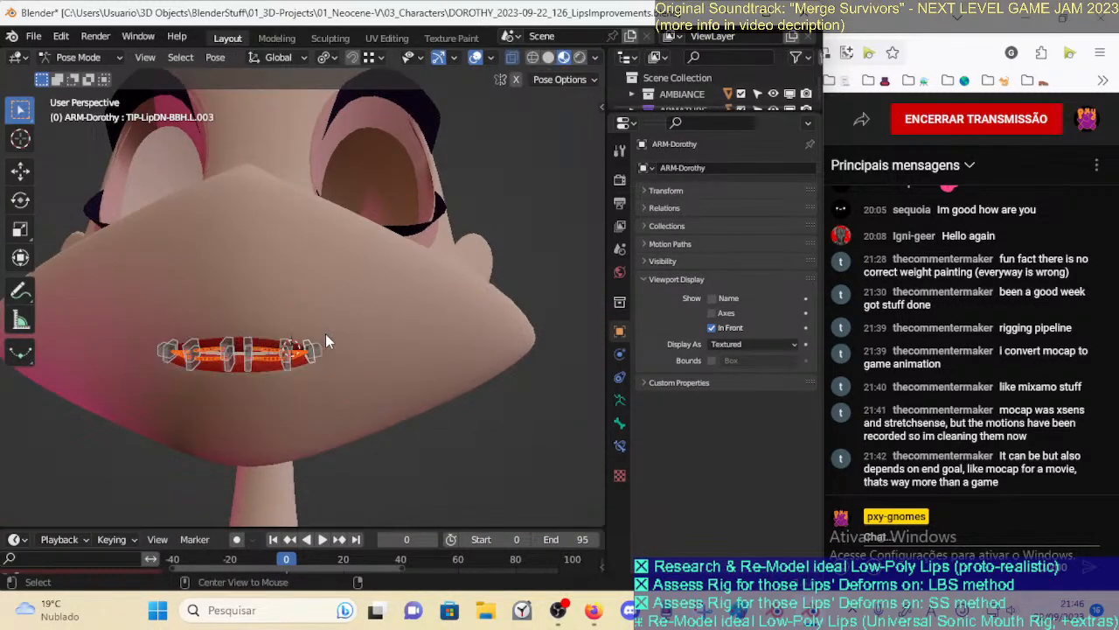
# Open the mouth by raising TIP-LipUP-BBH.L.001 and L.002 and pulling TIP-LipDN-BBH.L.001, L.002 and L.003 down
pyautogui.moveTo(248, 345); pyautogui.dragTo(266, 270)
pyautogui.moveTo(291, 342); pyautogui.dragTo(366, 274)
pyautogui.moveTo(285, 366); pyautogui.dragTo(298, 440)
pyautogui.moveTo(248, 369); pyautogui.dragTo(295, 414)
pyautogui.moveTo(315, 357); pyautogui.dragTo(348, 386)
# Move TIP-LipUP-BBH.L.003 outward and up past the mouth corner, refining it from an angled view
pyautogui.click(317, 351)
pyautogui.press('g')
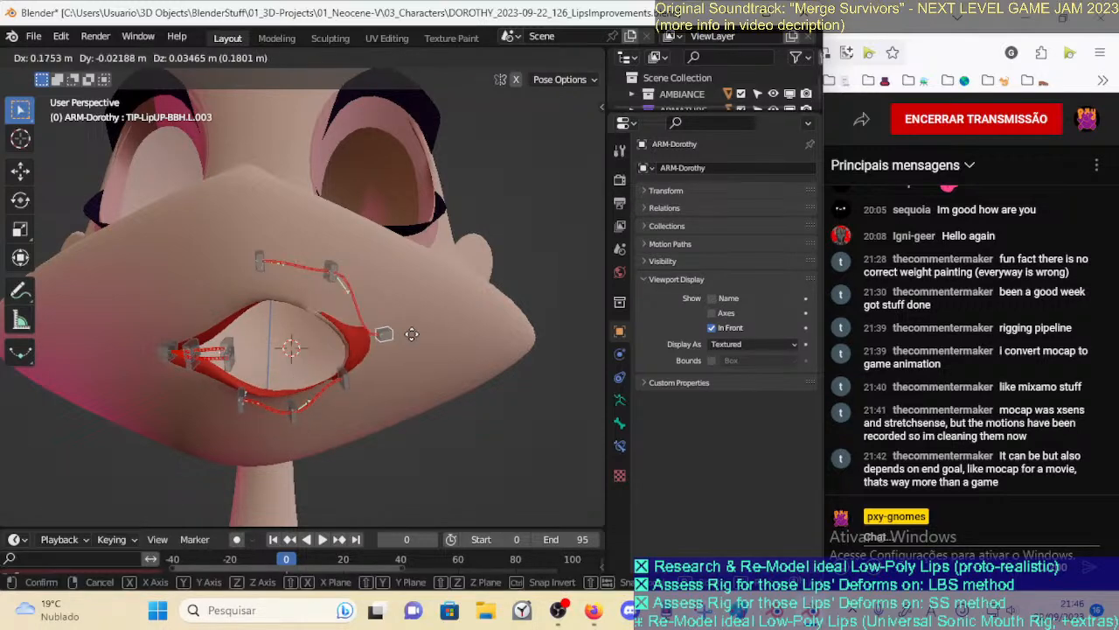
pyautogui.click(366, 337)
pyautogui.moveTo(394, 347); pyautogui.dragTo(362, 328, button='middle')
pyautogui.press('g')
pyautogui.click(415, 309)
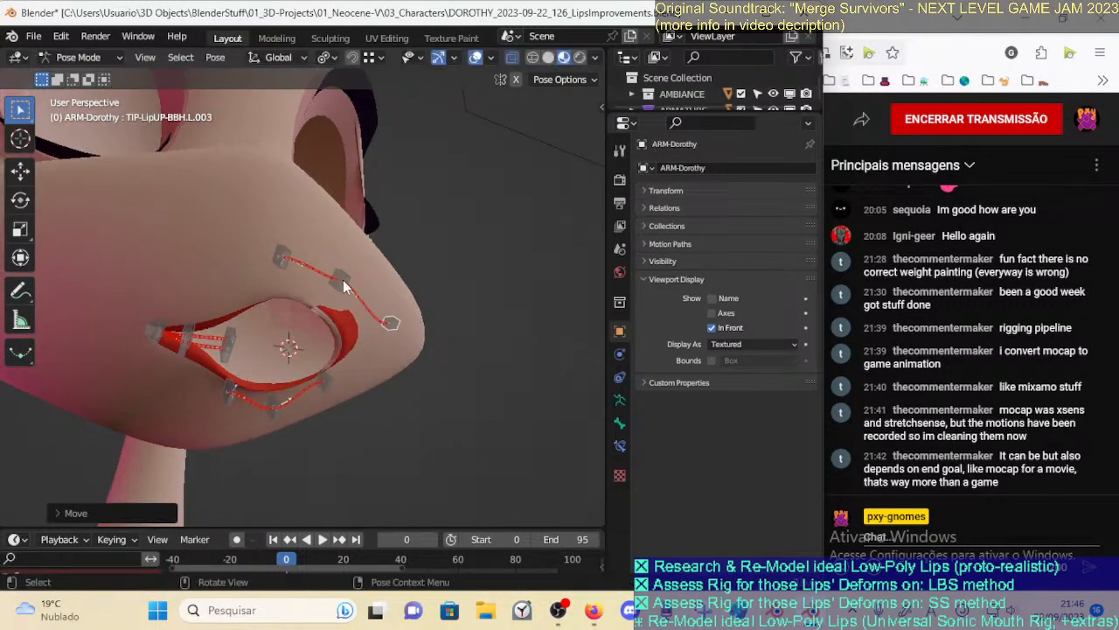
# Try to lower the DEF-LipUP-BB.L.001 bone and TIP-LipUP-BBH.L.002, and undo the moves
pyautogui.click(320, 270)
pyautogui.moveTo(379, 273); pyautogui.dragTo(320, 275, button='middle')
pyautogui.press('g')
pyautogui.click(290, 319)
pyautogui.click(335, 273)
pyautogui.press('g')
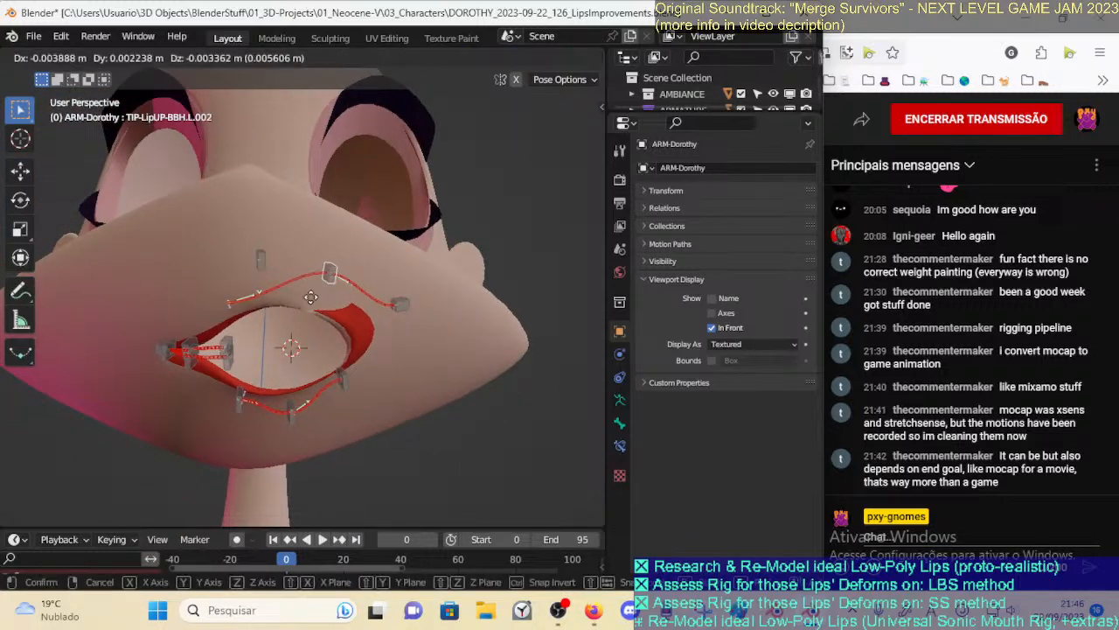
pyautogui.click(321, 294)
pyautogui.hotkey('ctrl', 'a')
pyautogui.press('Escape')
pyautogui.hotkey('ctrl', 'z')
pyautogui.hotkey('ctrl', 'z')
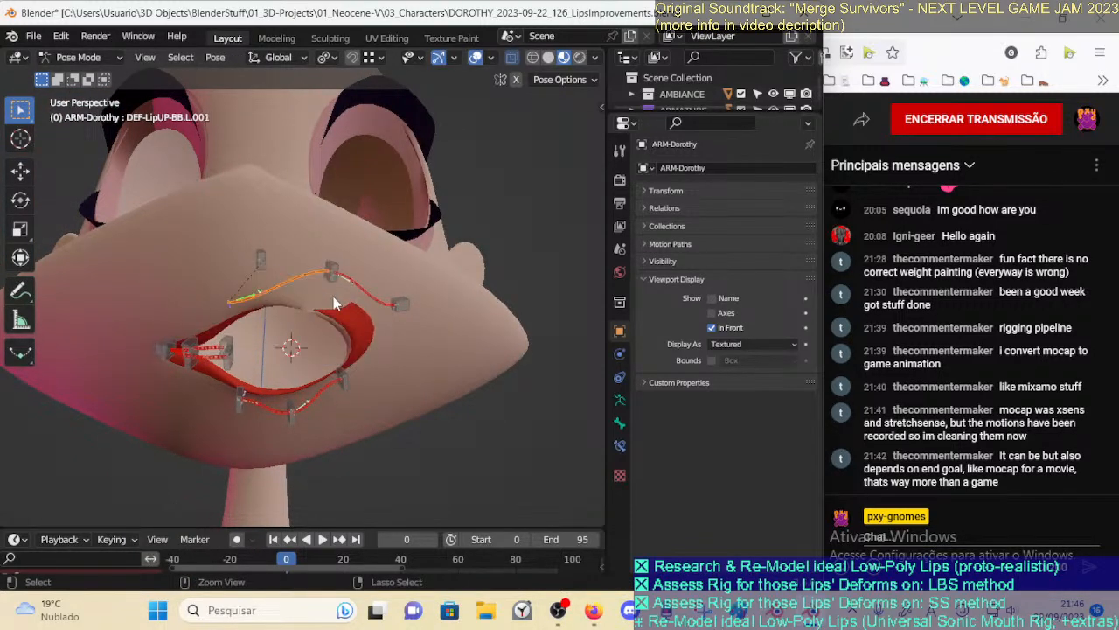
# Lower TIP-LipUP-BBH.L.001 and TIP-LipUP-BBH.L.002 closer to the upper lip's edge
pyautogui.click(331, 292)
pyautogui.press('g')
pyautogui.click(248, 321)
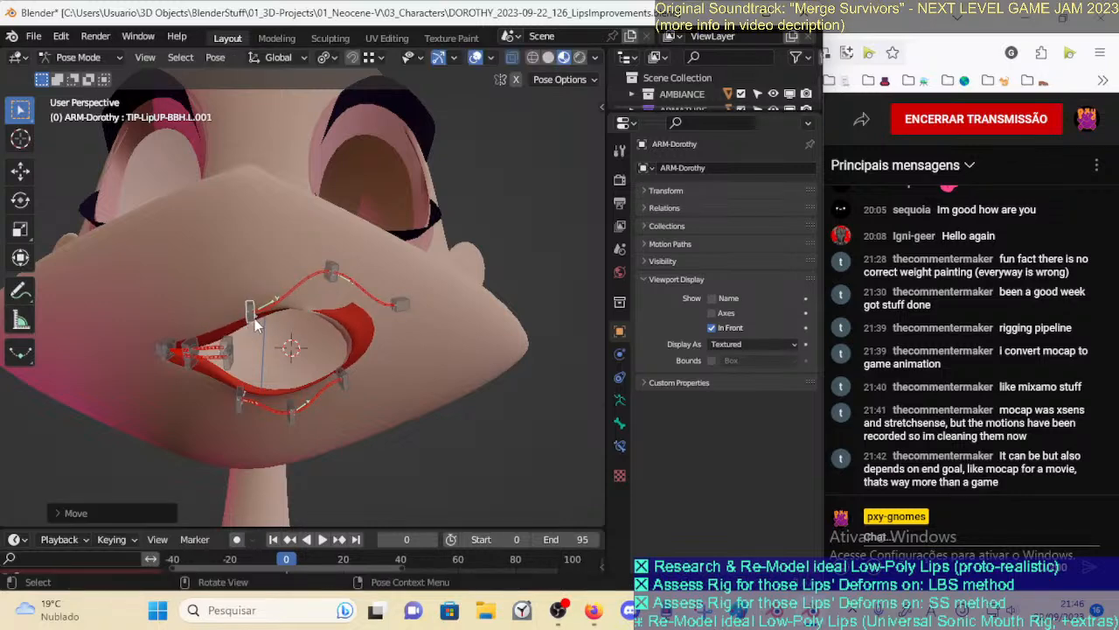
pyautogui.click(331, 272)
pyautogui.press('g')
pyautogui.click(306, 320)
pyautogui.moveTo(310, 322); pyautogui.dragTo(356, 321, button='middle')
# Rotate TIP-LipUP-BBH.L.003 and bring it inward above the mouth corner, near the lip's outer curve
pyautogui.press('g')
pyautogui.click(327, 313)
pyautogui.press('r')
pyautogui.click(401, 340)
pyautogui.press('g')
pyautogui.click(350, 327)
pyautogui.press('g')
pyautogui.click(404, 328)
pyautogui.press('g')
pyautogui.click(385, 312)
pyautogui.press('g')
pyautogui.click(407, 306)
pyautogui.press('g')
pyautogui.click(357, 315)
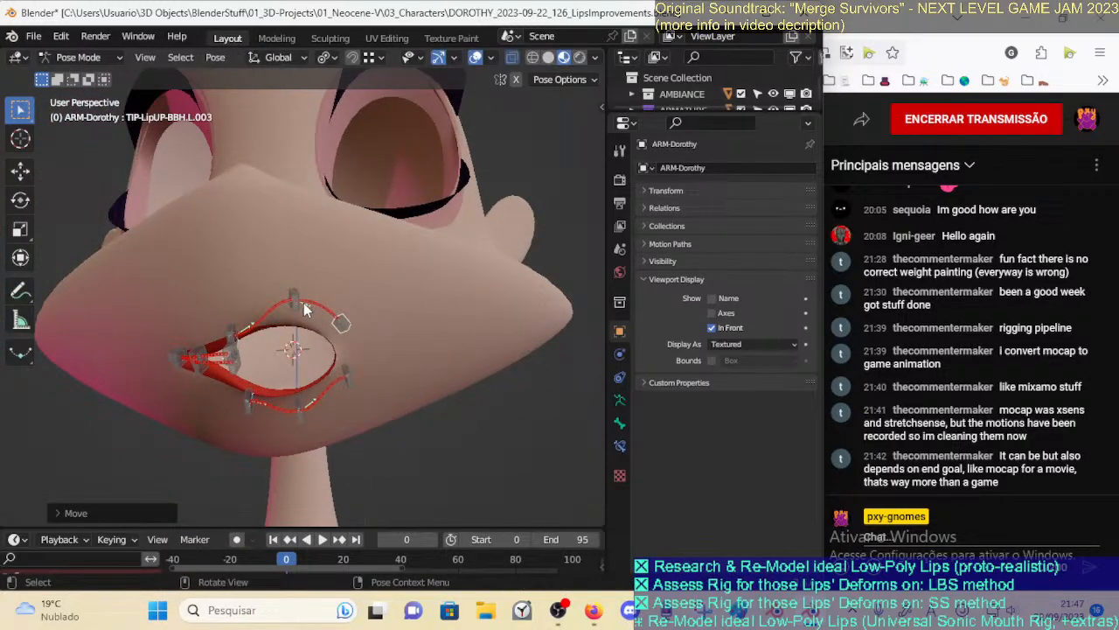
# Shift the middle upper-lip bone and the upper left-corner bone TIP-LipUP-BBH.L.003 slightly along the open mouth
pyautogui.click(302, 301)
pyautogui.press('g')
pyautogui.click(290, 316)
pyautogui.click(342, 324)
pyautogui.press('g')
pyautogui.click(363, 335)
pyautogui.moveTo(363, 335); pyautogui.dragTo(340, 428, button='middle')
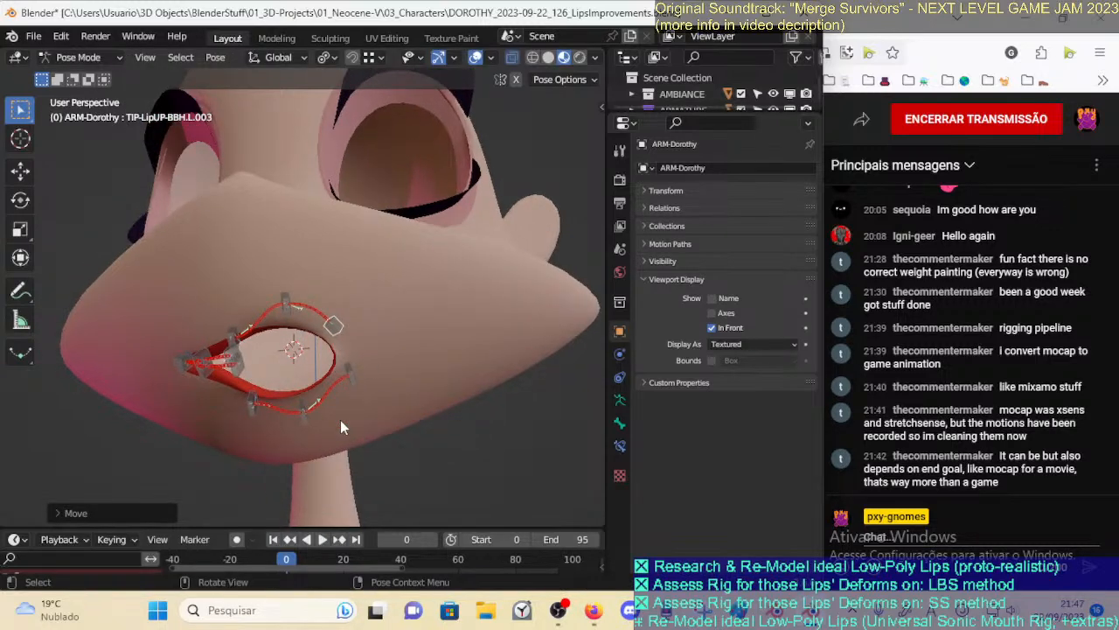
# Rotate the upper left-corner bone TIP-LipUP-BBH.L.003 and move it up and outward on the cheek
pyautogui.press('r')
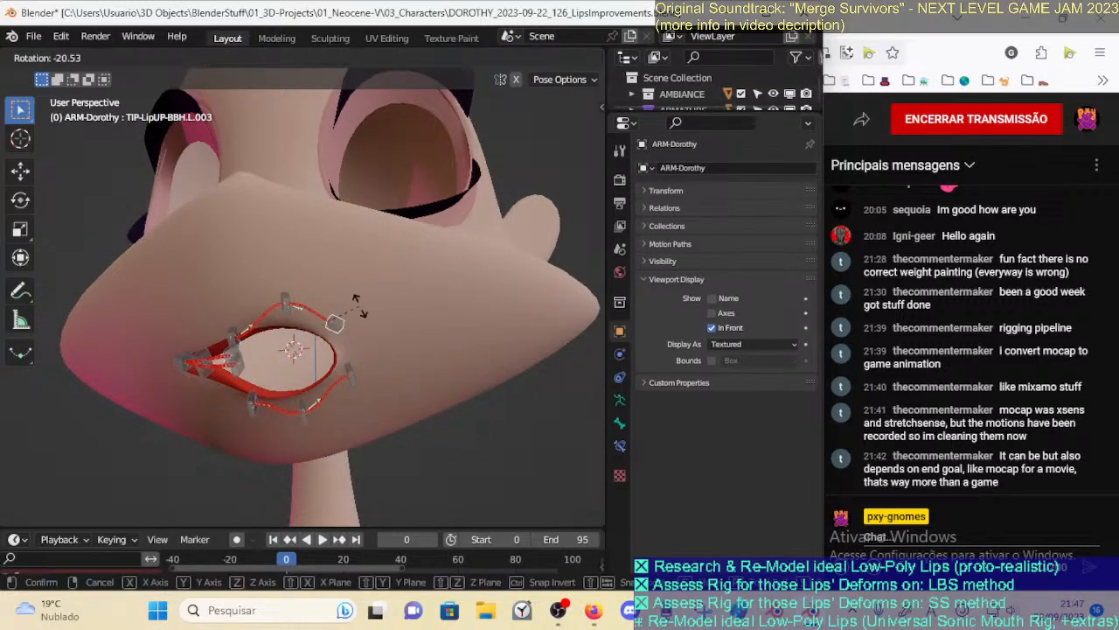
pyautogui.click(378, 258)
pyautogui.press('g')
pyautogui.click(411, 199)
# Move and rotate the lower left-corner lip bone to meet the raised upper corner bone
pyautogui.click(353, 372)
pyautogui.press('r')
pyautogui.click(370, 305)
pyautogui.press('g')
pyautogui.click(407, 245)
pyautogui.press('g')
pyautogui.click(448, 267)
pyautogui.press('r')
pyautogui.click(413, 271)
# Move the left mouth-corner bone lower and farther outward so the two corner bones sit together
pyautogui.click(373, 260)
pyautogui.press('g')
pyautogui.click(426, 276)
pyautogui.press('g')
pyautogui.click(416, 288)
# Reposition and rotate the middle left upper-lip bone, and raise the inner upper-lip bone TIP-LipUP-BBH.L.001
pyautogui.moveTo(324, 300)
pyautogui.mouseDown(button='middle')
pyautogui.moveTo(446, 297)
pyautogui.moveTo(340, 282)
pyautogui.moveTo(320, 292)
pyautogui.mouseUp(button='middle')
pyautogui.click(304, 307)
pyautogui.press('g')
pyautogui.click(369, 308)
pyautogui.press('r')
pyautogui.click(402, 284)
pyautogui.press('g')
pyautogui.click(357, 232)
pyautogui.click(232, 341)
pyautogui.press('g')
pyautogui.click(247, 284)
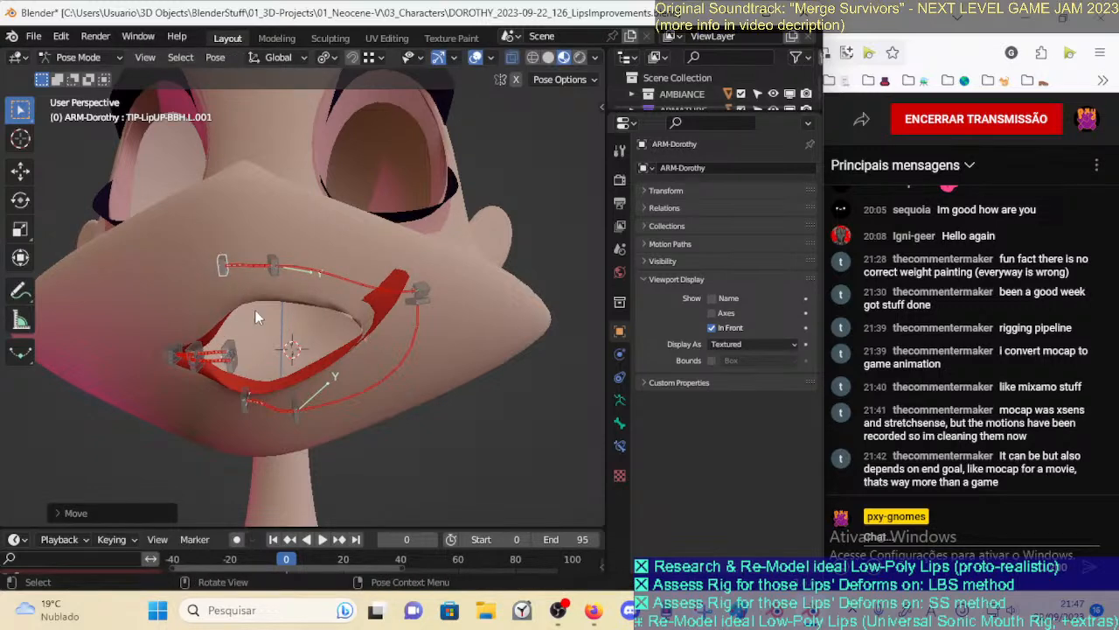
# Move and rotate the lower-lip bone TIP-LipDN-BBH.L.002 toward the raised left mouth corner
pyautogui.click(315, 412)
pyautogui.press('g')
pyautogui.click(420, 400)
pyautogui.press('r')
pyautogui.click(412, 361)
pyautogui.press('g')
pyautogui.click(343, 348)
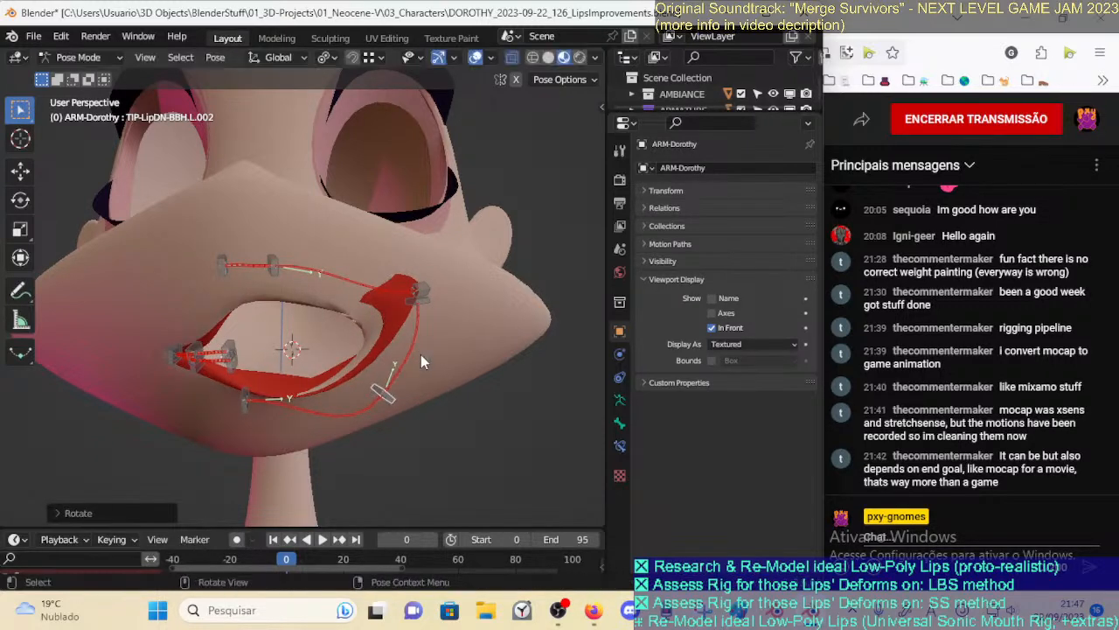
# Try moving the inner left lower-lip bone to reshape the lower lip curve
pyautogui.moveTo(343, 354); pyautogui.dragTo(244, 398, button='middle')
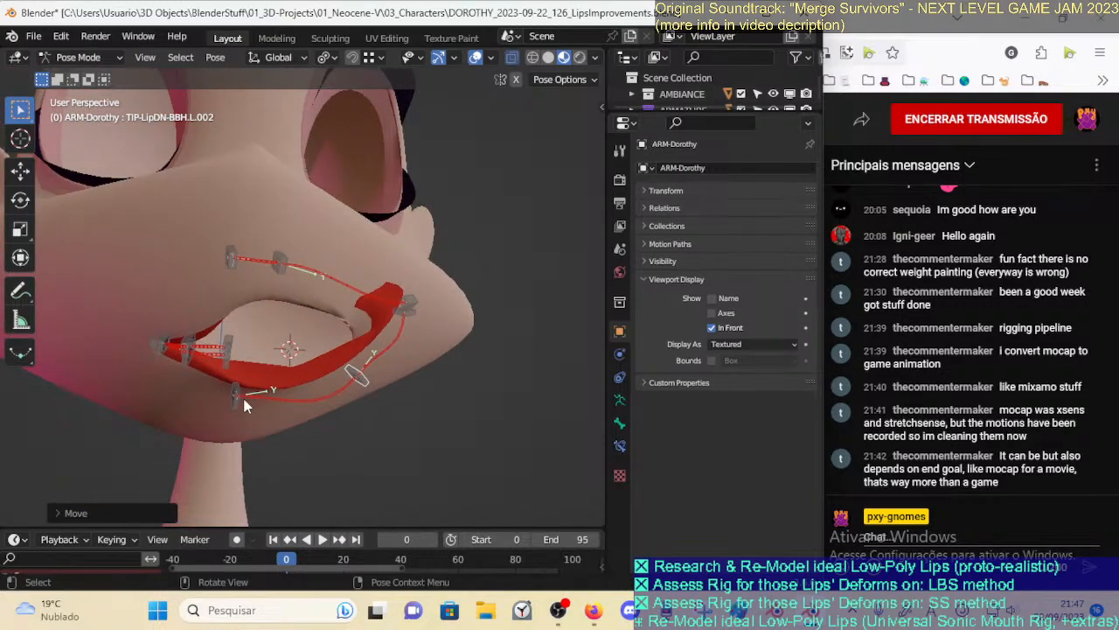
pyautogui.click(245, 399)
pyautogui.click(234, 399)
pyautogui.press('g')
pyautogui.click(297, 448)
pyautogui.press('g')
# From a side angle, reposition TIP-LipDN-BBH.L.002 closer to the left mouth corner
pyautogui.moveTo(310, 416); pyautogui.dragTo(245, 359, button='middle')
pyautogui.click(351, 383)
pyautogui.press('g')
pyautogui.click(322, 378)
pyautogui.press('g')
pyautogui.click(279, 354)
pyautogui.press('g')
pyautogui.click(198, 362)
pyautogui.click(360, 383)
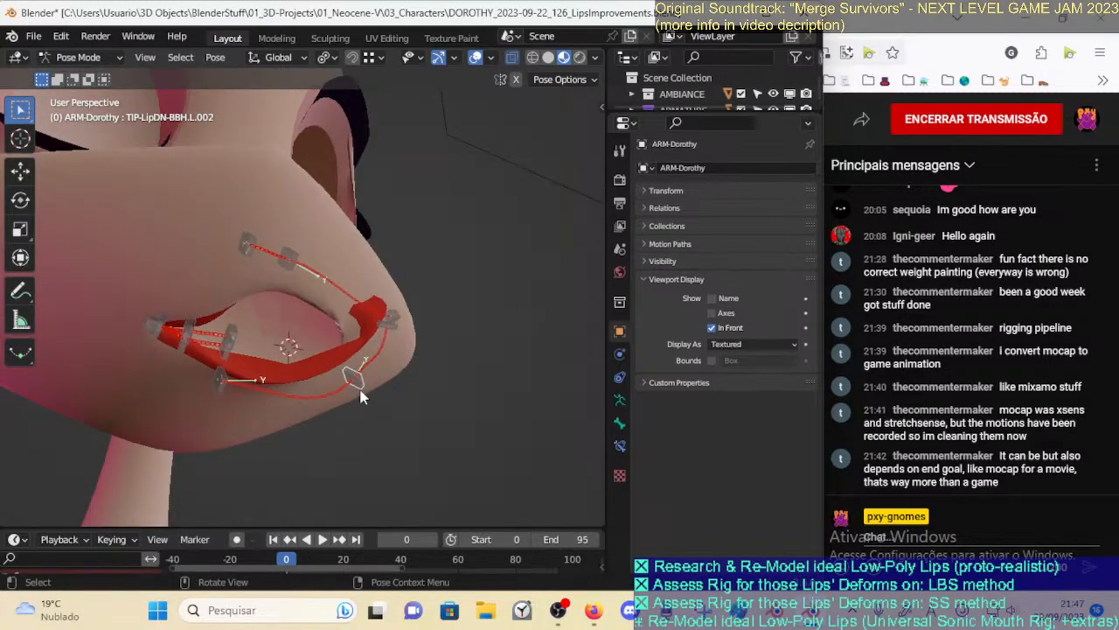
pyautogui.click(348, 359)
# Move the inner left lower-lip bone outward toward the left mouth corner
pyautogui.moveTo(346, 358); pyautogui.dragTo(255, 367, button='middle')
pyautogui.click(262, 392)
pyautogui.press('g')
pyautogui.click(288, 380)
# Raise the right corner bone TIP-LipDN-BBH.R.003 and spread the other two right lower-lip bones downward and outward
pyautogui.click(155, 326)
pyautogui.press('g')
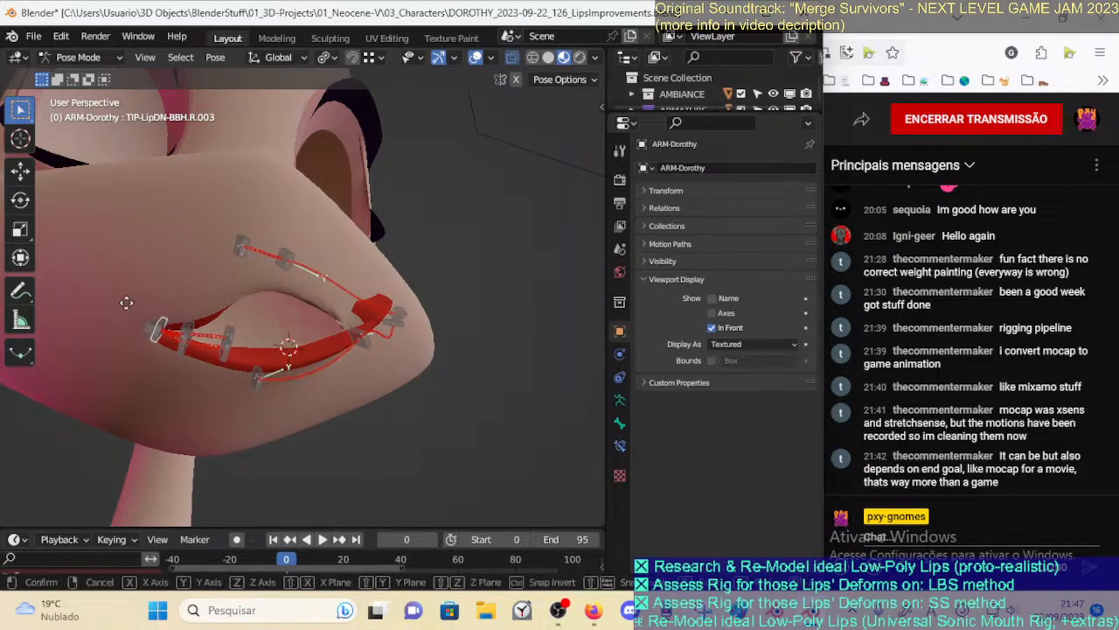
pyautogui.click(122, 271)
pyautogui.click(222, 357)
pyautogui.press('g')
pyautogui.click(216, 393)
pyautogui.click(182, 354)
pyautogui.press('g')
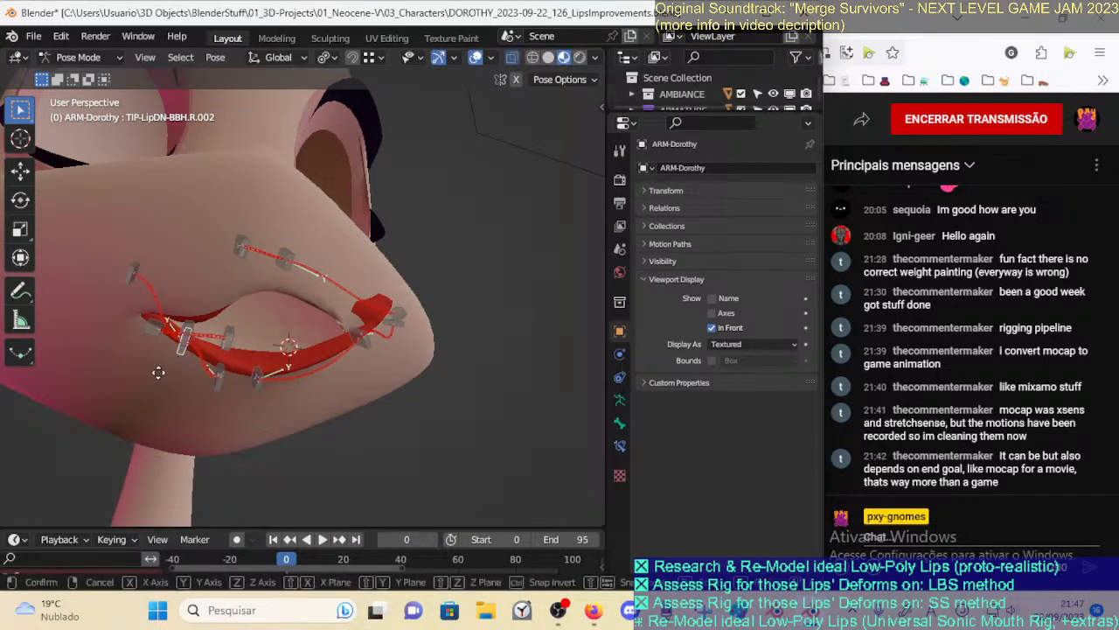
pyautogui.click(135, 378)
# Try moving and rotating DEF-LipUP-BB.R.001, and reposition the upper-lip bone TIP-LipUP-BBH.R.001
pyautogui.click(217, 338)
pyautogui.press('g')
pyautogui.click(242, 350)
pyautogui.press('g')
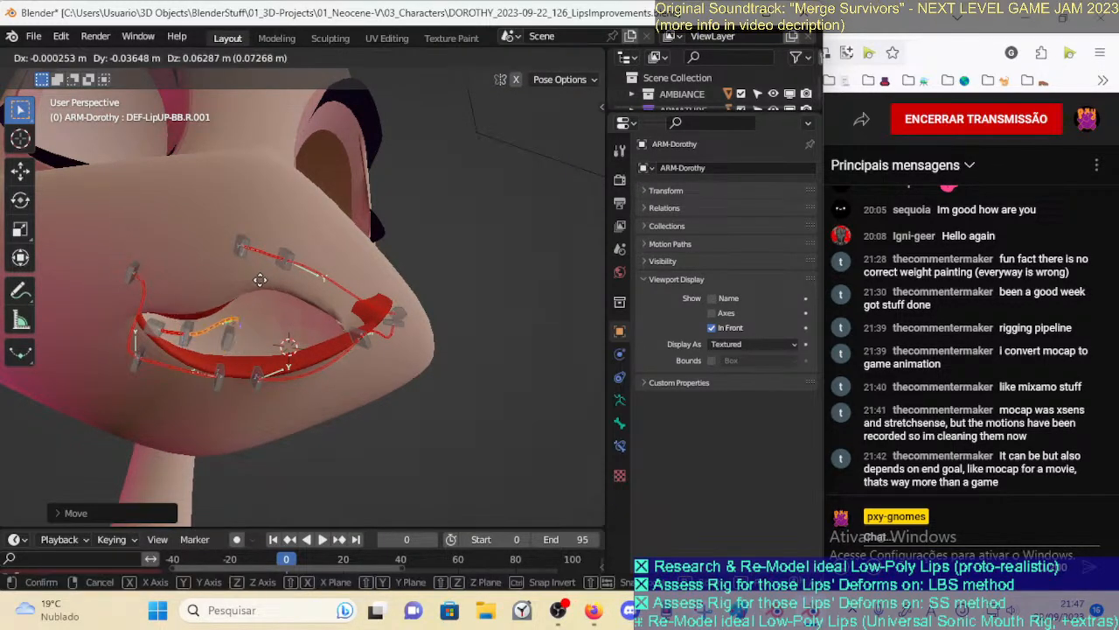
pyautogui.click(268, 248)
pyautogui.press('r')
pyautogui.click(289, 255)
pyautogui.click(232, 333)
pyautogui.press('g')
pyautogui.click(269, 298)
# Select all the visible lip bones and clear their pose locations
pyautogui.press('a')
pyautogui.hotkey('alt', 'g')
pyautogui.moveTo(291, 338); pyautogui.dragTo(254, 343, button='middle')
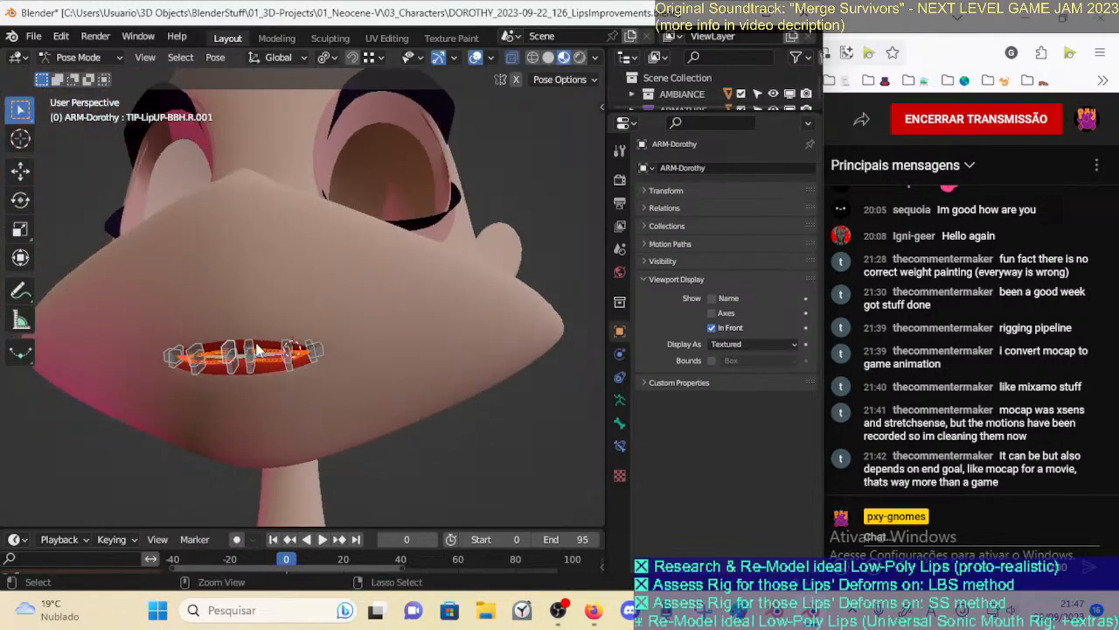
# Raise the inner left upper-lip bone and move TIP-LipUP-BBH.L.002 upward to open the mouth
pyautogui.click(255, 348)
pyautogui.press('g')
pyautogui.click(251, 267)
pyautogui.click(285, 341)
pyautogui.press('g')
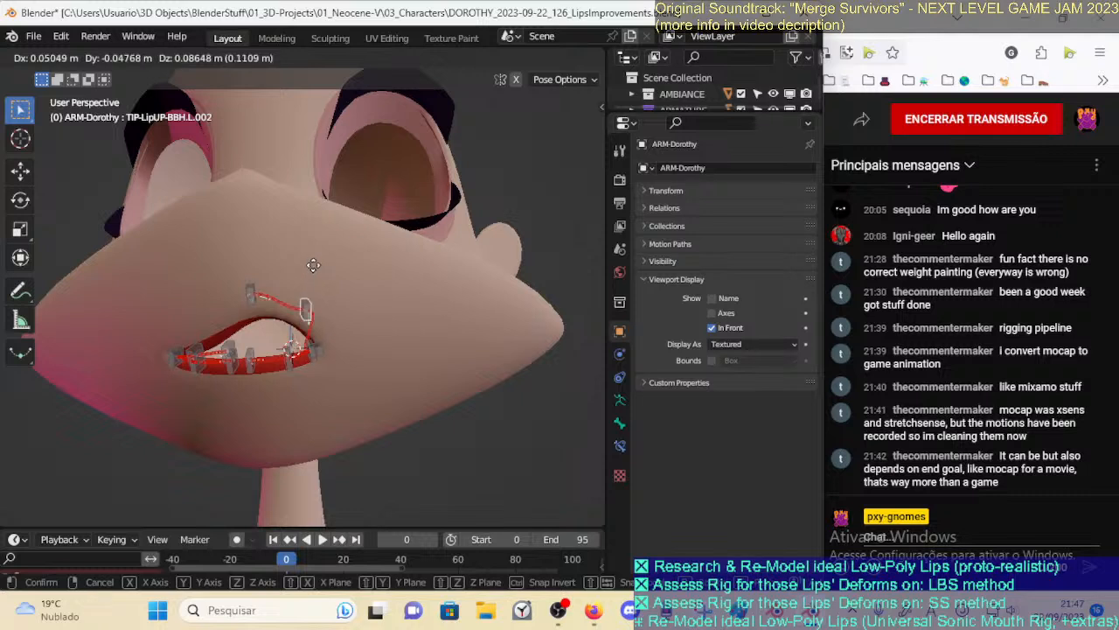
pyautogui.click(312, 266)
pyautogui.press('g')
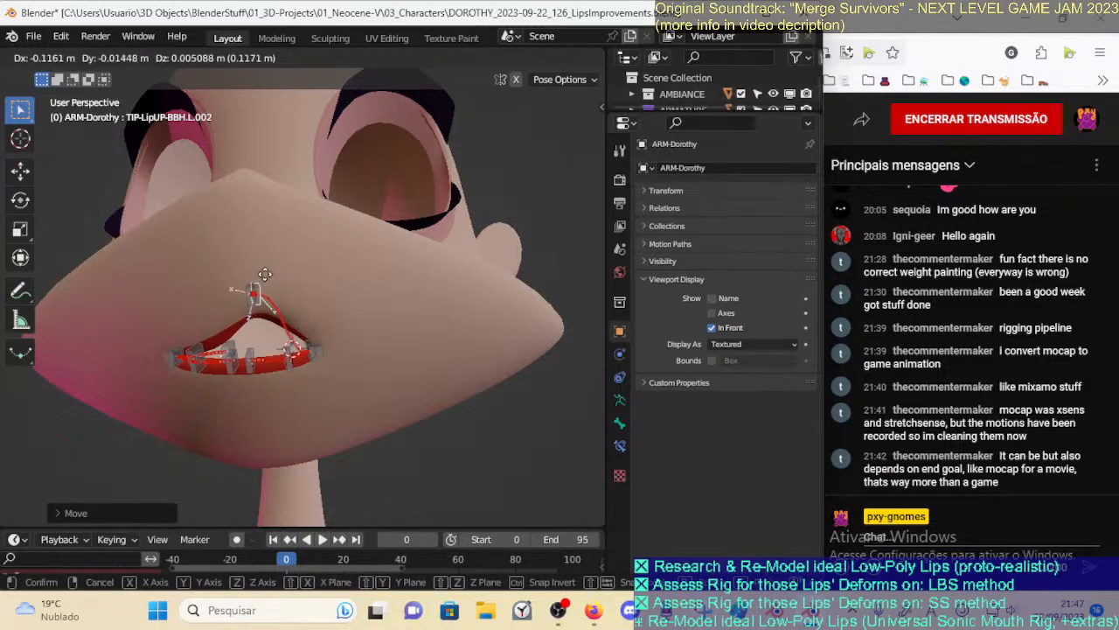
pyautogui.click(316, 284)
# Pull the inner upper-lip bone TIP-LipUP-BBH.L.001 sideways toward the character's right side
pyautogui.click(250, 293)
pyautogui.press('g')
pyautogui.click(180, 293)
pyautogui.press('g')
pyautogui.click(210, 298)
# Rotate TIP-LipUP-BBH.L.002 and move it down toward the left mouth corner
pyautogui.click(312, 299)
pyautogui.press('r')
pyautogui.click(355, 306)
pyautogui.press('g')
pyautogui.click(322, 318)
# Raise TIP-LipUP-BBH.L.001 higher above the mouth and save the file
pyautogui.click(202, 299)
pyautogui.press('g')
pyautogui.click(212, 249)
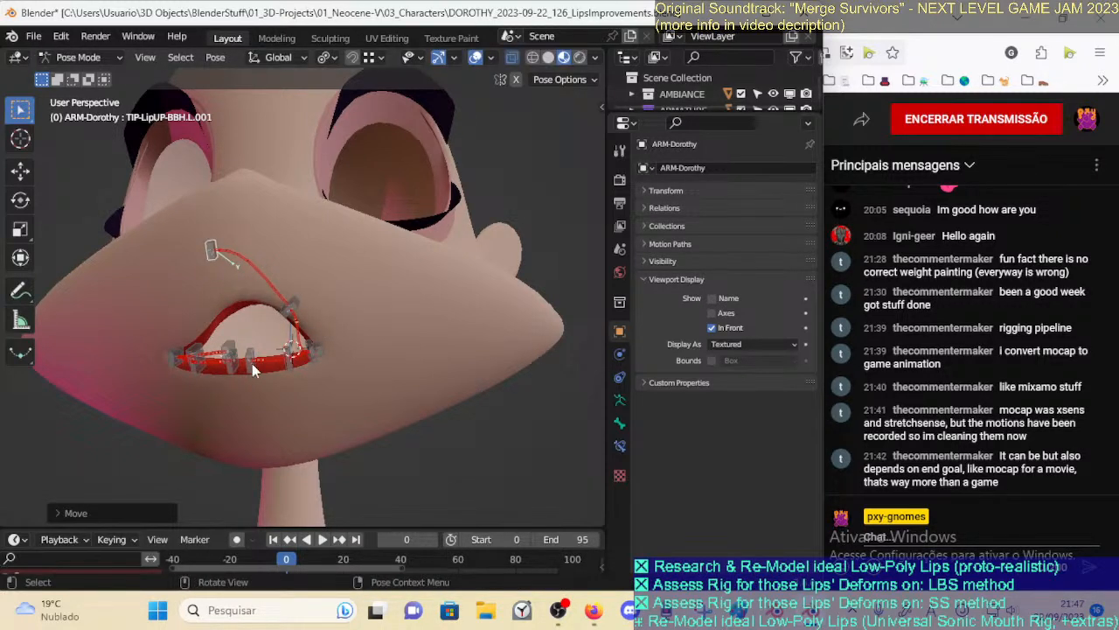
pyautogui.moveTo(291, 302); pyautogui.dragTo(243, 372, button='middle')
pyautogui.hotkey('ctrl', 's')
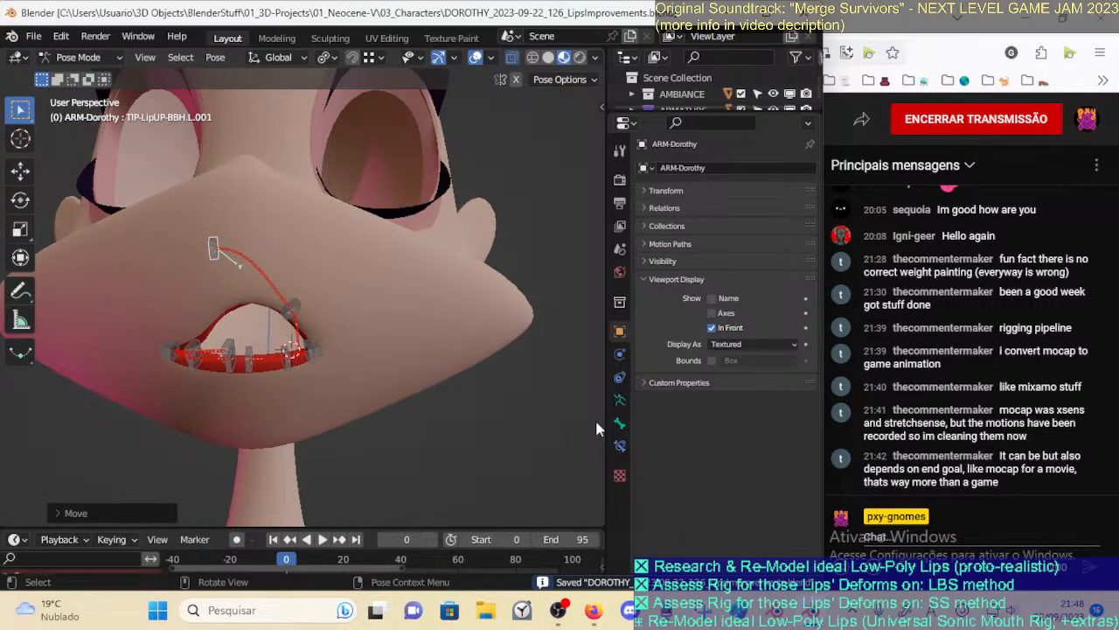
# Show the Tweaks Lips bone layer and try moving the tweak bone TWK-LipUpper.L.001
pyautogui.press('n')
pyautogui.click(451, 377)
pyautogui.scroll(3, 303, 316)
pyautogui.click(202, 278)
pyautogui.press('g')
pyautogui.rightClick(215, 238)
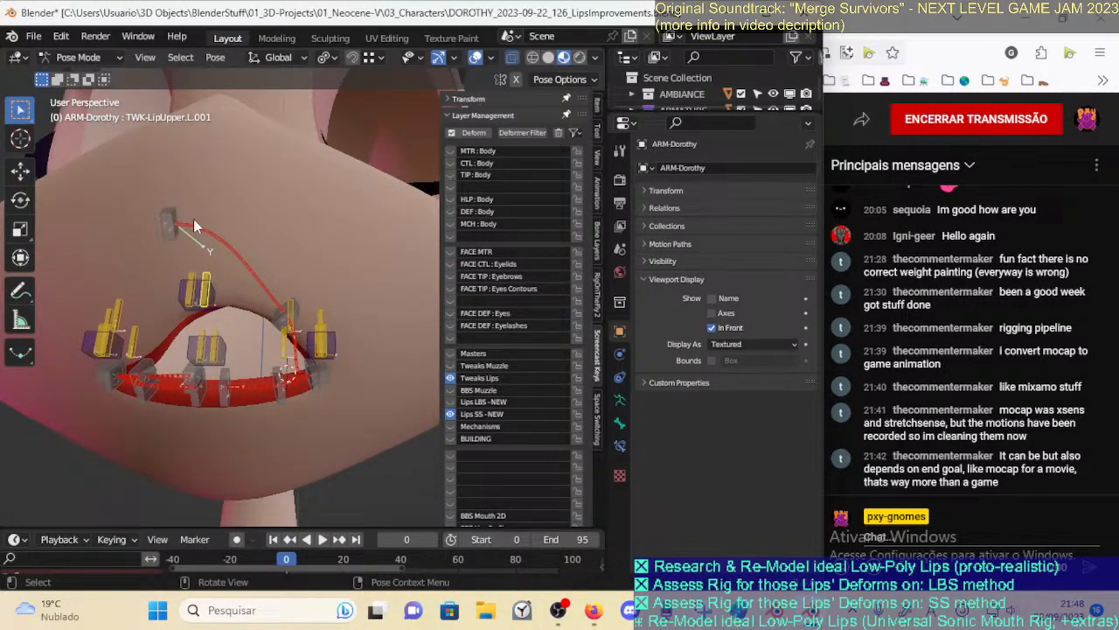
# Hide the Tweaks Lips layer, check the BBS Muzzle, Tweaks Muzzle and Masters layers, and show Lips LBS-NEW
pyautogui.click(450, 378)
pyautogui.click(450, 390)
pyautogui.click(450, 390)
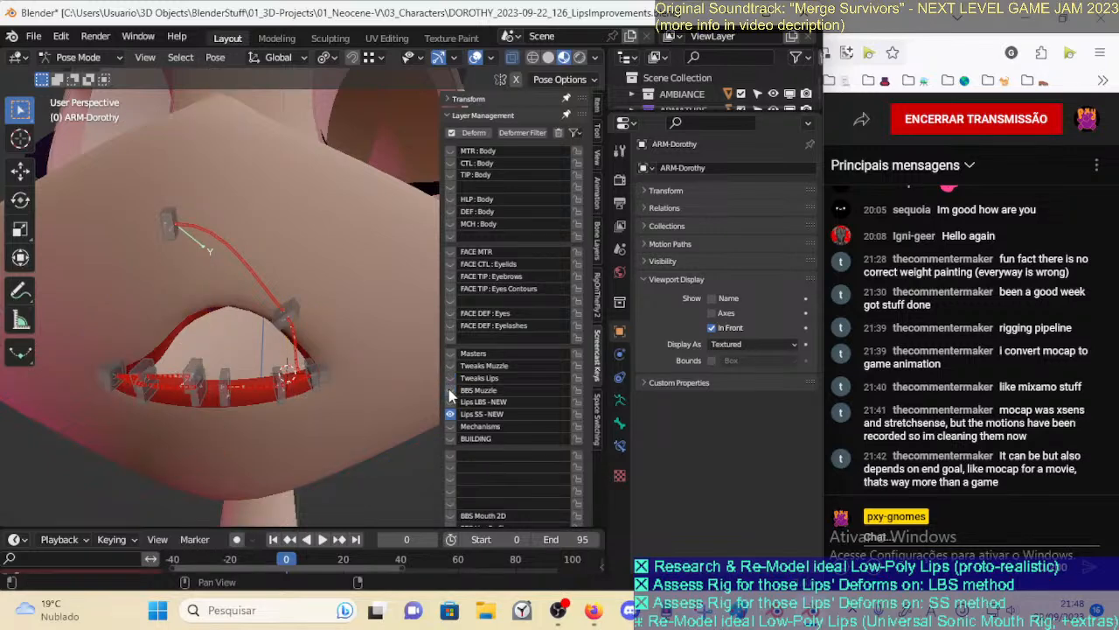
pyautogui.click(450, 366)
pyautogui.click(450, 367)
pyautogui.click(451, 353)
pyautogui.click(450, 353)
pyautogui.click(450, 366)
pyautogui.click(450, 366)
pyautogui.click(451, 390)
pyautogui.click(450, 390)
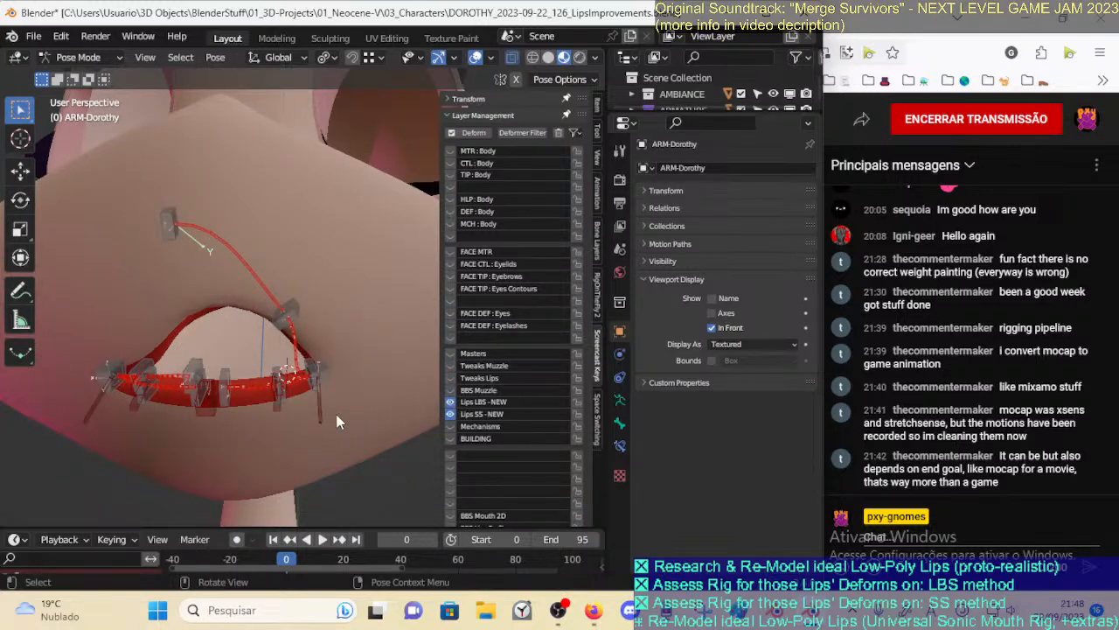
# Select the lower-lip bone DEF-Lip-DN and isolate the Lips LBS-NEW bone layer
pyautogui.click(273, 404)
pyautogui.scroll(1, 273, 425)
pyautogui.keyDown('shift'); pyautogui.moveTo(273, 424); pyautogui.dragTo(384, 368, button='middle'); pyautogui.keyUp('shift')
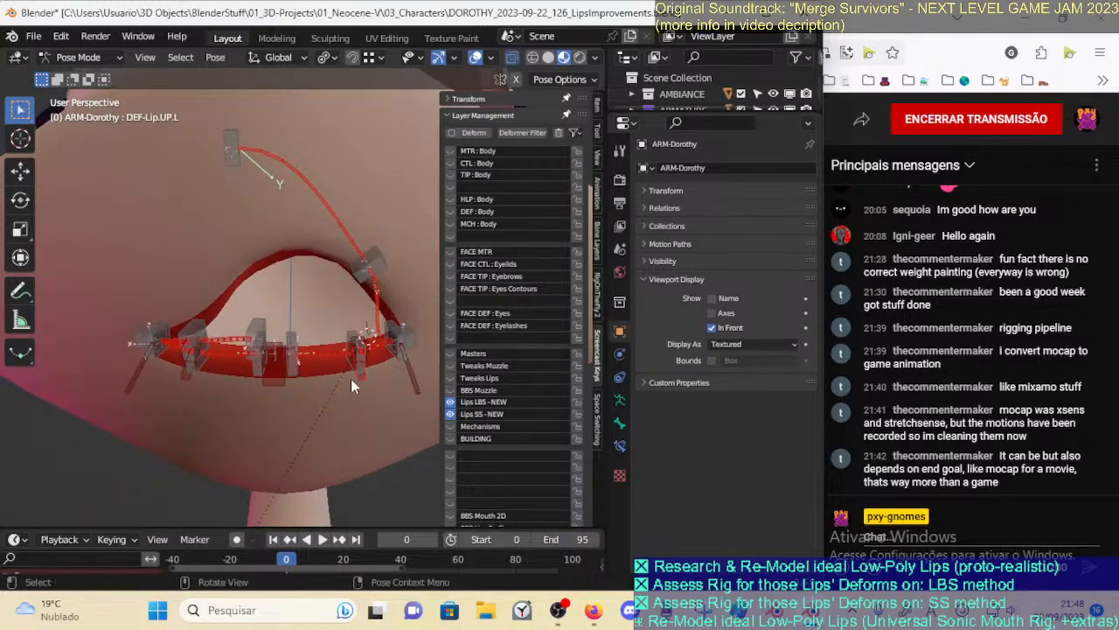
pyautogui.moveTo(338, 395); pyautogui.dragTo(380, 406, button='middle')
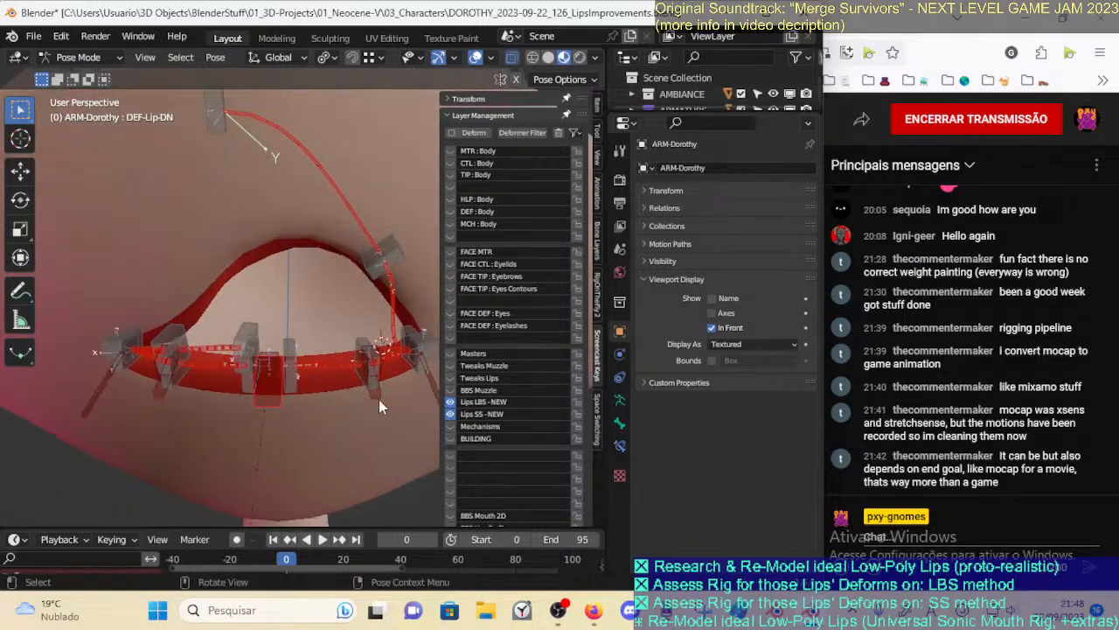
pyautogui.click(450, 404)
pyautogui.click(450, 410)
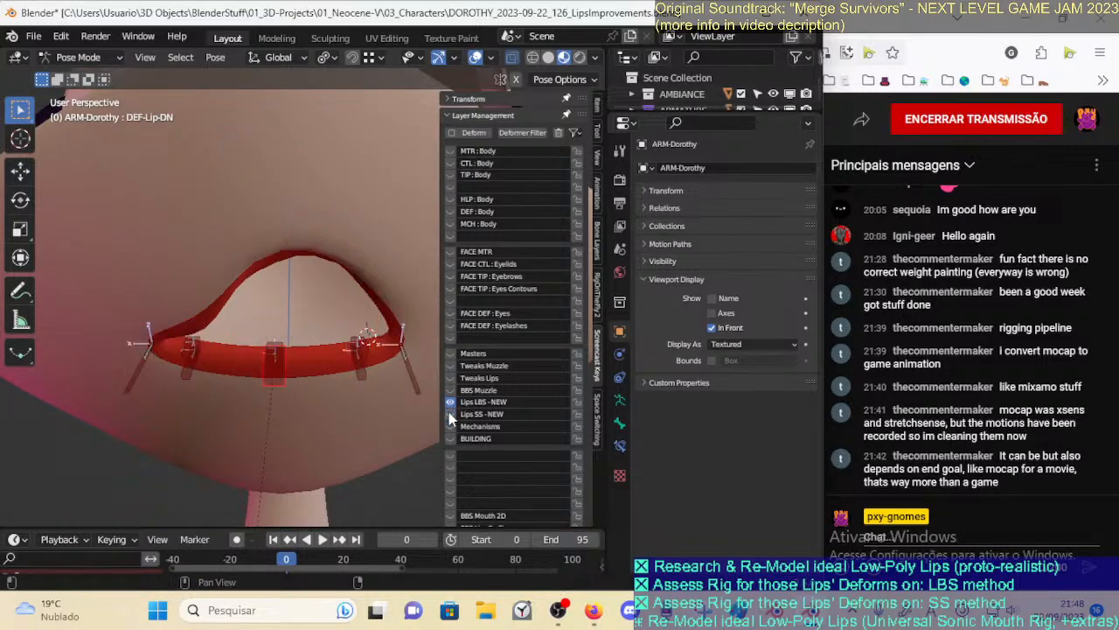
# Open the bone properties of DEF-Lip-DN and toggle its Deform option on and off to test it
pyautogui.click(620, 424)
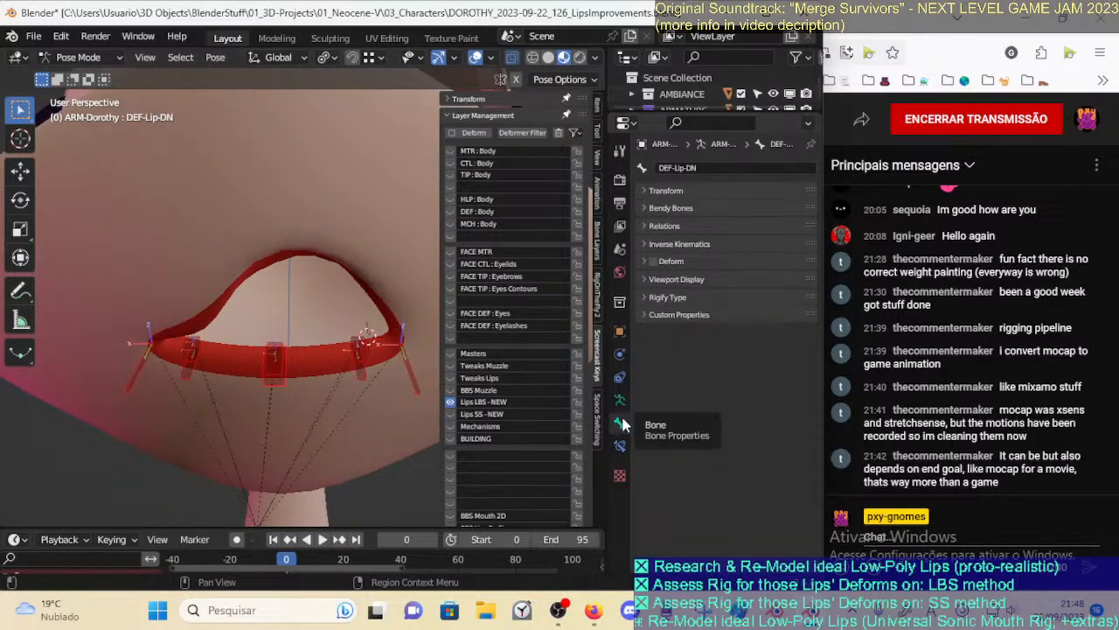
pyautogui.click(654, 261)
pyautogui.click(654, 261)
pyautogui.click(655, 261)
pyautogui.click(654, 260)
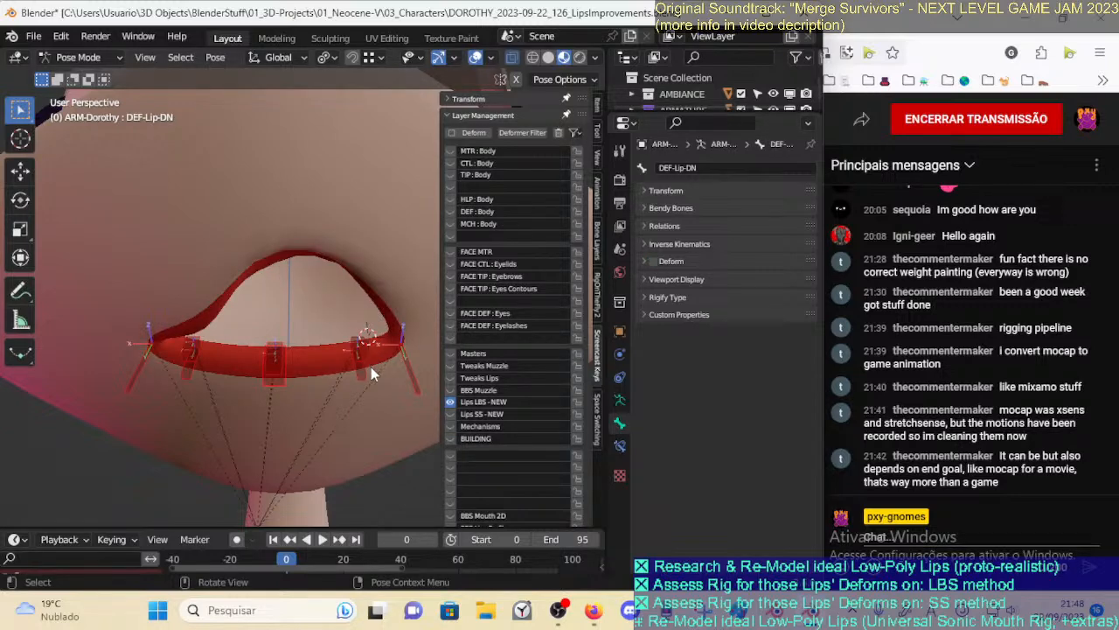
# Isolate the Lips SS-NEW layer and inspect the bone properties of TIP-LipDN-BBH.L.002
pyautogui.scroll(-2, 373, 371)
pyautogui.click(451, 413)
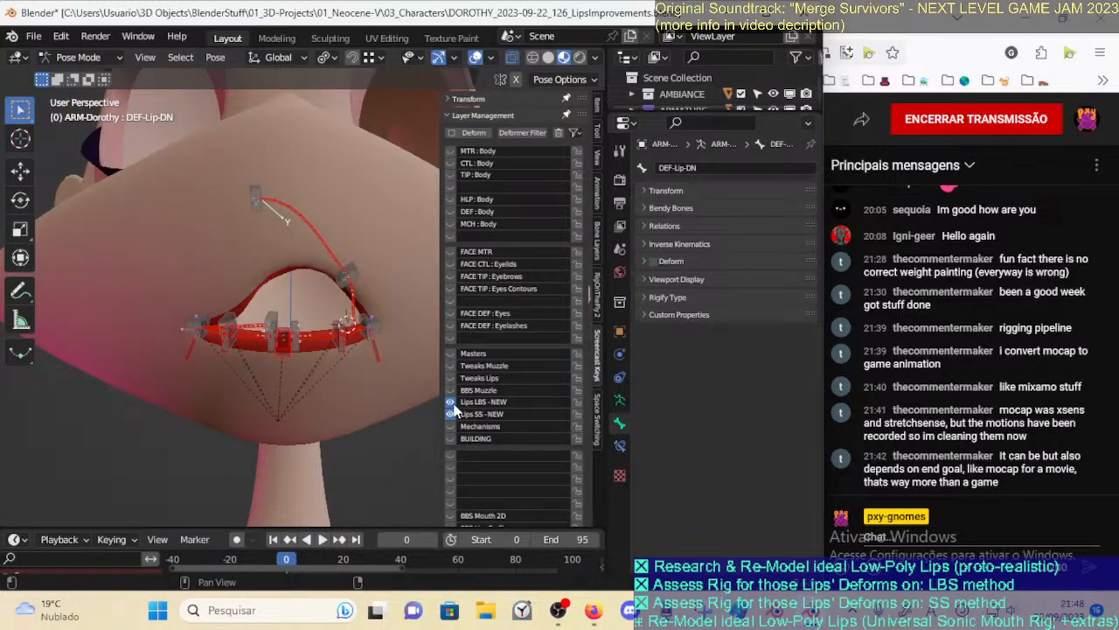
pyautogui.click(450, 402)
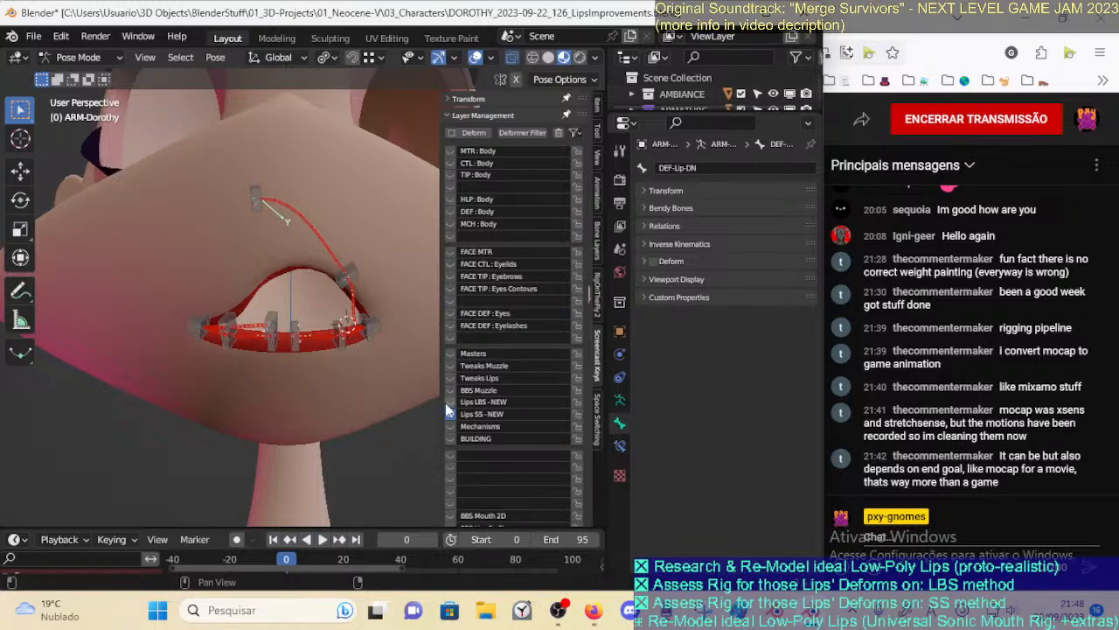
pyautogui.click(366, 350)
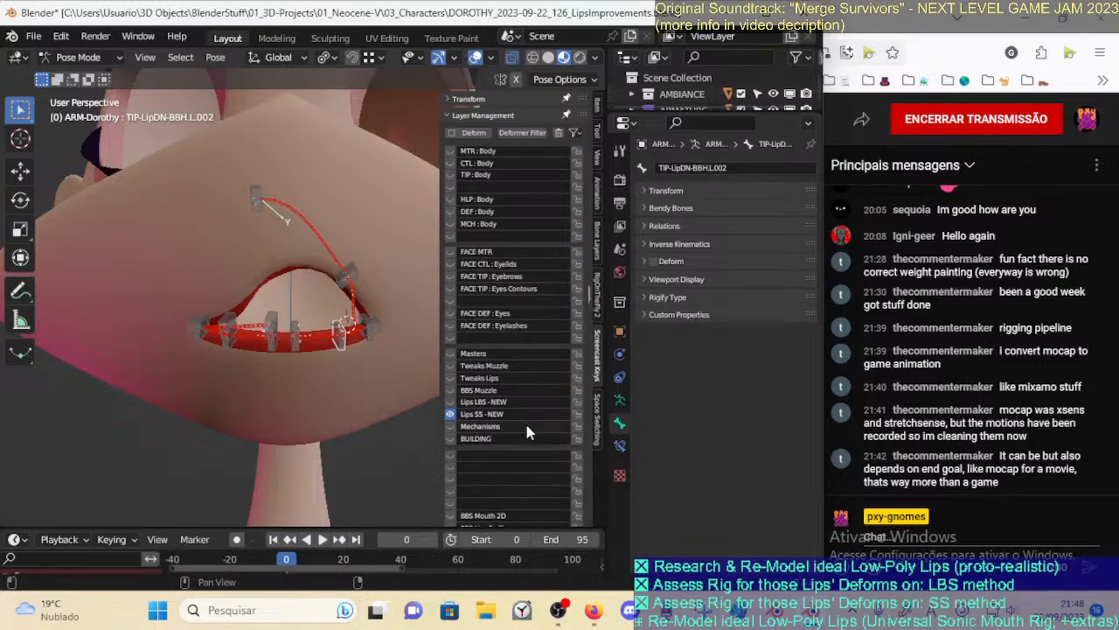
pyautogui.click(619, 447)
pyautogui.click(617, 425)
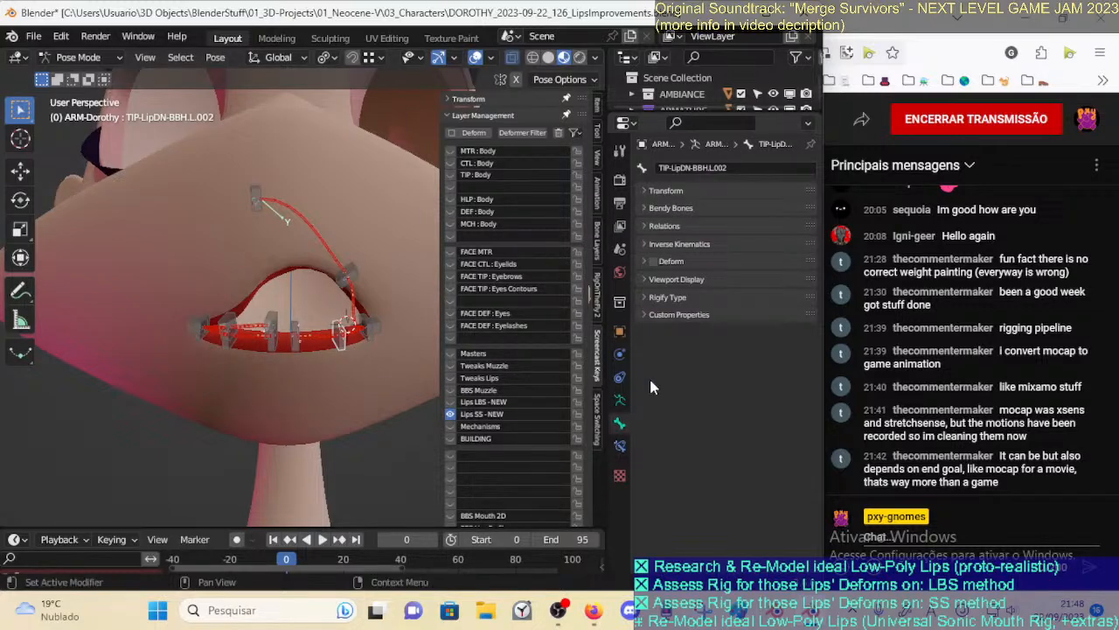
# Isolate the Mechanisms layer, select DEF-Arcade-DN, and enter Weight Paint mode on the 00_Body mesh with the armature
pyautogui.click(450, 426)
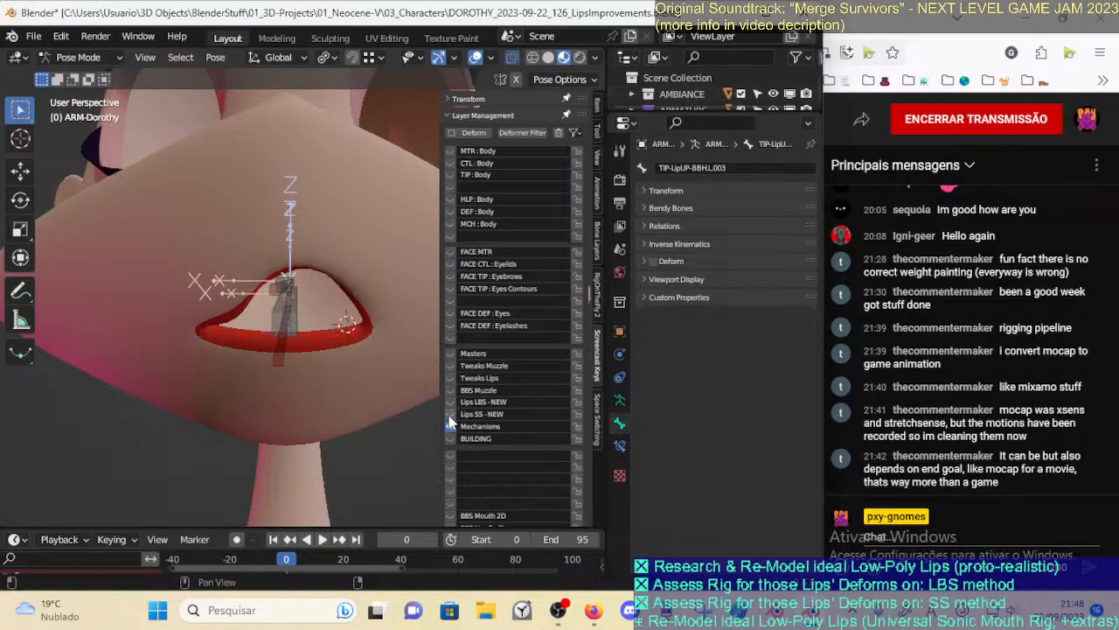
pyautogui.click(307, 330)
pyautogui.moveTo(376, 364); pyautogui.dragTo(320, 383, button='middle')
pyautogui.hotkey('ctrl', 'Tab')
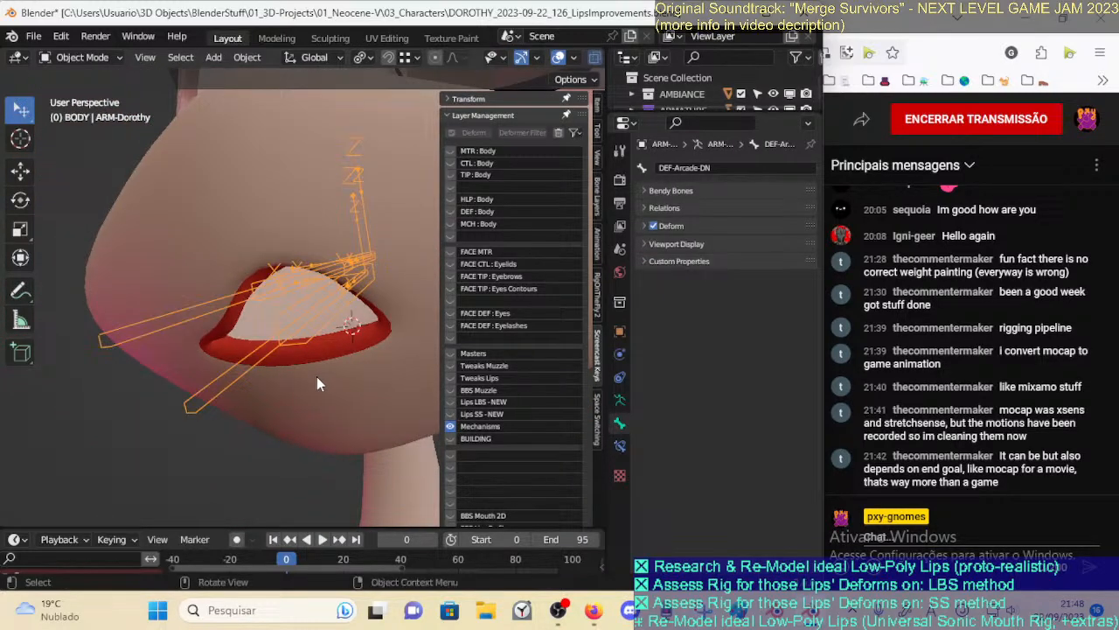
pyautogui.keyDown('shift'); pyautogui.click(263, 358); pyautogui.keyUp('shift')
pyautogui.hotkey('ctrl', 'Tab')
pyautogui.click(282, 332)
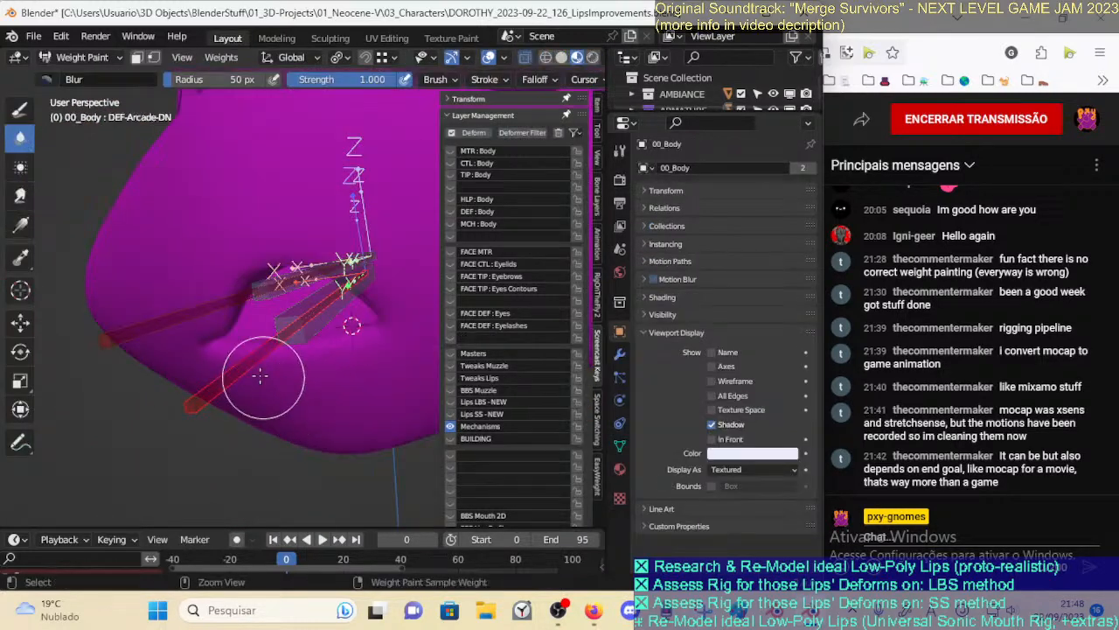
# Examine the body mesh's weights for each of the mouth mechanism bones and leave Weight Paint mode
pyautogui.keyDown('ctrl'); pyautogui.click(213, 309); pyautogui.keyUp('ctrl')
pyautogui.keyDown('ctrl'); pyautogui.click(287, 288); pyautogui.keyUp('ctrl')
pyautogui.keyDown('ctrl'); pyautogui.click(293, 328); pyautogui.keyUp('ctrl')
pyautogui.keyDown('ctrl'); pyautogui.click(302, 312); pyautogui.keyUp('ctrl')
pyautogui.hotkey('ctrl', 'Tab')
# Select the ARM-Dorothy armature and isolate its BUILDING bone layer to view it from the side
pyautogui.click(280, 342)
pyautogui.click(294, 359)
pyautogui.moveTo(310, 401)
pyautogui.mouseDown(button='middle')
pyautogui.moveTo(351, 404)
pyautogui.moveTo(344, 371)
pyautogui.mouseUp(button='middle')
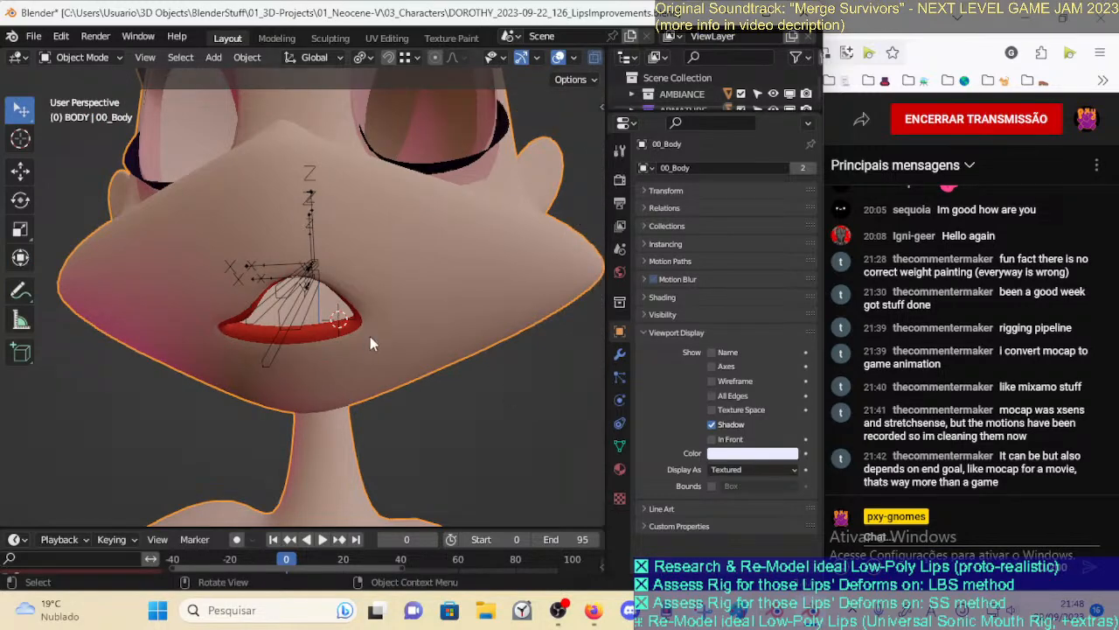
pyautogui.click(317, 293)
pyautogui.click(450, 439)
pyautogui.moveTo(297, 398); pyautogui.dragTo(250, 400, button='middle')
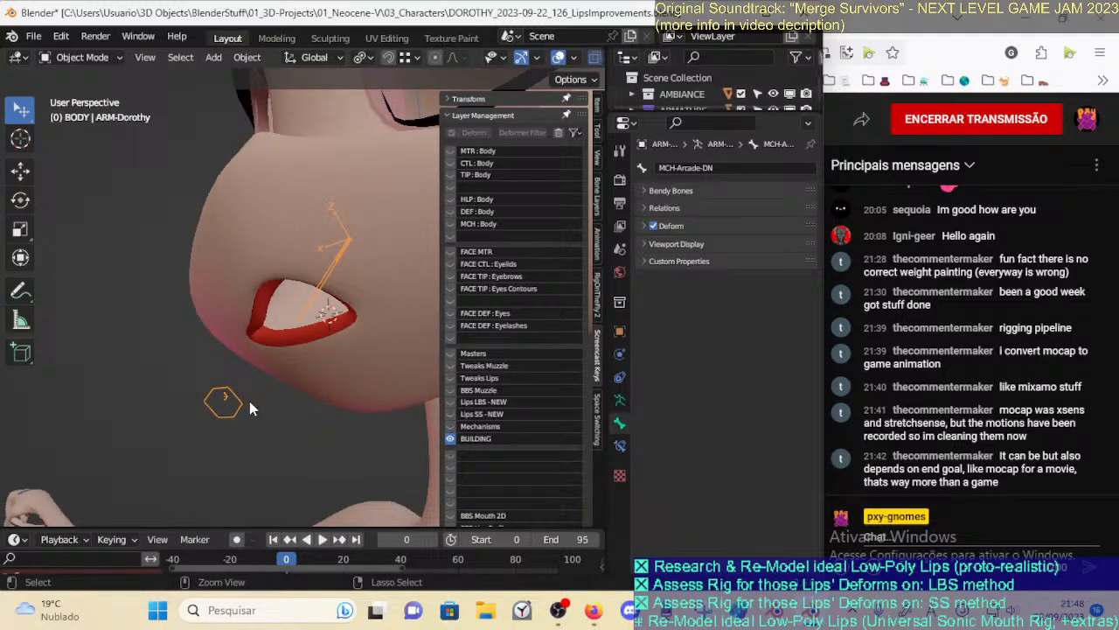
# Enter Weight Paint mode on the 00_Body mesh with the armature and check the weights of the BUILDING layer's bones
pyautogui.click(350, 364)
pyautogui.hotkey('ctrl', 'Tab')
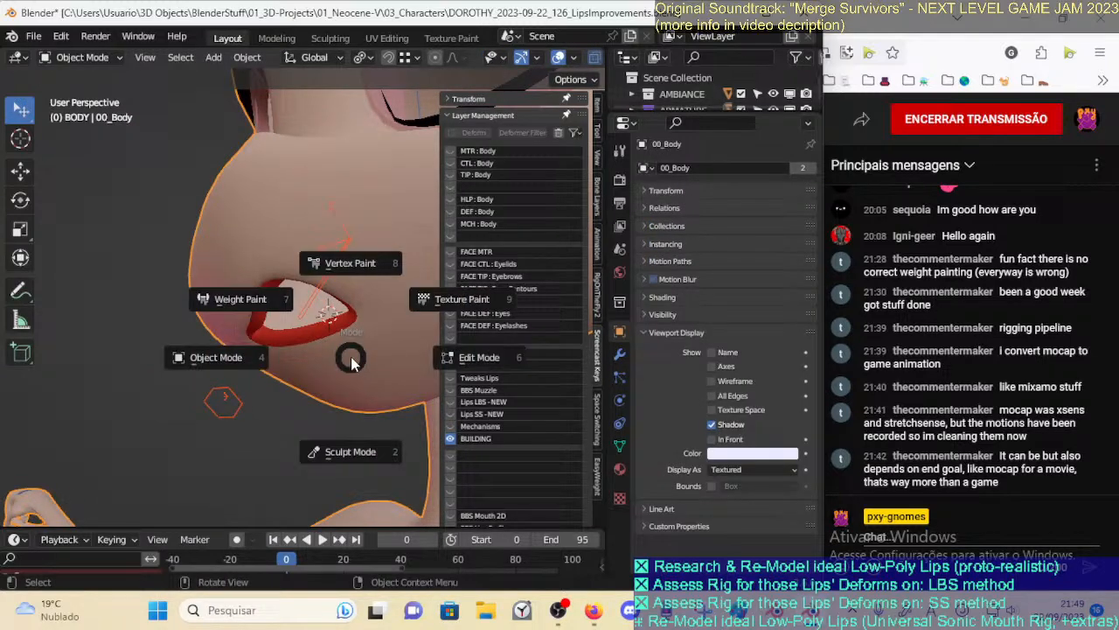
pyautogui.click(254, 297)
pyautogui.keyDown('ctrl'); pyautogui.click(238, 399); pyautogui.keyUp('ctrl')
pyautogui.moveTo(257, 388); pyautogui.dragTo(292, 362, button='middle')
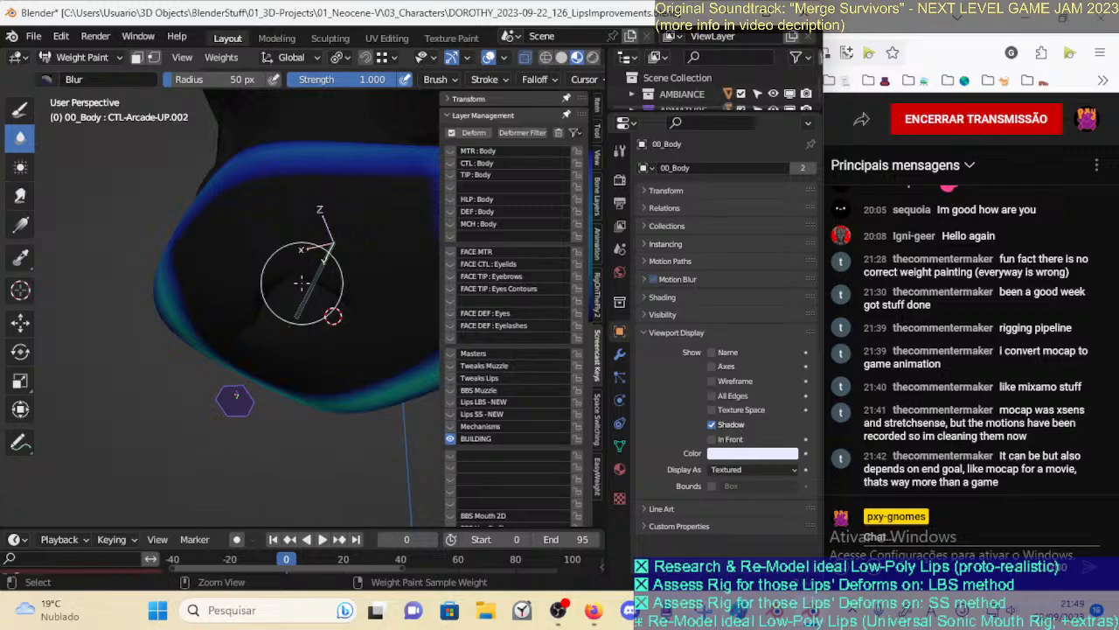
pyautogui.keyDown('ctrl'); pyautogui.click(302, 289); pyautogui.keyUp('ctrl')
pyautogui.keyDown('ctrl'); pyautogui.click(243, 405); pyautogui.keyUp('ctrl')
pyautogui.moveTo(250, 406)
pyautogui.mouseDown(button='middle')
pyautogui.moveTo(341, 405)
pyautogui.moveTo(315, 389)
pyautogui.moveTo(292, 411)
pyautogui.moveTo(324, 342)
pyautogui.moveTo(370, 366)
pyautogui.moveTo(262, 367)
pyautogui.moveTo(317, 342)
pyautogui.moveTo(257, 379)
pyautogui.mouseUp(button='middle')
# Move CTL-Arcade-UP.002 around below the mouth several times to test how it deforms the lips
pyautogui.press('g')
pyautogui.click(265, 332)
pyautogui.press('g')
pyautogui.click(344, 348)
pyautogui.moveTo(345, 348); pyautogui.dragTo(200, 320, button='middle')
pyautogui.press('g')
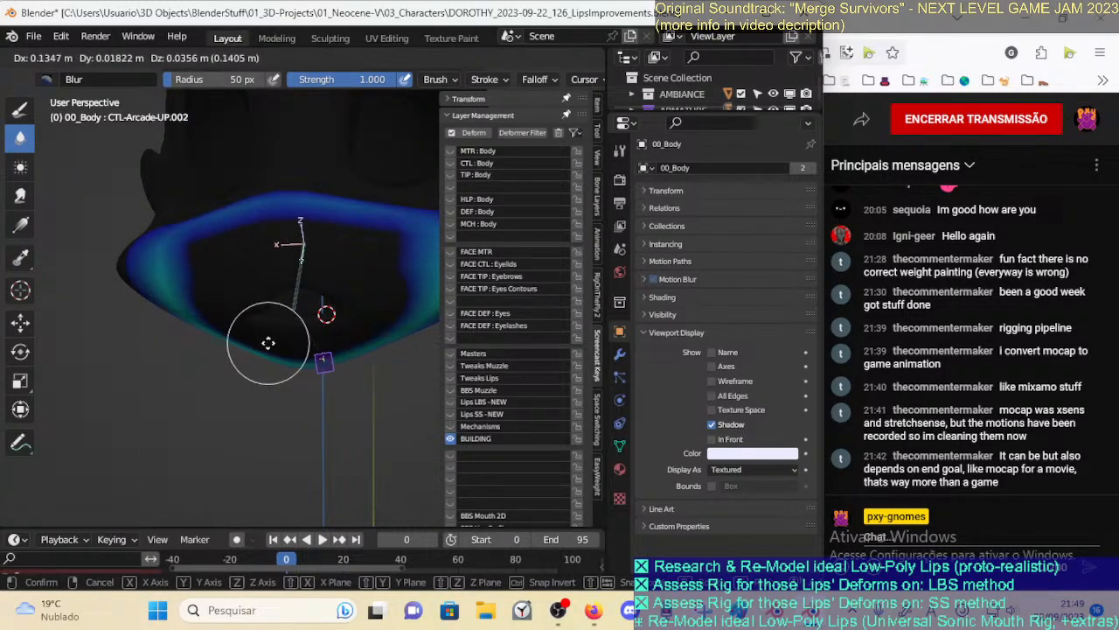
pyautogui.click(310, 348)
pyautogui.moveTo(310, 348)
pyautogui.mouseDown(button='middle')
pyautogui.moveTo(243, 374)
pyautogui.moveTo(390, 322)
pyautogui.moveTo(270, 352)
pyautogui.mouseUp(button='middle')
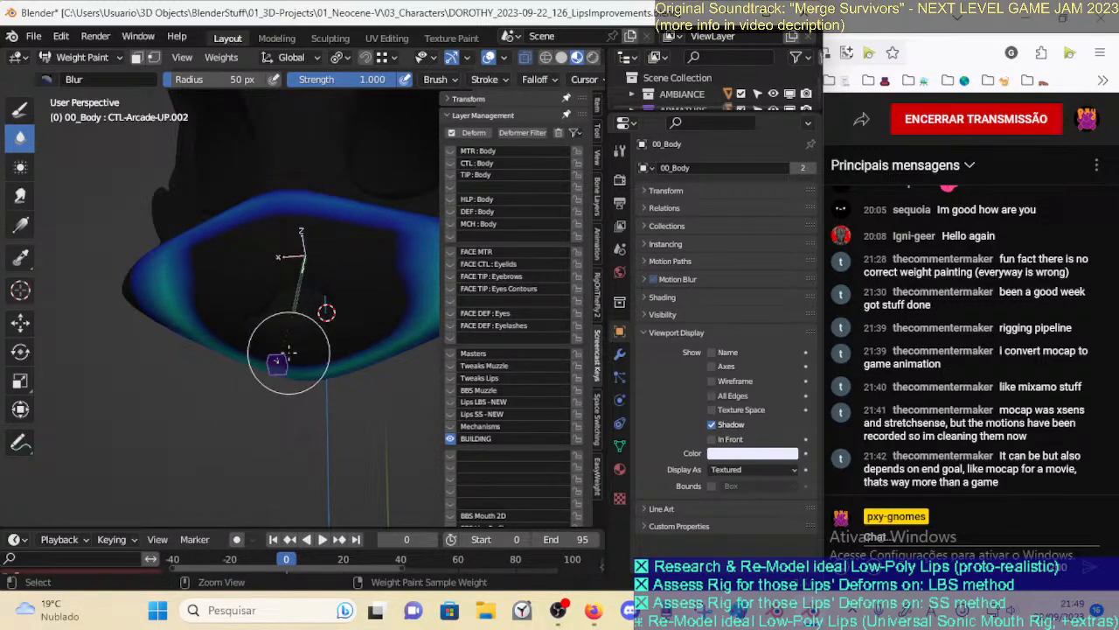
# Leave Weight Paint mode, put ARM-Dorothy in Pose Mode and turn off Deform for CTL-Arcade-UP.002
pyautogui.hotkey('ctrl', 'Tab')
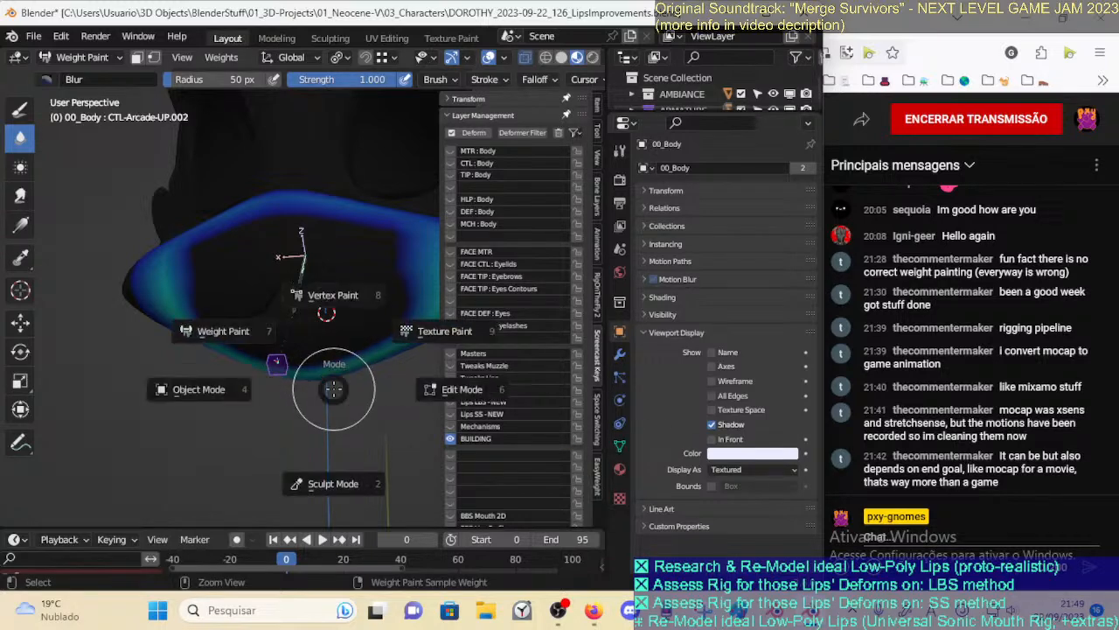
pyautogui.click(288, 376)
pyautogui.click(282, 368)
pyautogui.hotkey('ctrl', 'Tab')
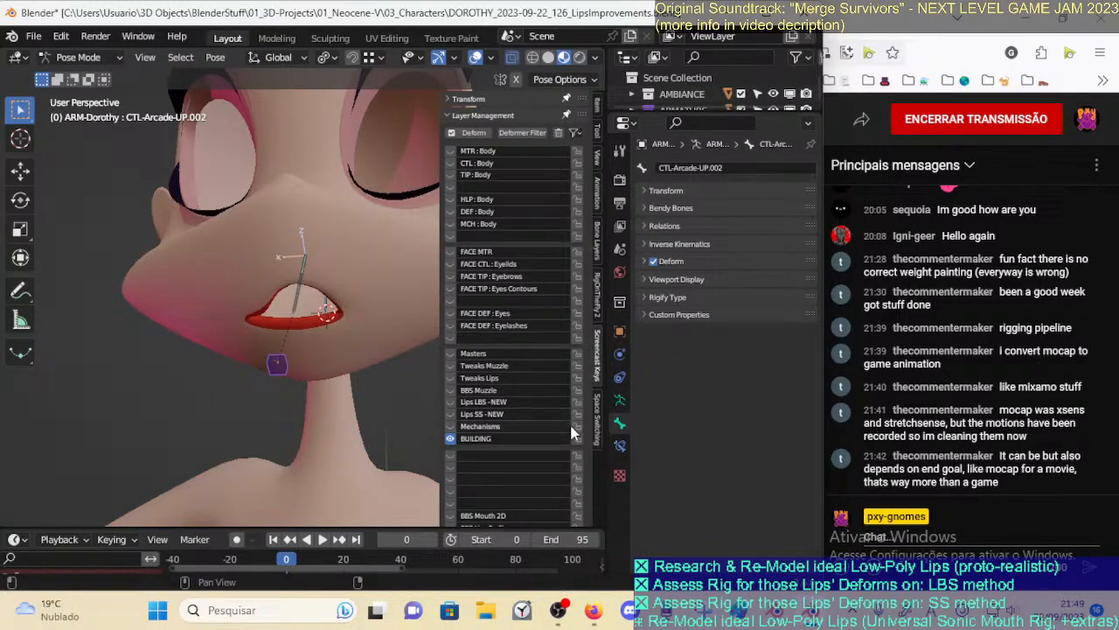
pyautogui.click(653, 260)
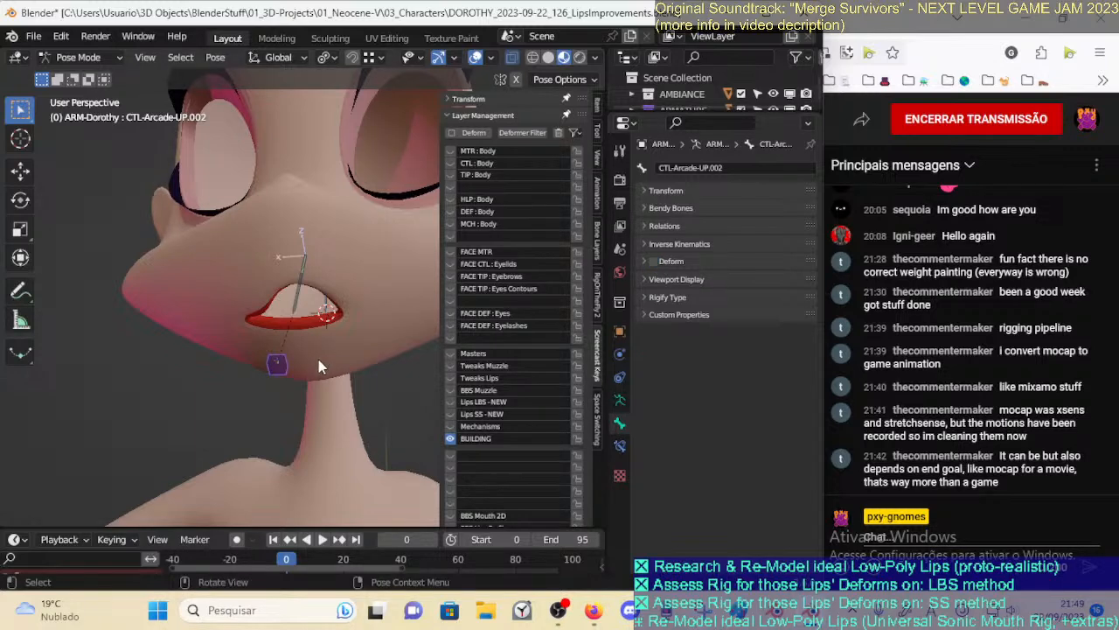
# In the armature's Edit Mode, move the CTL-Arcade-UP.002 bones from the BUILDING layer to layer 20, Lips LBS - NEW
pyautogui.scroll(-1, 320, 355)
pyautogui.hotkey('ctrl', 'Tab')
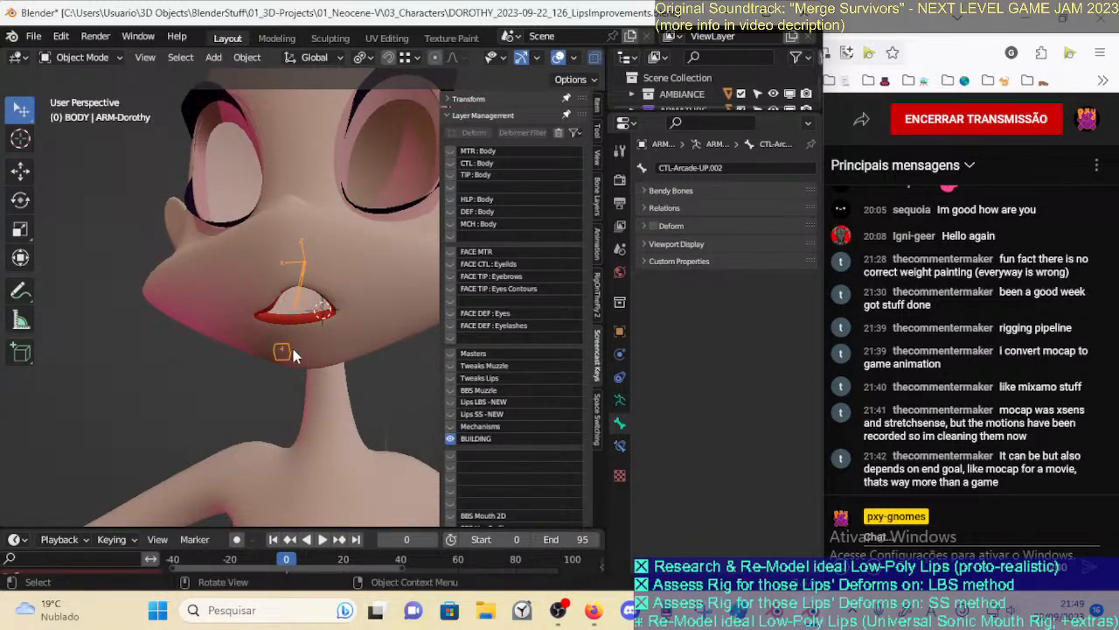
pyautogui.press('Tab')
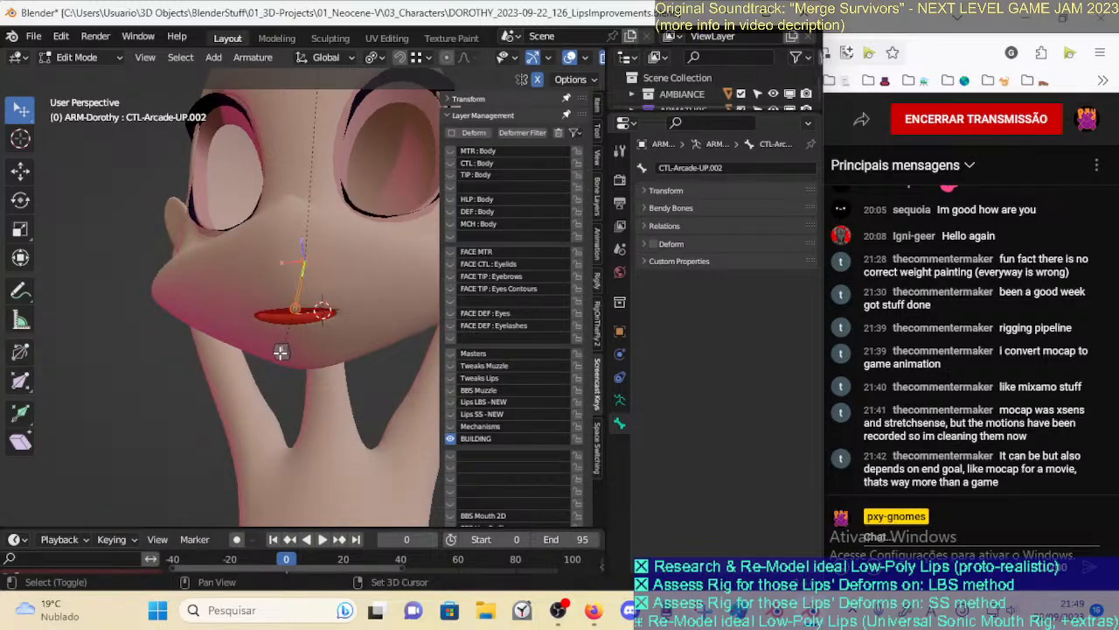
pyautogui.click(281, 351)
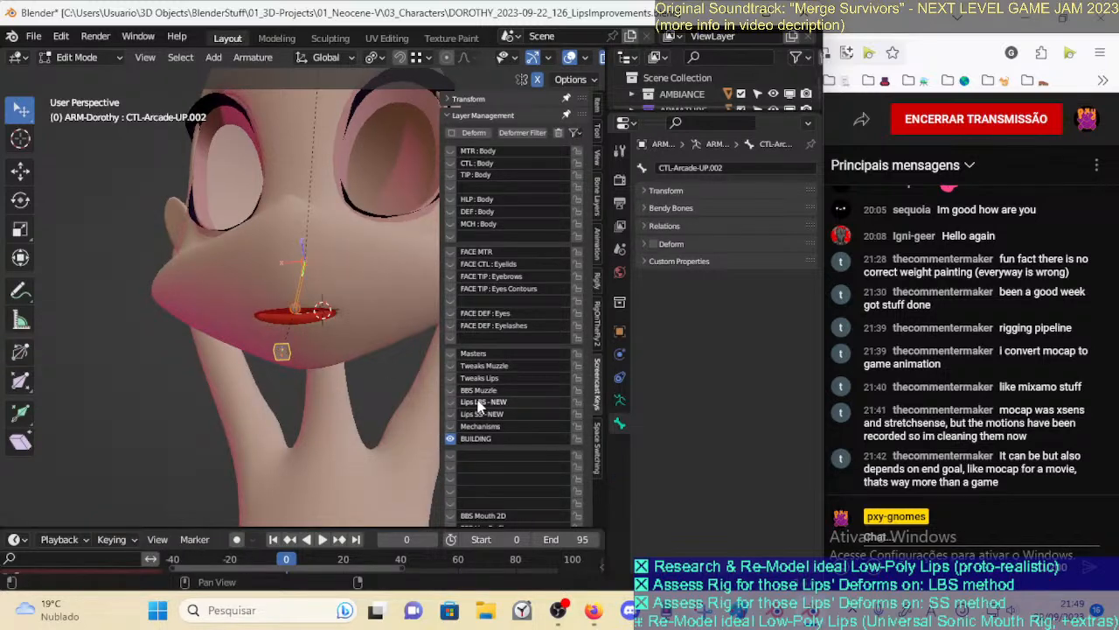
pyautogui.press('m')
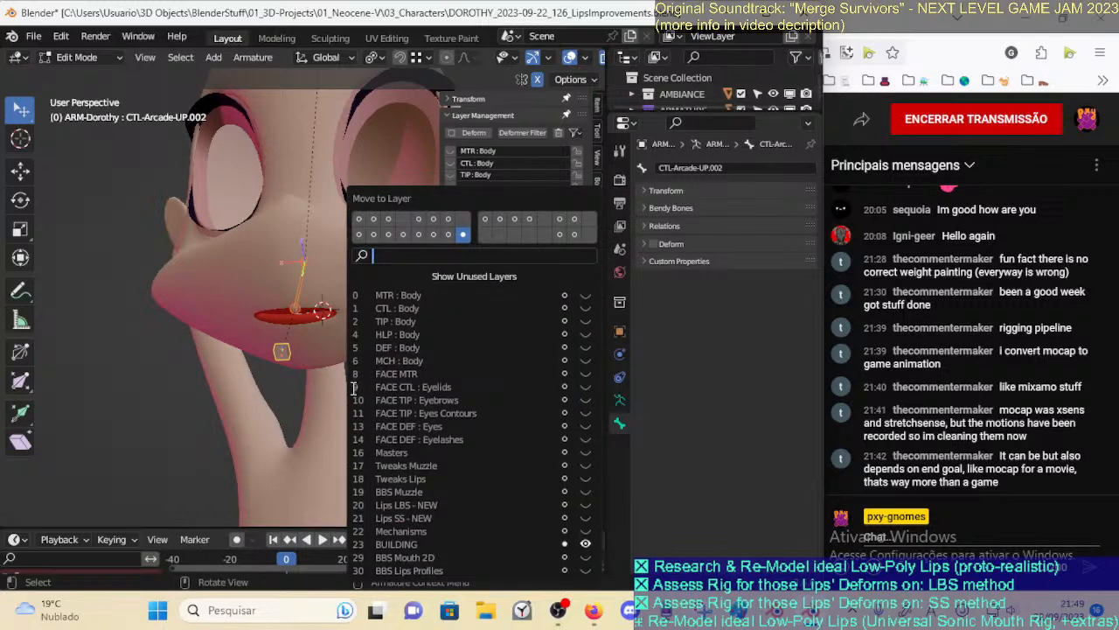
pyautogui.click(419, 234)
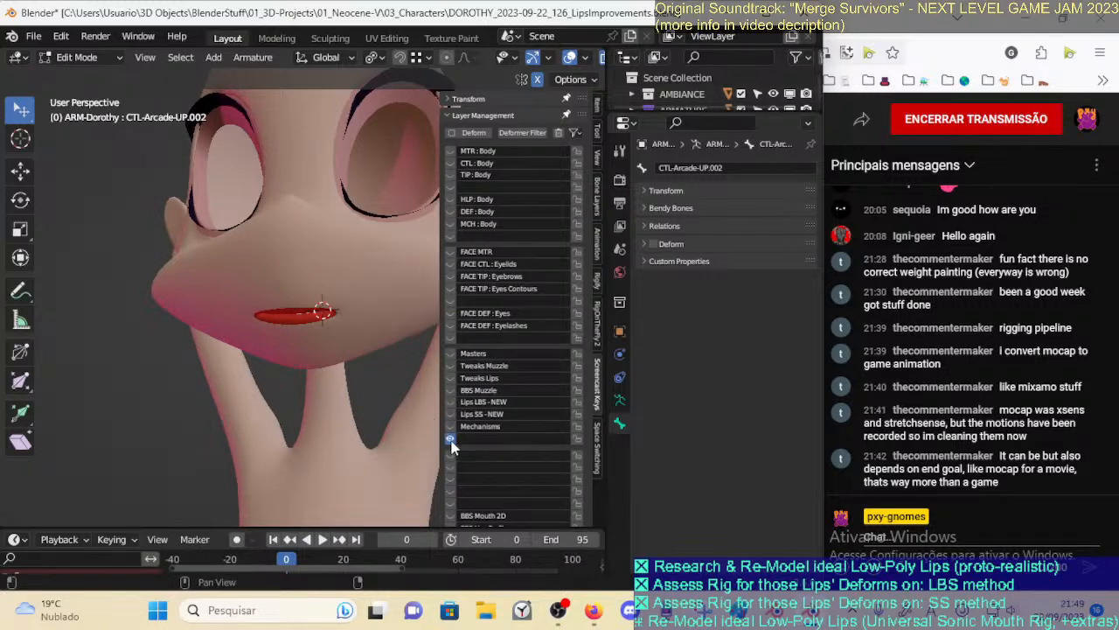
# Reveal the hidden bones in the last group of bone layers and keep only BBS Mouth 2D and BBS Lips Profiles displayed
pyautogui.scroll(-3, 449, 461)
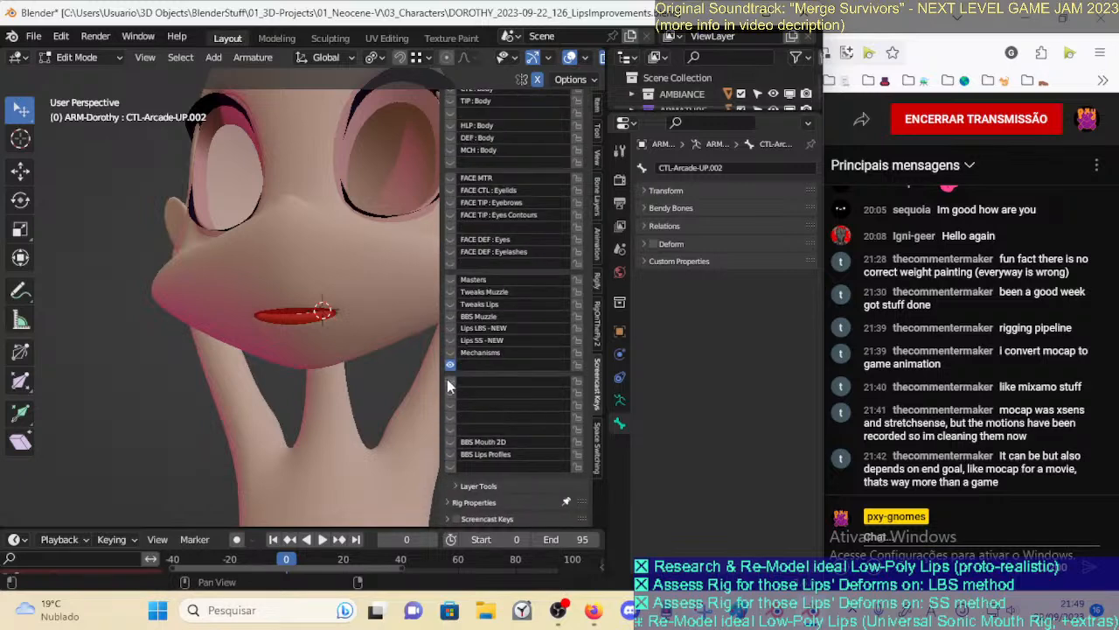
pyautogui.click(450, 441)
pyautogui.hotkey('alt', 'h')
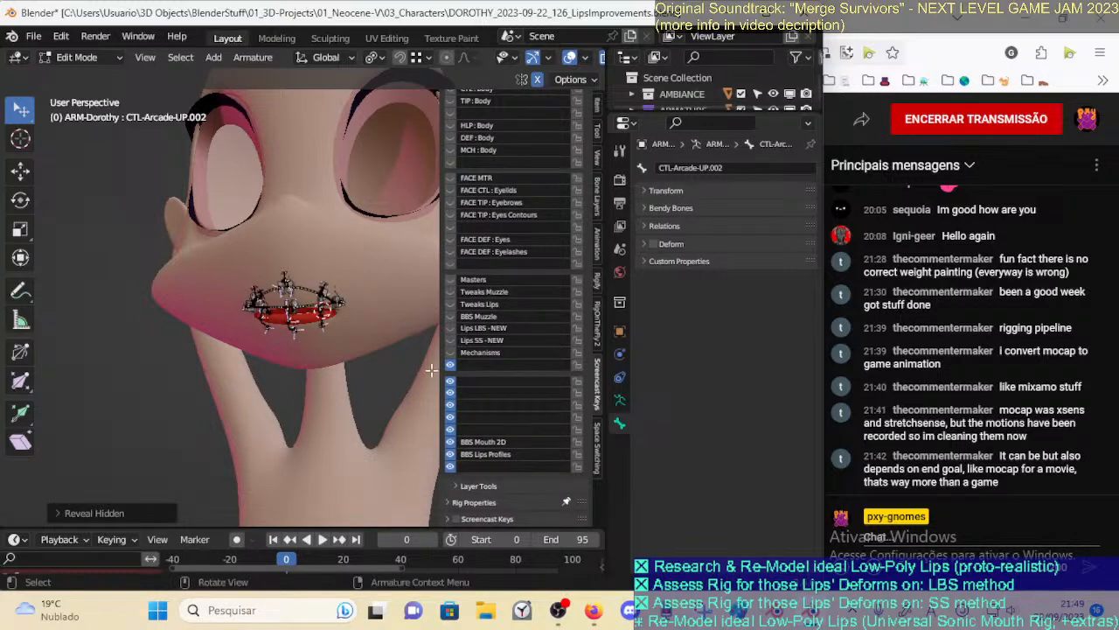
pyautogui.scroll(2, 429, 370)
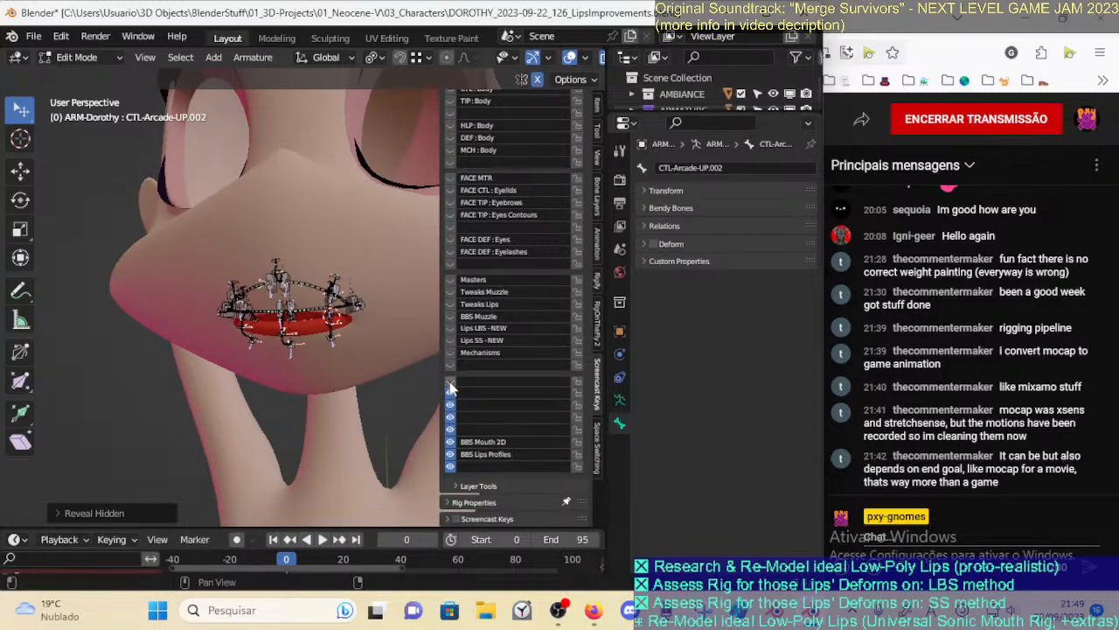
pyautogui.scroll(2, 364, 428)
pyautogui.click(450, 454)
pyautogui.click(450, 454)
# Select all bones in the two BBS mouth layers, switch to Pose Mode and clear the selection
pyautogui.scroll(1, 369, 400)
pyautogui.press('a')
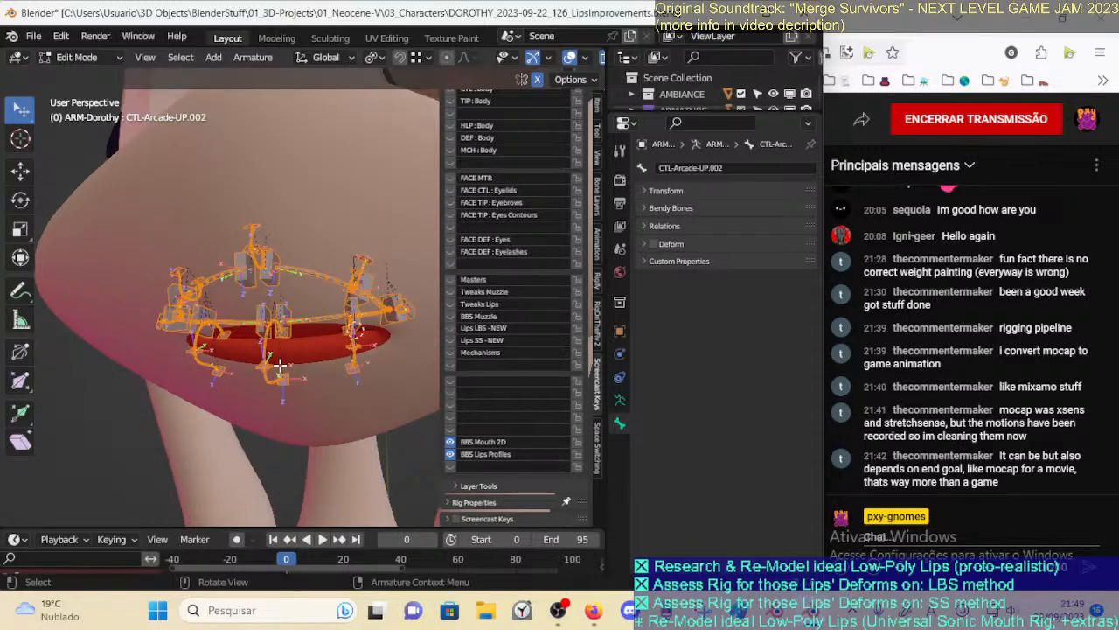
pyautogui.hotkey('ctrl', 'Tab')
pyautogui.click(297, 530)
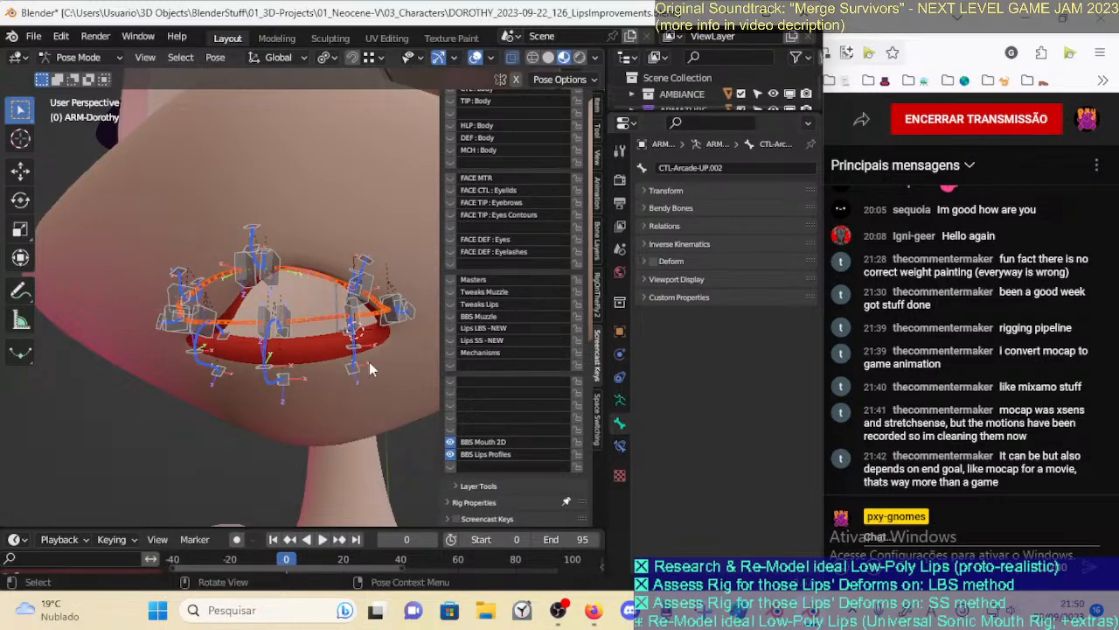
pyautogui.click(312, 389)
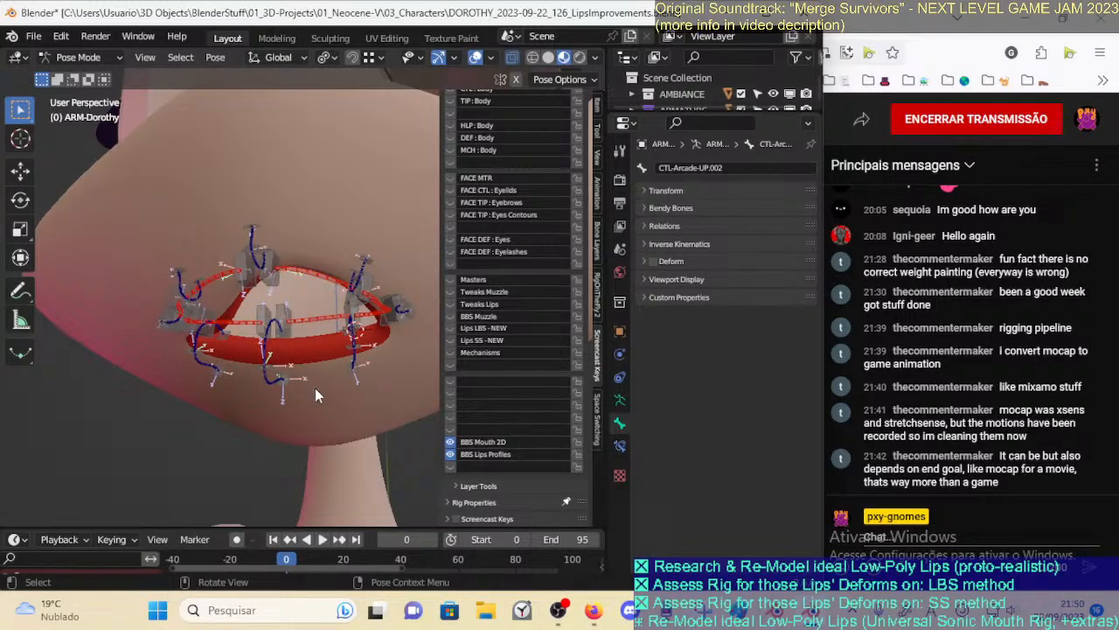
# Isolate the Lips SS -NEW layer and move TIP-LipUP-BBH.L.002 up and outward from the upper lip
pyautogui.click(451, 454)
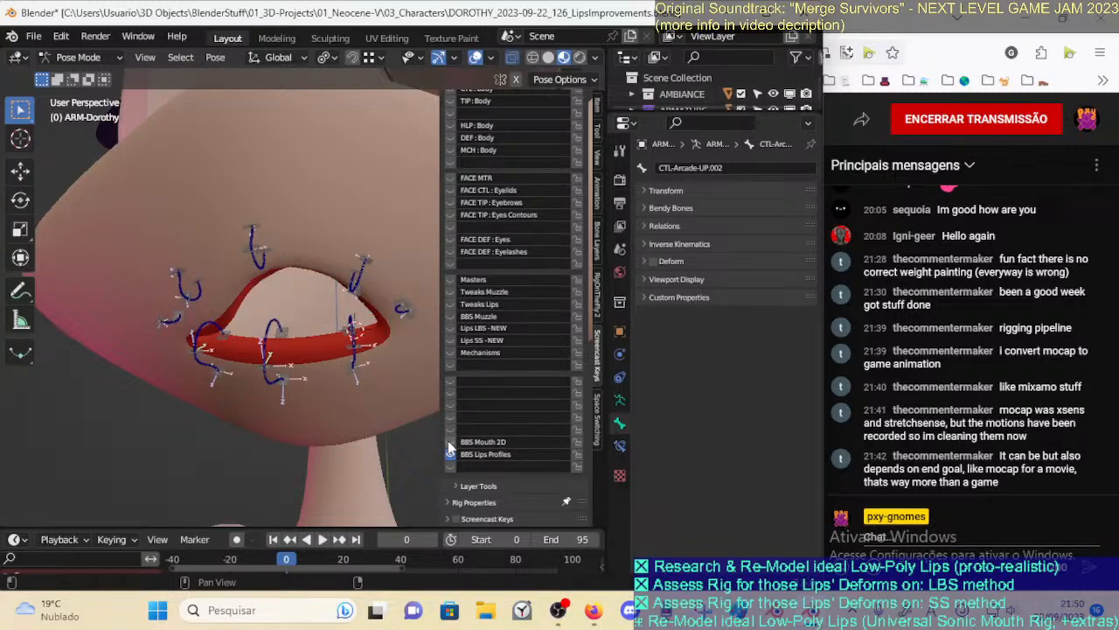
pyautogui.click(451, 352)
pyautogui.click(450, 340)
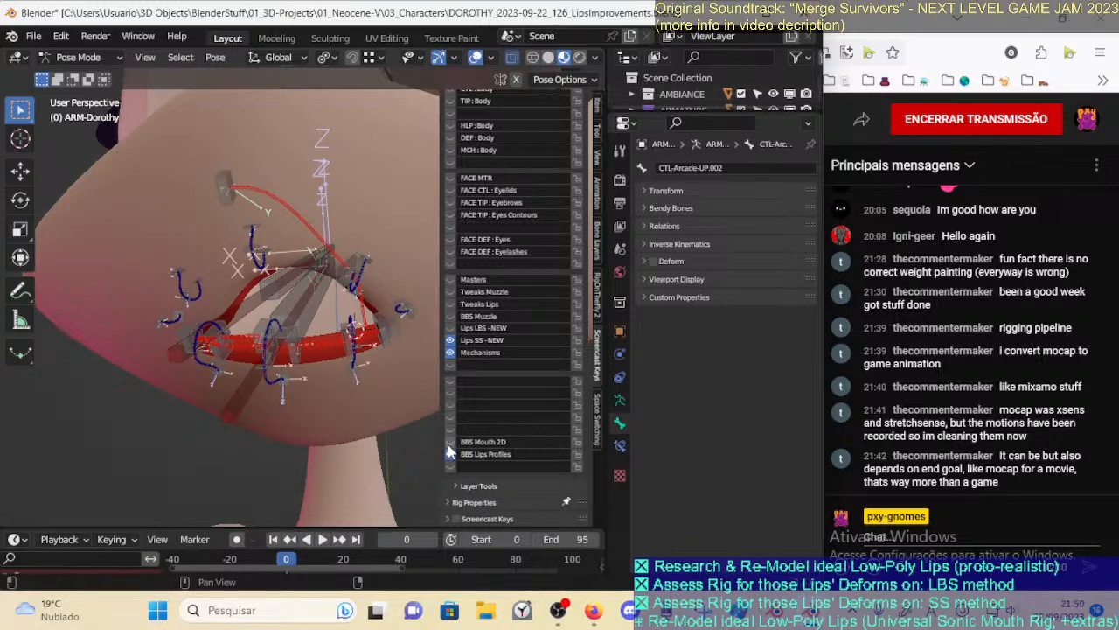
pyautogui.click(451, 353)
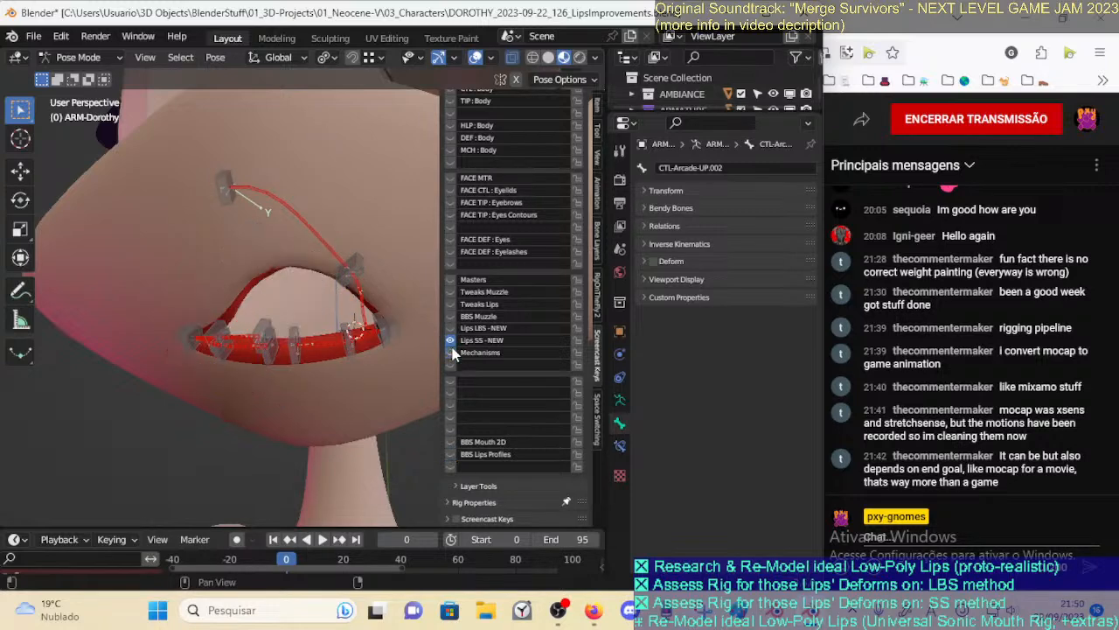
pyautogui.click(353, 264)
pyautogui.press('g')
pyautogui.click(381, 236)
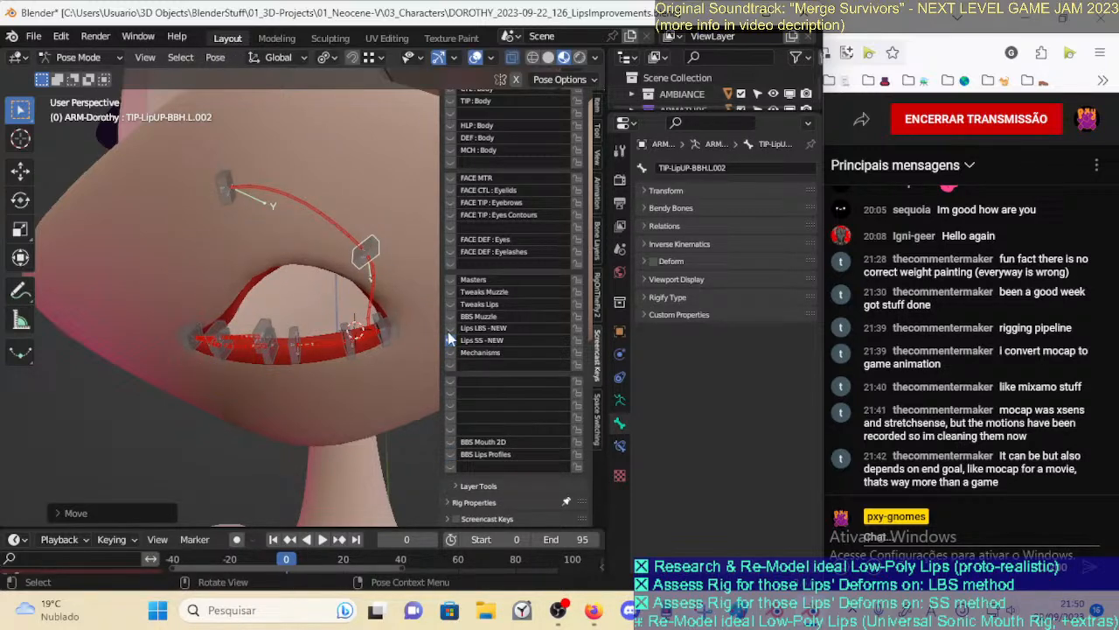
pyautogui.moveTo(380, 236); pyautogui.dragTo(346, 200, button='middle')
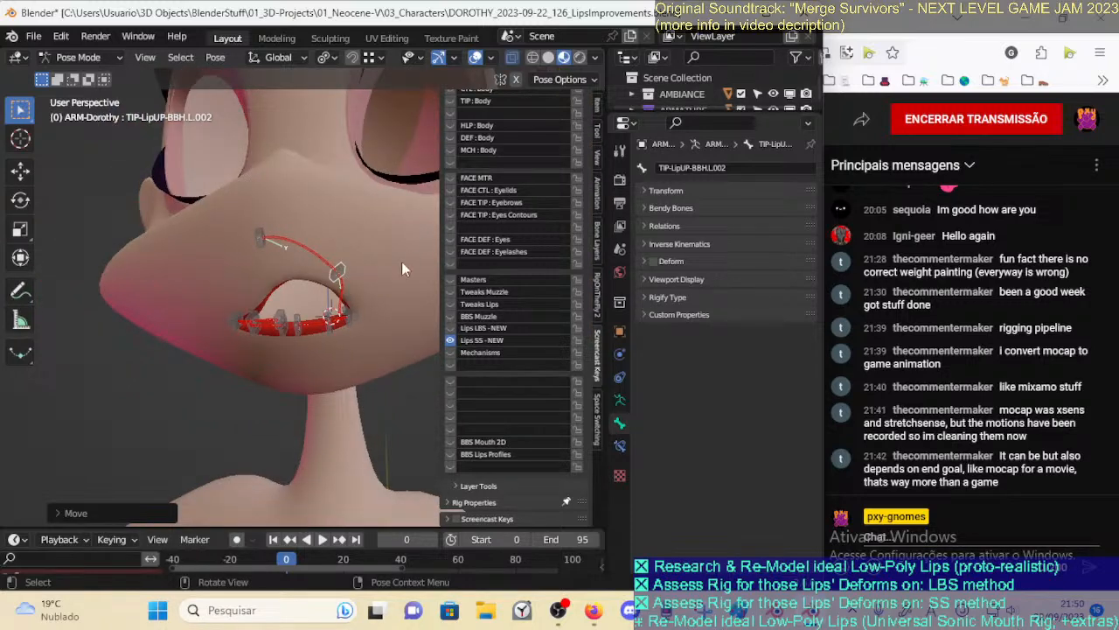
# Compare the Lips LBS -NEW, Lips SS -NEW and Mechanisms bones around the mouth by showing and hiding their layers
pyautogui.click(450, 329)
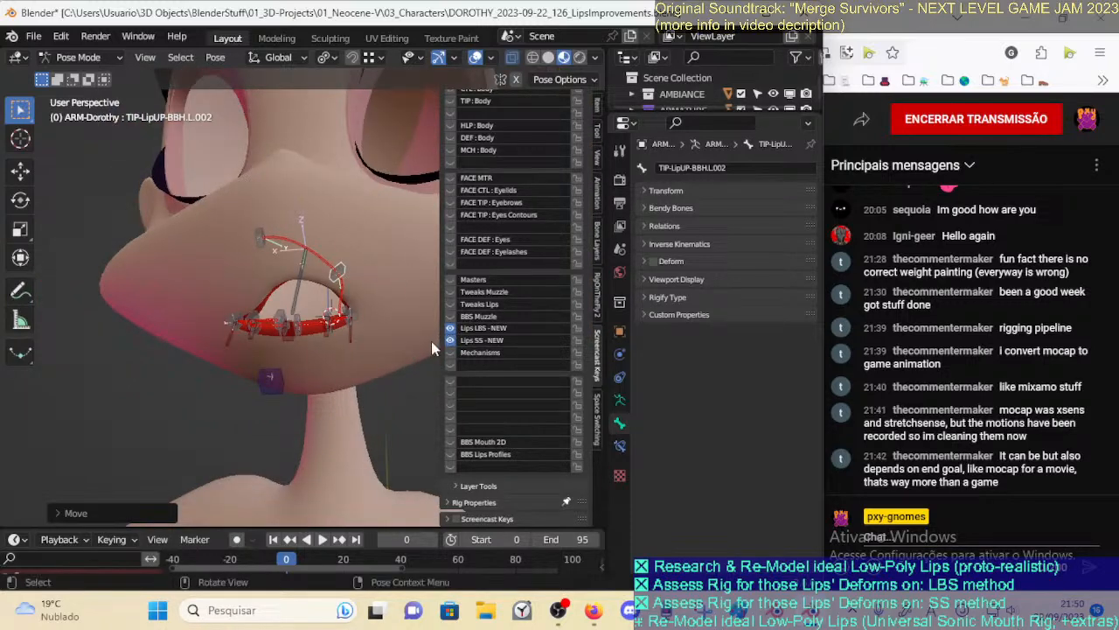
pyautogui.scroll(1, 397, 342)
pyautogui.click(449, 341)
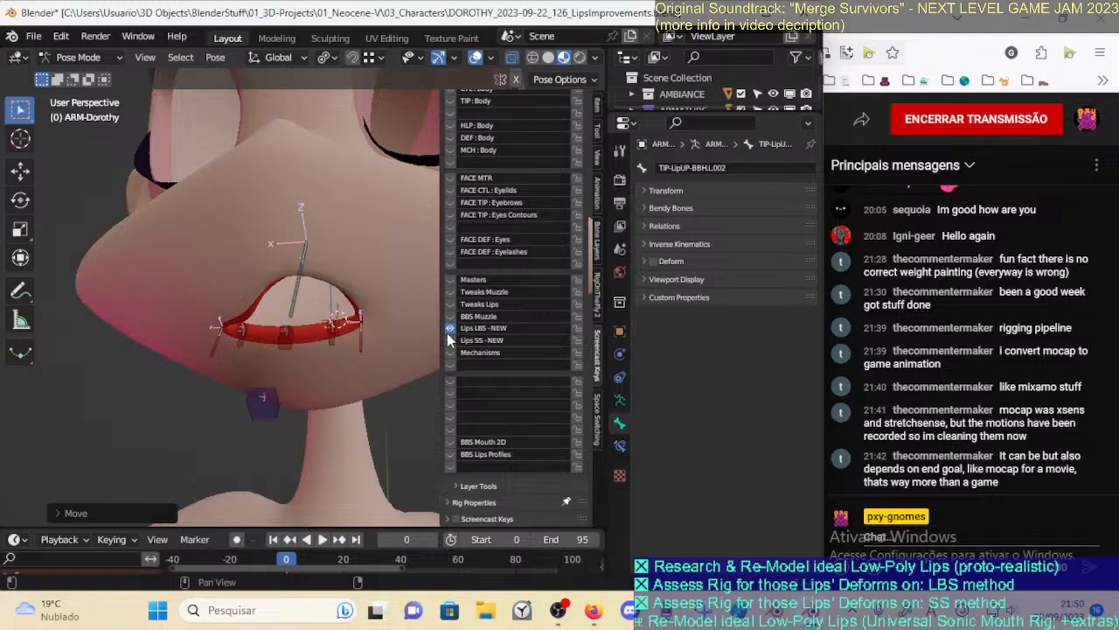
pyautogui.click(449, 341)
pyautogui.click(449, 340)
pyautogui.click(451, 340)
pyautogui.click(449, 353)
pyautogui.keyDown('alt'); pyautogui.middleClick(363, 357); pyautogui.keyUp('alt')
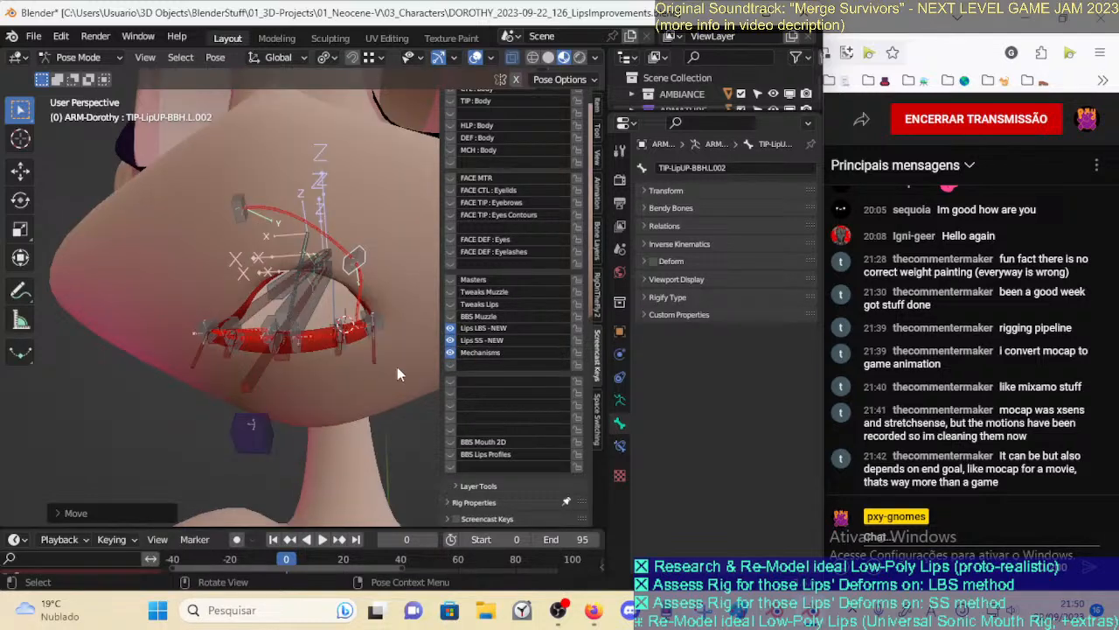
pyautogui.click(450, 352)
pyautogui.click(449, 340)
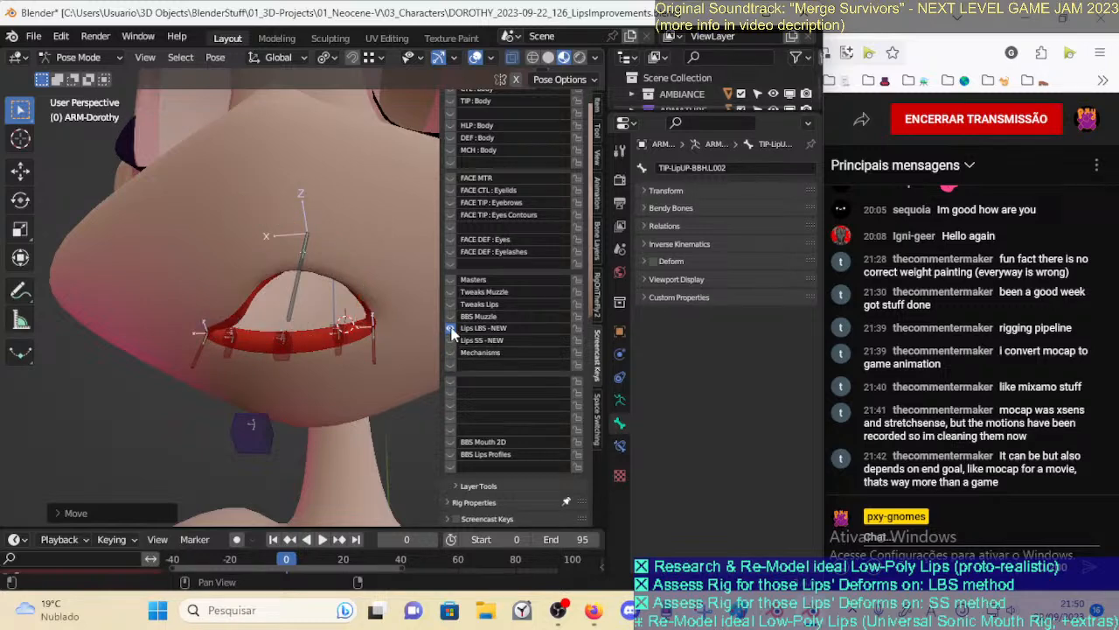
# Isolate the BBS Muzzle layer and save the file
pyautogui.click(450, 316)
pyautogui.click(451, 328)
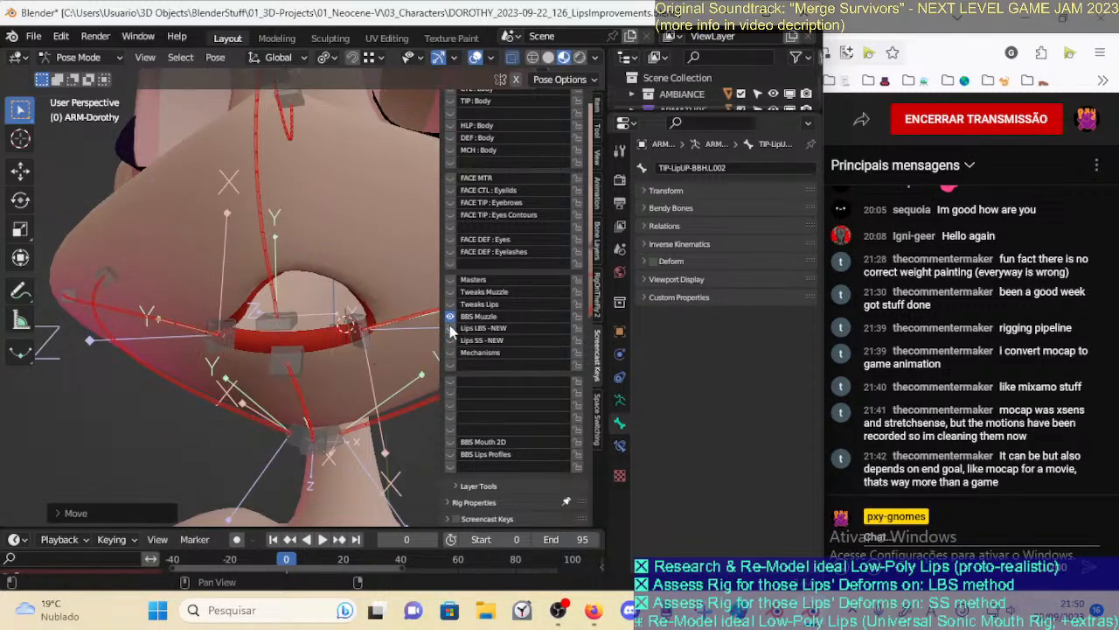
pyautogui.scroll(-4, 355, 335)
pyautogui.hotkey('ctrl', 's')
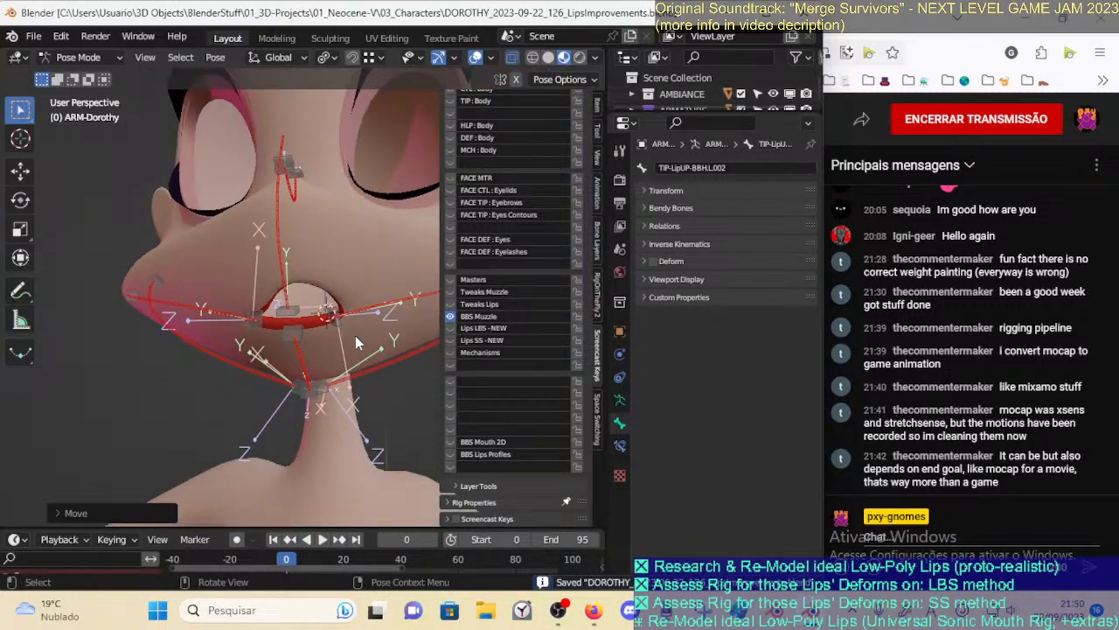
# Isolate the Masters layer and return the armature to Object Mode
pyautogui.click(450, 303)
pyautogui.click(450, 279)
pyautogui.click(450, 291)
pyautogui.moveTo(451, 291); pyautogui.dragTo(451, 316)
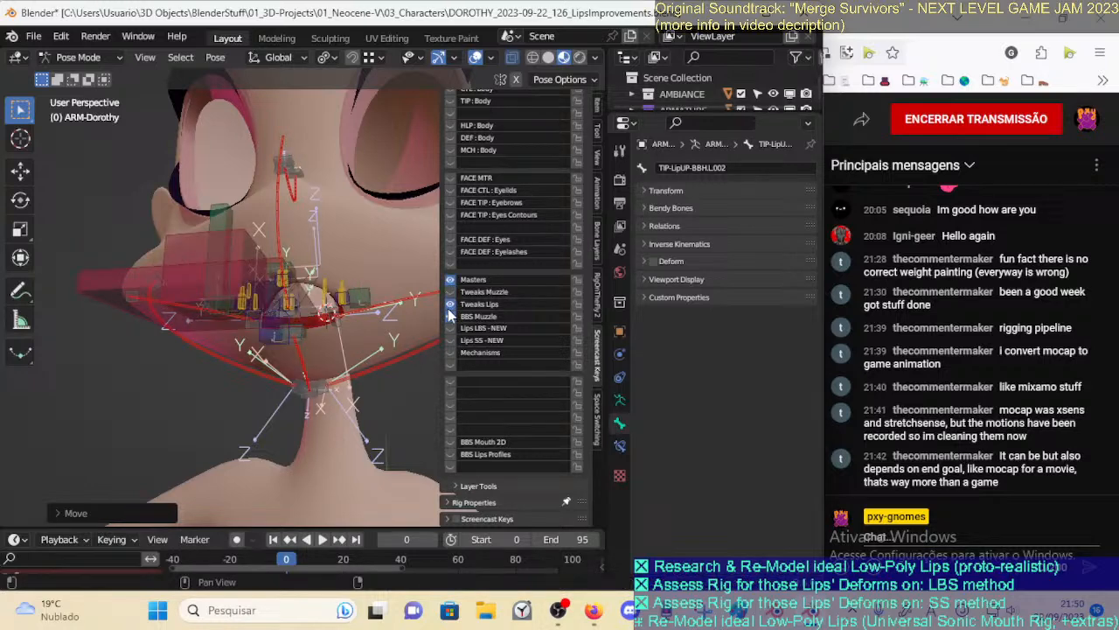
pyautogui.hotkey('ctrl', 'Tab')
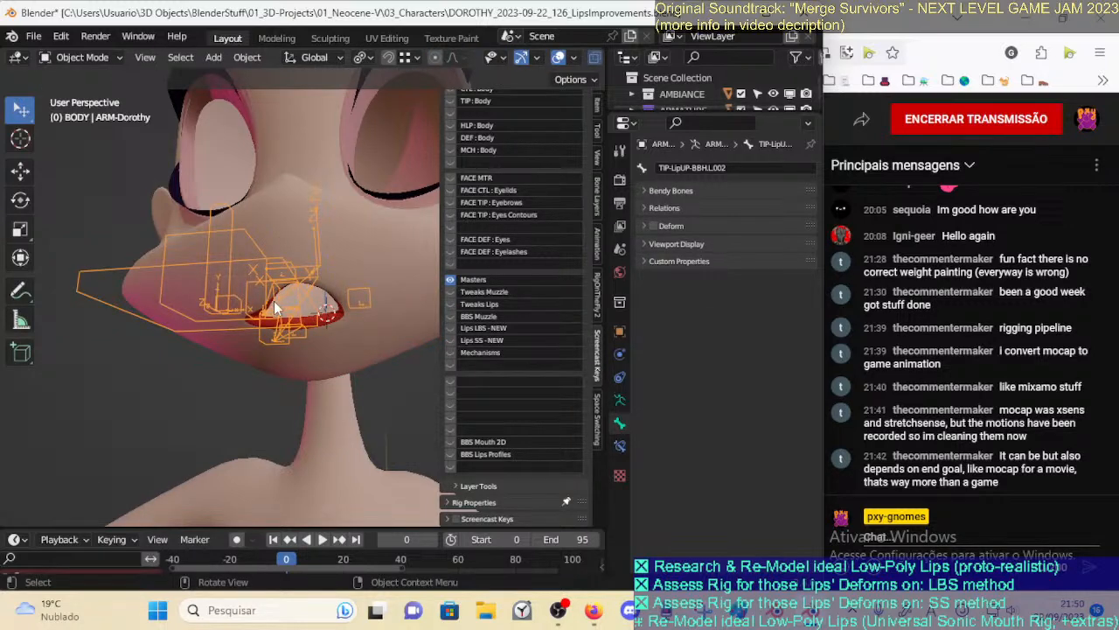
# Select ARM-Dorothy together with the 00_Body mesh and enter Weight Paint mode
pyautogui.click(252, 292)
pyautogui.click(239, 299)
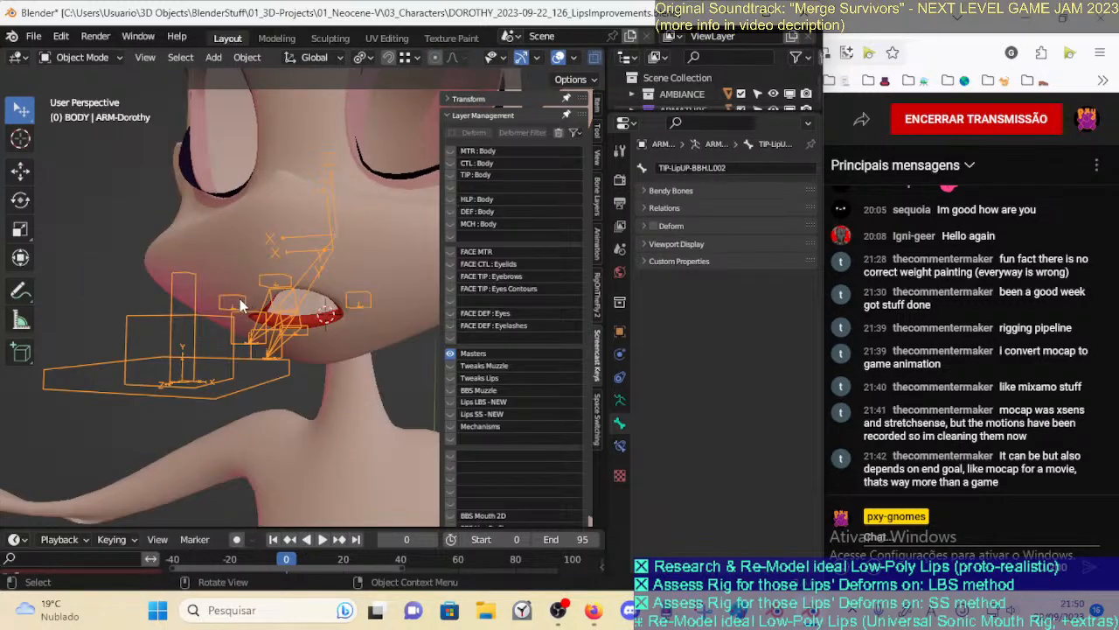
pyautogui.click(247, 336)
pyautogui.click(236, 332)
pyautogui.keyDown('shift'); pyautogui.click(348, 326); pyautogui.keyUp('shift')
pyautogui.hotkey('ctrl', 'Tab')
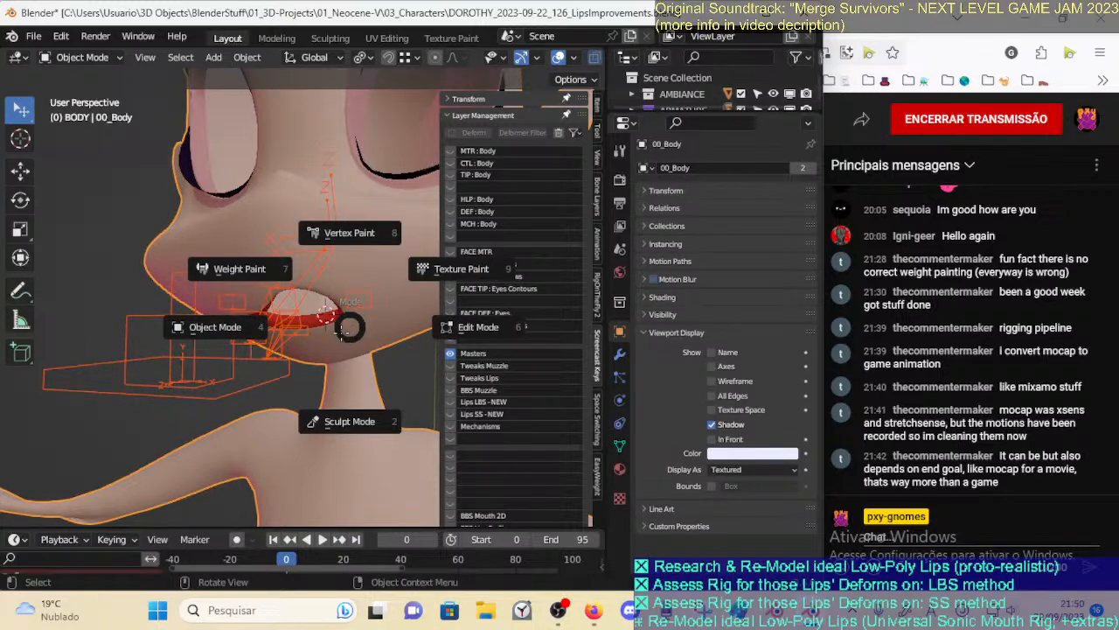
pyautogui.click(316, 312)
# Examine the body mesh's weights for each Masters layer control bone, including TRK-Arcade-UP and MAIN-LipsSide
pyautogui.keyDown('ctrl'); pyautogui.click(357, 299); pyautogui.keyUp('ctrl')
pyautogui.keyDown('ctrl'); pyautogui.click(276, 280); pyautogui.keyUp('ctrl')
pyautogui.moveTo(300, 315); pyautogui.dragTo(294, 336, button='middle')
pyautogui.keyDown('ctrl'); pyautogui.click(297, 331); pyautogui.keyUp('ctrl')
pyautogui.keyDown('ctrl'); pyautogui.click(233, 301); pyautogui.keyUp('ctrl')
pyautogui.keyDown('ctrl'); pyautogui.click(262, 321); pyautogui.keyUp('ctrl')
pyautogui.keyDown('ctrl'); pyautogui.click(264, 321); pyautogui.keyUp('ctrl')
pyautogui.keyDown('ctrl'); pyautogui.click(275, 340); pyautogui.keyUp('ctrl')
pyautogui.keyDown('ctrl'); pyautogui.click(265, 342); pyautogui.keyUp('ctrl')
pyautogui.keyDown('ctrl'); pyautogui.click(244, 335); pyautogui.keyUp('ctrl')
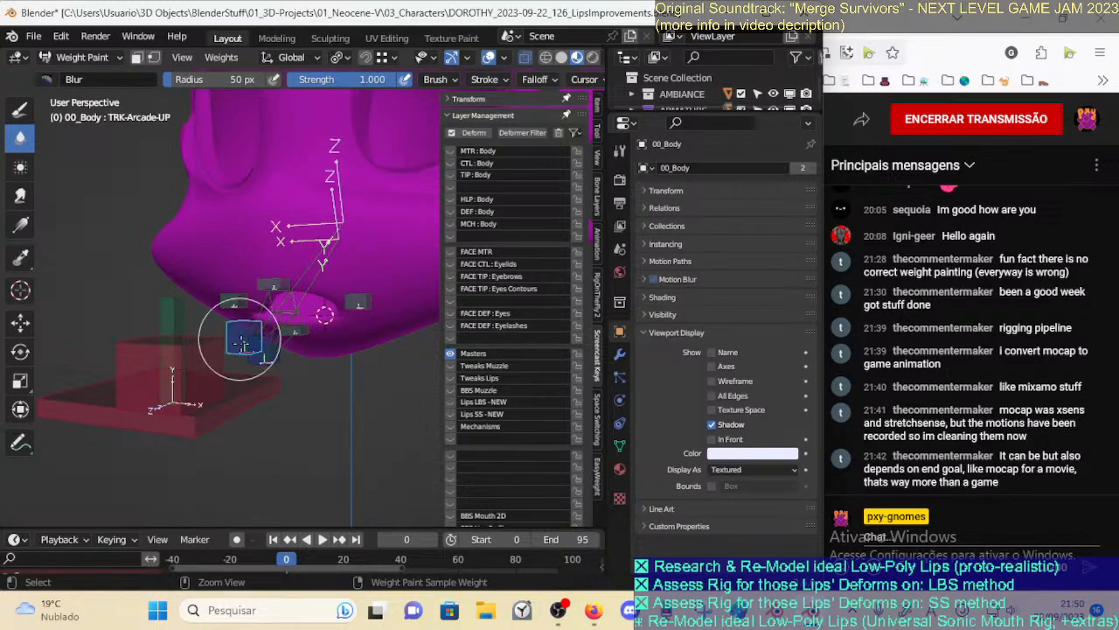
pyautogui.keyDown('ctrl'); pyautogui.click(270, 357); pyautogui.keyUp('ctrl')
pyautogui.keyDown('ctrl'); pyautogui.click(283, 347); pyautogui.keyUp('ctrl')
pyautogui.keyDown('ctrl'); pyautogui.click(237, 391); pyautogui.keyUp('ctrl')
pyautogui.keyDown('ctrl'); pyautogui.click(198, 363); pyautogui.keyUp('ctrl')
pyautogui.keyDown('ctrl'); pyautogui.click(177, 321); pyautogui.keyUp('ctrl')
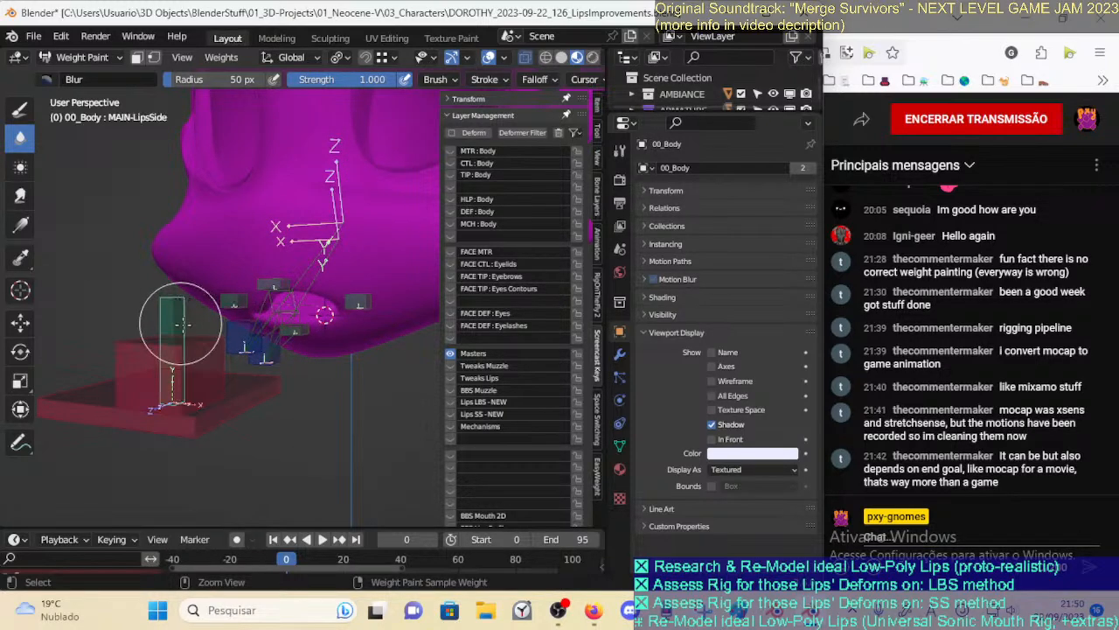
# Select all Masters control bones, return ARM-Dorothy to Pose Mode and turn off Deform for them
pyautogui.press('a')
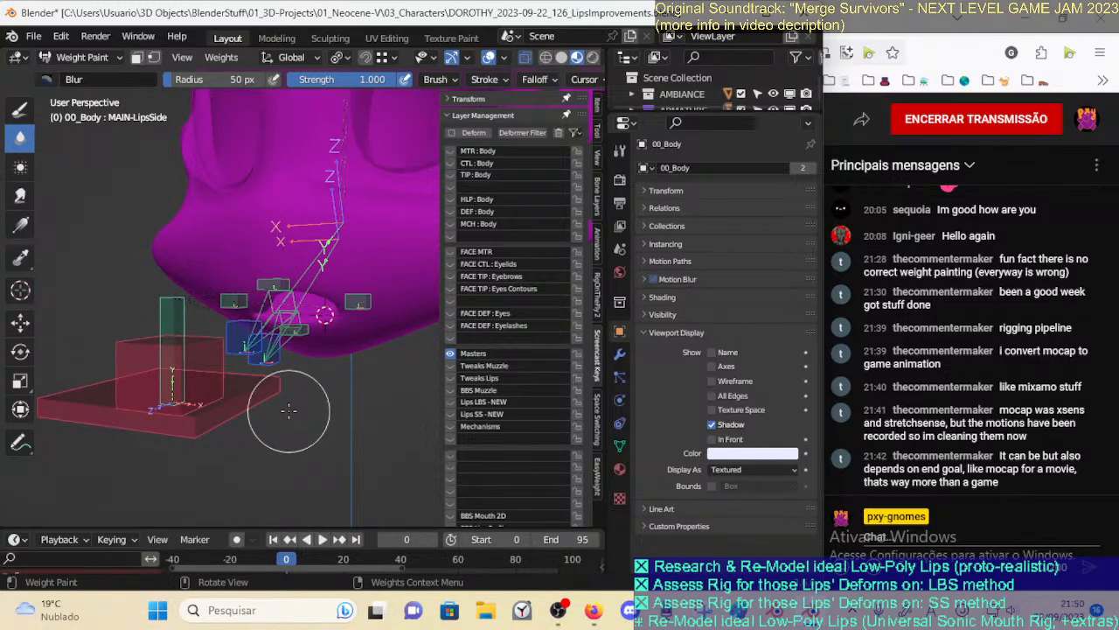
pyautogui.hotkey('ctrl', 'Tab')
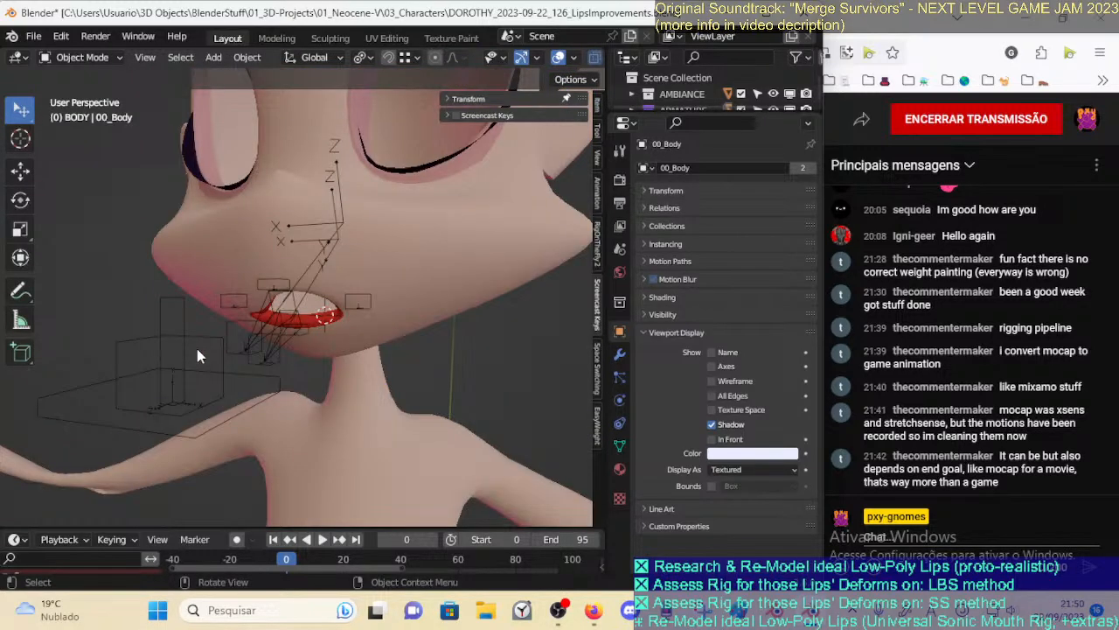
pyautogui.click(176, 337)
pyautogui.hotkey('ctrl', 'Tab')
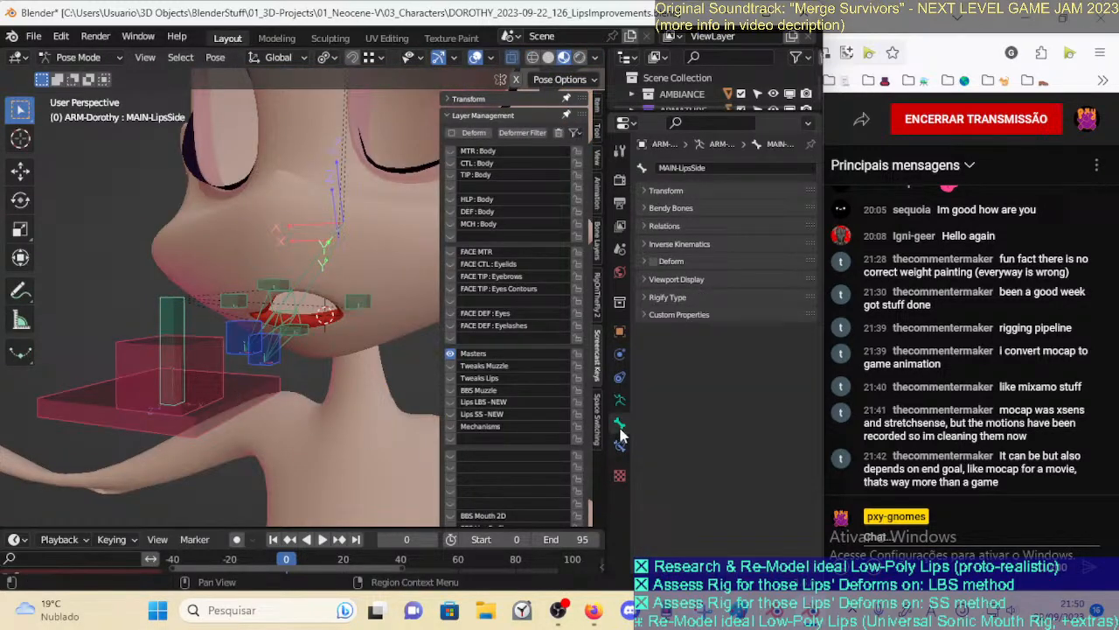
pyautogui.click(653, 261)
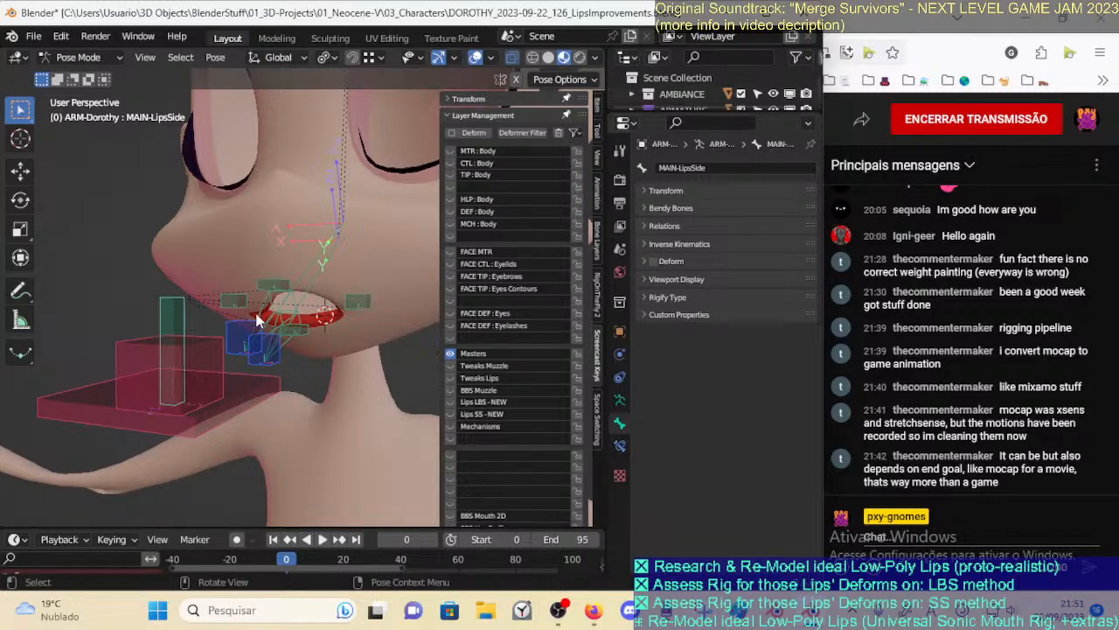
# Turn off Deform for the Tweaks Muzzle bones, show the Tweaks Lips bones with them, and leave only Tweaks Lips visible
pyautogui.click(450, 365)
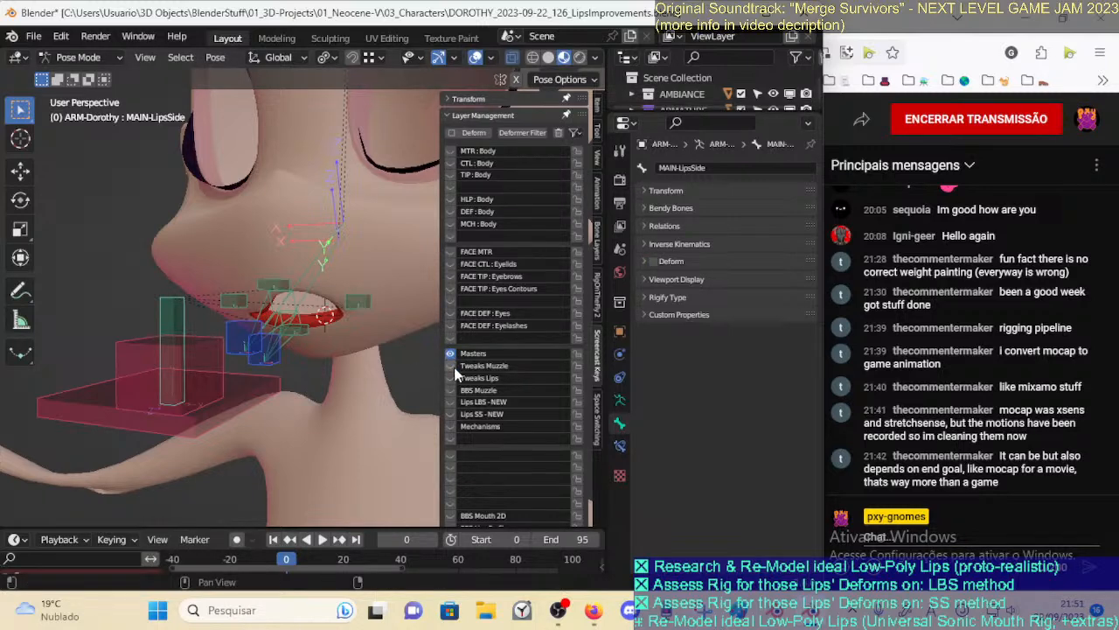
pyautogui.moveTo(365, 335); pyautogui.dragTo(237, 367, button='middle')
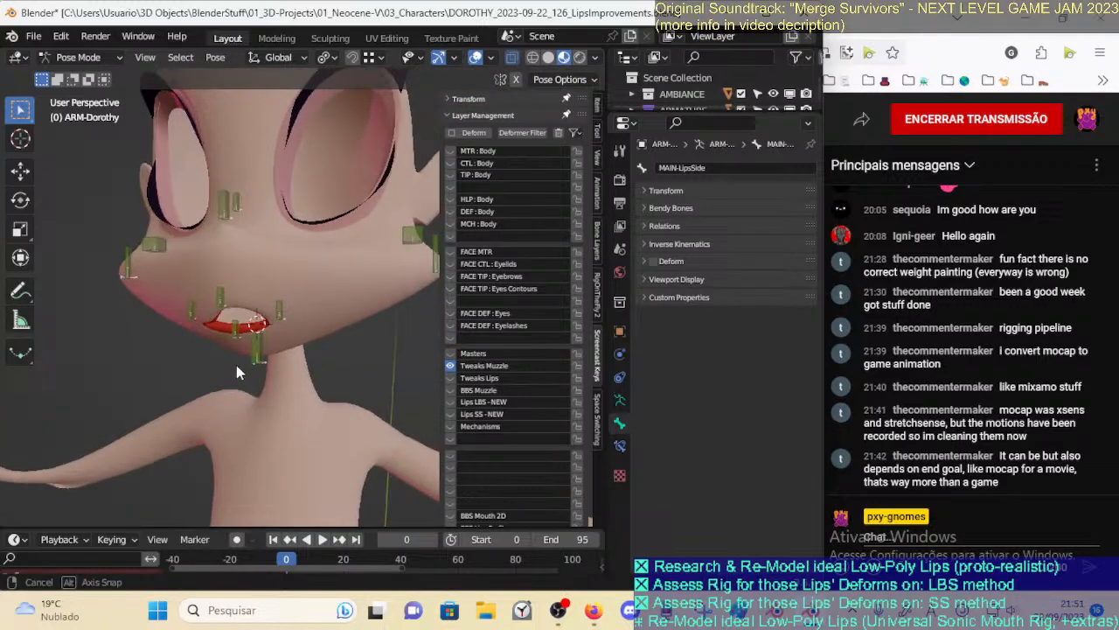
pyautogui.click(653, 261)
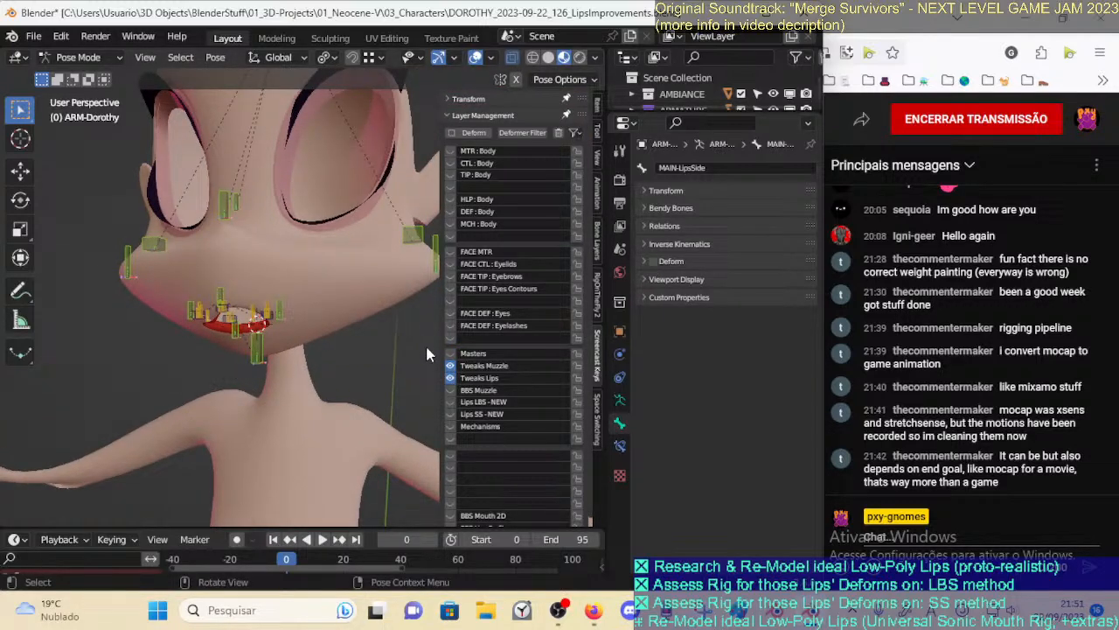
pyautogui.click(449, 378)
pyautogui.keyDown('shift'); pyautogui.click(449, 366); pyautogui.keyUp('shift')
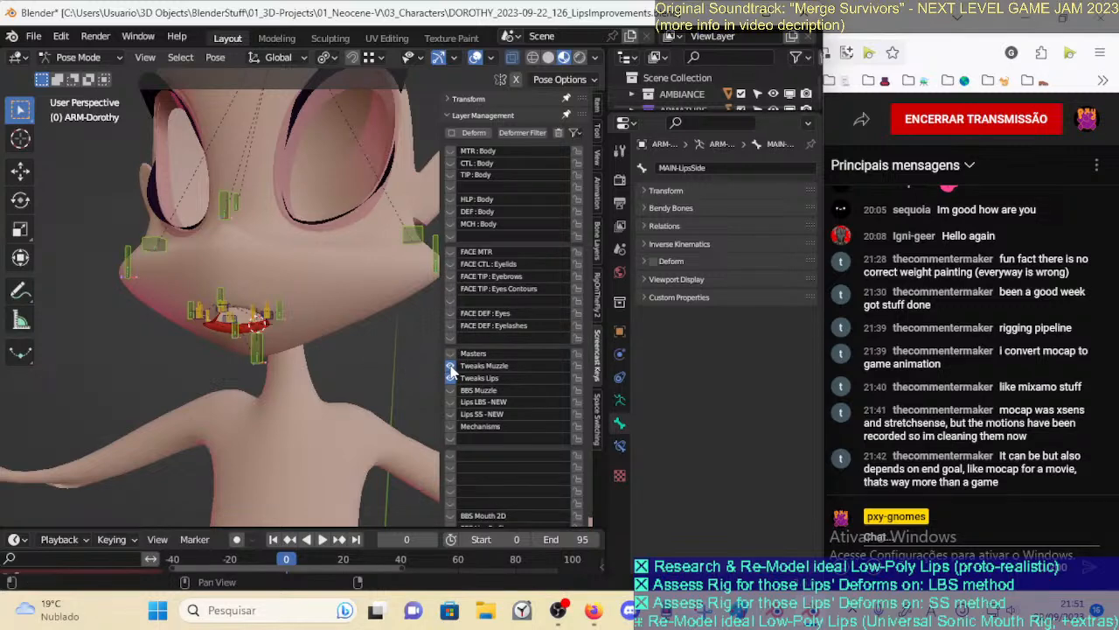
pyautogui.press('a')
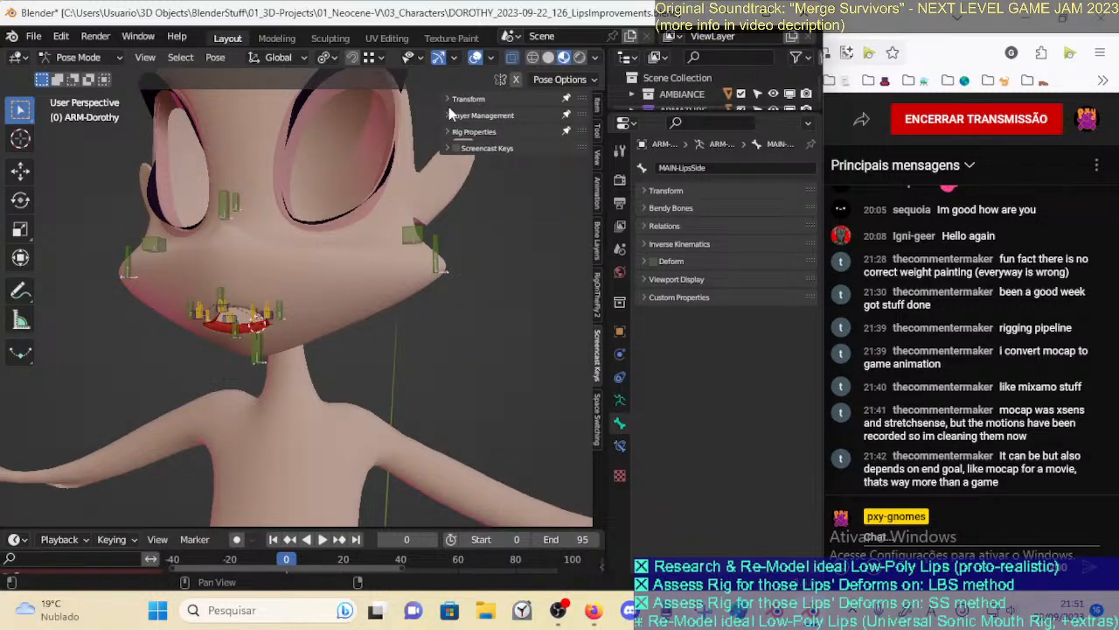
pyautogui.click(472, 114)
pyautogui.click(450, 378)
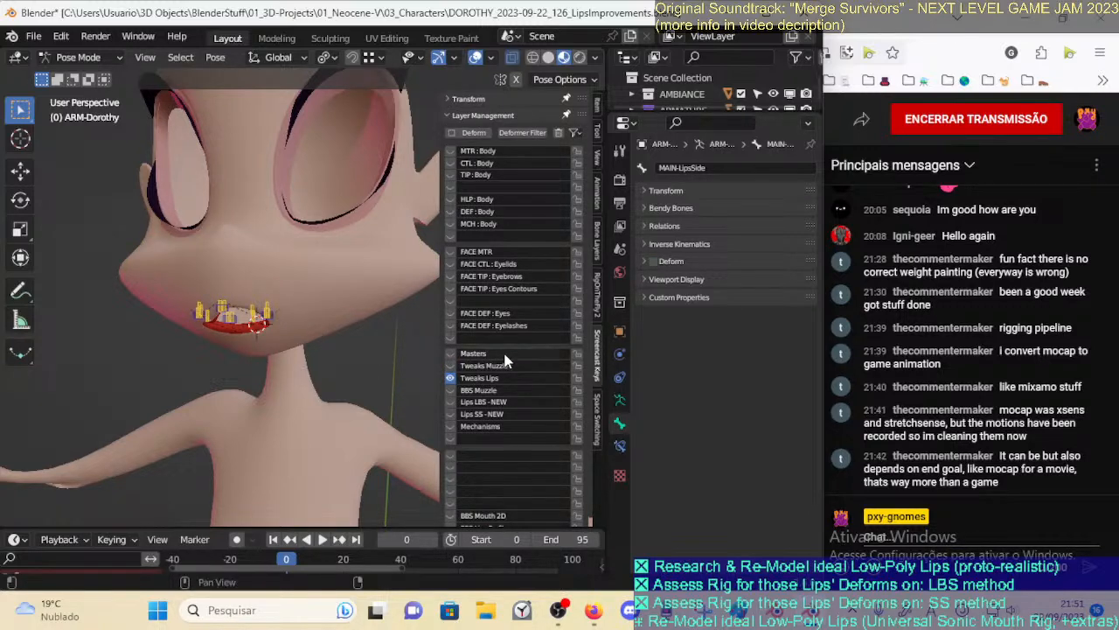
# Isolate the BBS Muzzle layer and check the Deform setting of its bones, starting with DEF-MouthProfile-BB.002
pyautogui.click(448, 391)
pyautogui.moveTo(324, 358); pyautogui.dragTo(245, 365, button='middle')
pyautogui.click(200, 260)
pyautogui.moveTo(288, 332); pyautogui.dragTo(264, 345, button='middle')
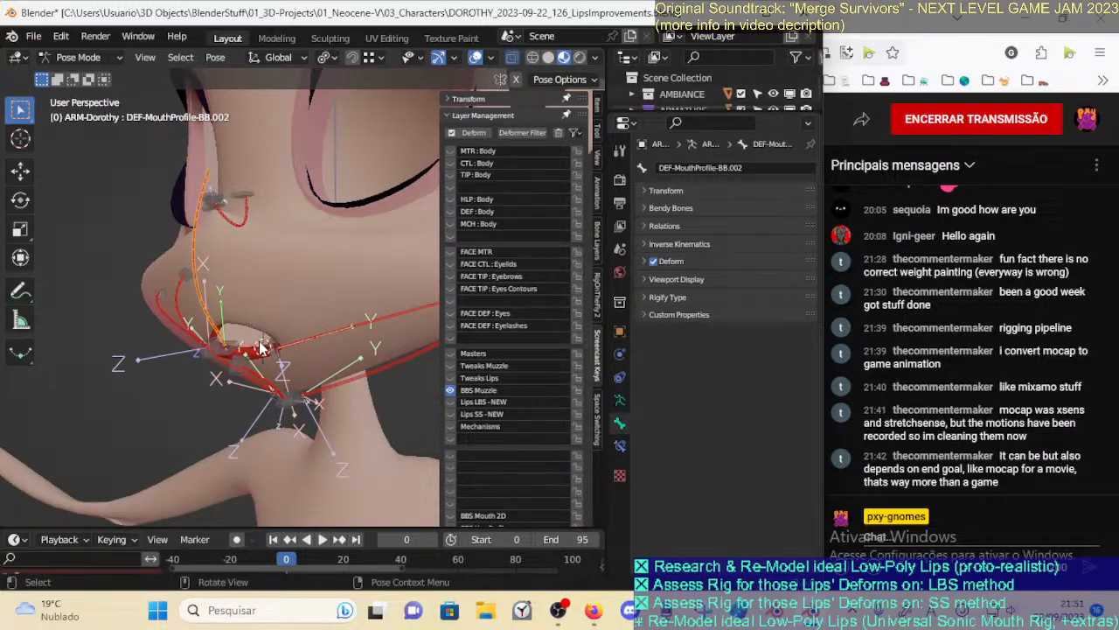
pyautogui.moveTo(229, 240); pyautogui.dragTo(212, 313, button='middle')
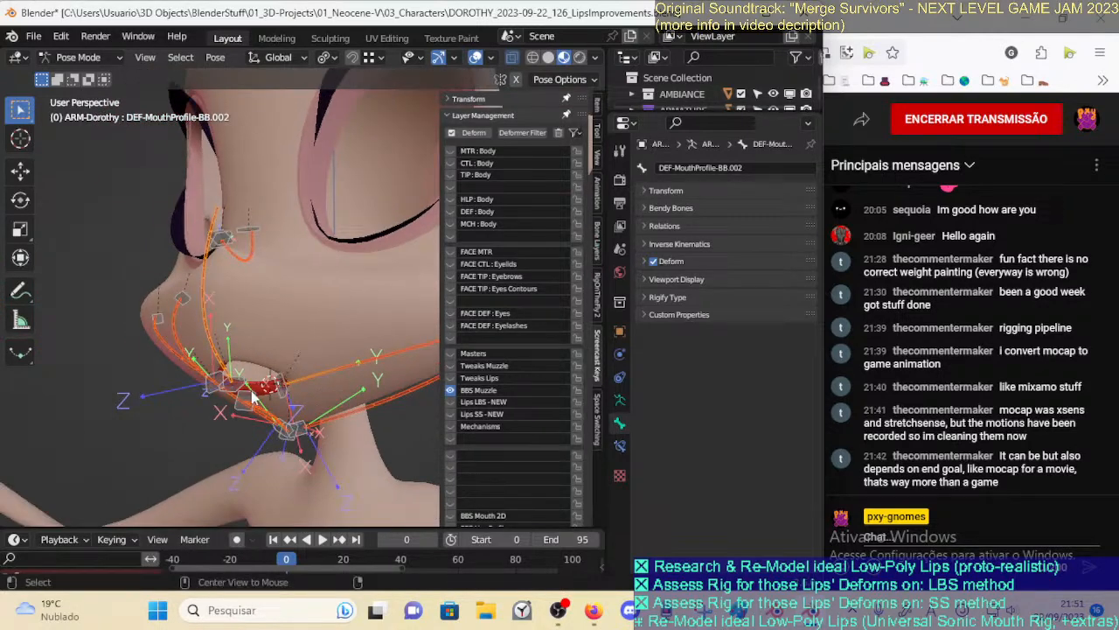
pyautogui.moveTo(282, 366); pyautogui.dragTo(245, 325, button='middle')
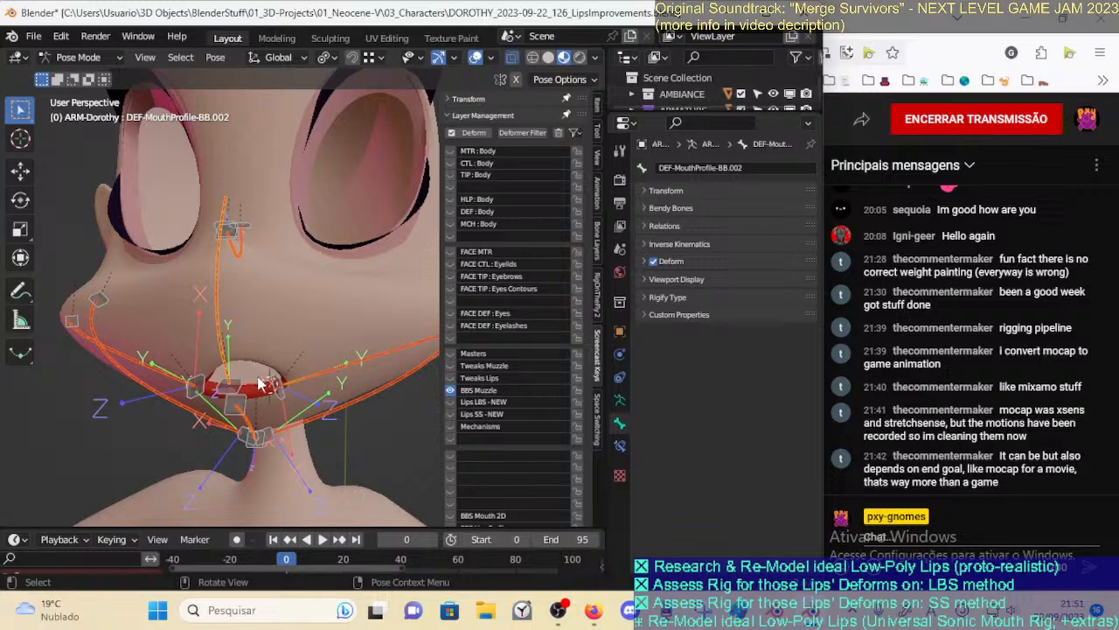
# Show Lips LBS -NEW beside BBS Muzzle, swap it for Lips SS -NEW, and select all visible bones each time
pyautogui.click(451, 402)
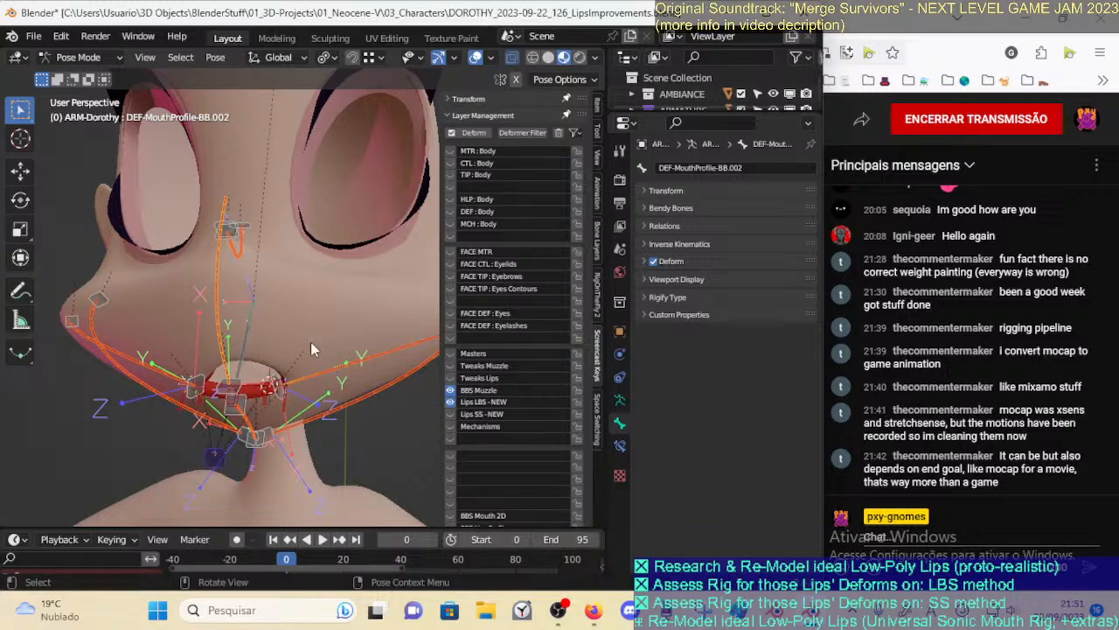
pyautogui.hotkey('alt', 'a')
pyautogui.press('a')
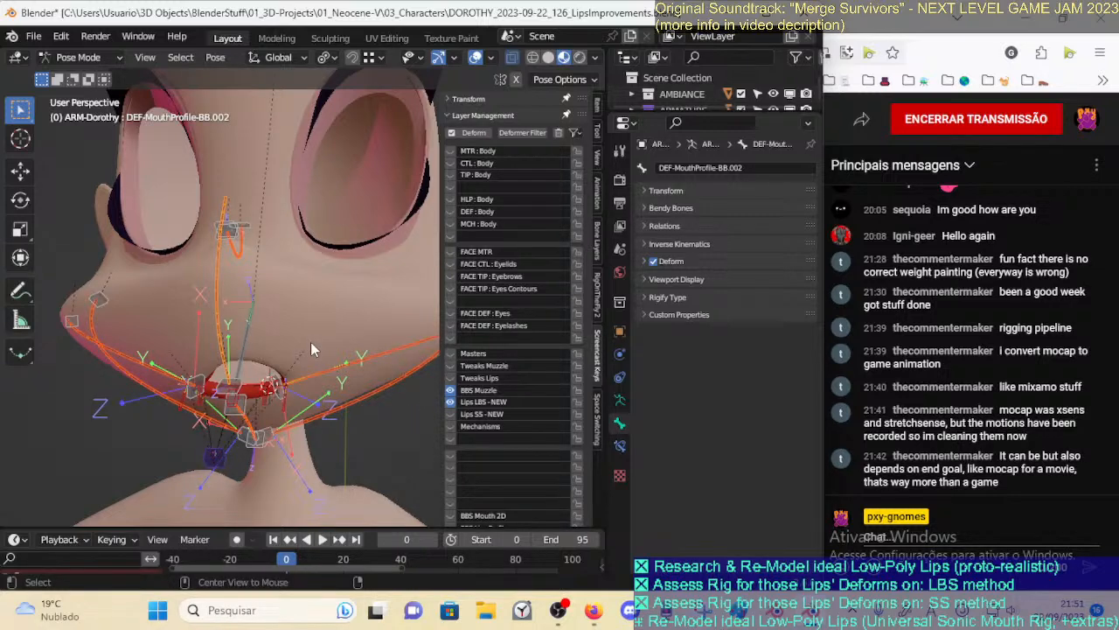
pyautogui.click(450, 401)
pyautogui.click(450, 414)
pyautogui.hotkey('alt', 'a')
pyautogui.press('a')
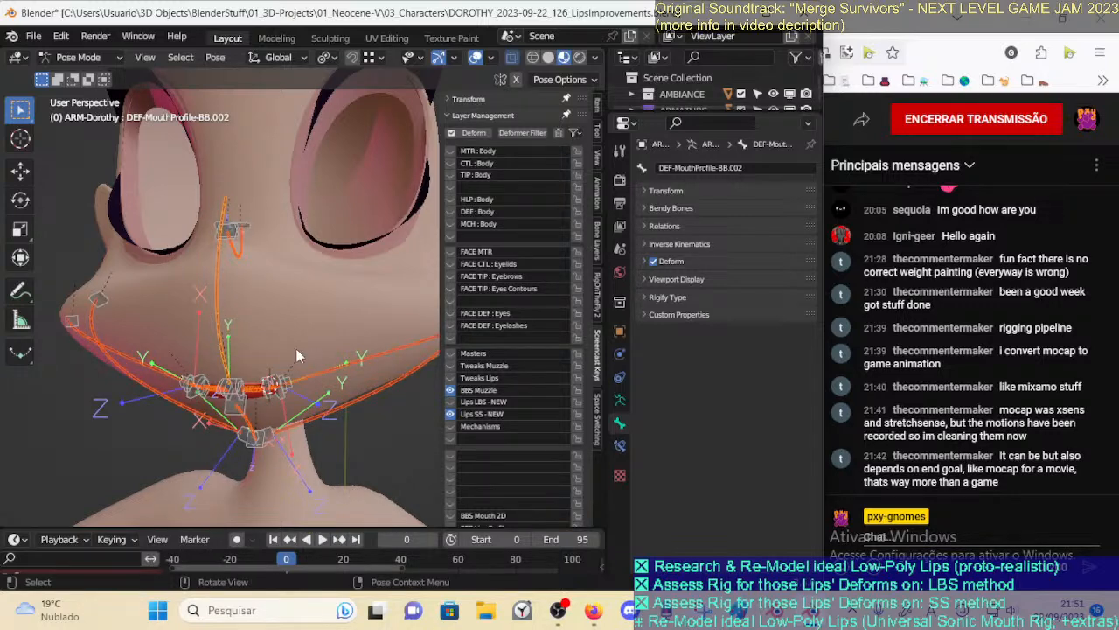
# Reset the Stretch To Volume Variation to 1.000 on DEF-MouthProfile-BB.002 and reset it on the nose profile bone
pyautogui.moveTo(304, 348); pyautogui.dragTo(242, 335, button='middle')
pyautogui.hotkey('alt', 'a')
pyautogui.click(222, 236)
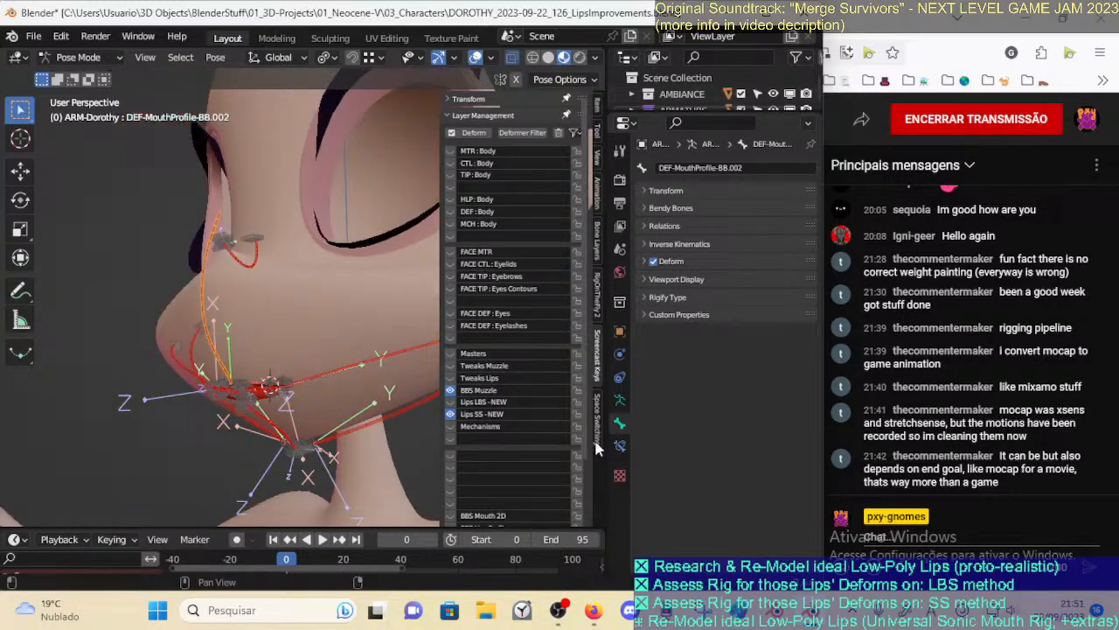
pyautogui.click(620, 446)
pyautogui.press('BackSpace')
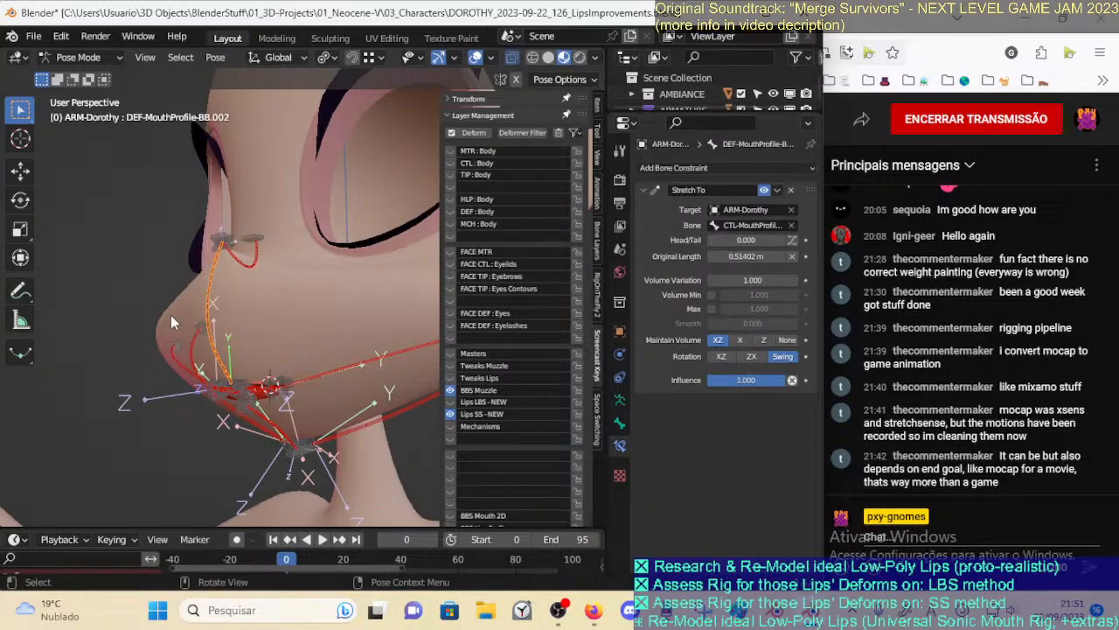
pyautogui.moveTo(170, 317); pyautogui.dragTo(243, 307, button='middle')
pyautogui.click(242, 247)
pyautogui.press('BackSpace')
# Reset the Stretch To Volume Variation on the mouth side bone and check the opposite mouth side and both jaw bones
pyautogui.moveTo(382, 350); pyautogui.dragTo(359, 359, button='middle')
pyautogui.click(287, 386)
pyautogui.moveTo(288, 386); pyautogui.dragTo(367, 405, button='middle')
pyautogui.press('BackSpace')
pyautogui.click(185, 353)
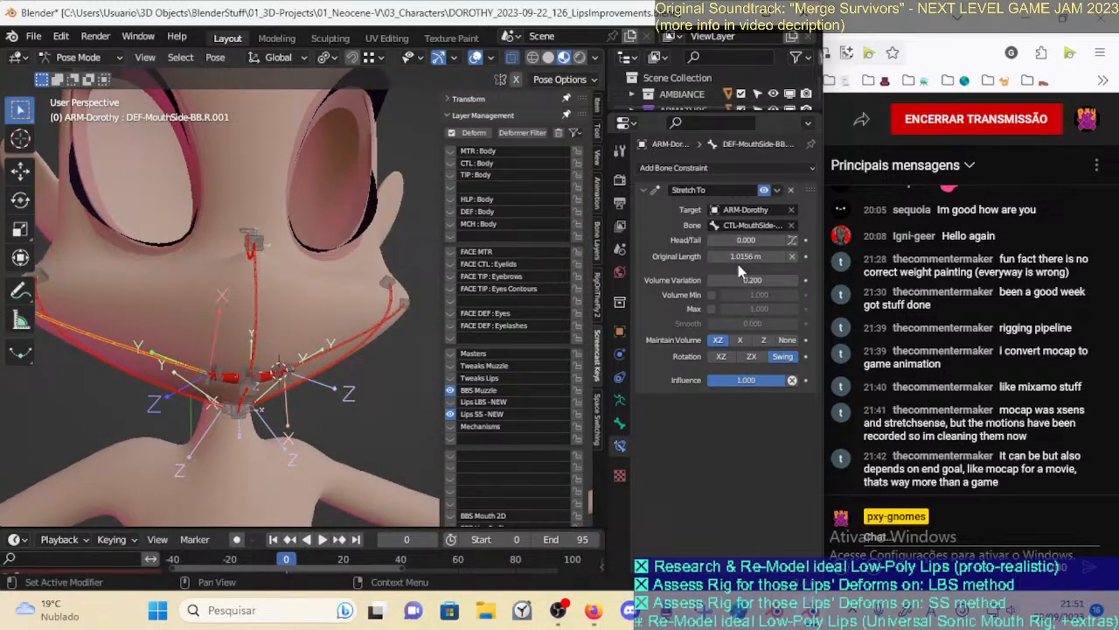
pyautogui.click(378, 347)
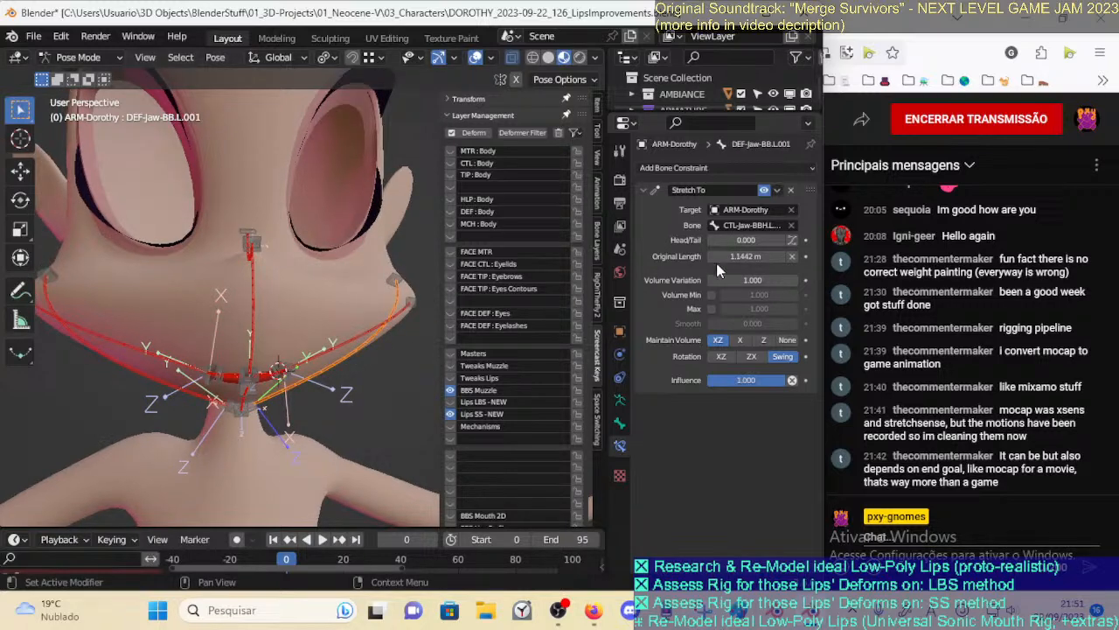
pyautogui.click(92, 368)
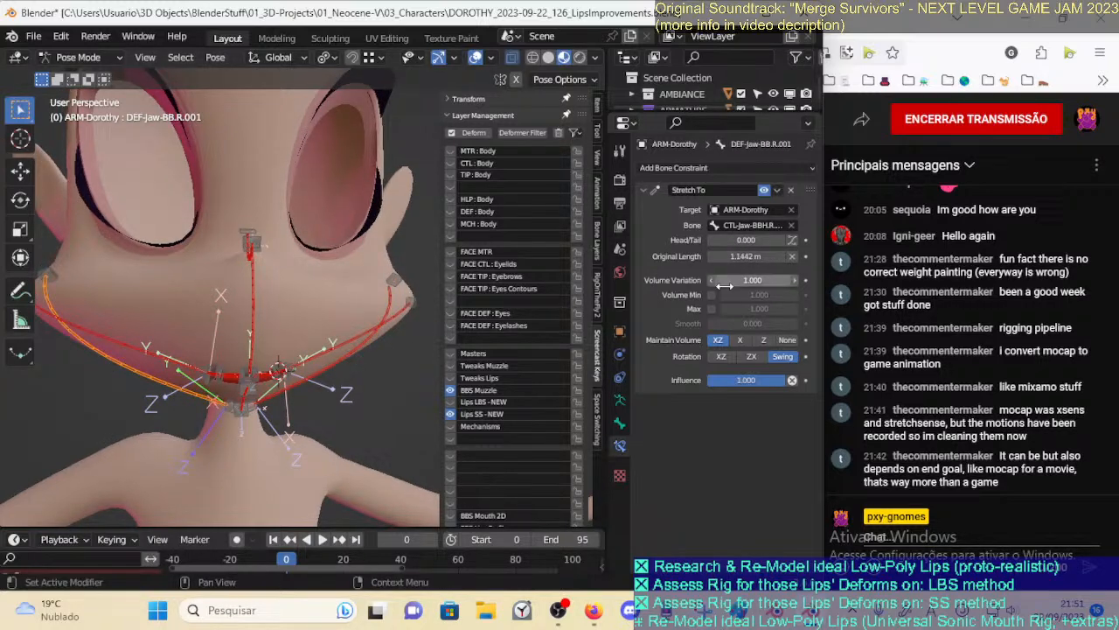
# Check the Stretch To constraint on DEF-MouthProfile-BB.001, leave only the BBS Muzzle layer visible, and save the file
pyautogui.moveTo(215, 362); pyautogui.dragTo(245, 435, button='middle')
pyautogui.hotkey('ctrl', 's')
pyautogui.click(271, 418)
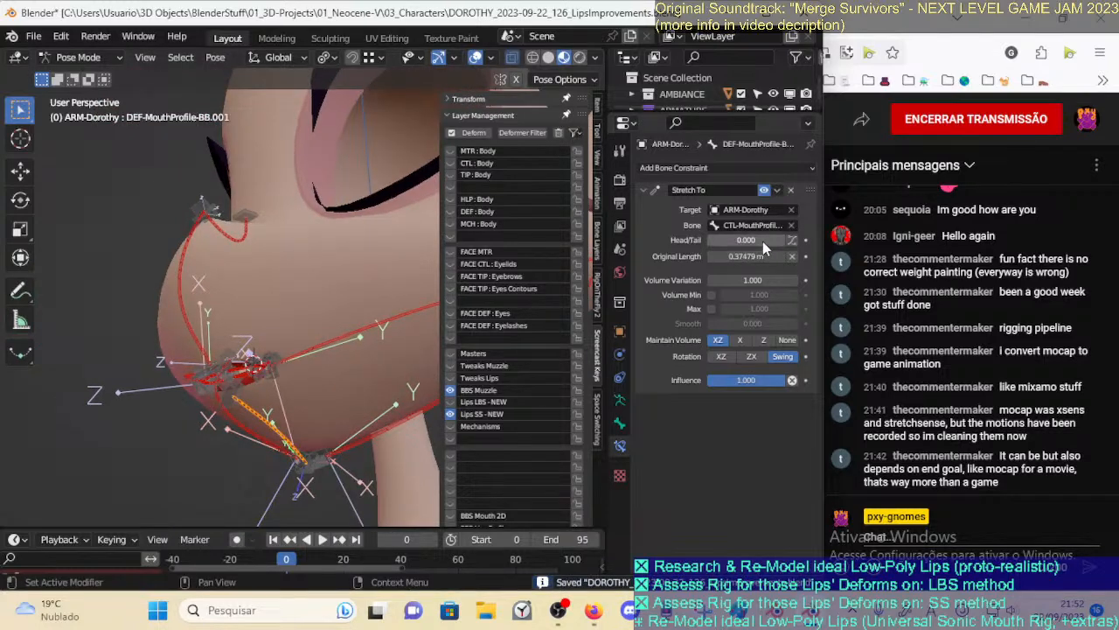
pyautogui.moveTo(390, 418); pyautogui.dragTo(350, 423, button='middle')
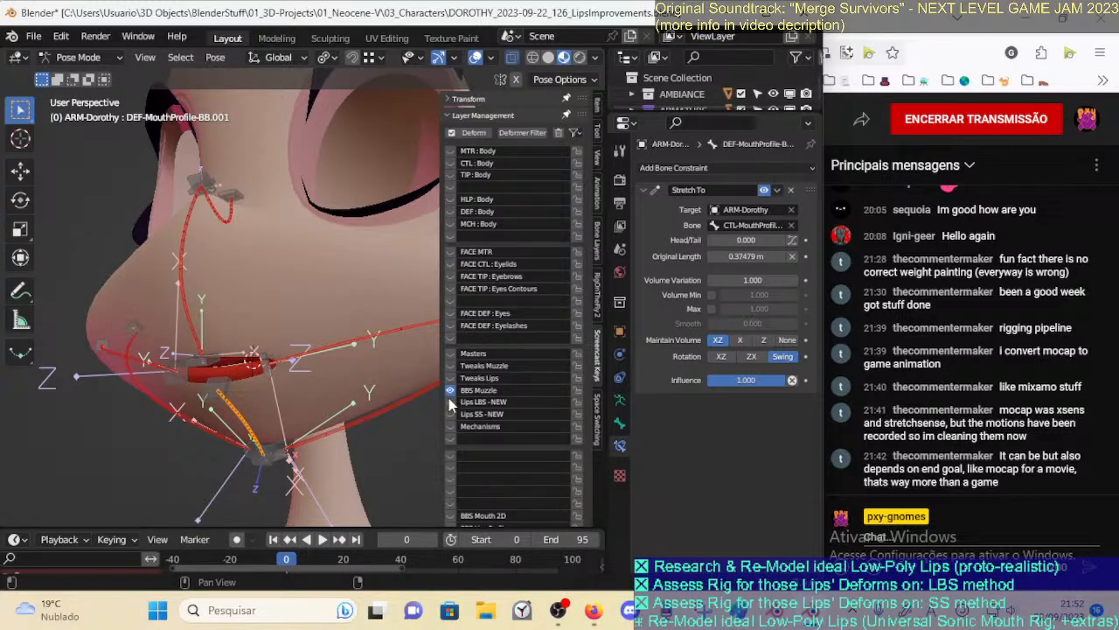
pyautogui.scroll(-1, 323, 374)
pyautogui.hotkey('ctrl', 's')
# Select the 00_Body mesh in Object Mode and inspect its lip area up close
pyautogui.hotkey('ctrl', 'Tab')
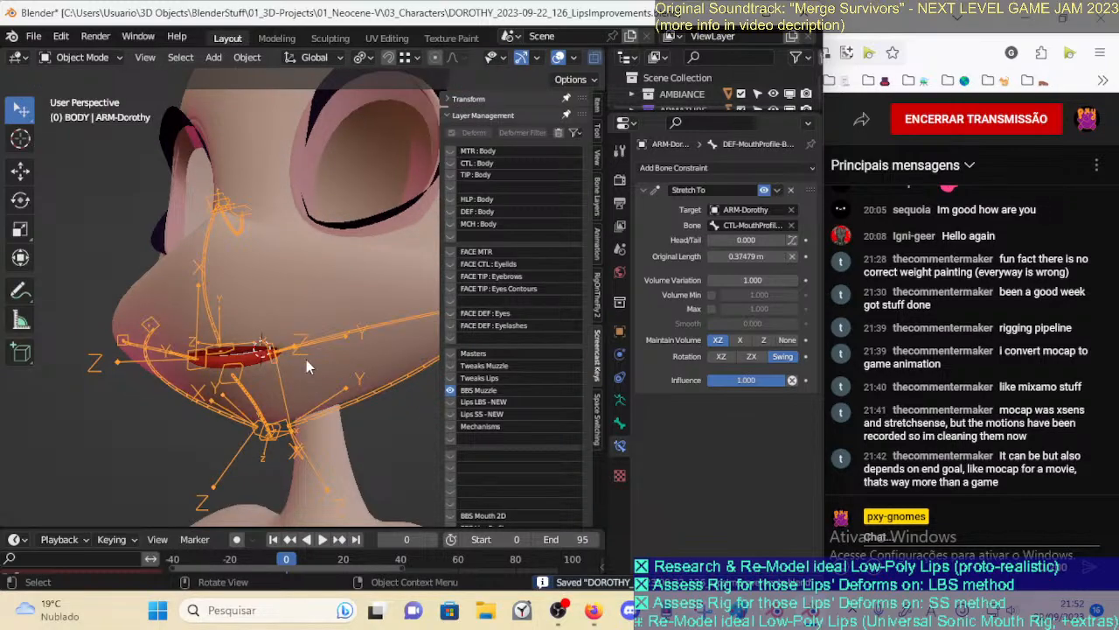
pyautogui.click(315, 374)
pyautogui.press('Tab')
pyautogui.moveTo(272, 317); pyautogui.dragTo(362, 362, button='middle')
pyautogui.scroll(2, 342, 379)
pyautogui.scroll(1, 316, 379)
pyautogui.scroll(3, 320, 376)
pyautogui.scroll(-2, 361, 362)
pyautogui.hotkey('ctrl', 'Tab')
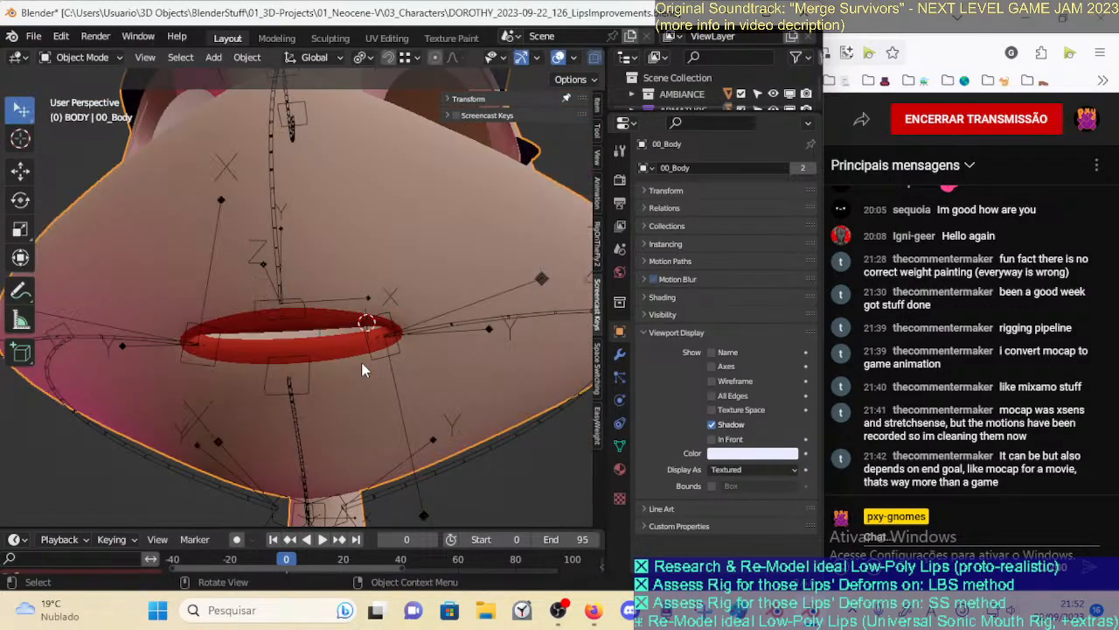
# Save the file, select ARM-Dorothy together with 00_Body, and enter Weight Paint mode
pyautogui.scroll(-5, 361, 362)
pyautogui.hotkey('ctrl', 's')
pyautogui.scroll(1, 354, 342)
pyautogui.click(368, 319)
pyautogui.keyDown('shift'); pyautogui.click(368, 341); pyautogui.keyUp('shift')
pyautogui.hotkey('ctrl', 'Tab')
pyautogui.press('w')
pyautogui.scroll(2, 359, 370)
# Examine the body mesh's weights for the BBS Muzzle bones, including the mouth side, mouth profile, jaw and nose profile bones
pyautogui.keyDown('ctrl'); pyautogui.click(379, 322); pyautogui.keyUp('ctrl')
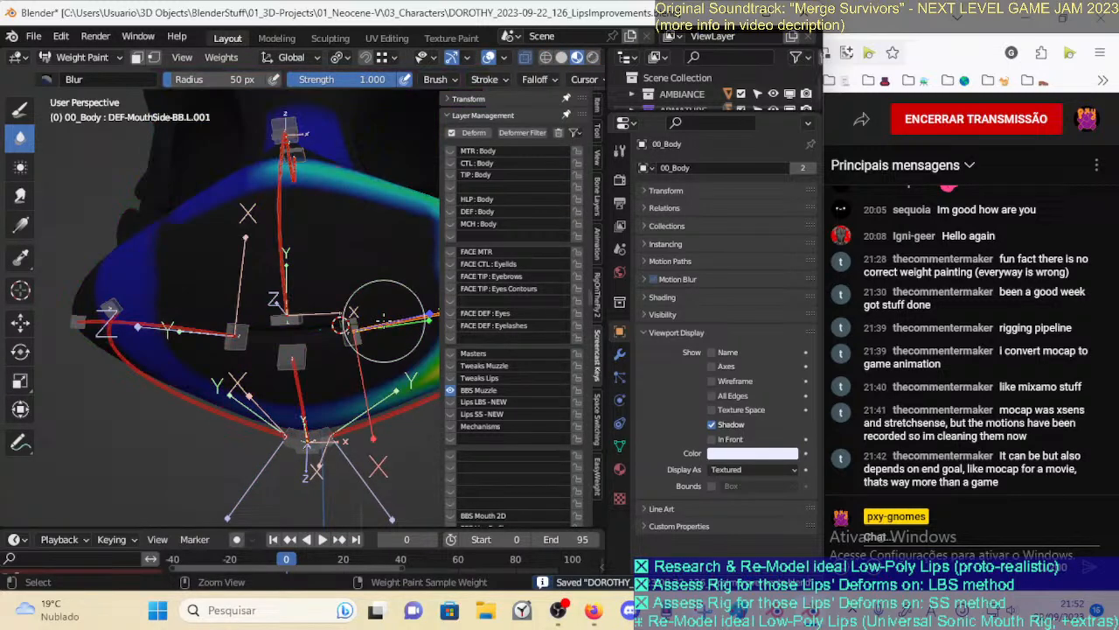
pyautogui.keyDown('shift'); pyautogui.moveTo(379, 323); pyautogui.dragTo(364, 351, button='middle'); pyautogui.keyUp('shift')
pyautogui.keyDown('ctrl'); pyautogui.click(262, 276); pyautogui.keyUp('ctrl')
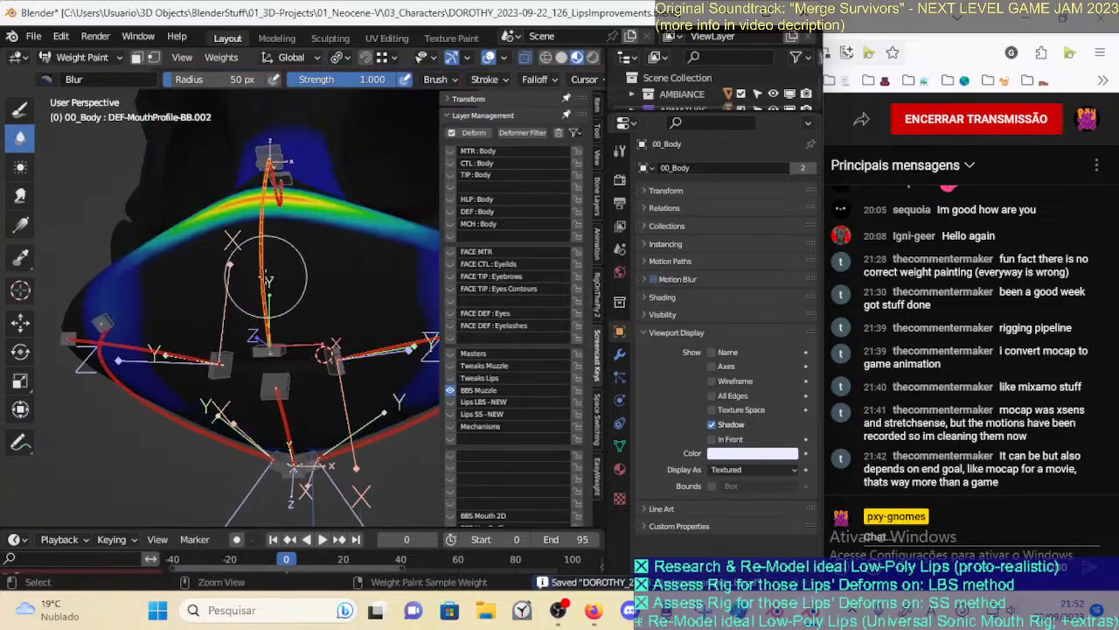
pyautogui.keyDown('ctrl'); pyautogui.click(379, 358); pyautogui.keyUp('ctrl')
pyautogui.keyDown('ctrl'); pyautogui.click(381, 429); pyautogui.keyUp('ctrl')
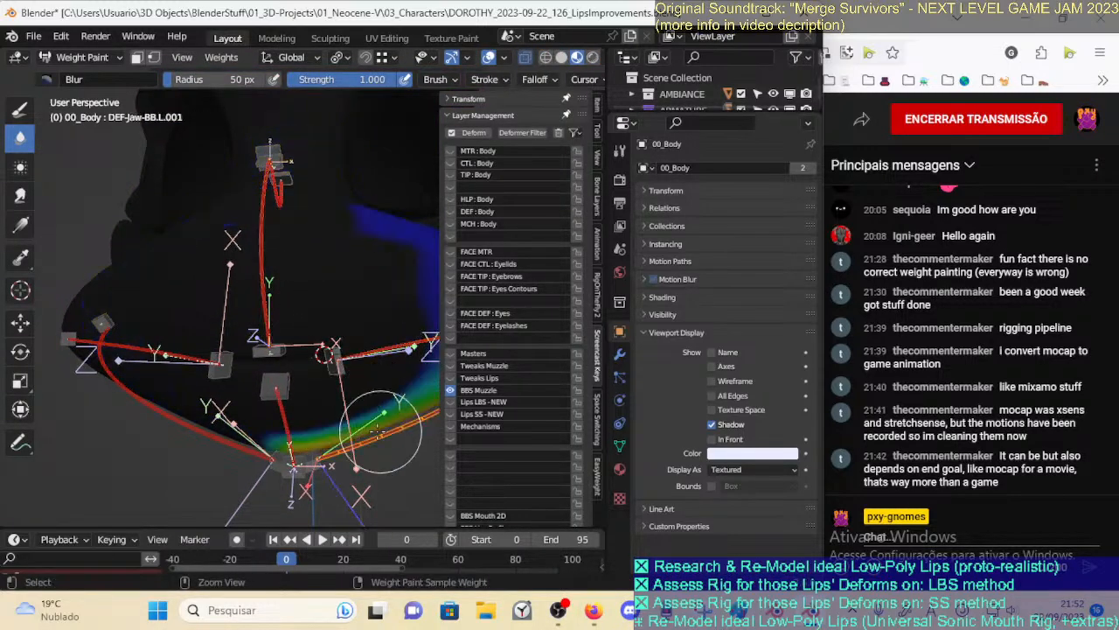
pyautogui.keyDown('ctrl'); pyautogui.click(243, 440); pyautogui.keyUp('ctrl')
pyautogui.keyDown('ctrl'); pyautogui.click(168, 358); pyautogui.keyUp('ctrl')
pyautogui.moveTo(177, 373); pyautogui.dragTo(200, 409, button='middle')
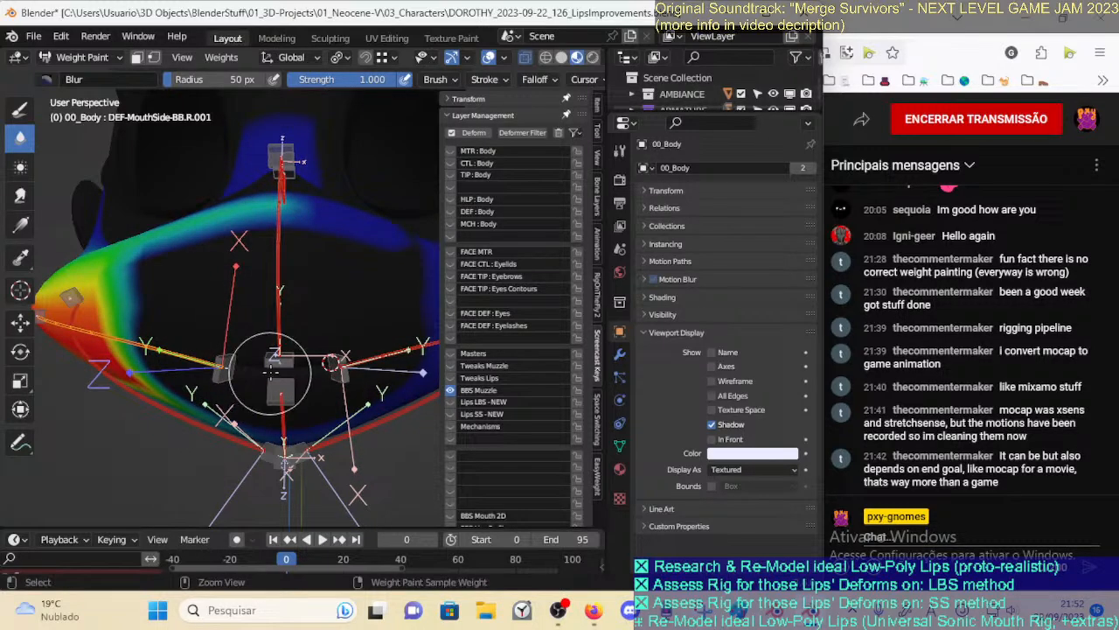
pyautogui.keyDown('ctrl'); pyautogui.click(275, 373); pyautogui.keyUp('ctrl')
pyautogui.keyDown('ctrl'); pyautogui.click(226, 368); pyautogui.keyUp('ctrl')
pyautogui.keyDown('ctrl'); pyautogui.click(183, 354); pyautogui.keyUp('ctrl')
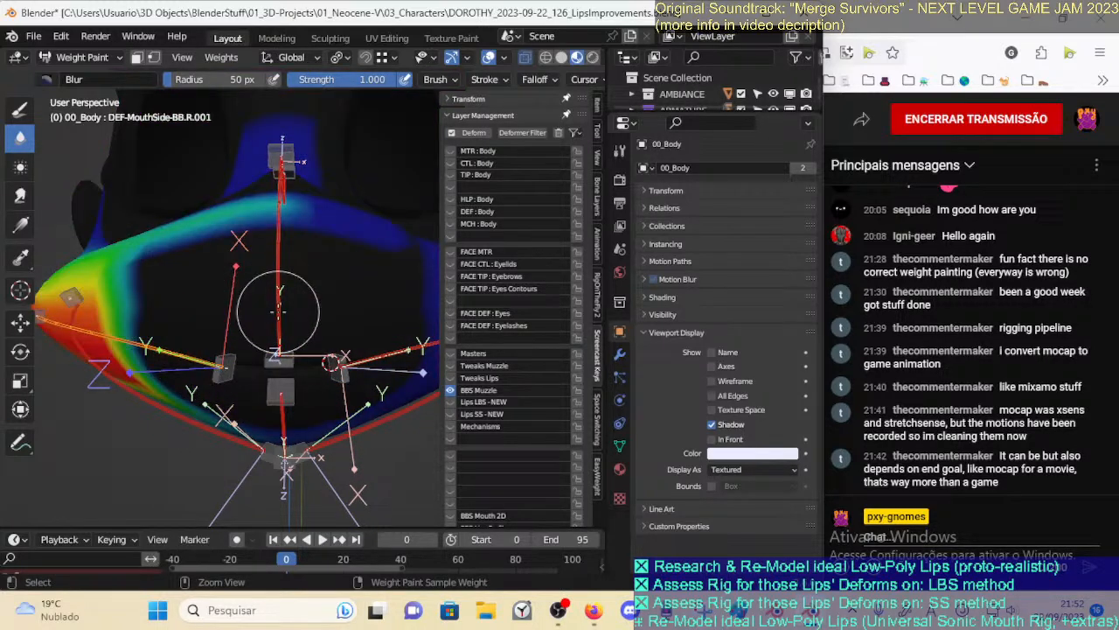
pyautogui.keyDown('ctrl'); pyautogui.click(278, 312); pyautogui.keyUp('ctrl')
pyautogui.scroll(-2, 267, 322)
pyautogui.moveTo(257, 334); pyautogui.dragTo(219, 382, button='middle')
pyautogui.keyDown('ctrl'); pyautogui.click(282, 231); pyautogui.keyUp('ctrl')
pyautogui.moveTo(278, 292); pyautogui.dragTo(266, 251, button='middle')
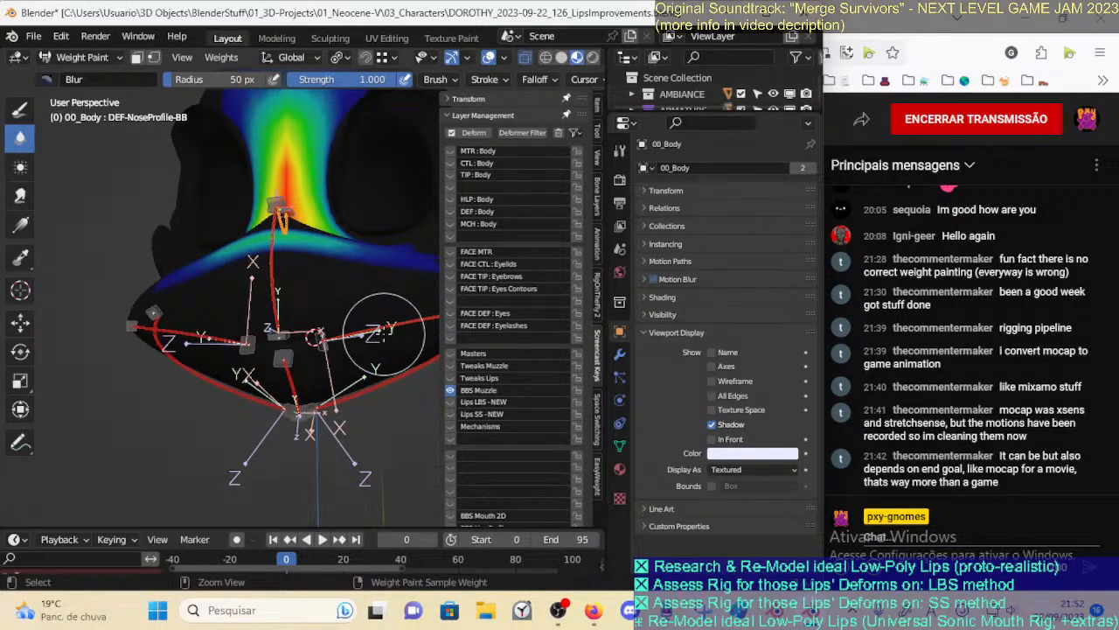
pyautogui.keyDown('ctrl'); pyautogui.click(381, 337); pyautogui.keyUp('ctrl')
pyautogui.keyDown('ctrl'); pyautogui.click(373, 380); pyautogui.keyUp('ctrl')
pyautogui.keyDown('ctrl'); pyautogui.click(268, 396); pyautogui.keyUp('ctrl')
pyautogui.keyDown('ctrl'); pyautogui.click(207, 331); pyautogui.keyUp('ctrl')
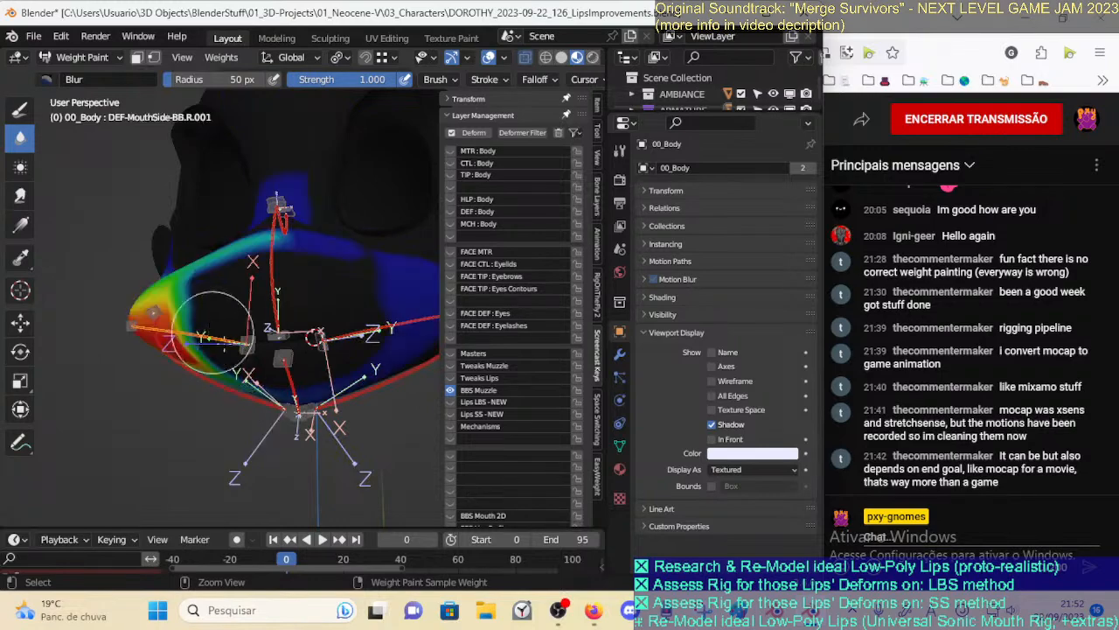
# Leave Weight Paint mode and open the 00_Body mesh in Edit Mode at the lips, using vertex selection
pyautogui.scroll(3, 252, 351)
pyautogui.moveTo(285, 367); pyautogui.dragTo(270, 337, button='middle')
pyautogui.scroll(3, 270, 337)
pyautogui.hotkey('ctrl', 'Tab')
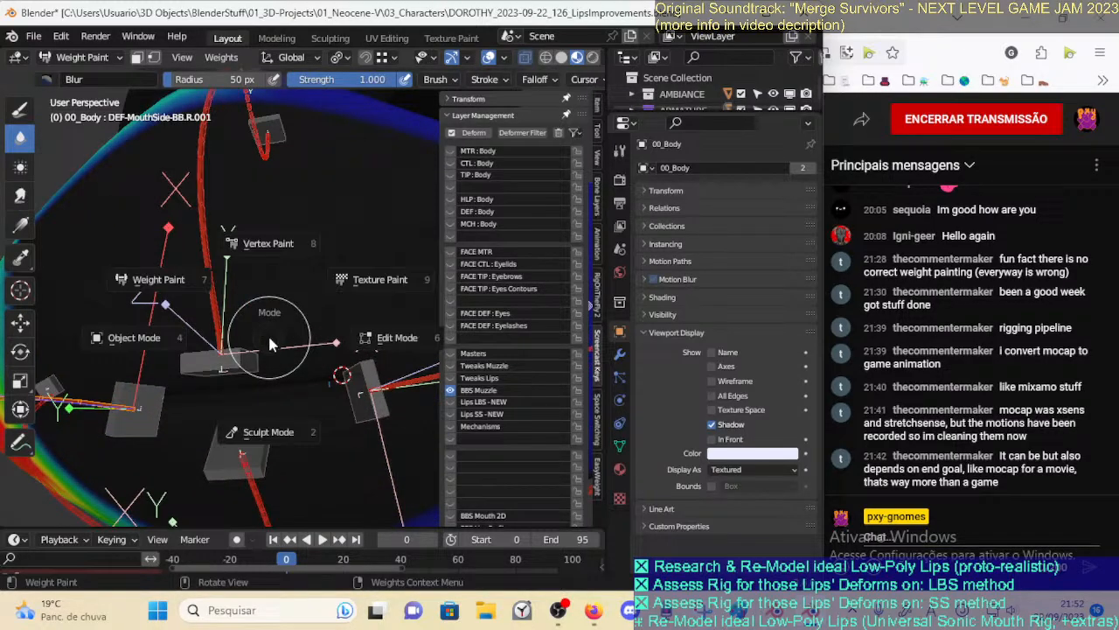
pyautogui.press('4')
pyautogui.press('Tab')
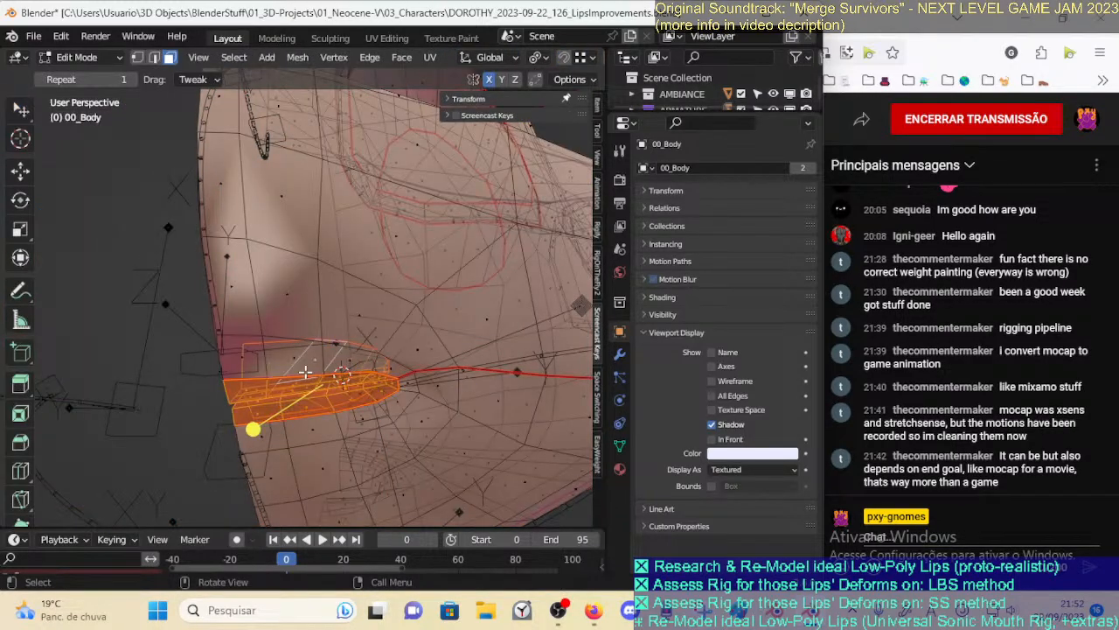
pyautogui.moveTo(299, 379); pyautogui.dragTo(297, 360, button='middle')
pyautogui.press('m')
pyautogui.press('Escape')
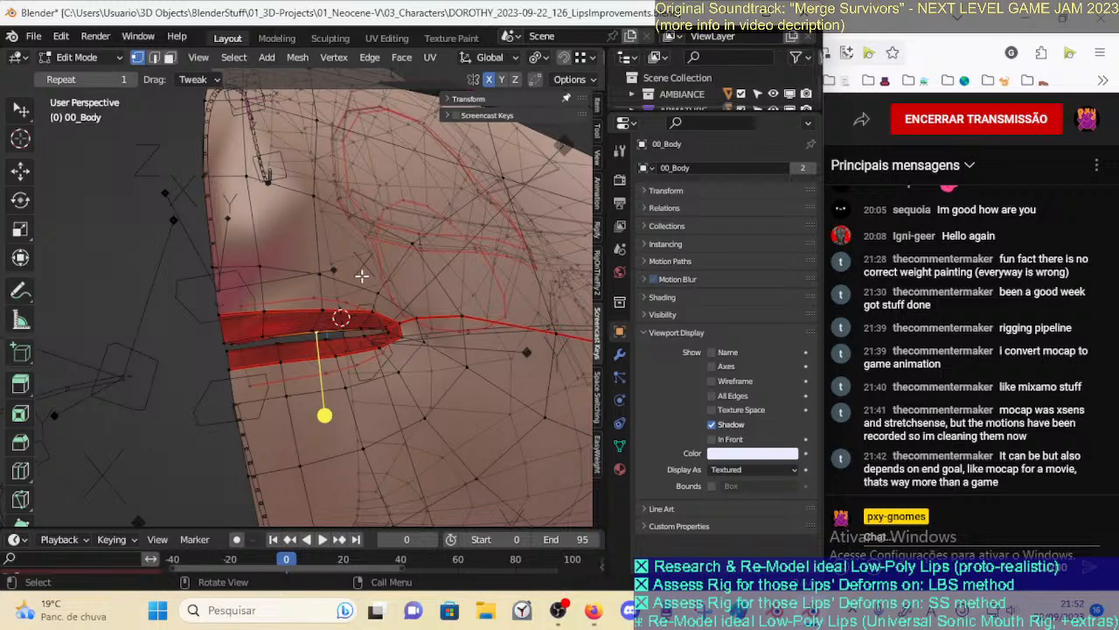
# Expand the Transform panel for the selected lip vertex and turn on Screencast Keys
pyautogui.moveTo(370, 285); pyautogui.dragTo(351, 296, button='middle')
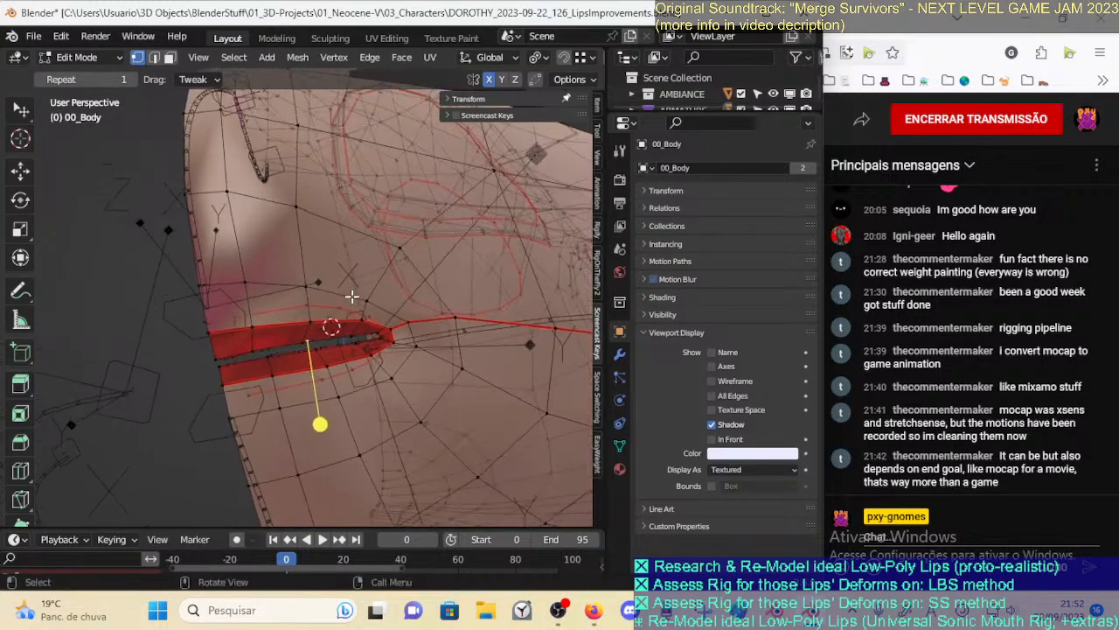
pyautogui.click(491, 100)
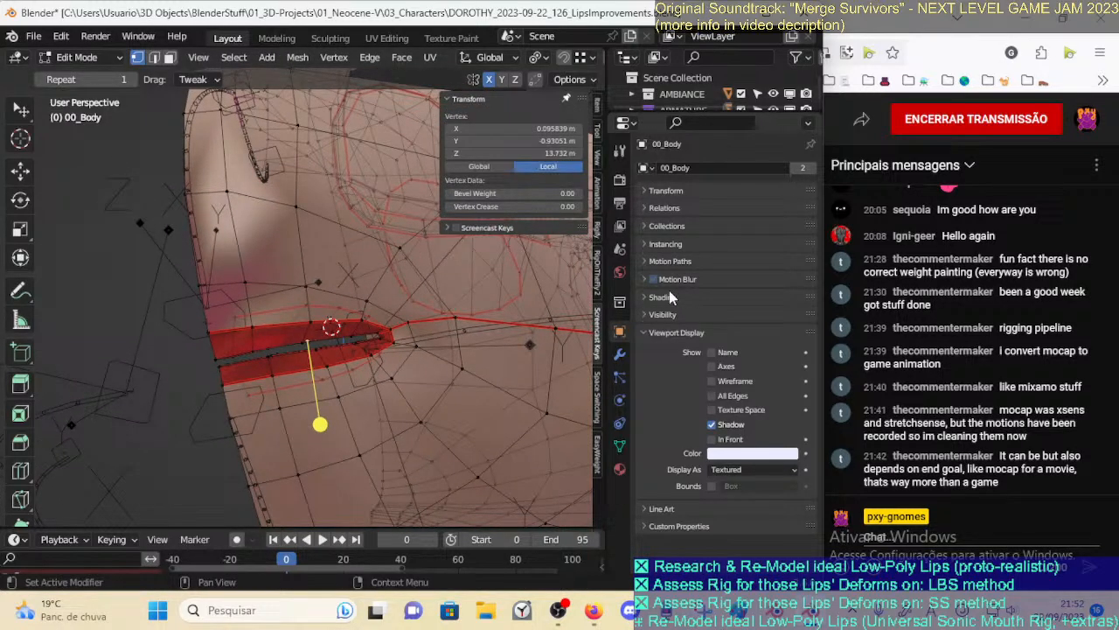
pyautogui.click(456, 227)
pyautogui.click(456, 227)
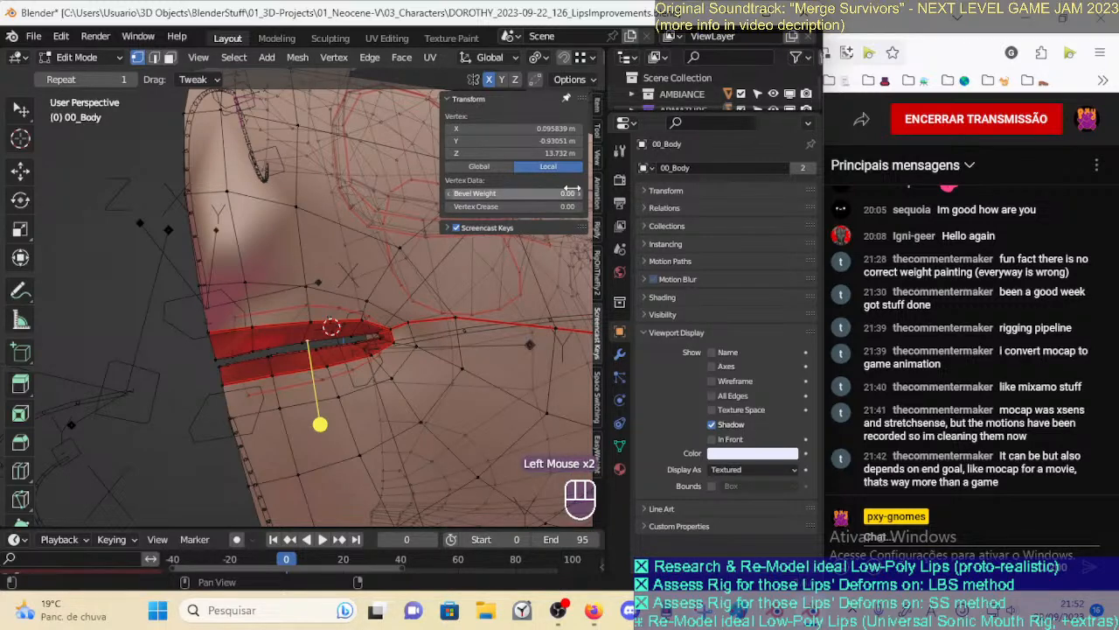
# Show the selected upper lip vertex's Vertex Weights in the Item sidebar, widened until the deform group names are readable
pyautogui.click(598, 117)
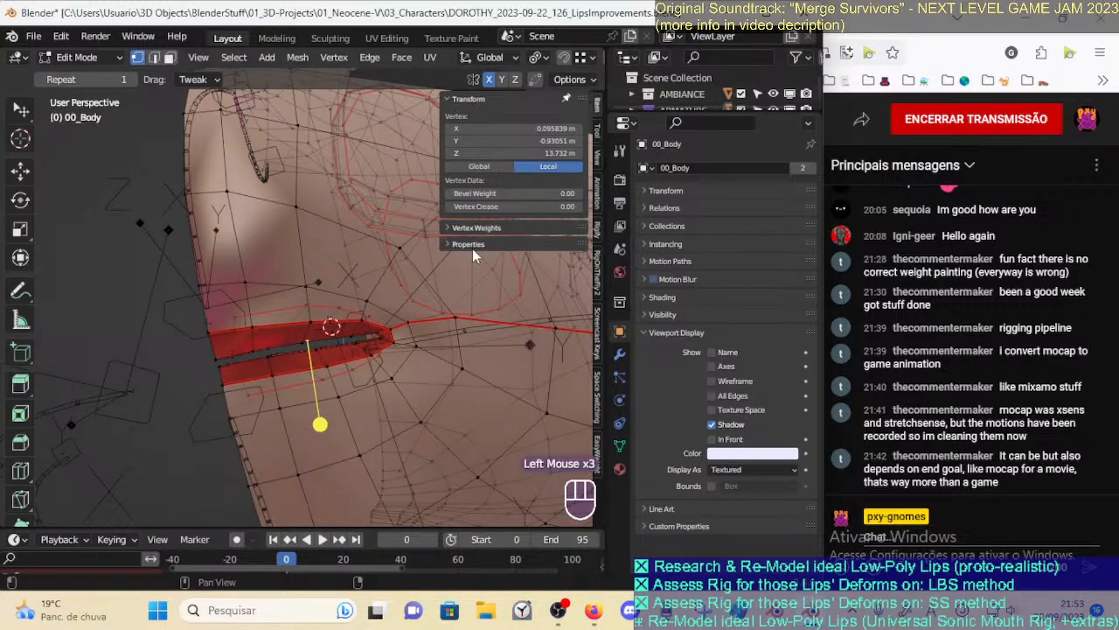
pyautogui.click(445, 226)
pyautogui.scroll(2, 302, 382)
pyautogui.keyDown('shift'); pyautogui.moveTo(302, 382); pyautogui.dragTo(309, 305, button='middle'); pyautogui.keyUp('shift')
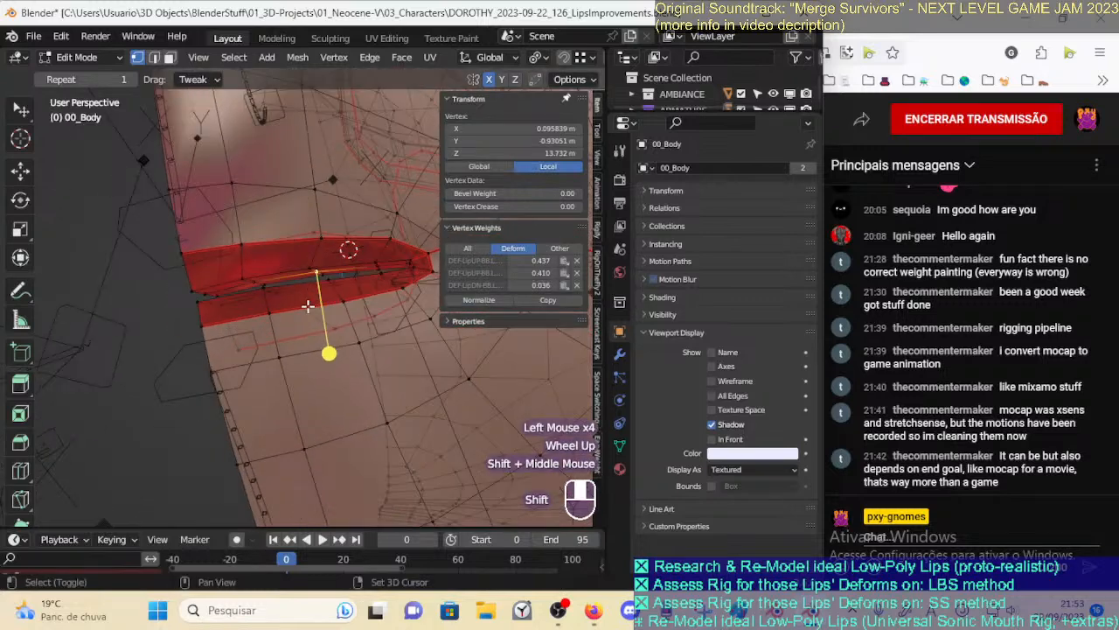
pyautogui.scroll(2, 300, 312)
pyautogui.click(315, 257)
pyautogui.click(318, 263)
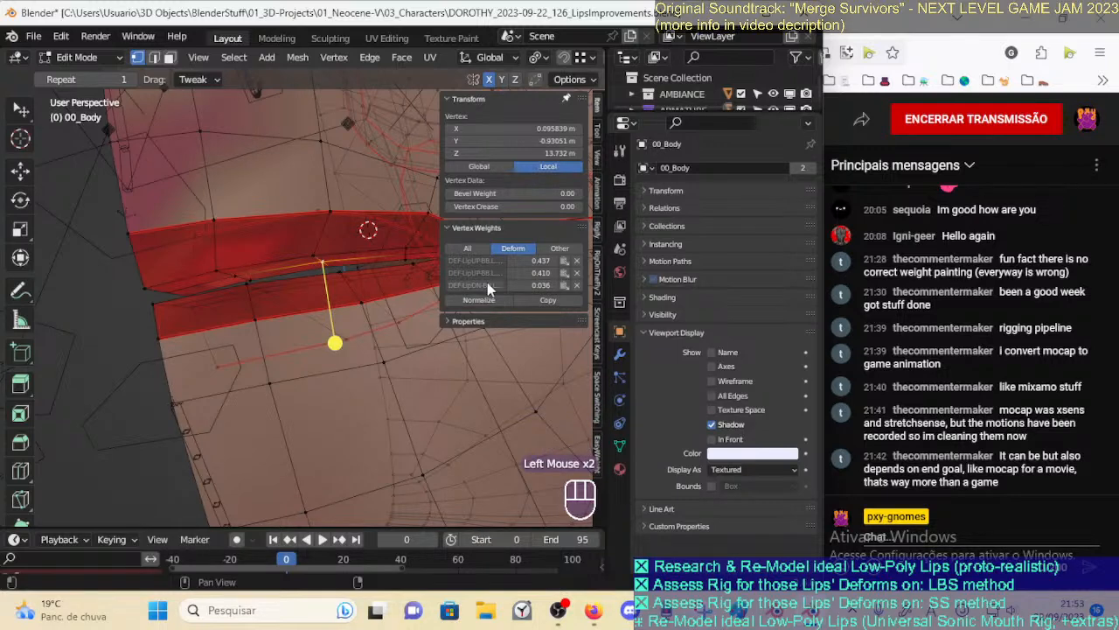
pyautogui.moveTo(433, 251); pyautogui.dragTo(400, 253)
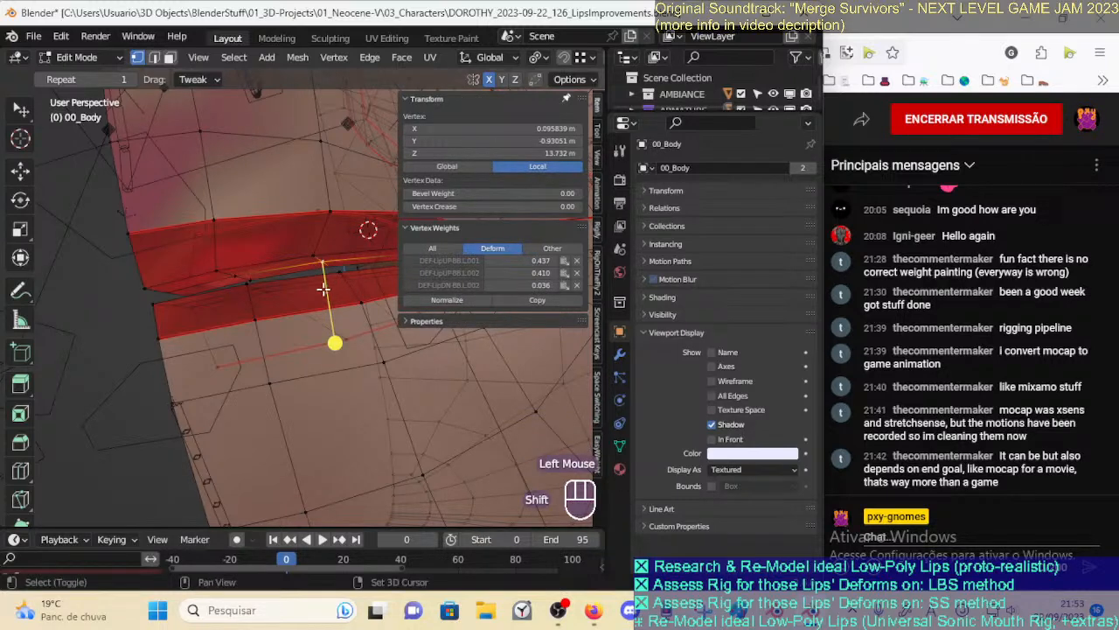
# Compare the deform vertex weights of neighbouring vertices along the inner edge of the upper lip
pyautogui.keyDown('shift'); pyautogui.moveTo(327, 285); pyautogui.dragTo(296, 319, button='middle'); pyautogui.keyUp('shift')
pyautogui.scroll(1, 296, 320)
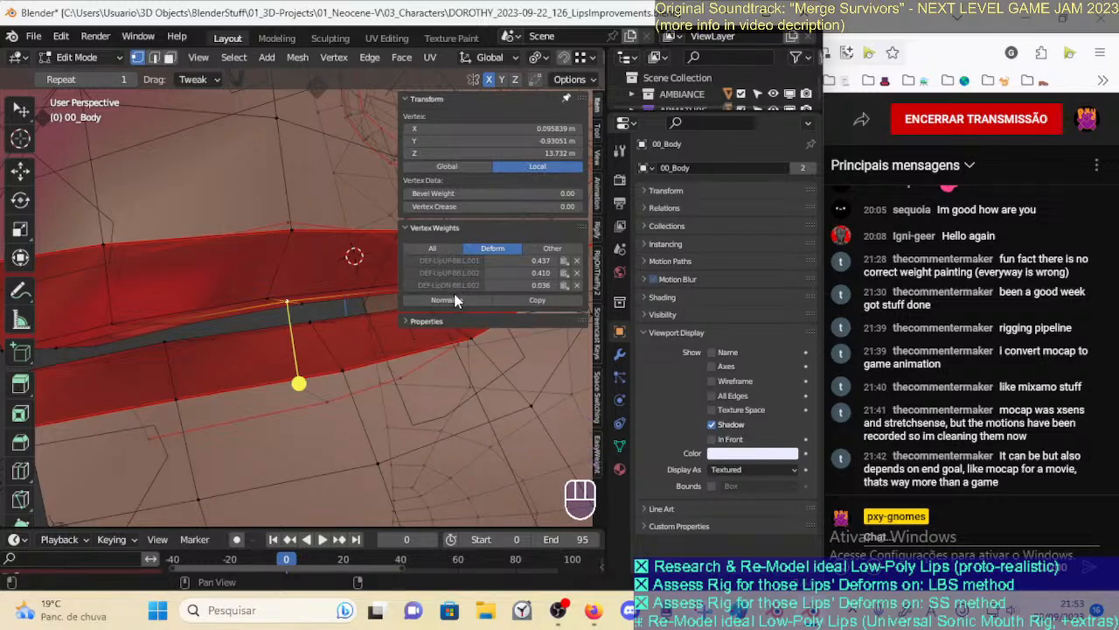
pyautogui.scroll(-1, 296, 278)
pyautogui.click(279, 284)
pyautogui.click(302, 287)
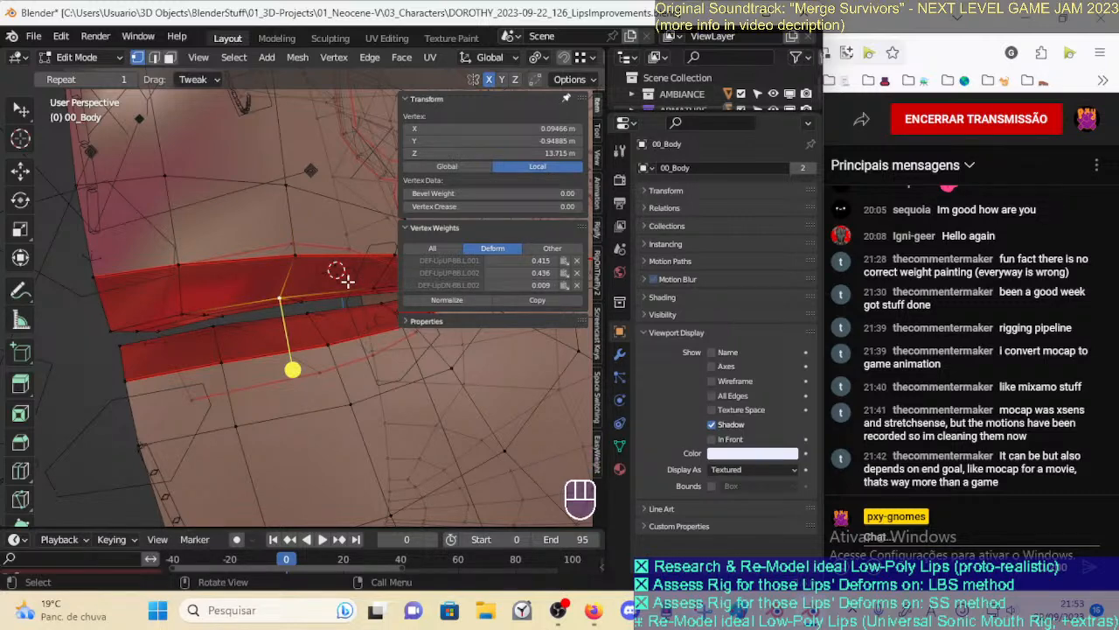
pyautogui.moveTo(346, 278); pyautogui.dragTo(323, 290, button='middle')
pyautogui.click(298, 308)
pyautogui.click(282, 304)
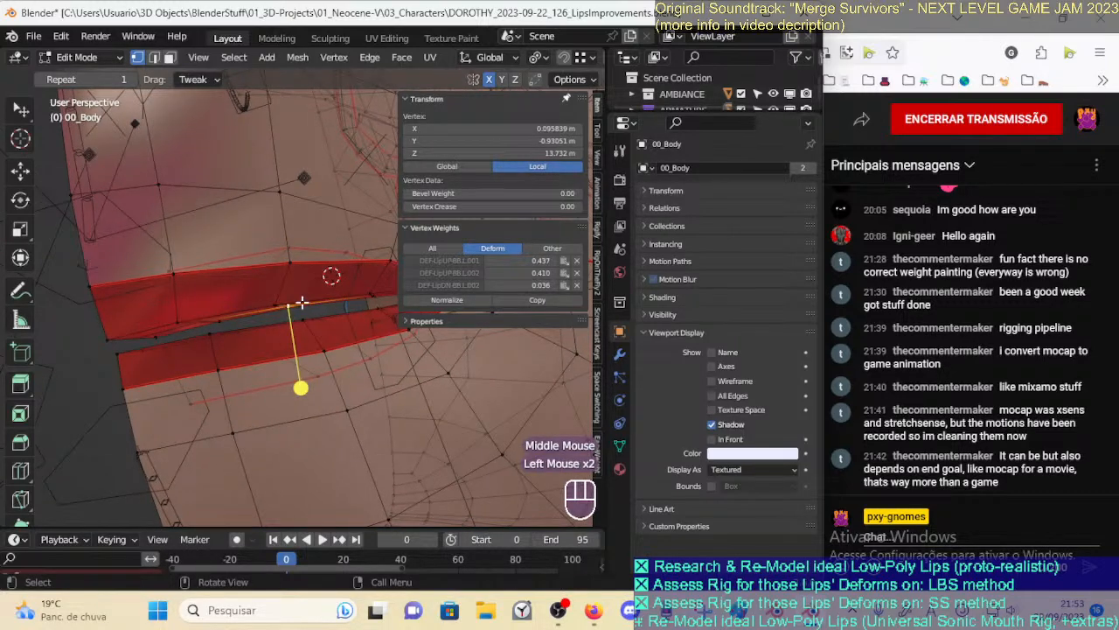
pyautogui.click(285, 300)
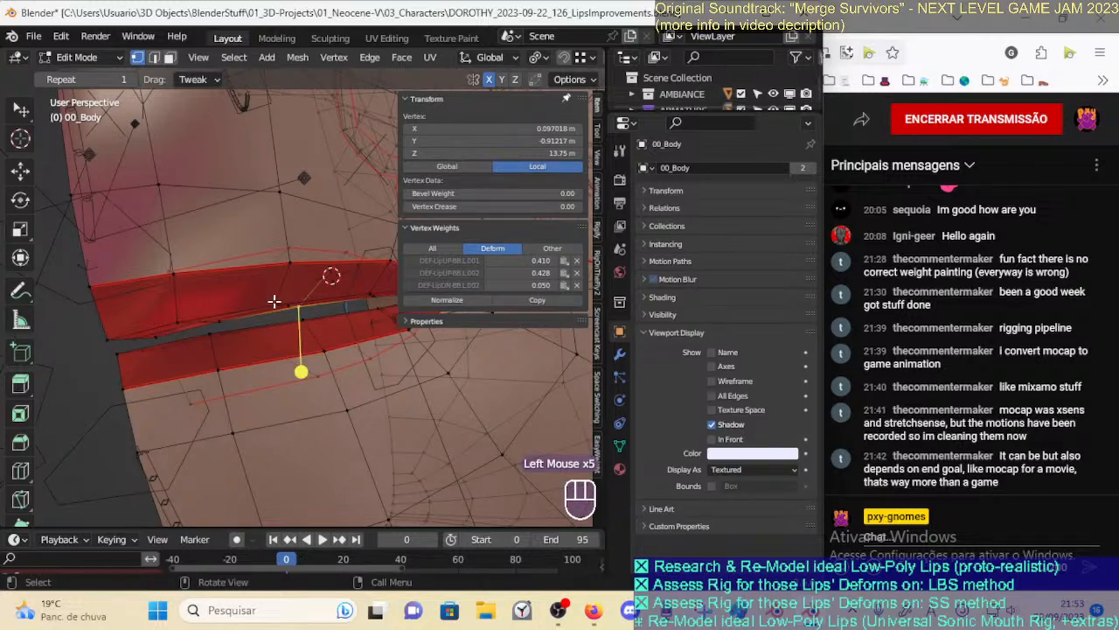
# Check the deform vertex weights of a vertex on the inner edge of the lower lip
pyautogui.scroll(-2, 274, 301)
pyautogui.moveTo(269, 306); pyautogui.dragTo(257, 310, button='middle')
pyautogui.scroll(1, 255, 312)
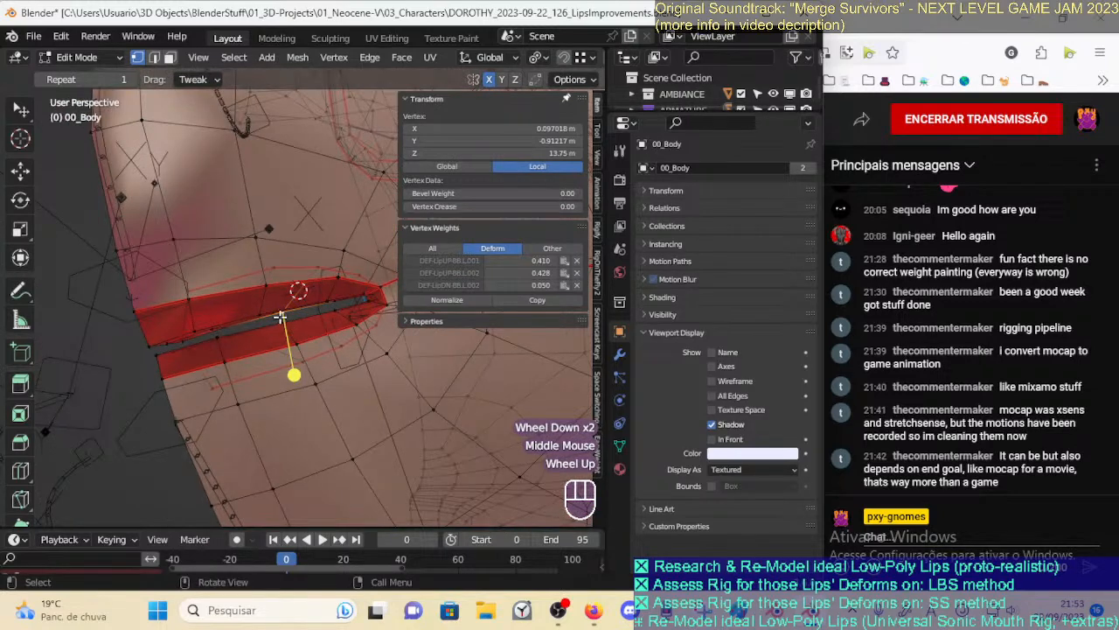
pyautogui.click(283, 327)
pyautogui.moveTo(283, 327); pyautogui.dragTo(325, 336, button='middle')
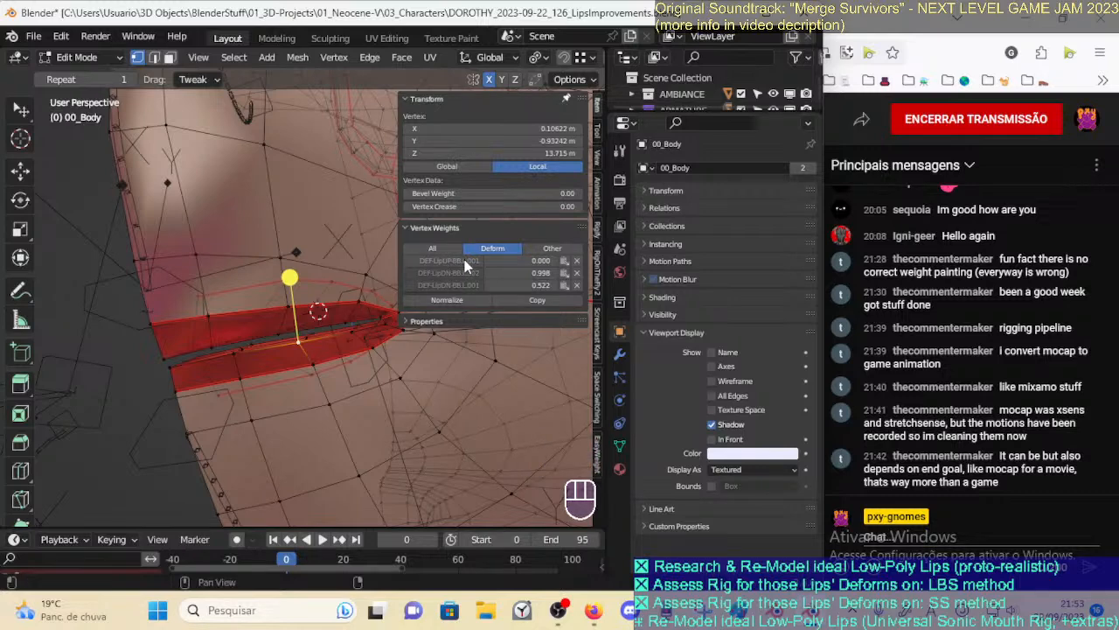
pyautogui.moveTo(368, 306); pyautogui.dragTo(325, 339, button='middle')
pyautogui.scroll(-2, 331, 335)
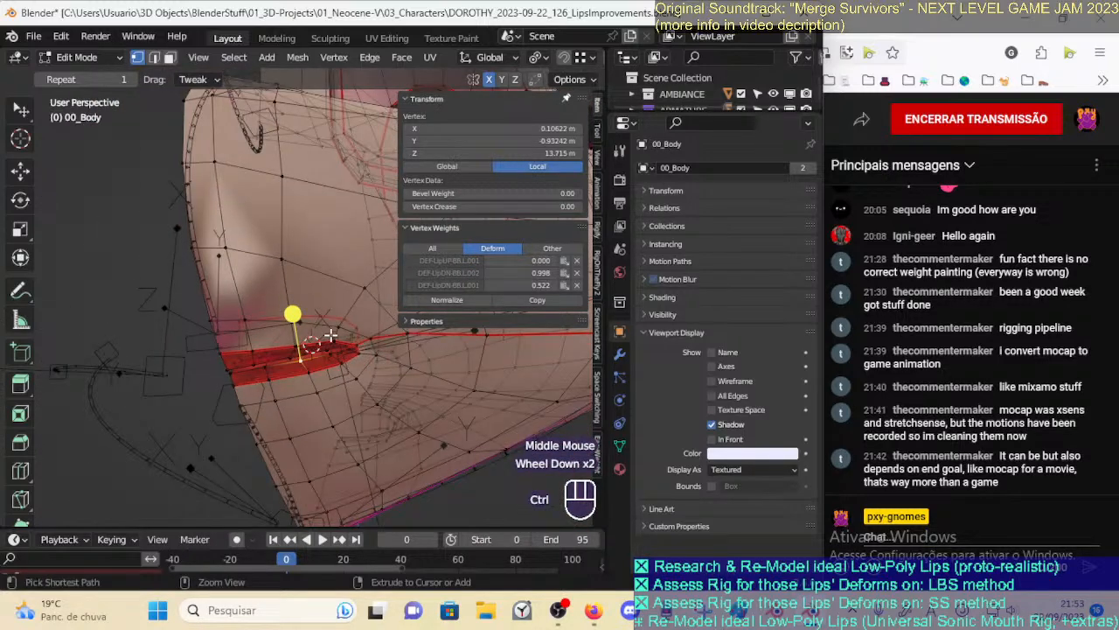
# Return to Object Mode, select the face armature together with 00_Body, and enter Weight Paint mode
pyautogui.click(409, 229)
pyautogui.hotkey('ctrl', 'Tab')
pyautogui.moveTo(298, 325); pyautogui.dragTo(314, 325, button='middle')
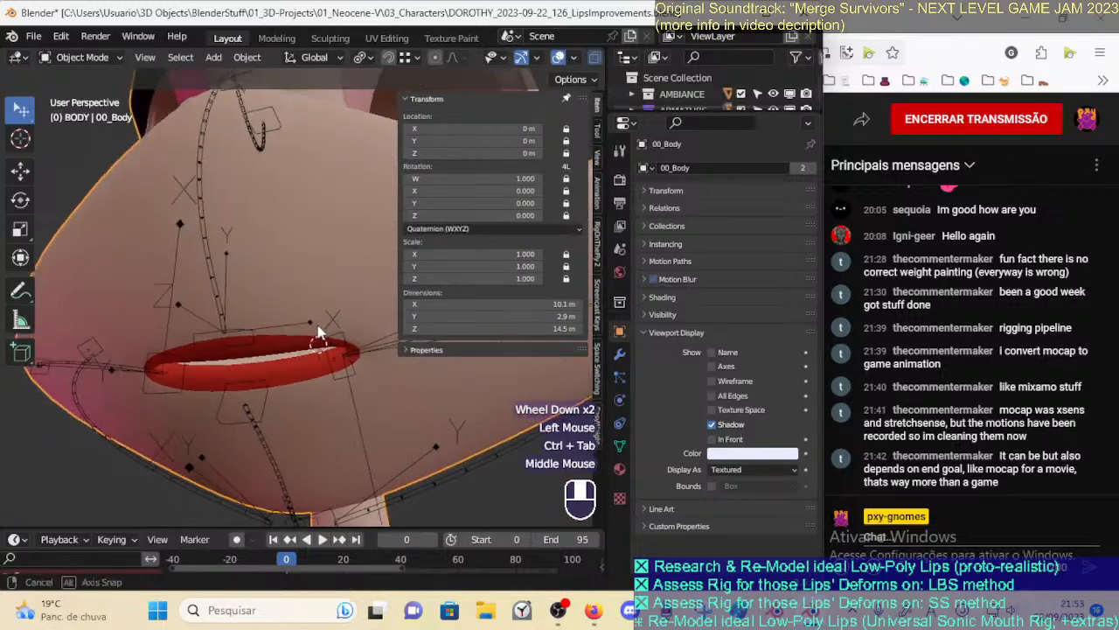
pyautogui.click(270, 321)
pyautogui.keyDown('shift'); pyautogui.click(300, 381); pyautogui.keyUp('shift')
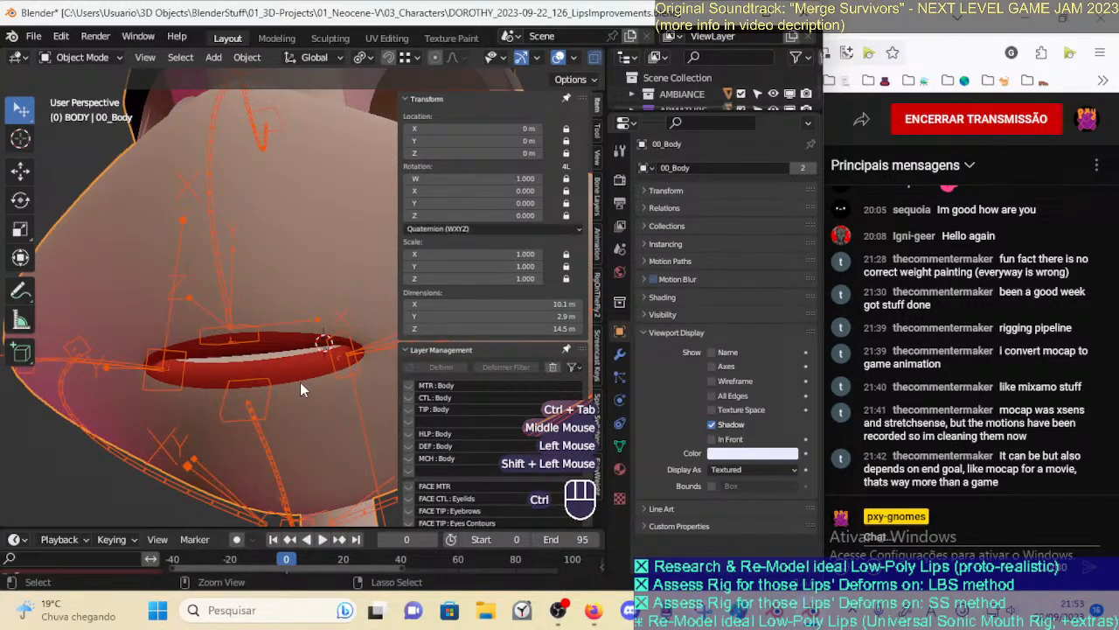
pyautogui.hotkey('ctrl', 'Tab')
pyautogui.scroll(1, 300, 381)
pyautogui.keyDown('ctrl'); pyautogui.click(300, 381); pyautogui.keyUp('ctrl')
pyautogui.scroll(-1, 293, 377)
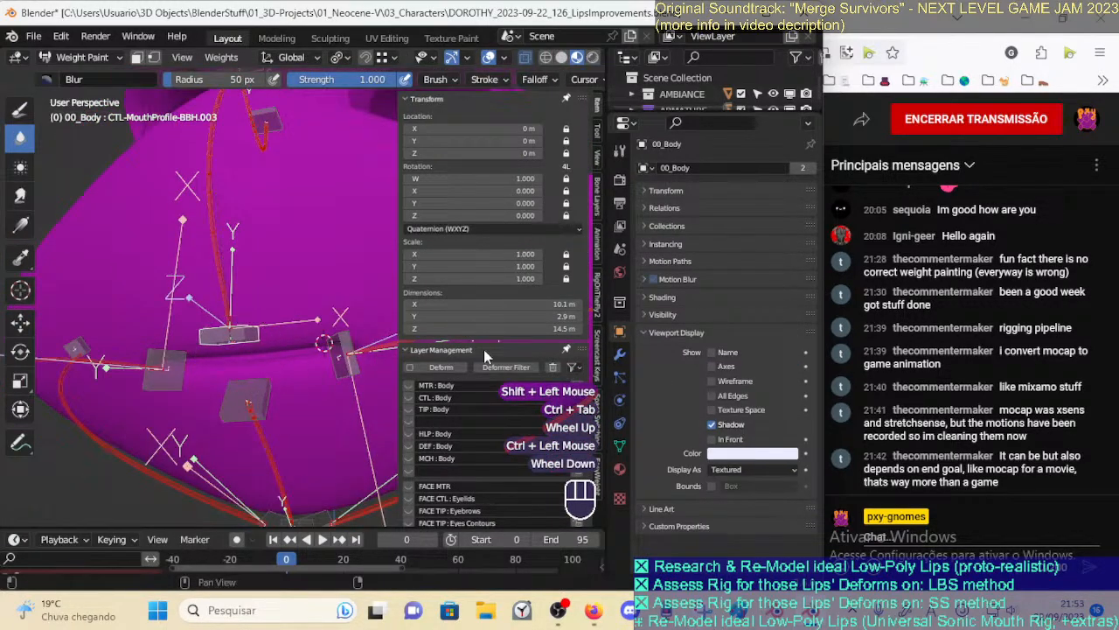
# Deselect all bones, hide the BBS Muzzle layer, and show the Lips LBS -NEW and Lips SS -NEW layers
pyautogui.hotkey('alt', 'a')
pyautogui.scroll(-1, 284, 372)
pyautogui.scroll(-3, 472, 454)
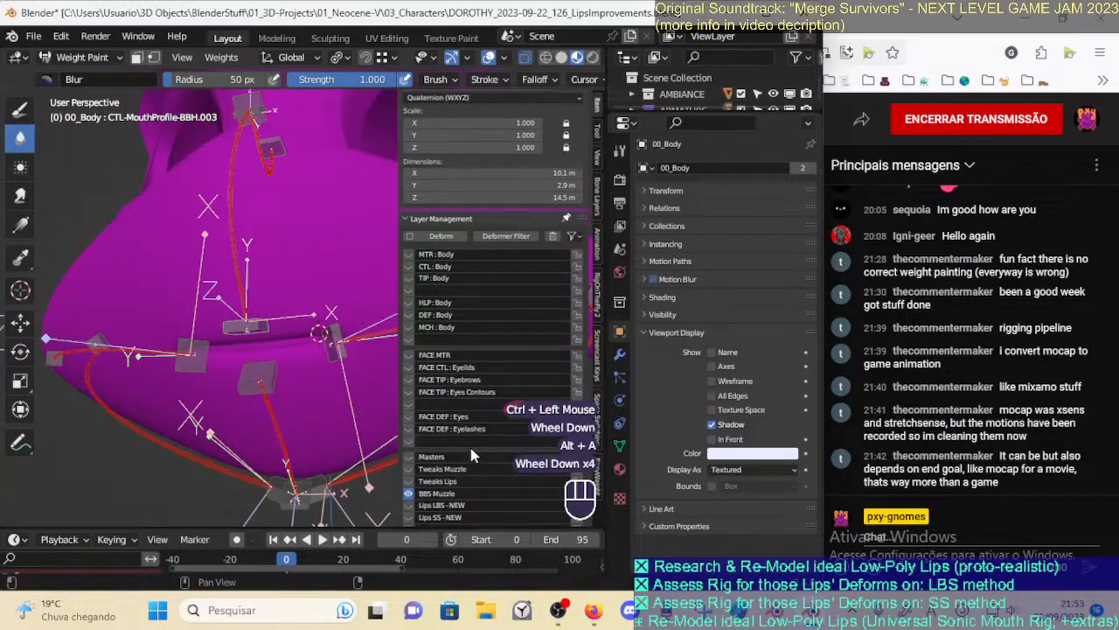
pyautogui.scroll(-2, 450, 483)
pyautogui.click(408, 440)
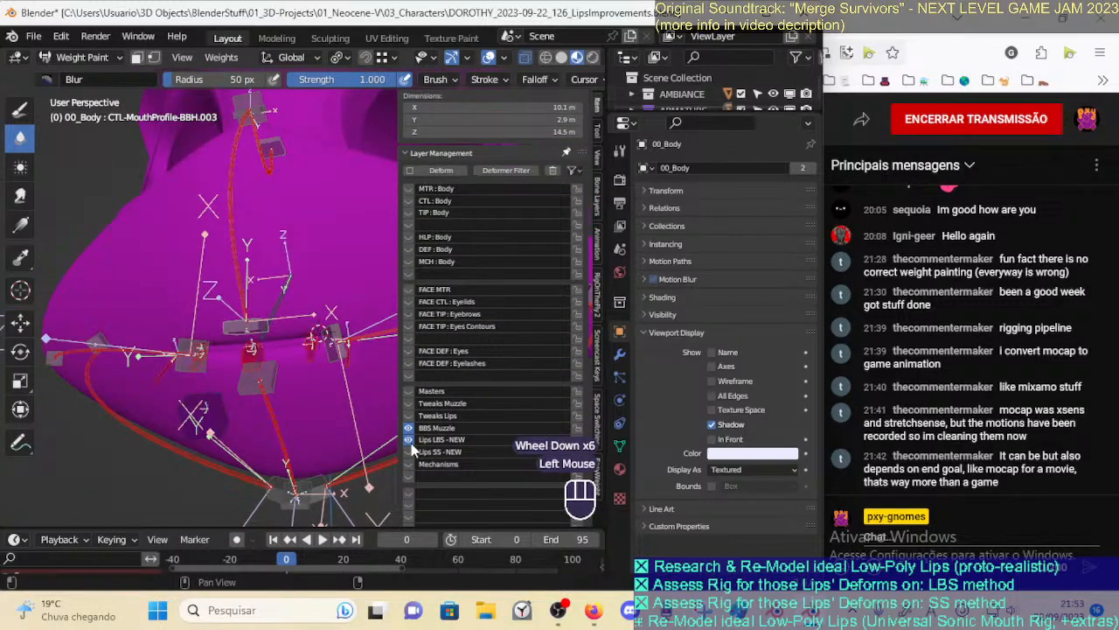
pyautogui.click(410, 441)
pyautogui.click(410, 440)
pyautogui.click(408, 427)
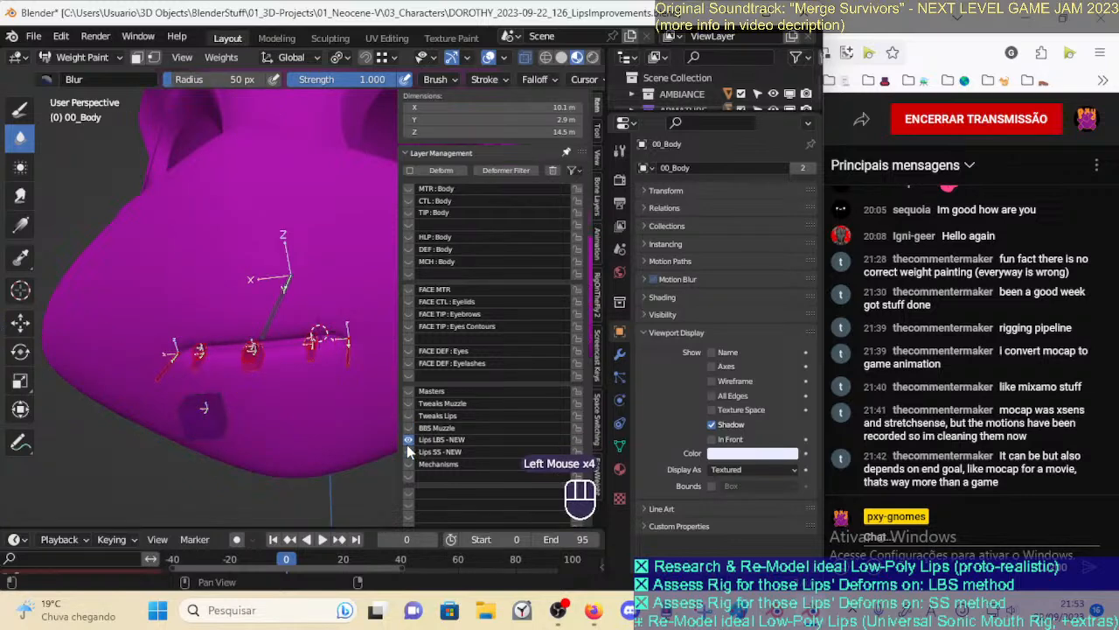
pyautogui.click(408, 452)
# Move the upper lip control bone TIP-LipUP-BBH.L.002 well above the mouth
pyautogui.moveTo(300, 354); pyautogui.dragTo(310, 358, button='middle')
pyautogui.scroll(1, 315, 357)
pyautogui.keyDown('ctrl'); pyautogui.click(317, 323); pyautogui.keyUp('ctrl')
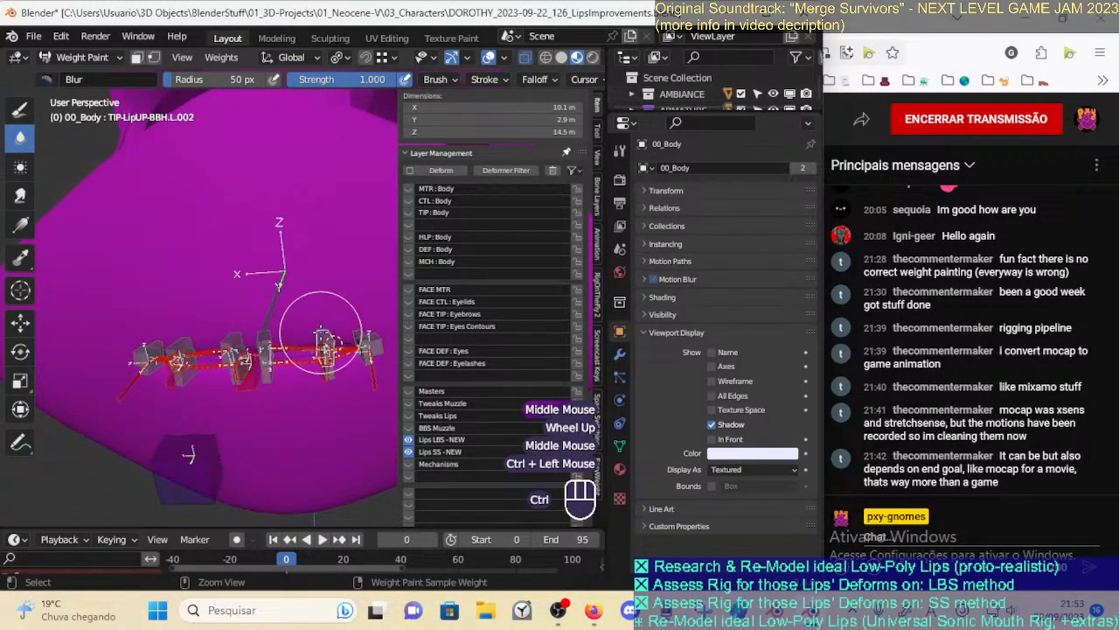
pyautogui.press('g')
pyautogui.click(330, 181)
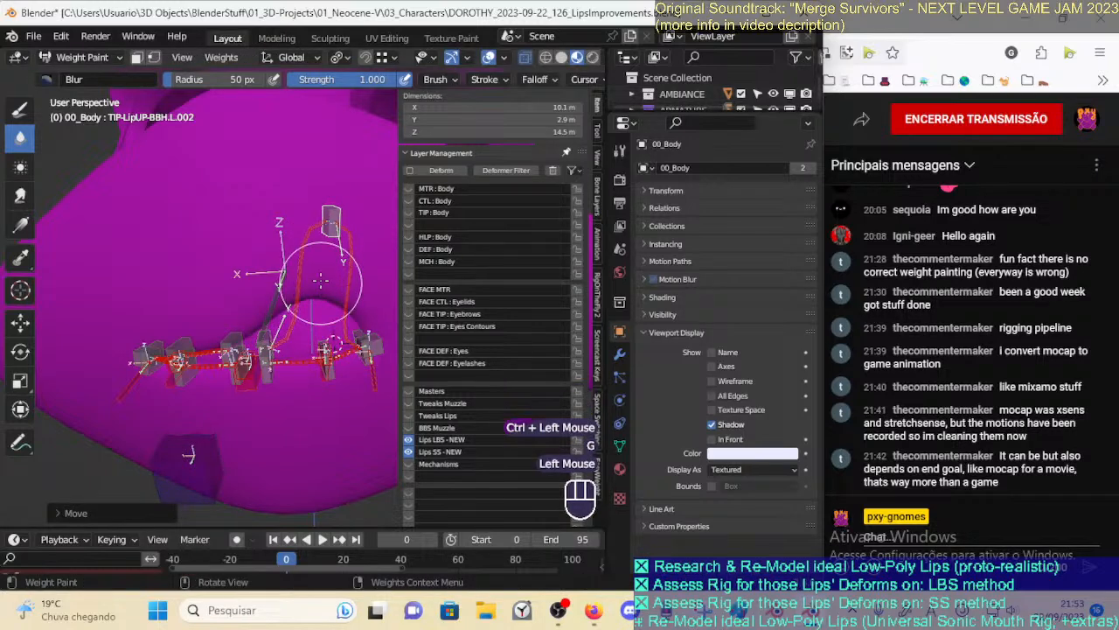
pyautogui.scroll(-1, 288, 212)
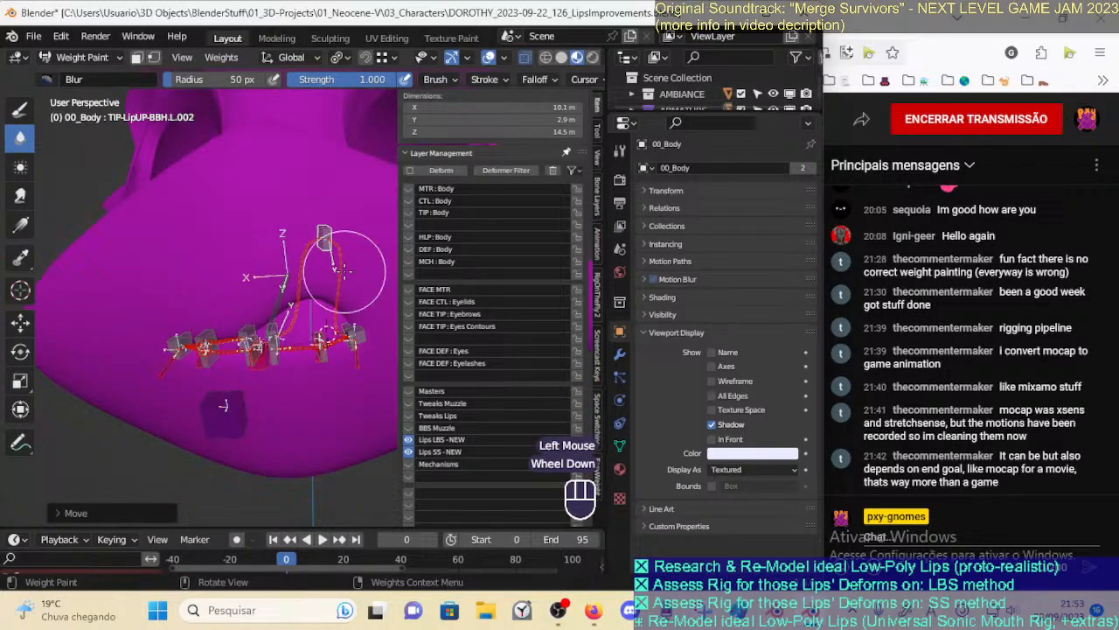
# Raise the TIP-LipUP-BBH.L.001 control bone by about 0.16 m in Z and reposition the neighbouring raised lip control
pyautogui.keyDown('ctrl'); pyautogui.click(279, 317); pyautogui.keyUp('ctrl')
pyautogui.press('g')
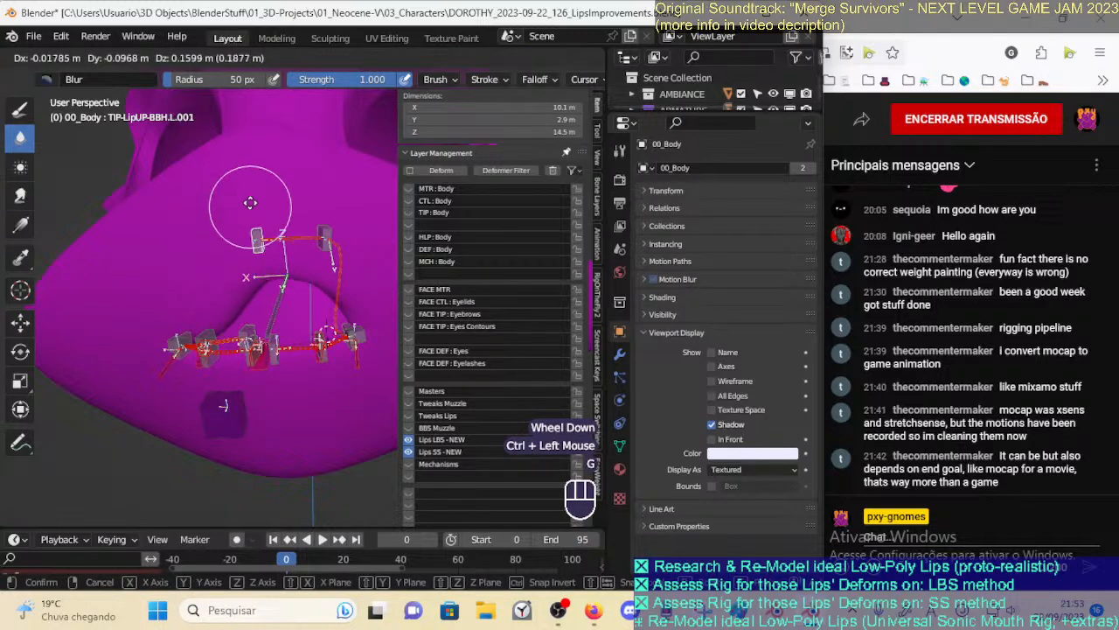
pyautogui.click(248, 200)
pyautogui.keyDown('ctrl'); pyautogui.click(323, 230); pyautogui.keyUp('ctrl')
pyautogui.press('g')
pyautogui.click(344, 165)
pyautogui.moveTo(344, 164); pyautogui.dragTo(297, 271, button='middle')
pyautogui.press('g')
pyautogui.click(330, 254)
# Try rotating and moving the DEF-LipUP-BB.L.002 bone by itself, and undo the changes
pyautogui.keyDown('ctrl'); pyautogui.click(300, 251); pyautogui.keyUp('ctrl')
pyautogui.keyDown('ctrl'); pyautogui.click(320, 262); pyautogui.keyUp('ctrl')
pyautogui.press('r')
pyautogui.click(336, 281)
pyautogui.scroll(2, 338, 253)
pyautogui.moveTo(298, 271)
pyautogui.mouseDown(button='middle')
pyautogui.moveTo(384, 268)
pyautogui.moveTo(250, 257)
pyautogui.moveTo(309, 253)
pyautogui.moveTo(228, 208)
pyautogui.mouseUp(button='middle')
pyautogui.press('g')
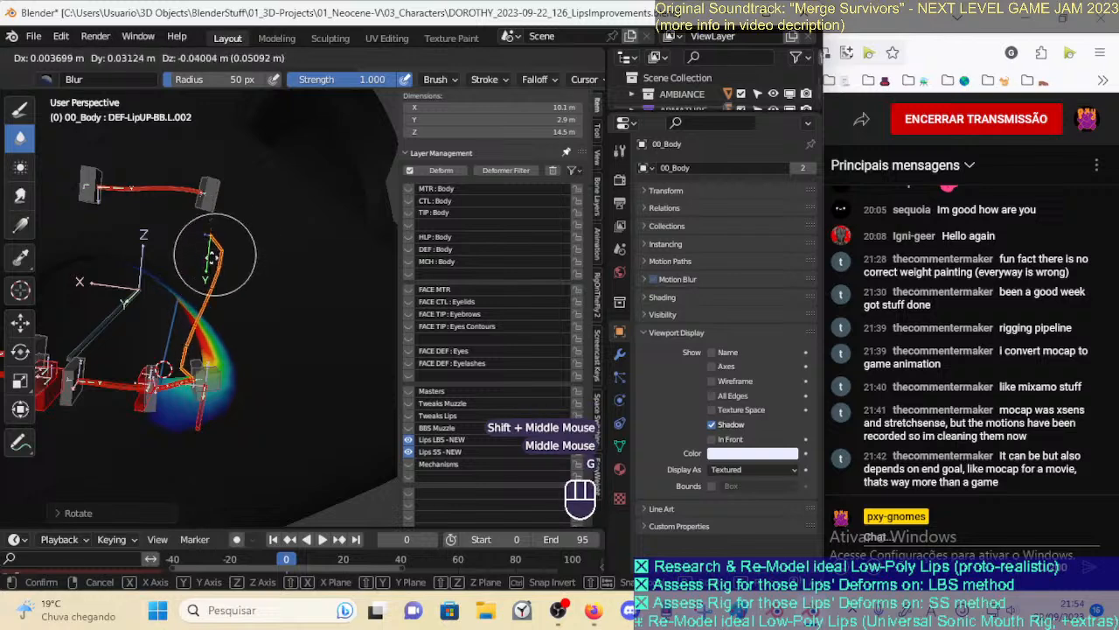
pyautogui.click(220, 271)
pyautogui.press('r')
pyautogui.hotkey('ctrl', 'z')
pyautogui.hotkey('ctrl', 'z')
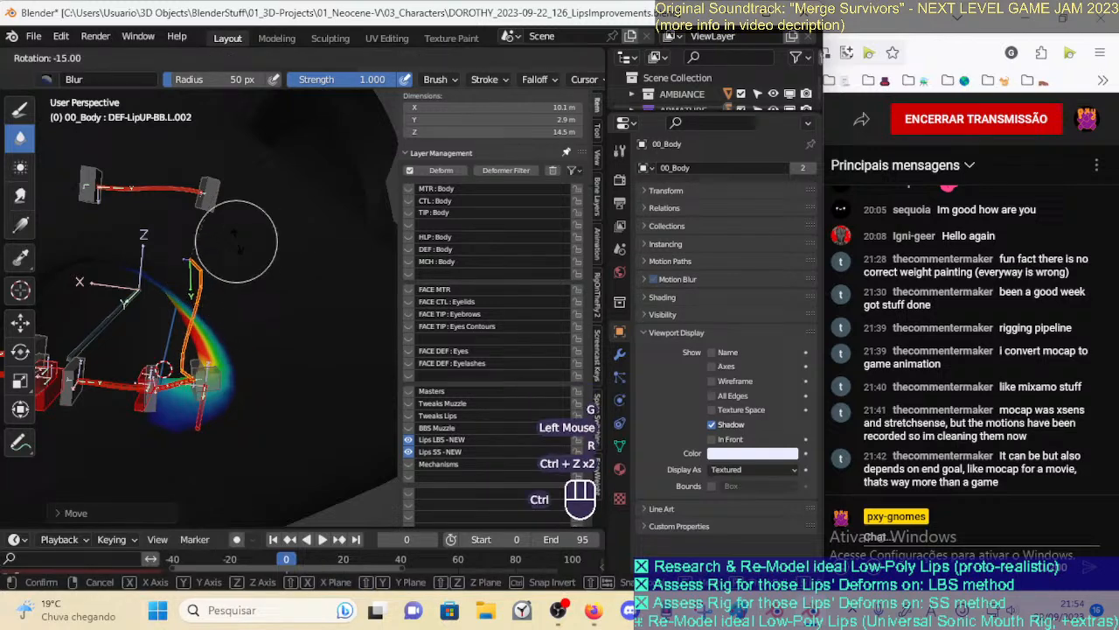
pyautogui.click(236, 242)
pyautogui.hotkey('ctrl', 'z')
pyautogui.hotkey('ctrl', 'z')
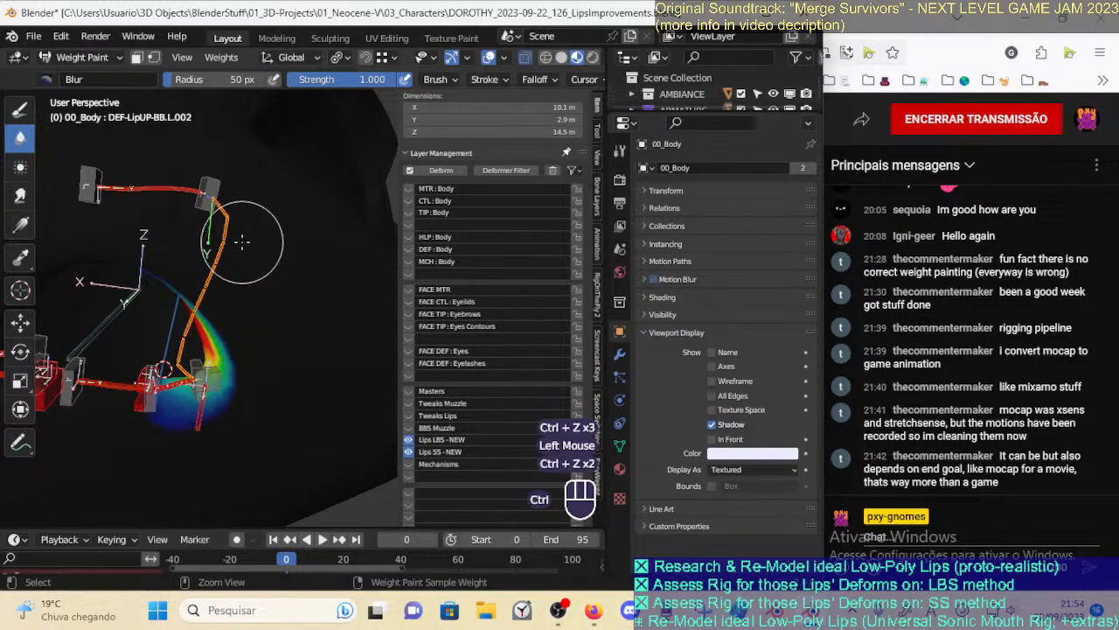
# Examine the weights of DEF-LipUP-BB.L.002, DEF-LipDN-BB.L.001 and DEF-LipDN-BB.L.002 around the opened mouth corner
pyautogui.keyDown('shift'); pyautogui.moveTo(241, 244); pyautogui.dragTo(291, 359, button='middle'); pyautogui.keyUp('shift')
pyautogui.scroll(2, 305, 250)
pyautogui.keyDown('ctrl'); pyautogui.click(296, 185); pyautogui.keyUp('ctrl')
pyautogui.press('o')
pyautogui.press('o')
pyautogui.keyDown('ctrl'); pyautogui.click(281, 150); pyautogui.keyUp('ctrl')
pyautogui.keyDown('ctrl'); pyautogui.click(337, 252); pyautogui.keyUp('ctrl')
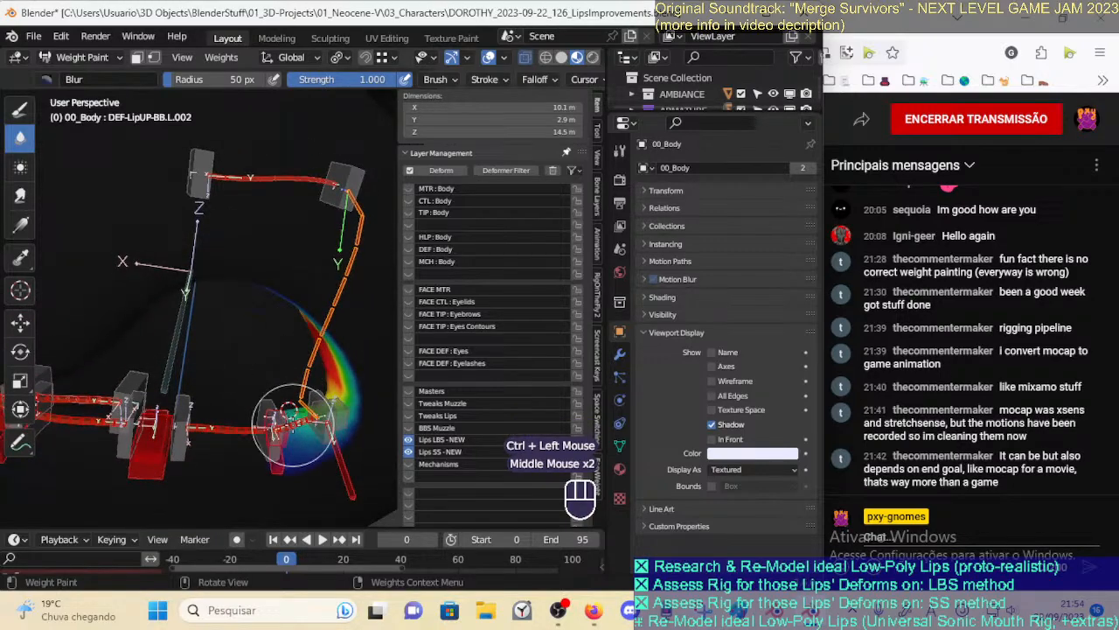
pyautogui.keyDown('ctrl'); pyautogui.click(308, 413); pyautogui.keyUp('ctrl')
pyautogui.moveTo(307, 413); pyautogui.dragTo(322, 385, button='middle')
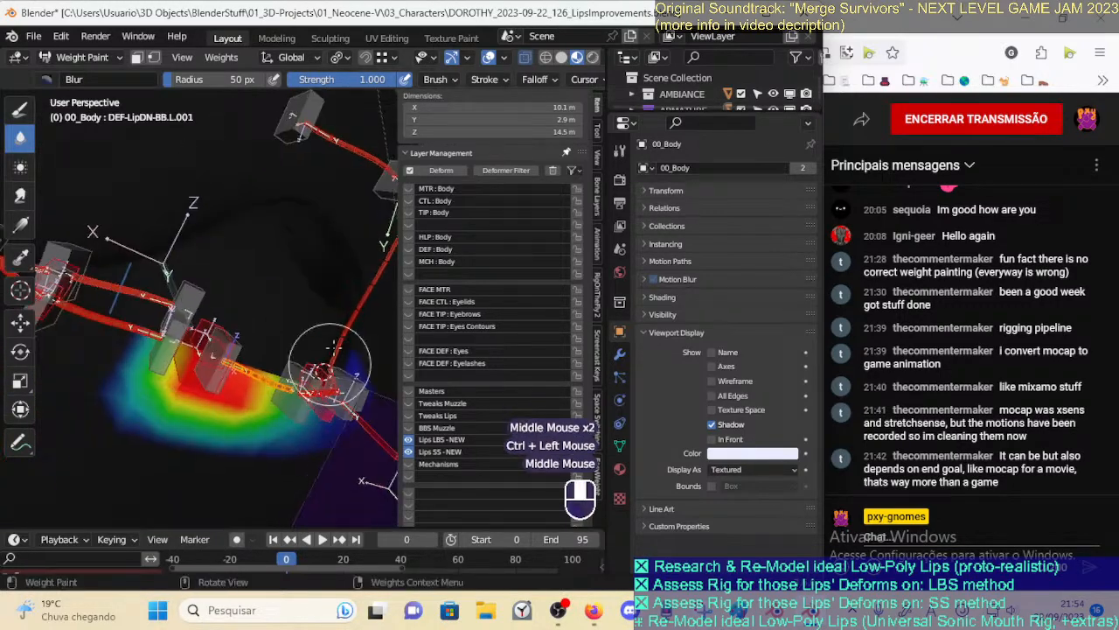
pyautogui.moveTo(327, 232); pyautogui.dragTo(280, 350, button='middle')
pyautogui.keyDown('ctrl'); pyautogui.click(275, 436); pyautogui.keyUp('ctrl')
pyautogui.moveTo(274, 437); pyautogui.dragTo(297, 278, button='middle')
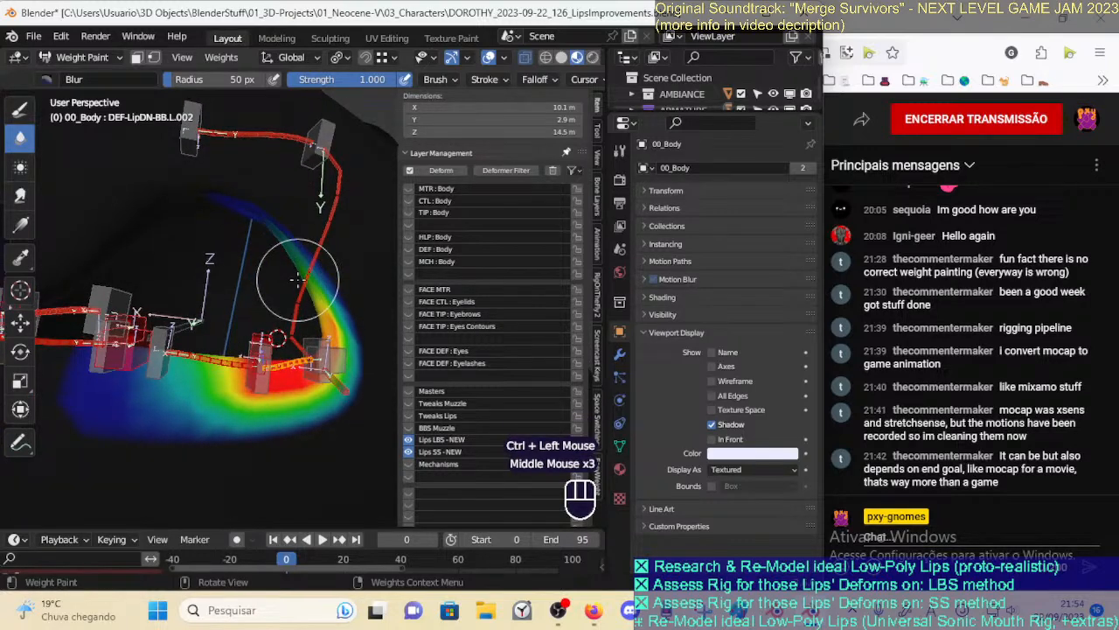
# Switch to the Draw tool with the Subtract brush at a radius of 76 px
pyautogui.click(23, 114)
pyautogui.click(46, 79)
pyautogui.click(454, 130)
pyautogui.press('f')
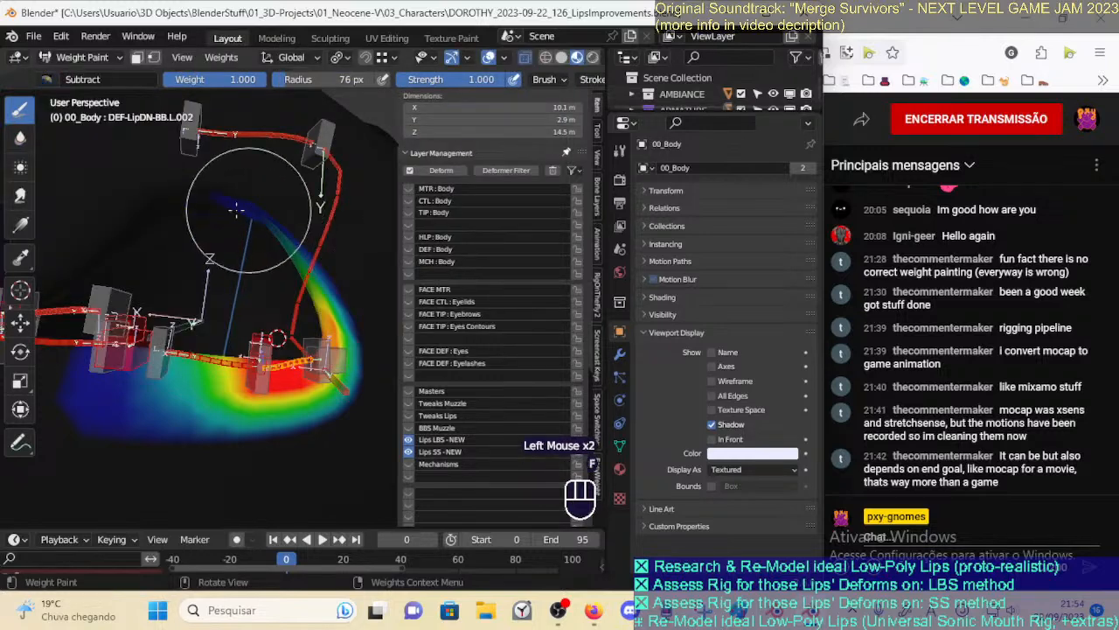
# Subtract the DEF-LipDN-BB.L.002 weight from the raised upper lip, working down towards the mouth corner
pyautogui.click(252, 212)
pyautogui.click(280, 230)
pyautogui.click(278, 236)
pyautogui.click(289, 242)
pyautogui.click(299, 254)
pyautogui.click(303, 259)
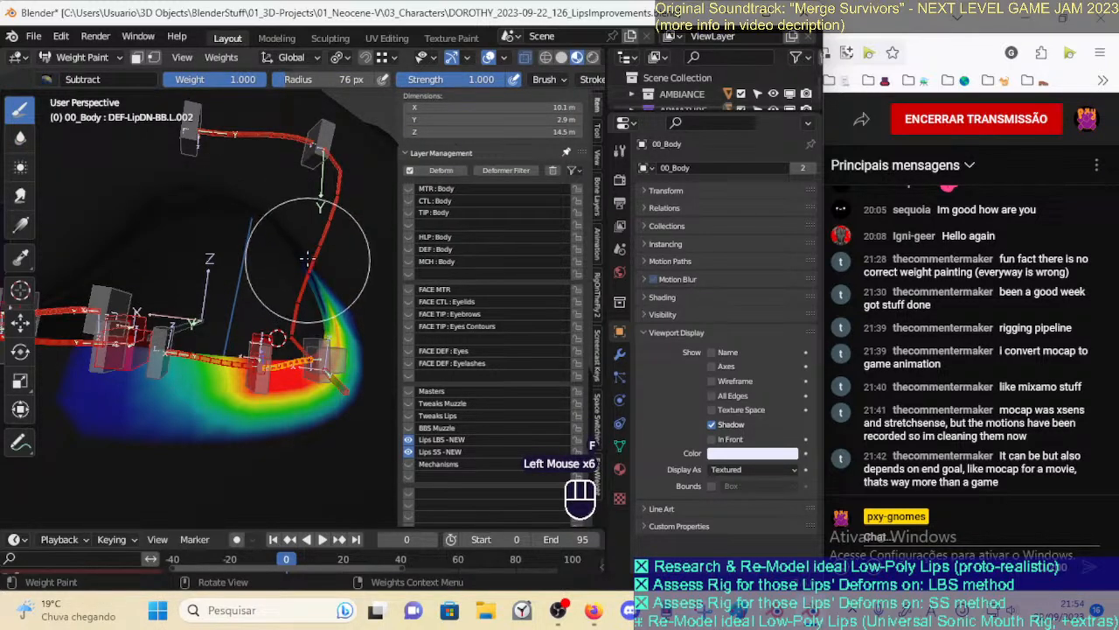
pyautogui.click(313, 270)
# Turn on the face paint mask, leave Weight Paint mode, and open 00_Body in Edit Mode with nothing selected
pyautogui.keyDown('shift'); pyautogui.moveTo(318, 277); pyautogui.dragTo(278, 309, button='middle'); pyautogui.keyUp('shift')
pyautogui.press('m')
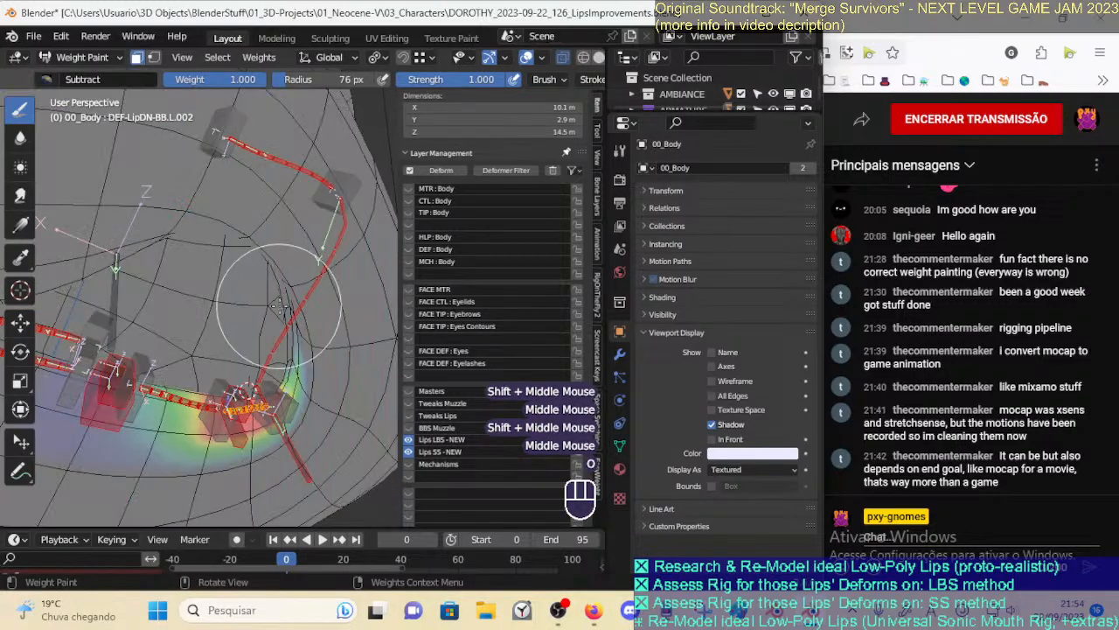
pyautogui.hotkey('ctrl', 'Tab')
pyautogui.click(297, 342)
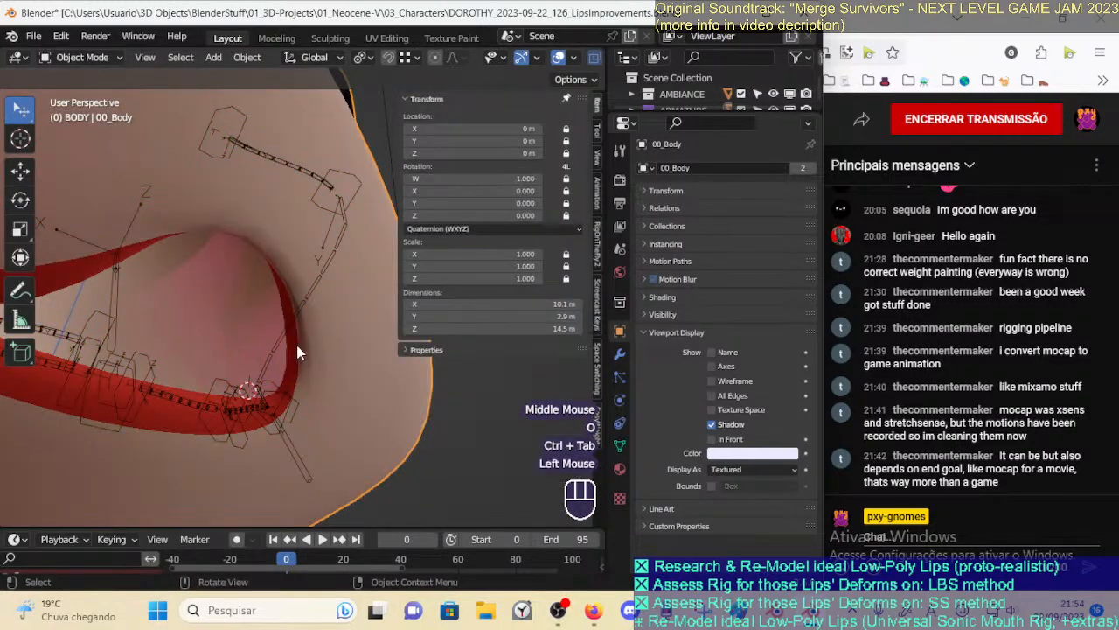
pyautogui.click(294, 343)
pyautogui.press('Tab')
pyautogui.hotkey('alt', 'a')
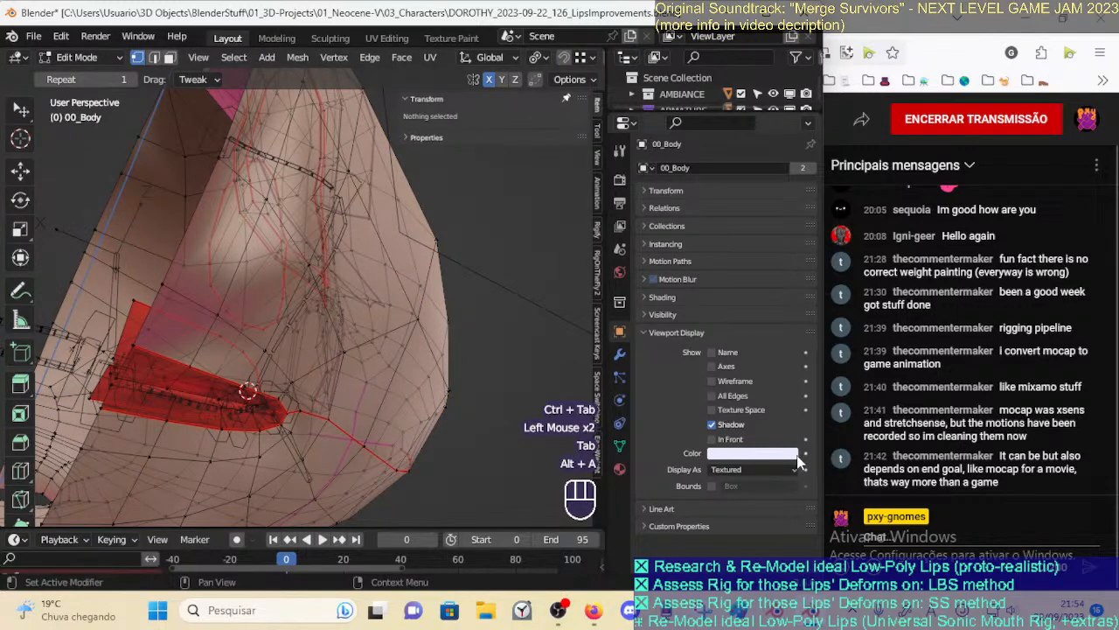
# Select the lip vertices stored in the !HIDE-3Ba-Lips vertex group of 00_Body
pyautogui.click(619, 446)
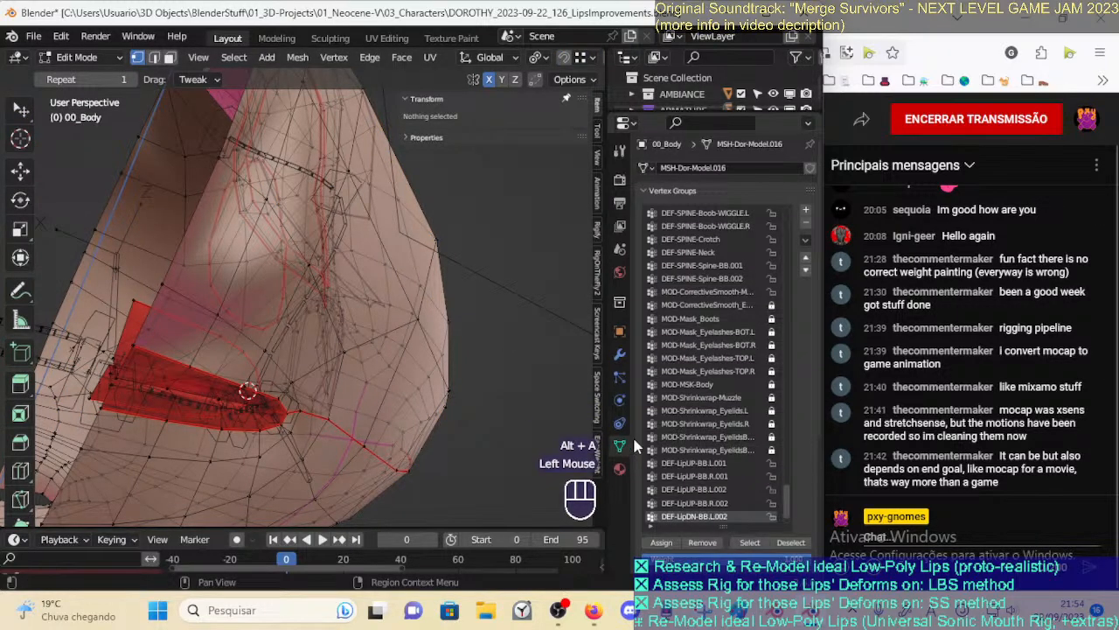
pyautogui.click(789, 260)
pyautogui.moveTo(790, 261); pyautogui.dragTo(788, 214)
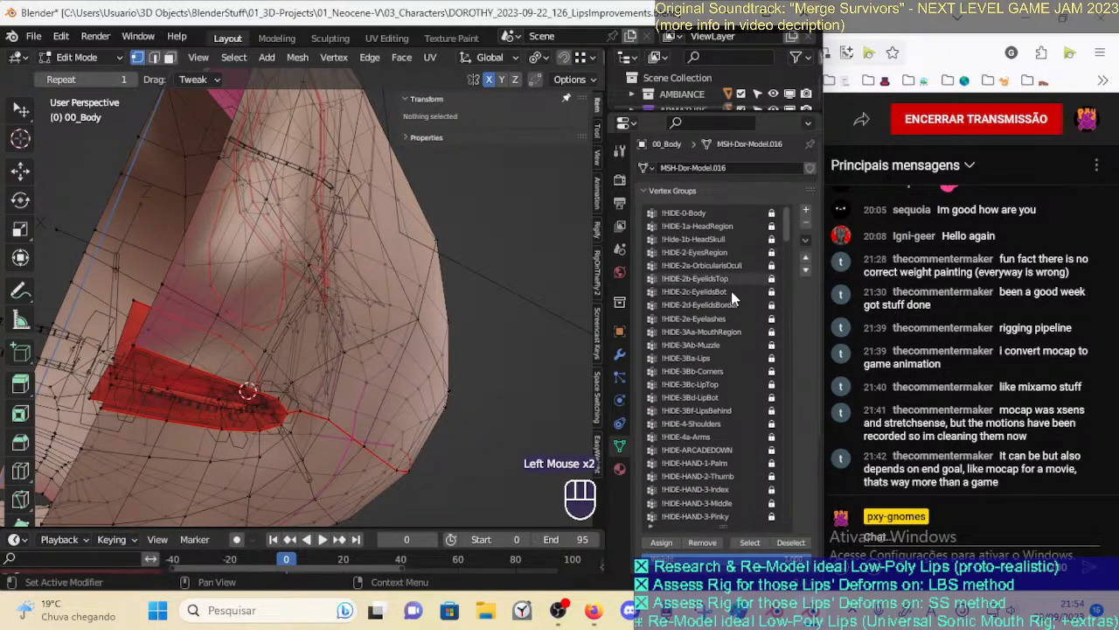
pyautogui.click(691, 358)
pyautogui.click(750, 542)
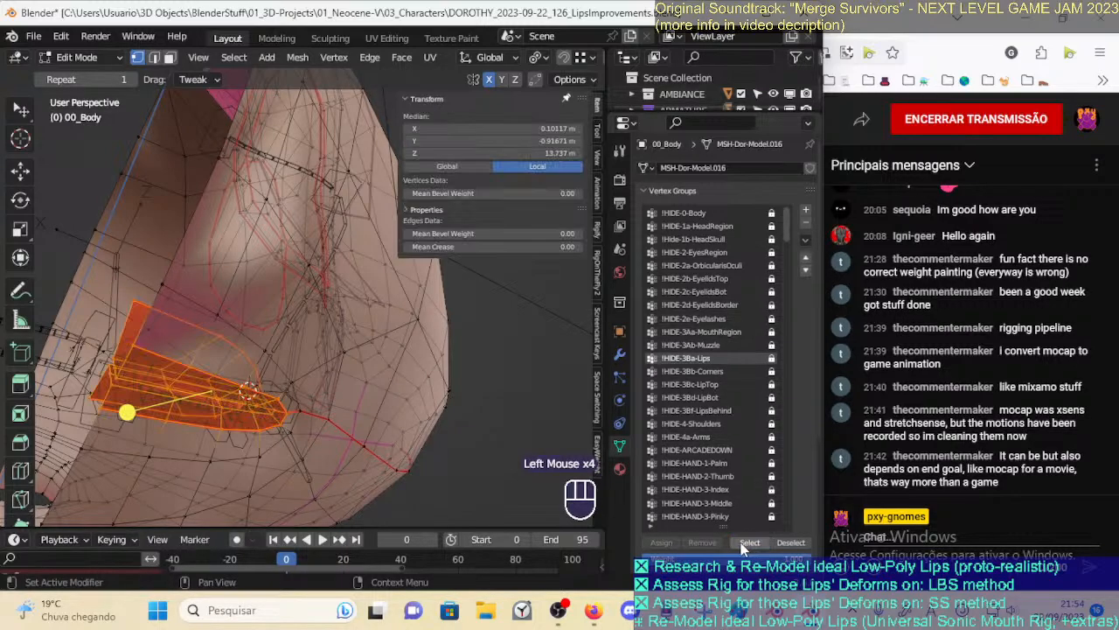
pyautogui.moveTo(430, 396); pyautogui.dragTo(360, 365, button='middle')
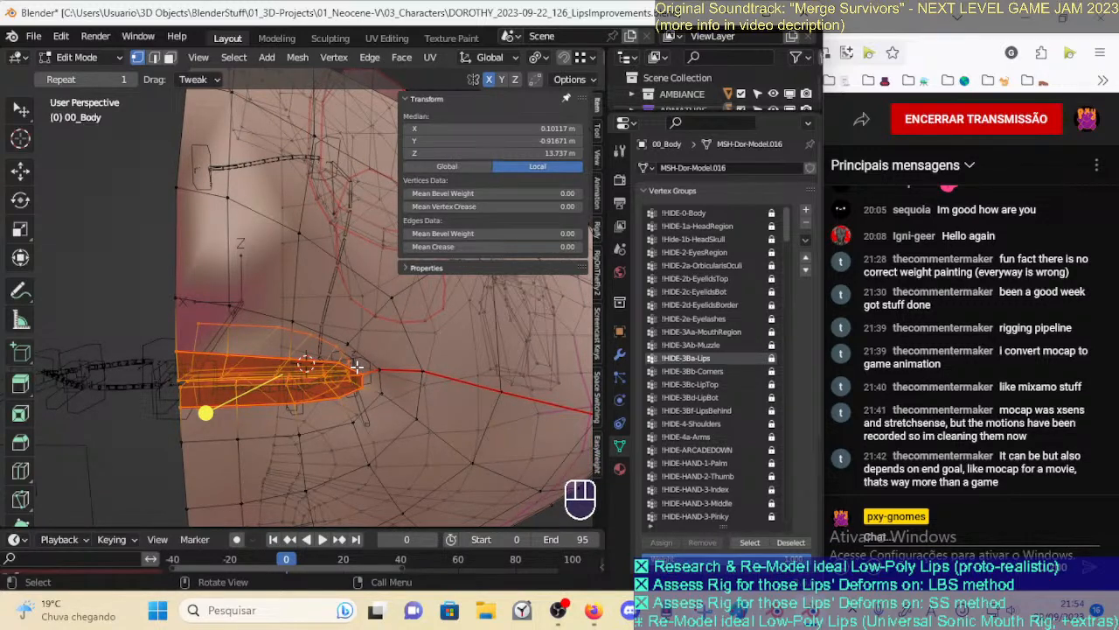
# Enter Weight Paint mode on 00_Body with its armature selected and make DEF-LipDN-BB.L.002 the active bone
pyautogui.hotkey('ctrl', 'Tab')
pyautogui.moveTo(355, 364); pyautogui.dragTo(370, 331, button='middle')
pyautogui.click(350, 334)
pyautogui.keyDown('shift'); pyautogui.click(372, 311); pyautogui.keyUp('shift')
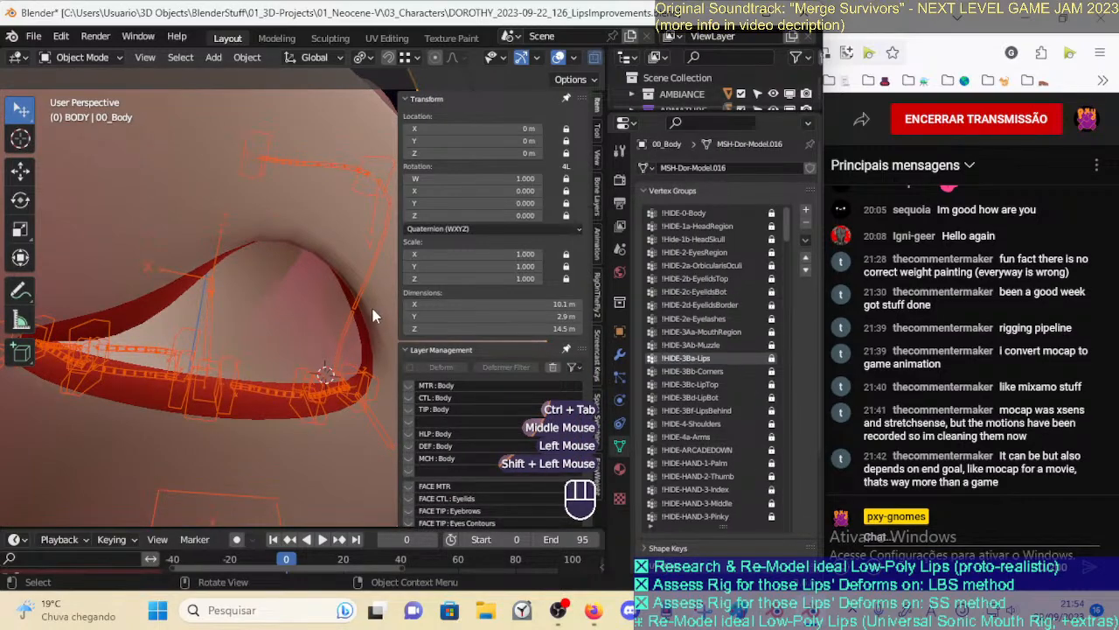
pyautogui.doubleClick(378, 307)
pyautogui.keyDown('shift'); pyautogui.click(372, 320); pyautogui.keyUp('shift')
pyautogui.hotkey('ctrl', 'Tab')
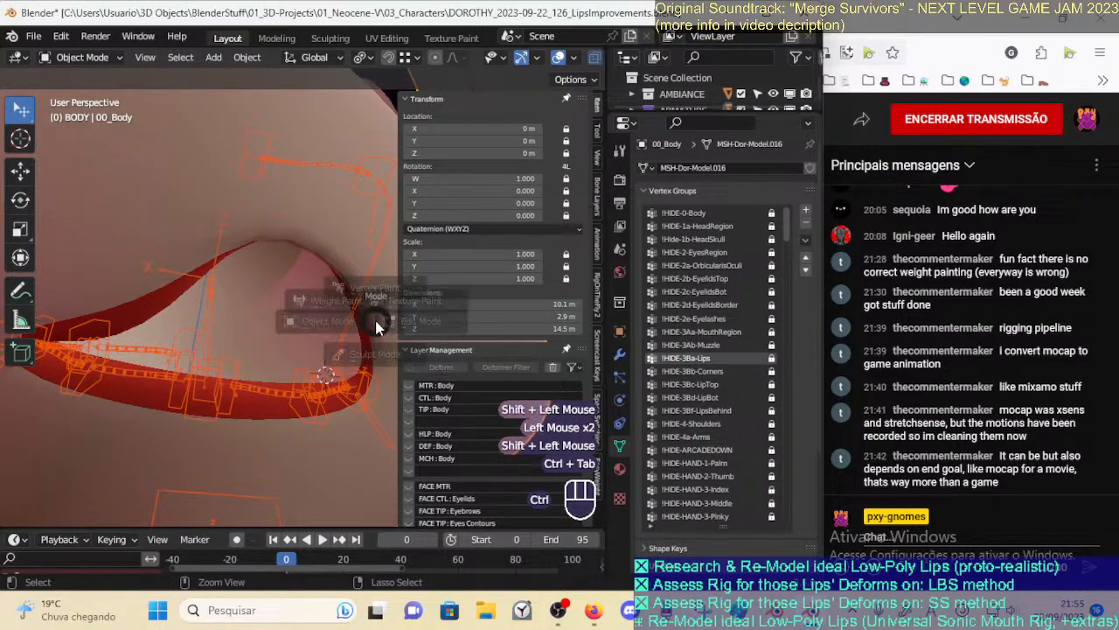
pyautogui.click(355, 308)
pyautogui.keyDown('ctrl'); pyautogui.moveTo(348, 327); pyautogui.dragTo(341, 315, button='middle'); pyautogui.keyUp('ctrl')
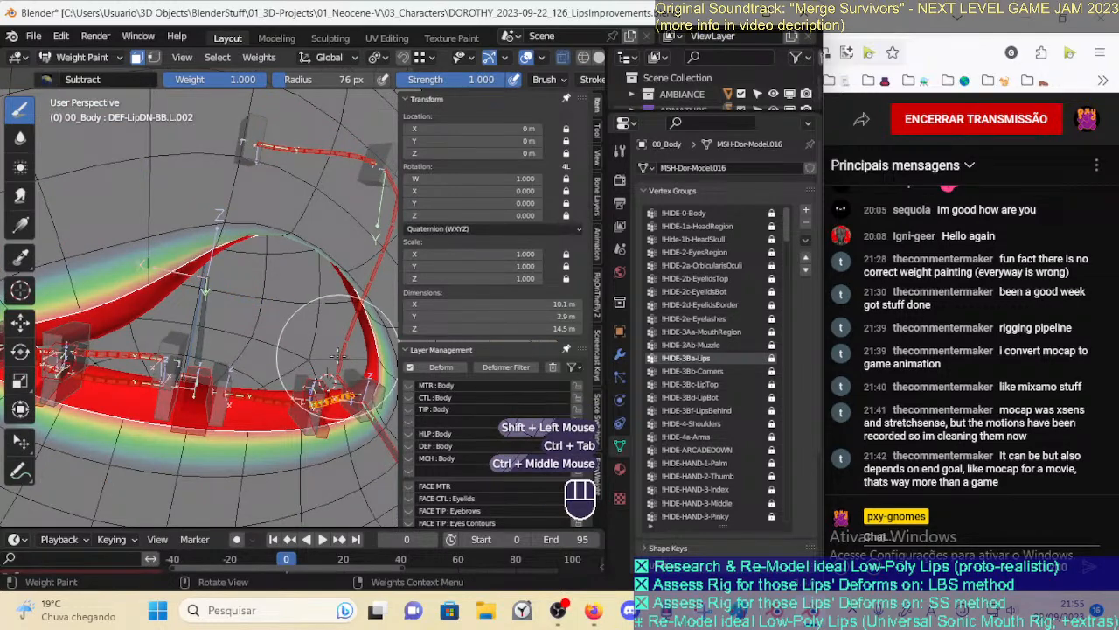
pyautogui.keyDown('ctrl'); pyautogui.click(329, 399); pyautogui.keyUp('ctrl')
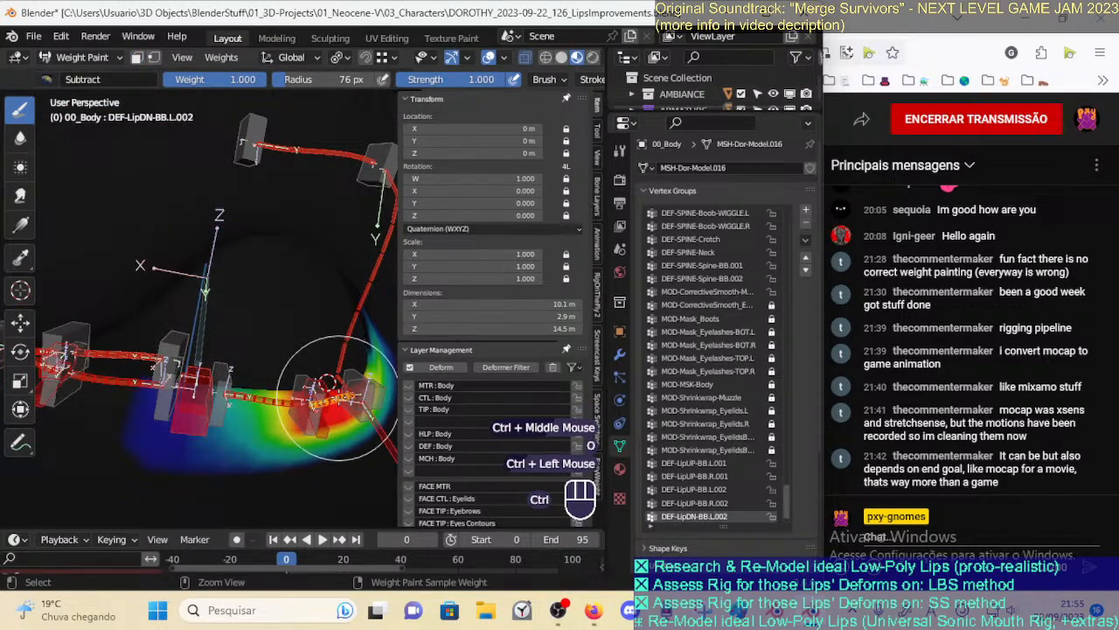
pyautogui.press('o')
# Blur the DEF-LipDN-BB.L.002 weights along the lower lip near the mouth corner with a 43 px brush
pyautogui.moveTo(334, 378)
pyautogui.mouseDown(button='middle')
pyautogui.moveTo(298, 349)
pyautogui.moveTo(317, 368)
pyautogui.mouseUp(button='middle')
pyautogui.moveTo(317, 367)
pyautogui.mouseDown(button='middle')
pyautogui.moveTo(330, 361)
pyautogui.moveTo(298, 375)
pyautogui.moveTo(326, 379)
pyautogui.moveTo(296, 388)
pyautogui.moveTo(316, 406)
pyautogui.moveTo(254, 411)
pyautogui.moveTo(217, 442)
pyautogui.mouseUp(button='middle')
pyautogui.click(20, 137)
pyautogui.press('f')
pyautogui.press('f')
pyautogui.click(317, 378)
pyautogui.click(318, 367)
pyautogui.click(317, 406)
pyautogui.click(217, 441)
# Make DEF-LipDN-BB.L.001 active and inspect its weights along the lower lip
pyautogui.moveTo(190, 407)
pyautogui.mouseDown(button='middle')
pyautogui.moveTo(317, 426)
pyautogui.moveTo(285, 438)
pyautogui.mouseUp(button='middle')
pyautogui.press('o')
pyautogui.keyDown('ctrl'); pyautogui.click(269, 418); pyautogui.keyUp('ctrl')
pyautogui.keyDown('ctrl'); pyautogui.moveTo(274, 438); pyautogui.dragTo(261, 446, button='middle'); pyautogui.keyUp('ctrl')
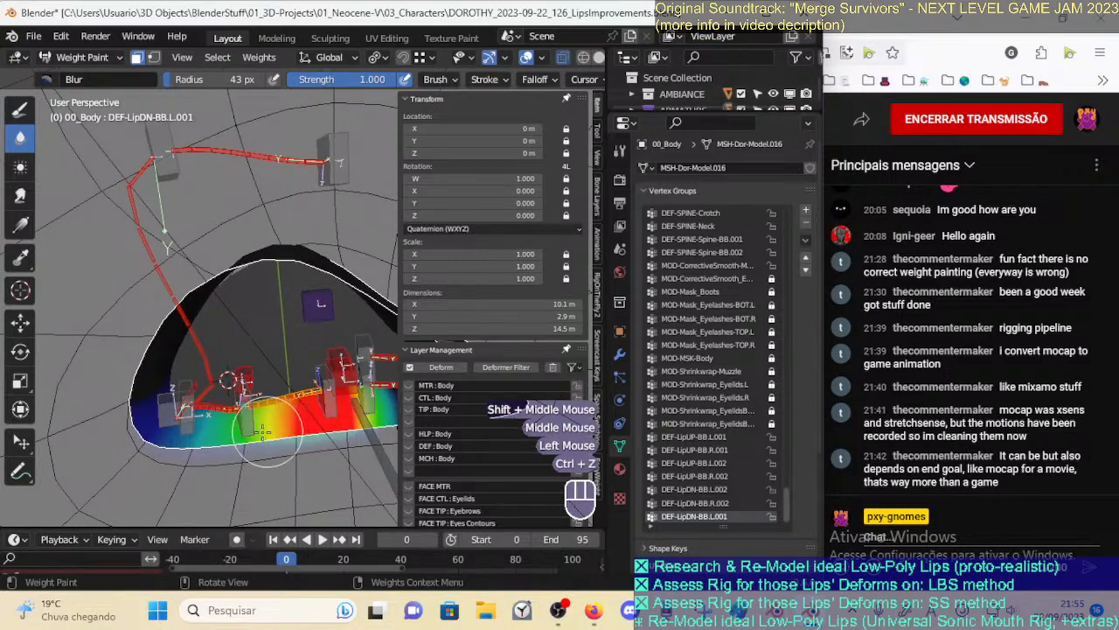
# Reactivate DEF-LipDN-BB.L.002 and blur its weights at the mouth corner with a brush radius of 31 px
pyautogui.moveTo(254, 448)
pyautogui.mouseDown(button='middle')
pyautogui.moveTo(262, 376)
pyautogui.moveTo(275, 398)
pyautogui.moveTo(337, 380)
pyautogui.moveTo(350, 298)
pyautogui.moveTo(306, 398)
pyautogui.moveTo(320, 397)
pyautogui.moveTo(306, 381)
pyautogui.mouseUp(button='middle')
pyautogui.press('o')
pyautogui.keyDown('ctrl'); pyautogui.click(329, 412); pyautogui.keyUp('ctrl')
pyautogui.keyDown('shift'); pyautogui.moveTo(306, 380); pyautogui.dragTo(319, 394, button='middle'); pyautogui.keyUp('shift')
pyautogui.moveTo(320, 393)
pyautogui.mouseDown(button='middle')
pyautogui.moveTo(329, 371)
pyautogui.moveTo(280, 385)
pyautogui.mouseUp(button='middle')
pyautogui.press('f')
pyautogui.click(310, 369)
pyautogui.press('o')
pyautogui.hotkey('ctrl', 'z')
pyautogui.press('f')
pyautogui.click(275, 378)
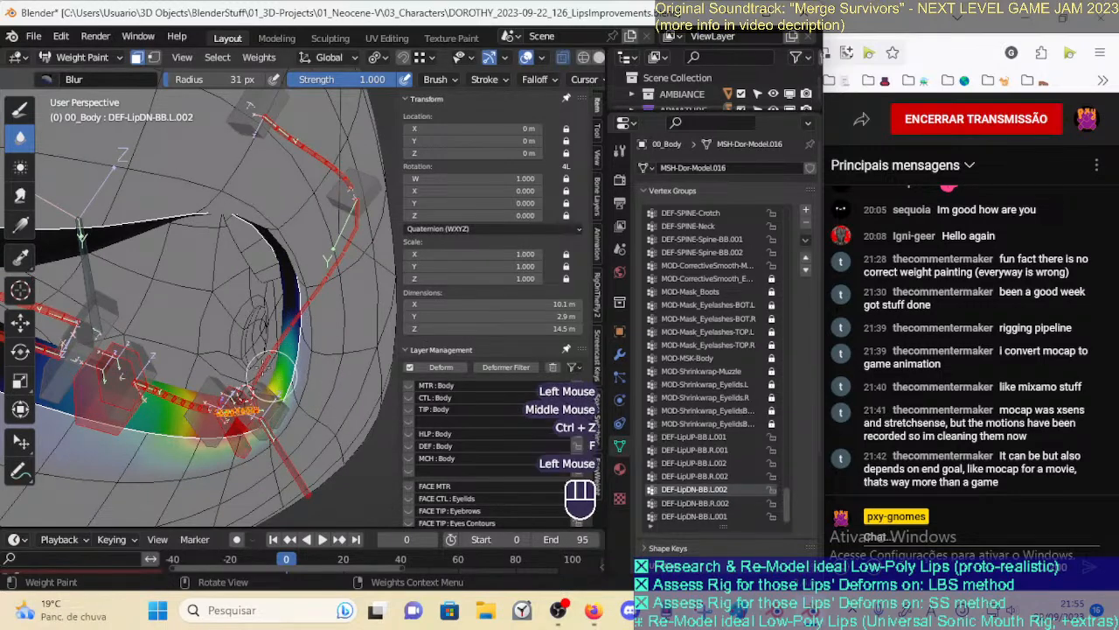
# Activate DEF-LipUP-BB.L.002 and blur its weights along the upper lip and mouth corner with brush radii of 54 px and 34 px
pyautogui.keyDown('ctrl'); pyautogui.click(300, 328); pyautogui.keyUp('ctrl')
pyautogui.moveTo(300, 328)
pyautogui.mouseDown(button='middle')
pyautogui.moveTo(308, 350)
pyautogui.moveTo(288, 262)
pyautogui.mouseUp(button='middle')
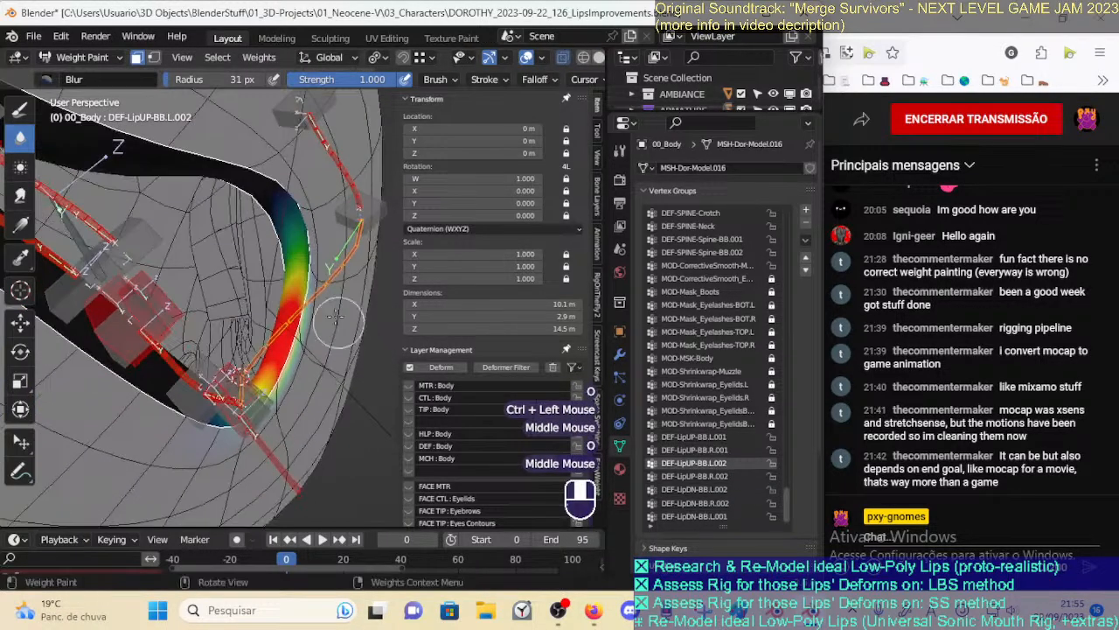
pyautogui.press('f')
pyautogui.click(282, 222)
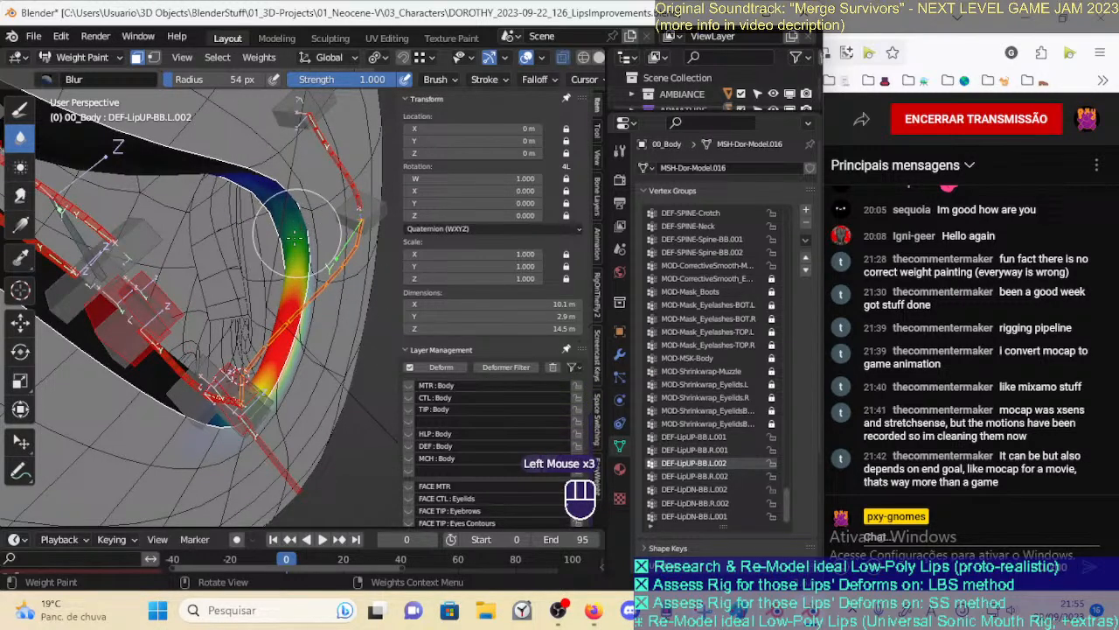
pyautogui.moveTo(301, 231); pyautogui.dragTo(276, 313, button='middle')
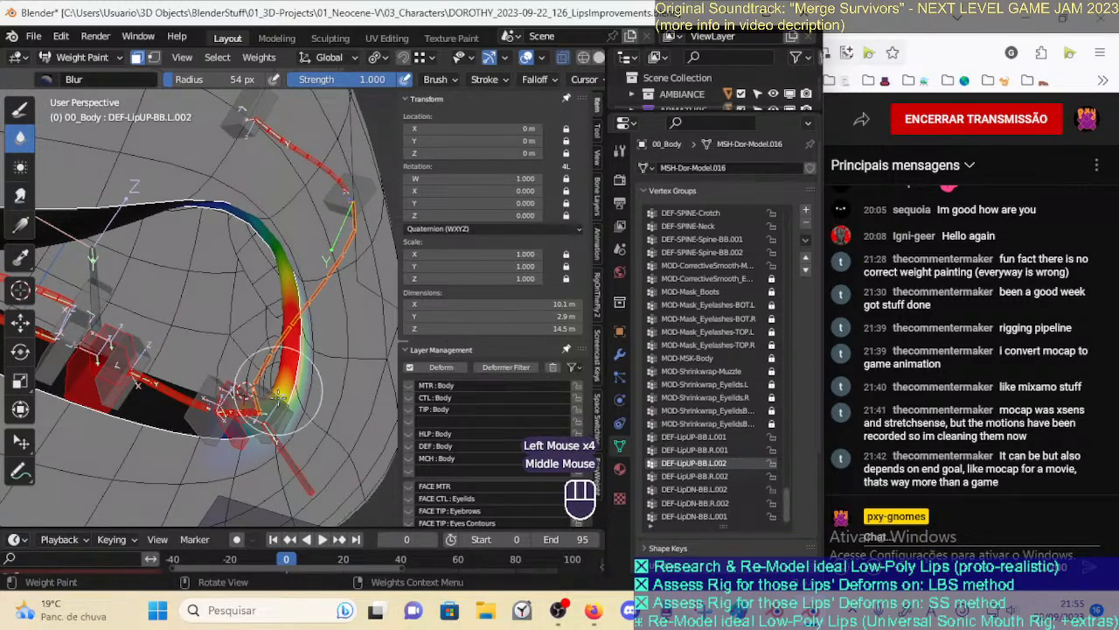
pyautogui.moveTo(279, 391); pyautogui.dragTo(286, 369, button='middle')
pyautogui.press('f')
pyautogui.moveTo(288, 411); pyautogui.dragTo(251, 411, button='middle')
pyautogui.moveTo(330, 372); pyautogui.dragTo(303, 448, button='middle')
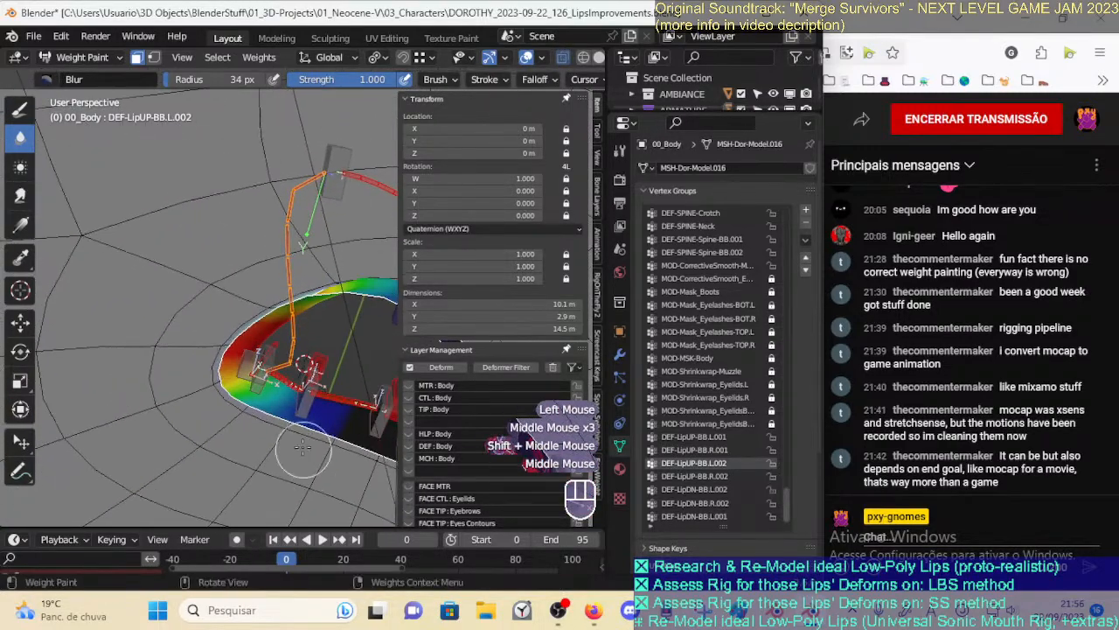
# Subtract the DEF-LipUP-BB.L.002 weight from the lower lip with the Draw tool at a radius of 55 px
pyautogui.click(21, 107)
pyautogui.press('f')
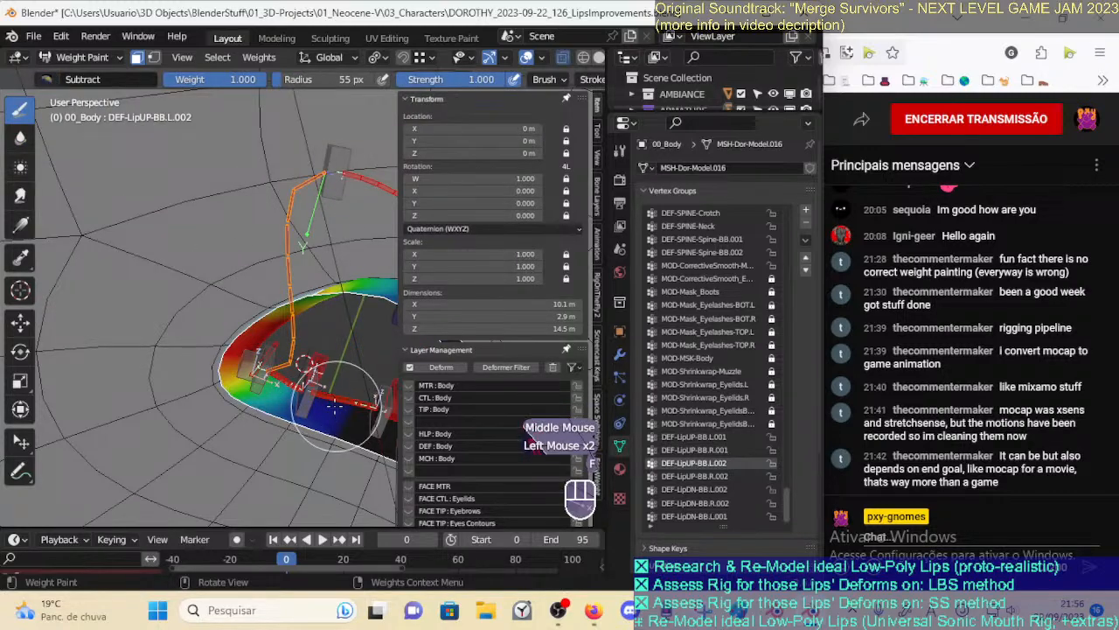
pyautogui.moveTo(338, 407); pyautogui.dragTo(243, 417, button='middle')
pyautogui.click(243, 417)
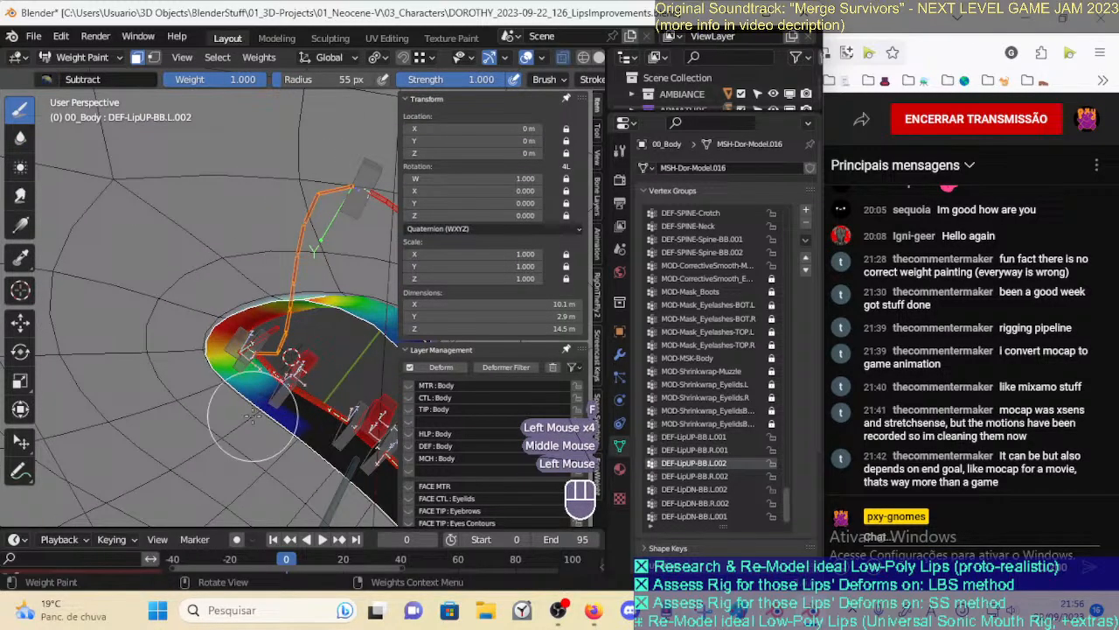
pyautogui.moveTo(334, 398)
pyautogui.mouseDown(button='middle')
pyautogui.moveTo(174, 304)
pyautogui.moveTo(221, 347)
pyautogui.mouseUp(button='middle')
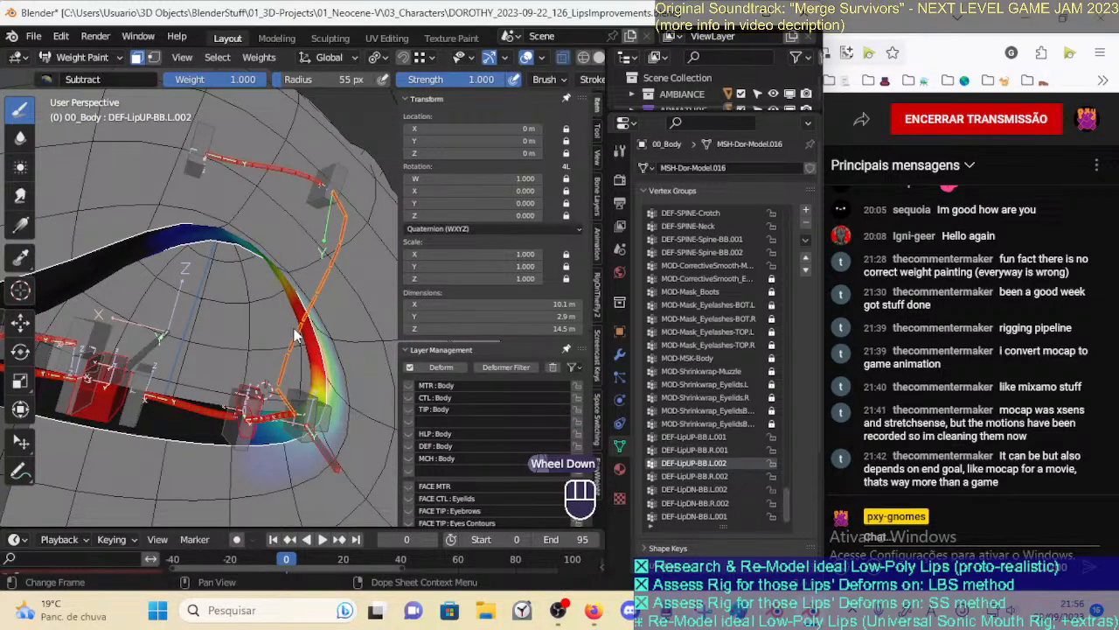
# Turn off the face paint mask and hide the viewport sidebar
pyautogui.hotkey('ctrl', 'Tab')
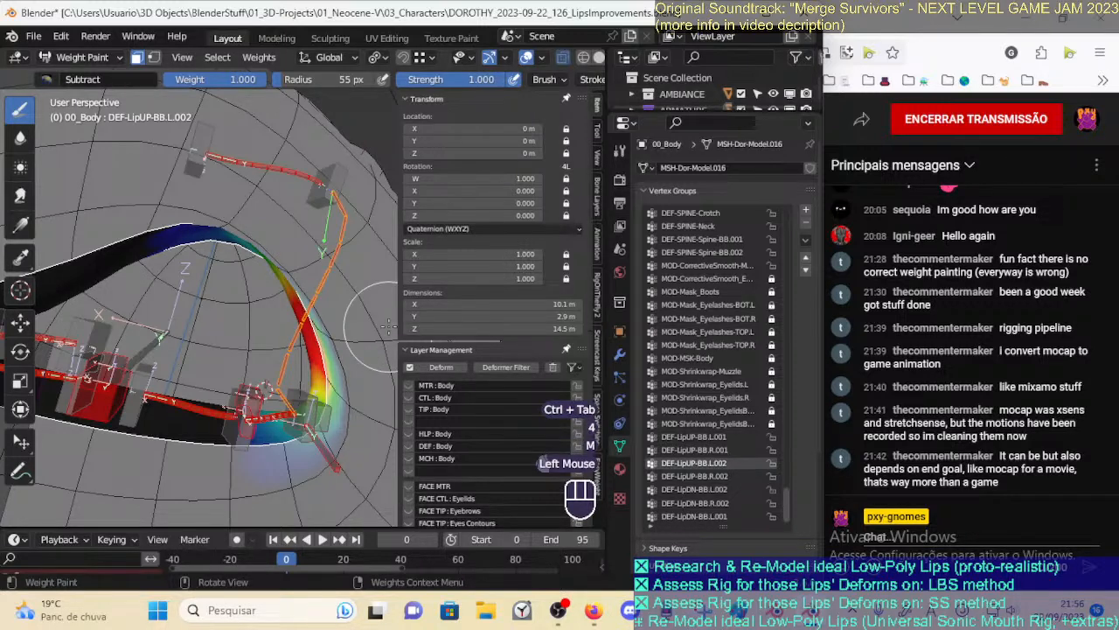
pyautogui.rightClick(387, 326)
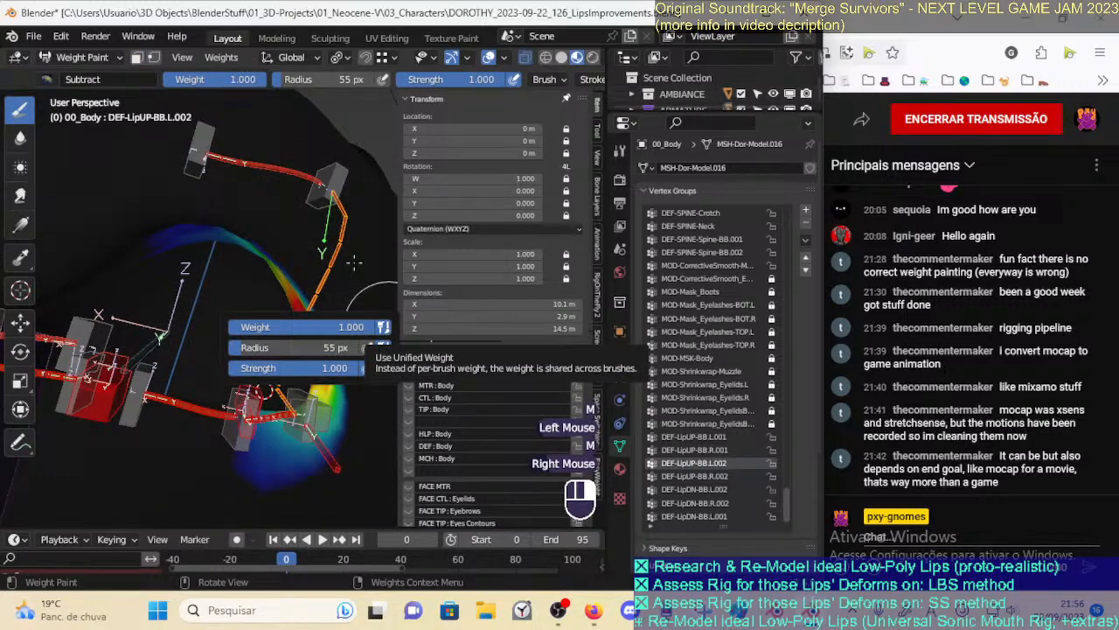
pyautogui.press('n')
pyautogui.moveTo(354, 285); pyautogui.dragTo(361, 322, button='middle')
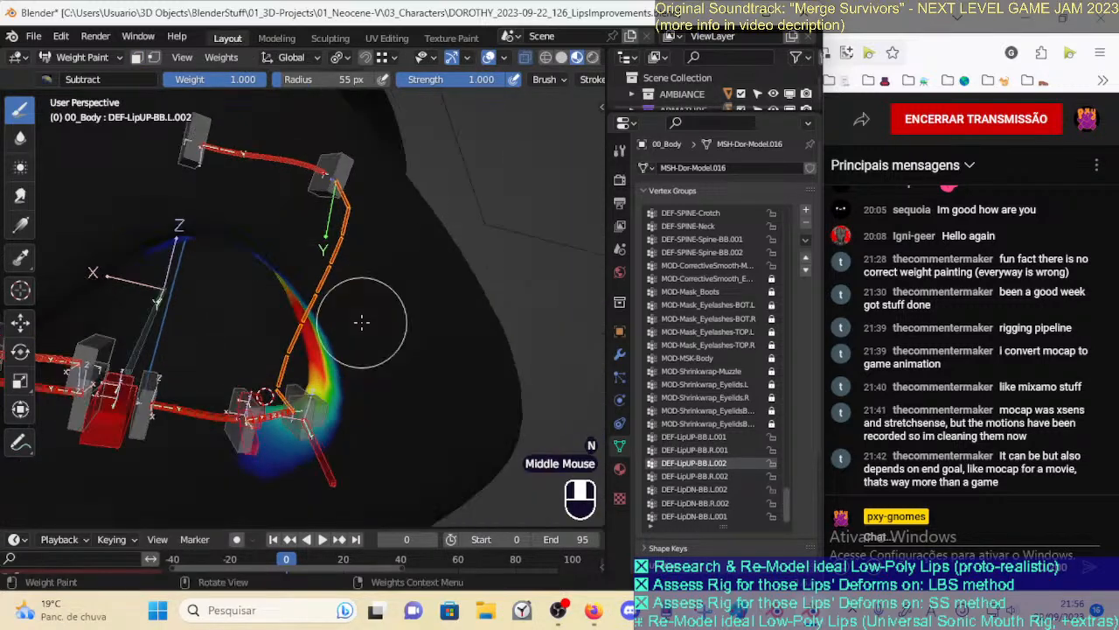
pyautogui.rightClick(382, 281)
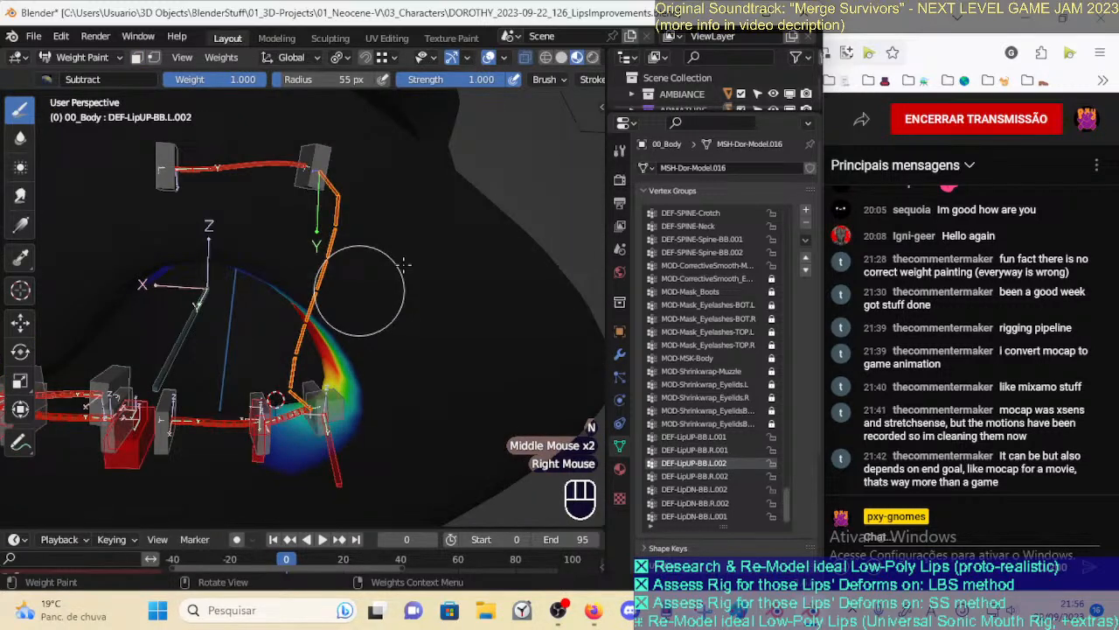
# Return 00_Body to Object Mode and save the file
pyautogui.hotkey('ctrl', 'Tab')
pyautogui.scroll(-2, 357, 316)
pyautogui.click(304, 198)
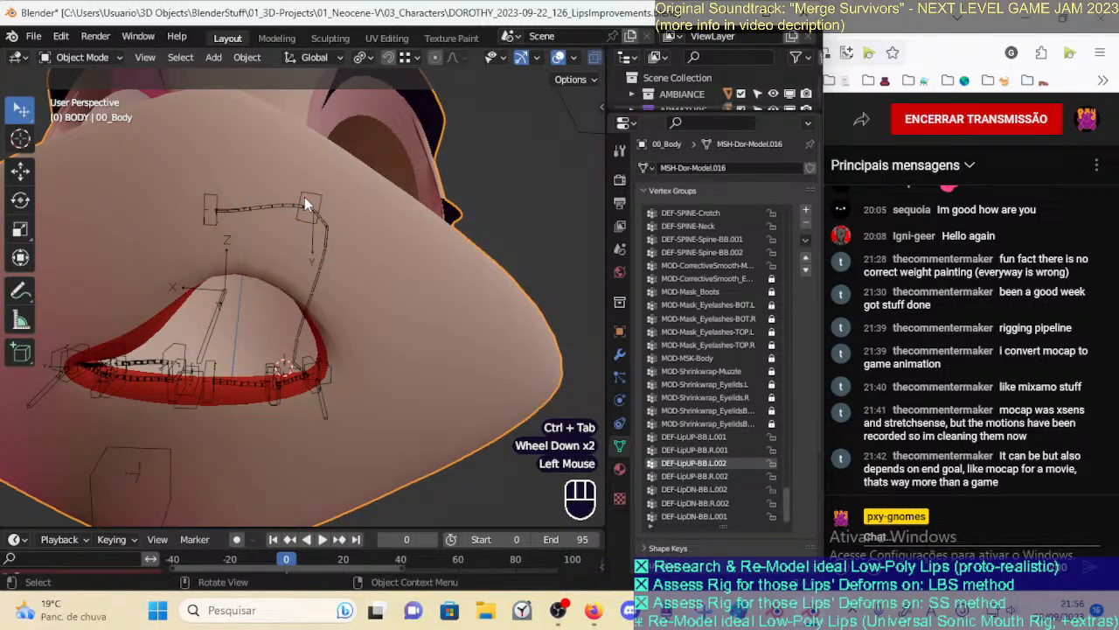
pyautogui.hotkey('ctrl', 's')
# Try moving the TIP-LipUP-BBH.L.002 handle of ARM-Dorothy in Pose Mode to test the lip deformation
pyautogui.click(317, 201)
pyautogui.hotkey('ctrl', 'Tab')
pyautogui.click(312, 206)
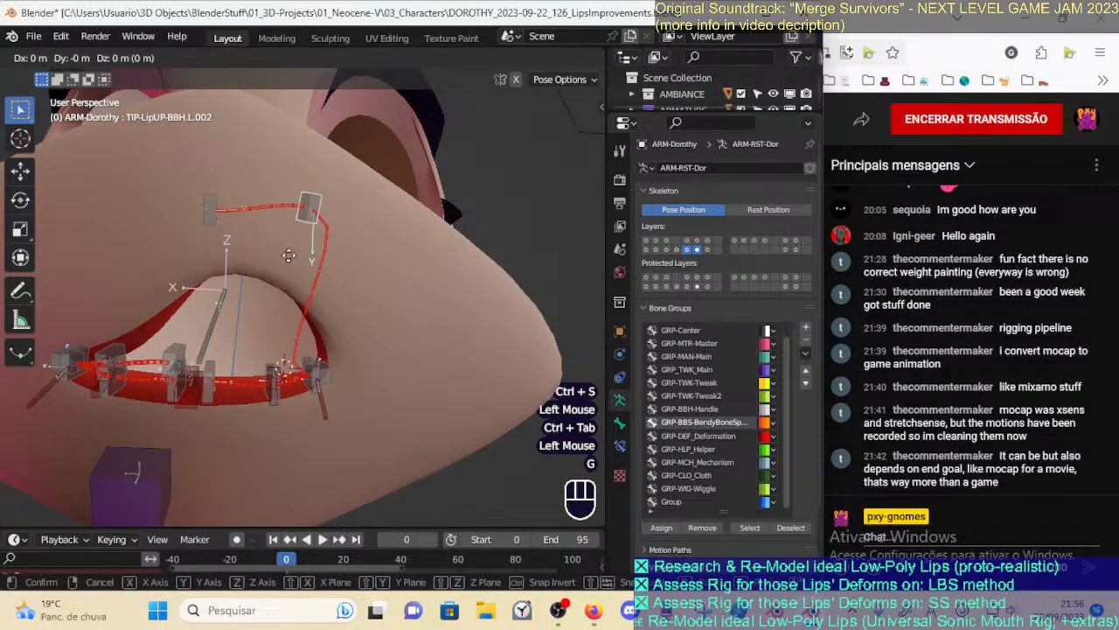
pyautogui.press('g')
pyautogui.click(311, 203)
pyautogui.press('g')
pyautogui.click(271, 240)
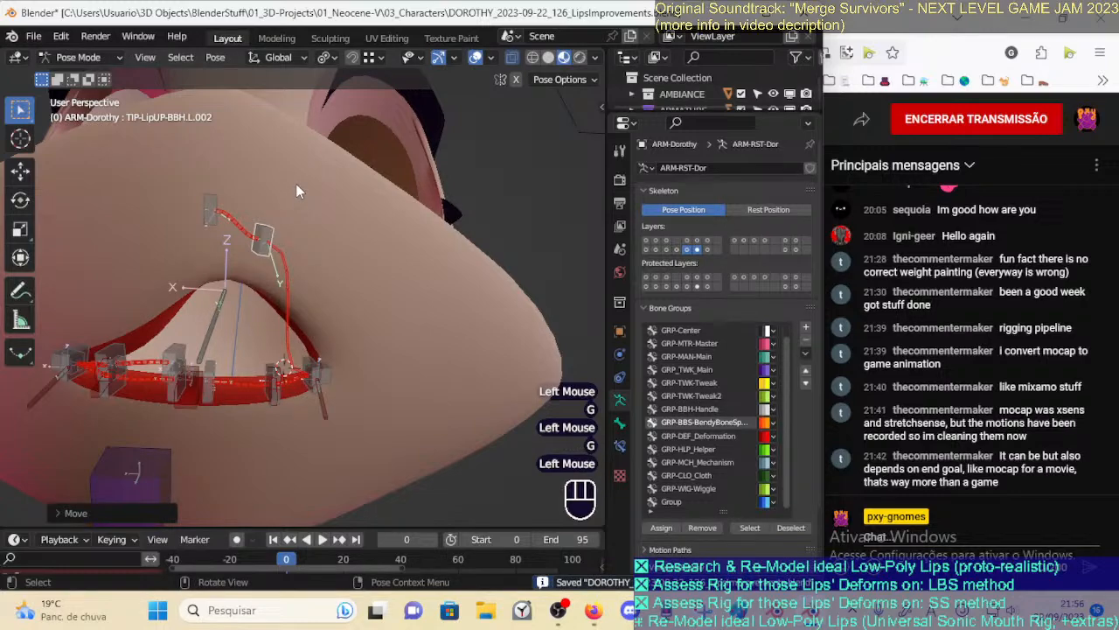
pyautogui.press('g')
pyautogui.click(304, 220)
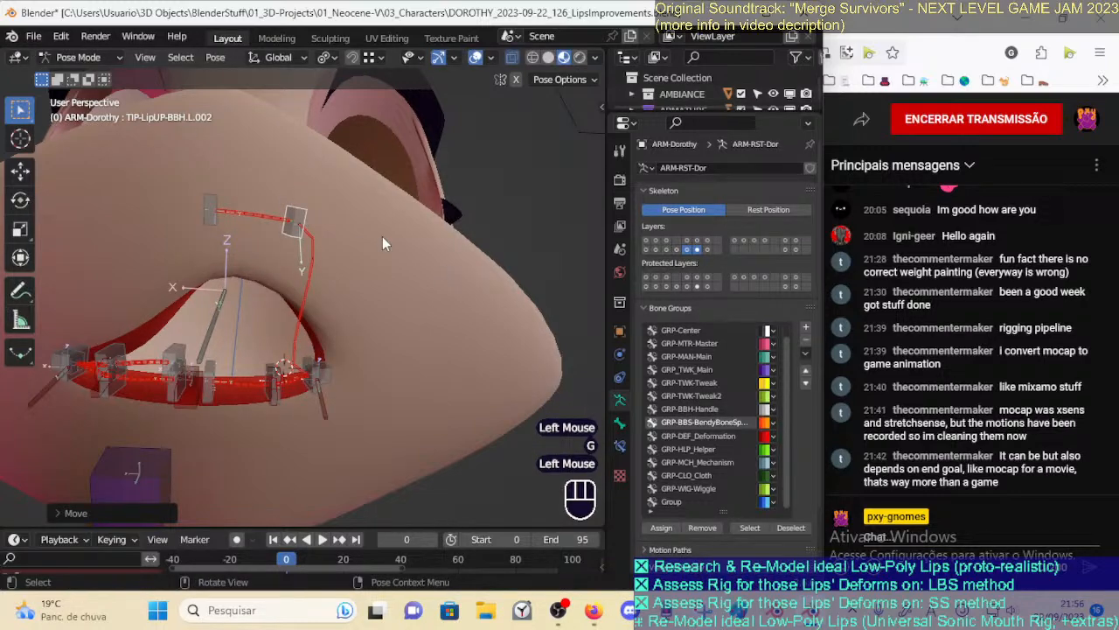
# Reopen DOROTHY_2023-09-22_126_LipsImprovements.blend without saving the pose change
pyautogui.click(33, 36)
pyautogui.click(58, 71)
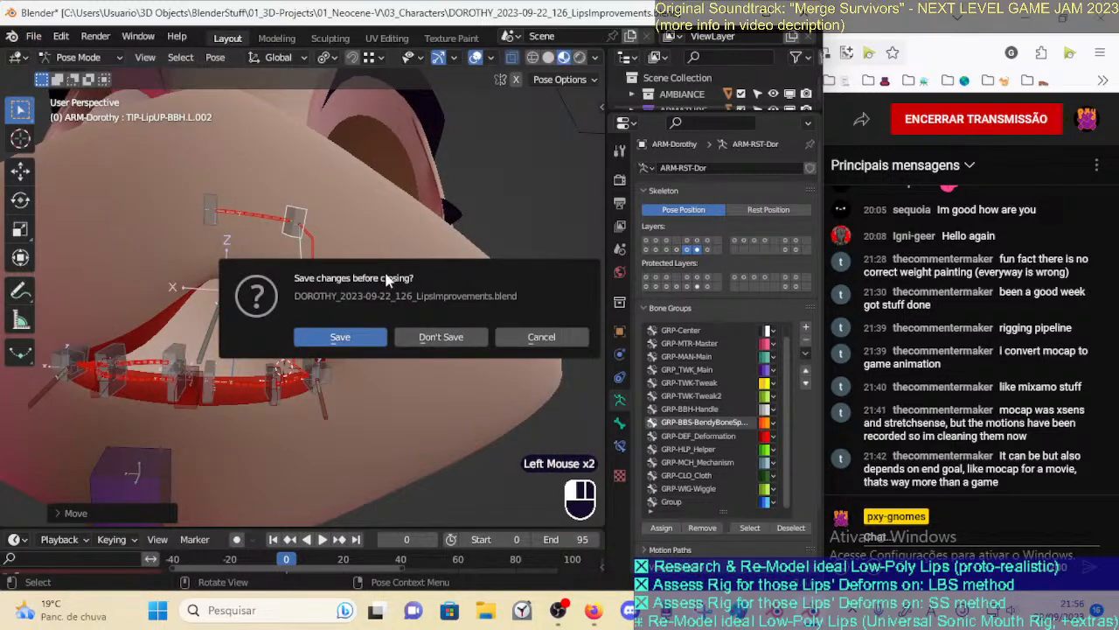
pyautogui.click(437, 338)
pyautogui.doubleClick(351, 185)
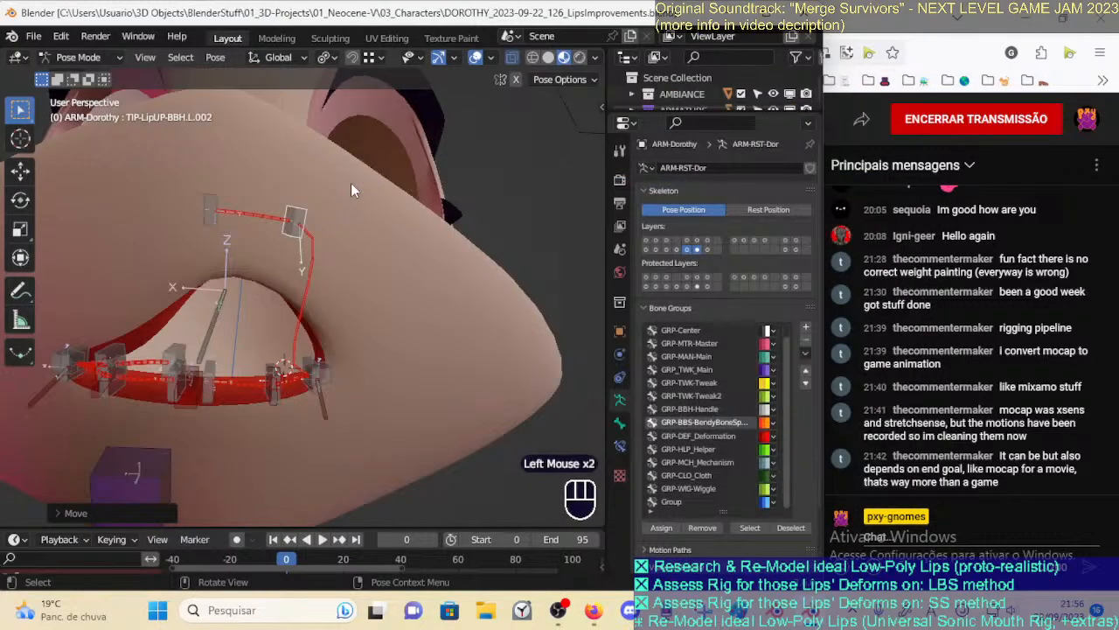
# Put ARM-Dorothy in Pose Mode and move the TIP-LipUP-BBH.L.002 handle down towards the mouth
pyautogui.click(310, 210)
pyautogui.hotkey('ctrl', 'Tab')
pyautogui.click(311, 210)
pyautogui.press('g')
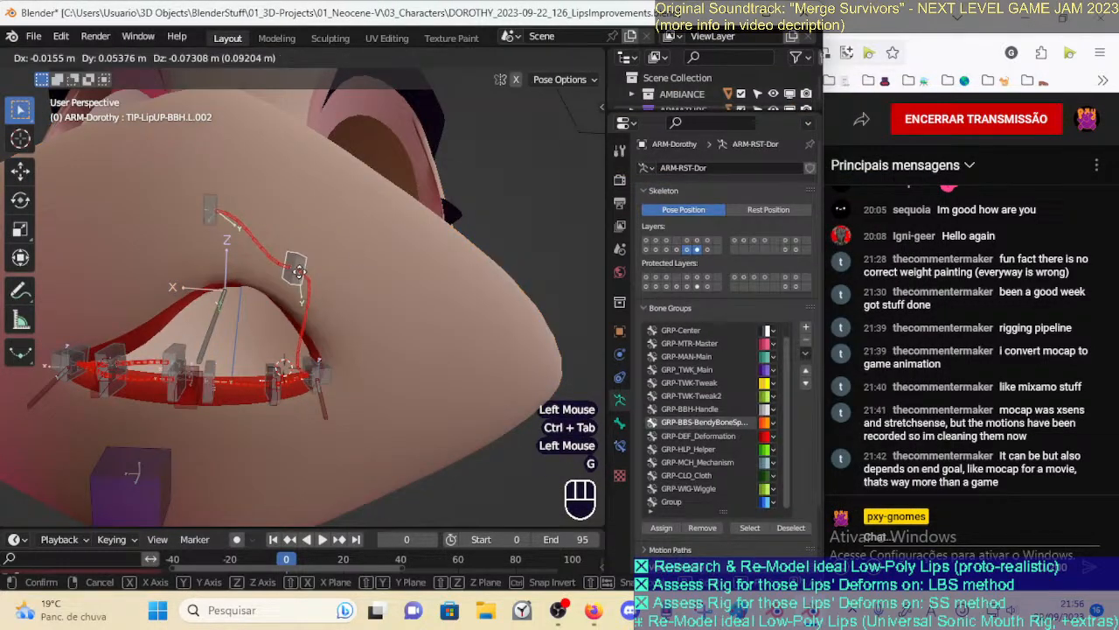
pyautogui.click(302, 271)
pyautogui.scroll(-2, 271, 260)
# Move the upper lip handles, including TIP-LipUP-BBH.L.001, in several directions to test the upper lip's deformation
pyautogui.click(239, 226)
pyautogui.press('g')
pyautogui.click(293, 274)
pyautogui.press('g')
pyautogui.click(338, 201)
pyautogui.moveTo(337, 201); pyautogui.dragTo(332, 245, button='middle')
pyautogui.press('g')
pyautogui.click(384, 310)
pyautogui.press('g')
pyautogui.click(411, 291)
pyautogui.click(254, 267)
pyautogui.press('g')
pyautogui.click(302, 252)
pyautogui.press('g')
pyautogui.click(387, 238)
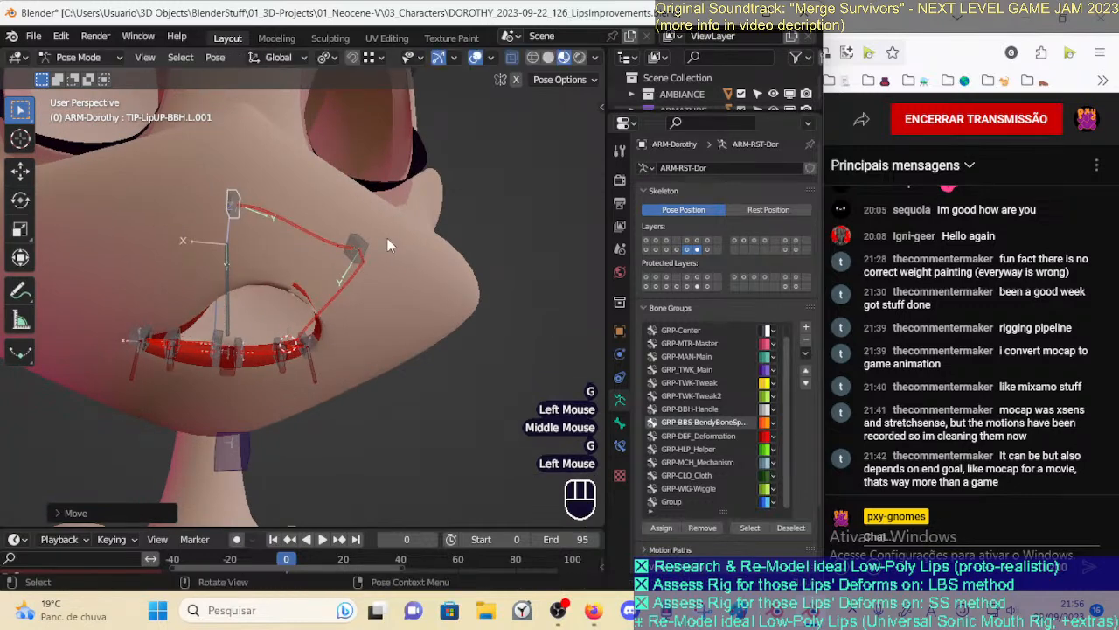
# Raise and rotate the TIP-LipUP-BBH.L.002 handle above the mouth corner
pyautogui.press('g')
pyautogui.click(372, 209)
pyautogui.press('r')
pyautogui.click(392, 183)
# Move the lower lip handle TIP-LipDN-BBH.L.002 down below the mouth
pyautogui.click(281, 366)
pyautogui.moveTo(281, 366)
pyautogui.mouseDown(button='middle')
pyautogui.moveTo(308, 333)
pyautogui.moveTo(285, 380)
pyautogui.mouseUp(button='middle')
pyautogui.click(285, 364)
pyautogui.scroll(2, 285, 365)
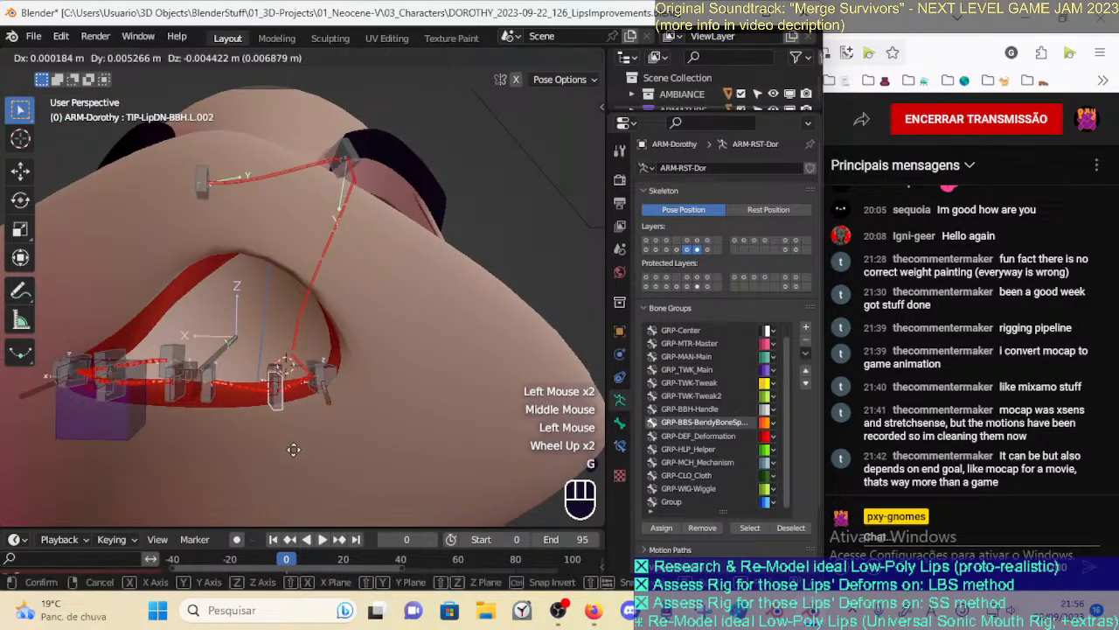
pyautogui.press('g')
pyautogui.click(292, 483)
# Move the mouth corner handle TIP-LipUP-BBH.L.003 outward and then upward
pyautogui.press('g')
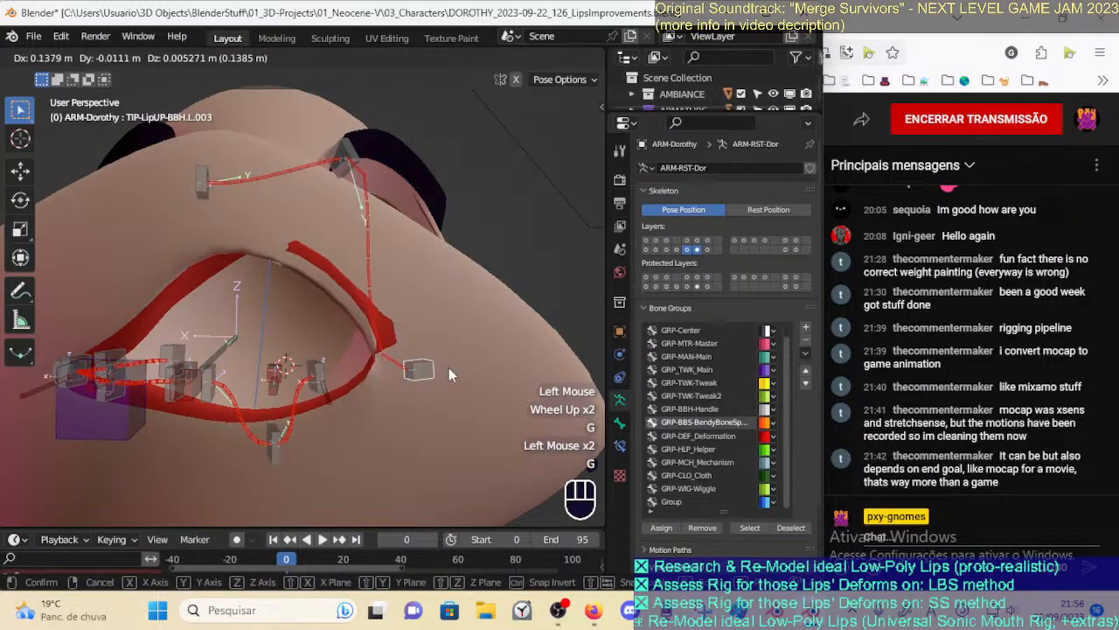
pyautogui.click(447, 367)
pyautogui.press('g')
pyautogui.click(425, 262)
# Move and rotate TIP-LipDN-BBH.L.003 so it sits just below the displaced upper corner handle
pyautogui.click(318, 367)
pyautogui.press('g')
pyautogui.click(376, 347)
pyautogui.press('r')
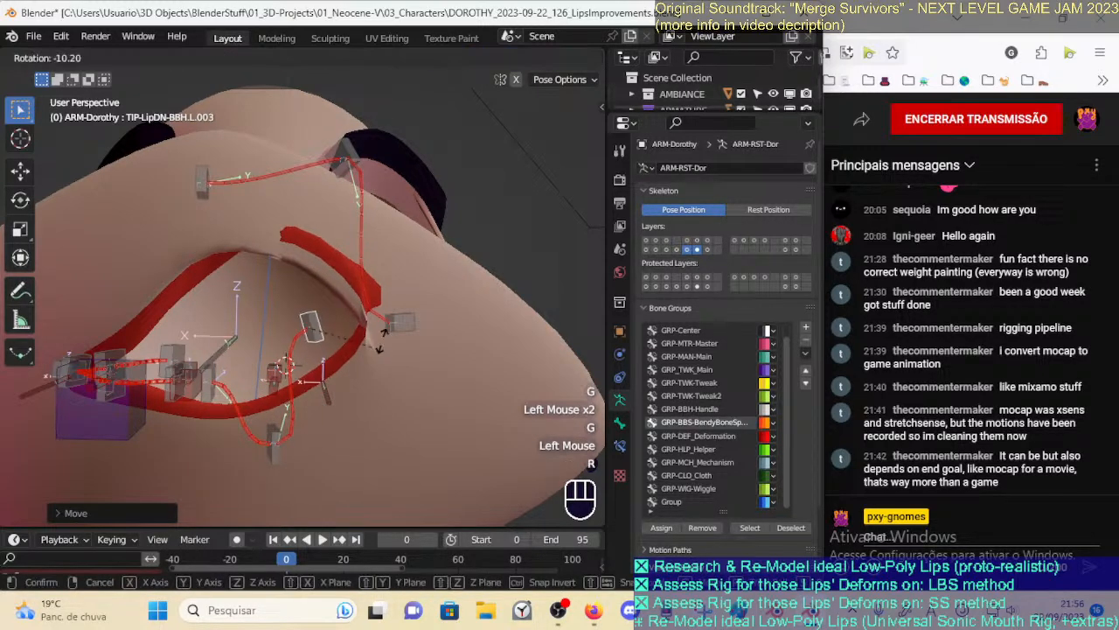
pyautogui.click(376, 314)
pyautogui.press('g')
pyautogui.click(410, 377)
pyautogui.press('r')
pyautogui.click(397, 355)
pyautogui.press('g')
pyautogui.click(415, 334)
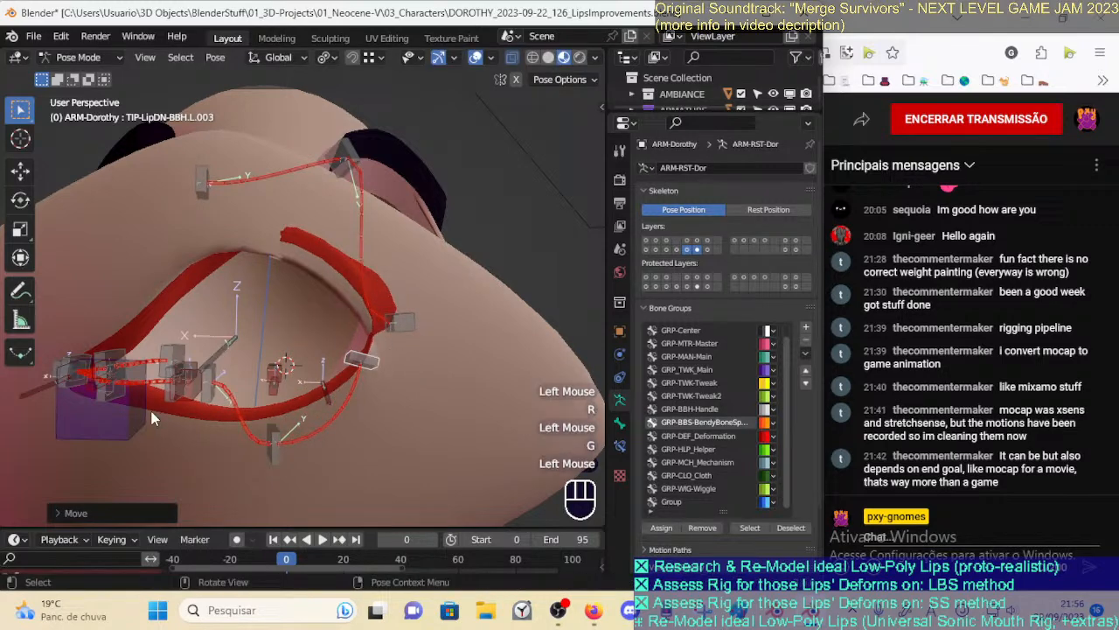
# Lower the TIP-LipDN-BBH.L.001 handle well below the mouth and nudge TIP-LipDN-BBH.L.002 slightly outward beside it
pyautogui.press('g')
pyautogui.click(245, 415)
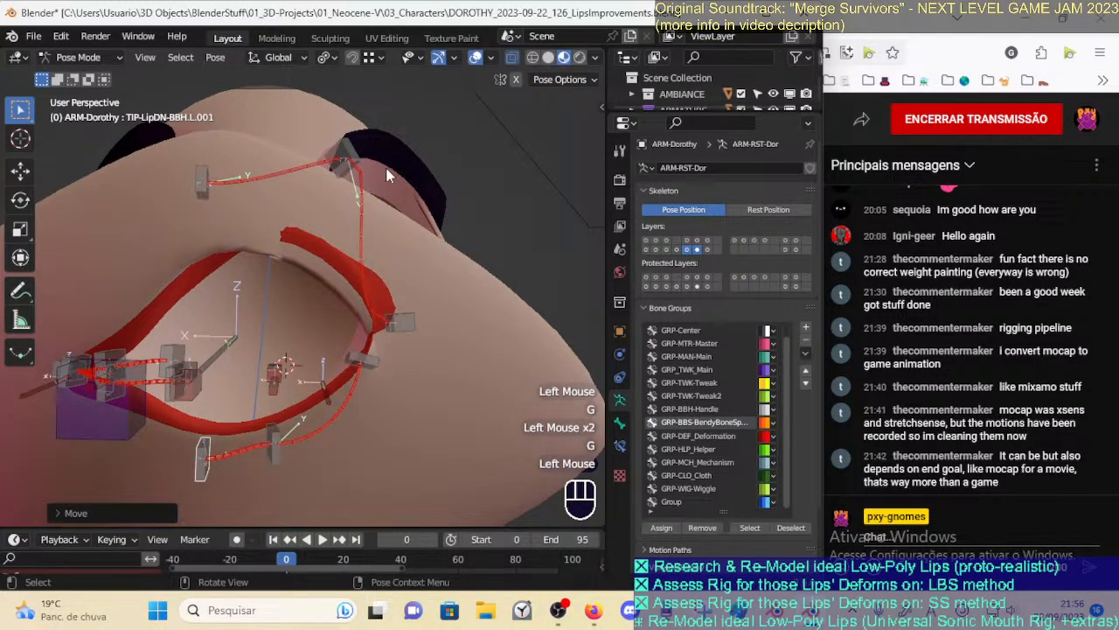
pyautogui.press('g')
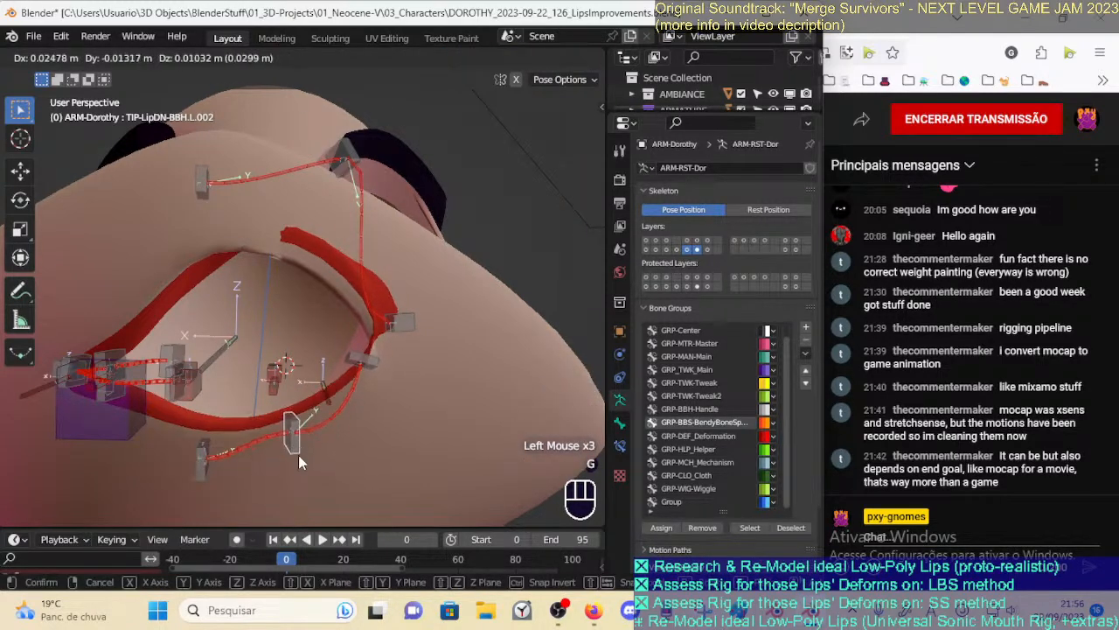
pyautogui.click(299, 456)
pyautogui.scroll(-1, 263, 446)
pyautogui.click(224, 433)
pyautogui.press('g')
pyautogui.click(249, 523)
# Move and rotate TIP-LipDN-BBH.L.002, bringing it up to the inner side of the mouth corner
pyautogui.click(294, 411)
pyautogui.press('g')
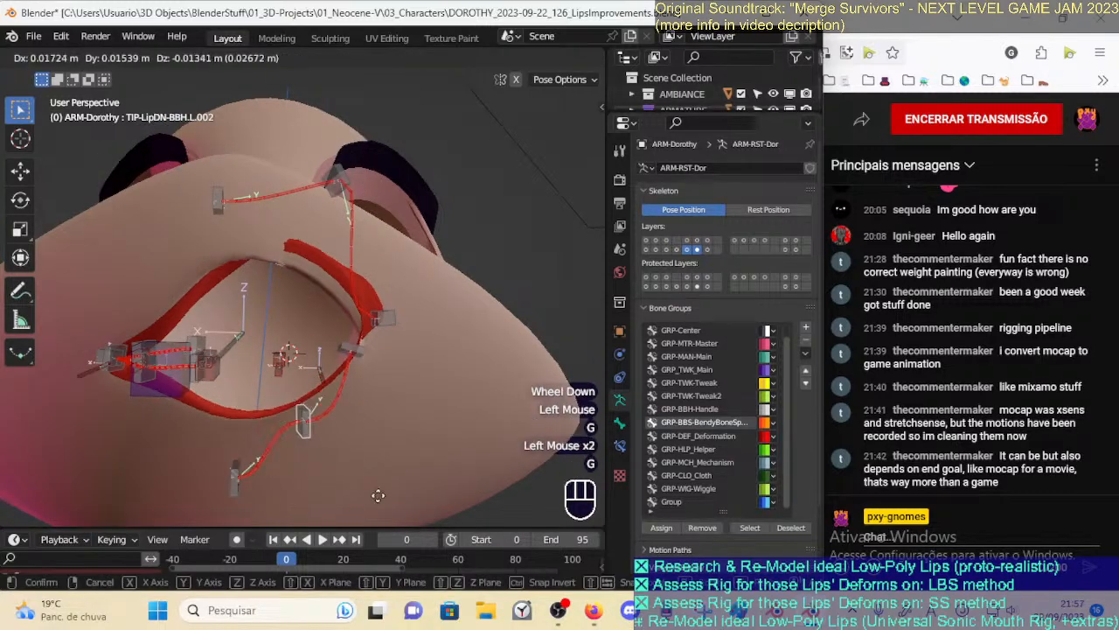
pyautogui.click(411, 472)
pyautogui.press('r')
pyautogui.click(402, 449)
pyautogui.moveTo(387, 452); pyautogui.dragTo(376, 433, button='middle')
pyautogui.press('g')
pyautogui.click(367, 418)
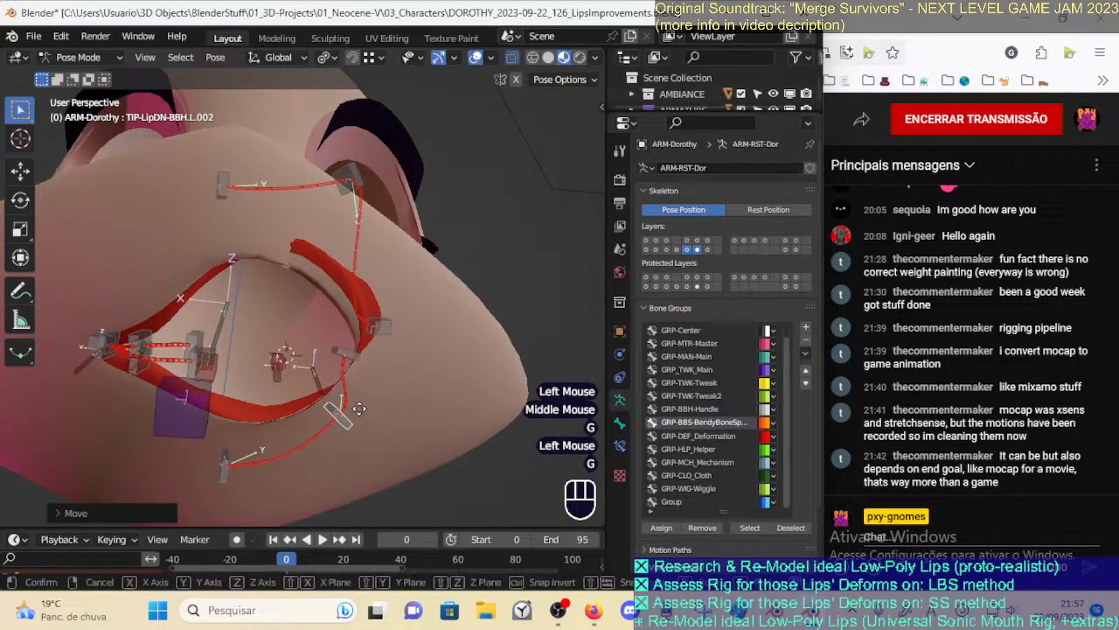
pyautogui.press('g')
pyautogui.click(346, 363)
# Move TIP-LipDN-BBH.L.003 down and outward from the mouth corner onto the lower cheek
pyautogui.click(359, 361)
pyautogui.press('g')
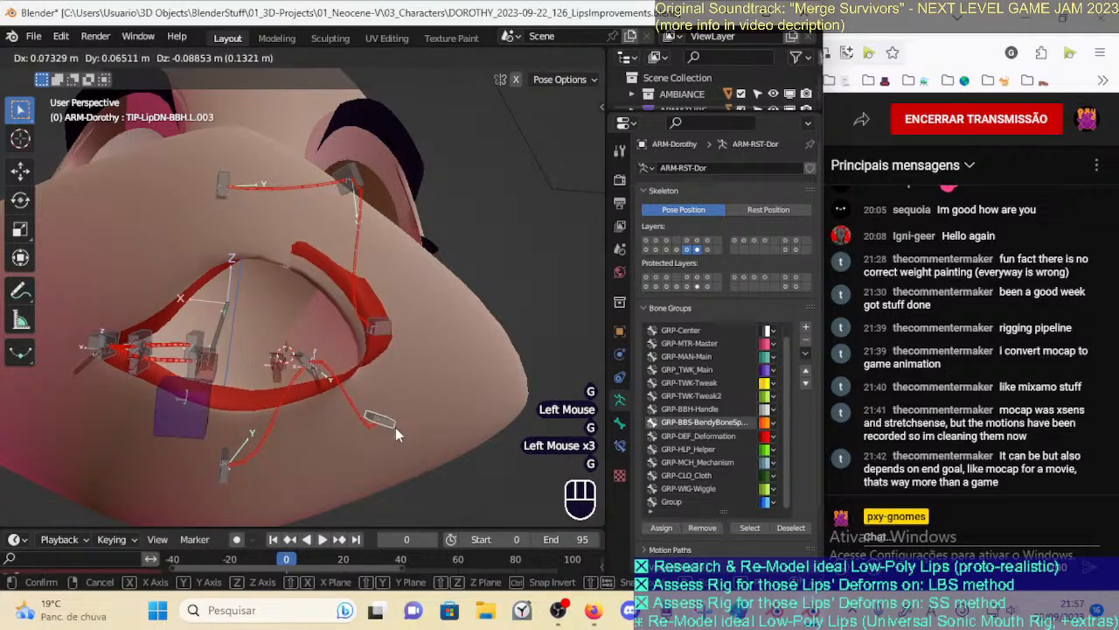
pyautogui.click(397, 432)
pyautogui.moveTo(397, 432); pyautogui.dragTo(426, 433, button='middle')
pyautogui.press('g')
pyautogui.click(350, 408)
pyautogui.moveTo(349, 408); pyautogui.dragTo(296, 387, button='middle')
pyautogui.press('g')
pyautogui.click(344, 377)
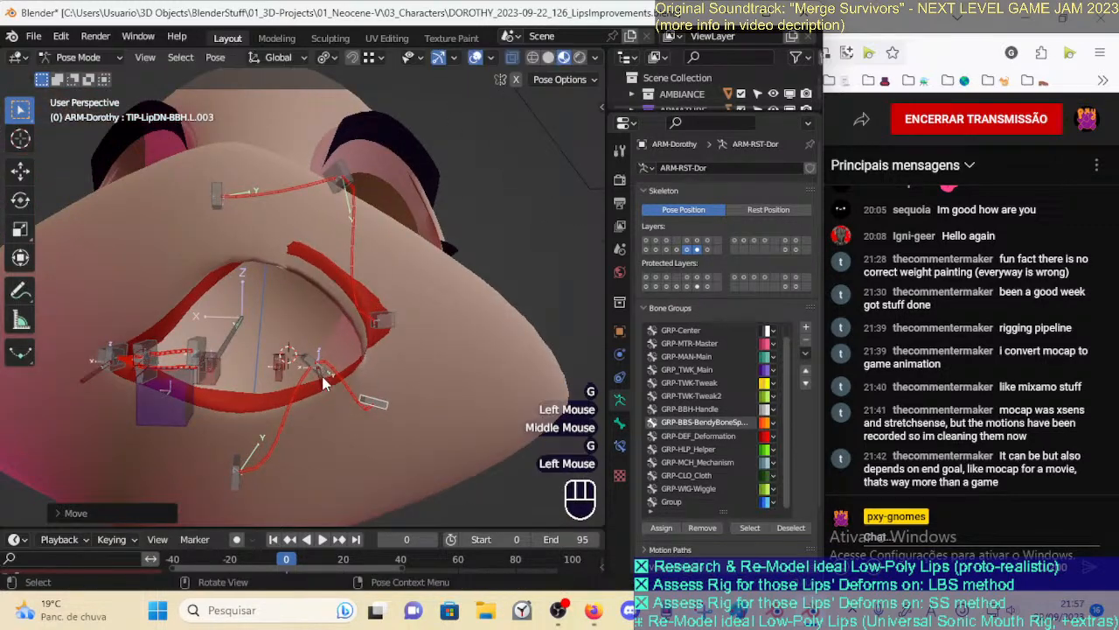
# Pull TIP-LipDN-BBH.L.002 back down below the lower lip
pyautogui.click(302, 362)
pyautogui.press('g')
pyautogui.click(332, 453)
pyautogui.moveTo(332, 453); pyautogui.dragTo(348, 422, button='middle')
# Shift the upper mouth corner handle TIP-LipUP-BBH.L.003 further outward on the cheek
pyautogui.click(401, 309)
pyautogui.press('g')
pyautogui.click(427, 269)
pyautogui.keyDown('shift'); pyautogui.moveTo(427, 268); pyautogui.dragTo(364, 344, button='middle'); pyautogui.keyUp('shift')
pyautogui.press('g')
pyautogui.click(416, 311)
# Reposition and rotate TIP-LipUP-BBH.L.002 above the mouth opening
pyautogui.moveTo(280, 359); pyautogui.dragTo(271, 251, button='middle')
pyautogui.click(271, 251)
pyautogui.press('g')
pyautogui.click(212, 317)
pyautogui.click(284, 411)
pyautogui.press('g')
# Reposition TIP-LipUP-BBH.L.001 above the middle of the upper lip
pyautogui.click(130, 286)
pyautogui.press('g')
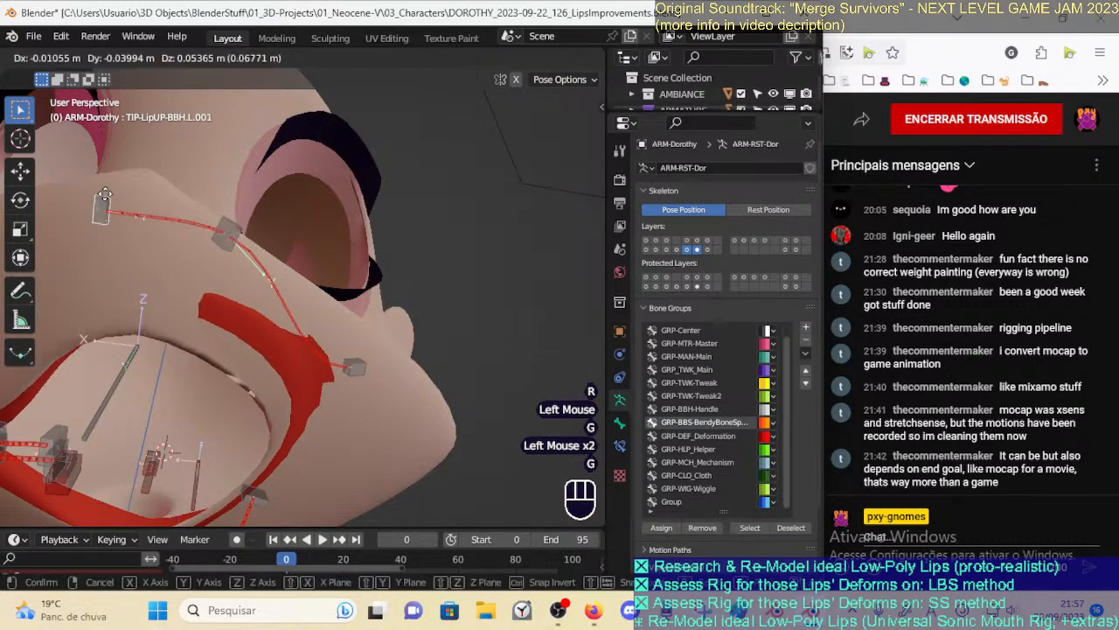
pyautogui.click(122, 249)
pyautogui.scroll(-1, 127, 245)
pyautogui.press('g')
pyautogui.click(175, 278)
# Move TIP-LipUP-BBH.L.002 so it lines up with the raised upper lip handle at the middle
pyautogui.click(263, 256)
pyautogui.press('g')
pyautogui.click(348, 239)
pyautogui.moveTo(347, 239); pyautogui.dragTo(294, 304, button='middle')
pyautogui.press('g')
pyautogui.click(384, 315)
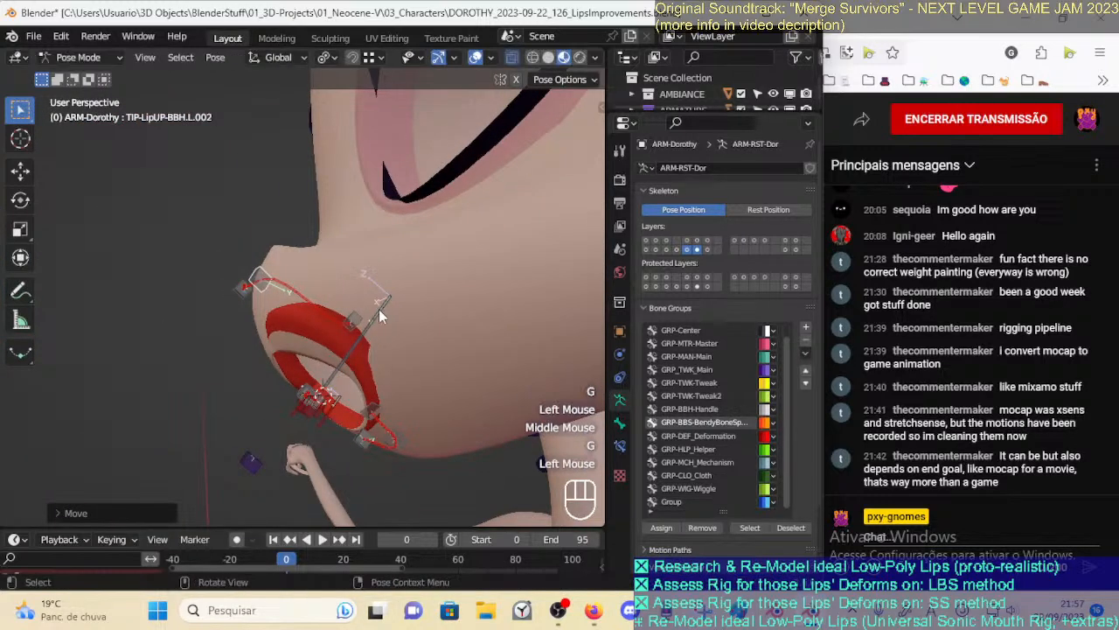
# Rotate TIP-LipUP-BBH.L.003 and lower it beside the mouth corner
pyautogui.moveTo(357, 328); pyautogui.dragTo(419, 302, button='middle')
pyautogui.press('r')
pyautogui.click(375, 393)
pyautogui.moveTo(375, 393); pyautogui.dragTo(389, 330, button='middle')
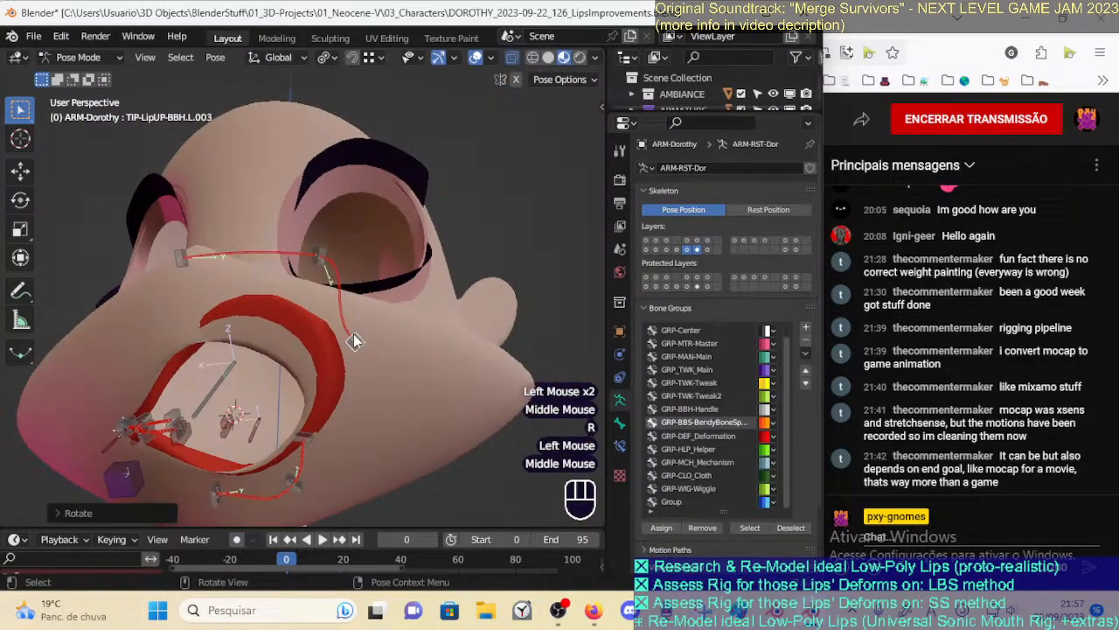
pyautogui.press('g')
pyautogui.click(362, 387)
# Stretch TIP-LipUP-BBH.L.003 outward and up across the cheek toward the ear, and rotate it
pyautogui.moveTo(362, 387); pyautogui.dragTo(385, 389, button='middle')
pyautogui.press('g')
pyautogui.click(407, 392)
pyautogui.press('g')
pyautogui.click(503, 284)
pyautogui.press('r')
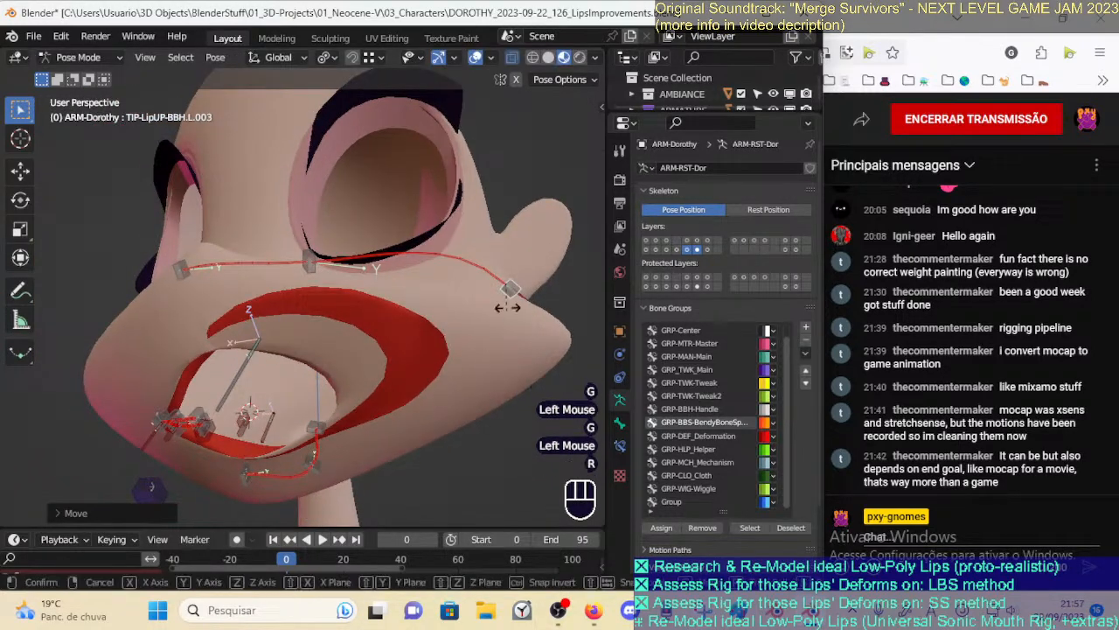
pyautogui.click(495, 282)
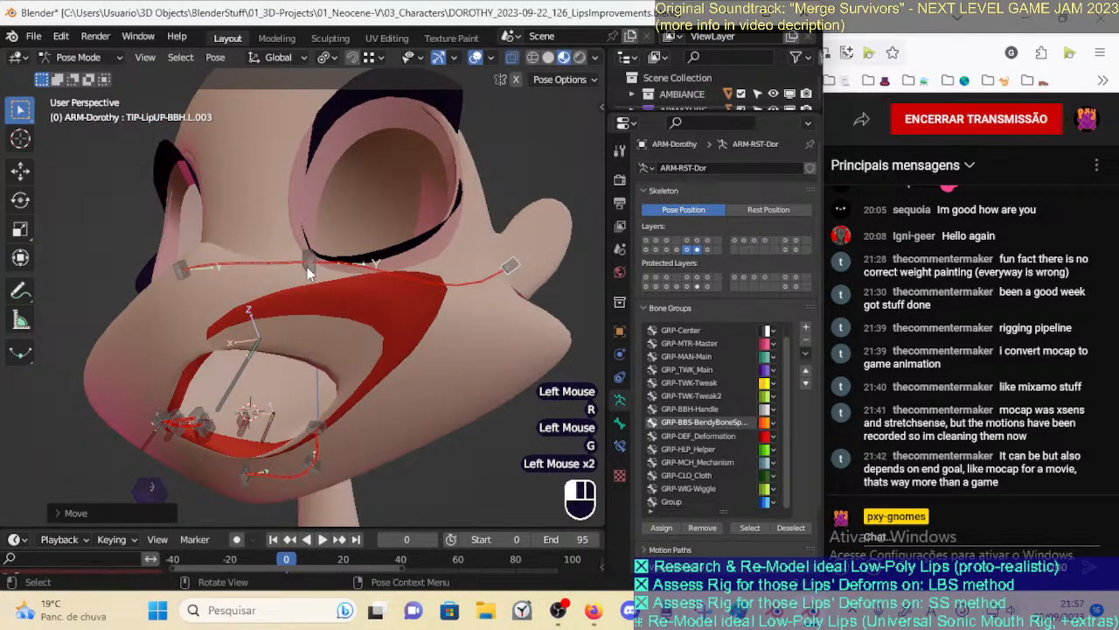
# Lower TIP-LipUP-BBH.L.002 beside the mouth corner and bring TIP-LipUP-BBH.L.001 down to the mouth opening
pyautogui.press('g')
pyautogui.click(376, 306)
pyautogui.moveTo(376, 306); pyautogui.dragTo(389, 314, button='middle')
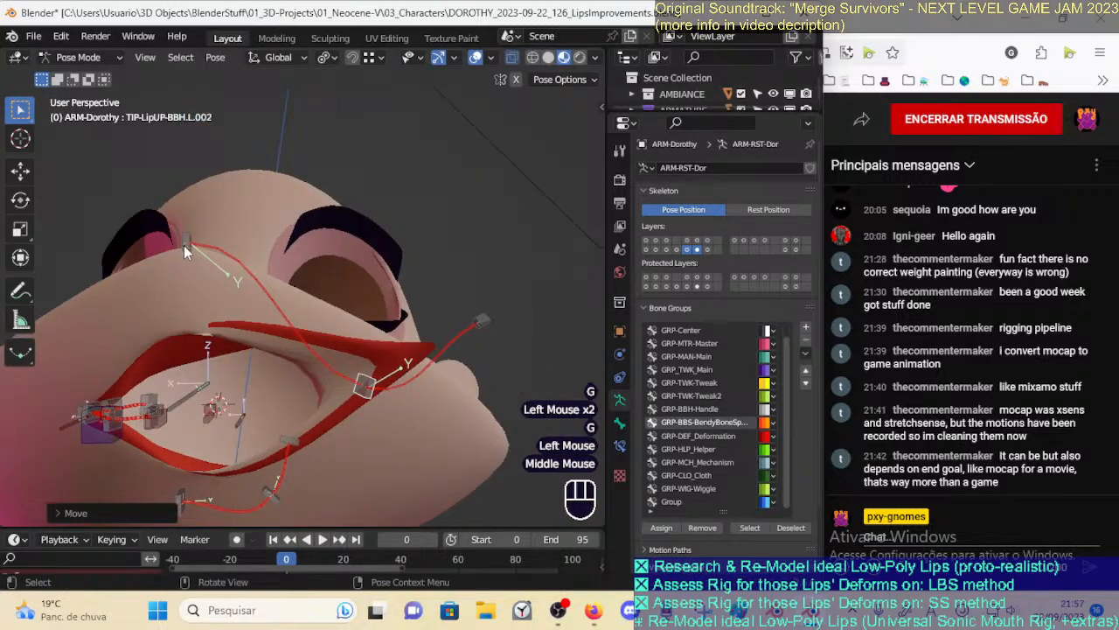
pyautogui.click(185, 245)
pyautogui.press('g')
pyautogui.click(210, 385)
# Rotate TIP-LipUP-BBH.L.002 along the smile line and move it inward onto the upper lip
pyautogui.moveTo(210, 385); pyautogui.dragTo(325, 430, button='middle')
pyautogui.click(367, 395)
pyautogui.press('r')
pyautogui.click(385, 381)
pyautogui.moveTo(384, 380); pyautogui.dragTo(390, 404, button='middle')
pyautogui.press('g')
pyautogui.click(342, 398)
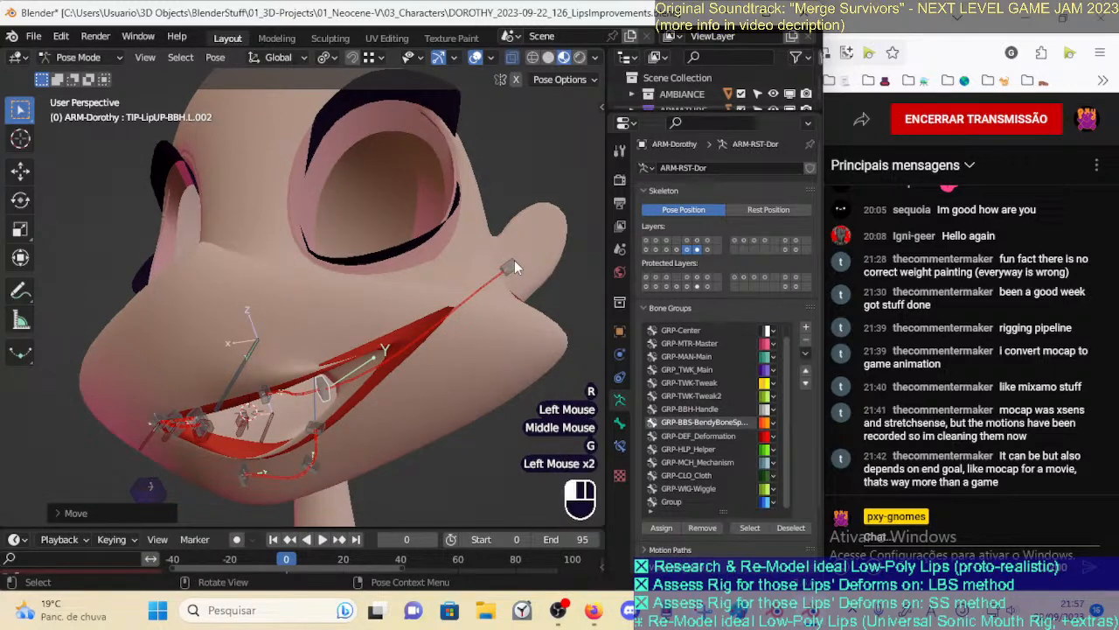
# Pull TIP-LipUP-BBH.L.003 back in from the ear to form a shorter smile corner
pyautogui.click(514, 260)
pyautogui.press('g')
pyautogui.click(390, 329)
pyautogui.moveTo(355, 368); pyautogui.dragTo(320, 398, button='middle')
pyautogui.press('g')
pyautogui.click(413, 330)
# Move the lower corner handle TIP-LipDN-BBH.L.003 outward and up, just below the upper smile corner
pyautogui.click(320, 397)
pyautogui.click(347, 393)
pyautogui.click(306, 433)
pyautogui.press('g')
pyautogui.click(398, 385)
pyautogui.moveTo(398, 385); pyautogui.dragTo(392, 375, button='middle')
pyautogui.press('g')
pyautogui.click(385, 381)
# Move TIP-LipDN-BBH.L.002 up and outward so the lower lip follows the smile curve
pyautogui.click(307, 480)
pyautogui.press('g')
pyautogui.click(350, 432)
pyautogui.moveTo(350, 432); pyautogui.dragTo(355, 376, button='middle')
pyautogui.moveTo(355, 393); pyautogui.dragTo(403, 347, button='middle')
pyautogui.press('g')
pyautogui.click(357, 384)
# Adjust the position of TIP-LipUP-BBH.L.003 at the tip of the smile
pyautogui.moveTo(275, 347); pyautogui.dragTo(254, 388, button='middle')
pyautogui.press('g')
pyautogui.click(352, 320)
pyautogui.scroll(1, 254, 388)
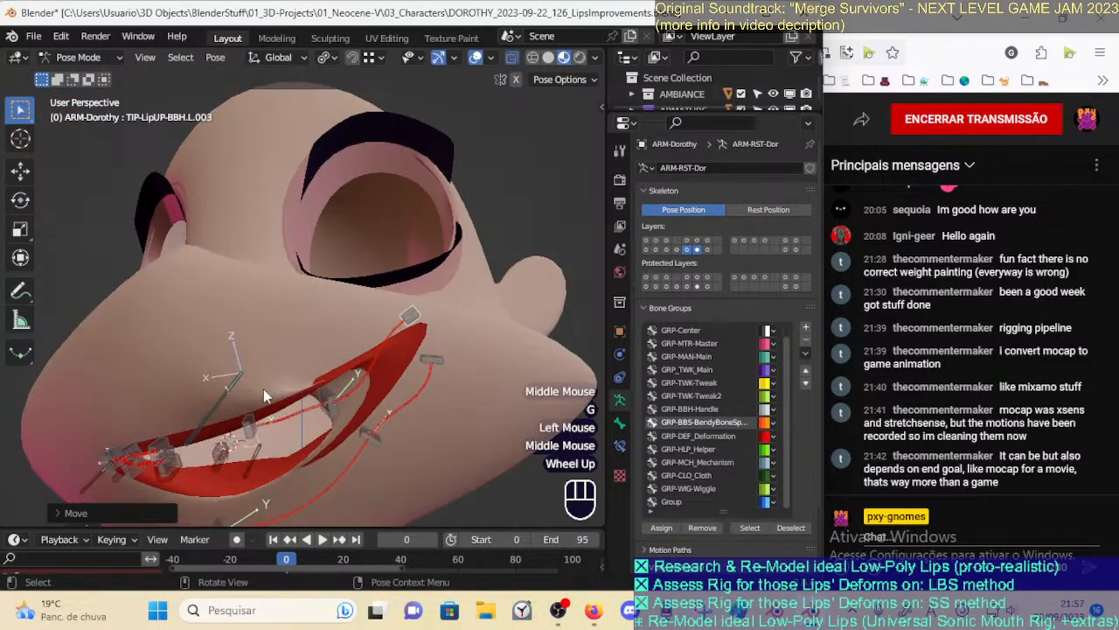
# Refine the position of TIP-LipUP-BBH.L.002 from several angles to even out the upper lip curve
pyautogui.click(345, 400)
pyautogui.press('g')
pyautogui.click(329, 360)
pyautogui.moveTo(329, 360); pyautogui.dragTo(451, 437, button='middle')
pyautogui.press('g')
pyautogui.click(281, 337)
pyautogui.moveTo(334, 396); pyautogui.dragTo(279, 376, button='middle')
pyautogui.press('g')
pyautogui.click(307, 372)
# Nudge TIP-LipUP-BBH.L.003 at the smile corner and reselect TIP-LipUP-BBH.L.002
pyautogui.click(381, 320)
pyautogui.press('g')
pyautogui.click(372, 323)
pyautogui.click(284, 338)
pyautogui.scroll(-1, 288, 370)
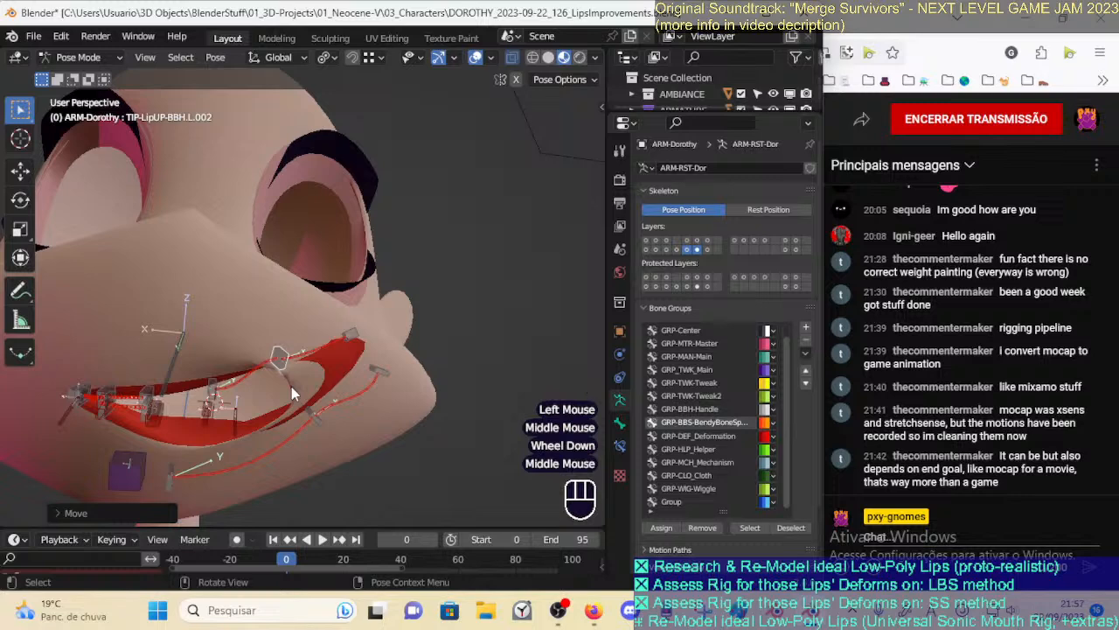
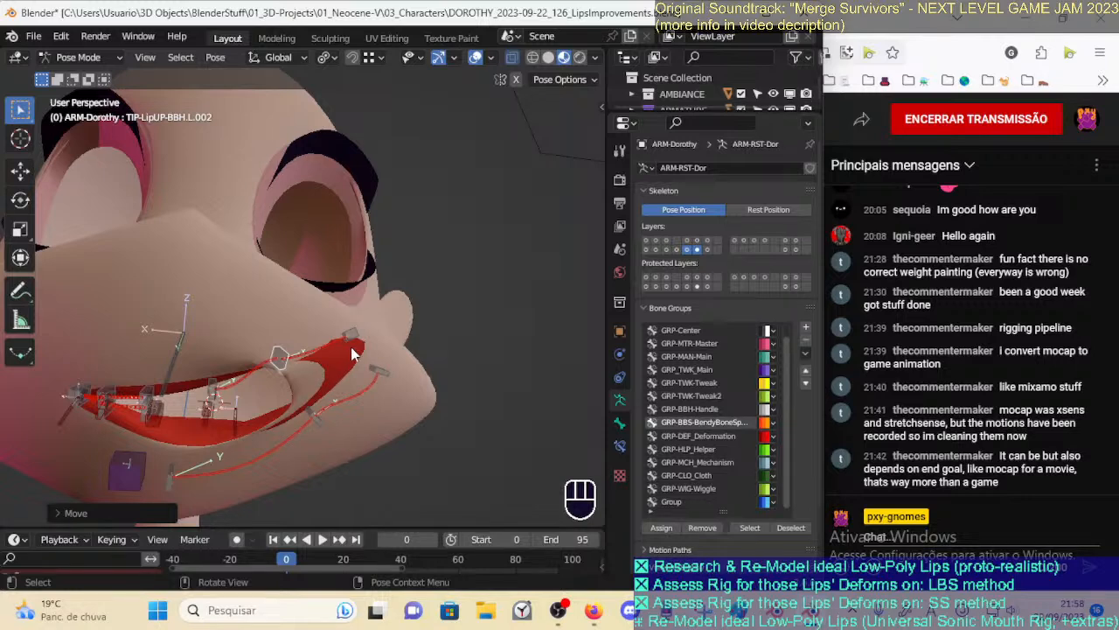
# Show the wireframe overlay on the posed face to inspect the topology, and hide it again
pyautogui.hotkey('shift', 'ctrl', 'alt', 'z')
pyautogui.press('ctrl+alt+less')
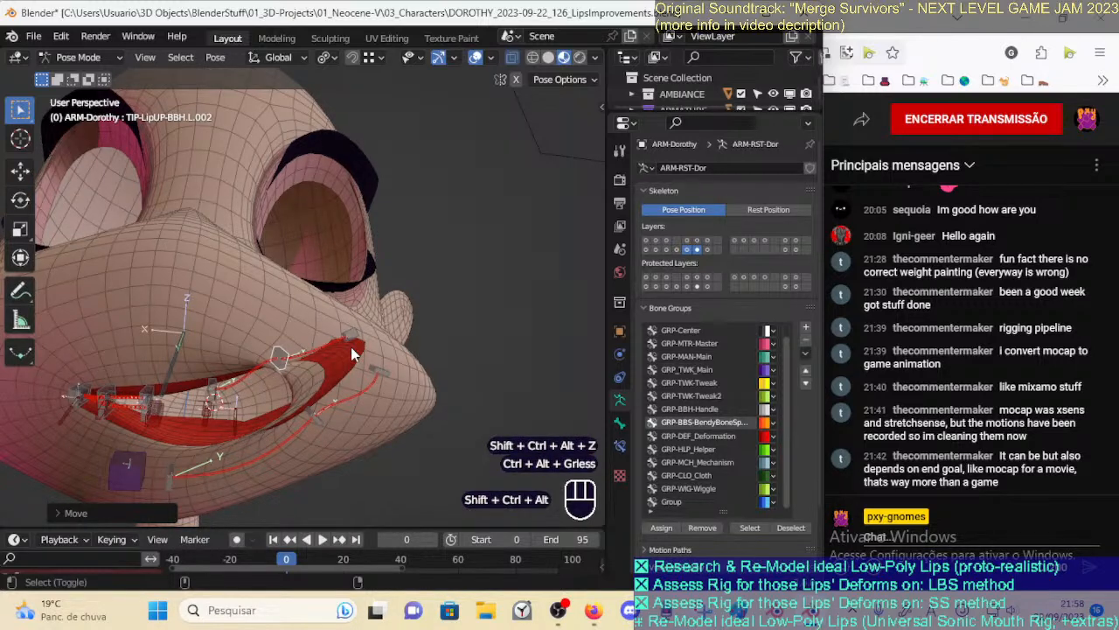
pyautogui.hotkey('shift', 'ctrl', 'alt', 'z')
# Switch from posing the armature to weight painting the body mesh, with the DEF-LipUP-BB.L.002 bone active
pyautogui.hotkey('ctrl', 'Tab')
pyautogui.click(339, 352)
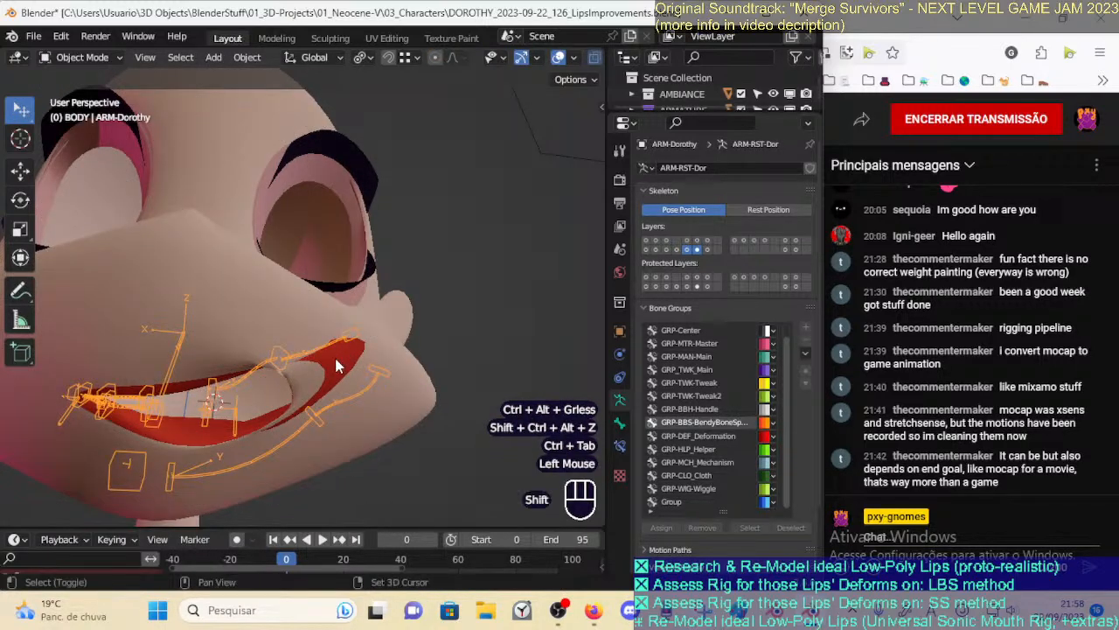
pyautogui.keyDown('shift'); pyautogui.click(333, 376); pyautogui.keyUp('shift')
pyautogui.hotkey('ctrl', 'Tab')
pyautogui.click(319, 356)
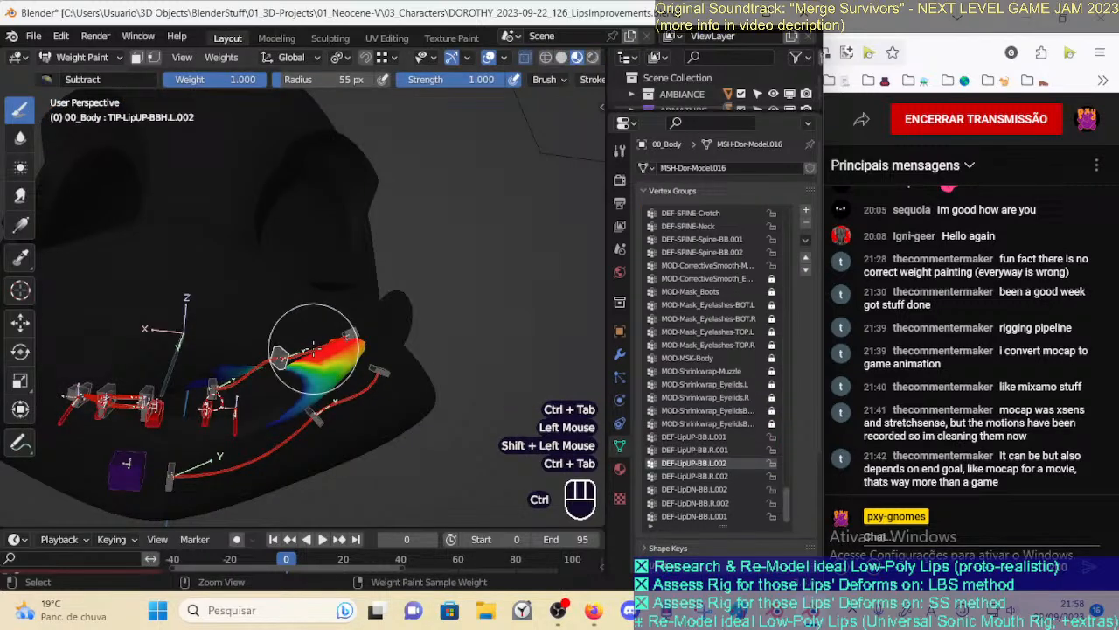
pyautogui.keyDown('ctrl'); pyautogui.click(313, 348); pyautogui.keyUp('ctrl')
# Examine the DEF-LipUP-BB.L.002 weights around the mouth corner with the vertex and face masks toggled on and off
pyautogui.scroll(2, 313, 360)
pyautogui.keyDown('shift'); pyautogui.moveTo(313, 361); pyautogui.dragTo(302, 372, button='middle'); pyautogui.keyUp('shift')
pyautogui.moveTo(302, 372); pyautogui.dragTo(322, 401, button='middle')
pyautogui.press('o')
pyautogui.scroll(1, 297, 398)
pyautogui.press('o')
pyautogui.press('p')
pyautogui.scroll(1, 297, 404)
pyautogui.scroll(-2, 384, 371)
pyautogui.moveTo(342, 337)
pyautogui.mouseDown(button='middle')
pyautogui.moveTo(258, 371)
pyautogui.moveTo(313, 320)
pyautogui.mouseUp(button='middle')
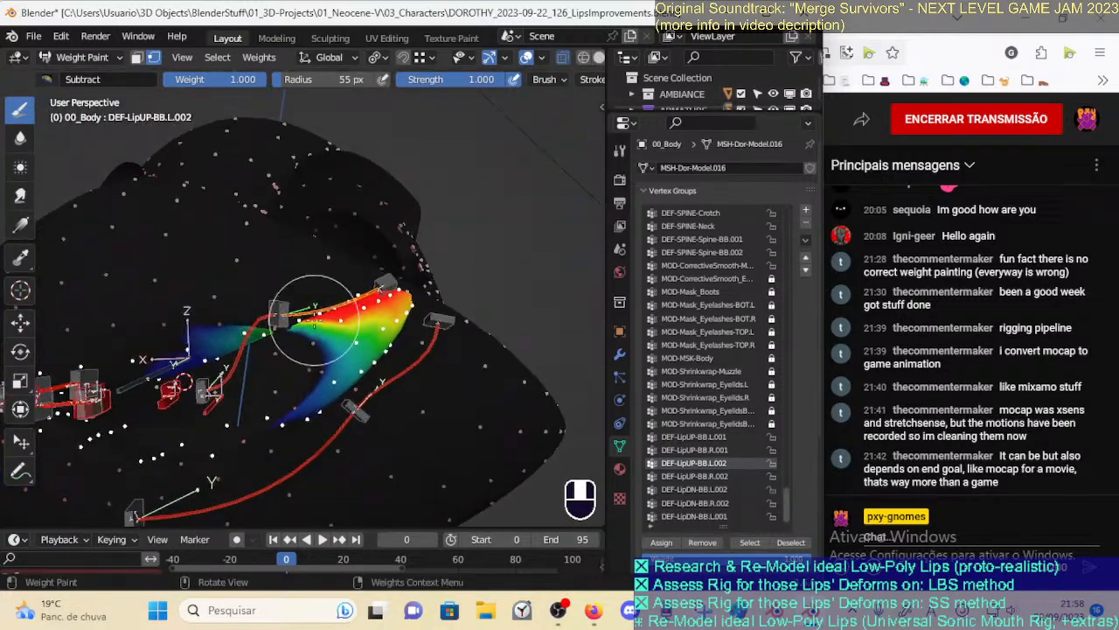
pyautogui.moveTo(281, 363)
pyautogui.mouseDown(button='middle')
pyautogui.moveTo(318, 413)
pyautogui.moveTo(316, 377)
pyautogui.moveTo(361, 369)
pyautogui.moveTo(284, 358)
pyautogui.mouseUp(button='middle')
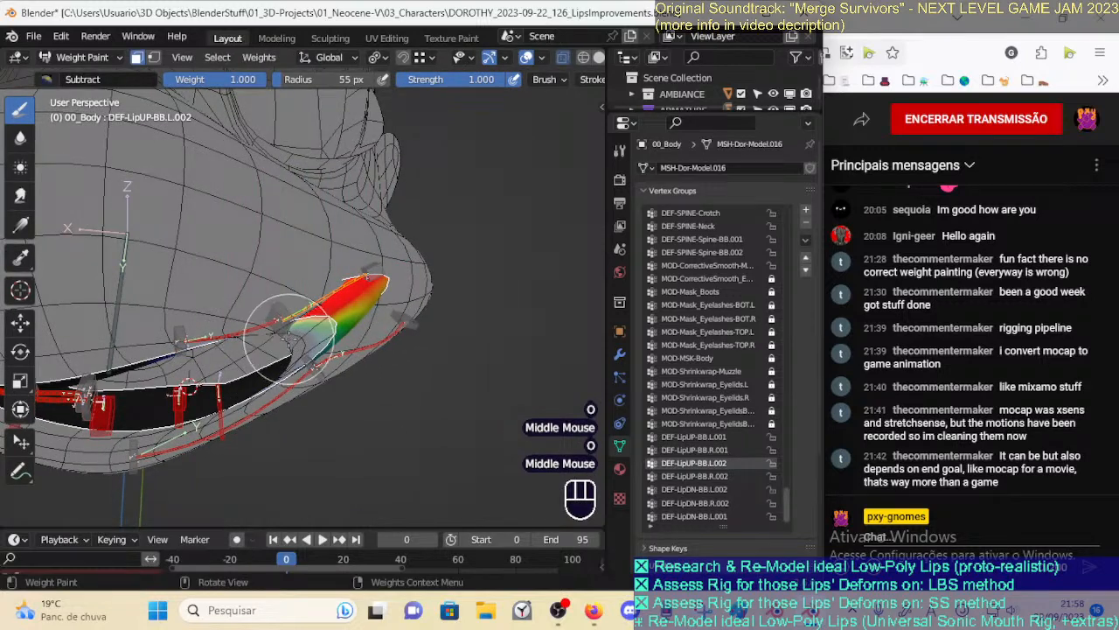
pyautogui.press('o')
pyautogui.press('o')
pyautogui.moveTo(293, 346); pyautogui.dragTo(382, 267, button='middle')
pyautogui.press('o')
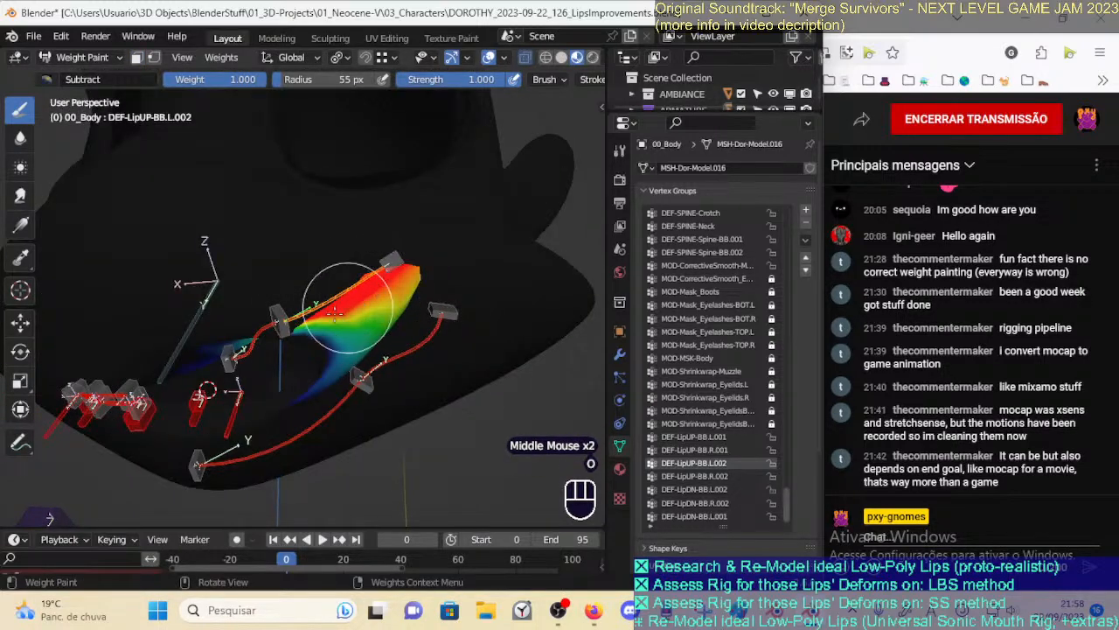
# Undo the stray mask selection and make DEF-LipUP-BB.L.001 the active bone for weight painting
pyautogui.press('o')
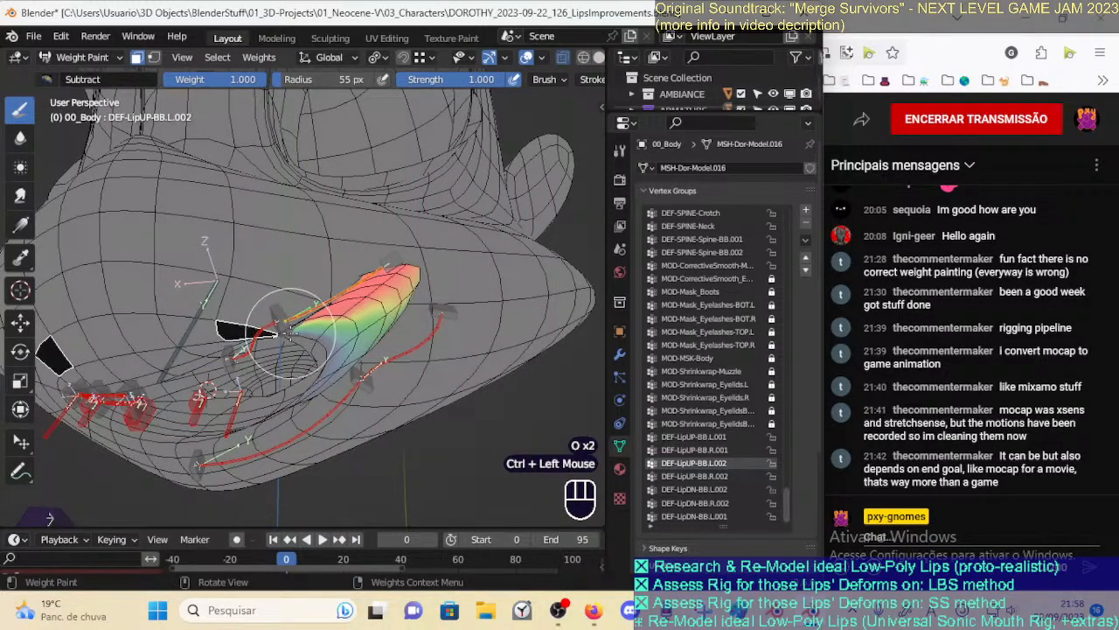
pyautogui.hotkey('ctrl', 'z')
pyautogui.press('o')
pyautogui.keyDown('ctrl'); pyautogui.click(252, 327); pyautogui.keyUp('ctrl')
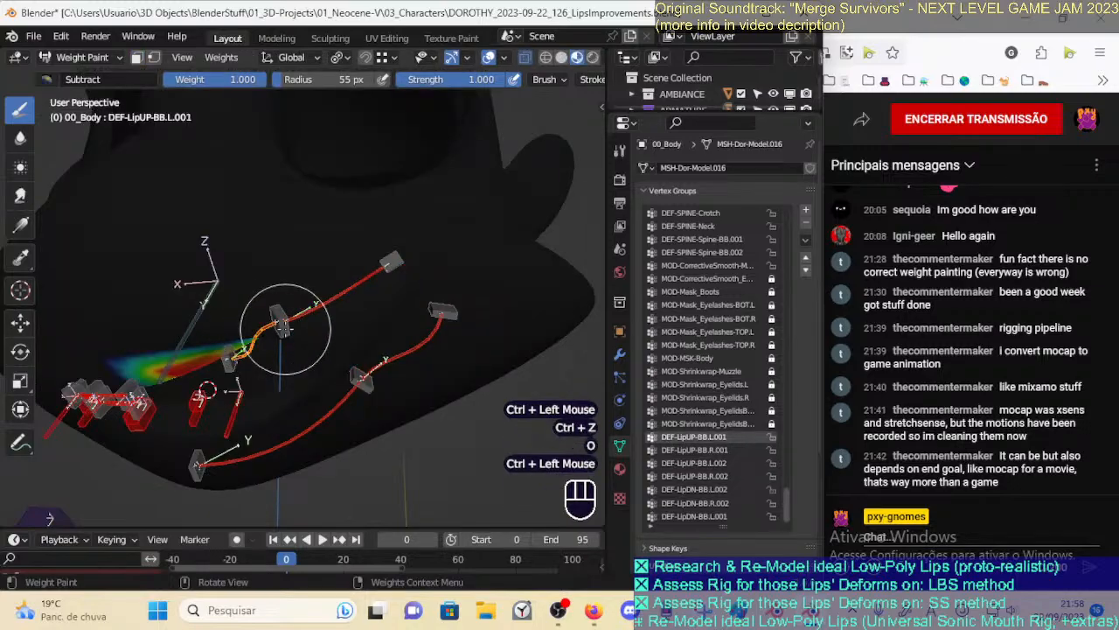
# Examine the DEF-LipUP-BB.L.001 weights along the upper lip, switching the face mask display on and off
pyautogui.scroll(-2, 273, 328)
pyautogui.moveTo(273, 327)
pyautogui.mouseDown(button='middle')
pyautogui.moveTo(297, 315)
pyautogui.moveTo(279, 332)
pyautogui.moveTo(289, 341)
pyautogui.mouseUp(button='middle')
pyautogui.scroll(1, 280, 332)
pyautogui.moveTo(376, 332); pyautogui.dragTo(389, 339, button='middle')
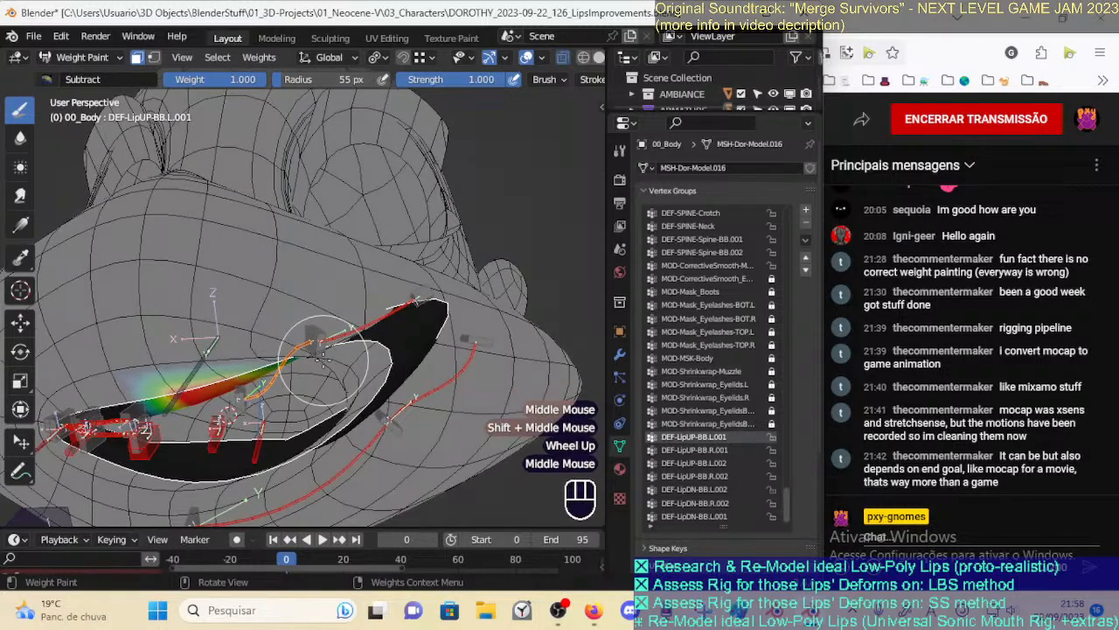
pyautogui.press('o')
pyautogui.press('o')
pyautogui.press('o')
pyautogui.press('o')
pyautogui.press('o')
pyautogui.press('o')
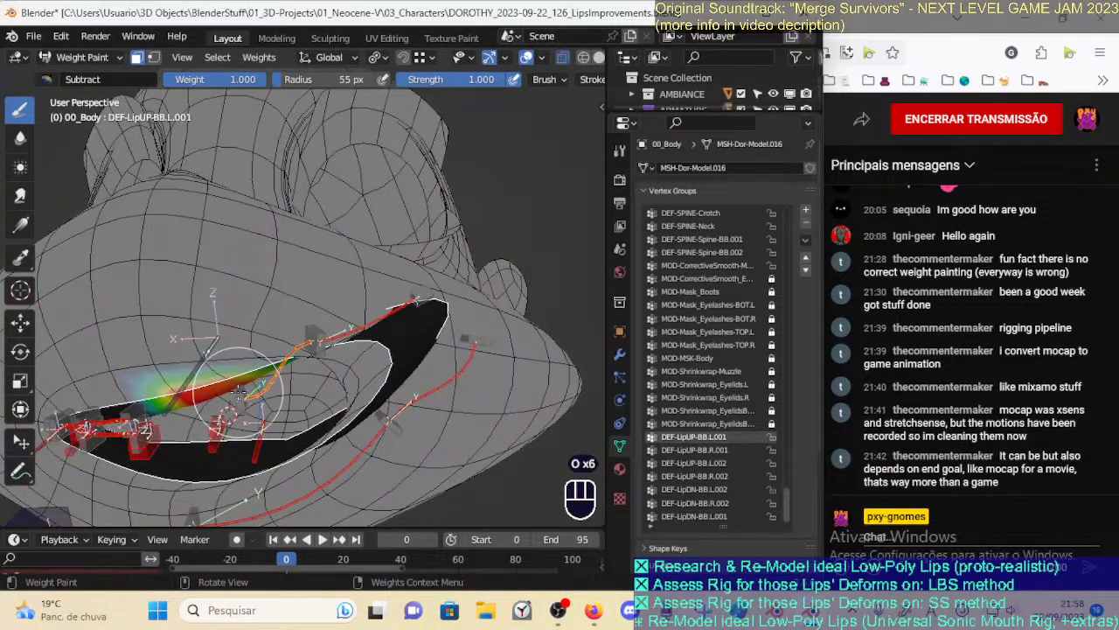
# Raise the TIP-LipUP-BBH.L.001 handle well above the upper lip to open the mouth for testing
pyautogui.press('o')
pyautogui.keyDown('ctrl'); pyautogui.click(240, 393); pyautogui.keyUp('ctrl')
pyautogui.press('g')
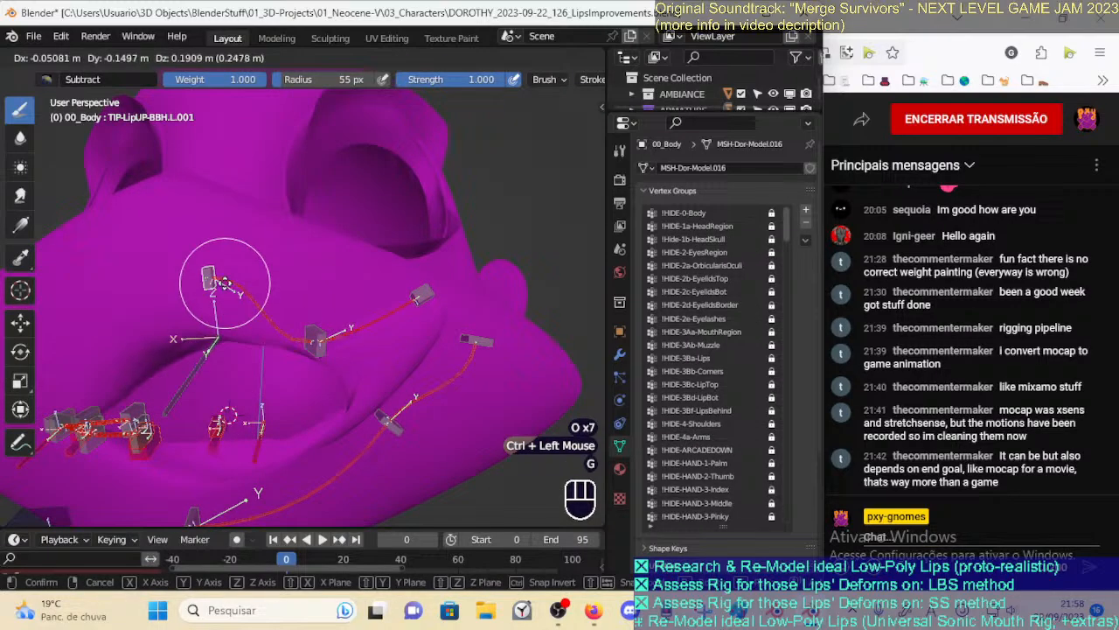
pyautogui.click(250, 291)
pyautogui.press('o')
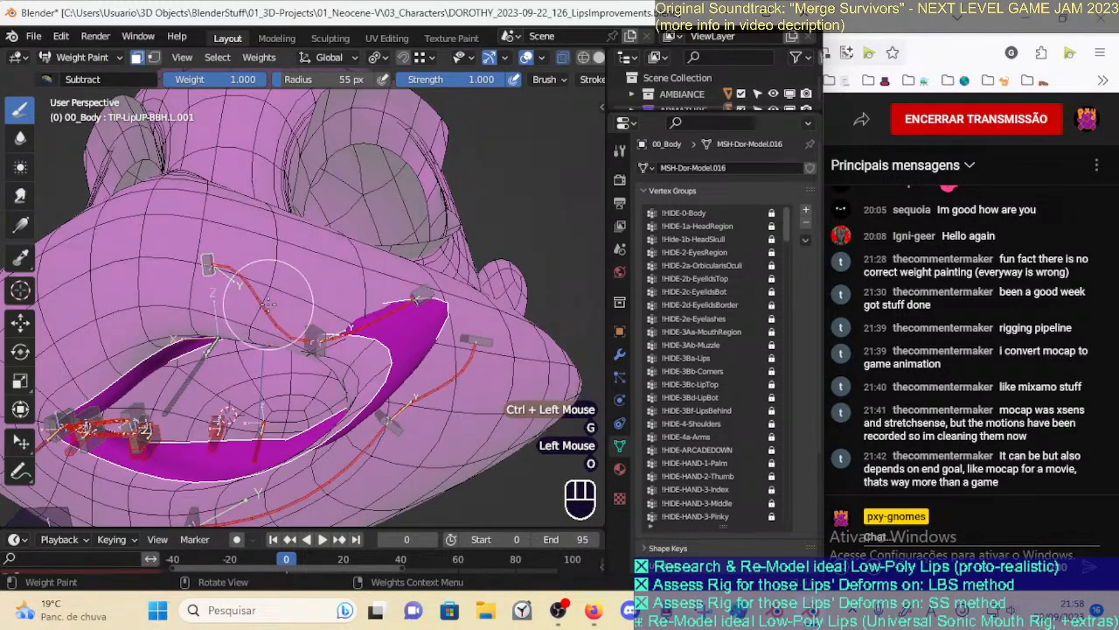
# Make DEF-LipUP-BB.L.001 the active bone and show its upper lip weights with the vertex selection mask
pyautogui.press('o')
pyautogui.keyDown('ctrl'); pyautogui.click(302, 297); pyautogui.keyUp('ctrl')
pyautogui.press('o')
pyautogui.moveTo(305, 295); pyautogui.dragTo(261, 354, button='middle')
pyautogui.press('p')
pyautogui.scroll(1, 302, 360)
pyautogui.scroll(1, 312, 290)
pyautogui.scroll(-2, 110, 366)
pyautogui.scroll(1, 217, 315)
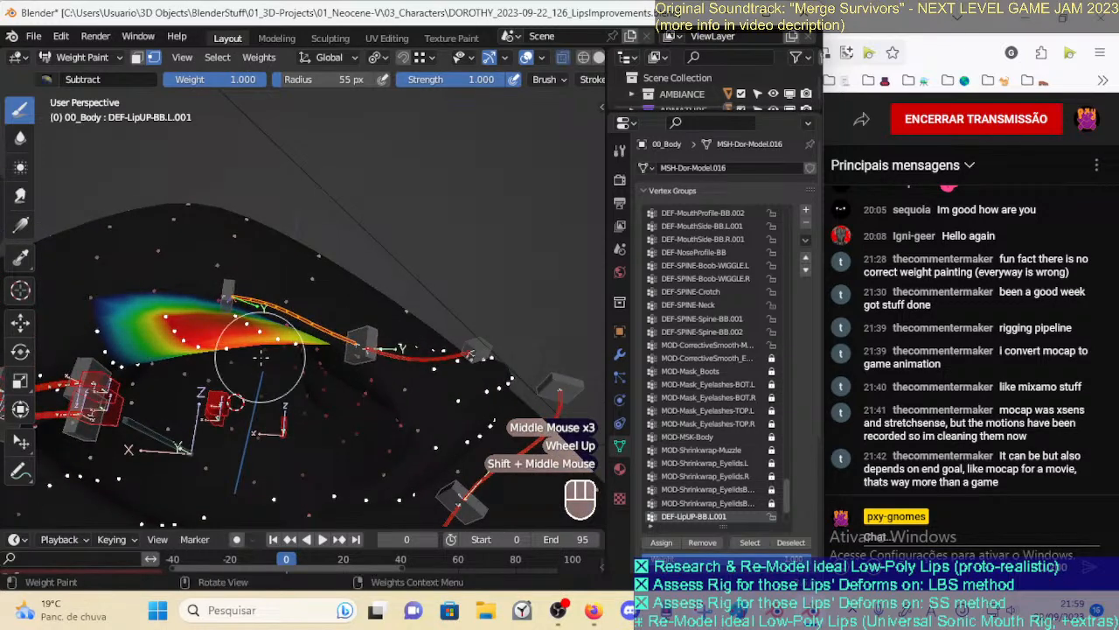
# Paint DEF-LipUP-BB.L.001 weight along the upper lip using the Mix brush at weight 1.000 and radius 83 px
pyautogui.click(47, 79)
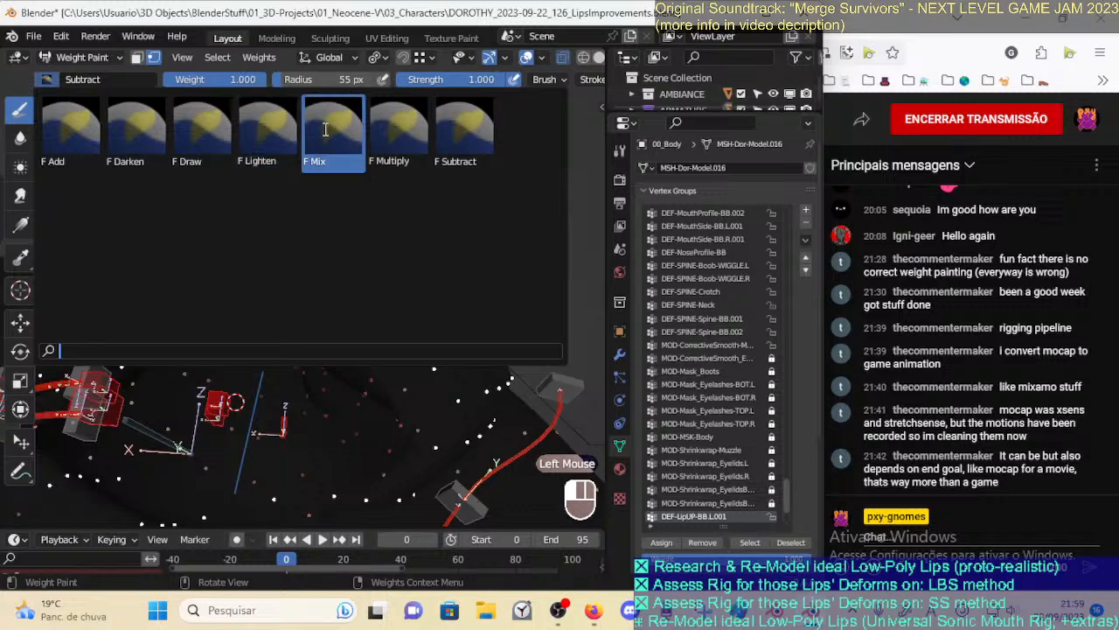
pyautogui.click(330, 131)
pyautogui.press('f')
pyautogui.click(235, 337)
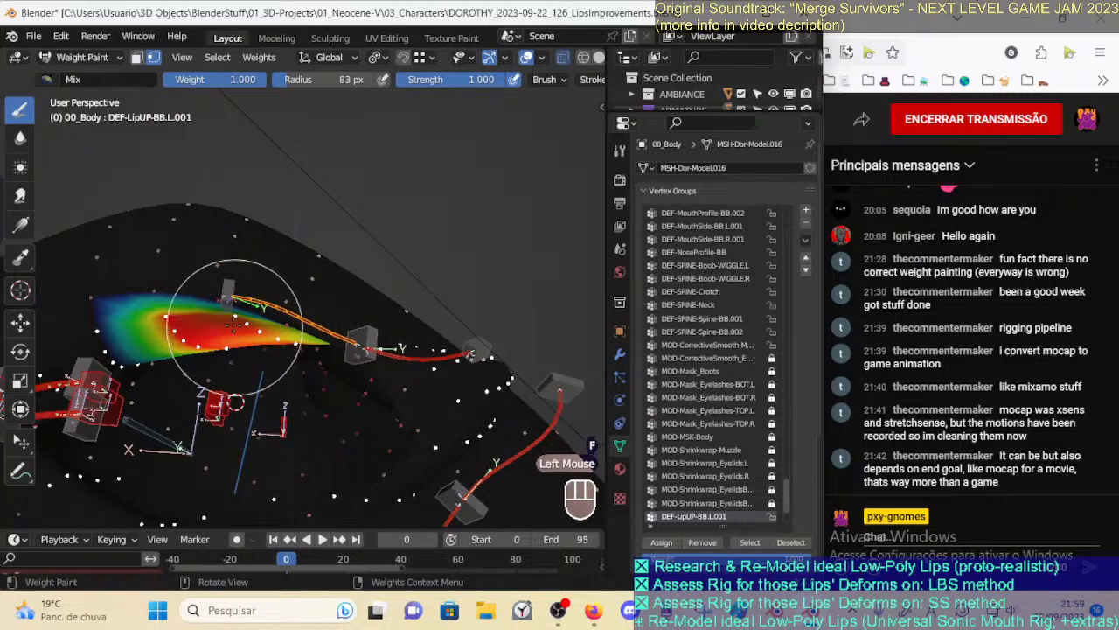
pyautogui.moveTo(274, 337); pyautogui.dragTo(264, 303, button='middle')
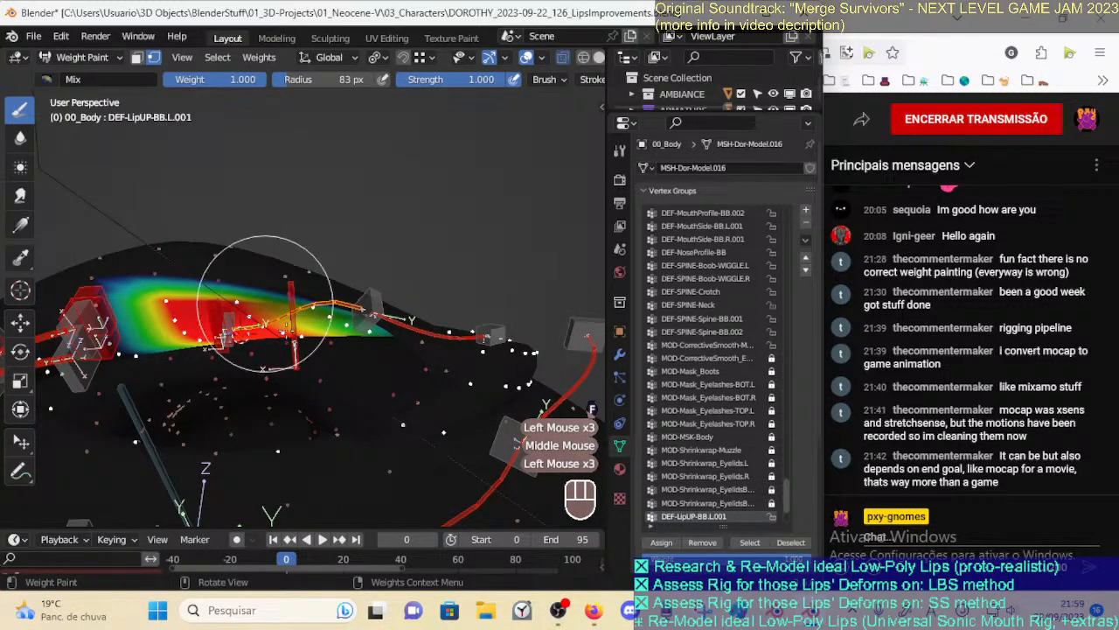
# Set the brush radius to 55 px and extend the DEF-LipUP-BB.L.001 weight along the upper lip toward the mouth corner
pyautogui.press('f')
pyautogui.moveTo(255, 325)
pyautogui.mouseDown(button='middle')
pyautogui.moveTo(329, 313)
pyautogui.moveTo(306, 339)
pyautogui.moveTo(317, 343)
pyautogui.mouseUp(button='middle')
pyautogui.click(308, 312)
pyautogui.moveTo(320, 341); pyautogui.dragTo(336, 308, button='middle')
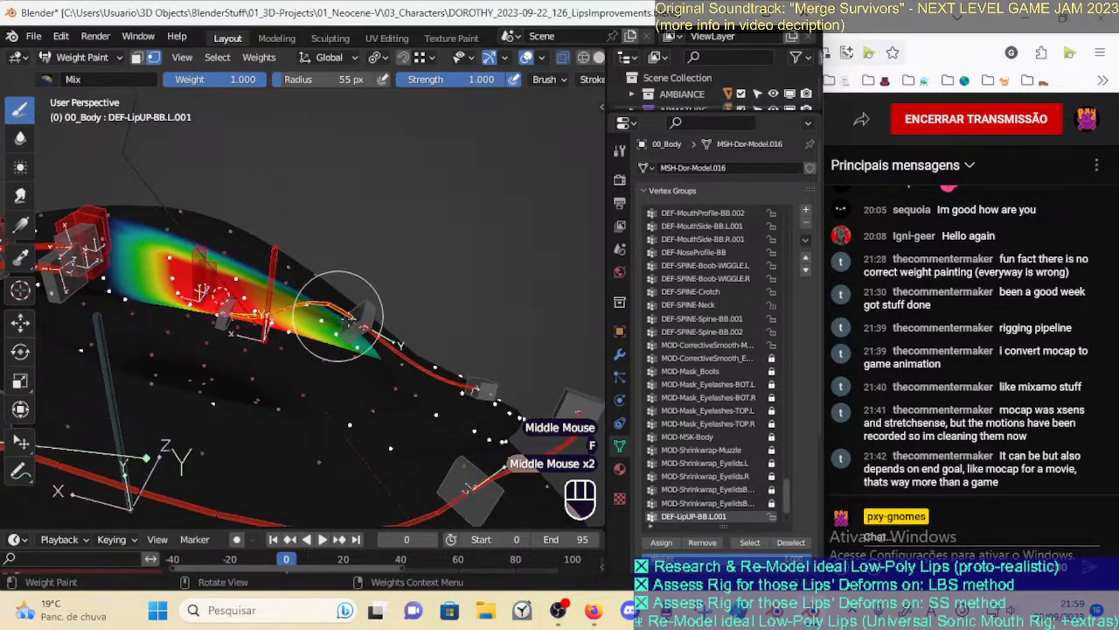
pyautogui.moveTo(336, 308); pyautogui.dragTo(340, 337)
pyautogui.click(350, 339)
# Make DEF-LipUP-BB.L.002 the active bone and display its weights with the face selection mask
pyautogui.moveTo(349, 339)
pyautogui.mouseDown(button='middle')
pyautogui.moveTo(378, 365)
pyautogui.moveTo(369, 382)
pyautogui.moveTo(352, 369)
pyautogui.moveTo(313, 394)
pyautogui.moveTo(342, 428)
pyautogui.moveTo(315, 385)
pyautogui.mouseUp(button='middle')
pyautogui.press('o')
pyautogui.keyDown('ctrl'); pyautogui.click(369, 402); pyautogui.keyUp('ctrl')
pyautogui.hotkey('ctrl', 'z')
pyautogui.press('o')
pyautogui.keyDown('ctrl'); pyautogui.click(360, 398); pyautogui.keyUp('ctrl')
pyautogui.press('o')
pyautogui.keyDown('shift'); pyautogui.moveTo(315, 385); pyautogui.dragTo(291, 341, button='middle'); pyautogui.keyUp('shift')
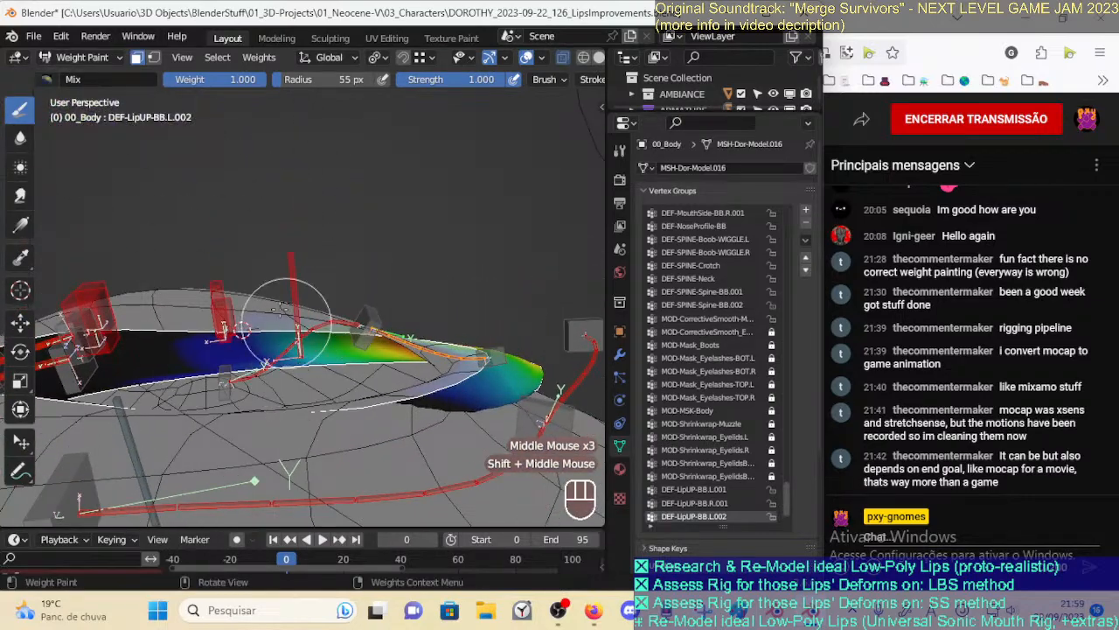
# Remove DEF-LipUP-BB.L.002 weight from the middle of the upper lip using the Subtract brush at radius 76 px
pyautogui.click(20, 195)
pyautogui.press('f')
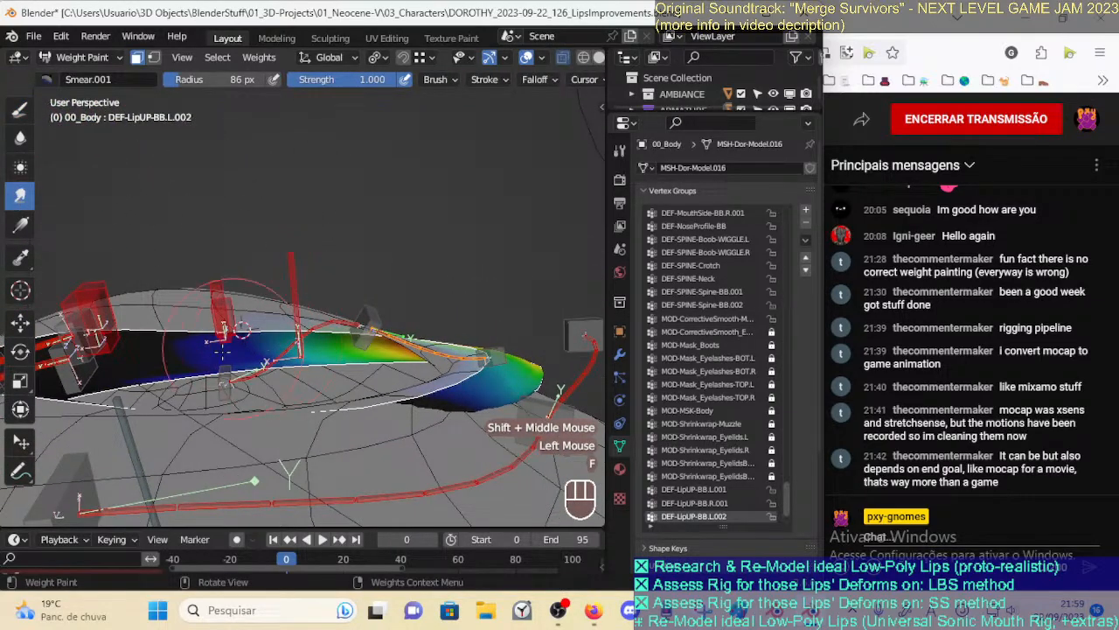
pyautogui.click(21, 109)
pyautogui.click(79, 78)
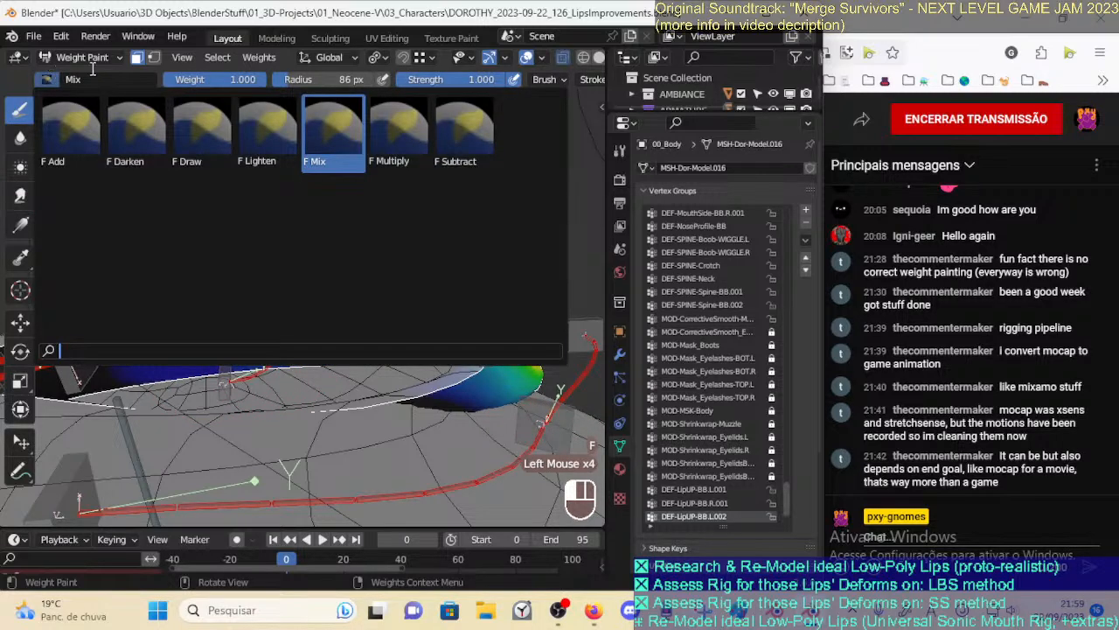
pyautogui.click(466, 134)
pyautogui.press('f')
pyautogui.click(214, 336)
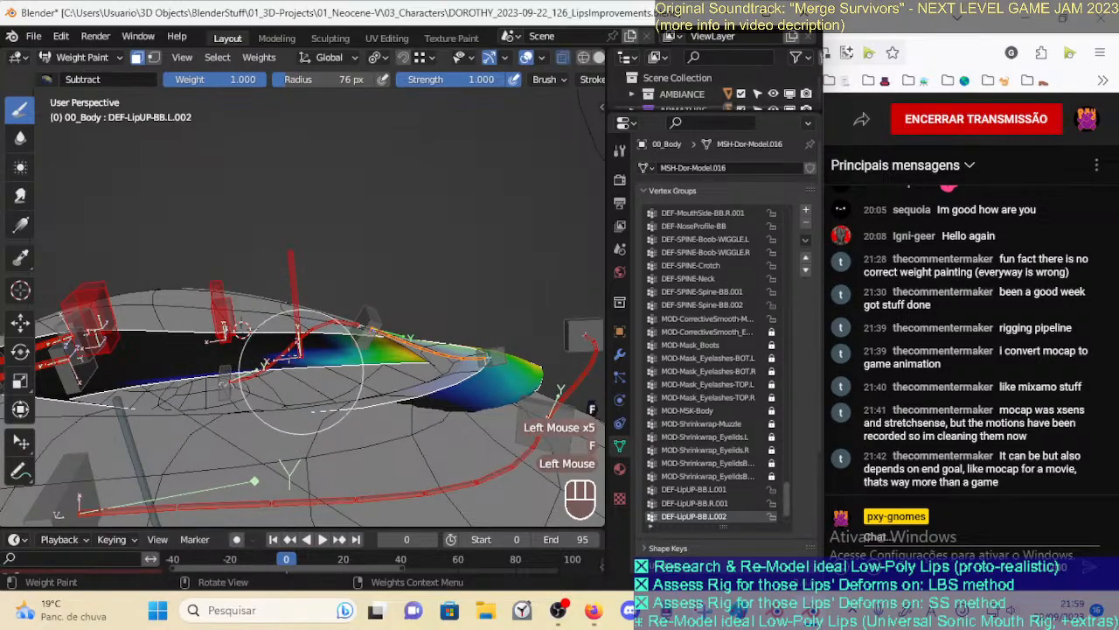
# Subtract the leftover DEF-LipUP-BB.L.002 weight from the upper lip's inner edge up to the second handle
pyautogui.moveTo(316, 378); pyautogui.dragTo(243, 333, button='middle')
pyautogui.moveTo(238, 281); pyautogui.dragTo(253, 317, button='middle')
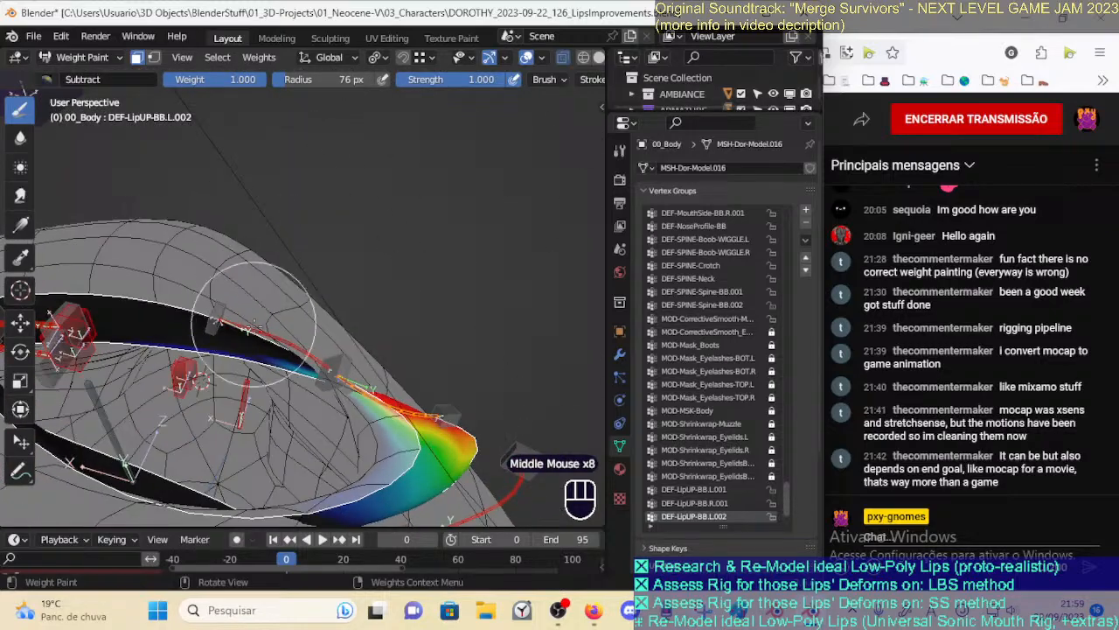
pyautogui.click(279, 357)
pyautogui.moveTo(284, 357); pyautogui.dragTo(329, 379, button='middle')
pyautogui.click(368, 342)
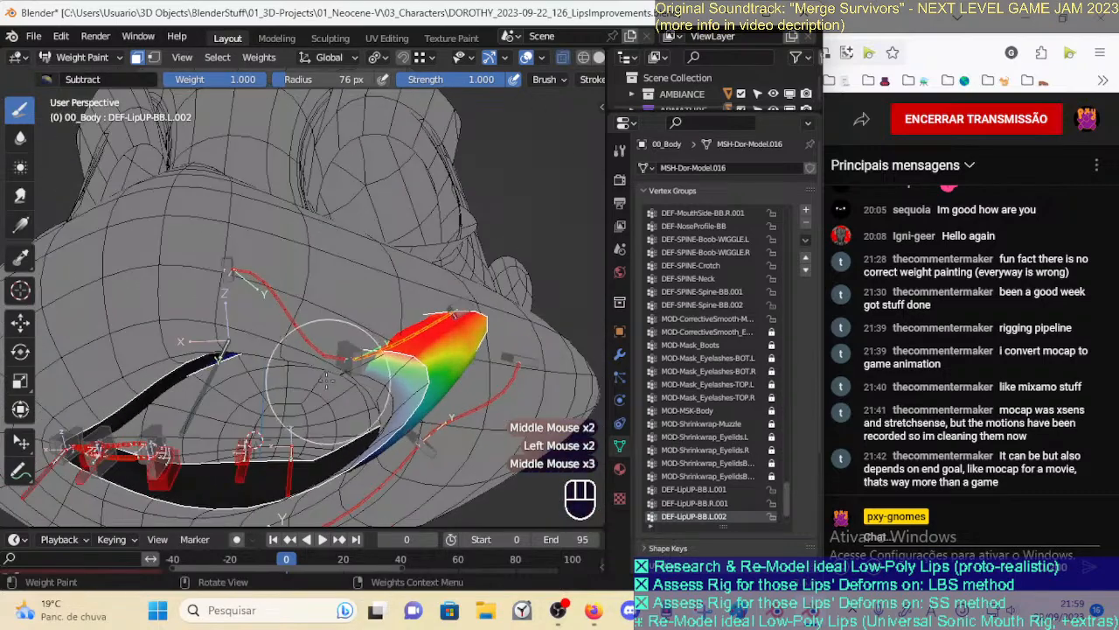
pyautogui.keyDown('ctrl'); pyautogui.click(350, 361); pyautogui.keyUp('ctrl')
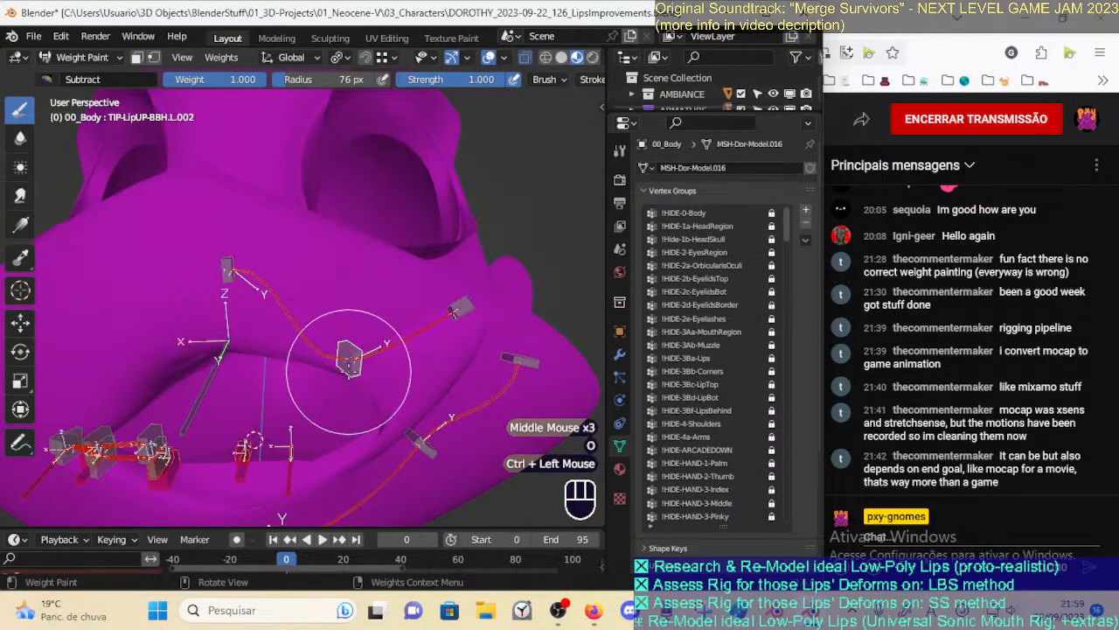
pyautogui.hotkey('ctrl', 'z')
pyautogui.press('o')
pyautogui.keyDown('ctrl'); pyautogui.click(348, 320); pyautogui.keyUp('ctrl')
pyautogui.press('g')
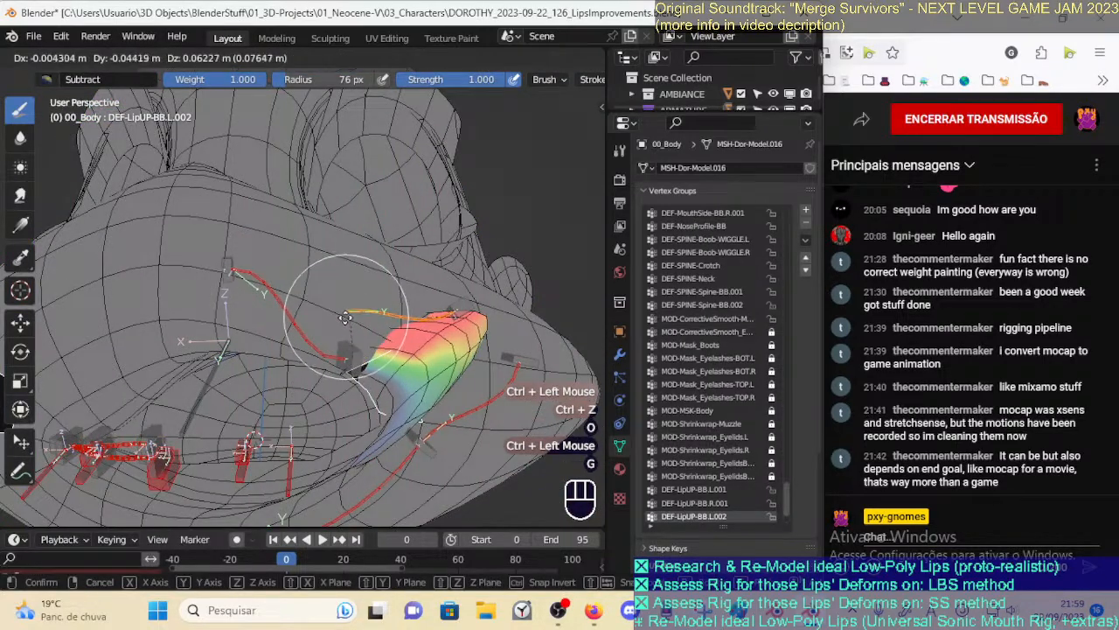
pyautogui.press('Escape')
pyautogui.press('o')
# Raise the TIP-LipUP-BBH.L.002 handle above the lip and lower the upper lip's corner handle
pyautogui.keyDown('ctrl'); pyautogui.click(350, 361); pyautogui.keyUp('ctrl')
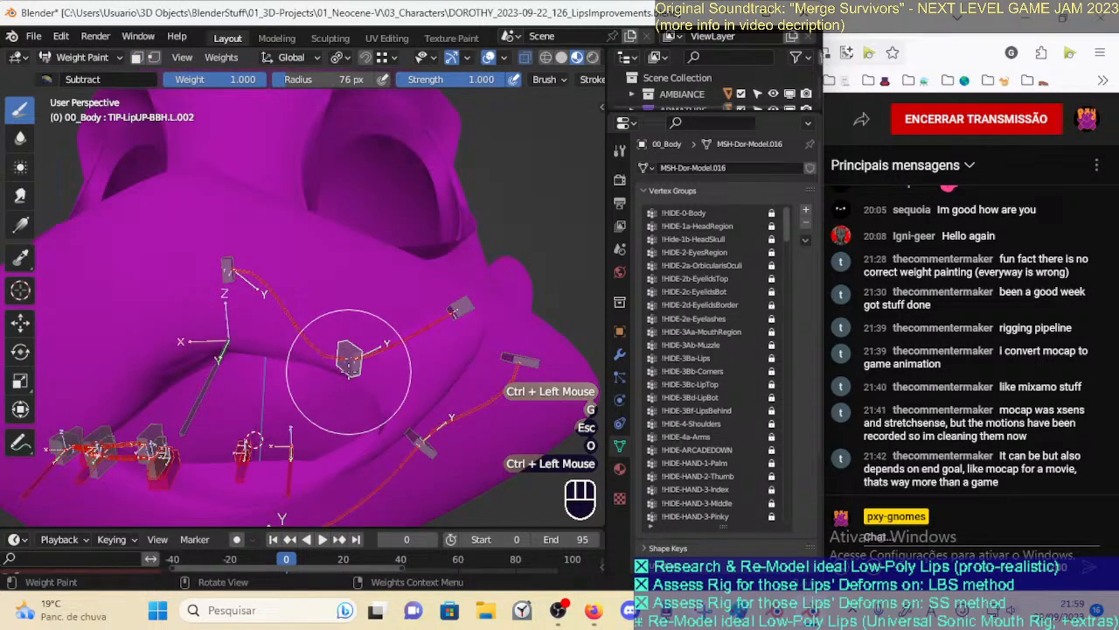
pyautogui.press('g')
pyautogui.click(336, 270)
pyautogui.moveTo(336, 270); pyautogui.dragTo(385, 348, button='middle')
pyautogui.keyDown('ctrl'); pyautogui.click(440, 307); pyautogui.keyUp('ctrl')
pyautogui.press('g')
pyautogui.click(397, 376)
# Raise the TIP-LipUP-BBH.L.001 handle high above the lip, and lower and rotate the TIP-LipUP-BBH.L.002 handle
pyautogui.keyDown('ctrl'); pyautogui.click(218, 262); pyautogui.keyUp('ctrl')
pyautogui.press('g')
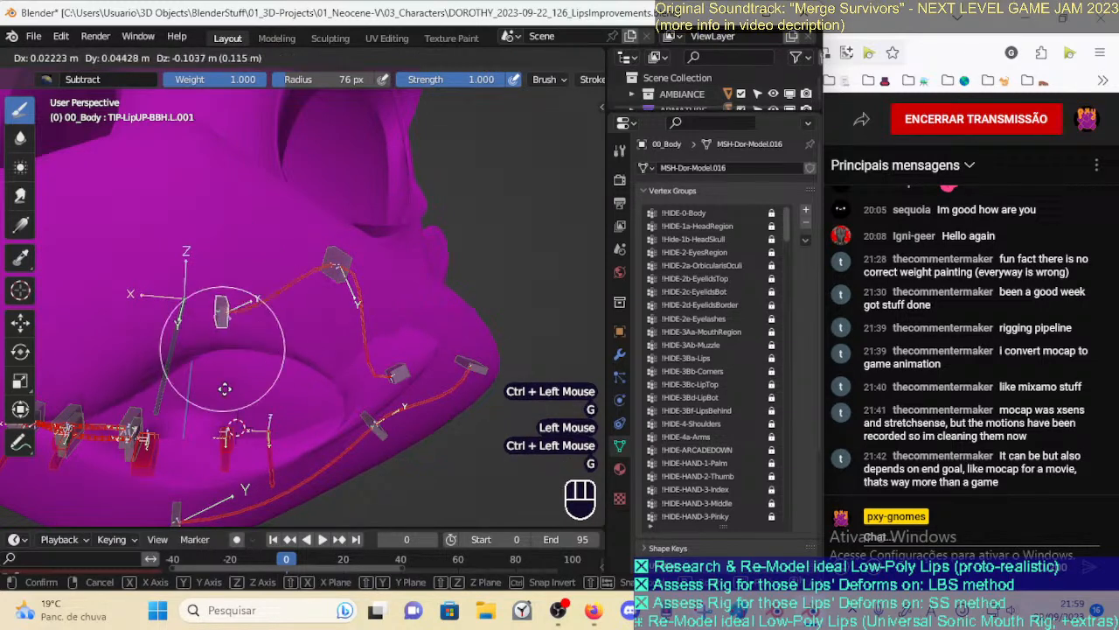
pyautogui.click(246, 251)
pyautogui.press('g')
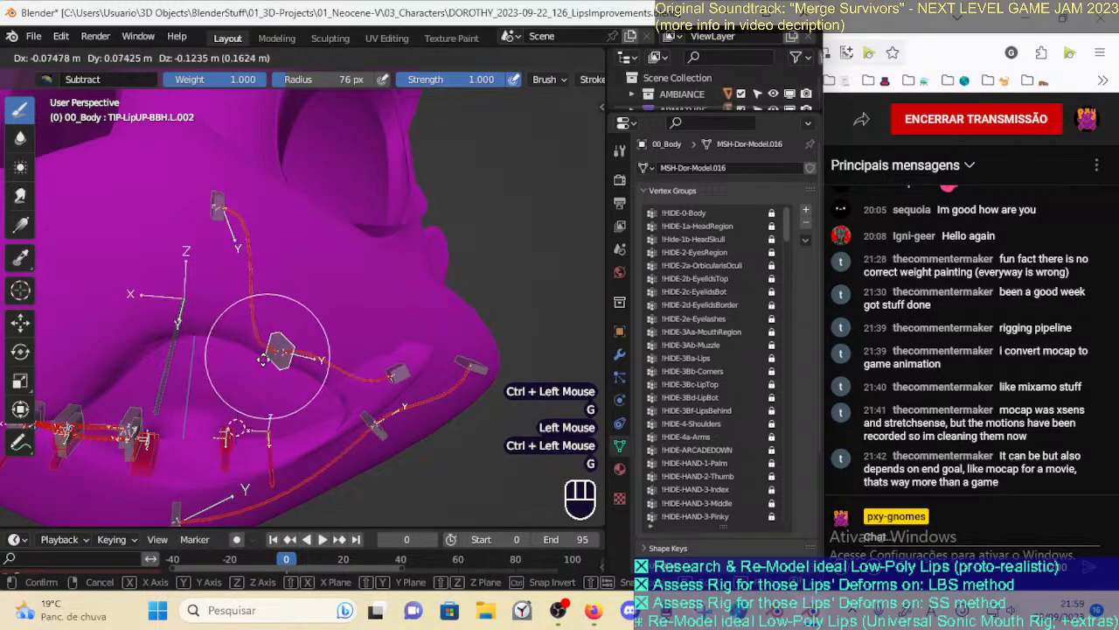
pyautogui.click(337, 262)
pyautogui.press('r')
pyautogui.click(325, 331)
pyautogui.press('g')
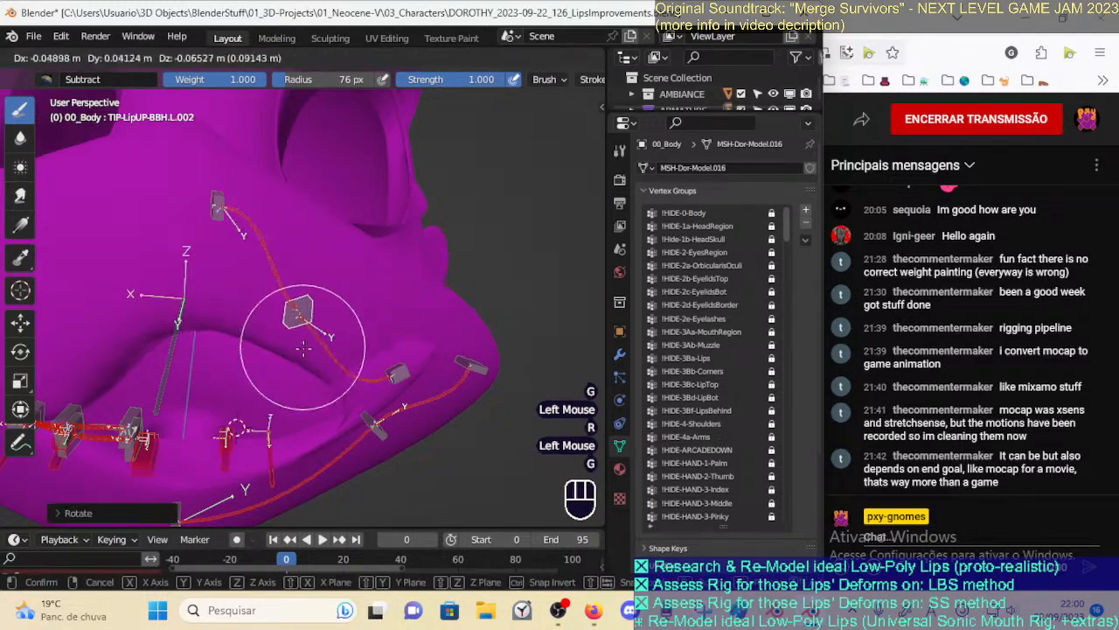
pyautogui.click(300, 322)
# Bring the TIP-LipUP-BBH.L.001 handle back down toward the upper lip, adjusting it from several angles
pyautogui.keyDown('ctrl'); pyautogui.click(206, 207); pyautogui.keyUp('ctrl')
pyautogui.moveTo(206, 207); pyautogui.dragTo(267, 253, button='middle')
pyautogui.press('g')
pyautogui.click(280, 322)
pyautogui.moveTo(279, 322); pyautogui.dragTo(261, 340, button='middle')
pyautogui.moveTo(260, 340); pyautogui.dragTo(350, 310, button='middle')
pyautogui.press('g')
pyautogui.click(389, 350)
pyautogui.moveTo(389, 350); pyautogui.dragTo(245, 324, button='middle')
pyautogui.press('g')
pyautogui.click(231, 400)
# Reposition the TIP-LipUP-BBH.L.002 handle close to the upper lip line
pyautogui.moveTo(231, 399); pyautogui.dragTo(317, 348, button='middle')
pyautogui.keyDown('ctrl'); pyautogui.click(315, 311); pyautogui.keyUp('ctrl')
pyautogui.press('g')
pyautogui.click(324, 350)
pyautogui.press('g')
pyautogui.click(310, 371)
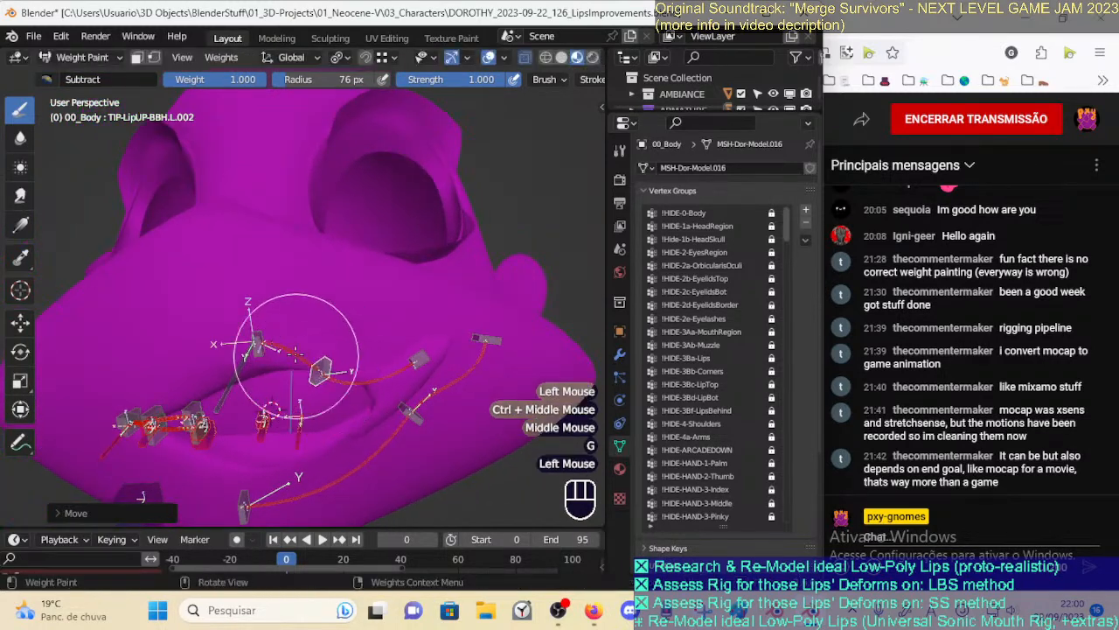
# Lower the upper lip's innermost left handle and raise TIP-LipUP-BBH.L.002 and TIP-LipUP-BBH.L.003 into a smile curve
pyautogui.press('g')
pyautogui.click(273, 371)
pyautogui.press('g')
pyautogui.click(378, 341)
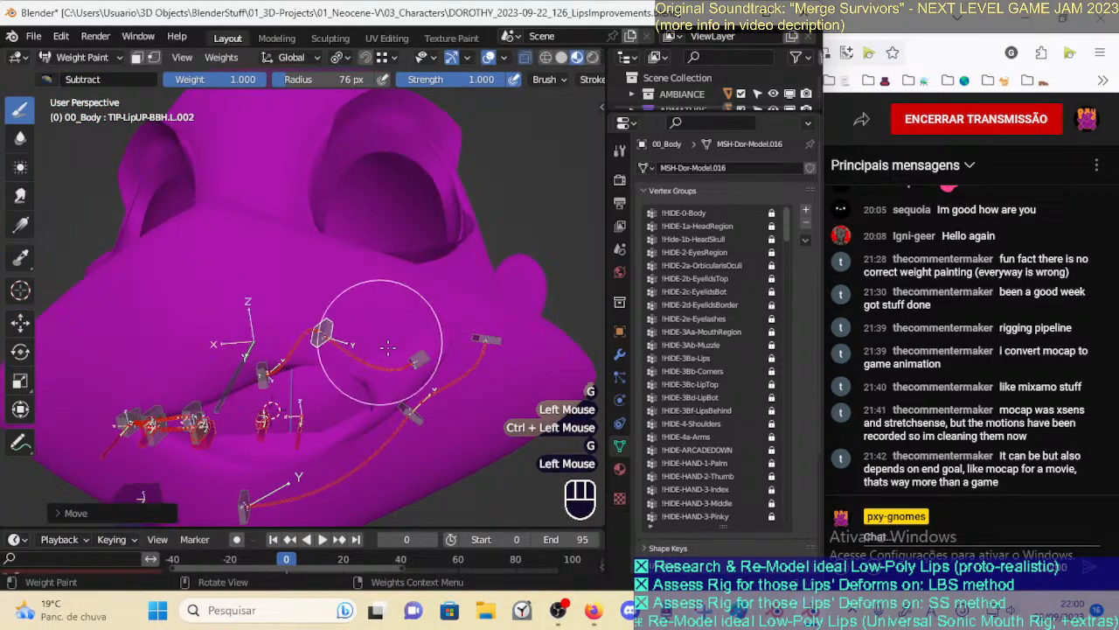
pyautogui.press('g')
pyautogui.click(460, 283)
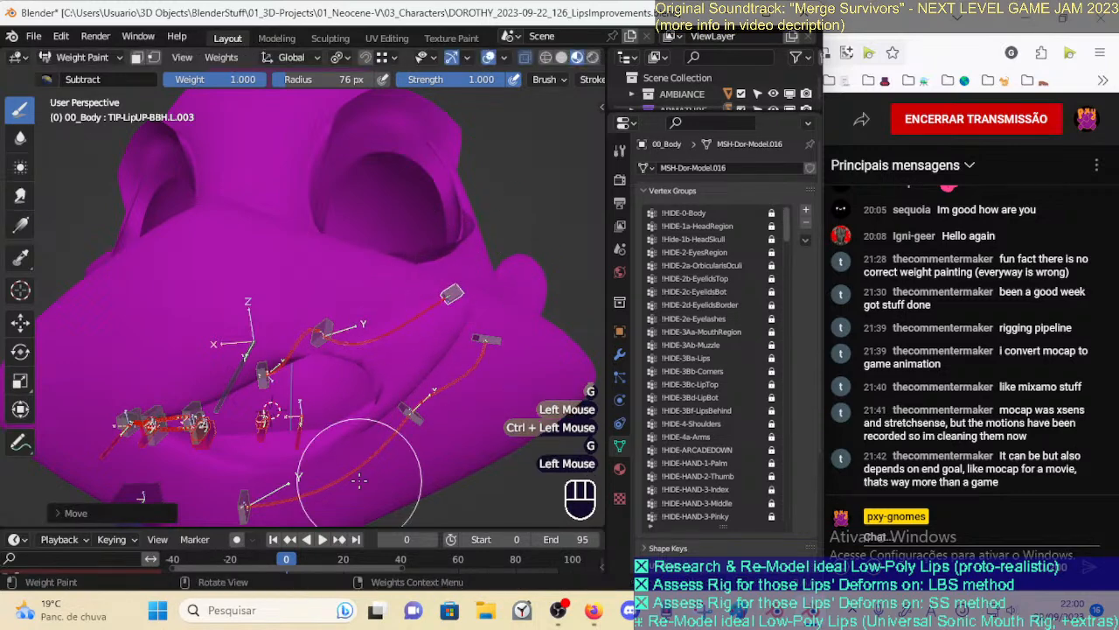
# Refine the position of the upper lip's corner handle on the cheek from several angles
pyautogui.moveTo(402, 300); pyautogui.dragTo(545, 329, button='middle')
pyautogui.press('g')
pyautogui.click(392, 267)
pyautogui.moveTo(393, 268); pyautogui.dragTo(288, 342, button='middle')
pyautogui.press('g')
pyautogui.click(467, 292)
pyautogui.scroll(-1, 468, 294)
pyautogui.press('g')
pyautogui.click(394, 295)
pyautogui.moveTo(393, 296); pyautogui.dragTo(450, 284, button='middle')
pyautogui.press('g')
pyautogui.click(447, 282)
# Pull the TIP-LipUP-BBH.L.002 handle up toward the eye and settle it lower on the cheek
pyautogui.keyDown('ctrl'); pyautogui.click(323, 311); pyautogui.keyUp('ctrl')
pyautogui.press('g')
pyautogui.click(380, 233)
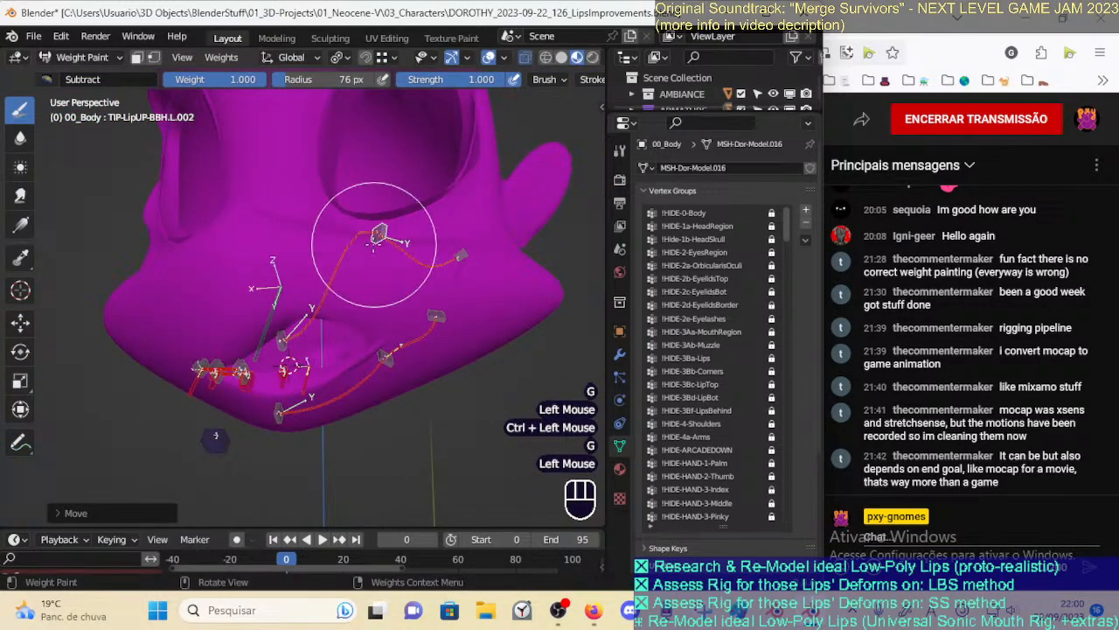
pyautogui.scroll(-1, 378, 236)
pyautogui.press('g')
pyautogui.click(356, 291)
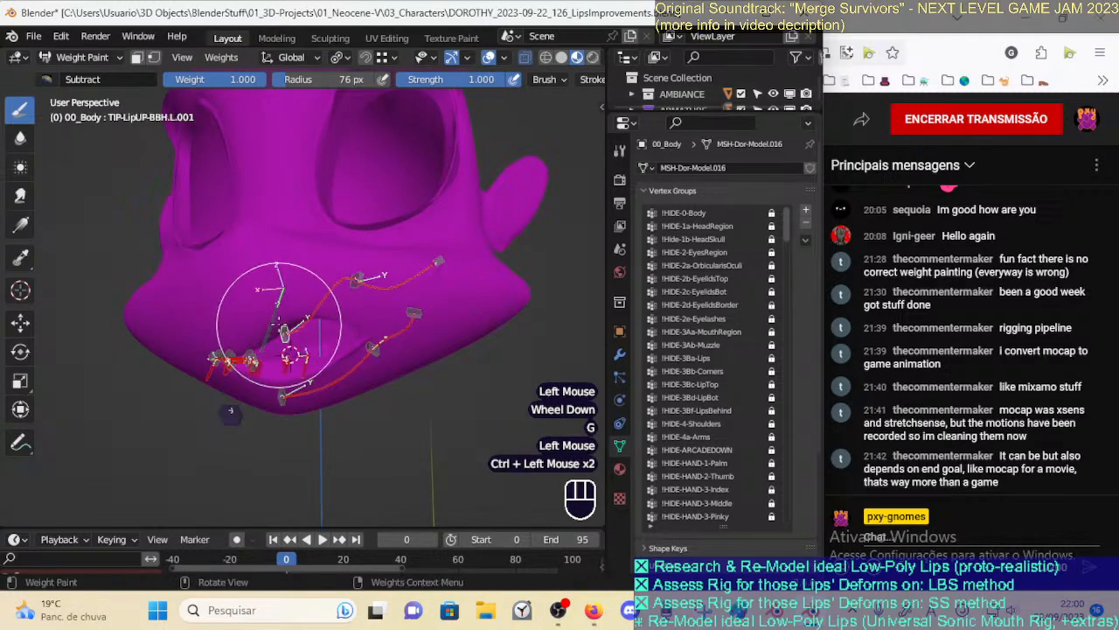
# Test the upper lip's center by moving the TIP-LipUP-BBH.L.001 handle up and back down
pyautogui.press('g')
pyautogui.click(265, 220)
pyautogui.moveTo(265, 220); pyautogui.dragTo(320, 217, button='middle')
pyautogui.press('g')
pyautogui.click(308, 188)
pyautogui.press('g')
pyautogui.click(306, 310)
# Raise the TIP-LipUP-BBH.L.001 handle high onto the muzzle and refine its position from the front and side
pyautogui.scroll(-1, 306, 315)
pyautogui.moveTo(305, 315); pyautogui.dragTo(250, 322, button='middle')
pyautogui.scroll(1, 252, 326)
pyautogui.moveTo(266, 358); pyautogui.dragTo(350, 275, button='middle')
pyautogui.press('g')
pyautogui.click(393, 213)
pyautogui.moveTo(393, 213); pyautogui.dragTo(276, 320, button='middle')
pyautogui.press('g')
pyautogui.click(348, 286)
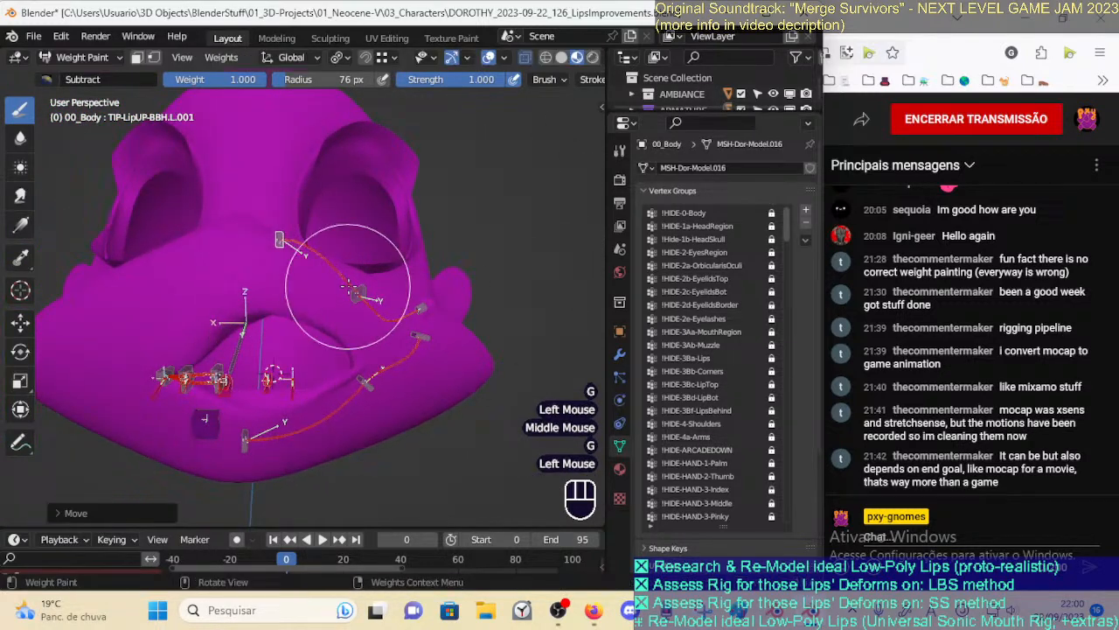
pyautogui.moveTo(420, 284); pyautogui.dragTo(481, 280, button='middle')
pyautogui.press('g')
pyautogui.click(404, 291)
# Stretch the TIP-LipUP-BBH.L.003 handle far outward past the cheek and nudge the TIP-LipUP-BBH.L.002 handle inward
pyautogui.keyDown('ctrl'); pyautogui.click(447, 302); pyautogui.keyUp('ctrl')
pyautogui.keyDown('ctrl'); pyautogui.click(497, 237); pyautogui.keyUp('ctrl')
pyautogui.scroll(-1, 477, 261)
pyautogui.press('g')
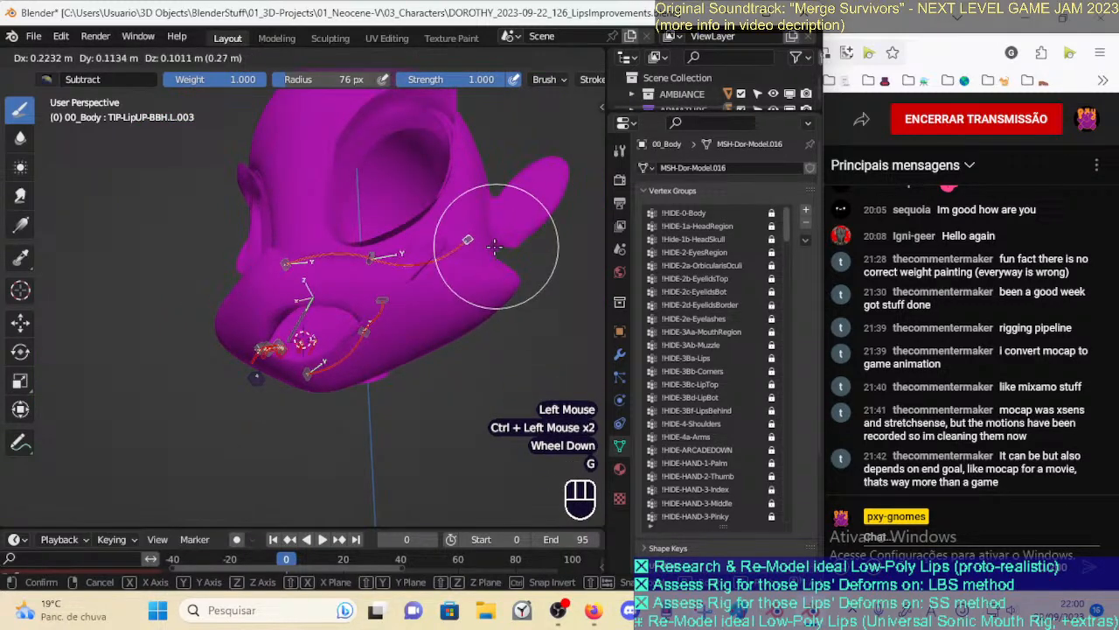
pyautogui.click(518, 246)
pyautogui.press('g')
pyautogui.click(519, 246)
pyautogui.press('g')
pyautogui.click(399, 251)
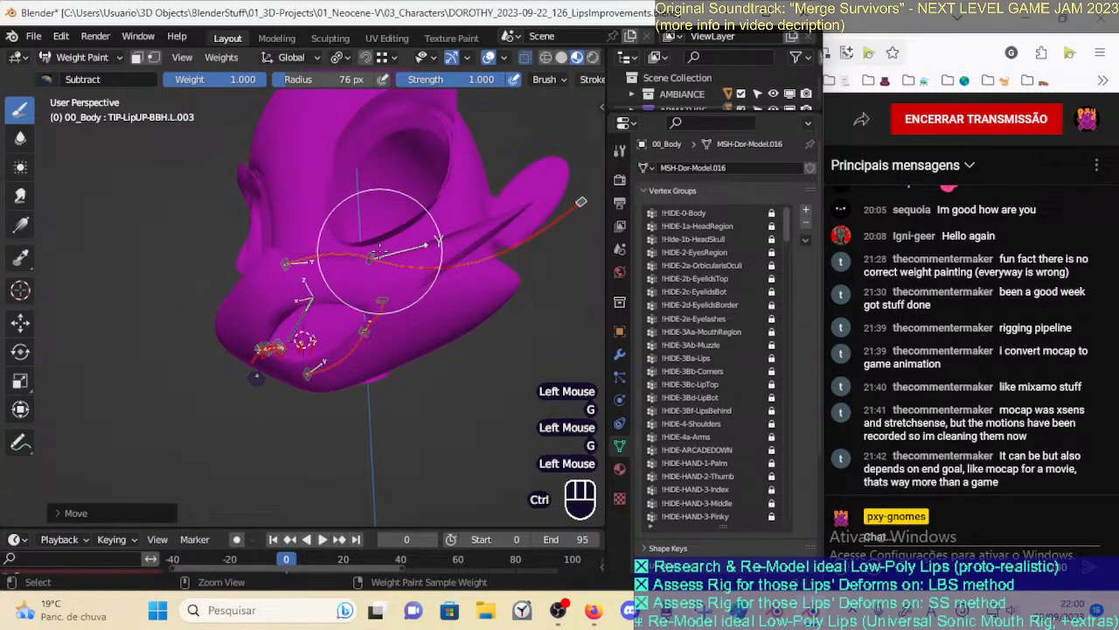
pyautogui.keyDown('ctrl'); pyautogui.click(379, 251); pyautogui.keyUp('ctrl')
pyautogui.press('g')
pyautogui.click(360, 257)
# Pull the lower lip's corner handle and the TIP-LipDN-BBH.L.002 handle outward along the cheek
pyautogui.keyDown('ctrl'); pyautogui.click(384, 300); pyautogui.keyUp('ctrl')
pyautogui.press('g')
pyautogui.click(518, 241)
pyautogui.keyDown('ctrl'); pyautogui.click(366, 334); pyautogui.keyUp('ctrl')
pyautogui.press('g')
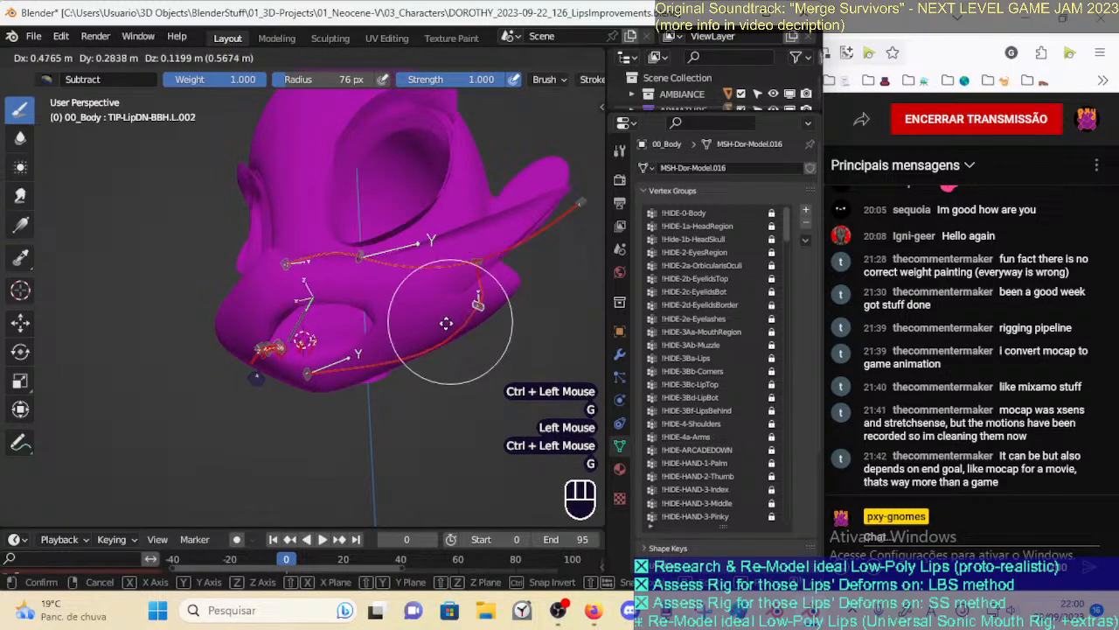
pyautogui.click(332, 375)
# Reposition the lower lip's innermost left handle and its middle handle to follow the widened mouth
pyautogui.keyDown('ctrl'); pyautogui.click(288, 394); pyautogui.keyUp('ctrl')
pyautogui.press('g')
pyautogui.click(420, 321)
pyautogui.keyDown('ctrl'); pyautogui.click(419, 319); pyautogui.keyUp('ctrl')
pyautogui.press('g')
pyautogui.click(466, 302)
# Pull the TIP-LipDN-BBH.L.003 corner handle and the TIP-LipDN-BBH.L.002 handle inward toward the mouth
pyautogui.keyDown('ctrl'); pyautogui.click(480, 263); pyautogui.keyUp('ctrl')
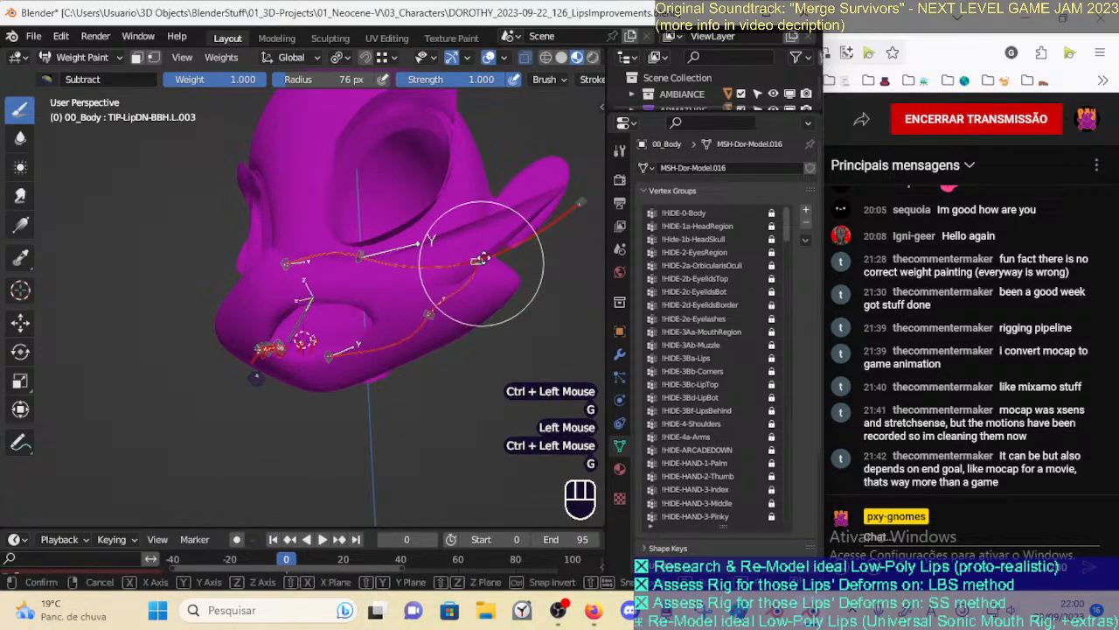
pyautogui.press('g')
pyautogui.click(430, 289)
pyautogui.keyDown('ctrl'); pyautogui.click(433, 312); pyautogui.keyUp('ctrl')
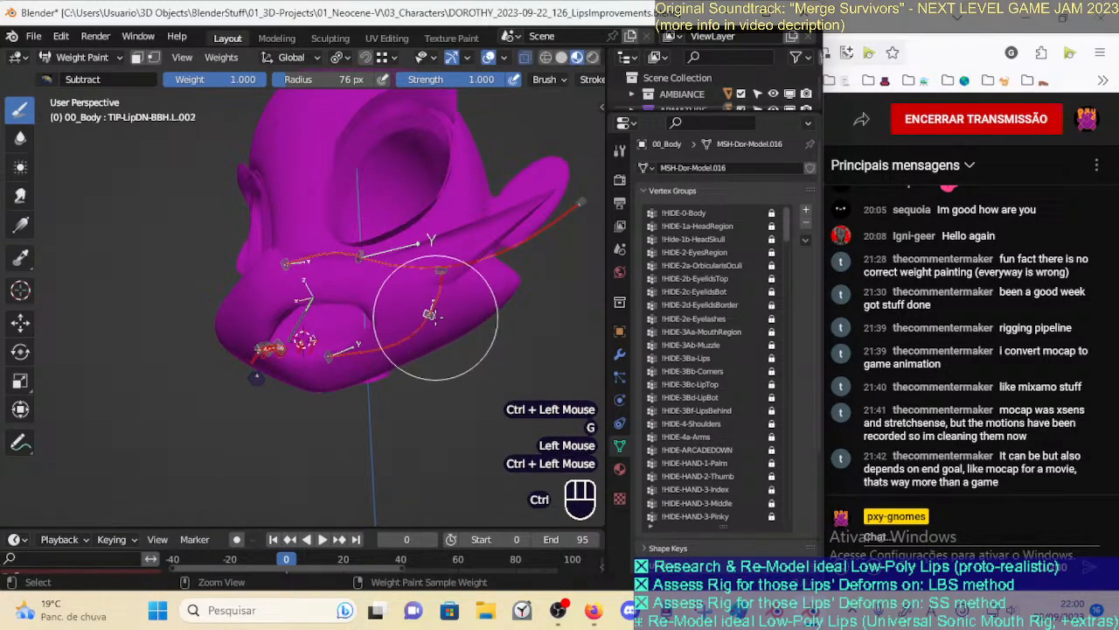
pyautogui.press('g')
pyautogui.click(408, 325)
# Examine the painted weights of the DEF-LipDN-BB.L.002 and DEF-LipUP-BB.L.001 bones around the stretched lips
pyautogui.keyDown('ctrl'); pyautogui.click(411, 303); pyautogui.keyUp('ctrl')
pyautogui.moveTo(403, 300); pyautogui.dragTo(394, 340, button='middle')
pyautogui.scroll(1, 412, 325)
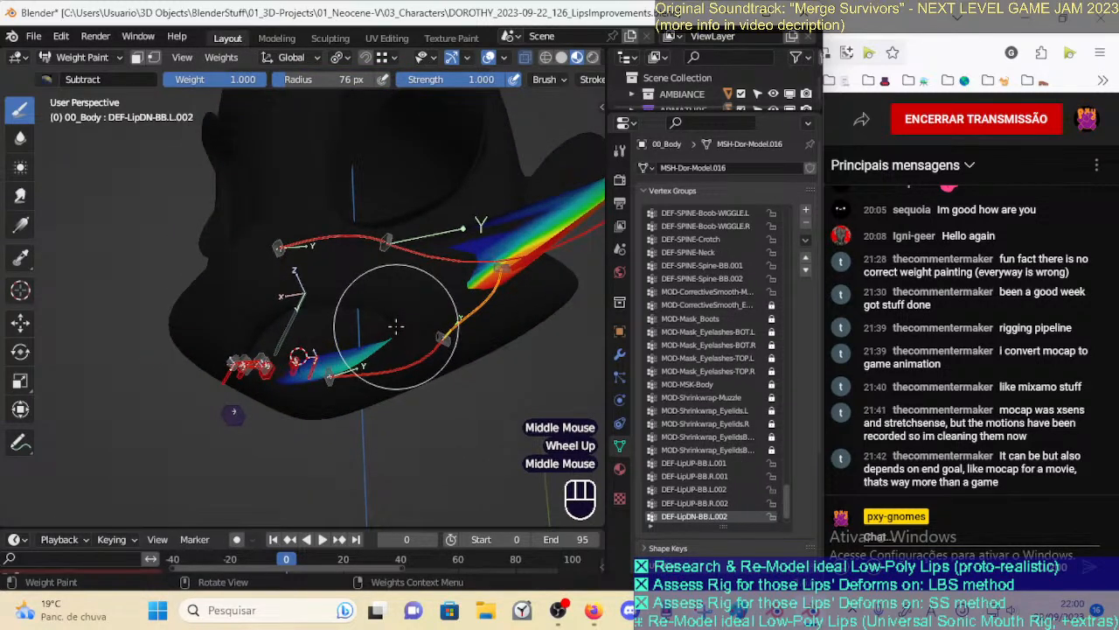
pyautogui.scroll(-1, 428, 323)
pyautogui.scroll(1, 450, 325)
pyautogui.moveTo(450, 325); pyautogui.dragTo(443, 324, button='middle')
pyautogui.keyDown('ctrl'); pyautogui.click(278, 241); pyautogui.keyUp('ctrl')
pyautogui.keyDown('ctrl'); pyautogui.click(317, 238); pyautogui.keyUp('ctrl')
pyautogui.moveTo(275, 302); pyautogui.dragTo(294, 158, button='middle')
pyautogui.scroll(2, 305, 300)
pyautogui.moveTo(281, 328); pyautogui.dragTo(291, 351, button='middle')
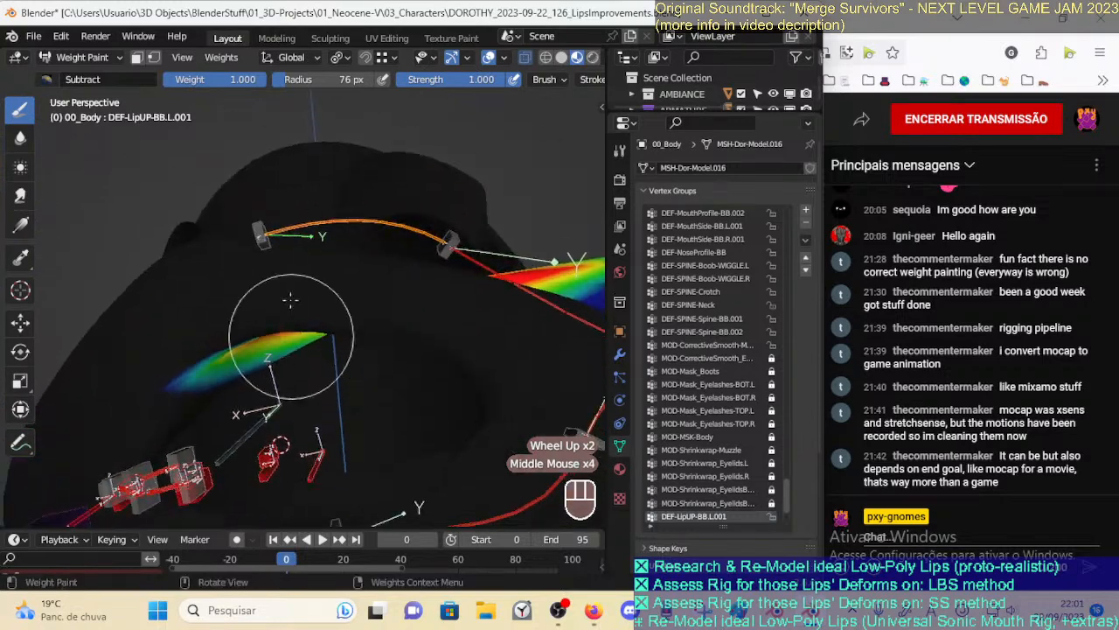
# Raise the TIP-LipUP-BBH.L.001 handle from the muzzle toward the eye sockets, trying several heights
pyautogui.moveTo(321, 256); pyautogui.dragTo(262, 265, button='middle')
pyautogui.scroll(-2, 271, 219)
pyautogui.keyDown('ctrl'); pyautogui.click(274, 240); pyautogui.keyUp('ctrl')
pyautogui.press('g')
pyautogui.click(312, 140)
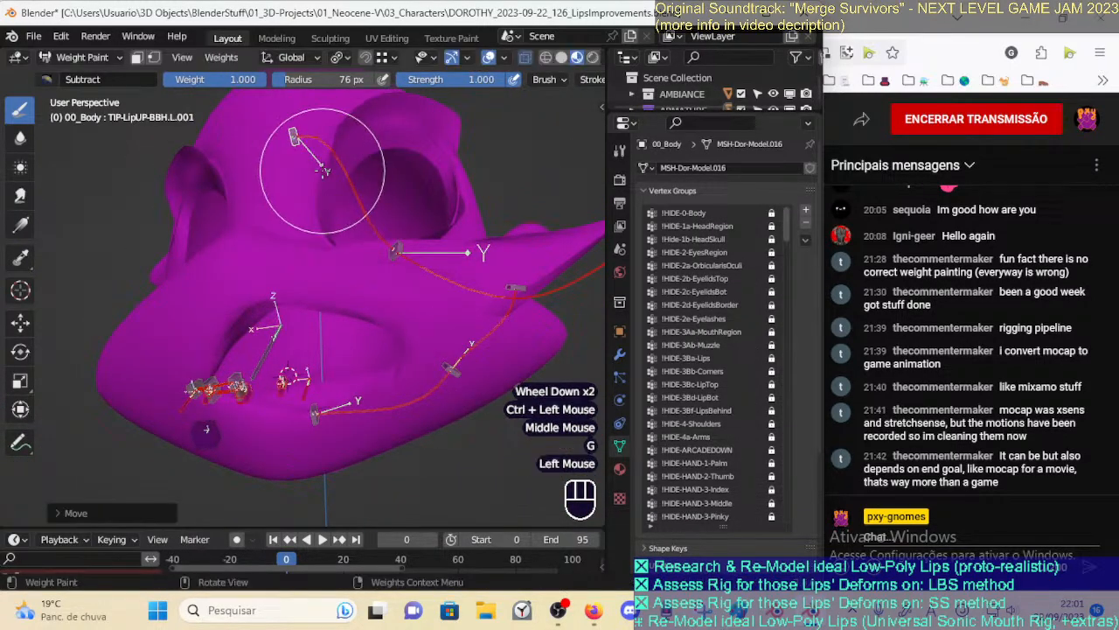
pyautogui.press('g')
pyautogui.click(324, 205)
pyautogui.press('g')
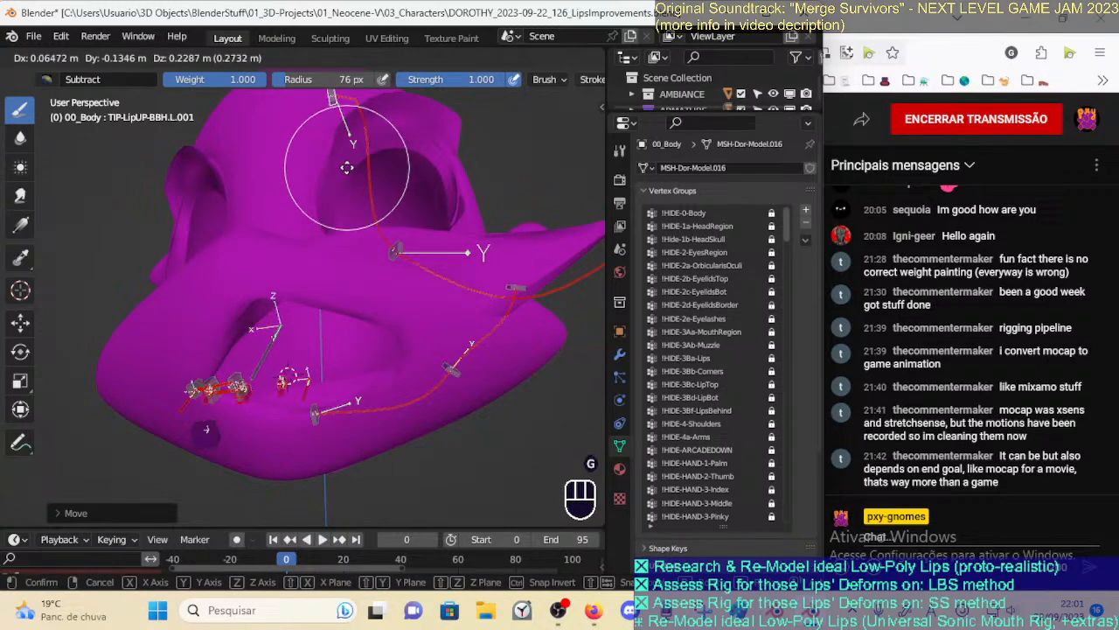
pyautogui.click(371, 201)
# Swing the TIP-LipUP-BBH.L.001 handle repeatedly around the character's left eye socket to test the upper lip deformation
pyautogui.moveTo(375, 200); pyautogui.dragTo(400, 188, button='middle')
pyautogui.press('g')
pyautogui.click(362, 185)
pyautogui.press('g')
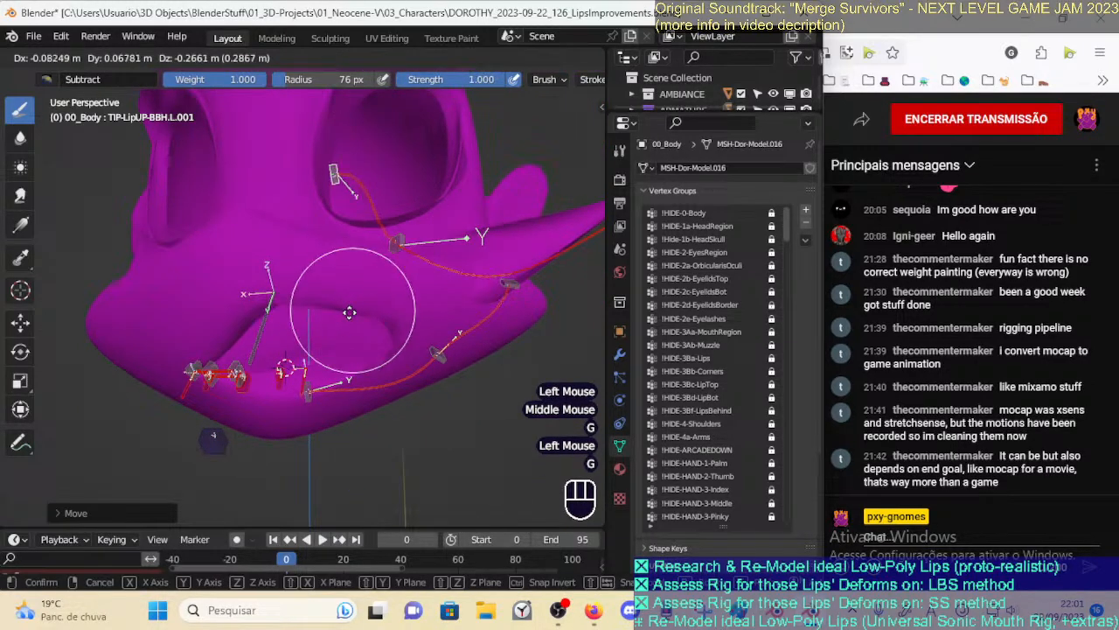
pyautogui.click(337, 218)
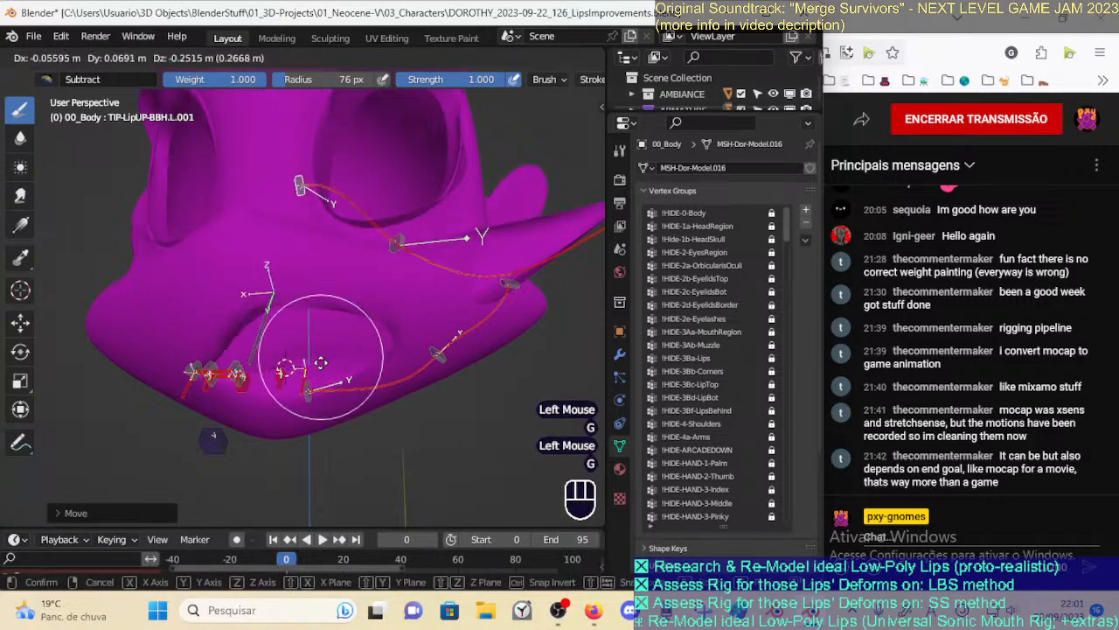
pyautogui.moveTo(387, 200)
pyautogui.keyDown('shift'); pyautogui.mouseDown(button='middle')
pyautogui.moveTo(281, 256)
pyautogui.moveTo(305, 257)
pyautogui.mouseUp(button='middle'); pyautogui.keyUp('shift')
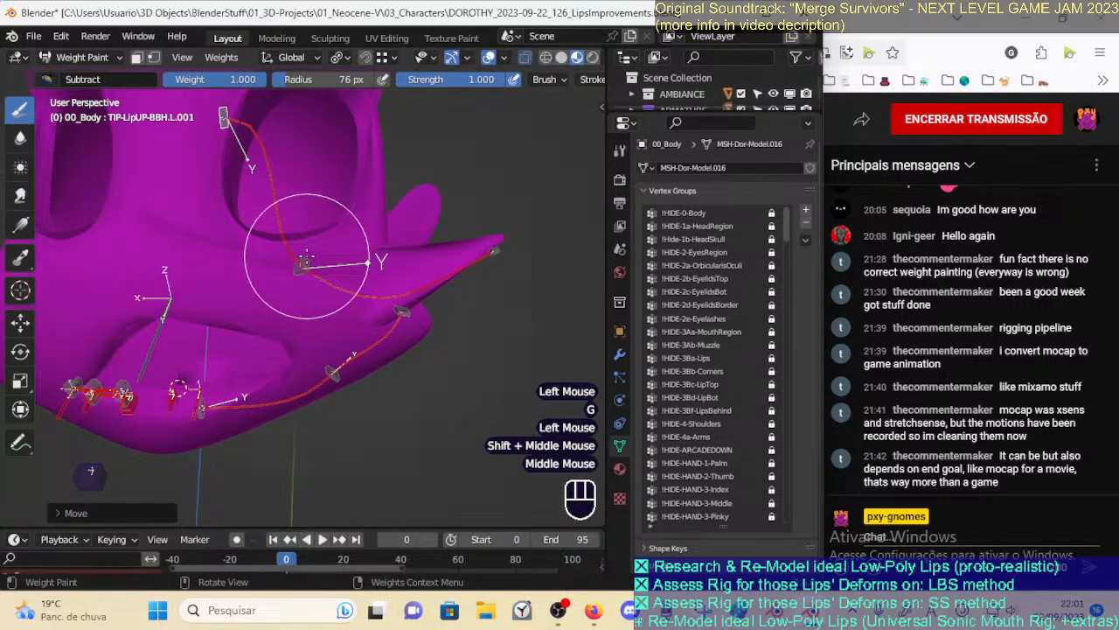
pyautogui.press('g')
pyautogui.click(299, 293)
pyautogui.press('g')
pyautogui.click(300, 180)
# Reset the pose so all lip handles return to their rest positions
pyautogui.press('a')
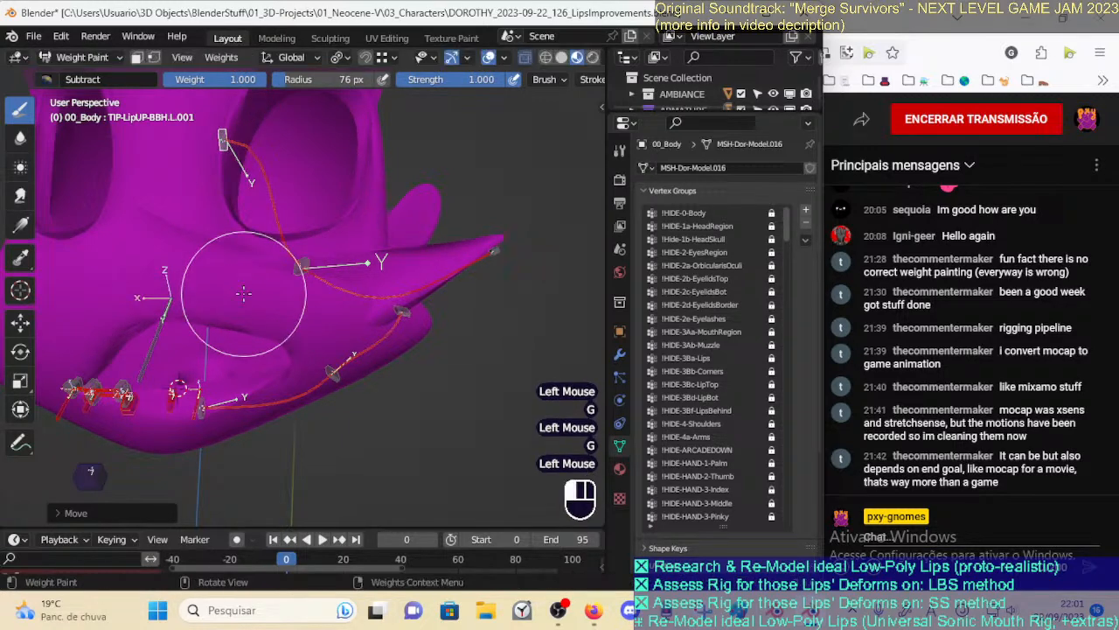
pyautogui.hotkey('alt', 'q')
pyautogui.hotkey('alt', 'q')
pyautogui.keyDown('shift'); pyautogui.moveTo(198, 375); pyautogui.dragTo(324, 350, button='middle'); pyautogui.keyUp('shift')
pyautogui.scroll(2, 324, 350)
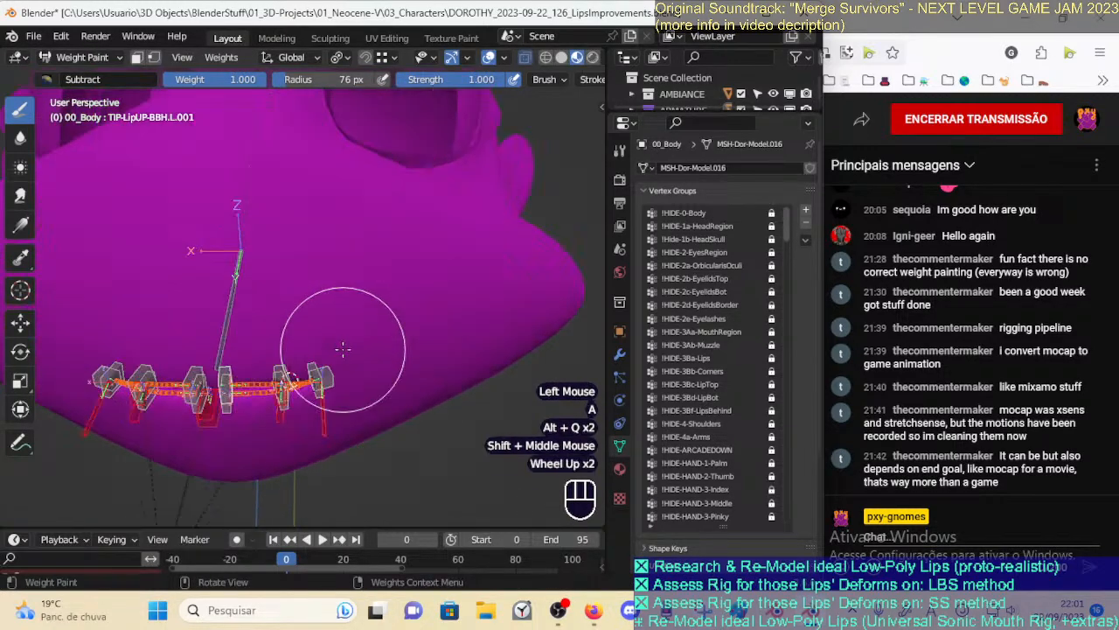
# Switch to Object Mode, select the 00_Body mesh, and display its modifier stack in a widened properties editor
pyautogui.hotkey('ctrl', 'Tab')
pyautogui.click(273, 378)
pyautogui.keyDown('shift'); pyautogui.moveTo(273, 378); pyautogui.dragTo(354, 344, button='middle'); pyautogui.keyUp('shift')
pyautogui.scroll(2, 353, 343)
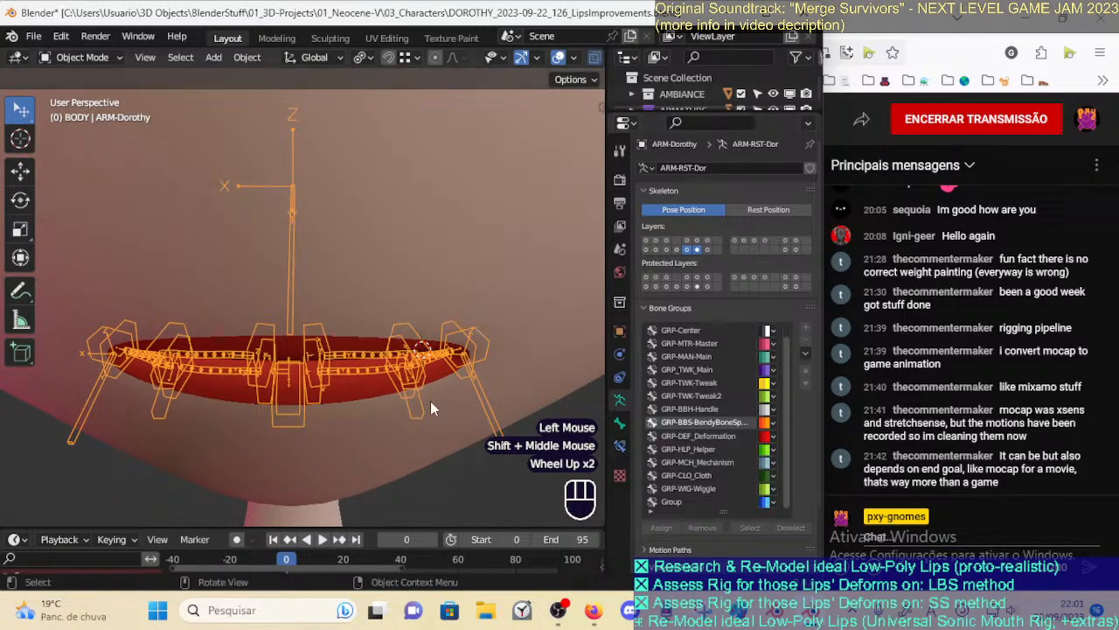
pyautogui.click(372, 343)
pyautogui.click(620, 353)
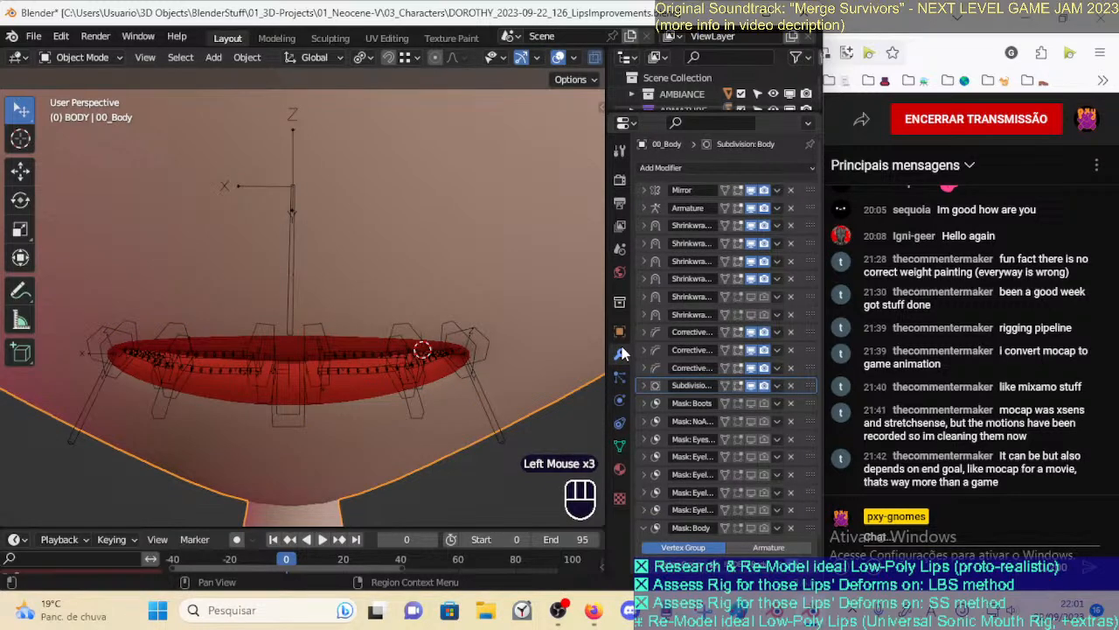
pyautogui.moveTo(608, 218); pyautogui.dragTo(505, 262)
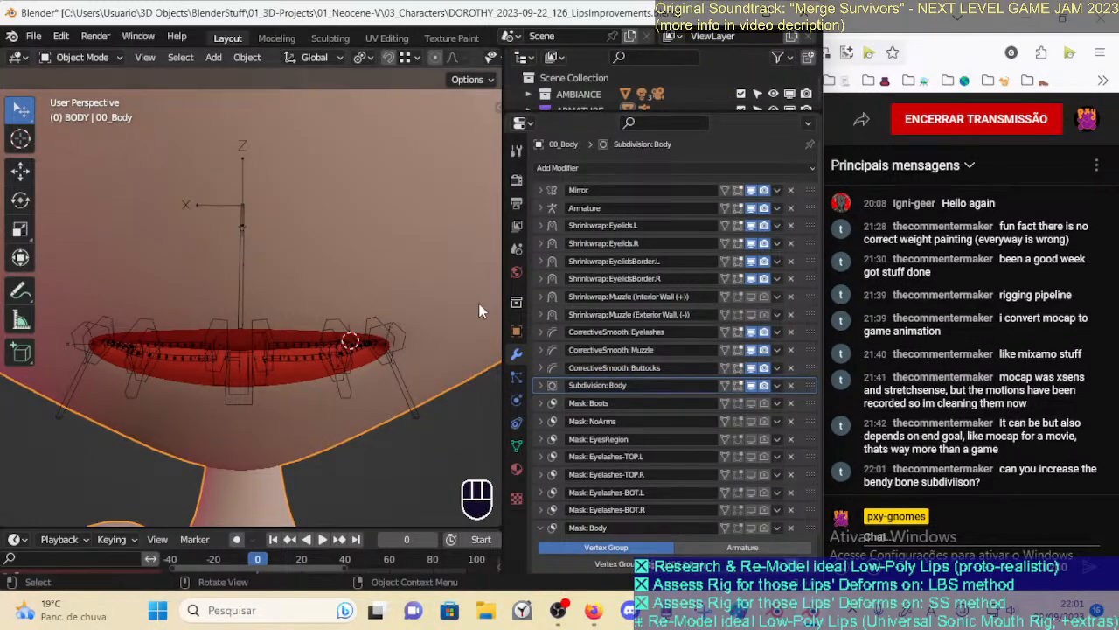
# Put ARM-Dorothy into Pose Mode and show the bendy bone settings of DEF-LipUP-BB.L.001
pyautogui.click(302, 350)
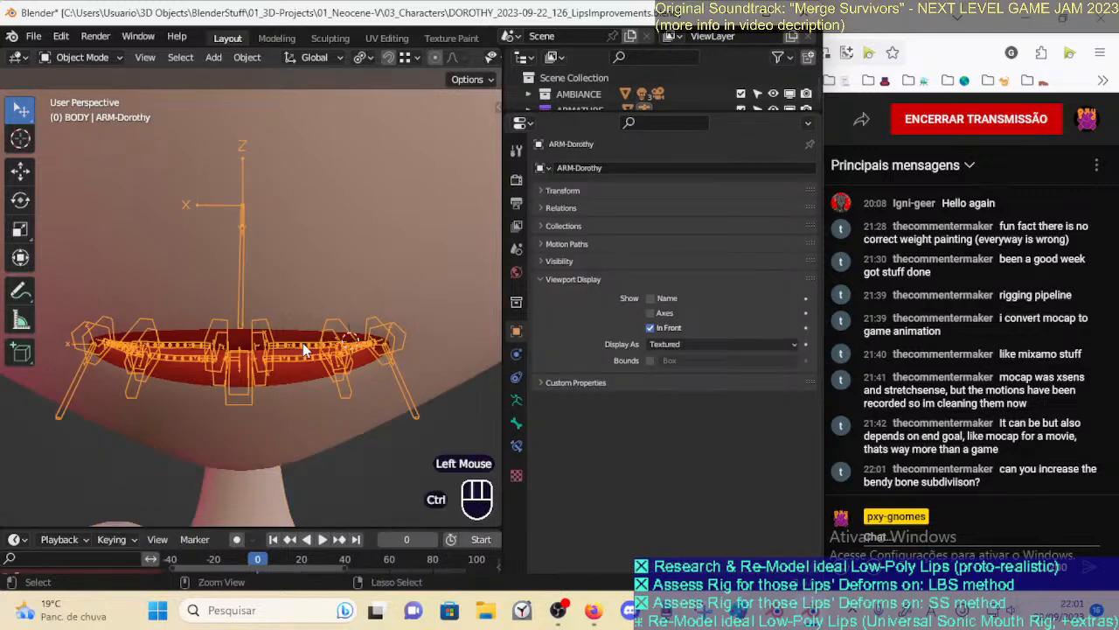
pyautogui.hotkey('ctrl', 'Tab')
pyautogui.click(299, 346)
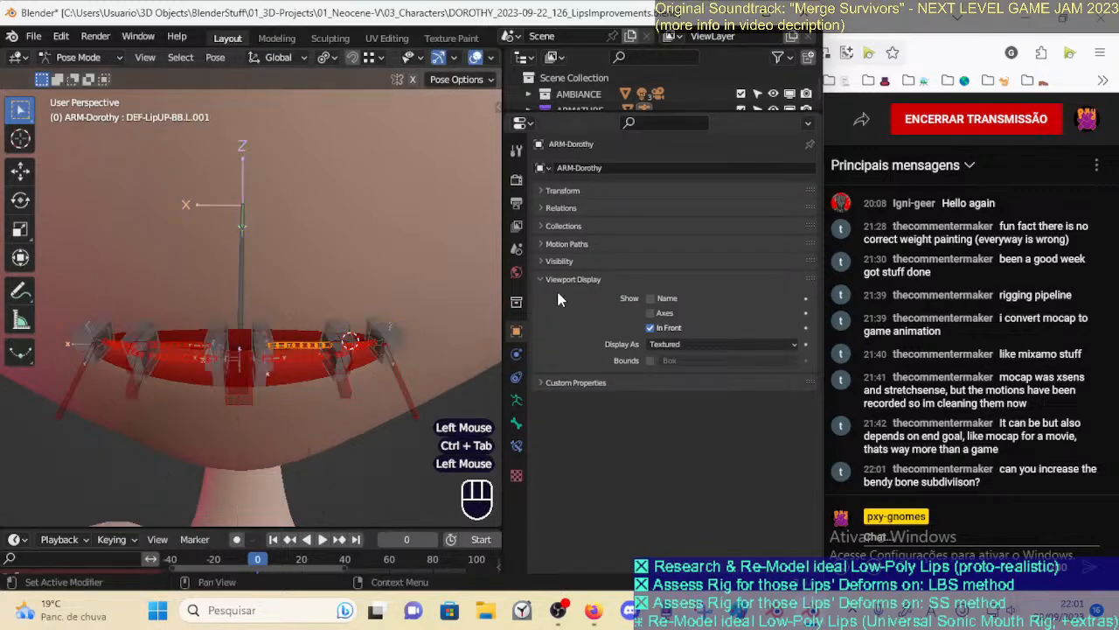
pyautogui.click(516, 424)
pyautogui.click(543, 209)
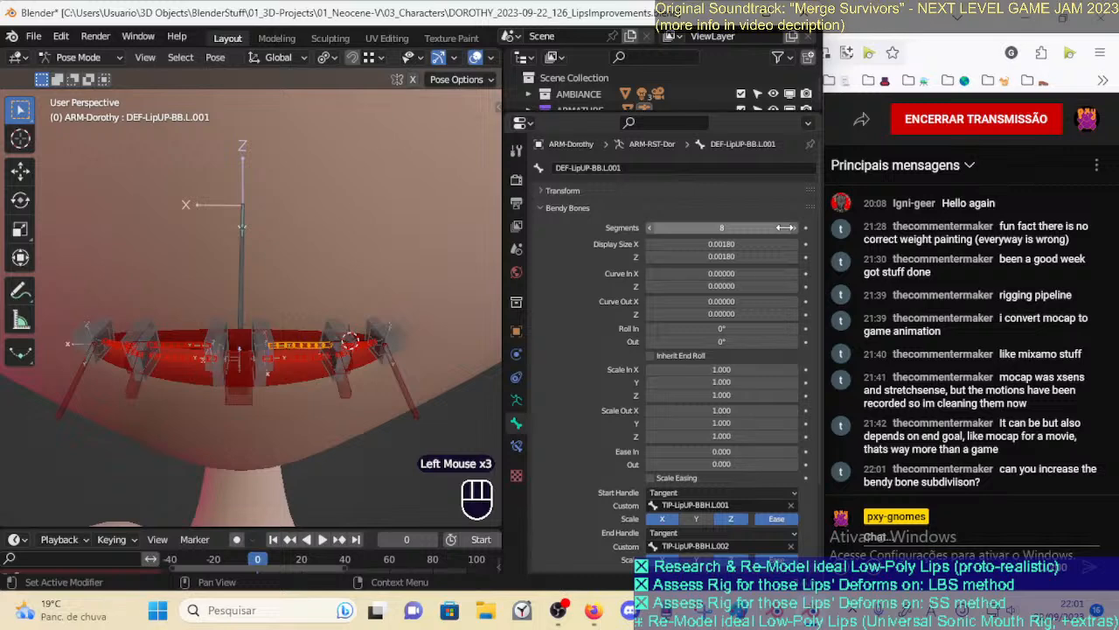
# Raise the TIP-LipUP-BBH.L.001 handle well above the upper lip and rotate it slightly
pyautogui.scroll(2, 262, 345)
pyautogui.moveTo(273, 360); pyautogui.dragTo(240, 302, button='middle')
pyautogui.click(239, 304)
pyautogui.press('g')
pyautogui.scroll(-2, 236, 175)
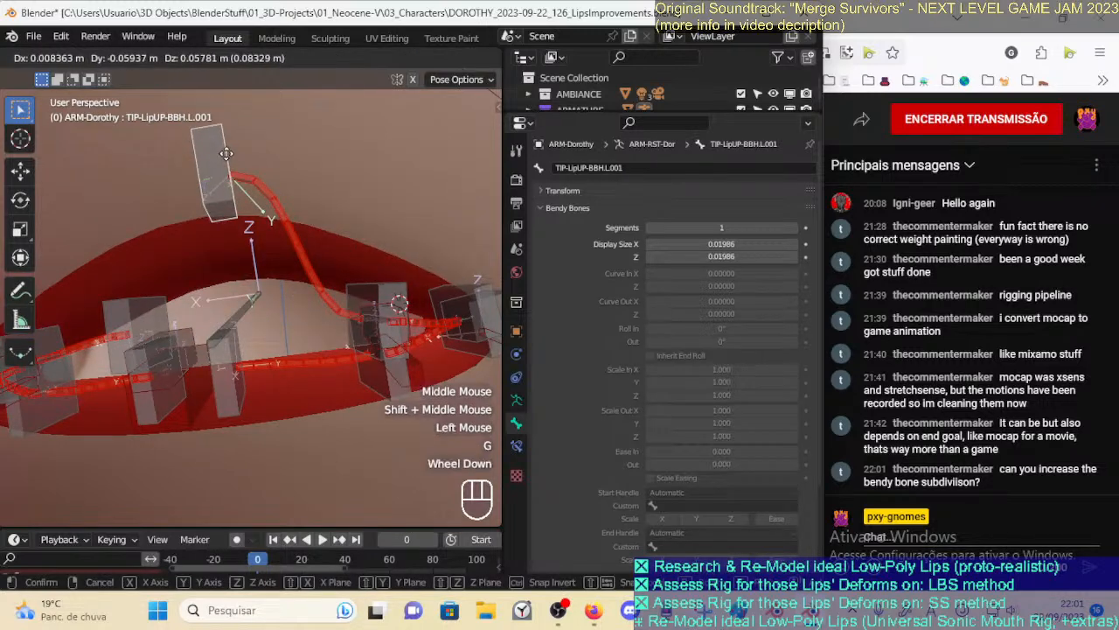
pyautogui.click(237, 187)
pyautogui.scroll(-2, 248, 198)
pyautogui.press('r')
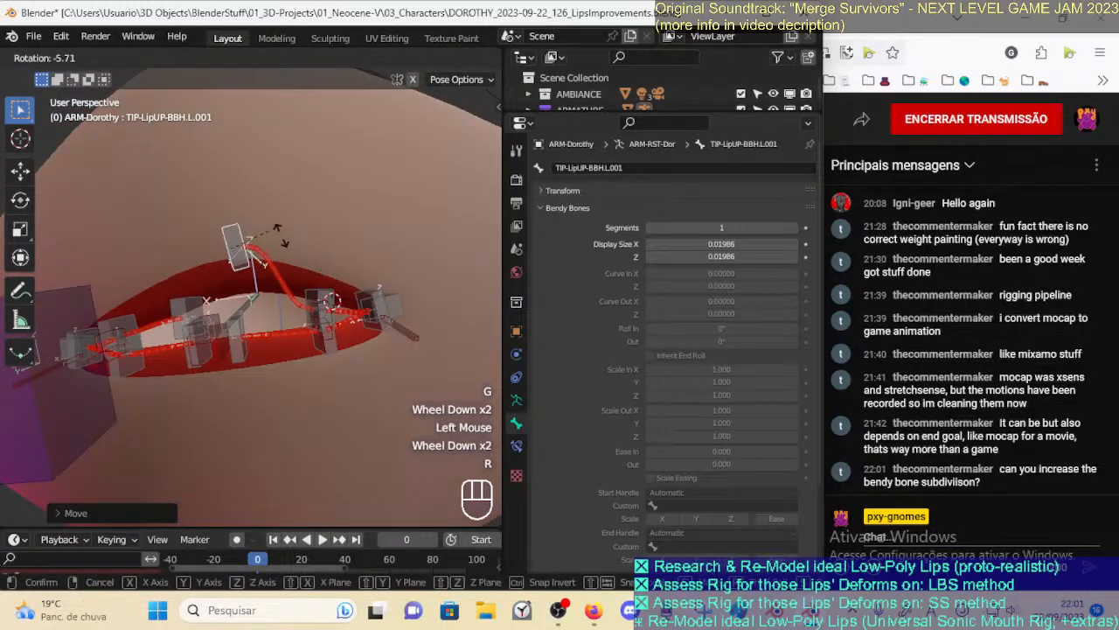
pyautogui.click(266, 179)
pyautogui.press('g')
pyautogui.click(270, 177)
# Raise the TIP-LipUP-BBH.L.002 handle to about the height of the neighbouring inner lip handle
pyautogui.click(318, 294)
pyautogui.press('g')
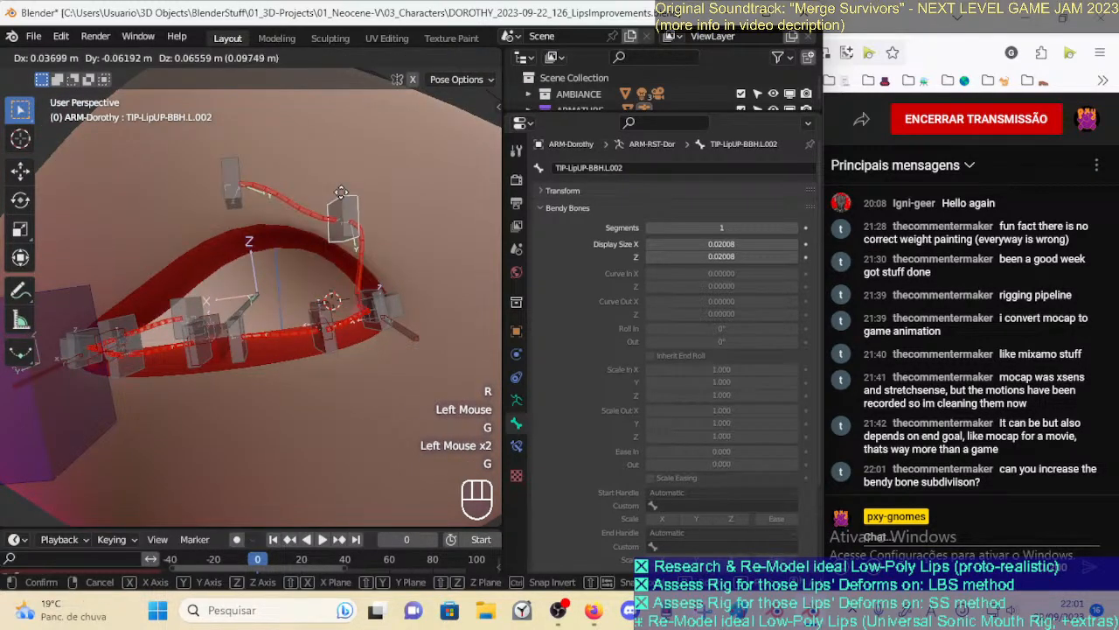
pyautogui.click(336, 182)
pyautogui.press('g')
pyautogui.click(327, 171)
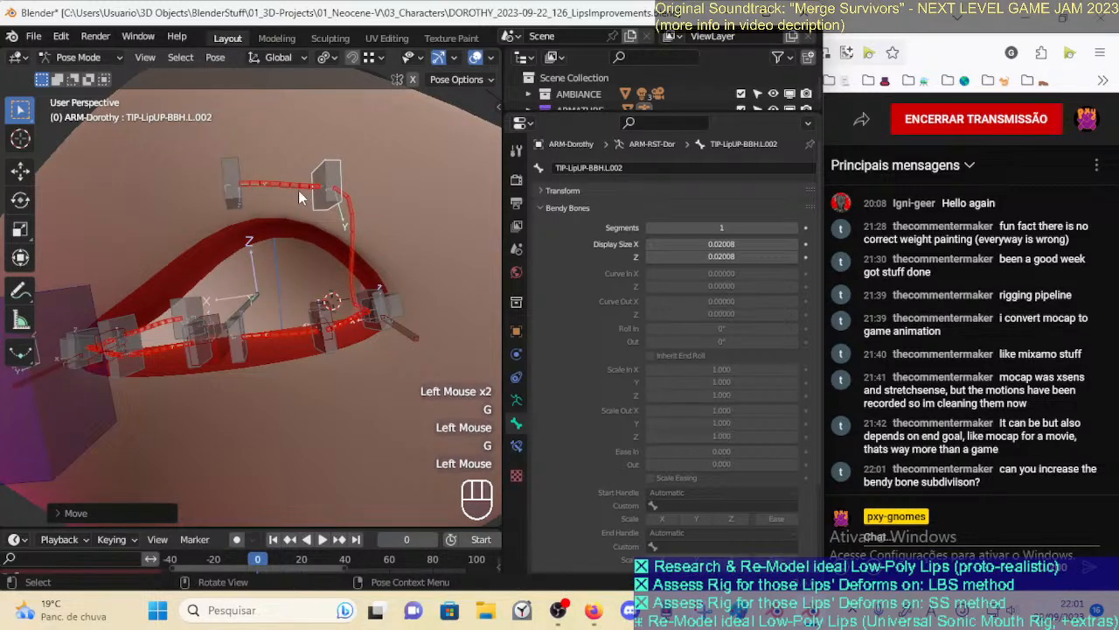
pyautogui.press('g')
pyautogui.click(328, 169)
# Move the TIP-LipUP-BBH.L.002 handle outward across the muzzle and rotate it so the lip bones form a rounded arc
pyautogui.scroll(-3, 324, 174)
pyautogui.press('g')
pyautogui.click(385, 263)
pyautogui.press('r')
pyautogui.click(380, 289)
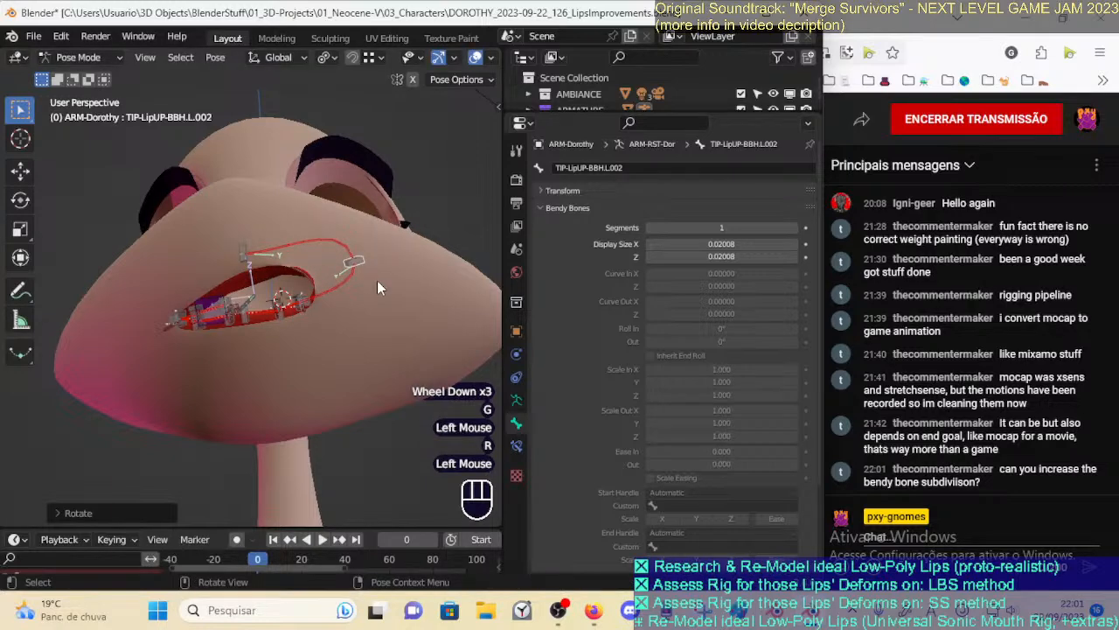
pyautogui.press('g')
pyautogui.click(332, 306)
pyautogui.click(451, 207)
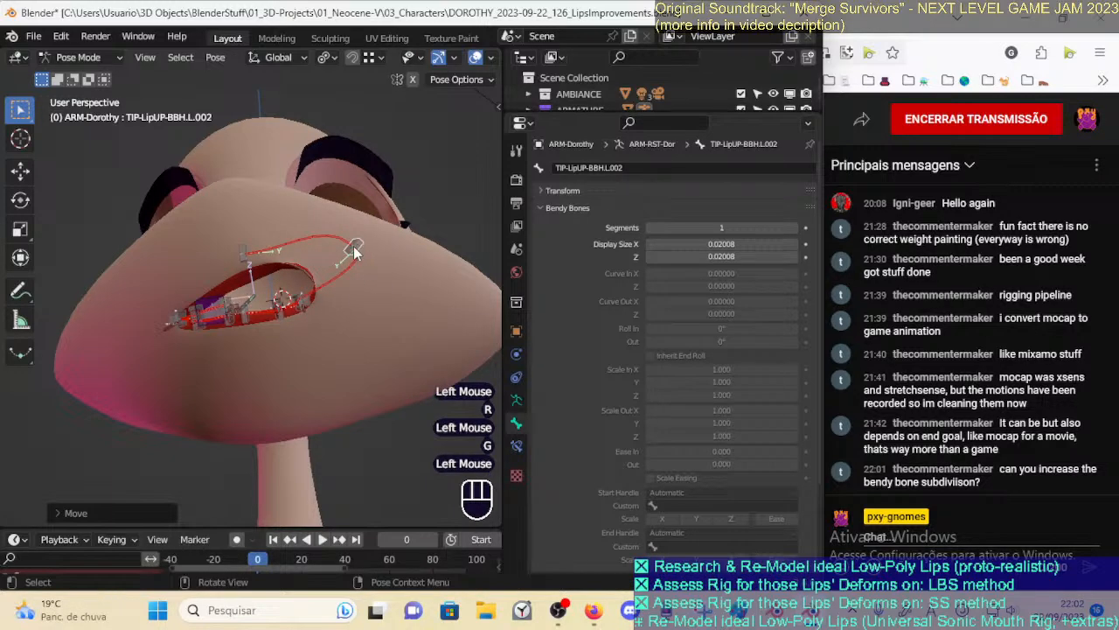
# Rotate the TIP-LipUP-BBH.L.001 handle and raise it further up the muzzle to exaggerate the bone's curve
pyautogui.scroll(1, 350, 229)
pyautogui.click(247, 248)
pyautogui.press('r')
pyautogui.click(278, 222)
pyautogui.press('g')
pyautogui.click(268, 196)
pyautogui.moveTo(268, 196); pyautogui.dragTo(274, 242, button='middle')
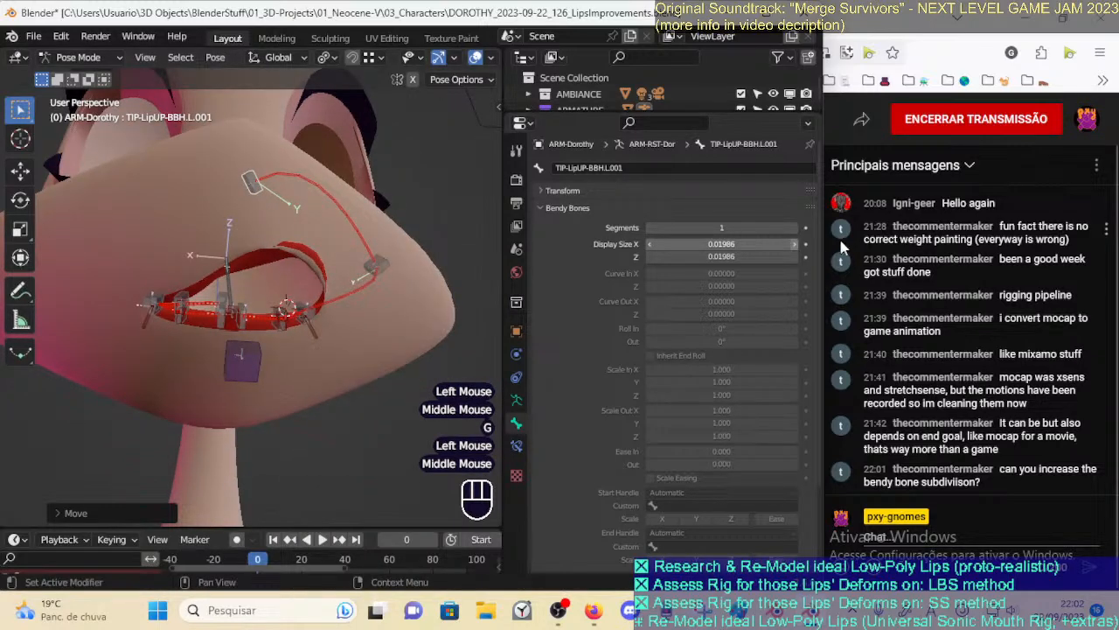
# Try progressively higher bendy bone segment counts on DEF-LipUP-BB.L.001 to compare the curve's smoothness
pyautogui.click(327, 193)
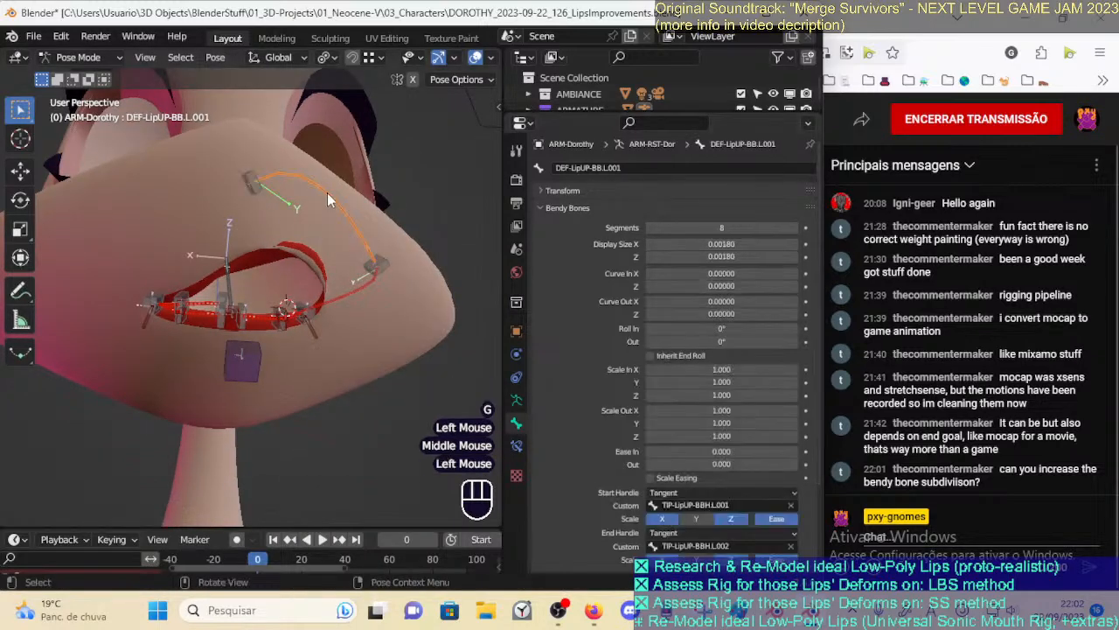
pyautogui.click(794, 229)
pyautogui.click(794, 229)
pyautogui.doubleClick(794, 229)
pyautogui.click(794, 229)
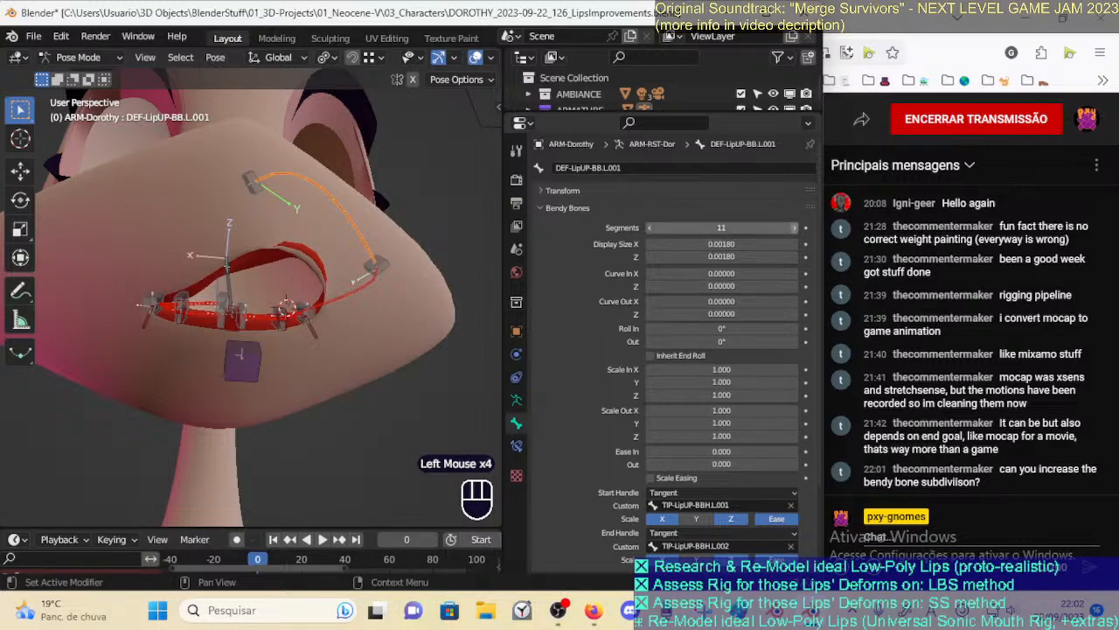
pyautogui.doubleClick(794, 229)
pyautogui.doubleClick(794, 229)
pyautogui.doubleClick(794, 229)
pyautogui.click(794, 229)
pyautogui.doubleClick(794, 229)
pyautogui.doubleClick(795, 230)
pyautogui.click(795, 229)
pyautogui.moveTo(722, 229); pyautogui.dragTo(787, 229)
# Set the DEF-LipUP-BB.L.001 bone's segments to 8
pyautogui.click(693, 228)
pyautogui.write('8')
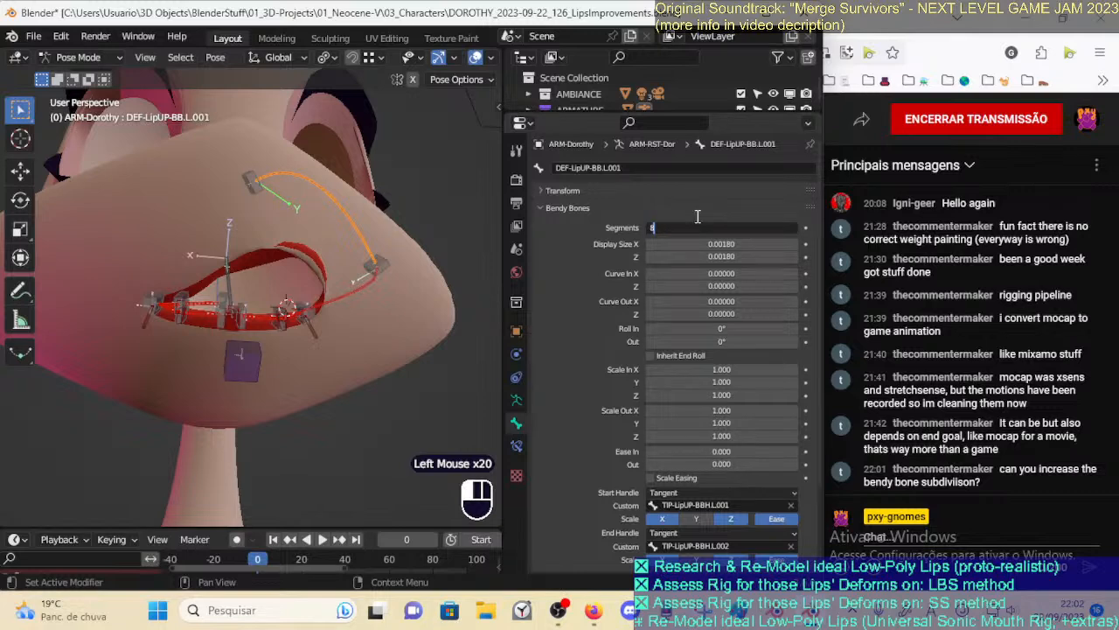
pyautogui.press('Return')
# Lower the DEF-LipUP-BB.L.001 bone's segments one at a time down to 1
pyautogui.scroll(2, 376, 218)
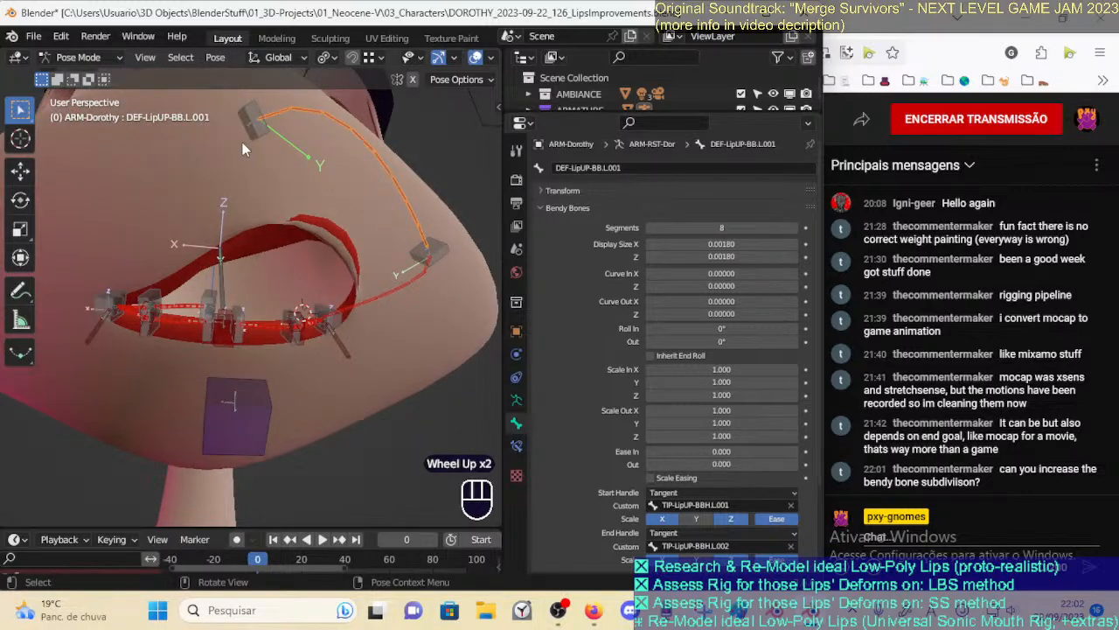
pyautogui.click(259, 130)
pyautogui.click(378, 157)
pyautogui.click(649, 228)
pyautogui.click(649, 229)
pyautogui.click(649, 228)
pyautogui.click(649, 229)
pyautogui.click(649, 228)
pyautogui.click(648, 228)
pyautogui.click(649, 228)
pyautogui.click(648, 228)
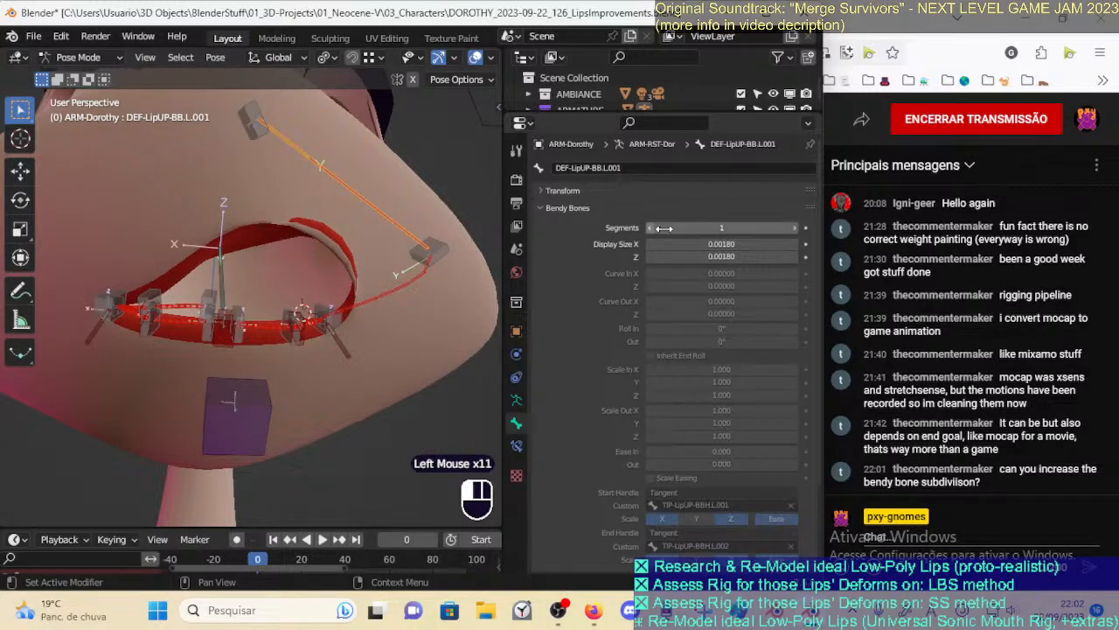
# Add a few segments to DEF-LipUP-BB.L.001 and reduce them back to 1 to demonstrate the effect on the lip
pyautogui.click(794, 228)
pyautogui.click(794, 228)
pyautogui.click(794, 228)
pyautogui.click(794, 228)
pyautogui.click(651, 228)
pyautogui.click(651, 228)
pyautogui.click(651, 228)
pyautogui.click(651, 228)
pyautogui.click(651, 228)
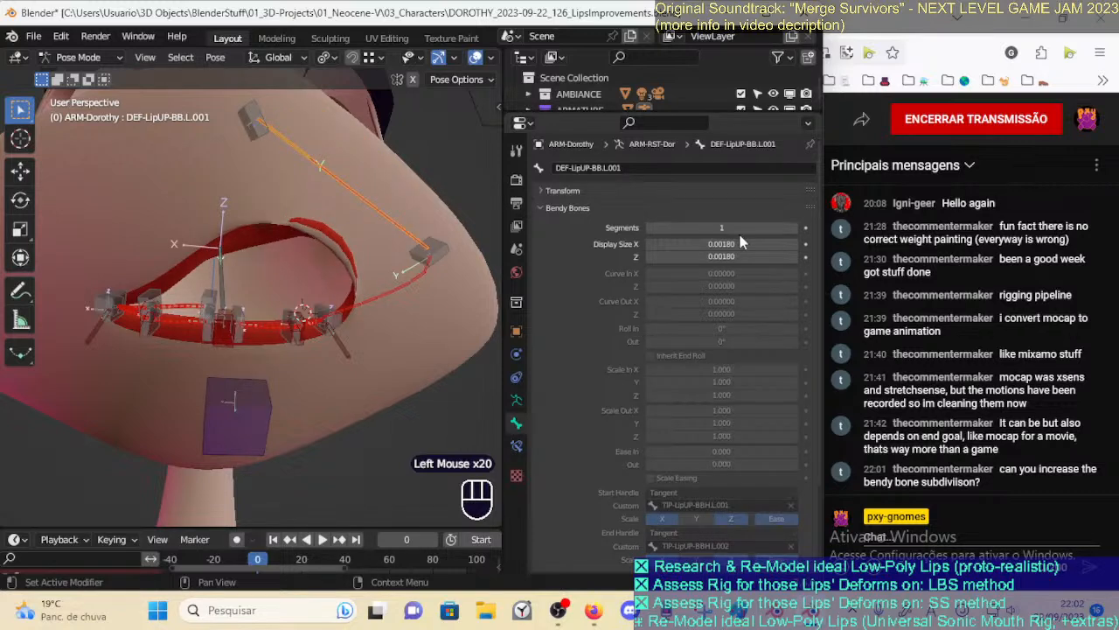
# Compare one and two segments on DEF-LipUP-BB.L.001, and bring its segment count back up to 8
pyautogui.click(794, 229)
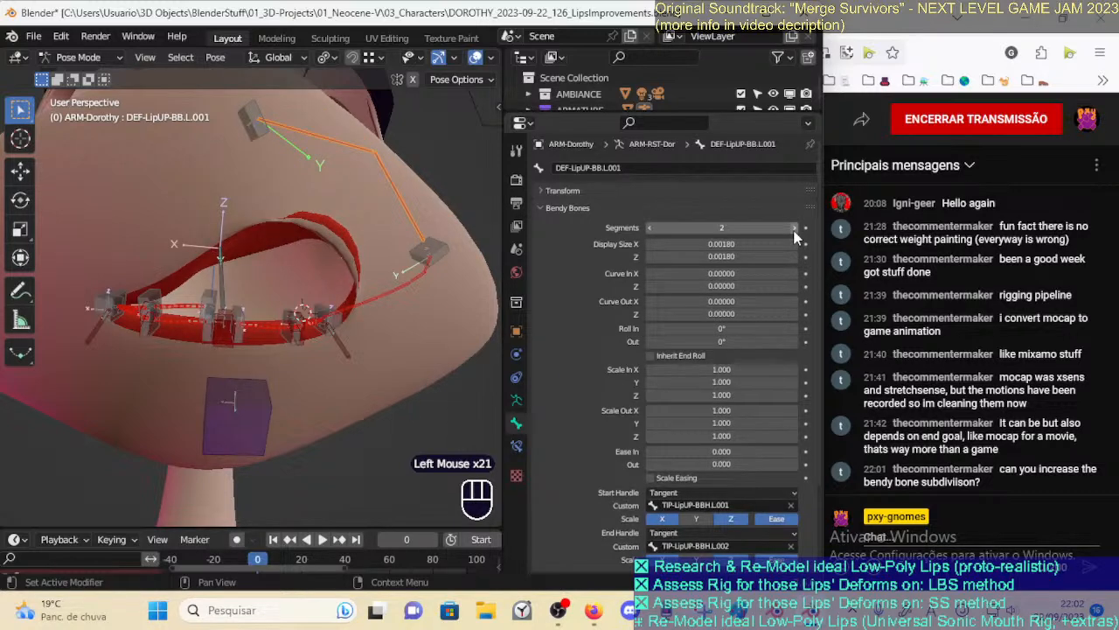
pyautogui.click(651, 228)
pyautogui.click(795, 229)
pyautogui.click(795, 229)
pyautogui.click(795, 229)
pyautogui.click(795, 229)
pyautogui.click(795, 229)
pyautogui.click(795, 229)
pyautogui.click(795, 229)
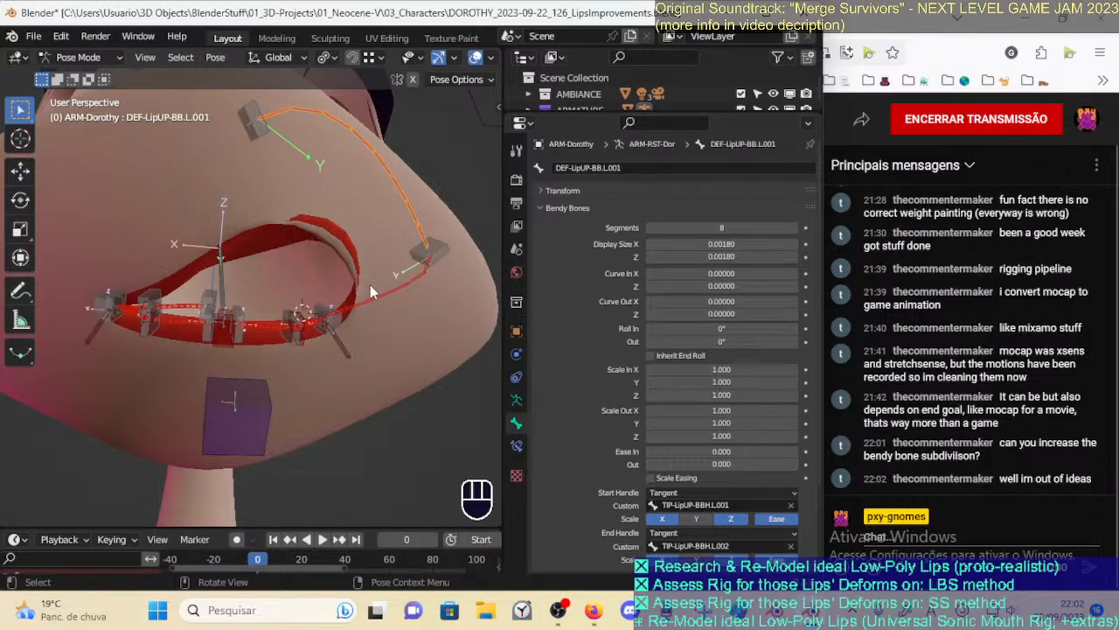
# Inspect the raised upper lip up close and save the file
pyautogui.scroll(1, 370, 284)
pyautogui.moveTo(365, 289); pyautogui.dragTo(236, 242, button='middle')
pyautogui.scroll(-1, 346, 275)
pyautogui.scroll(1, 236, 241)
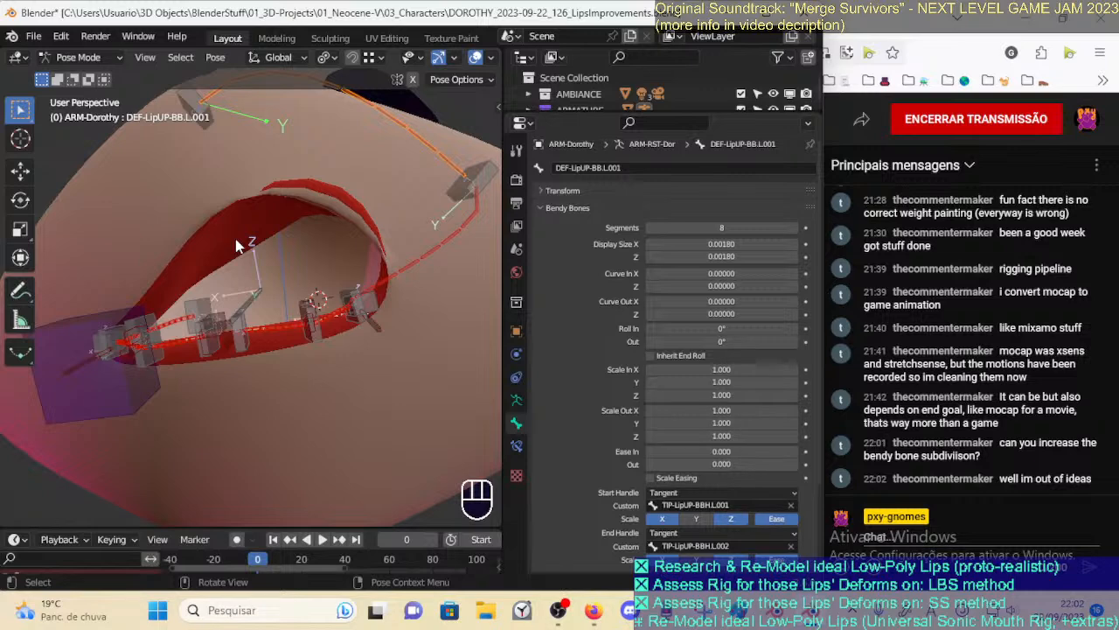
pyautogui.scroll(-2, 235, 243)
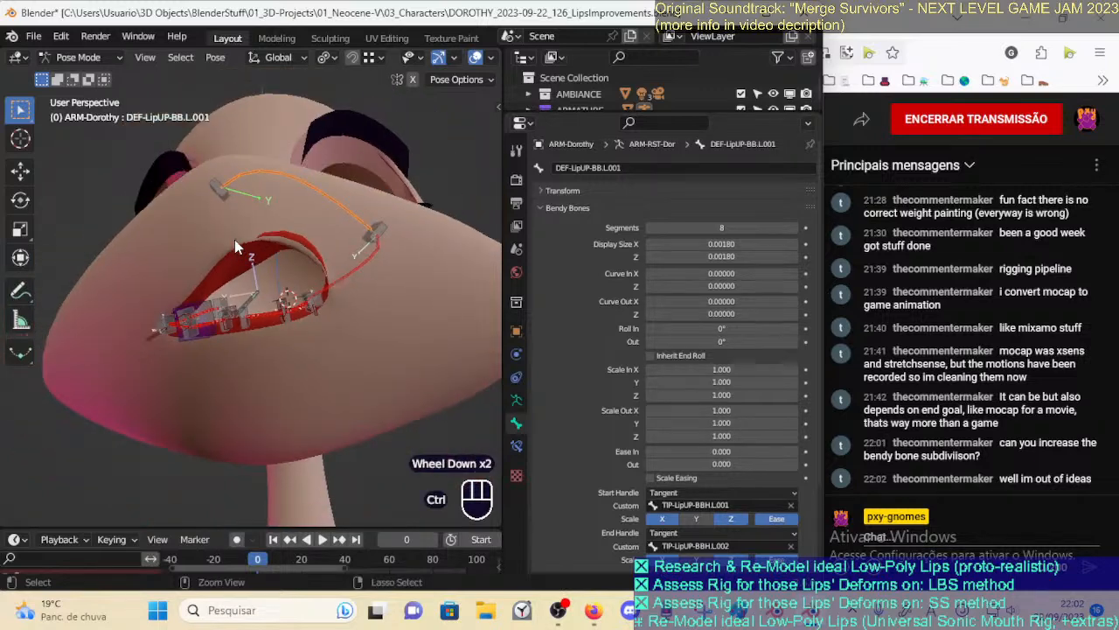
pyautogui.hotkey('ctrl', 's')
# Switch ARM-Dorothy to Object Mode and isolate the fourth collection in the viewport
pyautogui.keyDown('shift'); pyautogui.moveTo(244, 207); pyautogui.dragTo(289, 232, button='middle'); pyautogui.keyUp('shift')
pyautogui.keyDown('shift'); pyautogui.moveTo(289, 232); pyautogui.dragTo(296, 313, button='middle'); pyautogui.keyUp('shift')
pyautogui.scroll(-1, 333, 231)
pyautogui.hotkey('ctrl', 'Tab')
pyautogui.press('4')
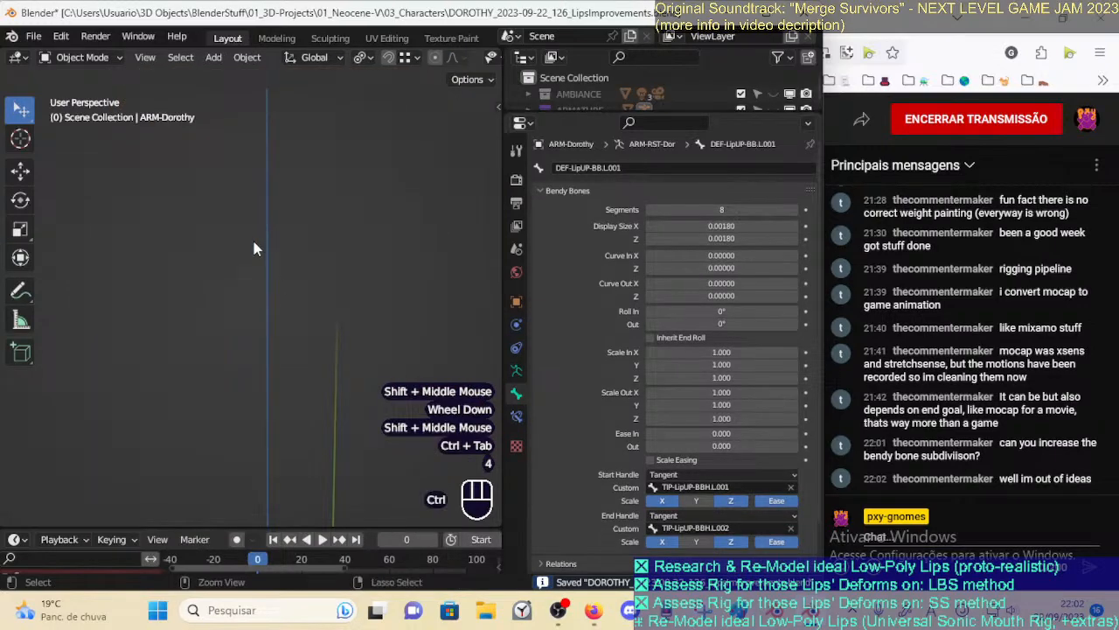
# Undo the collection isolation, select 00_Body and bring up its modifier stack
pyautogui.hotkey('ctrl', 'z')
pyautogui.click(258, 225)
pyautogui.press('Tab')
pyautogui.moveTo(378, 193); pyautogui.dragTo(350, 174, button='middle')
pyautogui.scroll(-1, 378, 238)
pyautogui.keyDown('shift'); pyautogui.moveTo(350, 175); pyautogui.dragTo(269, 242, button='middle'); pyautogui.keyUp('shift')
pyautogui.press('Tab')
pyautogui.click(516, 353)
pyautogui.scroll(-2, 354, 225)
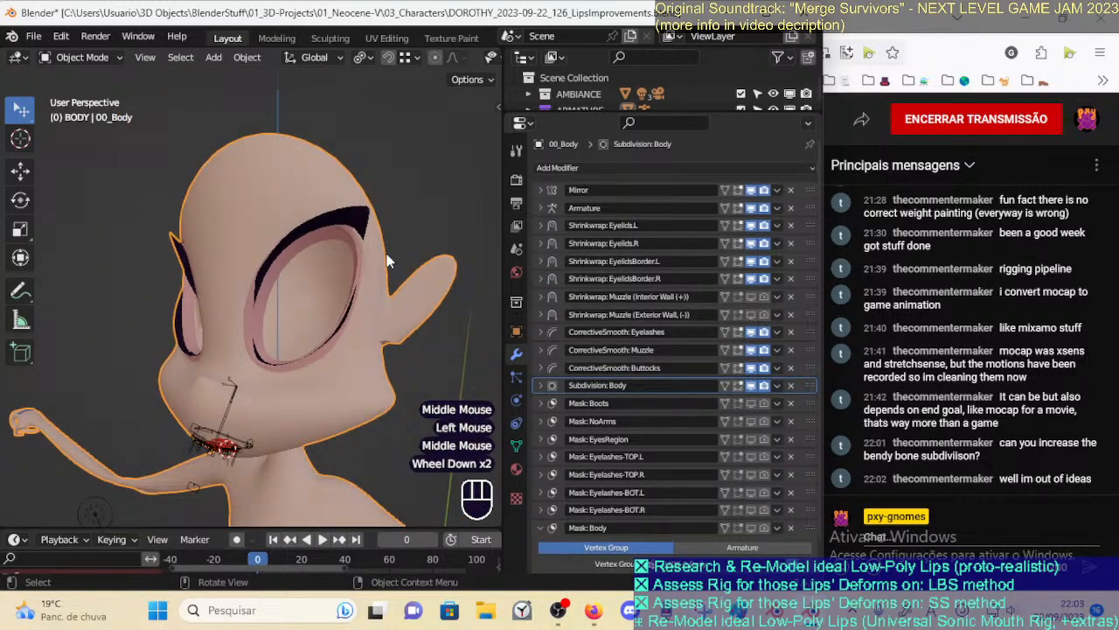
# Compare 00_Body's base mesh in Edit Mode with the smoothed head in Object Mode
pyautogui.moveTo(230, 418); pyautogui.dragTo(233, 331, button='middle')
pyautogui.scroll(2, 305, 304)
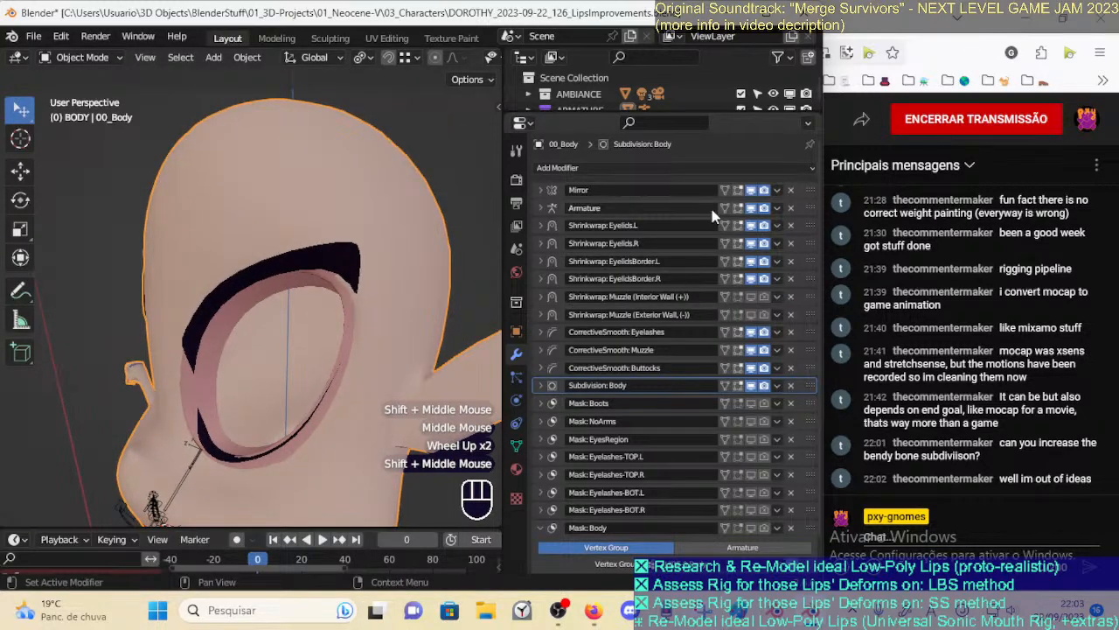
pyautogui.click(316, 284)
pyautogui.press('Tab')
pyautogui.moveTo(316, 284)
pyautogui.mouseDown(button='middle')
pyautogui.moveTo(282, 283)
pyautogui.moveTo(304, 308)
pyautogui.moveTo(321, 277)
pyautogui.mouseUp(button='middle')
pyautogui.press('Tab')
pyautogui.scroll(-1, 332, 290)
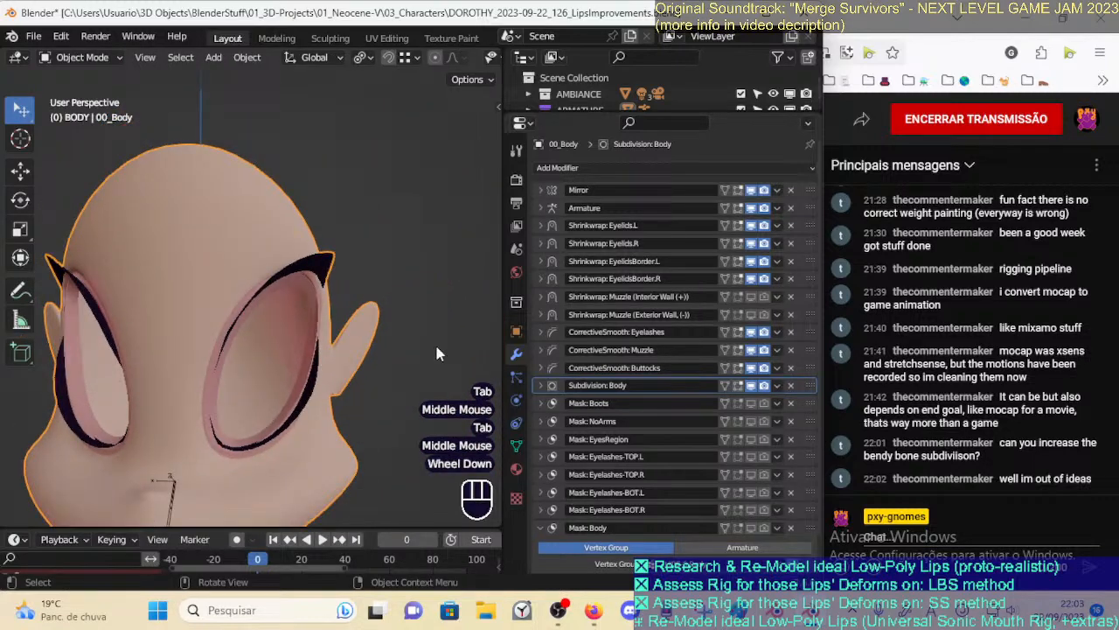
# Toggle the viewport display of CorrectiveSmooth: Muzzle and both Shrinkwrap: Muzzle modifiers, leaving only the Interior Wall (+) shrinkwrap switched on
pyautogui.click(751, 350)
pyautogui.click(751, 350)
pyautogui.click(752, 315)
pyautogui.click(752, 297)
pyautogui.click(751, 315)
pyautogui.scroll(-1, 335, 224)
# Select all of 00_Body's geometry in Edit Mode and return to Object Mode
pyautogui.doubleClick(256, 262)
pyautogui.keyDown('shift'); pyautogui.moveTo(256, 263); pyautogui.dragTo(282, 281, button='middle'); pyautogui.keyUp('shift')
pyautogui.press('Tab')
pyautogui.press('a')
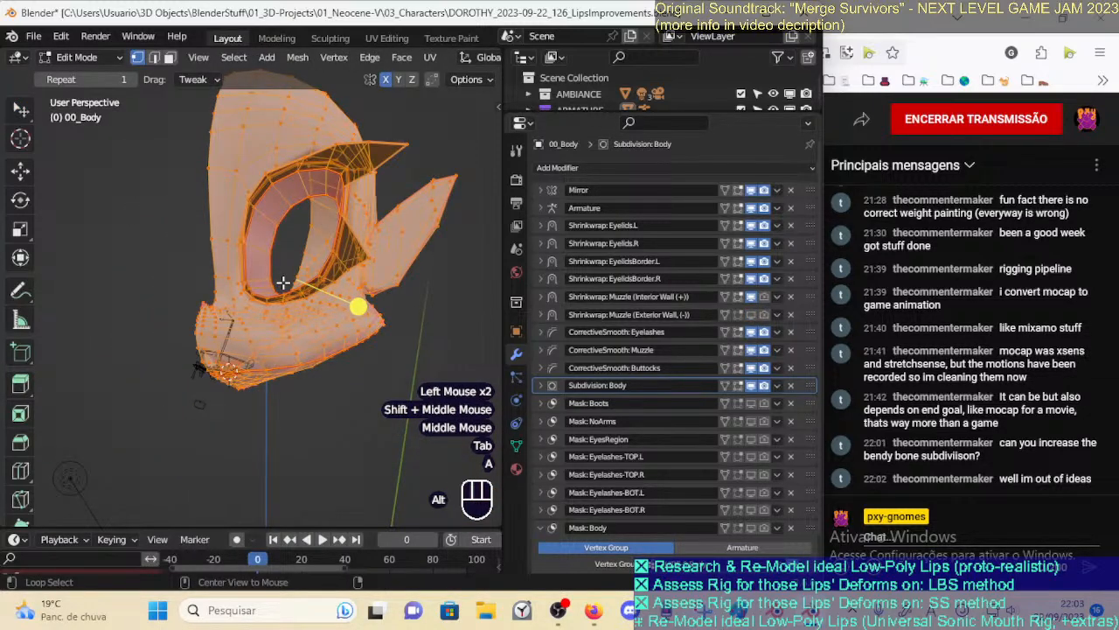
pyautogui.hotkey('ctrl', 'Tab')
pyautogui.click(314, 342)
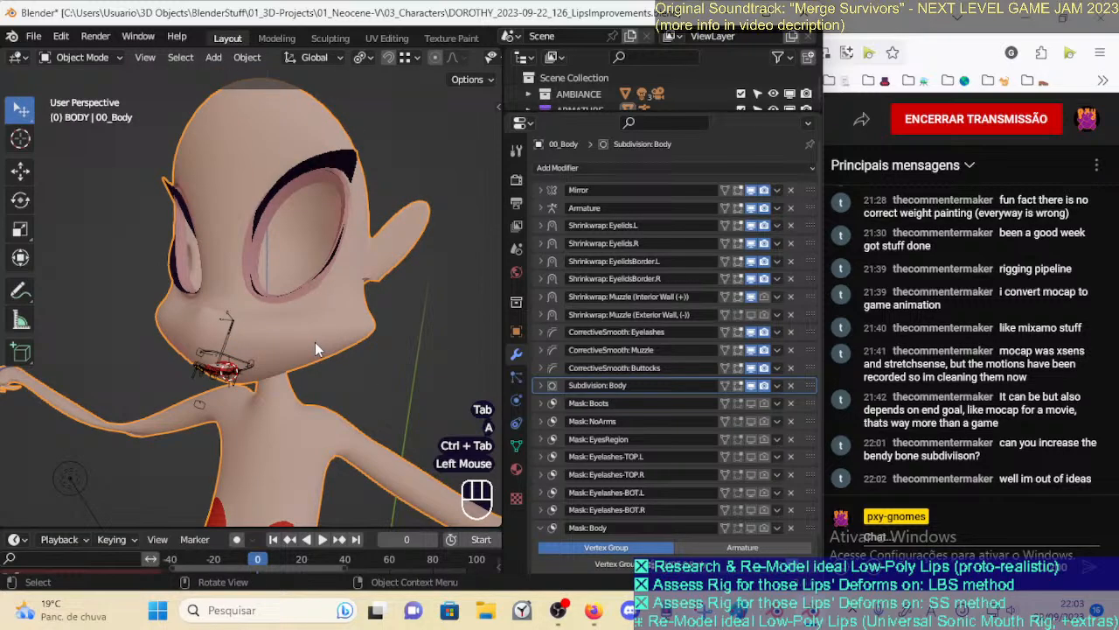
# Deselect all geometry of 00_Body in Edit Mode, check the muzzle area and return to Object Mode
pyautogui.moveTo(380, 333); pyautogui.dragTo(353, 325, button='middle')
pyautogui.scroll(2, 356, 315)
pyautogui.click(298, 329)
pyautogui.press('Tab')
pyautogui.scroll(1, 297, 319)
pyautogui.hotkey('alt', 'a')
pyautogui.moveTo(290, 306); pyautogui.dragTo(240, 329, button='middle')
pyautogui.press('Tab')
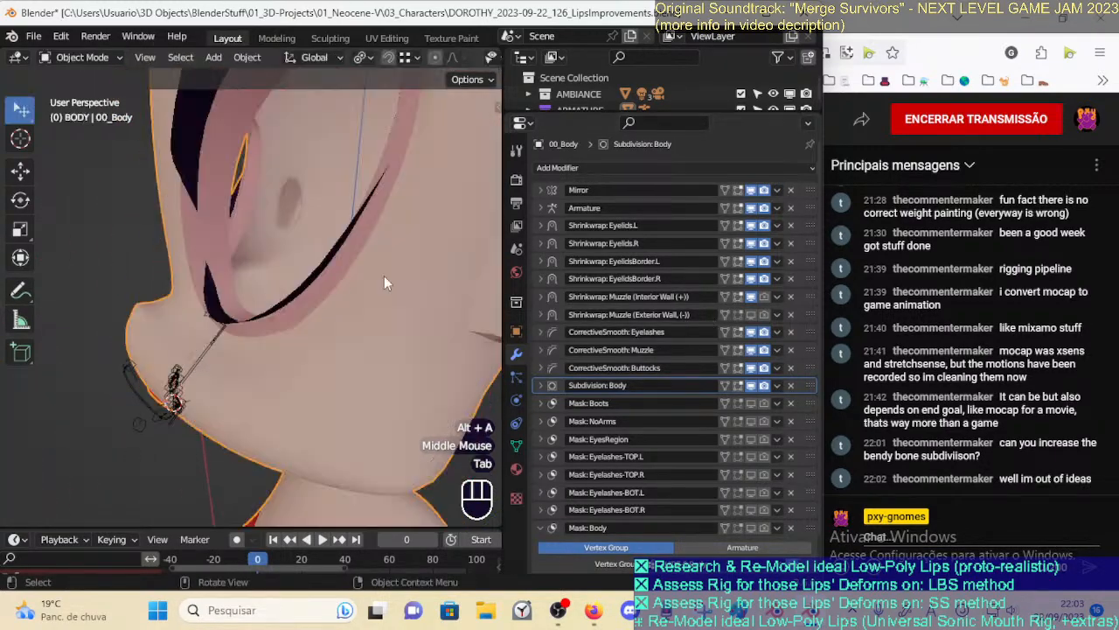
# Put 00_Body in Edit Mode and turn off the viewport display of Shrinkwrap: Muzzle (Interior Wall (+))
pyautogui.click(322, 261)
pyautogui.moveTo(322, 261); pyautogui.dragTo(282, 273, button='middle')
pyautogui.scroll(-2, 301, 229)
pyautogui.press('Tab')
pyautogui.scroll(2, 282, 273)
pyautogui.click(750, 209)
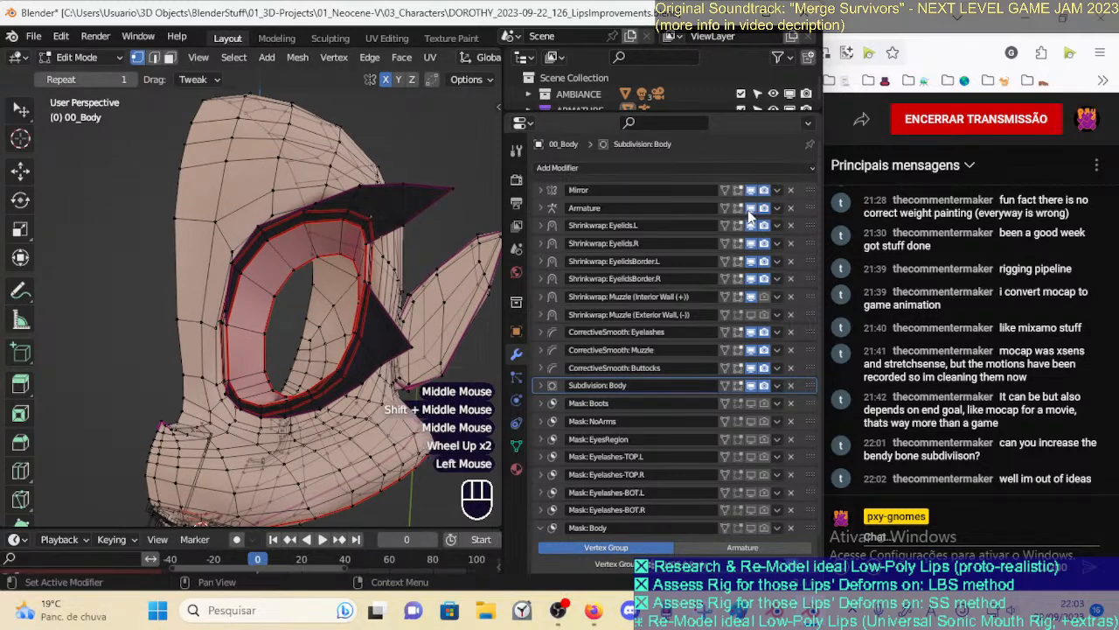
pyautogui.click(750, 296)
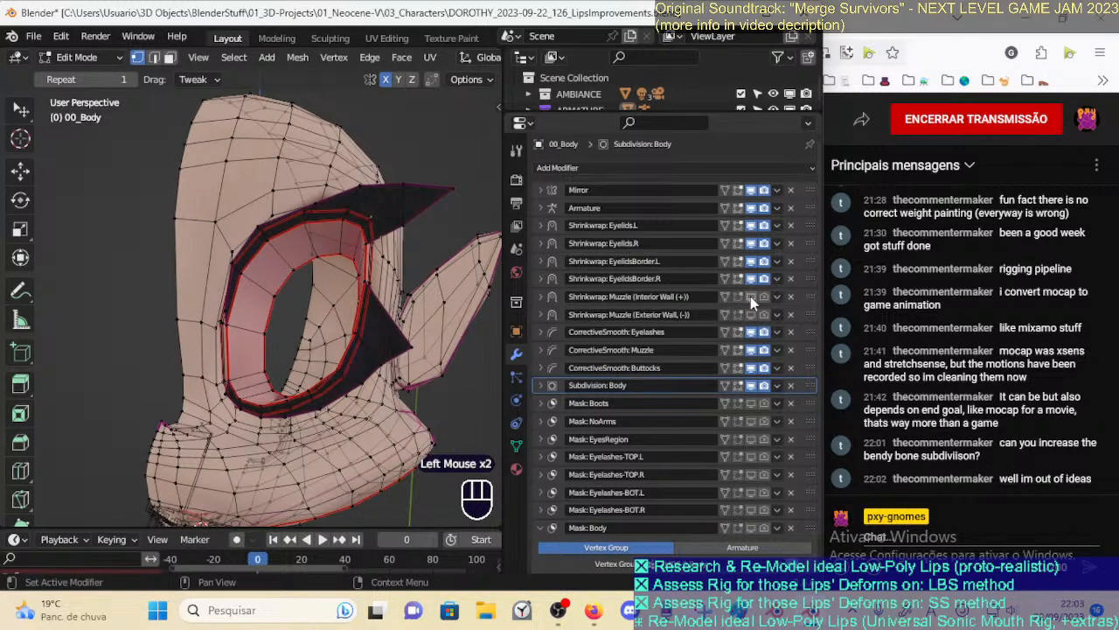
# Toggle CorrectiveSmooth: Muzzle in the viewport, leave it off and return 00_Body to Object Mode
pyautogui.click(749, 350)
pyautogui.click(750, 349)
pyautogui.click(750, 349)
pyautogui.click(750, 350)
pyautogui.click(750, 350)
pyautogui.click(751, 387)
pyautogui.press('Tab')
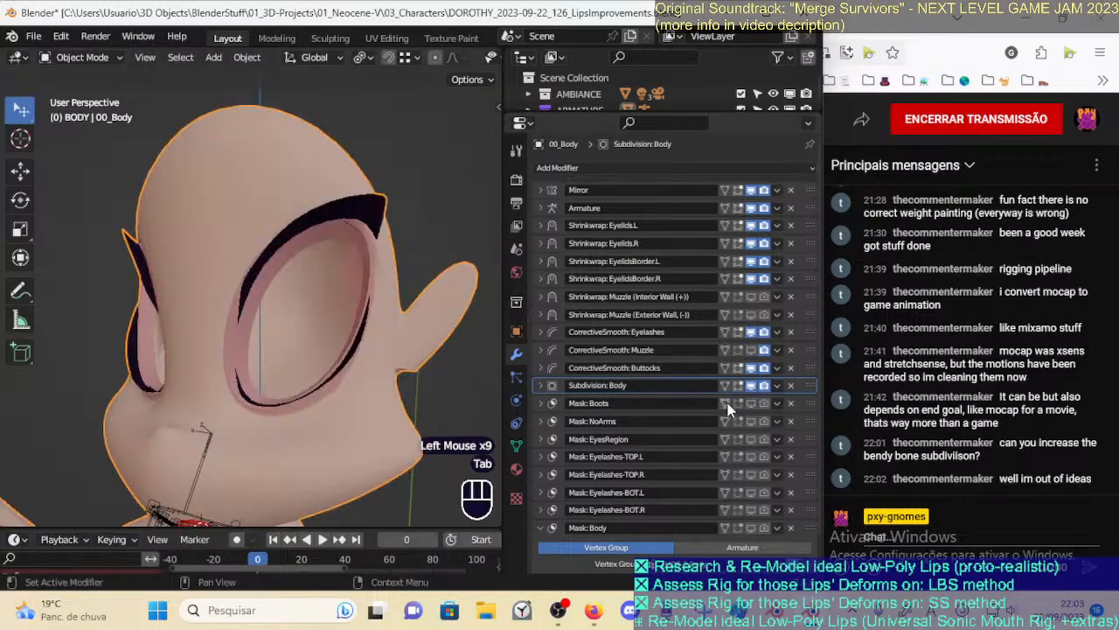
# Turn off the viewport display of CorrectiveSmooth: Eyelashes and Subdivision: Body
pyautogui.click(750, 331)
pyautogui.click(750, 332)
pyautogui.click(750, 331)
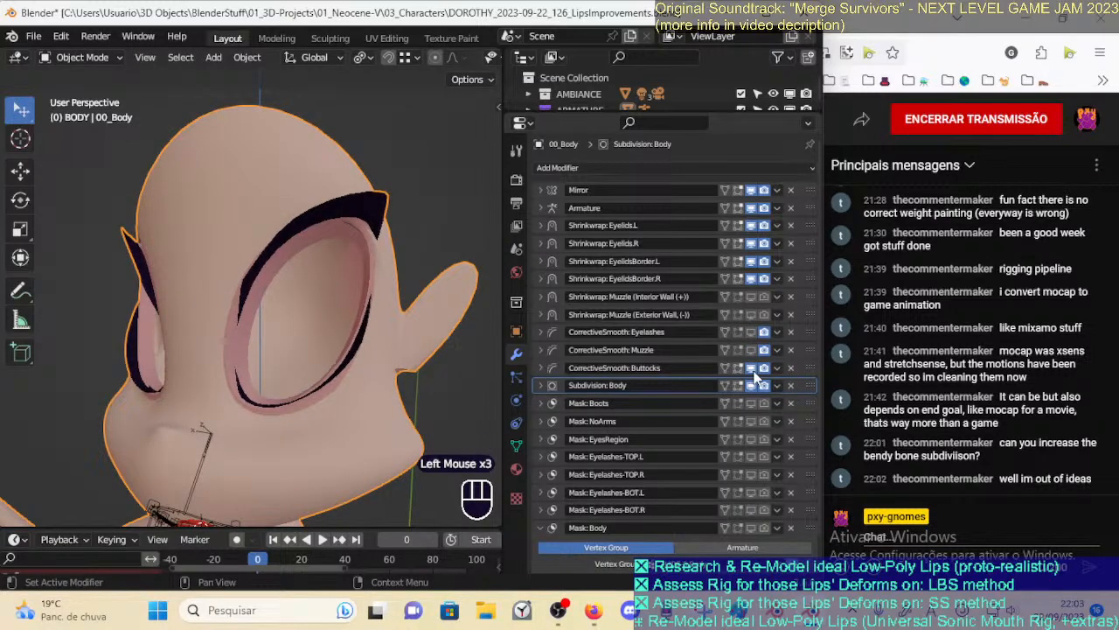
pyautogui.click(752, 385)
pyautogui.click(753, 385)
# Expand CorrectiveSmooth: Buttocks and toggle its viewport display to compare its effect on the head
pyautogui.click(753, 368)
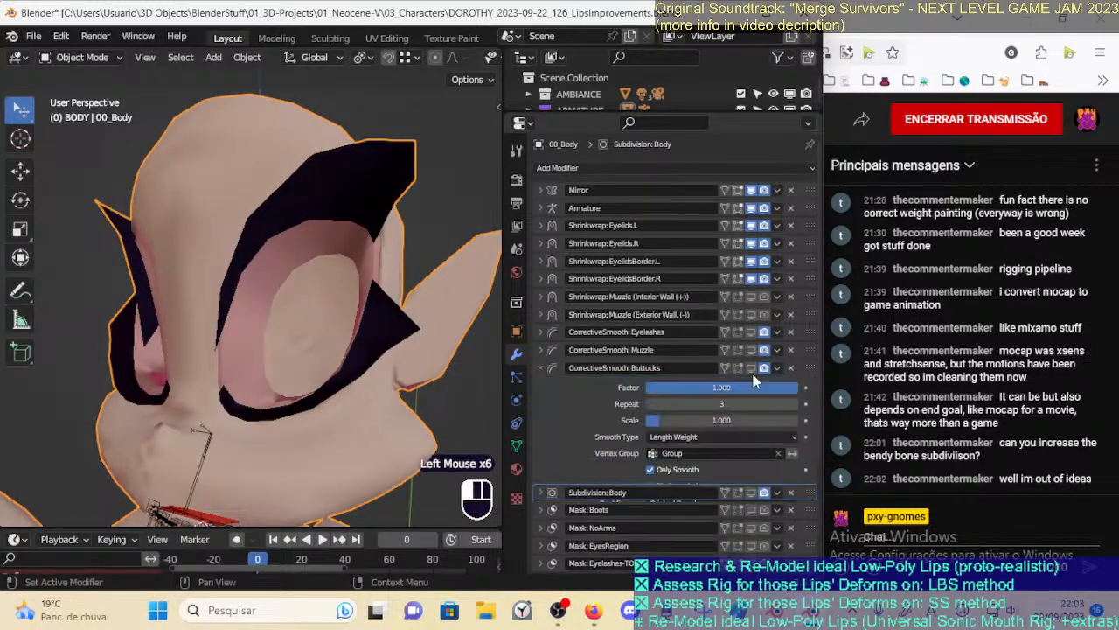
pyautogui.click(753, 368)
pyautogui.click(752, 368)
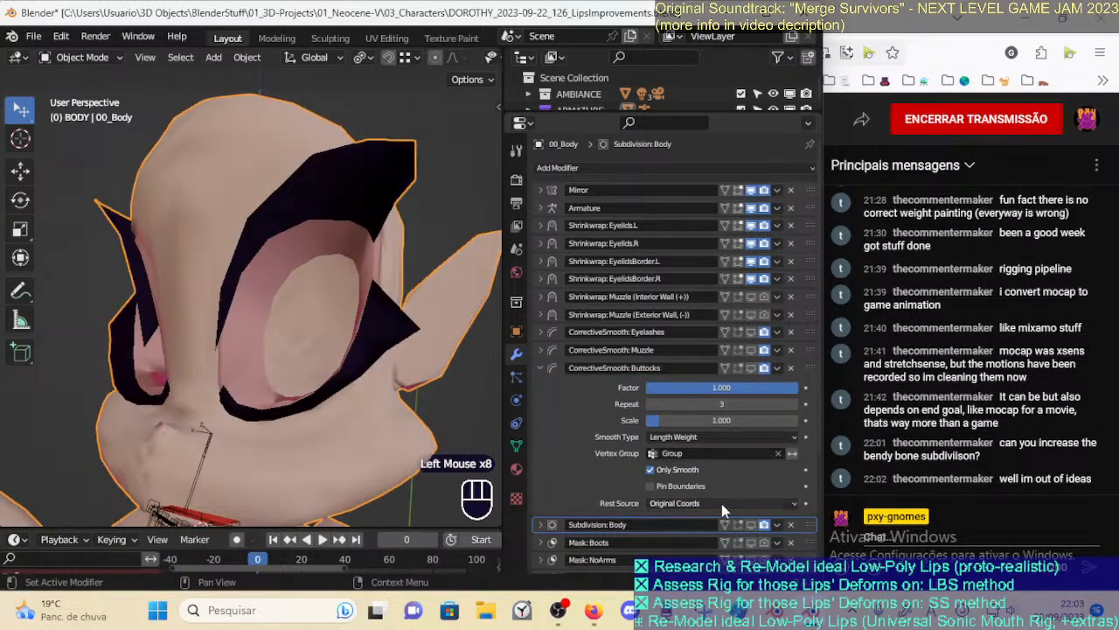
pyautogui.click(753, 368)
pyautogui.click(753, 369)
pyautogui.click(753, 368)
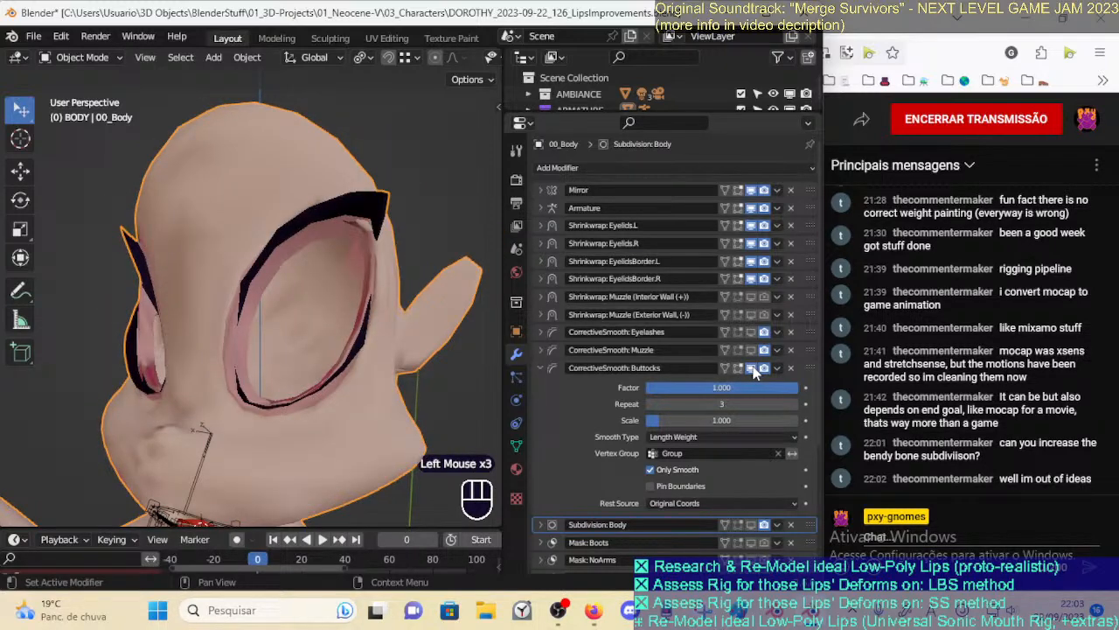
pyautogui.click(753, 368)
pyautogui.click(753, 368)
# Clear the vertex group of CorrectiveSmooth: Buttocks and disable the modifier in both viewport and render
pyautogui.click(701, 452)
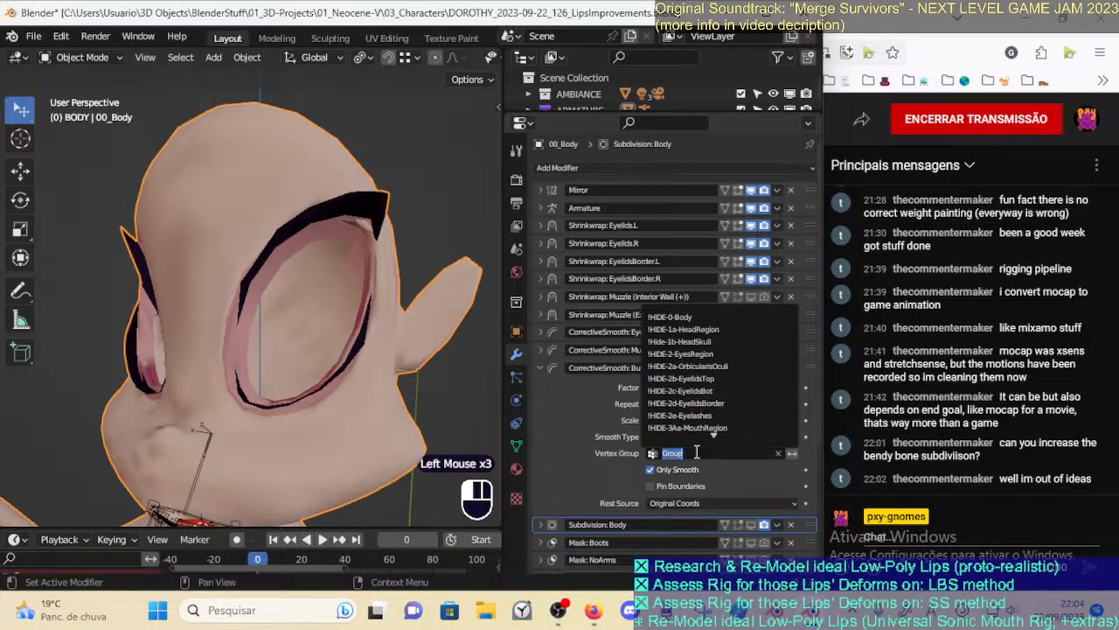
pyautogui.click(592, 444)
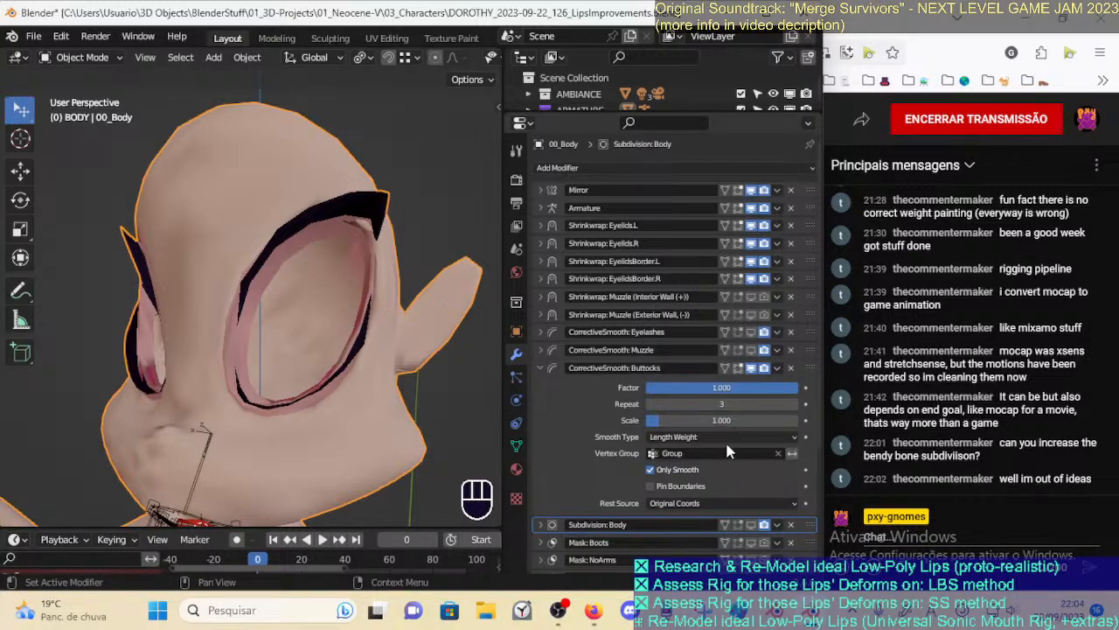
pyautogui.click(776, 453)
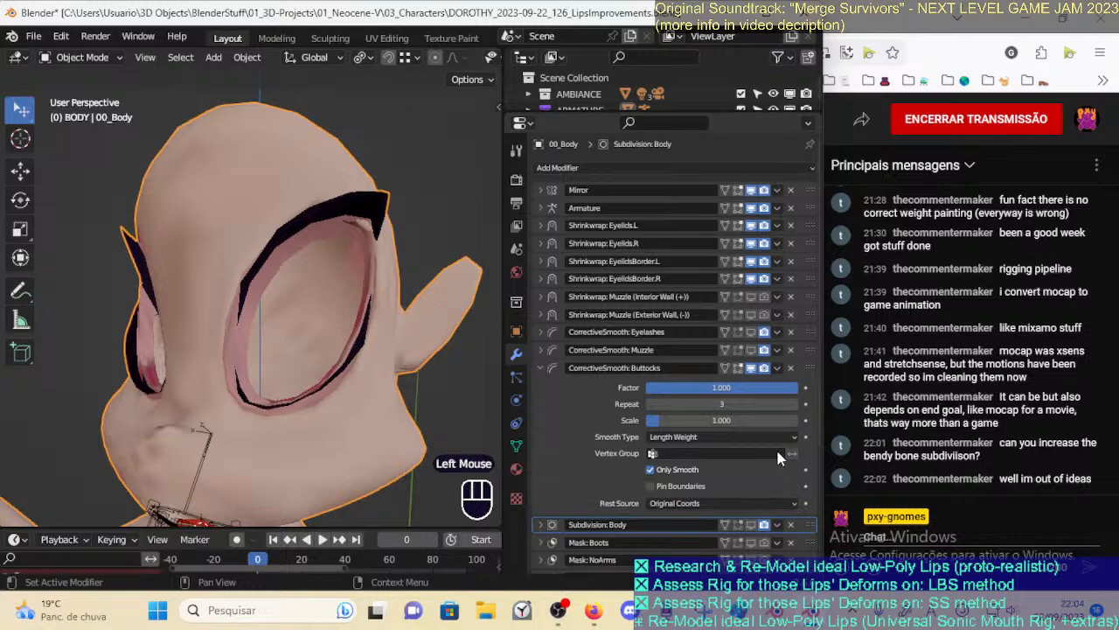
pyautogui.click(753, 368)
pyautogui.click(765, 368)
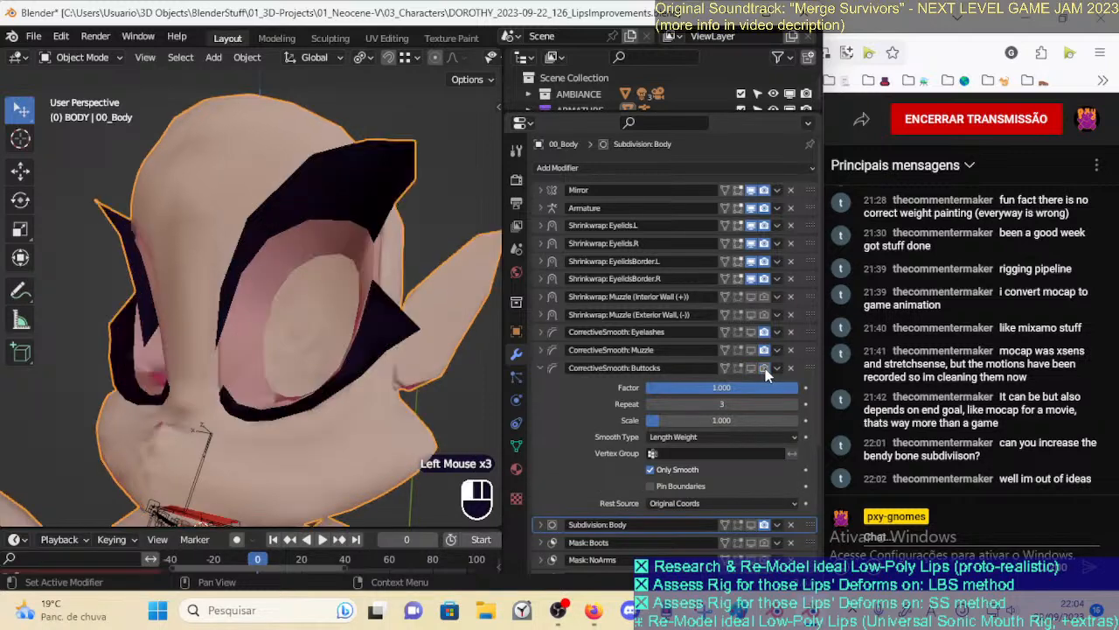
pyautogui.click(543, 363)
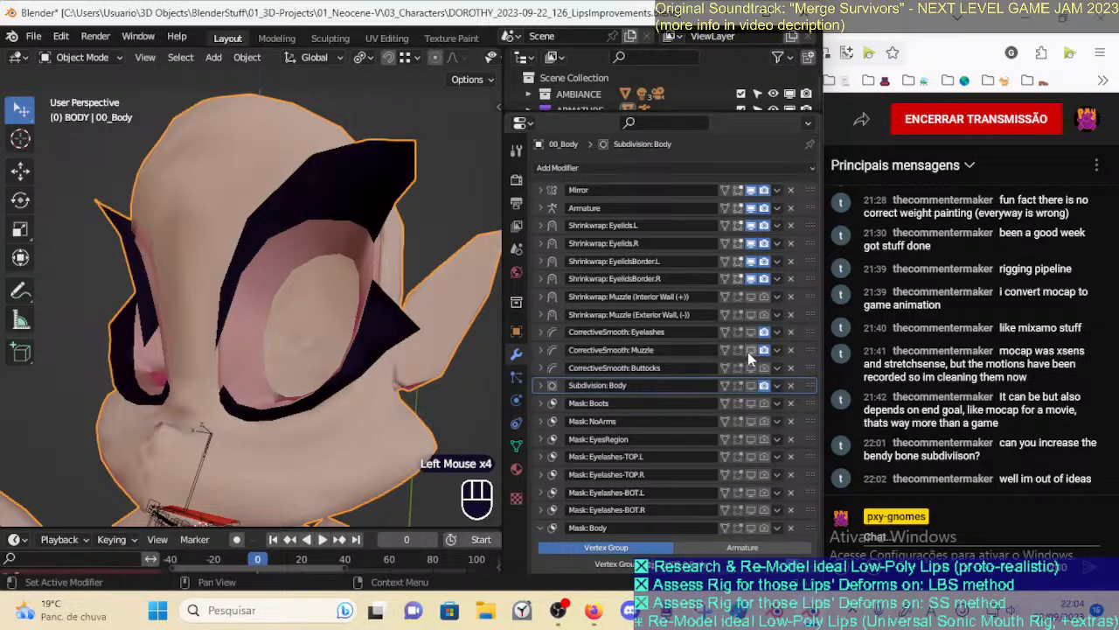
# Review the CorrectiveSmooth: Buttocks settings against the unsmoothed head and collapse the modifier
pyautogui.click(538, 366)
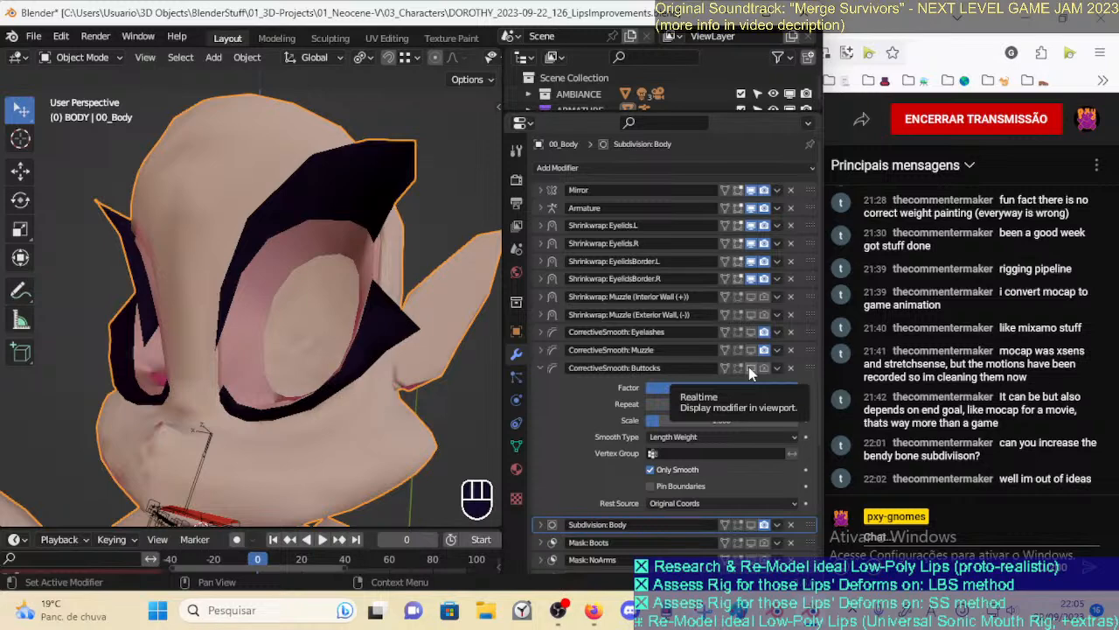
pyautogui.scroll(-2, 252, 306)
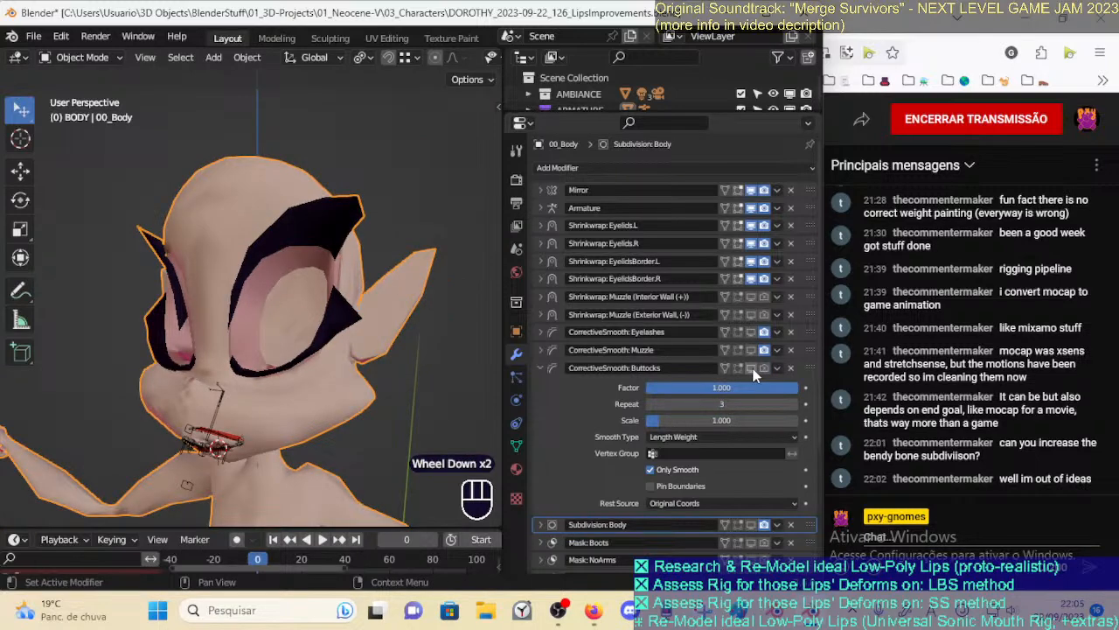
pyautogui.click(656, 453)
pyautogui.click(621, 453)
pyautogui.scroll(2, 565, 378)
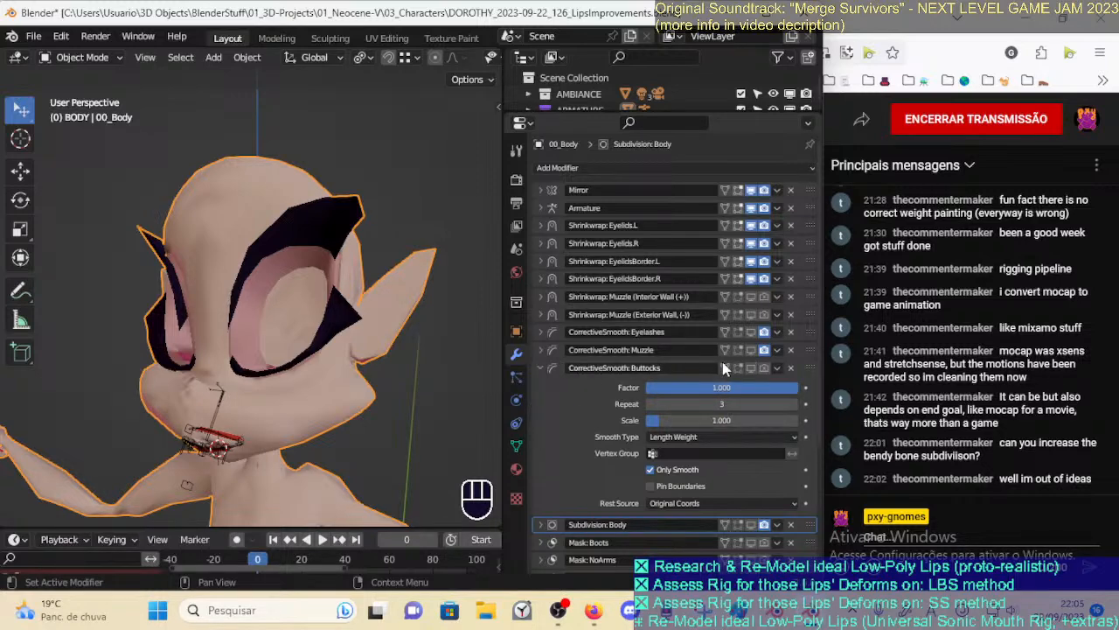
pyautogui.click(671, 455)
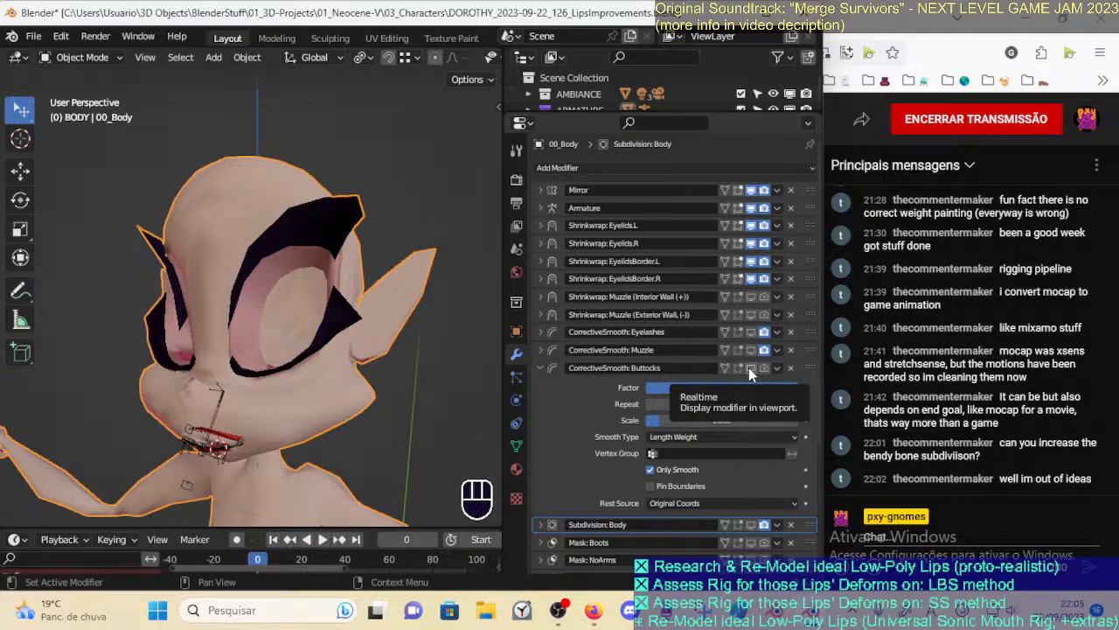
pyautogui.click(645, 371)
pyautogui.click(613, 392)
pyautogui.click(641, 372)
pyautogui.click(620, 392)
pyautogui.click(637, 371)
pyautogui.click(538, 367)
pyautogui.click(538, 367)
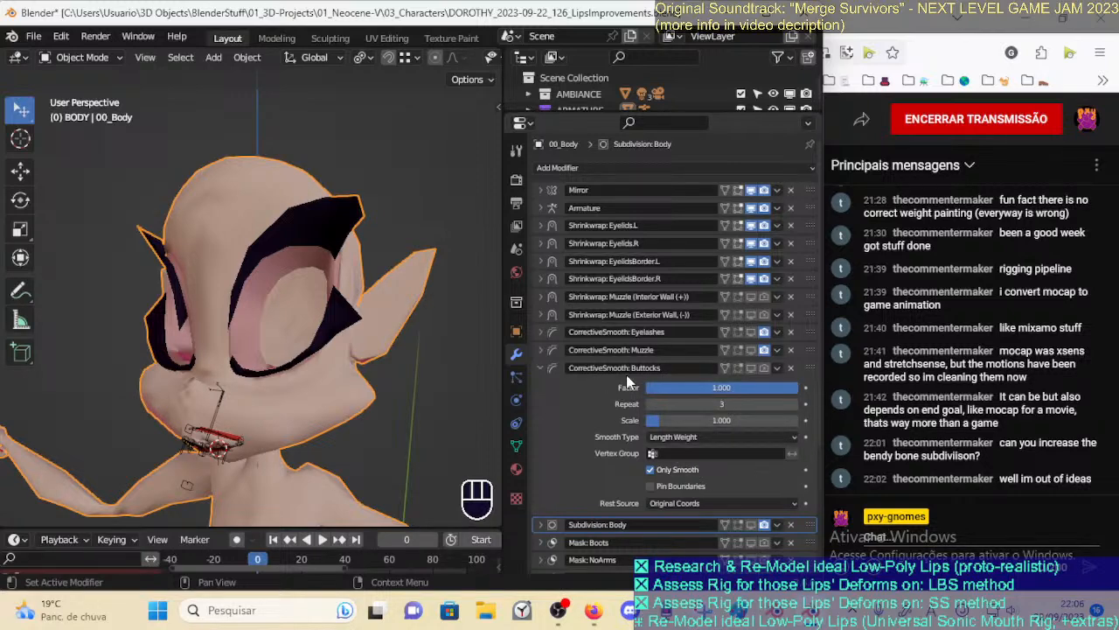
pyautogui.scroll(3, 202, 376)
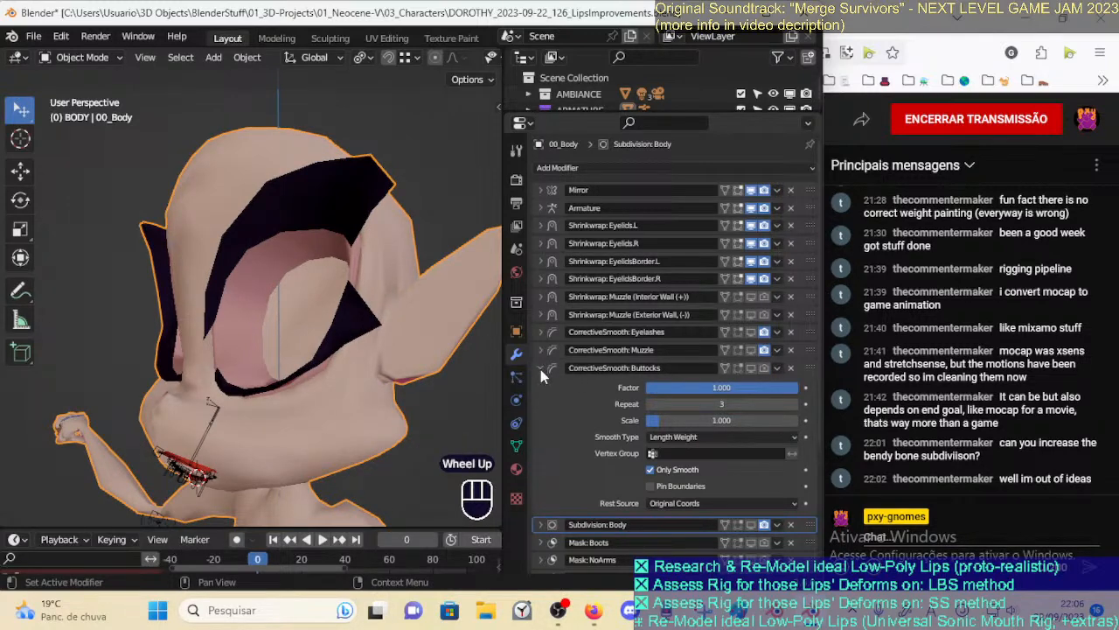
pyautogui.click(538, 369)
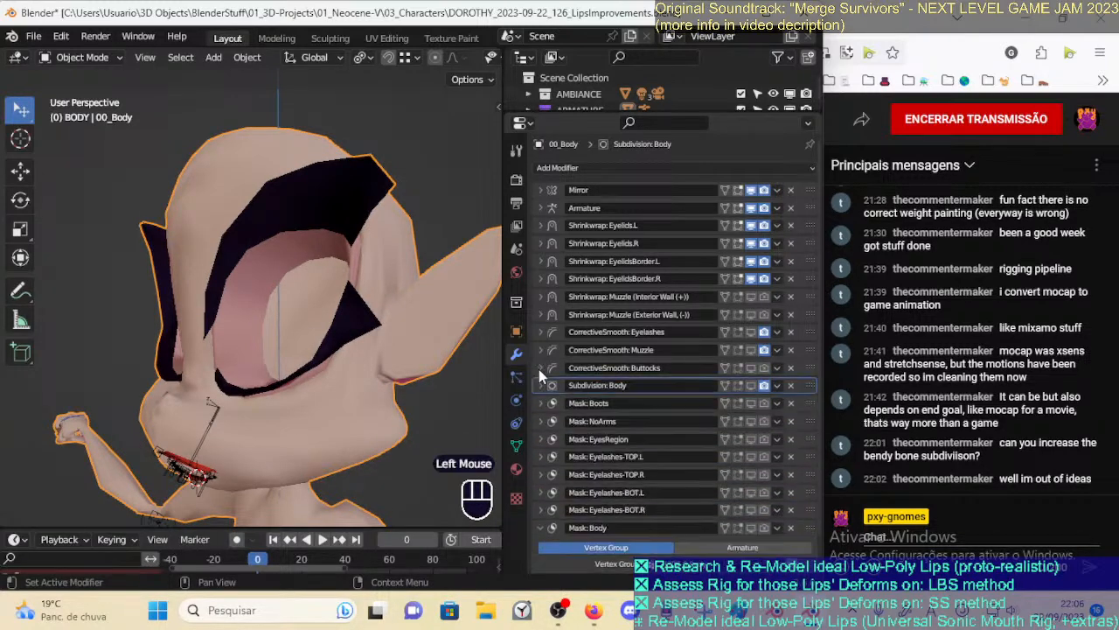
# Re-enable the viewport display of CorrectiveSmooth: Muzzle and CorrectiveSmooth: Eyelashes
pyautogui.click(752, 350)
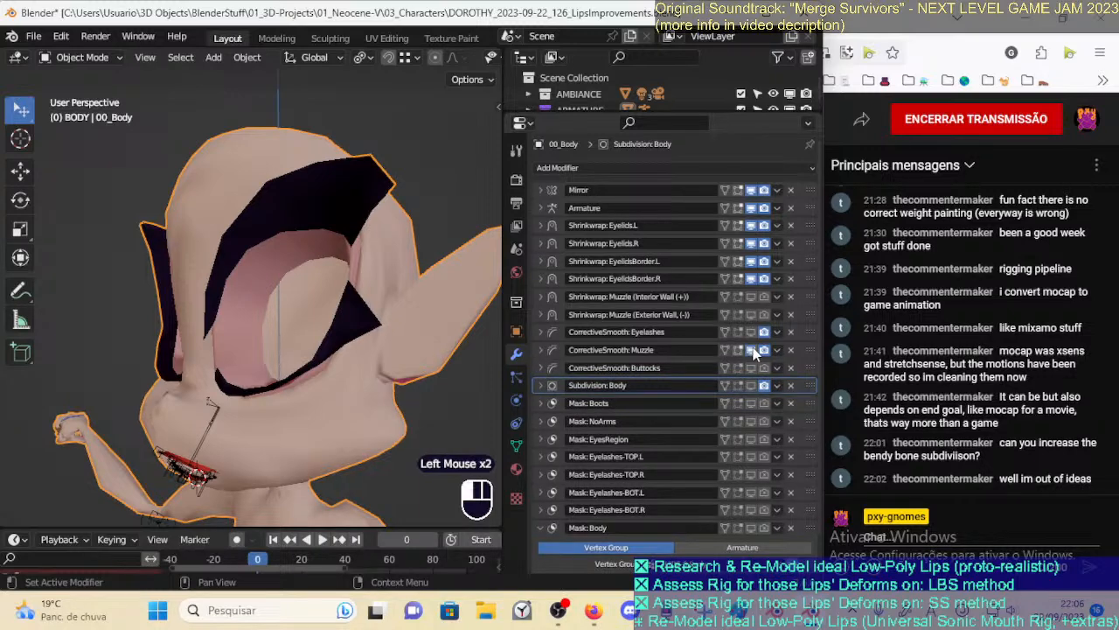
pyautogui.click(753, 347)
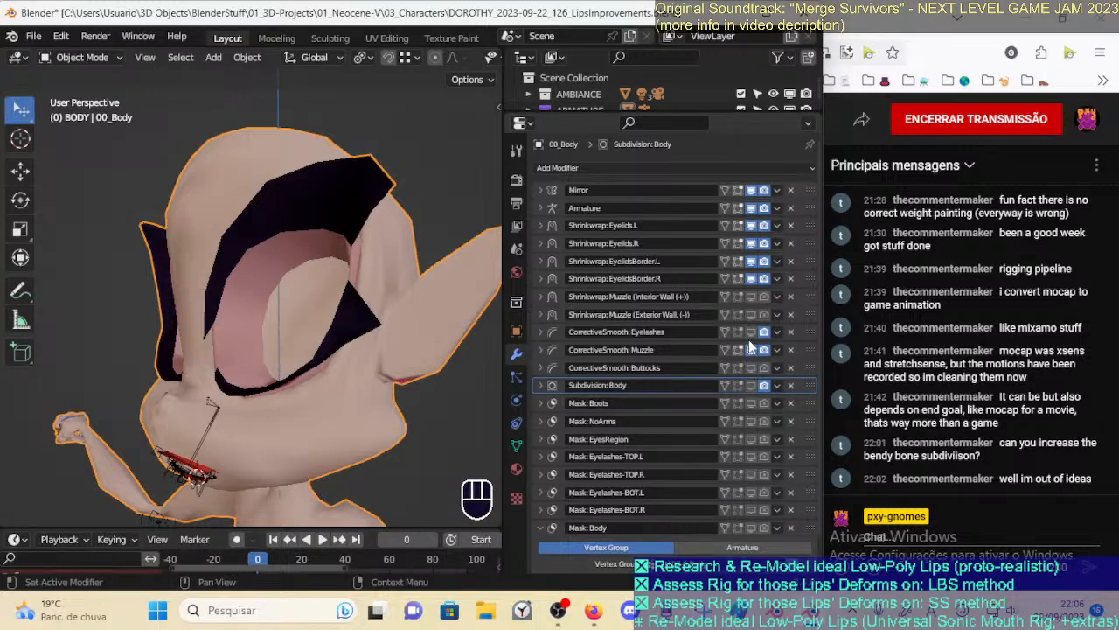
pyautogui.click(751, 333)
pyautogui.click(751, 333)
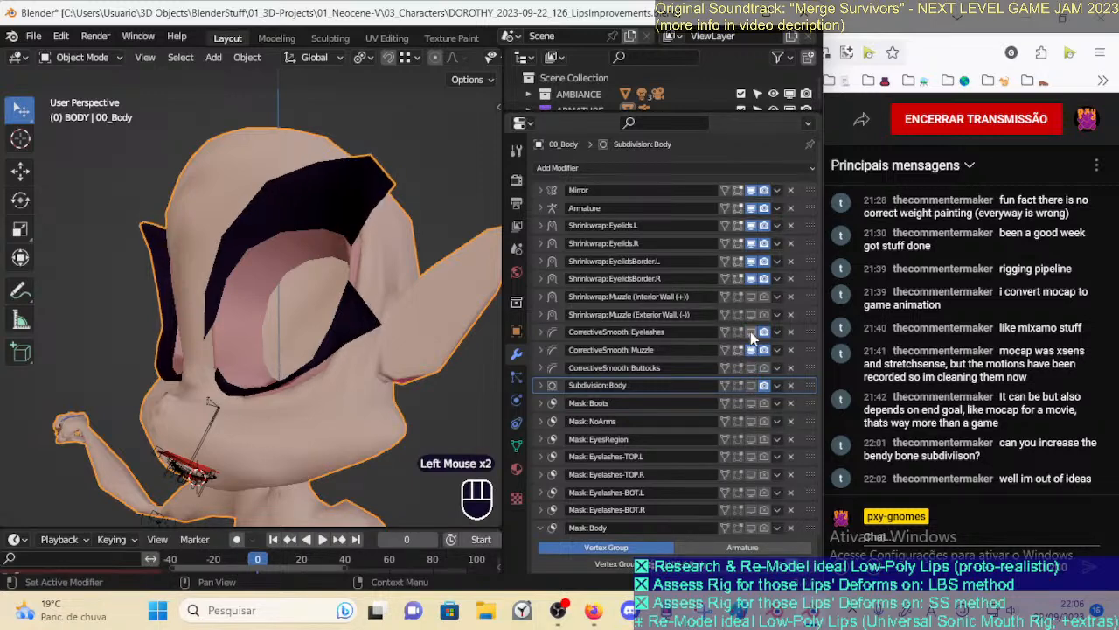
pyautogui.click(751, 333)
pyautogui.click(751, 315)
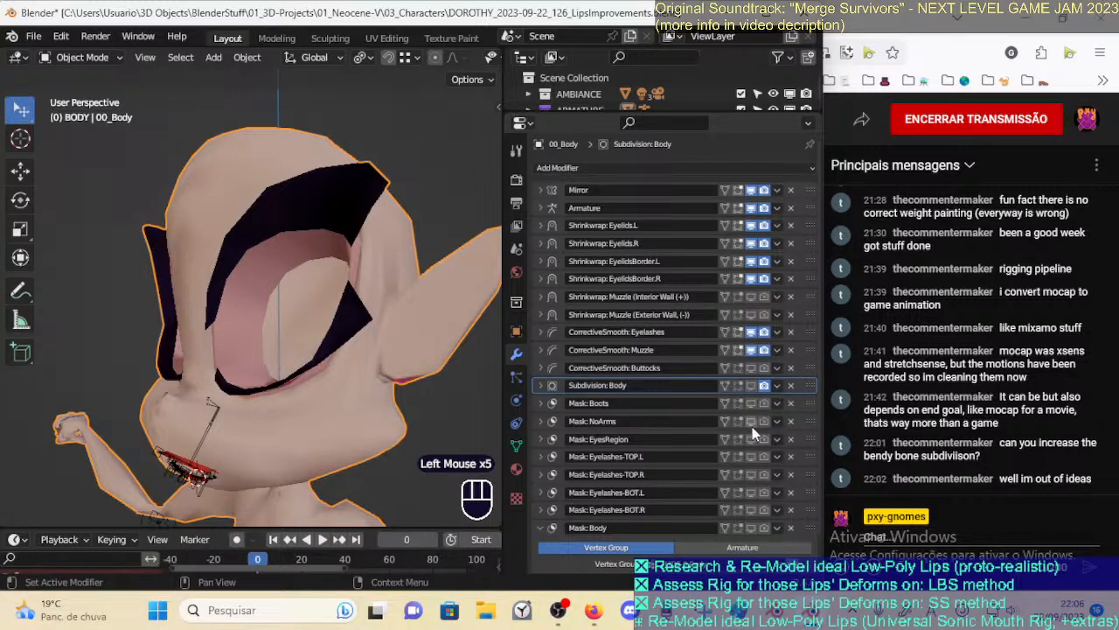
pyautogui.scroll(-3, 755, 473)
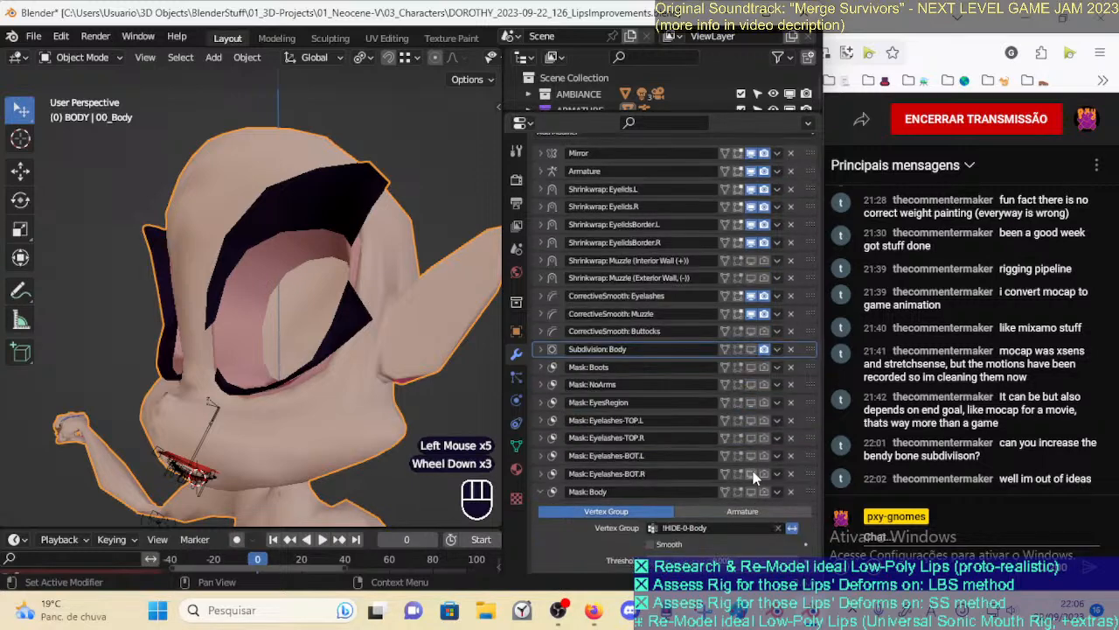
# Re-enable Subdivision: Body in the viewport and save the file
pyautogui.click(752, 349)
pyautogui.moveTo(210, 358); pyautogui.dragTo(251, 368, button='middle')
pyautogui.keyDown('shift'); pyautogui.moveTo(248, 409); pyautogui.dragTo(272, 370, button='middle'); pyautogui.keyUp('shift')
pyautogui.scroll(2, 314, 404)
pyautogui.hotkey('ctrl', 's')
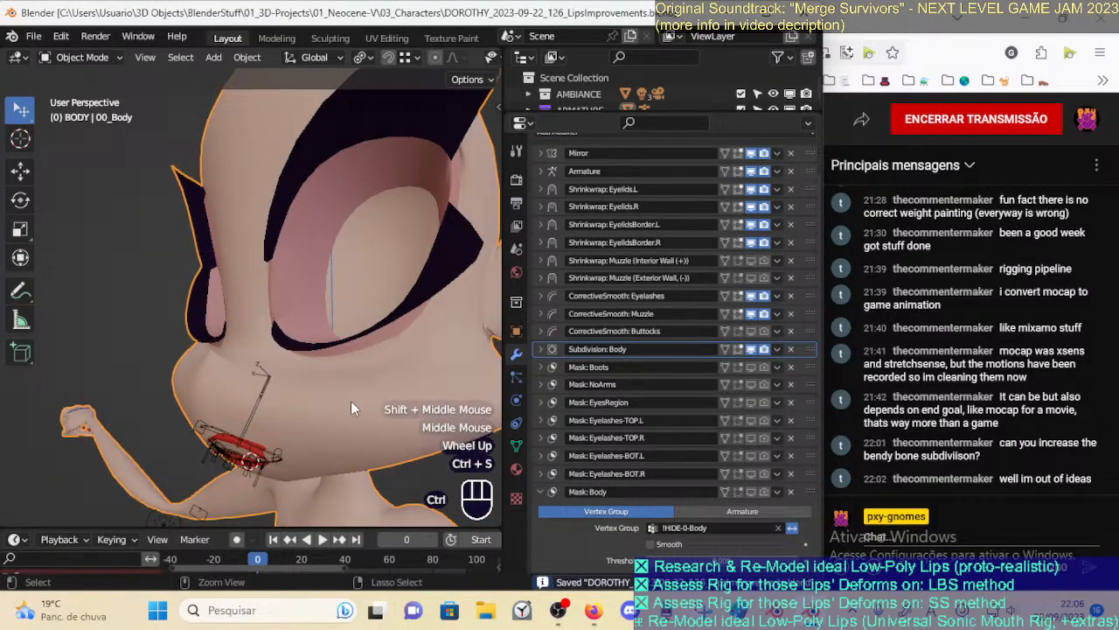
# Check 00_Body's mouth mesh in Edit Mode and return to the posed lips in Object Mode
pyautogui.click(351, 408)
pyautogui.press('Tab')
pyautogui.moveTo(350, 407); pyautogui.dragTo(288, 376, button='middle')
pyautogui.moveTo(289, 376)
pyautogui.mouseDown(button='middle')
pyautogui.moveTo(264, 362)
pyautogui.moveTo(309, 370)
pyautogui.mouseUp(button='middle')
pyautogui.press('Tab')
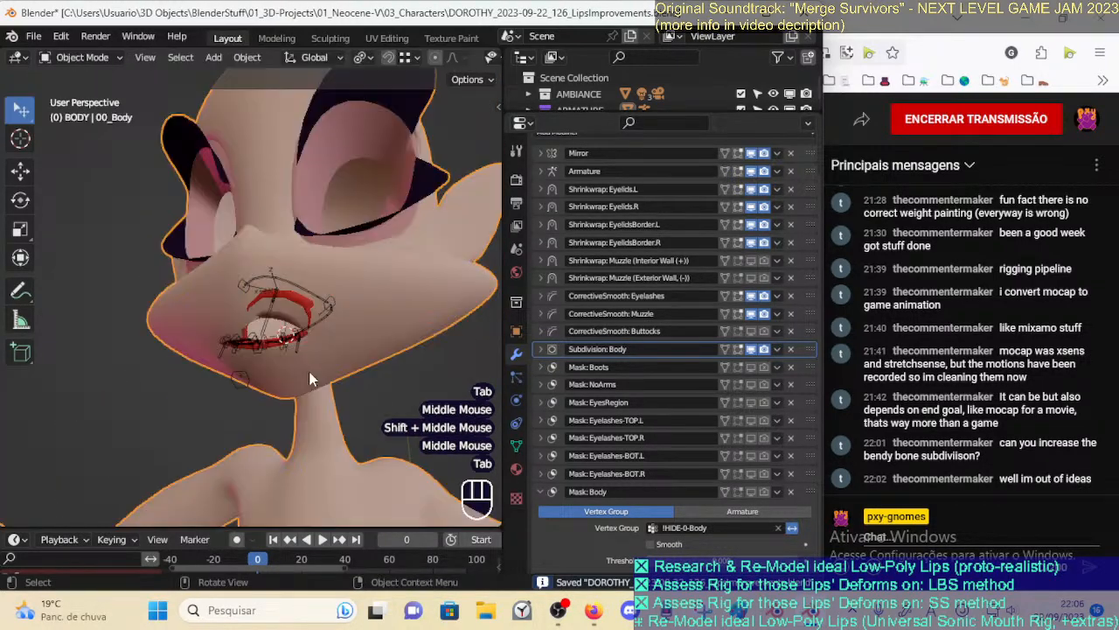
# Put ARM-Dorothy in Pose Mode, select all visible bones and reset their pose
pyautogui.scroll(2, 311, 350)
pyautogui.click(312, 277)
pyautogui.hotkey('ctrl', 'Tab')
pyautogui.press('a')
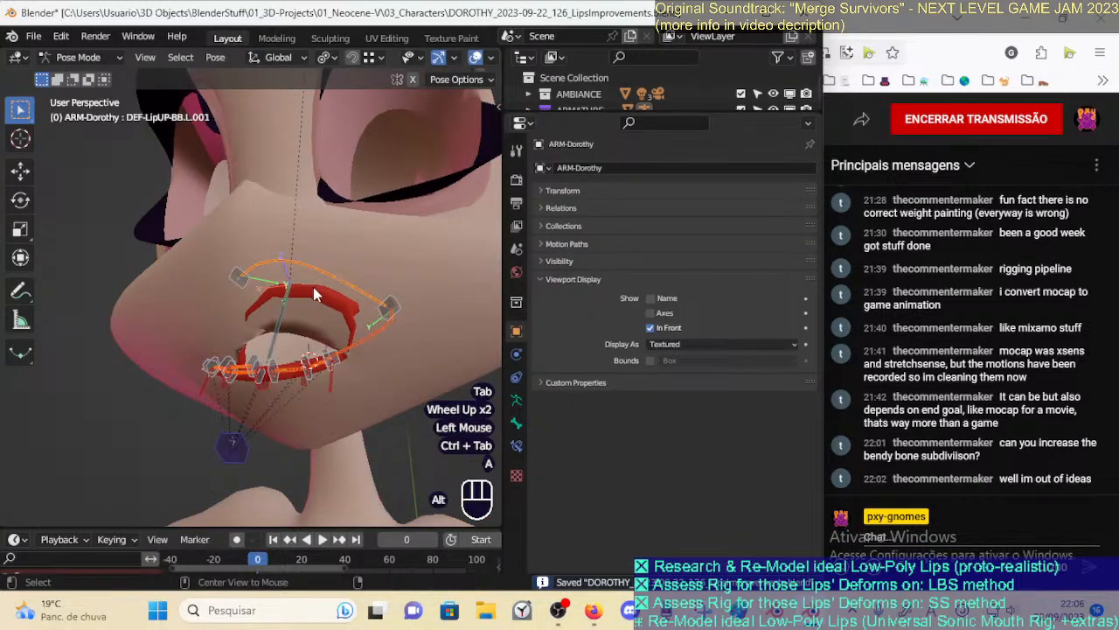
pyautogui.hotkey('alt', 'q')
pyautogui.hotkey('alt', 'q')
# Move the upper lip handles TIP-LipUP-BBH.L.001 and TIP-LipUP-BBH.L.002 far above the mouth
pyautogui.click(274, 350)
pyautogui.press('g')
pyautogui.click(288, 235)
pyautogui.click(302, 341)
pyautogui.press('g')
pyautogui.click(356, 233)
pyautogui.click(291, 249)
pyautogui.click(285, 252)
pyautogui.press('g')
pyautogui.click(266, 231)
# Rotate the corner handle TIP-LipUP-BBH.L.003 and move it up above the mouth corner
pyautogui.click(340, 342)
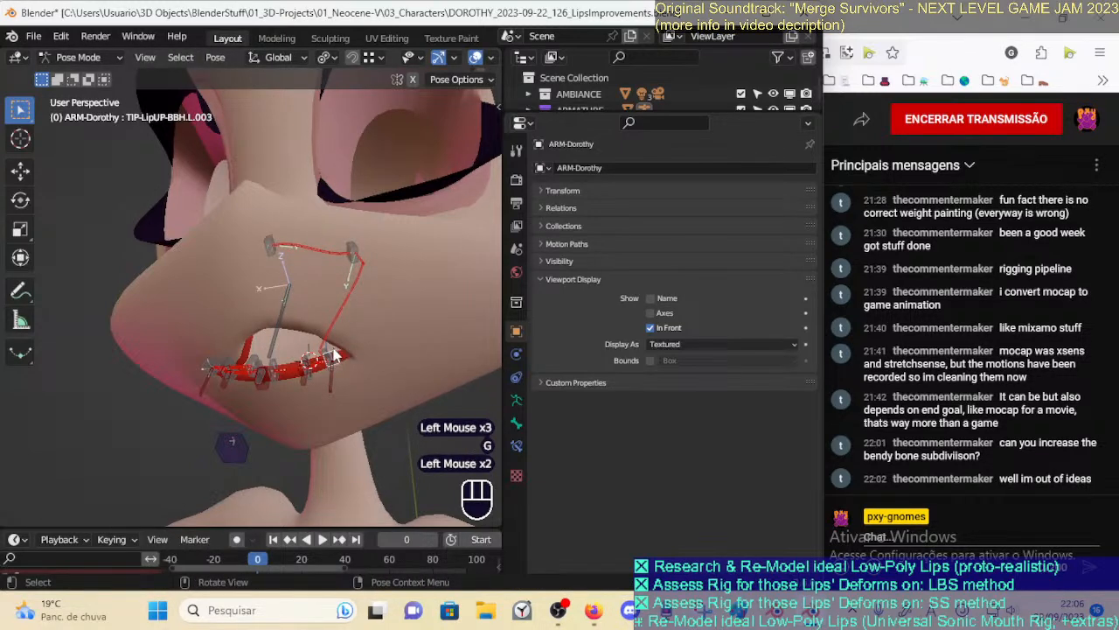
pyautogui.press('r')
pyautogui.click(426, 296)
pyautogui.moveTo(426, 296); pyautogui.dragTo(376, 350, button='middle')
pyautogui.press('g')
pyautogui.click(390, 255)
# Rotate the raised middle handle of the upper lip to bend the lip curve
pyautogui.click(380, 252)
pyautogui.press('r')
pyautogui.click(369, 226)
# Lower the raised upper lip handle TIP-LipUP-BBH.L.001 above the mouth centre and rotate it
pyautogui.click(302, 237)
pyautogui.press('g')
pyautogui.click(265, 300)
pyautogui.press('r')
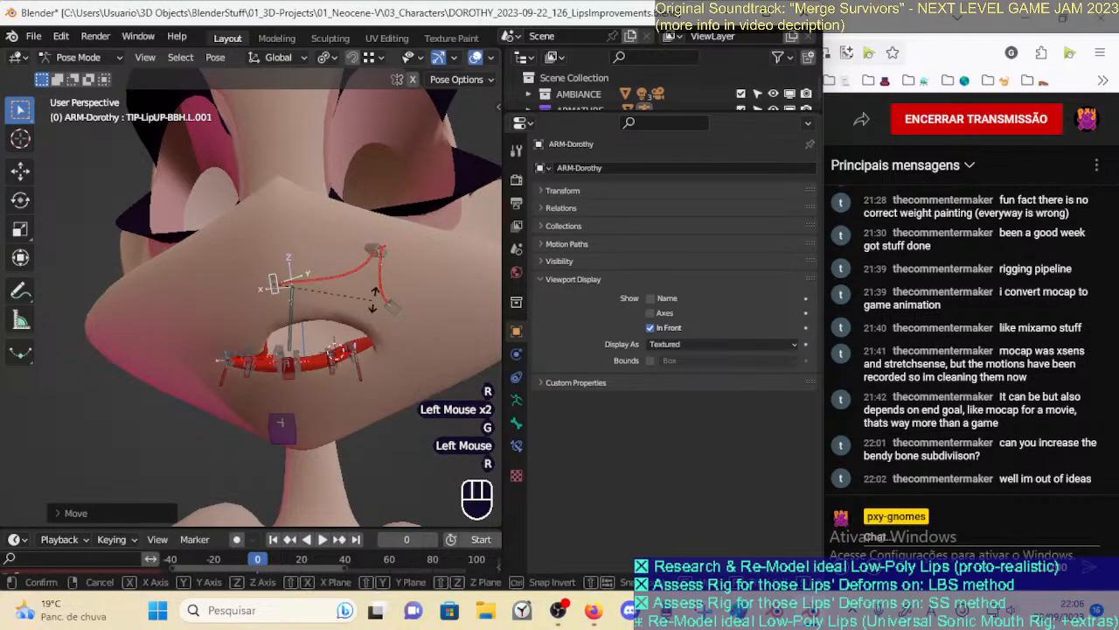
pyautogui.click(375, 257)
# Shift the middle handle TIP-LipUP-BBH.L.002 and rotate it so the raised lip curve arches outward
pyautogui.click(377, 252)
pyautogui.press('g')
pyautogui.click(392, 260)
pyautogui.click(392, 305)
pyautogui.press('r')
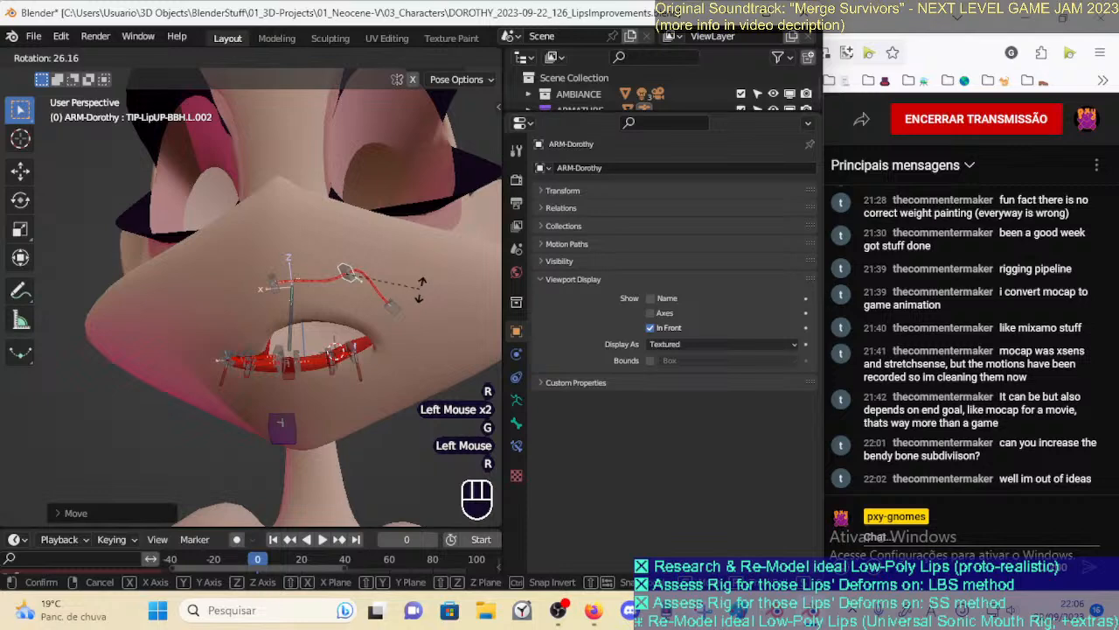
pyautogui.click(403, 318)
# Move the corner handle TIP-LipUP-BBH.L.003 down toward the mouth corner and view the curve from the side
pyautogui.press('g')
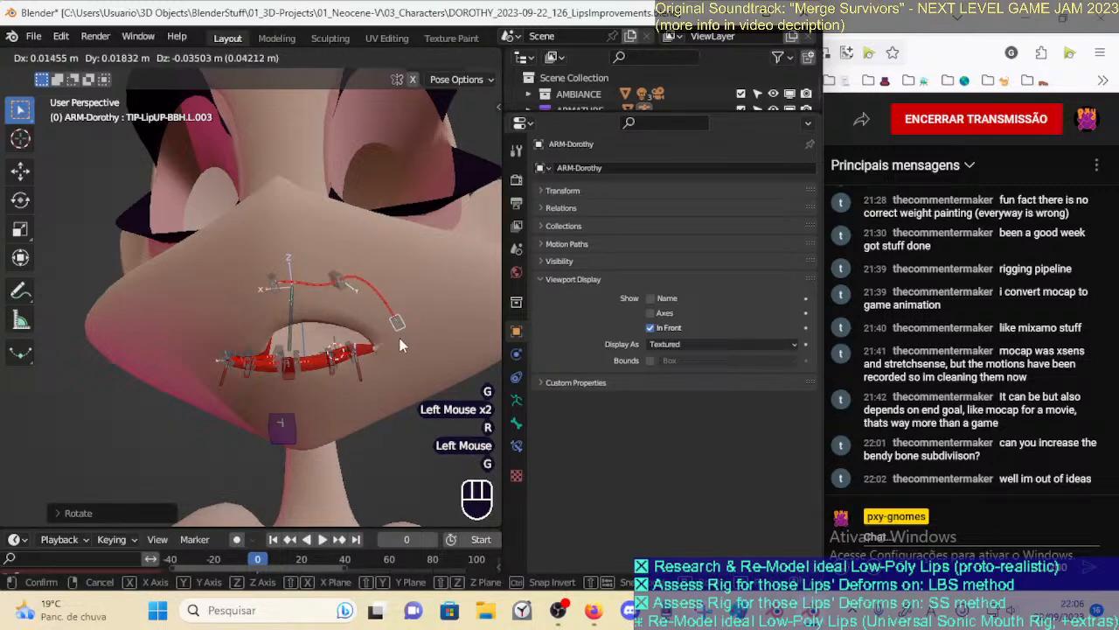
pyautogui.click(418, 330)
pyautogui.scroll(1, 330, 344)
pyautogui.moveTo(329, 344); pyautogui.dragTo(329, 333, button='middle')
pyautogui.scroll(1, 330, 332)
pyautogui.moveTo(329, 332); pyautogui.dragTo(252, 385, button='middle')
pyautogui.moveTo(251, 384); pyautogui.dragTo(323, 353, button='middle')
pyautogui.moveTo(324, 353)
pyautogui.mouseDown(button='middle')
pyautogui.moveTo(388, 364)
pyautogui.moveTo(332, 337)
pyautogui.mouseUp(button='middle')
pyautogui.moveTo(332, 337); pyautogui.dragTo(232, 328, button='middle')
# Move two of the raised upper lip handles from a side angle to fit the curve to the muzzle
pyautogui.click(185, 296)
pyautogui.press('g')
pyautogui.click(219, 319)
pyautogui.click(109, 282)
pyautogui.moveTo(117, 288); pyautogui.dragTo(154, 315, button='middle')
pyautogui.press('g')
pyautogui.click(201, 358)
# Reposition a raised upper lip handle with two moves made from different viewing angles
pyautogui.moveTo(201, 358); pyautogui.dragTo(315, 282, button='middle')
pyautogui.scroll(2, 175, 333)
pyautogui.click(335, 255)
pyautogui.press('g')
pyautogui.click(315, 354)
pyautogui.moveTo(314, 355); pyautogui.dragTo(263, 306, button='middle')
pyautogui.press('g')
pyautogui.click(272, 256)
# Select another raised upper lip handle and shift it twice to even out the arch above the mouth
pyautogui.click(155, 140)
pyautogui.moveTo(178, 249); pyautogui.dragTo(365, 292, button='middle')
pyautogui.press('g')
pyautogui.click(235, 223)
pyautogui.press('g')
pyautogui.click(308, 310)
# Move the outer raised lip handle and rotate it so the curve bends down toward the mouth corner
pyautogui.click(432, 238)
pyautogui.press('g')
pyautogui.click(446, 208)
pyautogui.moveTo(446, 208); pyautogui.dragTo(385, 231, button='middle')
pyautogui.press('r')
pyautogui.click(423, 300)
# Examine the Stretch To constraint and Bendy Bones settings of DEF-LipUP-BB.L.002
pyautogui.click(418, 297)
pyautogui.click(516, 445)
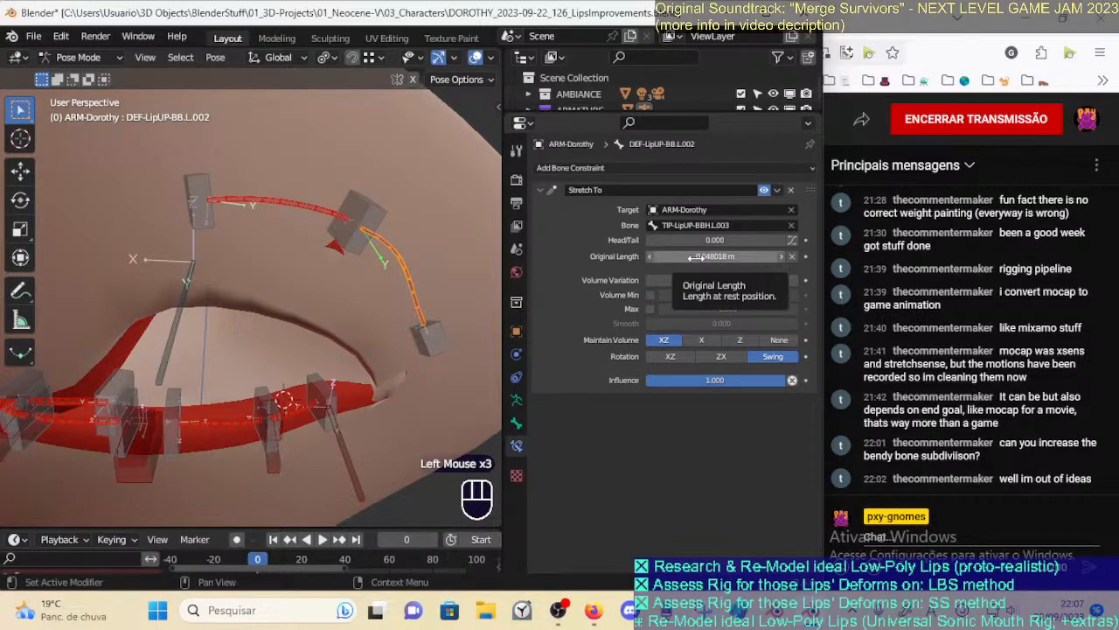
pyautogui.click(430, 339)
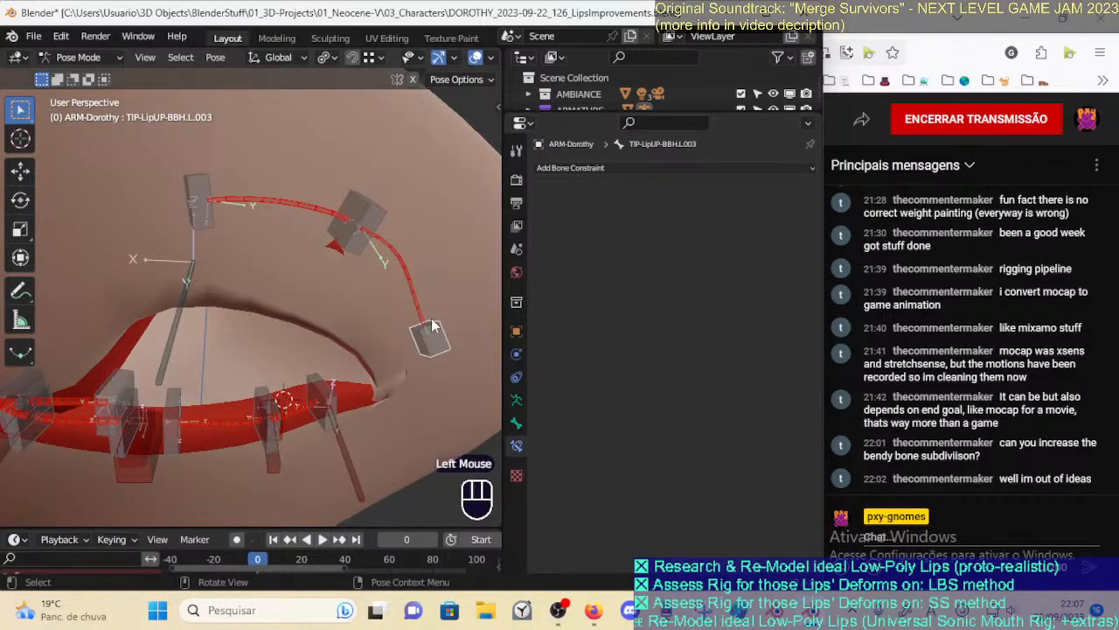
pyautogui.click(425, 299)
pyautogui.click(515, 429)
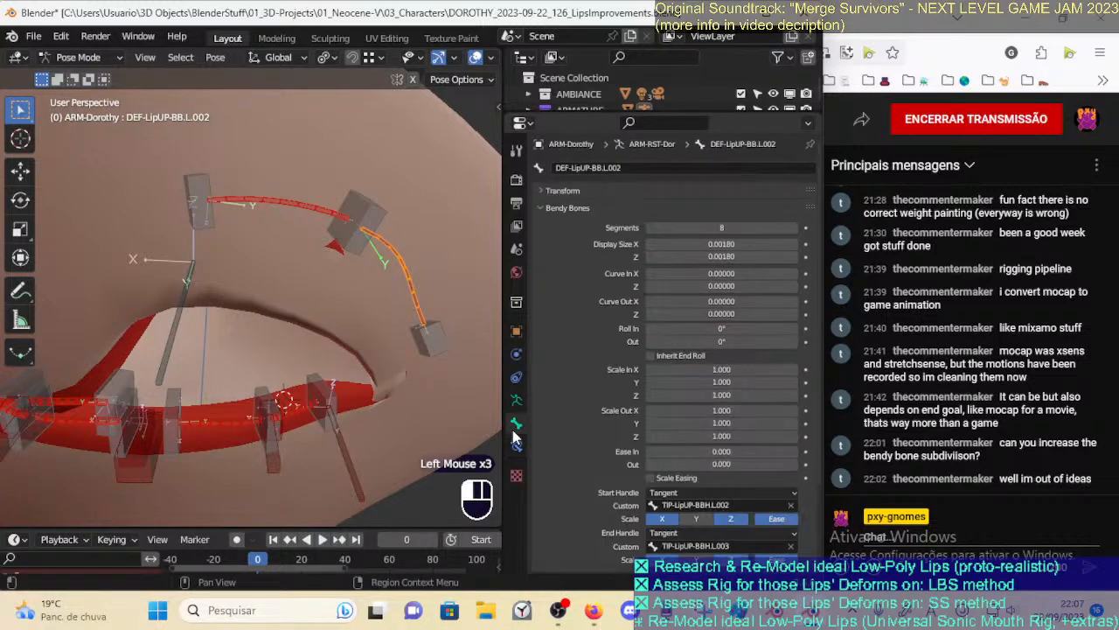
# Try Absolute start and end handle types on DEF-LipUP-BB.L.002, restore both to Tangent and test the scale axis options
pyautogui.scroll(-2, 736, 473)
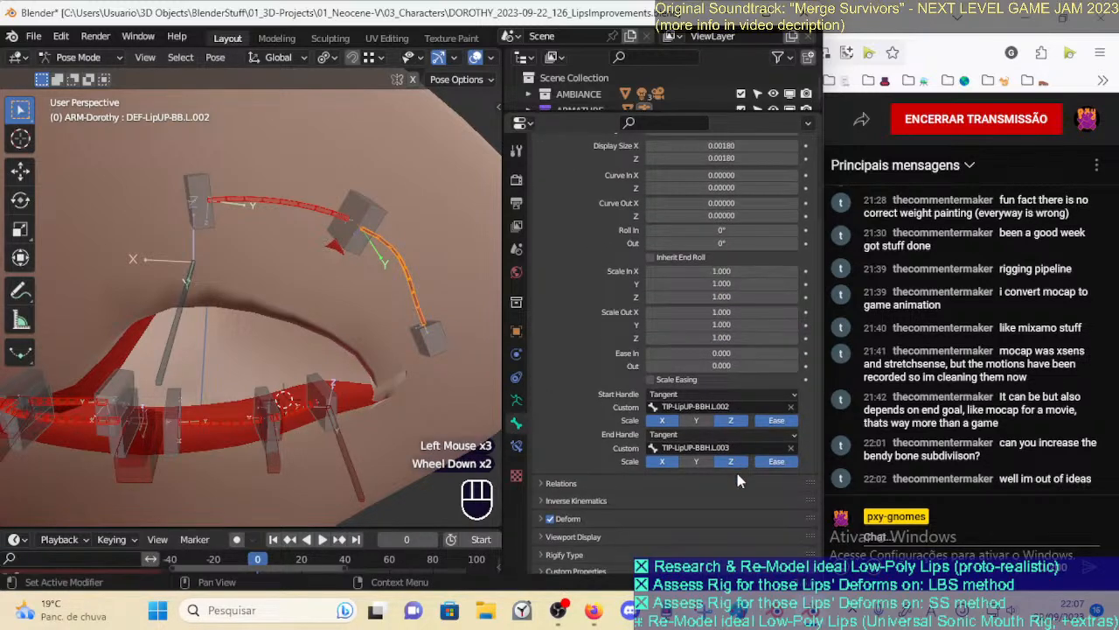
pyautogui.click(678, 394)
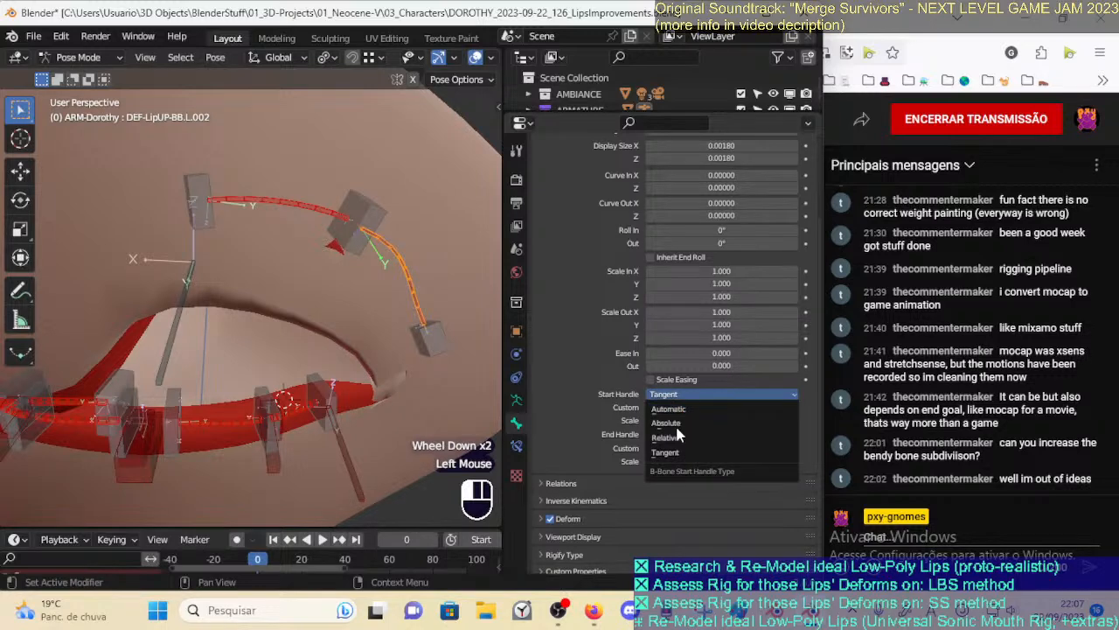
pyautogui.click(671, 423)
pyautogui.click(675, 435)
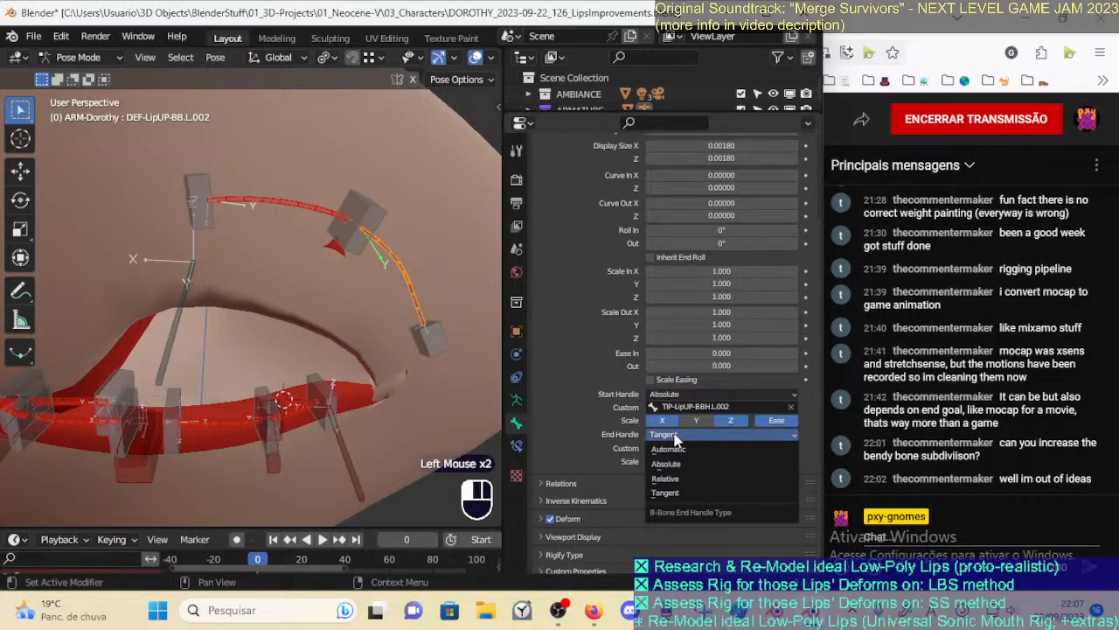
pyautogui.click(675, 463)
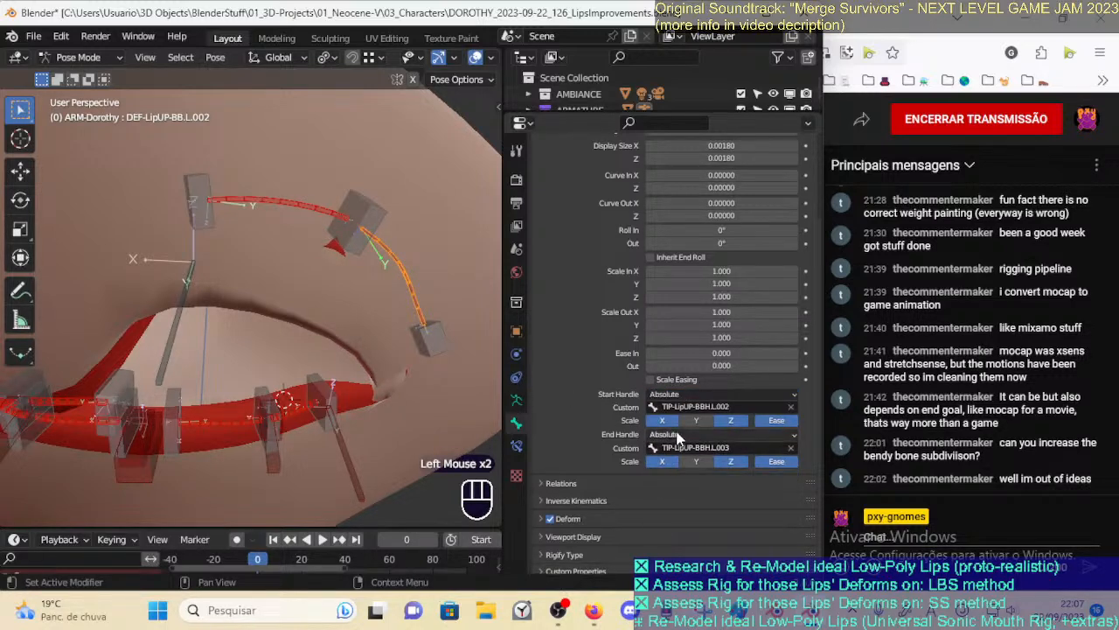
pyautogui.click(678, 394)
pyautogui.click(672, 460)
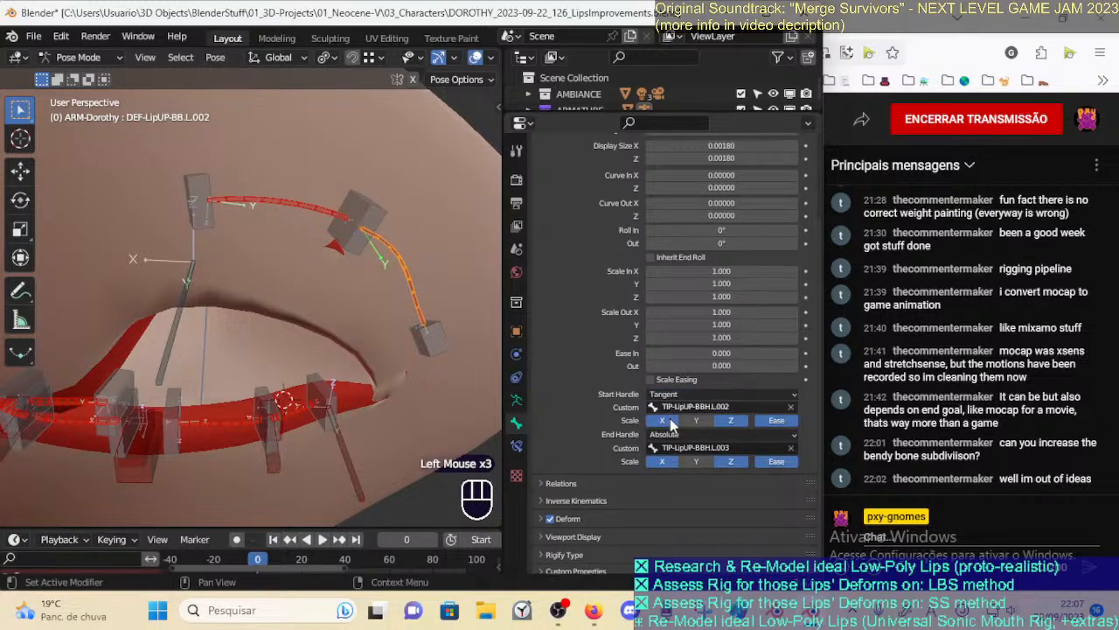
pyautogui.moveTo(669, 436); pyautogui.dragTo(668, 495)
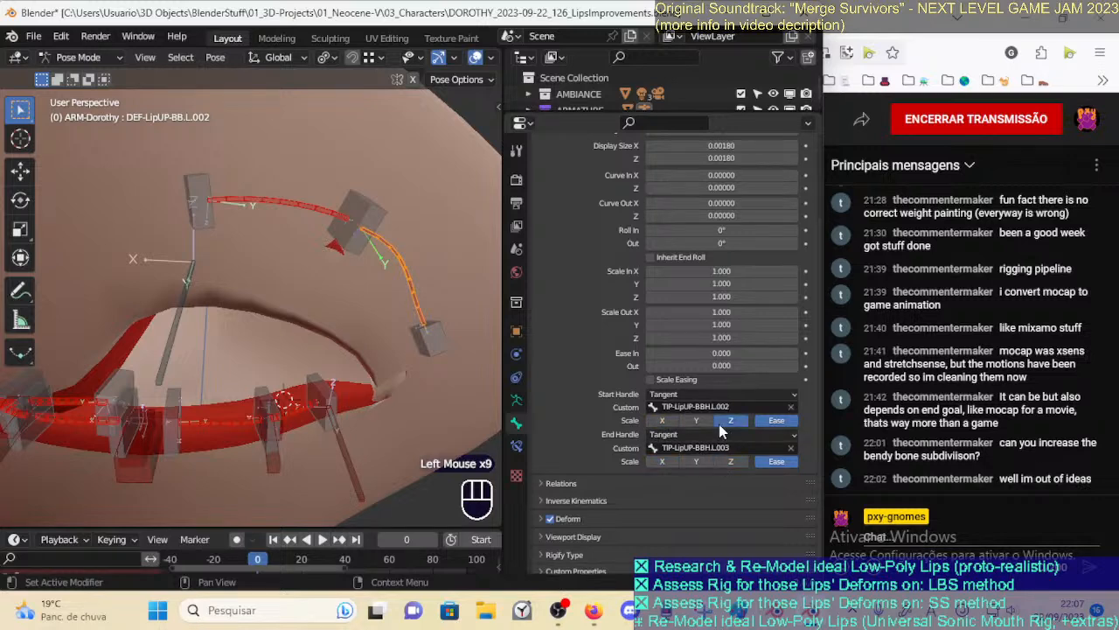
# Restore X and Z handle scaling, disable Ease on both handles of DEF-LipUP-BB.L.002, and reset the pose of all bones
pyautogui.click(723, 426)
pyautogui.click(663, 421)
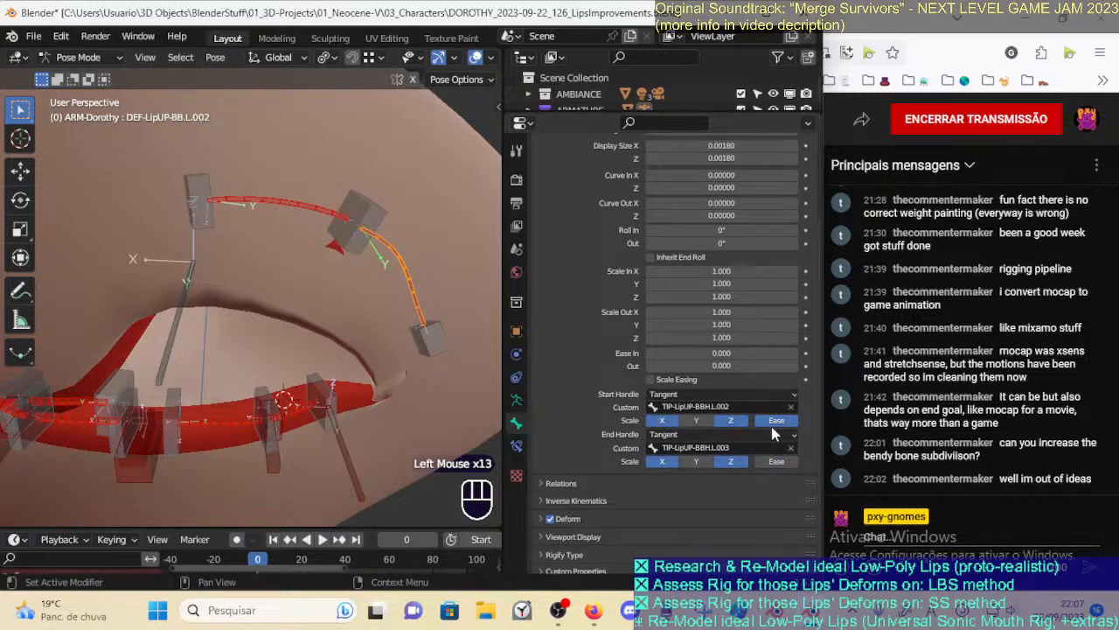
pyautogui.press('a')
pyautogui.hotkey('alt', 'q')
pyautogui.hotkey('alt', 'q')
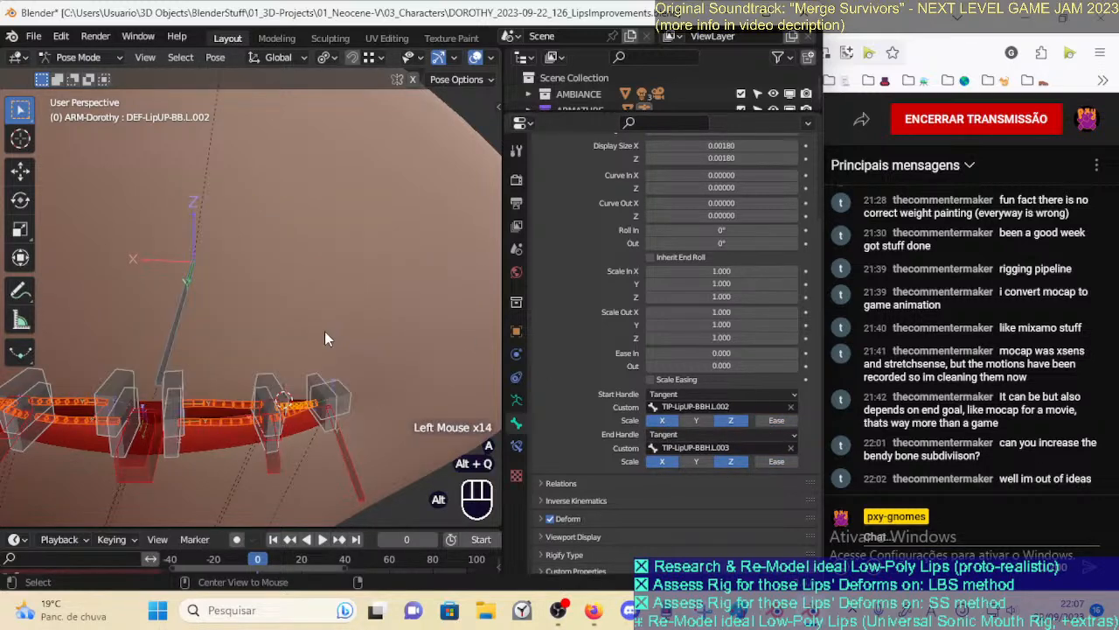
# Raise TIP-LipUP-BBH.L.002 above the mouth, then move and rotate TIP-LipUP-BBH.L.003 beside the mouth corner
pyautogui.click(264, 381)
pyautogui.press('g')
pyautogui.click(306, 230)
pyautogui.click(345, 384)
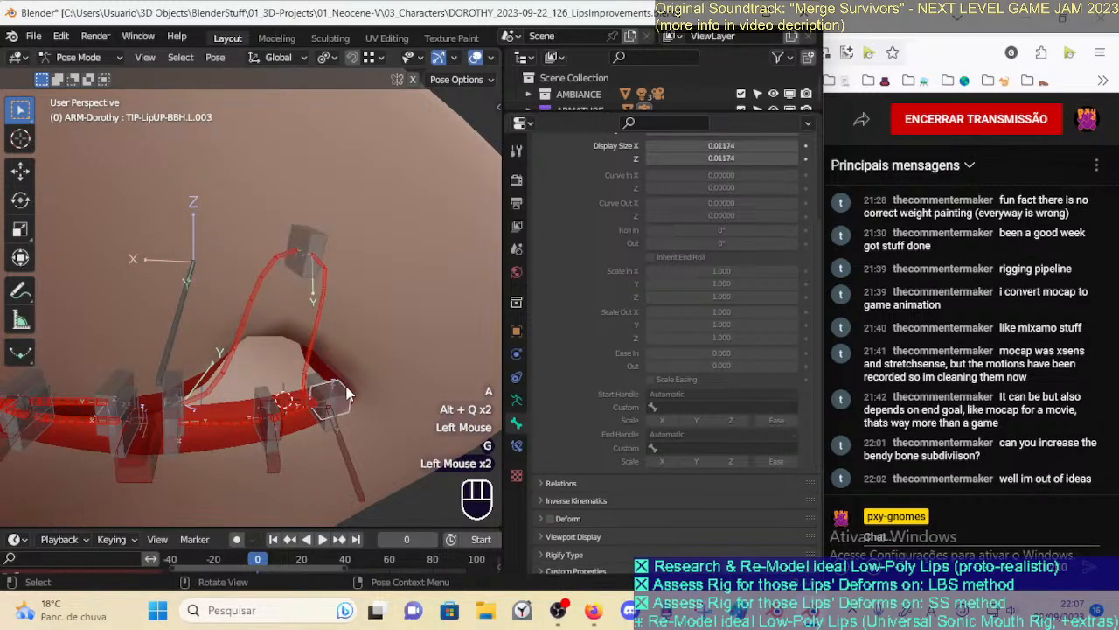
pyautogui.press('g')
pyautogui.click(427, 259)
pyautogui.press('r')
pyautogui.click(423, 315)
pyautogui.press('g')
pyautogui.click(411, 367)
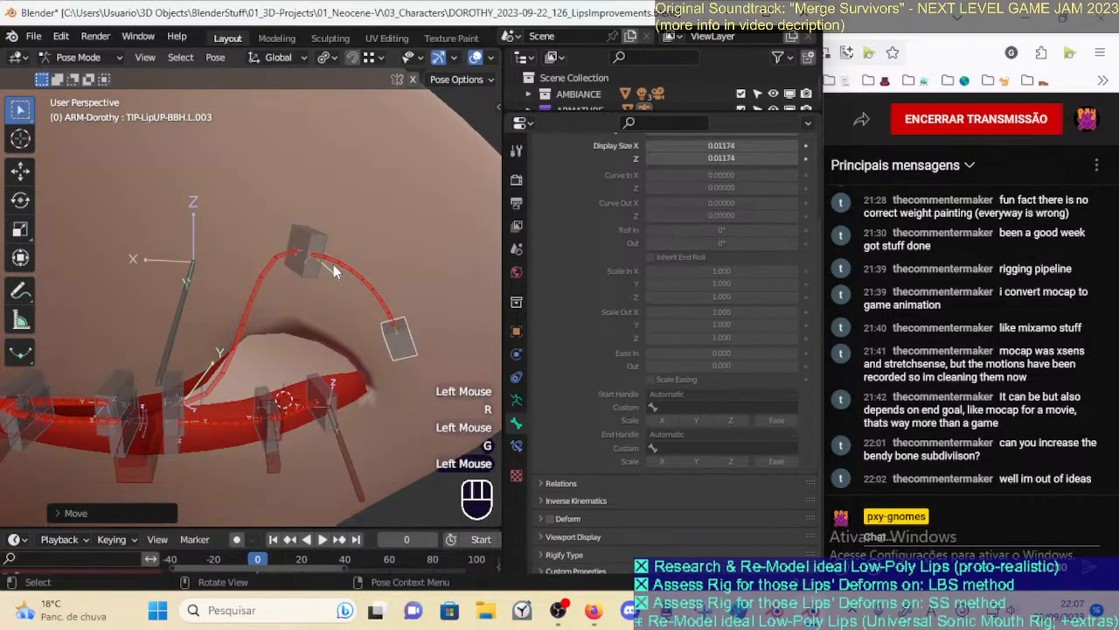
# Re-enable Ease for the start and end handles of DEF-LipUP-BB.L.002
pyautogui.click(343, 274)
pyautogui.click(344, 278)
pyautogui.click(776, 421)
pyautogui.click(770, 462)
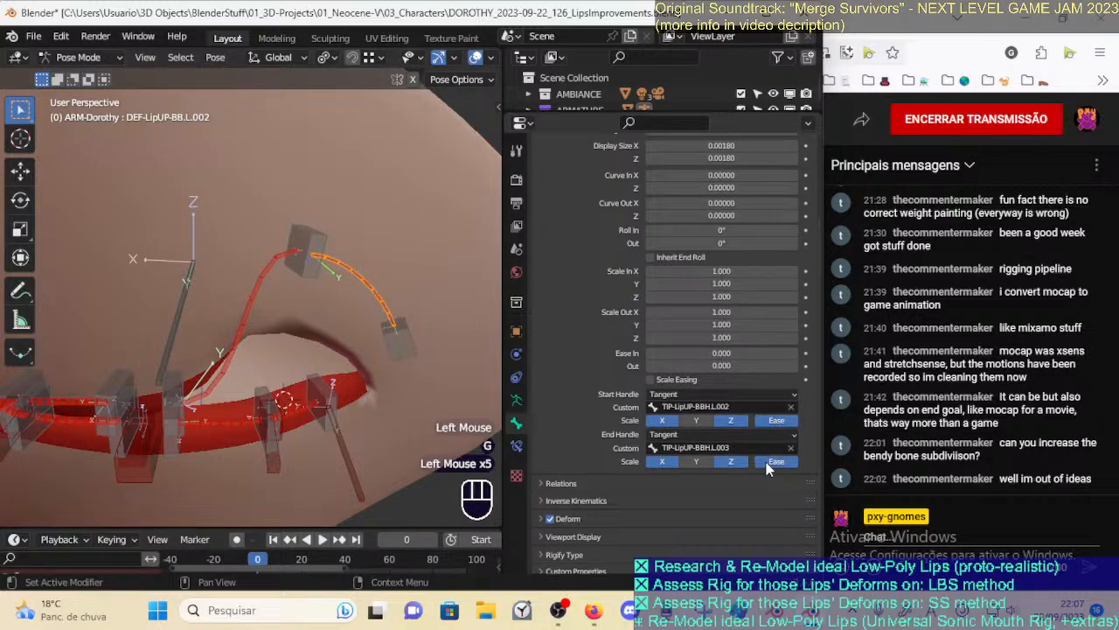
# Select all visible bones and reset their pose
pyautogui.scroll(-3, 384, 385)
pyautogui.press('a')
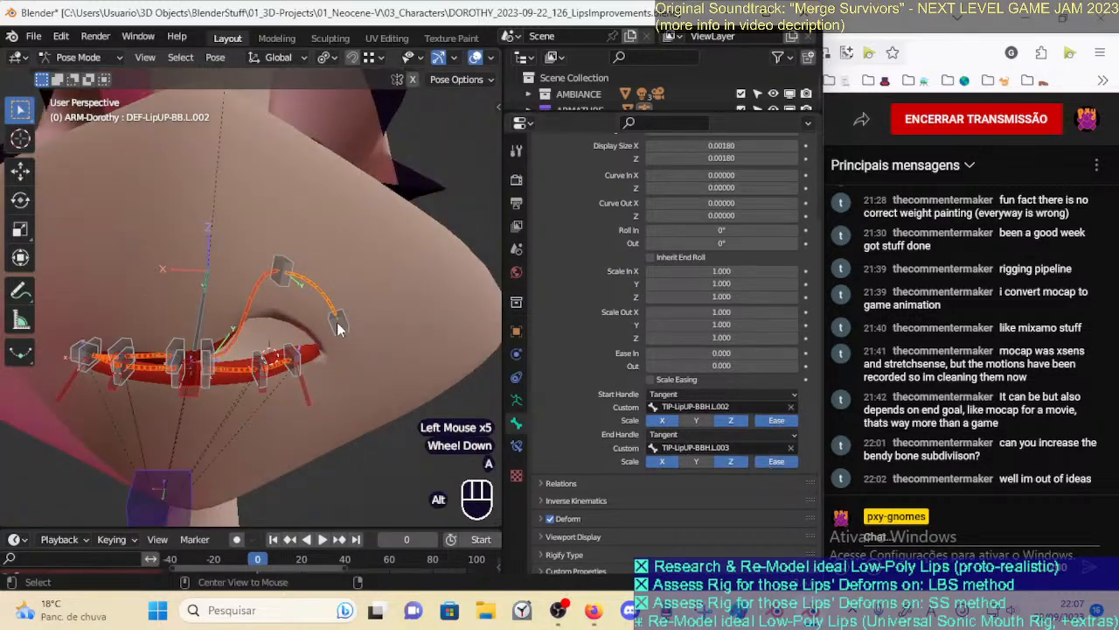
pyautogui.hotkey('alt', 'q')
pyautogui.hotkey('alt', 'q')
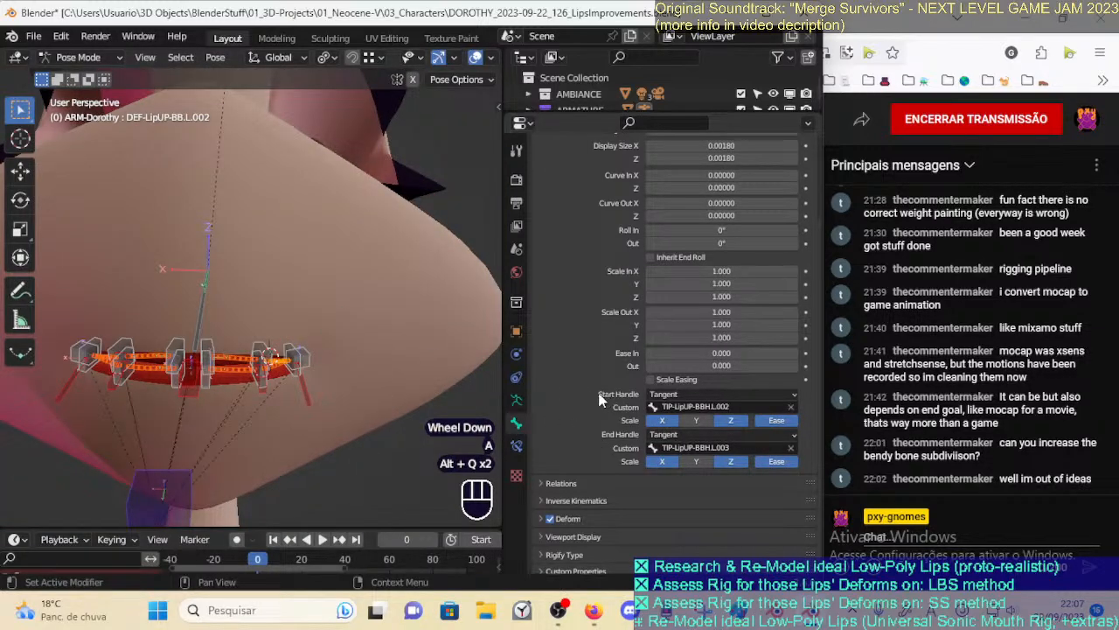
# Select the upper lip bendy bone DEF-LipUP-BB.L.001, save the file and view its Bendy Bones settings
pyautogui.click(209, 342)
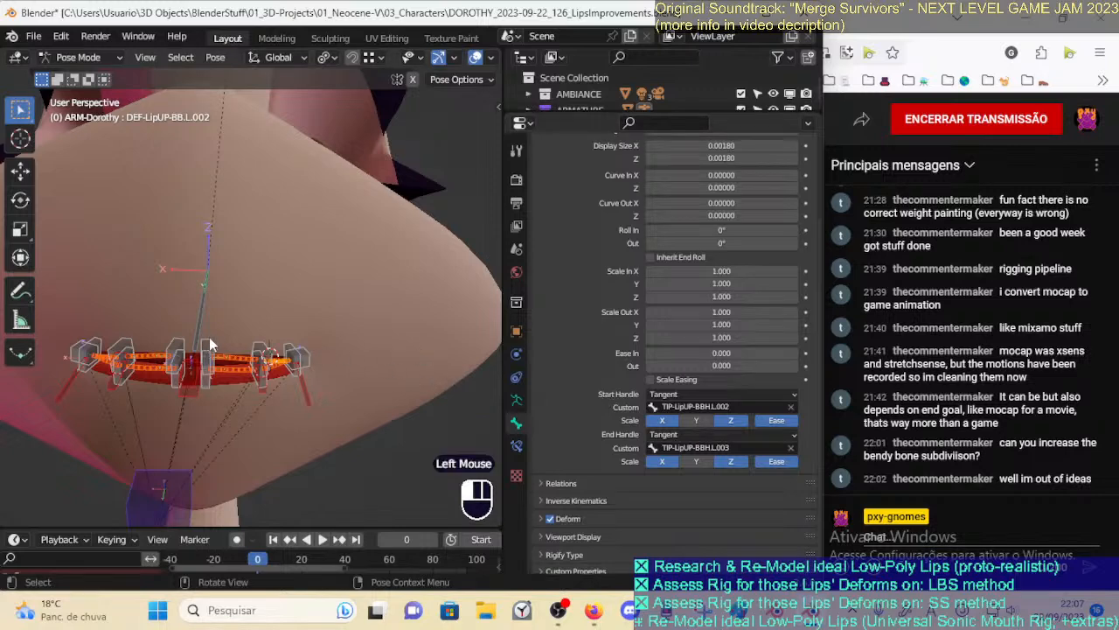
pyautogui.press('g')
pyautogui.press('Escape')
pyautogui.click(261, 351)
pyautogui.click(271, 346)
pyautogui.click(219, 348)
pyautogui.click(231, 355)
pyautogui.hotkey('ctrl', 's')
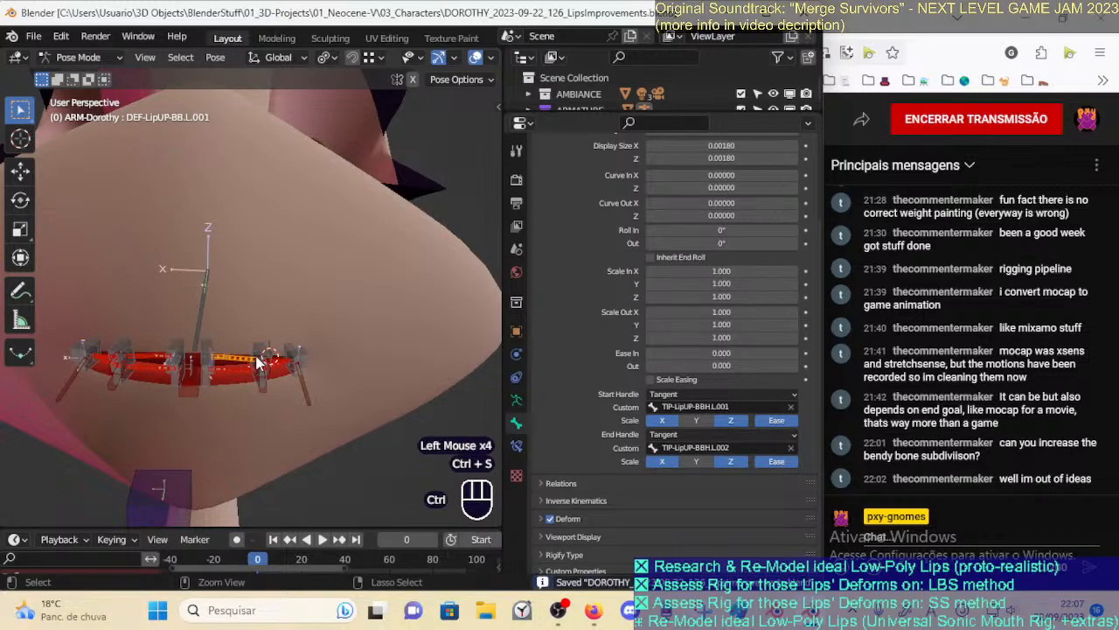
pyautogui.scroll(1, 721, 367)
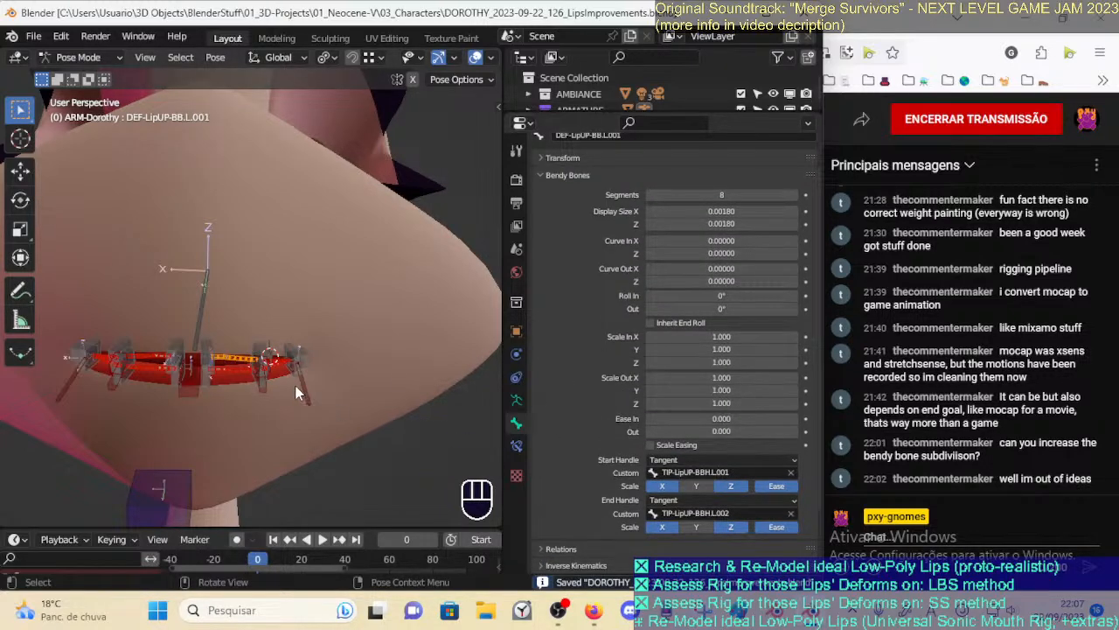
# Move the upper lip handle TIP-LipUP-BBH.L.001 far above the mouth
pyautogui.click(213, 322)
pyautogui.press('g')
pyautogui.press('Escape')
pyautogui.click(213, 335)
pyautogui.press('g')
pyautogui.click(245, 225)
# Raise and rotate TIP-LipUP-BBH.L.002 to arch the upper lip curve, then fine-adjust TIP-LipUP-BBH.L.001
pyautogui.click(264, 338)
pyautogui.press('g')
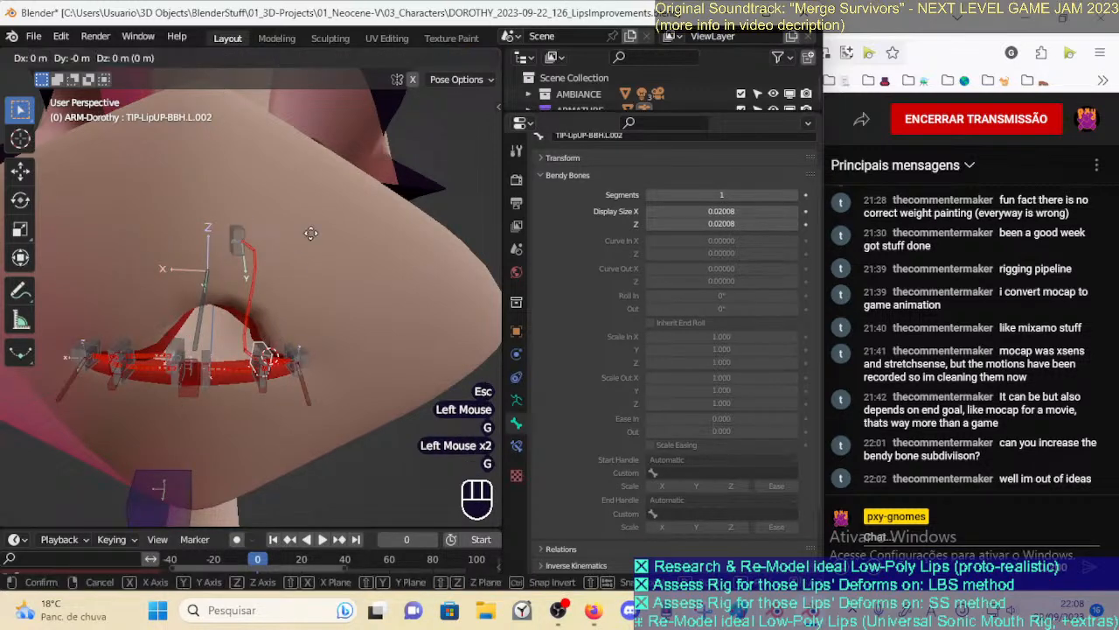
pyautogui.click(345, 234)
pyautogui.press('r')
pyautogui.click(363, 261)
pyautogui.click(242, 227)
pyautogui.press('g')
pyautogui.click(243, 229)
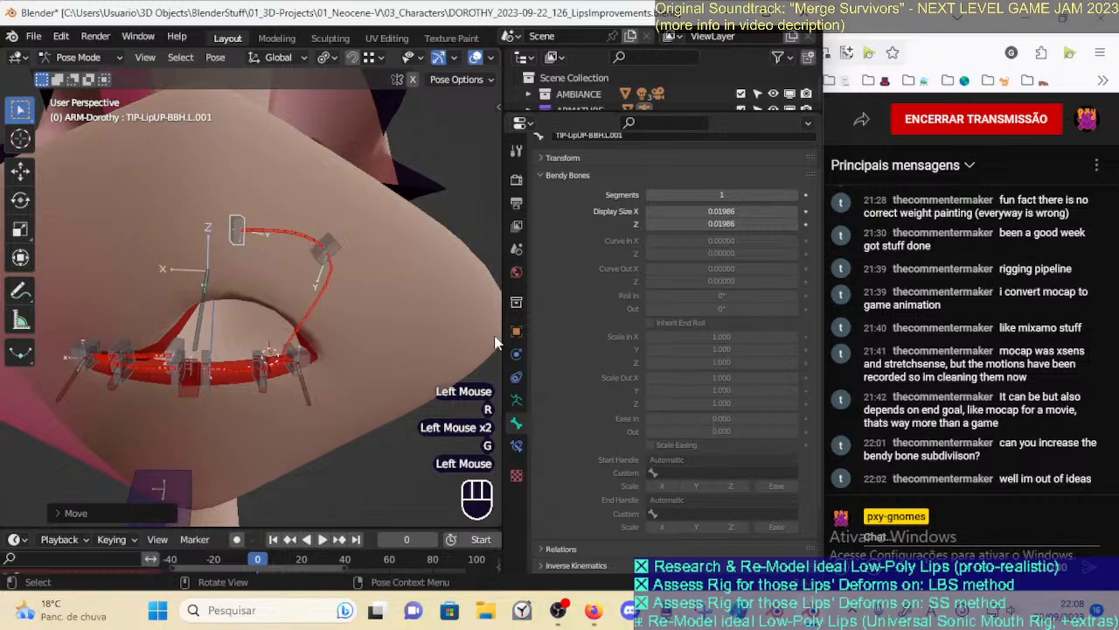
# Return to Object Mode, select the 00_Body mesh and show its modifiers
pyautogui.click(515, 400)
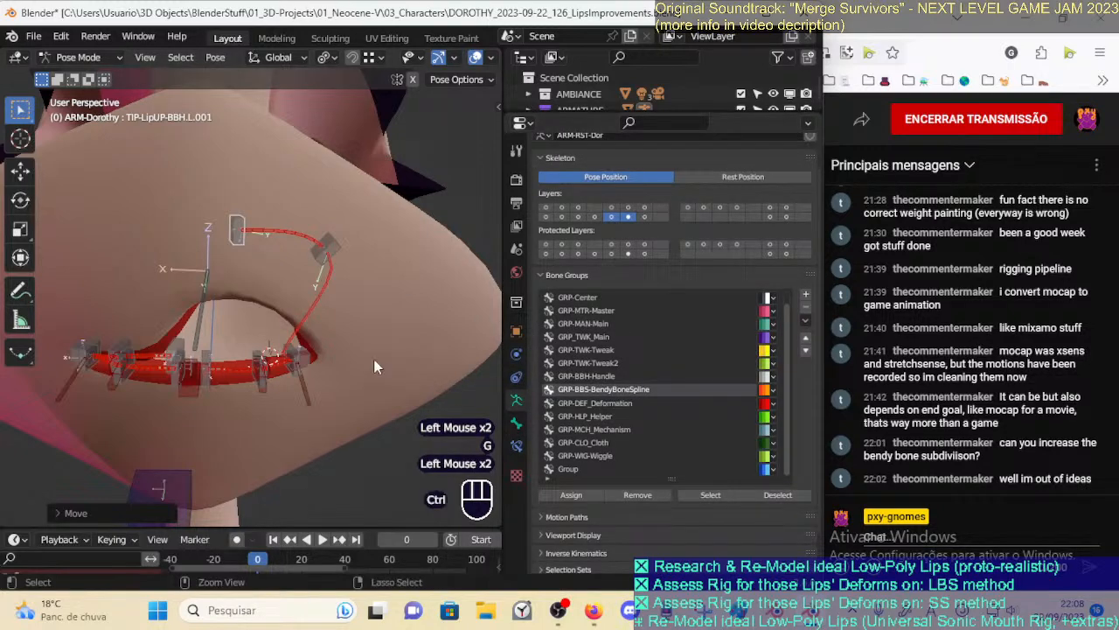
pyautogui.hotkey('ctrl', 'Tab')
pyautogui.click(464, 330)
pyautogui.scroll(1, 595, 350)
pyautogui.click(516, 354)
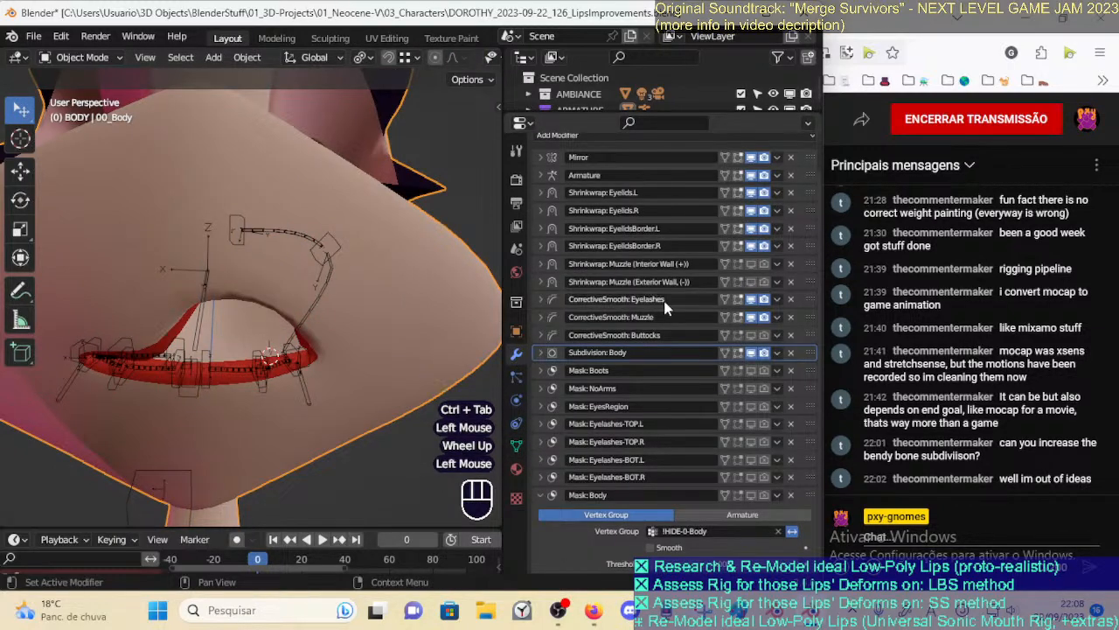
# Turn off viewport display of CorrectiveSmooth: Muzzle and Eyelashes and of the four eyelid Shrinkwrap modifiers
pyautogui.scroll(1, 719, 346)
pyautogui.click(751, 350)
pyautogui.click(751, 350)
pyautogui.click(750, 350)
pyautogui.click(750, 350)
pyautogui.click(750, 350)
pyautogui.click(751, 334)
pyautogui.moveTo(749, 279); pyautogui.dragTo(749, 222)
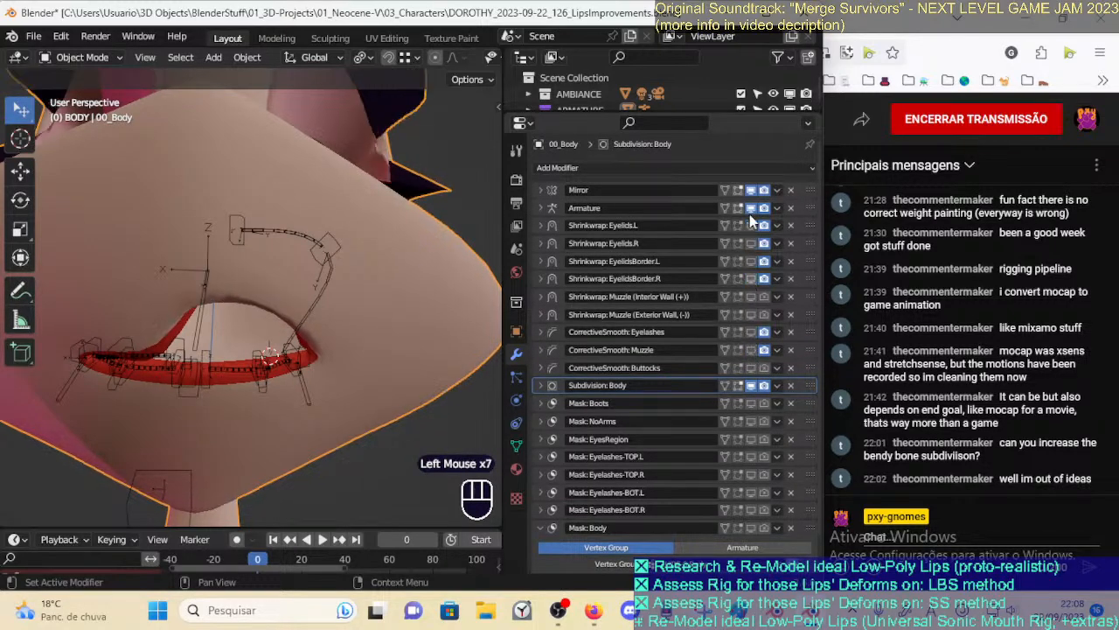
# Toggle the viewport display of the Armature and Mirror modifiers to compare the body mesh
pyautogui.scroll(1, 751, 215)
pyautogui.click(751, 209)
pyautogui.click(751, 191)
pyautogui.click(751, 191)
pyautogui.click(751, 190)
pyautogui.click(751, 190)
# Try the Armature mode on the Mask: Body modifier and return it to Vertex Group
pyautogui.scroll(-2, 760, 415)
pyautogui.scroll(1, 757, 431)
pyautogui.scroll(-2, 657, 515)
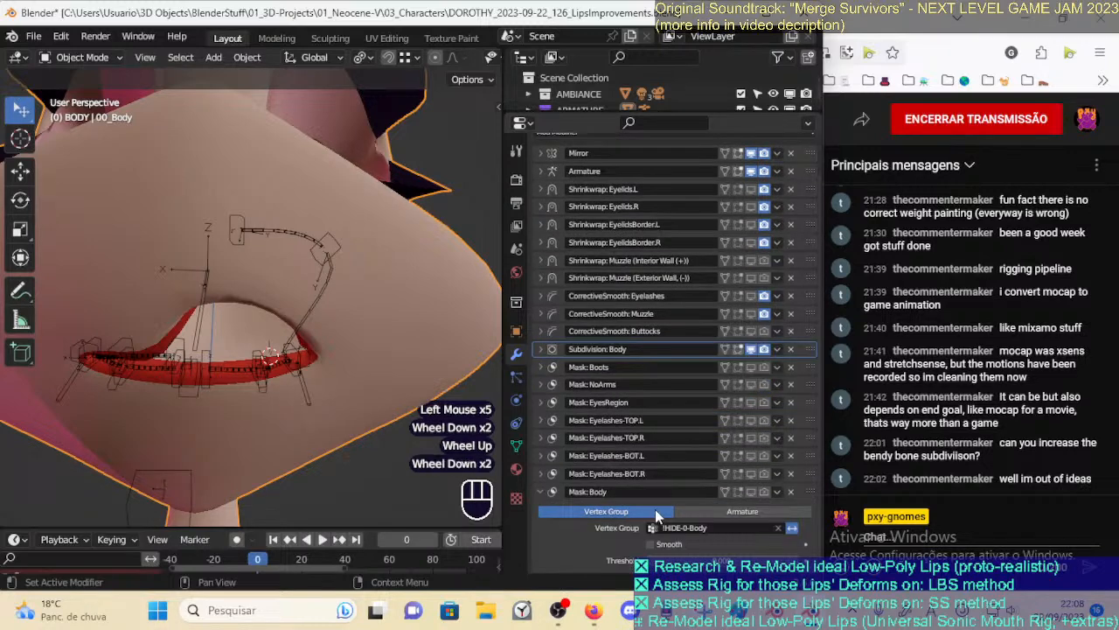
pyautogui.click(684, 511)
pyautogui.click(647, 530)
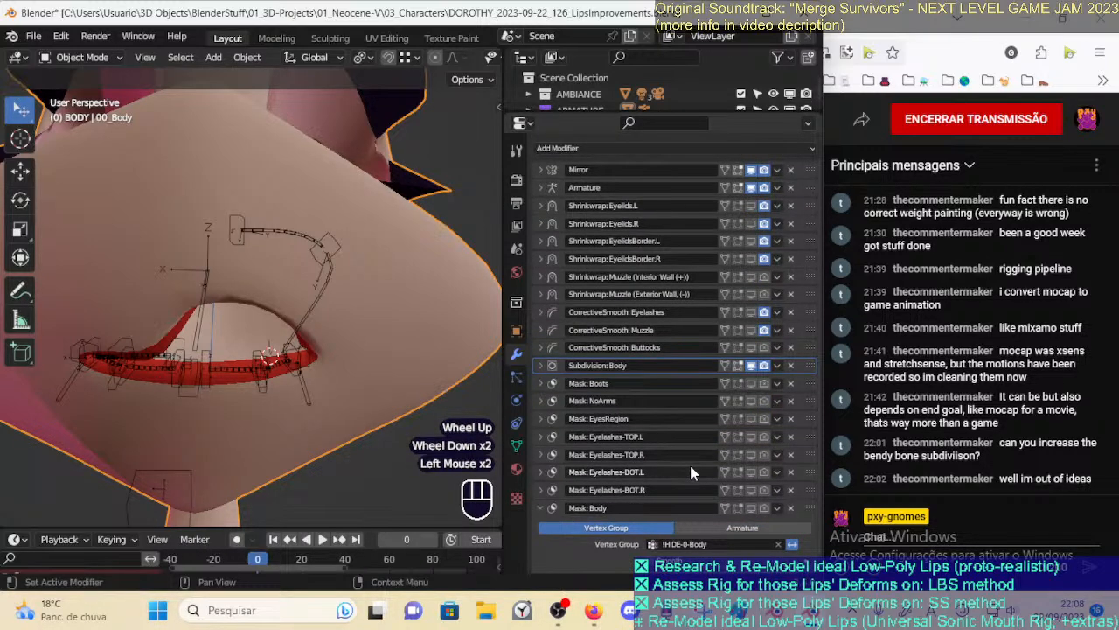
pyautogui.scroll(1, 761, 376)
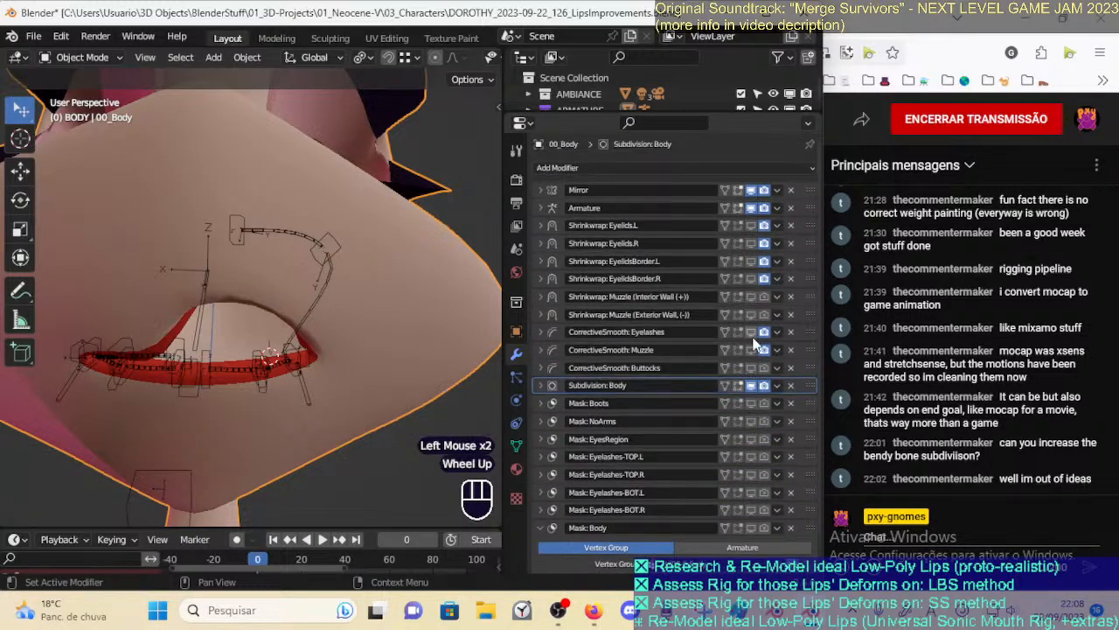
# Re-enable viewport display of CorrectiveSmooth: Eyelashes and Muzzle and the four eyelid Shrinkwrap modifiers, and save the file
pyautogui.click(751, 332)
pyautogui.click(751, 350)
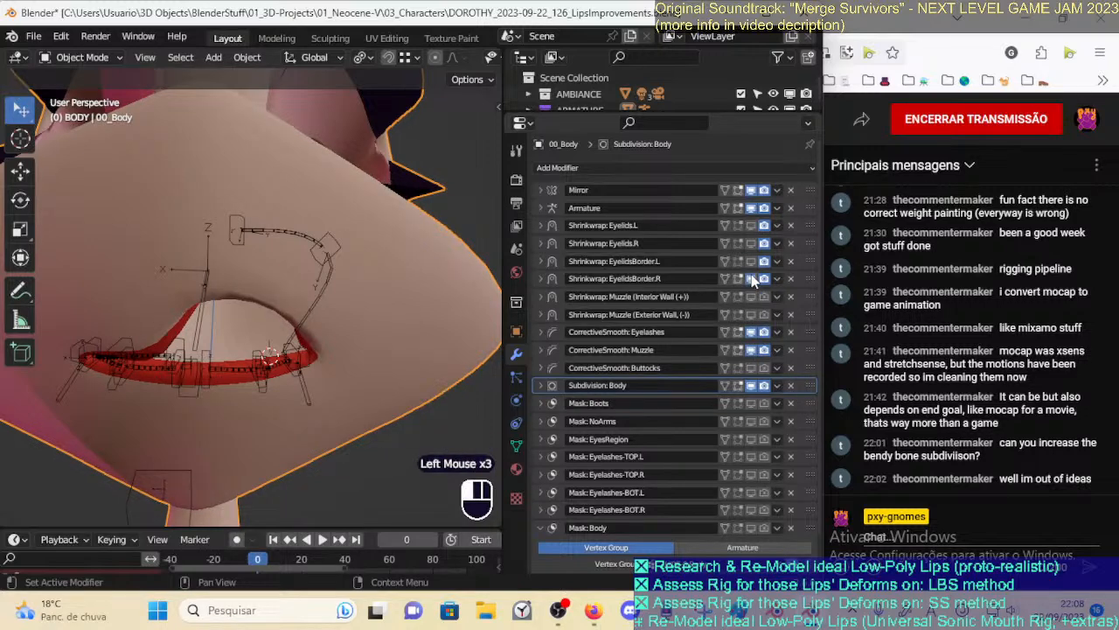
pyautogui.moveTo(751, 278); pyautogui.dragTo(752, 227)
pyautogui.hotkey('ctrl', 's')
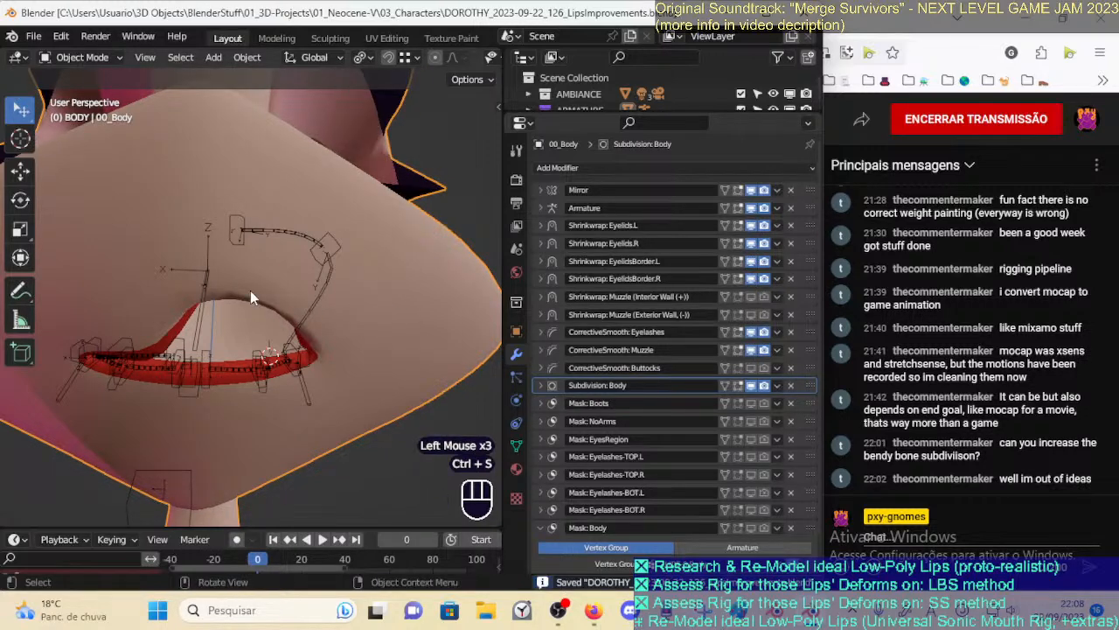
# Put 00_Body in Edit Mode with vertex selection, viewing the muzzle around the raised upper lip
pyautogui.click(227, 251)
pyautogui.click(250, 230)
pyautogui.moveTo(250, 230); pyautogui.dragTo(269, 271, button='middle')
pyautogui.scroll(2, 275, 293)
pyautogui.moveTo(269, 271); pyautogui.dragTo(245, 411, button='middle')
pyautogui.click(283, 302)
pyautogui.click(262, 295)
pyautogui.click(258, 303)
pyautogui.press('Tab')
pyautogui.press('1')
# Select a vertex on the upper lip edge with X-ray off and show its transform and vertex weight properties
pyautogui.click(217, 395)
pyautogui.click(249, 427)
pyautogui.click(251, 439)
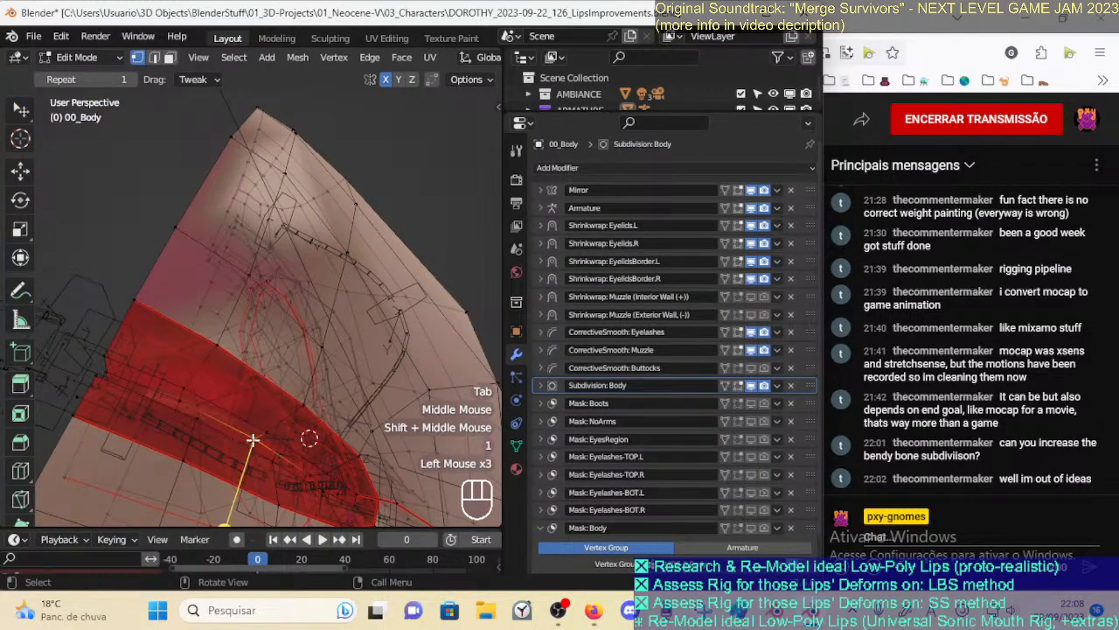
pyautogui.hotkey('alt', 'z')
pyautogui.click(251, 441)
pyautogui.moveTo(251, 441); pyautogui.dragTo(260, 452, button='middle')
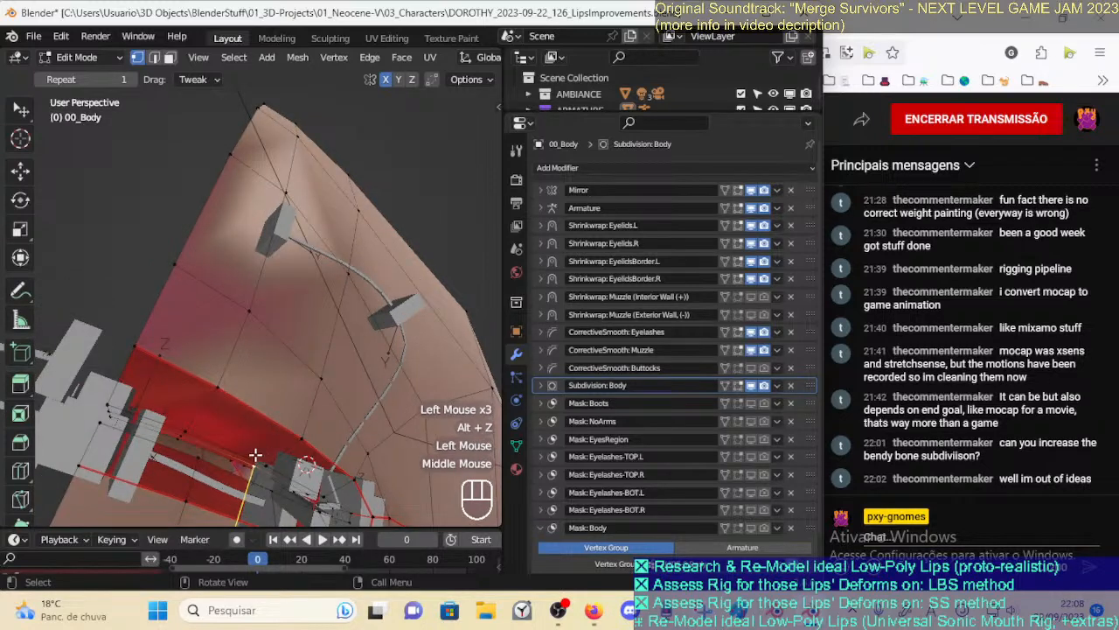
pyautogui.press('n')
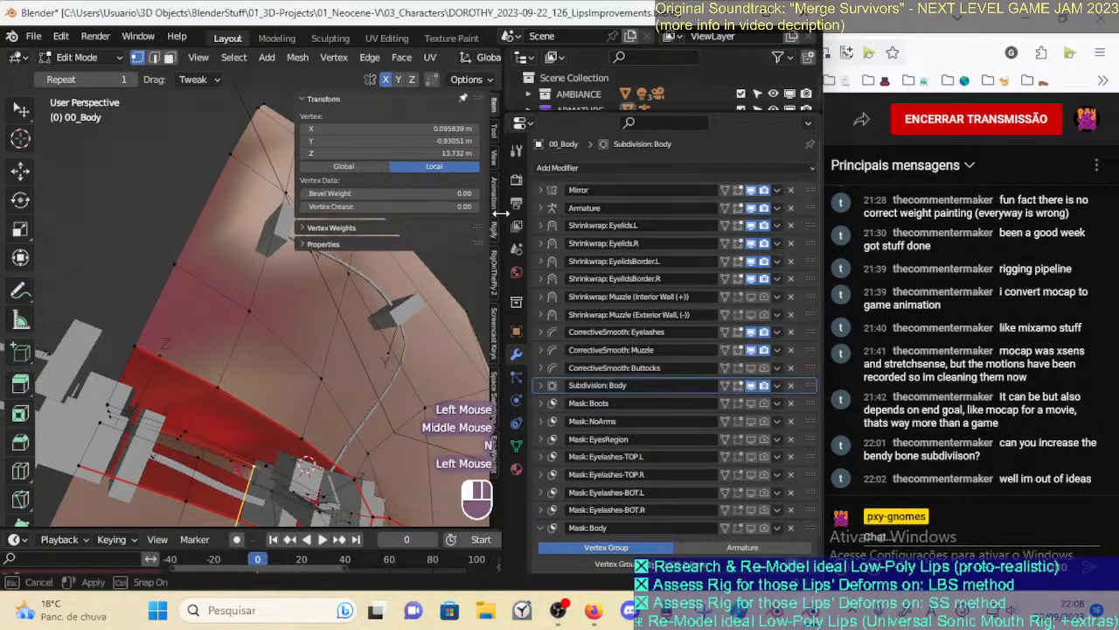
# Widen the 3D viewport beside the properties editor and save the file
pyautogui.moveTo(501, 213); pyautogui.dragTo(609, 212)
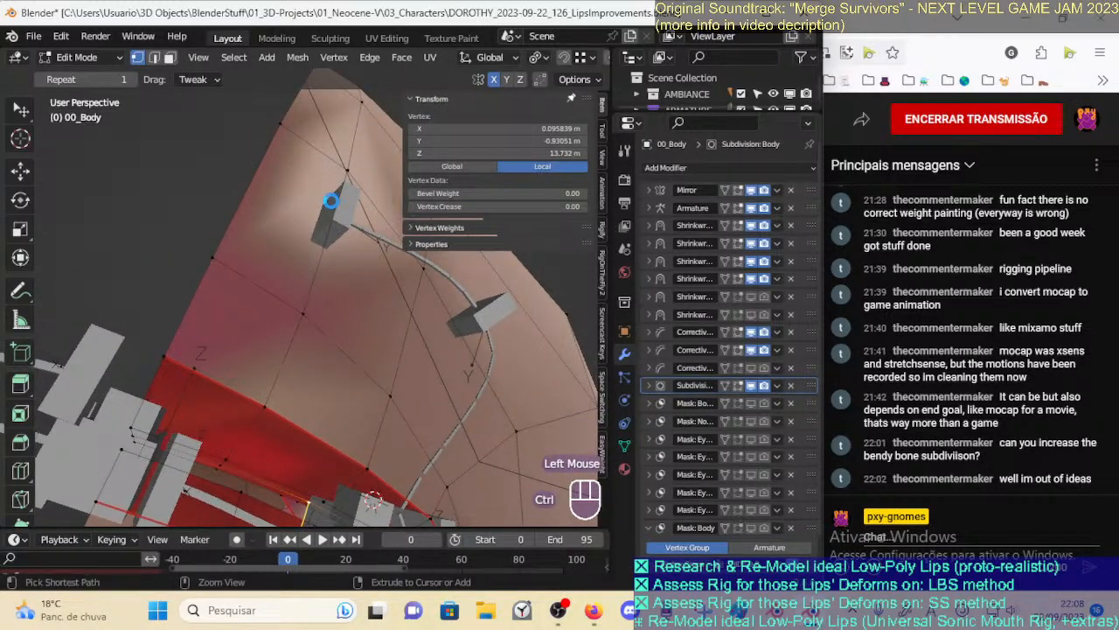
pyautogui.hotkey('ctrl', 's')
pyautogui.scroll(-2, 314, 211)
pyautogui.click(296, 58)
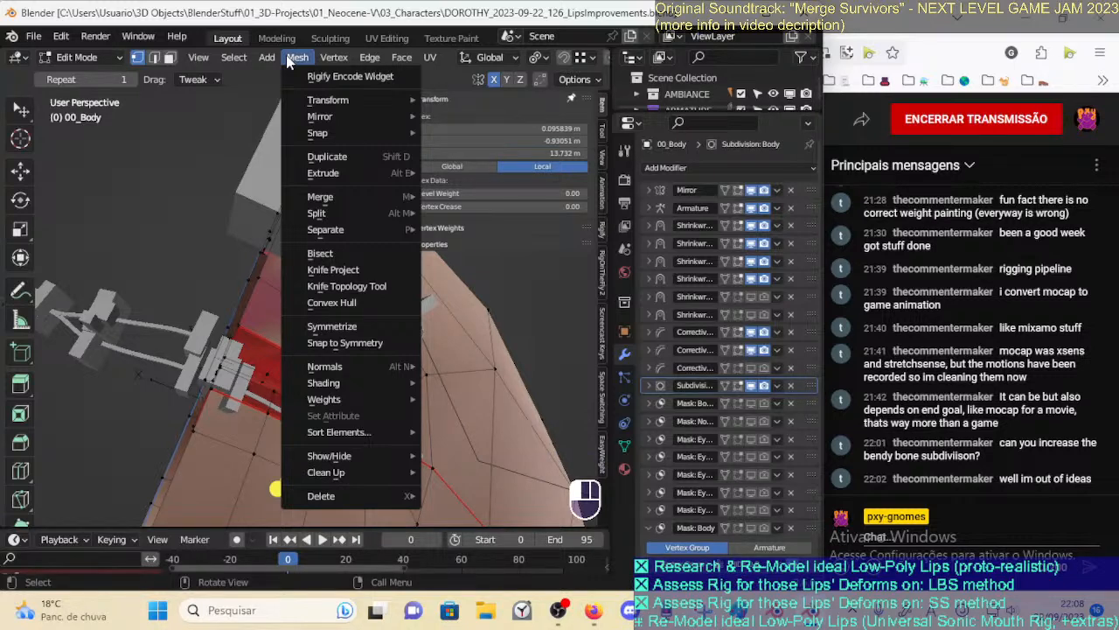
# Expand the Vertex Weights section and examine the deform weights of the vertex on the upper lip edge
pyautogui.keyDown('shift'); pyautogui.moveTo(415, 245); pyautogui.dragTo(462, 121, button='middle'); pyautogui.keyUp('shift')
pyautogui.scroll(3, 385, 230)
pyautogui.click(407, 229)
pyautogui.keyDown('shift'); pyautogui.moveTo(401, 230); pyautogui.dragTo(282, 288, button='middle'); pyautogui.keyUp('shift')
pyautogui.scroll(1, 271, 252)
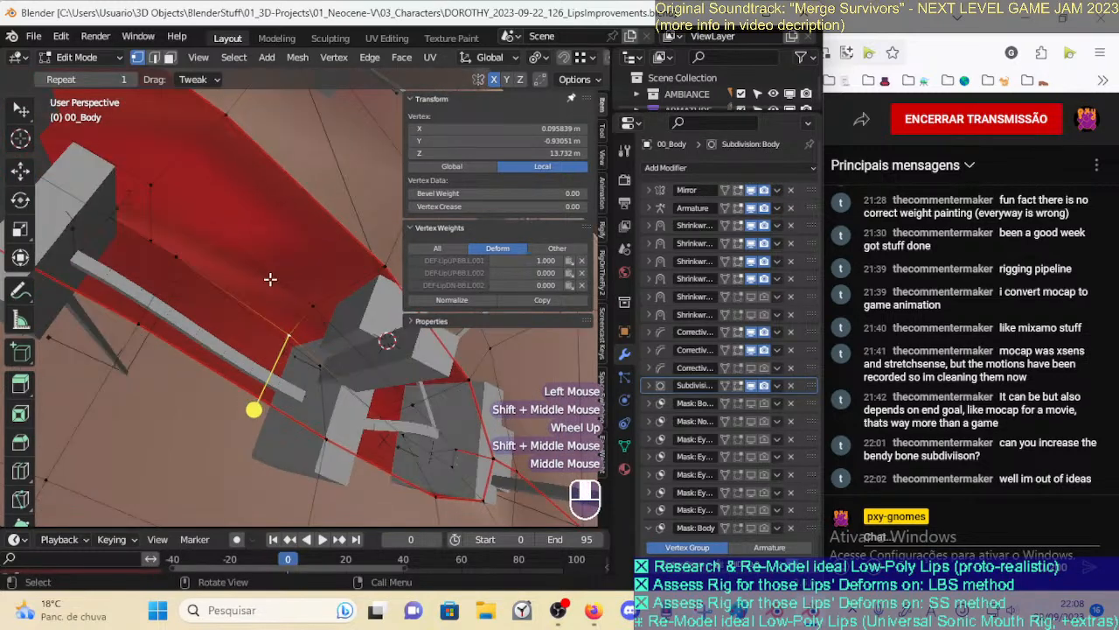
pyautogui.click(312, 297)
pyautogui.click(295, 328)
pyautogui.scroll(-1, 475, 271)
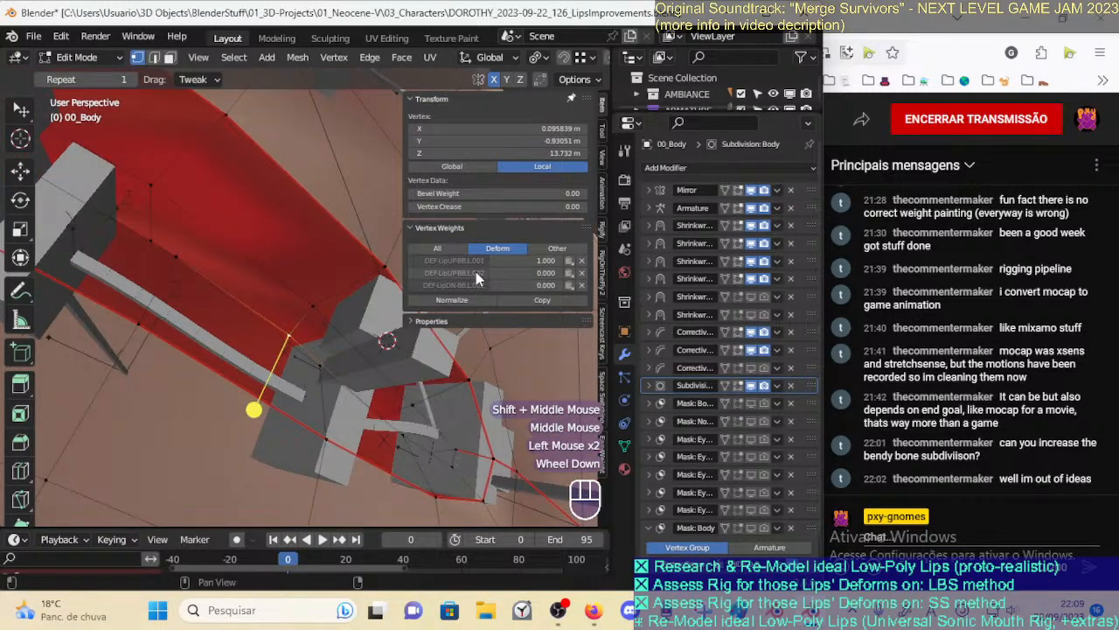
# Compare the deform weights of the upper lip vertices near the mouth's middle with those closer to the corner
pyautogui.click(175, 250)
pyautogui.click(153, 190)
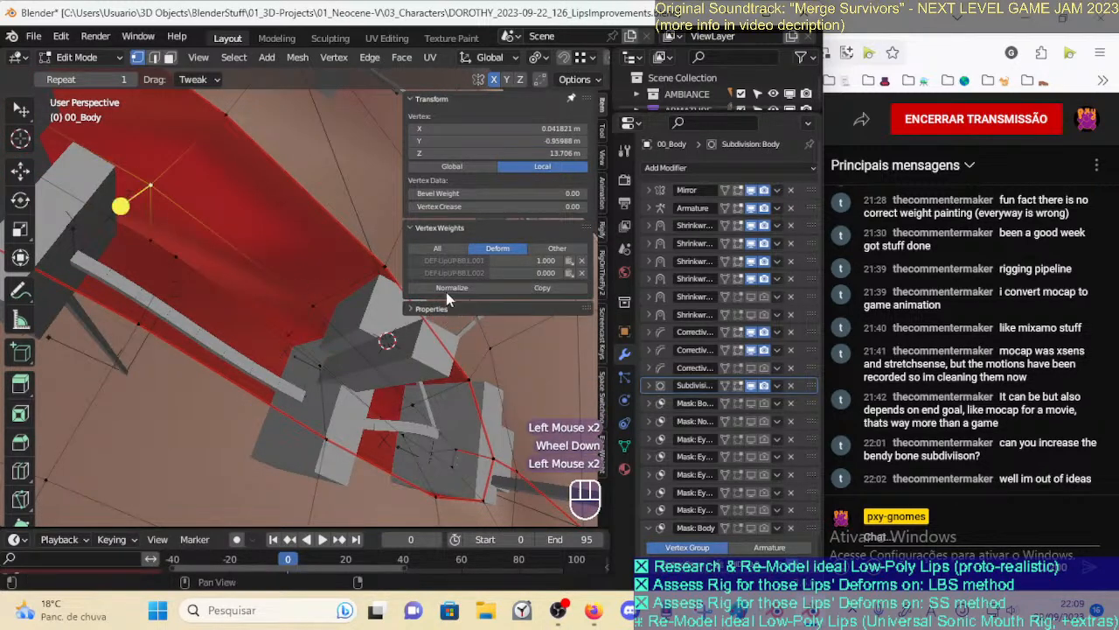
pyautogui.click(282, 291)
pyautogui.click(191, 262)
pyautogui.click(276, 314)
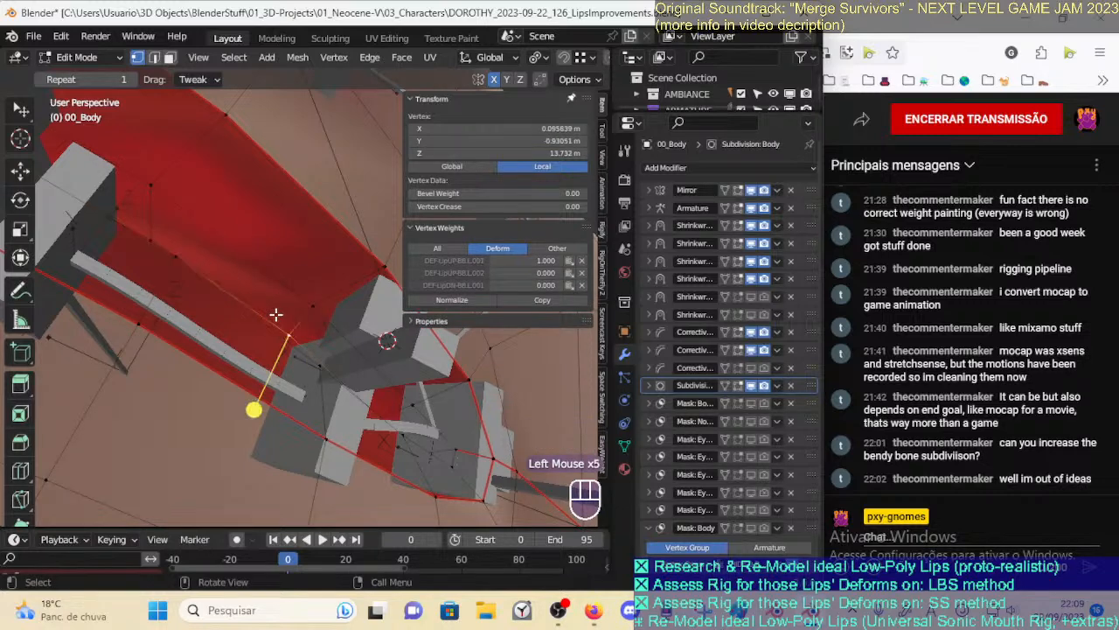
pyautogui.click(178, 209)
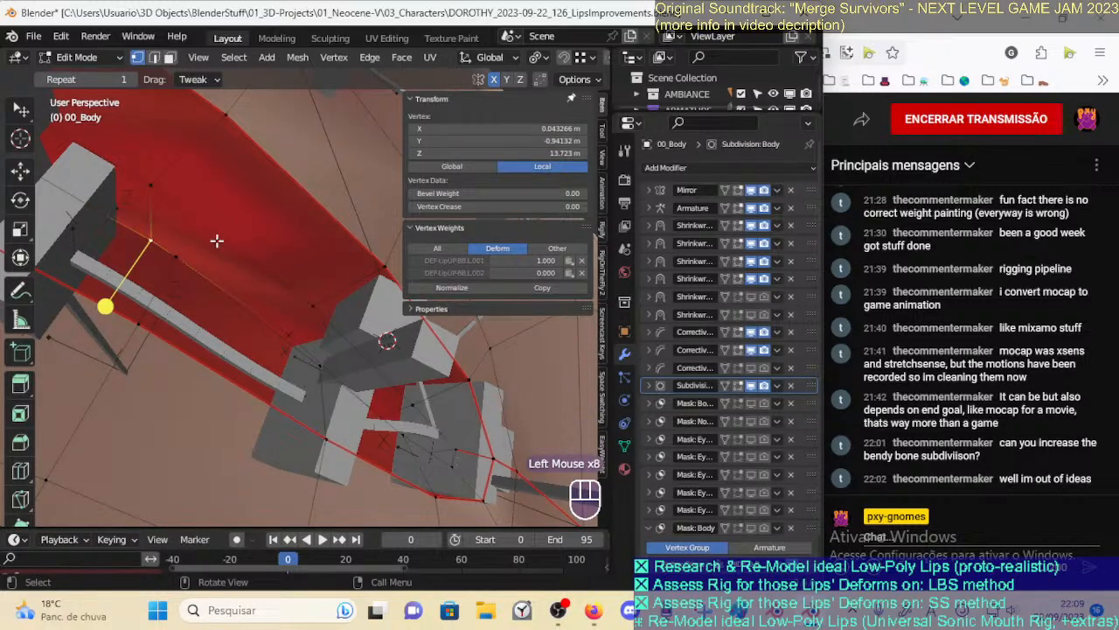
# Save the file and switch 00_Body out of Edit Mode and back to compare the lip's shape with its cage
pyautogui.scroll(-1, 201, 244)
pyautogui.hotkey('ctrl', 's')
pyautogui.scroll(2, 250, 263)
pyautogui.keyDown('shift'); pyautogui.moveTo(250, 262); pyautogui.dragTo(268, 284, button='middle'); pyautogui.keyUp('shift')
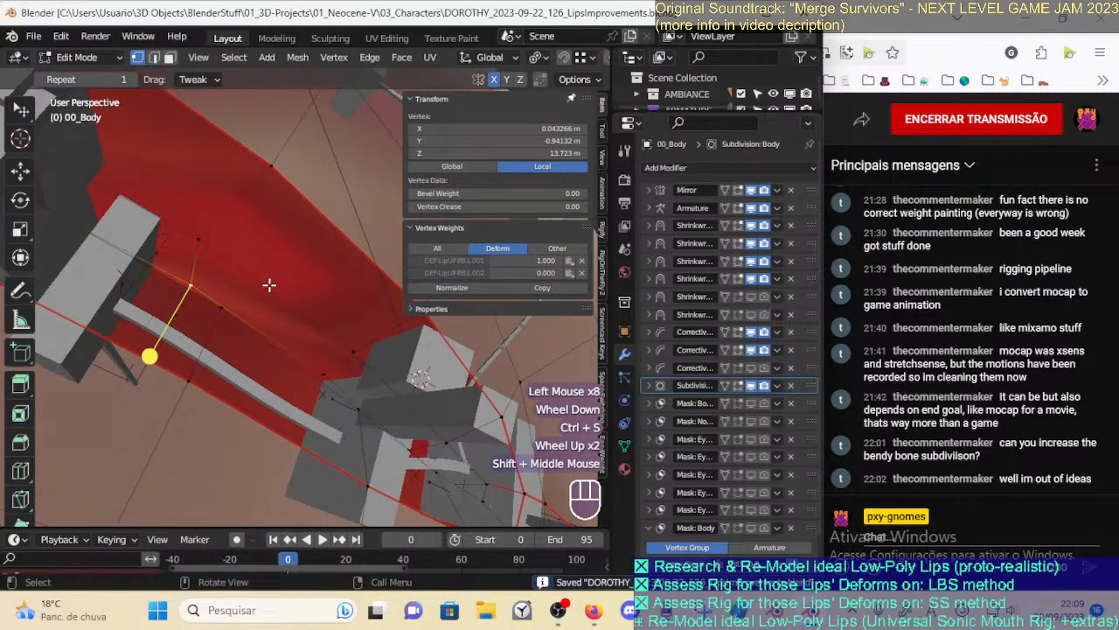
pyautogui.scroll(-1, 269, 285)
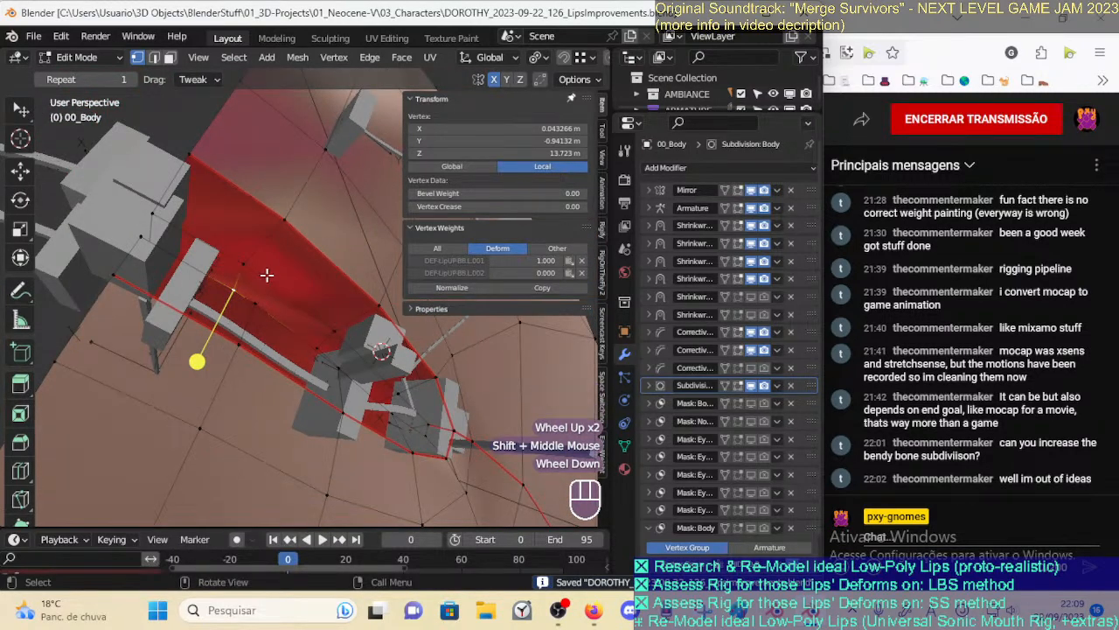
pyautogui.hotkey('ctrl', 'Tab')
pyautogui.scroll(-2, 265, 270)
pyautogui.moveTo(265, 273); pyautogui.dragTo(245, 345, button='middle')
pyautogui.click(370, 278)
pyautogui.press('Tab')
pyautogui.moveTo(370, 270); pyautogui.dragTo(308, 297, button='middle')
pyautogui.hotkey('ctrl', 's')
pyautogui.scroll(2, 308, 298)
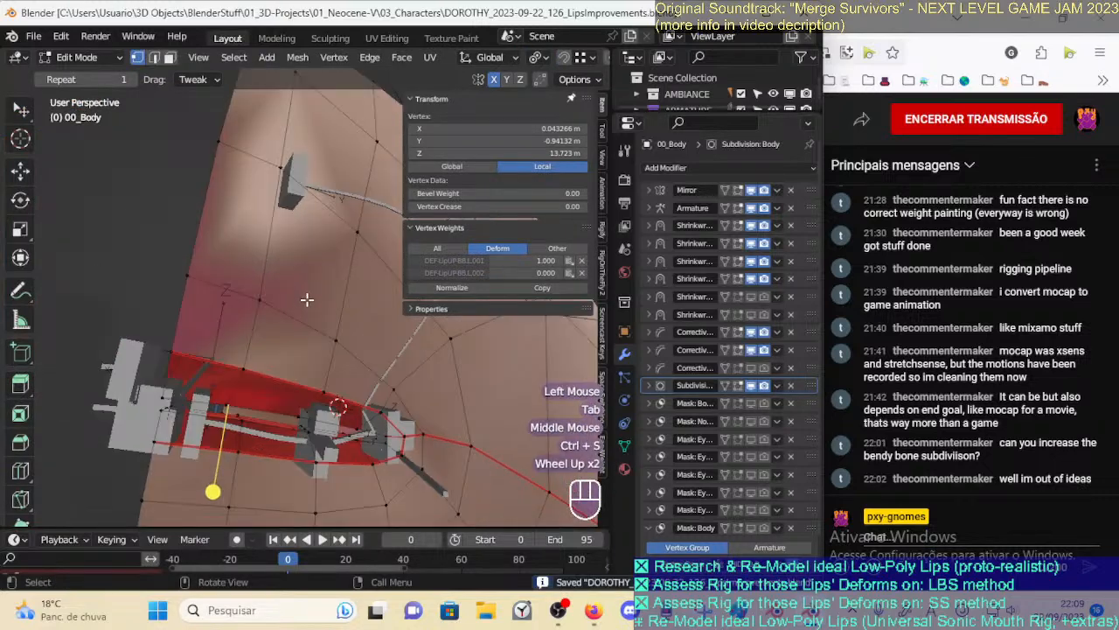
# Collapse the Vertex Weights and Transform sections to clear the view of the lip
pyautogui.click(420, 229)
pyautogui.click(417, 99)
pyautogui.moveTo(264, 305); pyautogui.dragTo(289, 318, button='middle')
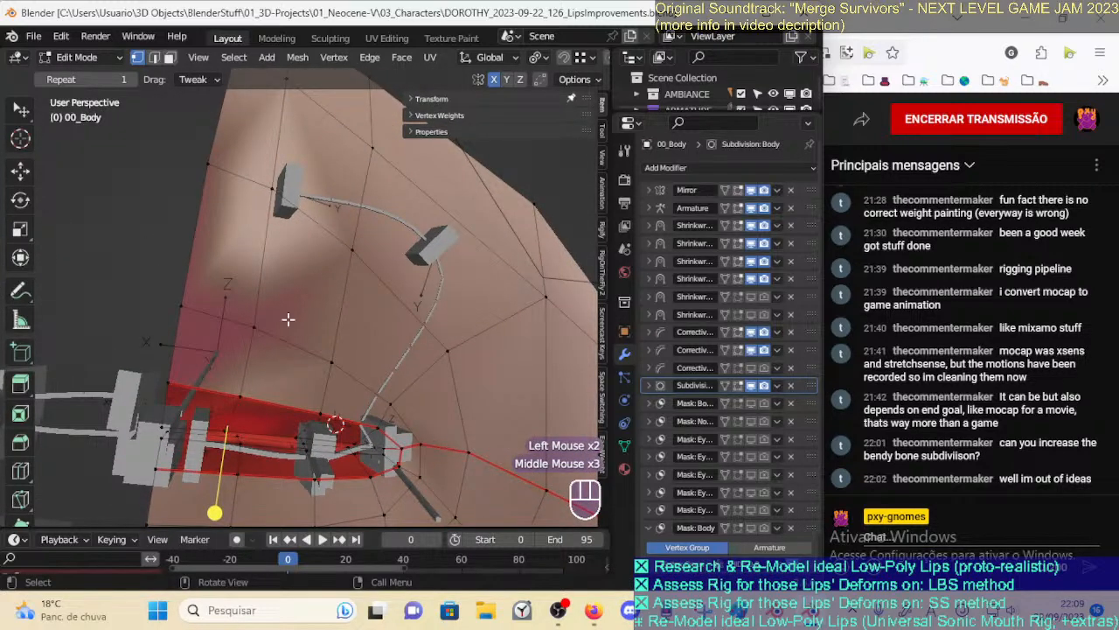
# Put ARM-Dorothy in Pose Mode with the sidebar hidden and move the TIP-LipUP-BBH.L.001 handle
pyautogui.scroll(-1, 290, 317)
pyautogui.hotkey('ctrl', 'Tab')
pyautogui.click(385, 265)
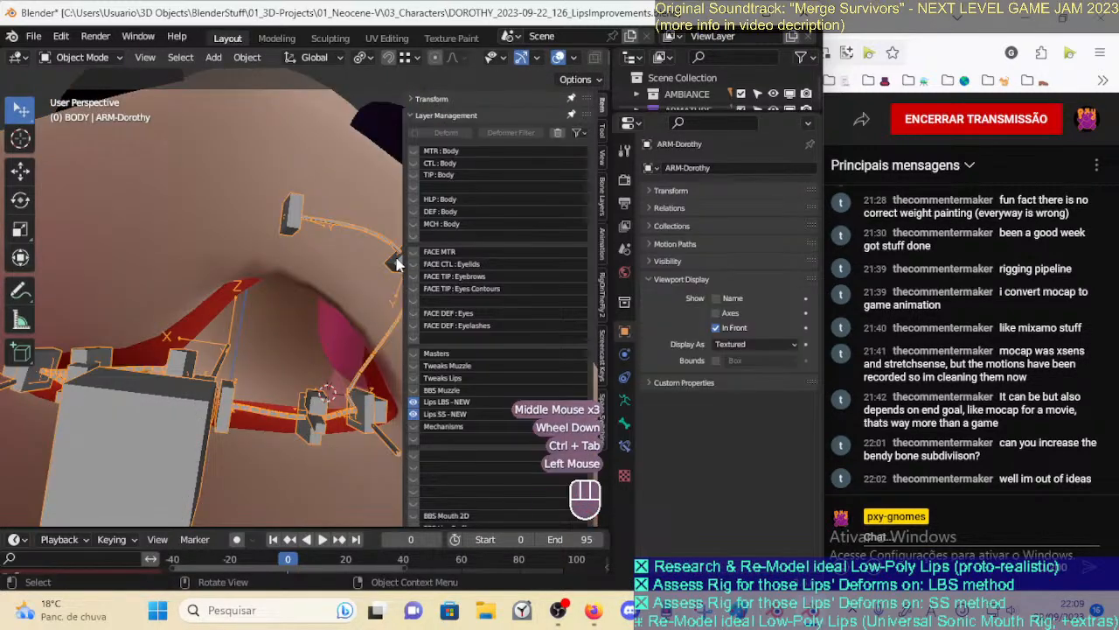
pyautogui.hotkey('ctrl', 'Tab')
pyautogui.press('n')
pyautogui.press('g')
pyautogui.click(311, 218)
pyautogui.click(294, 210)
pyautogui.moveTo(294, 209); pyautogui.dragTo(333, 221, button='middle')
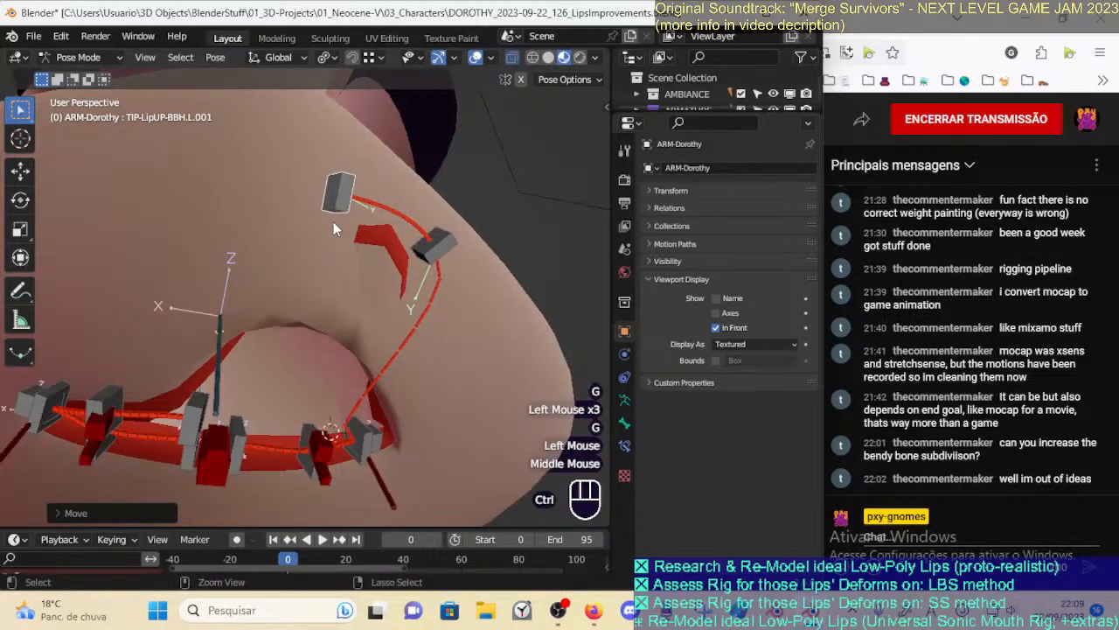
# Lower the TIP-LipUP-BBH.L.001 and TIP-LipUP-BBH.L.002 handles onto the upper lip
pyautogui.hotkey('ctrl', 'Tab')
pyautogui.click(338, 203)
pyautogui.hotkey('ctrl', 'Tab')
pyautogui.click(338, 203)
pyautogui.press('g')
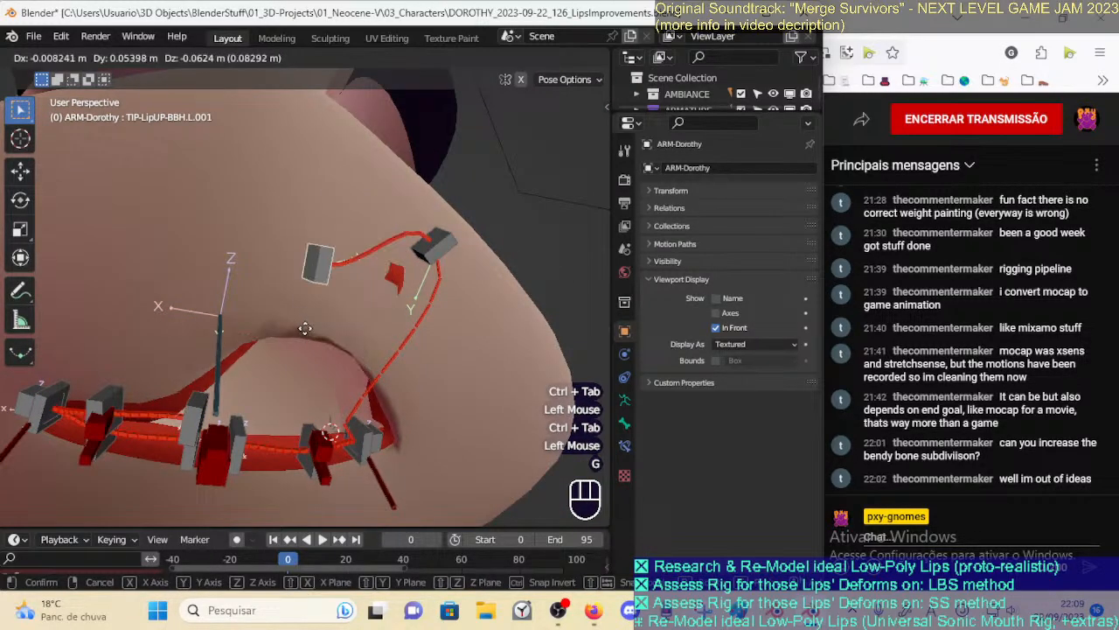
pyautogui.click(284, 367)
pyautogui.click(443, 249)
pyautogui.press('g')
pyautogui.click(353, 358)
pyautogui.moveTo(353, 358); pyautogui.dragTo(412, 280, button='middle')
pyautogui.scroll(2, 404, 304)
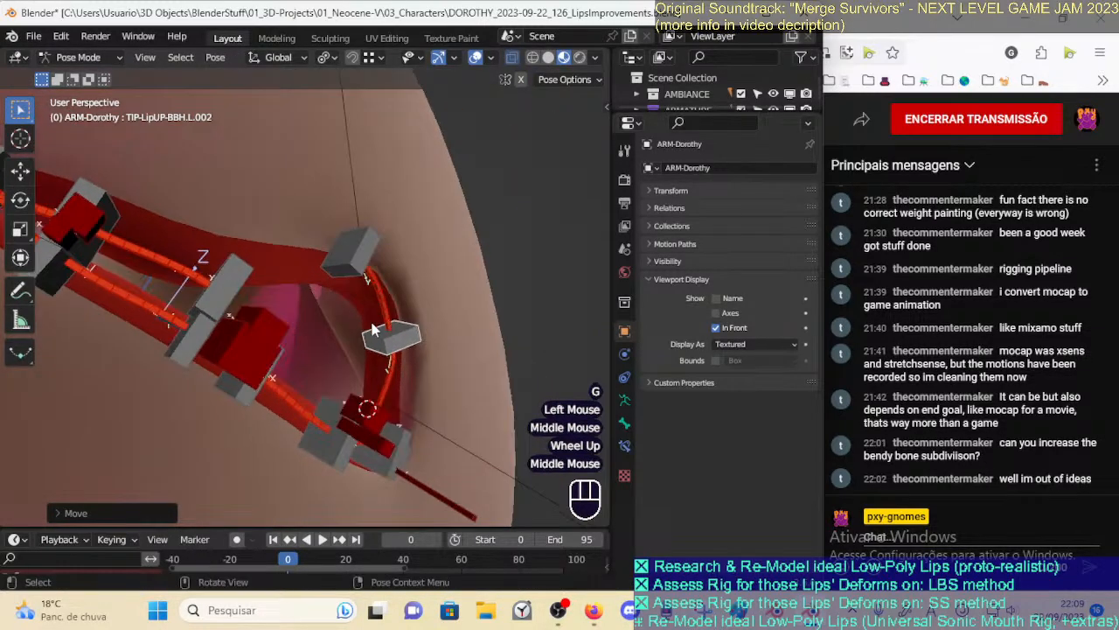
# Select the lip faces of 00_Body in Edit Mode with Select Linked delimited by seam, and return to Object Mode
pyautogui.hotkey('ctrl', 'Tab')
pyautogui.doubleClick(295, 251)
pyautogui.press('Tab')
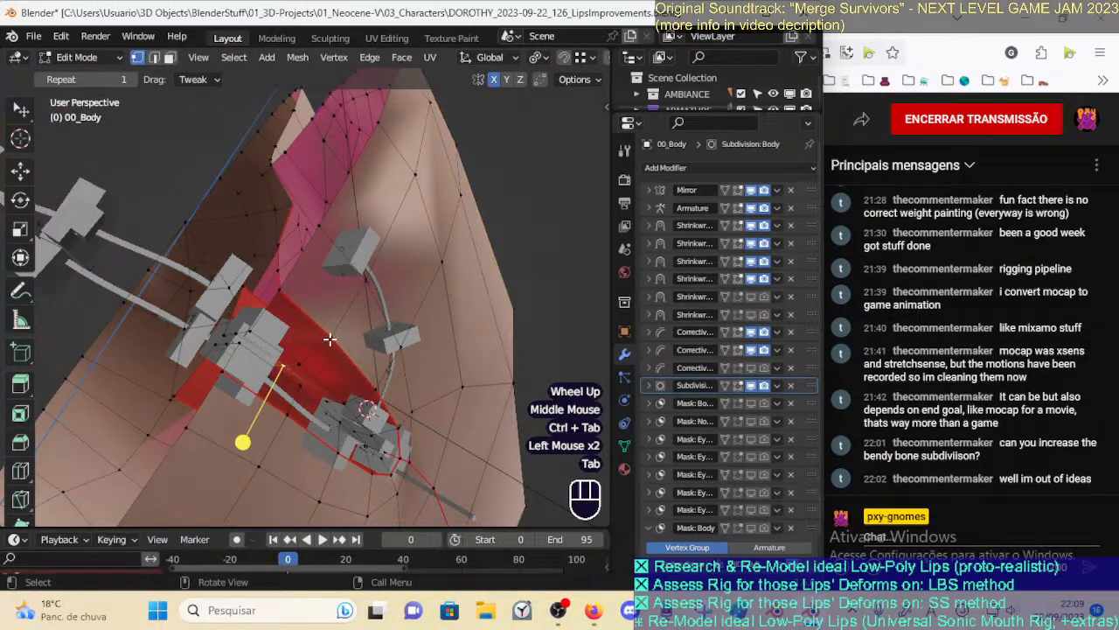
pyautogui.hotkey('alt', 'a')
pyautogui.press('l')
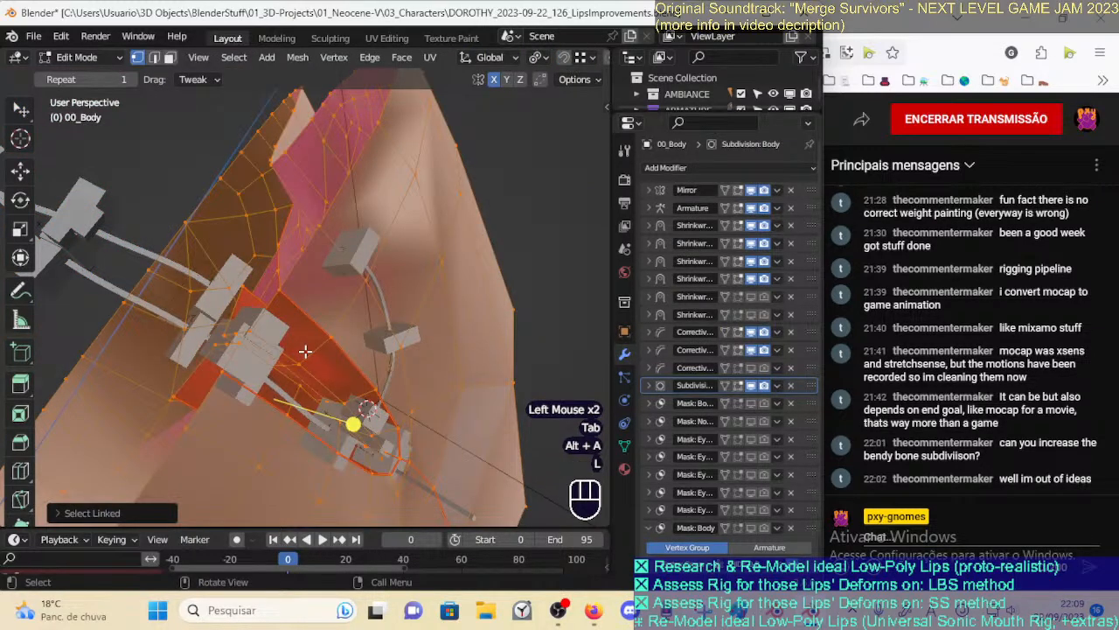
pyautogui.click(133, 510)
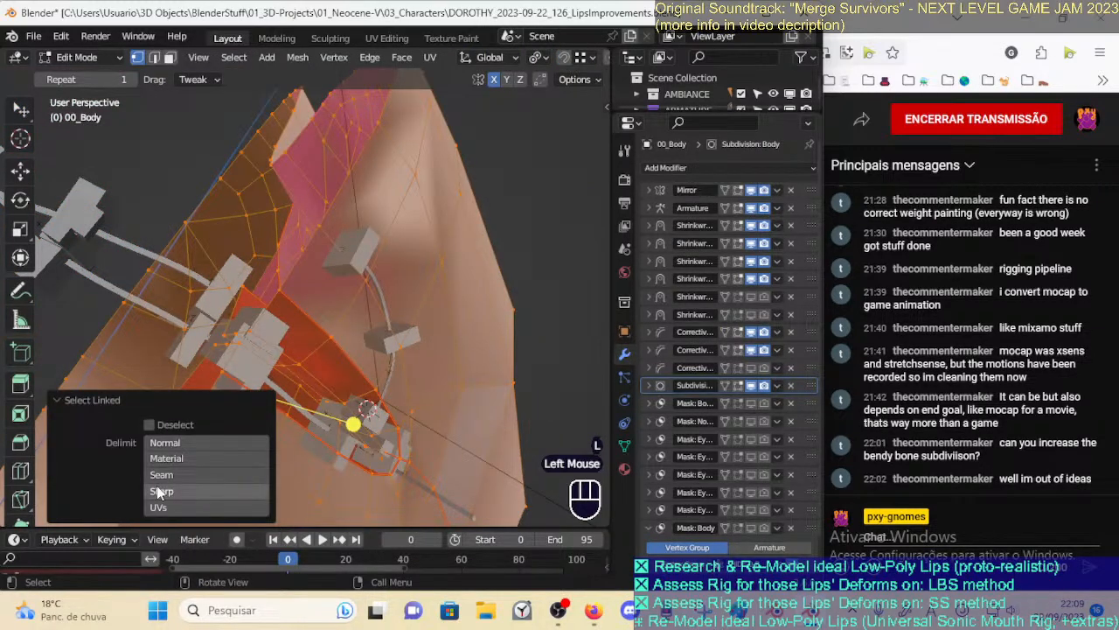
pyautogui.click(162, 474)
pyautogui.hotkey('ctrl', 'Tab')
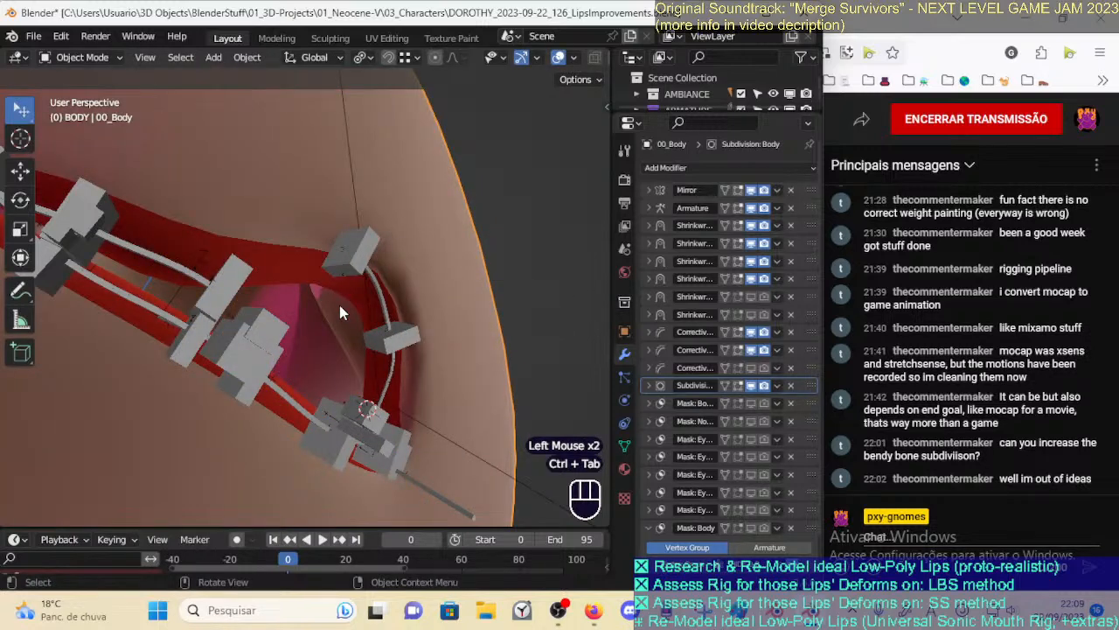
# Save the file, enter Weight Paint on 00_Body with ARM-Dorothy selected, and pick the DEF-LipUP-BB.L.001 bone
pyautogui.click(310, 239)
pyautogui.hotkey('ctrl', 's')
pyautogui.click(348, 251)
pyautogui.keyDown('shift'); pyautogui.click(419, 233); pyautogui.keyUp('shift')
pyautogui.hotkey('ctrl', 'Tab')
pyautogui.scroll(1, 415, 251)
pyautogui.scroll(-5, 569, 74)
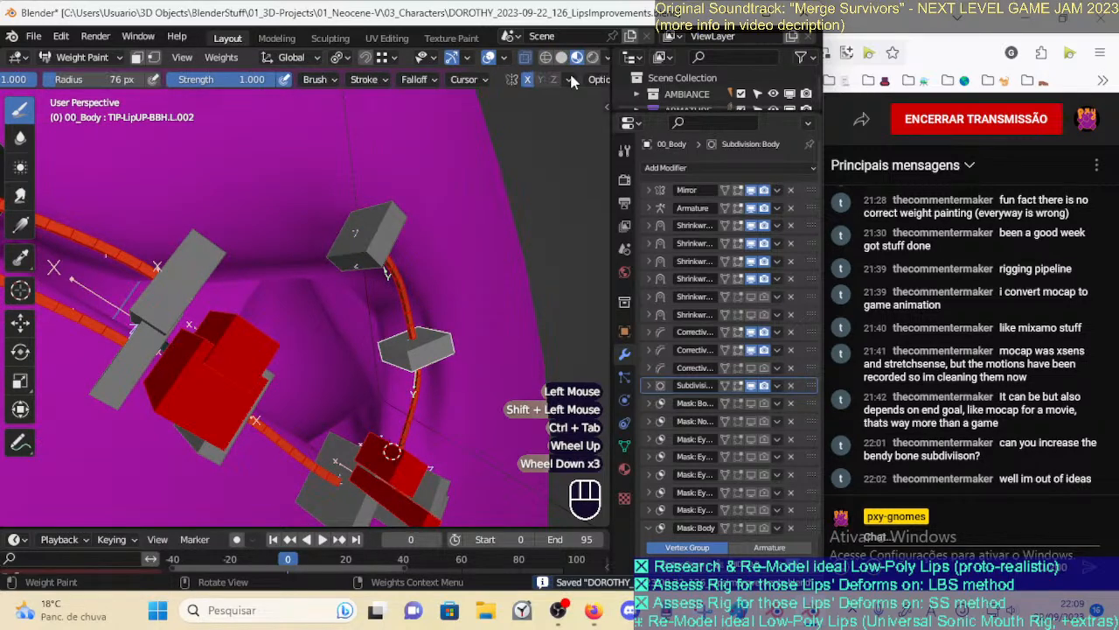
pyautogui.keyDown('ctrl'); pyautogui.click(398, 276); pyautogui.keyUp('ctrl')
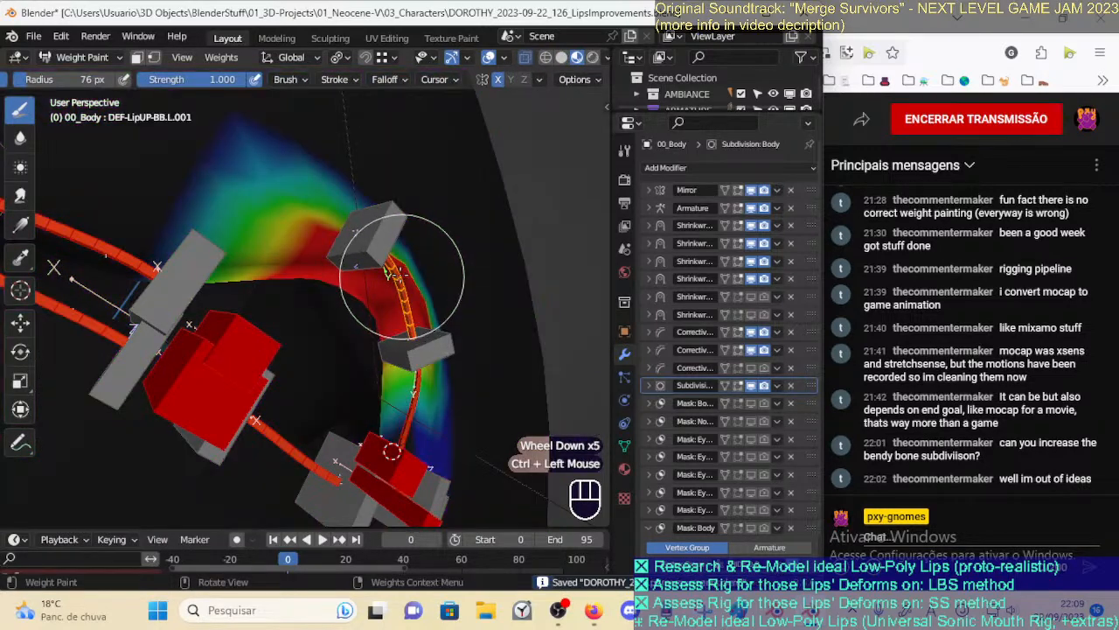
# Enable vertex selection masking, set the brush radius to 116 px, and try a weight stroke on the raised upper lip
pyautogui.click(581, 79)
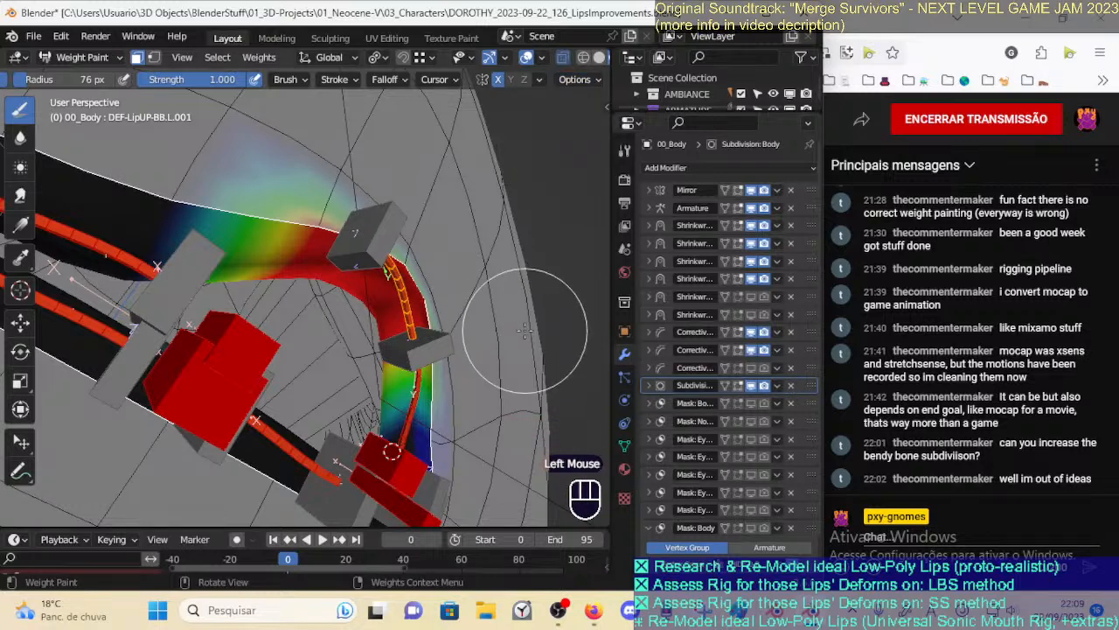
pyautogui.press('p')
pyautogui.keyDown('shift'); pyautogui.moveTo(465, 331); pyautogui.dragTo(442, 329, button='middle'); pyautogui.keyUp('shift')
pyautogui.press('f')
pyautogui.click(431, 313)
pyautogui.moveTo(385, 319); pyautogui.dragTo(370, 275)
pyautogui.moveTo(326, 289); pyautogui.dragTo(366, 299, button='middle')
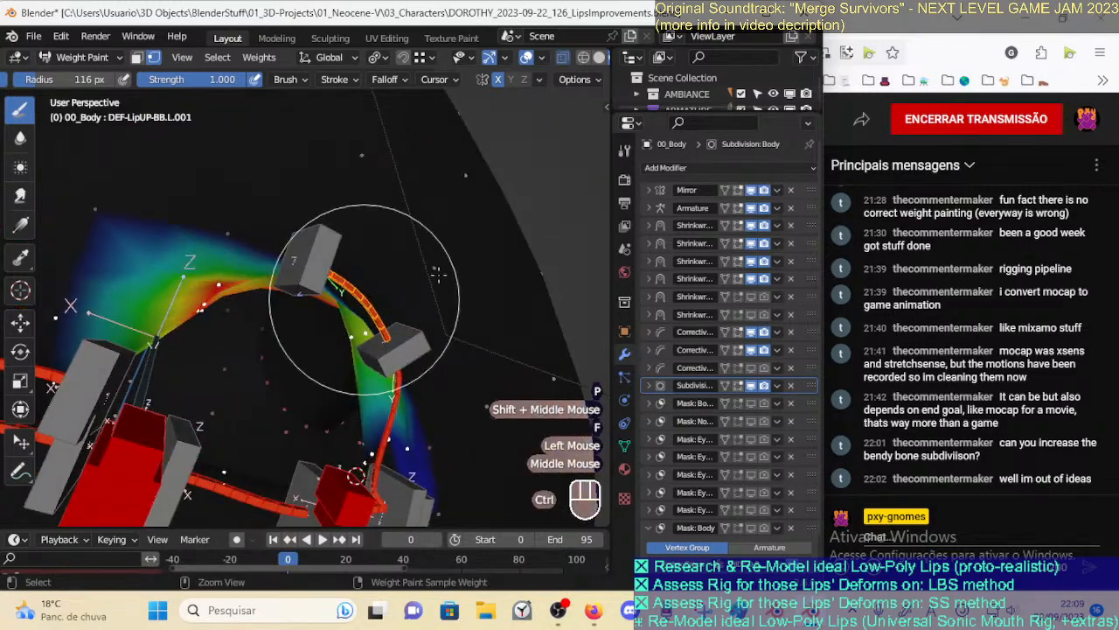
# Undo the weight stroke, adjust the brush, and try more dabs on the upper lip beside the mouth corner
pyautogui.hotkey('ctrl', 'z')
pyautogui.hotkey('ctrl', 'f')
pyautogui.click(519, 256)
pyautogui.click(326, 304)
pyautogui.click(328, 302)
pyautogui.moveTo(328, 302); pyautogui.dragTo(308, 299, button='middle')
pyautogui.moveTo(308, 299); pyautogui.dragTo(334, 328, button='middle')
pyautogui.moveTo(334, 328); pyautogui.dragTo(335, 317, button='middle')
# Undo the weight painting test back to Object Mode with ARM-Dorothy active
pyautogui.hotkey('ctrl', 'z')
pyautogui.hotkey('ctrl', 'z')
pyautogui.hotkey('ctrl', 'z')
pyautogui.hotkey('ctrl', 'z')
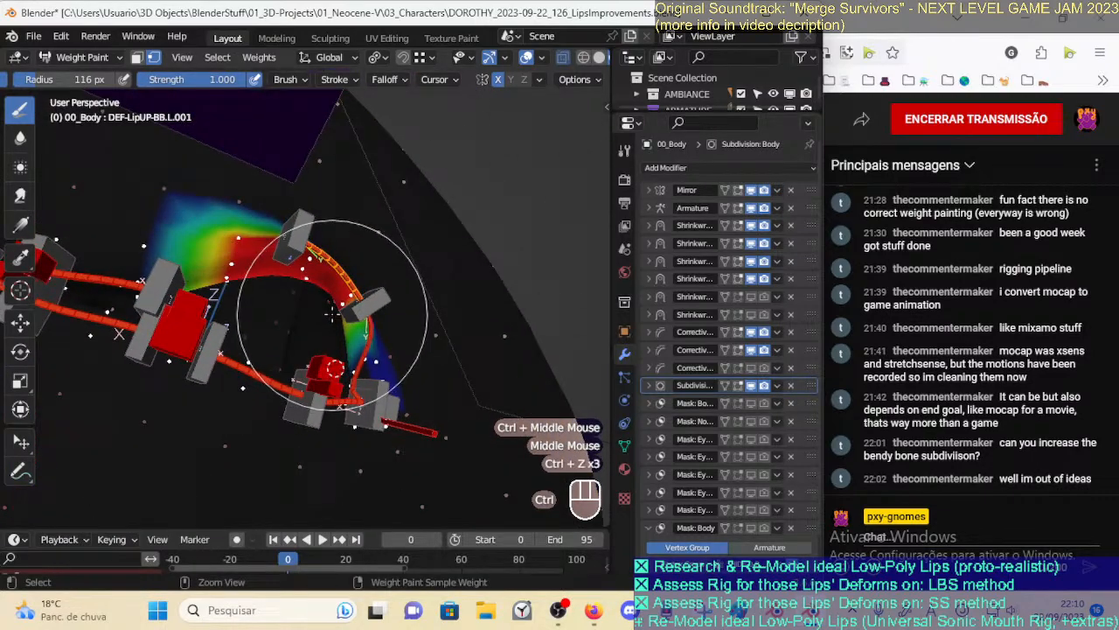
pyautogui.hotkey('ctrl', 'z')
pyautogui.hotkey('ctrl', 'z')
pyautogui.hotkey('ctrl', 'z')
pyautogui.hotkey('ctrl', 'z')
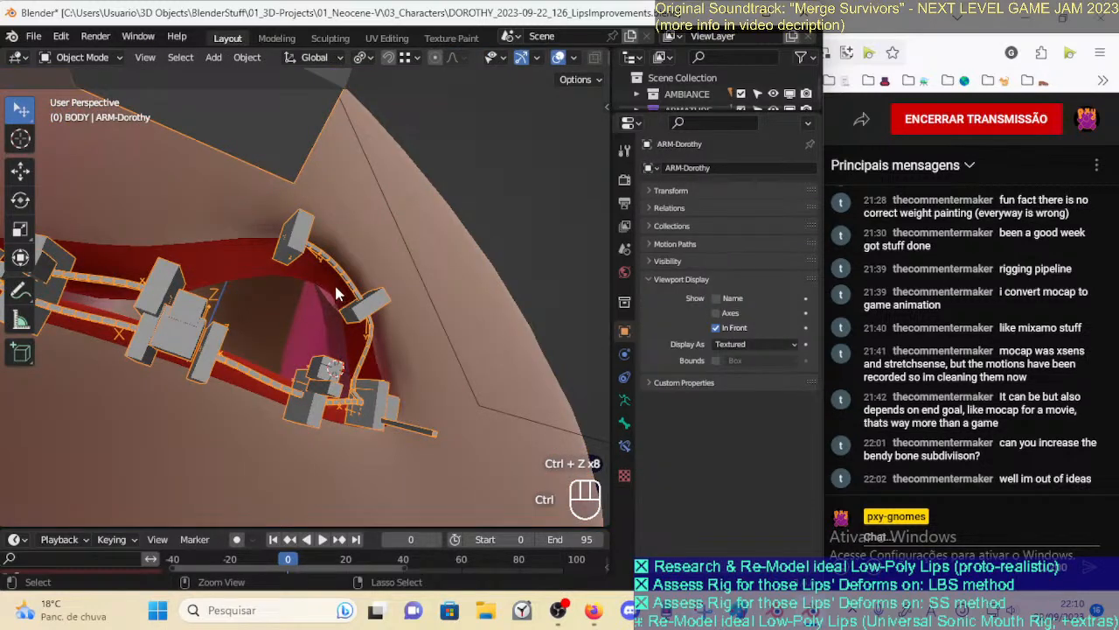
# Raise the TIP-LipUP-BBH.L.001 and TIP-LipUP-BBH.L.002 handles above the upper lip in Pose Mode
pyautogui.hotkey('ctrl', 'Tab')
pyautogui.click(294, 240)
pyautogui.press('g')
pyautogui.click(298, 162)
pyautogui.moveTo(297, 166); pyautogui.dragTo(340, 280, button='middle')
pyautogui.click(366, 294)
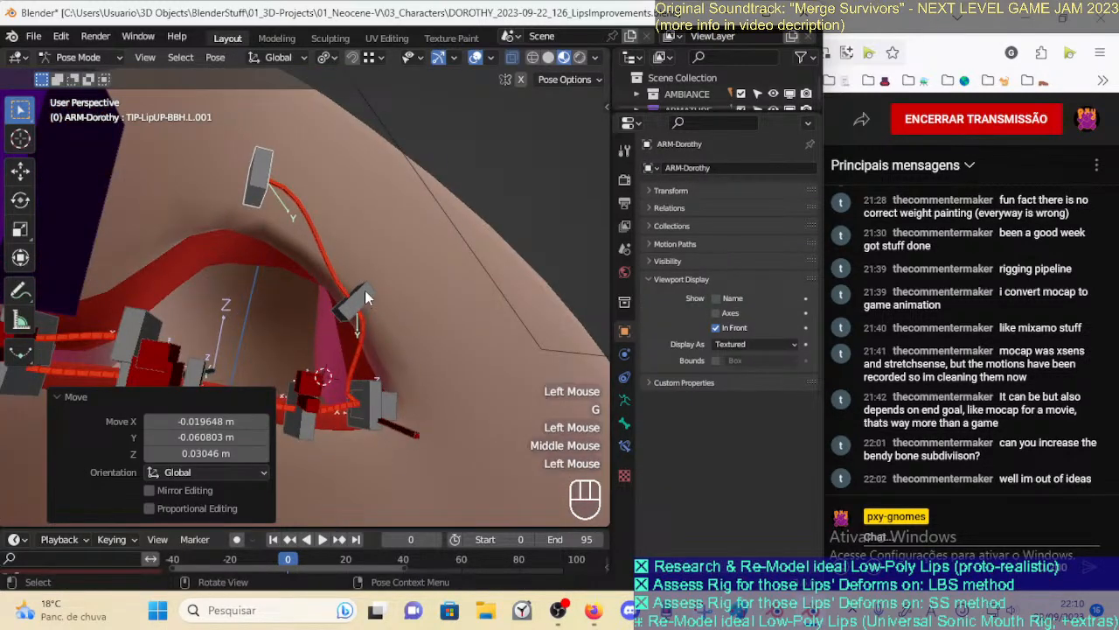
pyautogui.press('g')
pyautogui.click(375, 231)
pyautogui.moveTo(375, 231); pyautogui.dragTo(370, 256, button='middle')
# Lower the TIP-LipUP-BBH.L.002 handle toward the mouth corner and fine-tune its placement
pyautogui.press('g')
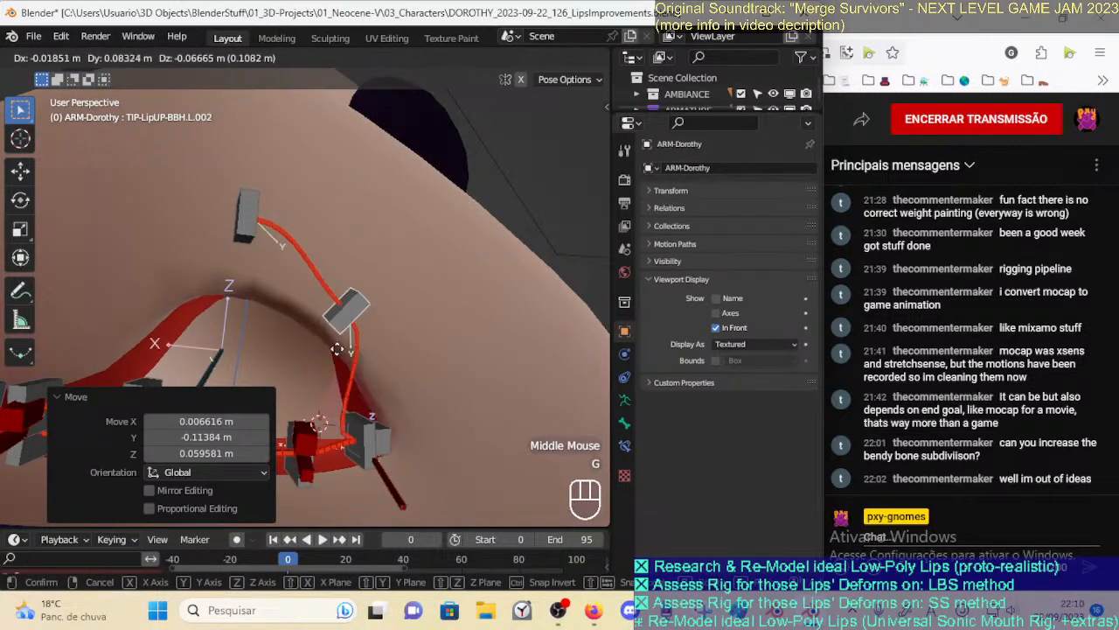
pyautogui.click(341, 341)
pyautogui.moveTo(340, 341); pyautogui.dragTo(375, 350, button='middle')
pyautogui.press('g')
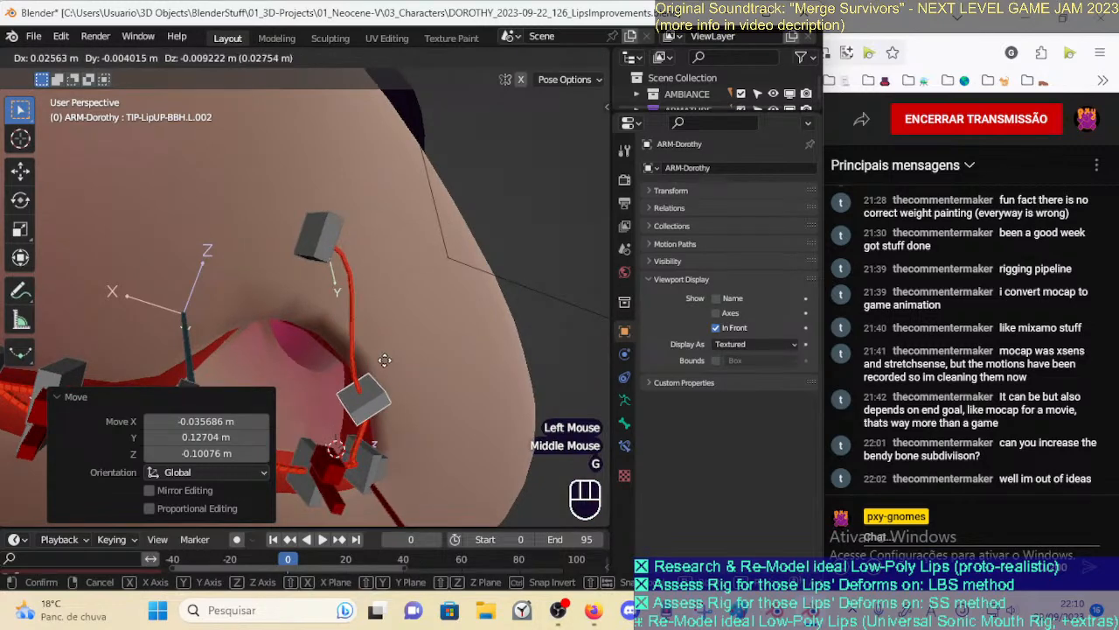
pyautogui.click(348, 302)
pyautogui.keyDown('ctrl'); pyautogui.click(327, 216); pyautogui.keyUp('ctrl')
pyautogui.moveTo(350, 251); pyautogui.dragTo(295, 245, button='middle')
# Bring TIP-LipUP-BBH.L.001 down toward the lip's middle and lift TIP-LipUP-BBH.L.002 up and outward
pyautogui.click(282, 241)
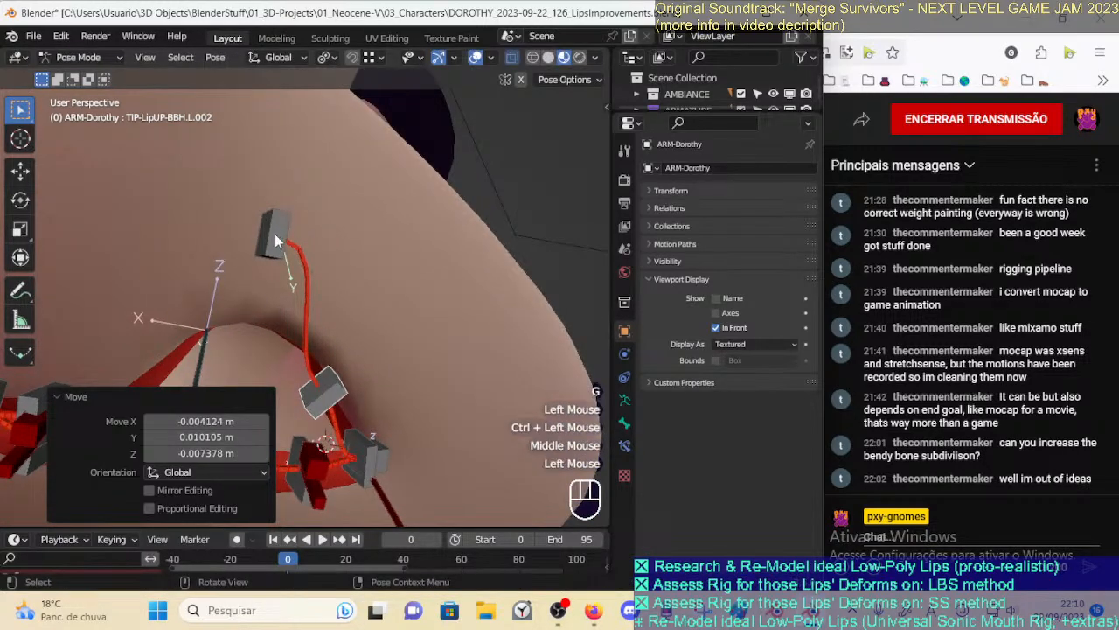
pyautogui.press('g')
pyautogui.click(275, 338)
pyautogui.press('g')
pyautogui.click(282, 310)
pyautogui.click(326, 375)
pyautogui.press('g')
pyautogui.click(414, 224)
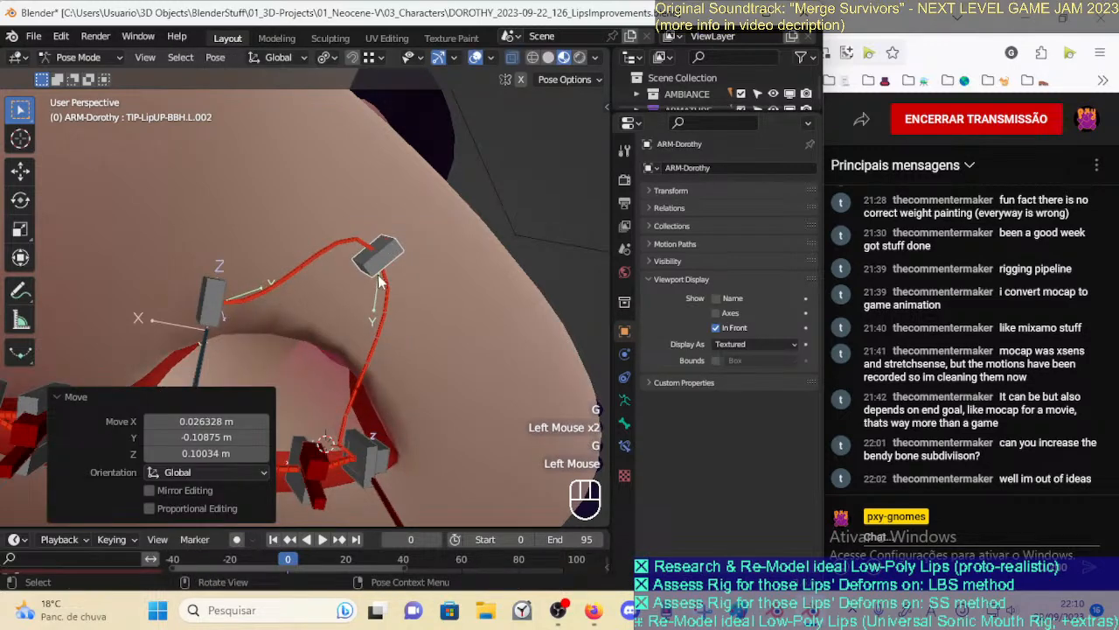
# Reposition the TIP-LipUP-BBH.L.002 handle close to the upper lip near the mouth corner
pyautogui.moveTo(414, 223); pyautogui.dragTo(350, 332, button='middle')
pyautogui.press('g')
pyautogui.click(306, 396)
pyautogui.moveTo(306, 396)
pyautogui.keyDown('shift'); pyautogui.mouseDown(button='middle')
pyautogui.moveTo(332, 319)
pyautogui.moveTo(372, 303)
pyautogui.moveTo(323, 341)
pyautogui.moveTo(312, 299)
pyautogui.moveTo(313, 351)
pyautogui.moveTo(297, 385)
pyautogui.mouseUp(button='middle'); pyautogui.keyUp('shift')
pyautogui.press('g')
pyautogui.click(337, 326)
# Show the wireframe over the body and pull the inner left lower-lip handle down
pyautogui.hotkey('ctrl', 'shift', 'alt', 'z')
pyautogui.click(319, 354)
pyautogui.press('g')
pyautogui.click(369, 360)
# Pull the TIP-LipDN-BBH.L.002 handle down below the lower lip near the mouth corner
pyautogui.click(369, 357)
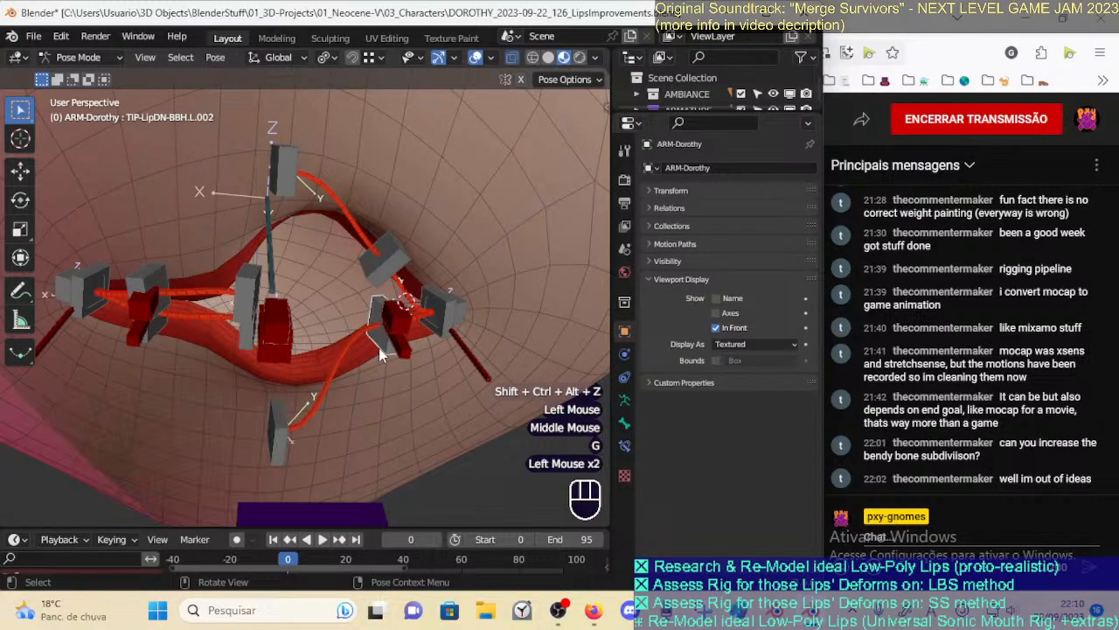
pyautogui.press('g')
pyautogui.click(398, 427)
pyautogui.keyDown('shift'); pyautogui.moveTo(399, 427); pyautogui.dragTo(380, 359, button='middle'); pyautogui.keyUp('shift')
pyautogui.press('g')
pyautogui.click(388, 430)
pyautogui.press('g')
pyautogui.click(362, 399)
# Rotate the TIP-LipDN-BBH.L.002 handle and adjust its position
pyautogui.press('r')
pyautogui.click(387, 339)
pyautogui.press('g')
pyautogui.click(373, 344)
pyautogui.moveTo(373, 344); pyautogui.dragTo(385, 316, button='middle')
# Move the inner left lower-lip handle further down and refine its placement
pyautogui.click(303, 325)
pyautogui.press('g')
pyautogui.click(289, 390)
pyautogui.moveTo(376, 393)
pyautogui.mouseDown(button='middle')
pyautogui.moveTo(391, 404)
pyautogui.moveTo(389, 385)
pyautogui.moveTo(360, 414)
pyautogui.moveTo(391, 400)
pyautogui.mouseUp(button='middle')
pyautogui.press('g')
pyautogui.click(381, 395)
# Reposition TIP-LipDN-BBH.L.002 from several angles so the lower lip's outer part follows an open mouth curve
pyautogui.click(381, 396)
pyautogui.press('g')
pyautogui.click(358, 404)
pyautogui.moveTo(315, 387); pyautogui.dragTo(491, 400, button='middle')
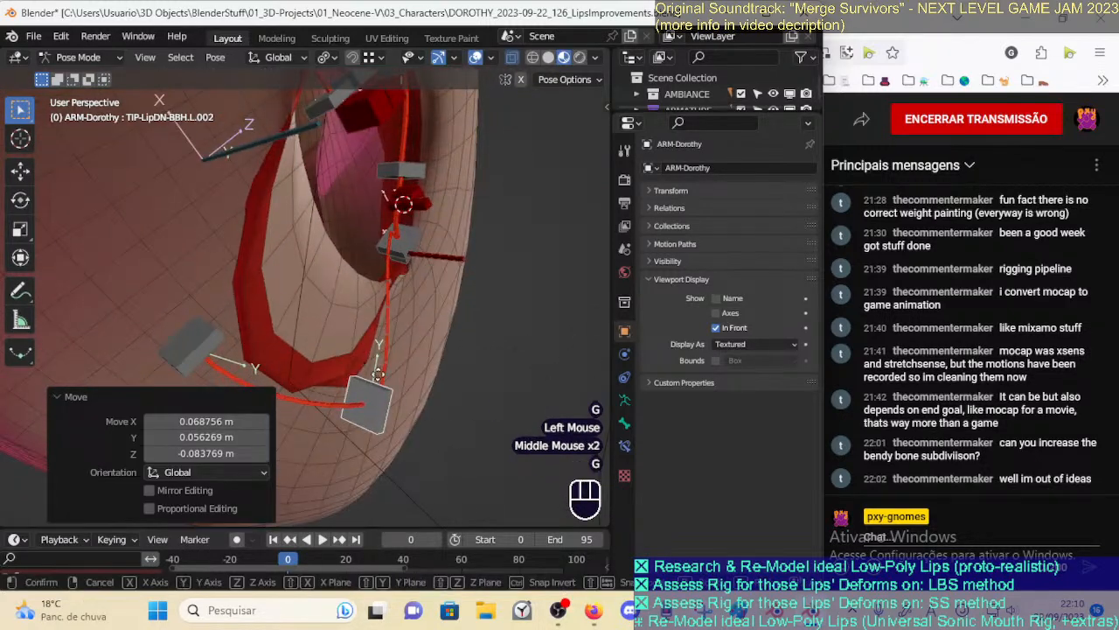
pyautogui.press('g')
pyautogui.click(353, 381)
pyautogui.moveTo(353, 381)
pyautogui.mouseDown(button='middle')
pyautogui.moveTo(317, 387)
pyautogui.moveTo(349, 387)
pyautogui.mouseUp(button='middle')
pyautogui.press('g')
pyautogui.click(356, 316)
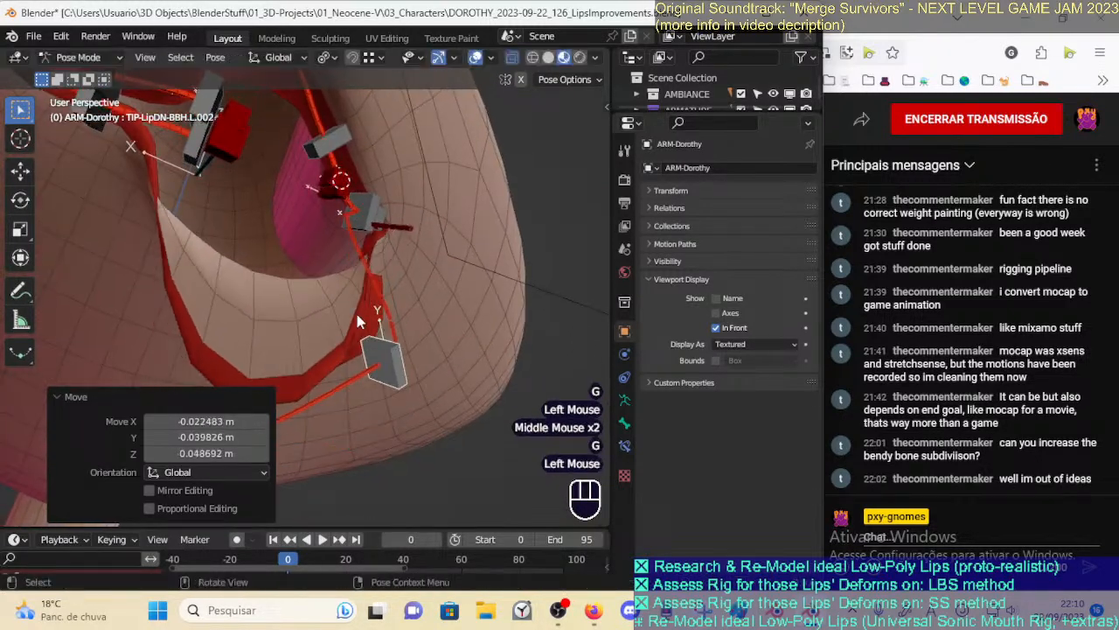
# Raise the TIP-LipUP-BBH.L.002 handle well above the upper lip and refine its placement
pyautogui.keyDown('shift'); pyautogui.moveTo(375, 329); pyautogui.dragTo(371, 423, button='middle'); pyautogui.keyUp('shift')
pyautogui.moveTo(372, 423); pyautogui.dragTo(312, 246, button='middle')
pyautogui.click(302, 220)
pyautogui.press('g')
pyautogui.click(348, 183)
pyautogui.keyDown('shift'); pyautogui.moveTo(348, 188); pyautogui.dragTo(322, 354, button='middle'); pyautogui.keyUp('shift')
pyautogui.press('g')
pyautogui.click(297, 220)
pyautogui.press('g')
pyautogui.click(290, 293)
pyautogui.press('g')
pyautogui.click(300, 254)
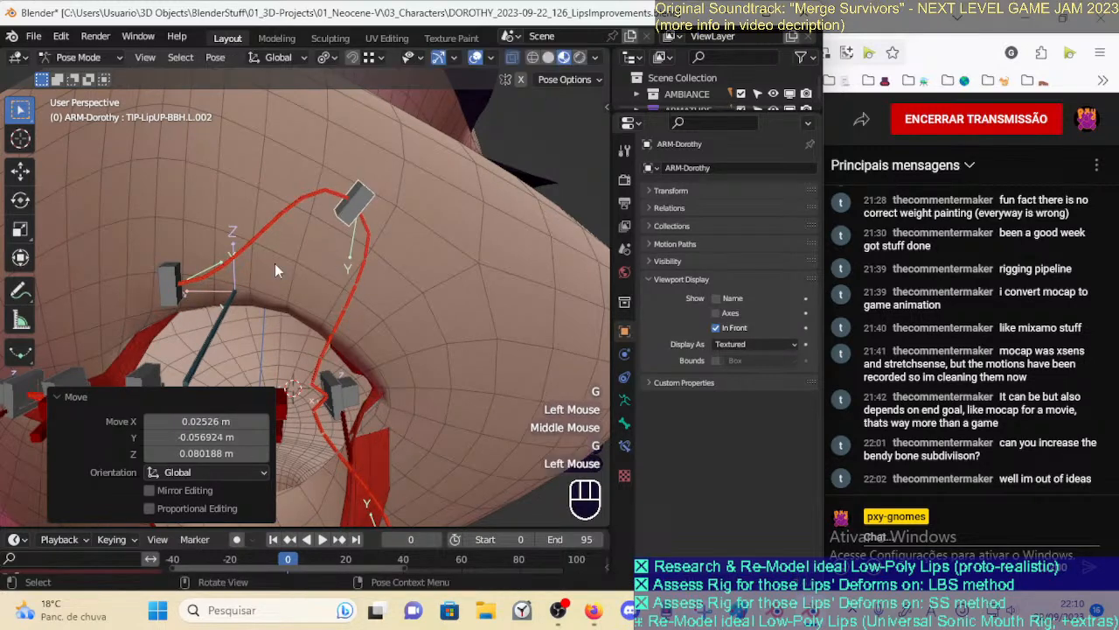
# Move the TIP-LipUP-BBH.L.001 handle up to level with the raised outer upper-lip handle
pyautogui.click(174, 301)
pyautogui.press('g')
pyautogui.click(197, 214)
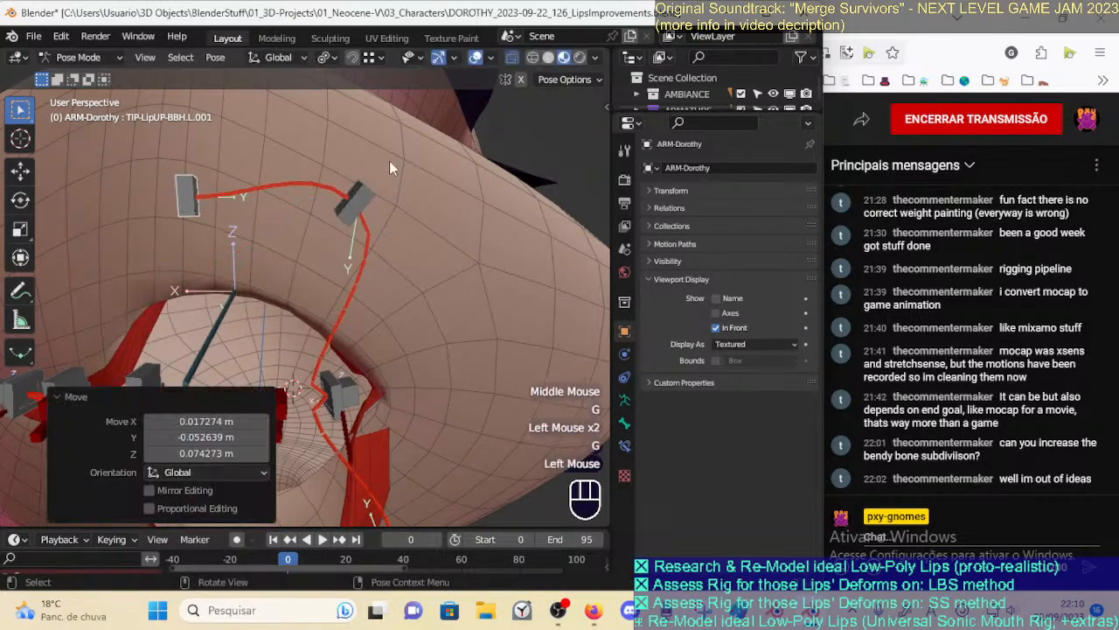
# Switch the viewport to wireframe, then reposition the TIP-LipUP-BBH.L.002 handle and rotate it about 27°
pyautogui.click(531, 57)
pyautogui.moveTo(385, 187)
pyautogui.mouseDown(button='middle')
pyautogui.moveTo(389, 285)
pyautogui.moveTo(363, 262)
pyautogui.mouseUp(button='middle')
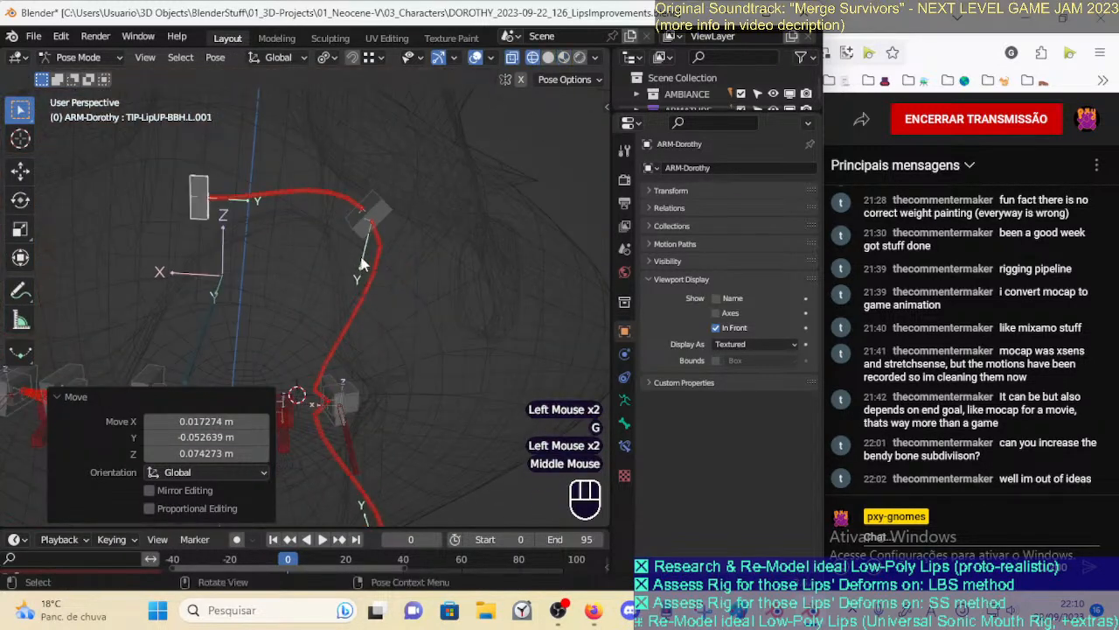
pyautogui.click(378, 210)
pyautogui.moveTo(395, 203); pyautogui.dragTo(358, 272, button='middle')
pyautogui.press('g')
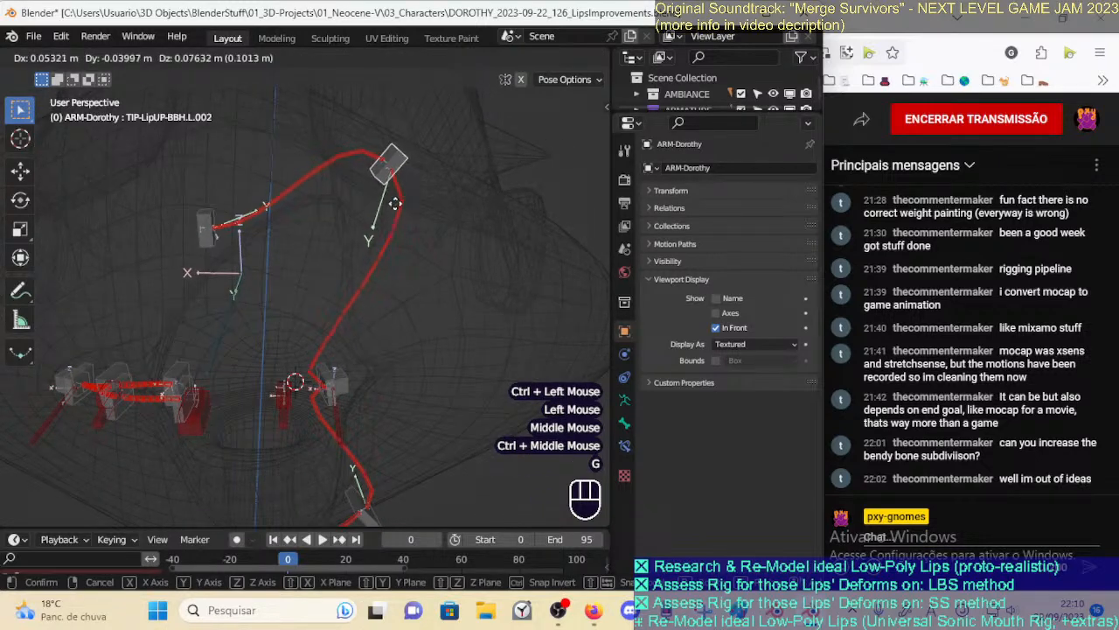
pyautogui.click(395, 206)
pyautogui.press('r')
pyautogui.click(430, 278)
pyautogui.press('g')
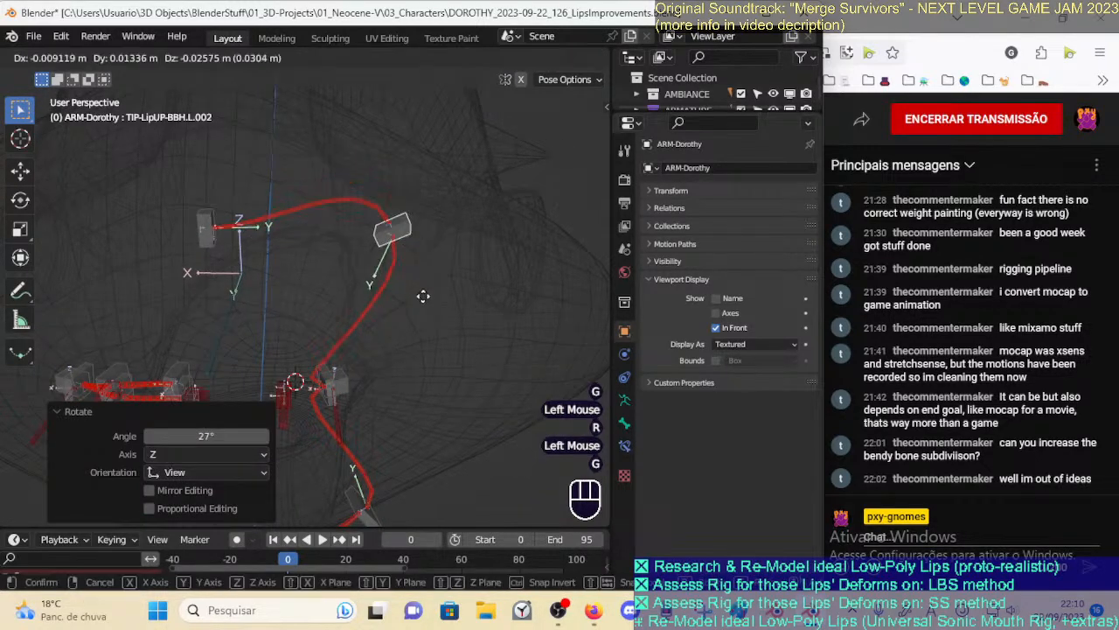
pyautogui.click(419, 307)
# Refine the position of the TIP-LipUP-BBH.L.001 handle so the upper lip bone arcs smoothly near the centre
pyautogui.keyDown('ctrl'); pyautogui.click(210, 231); pyautogui.keyUp('ctrl')
pyautogui.press('g')
pyautogui.click(237, 229)
pyautogui.click(230, 229)
pyautogui.press('g')
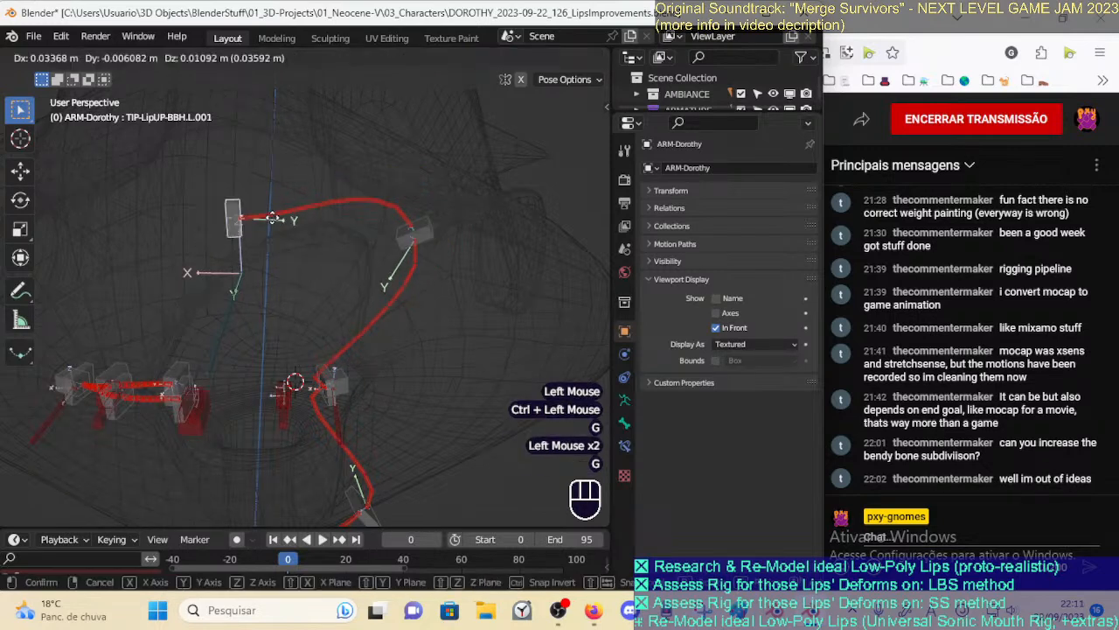
pyautogui.click(286, 227)
pyautogui.press('g')
pyautogui.click(246, 252)
# Move the TIP-LipUP-BBH.L.003 corner handle outward and up, and rotate it
pyautogui.click(346, 376)
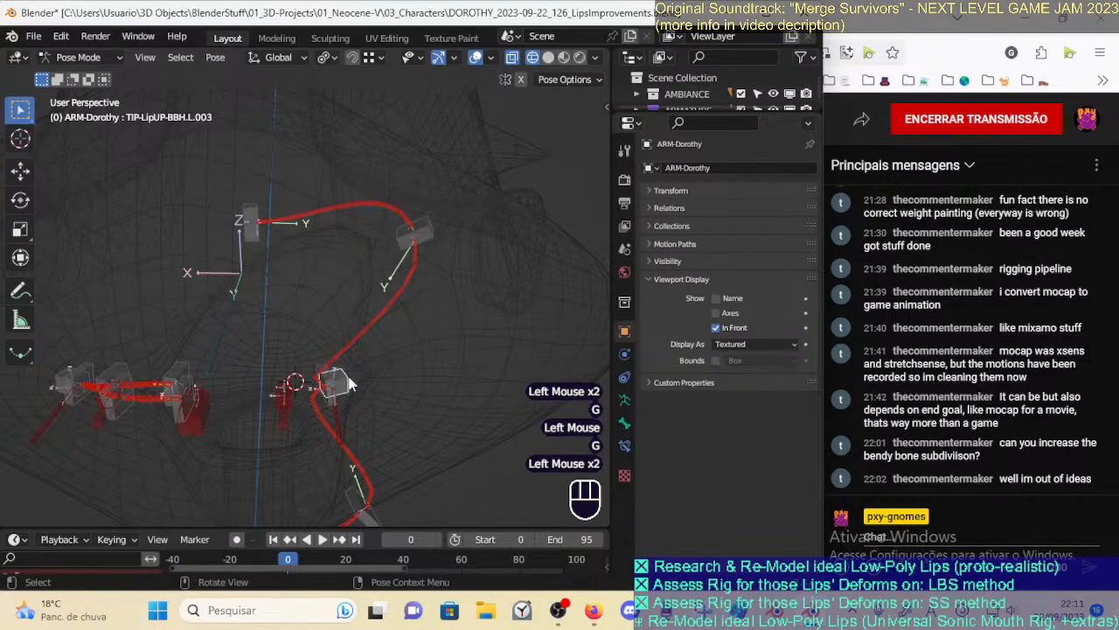
pyautogui.press('g')
pyautogui.click(500, 278)
pyautogui.press('r')
pyautogui.click(499, 249)
pyautogui.press('r')
pyautogui.click(346, 367)
# Pull the TIP-LipDN-BBH.L.003 corner handle outward and move TIP-LipDN-BBH.L.002 out below it
pyautogui.click(347, 366)
pyautogui.press('g')
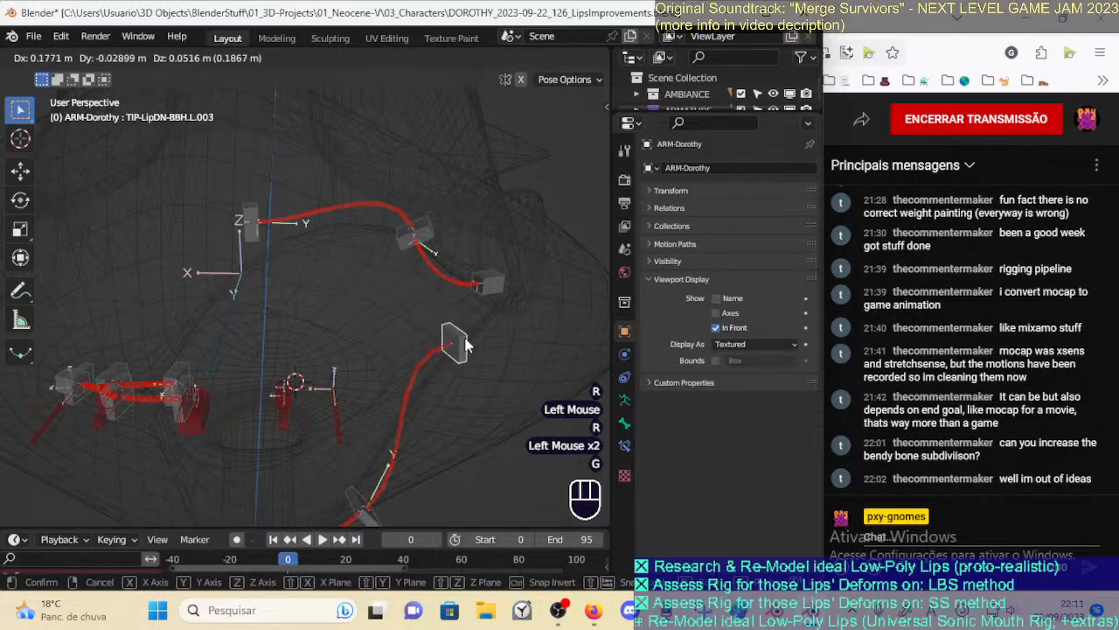
pyautogui.click(464, 337)
pyautogui.press('g')
pyautogui.click(424, 380)
pyautogui.click(365, 502)
pyautogui.press('g')
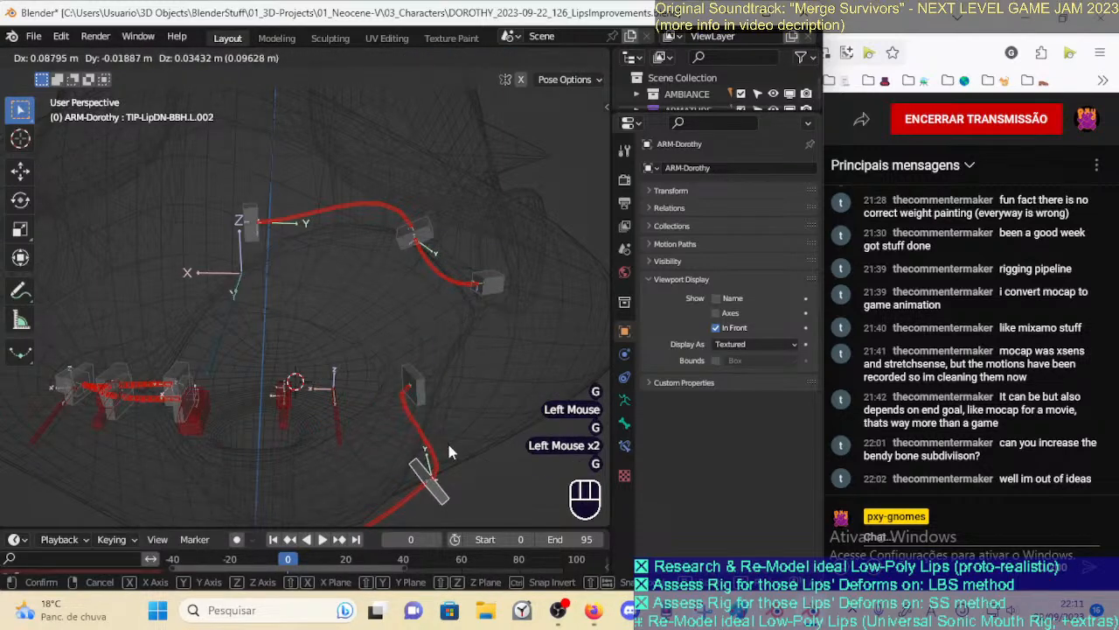
pyautogui.click(447, 445)
# Move TIP-LipDN-BBH.L.003 up beneath the upper corner handle and rotate it about -39.5°
pyautogui.click(424, 393)
pyautogui.press('g')
pyautogui.click(503, 337)
pyautogui.press('r')
pyautogui.click(506, 299)
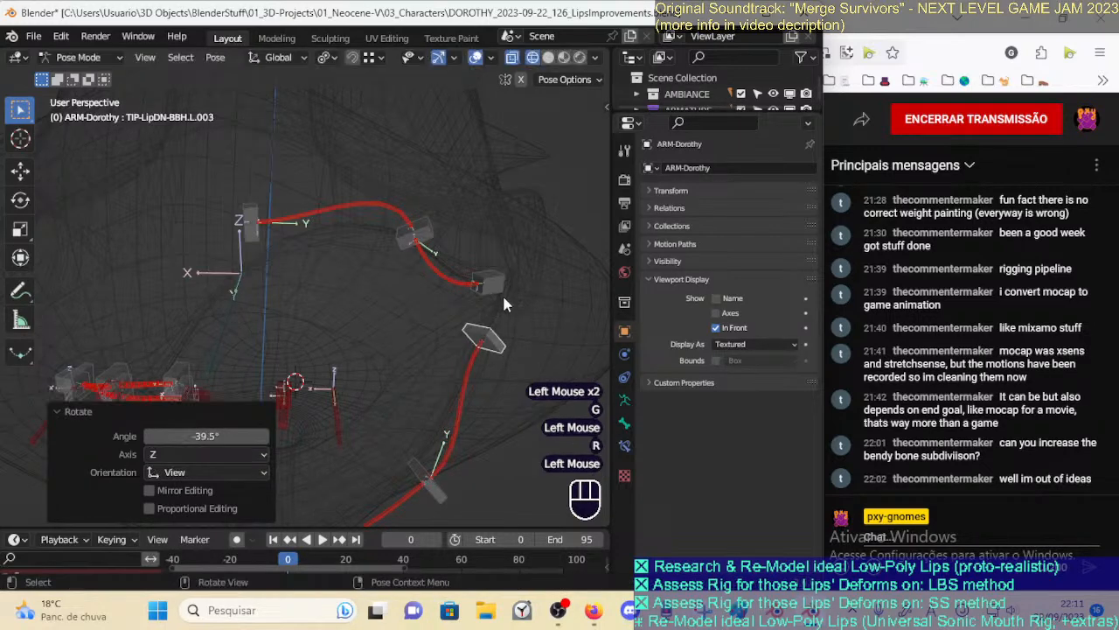
pyautogui.press('g')
pyautogui.click(522, 320)
# Rotate the TIP-LipUP-BBH.L.002 handle about -36.7° to follow the upper lip curve
pyautogui.moveTo(428, 271); pyautogui.dragTo(398, 239, button='middle')
pyautogui.keyDown('ctrl'); pyautogui.click(403, 197); pyautogui.keyUp('ctrl')
pyautogui.click(411, 195)
pyautogui.press('r')
pyautogui.click(402, 160)
pyautogui.moveTo(401, 160); pyautogui.dragTo(384, 287, button='middle')
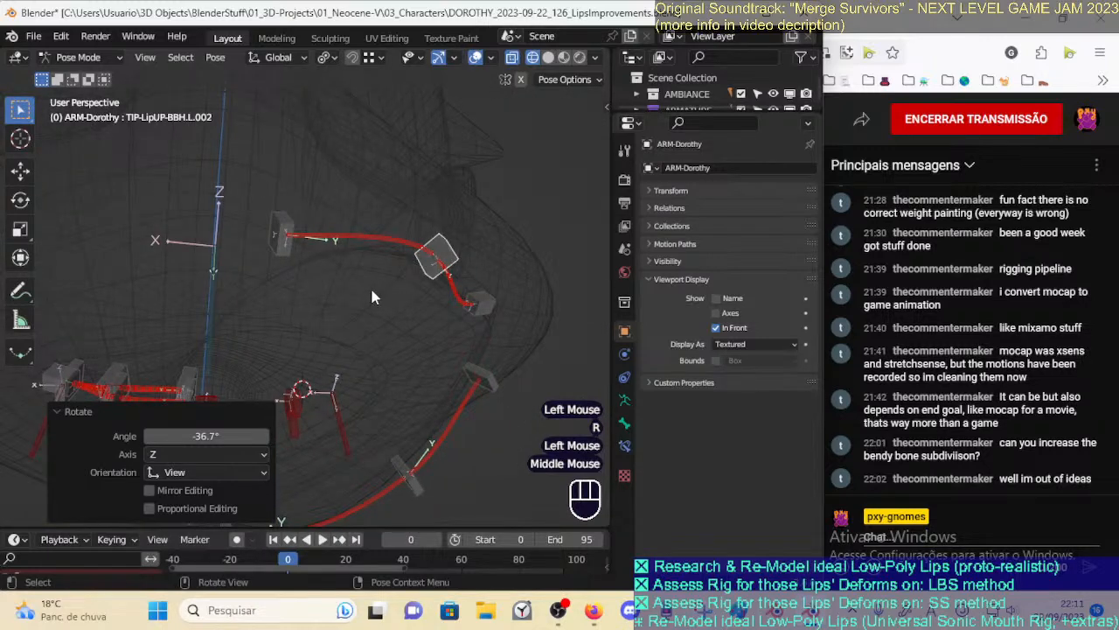
# Select all visible bones and reset their pose transforms
pyautogui.press('a')
pyautogui.hotkey('alt', 'q')
pyautogui.hotkey('alt', 'q')
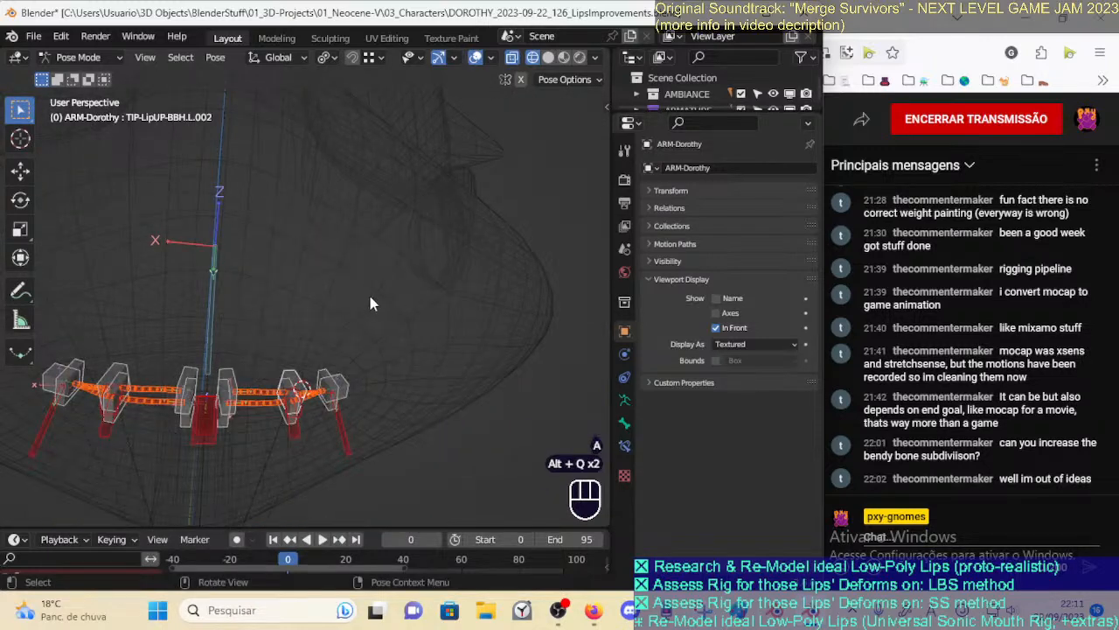
# Leave Pose Mode, set the viewport to solid shading and put the armature back into Pose Mode
pyautogui.hotkey('ctrl', 'Tab')
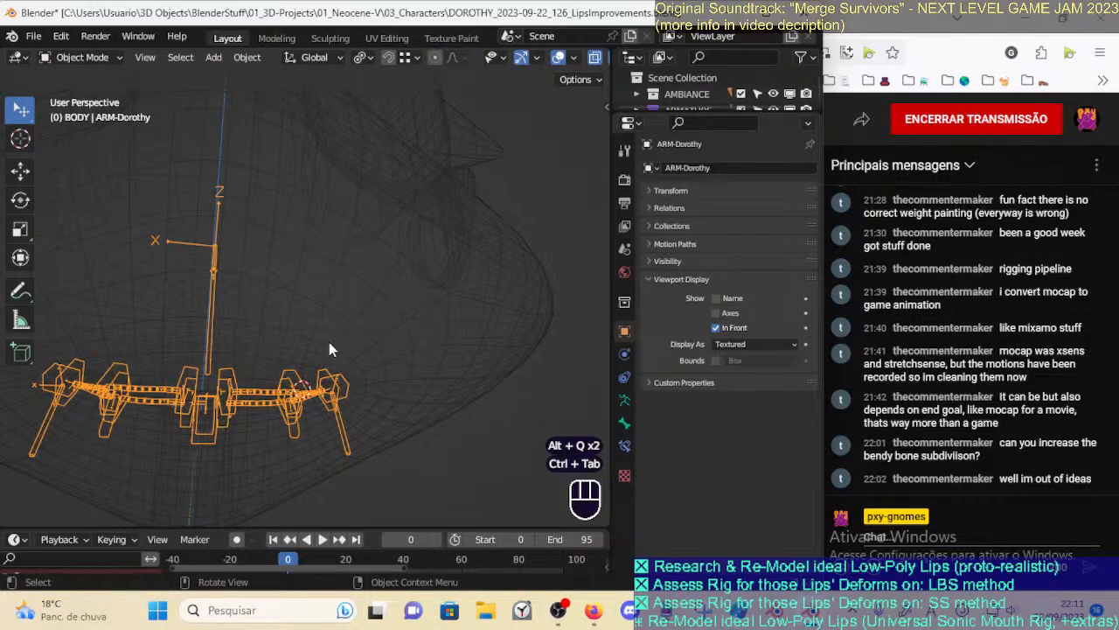
pyautogui.moveTo(330, 341); pyautogui.dragTo(337, 336, button='middle')
pyautogui.moveTo(549, 61); pyautogui.dragTo(464, 59, button='middle')
pyautogui.click(549, 57)
pyautogui.moveTo(348, 312)
pyautogui.keyDown('shift'); pyautogui.mouseDown(button='middle')
pyautogui.moveTo(388, 275)
pyautogui.moveTo(282, 339)
pyautogui.mouseUp(button='middle'); pyautogui.keyUp('shift')
pyautogui.click(270, 355)
pyautogui.hotkey('ctrl', 'Tab')
# Raise the TIP-LipUP-BBH.L.001 and TIP-LipUP-BBH.L.002 handles to open the upper lip in solid view
pyautogui.click(269, 357)
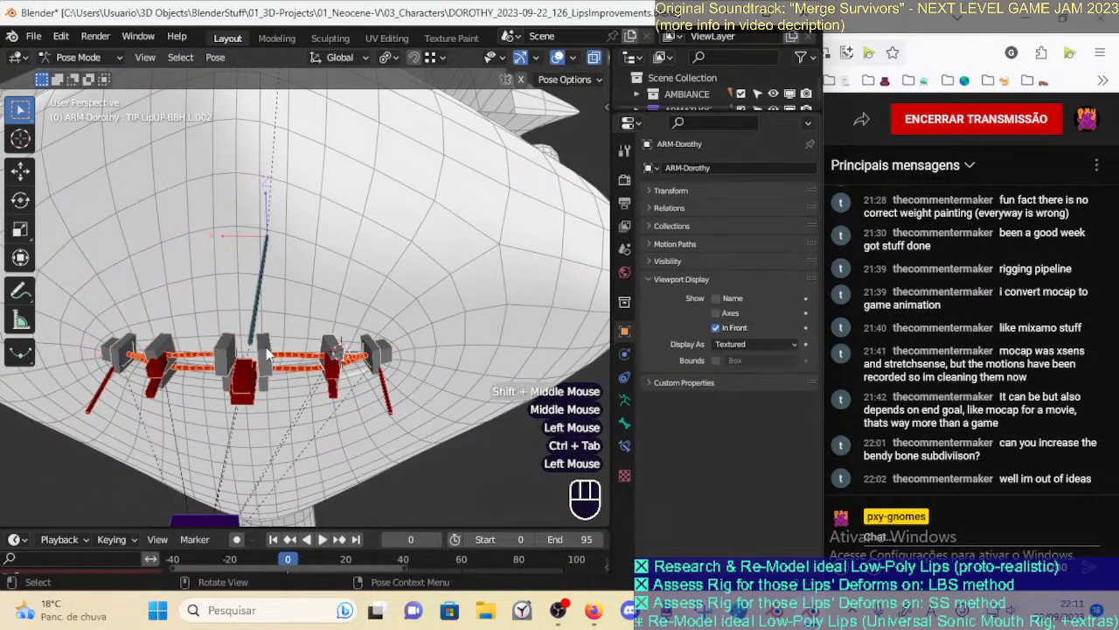
pyautogui.press('g')
pyautogui.click(288, 294)
pyautogui.click(339, 334)
pyautogui.press('g')
pyautogui.click(369, 258)
pyautogui.press('g')
pyautogui.click(371, 253)
# Move the TIP-LipDN-BBH.L.003 handle up and outward from the mouth corner
pyautogui.click(386, 324)
pyautogui.press('g')
pyautogui.click(438, 267)
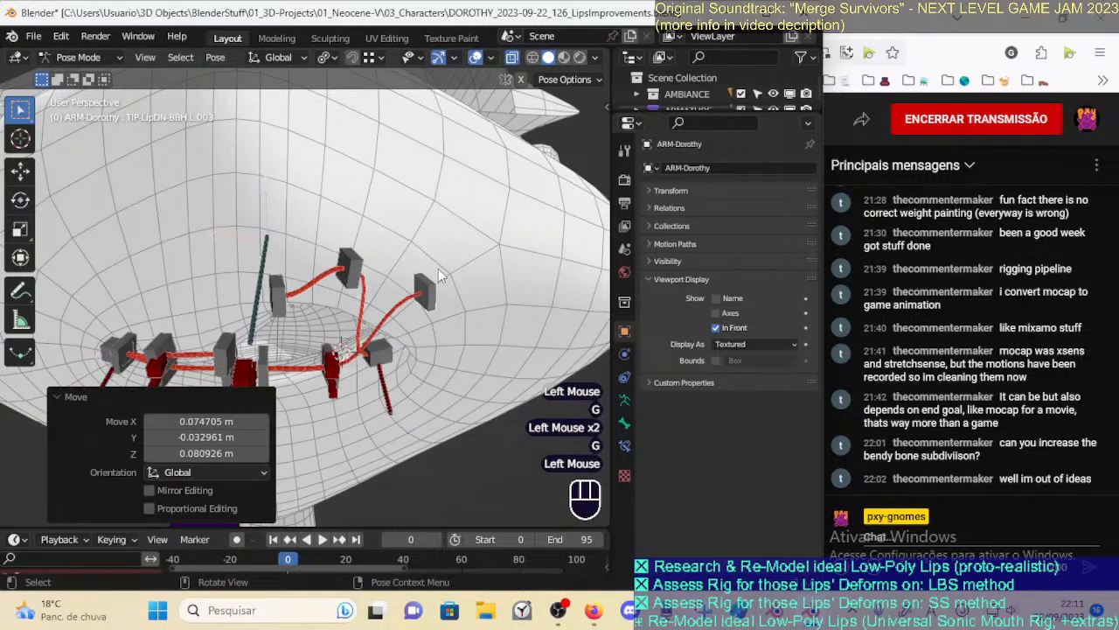
# Raise the two inner left upper-lip handles further and examine how the mouth opens
pyautogui.click(357, 273)
pyautogui.press('g')
pyautogui.click(380, 181)
pyautogui.click(280, 280)
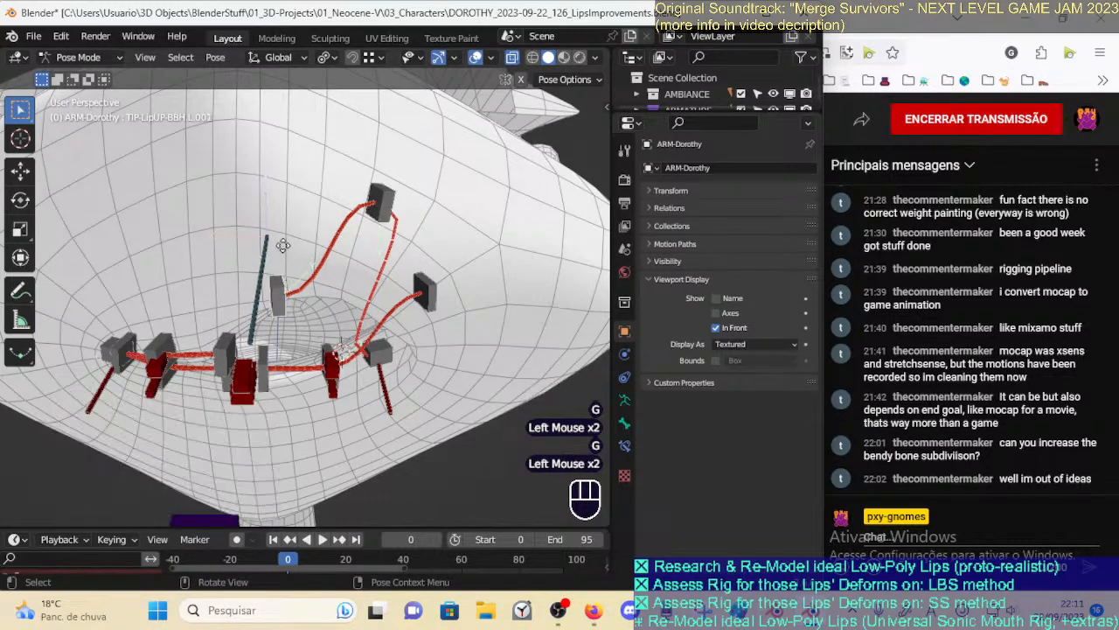
pyautogui.press('g')
pyautogui.click(299, 214)
pyautogui.moveTo(396, 358); pyautogui.dragTo(382, 349, button='middle')
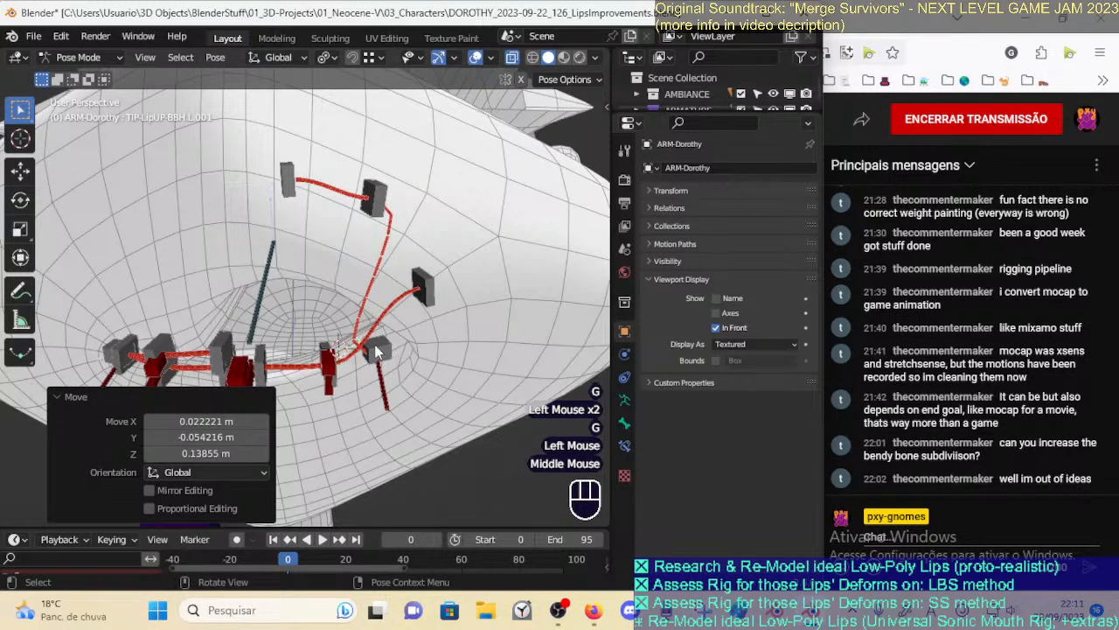
# Select all visible bones and clear their locations
pyautogui.press('a')
pyautogui.hotkey('alt', 'g')
pyautogui.hotkey('alt', 'g')
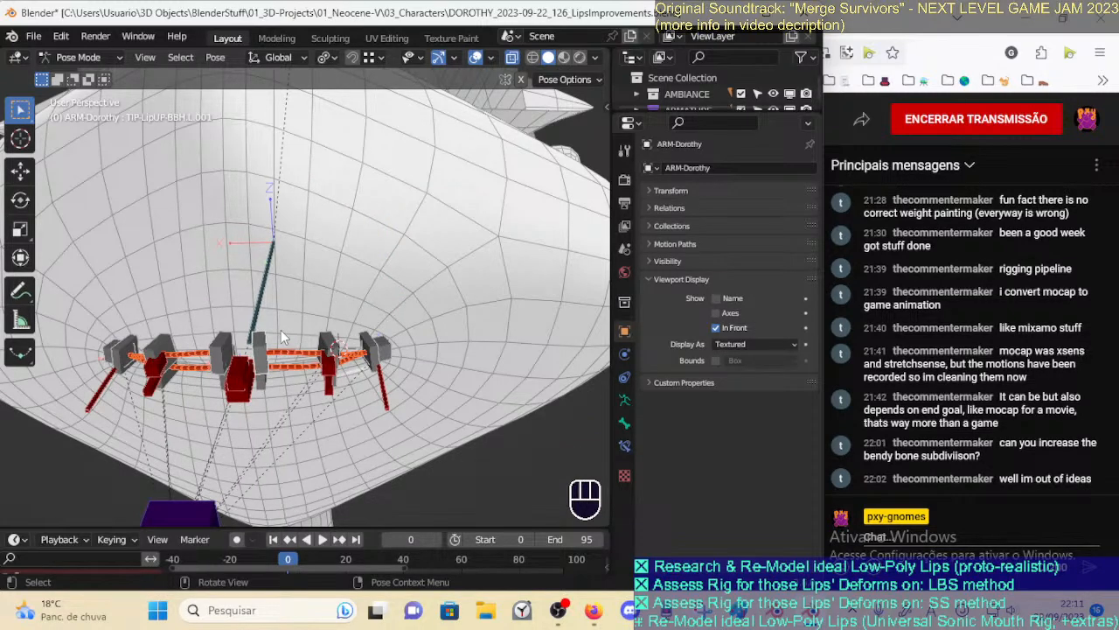
pyautogui.click(600, 75)
pyautogui.middleClick(600, 75)
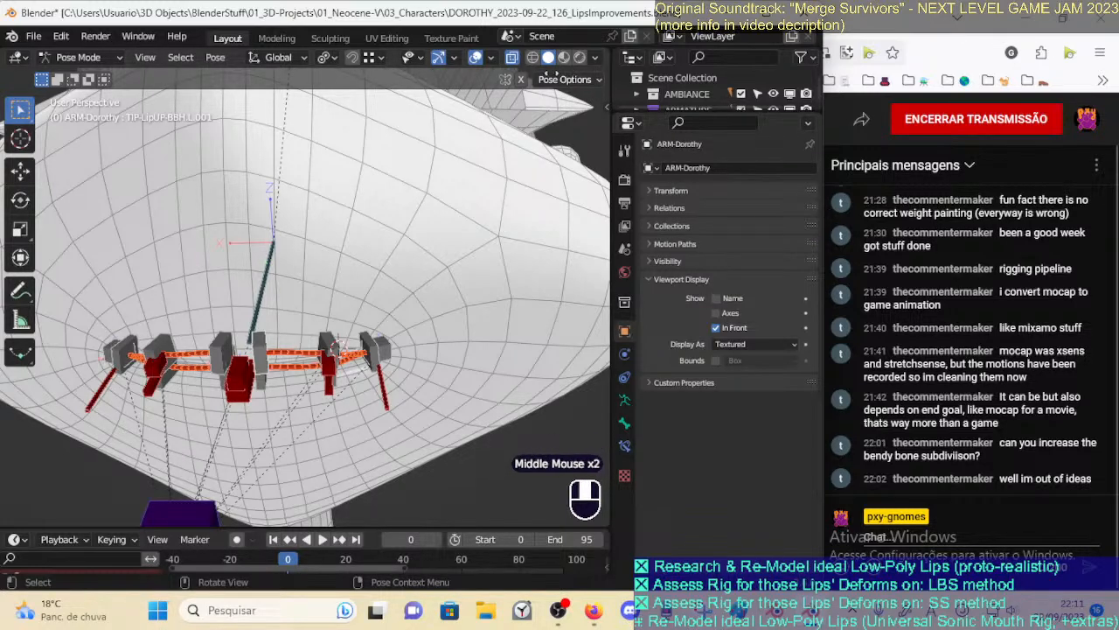
pyautogui.click(595, 56)
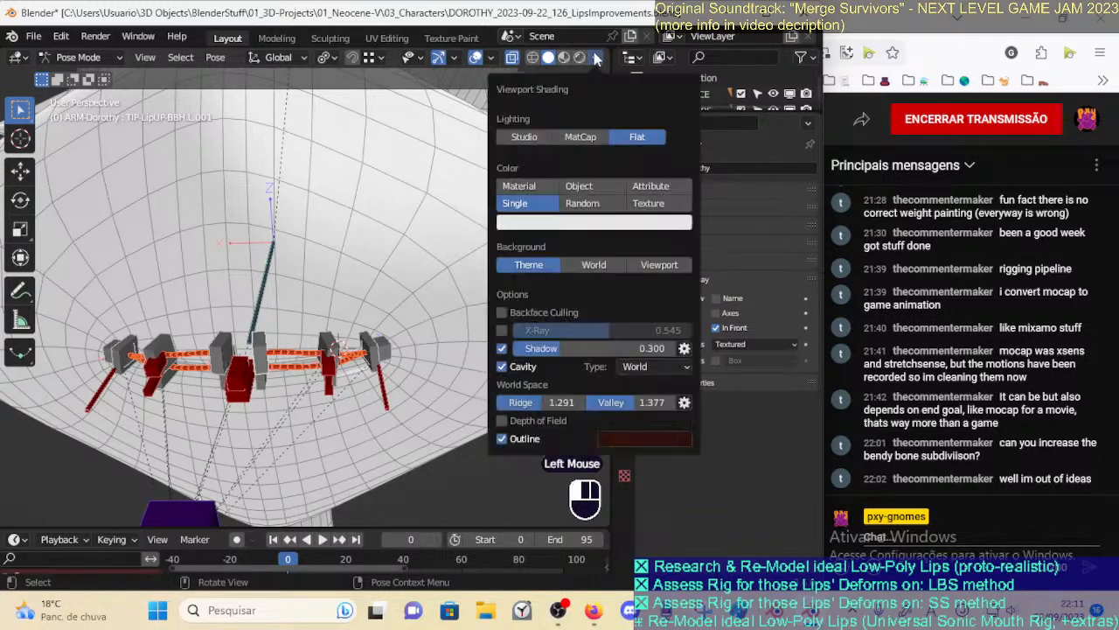
pyautogui.middleClick(595, 59)
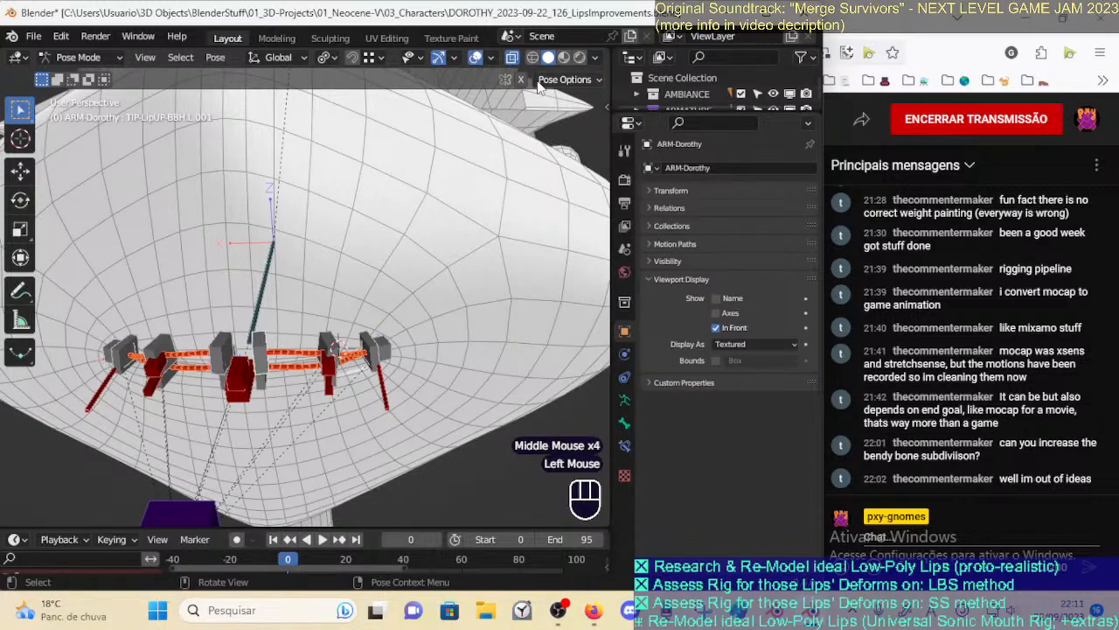
pyautogui.moveTo(402, 229); pyautogui.dragTo(367, 280, button='middle')
pyautogui.click(562, 80)
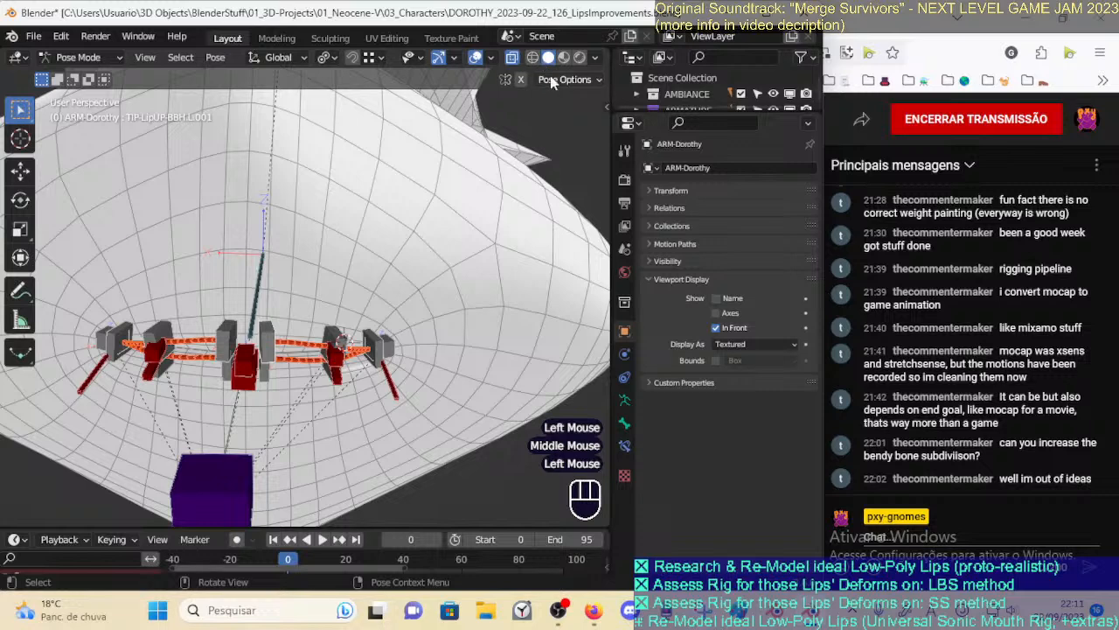
pyautogui.click(549, 79)
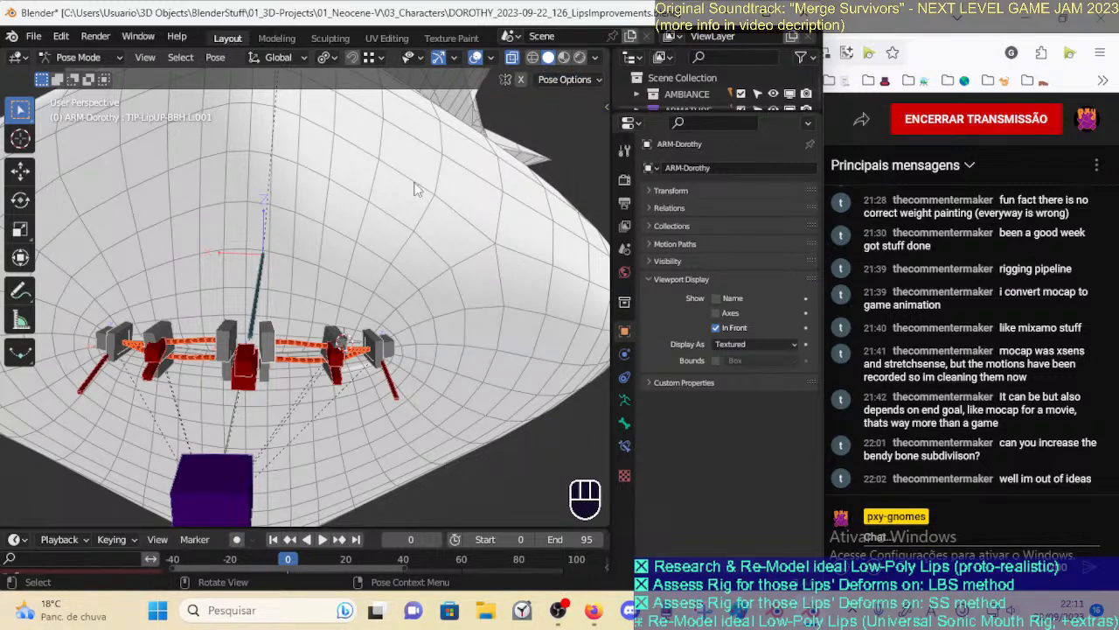
pyautogui.hotkey('ctrl', 'Tab')
pyautogui.press('7')
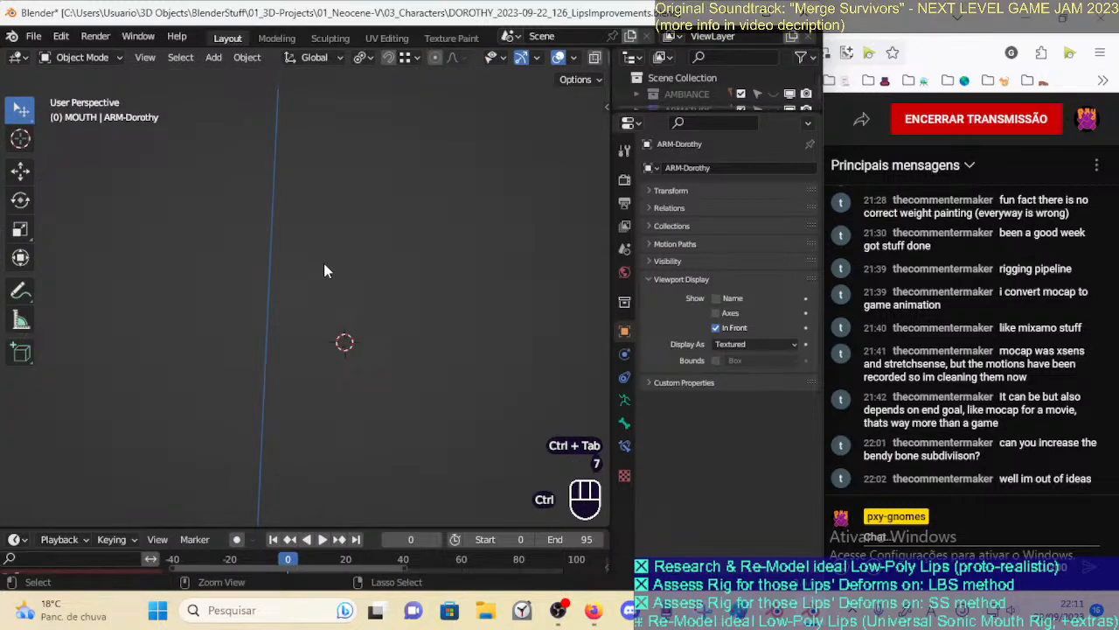
pyautogui.hotkey('ctrl', 'z')
pyautogui.hotkey('ctrl', 'Tab')
pyautogui.click(297, 306)
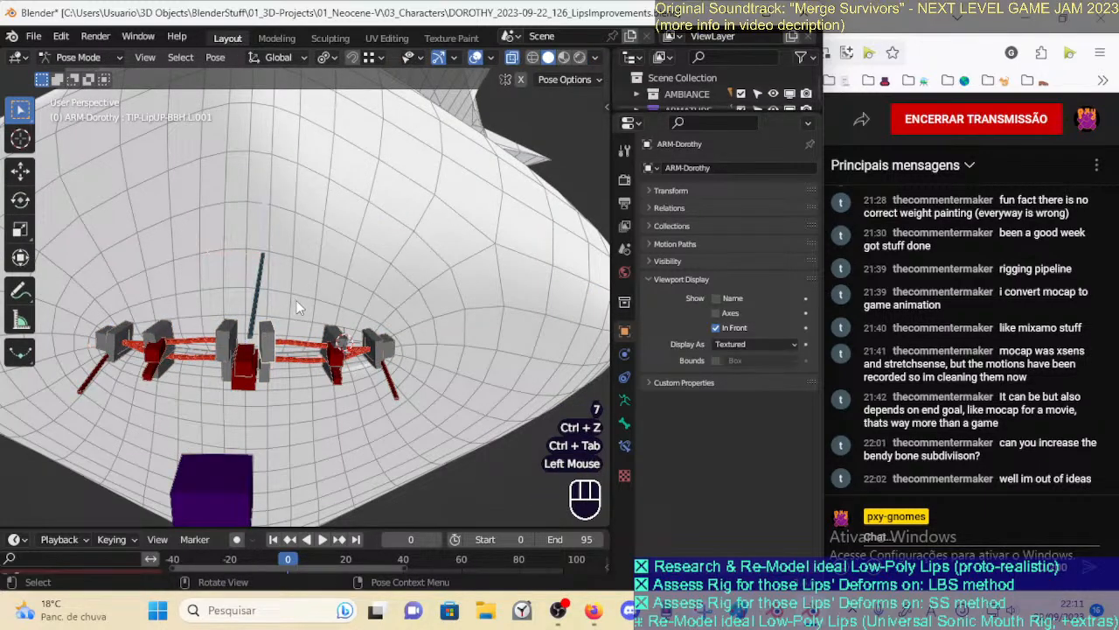
# Select the 00_Body mesh together with the armature and enter Weight Paint mode
pyautogui.hotkey('ctrl', 'Tab')
pyautogui.click(306, 292)
pyautogui.hotkey('ctrl', 'Tab')
pyautogui.click(237, 188)
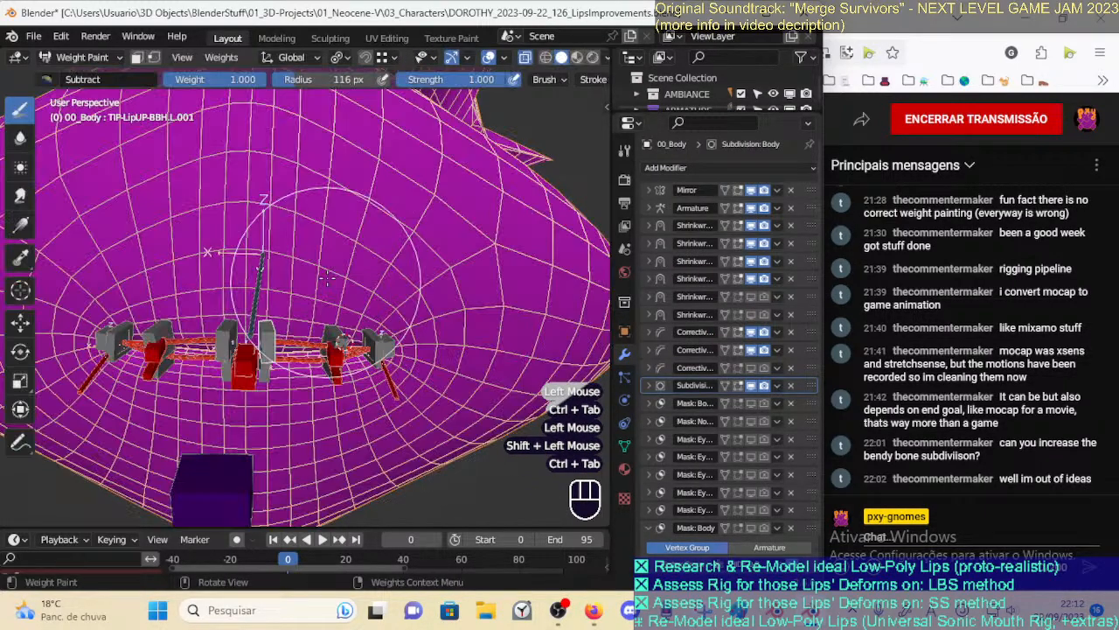
# Check the Auto Normalize and Multi-Paint options for weight painting and save the file
pyautogui.moveTo(539, 75)
pyautogui.mouseDown(button='middle')
pyautogui.moveTo(437, 79)
pyautogui.moveTo(472, 79)
pyautogui.mouseUp(button='middle')
pyautogui.click(568, 79)
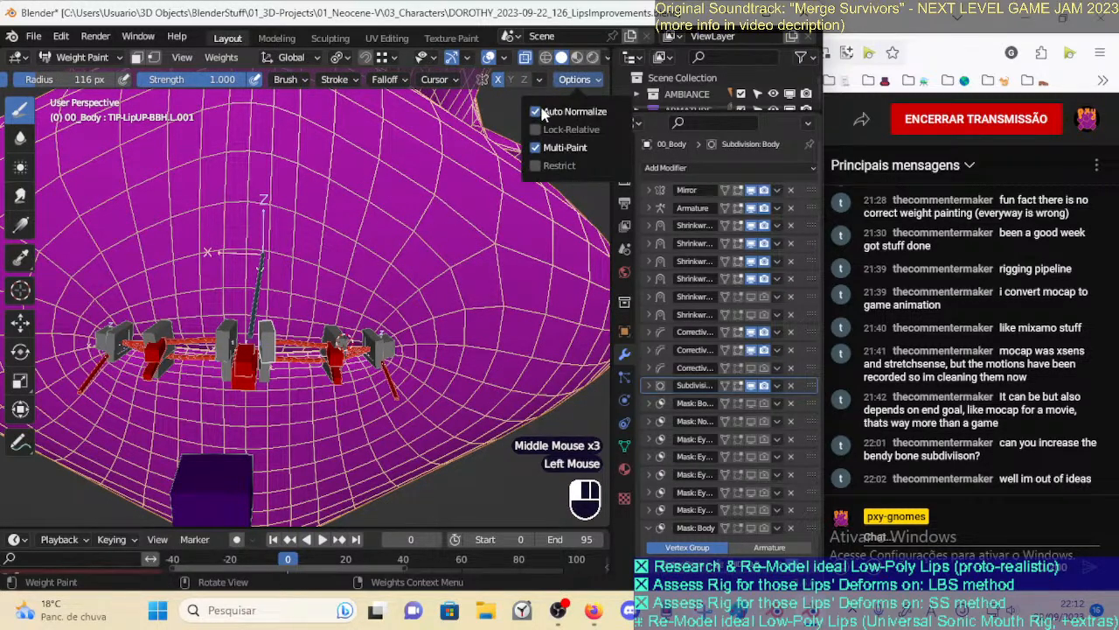
pyautogui.hotkey('ctrl', 's')
# Return to Object Mode, save the file, then reselect the armature and 00_Body and go back into Weight Paint mode
pyautogui.moveTo(310, 302); pyautogui.dragTo(306, 346, button='middle')
pyautogui.hotkey('ctrl', 'Tab')
pyautogui.click(261, 295)
pyautogui.moveTo(306, 345); pyautogui.dragTo(321, 317, button='middle')
pyautogui.click(315, 312)
pyautogui.hotkey('ctrl', 's')
pyautogui.moveTo(321, 316)
pyautogui.mouseDown(button='middle')
pyautogui.moveTo(319, 328)
pyautogui.moveTo(292, 323)
pyautogui.mouseUp(button='middle')
pyautogui.keyDown('shift'); pyautogui.click(316, 316); pyautogui.keyUp('shift')
pyautogui.hotkey('ctrl', 'Tab')
# Show the Tweaks Muzzle bone layer over the weight-painted muzzle
pyautogui.press('o')
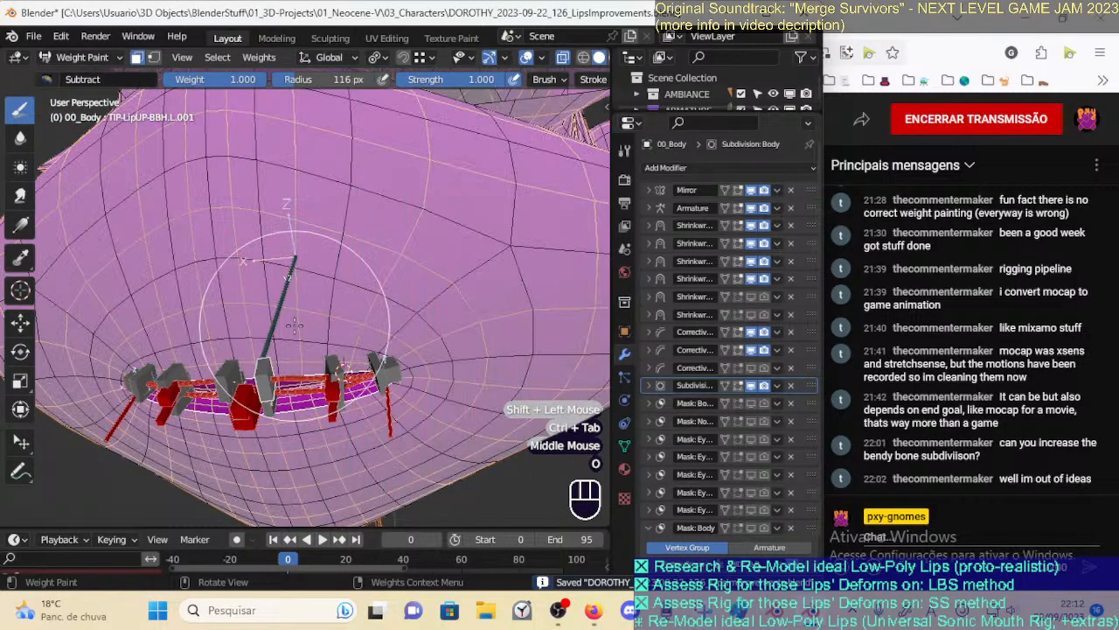
pyautogui.press('o')
pyautogui.keyDown('ctrl'); pyautogui.moveTo(320, 316); pyautogui.dragTo(322, 284, button='middle'); pyautogui.keyUp('ctrl')
pyautogui.keyDown('shift'); pyautogui.moveTo(322, 284); pyautogui.dragTo(329, 345, button='middle'); pyautogui.keyUp('shift')
pyautogui.moveTo(329, 345); pyautogui.dragTo(368, 294, button='middle')
pyautogui.press('n')
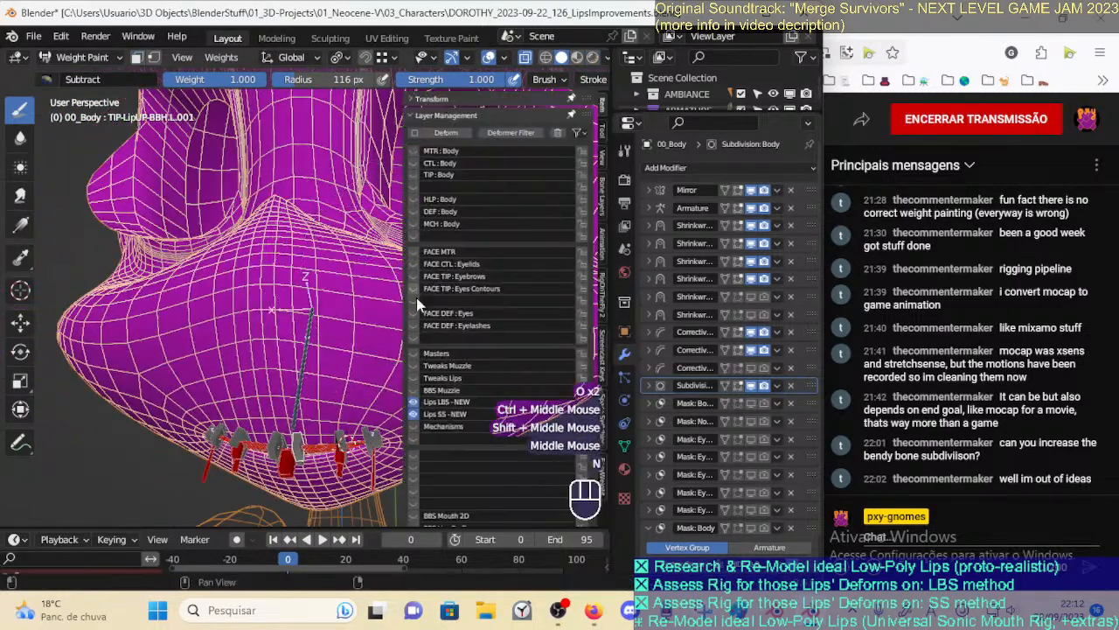
pyautogui.click(413, 366)
pyautogui.press('n')
# Show the BBS Muzzle bone layer and hide the Tweaks Muzzle layer
pyautogui.press('n')
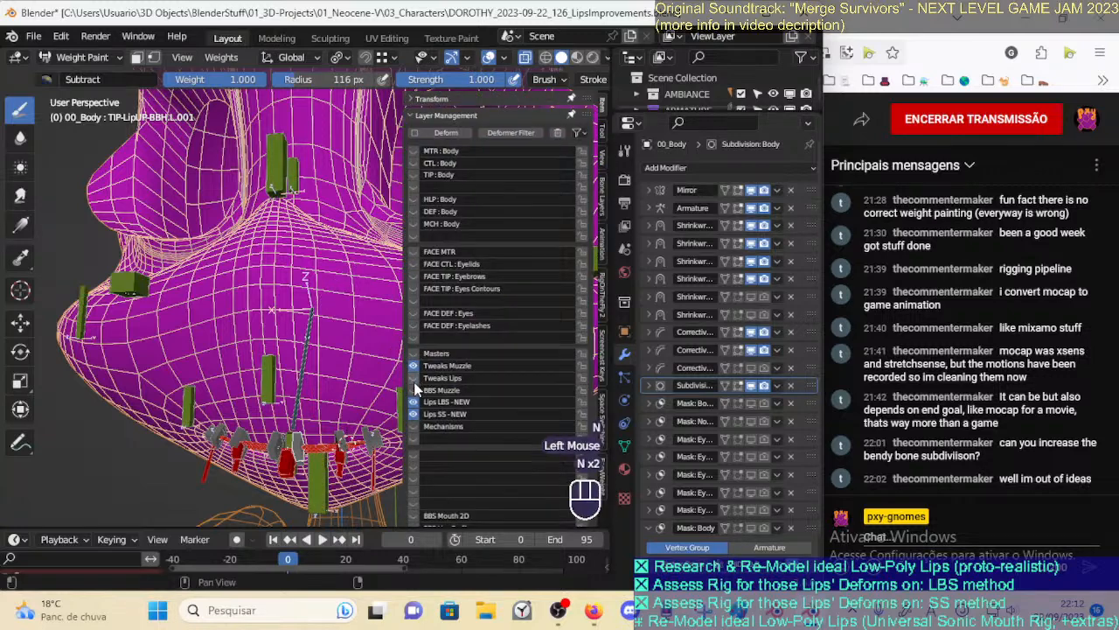
pyautogui.click(414, 390)
pyautogui.click(413, 367)
pyautogui.press('n')
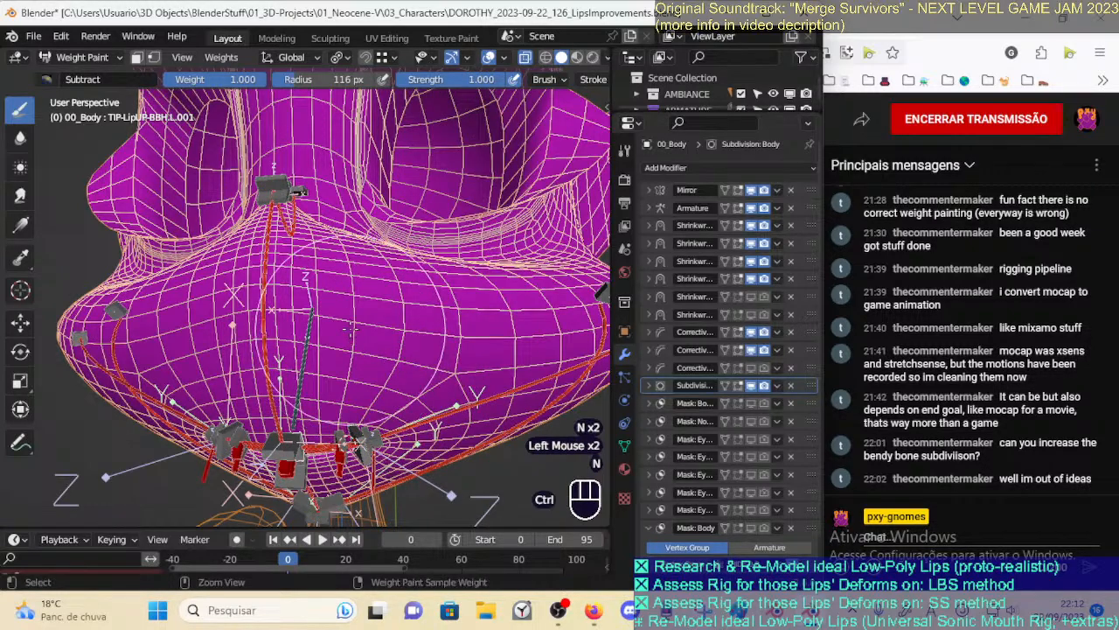
# Switch the body mesh from weight painting to Edit Mode with nothing selected and show its vertex group list
pyautogui.press('o')
pyautogui.moveTo(280, 297)
pyautogui.keyDown('ctrl'); pyautogui.mouseDown(button='middle')
pyautogui.moveTo(254, 349)
pyautogui.moveTo(323, 345)
pyautogui.moveTo(359, 328)
pyautogui.mouseUp(button='middle'); pyautogui.keyUp('ctrl')
pyautogui.press('o')
pyautogui.keyDown('ctrl'); pyautogui.click(276, 306); pyautogui.keyUp('ctrl')
pyautogui.hotkey('ctrl', 'Tab')
pyautogui.click(175, 294)
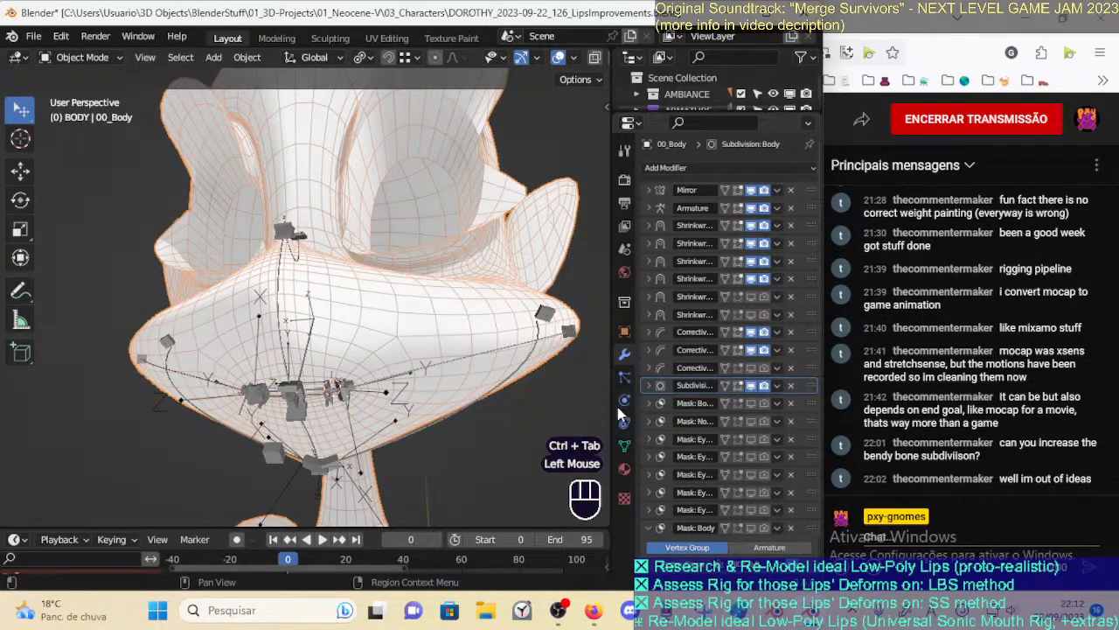
pyautogui.press('Tab')
pyautogui.hotkey('alt', 'a')
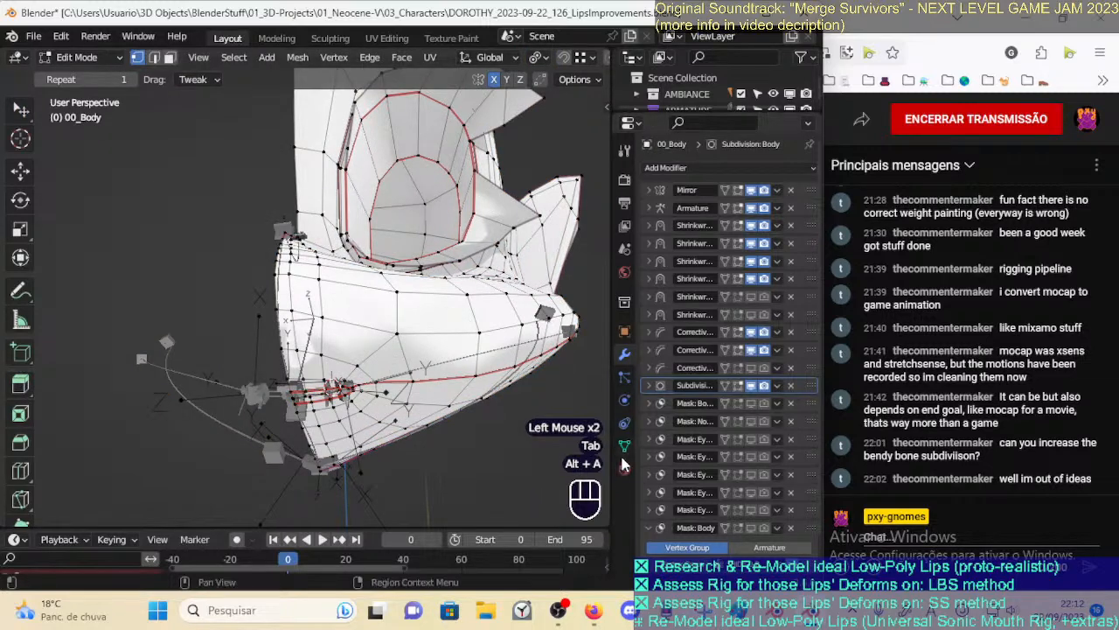
pyautogui.click(624, 446)
# Set the viewport to solid shading with X-ray off and Studio lighting, and save the file
pyautogui.moveTo(590, 66); pyautogui.dragTo(332, 57, button='middle')
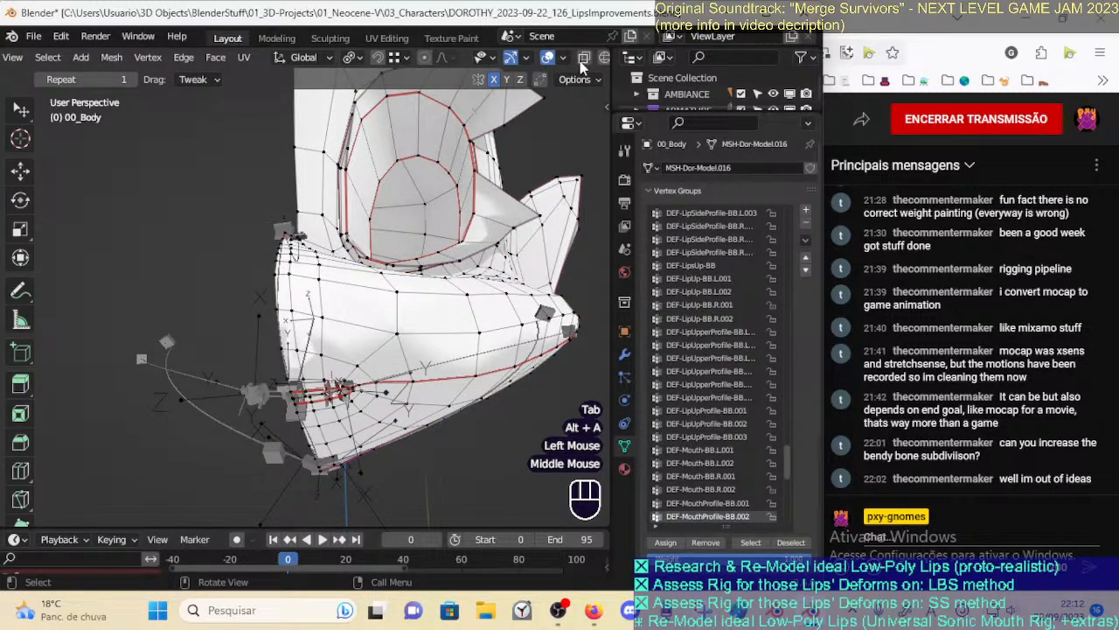
pyautogui.click(513, 57)
pyautogui.moveTo(513, 57); pyautogui.dragTo(461, 54, button='middle')
pyautogui.click(564, 58)
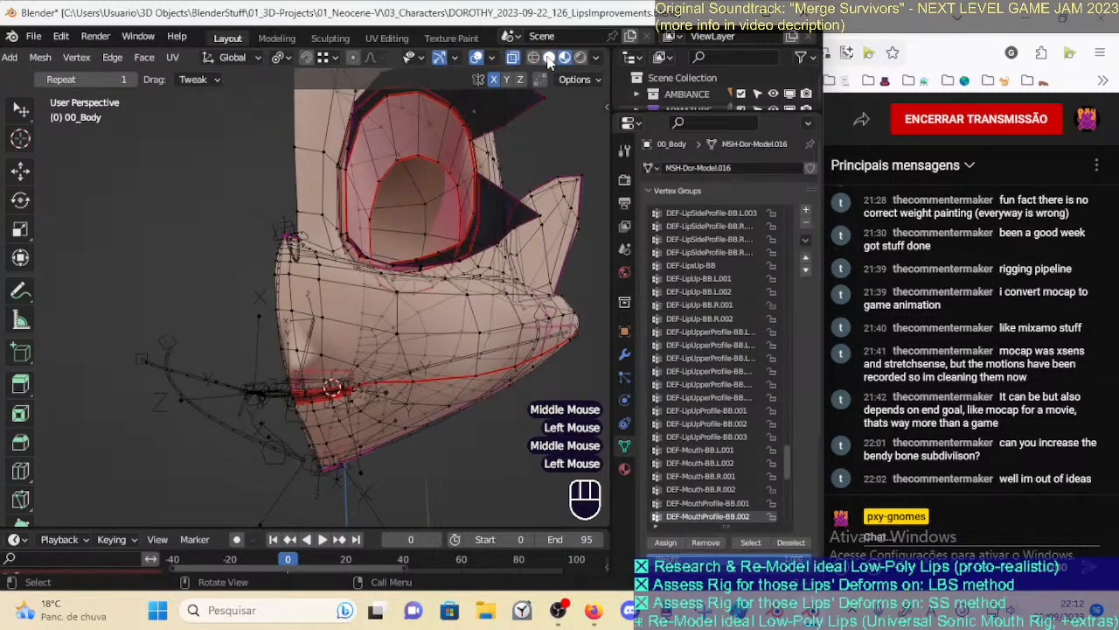
pyautogui.click(549, 57)
pyautogui.click(549, 58)
pyautogui.click(549, 57)
pyautogui.hotkey('alt', 'z')
pyautogui.moveTo(446, 239); pyautogui.dragTo(448, 198, button='middle')
pyautogui.click(595, 58)
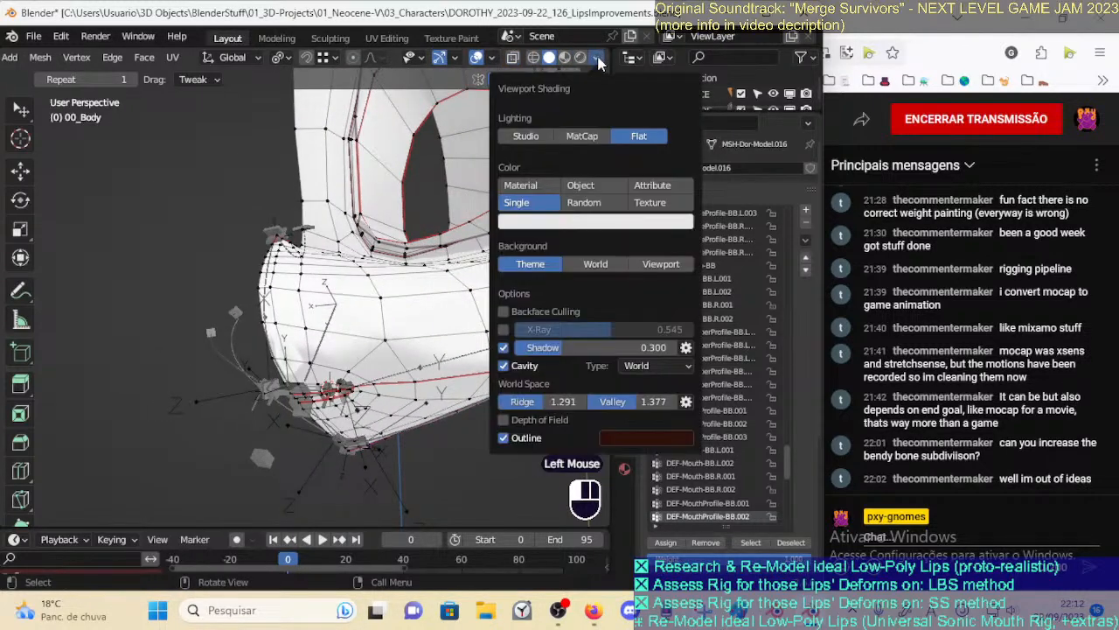
pyautogui.click(525, 136)
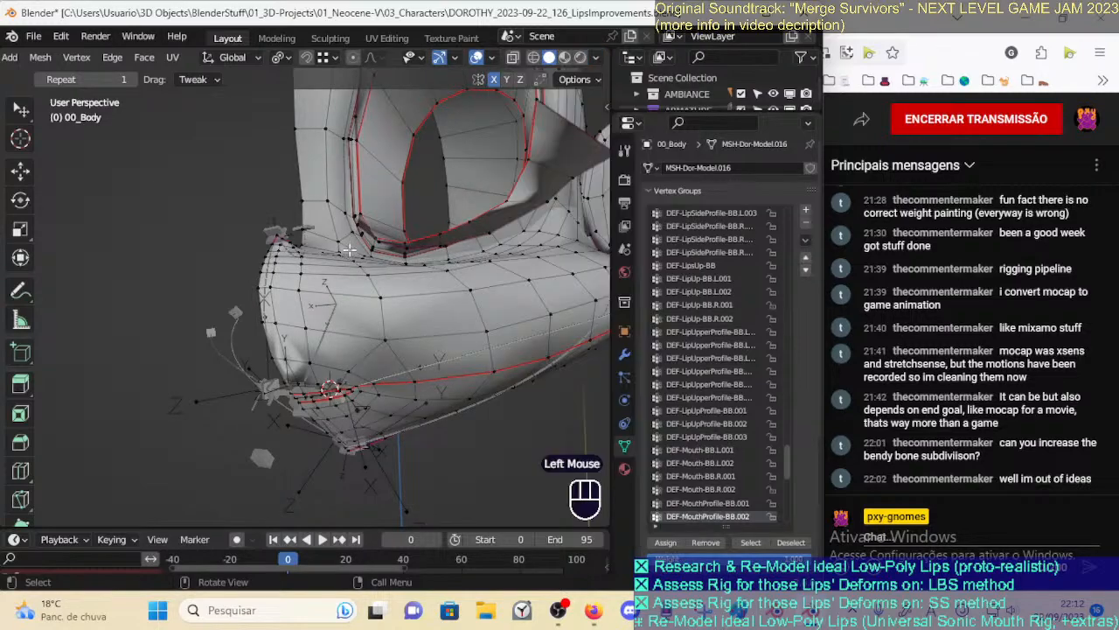
pyautogui.moveTo(368, 203); pyautogui.dragTo(410, 206, button='middle')
pyautogui.moveTo(406, 262)
pyautogui.keyDown('ctrl'); pyautogui.mouseDown(button='middle')
pyautogui.moveTo(394, 223)
pyautogui.moveTo(331, 258)
pyautogui.moveTo(500, 164)
pyautogui.mouseUp(button='middle'); pyautogui.keyUp('ctrl')
pyautogui.hotkey('ctrl', 's')
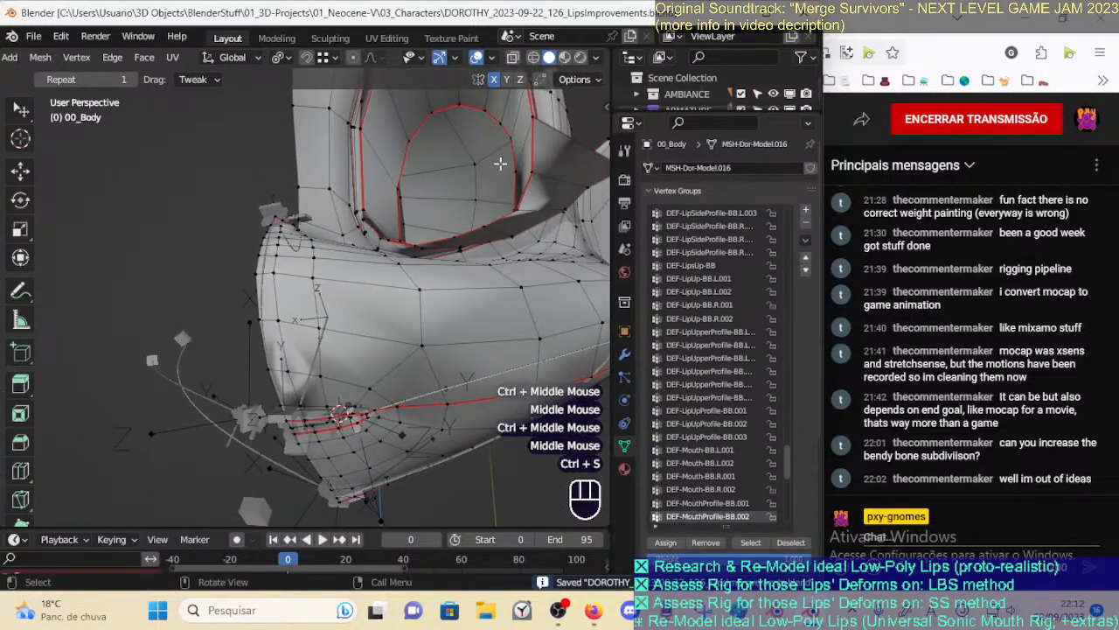
pyautogui.click(596, 58)
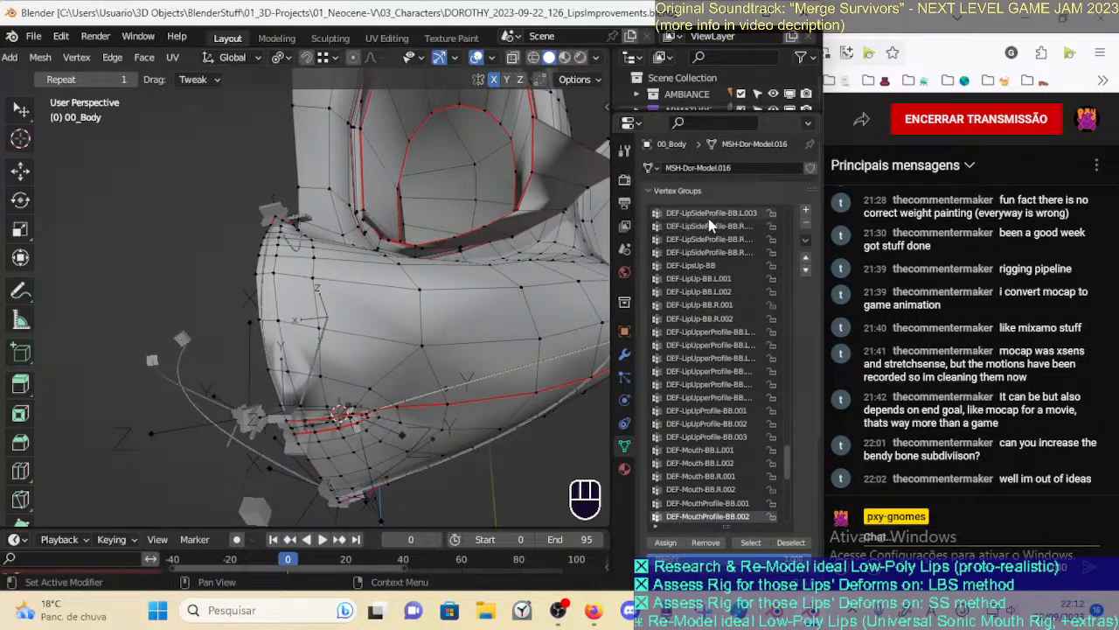
# Select the vertices of the !HIDE-3Ab-Muzzle vertex group and save the file
pyautogui.moveTo(787, 462); pyautogui.dragTo(785, 179)
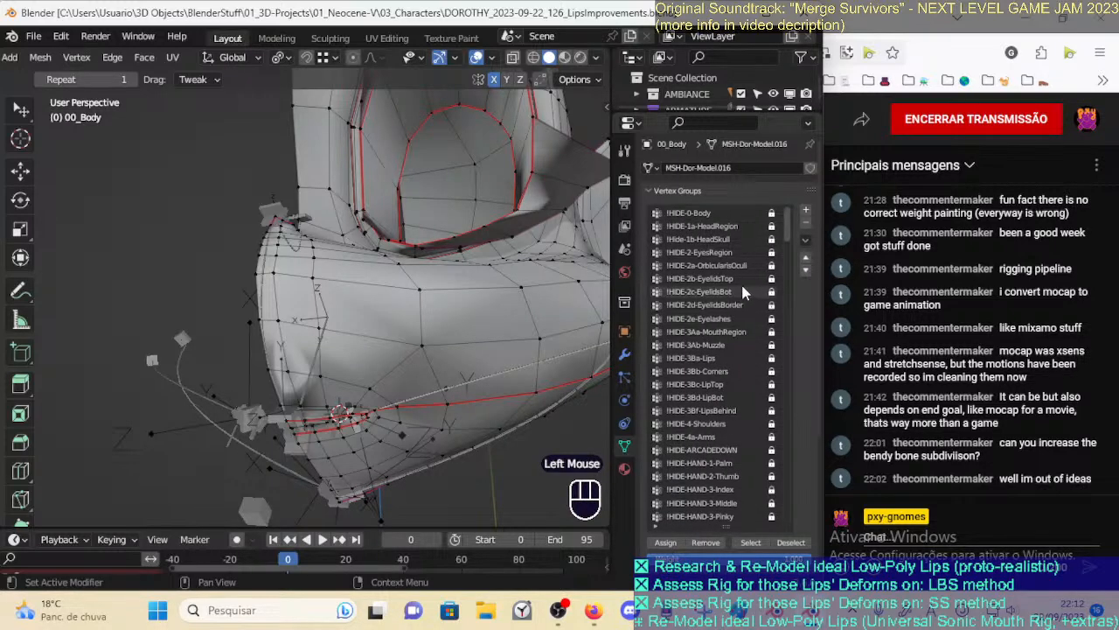
pyautogui.doubleClick(725, 348)
pyautogui.click(750, 542)
pyautogui.moveTo(411, 411); pyautogui.dragTo(348, 424, button='middle')
pyautogui.hotkey('ctrl', 's')
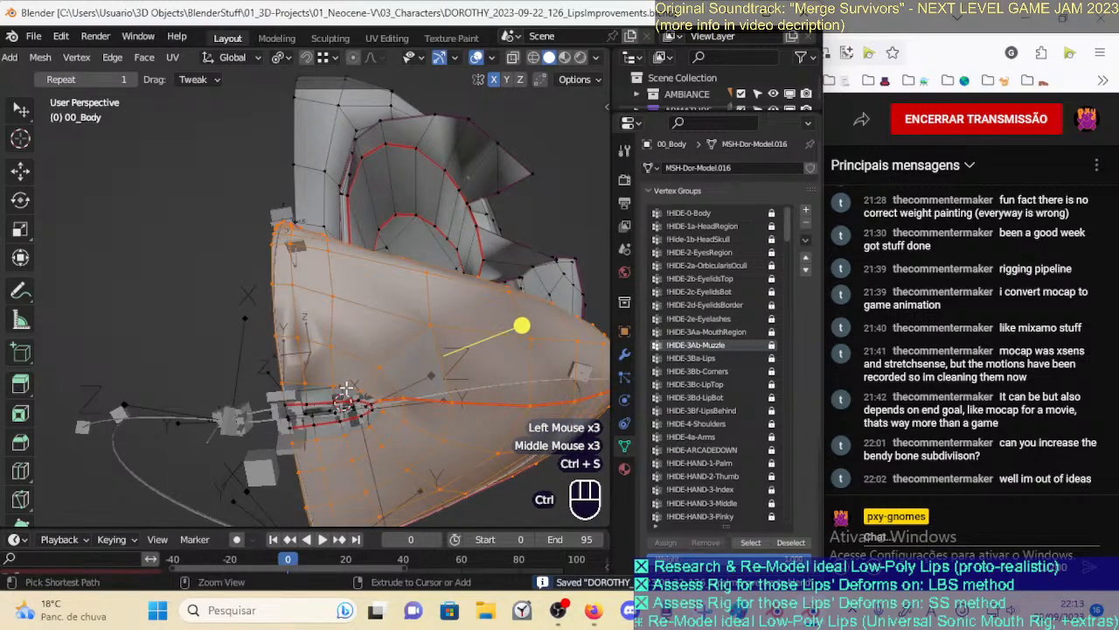
# Put the body into Weight Paint mode together with its armature, and activate bone DEF-MouthProfile-BB.002 with vertex selection masking on
pyautogui.hotkey('ctrl', 'Tab')
pyautogui.click(303, 425)
pyautogui.keyDown('shift'); pyautogui.click(327, 343); pyautogui.keyUp('shift')
pyautogui.hotkey('ctrl', 'Tab')
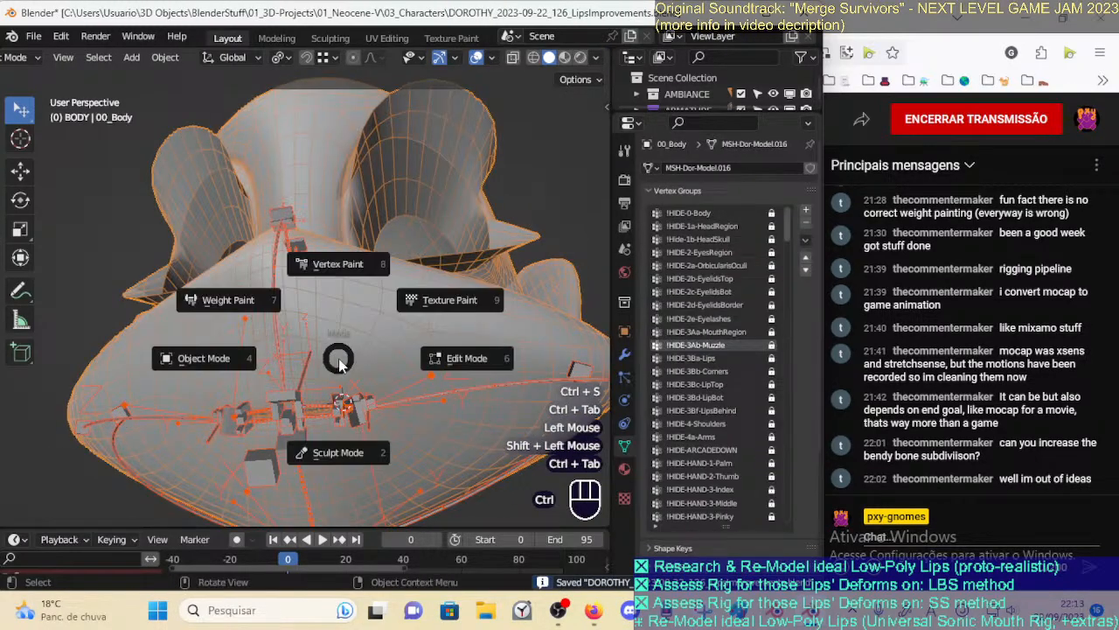
pyautogui.moveTo(349, 345)
pyautogui.keyDown('ctrl'); pyautogui.mouseDown(button='middle')
pyautogui.moveTo(319, 244)
pyautogui.moveTo(343, 280)
pyautogui.moveTo(150, 190)
pyautogui.mouseUp(button='middle'); pyautogui.keyUp('ctrl')
pyautogui.press('o')
pyautogui.press('o')
pyautogui.press('o')
pyautogui.press('o')
pyautogui.keyDown('ctrl'); pyautogui.click(275, 254); pyautogui.keyUp('ctrl')
pyautogui.press('o')
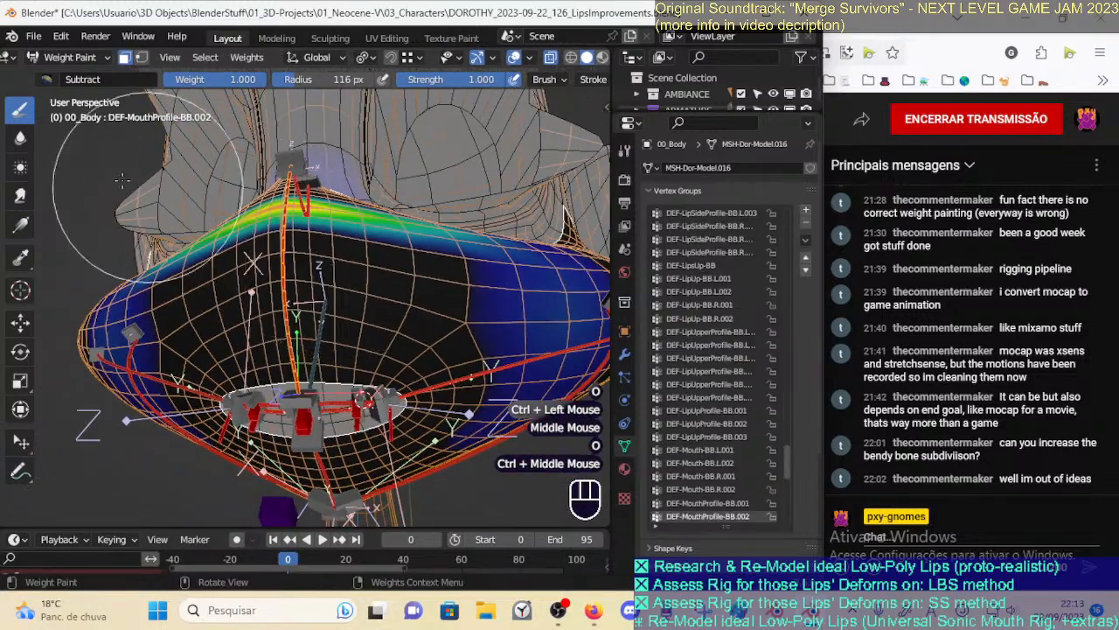
# Smear the DEF-MouthProfile-BB.002 weights downward along the muzzle's center line with a 94 px radius
pyautogui.click(20, 195)
pyautogui.moveTo(271, 280); pyautogui.dragTo(288, 264, button='middle')
pyautogui.press('f')
pyautogui.press('f')
pyautogui.moveTo(288, 264); pyautogui.dragTo(296, 317)
pyautogui.moveTo(302, 255); pyautogui.dragTo(308, 326)
pyautogui.moveTo(305, 251); pyautogui.dragTo(306, 315)
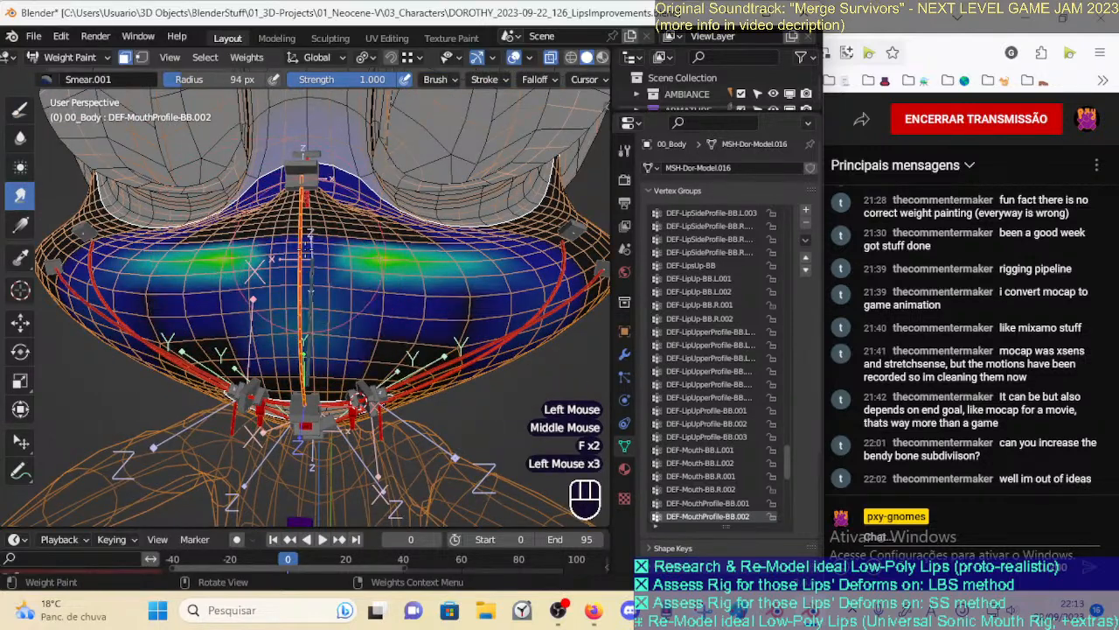
# Paint a vertical band down the middle of the muzzle with the Mix brush at weight 1.000 and radius 94 px
pyautogui.click(27, 112)
pyautogui.hotkey('ctrl', 'f')
pyautogui.click(48, 78)
pyautogui.click(330, 133)
pyautogui.moveTo(315, 297); pyautogui.dragTo(333, 284)
pyautogui.moveTo(331, 284); pyautogui.dragTo(317, 285, button='middle')
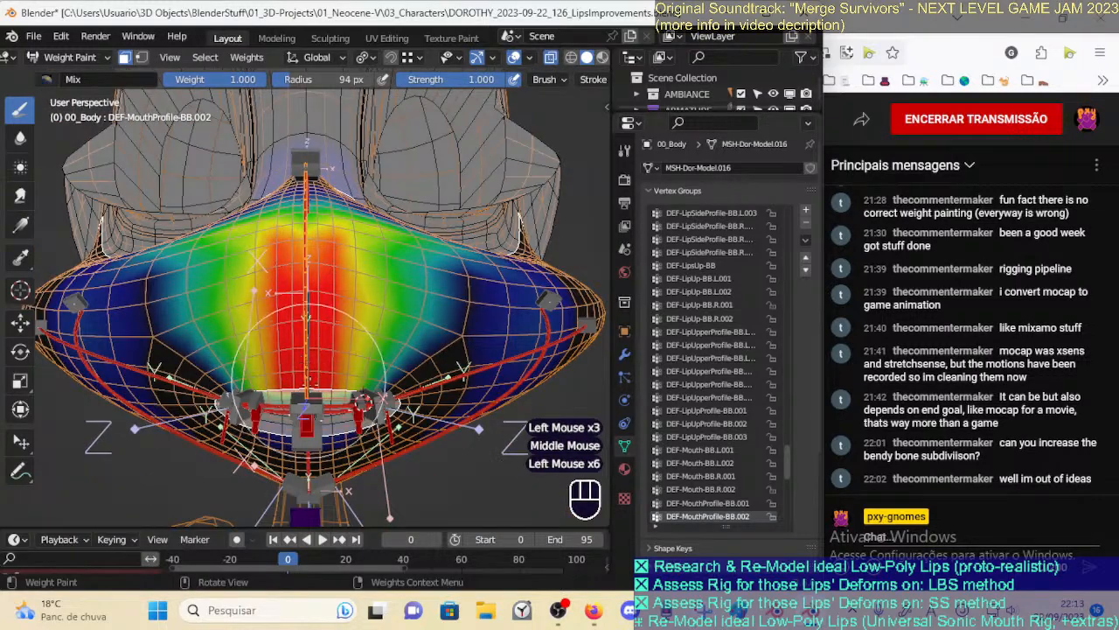
# Extend the full-weight Mix painting over the front of the upper muzzle around the center line
pyautogui.moveTo(307, 366); pyautogui.dragTo(309, 366, button='middle')
pyautogui.keyDown('shift'); pyautogui.moveTo(314, 298); pyautogui.dragTo(310, 336, button='middle'); pyautogui.keyUp('shift')
pyautogui.moveTo(311, 336)
pyautogui.mouseDown(button='middle')
pyautogui.moveTo(293, 401)
pyautogui.moveTo(262, 348)
pyautogui.mouseUp(button='middle')
pyautogui.click(289, 354)
pyautogui.press('f')
pyautogui.click(236, 348)
pyautogui.moveTo(235, 348); pyautogui.dragTo(262, 317)
pyautogui.moveTo(265, 318); pyautogui.dragTo(322, 315, button='middle')
pyautogui.click(282, 325)
pyautogui.click(270, 321)
pyautogui.click(320, 327)
pyautogui.moveTo(322, 315); pyautogui.dragTo(359, 284)
# Resize the Mix brush and fill the upper muzzle beside the center line with full weight
pyautogui.press('f')
pyautogui.click(349, 288)
pyautogui.moveTo(350, 288)
pyautogui.mouseDown(button='middle')
pyautogui.moveTo(375, 256)
pyautogui.moveTo(362, 285)
pyautogui.moveTo(372, 303)
pyautogui.mouseUp(button='middle')
pyautogui.click(375, 256)
pyautogui.click(375, 256)
pyautogui.click(375, 257)
pyautogui.click(362, 284)
pyautogui.click(362, 285)
pyautogui.click(362, 285)
pyautogui.click(372, 303)
# Set the Mix brush radius to 82 px and paint full weight further onto the side of the upper muzzle
pyautogui.press('f')
pyautogui.click(376, 334)
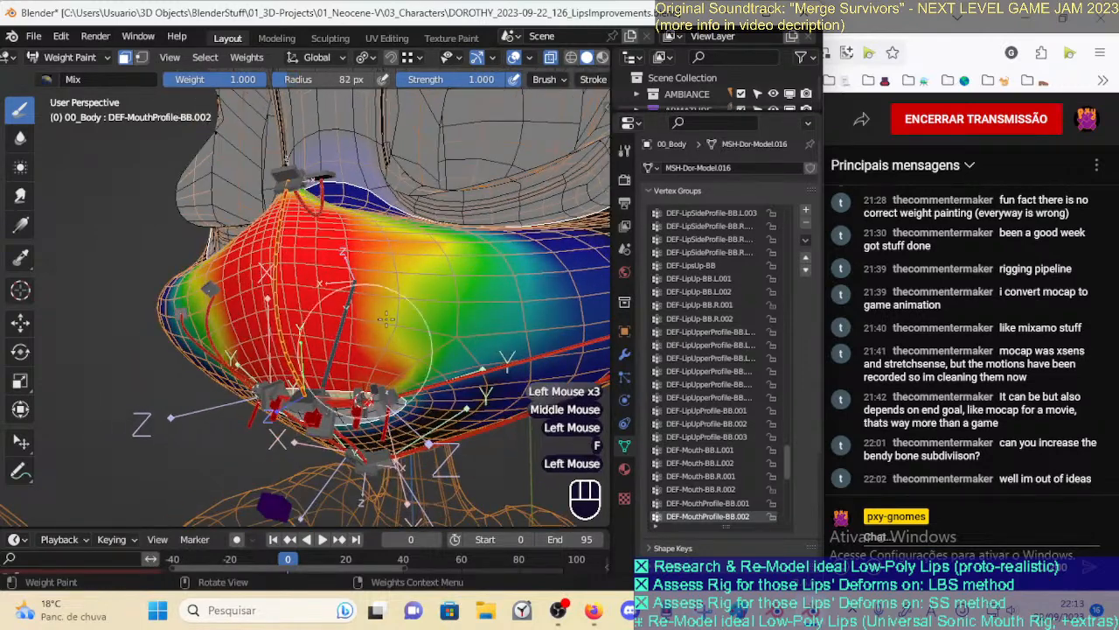
pyautogui.moveTo(413, 297)
pyautogui.mouseDown(button='middle')
pyautogui.moveTo(397, 313)
pyautogui.moveTo(366, 306)
pyautogui.mouseUp(button='middle')
pyautogui.click(405, 306)
pyautogui.click(406, 307)
pyautogui.click(398, 313)
pyautogui.click(398, 313)
pyautogui.click(398, 313)
pyautogui.click(390, 313)
pyautogui.click(366, 306)
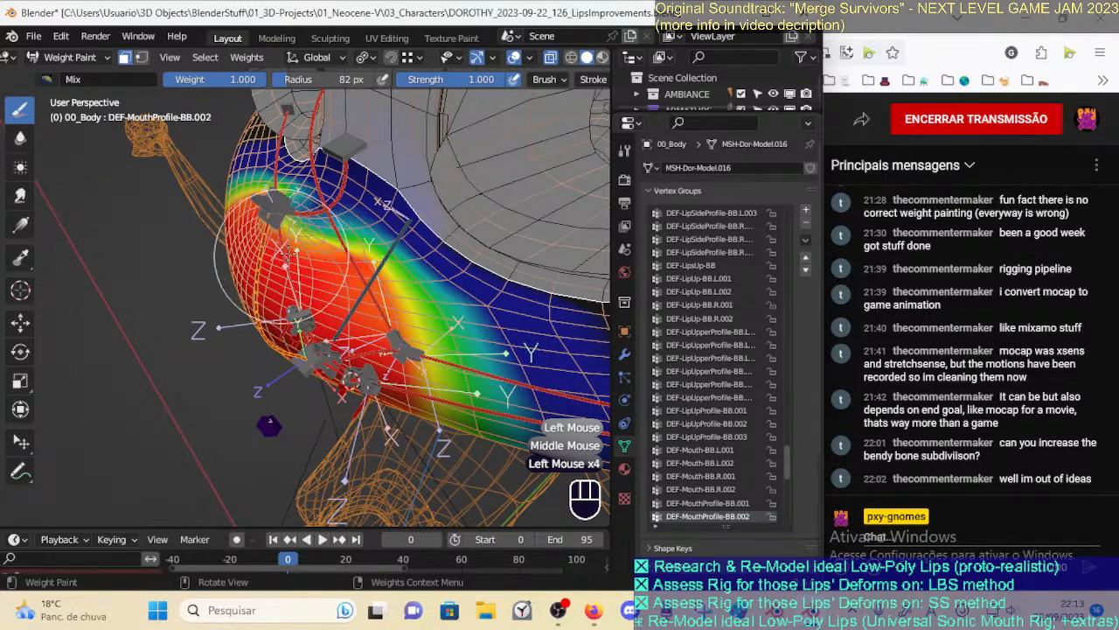
# Blur the upper edge of the painted muzzle weights below the nose with a 71 px radius
pyautogui.click(19, 138)
pyautogui.press('f')
pyautogui.click(319, 208)
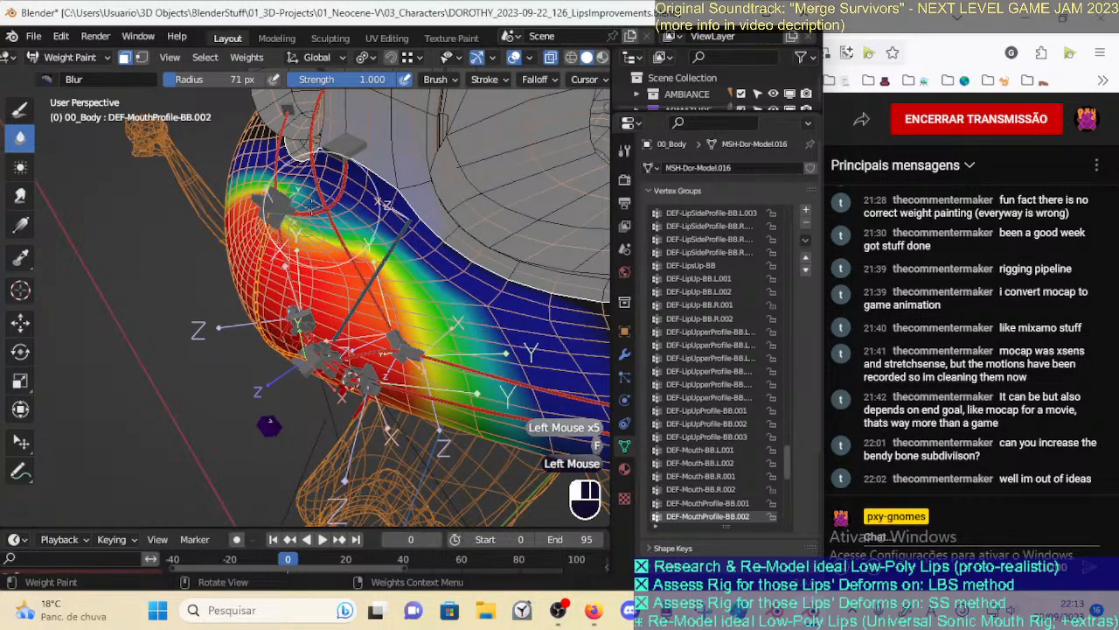
pyautogui.moveTo(320, 222)
pyautogui.mouseDown(button='middle')
pyautogui.moveTo(337, 217)
pyautogui.moveTo(267, 249)
pyautogui.mouseUp(button='middle')
pyautogui.click(342, 215)
pyautogui.click(267, 249)
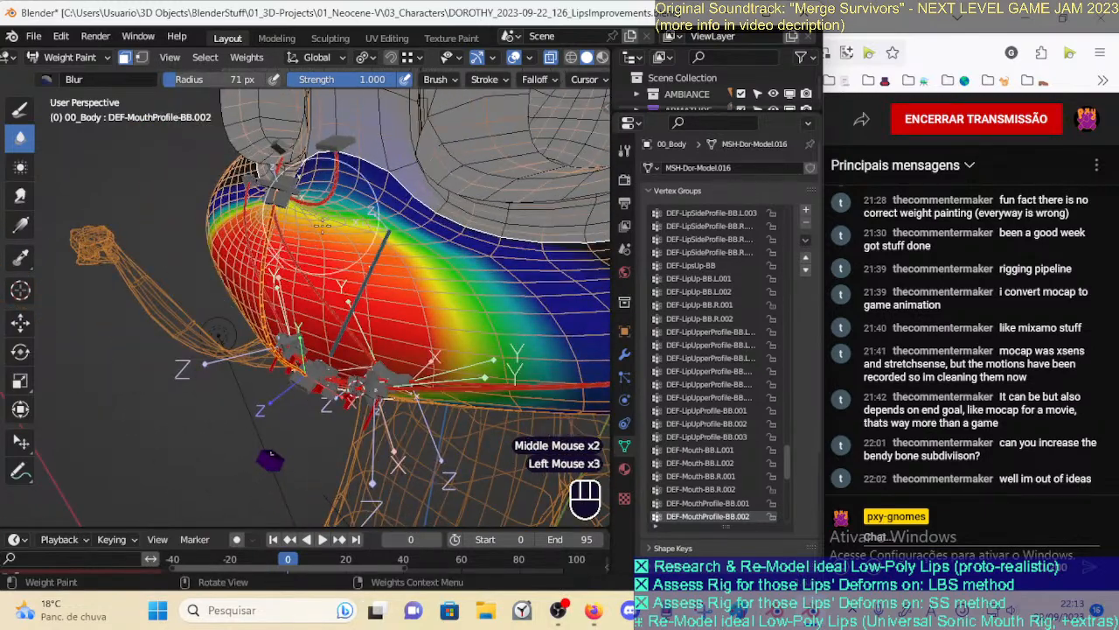
pyautogui.moveTo(318, 212); pyautogui.dragTo(348, 175, button='middle')
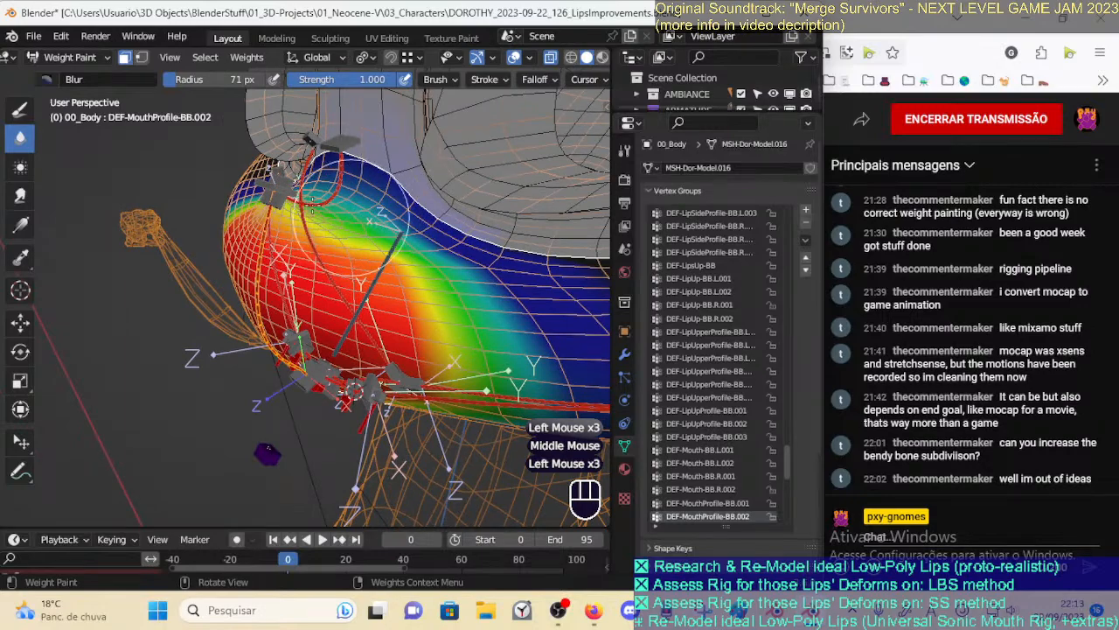
# Blur the weight falloff along the side of the muzzle with a 55 px radius
pyautogui.keyDown('ctrl'); pyautogui.moveTo(406, 229); pyautogui.dragTo(407, 289, button='middle'); pyautogui.keyUp('ctrl')
pyautogui.moveTo(406, 288); pyautogui.dragTo(385, 302, button='middle')
pyautogui.moveTo(384, 302); pyautogui.dragTo(407, 313, button='middle')
pyautogui.press('f')
pyautogui.click(397, 269)
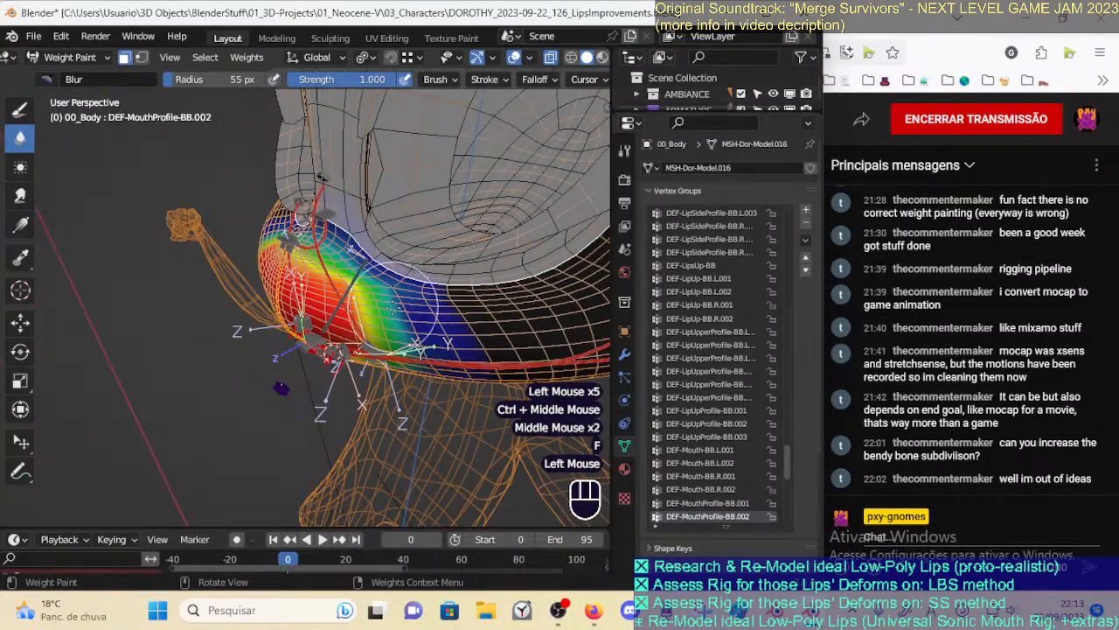
pyautogui.moveTo(282, 229)
pyautogui.mouseDown(button='middle')
pyautogui.moveTo(398, 254)
pyautogui.moveTo(405, 243)
pyautogui.mouseUp(button='middle')
pyautogui.click(398, 254)
pyautogui.click(406, 281)
pyautogui.moveTo(404, 310)
pyautogui.mouseDown(button='middle')
pyautogui.moveTo(399, 297)
pyautogui.moveTo(374, 332)
pyautogui.mouseUp(button='middle')
pyautogui.click(399, 303)
# Restore full weight on the front of the upper muzzle with the Mix brush at 55 px radius
pyautogui.click(19, 109)
pyautogui.hotkey('ctrl', 'f')
pyautogui.click(337, 306)
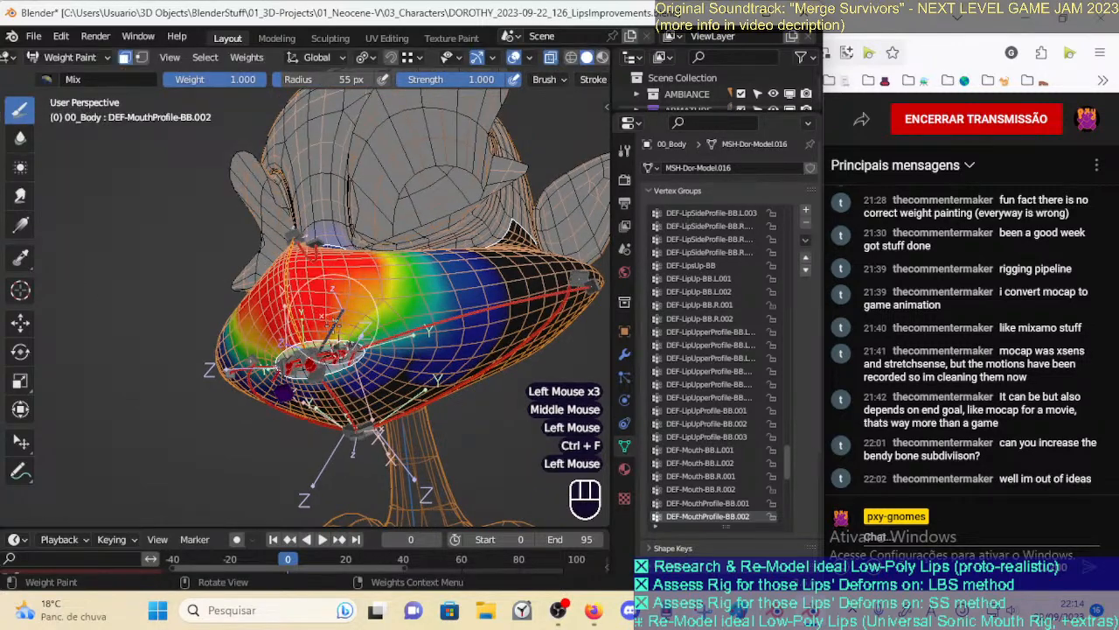
pyautogui.click(363, 292)
pyautogui.moveTo(362, 291); pyautogui.dragTo(337, 282, button='middle')
pyautogui.click(328, 281)
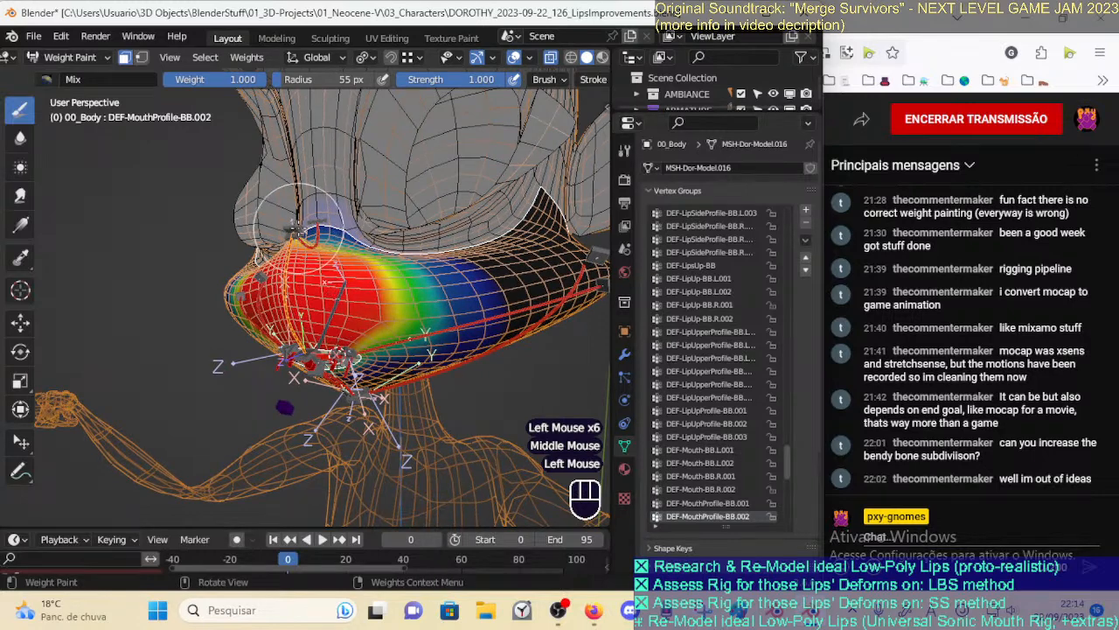
# Test the muzzle deformation by moving bone CTL-MouthProfile-BBH.004 and cancelling the move
pyautogui.keyDown('ctrl'); pyautogui.click(294, 179); pyautogui.keyUp('ctrl')
pyautogui.press('g')
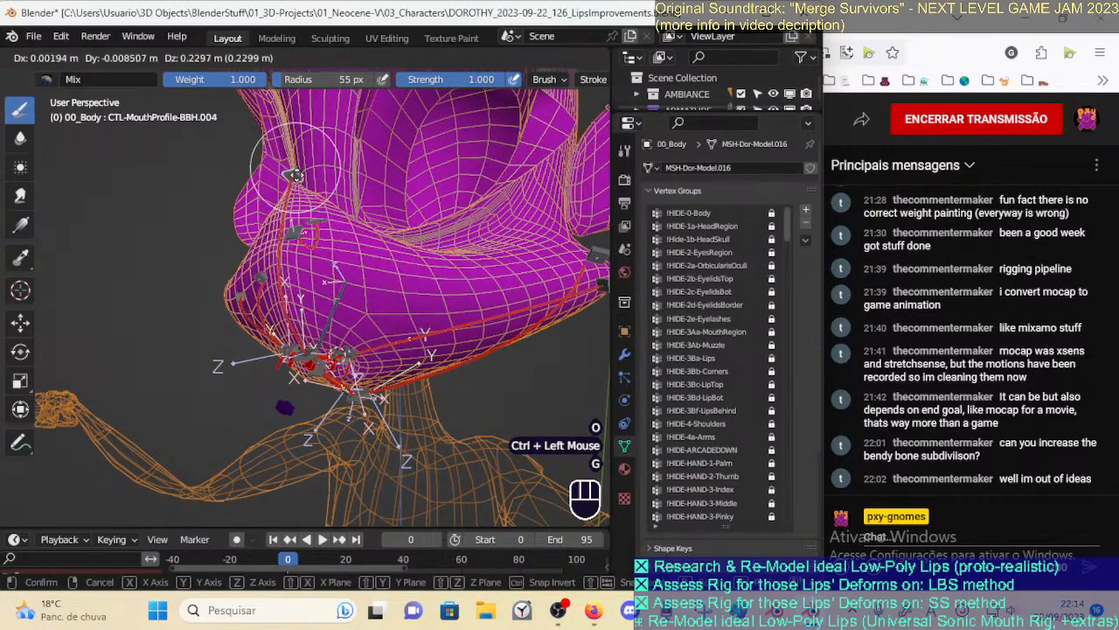
pyautogui.press('Escape')
# Test the muzzle deformation by moving bone CTL-MouthProfile-BBH.003 and cancelling the move
pyautogui.keyDown('ctrl'); pyautogui.moveTo(294, 168); pyautogui.dragTo(324, 357, button='middle'); pyautogui.keyUp('ctrl')
pyautogui.keyDown('ctrl'); pyautogui.click(312, 355); pyautogui.keyUp('ctrl')
pyautogui.press('g')
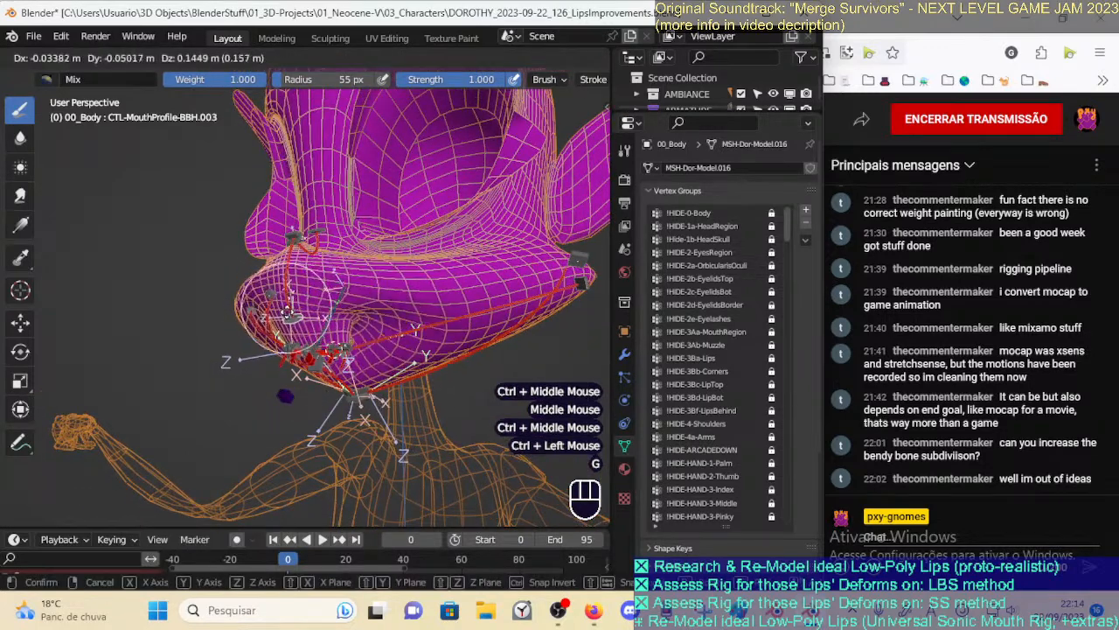
pyautogui.press('Escape')
pyautogui.keyDown('ctrl'); pyautogui.moveTo(291, 310); pyautogui.dragTo(328, 287, button='middle'); pyautogui.keyUp('ctrl')
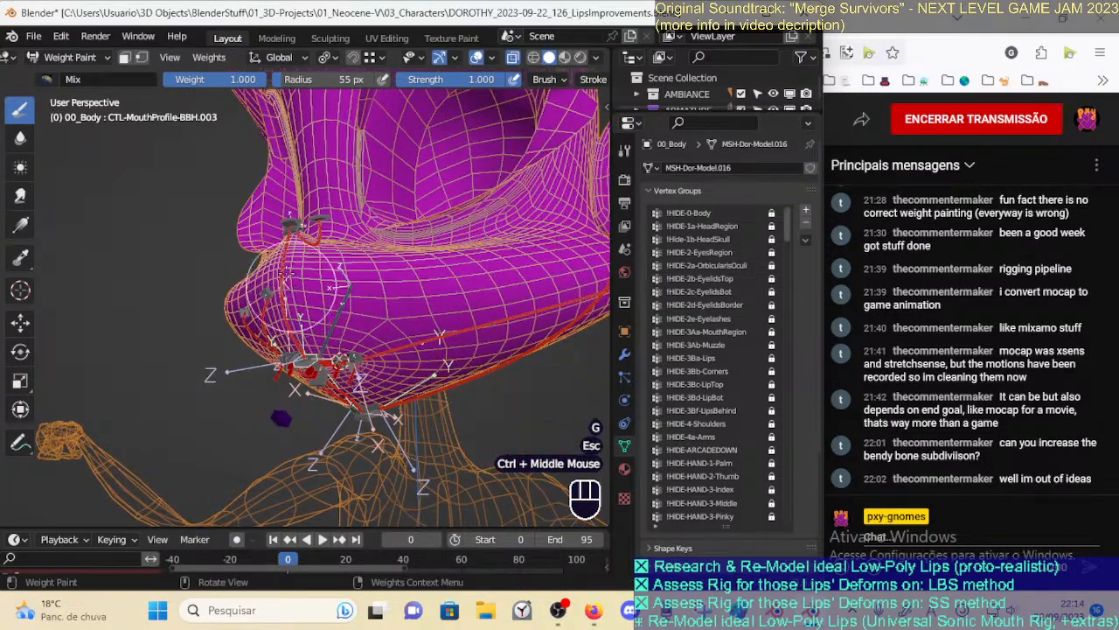
# Reactivate bone DEF-MouthProfile-BB.002 for weight painting and turn vertex selection masking back on
pyautogui.keyDown('ctrl'); pyautogui.click(306, 275); pyautogui.keyUp('ctrl')
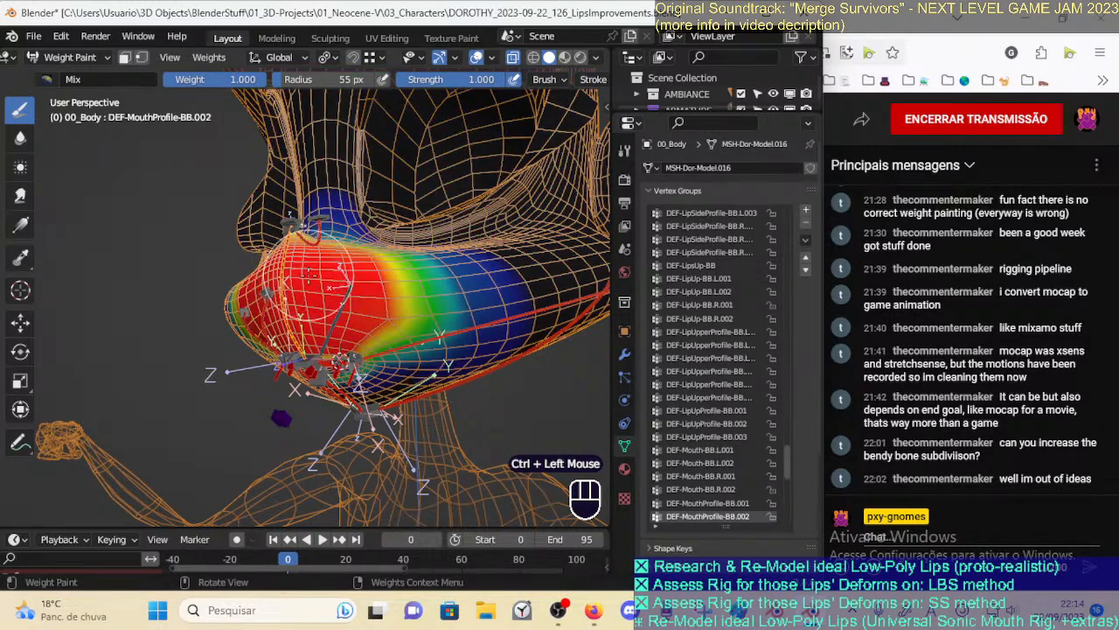
pyautogui.press('i')
pyautogui.press('o')
pyautogui.keyDown('ctrl'); pyautogui.moveTo(306, 319); pyautogui.dragTo(325, 253, button='middle'); pyautogui.keyUp('ctrl')
# Erase the weights from the lower jaw below the mouth line with the Subtract brush at 110 px radius
pyautogui.click(73, 79)
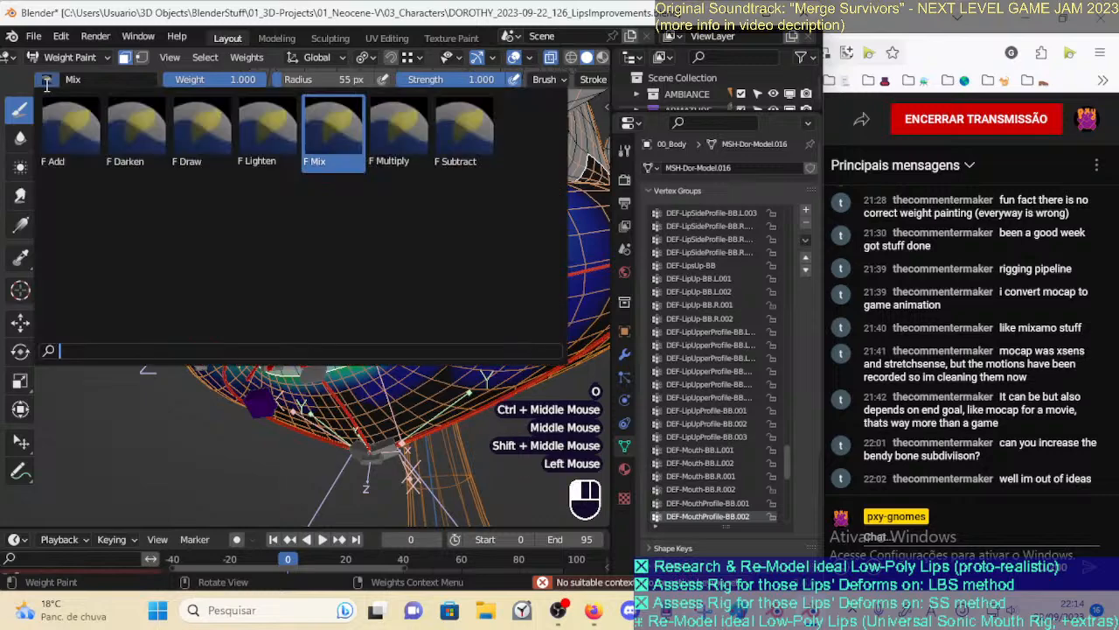
pyautogui.click(465, 131)
pyautogui.press('f')
pyautogui.click(409, 379)
pyautogui.click(408, 381)
pyautogui.click(408, 383)
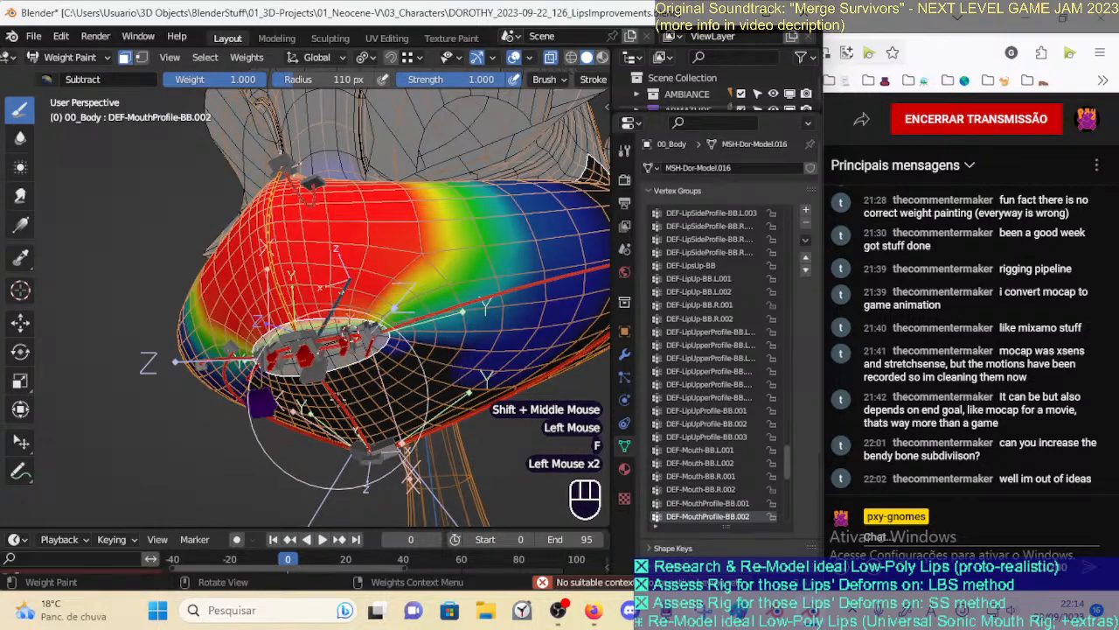
pyautogui.click(405, 387)
pyautogui.click(459, 372)
pyautogui.keyDown('shift'); pyautogui.moveTo(459, 371); pyautogui.dragTo(403, 397, button='middle'); pyautogui.keyUp('shift')
pyautogui.click(507, 352)
# Reduce the Subtract brush radius to 56 px and erase weights along the muzzle's side above the mouth line
pyautogui.keyDown('ctrl'); pyautogui.moveTo(472, 342); pyautogui.dragTo(410, 383, button='middle'); pyautogui.keyUp('ctrl')
pyautogui.press('f')
pyautogui.click(371, 369)
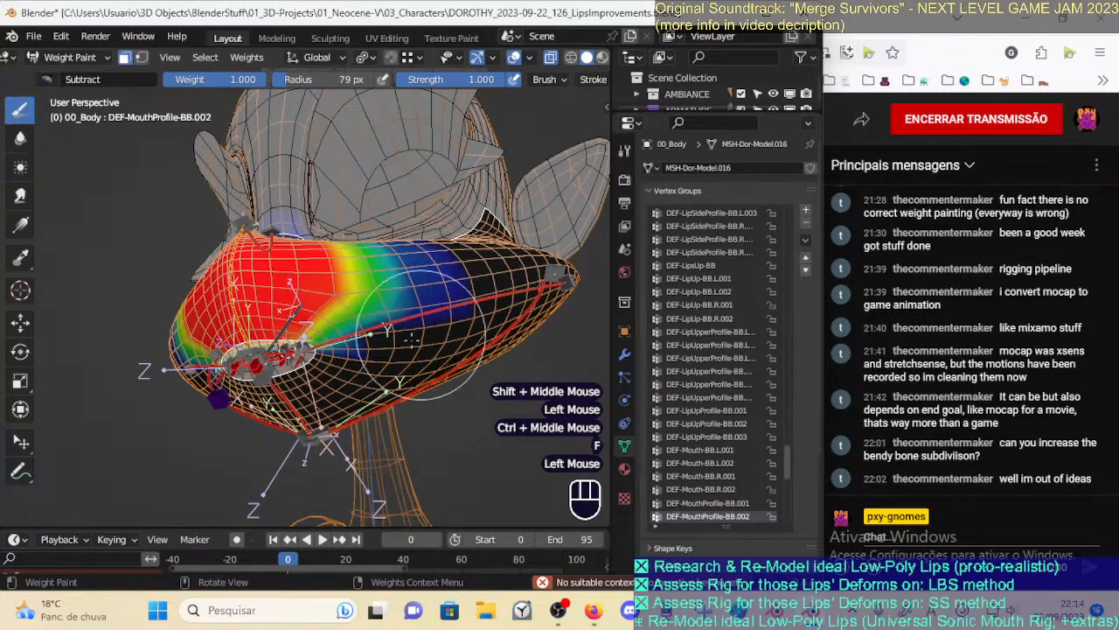
pyautogui.press('f')
pyautogui.click(355, 351)
pyautogui.click(466, 299)
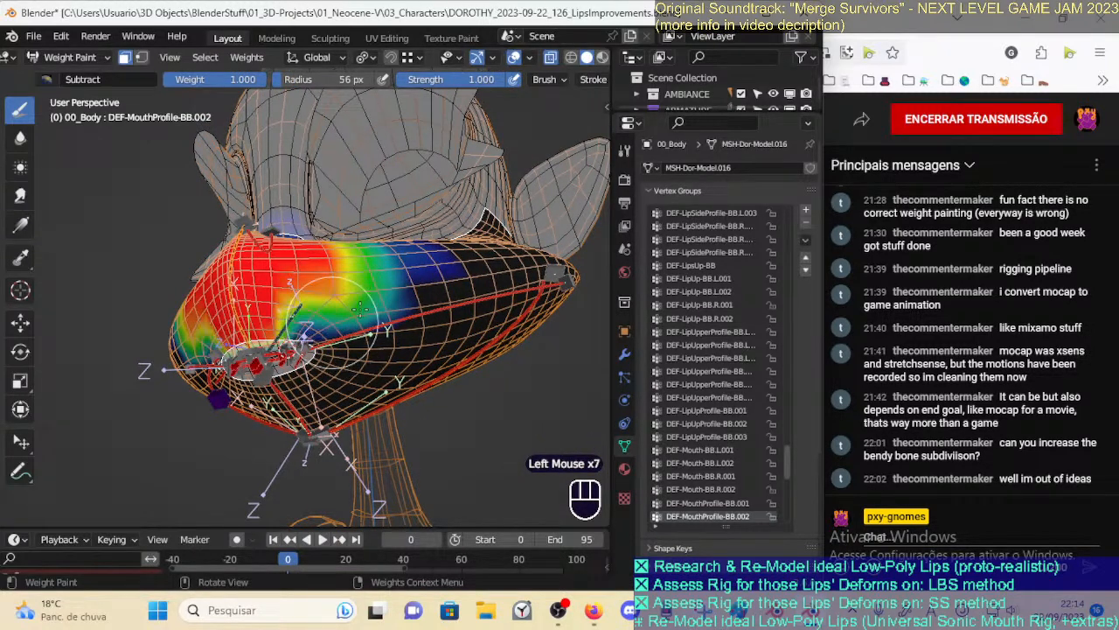
pyautogui.click(401, 294)
pyautogui.click(407, 299)
pyautogui.moveTo(411, 299); pyautogui.dragTo(415, 341, button='middle')
pyautogui.moveTo(414, 341); pyautogui.dragTo(417, 366, button='middle')
pyautogui.click(422, 340)
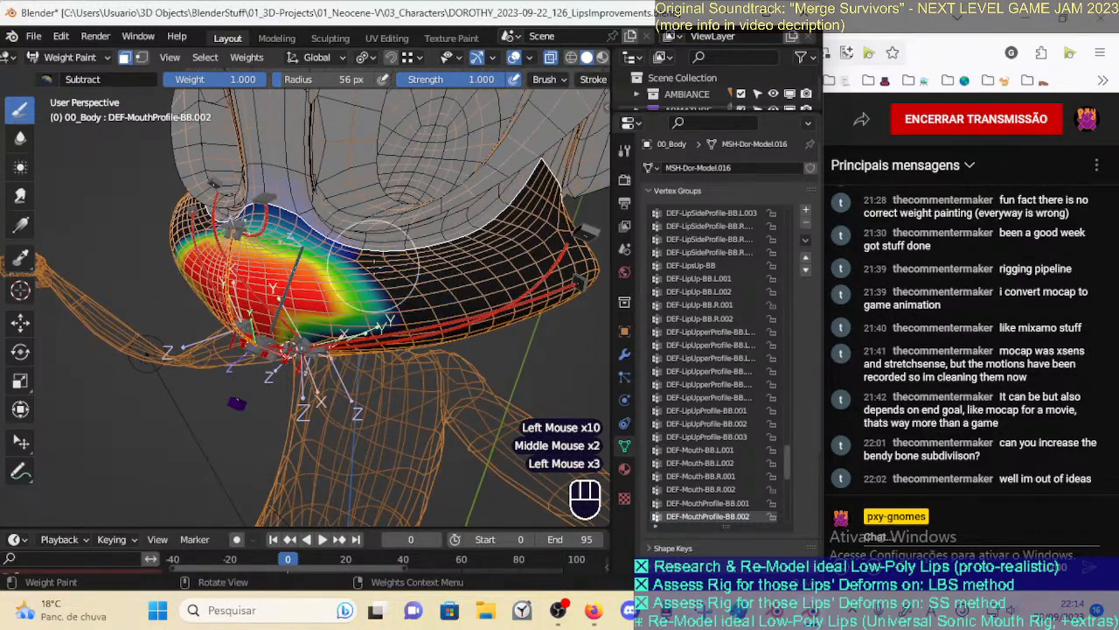
# Blur the outer edge of the weights on the muzzle's side and near the mouth with a 26 px radius
pyautogui.moveTo(372, 258); pyautogui.dragTo(358, 262, button='middle')
pyautogui.click(20, 137)
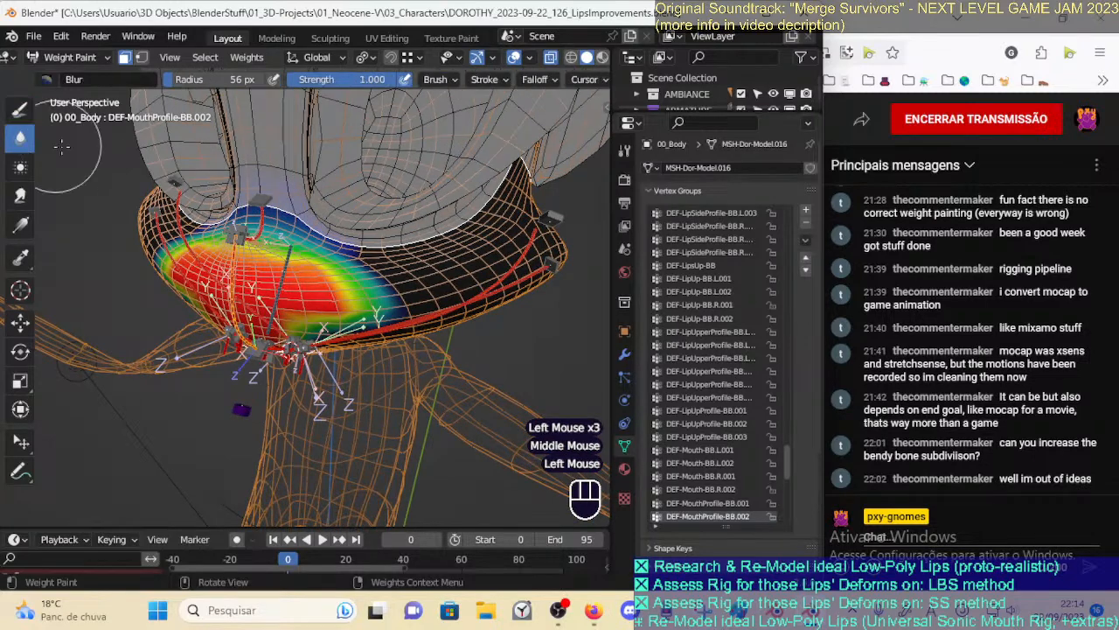
pyautogui.press('f')
pyautogui.press('f')
pyautogui.click(354, 258)
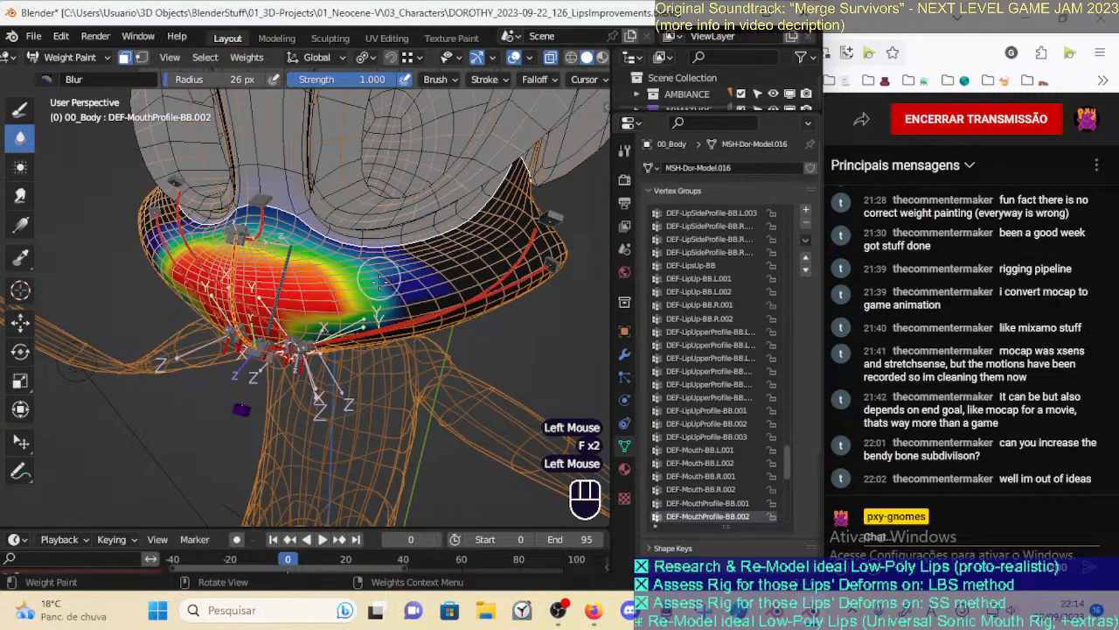
pyautogui.click(378, 284)
pyautogui.moveTo(378, 284); pyautogui.dragTo(395, 273, button='middle')
pyautogui.click(395, 273)
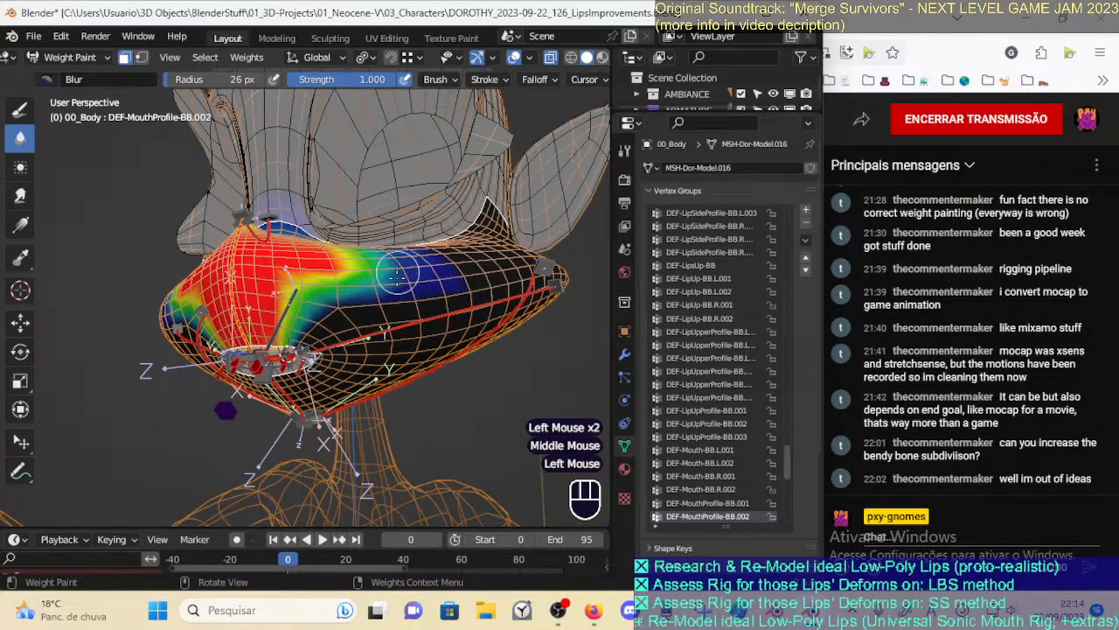
pyautogui.click(310, 325)
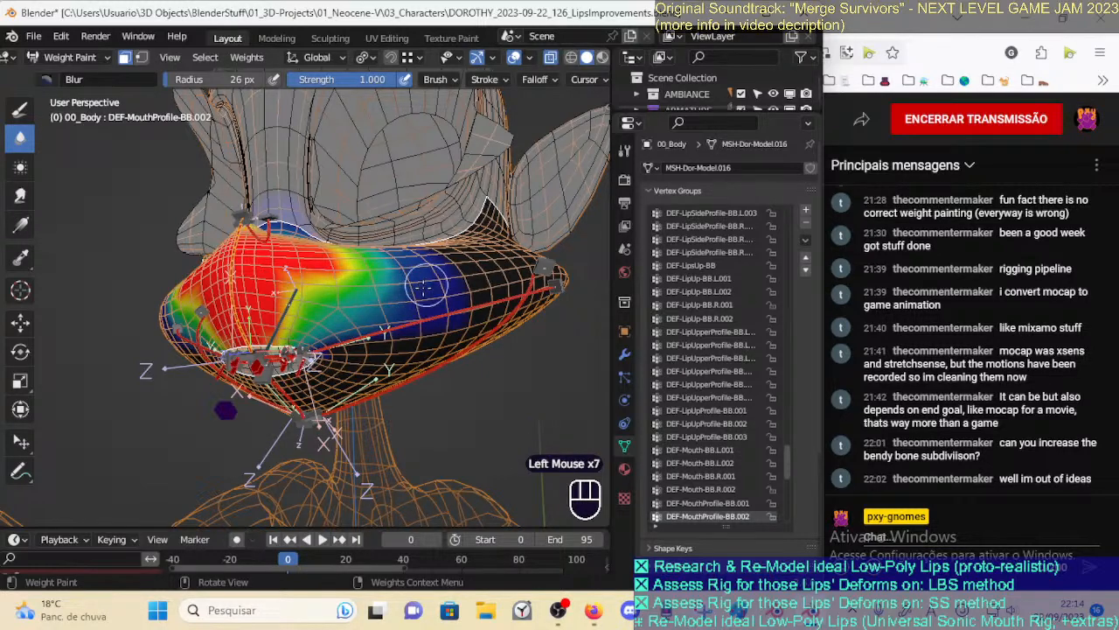
# Blur the weights beside the mouth and across the upper muzzle with the 26 px brush
pyautogui.moveTo(416, 293); pyautogui.dragTo(280, 341, button='middle')
pyautogui.click(280, 341)
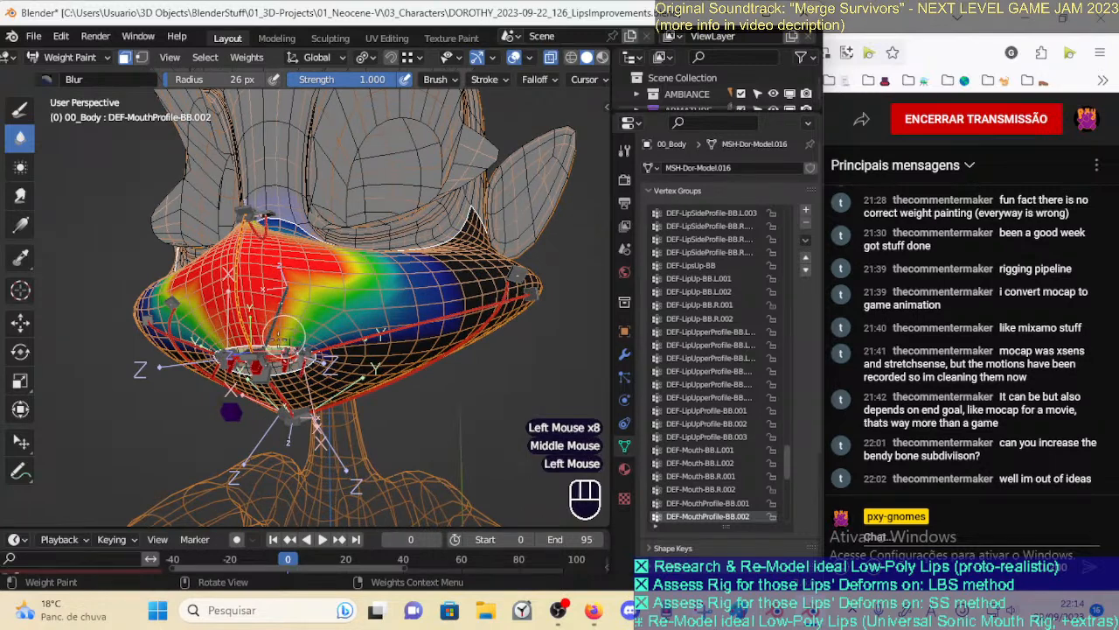
pyautogui.click(347, 261)
pyautogui.moveTo(347, 261)
pyautogui.mouseDown(button='middle')
pyautogui.moveTo(370, 332)
pyautogui.moveTo(317, 278)
pyautogui.moveTo(334, 242)
pyautogui.moveTo(358, 215)
pyautogui.moveTo(361, 228)
pyautogui.moveTo(396, 232)
pyautogui.moveTo(415, 210)
pyautogui.moveTo(437, 257)
pyautogui.moveTo(419, 262)
pyautogui.mouseUp(button='middle')
pyautogui.click(326, 270)
pyautogui.click(315, 277)
# Invert the vertex selection mask and erase the leftover weights above the muzzle with the 113 px Subtract brush
pyautogui.hotkey('ctrl', 'i')
pyautogui.moveTo(419, 263); pyautogui.dragTo(367, 323, button='middle')
pyautogui.keyDown('ctrl'); pyautogui.moveTo(367, 324); pyautogui.dragTo(349, 236, button='middle'); pyautogui.keyUp('ctrl')
pyautogui.keyDown('shift'); pyautogui.moveTo(350, 236); pyautogui.dragTo(320, 267, button='middle'); pyautogui.keyUp('shift')
pyautogui.moveTo(319, 267); pyautogui.dragTo(349, 261, button='middle')
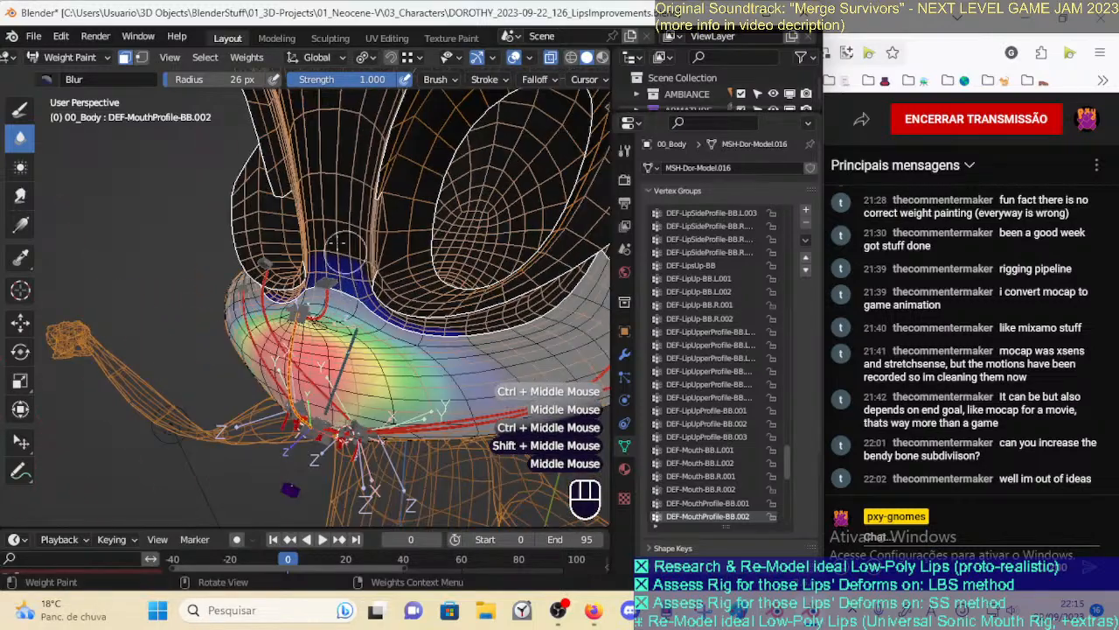
pyautogui.click(21, 108)
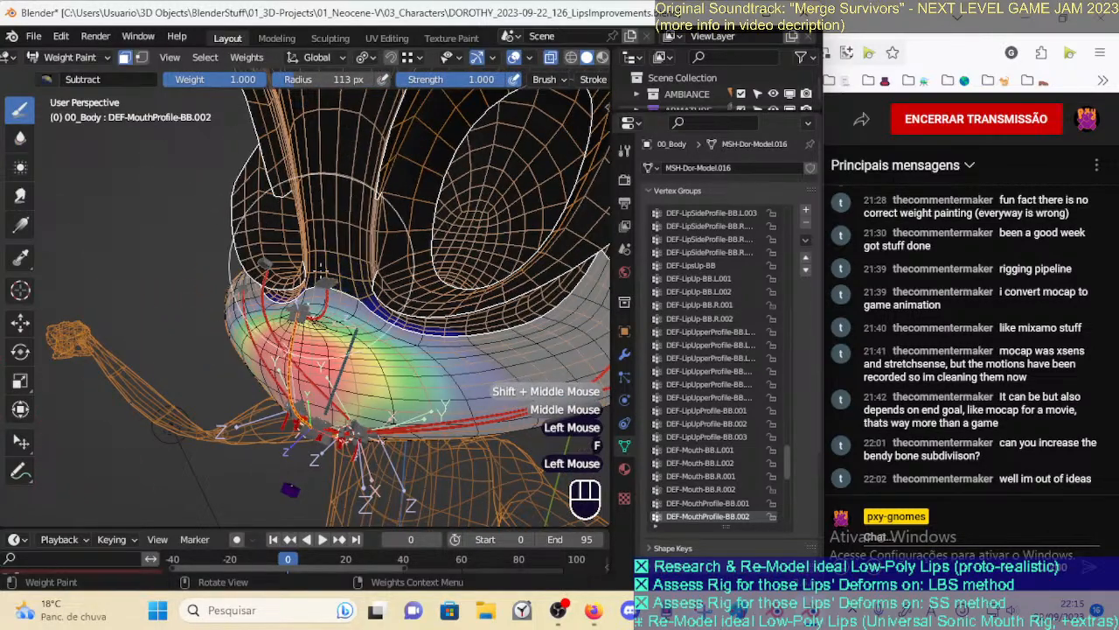
pyautogui.moveTo(411, 260); pyautogui.dragTo(174, 206, button='middle')
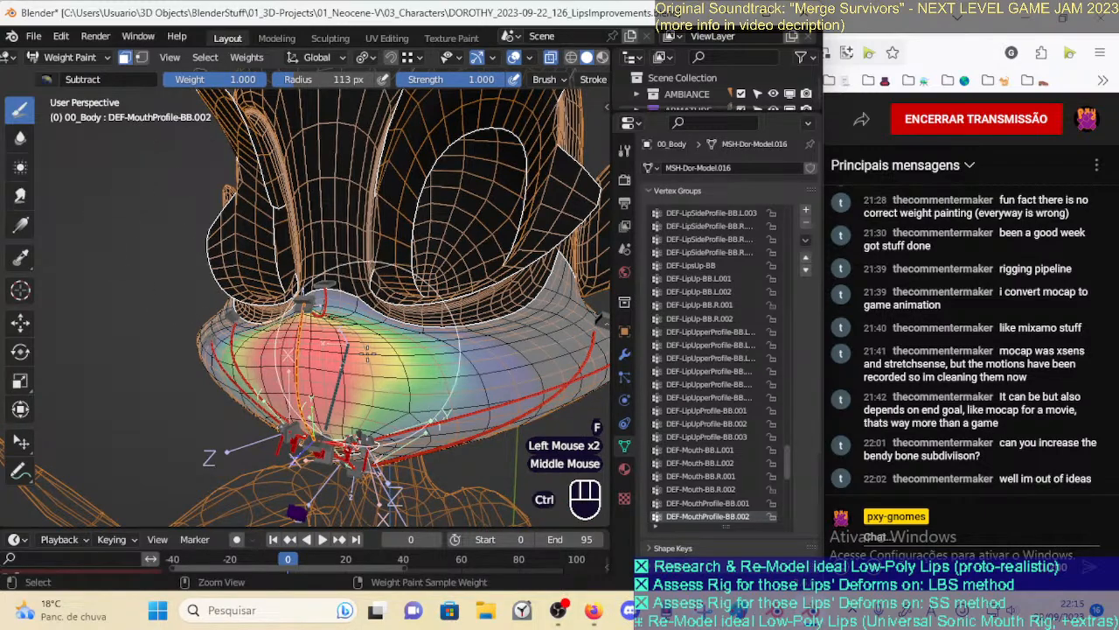
# Invert the vertex selection back and turn off masking, saving the file
pyautogui.hotkey('ctrl', 'i')
pyautogui.hotkey('ctrl', 's')
pyautogui.keyDown('ctrl'); pyautogui.moveTo(367, 352); pyautogui.dragTo(325, 308, button='middle'); pyautogui.keyUp('ctrl')
pyautogui.press('o')
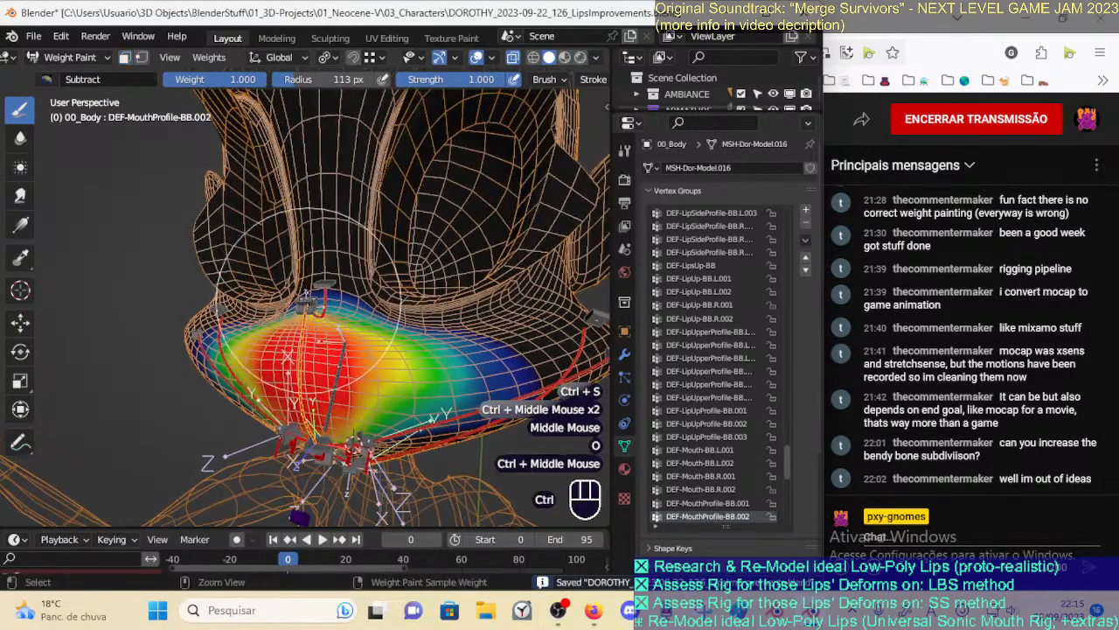
# Try moving the CTL-NoseProfile-BBH.001 handle to test the nose and muzzle deformation
pyautogui.keyDown('ctrl'); pyautogui.click(307, 305); pyautogui.keyUp('ctrl')
pyautogui.keyDown('ctrl'); pyautogui.moveTo(341, 263); pyautogui.dragTo(325, 300, button='middle'); pyautogui.keyUp('ctrl')
pyautogui.keyDown('ctrl'); pyautogui.click(306, 297); pyautogui.keyUp('ctrl')
pyautogui.press('g')
pyautogui.press('Escape')
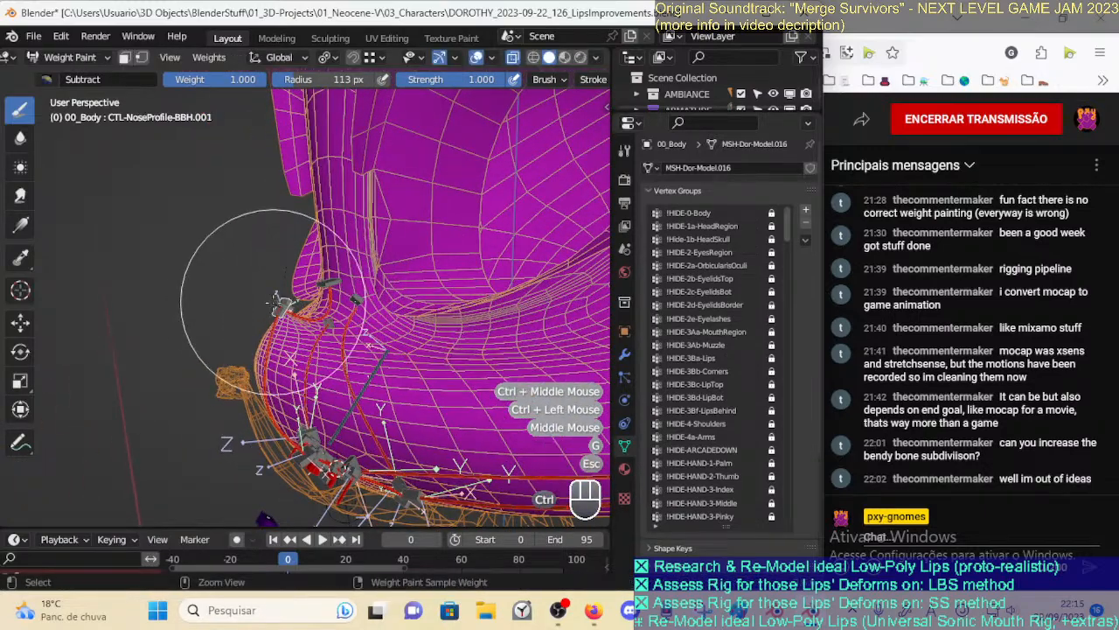
pyautogui.moveTo(304, 355)
pyautogui.keyDown('shift'); pyautogui.mouseDown(button='middle')
pyautogui.moveTo(302, 245)
pyautogui.moveTo(300, 255)
pyautogui.mouseUp(button='middle'); pyautogui.keyUp('shift')
pyautogui.press('g')
pyautogui.press('Escape')
# Rotate the CTL-MouthProfile-BBH.004 handle about 20.5° and readjust its rotation to test the muzzle's deformation
pyautogui.click(299, 278)
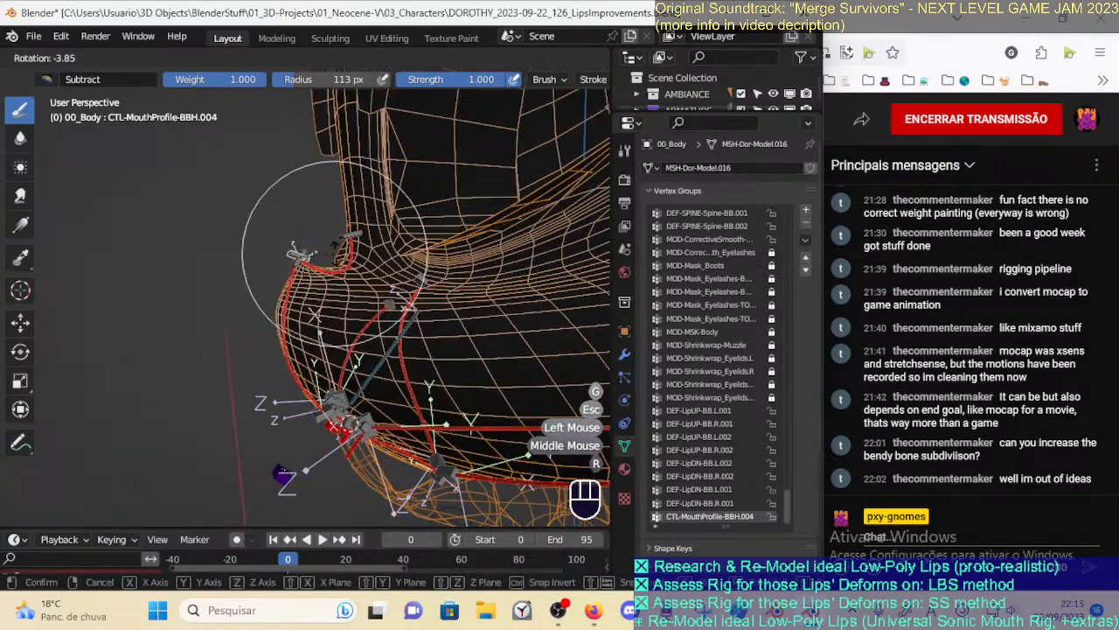
pyautogui.click(334, 270)
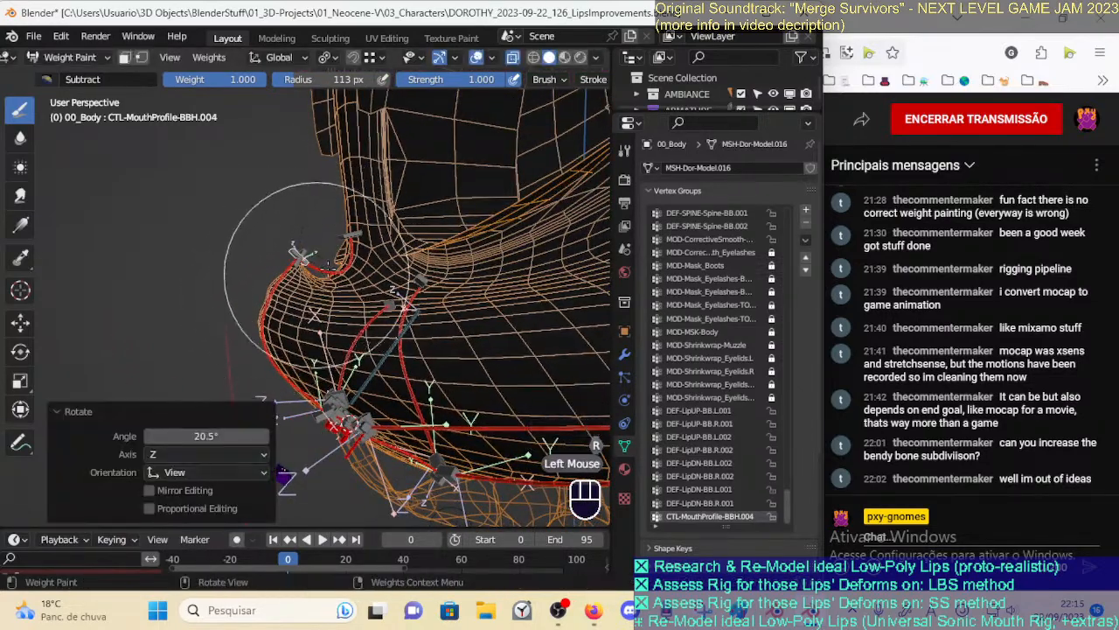
pyautogui.press('r')
pyautogui.click(312, 219)
# Move the CTL-MouthProfile-BBH.003 handle through several positions in front of the muzzle to test the painted weights
pyautogui.keyDown('shift'); pyautogui.moveTo(322, 310); pyautogui.dragTo(315, 342, button='middle'); pyautogui.keyUp('shift')
pyautogui.keyDown('ctrl'); pyautogui.click(341, 352); pyautogui.keyUp('ctrl')
pyautogui.press('g')
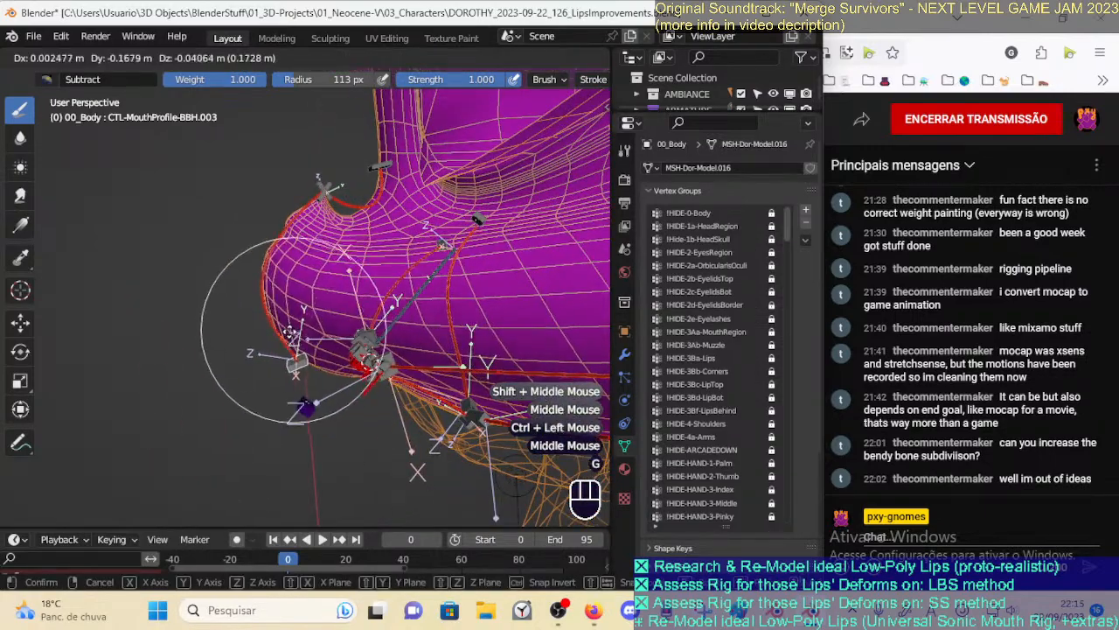
pyautogui.click(337, 292)
pyautogui.moveTo(337, 292); pyautogui.dragTo(376, 333, button='middle')
pyautogui.press('g')
pyautogui.click(386, 334)
pyautogui.press('g')
pyautogui.click(384, 335)
pyautogui.press('g')
pyautogui.click(367, 304)
pyautogui.press('g')
pyautogui.click(376, 306)
pyautogui.press('g')
pyautogui.press('Escape')
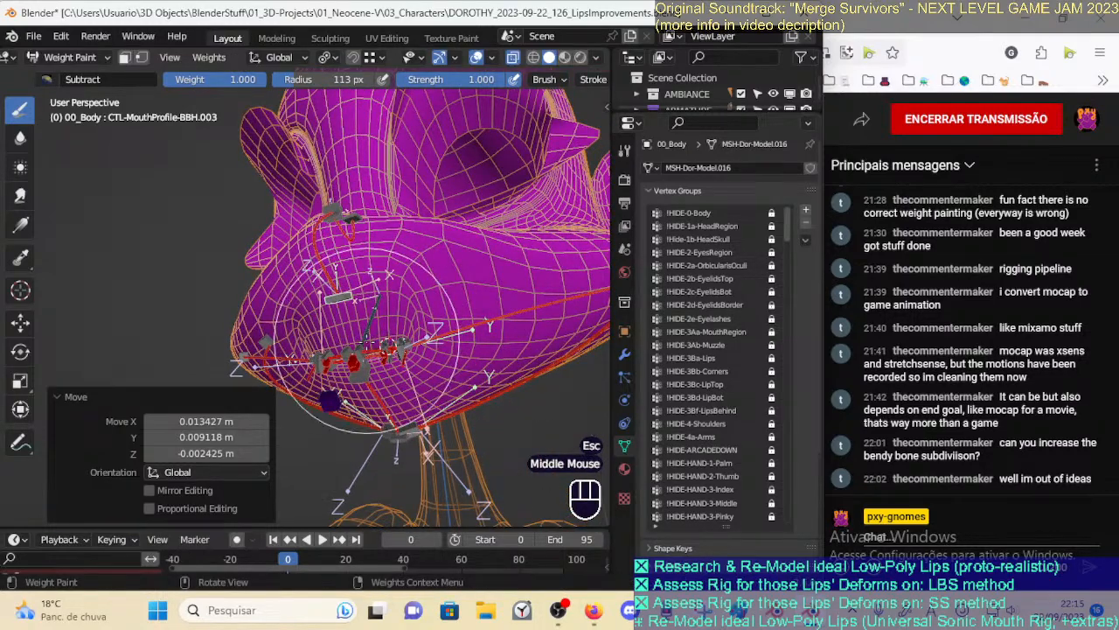
# Select all bones and reset their pose transforms
pyautogui.press('a')
pyautogui.hotkey('alt', 'q')
pyautogui.hotkey('alt', 'q')
pyautogui.keyDown('ctrl'); pyautogui.moveTo(371, 339); pyautogui.dragTo(375, 281, button='middle'); pyautogui.keyUp('ctrl')
pyautogui.moveTo(375, 281); pyautogui.dragTo(379, 302, button='middle')
pyautogui.keyDown('shift'); pyautogui.moveTo(380, 302); pyautogui.dragTo(398, 316, button='middle'); pyautogui.keyUp('shift')
pyautogui.moveTo(398, 317); pyautogui.dragTo(358, 287, button='middle')
# Leave Weight Paint mode, hide the Lips LBS - NEW bone layer and put the armature in Pose Mode
pyautogui.hotkey('ctrl', 'Tab')
pyautogui.press('n')
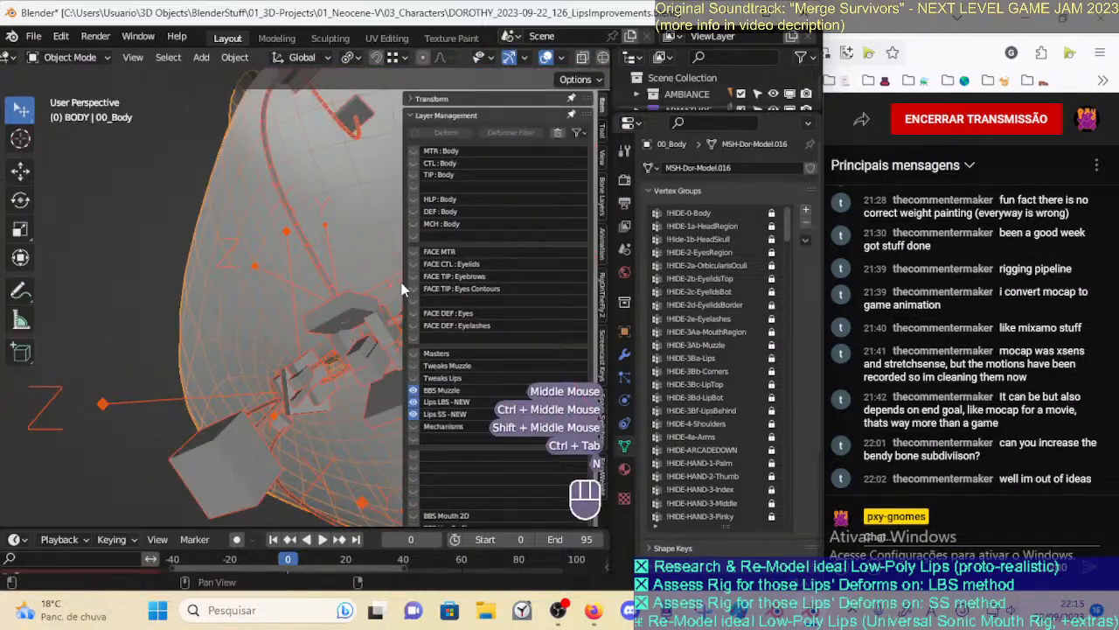
pyautogui.click(415, 401)
pyautogui.press('n')
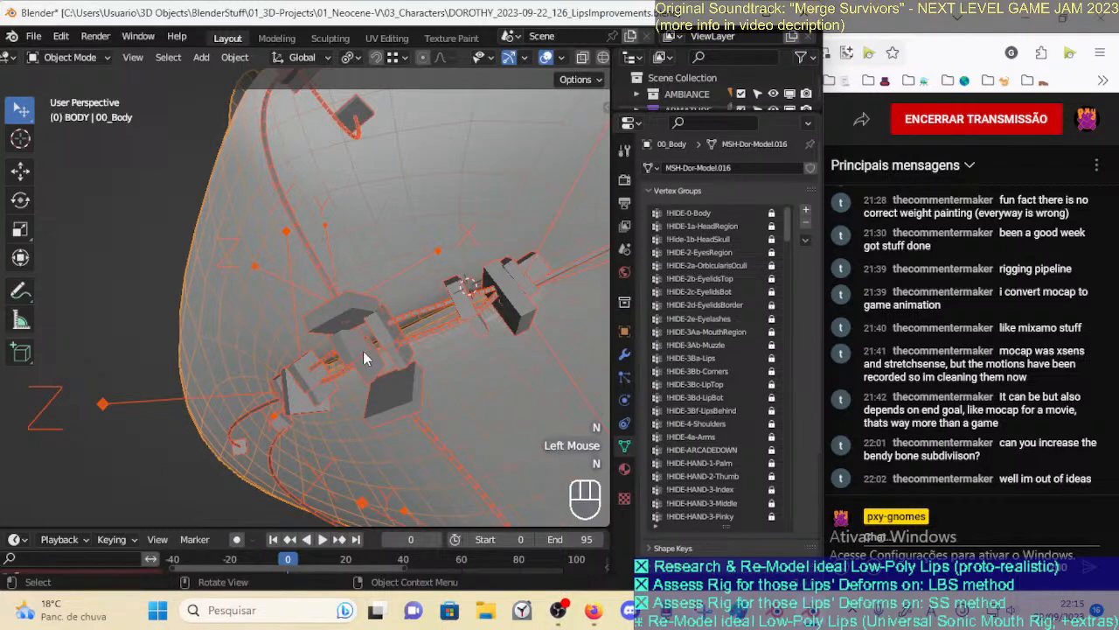
pyautogui.click(354, 313)
pyautogui.hotkey('ctrl', 'Tab')
pyautogui.click(356, 313)
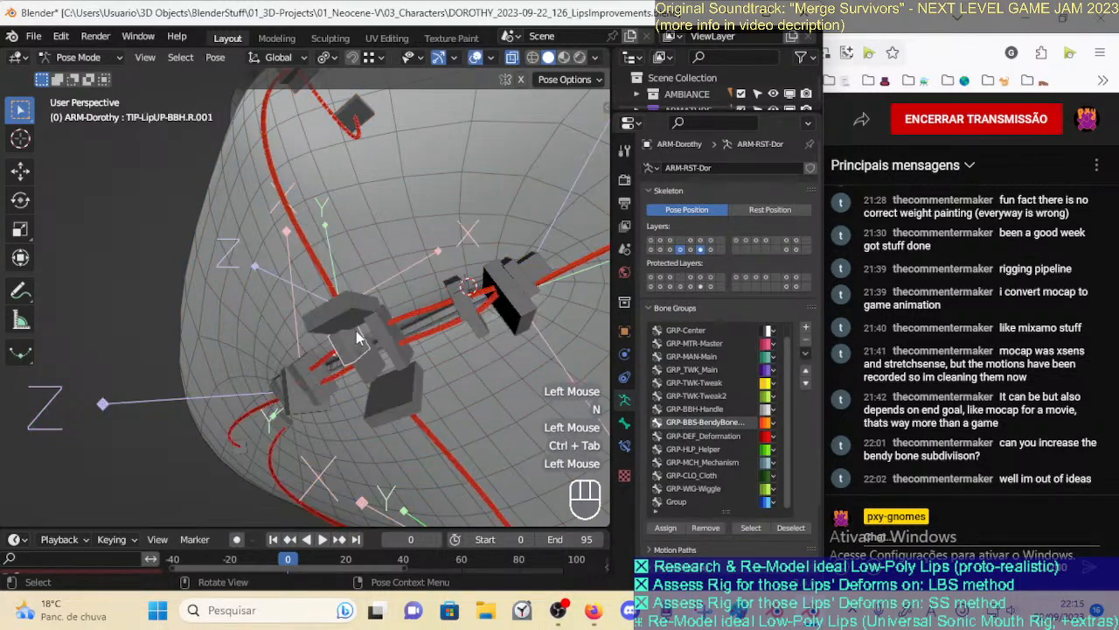
# Try moving the CTL-MouthProfile-BBH.003 bone in Edit Mode to check its relationships
pyautogui.press('Tab')
pyautogui.click(367, 306)
pyautogui.press('g')
pyautogui.rightClick(399, 234)
pyautogui.moveTo(406, 342)
pyautogui.mouseDown(button='middle')
pyautogui.moveTo(398, 334)
pyautogui.moveTo(437, 332)
pyautogui.moveTo(423, 343)
pyautogui.mouseUp(button='middle')
pyautogui.press('Tab')
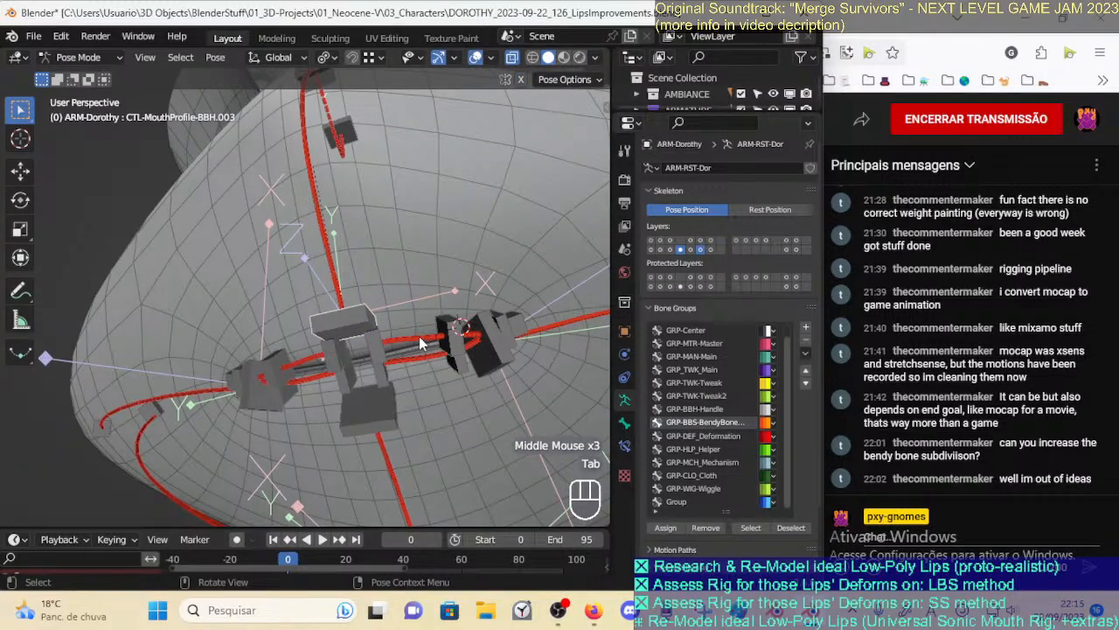
# Show the Tweaks Muzzle bone layer
pyautogui.press('n')
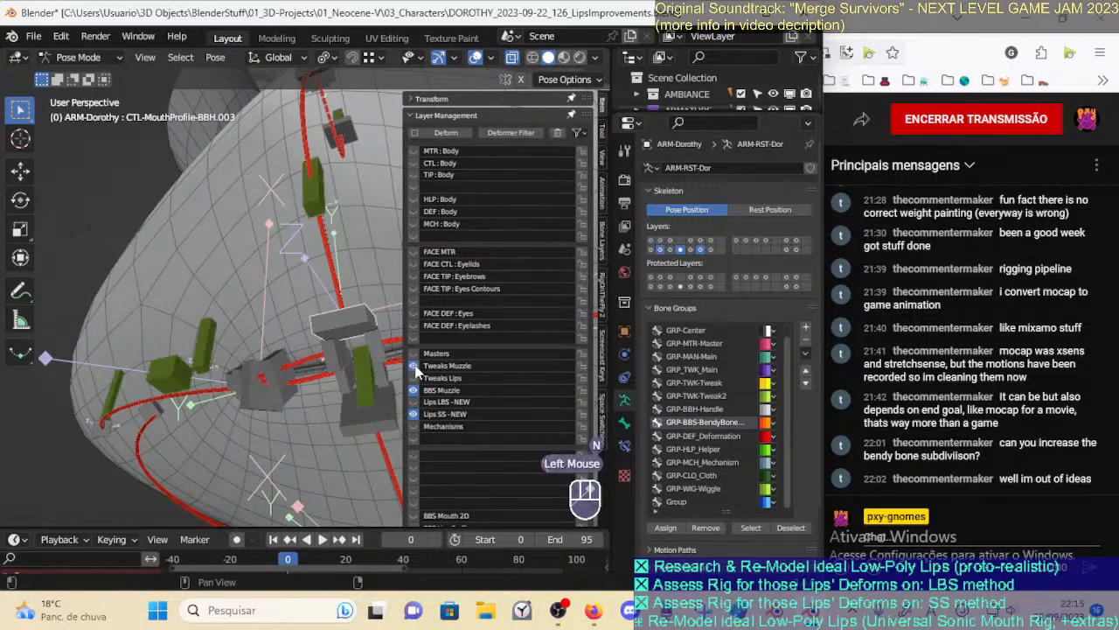
pyautogui.click(414, 374)
pyautogui.press('n')
pyautogui.press('Tab')
pyautogui.press('Tab')
# Try moving CTL-MouthProfile-BBH.003 in Edit Mode again with the muzzle tweak bones shown
pyautogui.click(366, 308)
pyautogui.press('Tab')
pyautogui.click(364, 312)
pyautogui.press('g')
pyautogui.rightClick(408, 236)
# Snap the 3D cursor to the CTL-MouthProfile-BBH.003 bone and move TWK-MouthProfile onto the cursor
pyautogui.click(325, 178)
pyautogui.moveTo(326, 177); pyautogui.dragTo(407, 201, button='middle')
pyautogui.moveTo(333, 338); pyautogui.dragTo(358, 322, button='middle')
pyautogui.click(386, 306)
pyautogui.hotkey('shift', 's')
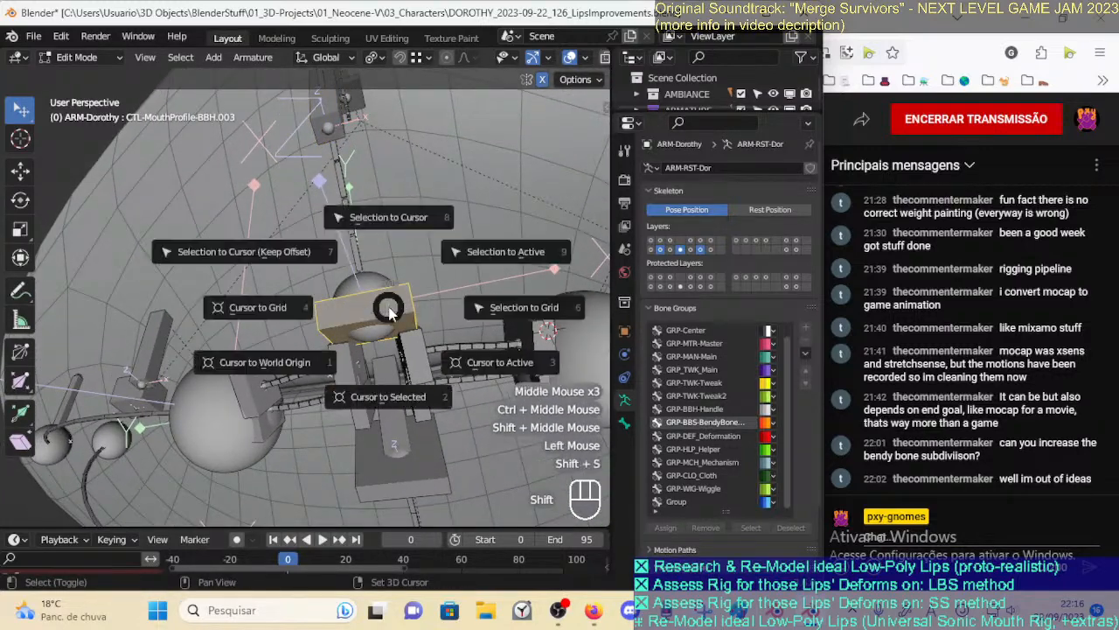
pyautogui.click(317, 115)
pyautogui.hotkey('shift', 's')
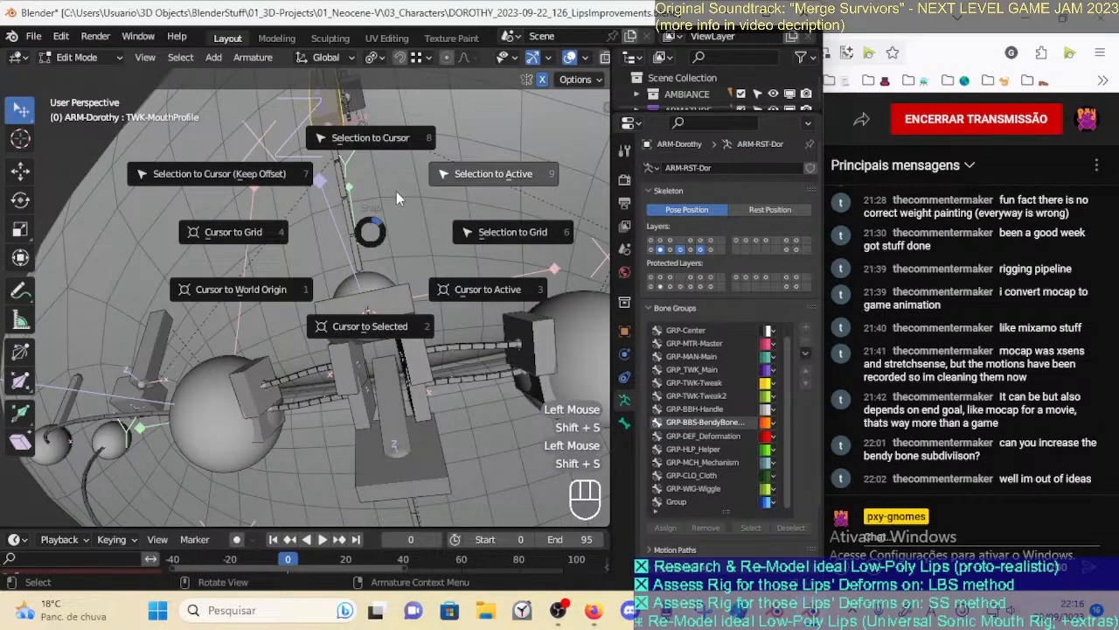
pyautogui.click(378, 205)
# Turn on X-ray and parent the two upper lip handles beside the mouth's centre to TWK-MouthProfile with Keep Offset
pyautogui.moveTo(378, 205); pyautogui.dragTo(395, 307, button='middle')
pyautogui.hotkey('alt', 'z')
pyautogui.click(413, 349)
pyautogui.keyDown('shift'); pyautogui.click(348, 354); pyautogui.keyUp('shift')
pyautogui.moveTo(348, 353); pyautogui.dragTo(372, 315, button='middle')
pyautogui.keyDown('shift'); pyautogui.click(367, 249); pyautogui.keyUp('shift')
pyautogui.hotkey('ctrl', 'p')
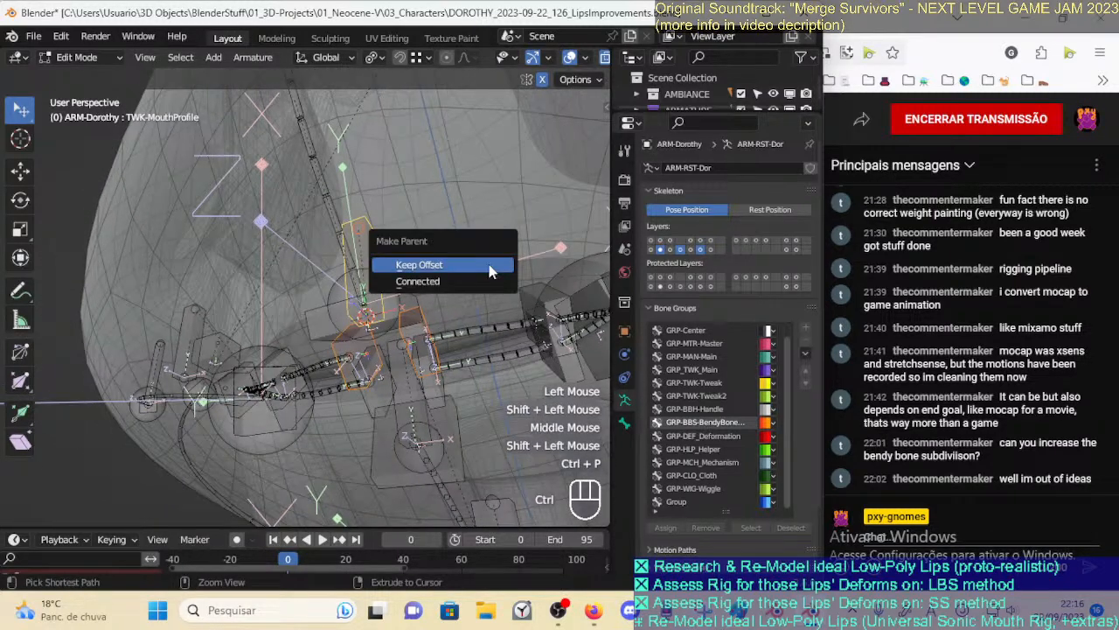
pyautogui.click(490, 272)
# Return the armature to Pose Mode and turn off X-ray
pyautogui.moveTo(490, 272); pyautogui.dragTo(376, 337, button='middle')
pyautogui.hotkey('ctrl', 'Tab')
pyautogui.moveTo(376, 337); pyautogui.dragTo(379, 313, button='middle')
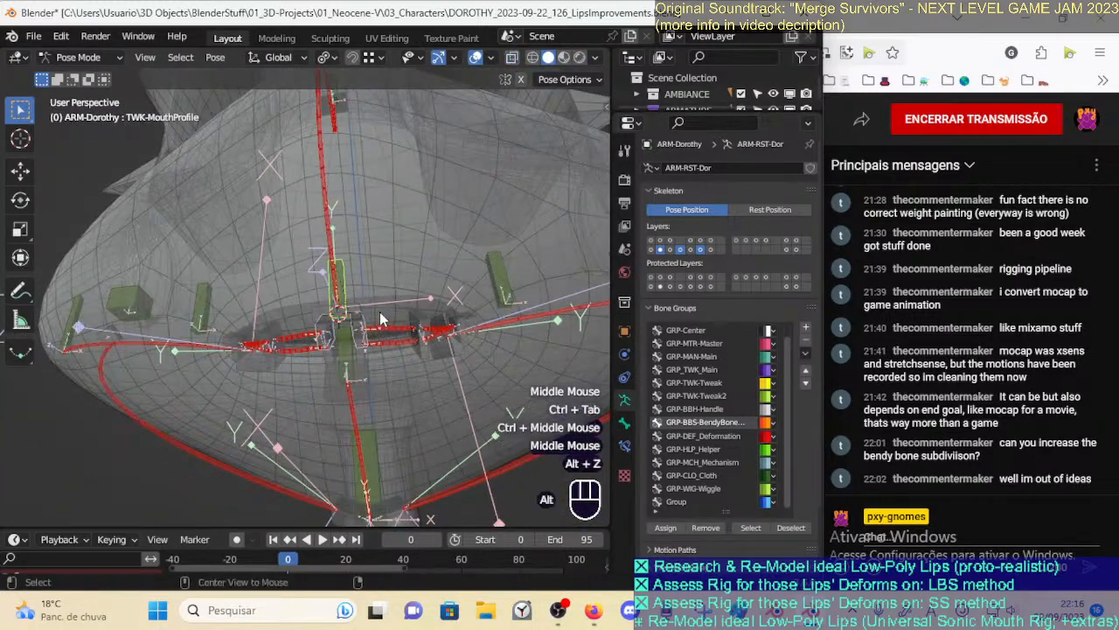
pyautogui.press('Tab')
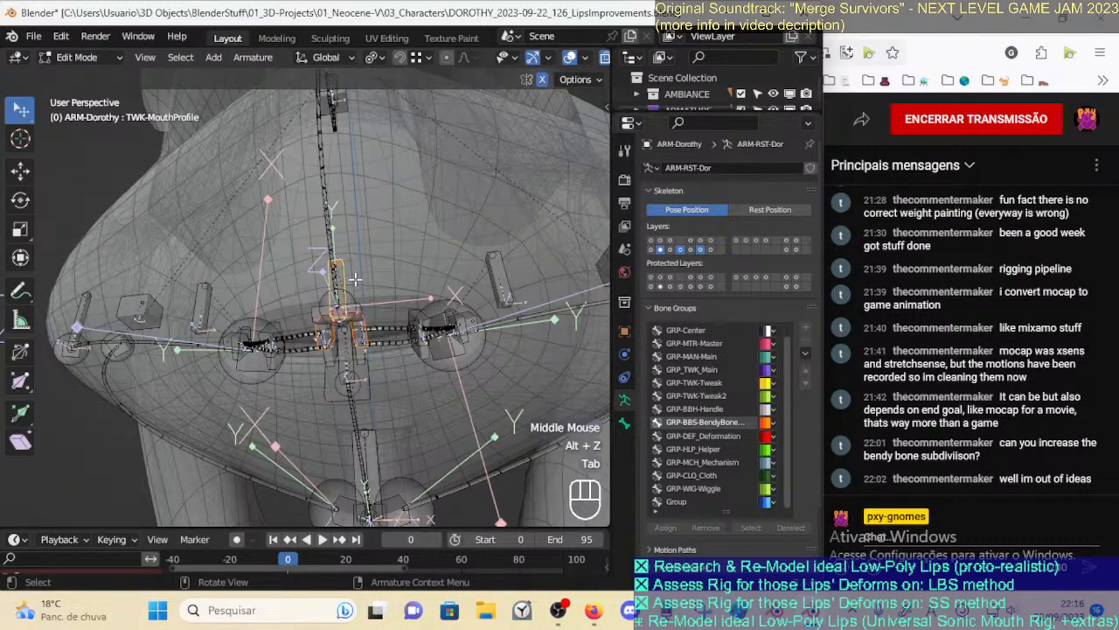
pyautogui.hotkey('alt', 'z')
pyautogui.press('Tab')
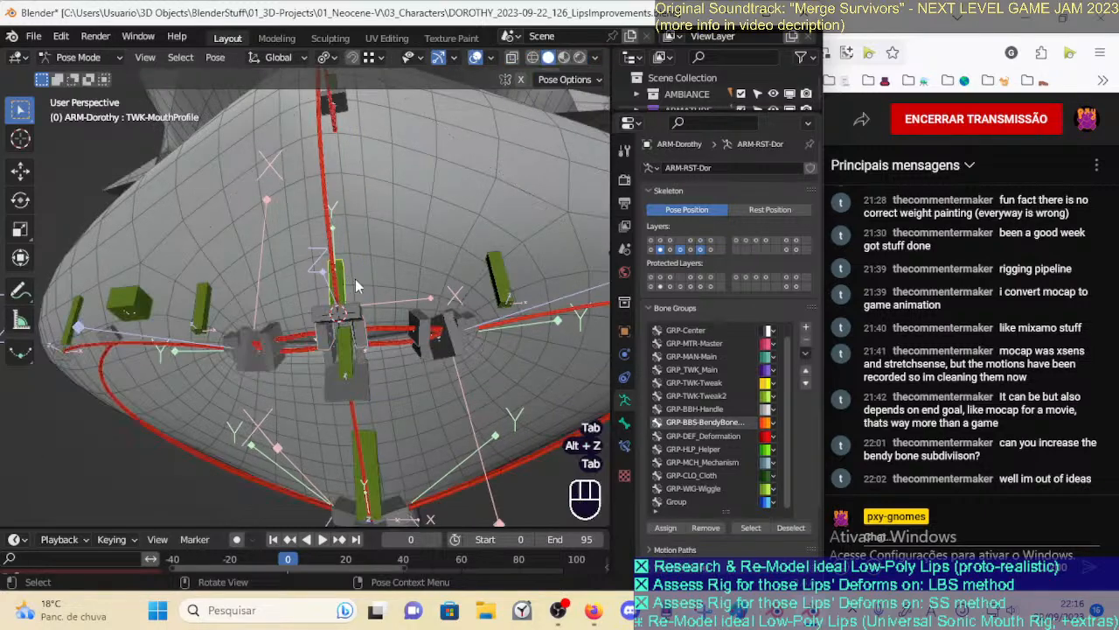
# Raise the TWK-MouthProfile bone above the mouth line and rotate it about -23.2° in the view plane
pyautogui.click(346, 274)
pyautogui.click(348, 277)
pyautogui.press('g')
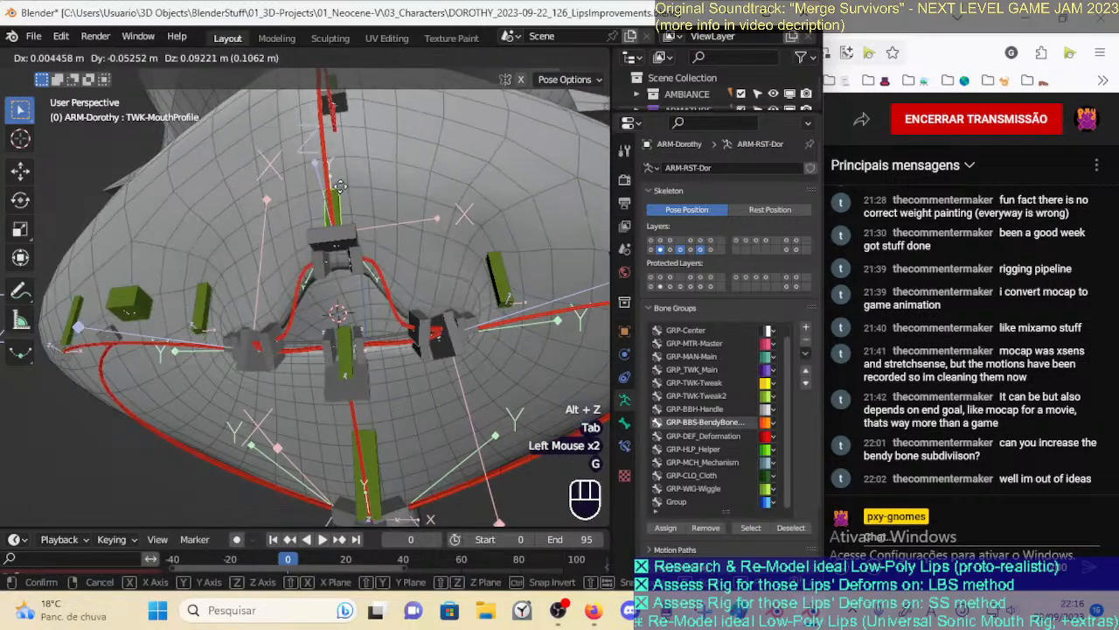
pyautogui.click(348, 168)
pyautogui.keyDown('ctrl'); pyautogui.moveTo(374, 220); pyautogui.dragTo(374, 284, button='middle'); pyautogui.keyUp('ctrl')
pyautogui.keyDown('shift'); pyautogui.moveTo(374, 284); pyautogui.dragTo(360, 341, button='middle'); pyautogui.keyUp('shift')
pyautogui.press('r')
pyautogui.click(335, 263)
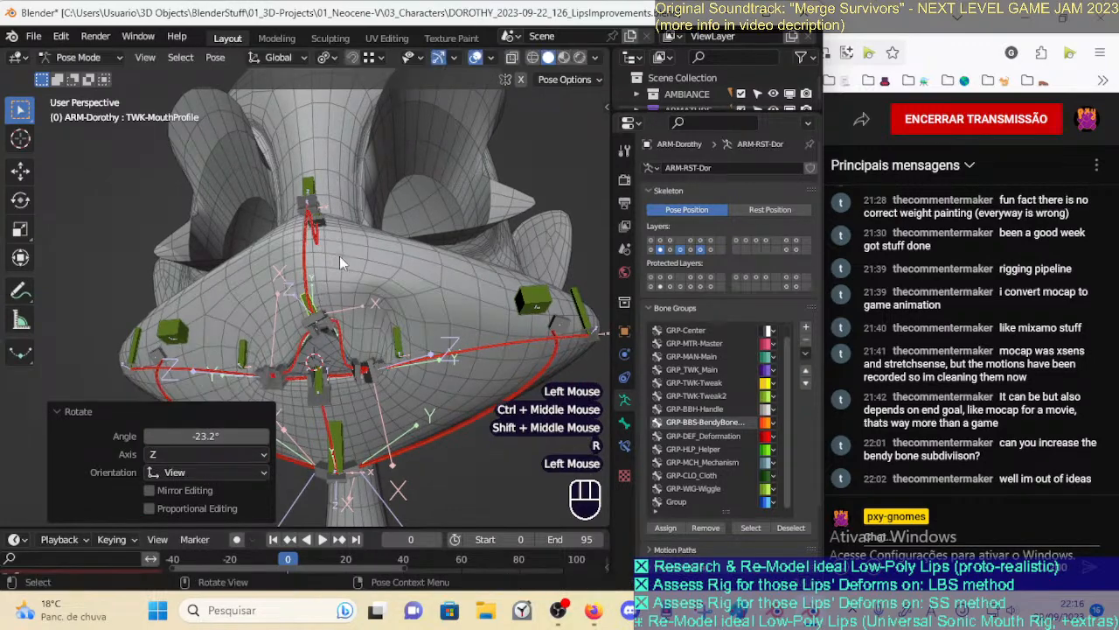
# Readjust the TWK-MouthProfile rotation in the view plane and rotate it about the X axis
pyautogui.press('r')
pyautogui.click(357, 275)
pyautogui.moveTo(356, 275); pyautogui.dragTo(278, 289, button='middle')
pyautogui.press('r')
pyautogui.press('x')
pyautogui.click(349, 287)
# Move TWK-MouthProfile to several positions above the mouth to test how the upper lip follows
pyautogui.moveTo(348, 287)
pyautogui.mouseDown(button='middle')
pyautogui.moveTo(315, 297)
pyautogui.moveTo(338, 272)
pyautogui.mouseUp(button='middle')
pyautogui.press('g')
pyautogui.click(285, 285)
pyautogui.press('g')
pyautogui.click(351, 268)
pyautogui.moveTo(347, 331); pyautogui.dragTo(349, 273, button='middle')
pyautogui.press('g')
pyautogui.click(330, 288)
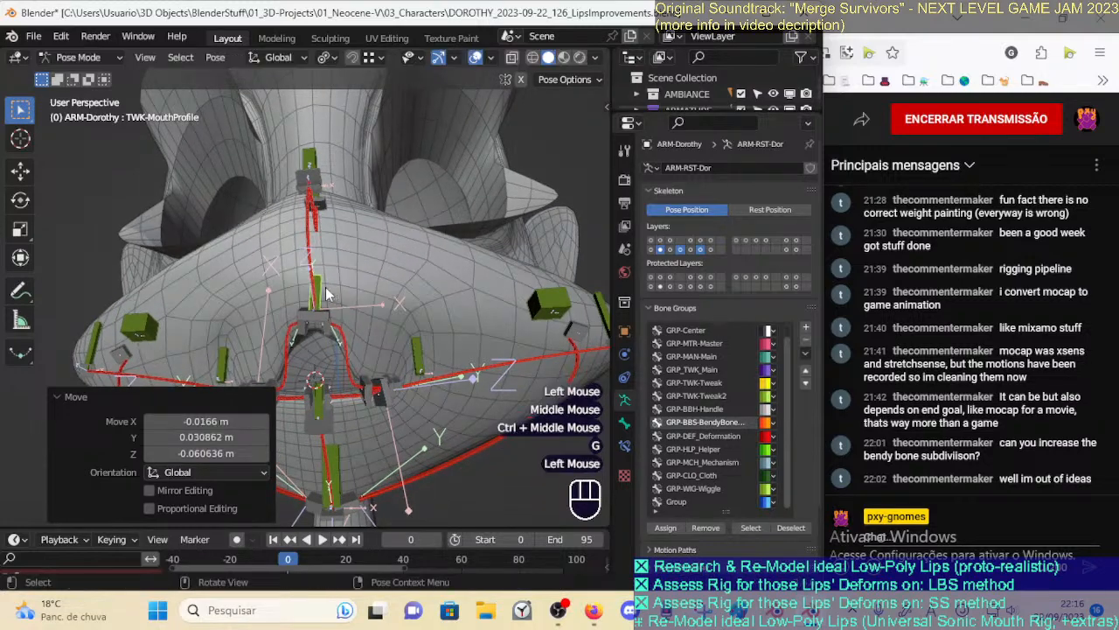
pyautogui.click(321, 282)
pyautogui.press('g')
pyautogui.click(323, 288)
# Move the CTL-MouthProfile-BBH.003 handle above the upper lip
pyautogui.click(324, 319)
pyautogui.press('g')
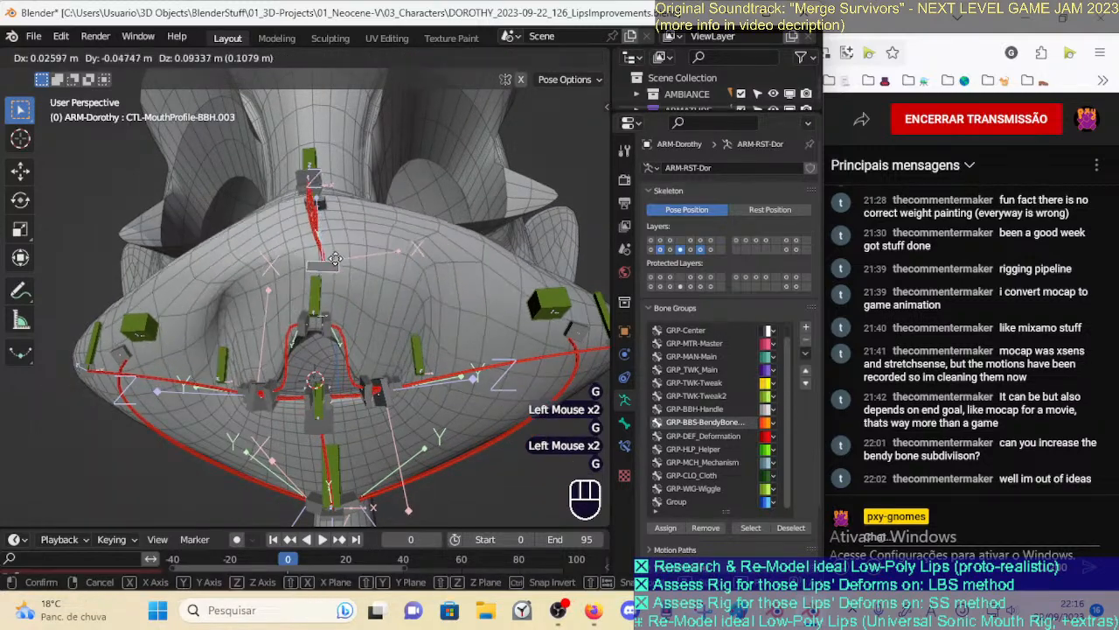
pyautogui.click(323, 313)
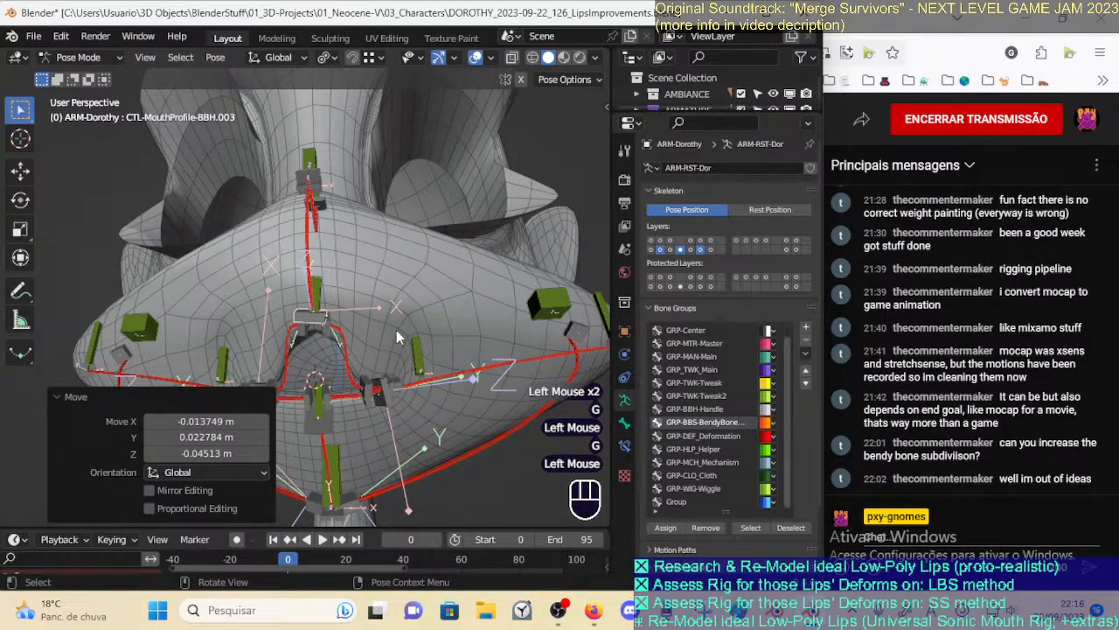
# Move the TIP-LipUP-BBH.L.002 handle up and outward to open the mouth
pyautogui.moveTo(398, 349); pyautogui.dragTo(369, 393, button='middle')
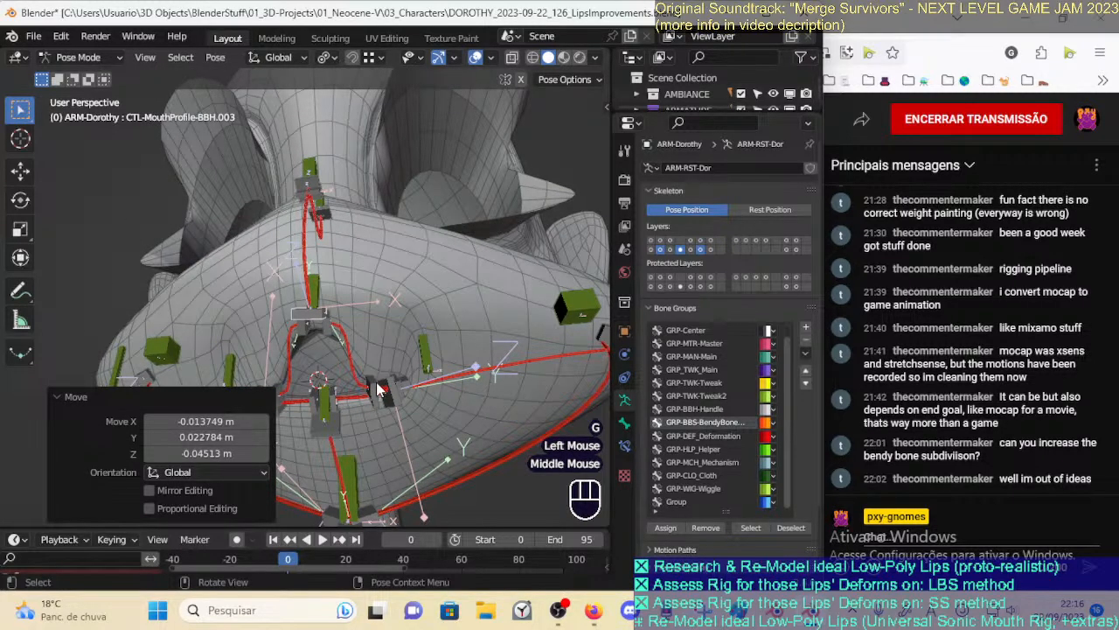
pyautogui.click(378, 391)
pyautogui.press('g')
pyautogui.click(337, 326)
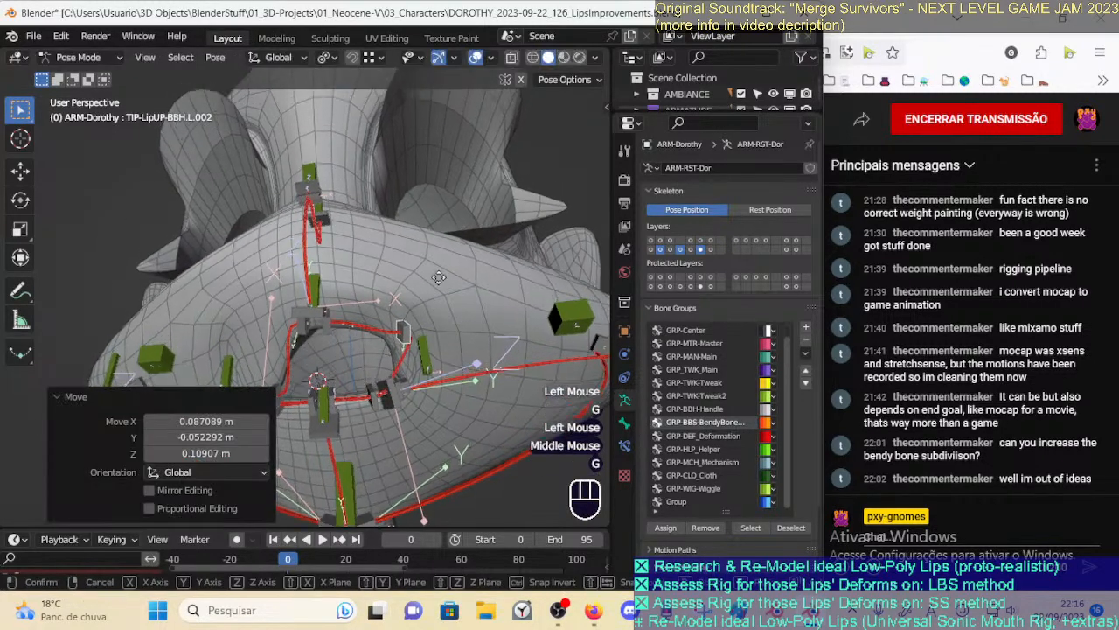
# Move and rotate the TIP-LipUP-BBH.L.001 handle to raise the upper lip beside its centre
pyautogui.click(335, 325)
pyautogui.press('g')
pyautogui.click(405, 292)
pyautogui.press('r')
pyautogui.click(399, 342)
pyautogui.press('g')
pyautogui.click(411, 293)
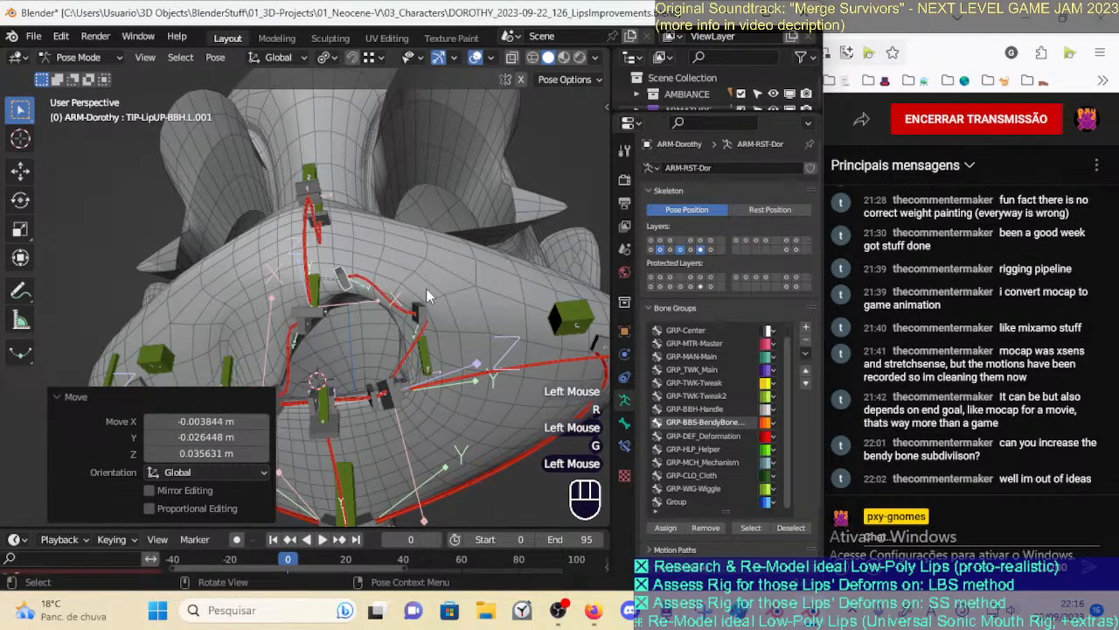
# Move and rotate the TIP-LipUP-BBH.L.002 handle to round the upper lip's outer curve
pyautogui.click(419, 306)
pyautogui.press('g')
pyautogui.click(469, 294)
pyautogui.press('r')
pyautogui.click(486, 308)
pyautogui.press('g')
pyautogui.click(463, 308)
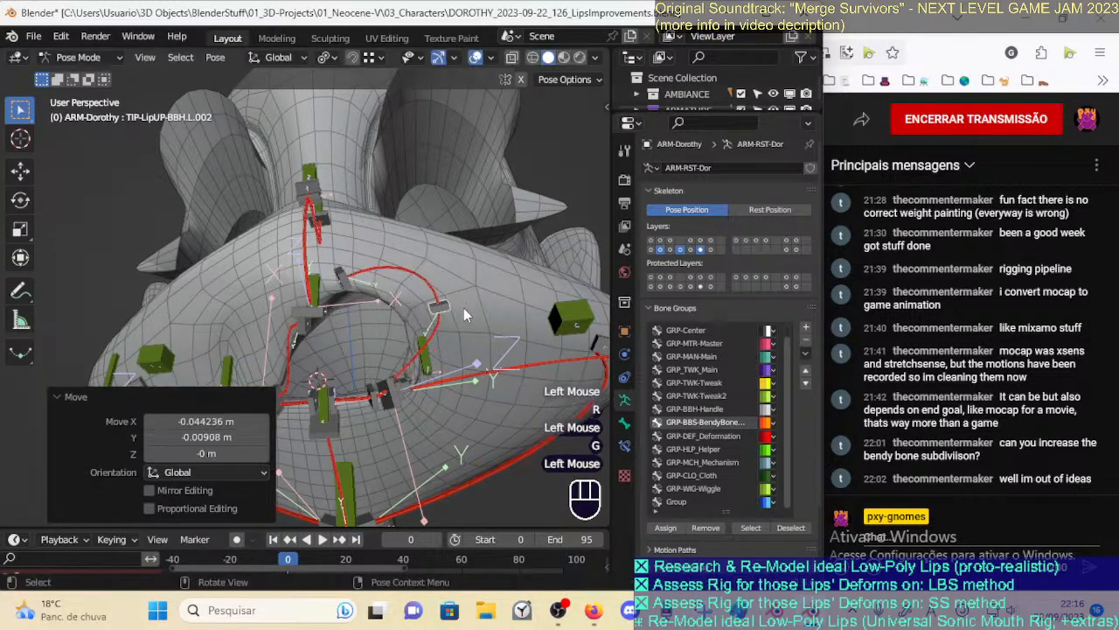
# Lower the TIP-LipUP-BBH.L.001 and L.002 handles towards the mouth opening
pyautogui.click(342, 275)
pyautogui.press('g')
pyautogui.click(349, 334)
pyautogui.click(447, 308)
pyautogui.press('g')
pyautogui.click(410, 346)
# Reposition the TIP-LipDN-BBH.L.002 handle and try moving the CTL-MouthSide-BBH.L.001 handle
pyautogui.click(381, 402)
pyautogui.press('g')
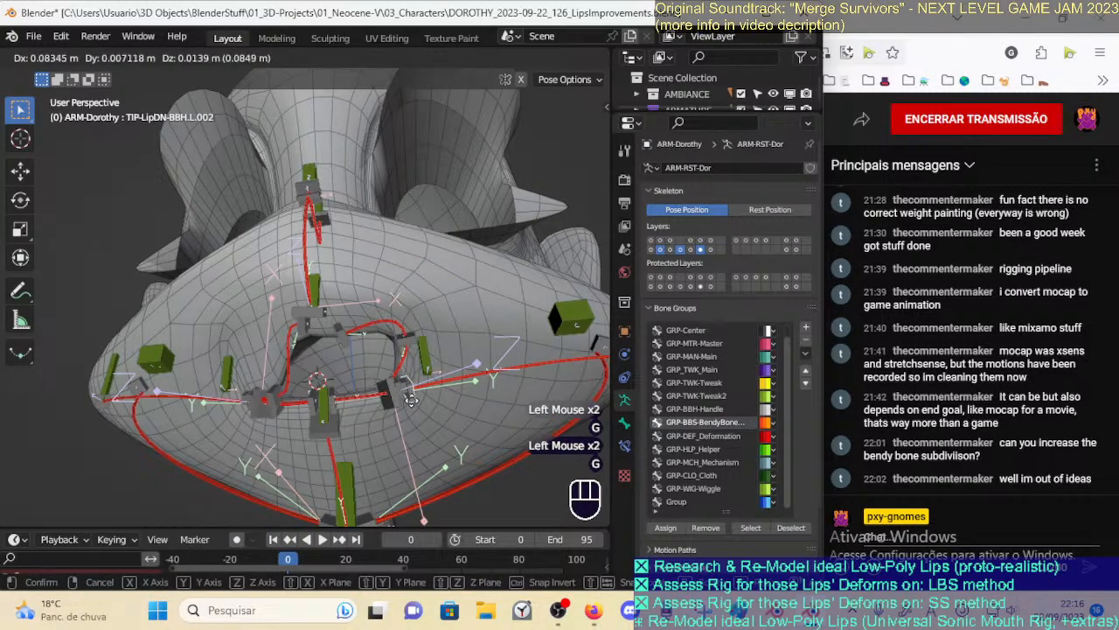
pyautogui.click(400, 416)
pyautogui.click(397, 406)
pyautogui.press('g')
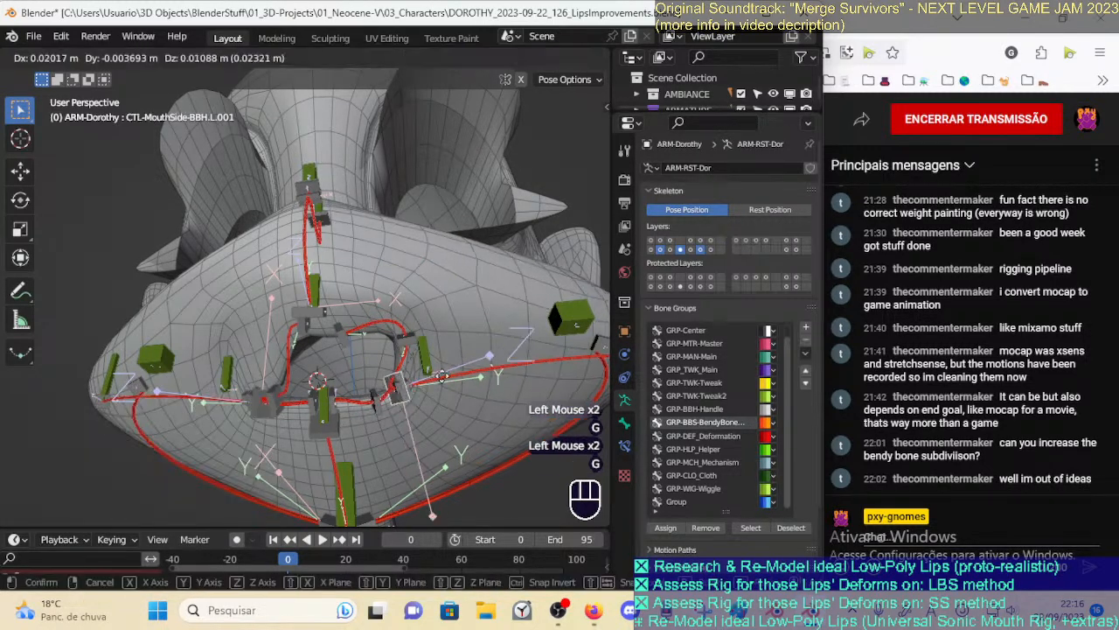
pyautogui.press('Escape')
# Move the TWK-MouthSide.L.001 bone outward and up to test the mouth corner
pyautogui.click(427, 352)
pyautogui.press('g')
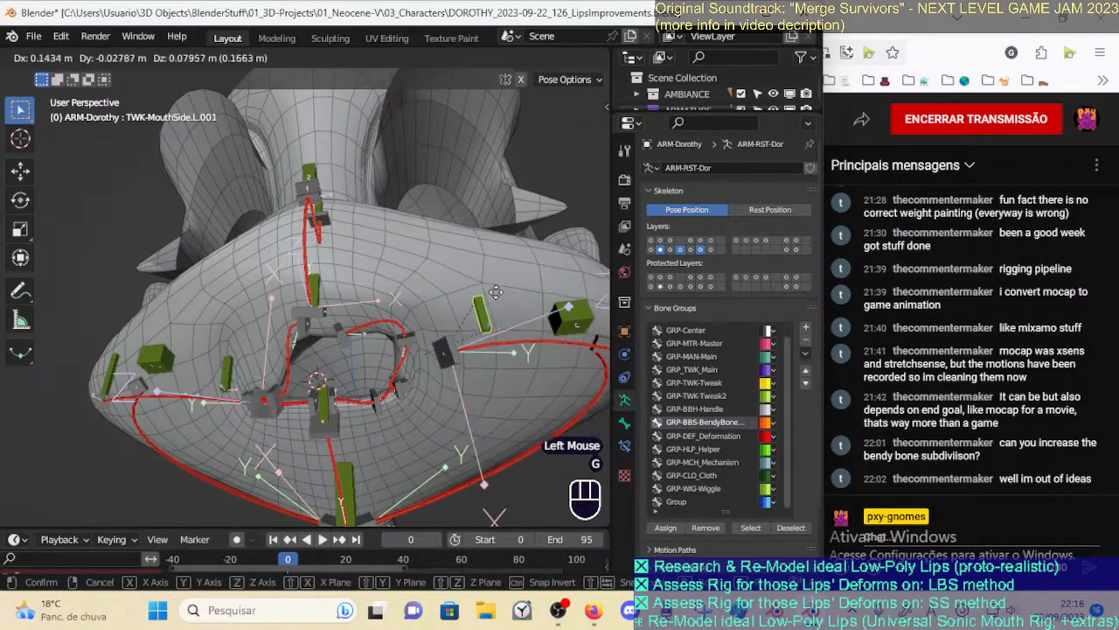
pyautogui.click(449, 310)
# Reset the pose transforms of all bones after the mouth test
pyautogui.press('a')
pyautogui.hotkey('alt', 'g')
pyautogui.hotkey('alt', 'g')
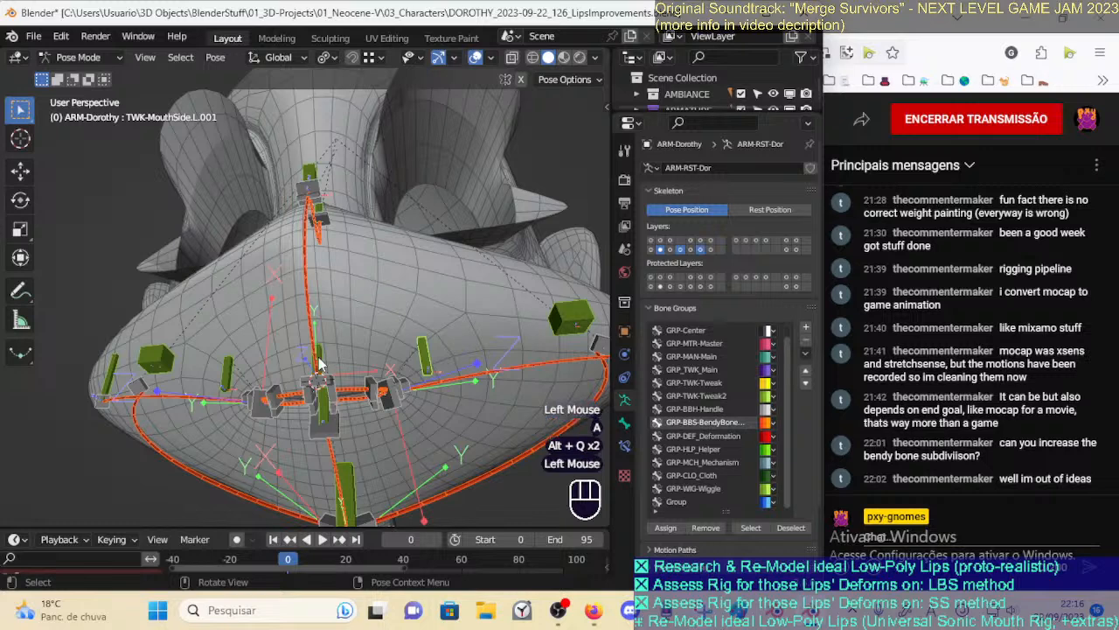
# Examine the central lip handles around CTL-MouthProfile-BBH.003 up close
pyautogui.keyDown('ctrl'); pyautogui.moveTo(321, 363); pyautogui.dragTo(353, 359, button='middle'); pyautogui.keyUp('ctrl')
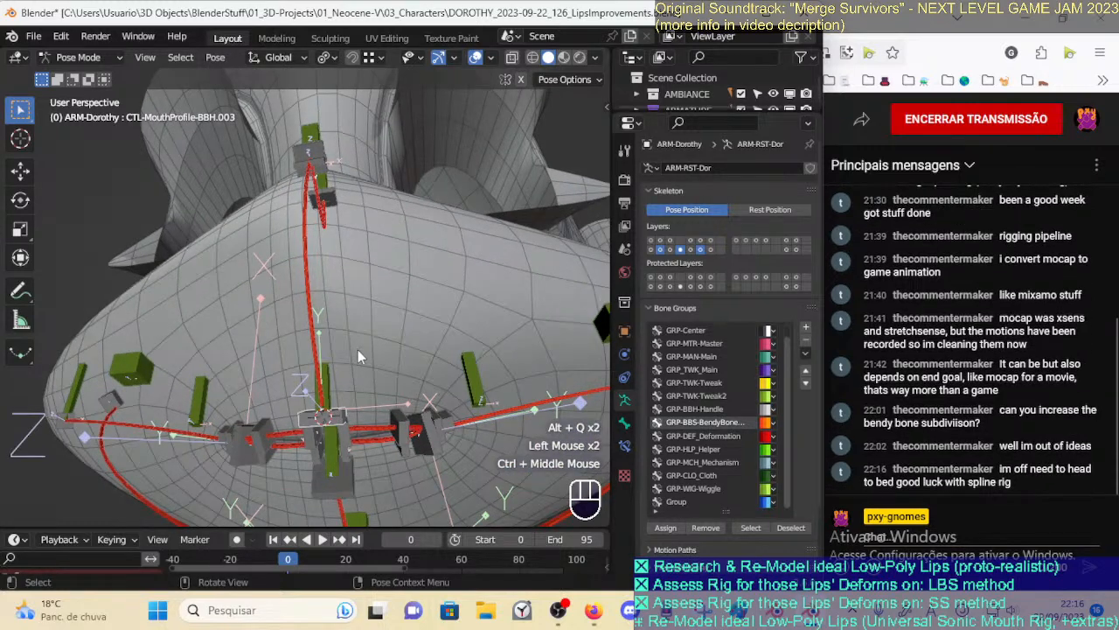
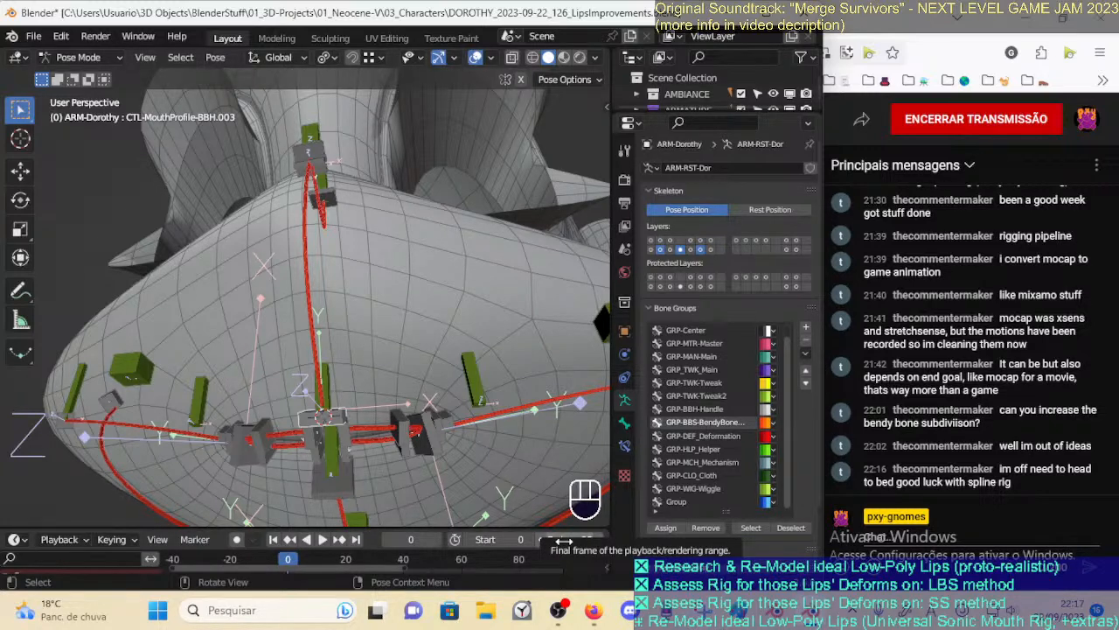
pyautogui.scroll(-2, 360, 368)
pyautogui.keyDown('shift'); pyautogui.moveTo(361, 369); pyautogui.dragTo(369, 331, button='middle'); pyautogui.keyUp('shift')
pyautogui.scroll(1, 327, 365)
pyautogui.scroll(2, 331, 329)
pyautogui.scroll(1, 402, 322)
pyautogui.scroll(-1, 356, 331)
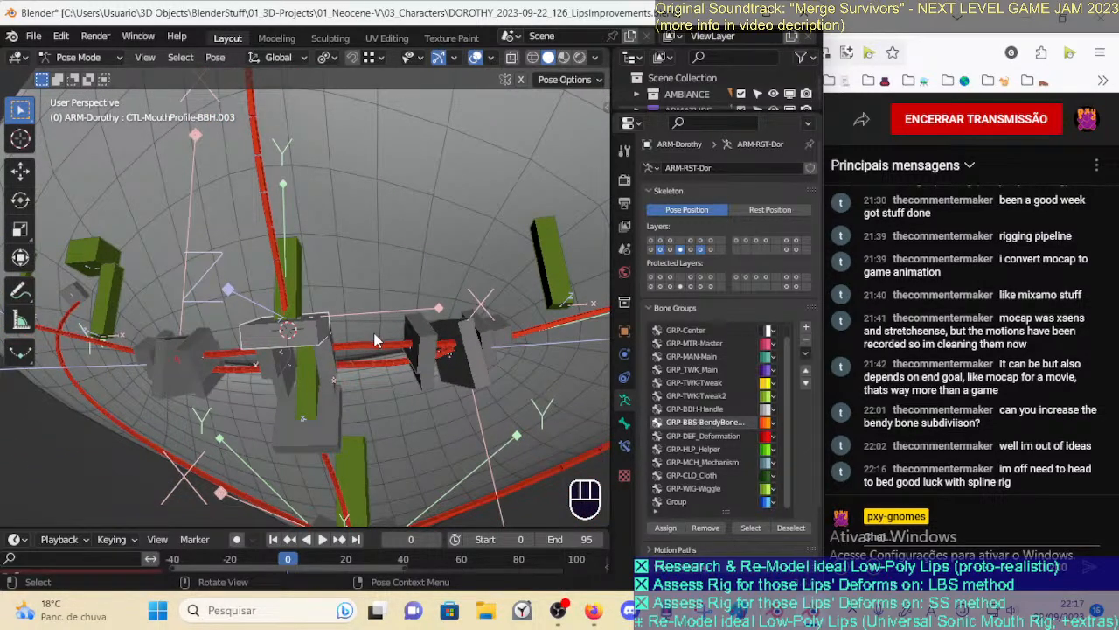
pyautogui.moveTo(376, 347); pyautogui.dragTo(386, 353, button='middle')
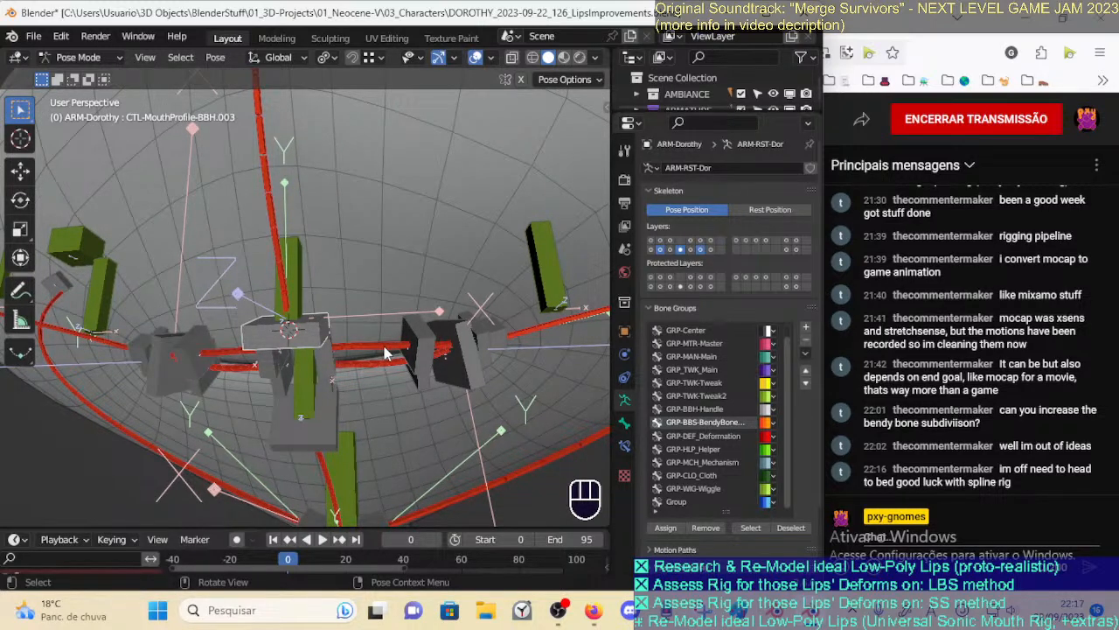
pyautogui.scroll(1, 363, 307)
pyautogui.scroll(-1, 367, 309)
pyautogui.scroll(1, 366, 309)
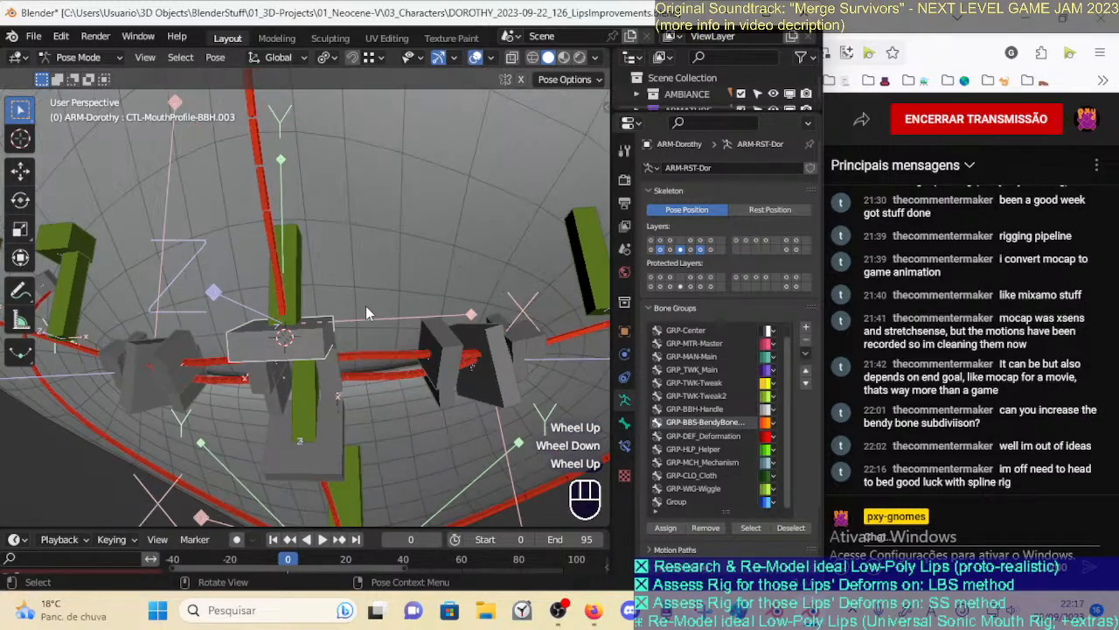
# Save the file and reset the pose transforms of all bones
pyautogui.hotkey('ctrl', 's')
pyautogui.keyDown('ctrl'); pyautogui.moveTo(408, 339); pyautogui.dragTo(341, 325, button='middle'); pyautogui.keyUp('ctrl')
pyautogui.keyDown('ctrl'); pyautogui.click(311, 348); pyautogui.keyUp('ctrl')
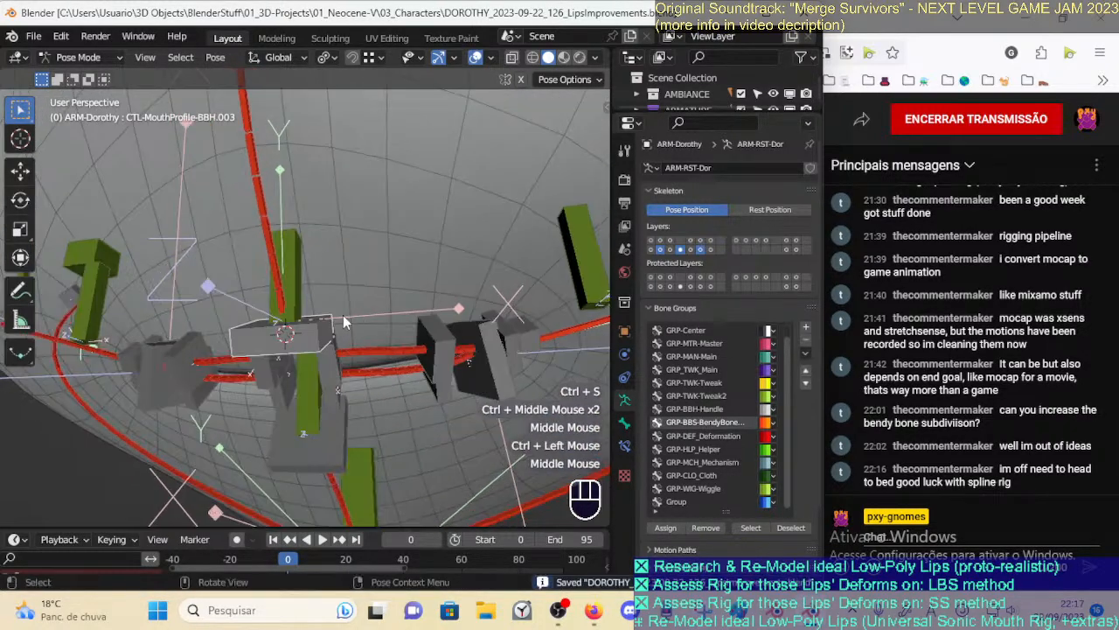
pyautogui.press('a')
pyautogui.hotkey('alt', 'q')
pyautogui.hotkey('alt', 'q')
pyautogui.press('g')
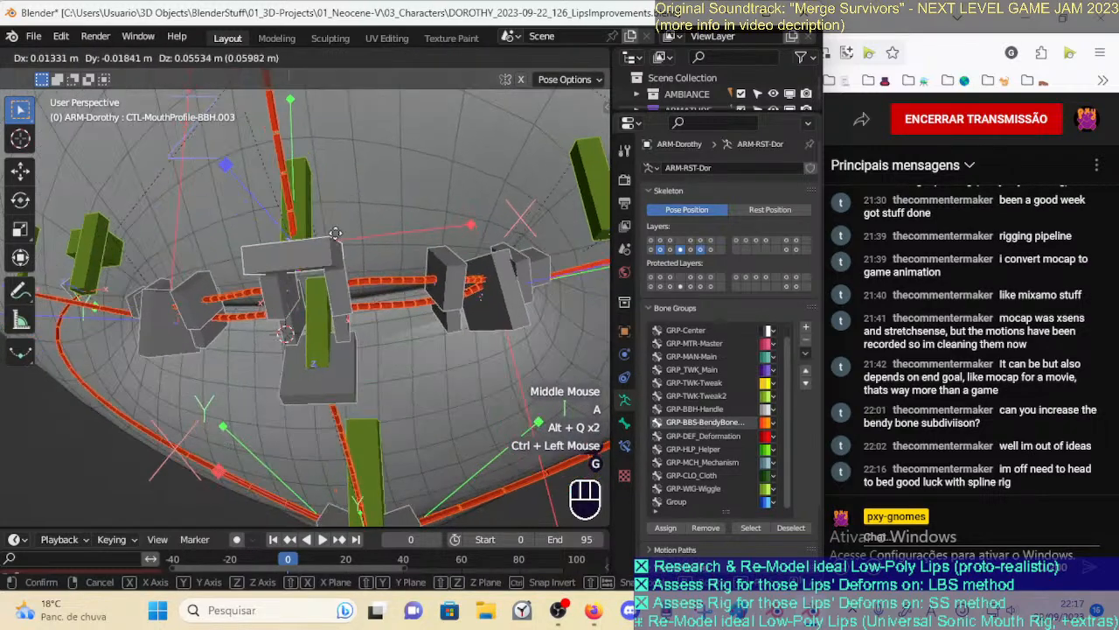
pyautogui.press('Escape')
# Test-move the TIP-LipUP-BBH.L.002 handle and raise the TWK-MouthProfile bone about 0.06 m to open the upper lip
pyautogui.keyDown('ctrl'); pyautogui.moveTo(334, 315); pyautogui.dragTo(338, 331, button='middle'); pyautogui.keyUp('ctrl')
pyautogui.click(293, 275)
pyautogui.moveTo(293, 279); pyautogui.dragTo(385, 267, button='middle')
pyautogui.click(433, 293)
pyautogui.press('g')
pyautogui.click(437, 271)
pyautogui.press('g')
pyautogui.click(448, 289)
pyautogui.click(297, 266)
pyautogui.press('g')
pyautogui.click(305, 172)
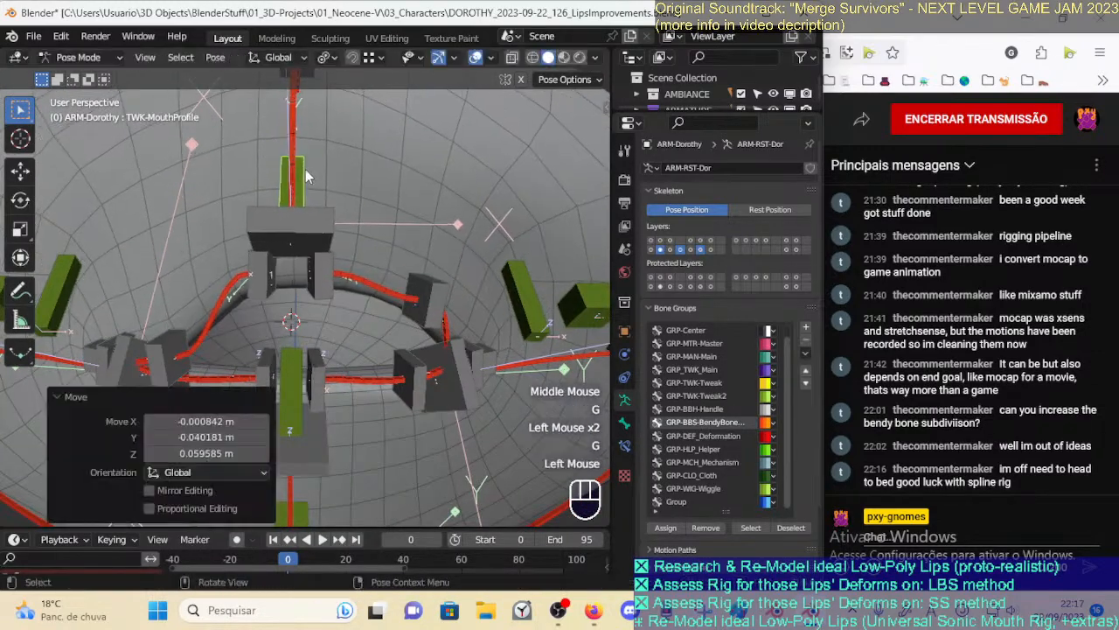
# Test the TIP-LipUP-BBH.L.001 handle with several freehand moves near the middle of the upper lip
pyautogui.click(328, 287)
pyautogui.press('g')
pyautogui.click(341, 257)
pyautogui.press('g')
pyautogui.click(422, 288)
pyautogui.press('g')
pyautogui.click(367, 267)
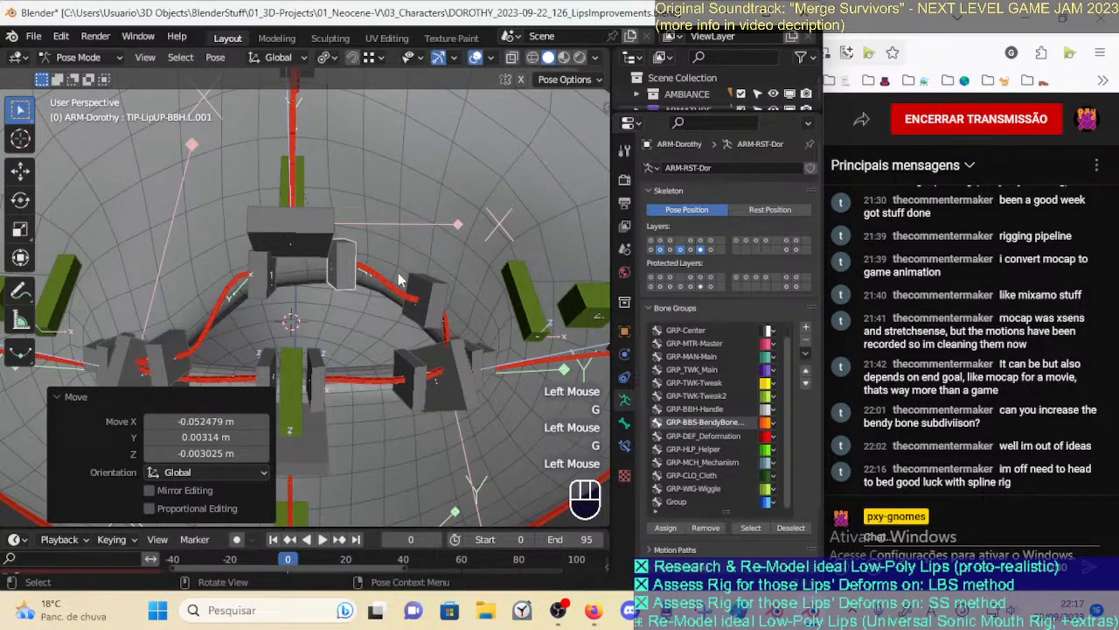
# Raise the TIP-LipUP-BBH.L.002 handle to widen the curve of the left upper lip
pyautogui.click(418, 293)
pyautogui.press('g')
pyautogui.click(457, 219)
pyautogui.press('g')
pyautogui.click(430, 262)
pyautogui.moveTo(430, 266); pyautogui.dragTo(404, 273, button='middle')
# Reposition the TIP-LipUP-BBH.L.001 handle, and move and rotate its counterpart on the right side of the upper lip
pyautogui.click(352, 280)
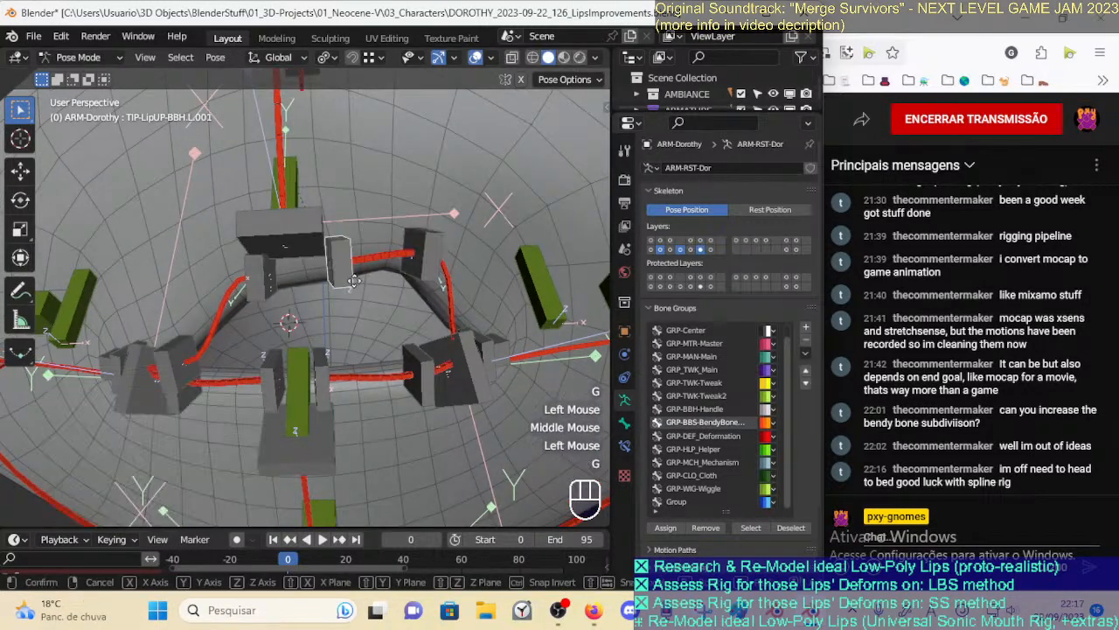
pyautogui.press('g')
pyautogui.click(342, 243)
pyautogui.click(263, 296)
pyautogui.press('g')
pyautogui.click(282, 235)
pyautogui.press('r')
pyautogui.click(287, 233)
# Move the TIP-LipDN-BBH.L.002 handle and rotate it about 28° to bend the left lower lip
pyautogui.click(407, 367)
pyautogui.press('g')
pyautogui.click(417, 357)
pyautogui.press('r')
pyautogui.click(409, 353)
pyautogui.press('r')
pyautogui.click(432, 355)
pyautogui.keyDown('ctrl'); pyautogui.moveTo(432, 356); pyautogui.dragTo(422, 334, button='middle'); pyautogui.keyUp('ctrl')
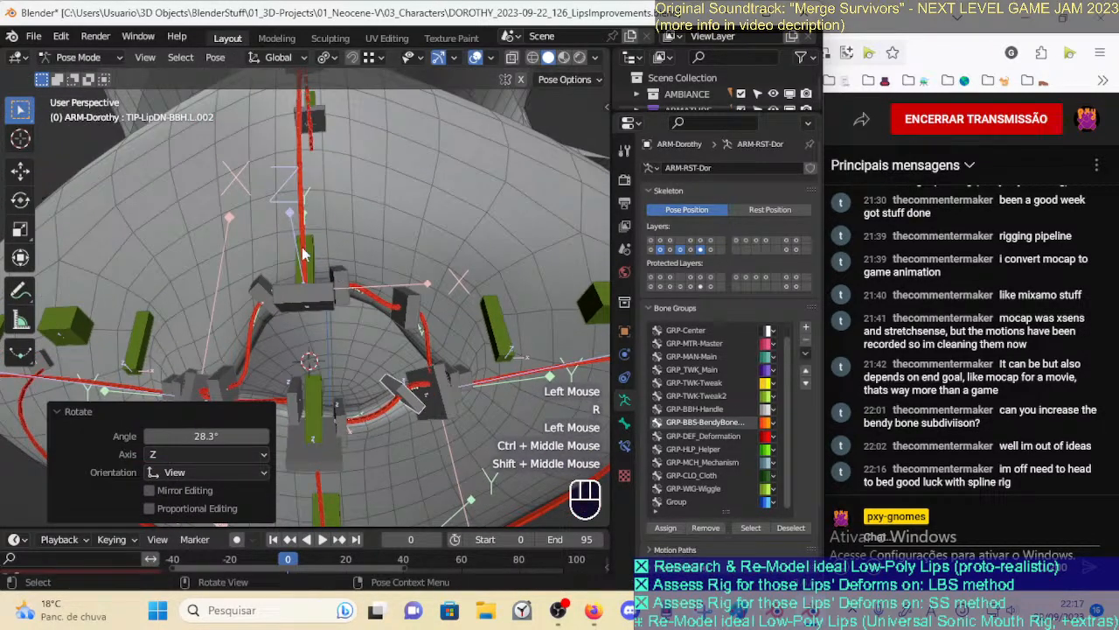
# Compare freehand moves of the TWK-MouthProfile bone with those of the CTL-MouthProfile-BBH.003 handle on the open upper lip
pyautogui.click(313, 210)
pyautogui.press('g')
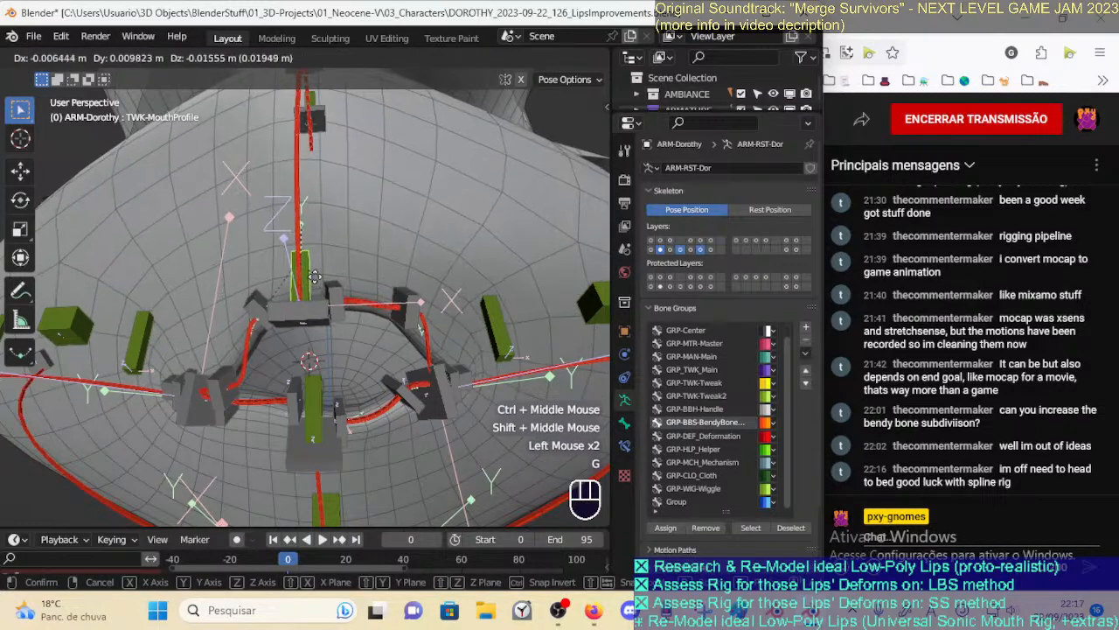
pyautogui.press('Escape')
pyautogui.click(313, 304)
pyautogui.click(313, 304)
pyautogui.press('g')
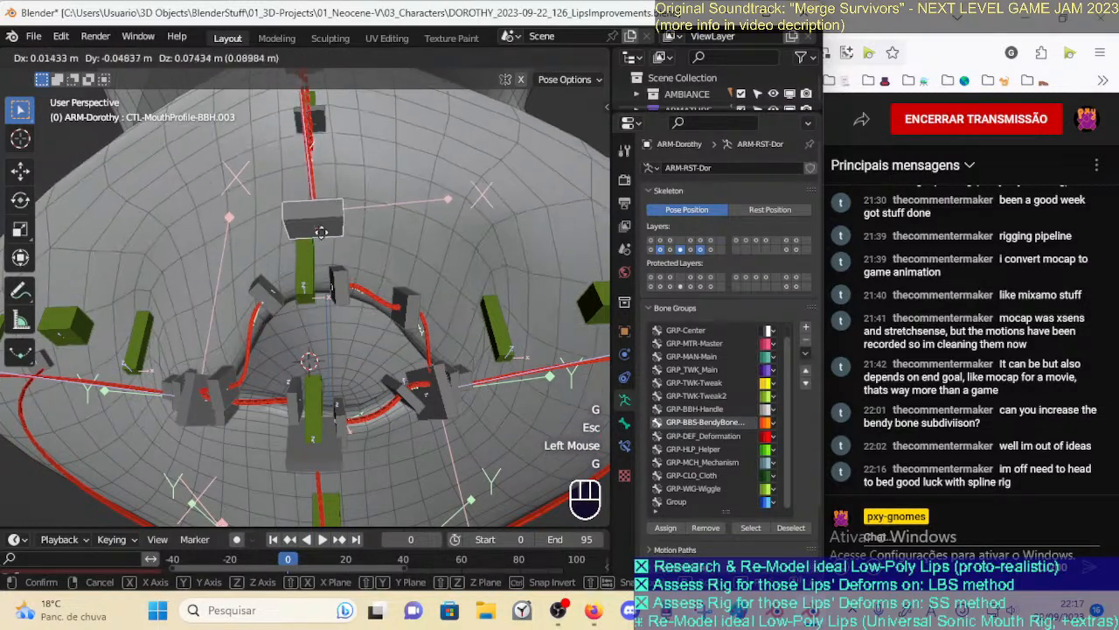
pyautogui.press('Escape')
pyautogui.click(316, 260)
pyautogui.press('g')
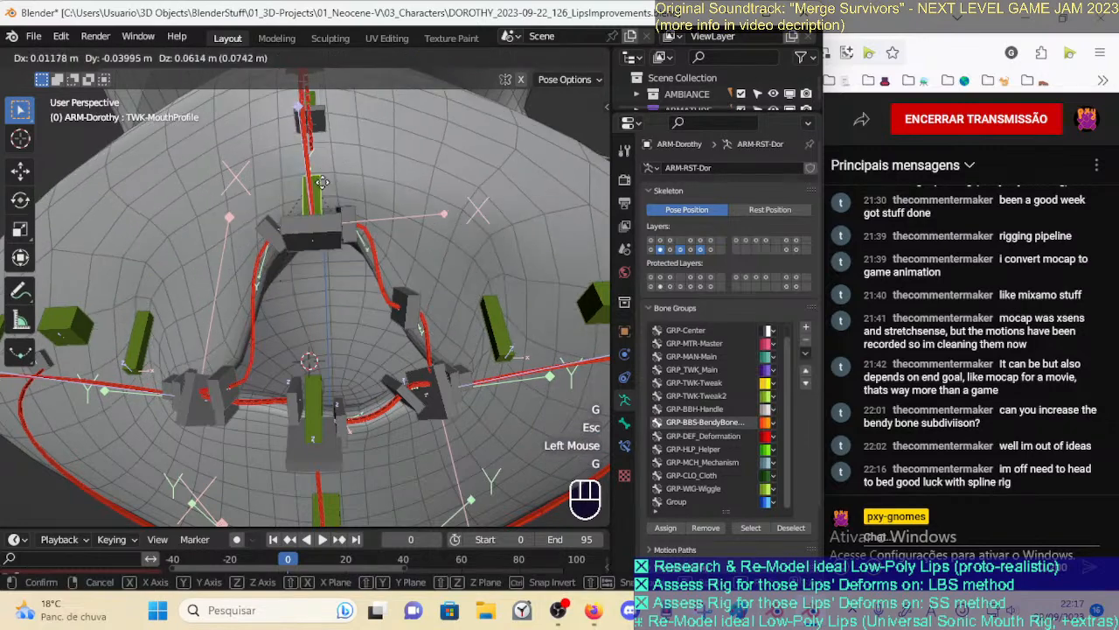
pyautogui.click(321, 253)
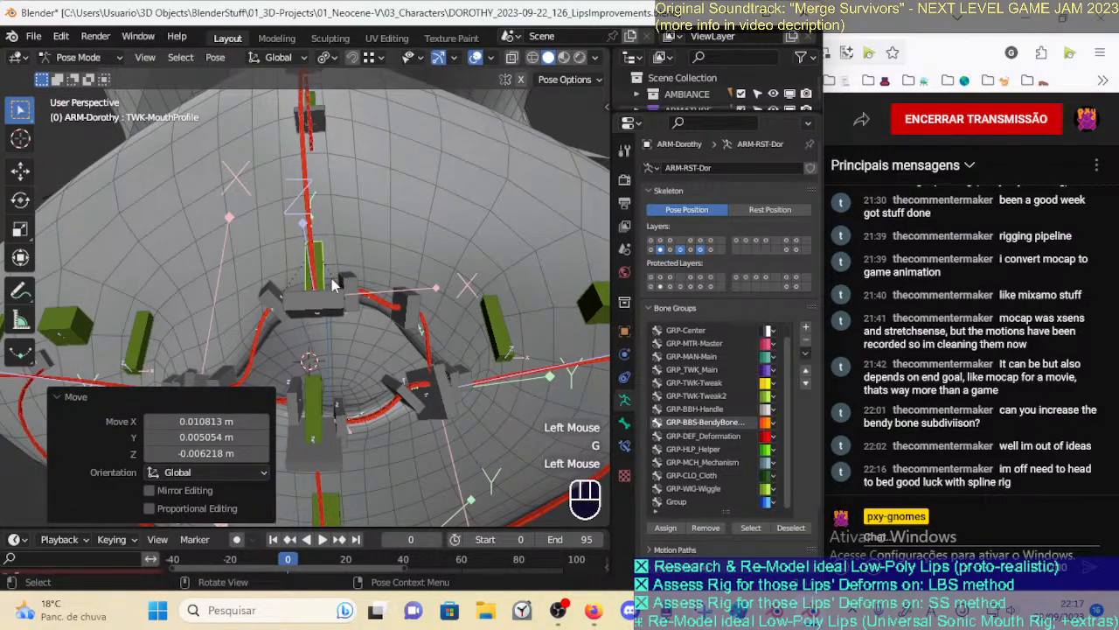
# Reset the pose transforms of all bones to close the mouth
pyautogui.press('a')
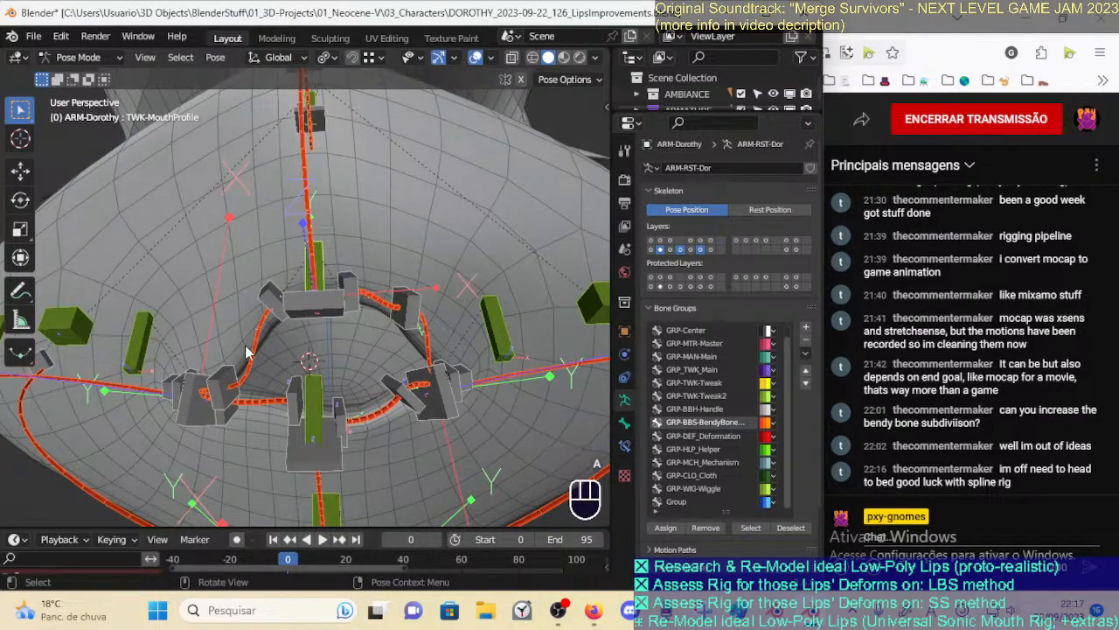
pyautogui.hotkey('alt', 'g')
pyautogui.hotkey('alt', 'g')
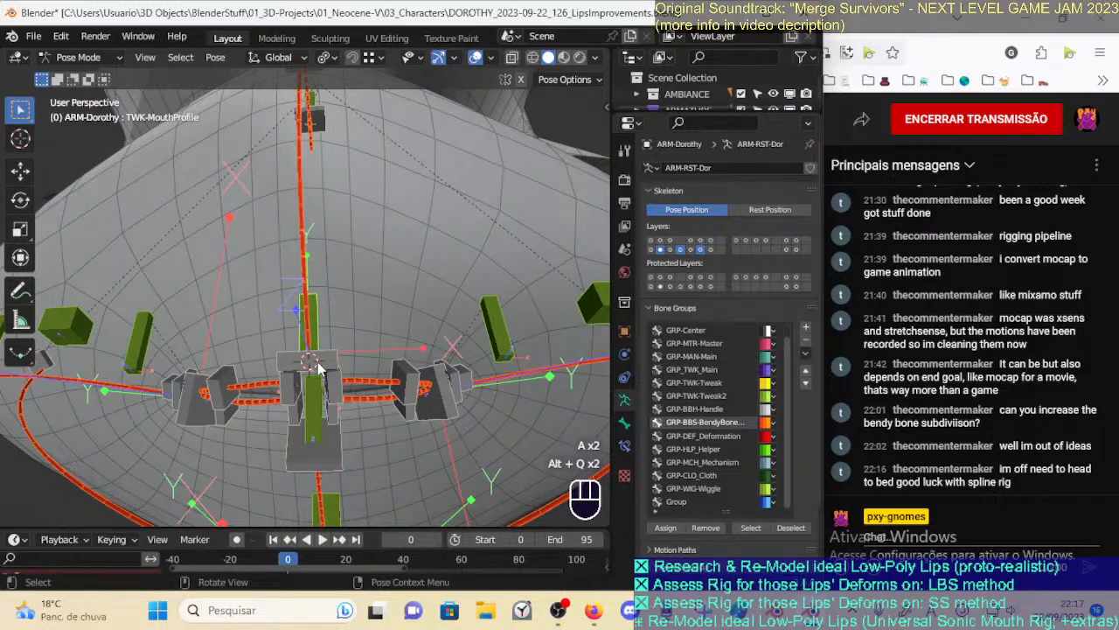
# Try moving and rotating the TWK-MouthProfile bone, and clear every bone's pose transforms
pyautogui.keyDown('ctrl'); pyautogui.moveTo(325, 376); pyautogui.dragTo(335, 329, button='middle'); pyautogui.keyUp('ctrl')
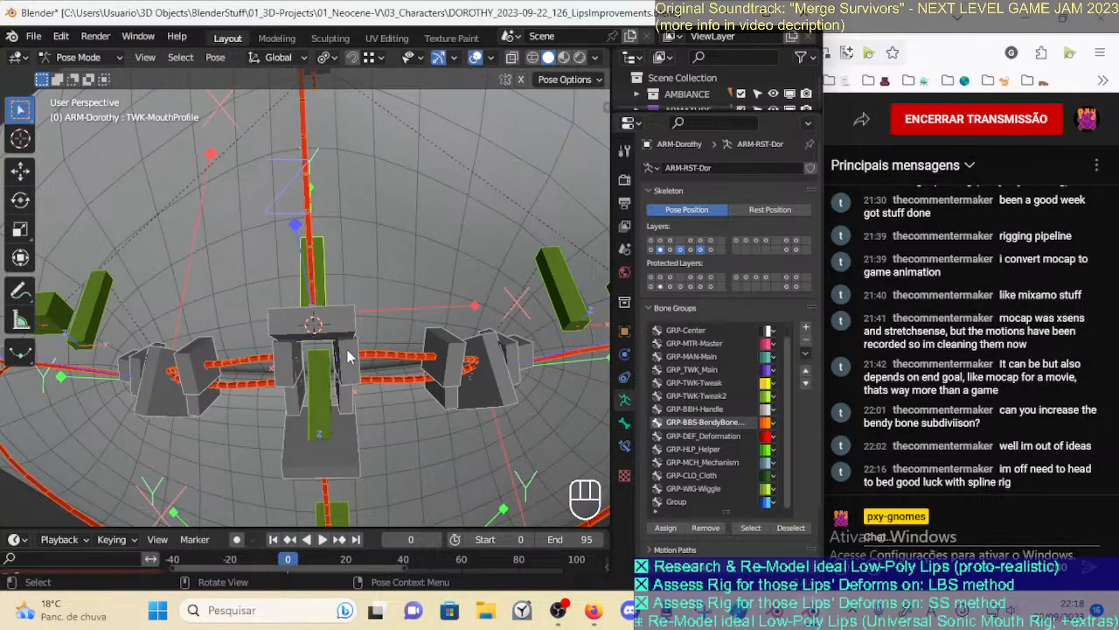
pyautogui.click(323, 278)
pyautogui.press('g')
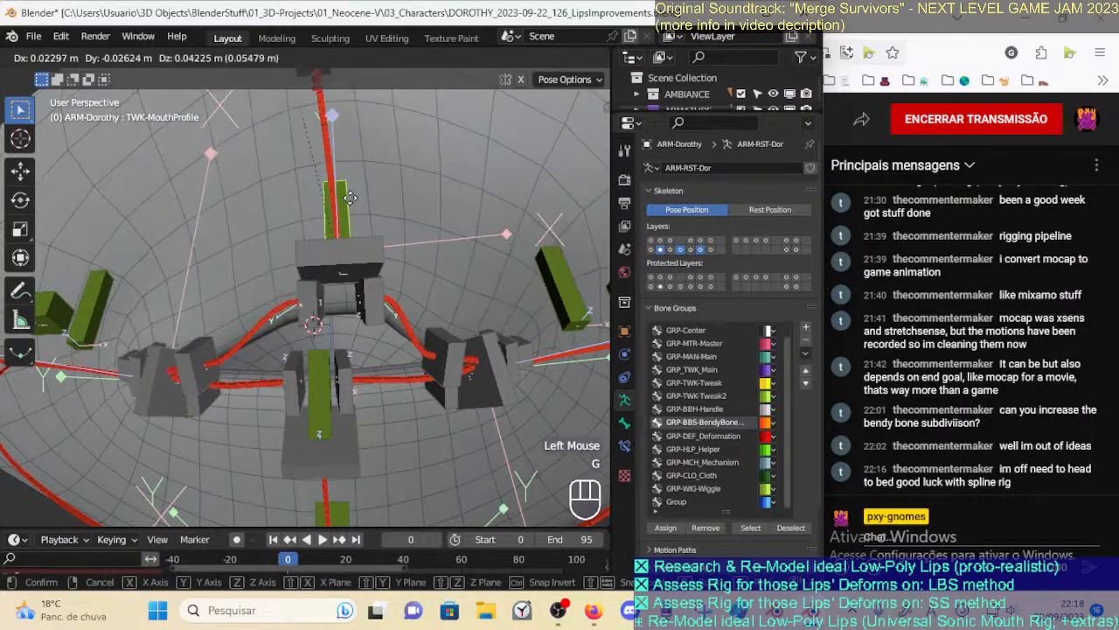
pyautogui.press('Escape')
pyautogui.press('r')
pyautogui.press('Escape')
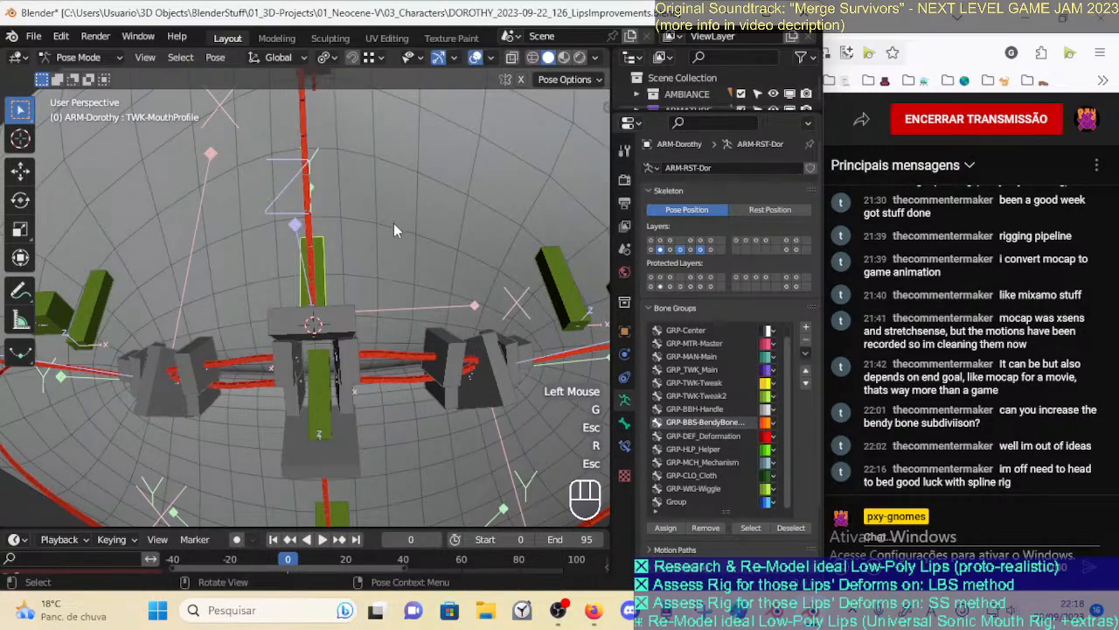
pyautogui.press('a')
pyautogui.hotkey('alt', 'q')
pyautogui.hotkey('alt', 'q')
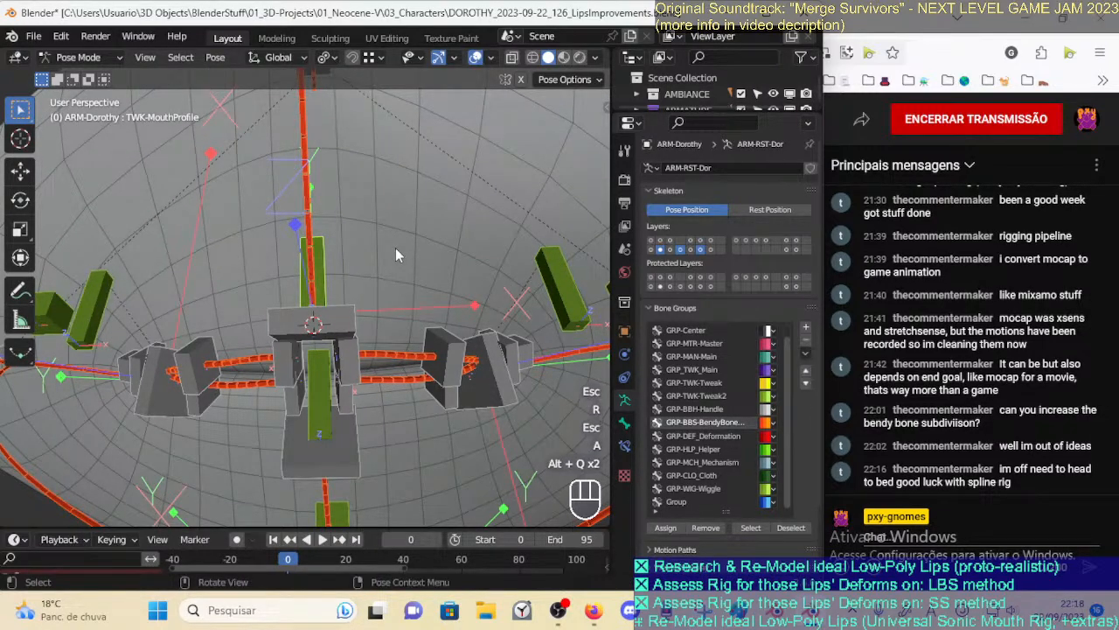
# Enter Edit Mode on the armature and try to move the TIP-LipUP-BBH.L.001 bone
pyautogui.keyDown('ctrl'); pyautogui.moveTo(394, 247); pyautogui.dragTo(384, 274, button='middle'); pyautogui.keyUp('ctrl')
pyautogui.press('Tab')
pyautogui.click(344, 357)
pyautogui.keyDown('ctrl'); pyautogui.moveTo(354, 385); pyautogui.dragTo(351, 355, button='middle'); pyautogui.keyUp('ctrl')
pyautogui.keyDown('shift'); pyautogui.moveTo(342, 394); pyautogui.dragTo(344, 355, button='middle'); pyautogui.keyUp('shift')
pyautogui.press('g')
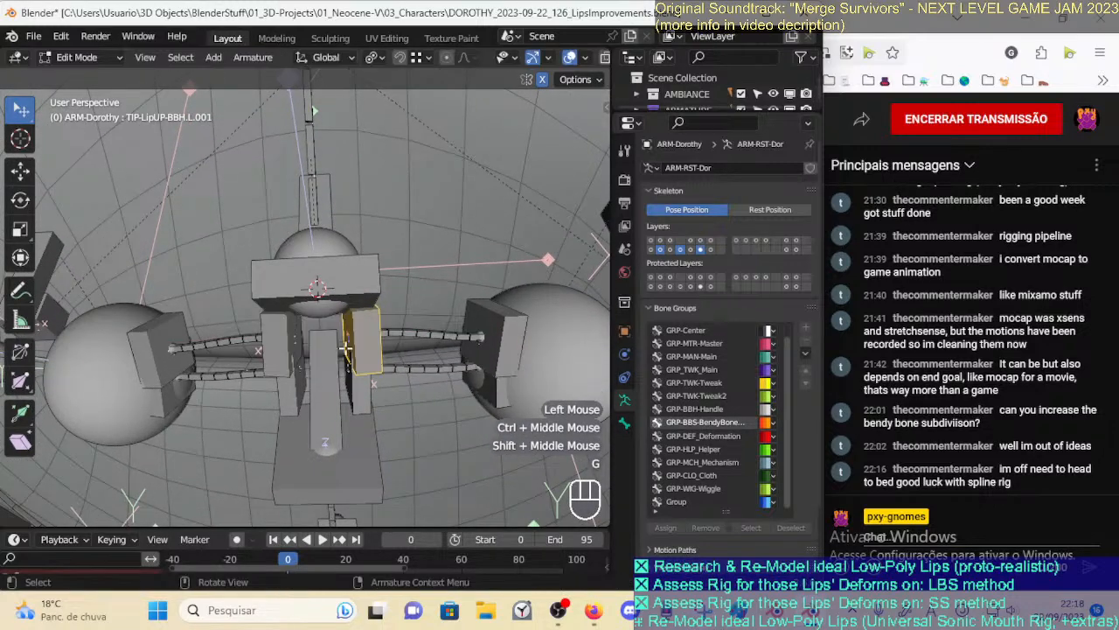
# Enable X-ray, select the inner left upper- and lower-lip handle bones with Circle Select, and move them along X towards the mouth's centre
pyautogui.hotkey('alt', 'a')
pyautogui.press('c')
pyautogui.hotkey('alt', 'z')
pyautogui.press('c')
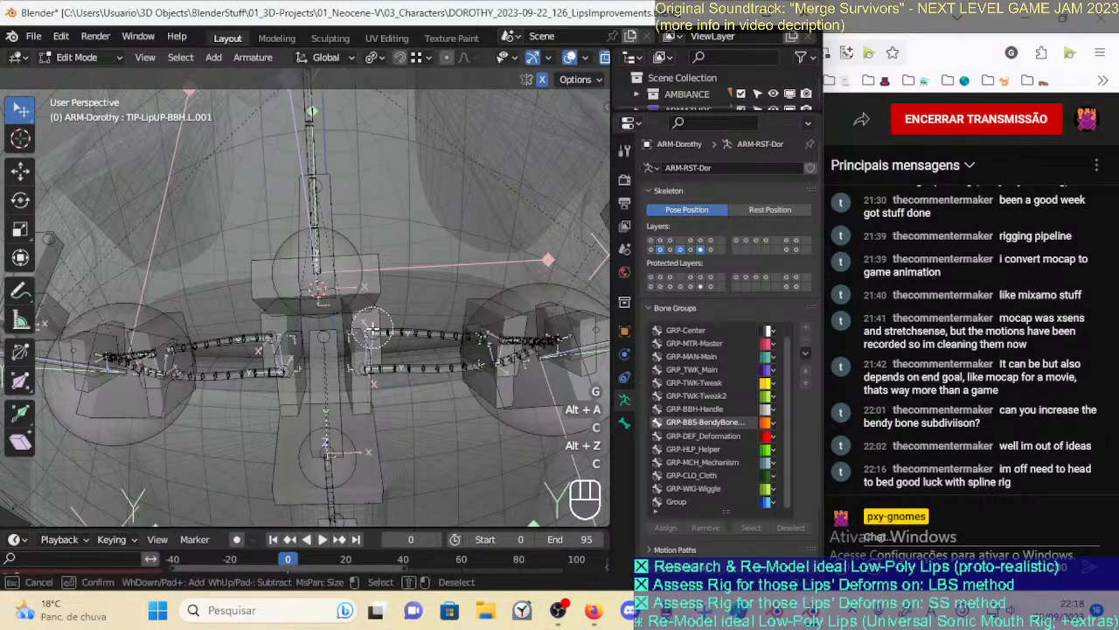
pyautogui.rightClick(383, 317)
pyautogui.keyDown('shift'); pyautogui.click(373, 313); pyautogui.keyUp('shift')
pyautogui.press('c')
pyautogui.rightClick(369, 327)
pyautogui.press('g')
pyautogui.press('x')
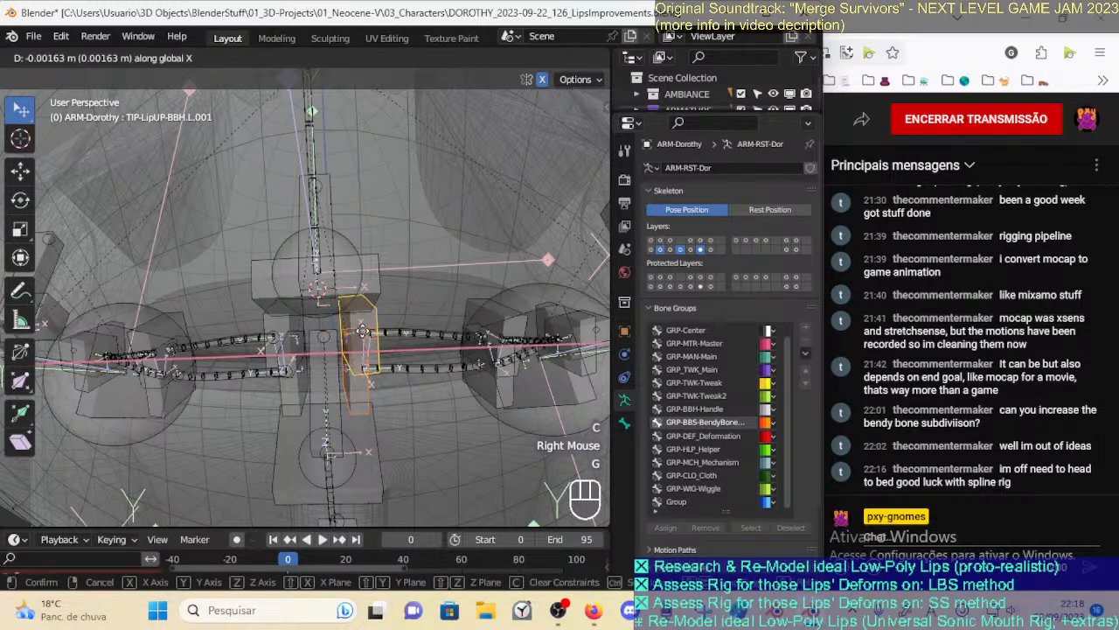
pyautogui.click(341, 331)
# Fine-tune the selected inner left lip bones along X, ending with a nudge of about -0.0005 m
pyautogui.press('g')
pyautogui.press('x')
pyautogui.click(352, 331)
pyautogui.moveTo(353, 332); pyautogui.dragTo(380, 308, button='middle')
pyautogui.press('g')
pyautogui.press('x')
pyautogui.click(386, 306)
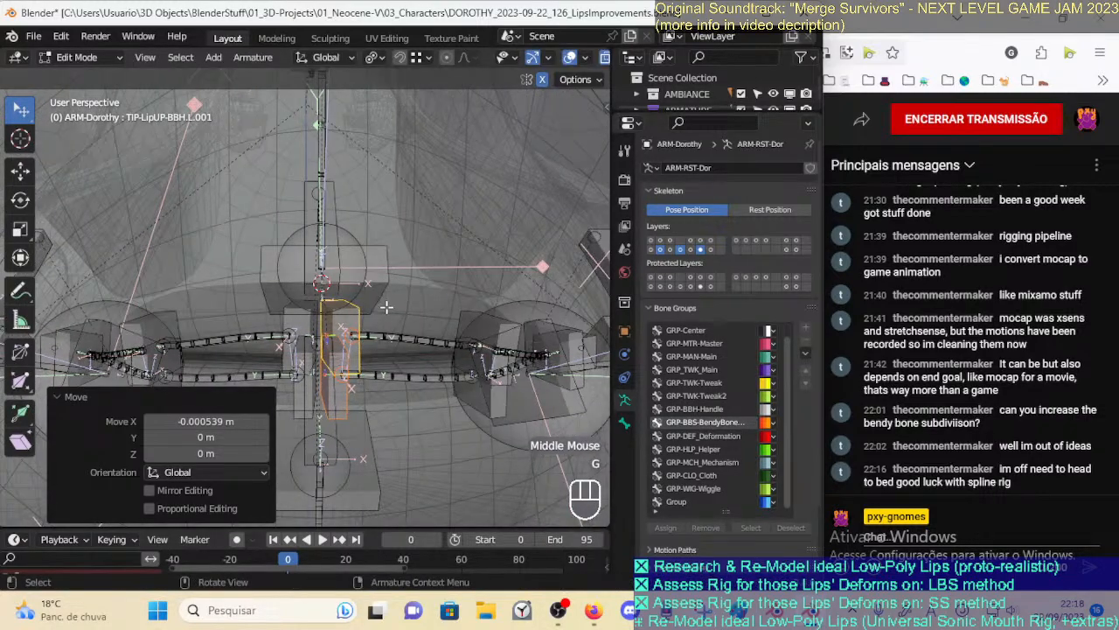
# In Pose Mode, reset the Stretch To original length of the left and right DEF-LipUP-BB and DEF-LipDN-BB .001 bones
pyautogui.hotkey('ctrl', 'Tab')
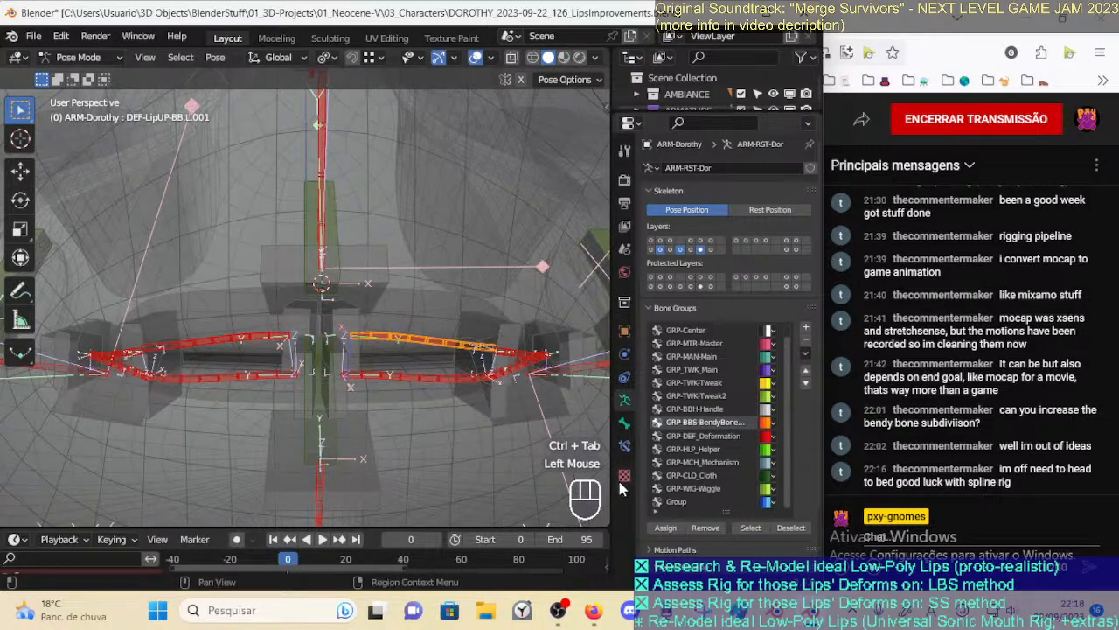
pyautogui.click(625, 445)
pyautogui.press('BackSpace')
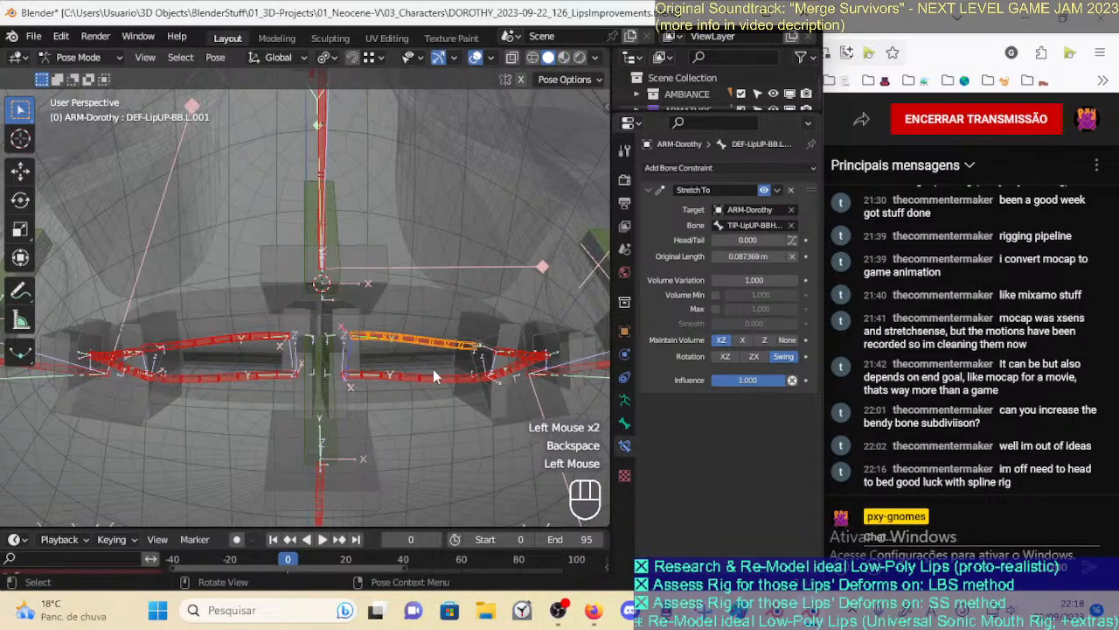
pyautogui.press('BackSpace')
pyautogui.click(261, 369)
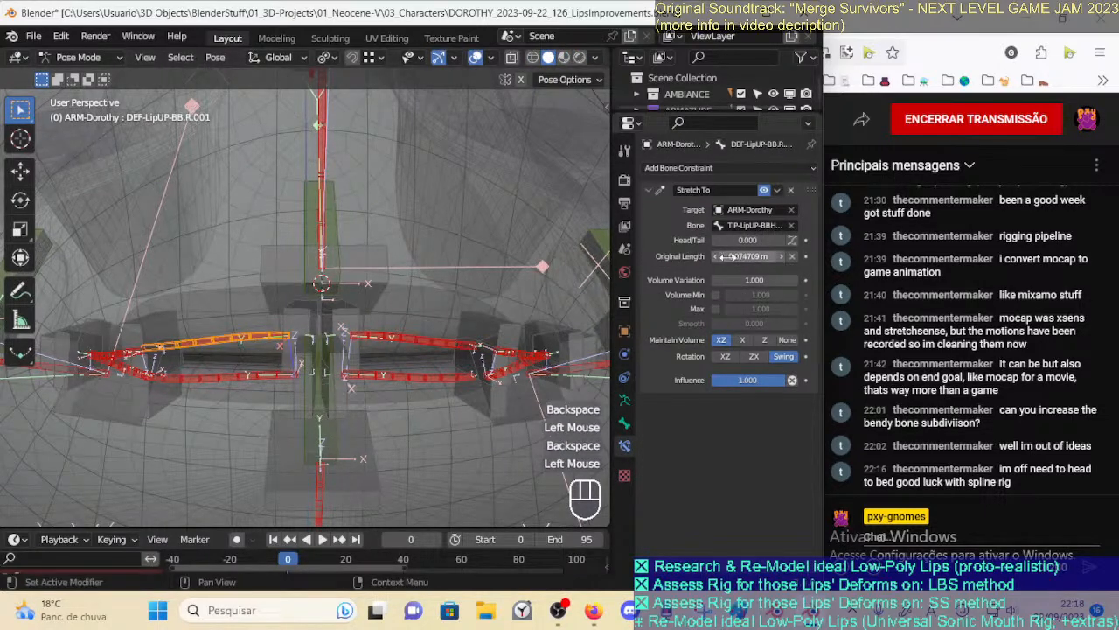
pyautogui.press('BackSpace')
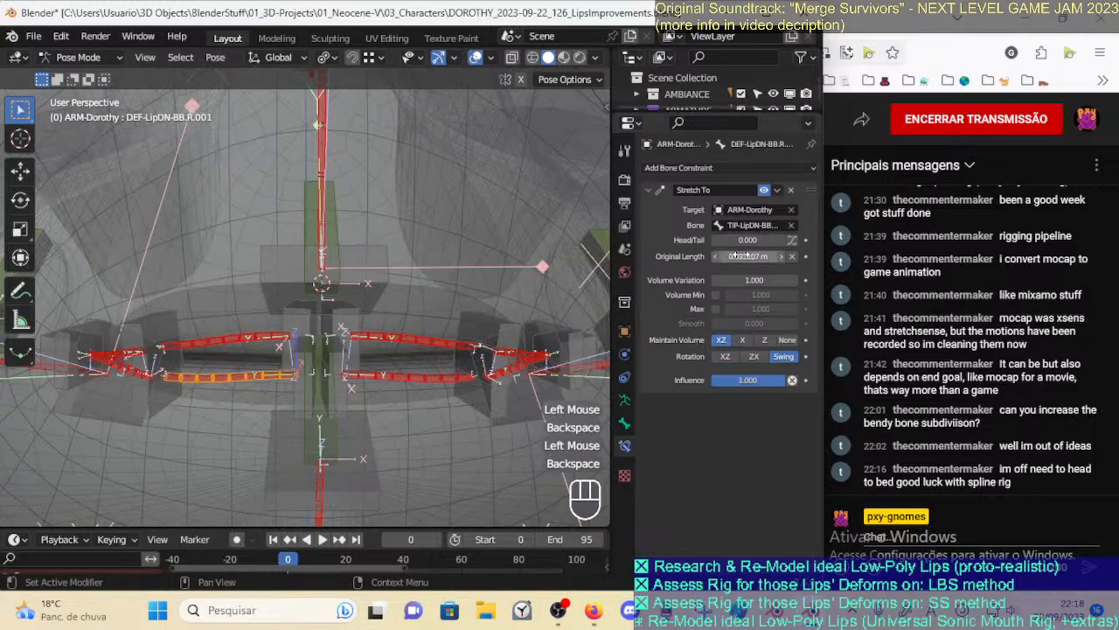
# Return to Pose Mode with X-ray off and test-move the TWK-MouthProfile bone
pyautogui.press('Tab')
pyautogui.click(336, 216)
pyautogui.hotkey('ctrl', 'Tab')
pyautogui.moveTo(342, 212); pyautogui.dragTo(333, 250, button='middle')
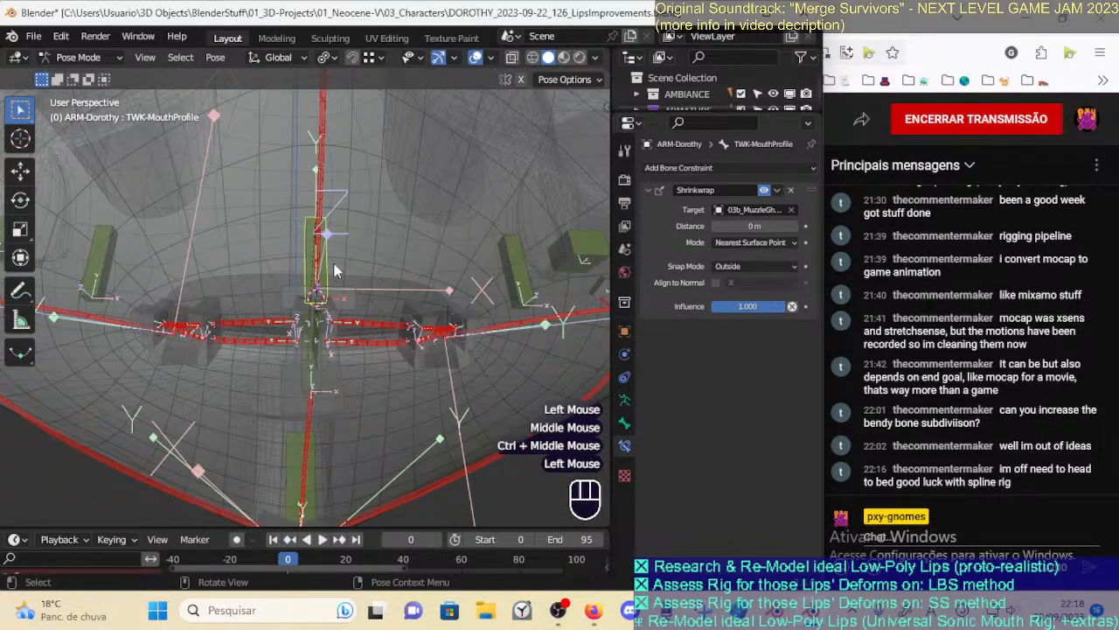
pyautogui.hotkey('alt', 'z')
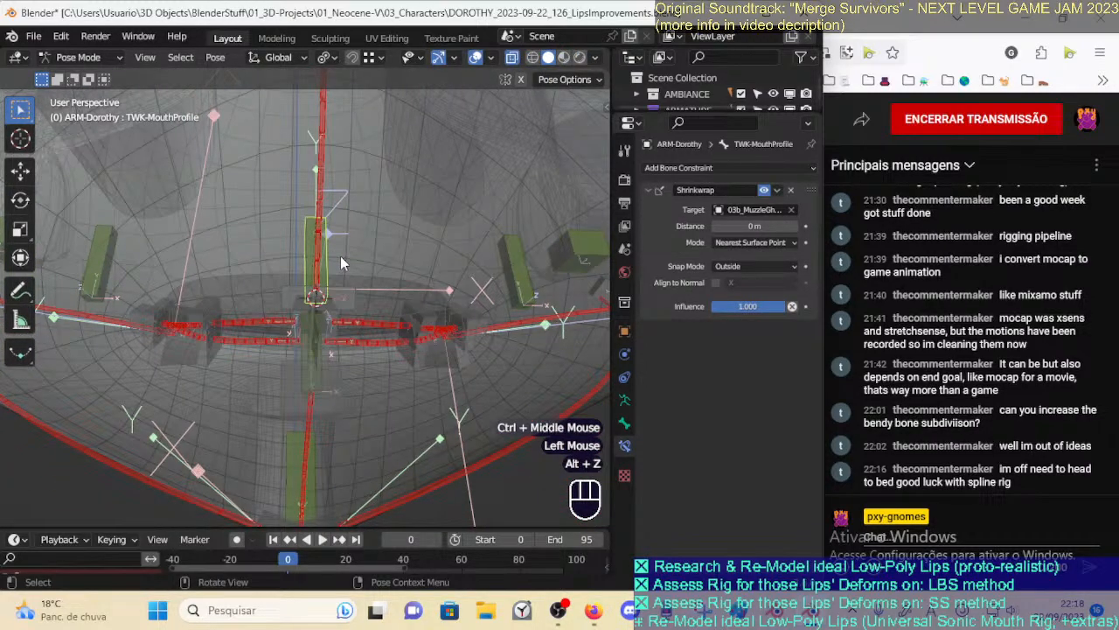
pyautogui.press('Tab')
pyautogui.hotkey('alt', 'z')
pyautogui.press('Tab')
pyautogui.click(348, 228)
pyautogui.press('g')
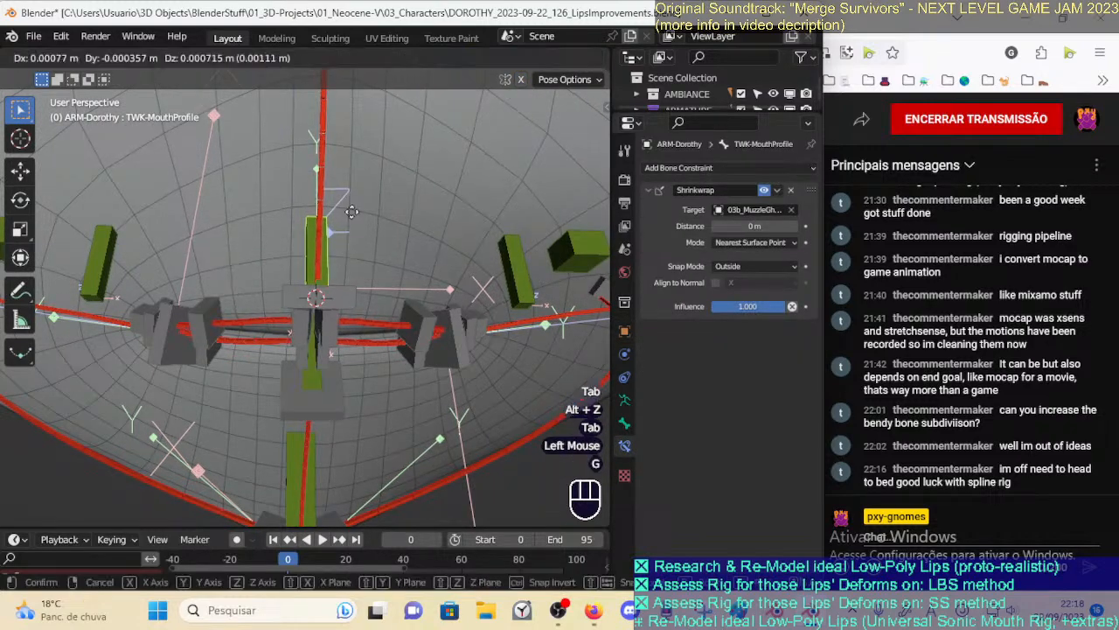
pyautogui.click(337, 232)
pyautogui.moveTo(336, 232)
pyautogui.keyDown('ctrl'); pyautogui.mouseDown(button='middle')
pyautogui.moveTo(323, 254)
pyautogui.moveTo(310, 245)
pyautogui.moveTo(352, 292)
pyautogui.moveTo(373, 267)
pyautogui.moveTo(412, 257)
pyautogui.moveTo(368, 247)
pyautogui.moveTo(342, 260)
pyautogui.moveTo(334, 231)
pyautogui.mouseUp(button='middle'); pyautogui.keyUp('ctrl')
# Keep moving the TWK-MouthProfile bone in different directions to test how the upper lip follows
pyautogui.press('g')
pyautogui.click(315, 278)
pyautogui.press('g')
pyautogui.click(402, 254)
pyautogui.press('g')
pyautogui.click(367, 278)
pyautogui.press('g')
pyautogui.click(347, 250)
pyautogui.press('g')
pyautogui.click(351, 239)
# Raise and rotate the outer left upper-lip handle near the mouth corner to shape the open lip
pyautogui.click(375, 302)
pyautogui.press('g')
pyautogui.click(419, 247)
pyautogui.press('g')
pyautogui.click(407, 240)
pyautogui.press('r')
pyautogui.click(322, 199)
# Move the TWK-MouthProfile bone up and down repeatedly, leaving it raised so the upper lip is open
pyautogui.click(321, 200)
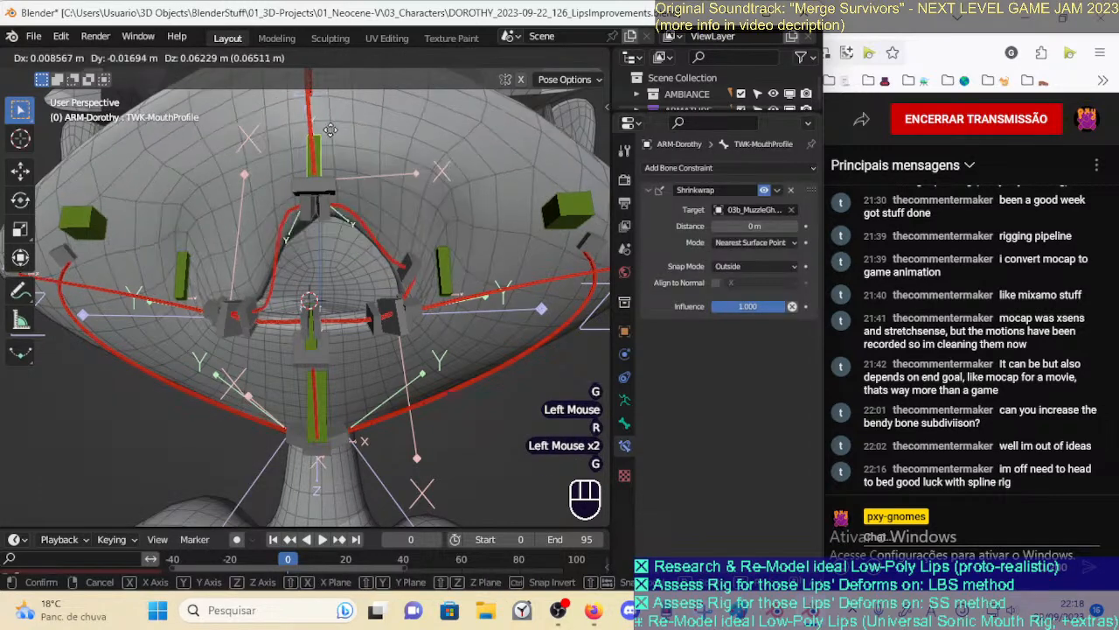
pyautogui.press('g')
pyautogui.click(333, 174)
pyautogui.press('g')
pyautogui.click(336, 210)
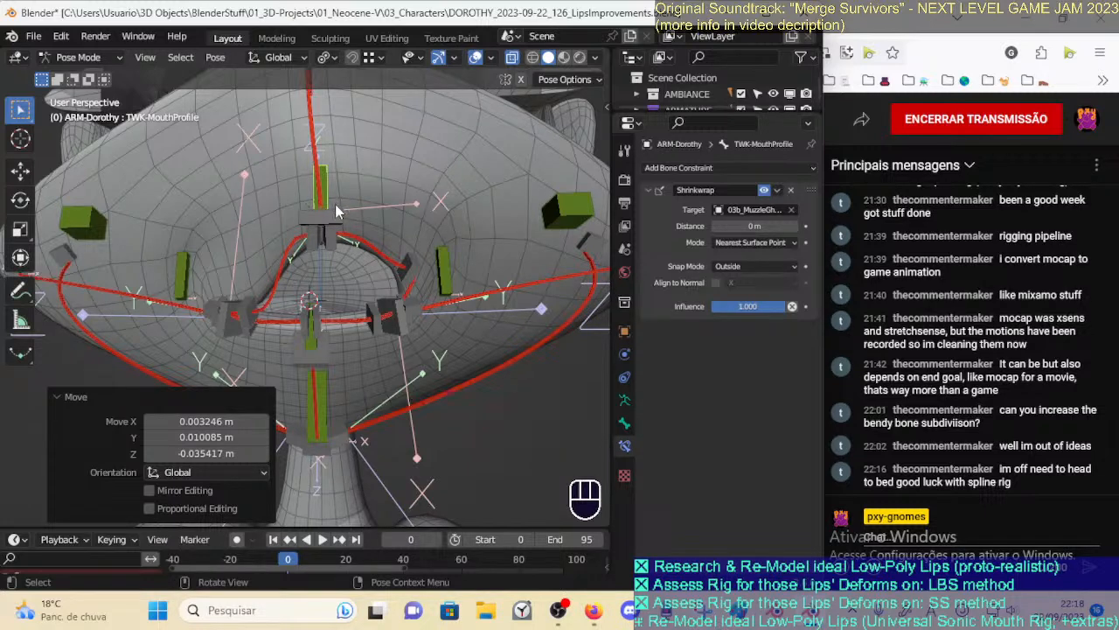
pyautogui.press('g')
pyautogui.click(315, 221)
pyautogui.press('g')
pyautogui.click(304, 229)
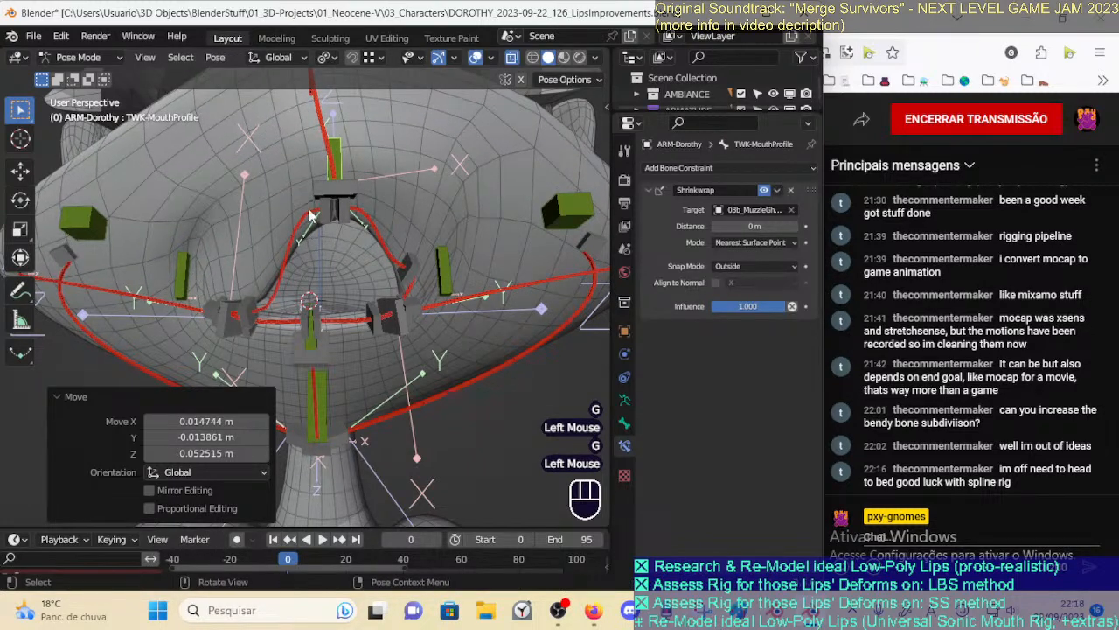
# Raise the TIP-LipUP-BBH.R.002 handle from the mouth corner, rotate it and reposition it to round the open upper lip
pyautogui.click(254, 307)
pyautogui.press('g')
pyautogui.click(242, 241)
pyautogui.press('r')
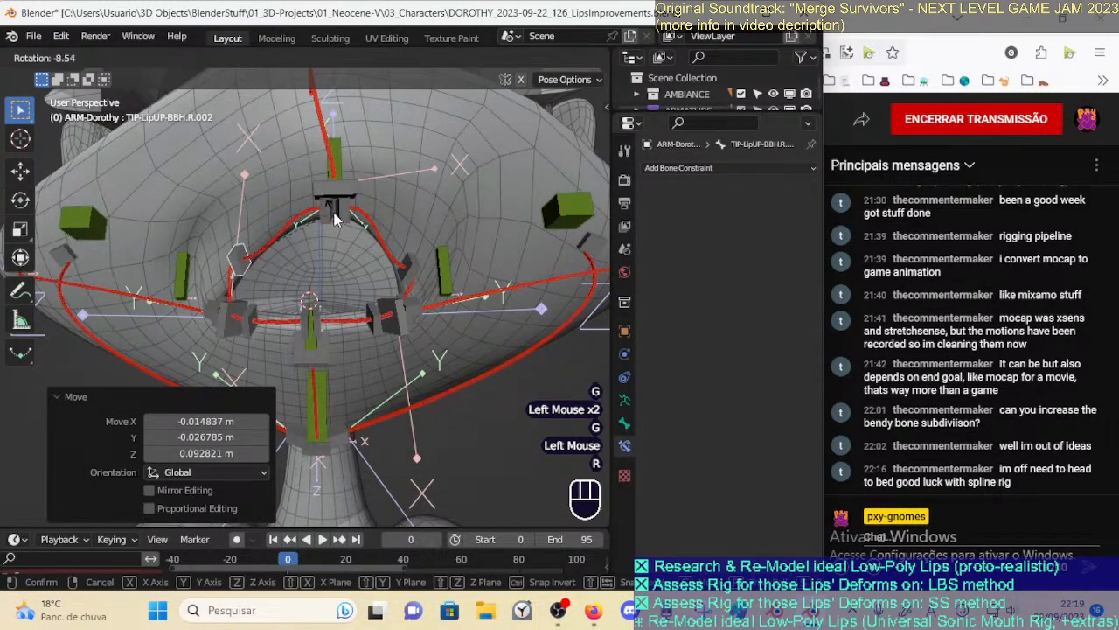
pyautogui.click(337, 216)
pyautogui.press('g')
pyautogui.click(306, 208)
pyautogui.press('g')
pyautogui.click(310, 250)
pyautogui.press('g')
pyautogui.click(319, 260)
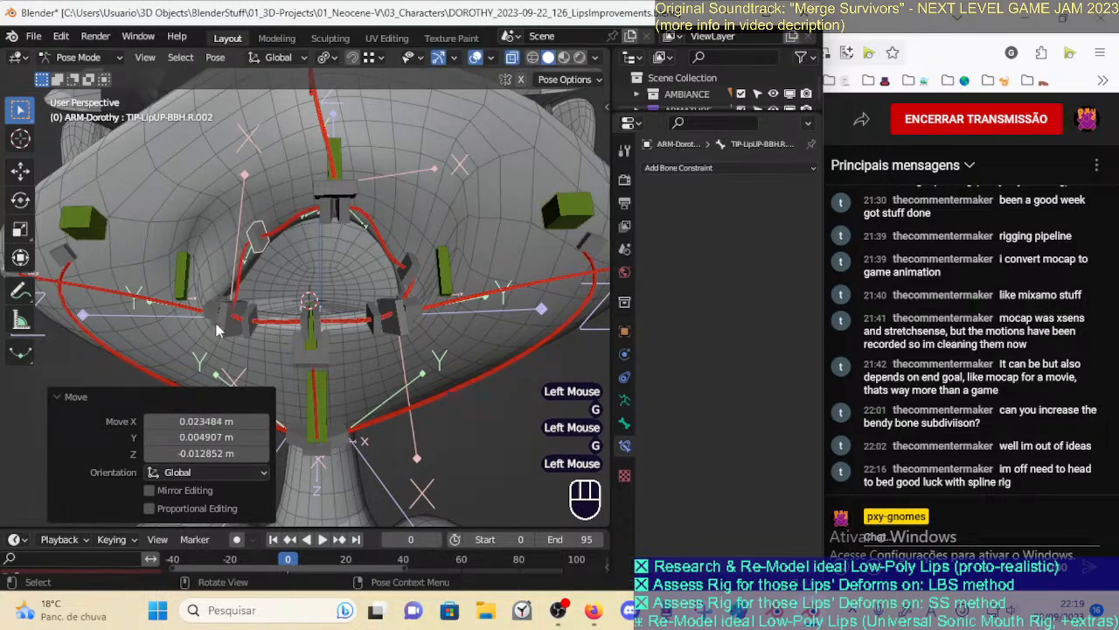
# Test-move the CTL-MouthProfile-BBH.003 and TWK-MouthProfile bones to see how the shaped upper lip follows
pyautogui.click(222, 320)
pyautogui.press('g')
pyautogui.press('Escape')
pyautogui.click(336, 195)
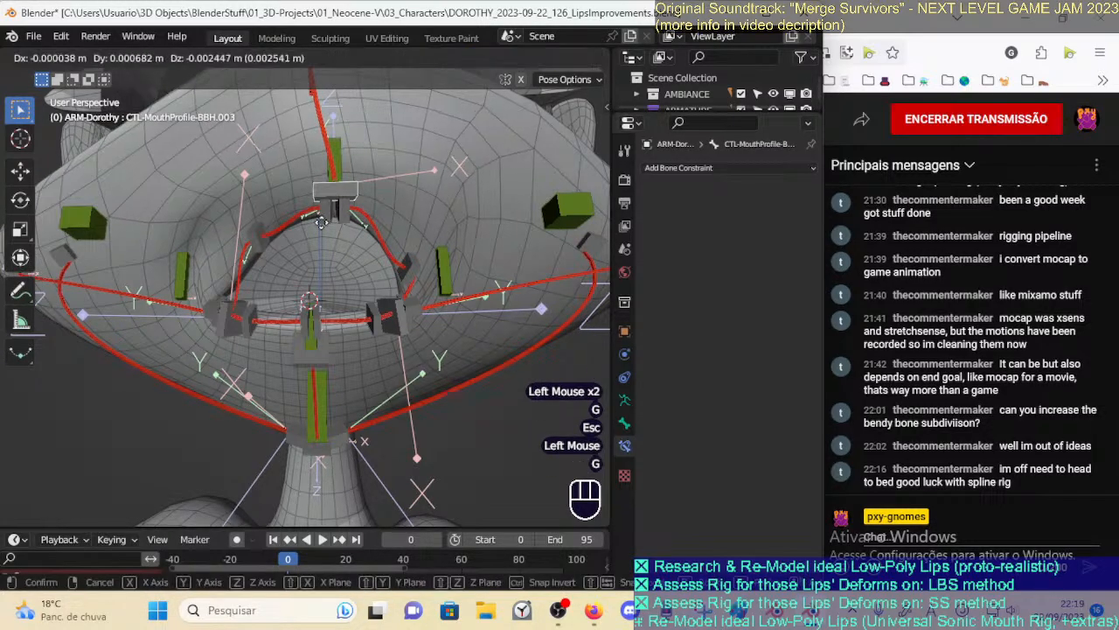
pyautogui.press('g')
pyautogui.click(318, 203)
pyautogui.click(337, 188)
pyautogui.press('g')
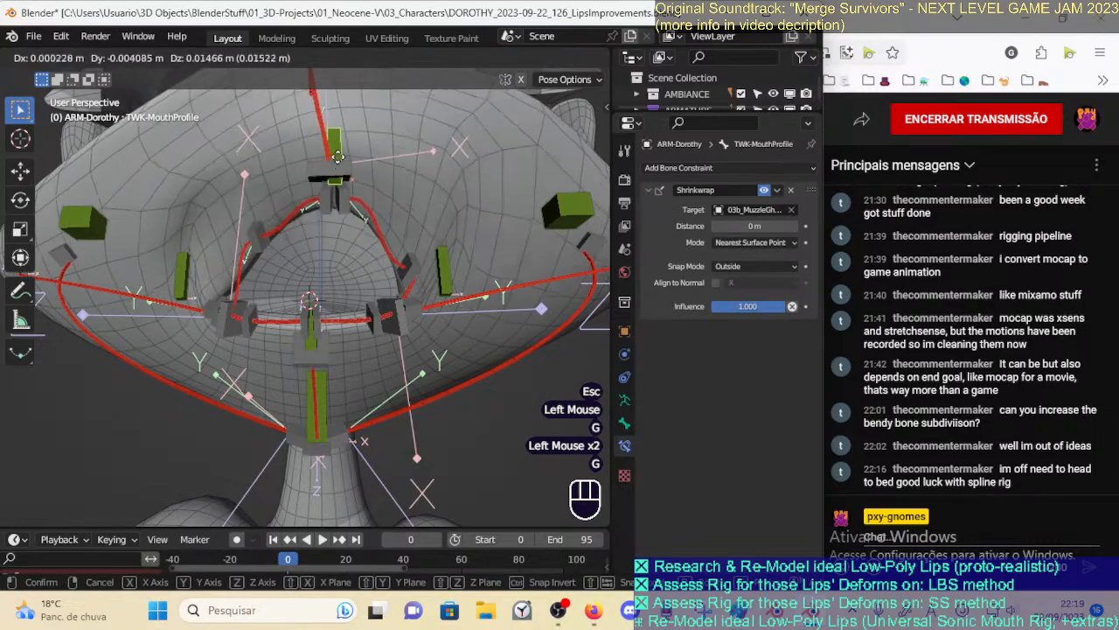
pyautogui.click(331, 217)
# Reset the pose of all bones, and raise TWK-MouthProfile to open the upper lip from the rest pose
pyautogui.press('a')
pyautogui.hotkey('alt', 'q')
pyautogui.hotkey('alt', 'q')
pyautogui.click(318, 270)
pyautogui.press('g')
pyautogui.click(325, 218)
pyautogui.press('g')
pyautogui.click(324, 216)
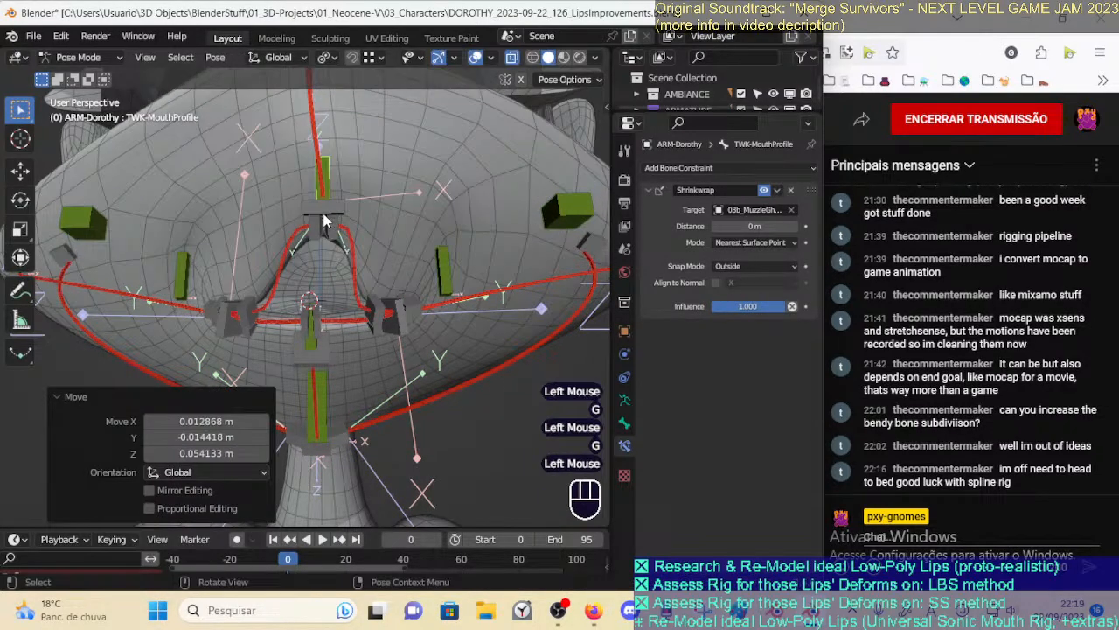
# Rotate the TIP-LipUP-BBH.R.002 handle by about -41° and move it up and outward to widen the upper lip
pyautogui.click(259, 313)
pyautogui.press('r')
pyautogui.click(256, 253)
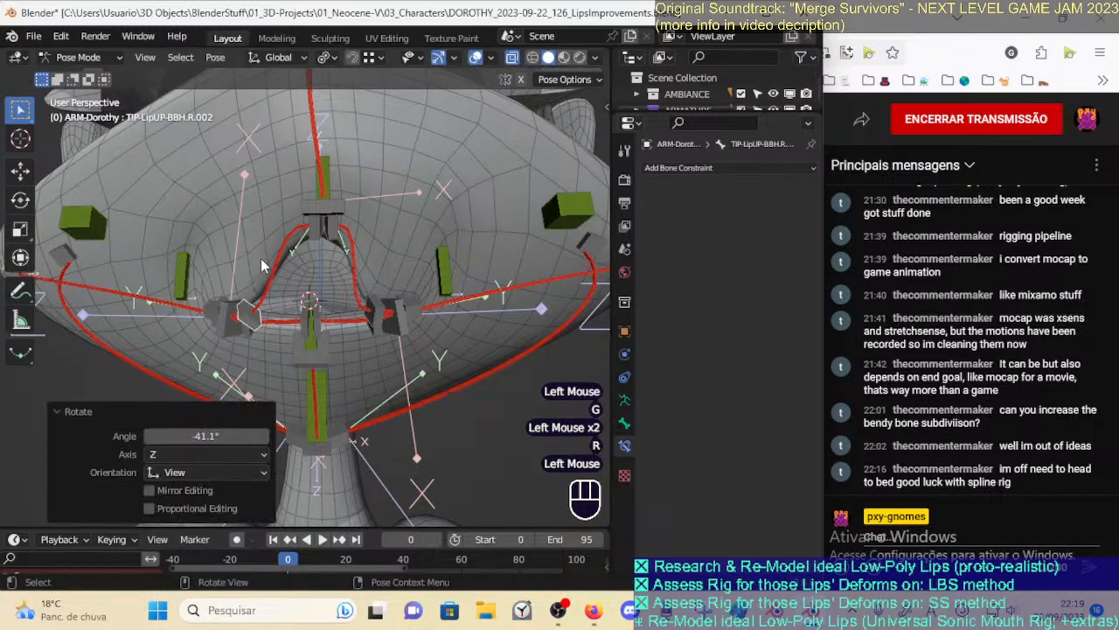
pyautogui.press('g')
pyautogui.click(254, 211)
pyautogui.press('g')
pyautogui.click(235, 212)
# Move the TIP-LipUP-BBH.L.002 handle up and outward to match the opposite side of the upper lip
pyautogui.click(367, 311)
pyautogui.press('g')
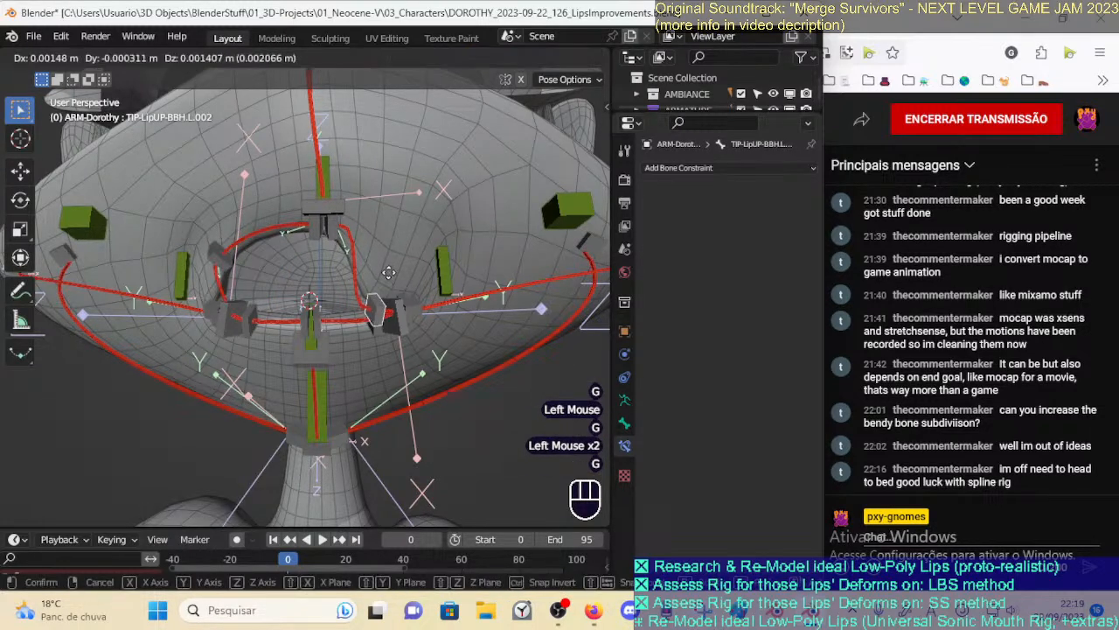
pyautogui.click(449, 255)
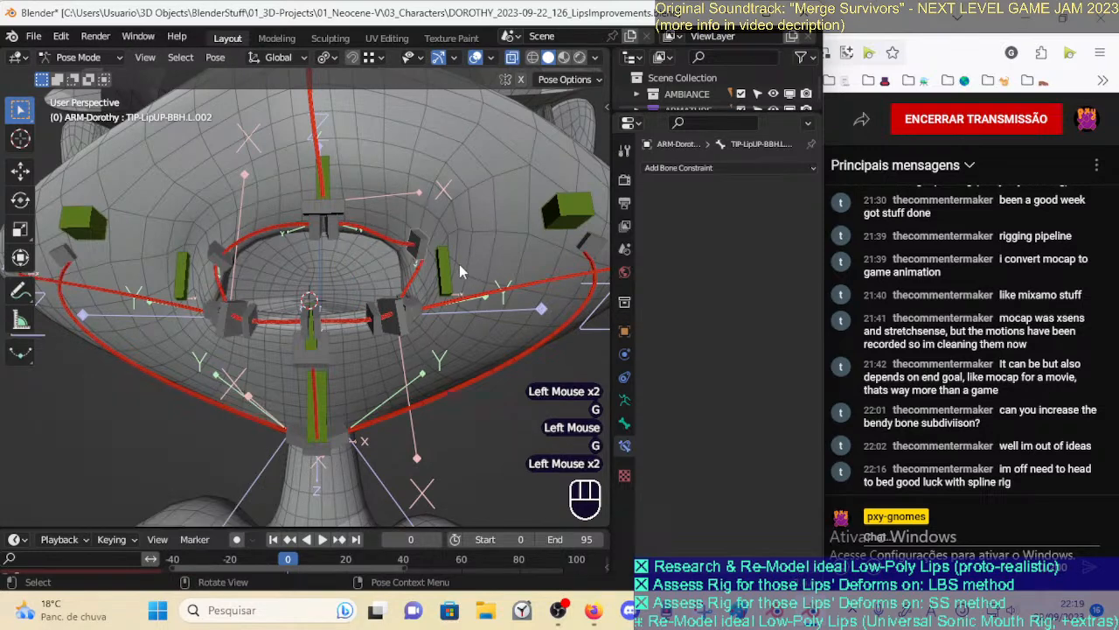
# Move the TWK-MouthSide.L.001 bone outward to pull the left mouth corner away from the centre
pyautogui.click(463, 263)
pyautogui.press('g')
pyautogui.click(495, 248)
pyautogui.press('g')
pyautogui.click(482, 282)
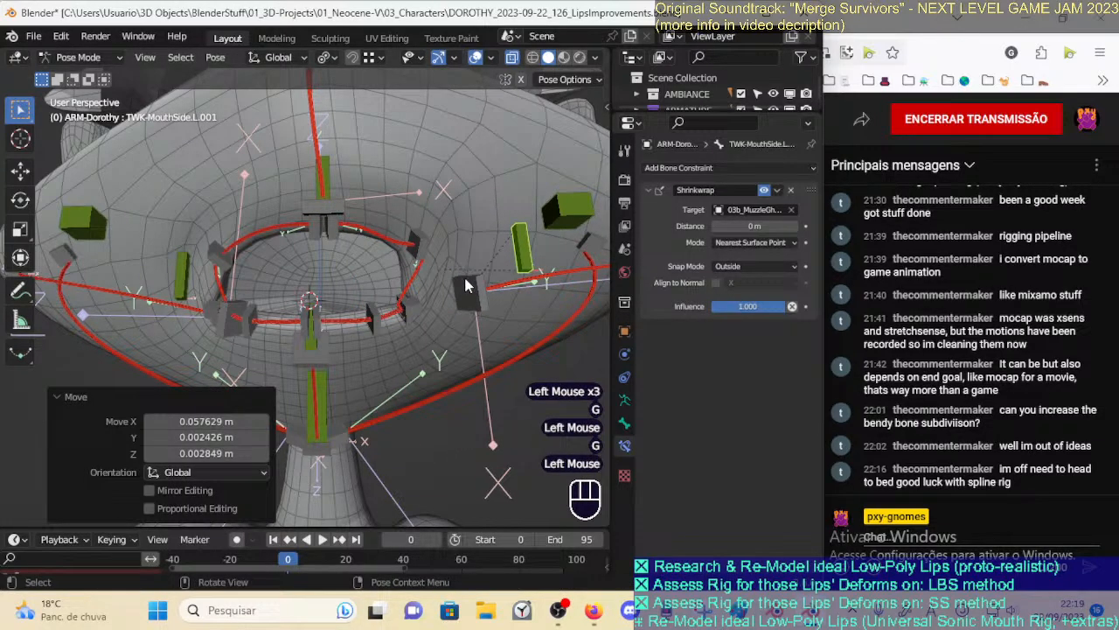
# Move a handle near the left mouth corner outward, and spread the TIP-LipDN-BBH .002 handles on both sides to open the lower lip
pyautogui.click(408, 317)
pyautogui.press('g')
pyautogui.click(432, 303)
pyautogui.click(376, 330)
pyautogui.press('g')
pyautogui.click(364, 352)
pyautogui.click(294, 326)
pyautogui.click(246, 335)
pyautogui.press('g')
pyautogui.click(230, 345)
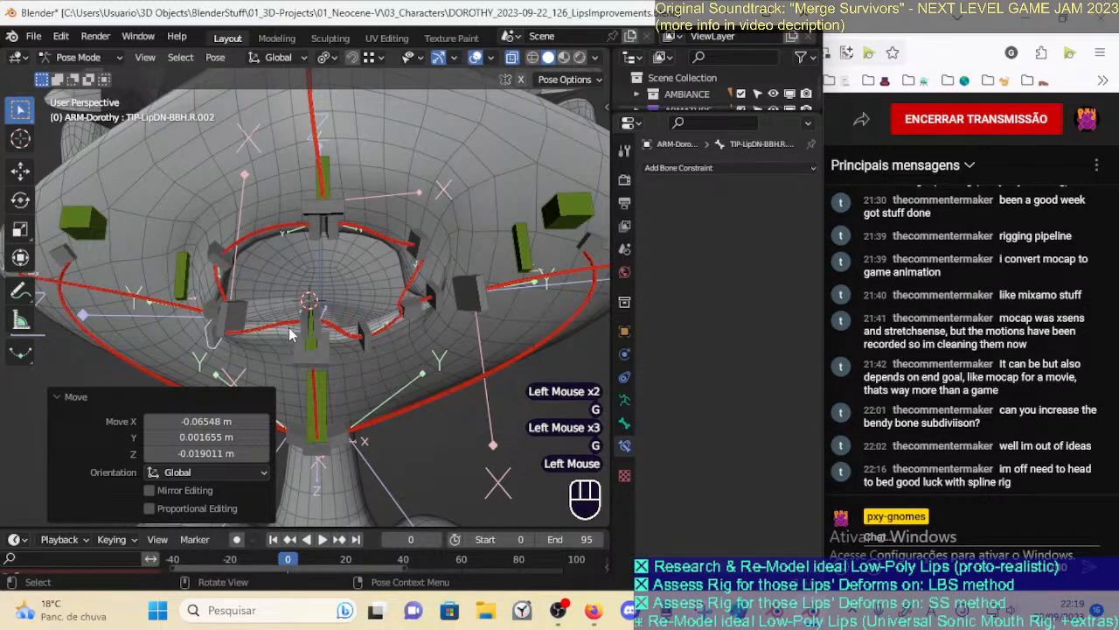
# Lower the two inner lower-lip handles beside the centre and spread them slightly apart
pyautogui.click(292, 331)
pyautogui.click(304, 329)
pyautogui.press('g')
pyautogui.click(281, 350)
pyautogui.click(323, 327)
pyautogui.press('g')
pyautogui.click(341, 359)
# Move the middle left lower-lip handle outward and rotate it to follow the opened lip curve
pyautogui.click(369, 348)
pyautogui.press('g')
pyautogui.click(409, 351)
pyautogui.press('r')
pyautogui.click(425, 312)
# Move and rotate the TIP-LipDN-BBH.L.003 handle at the left mouth corner to extend the lower-lip curve
pyautogui.click(426, 308)
pyautogui.press('g')
pyautogui.click(448, 296)
pyautogui.click(446, 297)
pyautogui.press('r')
pyautogui.click(442, 276)
# Move the TIP-LipUP-BBH.L.003 handle up above the left mouth corner and rotate it
pyautogui.click(456, 254)
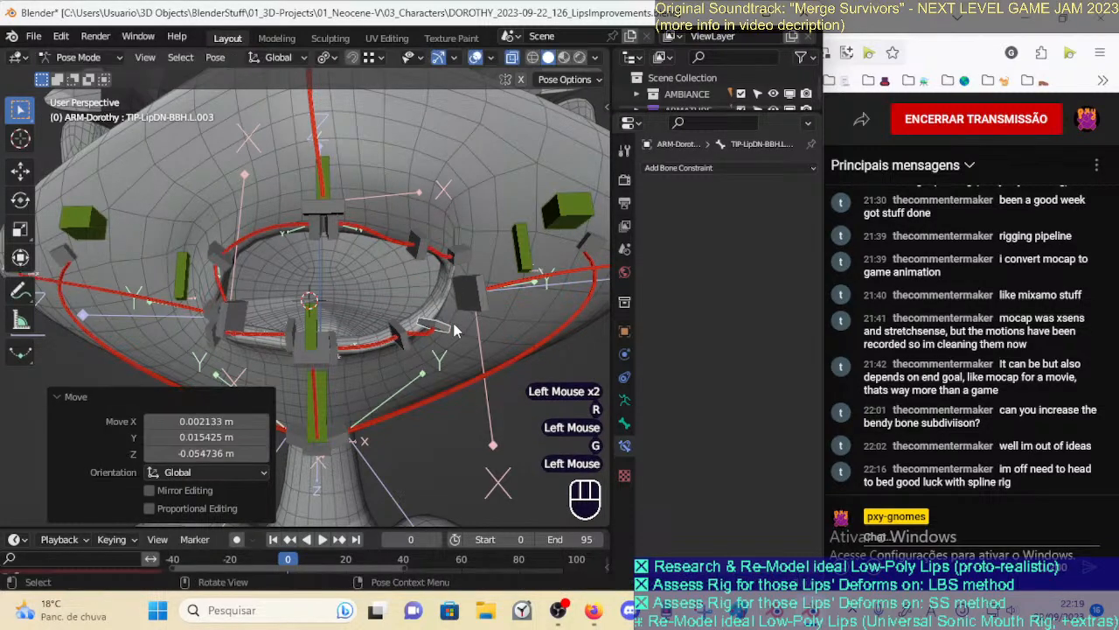
pyautogui.press('g')
pyautogui.click(471, 256)
pyautogui.press('r')
pyautogui.click(476, 278)
pyautogui.press('g')
pyautogui.click(467, 259)
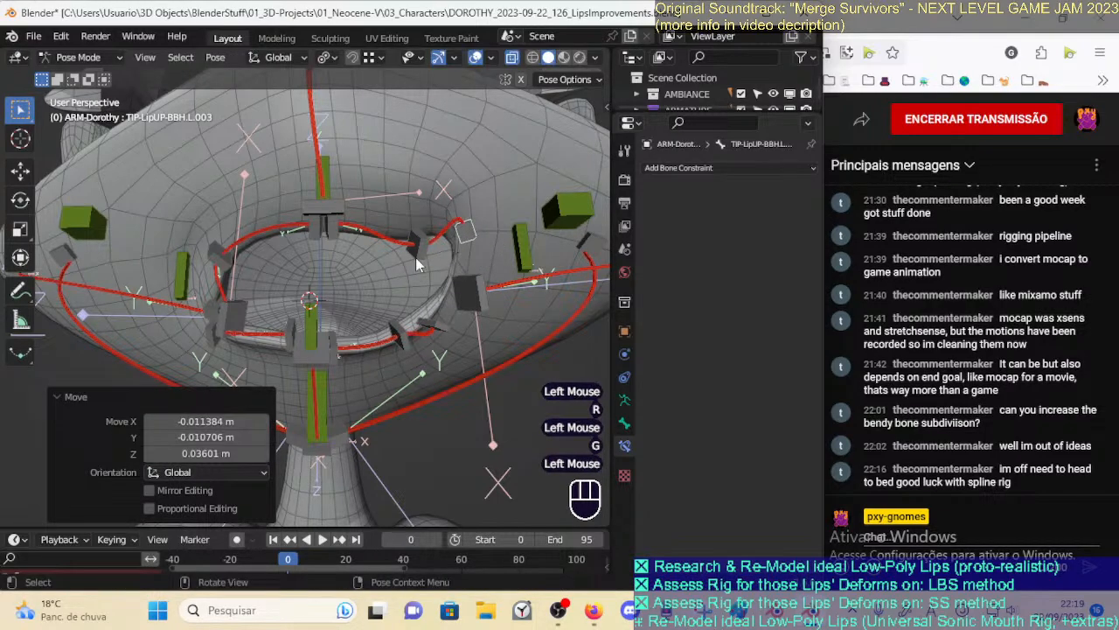
# Raise the TIP-LipUP-BBH.L.002 handle, and lower it by about 0.08 m to adjust the upper-lip curve
pyautogui.click(422, 247)
pyautogui.press('g')
pyautogui.click(400, 199)
pyautogui.moveTo(408, 216); pyautogui.dragTo(413, 227, button='middle')
pyautogui.press('g')
pyautogui.click(400, 276)
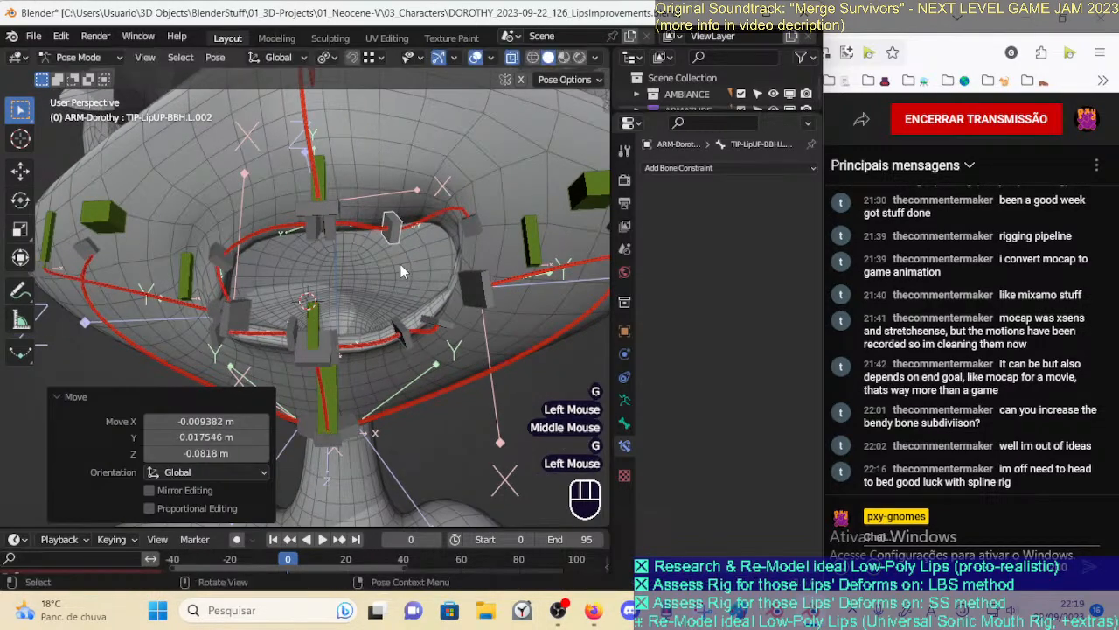
# Raise the central mouth profile control further above the open upper lip
pyautogui.click(325, 202)
pyautogui.press('g')
pyautogui.click(328, 144)
# Lower the inner upper-lip handles on both sides individually, and raise TIP-LipUP-BBH.L.001 by about 0.06 m
pyautogui.click(337, 226)
pyautogui.press('g')
pyautogui.click(339, 249)
pyautogui.click(304, 236)
pyautogui.press('g')
pyautogui.click(289, 268)
pyautogui.click(334, 258)
pyautogui.press('g')
pyautogui.click(345, 233)
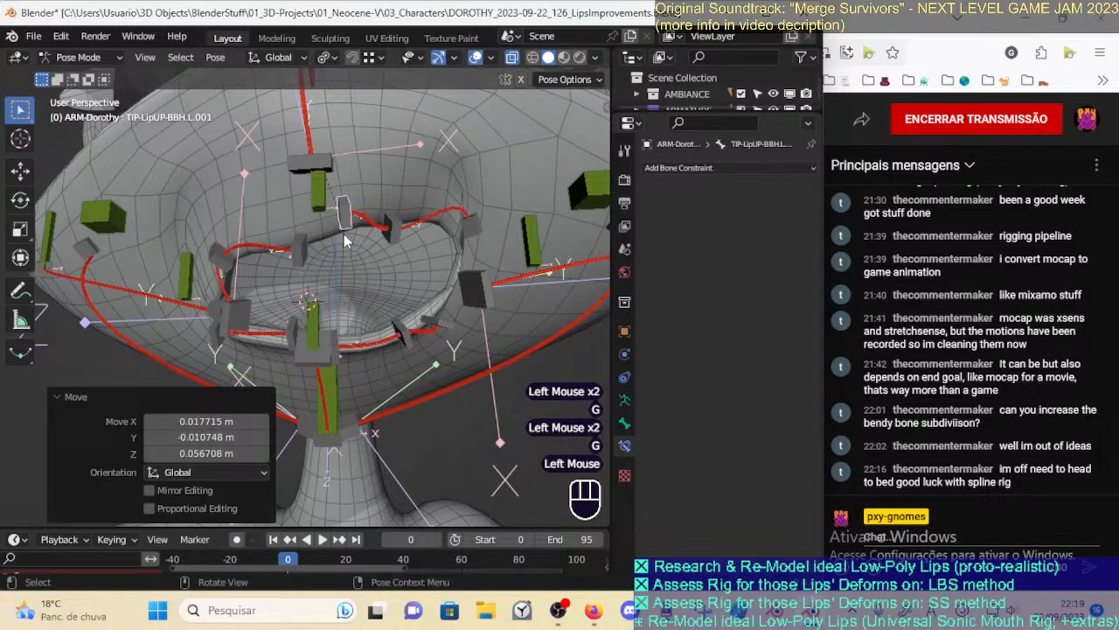
# Lower both inner upper-lip handles together to the lower lip, and lower TWK-MouthProfile by about 0.06 m
pyautogui.keyDown('shift'); pyautogui.click(297, 256); pyautogui.keyUp('shift')
pyautogui.press('g')
pyautogui.click(328, 295)
pyautogui.click(341, 274)
pyautogui.press('g')
pyautogui.click(337, 267)
pyautogui.click(316, 194)
pyautogui.press('g')
pyautogui.click(312, 244)
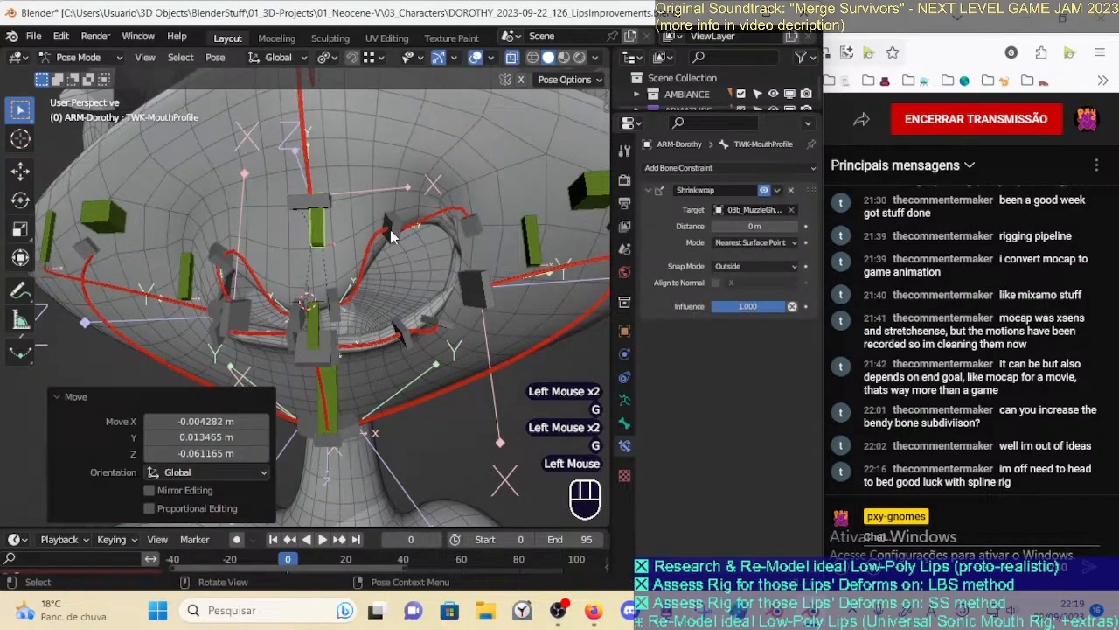
# Rotate the TIP-LipUP-BBH.L.002 handle and lower it to slope the left upper lip toward the centre
pyautogui.click(390, 229)
pyautogui.click(436, 235)
pyautogui.press('g')
pyautogui.click(433, 277)
# Move the TIP-LipUP-BBH.L.003 handle up and outward and rotate it to stretch the left corner into a sneer
pyautogui.click(488, 215)
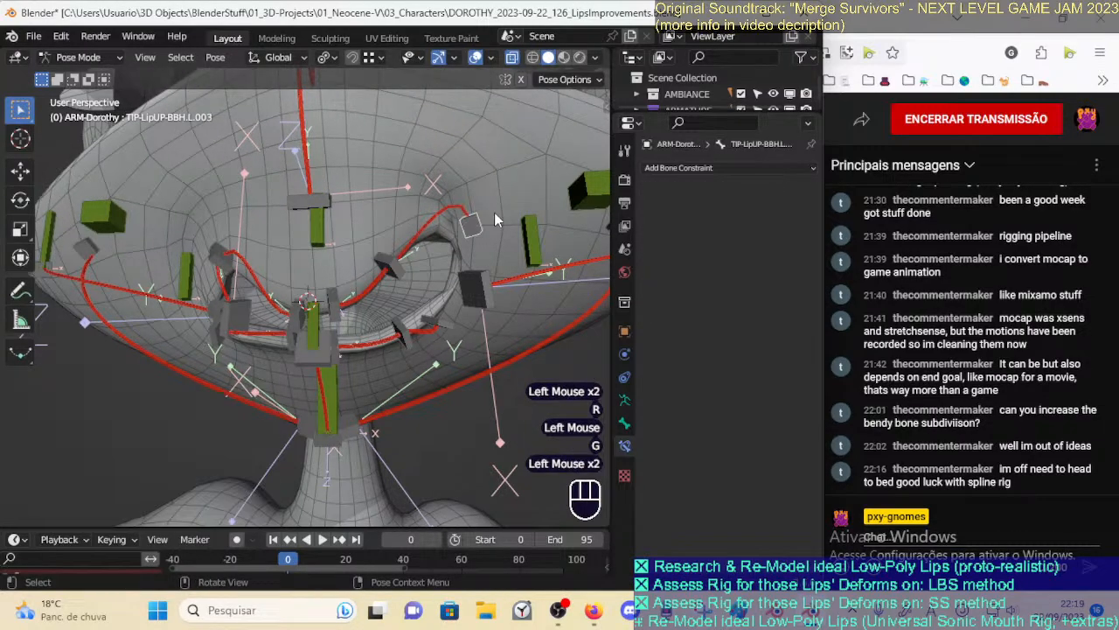
pyautogui.click(502, 184)
pyautogui.keyDown('shift'); pyautogui.moveTo(503, 184); pyautogui.dragTo(468, 217, button='middle'); pyautogui.keyUp('shift')
pyautogui.press('g')
pyautogui.click(466, 218)
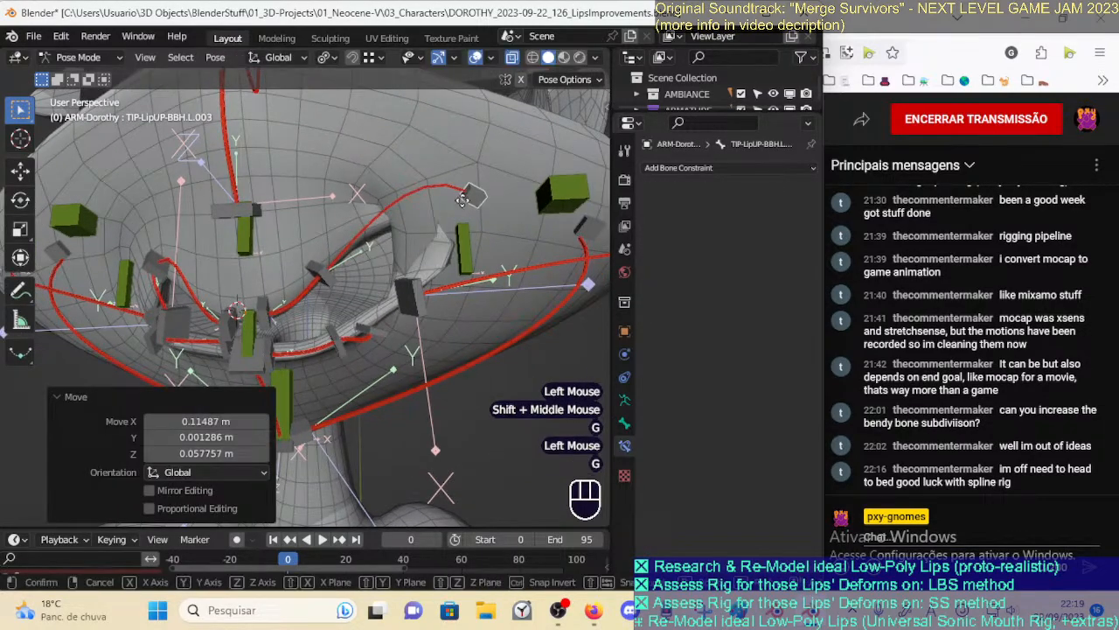
pyautogui.press('g')
pyautogui.click(461, 220)
pyautogui.press('r')
pyautogui.click(464, 228)
pyautogui.press('g')
pyautogui.click(470, 238)
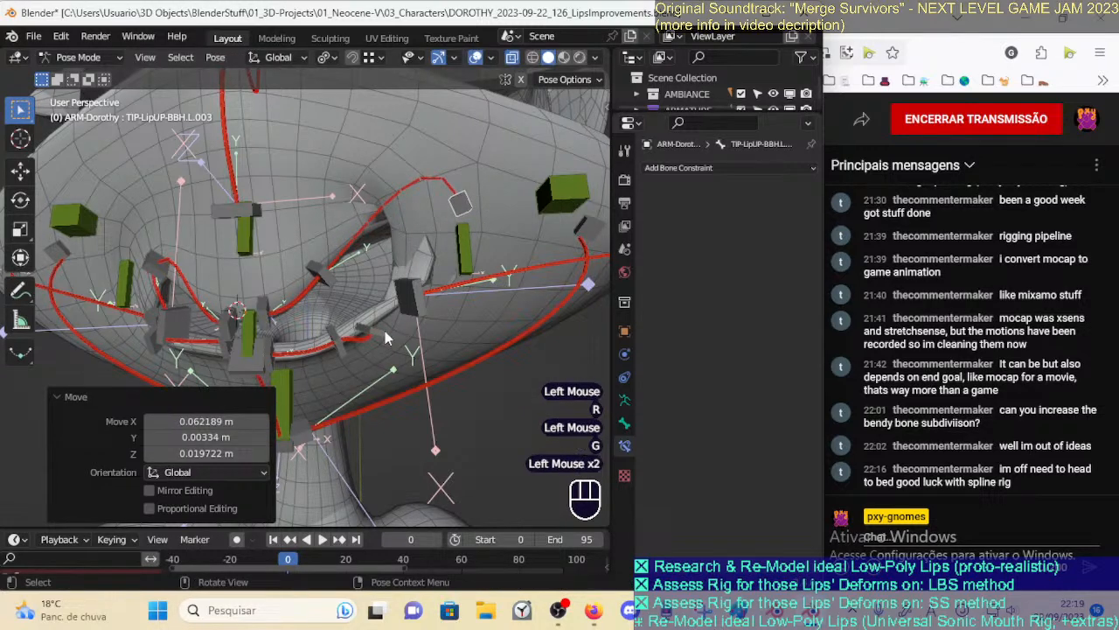
# Move and rotate the handles at the left mouth corner to draw the lip ends up and outward
pyautogui.press('g')
pyautogui.click(468, 229)
pyautogui.press('r')
pyautogui.click(498, 229)
pyautogui.press('g')
pyautogui.click(482, 229)
pyautogui.click(479, 252)
pyautogui.press('g')
pyautogui.click(475, 232)
# Fine-tune the rotation and position of the left-corner lip handle from a changed viewing angle
pyautogui.keyDown('ctrl'); pyautogui.moveTo(379, 251); pyautogui.dragTo(399, 290, button='middle'); pyautogui.keyUp('ctrl')
pyautogui.click(427, 254)
pyautogui.press('r')
pyautogui.click(411, 247)
pyautogui.press('g')
pyautogui.click(408, 245)
pyautogui.click(408, 275)
# Reposition the TIP-LipUP-BBH.L.003 handle closer to the left mouth corner, checking its depth from the side
pyautogui.moveTo(472, 298); pyautogui.dragTo(385, 223, button='middle')
pyautogui.press('g')
pyautogui.click(339, 276)
pyautogui.click(387, 217)
pyautogui.press('g')
pyautogui.click(387, 216)
pyautogui.press('g')
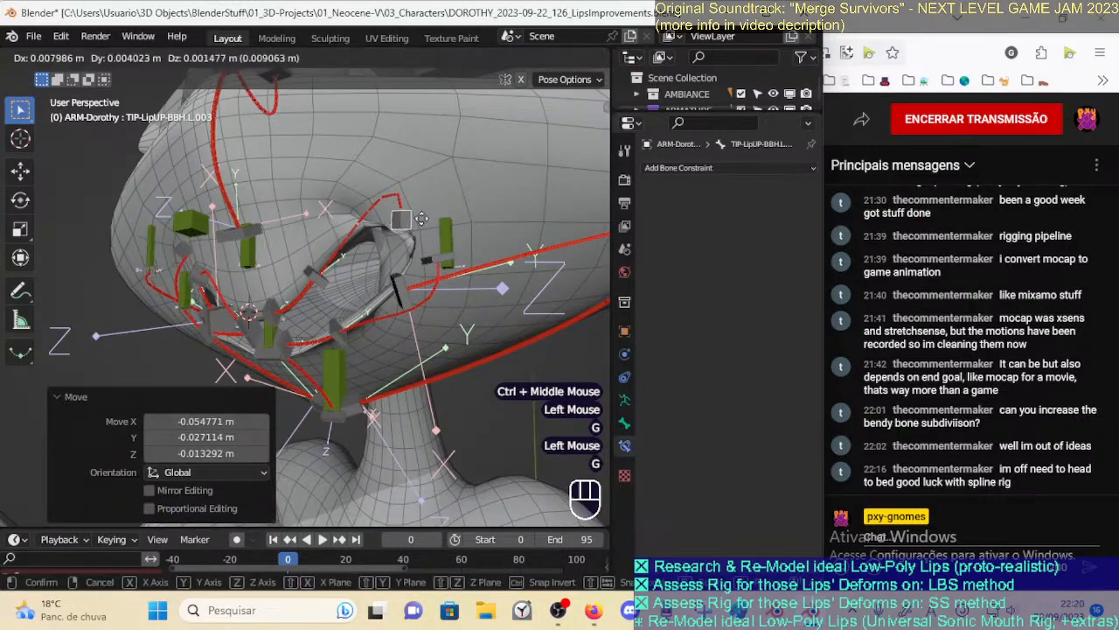
pyautogui.press('g')
pyautogui.click(401, 250)
# Move the TIP-LipUP-BBH.L.002 handle up and outward by about 0.04 m in X and Z
pyautogui.moveTo(323, 276); pyautogui.dragTo(367, 254, button='middle')
pyautogui.press('g')
pyautogui.click(411, 220)
pyautogui.press('g')
pyautogui.click(415, 219)
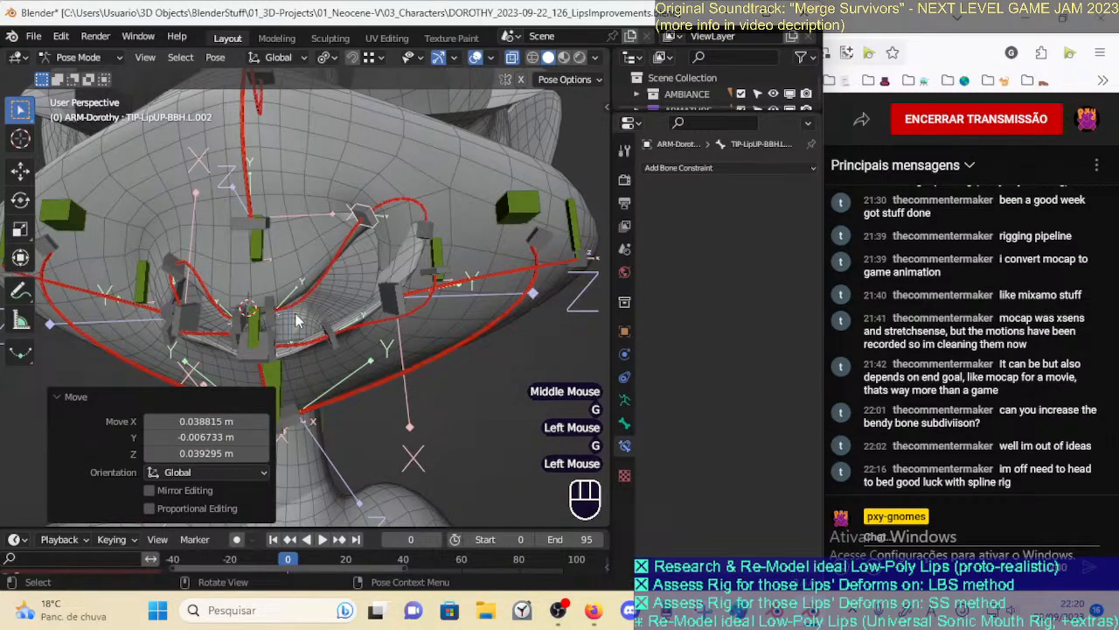
# Raise the TIP-LipUP-BBH.L.001 handle to lift the inner left upper lip into an asymmetric open shape
pyautogui.click(271, 313)
pyautogui.press('g')
pyautogui.click(324, 217)
pyautogui.press('g')
pyautogui.moveTo(324, 218); pyautogui.dragTo(439, 210, button='middle')
pyautogui.click(369, 246)
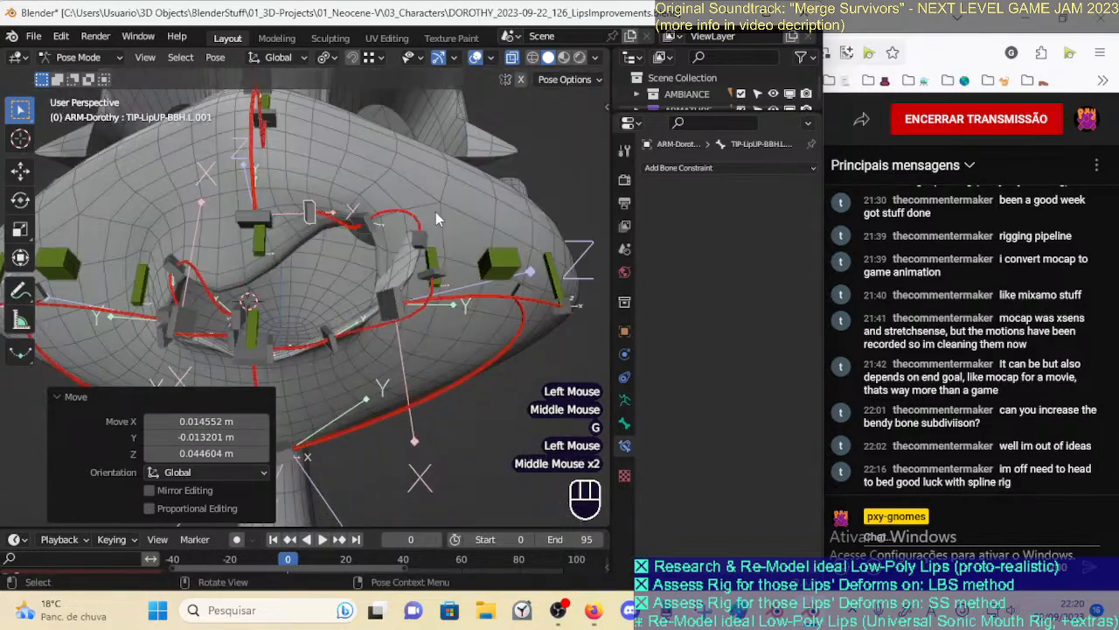
# Move and rotate the upper-lip handle beside the left mouth corner to adjust the asymmetric open shape
pyautogui.click(422, 242)
pyautogui.press('g')
pyautogui.click(420, 237)
pyautogui.press('r')
pyautogui.click(446, 234)
pyautogui.moveTo(446, 235); pyautogui.dragTo(382, 322, button='middle')
# Reposition the TIP-LipDN-BBH.L.003 handle by the left mouth corner and rotate it by about -3.5°
pyautogui.click(430, 273)
pyautogui.press('g')
pyautogui.click(404, 252)
pyautogui.press('g')
pyautogui.click(393, 254)
pyautogui.moveTo(393, 253)
pyautogui.mouseDown(button='middle')
pyautogui.moveTo(434, 250)
pyautogui.moveTo(405, 254)
pyautogui.mouseUp(button='middle')
pyautogui.press('g')
pyautogui.click(419, 249)
pyautogui.press('g')
pyautogui.click(390, 260)
pyautogui.press('r')
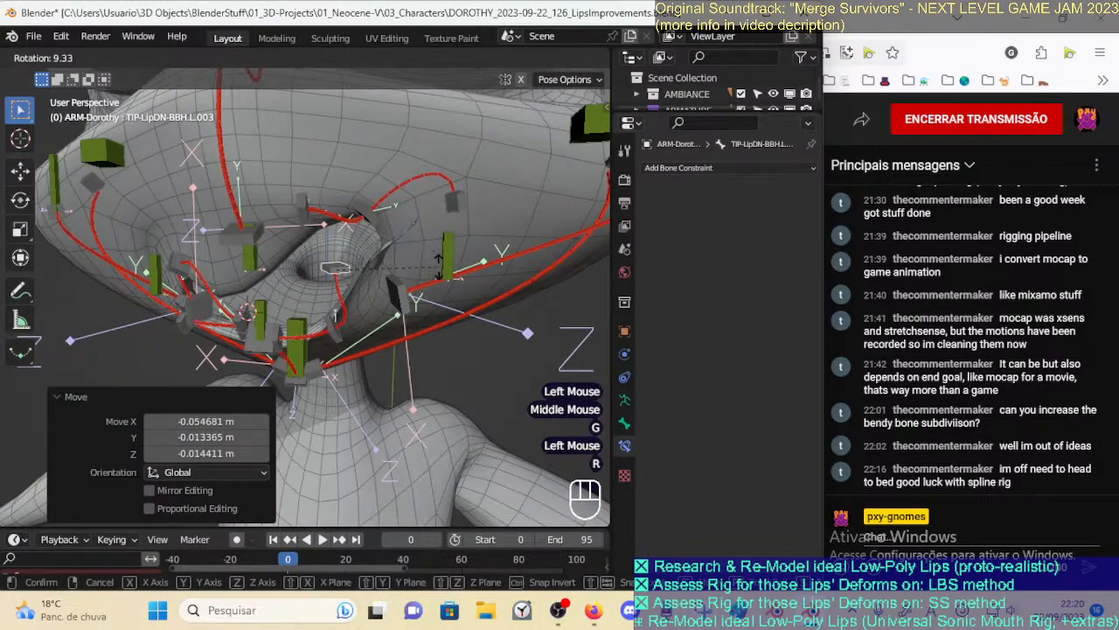
pyautogui.click(437, 273)
# Move the TIP-LipUP-BBH.L.003 handle inward and rotate it to refine the upper lip near the left corner
pyautogui.click(336, 266)
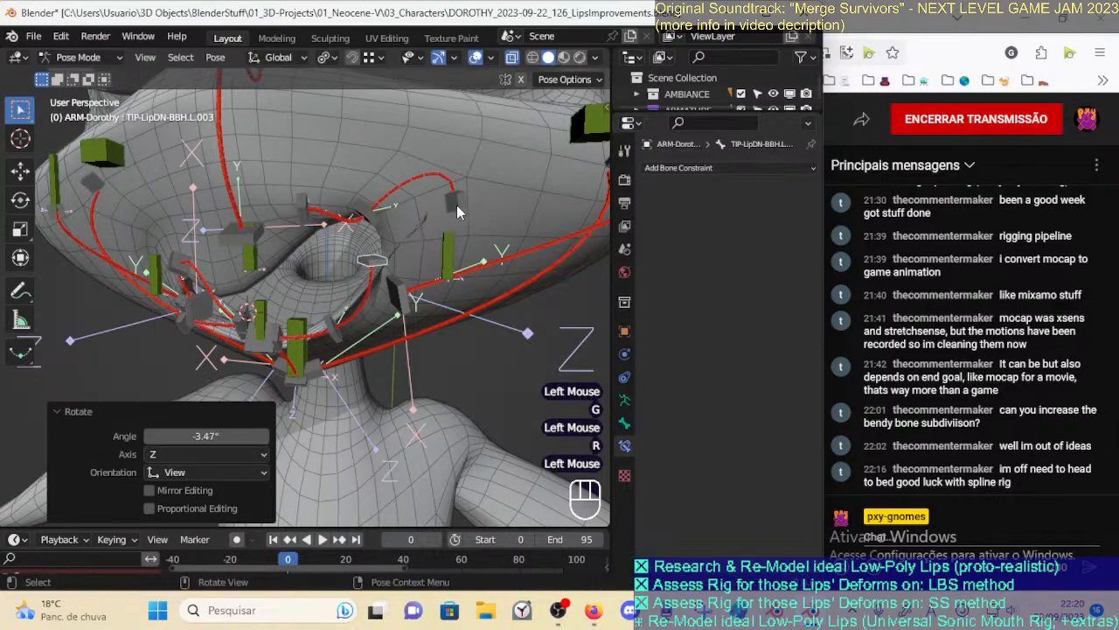
pyautogui.press('g')
pyautogui.click(372, 239)
pyautogui.moveTo(372, 239); pyautogui.dragTo(376, 298, button='middle')
pyautogui.press('r')
pyautogui.click(376, 216)
# Reset the transforms of all pose bones to close the mouth, and save the file
pyautogui.press('a')
pyautogui.hotkey('alt', 'q')
pyautogui.hotkey('alt', 'q')
pyautogui.keyDown('ctrl'); pyautogui.moveTo(376, 298); pyautogui.dragTo(359, 332, button='middle'); pyautogui.keyUp('ctrl')
pyautogui.moveTo(244, 228); pyautogui.dragTo(279, 240, button='middle')
pyautogui.scroll(-2, 279, 240)
pyautogui.scroll(3, 308, 313)
pyautogui.hotkey('ctrl', 's')
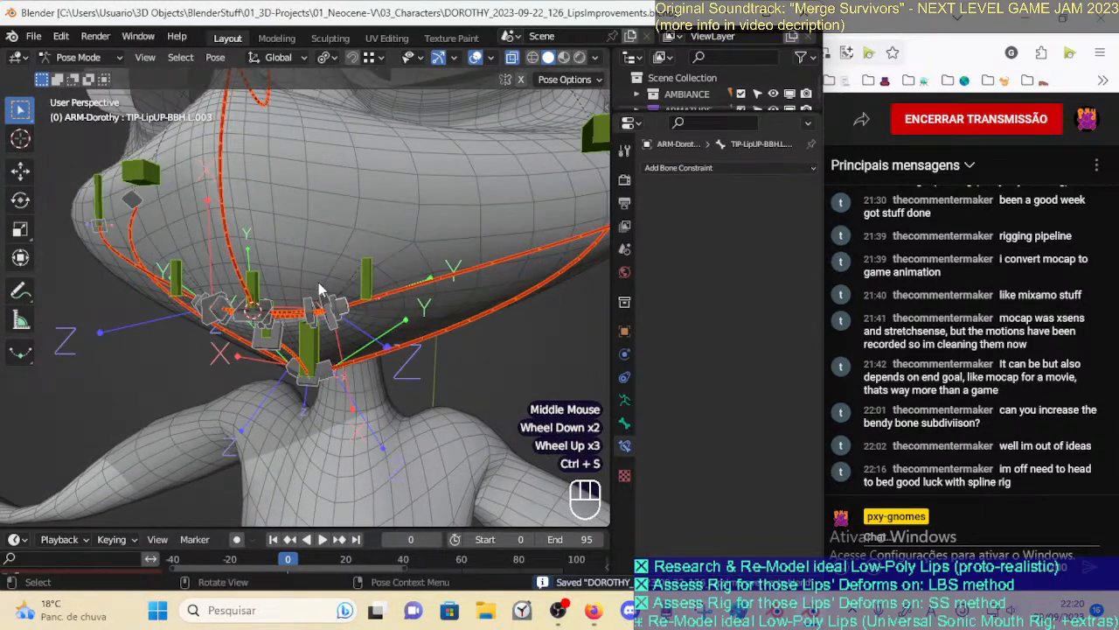
# Leave Pose Mode, select ARM-Dorothy with 00_Body, enter Weight Paint with the face mask on, and display DEF-MouthSide-BB.L.001's weights
pyautogui.scroll(-1, 318, 284)
pyautogui.scroll(-1, 319, 282)
pyautogui.moveTo(318, 282); pyautogui.dragTo(341, 283, button='middle')
pyautogui.scroll(2, 349, 259)
pyautogui.scroll(2, 260, 273)
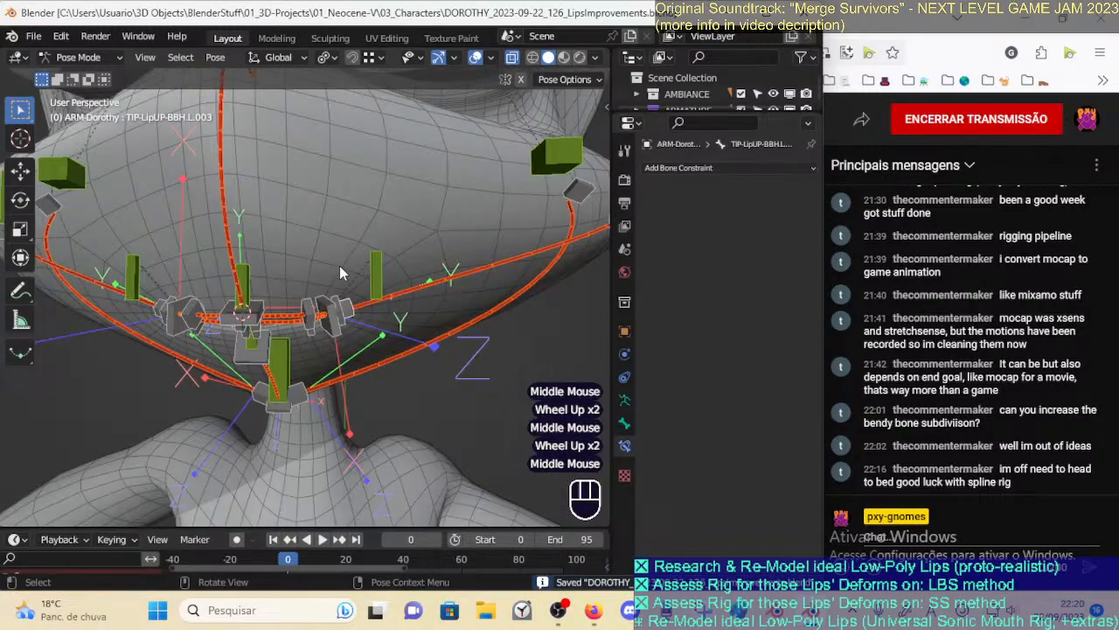
pyautogui.hotkey('ctrl', 'Tab')
pyautogui.click(341, 257)
pyautogui.scroll(-1, 368, 272)
pyautogui.click(365, 271)
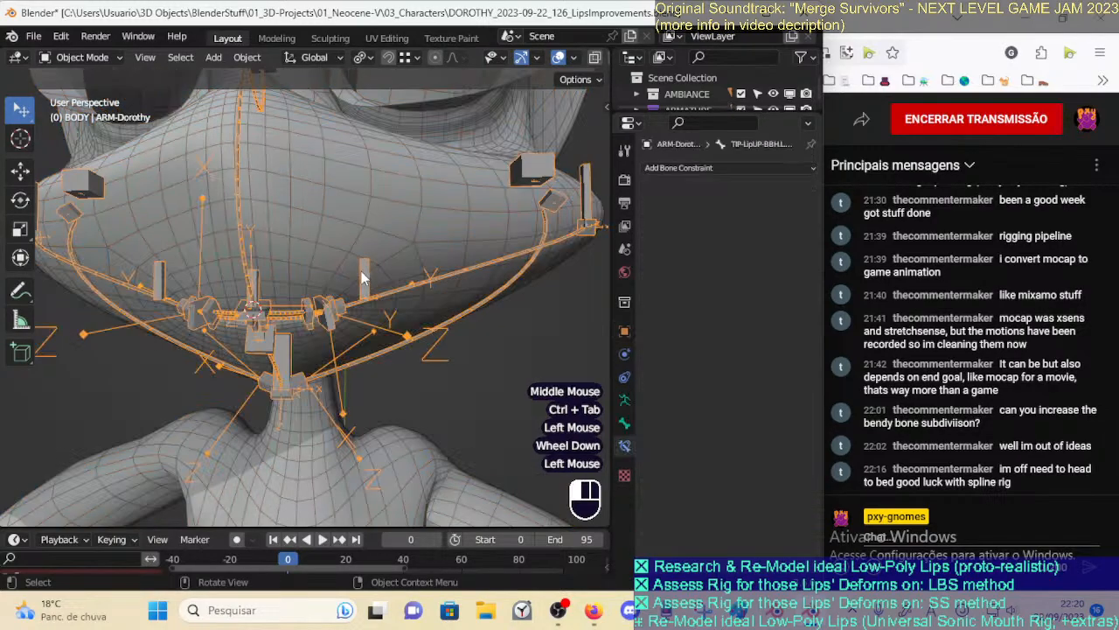
pyautogui.keyDown('shift'); pyautogui.click(401, 206); pyautogui.keyUp('shift')
pyautogui.hotkey('ctrl', 'Tab')
pyautogui.keyDown('ctrl'); pyautogui.click(433, 278); pyautogui.keyUp('ctrl')
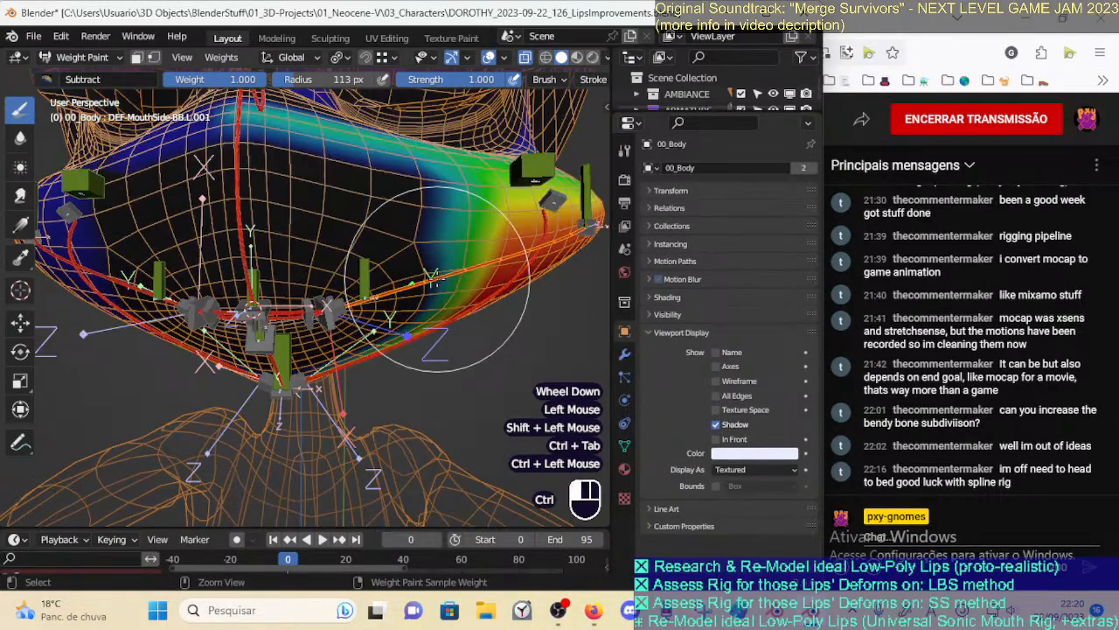
pyautogui.scroll(-2, 433, 278)
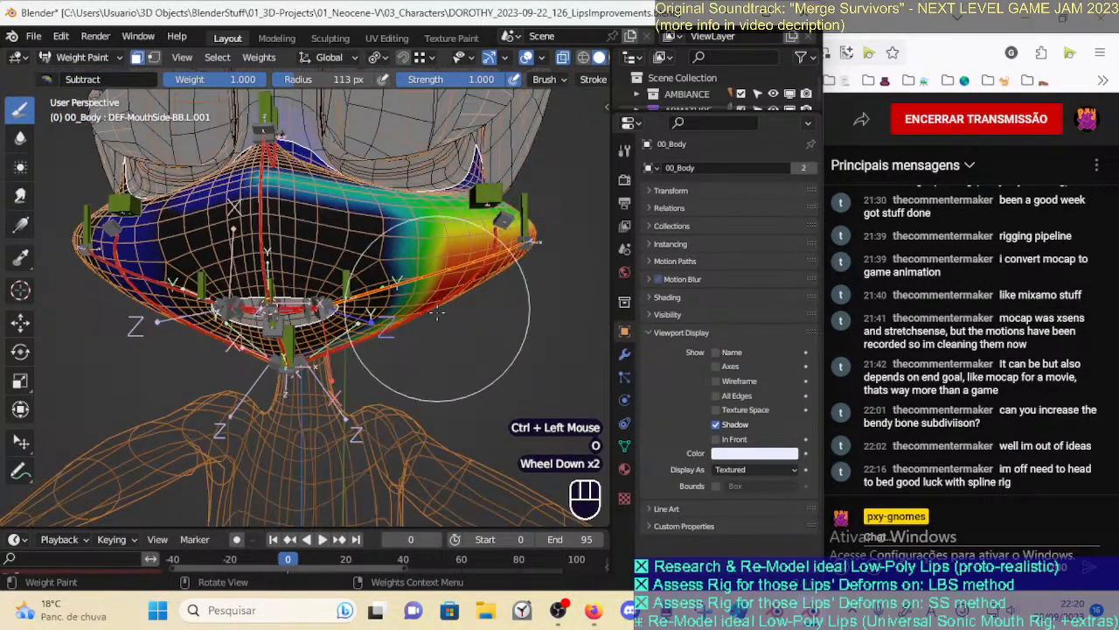
pyautogui.moveTo(433, 288); pyautogui.dragTo(429, 363, button='middle')
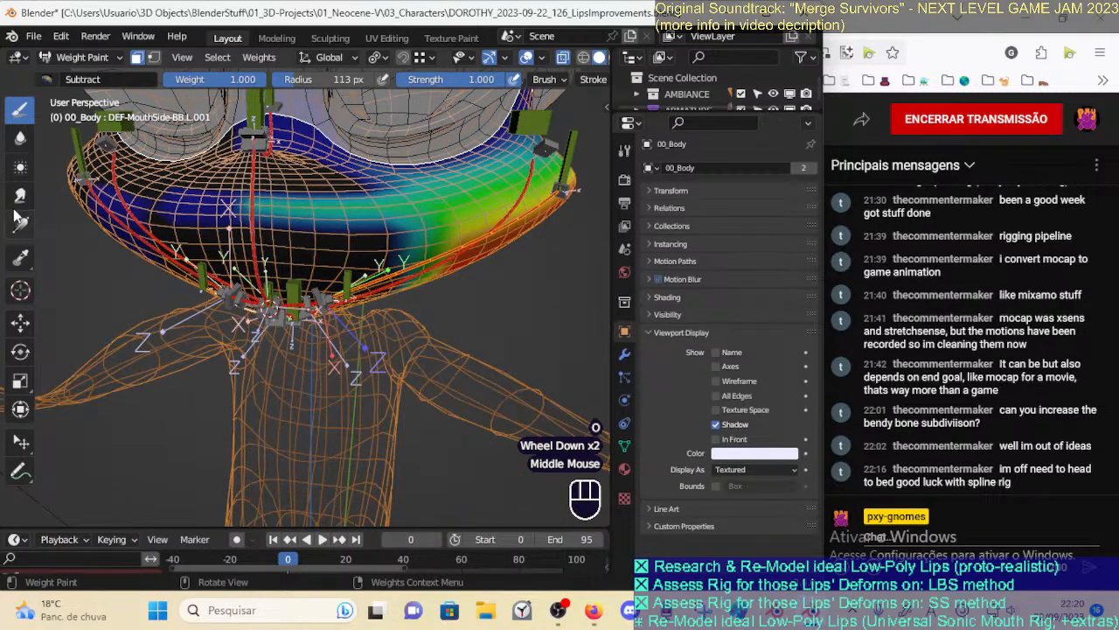
# Blur the DEF-MouthSide-BB.L.001 weights across the front and top of the muzzle with a 93 px brush
pyautogui.doubleClick(20, 138)
pyautogui.keyDown('shift'); pyautogui.moveTo(289, 256); pyautogui.dragTo(313, 298, button='middle'); pyautogui.keyUp('shift')
pyautogui.press('f')
pyautogui.click(316, 273)
pyautogui.click(310, 256)
pyautogui.moveTo(298, 244); pyautogui.dragTo(294, 281, button='middle')
pyautogui.moveTo(294, 282); pyautogui.dragTo(282, 285)
pyautogui.moveTo(279, 281); pyautogui.dragTo(261, 247)
pyautogui.moveTo(299, 247); pyautogui.dragTo(304, 289, button='middle')
pyautogui.click(304, 290)
pyautogui.moveTo(342, 191); pyautogui.dragTo(367, 271, button='middle')
pyautogui.click(367, 271)
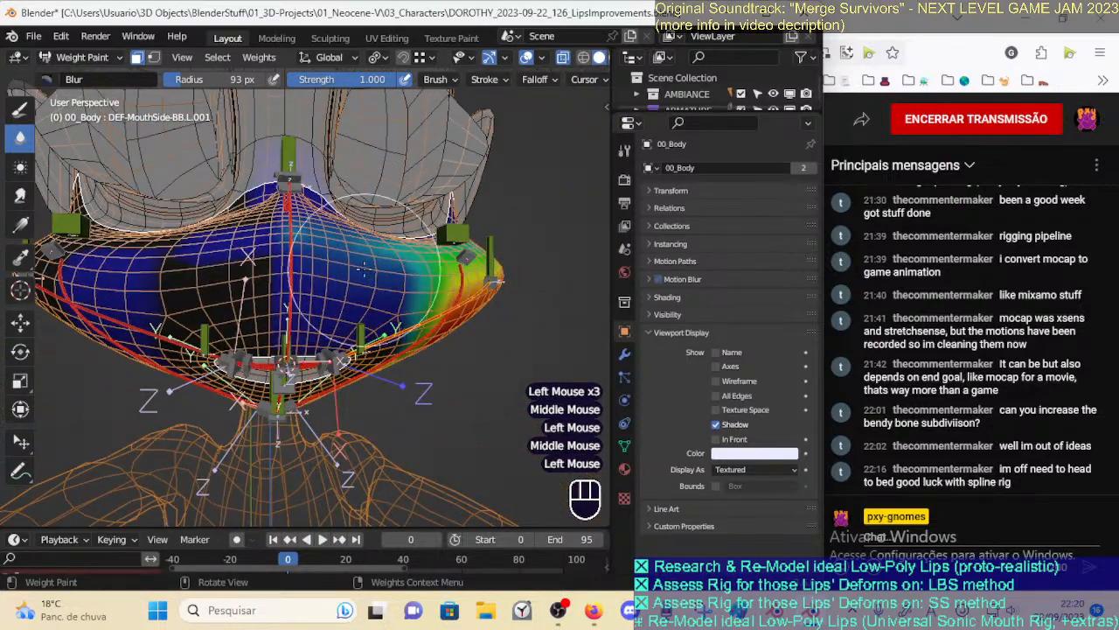
pyautogui.moveTo(289, 197); pyautogui.dragTo(286, 335, button='middle')
pyautogui.click(287, 335)
# Smear the left mouth-side weights toward the lip corner and enlarge the smear brush to 125 px
pyautogui.moveTo(397, 288); pyautogui.dragTo(321, 278, button='middle')
pyautogui.click(321, 278)
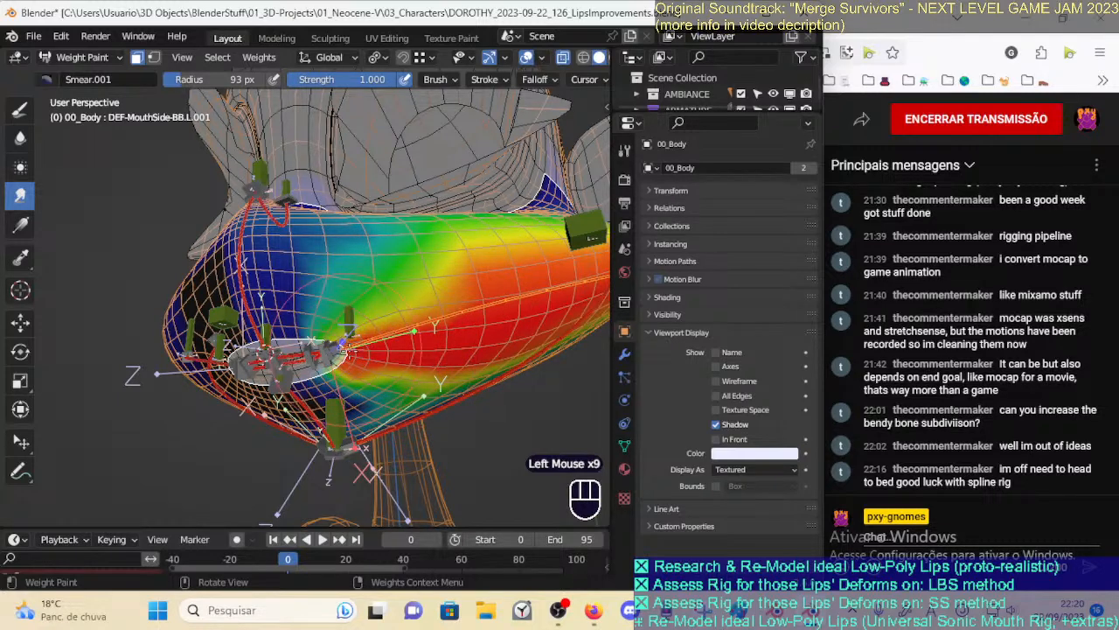
pyautogui.press('f')
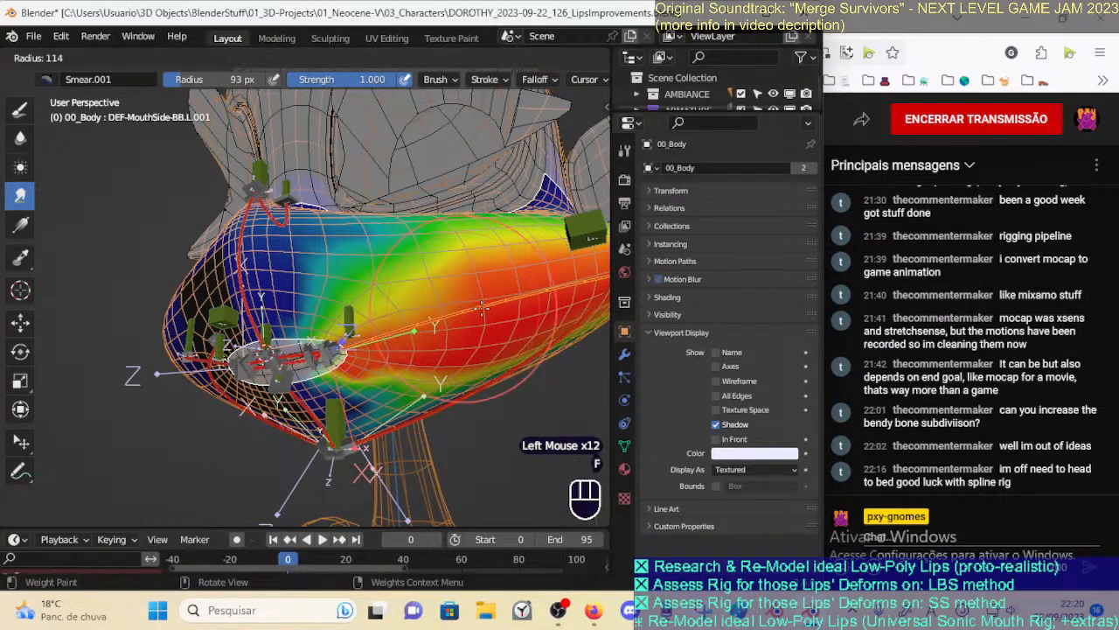
pyautogui.click(372, 311)
pyautogui.moveTo(355, 327); pyautogui.dragTo(211, 271, button='middle')
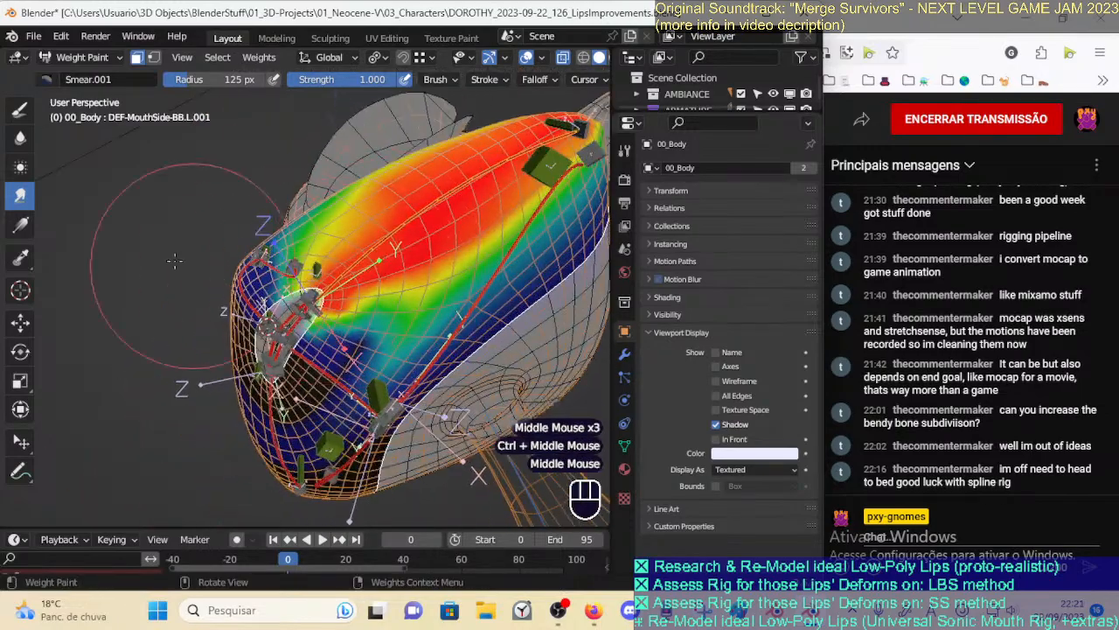
# Blur the left mouth-side weights below the lip corner along the lower jaw with a 93 px brush
pyautogui.click(20, 139)
pyautogui.moveTo(350, 332); pyautogui.dragTo(377, 341, button='middle')
pyautogui.press('f')
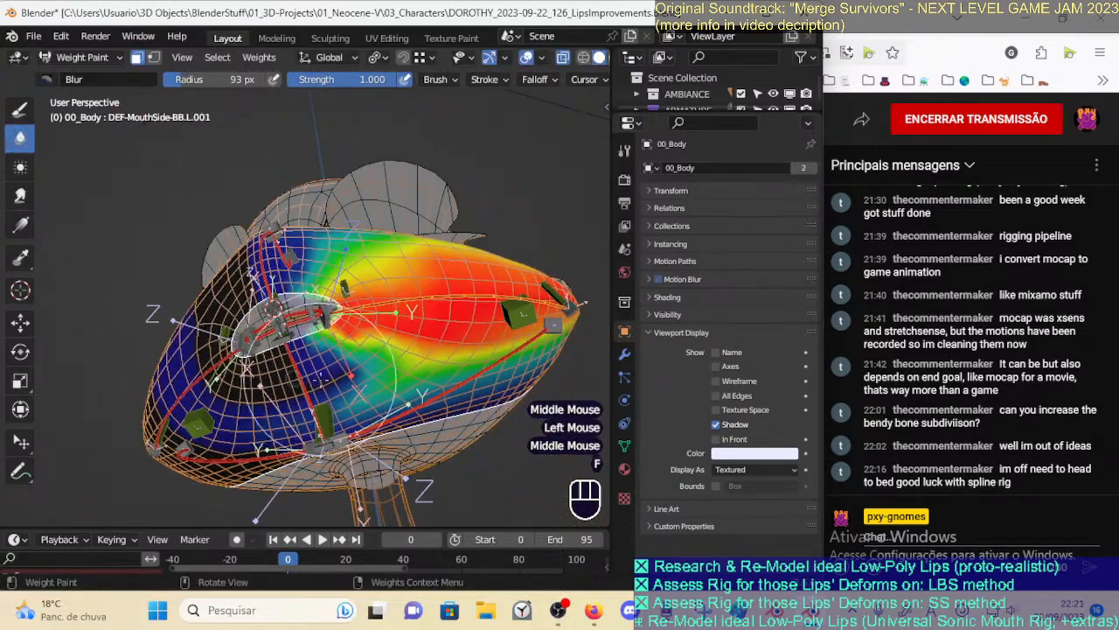
pyautogui.click(376, 350)
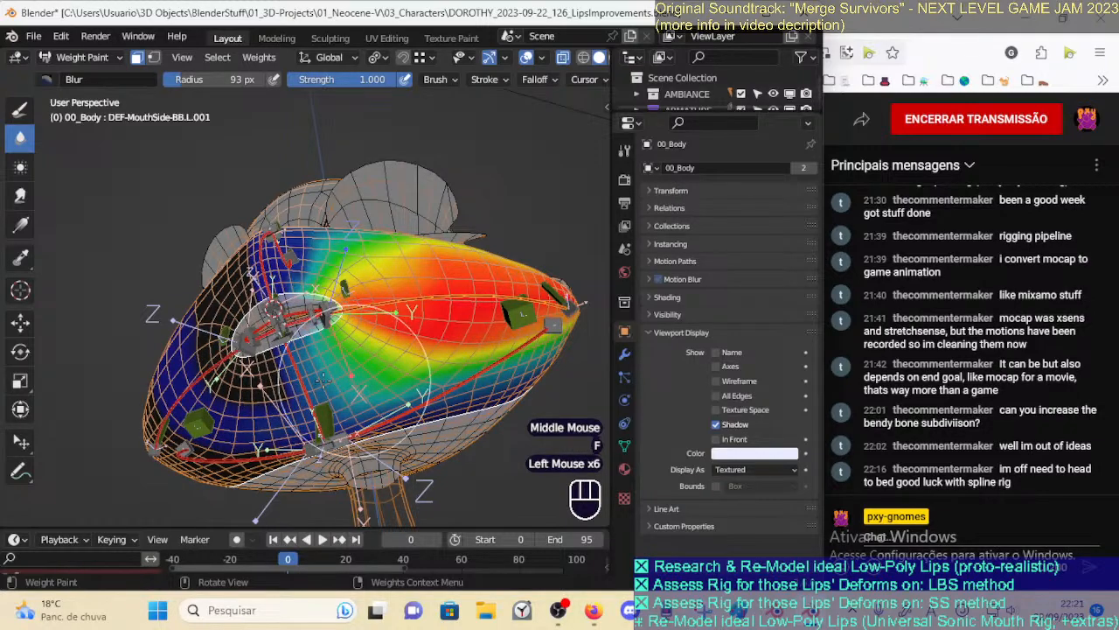
pyautogui.moveTo(349, 328); pyautogui.dragTo(347, 336, button='middle')
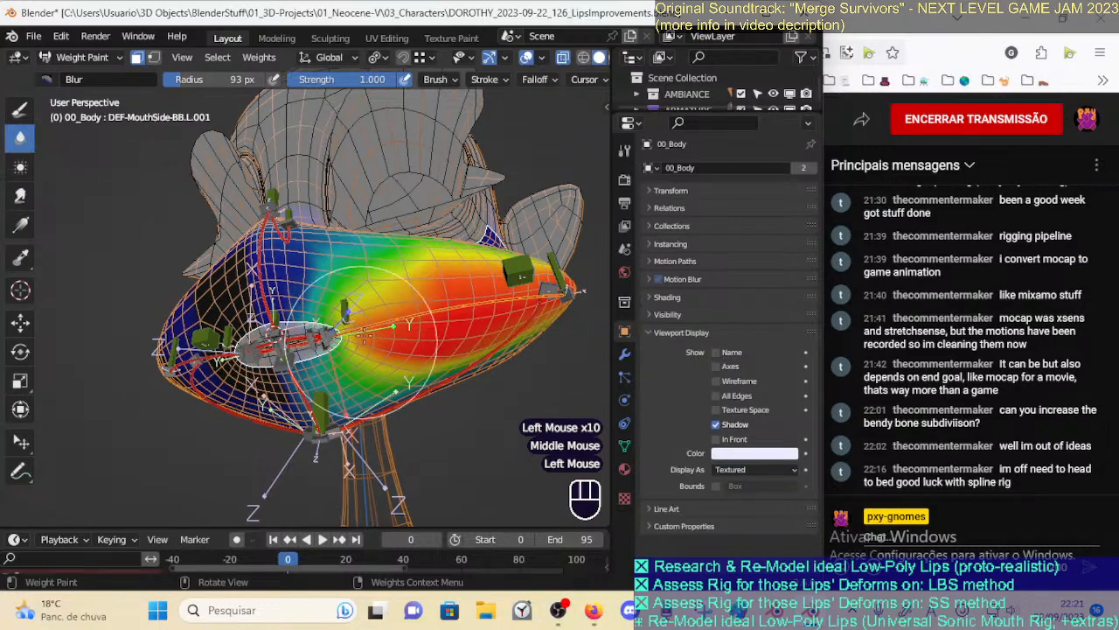
# Turn off the paint mask, pick the left mouth-corner control handle and move it outward to test the new weights
pyautogui.moveTo(347, 324); pyautogui.dragTo(424, 293, button='middle')
pyautogui.press('o')
pyautogui.keyDown('ctrl'); pyautogui.click(412, 313); pyautogui.keyUp('ctrl')
pyautogui.press('g')
pyautogui.click(396, 325)
pyautogui.press('g')
pyautogui.click(517, 261)
pyautogui.press('g')
pyautogui.click(448, 278)
# Rotate the left mouth-corner control and raise it so the corner pulls up and outward
pyautogui.press('r')
pyautogui.click(443, 260)
pyautogui.press('g')
pyautogui.click(427, 245)
pyautogui.press('g')
pyautogui.click(420, 234)
pyautogui.moveTo(420, 235); pyautogui.dragTo(426, 295, button='middle')
pyautogui.press('g')
pyautogui.click(433, 274)
# Pick DEF-MouthSide-BB.L.001 again, restore the face mask, and blur its weights across the upper muzzle
pyautogui.keyDown('ctrl'); pyautogui.click(431, 282); pyautogui.keyUp('ctrl')
pyautogui.press('o')
pyautogui.press('o')
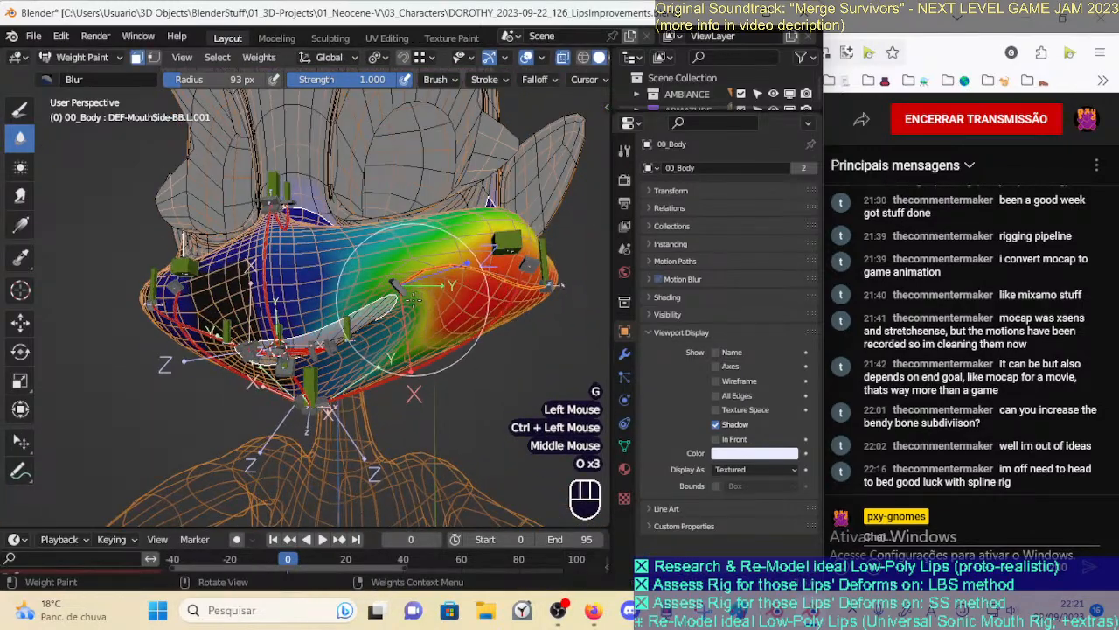
pyautogui.press('o')
pyautogui.press('o')
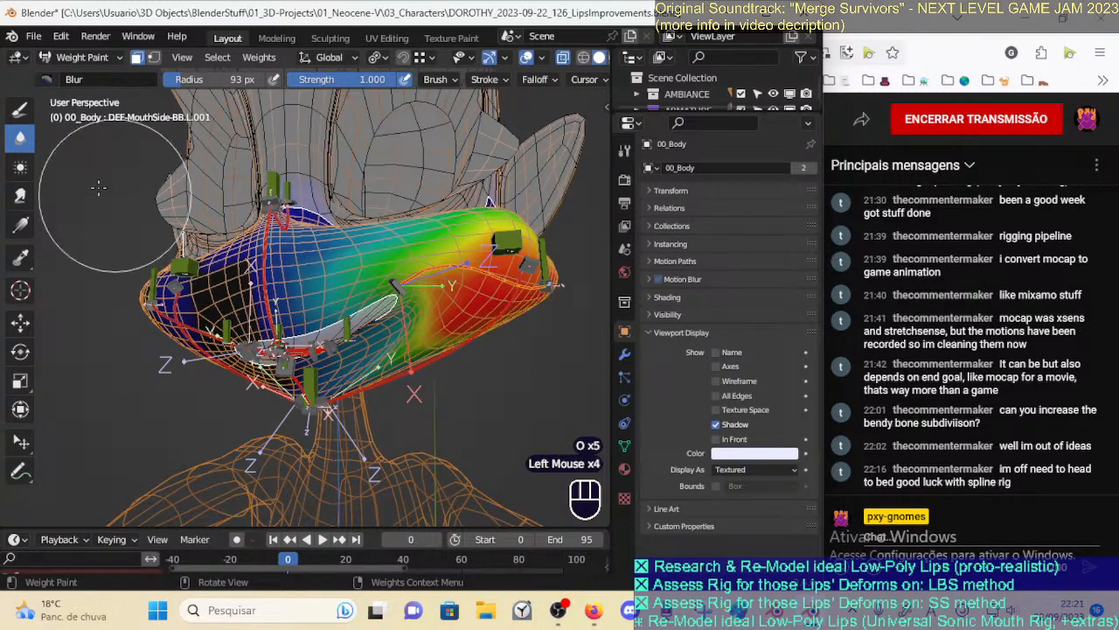
# Paint full DEF-MouthSide-BB.L.001 weight around the left upper and lower lips with the Mix brush at weight 1.000
pyautogui.click(21, 108)
pyautogui.hotkey('ctrl', 'f')
pyautogui.click(20, 110)
pyautogui.click(46, 79)
pyautogui.click(333, 138)
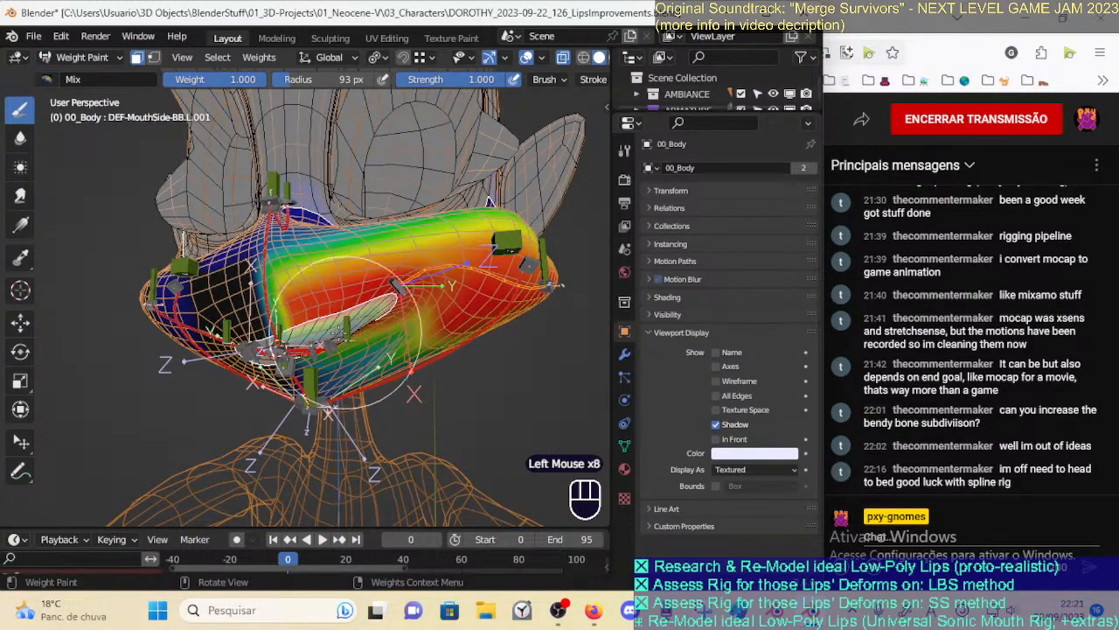
pyautogui.moveTo(354, 321); pyautogui.dragTo(319, 346, button='middle')
pyautogui.click(320, 345)
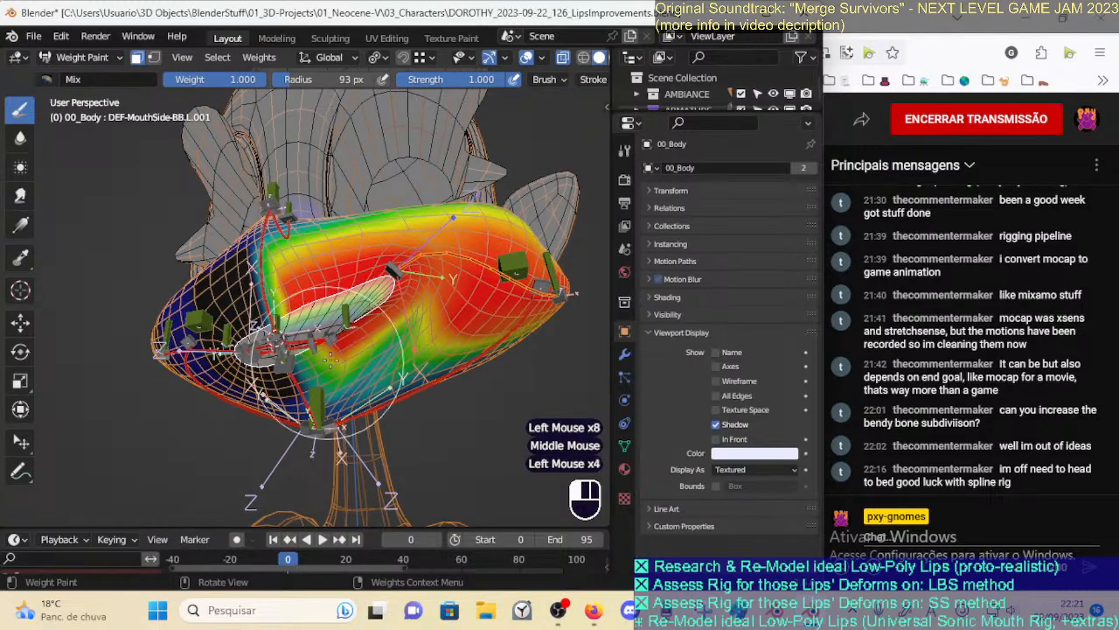
pyautogui.moveTo(423, 291); pyautogui.dragTo(308, 238, button='middle')
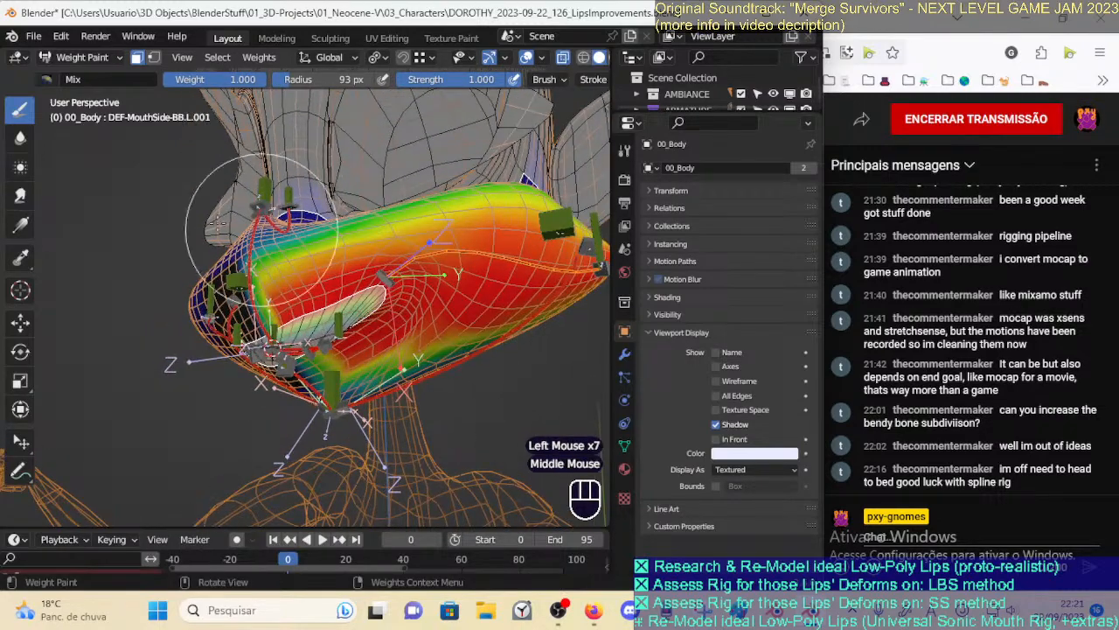
# Blur the edges of the painted left mouth-side weights on the upper muzzle and lower cheek with a 50 px brush
pyautogui.click(19, 137)
pyautogui.moveTo(192, 230); pyautogui.dragTo(262, 223, button='middle')
pyautogui.moveTo(288, 214)
pyautogui.keyDown('ctrl'); pyautogui.mouseDown(button='middle')
pyautogui.moveTo(308, 266)
pyautogui.moveTo(325, 278)
pyautogui.mouseUp(button='middle'); pyautogui.keyUp('ctrl')
pyautogui.press('f')
pyautogui.click(333, 293)
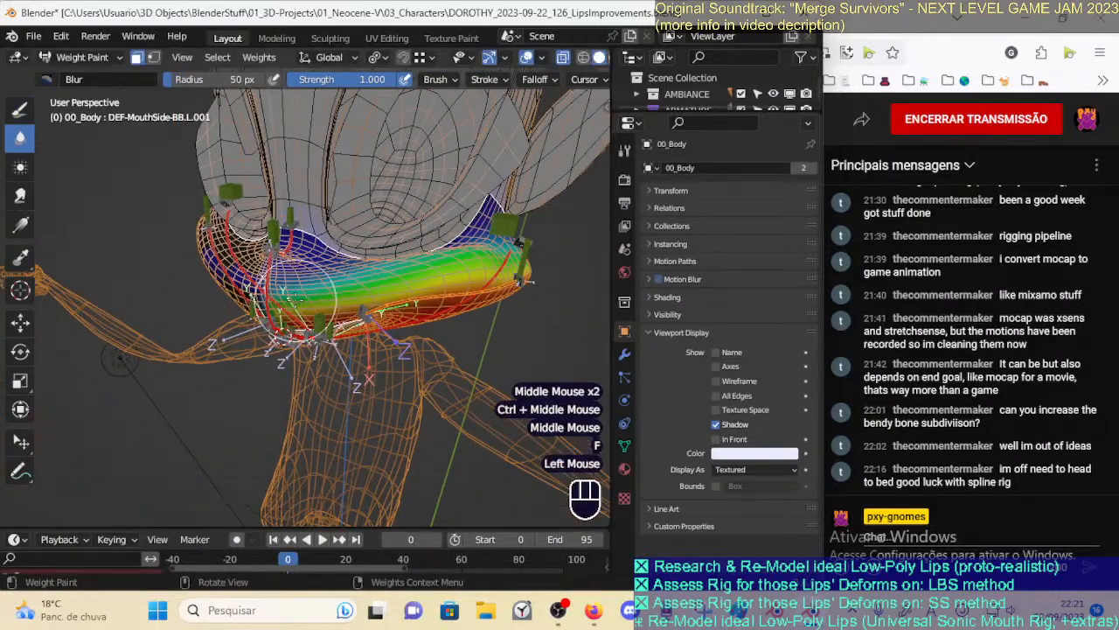
pyautogui.click(408, 273)
pyautogui.moveTo(409, 273); pyautogui.dragTo(499, 166, button='middle')
pyautogui.click(471, 220)
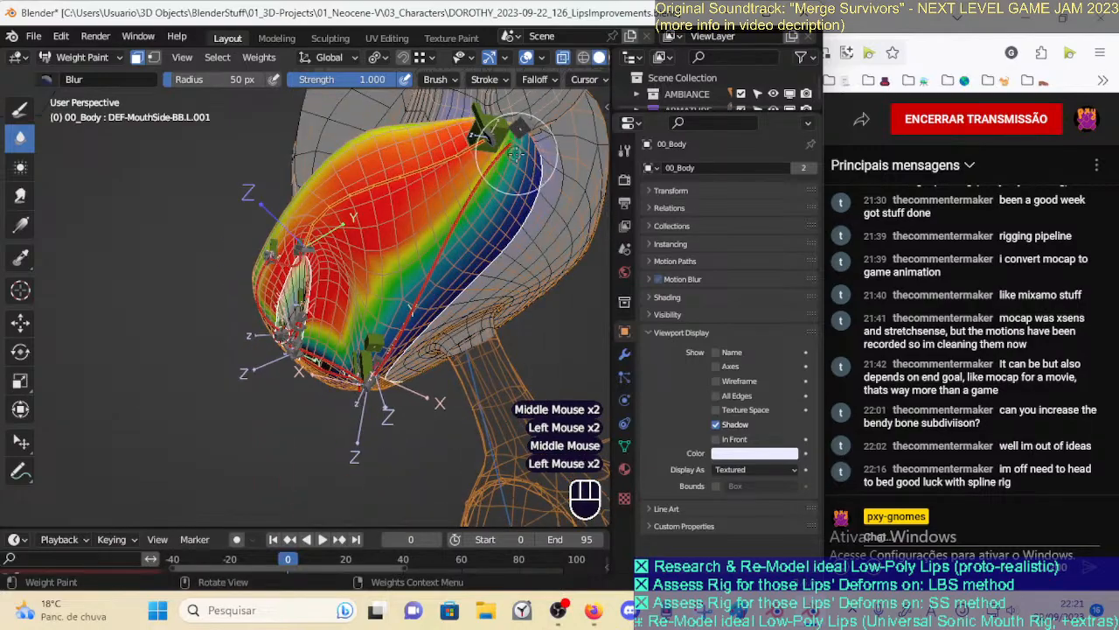
pyautogui.moveTo(382, 335); pyautogui.dragTo(421, 285, button='middle')
pyautogui.moveTo(361, 318)
pyautogui.mouseDown(button='middle')
pyautogui.moveTo(390, 337)
pyautogui.moveTo(405, 329)
pyautogui.moveTo(357, 324)
pyautogui.mouseUp(button='middle')
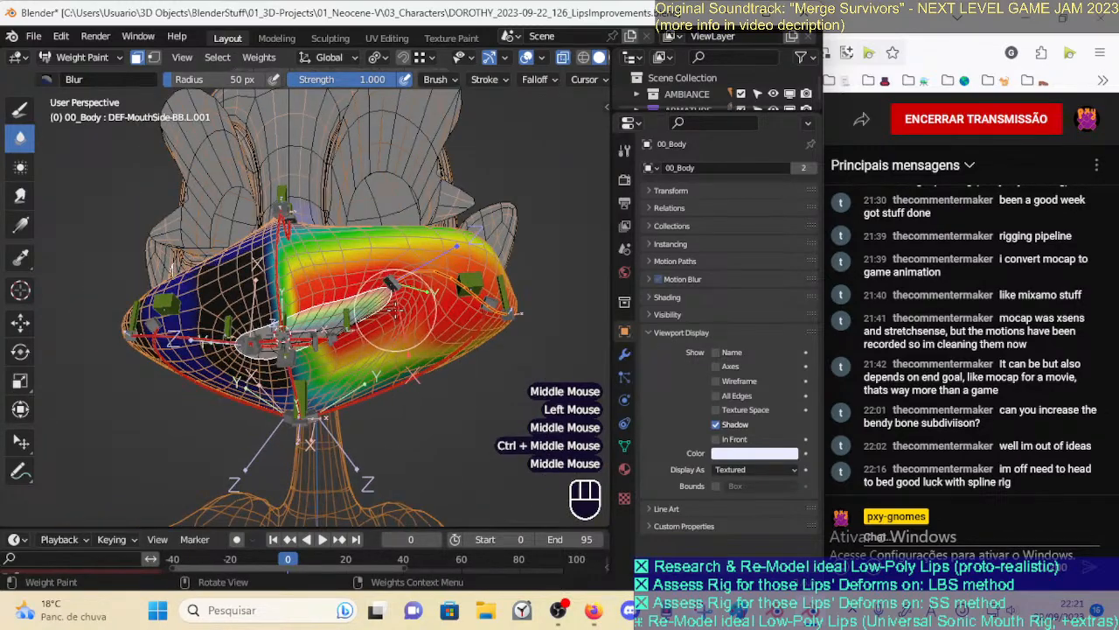
# Turn off the paint mask and move the CTL-MouthSide-BBH.L.001 control inward toward the mouth centre
pyautogui.press('o')
pyautogui.keyDown('ctrl'); pyautogui.click(394, 288); pyautogui.keyUp('ctrl')
pyautogui.press('g')
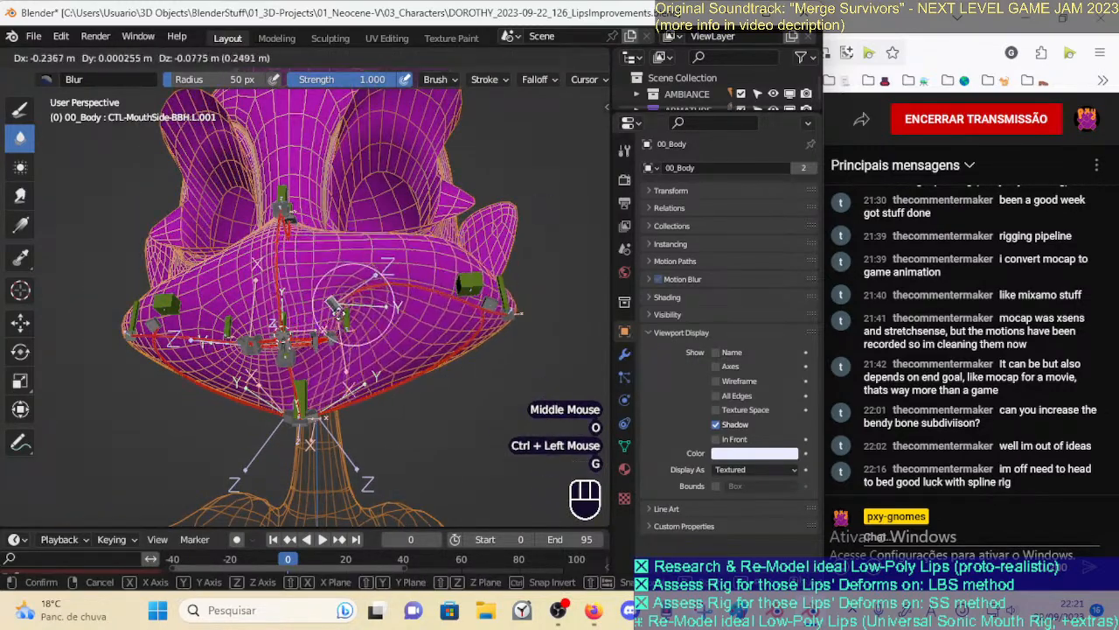
pyautogui.click(350, 302)
pyautogui.moveTo(367, 297); pyautogui.dragTo(415, 293, button='middle')
pyautogui.press('g')
pyautogui.click(424, 291)
# Rotate CTL-MouthSide-BBH.L.001 and shift it further inward, finishing with a move of about -0.05 m in X
pyautogui.press('r')
pyautogui.click(551, 284)
pyautogui.press('g')
pyautogui.click(437, 311)
pyautogui.press('g')
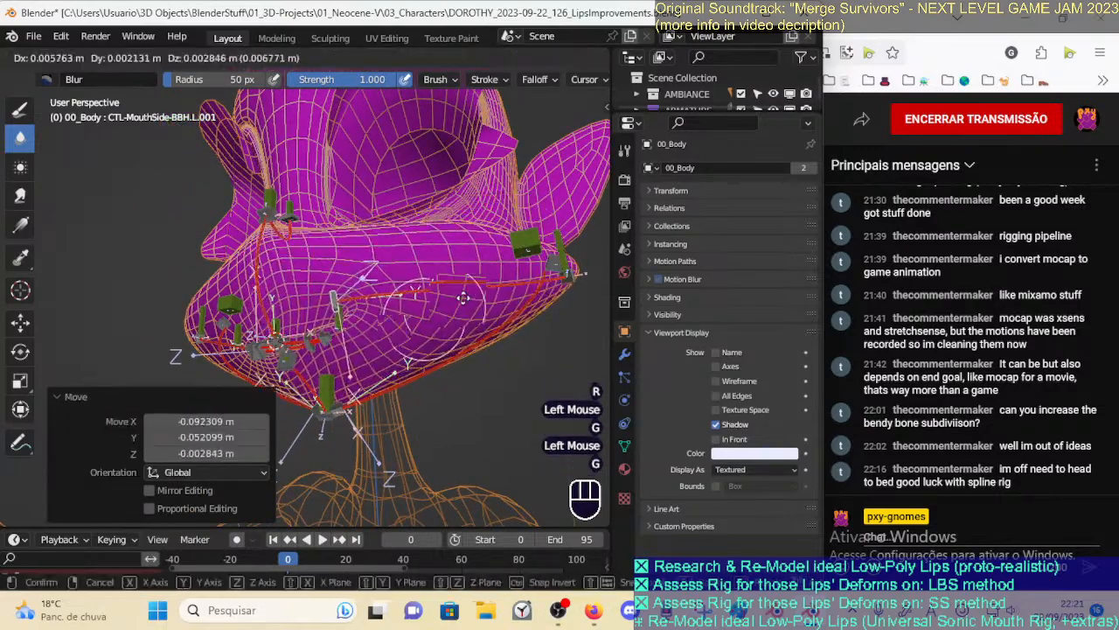
pyautogui.click(347, 320)
pyautogui.moveTo(301, 308); pyautogui.dragTo(291, 316, button='middle')
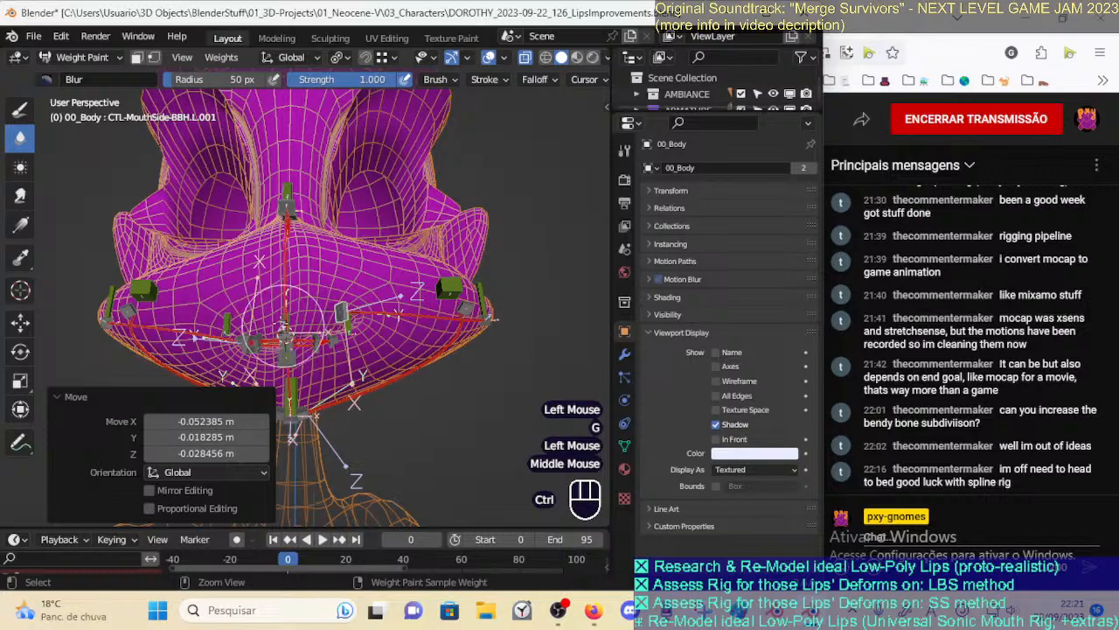
# Try moving the TWK-MouthProfile and TWK-MouthProfile.002 tweak bones to test the deformation at the lip centre
pyautogui.keyDown('ctrl'); pyautogui.click(291, 316); pyautogui.keyUp('ctrl')
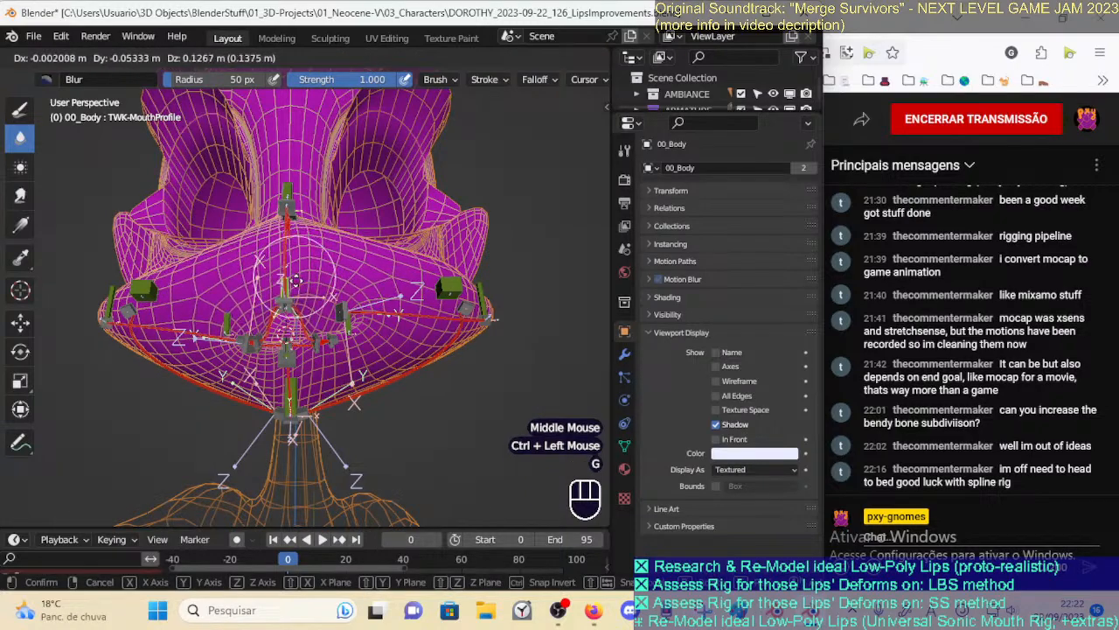
pyautogui.press('Escape')
pyautogui.moveTo(310, 359); pyautogui.dragTo(306, 319, button='middle')
pyautogui.moveTo(304, 376); pyautogui.dragTo(288, 354, button='middle')
pyautogui.keyDown('ctrl'); pyautogui.click(277, 381); pyautogui.keyUp('ctrl')
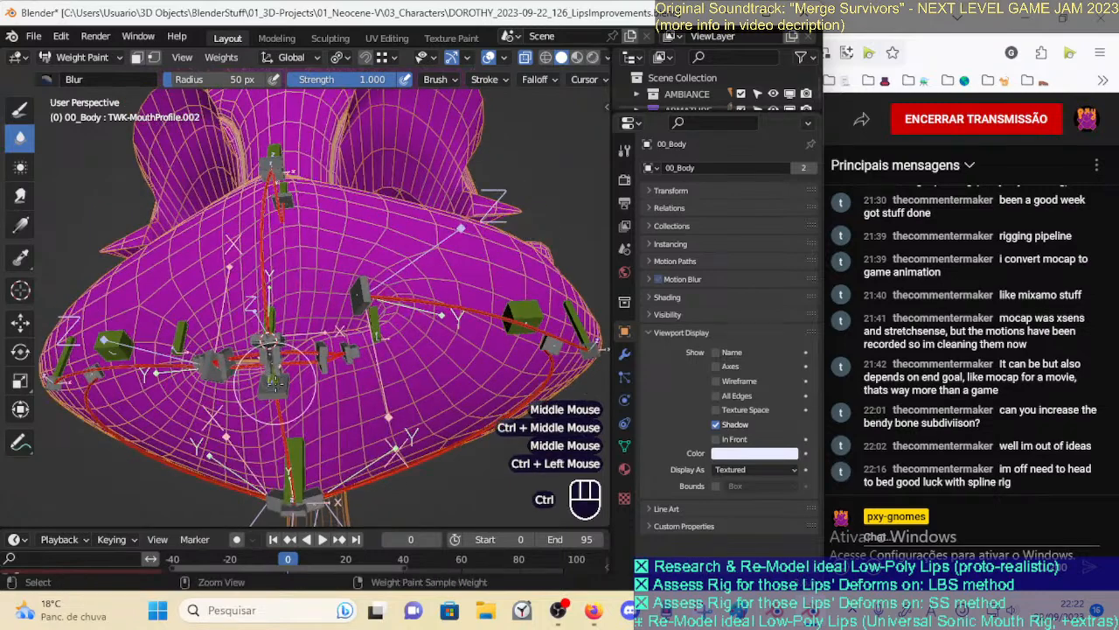
pyautogui.press('g')
pyautogui.press('Escape')
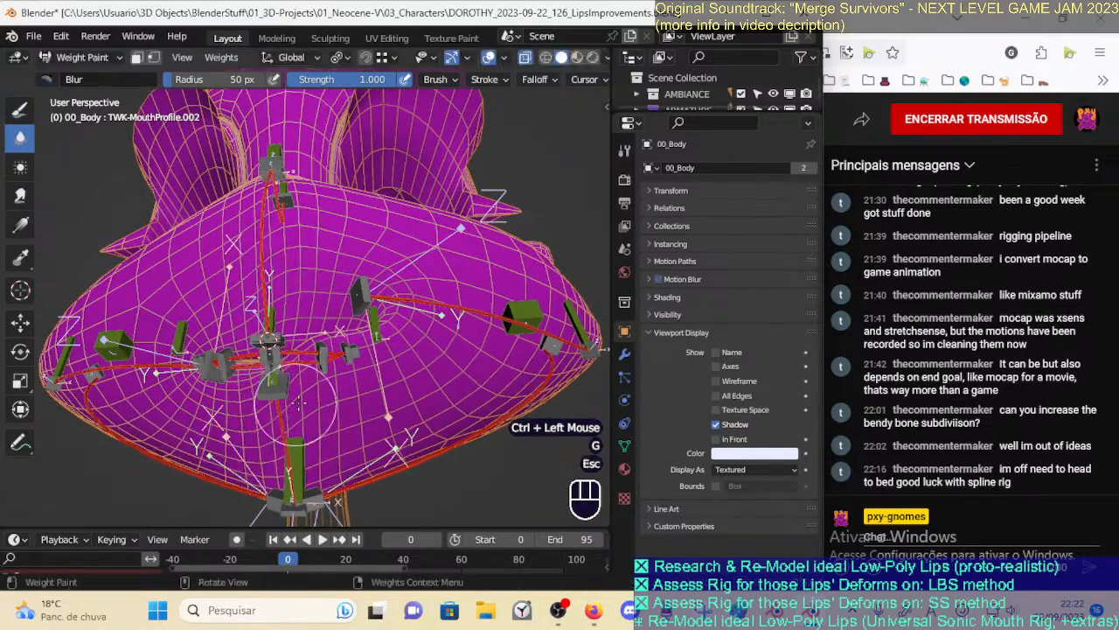
# Pick the TWK-MouthSide.L.001 tweak bone and move it to stretch the left mouth corner
pyautogui.keyDown('ctrl'); pyautogui.click(376, 324); pyautogui.keyUp('ctrl')
pyautogui.press('g')
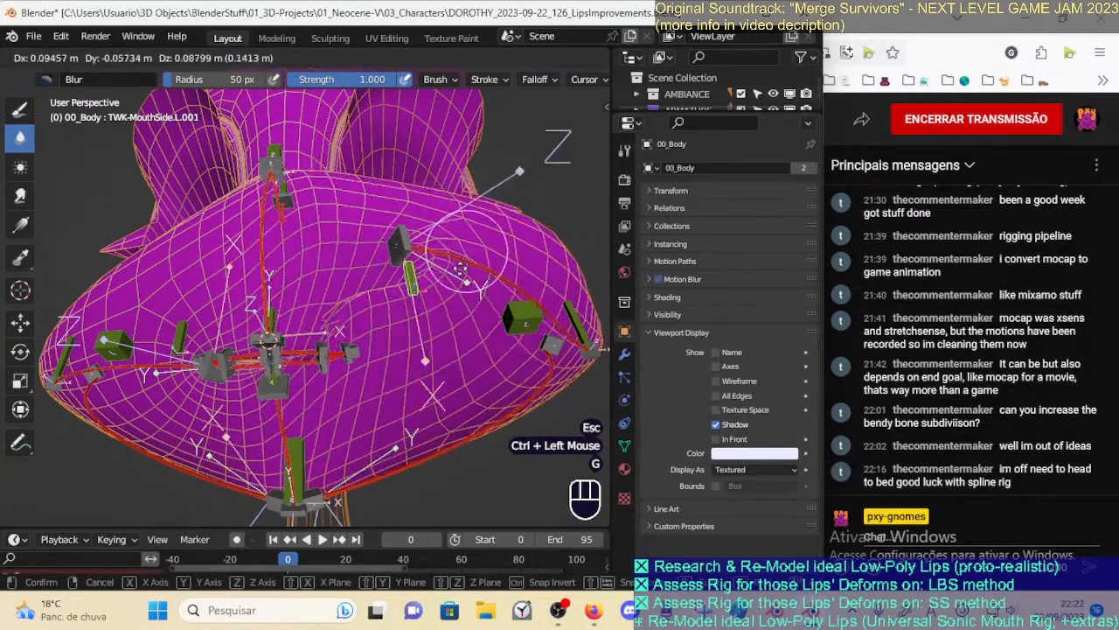
pyautogui.press('Escape')
pyautogui.moveTo(434, 291); pyautogui.dragTo(336, 334, button='middle')
pyautogui.press('g')
pyautogui.click(437, 317)
pyautogui.keyDown('ctrl'); pyautogui.moveTo(433, 328); pyautogui.dragTo(472, 332, button='middle'); pyautogui.keyUp('ctrl')
# Rotate TWK-MouthSide.L.001 and reposition it, finishing with a move of about -0.17 m in X and -0.085 m in Z
pyautogui.press('r')
pyautogui.click(490, 315)
pyautogui.press('g')
pyautogui.click(523, 304)
pyautogui.press('g')
pyautogui.click(378, 350)
# Re-enter Weight Paint on 00_Body with ARM-Dorothy selected, display DEF-MouthSide-BB.R.001's weights, and activate the Draw brush
pyautogui.hotkey('ctrl', 'Tab')
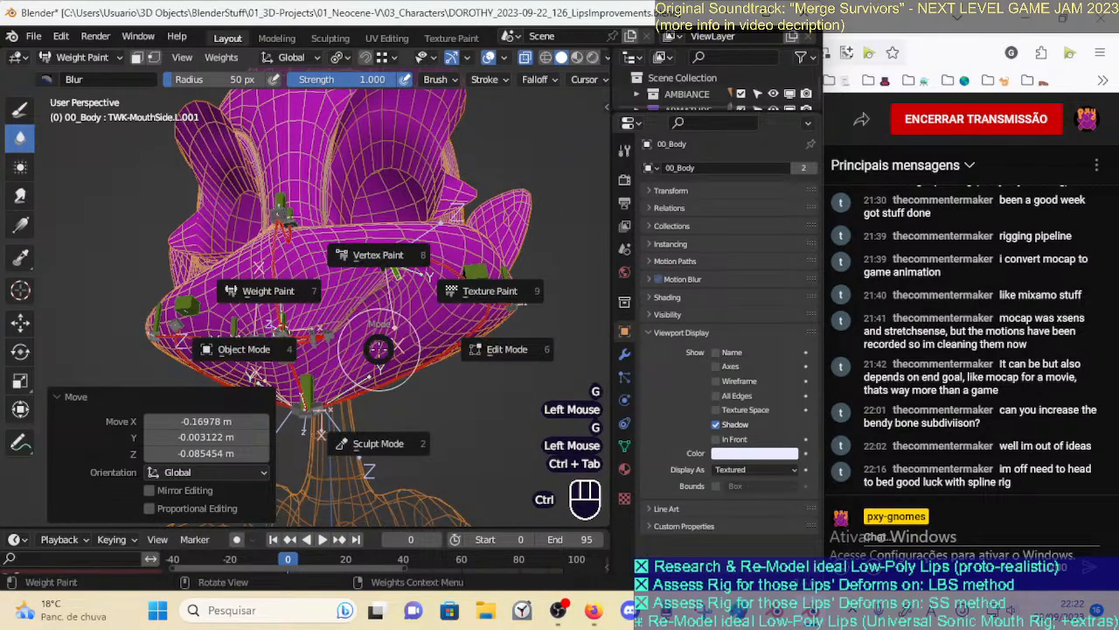
pyautogui.click(372, 350)
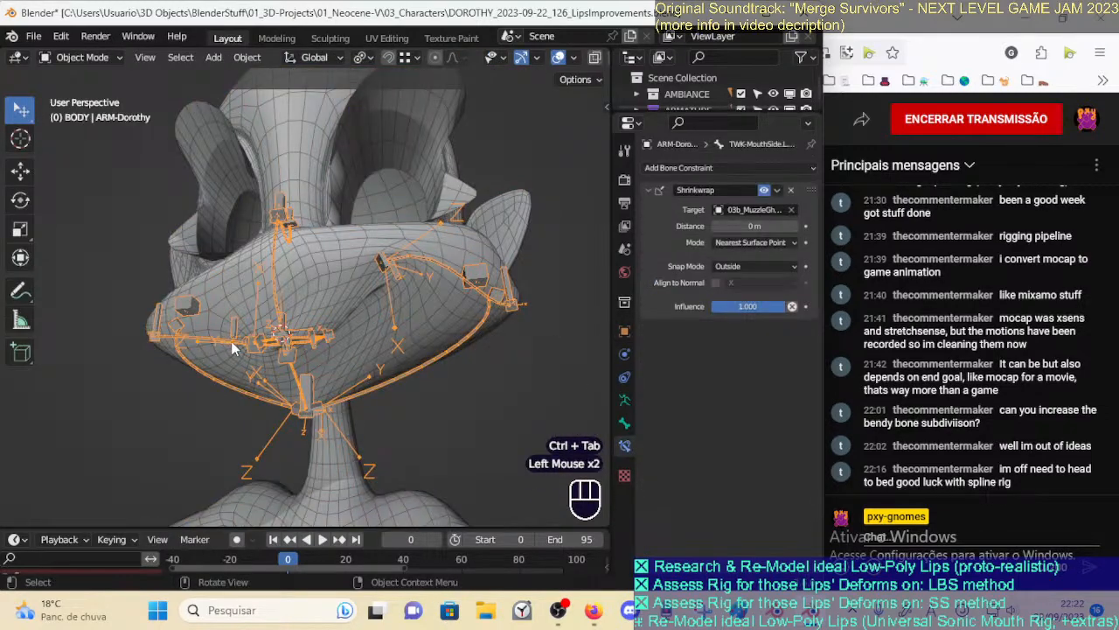
pyautogui.keyDown('shift'); pyautogui.click(349, 344); pyautogui.keyUp('shift')
pyautogui.hotkey('ctrl', 'Tab')
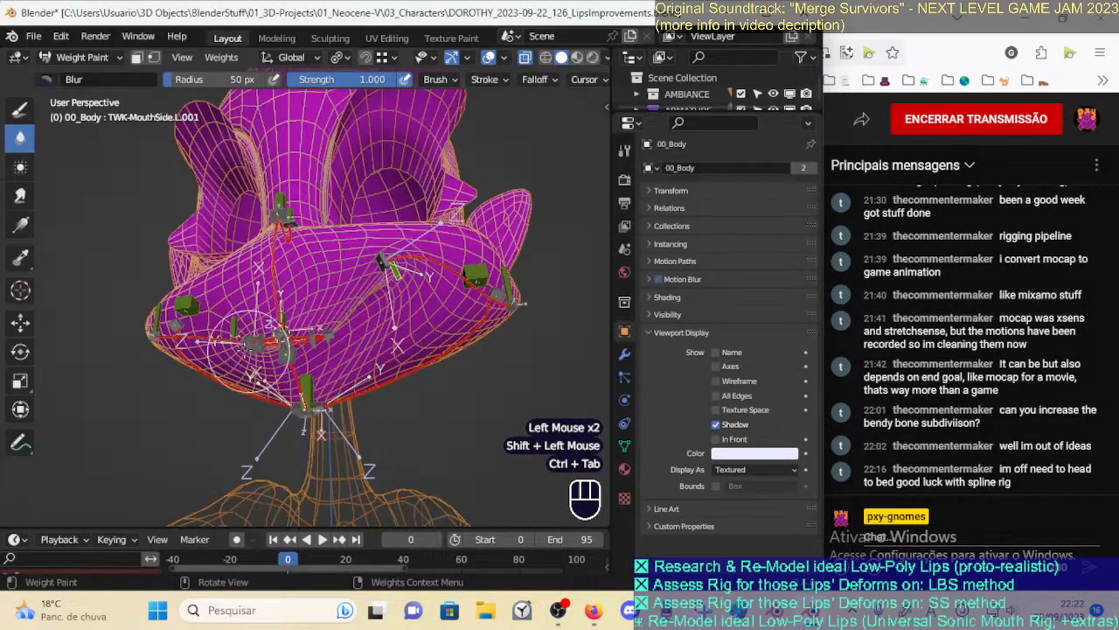
pyautogui.keyDown('ctrl'); pyautogui.click(227, 339); pyautogui.keyUp('ctrl')
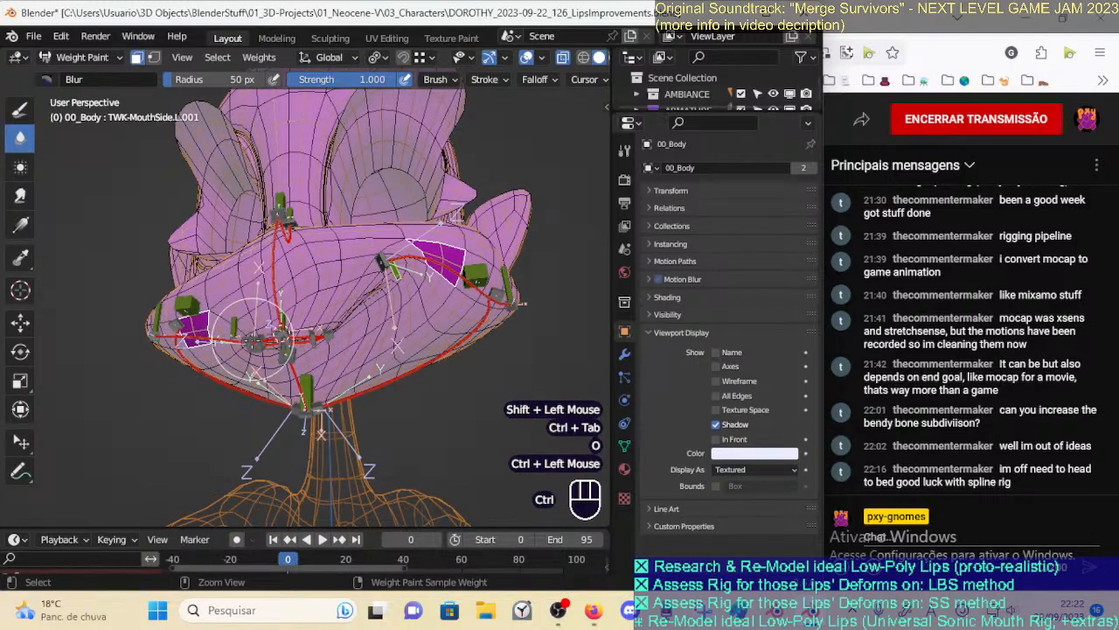
pyautogui.hotkey('ctrl', 'z')
pyautogui.keyDown('ctrl'); pyautogui.click(205, 339); pyautogui.keyUp('ctrl')
pyautogui.moveTo(206, 339); pyautogui.dragTo(311, 324, button='middle')
pyautogui.click(22, 108)
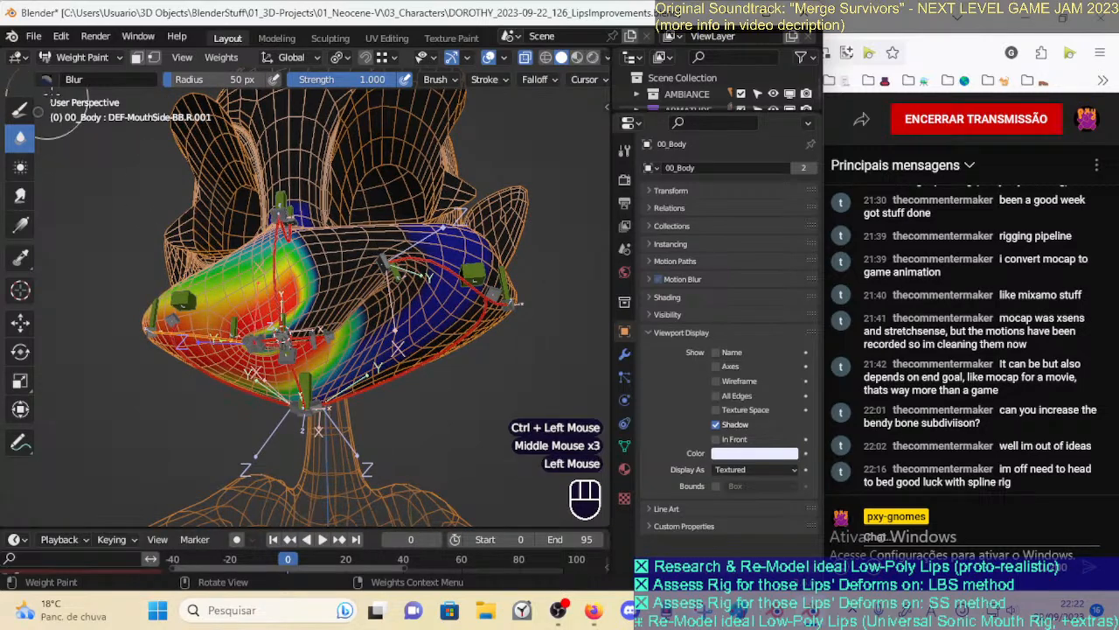
# Activate the Draw brush with Subtract blending, set its weight to 0.000, and try applying it to DEF-MouthSide-BB.R.001 with Set Weight
pyautogui.click(23, 109)
pyautogui.moveTo(50, 81); pyautogui.dragTo(463, 145)
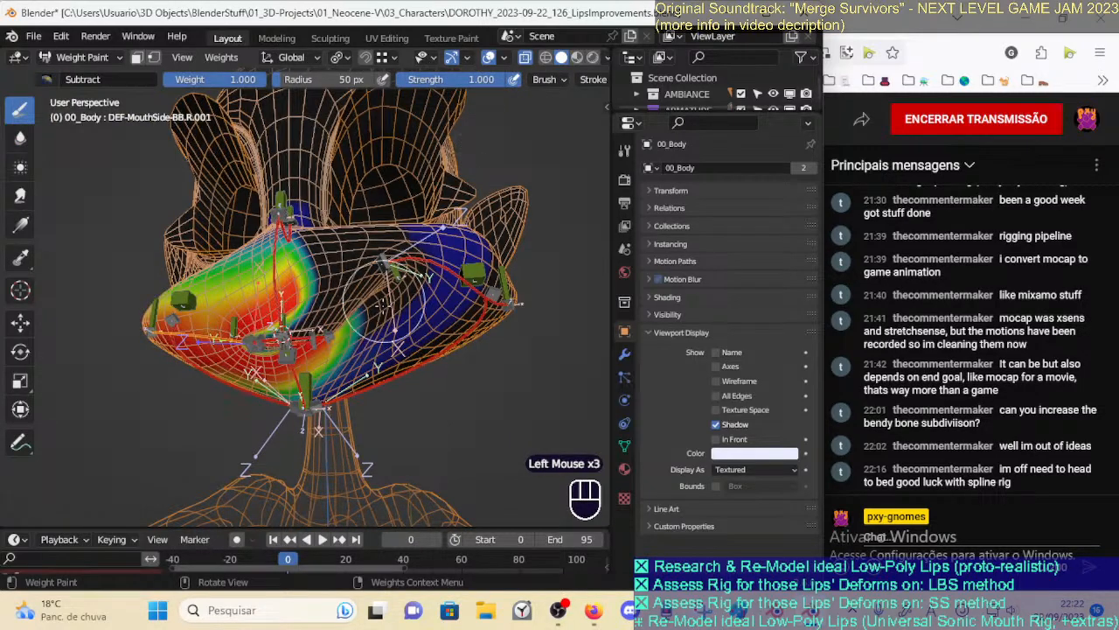
pyautogui.rightClick(427, 300)
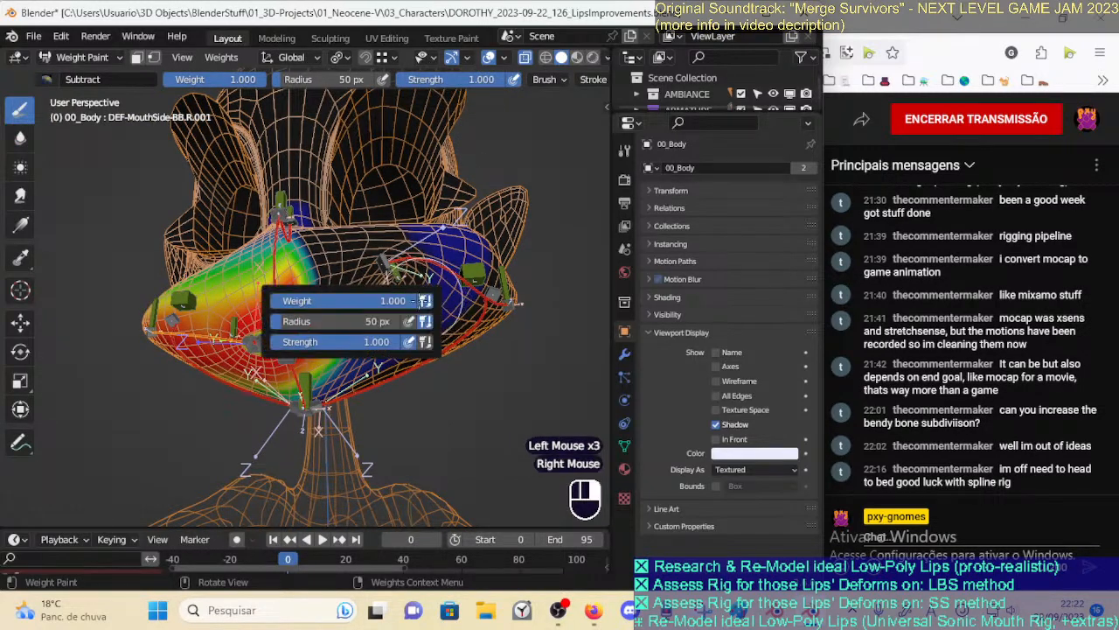
pyautogui.moveTo(387, 301); pyautogui.dragTo(139, 290)
pyautogui.rightClick(318, 293)
pyautogui.hotkey('shift', 'k')
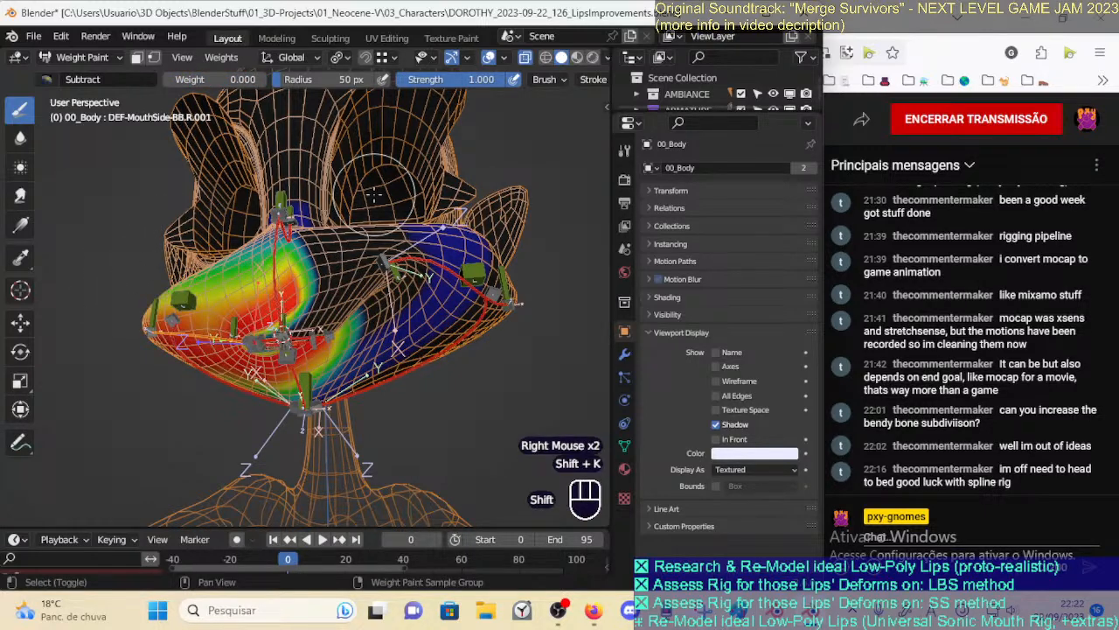
pyautogui.hotkey('shift', 'k')
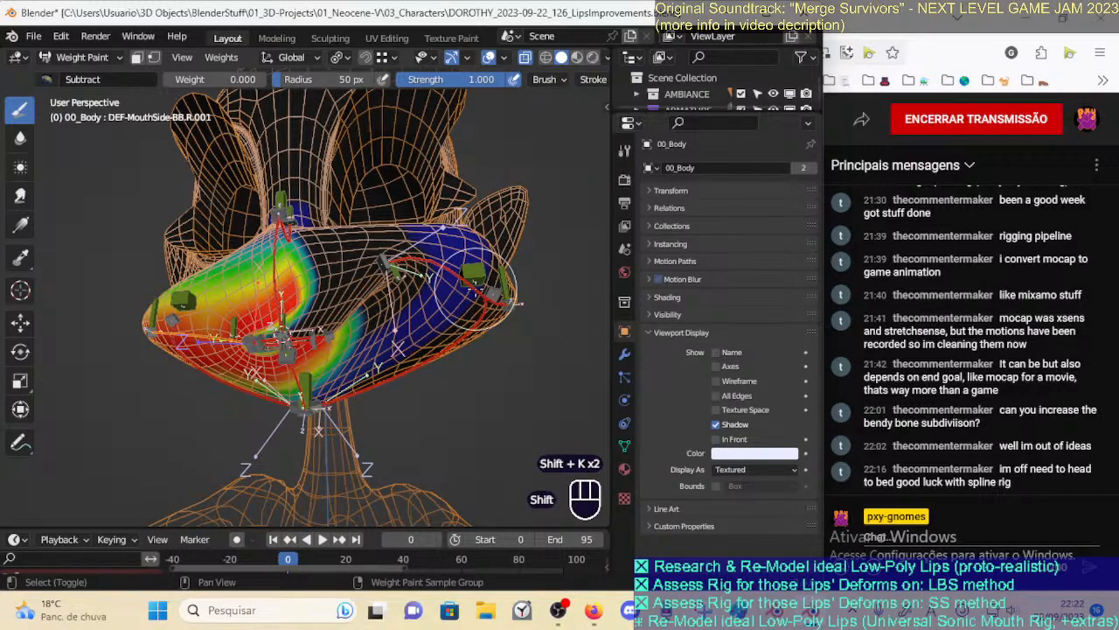
# Set the brush weight to 1.000 and try another Set Weight fill on 00_Body with the selection mask off
pyautogui.moveTo(476, 290); pyautogui.dragTo(490, 331, button='middle')
pyautogui.keyDown('shift'); pyautogui.moveTo(490, 331); pyautogui.dragTo(439, 338, button='middle'); pyautogui.keyUp('shift')
pyautogui.moveTo(396, 371); pyautogui.dragTo(406, 370)
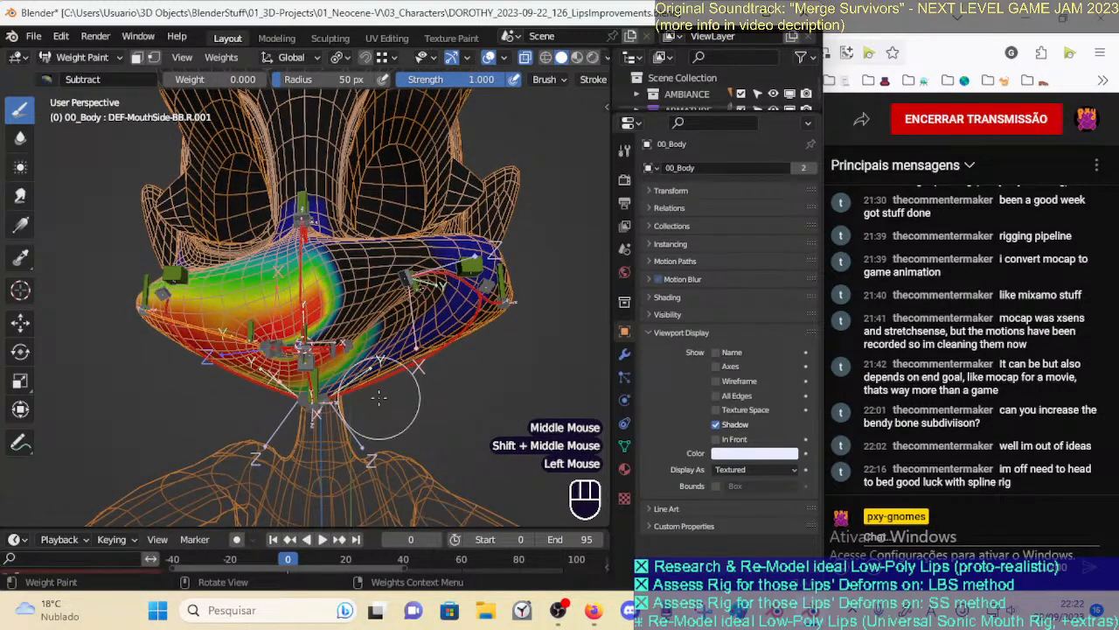
pyautogui.press('o')
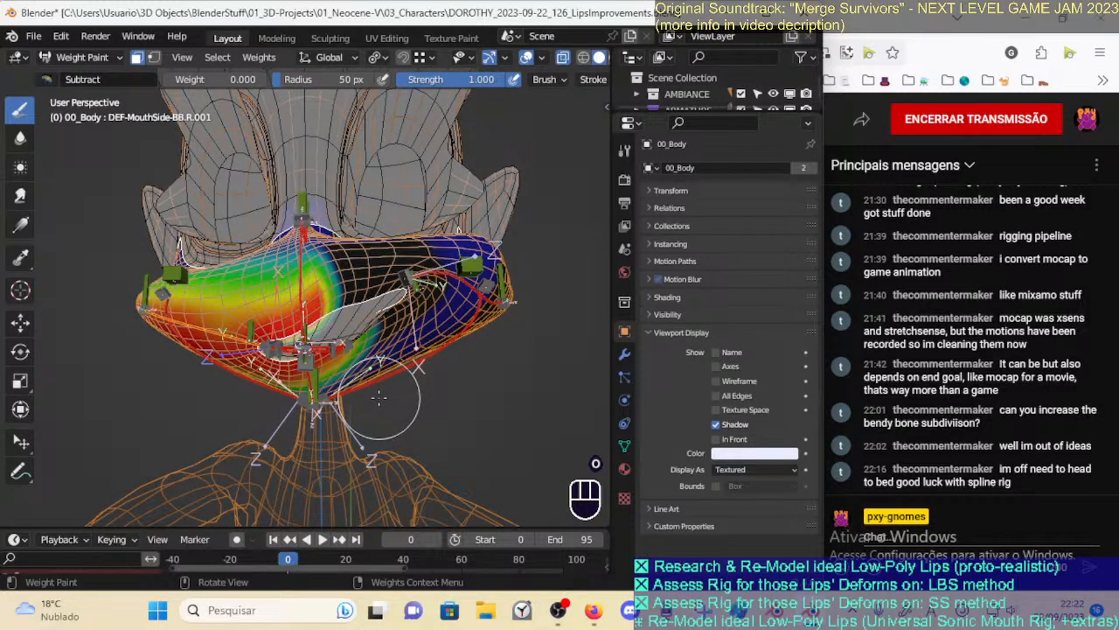
pyautogui.press('o')
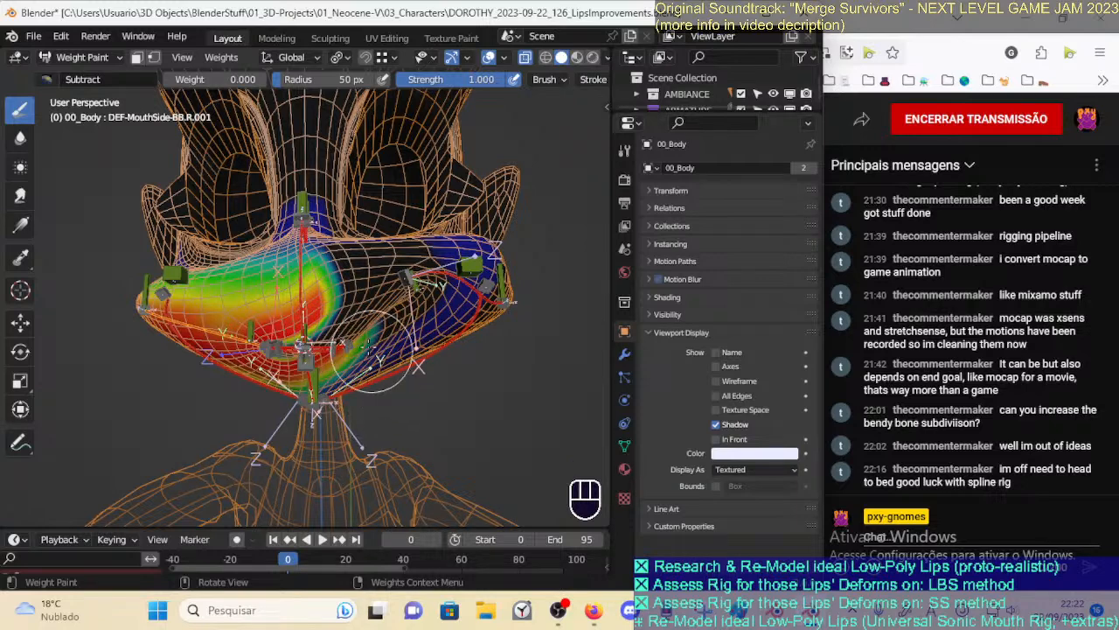
pyautogui.moveTo(205, 85); pyautogui.dragTo(200, 85, button='middle')
pyautogui.moveTo(199, 84); pyautogui.dragTo(254, 86)
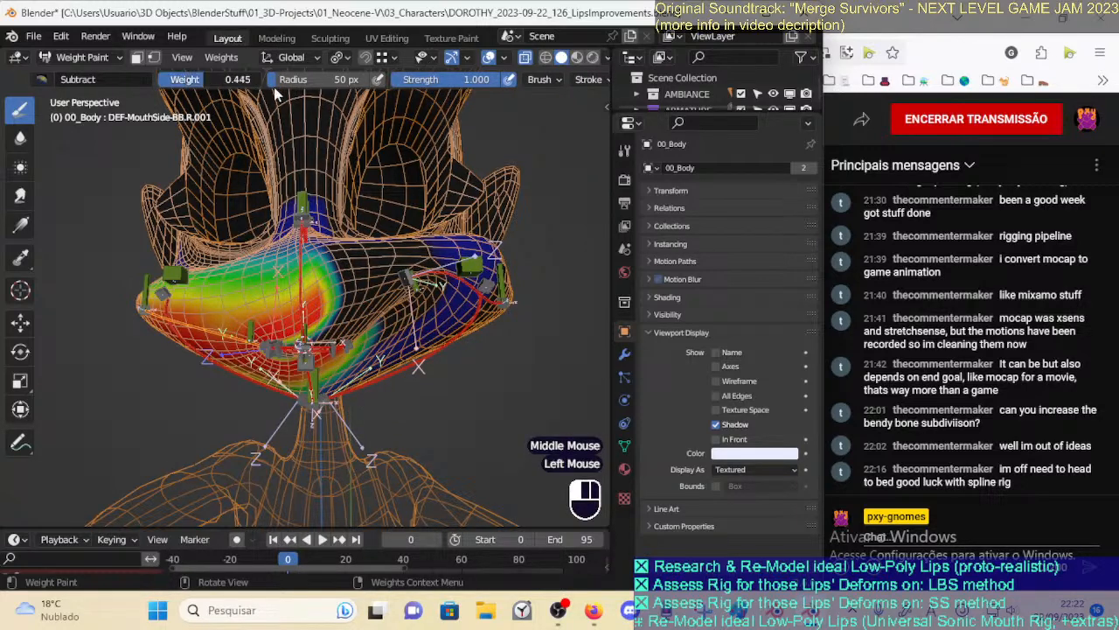
pyautogui.hotkey('shift', 'k')
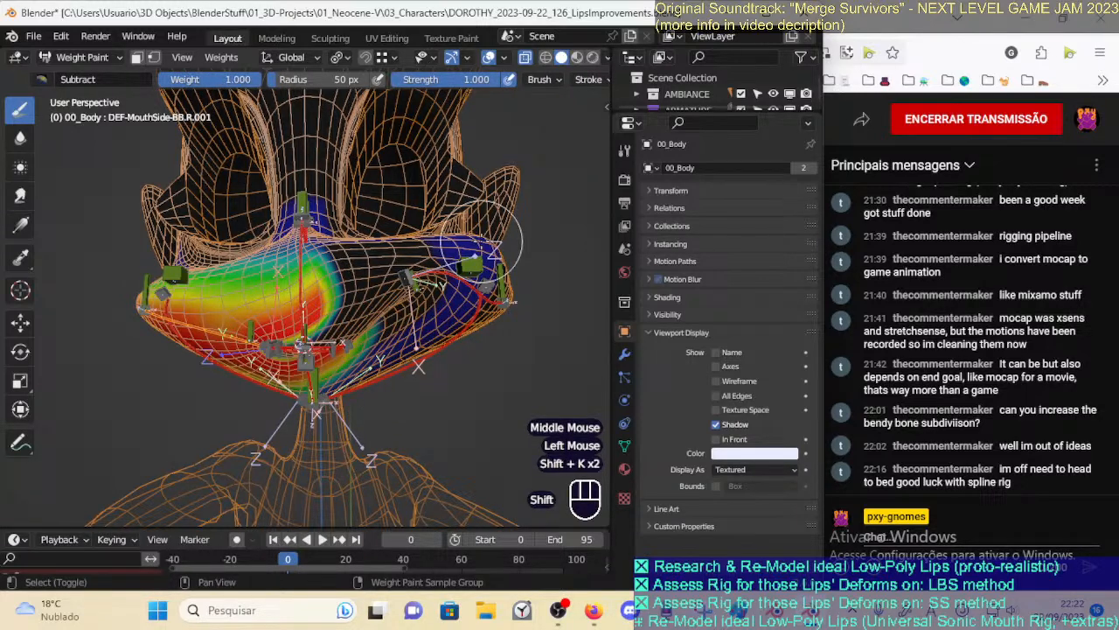
# Try filling with Set Weight under vertex-selection masking, undo it, and leave the selection masks off
pyautogui.keyDown('shift'); pyautogui.moveTo(434, 347); pyautogui.dragTo(444, 357, button='middle'); pyautogui.keyUp('shift')
pyautogui.press('p')
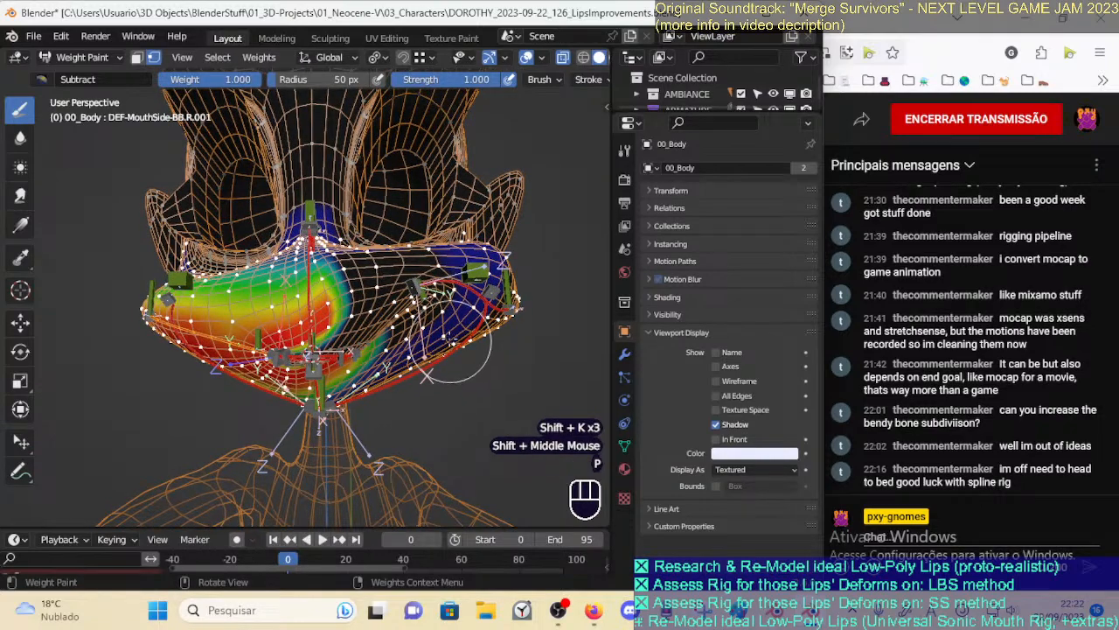
pyautogui.hotkey('shift', 'k')
pyautogui.hotkey('ctrl', 'z')
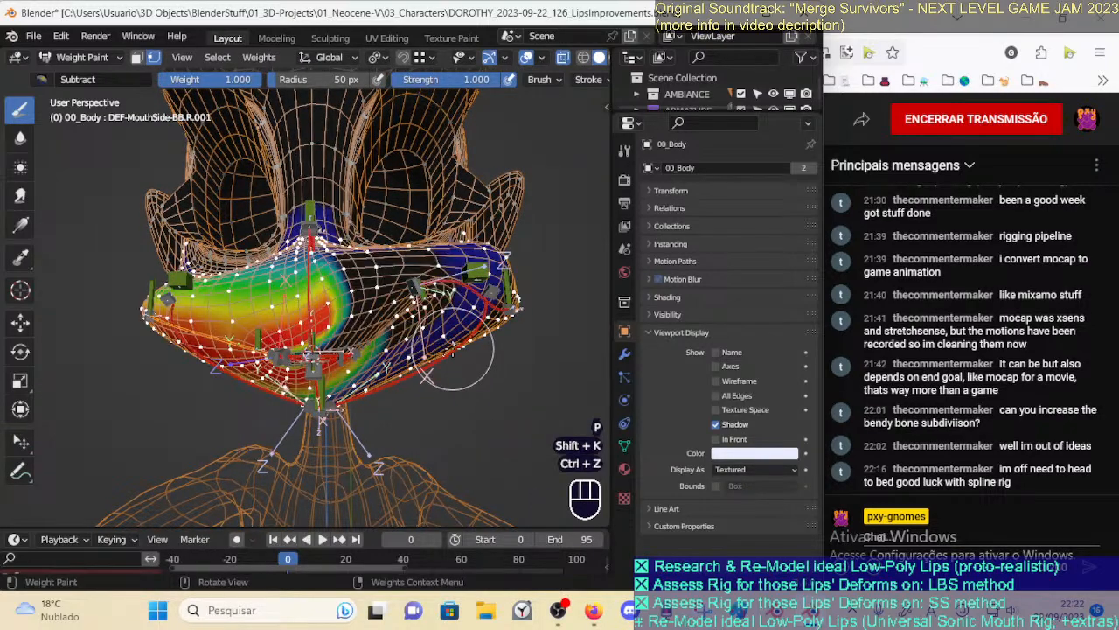
pyautogui.press('o')
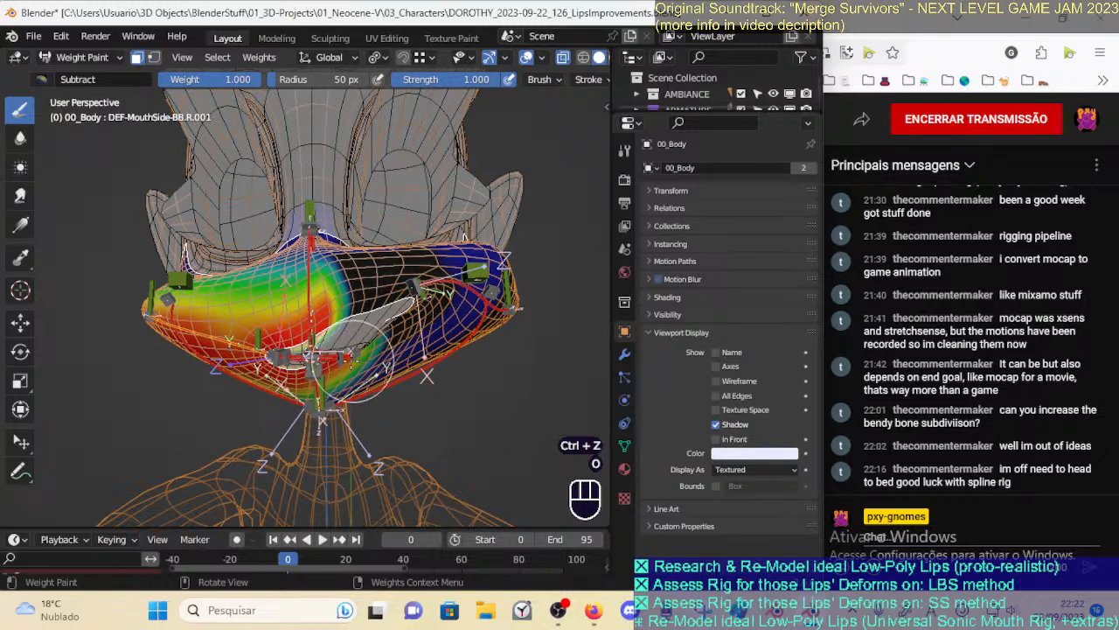
pyautogui.press('o')
# Turn on face-selection masking, try filling the masked mouth faces with Set Weight, and undo the fill
pyautogui.keyDown('ctrl'); pyautogui.click(249, 338); pyautogui.keyUp('ctrl')
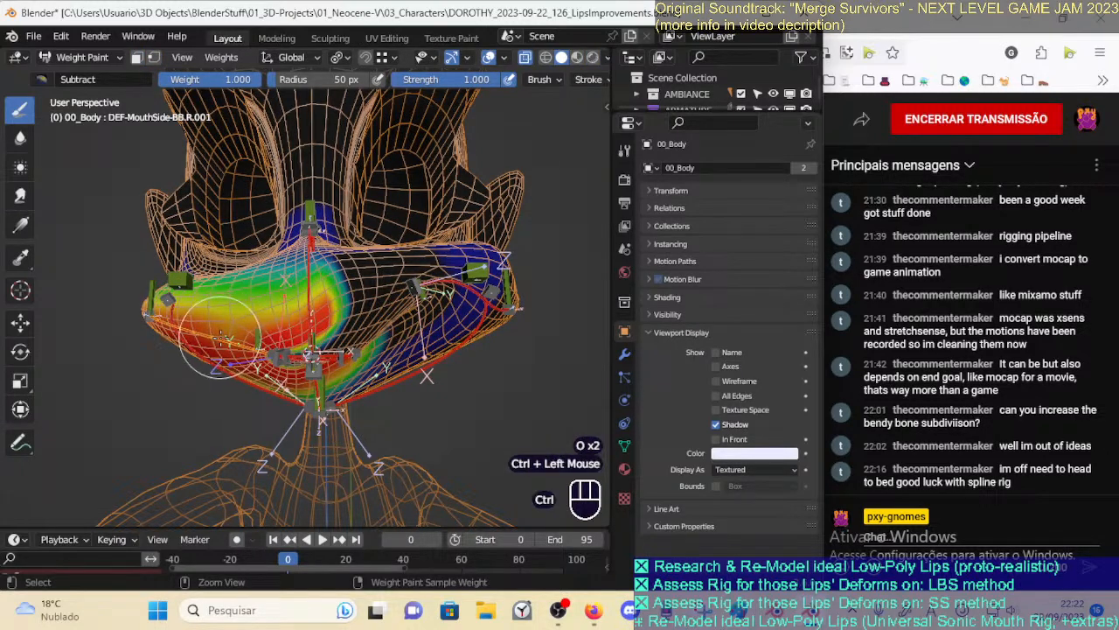
pyautogui.press('o')
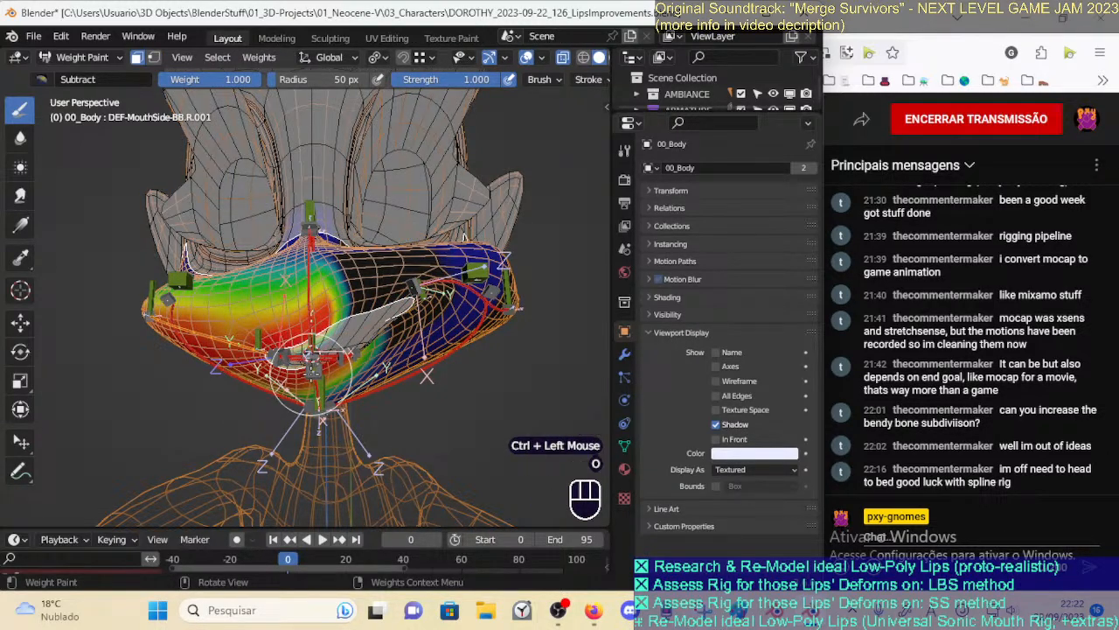
pyautogui.hotkey('ctrl', 'l')
pyautogui.hotkey('ctrl', 'l')
pyautogui.hotkey('shift', 'k')
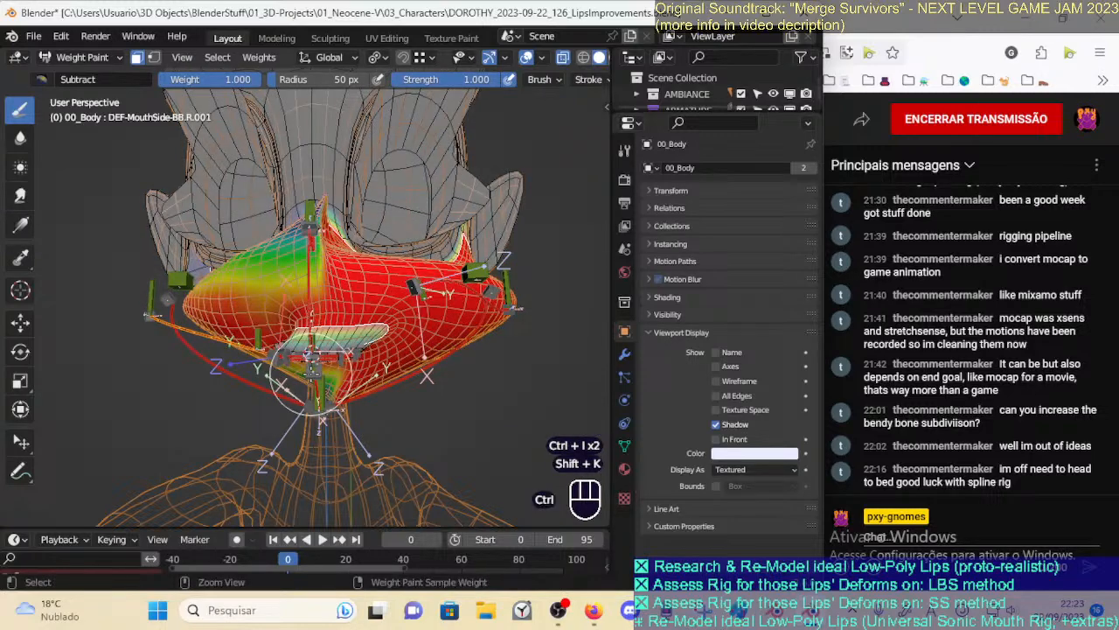
pyautogui.hotkey('ctrl', 'z')
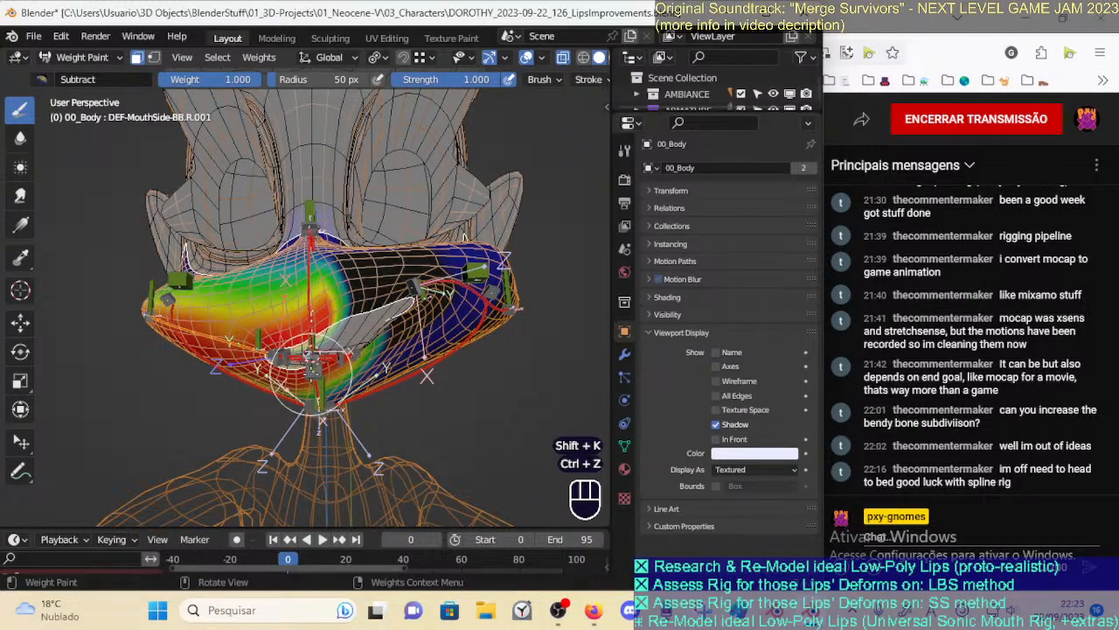
# Enlarge the Draw brush to 81 px and subtract DEF-MouthSide-BB.R.001 weight from the character's left upper lip and the area under the nose
pyautogui.click(463, 272)
pyautogui.click(468, 260)
pyautogui.moveTo(467, 261)
pyautogui.mouseDown(button='middle')
pyautogui.moveTo(507, 291)
pyautogui.moveTo(360, 297)
pyautogui.mouseUp(button='middle')
pyautogui.press('f')
pyautogui.click(533, 292)
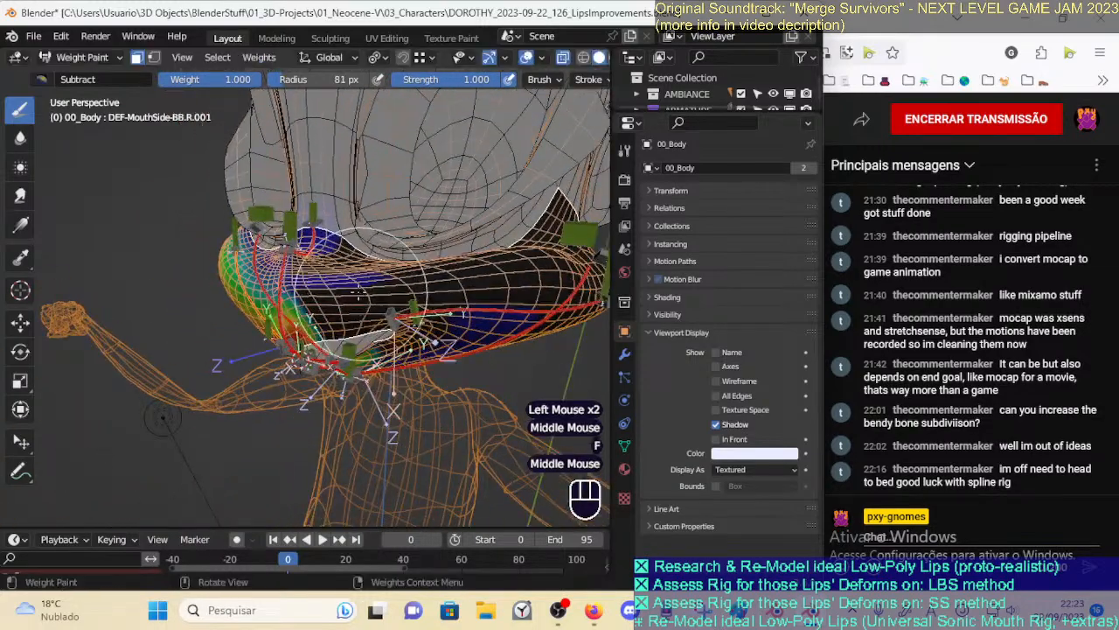
pyautogui.click(337, 254)
pyautogui.click(320, 229)
pyautogui.click(313, 230)
pyautogui.click(310, 231)
# Subtract the stray DEF-MouthSide-BB.R.001 weight across the character's left cheek, lower lip and underside of the muzzle
pyautogui.moveTo(310, 231); pyautogui.dragTo(333, 257, button='middle')
pyautogui.click(335, 257)
pyautogui.click(345, 266)
pyautogui.moveTo(407, 271); pyautogui.dragTo(474, 326)
pyautogui.moveTo(475, 352); pyautogui.dragTo(456, 254, button='middle')
pyautogui.click(398, 371)
pyautogui.moveTo(385, 376); pyautogui.dragTo(359, 358)
pyautogui.moveTo(485, 369); pyautogui.dragTo(397, 424, button='middle')
pyautogui.click(396, 424)
pyautogui.moveTo(512, 437)
pyautogui.mouseDown(button='middle')
pyautogui.moveTo(319, 305)
pyautogui.moveTo(381, 266)
pyautogui.mouseUp(button='middle')
pyautogui.click(318, 305)
# Display DEF-MouthProfile-BB.001's weights, turn face-selection masking back on, and set the Draw brush blending to Mix
pyautogui.press('o')
pyautogui.moveTo(359, 442)
pyautogui.mouseDown(button='middle')
pyautogui.moveTo(347, 398)
pyautogui.moveTo(331, 388)
pyautogui.mouseUp(button='middle')
pyautogui.keyDown('ctrl'); pyautogui.click(333, 387); pyautogui.keyUp('ctrl')
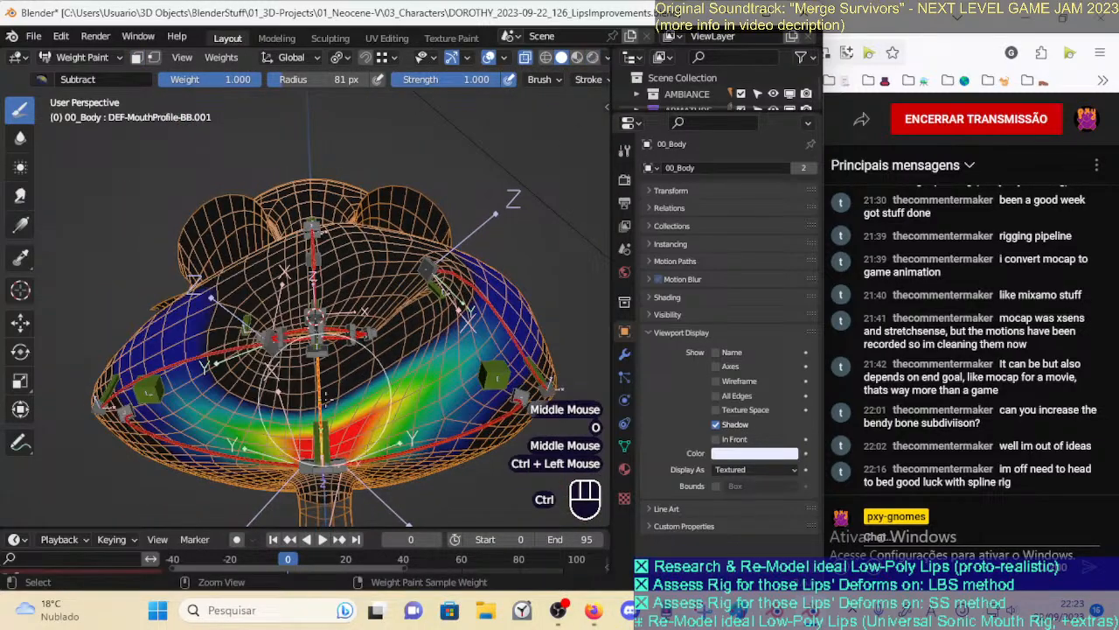
pyautogui.press('o')
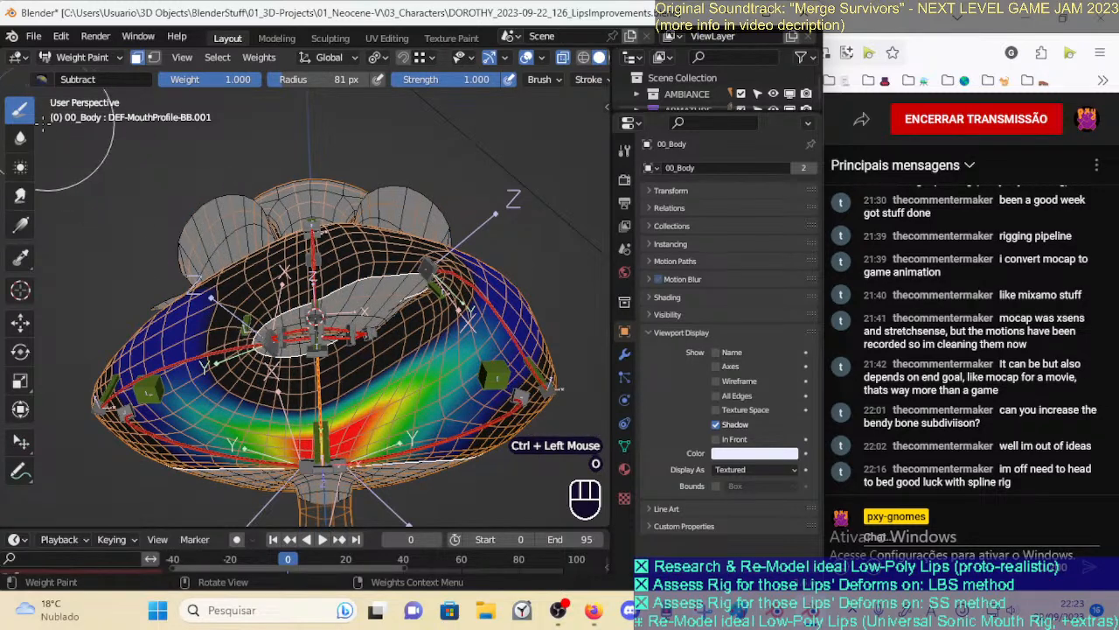
pyautogui.click(41, 79)
pyautogui.click(308, 140)
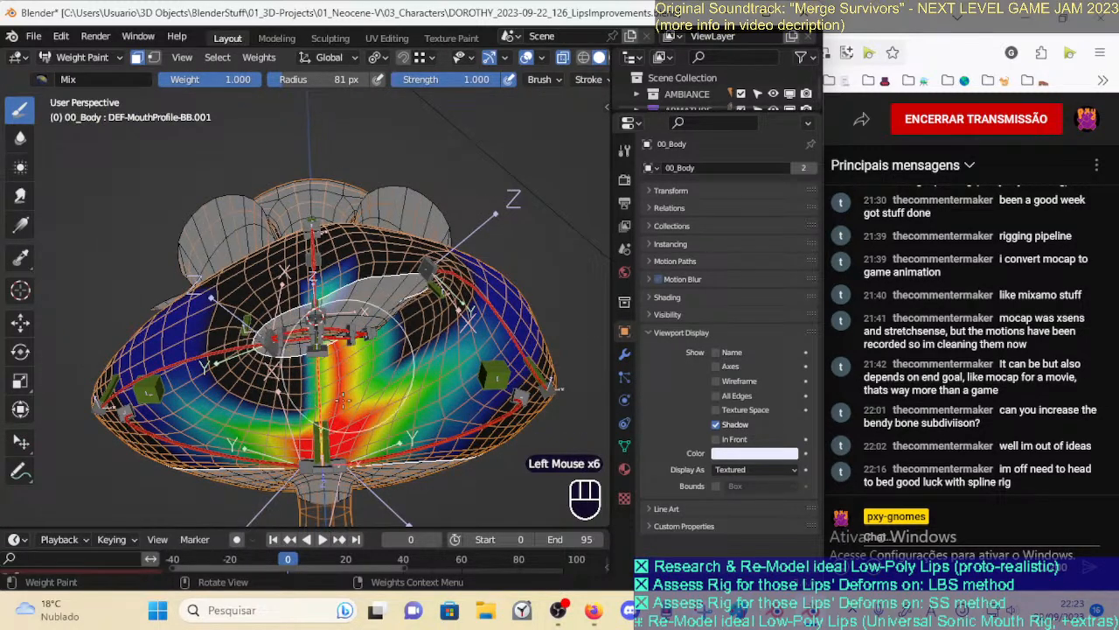
# Paint DEF-MouthProfile-BB.001 weight below the lower lip at 1.000, reduce the brush to 0.752, and paint beside the lip centre
pyautogui.moveTo(351, 367); pyautogui.dragTo(369, 356, button='middle')
pyautogui.click(371, 354)
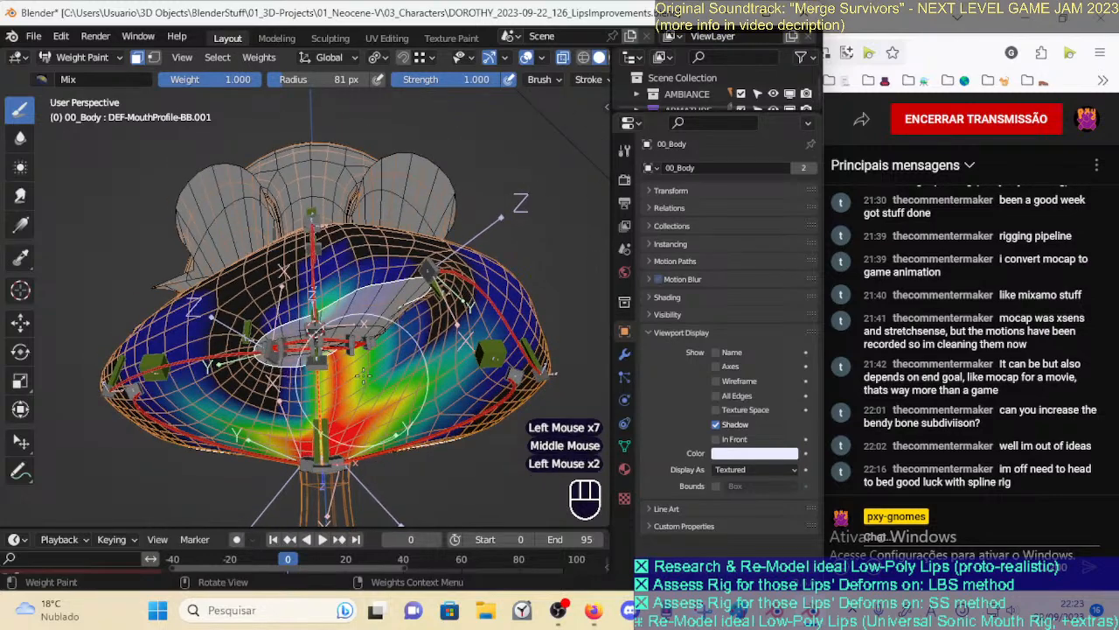
pyautogui.moveTo(337, 390); pyautogui.dragTo(376, 380, button='middle')
pyautogui.hotkey('ctrl', 'f')
pyautogui.click(410, 380)
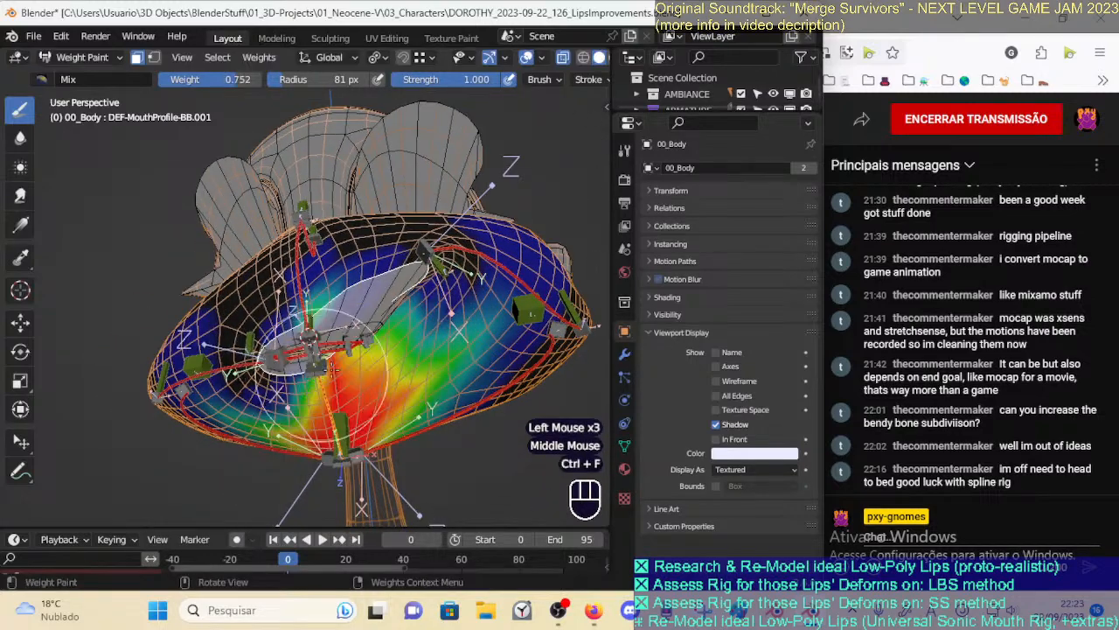
pyautogui.click(368, 363)
pyautogui.click(346, 351)
# Set the brush weight to 1.000 and paint DEF-MouthProfile-BB.001 along the lower lip toward the character's left mouth corner
pyautogui.hotkey('ctrl', 'f')
pyautogui.click(5, 145)
pyautogui.click(22, 110)
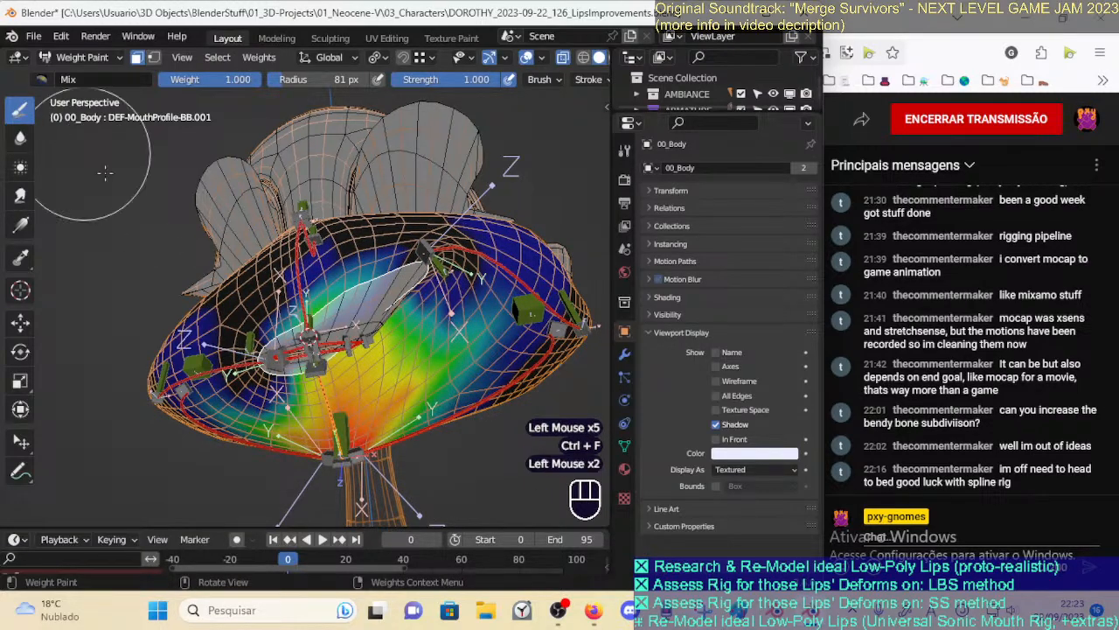
pyautogui.moveTo(385, 403); pyautogui.dragTo(348, 350, button='middle')
pyautogui.click(346, 346)
pyautogui.moveTo(342, 289)
pyautogui.mouseDown(button='middle')
pyautogui.moveTo(359, 285)
pyautogui.moveTo(403, 337)
pyautogui.mouseUp(button='middle')
pyautogui.click(359, 285)
pyautogui.click(360, 285)
pyautogui.click(403, 277)
pyautogui.click(398, 325)
pyautogui.click(418, 289)
pyautogui.click(404, 300)
pyautogui.click(396, 325)
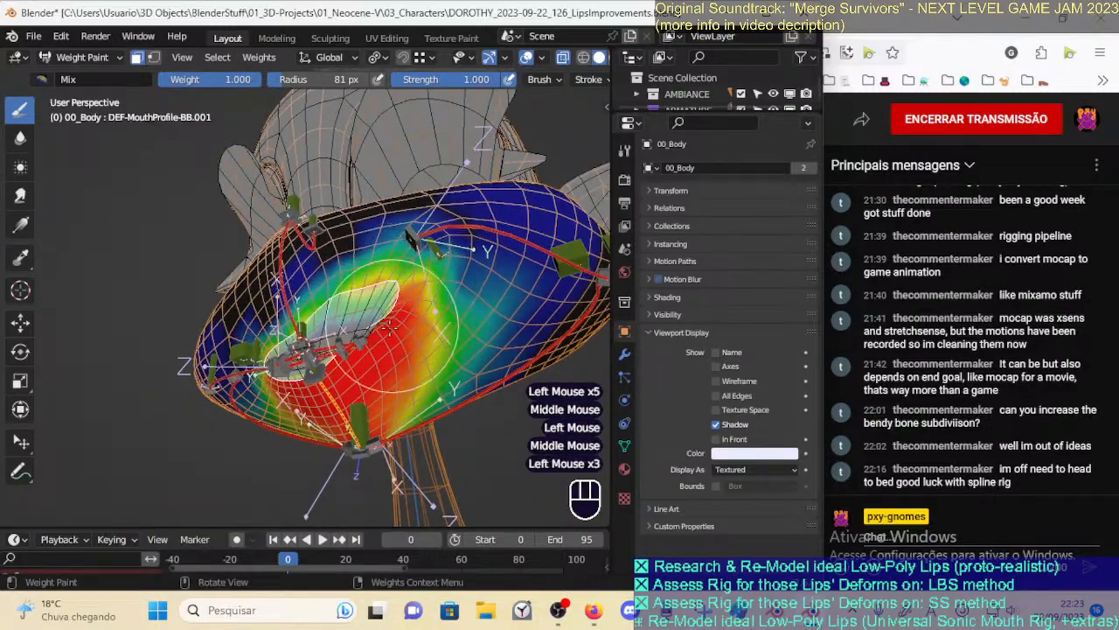
# Paint full DEF-MouthProfile-BB.001 weight over the chin and both sides of the muzzle's underside
pyautogui.moveTo(400, 381); pyautogui.dragTo(398, 342, button='middle')
pyautogui.click(425, 421)
pyautogui.click(367, 405)
pyautogui.click(306, 426)
pyautogui.click(479, 416)
pyautogui.click(479, 378)
pyautogui.click(299, 430)
pyautogui.click(308, 444)
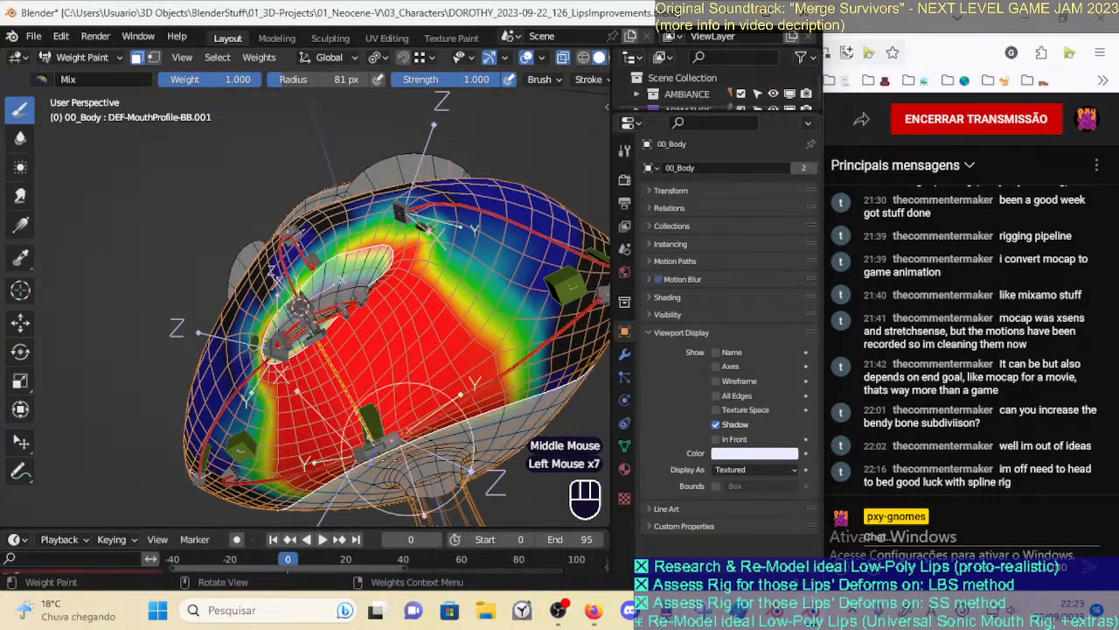
# Activate the Blur brush at 70 px, soften the painted region's edge on the character's left side, and undo the last stroke
pyautogui.click(20, 138)
pyautogui.press('f')
pyautogui.click(483, 378)
pyautogui.moveTo(484, 379); pyautogui.dragTo(493, 404)
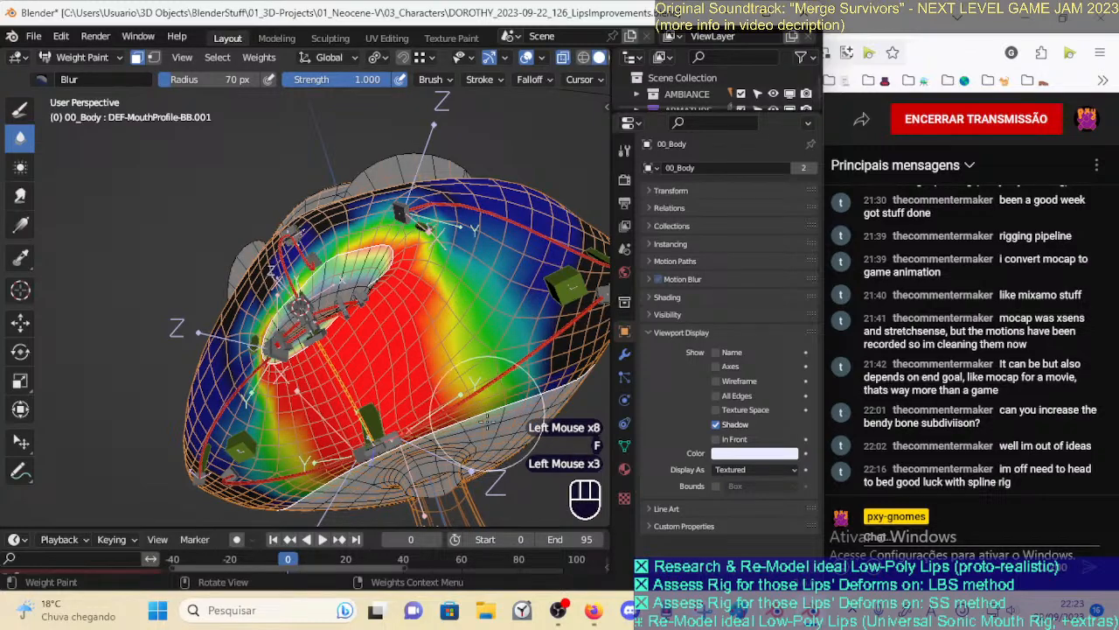
pyautogui.click(481, 359)
pyautogui.moveTo(486, 361); pyautogui.dragTo(559, 358, button='middle')
pyautogui.moveTo(568, 359)
pyautogui.keyDown('shift'); pyautogui.mouseDown(button='middle')
pyautogui.moveTo(479, 413)
pyautogui.moveTo(457, 398)
pyautogui.moveTo(462, 376)
pyautogui.mouseUp(button='middle'); pyautogui.keyUp('shift')
pyautogui.click(479, 412)
pyautogui.moveTo(462, 376)
pyautogui.mouseDown(button='middle')
pyautogui.moveTo(471, 315)
pyautogui.moveTo(470, 412)
pyautogui.mouseUp(button='middle')
pyautogui.click(470, 312)
pyautogui.hotkey('ctrl', 'z')
# Set the Blur brush radius to 56 px and smooth the weight falloff from the left cheek down to the chin
pyautogui.press('f')
pyautogui.click(453, 329)
pyautogui.click(471, 282)
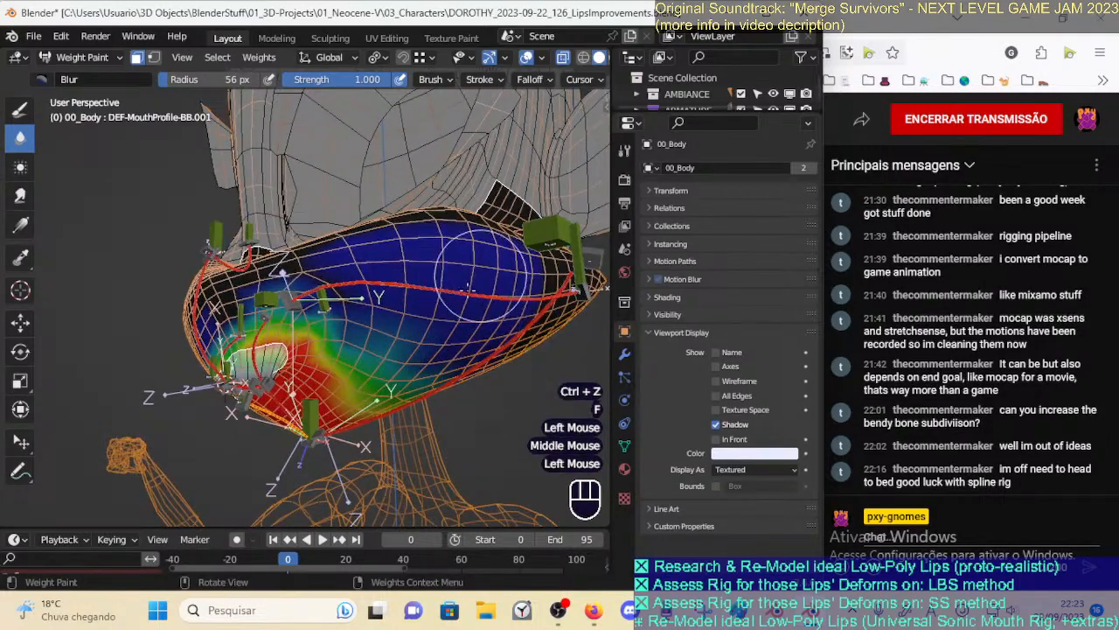
pyautogui.moveTo(470, 282); pyautogui.dragTo(504, 308, button='middle')
pyautogui.click(385, 291)
pyautogui.moveTo(325, 288)
pyautogui.mouseDown(button='middle')
pyautogui.moveTo(452, 289)
pyautogui.moveTo(369, 297)
pyautogui.moveTo(372, 333)
pyautogui.moveTo(343, 350)
pyautogui.moveTo(372, 385)
pyautogui.mouseUp(button='middle')
pyautogui.click(373, 292)
pyautogui.click(373, 292)
pyautogui.click(373, 292)
pyautogui.click(373, 292)
pyautogui.click(372, 333)
pyautogui.click(339, 302)
pyautogui.click(354, 368)
pyautogui.click(375, 411)
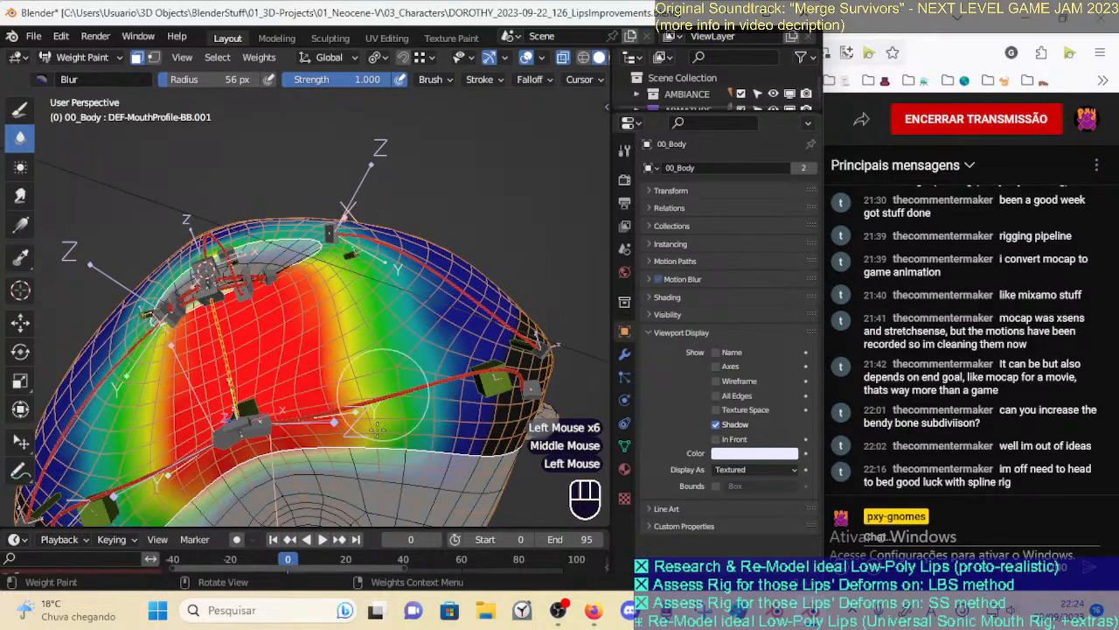
# Retouch the blur along the chin edge, undoing two attempts, and smooth the weights around the left mouth corner and upper lip
pyautogui.click(365, 434)
pyautogui.hotkey('ctrl', 'z')
pyautogui.click(376, 390)
pyautogui.click(377, 392)
pyautogui.hotkey('ctrl', 'z')
pyautogui.click(341, 472)
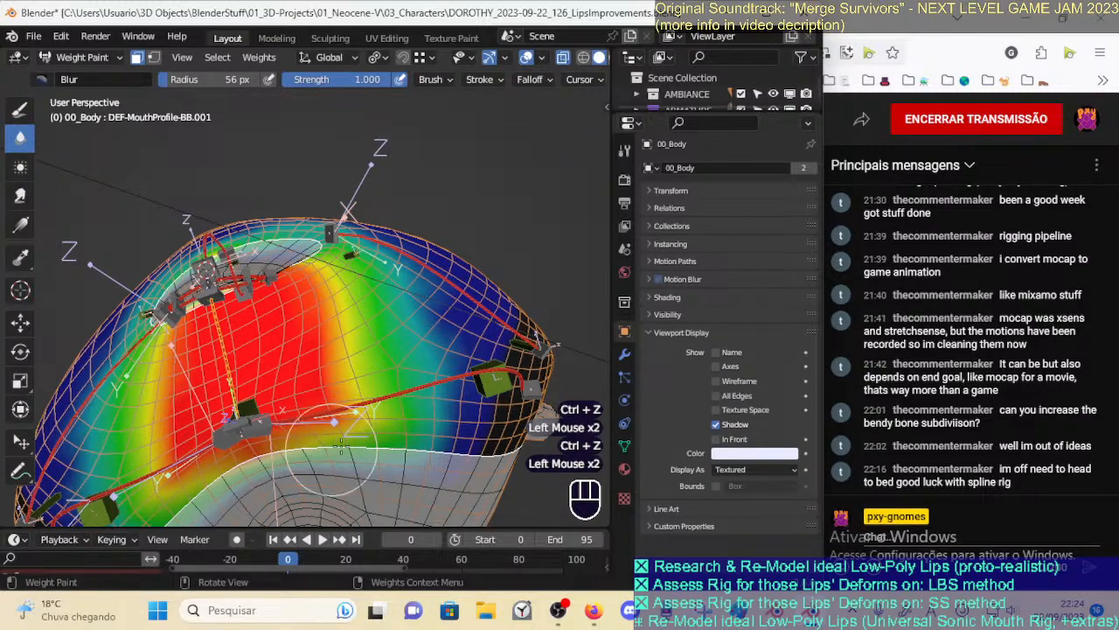
pyautogui.moveTo(356, 426); pyautogui.dragTo(333, 349, button='middle')
pyautogui.click(333, 350)
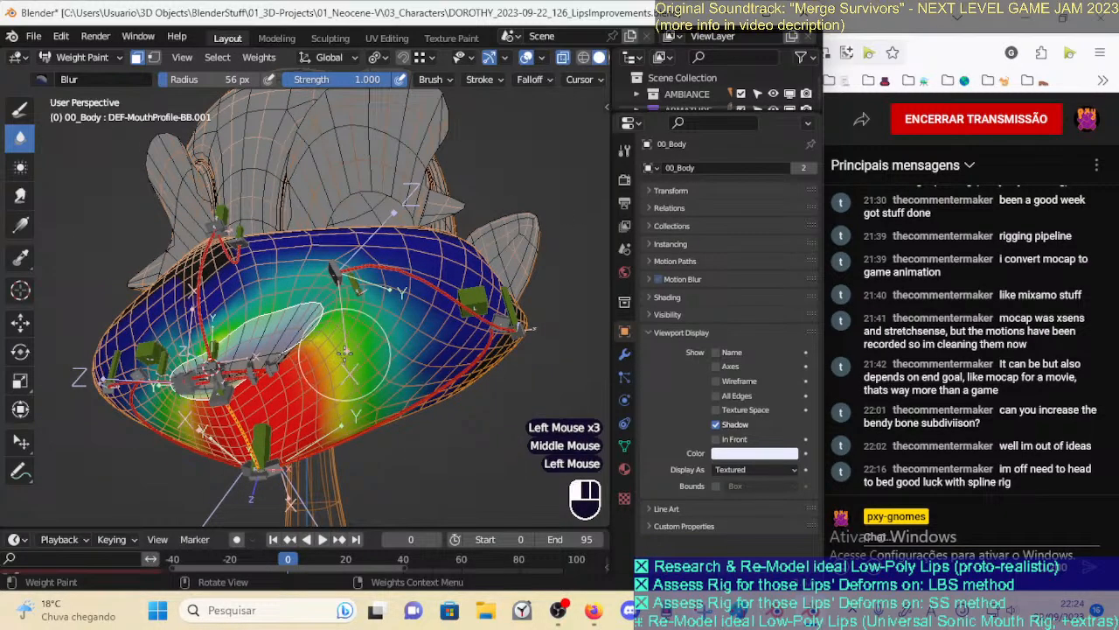
pyautogui.click(226, 323)
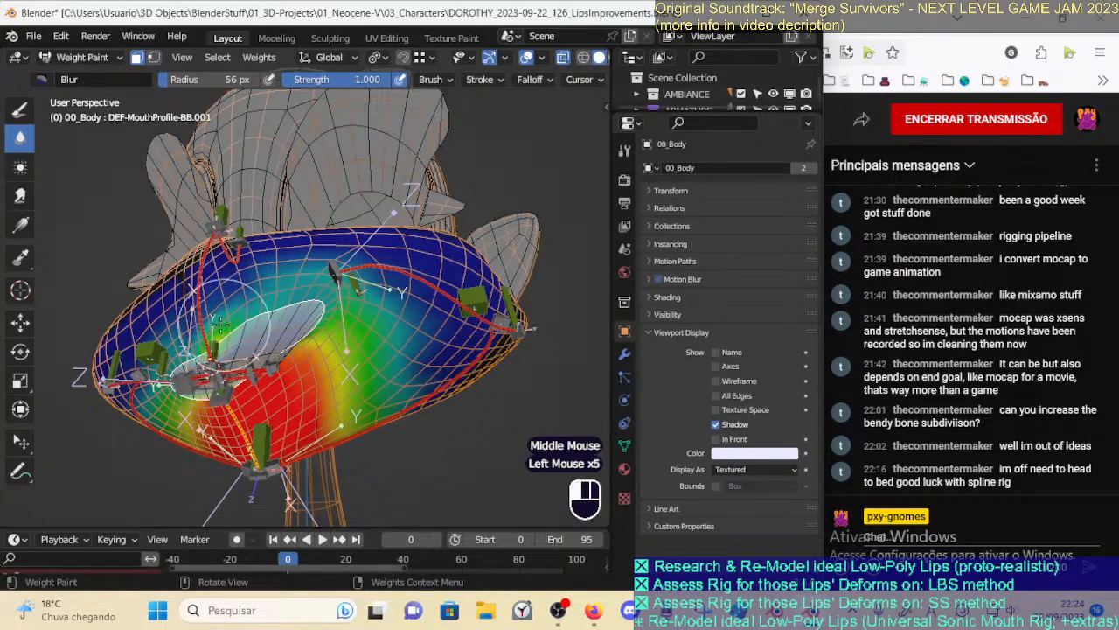
# Switch to the Draw brush with Subtract blending and remove DEF-MouthProfile-BB.001 weight from the centre of the upper lip
pyautogui.click(21, 108)
pyautogui.click(41, 79)
pyautogui.click(463, 132)
pyautogui.click(206, 303)
pyautogui.click(210, 313)
pyautogui.click(219, 332)
pyautogui.click(213, 335)
pyautogui.click(276, 288)
pyautogui.click(281, 267)
pyautogui.click(299, 273)
pyautogui.click(262, 271)
pyautogui.click(290, 268)
pyautogui.click(297, 277)
# Resize the Draw brush and subtract DEF-MouthProfile-BB.001 weight along the character's left upper lip
pyautogui.moveTo(308, 275); pyautogui.dragTo(285, 292, button='middle')
pyautogui.click(325, 268)
pyautogui.click(326, 271)
pyautogui.press('f')
pyautogui.click(407, 264)
pyautogui.click(358, 278)
pyautogui.click(400, 271)
# Subtract DEF-MouthProfile-BB.001 weight from the left cheek around to the outer end of the muzzle
pyautogui.moveTo(464, 262); pyautogui.dragTo(396, 257, button='middle')
pyautogui.click(423, 235)
pyautogui.click(521, 268)
pyautogui.moveTo(525, 273)
pyautogui.mouseDown(button='middle')
pyautogui.moveTo(475, 263)
pyautogui.moveTo(422, 230)
pyautogui.mouseUp(button='middle')
pyautogui.click(470, 249)
pyautogui.click(490, 298)
pyautogui.click(509, 353)
# Set the brush radius to 60 px and trim DEF-MouthProfile-BB.001's outer weight falloff between the left mouth corner and the chin
pyautogui.press('f')
pyautogui.click(456, 321)
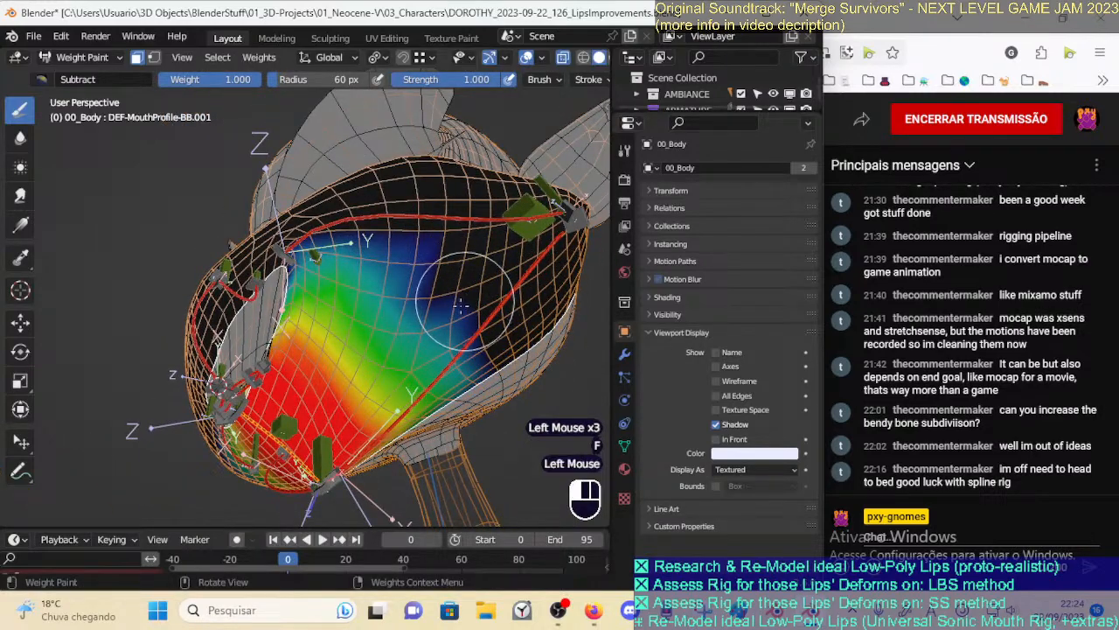
pyautogui.click(453, 326)
pyautogui.click(457, 398)
pyautogui.click(443, 370)
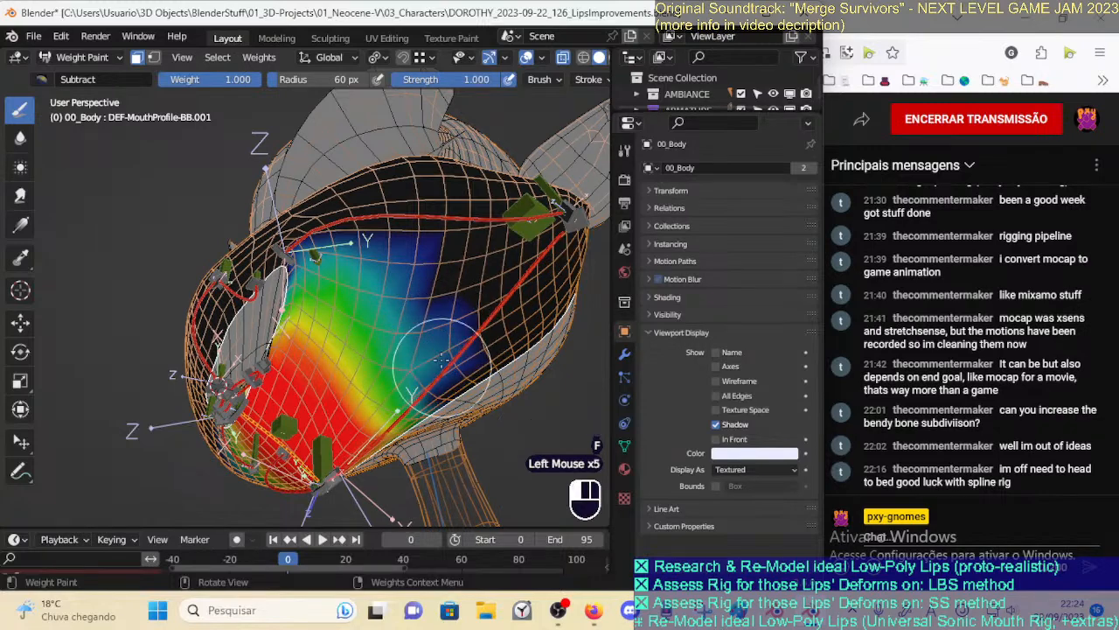
pyautogui.click(437, 315)
pyautogui.click(453, 374)
pyautogui.moveTo(428, 254); pyautogui.dragTo(376, 260, button='middle')
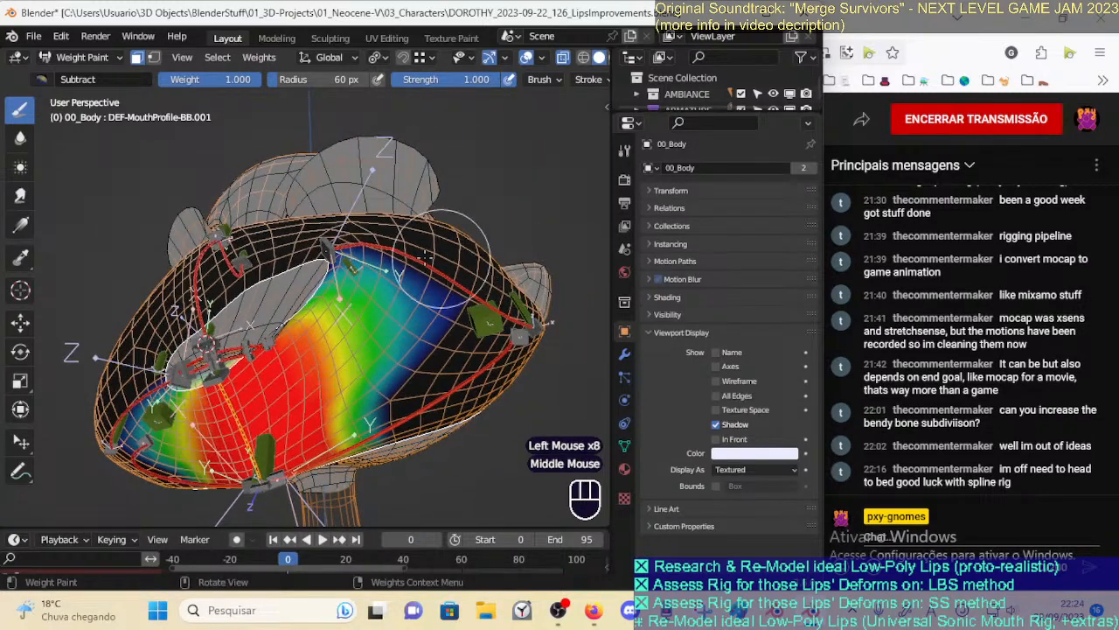
pyautogui.click(376, 260)
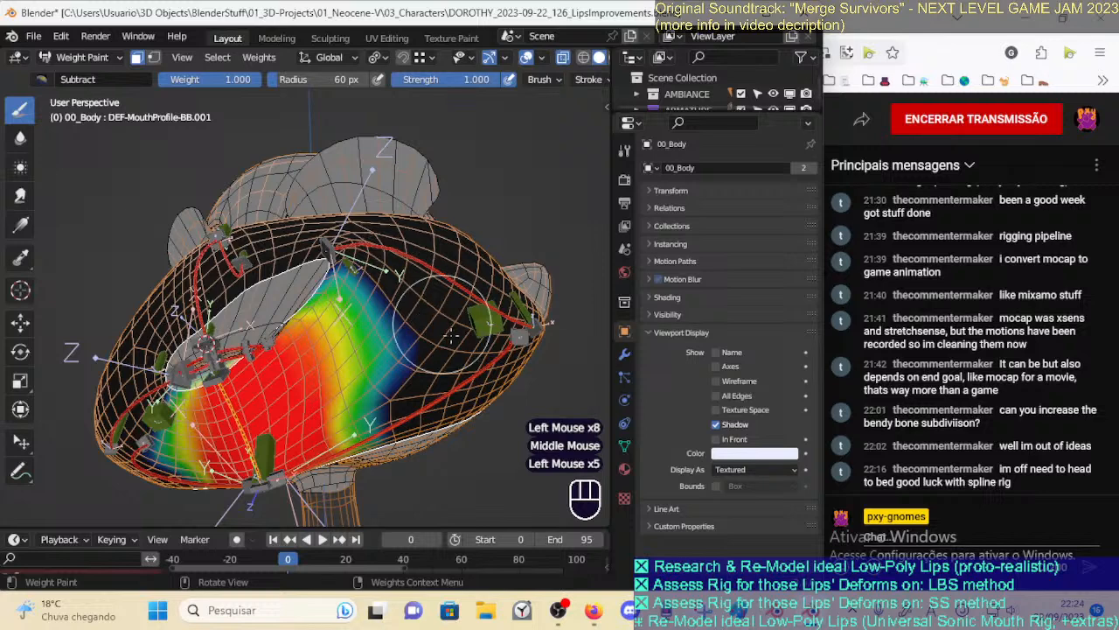
# Switch to the Blur brush at 40 px radius and smooth DEF-MouthProfile-BB.001's weight around the character's left mouth corner
pyautogui.click(378, 299)
pyautogui.click(20, 137)
pyautogui.moveTo(315, 288); pyautogui.dragTo(337, 293, button='middle')
pyautogui.press('f')
pyautogui.click(336, 293)
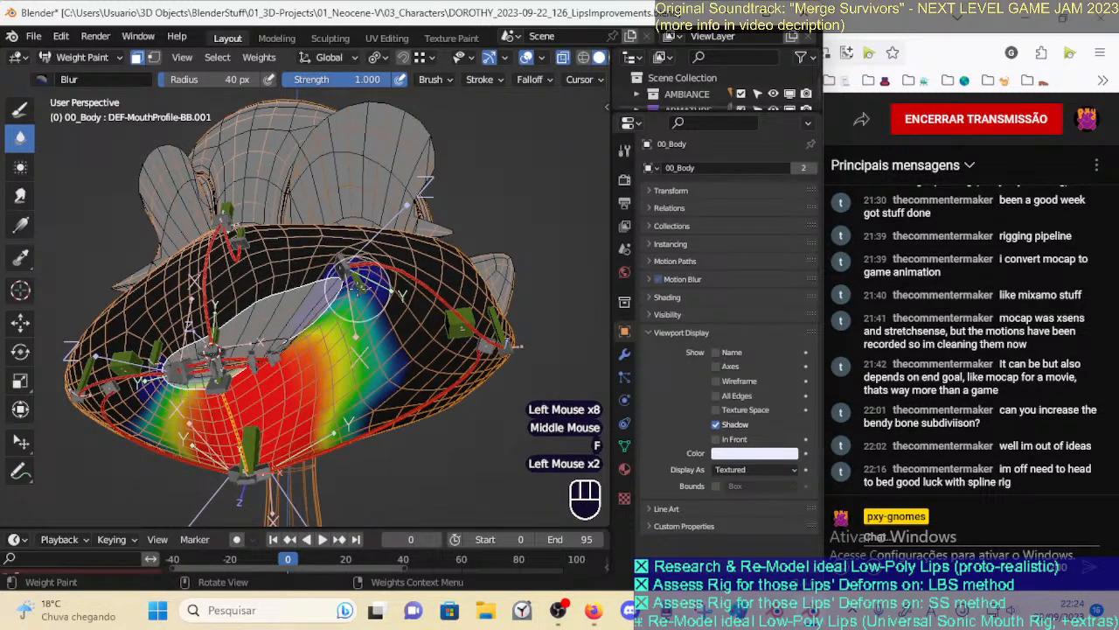
pyautogui.moveTo(372, 318); pyautogui.dragTo(401, 368)
pyautogui.hotkey('ctrl', 'z')
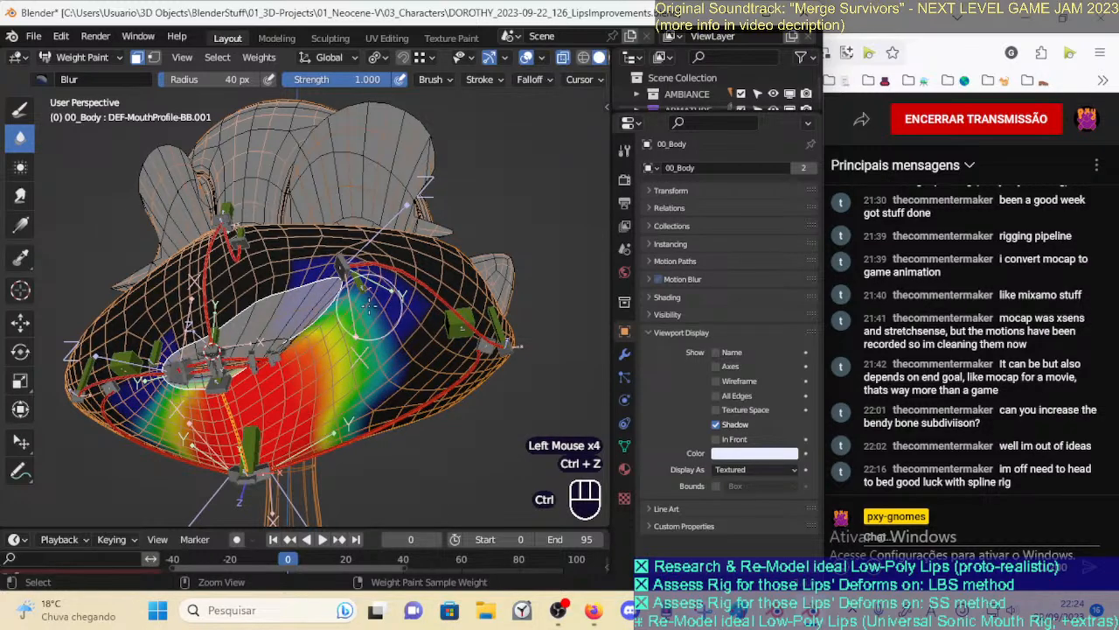
pyautogui.moveTo(362, 299); pyautogui.dragTo(388, 335)
pyautogui.moveTo(389, 362); pyautogui.dragTo(367, 337, button='middle')
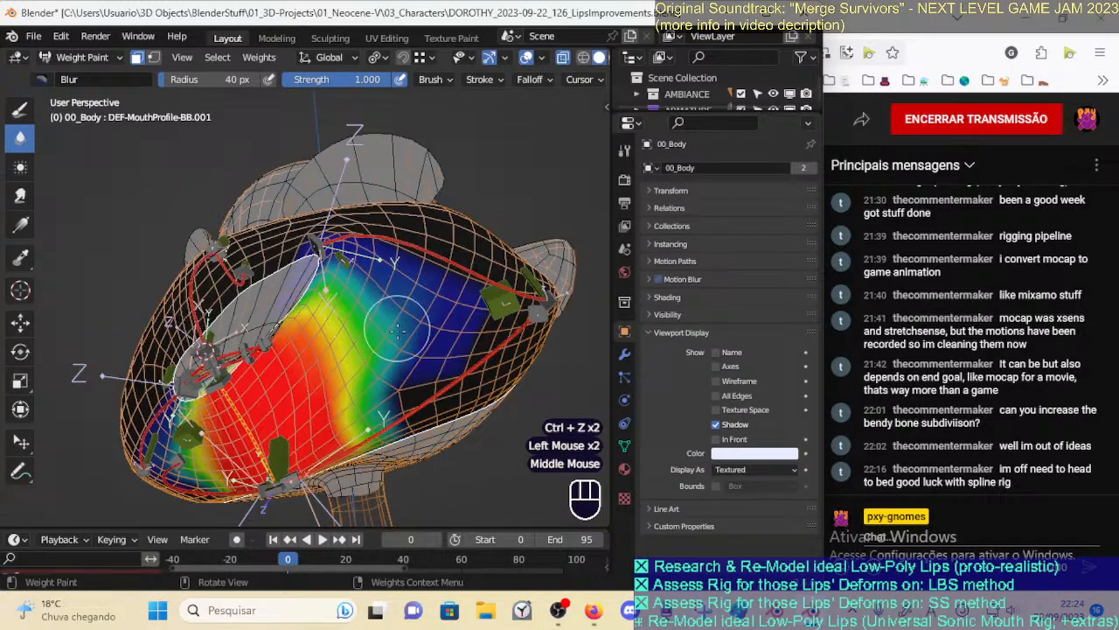
# Blur DEF-MouthProfile-BB.001's outer weight falloff across the cheek between the left mouth corner and the jaw's lower edge
pyautogui.moveTo(376, 359); pyautogui.dragTo(407, 421)
pyautogui.moveTo(411, 376); pyautogui.dragTo(432, 430)
pyautogui.moveTo(430, 369); pyautogui.dragTo(435, 429)
pyautogui.moveTo(402, 376); pyautogui.dragTo(425, 358, button='middle')
pyautogui.moveTo(425, 357); pyautogui.dragTo(442, 408)
pyautogui.moveTo(439, 398); pyautogui.dragTo(451, 407)
pyautogui.moveTo(396, 439); pyautogui.dragTo(449, 405)
# Undo the last blur strokes at the left mouth corner and smooth that lip area again with a 26 px brush radius
pyautogui.moveTo(406, 384); pyautogui.dragTo(333, 308, button='middle')
pyautogui.click(352, 333)
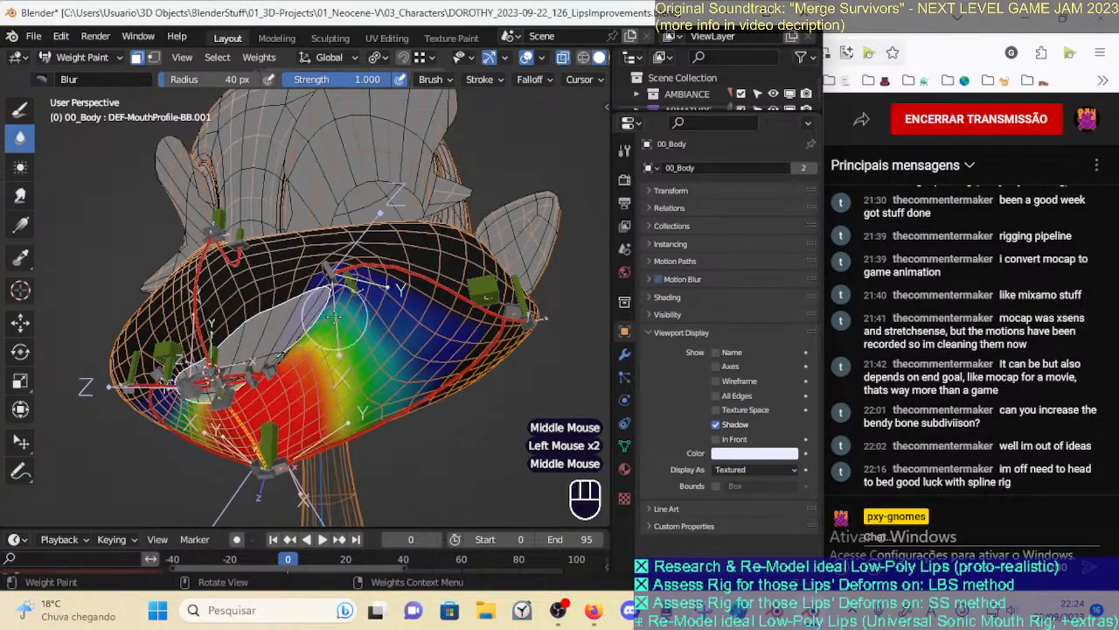
pyautogui.click(332, 308)
pyautogui.hotkey('ctrl', 'z')
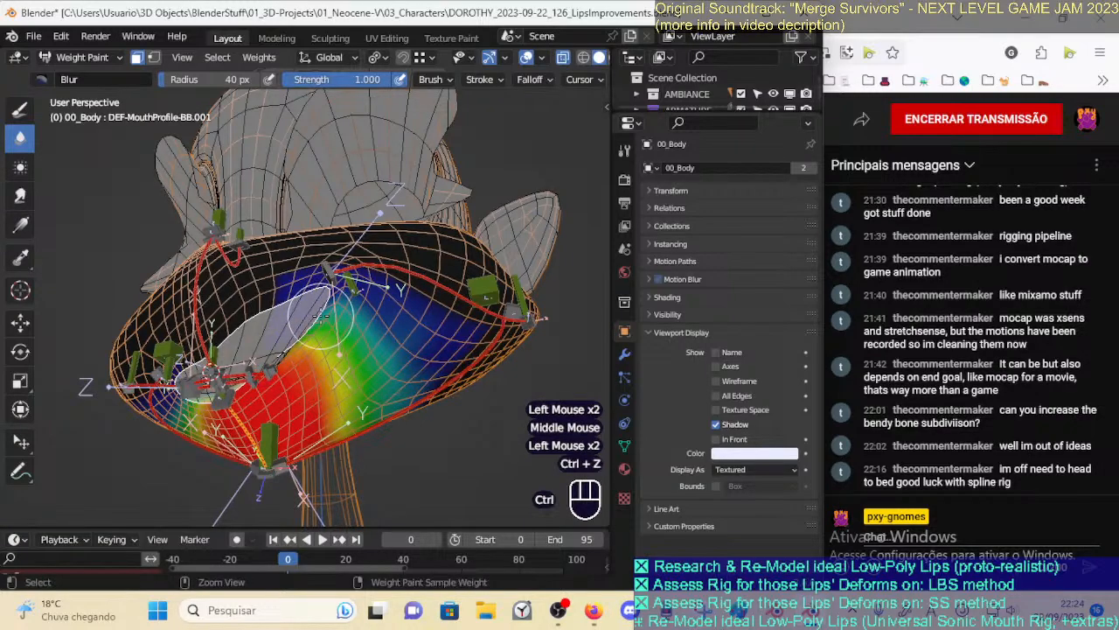
pyautogui.hotkey('ctrl', 'z')
pyautogui.press('f')
pyautogui.click(328, 313)
pyautogui.moveTo(346, 338); pyautogui.dragTo(341, 349, button='middle')
pyautogui.click(341, 350)
pyautogui.moveTo(325, 452); pyautogui.dragTo(319, 398, button='middle')
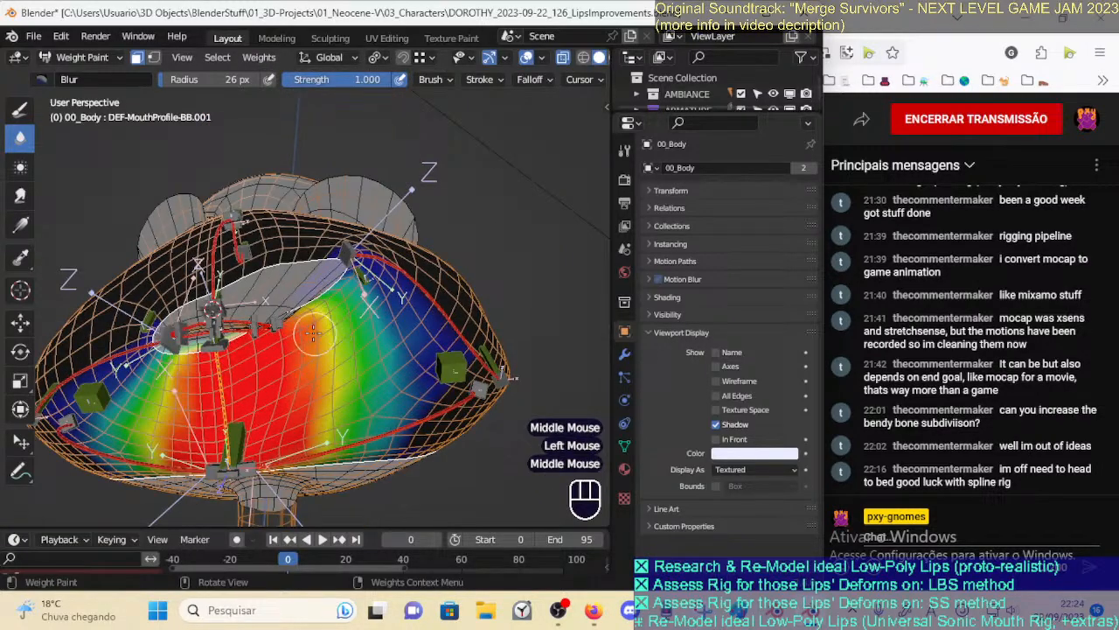
# Blur DEF-MouthProfile-BB.001's falloff down the lower lip's left side, enlarging the brush to 61 px, undo the last stroke and save the file
pyautogui.moveTo(306, 368); pyautogui.dragTo(297, 436)
pyautogui.press('f')
pyautogui.click(331, 406)
pyautogui.moveTo(324, 369); pyautogui.dragTo(308, 412)
pyautogui.moveTo(323, 446); pyautogui.dragTo(317, 405, button='middle')
pyautogui.click(318, 405)
pyautogui.moveTo(335, 302)
pyautogui.mouseDown(button='middle')
pyautogui.moveTo(354, 429)
pyautogui.moveTo(347, 348)
pyautogui.moveTo(352, 364)
pyautogui.moveTo(350, 332)
pyautogui.moveTo(376, 302)
pyautogui.moveTo(376, 332)
pyautogui.mouseUp(button='middle')
pyautogui.click(323, 374)
pyautogui.hotkey('ctrl', 'z')
pyautogui.hotkey('ctrl', 's')
# Turn off the face paint mask and move CTL-MouthSide-BBH.L.001 around to test the left lip deformation
pyautogui.press('o')
pyautogui.keyDown('ctrl'); pyautogui.click(358, 304); pyautogui.keyUp('ctrl')
pyautogui.press('g')
pyautogui.click(382, 311)
pyautogui.press('g')
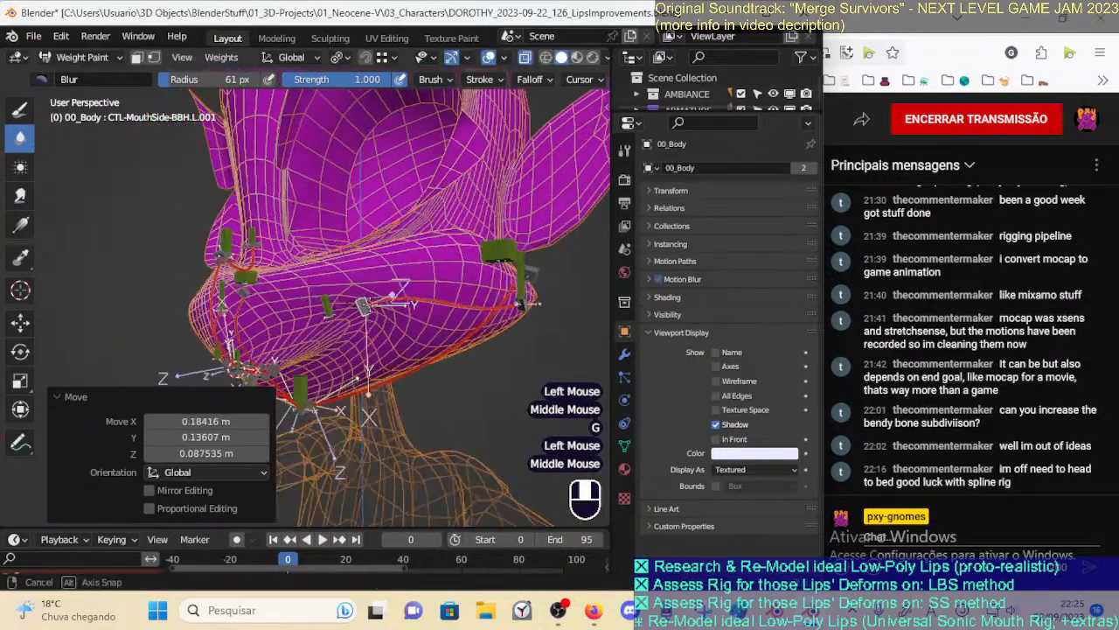
pyautogui.click(326, 351)
pyautogui.press('g')
pyautogui.click(405, 303)
# Select CTL-MouthSide-BBH.L.002 and raise and rotate it to lift the outer end of the left mouth side
pyautogui.moveTo(405, 303); pyautogui.dragTo(557, 320, button='middle')
pyautogui.keyDown('ctrl'); pyautogui.click(535, 299); pyautogui.keyUp('ctrl')
pyautogui.press('g')
pyautogui.click(561, 266)
pyautogui.press('g')
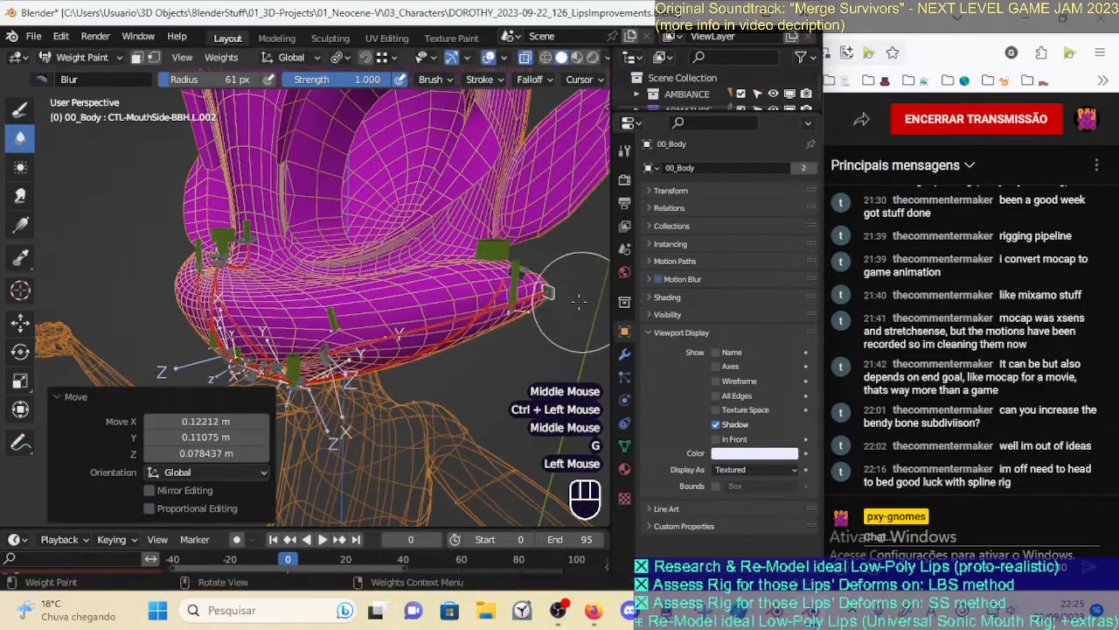
pyautogui.click(570, 247)
pyautogui.press('r')
pyautogui.click(567, 240)
pyautogui.press('g')
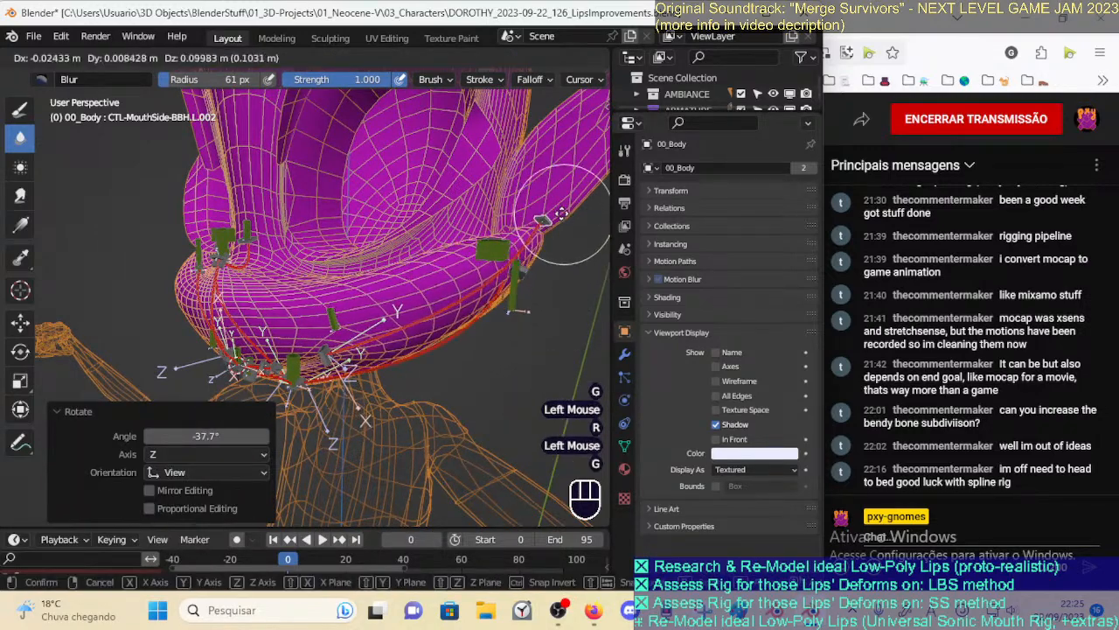
pyautogui.click(515, 286)
# Select CTL-MouthSide-BBH.L.001 again and reposition the left mouth corner against the raised outer end
pyautogui.moveTo(364, 349); pyautogui.dragTo(338, 335, button='middle')
pyautogui.keyDown('ctrl'); pyautogui.click(335, 334); pyautogui.keyUp('ctrl')
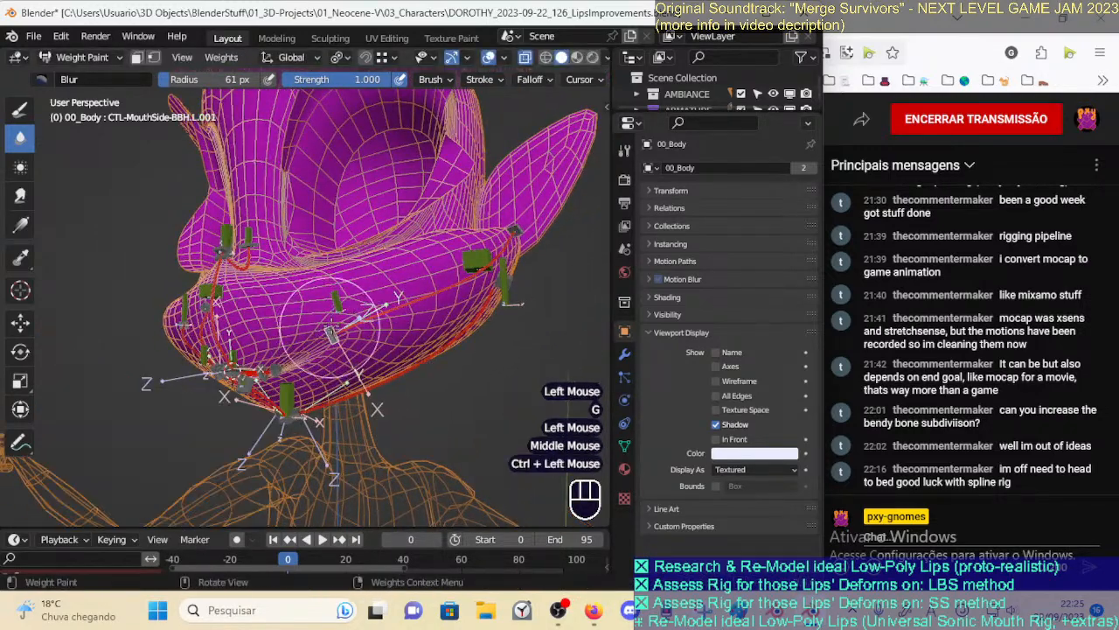
pyautogui.press('g')
pyautogui.click(390, 278)
pyautogui.moveTo(390, 278); pyautogui.dragTo(367, 272, button='middle')
pyautogui.press('g')
pyautogui.click(425, 267)
pyautogui.press('g')
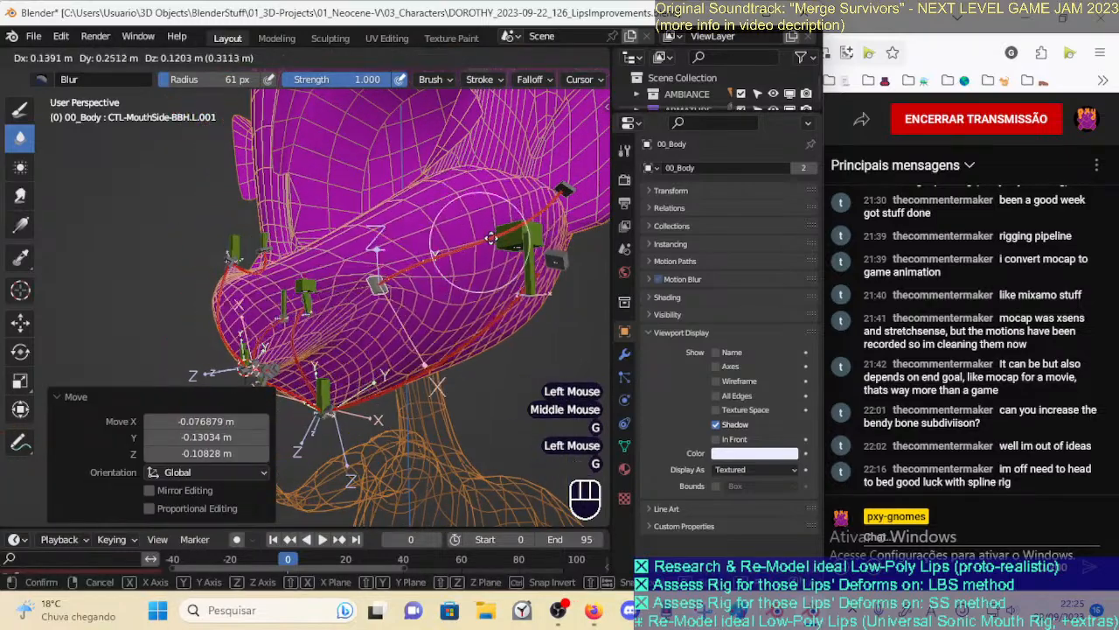
pyautogui.press('g')
pyautogui.click(426, 266)
# Select DEF-MouthSide-BB.L.001, turn the face paint mask on and blur its weight on the left cheek
pyautogui.keyDown('ctrl'); pyautogui.click(431, 276); pyautogui.keyUp('ctrl')
pyautogui.moveTo(431, 276); pyautogui.dragTo(438, 326, button='middle')
pyautogui.press('o')
pyautogui.press('o')
pyautogui.press('o')
pyautogui.click(444, 337)
pyautogui.moveTo(494, 328); pyautogui.dragTo(322, 312, button='middle')
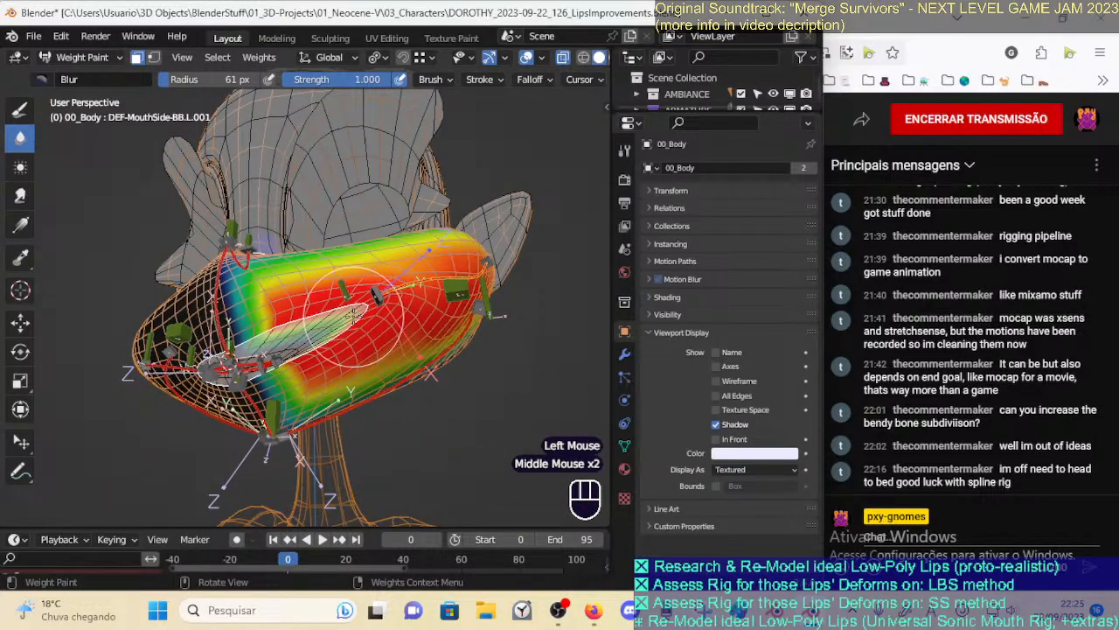
# Turn off the face paint mask and move CTL-MouthSide-BBH.L.001 through several positions to check the blurred lip weights
pyautogui.press('o')
pyautogui.keyDown('ctrl'); pyautogui.click(357, 312); pyautogui.keyUp('ctrl')
pyautogui.press('g')
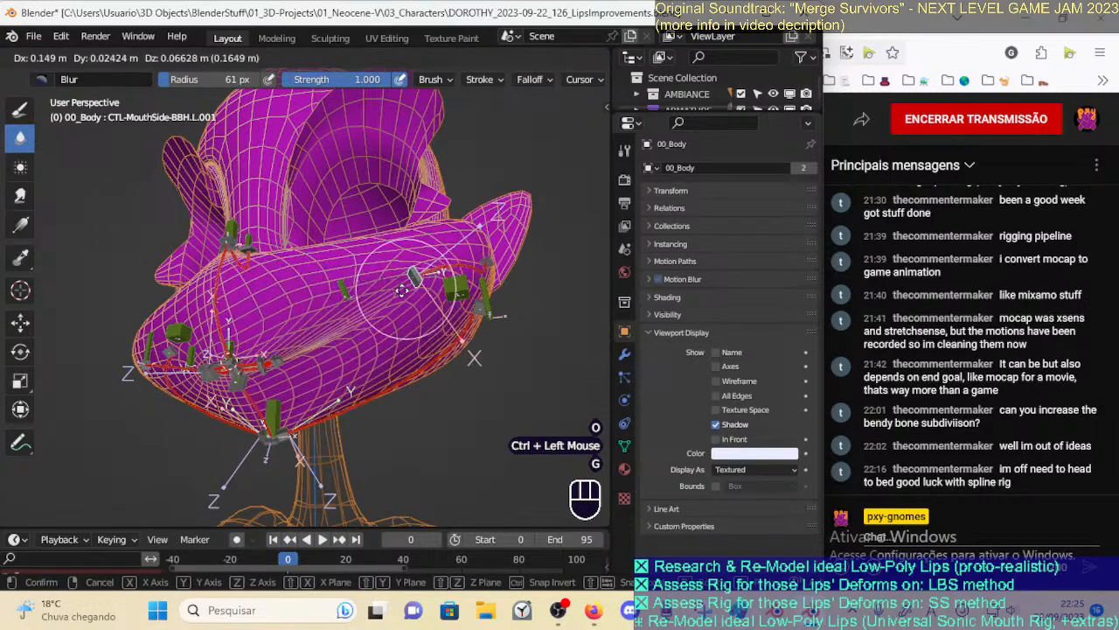
pyautogui.click(404, 290)
pyautogui.moveTo(404, 290); pyautogui.dragTo(444, 325, button='middle')
pyautogui.press('g')
pyautogui.click(413, 332)
pyautogui.press('g')
pyautogui.click(400, 293)
pyautogui.press('g')
pyautogui.click(411, 251)
# Rotate and reposition CTL-MouthSide-BBH.L.001 to test the left mouth corner in twisted poses
pyautogui.press('r')
pyautogui.click(471, 302)
pyautogui.press('g')
pyautogui.click(486, 287)
pyautogui.press('g')
pyautogui.click(404, 358)
pyautogui.moveTo(404, 358); pyautogui.dragTo(412, 331, button='middle')
pyautogui.press('g')
pyautogui.click(457, 286)
pyautogui.press('r')
pyautogui.click(470, 340)
# Fine-tune the placement of CTL-MouthSide-BBH.L.001 to settle the left mouth corner in an open pose
pyautogui.press('g')
pyautogui.click(431, 331)
pyautogui.press('g')
pyautogui.click(439, 310)
pyautogui.press('g')
pyautogui.click(452, 306)
pyautogui.moveTo(452, 306)
pyautogui.mouseDown(button='middle')
pyautogui.moveTo(415, 324)
pyautogui.moveTo(455, 324)
pyautogui.mouseUp(button='middle')
pyautogui.press('g')
pyautogui.click(467, 332)
# Select DEF-MouthSide-BB.L.001, turn on the face paint mask and blur its weight over the upper and lower lips near the muzzle's centre
pyautogui.moveTo(455, 323); pyautogui.dragTo(433, 275, button='middle')
pyautogui.keyDown('ctrl'); pyautogui.click(438, 269); pyautogui.keyUp('ctrl')
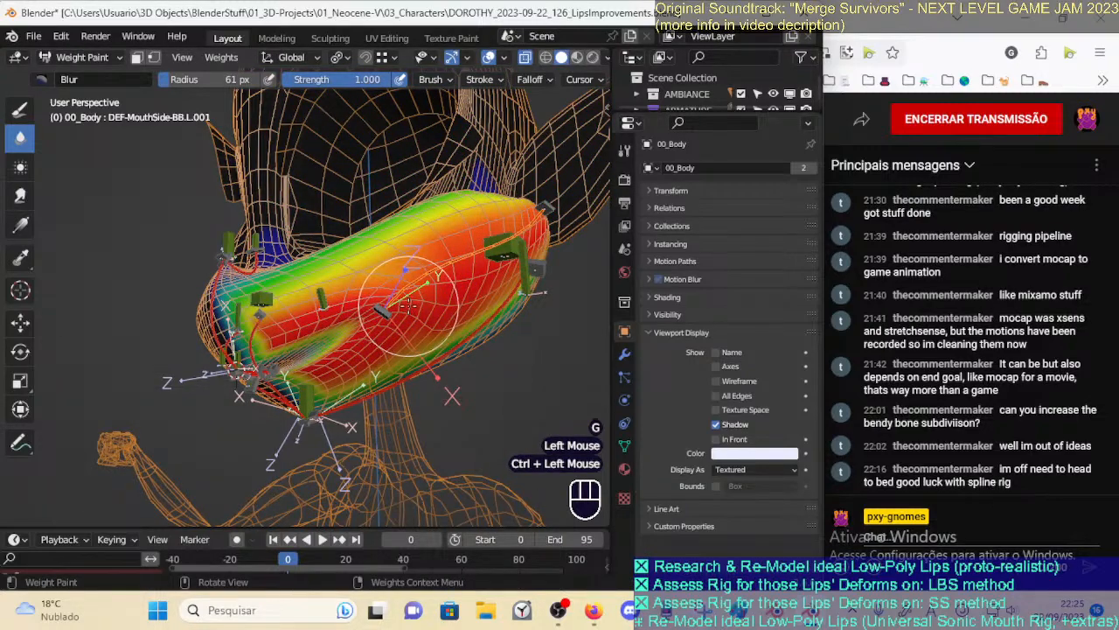
pyautogui.press('o')
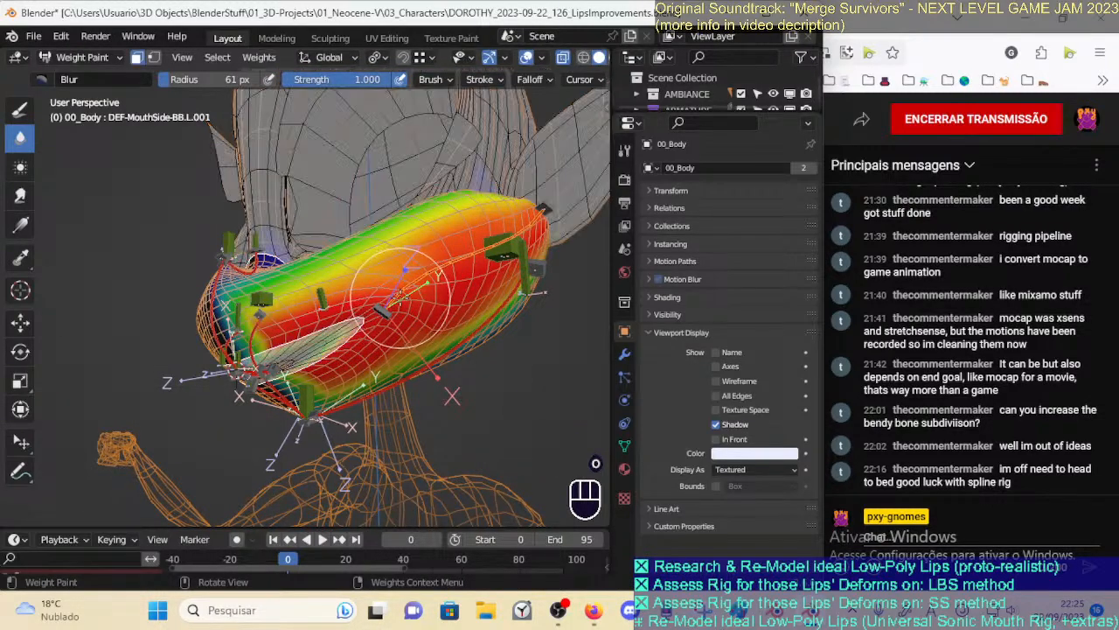
pyautogui.moveTo(278, 308); pyautogui.dragTo(306, 297, button='middle')
pyautogui.moveTo(273, 311); pyautogui.dragTo(282, 302)
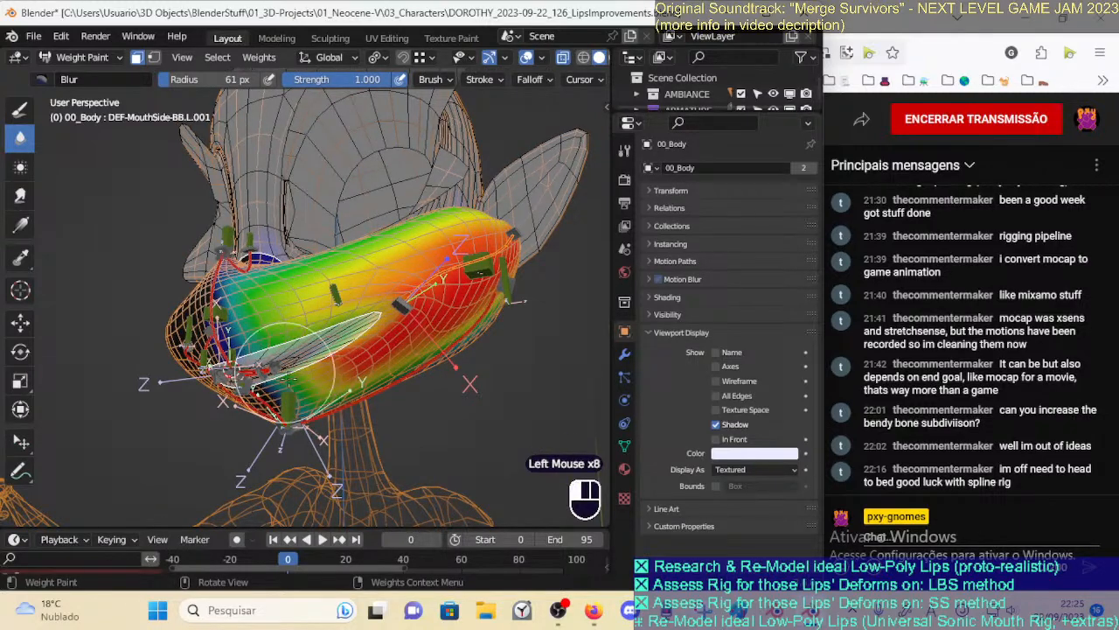
pyautogui.moveTo(413, 323); pyautogui.dragTo(319, 310, button='middle')
pyautogui.click(319, 310)
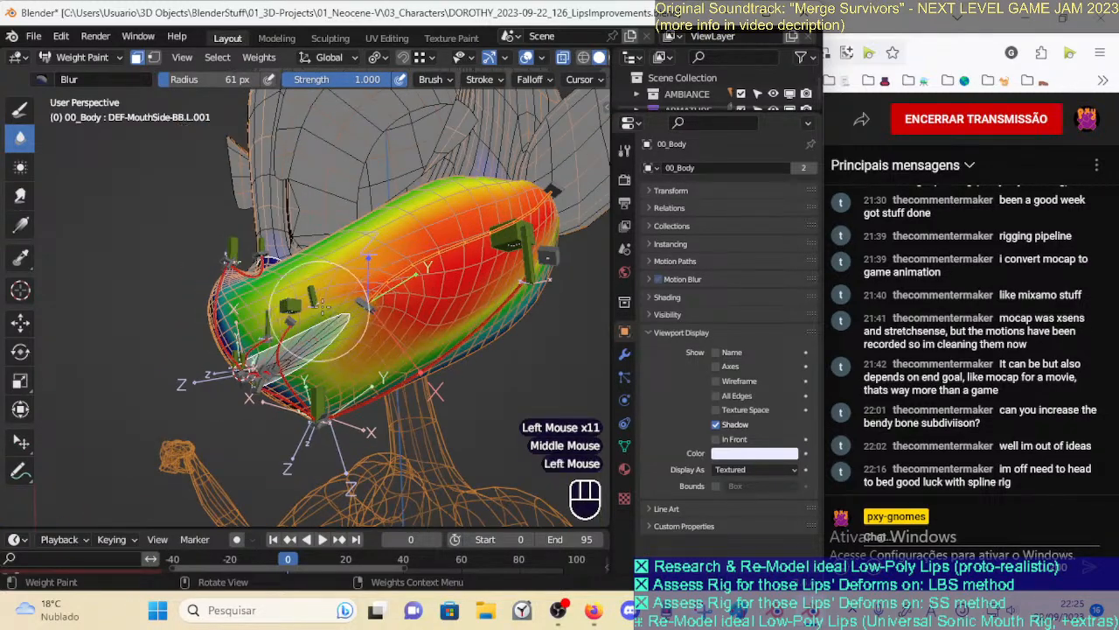
pyautogui.moveTo(424, 344); pyautogui.dragTo(468, 275, button='middle')
pyautogui.click(468, 276)
# Resize the Blur brush and smooth DEF-MouthSide-BB.L.001's weight from the left lip corner across the cheek
pyautogui.moveTo(359, 335); pyautogui.dragTo(361, 362, button='middle')
pyautogui.moveTo(418, 293)
pyautogui.mouseDown(button='middle')
pyautogui.moveTo(411, 307)
pyautogui.moveTo(414, 295)
pyautogui.mouseUp(button='middle')
pyautogui.press('f')
pyautogui.moveTo(414, 294); pyautogui.dragTo(425, 238)
pyautogui.moveTo(425, 238); pyautogui.dragTo(392, 308, button='middle')
pyautogui.moveTo(336, 327); pyautogui.dragTo(449, 274)
pyautogui.keyDown('shift'); pyautogui.moveTo(449, 275); pyautogui.dragTo(385, 336, button='middle'); pyautogui.keyUp('shift')
pyautogui.moveTo(384, 336)
pyautogui.mouseDown(button='middle')
pyautogui.moveTo(400, 348)
pyautogui.moveTo(299, 320)
pyautogui.mouseUp(button='middle')
# Set the Blur brush radius to 73 px and soften DEF-MouthSide-BB.L.001's weight around the side of the muzzle
pyautogui.press('f')
pyautogui.click(361, 335)
pyautogui.moveTo(299, 320); pyautogui.dragTo(346, 318)
pyautogui.moveTo(346, 318); pyautogui.dragTo(310, 312, button='middle')
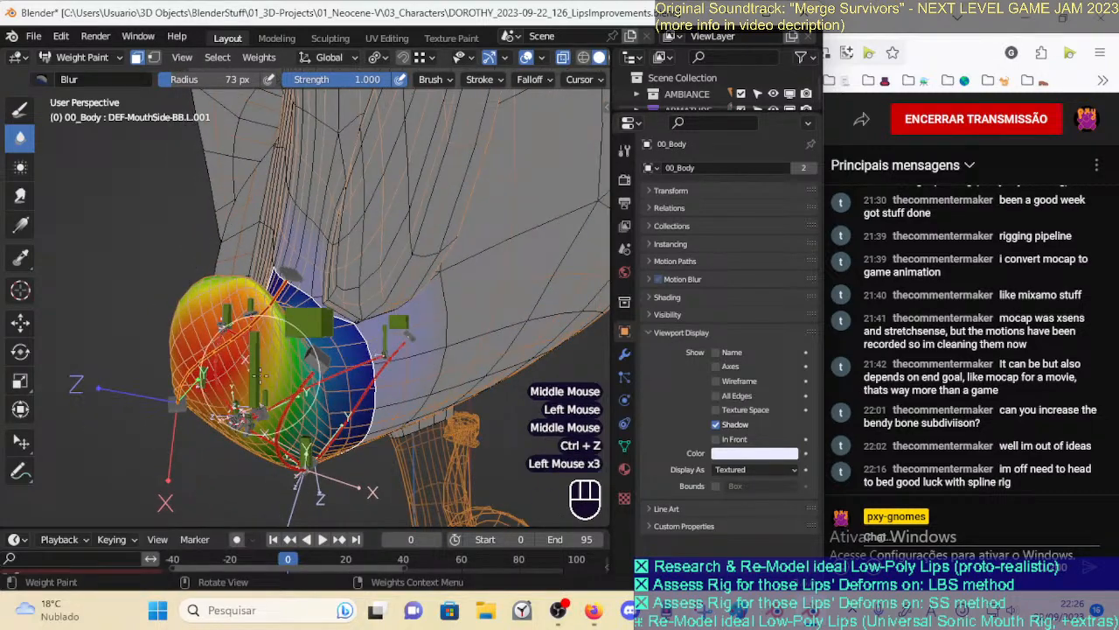
pyautogui.moveTo(256, 374); pyautogui.dragTo(369, 359, button='middle')
pyautogui.moveTo(277, 342)
pyautogui.mouseDown(button='middle')
pyautogui.moveTo(368, 313)
pyautogui.moveTo(351, 270)
pyautogui.moveTo(334, 277)
pyautogui.mouseUp(button='middle')
pyautogui.click(367, 311)
pyautogui.click(360, 369)
# Select CTL-MouthSide-BBH.L.001 and move the left mouth corner around to test the smoothed weights
pyautogui.moveTo(431, 343); pyautogui.dragTo(279, 313, button='middle')
pyautogui.keyDown('ctrl'); pyautogui.click(319, 299); pyautogui.keyUp('ctrl')
pyautogui.press('g')
pyautogui.click(305, 316)
pyautogui.press('g')
pyautogui.click(365, 340)
pyautogui.press('g')
pyautogui.moveTo(366, 339); pyautogui.dragTo(400, 262, button='middle')
# Lower and rotate CTL-MouthSide-BBH.L.001 and shift it outward along the left side of the jaw
pyautogui.click(306, 337)
pyautogui.press('g')
pyautogui.click(376, 361)
pyautogui.press('r')
pyautogui.click(394, 368)
pyautogui.press('g')
pyautogui.click(366, 348)
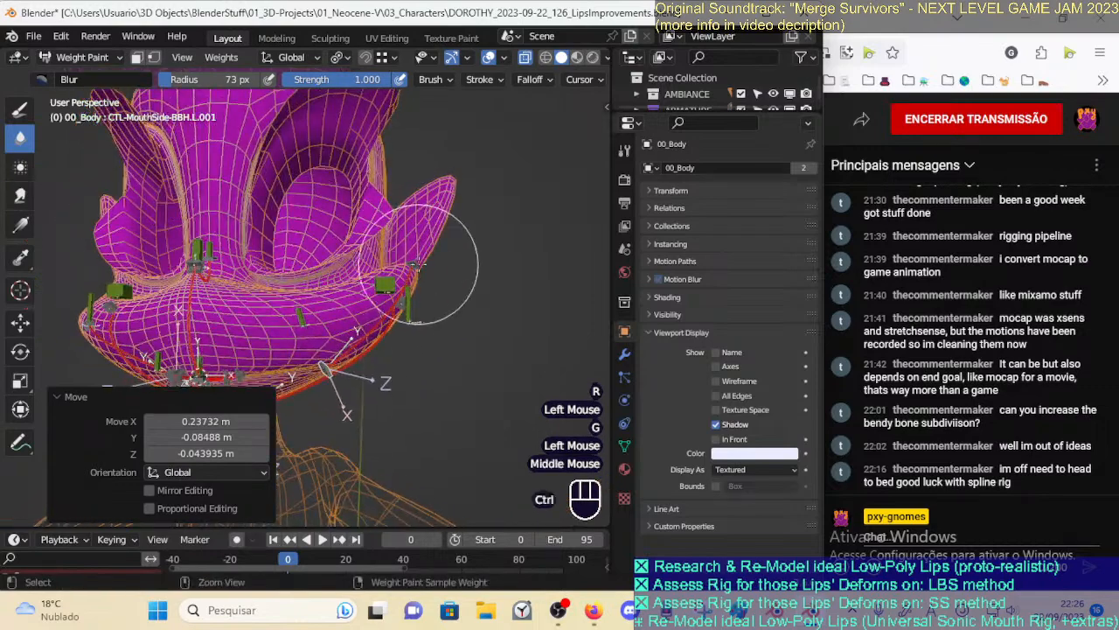
# Select CTL-MouthSide-BBH.L.002 and move it outward, rotate it and raise it at the left end of the muzzle
pyautogui.keyDown('ctrl'); pyautogui.click(400, 263); pyautogui.keyUp('ctrl')
pyautogui.press('g')
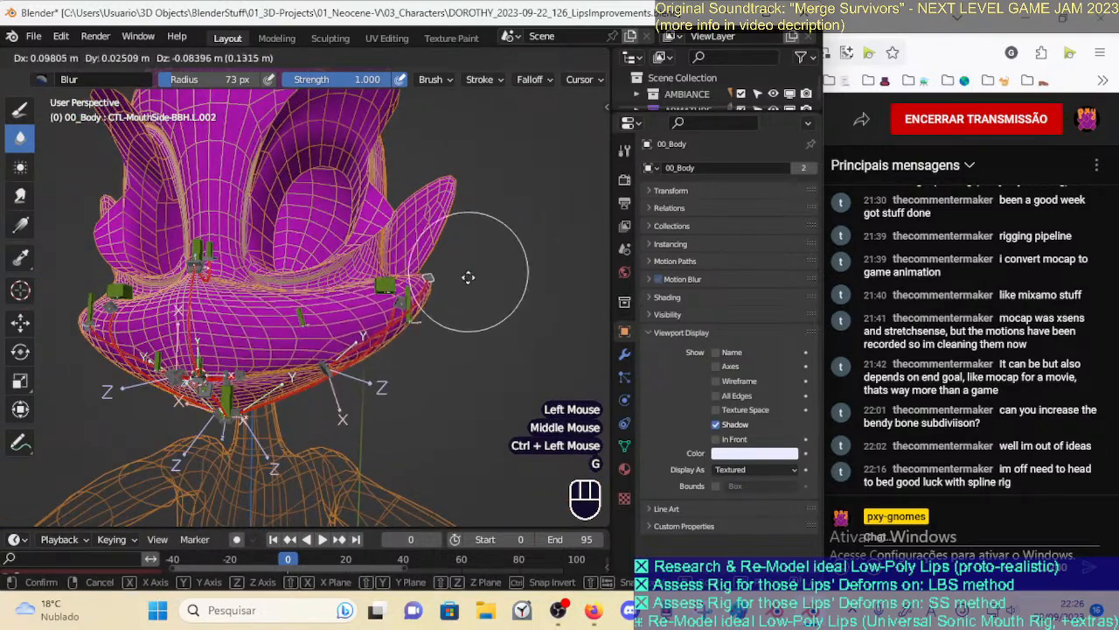
pyautogui.click(471, 274)
pyautogui.press('r')
pyautogui.click(472, 280)
pyautogui.press('g')
pyautogui.click(450, 278)
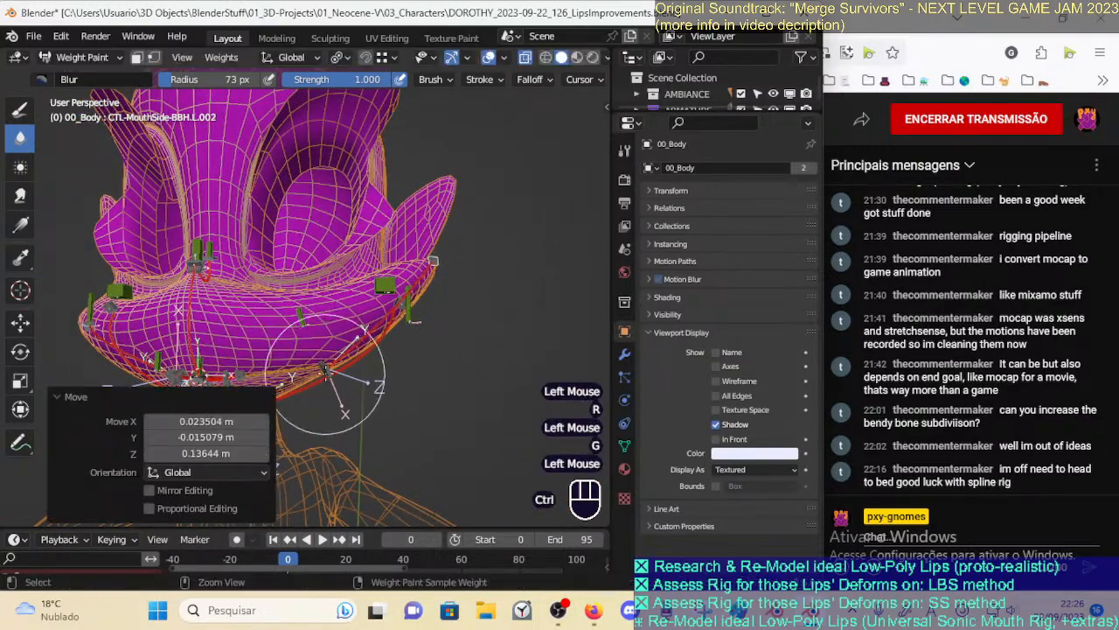
# Select the control on the left side of the lower lip and reposition it several times, checking the lip from different angles
pyautogui.keyDown('ctrl'); pyautogui.click(324, 372); pyautogui.keyUp('ctrl')
pyautogui.press('g')
pyautogui.click(376, 332)
pyautogui.moveTo(376, 332); pyautogui.dragTo(315, 289, button='middle')
pyautogui.press('g')
pyautogui.click(350, 313)
pyautogui.press('g')
pyautogui.click(394, 299)
pyautogui.moveTo(393, 299); pyautogui.dragTo(329, 332, button='middle')
# Move the left lower-lip control through several more positions to test how the lip deforms
pyautogui.press('g')
pyautogui.click(399, 367)
pyautogui.press('g')
pyautogui.click(400, 371)
pyautogui.press('g')
pyautogui.click(404, 359)
pyautogui.press('g')
pyautogui.click(398, 336)
# Move and rotate the left lower-lip control to shape the left part of the open mouth
pyautogui.moveTo(329, 332); pyautogui.dragTo(433, 285, button='middle')
pyautogui.press('g')
pyautogui.click(338, 295)
pyautogui.press('r')
pyautogui.click(398, 306)
pyautogui.press('g')
pyautogui.click(389, 313)
pyautogui.moveTo(434, 285); pyautogui.dragTo(367, 301, button='middle')
pyautogui.press('g')
pyautogui.click(331, 310)
# Select another lower-lip control and reposition it, checking the jaw from the front and from below
pyautogui.keyDown('ctrl'); pyautogui.click(285, 380); pyautogui.keyUp('ctrl')
pyautogui.moveTo(285, 379); pyautogui.dragTo(353, 351, button='middle')
pyautogui.press('g')
pyautogui.click(370, 371)
pyautogui.press('g')
pyautogui.click(317, 382)
pyautogui.moveTo(354, 351); pyautogui.dragTo(385, 218, button='middle')
pyautogui.press('g')
pyautogui.click(357, 348)
pyautogui.press('g')
pyautogui.click(454, 299)
# Keep shifting the selected lower-lip control to test wider mouth poses from the side and front
pyautogui.moveTo(454, 299); pyautogui.dragTo(534, 319, button='middle')
pyautogui.press('g')
pyautogui.click(447, 346)
pyautogui.press('g')
pyautogui.click(411, 346)
pyautogui.moveTo(411, 345); pyautogui.dragTo(398, 297, button='middle')
pyautogui.press('g')
pyautogui.click(385, 362)
pyautogui.press('g')
pyautogui.click(415, 313)
pyautogui.press('g')
pyautogui.click(409, 325)
# Compare the weights of DEF-MouthProfile-BB.001 and DEF-MouthSide-BB.L.001 on the posed mouth
pyautogui.keyDown('ctrl'); pyautogui.click(397, 335); pyautogui.keyUp('ctrl')
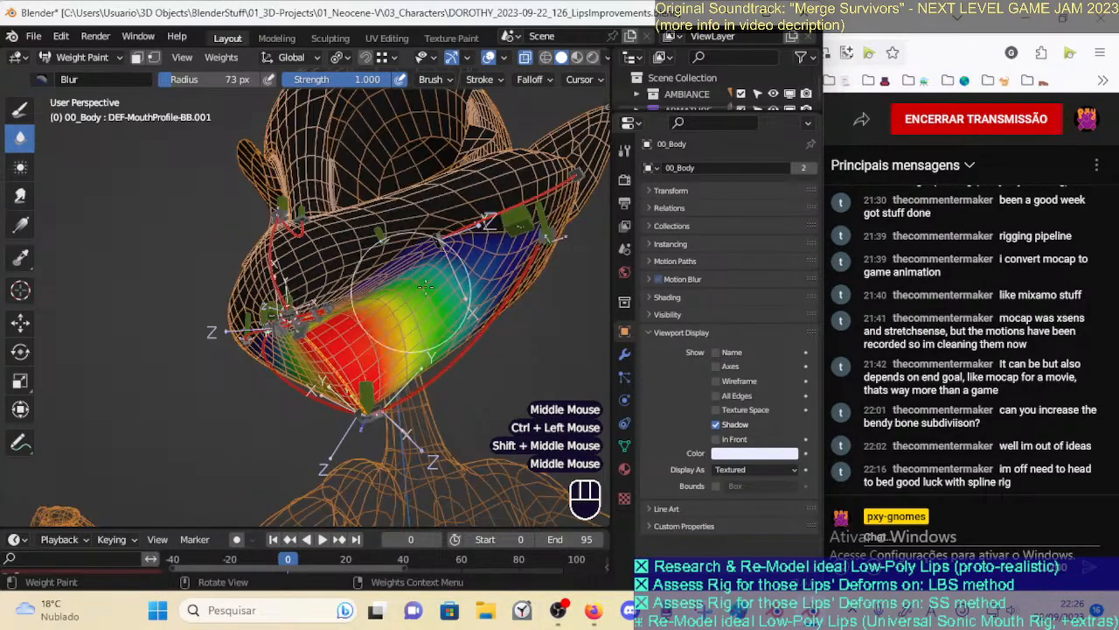
pyautogui.keyDown('ctrl'); pyautogui.click(516, 218); pyautogui.keyUp('ctrl')
pyautogui.moveTo(444, 249); pyautogui.dragTo(359, 343, button='middle')
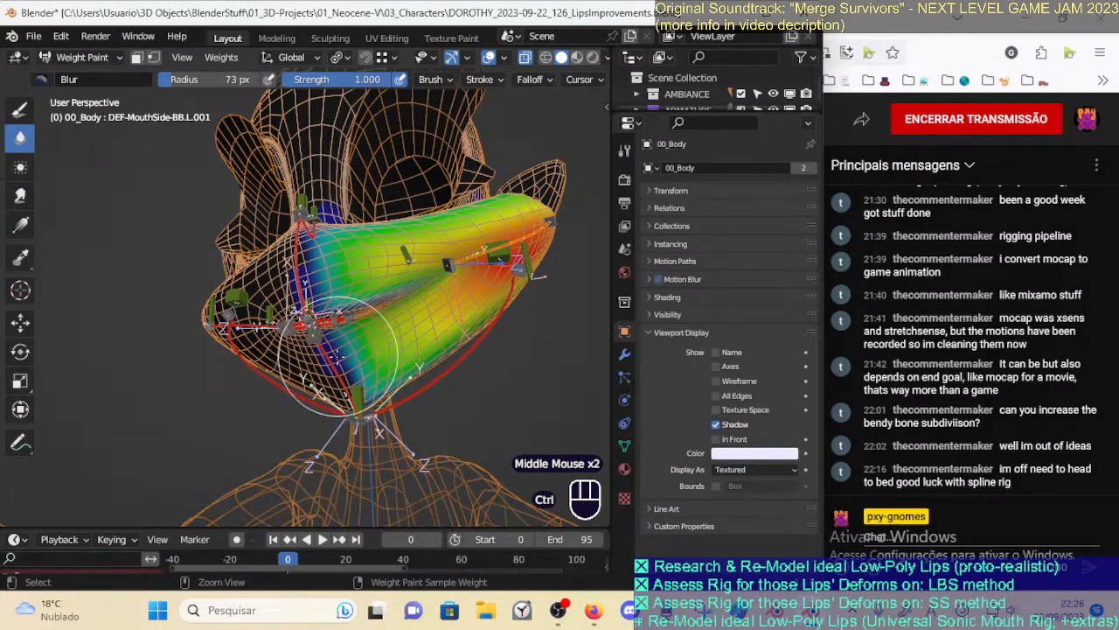
pyautogui.keyDown('ctrl'); pyautogui.click(402, 307); pyautogui.keyUp('ctrl')
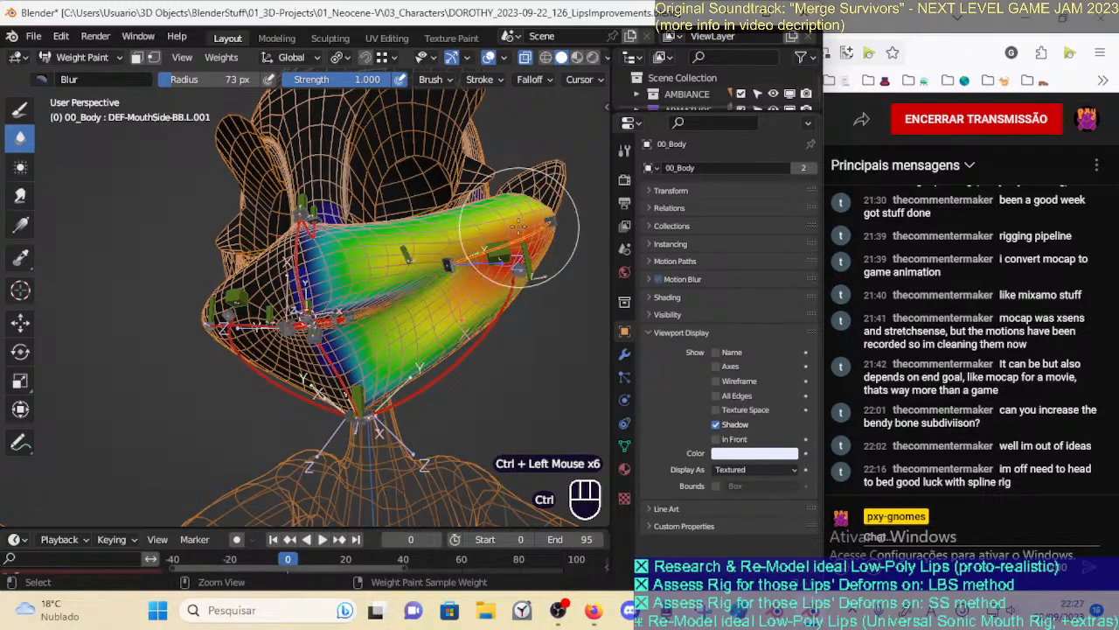
# Select TWK-MouthProfile and move it around the front of the mouth to test the lip deformation
pyautogui.keyDown('ctrl'); pyautogui.click(376, 278); pyautogui.keyUp('ctrl')
pyautogui.keyDown('ctrl'); pyautogui.moveTo(376, 278); pyautogui.dragTo(385, 272, button='middle'); pyautogui.keyUp('ctrl')
pyautogui.press('g')
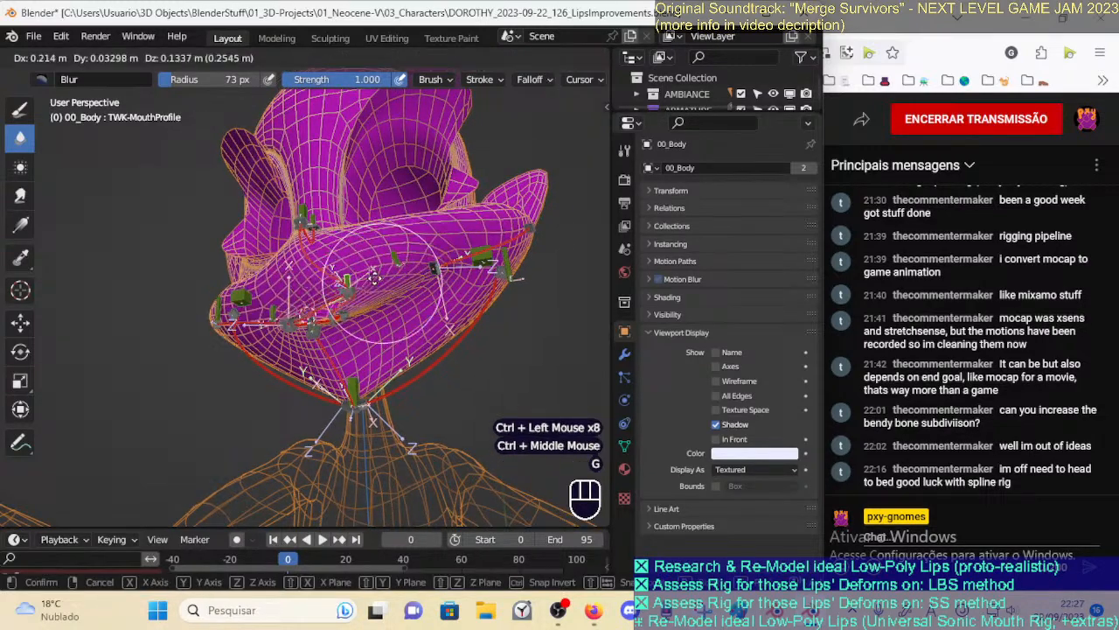
pyautogui.click(319, 295)
pyautogui.moveTo(319, 295); pyautogui.dragTo(354, 302, button='middle')
pyautogui.press('g')
pyautogui.click(367, 289)
pyautogui.keyDown('ctrl'); pyautogui.moveTo(354, 302); pyautogui.dragTo(419, 210, button='middle'); pyautogui.keyUp('ctrl')
pyautogui.press('g')
pyautogui.click(353, 371)
pyautogui.press('g')
# Move TWK-MouthProfile through further positions around the muzzle to stress the blended weights
pyautogui.click(434, 343)
pyautogui.press('g')
pyautogui.click(438, 354)
pyautogui.press('g')
pyautogui.click(344, 300)
pyautogui.press('g')
pyautogui.click(350, 289)
pyautogui.moveTo(350, 289); pyautogui.dragTo(321, 306, button='middle')
pyautogui.press('g')
pyautogui.click(262, 337)
# Reposition the mouth-profile tweak control from several views, rotate it about X and shift it slightly
pyautogui.keyDown('shift'); pyautogui.moveTo(263, 337); pyautogui.dragTo(327, 328, button='middle'); pyautogui.keyUp('shift')
pyautogui.press('g')
pyautogui.click(337, 297)
pyautogui.moveTo(464, 242); pyautogui.dragTo(350, 297, button='middle')
pyautogui.press('g')
pyautogui.click(306, 333)
pyautogui.moveTo(306, 333); pyautogui.dragTo(392, 298, button='middle')
pyautogui.press('r')
pyautogui.press('x')
pyautogui.click(350, 340)
pyautogui.press('g')
pyautogui.click(338, 348)
# Select DEF-MouthProfile-BB.002, turn on the face mask for the upper muzzle and blur the bone's weight there
pyautogui.keyDown('ctrl'); pyautogui.click(311, 299); pyautogui.keyUp('ctrl')
pyautogui.press('o')
pyautogui.keyDown('shift'); pyautogui.moveTo(434, 268); pyautogui.dragTo(455, 302, button='middle'); pyautogui.keyUp('shift')
pyautogui.click(439, 305)
pyautogui.click(442, 355)
pyautogui.click(455, 302)
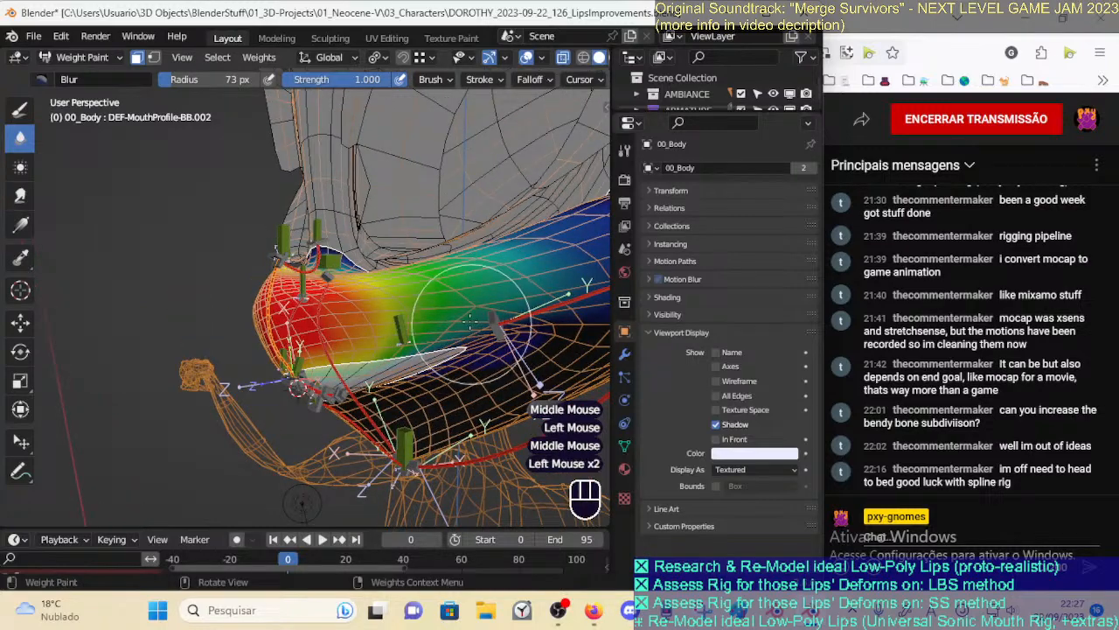
# Set the Blur brush radius to 61 px and soften DEF-MouthProfile-BB.002's weight along the left side of the upper muzzle
pyautogui.moveTo(434, 310)
pyautogui.mouseDown(button='middle')
pyautogui.moveTo(382, 319)
pyautogui.moveTo(390, 300)
pyautogui.moveTo(385, 324)
pyautogui.mouseUp(button='middle')
pyautogui.click(390, 300)
pyautogui.press('f')
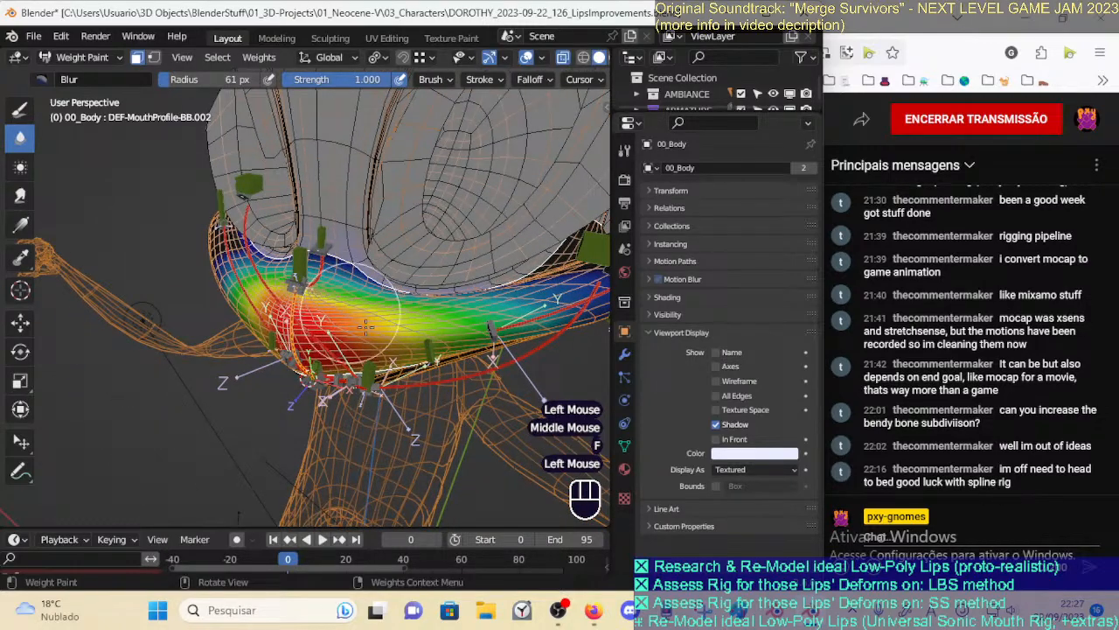
pyautogui.moveTo(390, 359); pyautogui.dragTo(373, 281, button='middle')
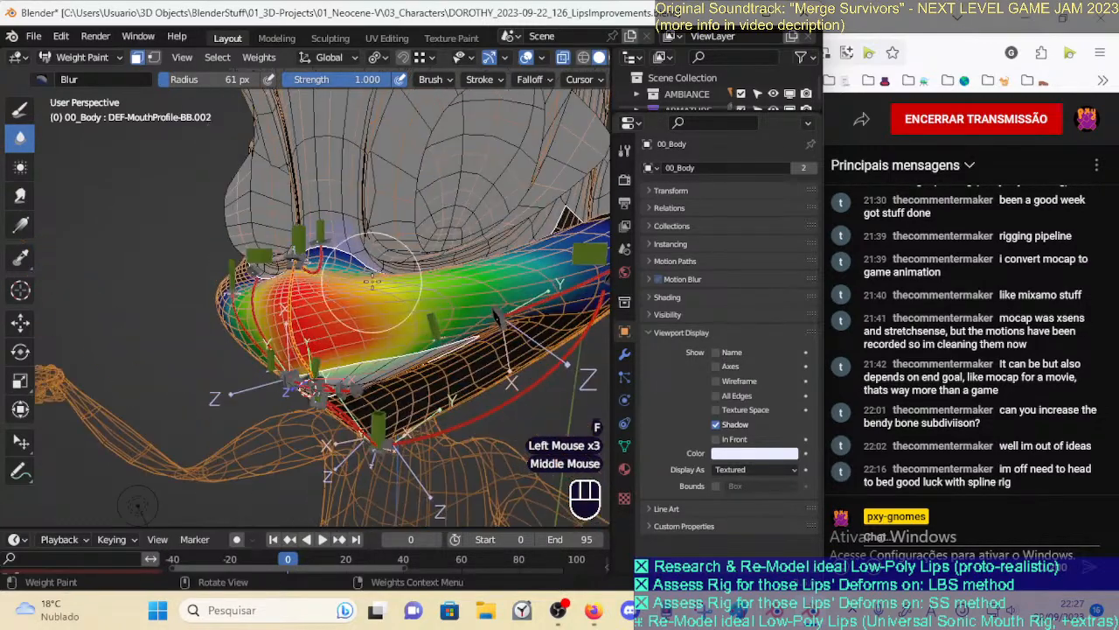
pyautogui.moveTo(393, 335); pyautogui.dragTo(394, 348, button='middle')
pyautogui.click(394, 348)
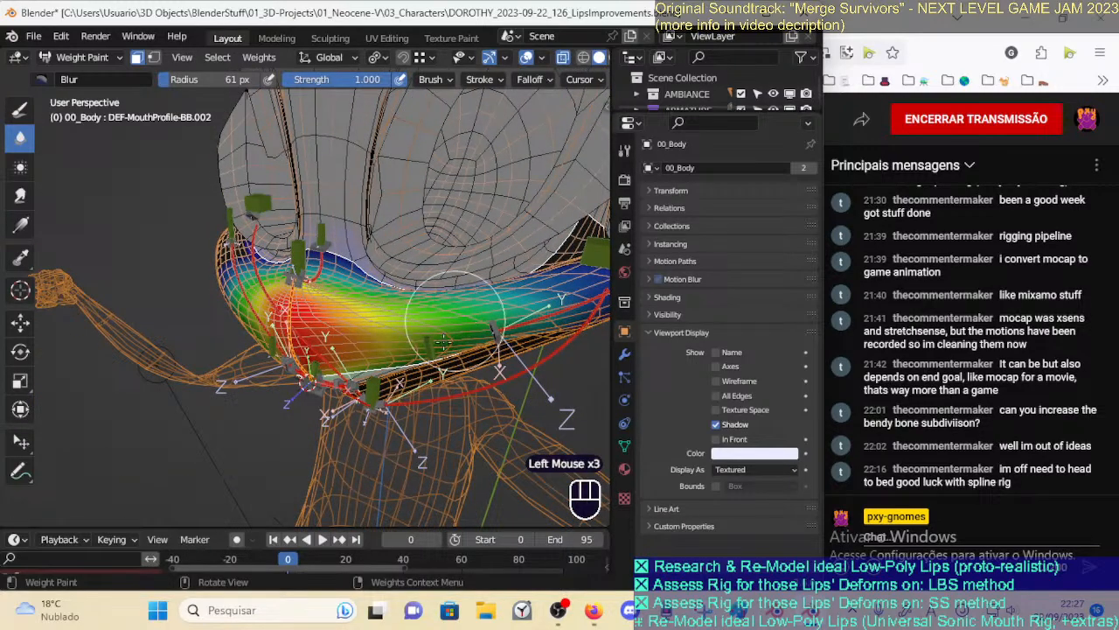
pyautogui.moveTo(403, 298); pyautogui.dragTo(403, 317, button='middle')
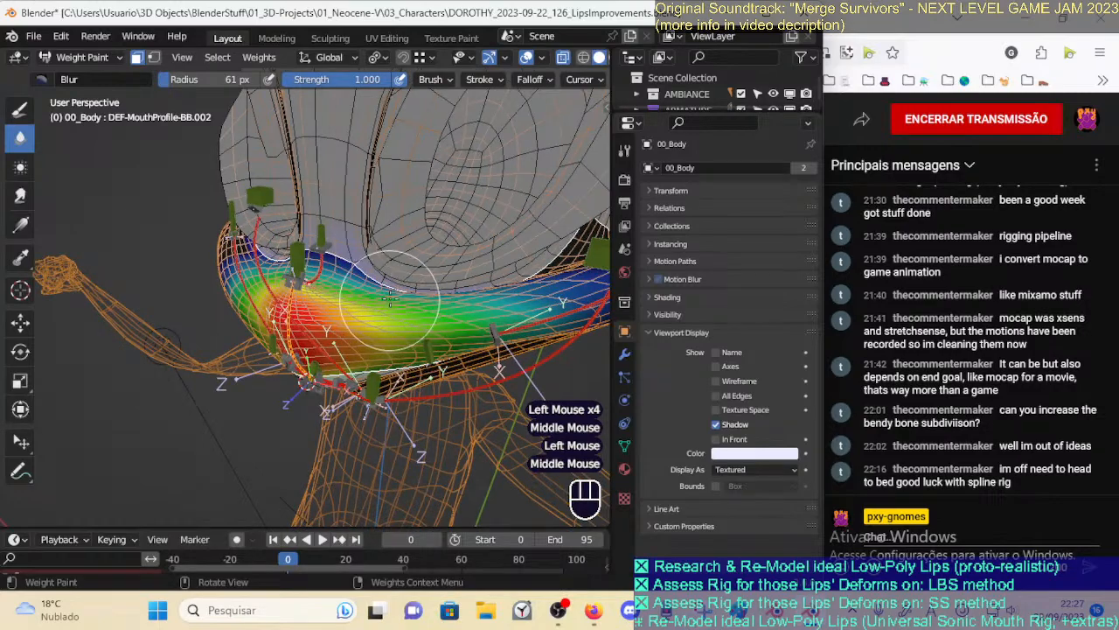
# Select DEF-NoseProfile-BB and blur its weight below the nose and across the upper muzzle, undoing an unwanted stroke and resizing the brush
pyautogui.press('o')
pyautogui.keyDown('ctrl'); pyautogui.click(345, 269); pyautogui.keyUp('ctrl')
pyautogui.moveTo(346, 264); pyautogui.dragTo(307, 250, button='middle')
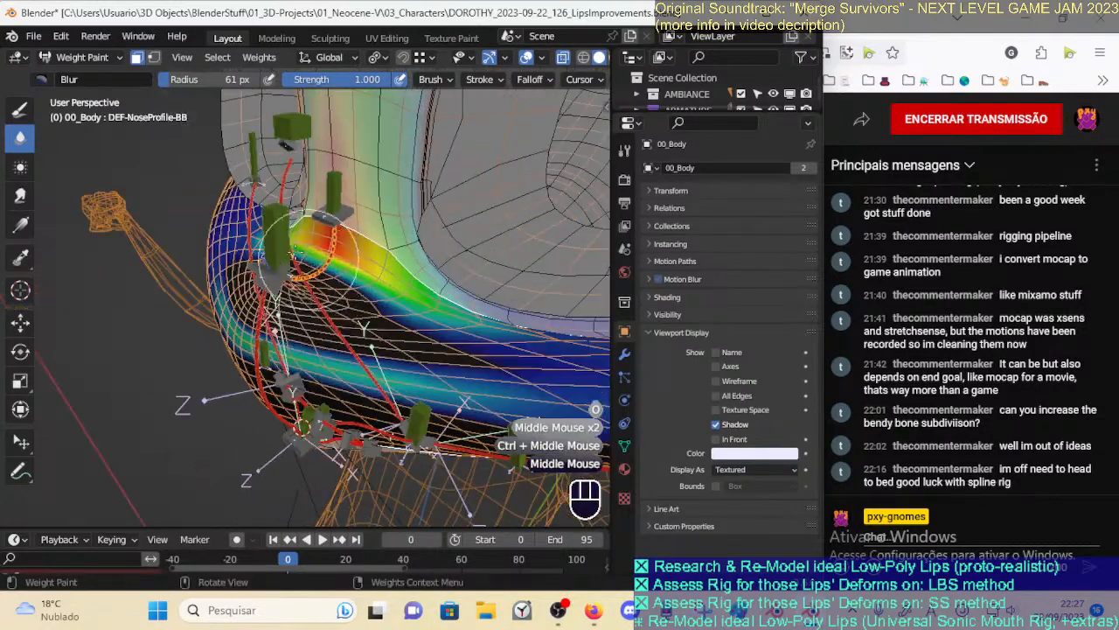
pyautogui.moveTo(208, 299); pyautogui.dragTo(331, 297, button='middle')
pyautogui.click(332, 298)
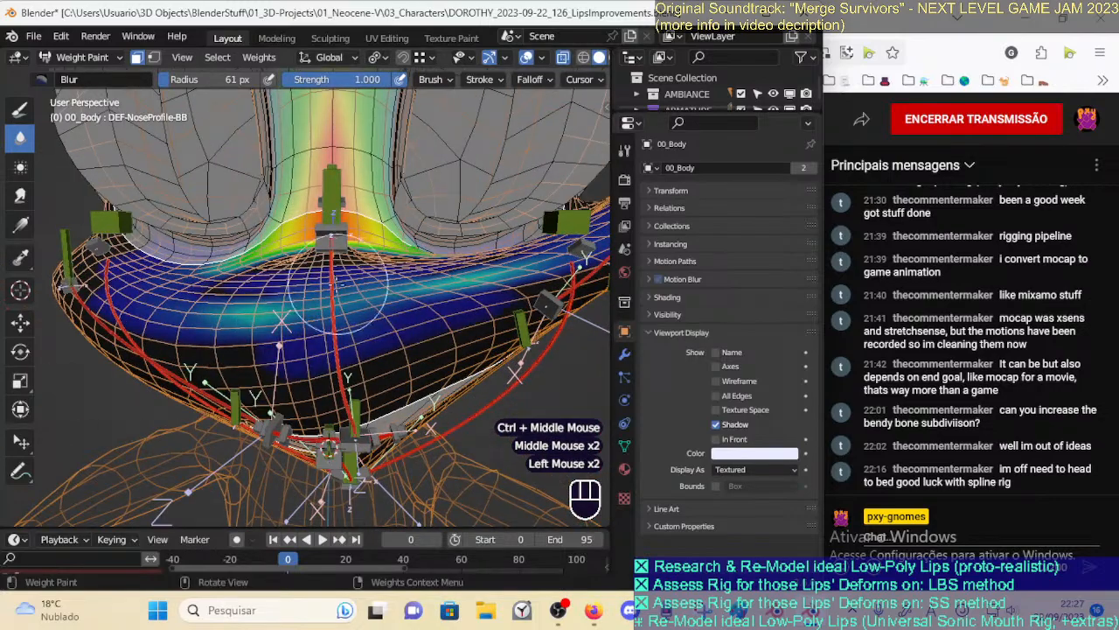
pyautogui.moveTo(253, 252); pyautogui.dragTo(363, 301, button='middle')
pyautogui.click(363, 302)
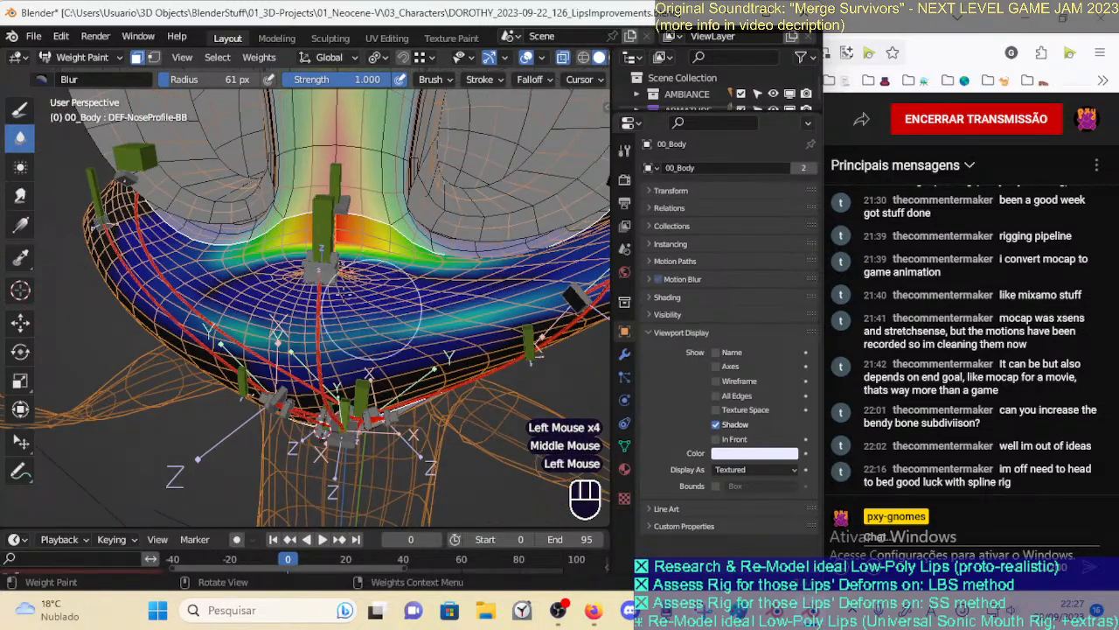
pyautogui.keyDown('ctrl'); pyautogui.moveTo(489, 273); pyautogui.dragTo(404, 282, button='middle'); pyautogui.keyUp('ctrl')
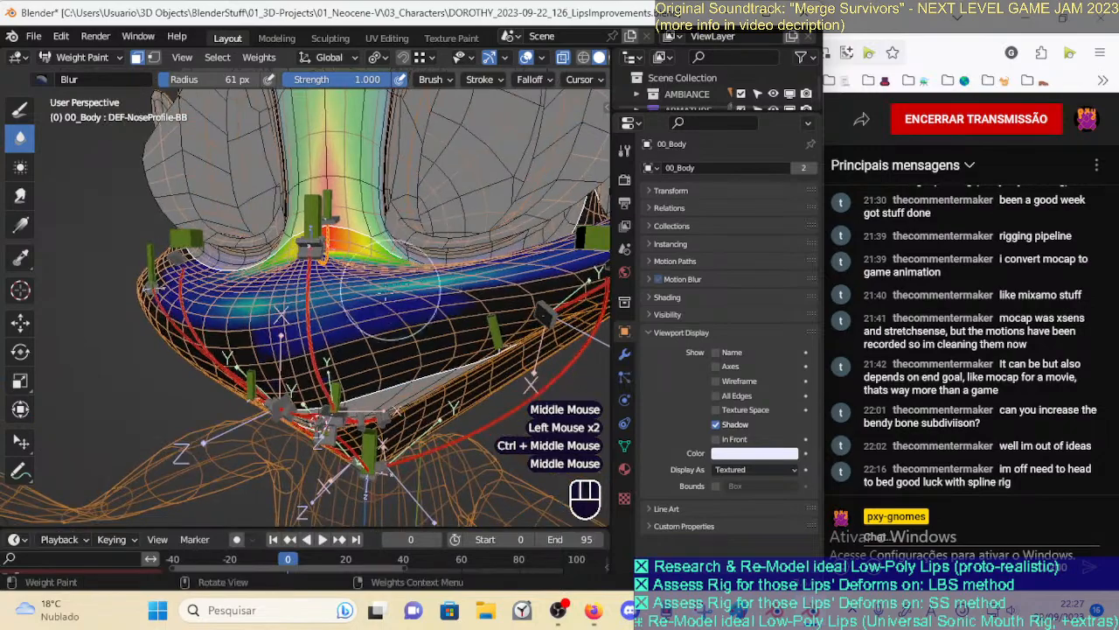
pyautogui.hotkey('ctrl', 'z')
pyautogui.press('f')
pyautogui.click(403, 288)
pyautogui.moveTo(403, 288)
pyautogui.mouseDown(button='middle')
pyautogui.moveTo(394, 337)
pyautogui.moveTo(350, 306)
pyautogui.moveTo(289, 288)
pyautogui.mouseUp(button='middle')
pyautogui.keyDown('ctrl'); pyautogui.moveTo(245, 253); pyautogui.dragTo(205, 245, button='middle'); pyautogui.keyUp('ctrl')
# Switch to the Subtract brush at weight 1.000 with a 99 px radius and erase DEF-NoseProfile-BB's weight from the muzzle
pyautogui.click(16, 118)
pyautogui.click(70, 78)
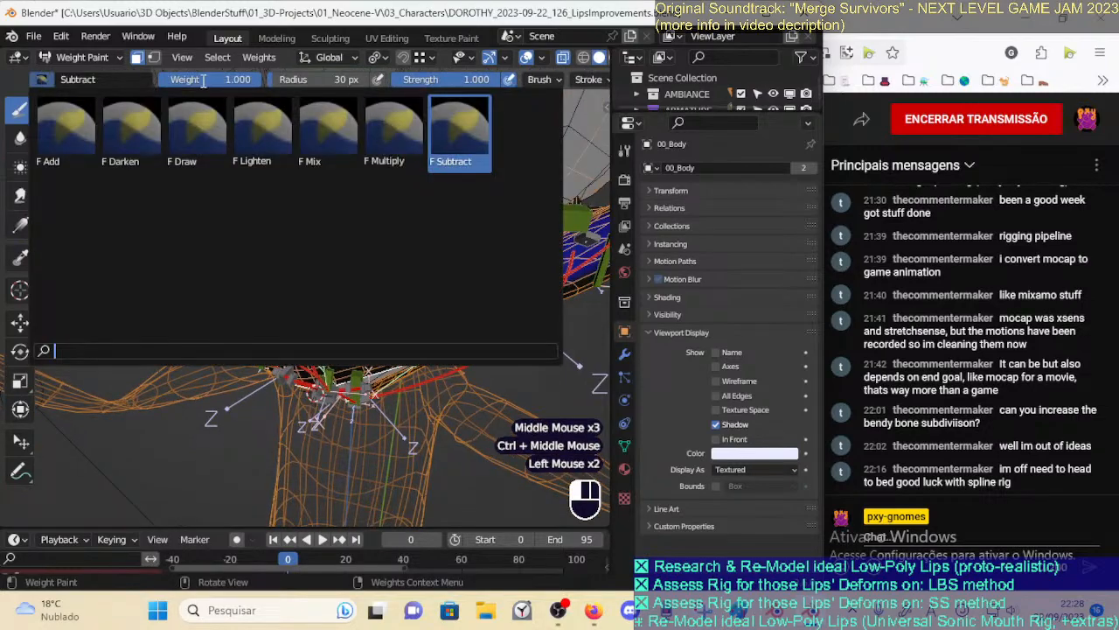
pyautogui.hotkey('ctrl', 'f')
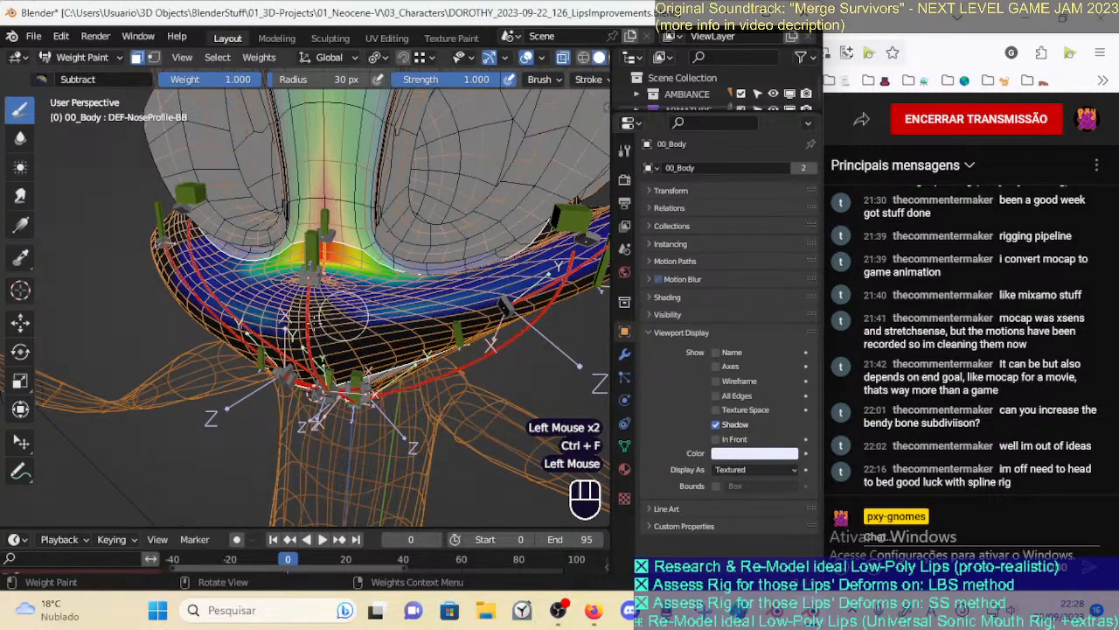
pyautogui.moveTo(332, 320); pyautogui.dragTo(271, 329, button='middle')
pyautogui.press('f')
pyautogui.click(329, 330)
pyautogui.moveTo(406, 326); pyautogui.dragTo(511, 308)
# Erase the remaining DEF-NoseProfile-BB weight along the lower and side areas of the upper muzzle
pyautogui.moveTo(511, 307)
pyautogui.keyDown('shift'); pyautogui.mouseDown(button='middle')
pyautogui.moveTo(423, 357)
pyautogui.moveTo(450, 354)
pyautogui.mouseUp(button='middle'); pyautogui.keyUp('shift')
pyautogui.click(423, 356)
pyautogui.moveTo(451, 354); pyautogui.dragTo(399, 268, button='middle')
pyautogui.moveTo(399, 267); pyautogui.dragTo(421, 344, button='middle')
pyautogui.click(421, 343)
# Subtract DEF-NoseProfile-BB's weight from the forehead and the area around the eyes
pyautogui.moveTo(356, 323)
pyautogui.mouseDown(button='middle')
pyautogui.moveTo(376, 304)
pyautogui.moveTo(362, 315)
pyautogui.mouseUp(button='middle')
pyautogui.moveTo(326, 149); pyautogui.dragTo(345, 179)
pyautogui.keyDown('shift'); pyautogui.moveTo(345, 179); pyautogui.dragTo(354, 272, button='middle'); pyautogui.keyUp('shift')
pyautogui.moveTo(355, 175); pyautogui.dragTo(367, 194)
pyautogui.keyDown('ctrl'); pyautogui.moveTo(367, 194); pyautogui.dragTo(350, 230, button='middle'); pyautogui.keyUp('ctrl')
pyautogui.moveTo(340, 204); pyautogui.dragTo(306, 199)
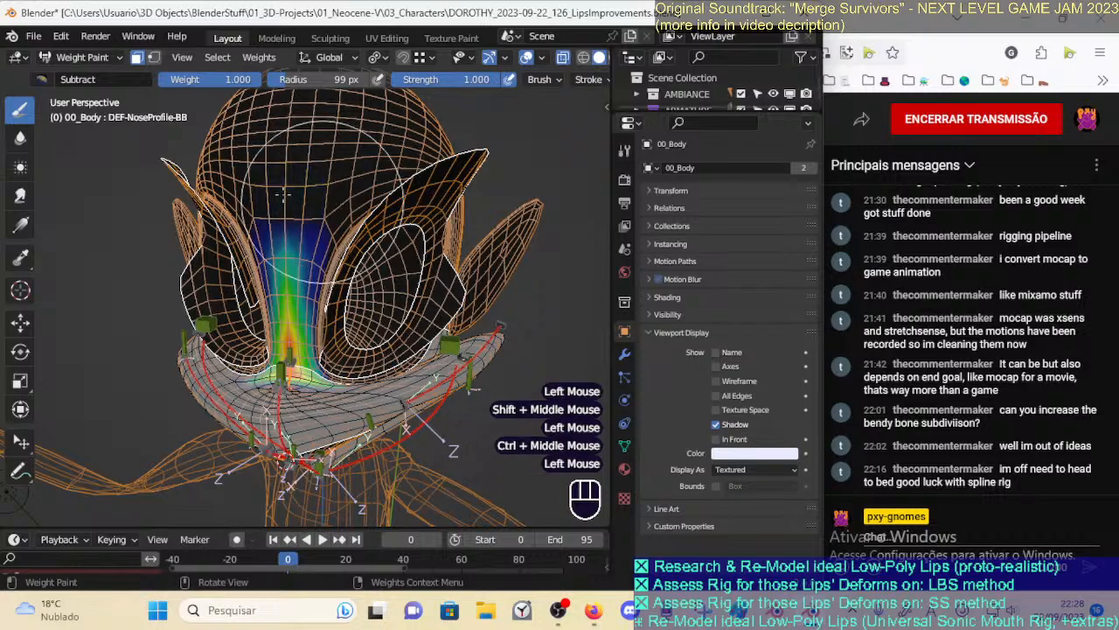
# Reduce the Subtract brush radius to 55 px, trim DEF-NoseProfile-BB's weight beside the nose bridge and check it with the face mask off and on
pyautogui.moveTo(311, 253); pyautogui.dragTo(320, 359, button='middle')
pyautogui.press('f')
pyautogui.click(311, 337)
pyautogui.press('f')
pyautogui.click(329, 306)
pyautogui.moveTo(340, 311)
pyautogui.mouseDown(button='middle')
pyautogui.moveTo(329, 306)
pyautogui.moveTo(385, 307)
pyautogui.moveTo(336, 322)
pyautogui.mouseUp(button='middle')
pyautogui.press('o')
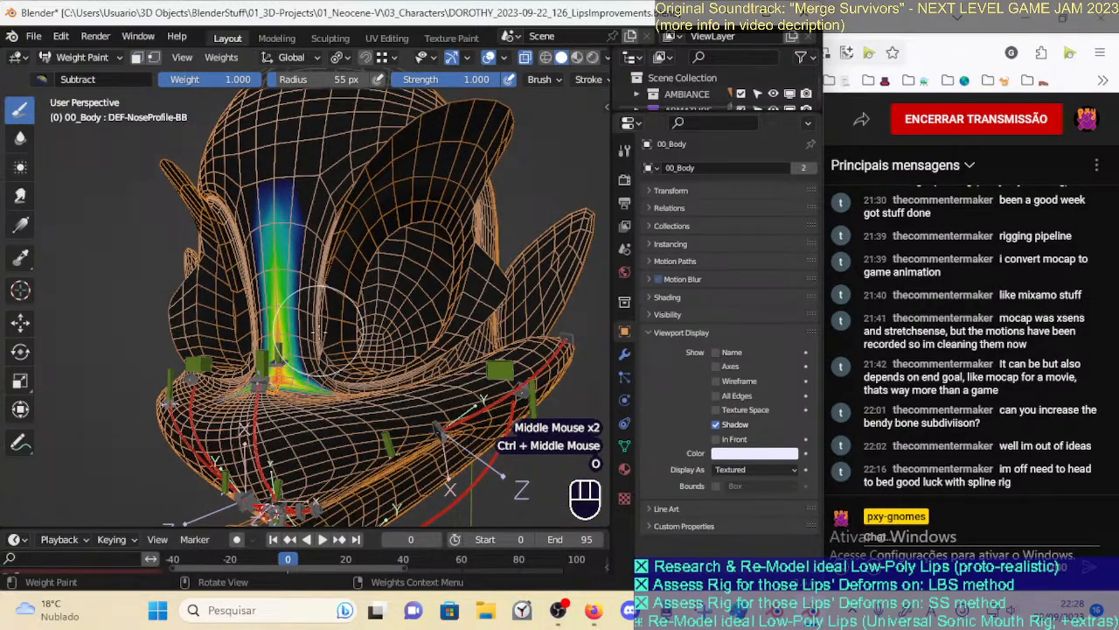
pyautogui.press('o')
pyautogui.press('o')
pyautogui.press('o')
# Switch to the Blur brush at 36 px radius, try softening the weight on the nose bridge and undo the strokes
pyautogui.moveTo(317, 328); pyautogui.dragTo(266, 242, button='middle')
pyautogui.click(20, 138)
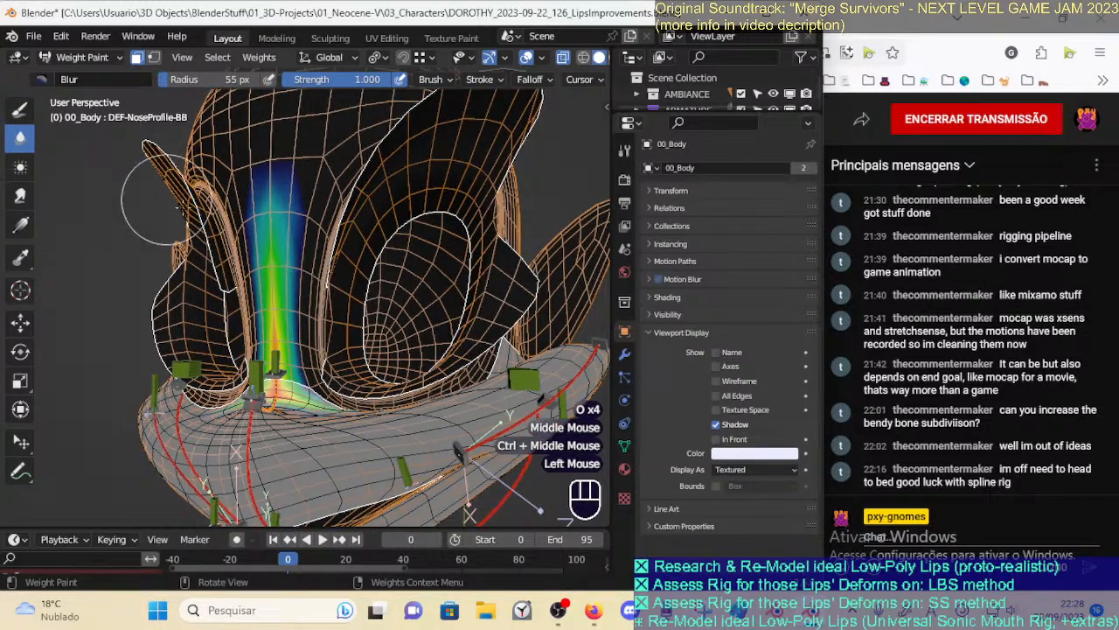
pyautogui.keyDown('shift'); pyautogui.moveTo(245, 280); pyautogui.dragTo(284, 262, button='middle'); pyautogui.keyUp('shift')
pyautogui.press('f')
pyautogui.click(300, 225)
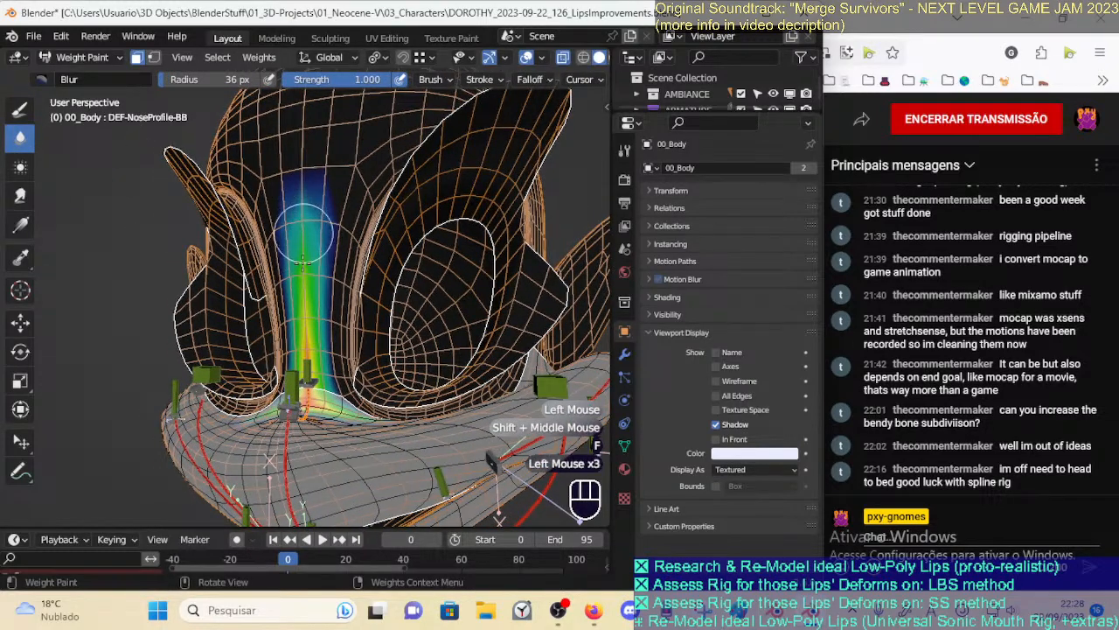
pyautogui.hotkey('ctrl', 'z')
pyautogui.keyDown('ctrl'); pyautogui.moveTo(303, 325); pyautogui.dragTo(299, 311, button='middle'); pyautogui.keyUp('ctrl')
pyautogui.hotkey('ctrl', 'z')
# Set the Blur brush radius to 27 px and blur DEF-NoseProfile-BB's weight up the nose bridge and across the forehead
pyautogui.press('f')
pyautogui.click(299, 310)
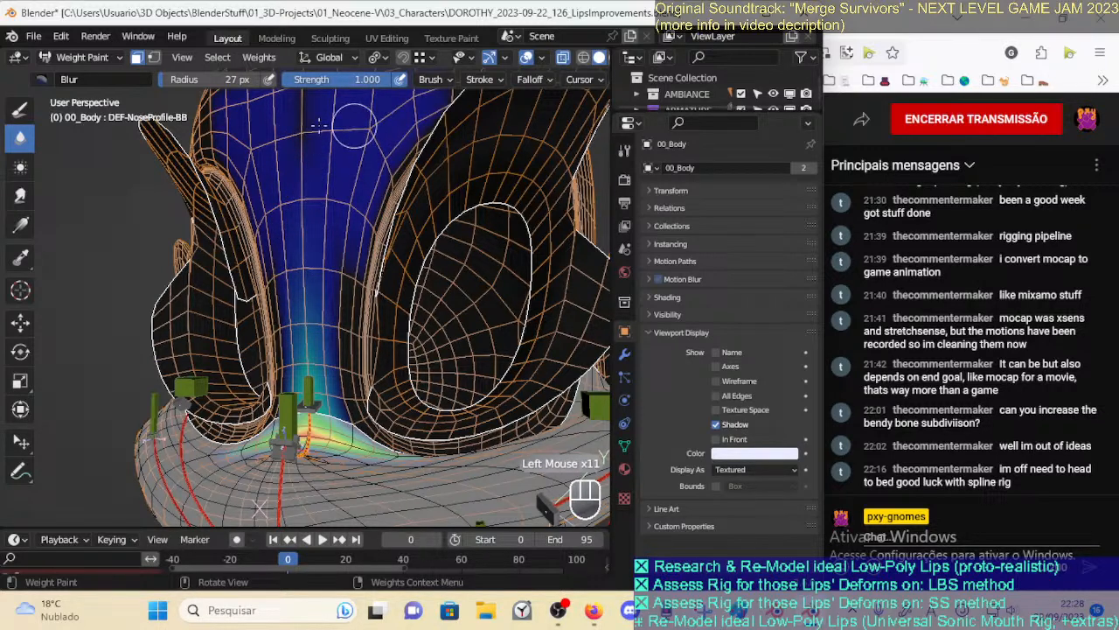
pyautogui.moveTo(333, 208)
pyautogui.keyDown('ctrl'); pyautogui.mouseDown(button='middle')
pyautogui.moveTo(302, 249)
pyautogui.moveTo(306, 271)
pyautogui.mouseUp(button='middle'); pyautogui.keyUp('ctrl')
# Blur DEF-NoseProfile-BB's weight along the edge of the nose bridge at 14 px radius and around its base at 28 px
pyautogui.press('f')
pyautogui.press('f')
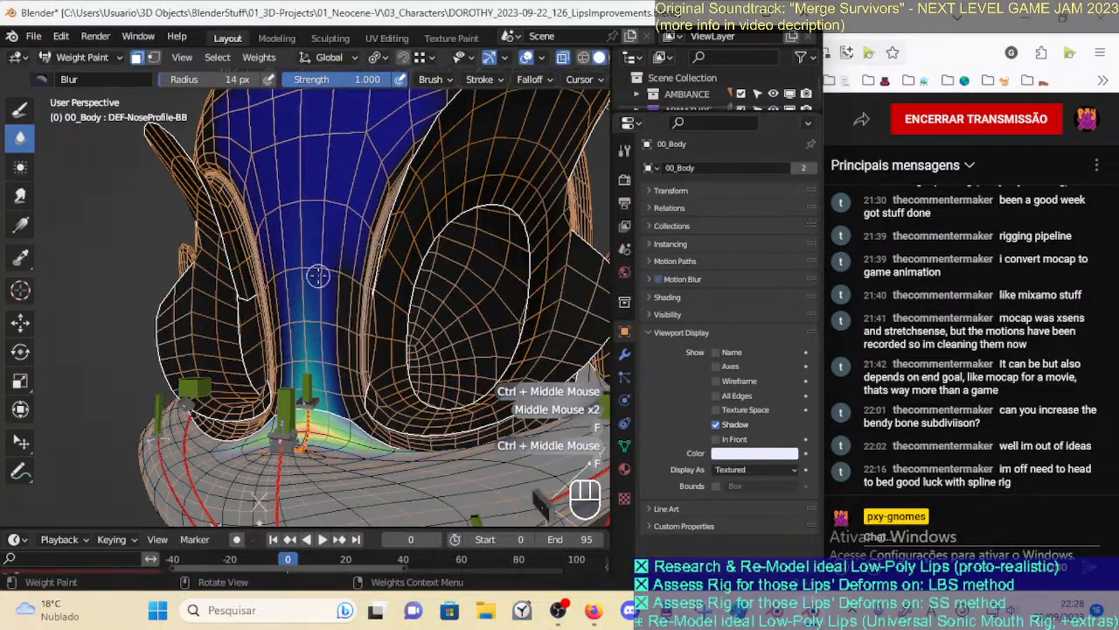
pyautogui.click(341, 286)
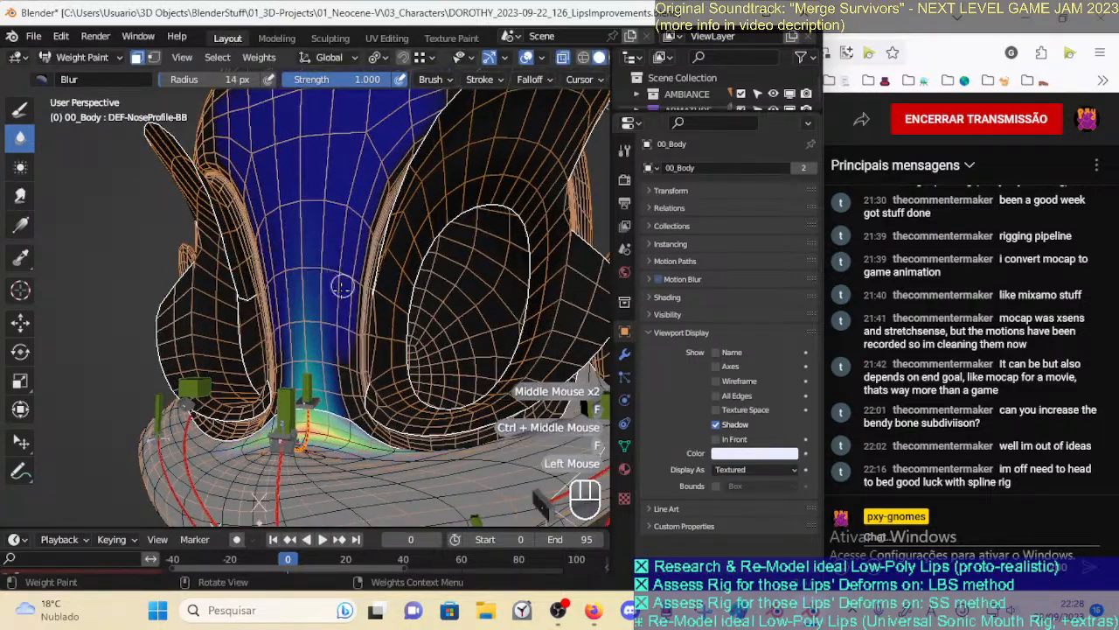
pyautogui.click(334, 351)
pyautogui.click(340, 401)
pyautogui.press('f')
pyautogui.click(328, 425)
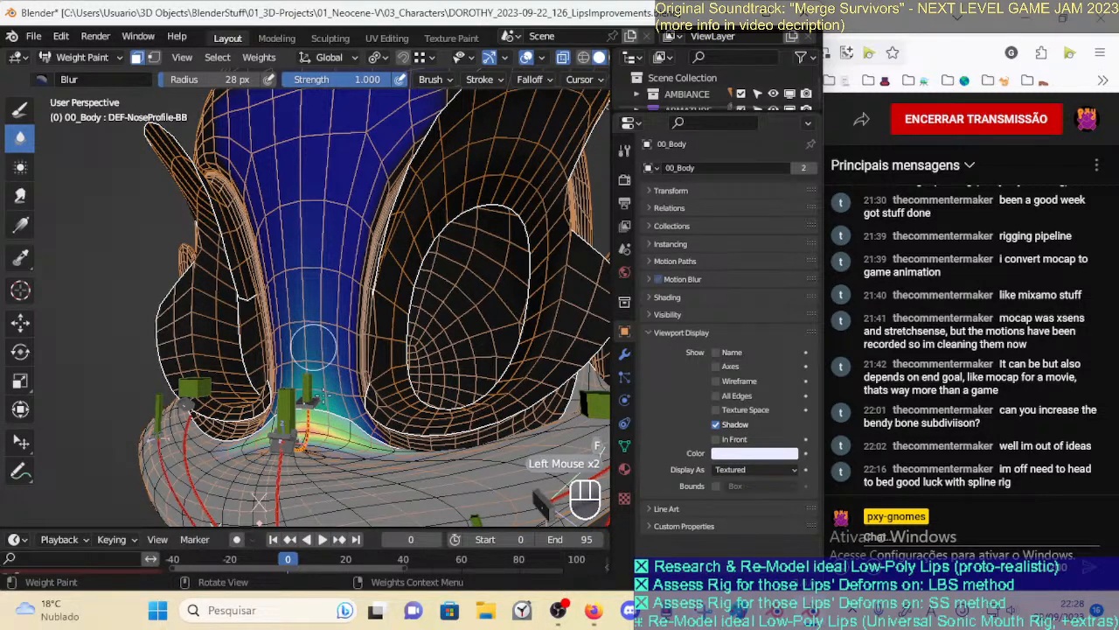
# Try blurring DEF-NoseProfile-BB's weight on the lower nose bridge at 55 px radius and undo the strokes
pyautogui.press('f')
pyautogui.click(308, 355)
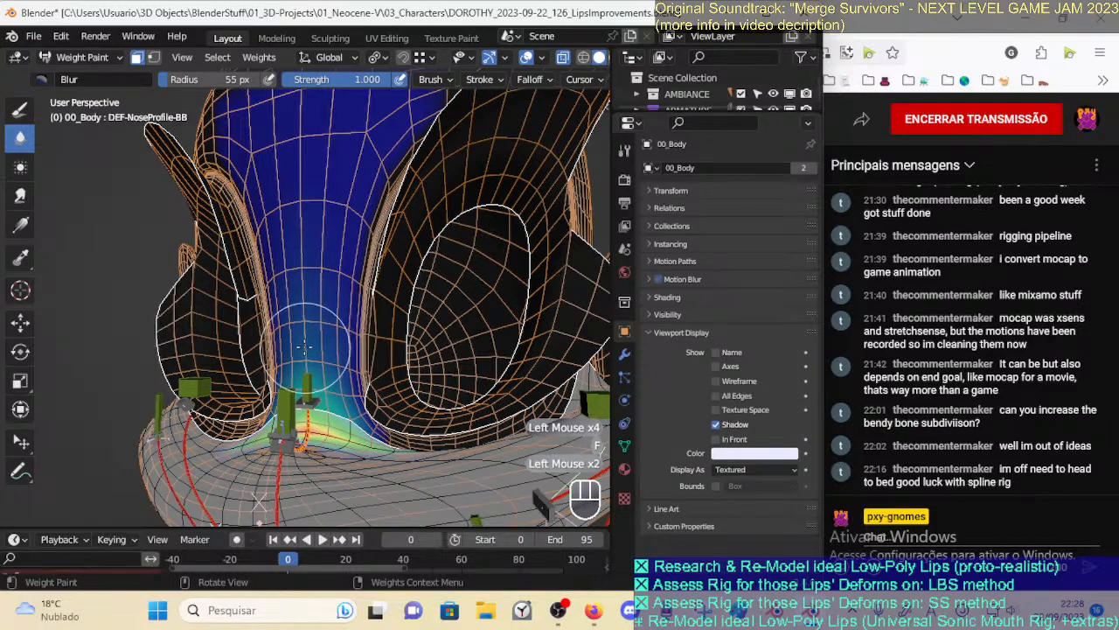
pyautogui.hotkey('ctrl', 'z')
pyautogui.hotkey('ctrl', 'z')
# Reduce the Blur brush radius to 46 px and save the file
pyautogui.press('f')
pyautogui.click(307, 376)
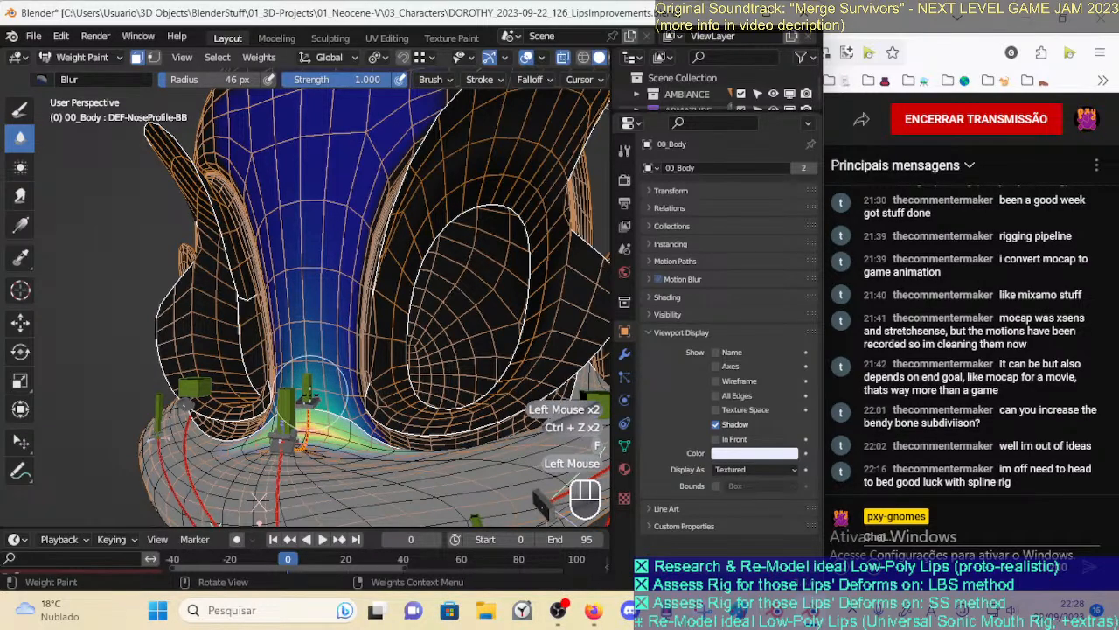
pyautogui.moveTo(315, 378); pyautogui.dragTo(353, 333, button='middle')
pyautogui.hotkey('ctrl', 's')
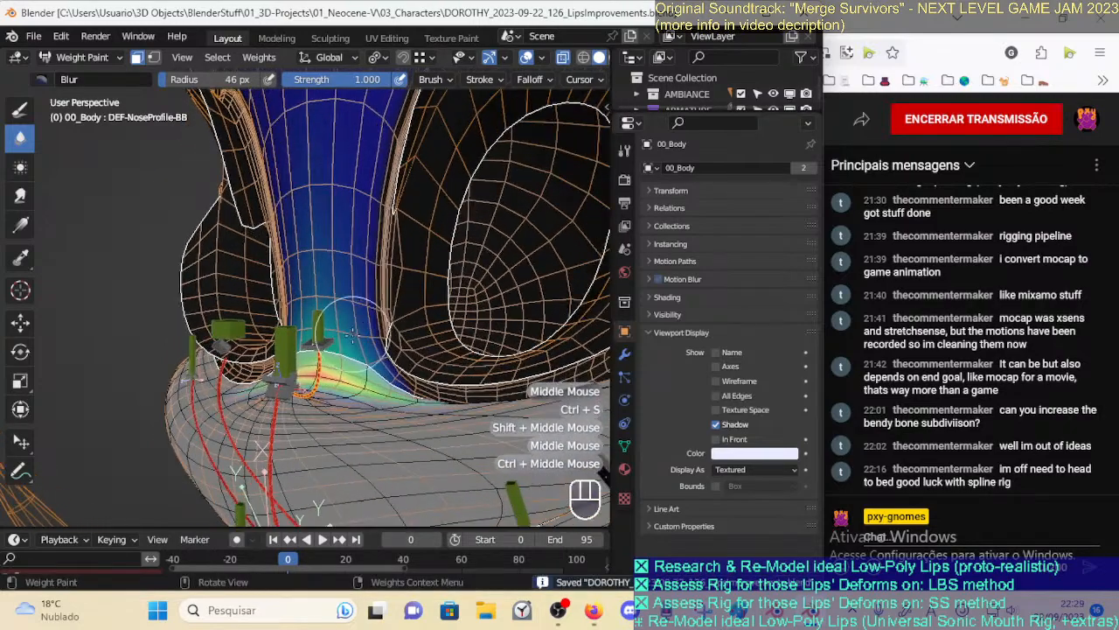
# Invert the face mask so the muzzle faces can be painted instead of the upper face
pyautogui.press('o')
pyautogui.press('o')
pyautogui.hotkey('ctrl', 'i')
pyautogui.press('ctrl')
# Switch from blurring to the Mix draw brush at 54 px radius and start painting full weight at the nose base
pyautogui.click(20, 108)
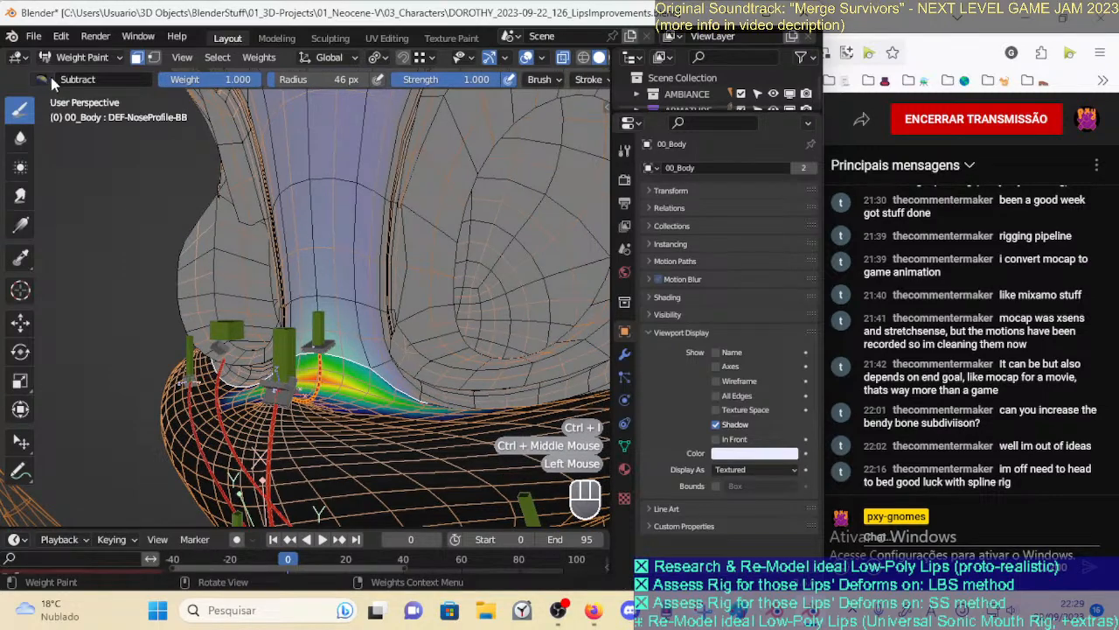
pyautogui.click(48, 79)
pyautogui.click(329, 131)
pyautogui.hotkey('ctrl', 'f')
pyautogui.click(407, 272)
pyautogui.moveTo(408, 272)
pyautogui.mouseDown(button='middle')
pyautogui.moveTo(358, 349)
pyautogui.moveTo(357, 337)
pyautogui.mouseUp(button='middle')
pyautogui.press('f')
pyautogui.click(359, 354)
pyautogui.click(315, 378)
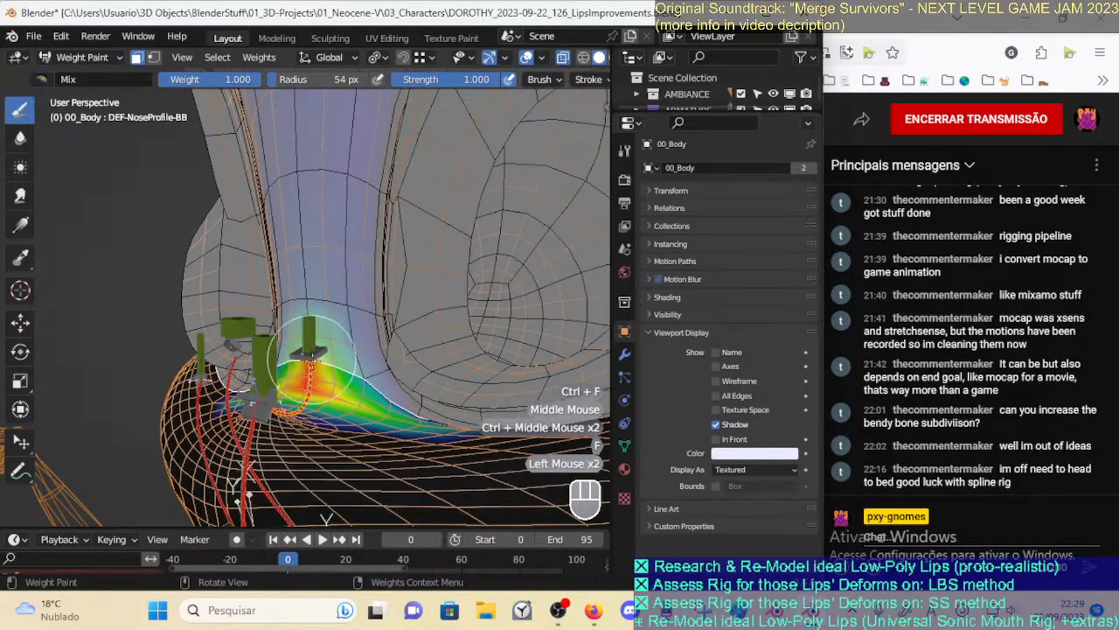
# Paint DEF-NoseProfile-BB's weight at 1.000 from the base of the nose bridge over the nose tip
pyautogui.click(334, 392)
pyautogui.click(315, 351)
pyautogui.moveTo(334, 392)
pyautogui.keyDown('shift'); pyautogui.mouseDown(button='middle')
pyautogui.moveTo(308, 360)
pyautogui.moveTo(252, 369)
pyautogui.moveTo(263, 374)
pyautogui.moveTo(203, 402)
pyautogui.moveTo(303, 375)
pyautogui.moveTo(291, 424)
pyautogui.mouseUp(button='middle'); pyautogui.keyUp('shift')
pyautogui.click(312, 354)
pyautogui.click(298, 358)
pyautogui.click(240, 369)
pyautogui.click(200, 404)
pyautogui.click(199, 404)
pyautogui.click(194, 404)
pyautogui.click(291, 424)
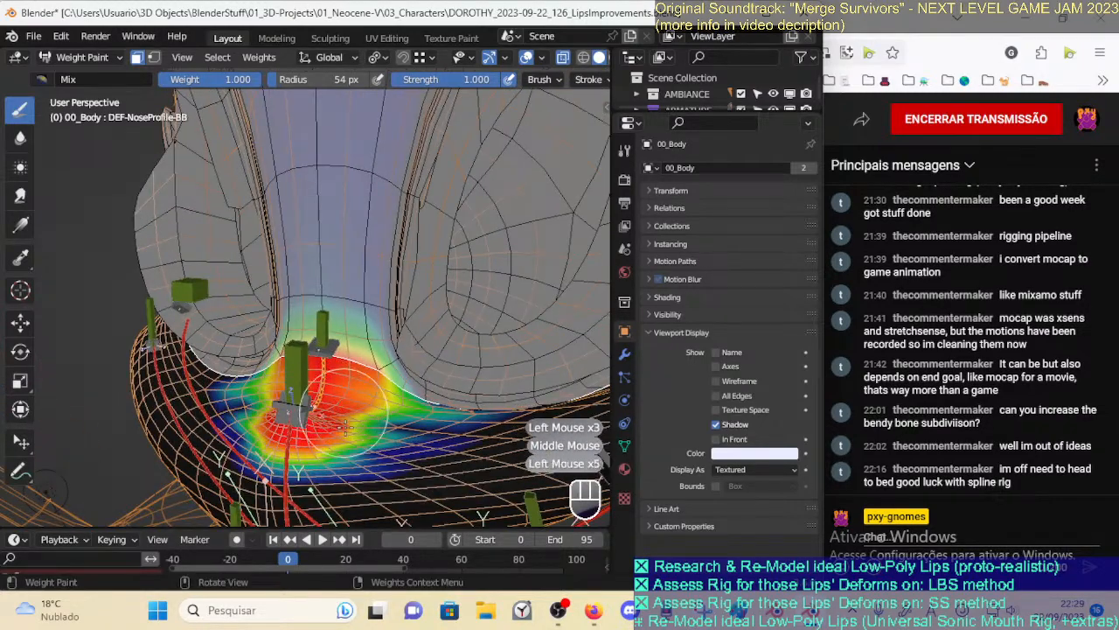
# Extend DEF-NoseProfile-BB's full weight around the side and underside of the nose tip
pyautogui.moveTo(423, 310); pyautogui.dragTo(444, 293, button='middle')
pyautogui.moveTo(357, 380)
pyautogui.mouseDown(button='middle')
pyautogui.moveTo(322, 391)
pyautogui.moveTo(375, 377)
pyautogui.moveTo(311, 418)
pyautogui.mouseUp(button='middle')
pyautogui.click(374, 378)
pyautogui.click(308, 419)
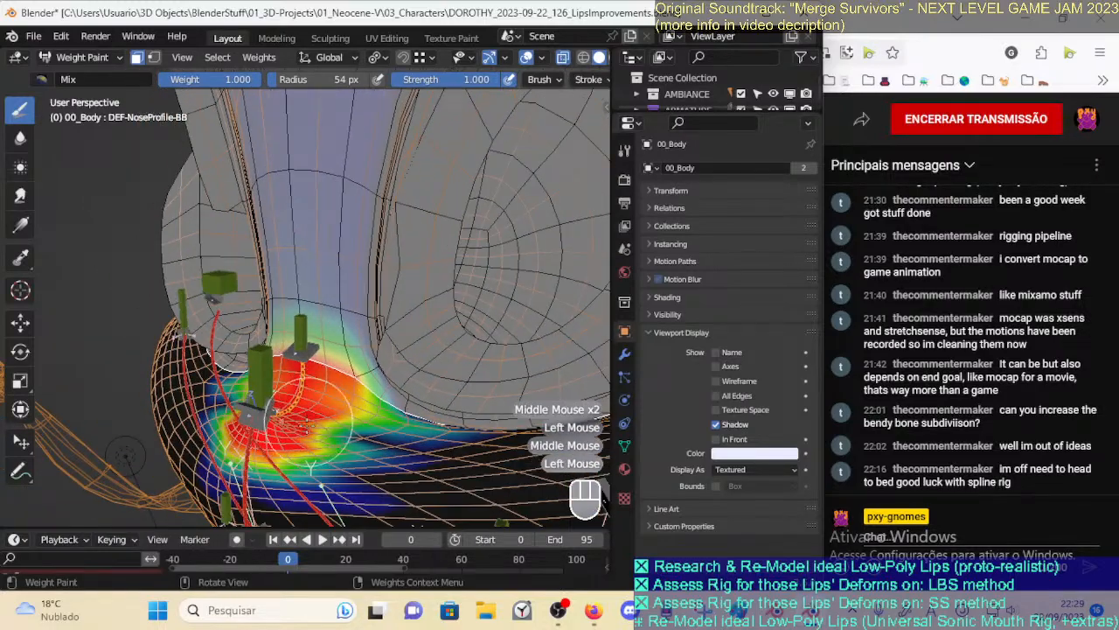
pyautogui.click(321, 436)
pyautogui.click(355, 436)
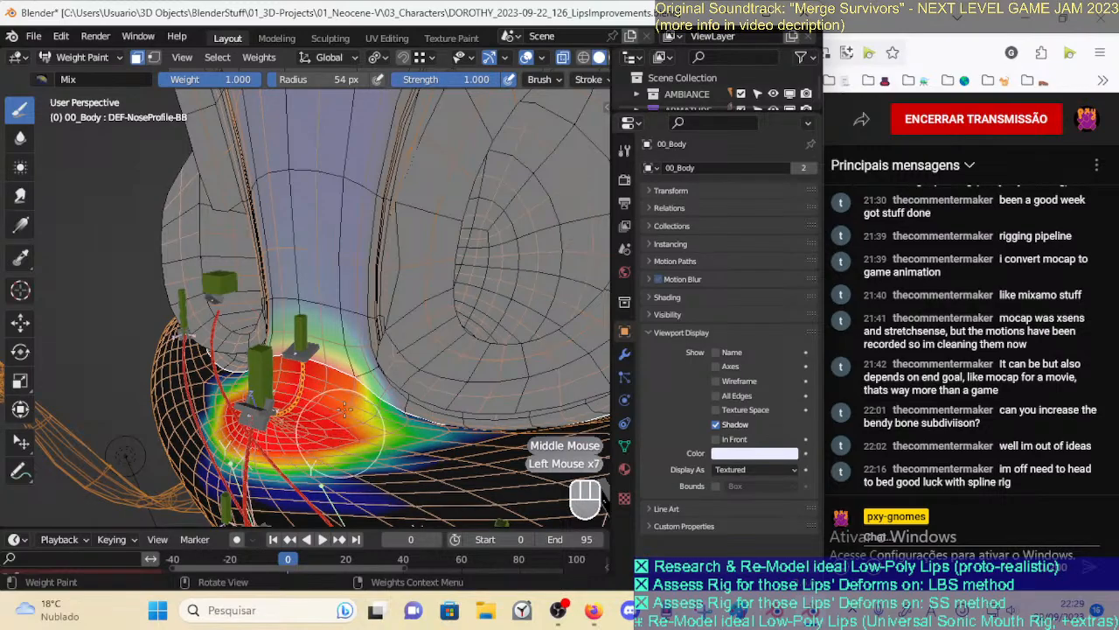
pyautogui.click(340, 402)
# Fill the remaining weak spots between the nose tip and the muzzle top with DEF-NoseProfile-BB's full weight
pyautogui.moveTo(307, 401)
pyautogui.mouseDown(button='middle')
pyautogui.moveTo(407, 356)
pyautogui.moveTo(344, 358)
pyautogui.moveTo(309, 374)
pyautogui.moveTo(337, 403)
pyautogui.moveTo(306, 356)
pyautogui.moveTo(210, 367)
pyautogui.moveTo(302, 394)
pyautogui.mouseUp(button='middle')
pyautogui.click(338, 389)
pyautogui.click(310, 374)
pyautogui.click(324, 390)
pyautogui.click(339, 378)
pyautogui.click(230, 406)
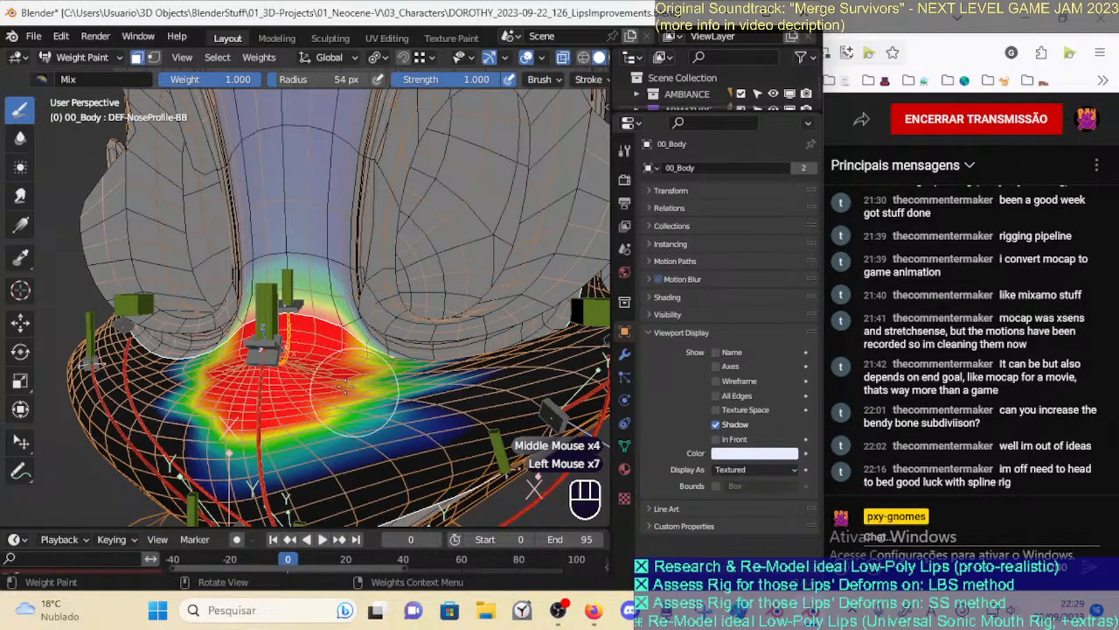
pyautogui.moveTo(376, 380)
pyautogui.mouseDown(button='middle')
pyautogui.moveTo(348, 423)
pyautogui.moveTo(306, 365)
pyautogui.mouseUp(button='middle')
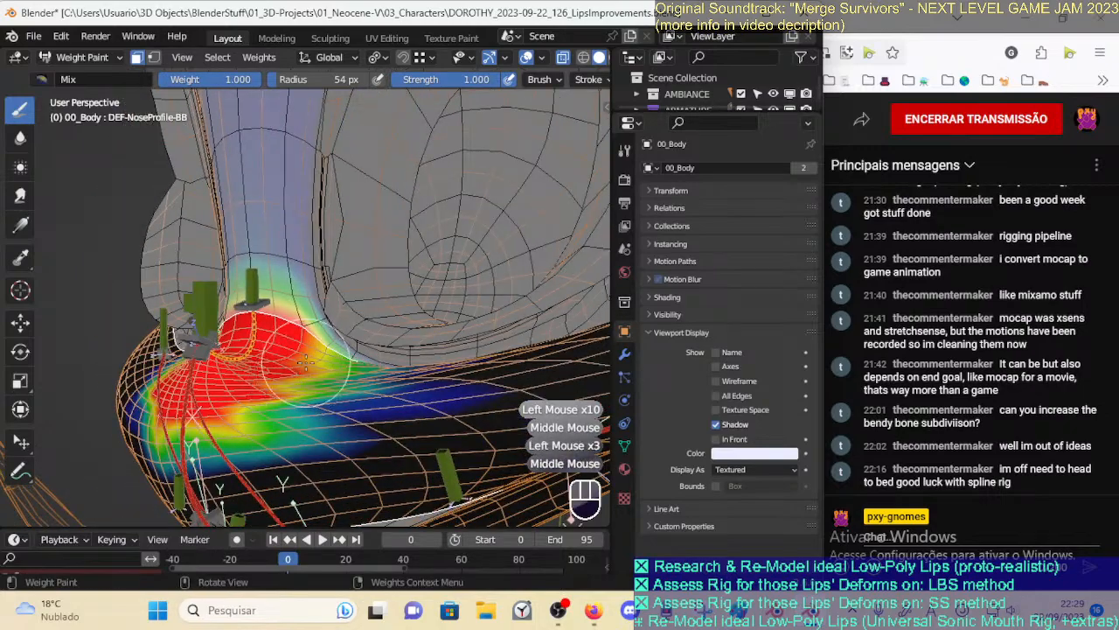
# Turn off the face mask, select CTL-NoseProfile-BBH and try moving it
pyautogui.press('o')
pyautogui.keyDown('ctrl'); pyautogui.click(238, 303); pyautogui.keyUp('ctrl')
pyautogui.moveTo(238, 303); pyautogui.dragTo(253, 268, button='middle')
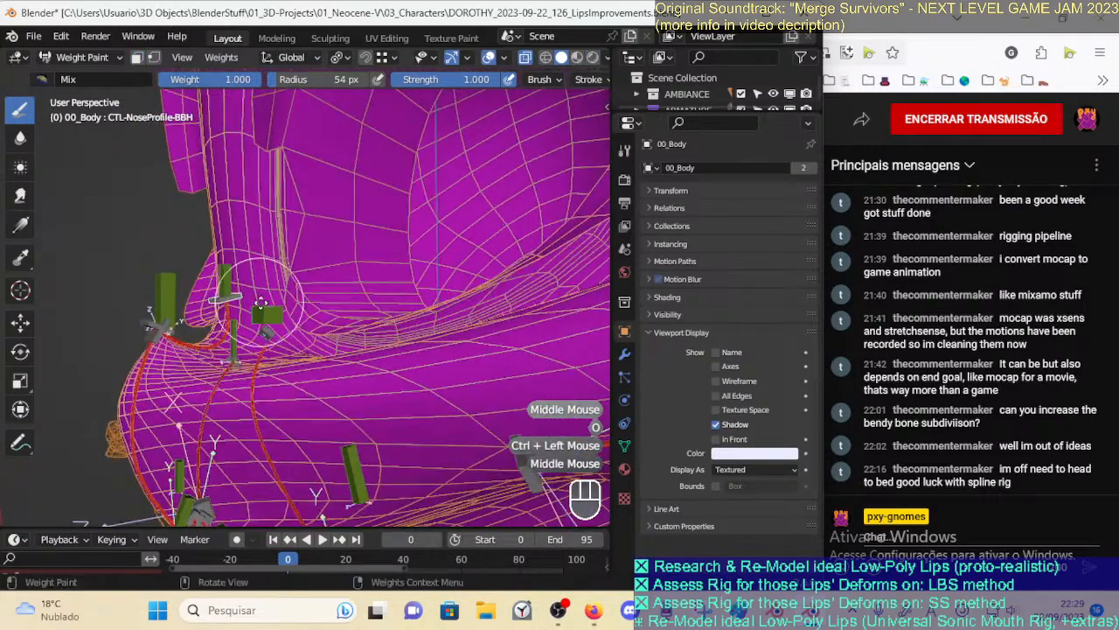
pyautogui.press('g')
pyautogui.press('Escape')
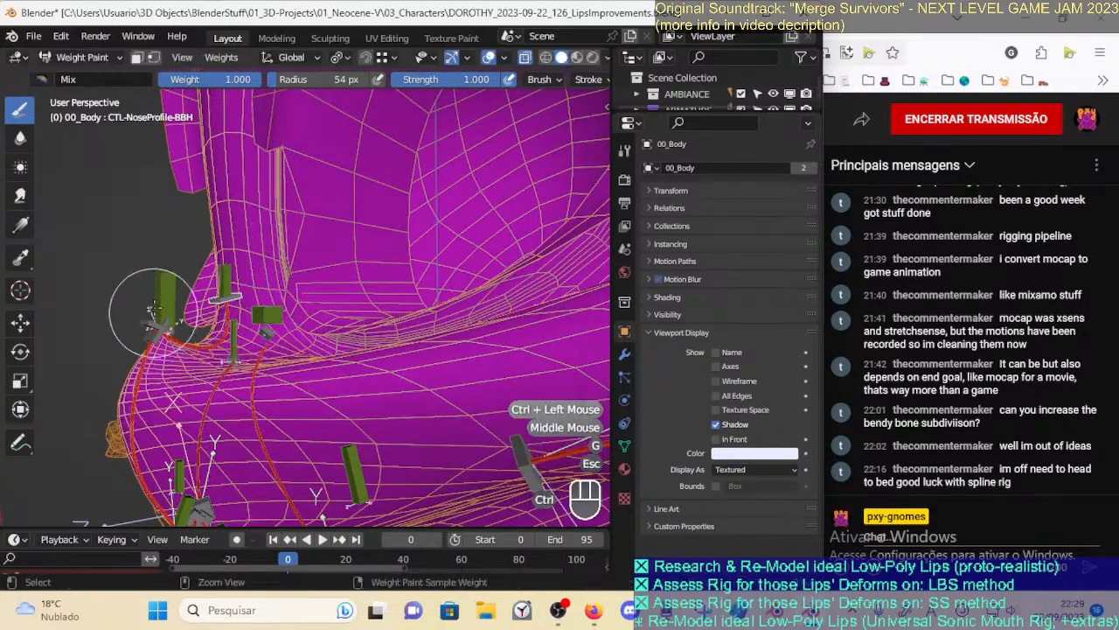
# Select TWK-NoseTip and test the nose deformation by moving and rotating it up and down
pyautogui.keyDown('ctrl'); pyautogui.click(150, 312); pyautogui.keyUp('ctrl')
pyautogui.press('g')
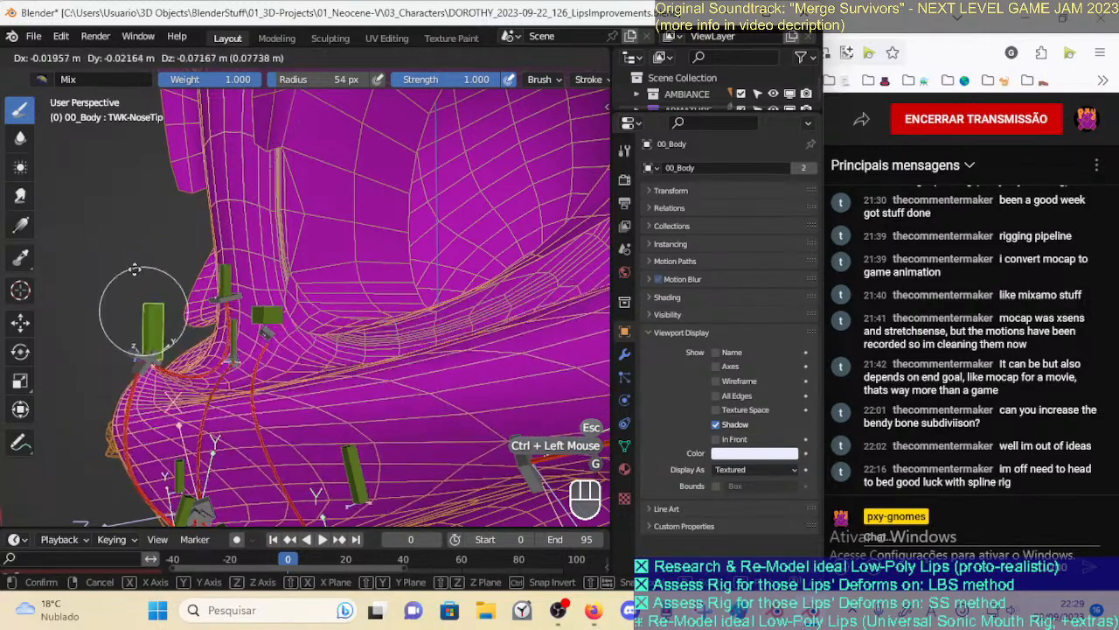
pyautogui.moveTo(132, 242); pyautogui.dragTo(125, 251, button='middle')
pyautogui.click(207, 235)
pyautogui.press('r')
pyautogui.click(206, 243)
pyautogui.press('g')
pyautogui.click(206, 252)
pyautogui.press('g')
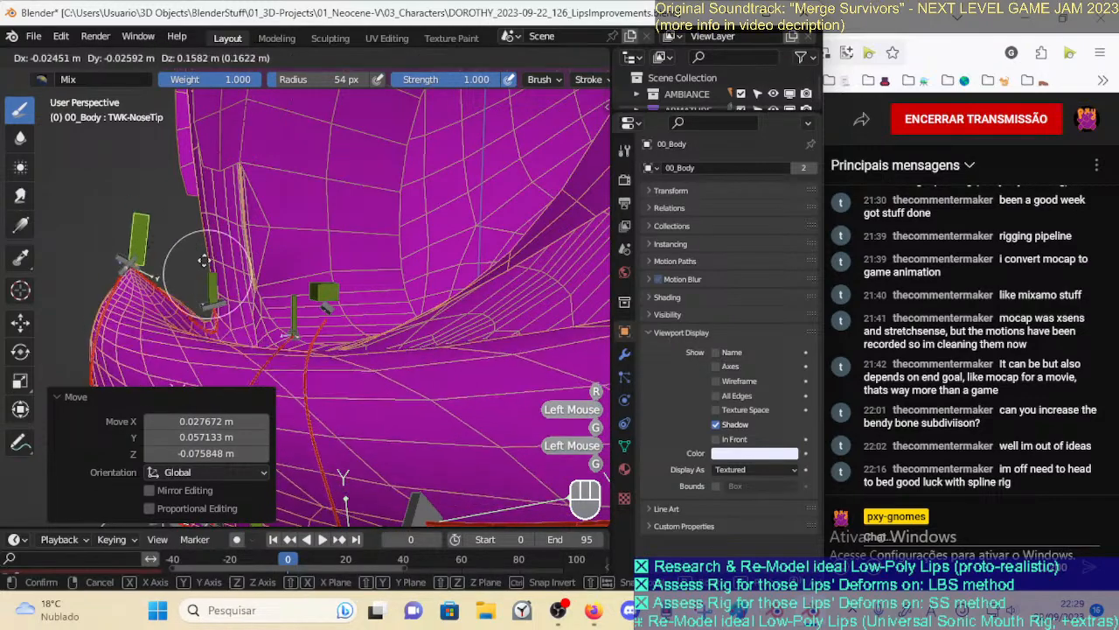
pyautogui.click(210, 328)
pyautogui.press('g')
pyautogui.click(210, 354)
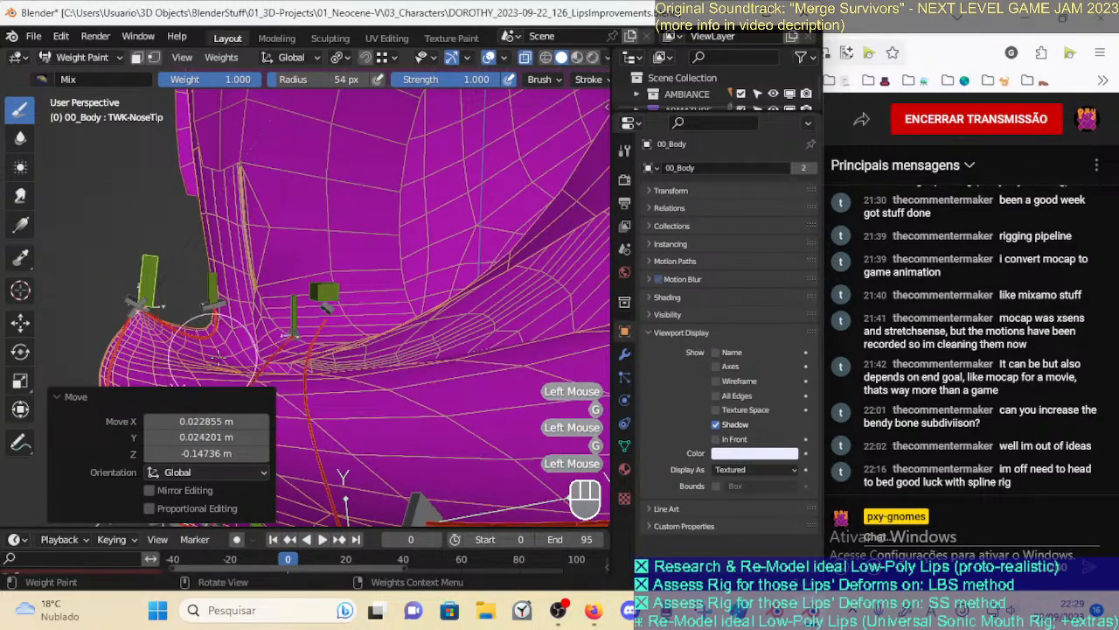
pyautogui.click(87, 397)
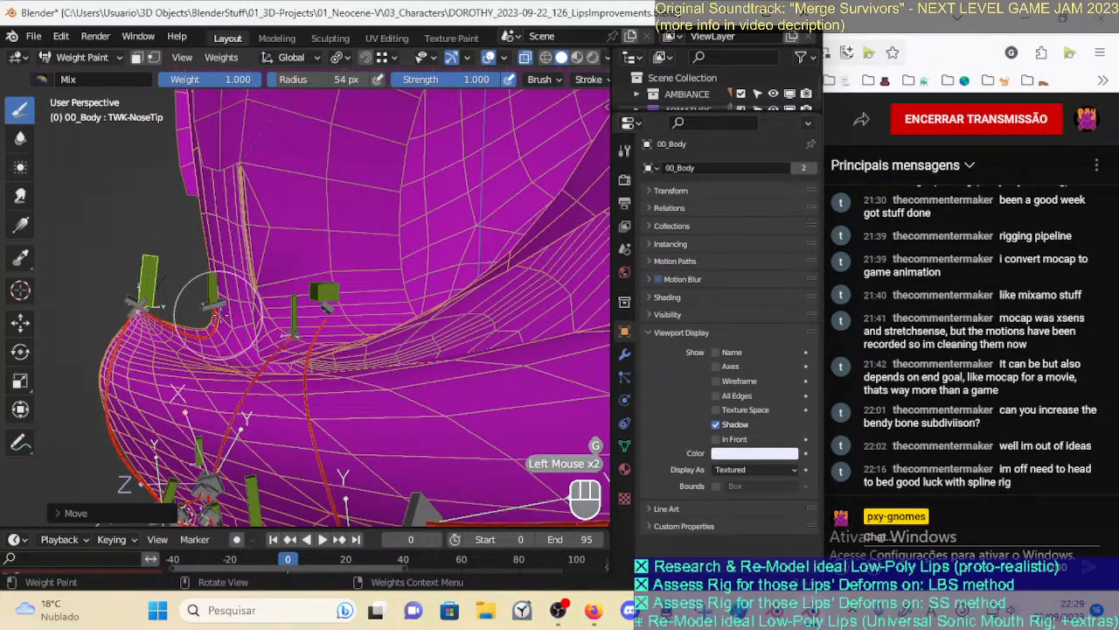
# Rotate and raise TWK-NoseTip to test how the nose profile bends, viewing it from the side
pyautogui.press('r')
pyautogui.click(191, 254)
pyautogui.press('g')
pyautogui.click(212, 242)
pyautogui.press('r')
pyautogui.click(215, 287)
pyautogui.moveTo(224, 337); pyautogui.dragTo(177, 300, button='middle')
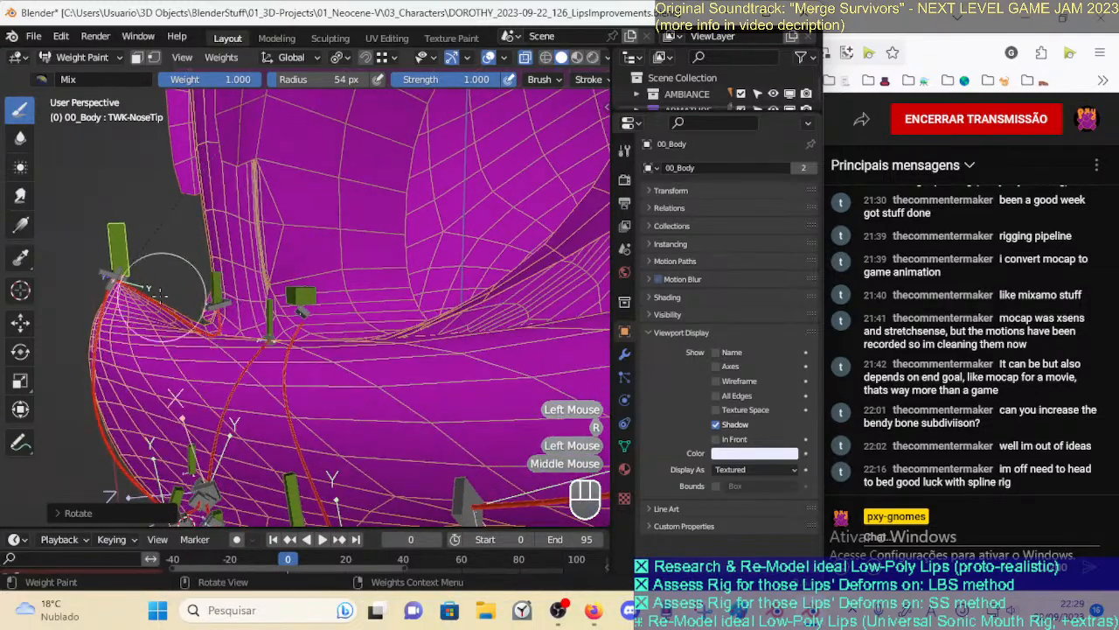
# Lower TWK-NoseTip in several moves with a slight rotation to test the nose in a dropped pose
pyautogui.press('g')
pyautogui.click(157, 334)
pyautogui.press('g')
pyautogui.click(175, 310)
pyautogui.press('r')
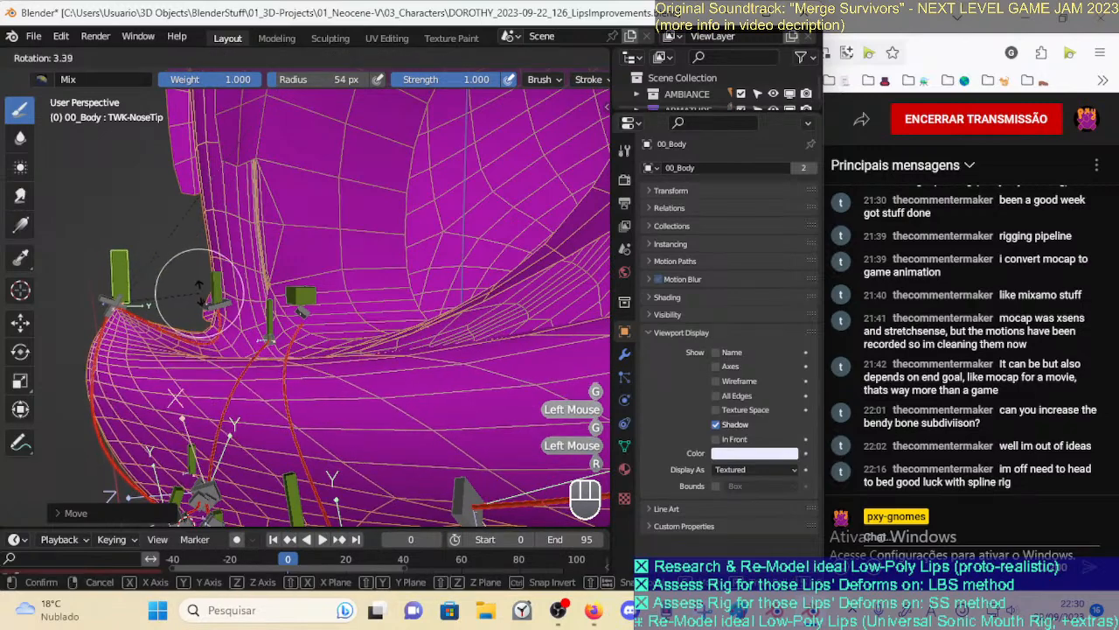
pyautogui.click(184, 297)
pyautogui.press('g')
pyautogui.click(196, 336)
# Try moving and rotating the TWK-NoseProfile control, cancelling both transforms
pyautogui.keyDown('ctrl'); pyautogui.click(215, 287); pyautogui.keyUp('ctrl')
pyautogui.press('g')
pyautogui.press('Escape')
pyautogui.press('r')
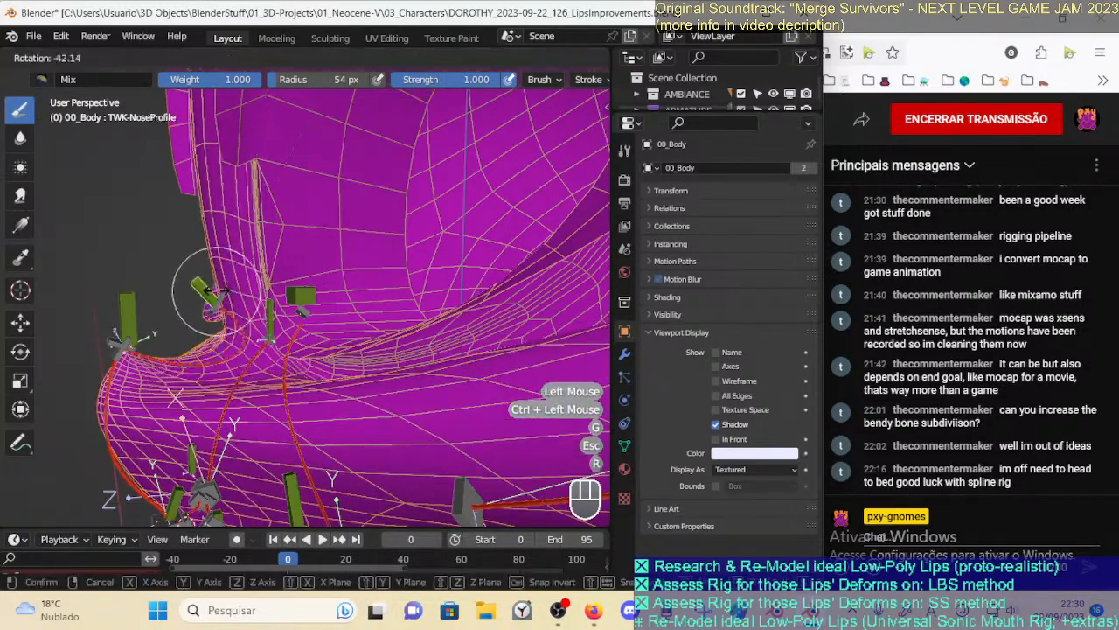
pyautogui.press('Escape')
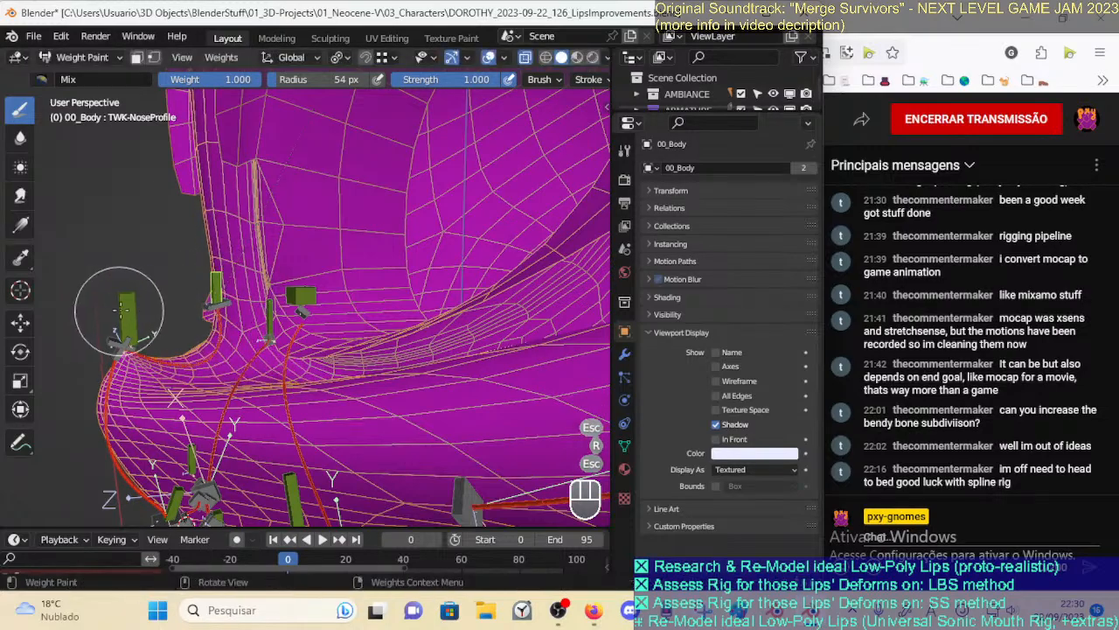
# Reselect TWK-NoseTip and reposition the nose tip, checking the muzzle from a three-quarter view
pyautogui.keyDown('ctrl'); pyautogui.click(173, 283); pyautogui.keyUp('ctrl')
pyautogui.press('g')
pyautogui.click(175, 288)
pyautogui.keyDown('ctrl'); pyautogui.moveTo(175, 288); pyautogui.dragTo(285, 337, button='middle'); pyautogui.keyUp('ctrl')
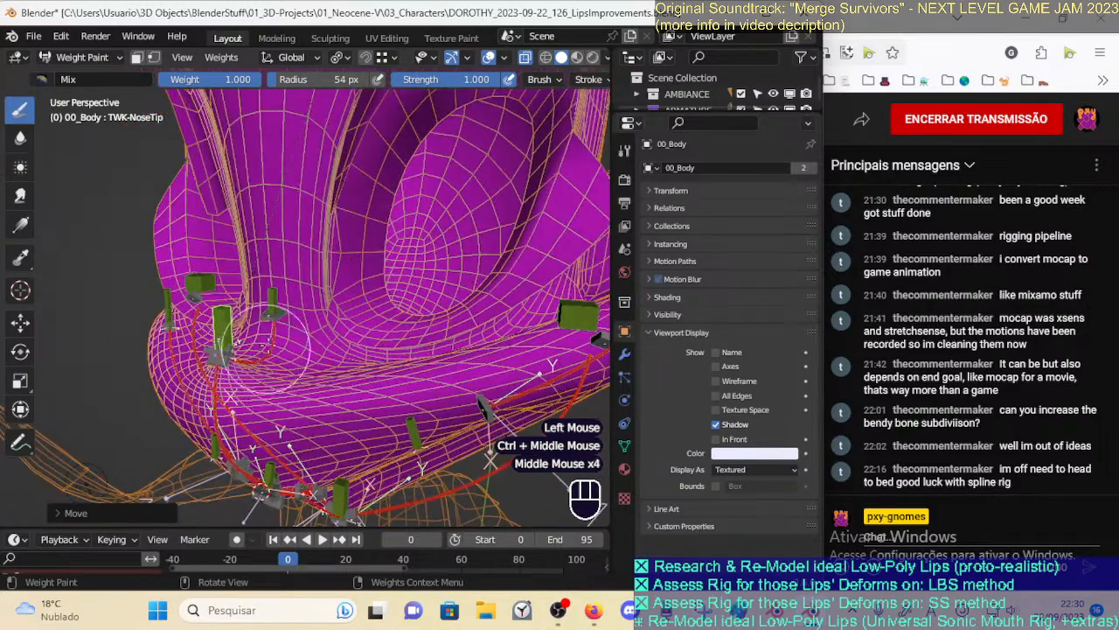
# Select DEF-NoseProfile-BB and blur its weight edge below the nose tip with the Blur brush at 33 px radius
pyautogui.keyDown('ctrl'); pyautogui.click(284, 338); pyautogui.keyUp('ctrl')
pyautogui.moveTo(284, 398); pyautogui.dragTo(293, 411, button='middle')
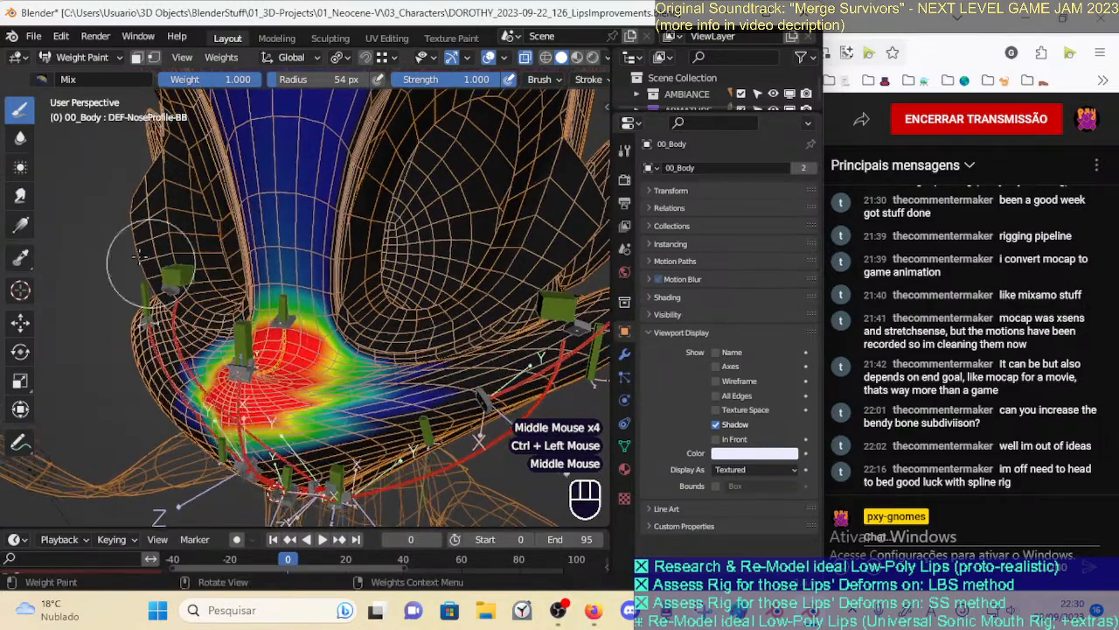
pyautogui.moveTo(212, 322); pyautogui.dragTo(262, 302, button='middle')
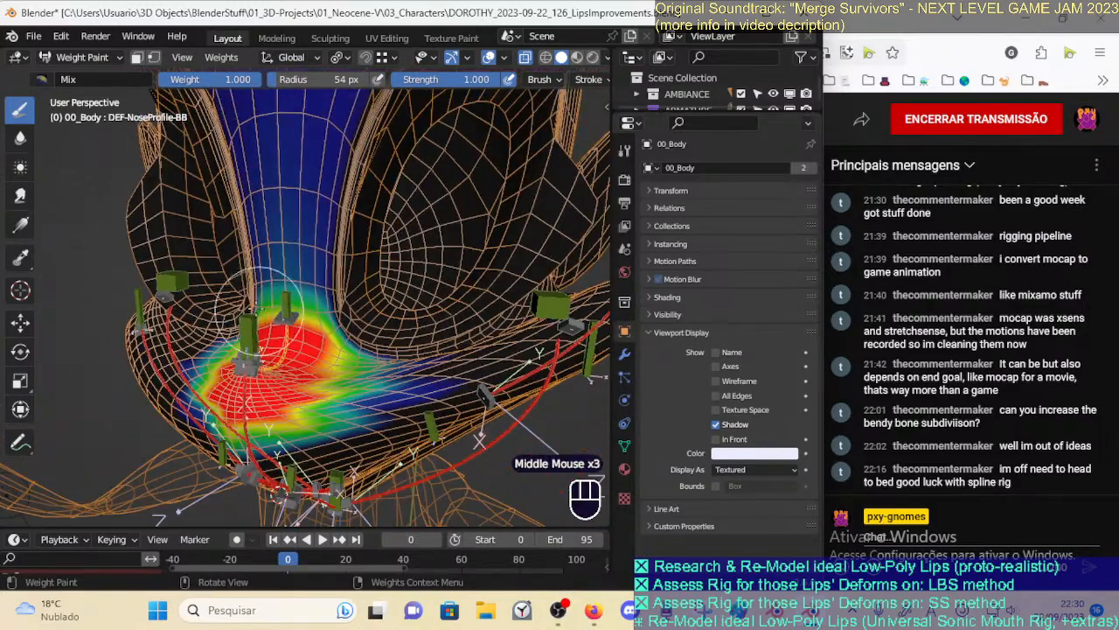
pyautogui.click(21, 137)
pyautogui.moveTo(263, 341)
pyautogui.keyDown('shift'); pyautogui.mouseDown(button='middle')
pyautogui.moveTo(266, 297)
pyautogui.moveTo(271, 326)
pyautogui.mouseUp(button='middle'); pyautogui.keyUp('shift')
pyautogui.press('f')
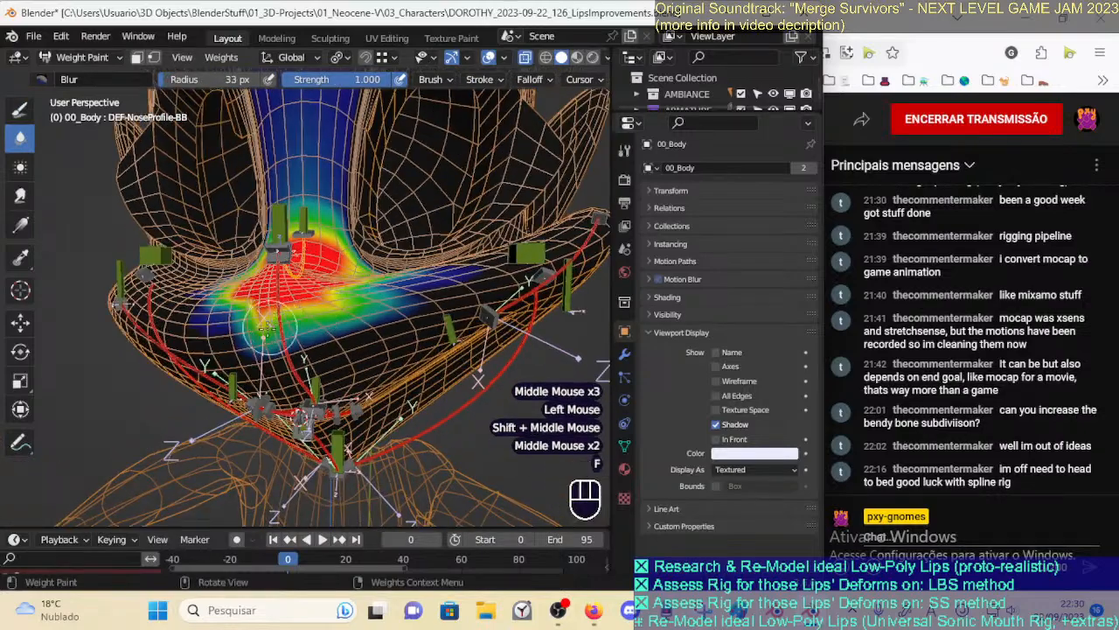
pyautogui.click(274, 324)
pyautogui.click(302, 319)
pyautogui.moveTo(302, 319); pyautogui.dragTo(297, 344, button='middle')
pyautogui.click(297, 343)
pyautogui.click(298, 344)
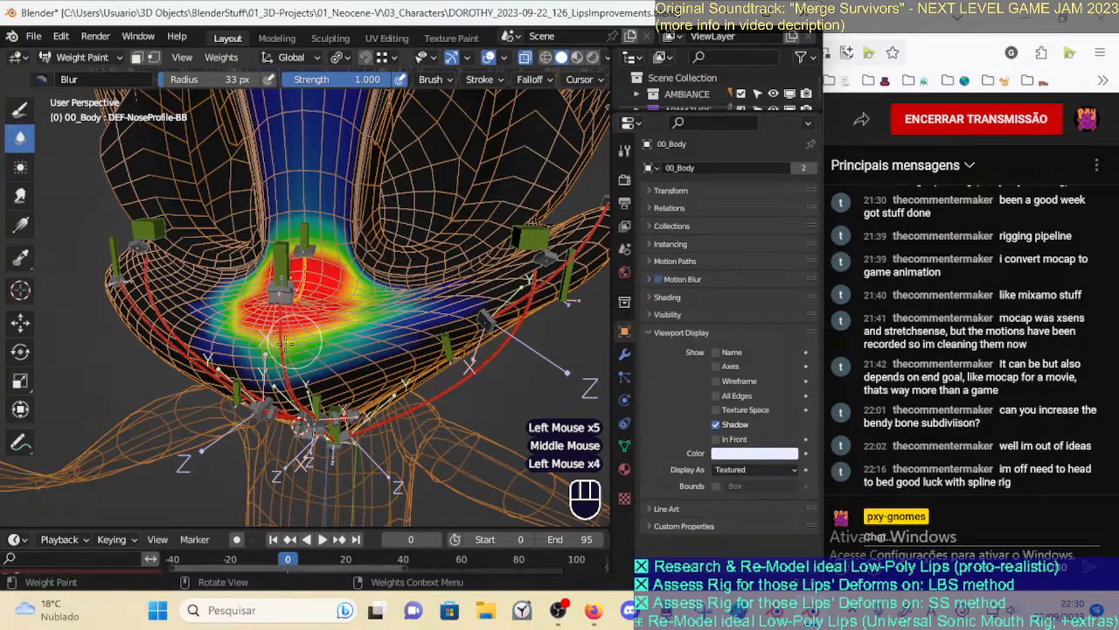
# Blur DEF-NoseProfile-BB's jagged weight edge beside the nose along the muzzle side
pyautogui.click(355, 329)
pyautogui.moveTo(357, 320); pyautogui.dragTo(361, 350, button='middle')
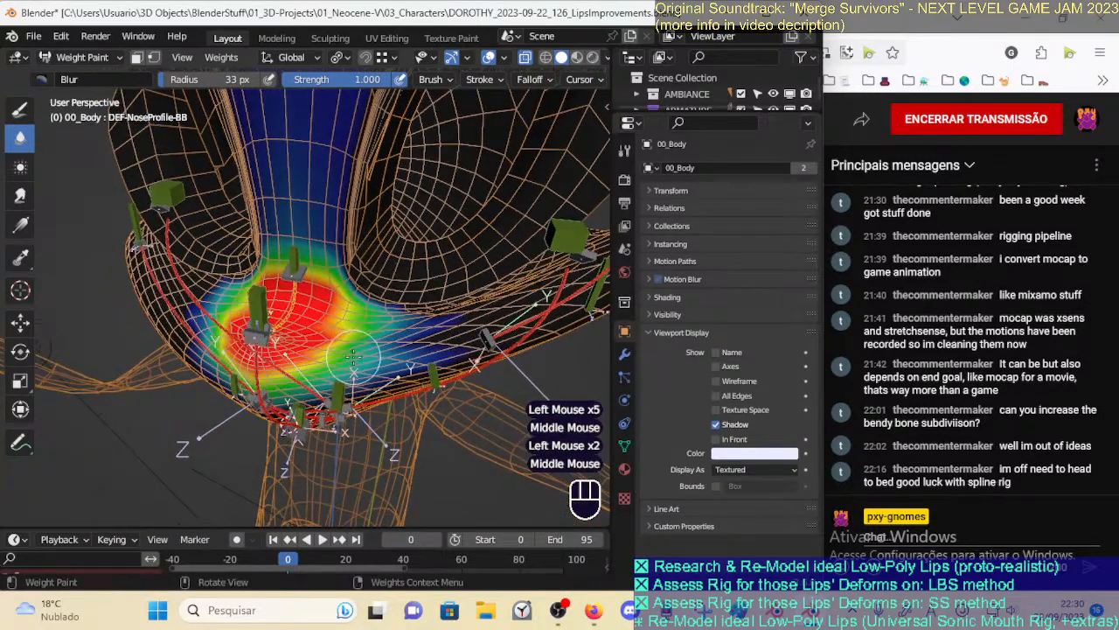
pyautogui.click(361, 350)
pyautogui.click(398, 343)
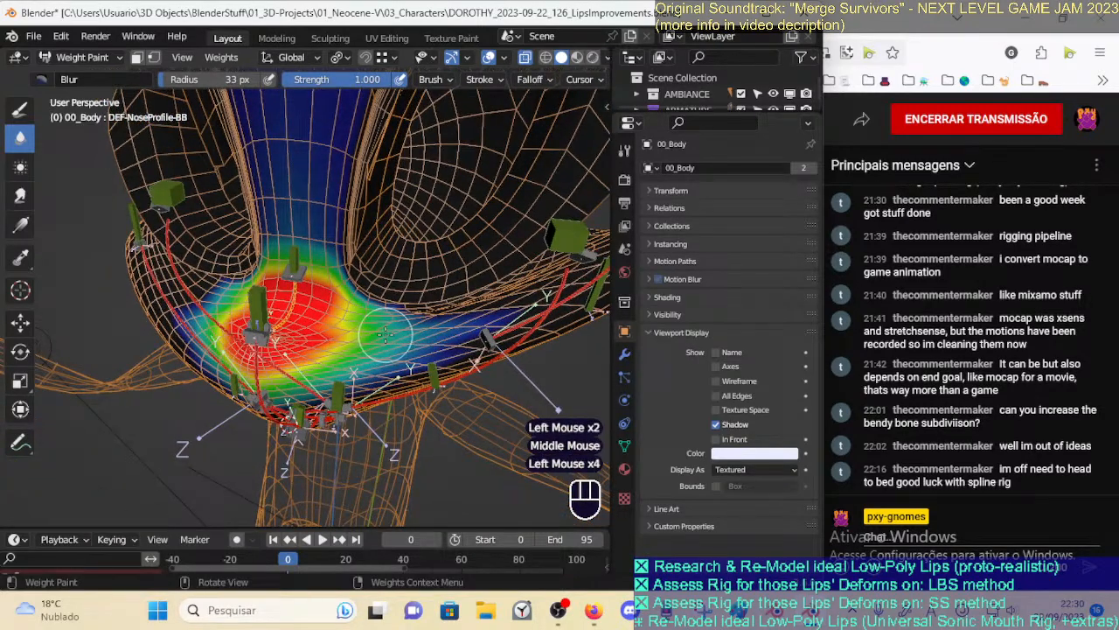
# Turn the face mask on and soften DEF-NoseProfile-BB's weight along the muzzle below the eye
pyautogui.press('o')
pyautogui.moveTo(385, 336); pyautogui.dragTo(392, 353, button='middle')
pyautogui.click(391, 353)
pyautogui.click(392, 352)
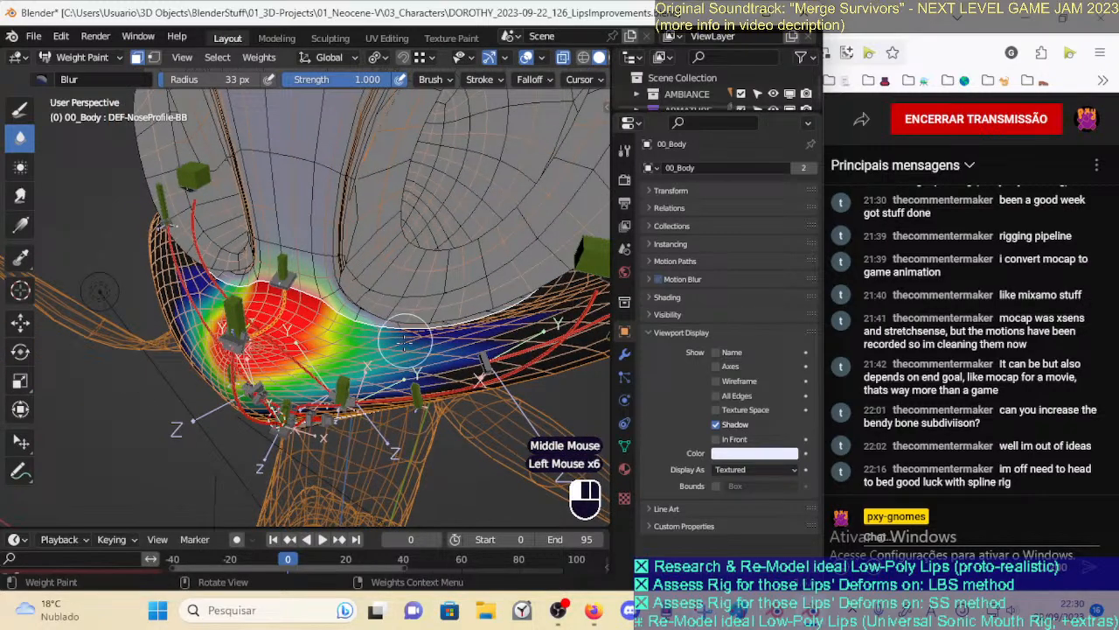
pyautogui.moveTo(398, 336); pyautogui.dragTo(398, 366, button='middle')
pyautogui.click(398, 367)
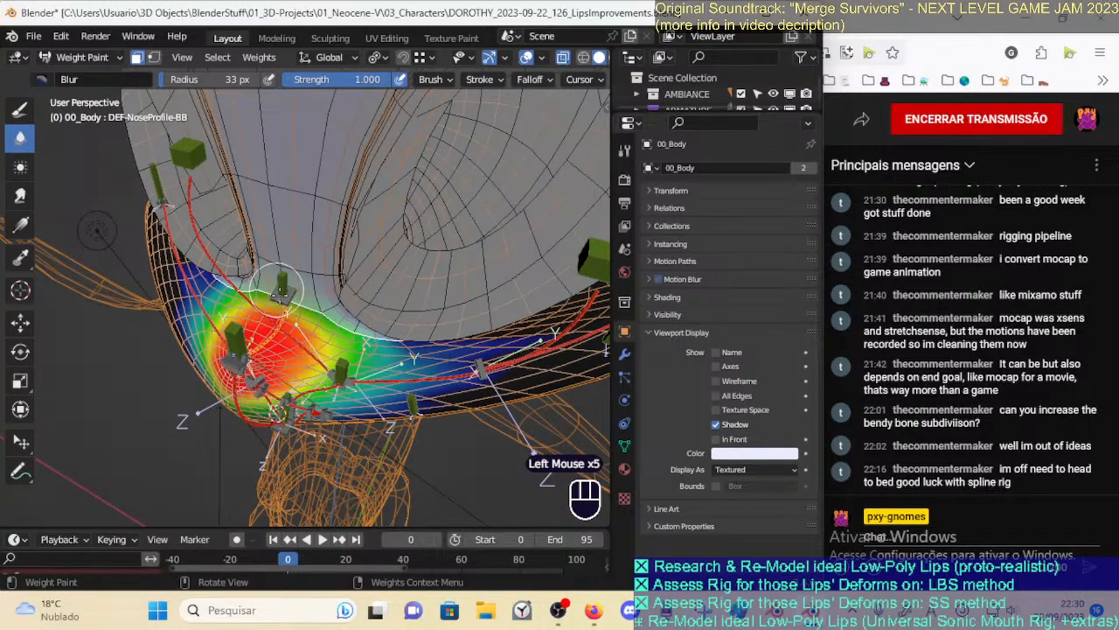
# Blur DEF-NoseProfile-BB's weight around the top of the nose where it meets the bridge
pyautogui.moveTo(308, 298)
pyautogui.mouseDown(button='middle')
pyautogui.moveTo(323, 273)
pyautogui.moveTo(312, 312)
pyautogui.moveTo(273, 281)
pyautogui.moveTo(307, 329)
pyautogui.moveTo(322, 311)
pyautogui.moveTo(311, 296)
pyautogui.moveTo(324, 312)
pyautogui.moveTo(306, 329)
pyautogui.mouseUp(button='middle')
pyautogui.click(323, 273)
pyautogui.click(322, 273)
pyautogui.click(311, 313)
pyautogui.click(273, 282)
pyautogui.click(264, 277)
pyautogui.click(308, 330)
pyautogui.click(322, 311)
# Enlarge the Blur brush to 64 px radius and soften the weight from the nose toward the muzzle side
pyautogui.press('f')
pyautogui.click(298, 323)
pyautogui.click(308, 331)
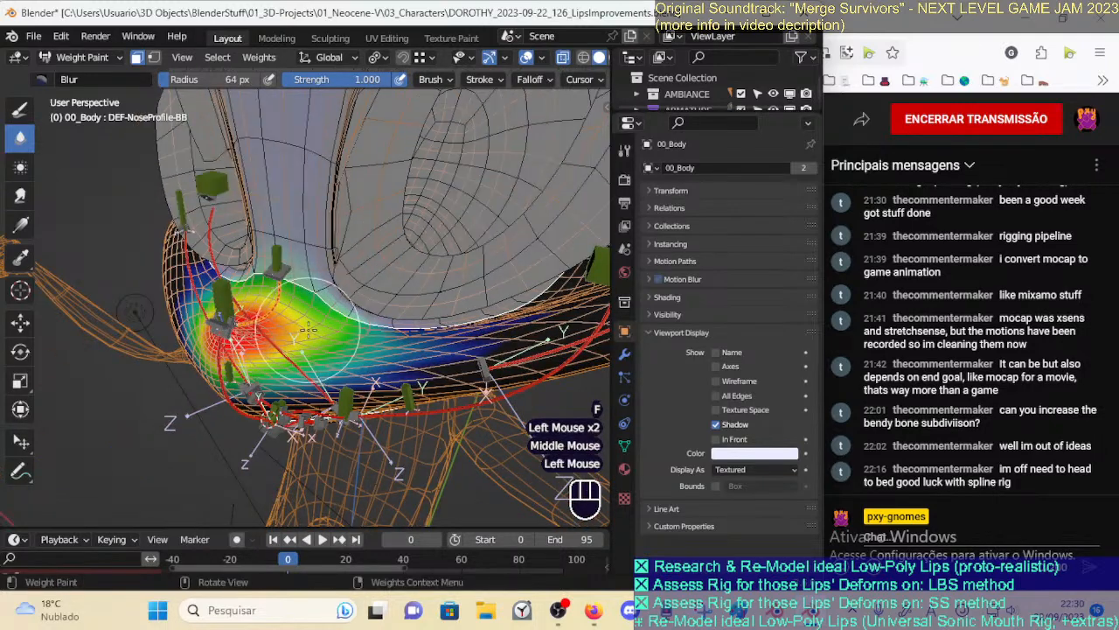
pyautogui.click(354, 348)
pyautogui.click(350, 345)
# Set the Blur brush radius to 51 px and smooth DEF-NoseProfile-BB's weight across the muzzle front
pyautogui.moveTo(349, 346)
pyautogui.mouseDown(button='middle')
pyautogui.moveTo(311, 325)
pyautogui.moveTo(311, 304)
pyautogui.moveTo(290, 312)
pyautogui.mouseUp(button='middle')
pyautogui.press('f')
pyautogui.click(294, 327)
pyautogui.click(311, 304)
pyautogui.press('f')
pyautogui.click(285, 317)
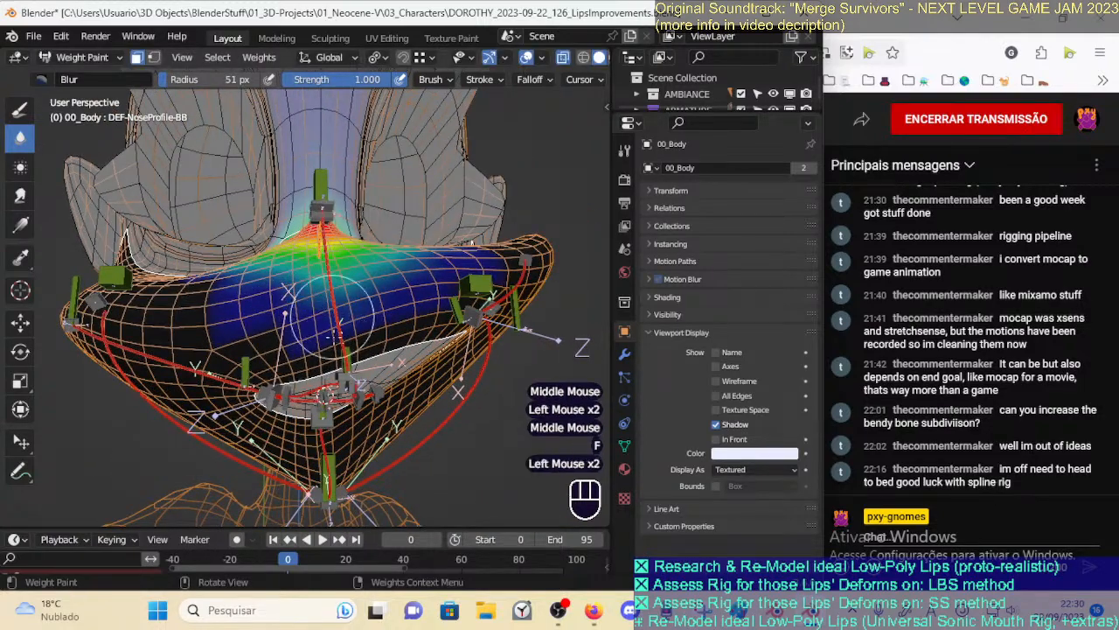
pyautogui.click(345, 345)
# Enlarge the Blur brush radius to 88 px for the muzzle front above the upper lip
pyautogui.moveTo(345, 345); pyautogui.dragTo(310, 346, button='middle')
pyautogui.press('f')
pyautogui.click(310, 345)
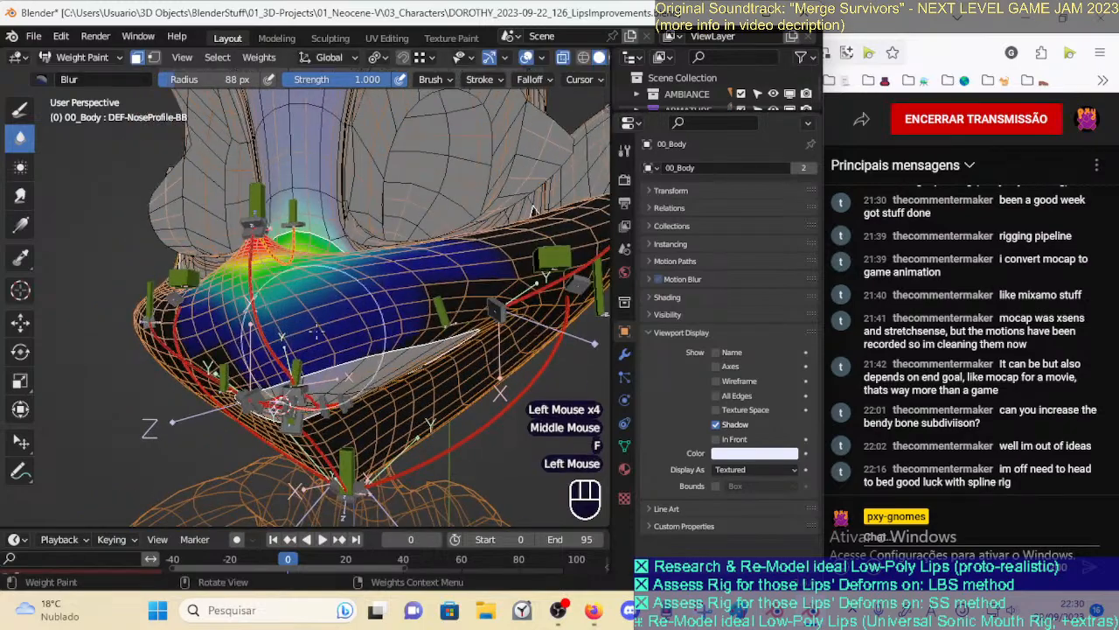
# Reduce the Blur brush radius to 33 px and blur the outer weight edge along the upper lip side
pyautogui.press('f')
pyautogui.moveTo(348, 303)
pyautogui.mouseDown(button='middle')
pyautogui.moveTo(406, 291)
pyautogui.moveTo(368, 289)
pyautogui.moveTo(330, 326)
pyautogui.moveTo(432, 267)
pyautogui.mouseUp(button='middle')
pyautogui.click(406, 291)
pyautogui.press('f')
pyautogui.click(358, 289)
pyautogui.press('f')
pyautogui.click(317, 324)
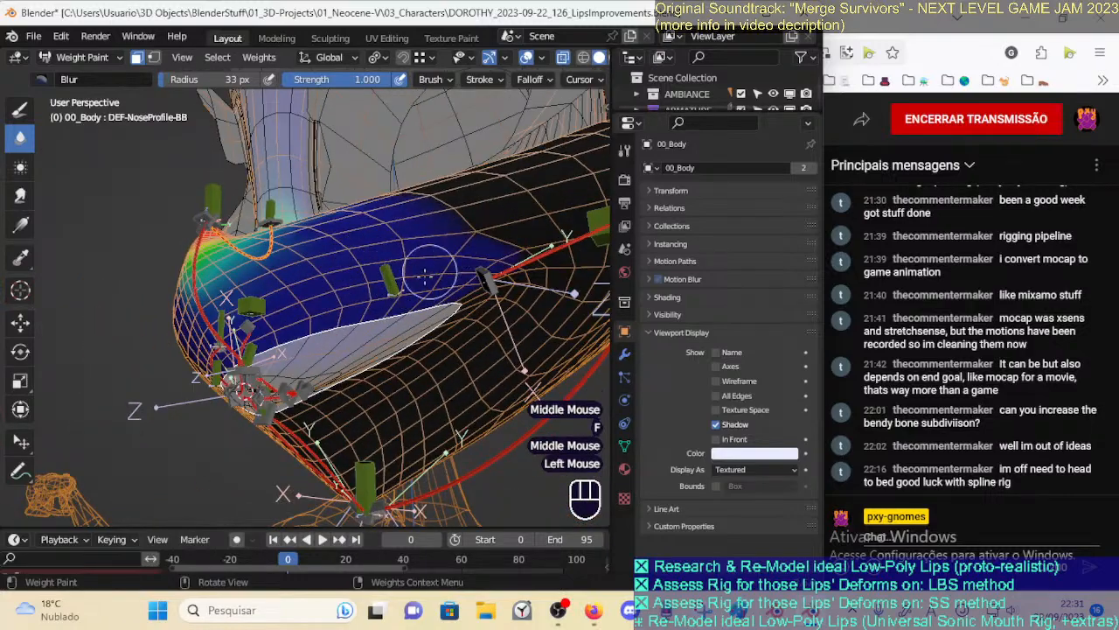
# Undo the last blur stroke, soften the weight along the muzzle edge below the eye and save the file
pyautogui.moveTo(402, 203); pyautogui.dragTo(405, 343, button='middle')
pyautogui.hotkey('ctrl', 'z')
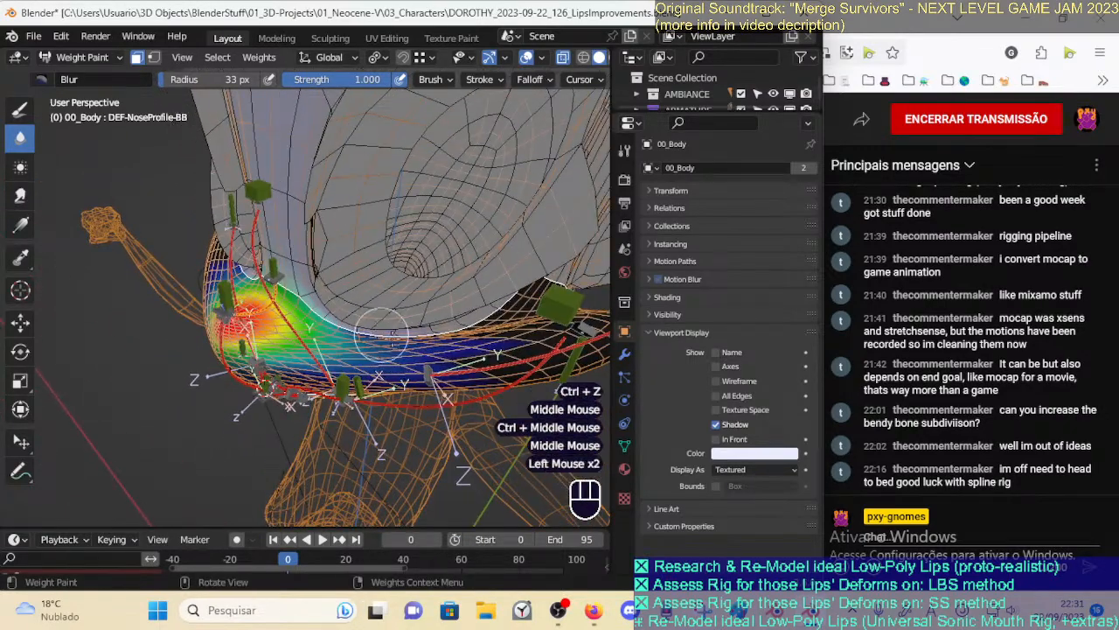
pyautogui.moveTo(308, 317)
pyautogui.mouseDown(button='middle')
pyautogui.moveTo(355, 318)
pyautogui.moveTo(349, 294)
pyautogui.moveTo(369, 261)
pyautogui.moveTo(341, 302)
pyautogui.moveTo(323, 262)
pyautogui.moveTo(306, 280)
pyautogui.moveTo(301, 267)
pyautogui.moveTo(291, 280)
pyautogui.moveTo(210, 285)
pyautogui.moveTo(220, 249)
pyautogui.mouseUp(button='middle')
pyautogui.click(350, 294)
pyautogui.hotkey('ctrl', 's')
# Turn off the face mask, select TWK-NoseTip and test the blurred weights by moving and rotating it
pyautogui.press('o')
pyautogui.keyDown('ctrl'); pyautogui.click(241, 278); pyautogui.keyUp('ctrl')
pyautogui.press('g')
pyautogui.click(205, 279)
pyautogui.press('g')
pyautogui.click(232, 232)
pyautogui.press('r')
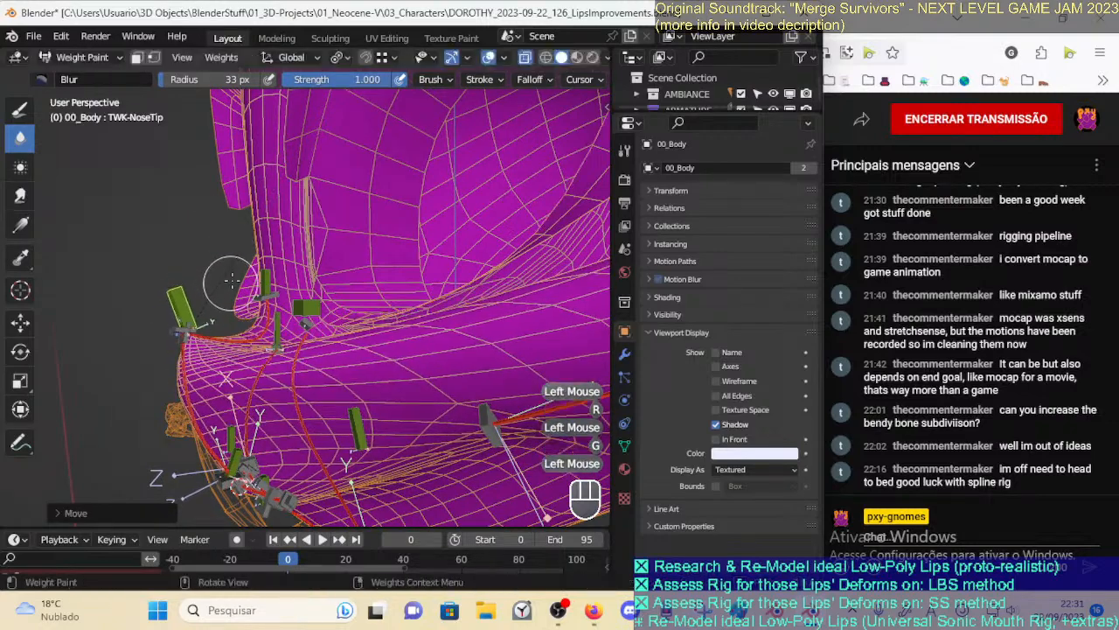
# Select TWK-NoseProfile and test the blurred nose weights by moving and rotating it
pyautogui.click(240, 229)
pyautogui.keyDown('ctrl'); pyautogui.click(264, 267); pyautogui.keyUp('ctrl')
pyautogui.press('g')
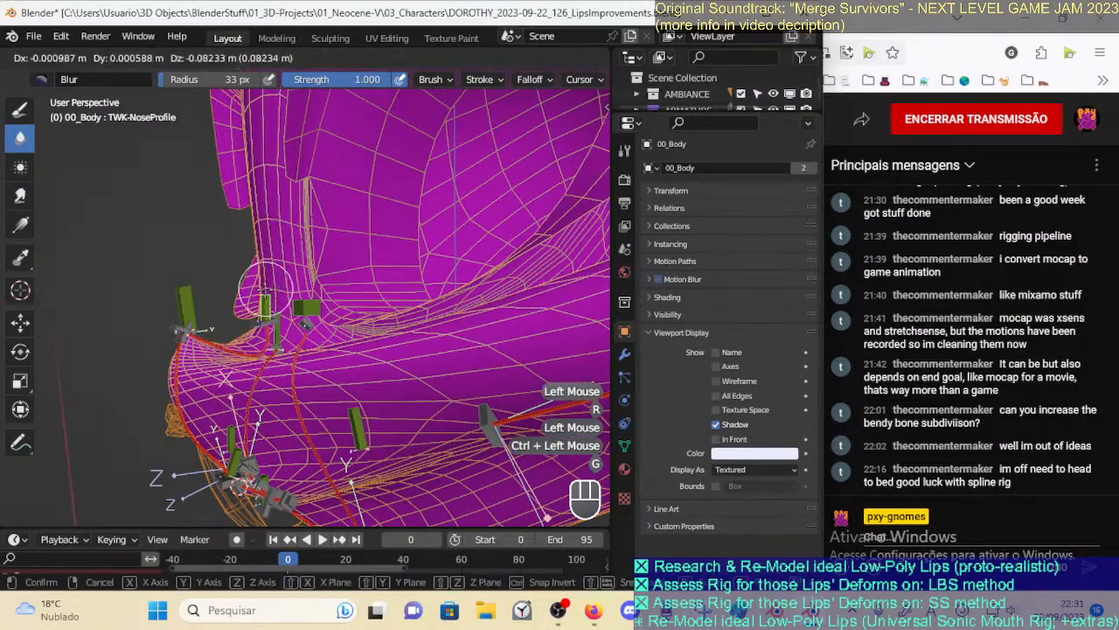
pyautogui.click(260, 282)
pyautogui.press('r')
pyautogui.click(265, 288)
pyautogui.press('g')
pyautogui.click(270, 295)
# Select all face controls and reset their transforms to the rest pose
pyautogui.moveTo(270, 295); pyautogui.dragTo(373, 307, button='middle')
pyautogui.press('a')
pyautogui.hotkey('alt', 'q')
pyautogui.hotkey('alt', 'q')
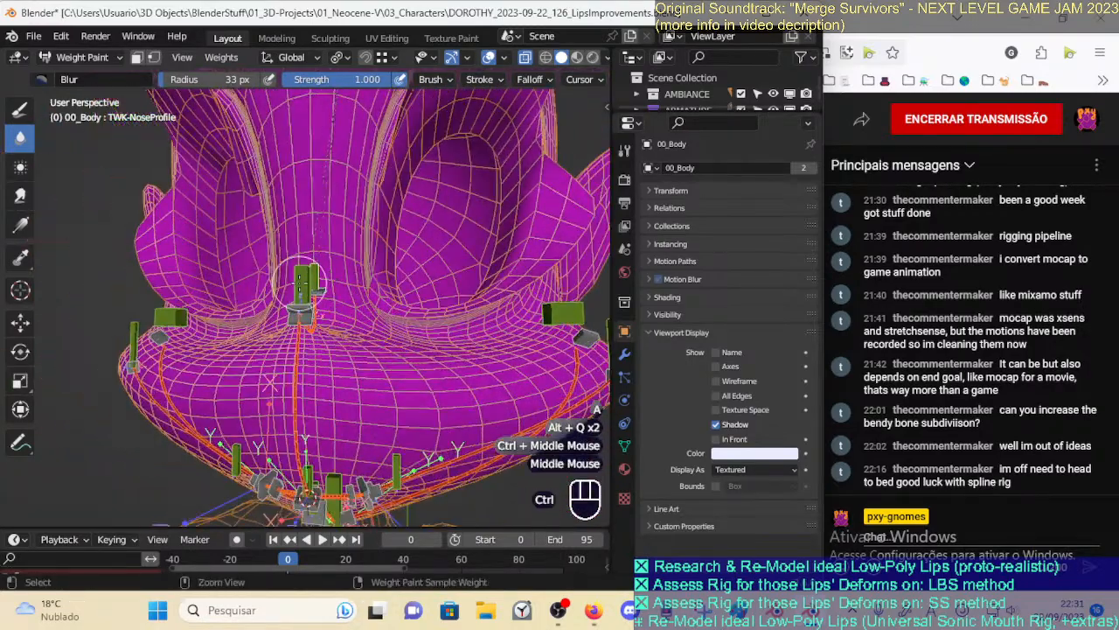
# Select TWK-NoseTip and test the nose deformation by moving and rotating it
pyautogui.keyDown('ctrl'); pyautogui.click(299, 280); pyautogui.keyUp('ctrl')
pyautogui.press('g')
pyautogui.click(297, 254)
pyautogui.moveTo(297, 253); pyautogui.dragTo(302, 250, button='middle')
pyautogui.press('r')
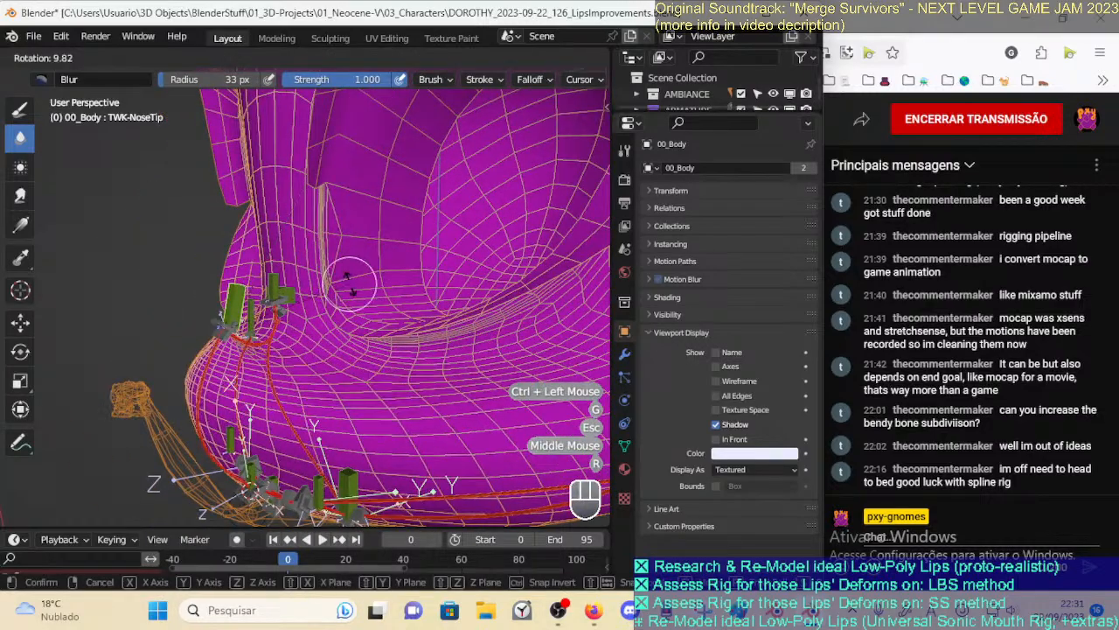
pyautogui.click(303, 248)
pyautogui.press('g')
pyautogui.click(305, 246)
# Try raising TWK-NoseProfile, cancel the move and reset the transforms of all controls
pyautogui.keyDown('ctrl'); pyautogui.click(302, 250); pyautogui.keyUp('ctrl')
pyautogui.press('g')
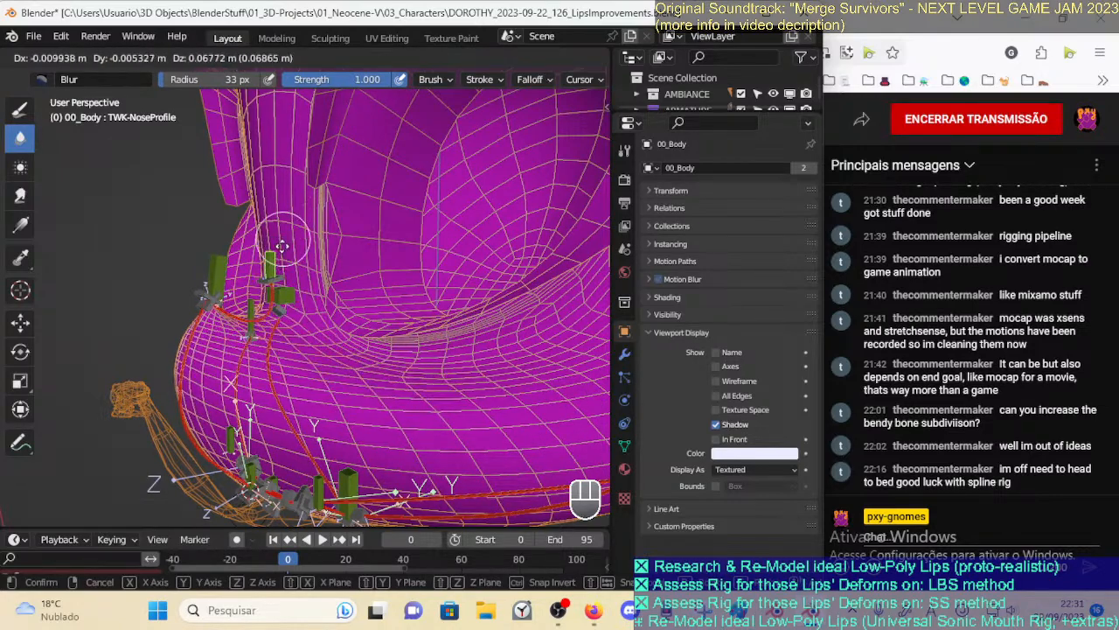
pyautogui.press('Escape')
pyautogui.press('a')
pyautogui.hotkey('alt', 'q')
pyautogui.hotkey('alt', 'q')
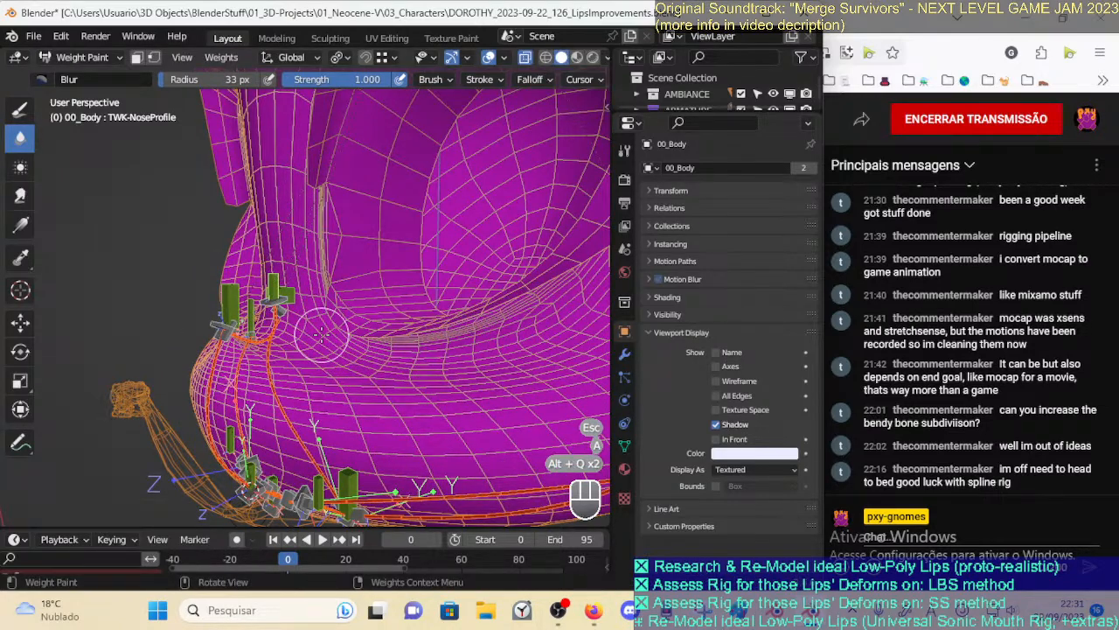
# Select TWK-MouthSide.L.001 and move it in several directions to test the mouth corner deformation
pyautogui.scroll(-2, 321, 333)
pyautogui.moveTo(321, 333); pyautogui.dragTo(353, 331, button='middle')
pyautogui.keyDown('ctrl'); pyautogui.click(369, 384); pyautogui.keyUp('ctrl')
pyautogui.scroll(1, 367, 389)
pyautogui.moveTo(369, 384); pyautogui.dragTo(367, 352, button='middle')
pyautogui.keyDown('ctrl'); pyautogui.click(485, 298); pyautogui.keyUp('ctrl')
pyautogui.press('g')
pyautogui.press('Escape')
pyautogui.press('g')
pyautogui.click(482, 382)
pyautogui.press('g')
pyautogui.click(477, 437)
pyautogui.press('g')
pyautogui.click(475, 335)
pyautogui.press('g')
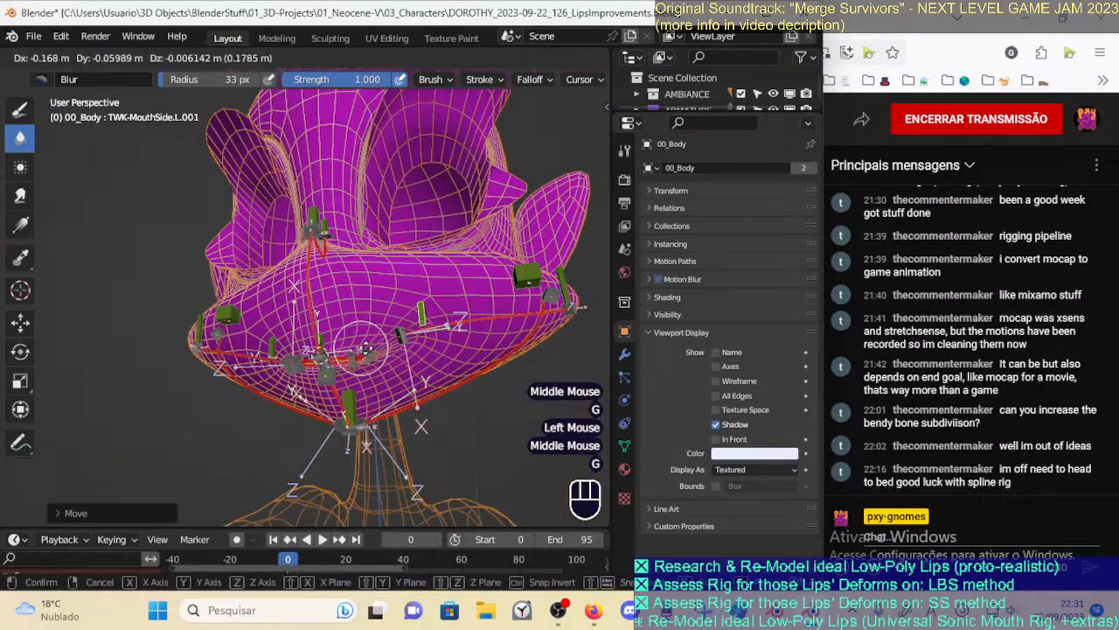
pyautogui.click(456, 312)
# Select the outer lower-lip control TIP-LipDN-BBH.L.003 and move it outward toward the mouth corner
pyautogui.scroll(2, 457, 312)
pyautogui.moveTo(456, 312); pyautogui.dragTo(396, 385, button='middle')
pyautogui.keyDown('ctrl'); pyautogui.click(390, 392); pyautogui.keyUp('ctrl')
pyautogui.press('g')
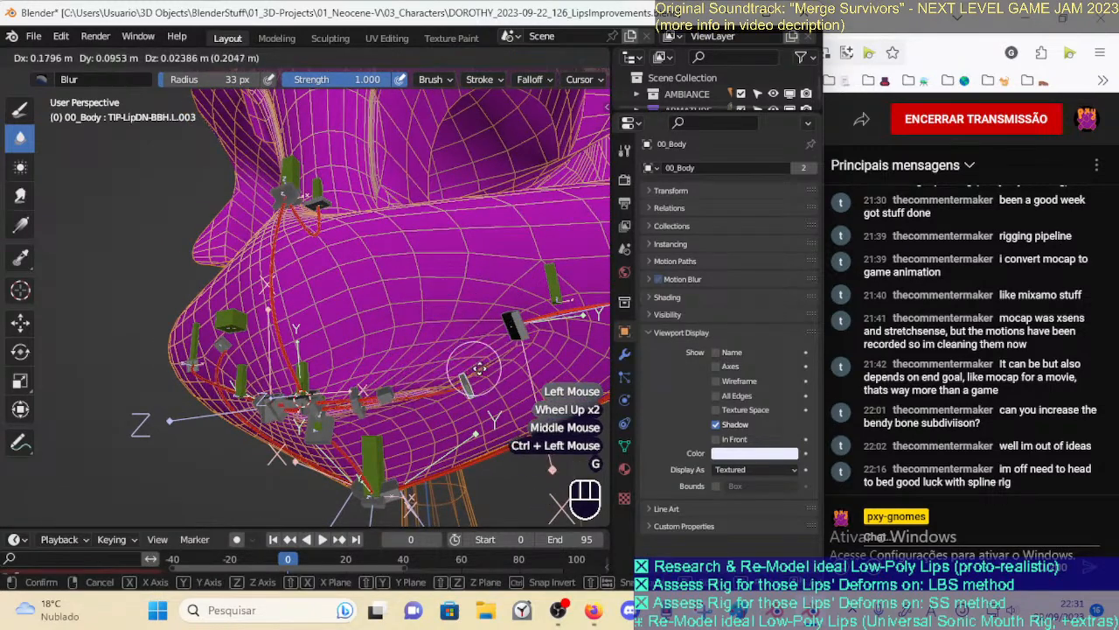
pyautogui.click(488, 344)
# Move the outer upper-lip control TIP-LipUP-BBH.L.003 up toward the mouth corner and rotate it
pyautogui.press('g')
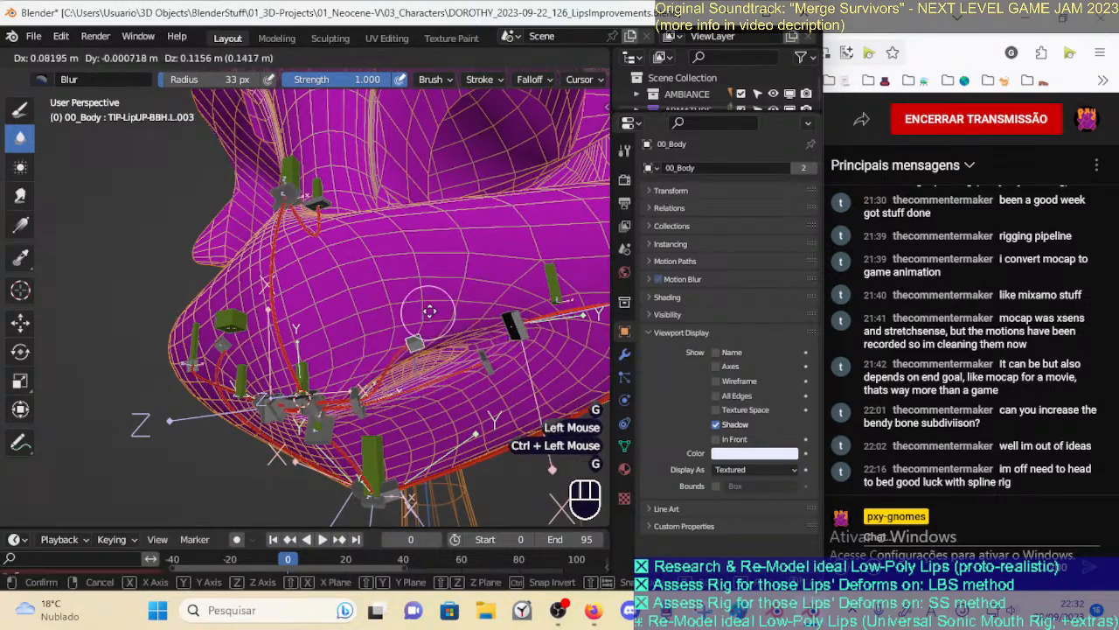
pyautogui.click(458, 301)
pyautogui.press('r')
pyautogui.click(487, 343)
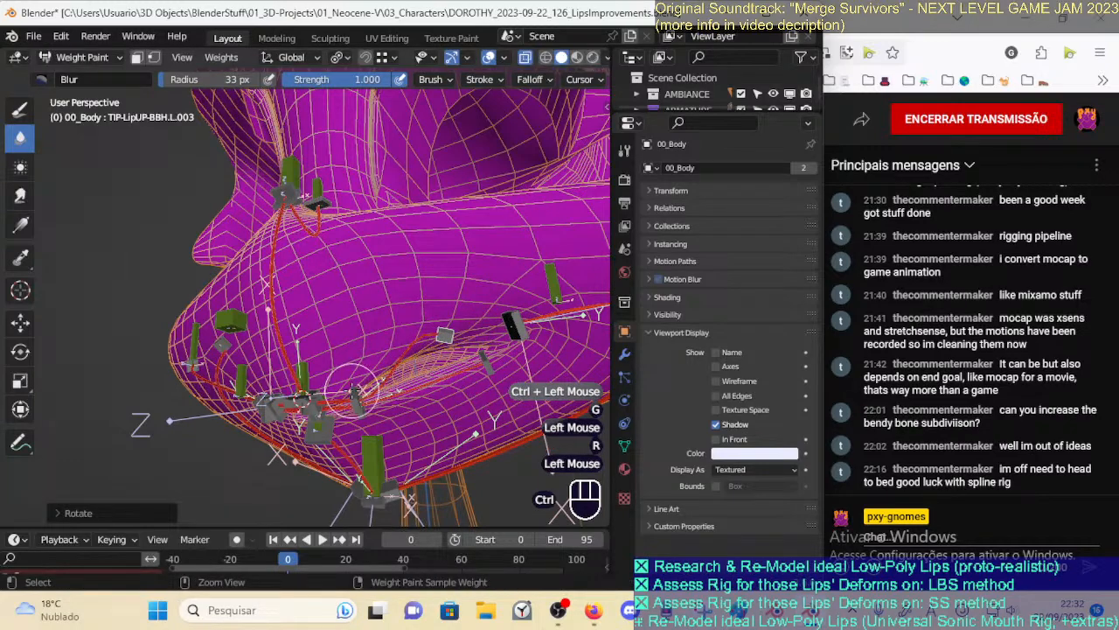
# Raise TIP-LipUP-BBH.L.002 and the central upper-lip control, and pull TIP-LipUP-BBH.L.002 further outward to open the mouth
pyautogui.keyDown('ctrl'); pyautogui.click(354, 390); pyautogui.keyUp('ctrl')
pyautogui.press('g')
pyautogui.click(375, 299)
pyautogui.moveTo(375, 299); pyautogui.dragTo(377, 314, button='middle')
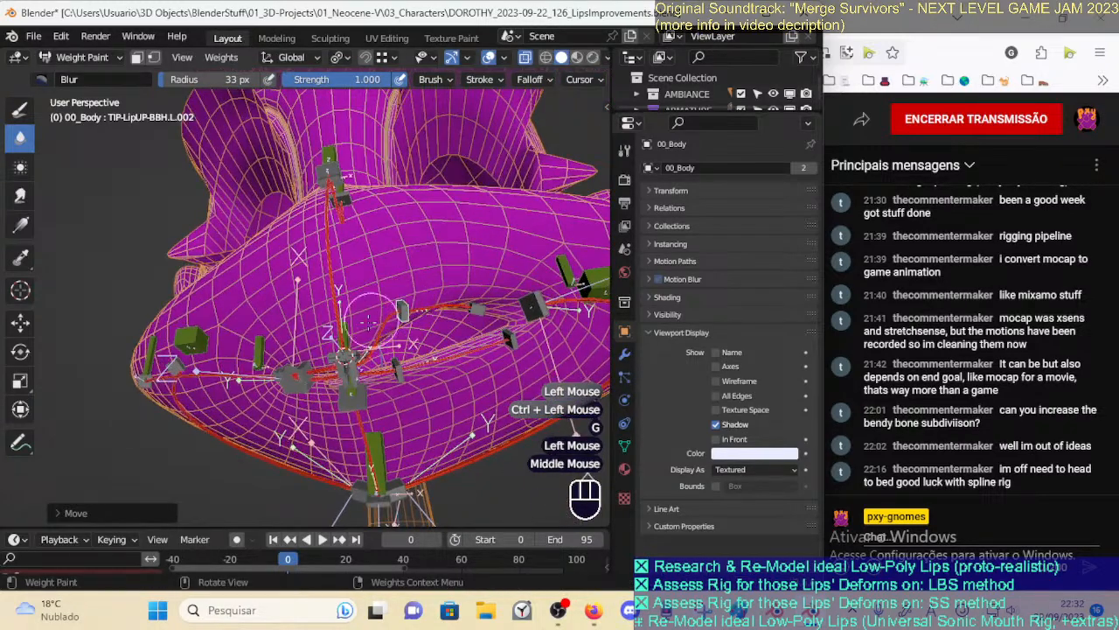
pyautogui.keyDown('ctrl'); pyautogui.click(350, 327); pyautogui.keyUp('ctrl')
pyautogui.press('g')
pyautogui.click(348, 230)
pyautogui.keyDown('ctrl'); pyautogui.click(409, 297); pyautogui.keyUp('ctrl')
pyautogui.press('g')
pyautogui.click(462, 232)
# Reposition TIP-LipDN-BBH.L.002 along the lower lip, and rotate and raise TIP-LipUP-BBH.L.003 above the mouth corner
pyautogui.keyDown('ctrl'); pyautogui.click(488, 292); pyautogui.keyUp('ctrl')
pyautogui.press('g')
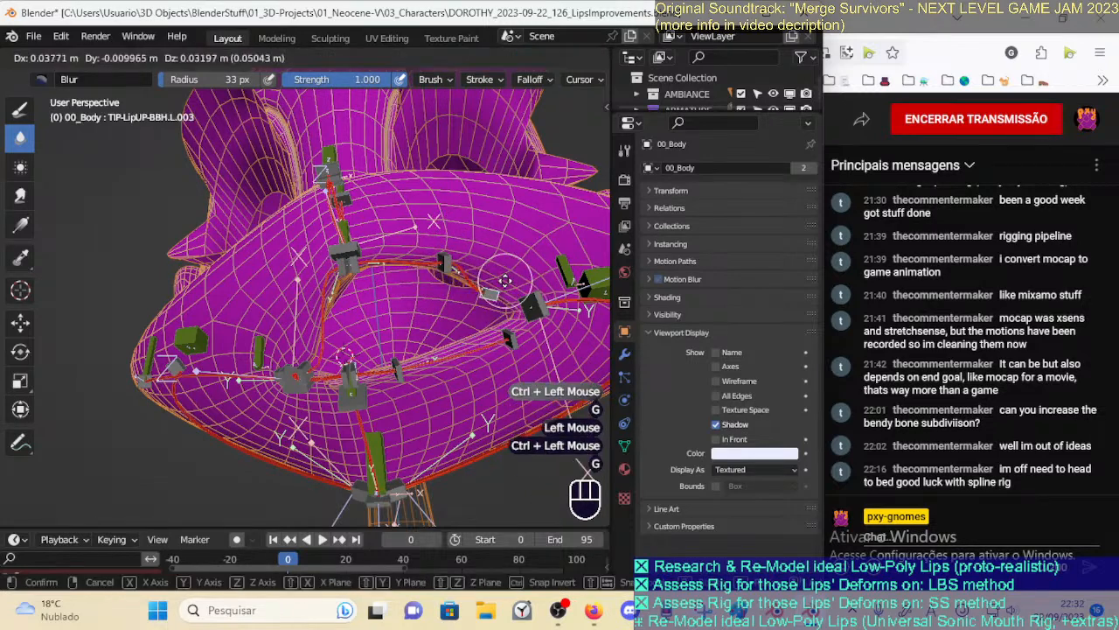
pyautogui.click(487, 386)
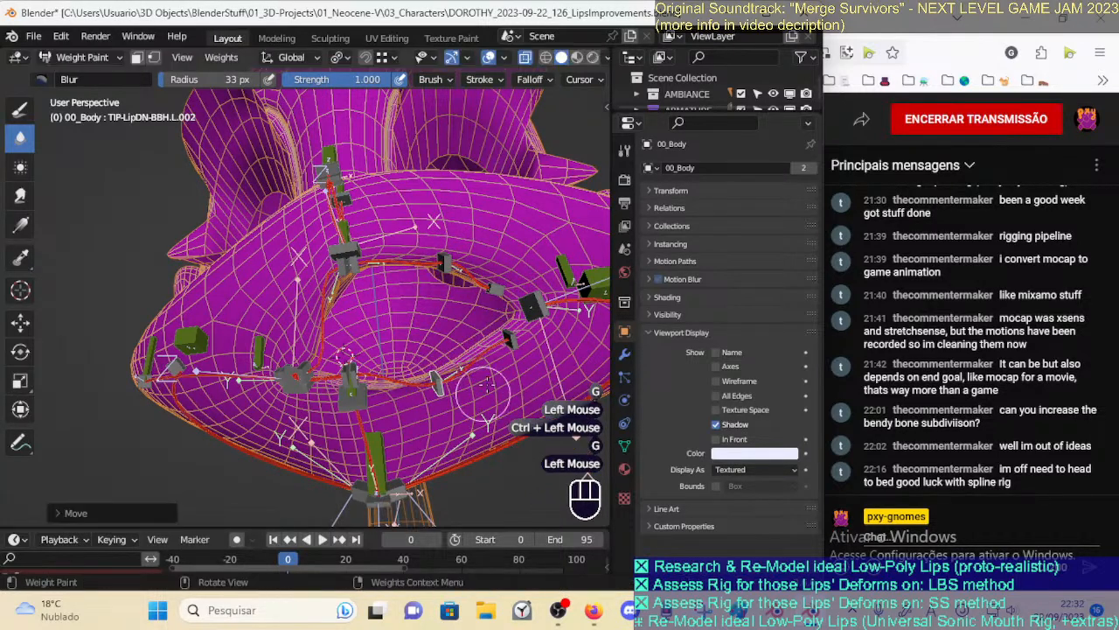
pyautogui.keyDown('ctrl'); pyautogui.click(528, 290); pyautogui.keyUp('ctrl')
pyautogui.press('r')
pyautogui.click(549, 210)
pyautogui.press('g')
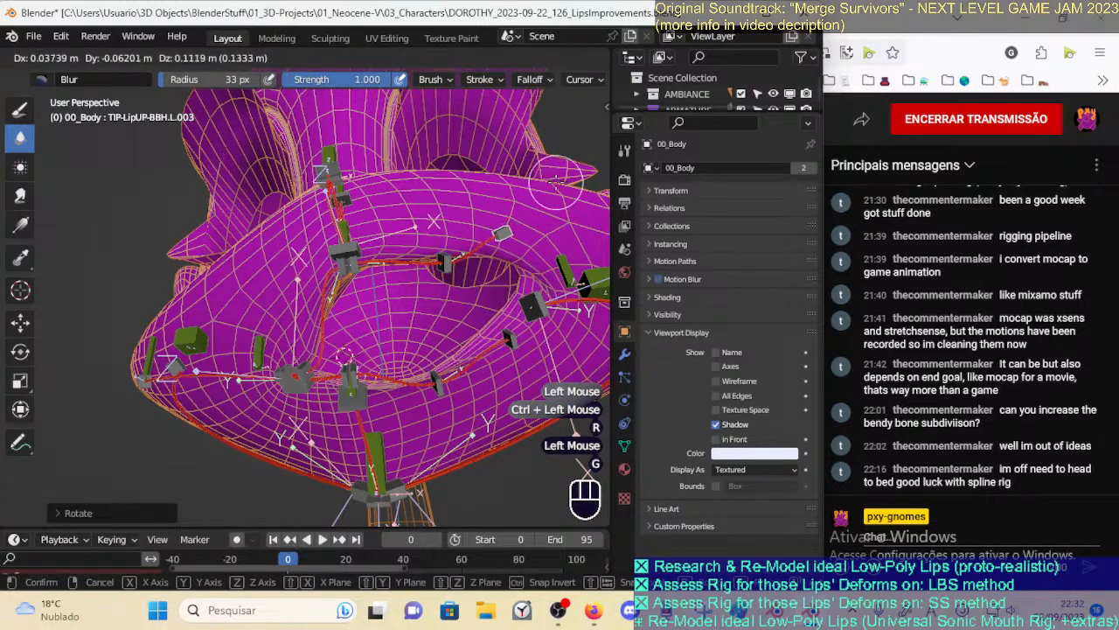
pyautogui.click(556, 182)
# Try lowering TIP-LipUP-BBH.L.002 toward the mouth opening and undo the change together with the stray brush stroke
pyautogui.keyDown('ctrl'); pyautogui.click(442, 270); pyautogui.keyUp('ctrl')
pyautogui.press('g')
pyautogui.click(406, 294)
pyautogui.click(362, 273)
pyautogui.press('g')
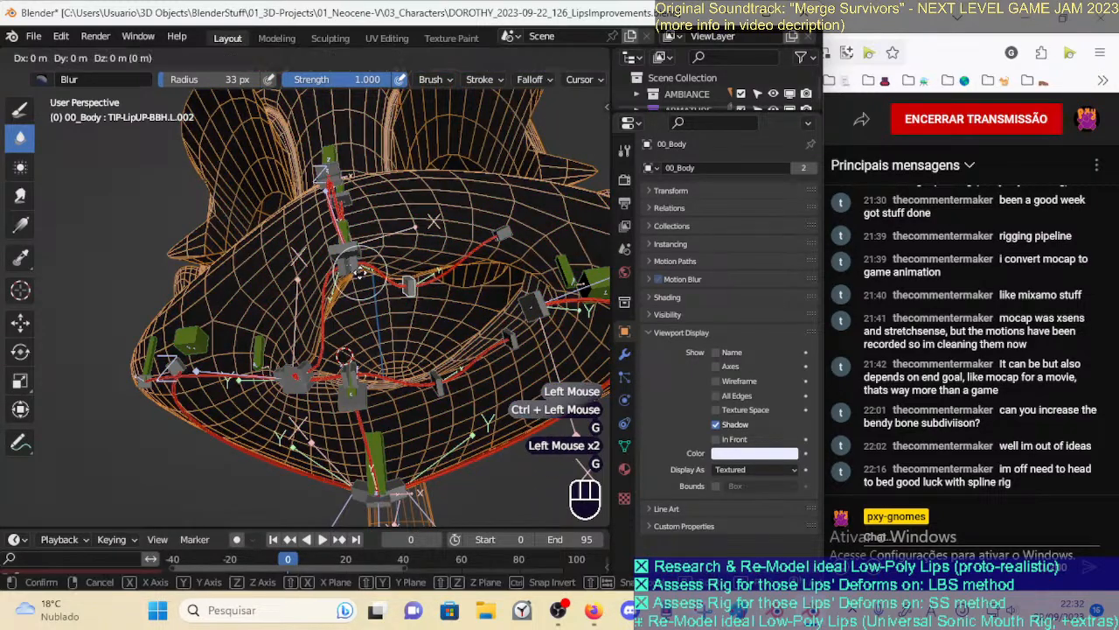
pyautogui.rightClick(361, 273)
pyautogui.hotkey('ctrl', 'z')
pyautogui.hotkey('ctrl', 'z')
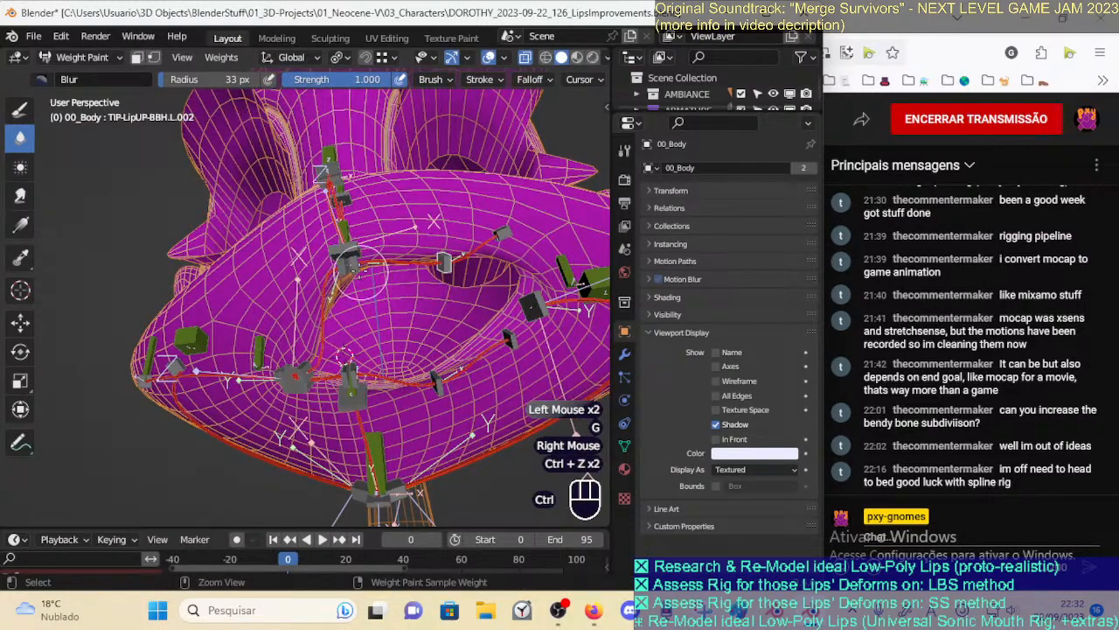
# Lower TIP-LipUP-BBH.L.001 into the mouth opening
pyautogui.press('g')
pyautogui.click(362, 313)
pyautogui.moveTo(431, 301); pyautogui.dragTo(457, 329, button='middle')
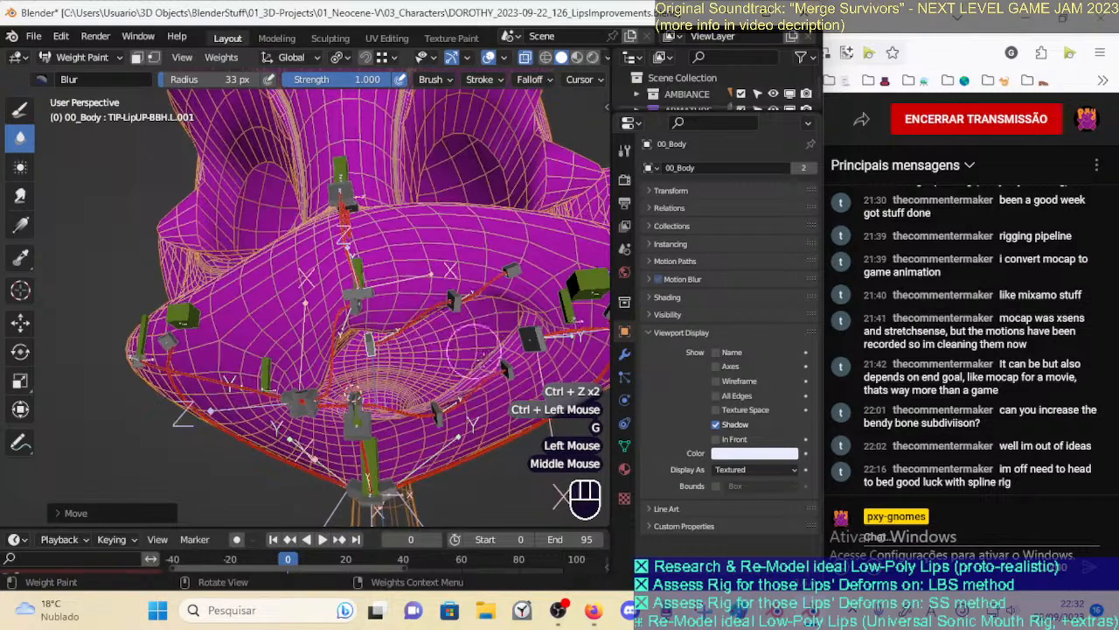
# Undo the stray stroke, and rotate and raise TIP-LipDN-BBH.L.003 to meet the outer upper-lip control
pyautogui.click(510, 372)
pyautogui.hotkey('ctrl', 'z')
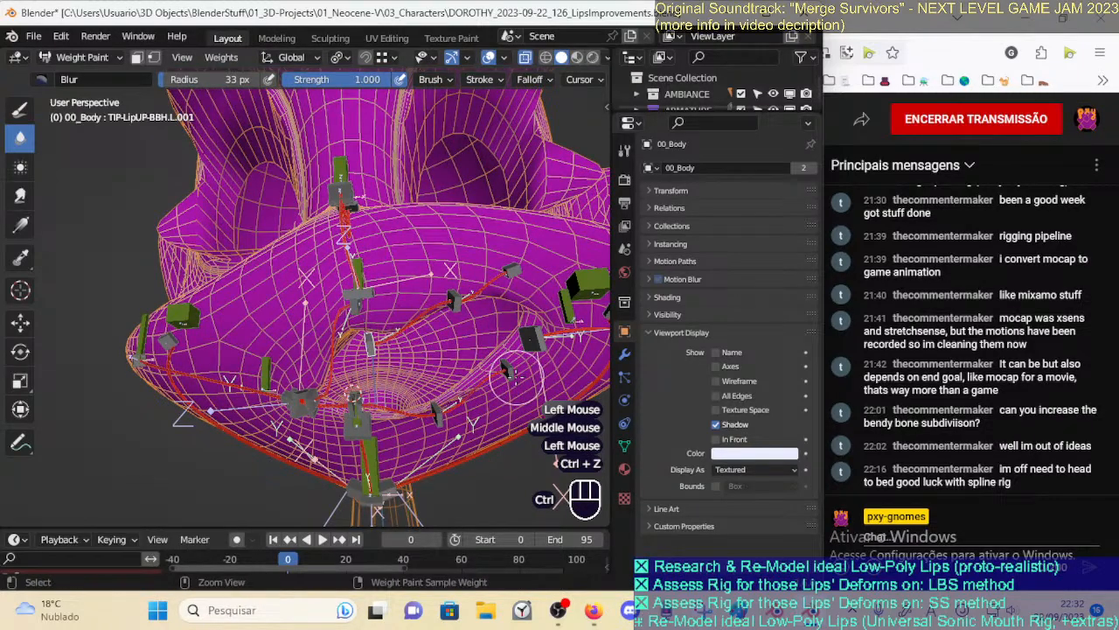
pyautogui.click(510, 372)
pyautogui.press('g')
pyautogui.click(543, 259)
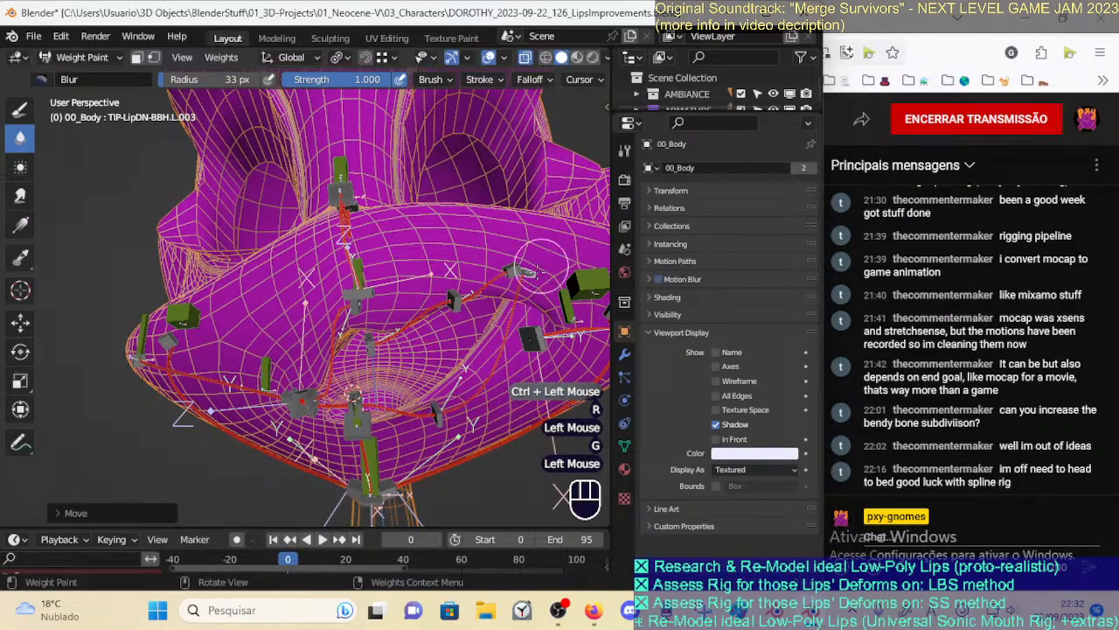
# Raise TIP-LipDN-BBH.L.002 toward the upper lip and refine the lip corner pose with a rotation and another move
pyautogui.keyDown('ctrl'); pyautogui.click(448, 410); pyautogui.keyUp('ctrl')
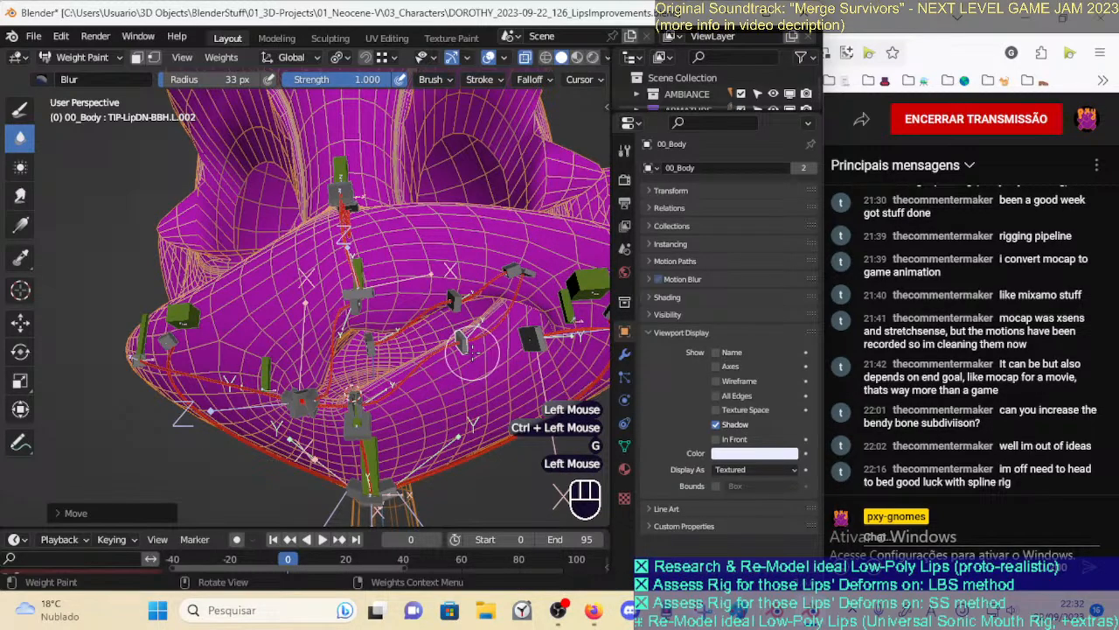
pyautogui.moveTo(462, 394); pyautogui.dragTo(486, 344, button='middle')
pyautogui.press('g')
pyautogui.click(482, 342)
pyautogui.press('r')
pyautogui.click(544, 205)
pyautogui.press('g')
pyautogui.click(517, 229)
# Adjust the middle upper-lip control and move TIP-LipUP-BBH.L.001 outward along the upper lip
pyautogui.keyDown('ctrl'); pyautogui.click(454, 268); pyautogui.keyUp('ctrl')
pyautogui.press('g')
pyautogui.click(456, 266)
pyautogui.keyDown('ctrl'); pyautogui.click(372, 313); pyautogui.keyUp('ctrl')
pyautogui.press('g')
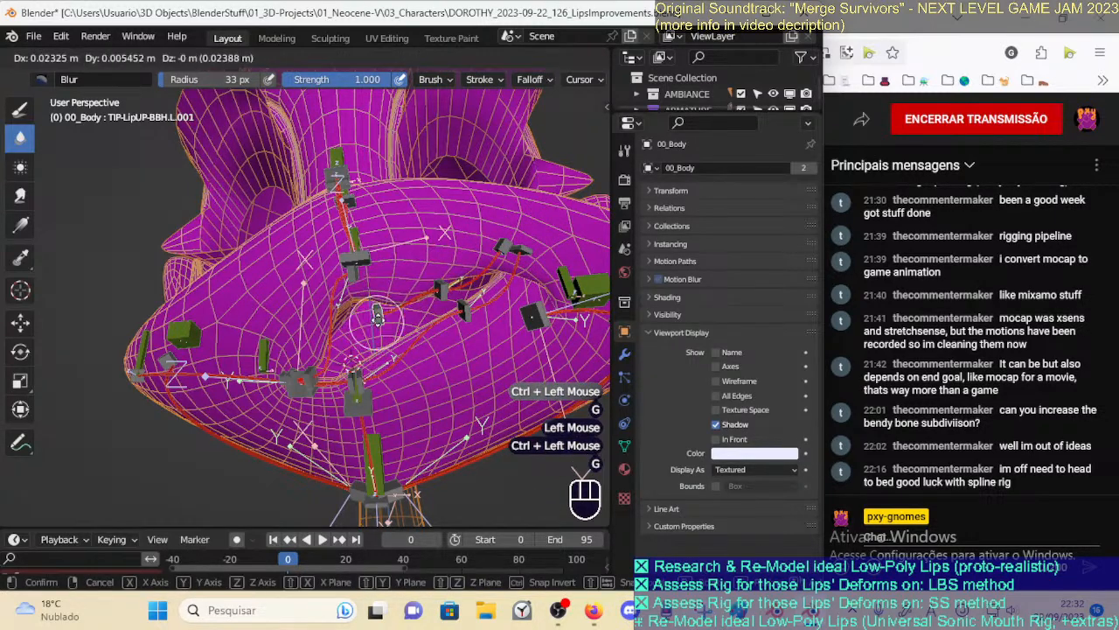
pyautogui.click(395, 301)
# Lower the central upper-lip control toward the mouth opening and rotate it to follow the lip
pyautogui.keyDown('ctrl'); pyautogui.click(354, 272); pyautogui.keyUp('ctrl')
pyautogui.press('g')
pyautogui.click(356, 321)
pyautogui.press('r')
pyautogui.click(407, 308)
# Move TIP-LipDN-BBH.L.001 outward along the lower lip, rotate it and fine-tune its position
pyautogui.keyDown('ctrl'); pyautogui.click(359, 378); pyautogui.keyUp('ctrl')
pyautogui.press('g')
pyautogui.click(402, 404)
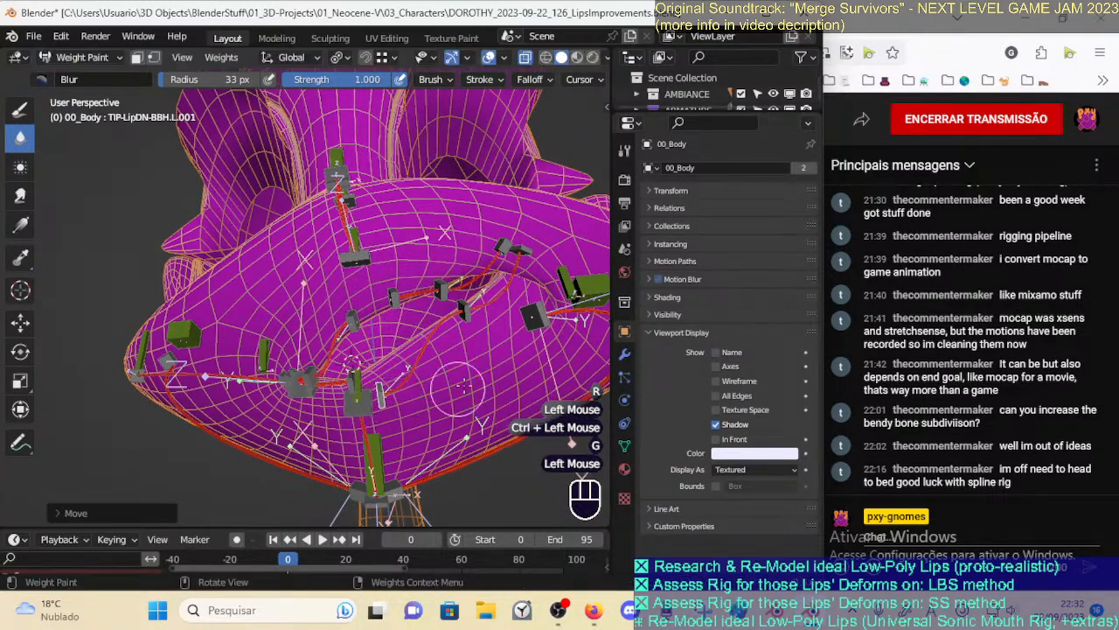
pyautogui.press('r')
pyautogui.click(494, 305)
pyautogui.press('g')
pyautogui.click(440, 339)
# Select TIP-LipDN-BBH.L.002 and shape the outer lower lip with alternating moves and rotations
pyautogui.keyDown('ctrl'); pyautogui.click(468, 315); pyautogui.keyUp('ctrl')
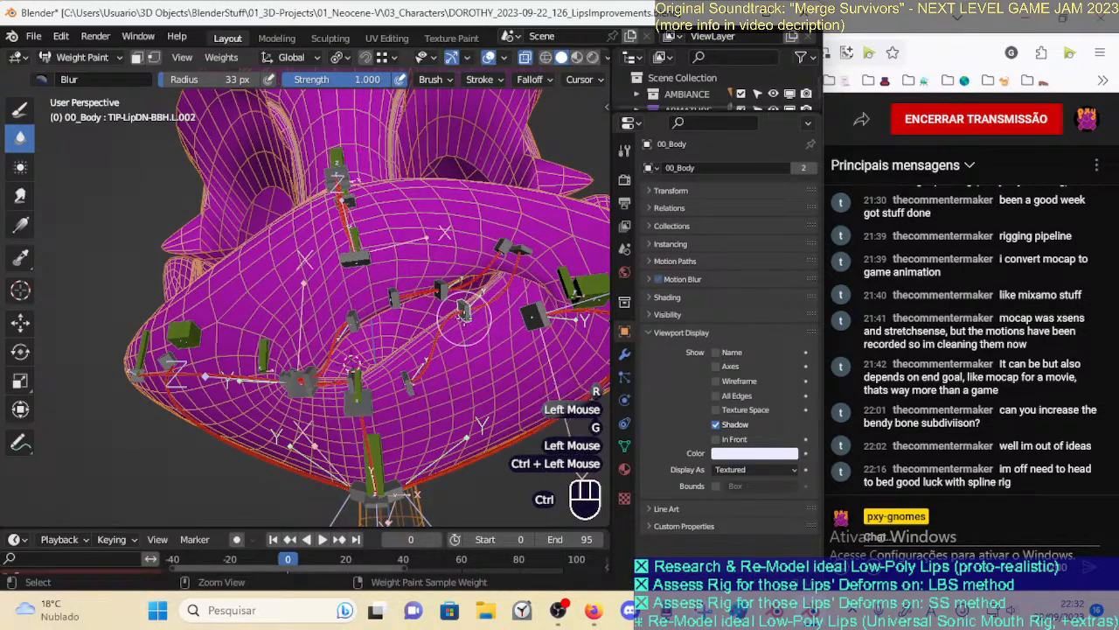
pyautogui.press('g')
pyautogui.click(516, 359)
pyautogui.press('r')
pyautogui.click(504, 379)
pyautogui.press('g')
pyautogui.click(508, 292)
pyautogui.press('r')
pyautogui.click(514, 321)
# Move TIP-LipDN-BBH.L.001 closer to the upper lip to narrow the mouth opening
pyautogui.keyDown('ctrl'); pyautogui.click(415, 386); pyautogui.keyUp('ctrl')
pyautogui.moveTo(416, 387); pyautogui.dragTo(573, 114, button='middle')
pyautogui.press('g')
pyautogui.click(464, 352)
# Reselect the rig and 00_Body in Object Mode, and leave Weight Paint mode
pyautogui.hotkey('ctrl', 'Tab')
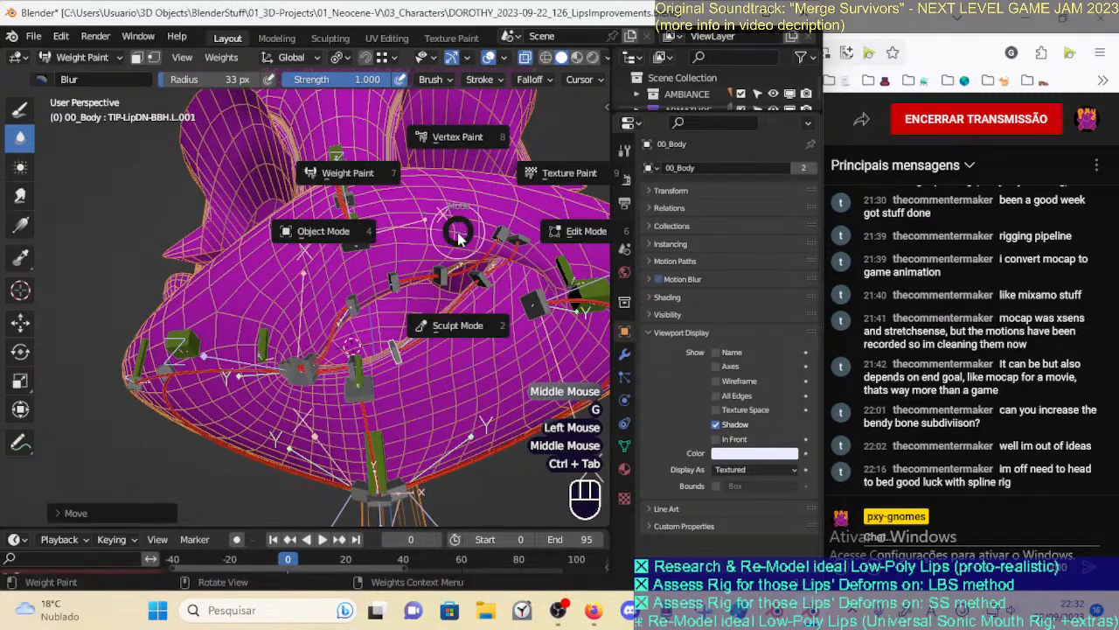
pyautogui.click(322, 230)
pyautogui.click(436, 336)
pyautogui.keyDown('shift'); pyautogui.click(447, 341); pyautogui.keyUp('shift')
pyautogui.hotkey('ctrl', 'Tab')
pyautogui.moveTo(448, 342); pyautogui.dragTo(452, 327, button='middle')
pyautogui.hotkey('ctrl', 'Tab')
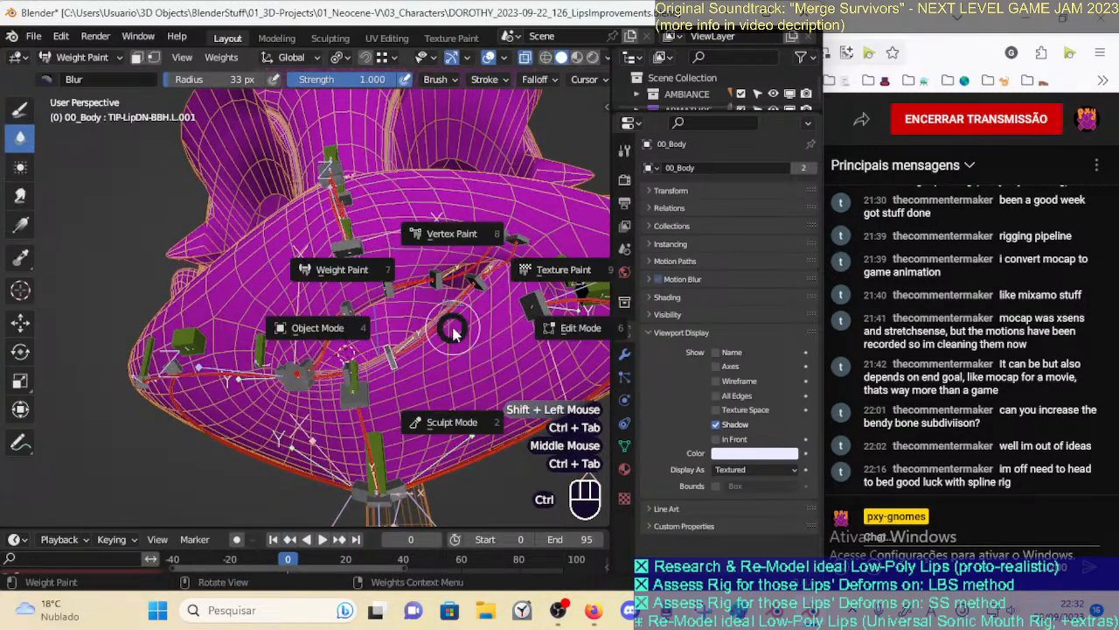
# Show the posed mouth in Material Preview shading and save the file
pyautogui.scroll(-2, 574, 57)
pyautogui.click(566, 58)
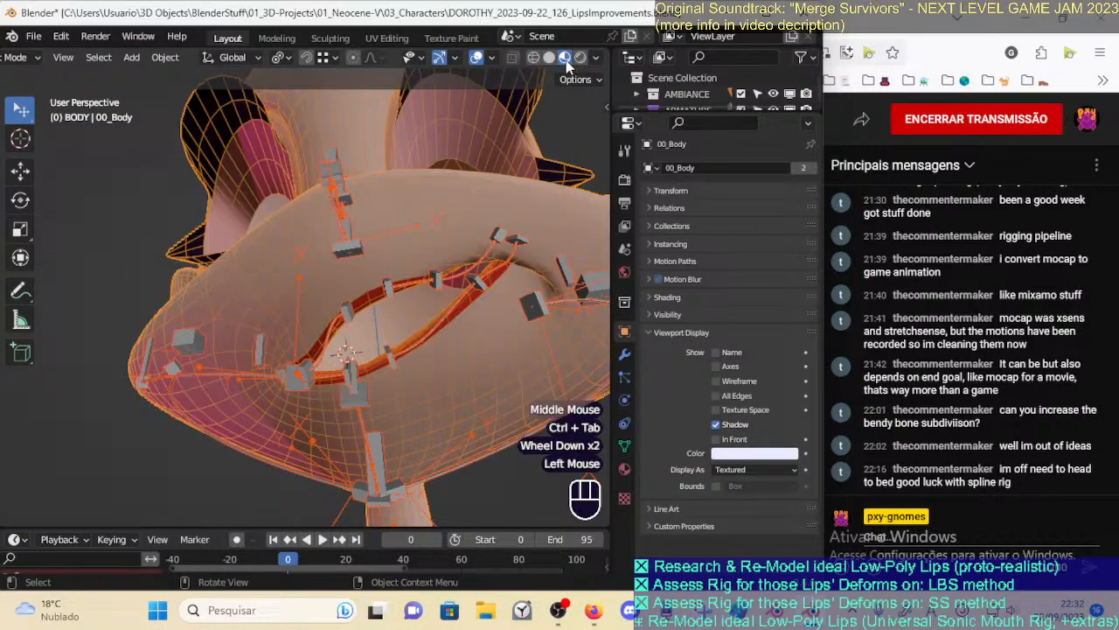
pyautogui.moveTo(455, 289); pyautogui.dragTo(440, 249, button='middle')
pyautogui.hotkey('ctrl', 's')
pyautogui.scroll(-2, 451, 275)
pyautogui.moveTo(451, 288); pyautogui.dragTo(444, 311, button='middle')
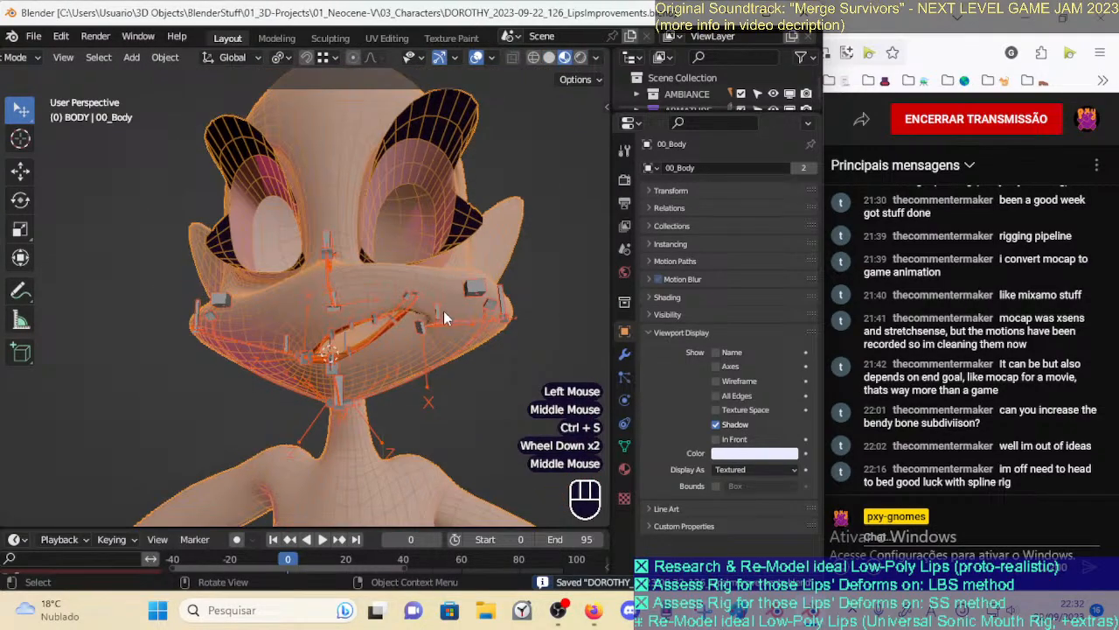
# Put the ARM-Dorothy rig in Pose Mode and shift the outer upper-lip control slightly outward
pyautogui.click(429, 291)
pyautogui.scroll(2, 437, 288)
pyautogui.hotkey('ctrl', 'Tab')
pyautogui.click(461, 282)
pyautogui.press('g')
pyautogui.click(477, 279)
# Move TIP-LipDN-BBH.L.002 down along the lower lip and rotate TIP-LipDN-BBH.L.003 at the mouth corner
pyautogui.click(481, 297)
pyautogui.press('g')
pyautogui.press('Escape')
pyautogui.click(452, 347)
pyautogui.press('g')
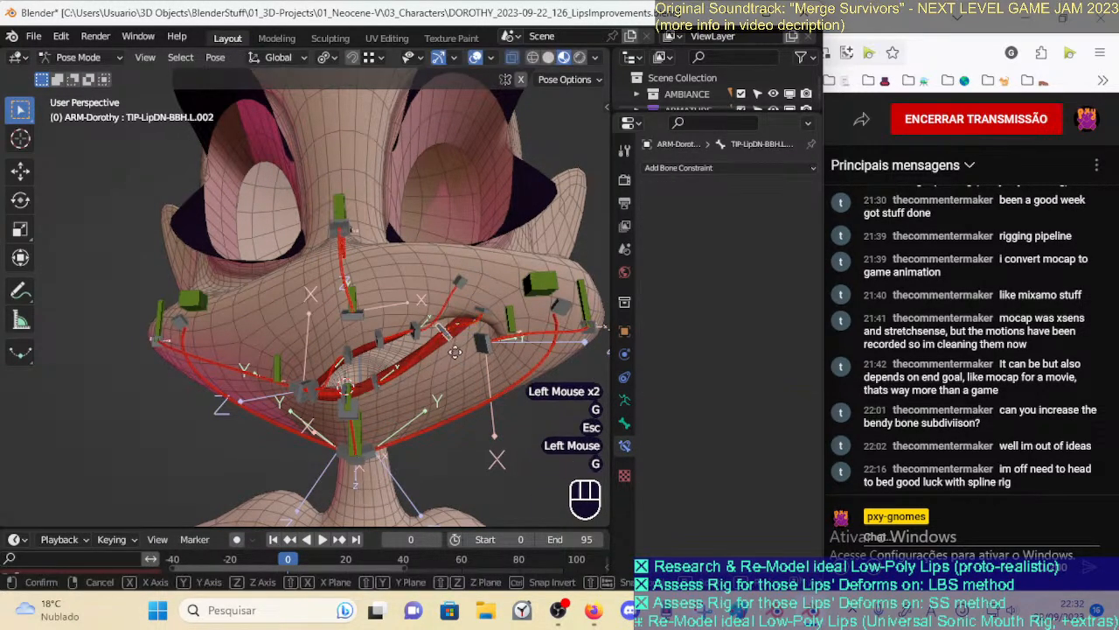
pyautogui.click(460, 365)
pyautogui.click(491, 311)
pyautogui.press('r')
pyautogui.click(499, 294)
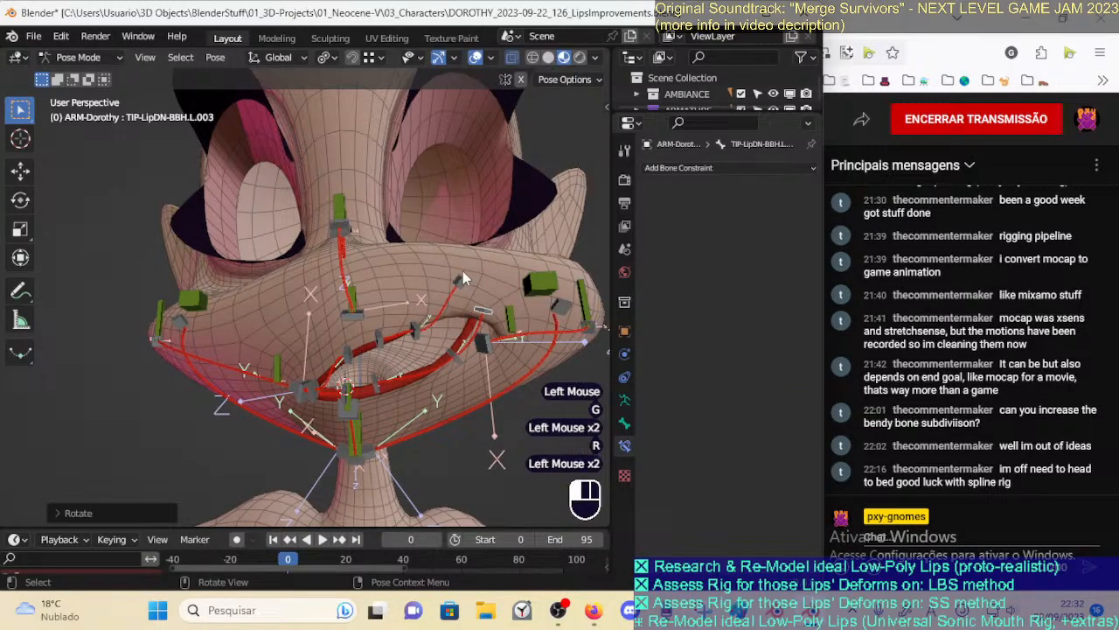
# Rotate the outer upper-lip control at the raised mouth corner and reposition the corner control beside it
pyautogui.click(462, 279)
pyautogui.press('r')
pyautogui.click(499, 293)
pyautogui.click(490, 308)
pyautogui.press('g')
pyautogui.click(431, 313)
# Nudge the outer lower-lip control on the raised side and lift the control next to the mouth corner
pyautogui.click(453, 361)
pyautogui.click(458, 359)
pyautogui.press('g')
pyautogui.click(463, 356)
pyautogui.click(468, 302)
pyautogui.press('g')
pyautogui.click(463, 271)
# Reposition the inner upper-lip control on the raised side of the mouth, adjusting its placement from two angles
pyautogui.click(439, 347)
pyautogui.click(381, 354)
pyautogui.press('g')
pyautogui.click(393, 367)
pyautogui.moveTo(392, 367); pyautogui.dragTo(416, 364, button='middle')
pyautogui.press('g')
pyautogui.click(399, 360)
# Move TIP-LipUP-BBH.R.001 along the upper lip toward the raised mouth corner
pyautogui.click(370, 357)
pyautogui.press('g')
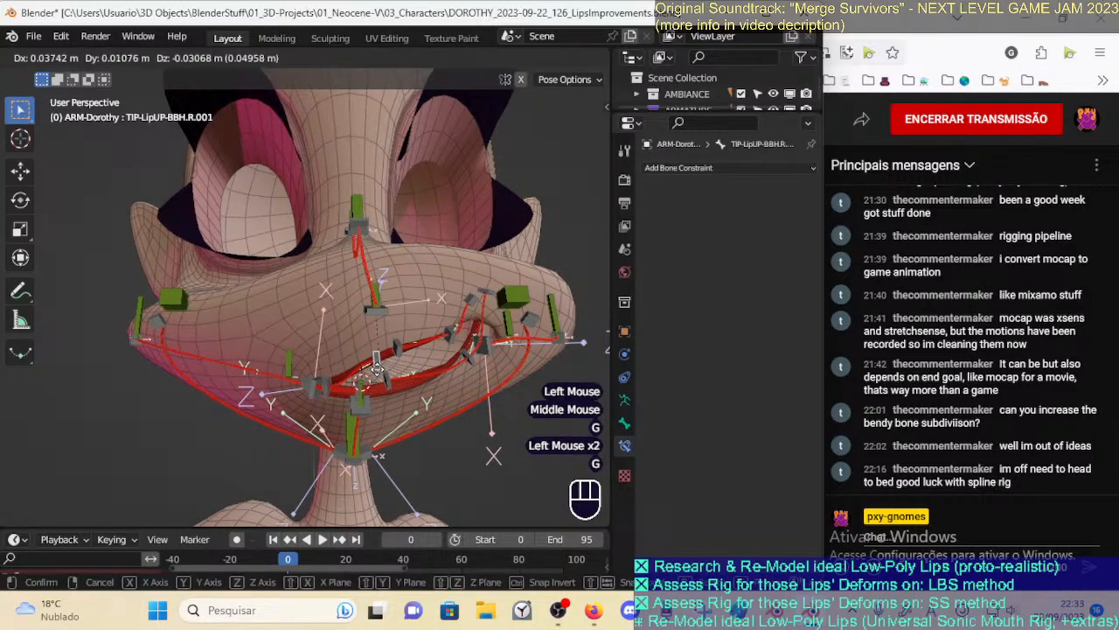
pyautogui.click(385, 368)
pyautogui.press('g')
pyautogui.click(415, 373)
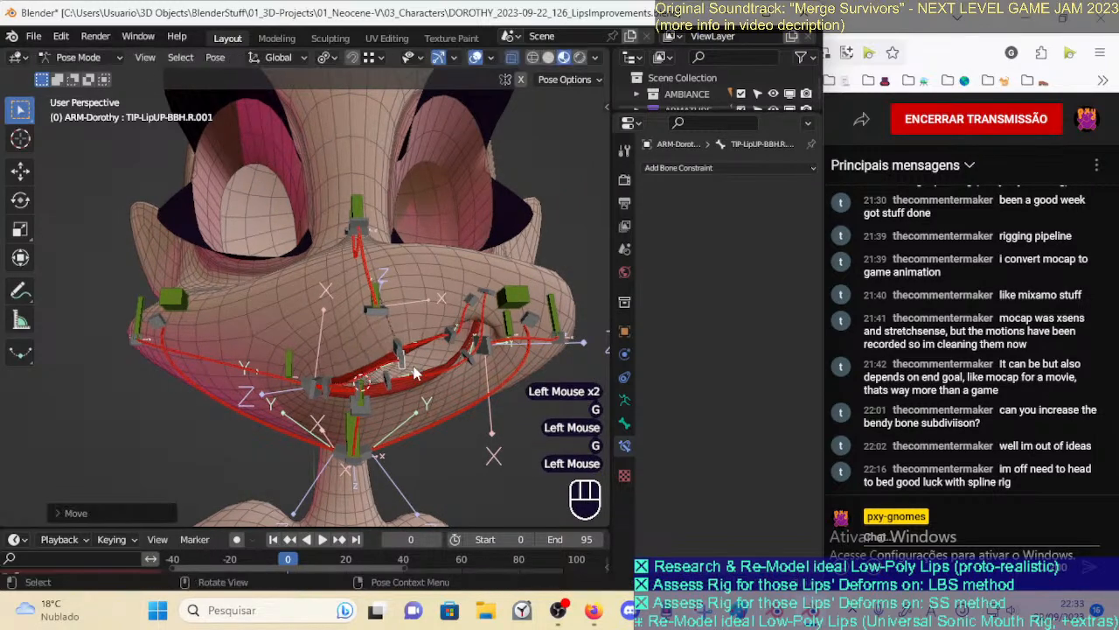
# Try lifting and rotating TIP-LipUP-BBH.R.002 above the lower mouth corner
pyautogui.click(331, 384)
pyautogui.press('g')
pyautogui.click(326, 318)
pyautogui.press('r')
pyautogui.click(318, 371)
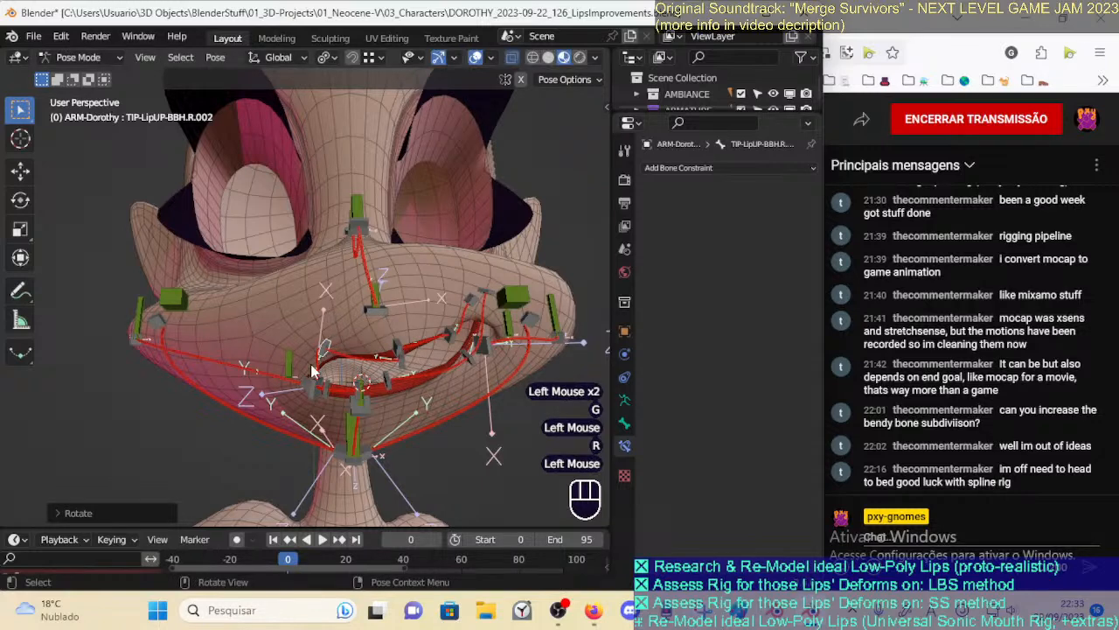
pyautogui.click(306, 374)
pyautogui.press('r')
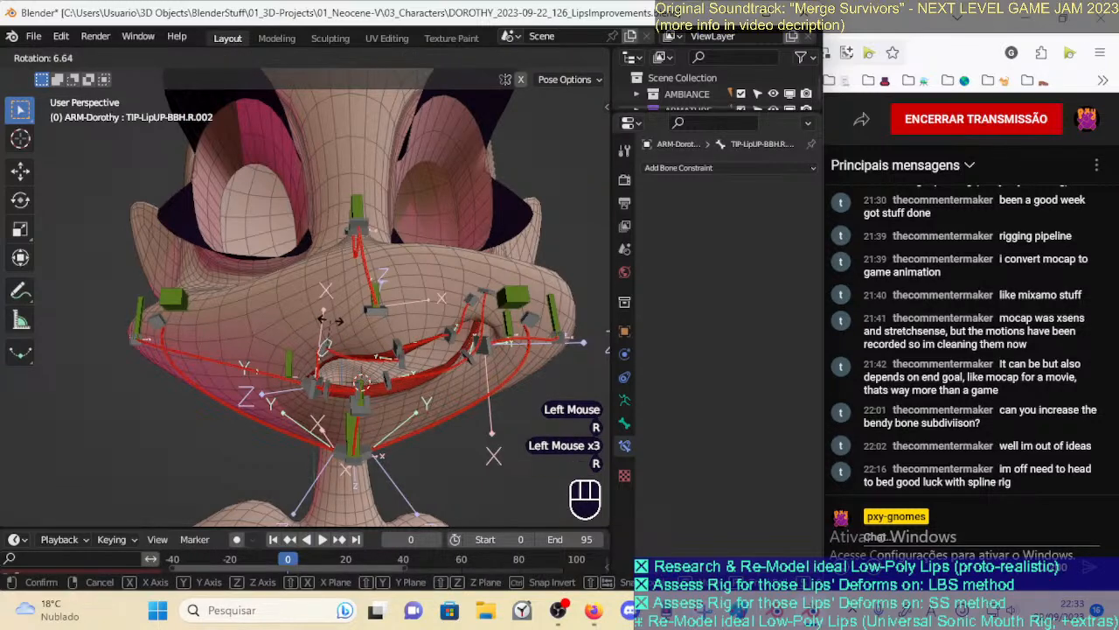
pyautogui.click(331, 321)
pyautogui.press('g')
pyautogui.click(341, 334)
pyautogui.hotkey('alt', 'q')
pyautogui.hotkey('alt', 'q')
# Select TIP-LipDN-BBH.R.003 and move it outward from the lower mouth corner
pyautogui.click(309, 391)
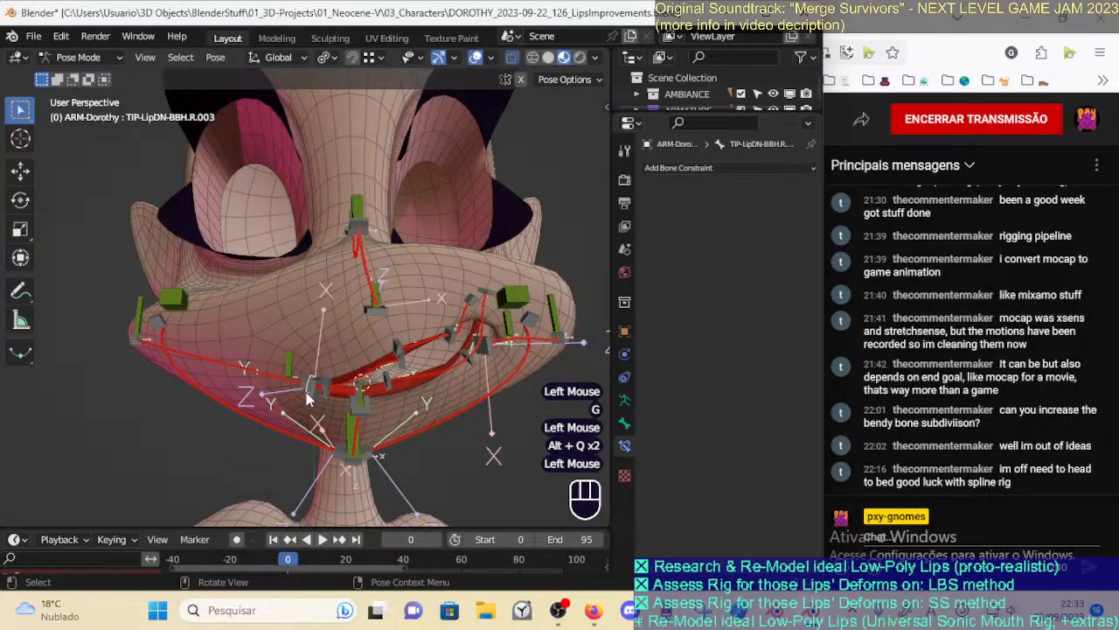
pyautogui.click(263, 366)
pyautogui.press('g')
pyautogui.press('Escape')
pyautogui.keyDown('shift'); pyautogui.click(303, 390); pyautogui.keyUp('shift')
pyautogui.press('g')
pyautogui.click(276, 341)
# Rotate TIP-LipDN-BBH.R.003 and bring it back close beside the mouth corner
pyautogui.moveTo(277, 341); pyautogui.dragTo(344, 320, button='middle')
pyautogui.press('g')
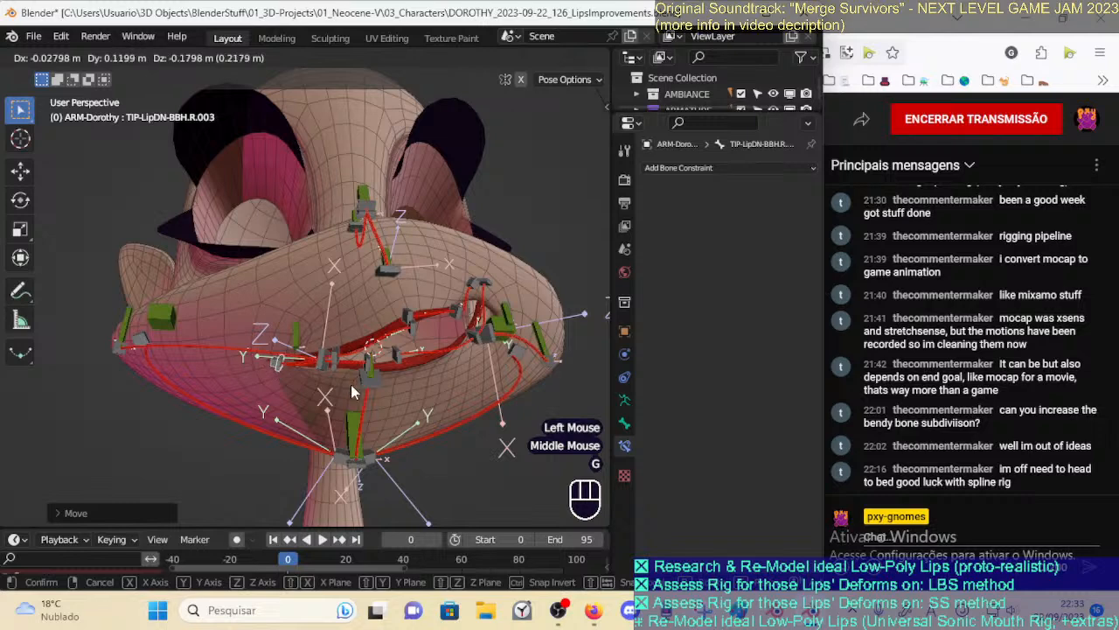
pyautogui.click(302, 306)
pyautogui.press('r')
pyautogui.click(350, 350)
pyautogui.press('g')
pyautogui.click(413, 320)
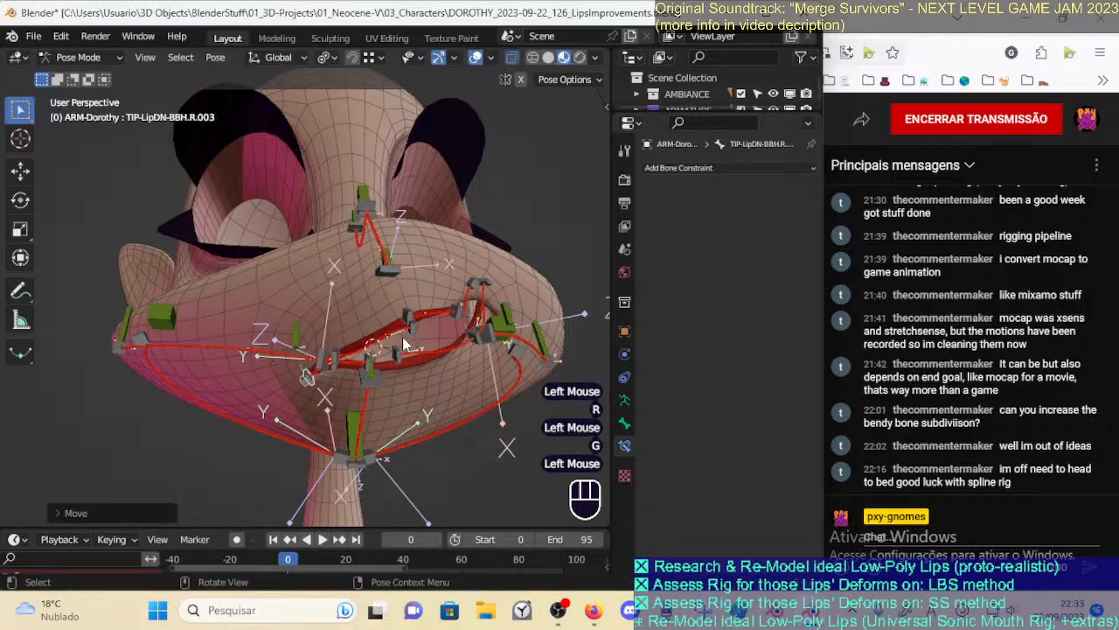
# Lift the outer right-side and middle upper-lip controls to open the mouth
pyautogui.press('g')
pyautogui.click(342, 320)
pyautogui.click(410, 320)
pyautogui.press('g')
pyautogui.click(408, 305)
# Shift TIP-LipDN-BBH.L.001 outward along the lower lip and reposition TIP-LipDN-BBH.R.001 near the lip's center
pyautogui.click(398, 357)
pyautogui.press('g')
pyautogui.click(425, 364)
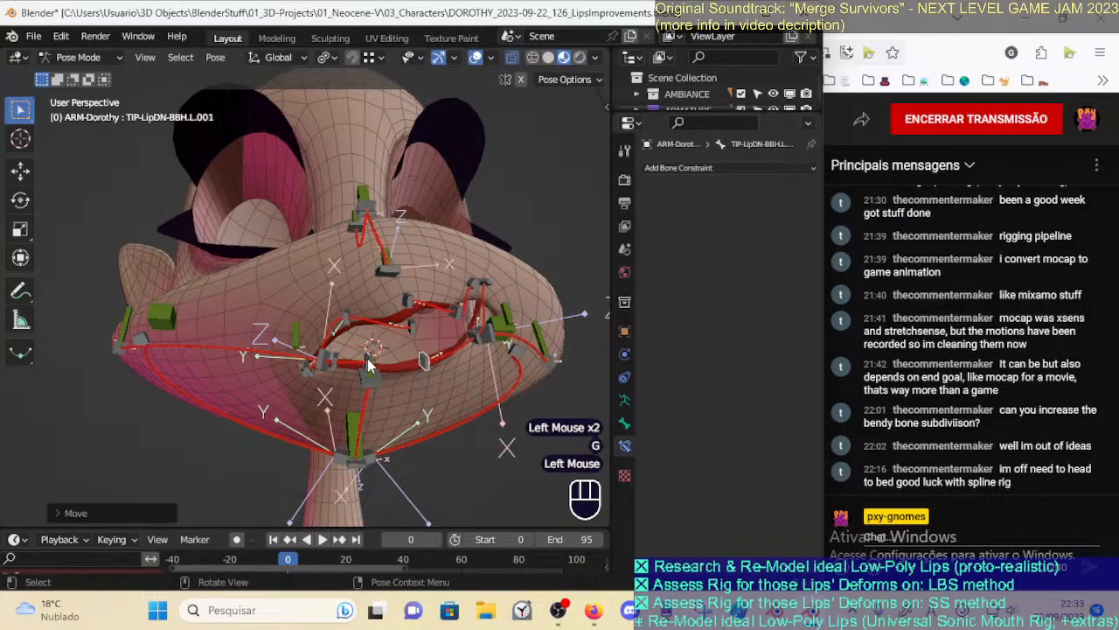
pyautogui.click(369, 365)
pyautogui.press('g')
pyautogui.click(385, 382)
pyautogui.moveTo(386, 382); pyautogui.dragTo(429, 362, button='middle')
pyautogui.press('g')
pyautogui.click(418, 358)
# Turn off the wireframe overlay on the character and save the file
pyautogui.scroll(-2, 429, 362)
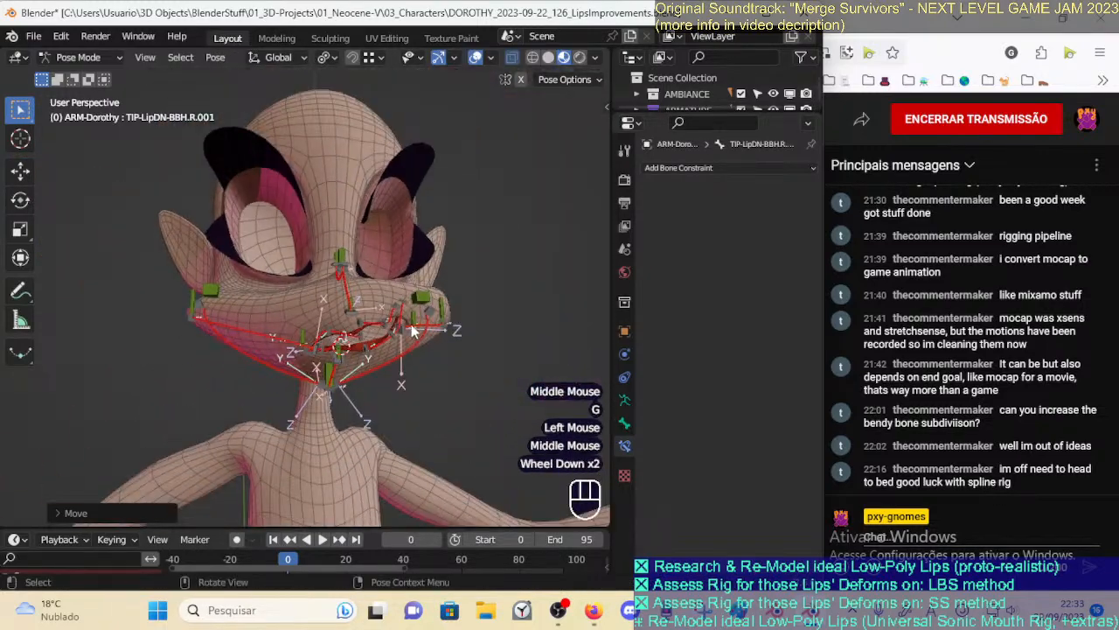
pyautogui.hotkey('shift', 'ctrl', 'alt', 'z')
pyautogui.moveTo(396, 318); pyautogui.dragTo(402, 310, button='middle')
pyautogui.hotkey('ctrl', 's')
pyautogui.scroll(1, 409, 304)
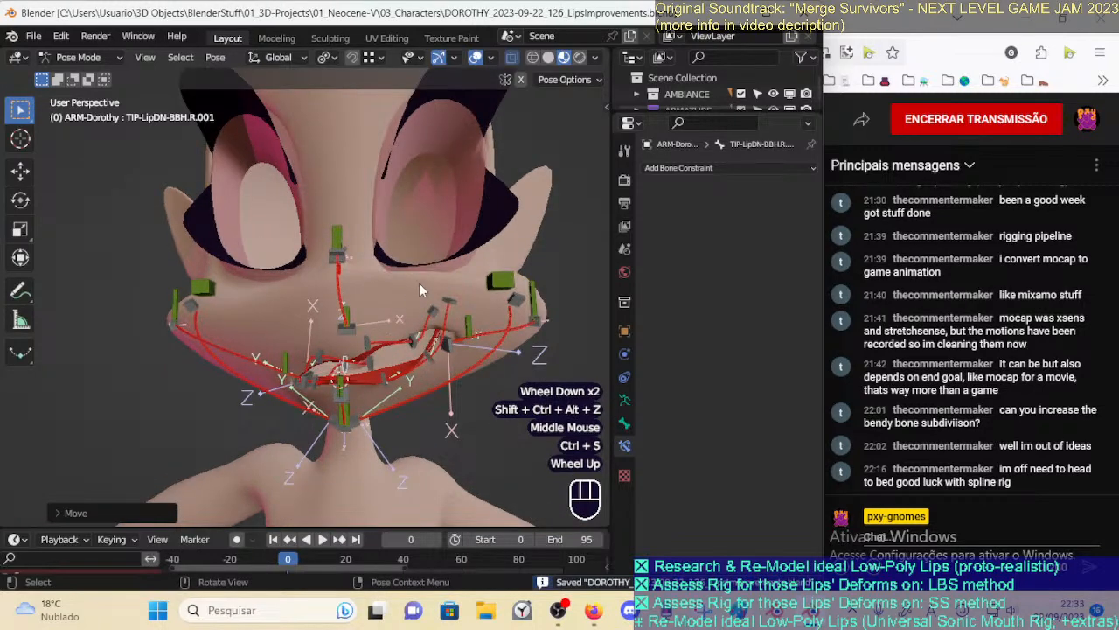
# Enlarge the Outliner, make the mouth meshes and the EYES collection visible in the viewport, and save the file
pyautogui.moveTo(766, 112); pyautogui.dragTo(770, 308)
pyautogui.click(788, 225)
pyautogui.click(788, 224)
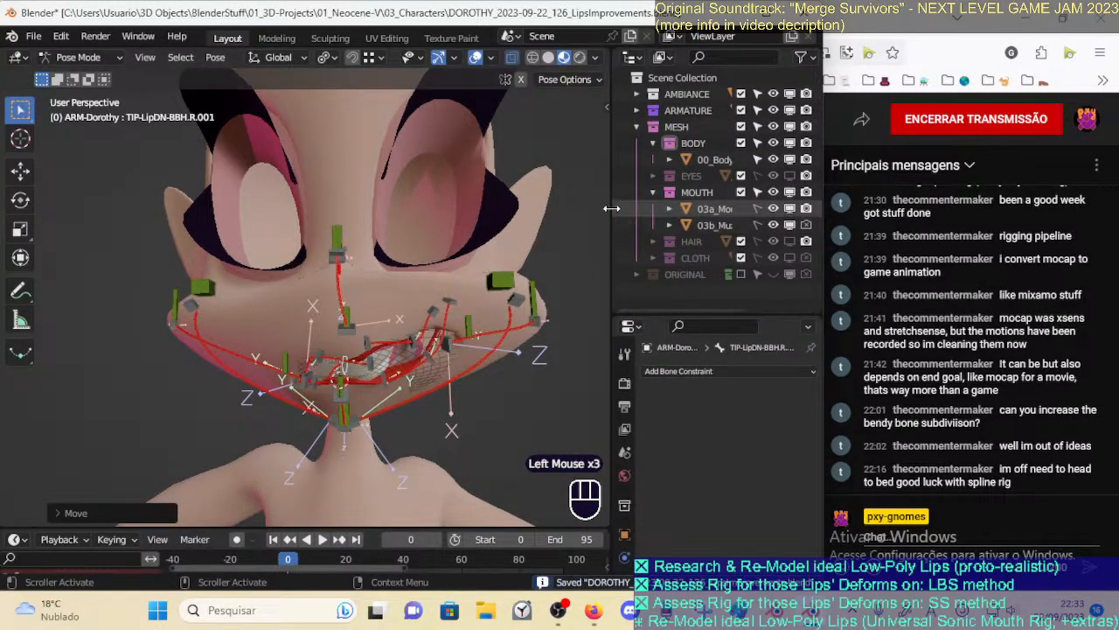
pyautogui.moveTo(613, 206); pyautogui.dragTo(570, 207)
pyautogui.click(787, 176)
pyautogui.moveTo(332, 250); pyautogui.dragTo(291, 249, button='middle')
pyautogui.scroll(-2, 381, 250)
pyautogui.hotkey('ctrl', 's')
# Select TIP-LipUP-BBH.L.001 and hide the 03b_MuzzleGhost mesh in the viewport
pyautogui.scroll(2, 359, 261)
pyautogui.moveTo(240, 282); pyautogui.dragTo(335, 289, button='middle')
pyautogui.click(343, 321)
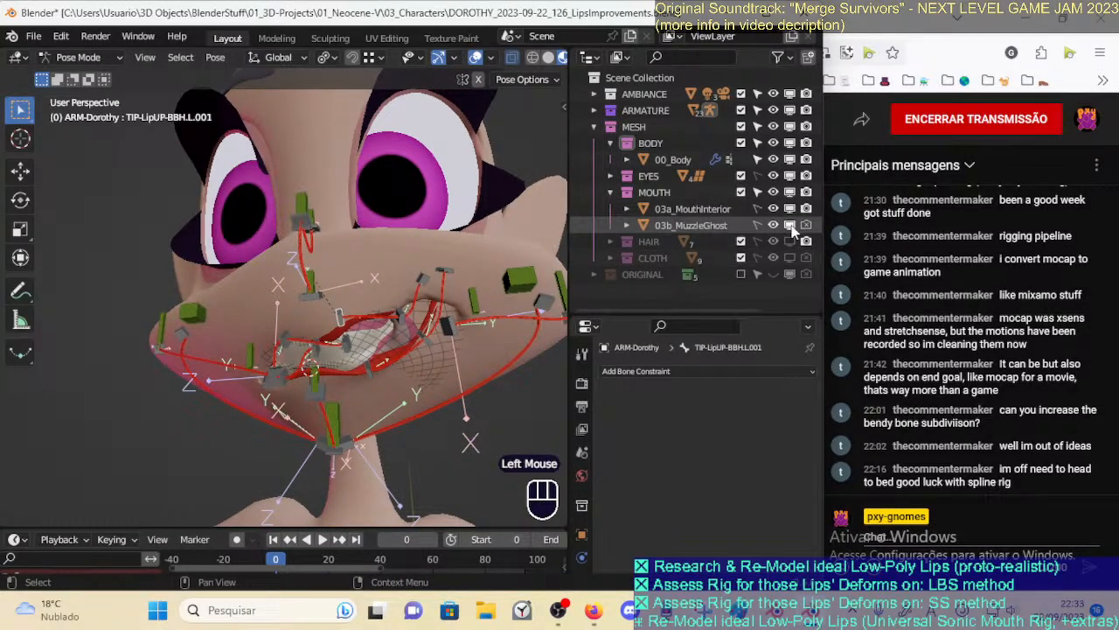
pyautogui.click(773, 226)
pyautogui.moveTo(226, 283); pyautogui.dragTo(551, 320, button='middle')
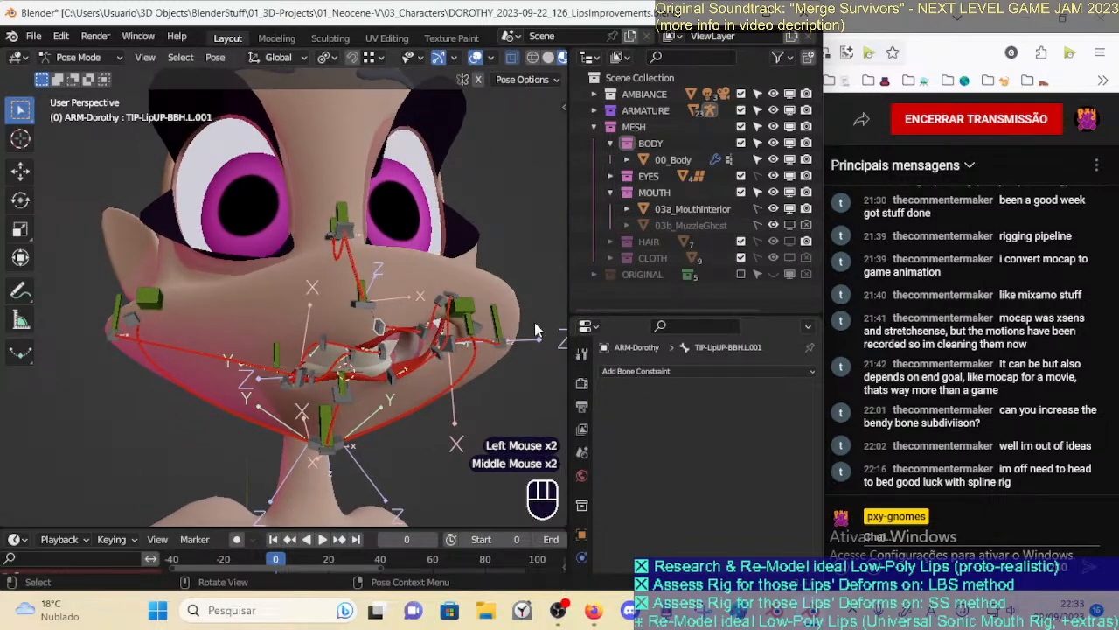
# Hide the Tweaks Muzzle and BBS Muzzle bone layers and inspect the mouth with the Lips SS-NEW controls
pyautogui.press('n')
pyautogui.click(370, 366)
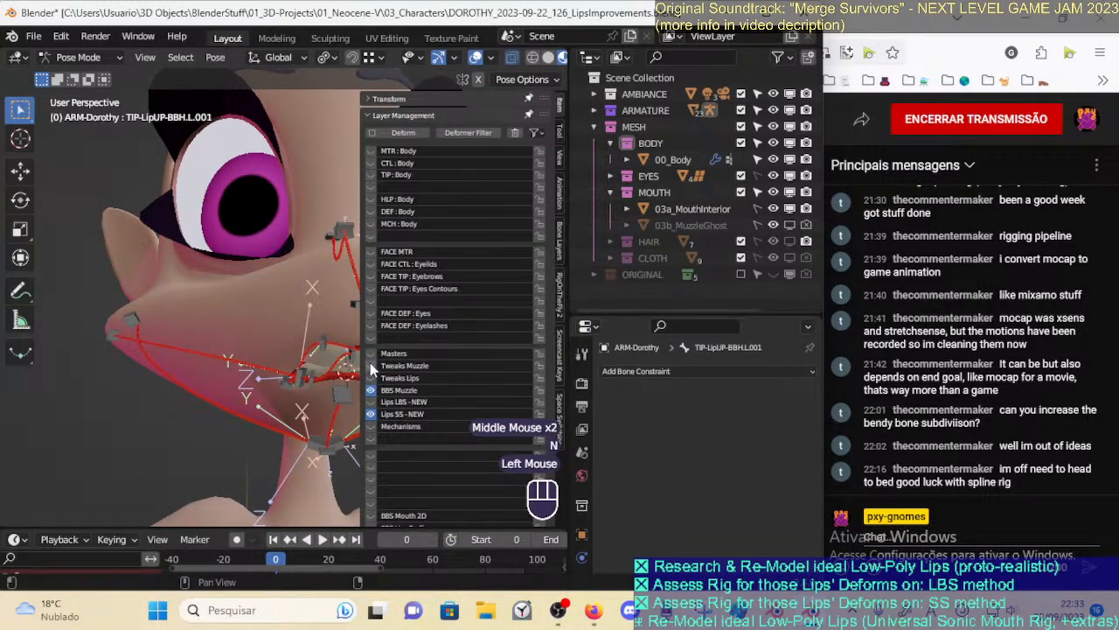
pyautogui.click(370, 390)
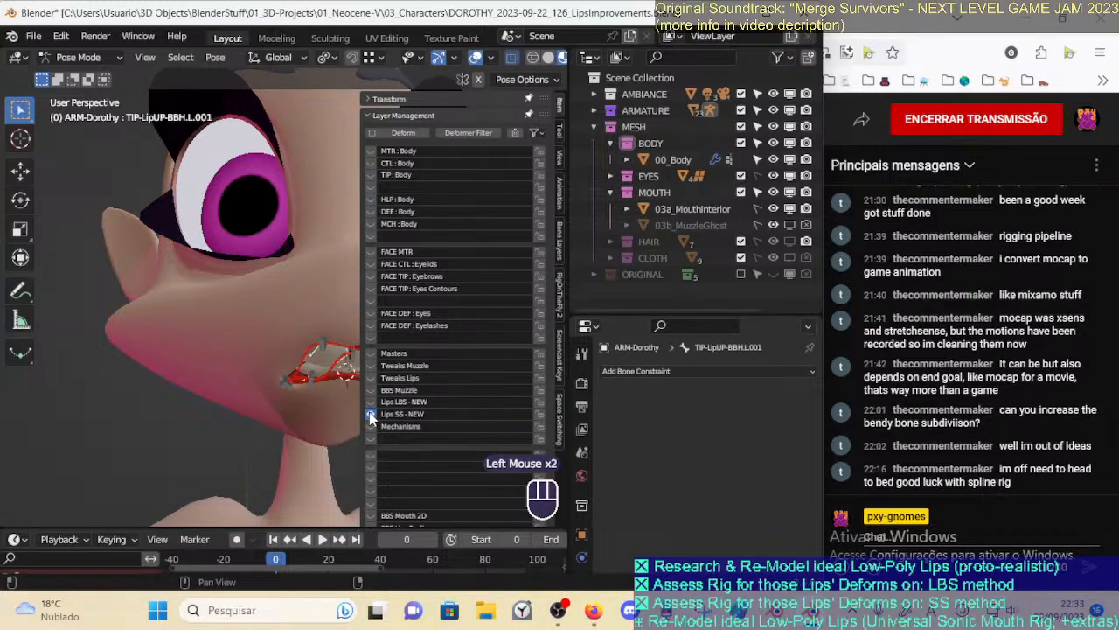
pyautogui.moveTo(297, 372); pyautogui.dragTo(167, 373, button='middle')
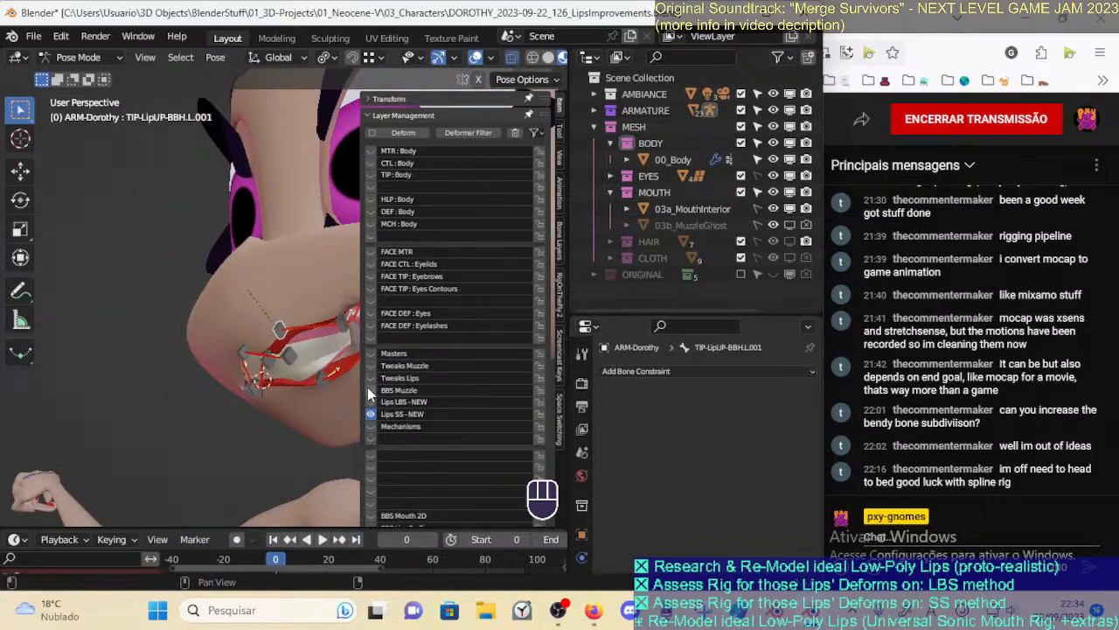
pyautogui.moveTo(656, 315)
pyautogui.mouseDown()
pyautogui.moveTo(657, 354)
pyautogui.moveTo(669, 299)
pyautogui.mouseUp()
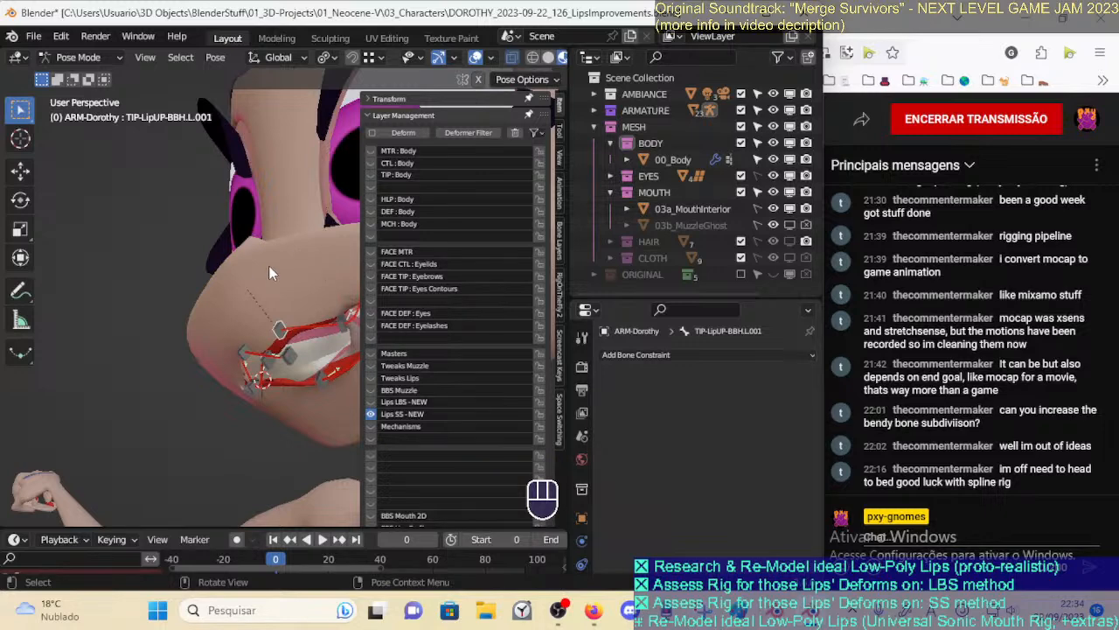
pyautogui.moveTo(200, 275); pyautogui.dragTo(156, 283, button='middle')
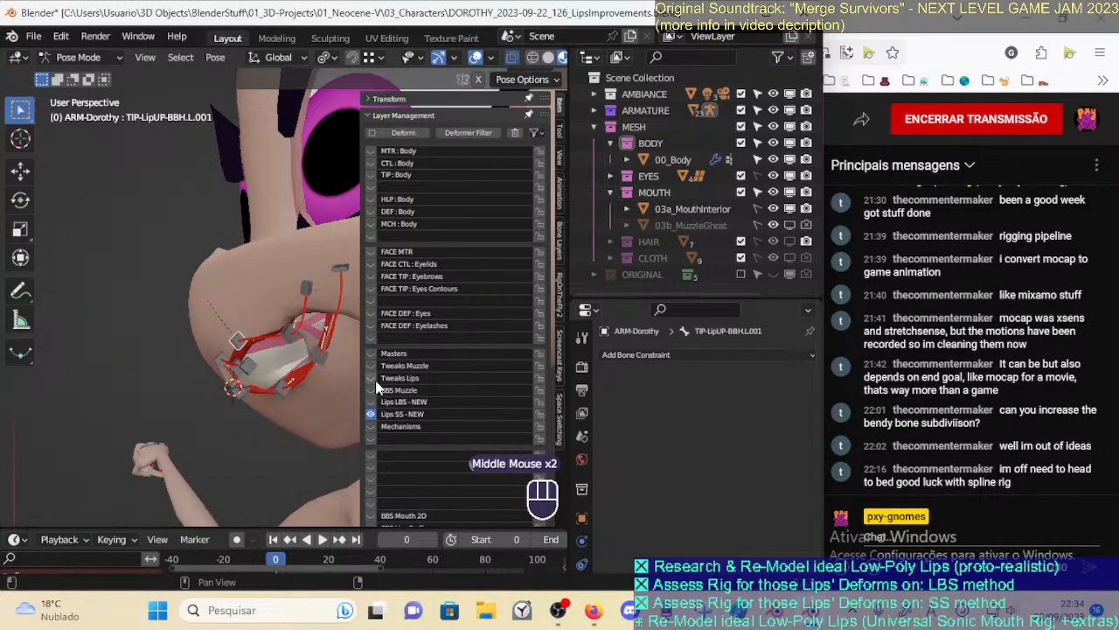
# Show the Masters bone layer and move the lower blue arcade tracker in front of the mouth
pyautogui.click(370, 354)
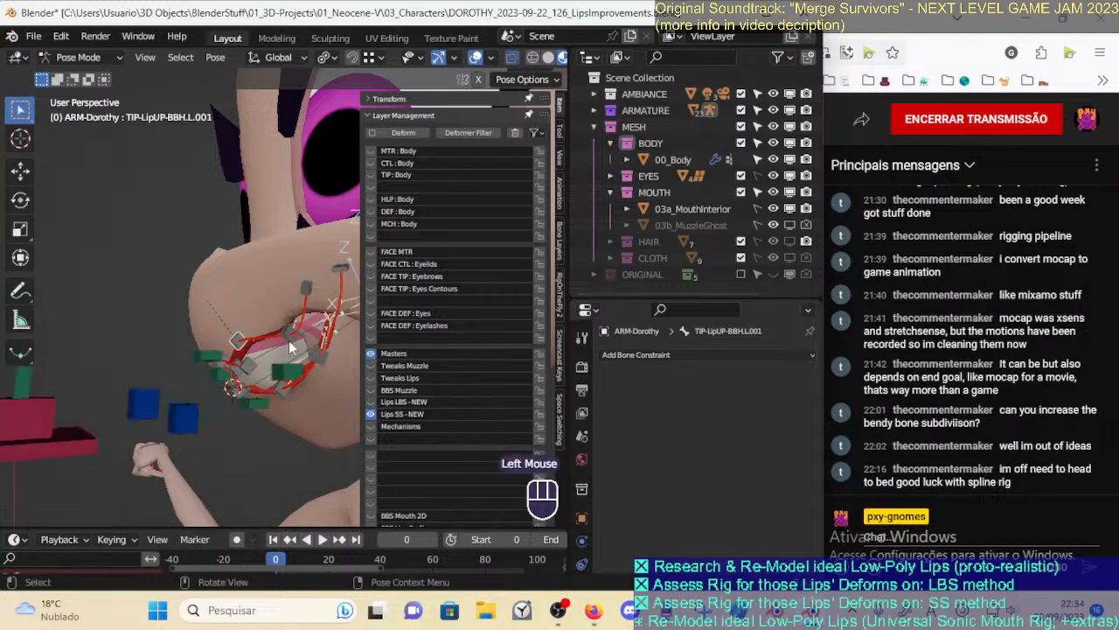
pyautogui.click(192, 416)
pyautogui.press('g')
pyautogui.click(201, 409)
pyautogui.press('g')
pyautogui.click(199, 411)
pyautogui.click(200, 407)
pyautogui.press('g')
pyautogui.click(226, 429)
# Swing the lower blue arcade tracker sideways and bring it back in front of the lower lip
pyautogui.moveTo(227, 429); pyautogui.dragTo(180, 442, button='middle')
pyautogui.press('g')
pyautogui.click(283, 429)
pyautogui.press('g')
pyautogui.click(176, 420)
# Add TRK-Arcade-UP to the selection and move the blue arcade trackers together in front of the mouth
pyautogui.keyDown('shift'); pyautogui.click(182, 381); pyautogui.keyUp('shift')
pyautogui.press('g')
pyautogui.click(177, 376)
pyautogui.moveTo(177, 376); pyautogui.dragTo(219, 411, button='middle')
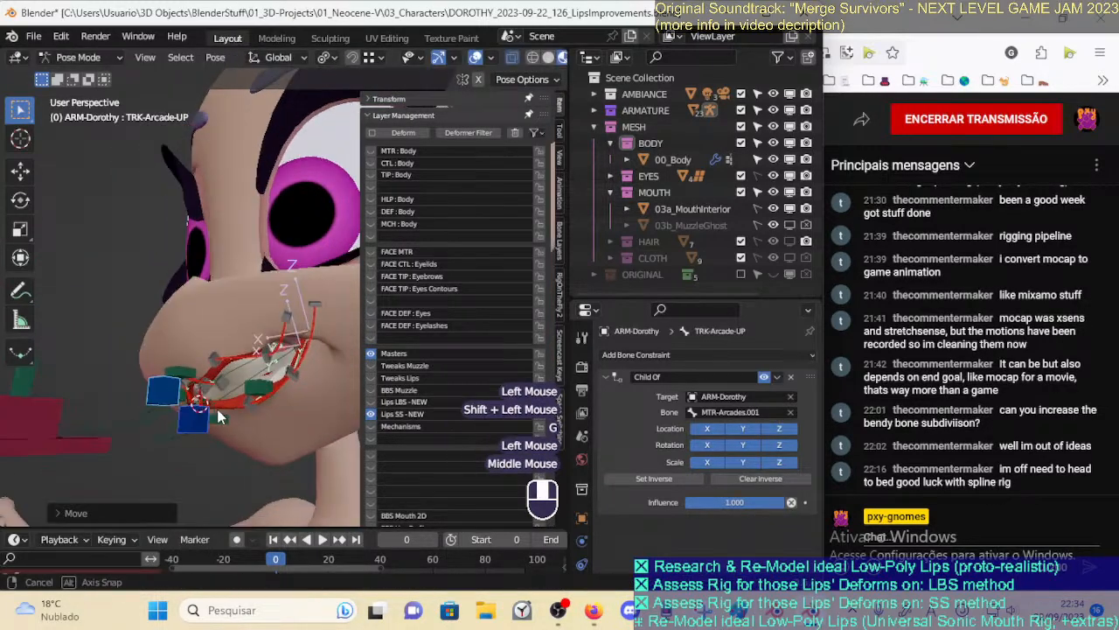
pyautogui.press('g')
pyautogui.click(228, 408)
# Select TIP-LipUP-BBH.L.001, then show the Tweaks Muzzle bone layer and hide Masters
pyautogui.click(224, 354)
pyautogui.click(212, 354)
pyautogui.moveTo(213, 353); pyautogui.dragTo(238, 332, button='middle')
pyautogui.click(371, 366)
pyautogui.click(370, 354)
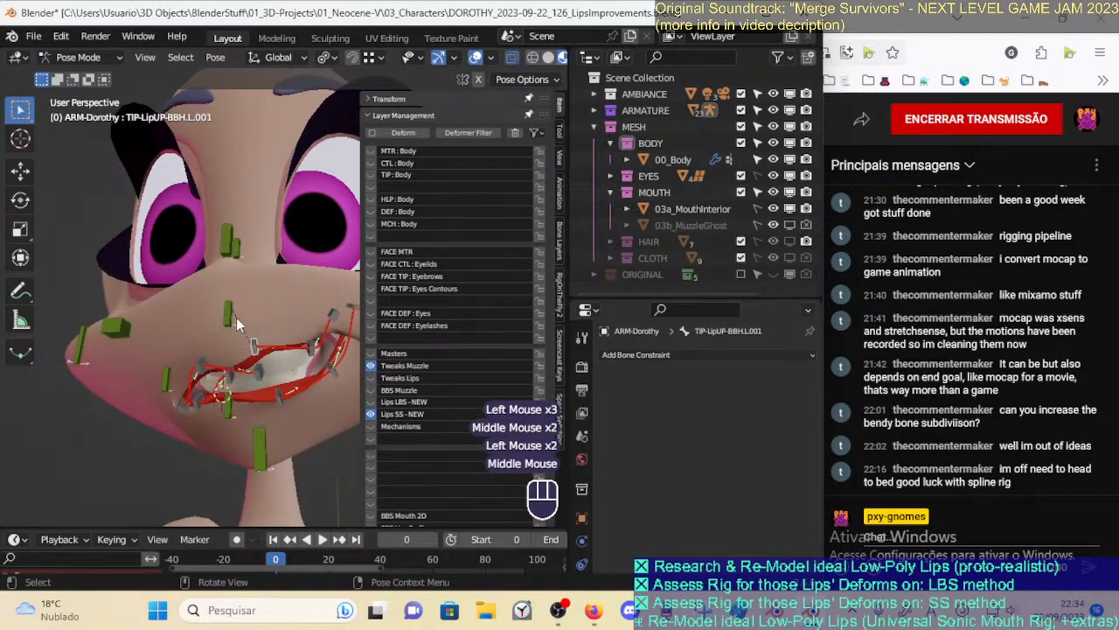
# Raise the green muzzle tweak above the upper lip slightly and shift TIP-LipUP-BBH.L.001 outward and upward
pyautogui.click(237, 326)
pyautogui.press('g')
pyautogui.click(245, 317)
pyautogui.click(260, 331)
pyautogui.press('g')
pyautogui.click(278, 334)
# Move TIP-LipUP-BBH.R.001 back toward the middle of the upper-lip arc
pyautogui.click(266, 358)
pyautogui.press('g')
pyautogui.click(245, 357)
pyautogui.press('g')
pyautogui.click(238, 359)
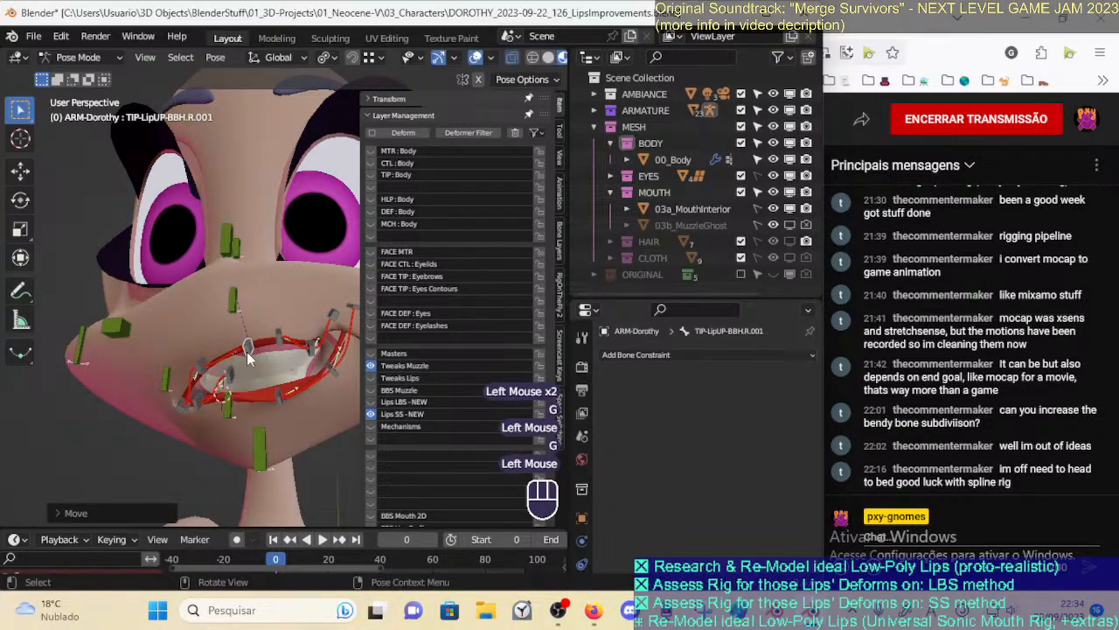
# Rotate TIP-LipUP-BBH.R.002 and lift it to arch the upper lip near the right mouth corner
pyautogui.moveTo(241, 358); pyautogui.dragTo(222, 359, button='middle')
pyautogui.press('r')
pyautogui.click(251, 314)
pyautogui.press('g')
pyautogui.click(258, 290)
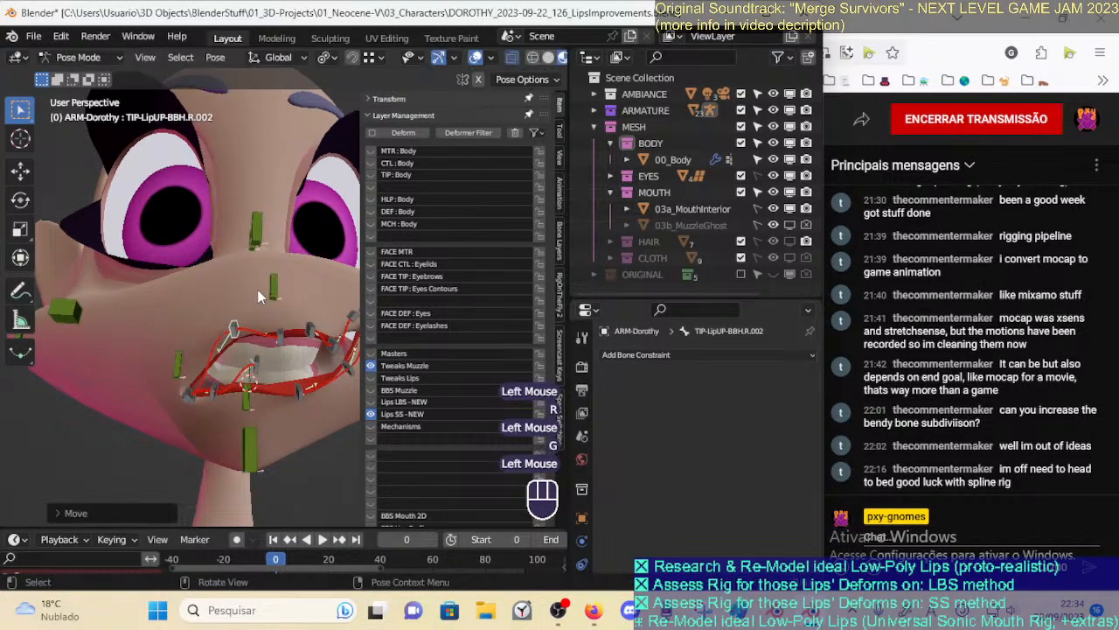
# Raise the two lip tips at the right mouth corner and rotate the outer one
pyautogui.click(186, 396)
pyautogui.press('g')
pyautogui.click(189, 342)
pyautogui.click(185, 400)
pyautogui.press('g')
pyautogui.click(152, 329)
pyautogui.press('r')
pyautogui.click(218, 352)
# Move and rotate the tip just inside the right mouth corner, and shift the outer corner tip inward
pyautogui.click(191, 356)
pyautogui.press('g')
pyautogui.click(160, 346)
pyautogui.press('r')
pyautogui.click(182, 364)
pyautogui.press('g')
pyautogui.click(180, 364)
pyautogui.click(156, 327)
pyautogui.press('g')
pyautogui.click(188, 335)
pyautogui.click(161, 345)
pyautogui.press('g')
pyautogui.press('Escape')
# Refine the positions of the clustered lip tips so the right mouth corner curves upward
pyautogui.click(178, 348)
pyautogui.press('g')
pyautogui.click(184, 332)
pyautogui.press('g')
pyautogui.click(214, 341)
pyautogui.click(186, 333)
pyautogui.press('g')
pyautogui.click(194, 325)
# Raise the lower-lip tip near the right mouth corner, and move and rotate the lower-lip tip beside the middle
pyautogui.click(207, 392)
pyautogui.press('g')
pyautogui.click(206, 376)
pyautogui.click(257, 372)
pyautogui.press('g')
pyautogui.click(280, 367)
pyautogui.press('r')
pyautogui.click(288, 362)
pyautogui.press('g')
pyautogui.click(293, 372)
# Shift TIP-LipDN-BBH.L.002 slightly inward and upward near the left mouth corner
pyautogui.click(304, 400)
pyautogui.moveTo(305, 401); pyautogui.dragTo(358, 377, button='middle')
pyautogui.click(330, 362)
pyautogui.press('g')
pyautogui.click(320, 357)
pyautogui.scroll(-2, 329, 376)
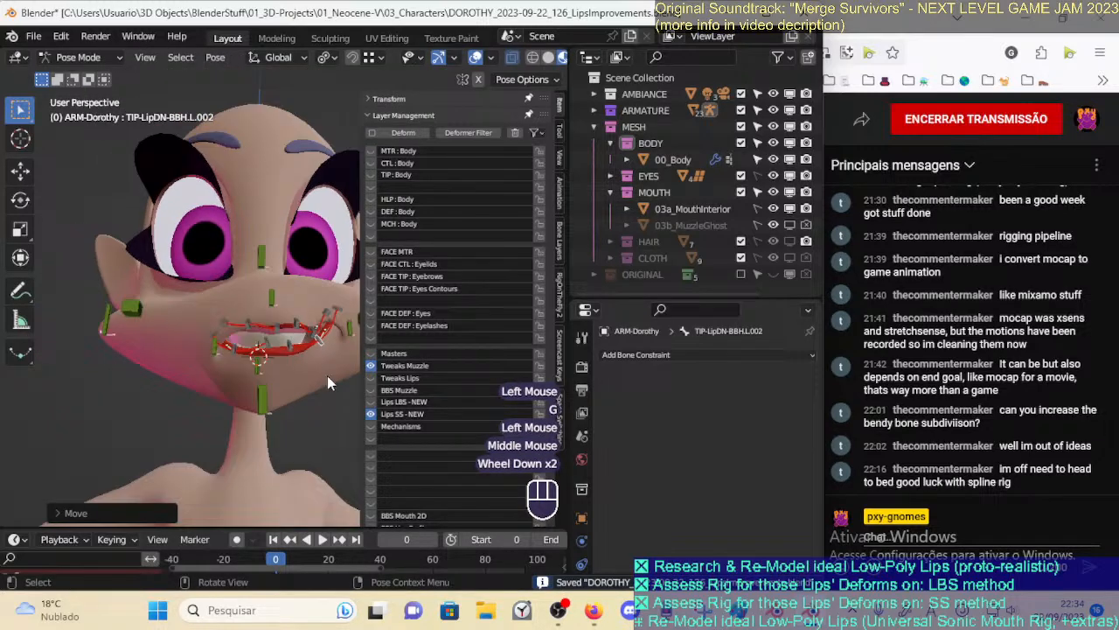
# Lower TIP-LipUP-BBH.R.002 and shift it toward the middle of the upper lip
pyautogui.scroll(1, 234, 363)
pyautogui.moveTo(247, 358); pyautogui.dragTo(254, 351, button='middle')
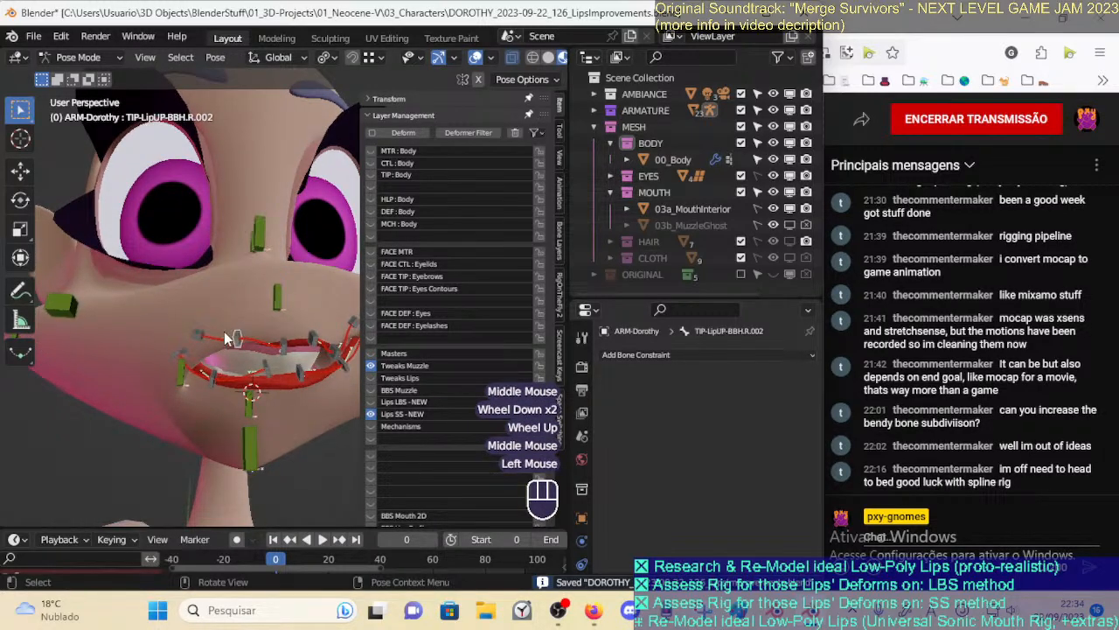
pyautogui.press('g')
pyautogui.click(244, 341)
pyautogui.press('g')
pyautogui.click(250, 352)
# Lower the two upper-lip tips around the middle of the mouth
pyautogui.click(286, 337)
pyautogui.press('g')
pyautogui.click(295, 349)
pyautogui.click(313, 336)
pyautogui.press('g')
pyautogui.click(313, 339)
# Rotate TIP-LipUP-BBH.L.003 and move it inward toward the left mouth corner
pyautogui.moveTo(313, 338); pyautogui.dragTo(232, 354, button='middle')
pyautogui.press('r')
pyautogui.click(265, 317)
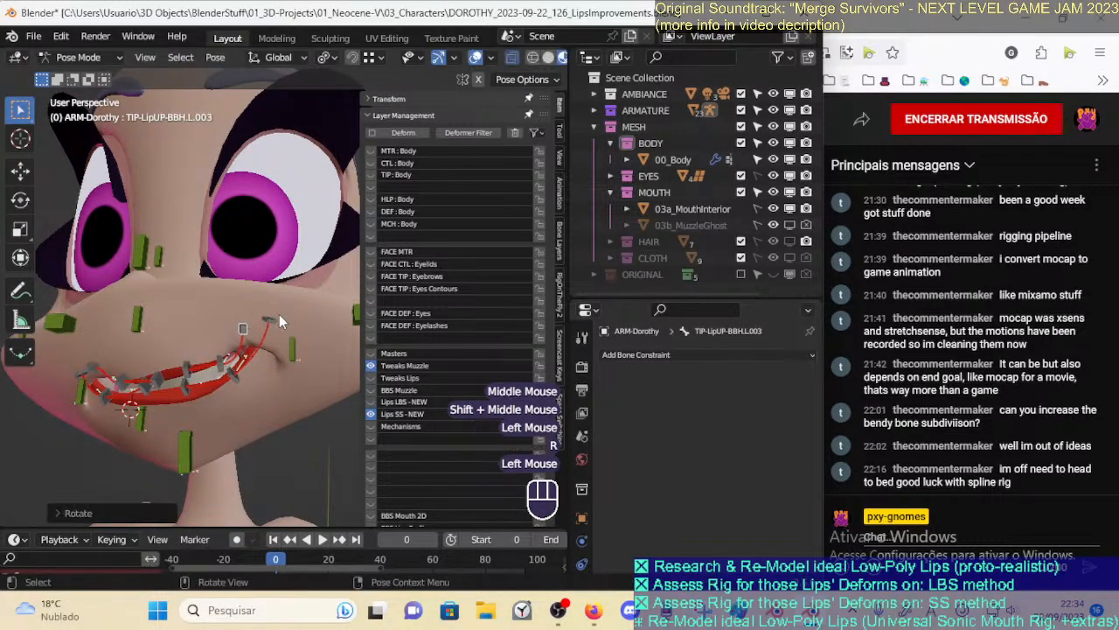
pyautogui.press('g')
pyautogui.click(252, 336)
# Reposition the lower-lip tip beneath the left mouth corner
pyautogui.click(242, 382)
pyautogui.press('g')
pyautogui.click(245, 392)
pyautogui.press('g')
pyautogui.click(237, 373)
# Raise and rotate TIP-LipUP-BBH.L.002 to lift the upper lip on the left side
pyautogui.click(219, 366)
pyautogui.click(218, 362)
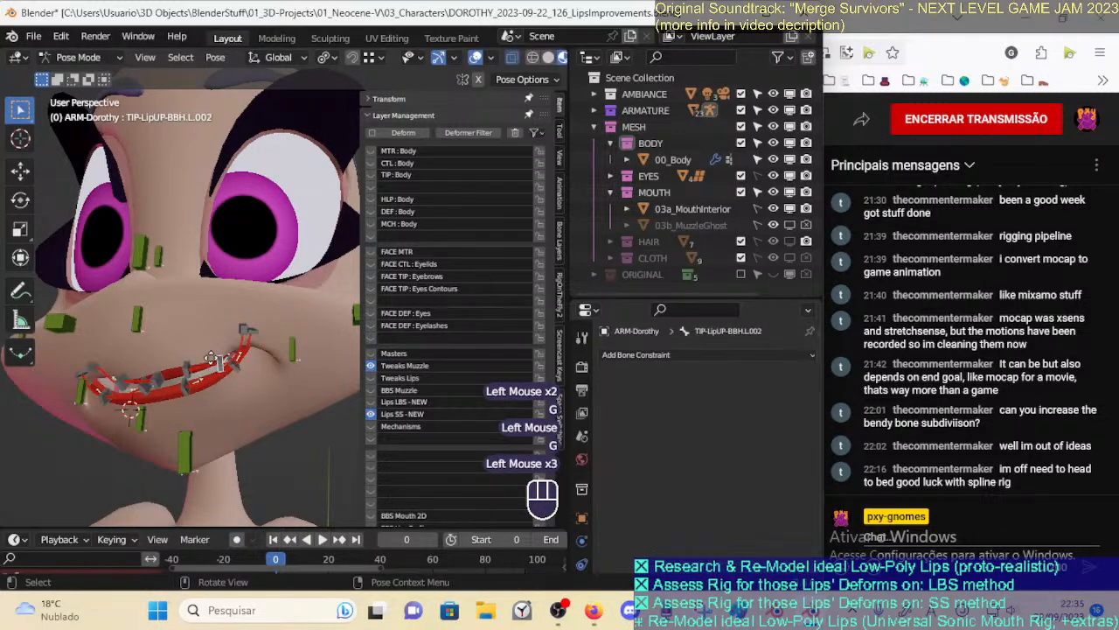
pyautogui.press('g')
pyautogui.click(202, 353)
pyautogui.press('r')
pyautogui.click(219, 364)
pyautogui.press('g')
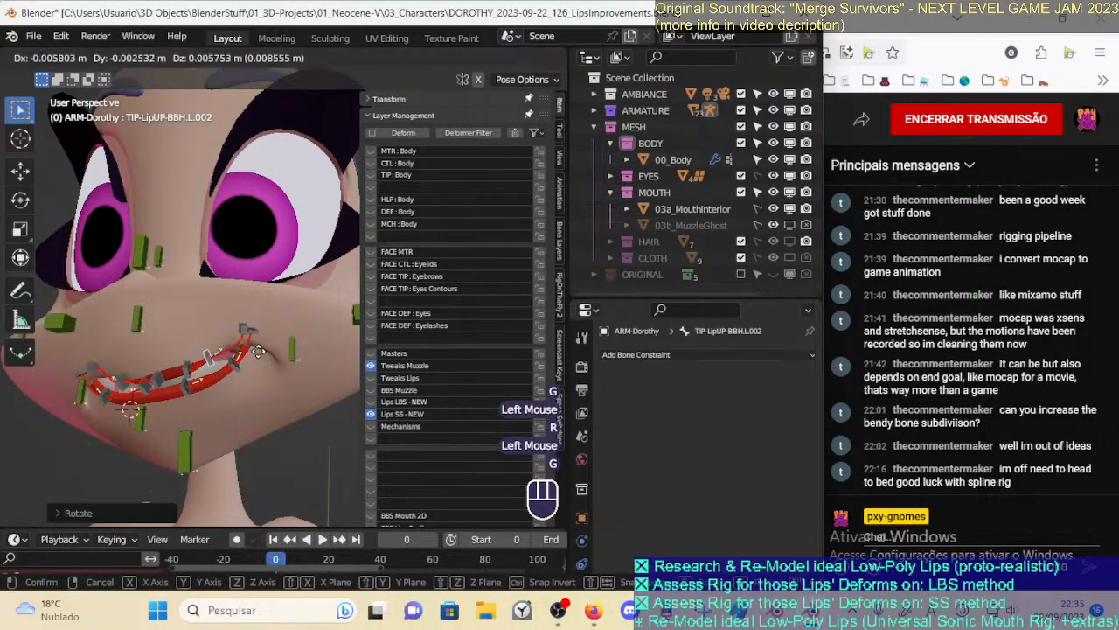
pyautogui.click(238, 372)
# Adjust the position of TIP-LipDN-BBH.L.002 below the left mouth corner
pyautogui.click(243, 375)
pyautogui.press('g')
pyautogui.click(208, 390)
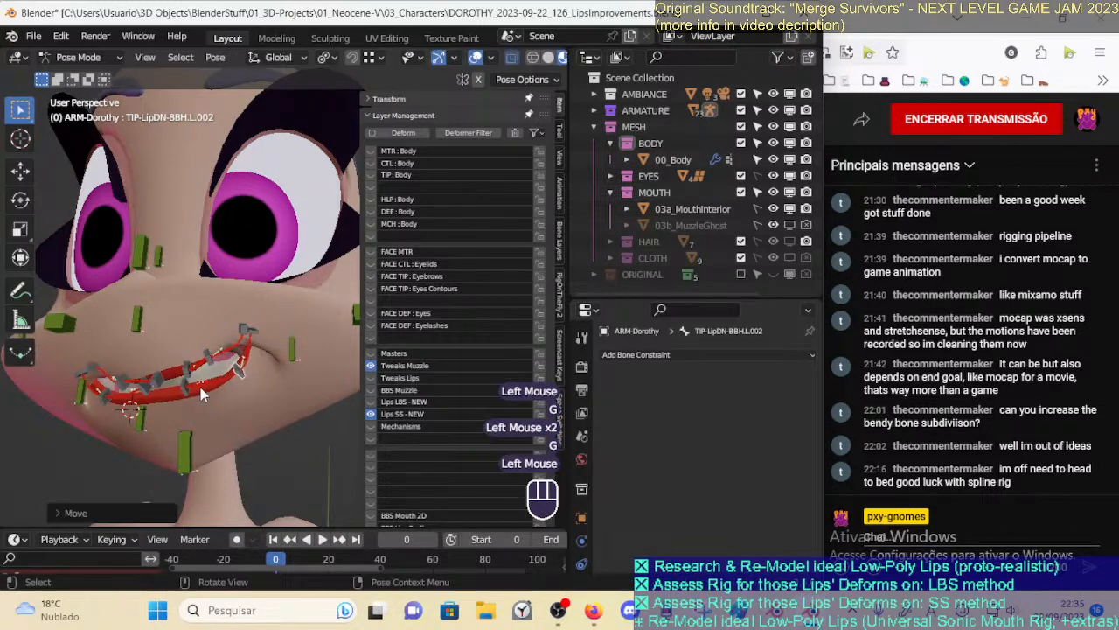
# Stretch TIP-LipUP-BBH.L.001 far upward to test the deformation, and bring it back down to the upper lip
pyautogui.click(181, 405)
pyautogui.press('g')
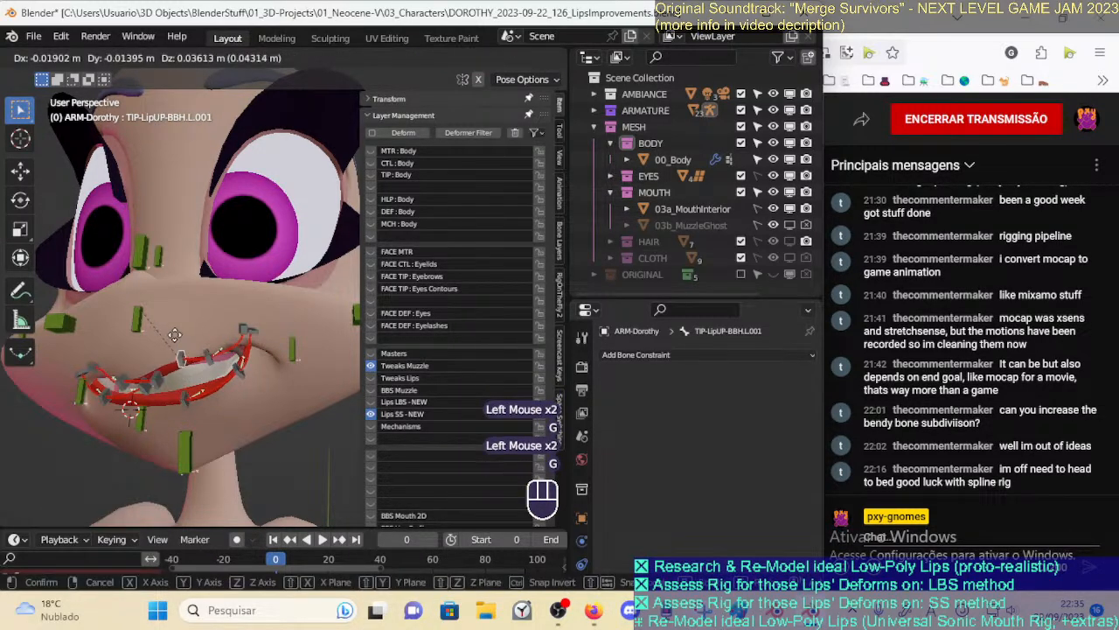
pyautogui.click(175, 335)
pyautogui.press('g')
pyautogui.click(171, 279)
pyautogui.moveTo(171, 279); pyautogui.dragTo(225, 267, button='middle')
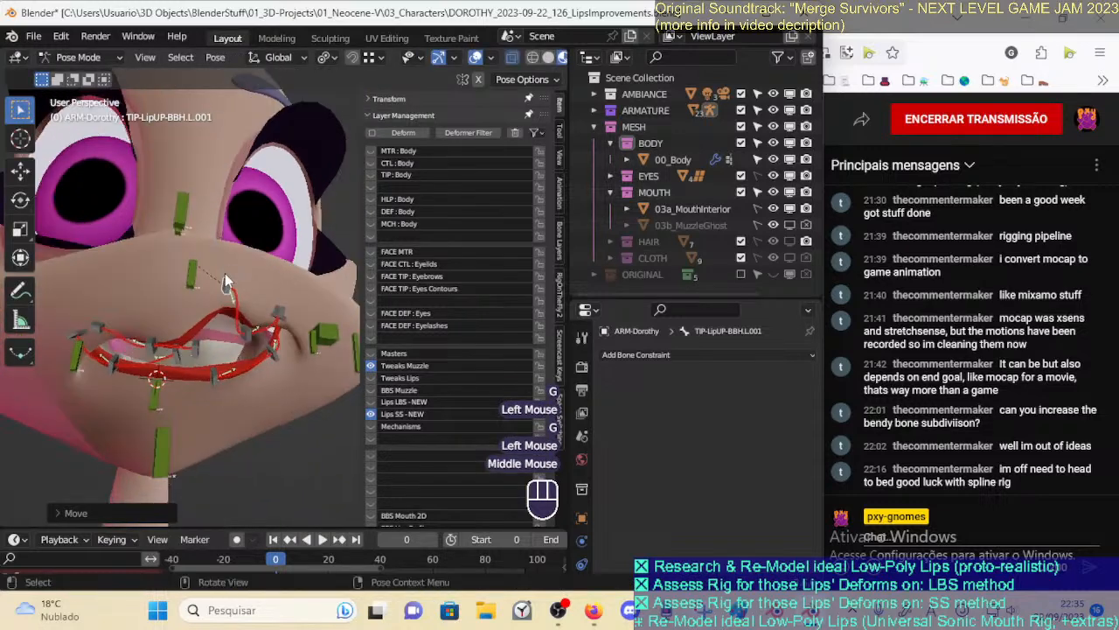
pyautogui.press('g')
pyautogui.click(225, 338)
pyautogui.scroll(-1, 223, 348)
pyautogui.moveTo(223, 348); pyautogui.dragTo(250, 351, button='middle')
pyautogui.scroll(-1, 250, 350)
pyautogui.scroll(1, 233, 350)
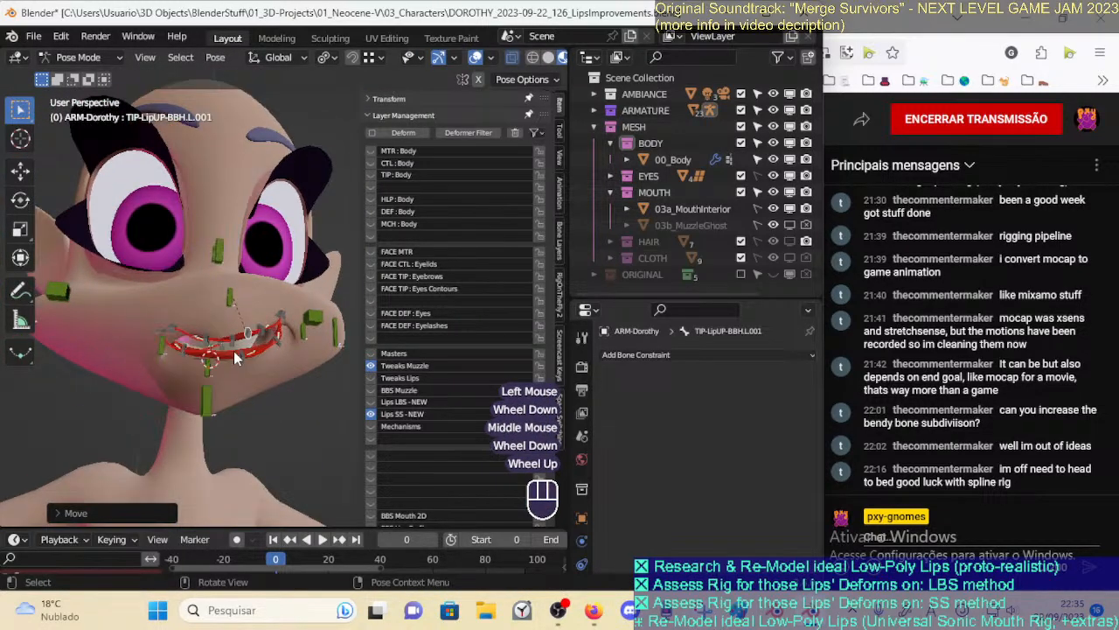
# Raise TIP-LipUP-BBH.R.002 with the neighbouring upper-lip tip, and move TIP-LipUP-BBH.R.003 inward and down
pyautogui.scroll(1, 173, 328)
pyautogui.click(181, 372)
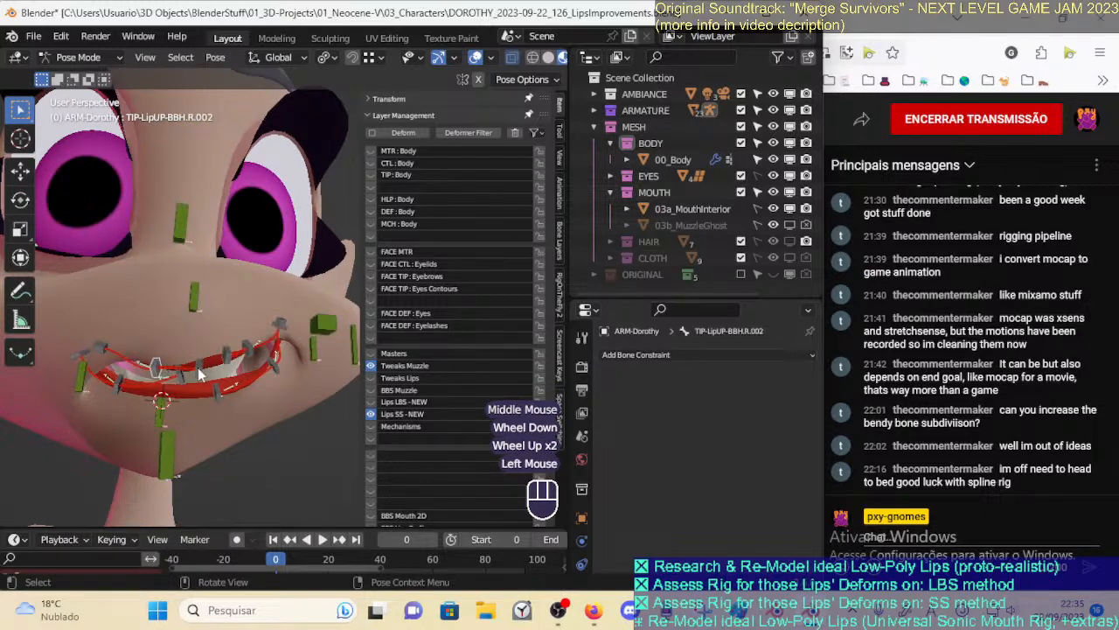
pyautogui.press('g')
pyautogui.click(219, 357)
pyautogui.click(115, 346)
pyautogui.press('g')
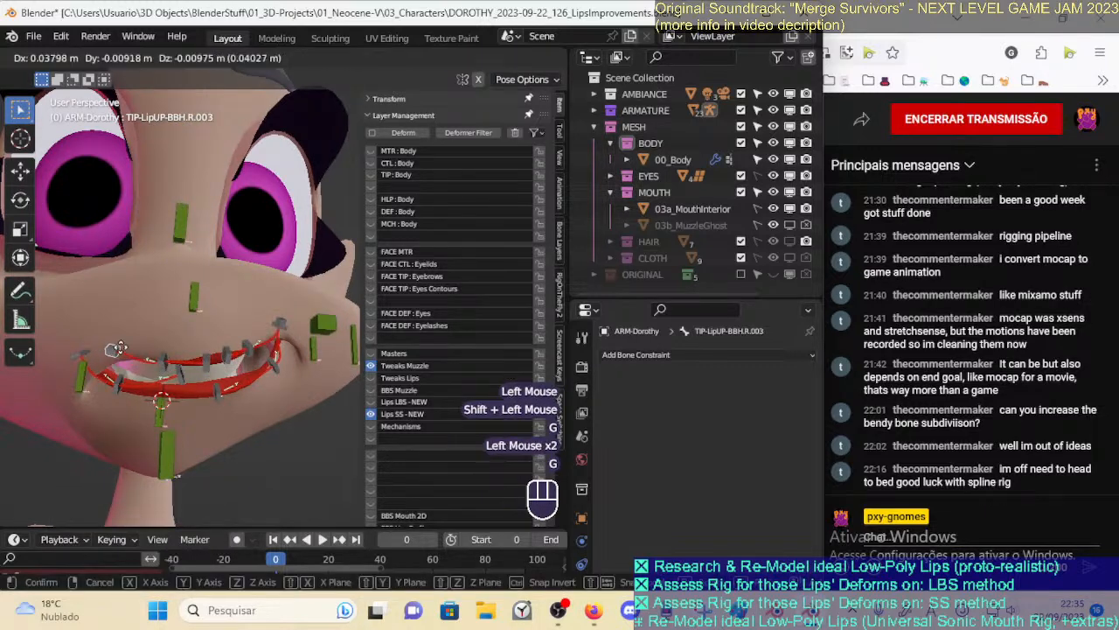
pyautogui.click(129, 363)
# Pull the outermost right corner tip inward and reposition the lower-lip tip next to it
pyautogui.click(82, 352)
pyautogui.press('g')
pyautogui.click(108, 368)
pyautogui.click(117, 387)
pyautogui.press('g')
pyautogui.moveTo(140, 400); pyautogui.dragTo(269, 389, button='middle')
pyautogui.click(261, 402)
# Reposition TIP-LipDN-BBH.L.001 along the left half of the lower lip
pyautogui.click(258, 399)
pyautogui.press('g')
pyautogui.click(310, 394)
pyautogui.press('g')
pyautogui.click(324, 380)
pyautogui.scroll(2, 225, 376)
pyautogui.press('g')
pyautogui.click(203, 397)
# Select TIP-LipDN-BBH.L.001 on the lower lip and try rotating it
pyautogui.scroll(-1, 204, 397)
pyautogui.click(266, 385)
pyautogui.scroll(1, 270, 389)
pyautogui.click(252, 377)
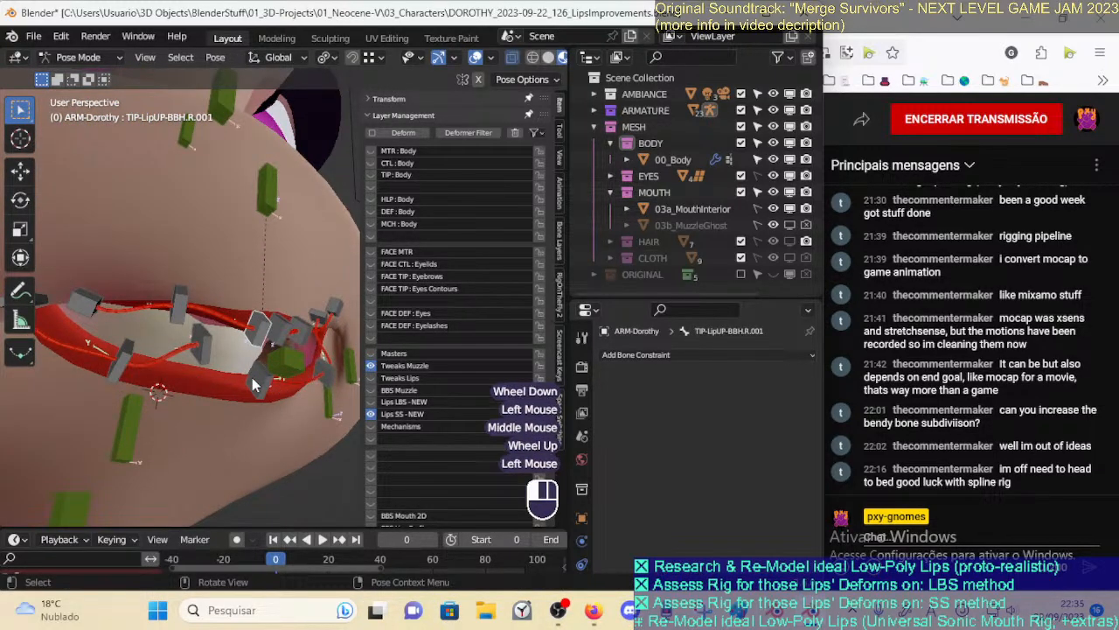
pyautogui.scroll(-1, 271, 394)
pyautogui.press('r')
pyautogui.press('Escape')
# Add TIP-LipDN-BBH.L.002 to the selection, hide the sidebar, and rotate and move both tips together
pyautogui.scroll(1, 278, 406)
pyautogui.moveTo(278, 405); pyautogui.dragTo(383, 400, button='middle')
pyautogui.keyDown('shift'); pyautogui.click(310, 381); pyautogui.keyUp('shift')
pyautogui.scroll(2, 295, 383)
pyautogui.press('n')
pyautogui.press('r')
pyautogui.click(359, 395)
pyautogui.scroll(-1, 350, 403)
pyautogui.press('g')
pyautogui.click(419, 406)
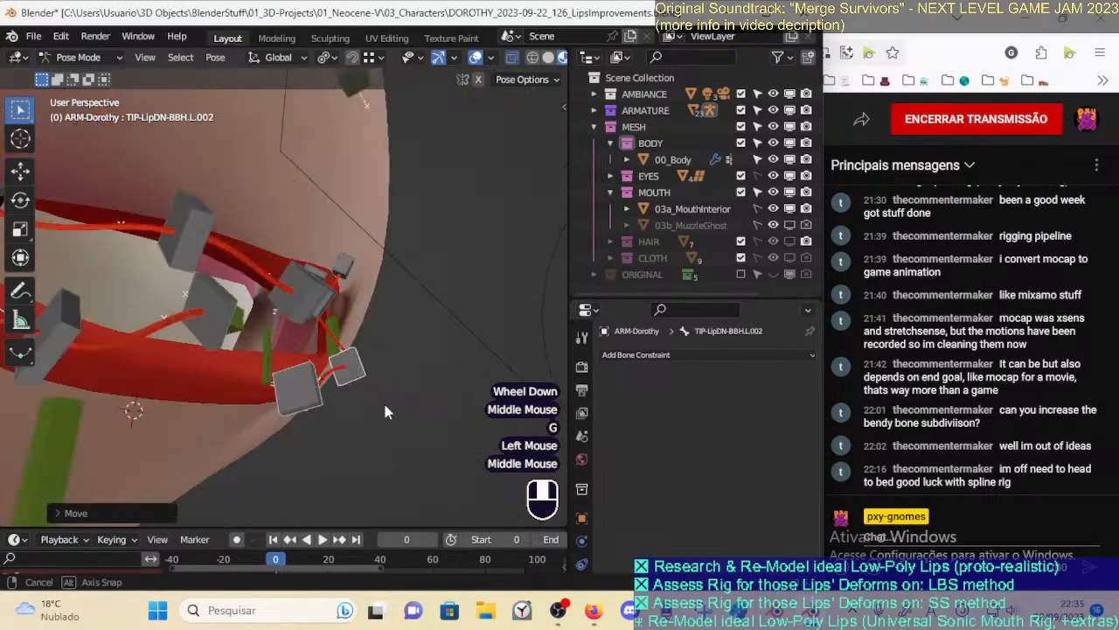
pyautogui.press('r')
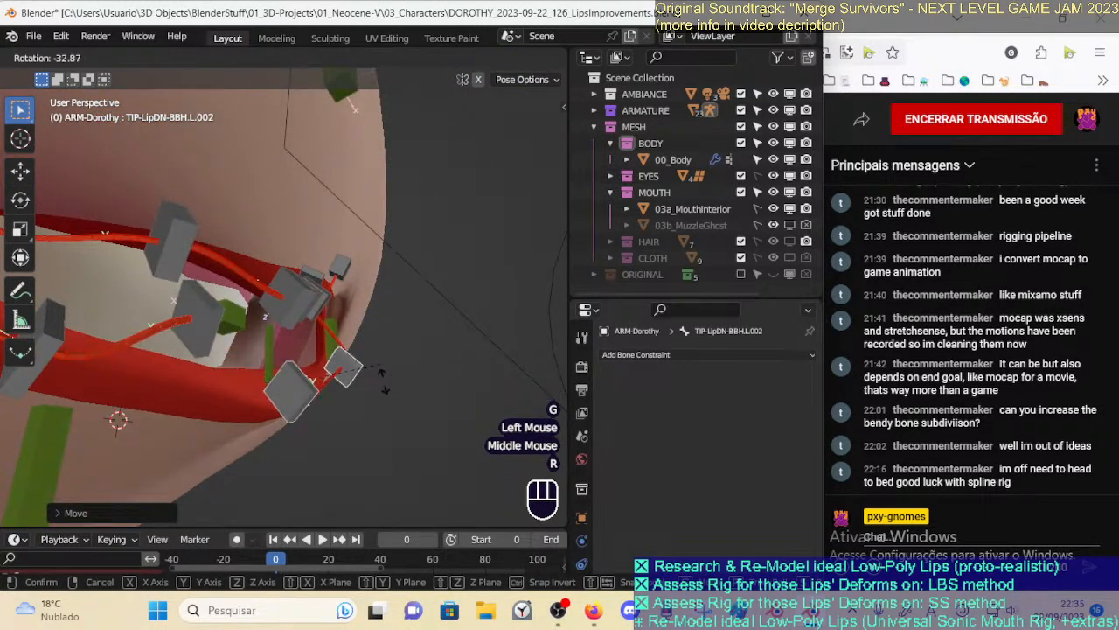
pyautogui.click(384, 389)
# Rotate TIP-LipDN-BBH.L.001 alone about its local Y axis
pyautogui.click(321, 412)
pyautogui.hotkey('ctrl', 'r')
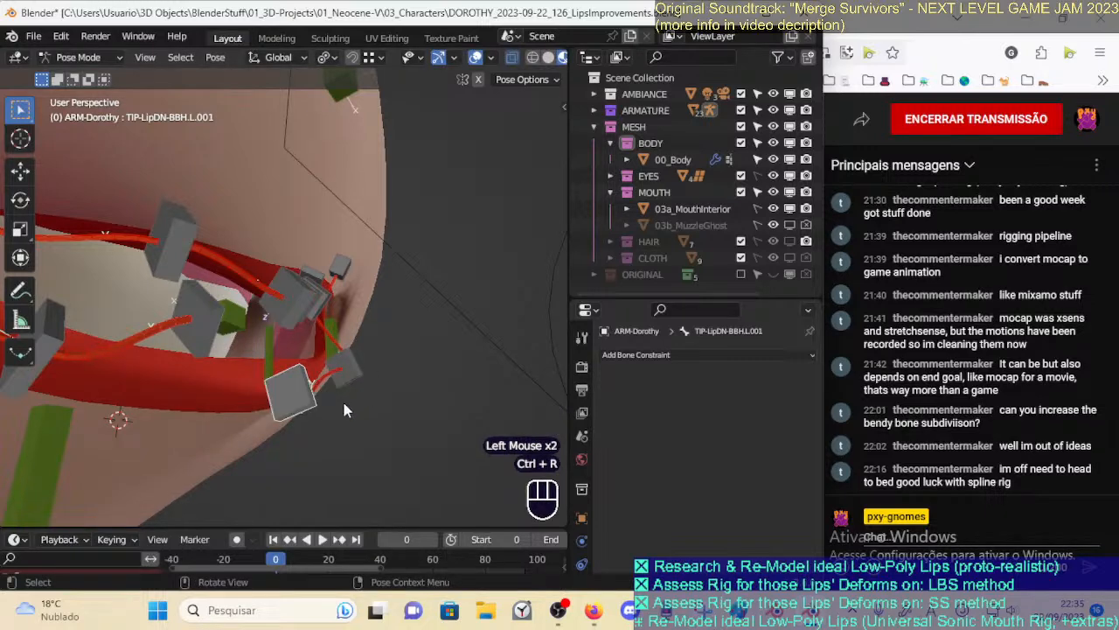
pyautogui.press('r')
pyautogui.press('y')
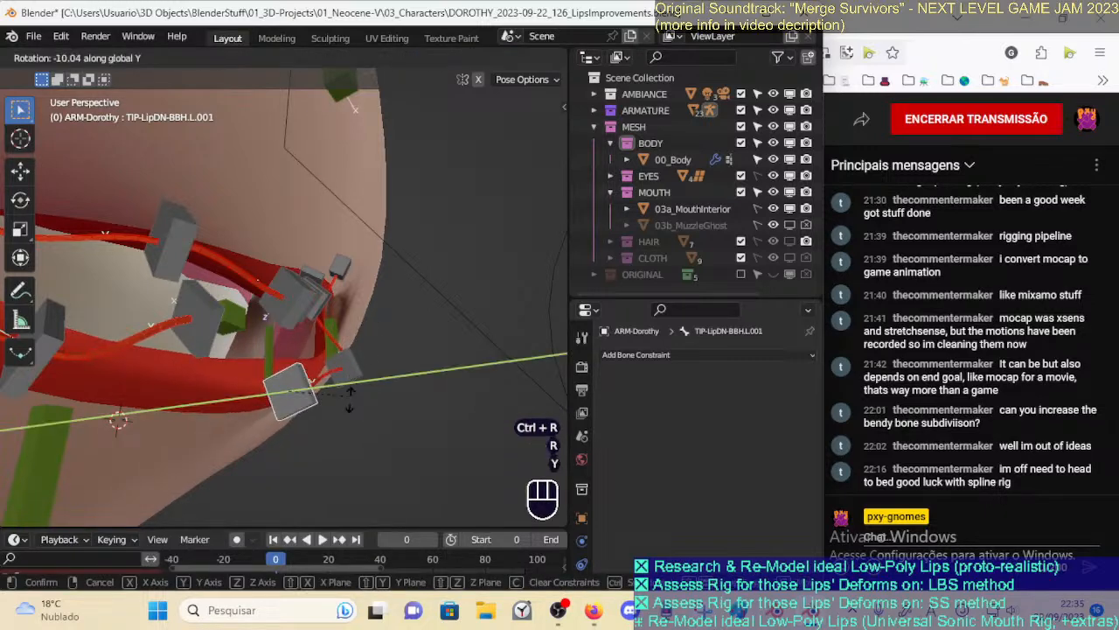
pyautogui.press('y')
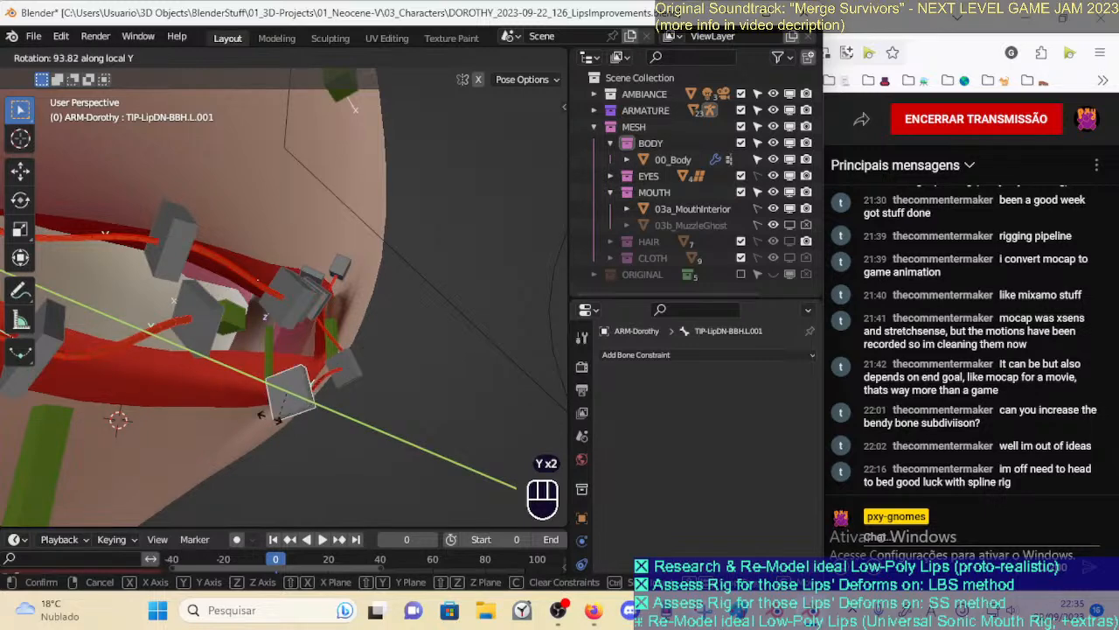
pyautogui.doubleClick(356, 383)
pyautogui.press('r')
pyautogui.press('y')
pyautogui.press('Escape')
# Rotate TIP-LipDN-BBH.L.002 freely and about its local Y axis
pyautogui.moveTo(356, 364); pyautogui.dragTo(302, 383, button='middle')
pyautogui.press('r')
pyautogui.click(279, 392)
pyautogui.press('r')
pyautogui.press('y')
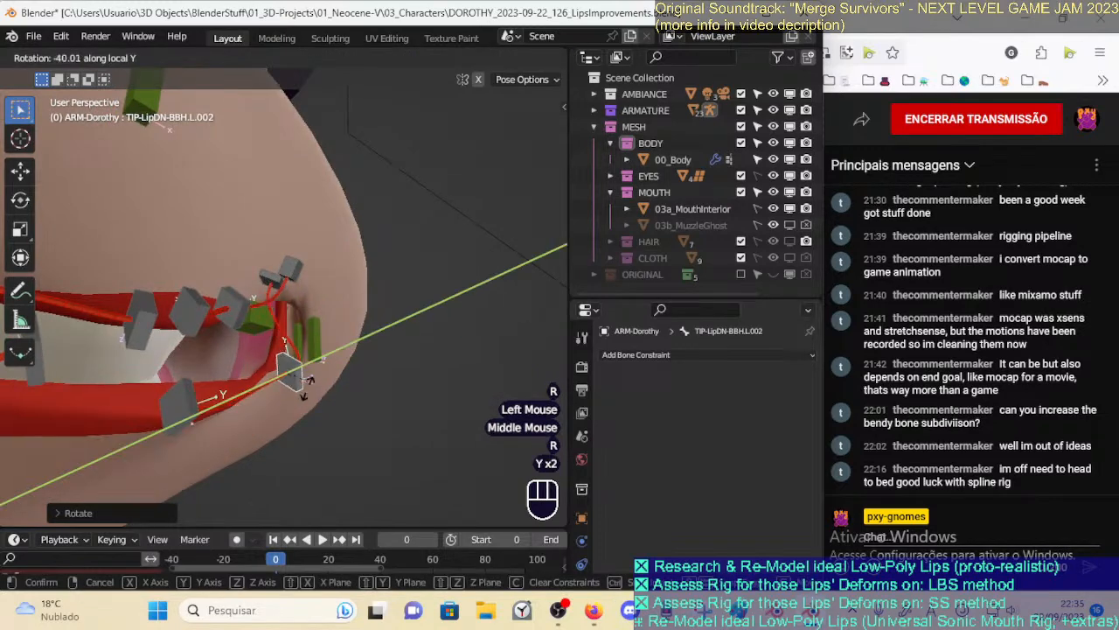
pyautogui.press('y')
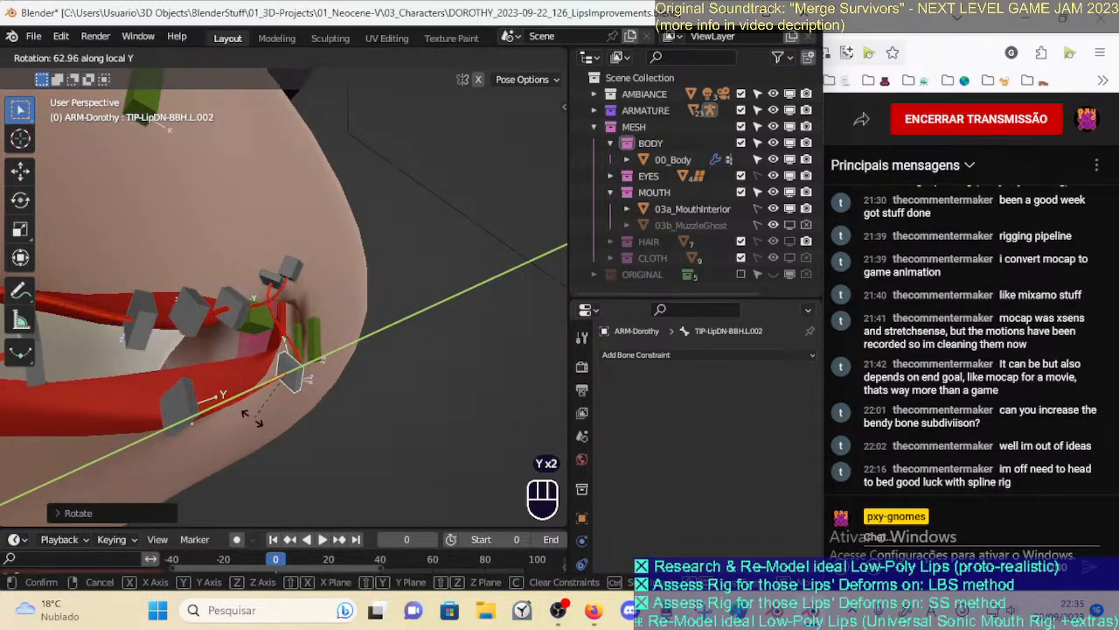
pyautogui.click(288, 411)
# Move TIP-LipDN-BBH.L.002 outward and upward toward the left mouth corner and adjust its rotation
pyautogui.moveTo(288, 411); pyautogui.dragTo(301, 383, button='middle')
pyautogui.press('g')
pyautogui.click(333, 355)
pyautogui.press('r')
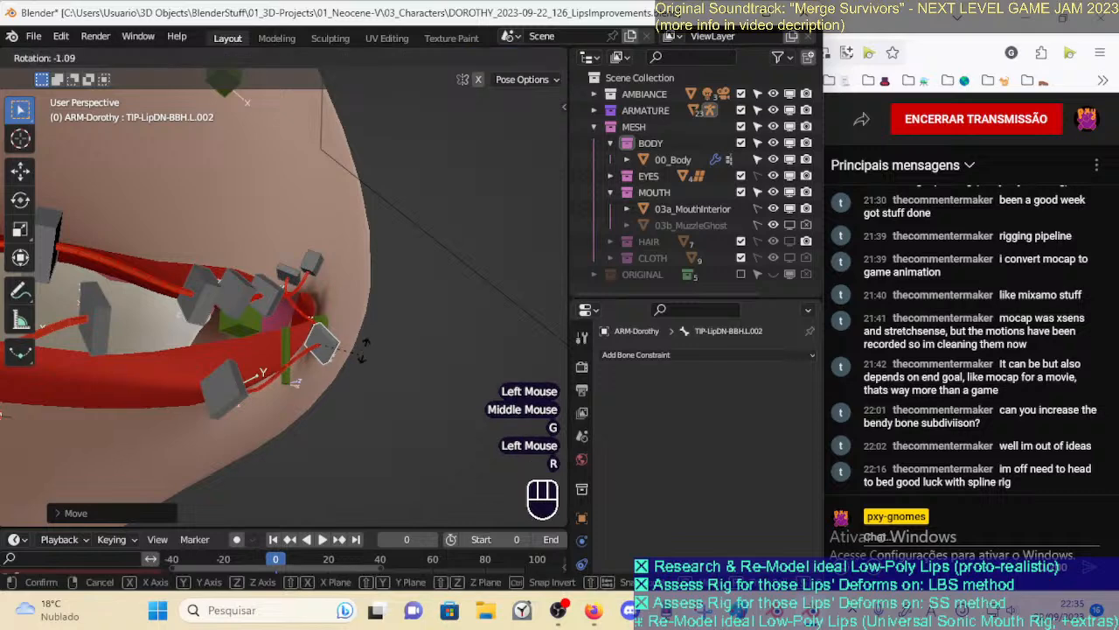
pyautogui.click(361, 333)
# Rotate TIP-LipDN-BBH.R.001 and reposition it along the lower lip
pyautogui.moveTo(362, 333); pyautogui.dragTo(385, 323, button='middle')
pyautogui.moveTo(385, 323); pyautogui.dragTo(218, 367, button='middle')
pyautogui.keyDown('shift'); pyautogui.moveTo(219, 367); pyautogui.dragTo(175, 385, button='middle'); pyautogui.keyUp('shift')
pyautogui.keyDown('shift'); pyautogui.moveTo(175, 385); pyautogui.dragTo(192, 378, button='middle'); pyautogui.keyUp('shift')
pyautogui.click(261, 377)
pyautogui.press('g')
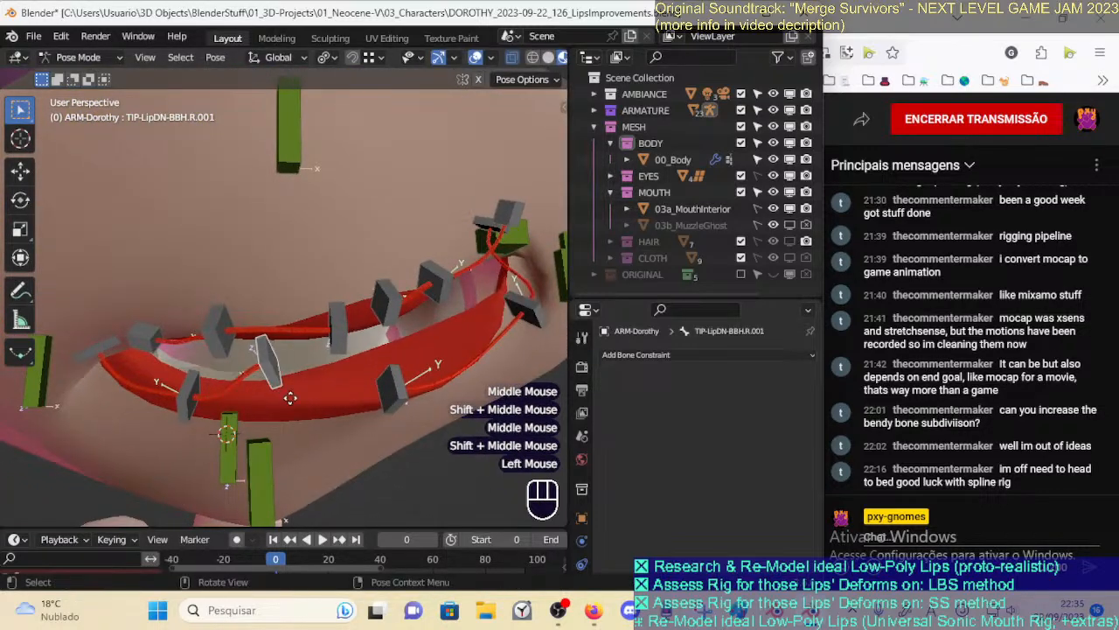
pyautogui.click(302, 392)
pyautogui.press('r')
pyautogui.click(317, 390)
pyautogui.moveTo(320, 385); pyautogui.dragTo(324, 341, button='middle')
pyautogui.press('g')
pyautogui.click(312, 268)
pyautogui.press('g')
pyautogui.click(306, 281)
# Move TIP-LipDN-BBH.R.002 outward and down near the character's right mouth corner
pyautogui.keyDown('shift'); pyautogui.moveTo(294, 271); pyautogui.dragTo(247, 343, button='middle'); pyautogui.keyUp('shift')
pyautogui.click(167, 346)
pyautogui.press('g')
pyautogui.click(130, 398)
pyautogui.press('g')
pyautogui.click(121, 387)
# Rotate and move TIP-LipDN-BBH.R.003 at the character's right mouth corner
pyautogui.click(100, 330)
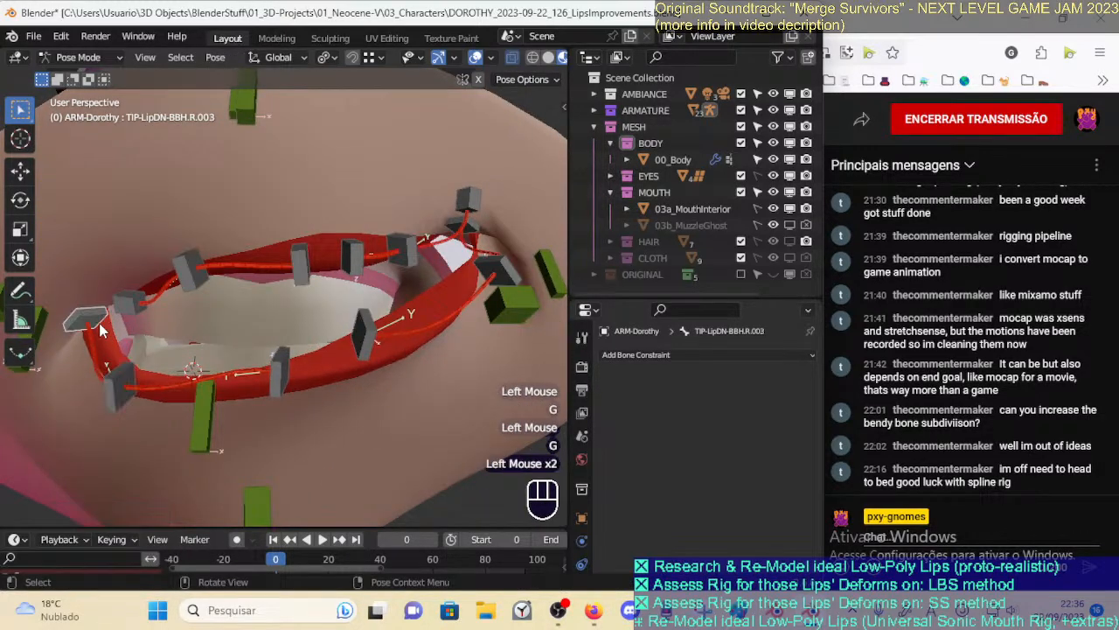
pyautogui.press('r')
pyautogui.click(117, 334)
pyautogui.press('g')
pyautogui.click(110, 320)
pyautogui.click(121, 308)
pyautogui.click(89, 310)
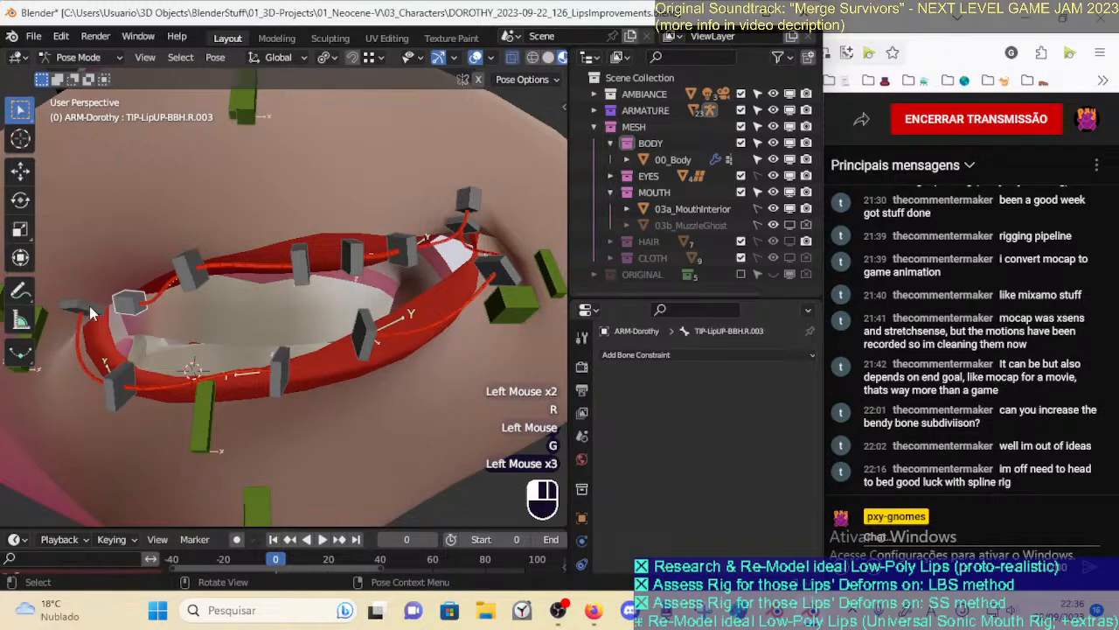
pyautogui.press('r')
pyautogui.click(114, 346)
pyautogui.press('g')
pyautogui.click(109, 355)
# Rotate and move TIP-LipUP-BBH.R.003 beside the lower corner tip
pyautogui.click(131, 311)
pyautogui.press('r')
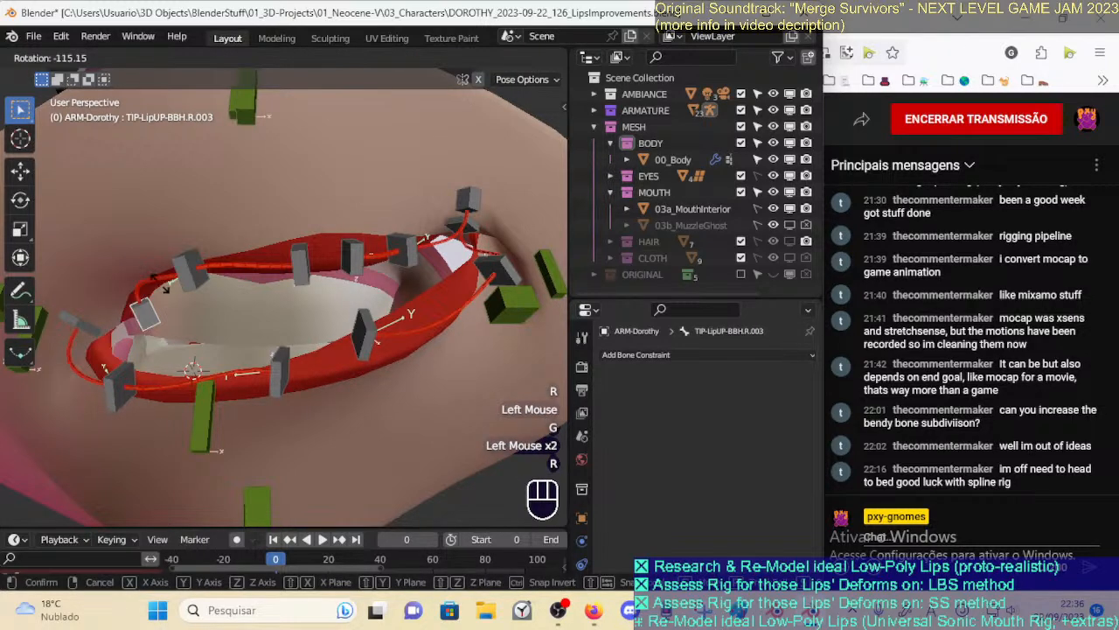
pyautogui.click(169, 319)
pyautogui.press('g')
pyautogui.click(173, 308)
pyautogui.press('r')
pyautogui.click(159, 317)
# Refine the rotation and position of the upper lip tips near the character's right mouth corner
pyautogui.moveTo(159, 317); pyautogui.dragTo(327, 361, button='middle')
pyautogui.press('r')
pyautogui.click(390, 431)
pyautogui.click(385, 434)
pyautogui.press('g')
pyautogui.click(328, 253)
pyautogui.moveTo(326, 253); pyautogui.dragTo(180, 350, button='middle')
pyautogui.press('g')
pyautogui.click(175, 354)
# Raise the upper lip tips TIP-LipUP-BBH.R.001, TIP-LipUP-BBH.L.001 and TIP-LipUP-BBH.L.002
pyautogui.click(176, 357)
pyautogui.press('g')
pyautogui.click(198, 298)
pyautogui.click(222, 334)
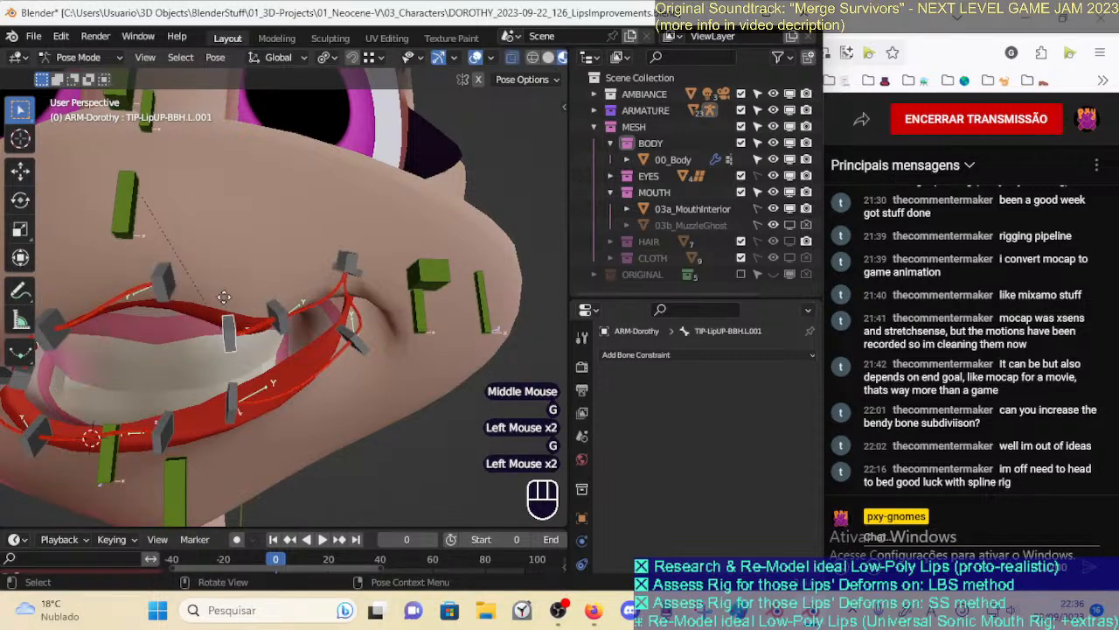
pyautogui.press('g')
pyautogui.click(218, 272)
pyautogui.press('g')
pyautogui.click(206, 263)
pyautogui.click(282, 302)
pyautogui.click(285, 271)
# Rotate TIP-LipUP-BBH.L.003 and move it upward at the character's left mouth corner
pyautogui.scroll(-1, 287, 269)
pyautogui.moveTo(287, 270); pyautogui.dragTo(296, 250, button='middle')
pyautogui.click(299, 256)
pyautogui.press('r')
pyautogui.click(330, 255)
pyautogui.press('g')
pyautogui.click(329, 235)
# Move TIP-LipDN-BBH.L.003 up to the raised left corner and rotate it
pyautogui.click(327, 267)
pyautogui.press('g')
pyautogui.click(349, 237)
pyautogui.press('r')
pyautogui.click(341, 225)
# Reposition TIP-LipDN-BBH.L.002 and TIP-LipDN-BBH.L.003 around the left mouth corner
pyautogui.click(312, 335)
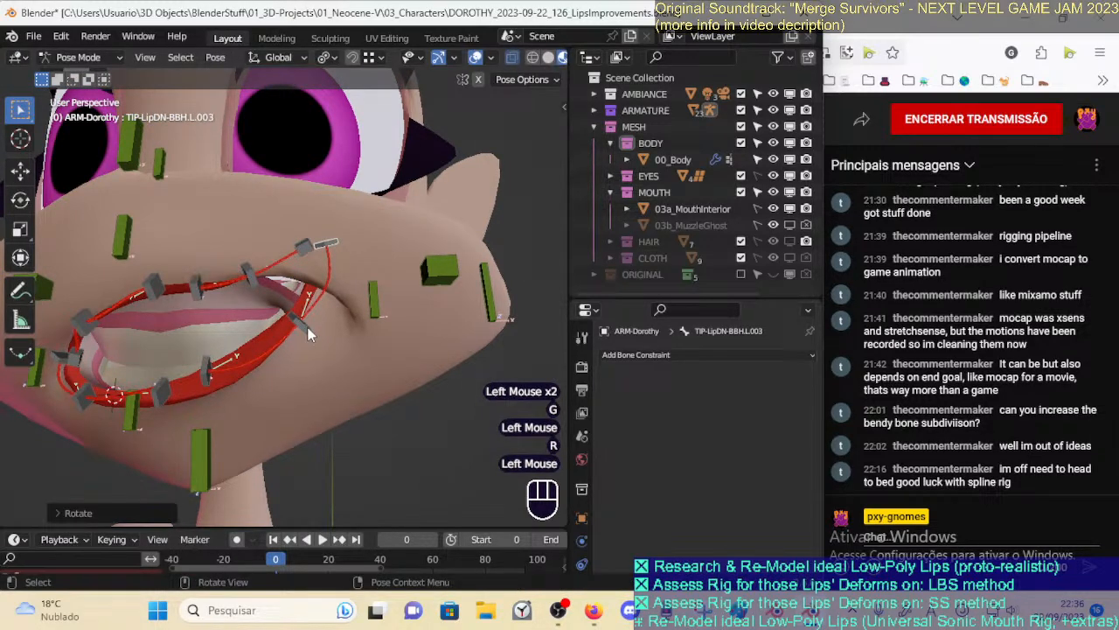
pyautogui.press('g')
pyautogui.click(335, 267)
pyautogui.click(334, 263)
pyautogui.click(334, 243)
pyautogui.press('g')
pyautogui.click(331, 254)
pyautogui.moveTo(331, 253); pyautogui.dragTo(340, 275, button='middle')
pyautogui.press('g')
pyautogui.click(356, 273)
# Move TIP-LipUP-BBH.L.003 slightly and adjust its rotation
pyautogui.click(335, 248)
pyautogui.press('g')
pyautogui.click(338, 239)
pyautogui.press('r')
pyautogui.click(347, 224)
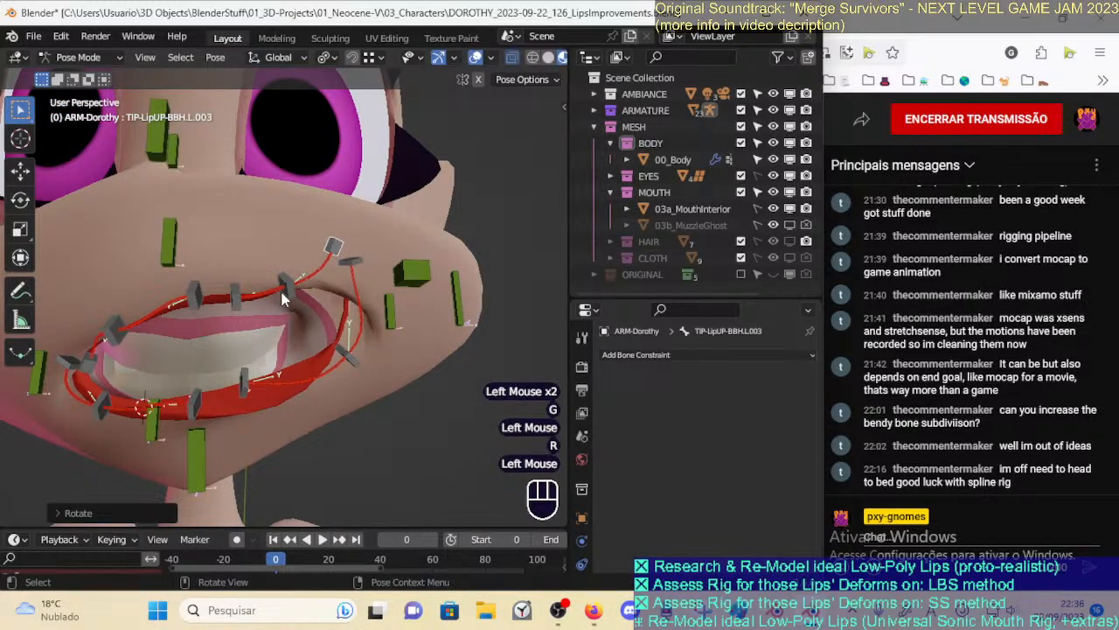
# Move TIP-LipUP-BBH.L.002 outward and down, and bring TIP-LipUP-BBH.L.003 onto the lower corner tip
pyautogui.click(279, 292)
pyautogui.press('g')
pyautogui.click(308, 312)
pyautogui.click(336, 236)
pyautogui.press('g')
pyautogui.click(359, 264)
# Raise TIP-LipDN-BBH.L.002 toward the left mouth corner
pyautogui.click(354, 255)
pyautogui.click(356, 359)
pyautogui.press('g')
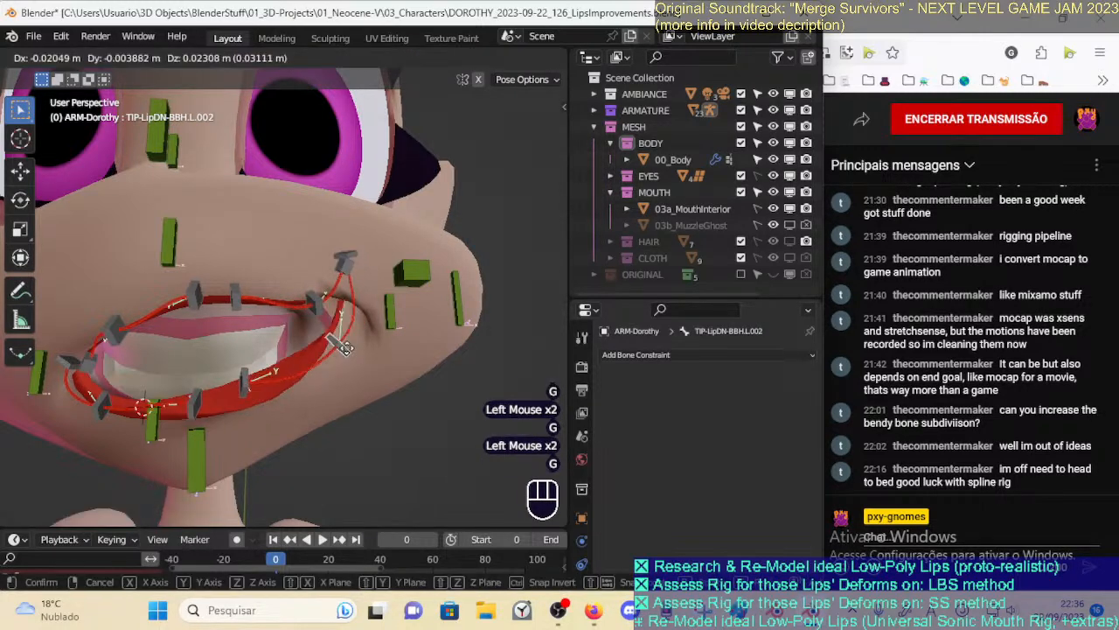
pyautogui.click(358, 321)
# Raise TIP-LipUP-BBH.L.002, and lower TIP-LipUP-BBH.L.001 and TIP-LipUP-BBH.R.001 close together at the upper lip's middle
pyautogui.click(311, 294)
pyautogui.press('g')
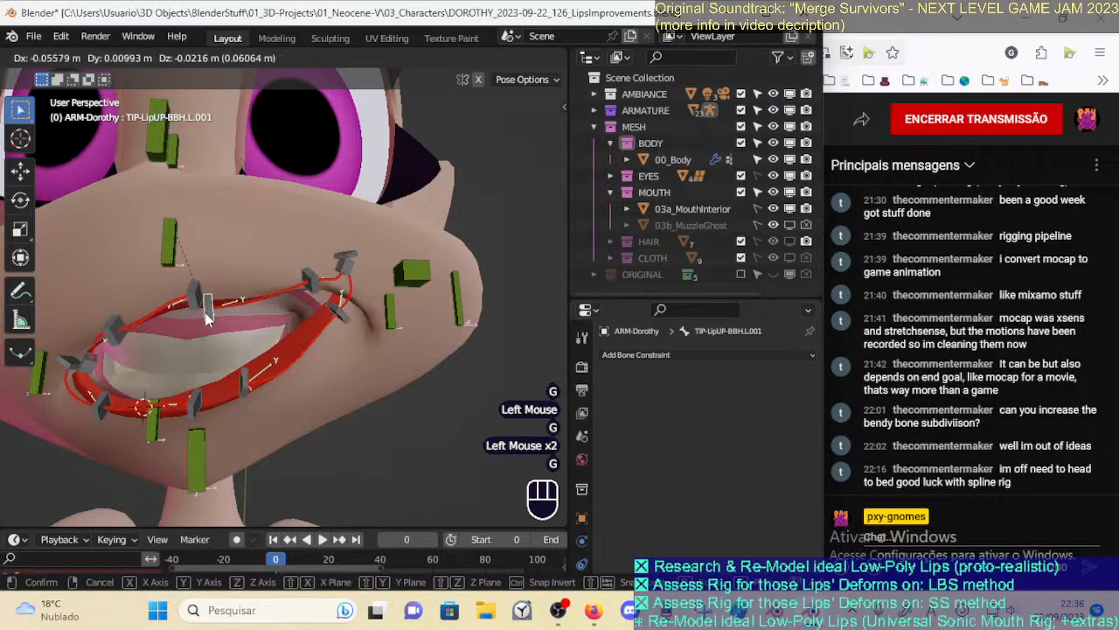
pyautogui.click(205, 312)
pyautogui.click(193, 309)
pyautogui.press('g')
pyautogui.click(197, 322)
pyautogui.click(210, 323)
pyautogui.press('g')
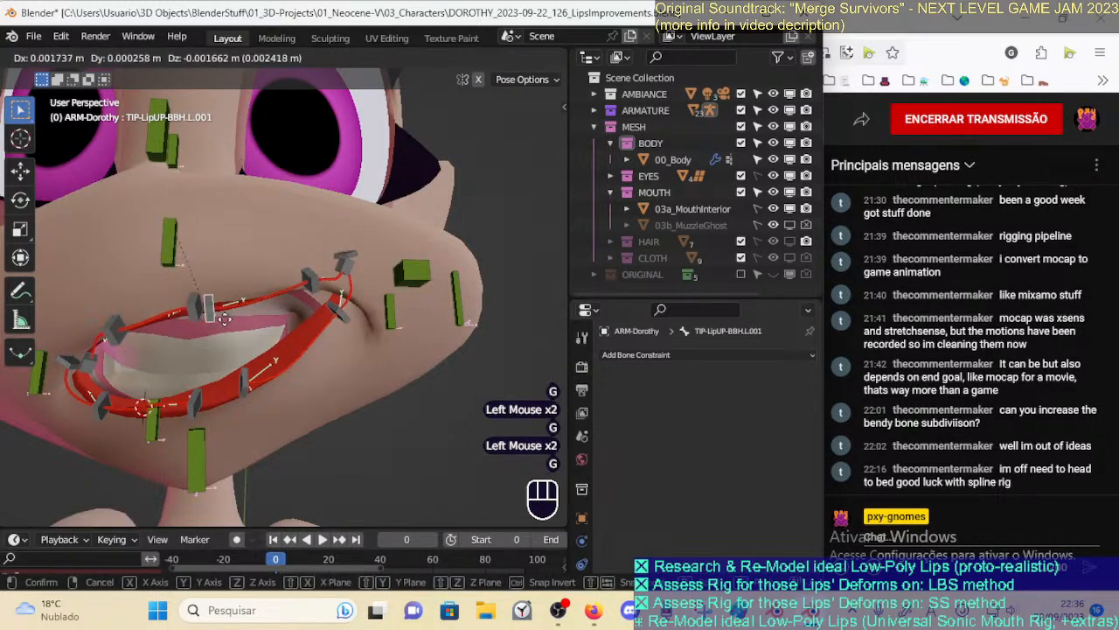
pyautogui.click(213, 322)
# Move two upper lip tips near the mouth's middle slightly downward
pyautogui.scroll(-2, 214, 322)
pyautogui.moveTo(213, 321); pyautogui.dragTo(300, 376, button='middle')
pyautogui.click(213, 317)
pyautogui.press('g')
pyautogui.click(203, 333)
pyautogui.click(169, 333)
pyautogui.press('g')
pyautogui.click(165, 348)
# Raise TIP-LipUP-BBH.R.002 and nudge the neighbouring lip tip upward from a side view
pyautogui.click(304, 372)
pyautogui.press('g')
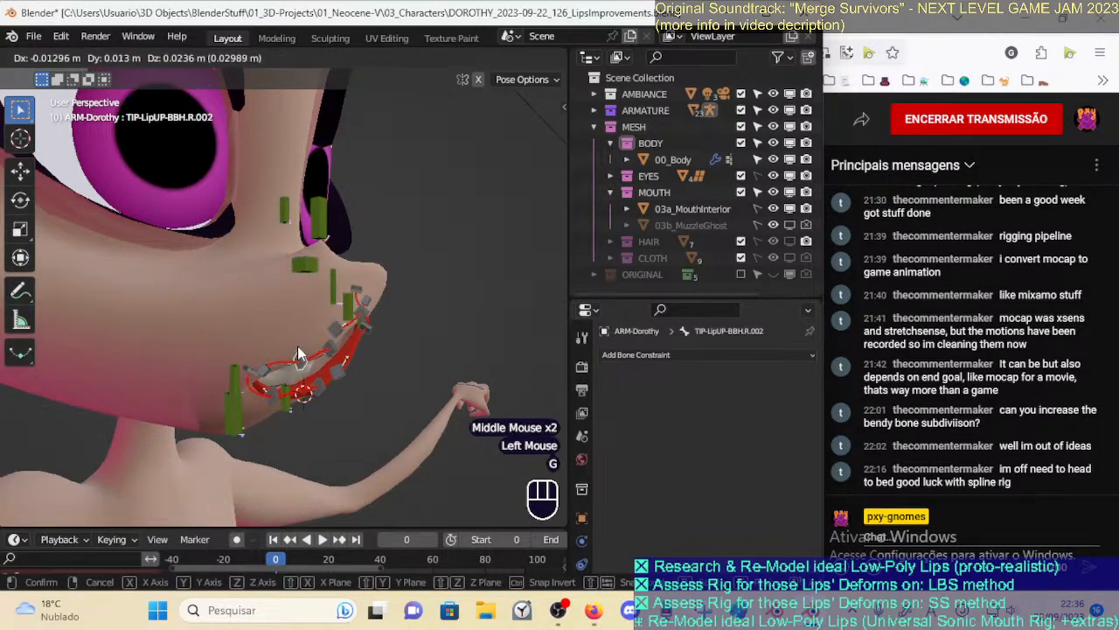
pyautogui.click(297, 348)
pyautogui.press('g')
pyautogui.click(296, 337)
pyautogui.click(328, 336)
pyautogui.press('g')
pyautogui.click(321, 328)
pyautogui.click(322, 335)
# Move and rotate TIP-LipDN-BBH.L.001 to refine the lower lip's curve
pyautogui.moveTo(322, 335); pyautogui.dragTo(277, 337, button='middle')
pyautogui.scroll(1, 275, 339)
pyautogui.click(292, 334)
pyautogui.press('g')
pyautogui.click(296, 335)
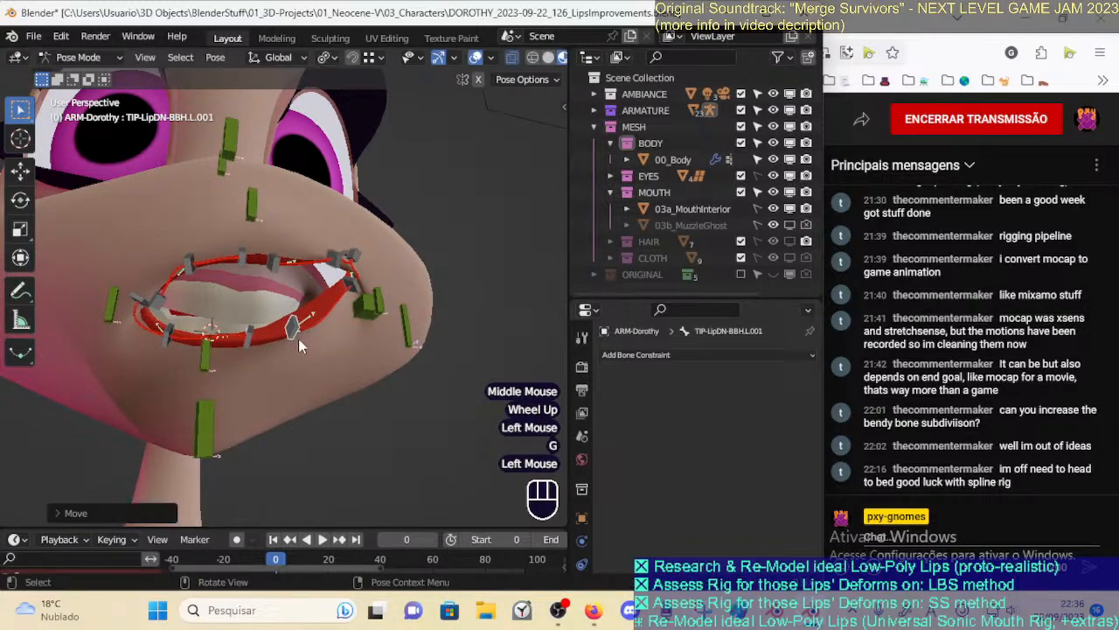
pyautogui.press('r')
pyautogui.click(351, 330)
pyautogui.press('g')
pyautogui.click(348, 325)
# Rotate TIP-LipDN-BBH.R.001 and move it slightly down and sideways
pyautogui.click(249, 343)
pyautogui.press('r')
pyautogui.click(254, 348)
pyautogui.press('g')
pyautogui.click(249, 352)
pyautogui.press('g')
pyautogui.click(241, 350)
# Pull TIP-LipDN-BBH.R.002 away to test the stretch and place it back near the lower lip's right end
pyautogui.click(164, 339)
pyautogui.press('g')
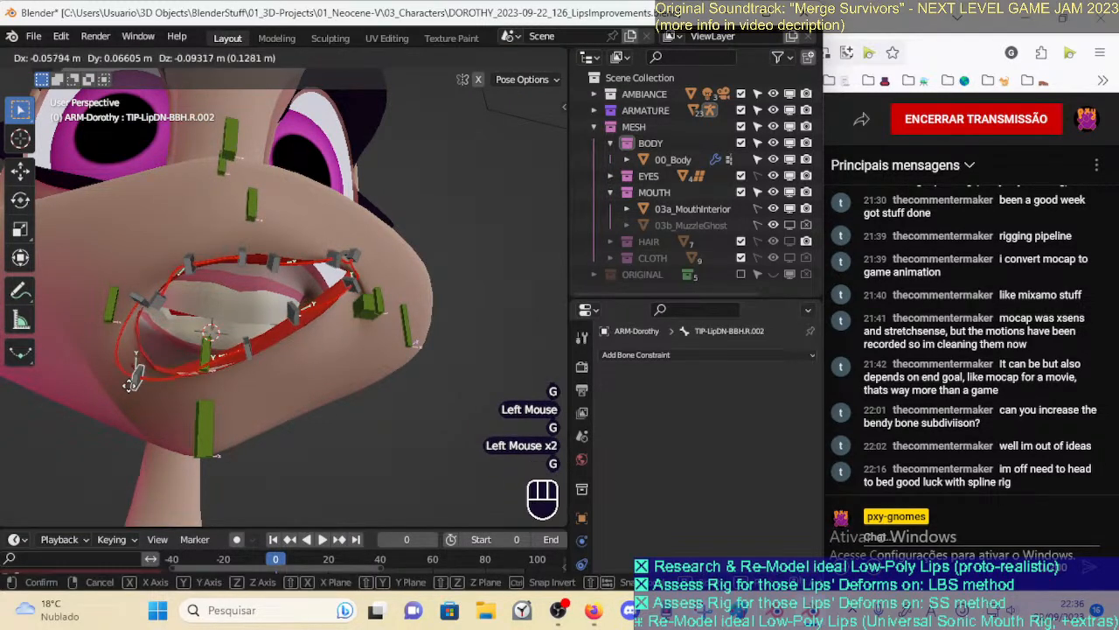
pyautogui.click(167, 333)
# Reposition TIP-LipDN-BBH.L.001 and TIP-LipDN-BBH.R.001 along the middle of the lower lip
pyautogui.moveTo(245, 334); pyautogui.dragTo(208, 367, button='middle')
pyautogui.click(230, 360)
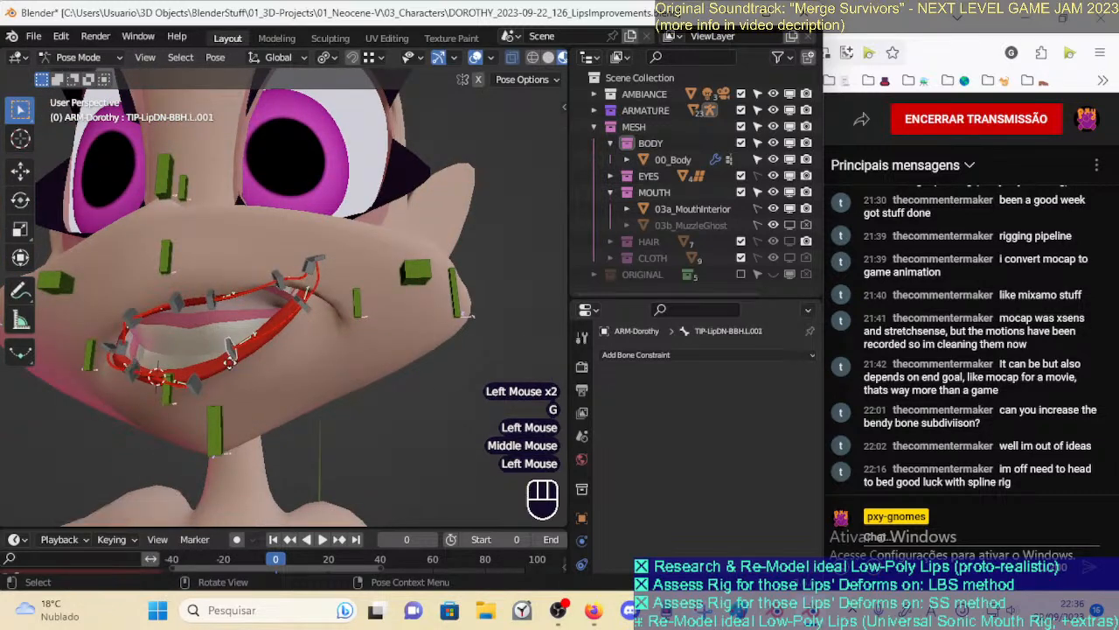
pyautogui.press('g')
pyautogui.click(245, 387)
pyautogui.click(194, 388)
pyautogui.press('g')
pyautogui.click(203, 348)
# Raise the middle tips of the upper lip
pyautogui.click(209, 304)
pyautogui.press('g')
pyautogui.click(210, 258)
pyautogui.click(206, 300)
pyautogui.press('g')
pyautogui.click(200, 276)
# Move TIP-LipUP-BBH.L.001 and TIP-LipUP-BBH.R.001 together and save the file
pyautogui.moveTo(201, 277); pyautogui.dragTo(455, 487, button='middle')
pyautogui.keyDown('shift'); pyautogui.click(198, 322); pyautogui.keyUp('shift')
pyautogui.press('g')
pyautogui.click(168, 374)
pyautogui.hotkey('ctrl', 's')
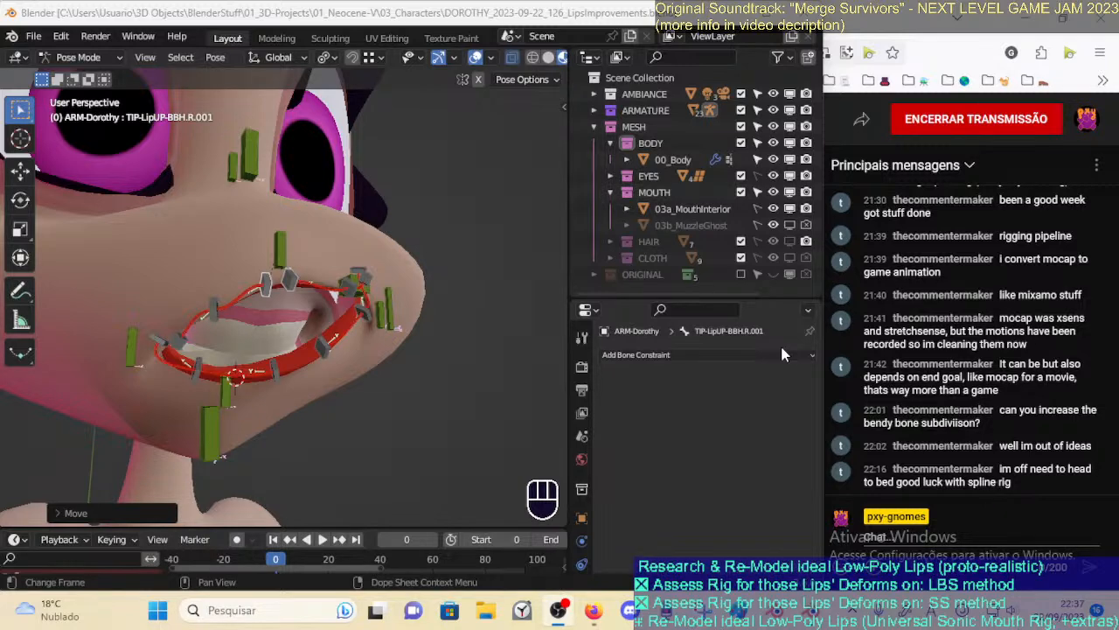
# Mark the proto-realistic and Universal Sonic Mouth Rig lip re-modeling tasks as done with check-mark emojis
pyautogui.press('super+period')
pyautogui.click(994, 424)
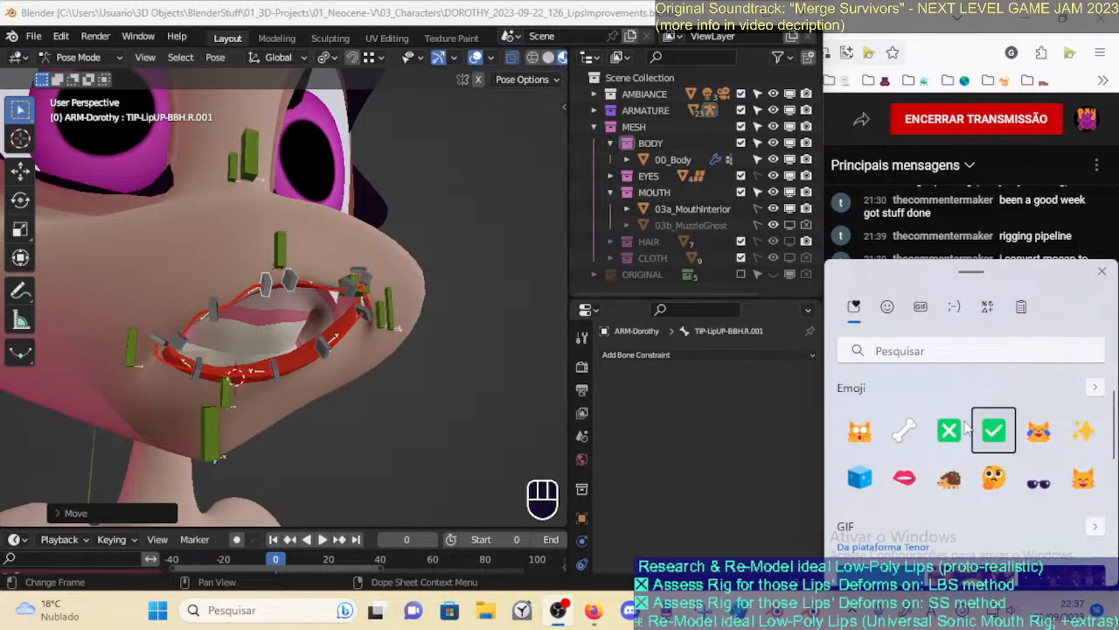
pyautogui.click(495, 370)
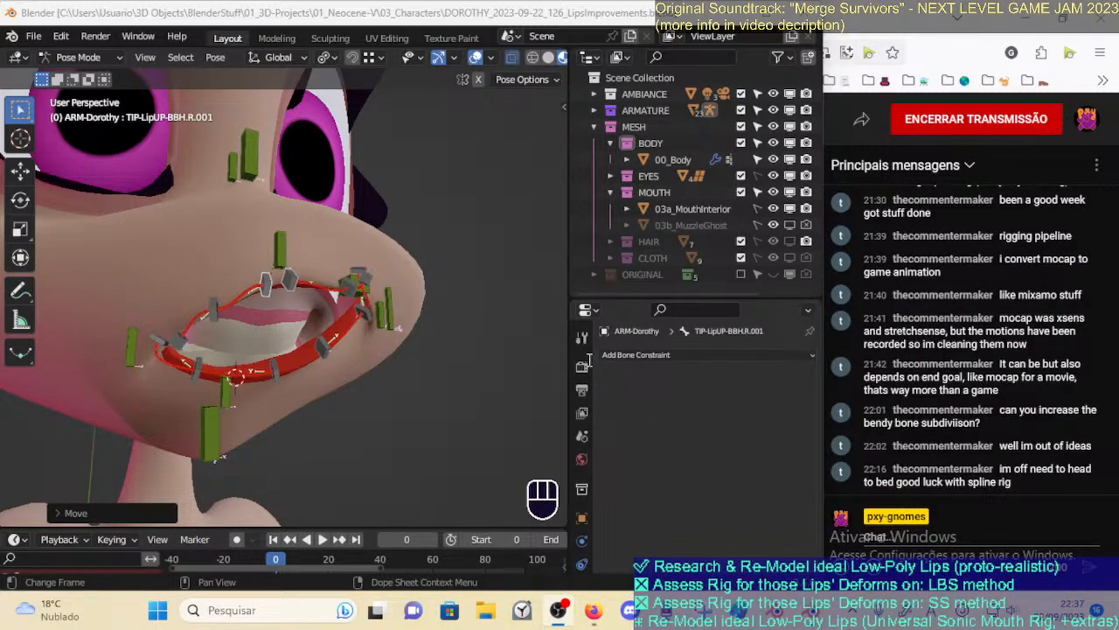
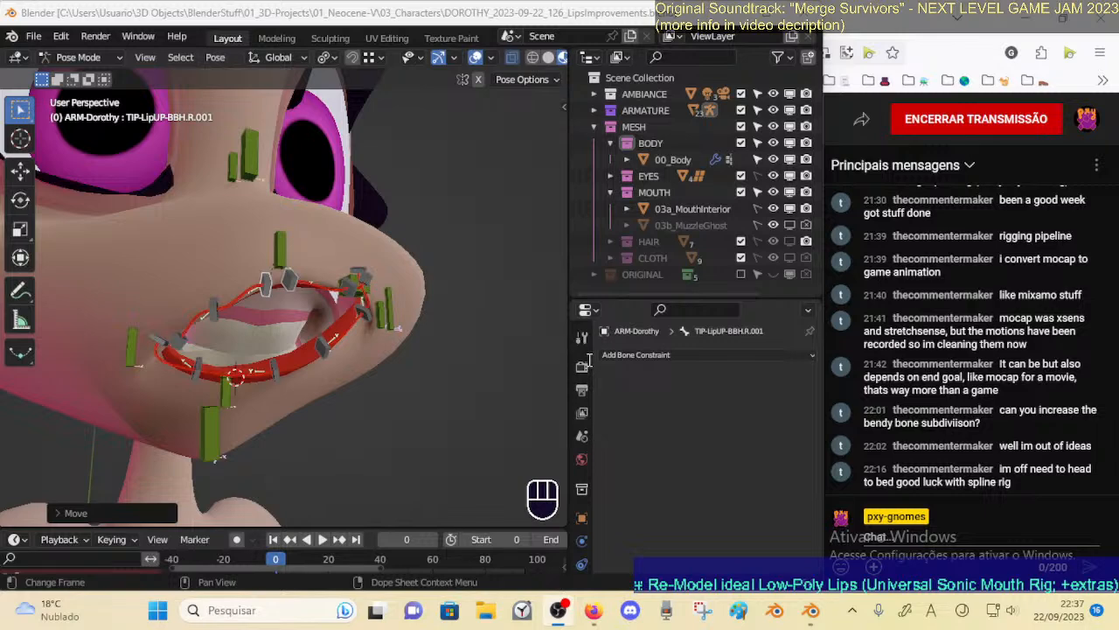
pyautogui.press('super+period')
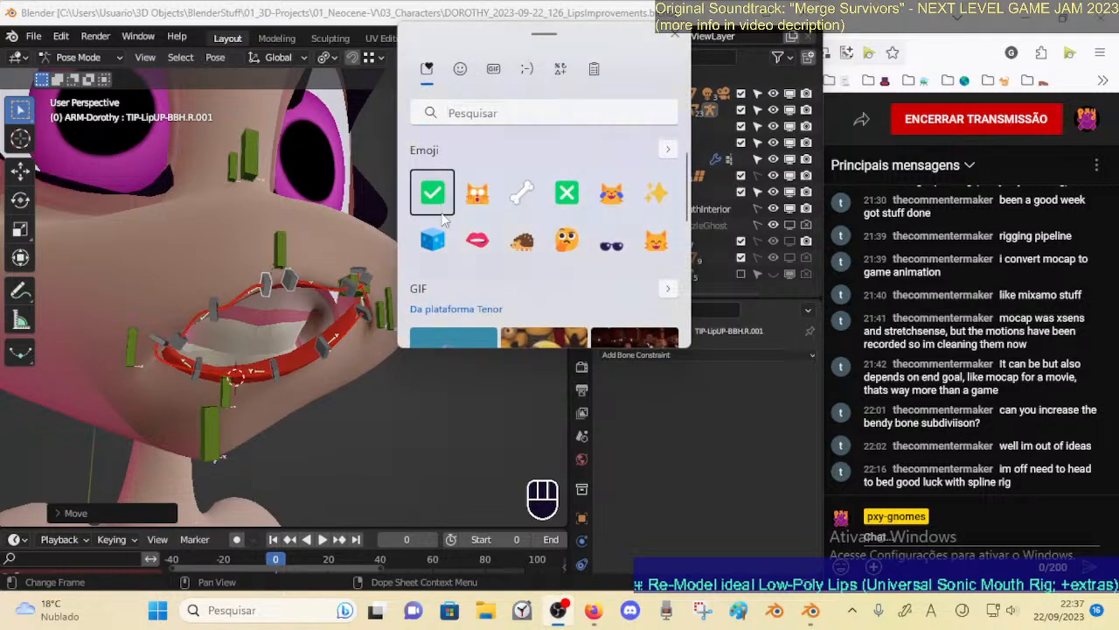
pyautogui.press('Escape')
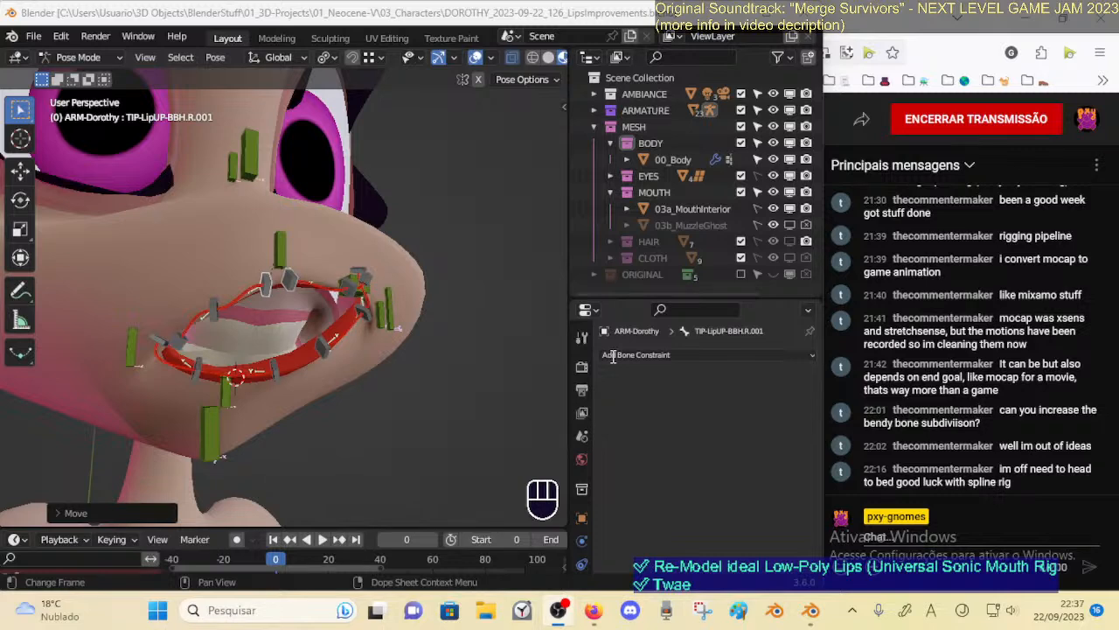
# Look through the emoji picker's general punctuation and currency symbols for a task-list bullet
pyautogui.press('super+period')
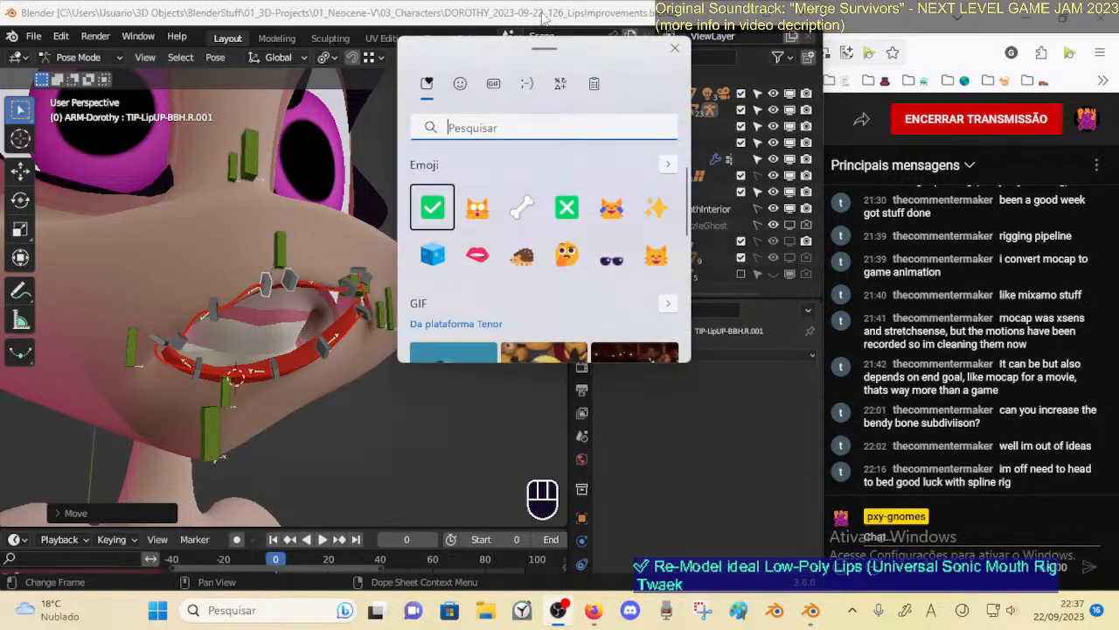
pyautogui.click(562, 84)
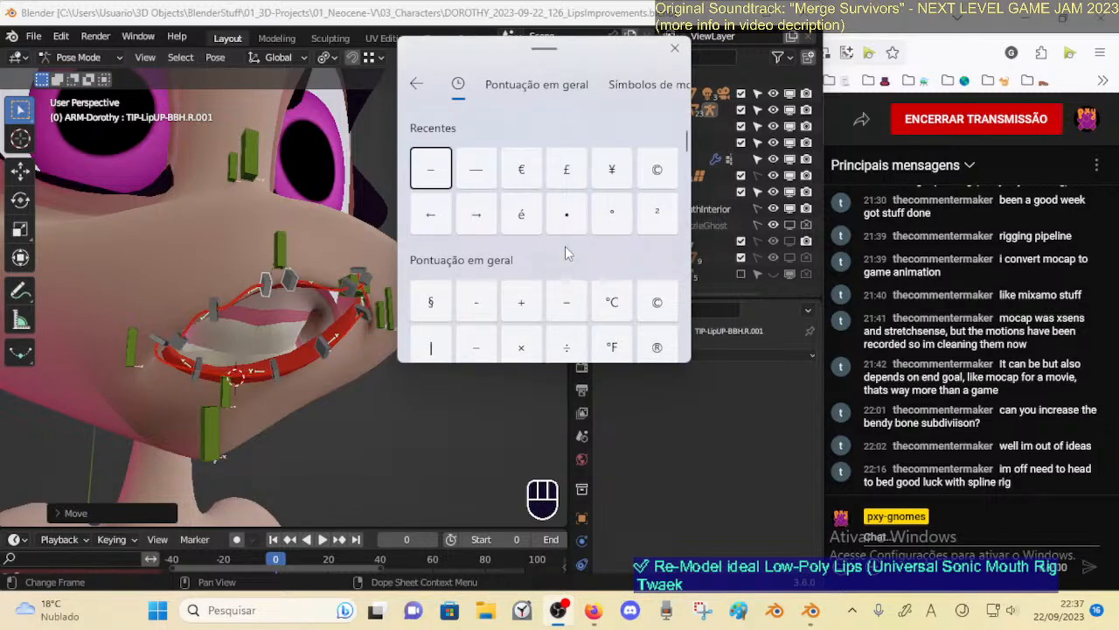
pyautogui.scroll(-2, 615, 207)
pyautogui.scroll(2, 580, 257)
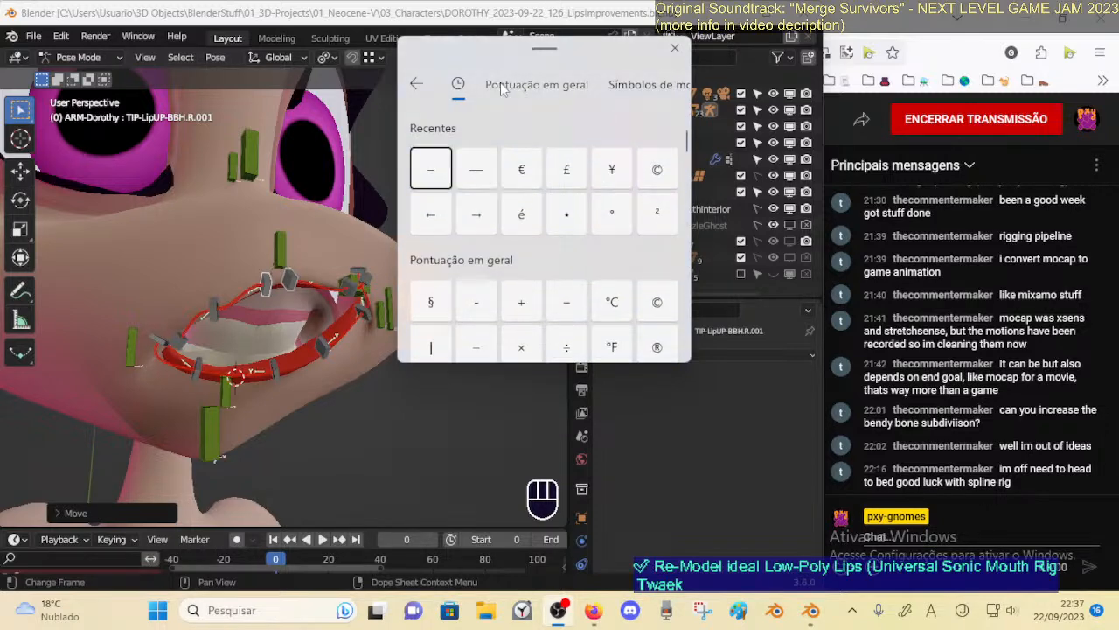
pyautogui.click(638, 89)
pyautogui.click(529, 88)
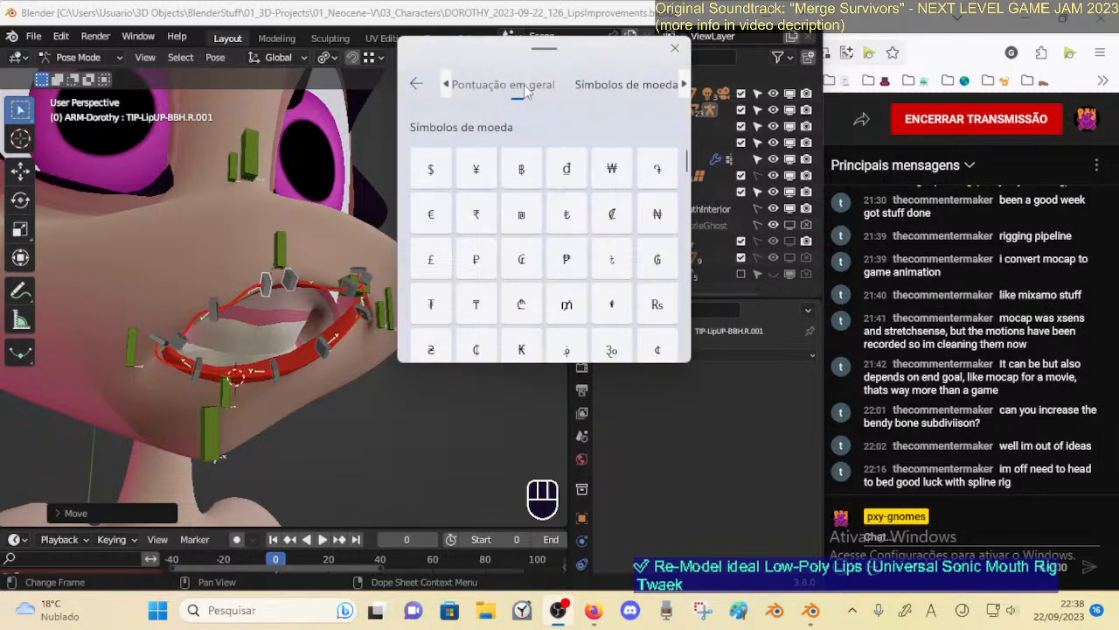
pyautogui.scroll(-2, 513, 216)
pyautogui.scroll(3, 520, 250)
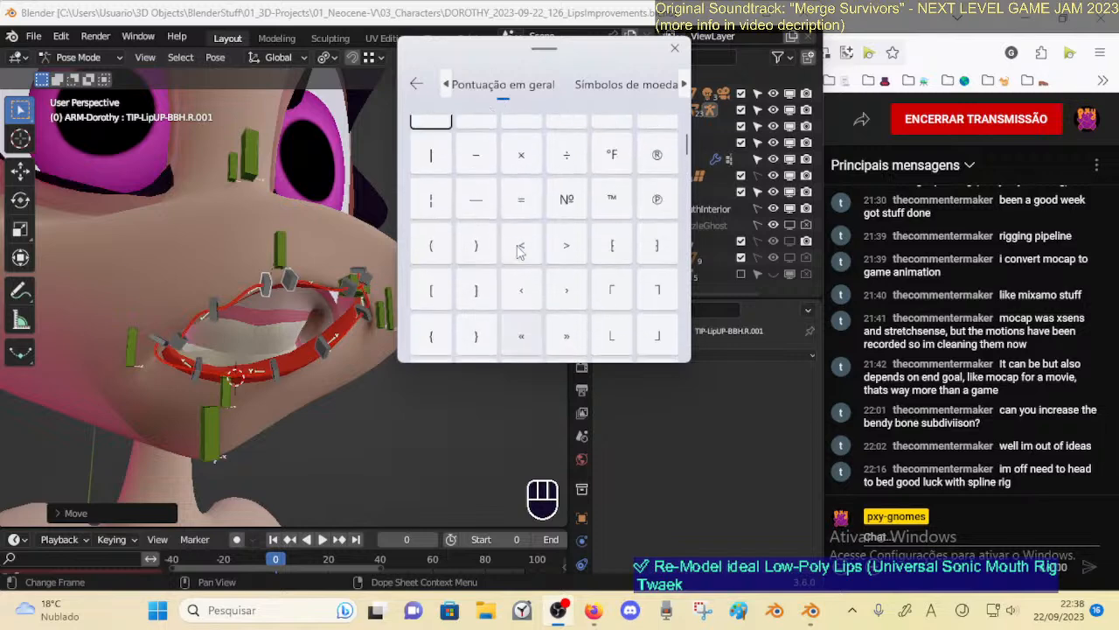
pyautogui.click(419, 84)
pyautogui.click(447, 396)
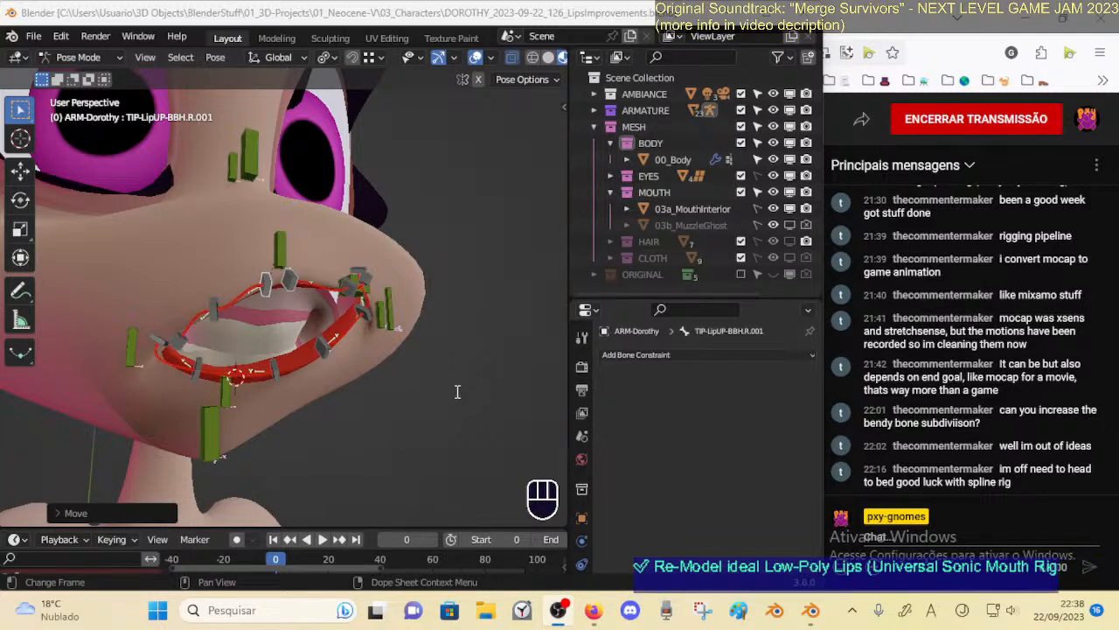
# Insert a bone emoji as the bullet of the "Make Tweak Bones for Control Rig" task
pyautogui.press('super+period')
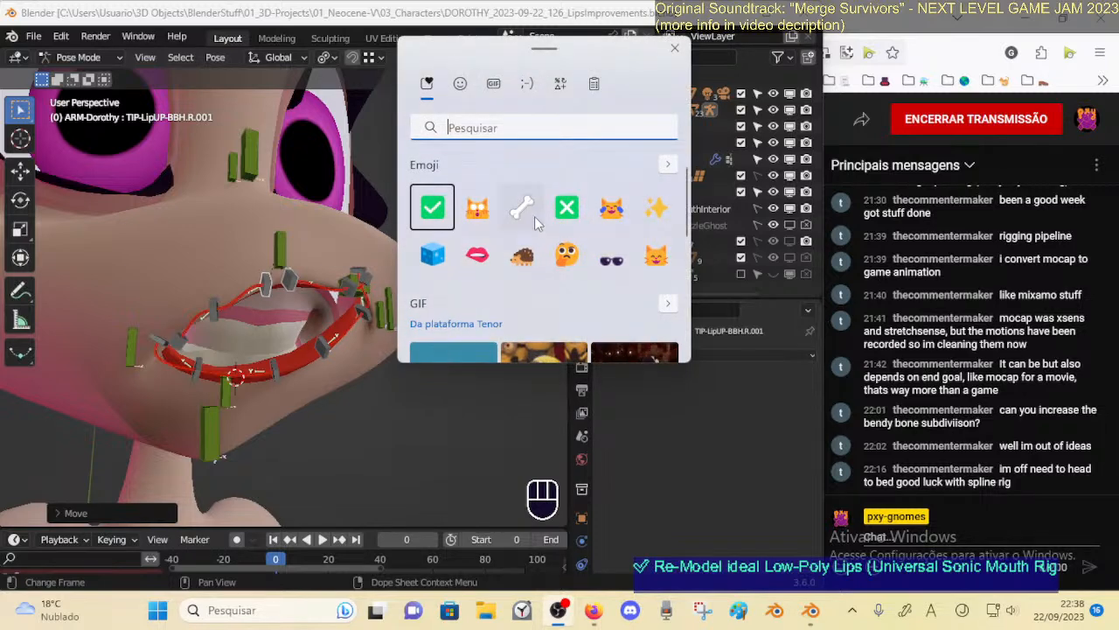
pyautogui.click(530, 215)
pyautogui.click(437, 386)
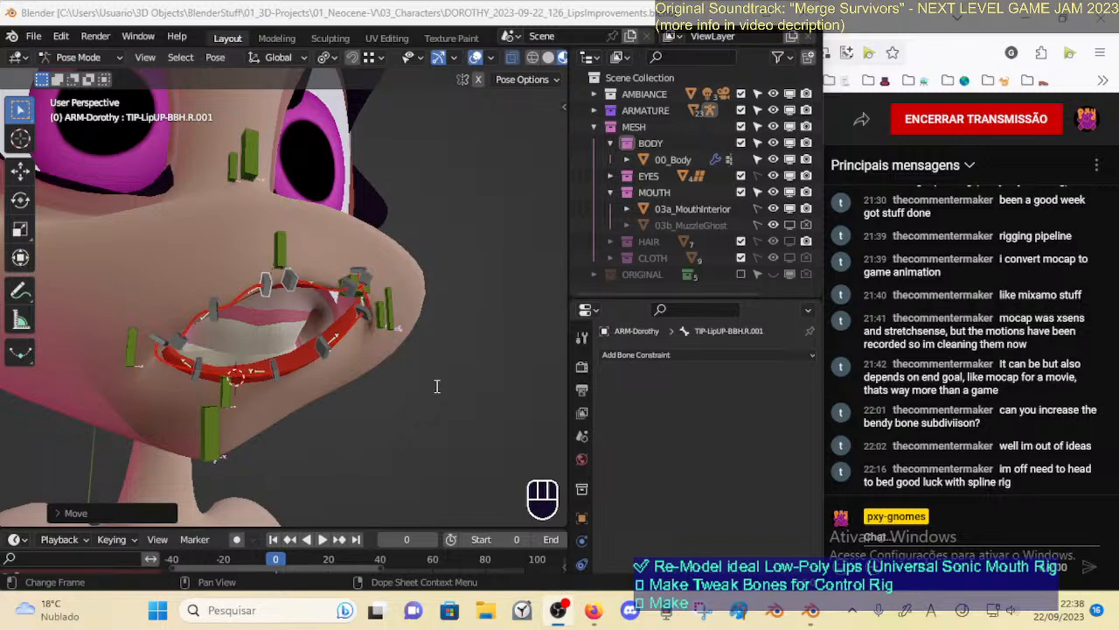
# Switch to Firefox, resume the "Mass Effect - Citadel: Flux" music video and return to Blender
pyautogui.click(594, 610)
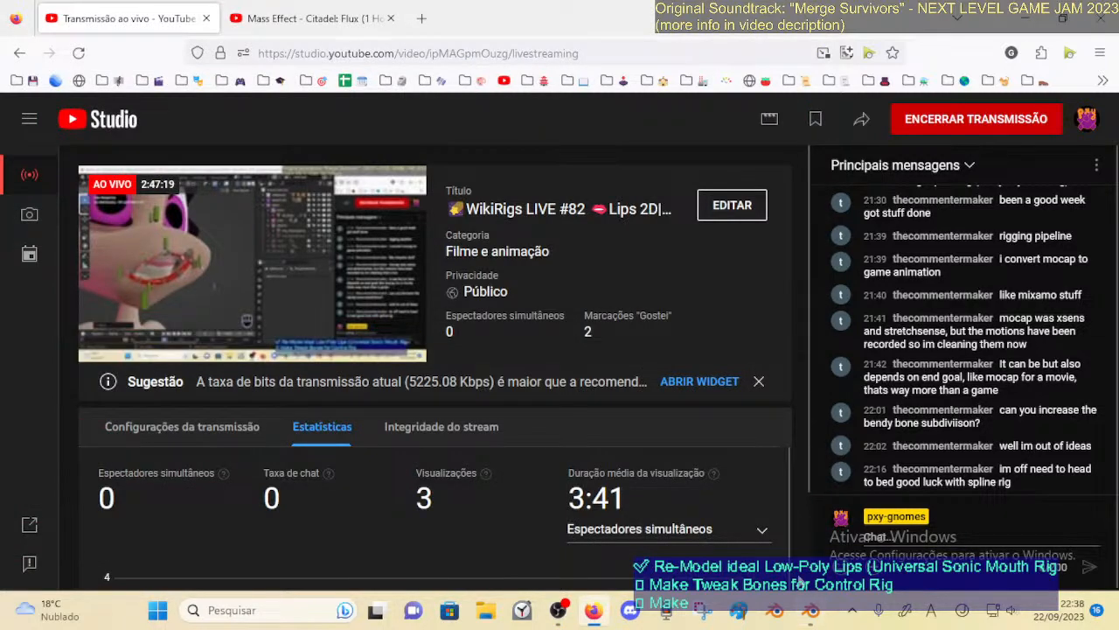
pyautogui.click(813, 609)
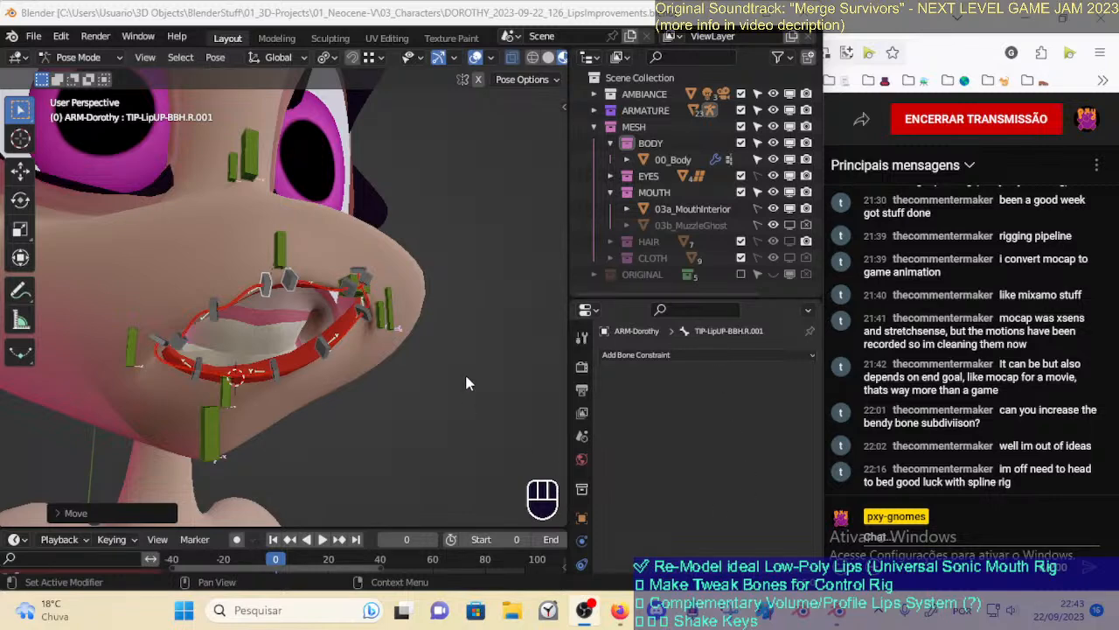
pyautogui.click(619, 609)
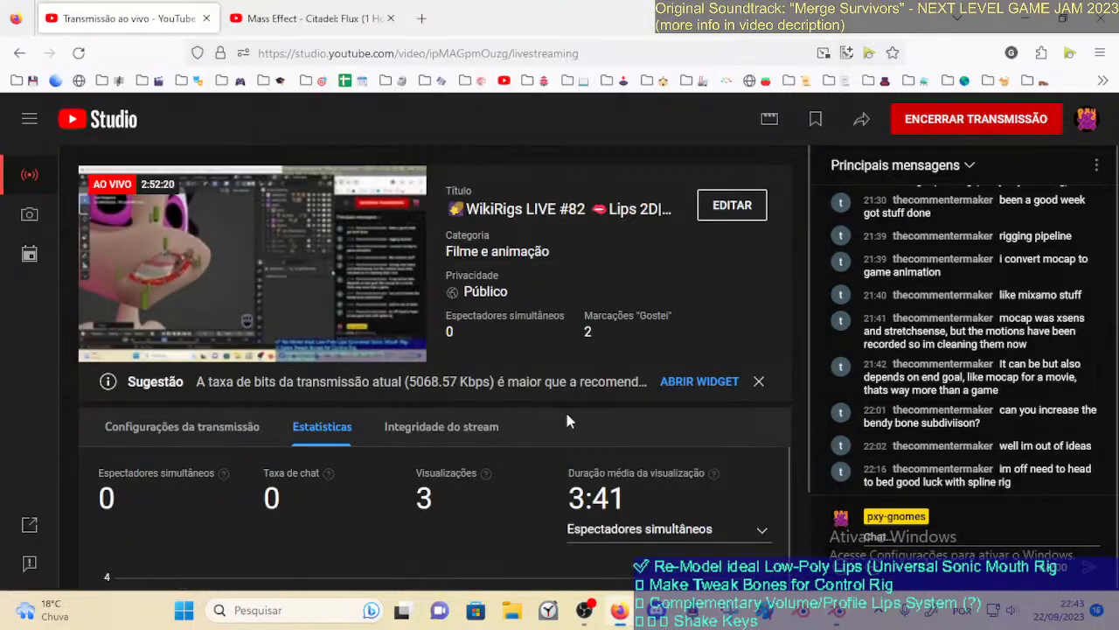
pyautogui.click(289, 7)
pyautogui.click(647, 365)
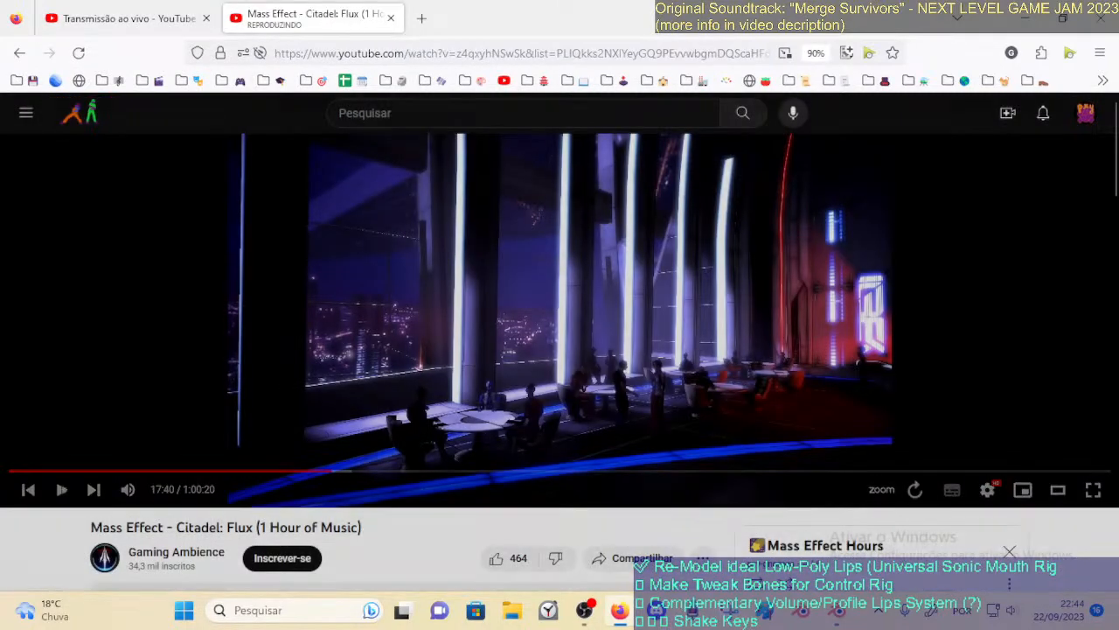
pyautogui.click(97, 7)
pyautogui.click(837, 609)
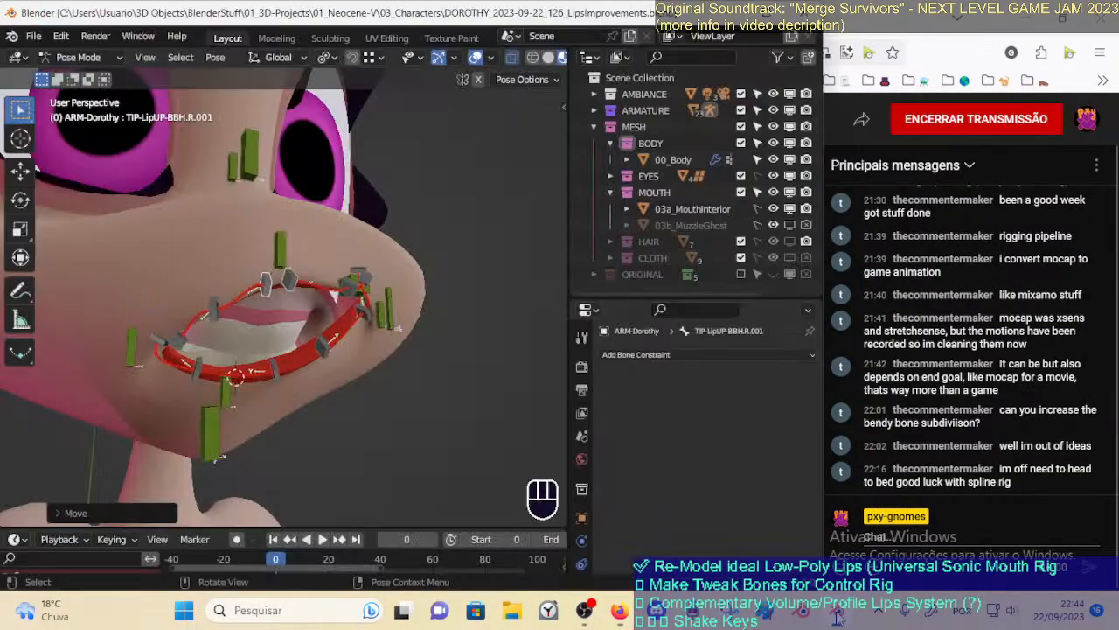
# Save the Blender file with the lopsided smile pose
pyautogui.scroll(-2, 396, 305)
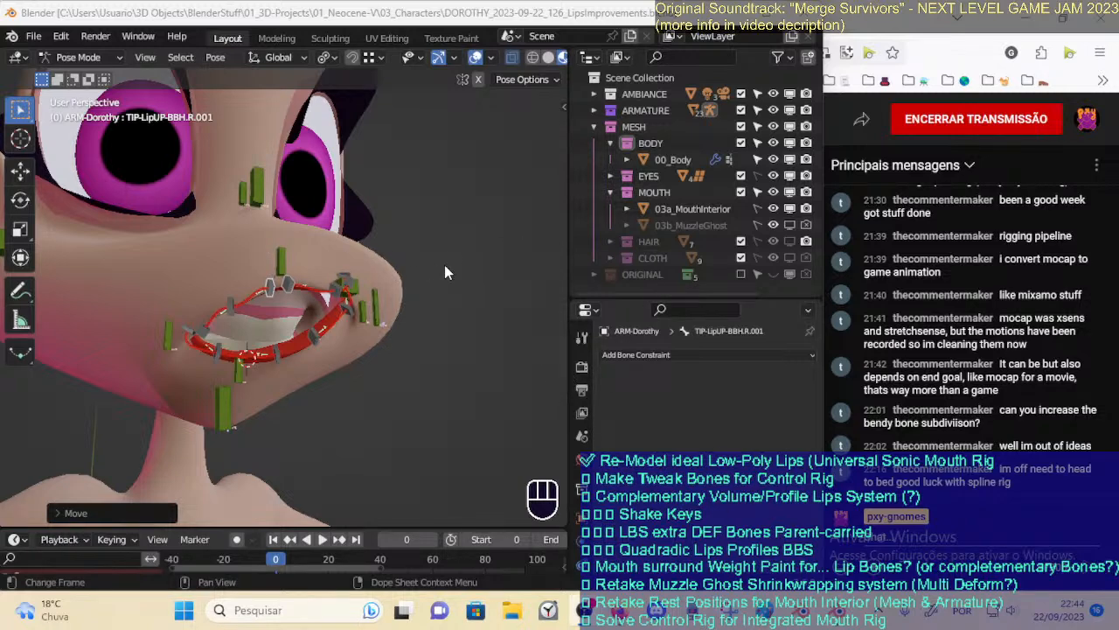
pyautogui.moveTo(469, 289); pyautogui.dragTo(357, 343, button='middle')
pyautogui.scroll(2, 299, 362)
pyautogui.scroll(-1, 324, 358)
pyautogui.hotkey('ctrl', 's')
# Examine the lopsided smile's lip and muzzle deformation from the front, from above and from both sides
pyautogui.keyDown('shift'); pyautogui.scroll(-1, 268, 359); pyautogui.keyUp('shift')
pyautogui.keyDown('shift'); pyautogui.scroll(1, 269, 359); pyautogui.keyUp('shift')
pyautogui.moveTo(357, 342); pyautogui.dragTo(385, 336, button='middle')
pyautogui.scroll(1, 358, 340)
pyautogui.scroll(-1, 393, 325)
pyautogui.scroll(-1, 393, 326)
pyautogui.scroll(2, 393, 323)
pyautogui.scroll(-1, 385, 336)
pyautogui.moveTo(384, 336); pyautogui.dragTo(283, 336, button='middle')
pyautogui.scroll(1, 284, 336)
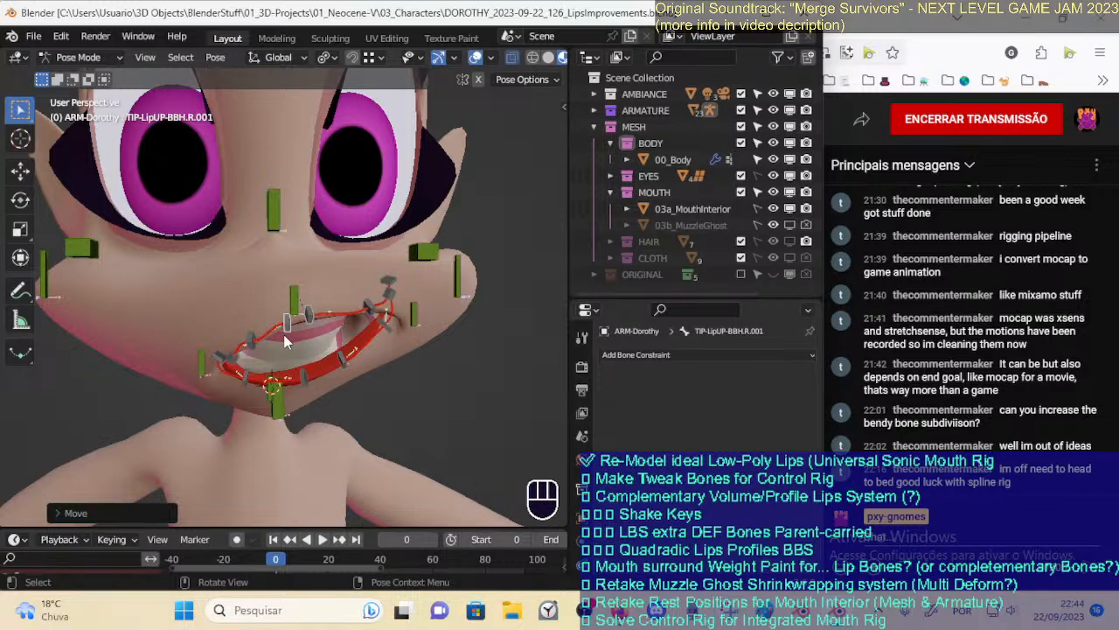
pyautogui.moveTo(283, 334); pyautogui.dragTo(251, 339, button='middle')
pyautogui.scroll(2, 267, 306)
pyautogui.moveTo(271, 293); pyautogui.dragTo(312, 331, button='middle')
pyautogui.scroll(1, 229, 302)
pyautogui.scroll(-1, 280, 304)
pyautogui.scroll(-1, 238, 317)
pyautogui.moveTo(352, 363); pyautogui.dragTo(389, 278, button='middle')
pyautogui.moveTo(284, 277); pyautogui.dragTo(337, 264, button='middle')
pyautogui.scroll(-1, 411, 259)
pyautogui.moveTo(221, 331); pyautogui.dragTo(174, 318, button='middle')
pyautogui.scroll(1, 292, 342)
pyautogui.scroll(-1, 335, 273)
pyautogui.scroll(1, 345, 283)
pyautogui.scroll(1, 303, 319)
pyautogui.moveTo(284, 325); pyautogui.dragTo(527, 350, button='middle')
pyautogui.scroll(-1, 463, 278)
pyautogui.moveTo(209, 348); pyautogui.dragTo(219, 381, button='middle')
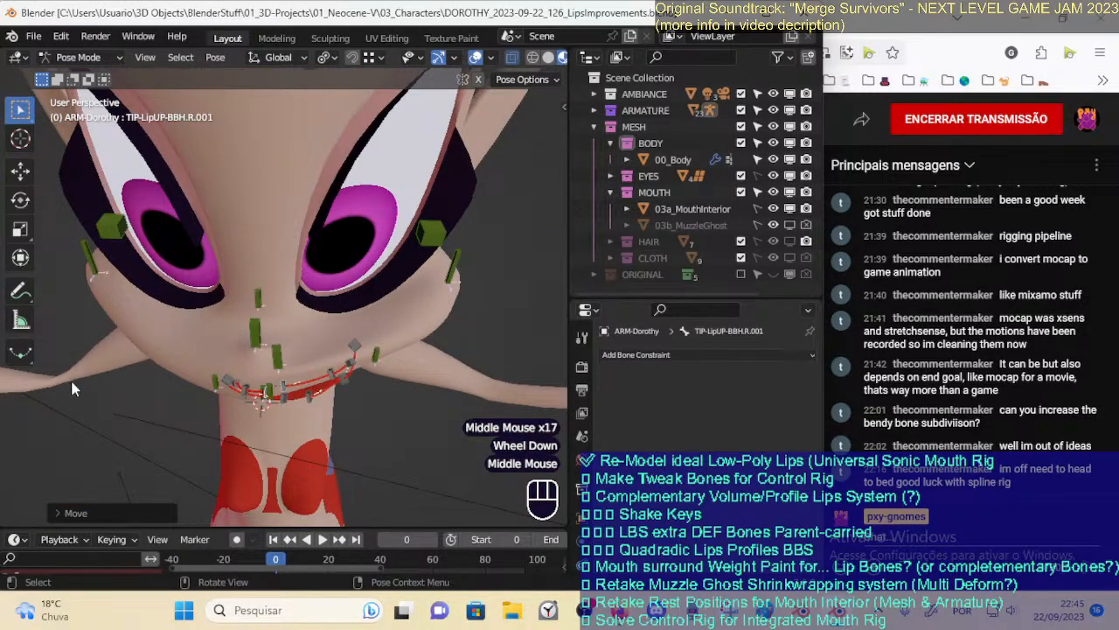
pyautogui.moveTo(98, 346); pyautogui.dragTo(86, 240, button='middle')
pyautogui.moveTo(194, 269); pyautogui.dragTo(127, 267, button='middle')
pyautogui.scroll(2, 210, 276)
pyautogui.scroll(-1, 152, 308)
pyautogui.moveTo(152, 308); pyautogui.dragTo(290, 358, button='middle')
pyautogui.scroll(2, 302, 296)
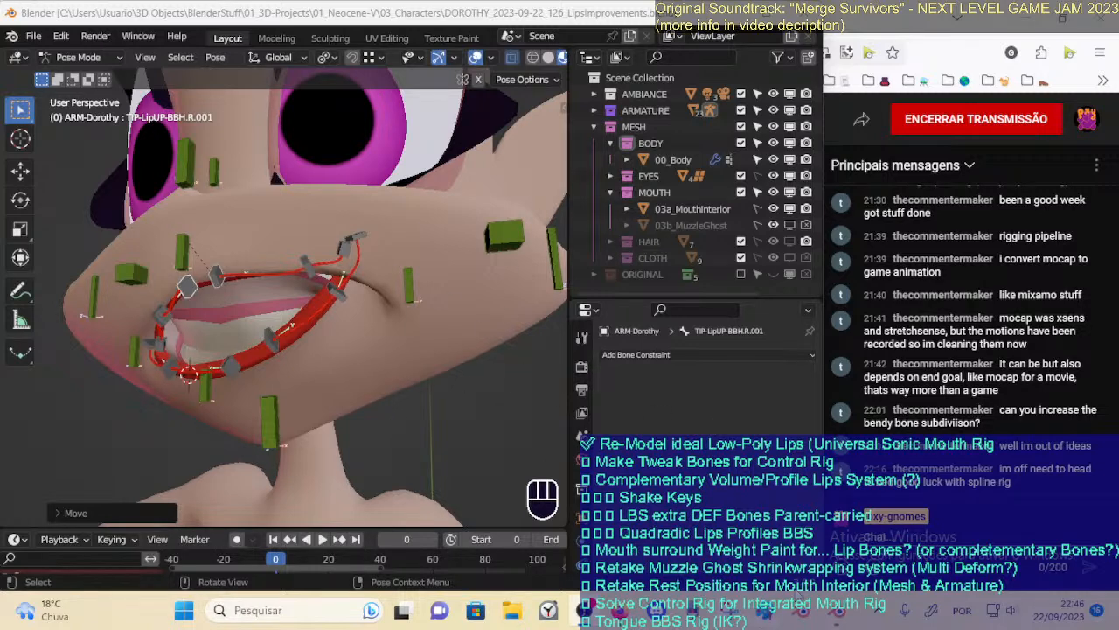
# Save the file again with the view close on the mouth
pyautogui.moveTo(342, 310); pyautogui.dragTo(339, 401, button='middle')
pyautogui.hotkey('ctrl', 's')
pyautogui.scroll(2, 375, 404)
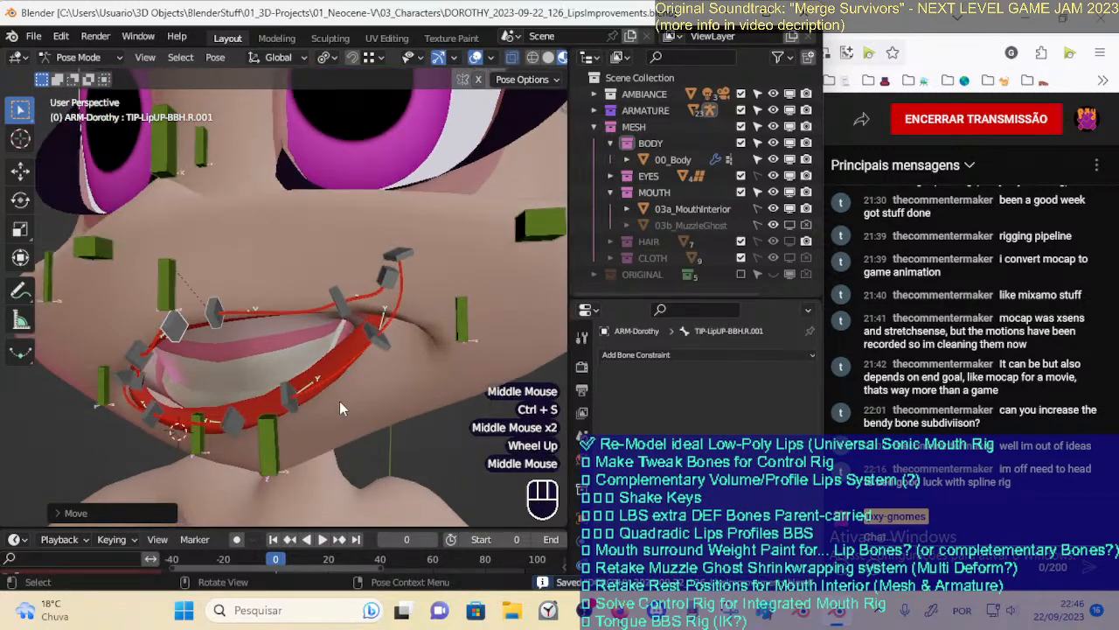
# Switch to Firefox and end the live broadcast in YouTube Studio, leaving its settings unedited
pyautogui.click(620, 609)
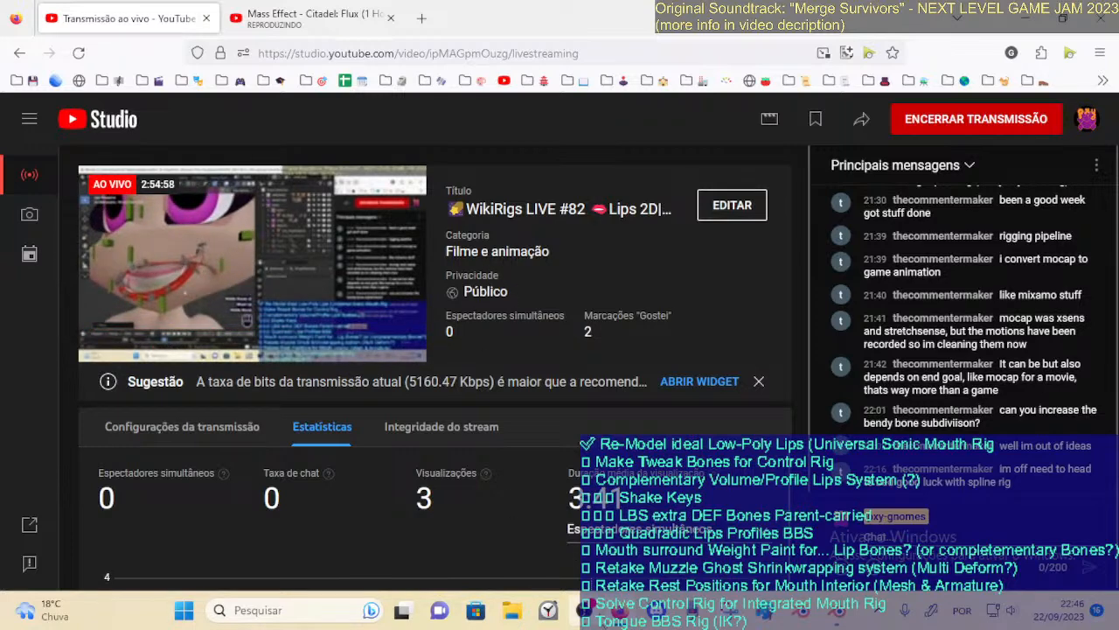
pyautogui.moveTo(586, 612)
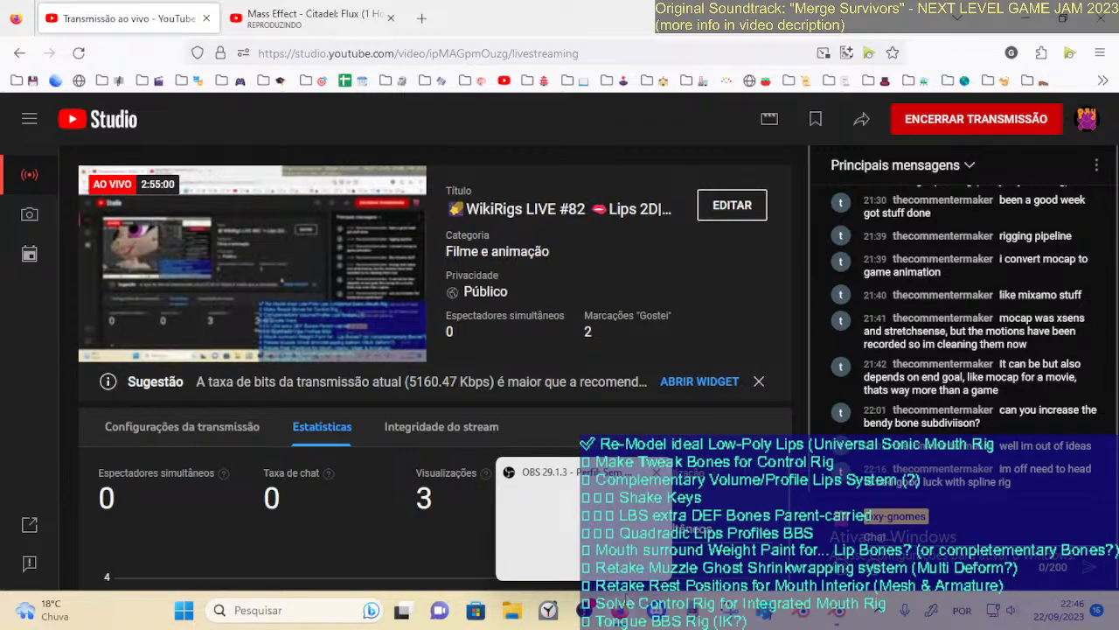
pyautogui.click(322, 11)
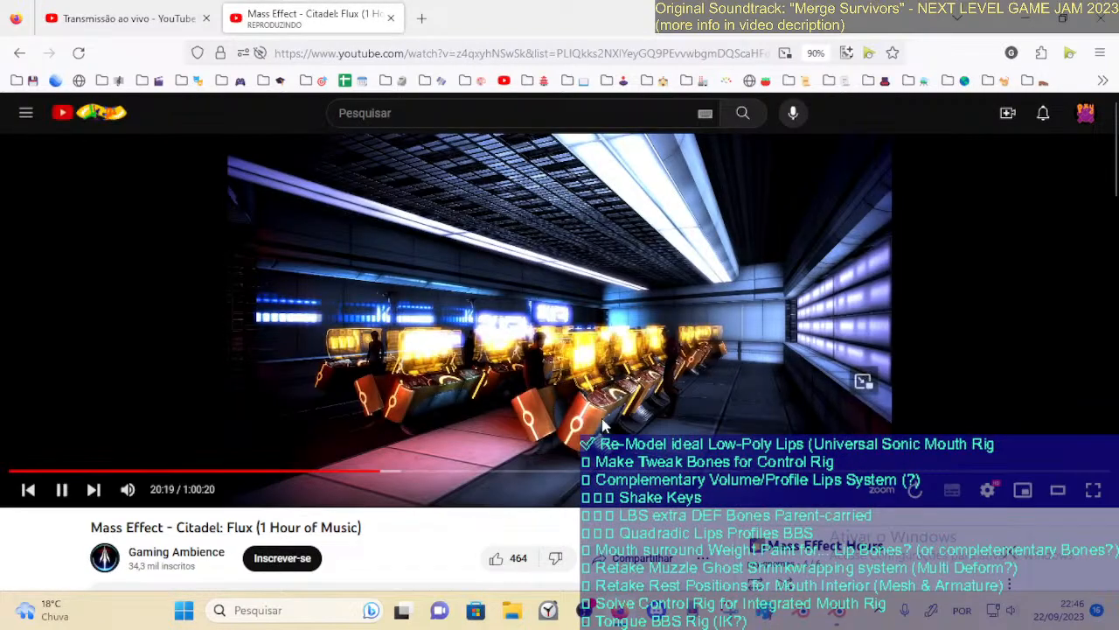
pyautogui.click(190, 27)
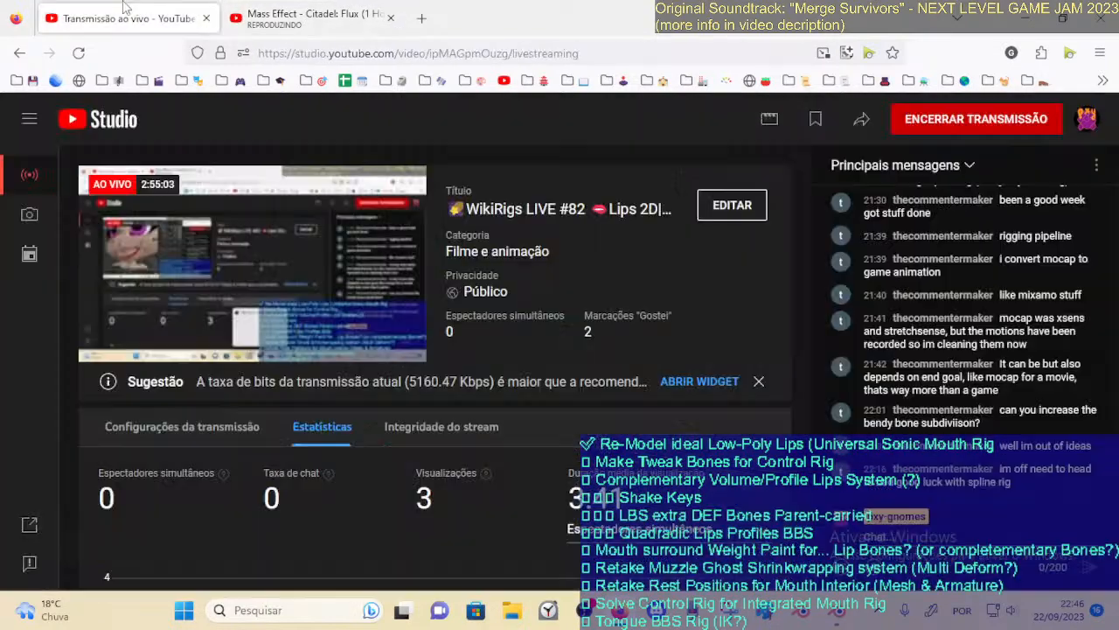
pyautogui.click(734, 202)
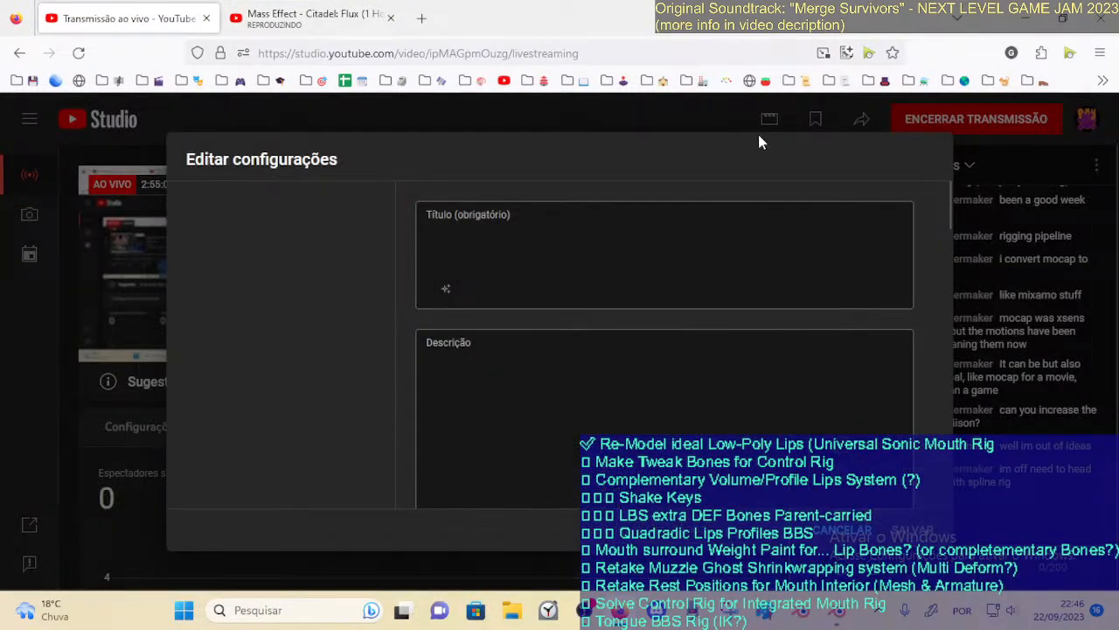
pyautogui.click(877, 512)
pyautogui.click(971, 118)
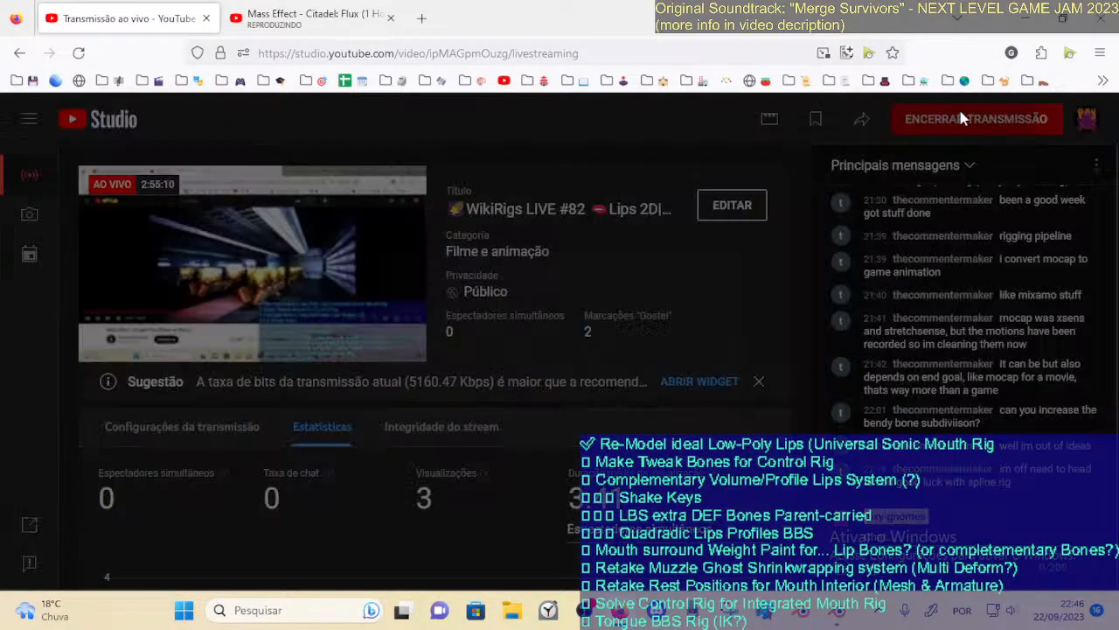
pyautogui.click(667, 401)
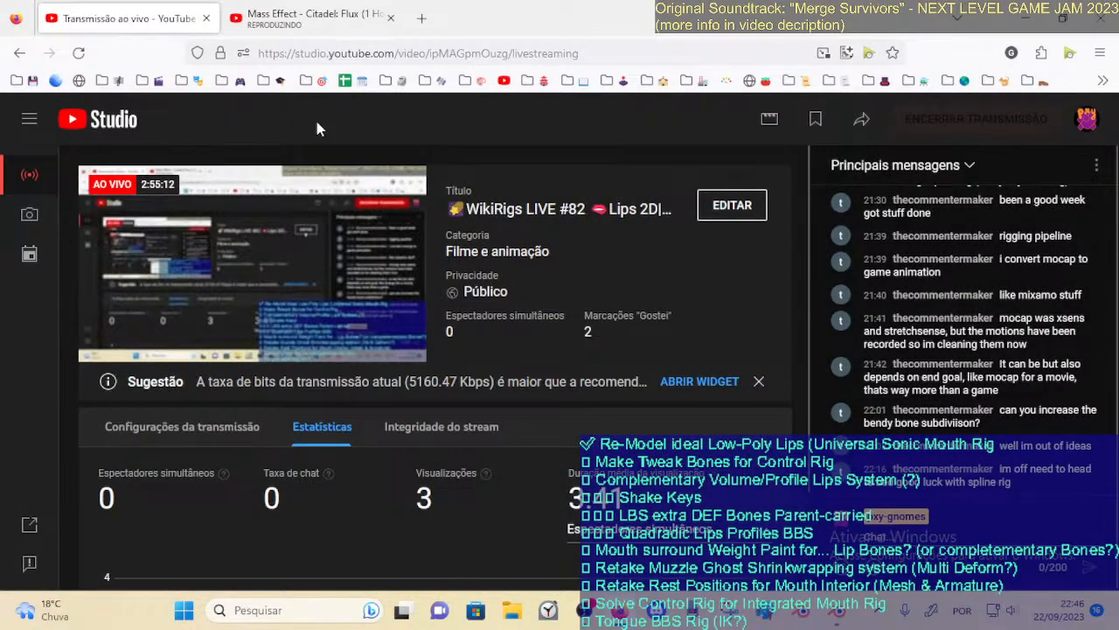